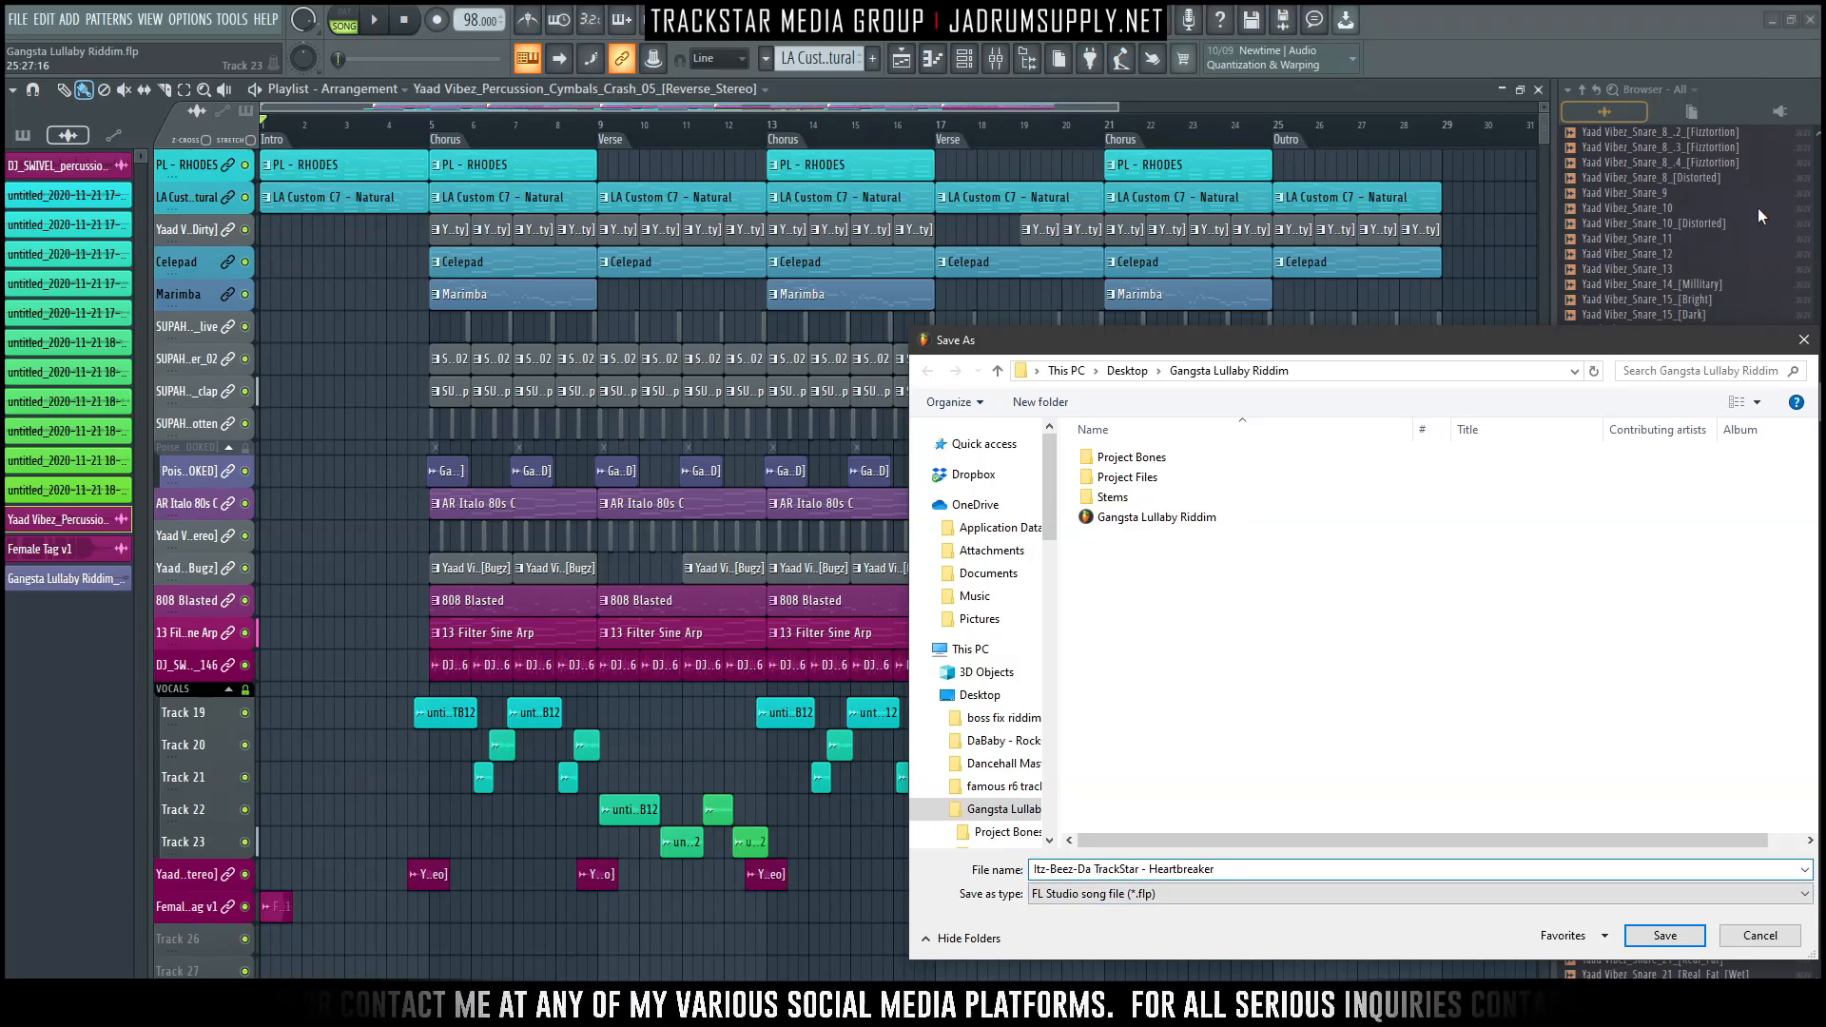
Save the project as "Itz-Beez-Da TrackStar - Heartbreaker" in the Gangsta Lullaby Riddim folder and check for the new file there.
key("Return")
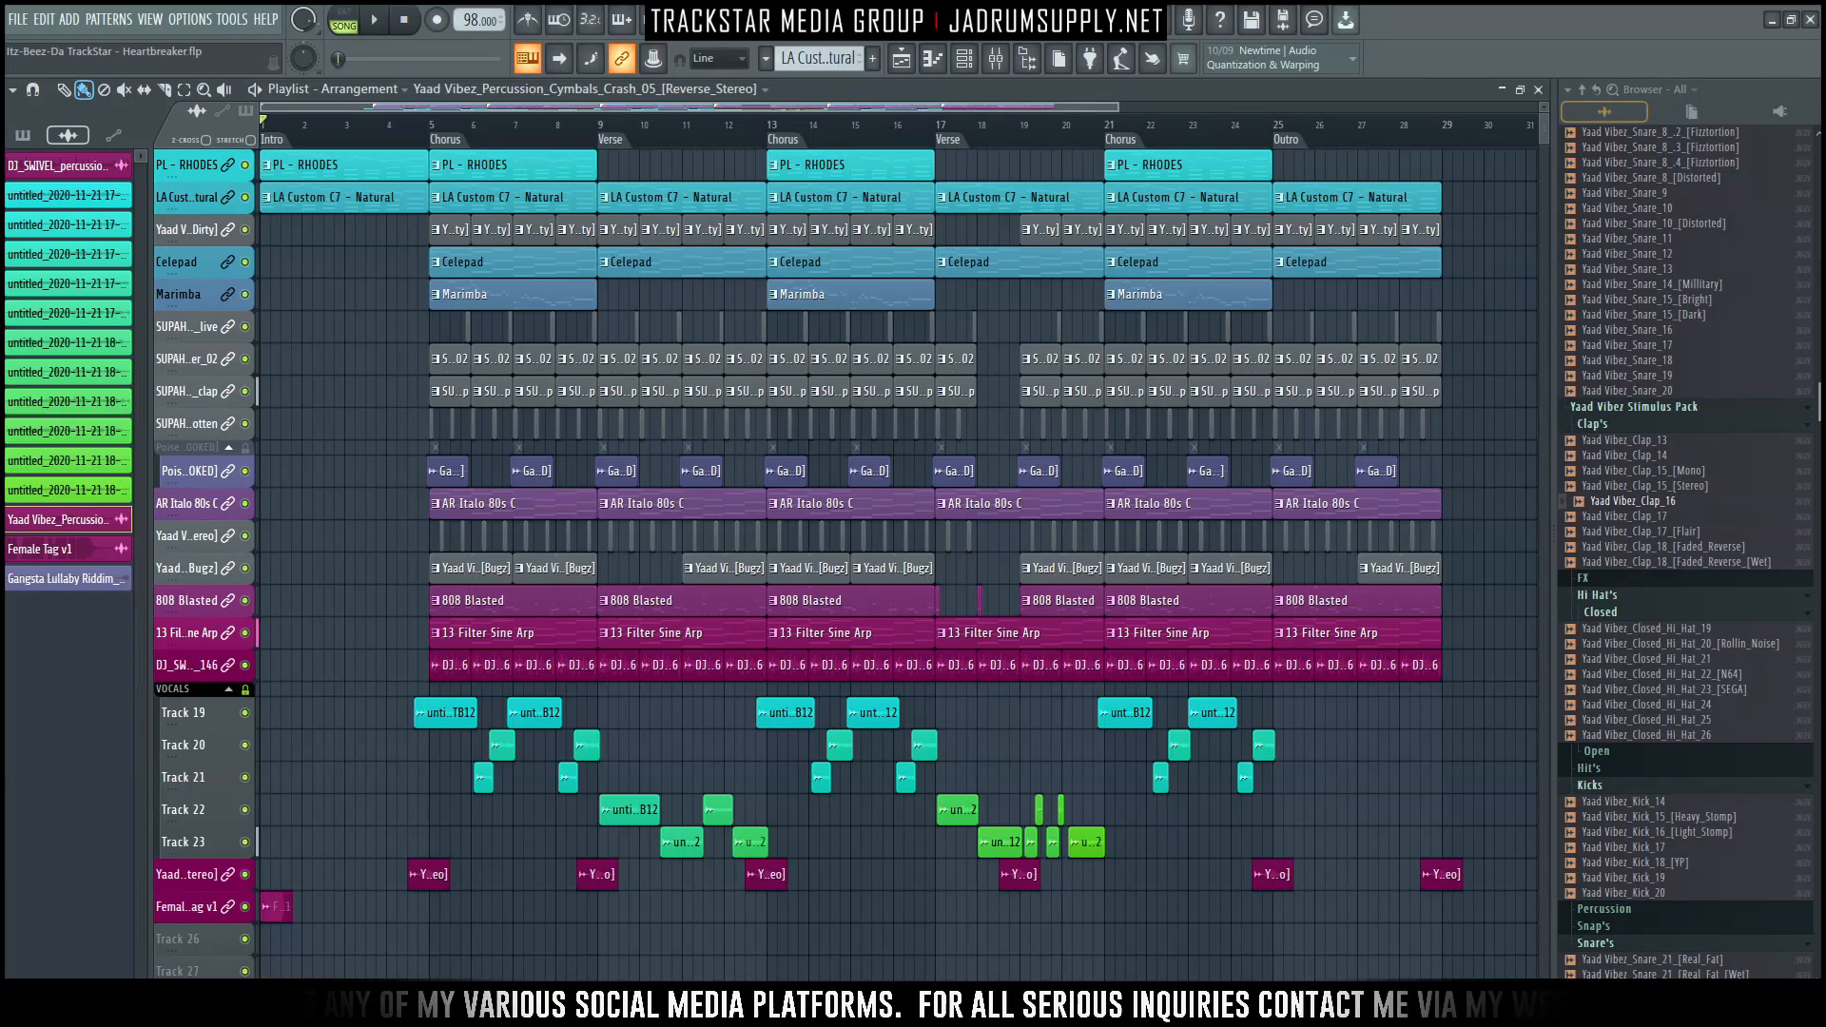
left_click(1351, 1008)
left_click(1125, 510)
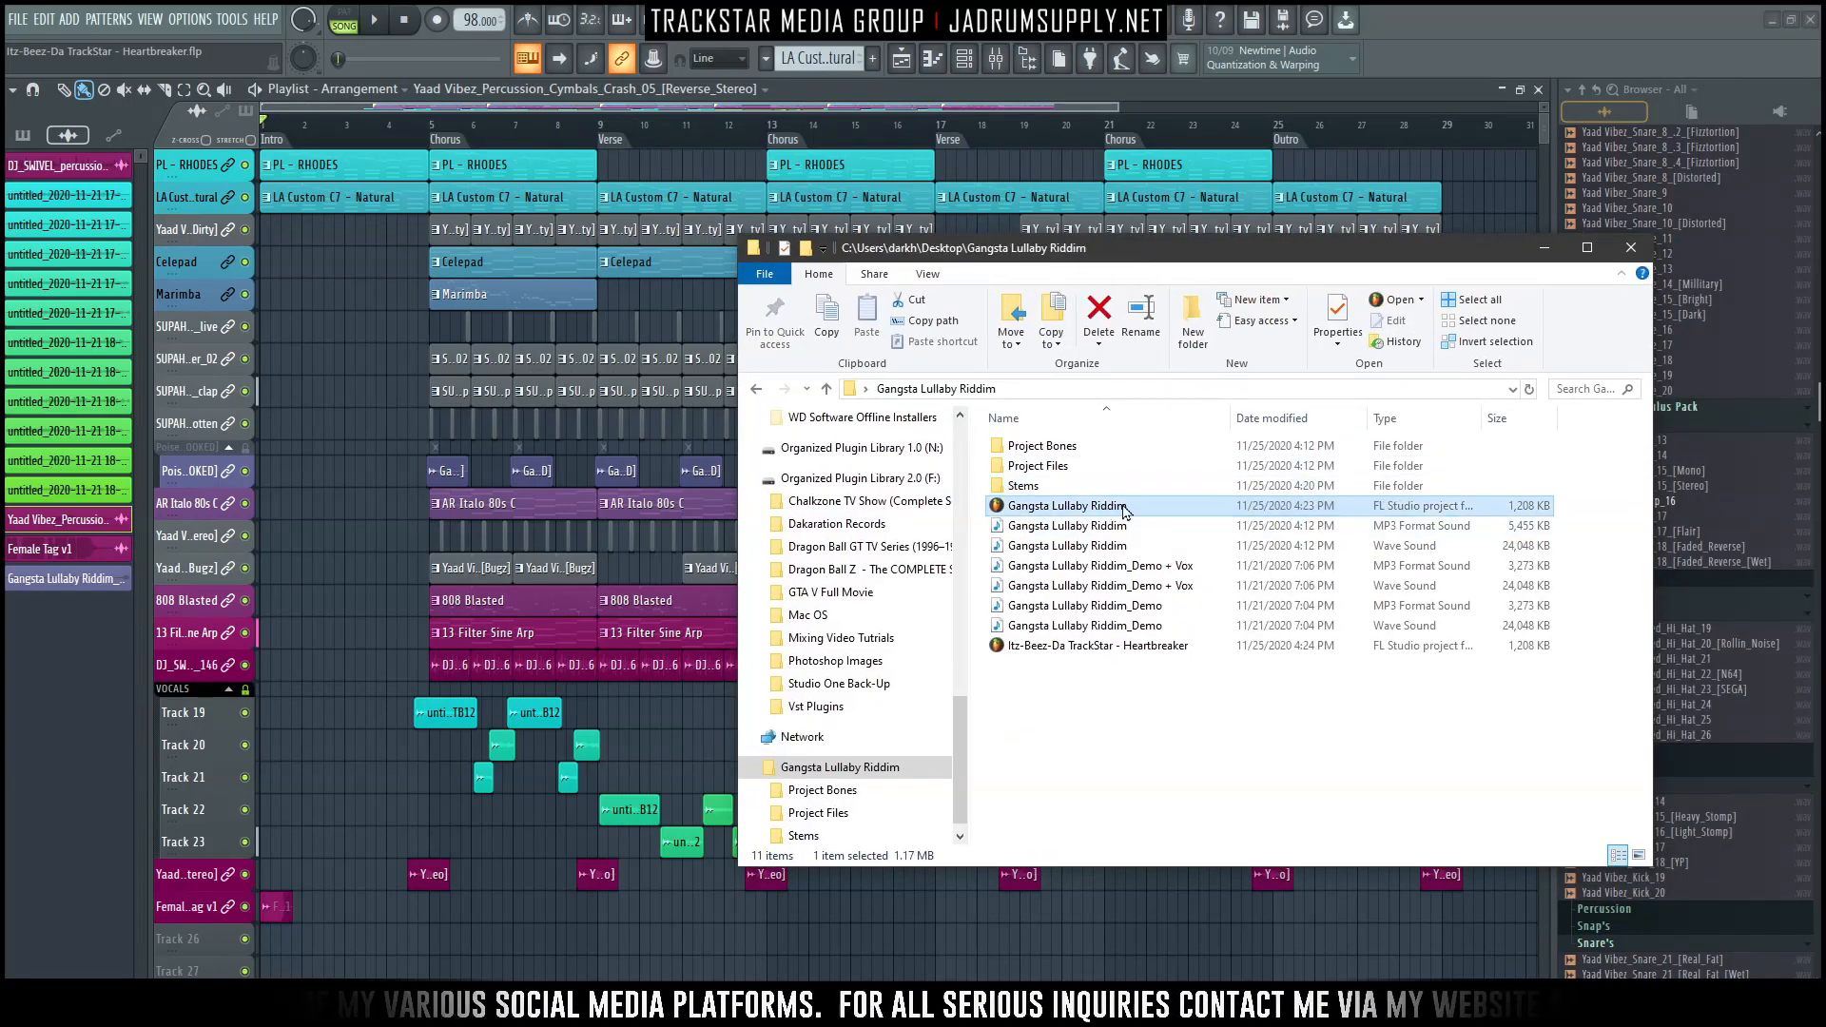
left_click(1141, 647)
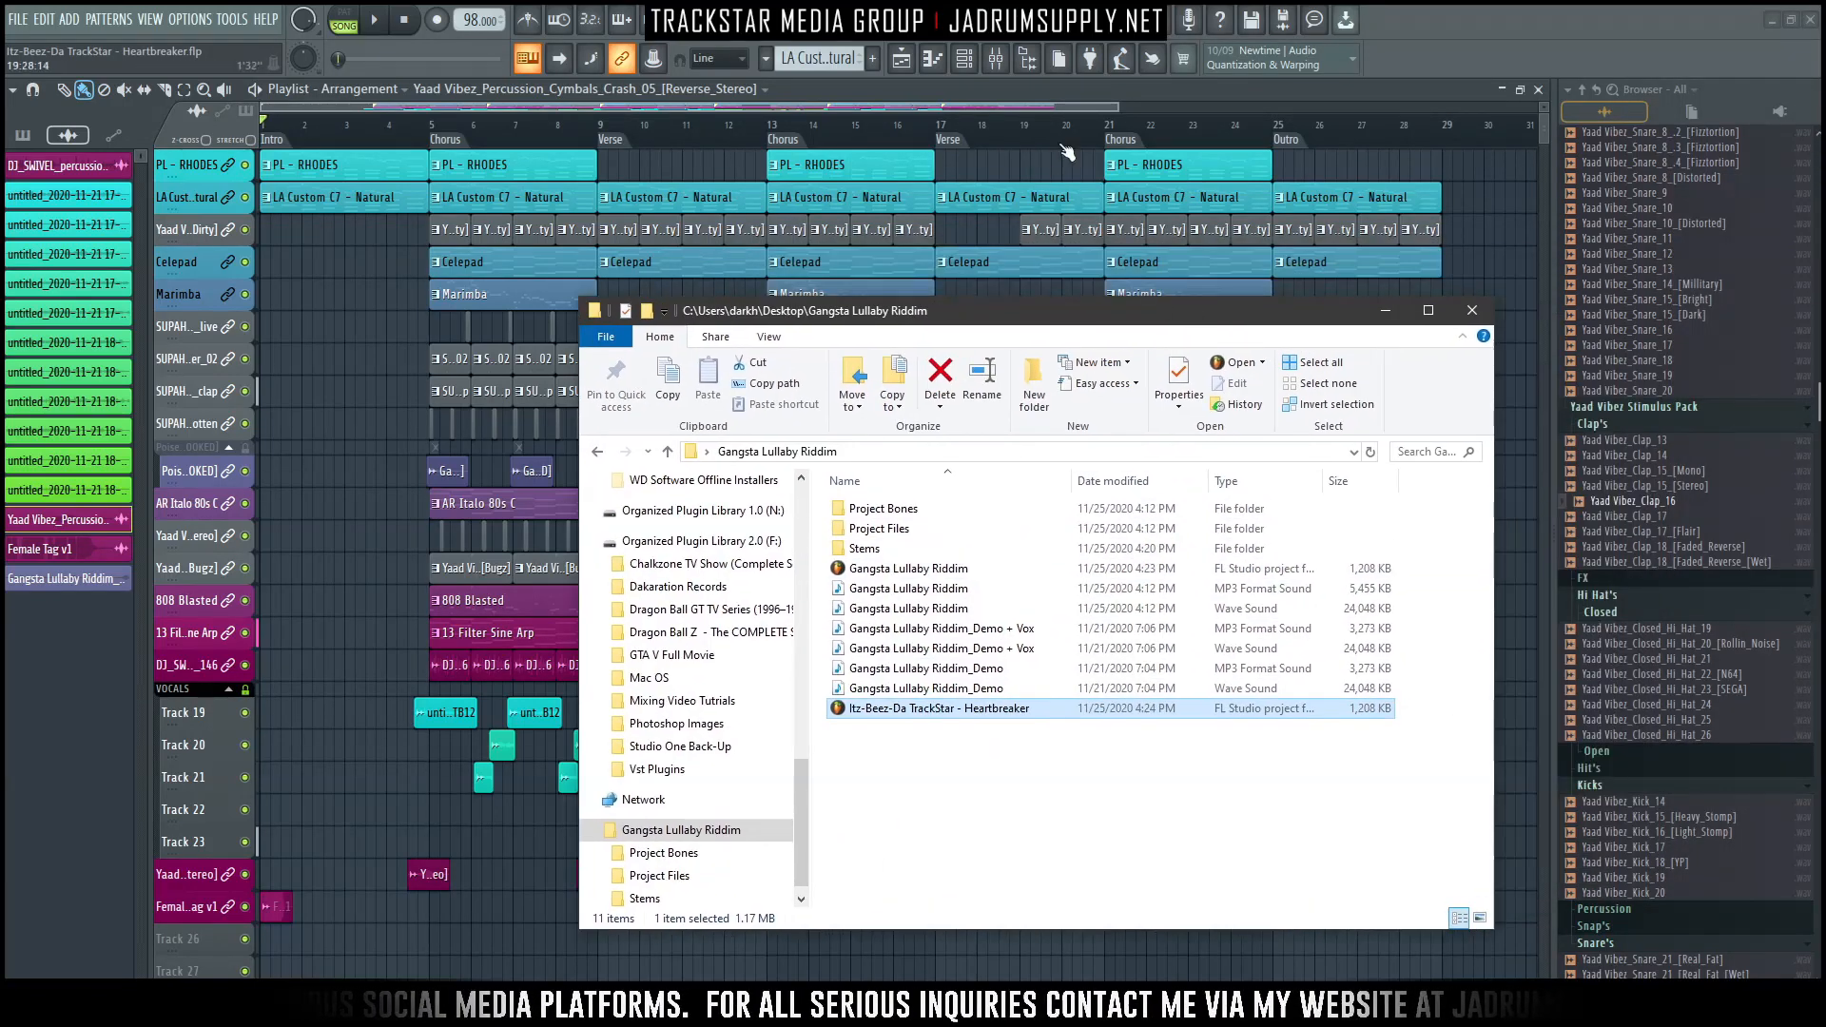
left_click(1023, 172)
Play the song from the first Chorus marker at bar 5 and examine the mixer track levels, then stop playback.
left_click(963, 58)
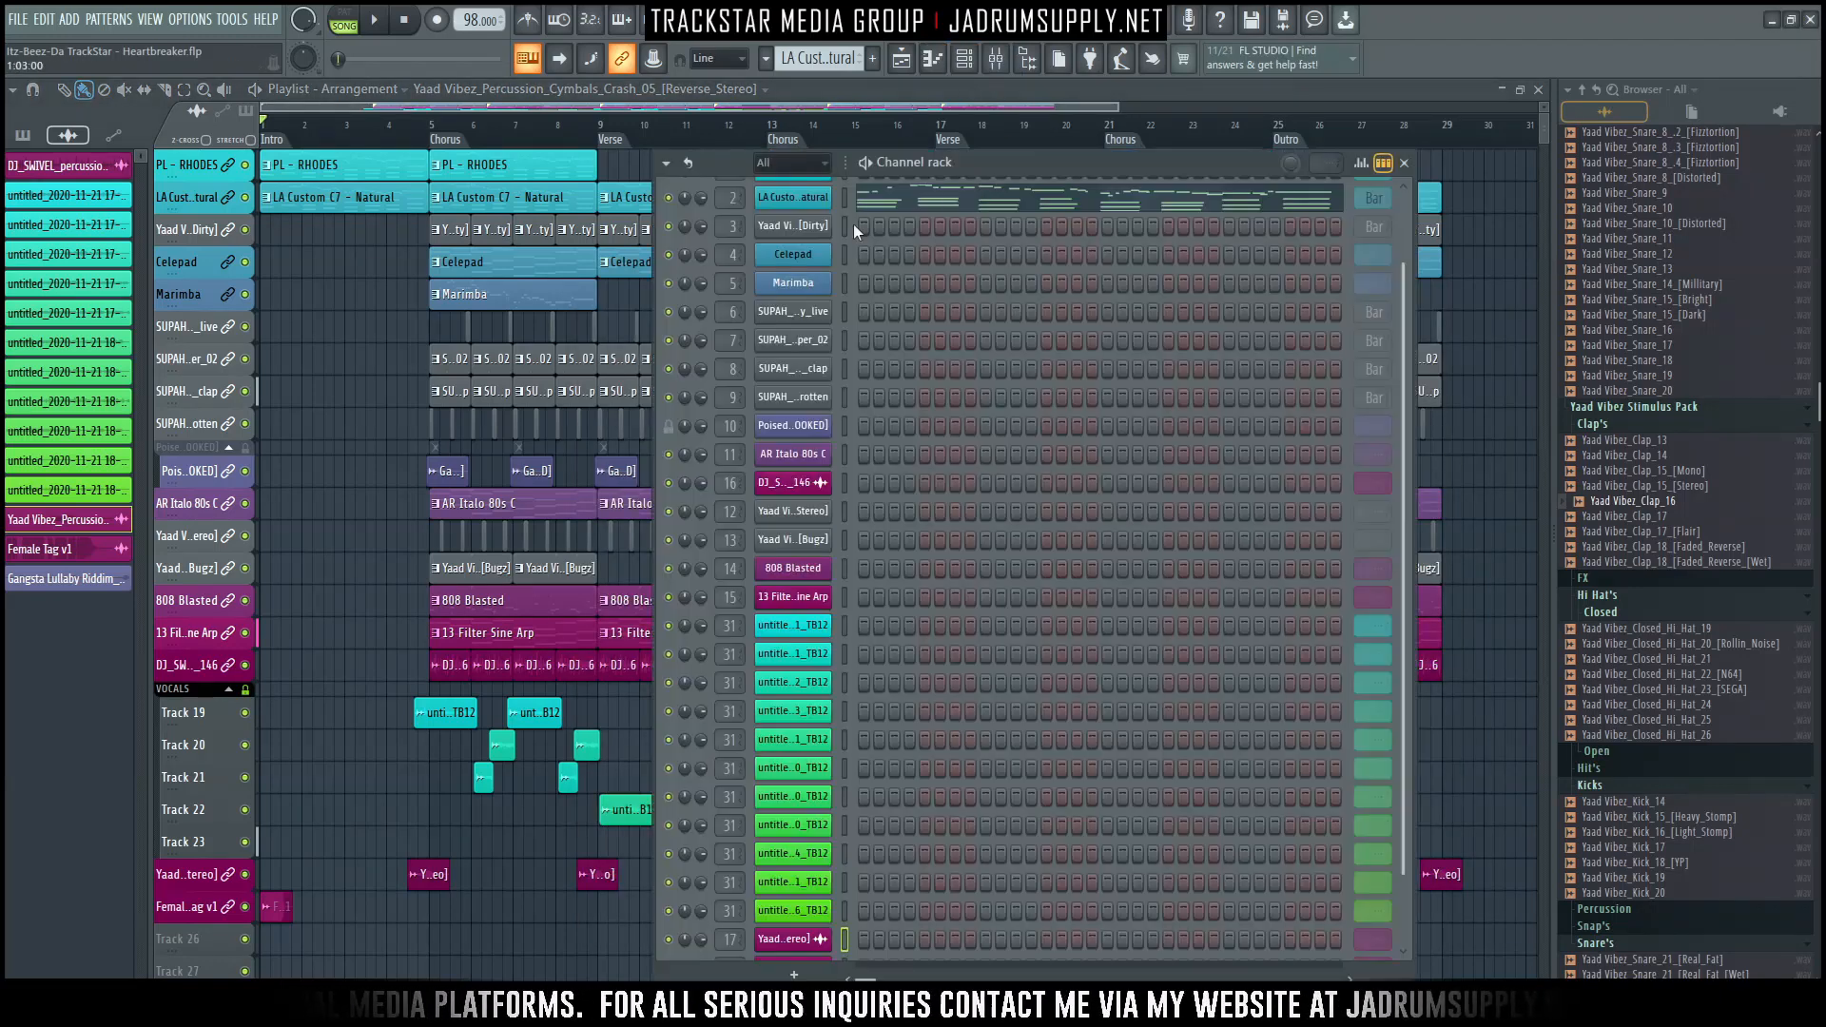
left_click(433, 133)
key("F9")
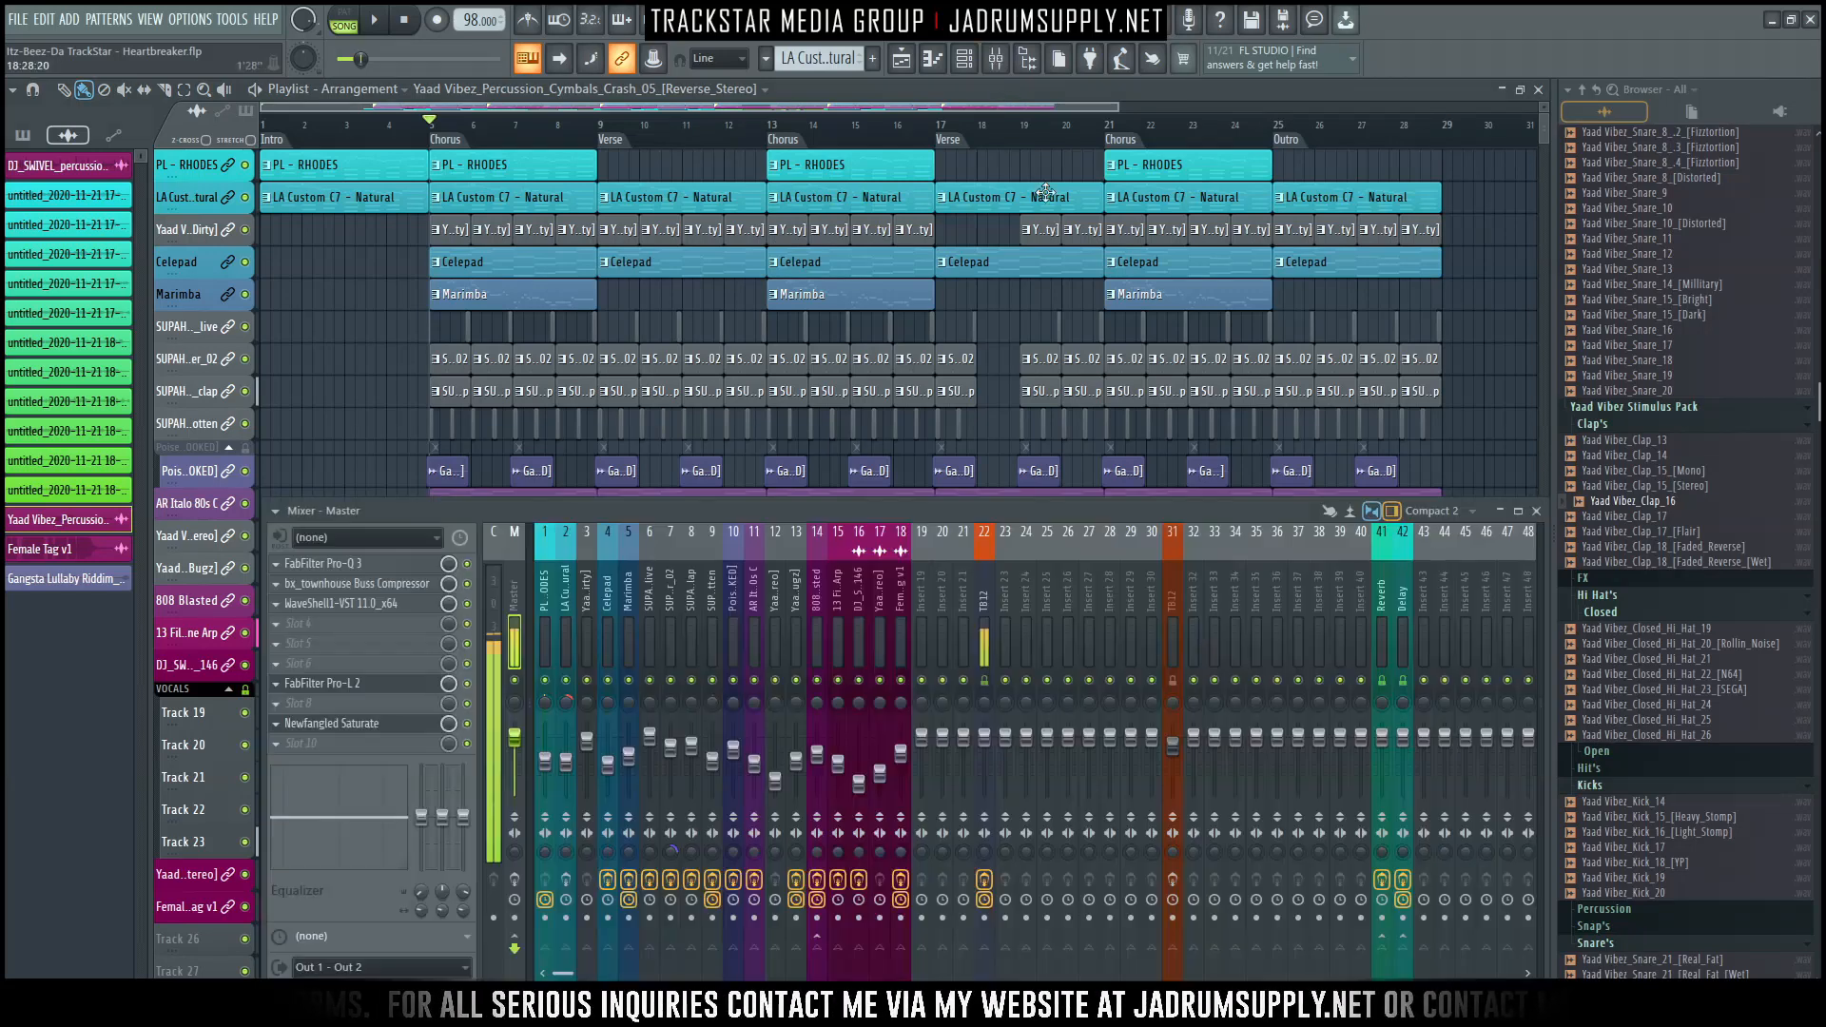
key("space")
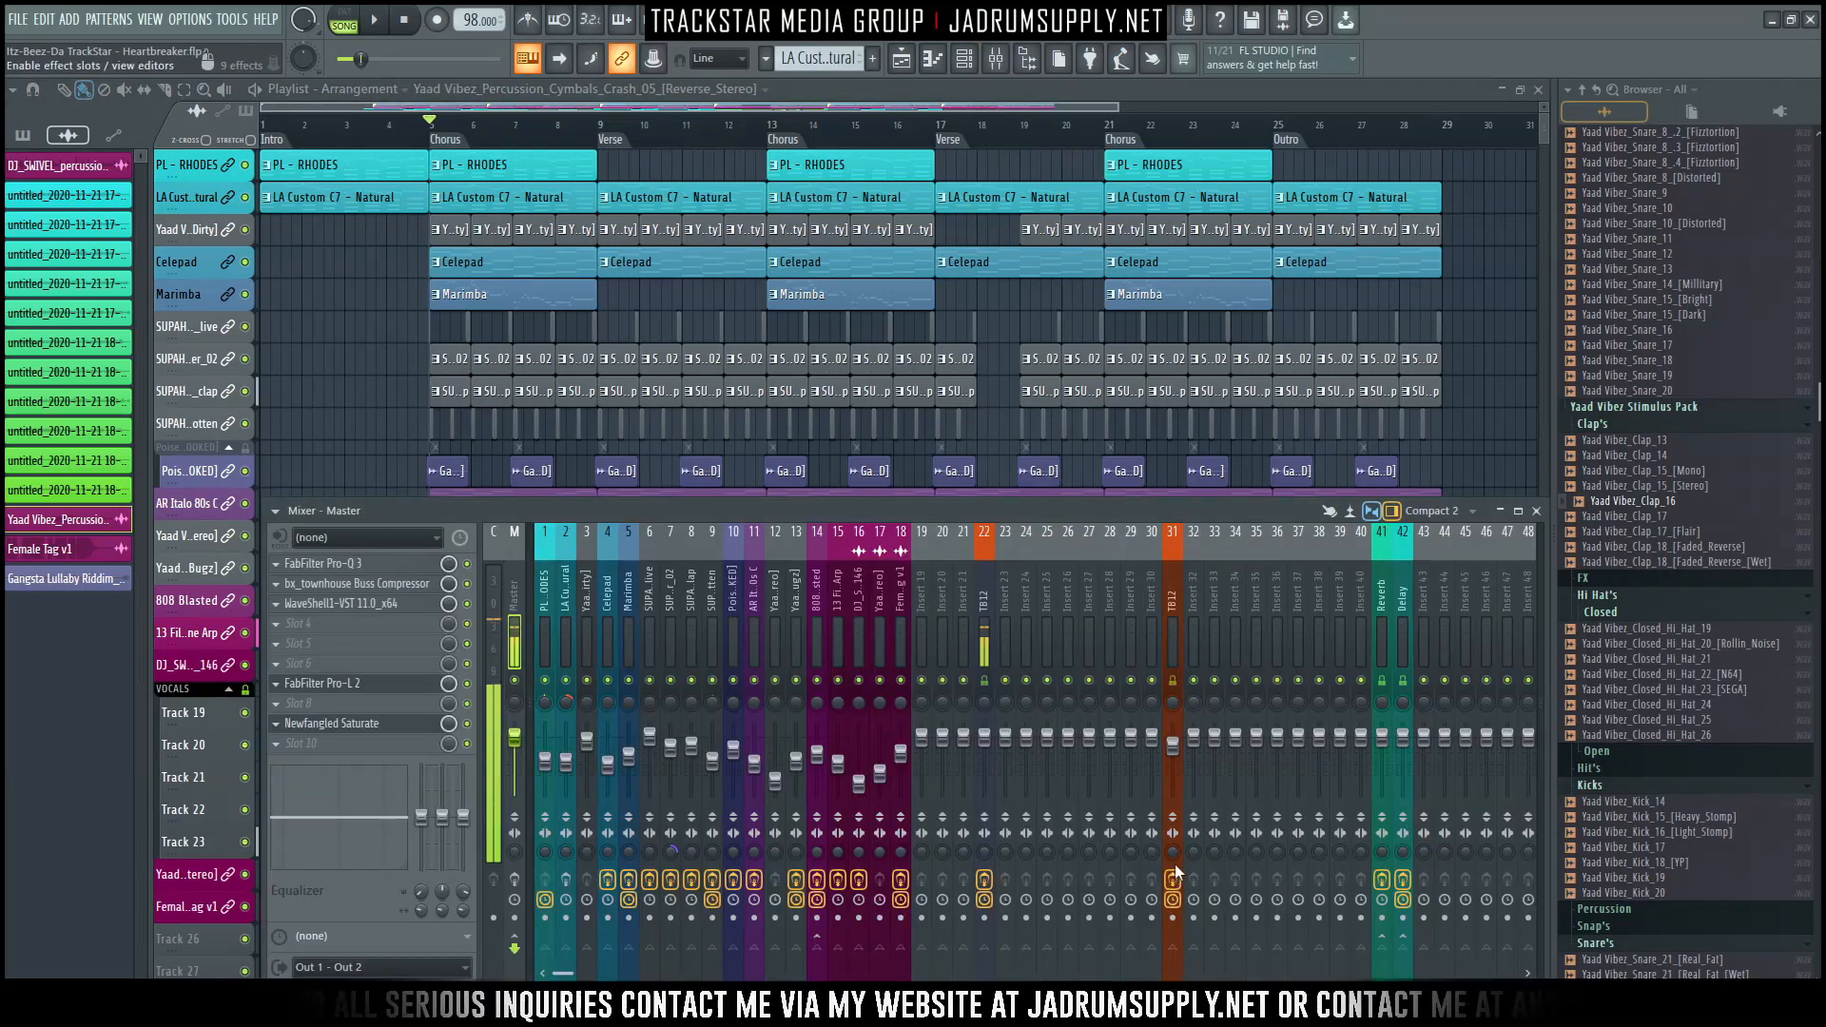
key("F9")
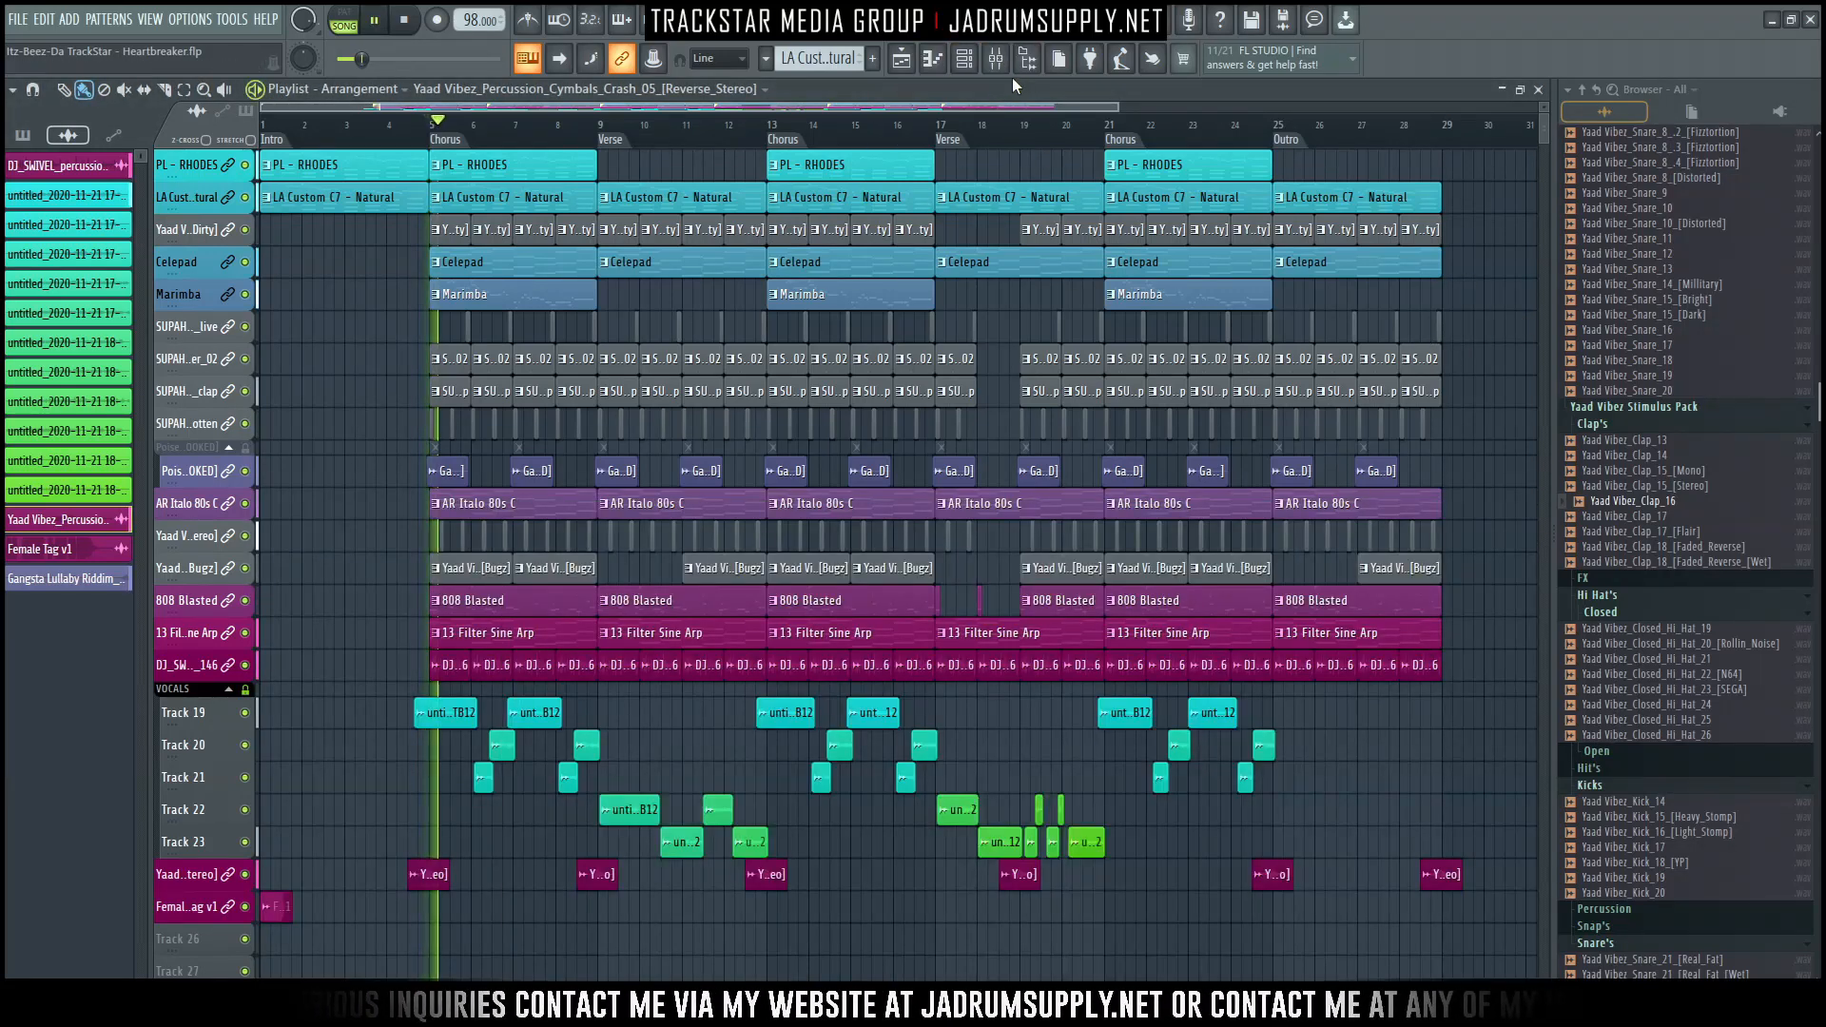
left_click(995, 59)
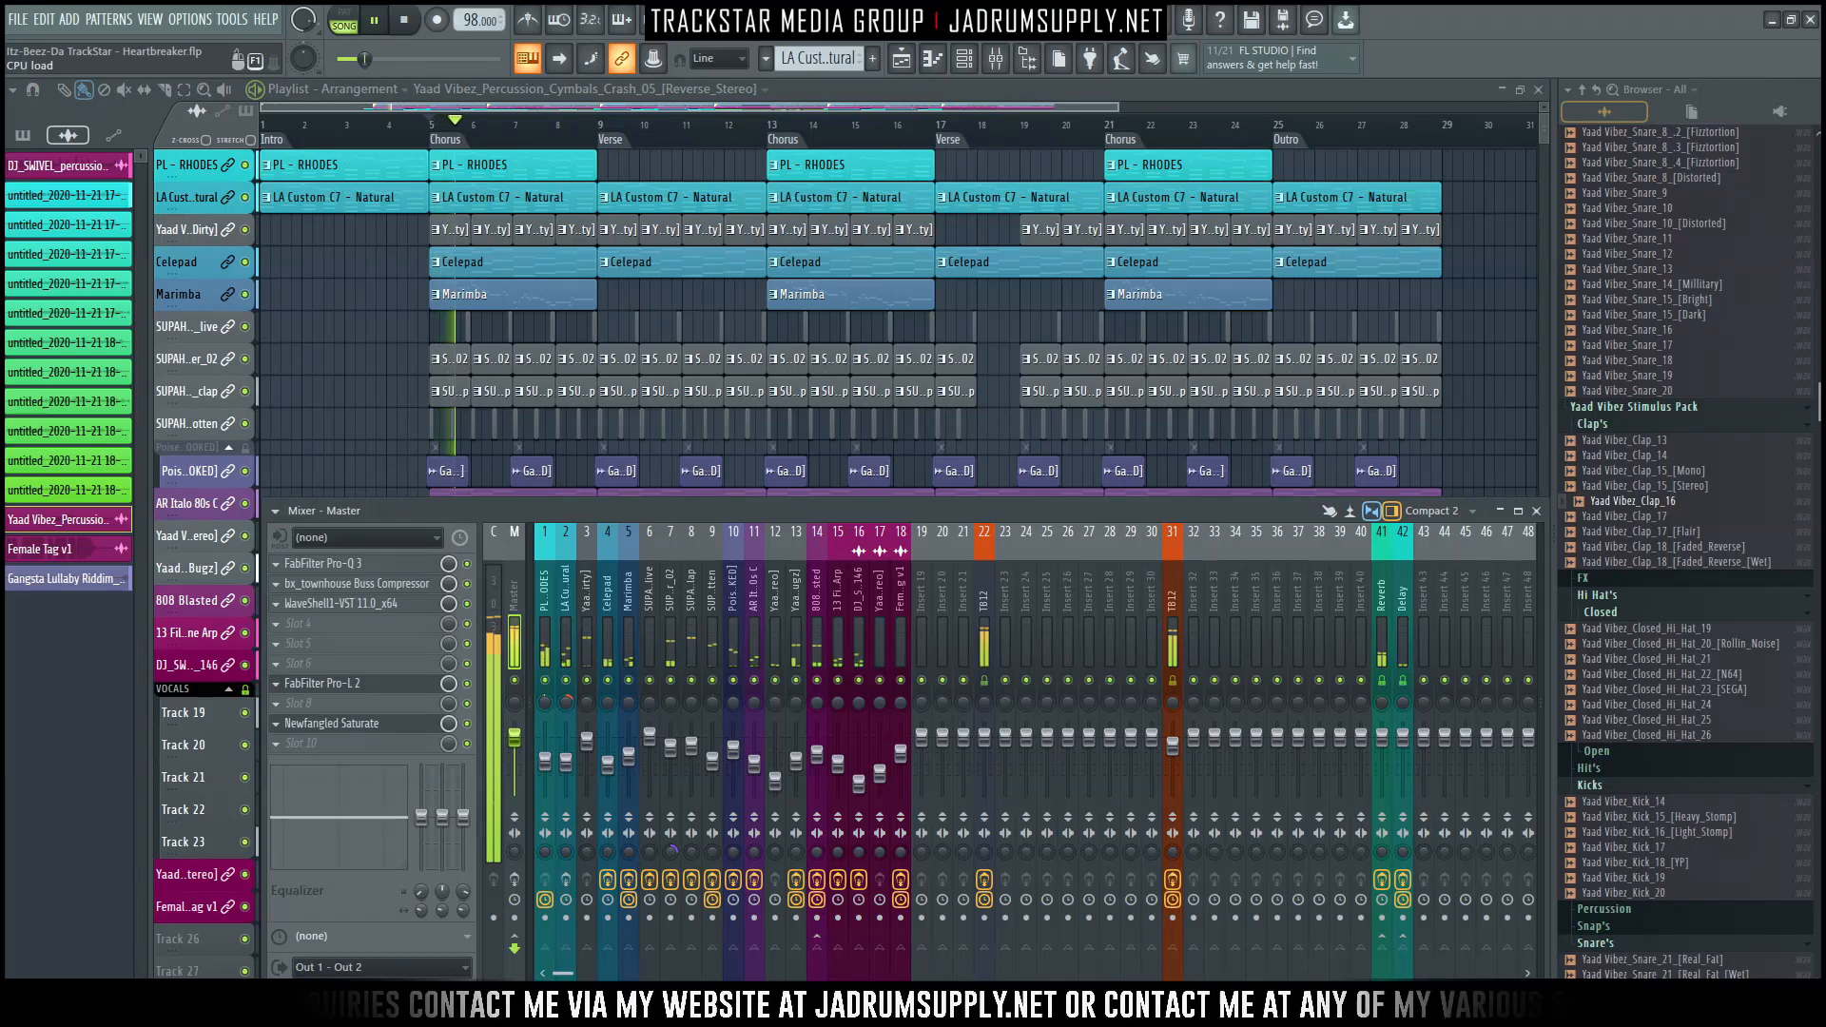
key("space")
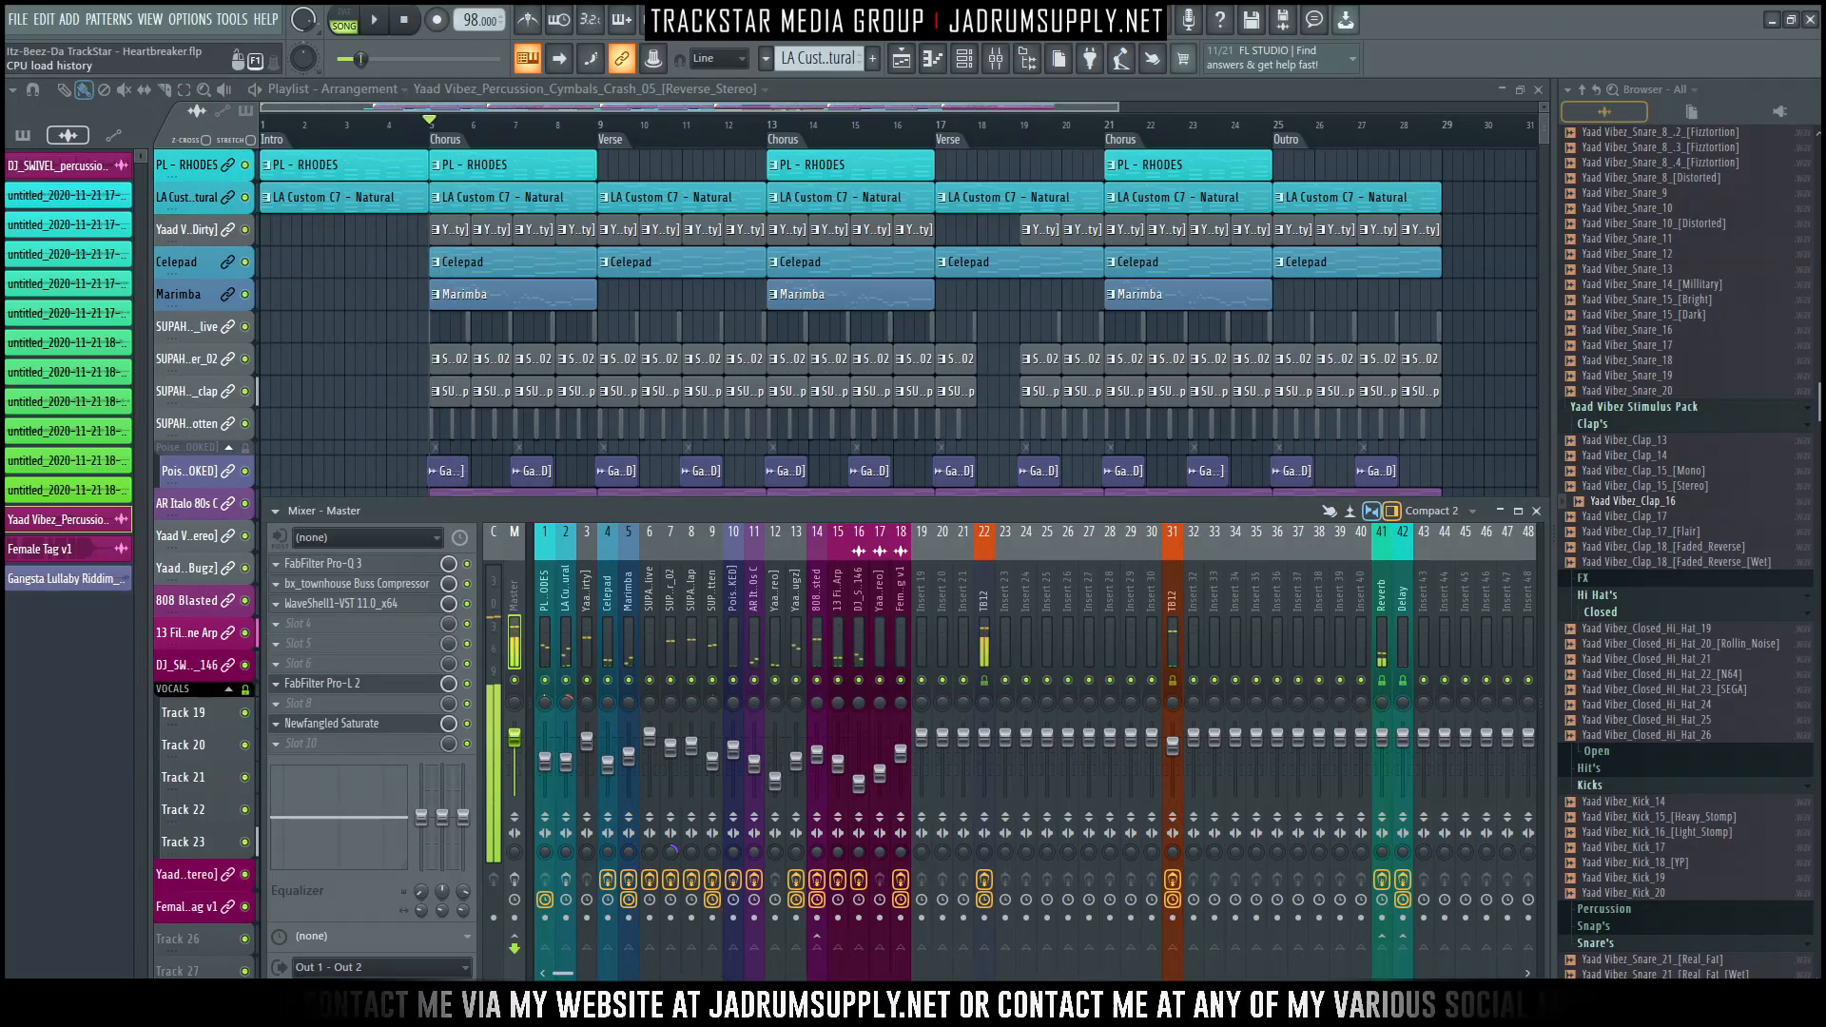
key("F9")
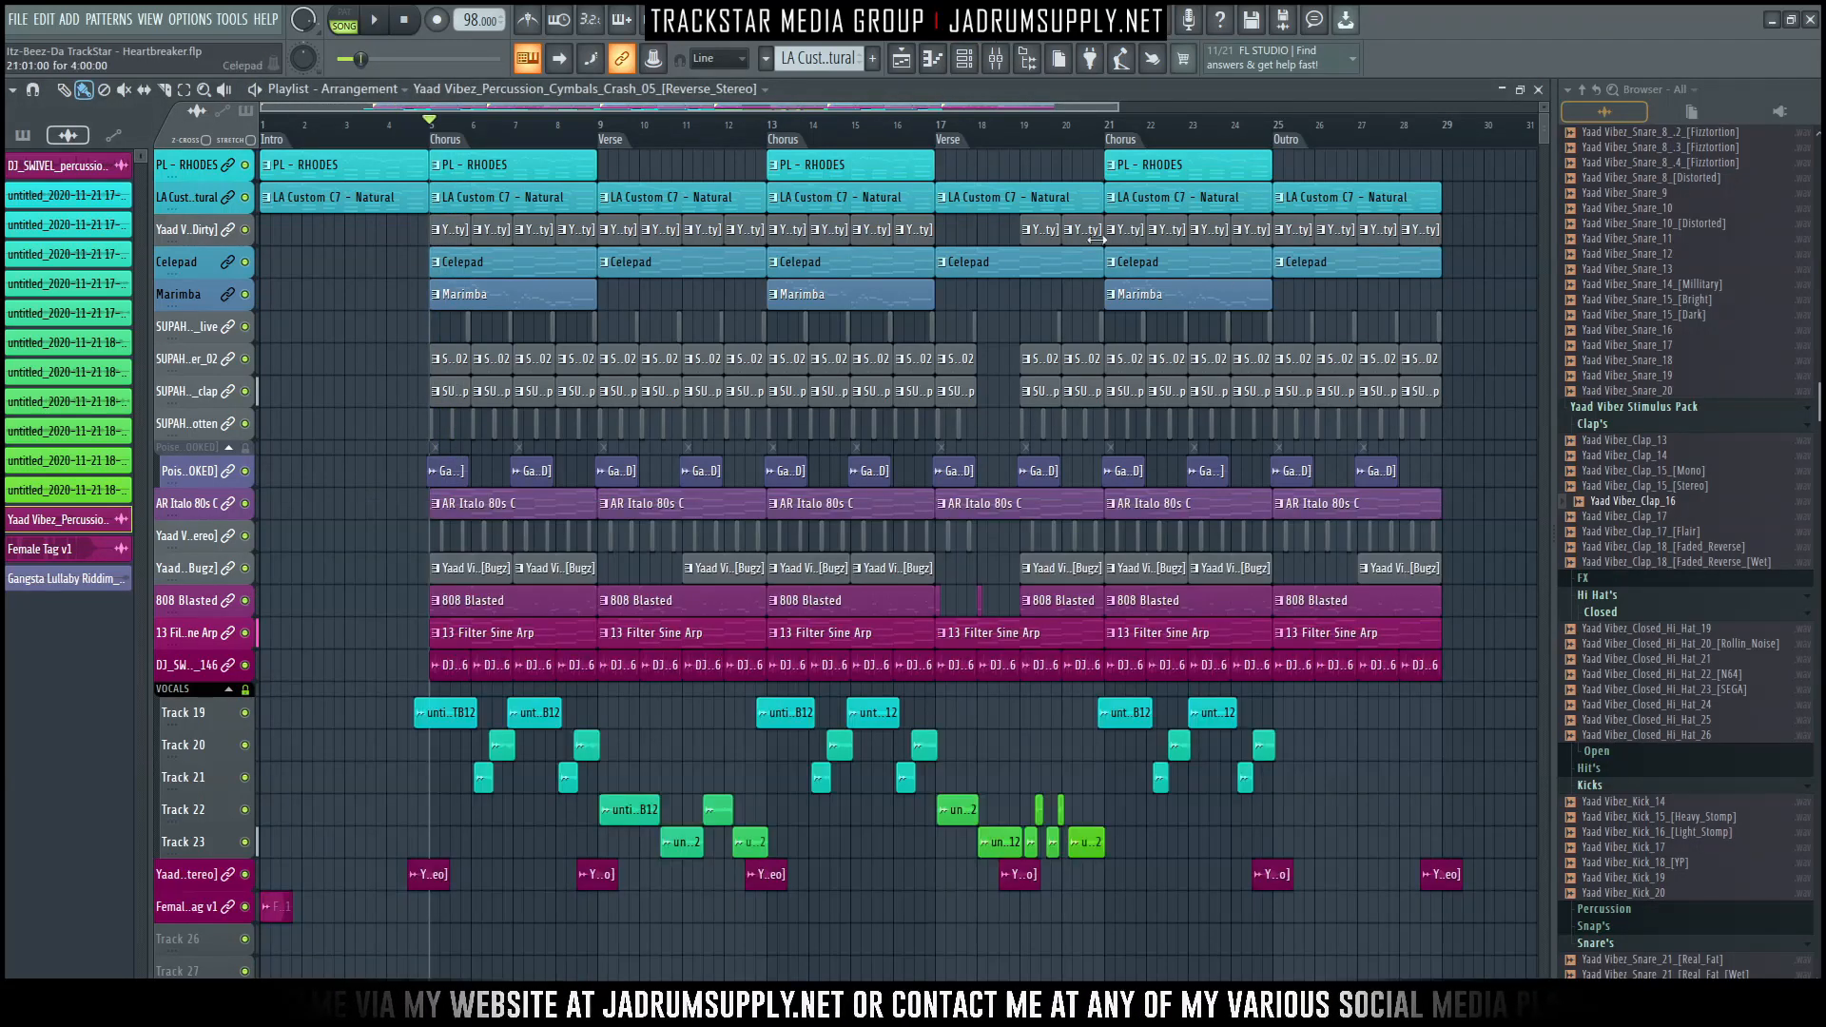
Filter the channels to the Unsorted group, select all of them and delete them.
left_click(974, 61)
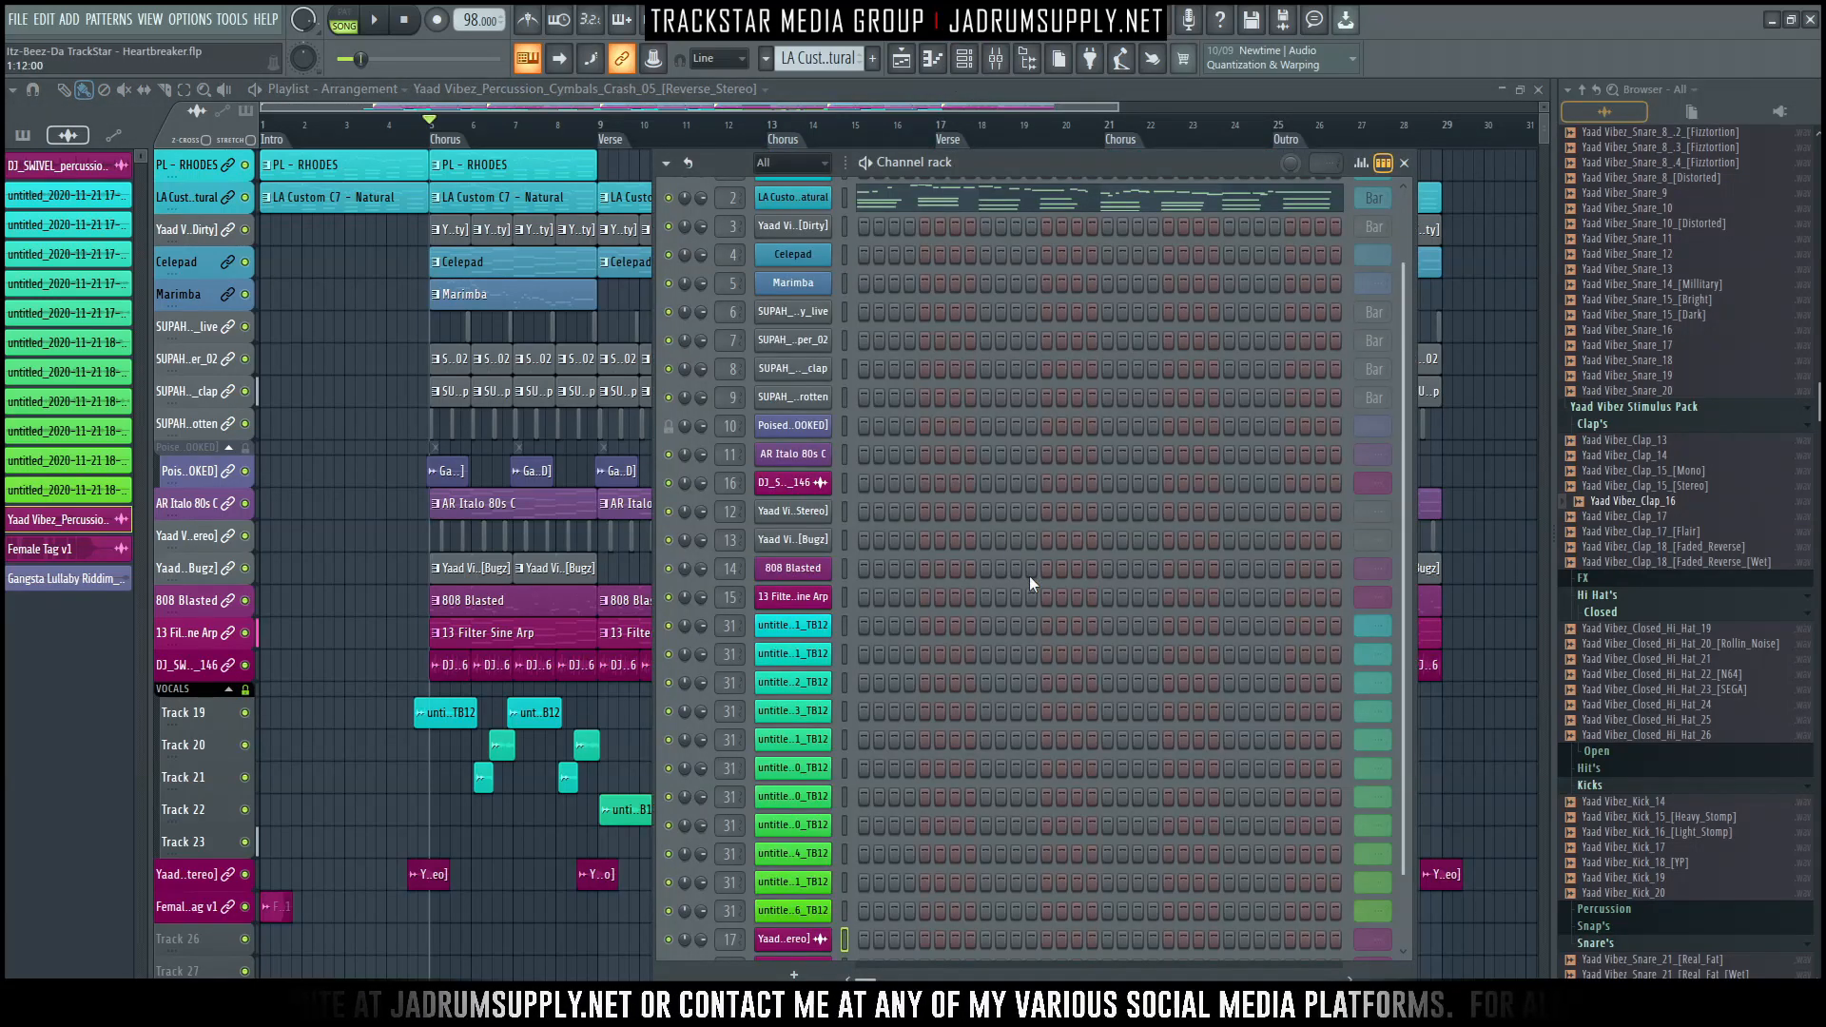
scroll(856, 561, "up", 3)
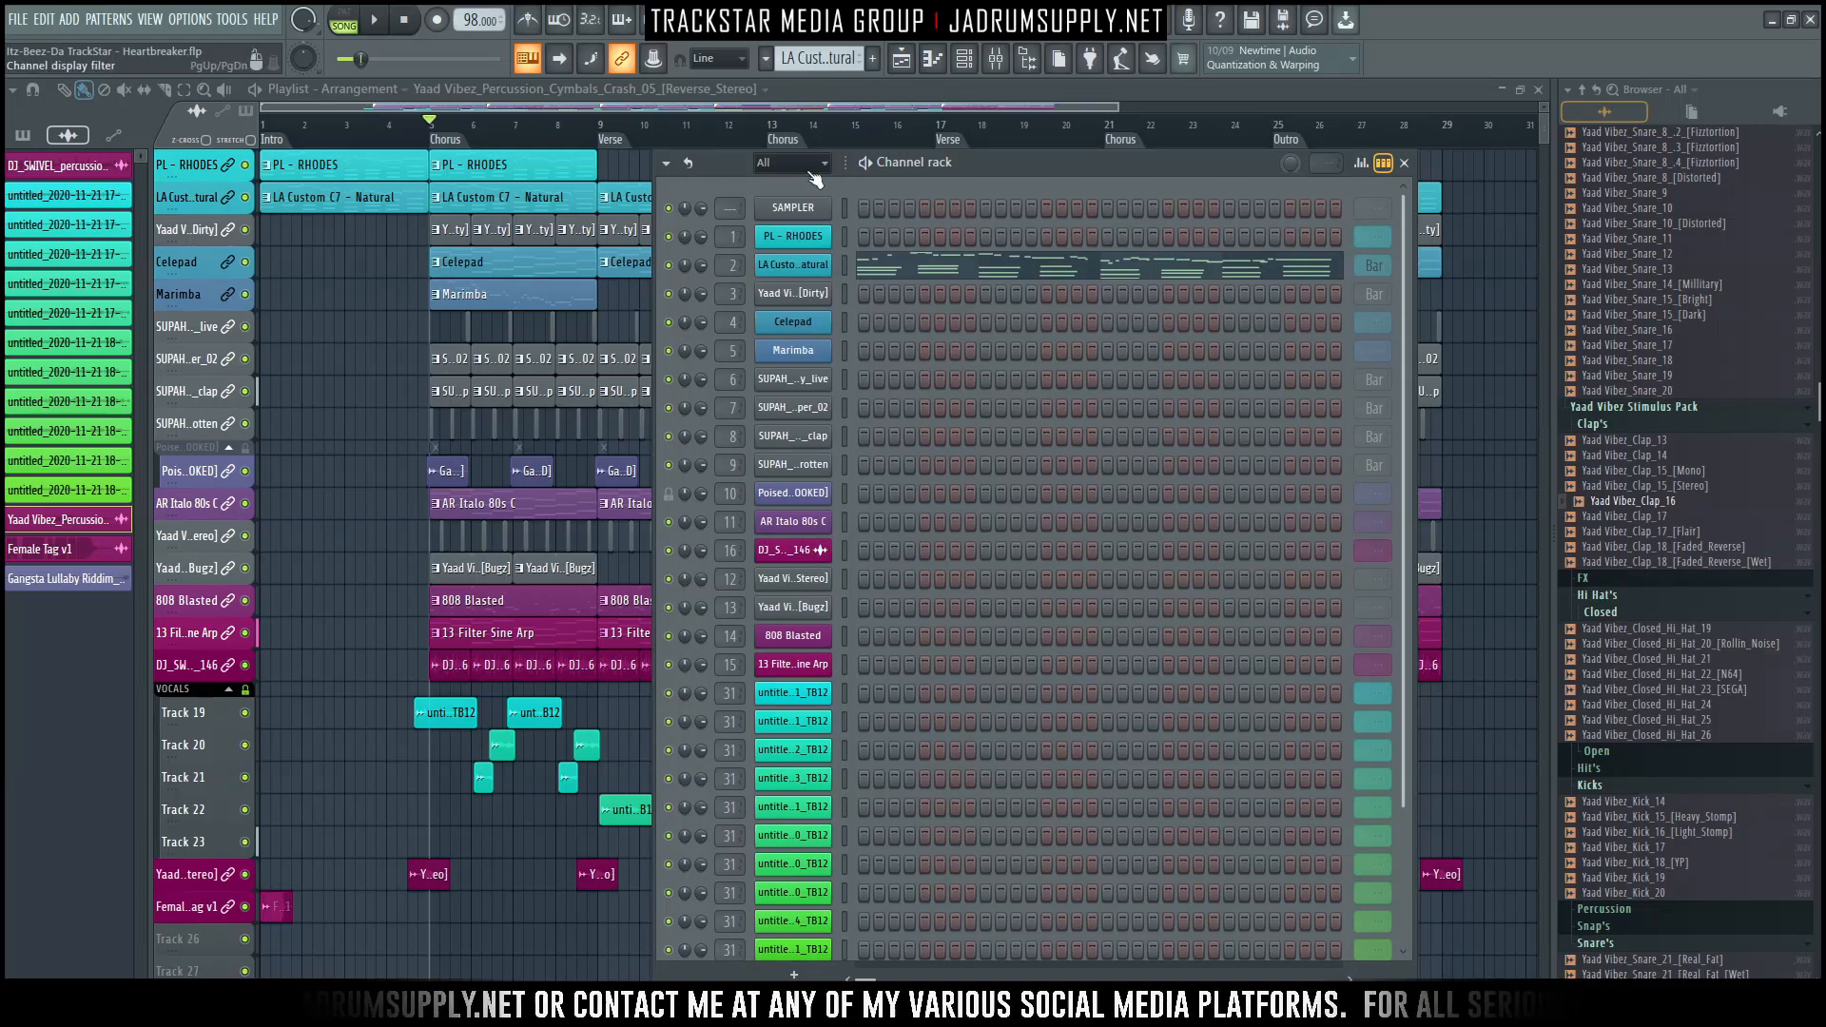
scroll(814, 163, "down", 2)
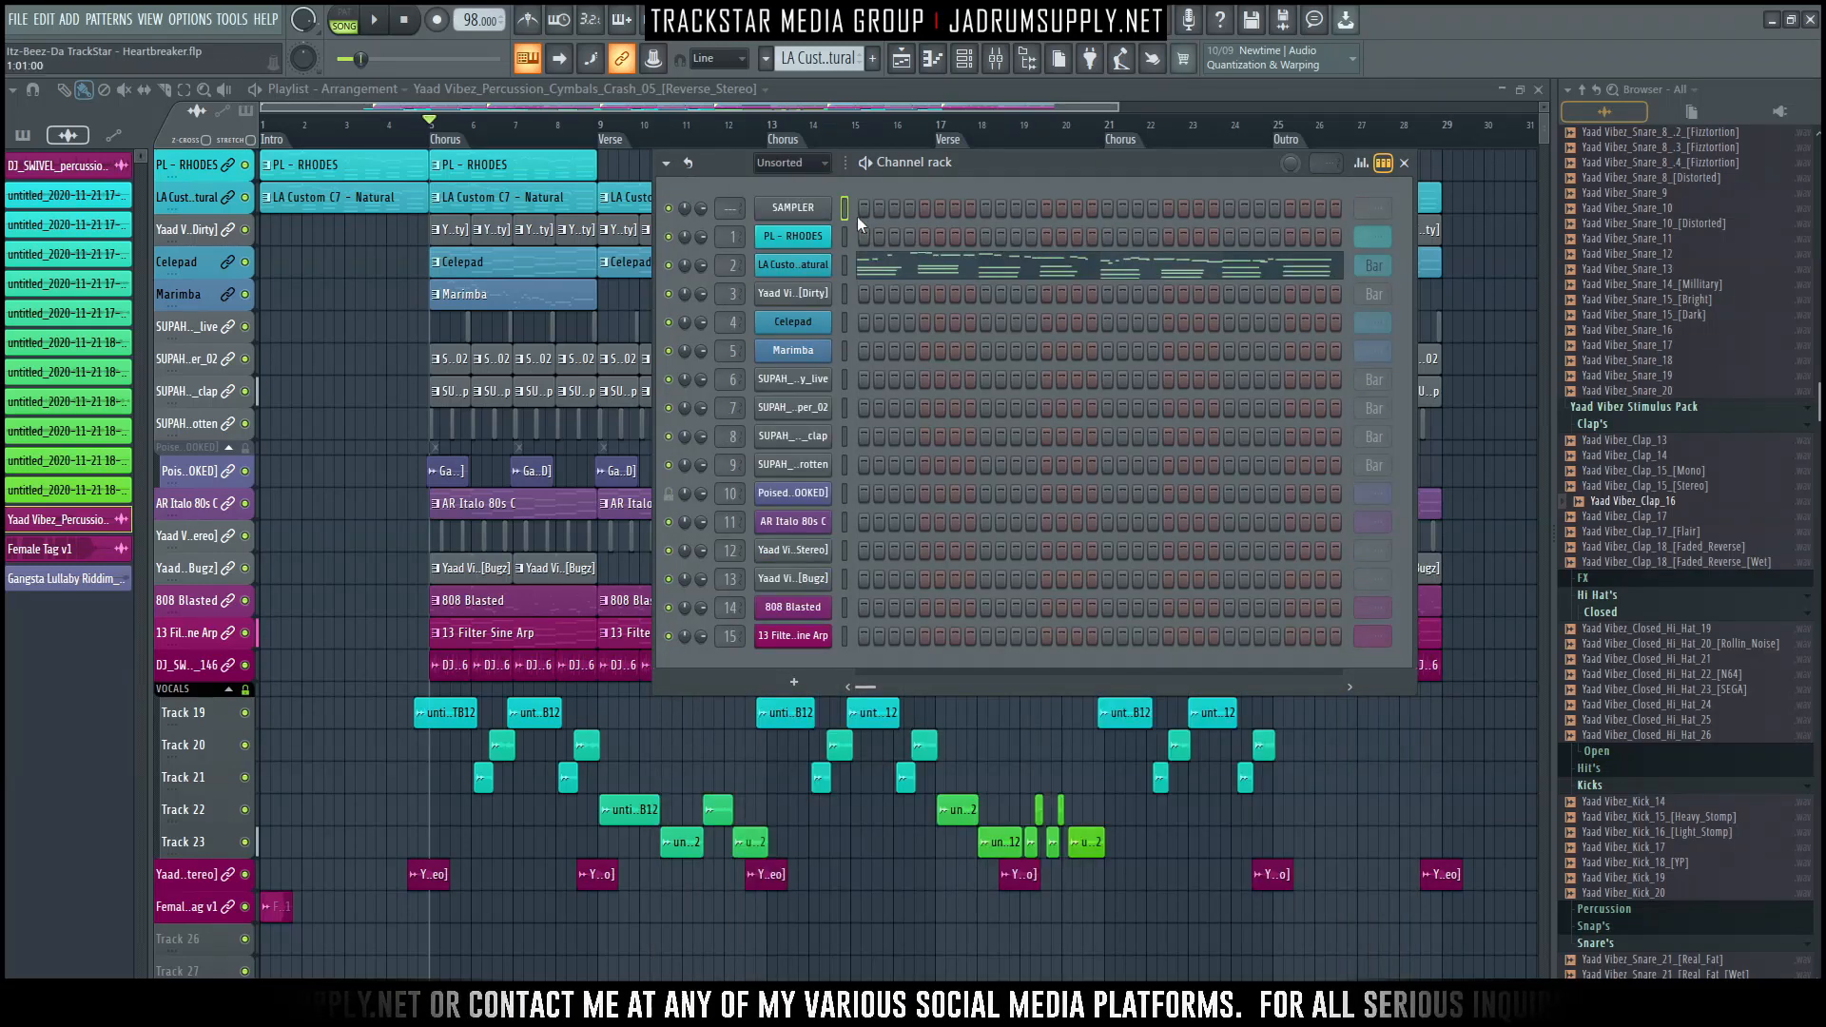
right_click(845, 208)
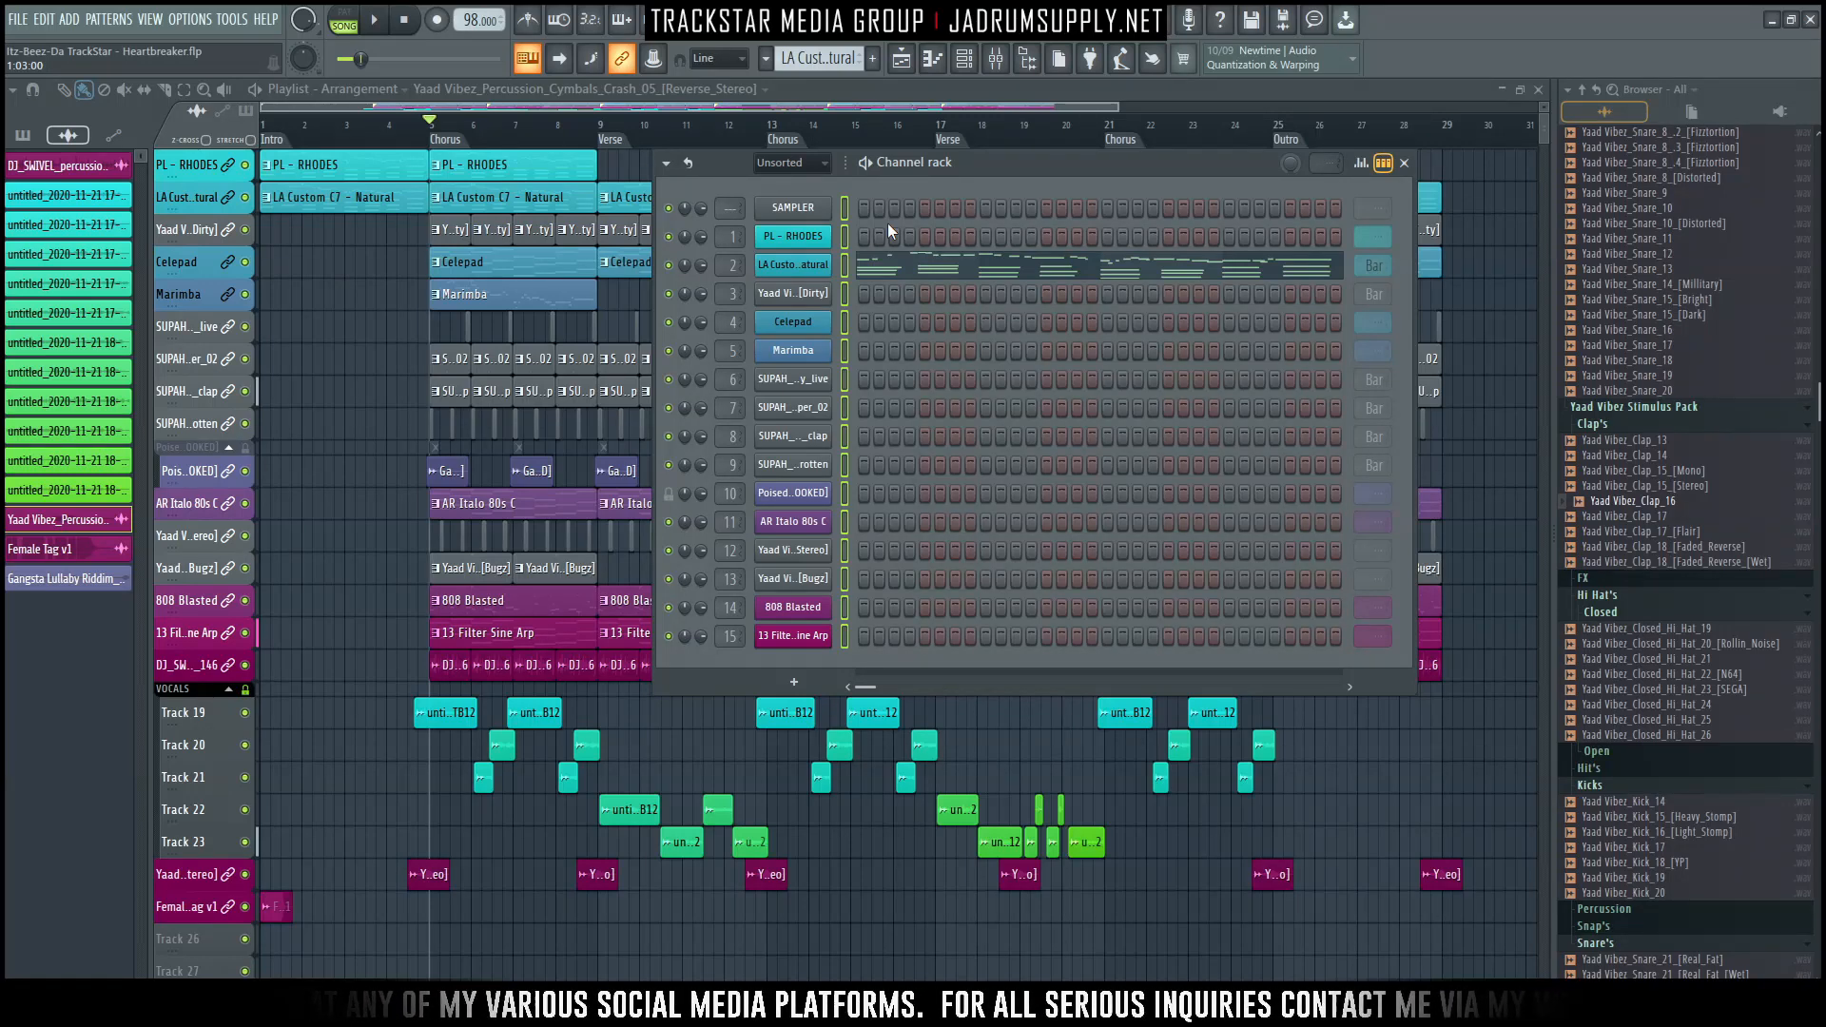
key("alt+Delete")
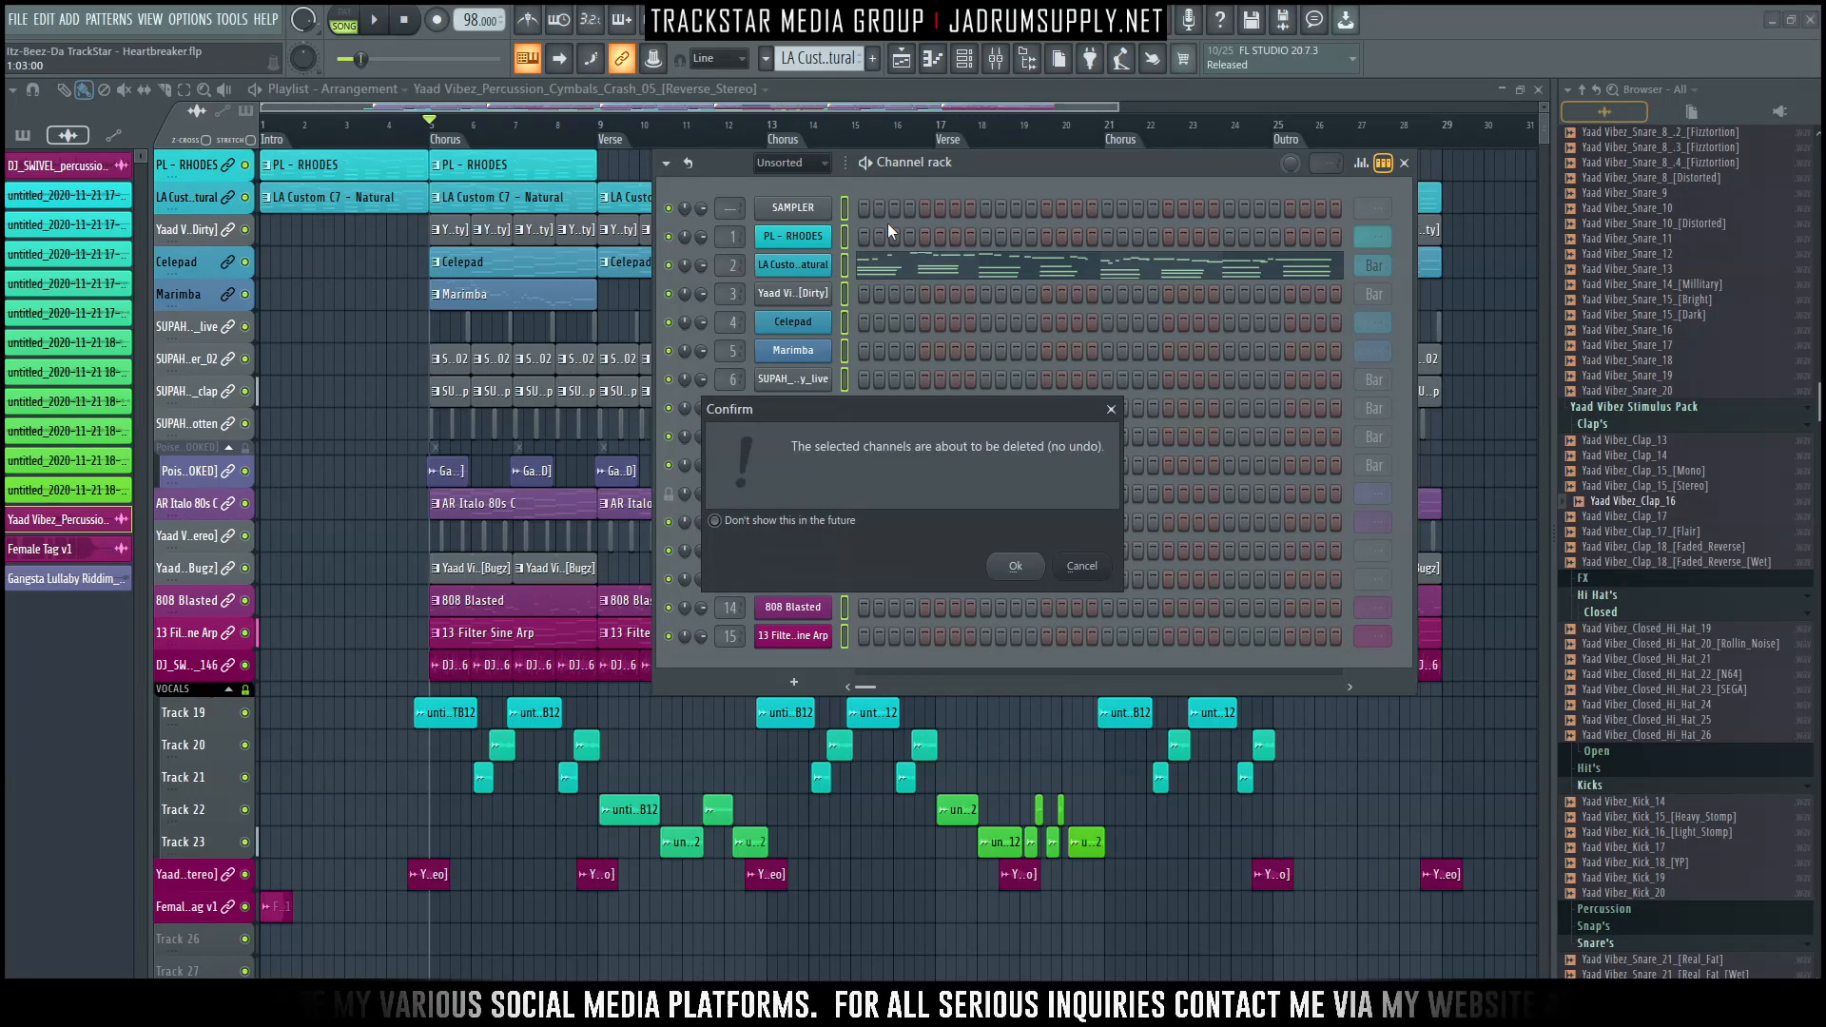
key("Return")
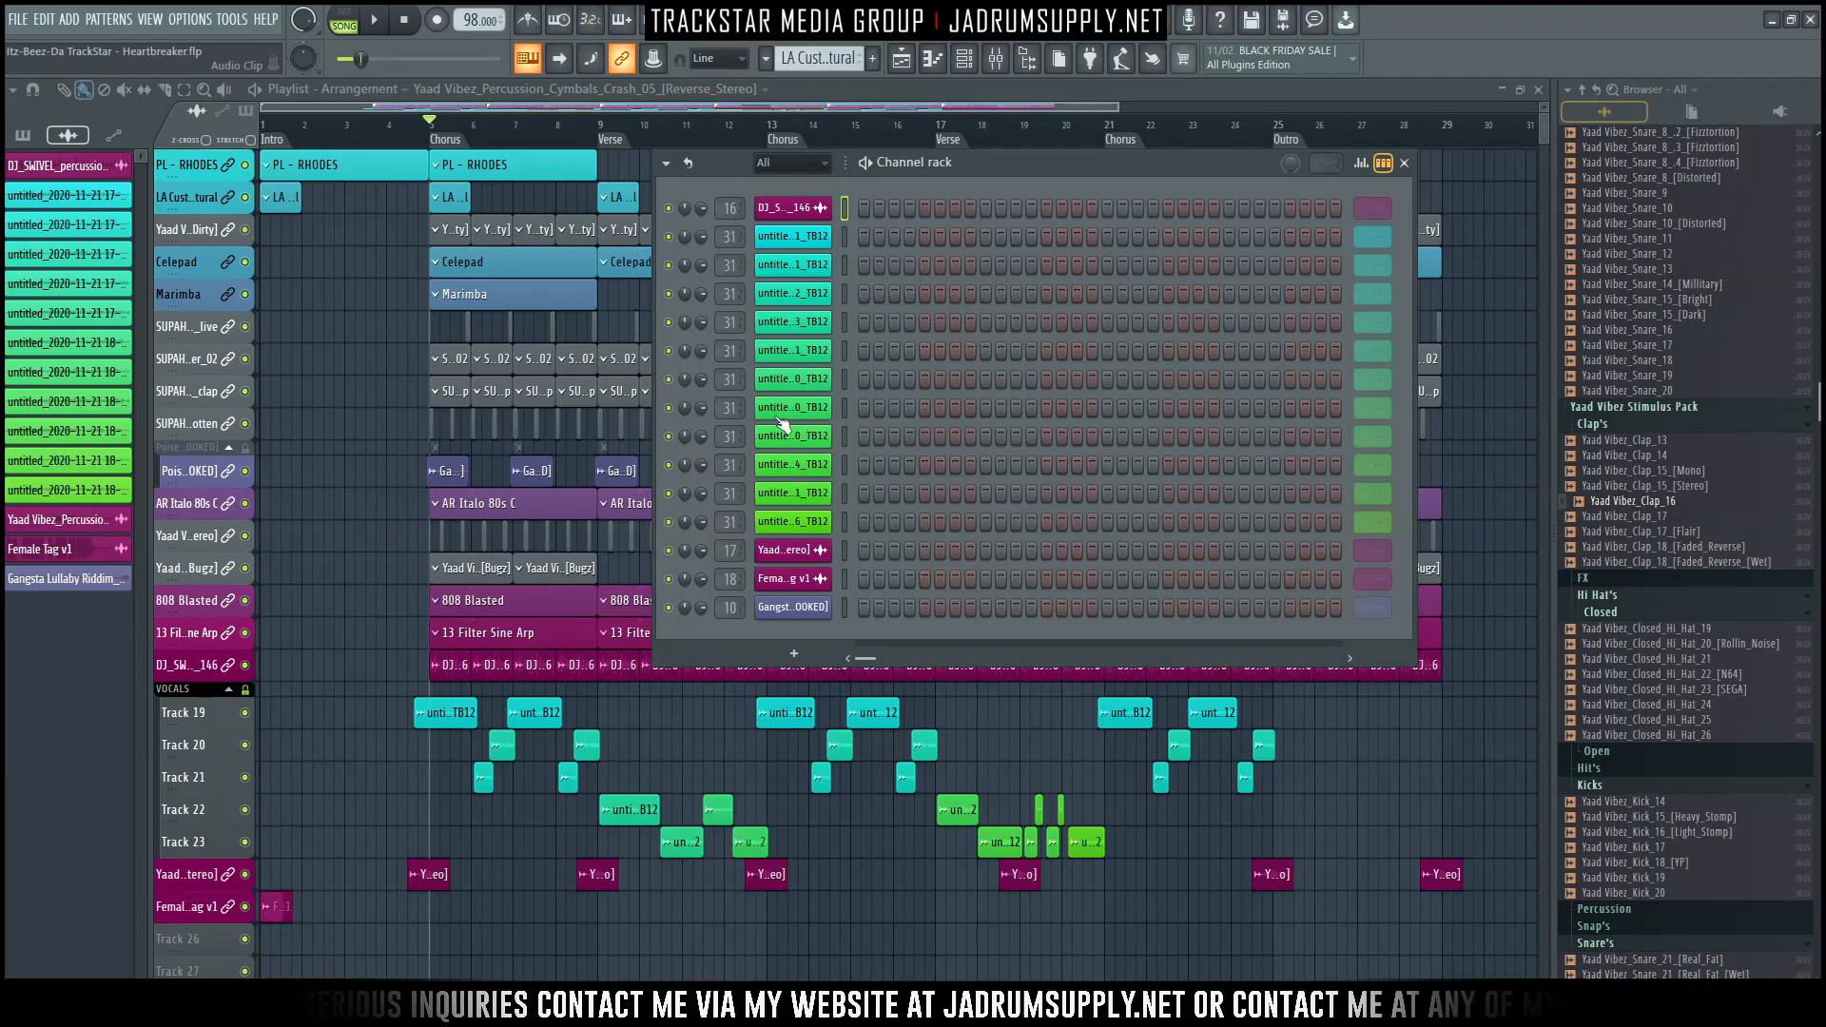
Examine the non-vocal audio clips: the DJ_SWIVEL percussion loop, reverse crash, Female Tag v1 and Poised [HOOKED] recording.
scroll(815, 175, "down", 1)
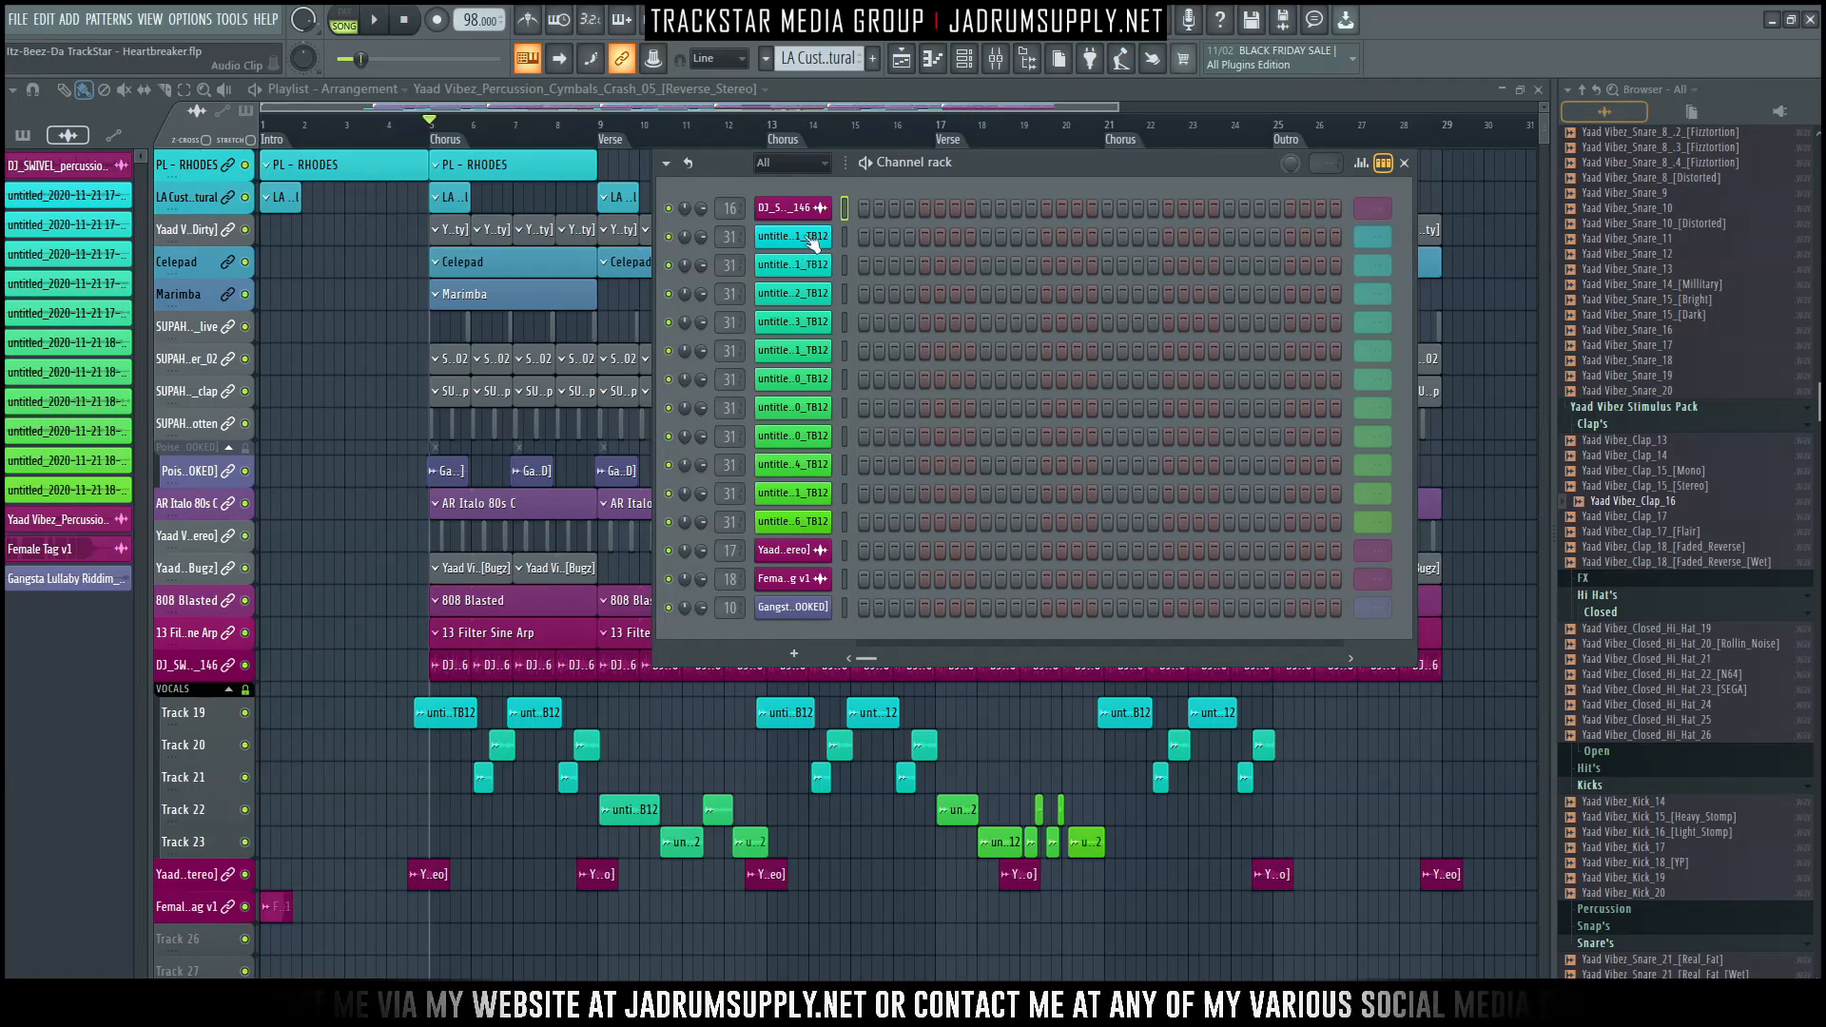
left_click(787, 208)
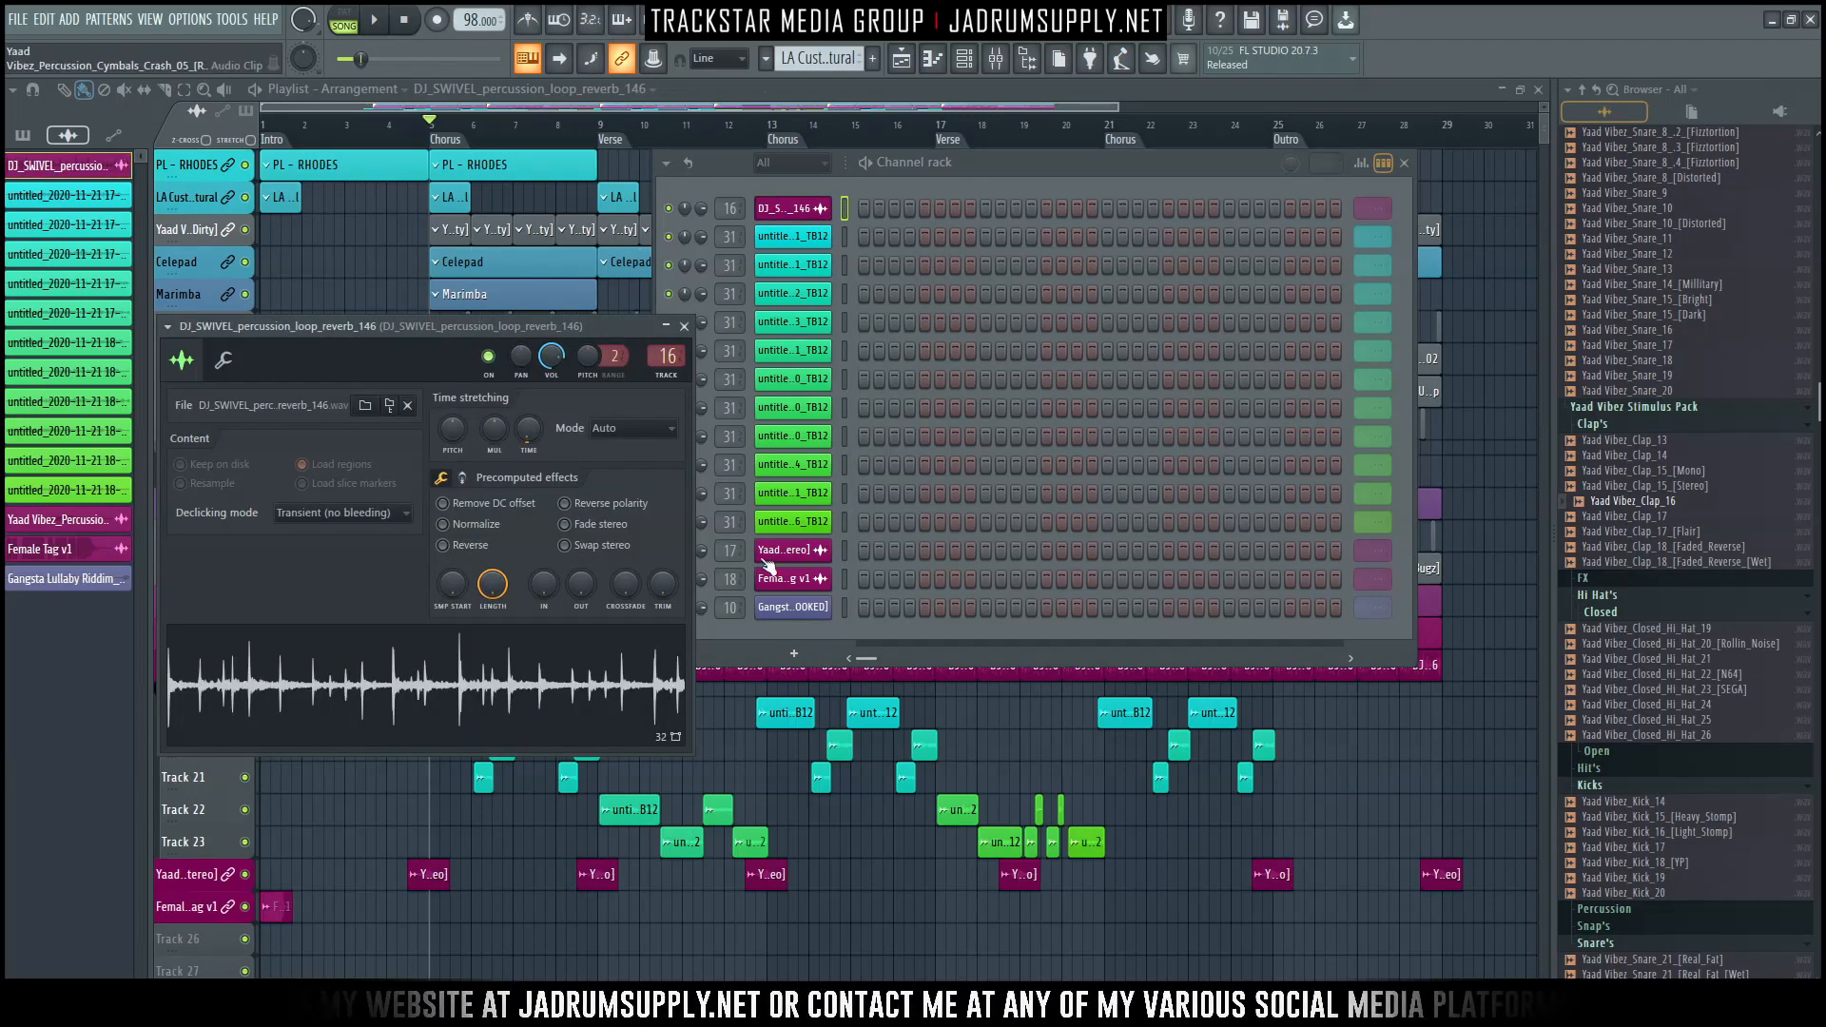
left_click(794, 551)
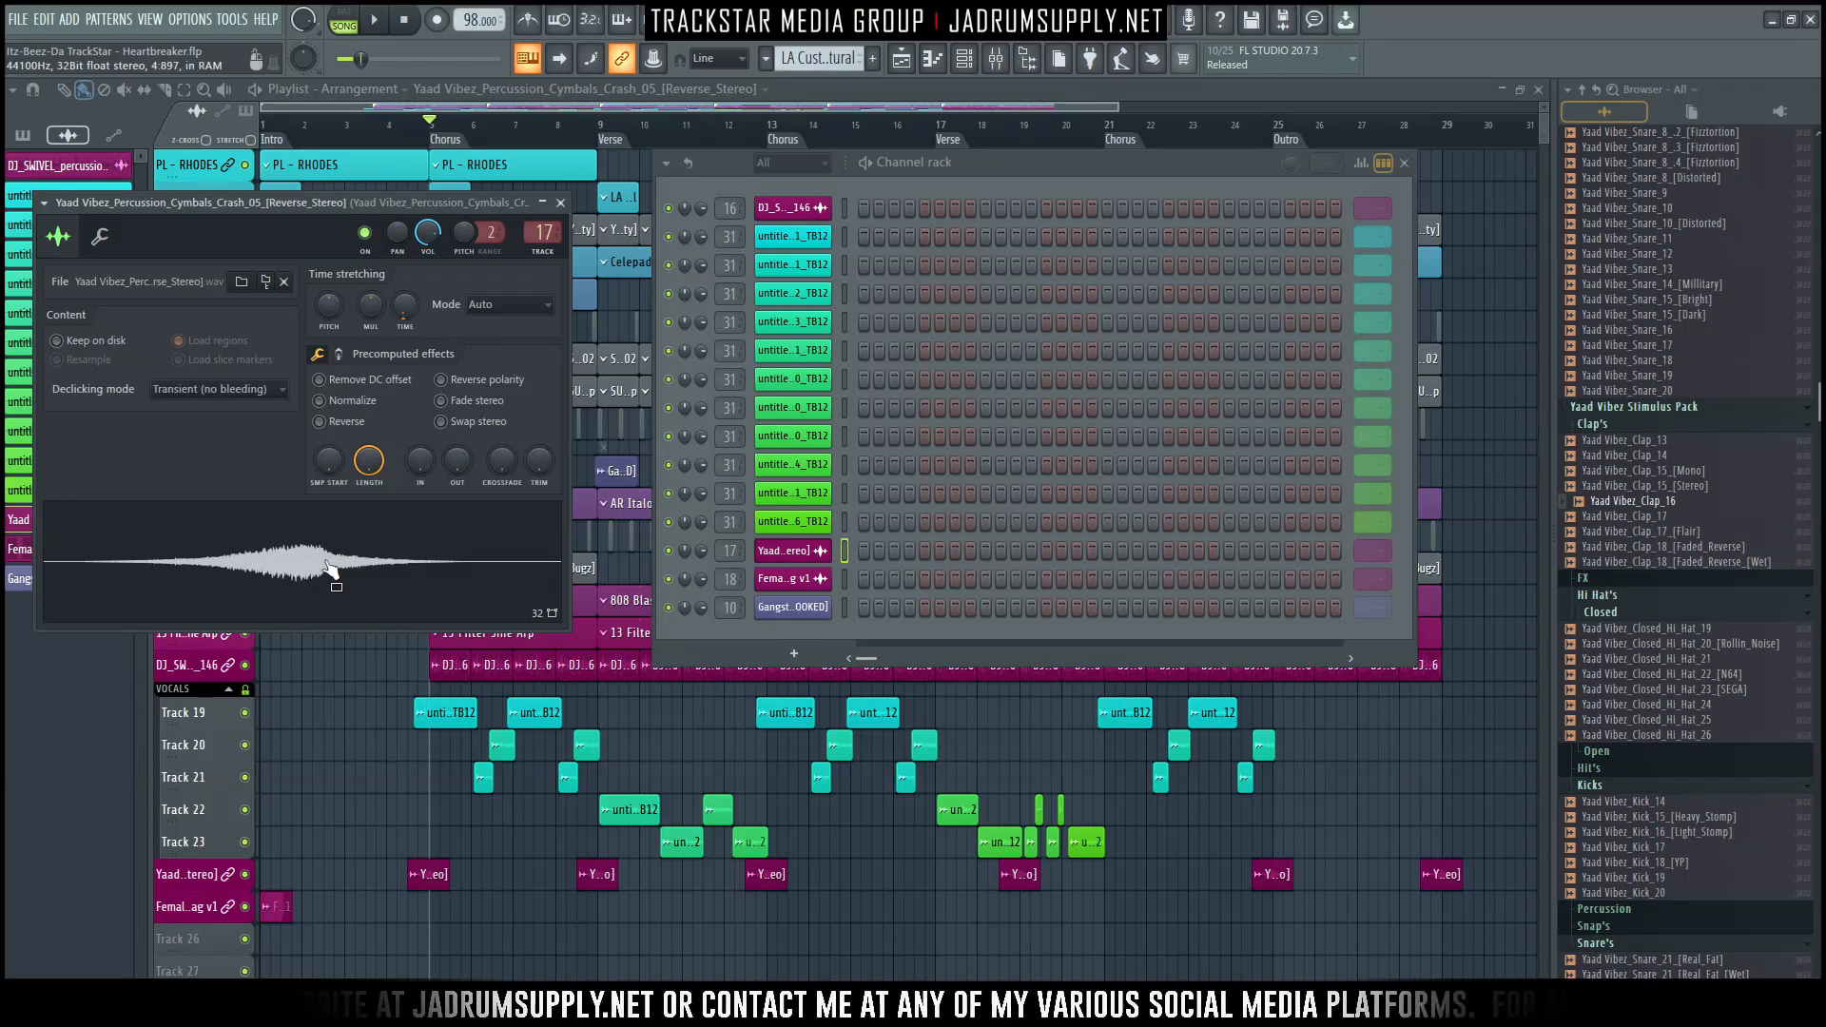
left_click(785, 582)
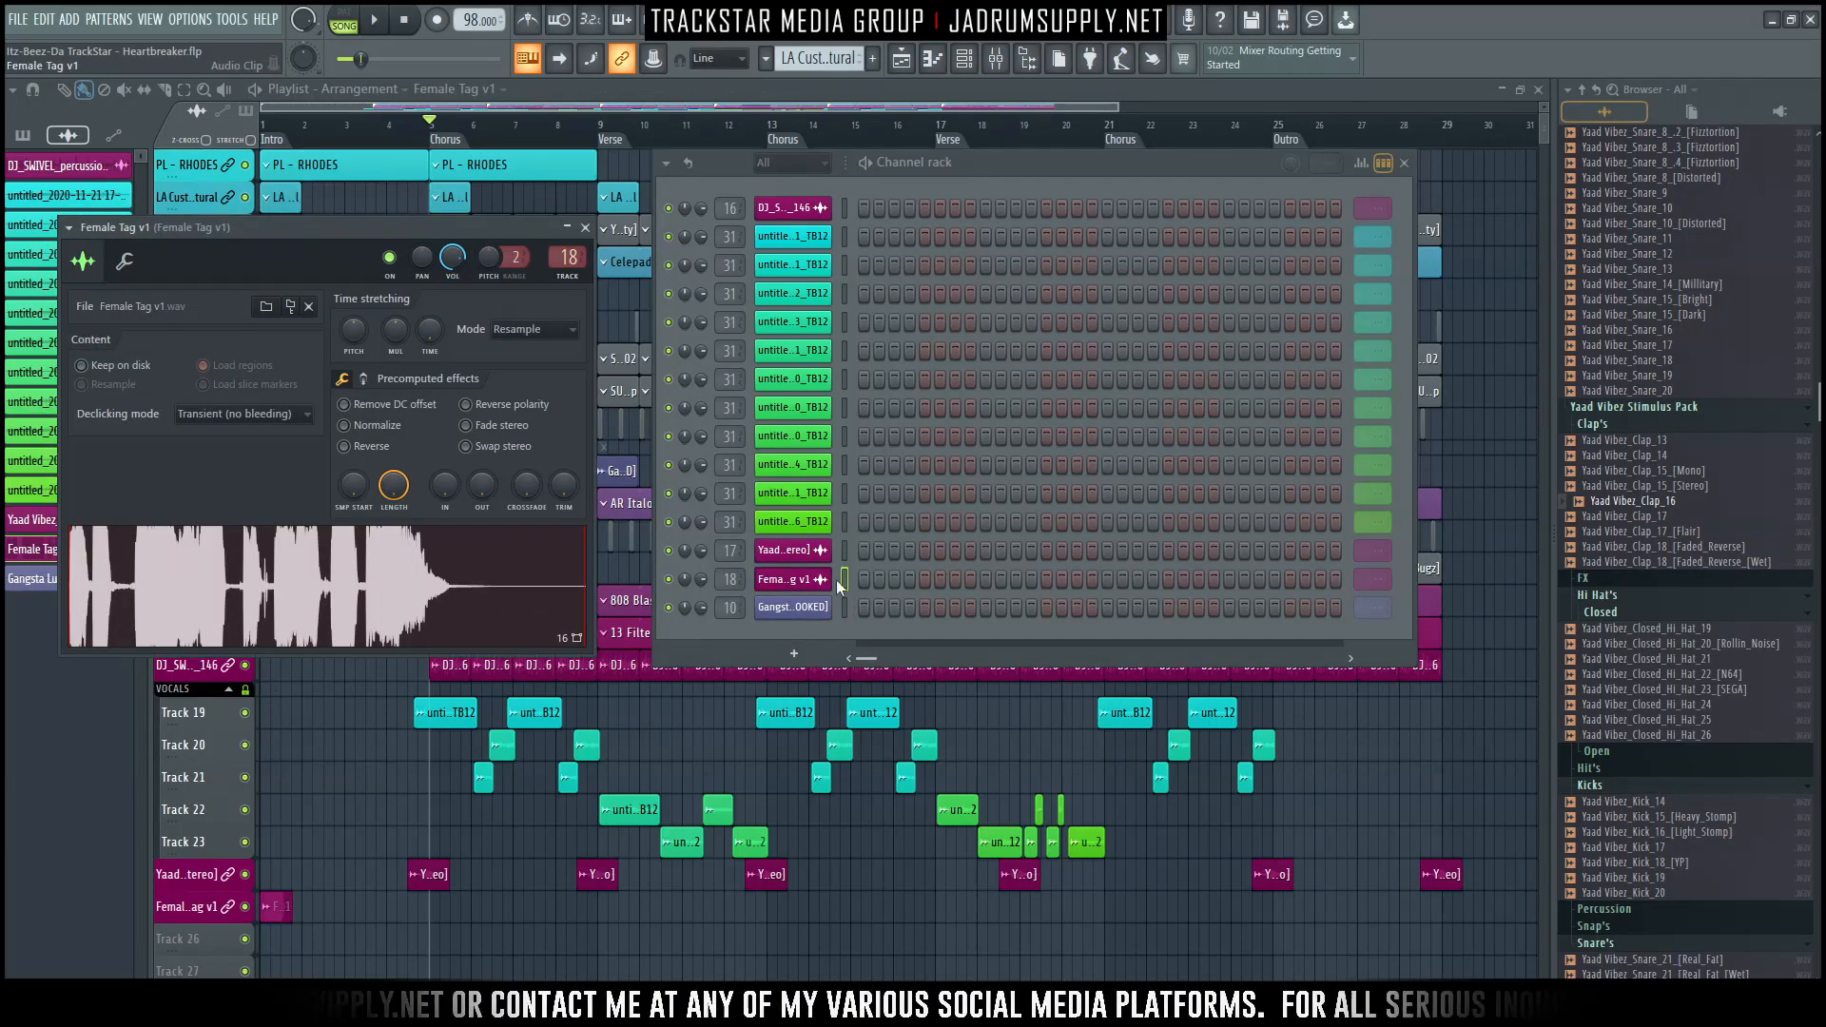
left_click(824, 610)
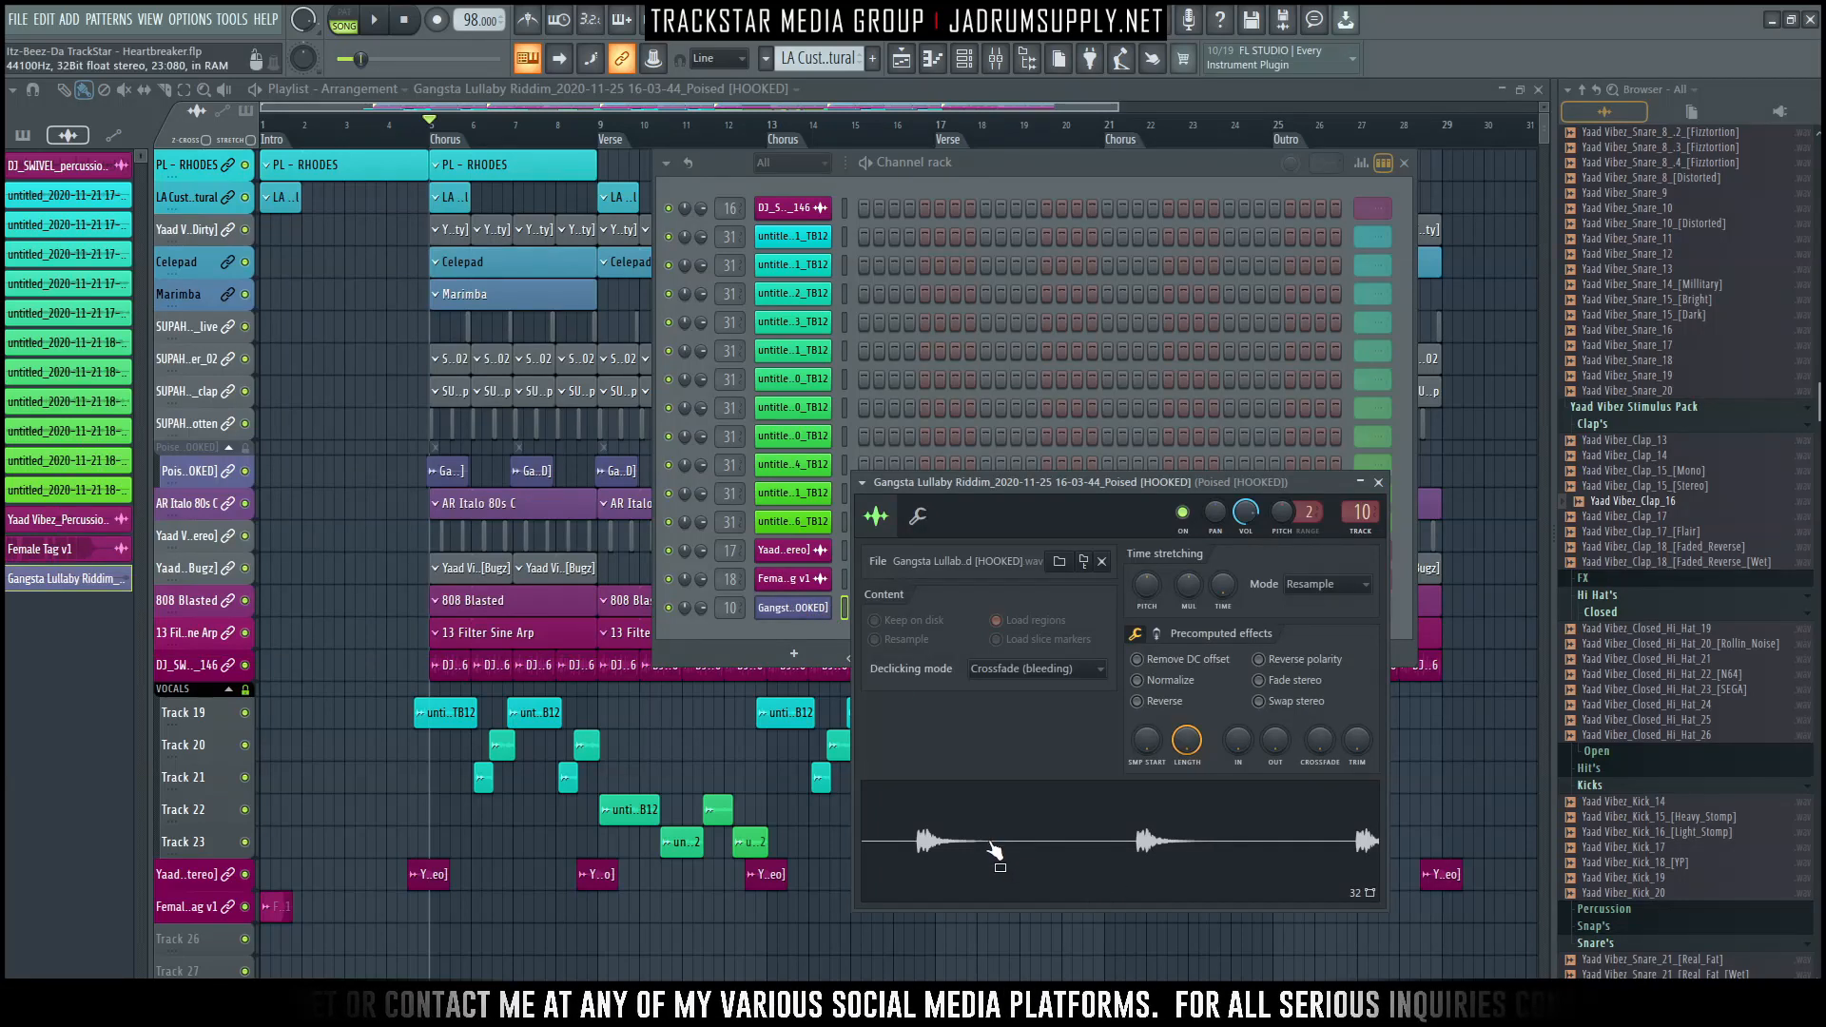
Delete the percussion loop, reverse crash, Female Tag v1 and Poised [HOOKED] audio clip channels, keeping only the vocal channels.
left_click(842, 213)
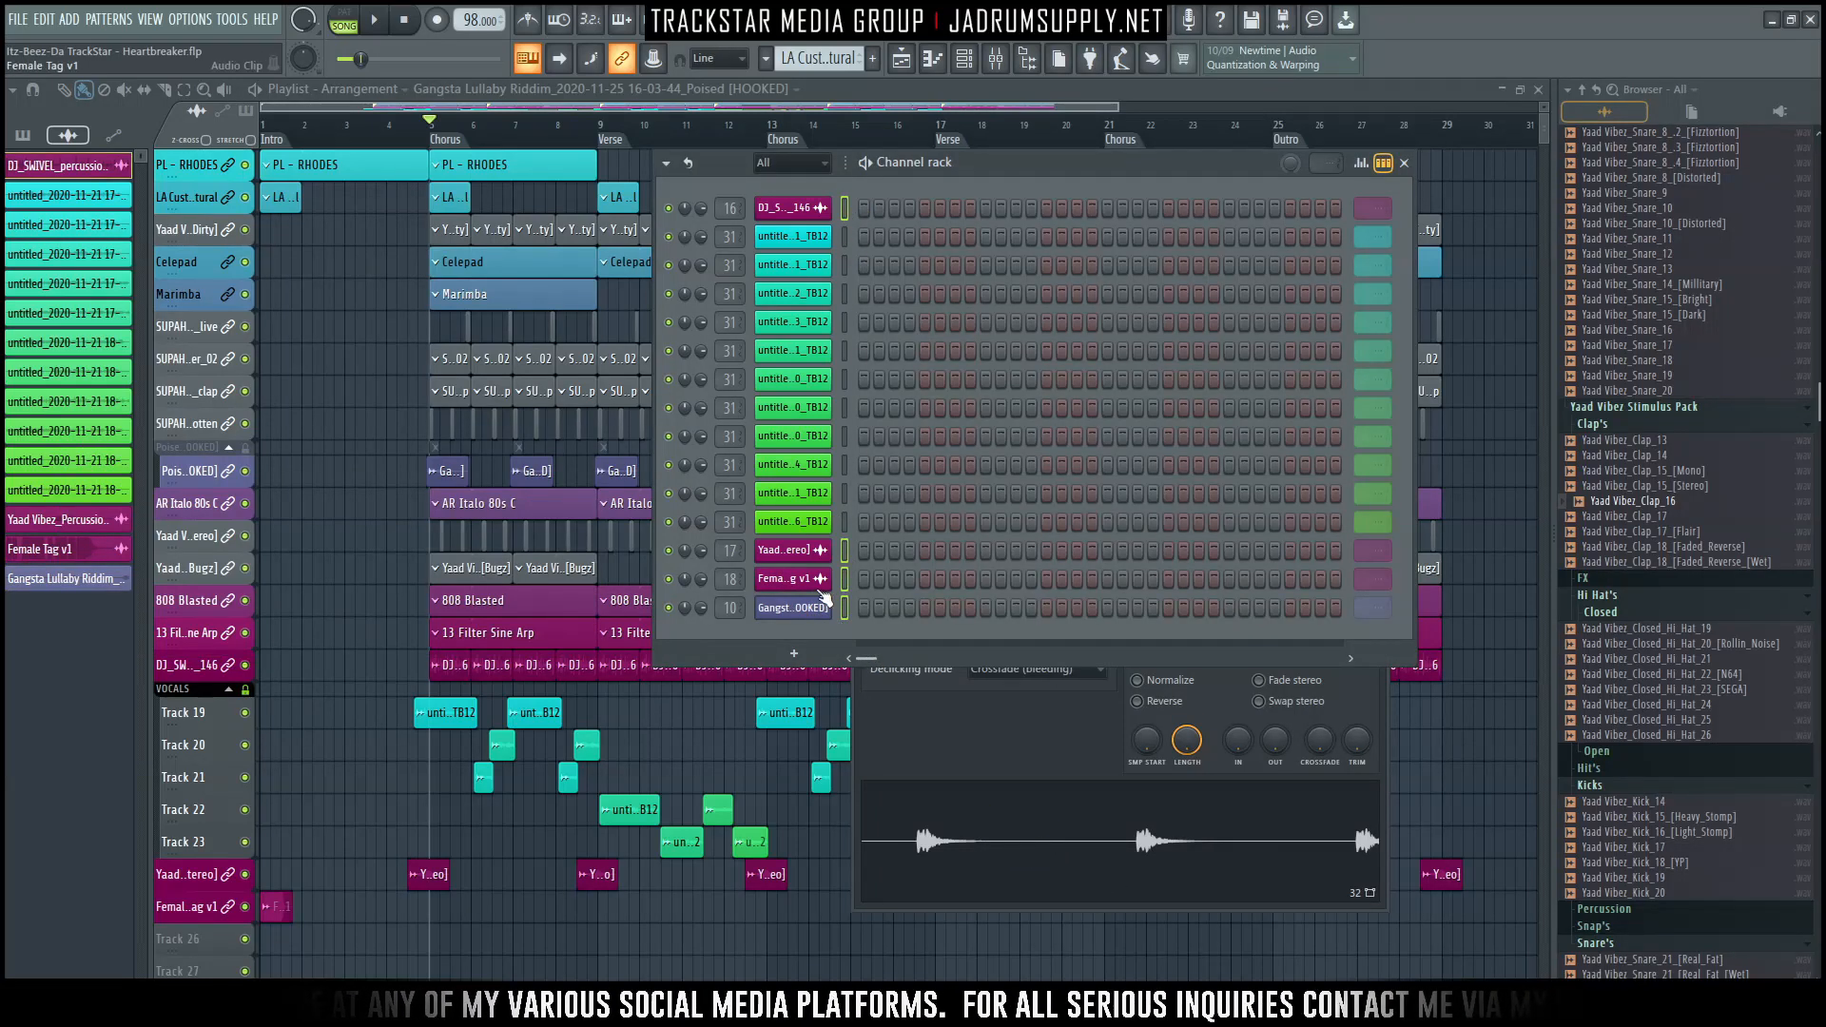
key("alt+Delete")
key("Return")
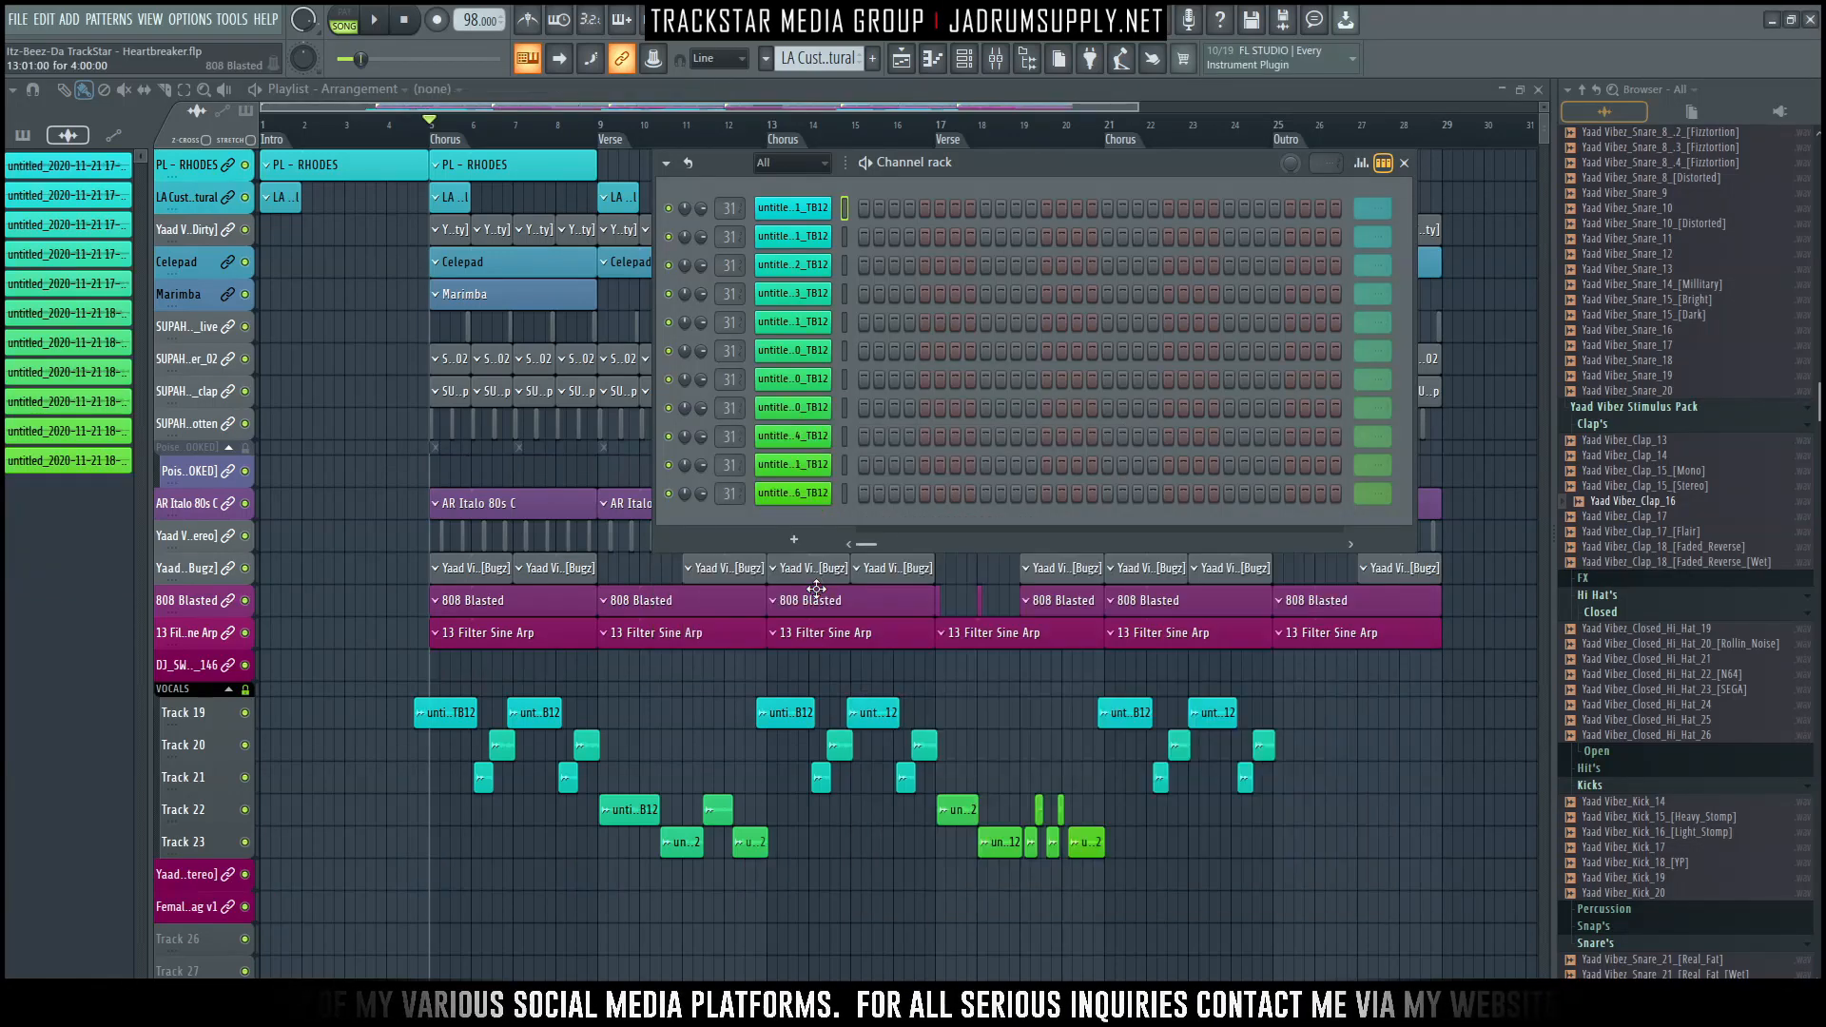
left_click(340, 563)
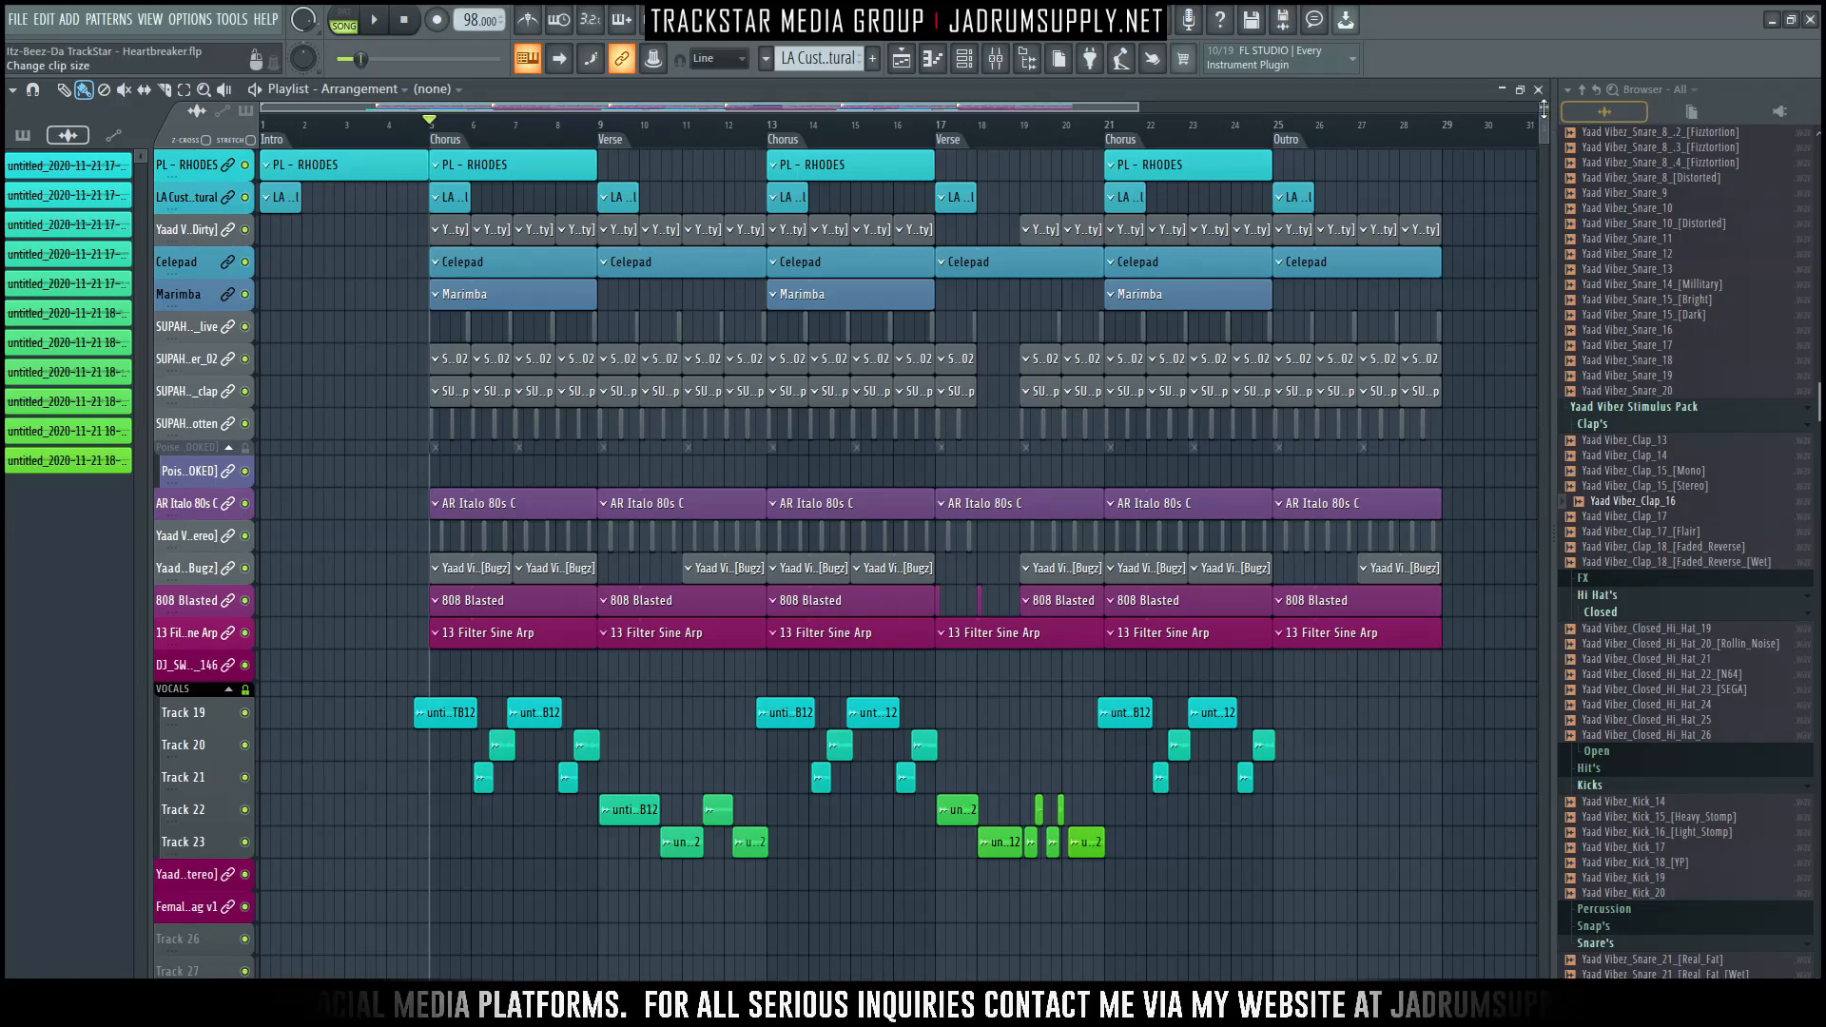
Select all leftover instrument pattern clips above the VOCALS track in the playlist and delete them.
left_click_drag(1543, 110, 1543, 124)
scroll(751, 269, "down", 4)
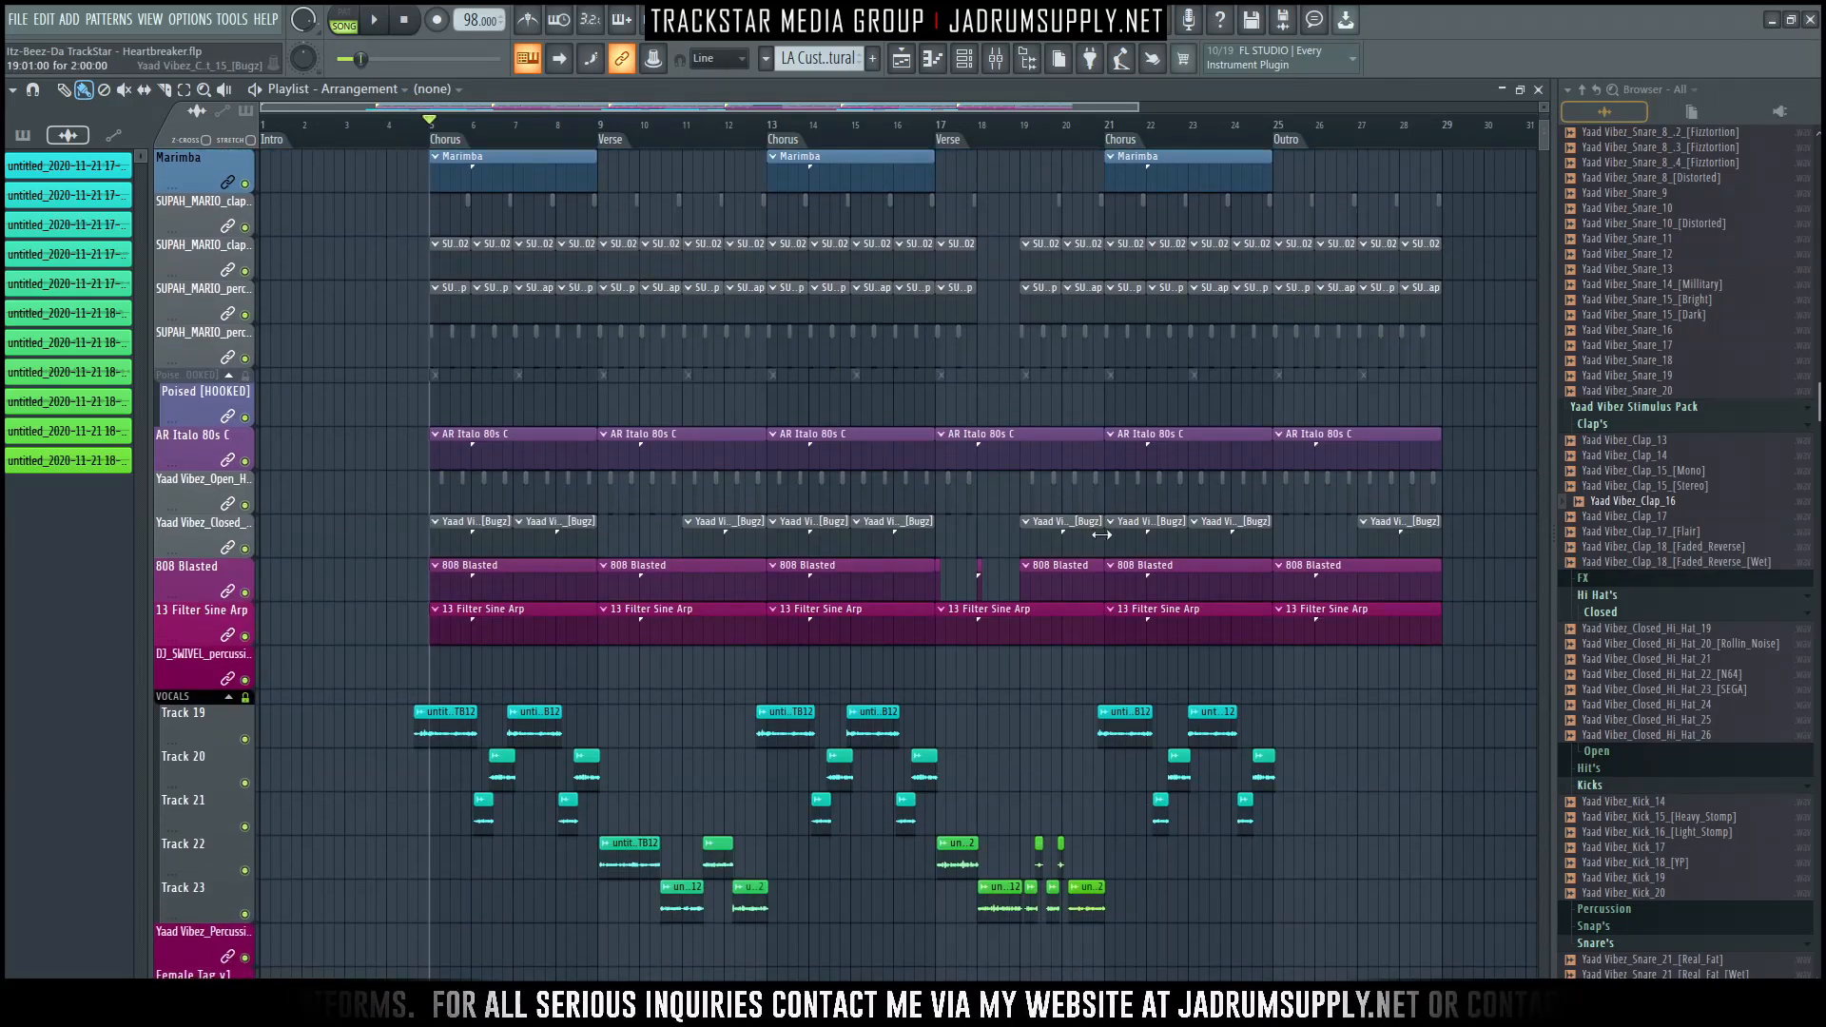
scroll(869, 661, "up", 2)
left_click_drag(1480, 774, 118, 46)
key("Delete")
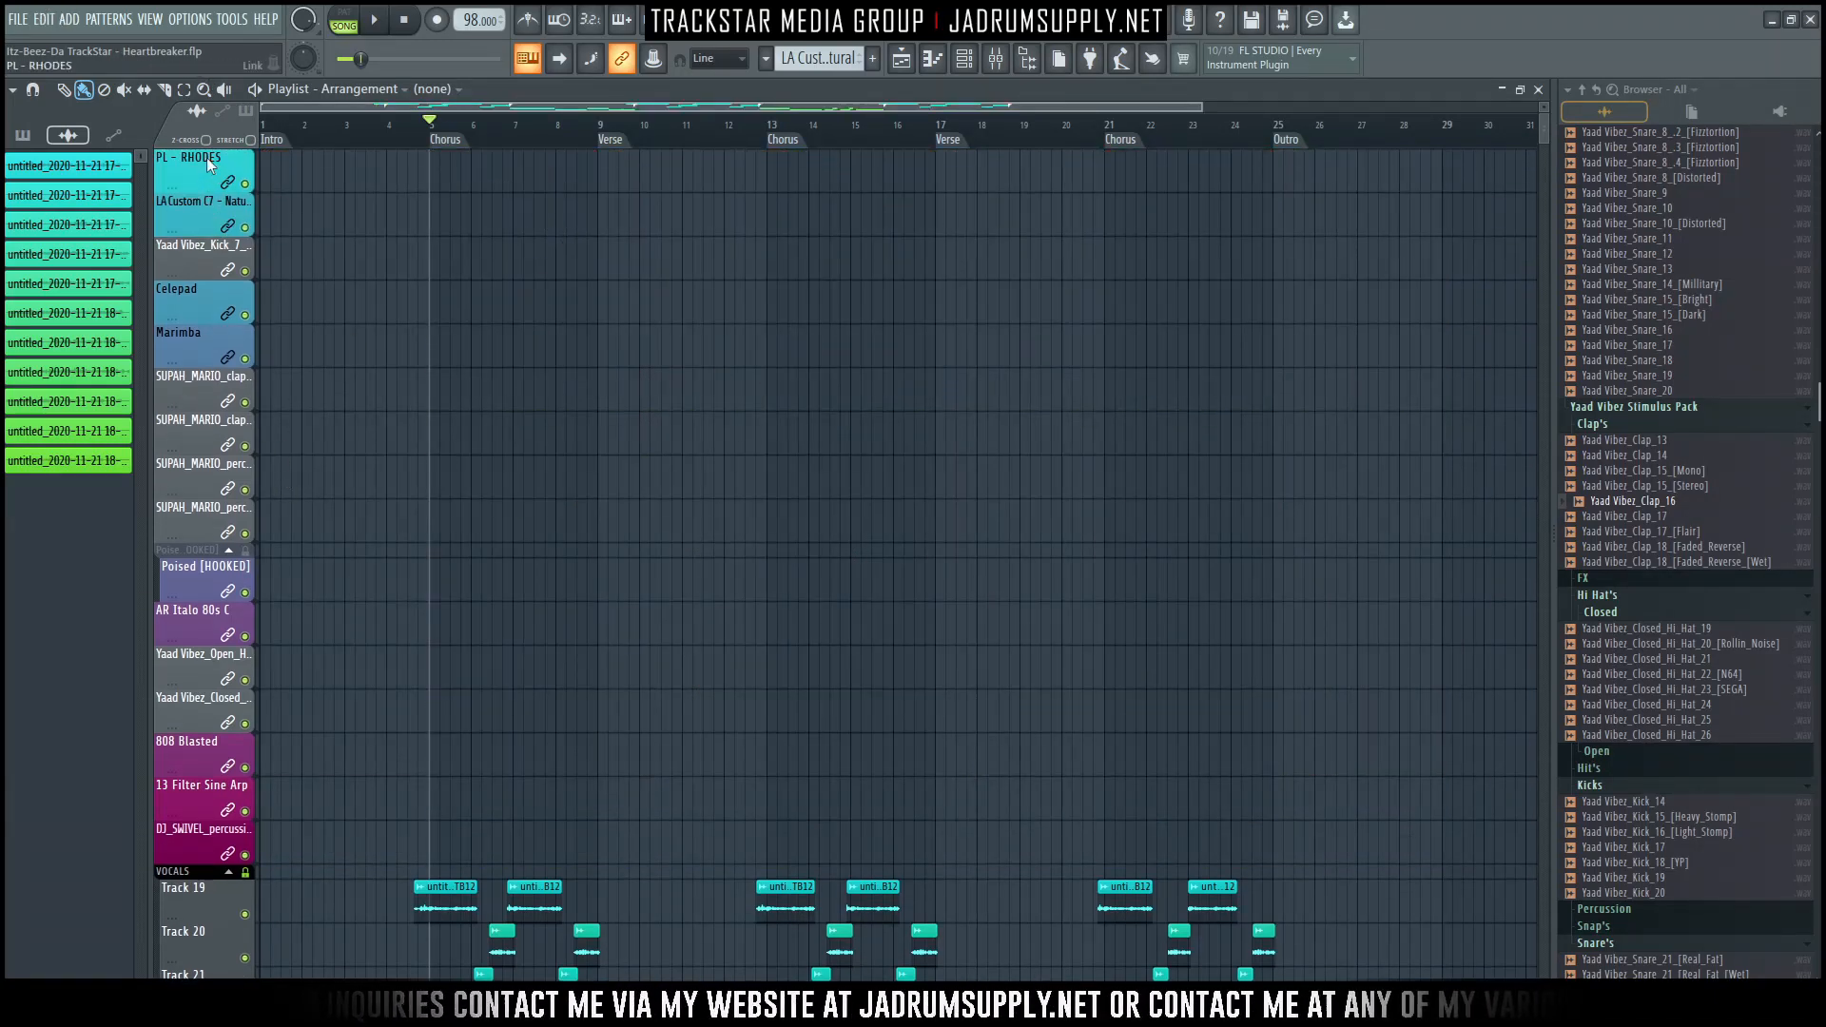
Delete the thin grouping track directly above the Poised [HOOKED] track from the playlist.
right_click(211, 557)
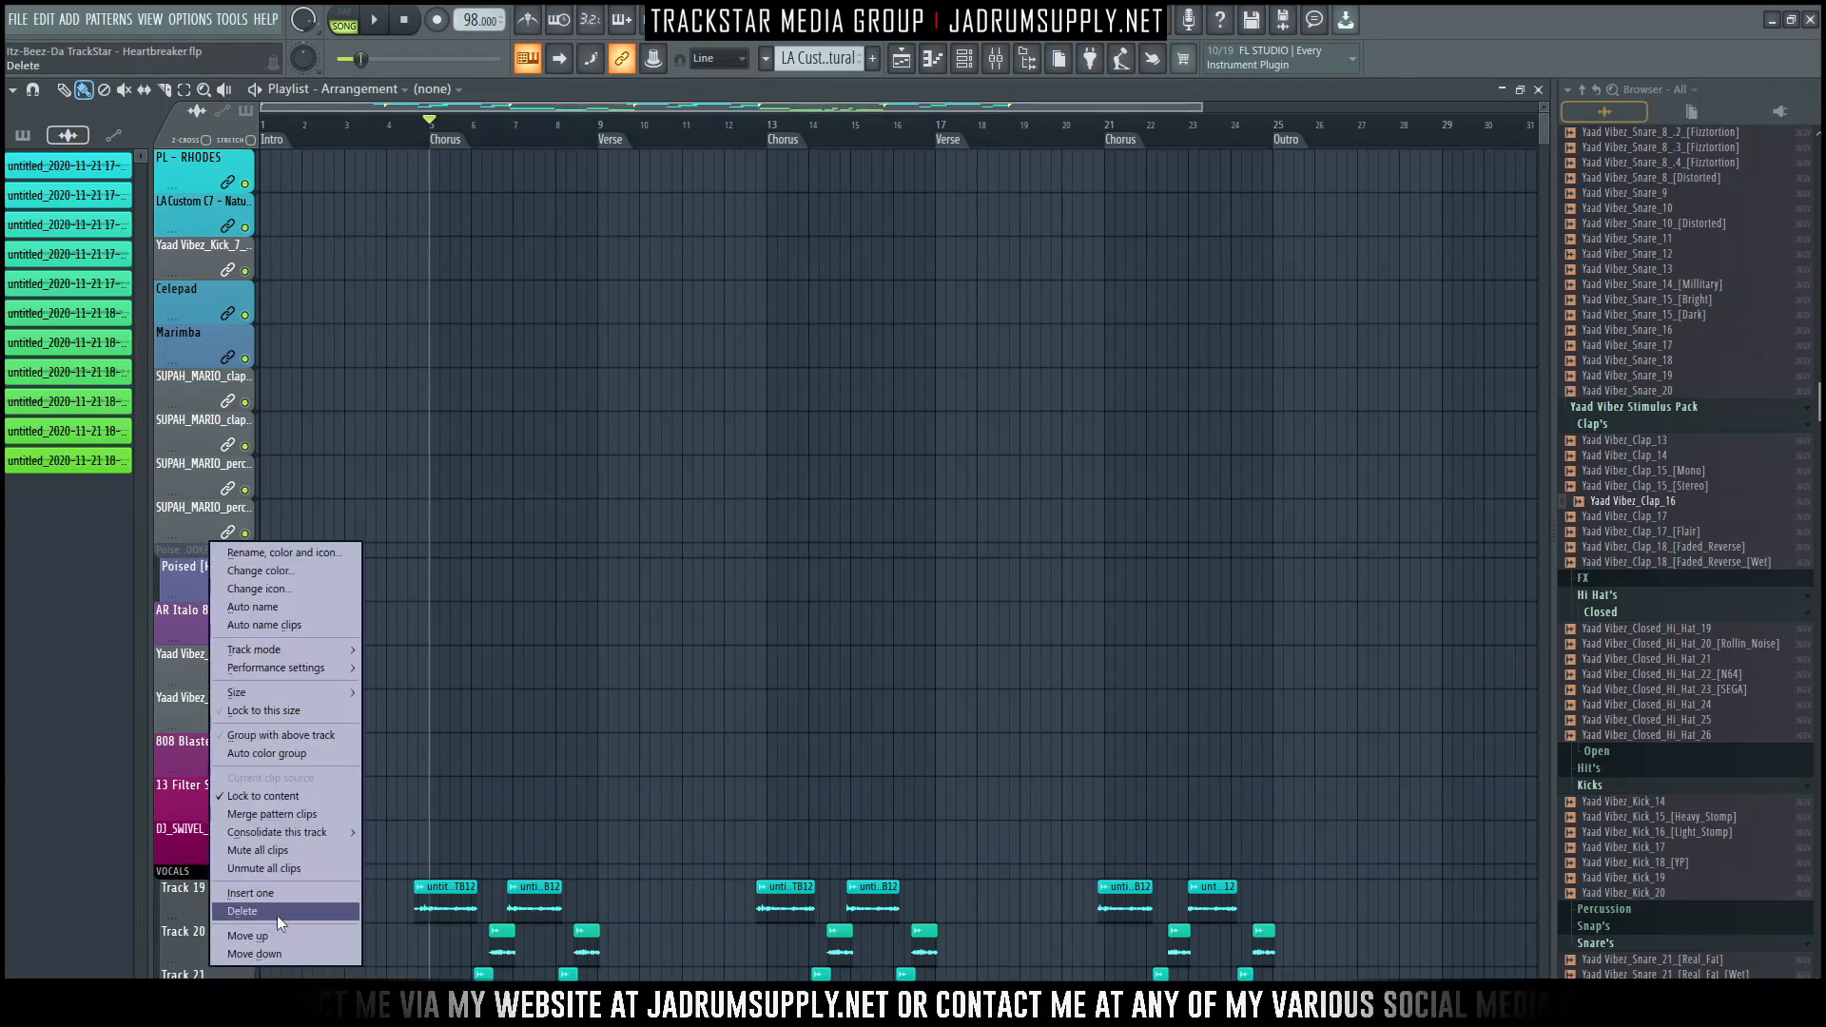
left_click(287, 894)
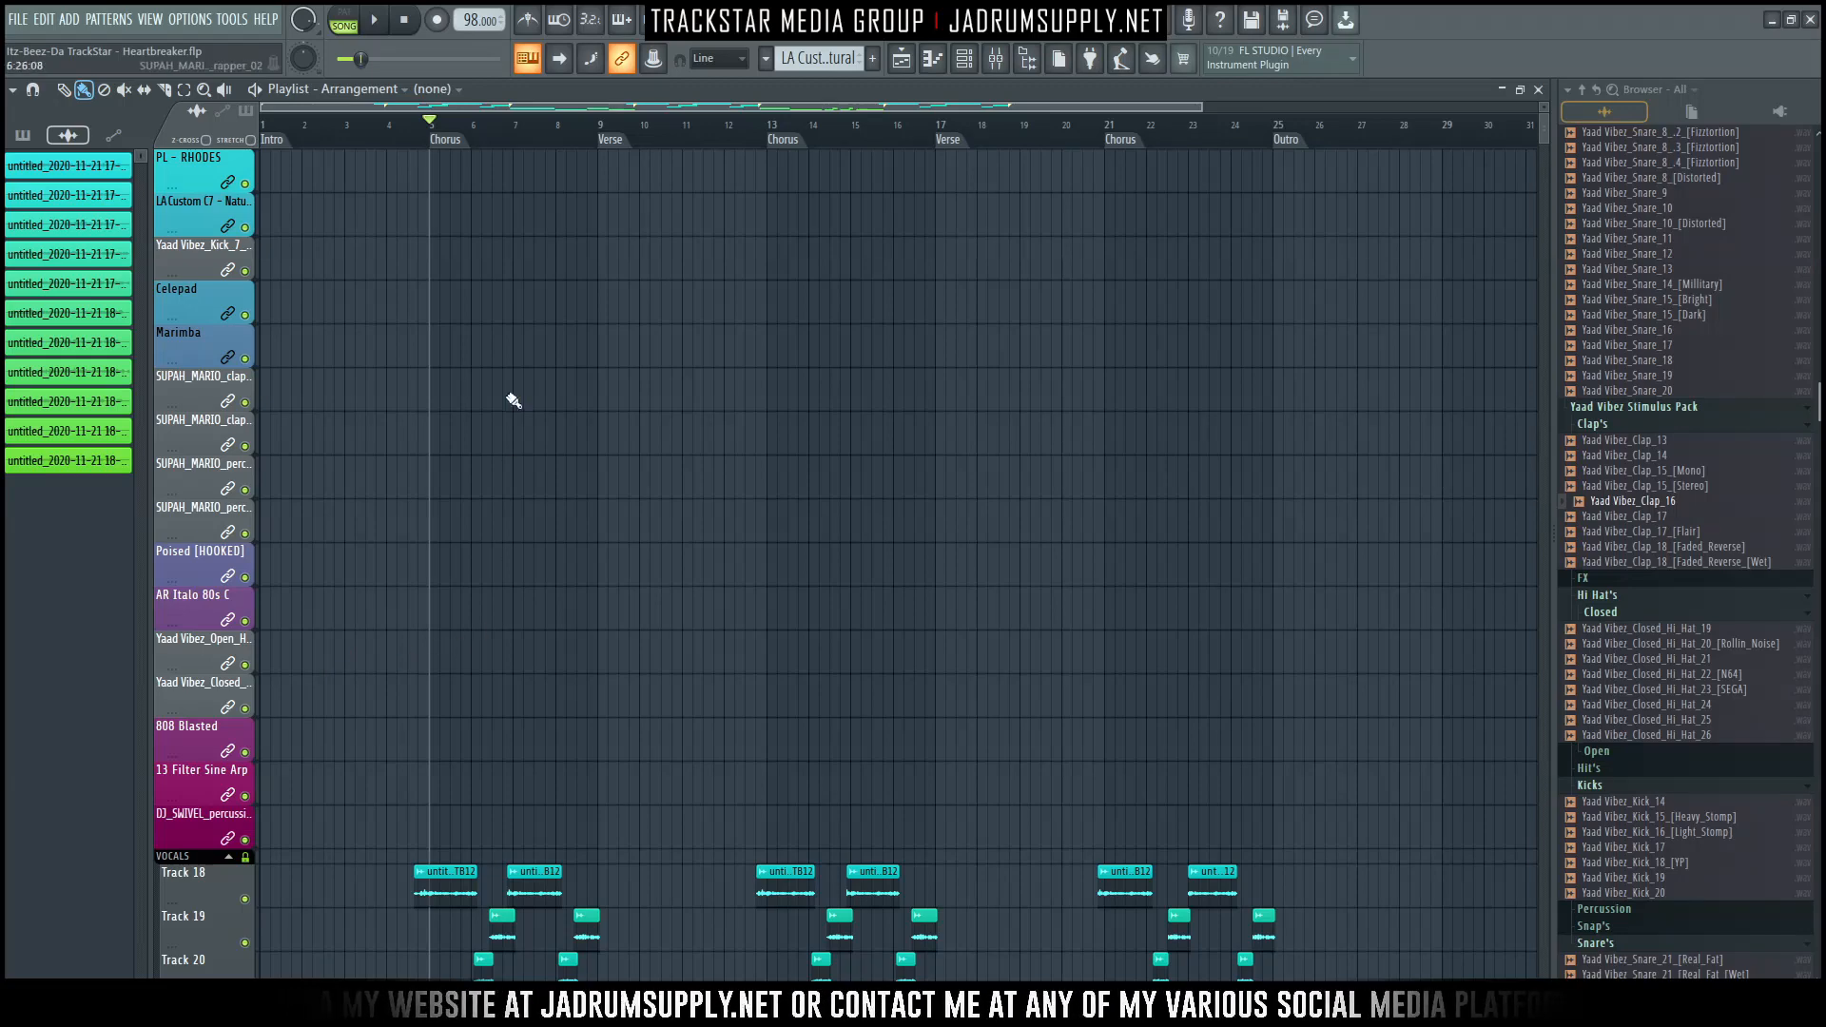
scroll(640, 489, "down", 5)
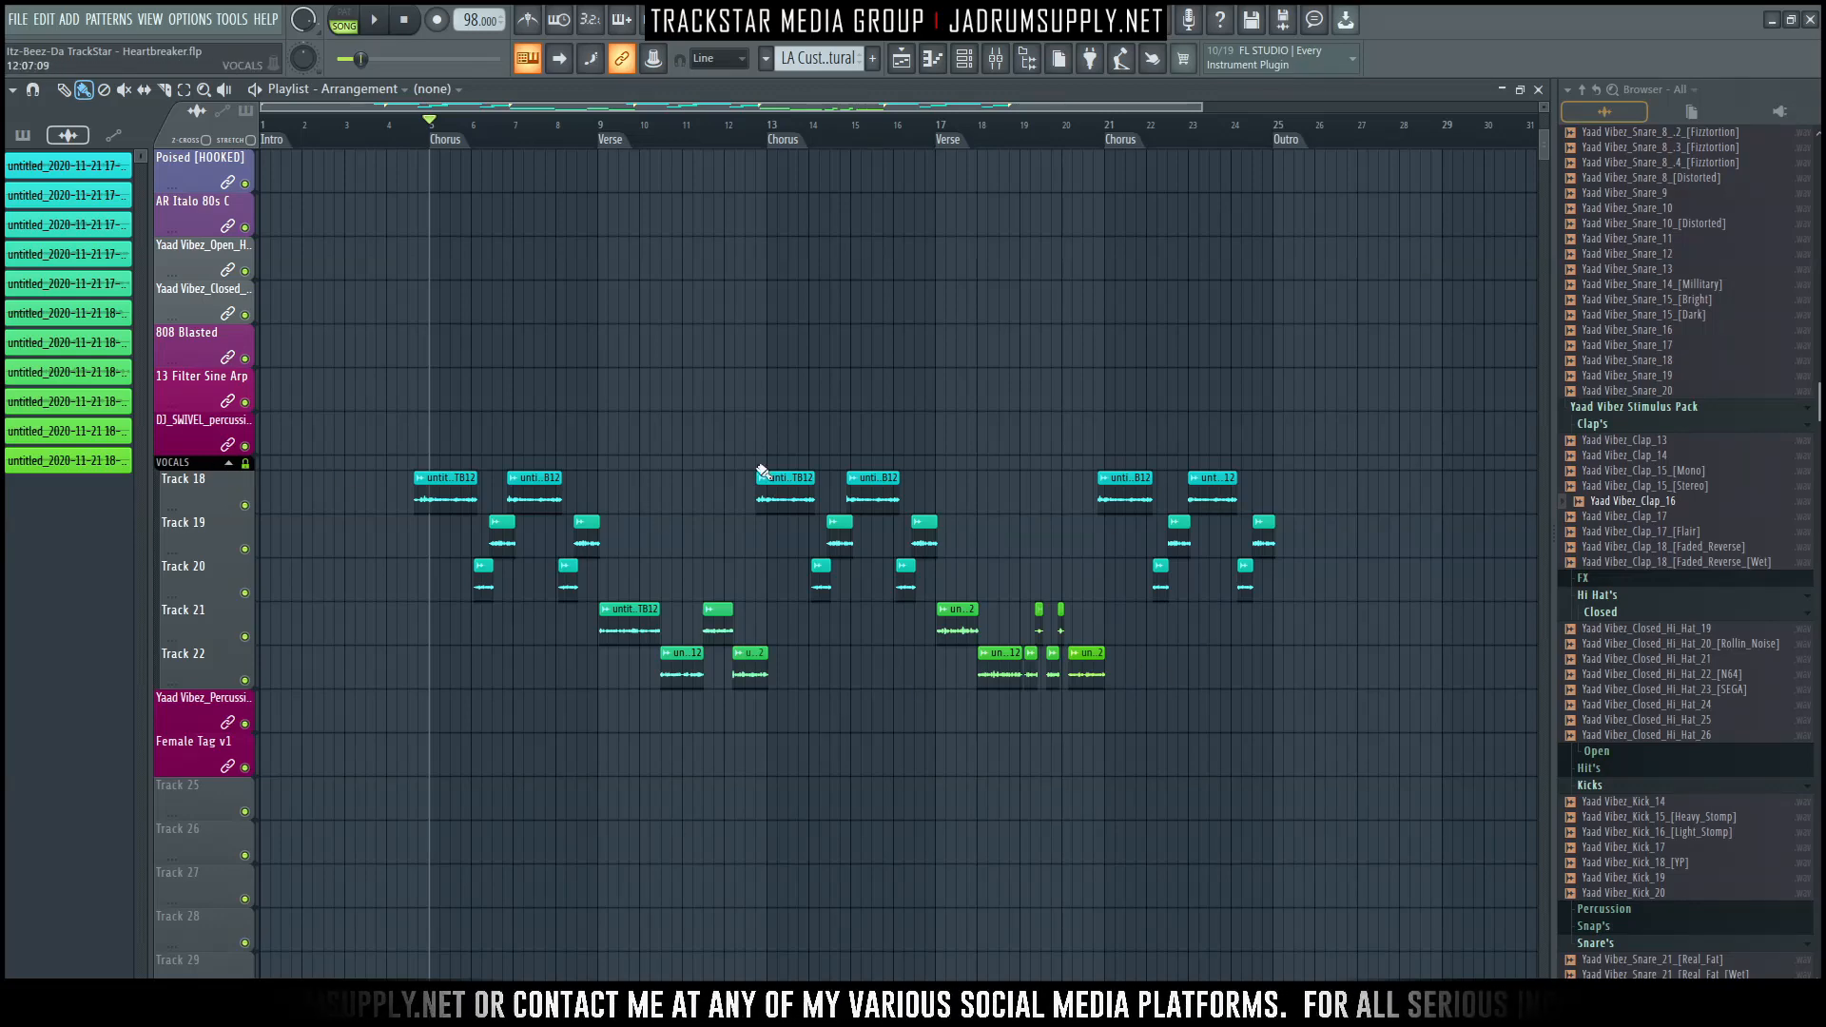
scroll(571, 466, "up", 5)
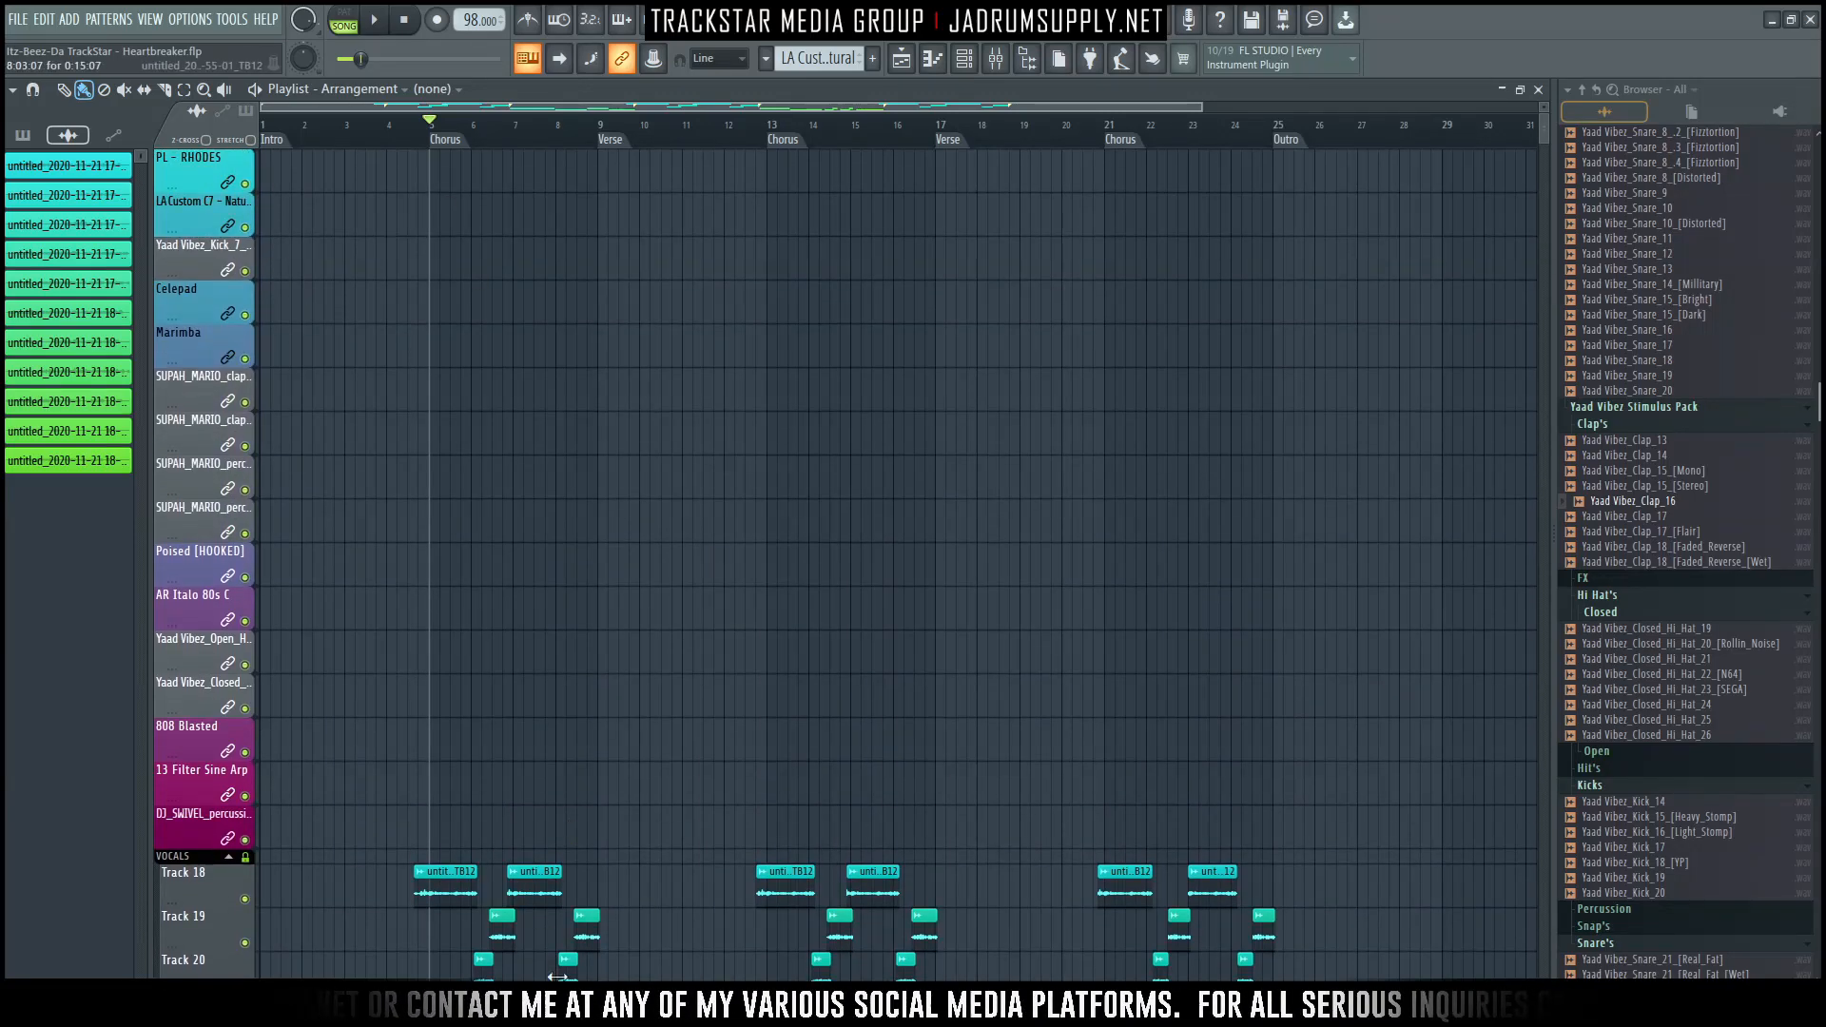
Import the GL_PL - RHODES file from the project's Stems folder onto the PL - RHODES playlist track at bar 1.
left_click(696, 1009)
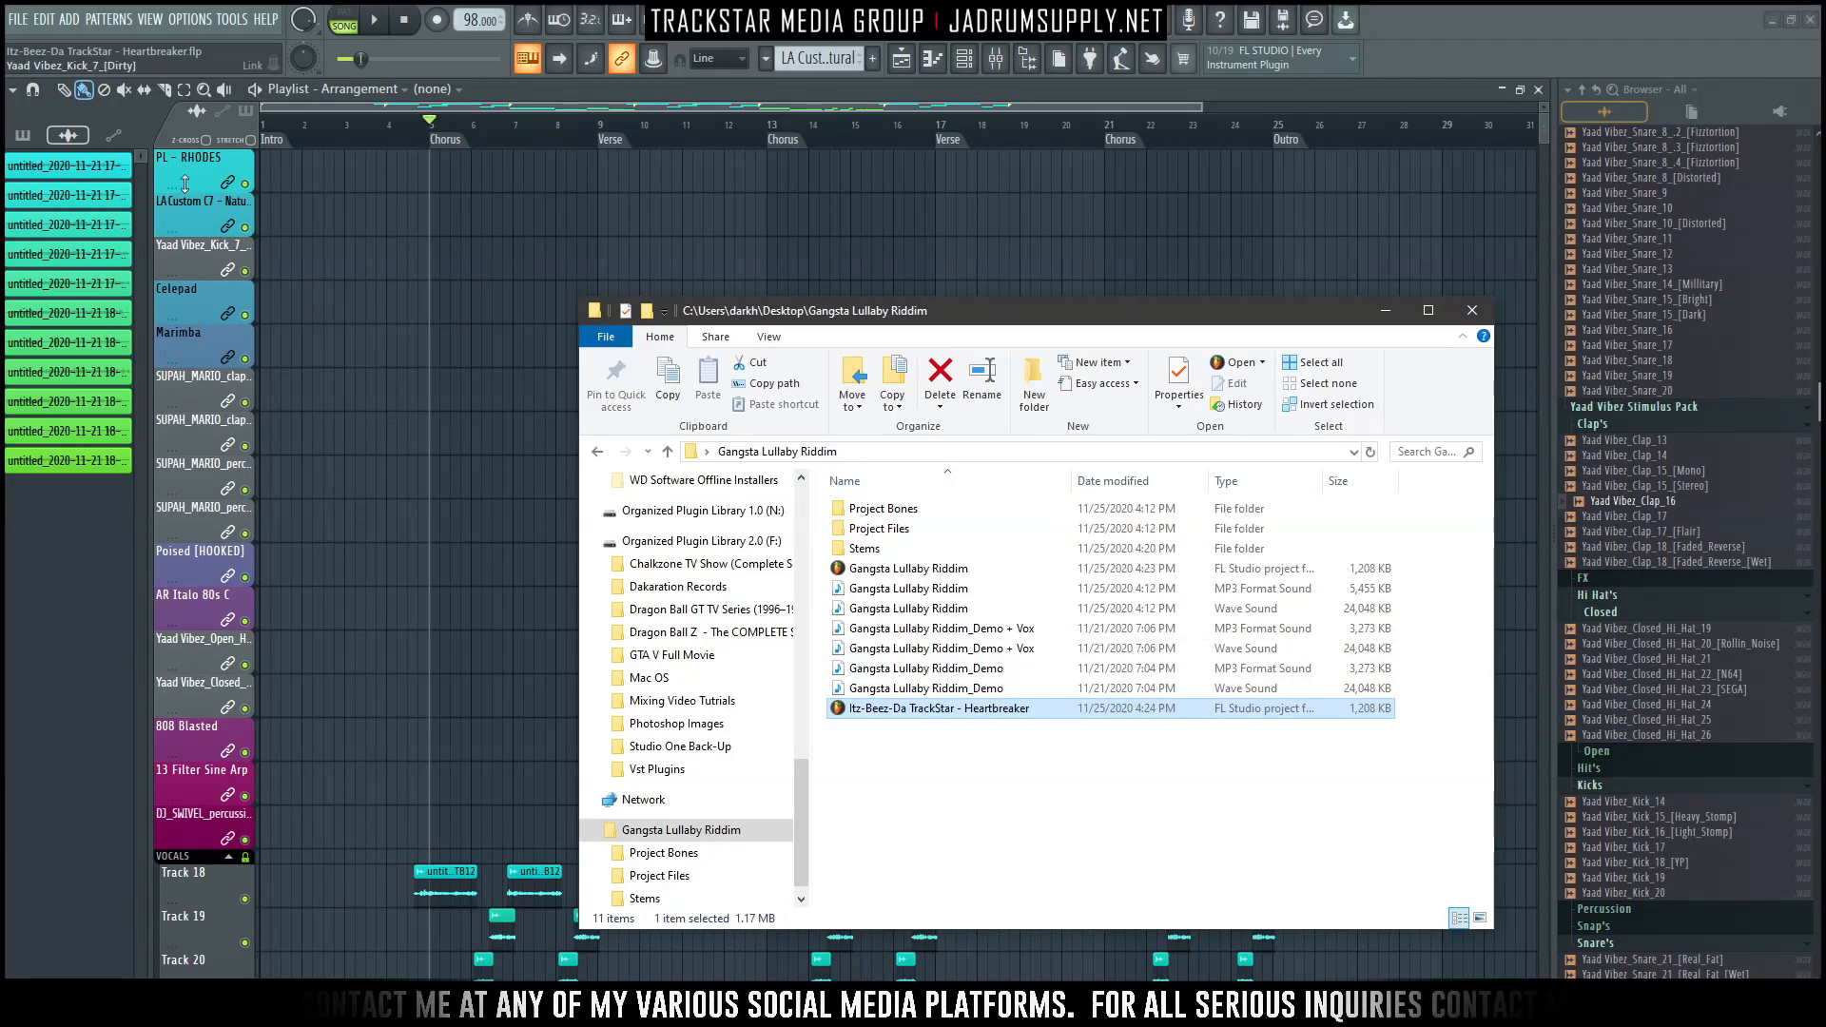
double_click(874, 549)
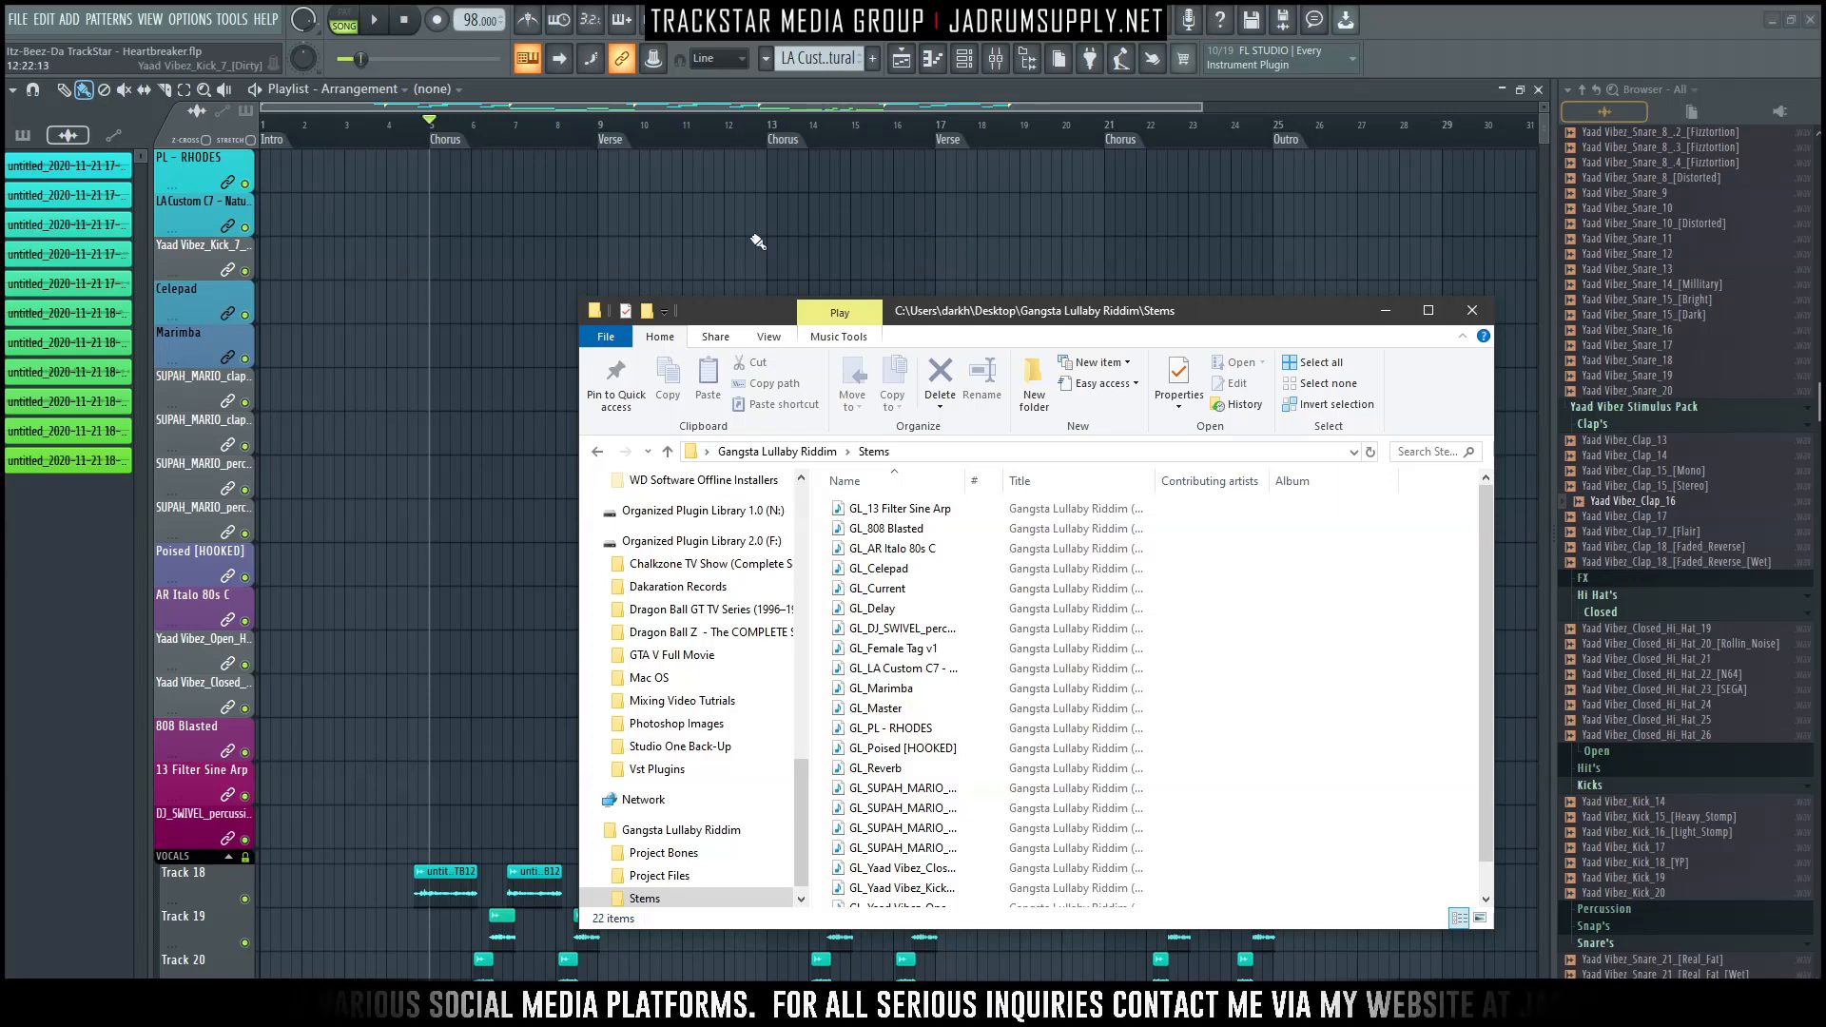
left_click(996, 58)
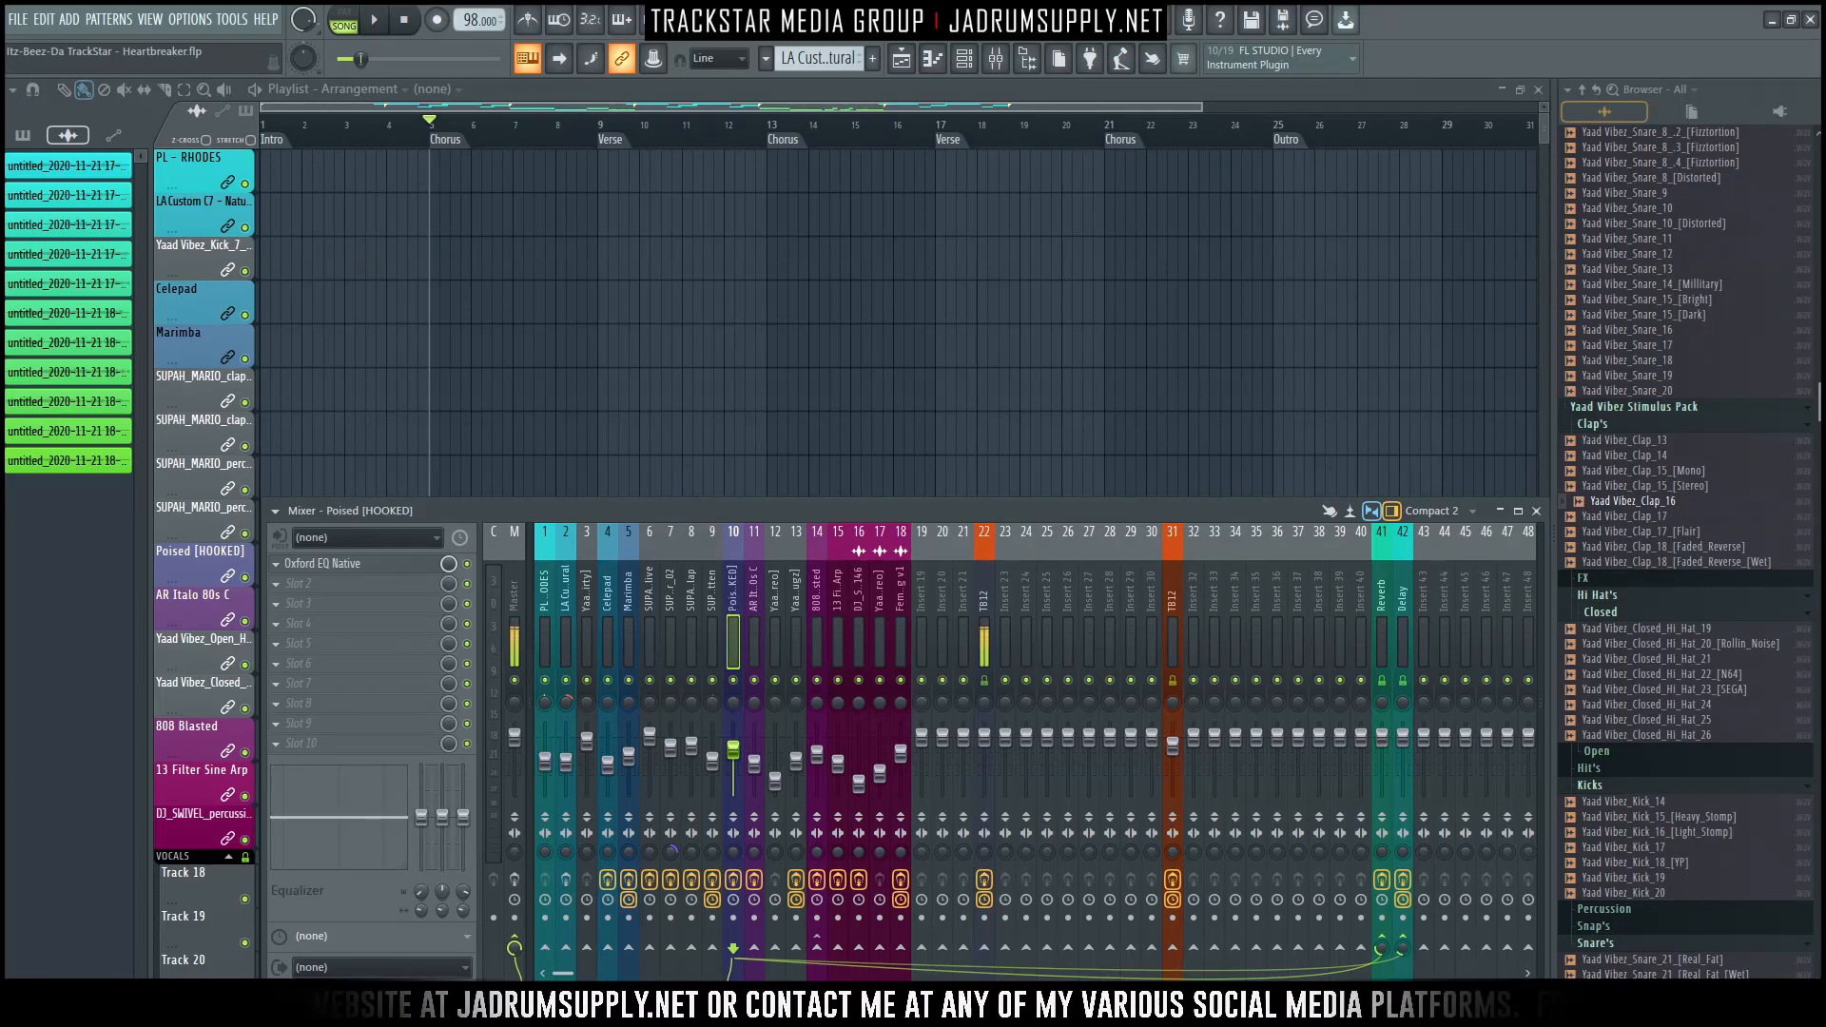
key("alt+Tab")
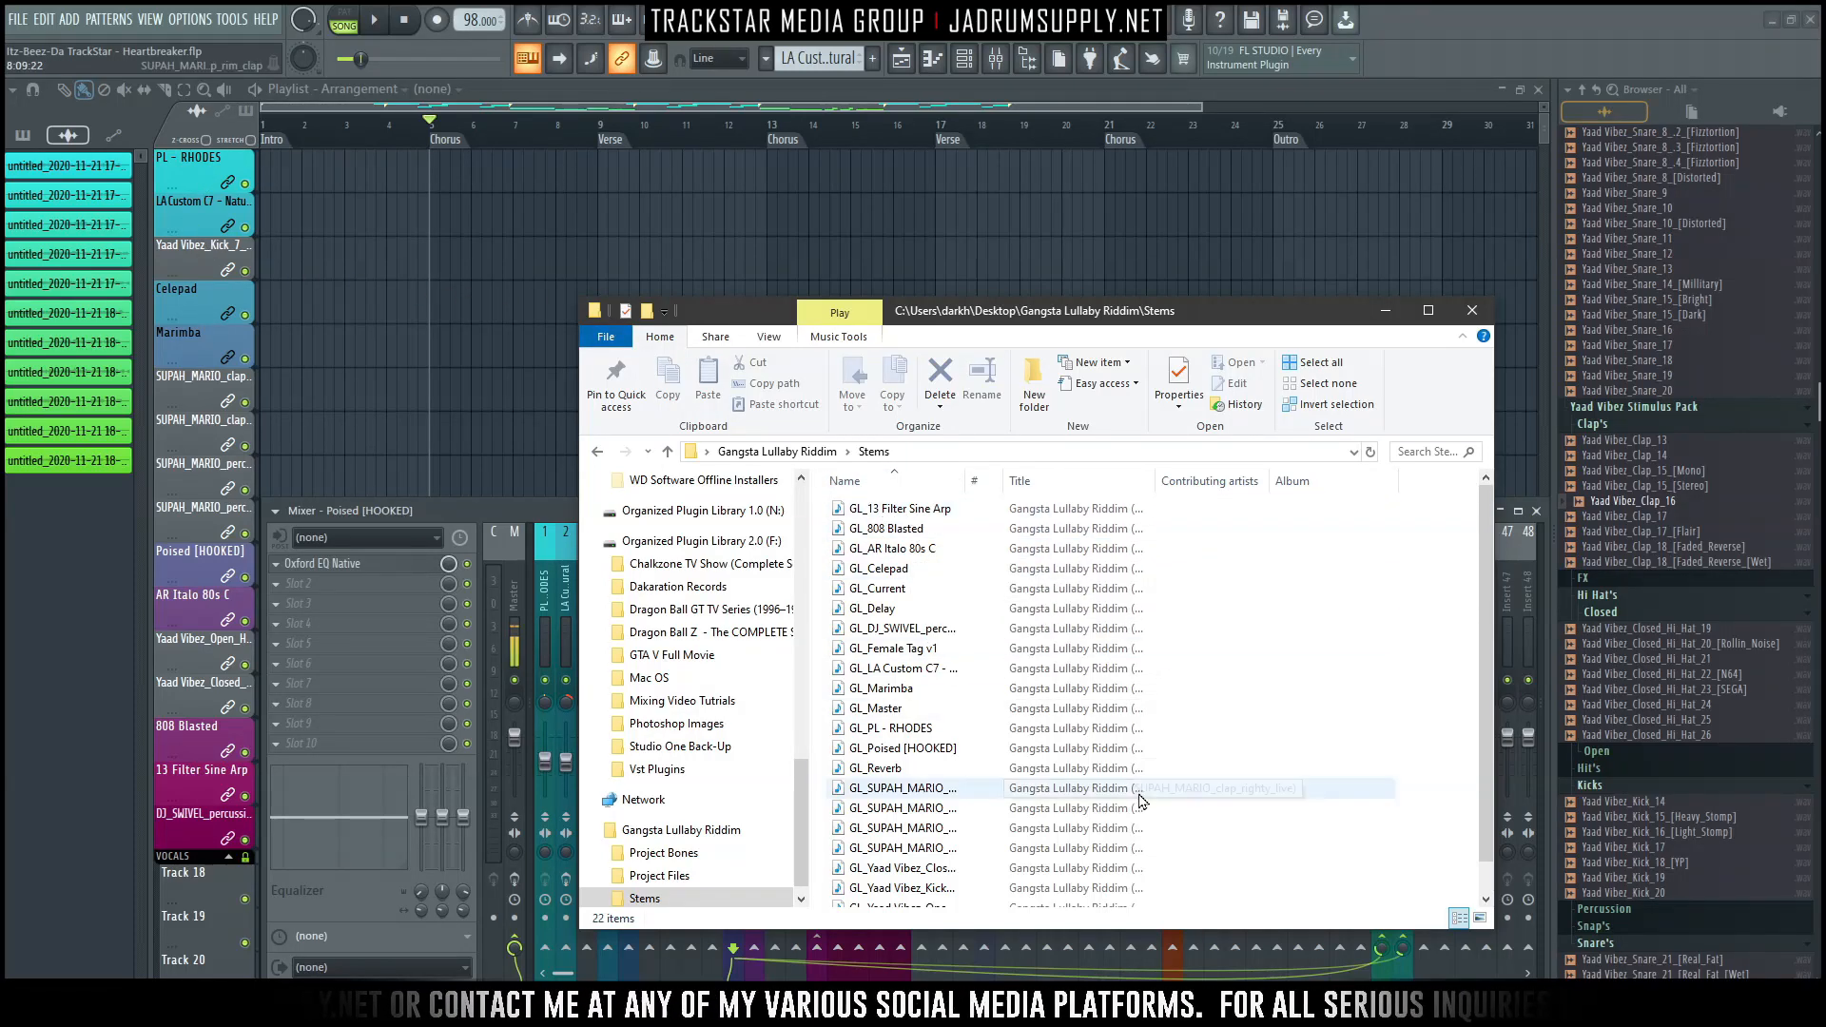
left_click_drag(915, 735, 265, 175)
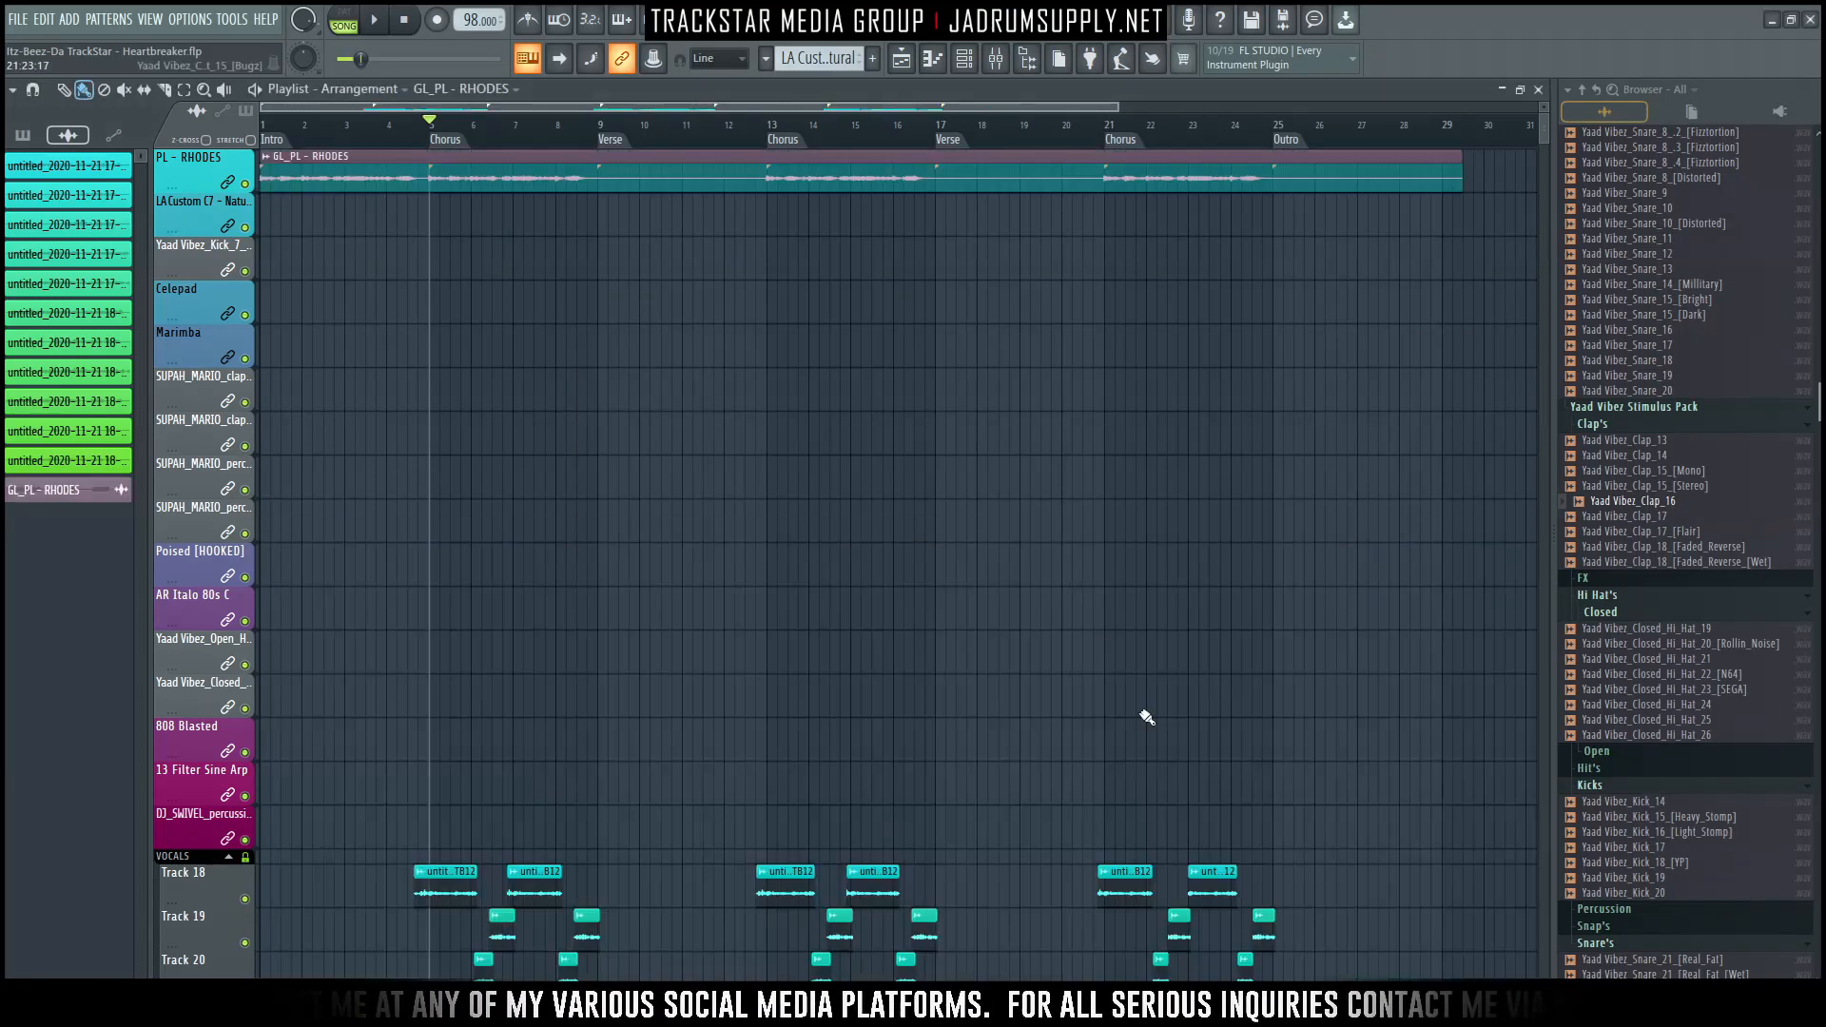
Import the LA Custom C7, Yaad Vibez_Kick_7, Celepad and Marimba stems onto their matching playlist tracks at bar 1.
key("alt+Tab")
left_click(1392, 311)
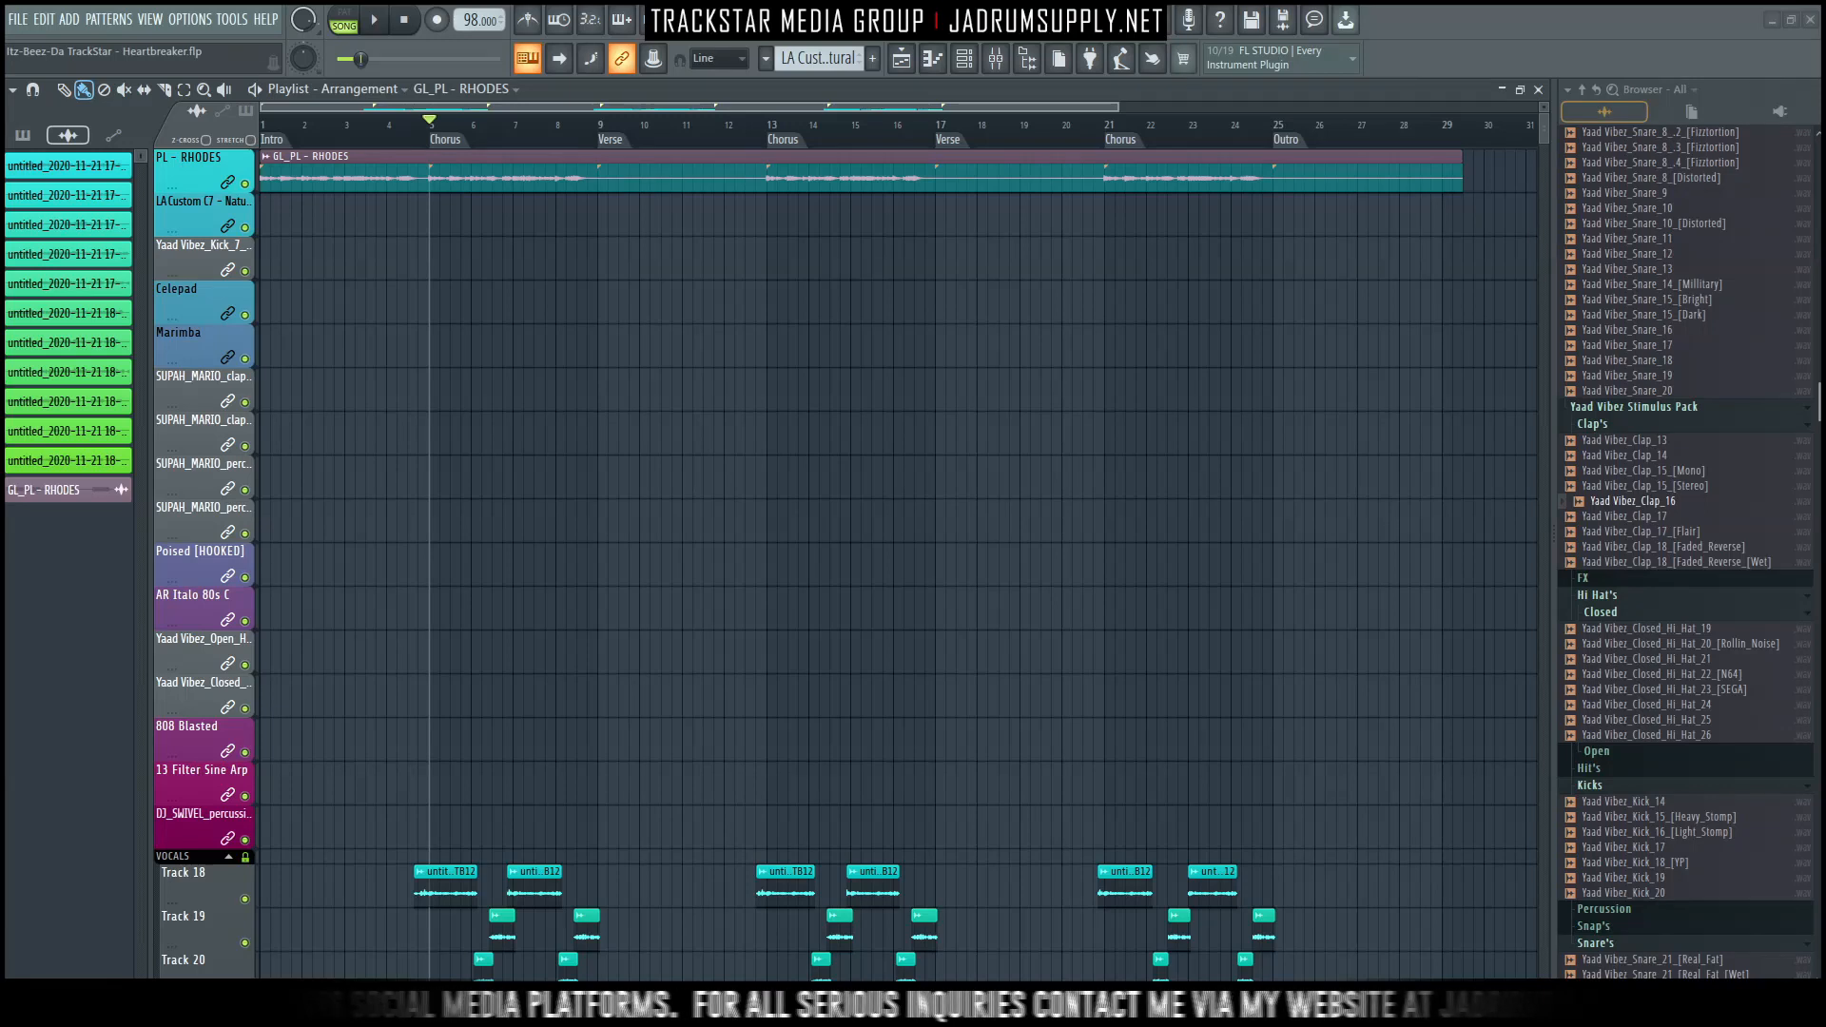
left_click_drag(290, 286, 255, 339)
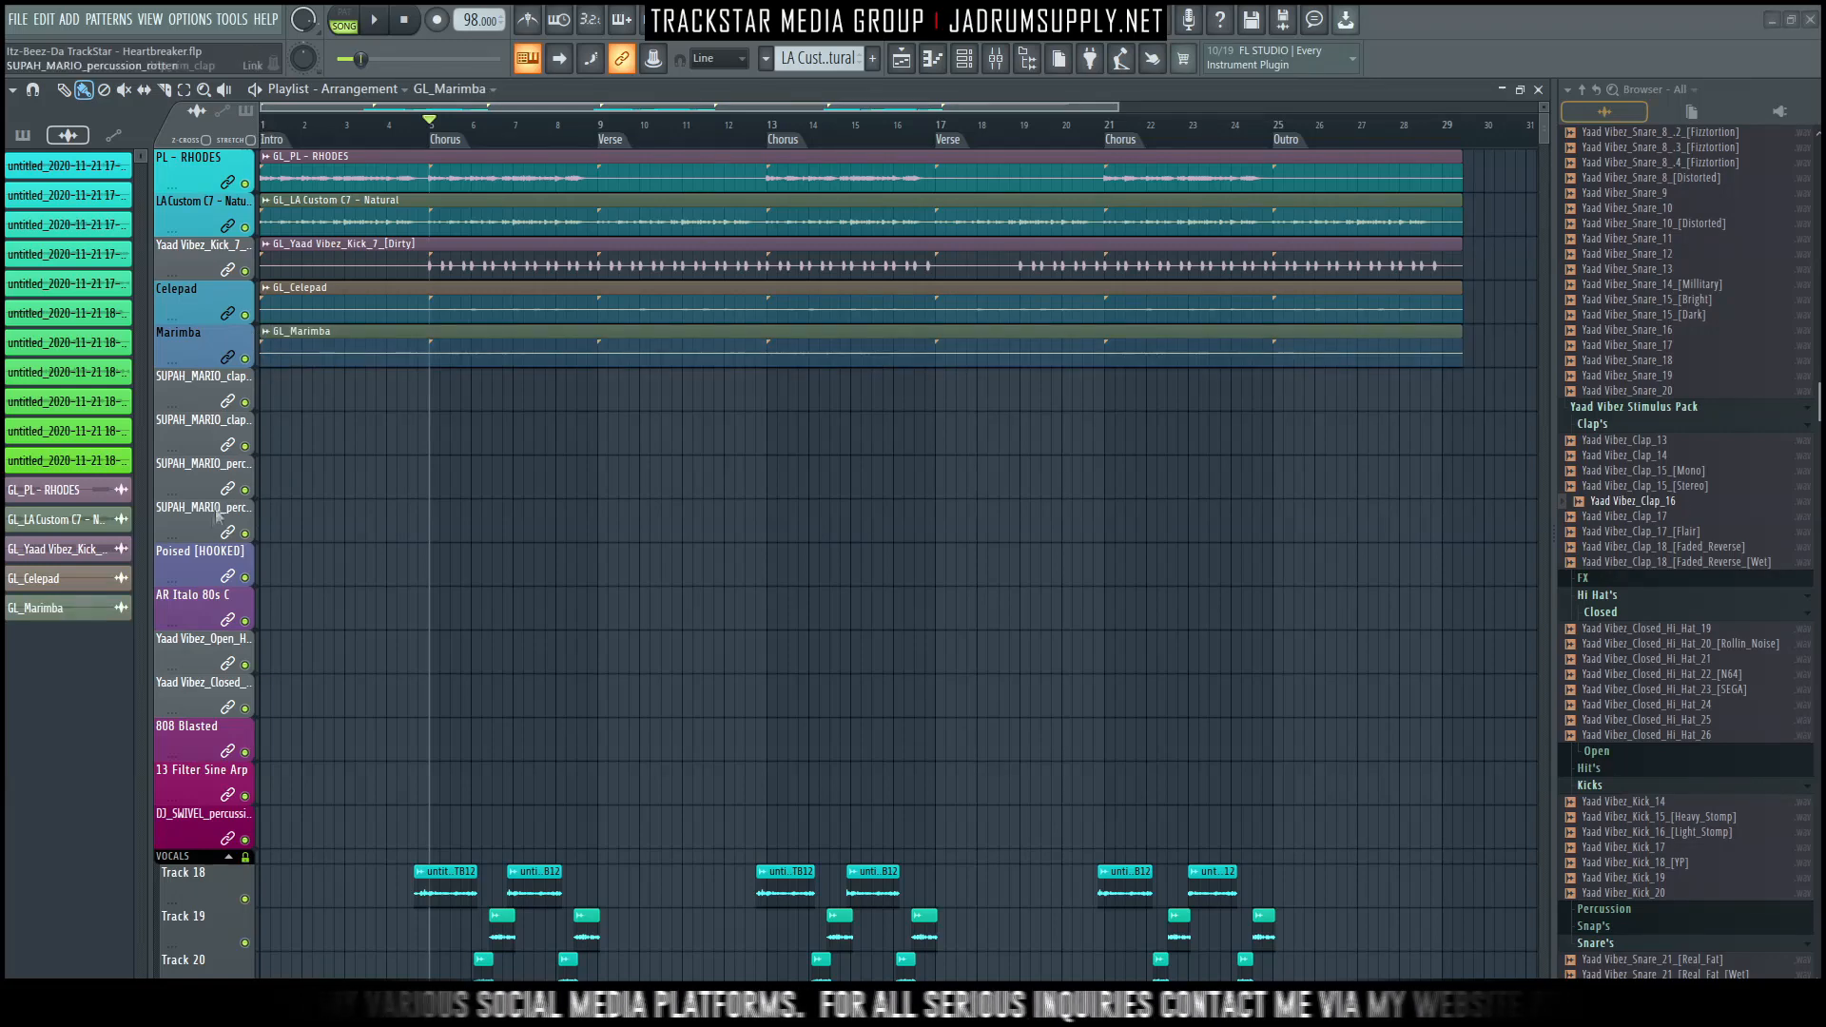
Import the clap_righty_live, clap_soundcloud_rapper_02, percussion_drip_rim_clap and percussion_rotten stems onto their matching SUPAH_MARIO tracks.
left_click_drag(381, 392, 373, 388)
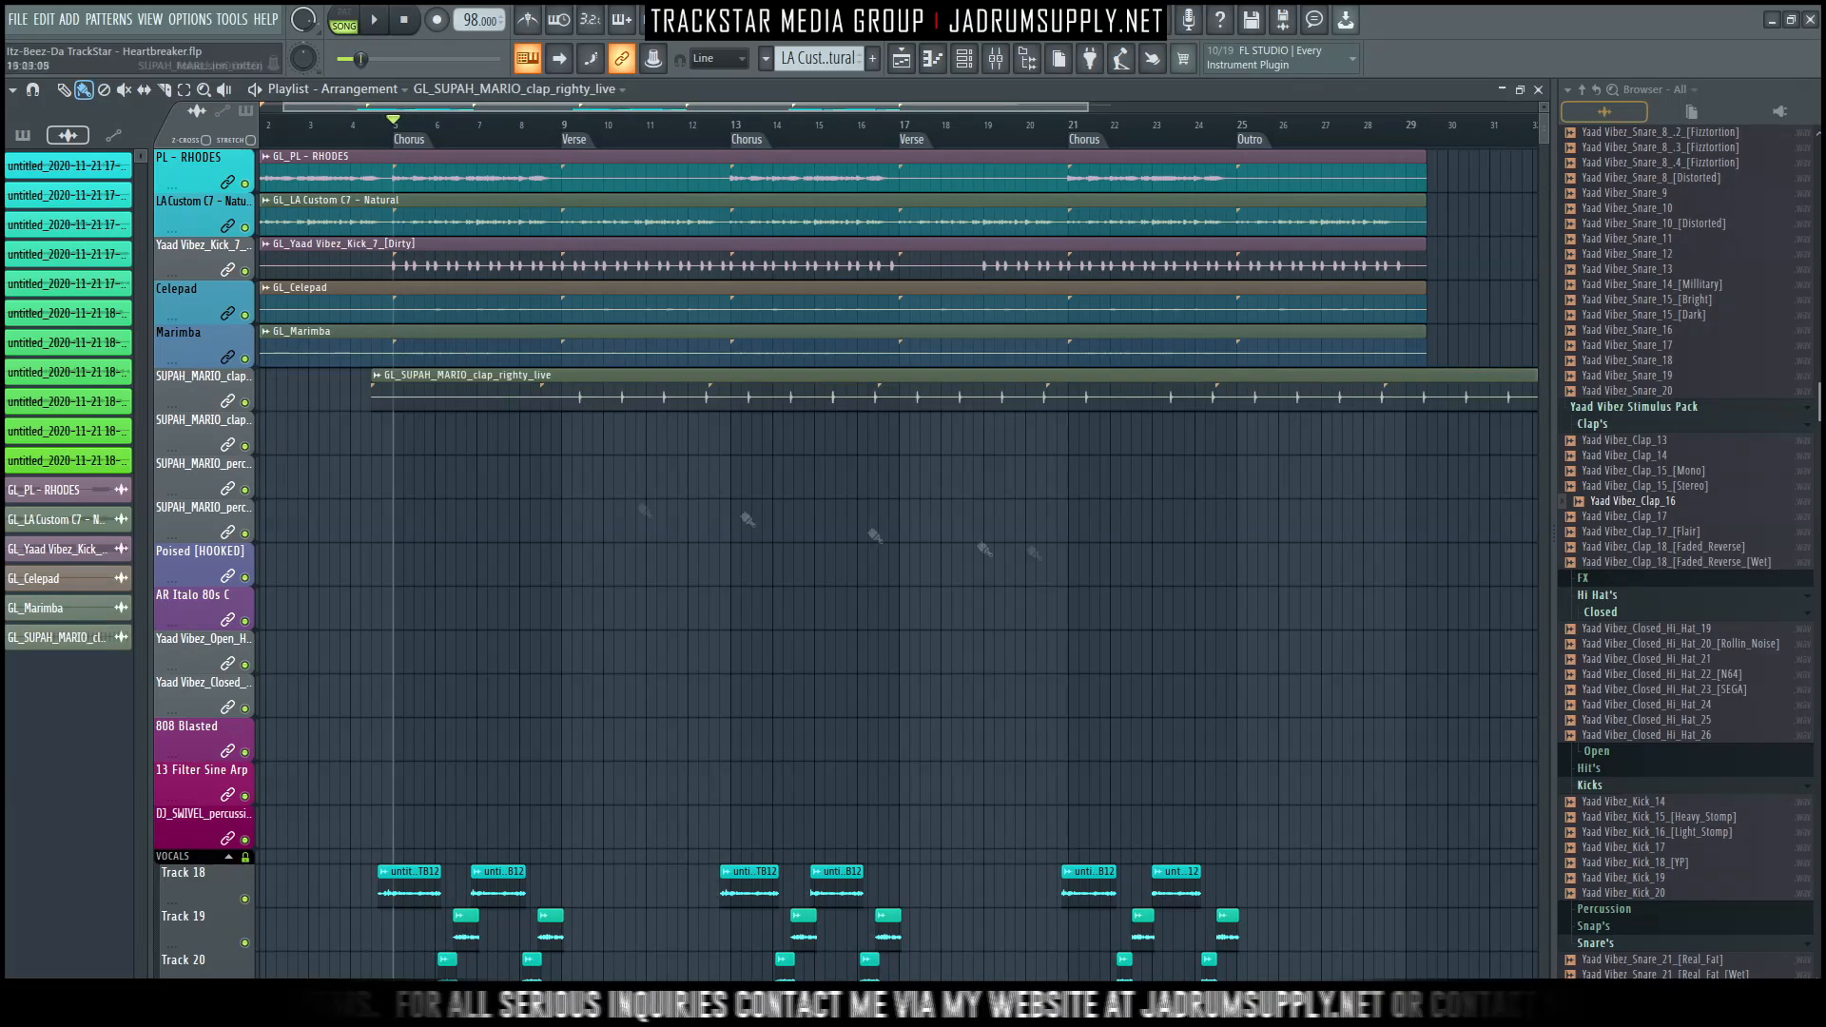
left_click_drag(1396, 569, 385, 423)
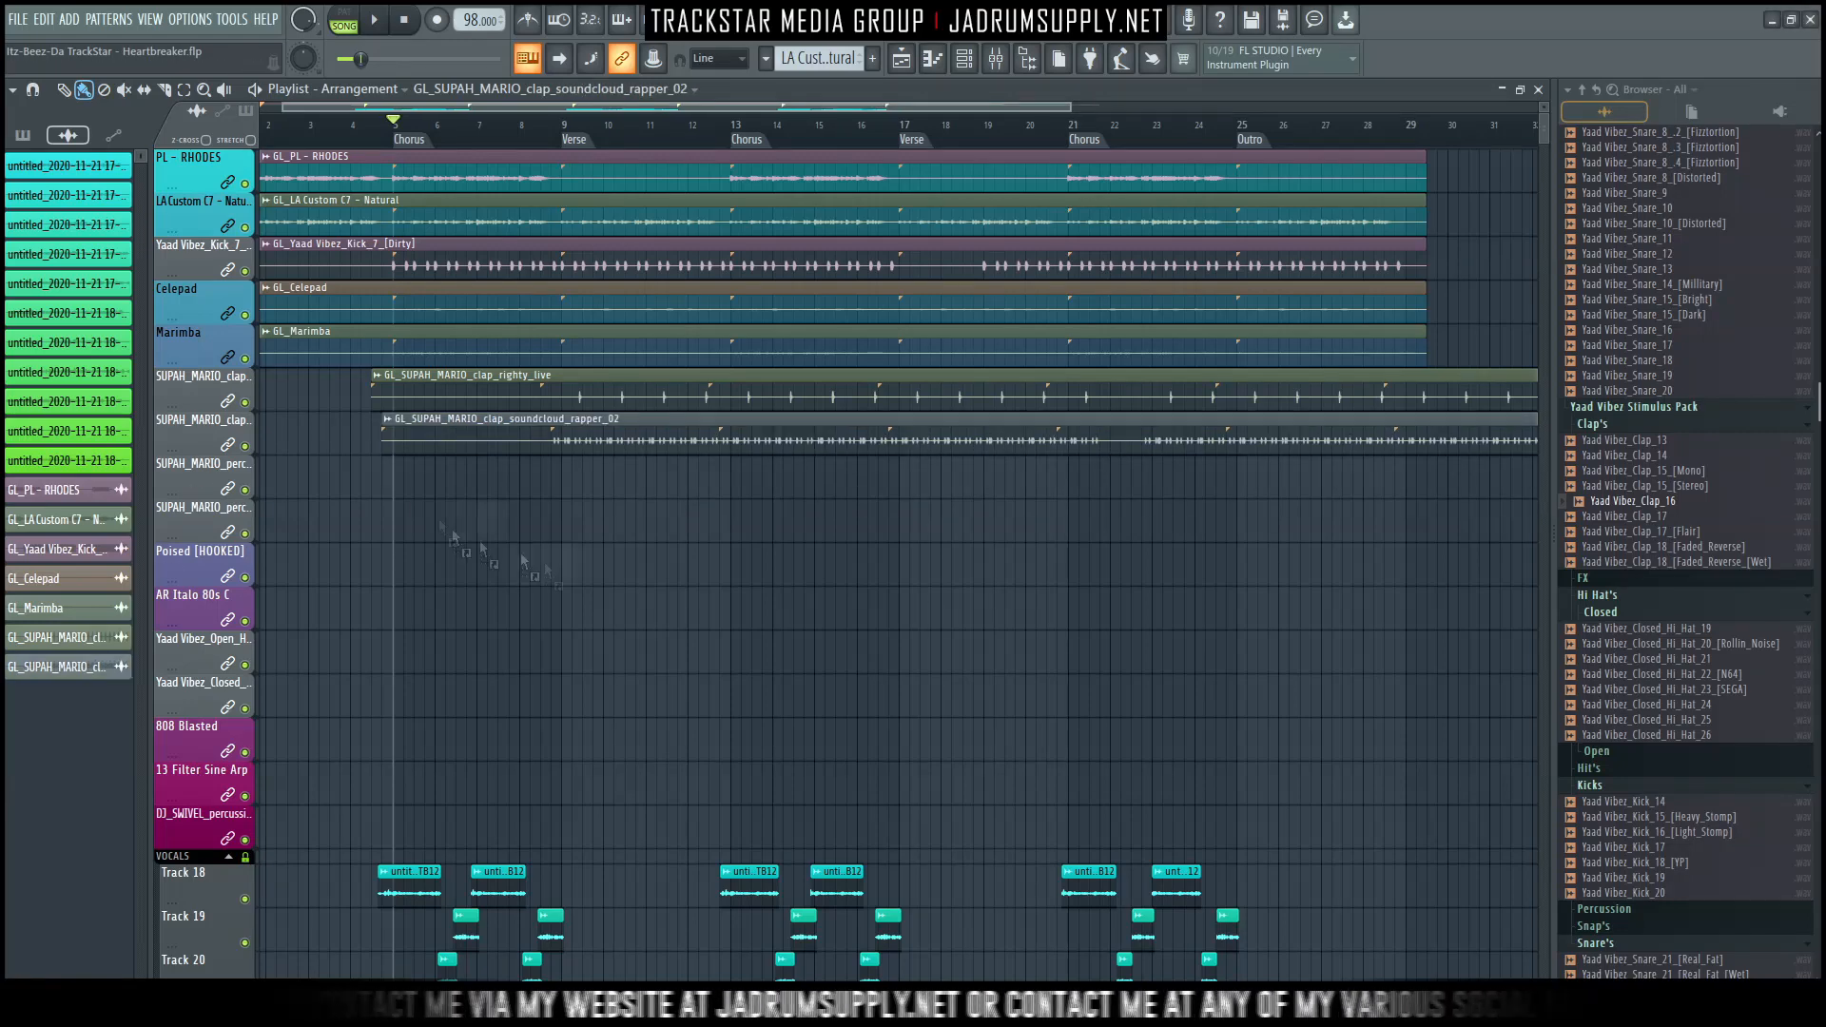
left_click_drag(621, 594, 405, 468)
left_click_drag(1123, 592, 380, 510)
Align the SUPAH_MARIO clips to bar 1 and import the Poised [HOOKED], AR Italo 80s C, open hat and closed hi-hat stems onto their tracks.
left_click_drag(513, 561, 341, 430)
mouse_move(378, 430)
left_mouse_down()
mouse_move(378, 563)
mouse_move(378, 433)
left_mouse_up()
left_click_drag(437, 533, 390, 424)
left_click_drag(390, 430, 379, 430)
left_click_drag(1123, 591, 315, 609)
left_click_drag(1123, 592, 524, 699)
Import the 808 Blasted, 13 Filter Sine Arp and DJ_SWIVEL percussion loop stems onto their tracks, aligning these and the hi-hat clips to bar 1.
scroll(524, 699, "down", 1)
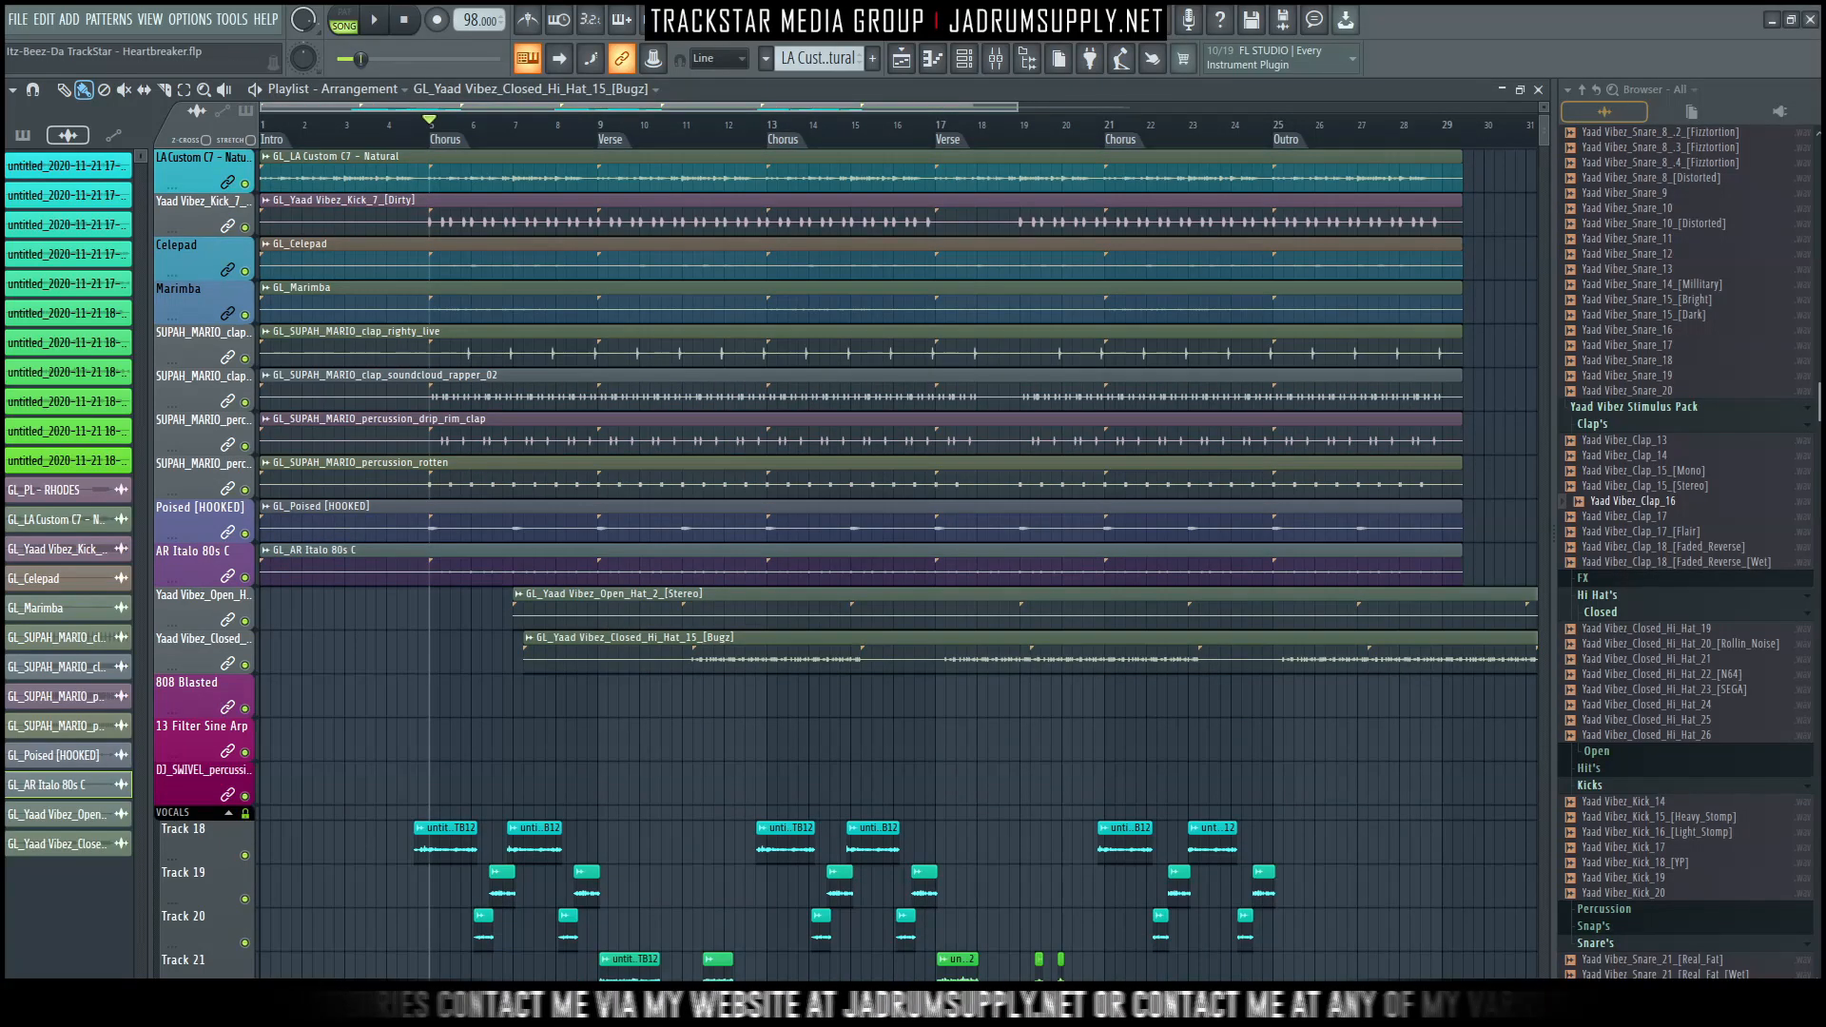
left_click_drag(1123, 592, 525, 700)
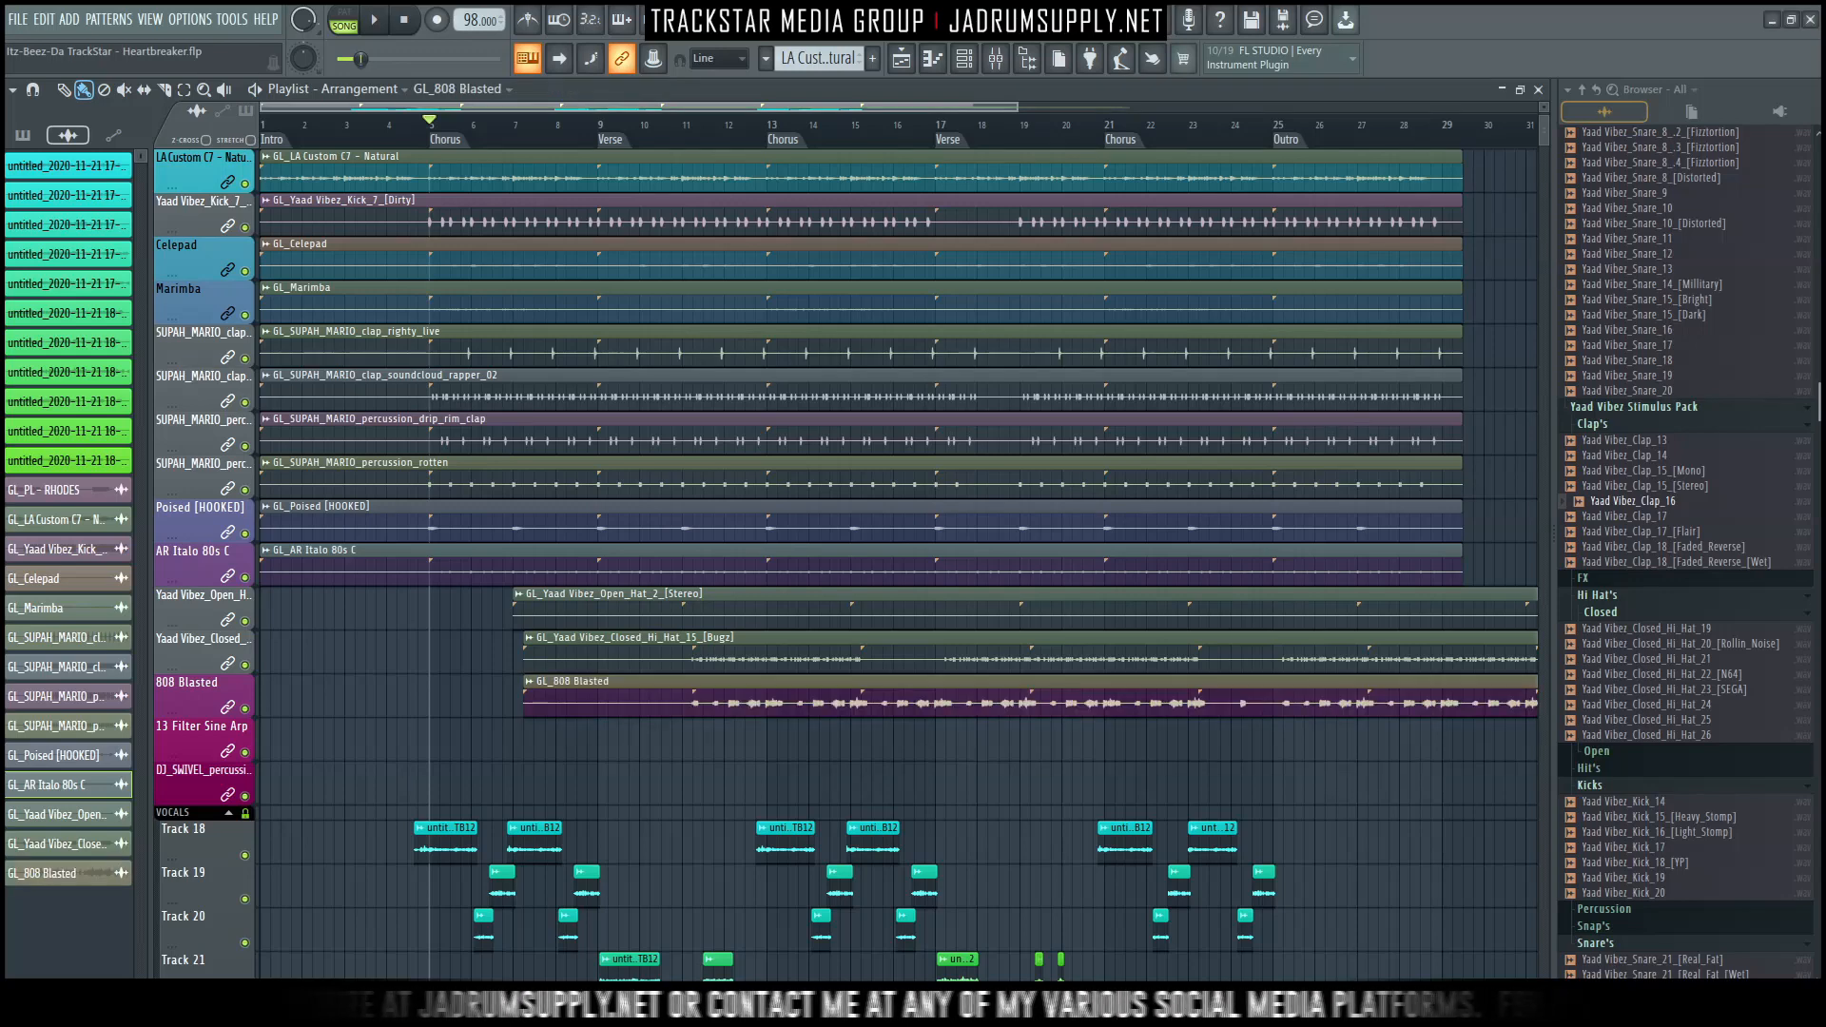
left_click_drag(1122, 592, 518, 740)
left_click_drag(518, 780, 561, 609)
left_click_drag(559, 656, 295, 656)
left_click_drag(1122, 592, 288, 783)
Import the reverse crash, Female Tag v1, Reverb and Delay stems onto the tracks below the vocals, starting at bar 1.
scroll(288, 783, "down", 8)
left_click_drag(583, 790, 278, 712)
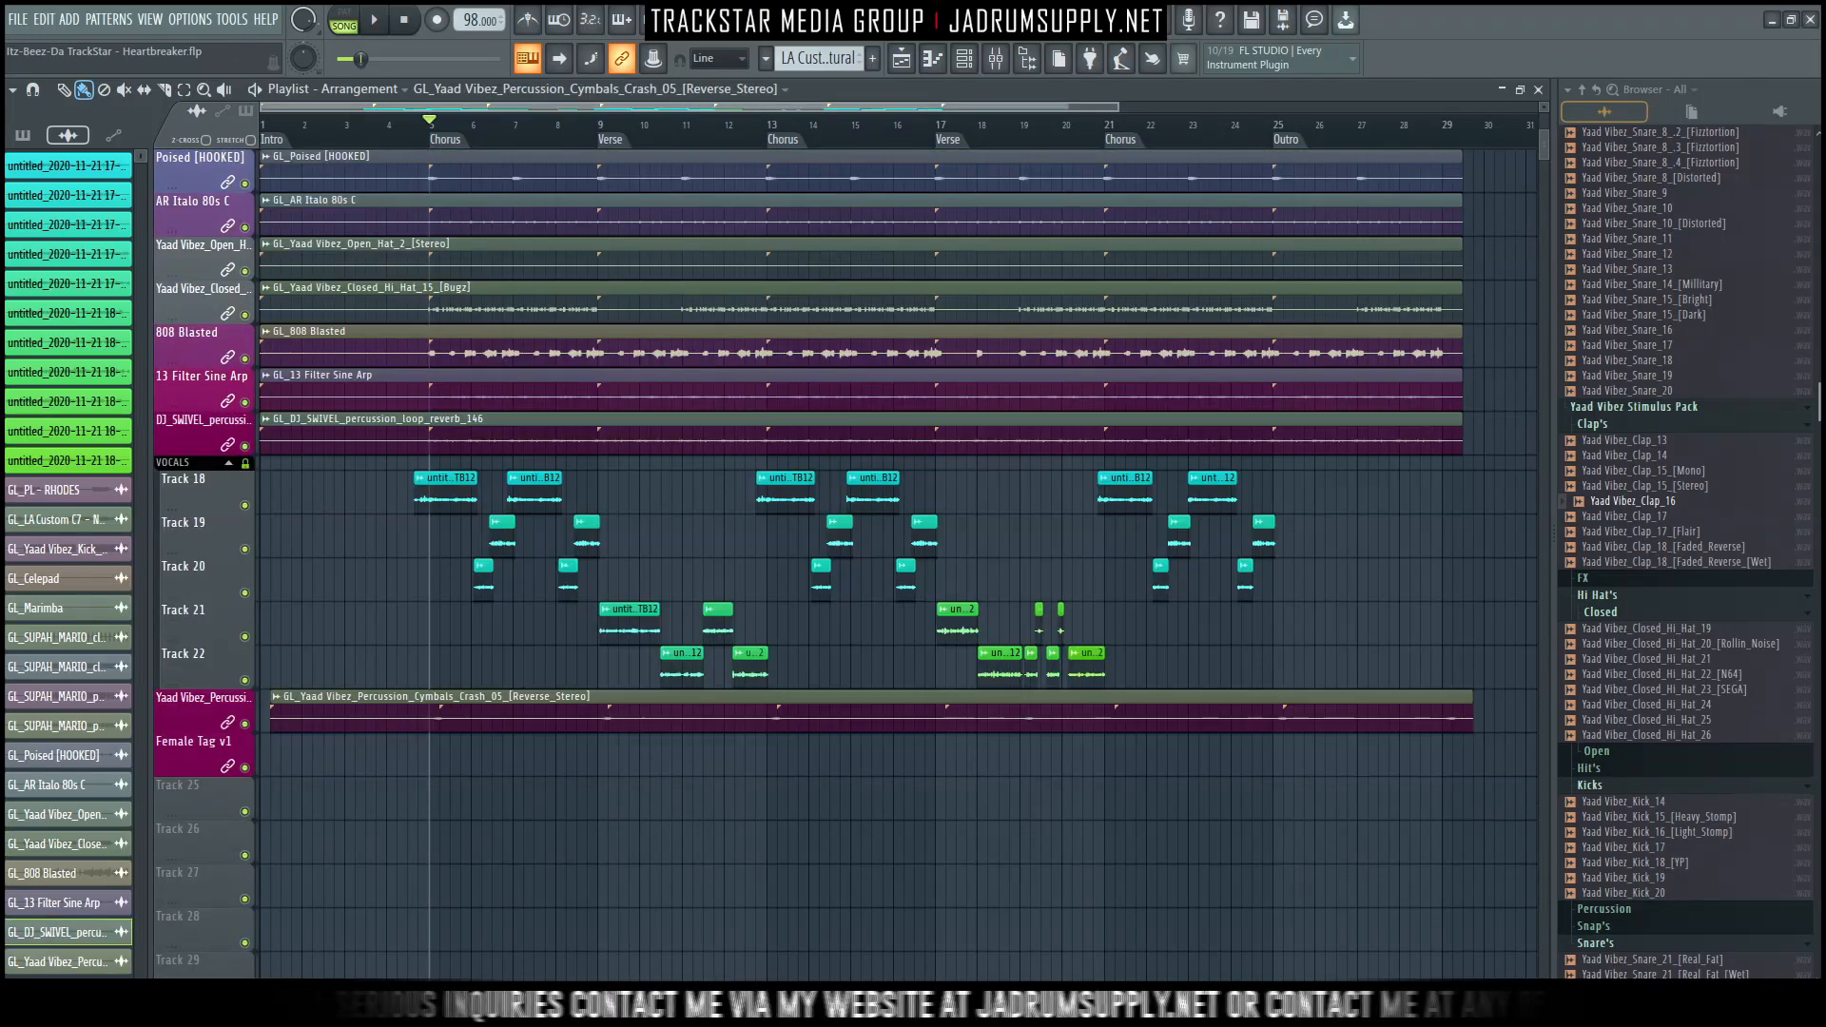
left_click_drag(730, 761, 715, 761)
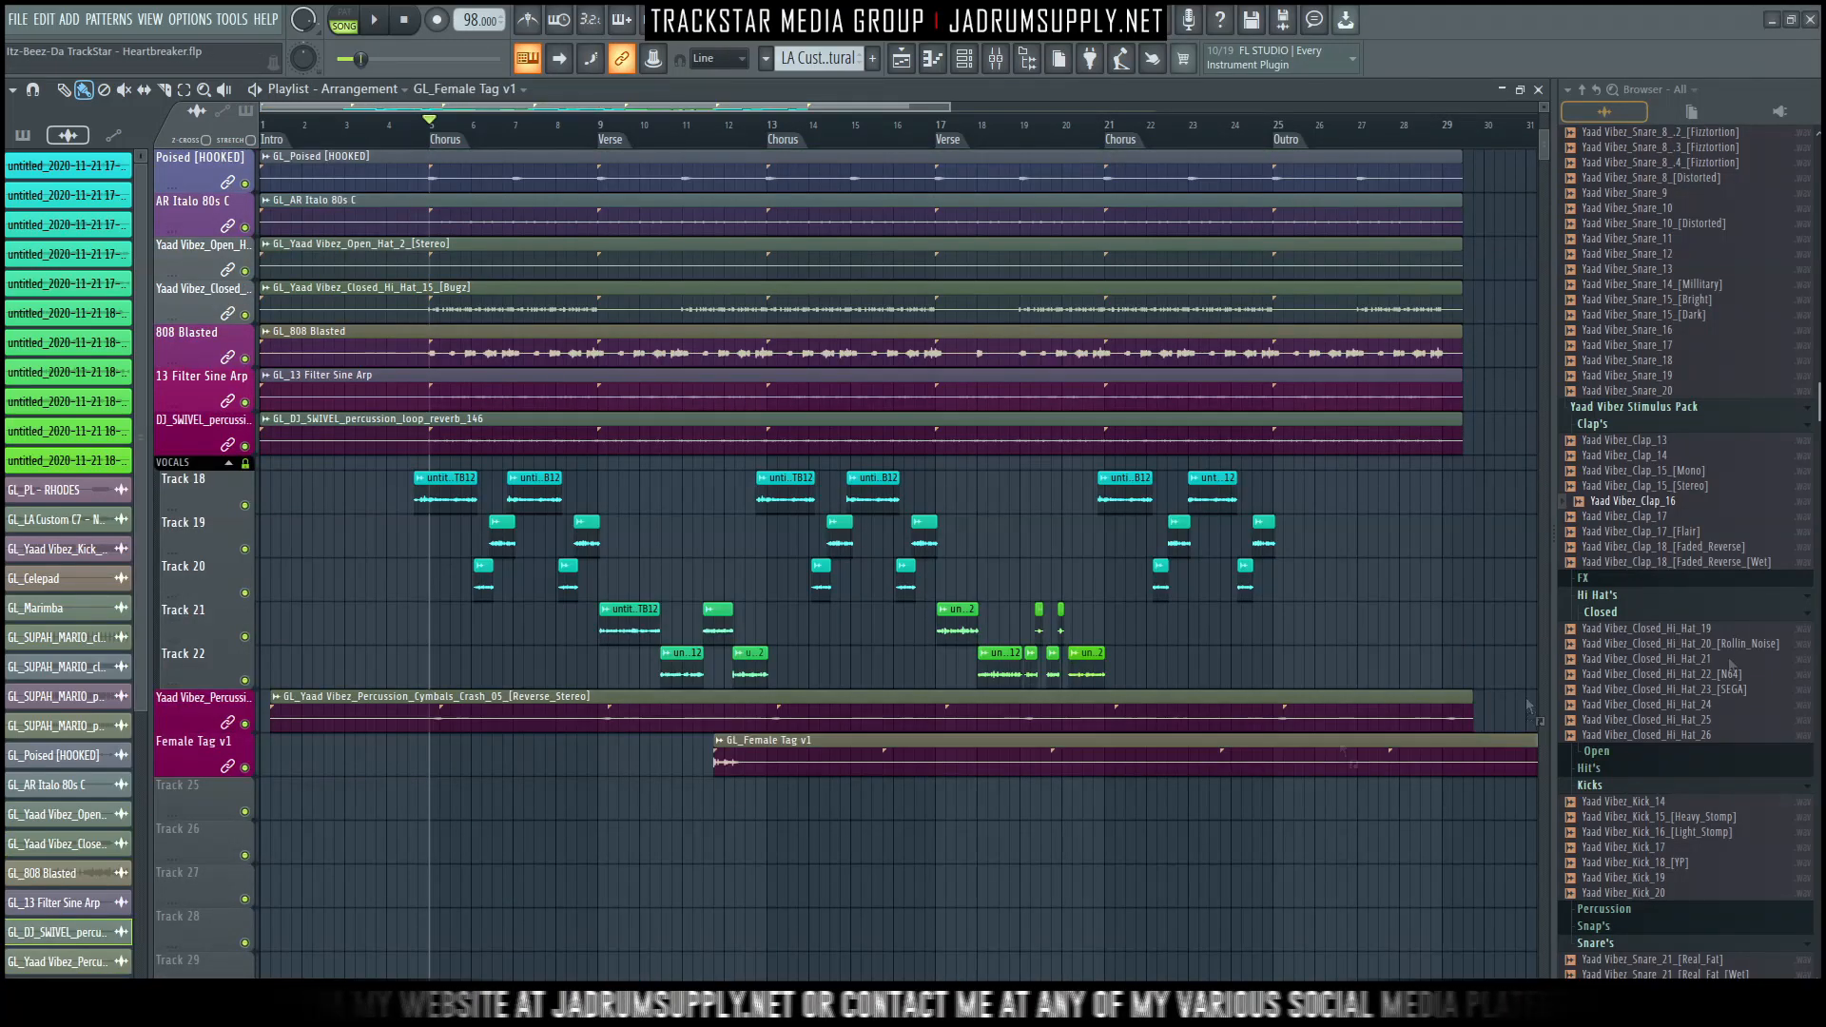
scroll(856, 837, "right", 2)
left_click_drag(894, 846, 419, 672)
scroll(1369, 345, "up", 5)
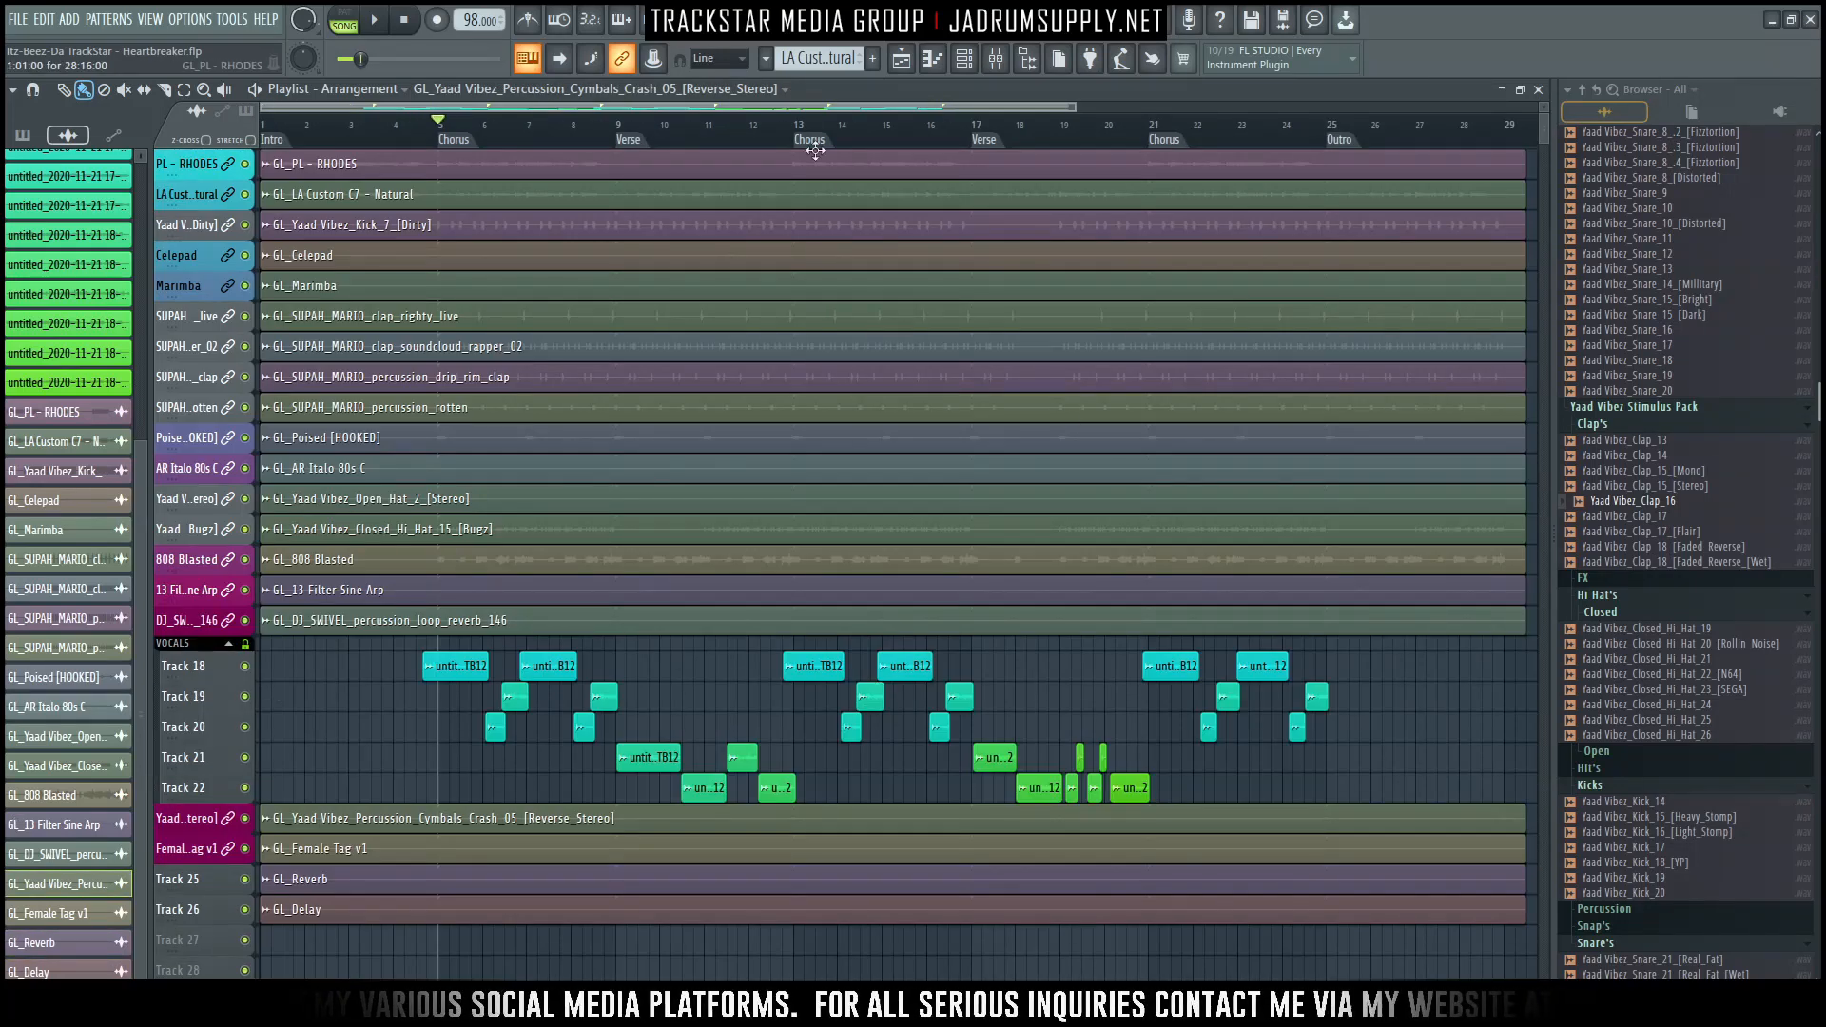
Look over the imported stems in the channel rack and play the arrangement to check them.
left_click(966, 60)
key("space")
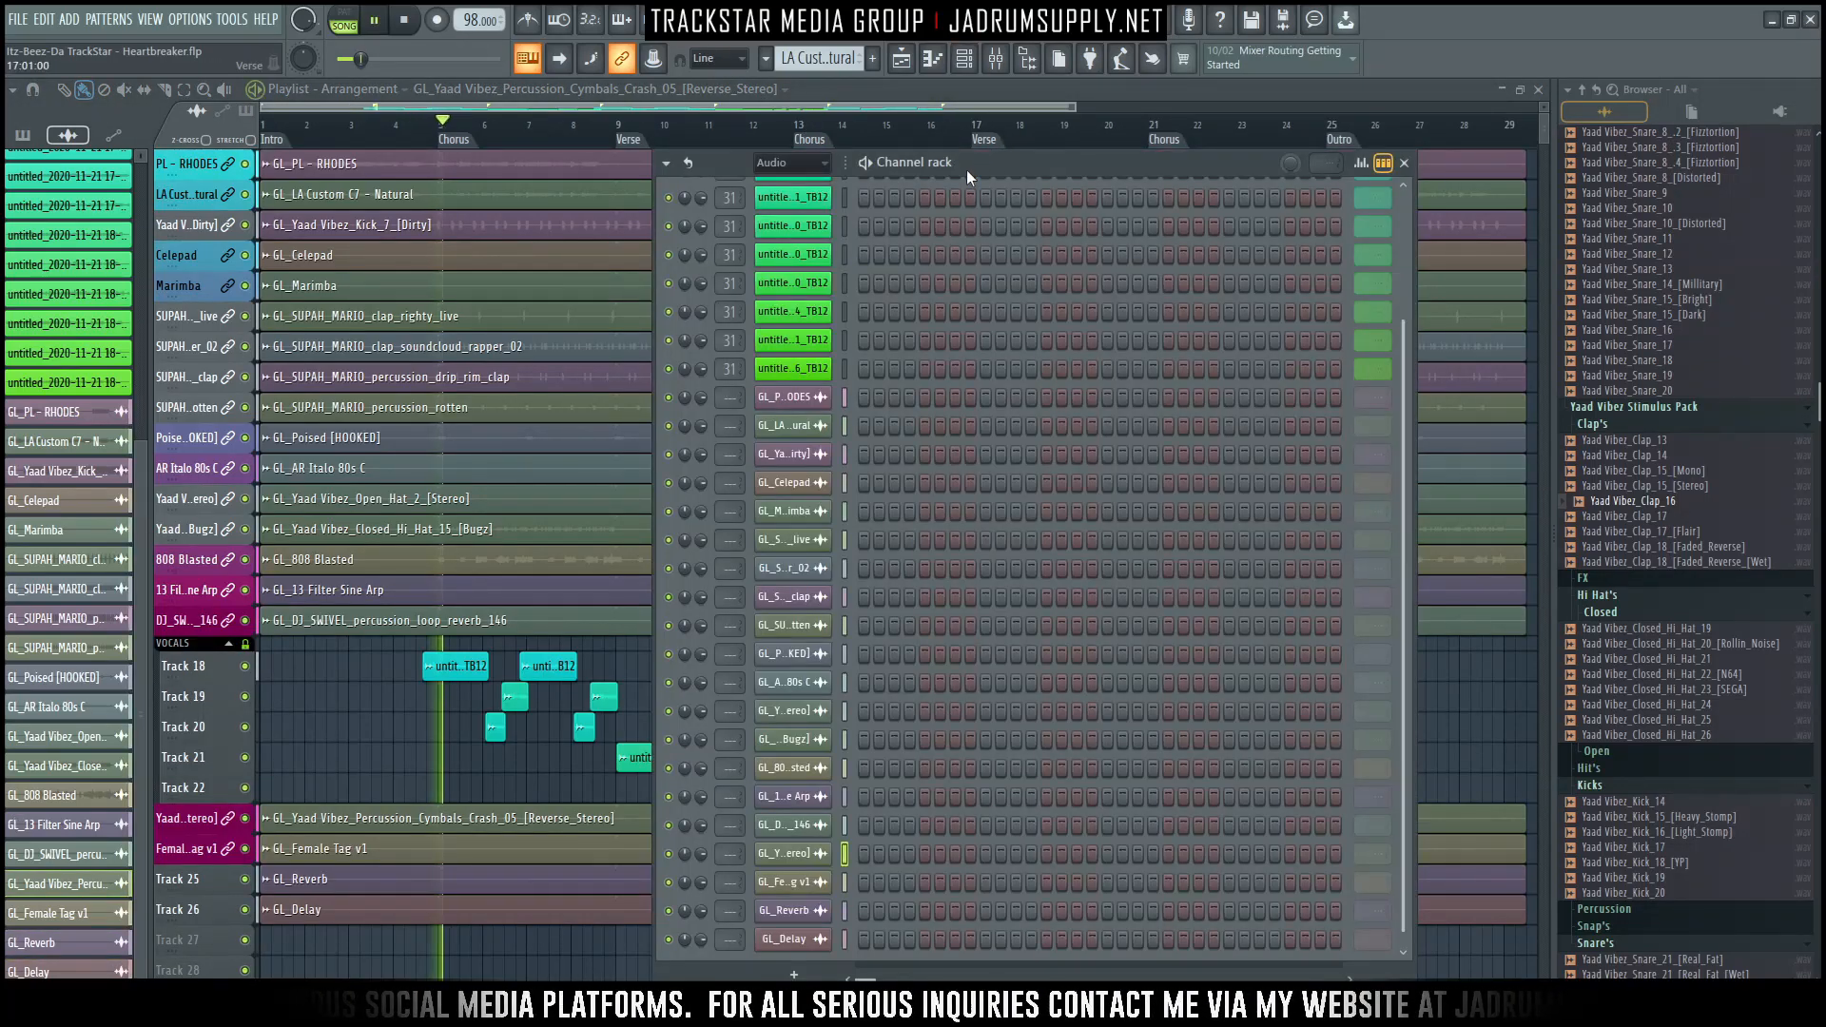
key("F6")
key("space")
key("space")
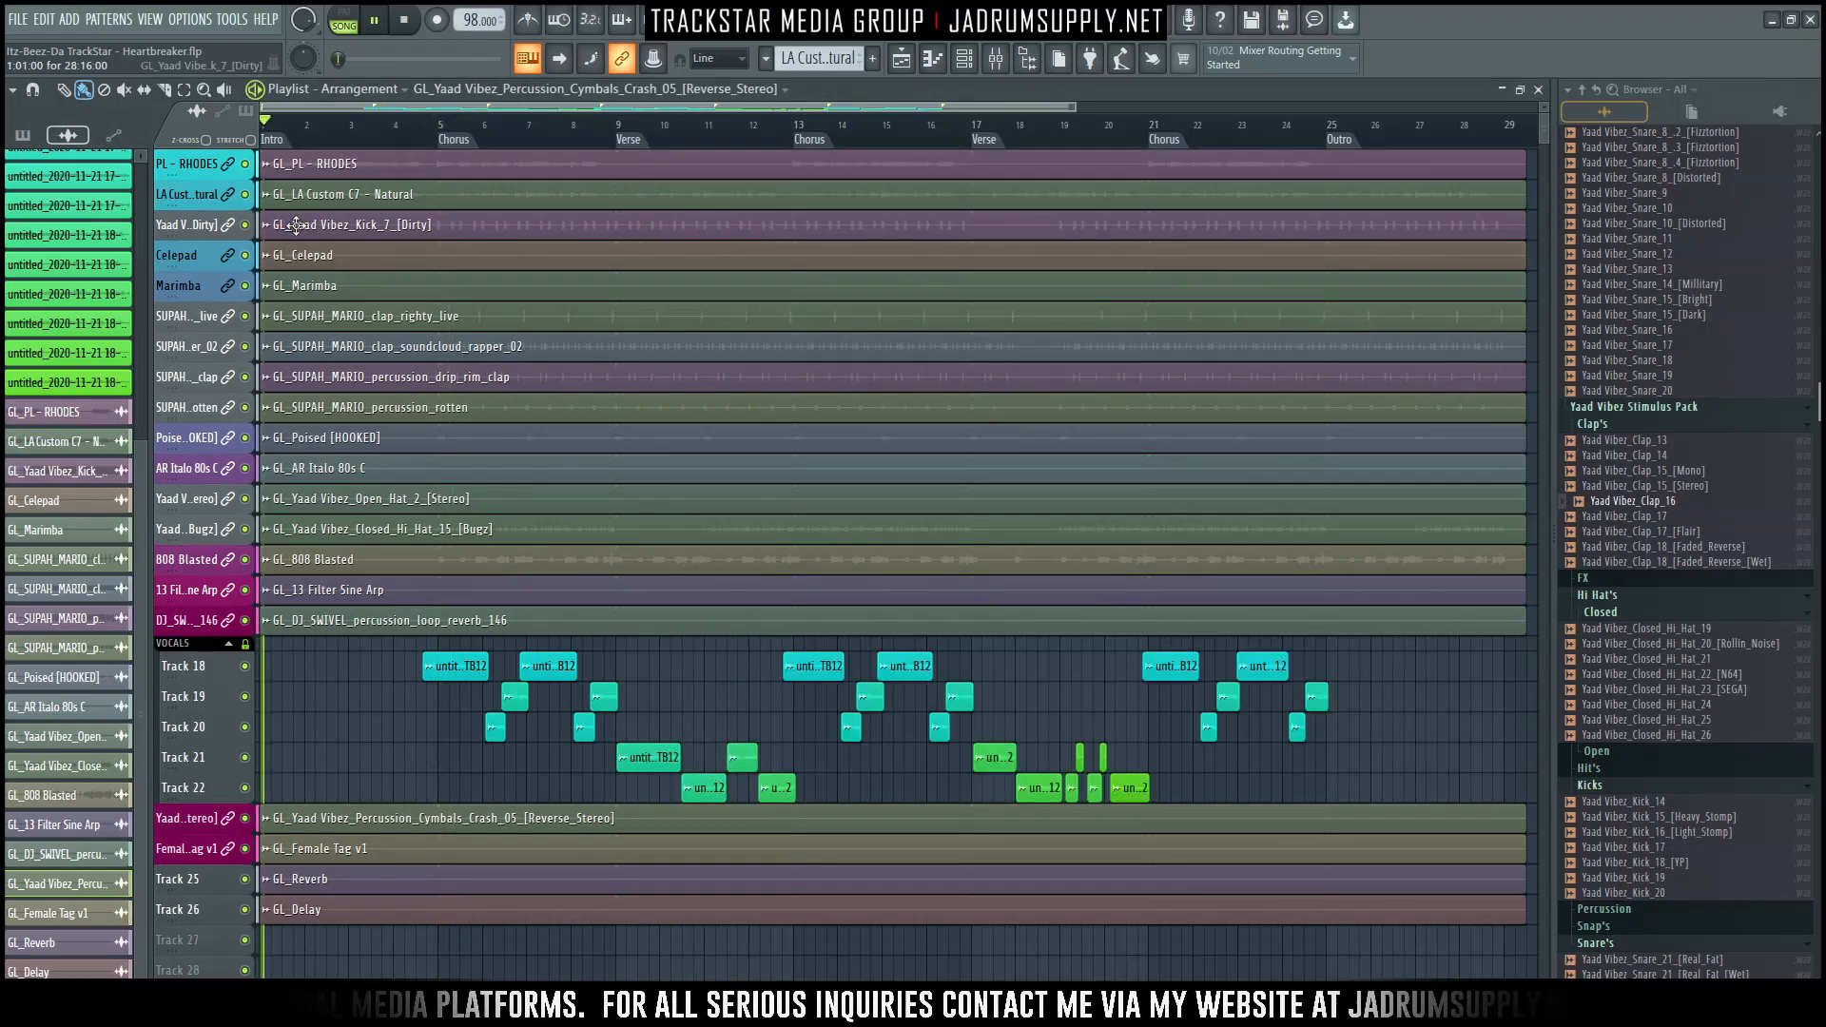
Inspect the effects chain on the TB12 vocal mixer insert 31 and the options of its AutoTuneVST slot.
left_click(994, 59)
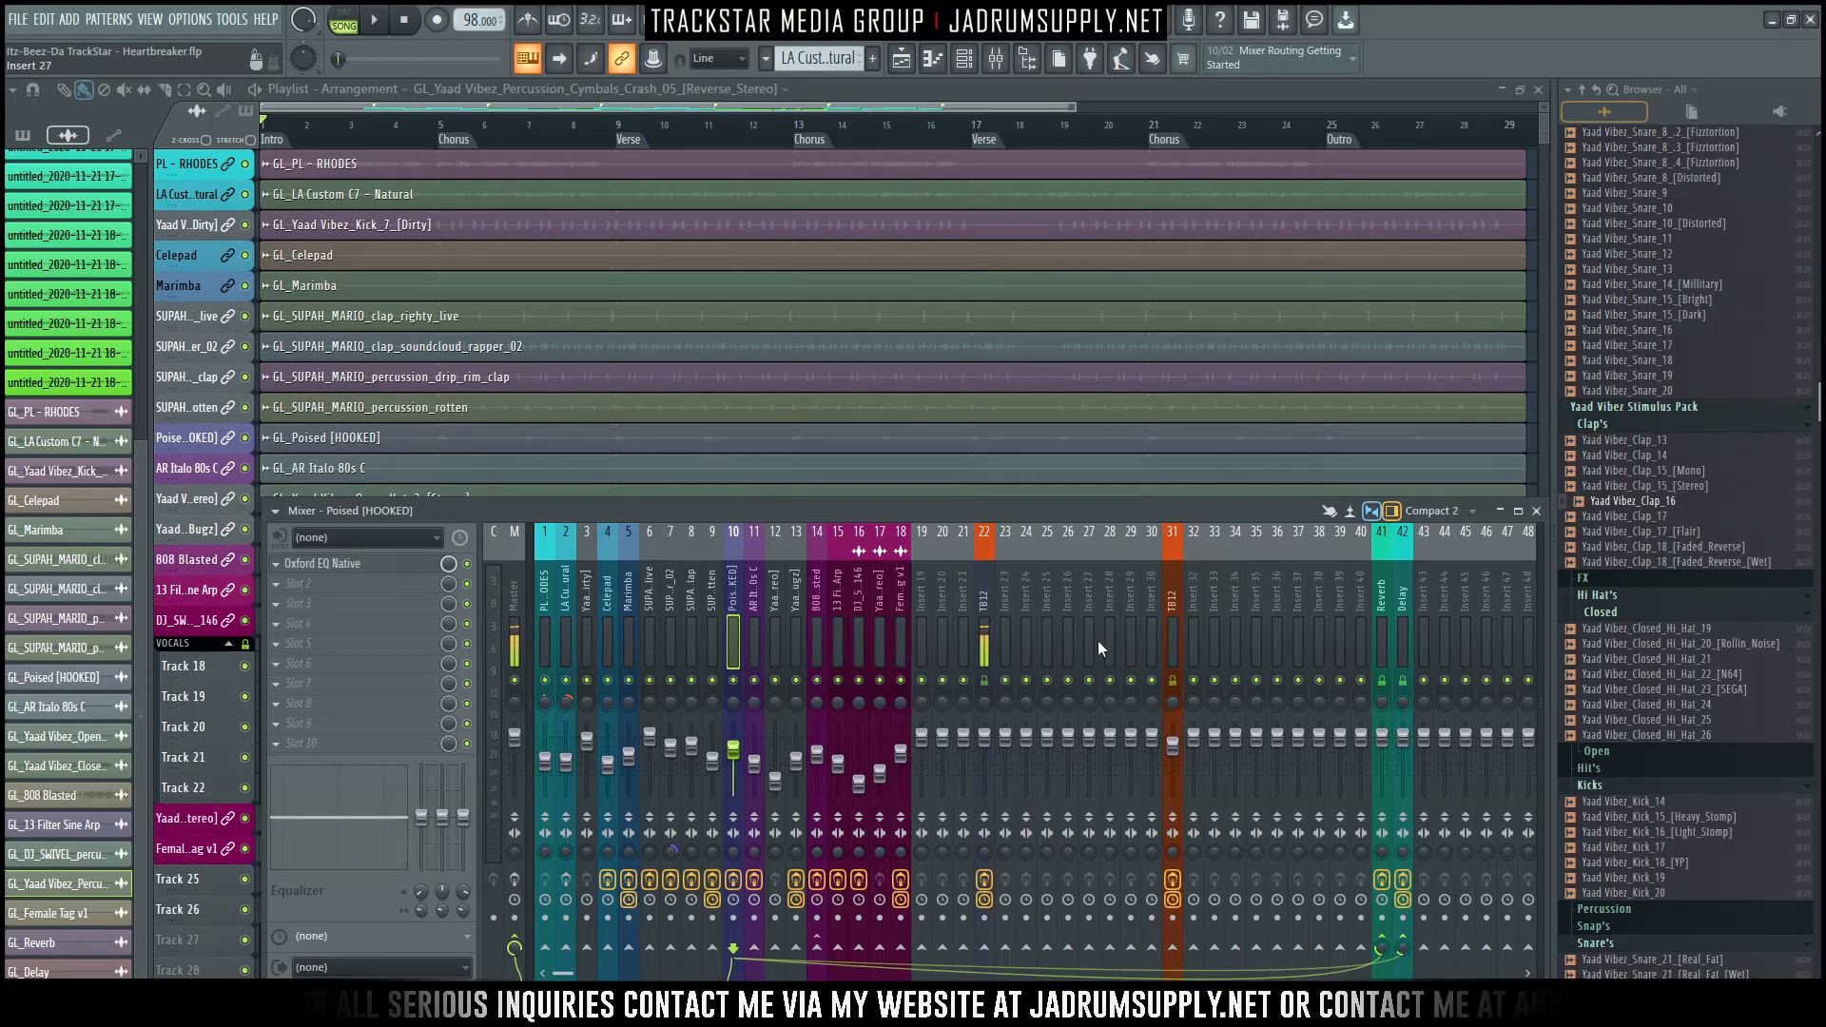
left_click(1172, 622)
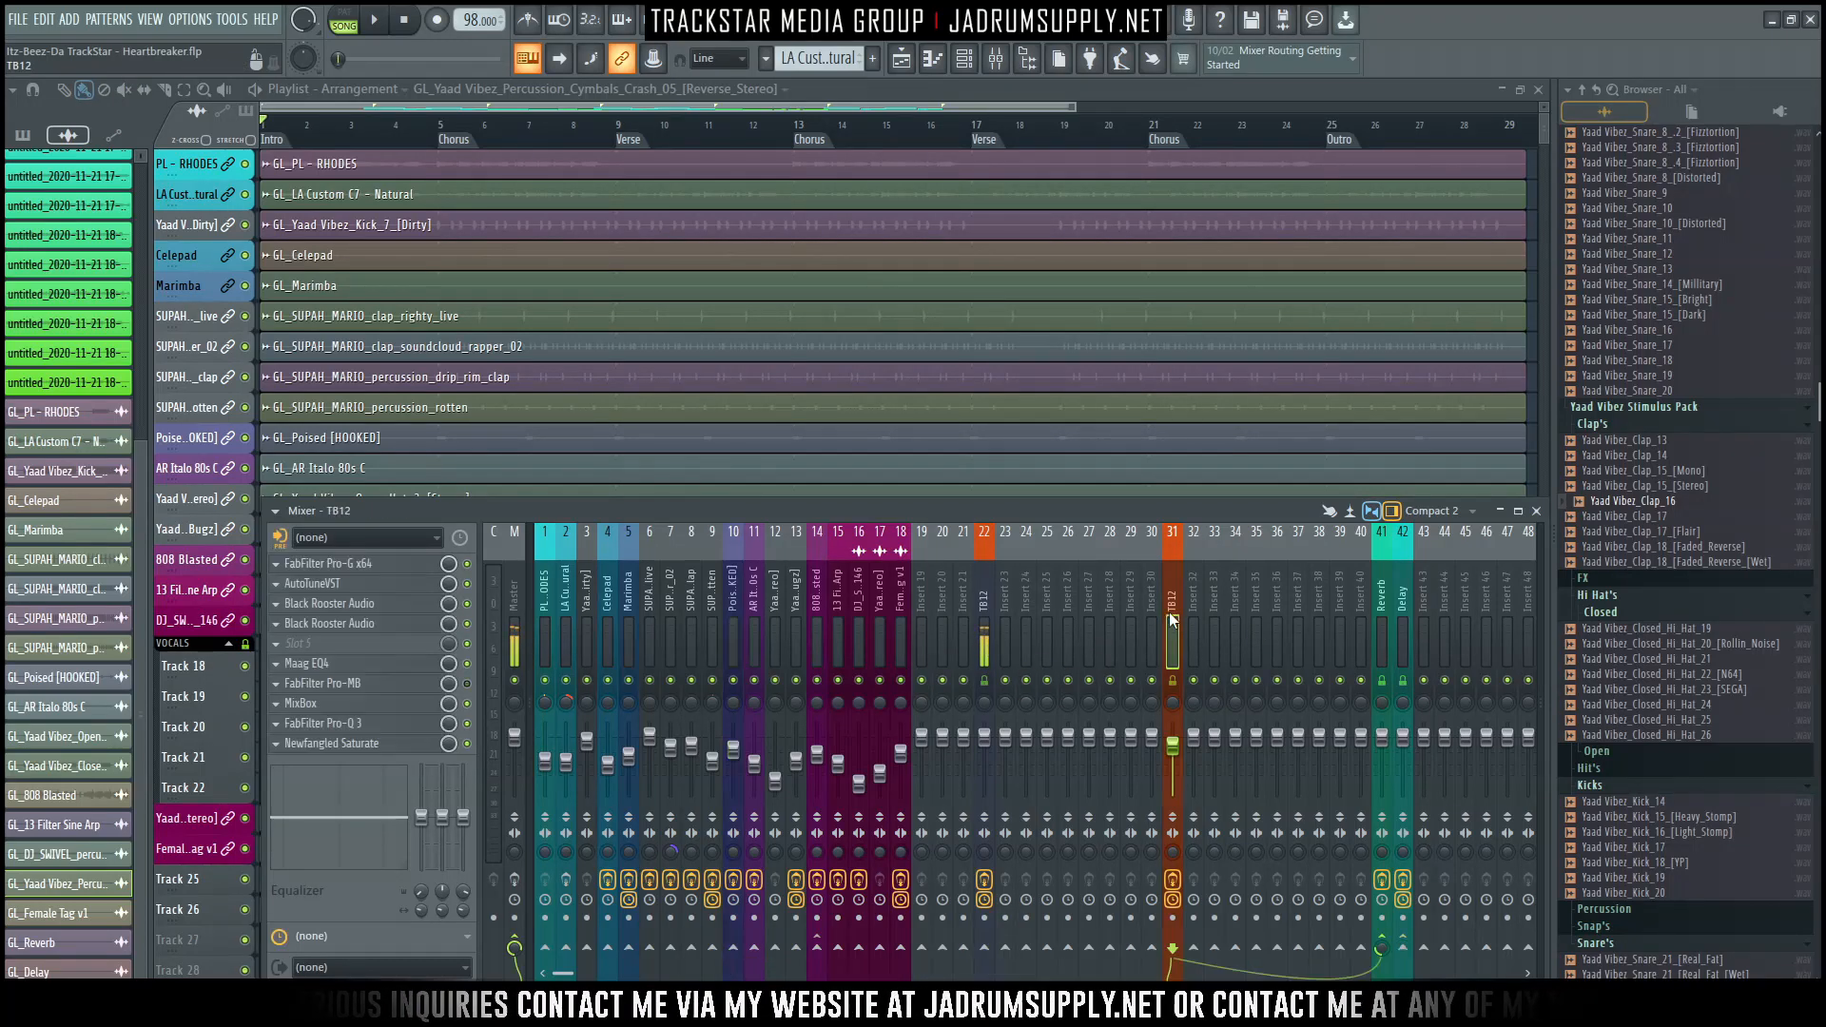
left_click(283, 588)
mouse_move(352, 562)
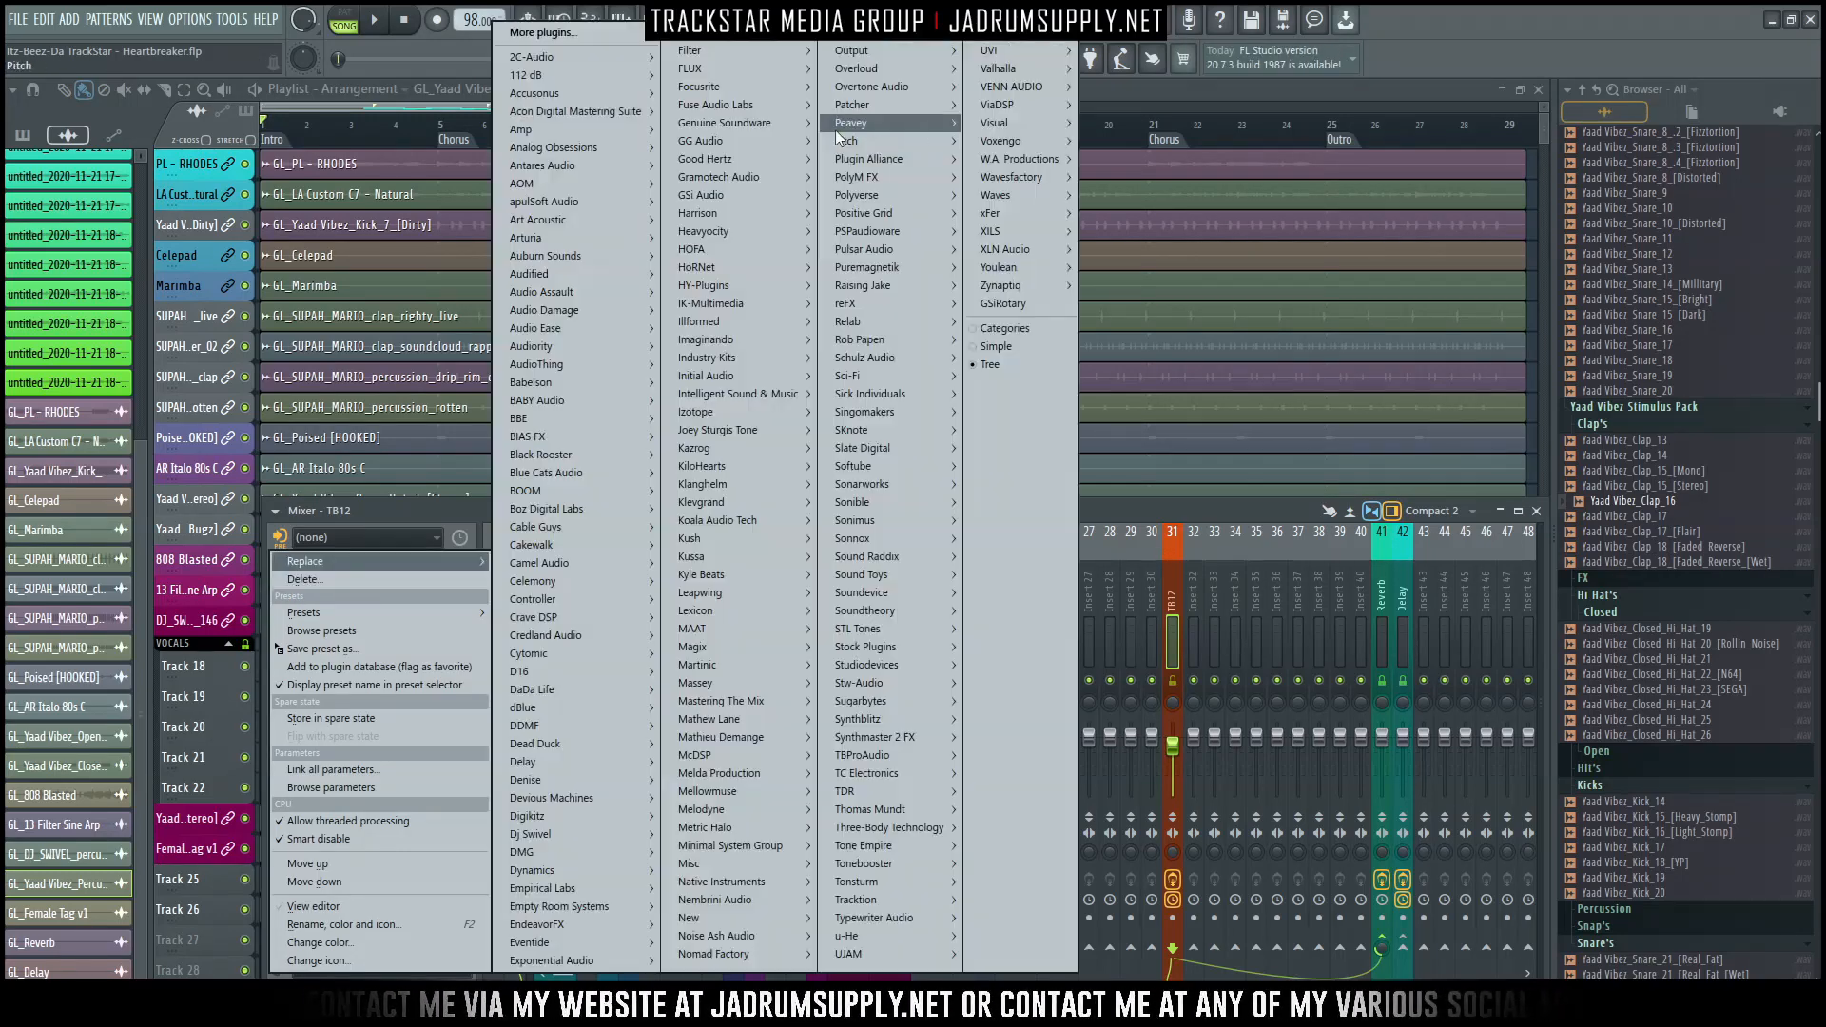
left_click(1321, 151)
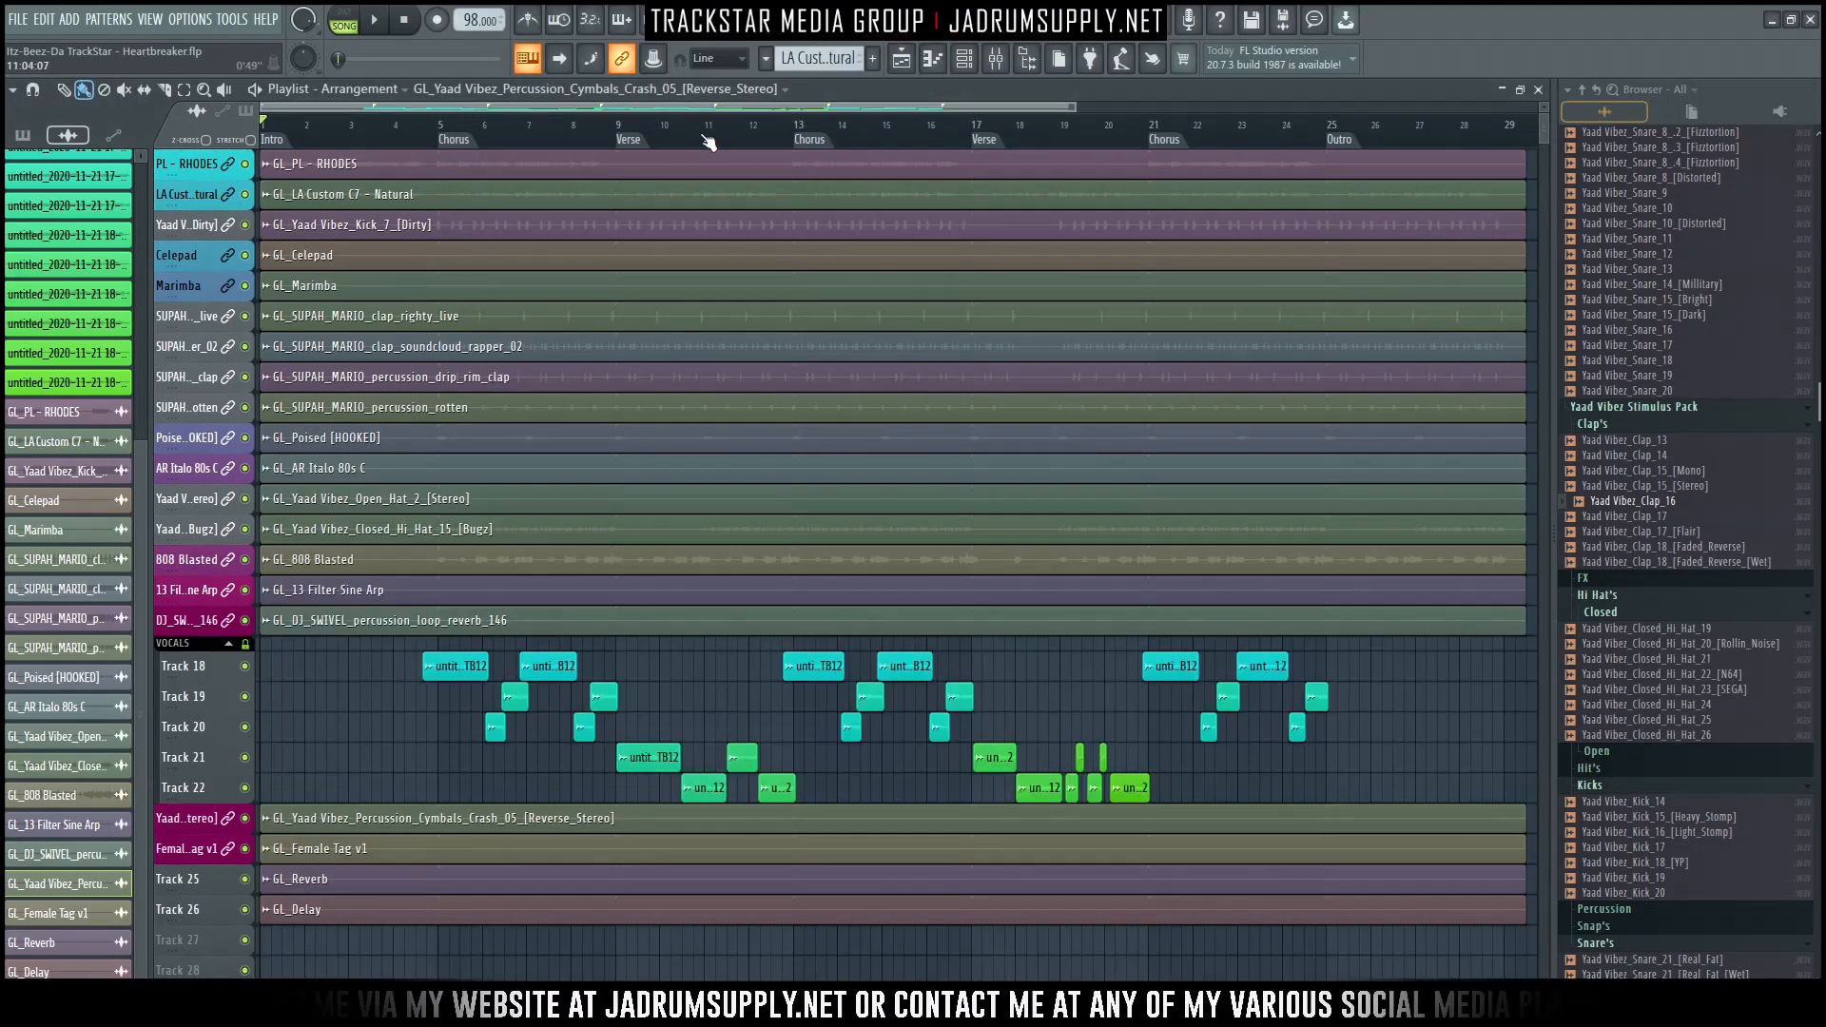
Select the time range from 12:25 to 13:01 where the Track 18 and Track 22 vocal clips overlap.
scroll(780, 143, "up", 5)
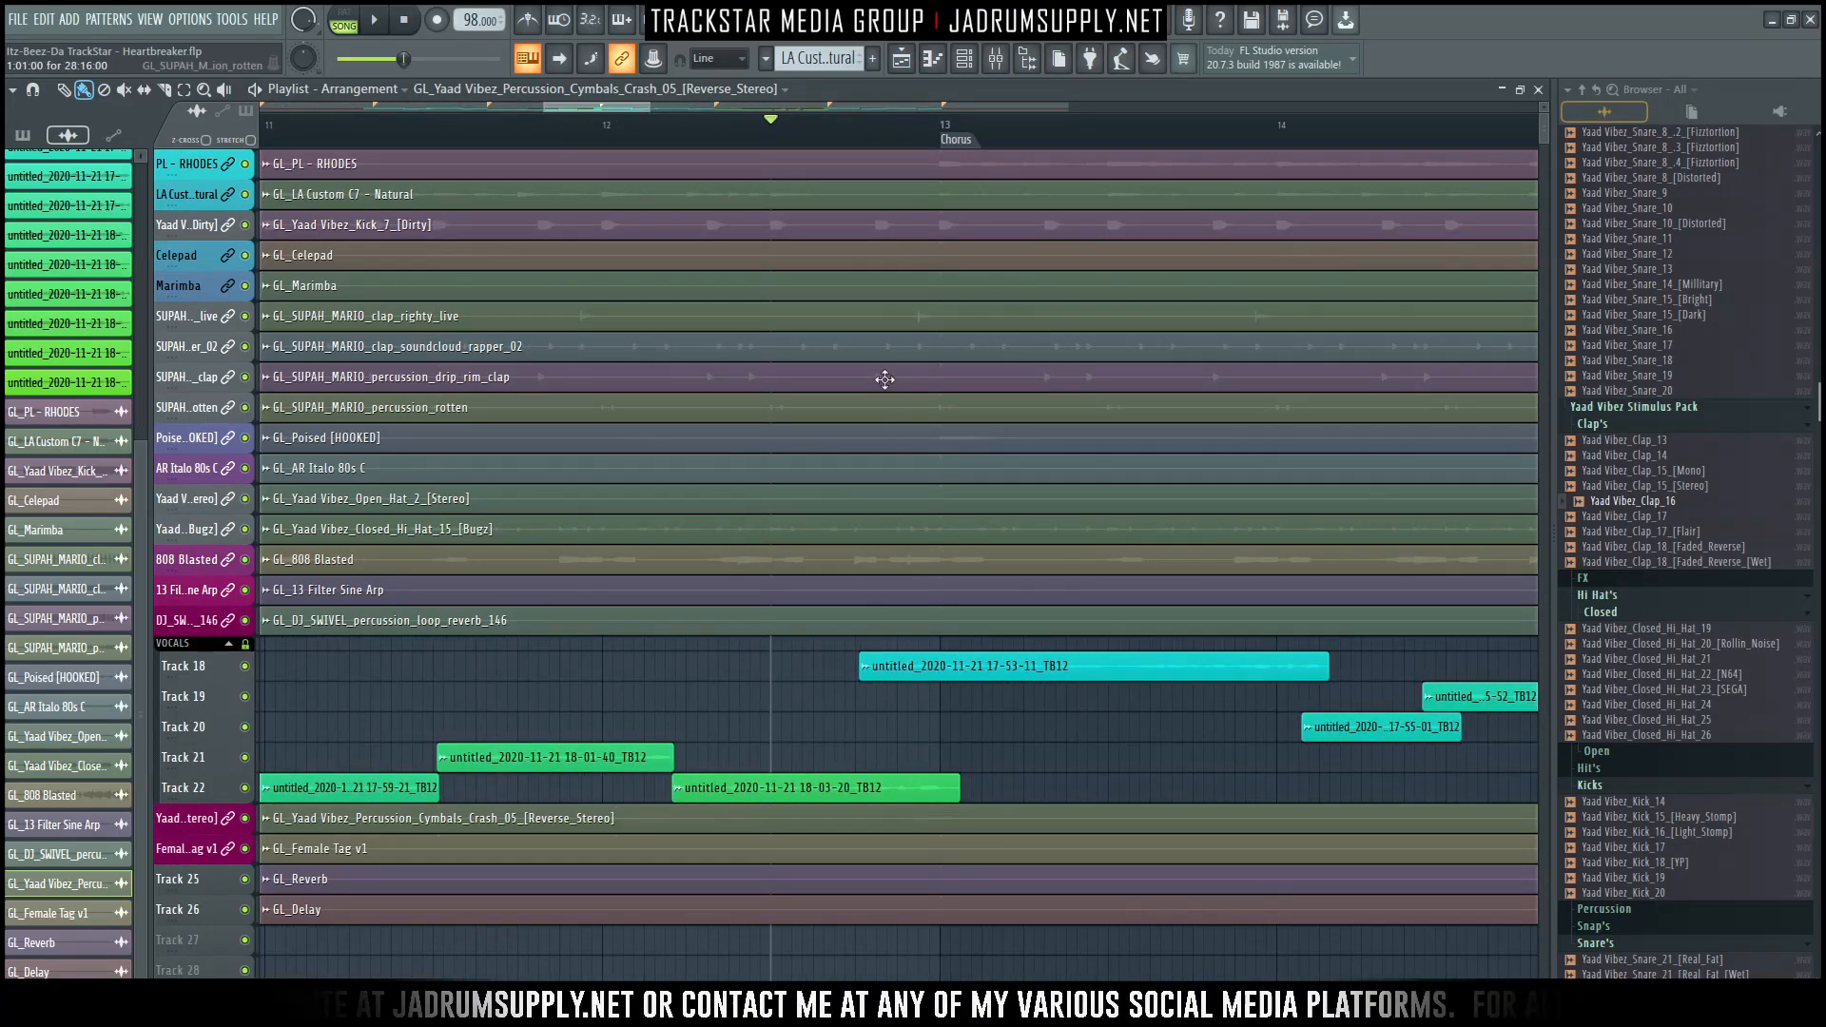
scroll(1291, 305, "up", 6)
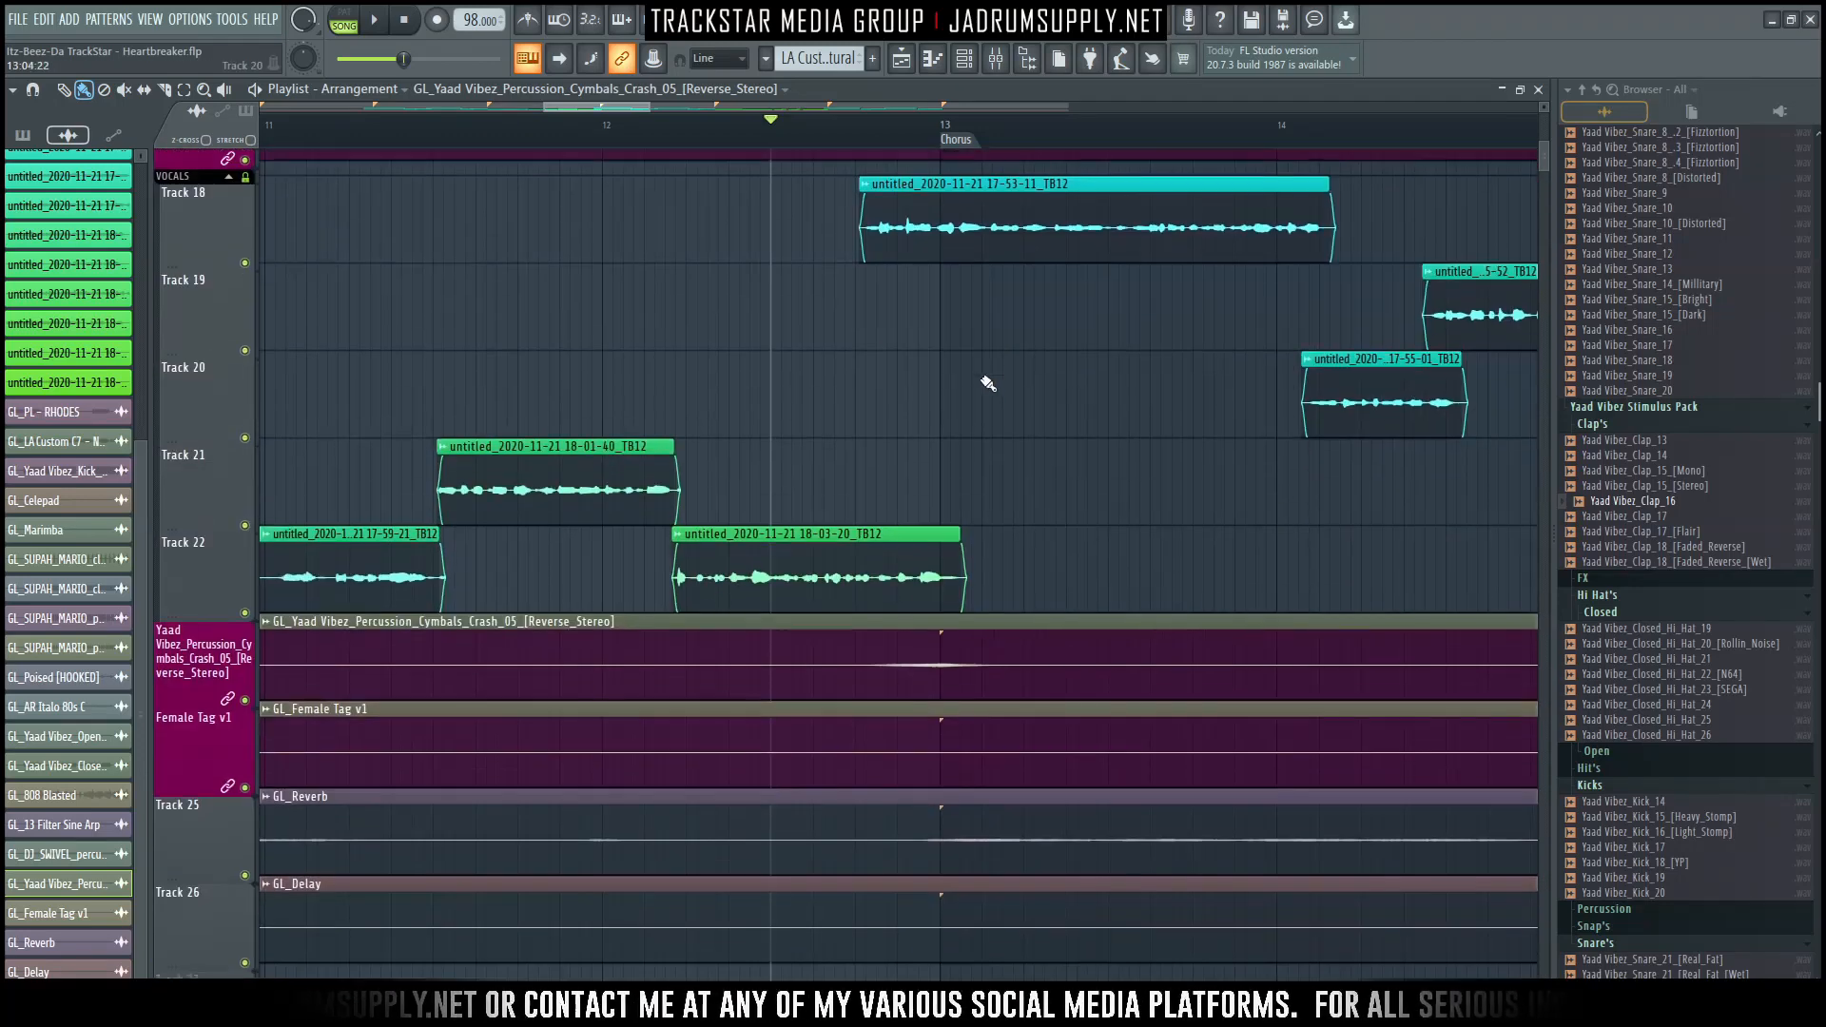
scroll(988, 384, "down", 1)
mouse_move(864, 142)
left_mouse_down()
mouse_move(944, 143)
mouse_move(864, 143)
left_mouse_up()
left_click(916, 153)
left_click(911, 361)
left_click_drag(865, 125, 947, 136)
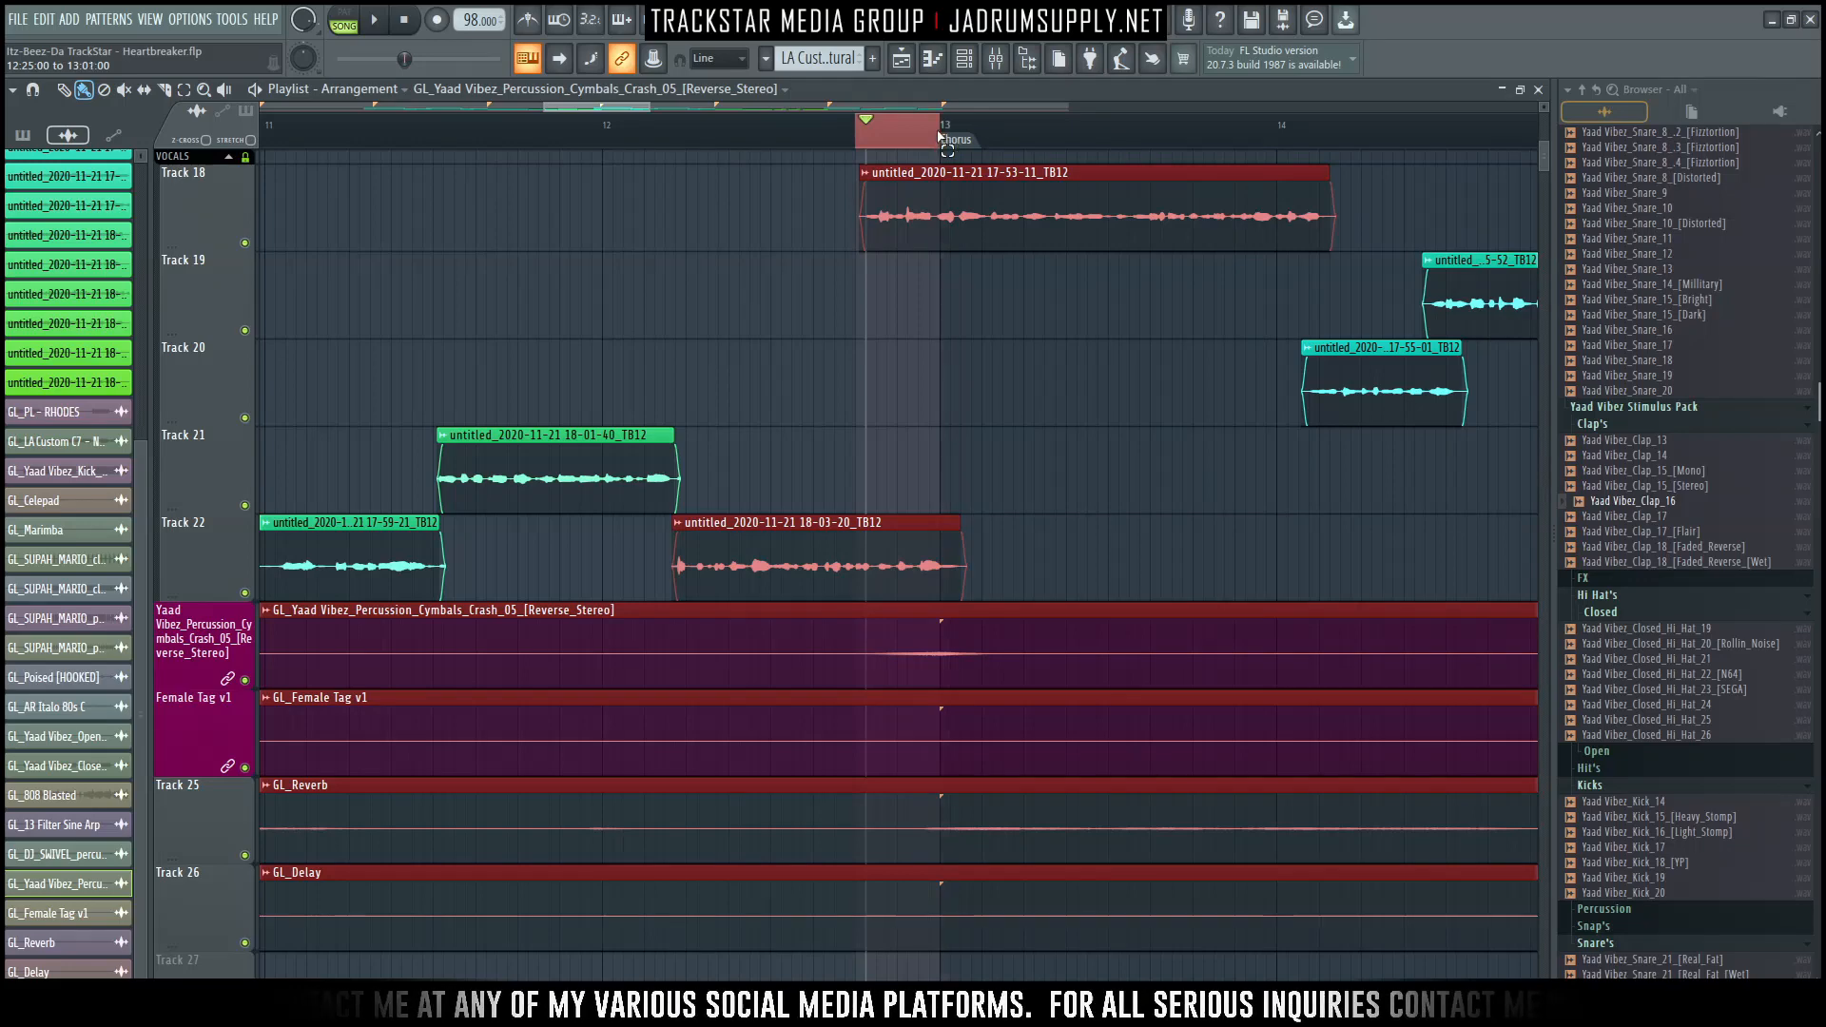
Solo vocal Tracks 18 and 22 together and play back their overlap before the chorus at bar 13.
left_click(245, 593, "ctrl")
left_click(244, 243)
key("space")
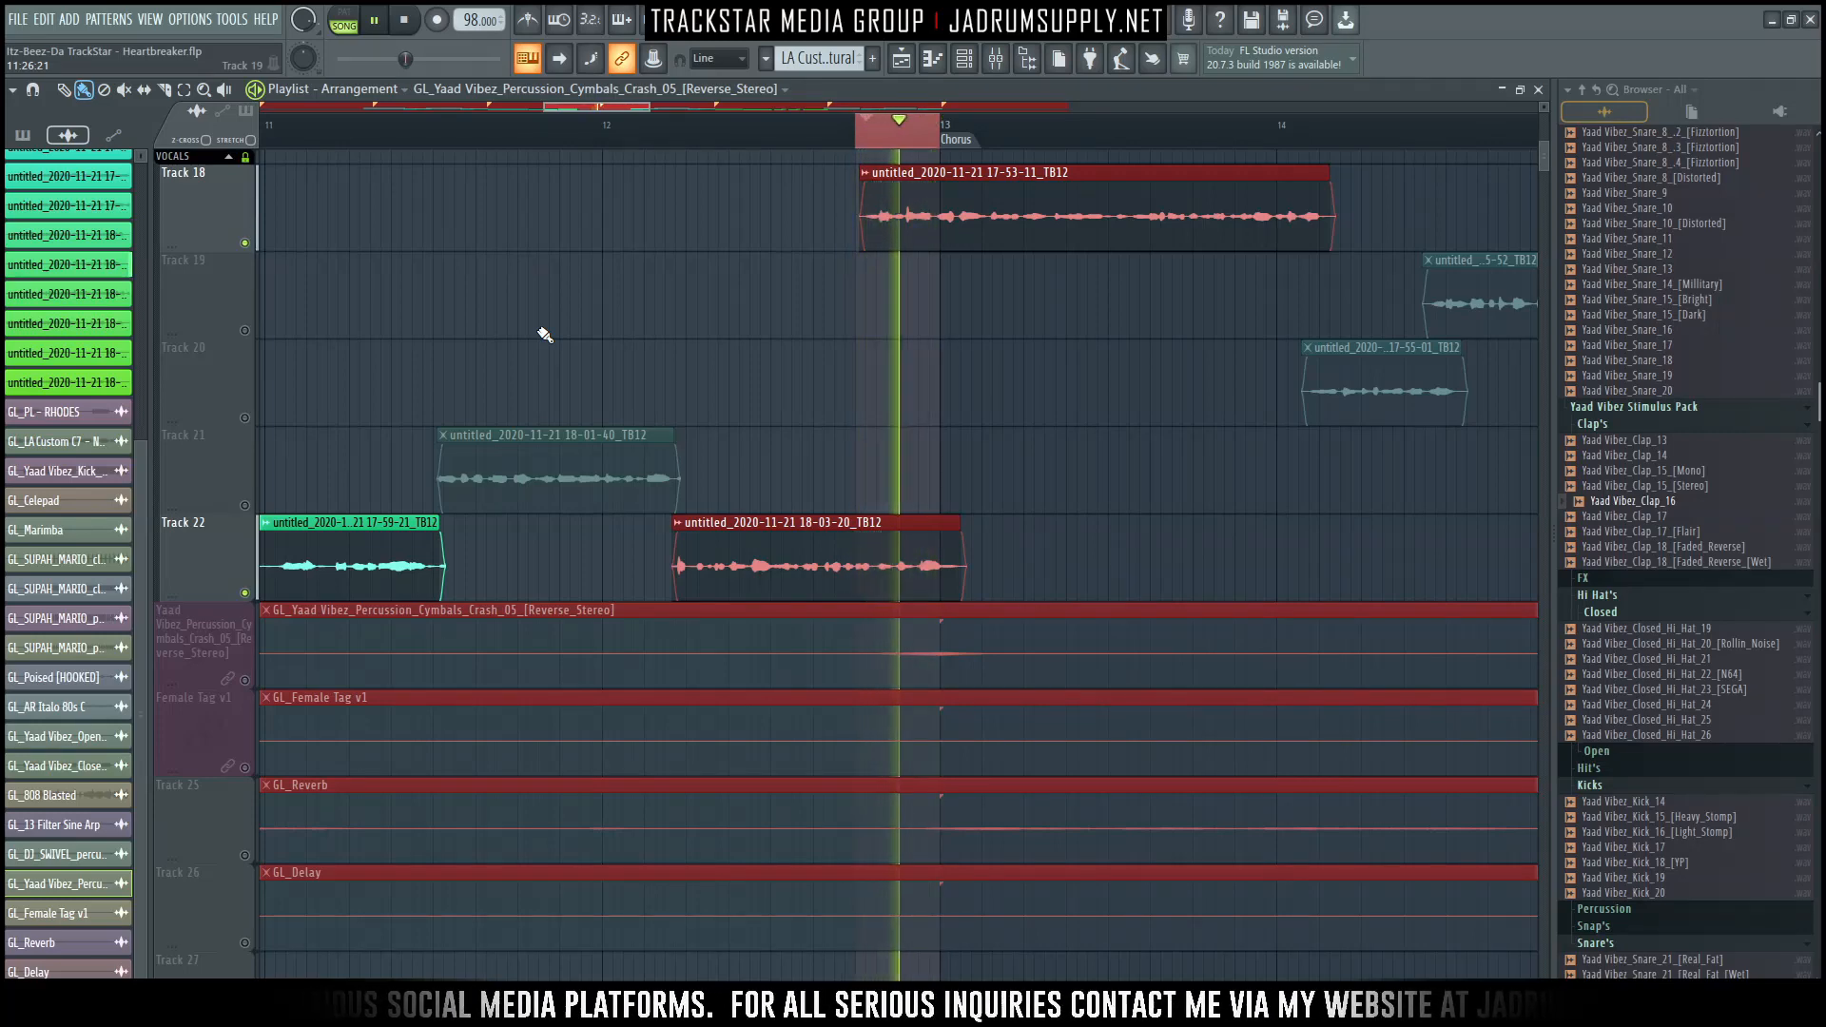
left_click(819, 124)
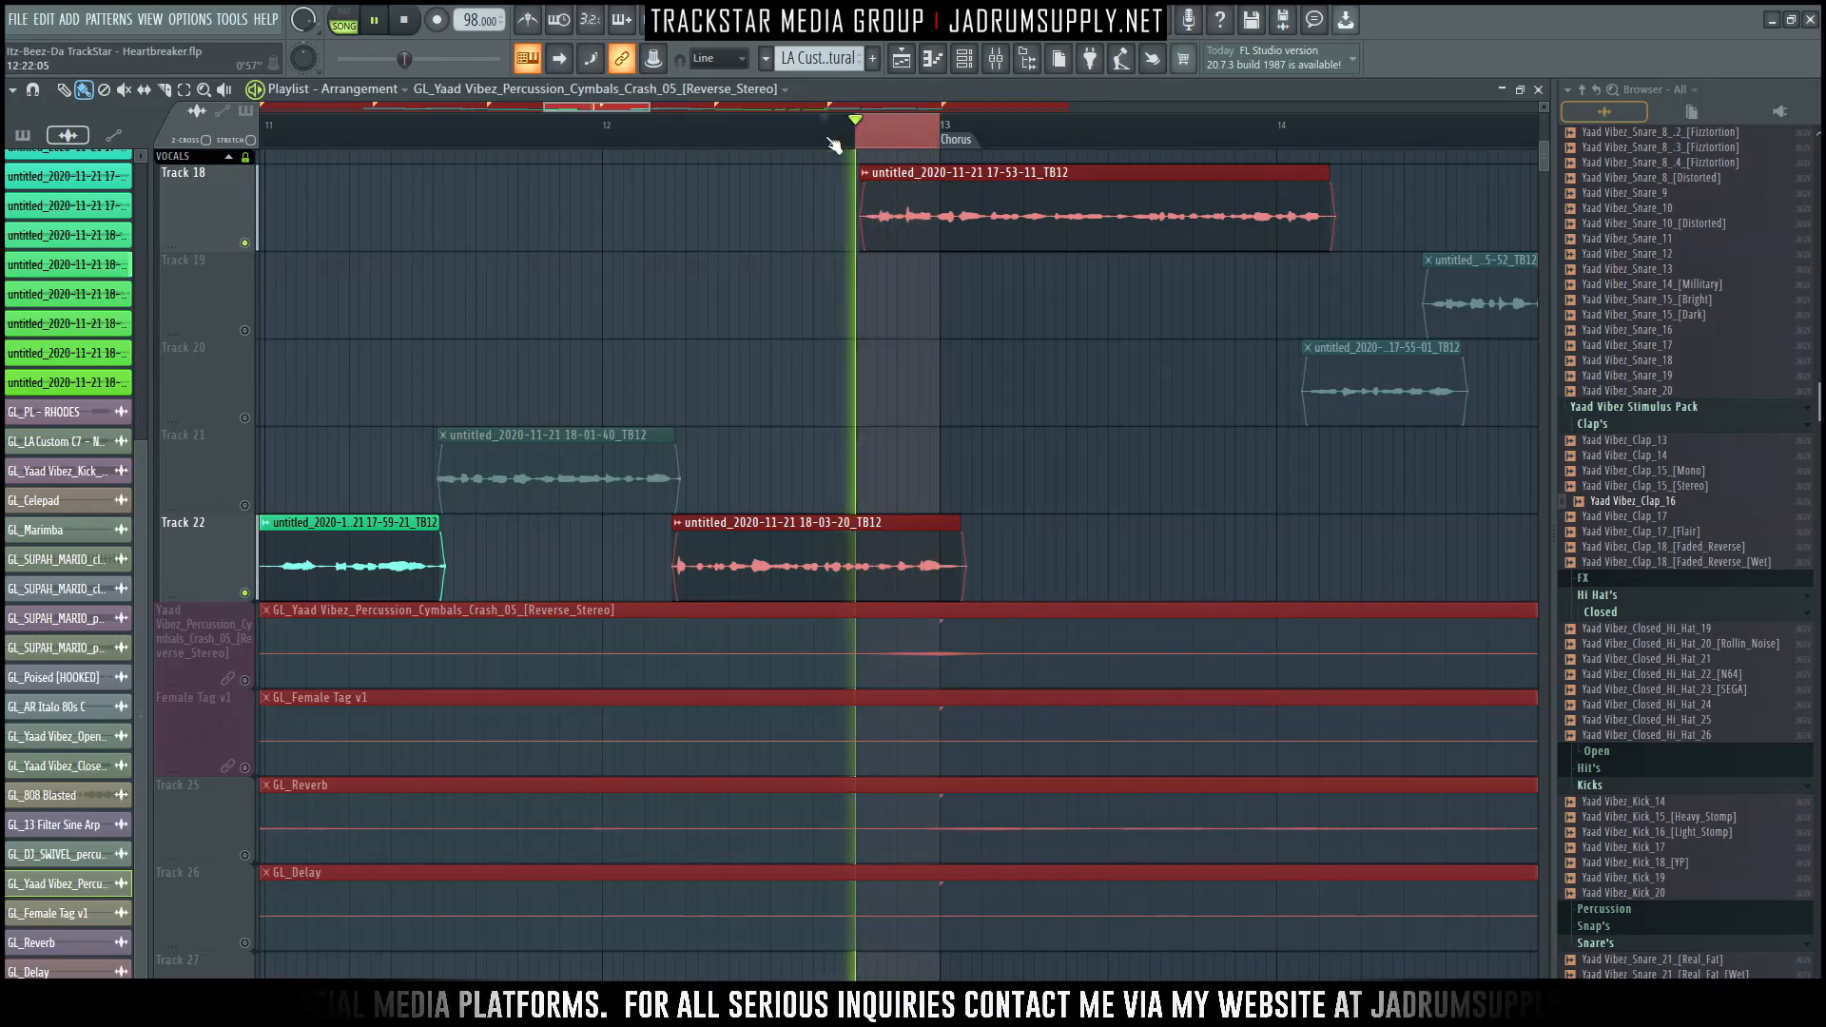
key("space")
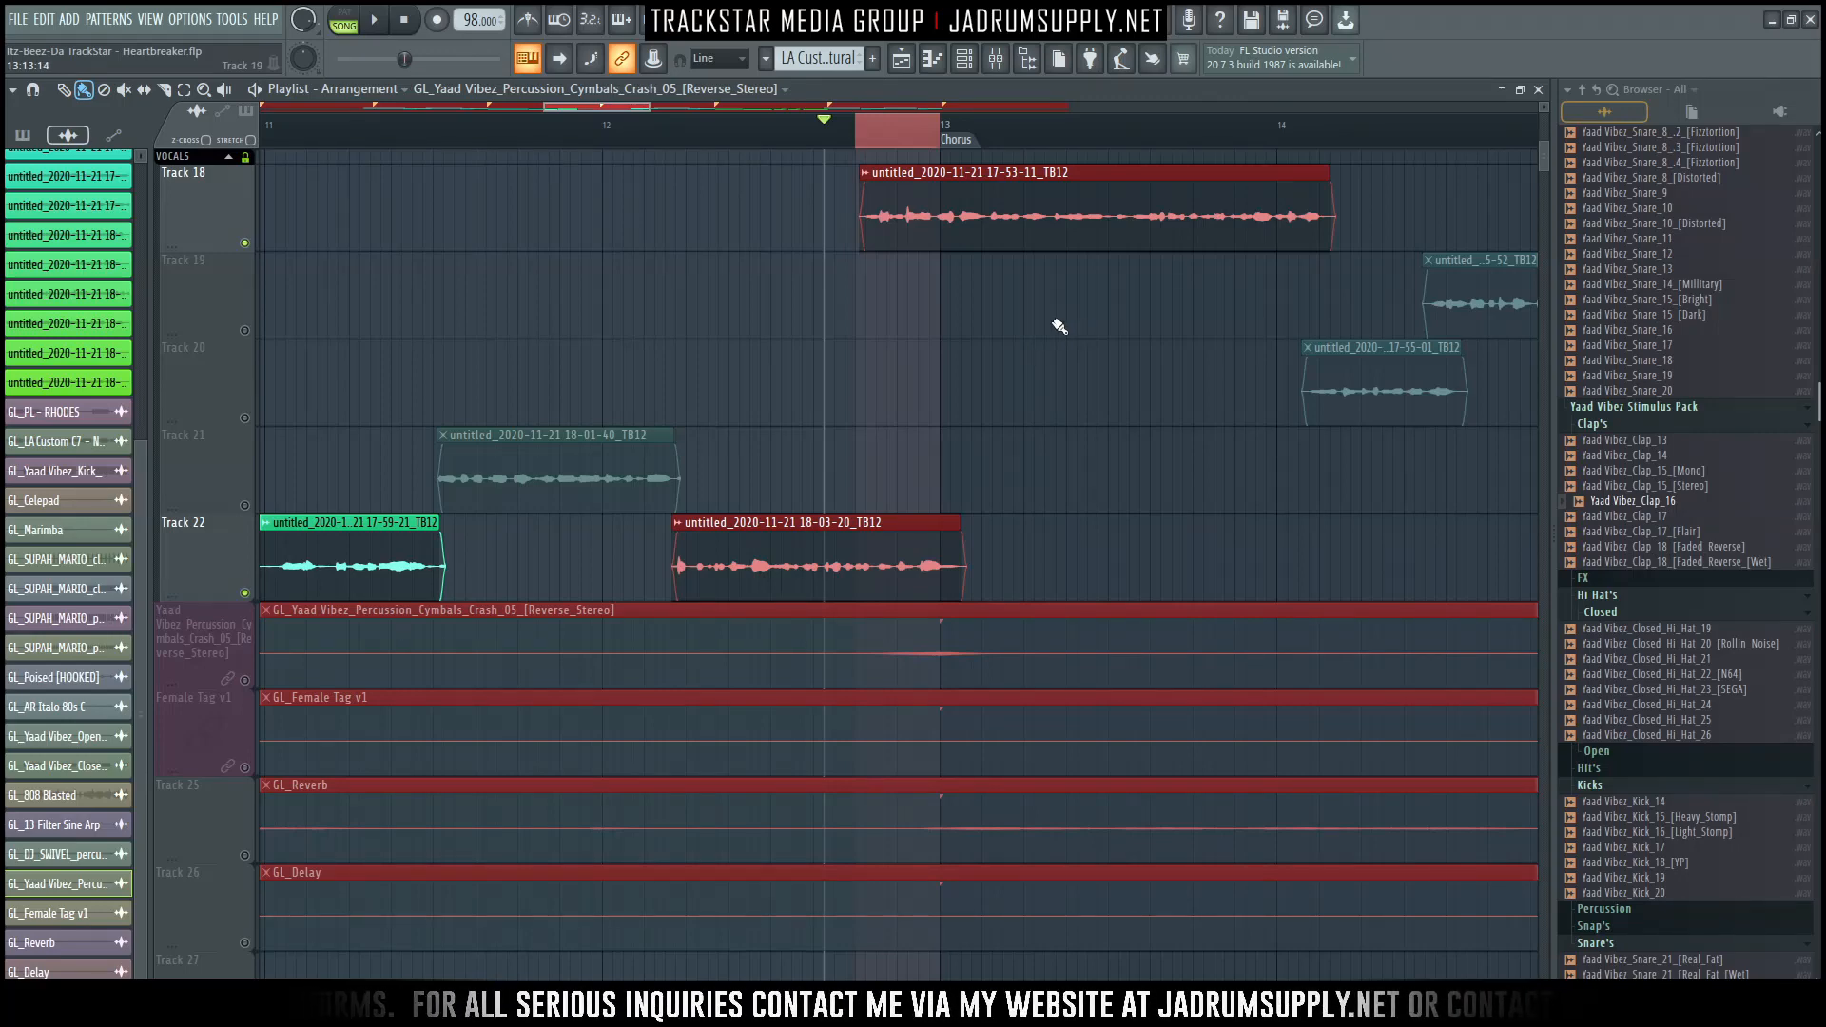
Unsolo the vocal tracks and clear the time selection in the playlist.
right_click(244, 592)
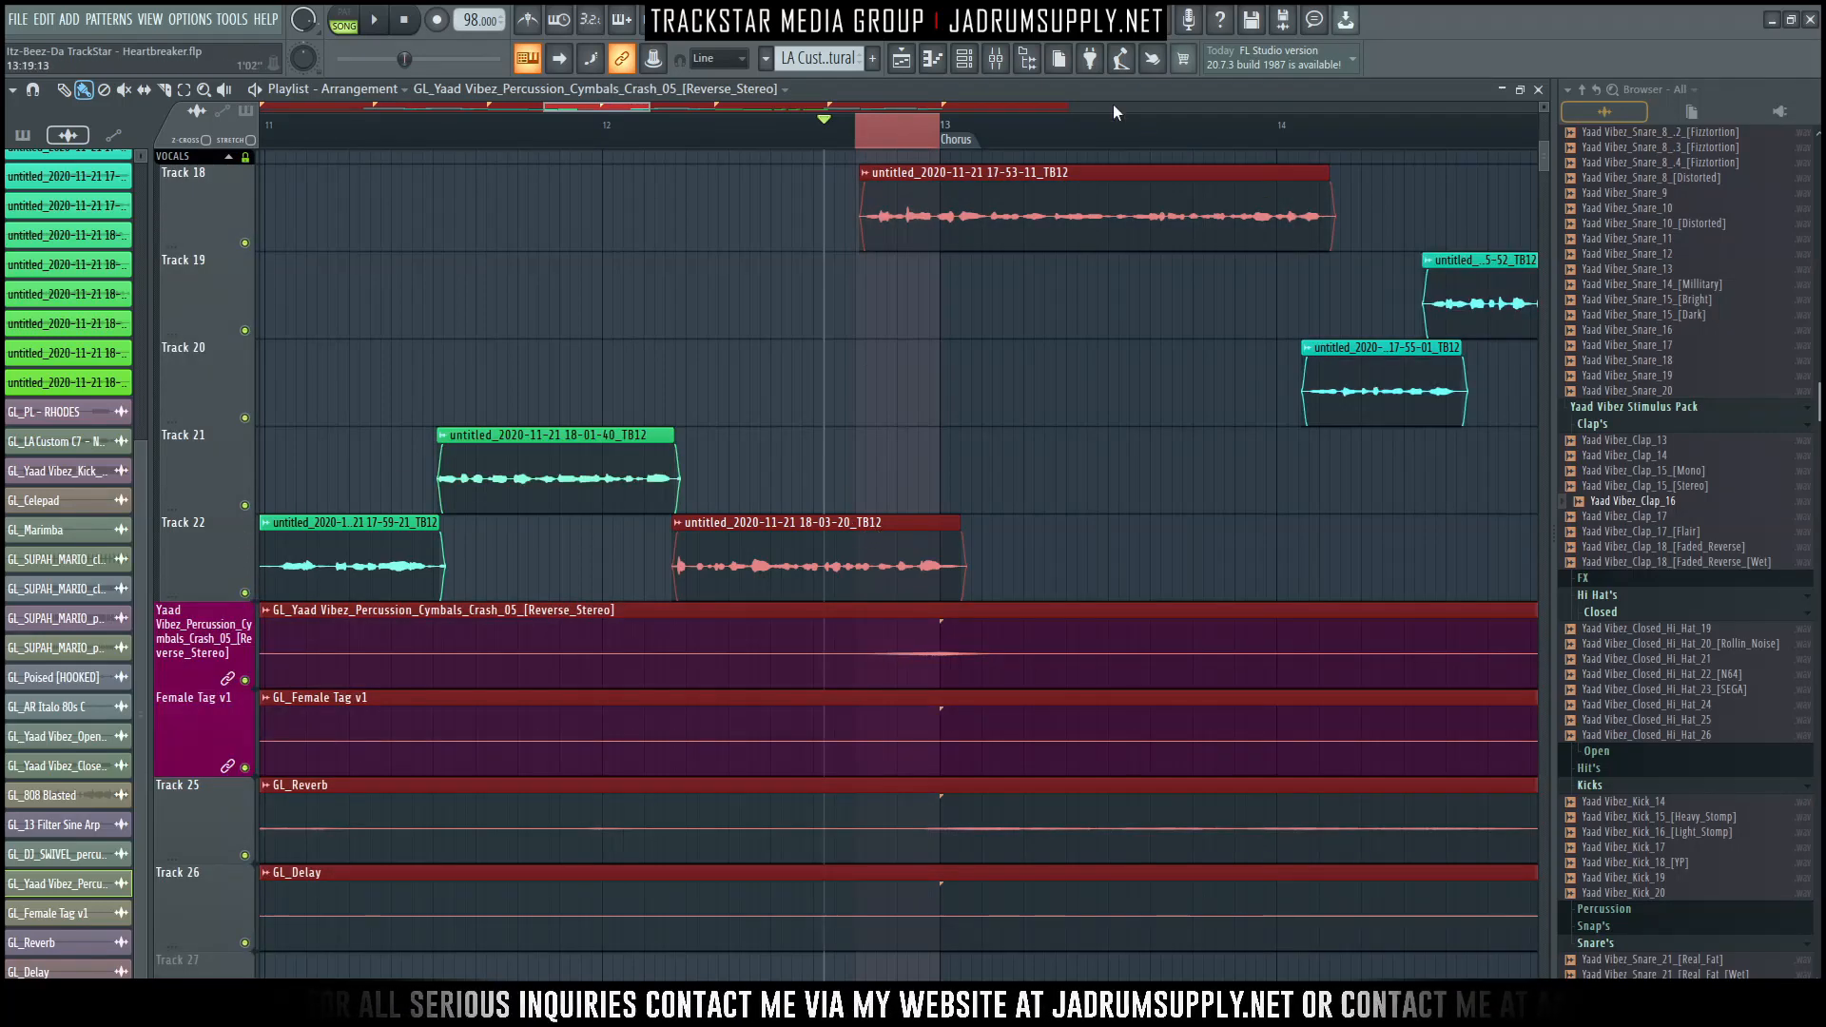
key("ctrl+d")
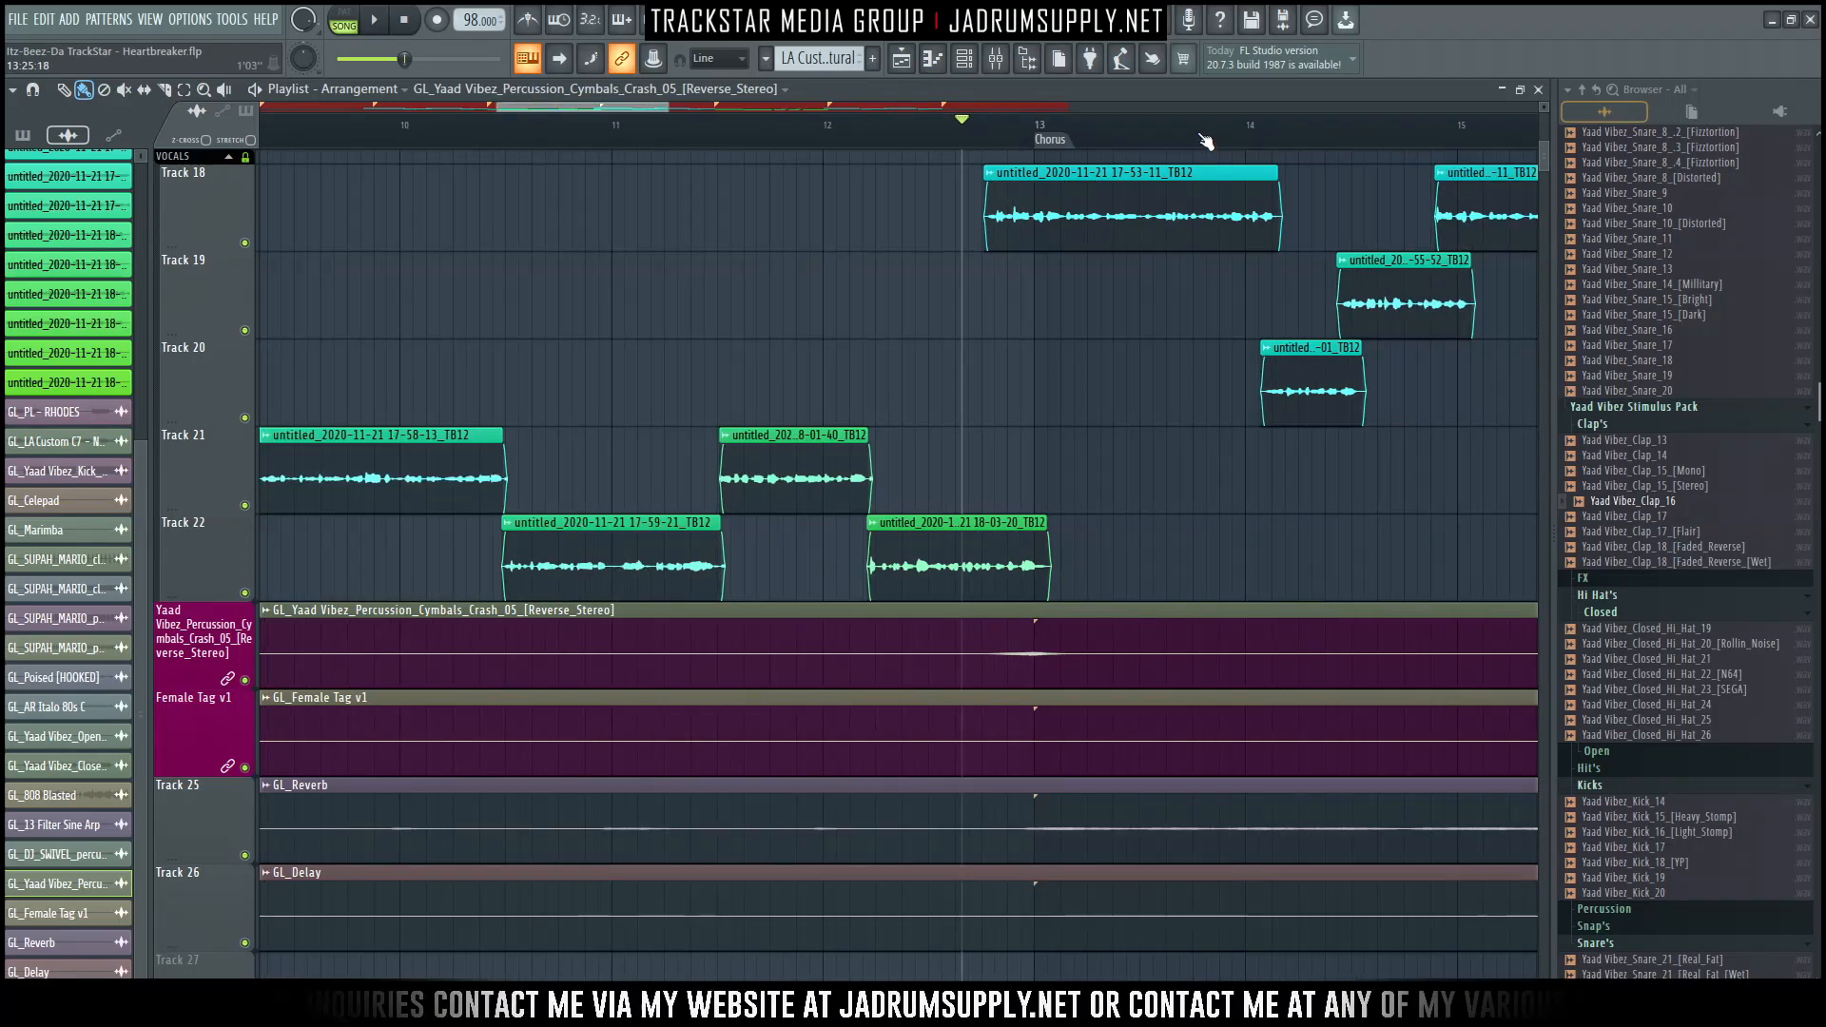
scroll(1206, 140, "down", 5)
scroll(1102, 363, "up", 2)
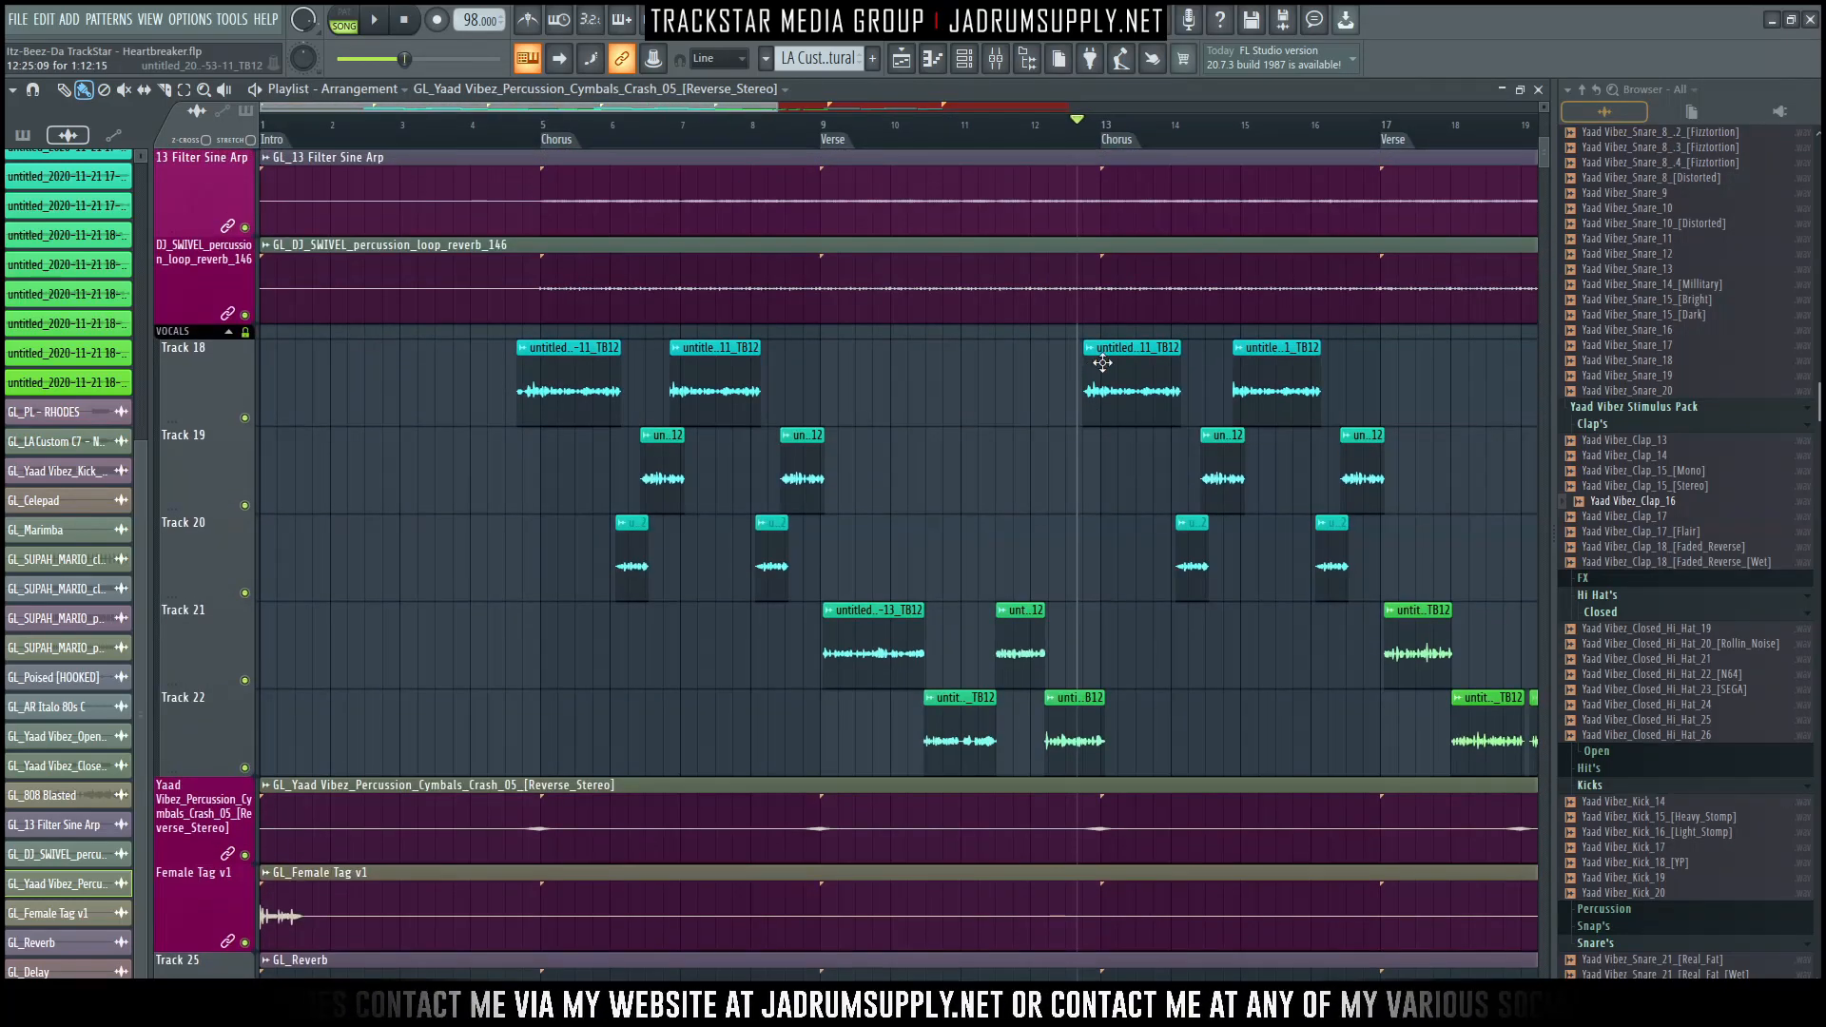
right_click(1189, 335, "ctrl")
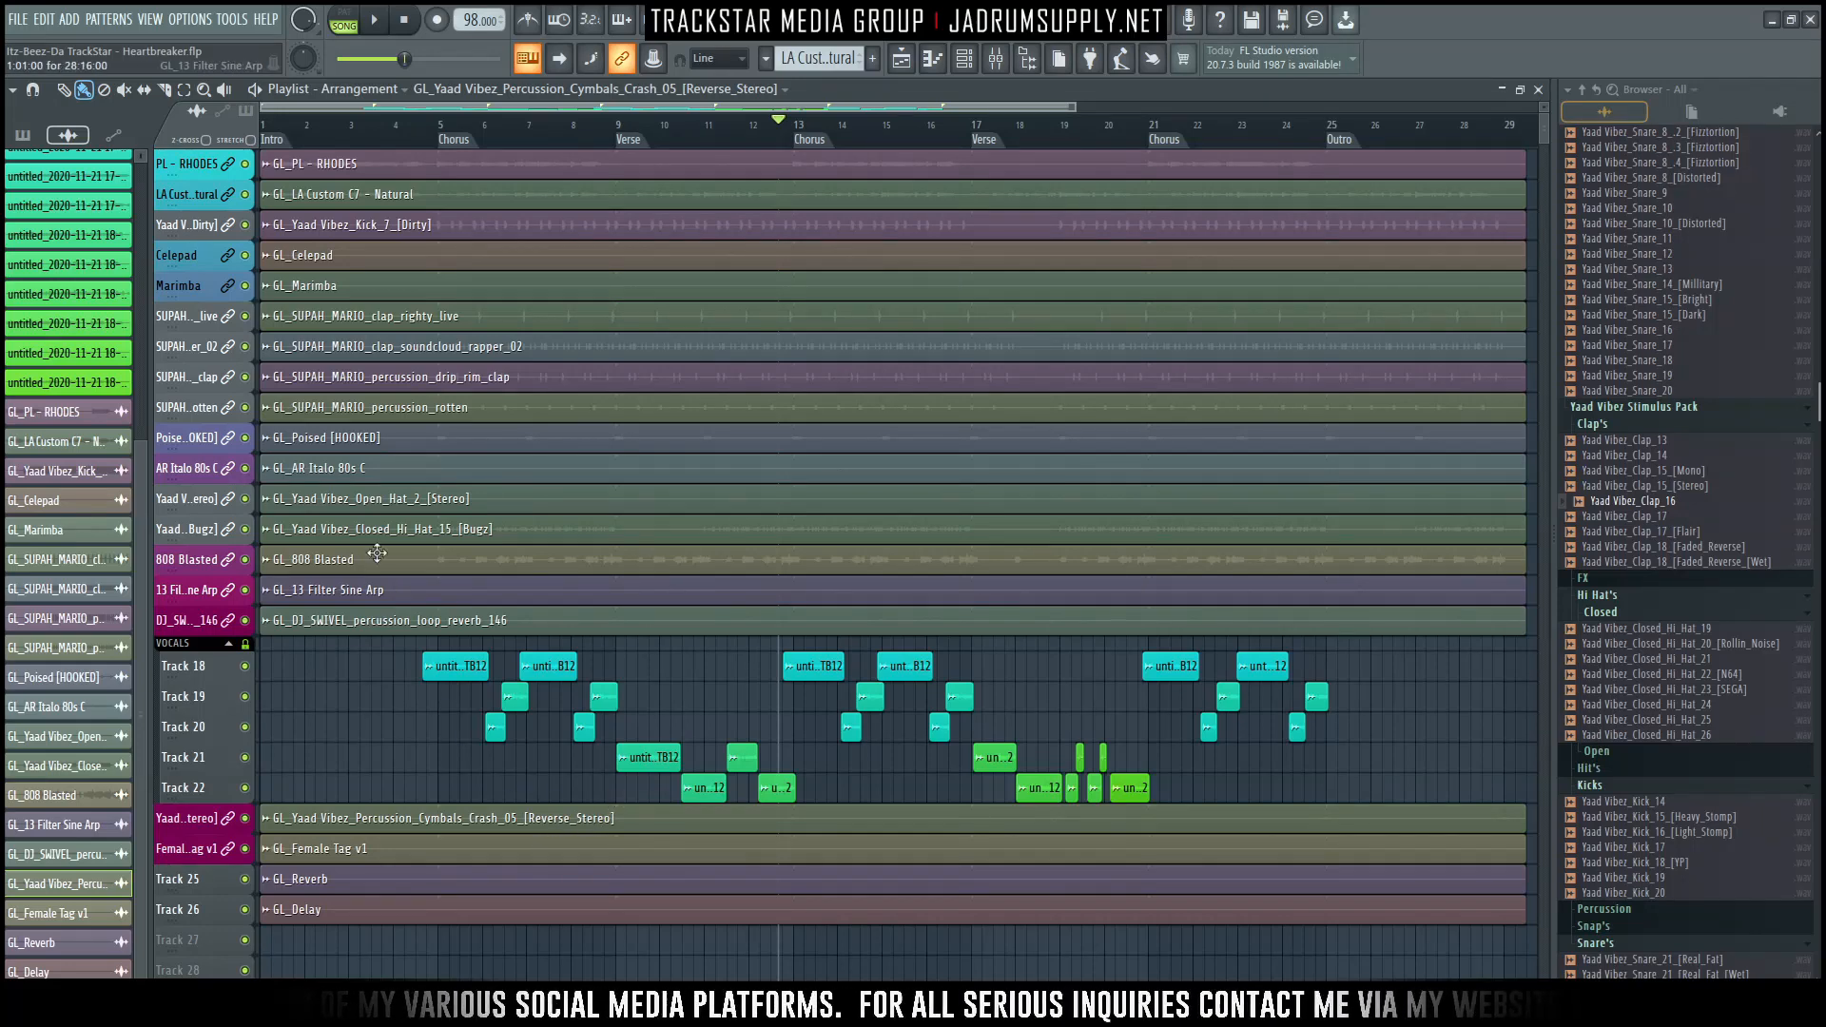
Auto name the PL - RHODES, LA Custom C7, Kick_7, Celepad and Marimba clips from their tracks so they take the track names and colours.
right_click(182, 169)
left_click(226, 232)
right_click(185, 198)
left_click(228, 262)
right_click(188, 228)
left_click(233, 293)
right_click(205, 256)
left_click(252, 321)
Auto name the clips on the two SUPAH_MARIO clap tracks and the percussion_drip_rim_clap track from their tracks.
right_click(216, 307)
left_click(259, 365)
right_click(208, 334)
left_click(255, 396)
right_click(207, 365)
left_click(253, 427)
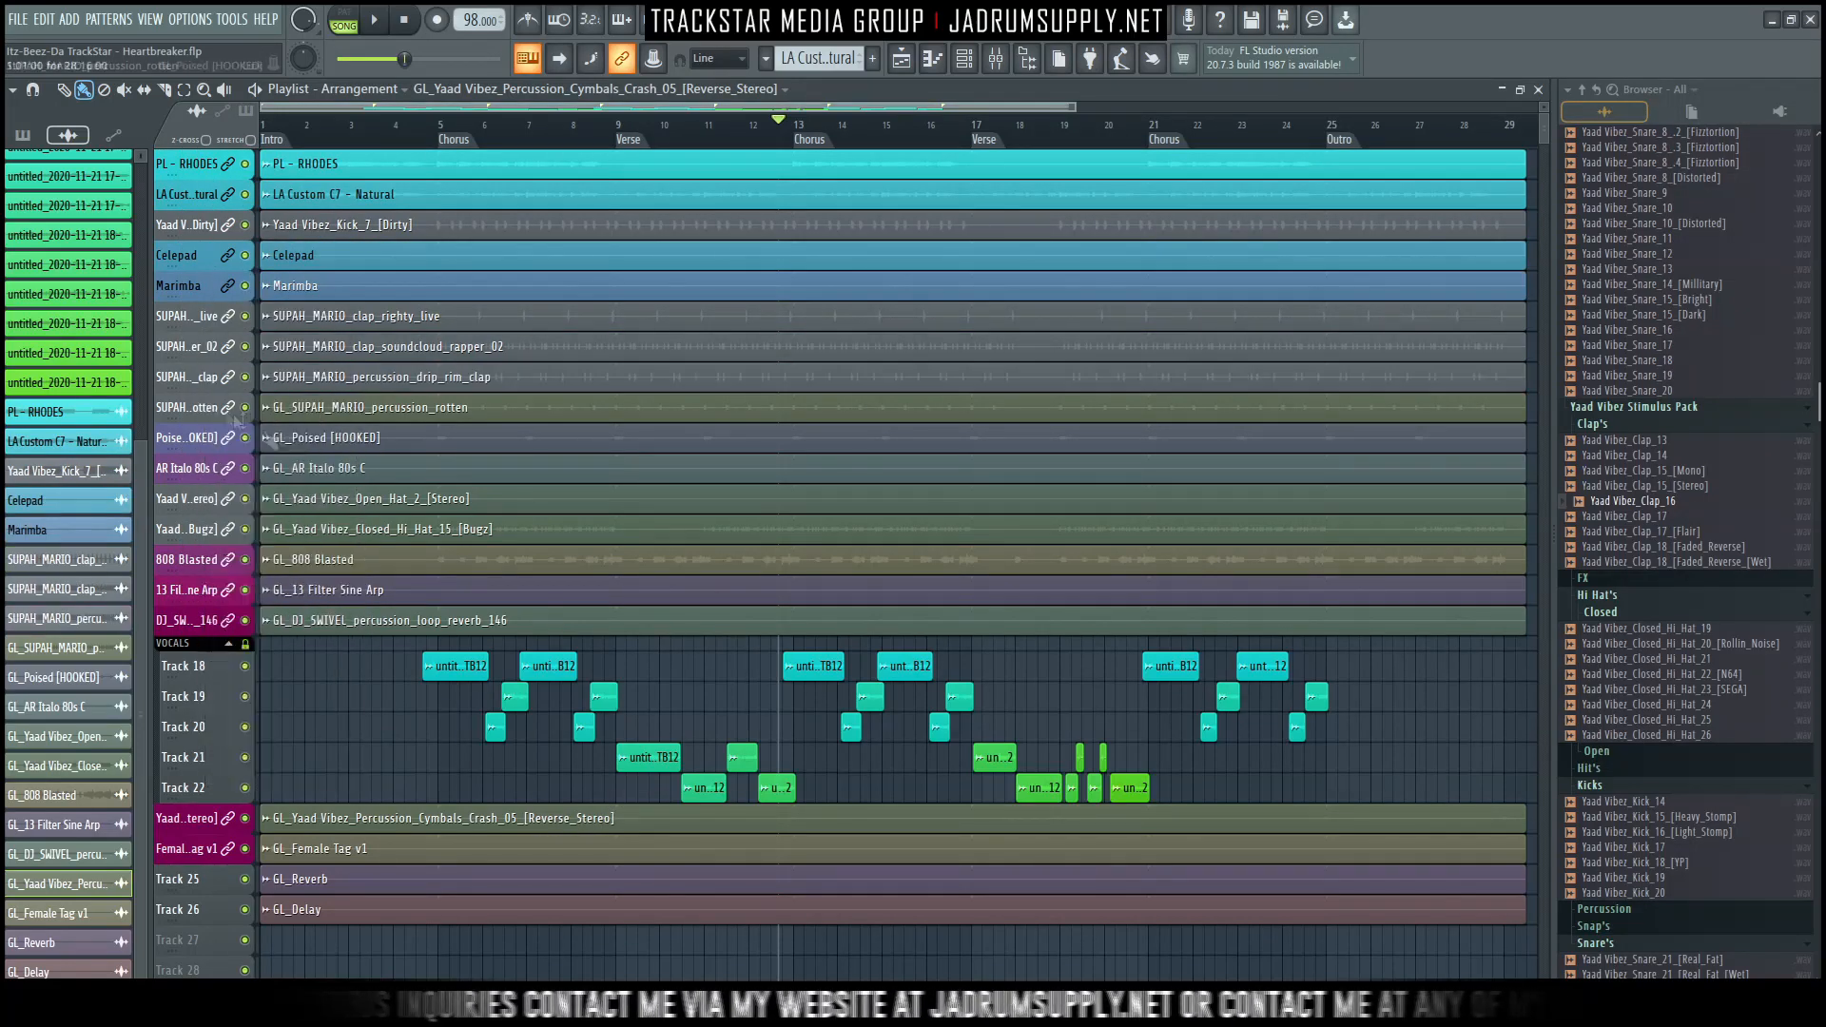
Auto name the clips from percussion_rotten down to 808 Blasted so they match their tracks' names and colours.
right_click(203, 395)
left_click(251, 457)
right_click(200, 488)
left_click(246, 570)
right_click(205, 518)
left_click(251, 601)
right_click(209, 552)
left_click(255, 632)
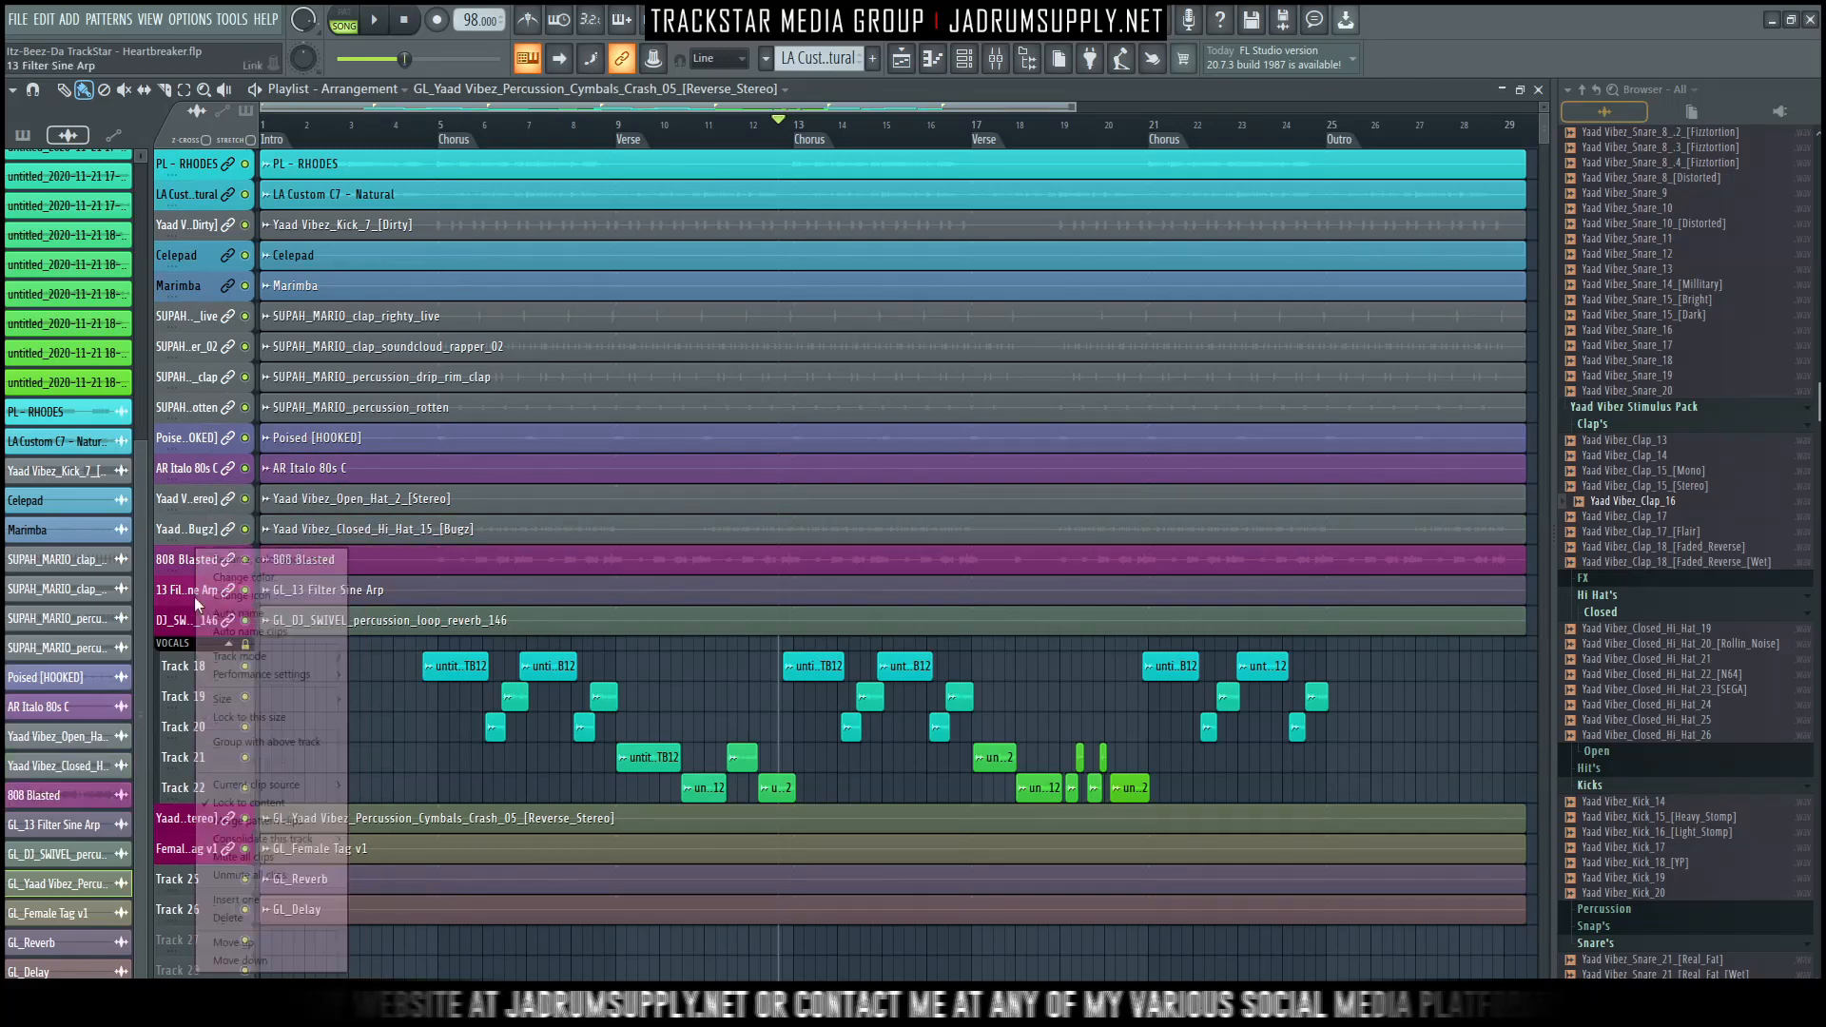
Auto name the 13 Filter Sine Arp, DJ_SWIVEL percussion loop, reverse crash and Female Tag v1 clips from their tracks.
right_click(197, 588)
left_click(245, 632)
left_click(287, 631)
right_click(207, 849)
left_click(287, 632)
Auto name Tracks 25 and 26 as GL_Reverb and GL_Delay to match their clips.
right_click(210, 880)
left_click(265, 632)
right_click(190, 910)
left_click(245, 631)
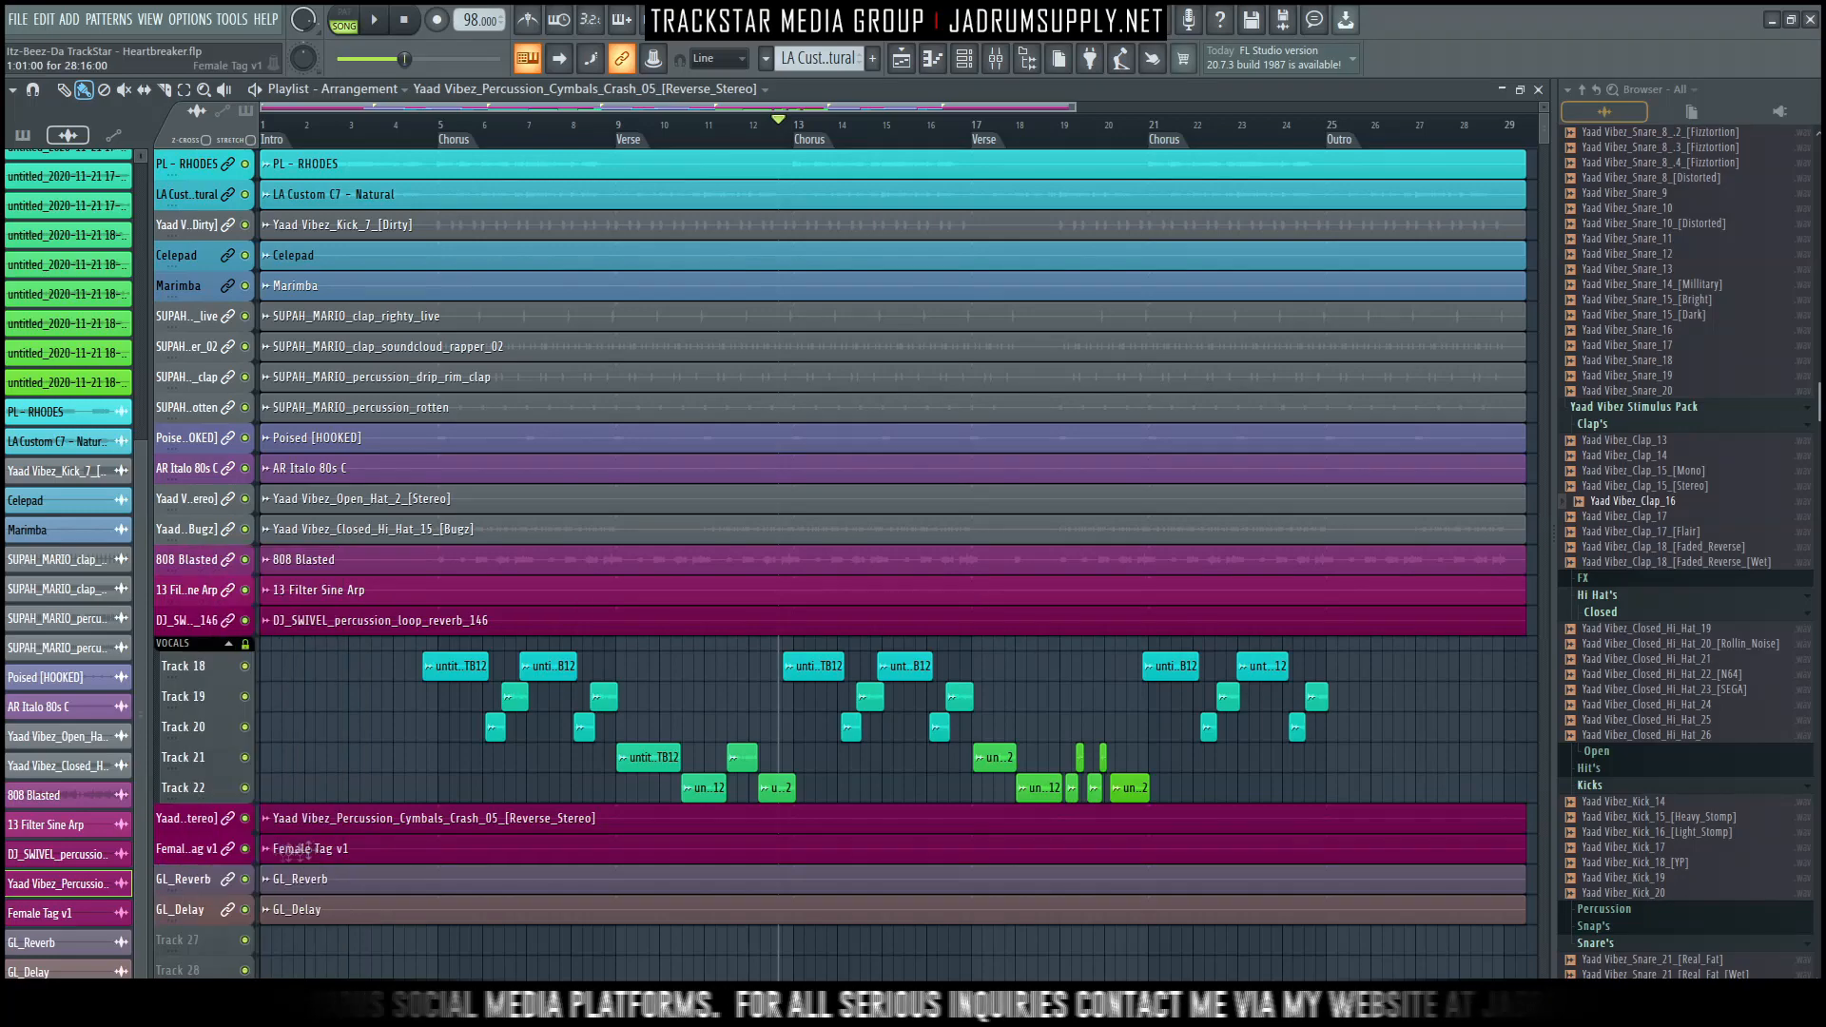
Open the Female Tag v1 channel's colour in the color selector, accept its magenta and close the channel settings.
double_click(286, 849)
key("F2")
left_click(329, 769)
left_click(645, 958)
key("Return")
left_click(585, 228)
Recolour the GL_Reverb and GL_Delay channels with the magenta used by Female Tag v1.
left_click(390, 880)
key("F2")
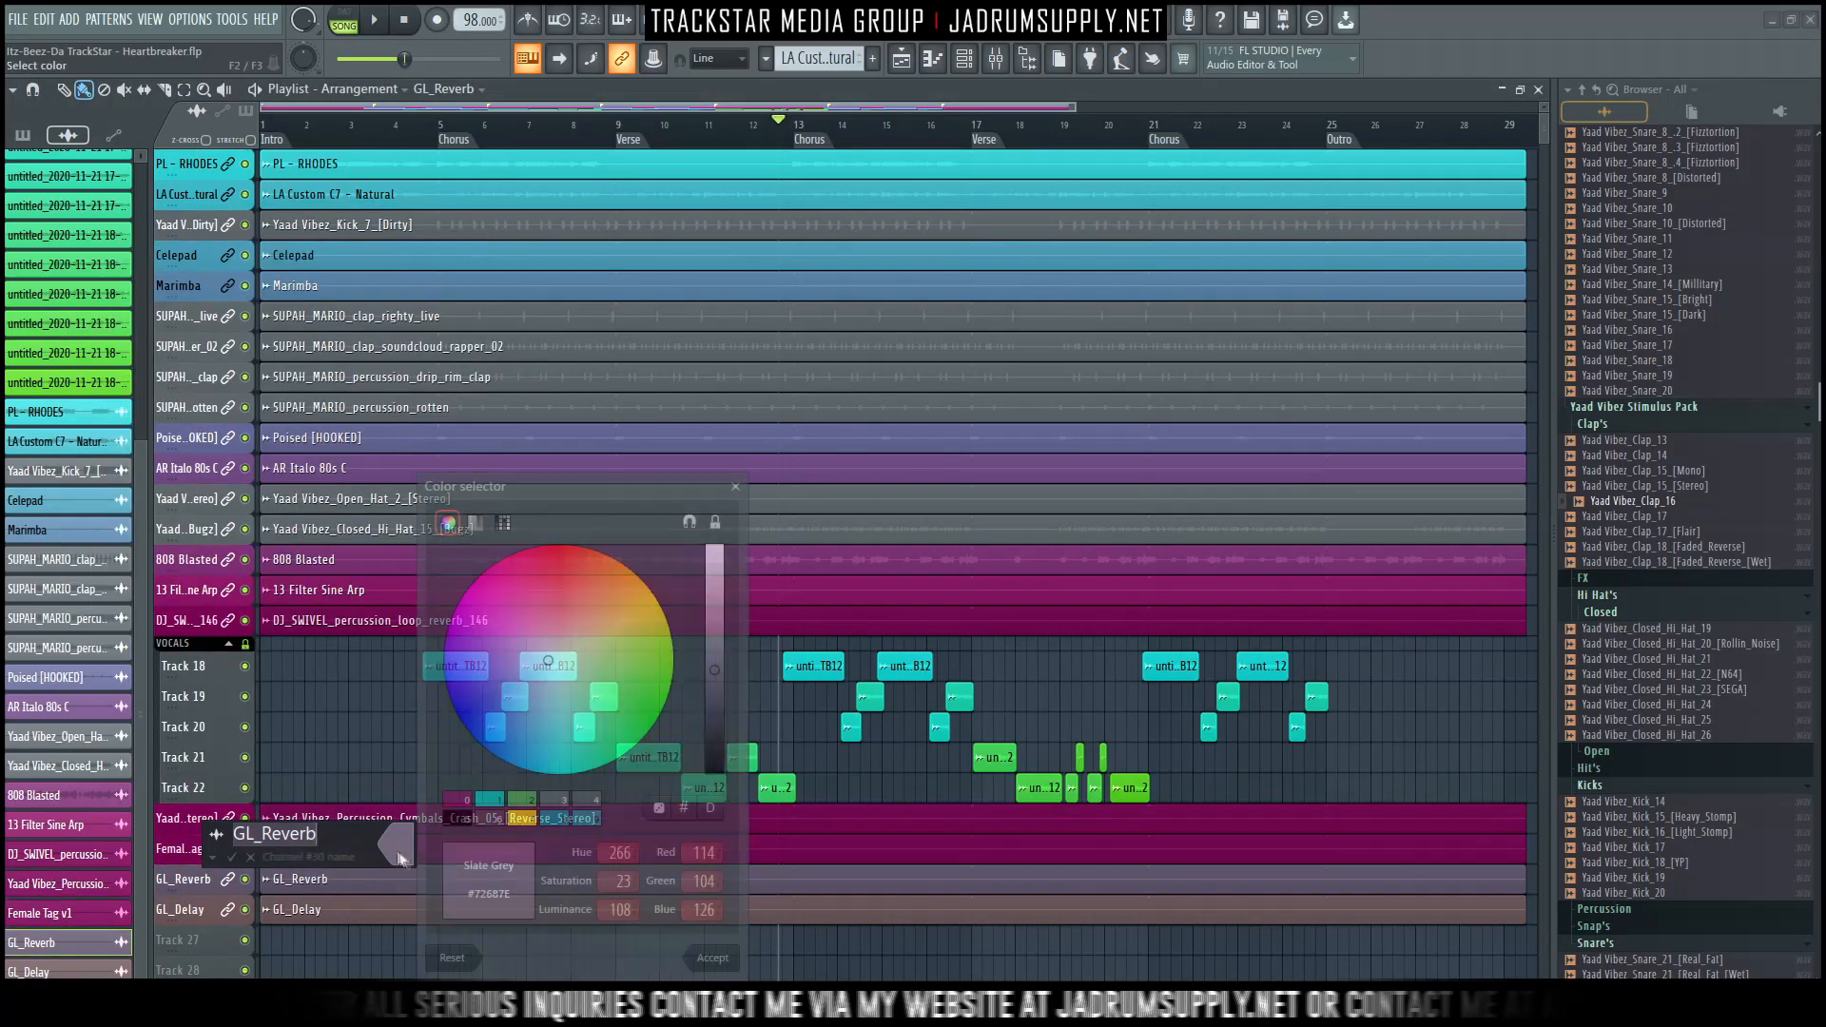
left_click(396, 849)
left_click(457, 799)
left_click(713, 958)
left_click(371, 800)
left_click(622, 957)
key("Return")
Apply the magenta of the GL_Reverb and GL_Delay clips to their playlist tracks by auto naming them again.
right_click(188, 879)
left_click(245, 632)
right_click(188, 910)
left_click(247, 632)
left_click_drag(1544, 118, 1544, 97)
scroll(951, 381, "down", 11)
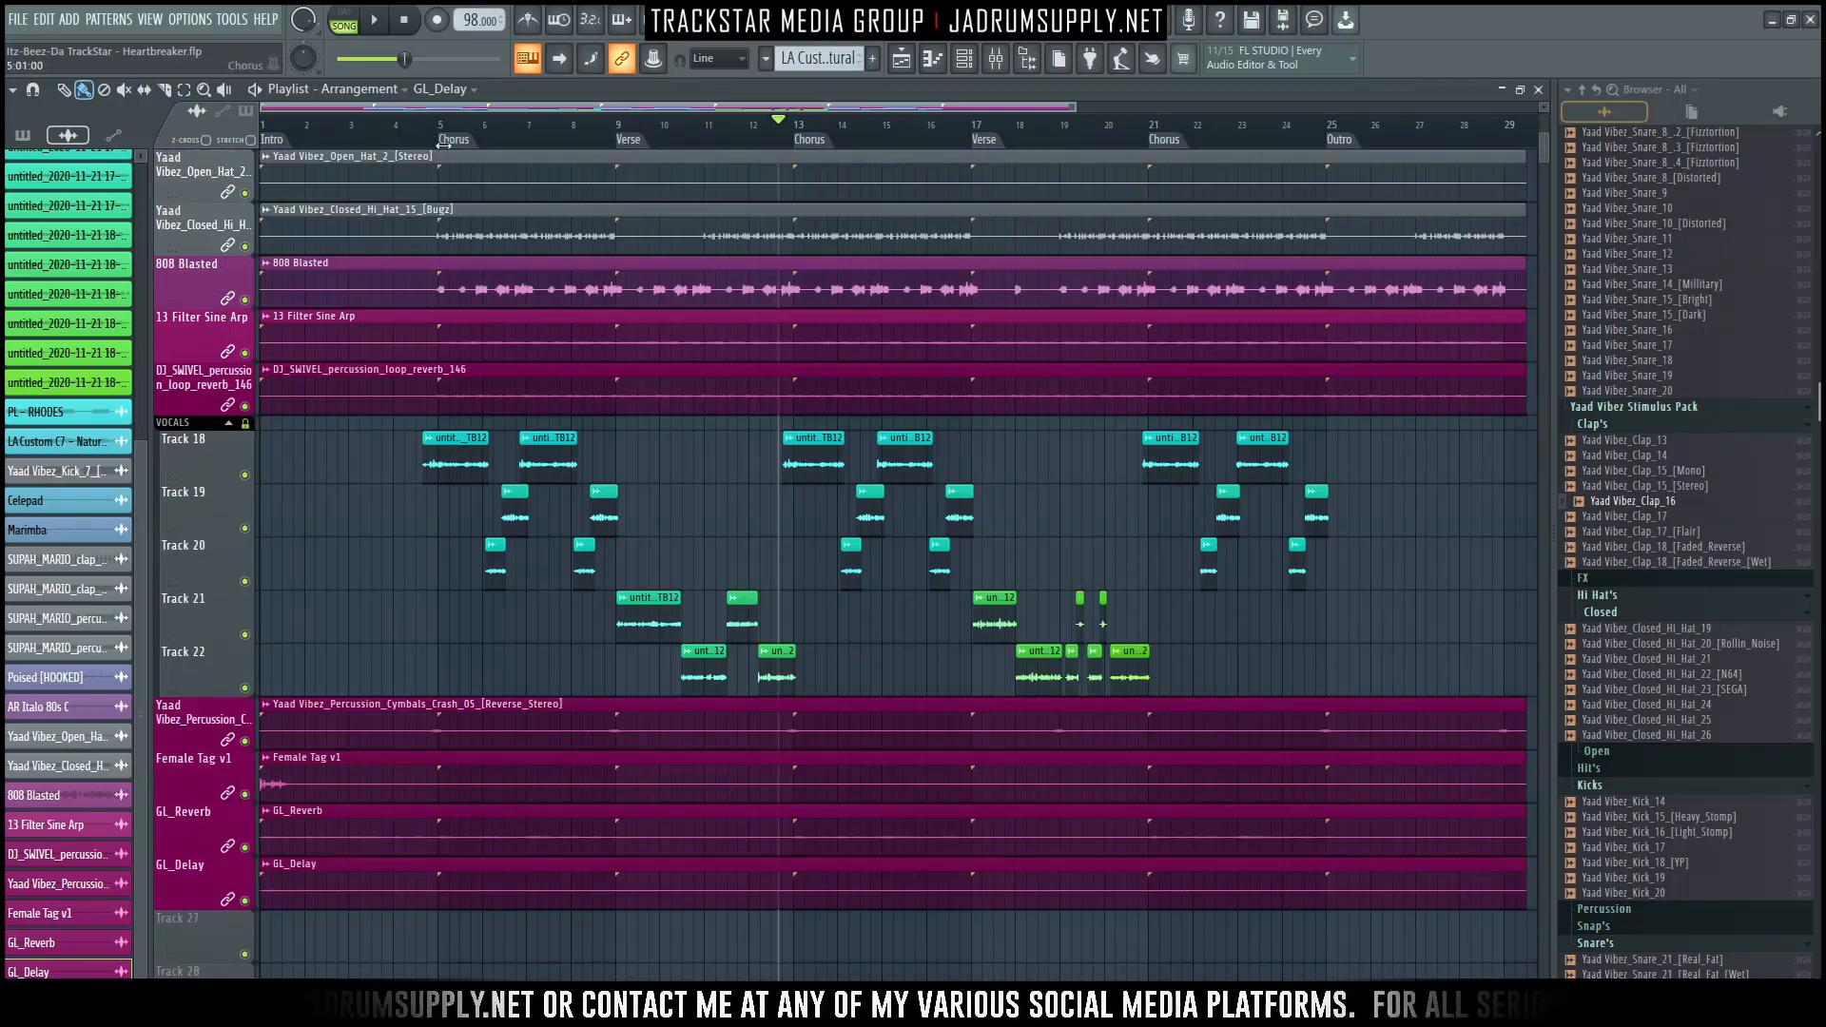
Delete the AutoTuneVST plugin from slot 2 of the TB12 vocal mixer insert 31 and confirm the deletion.
left_click(1019, 66)
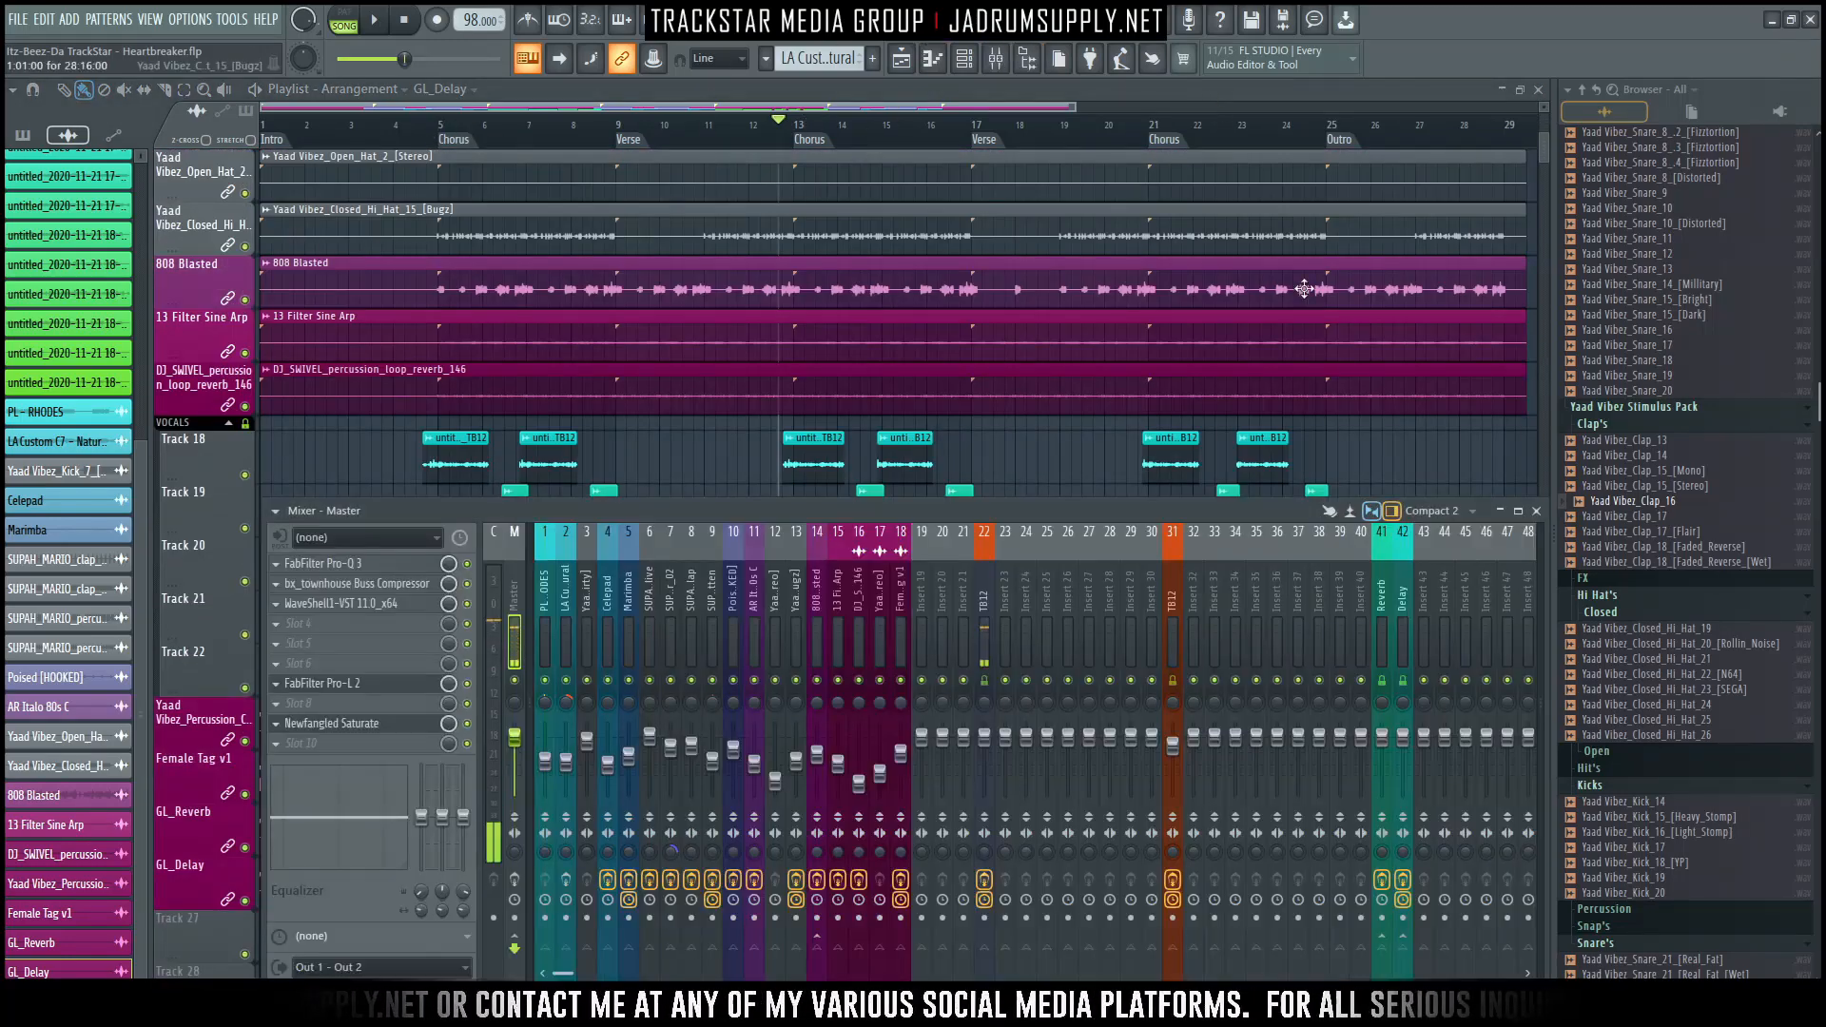
left_click(1170, 614)
left_click(285, 585)
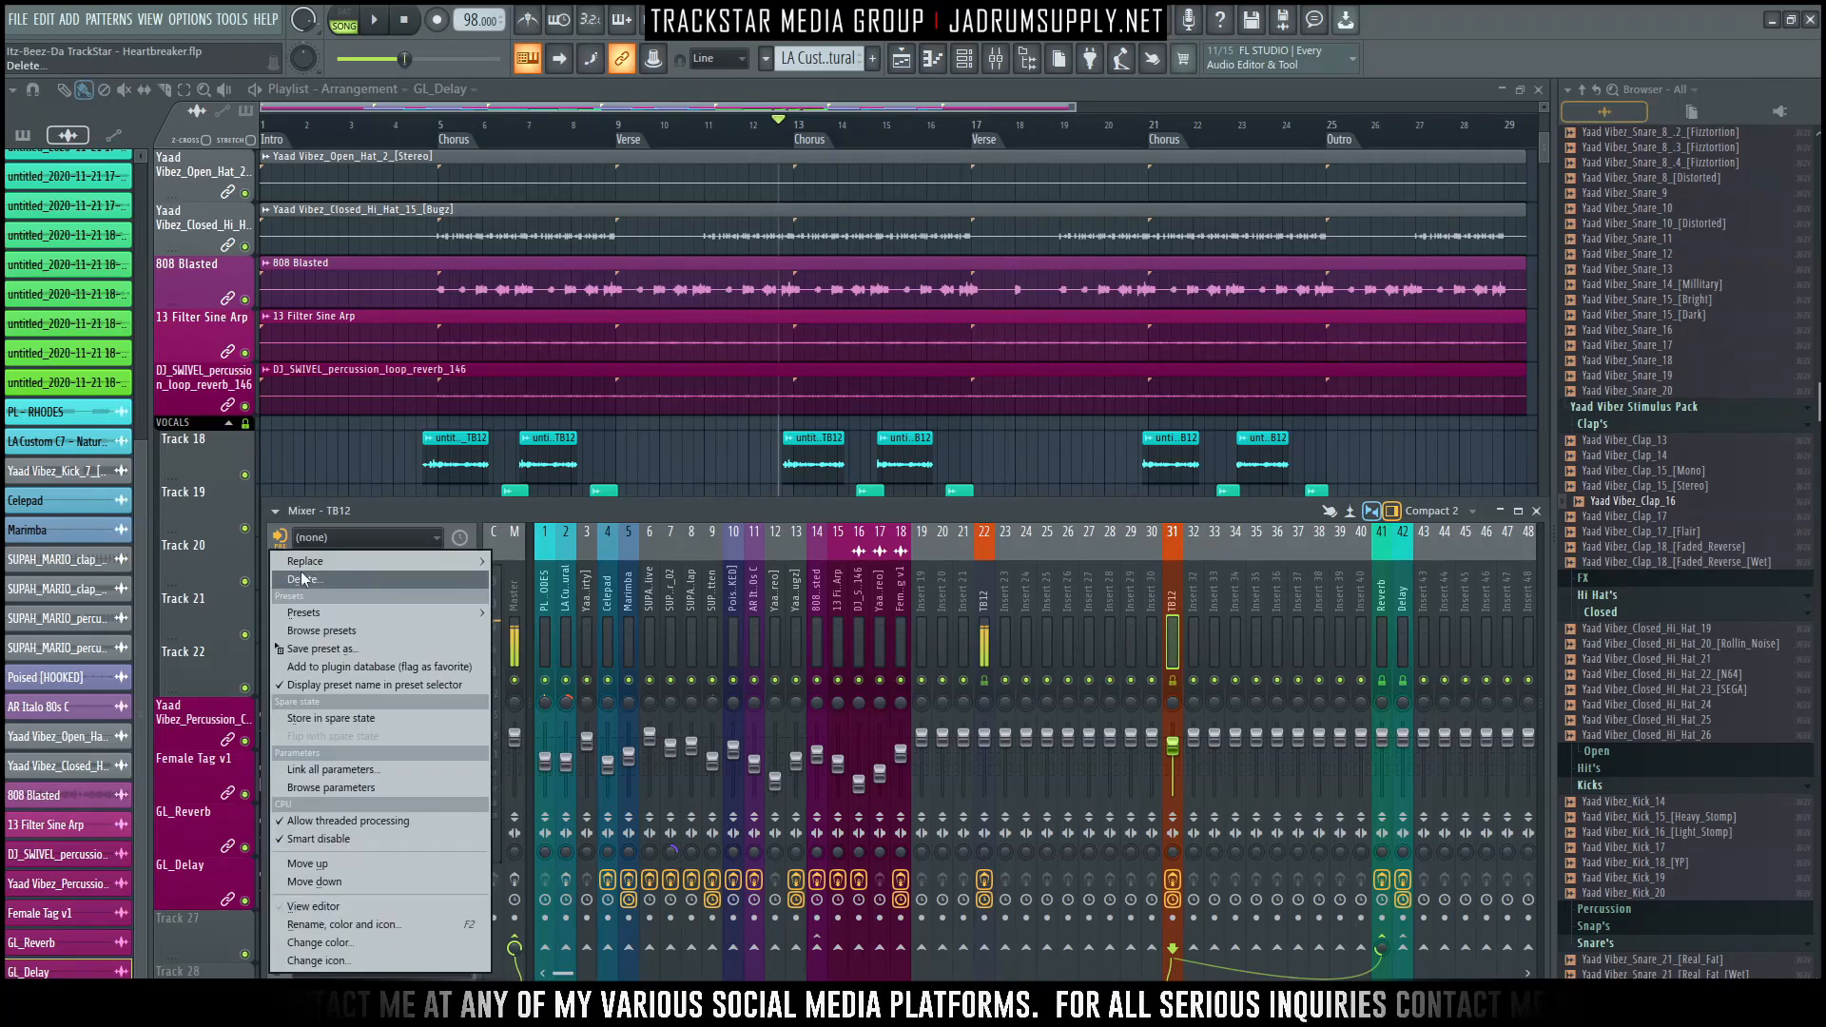
left_click(320, 576)
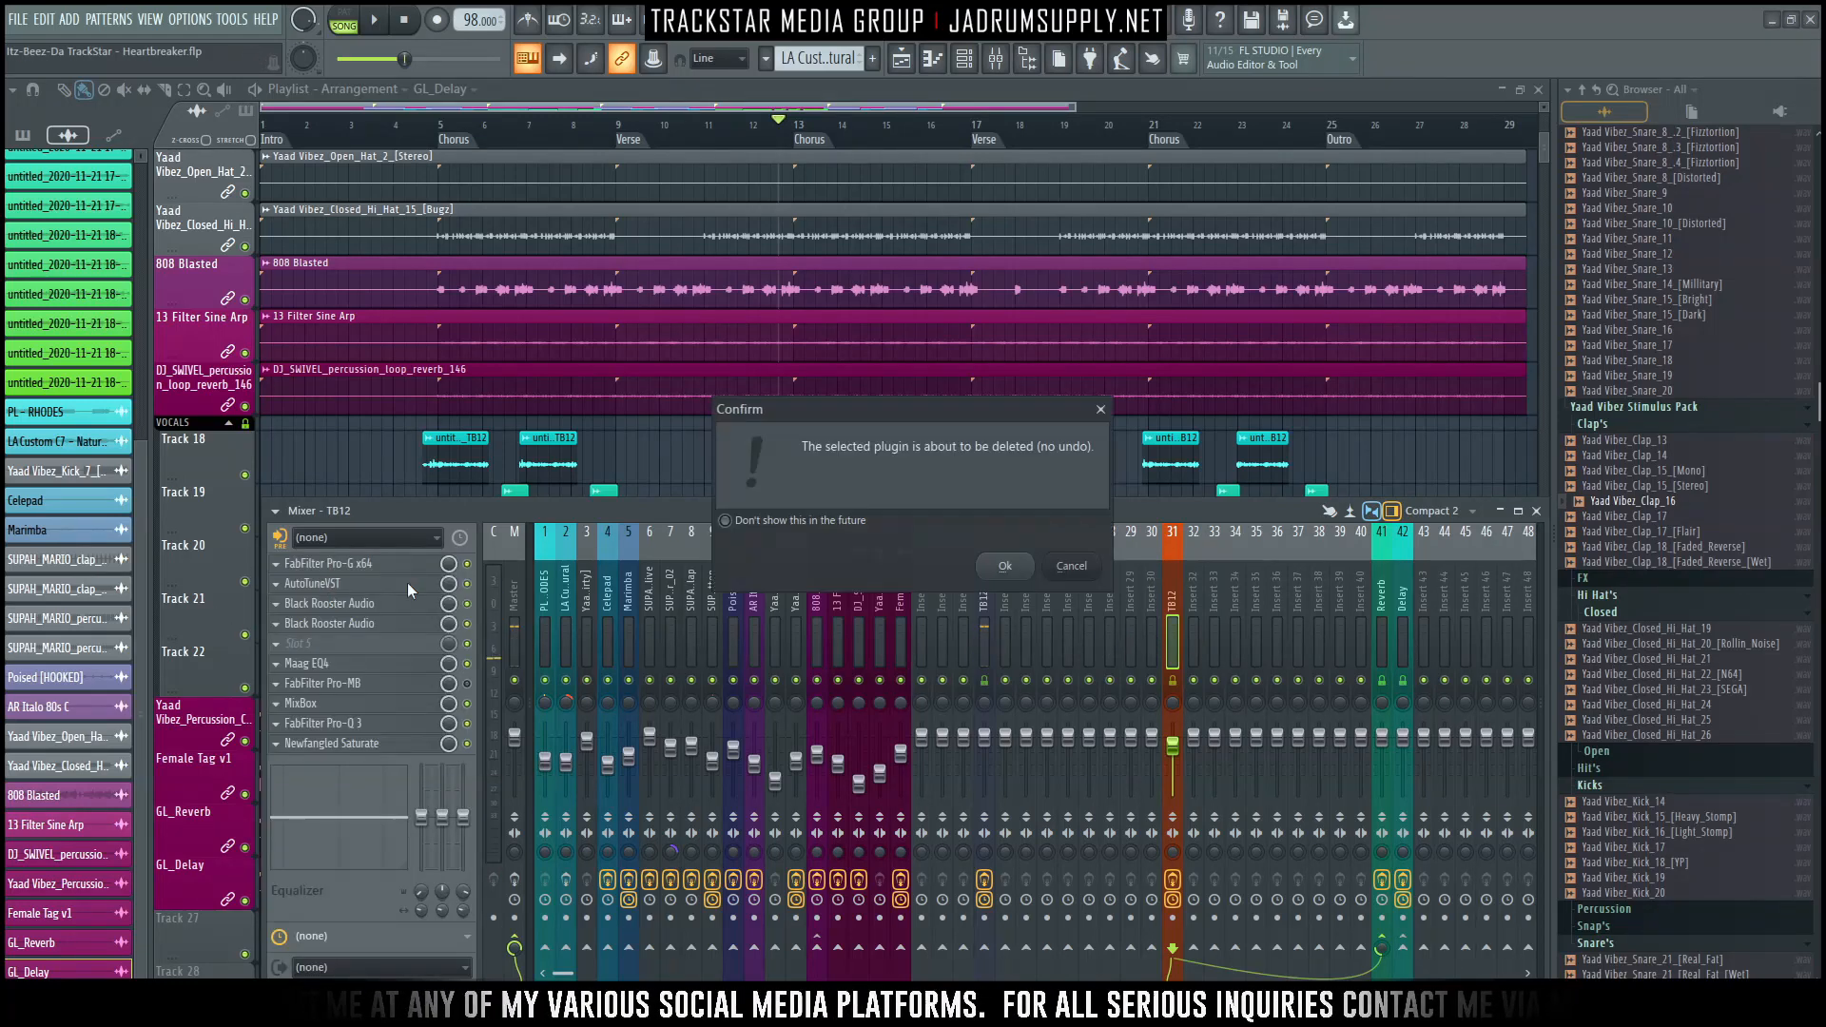
left_click(1001, 567)
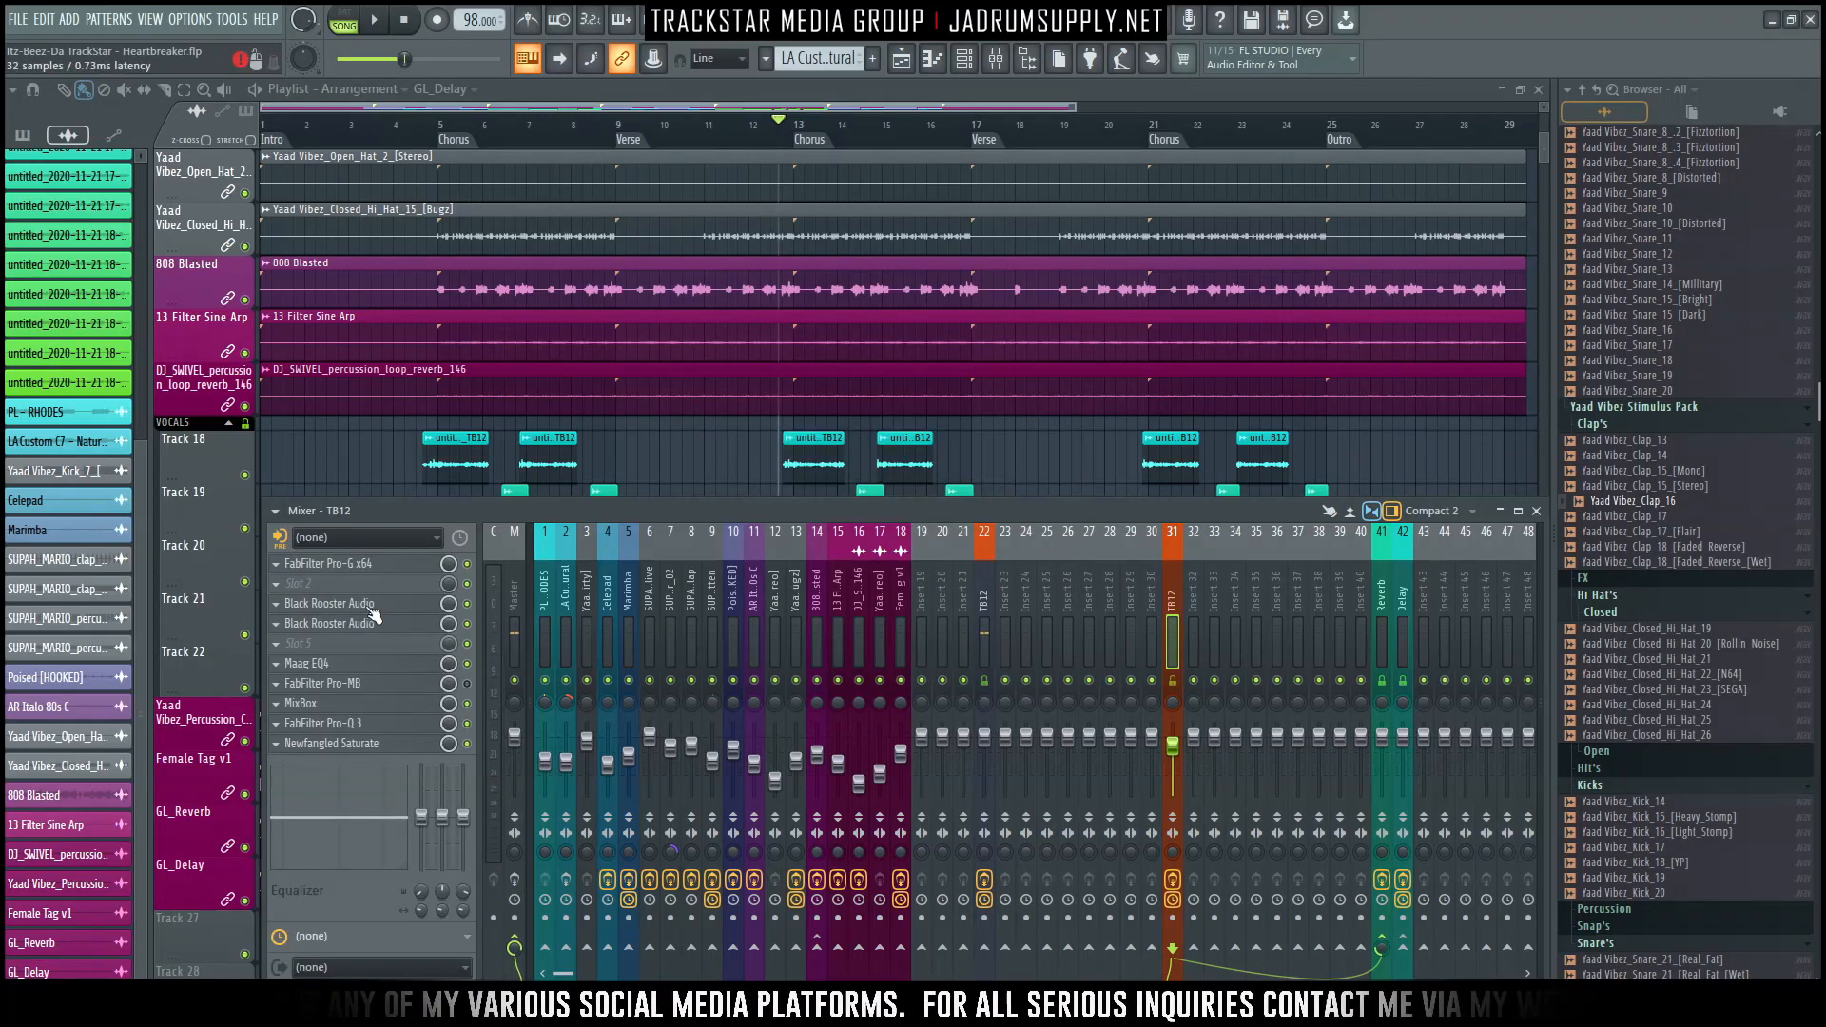
Reset the TB12 mixer insert 31 to its default state and route it to the Master only.
right_click(1174, 635)
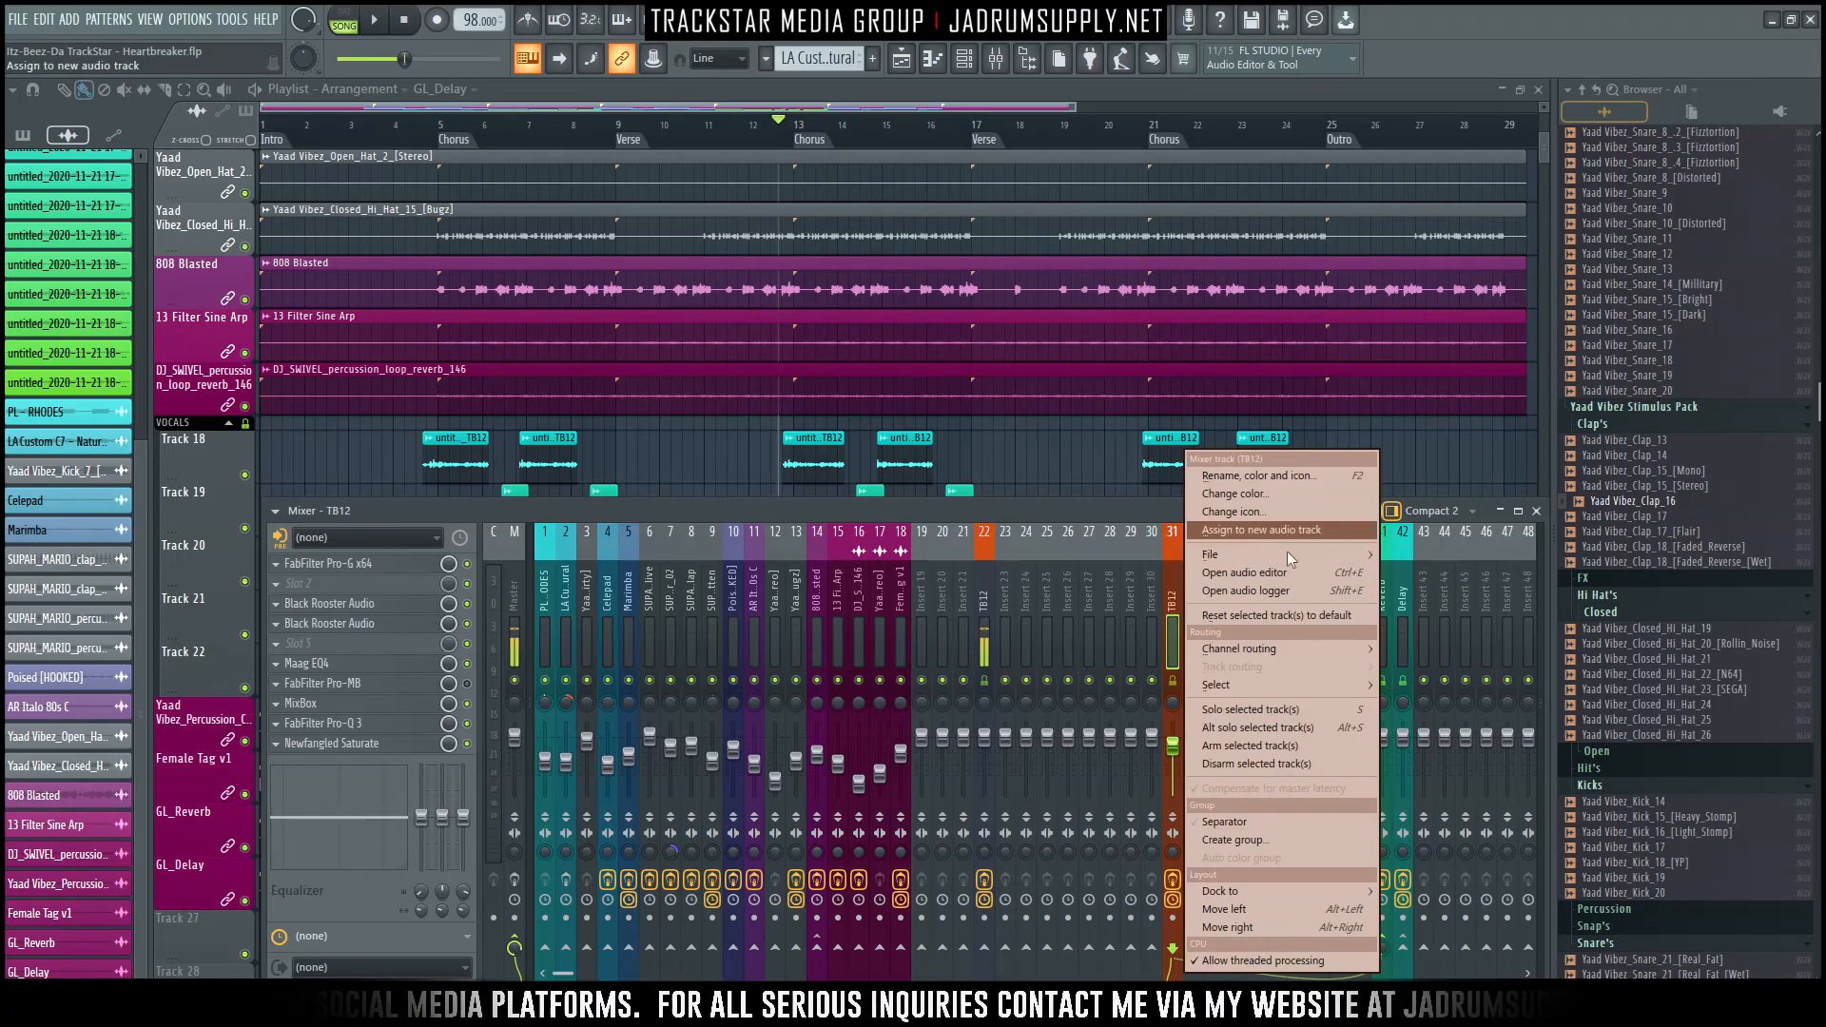
left_click(1278, 613)
key("Return")
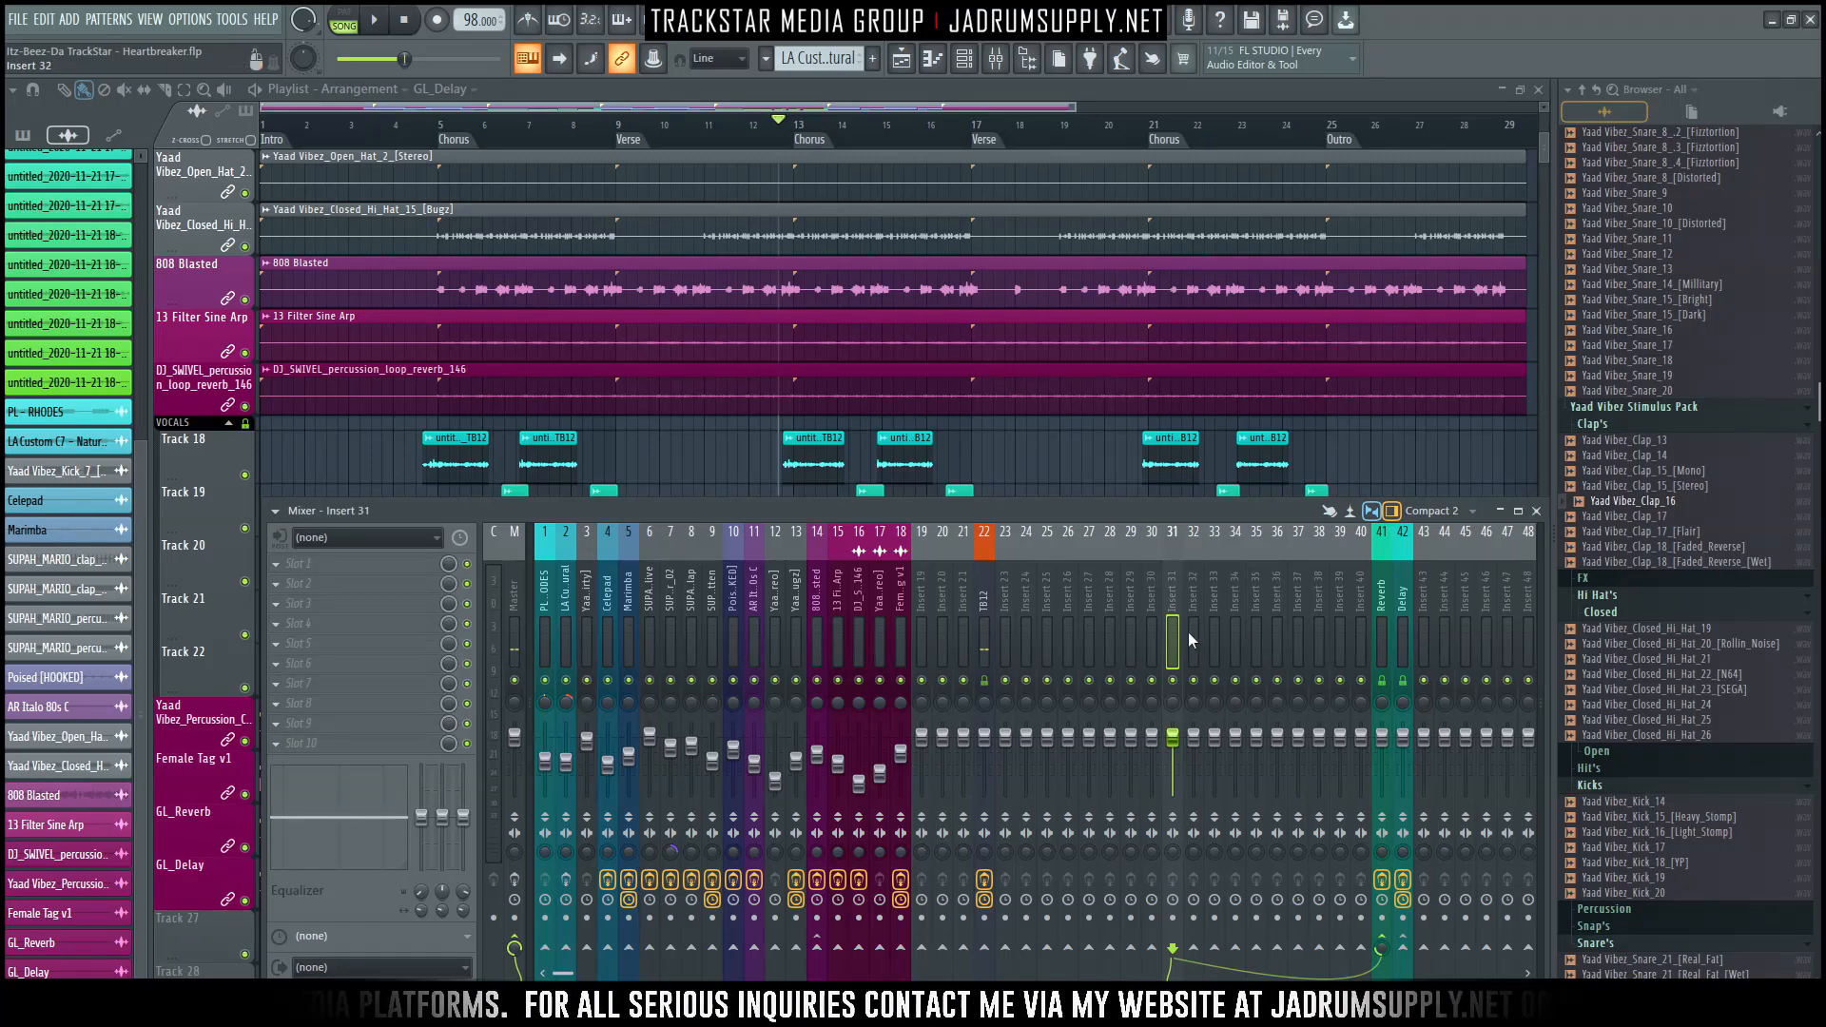
right_click(515, 940)
left_click(567, 921)
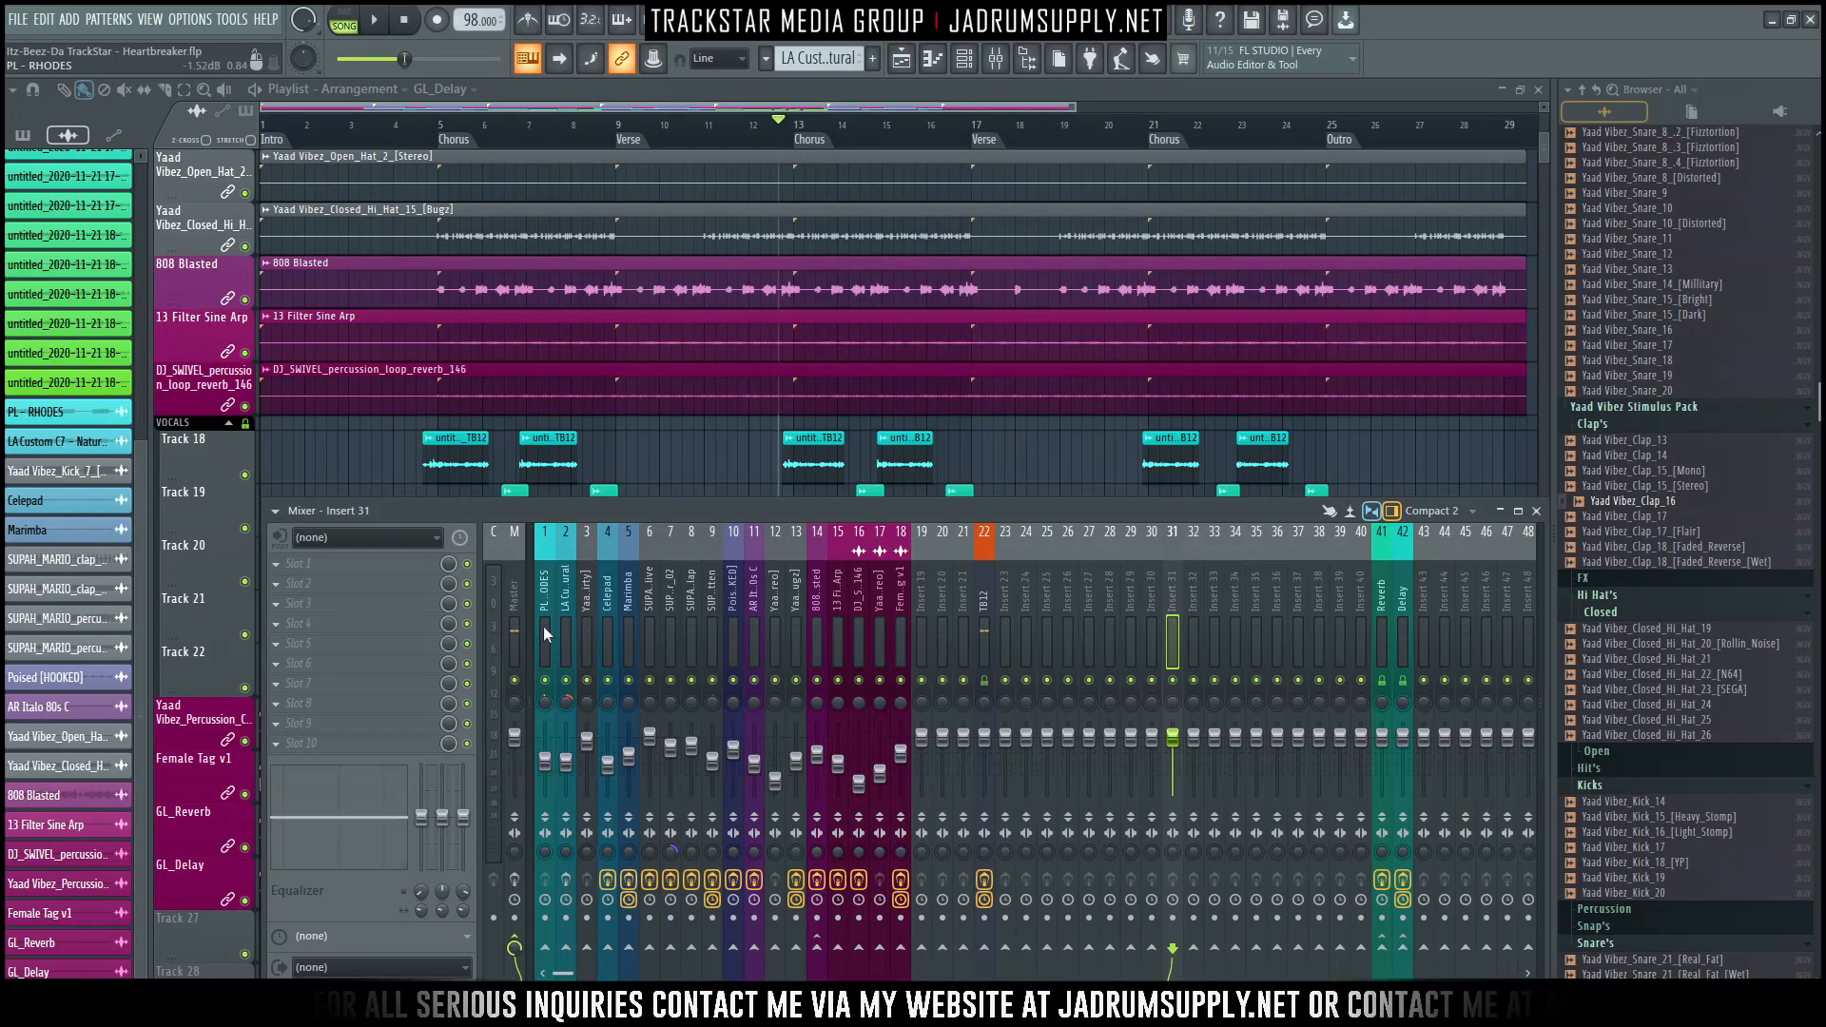
Select mixer tracks 1 to 18 and pull all their faders down to zero together.
left_click_drag(544, 625, 831, 635)
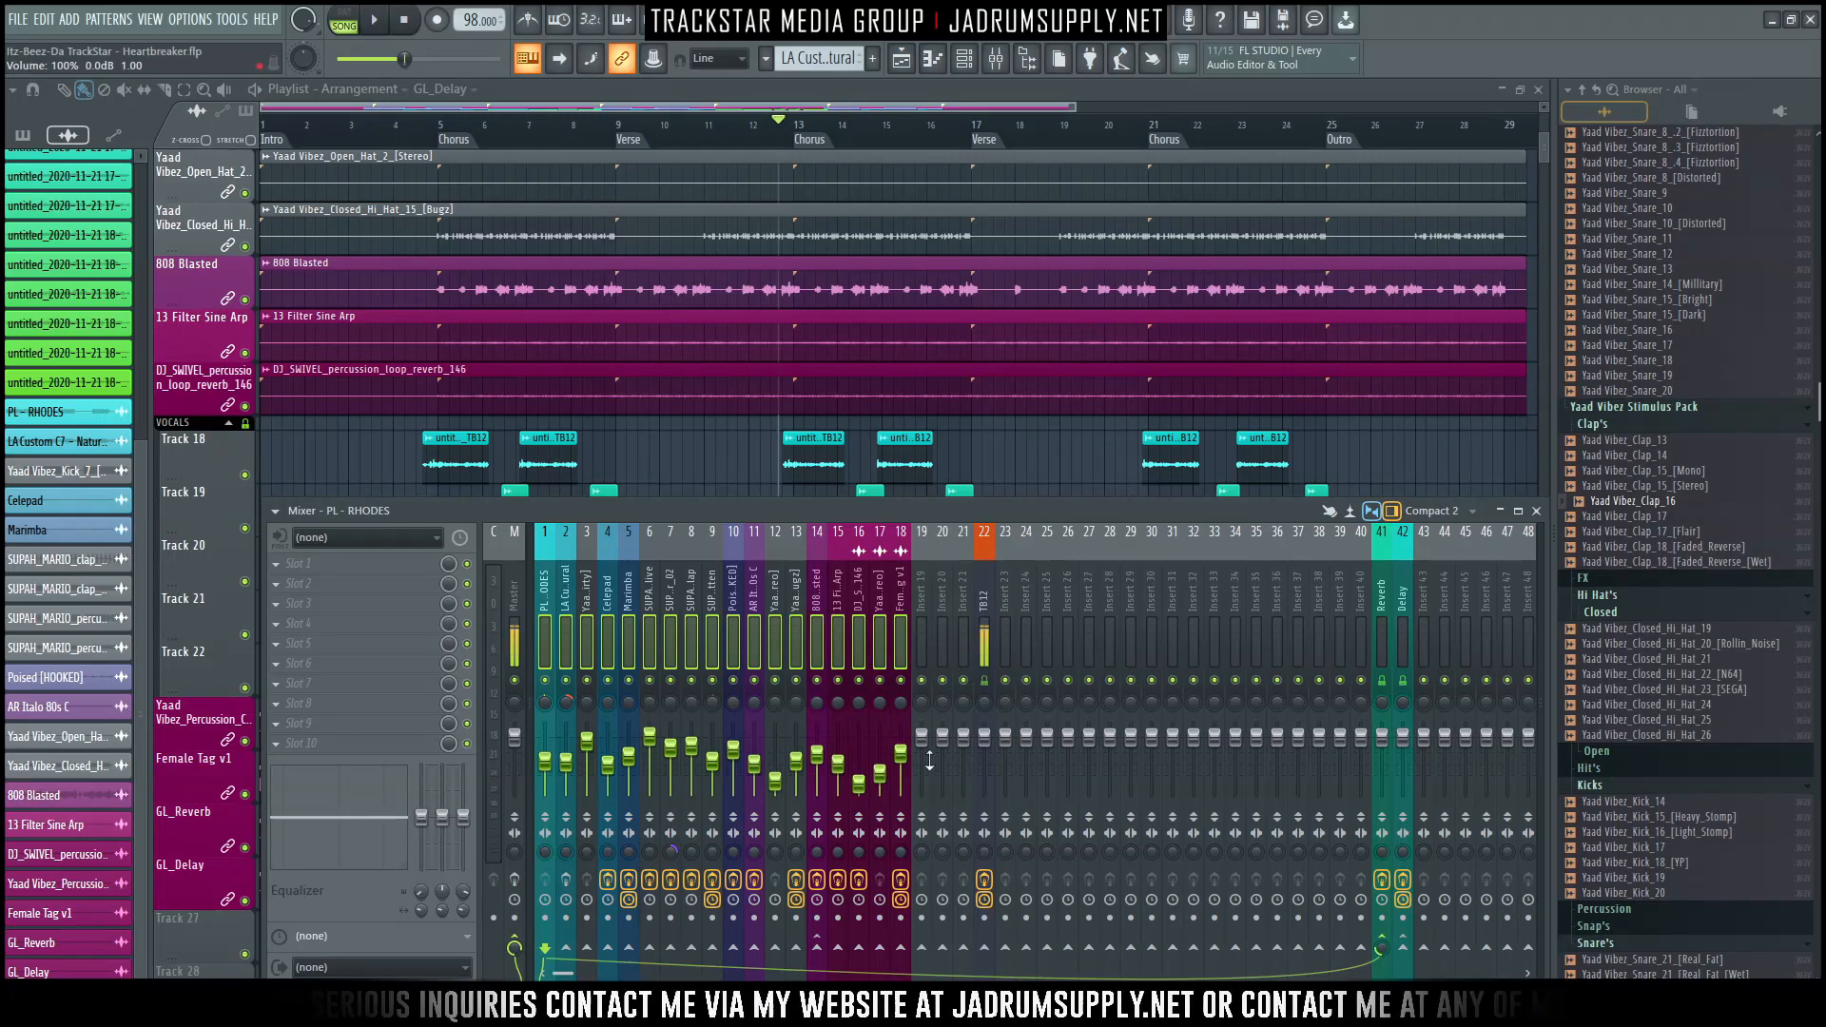
left_click_drag(911, 756, 838, 794)
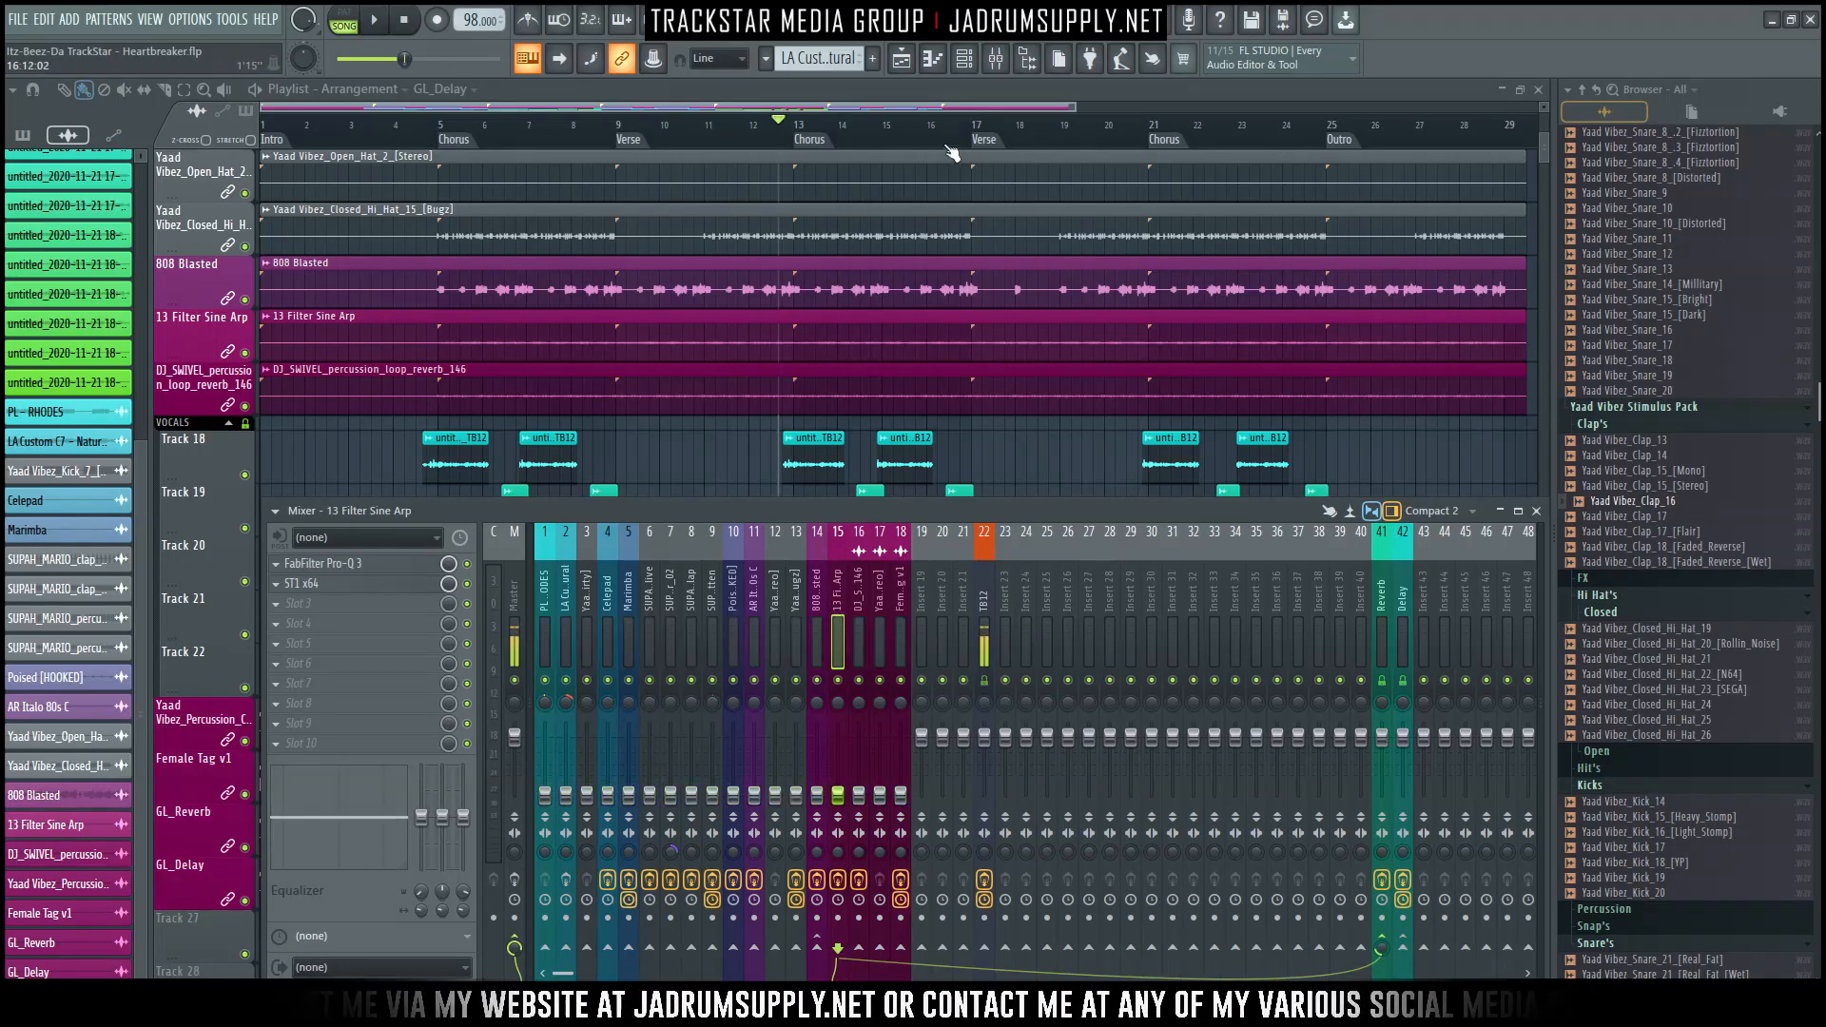
Show all channels in the channel rack, select PL - RHODES through GL_Delay and route them to consecutive mixer tracks.
left_click(964, 58)
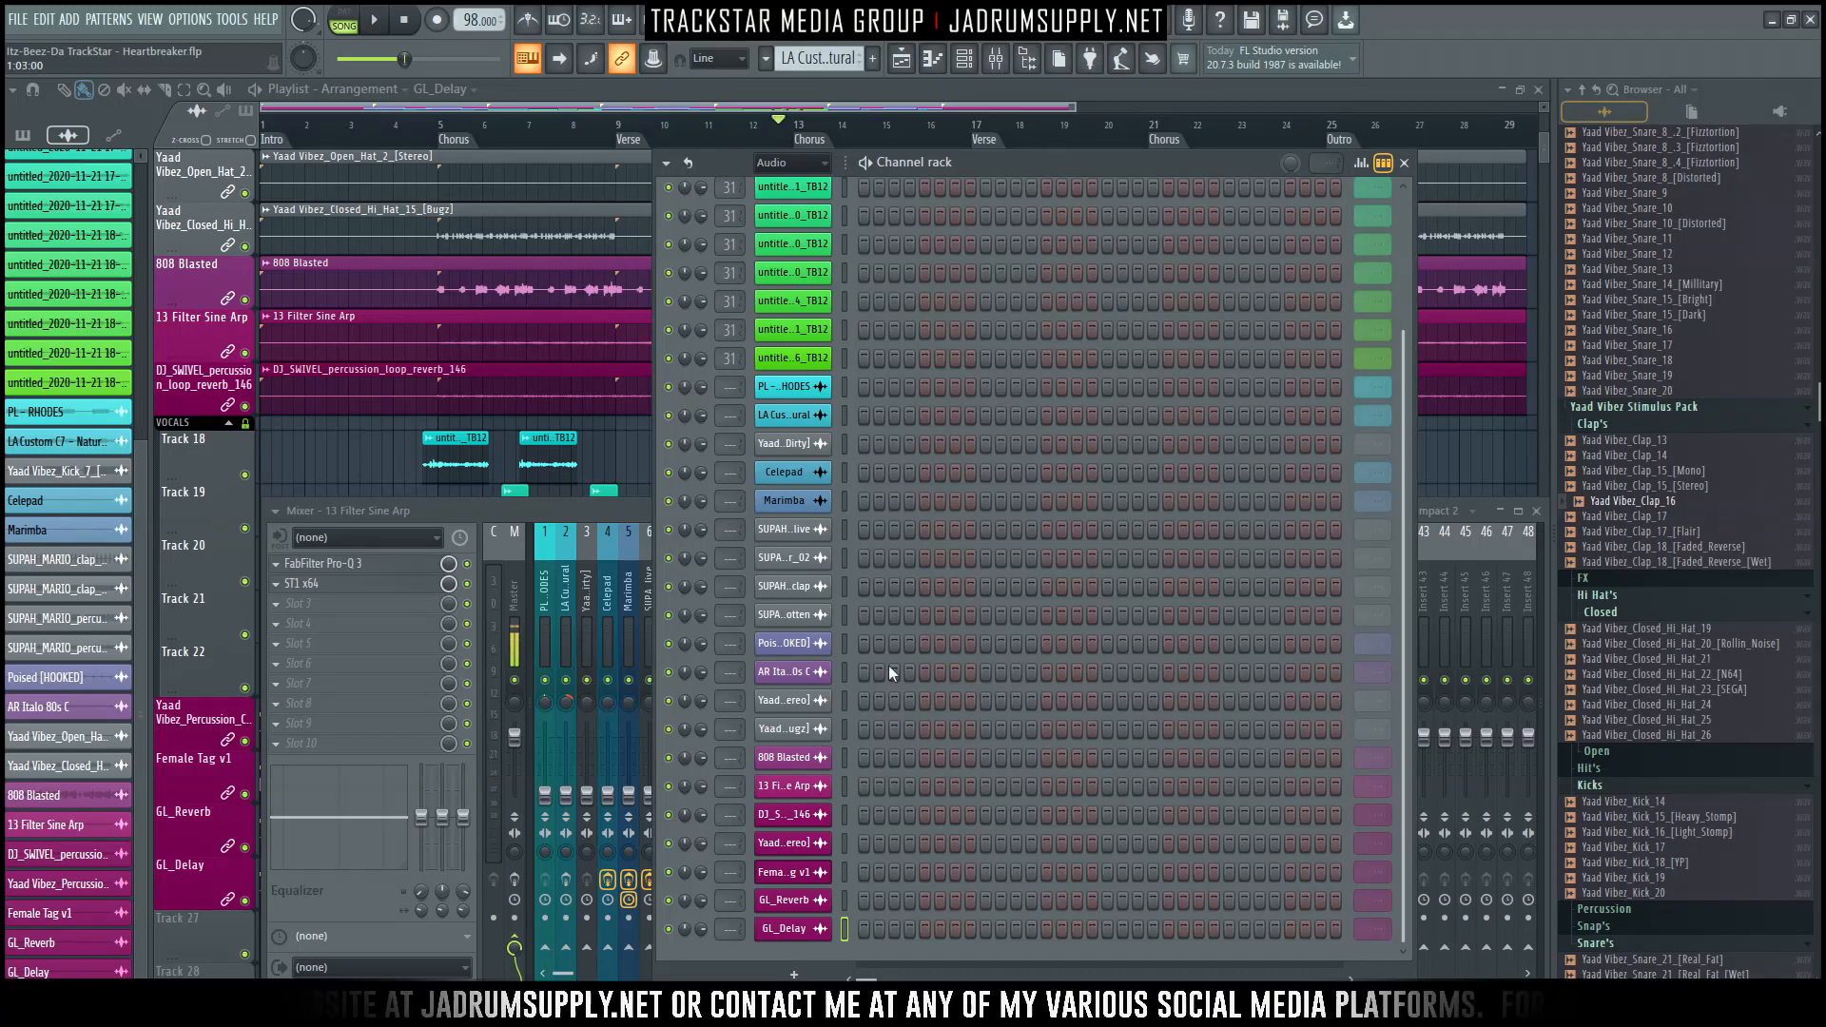
scroll(862, 582, "up", 5)
scroll(819, 173, "down", 1)
scroll(820, 173, "down", 1)
scroll(926, 470, "down", 1)
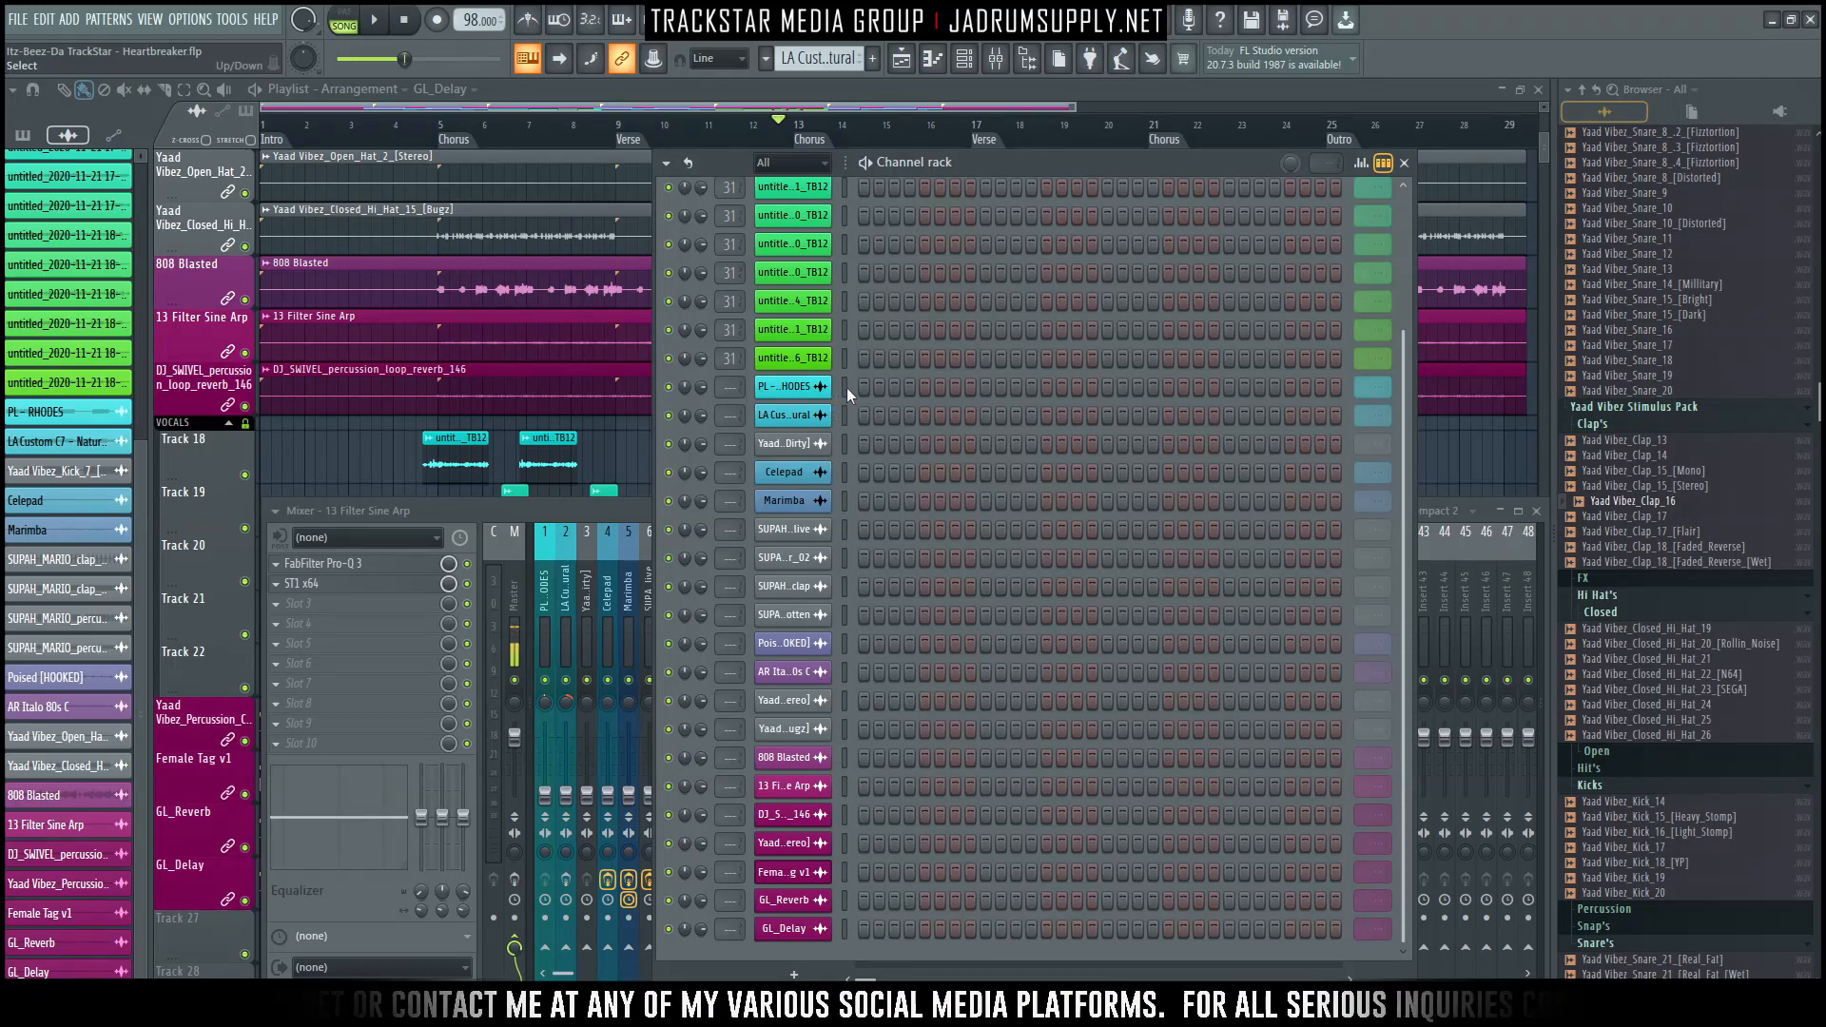
left_click_drag(846, 386, 846, 950)
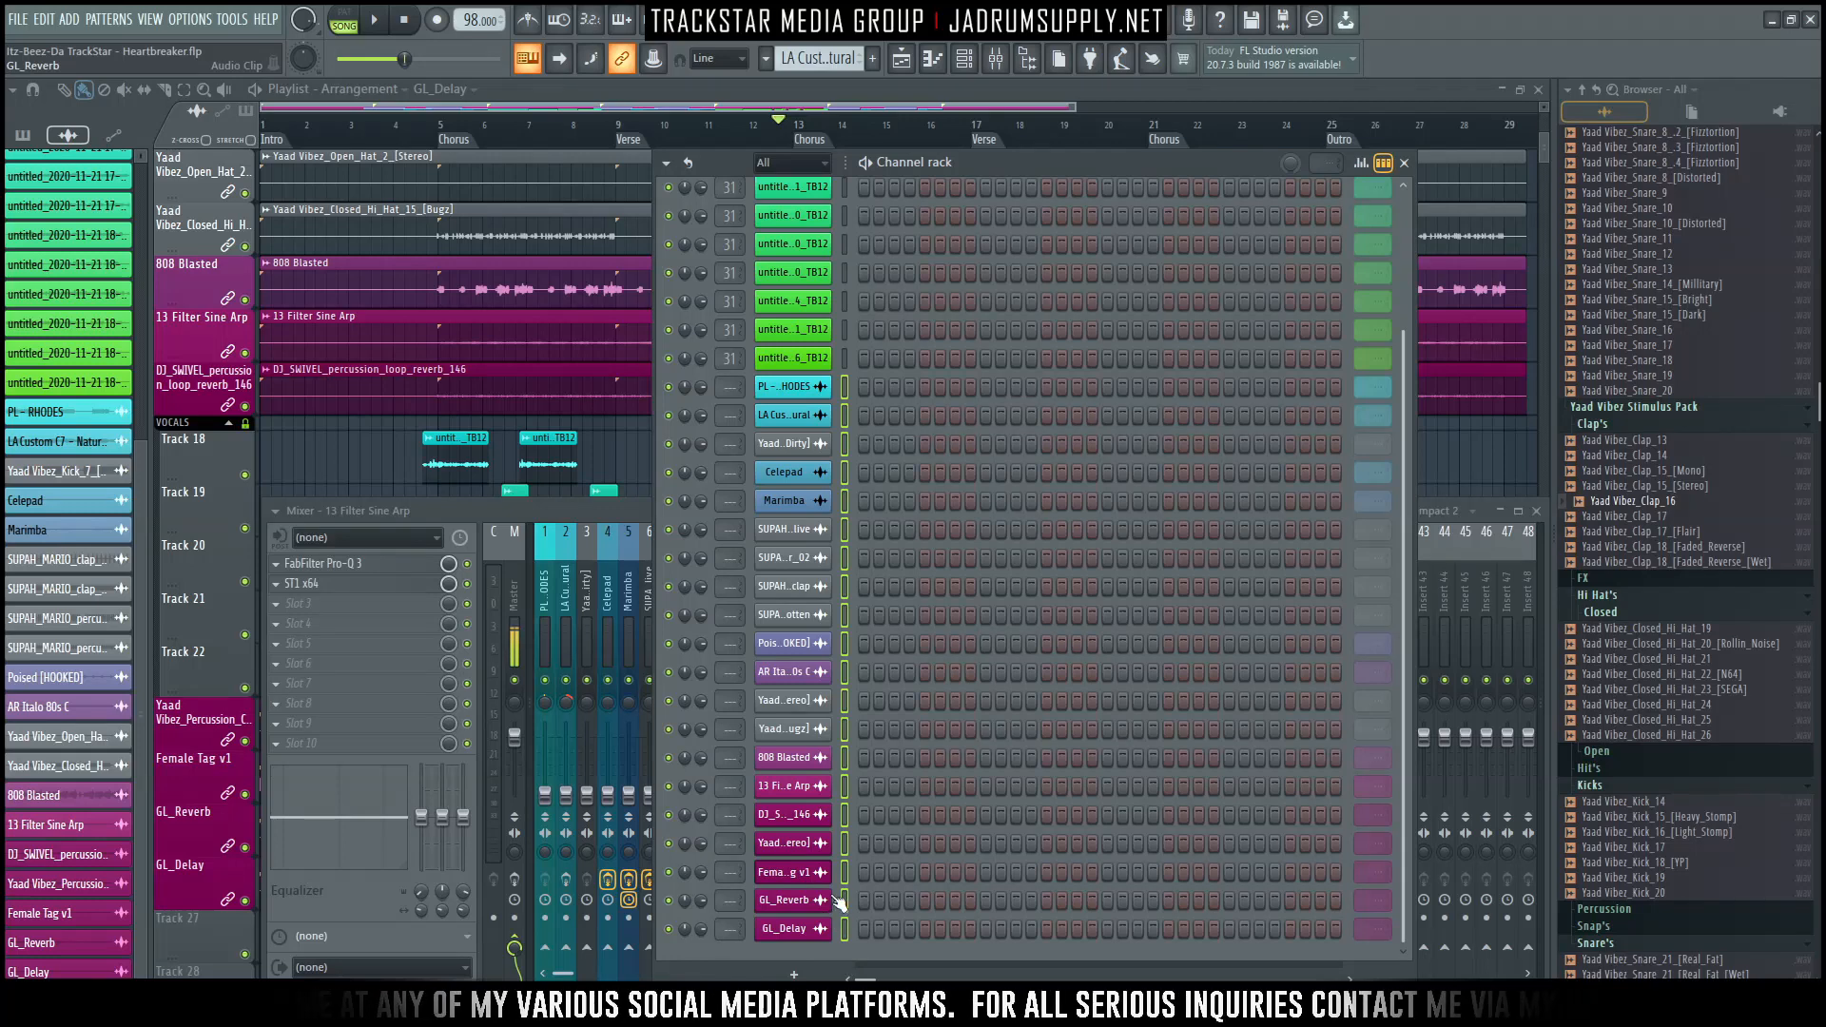
key("ctrl+l")
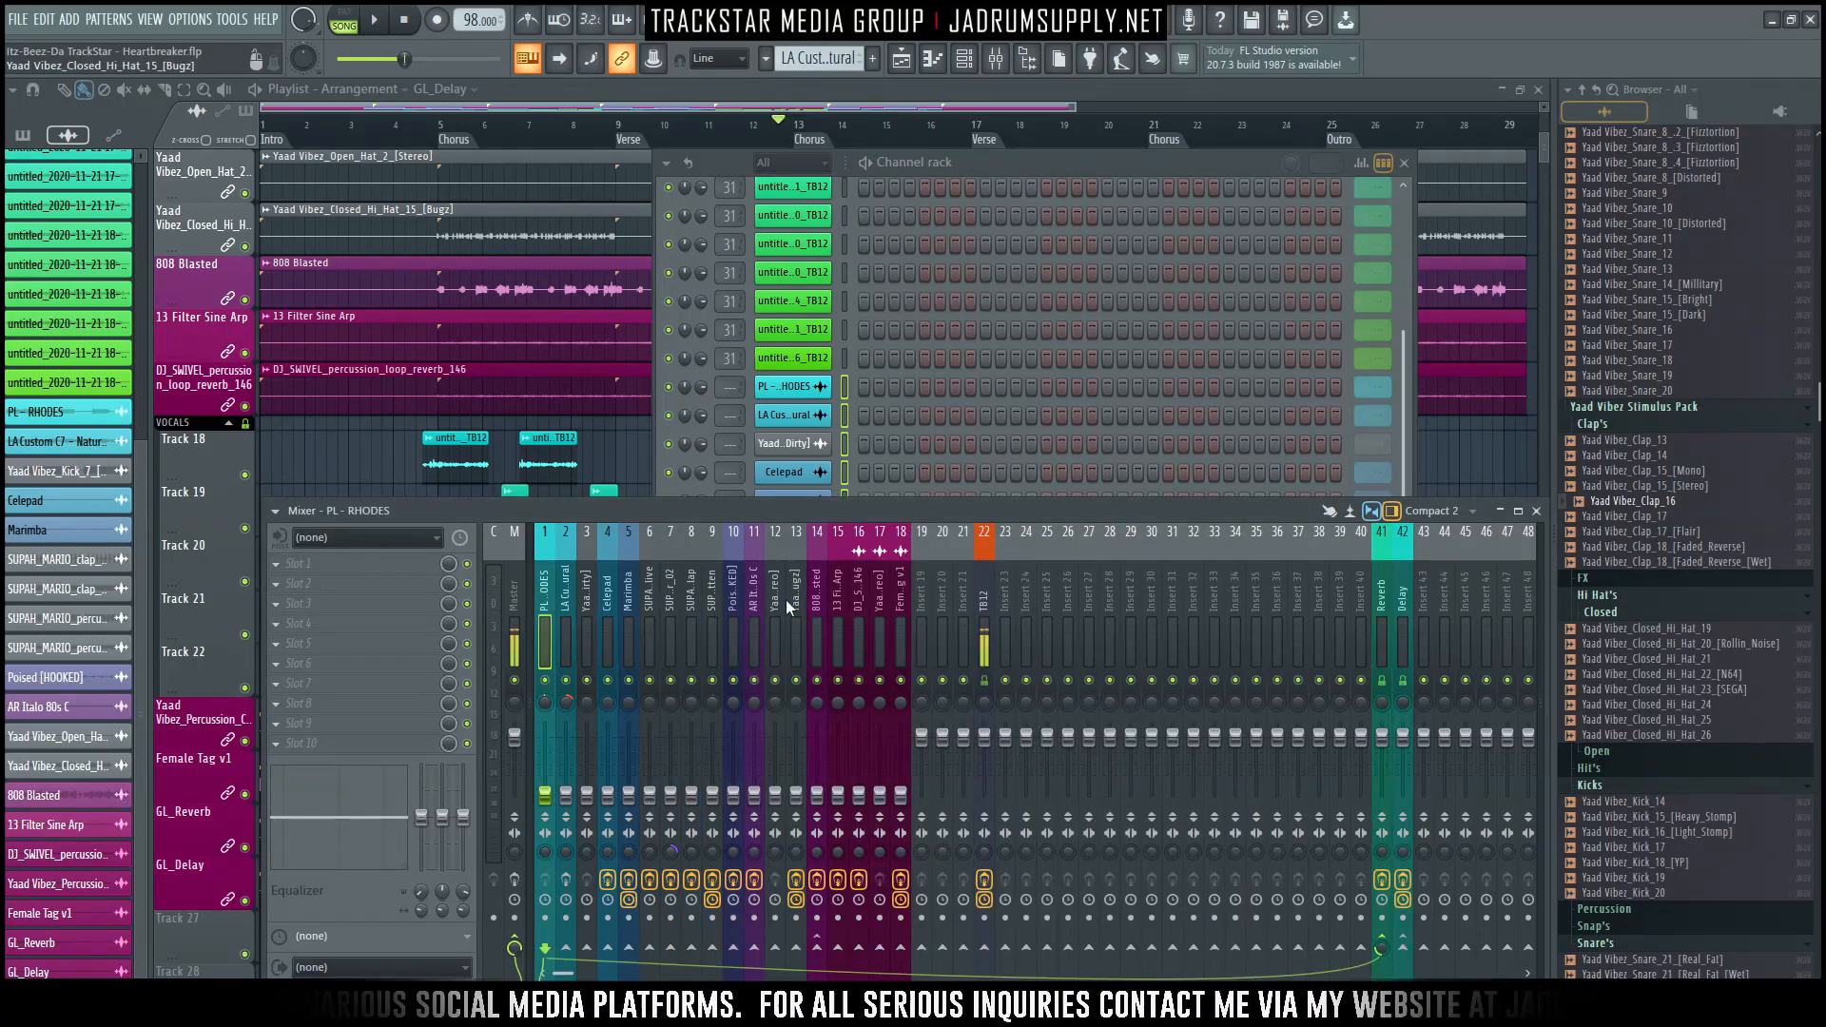
key("ctrl+l")
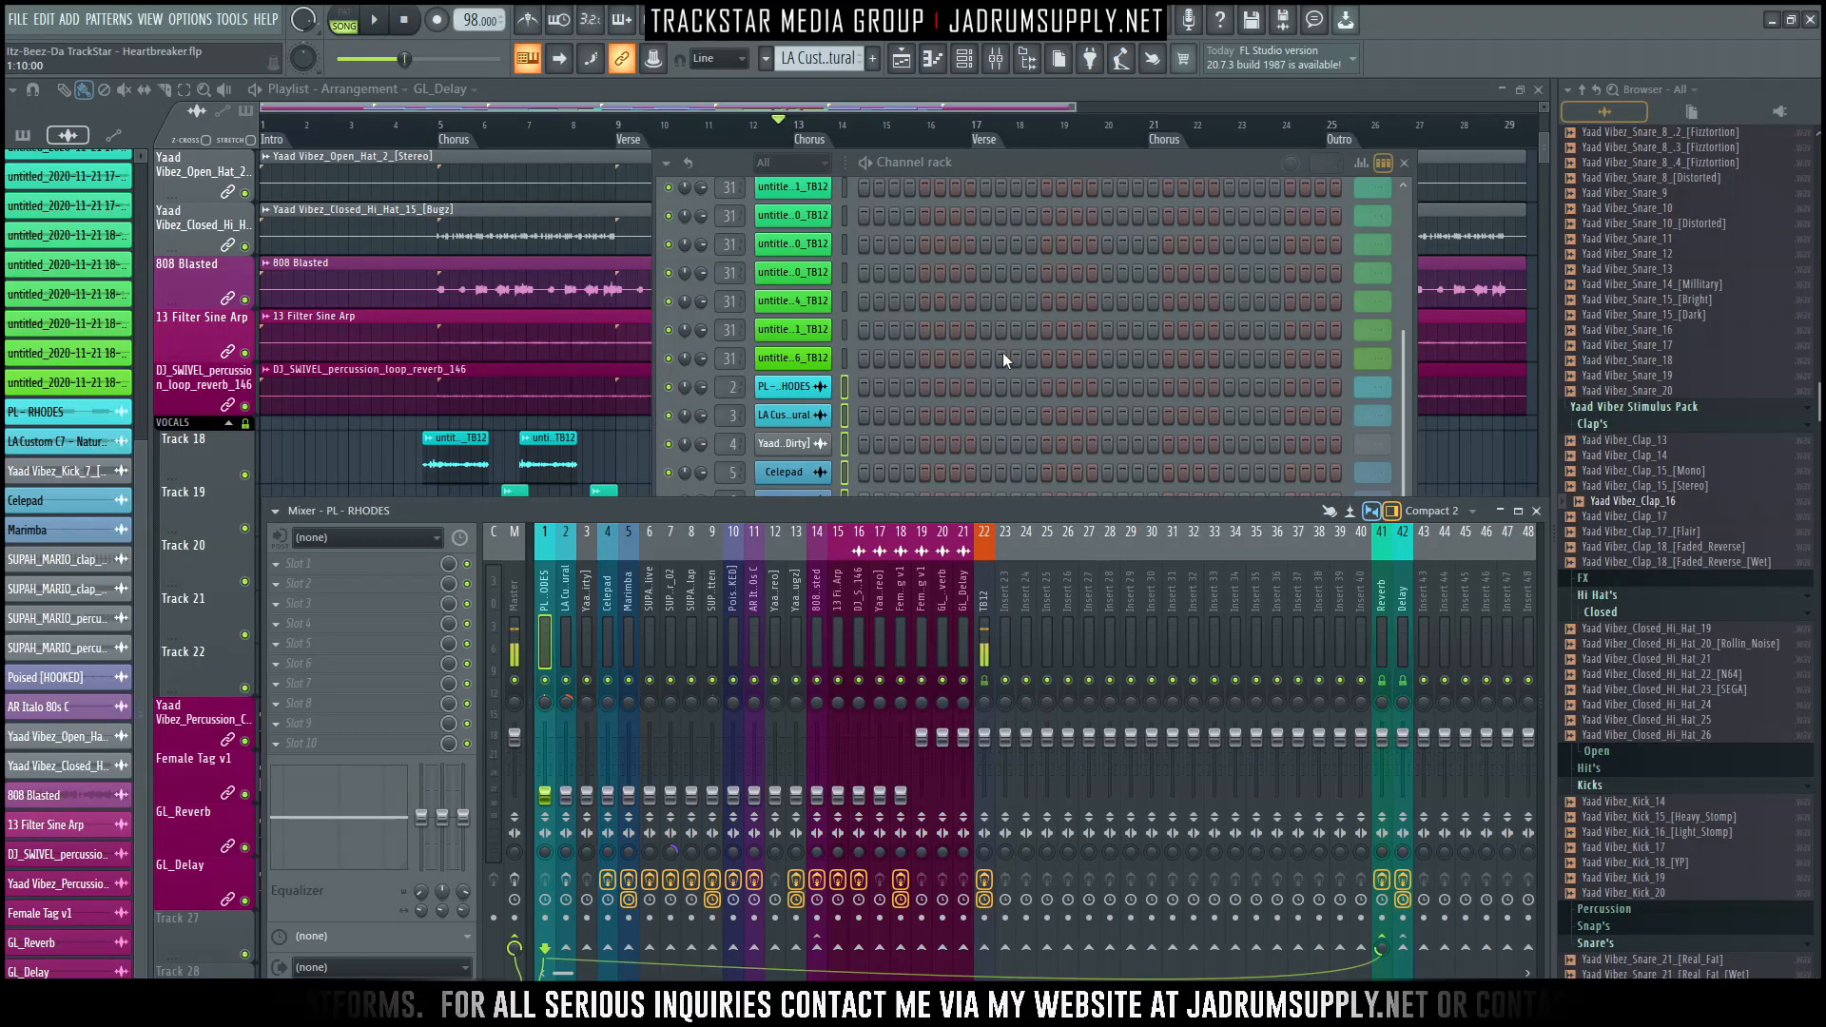
Take the first untitled TB12 vocal channel out of the channel rack selection, keeping the stem channels selected.
scroll(1028, 356, "up", 5)
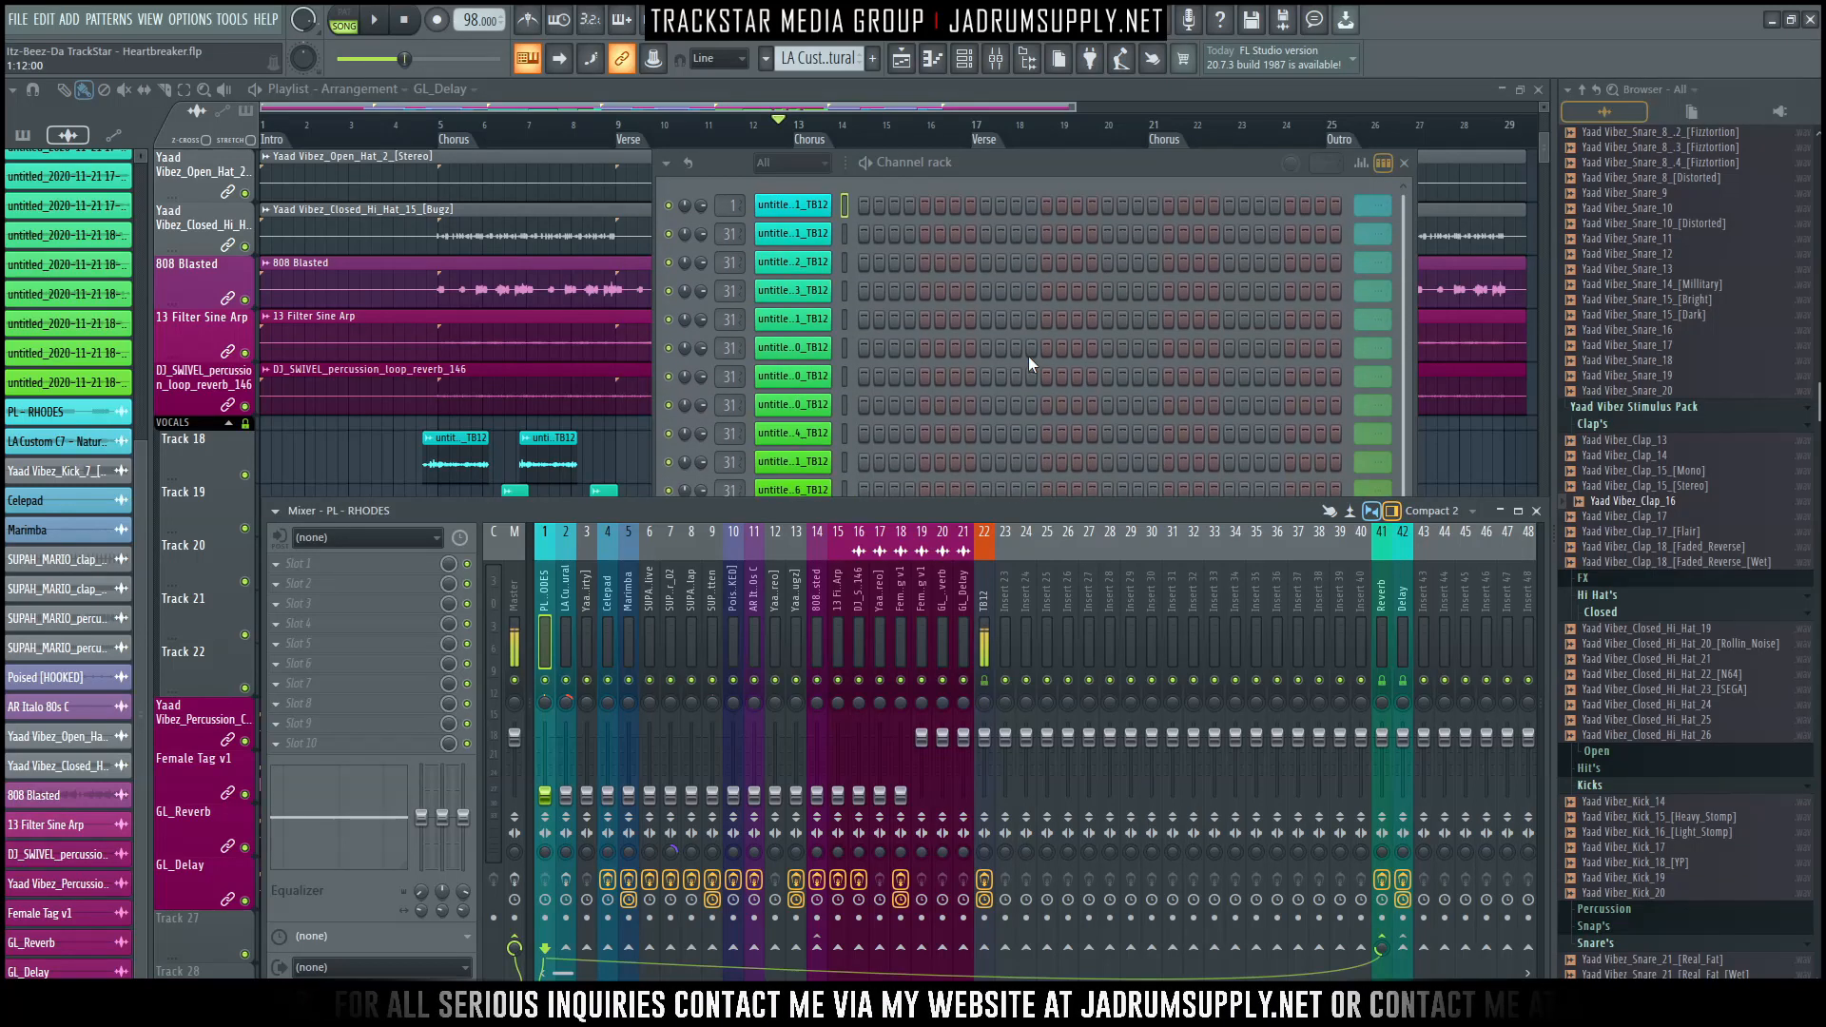
scroll(1022, 323, "down", 5)
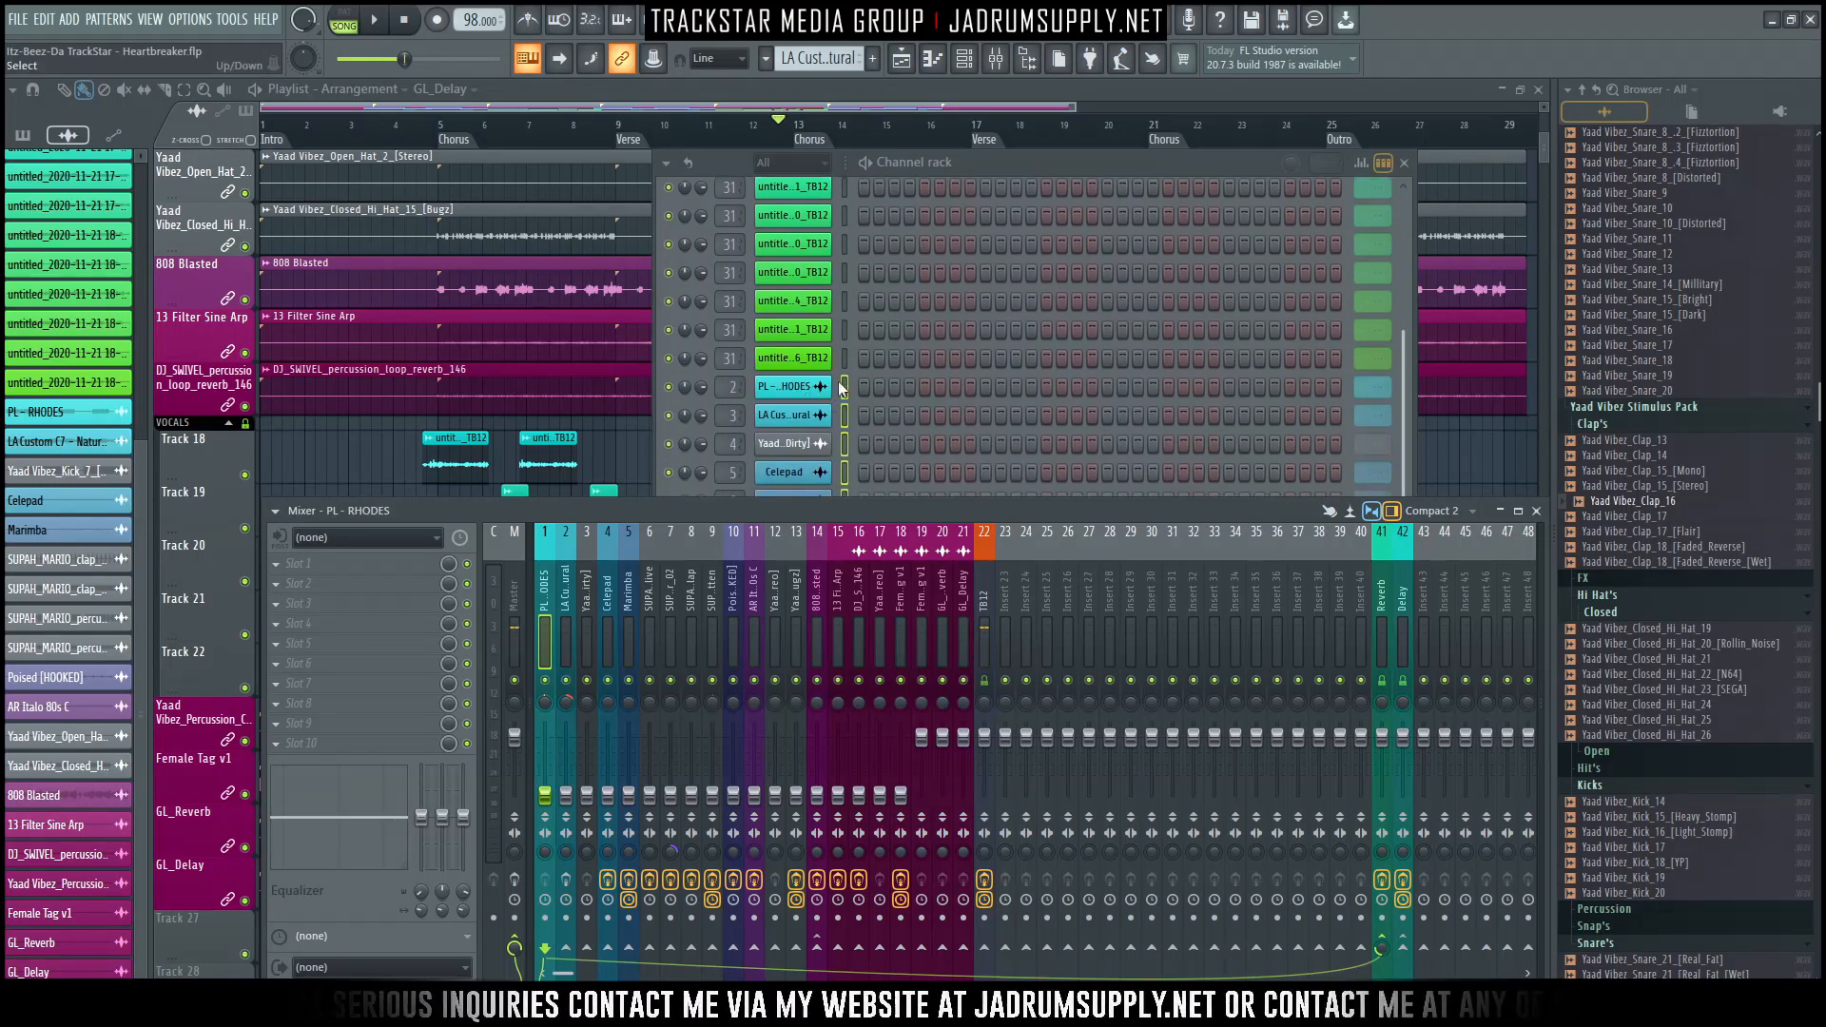
scroll(944, 333, "up", 5)
left_click(841, 211)
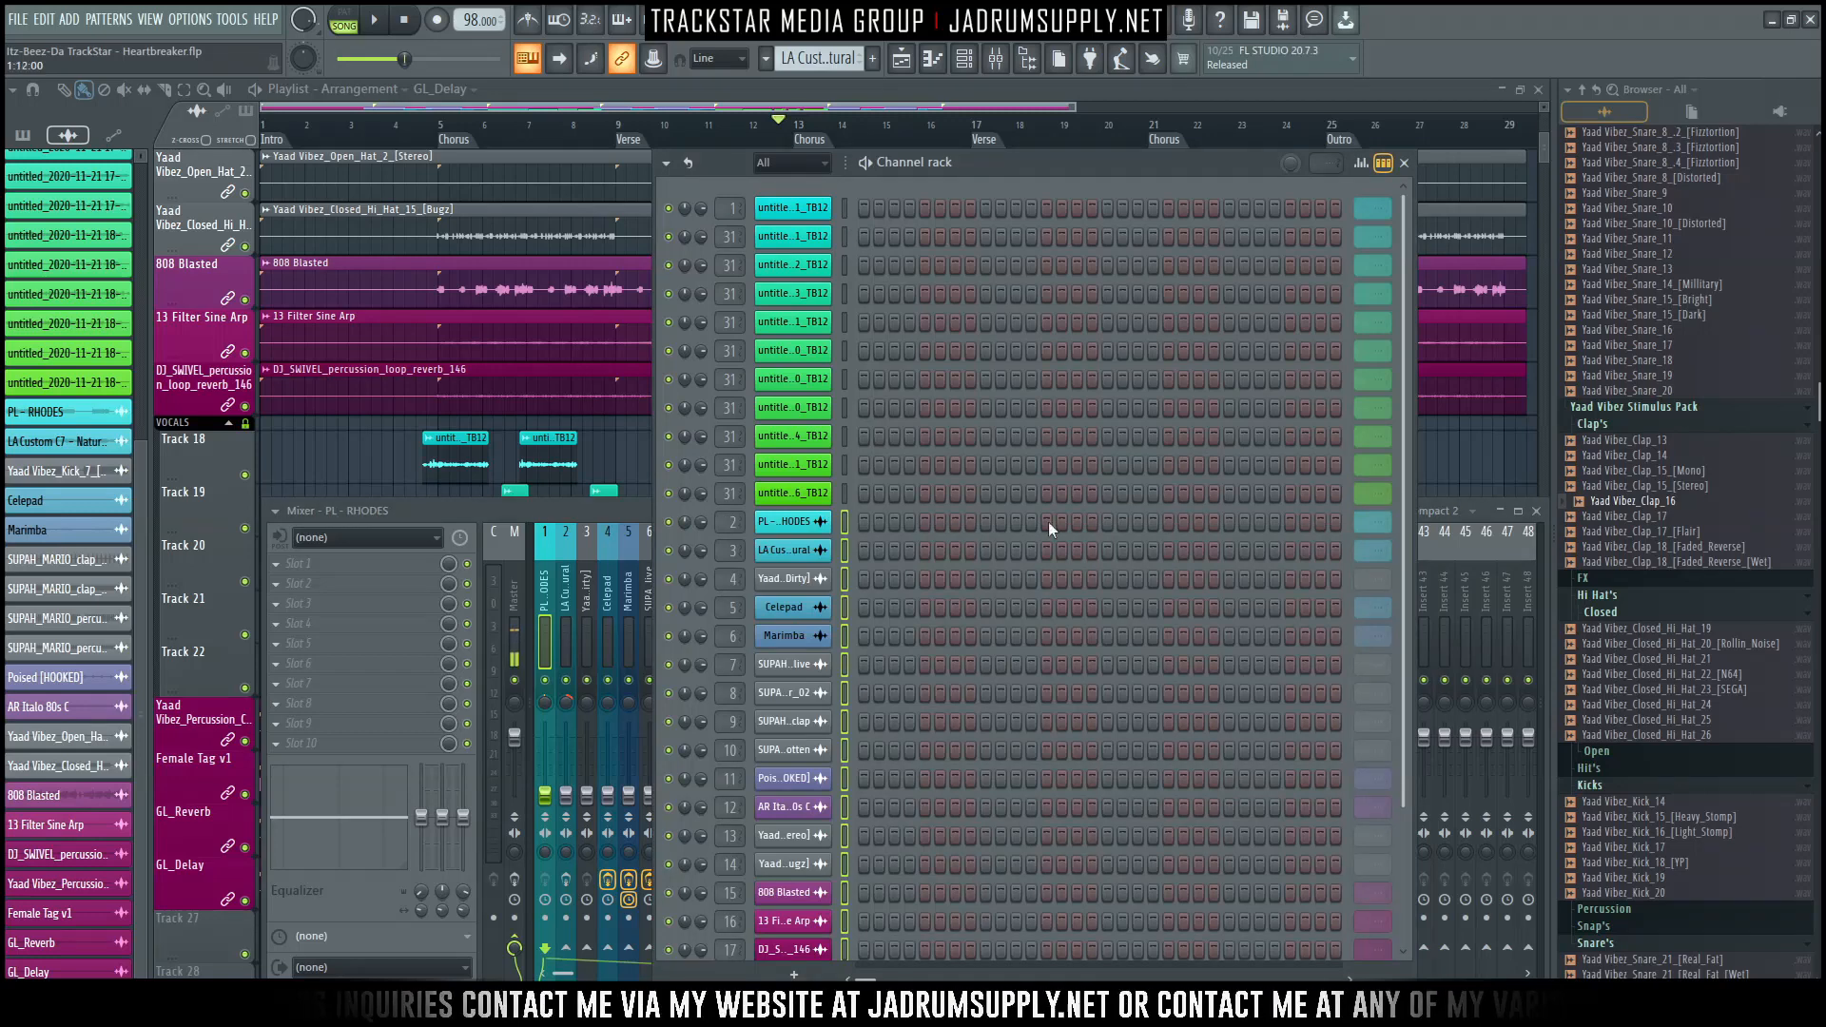
Reset the names of mixer inserts 1 to 21 and recolour them with the default dim gray #636C71.
left_click(632, 530)
left_click_drag(963, 628, 551, 630)
right_click(556, 629)
left_click(641, 494)
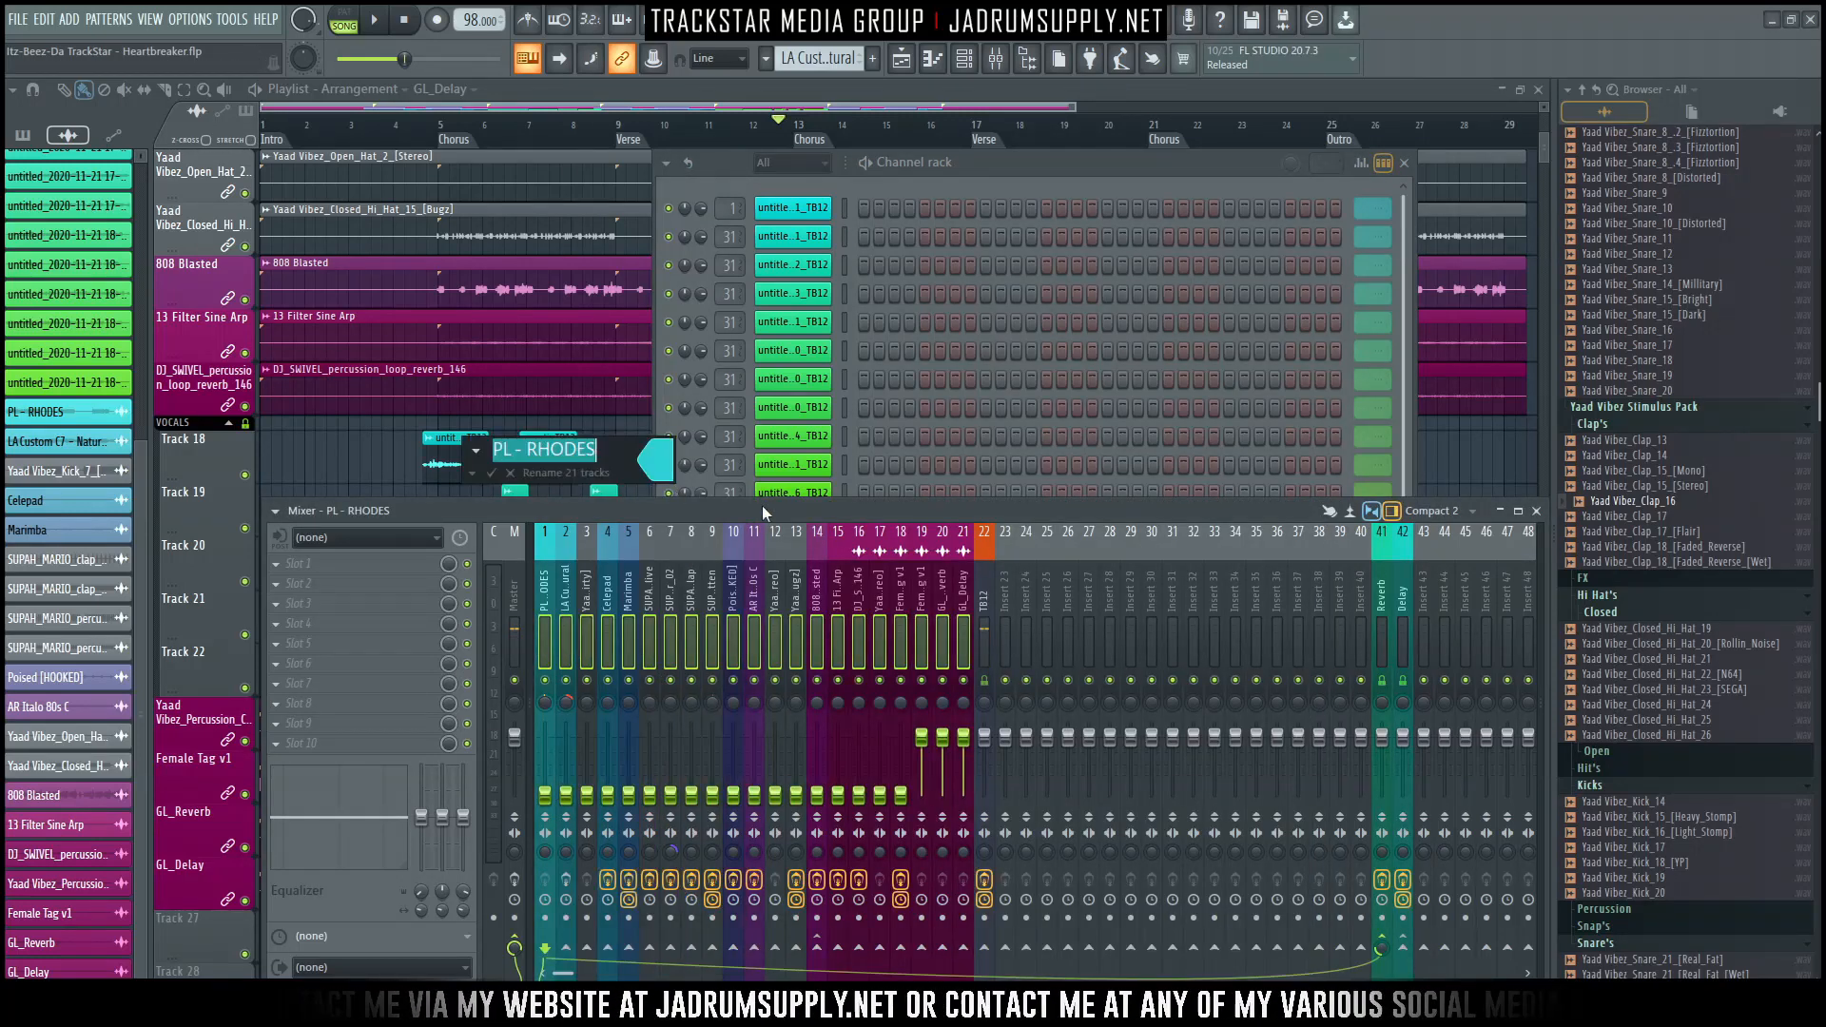
left_click(657, 453)
left_click(970, 773)
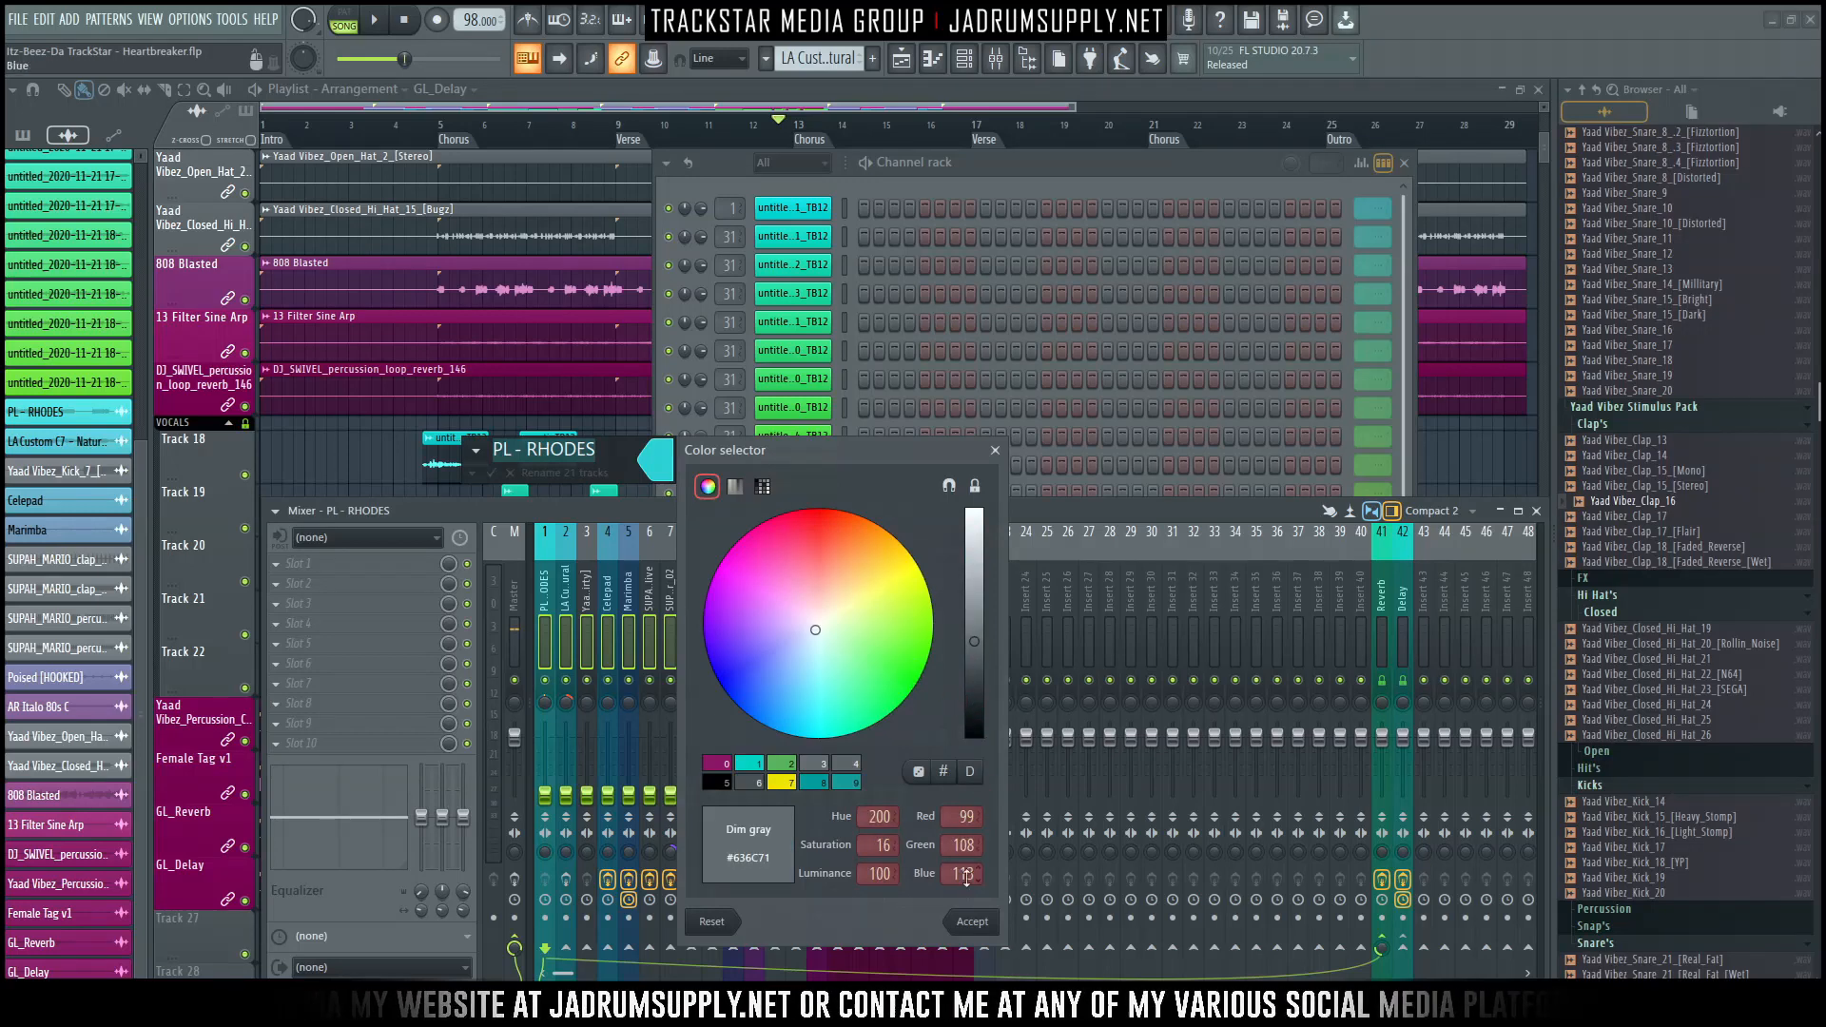
left_click(986, 930)
key("Return")
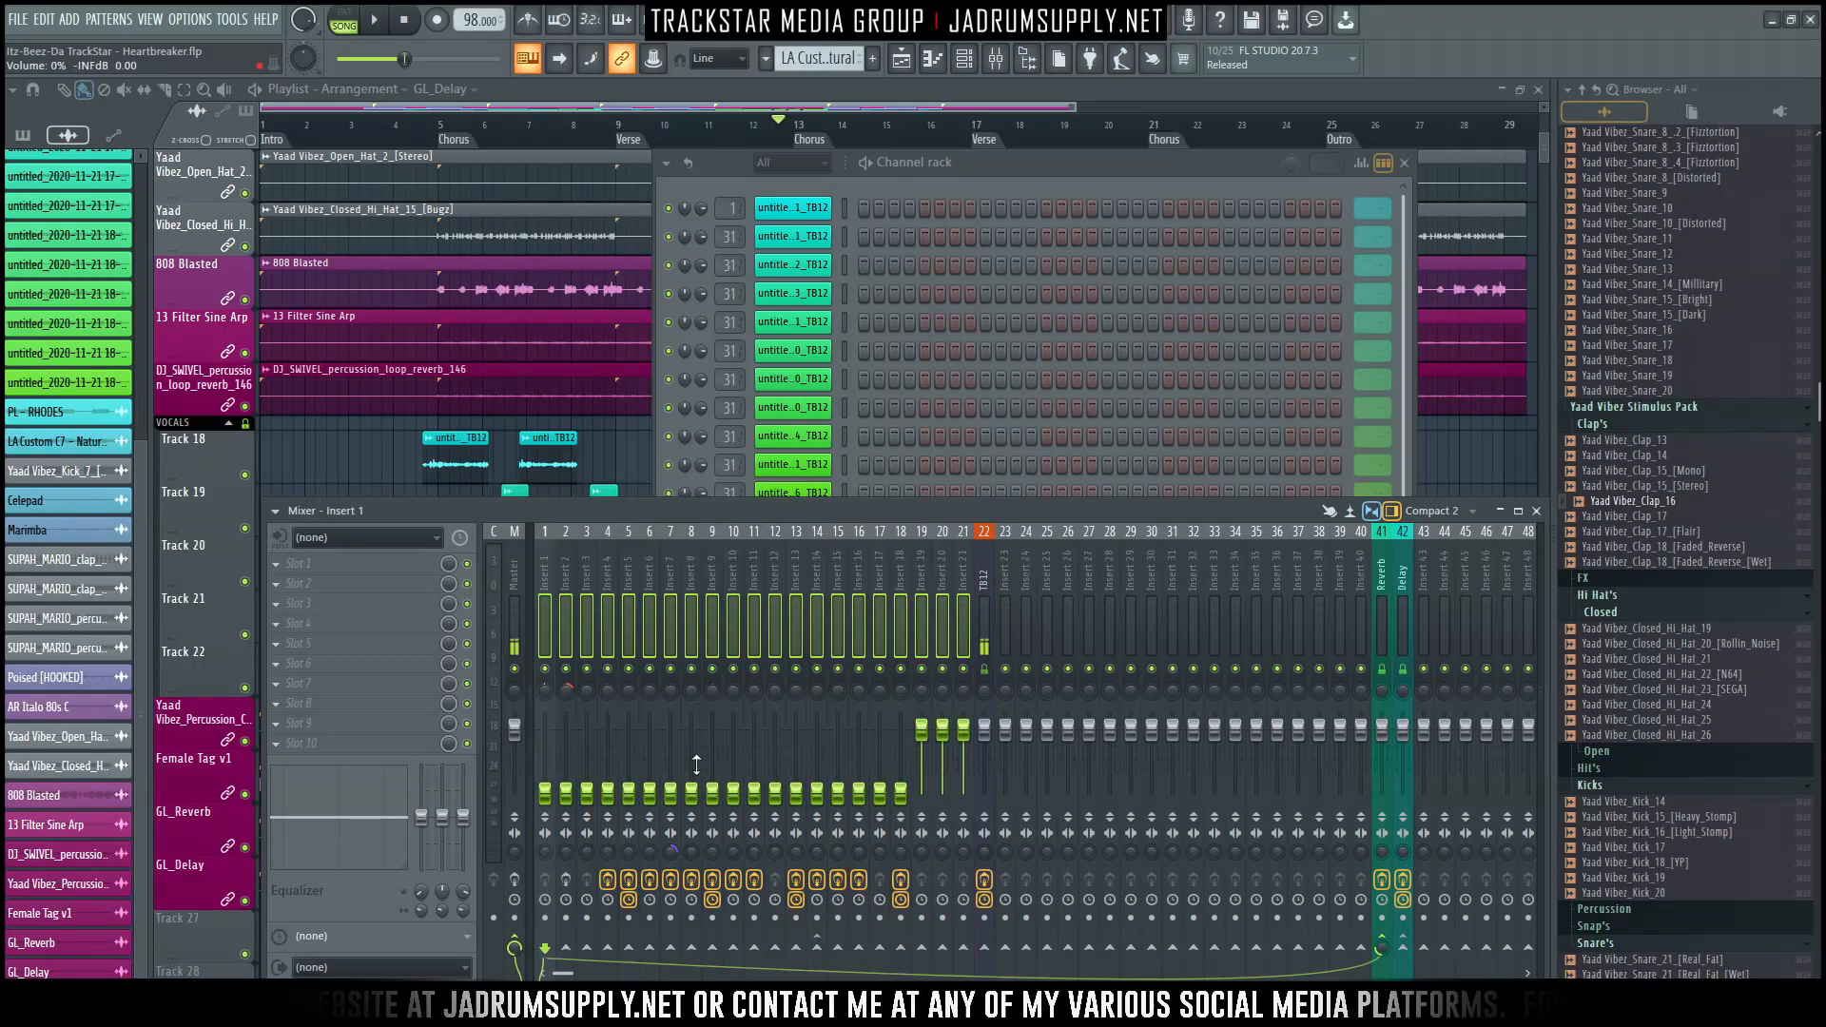
Route the selected stem channels to consecutive mixer tracks starting at insert 1, applying their names and colours.
scroll(544, 638, "down", 2)
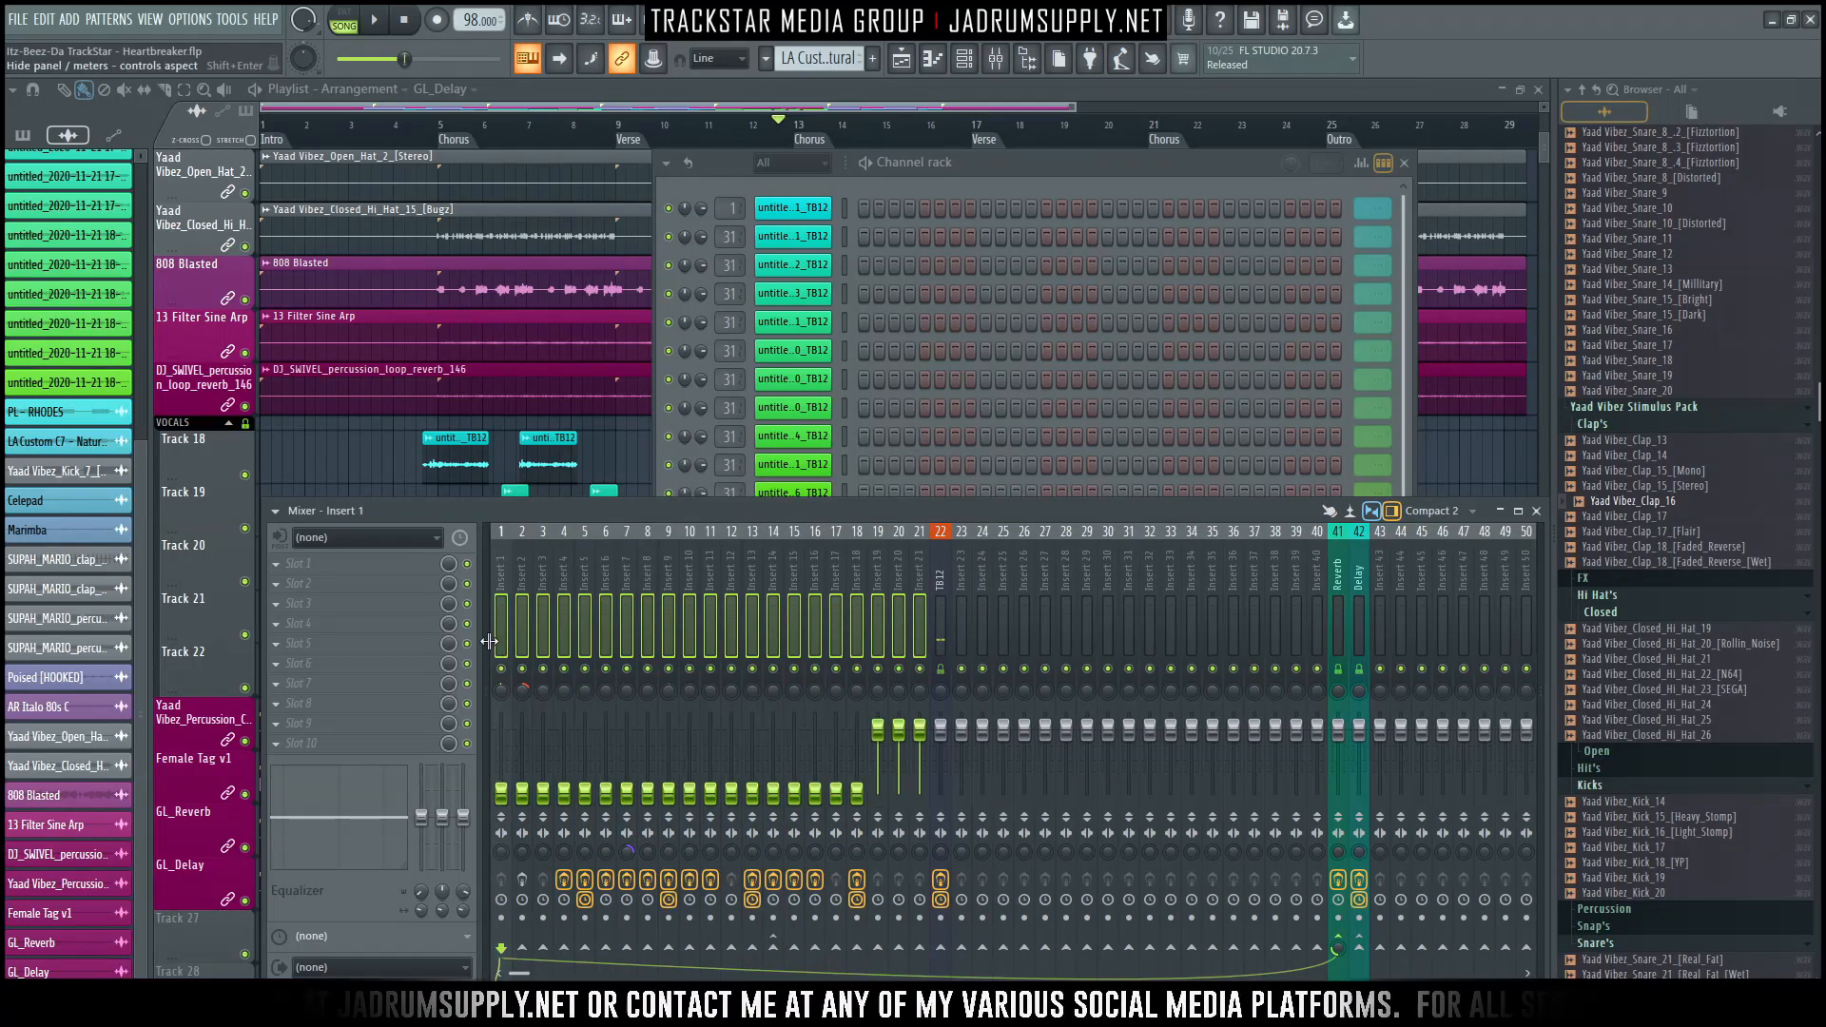
scroll(493, 648, "up", 2)
left_click(545, 619)
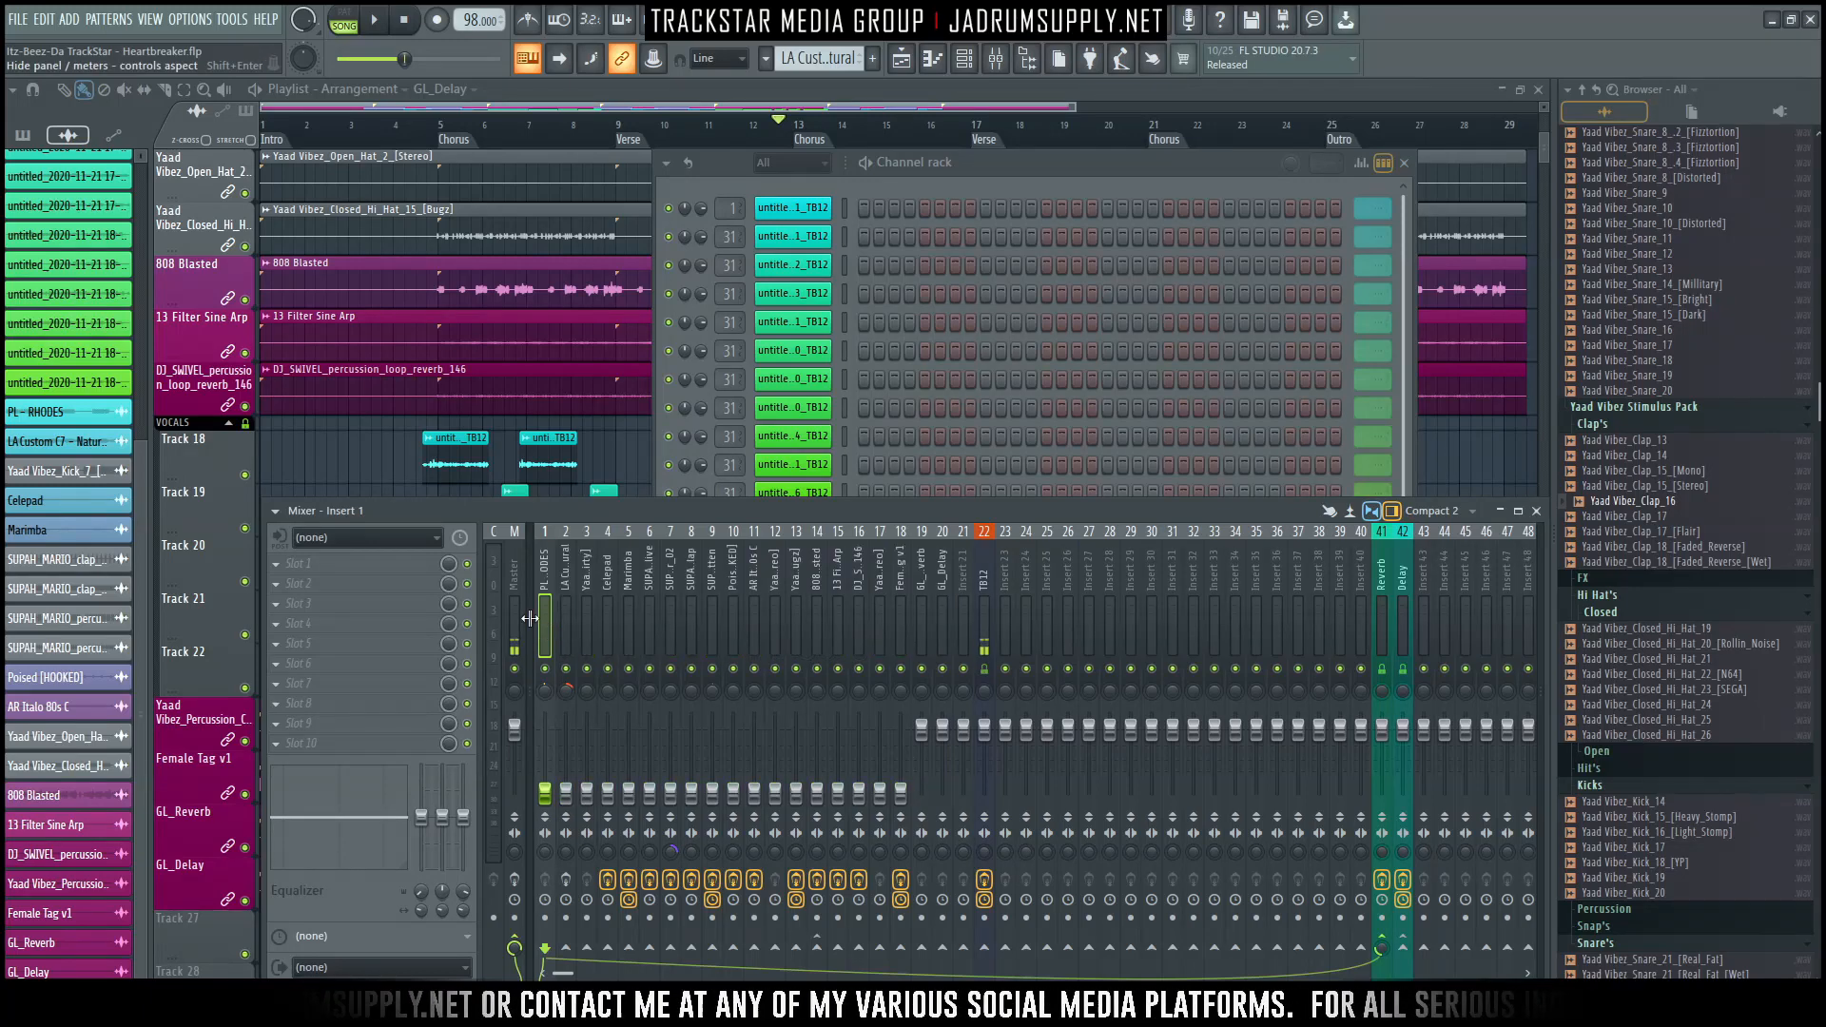
key("ctrl+z")
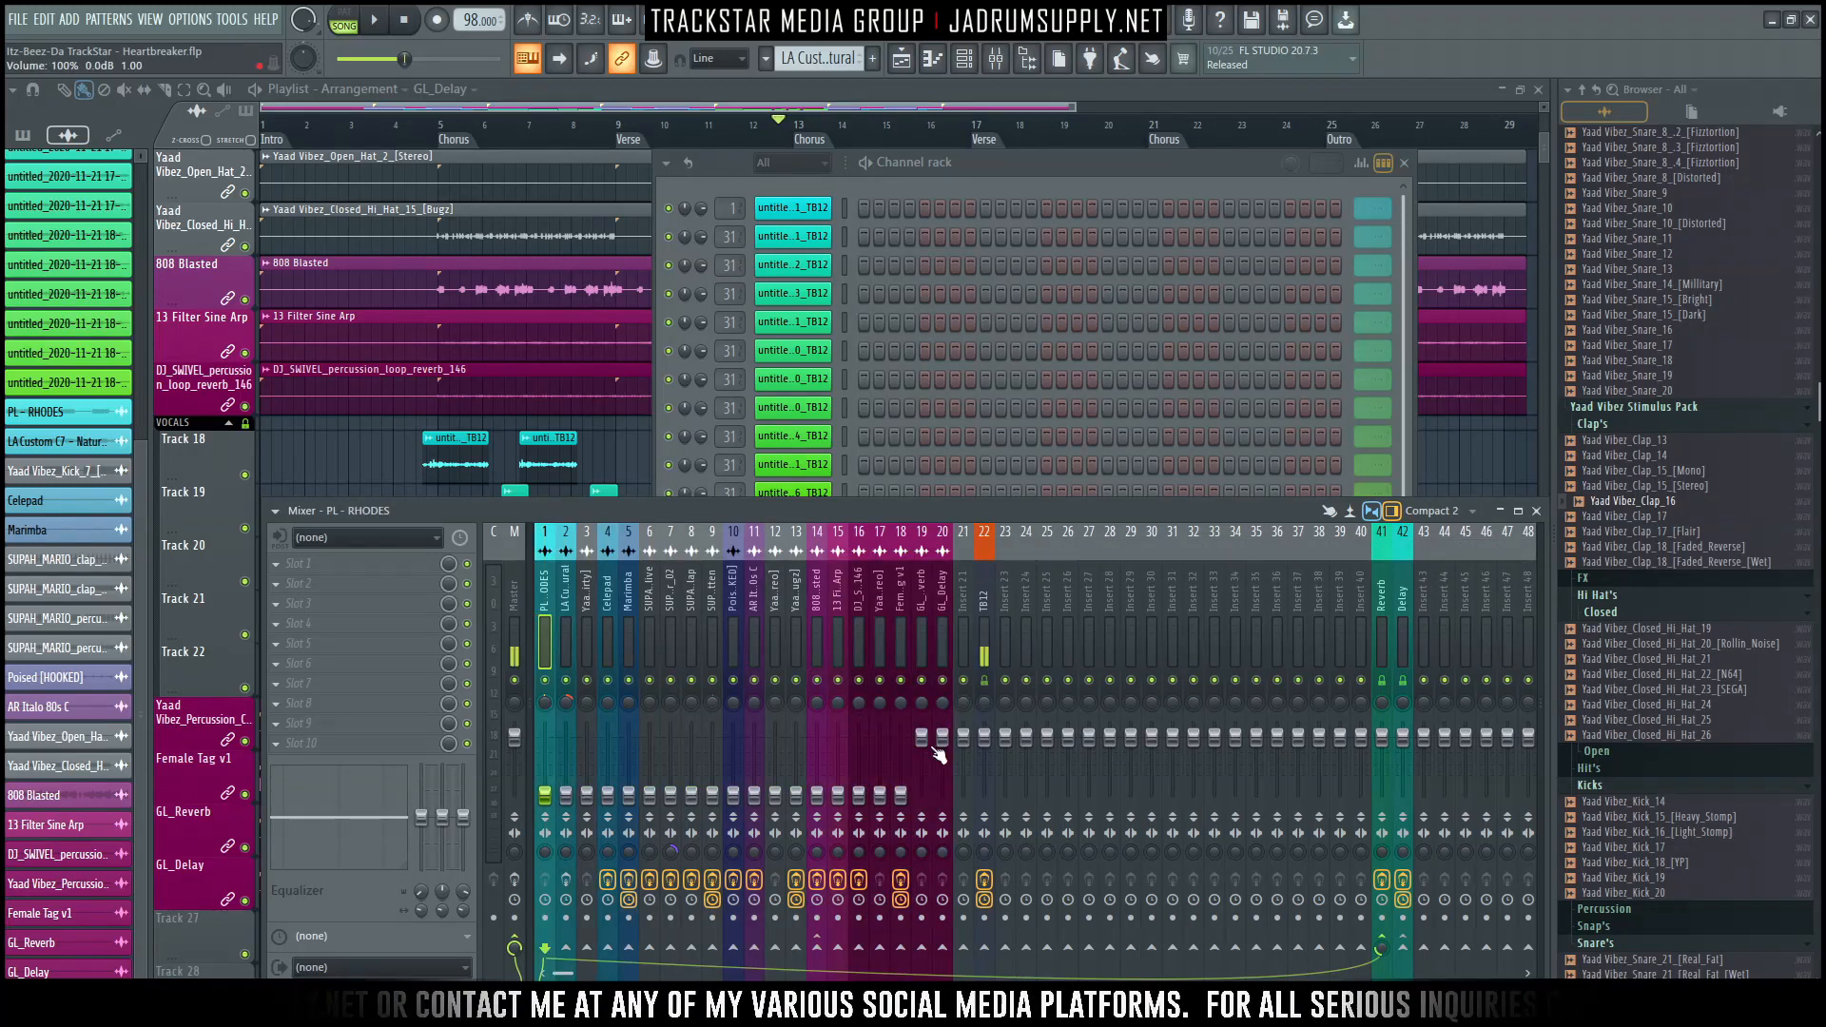
Pull the GL_Reverb and GL_Delay faders down to zero, then raise the faders of stem tracks 1 to 20 together to the default level.
left_click_drag(924, 647, 940, 656)
left_click_drag(943, 742, 955, 800)
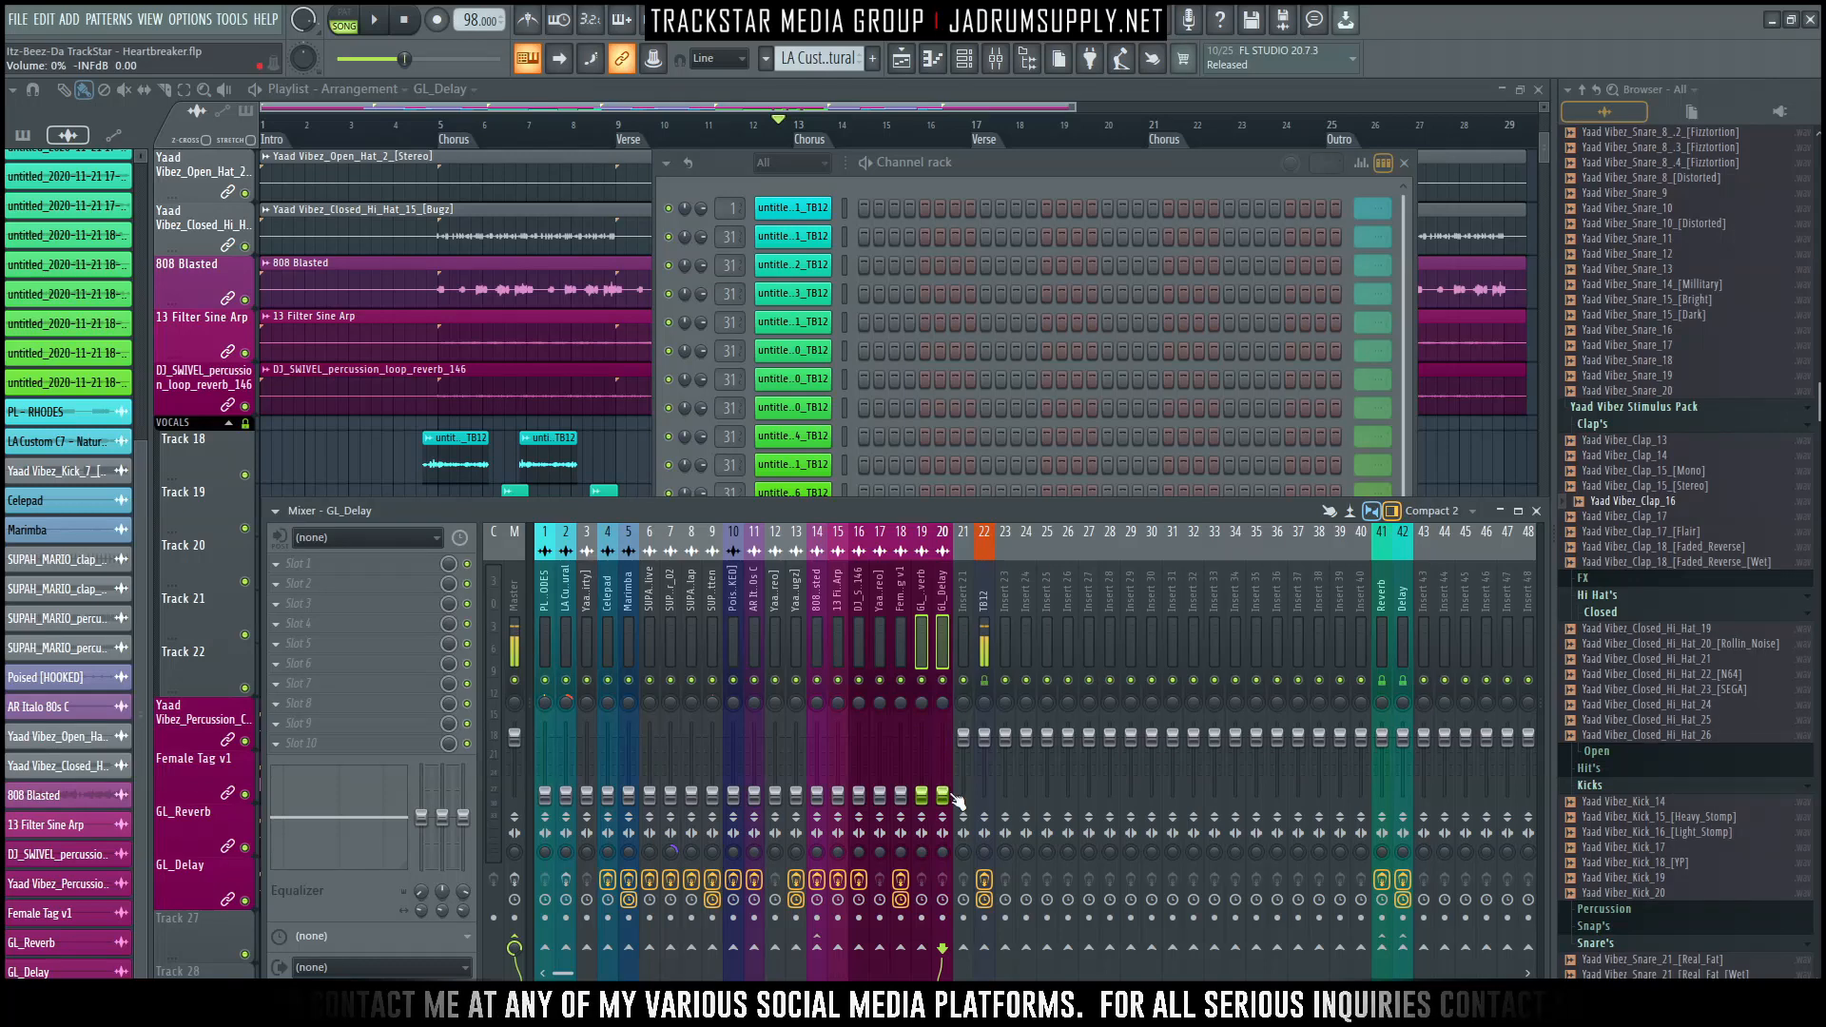
left_click_drag(945, 642, 544, 647)
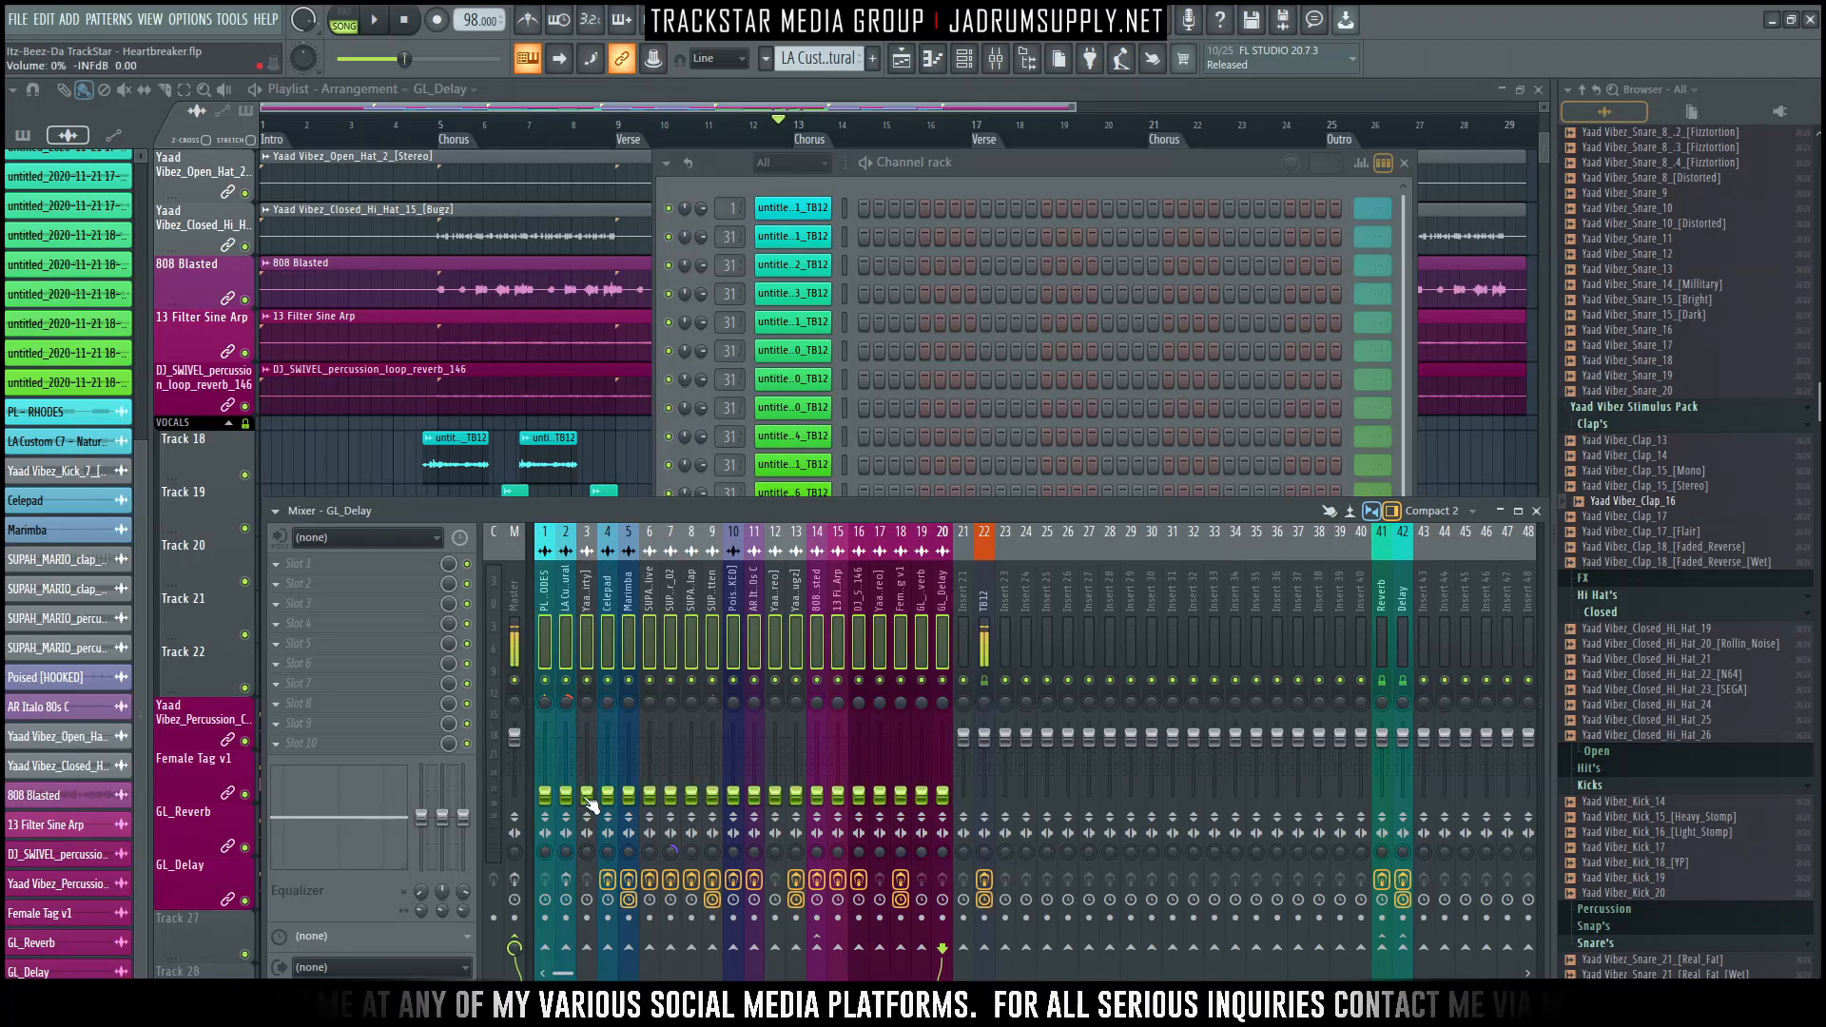
left_click_drag(591, 804, 588, 738)
Select the first Chorus section of the arrangement by its marker and play it back.
key("space")
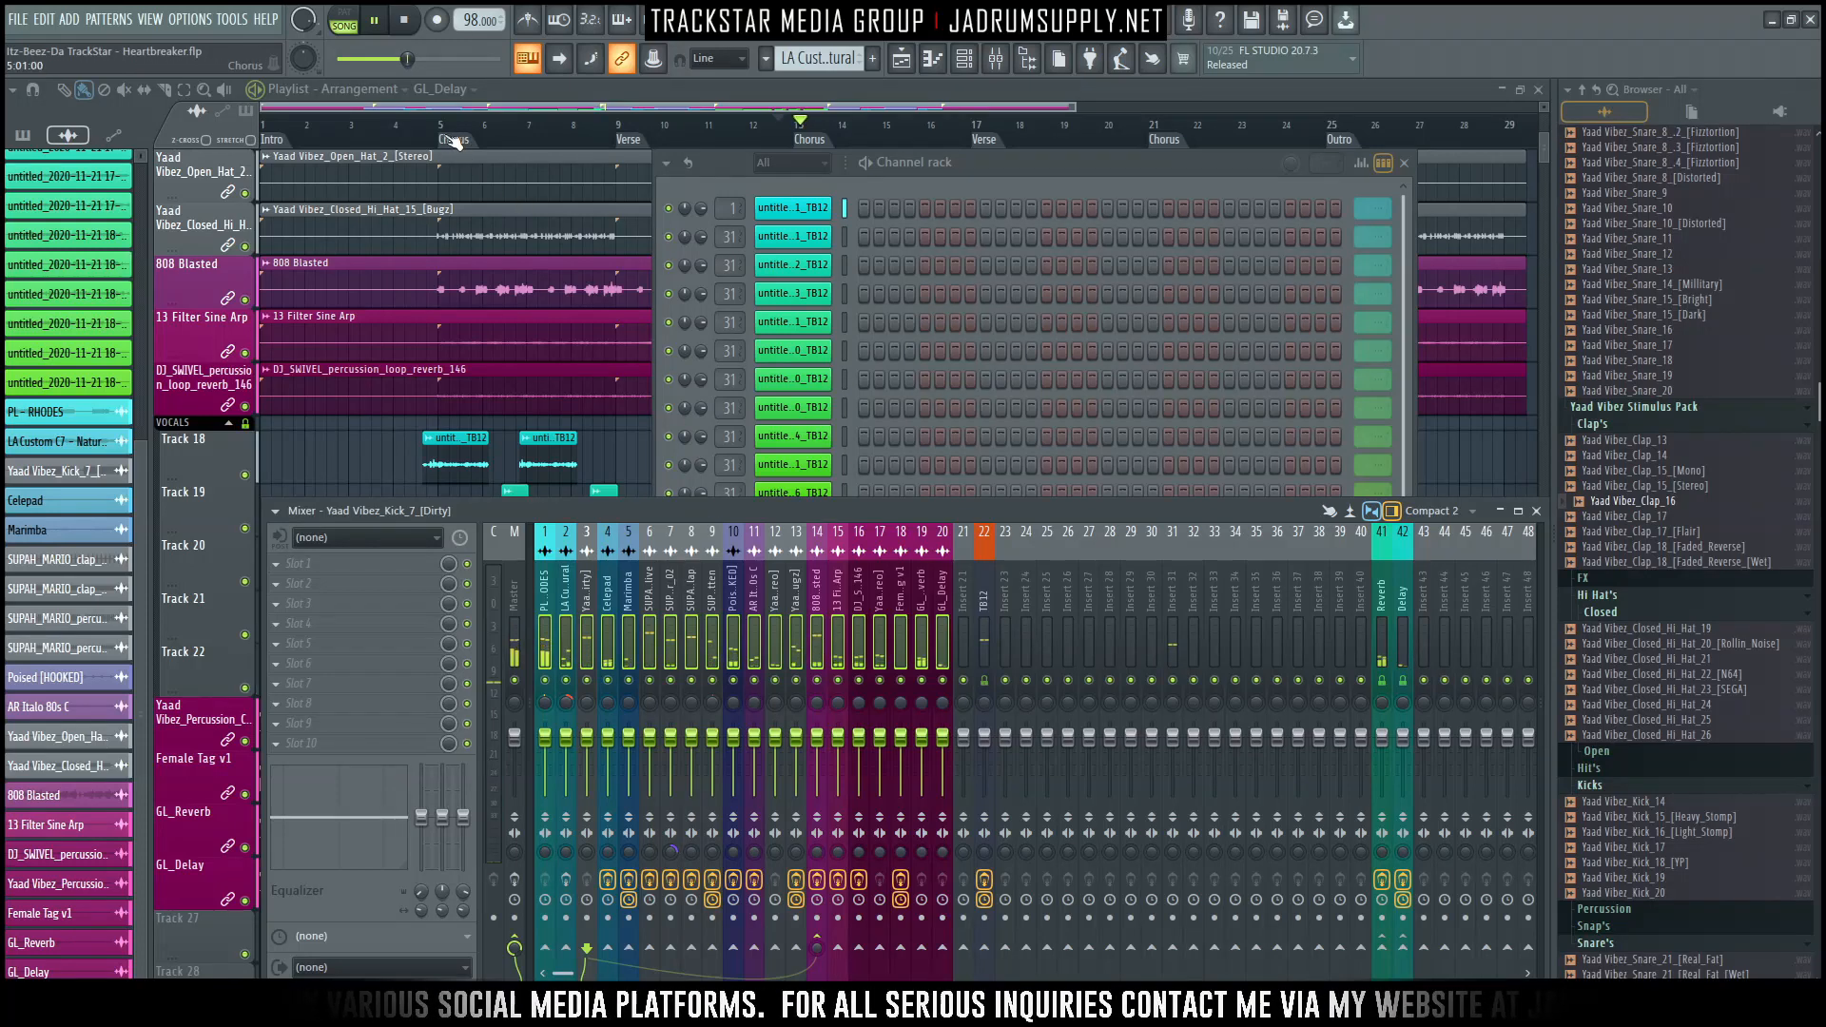
double_click(453, 139)
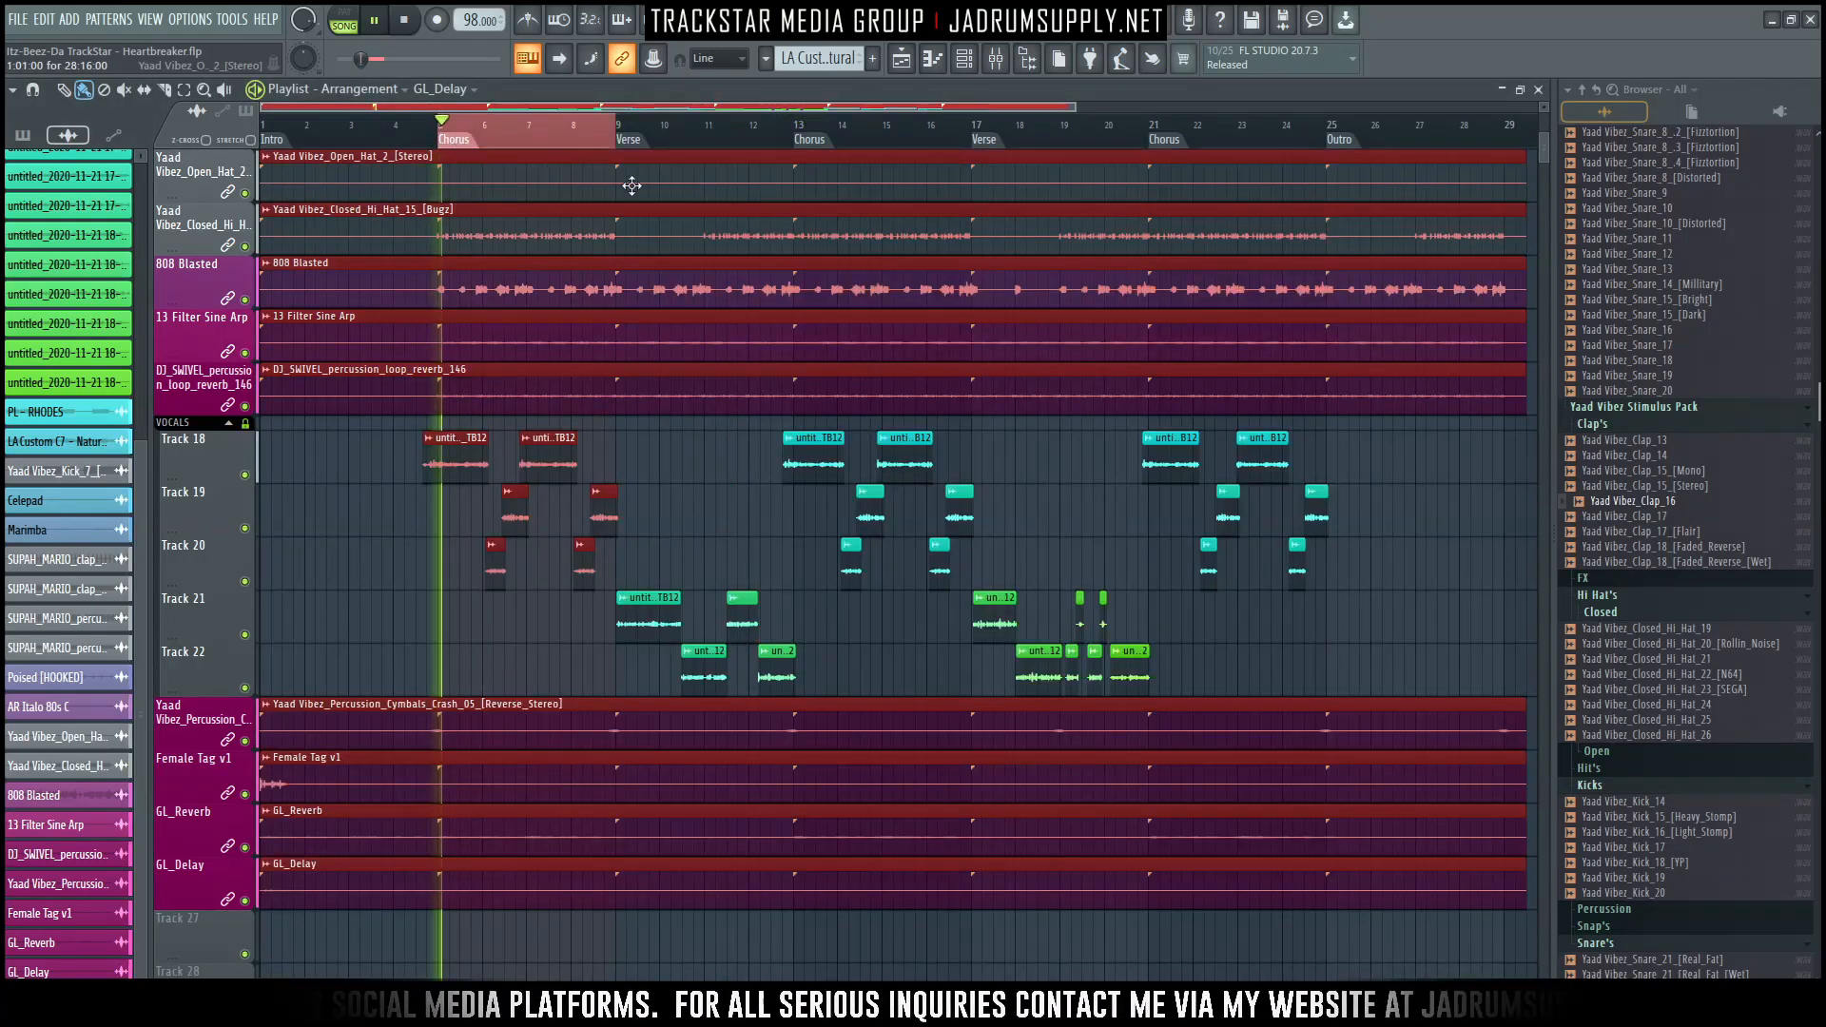
key("space")
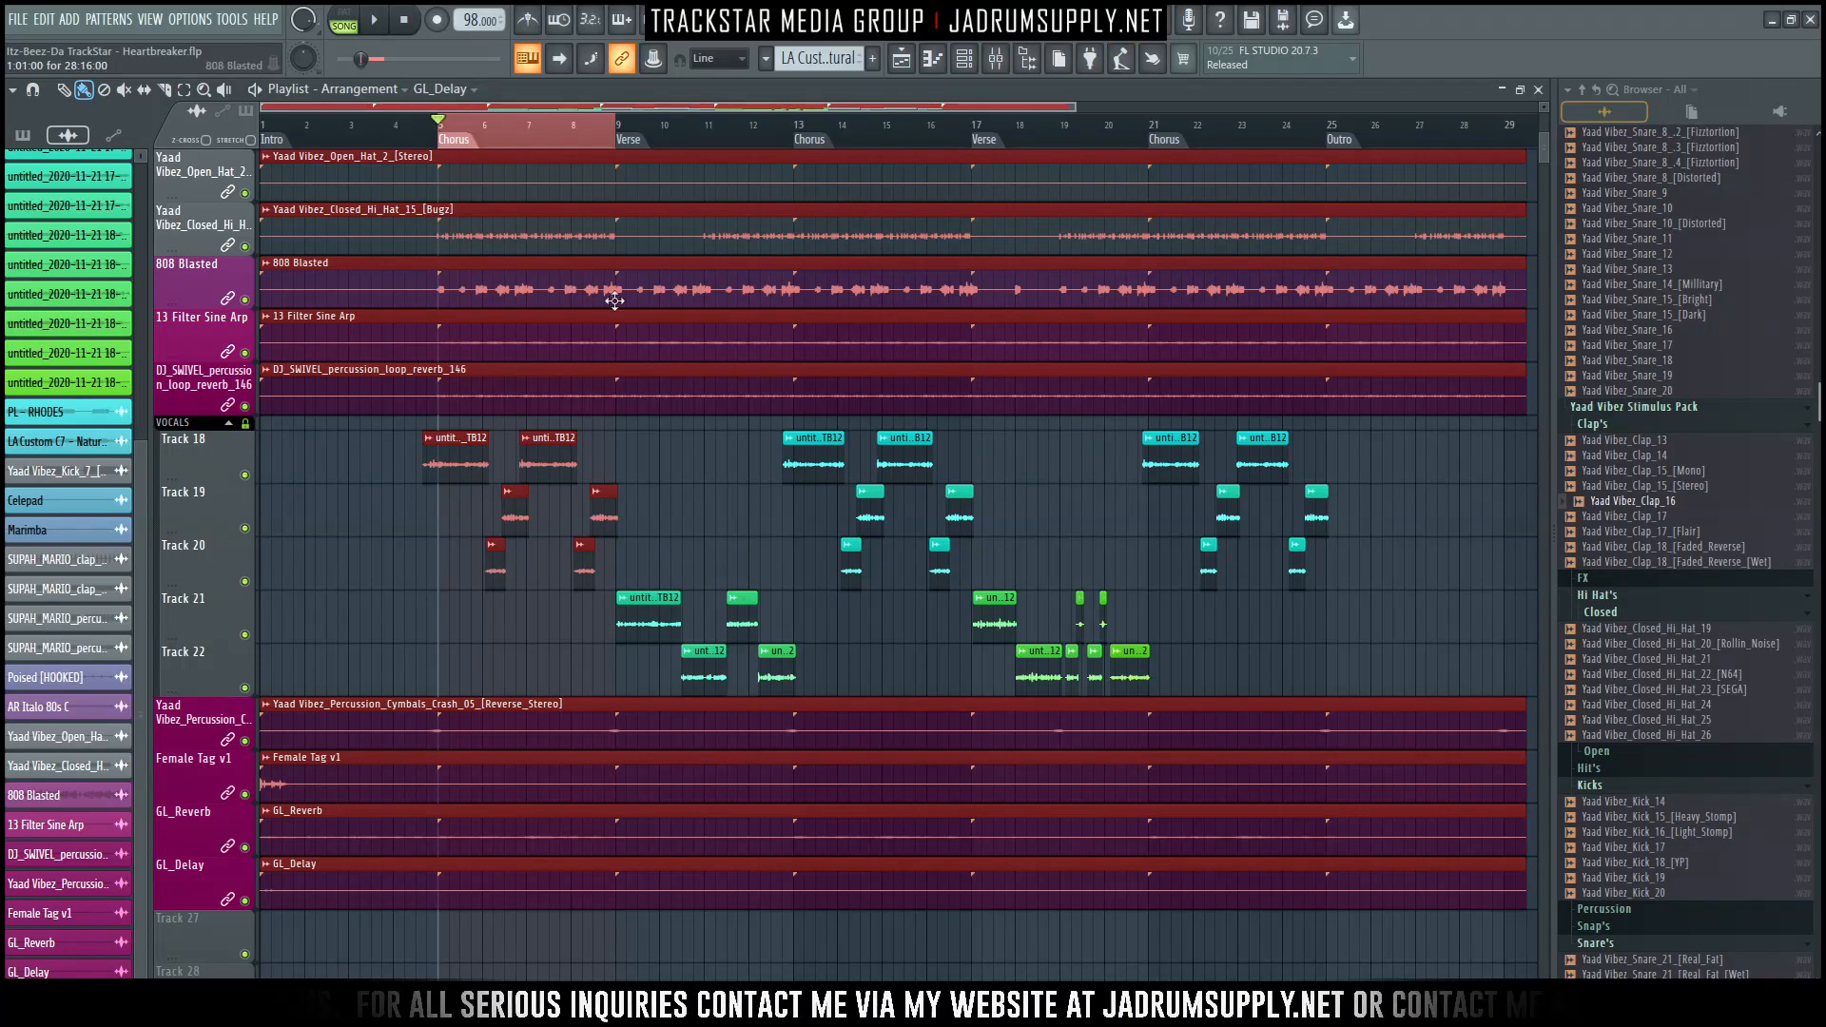
scroll(447, 403, "up", 3)
scroll(377, 448, "up", 2)
scroll(482, 451, "up", 2)
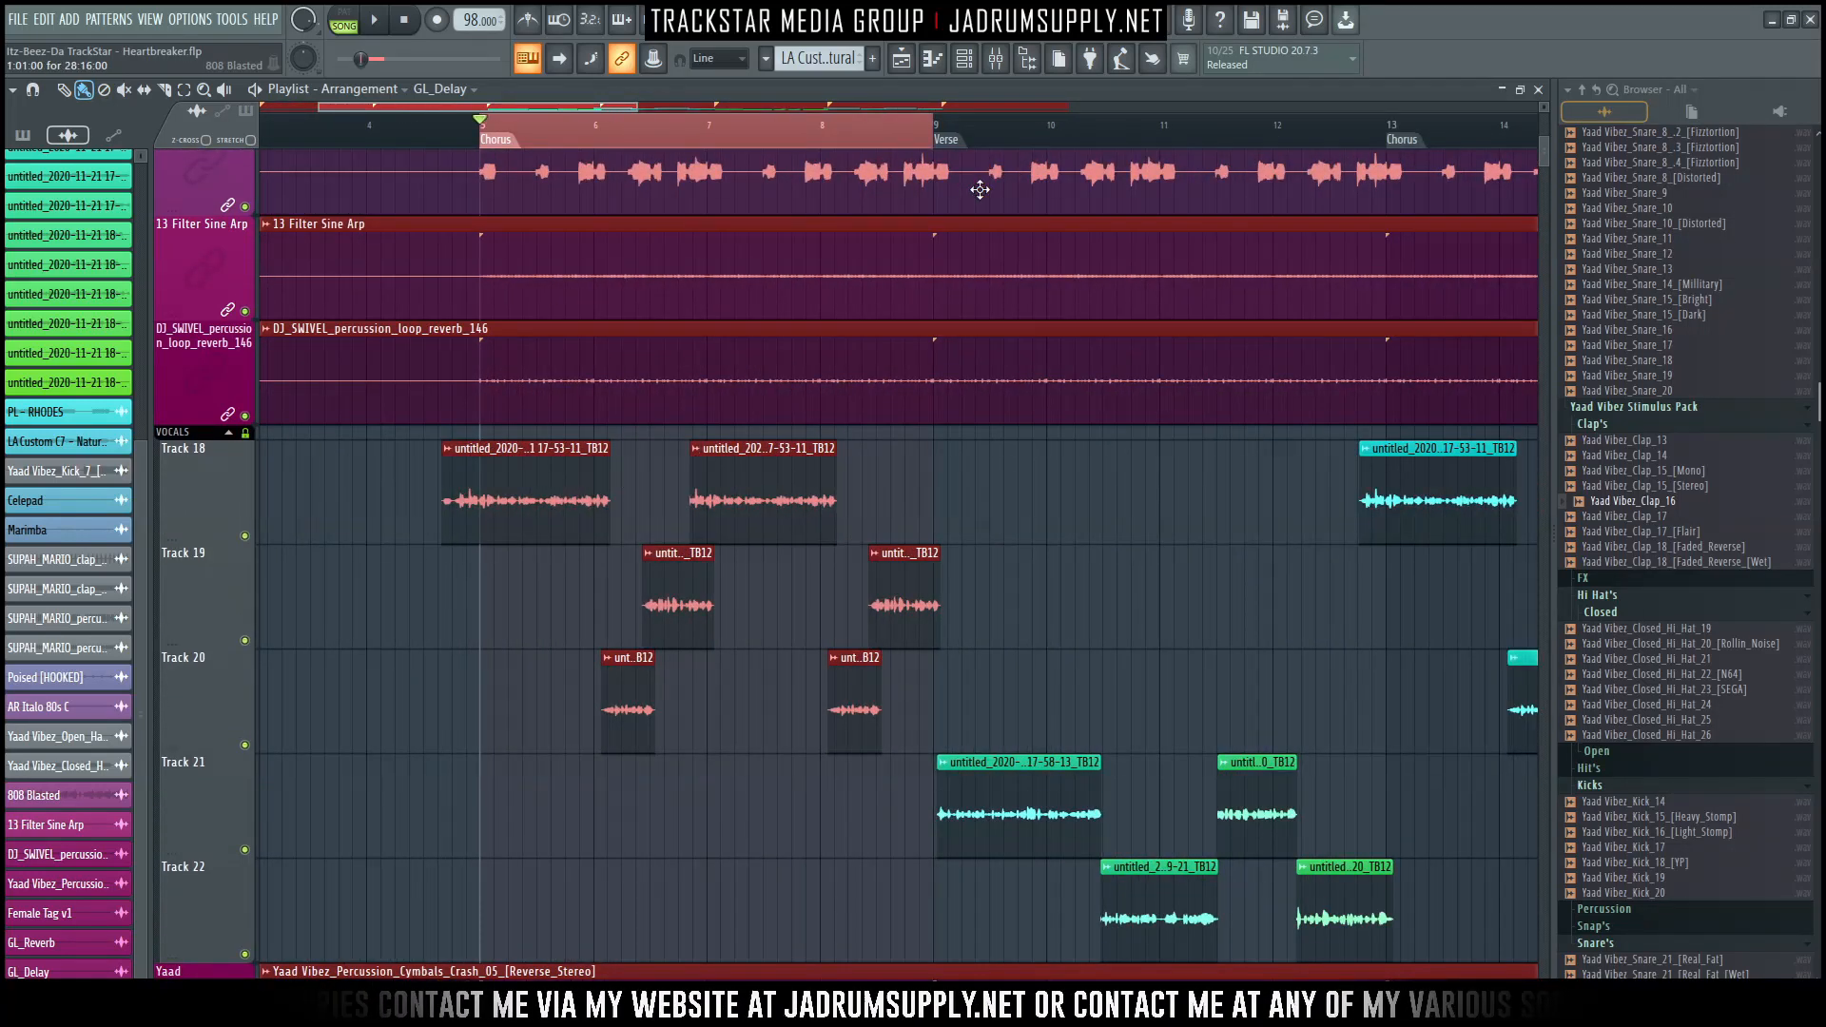
key("space")
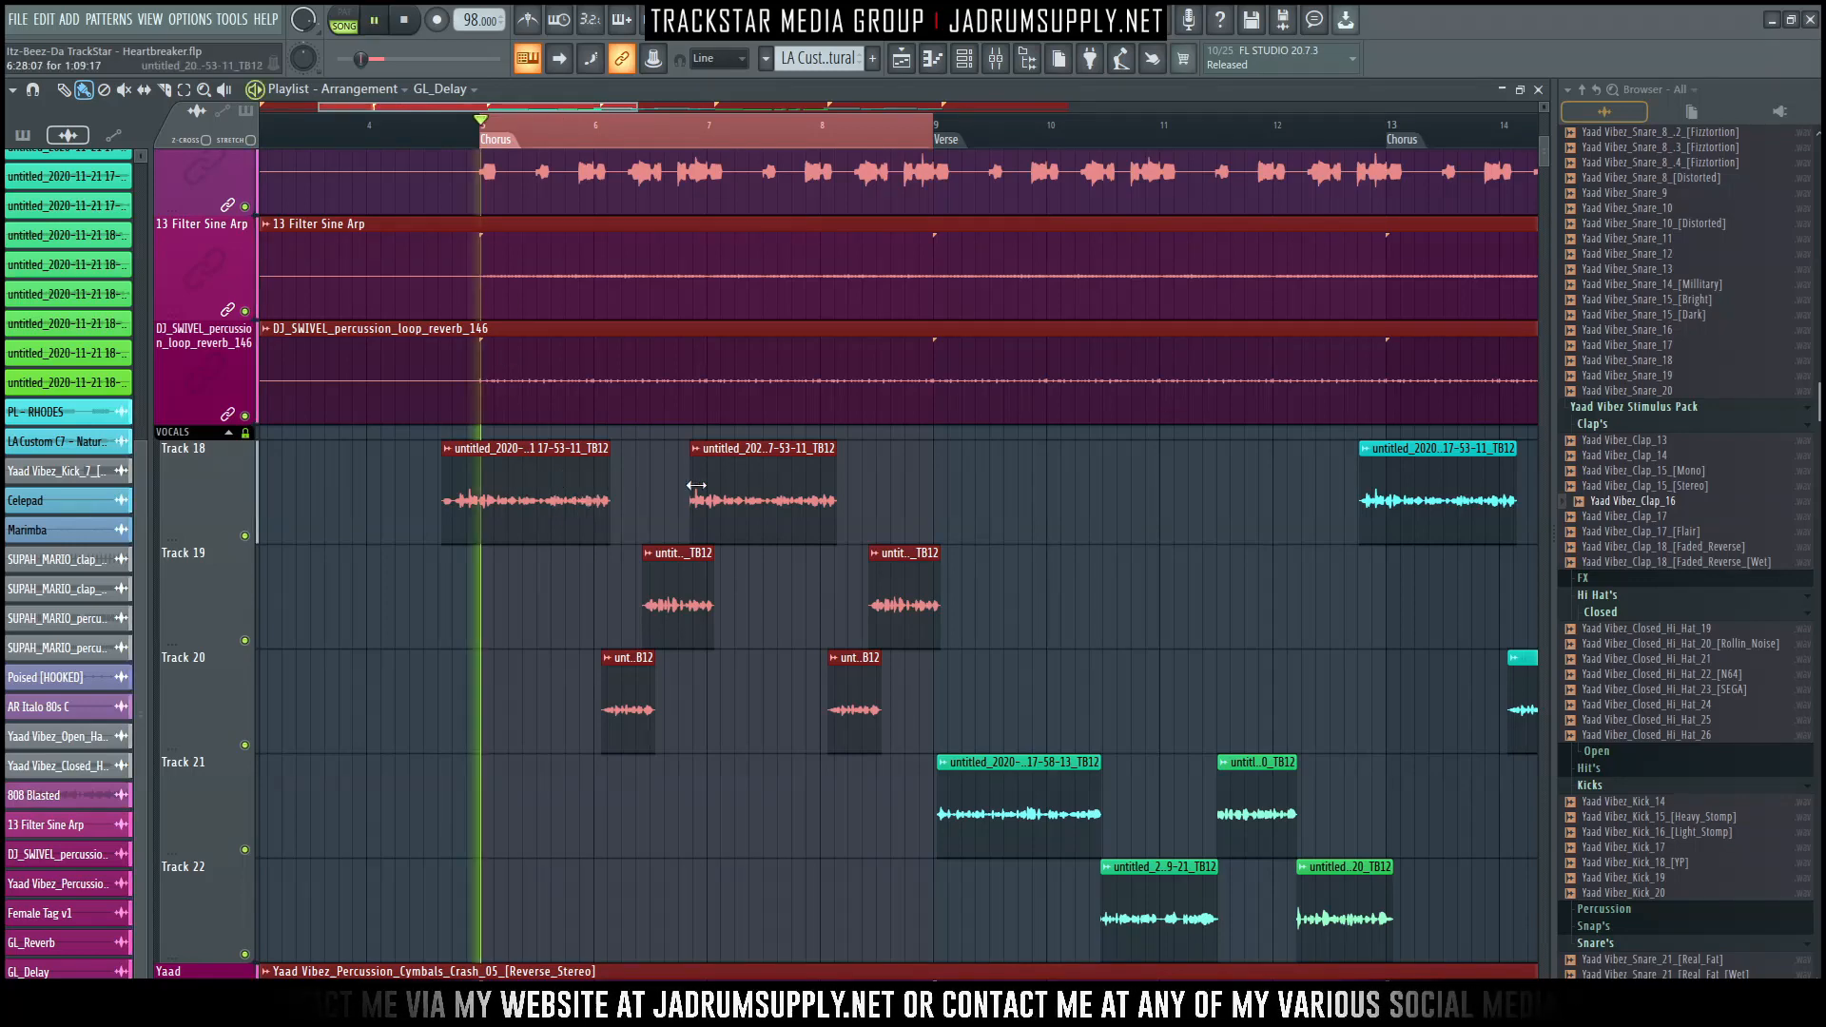
Move the TB12 mixer track from position 22 to position 38 and stop playback.
left_click(994, 60)
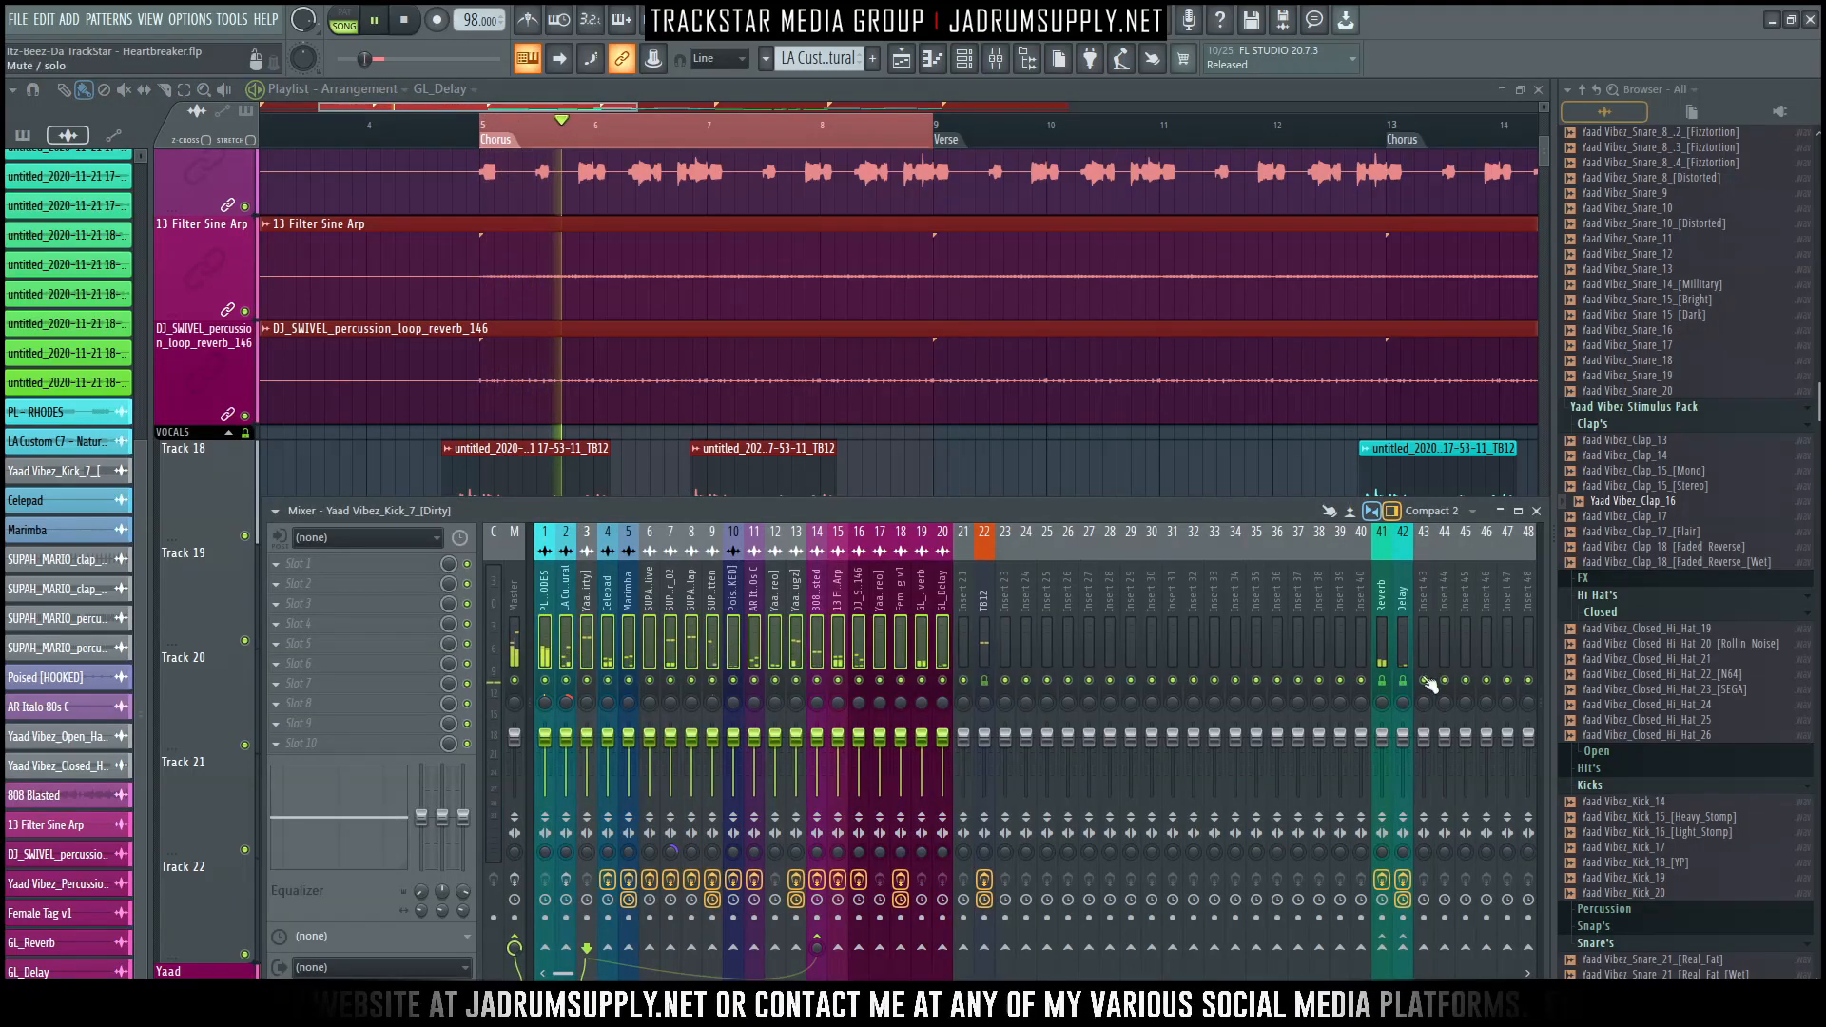
left_click(985, 635)
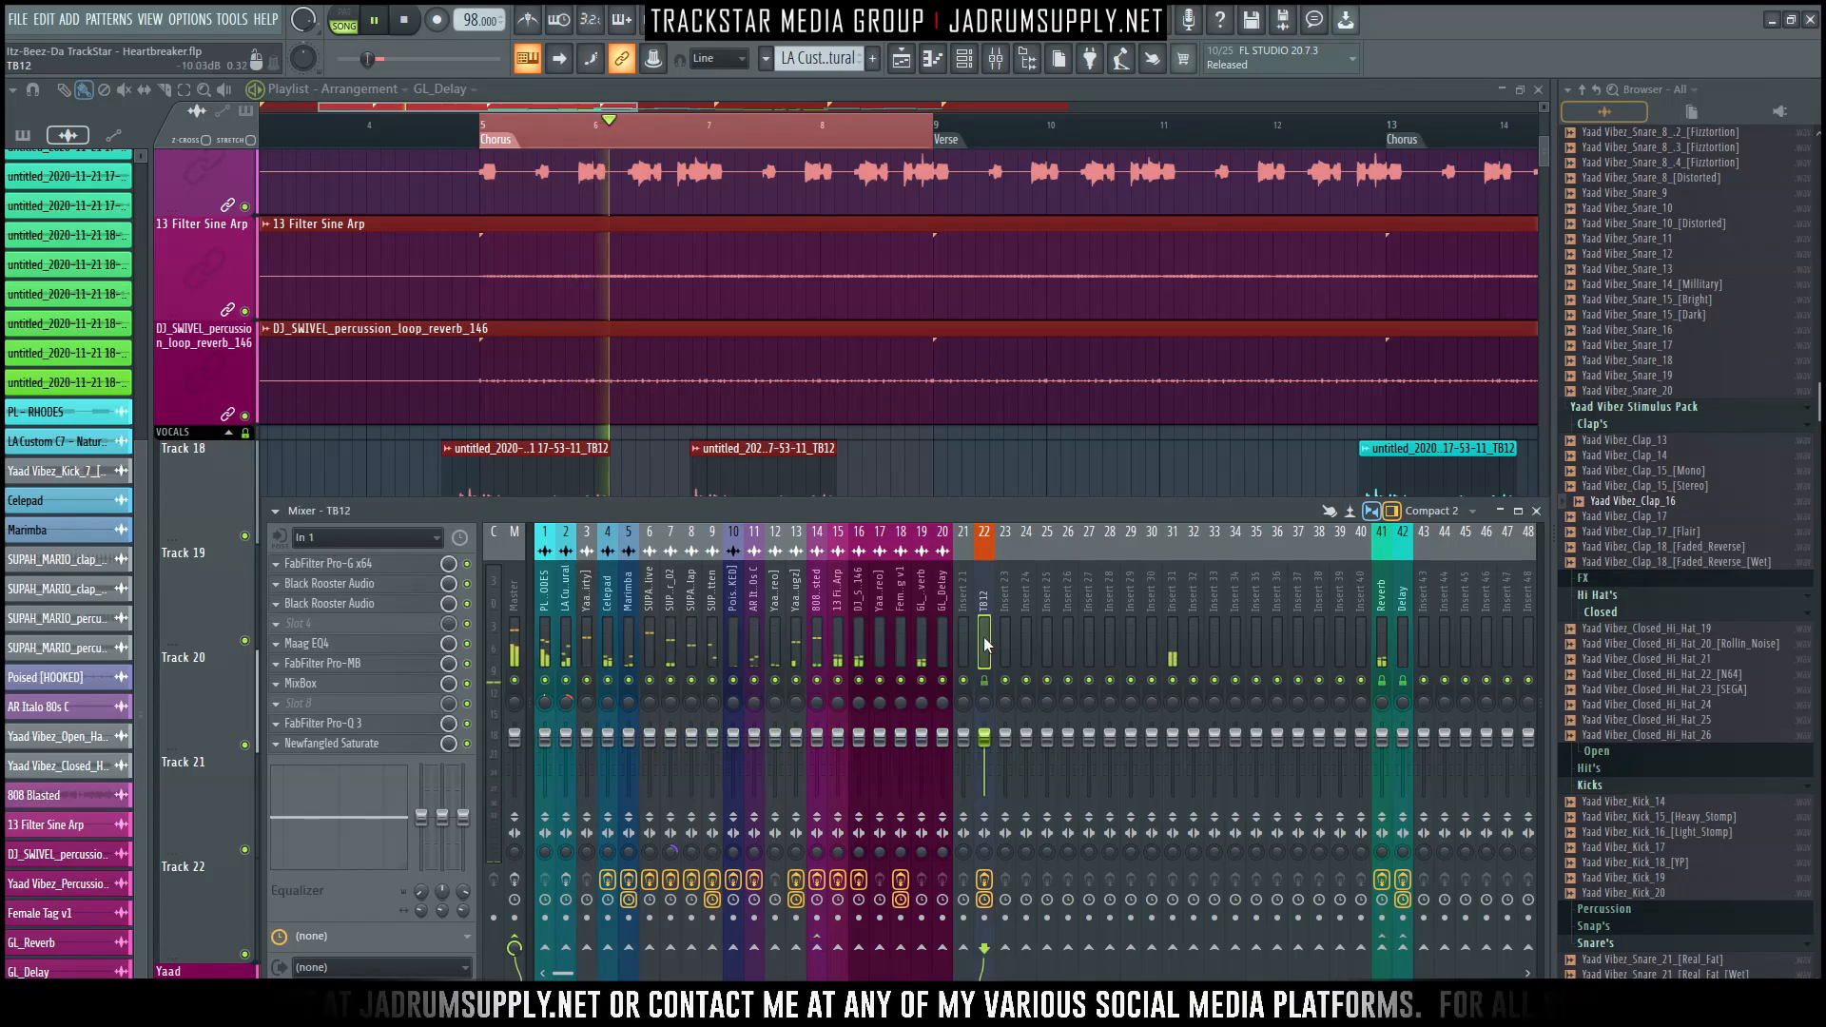
key("alt+Right")
key("alt+Right")
key("alt+Right")
key("alt+Right")
key("alt+Right")
key("alt+Right")
key("alt+Right")
key("alt+Right")
key("alt+Right")
key("alt+Right")
key("alt+Right")
key("alt+Right")
key("alt+Right")
key("alt+Right")
key("alt+Right")
key("alt+Right")
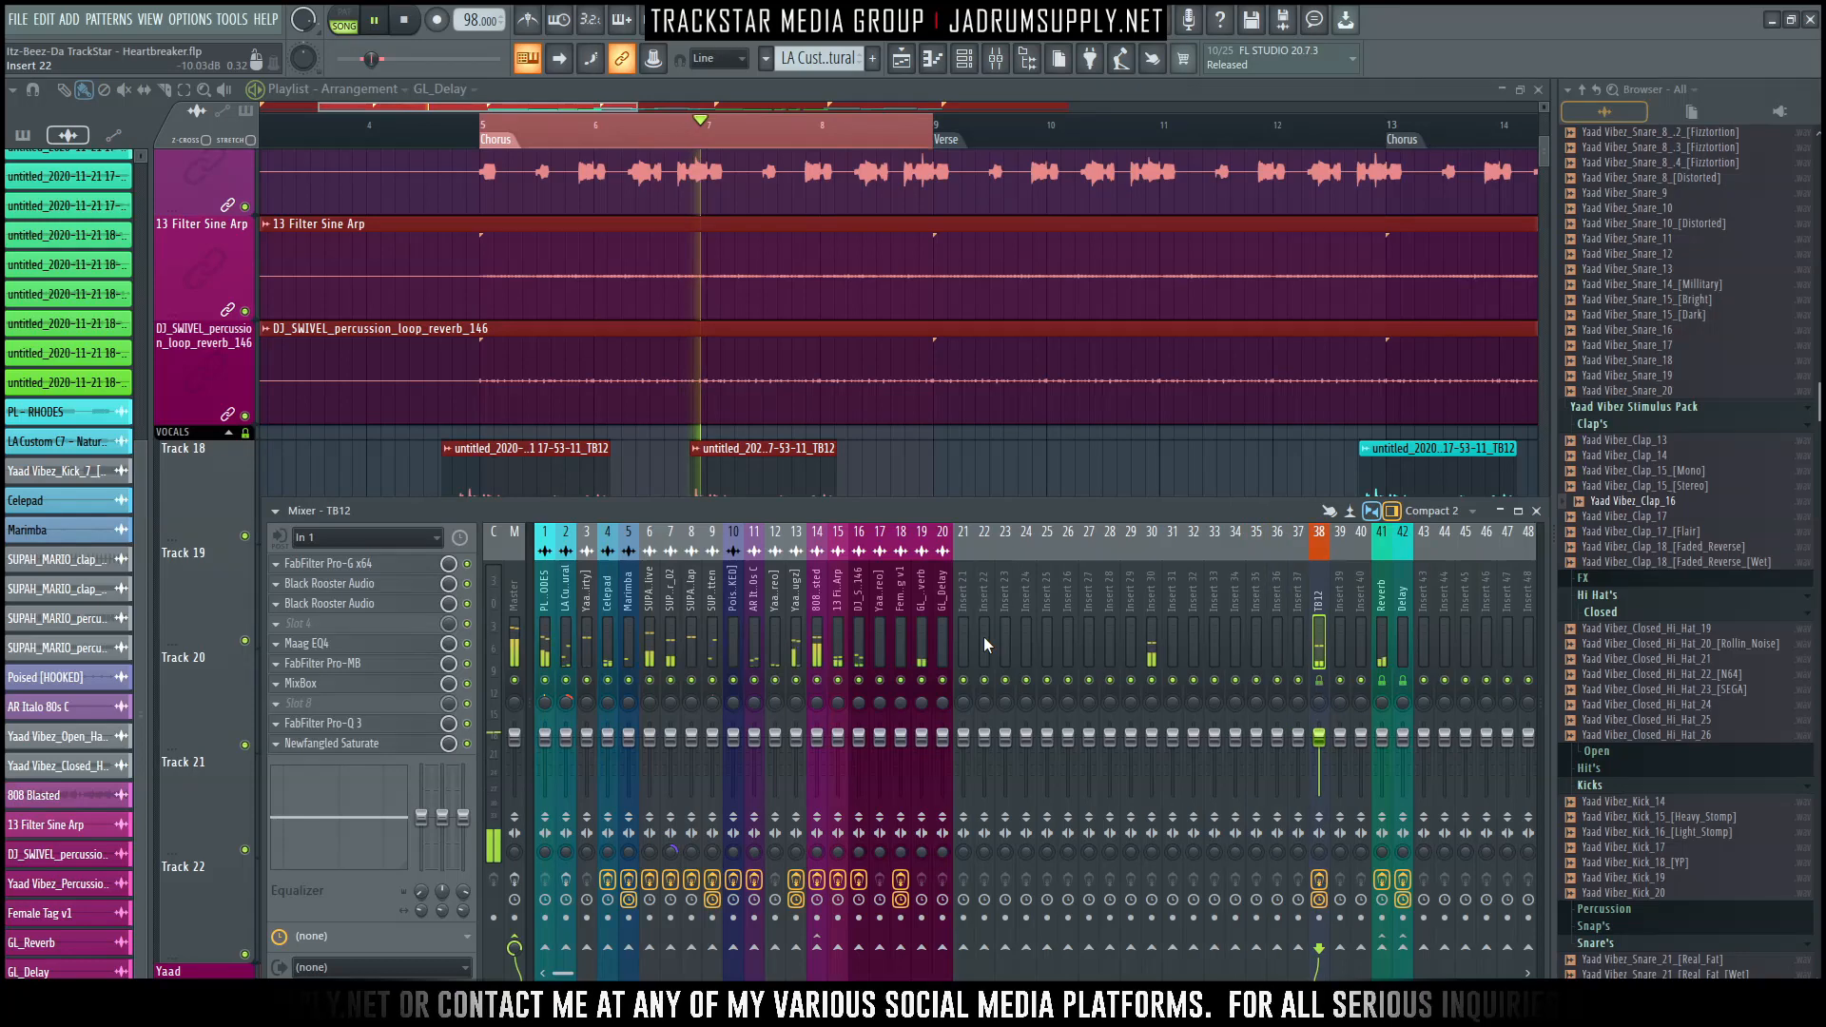
key("space")
Clear the clip selection and open the channel settings of the first vocal clip on Track 18.
left_click(978, 468, "ctrl")
scroll(453, 483, "down", 2)
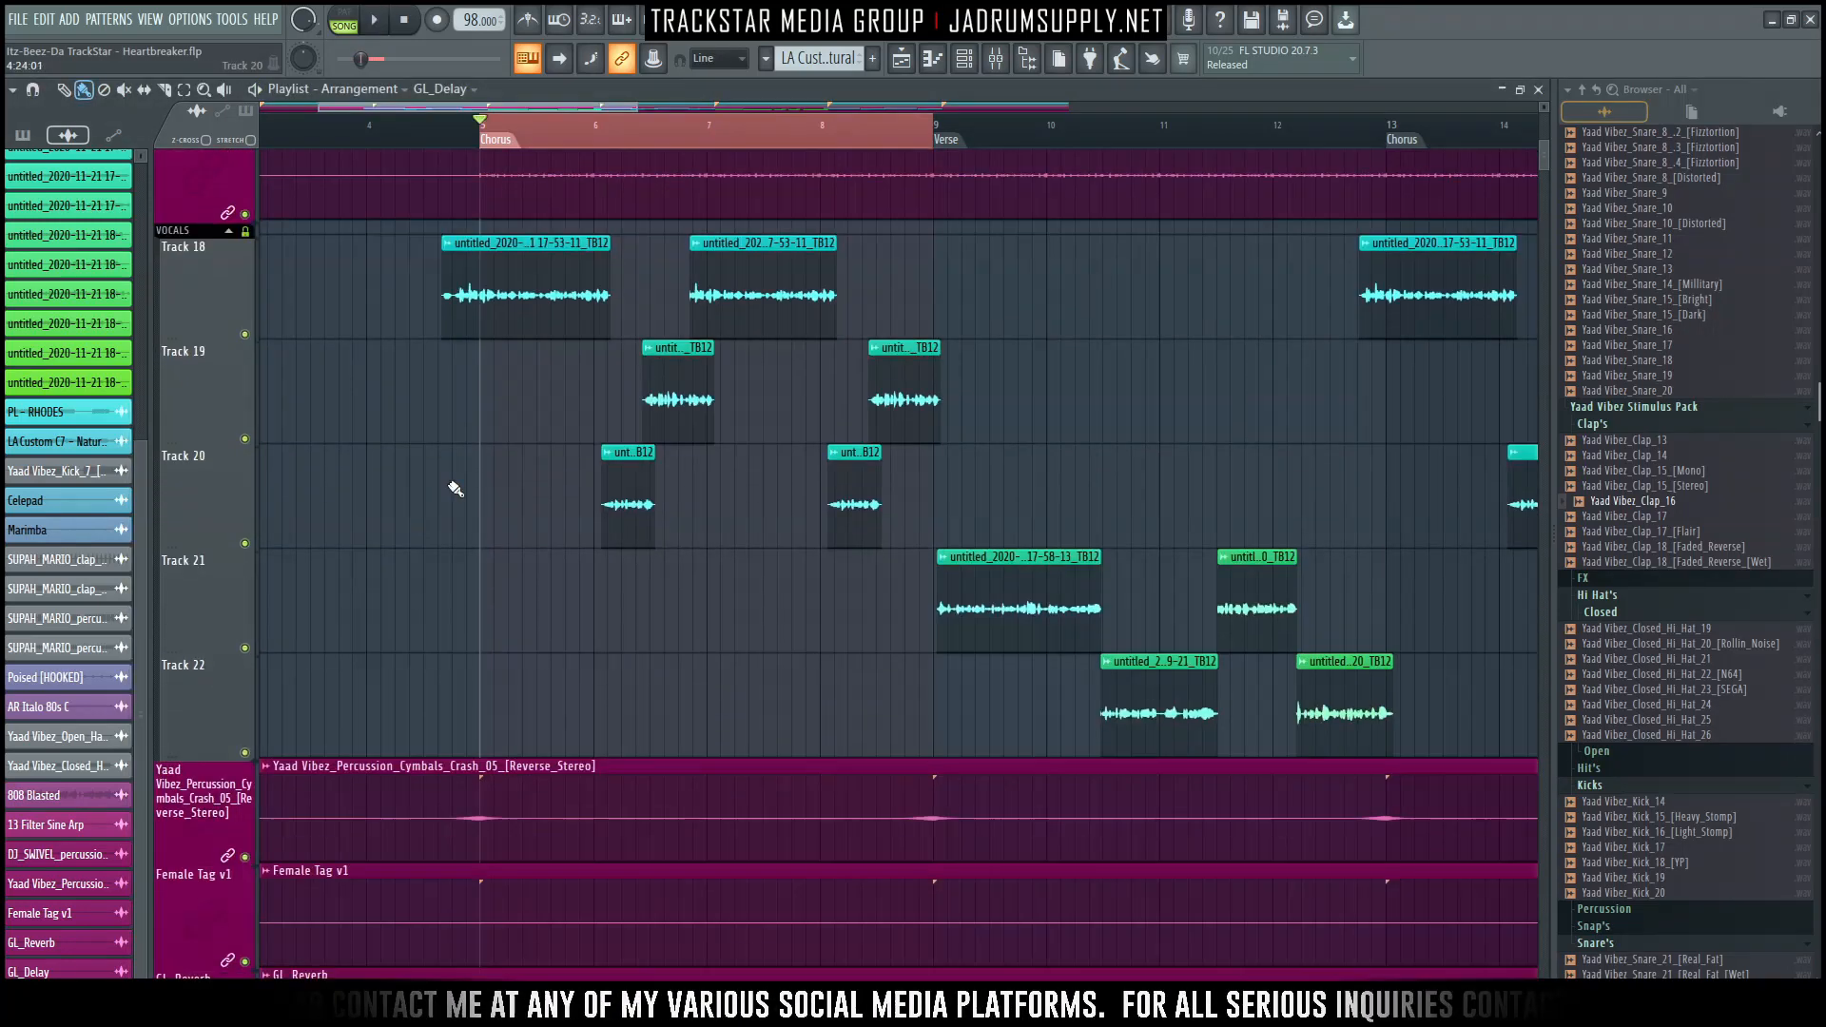
scroll(456, 489, "up", 2)
double_click(524, 405)
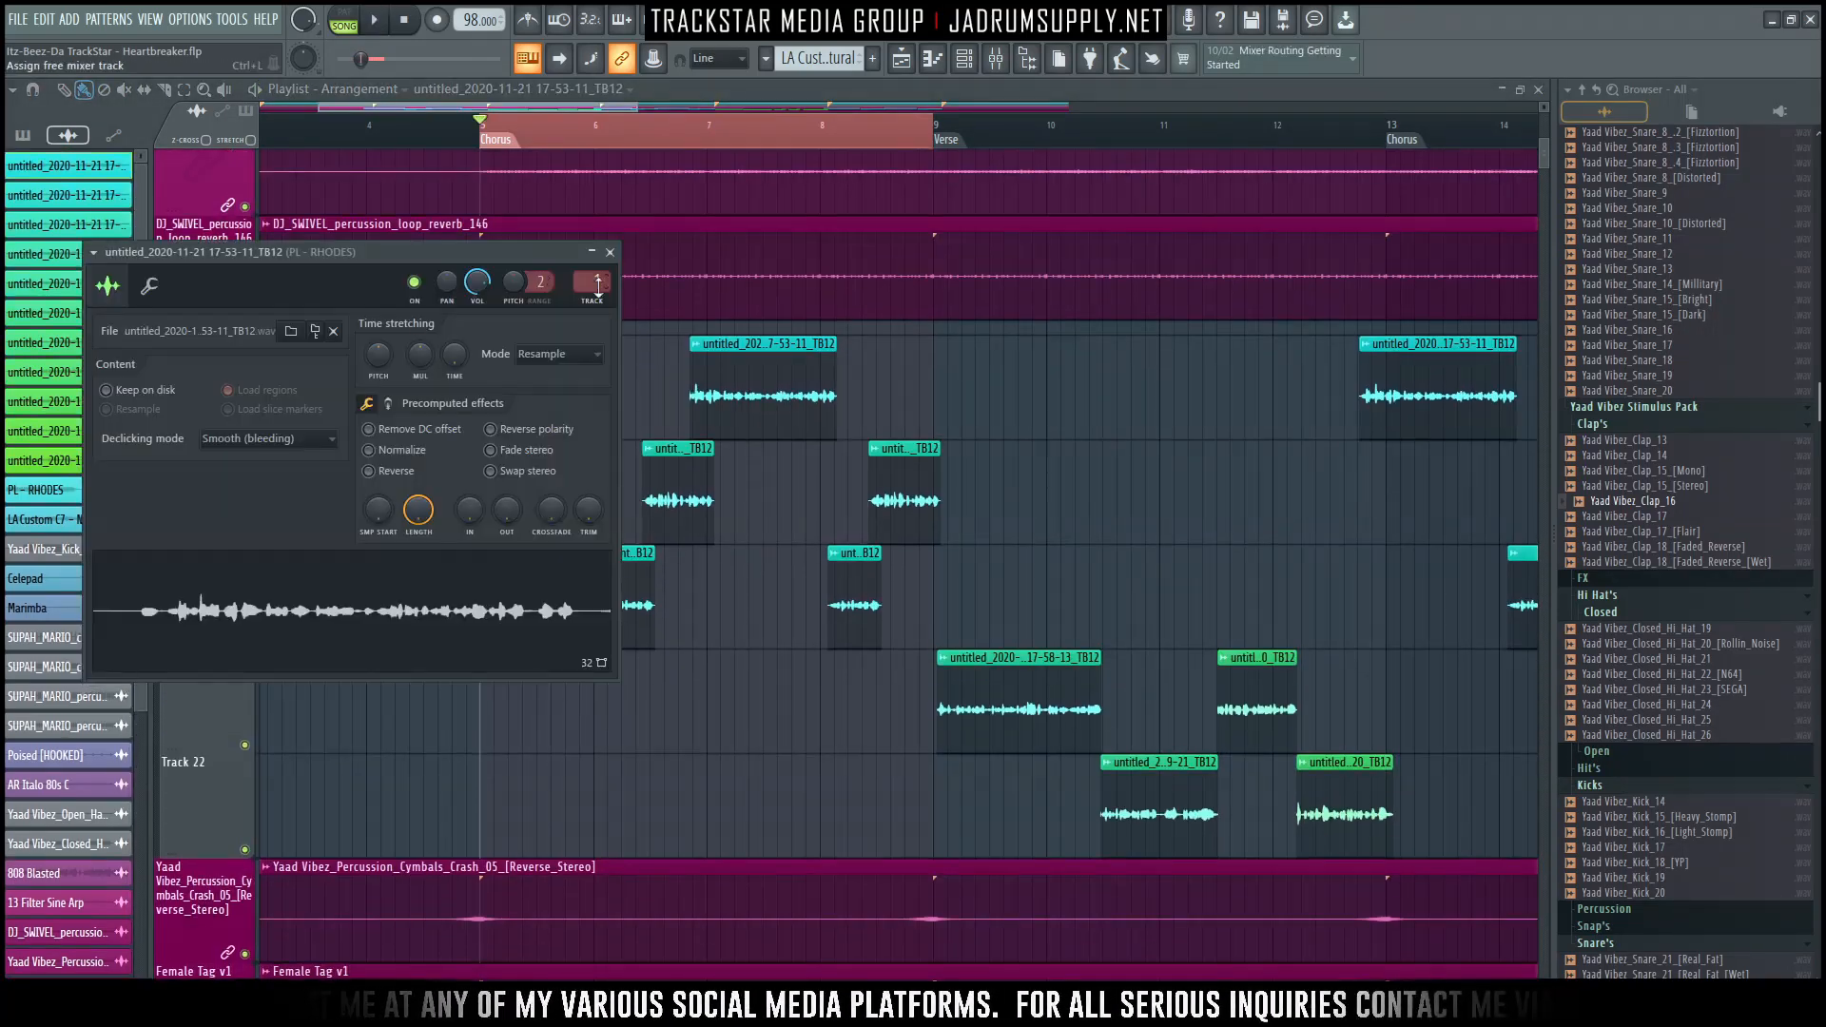
Show the mixer, detach it and move the vocal clip's channel settings window clear of it.
left_click(1013, 60)
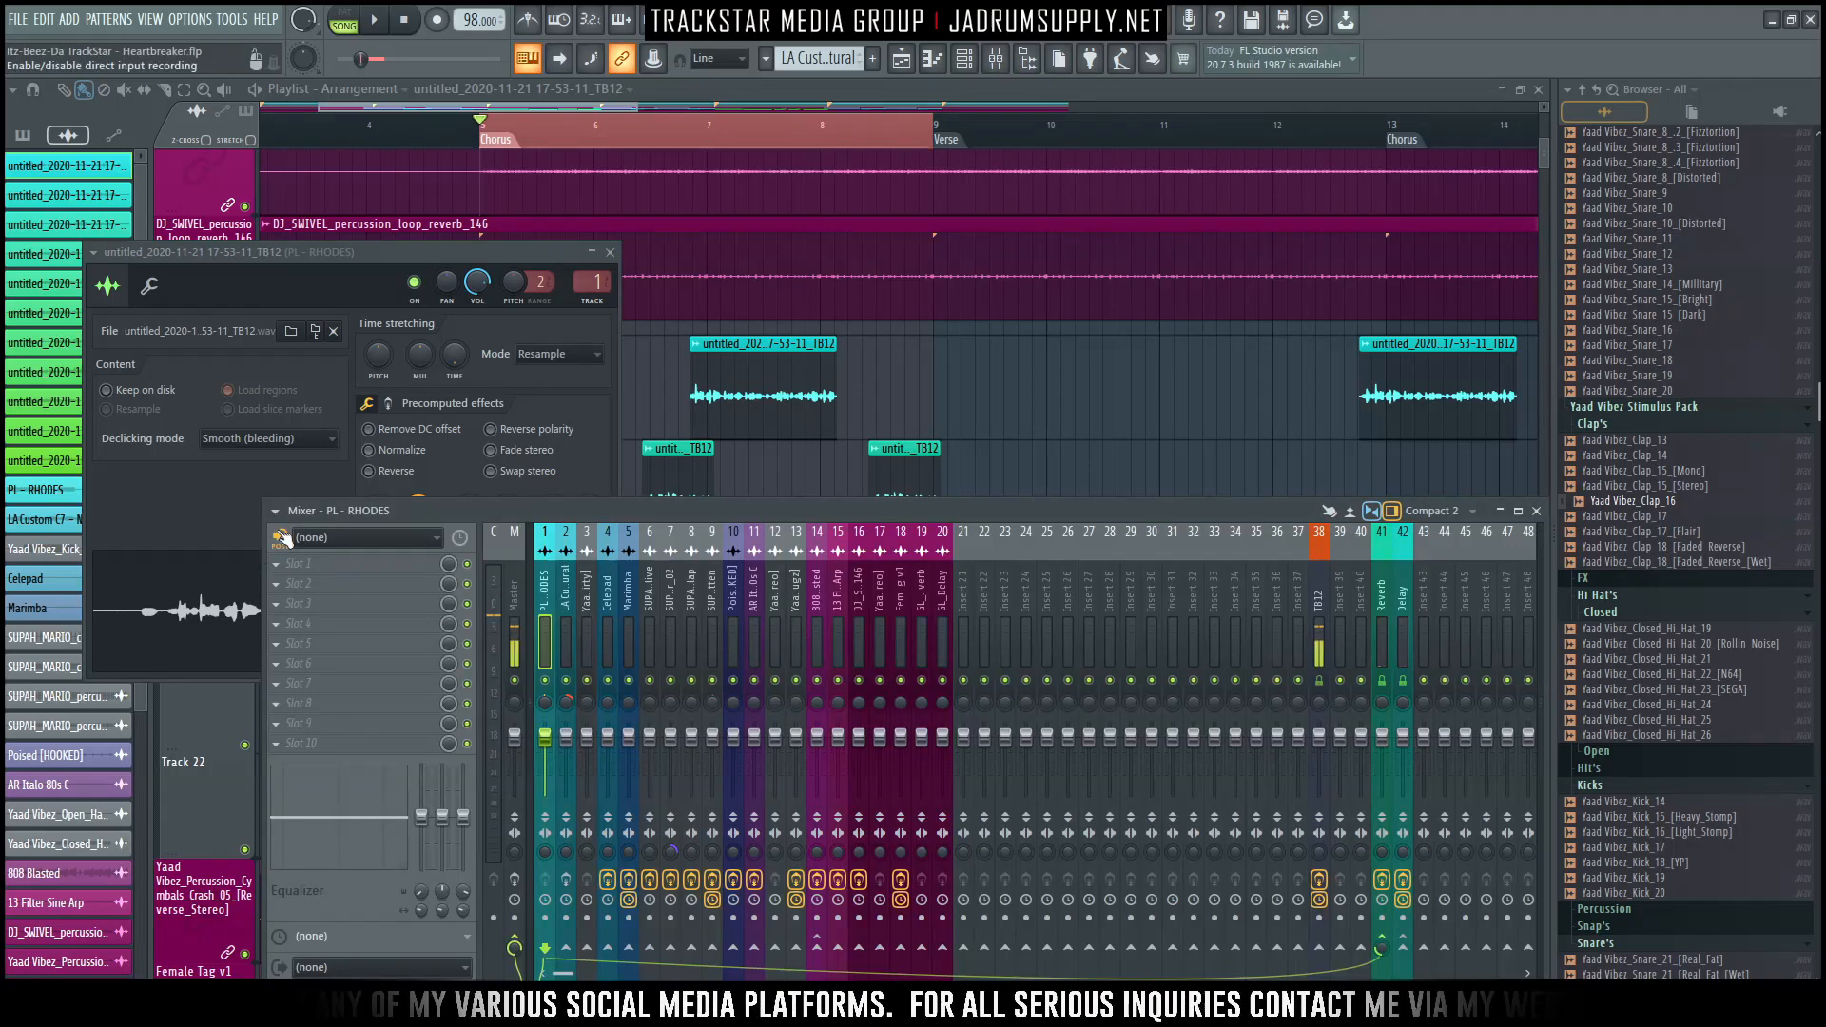
left_click_drag(366, 545, 385, 521)
left_click(389, 512)
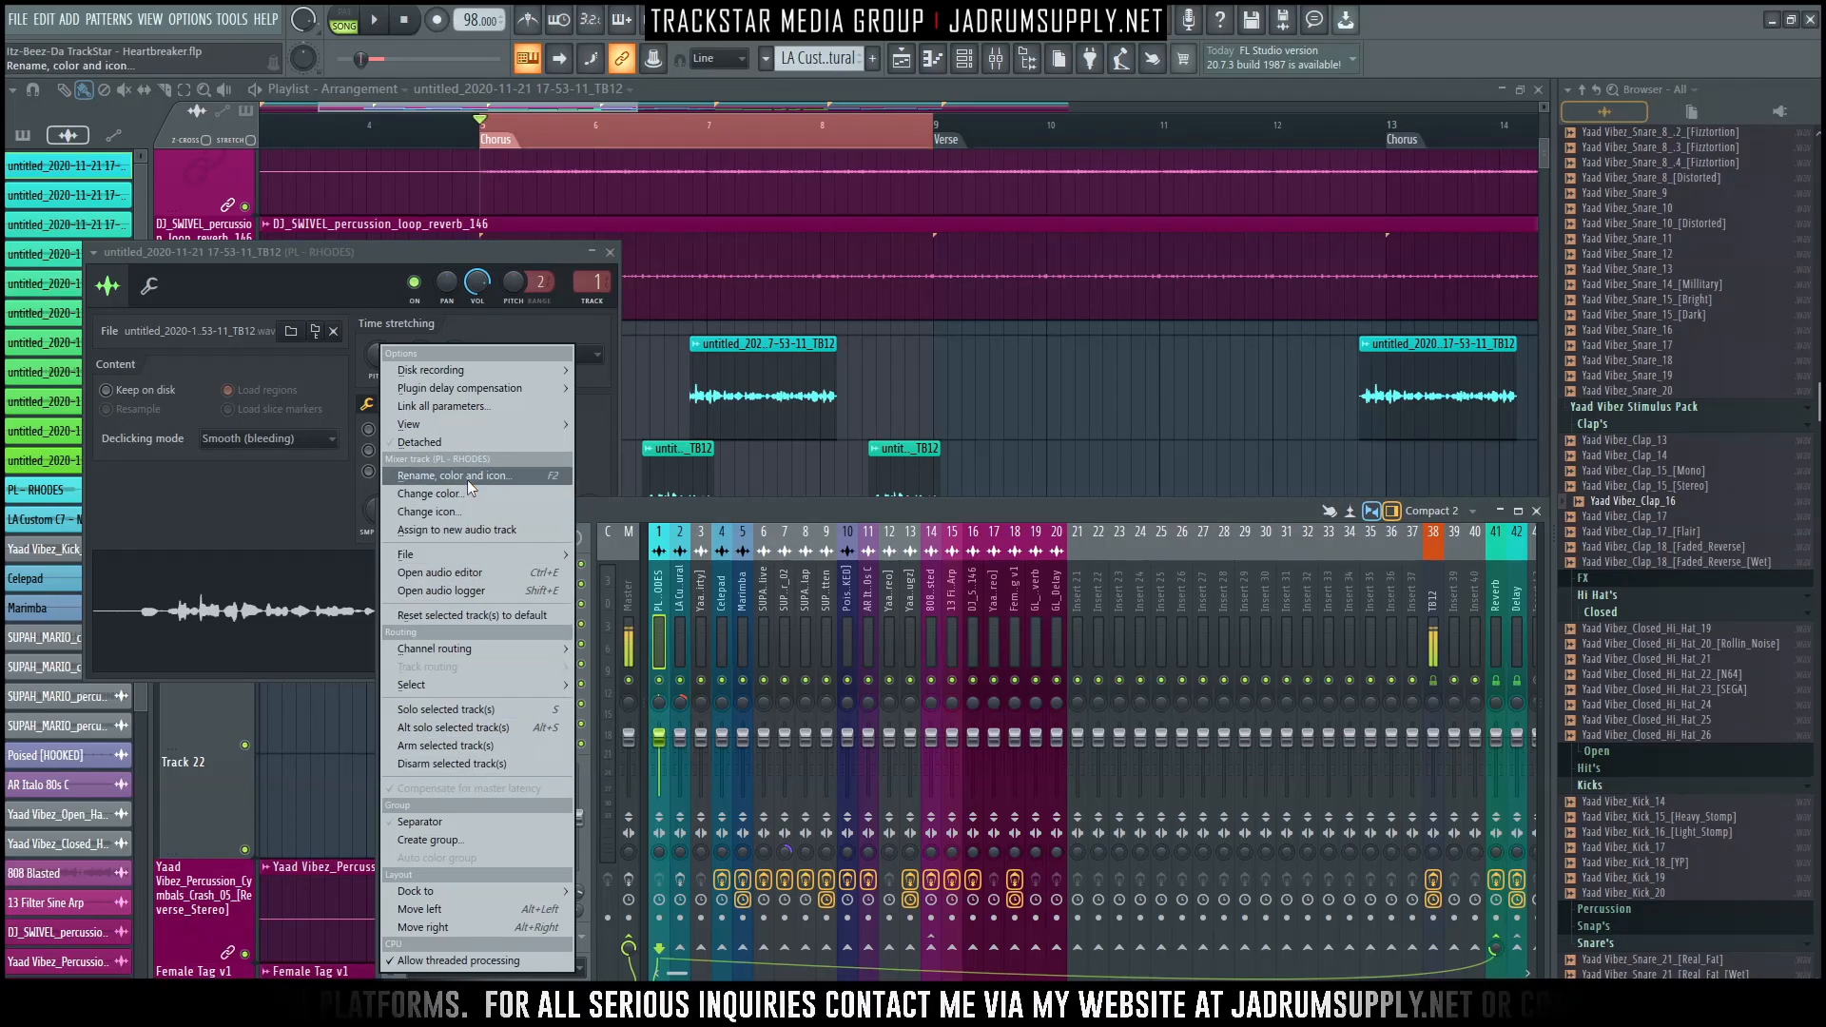
left_click(430, 439)
left_click_drag(363, 252, 318, 100)
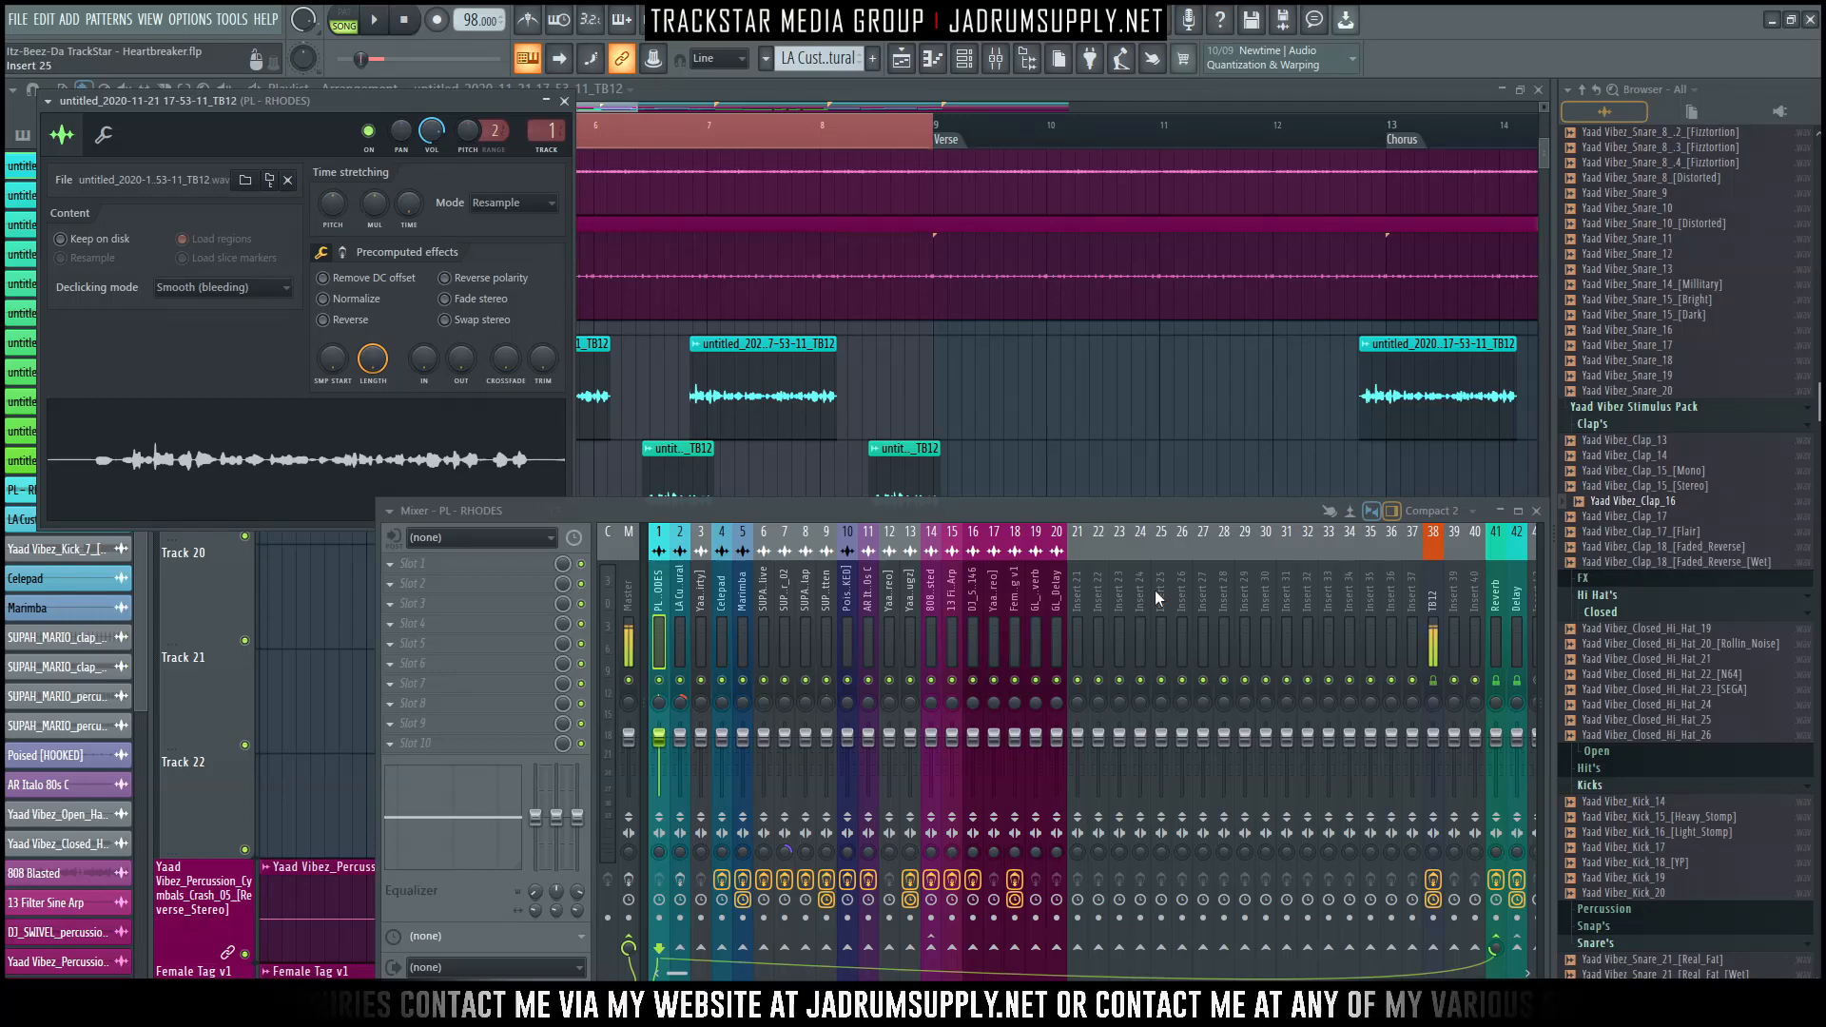
Rename mixer track 24 as Hook and give it the same orange colour as the TB12 track.
right_click(1147, 584)
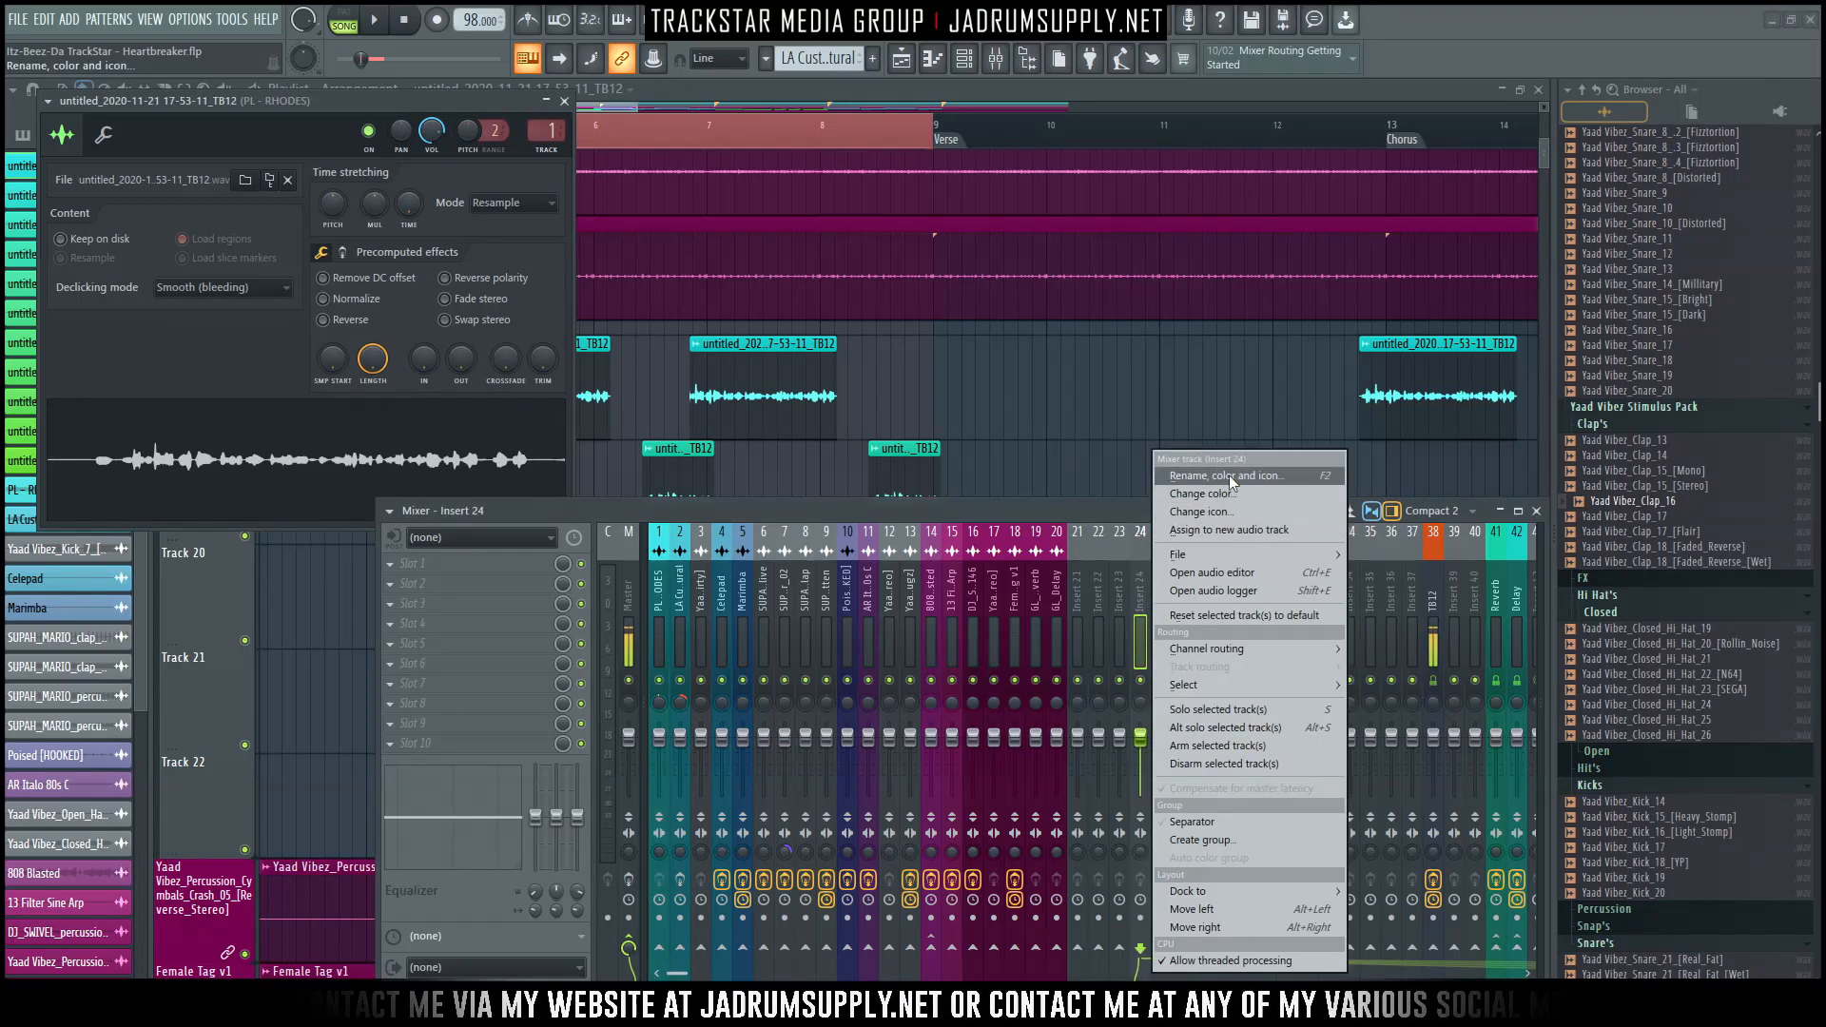
left_click(1229, 476)
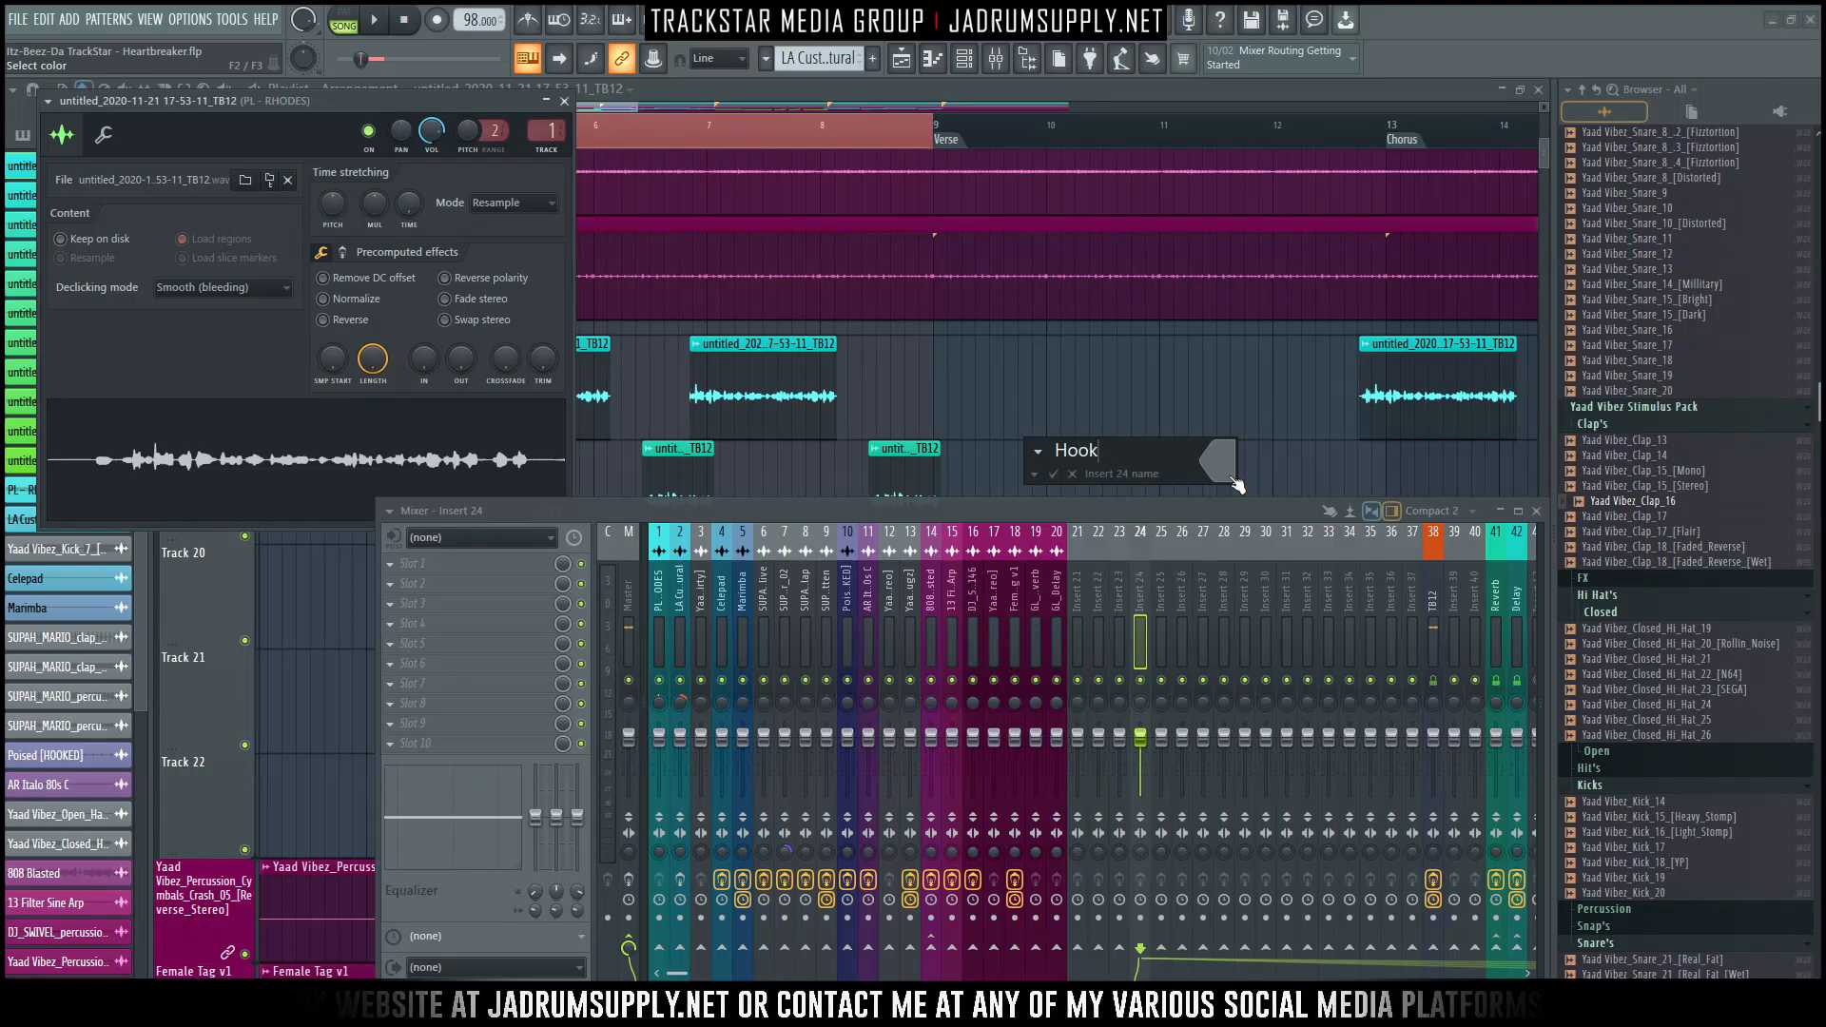
left_click(1231, 480)
left_click(1425, 544)
key("Return")
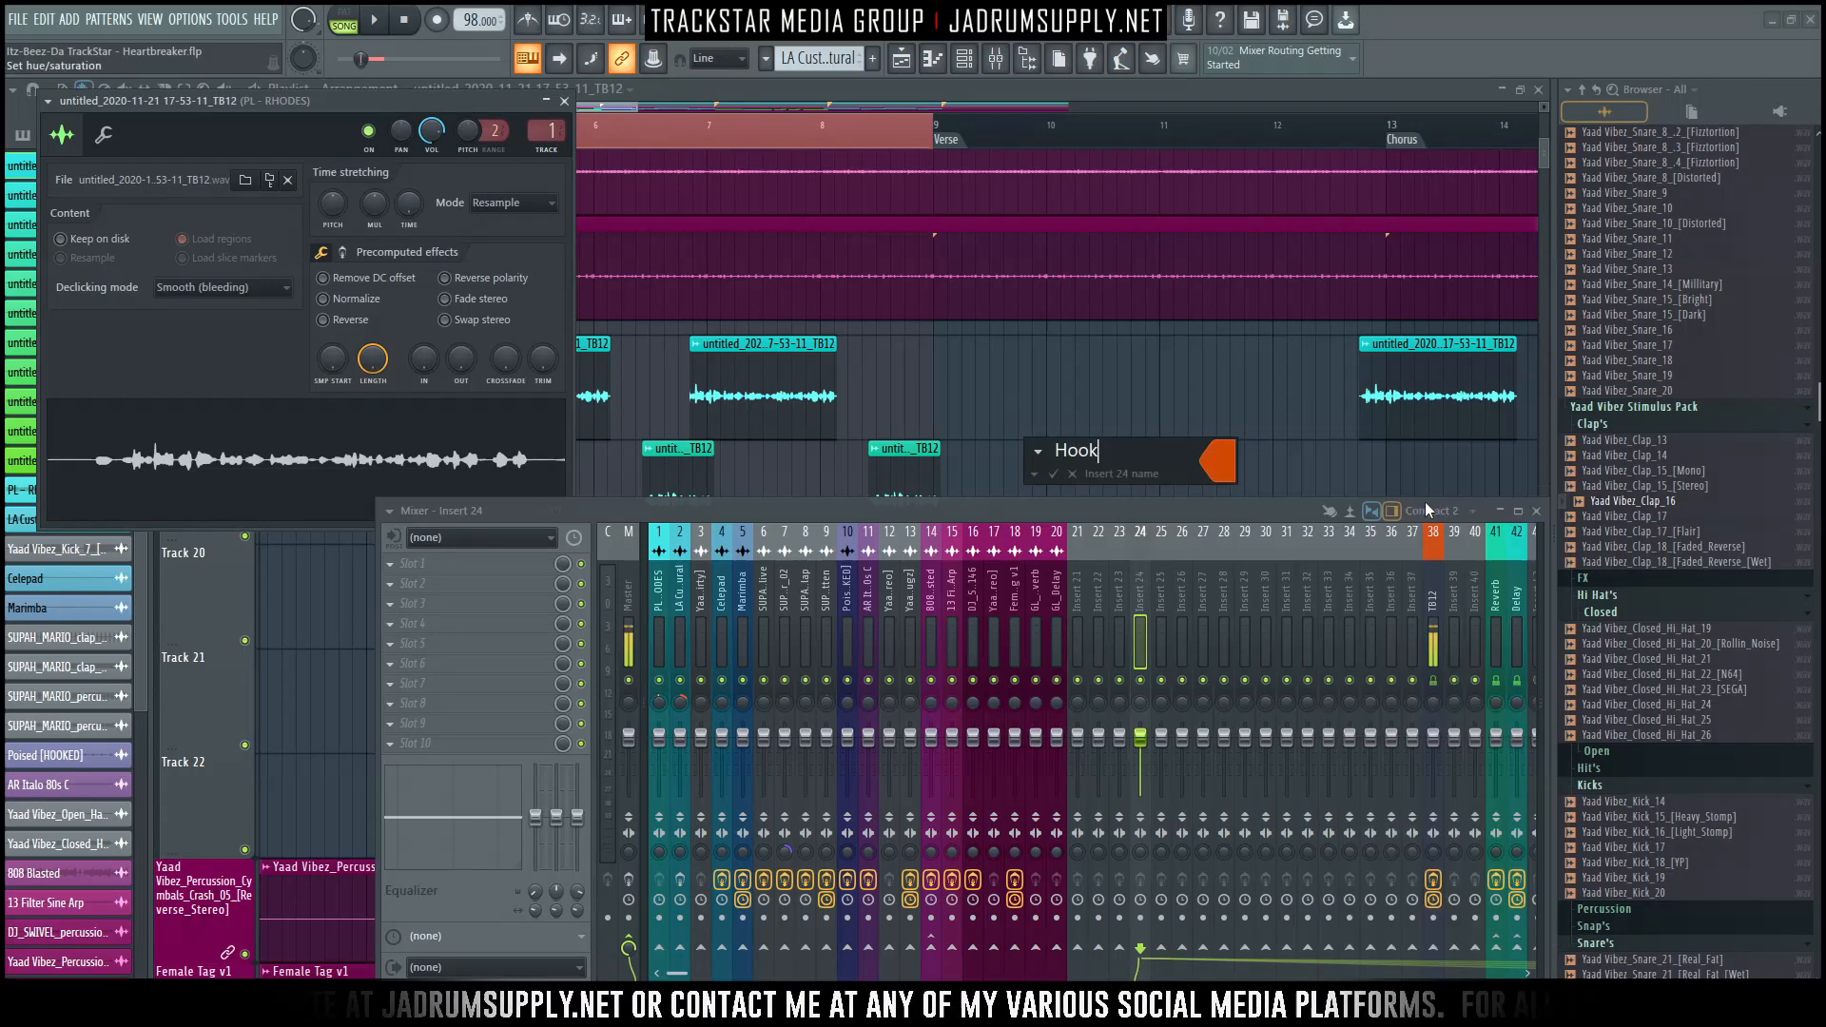
Route the Track 18 vocal clip to the Hook mixer track 24 and play the chorus to check its signal.
key("space")
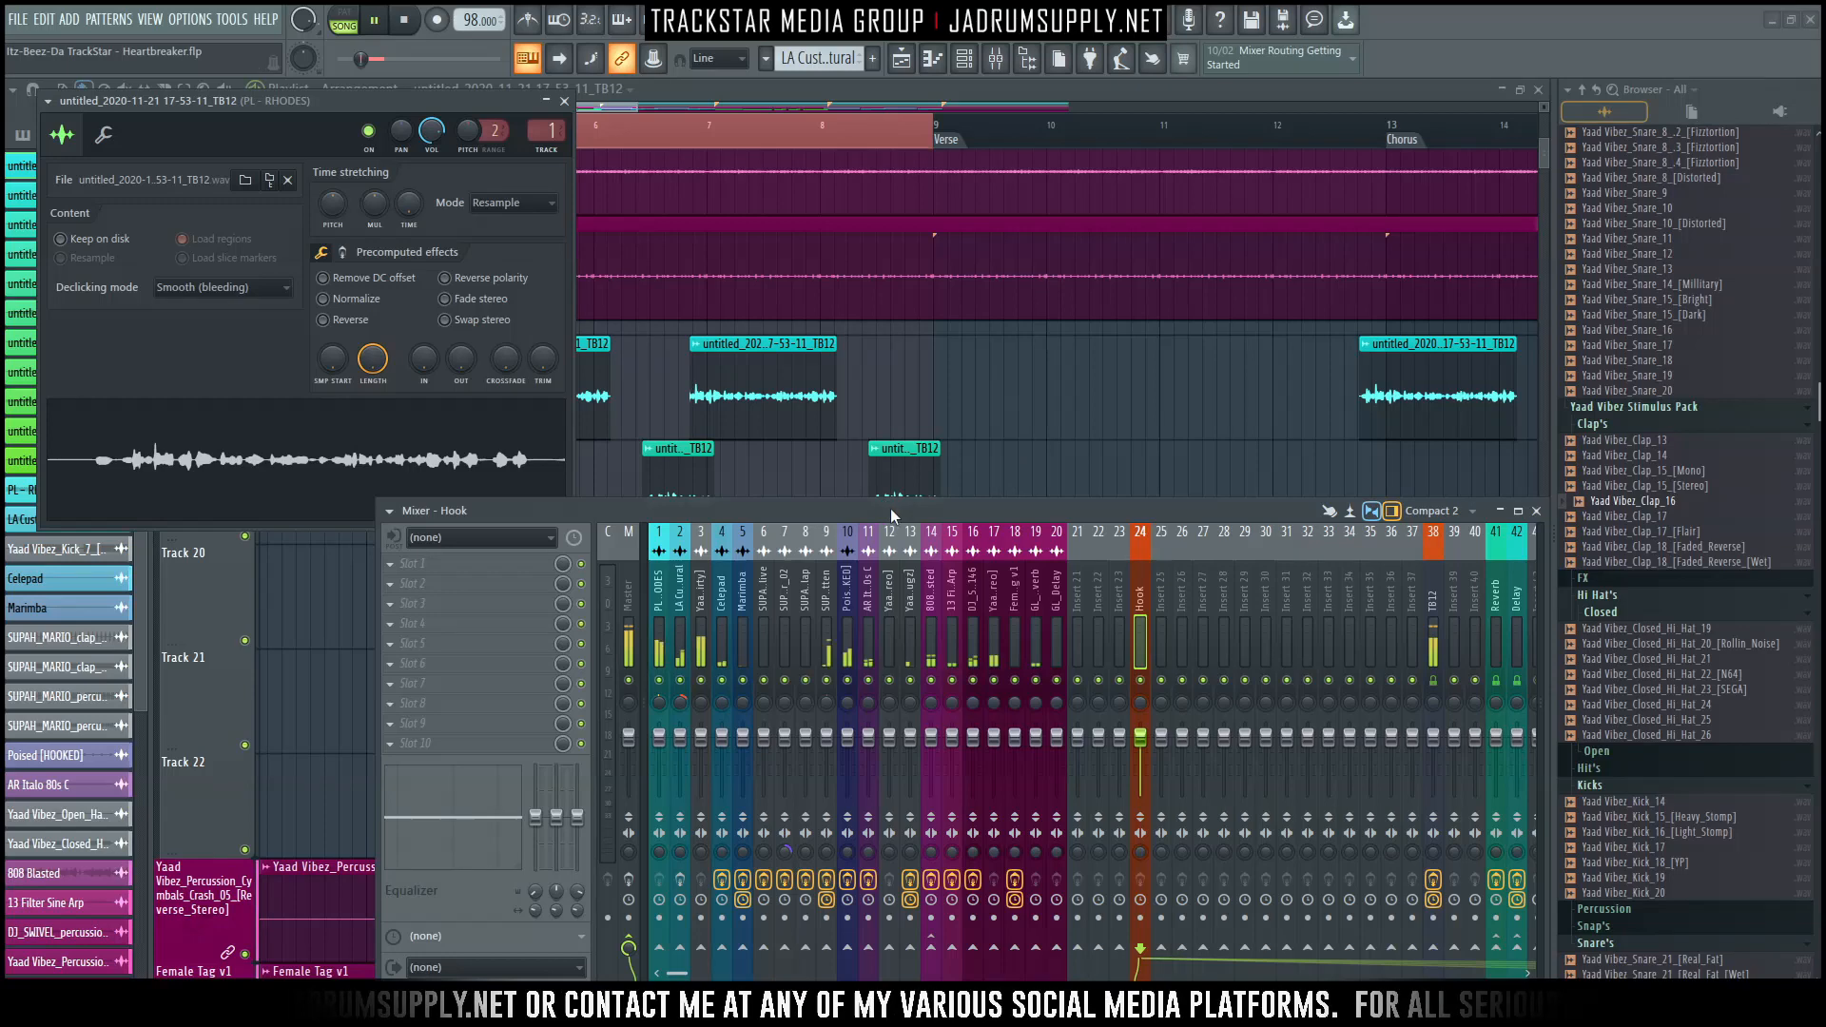
key("space")
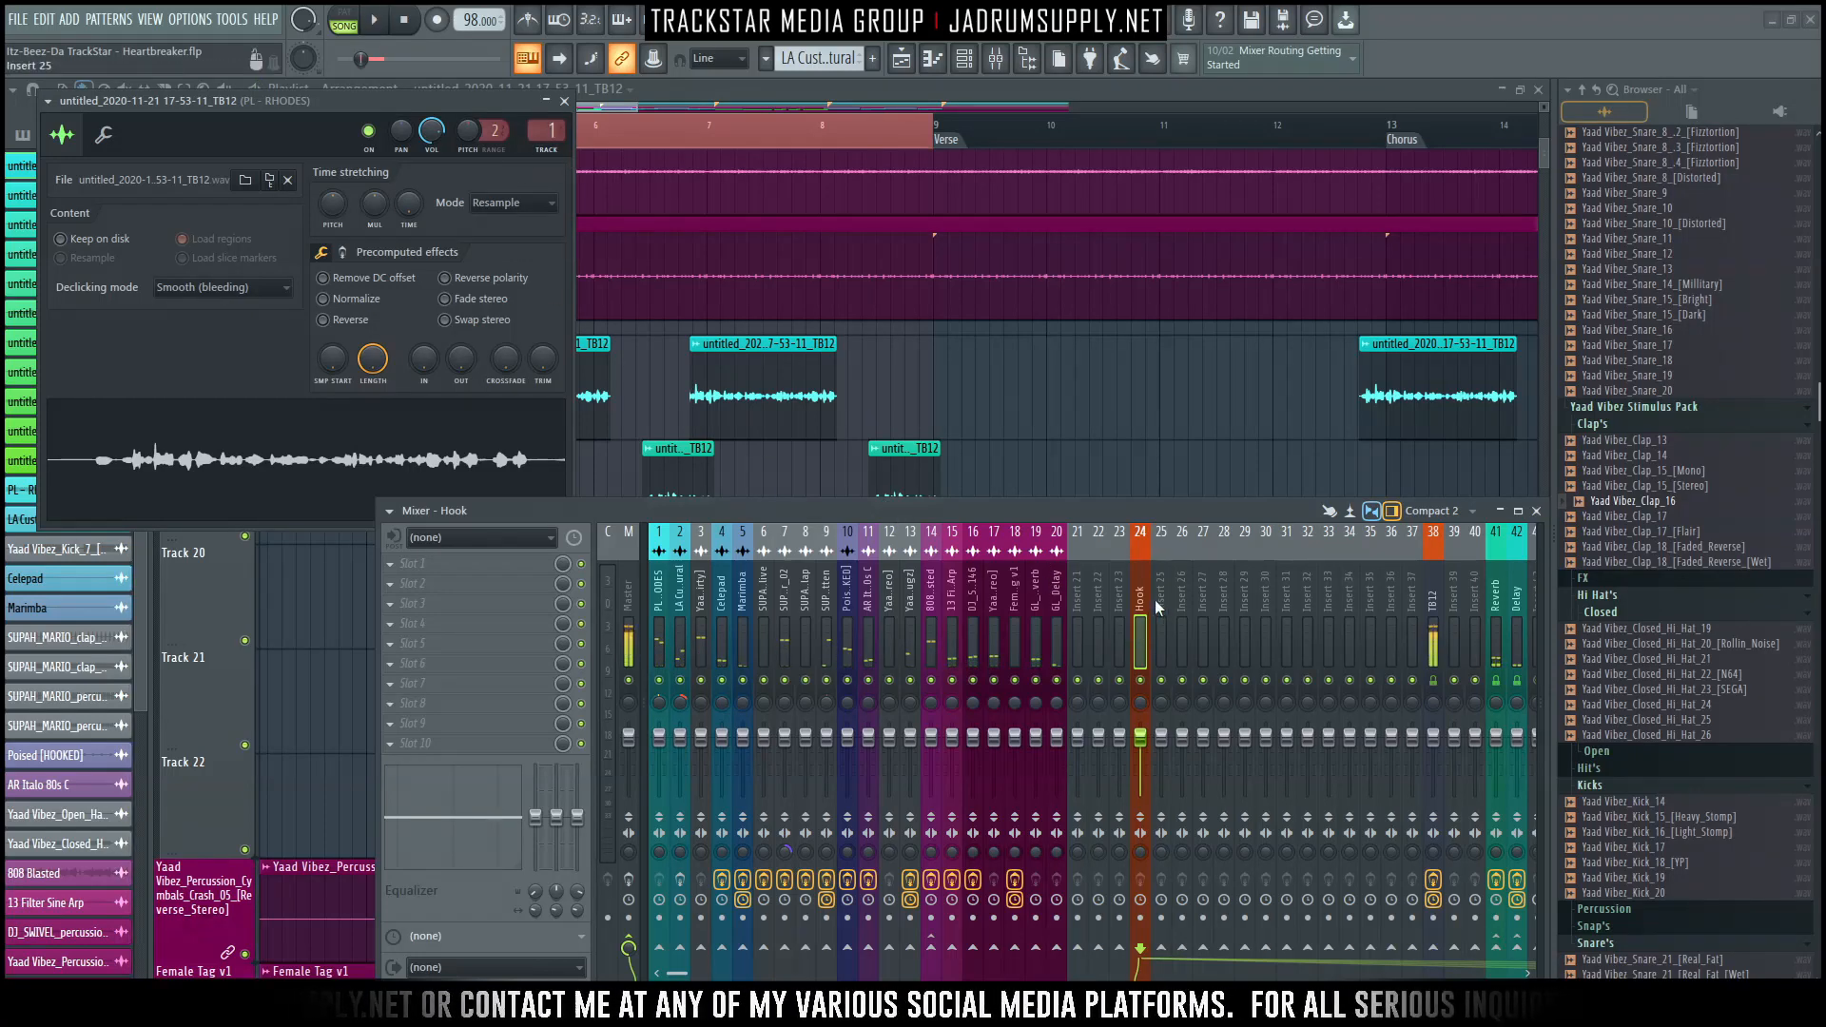
key("space")
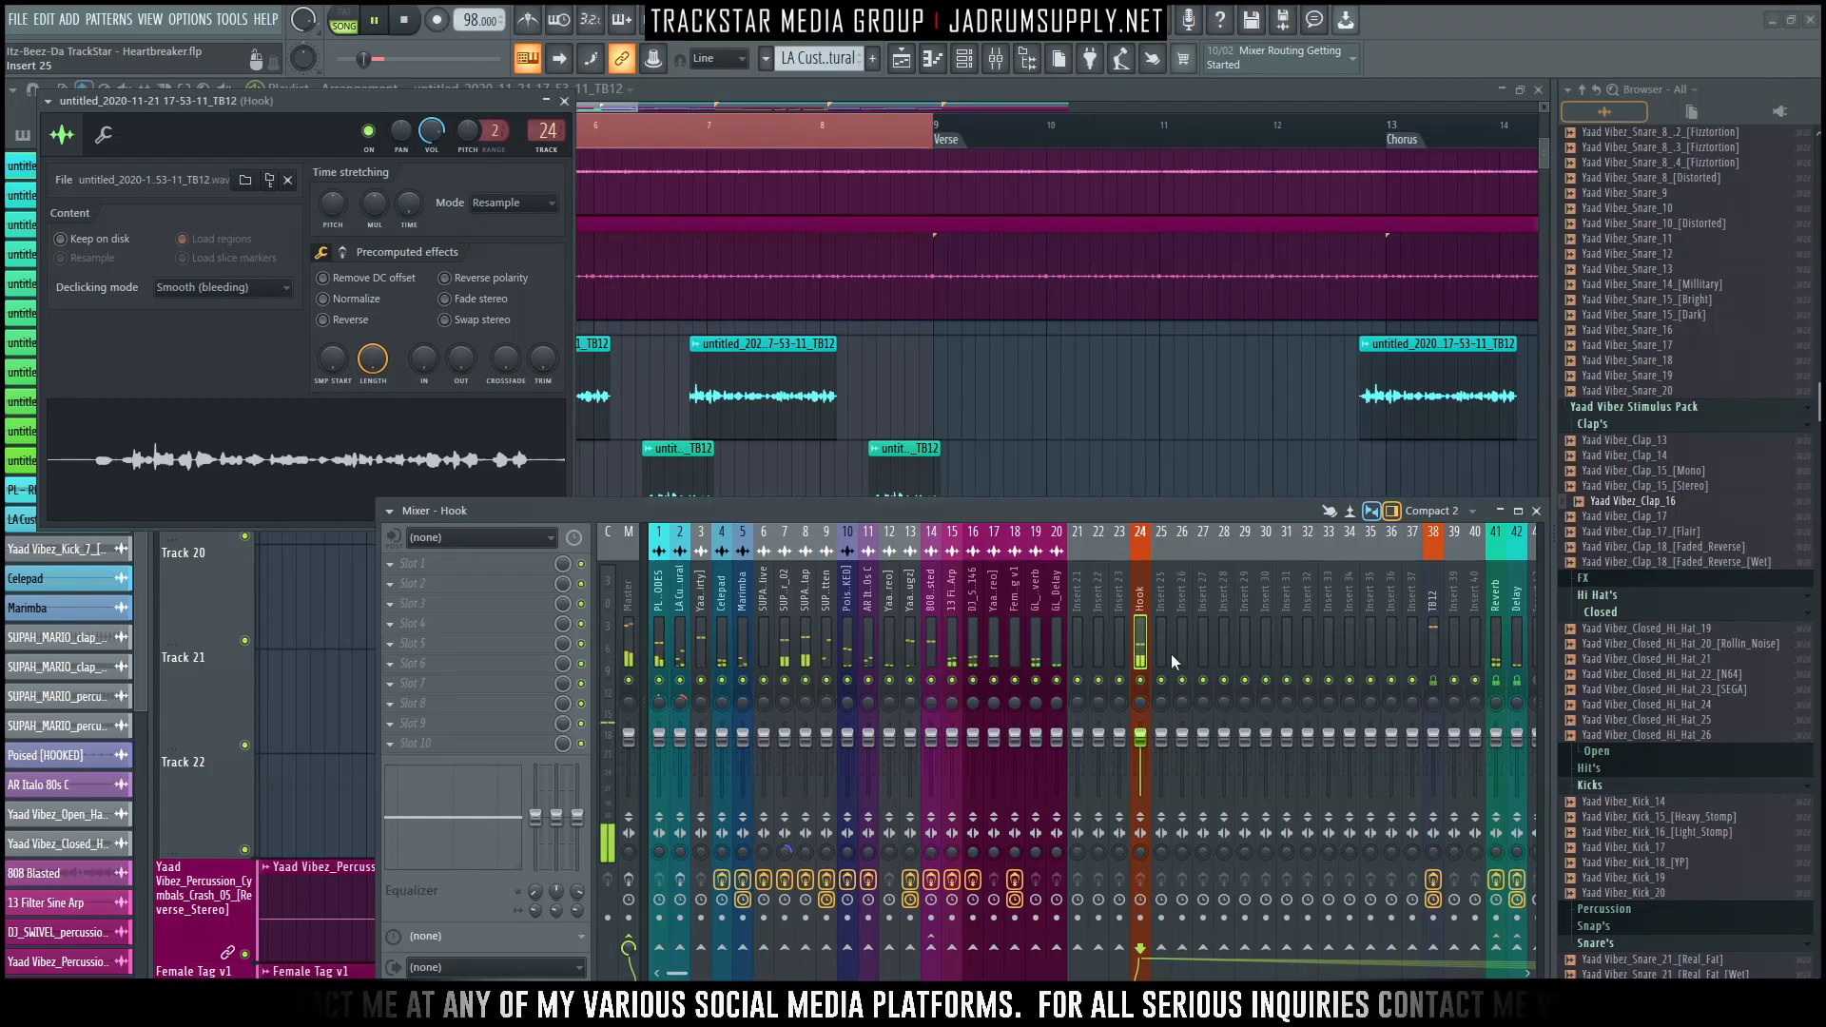
key("space")
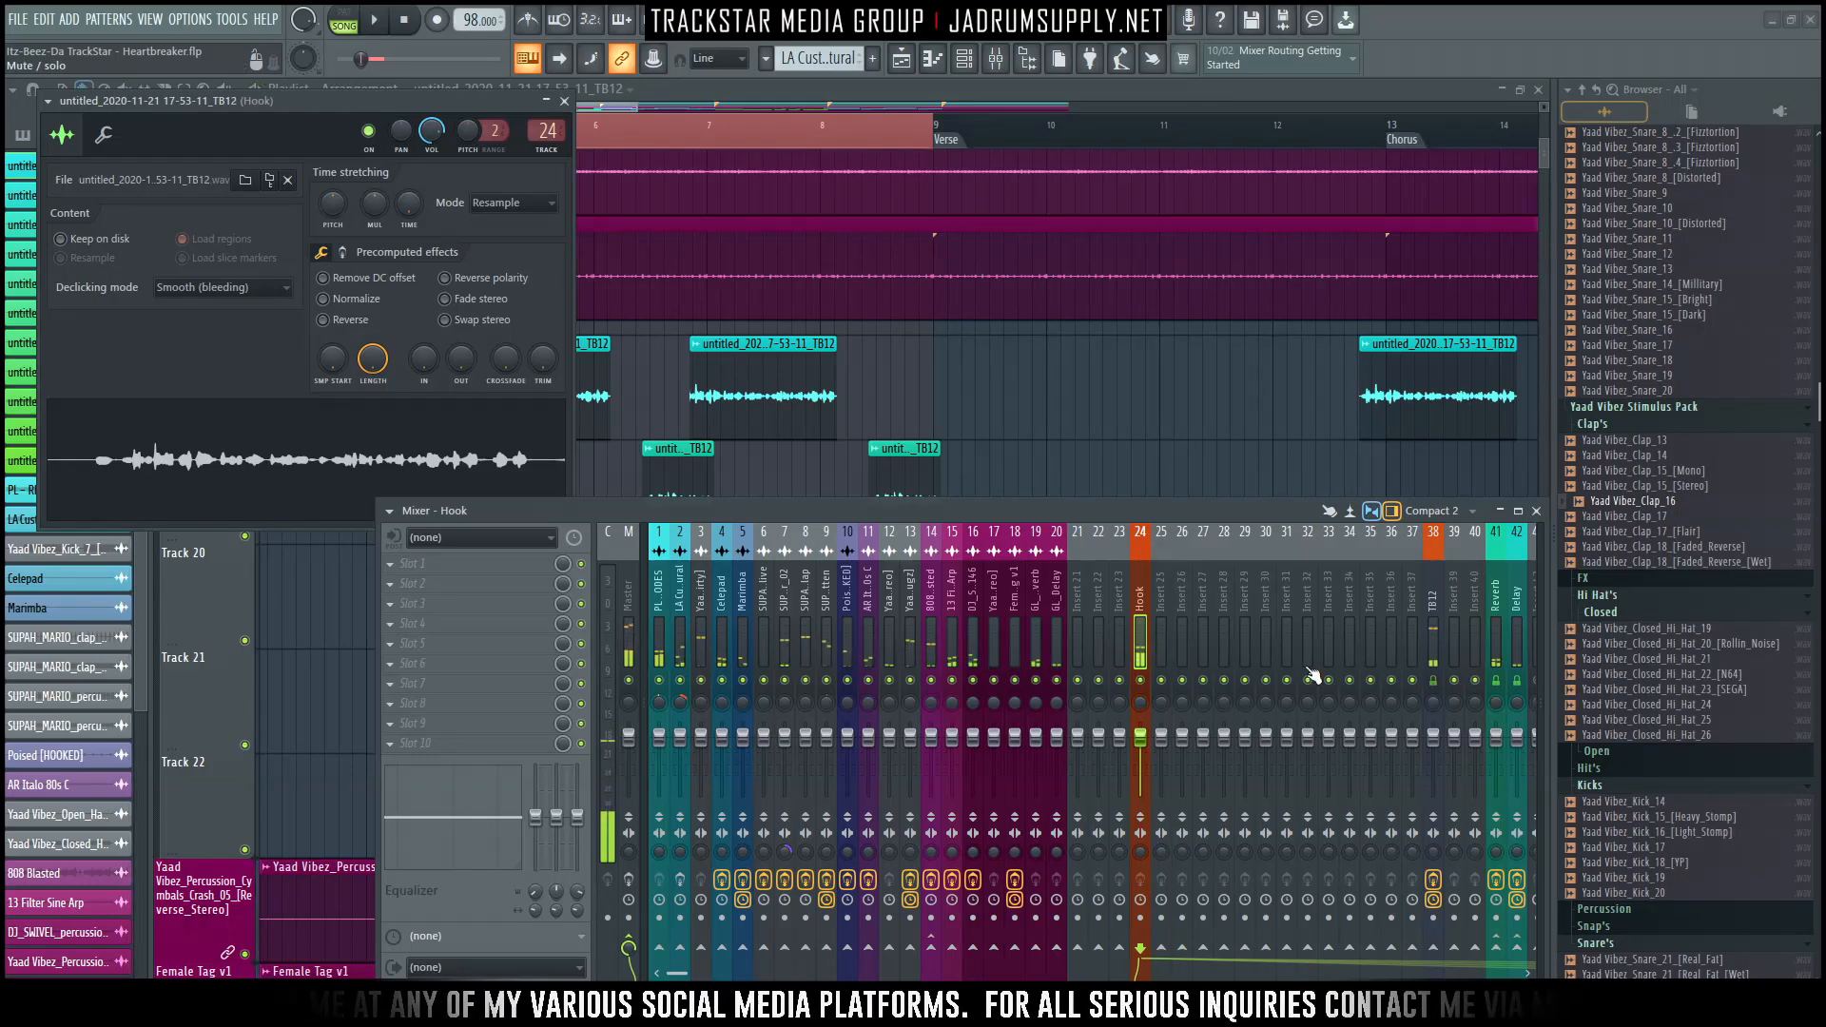
Rename mixer track 35 as Lead Vocals and colour it deep pink #D40071.
right_click(1370, 614)
left_click(1441, 476)
type("Lead")
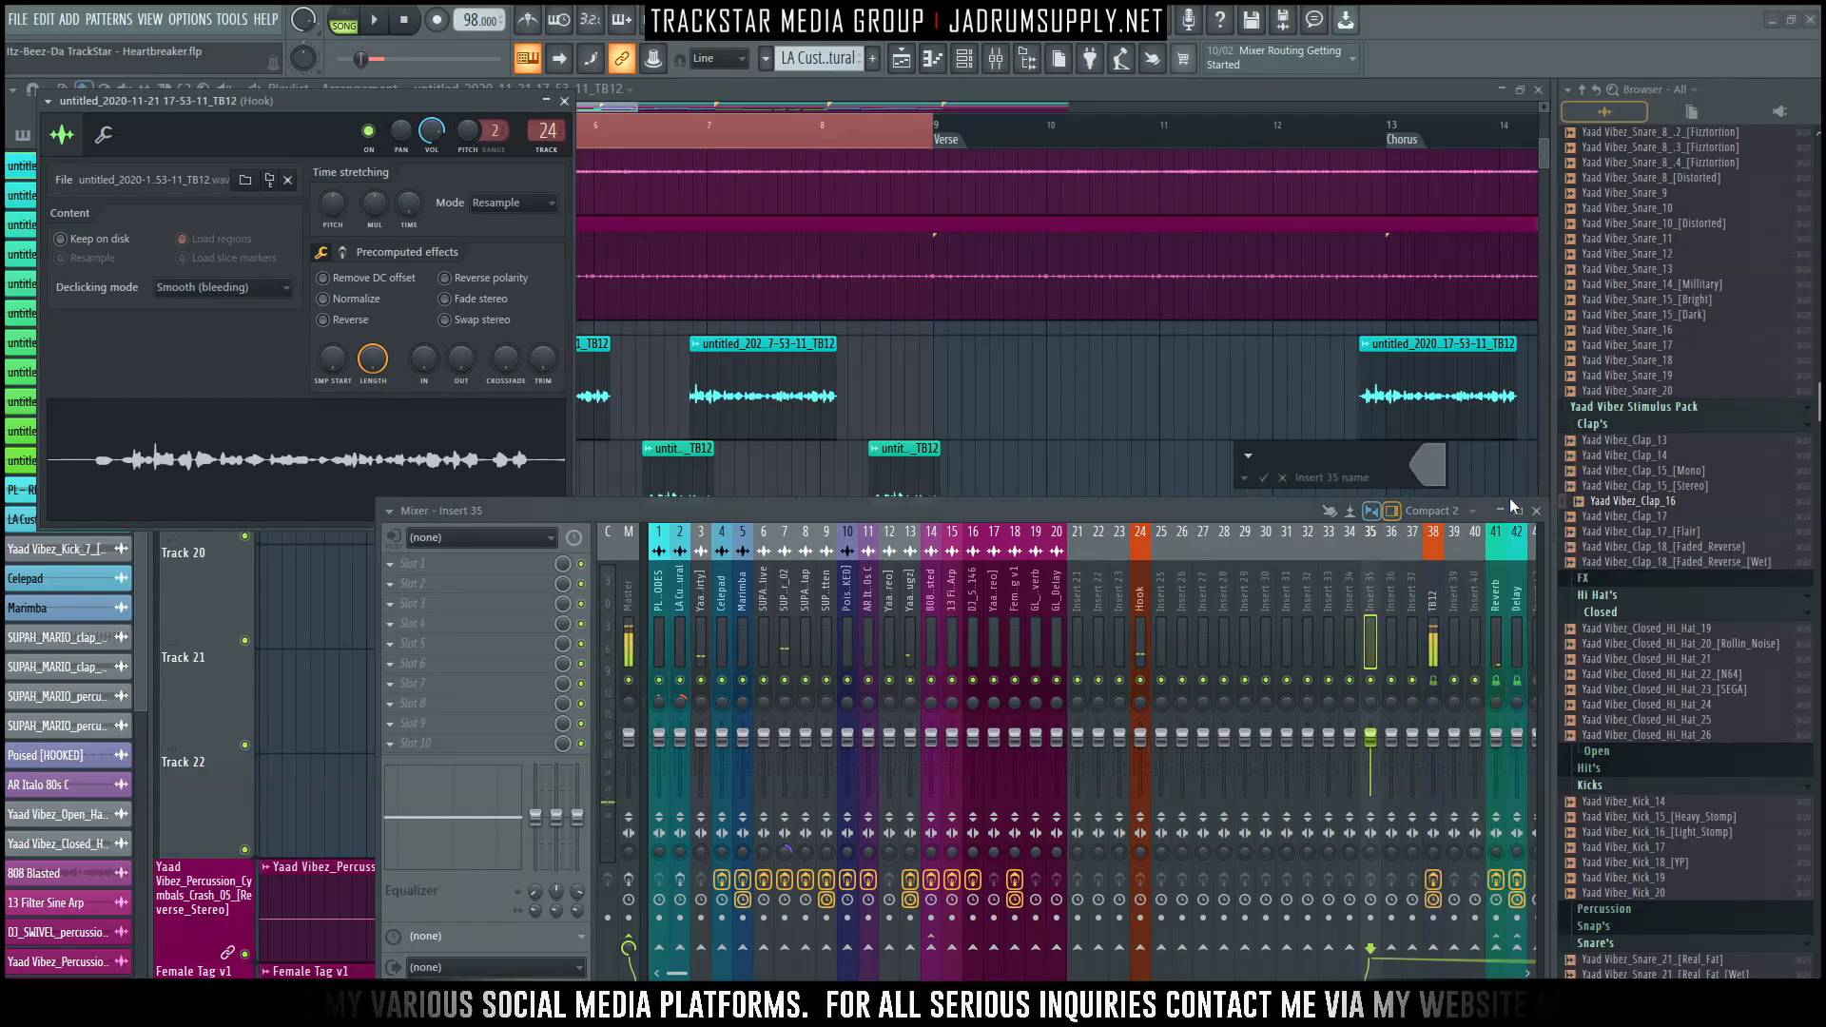
type(" Vocals")
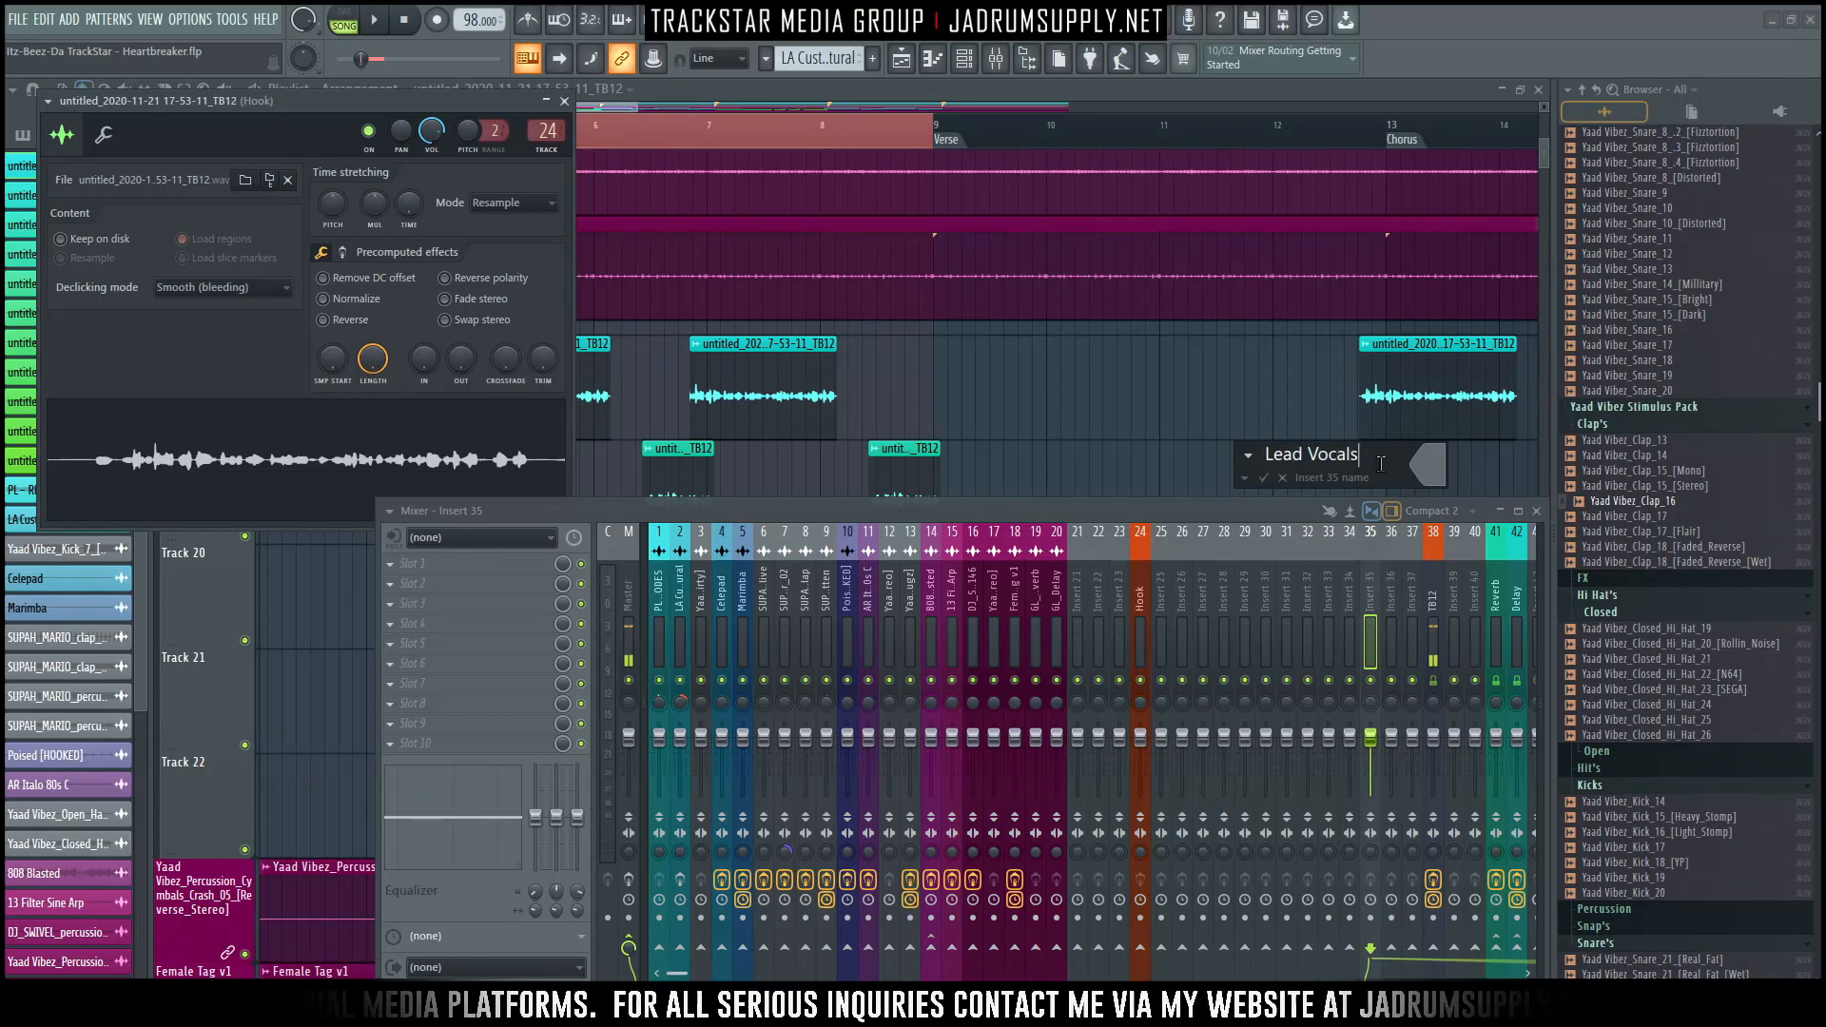
left_click(1426, 466)
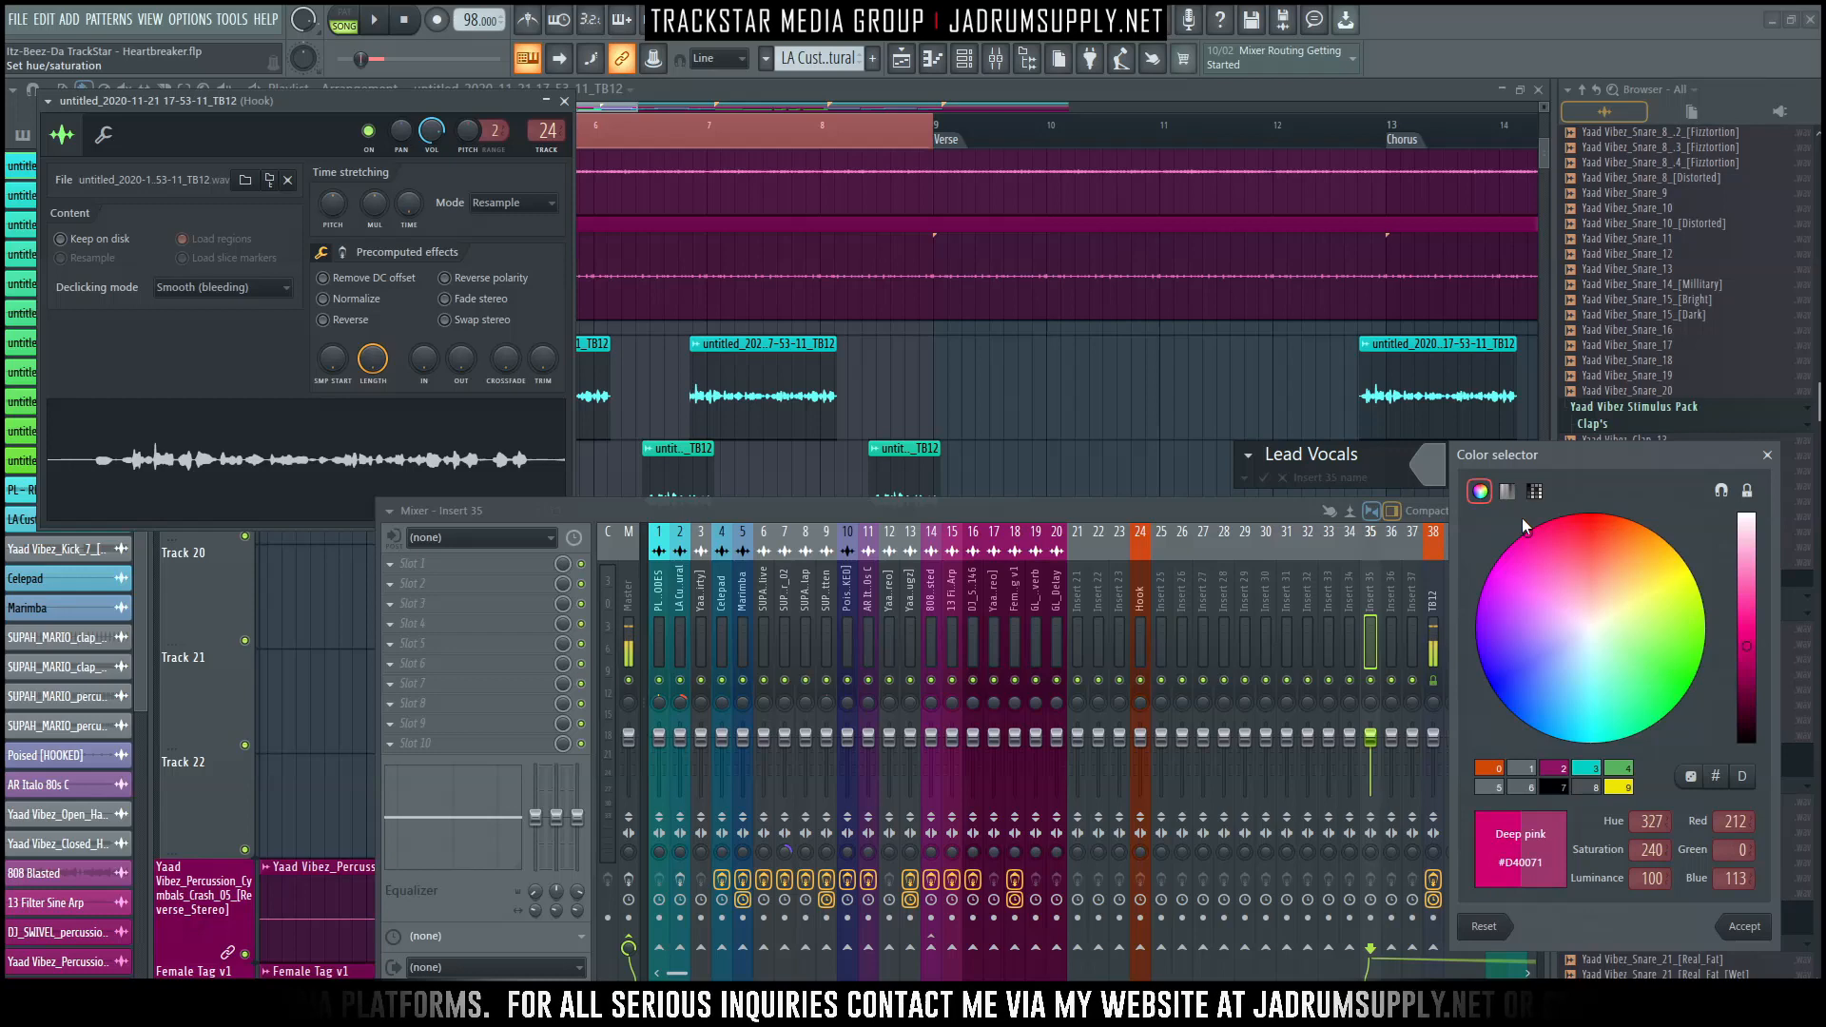
key("Return")
key("Return")
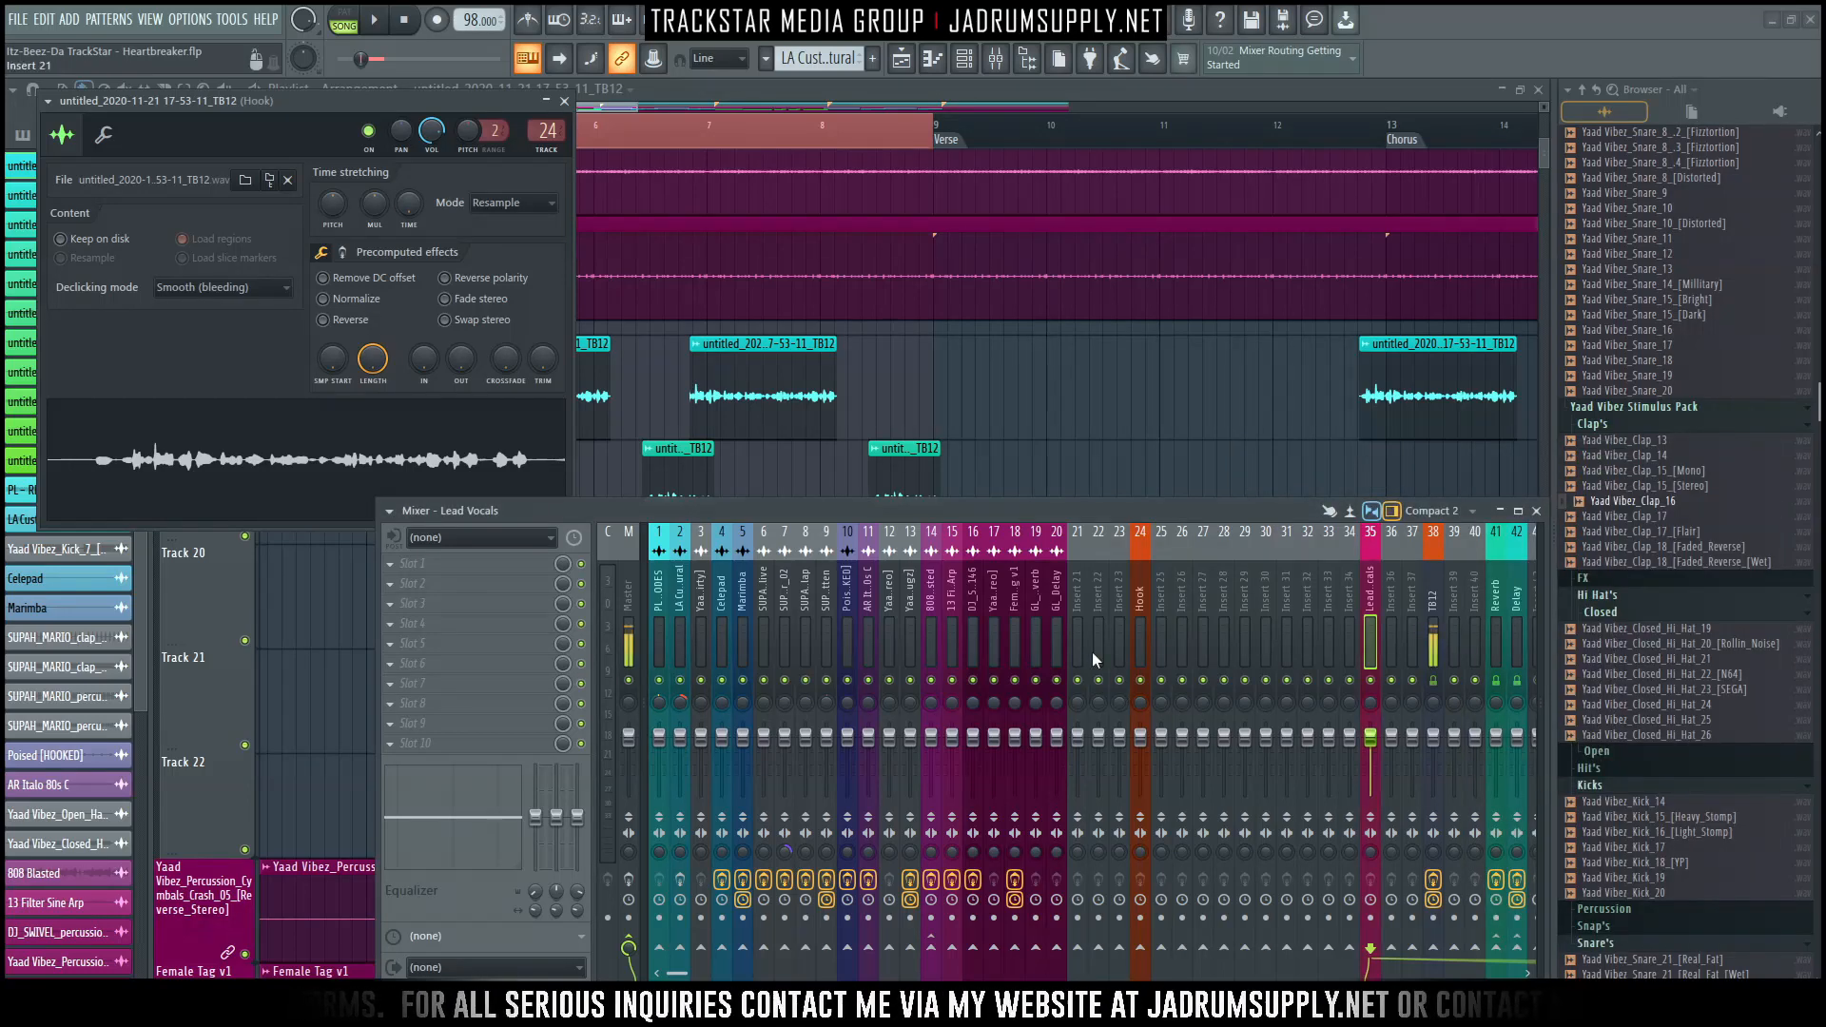
Route the Hook mixer track only to the Lead Vocals track.
left_click(1142, 603)
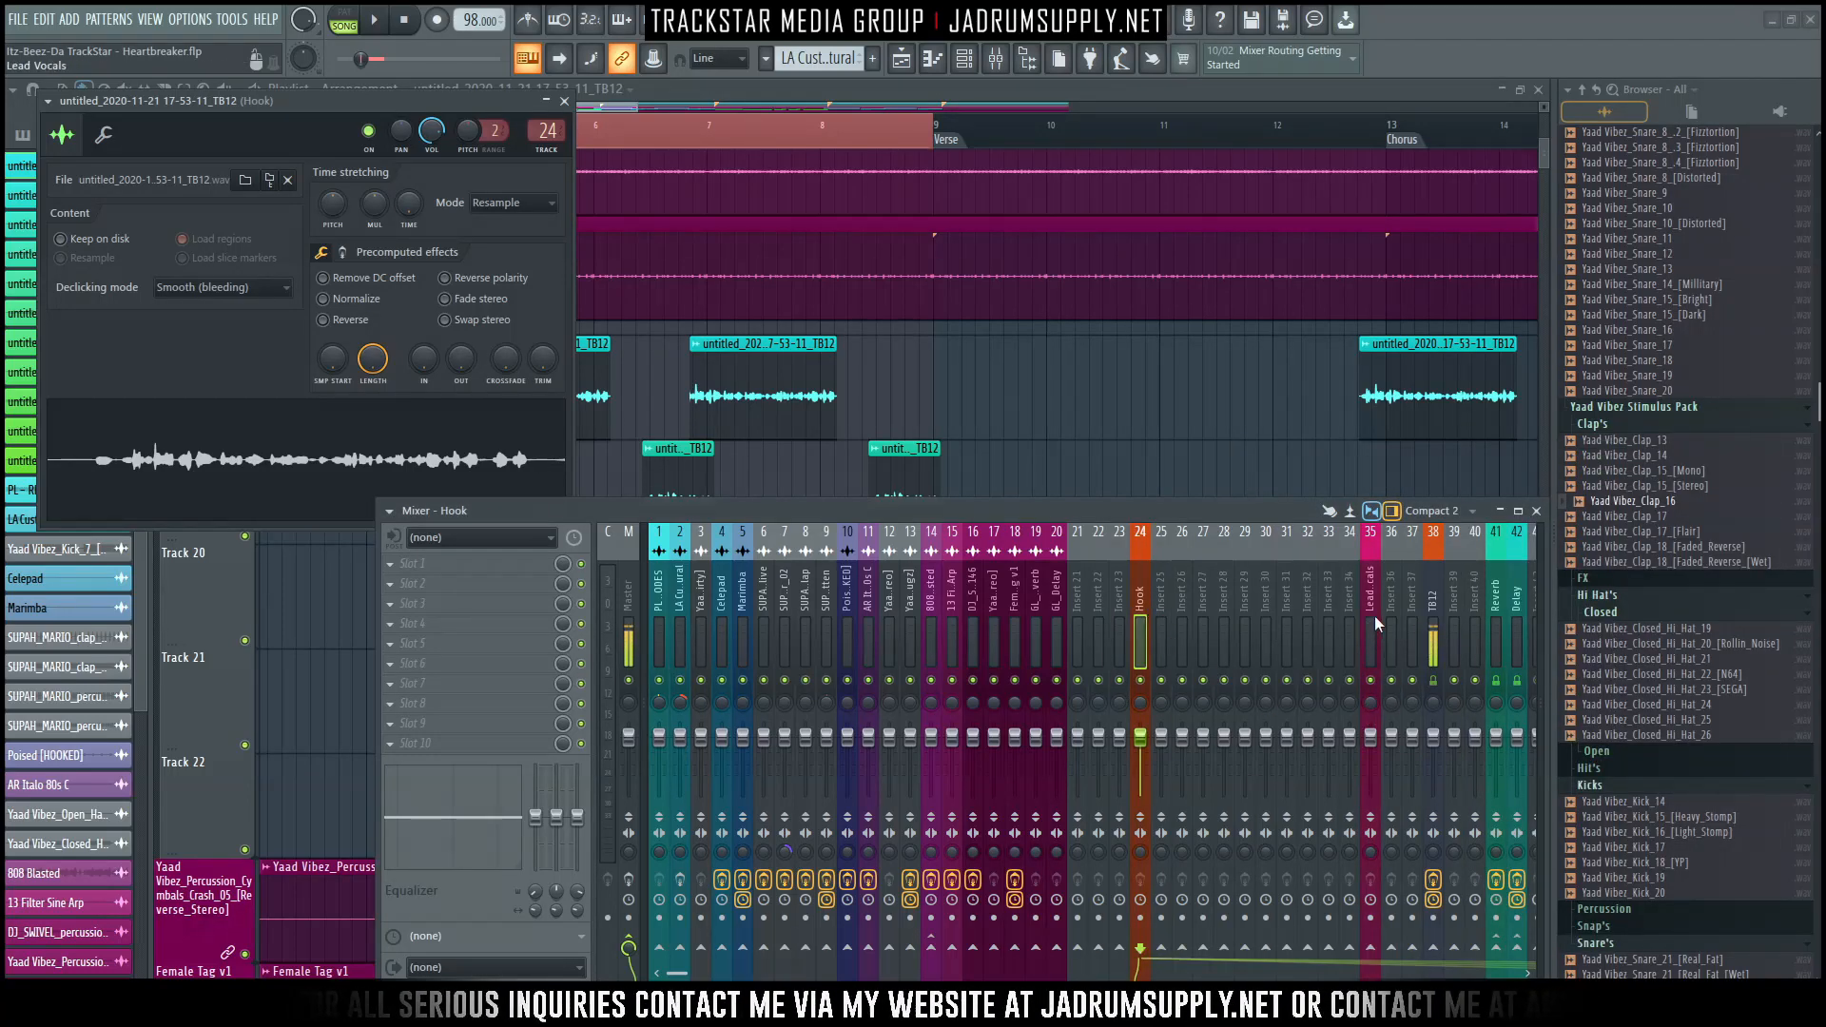
left_click(1375, 949)
right_click(1378, 949)
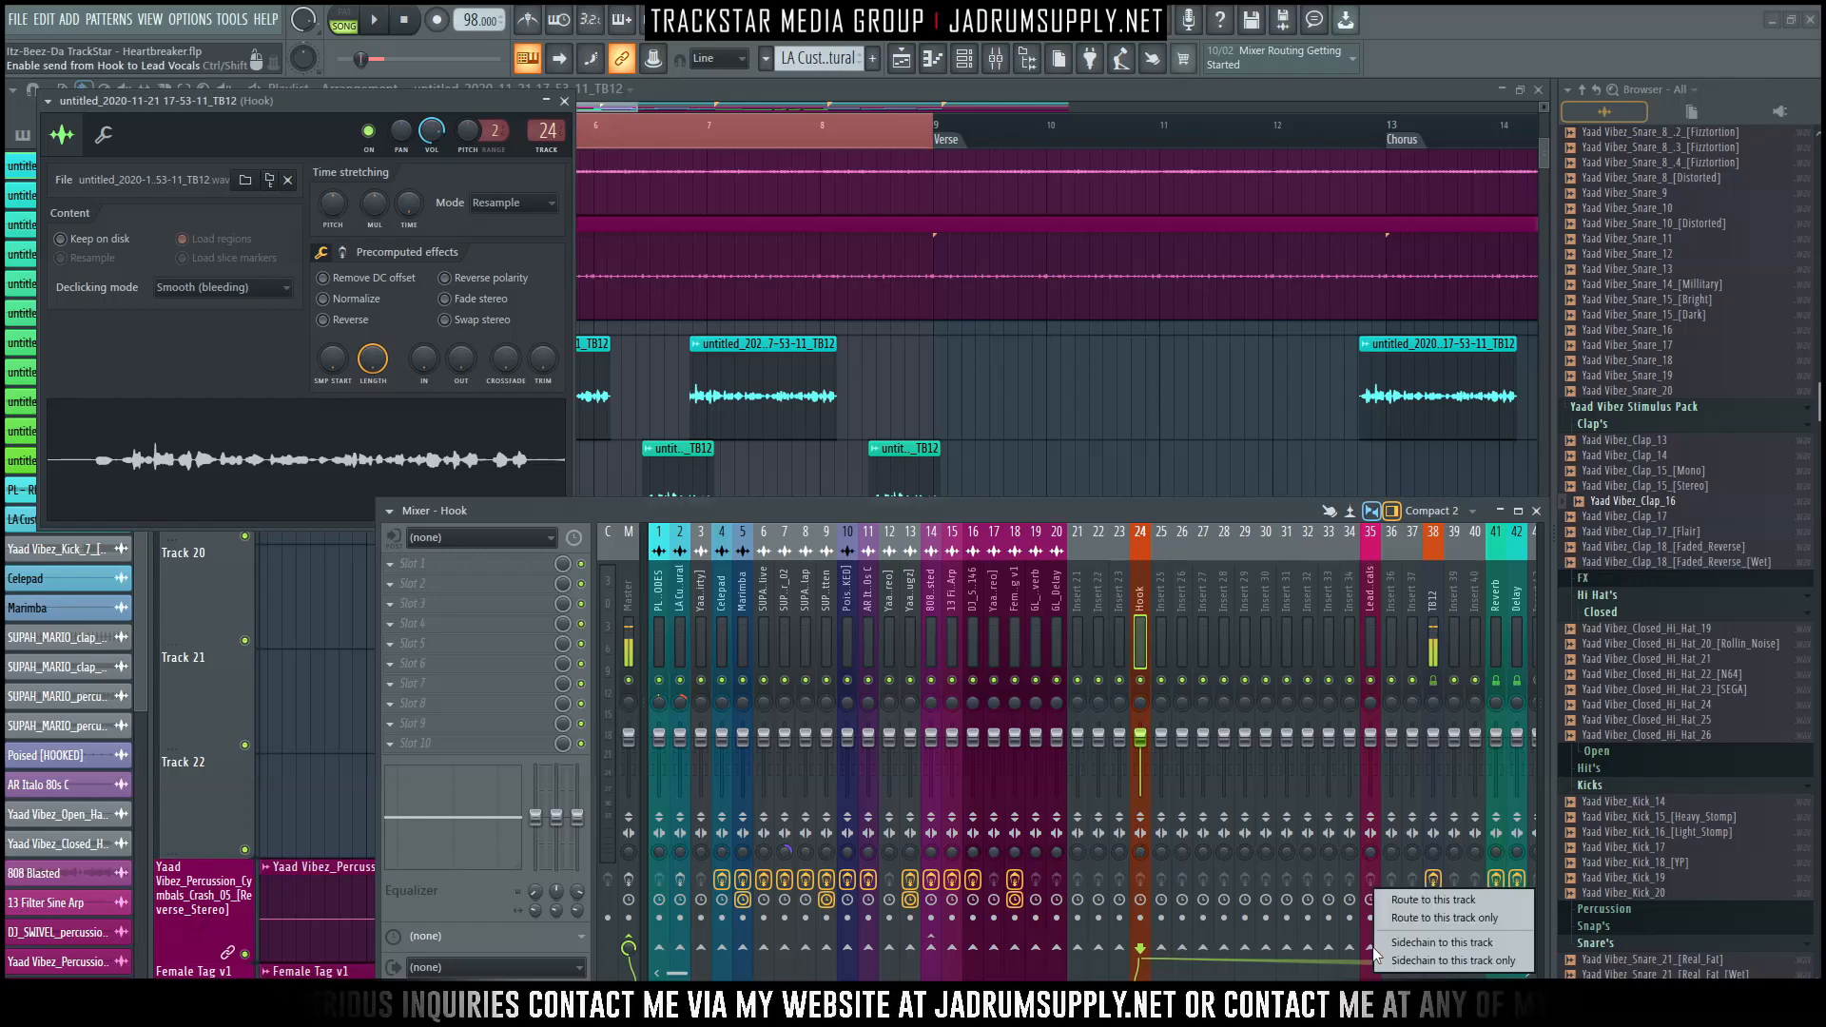
left_click(1440, 918)
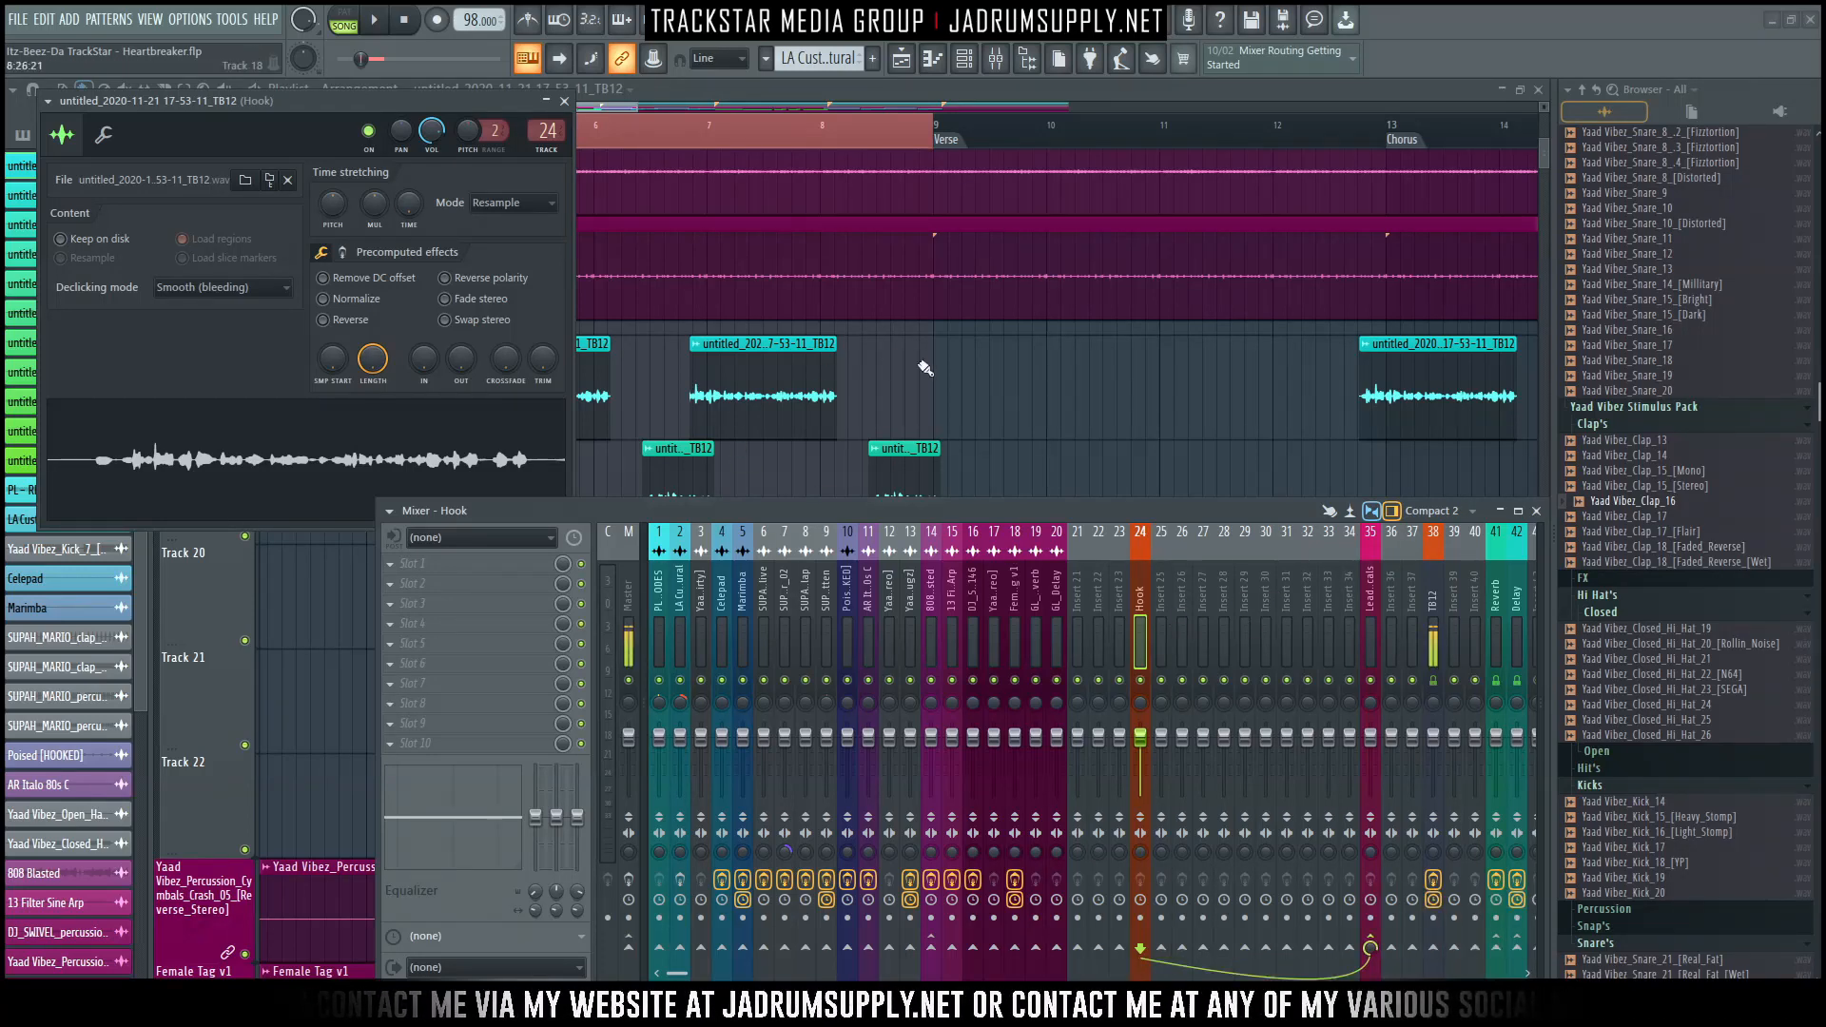
Place the playback position at bar 6 and open the channel settings of the first vocal clip on Track 20.
right_click(996, 391)
scroll(962, 358, "down", 2)
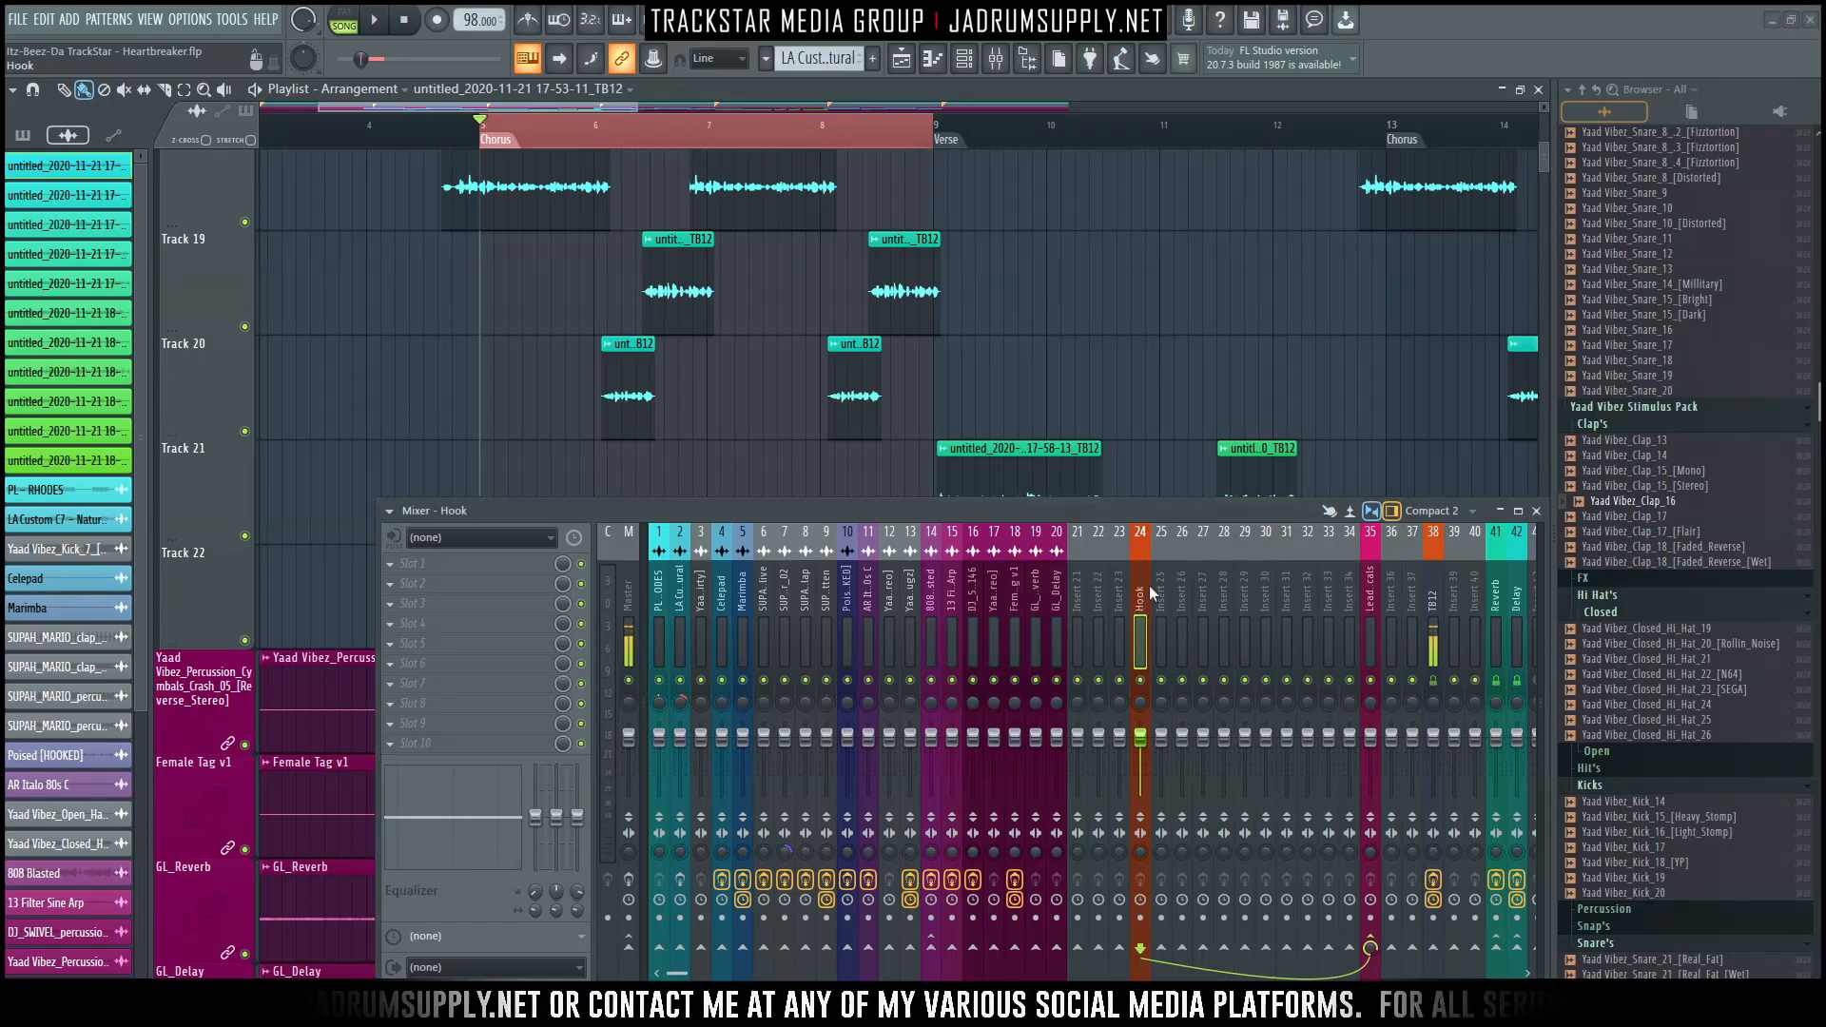
left_click(605, 137)
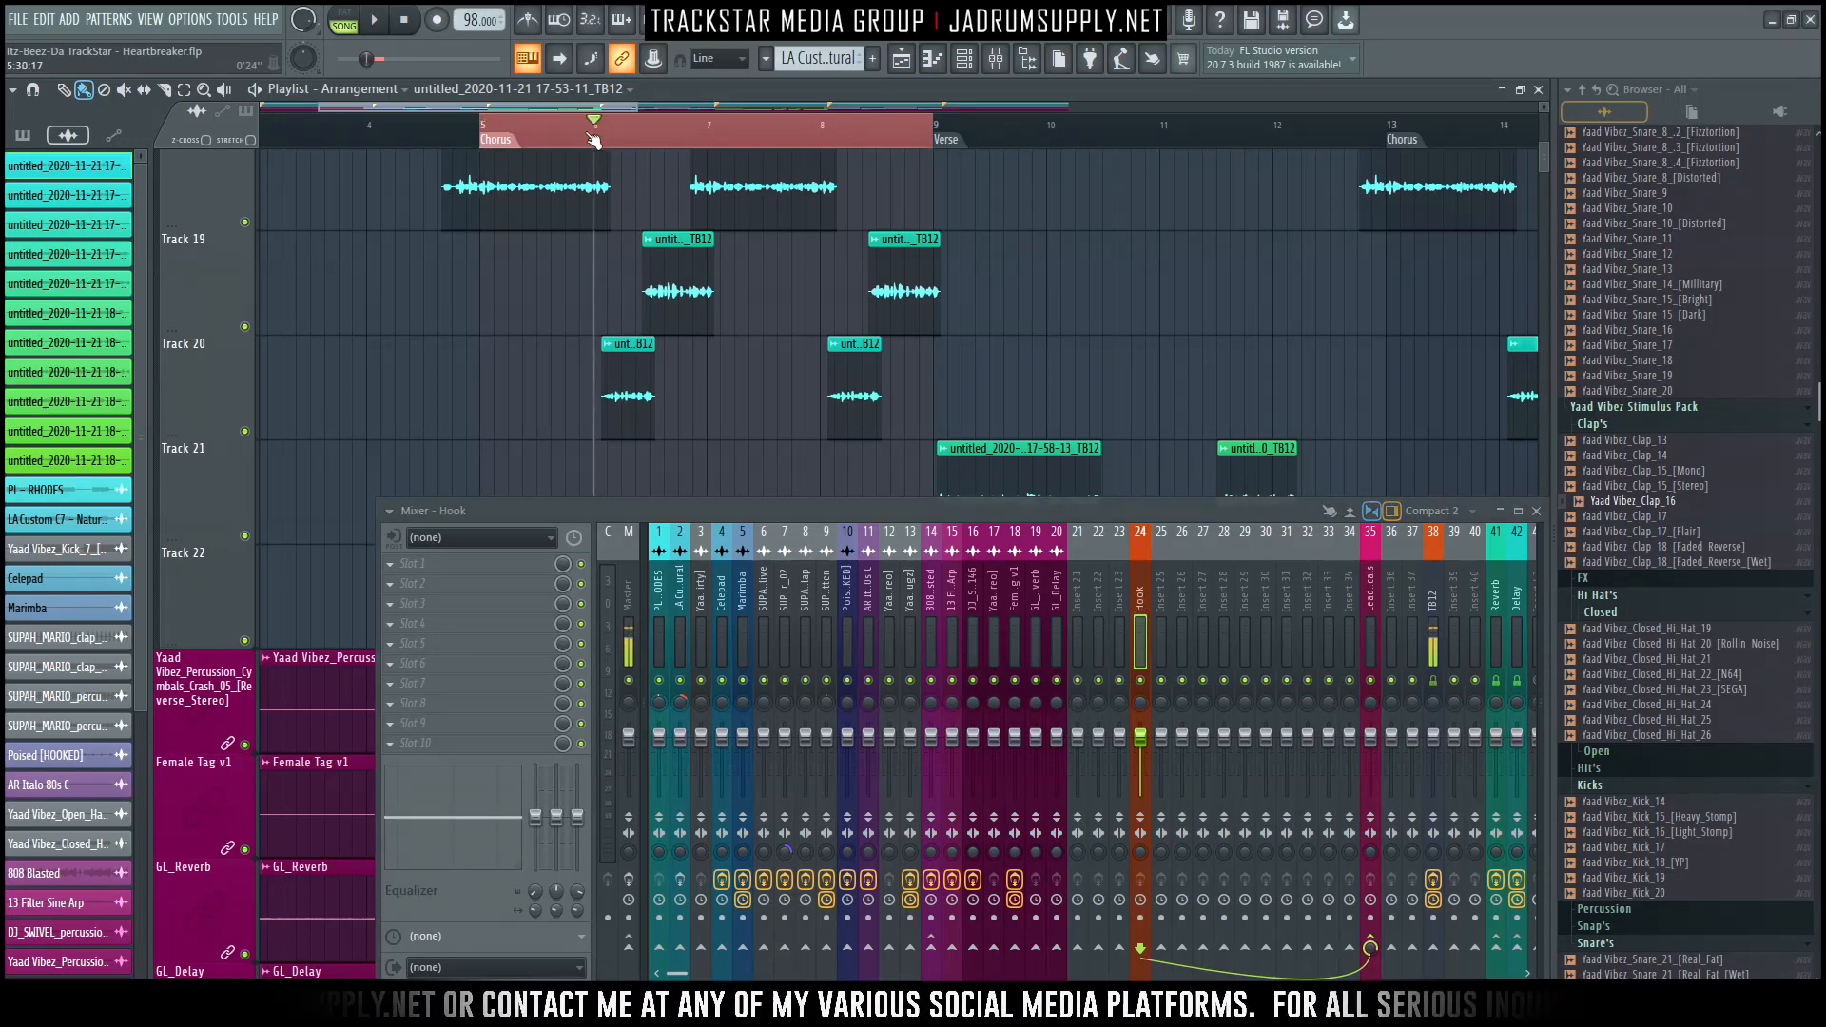
scroll(605, 137, "up", 5)
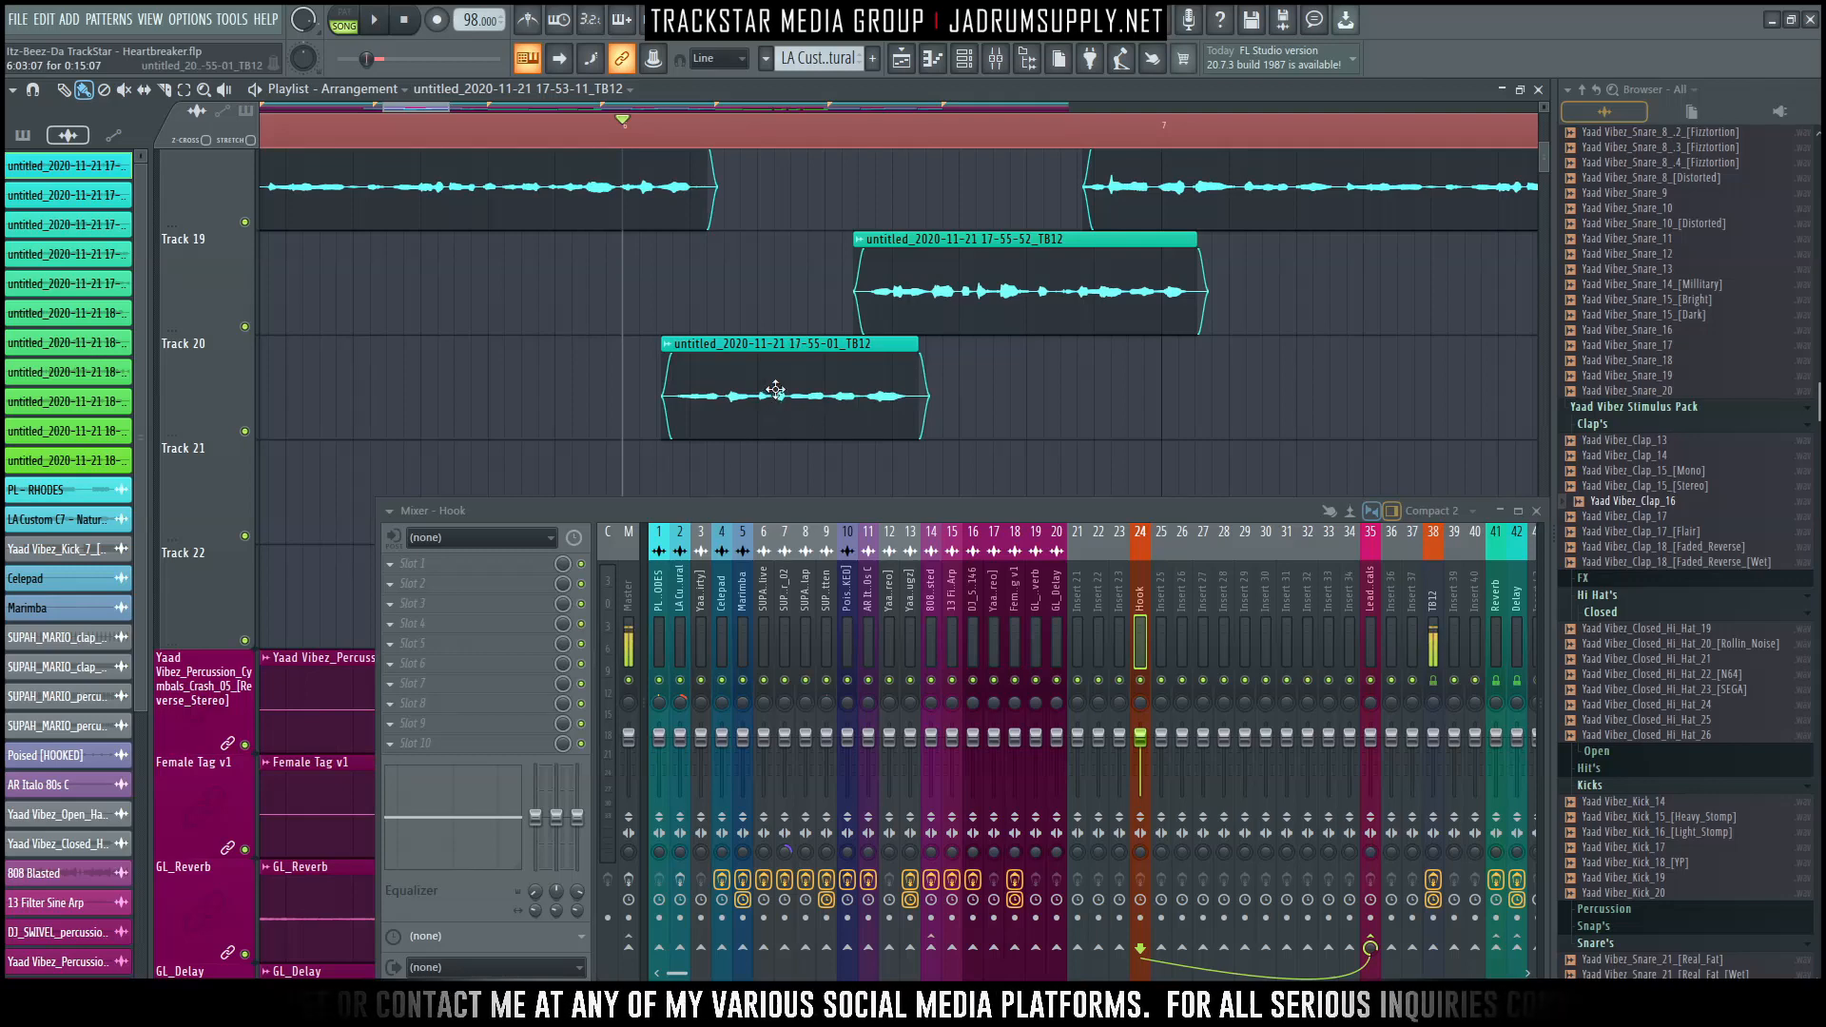
double_click(776, 392)
Rename mixer track 25 as Hook x2 and colour it orange like the Hook track.
left_click(1149, 567)
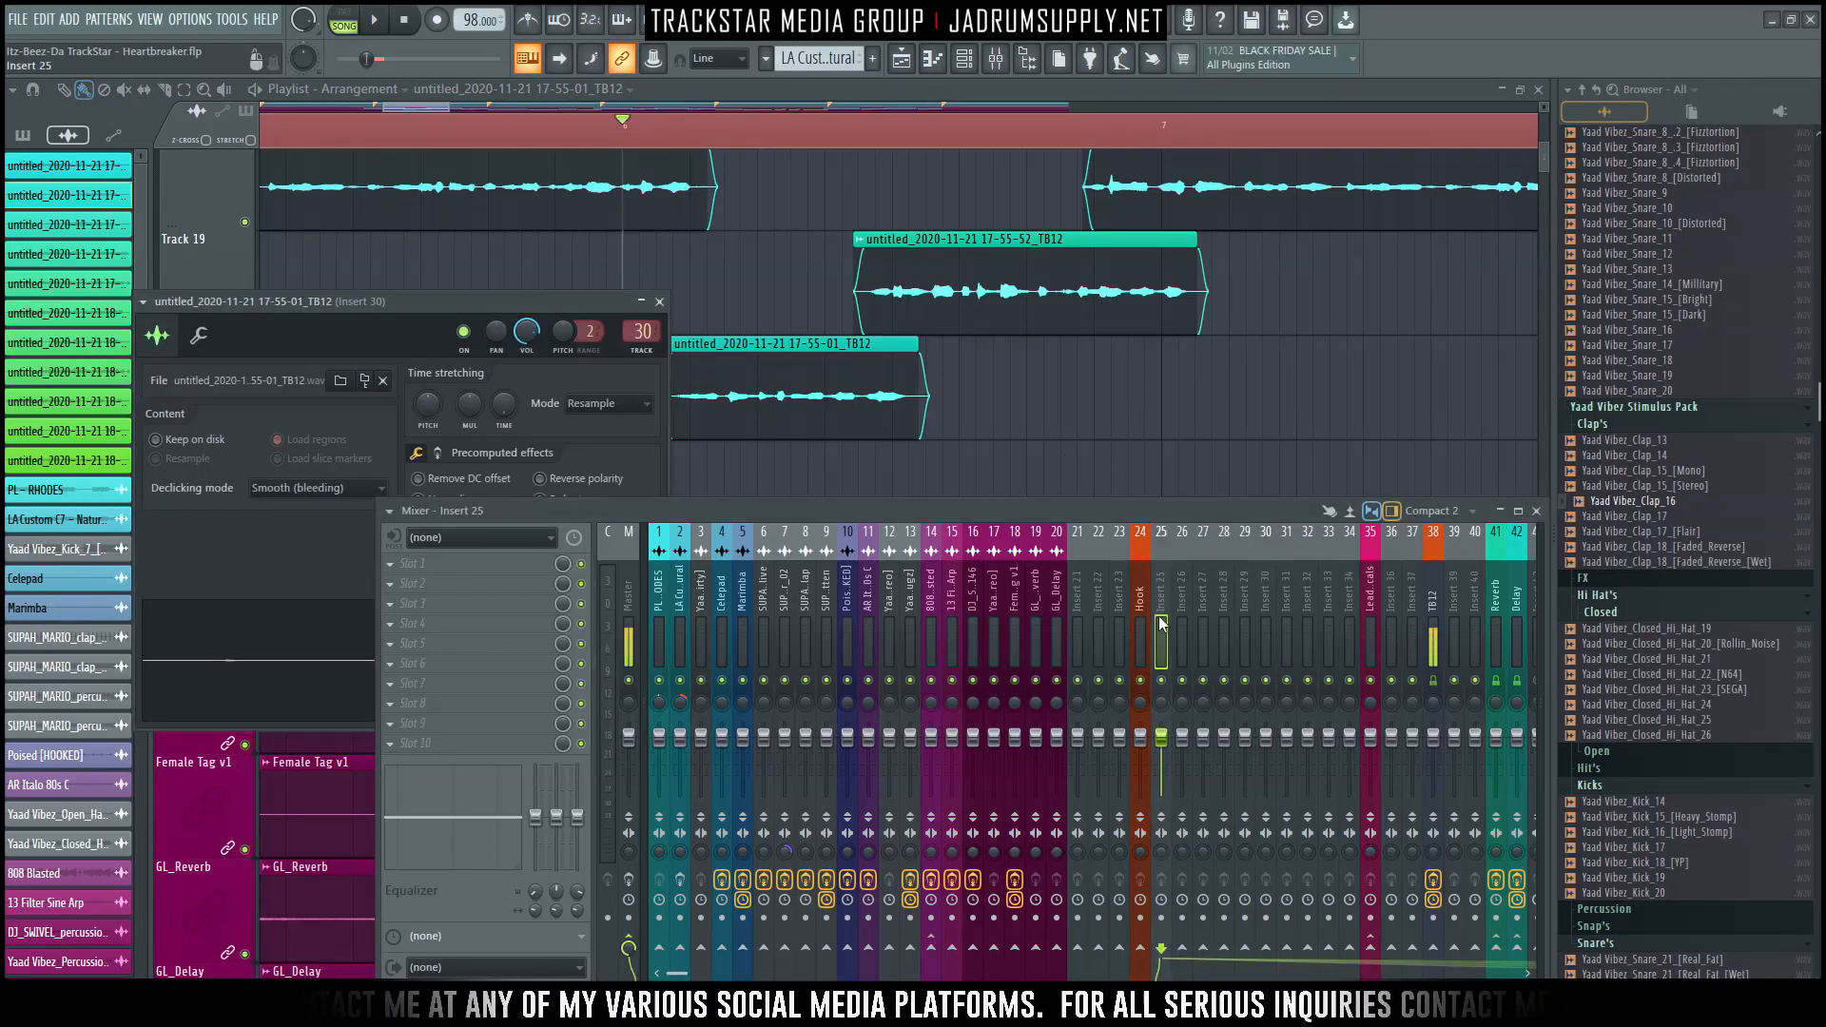
right_click(1151, 569)
left_click(1258, 477)
type("Hook x2")
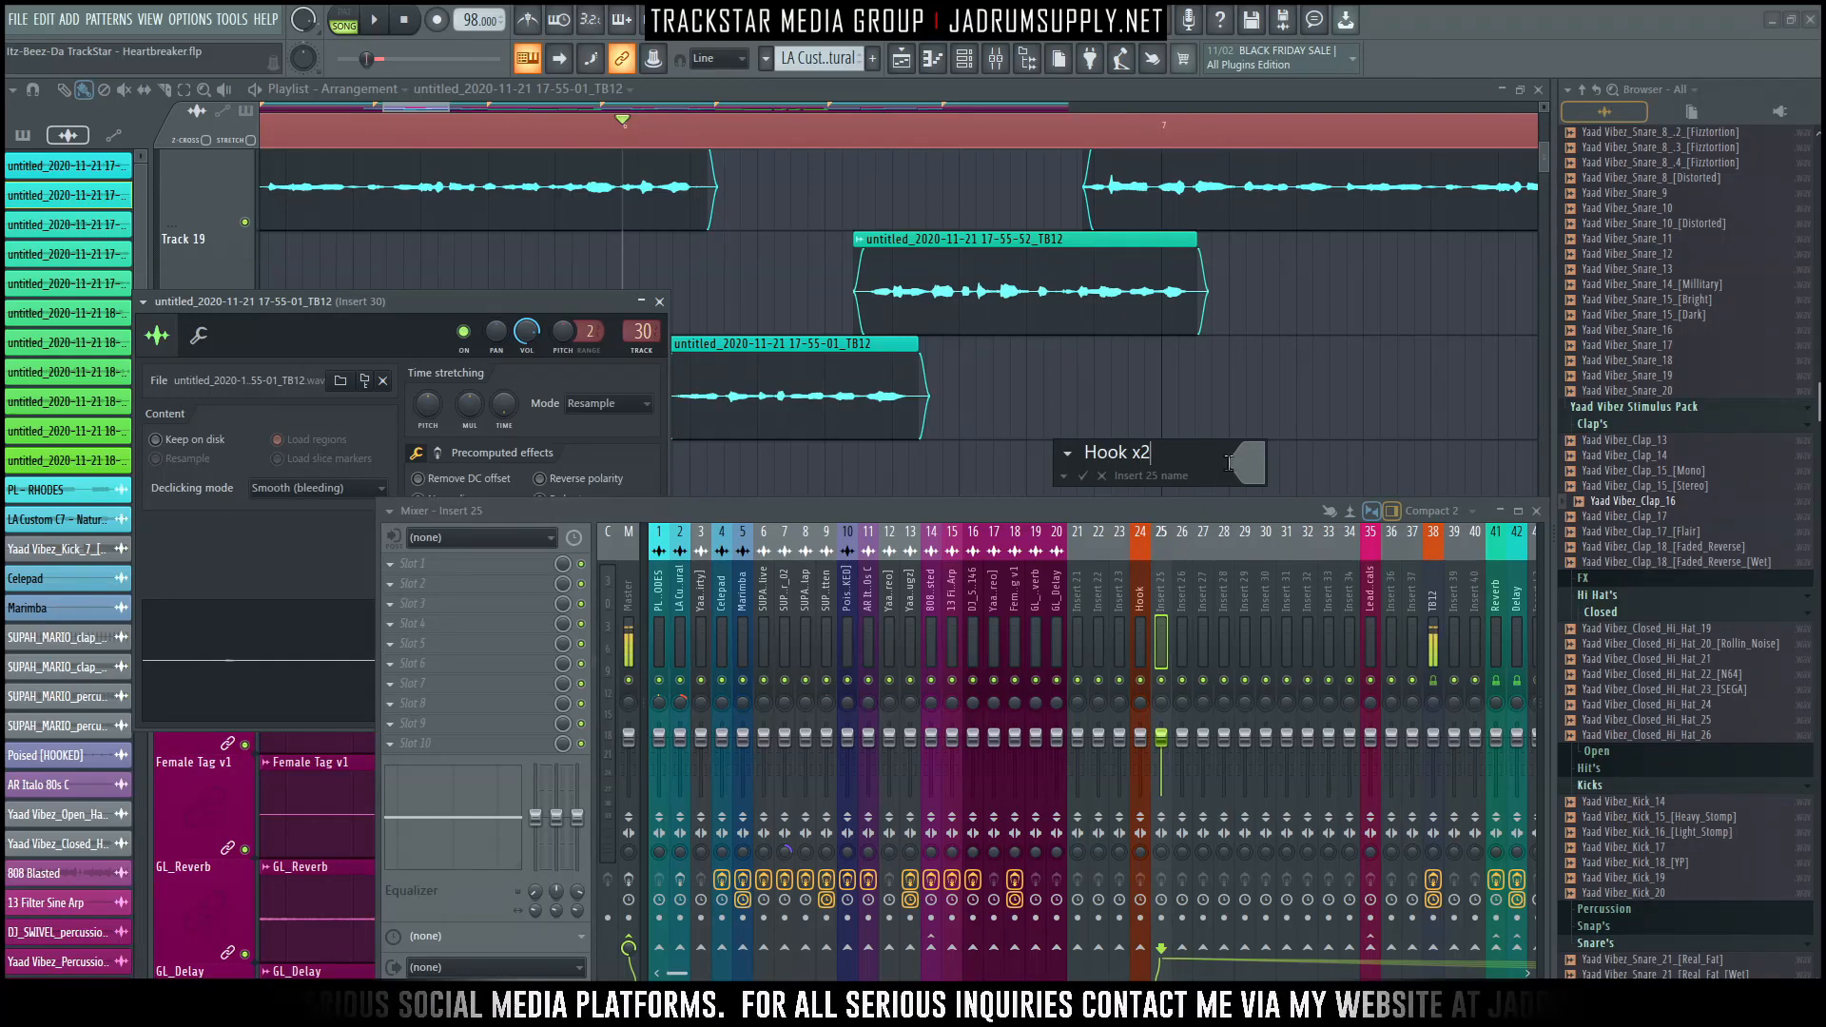
left_click(1248, 464)
left_click(1341, 766)
key("Return")
key("Return")
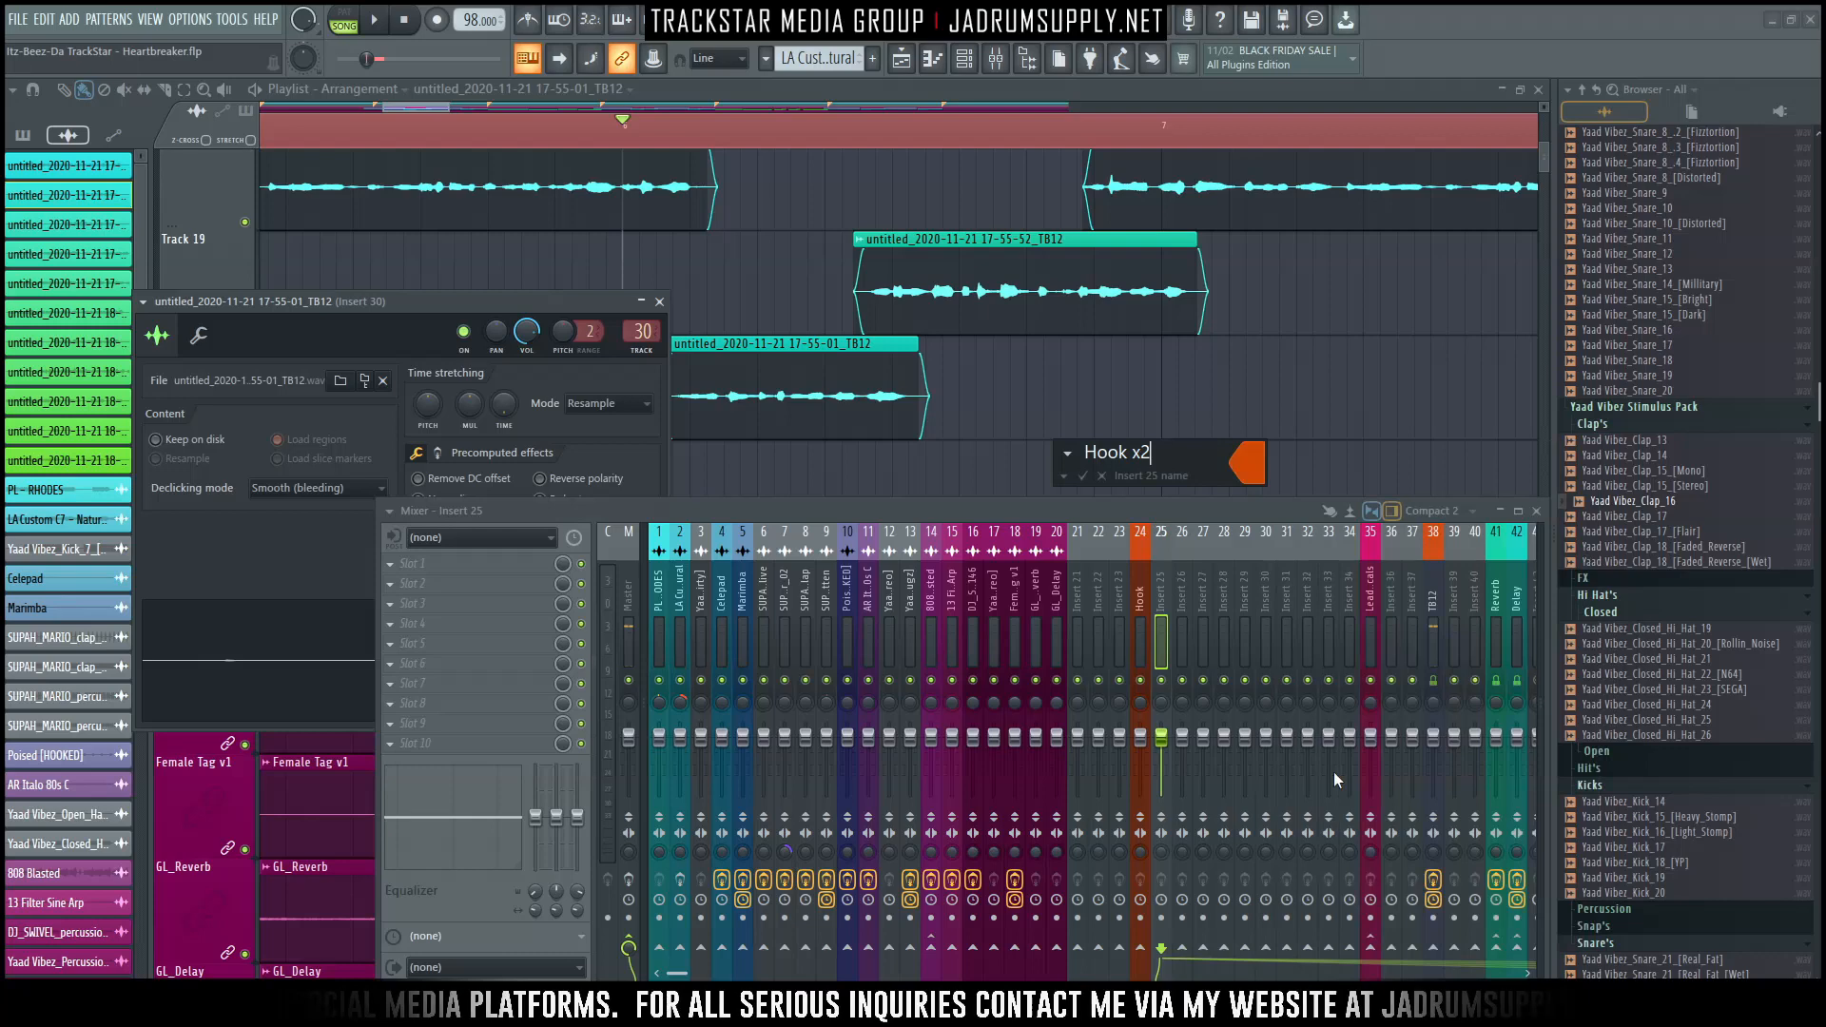
Route the first Track 20 vocal clip to the Hook x2 mixer track 25 and play it back to check its signal.
left_click(783, 373)
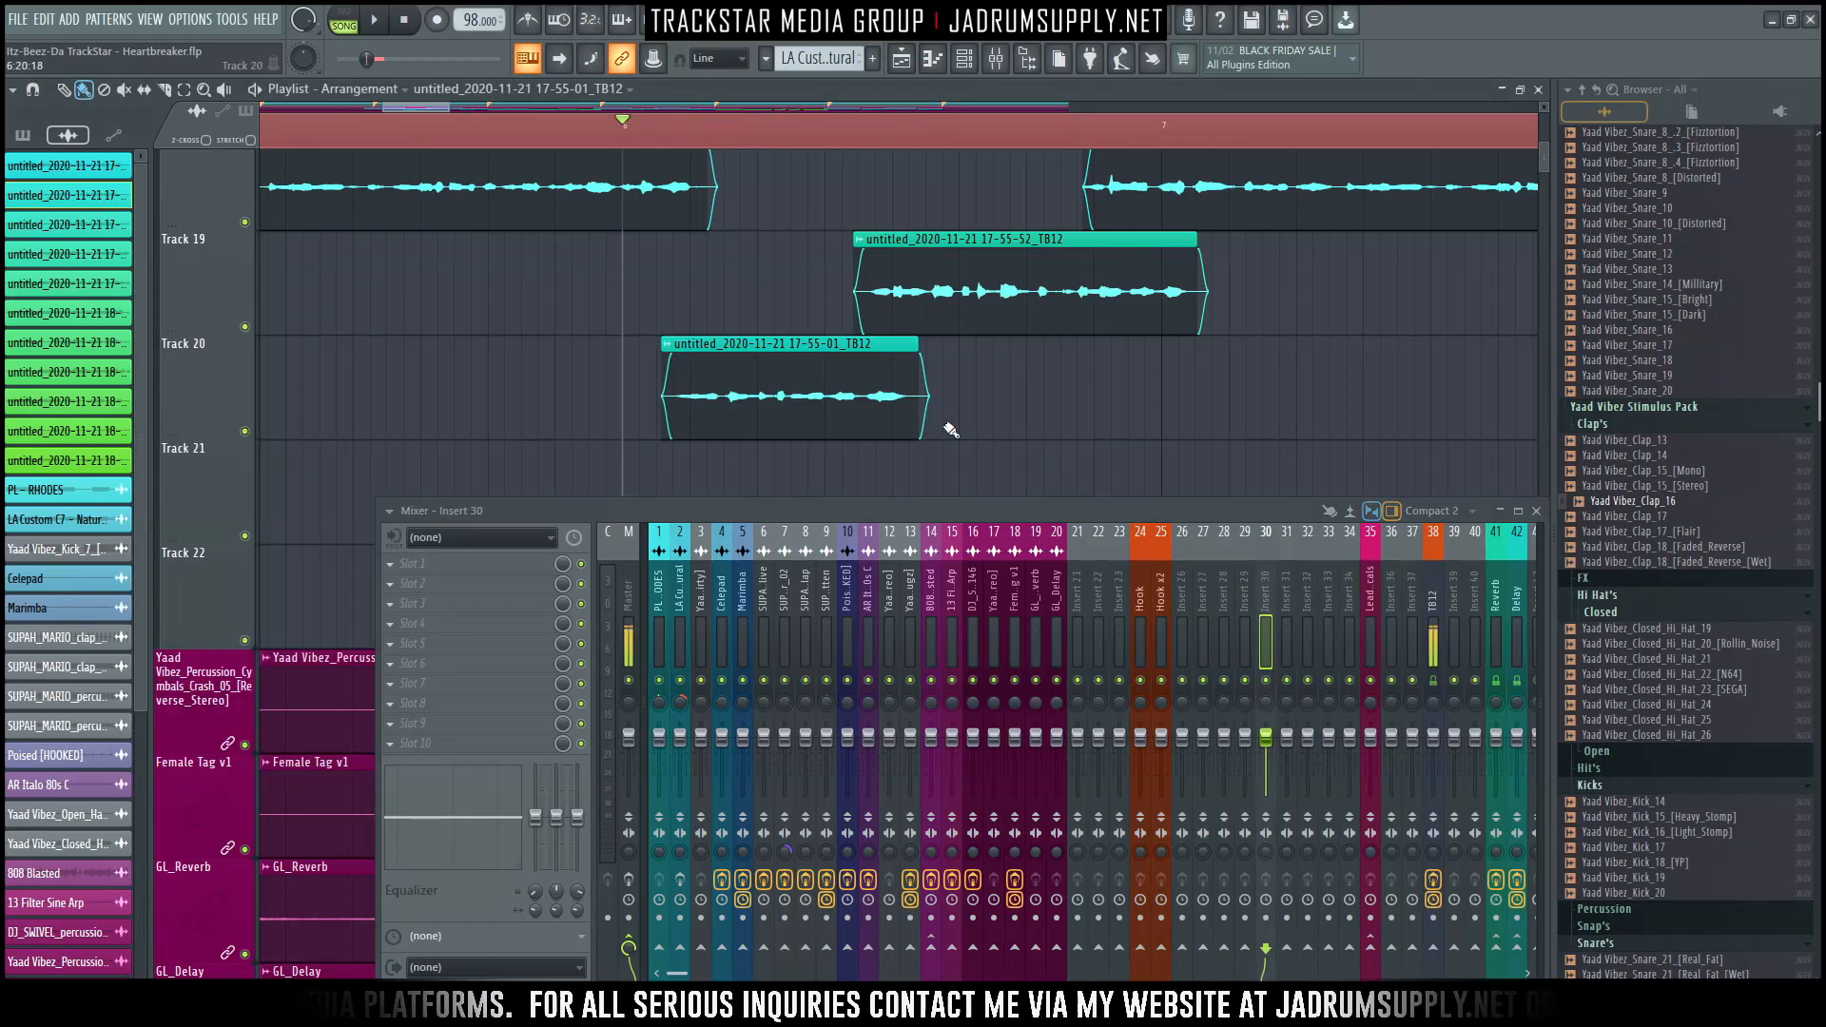
left_click_drag(644, 333, 644, 361)
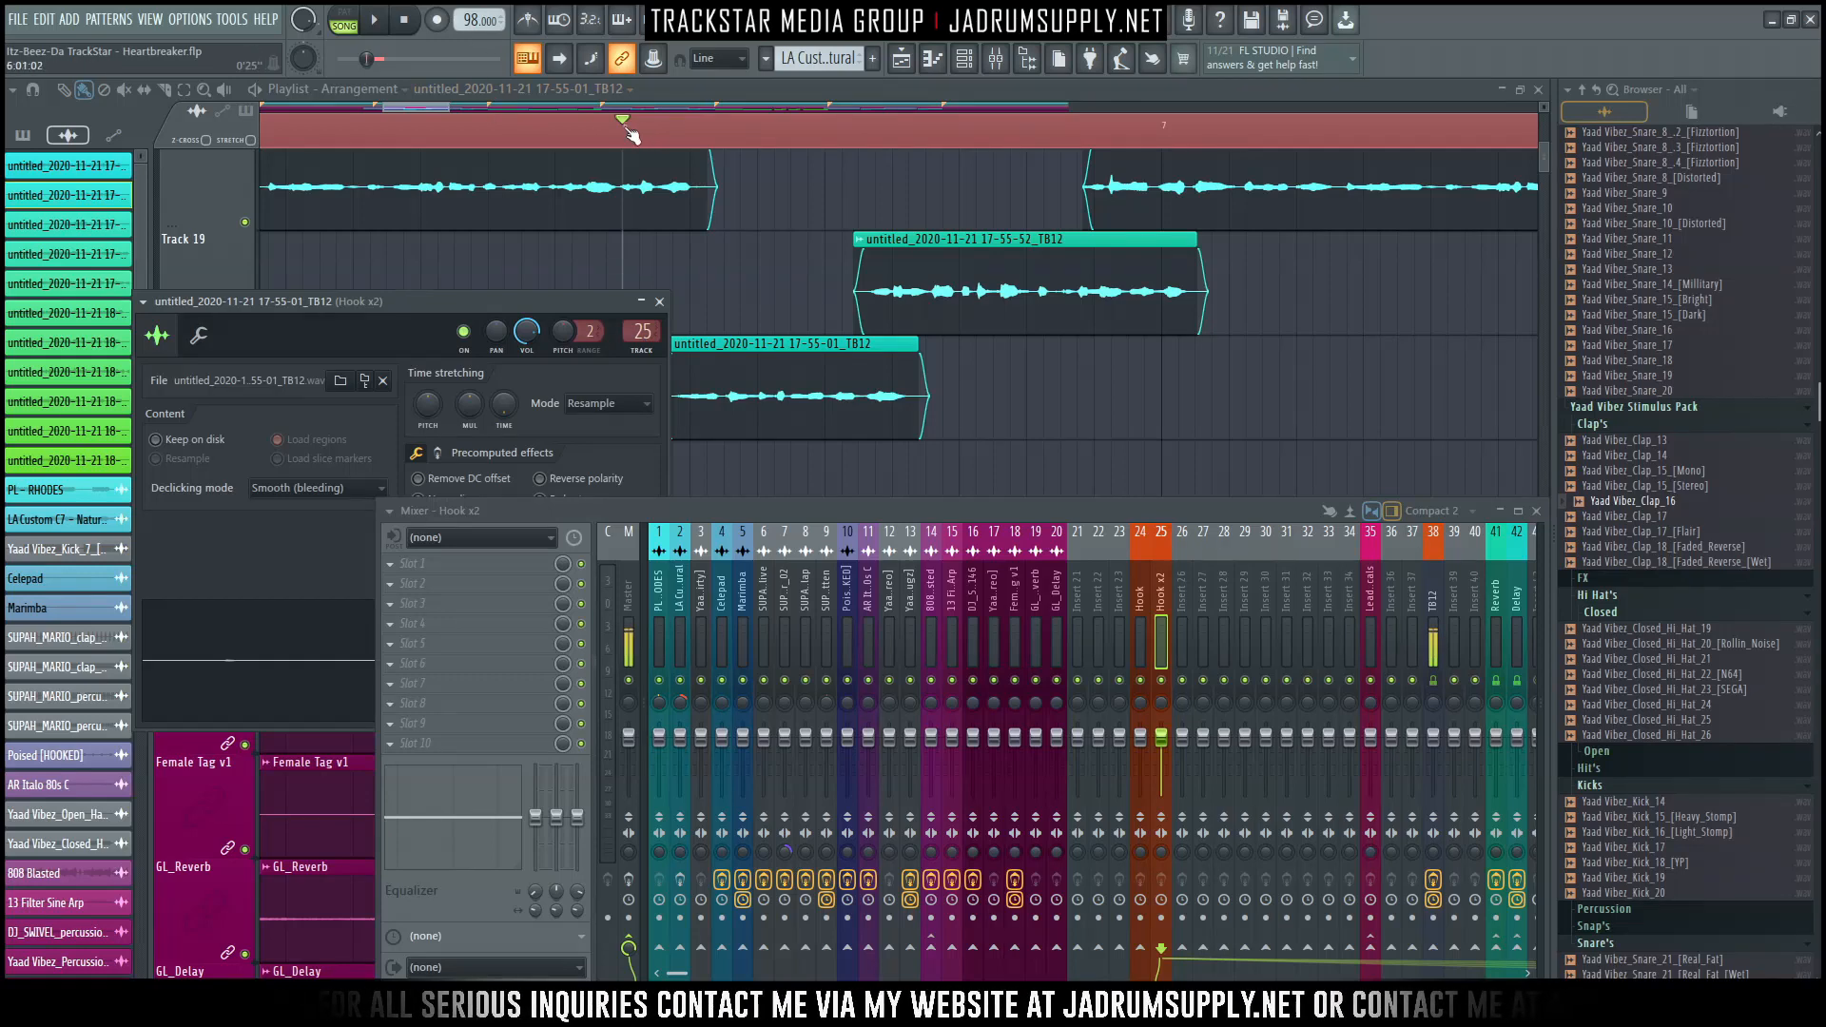
key("space")
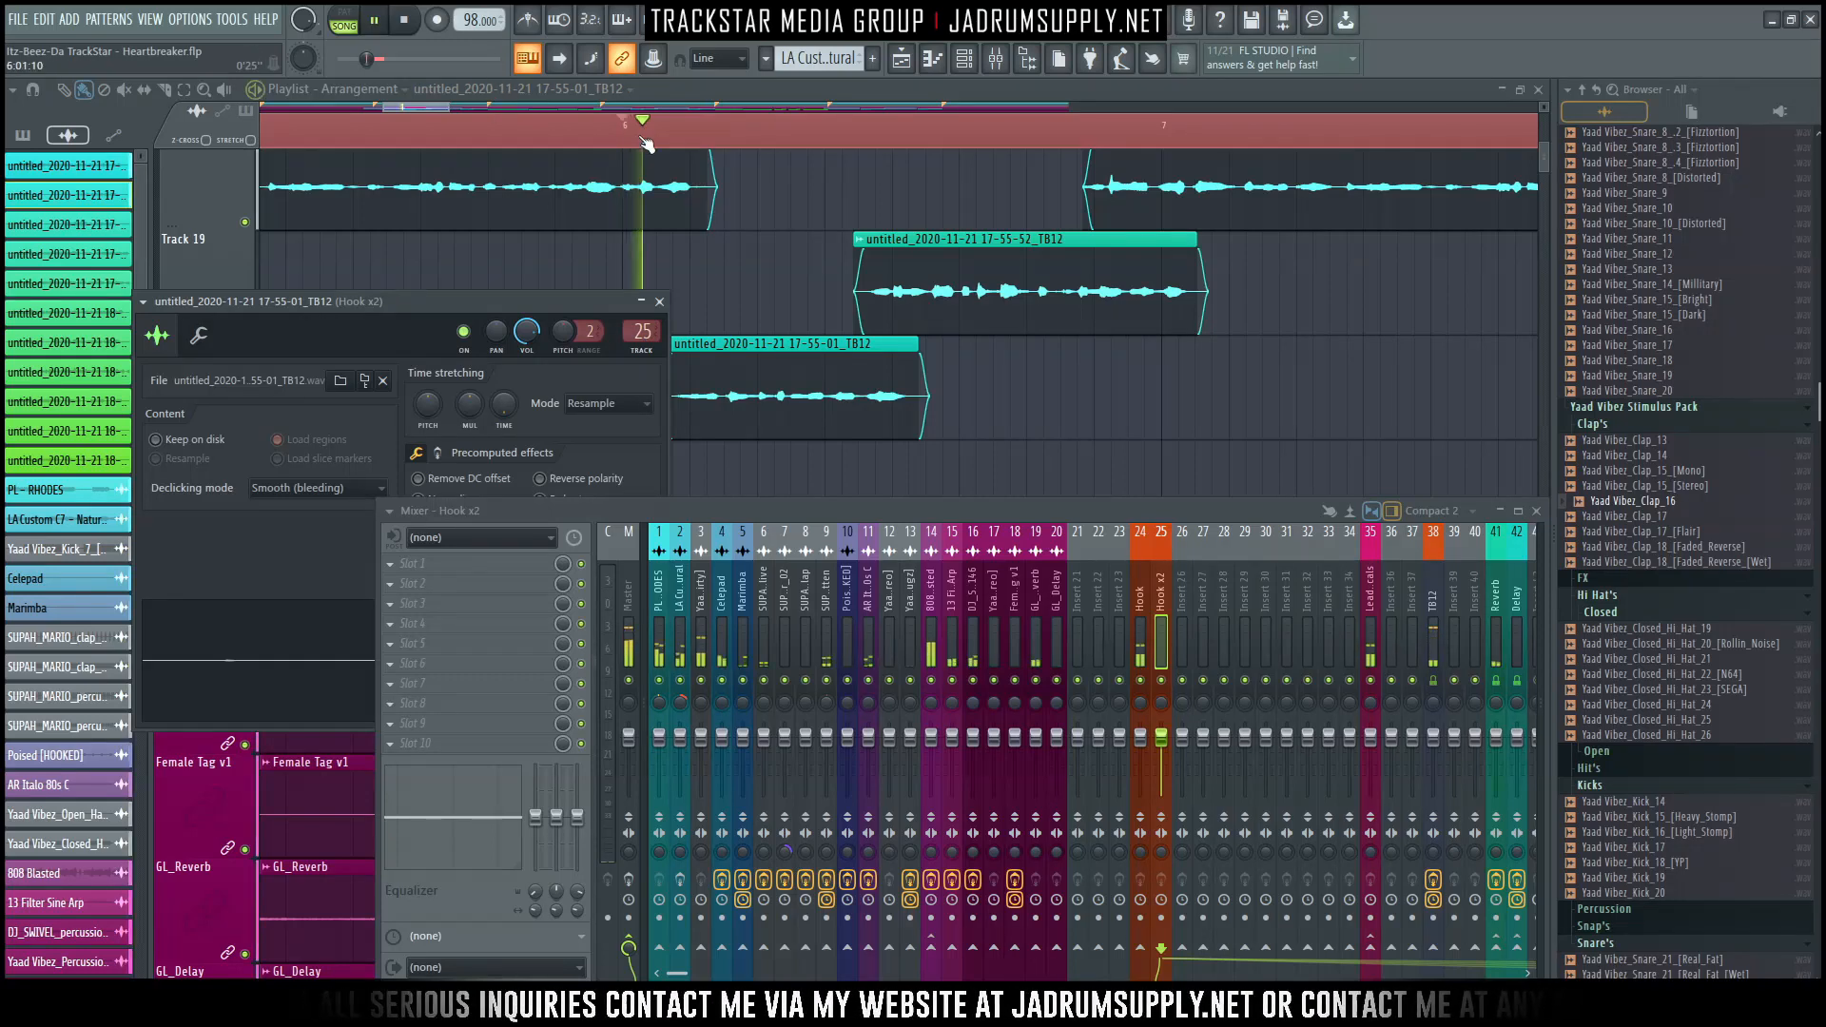
left_click(1144, 647)
left_click(1164, 638)
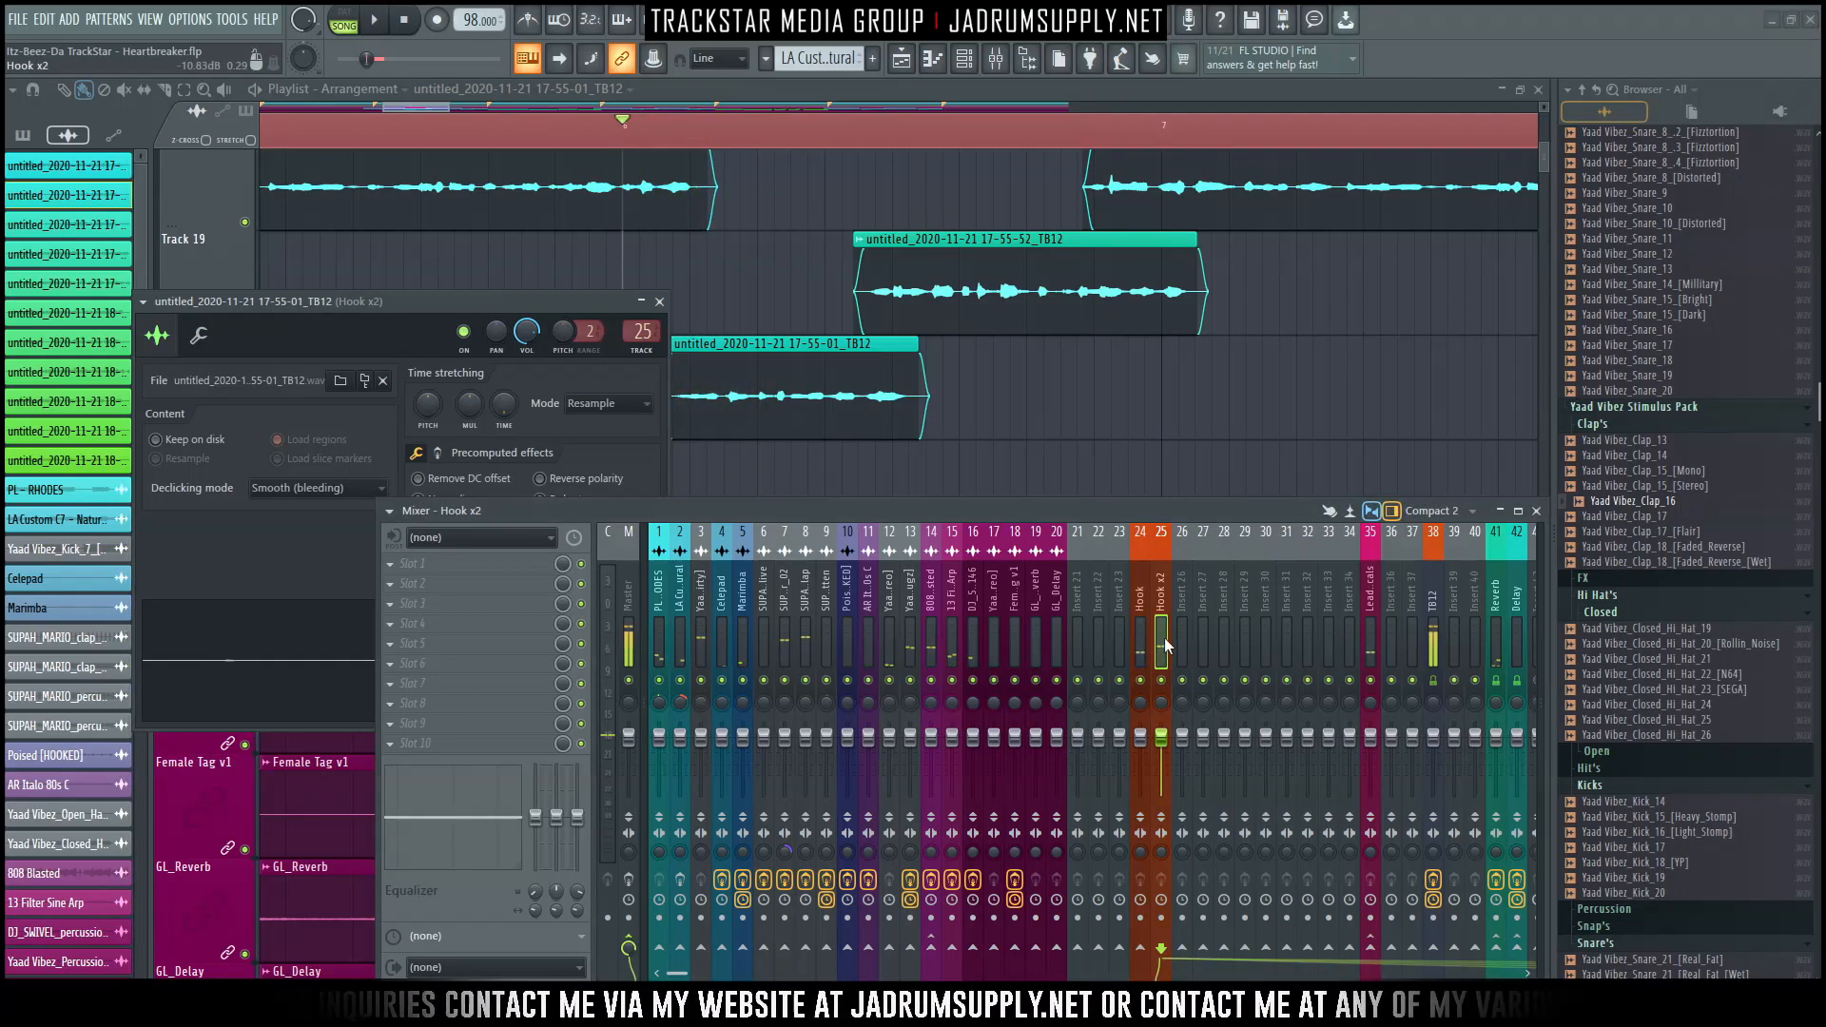
Load the Antares Auto-Tune 5 effect into the first slot of the Hook mixer track.
left_click(1142, 639)
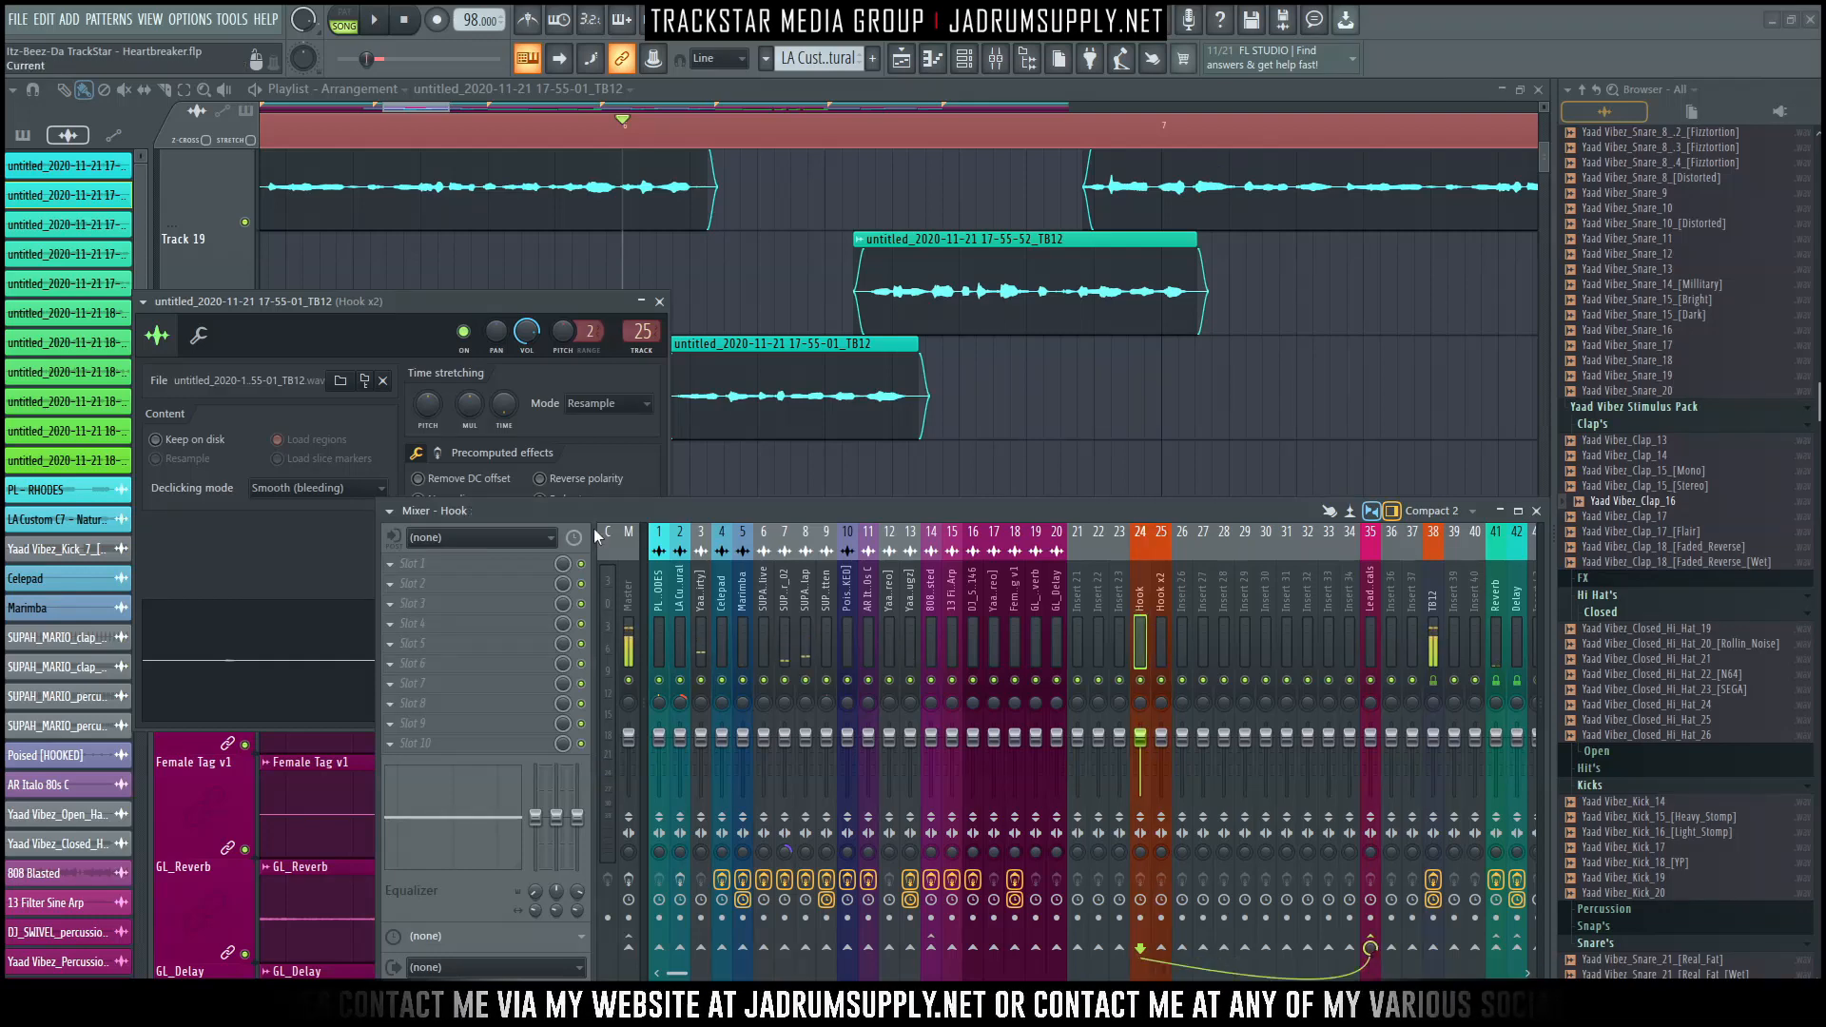
left_click(510, 563)
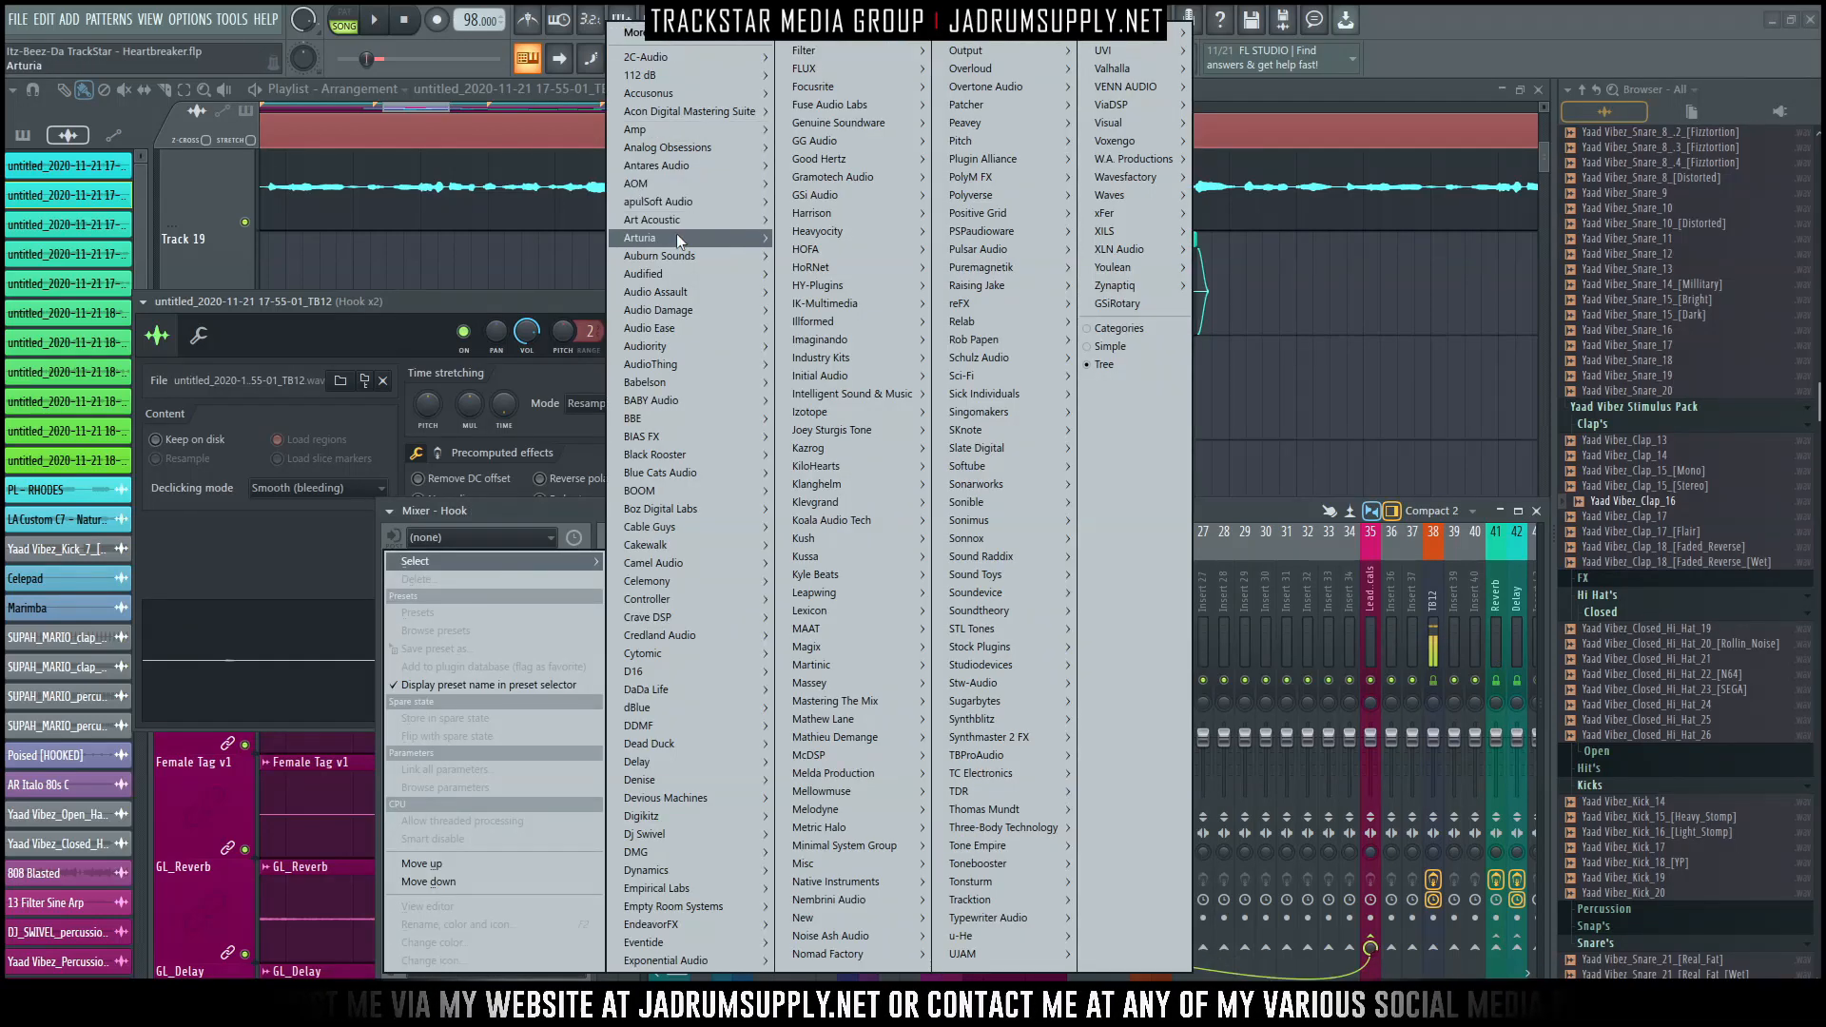
mouse_move(707, 293)
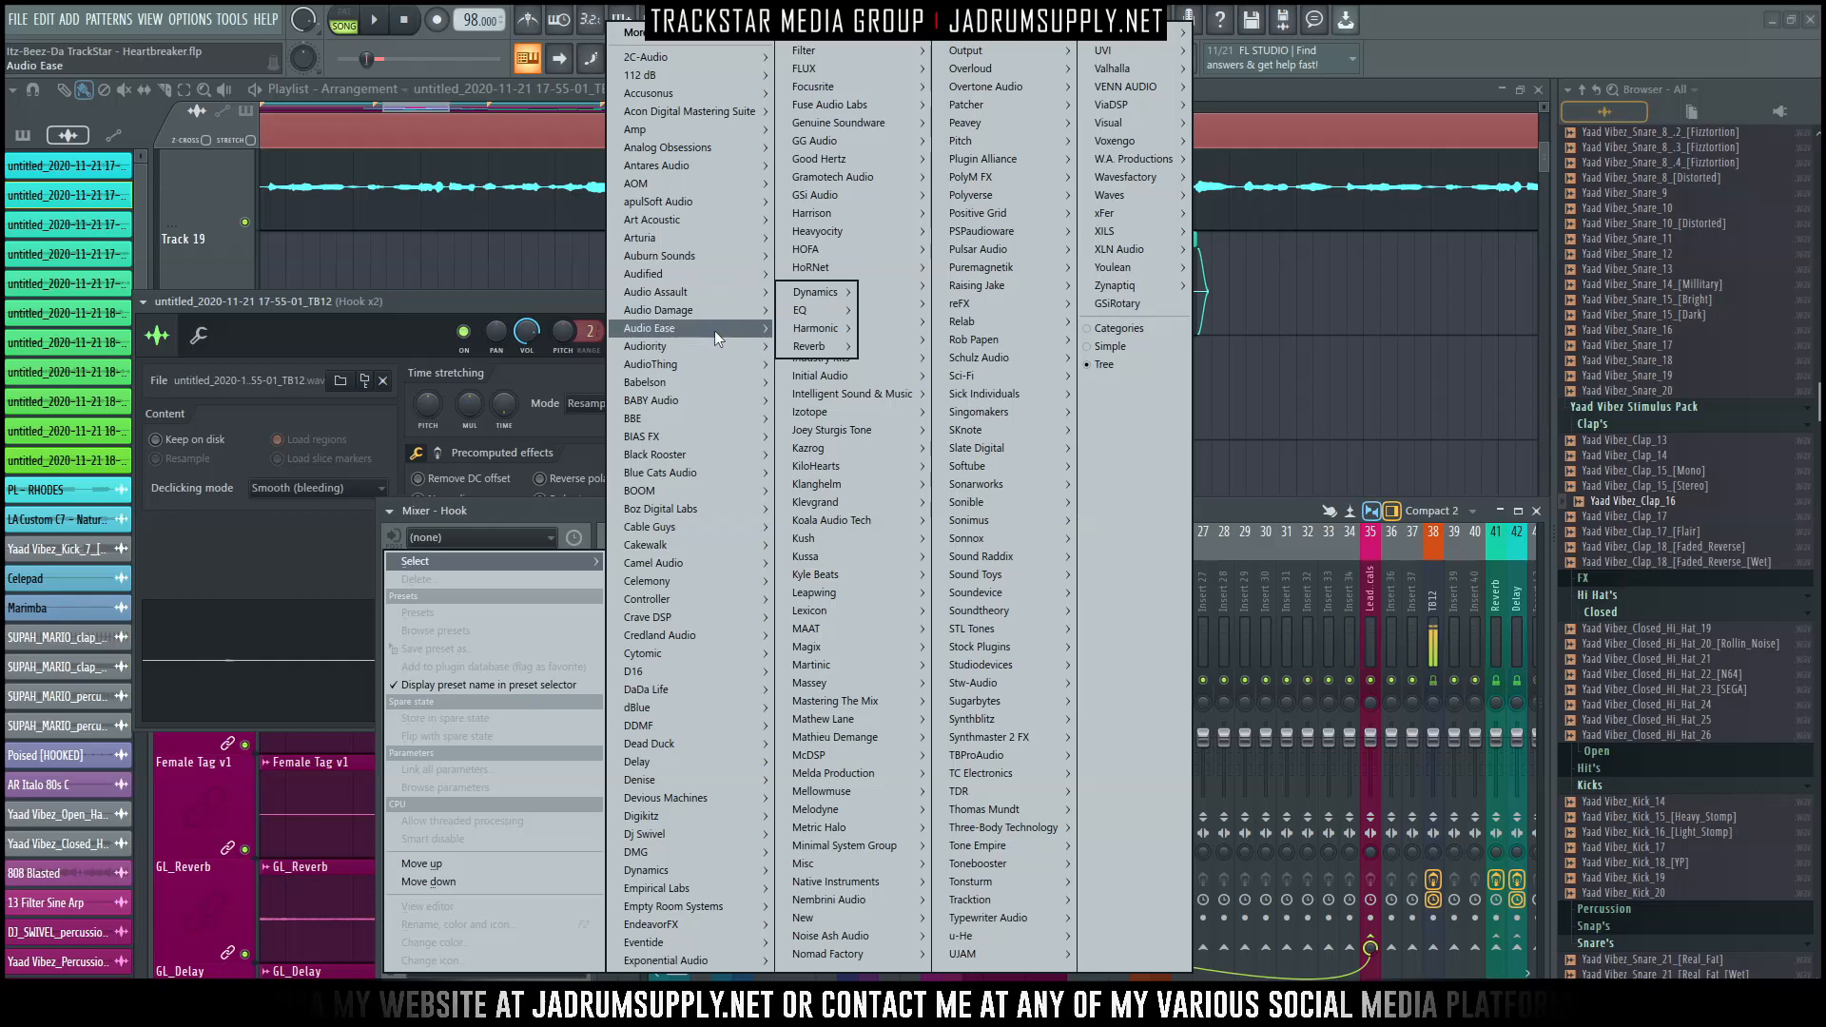
mouse_move(730, 255)
mouse_move(736, 169)
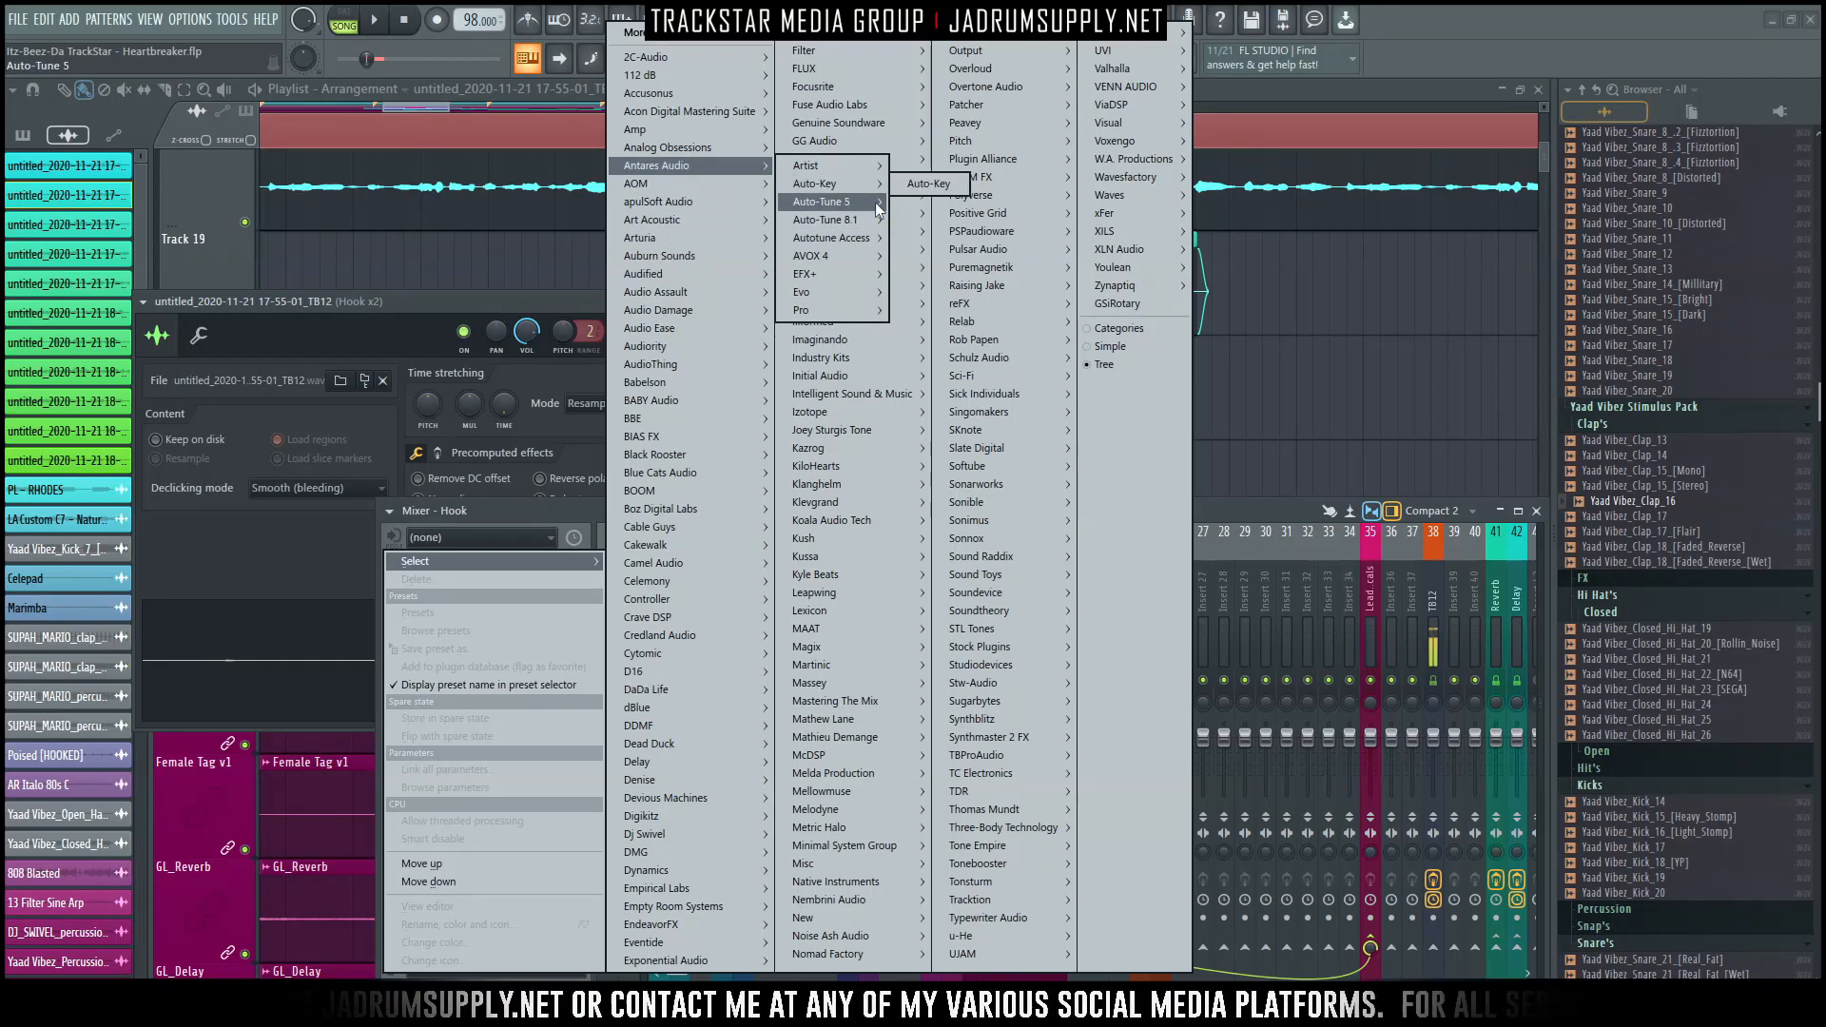
left_click(966, 208)
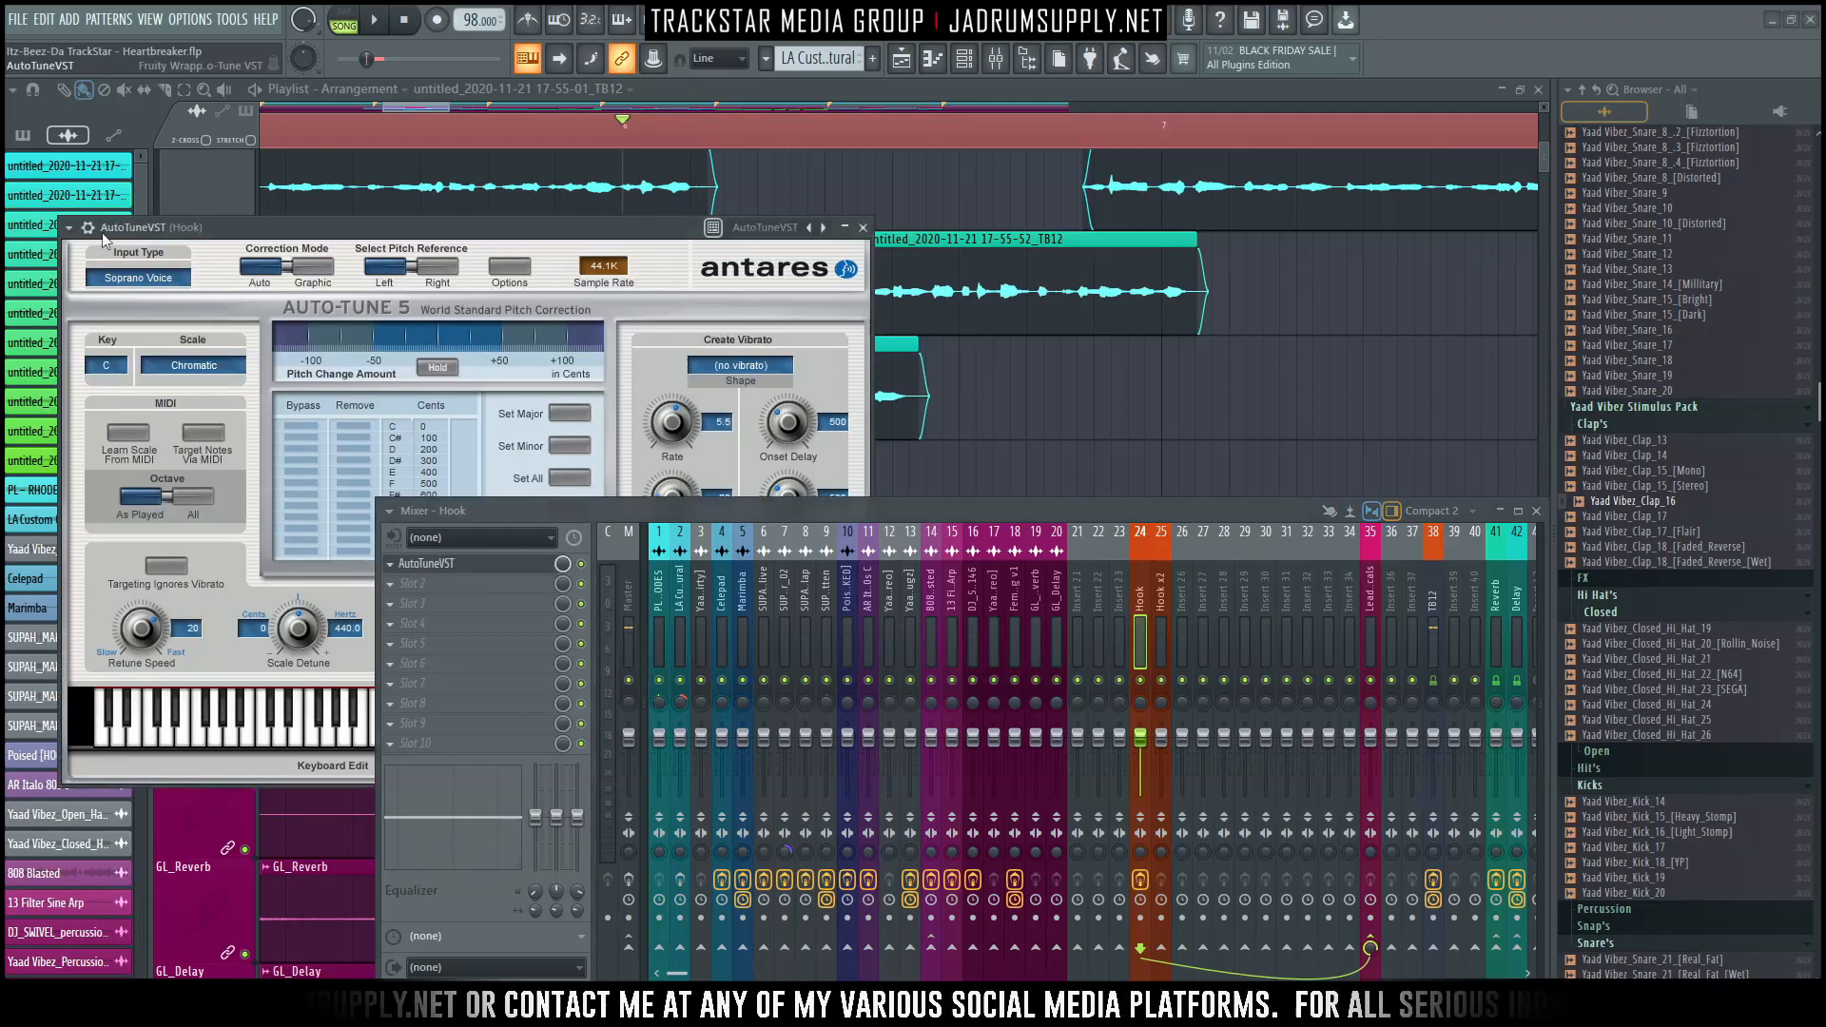
Apply the Gangsta Lullaby preset to Auto-Tune 5 on the Hook track.
left_click(73, 230)
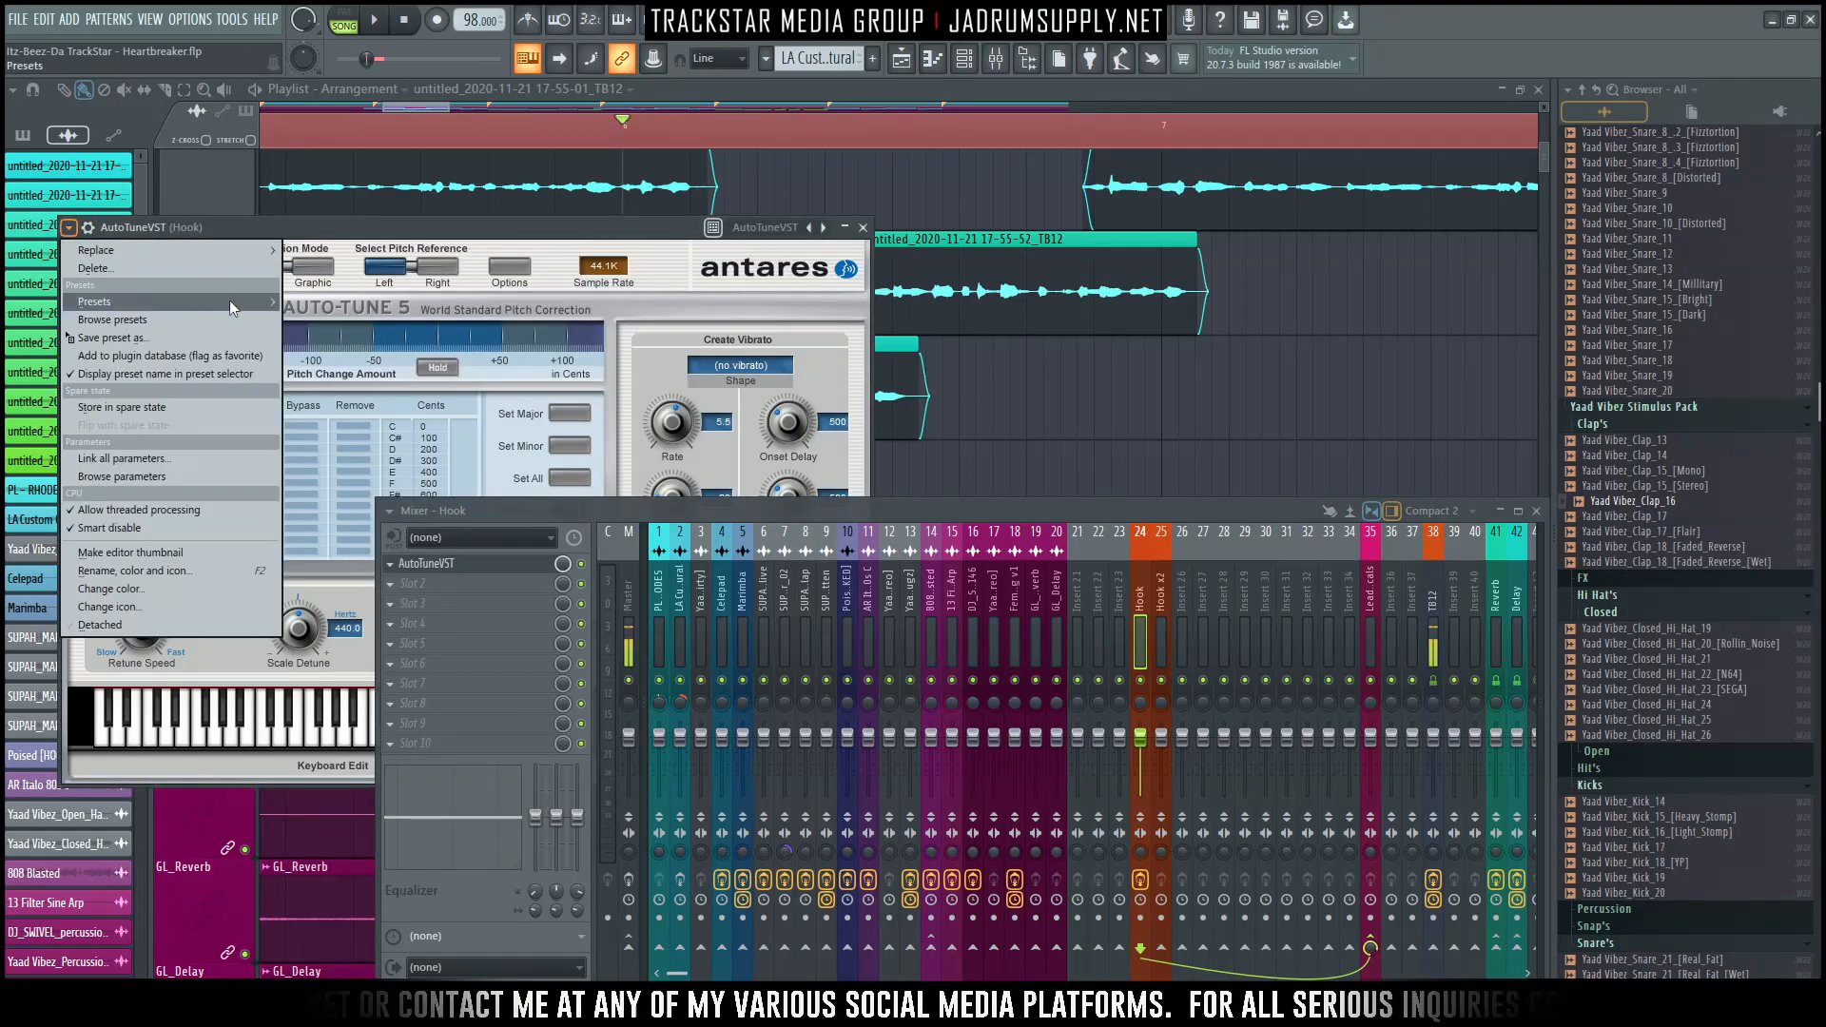
mouse_move(230, 300)
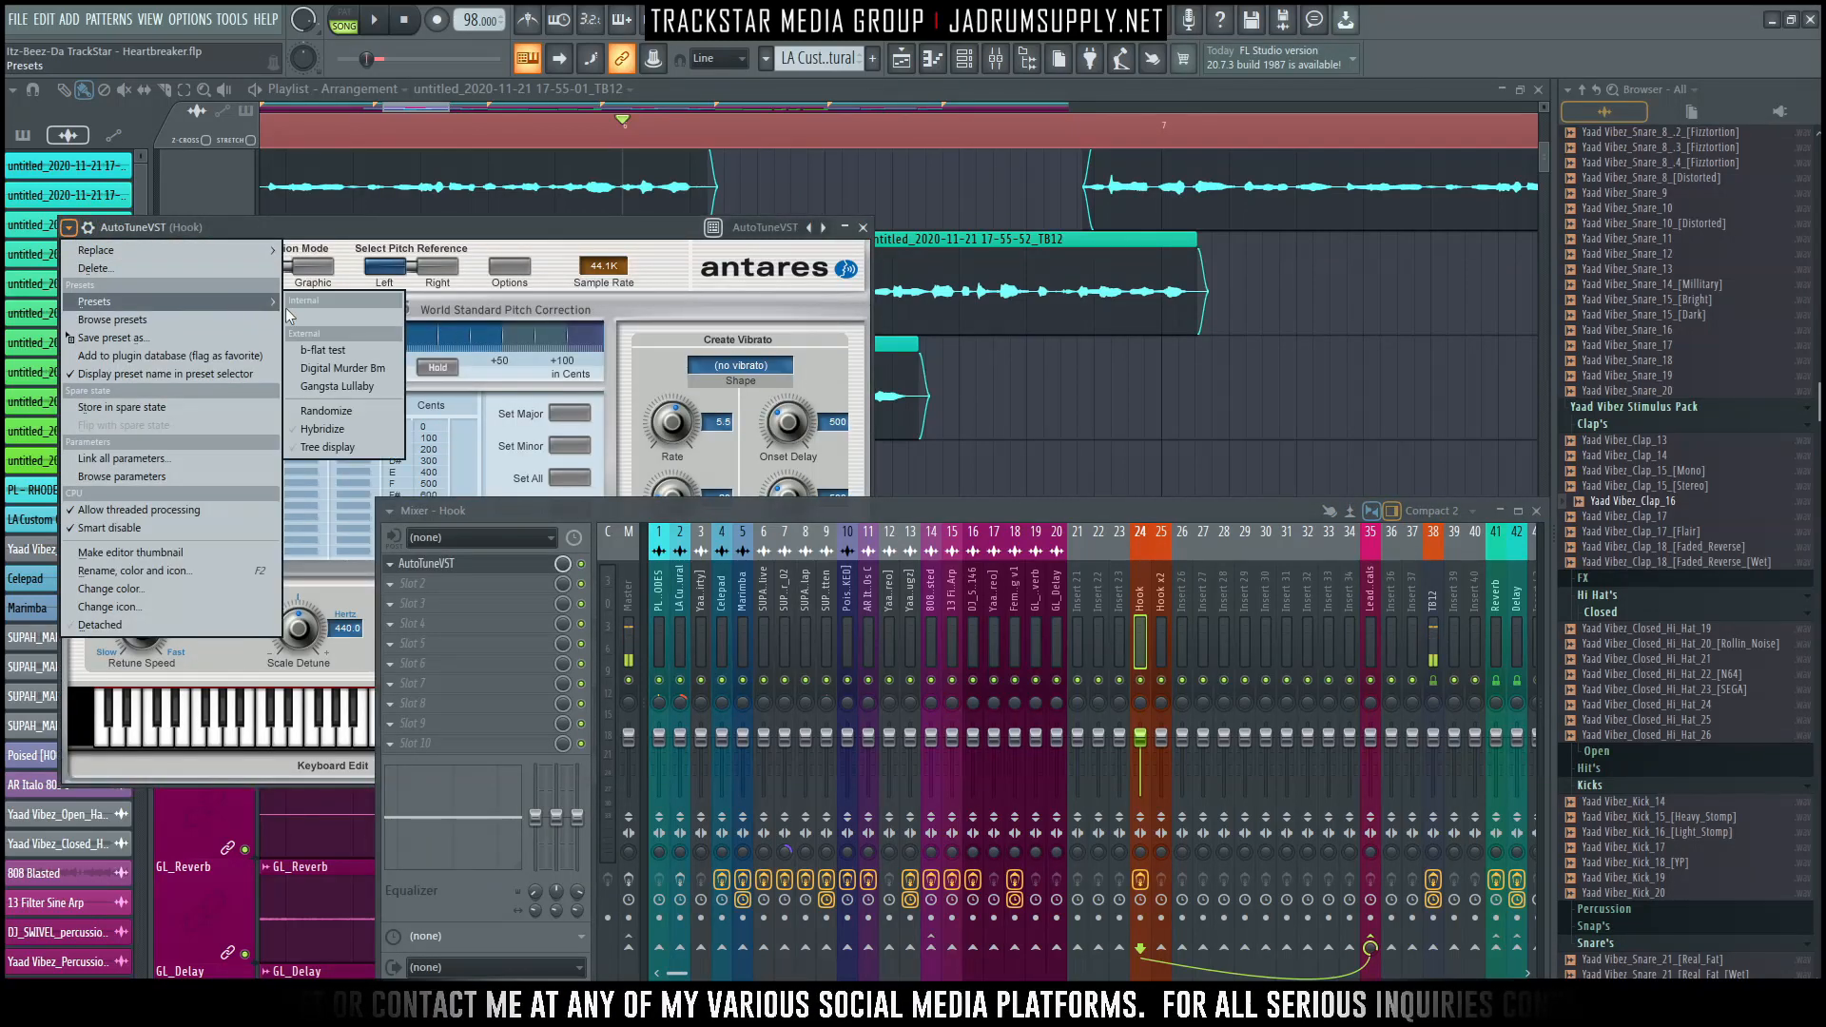
left_click(363, 392)
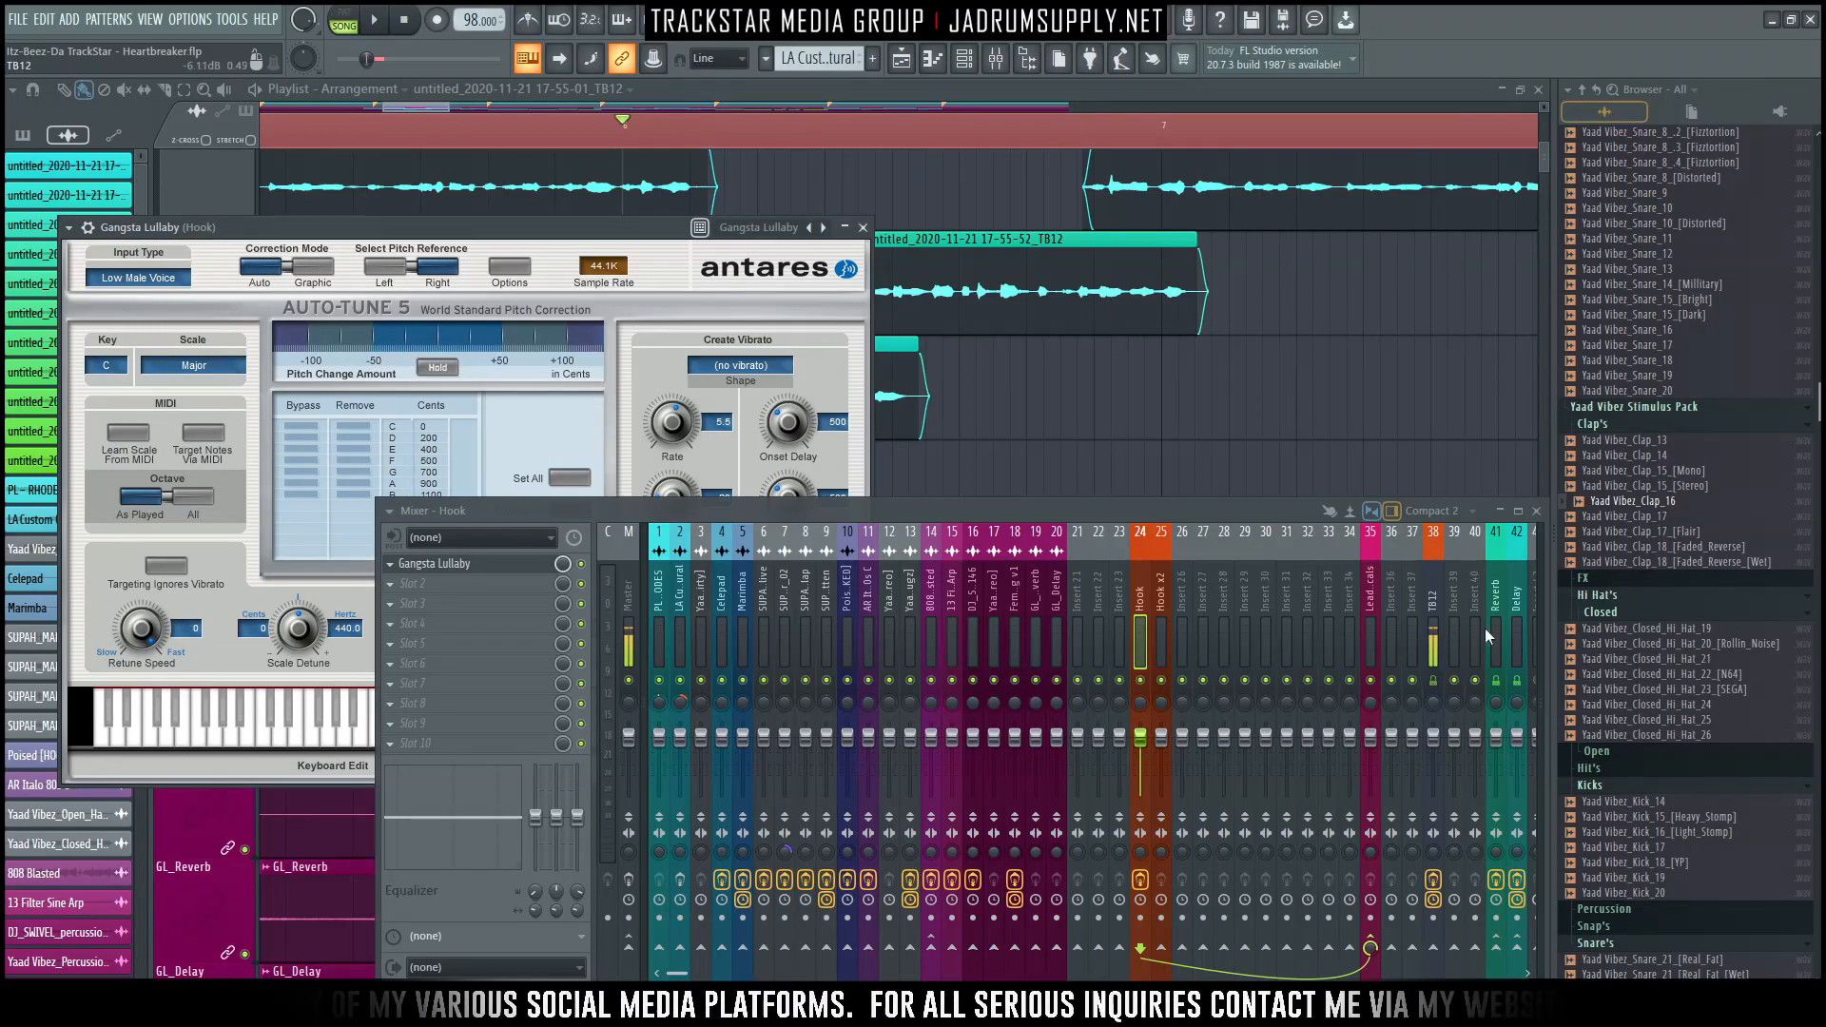
left_click(1159, 605)
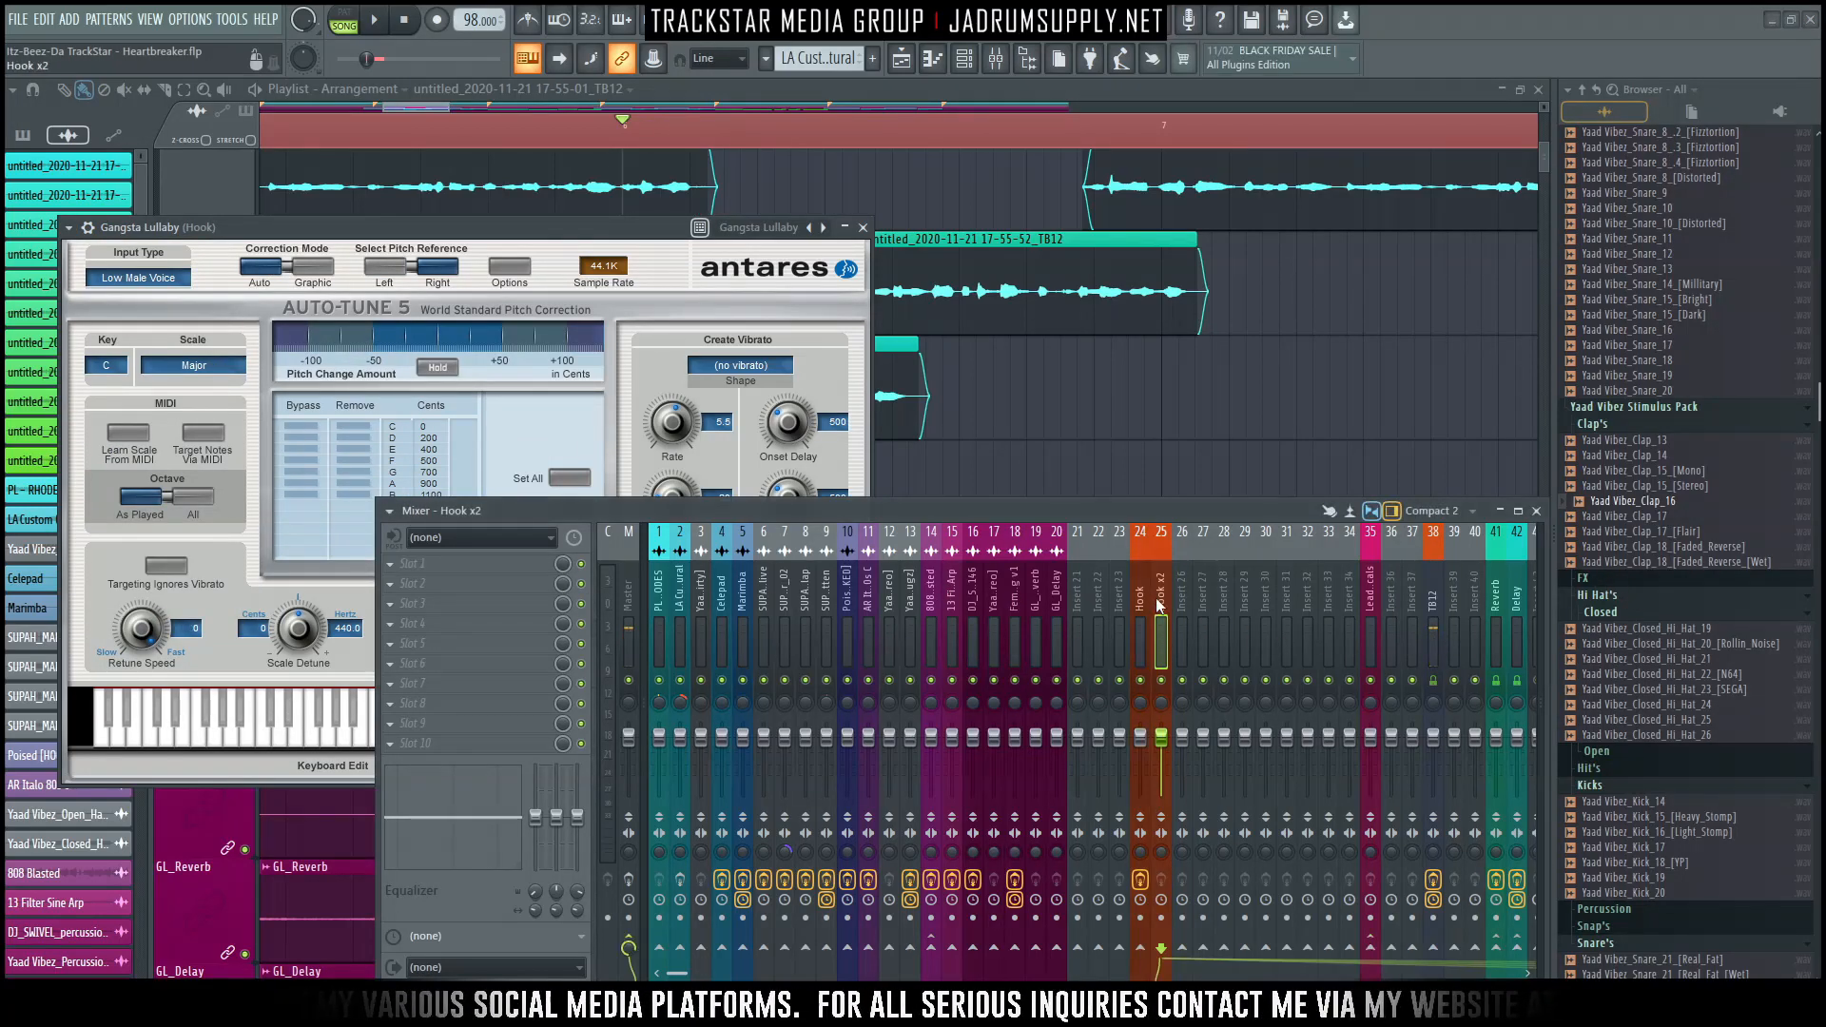
left_click(498, 571)
mouse_move(415, 561)
mouse_move(1132, 158)
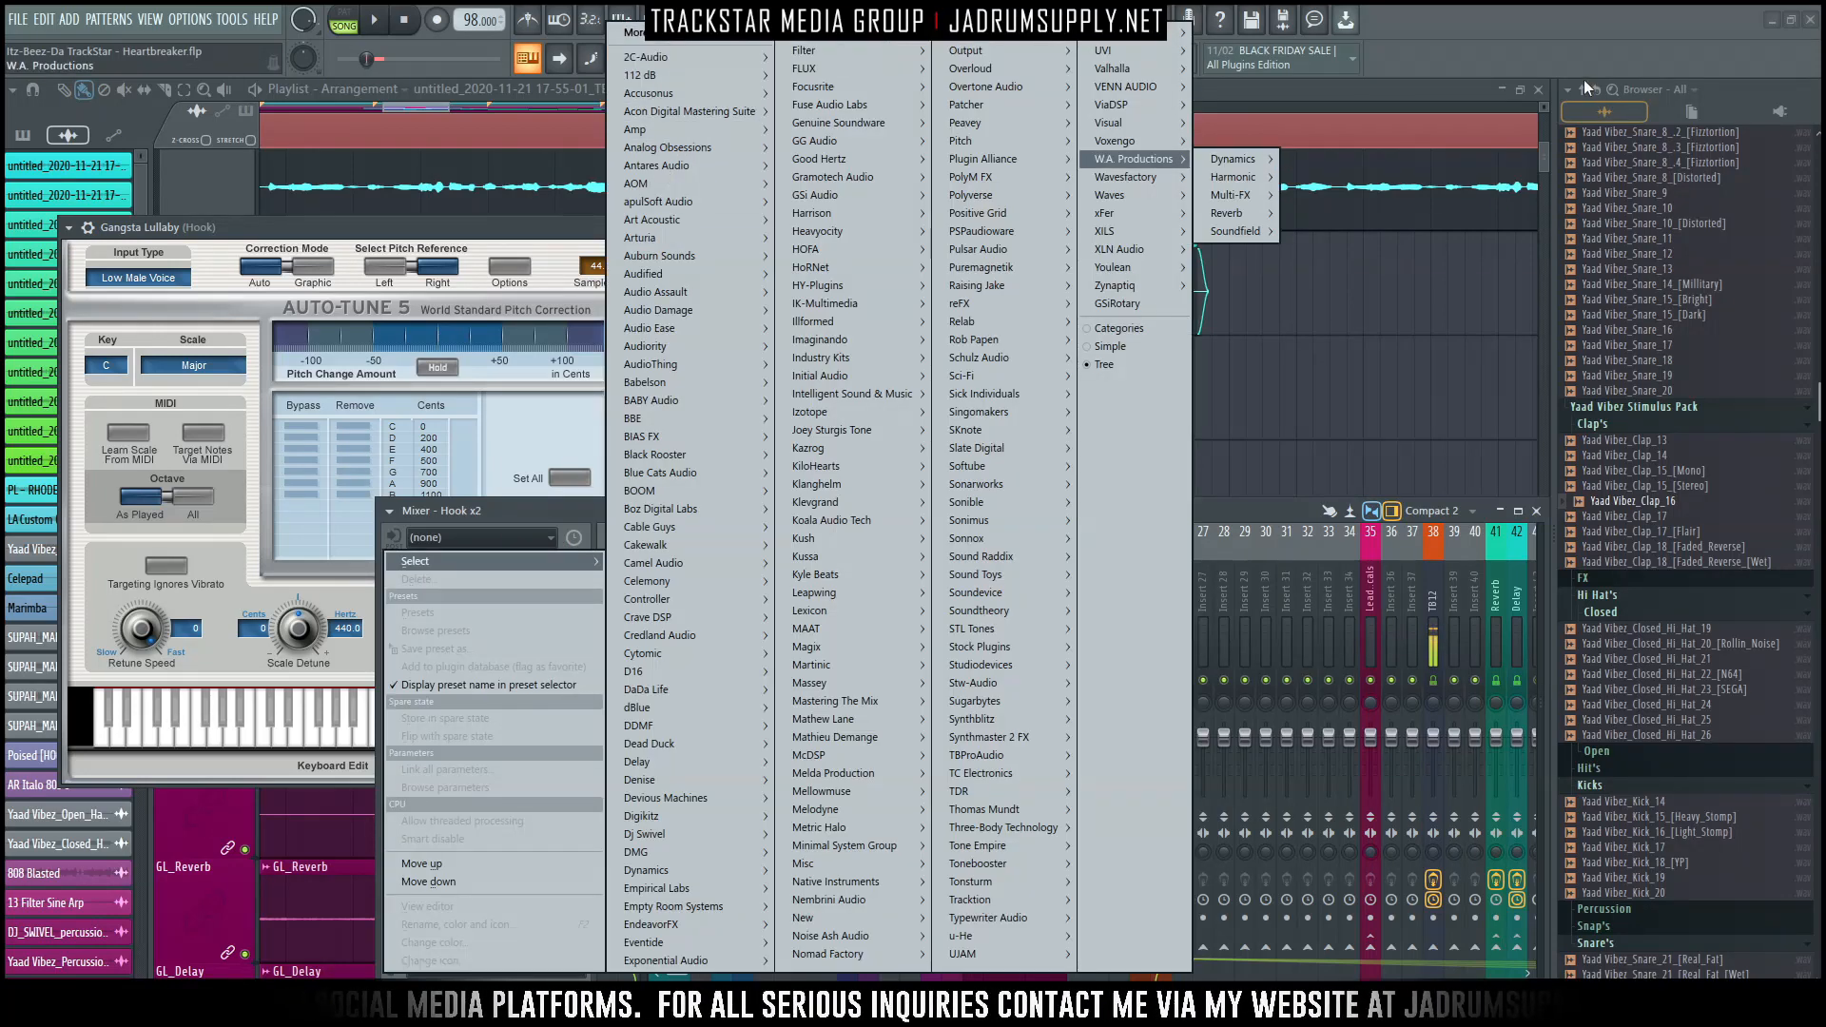
Load the Auto-Tune VST Gangsta Lullaby preset onto the Hook x2 mixer track and close both Auto-Tune windows.
left_click(1585, 88)
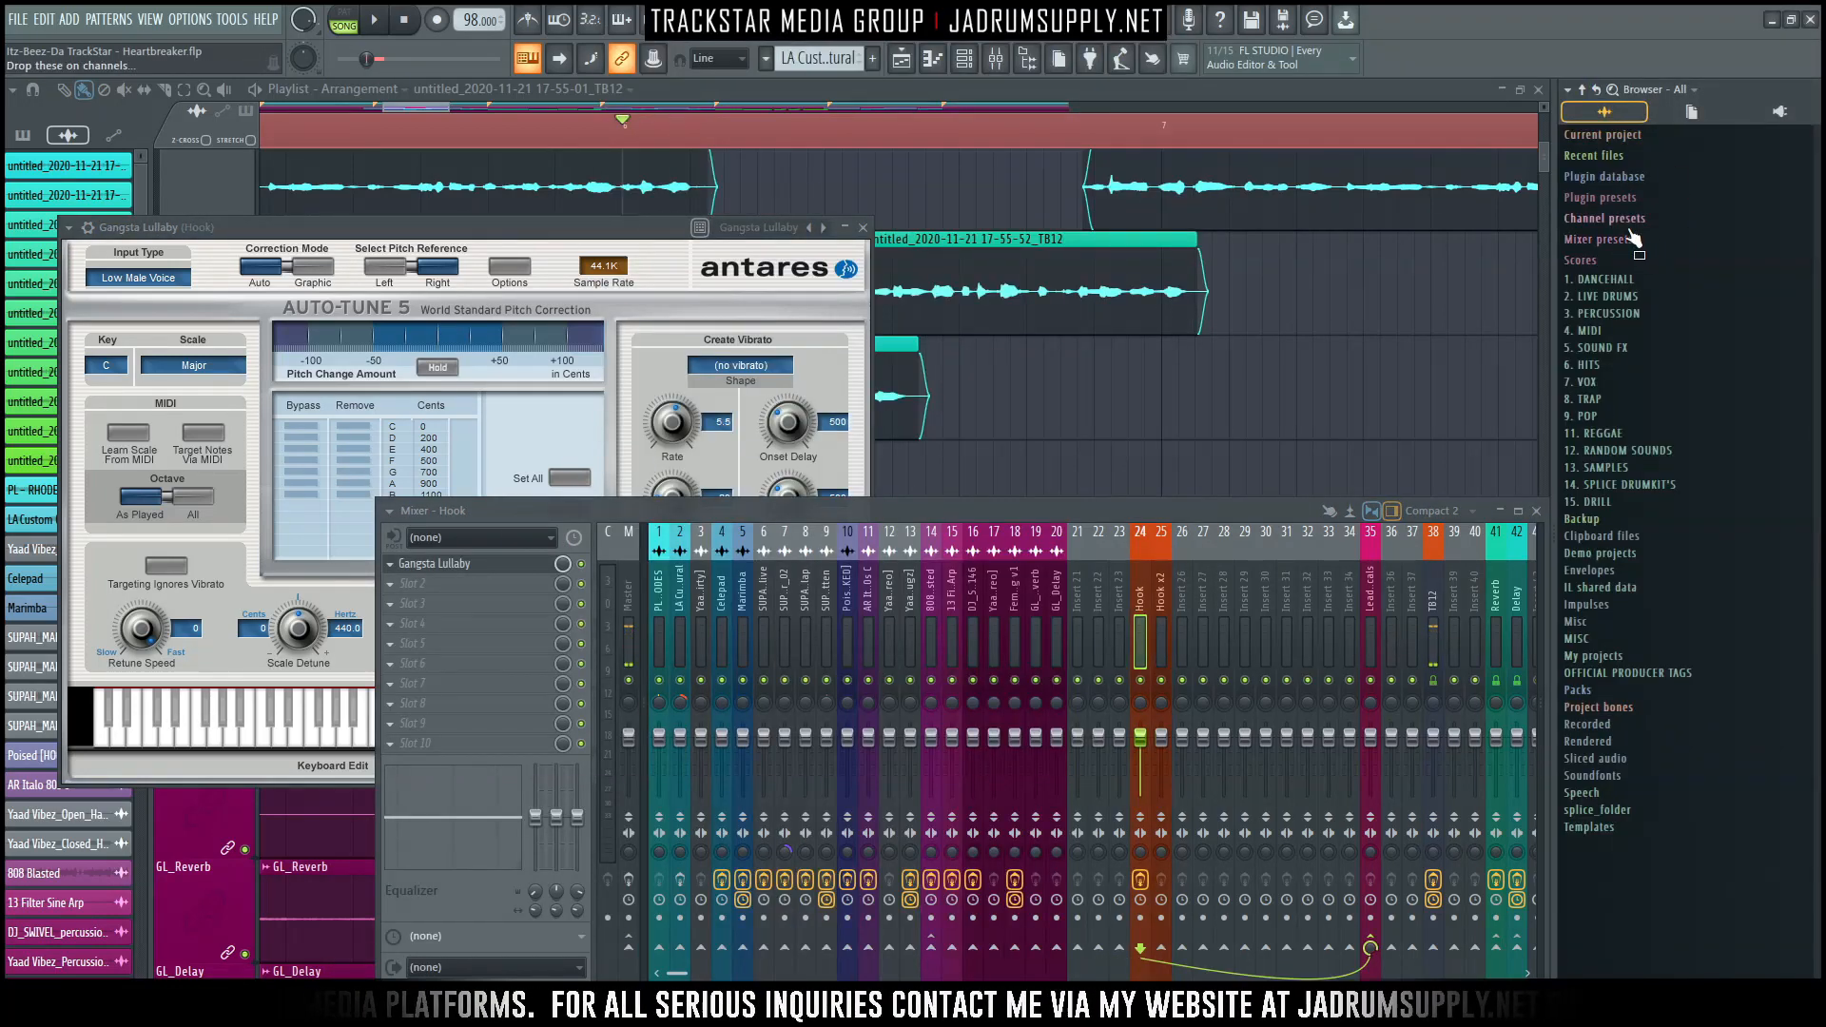
left_click(1600, 197)
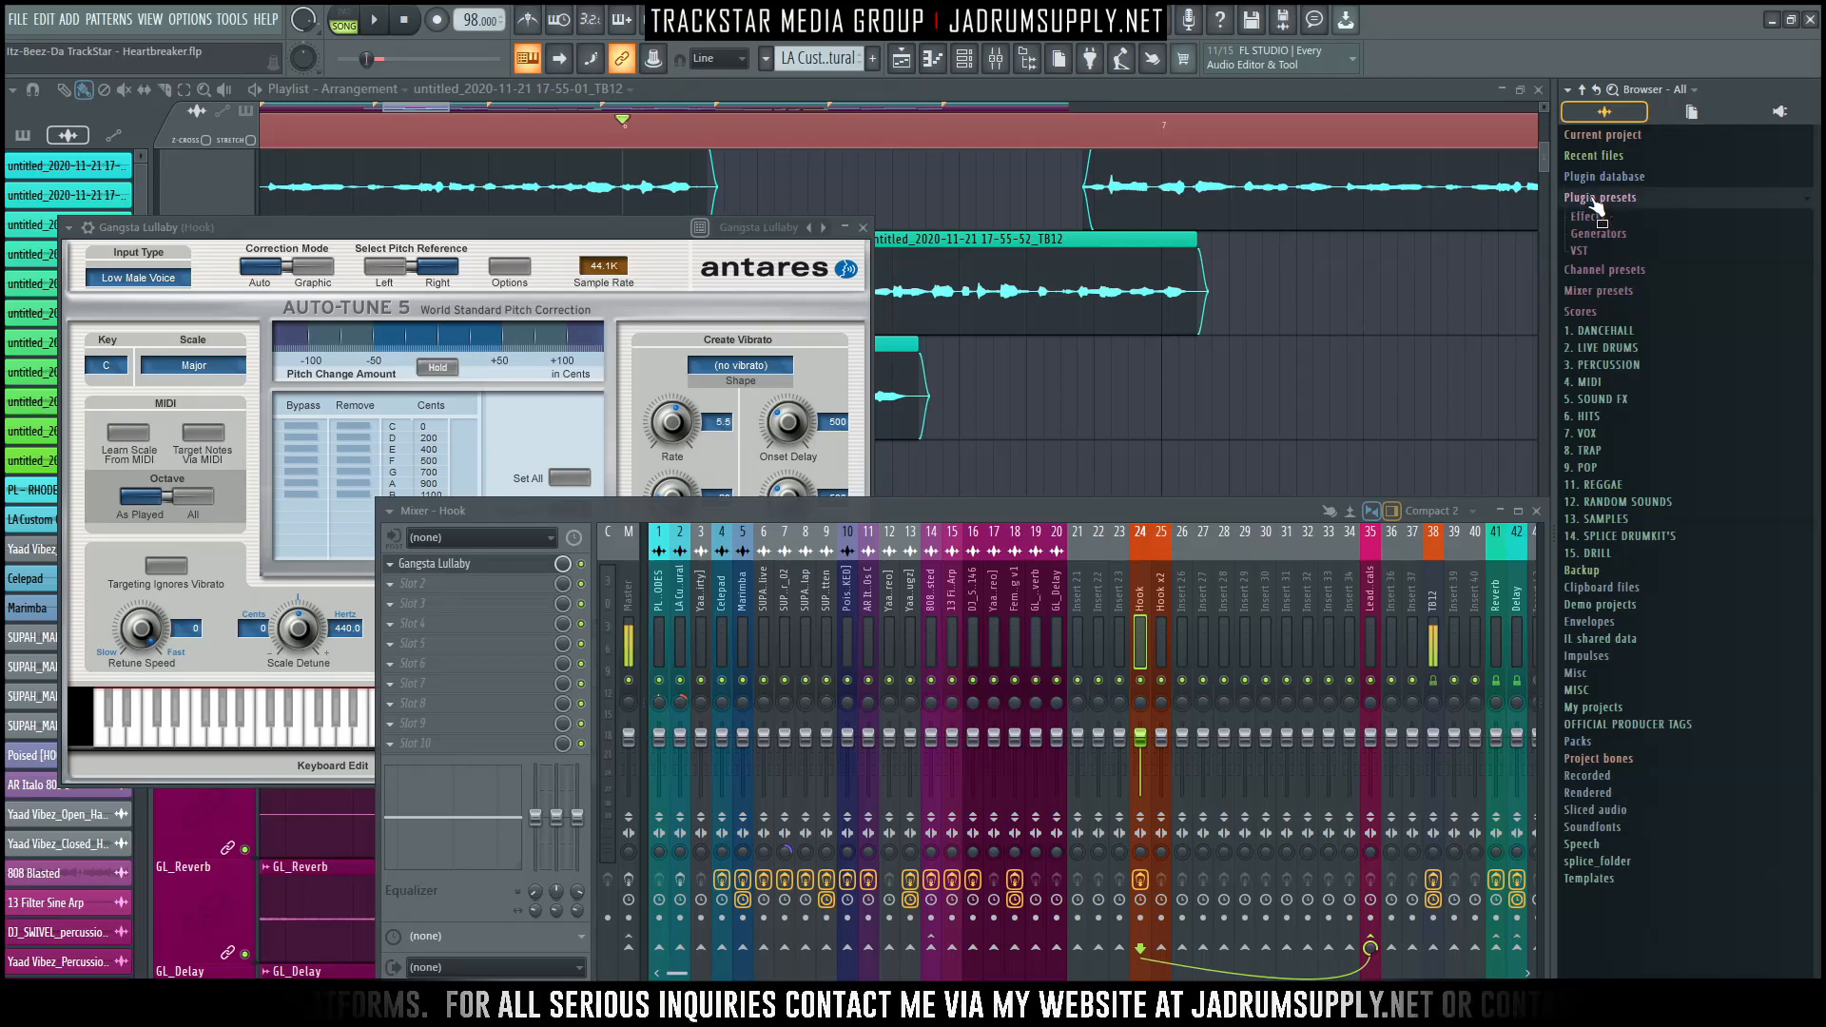
left_click(1599, 217)
scroll(1636, 419, "down", 10)
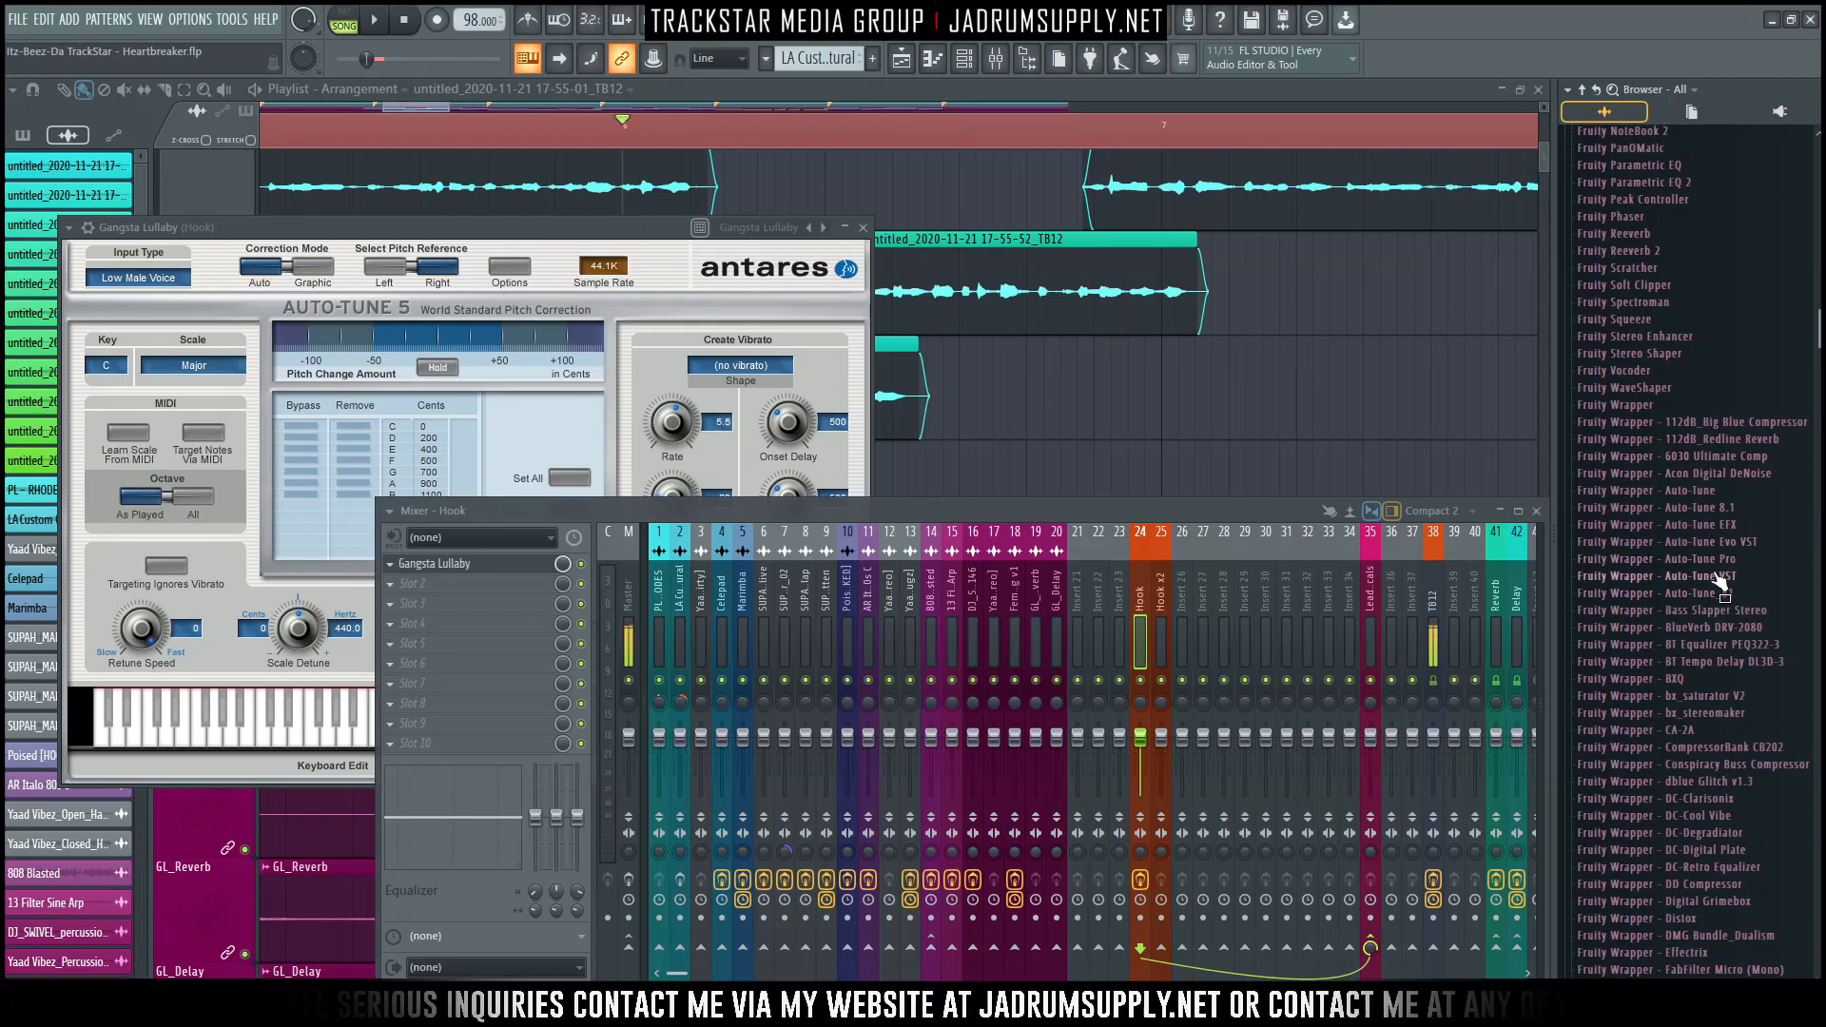
left_click(1717, 576)
left_click_drag(1629, 628, 1518, 628)
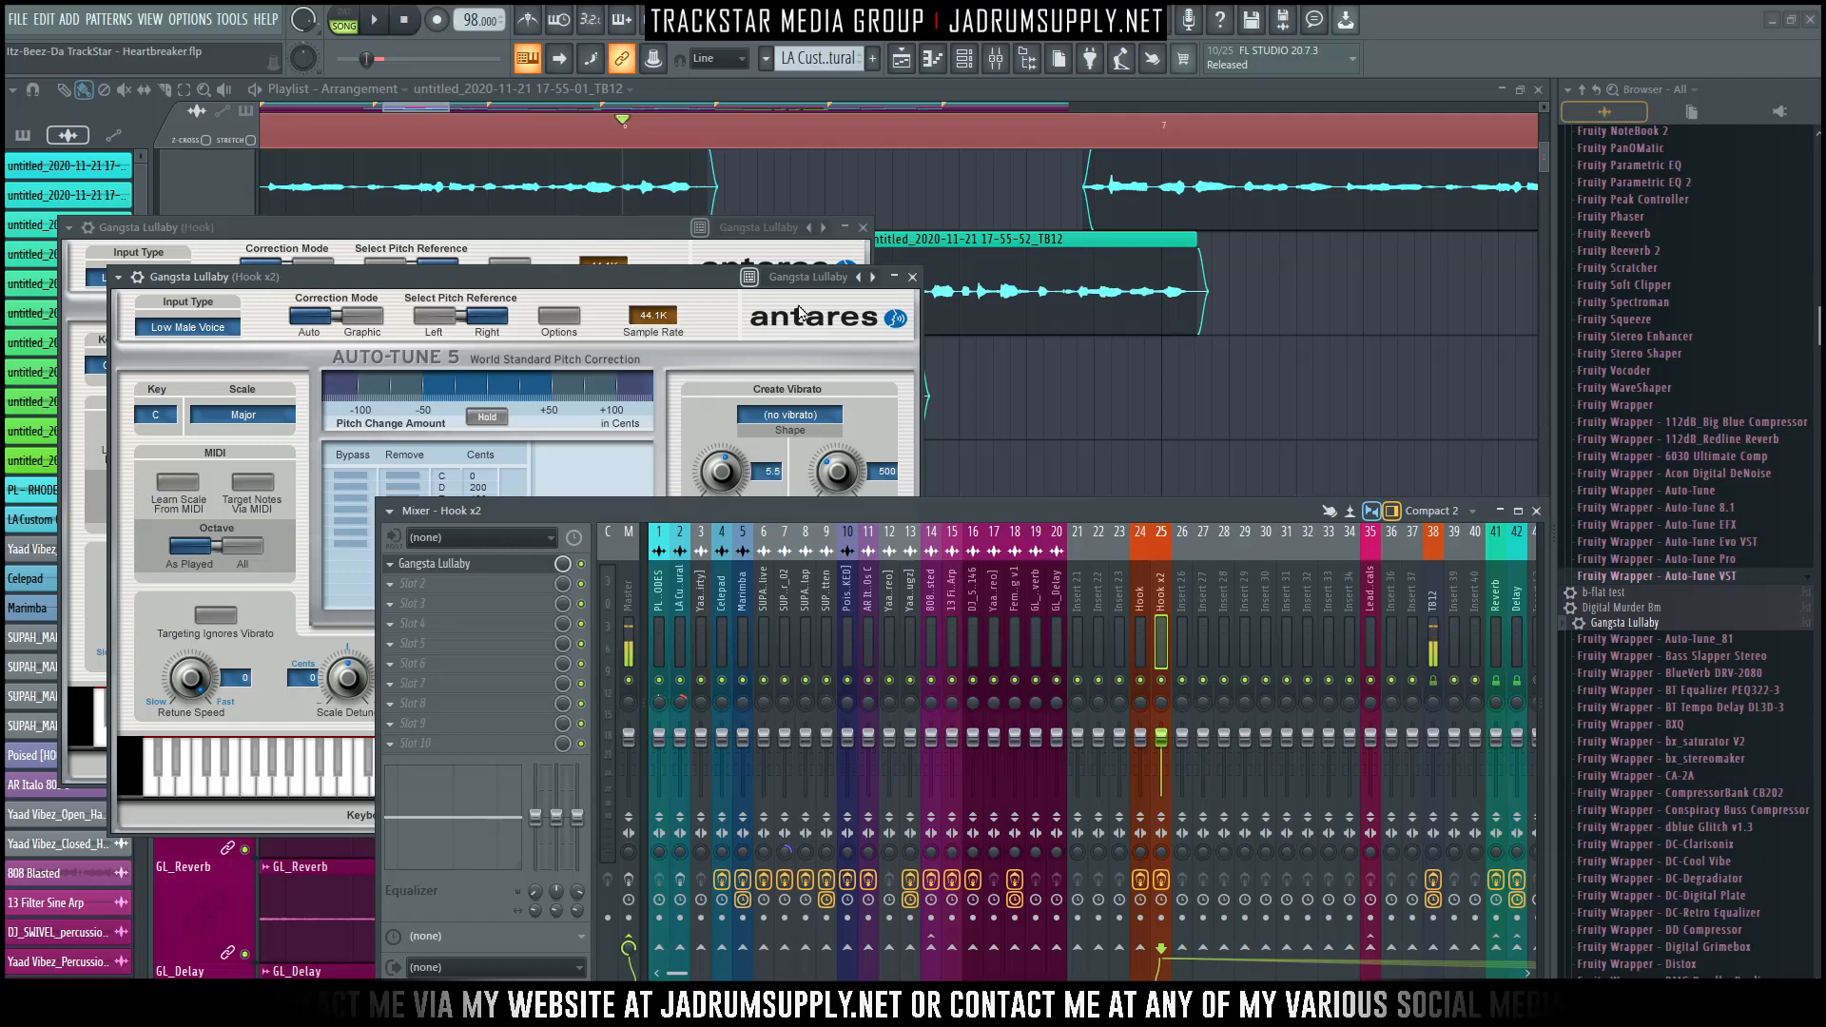
left_click(913, 276)
left_click(863, 228)
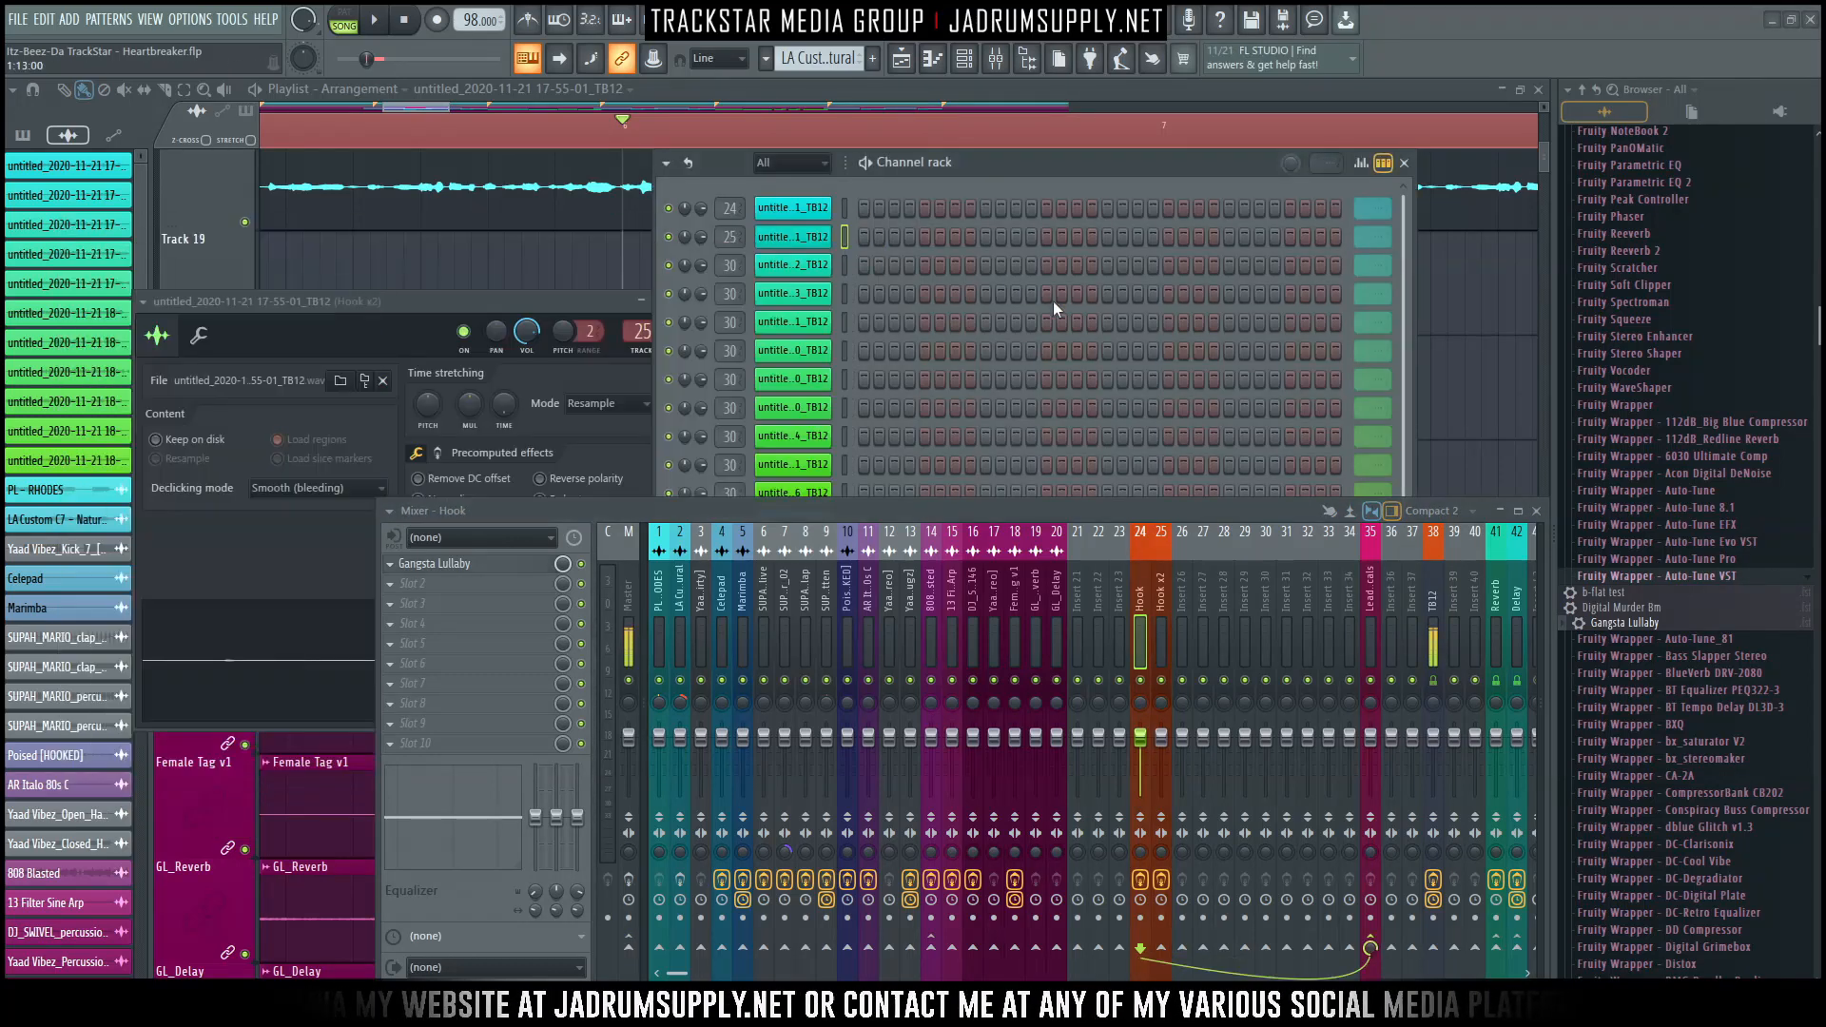
Play back the chorus vocals to check the signal on the Hook and Hook x2 mixer tracks.
key("space")
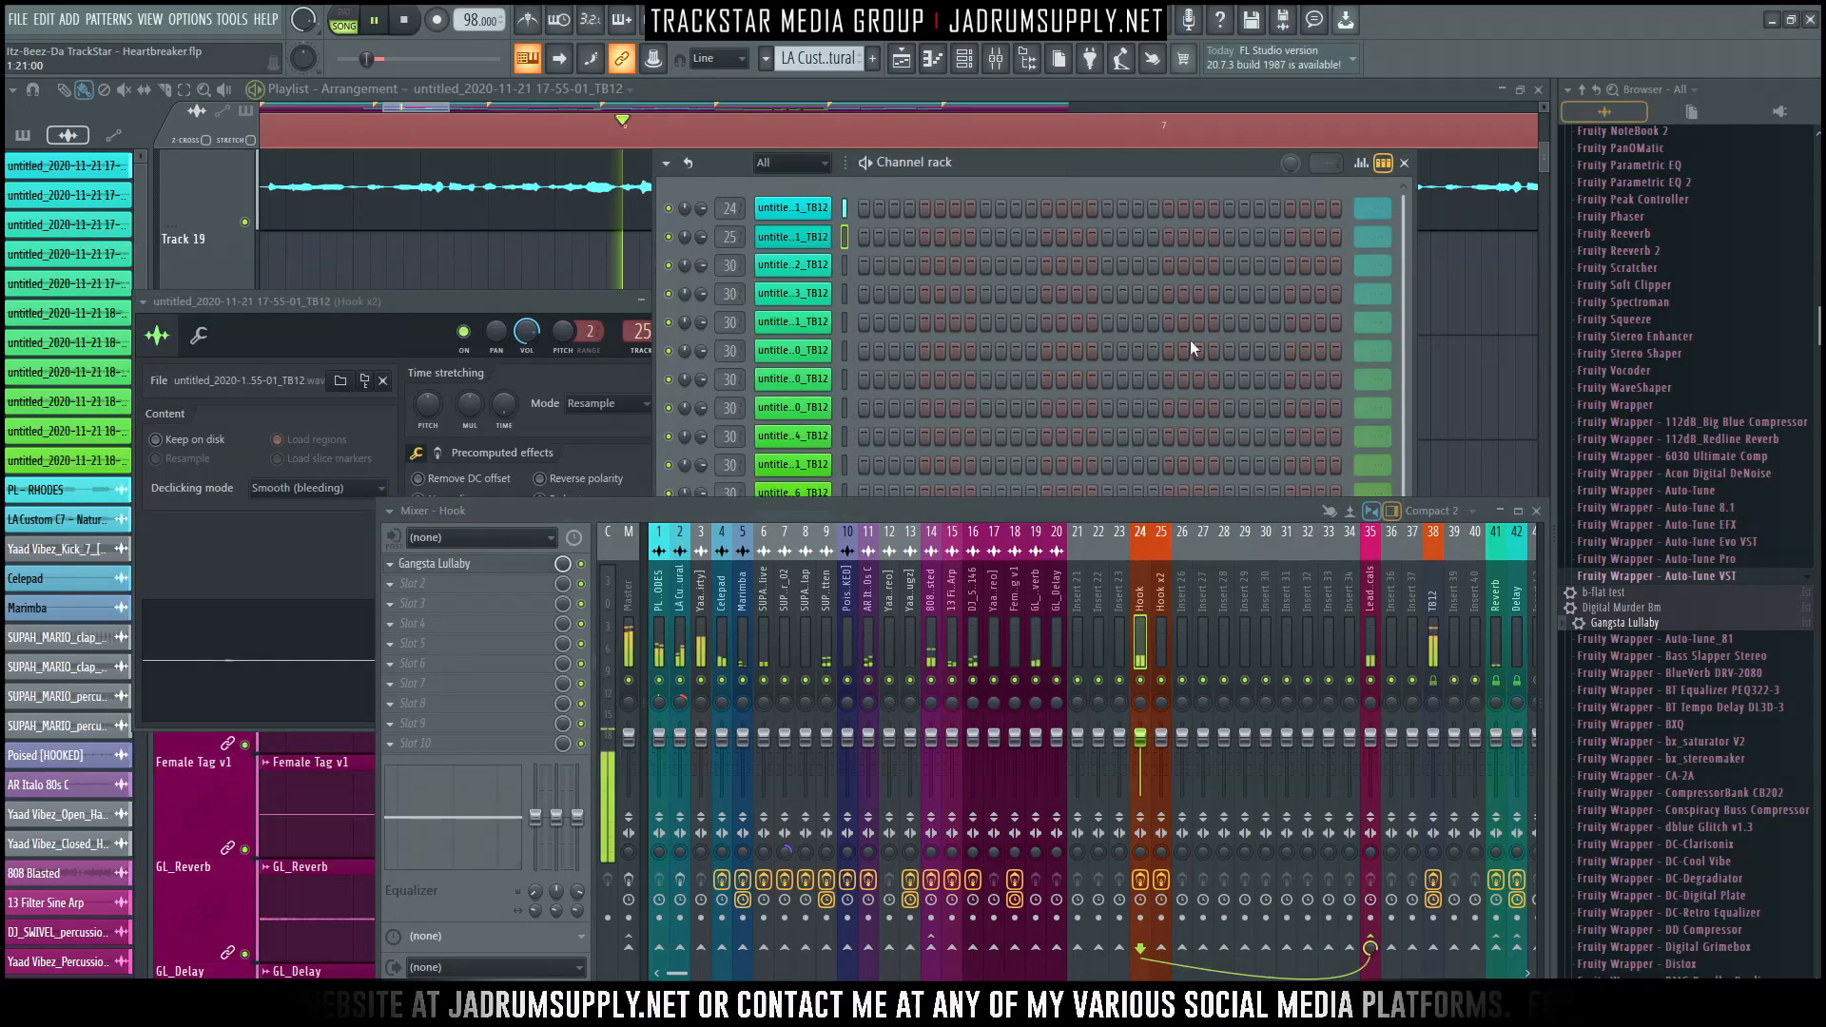
left_click(1461, 309)
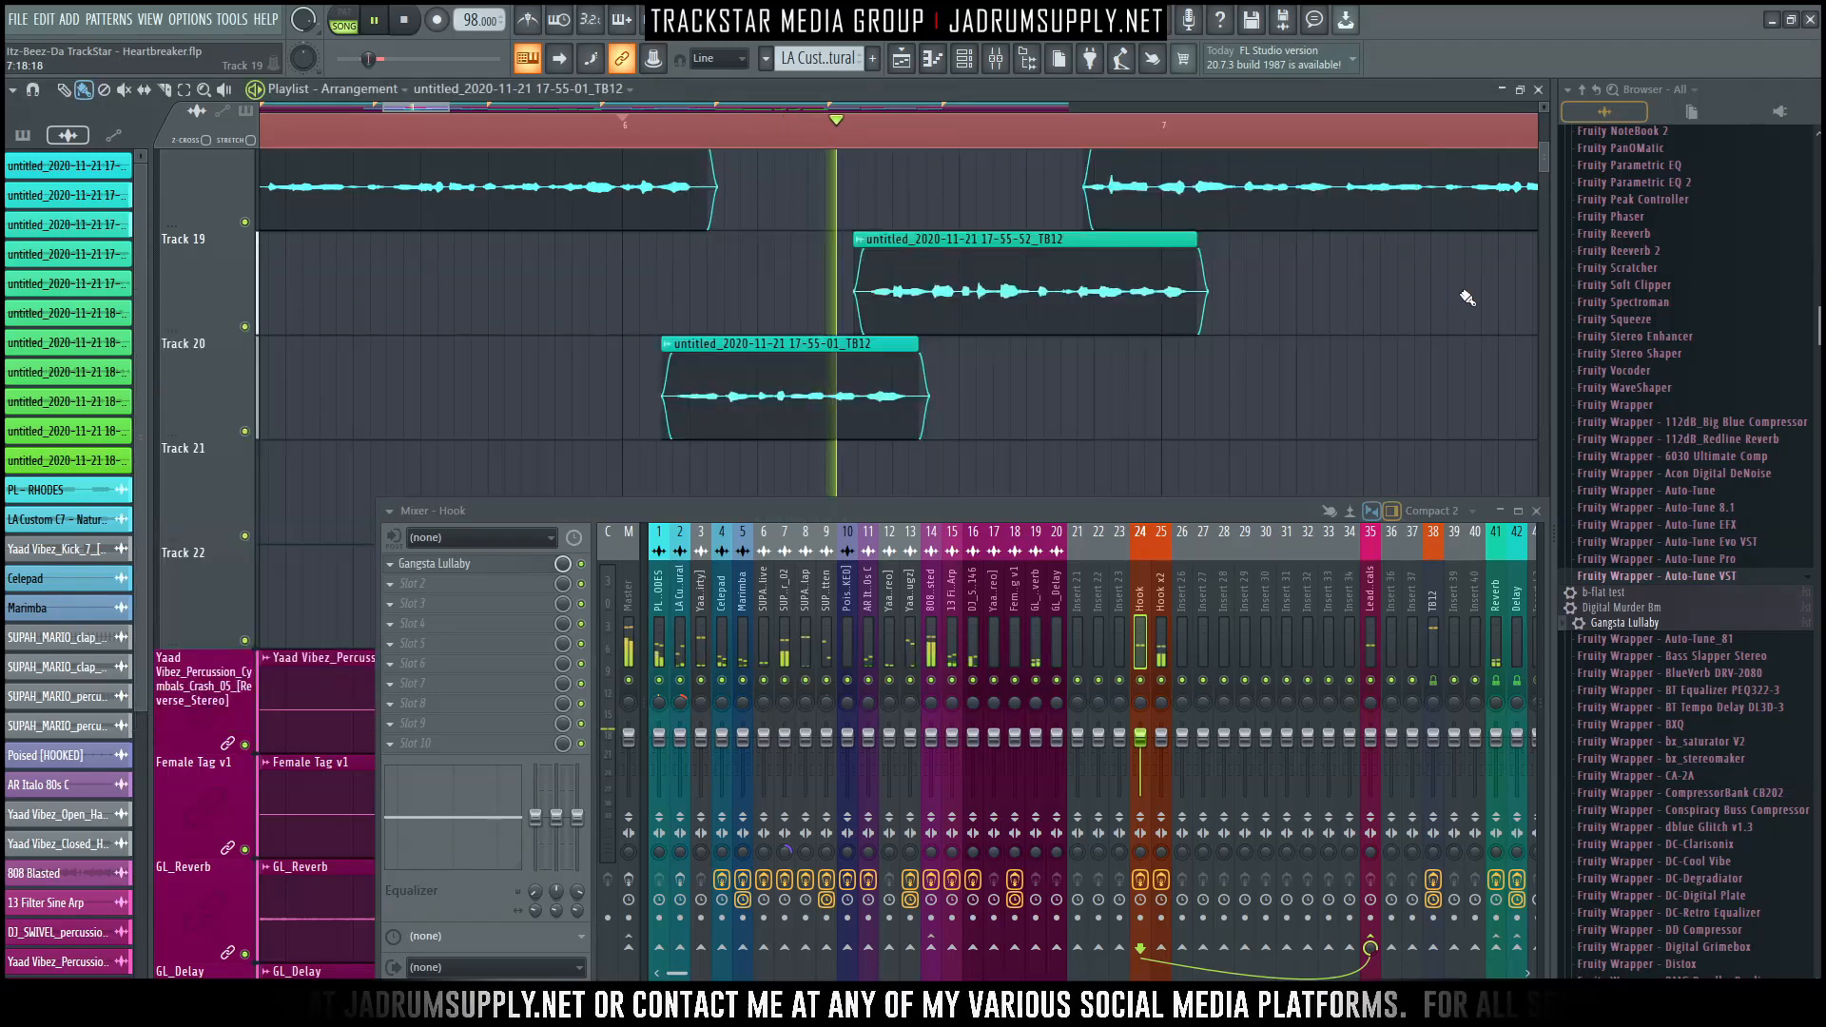
key("space")
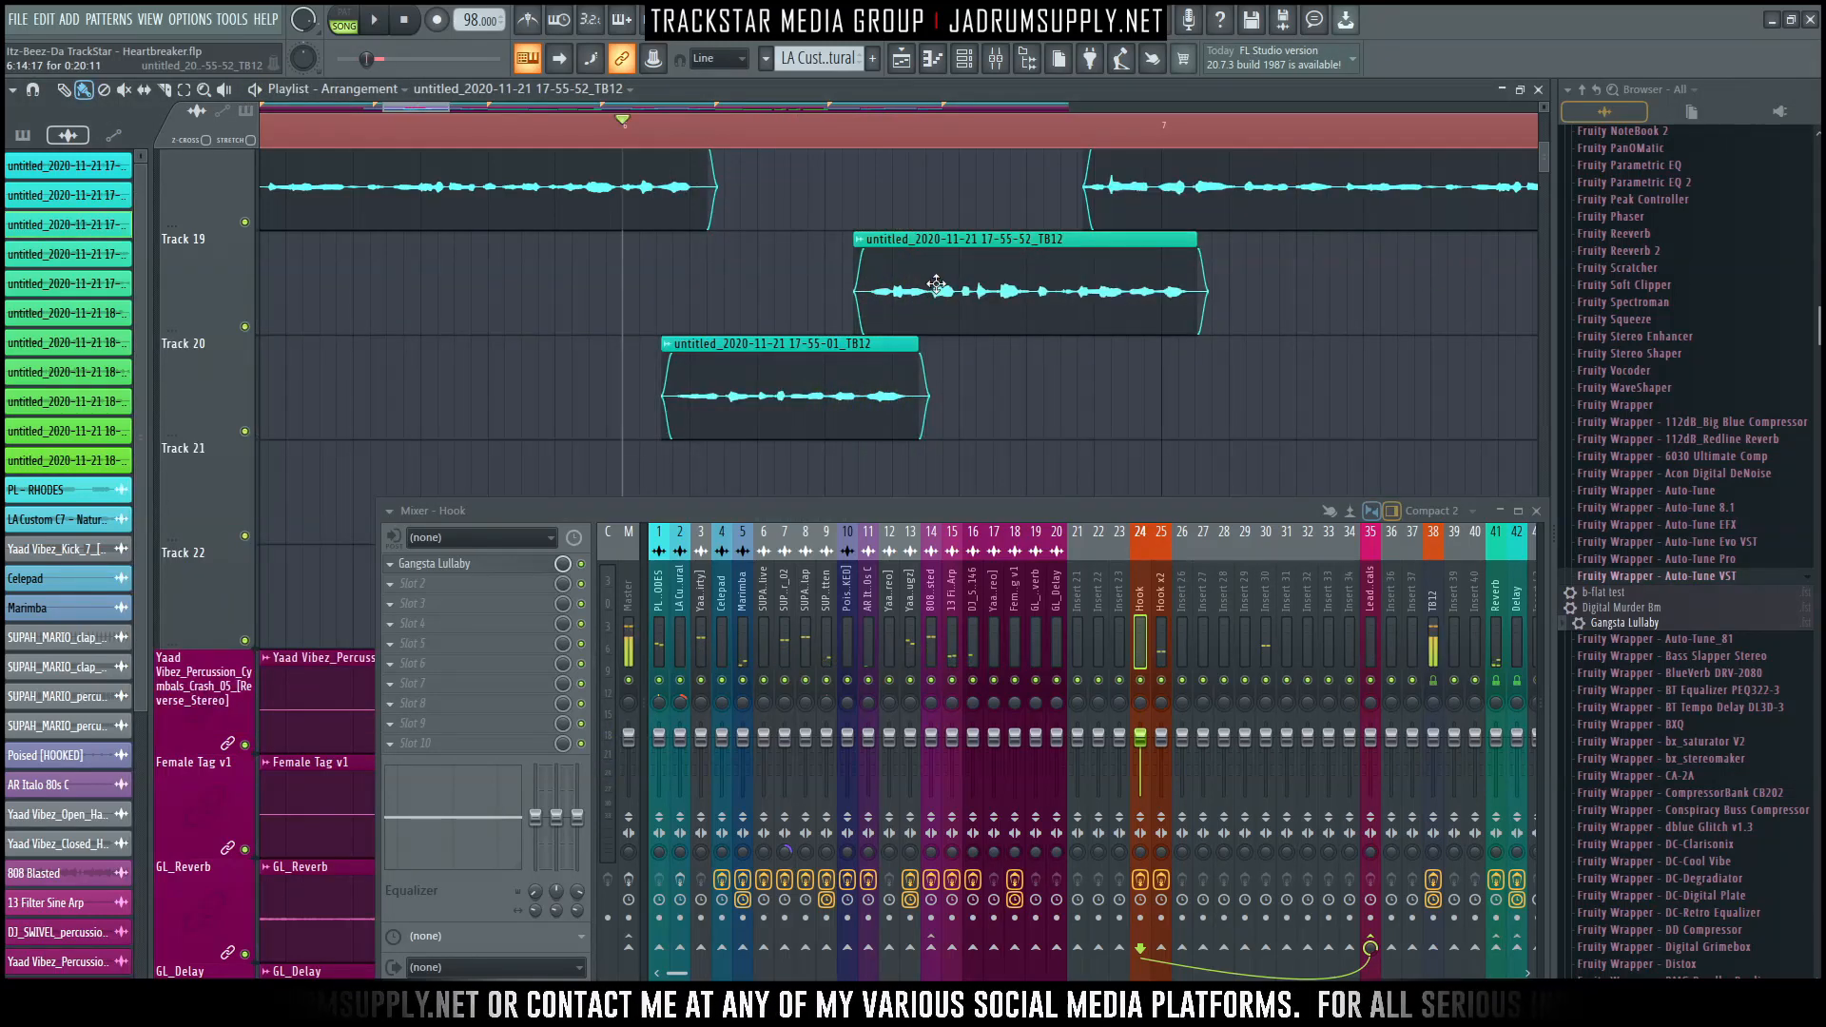
Route the Track 19 vocal clip to the Hook mixer track 24.
double_click(937, 284)
scroll(569, 261, "down", 6)
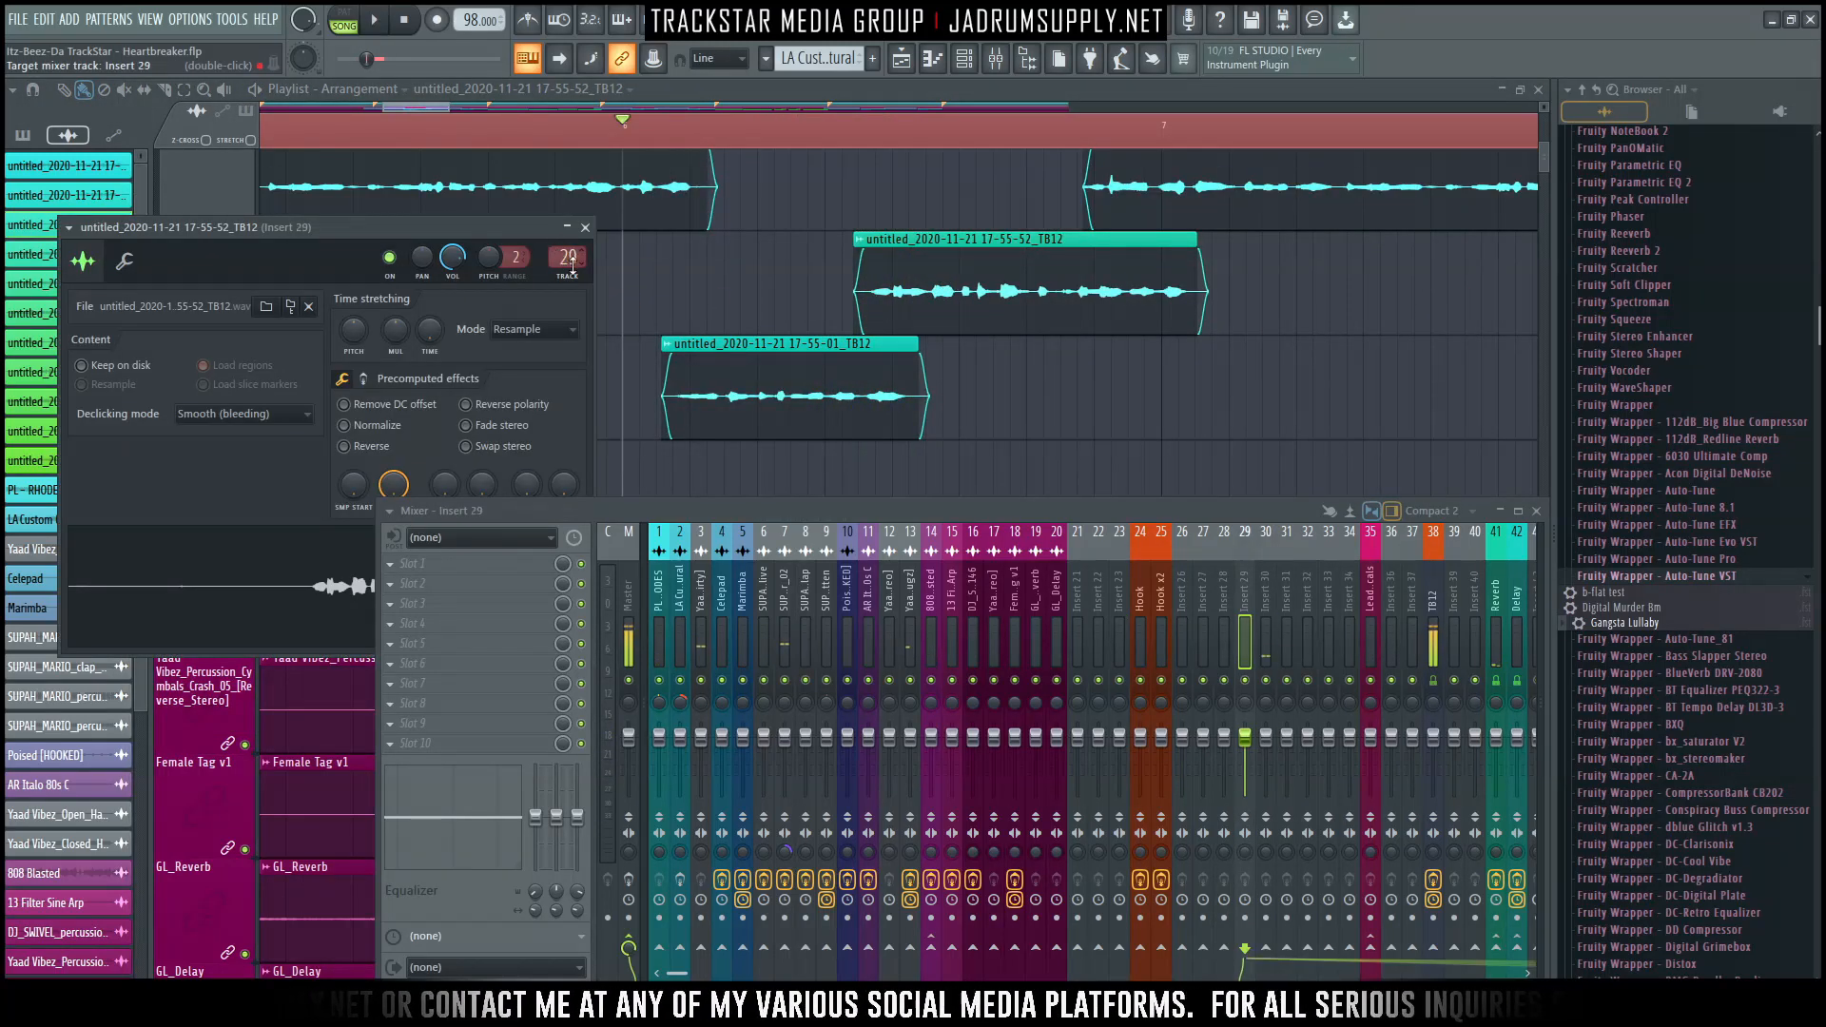
Try routing the Track 18 hook vocal to the Hook x2 mixer track 25.
double_click(1160, 197)
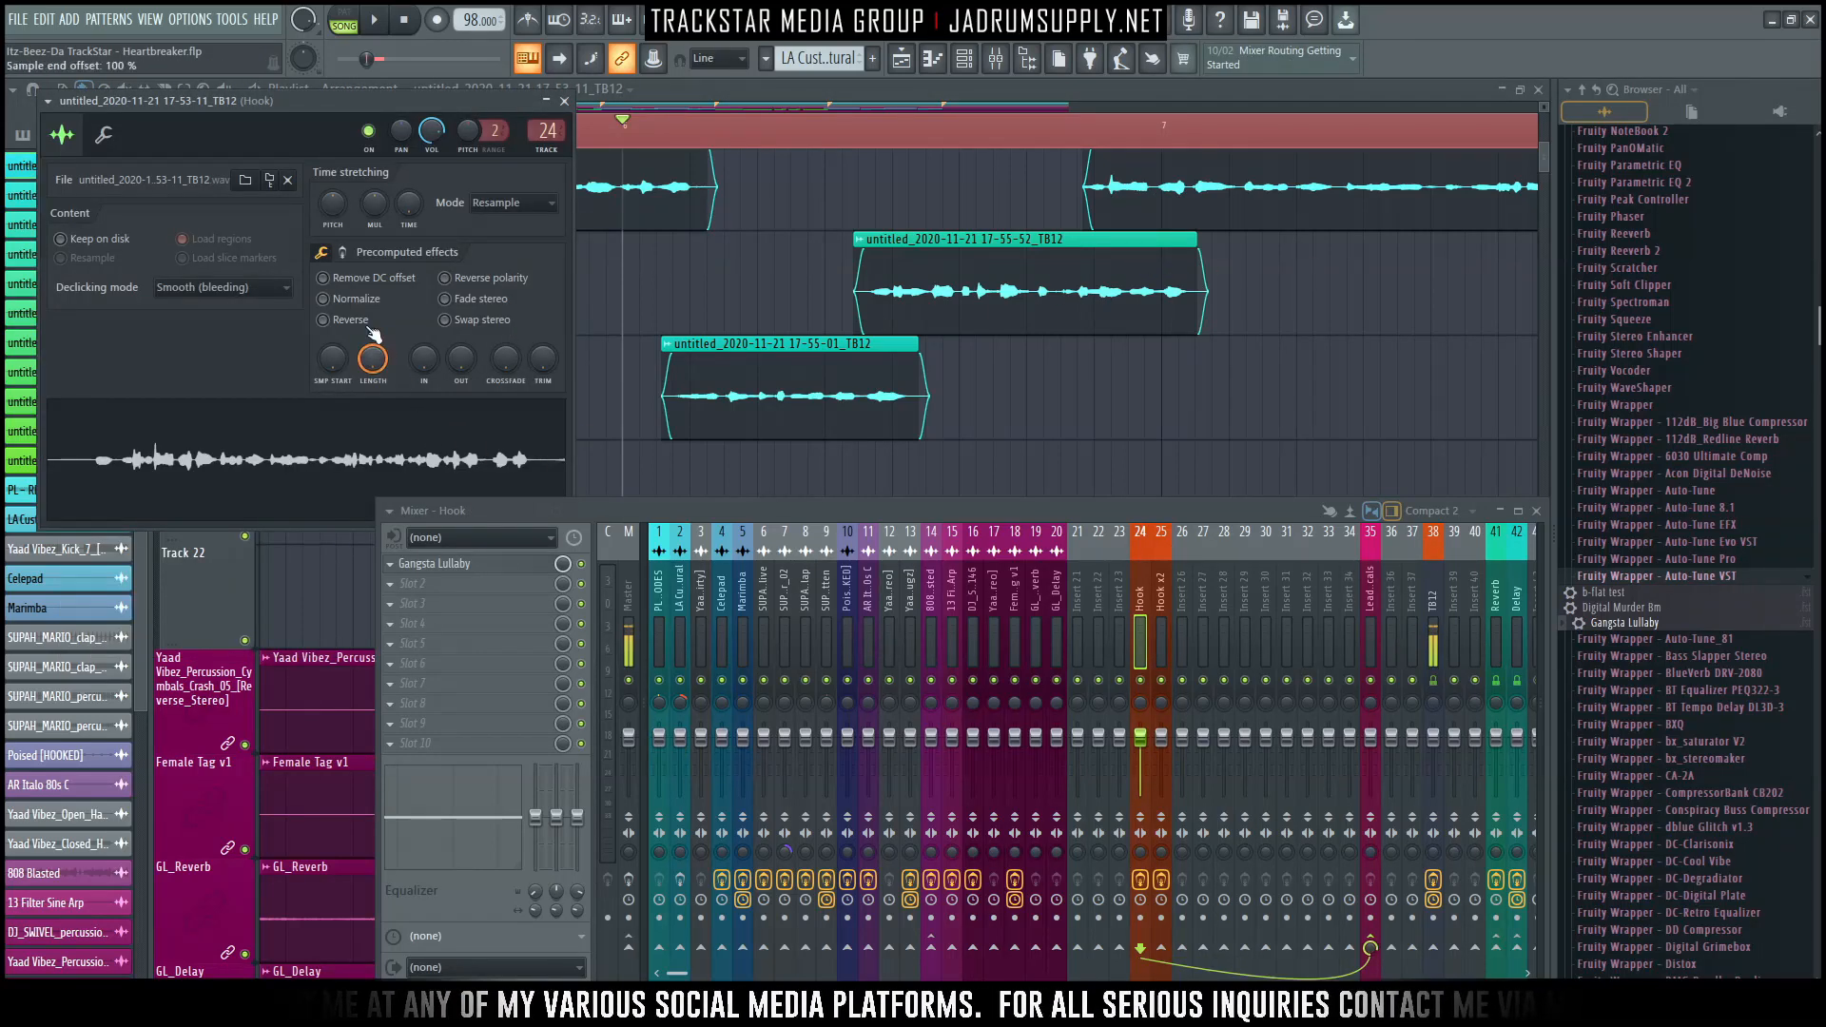
scroll(546, 134, "up", 3)
scroll(542, 135, "down", 2)
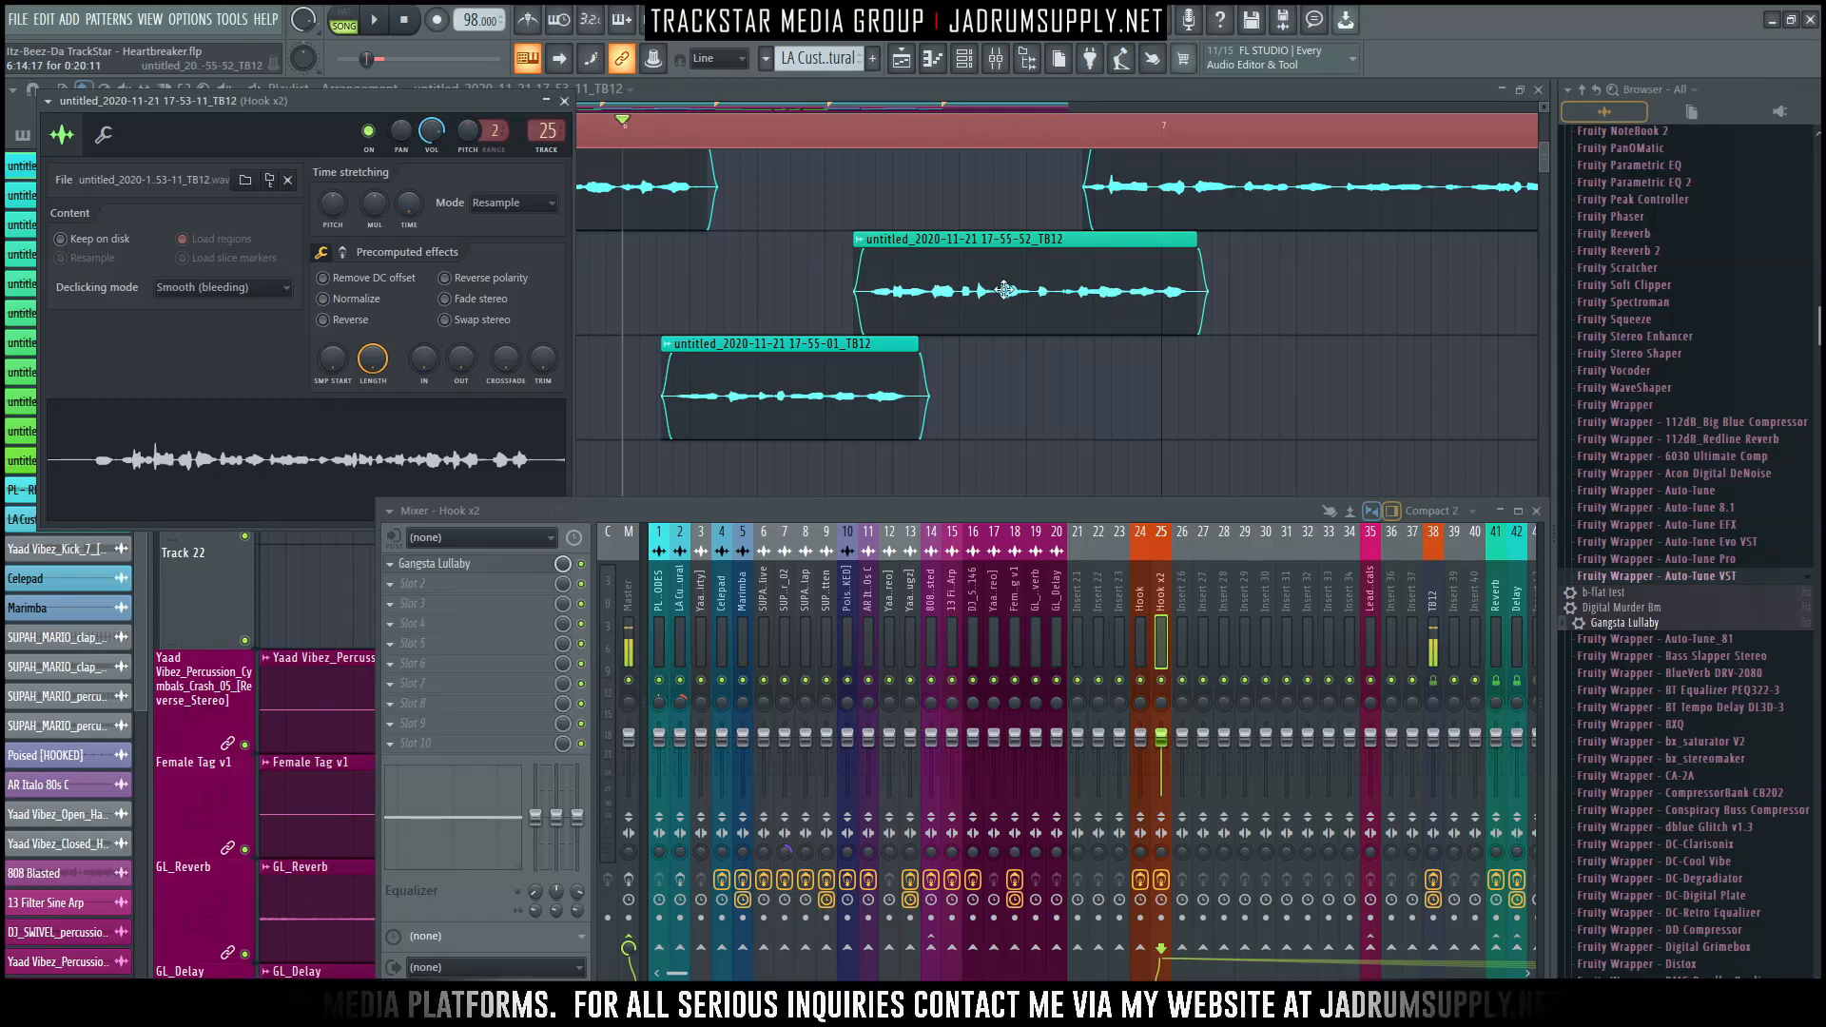
right_click(918, 197)
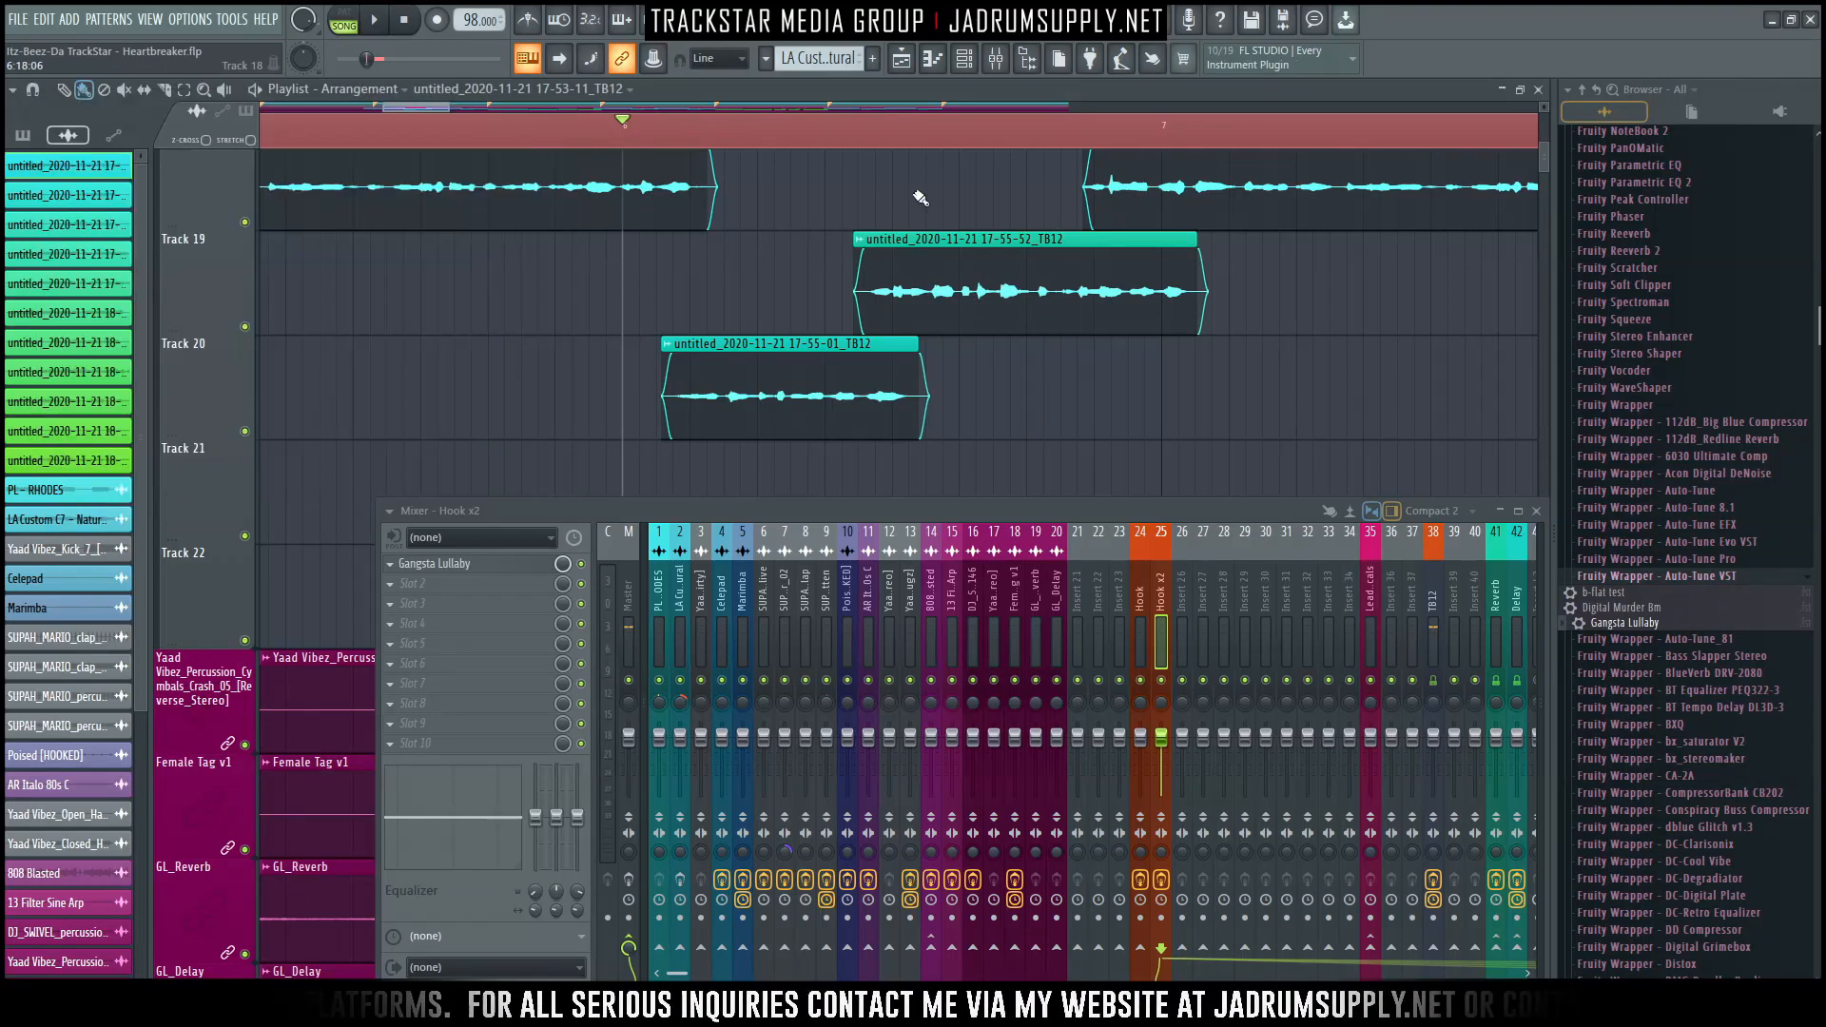
Route the Track 18 hook vocal back to the Hook mixer track 24.
scroll(1046, 144, "down", 2)
scroll(1189, 243, "up", 3)
scroll(1211, 265, "down", 2)
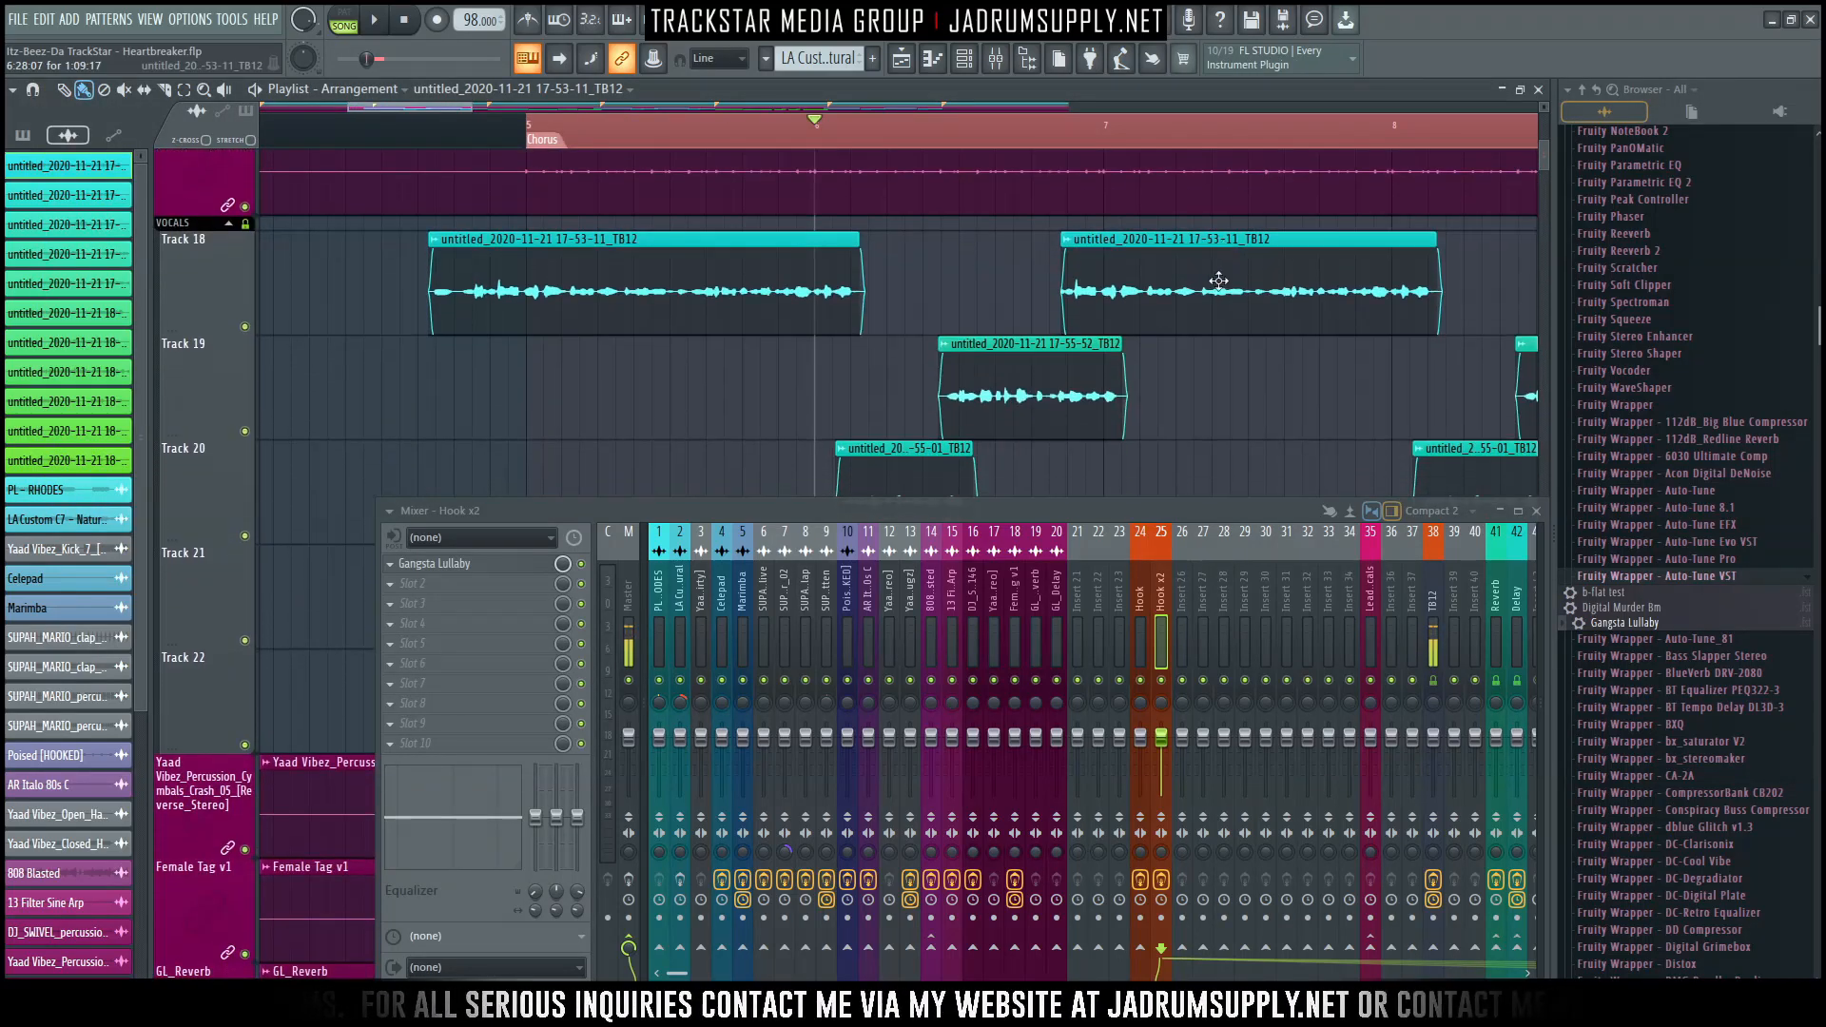
double_click(633, 297)
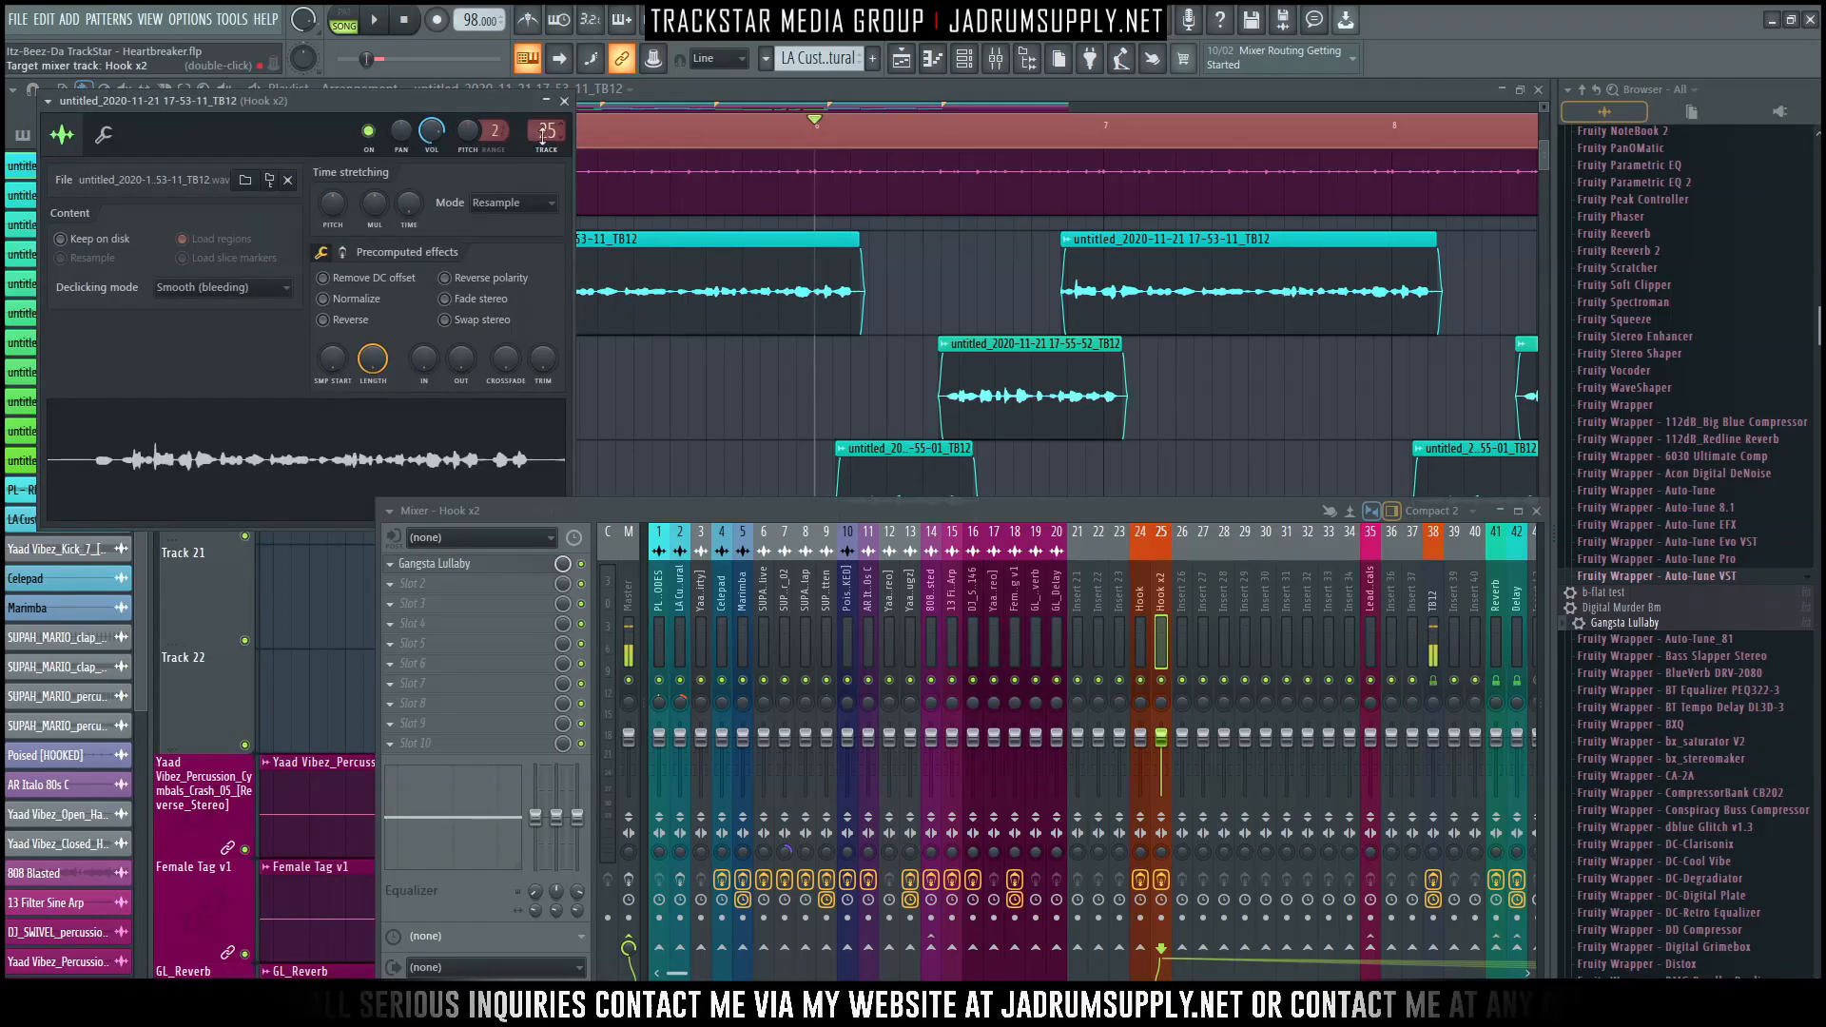
scroll(547, 131, "down", 1)
key("Escape")
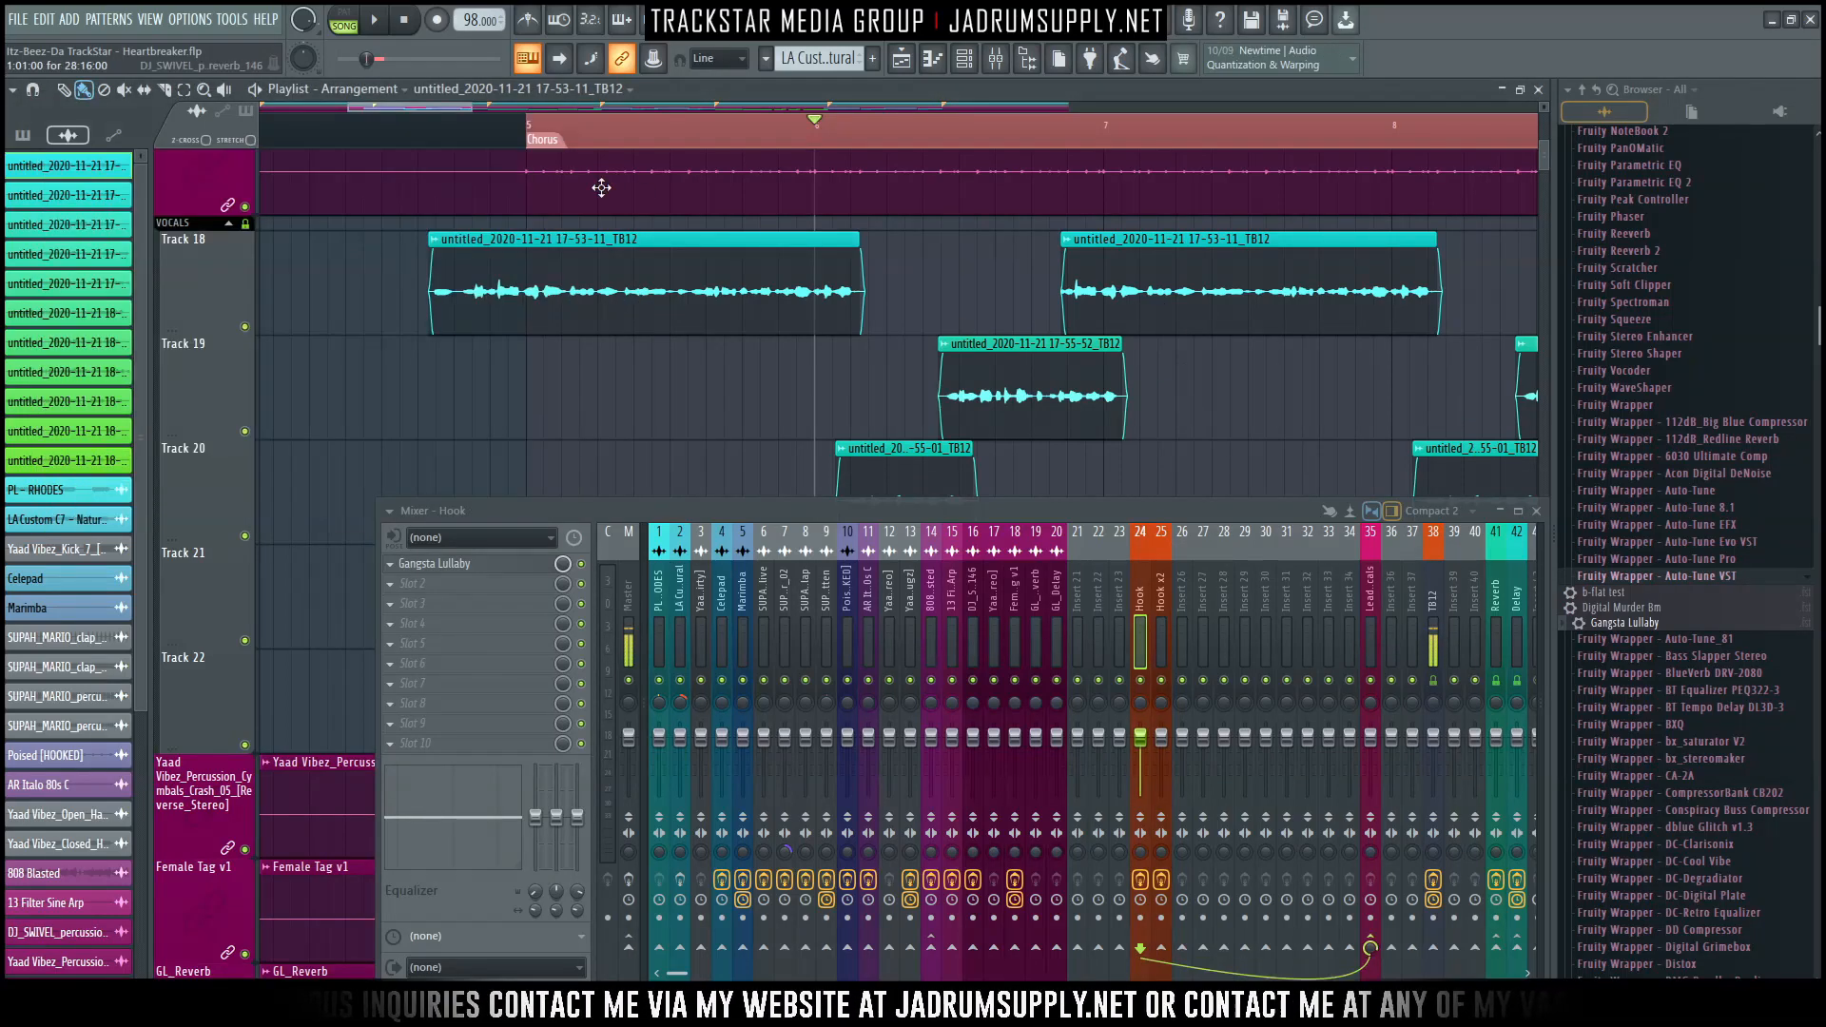
Play back the chorus to check which vocal clips feed the Hook and Hook x2 mixer tracks.
scroll(1180, 189, "down", 1)
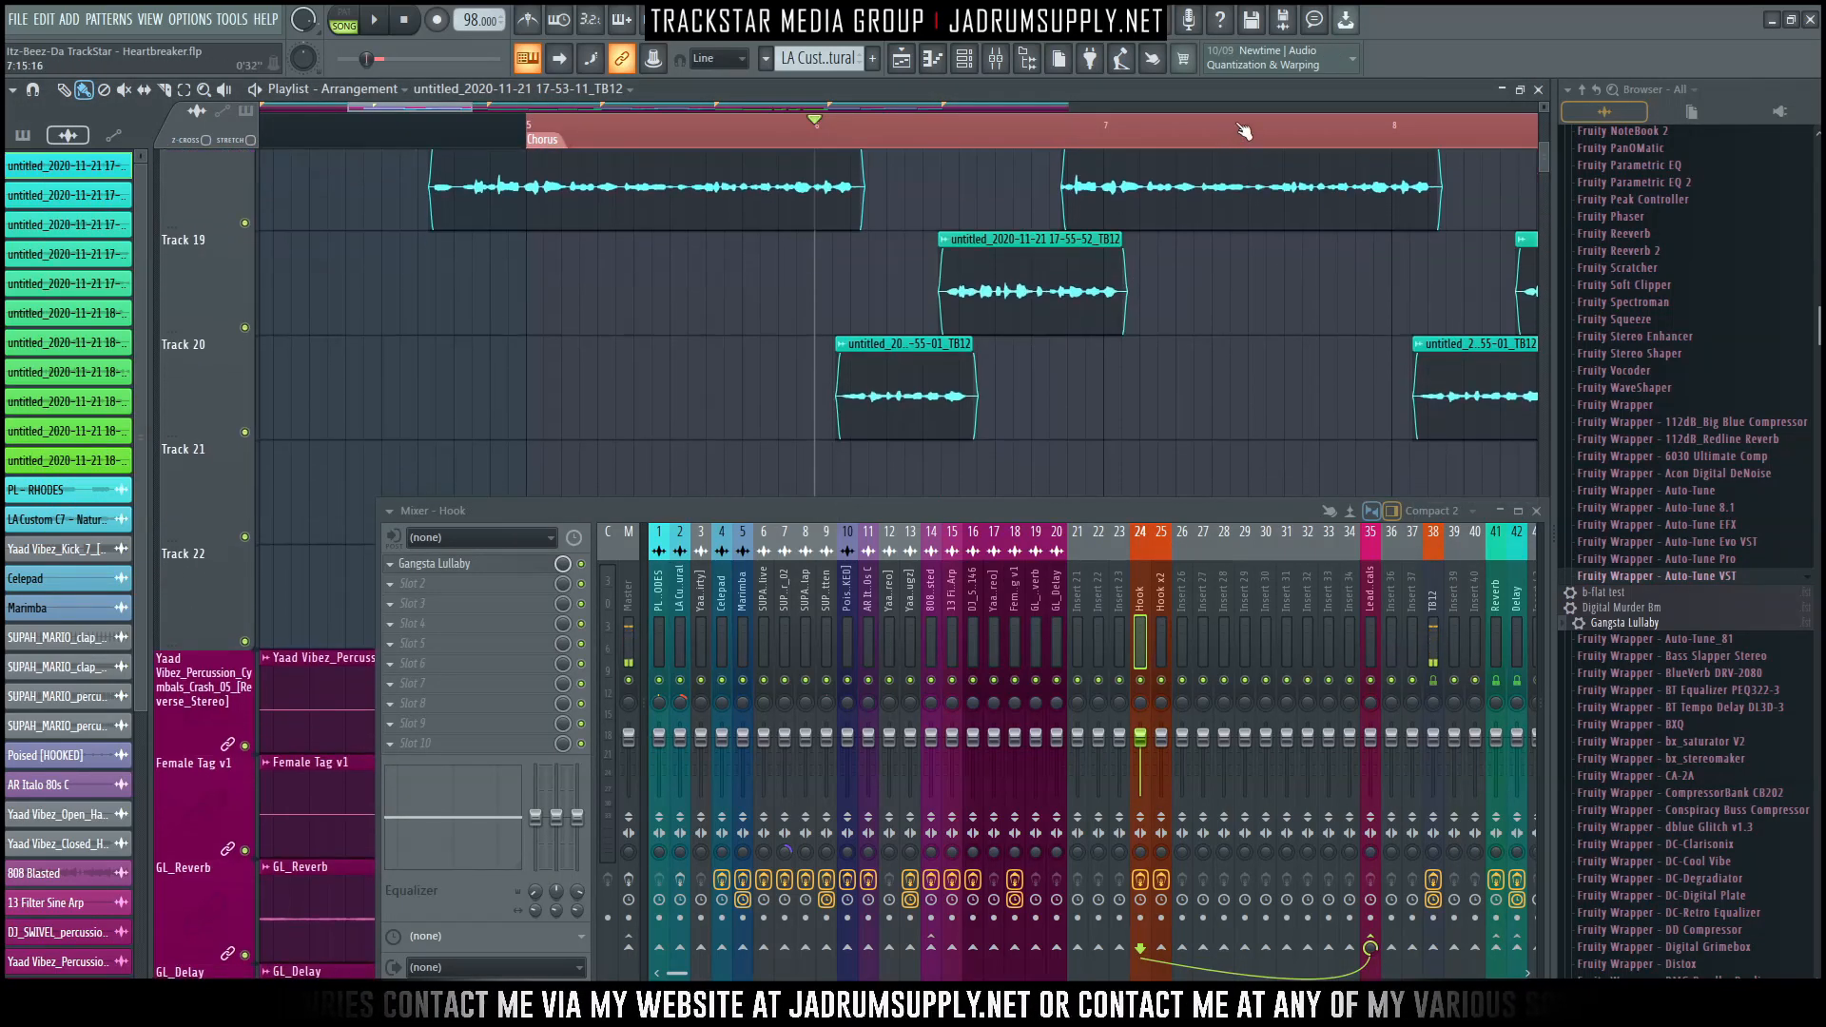
scroll(1217, 189, "down", 2, "ctrl")
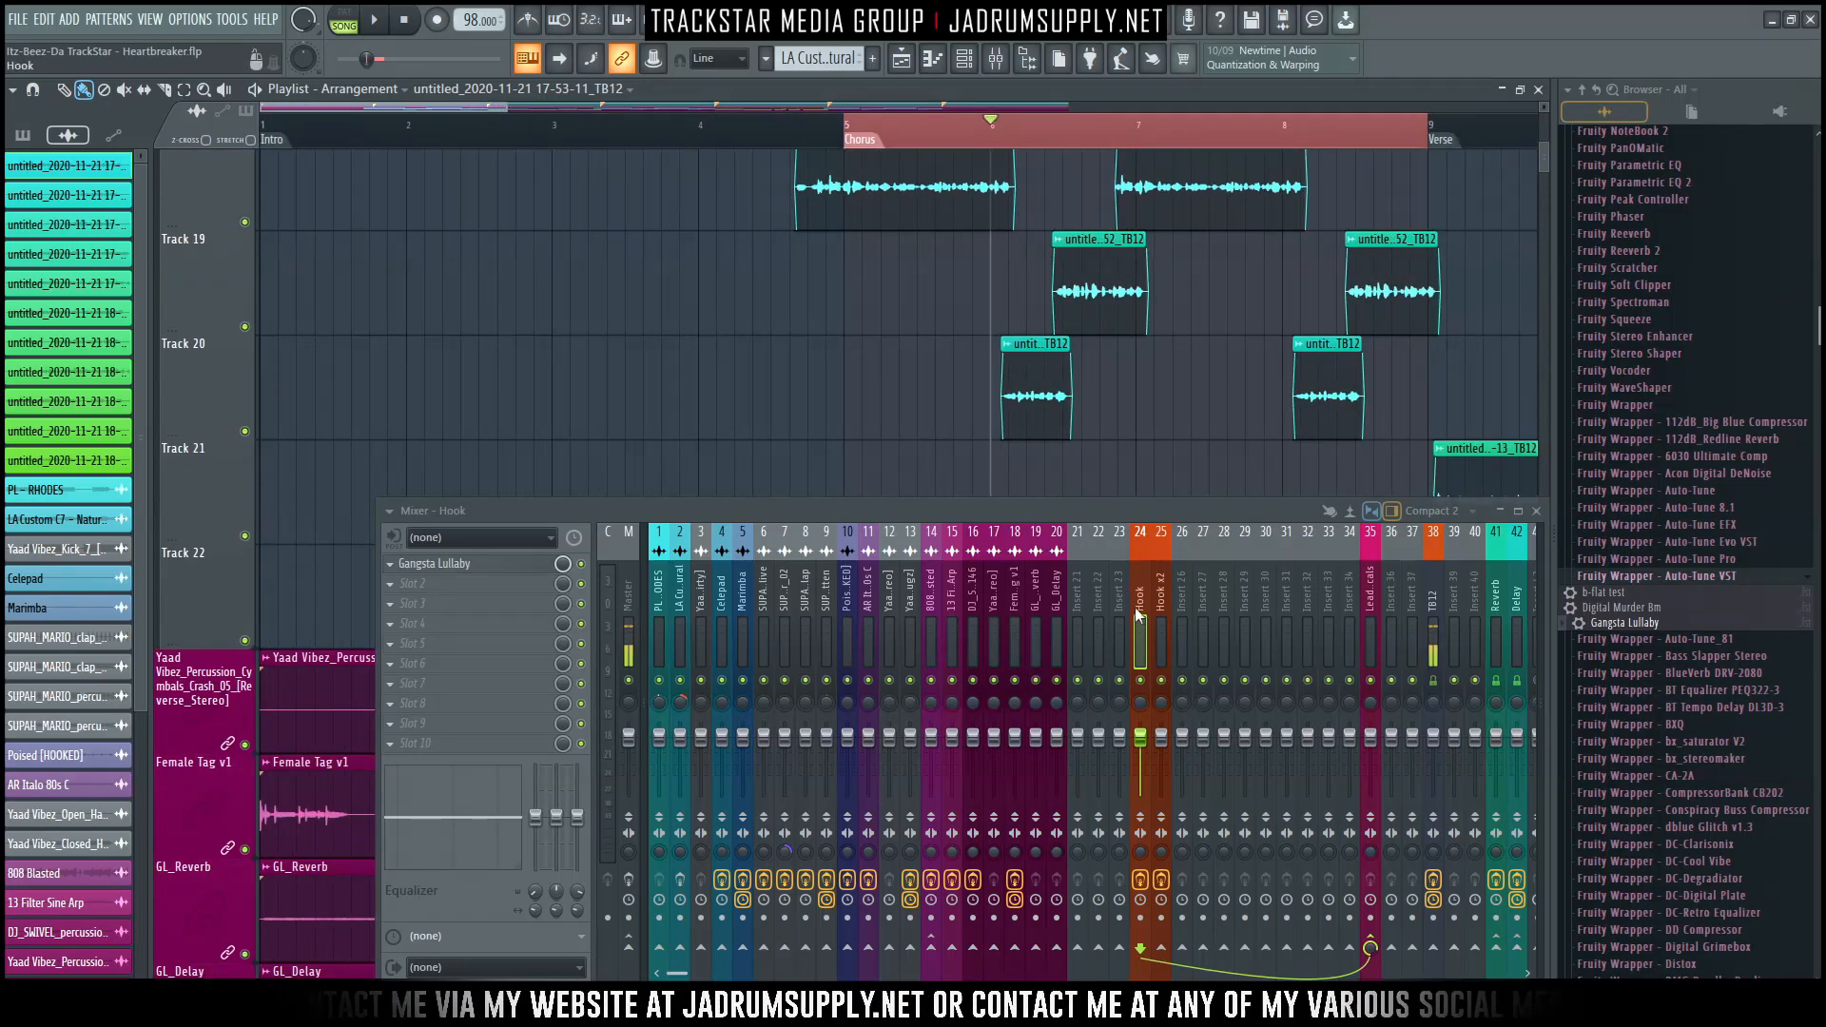
key("space")
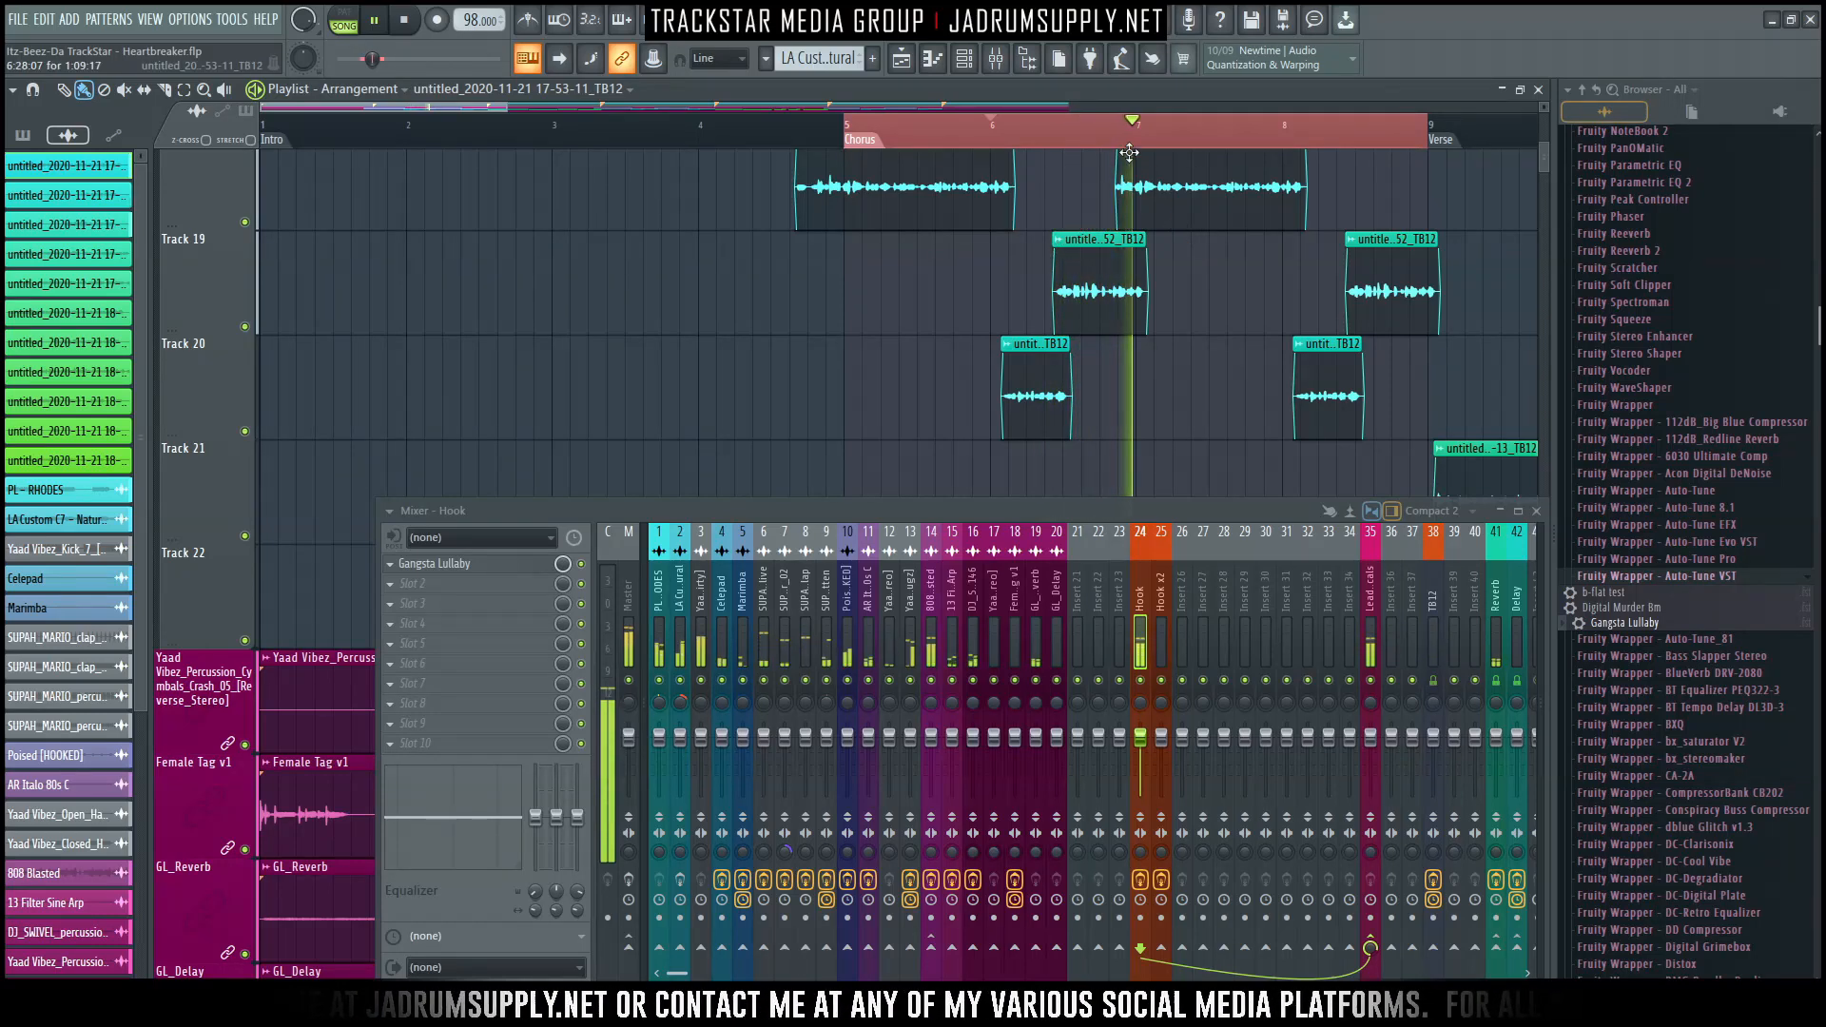
Extend the start of the second Track 20 vocal clip slightly earlier and stop playback after listening.
scroll(1142, 136, "up", 2)
scroll(1132, 141, "up", 4)
scroll(999, 233, "up", 2)
scroll(938, 217, "down", 3)
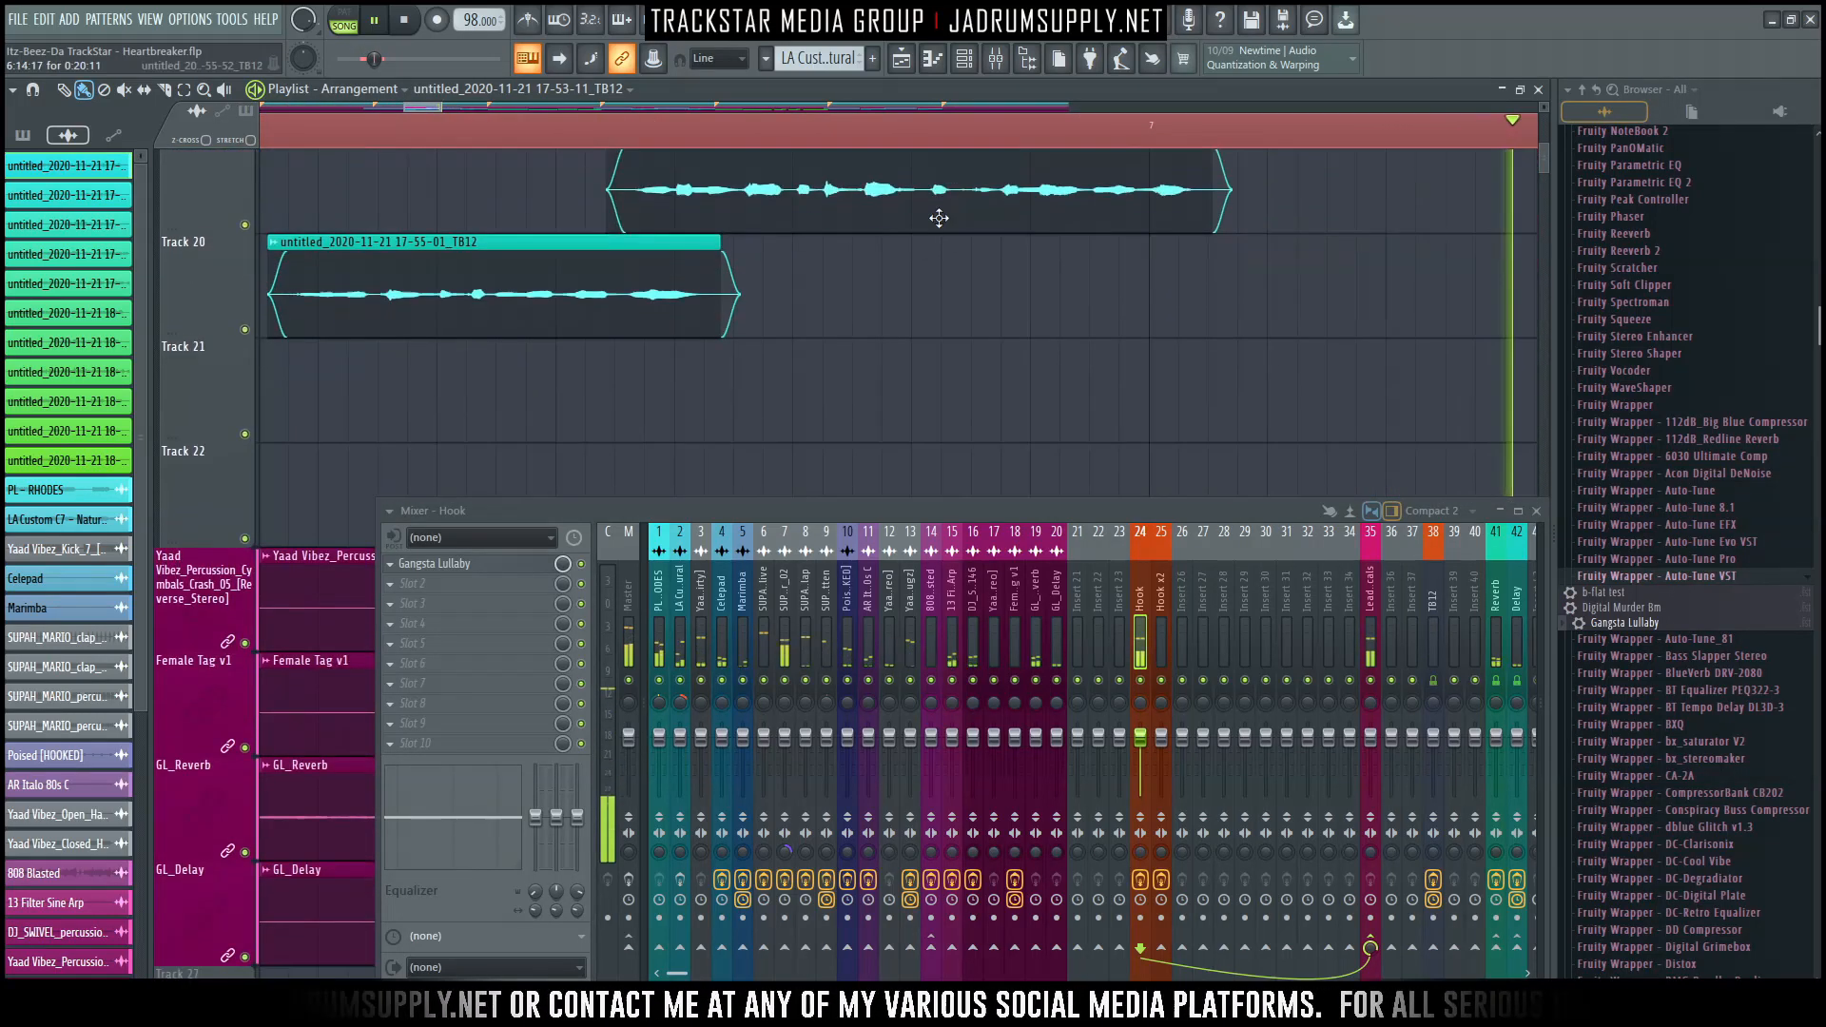
scroll(990, 233, "up", 1)
scroll(1015, 150, "down", 5)
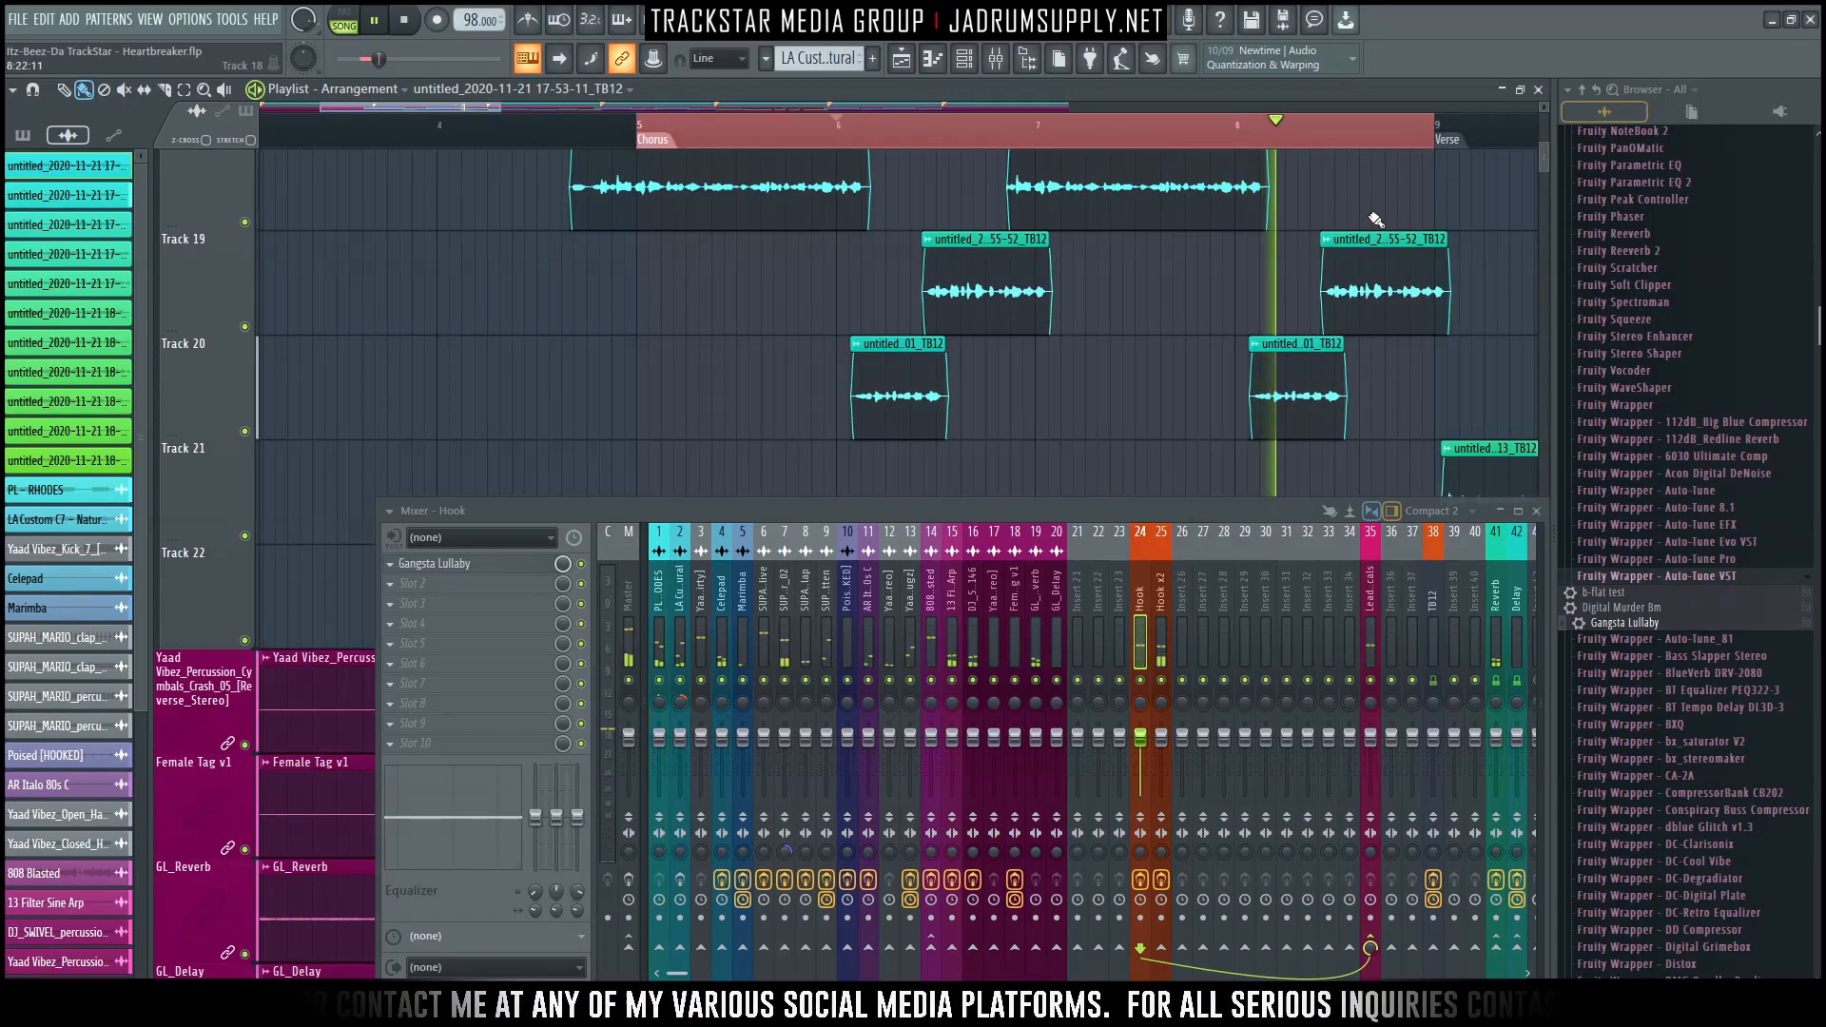
left_click_drag(1251, 367, 1245, 367)
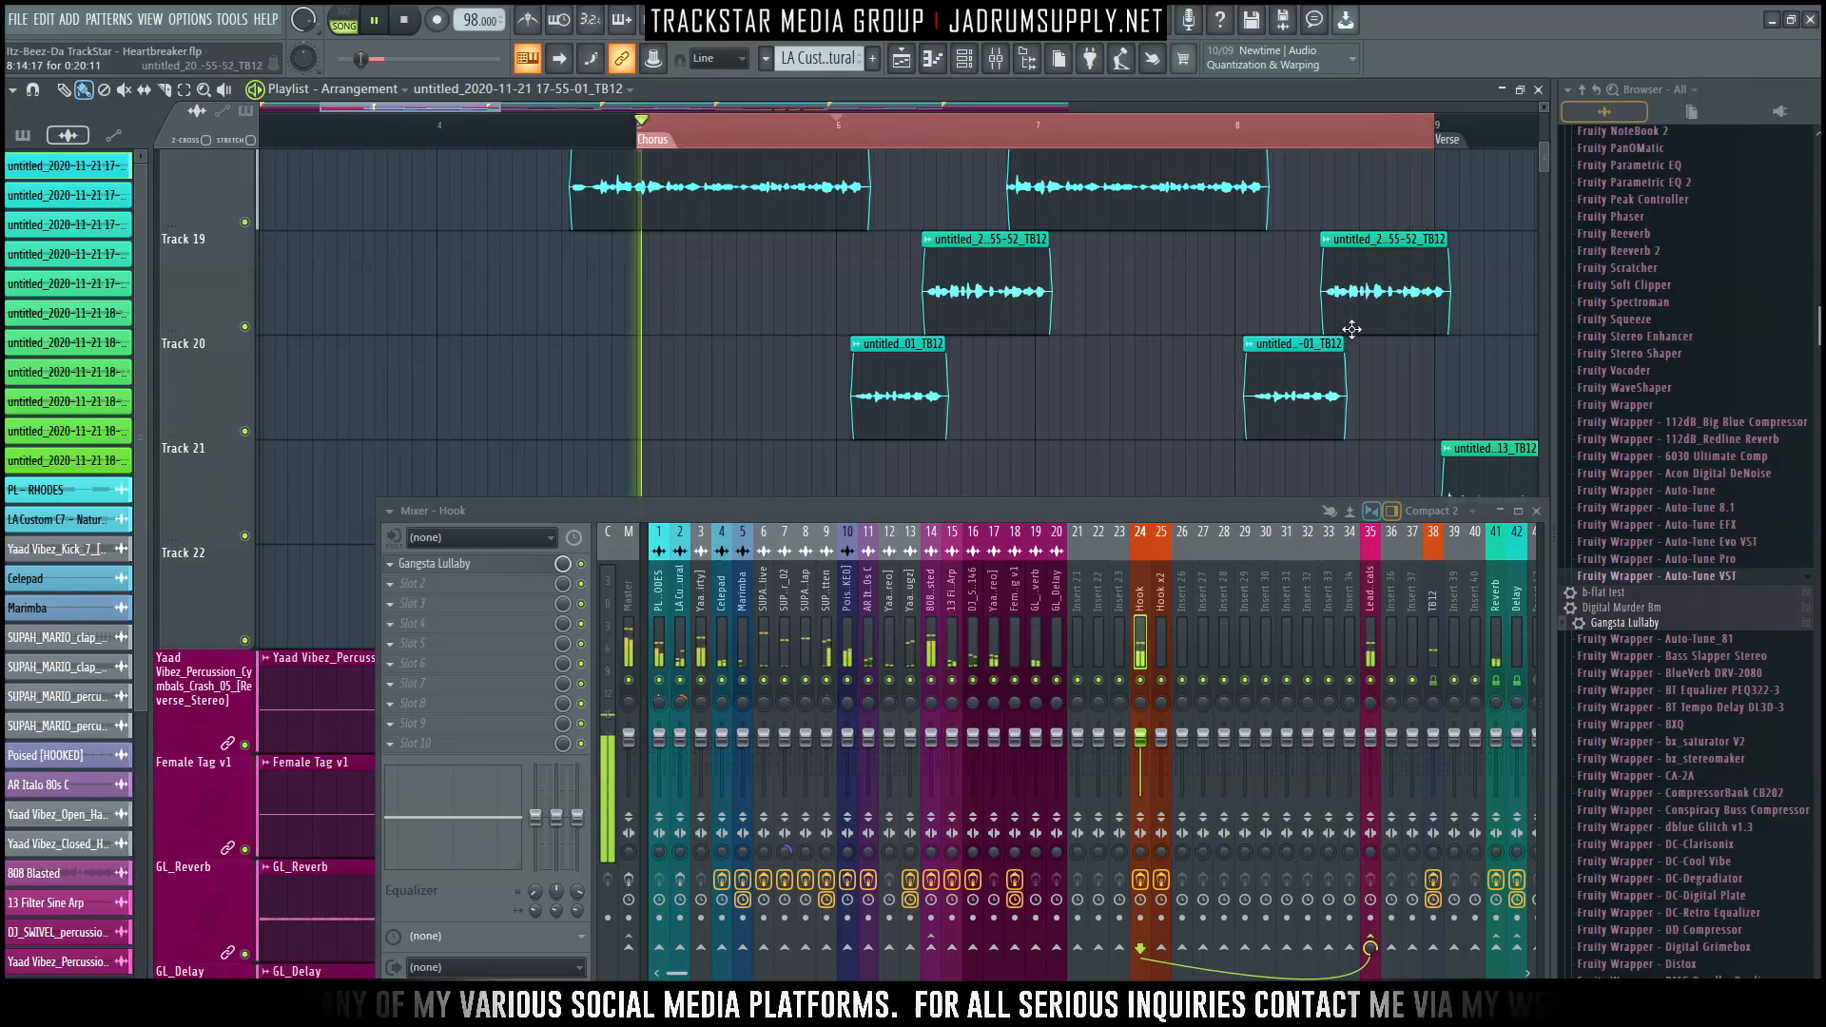
key("space")
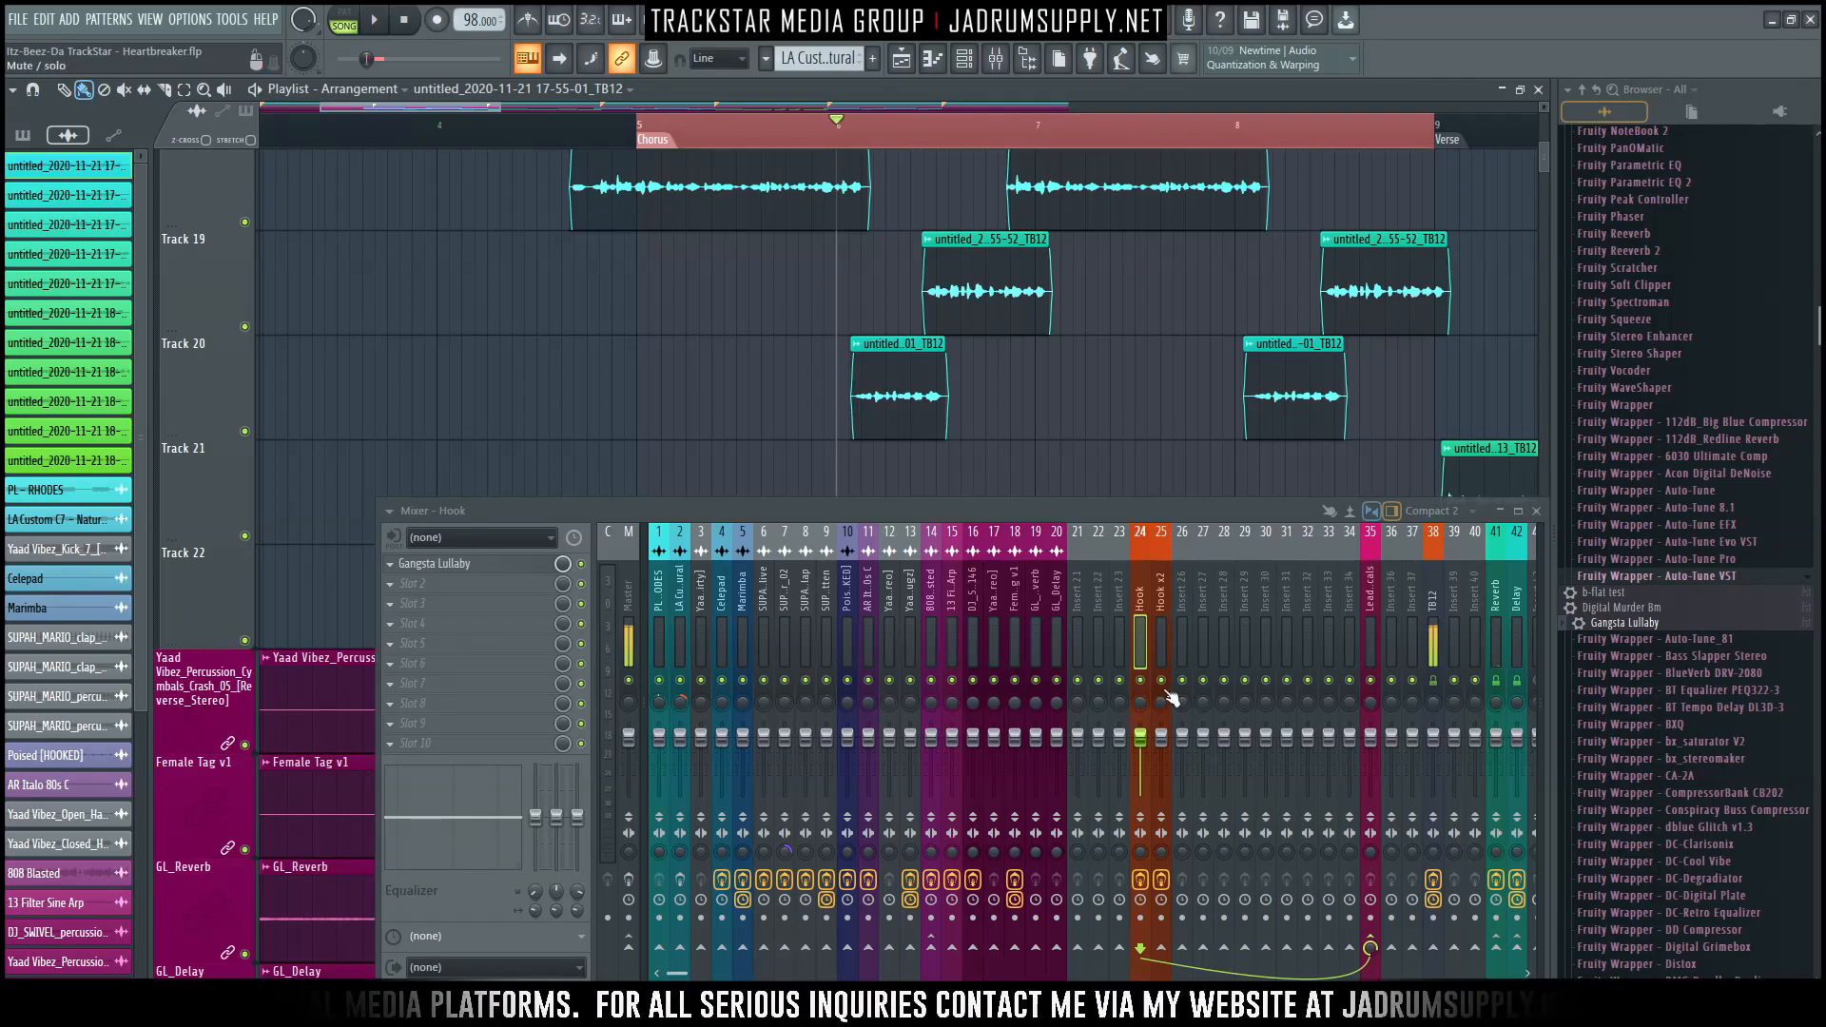
Try normalizing the Track 18 hook vocal, play the chorus to judge its level, and turn normalization off again.
double_click(810, 186)
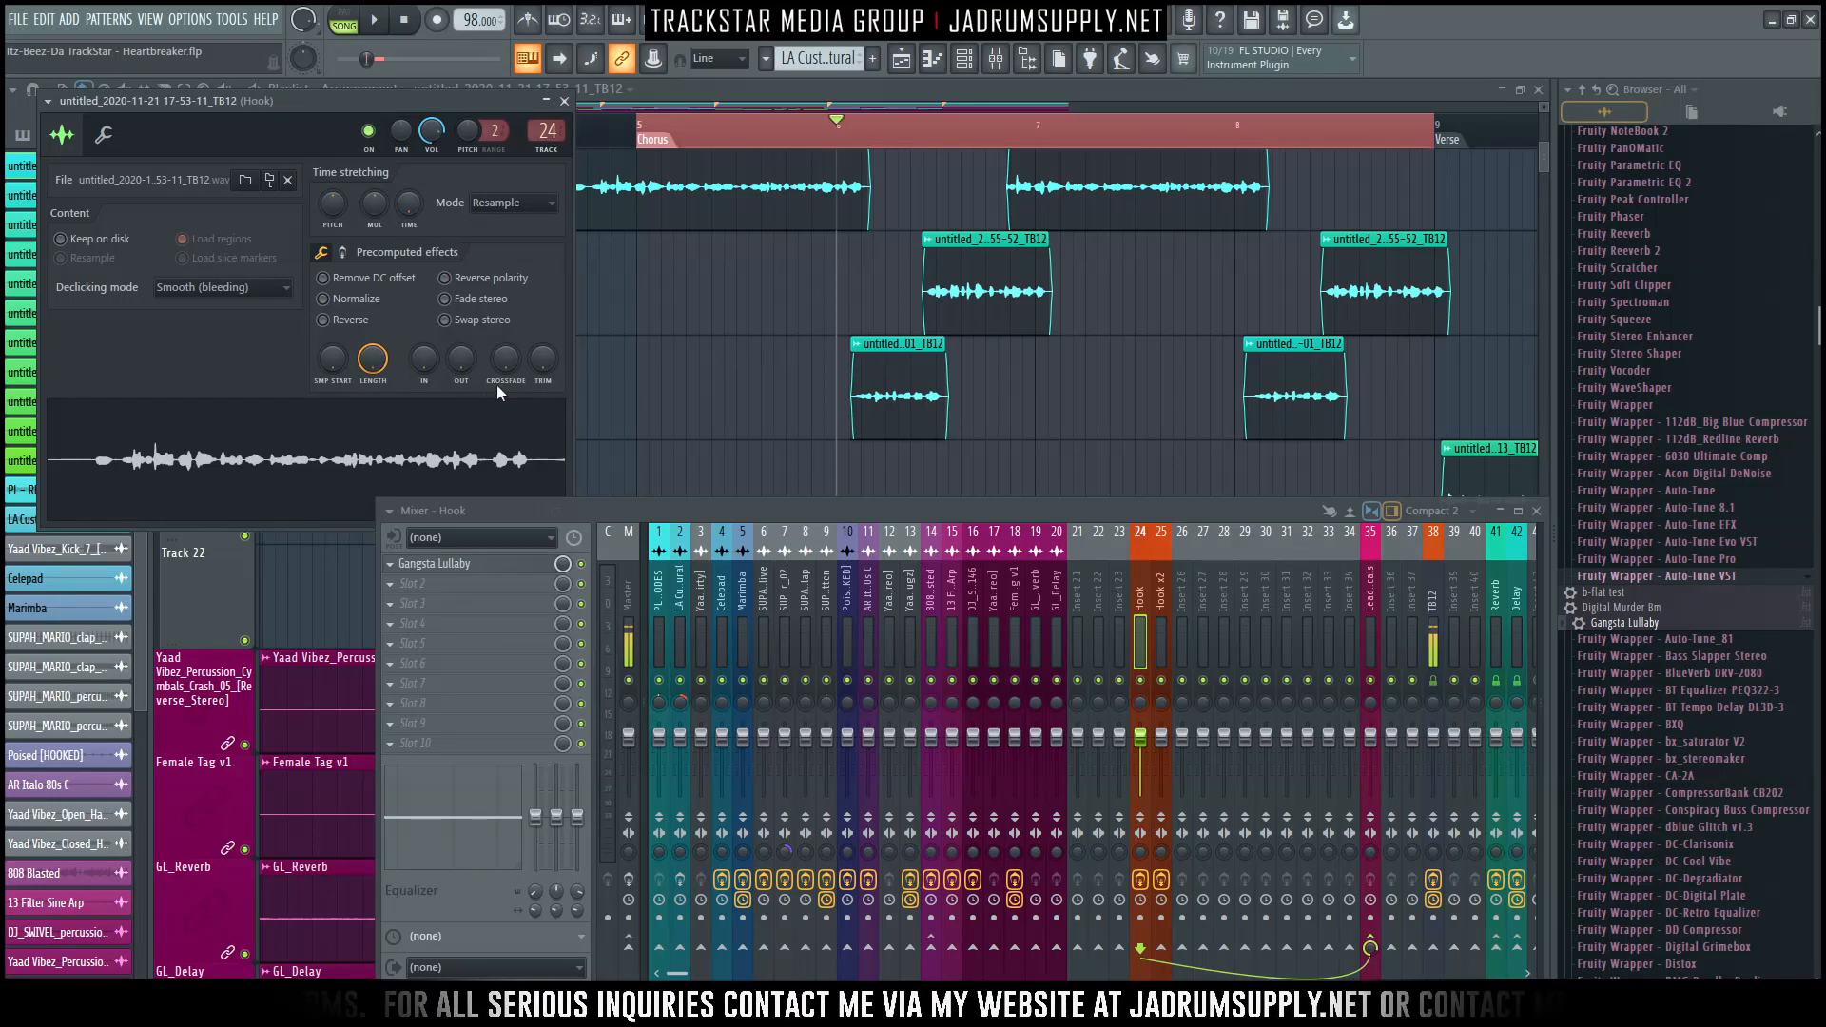
left_click_drag(435, 117, 529, 207)
left_click(450, 347)
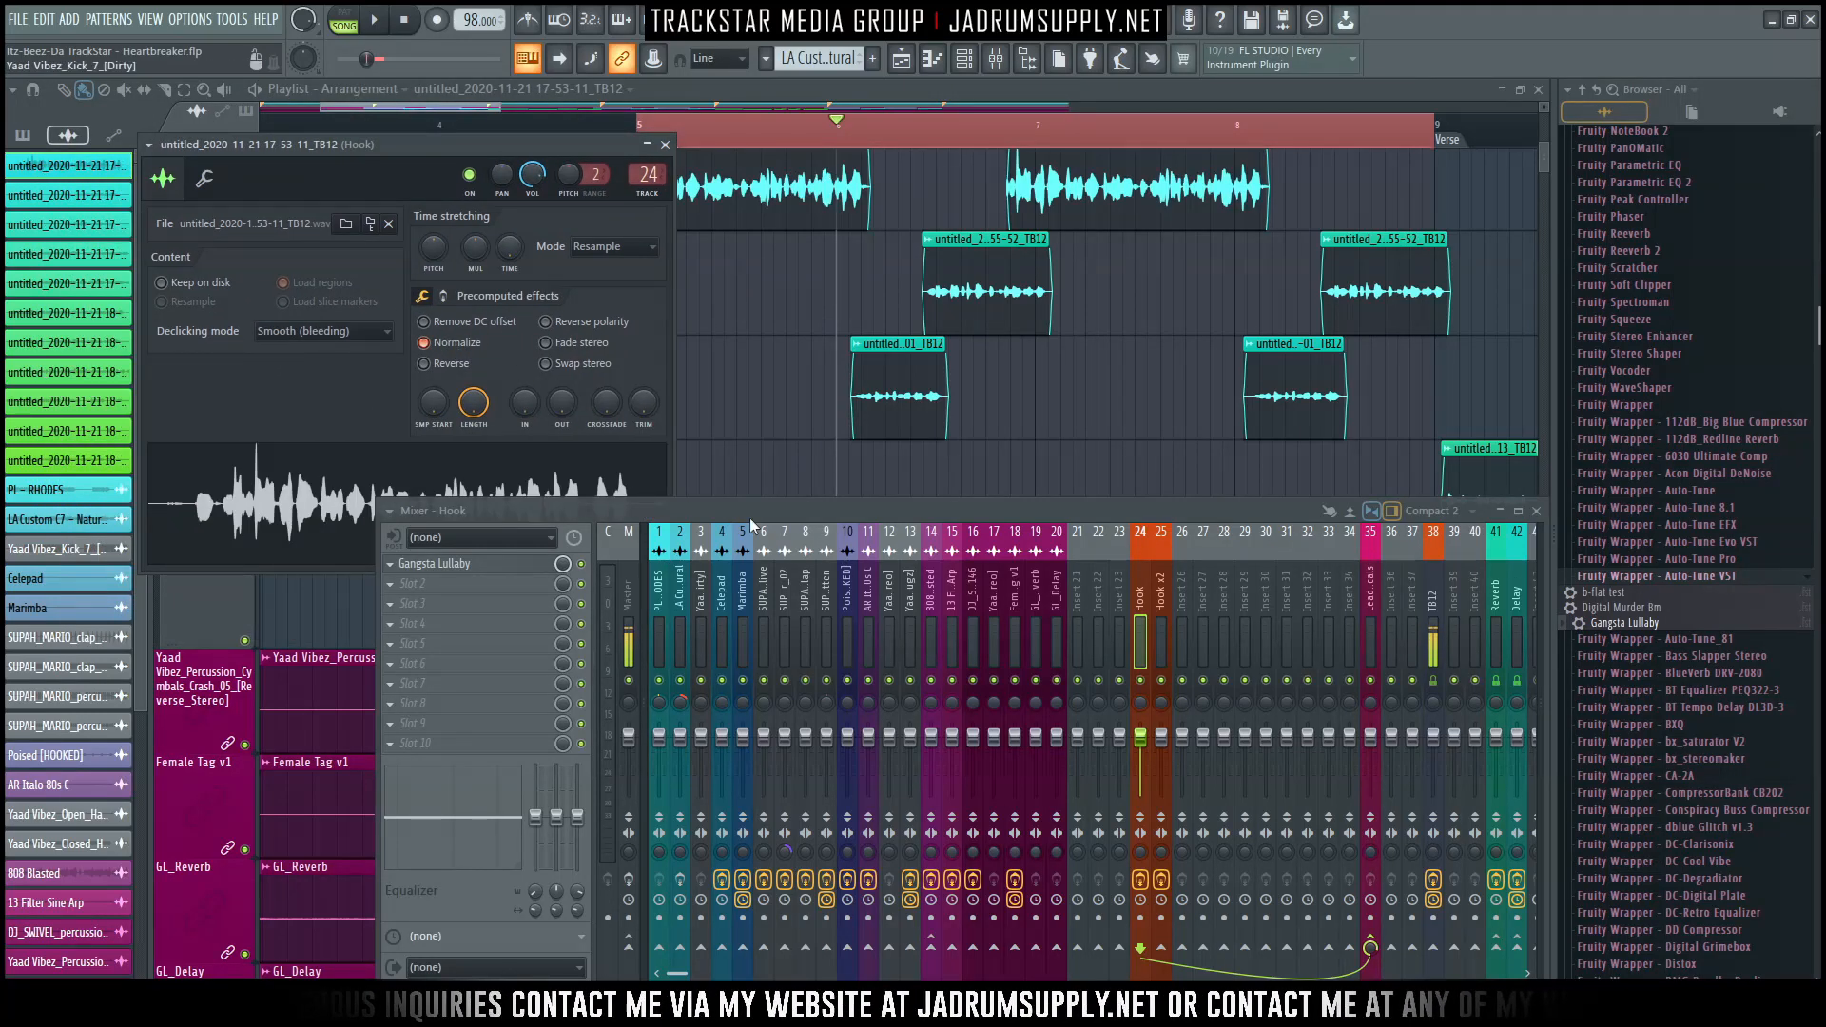
key("space")
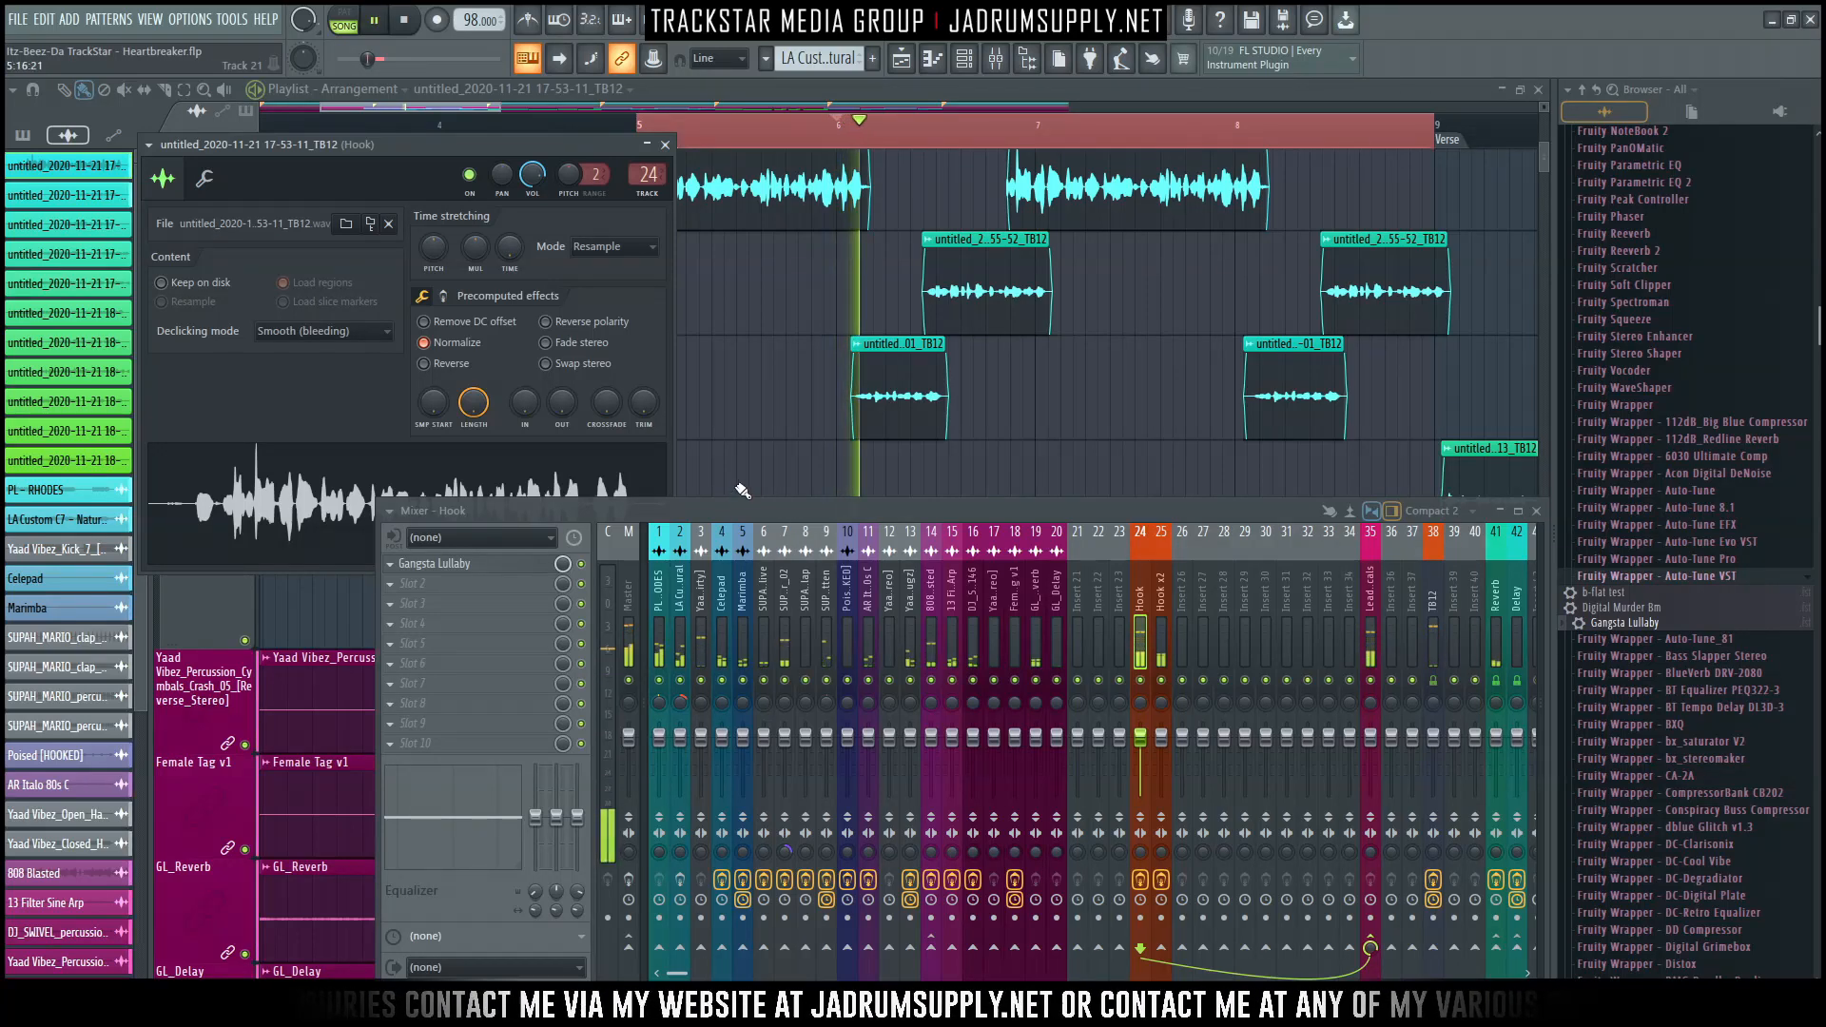
key("space")
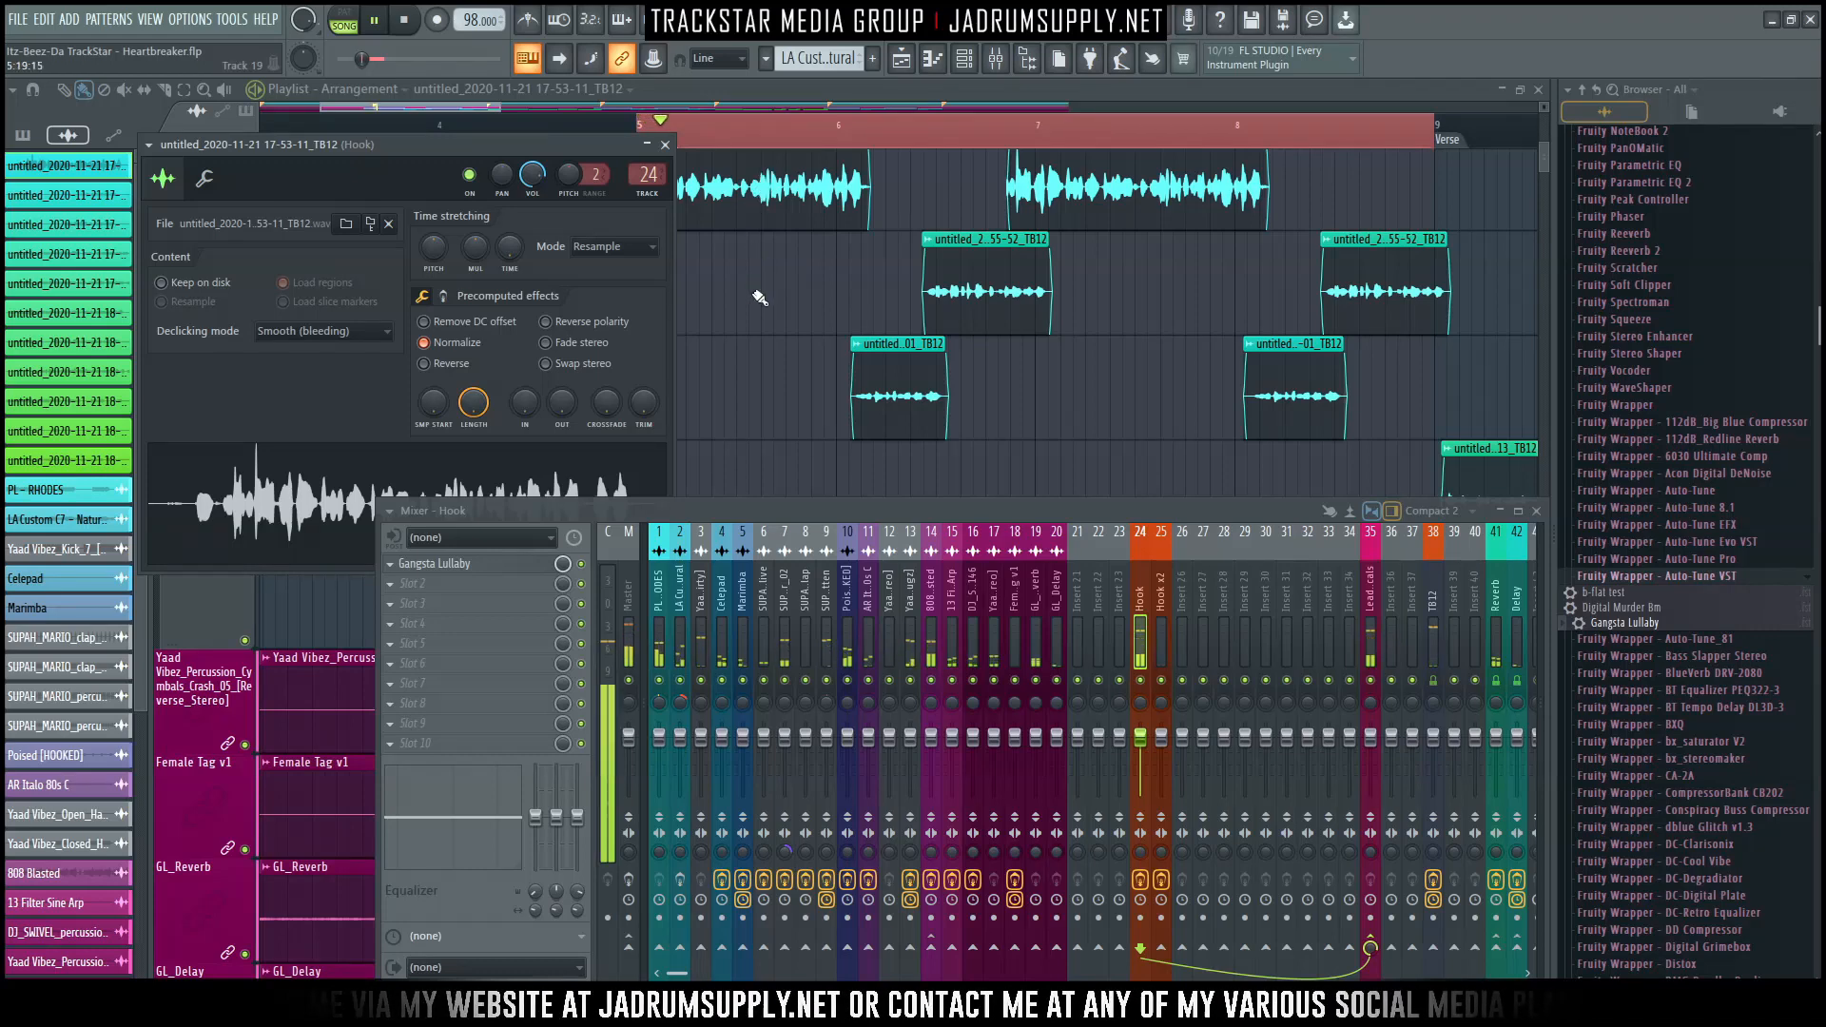
key("space")
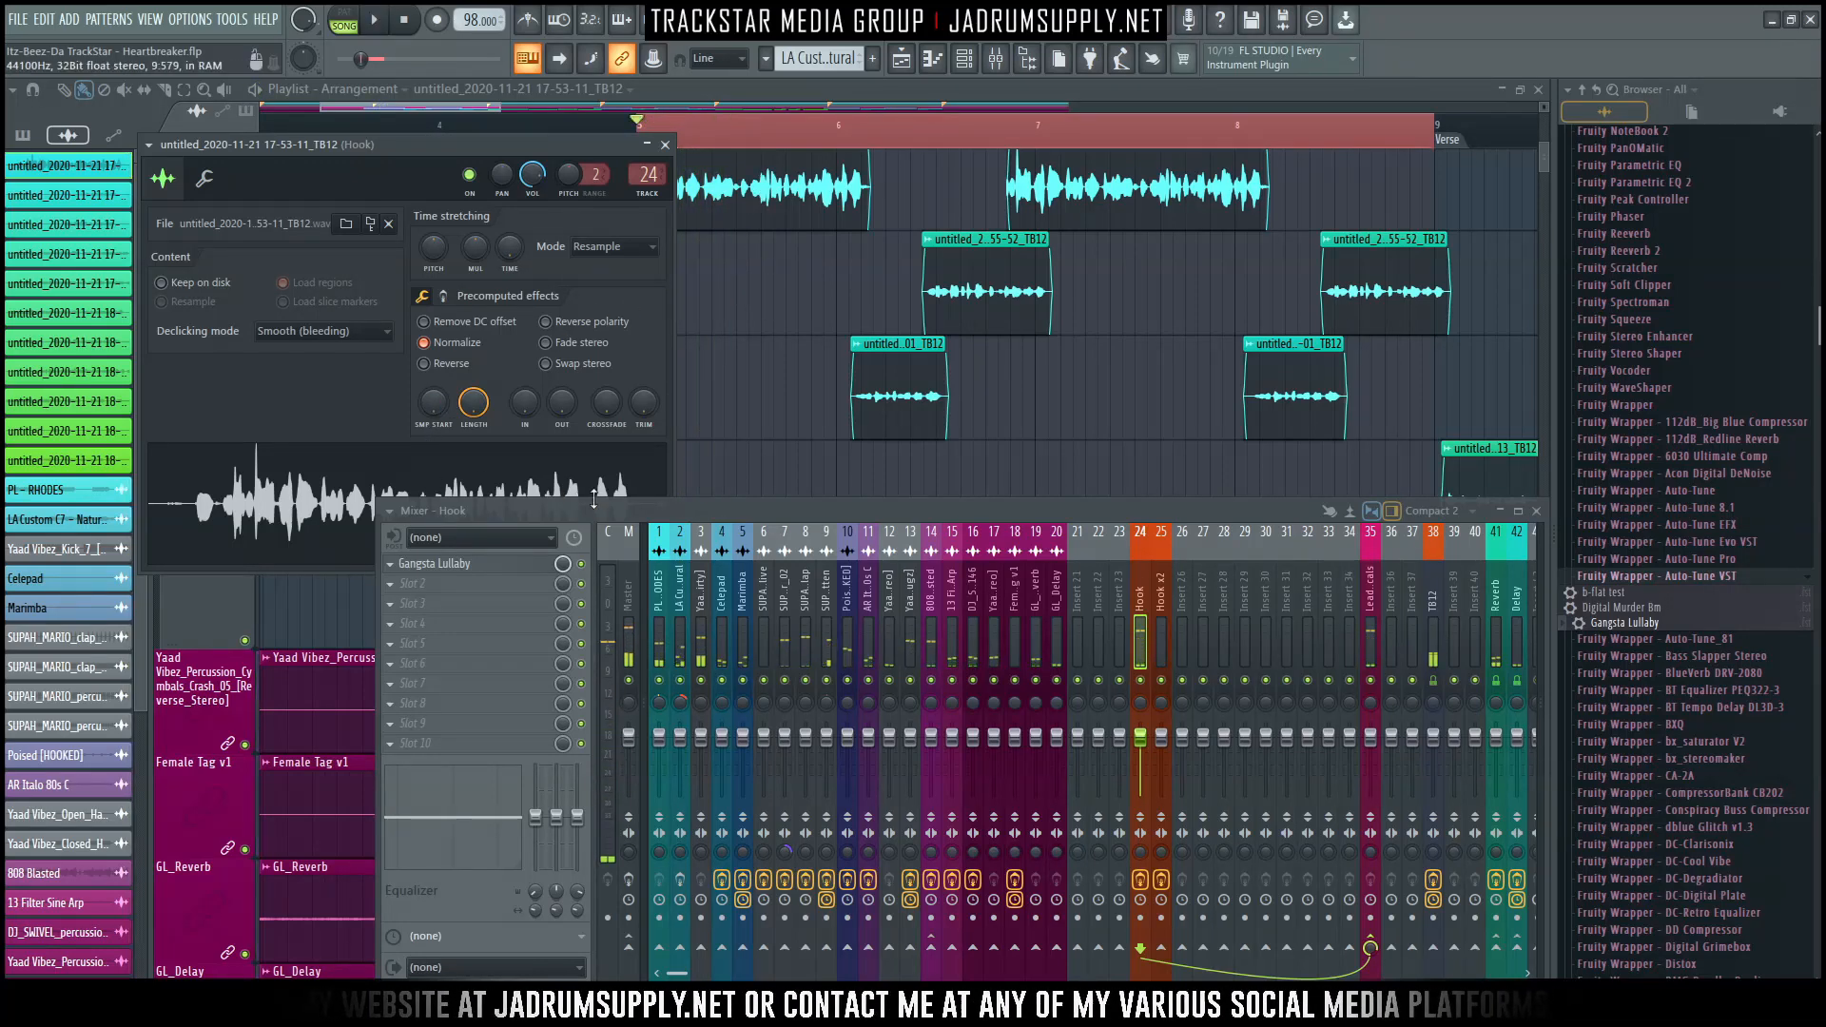
left_click_drag(375, 147, 475, 84)
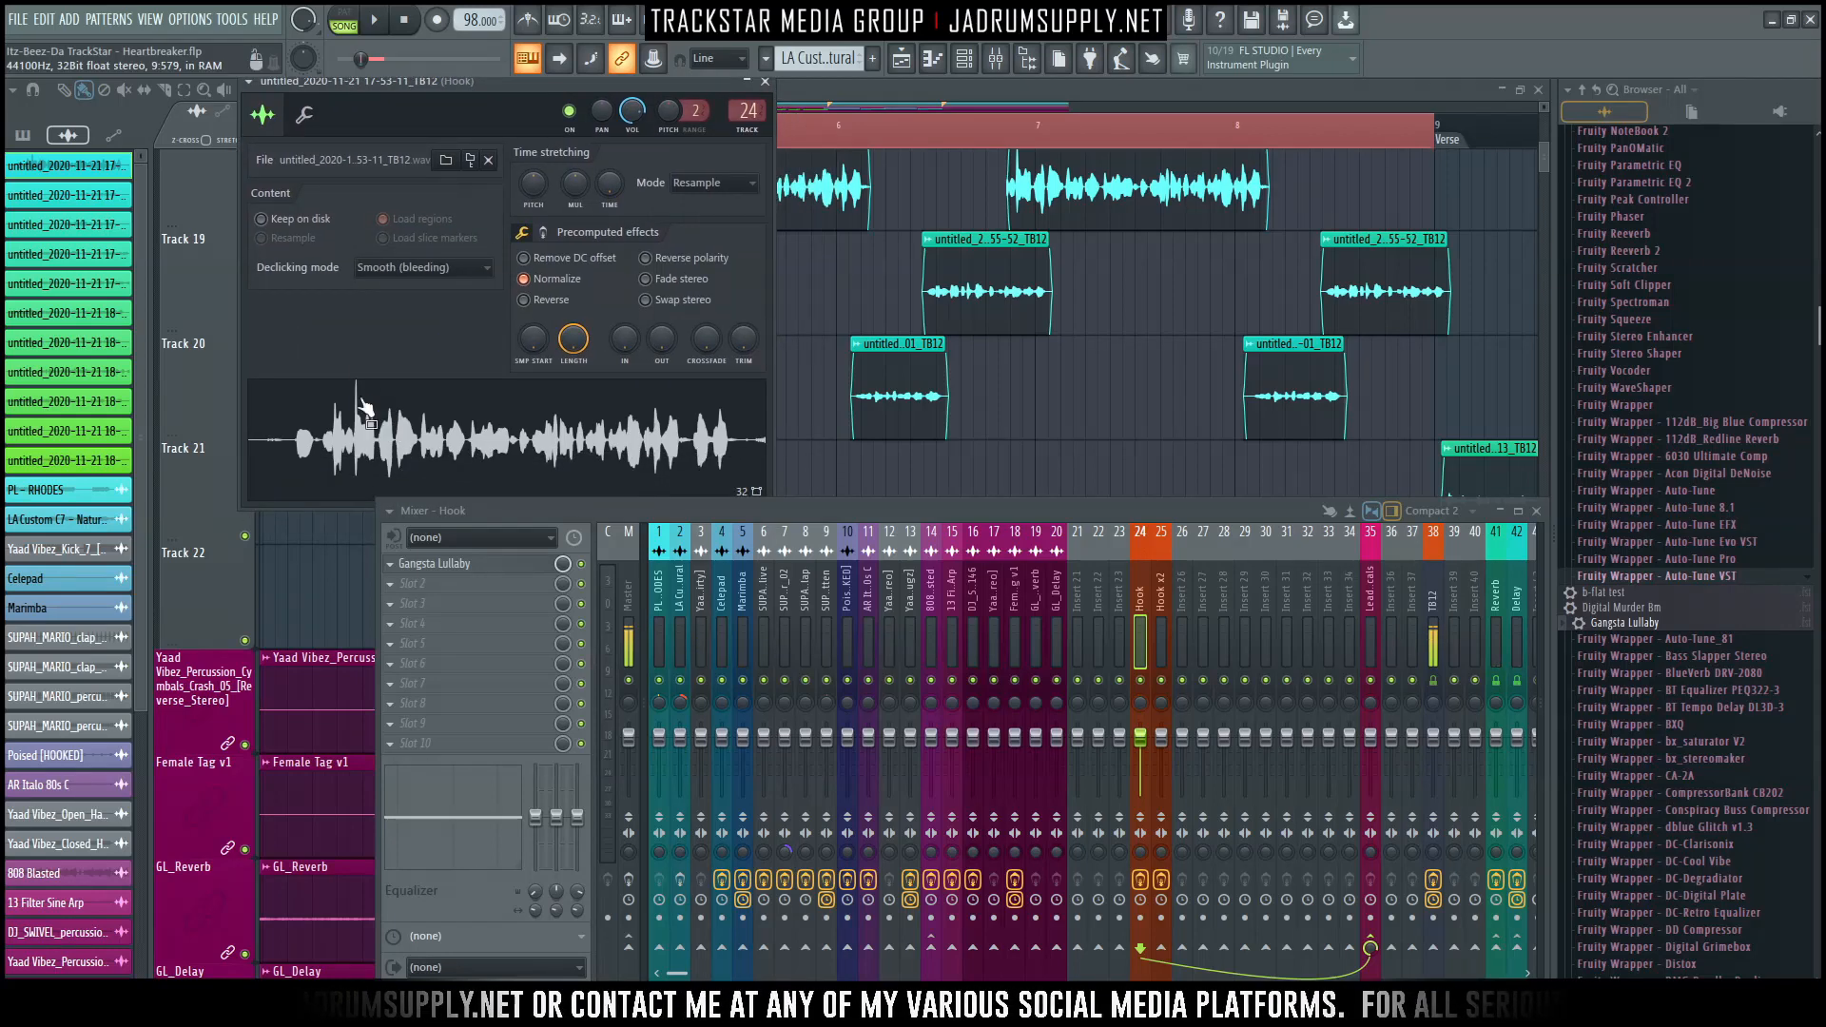
left_click(574, 280)
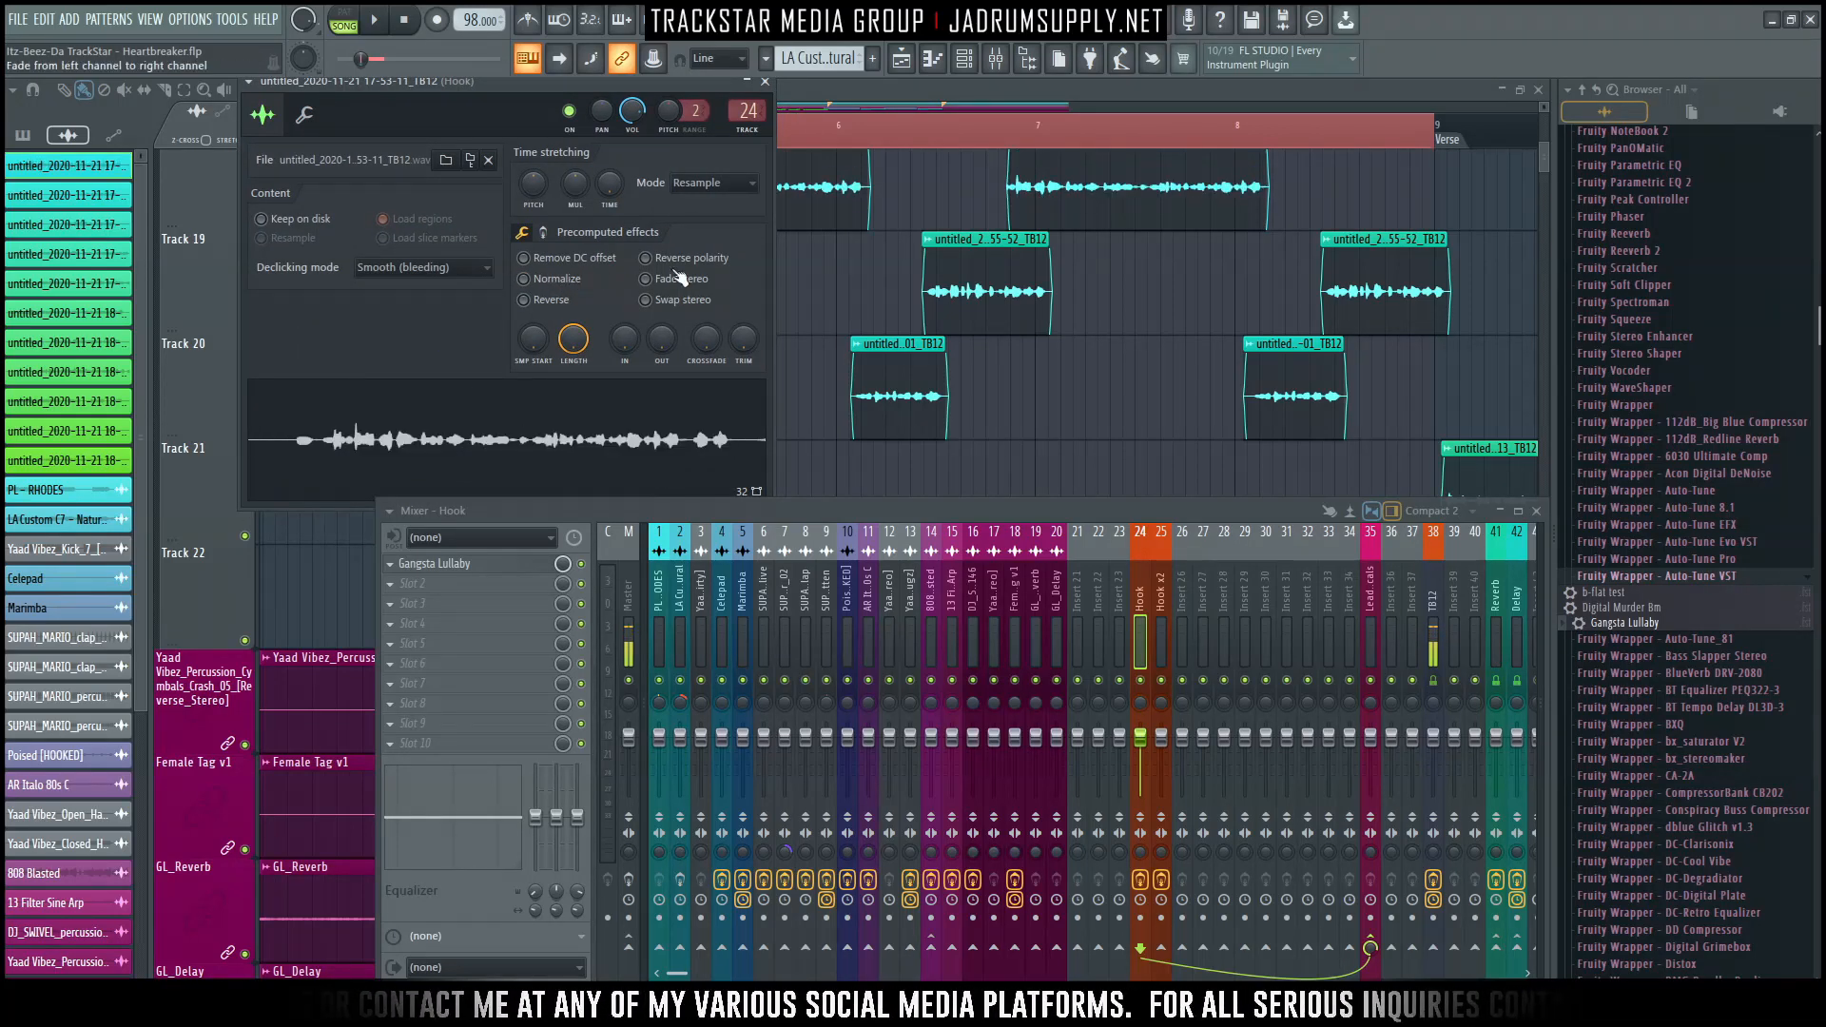
Enable 0 dB clipping on the Track 18 hook vocal and raise its Boost to 10%, copying that value.
left_click(545, 234)
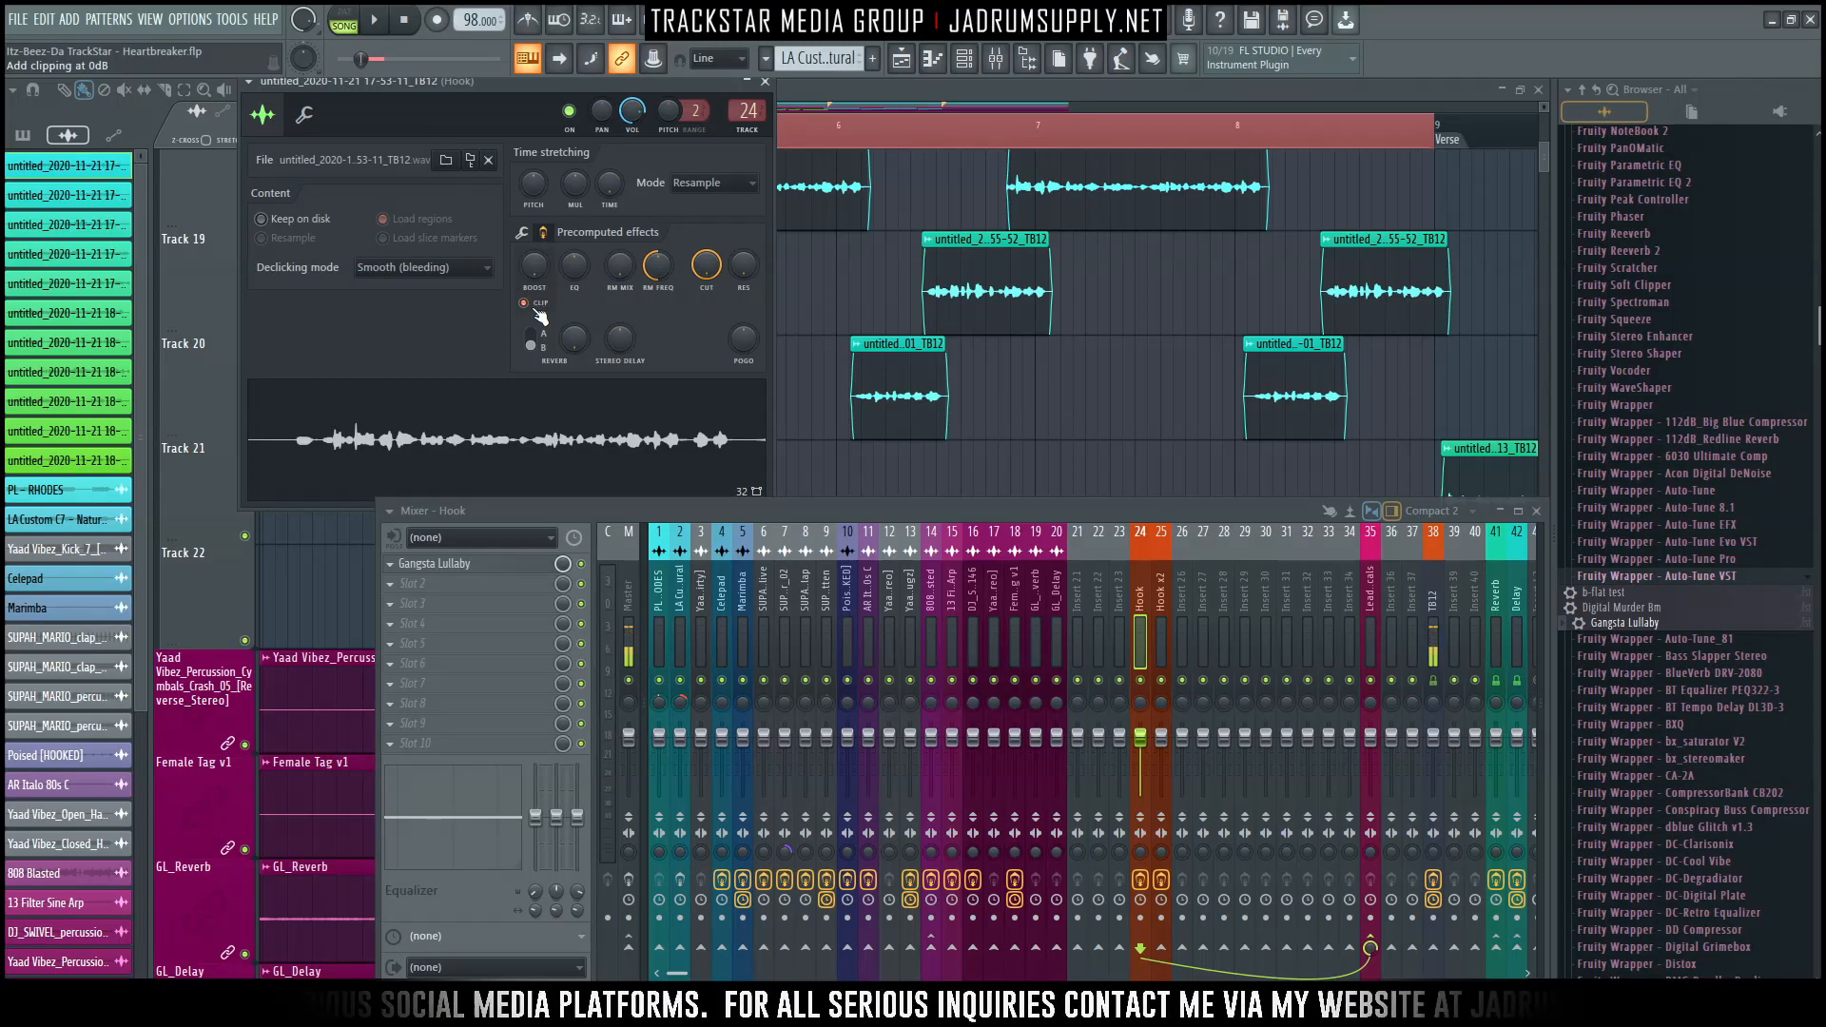
left_click_drag(542, 272, 542, 267)
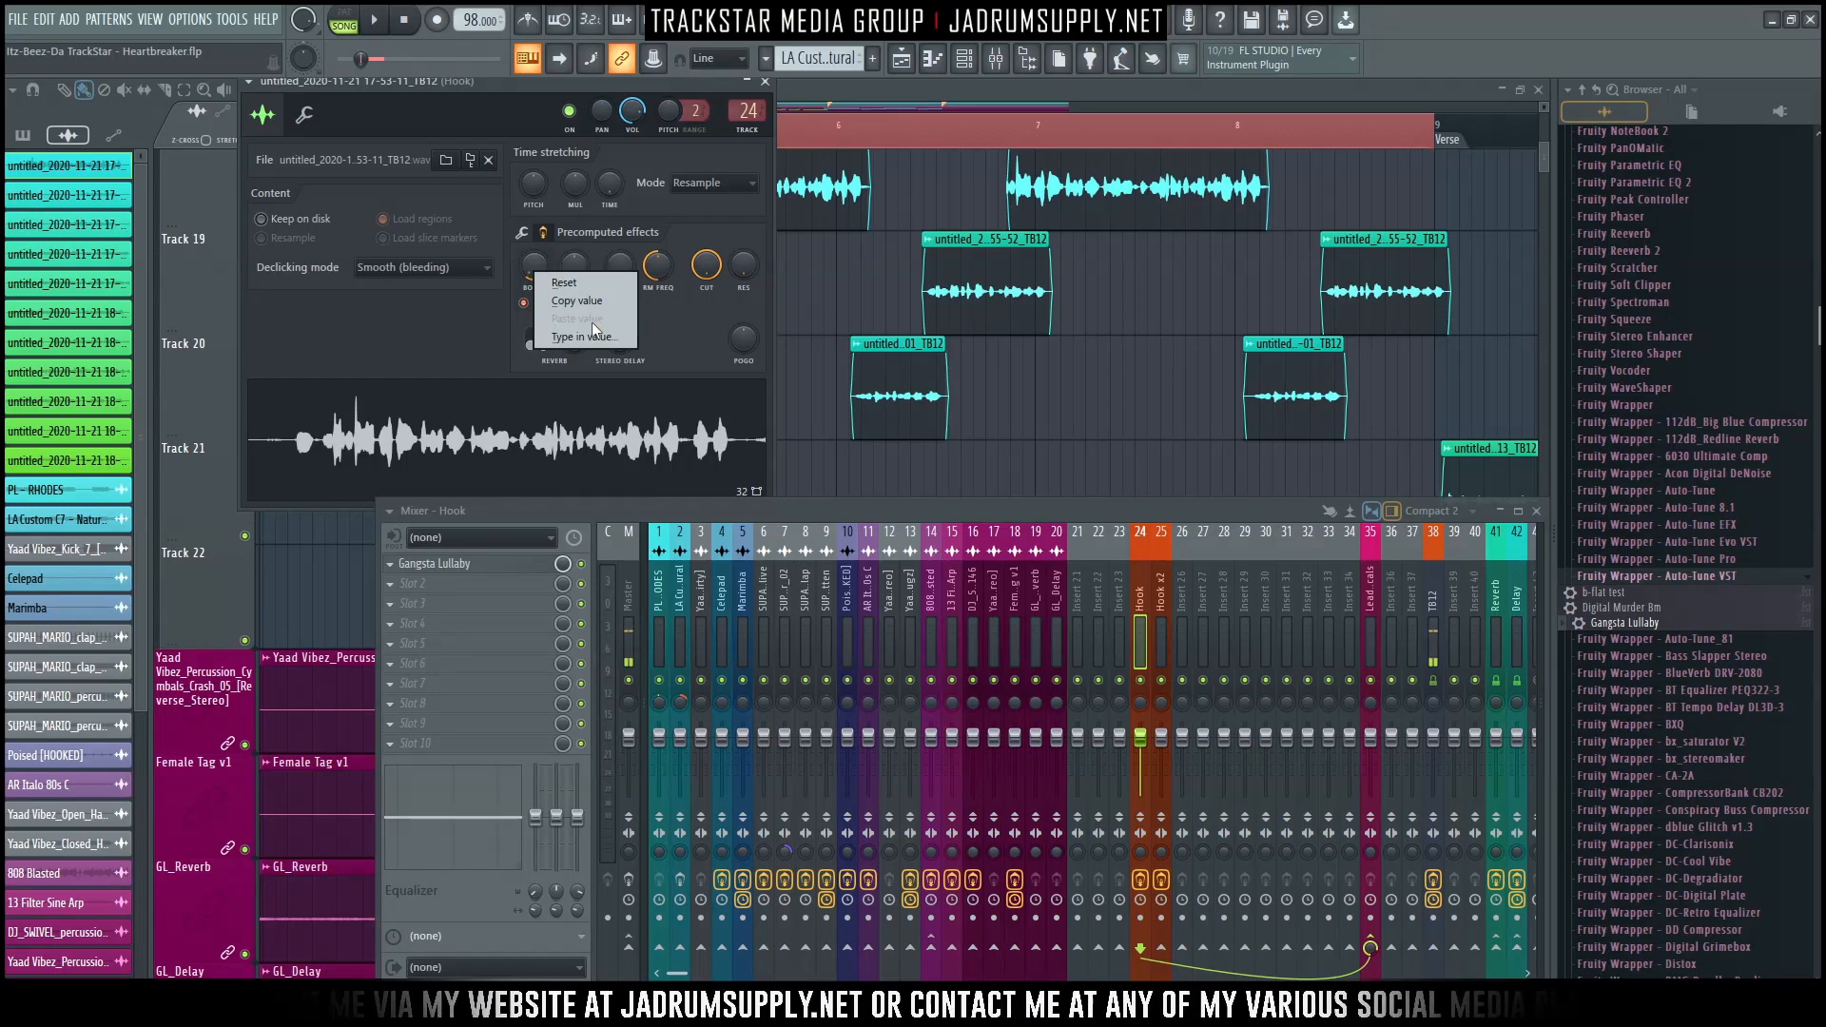
Enable 0 dB clipping on the Track 20 vocal feeding Hook x2 and paste the copied 10% value into its Boost.
double_click(883, 390)
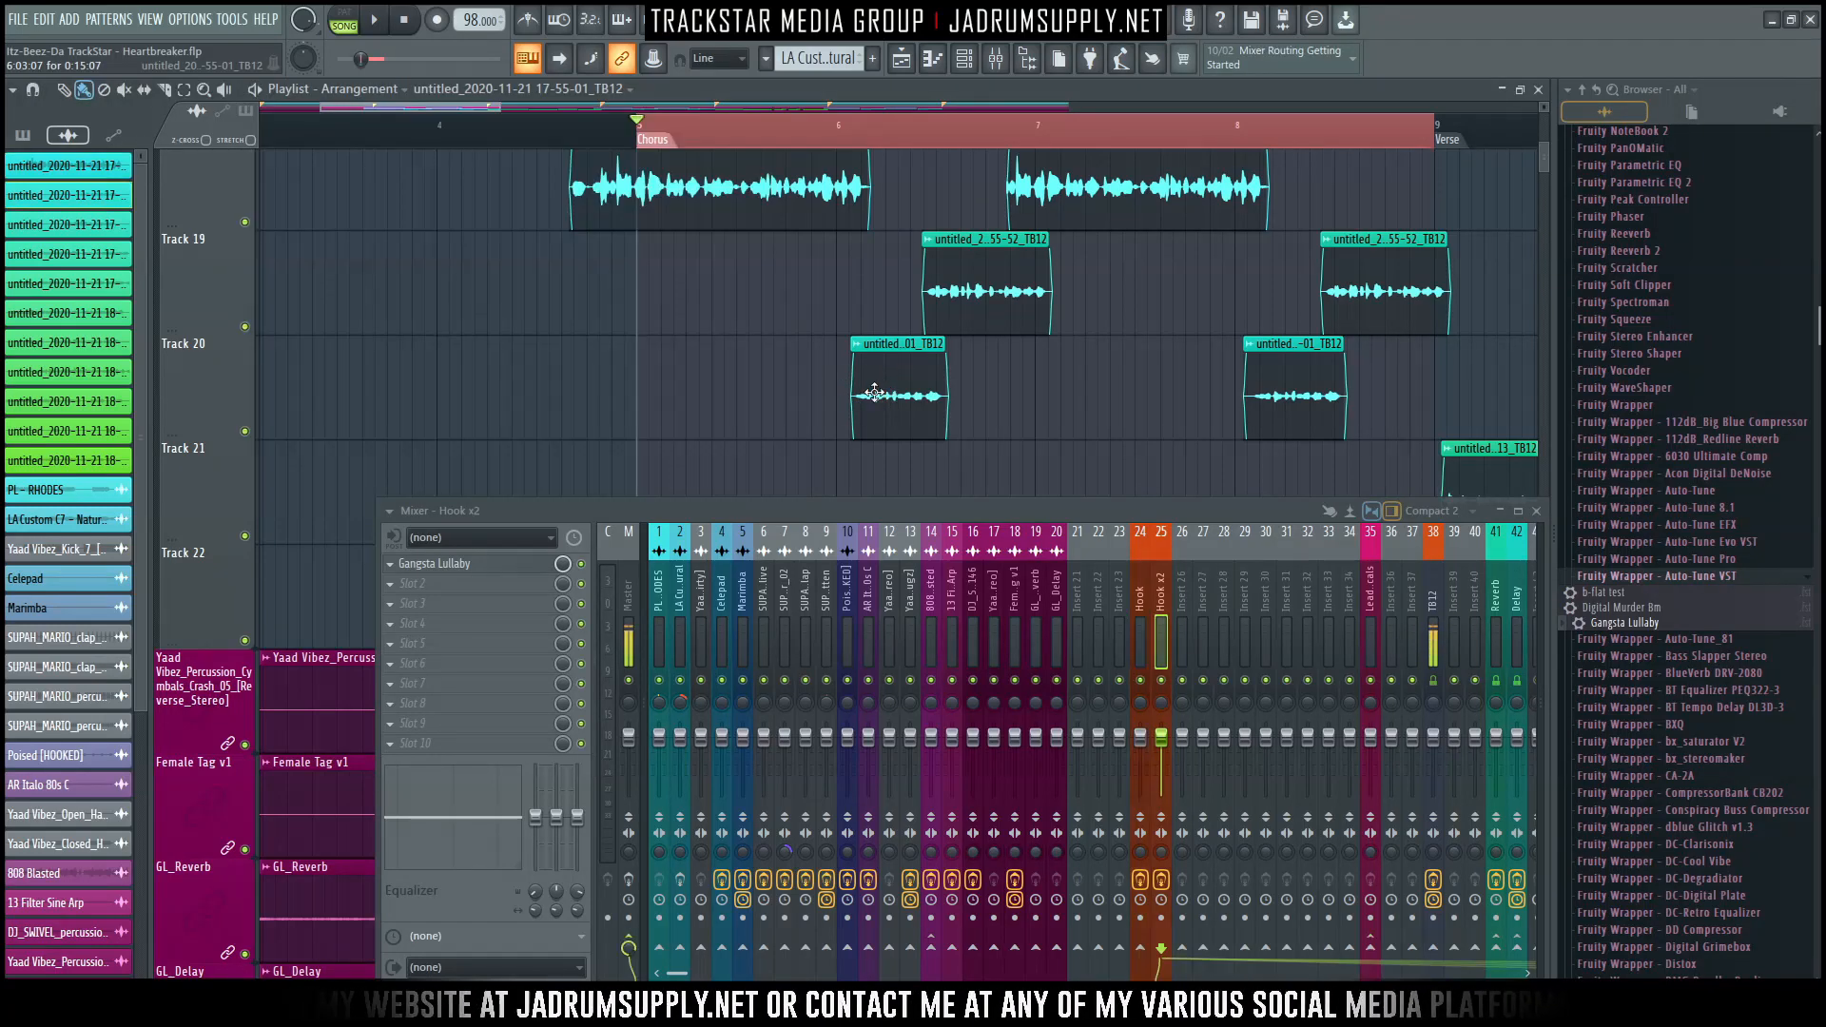
left_click_drag(428, 308, 441, 163)
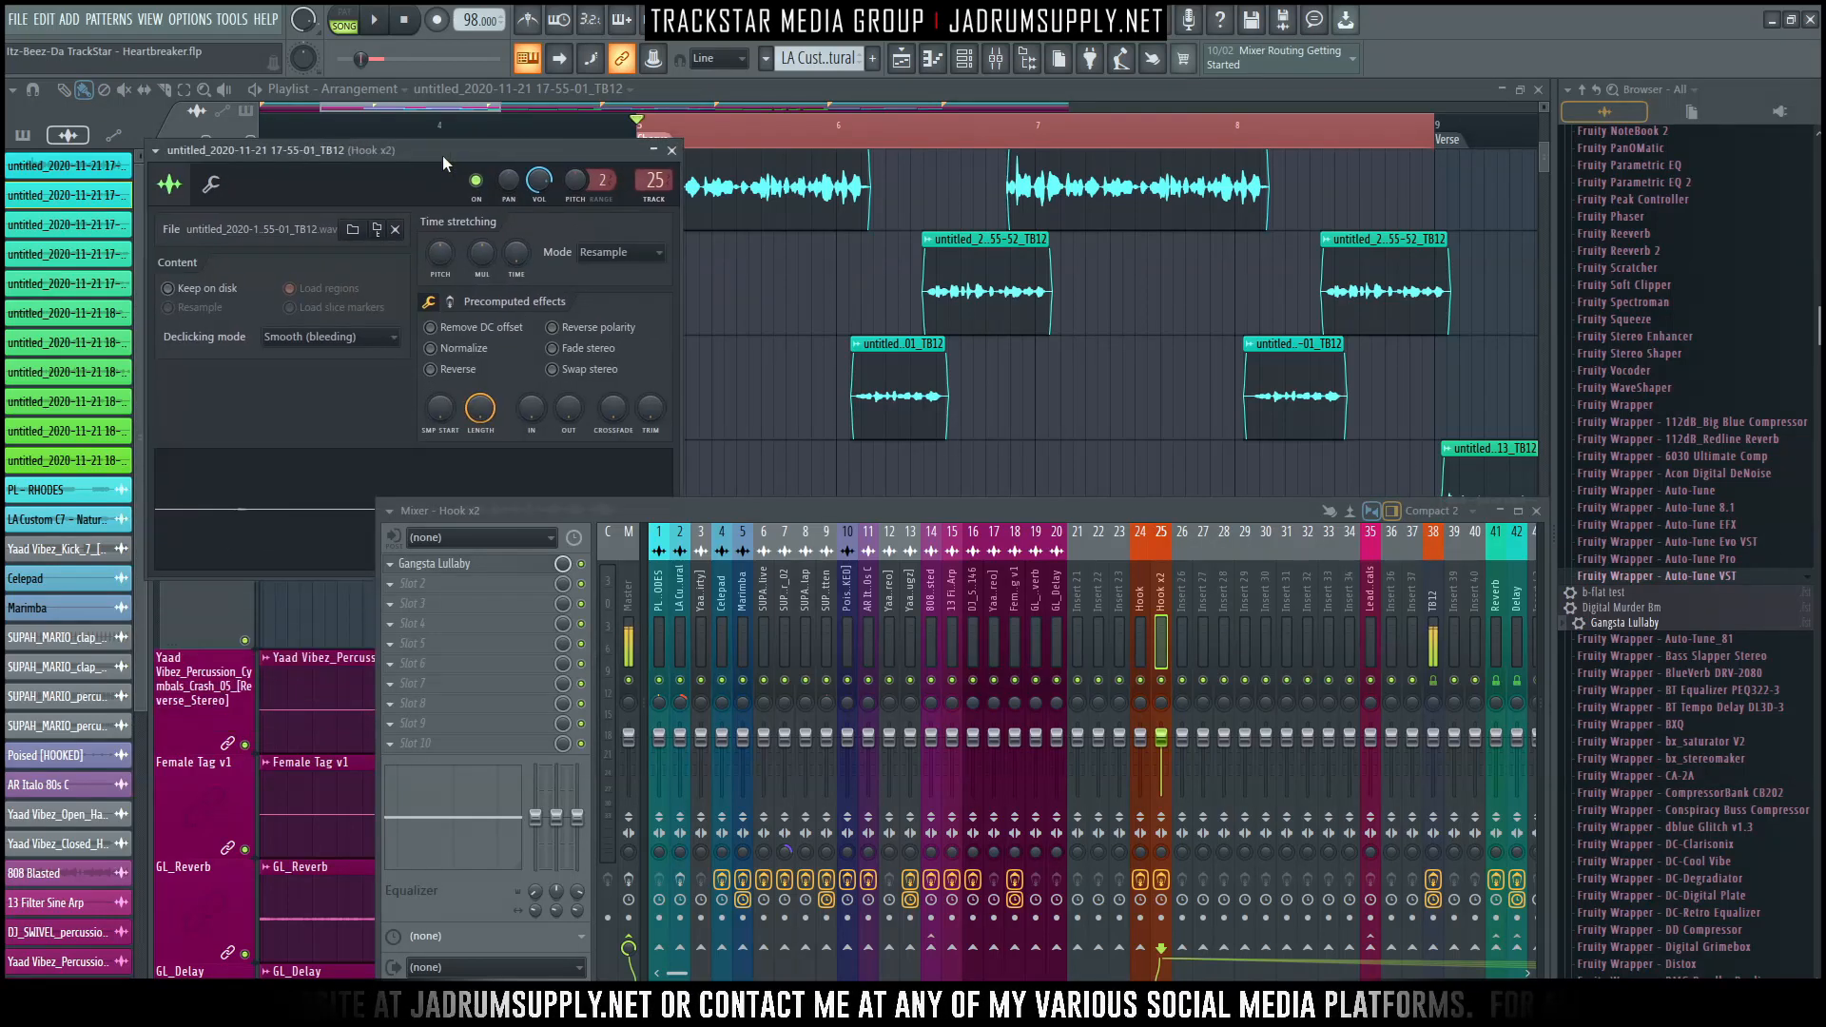
left_click(451, 310)
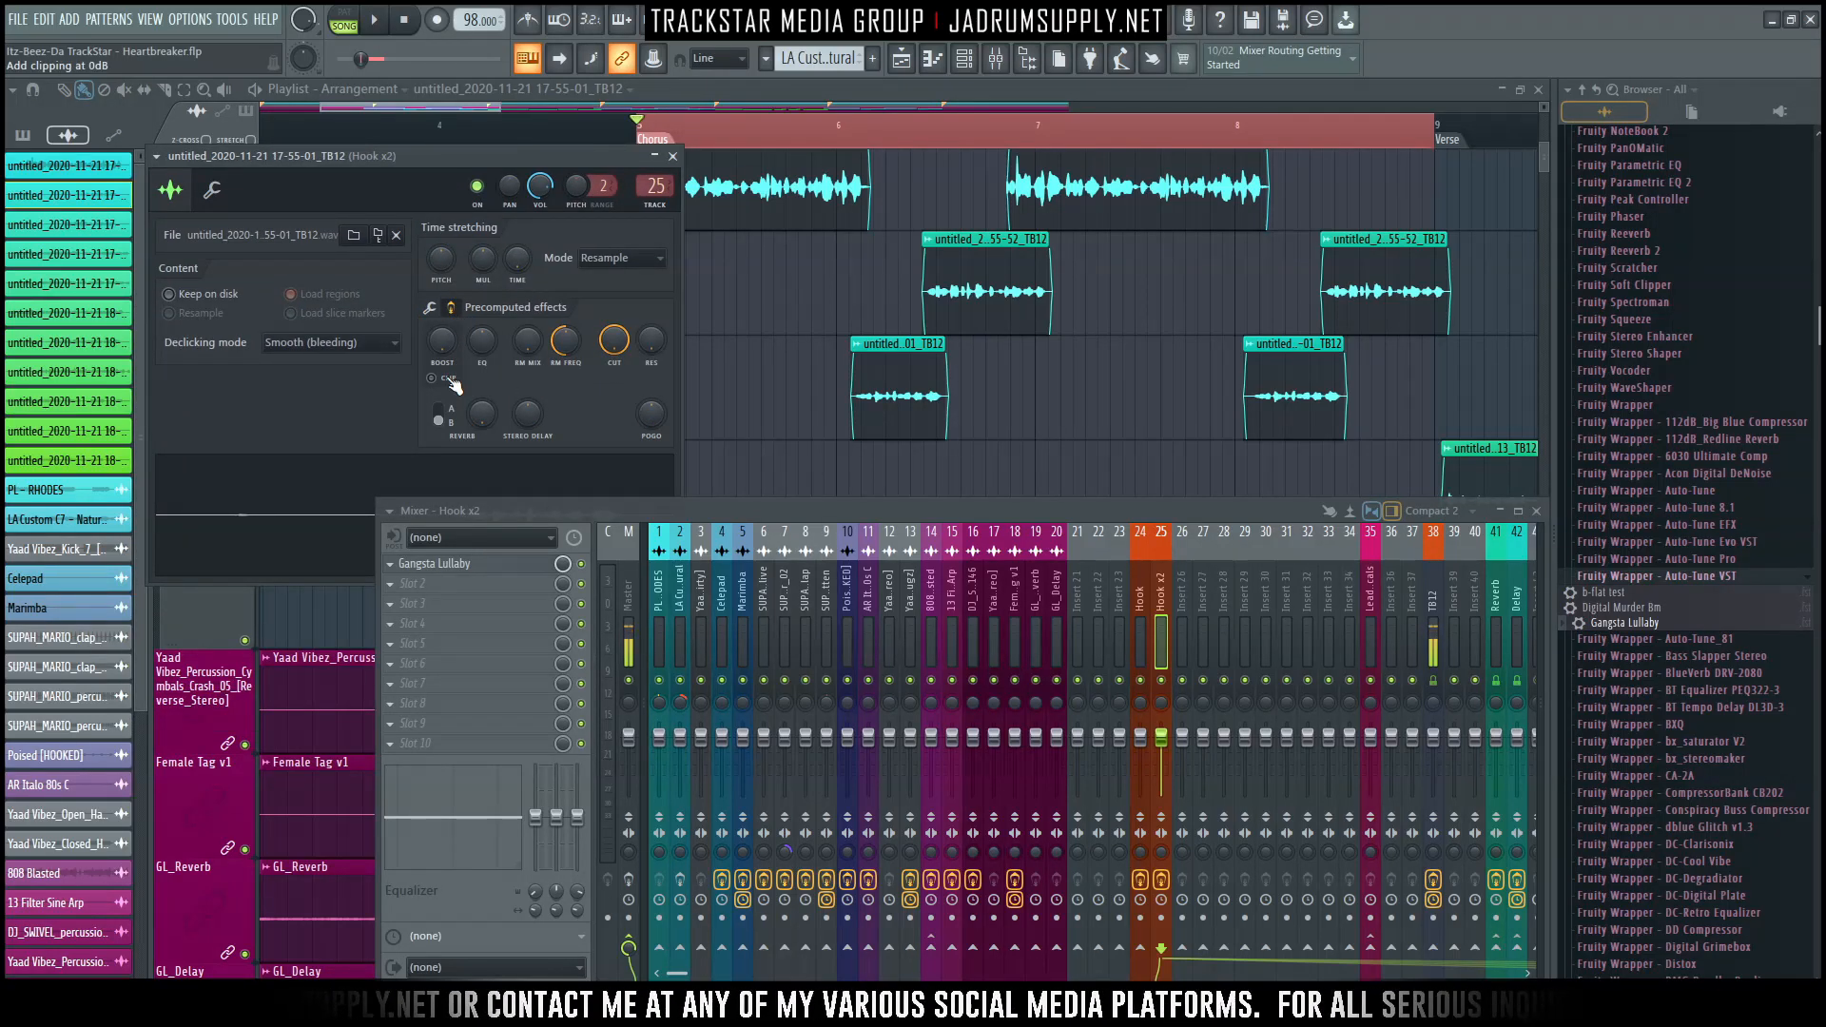
right_click(440, 342)
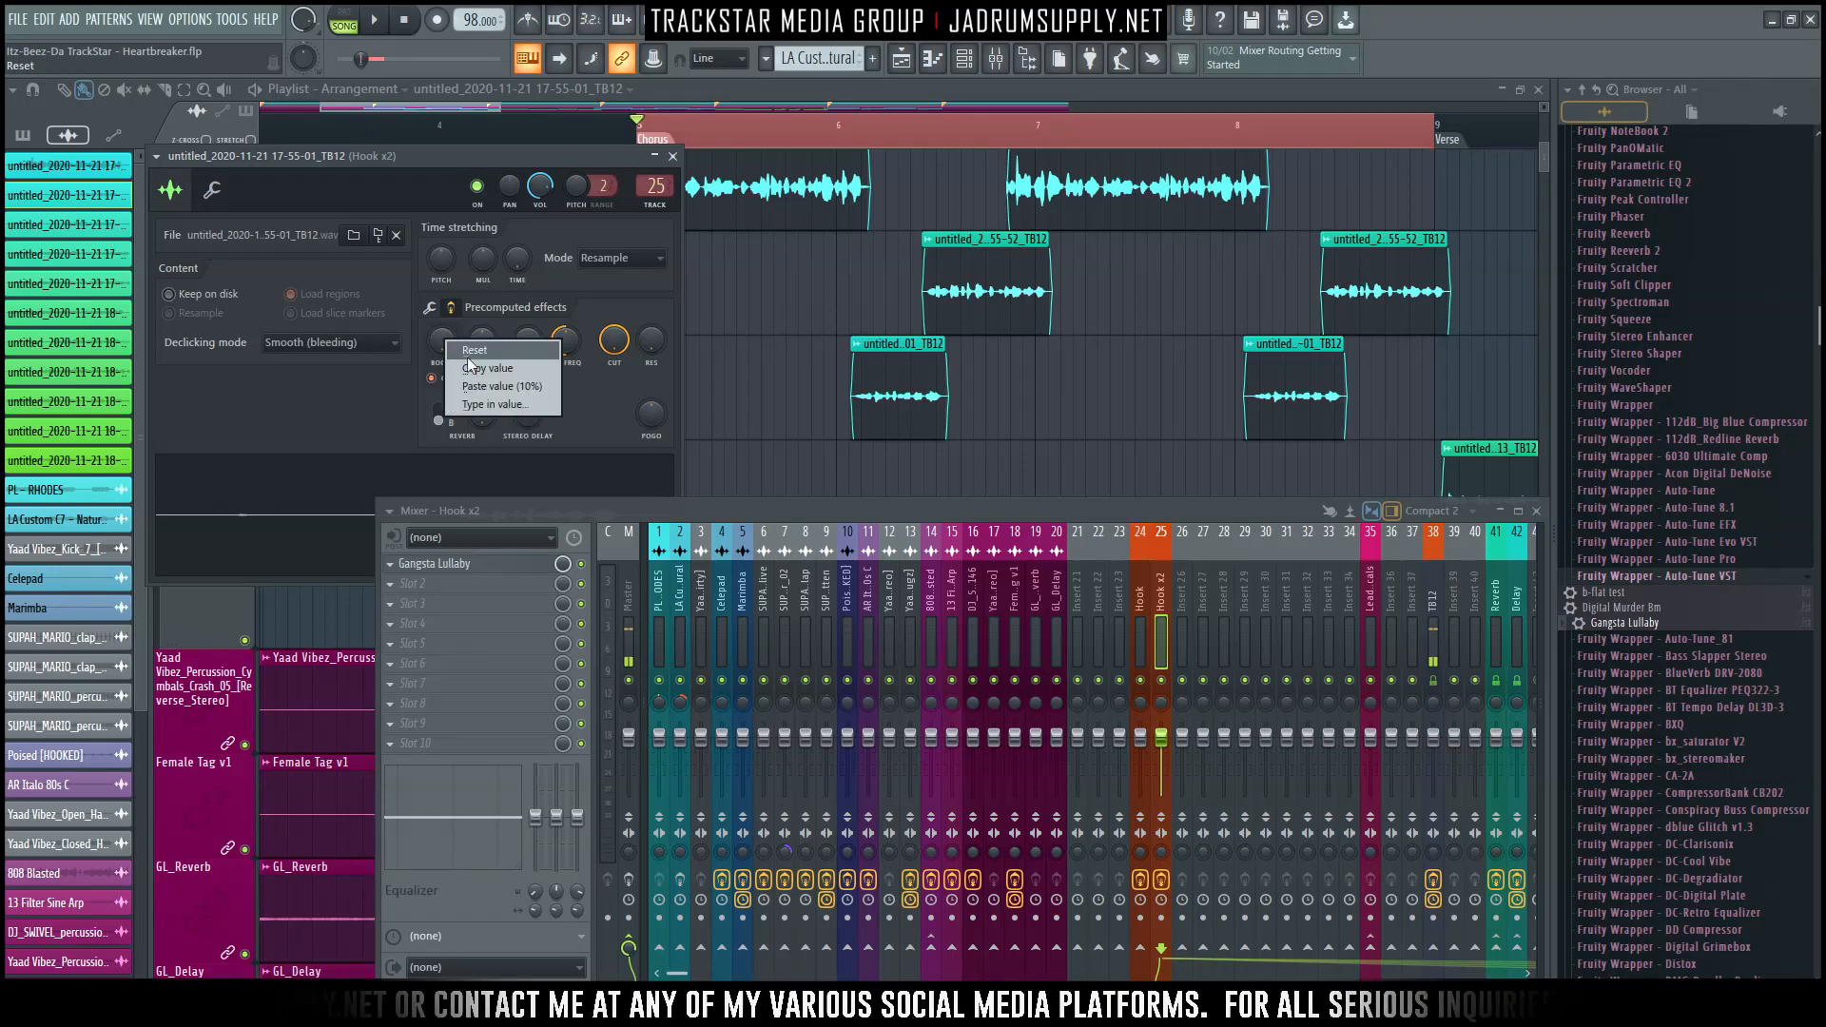
left_click(510, 385)
Enable 0 dB clipping on the Track 19 hook vocal and paste the copied 10% Boost value.
double_click(987, 309)
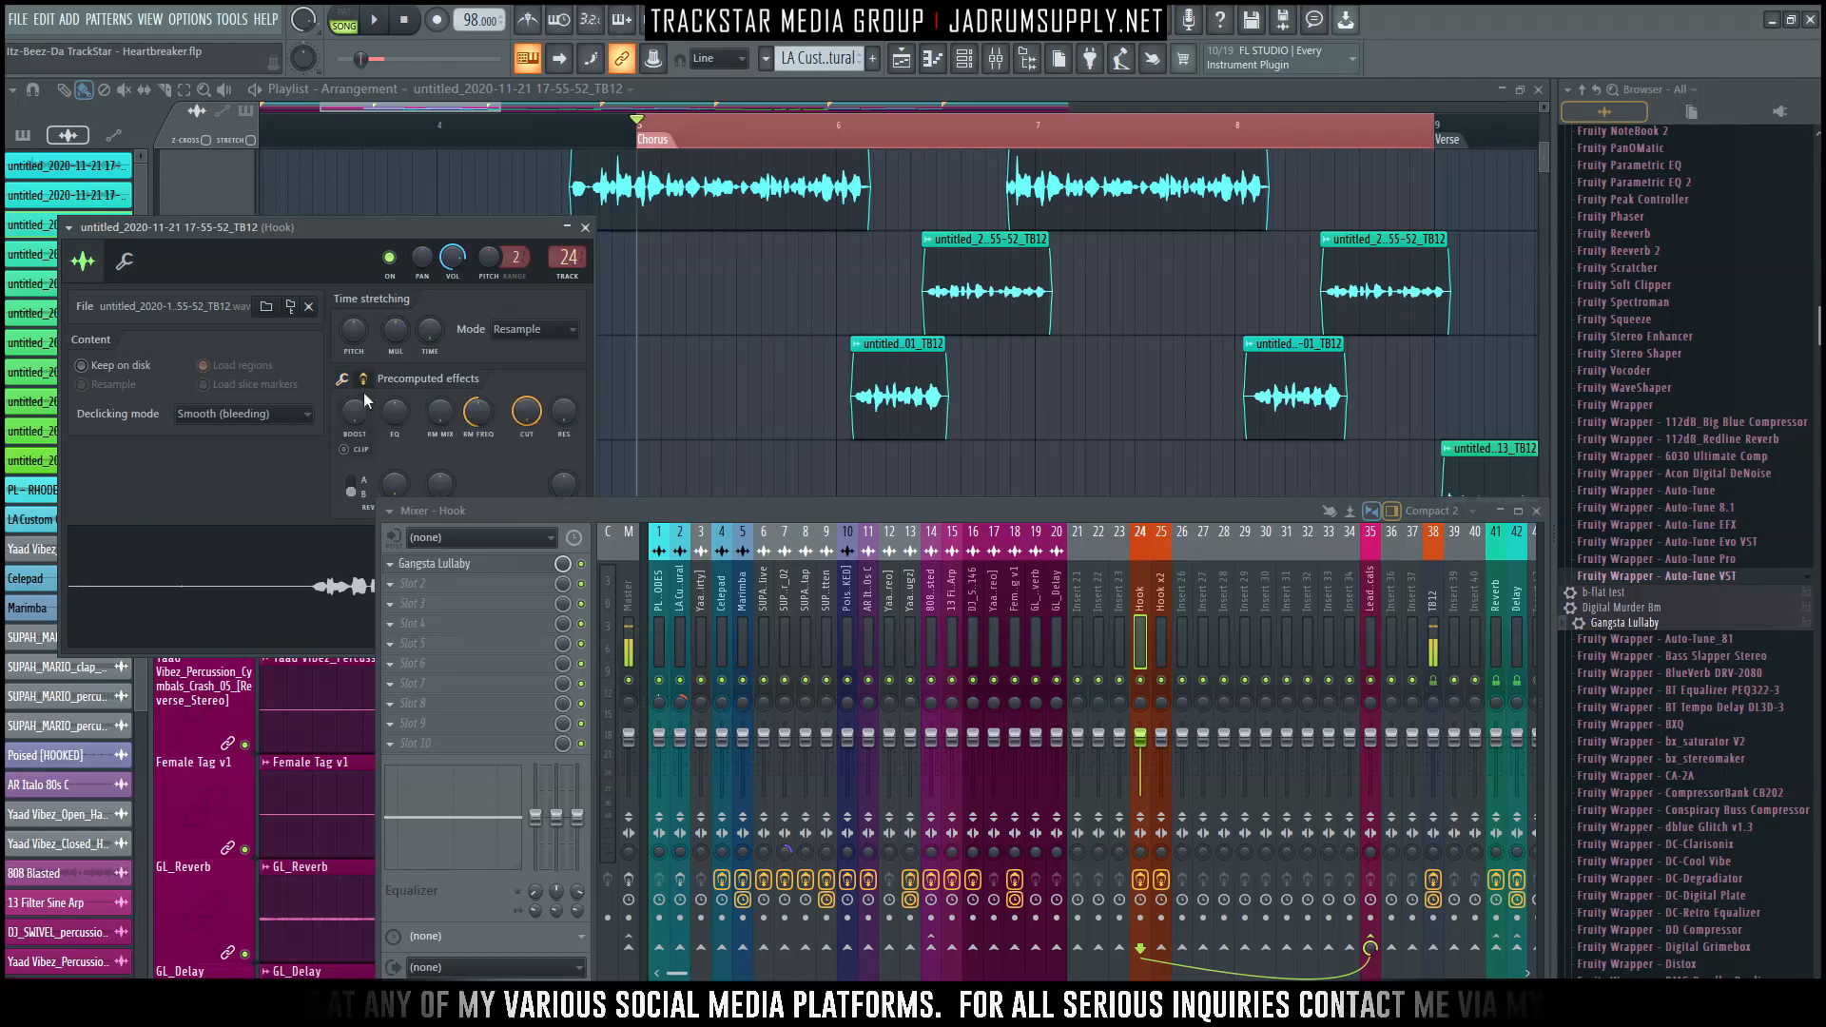
right_click(358, 424)
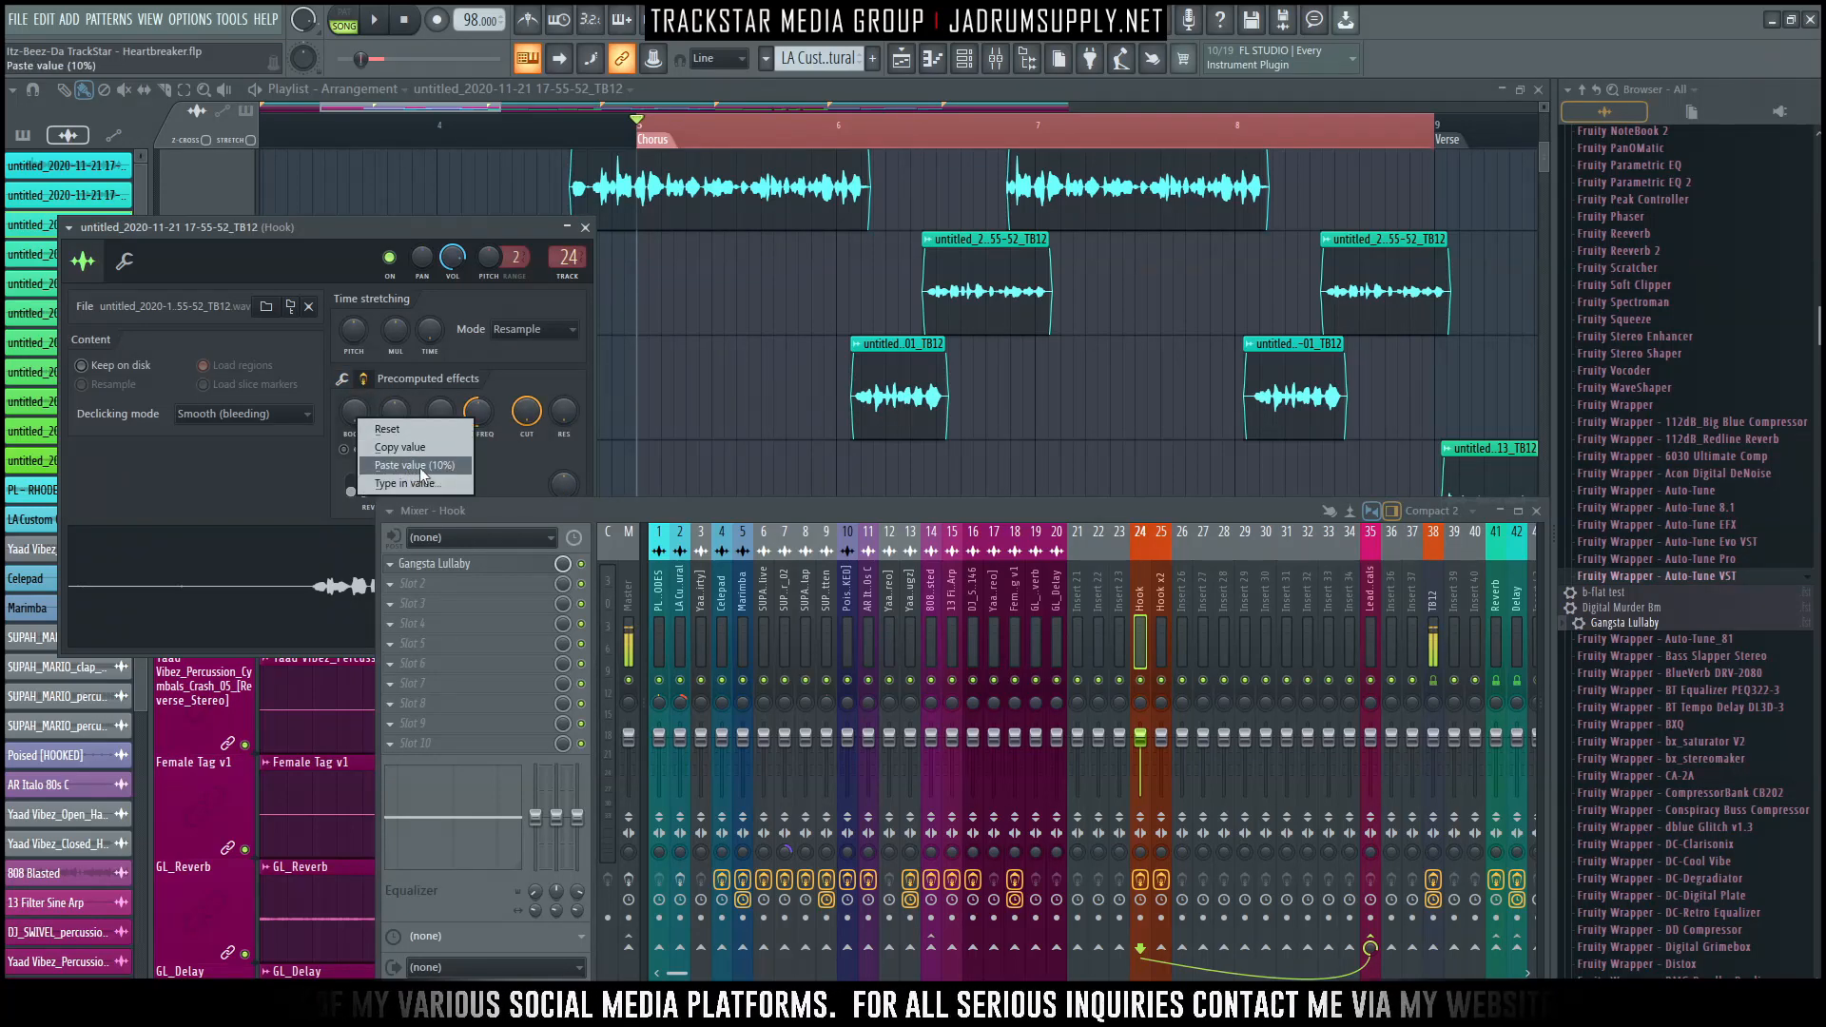
left_click(419, 466)
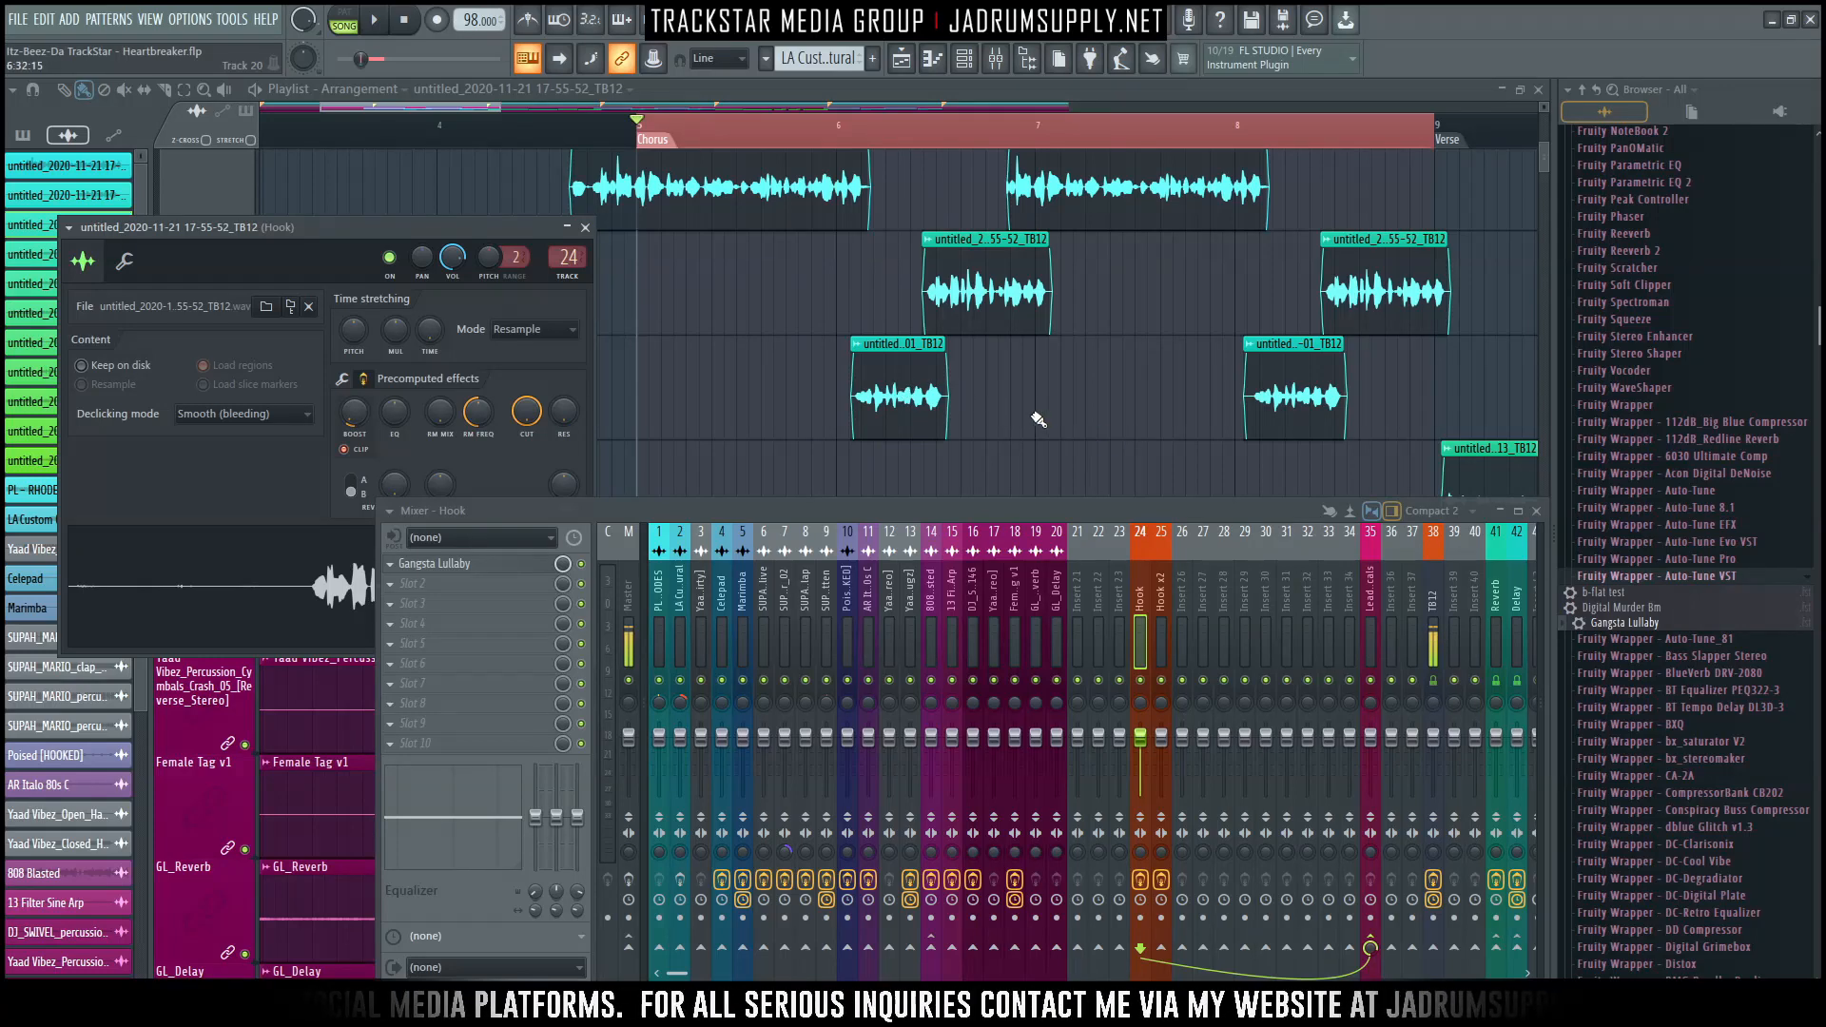
Fine-tune the start of the second Track 18 hook clip just before its vocal entry, replaying that passage to check.
key("space")
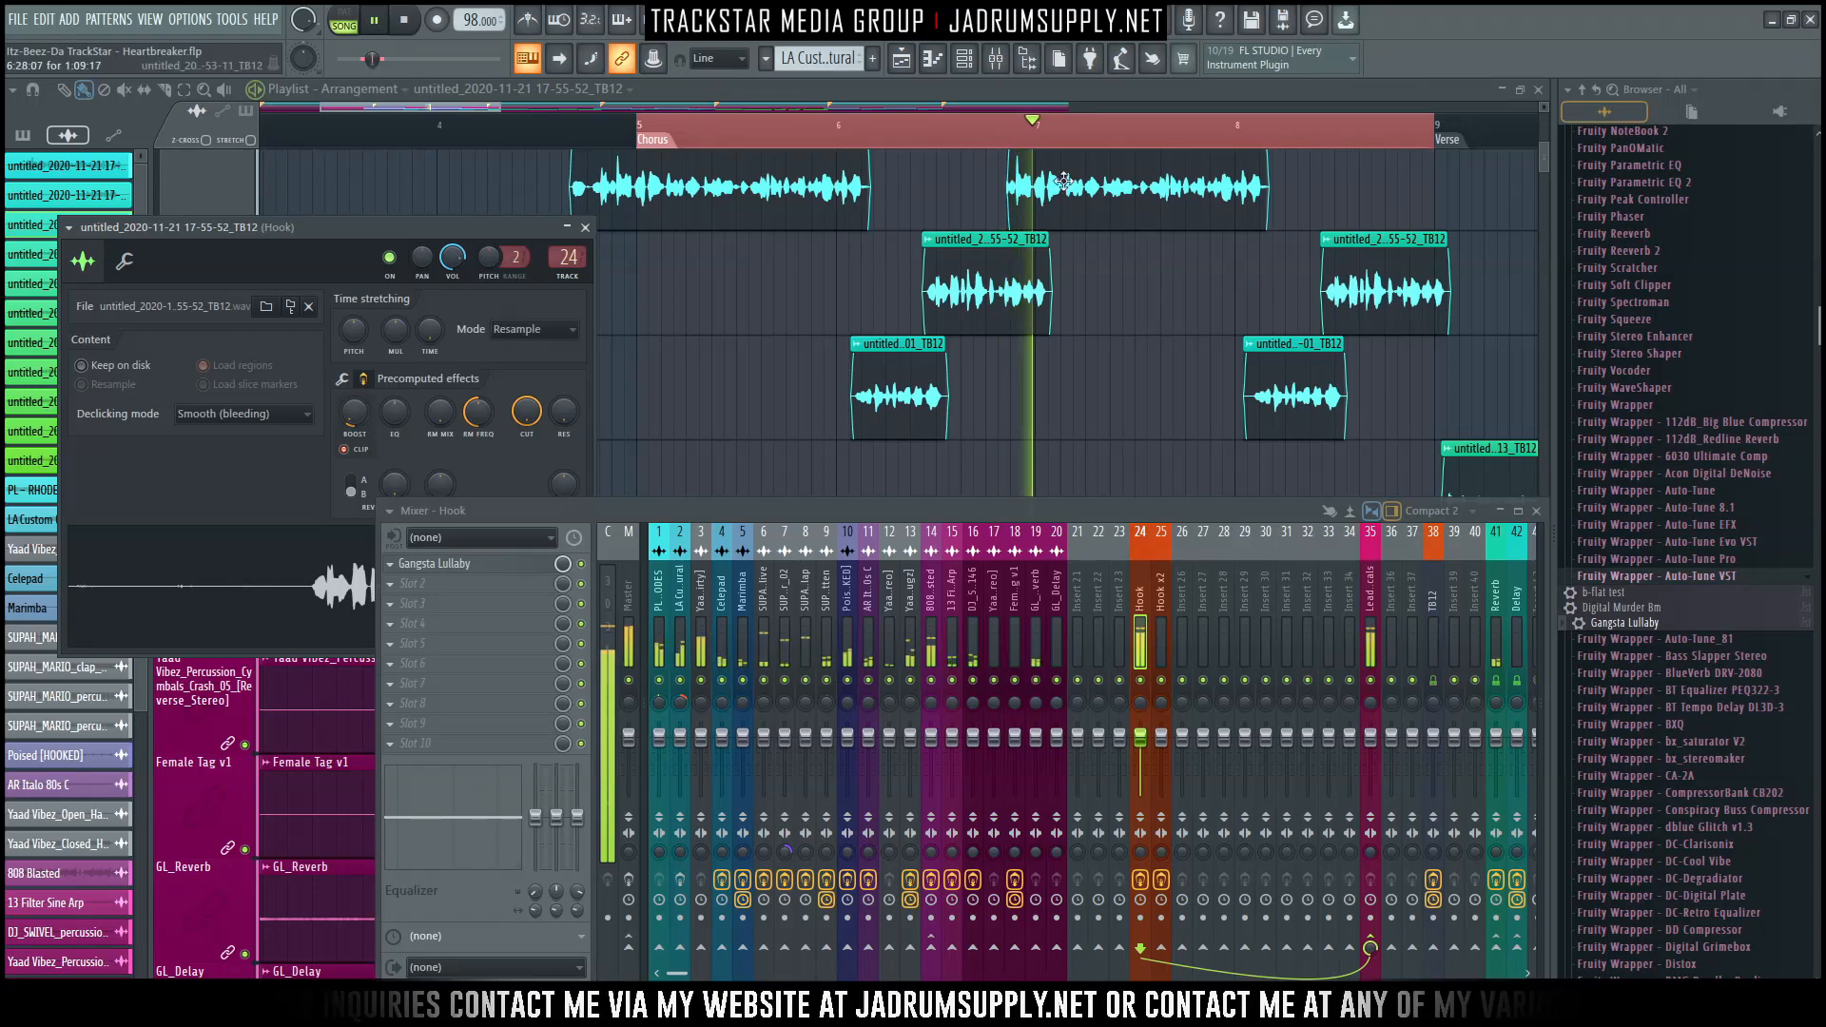
left_click(996, 141)
scroll(996, 143, "up", 3)
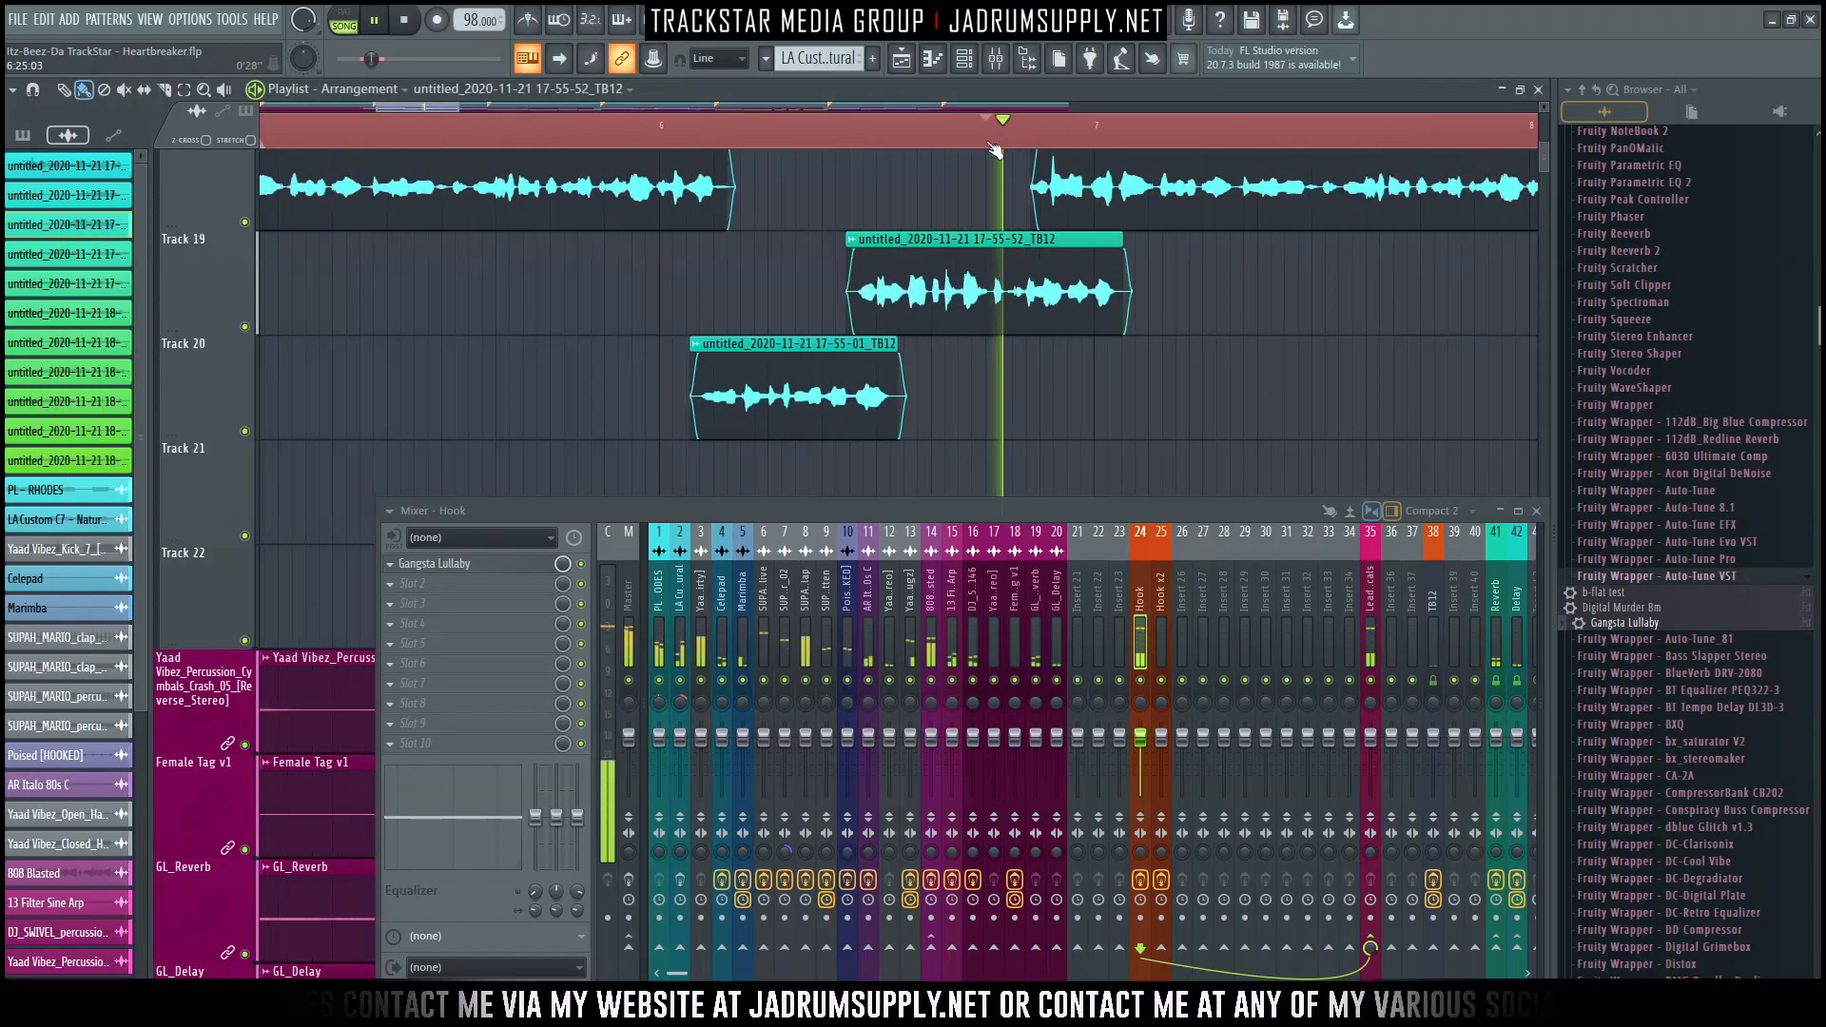
left_click_drag(1051, 188, 1026, 188)
key("space")
key("space")
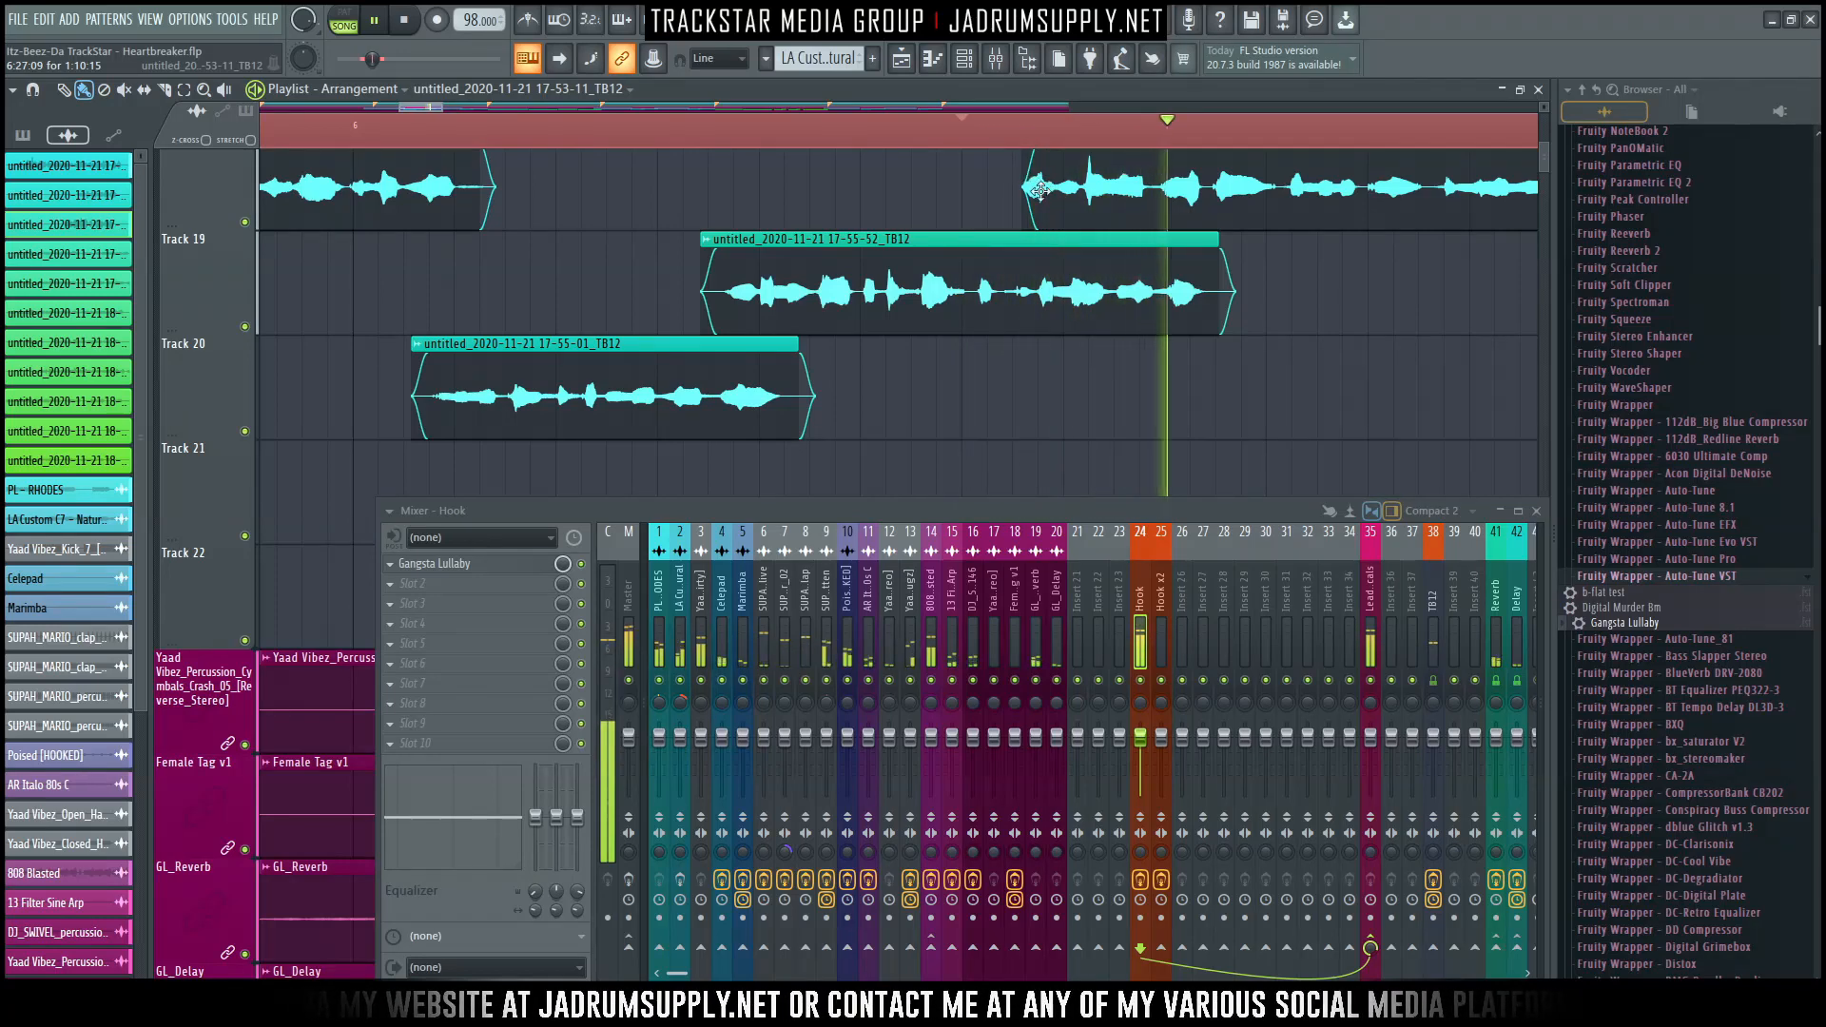
left_click_drag(1025, 194, 1039, 202)
key("space")
key("space")
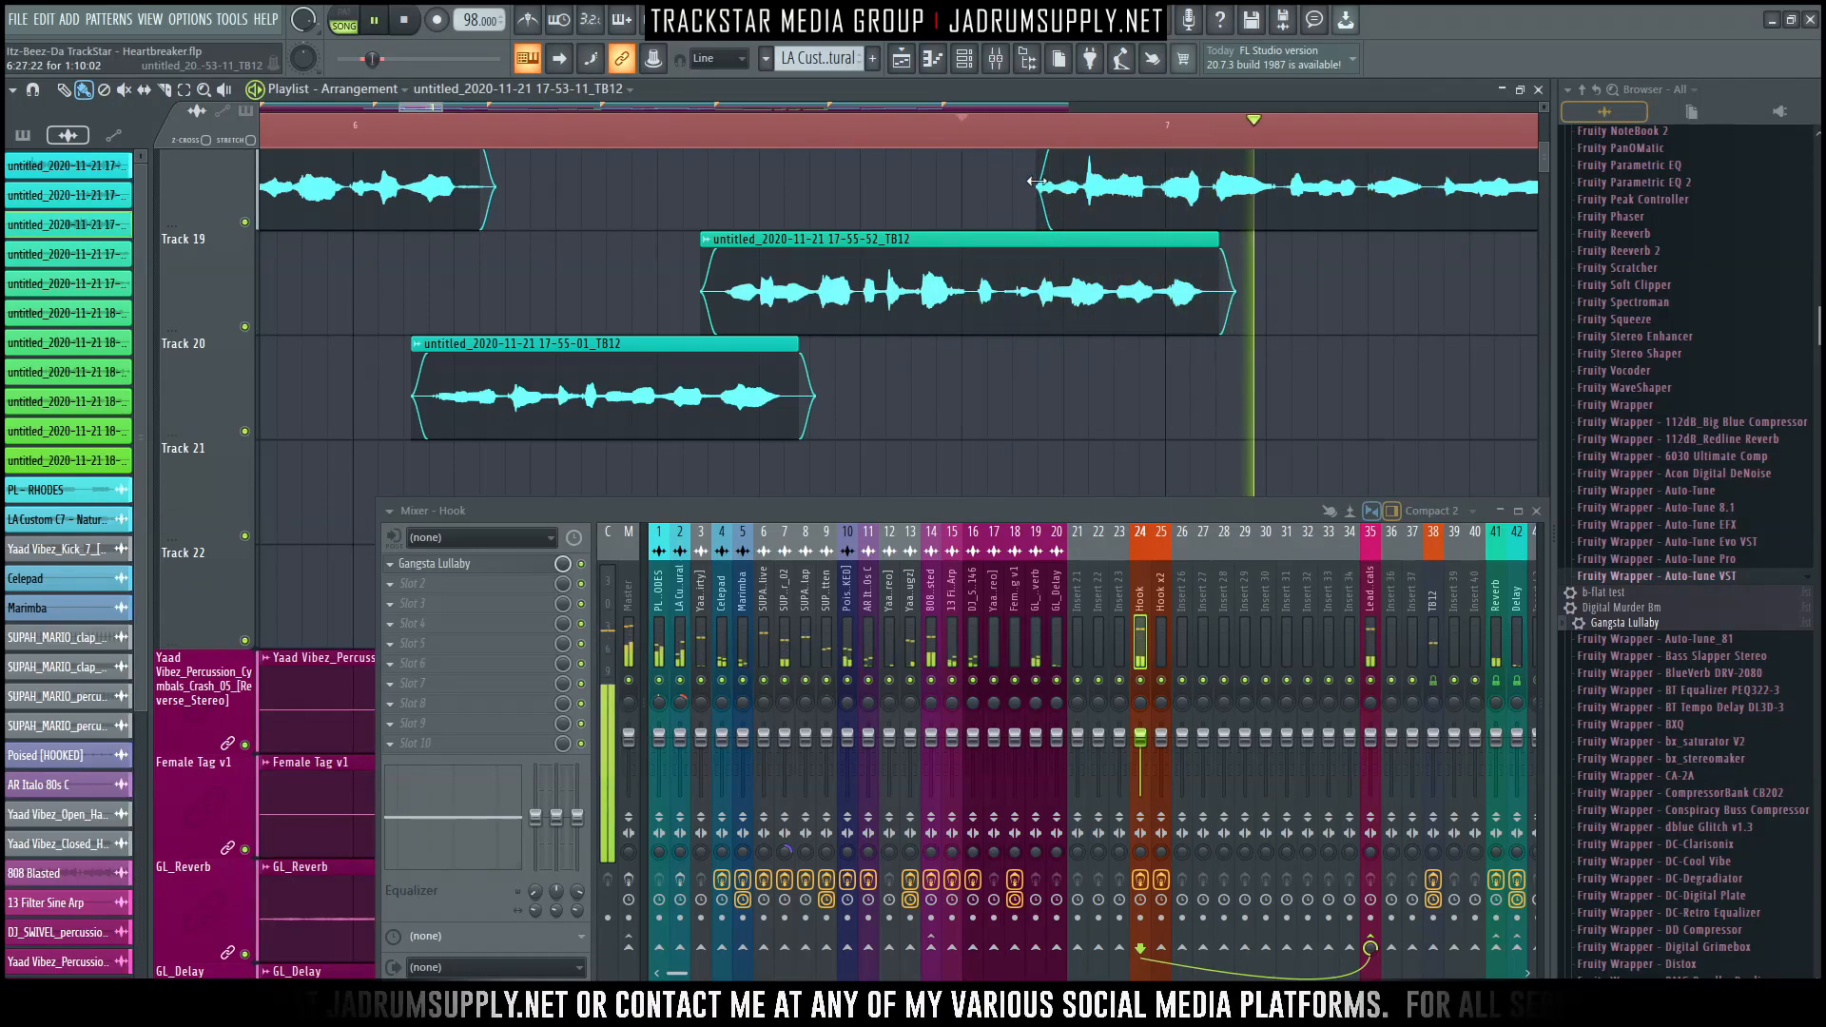
scroll(1047, 150, "down", 1)
scroll(1046, 149, "down", 3)
key("space")
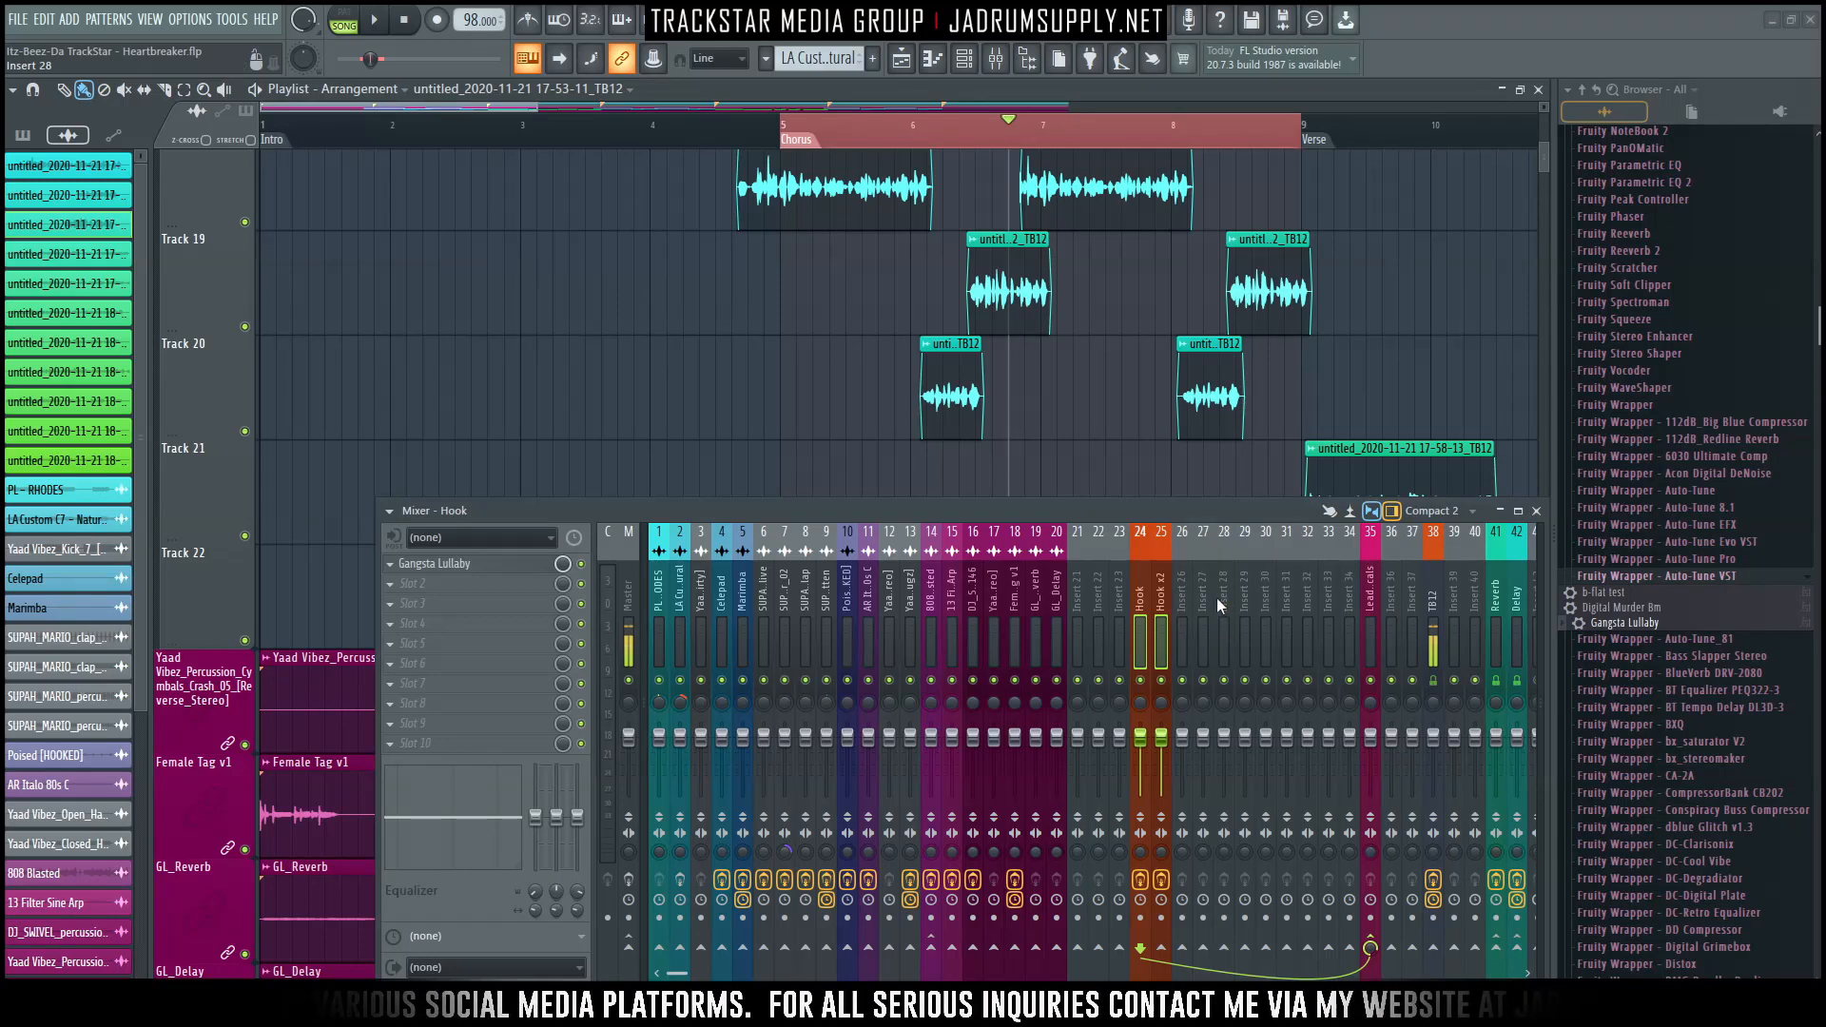
Return the playhead to the Chorus start and load FabFilter Pro-Q 2 in the Hook mixer track's second effect slot.
left_click(1372, 607)
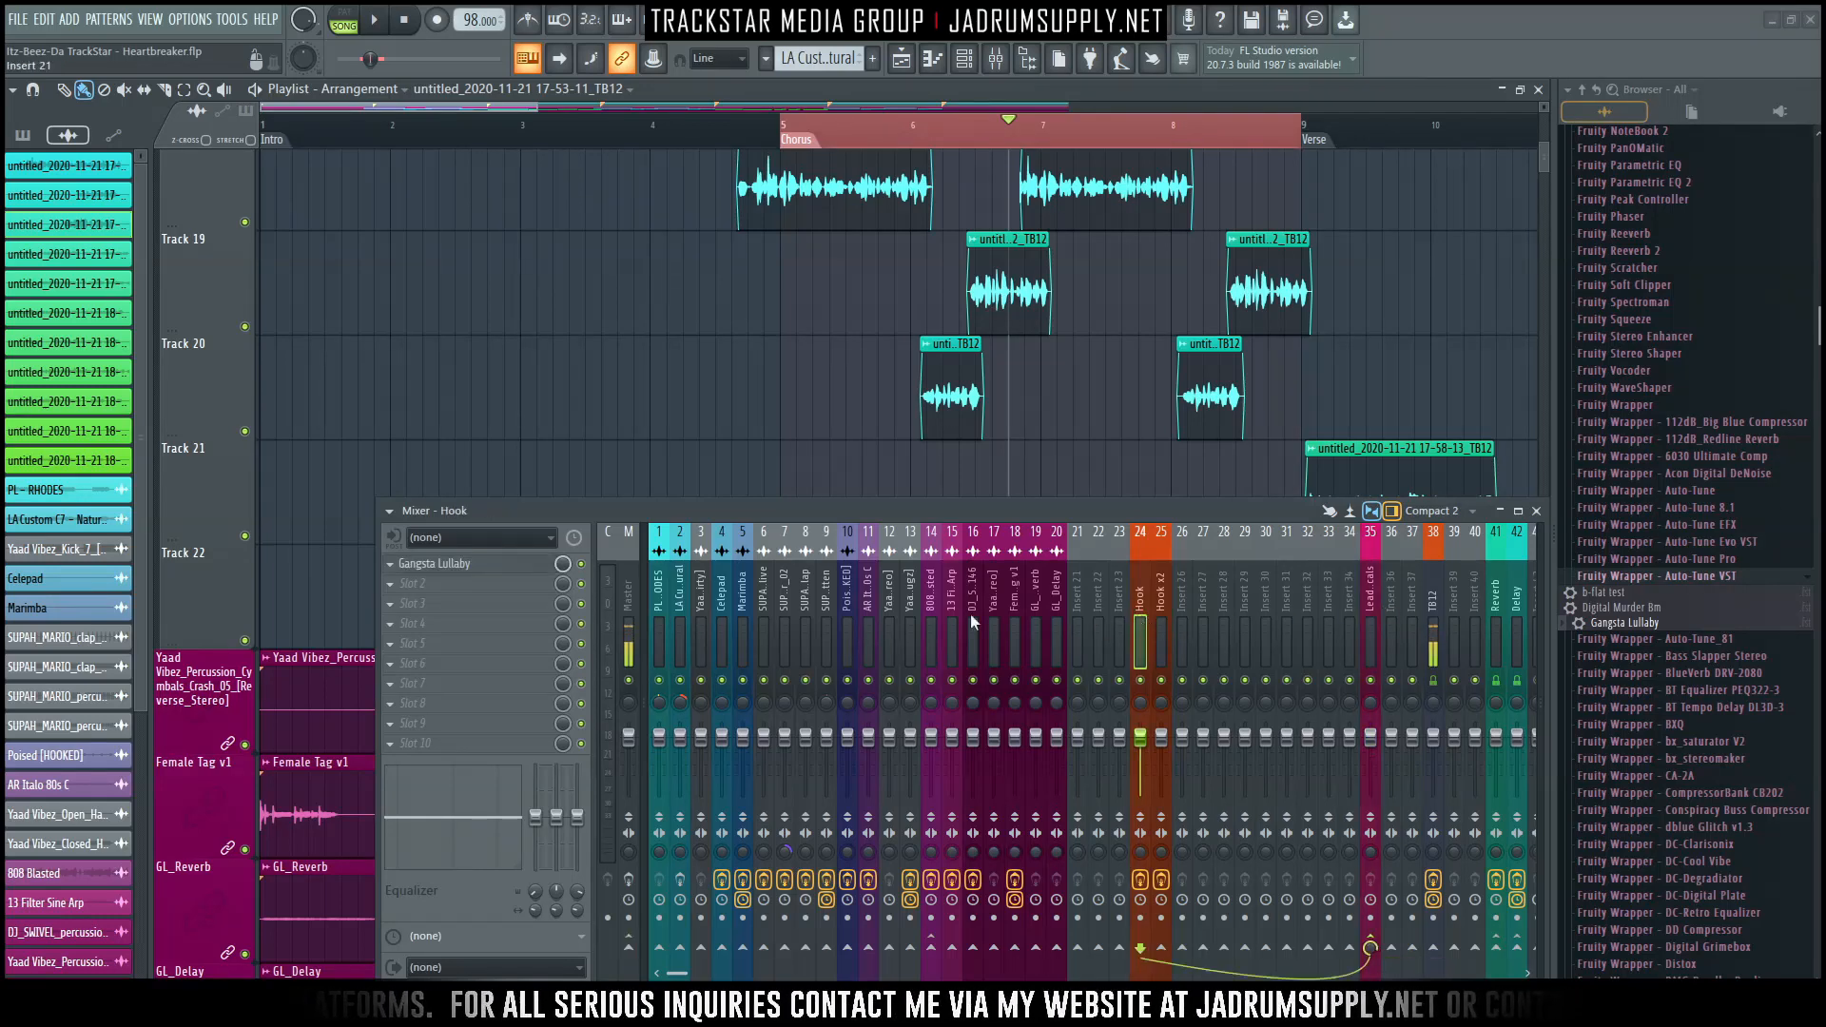
left_click(786, 135)
left_click(495, 584)
mouse_move(538, 561)
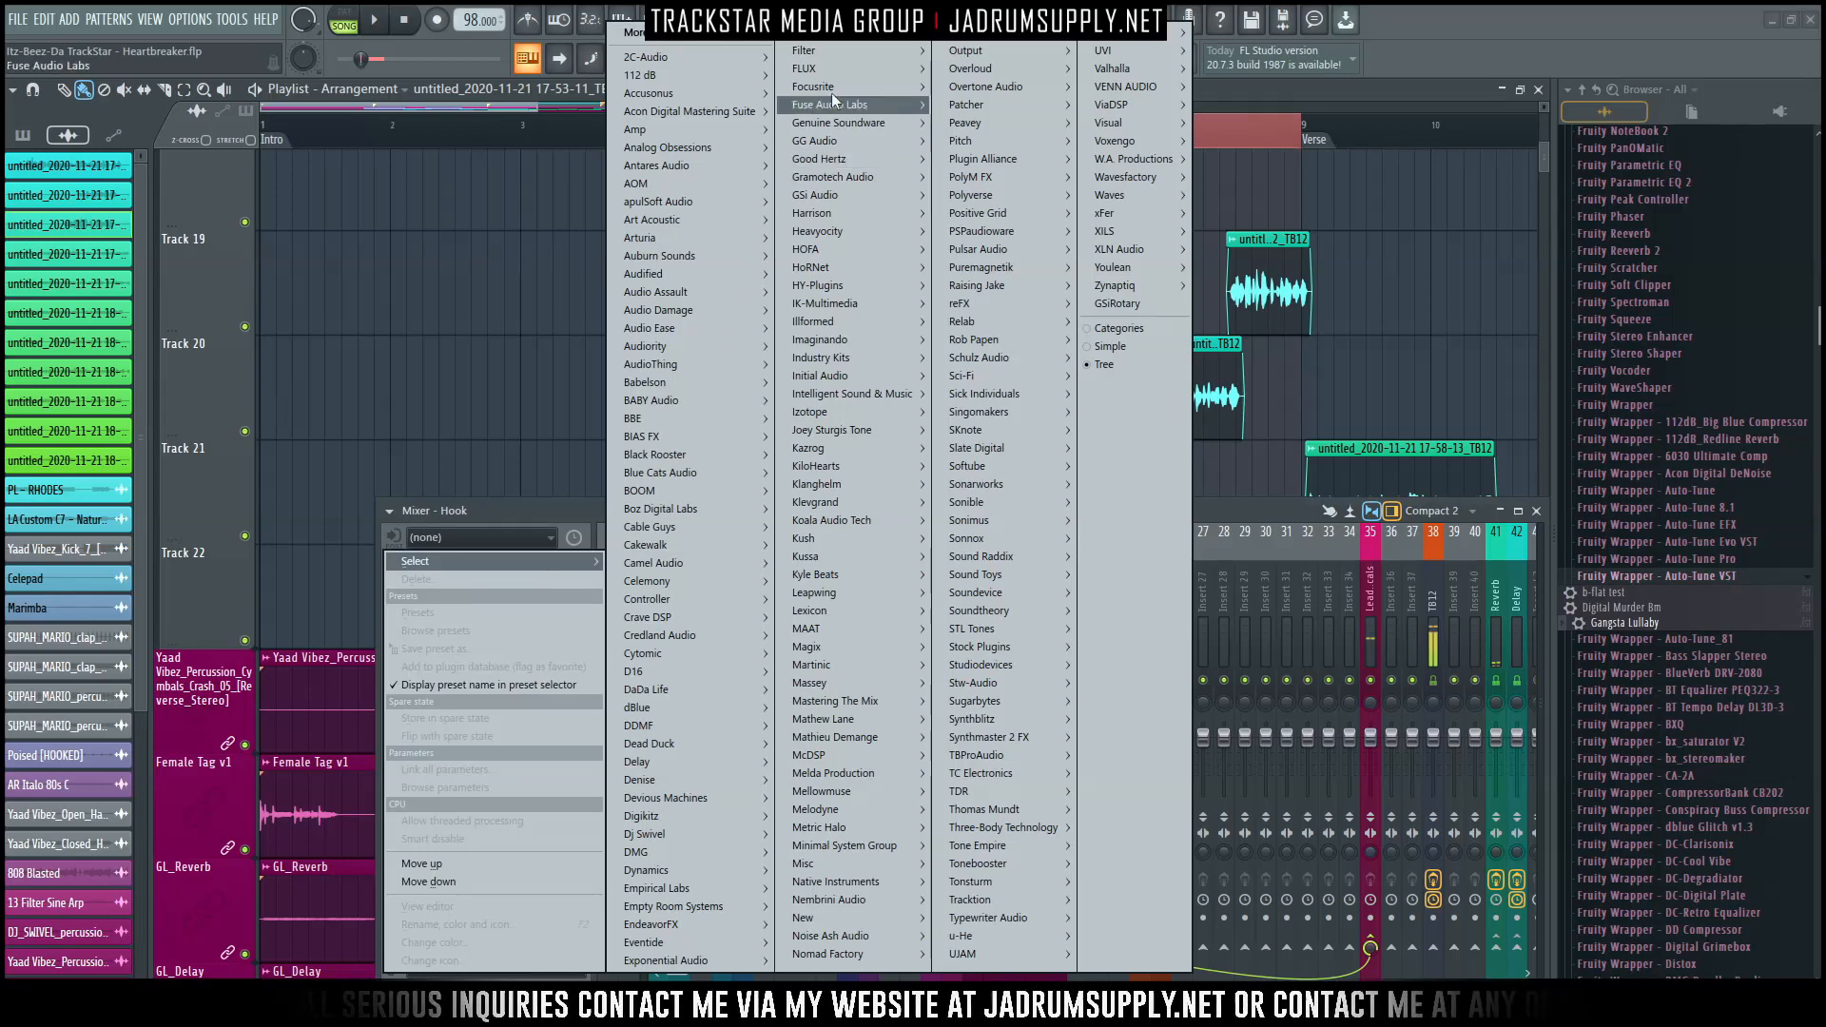
mouse_move(1050, 87)
left_click(1156, 122)
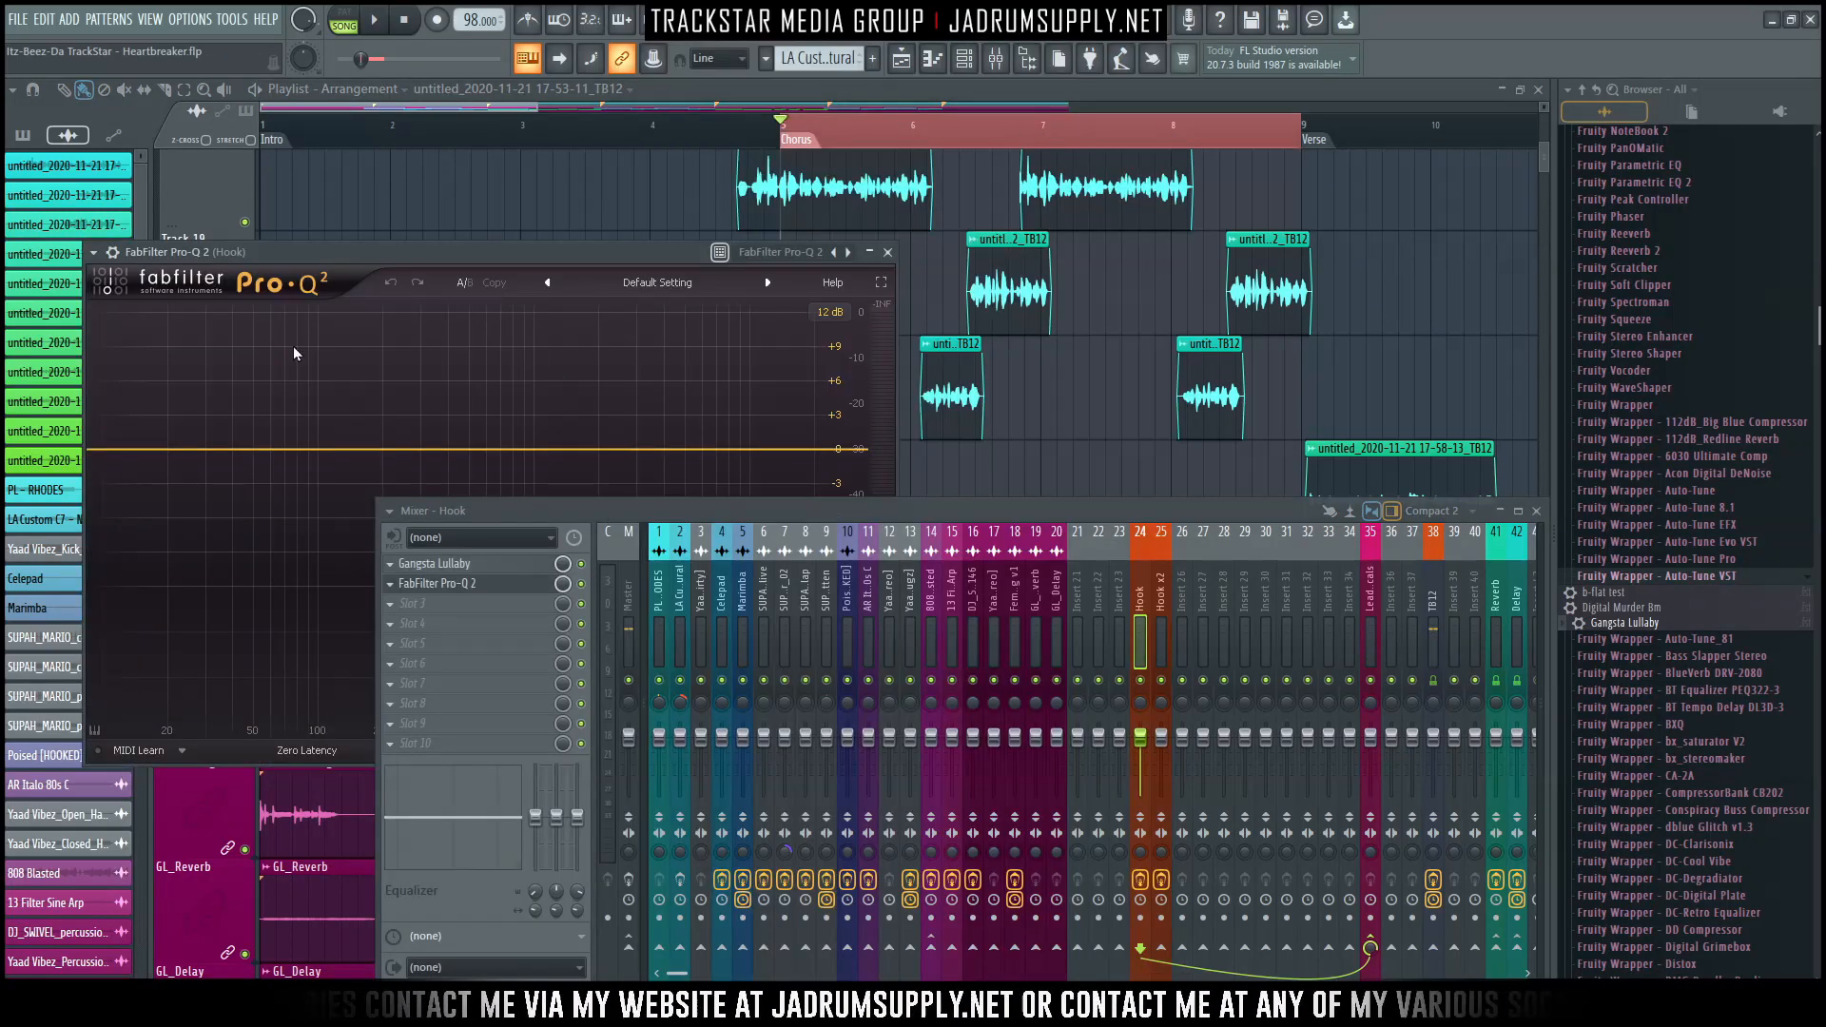
Load FabFilter Pro-Q 3 in the Hook mixer track's second effect slot in place of Pro-Q 2.
left_click(403, 586)
mouse_move(418, 561)
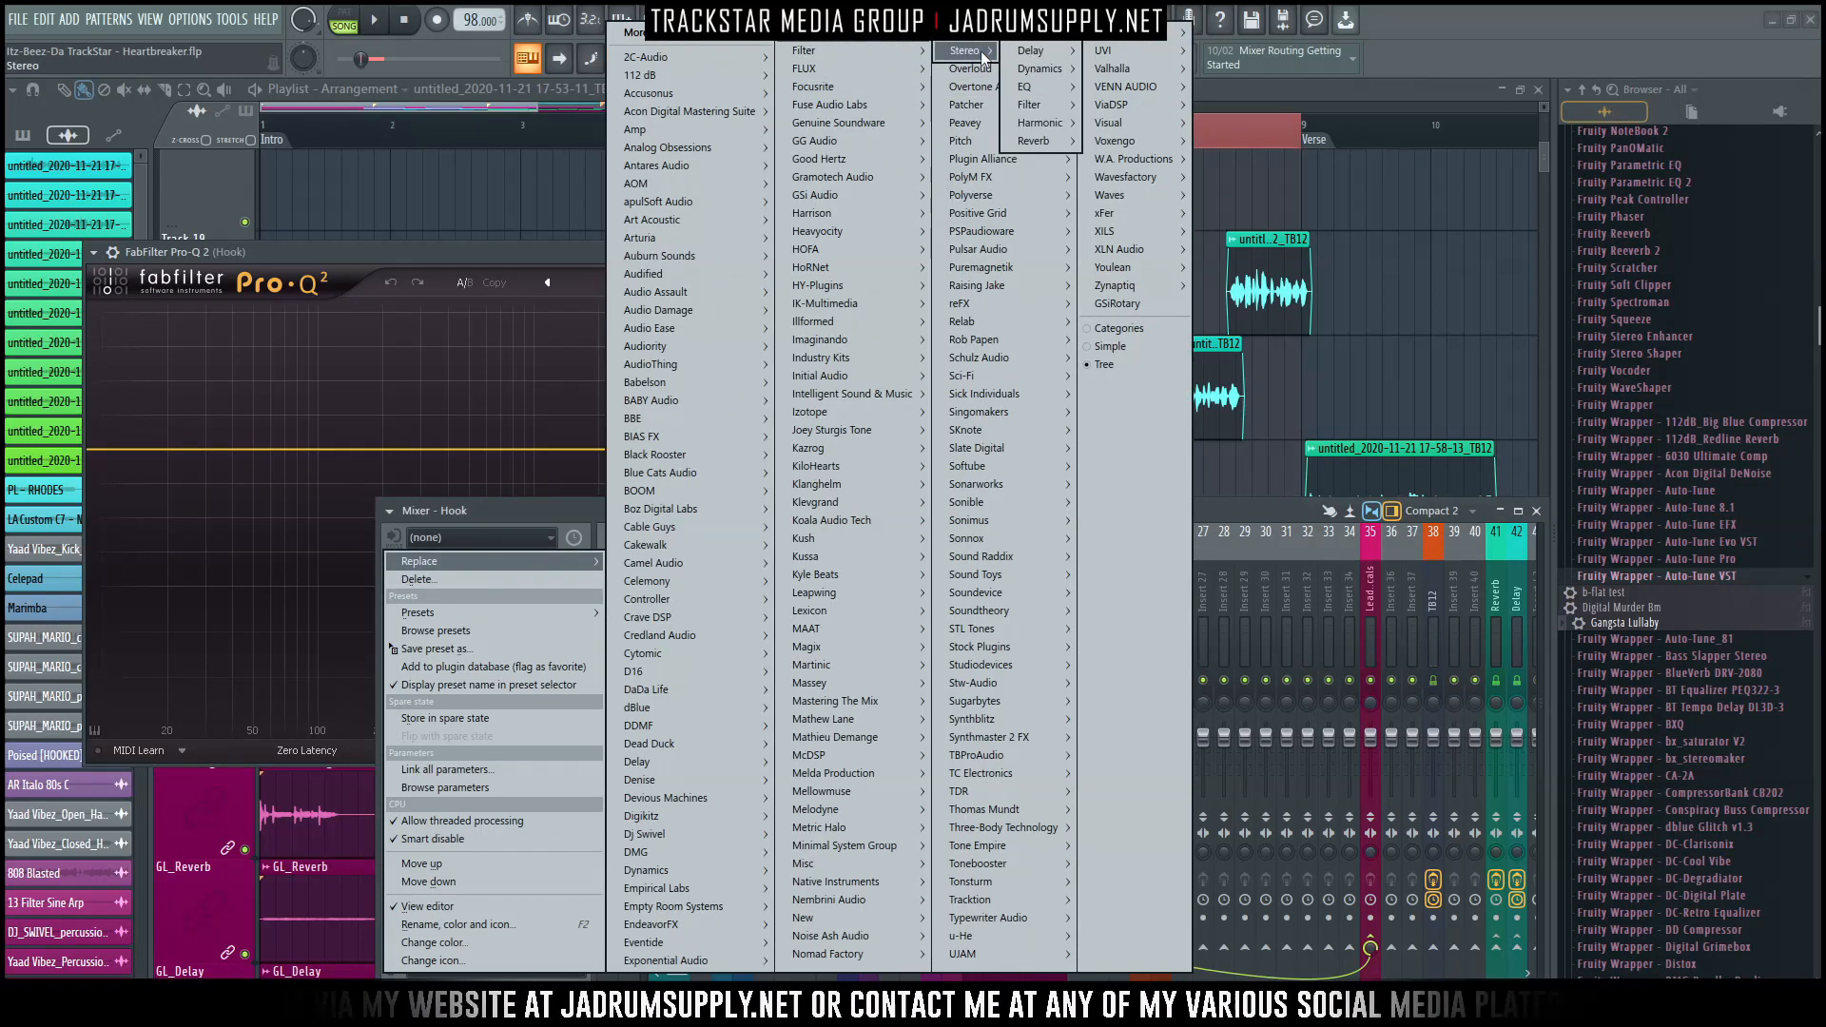
mouse_move(1055, 88)
left_click(1178, 143)
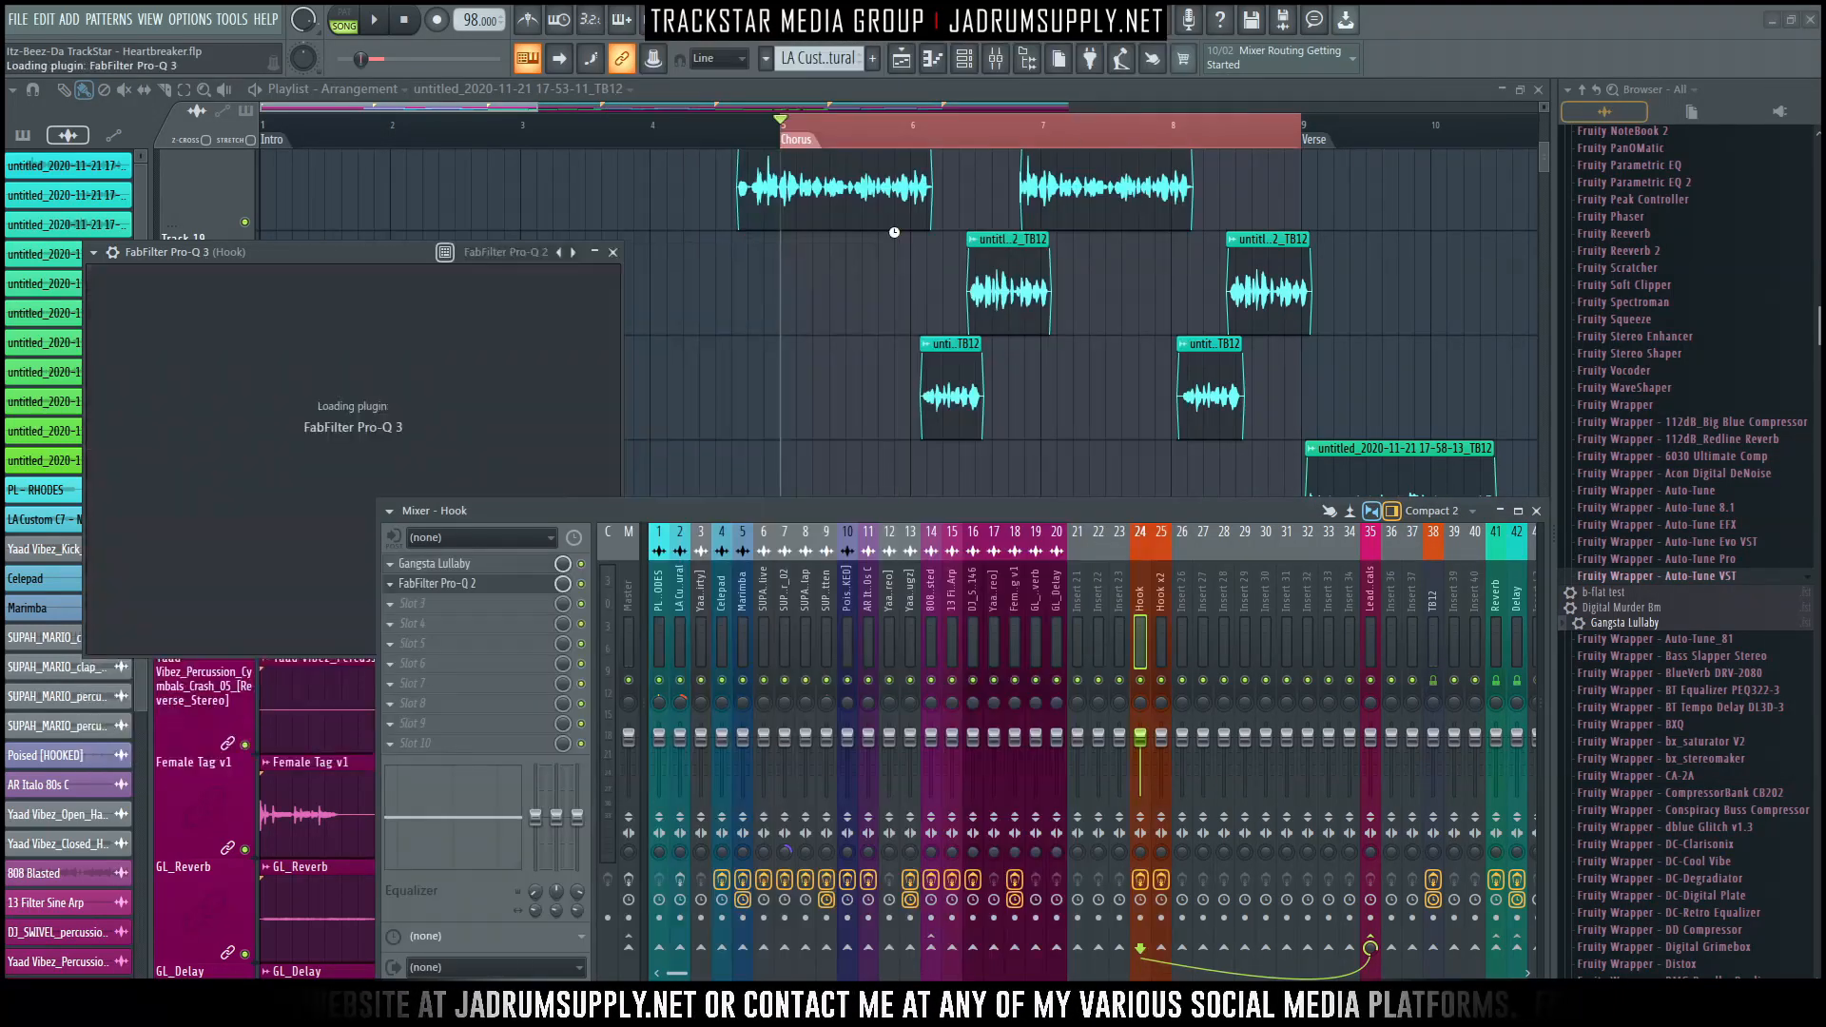
Add a 24 dB/oct low cut at about 156 Hz in the Hook track's Pro-Q 3 while playing the chorus.
key("space")
left_click_drag(493, 246, 937, 133)
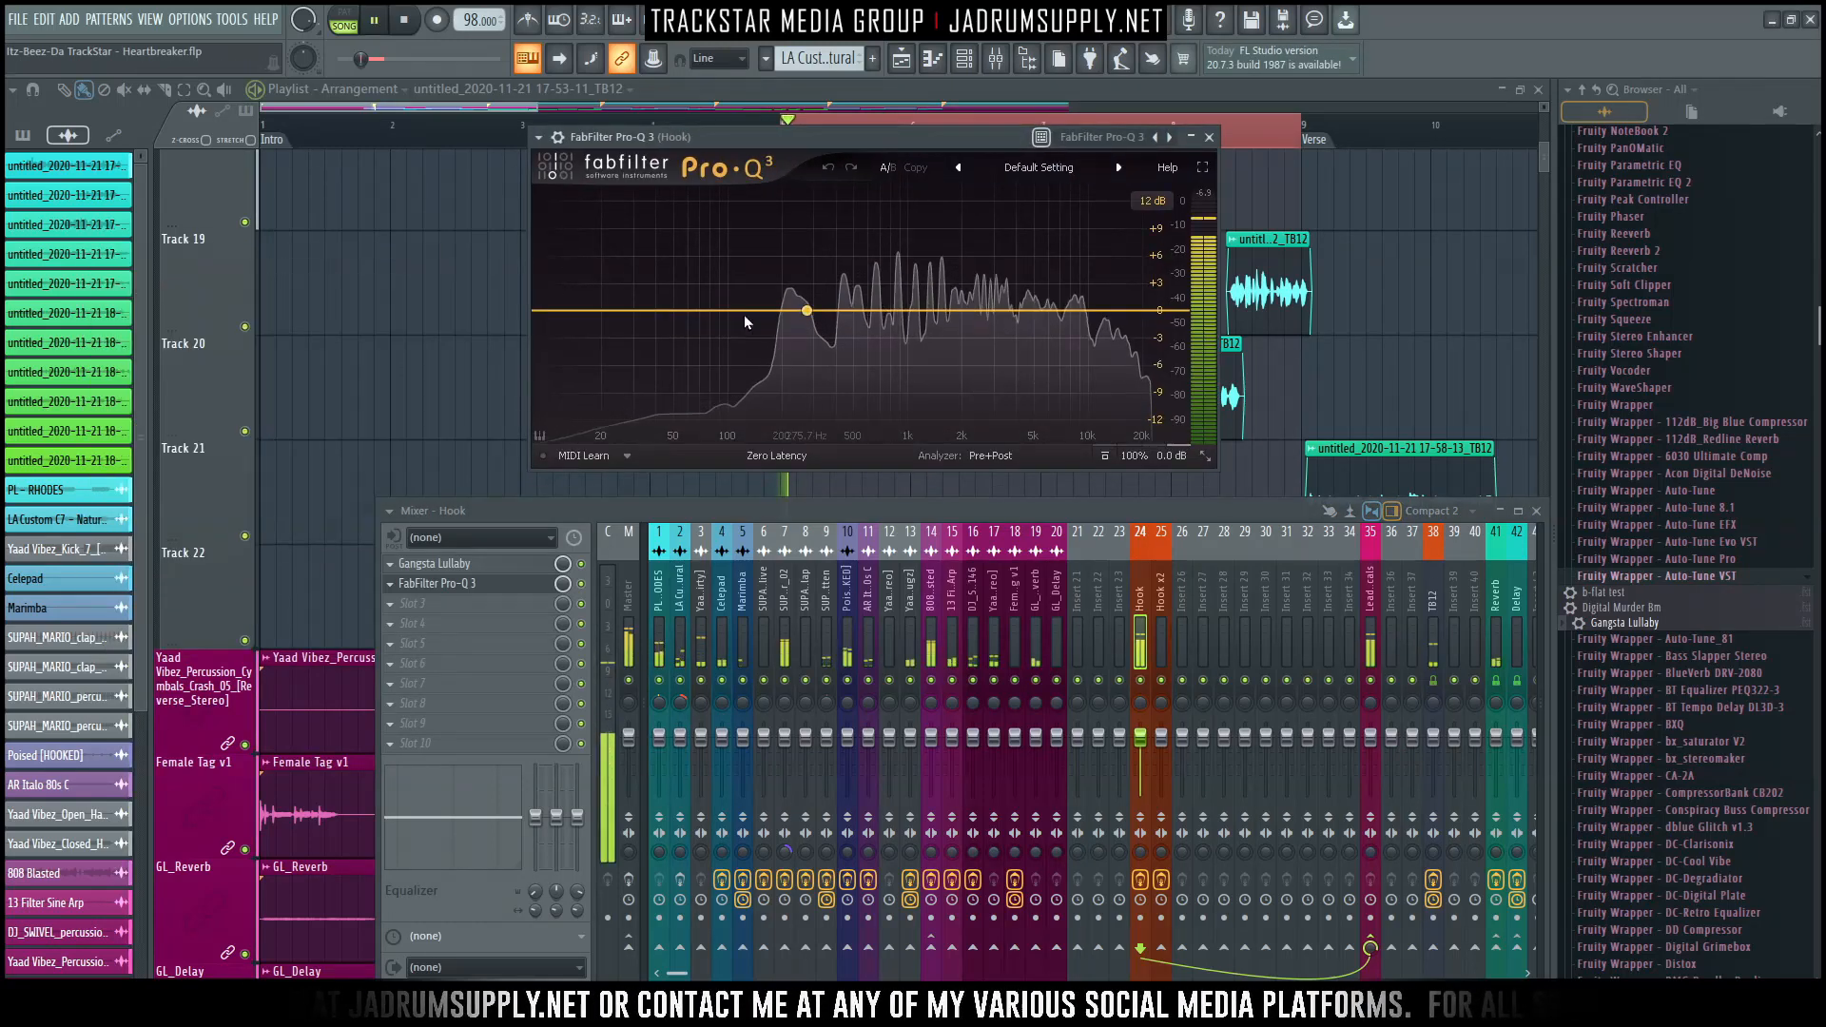
left_click_drag(571, 318, 767, 329)
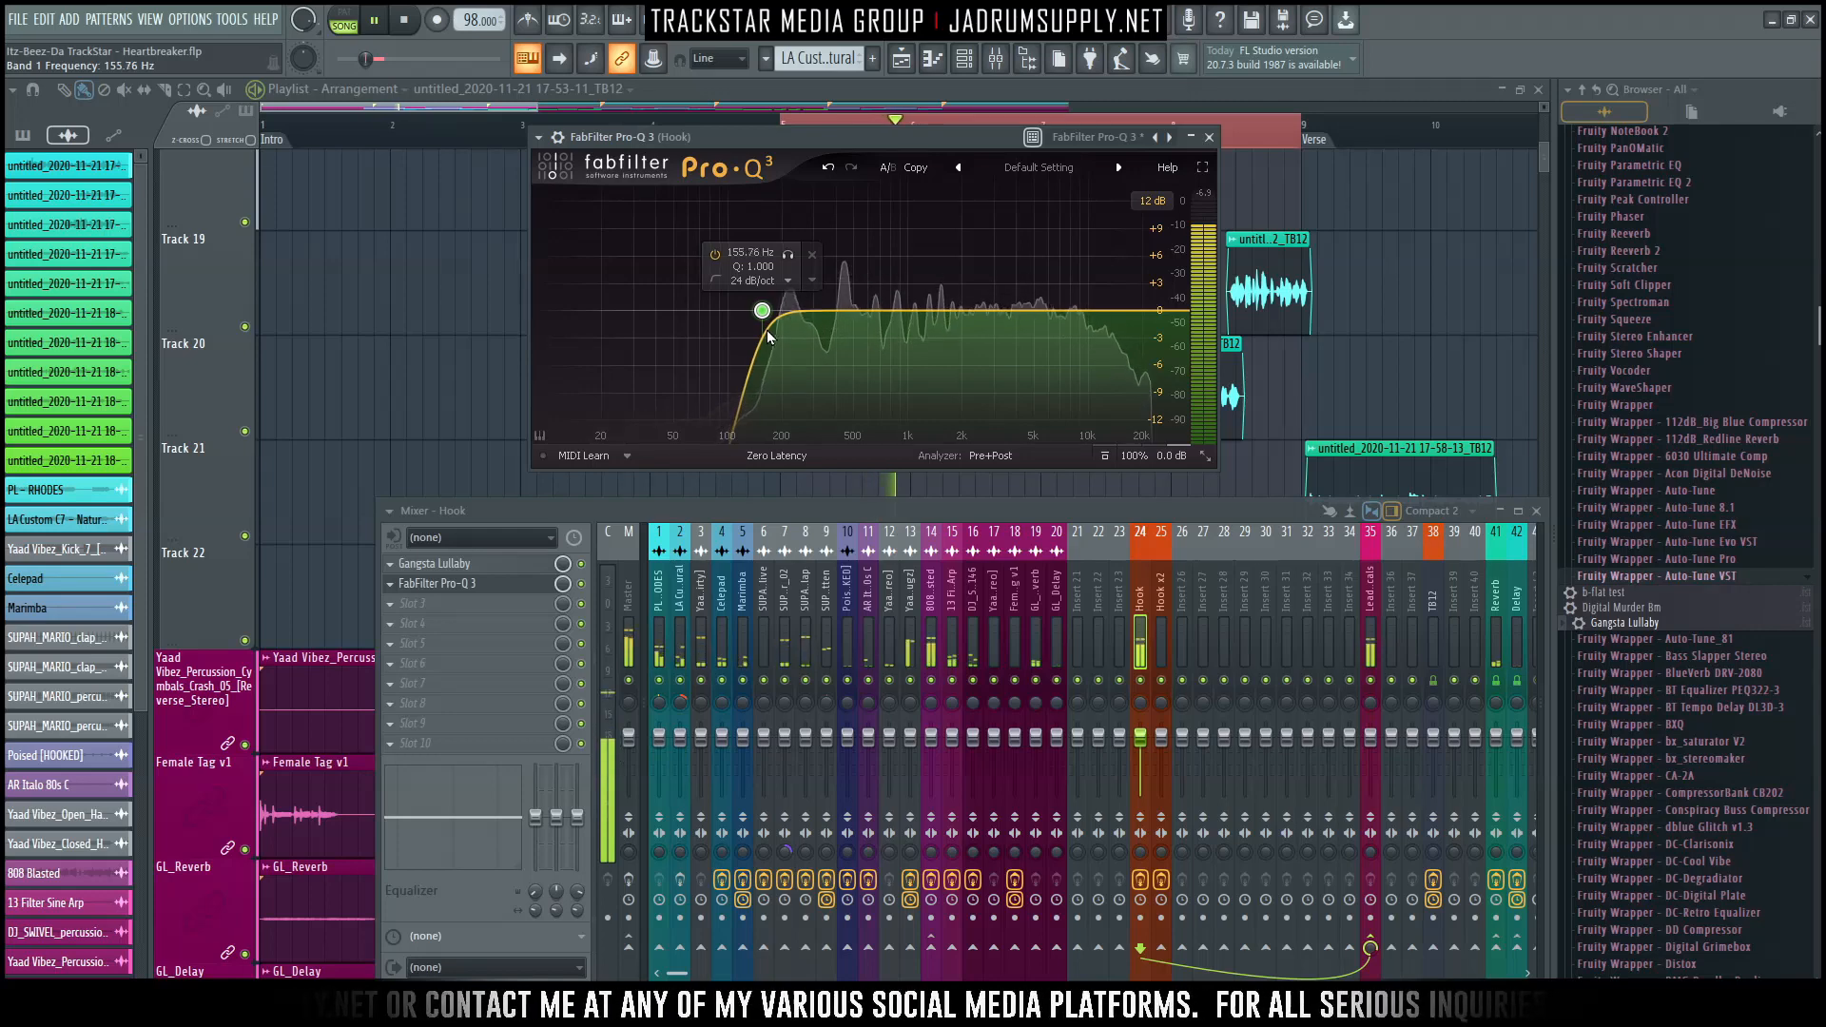
key("space")
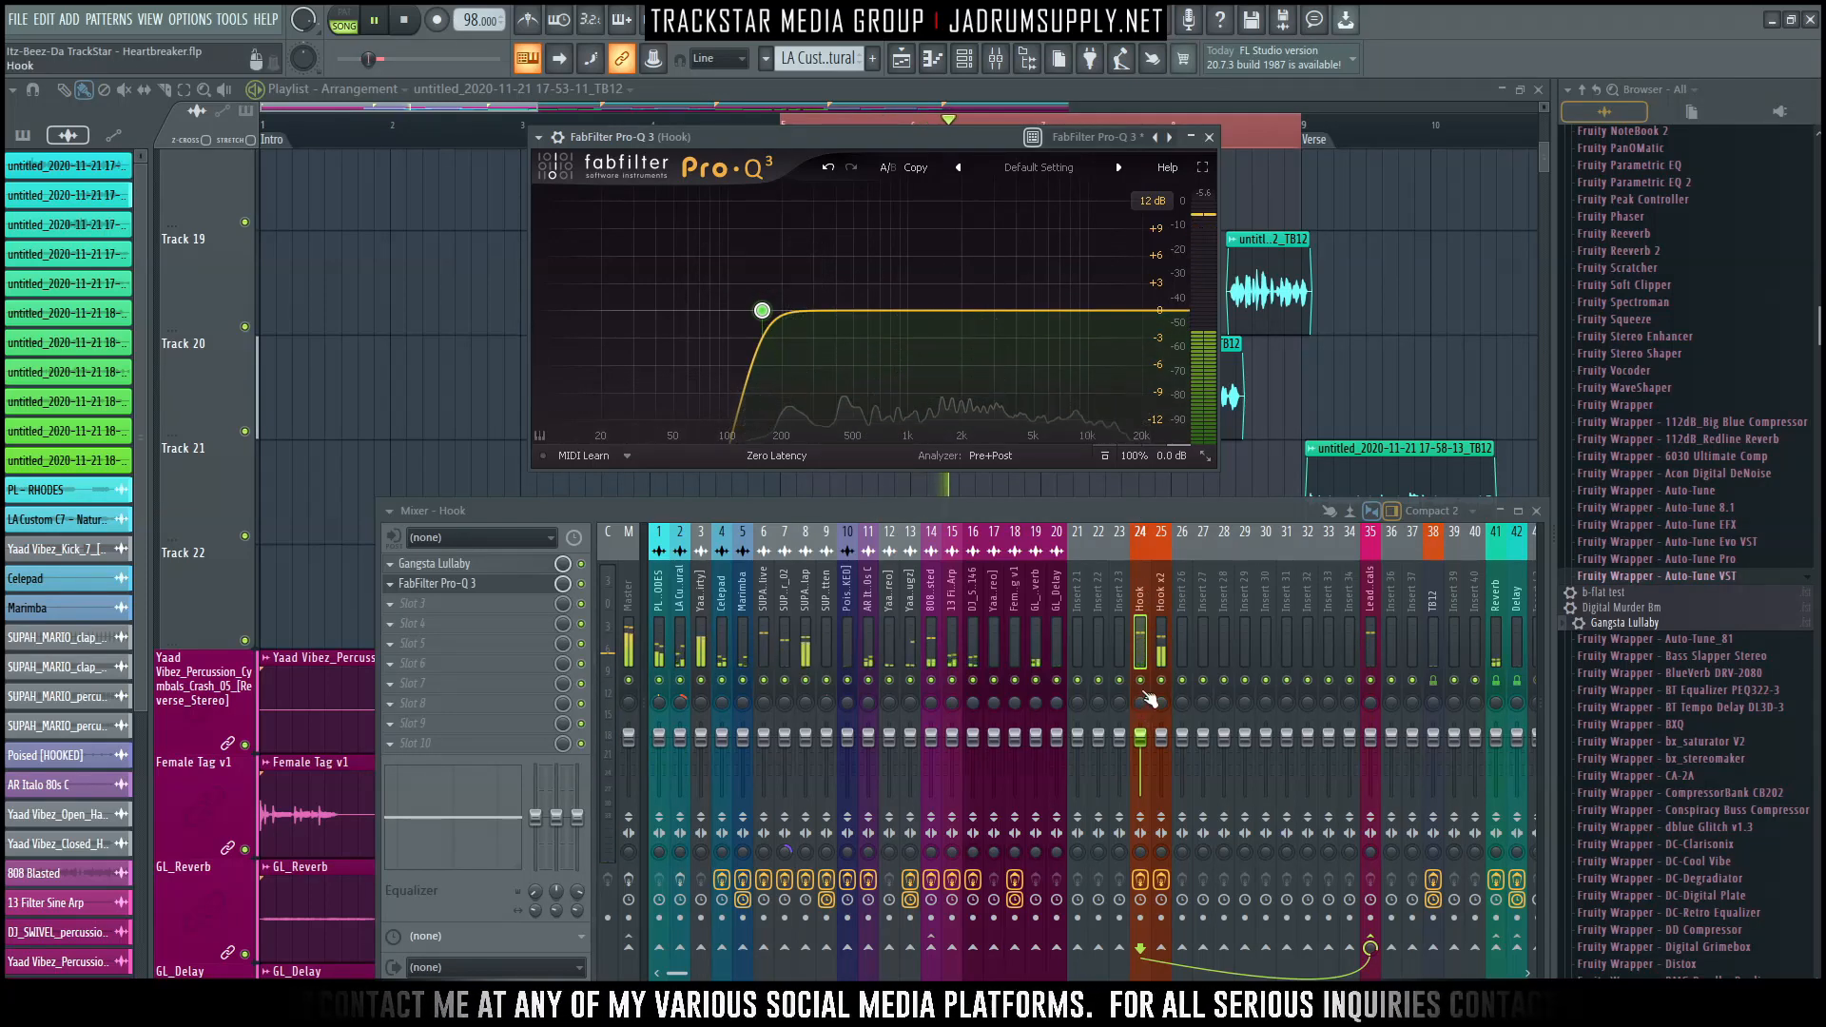
key("space")
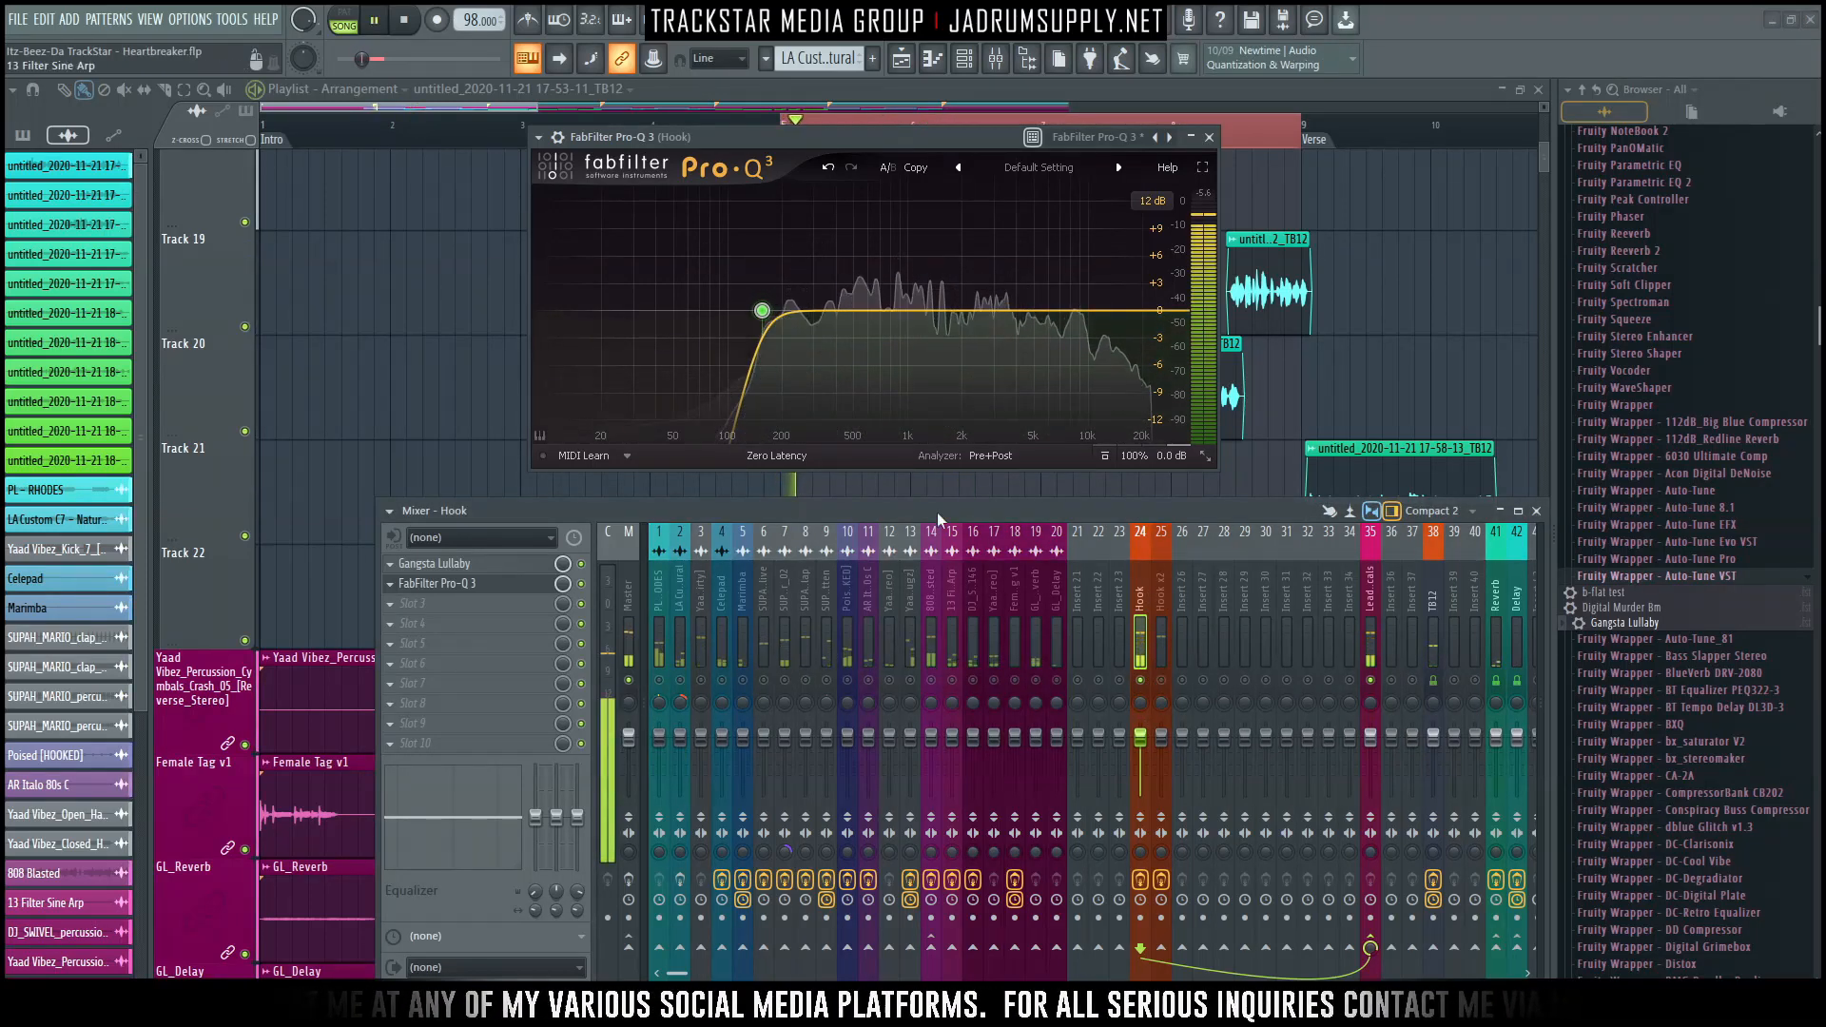
Add bell cuts to the Hook EQ at about 247 Hz (-4.7 dB) and 512 Hz (-6.1 dB), plus three shallow mid and high cuts.
left_click_drag(848, 310, 799, 329)
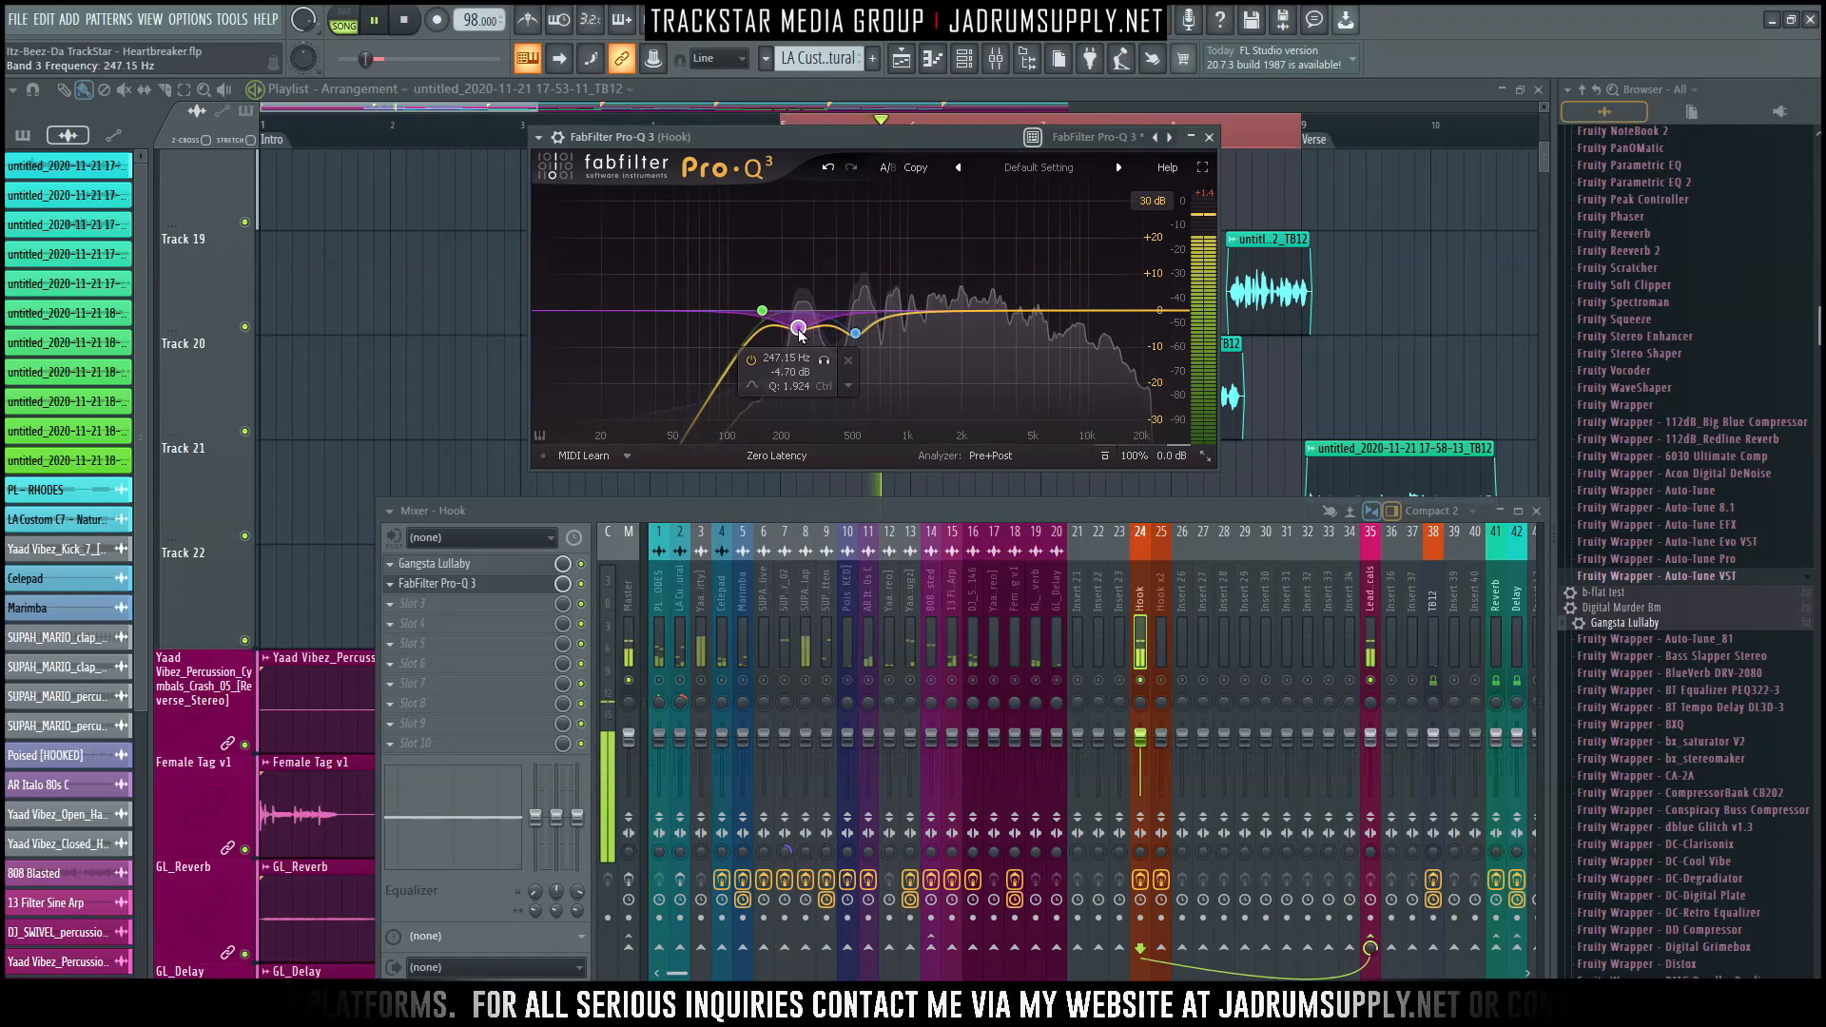
left_click_drag(973, 311, 1037, 332)
scroll(978, 330, "up", 2)
mouse_move(898, 313)
left_mouse_down()
mouse_move(858, 227)
mouse_move(885, 255)
mouse_move(887, 325)
left_mouse_up()
scroll(858, 229, "up", 6)
scroll(887, 325, "down", 1)
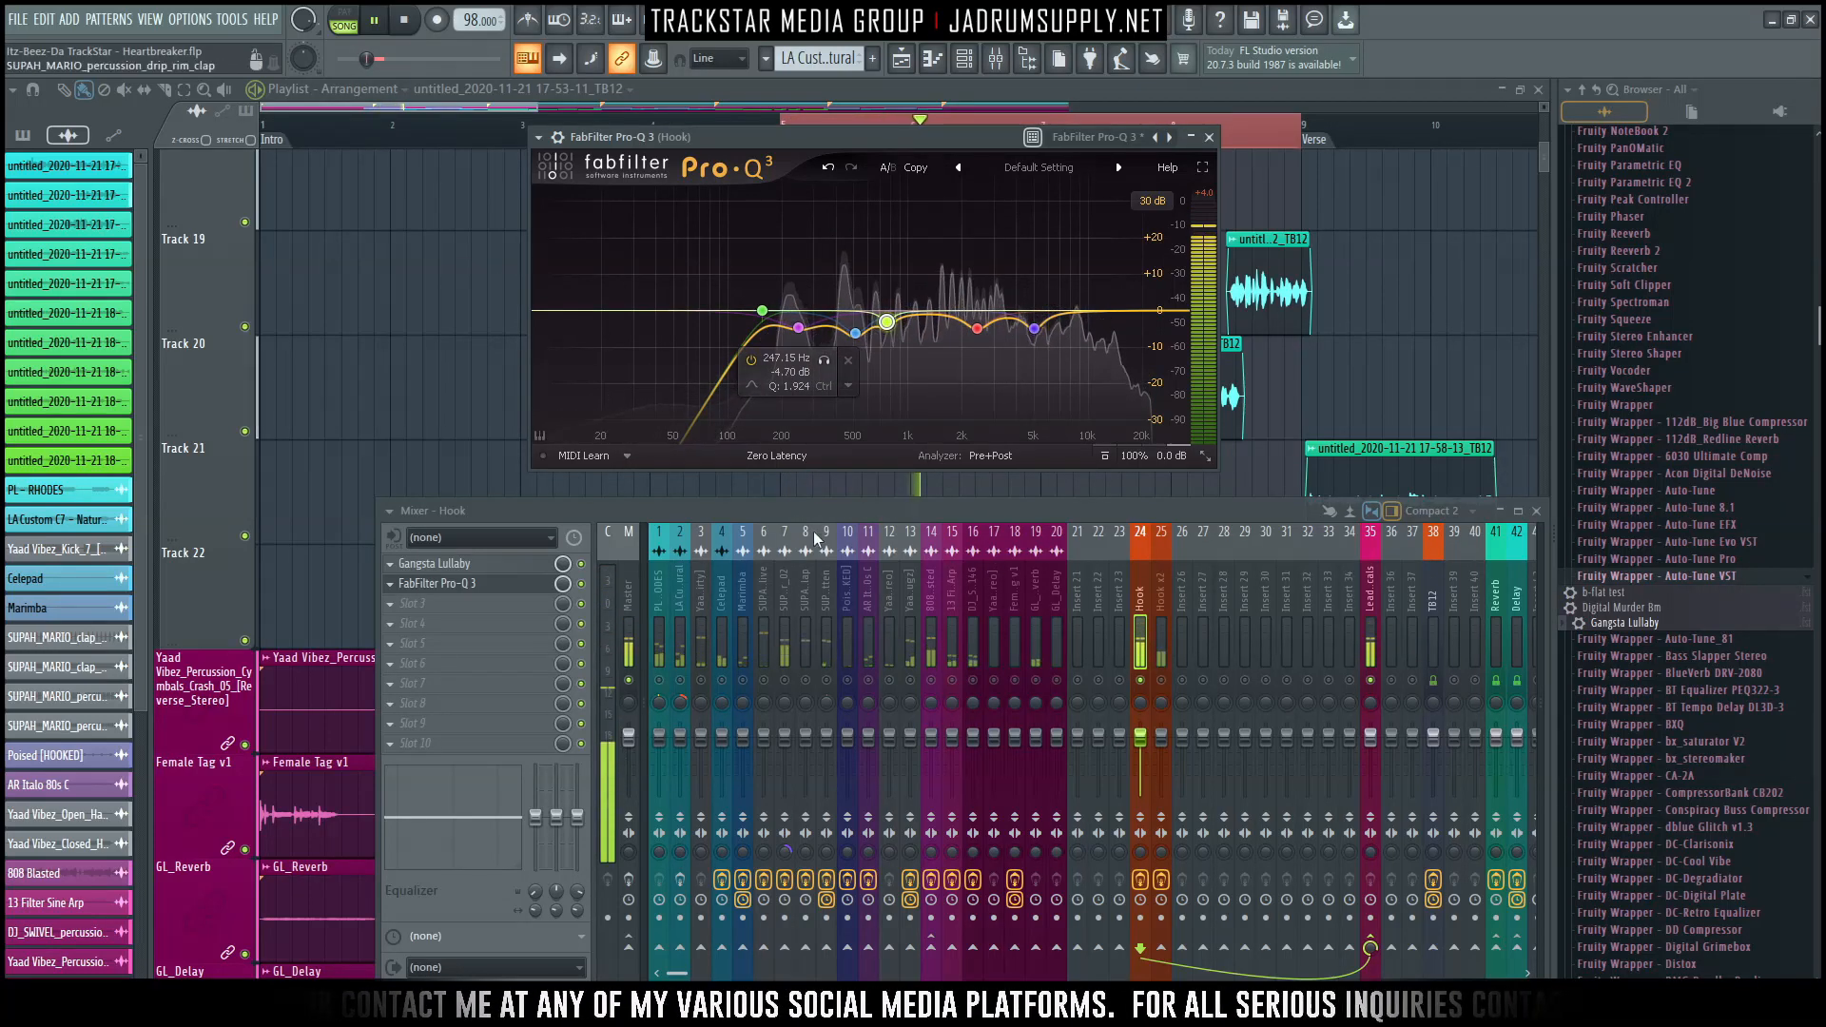
key("space")
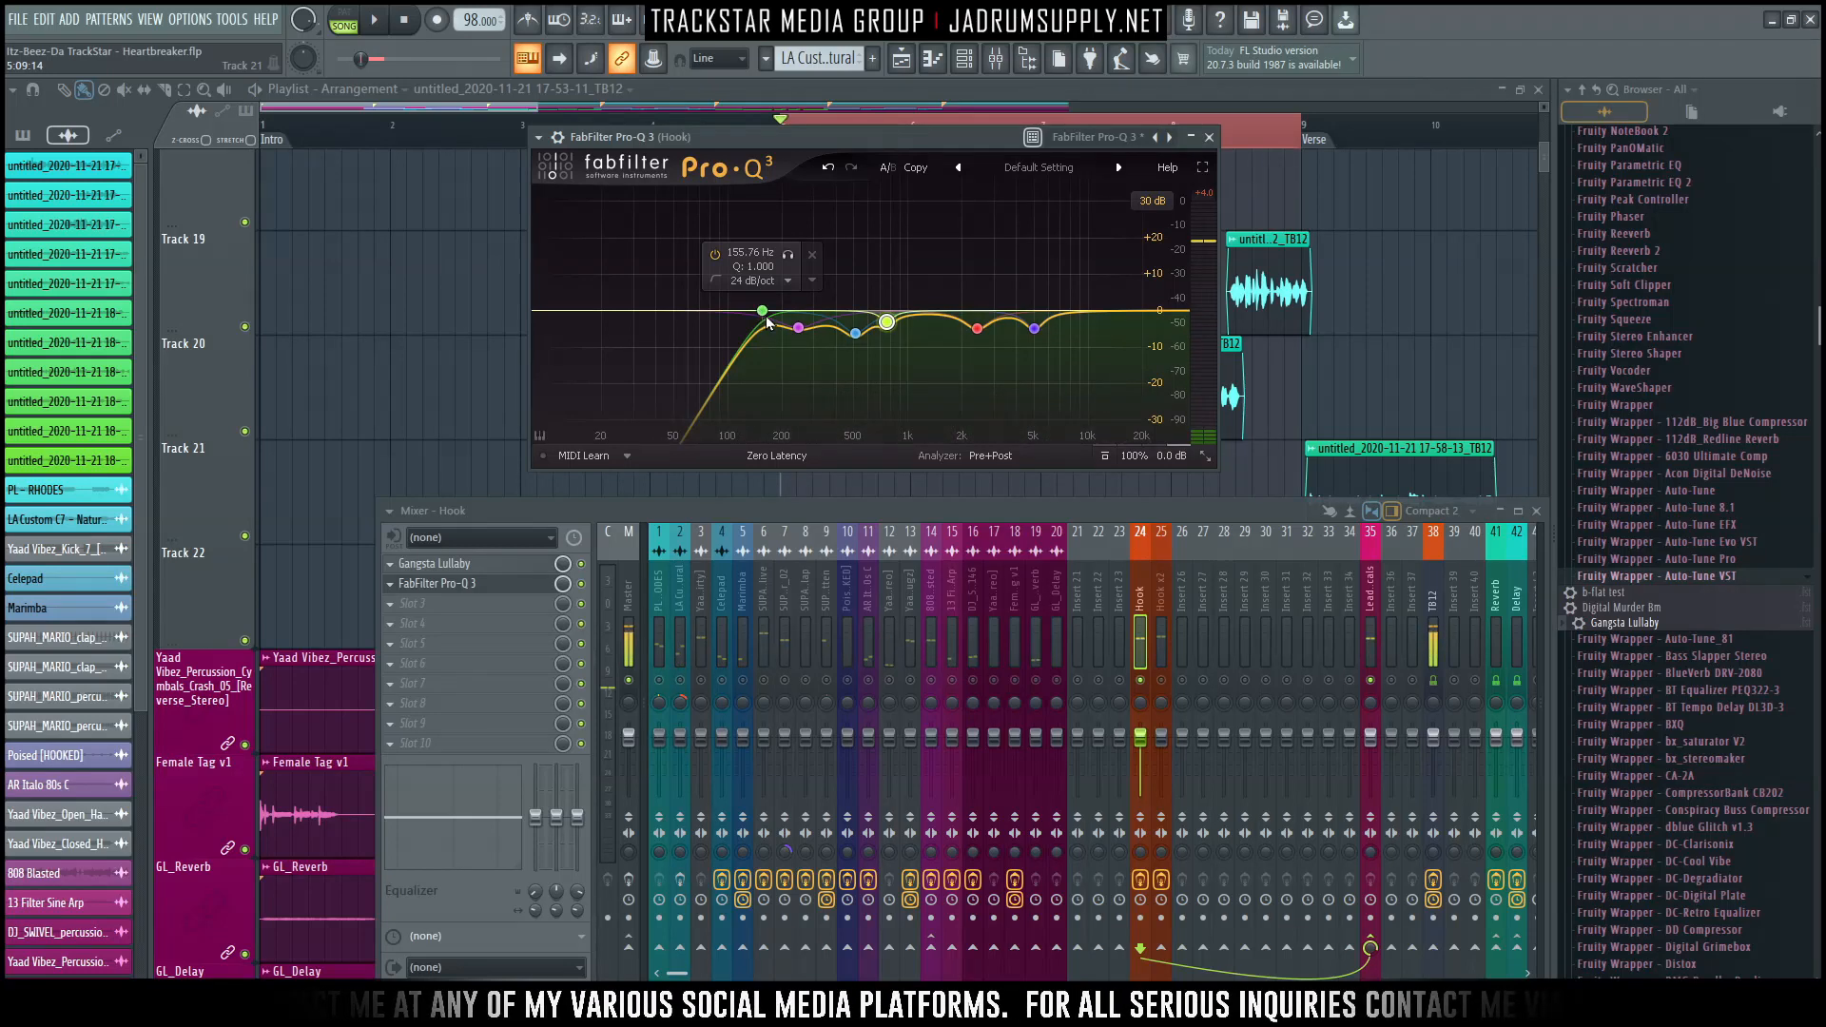
Shift the Hook EQ's low cut slightly lower with a gentler Q, and play the chorus to judge it.
left_click(762, 314)
left_click_drag(762, 313, 754, 327)
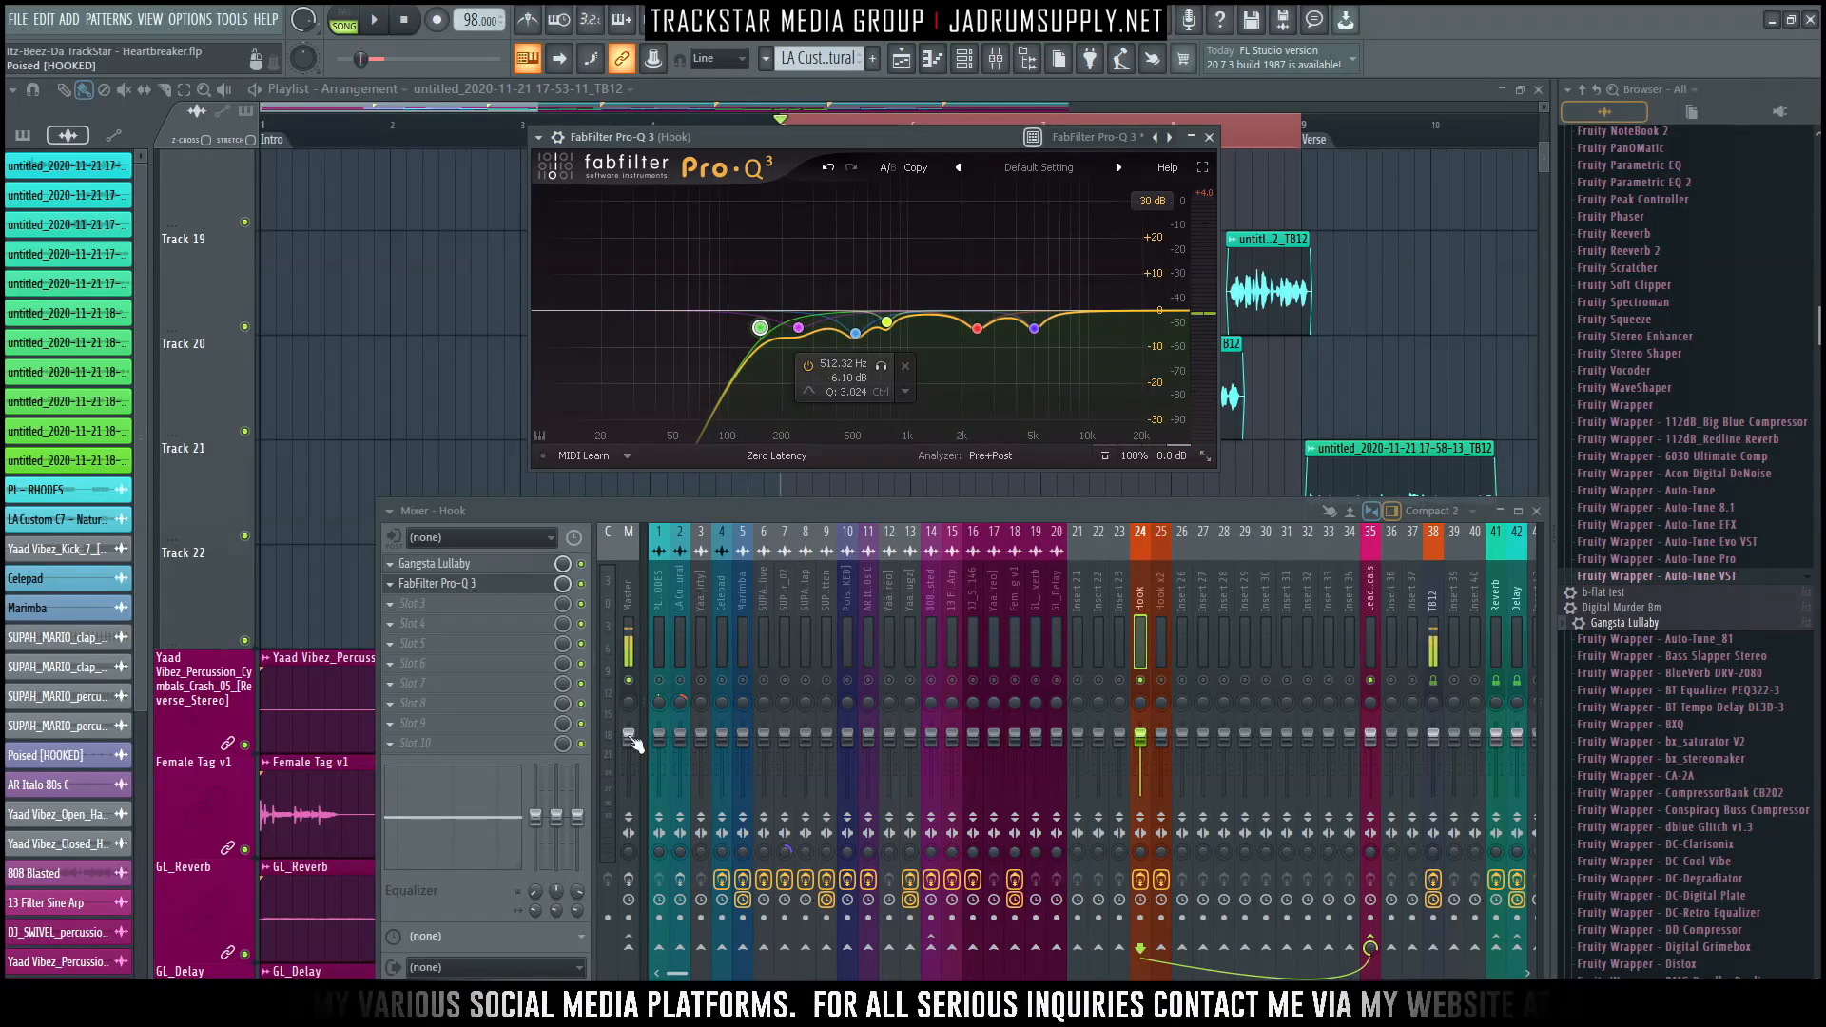
key("space")
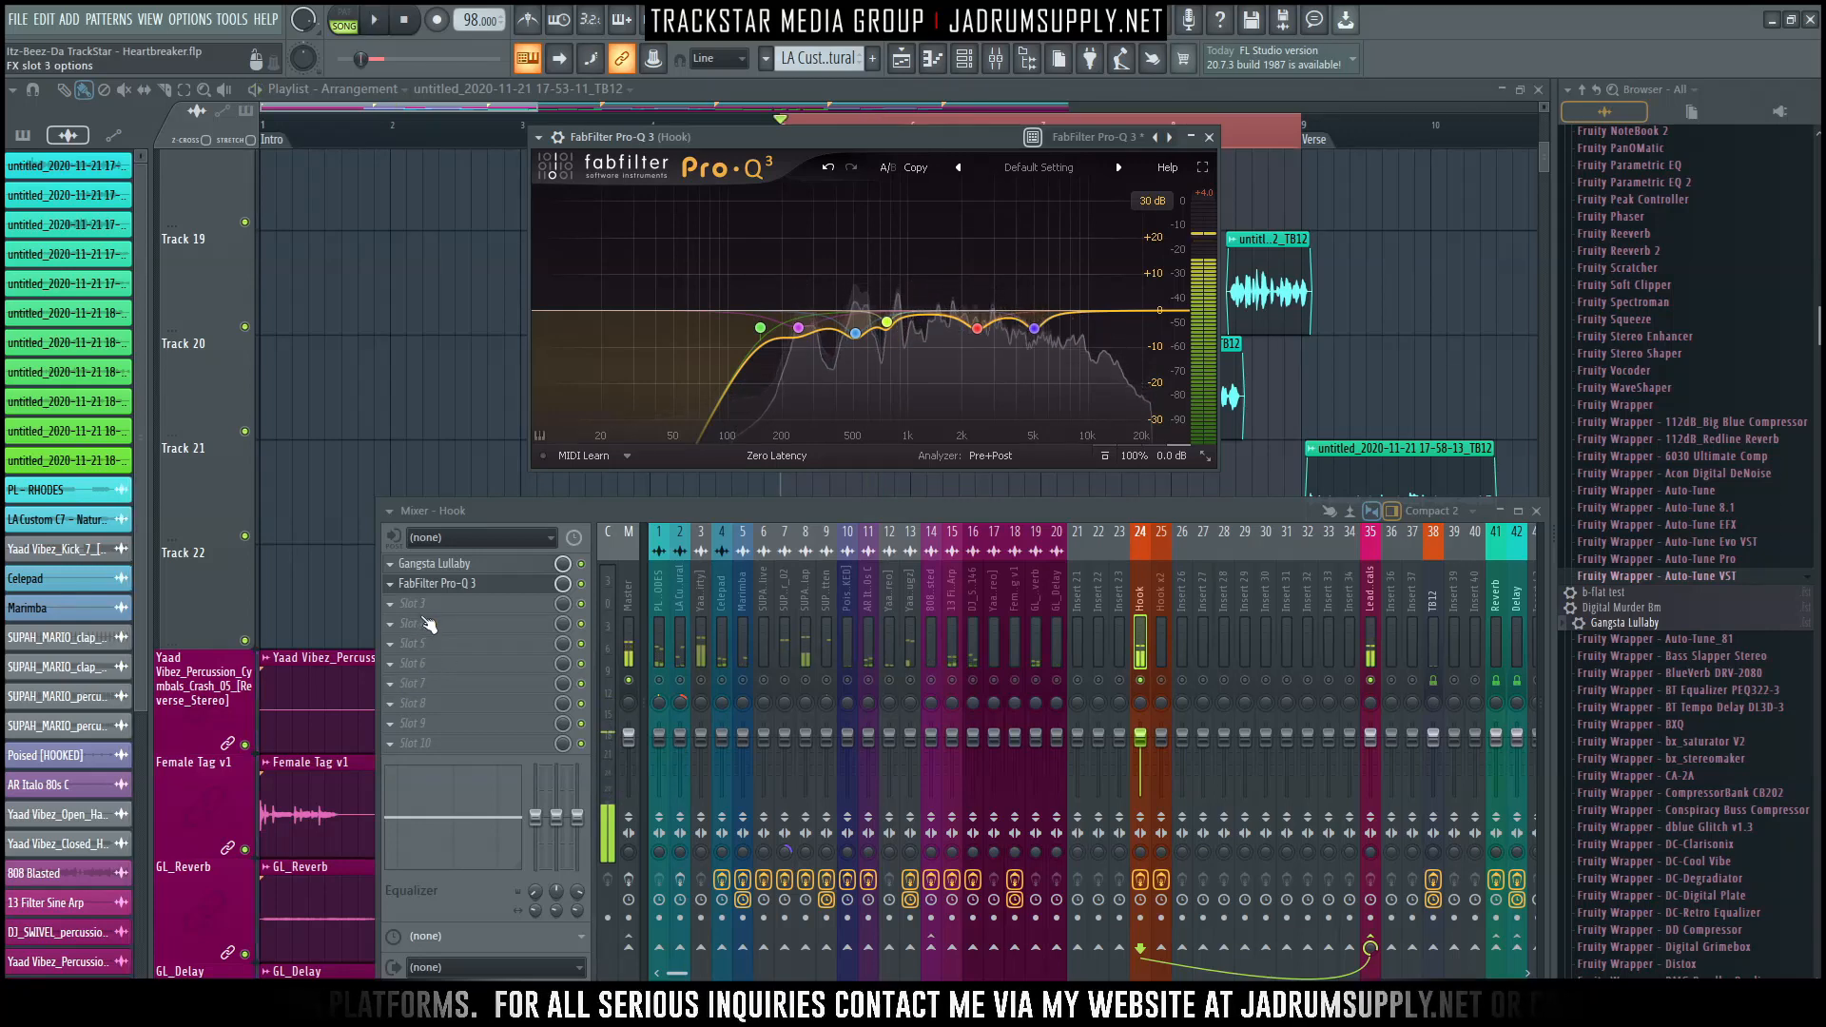
key("space")
Load FabFilter Pro-DS in the Hook track's fourth effect slot and close the mixer to uncover the plugin.
left_click(433, 692)
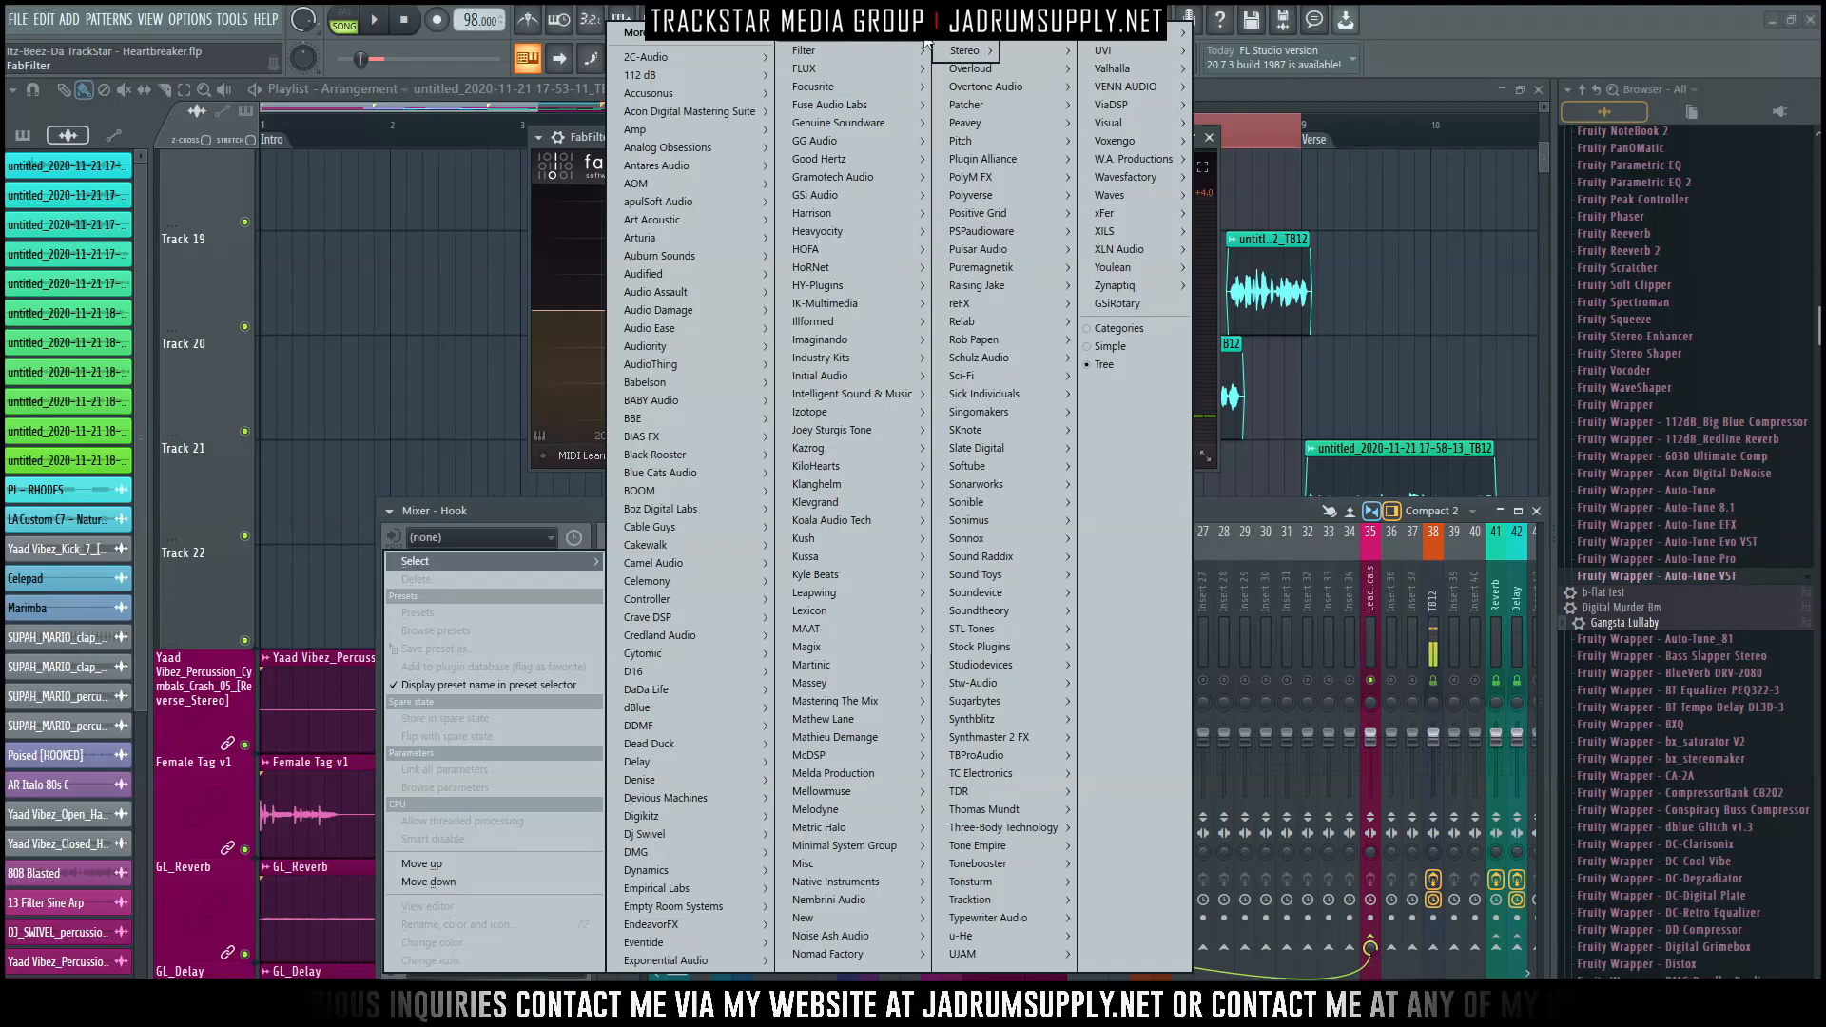
mouse_move(989, 49)
mouse_move(1054, 69)
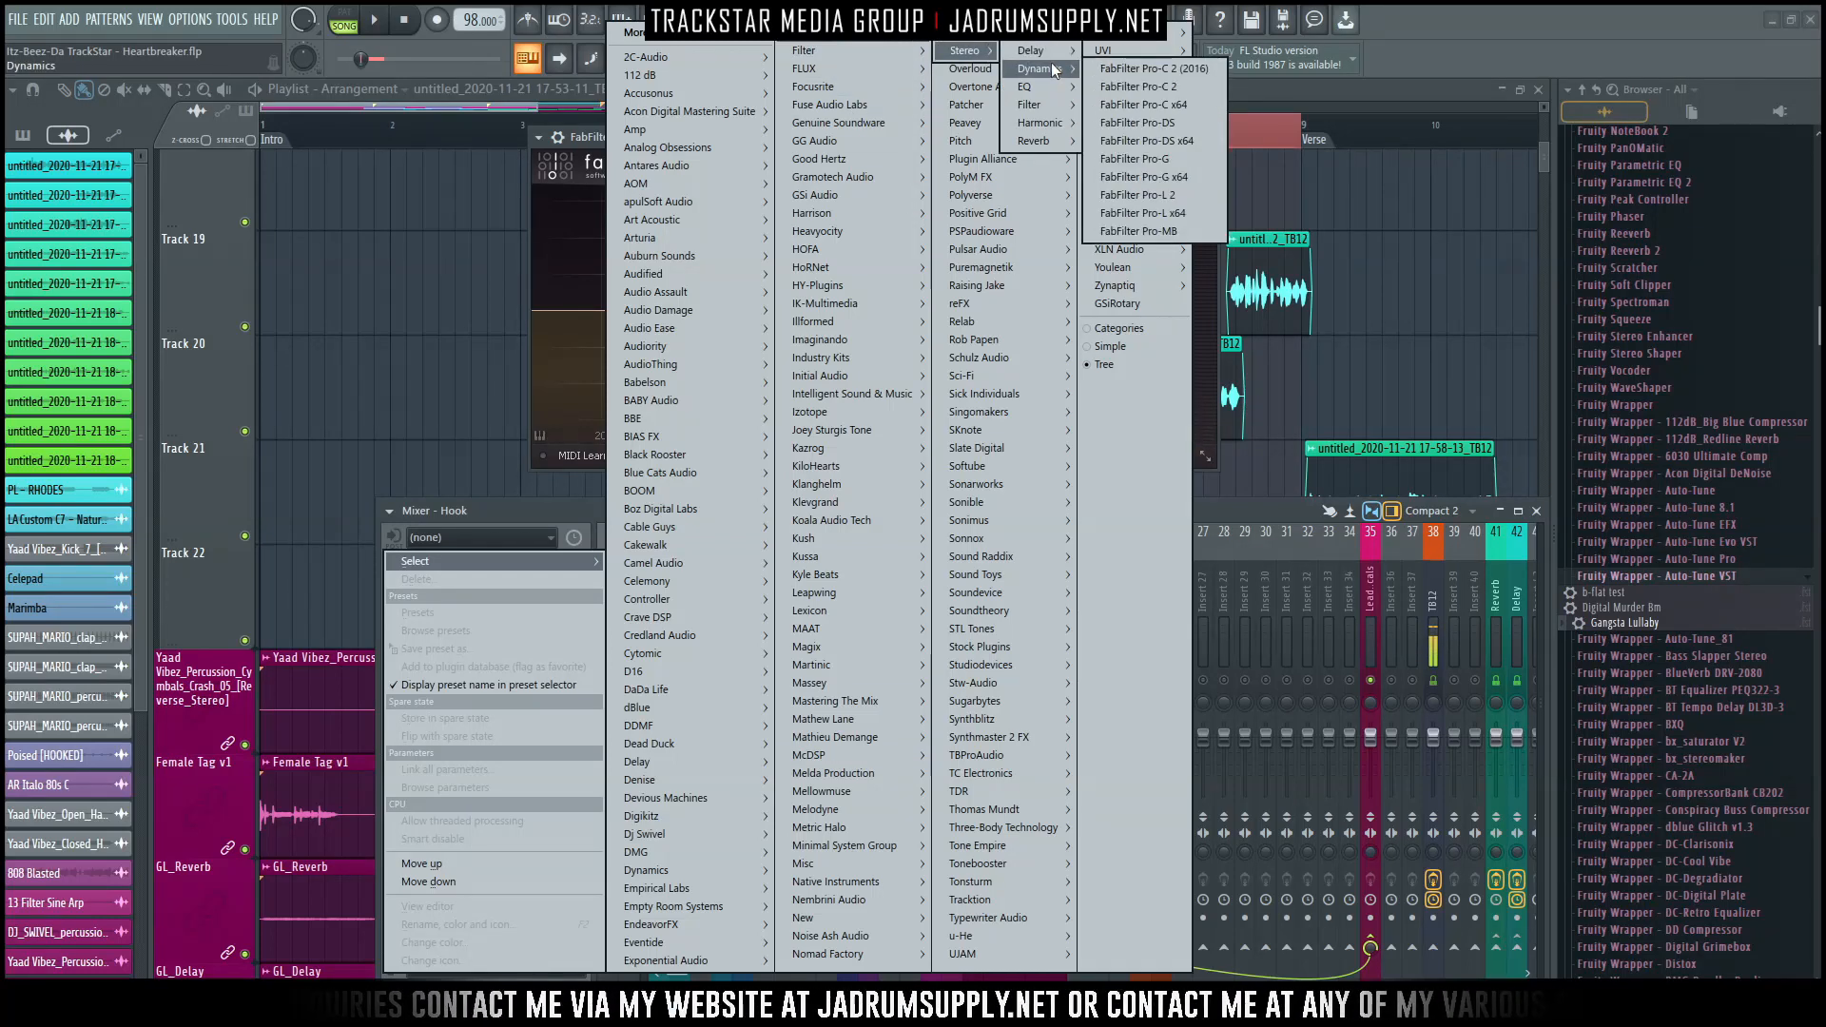
left_click(1187, 120)
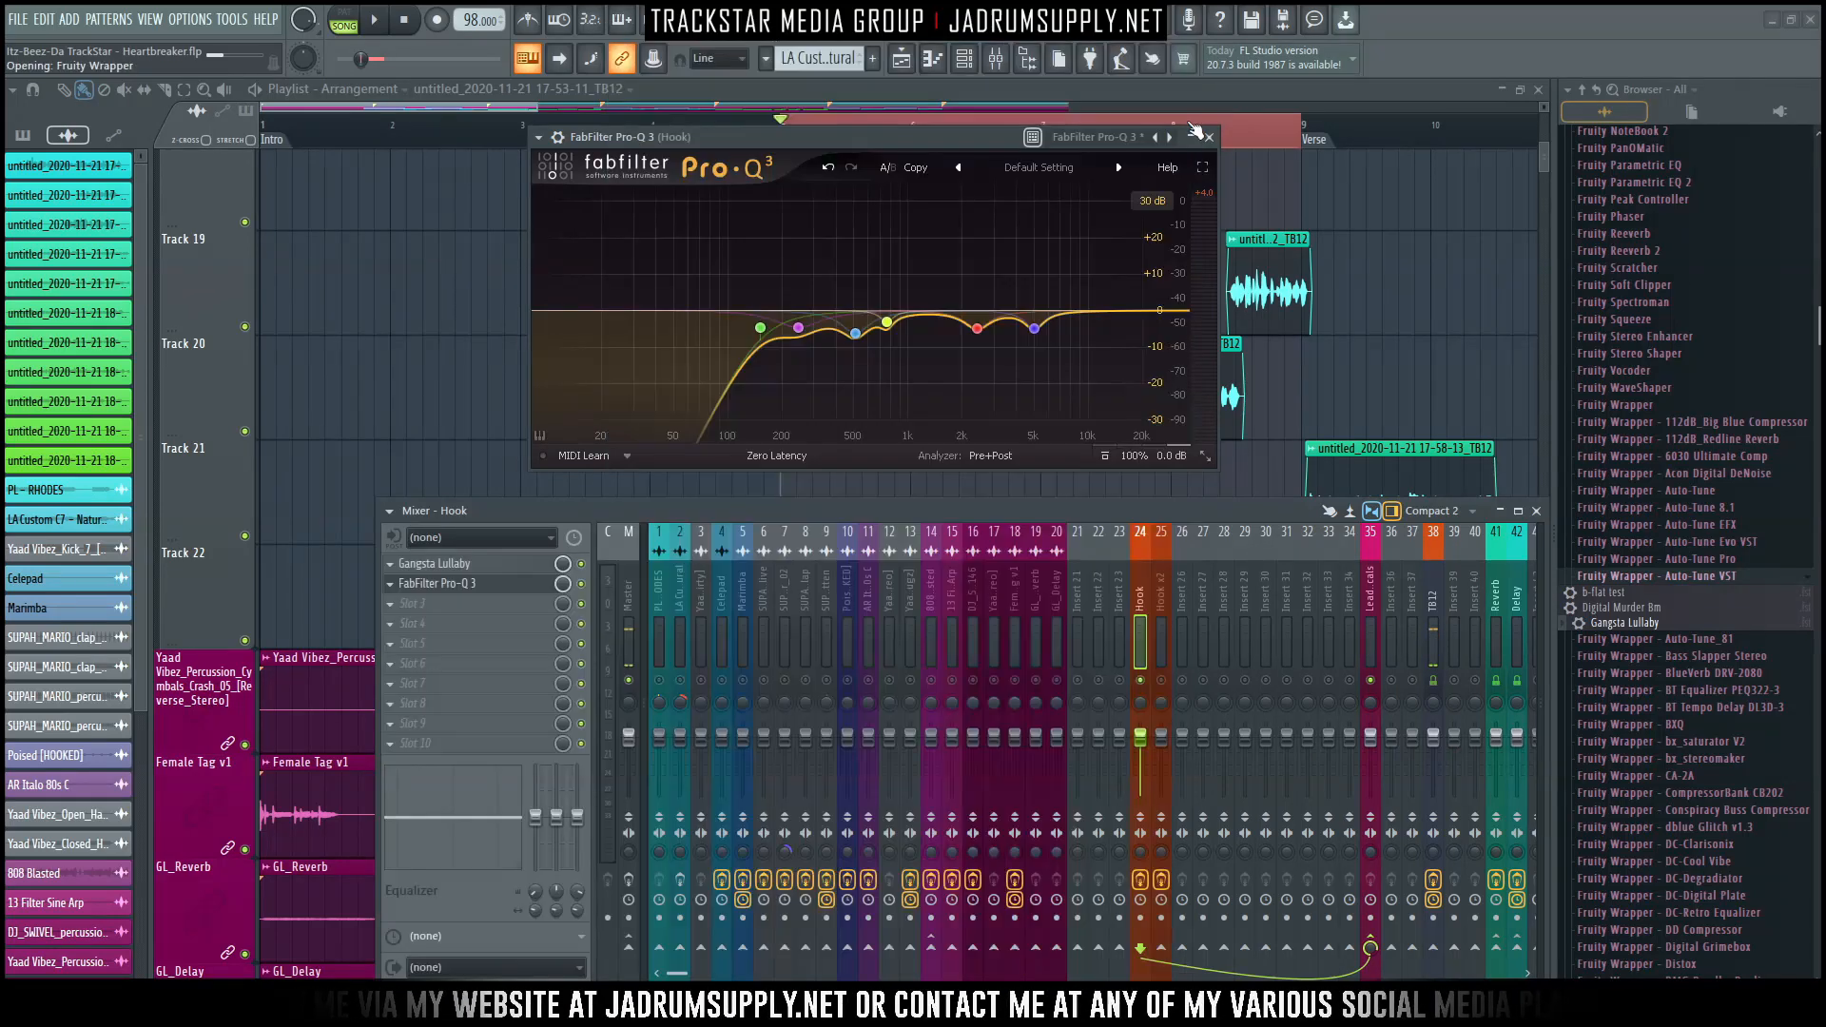
left_click_drag(456, 295, 900, 130)
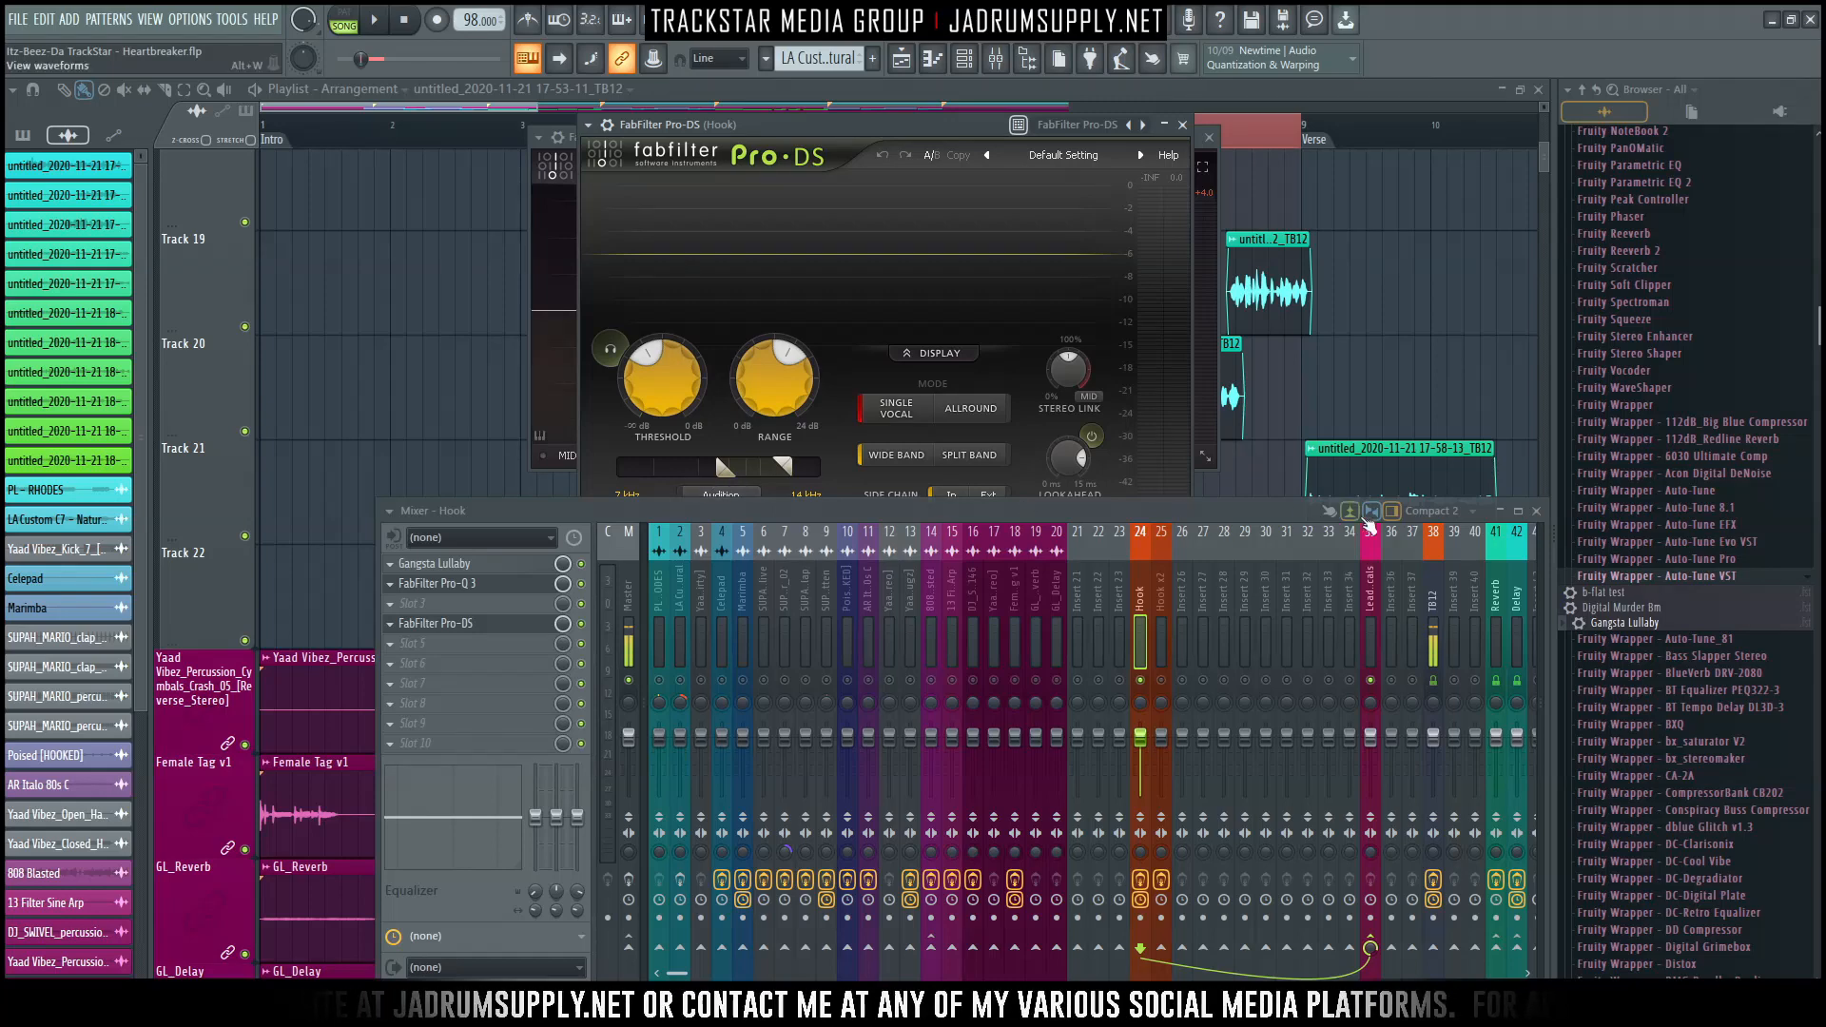
left_click(1537, 511)
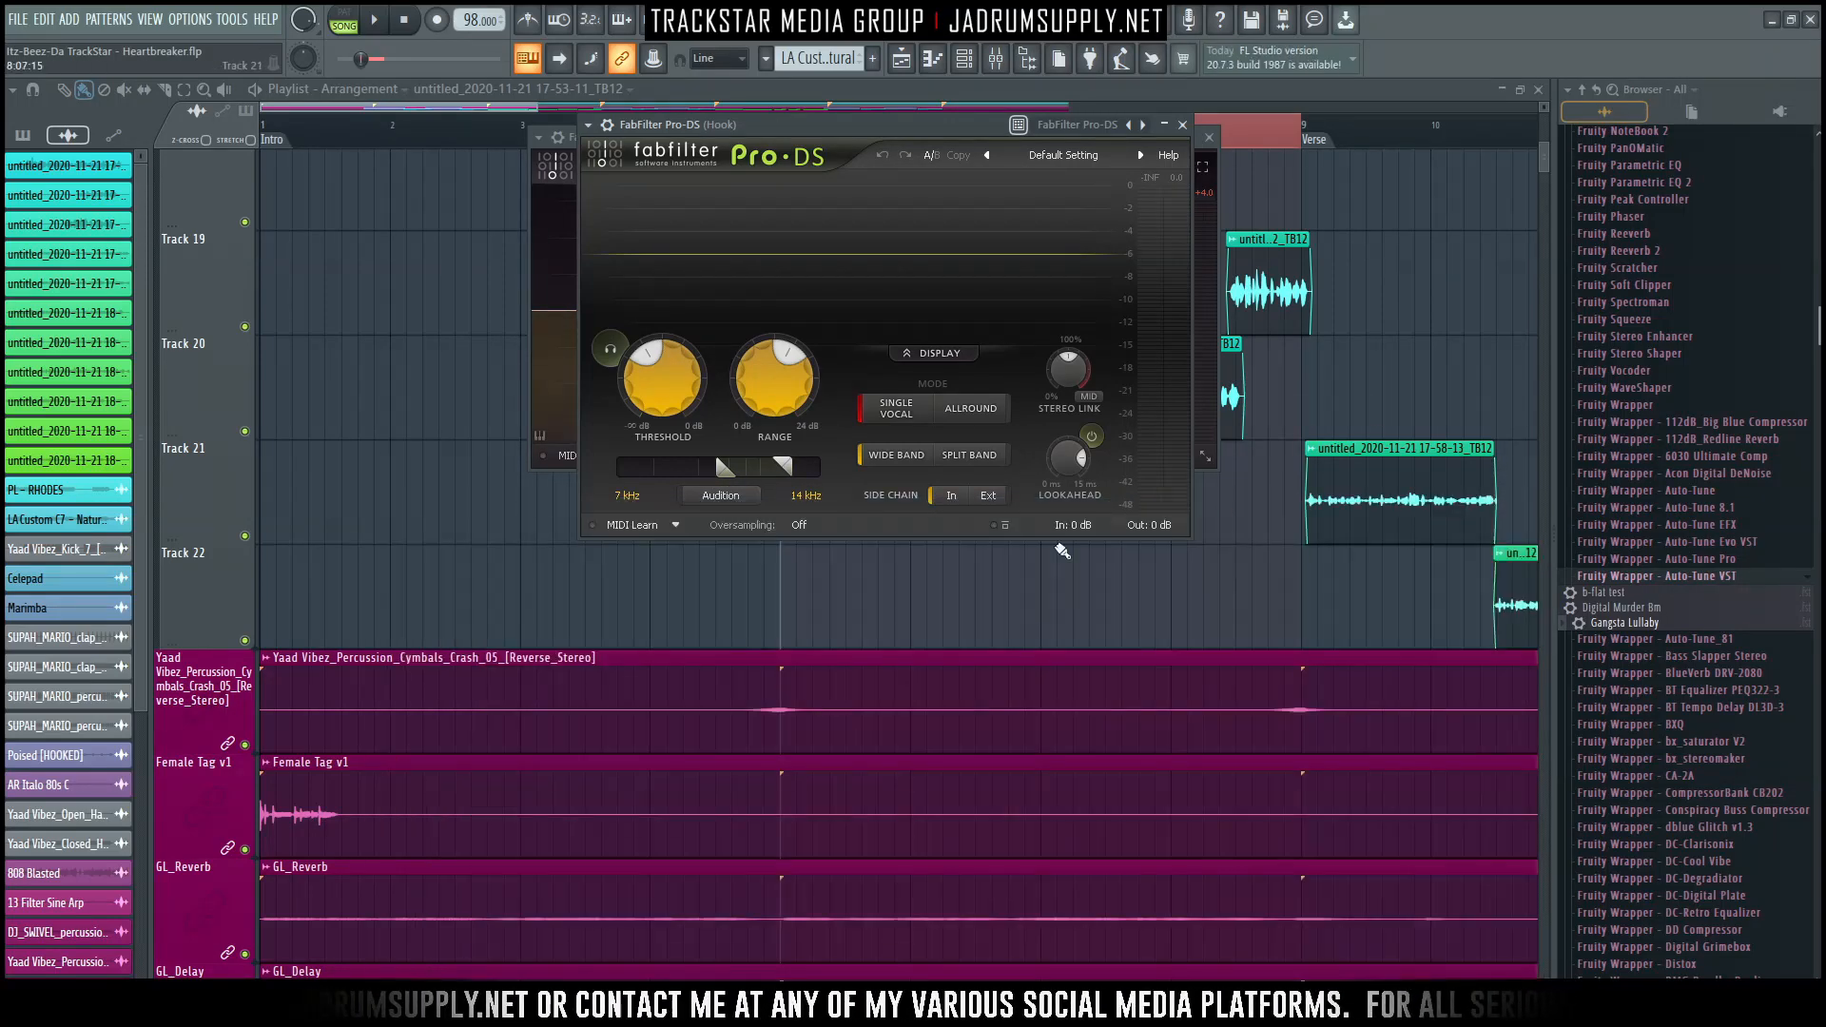
Adjust the Hook Pro-DS threshold and set its detection band to about 4.66–15.59 kHz during playback, and close the plugin.
key("space")
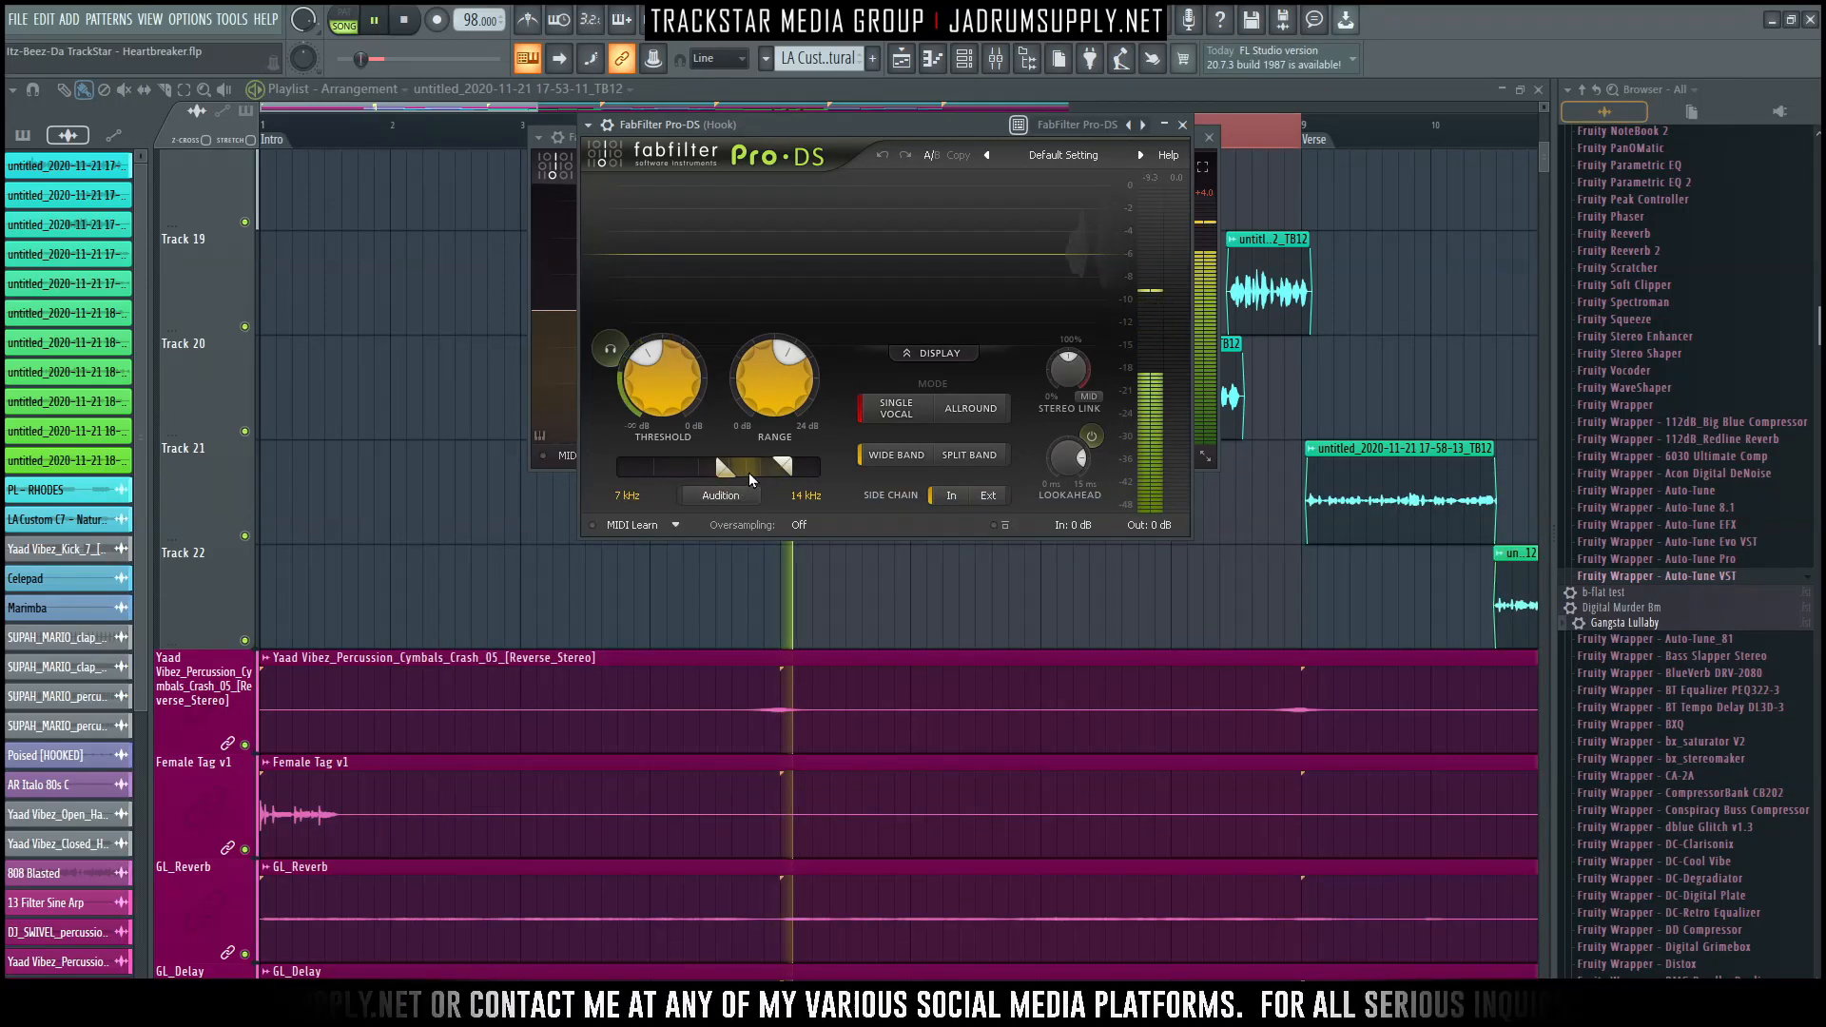
left_click_drag(668, 397, 667, 399)
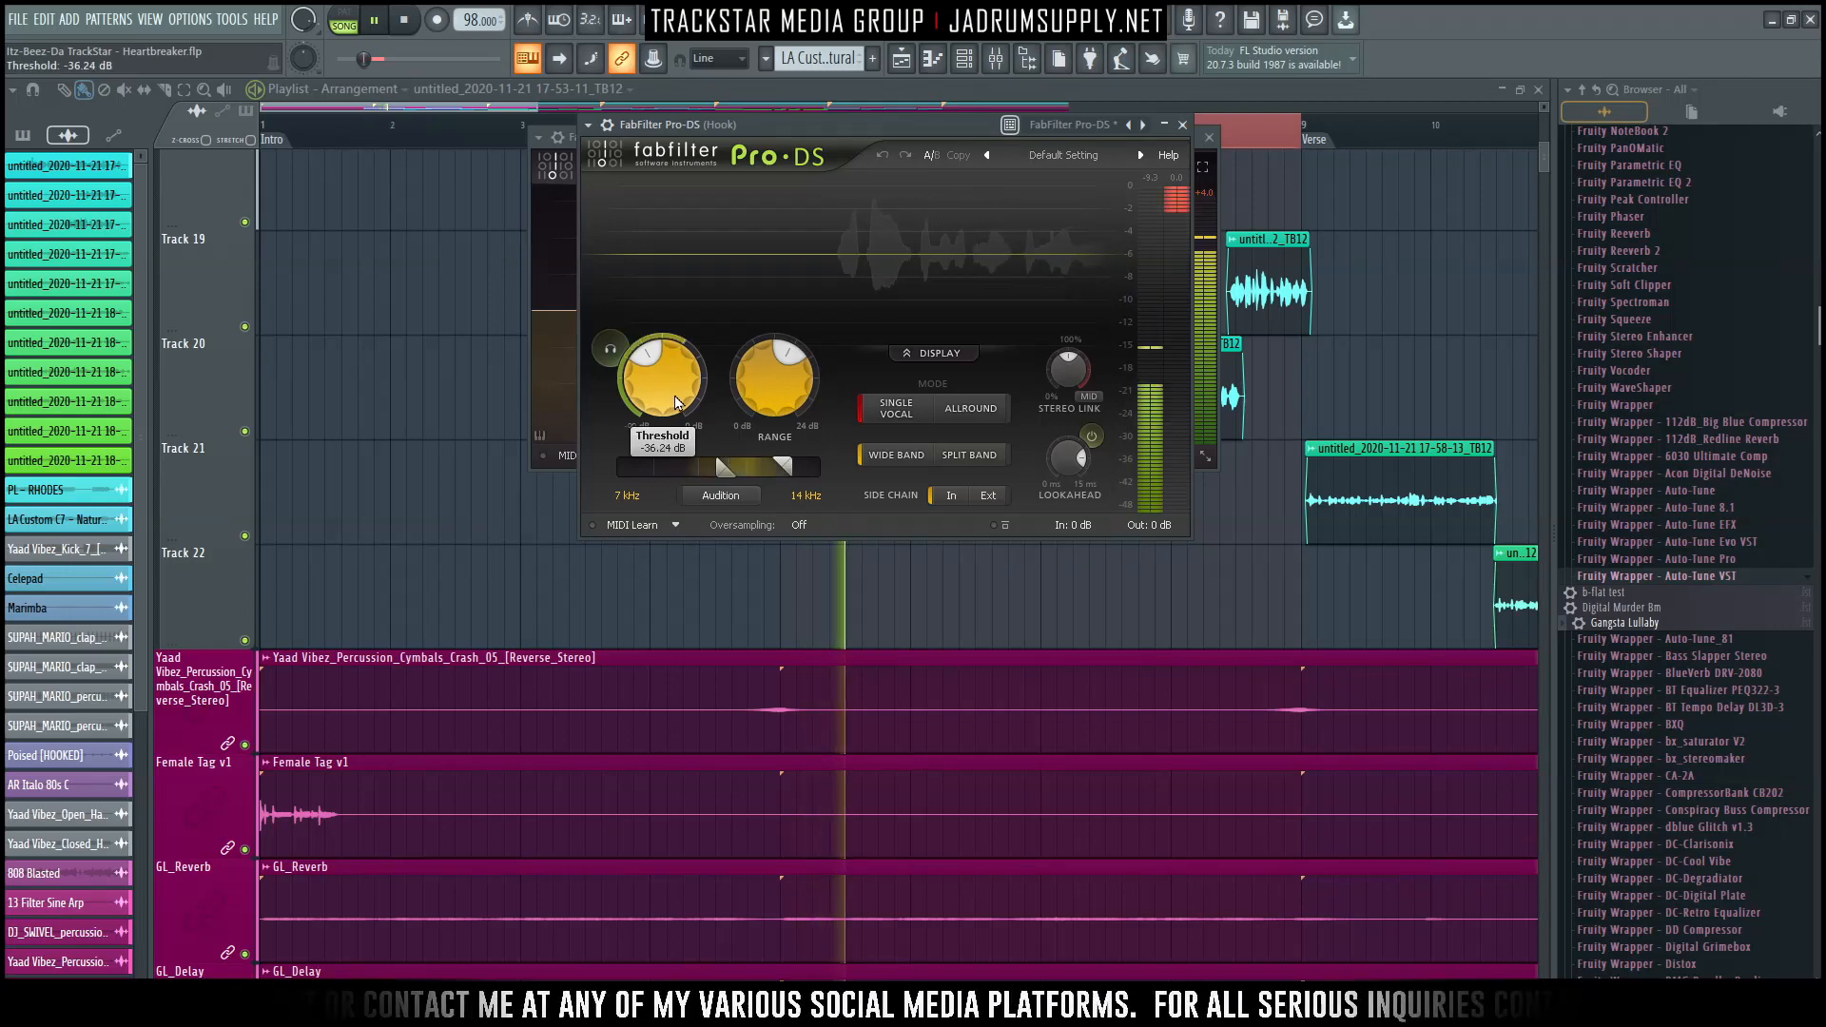
left_click_drag(783, 466, 699, 475)
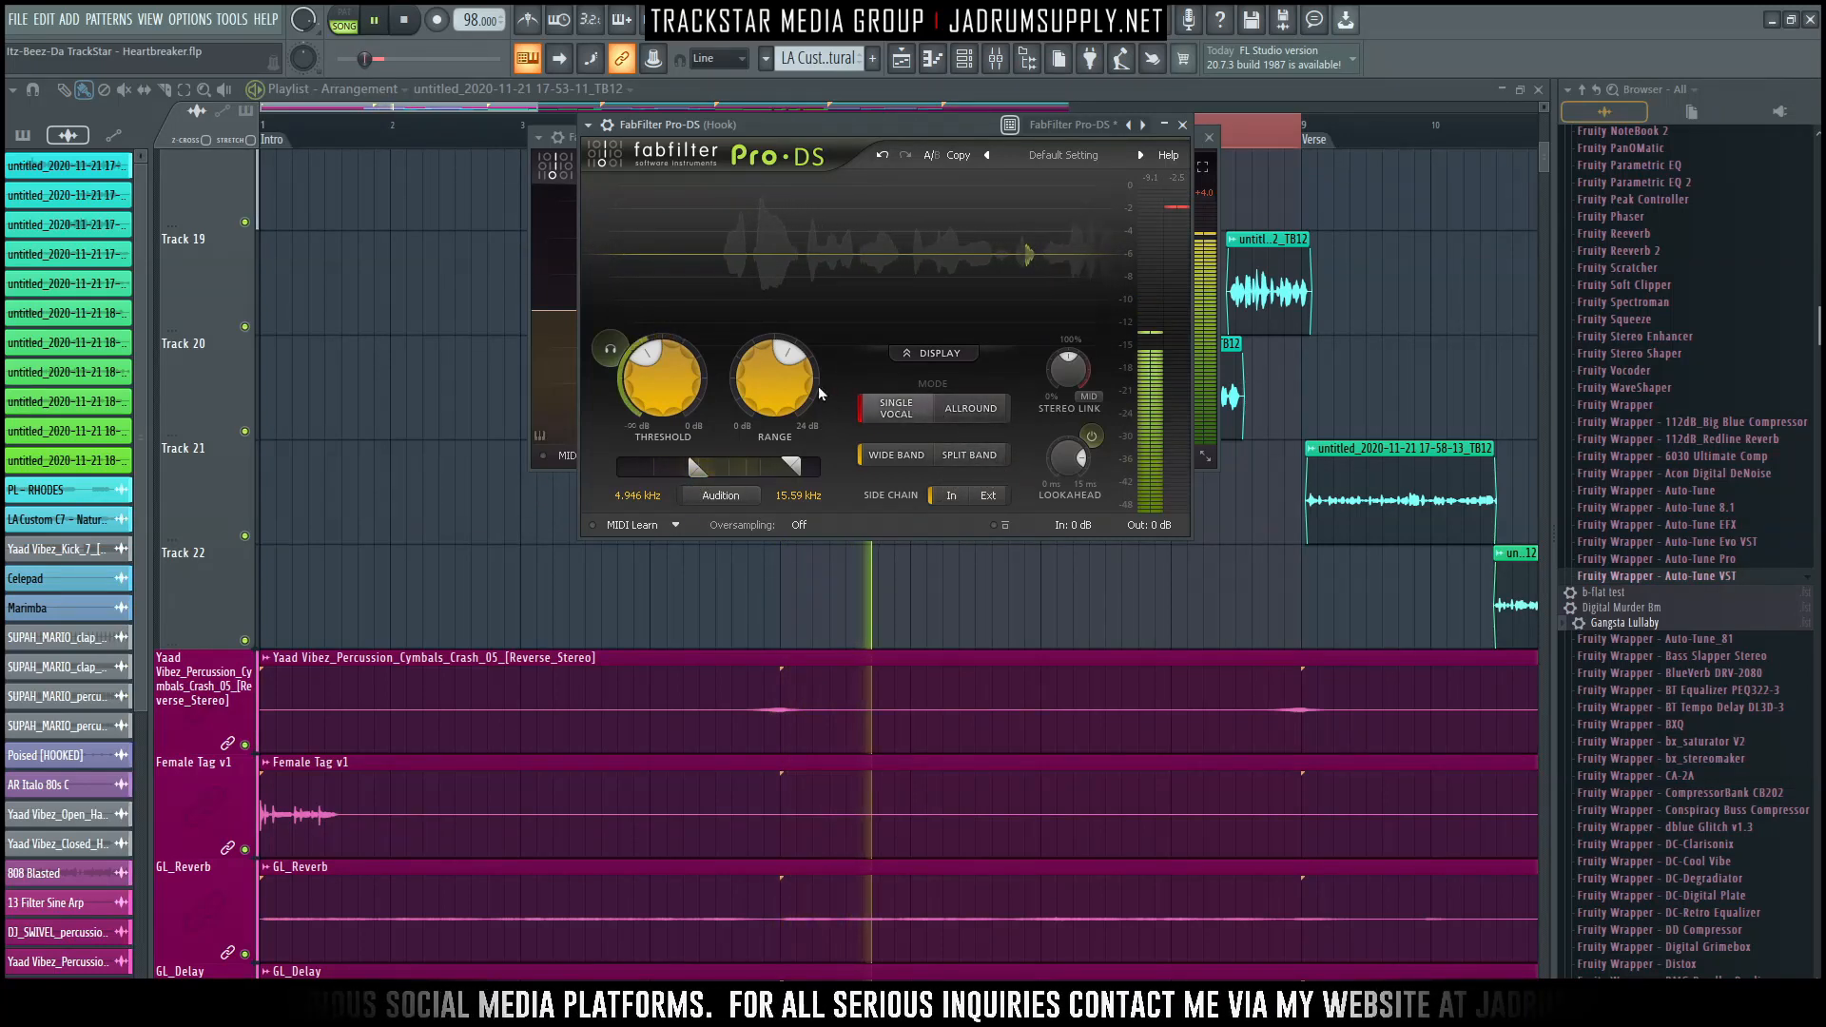
mouse_move(797, 403)
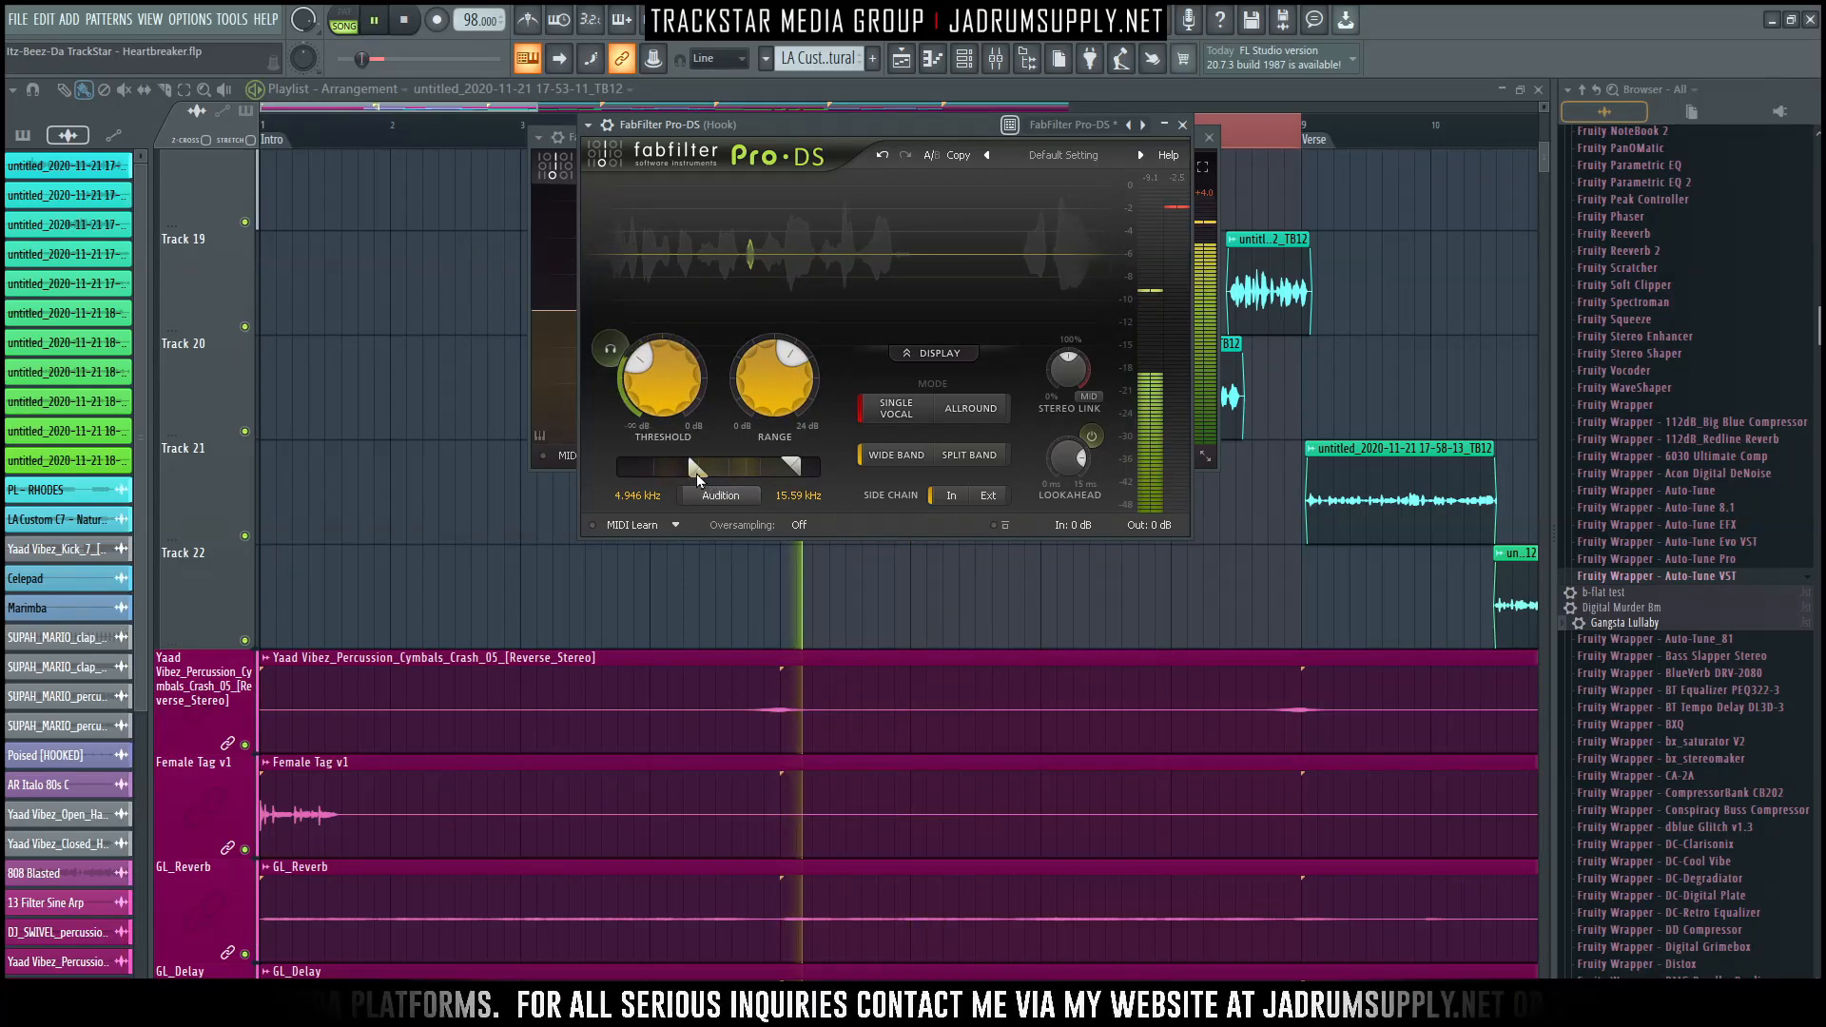
left_click_drag(690, 473, 686, 475)
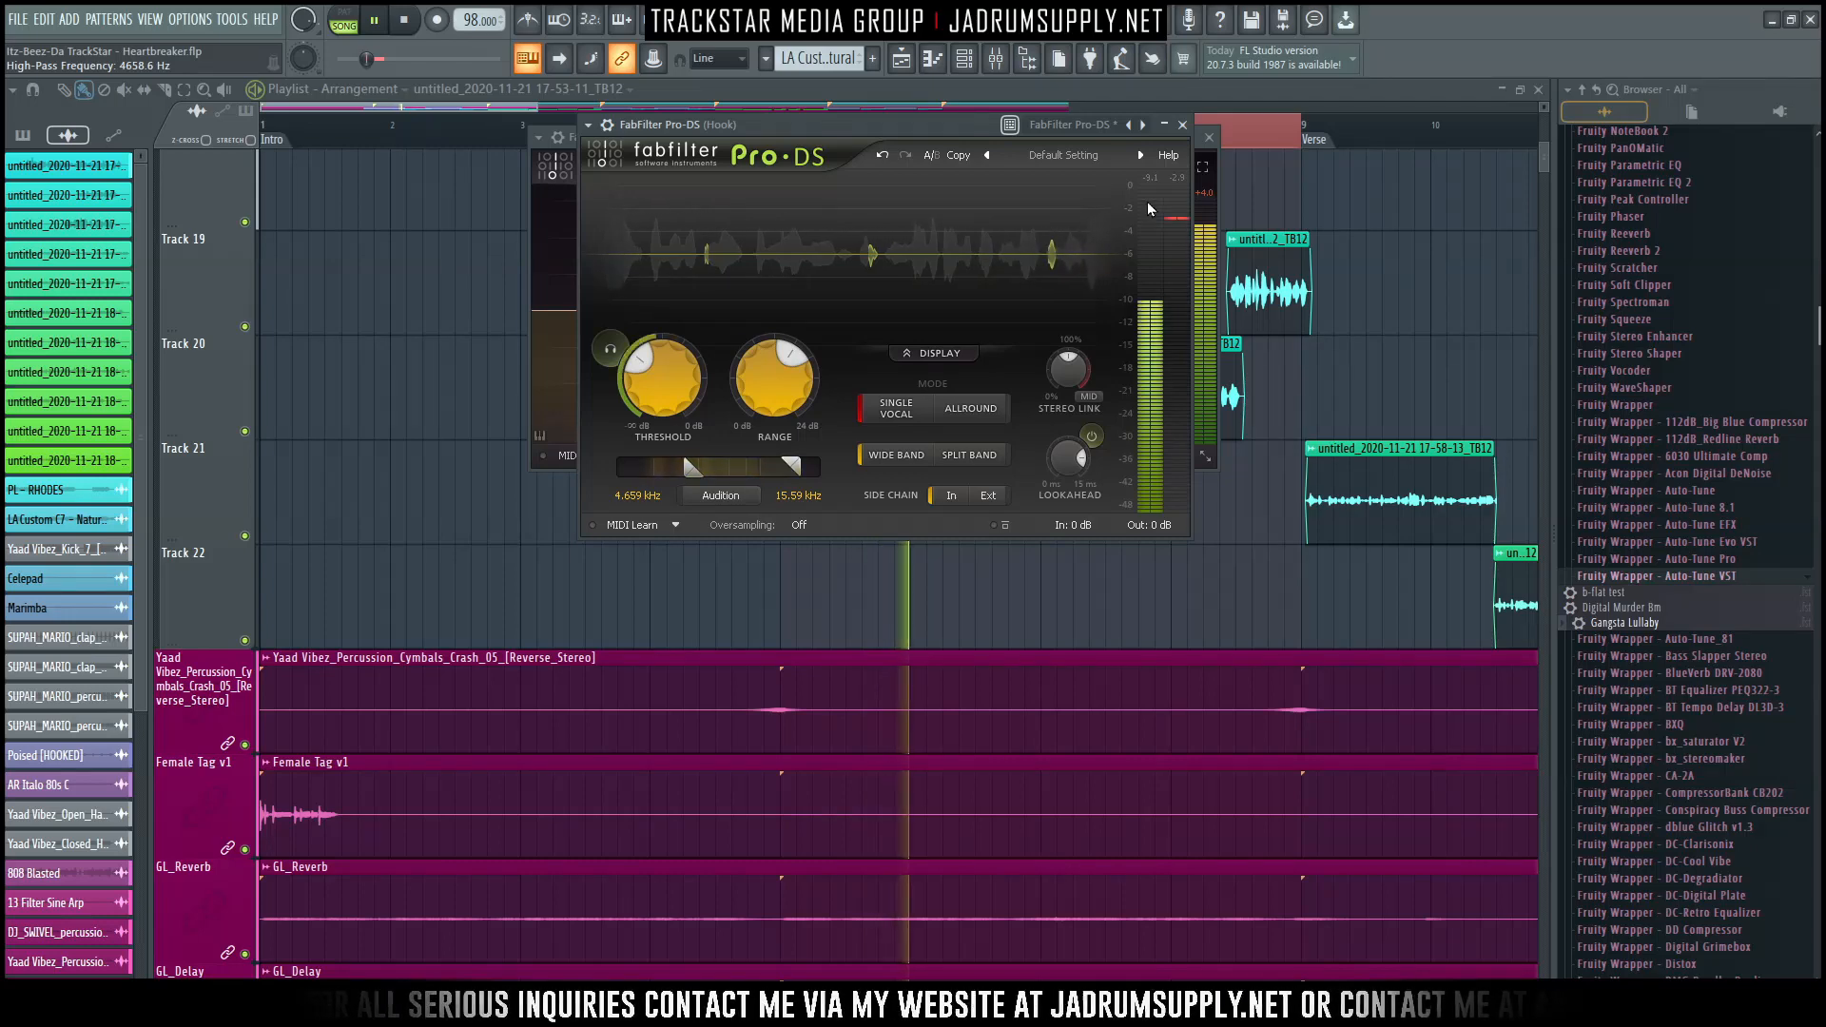
left_click(1182, 126)
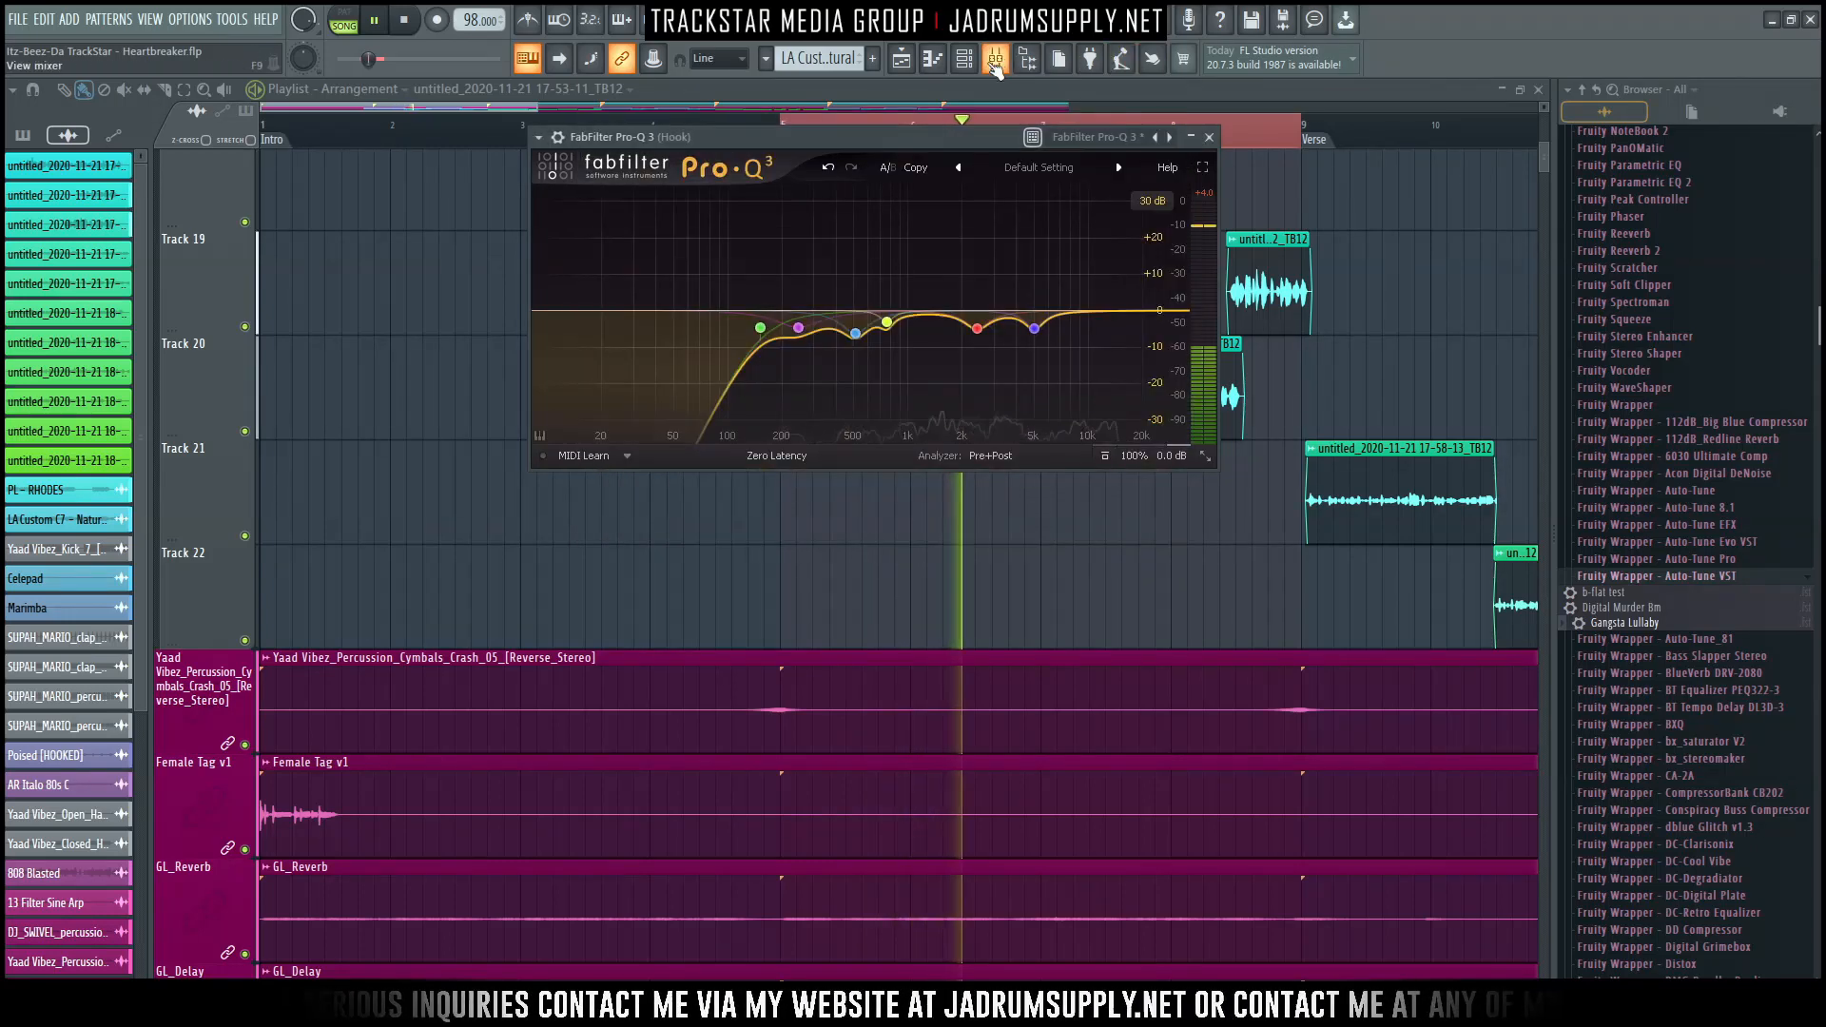
Reopen the mixer, unsolo the Hook track and play the chorus with the full beat to judge the vocal.
left_click(996, 59)
key("space")
right_click(1141, 681)
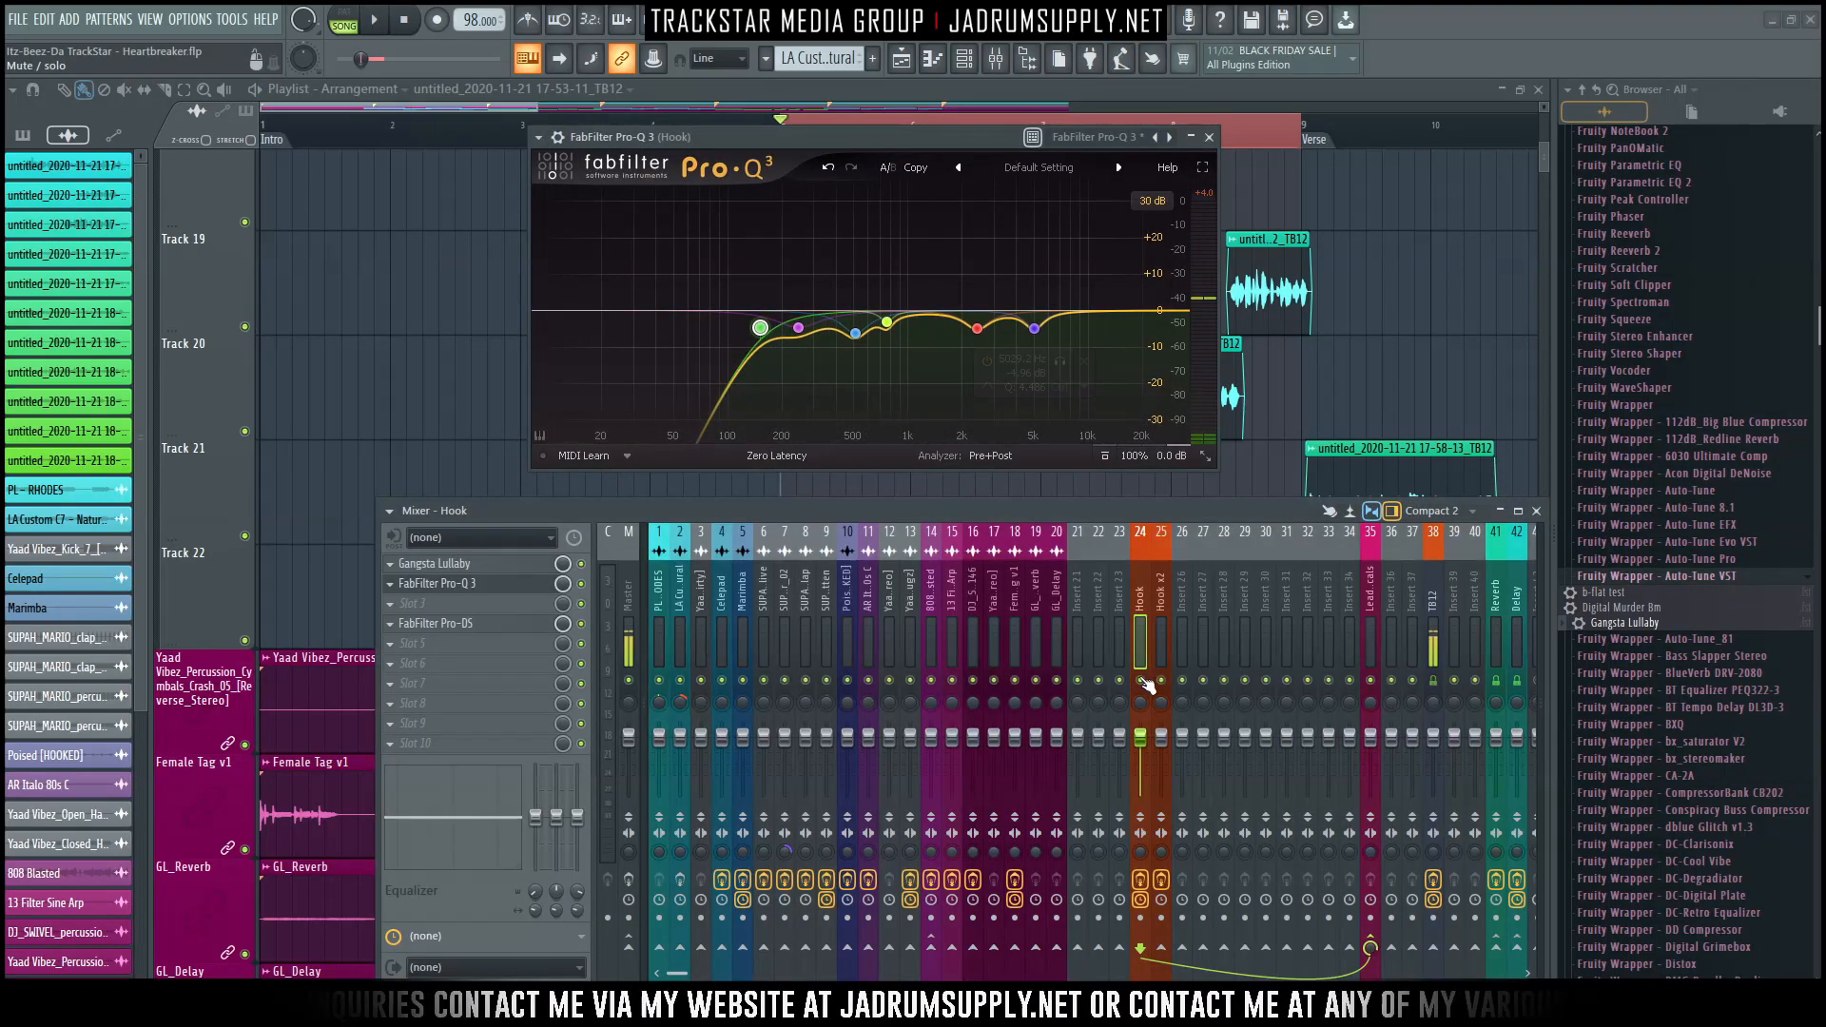
key("space")
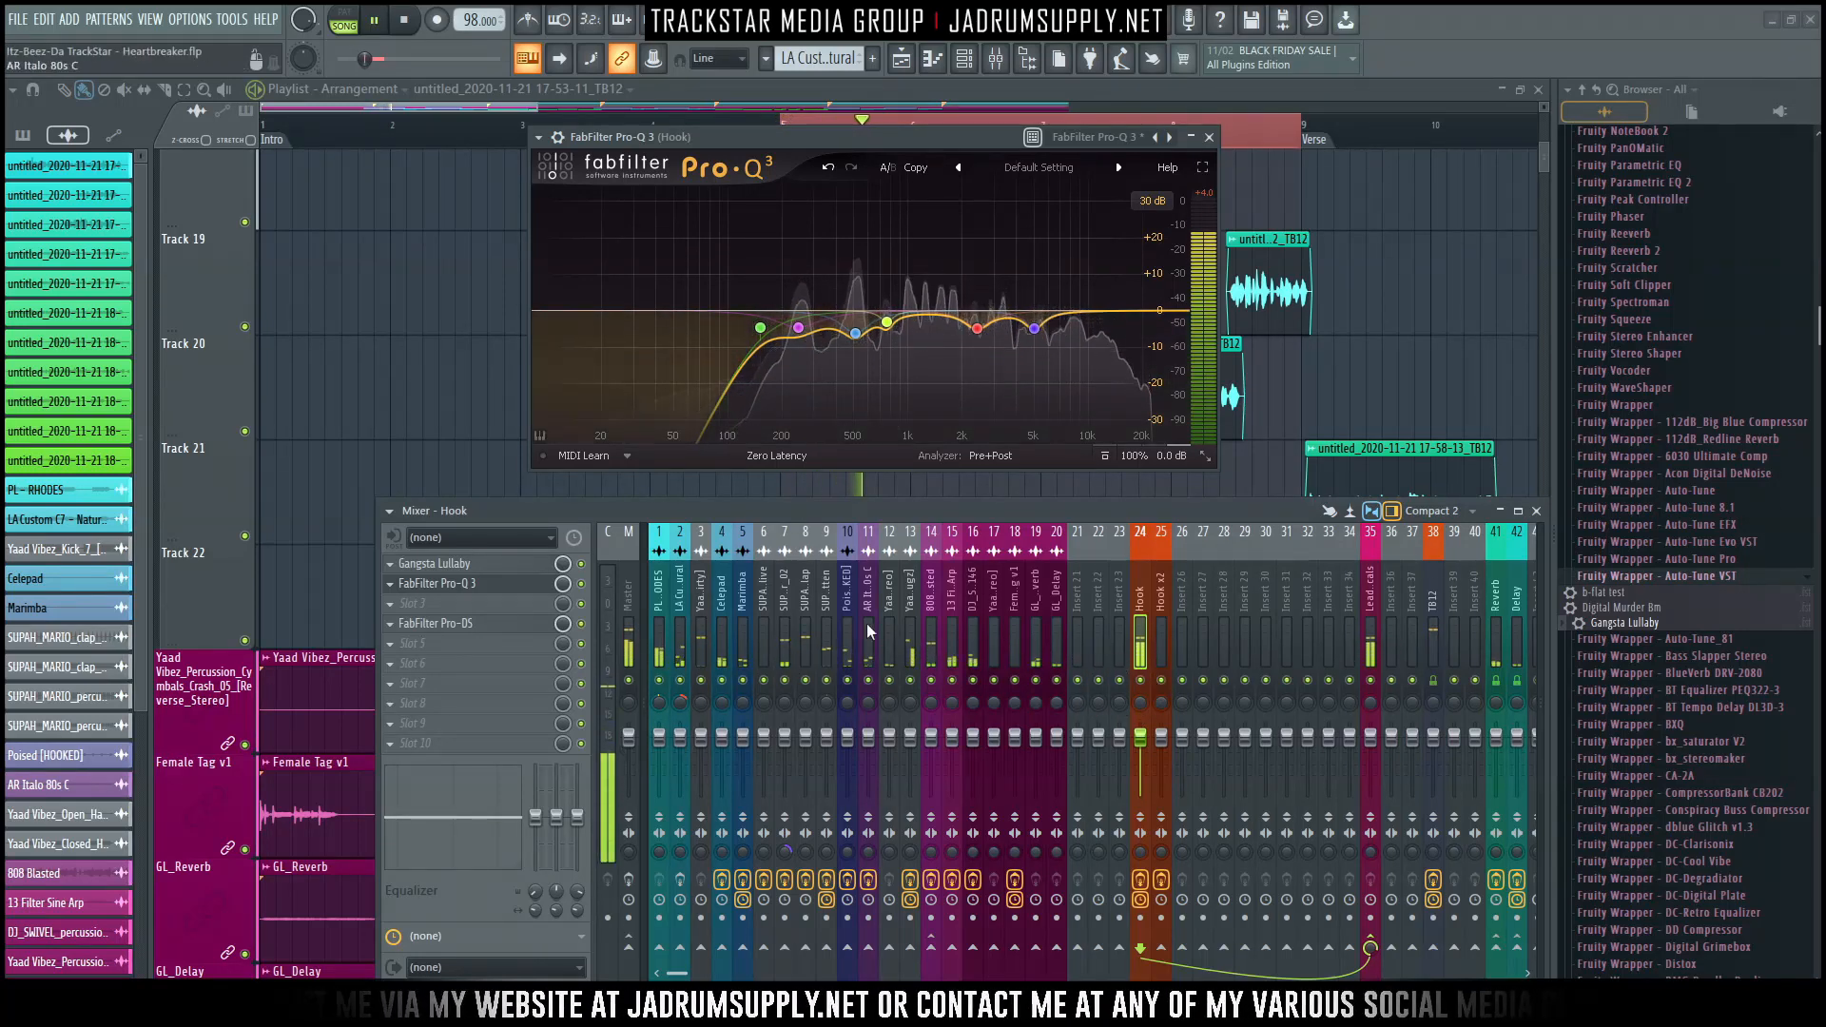
key("space")
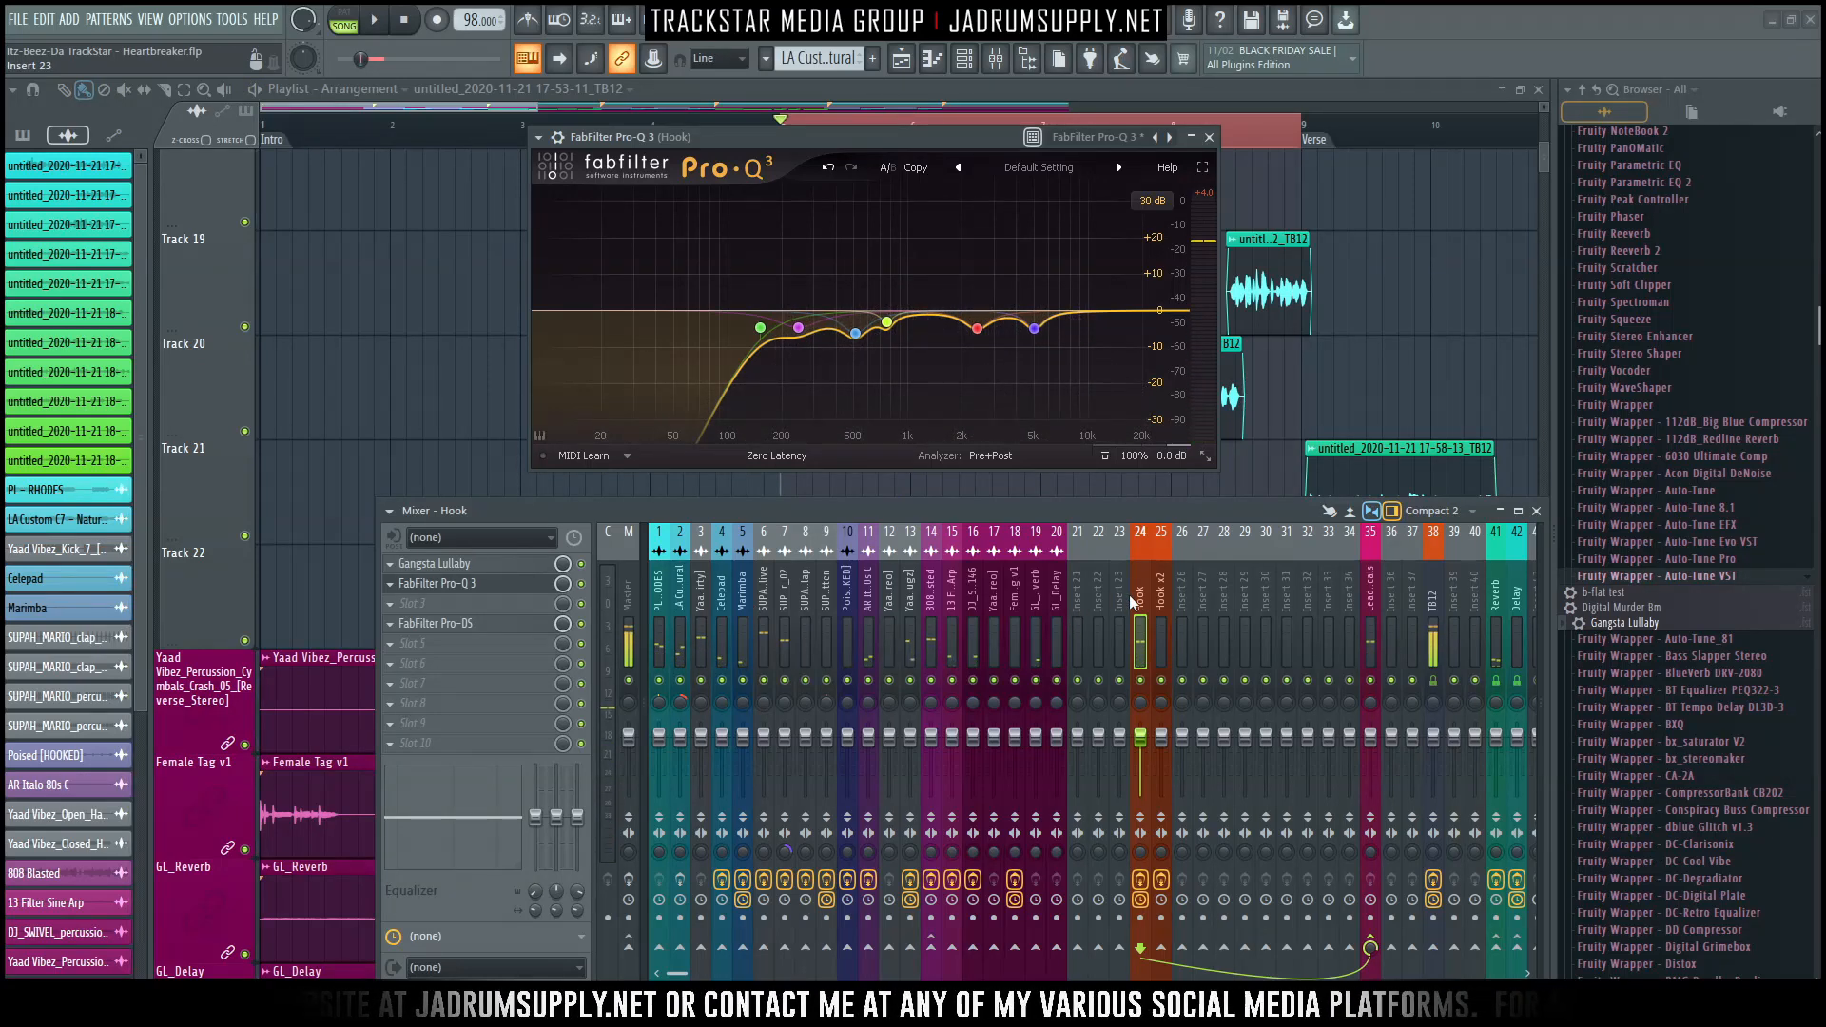
key("space")
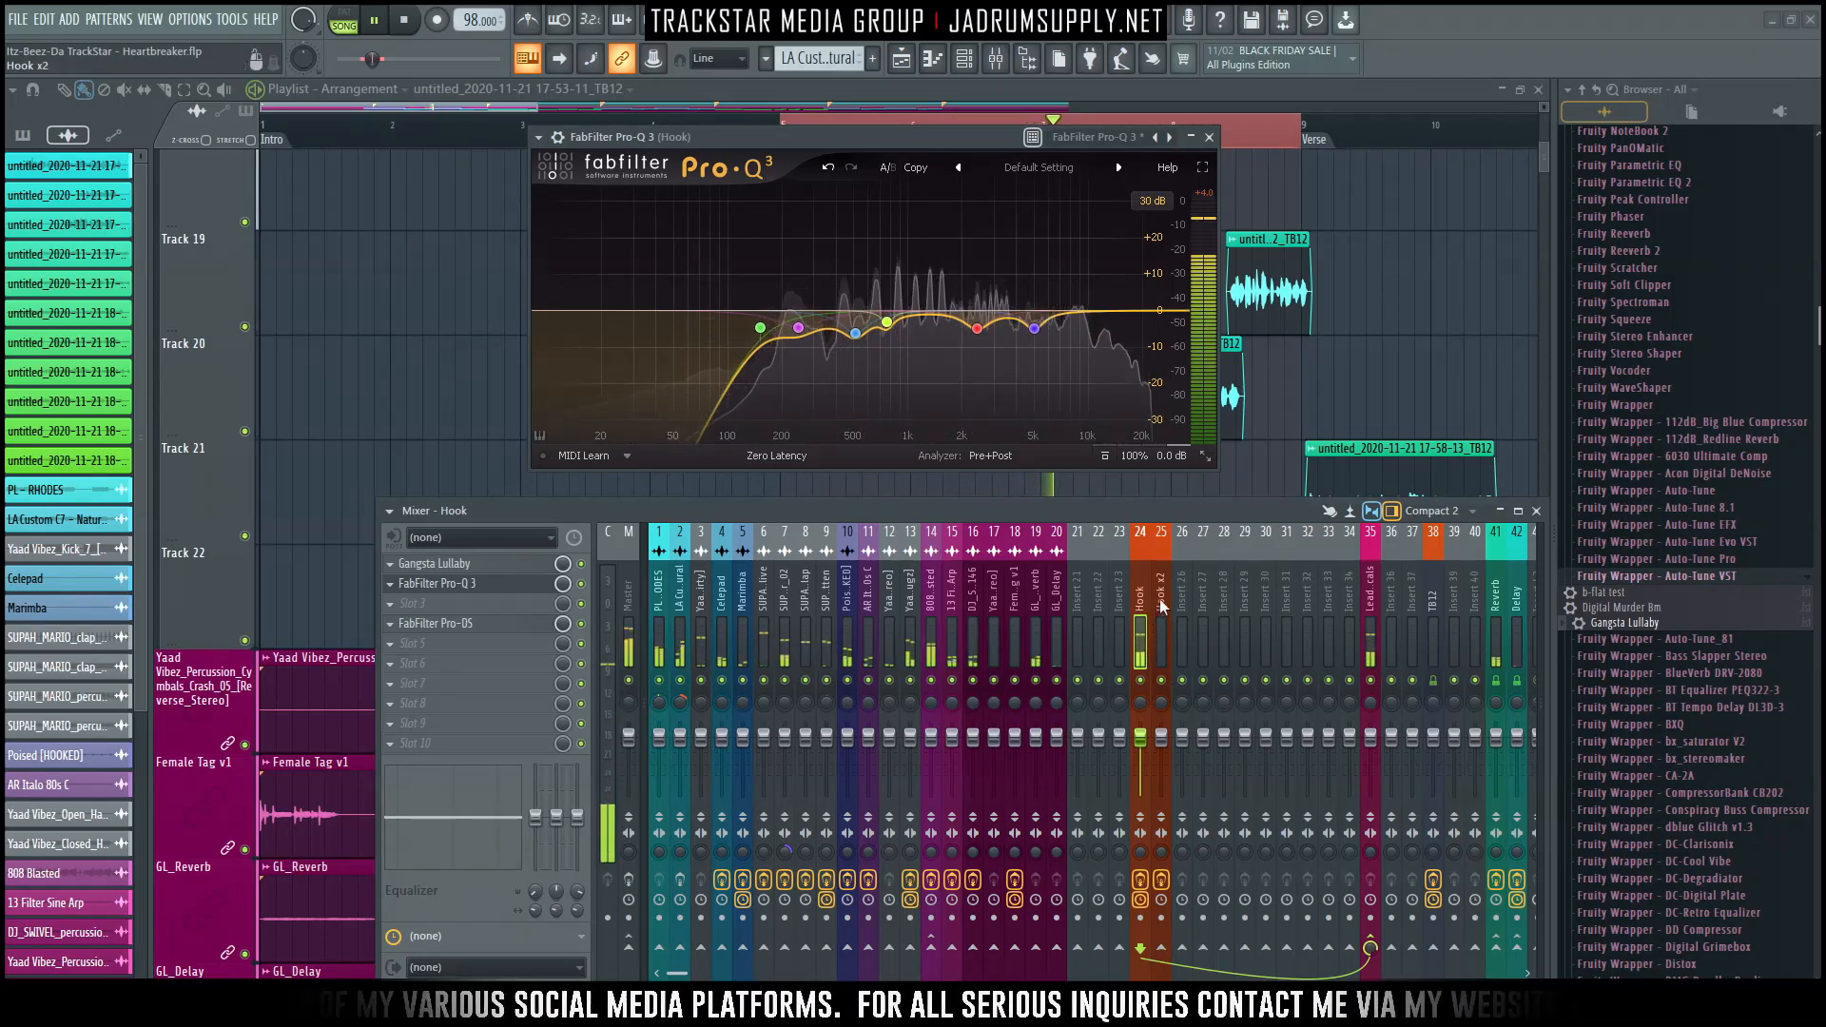
key("space")
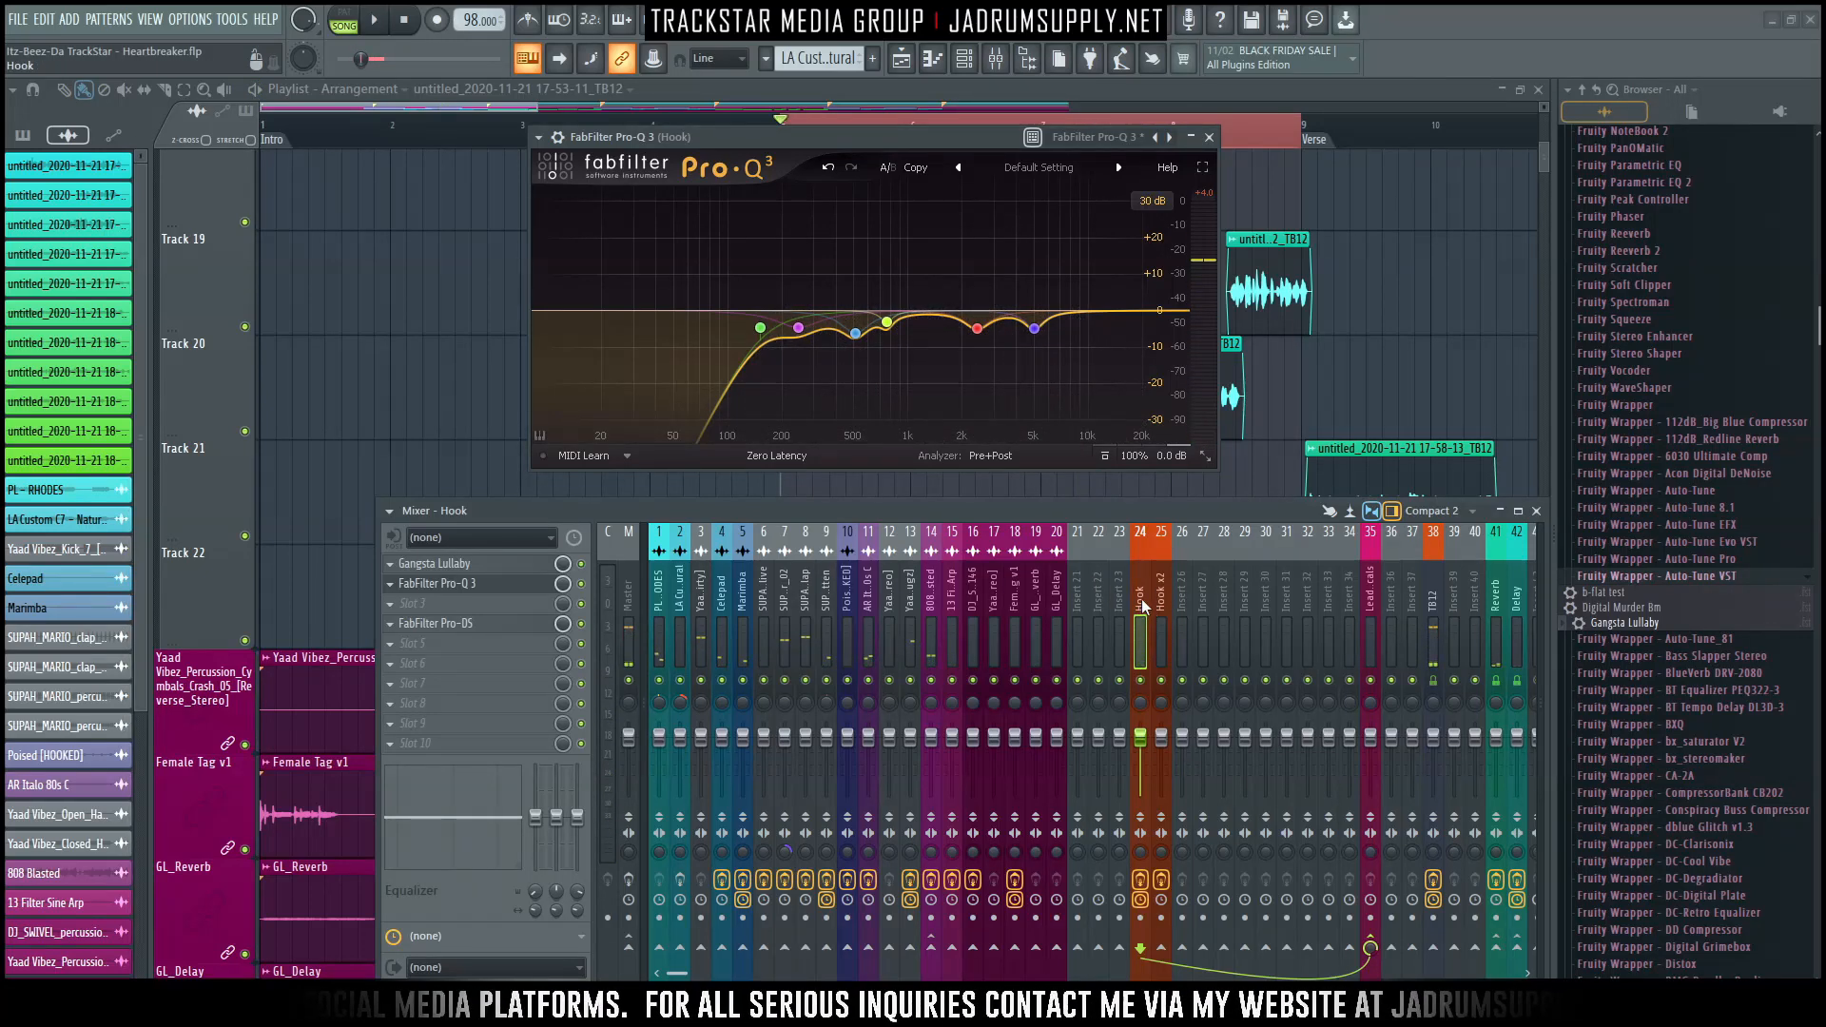
Copy the Hook mixer track's settings and effects onto track 25 and route that track to Lead Vocals.
left_click(458, 624)
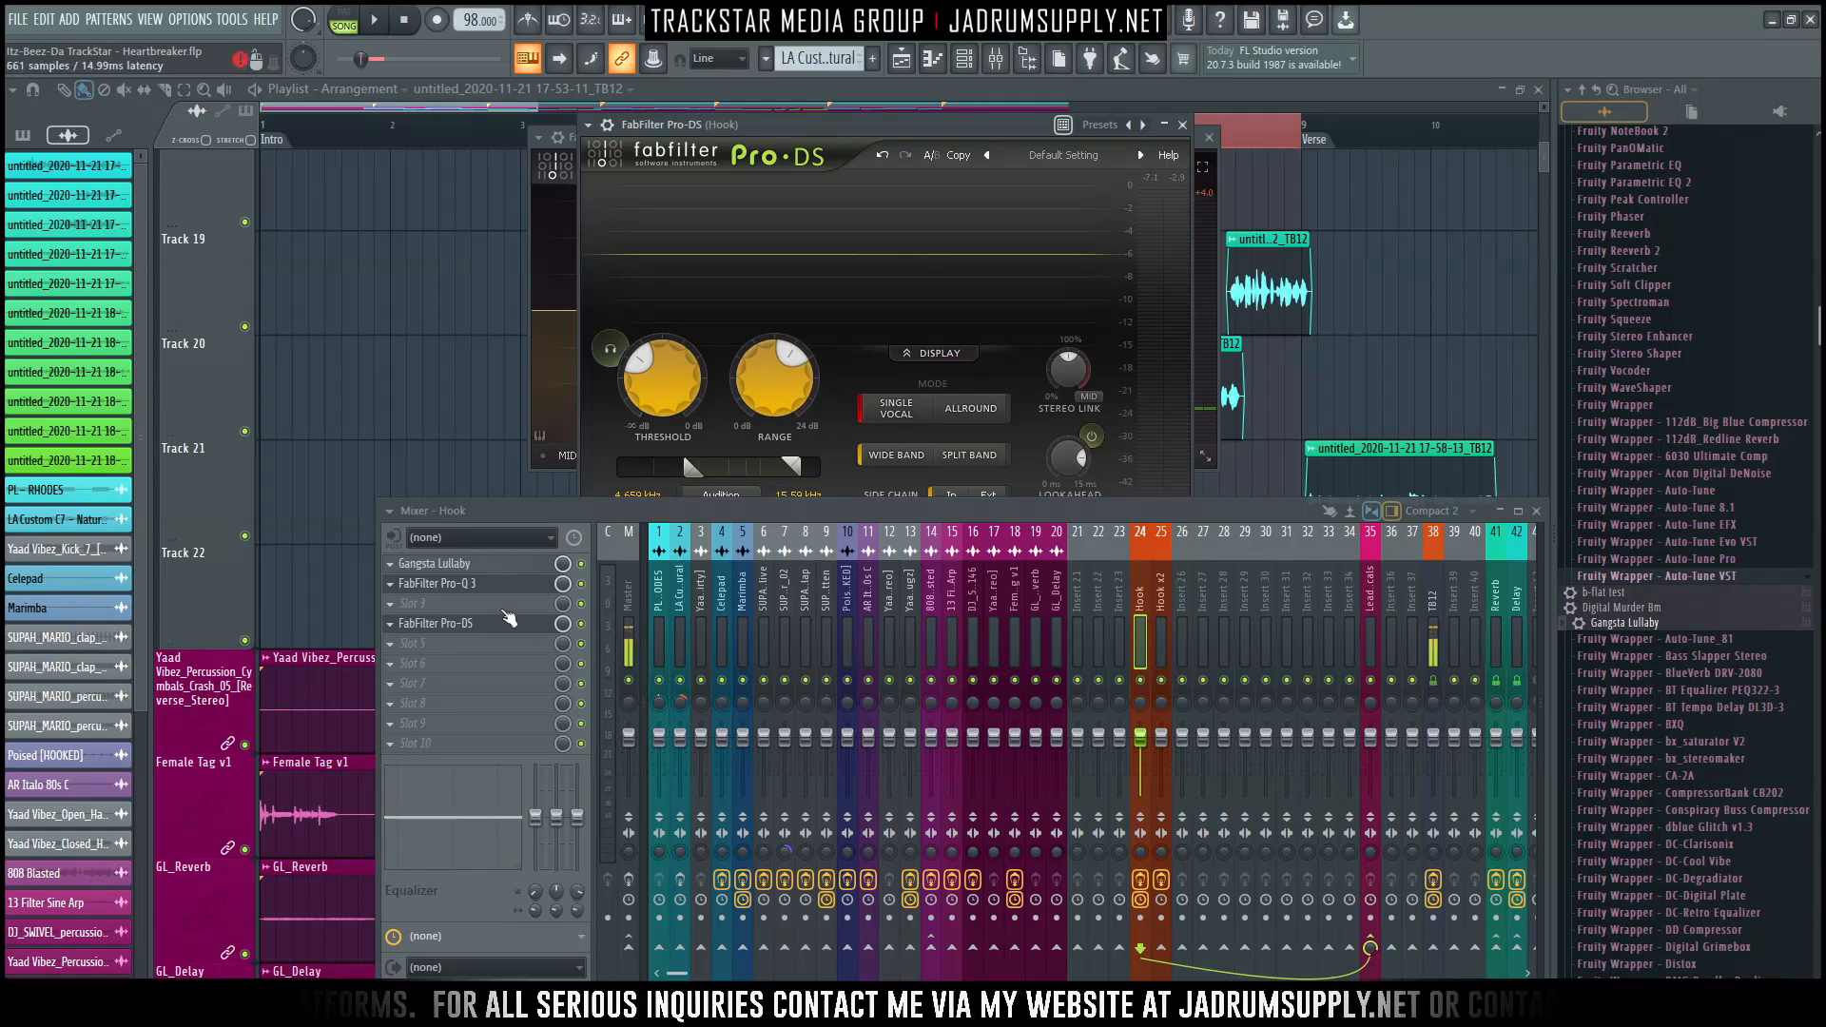
right_click(1141, 609)
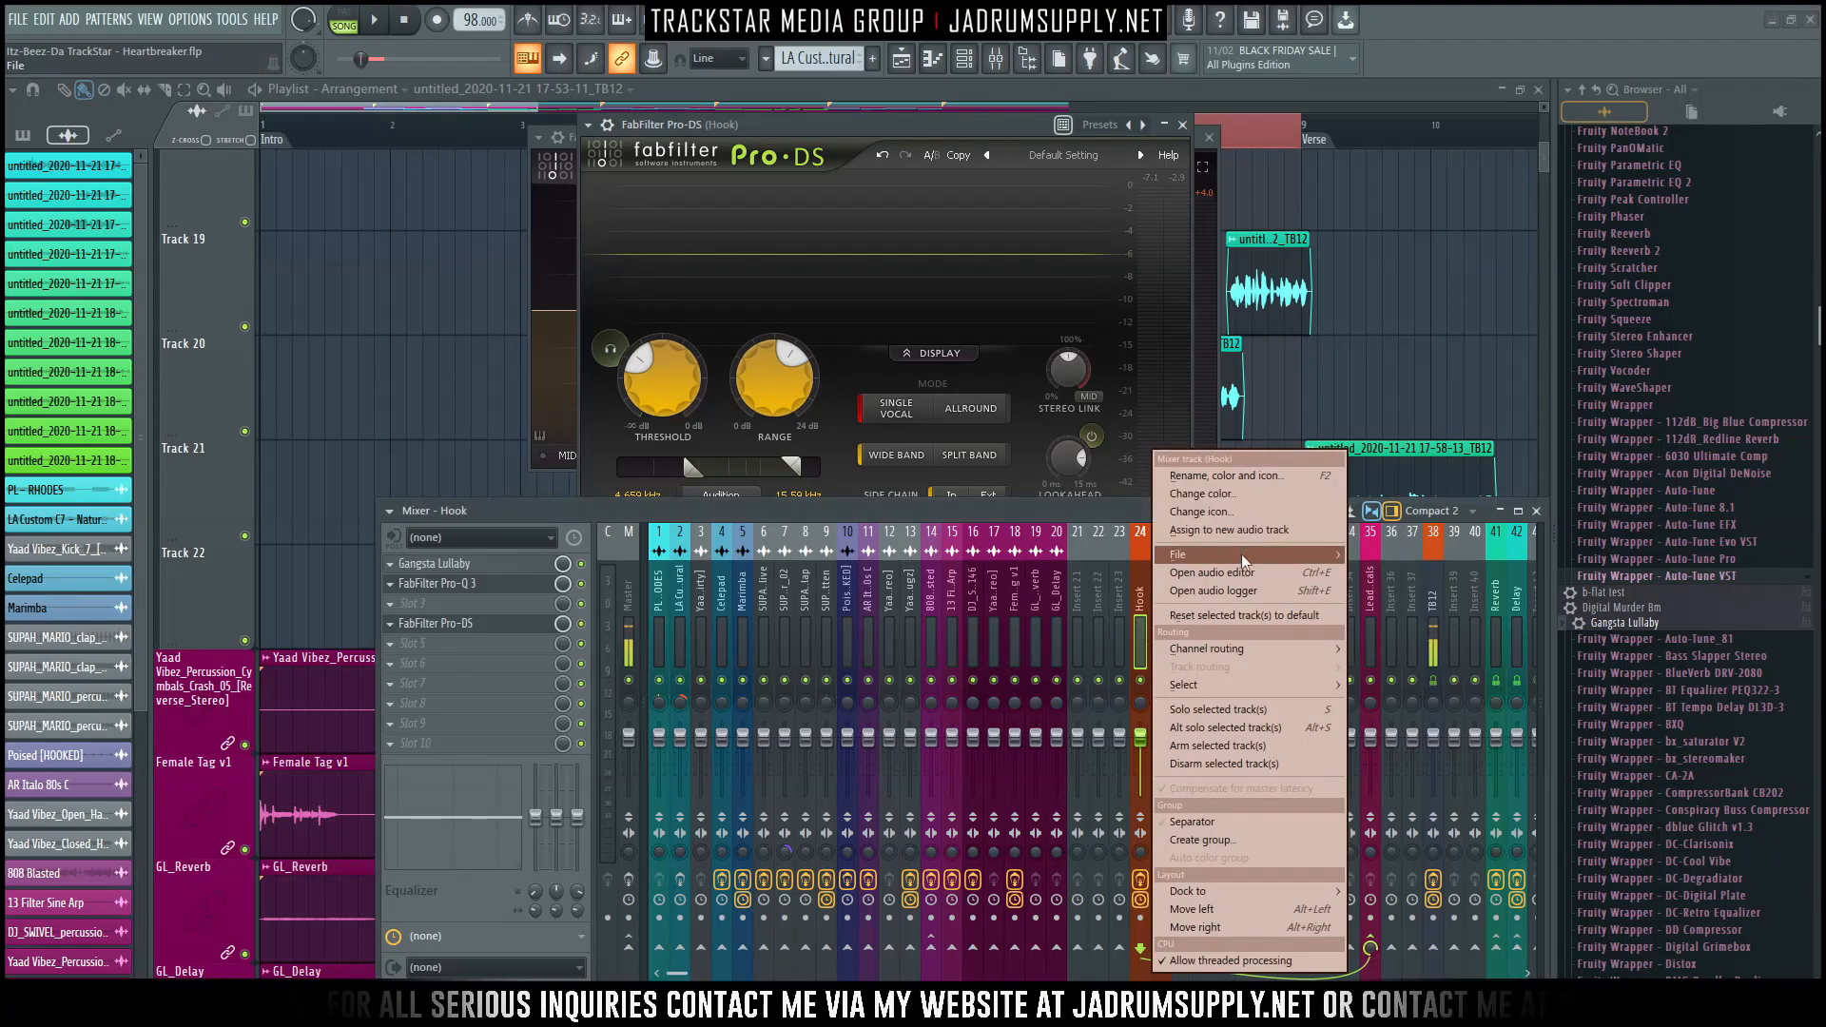
mouse_move(1242, 556)
left_click_drag(1425, 574, 1166, 608)
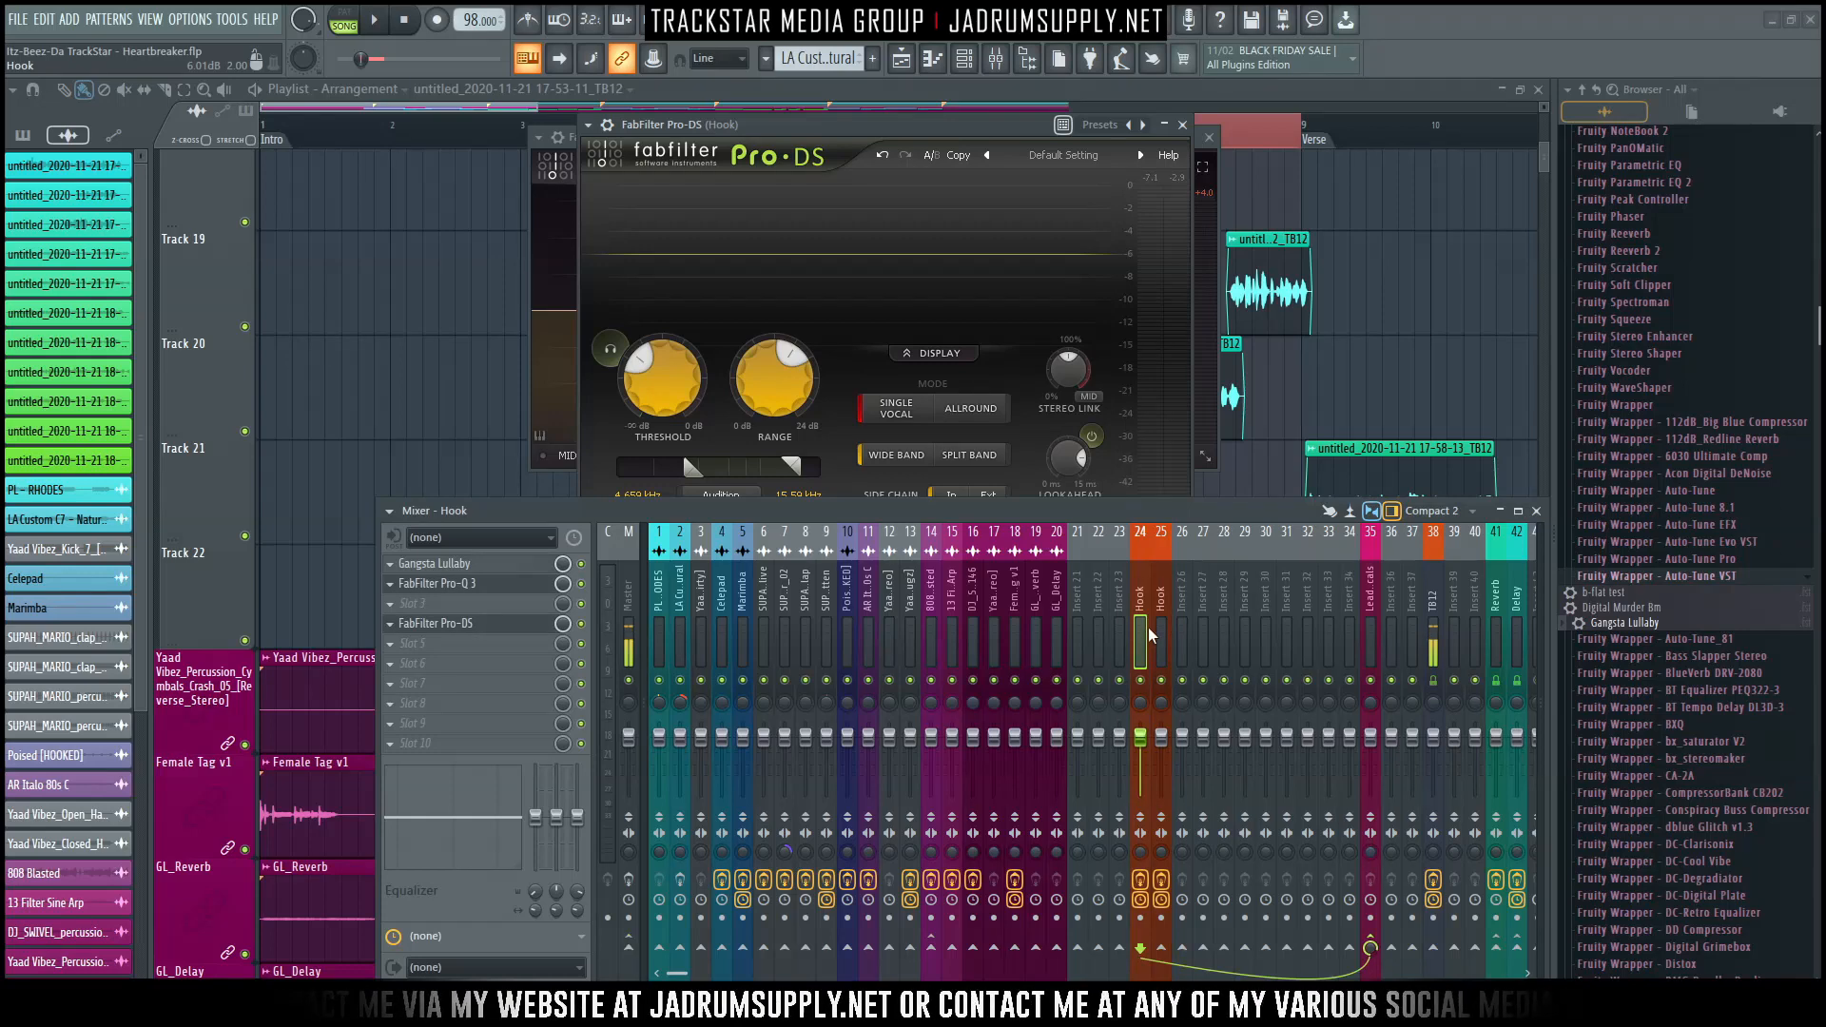
left_click(1150, 630)
left_click(1158, 642)
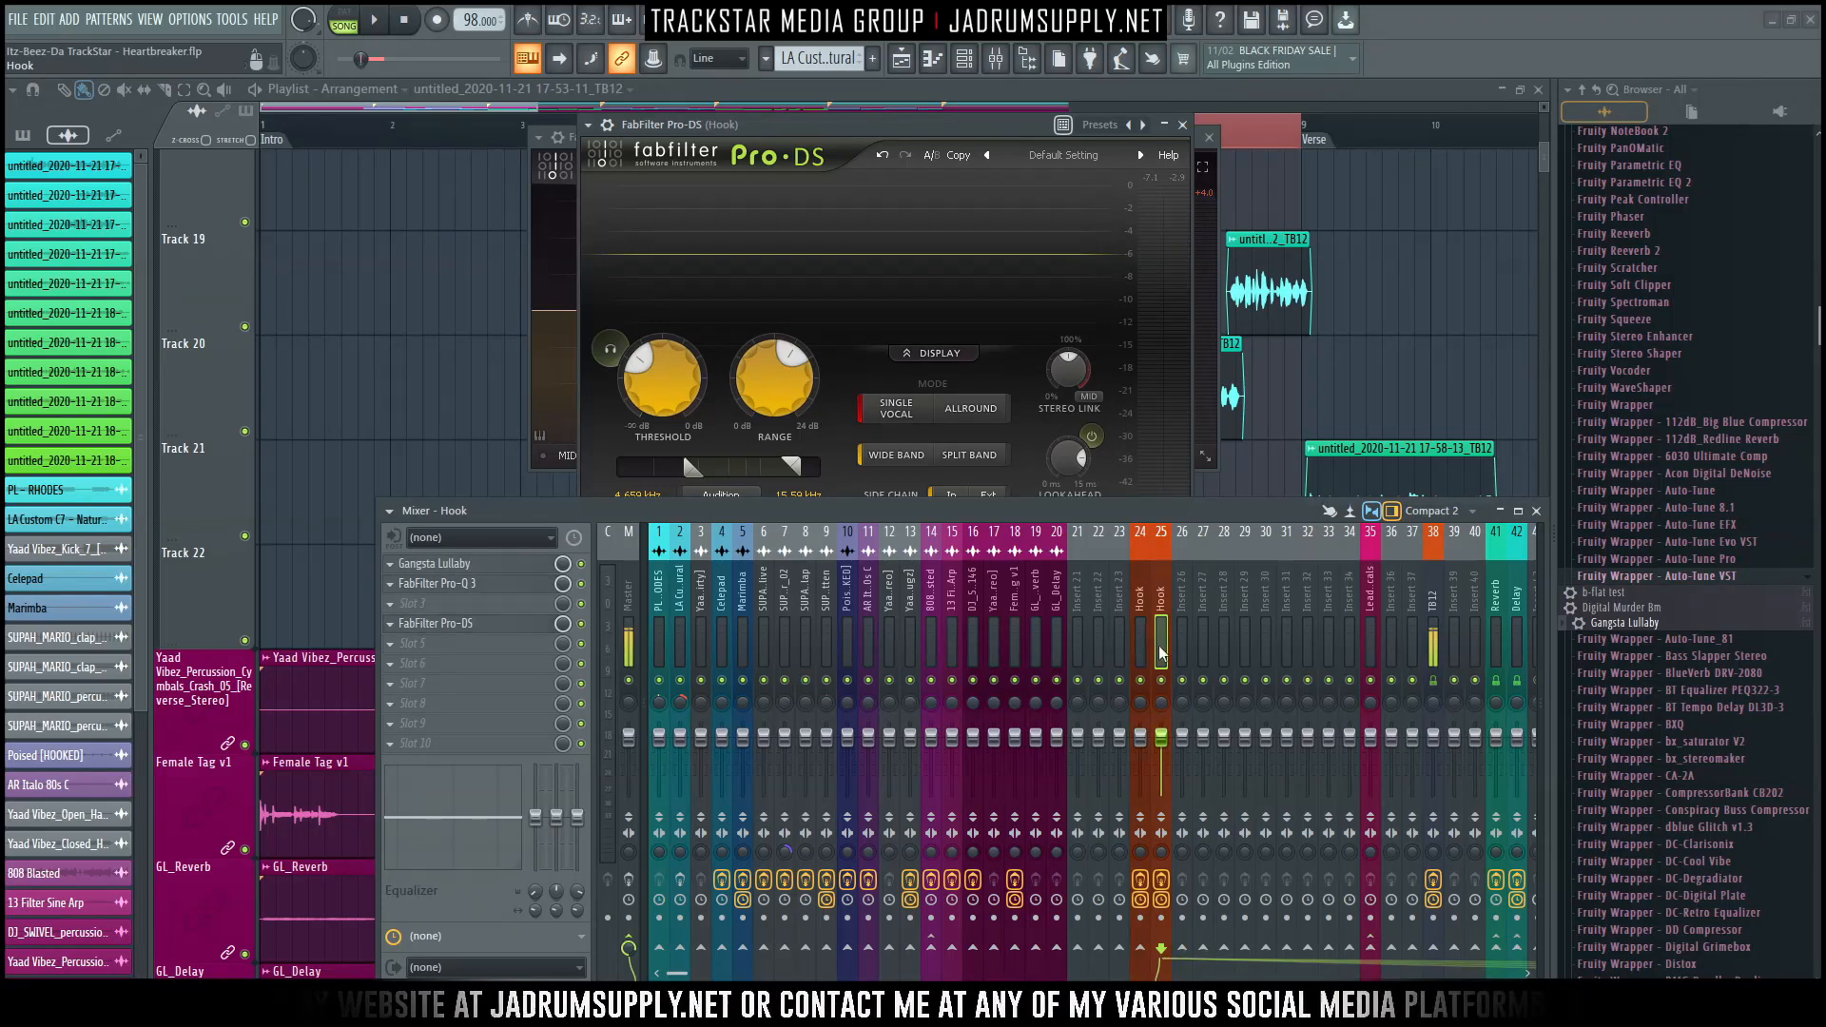
right_click(1370, 948)
left_click(1462, 918)
Load the Black Rooster Audio VLA-2A compressor in the Lead Vocals track's first effect slot and place its window above the mixer.
left_click(1370, 594)
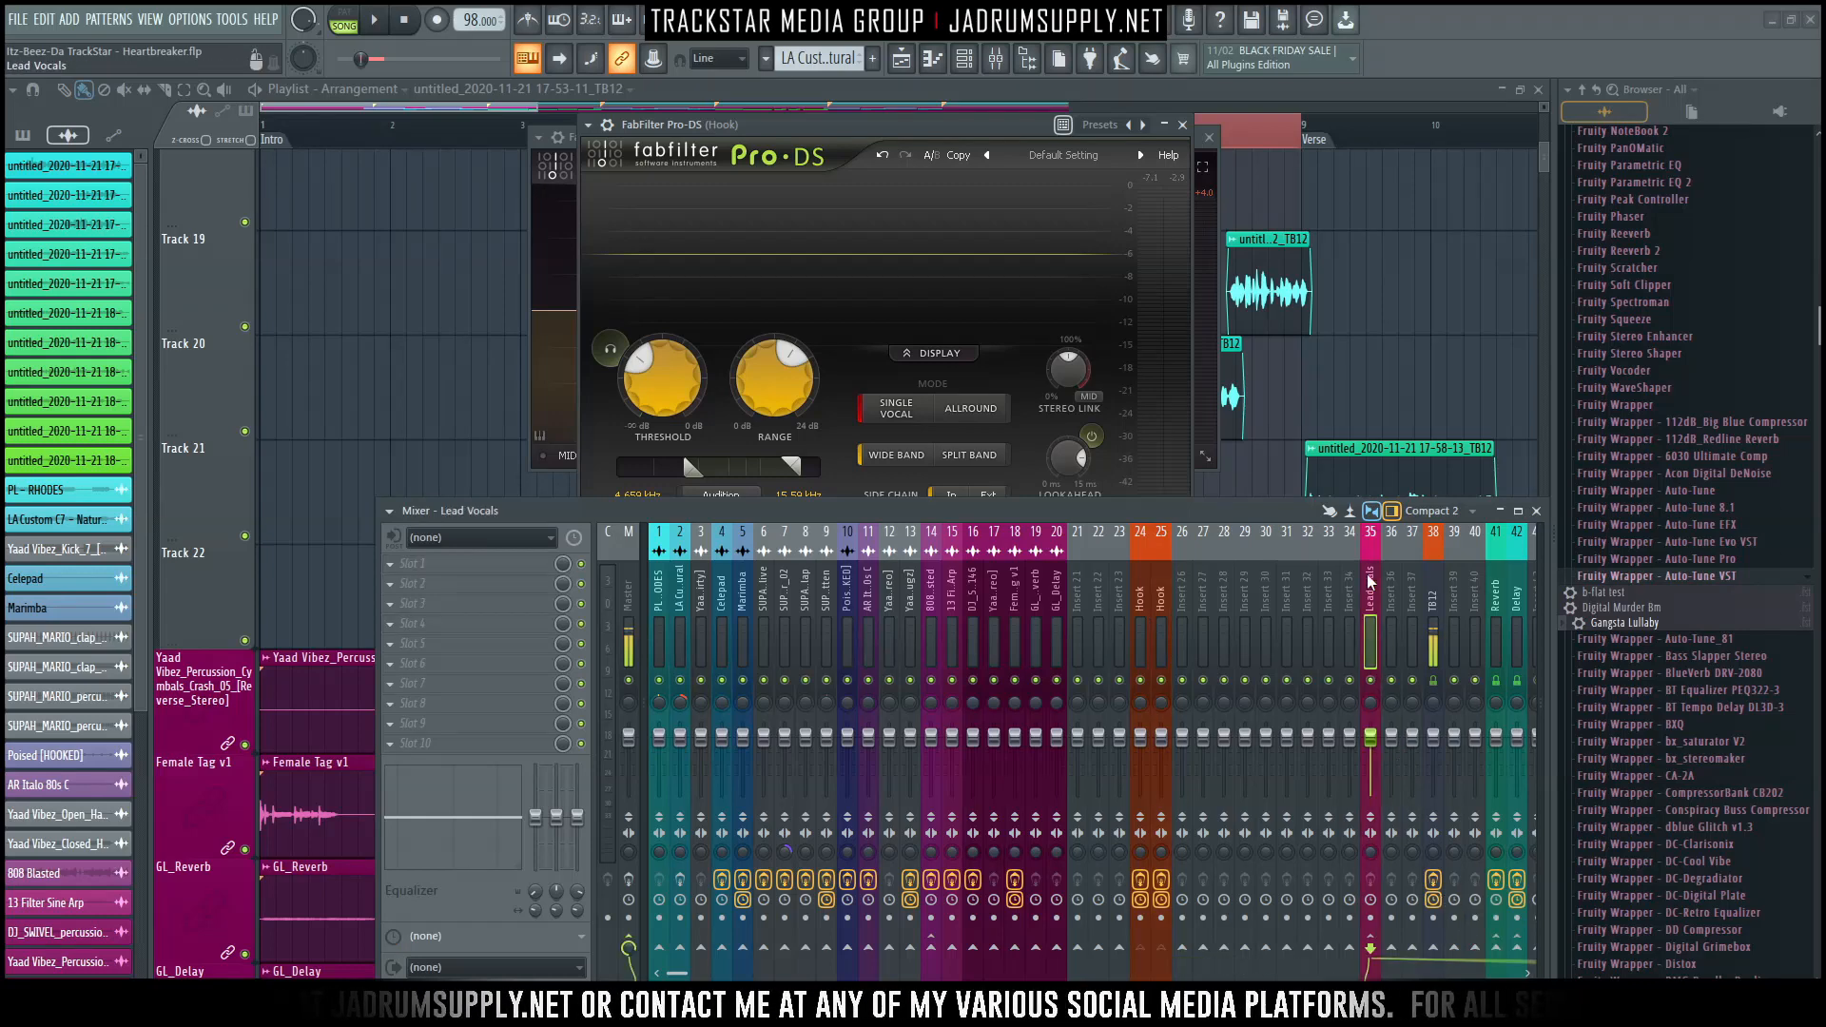
left_click(458, 562)
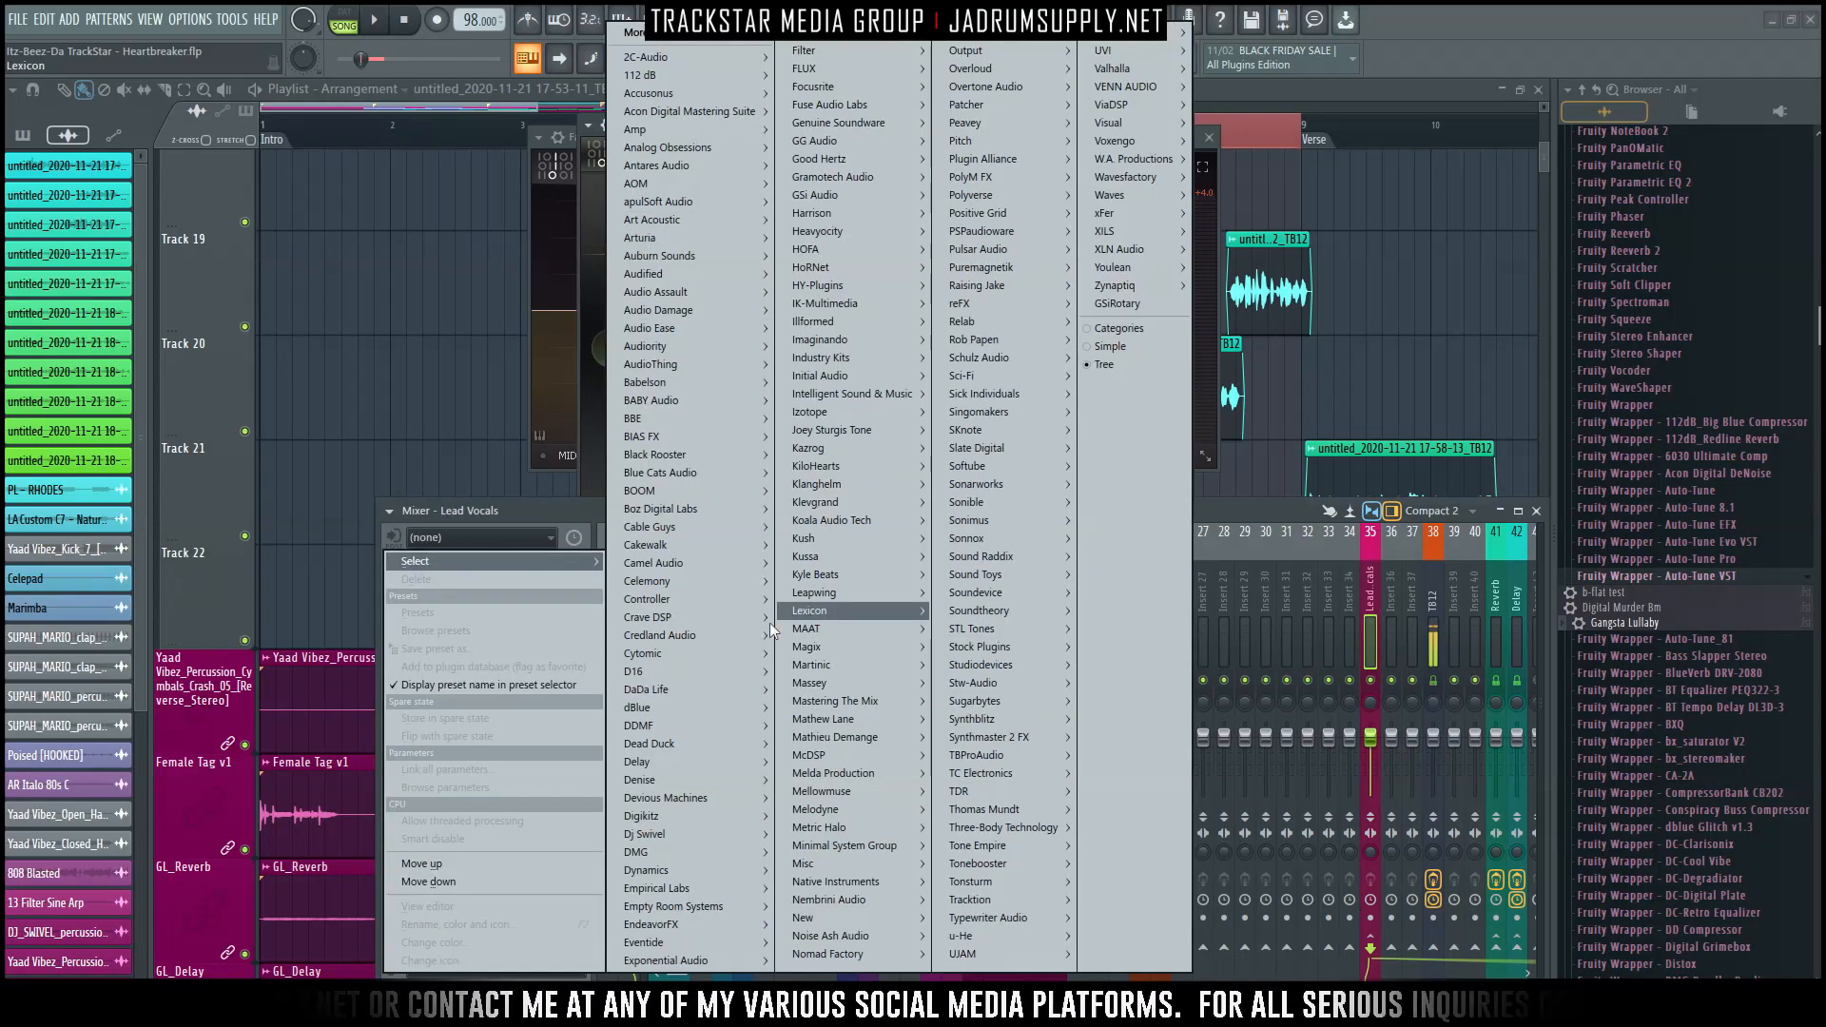
mouse_move(705, 475)
mouse_move(816, 491)
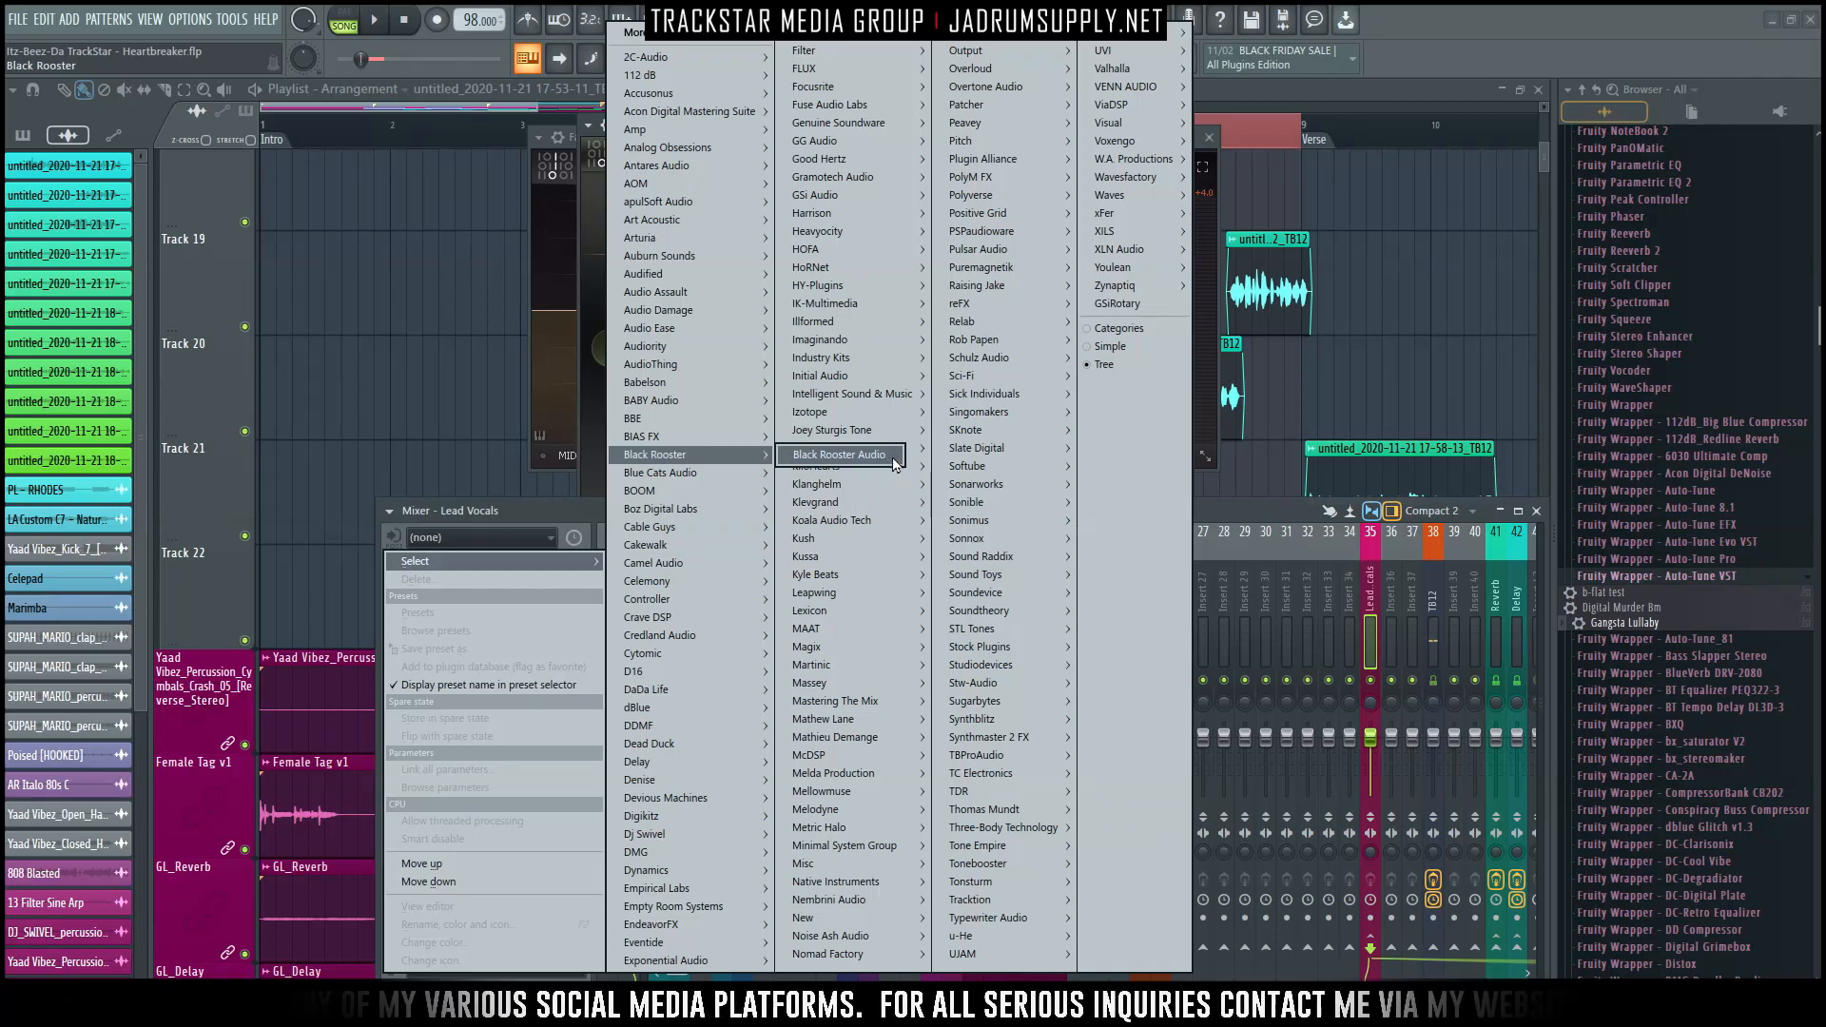
left_click(682, 454)
left_click(404, 343)
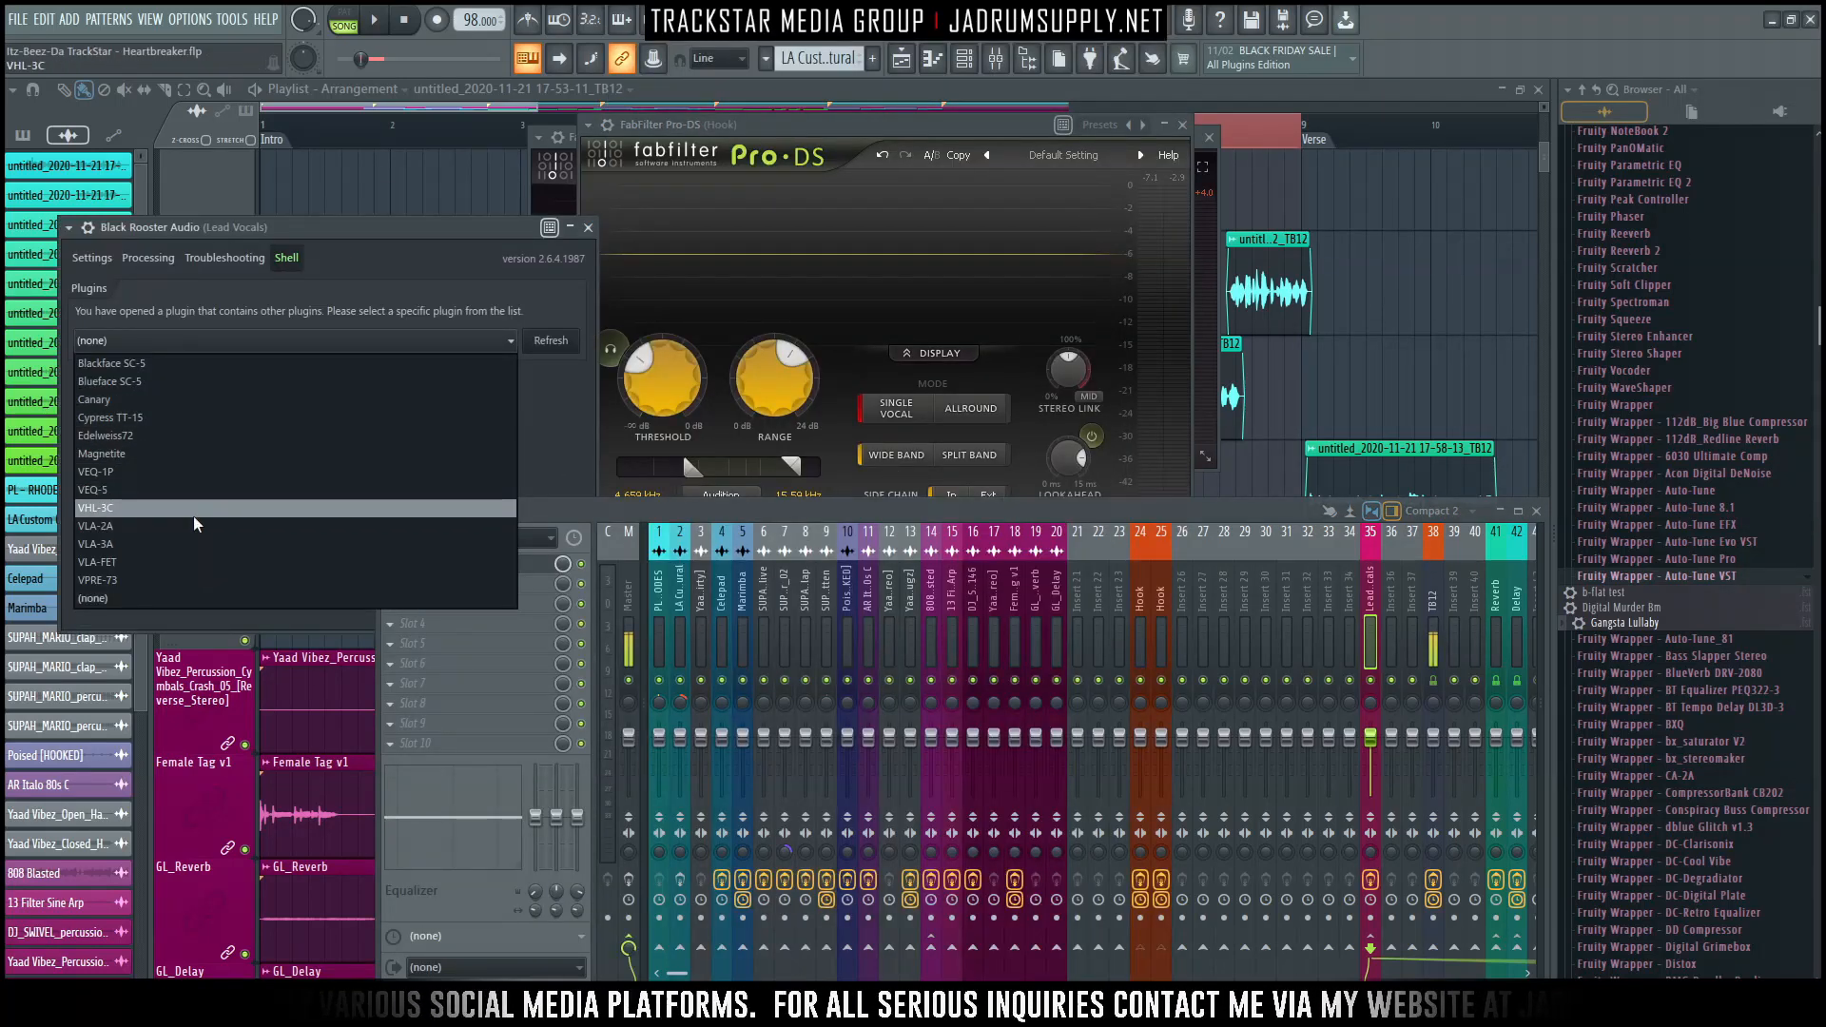
left_click(158, 525)
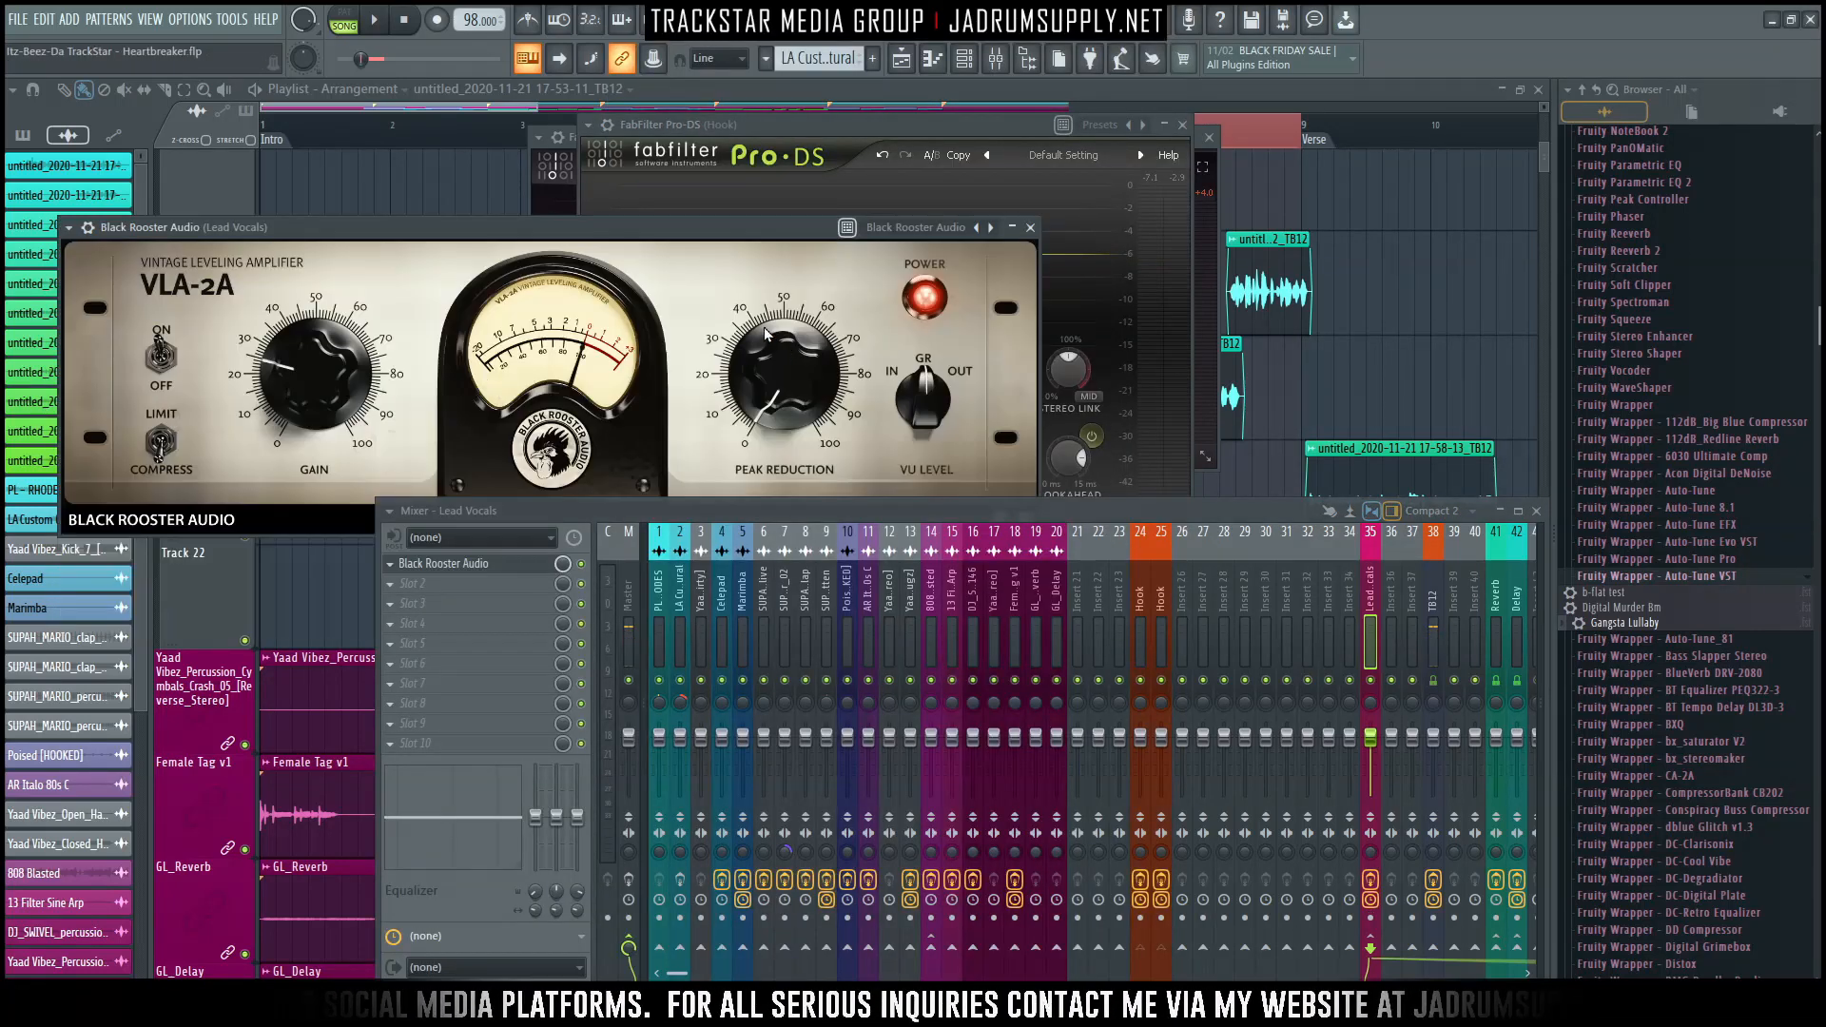
left_click_drag(720, 221, 1040, 167)
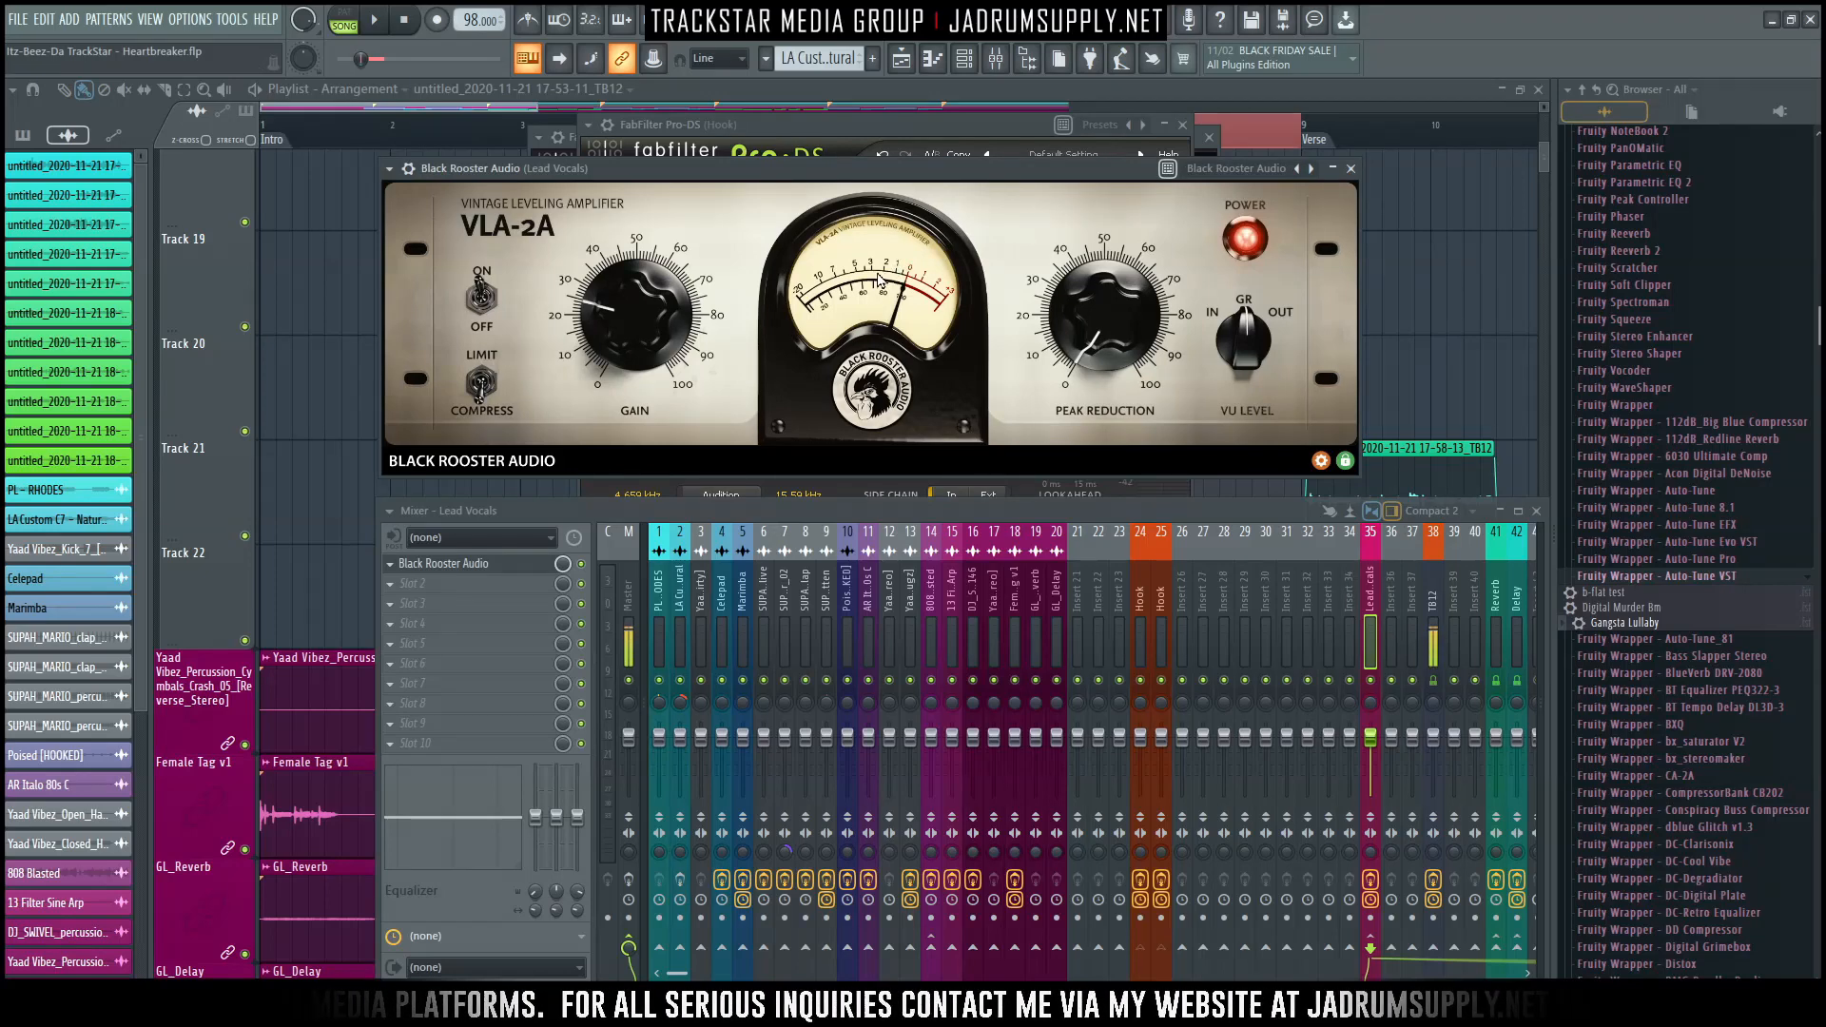
Set the VLA-2A's peak reduction to about 62 and its gain to about 41 while playing the chorus.
key("space")
mouse_move(1103, 329)
left_mouse_down()
mouse_move(1093, 295)
mouse_move(1111, 311)
left_mouse_up()
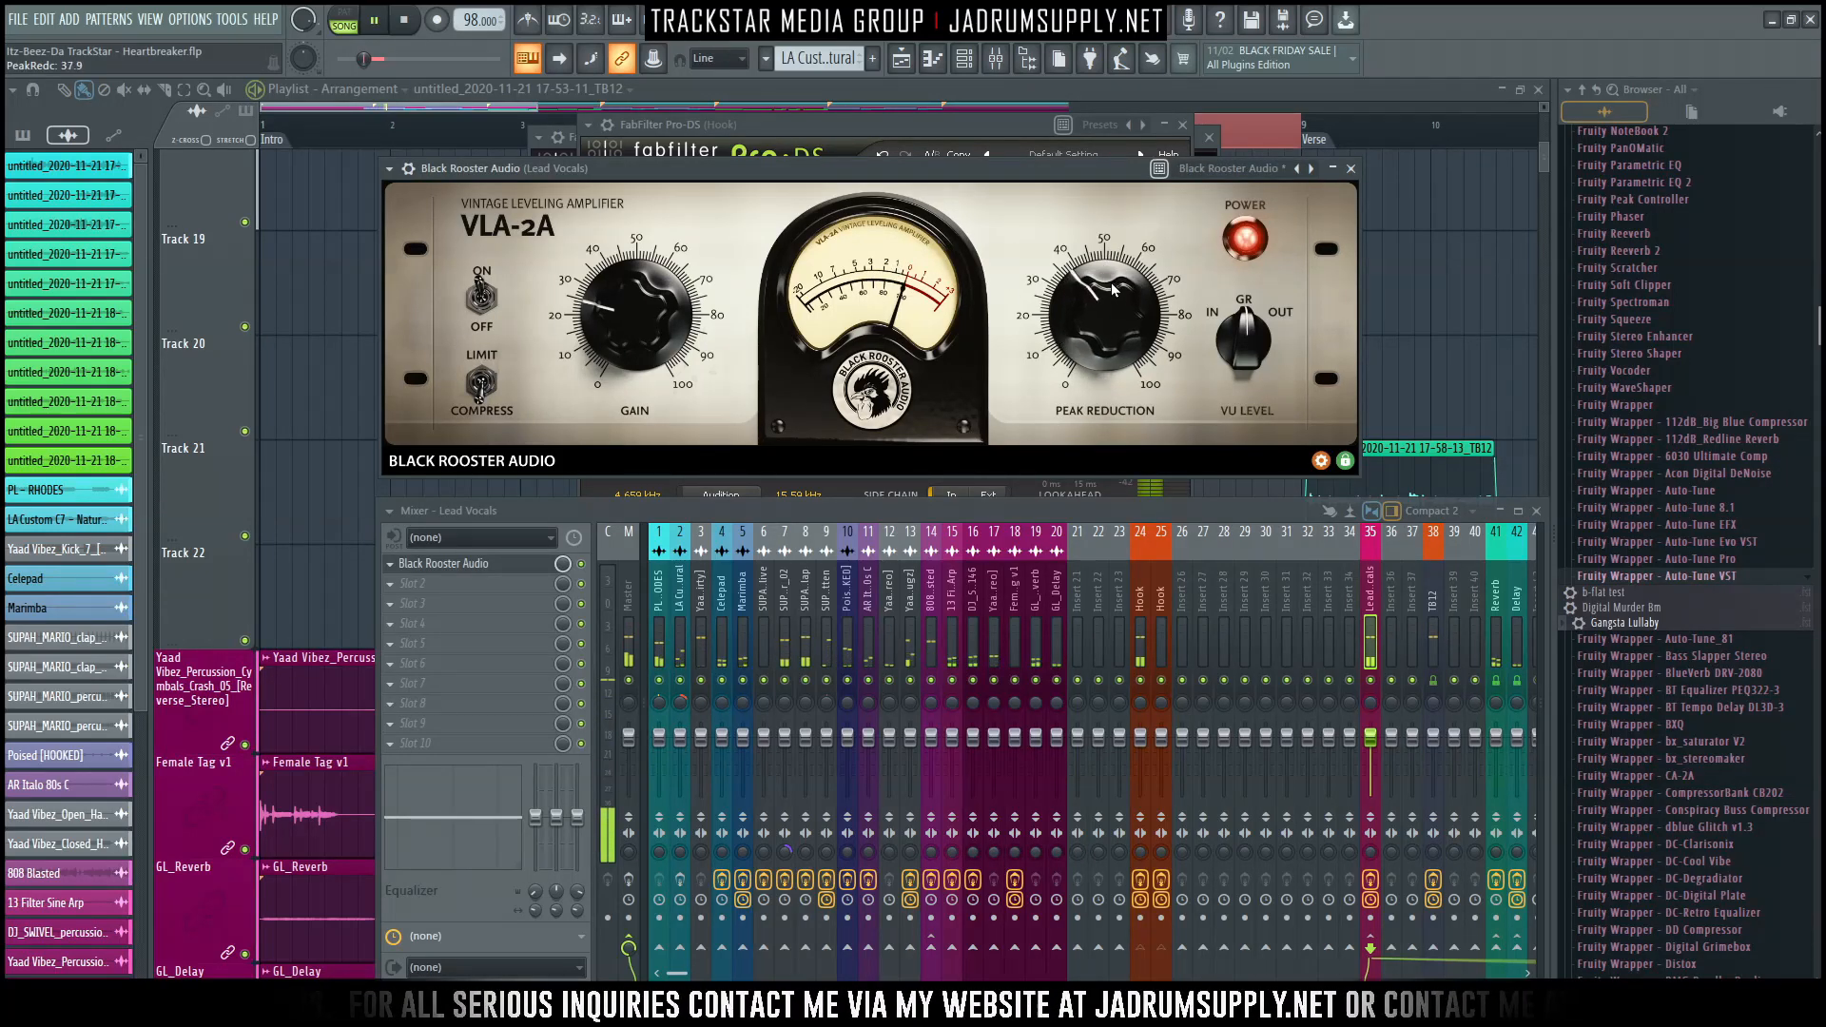
left_click_drag(1111, 293, 1125, 245)
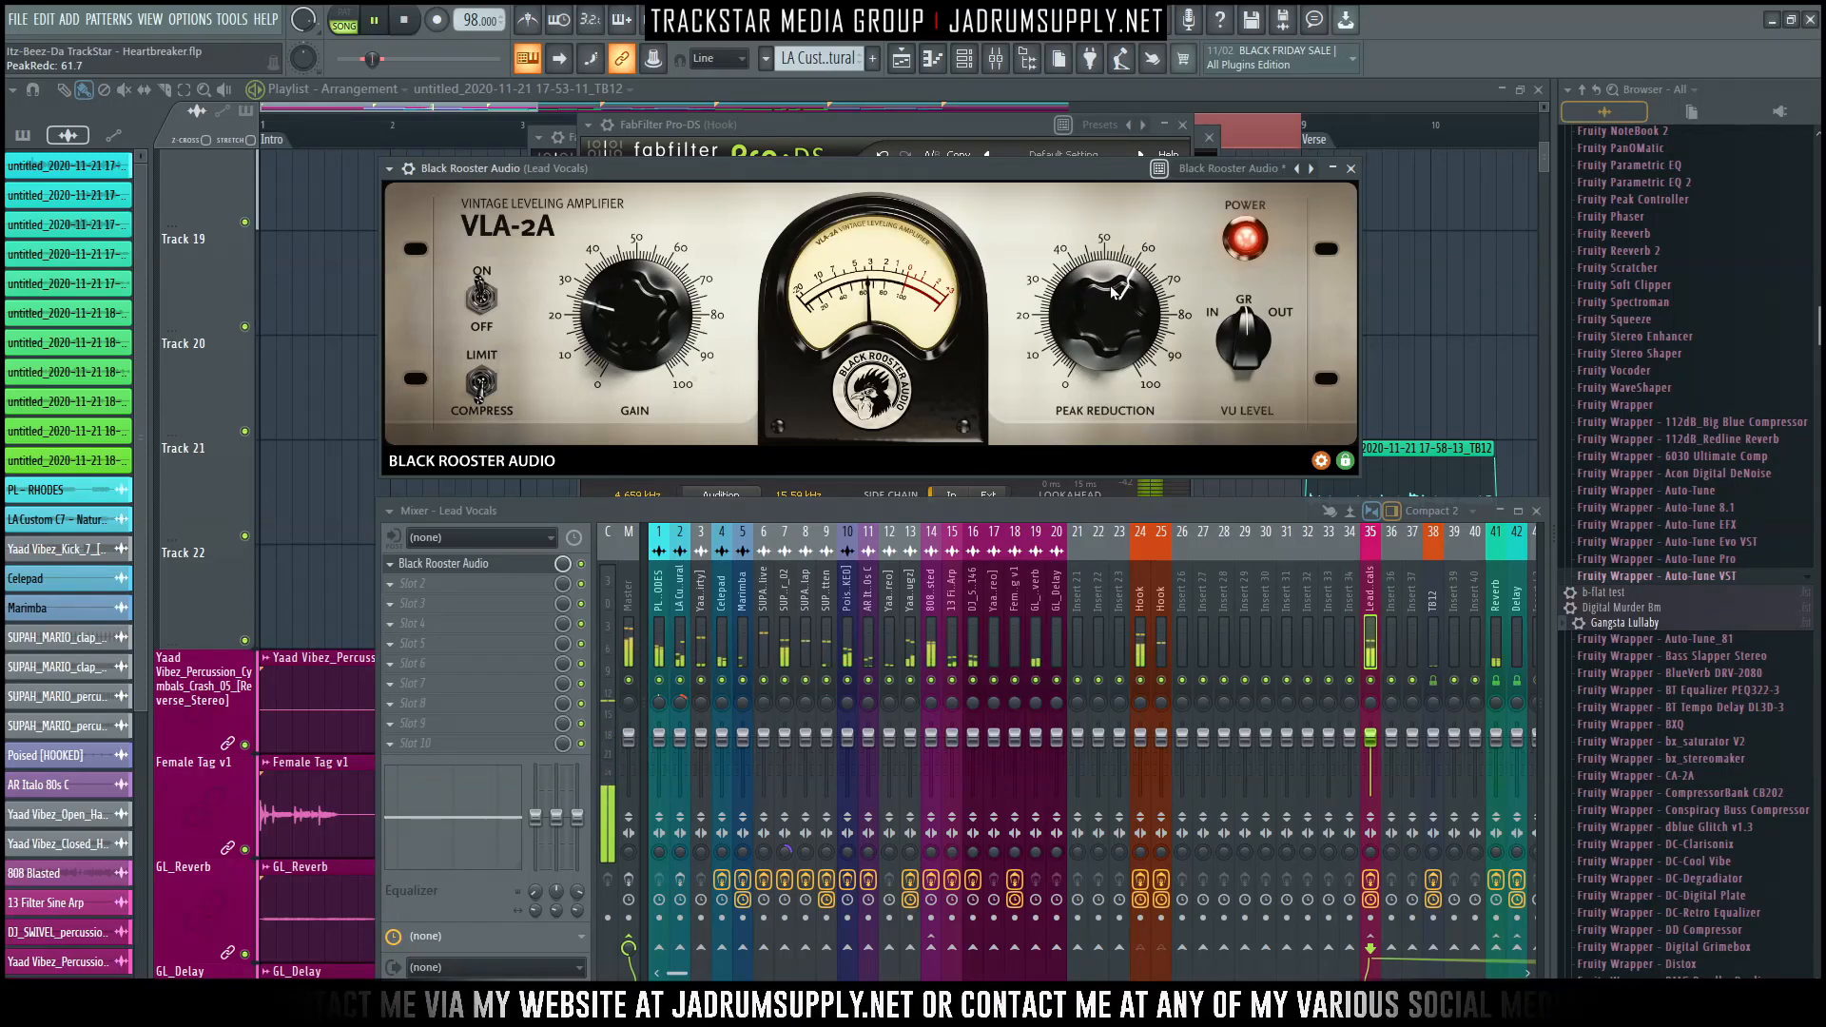
left_click_drag(635, 304, 639, 295)
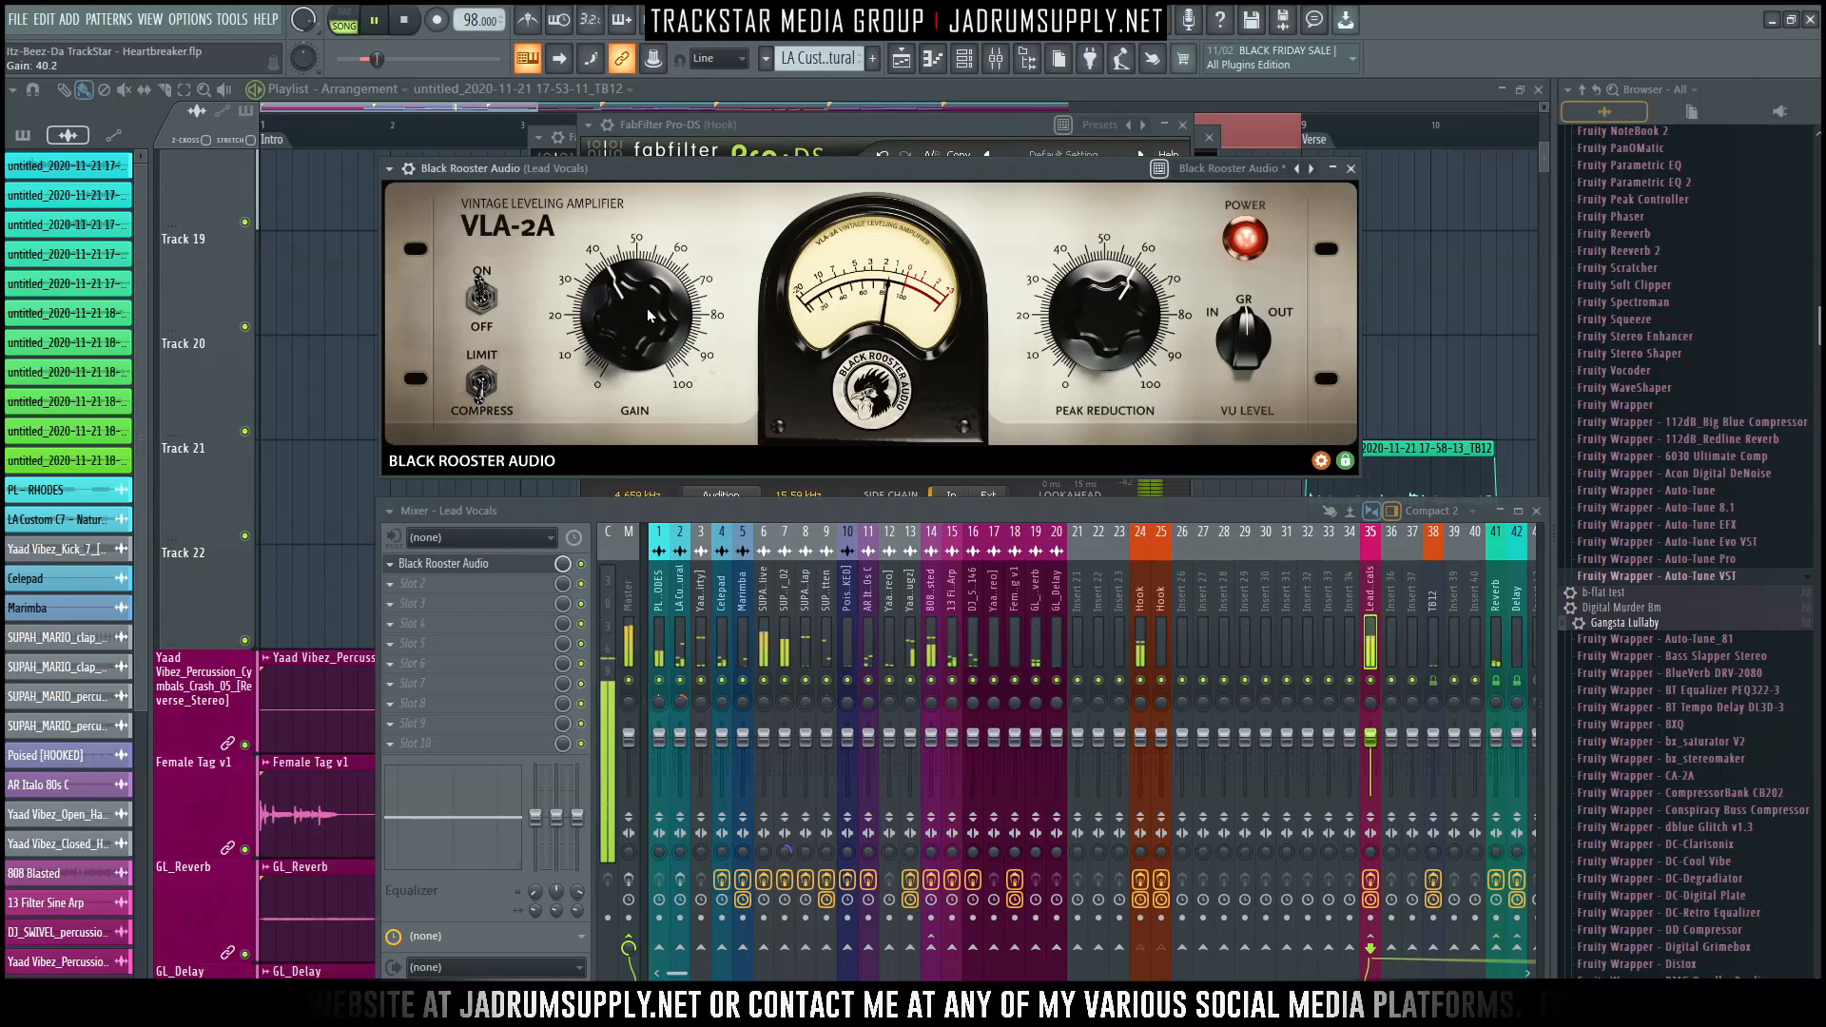
left_click_drag(647, 308, 645, 326)
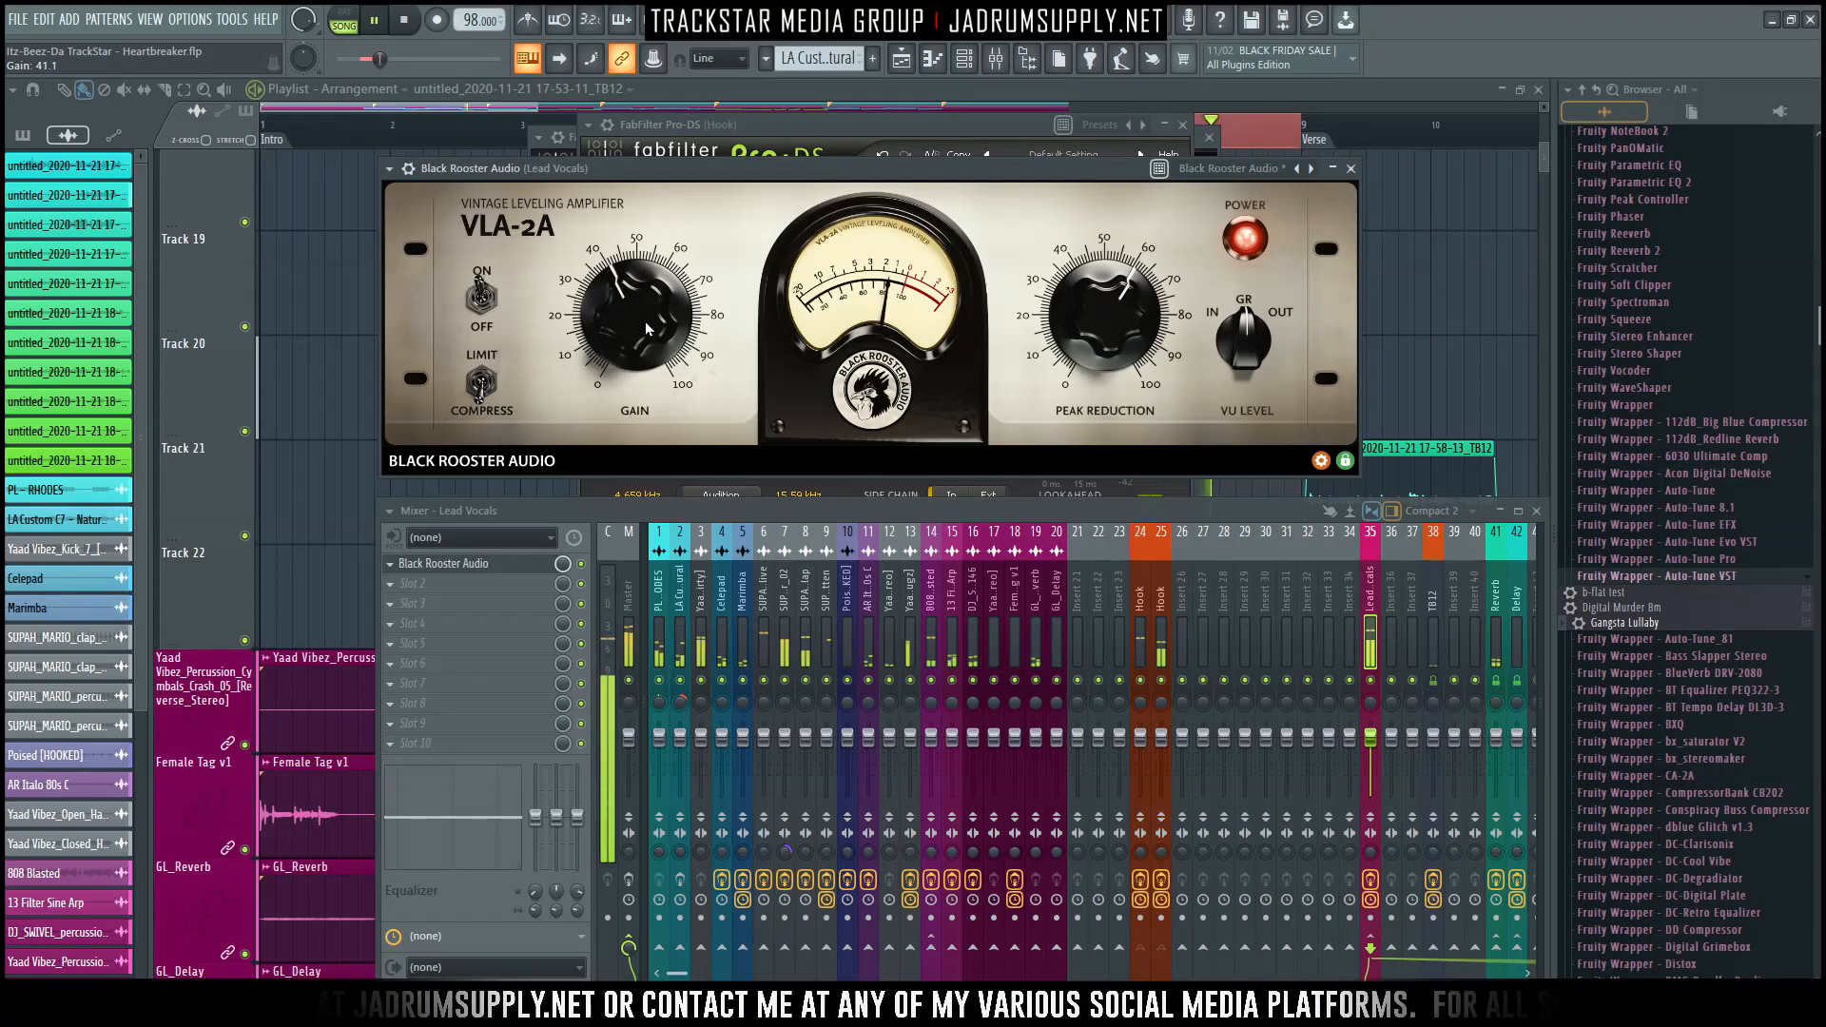
left_click_drag(1114, 324, 1114, 317)
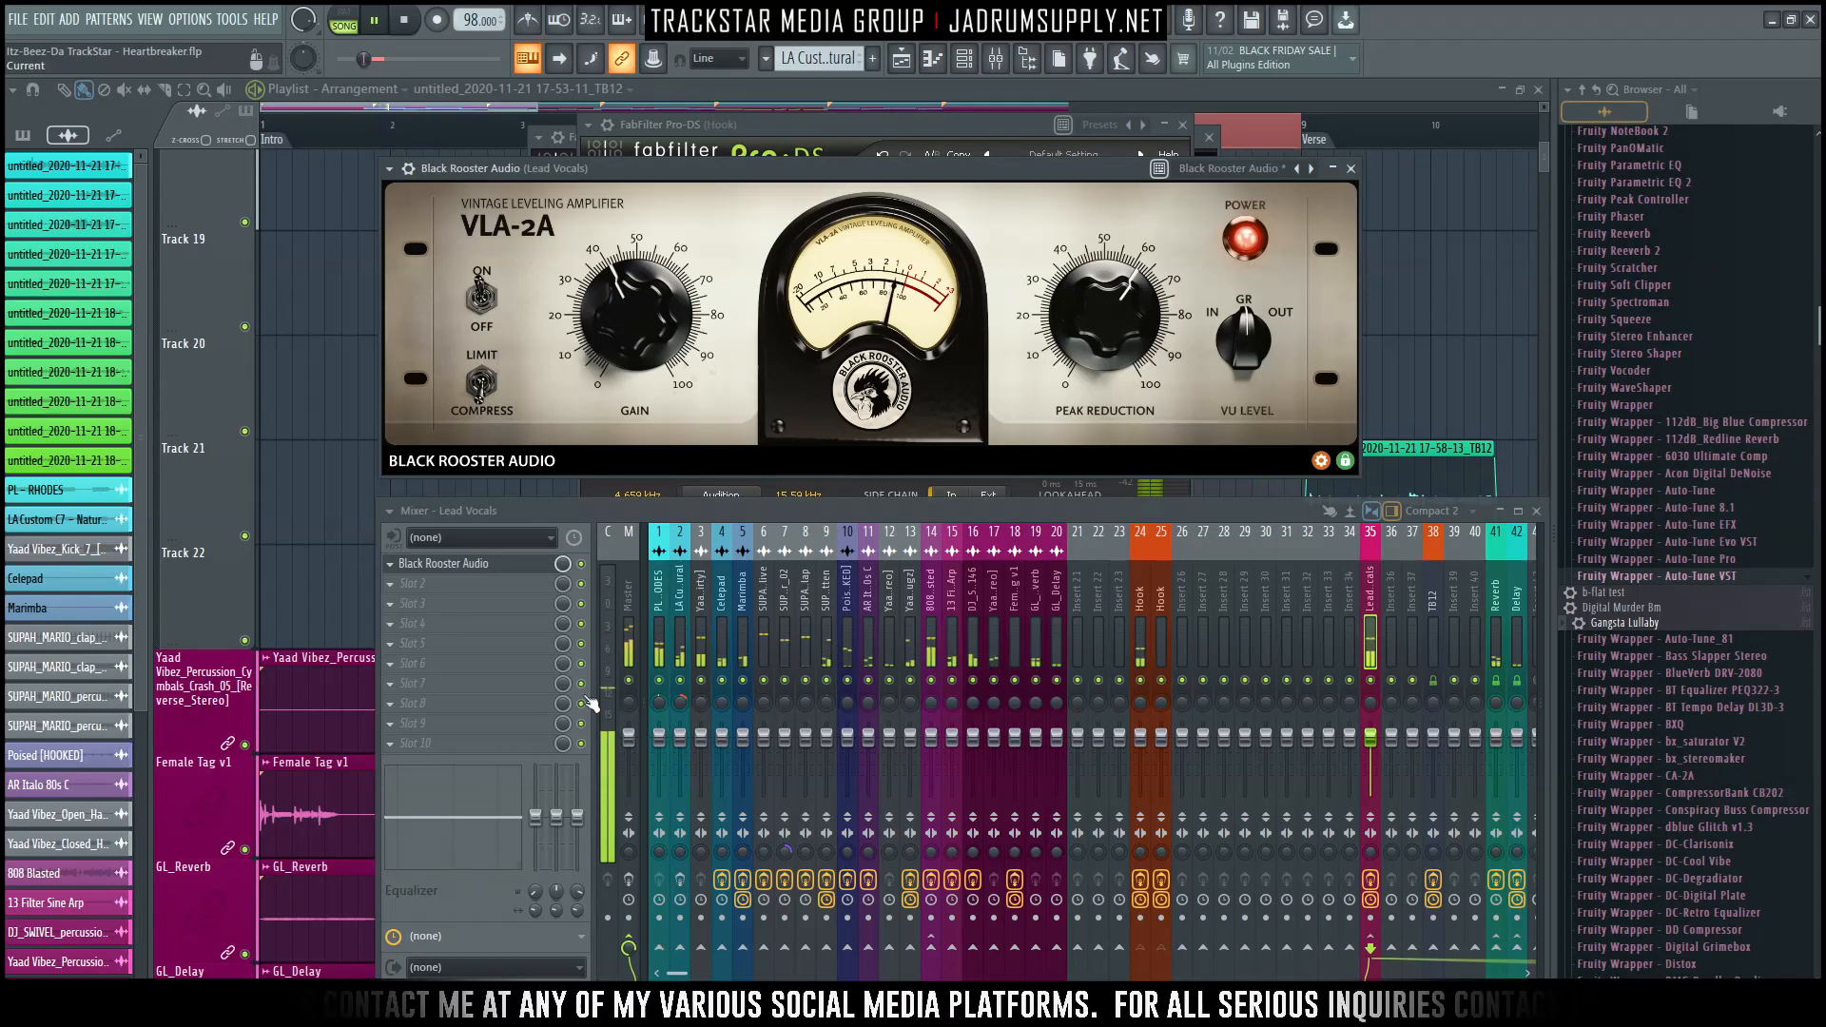
key("space")
Load the Black Rooster Audio VEQ-1P equalizer in the Lead Vocals track's second effect slot and place its window above the mixer.
left_click(430, 589)
mouse_move(546, 567)
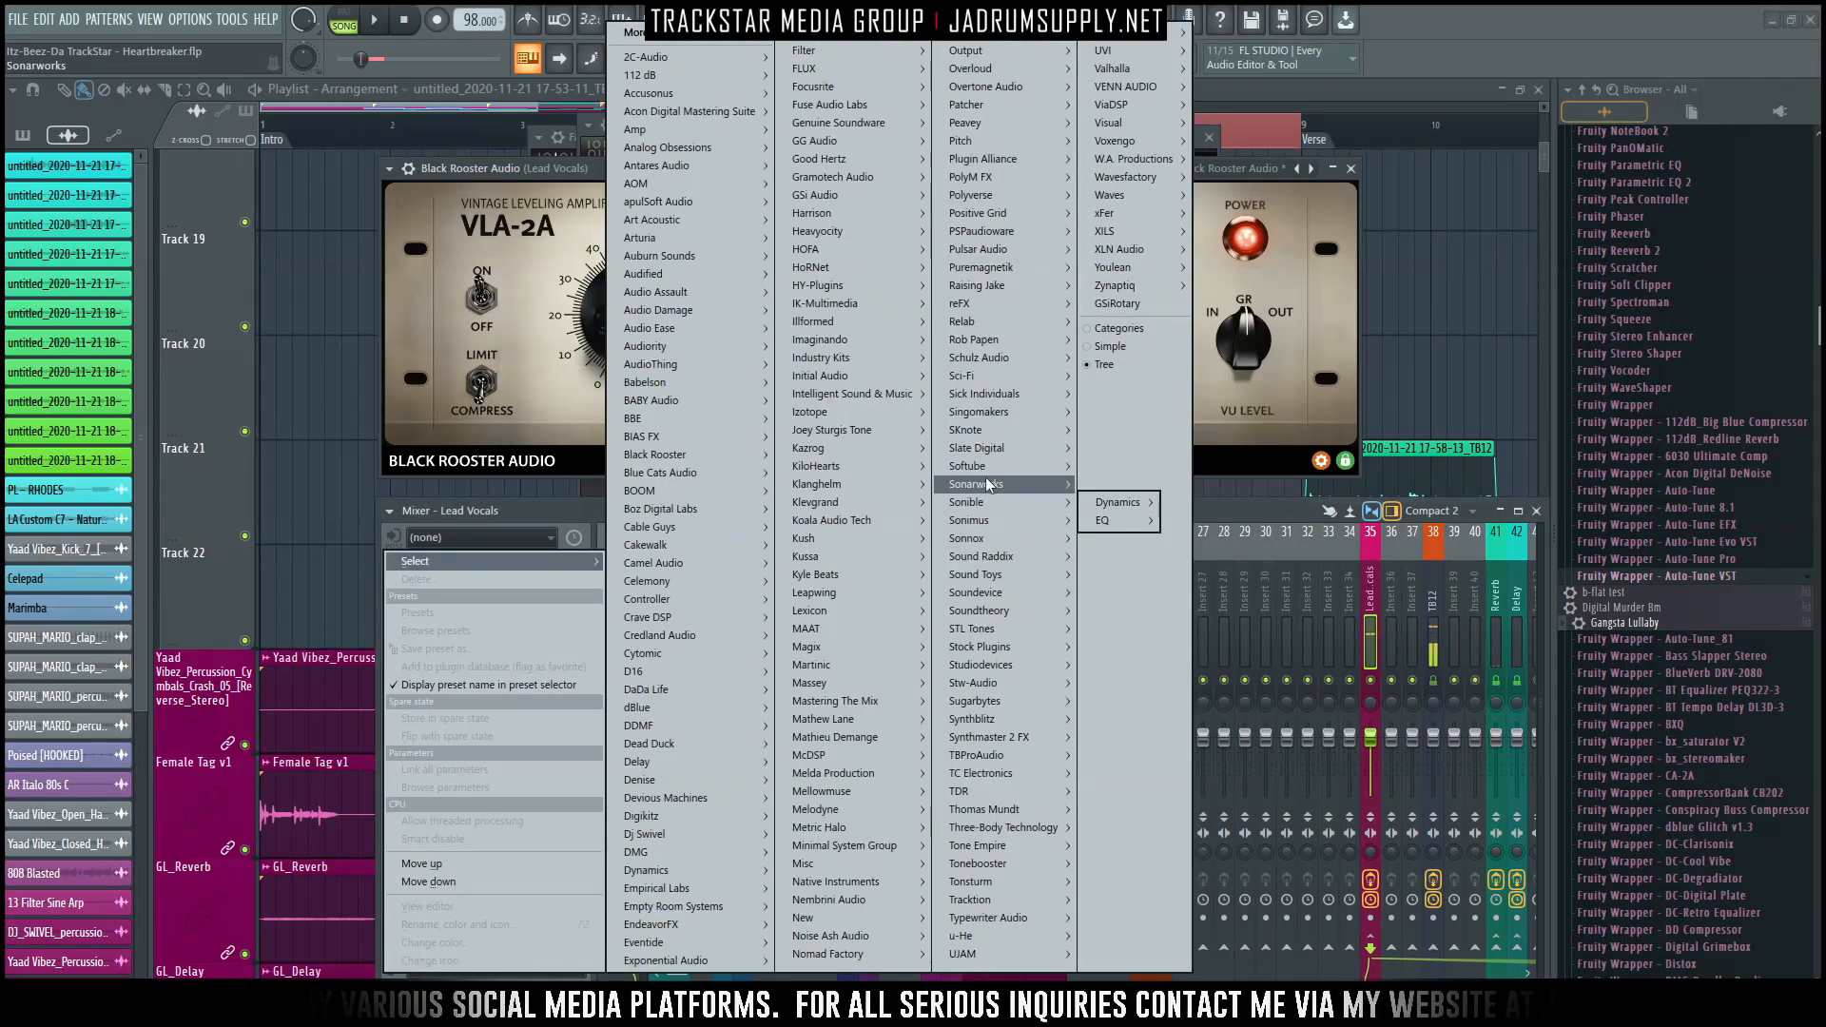
mouse_move(1005, 474)
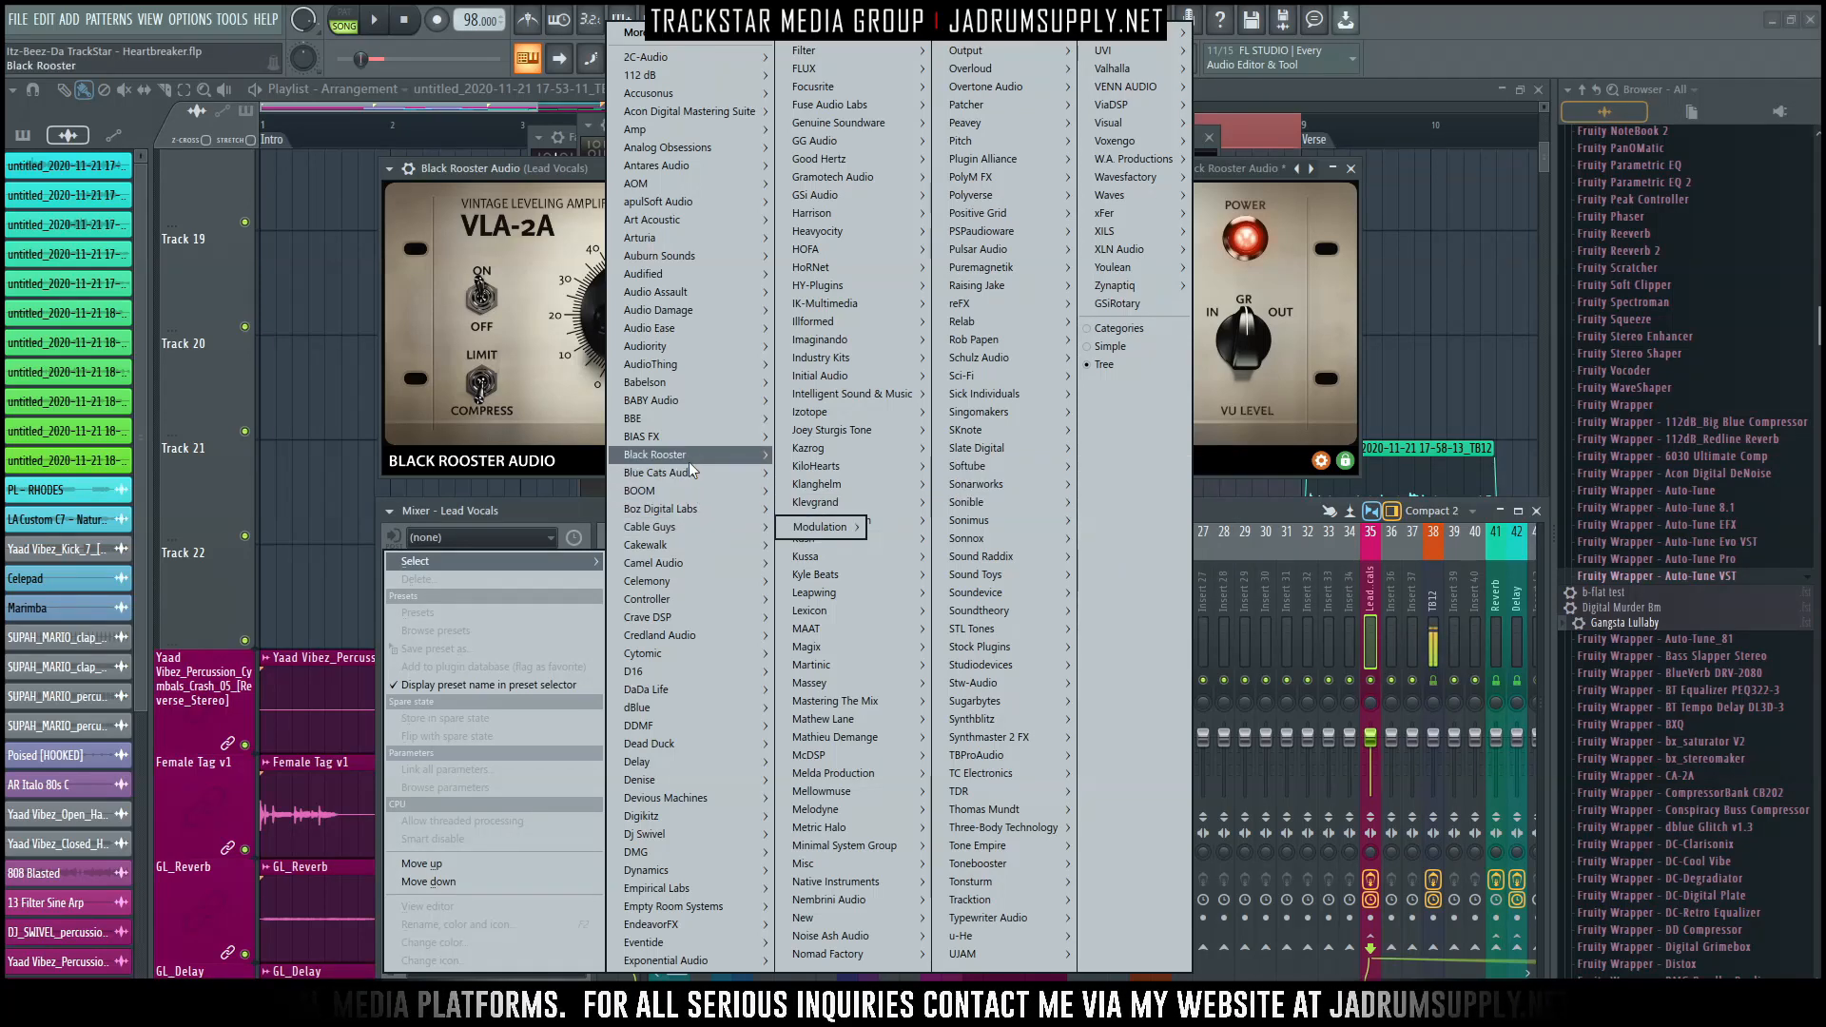
mouse_move(711, 466)
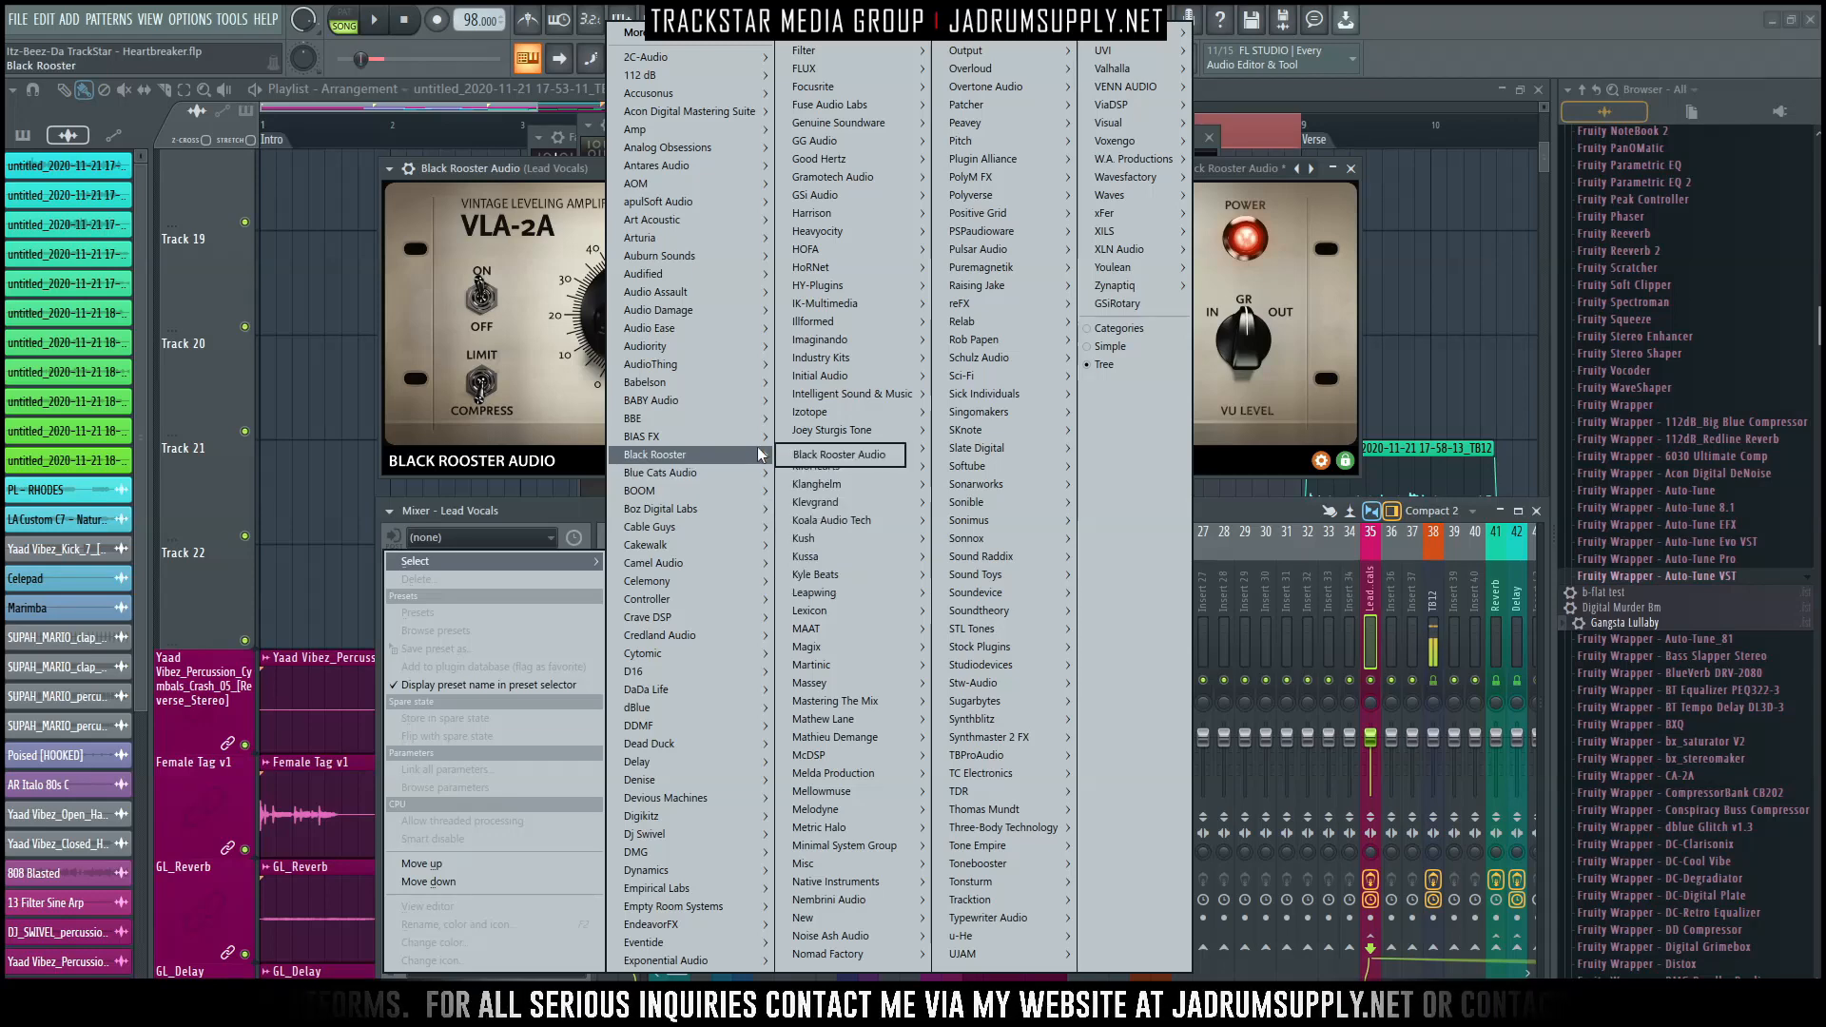
left_click(830, 453)
left_click(419, 361)
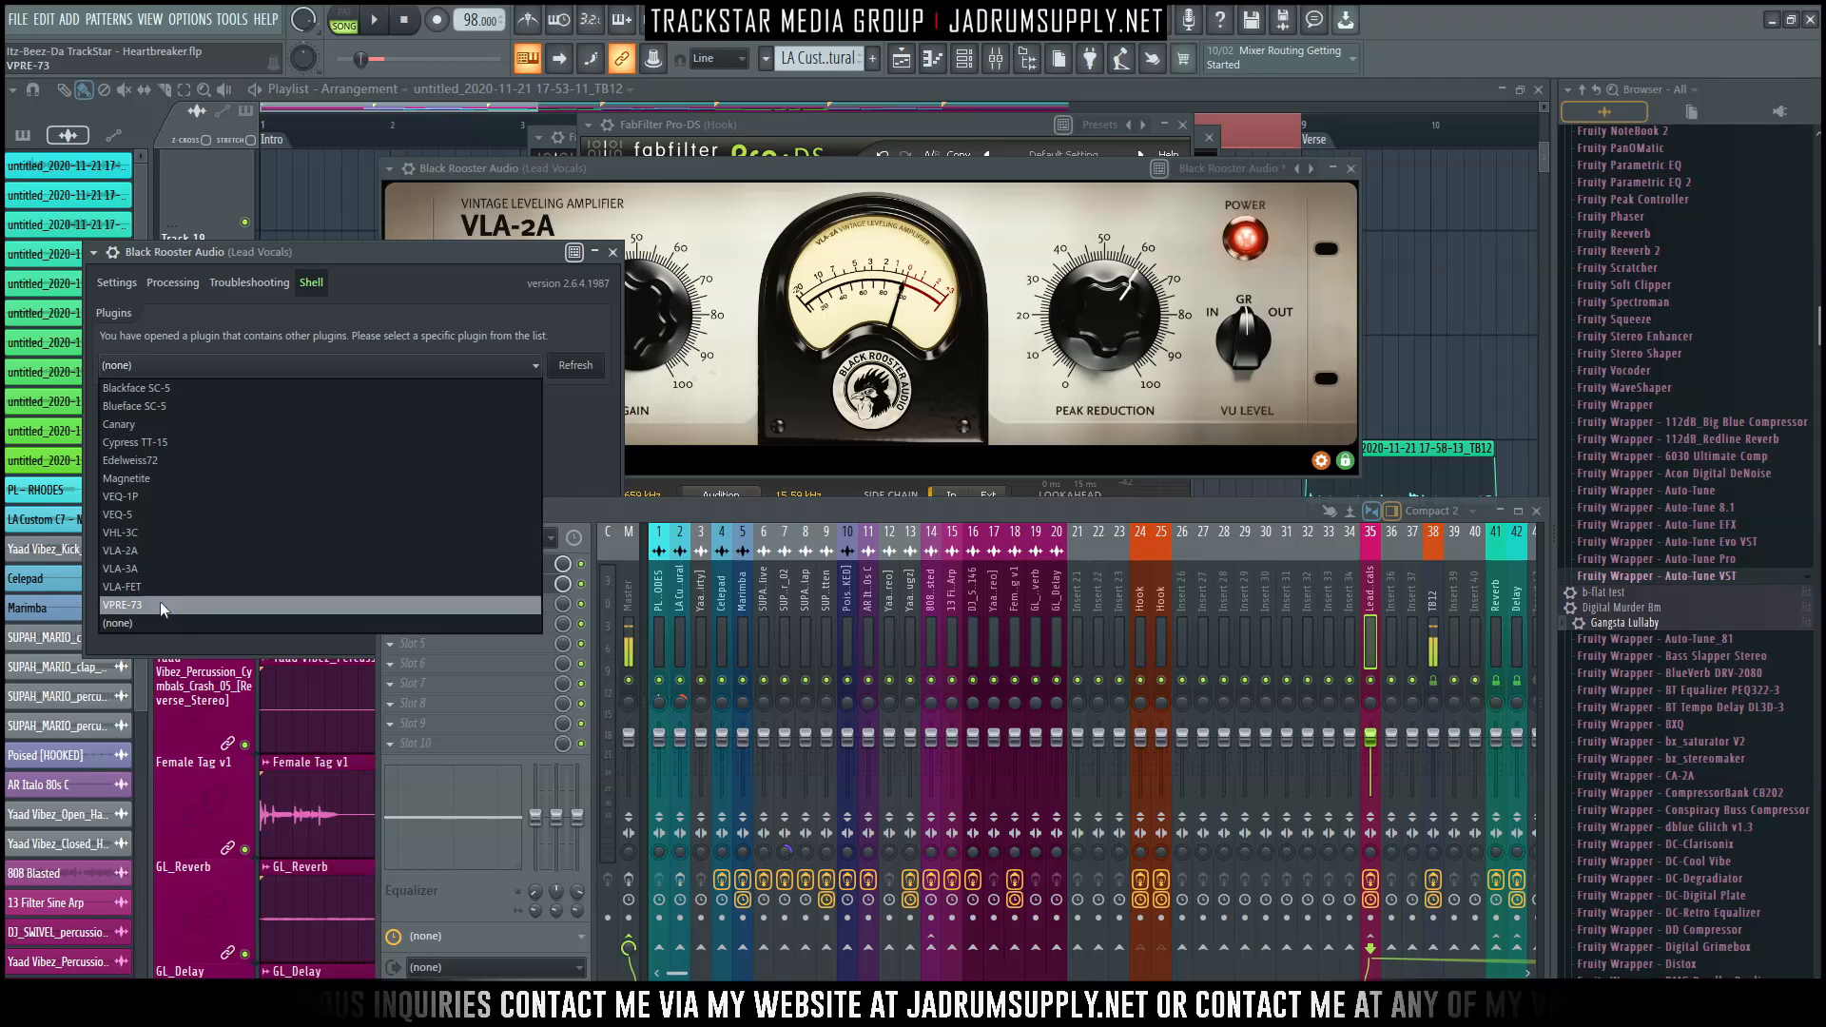
left_click(124, 495)
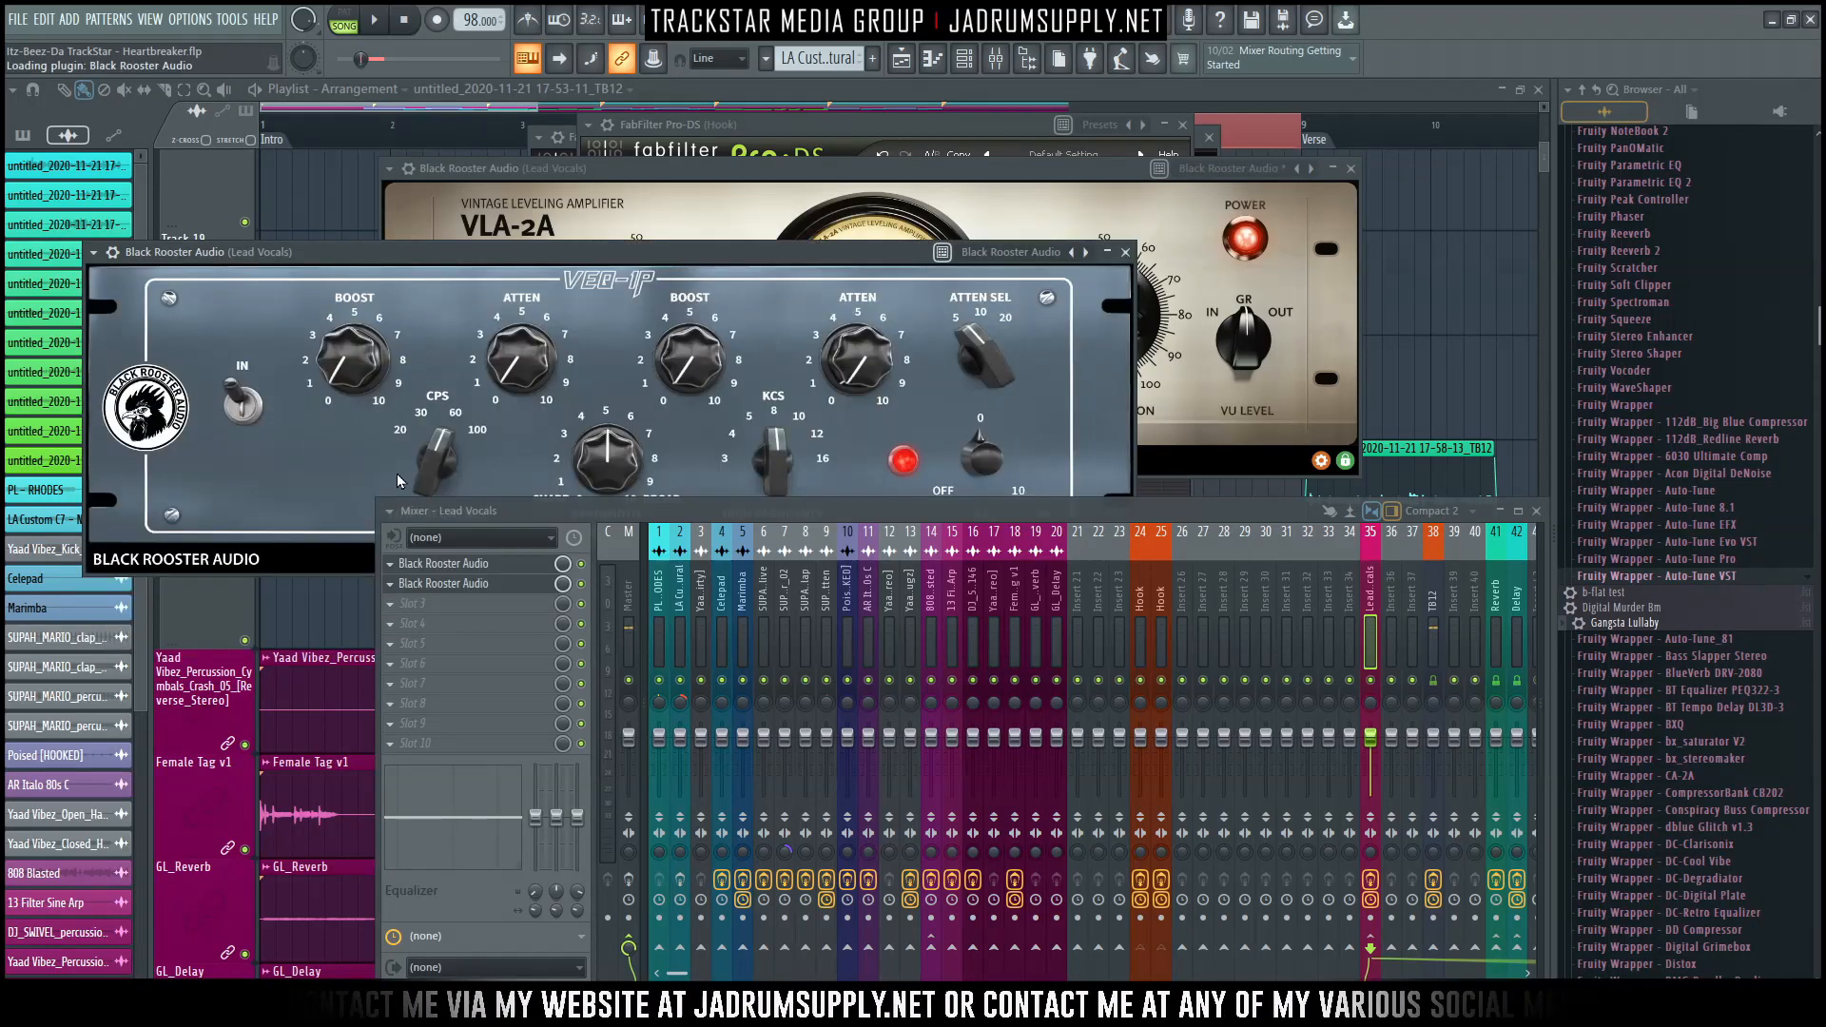
left_click_drag(801, 249, 1064, 149)
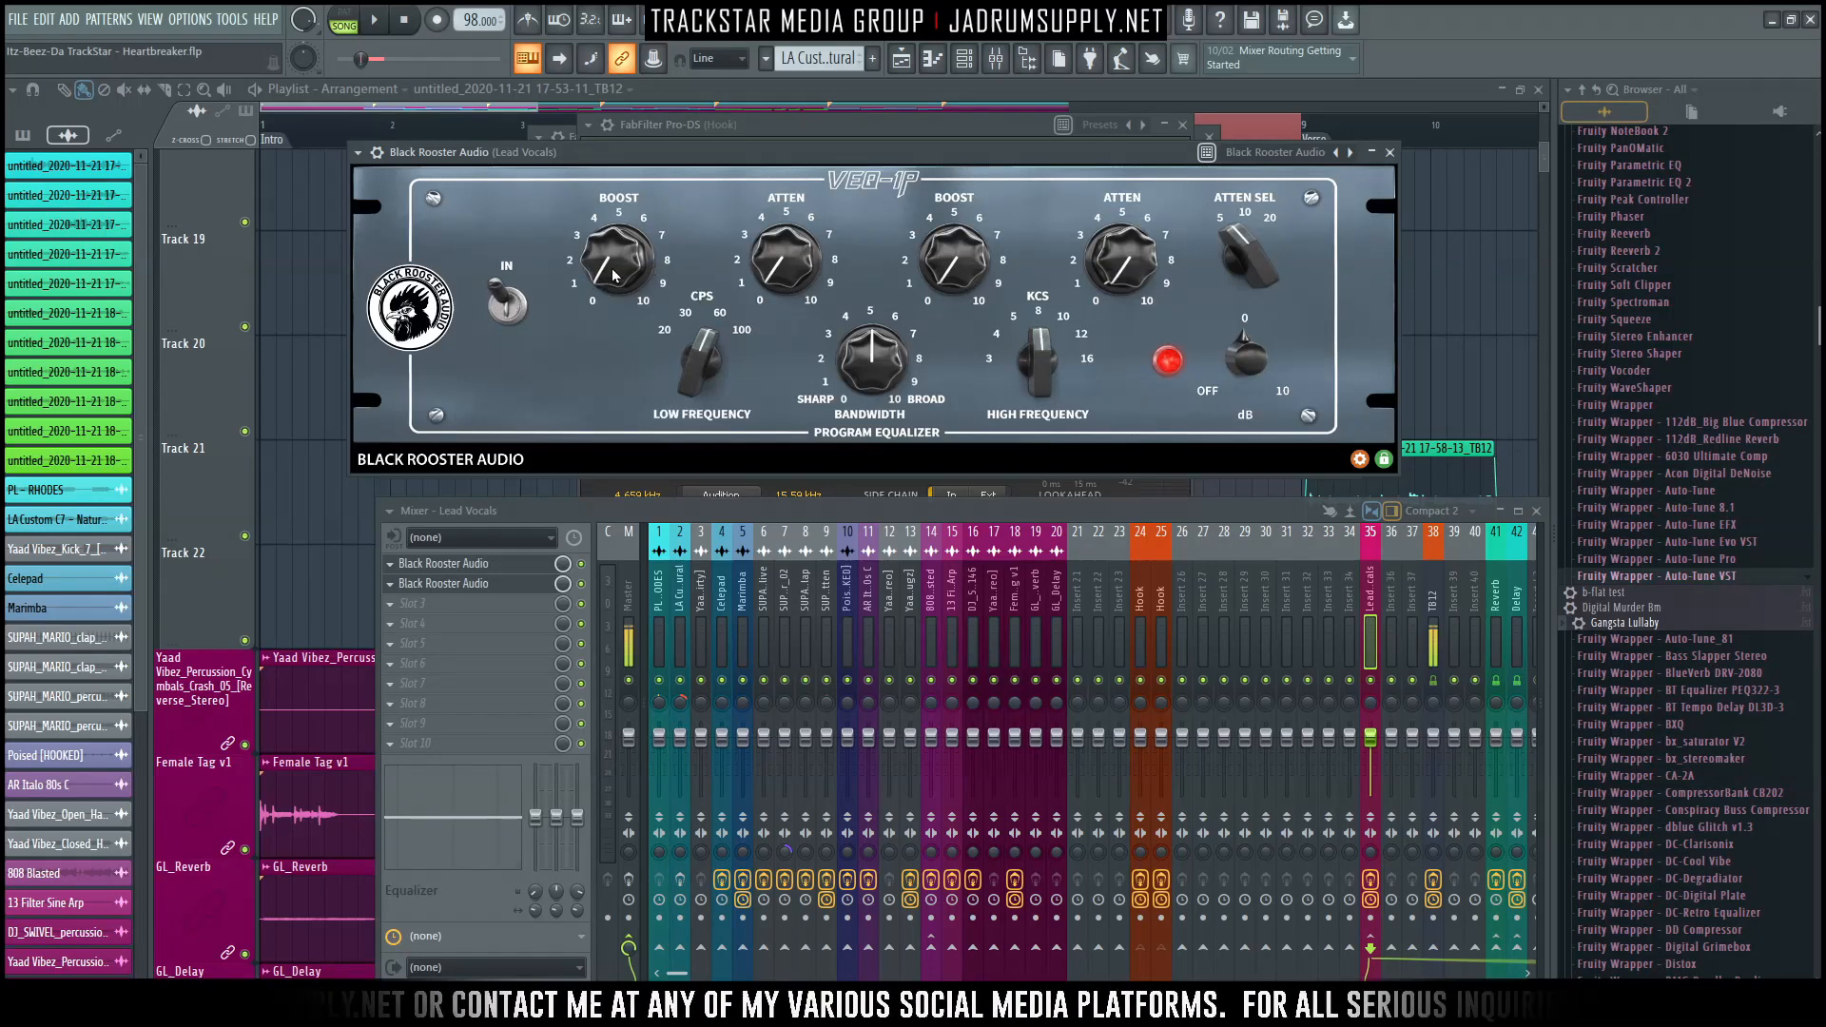
Set the VEQ-1P's low frequency to 100 CPS, low boost to about 1.0 and low attenuation to about 1.7 during playback.
left_click_drag(701, 364, 713, 297)
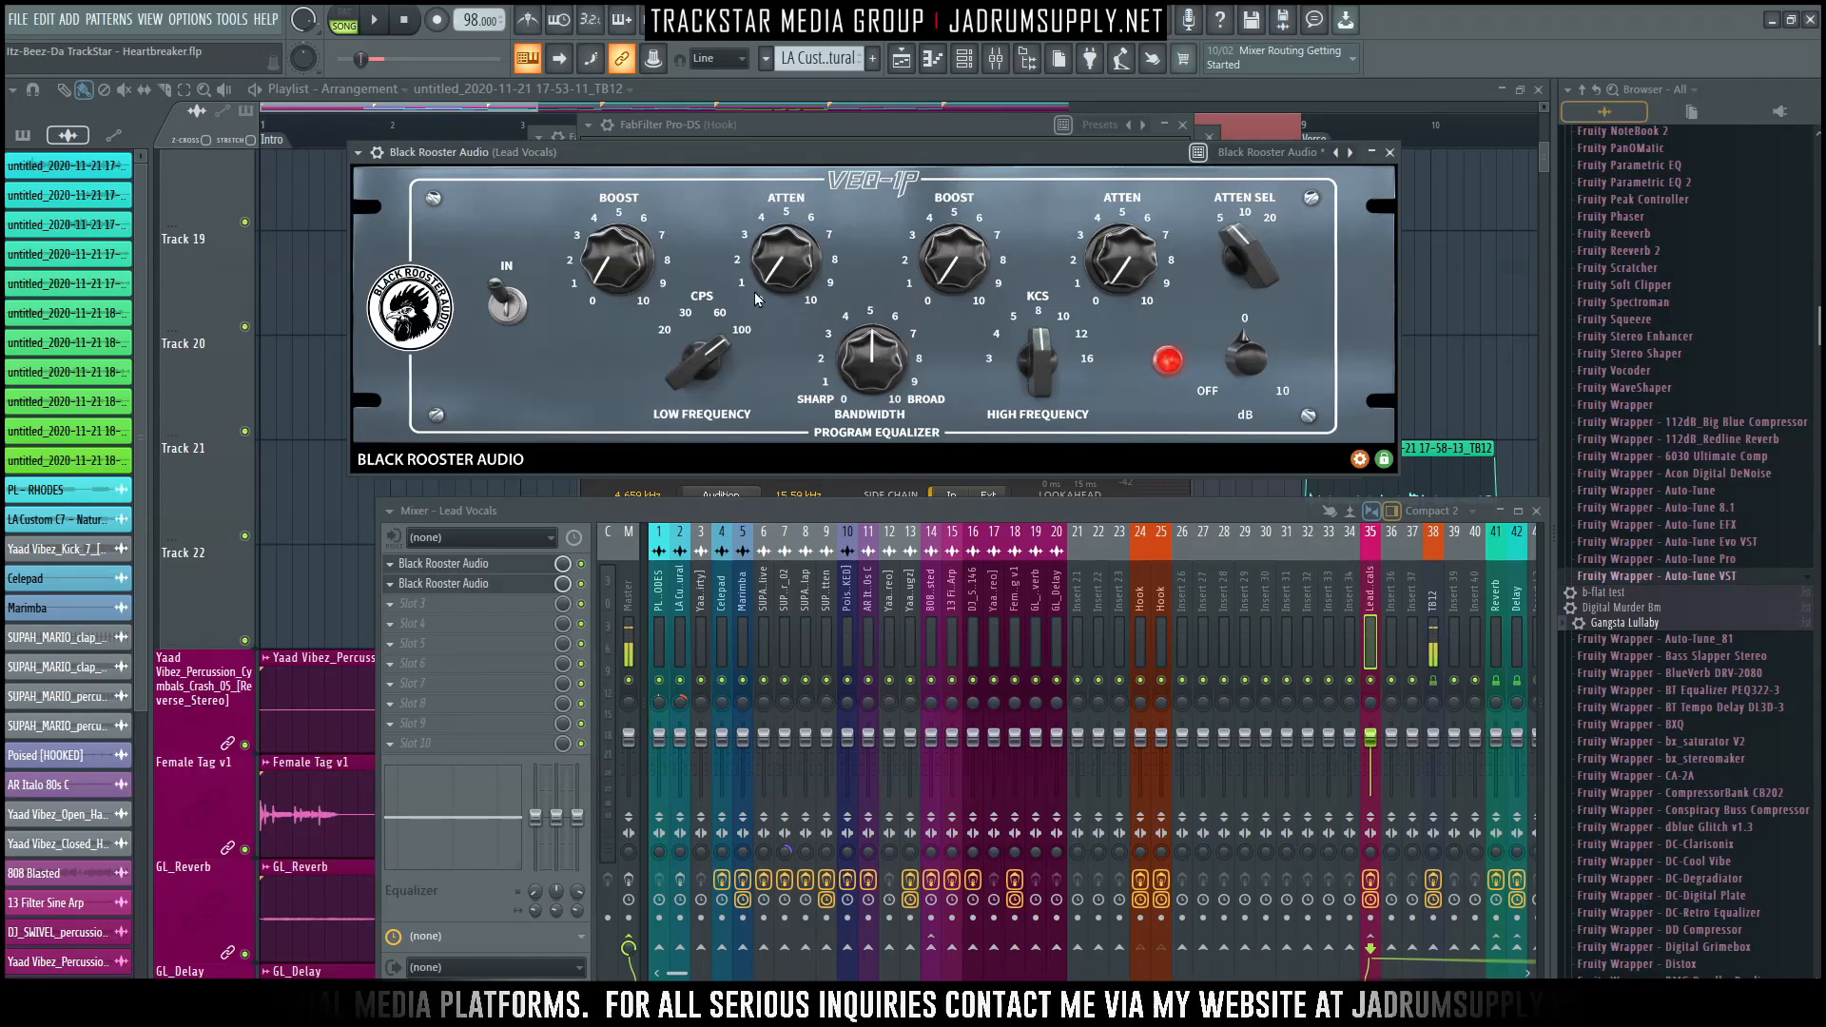
key("space")
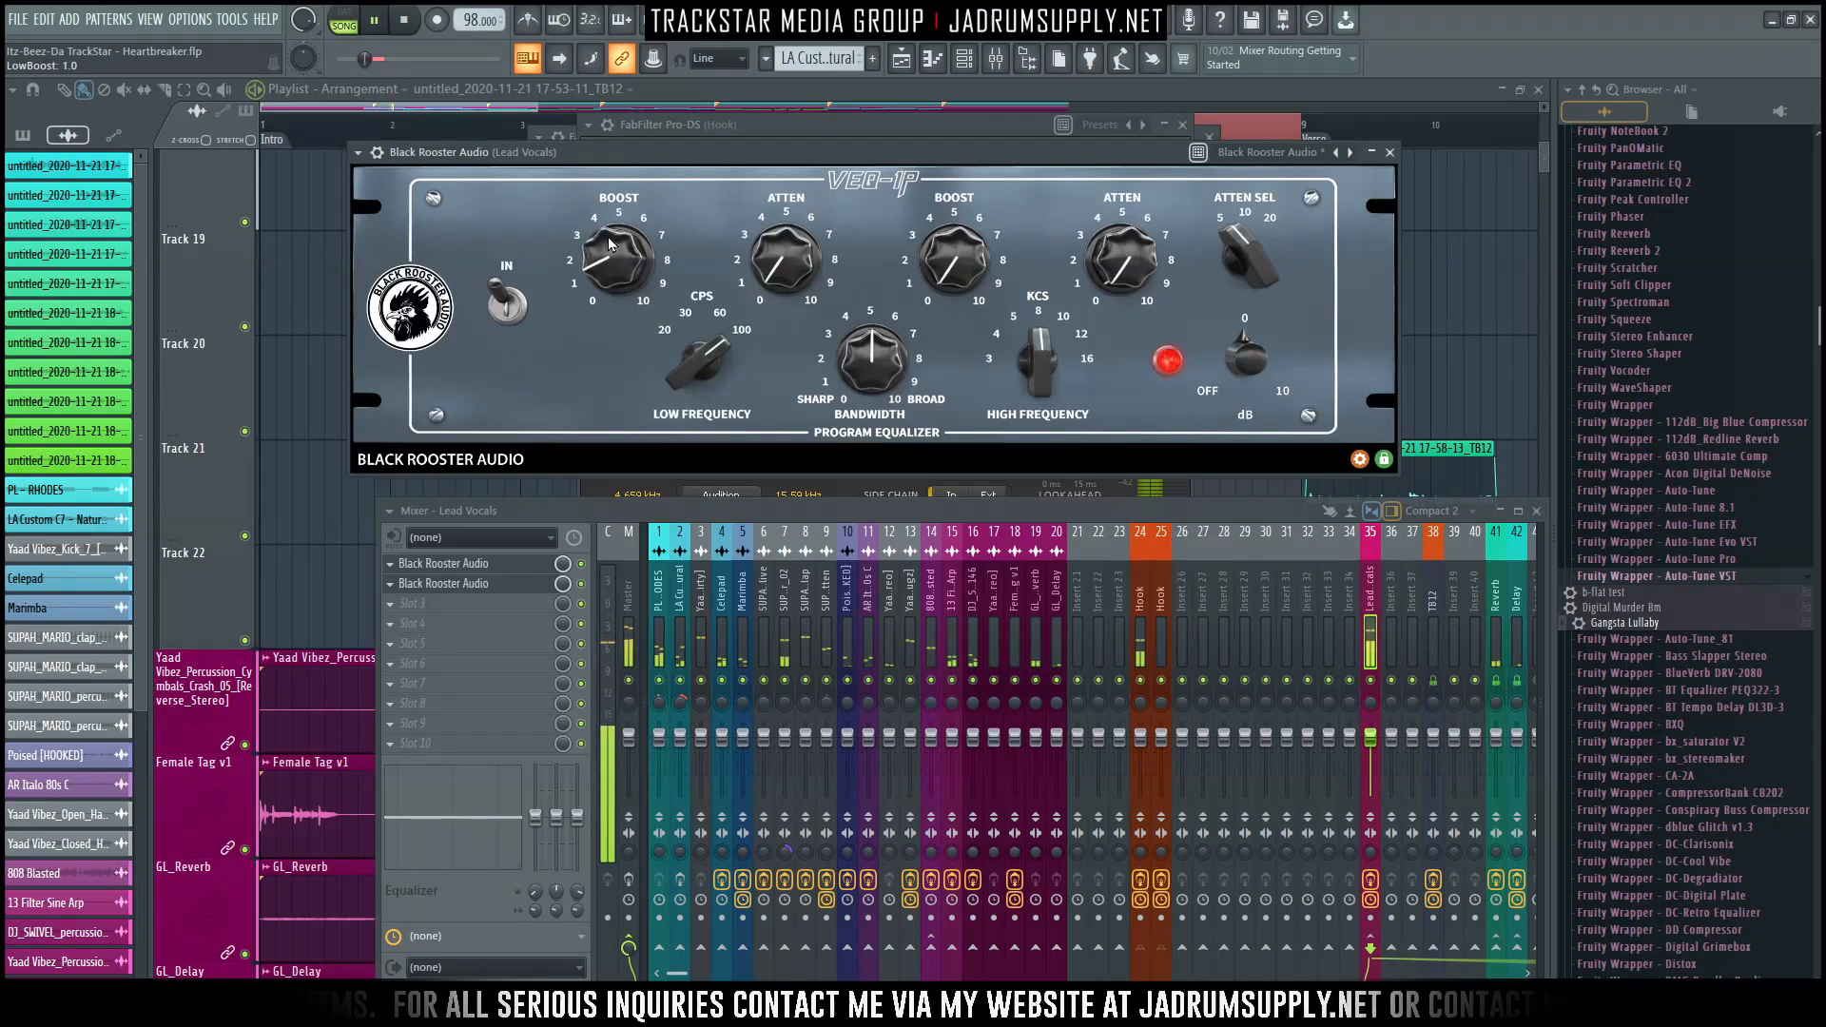
left_click_drag(769, 276, 756, 198)
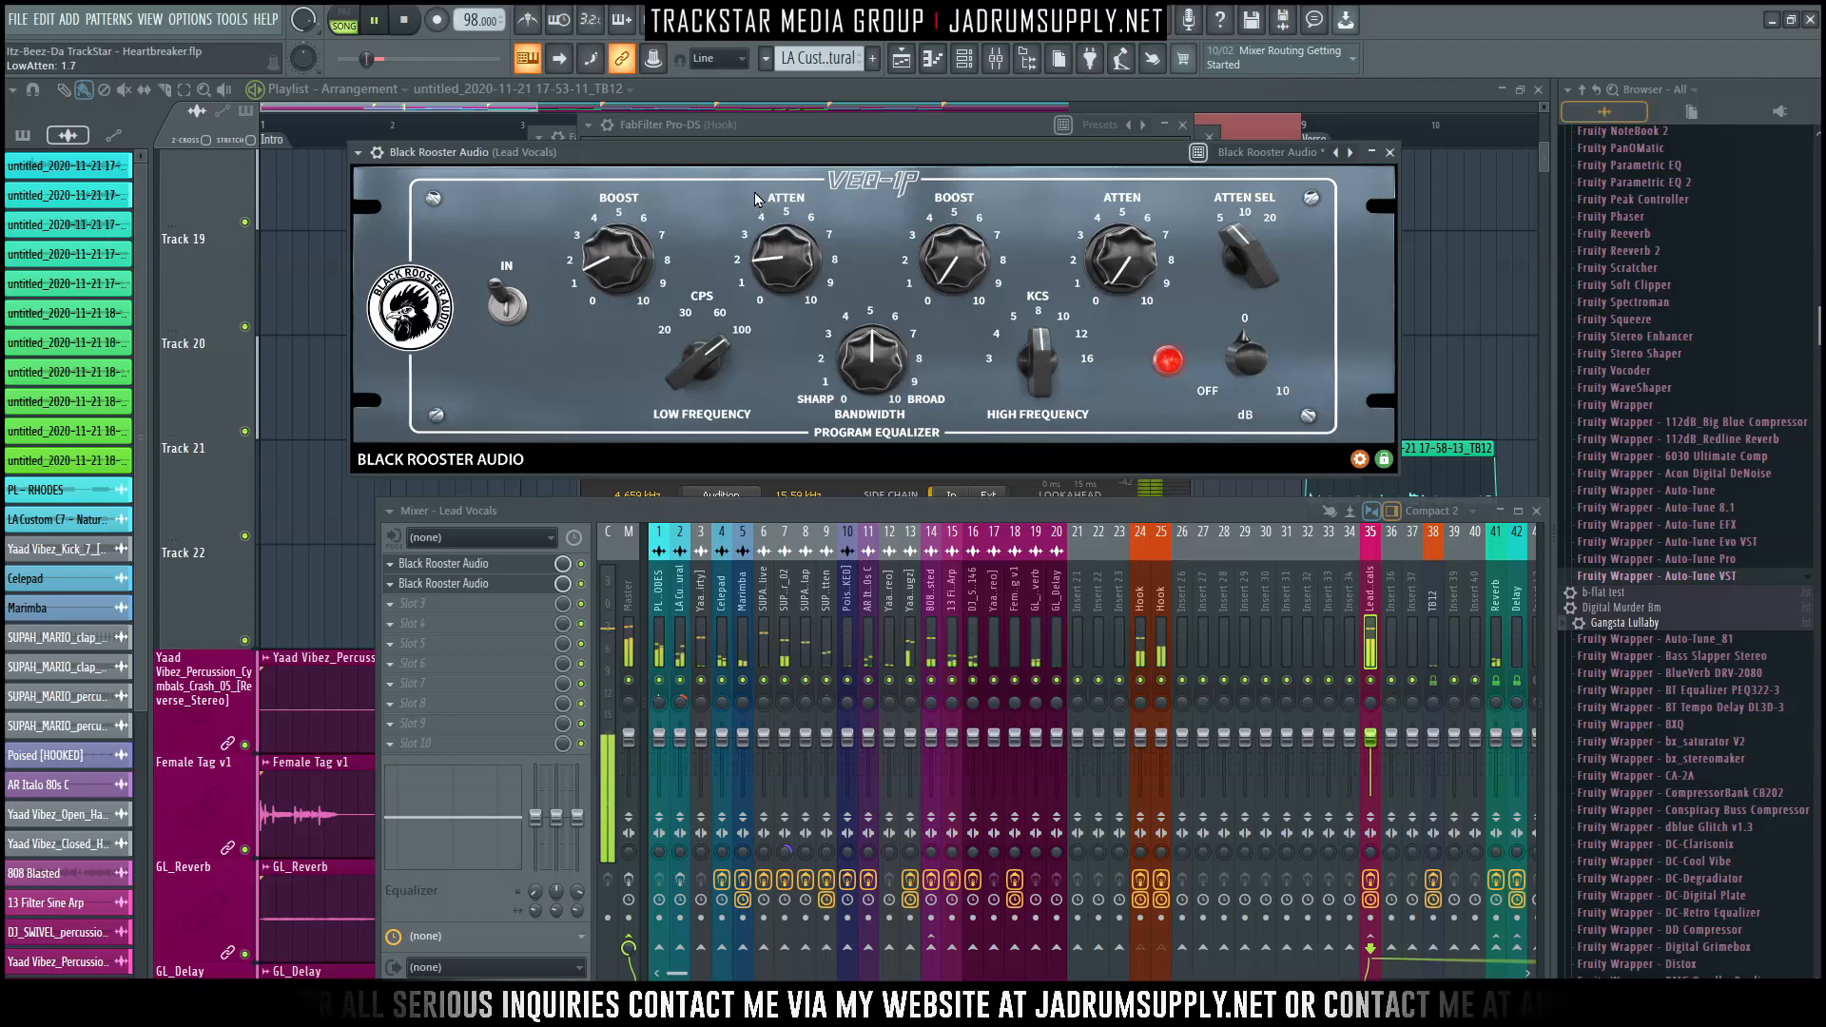
Set the VEQ-1P's bandwidth to about 7.4, high frequency to 16 KCS and high boost to about 2.5 during playback.
left_click_drag(867, 371, 856, 274)
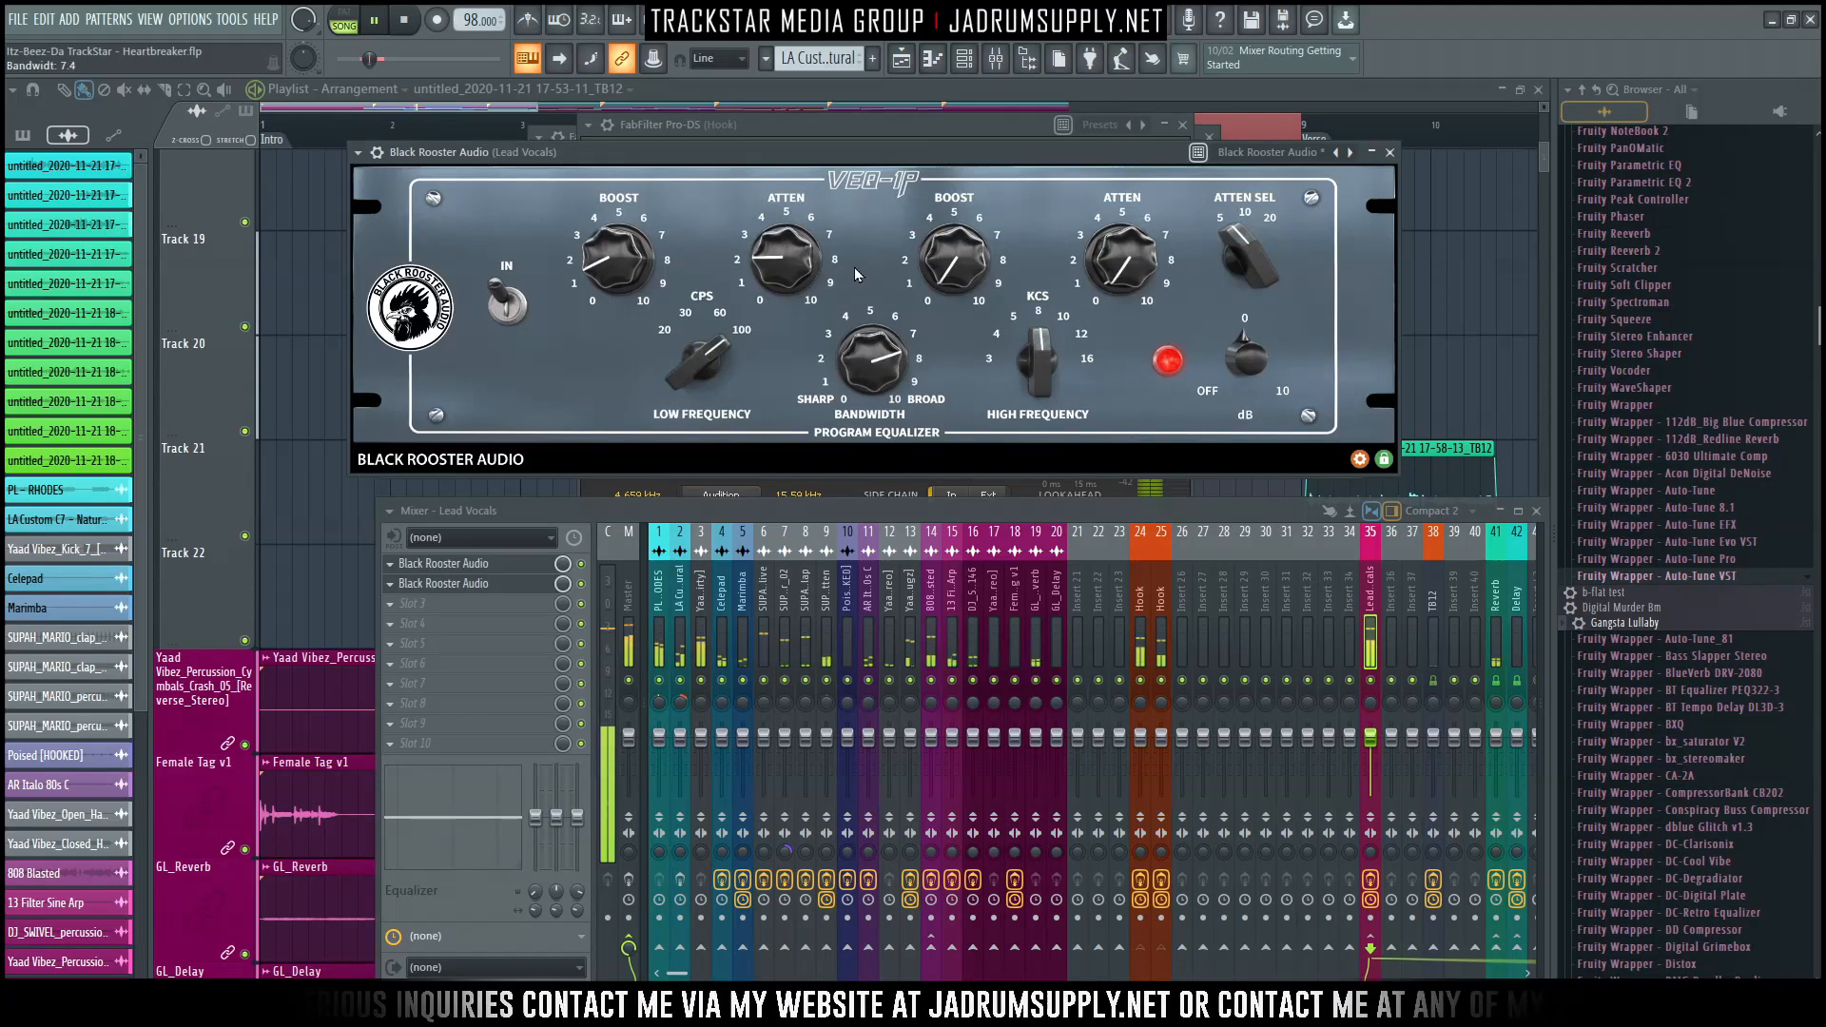
left_click_drag(1055, 375, 1048, 184)
left_click_drag(958, 263, 962, 241)
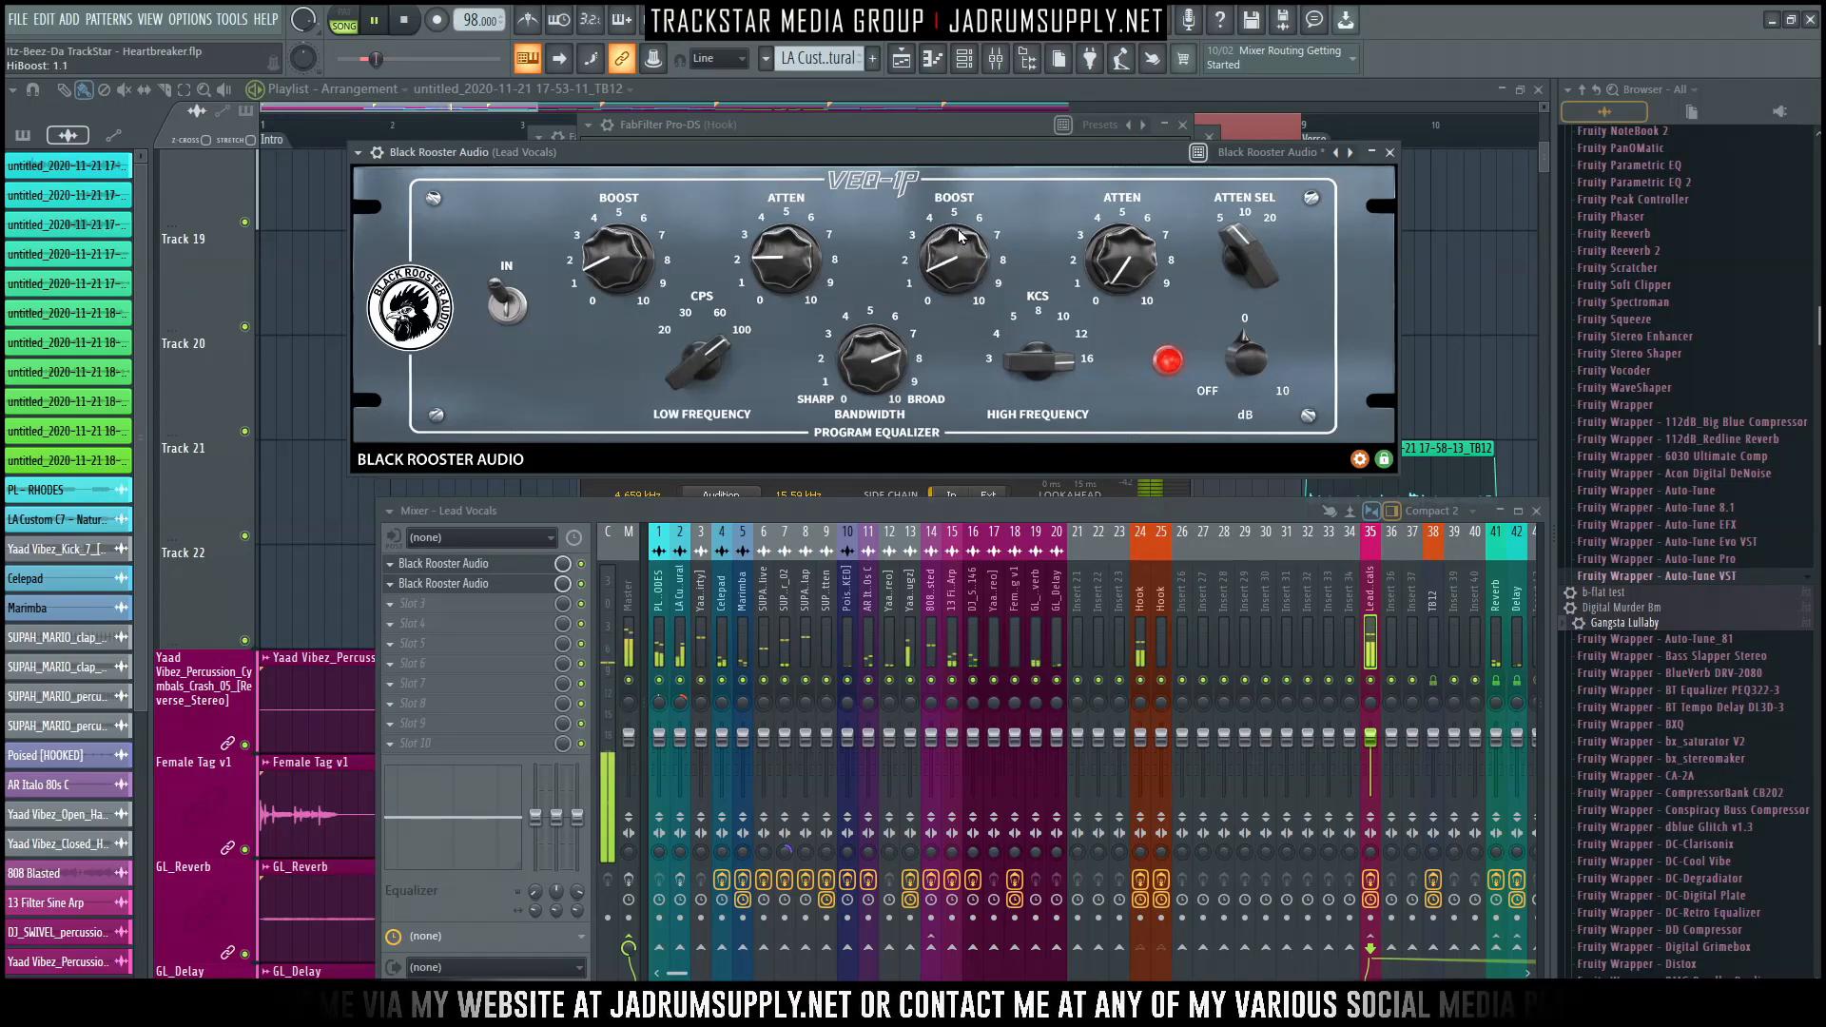
left_click_drag(968, 255, 962, 213)
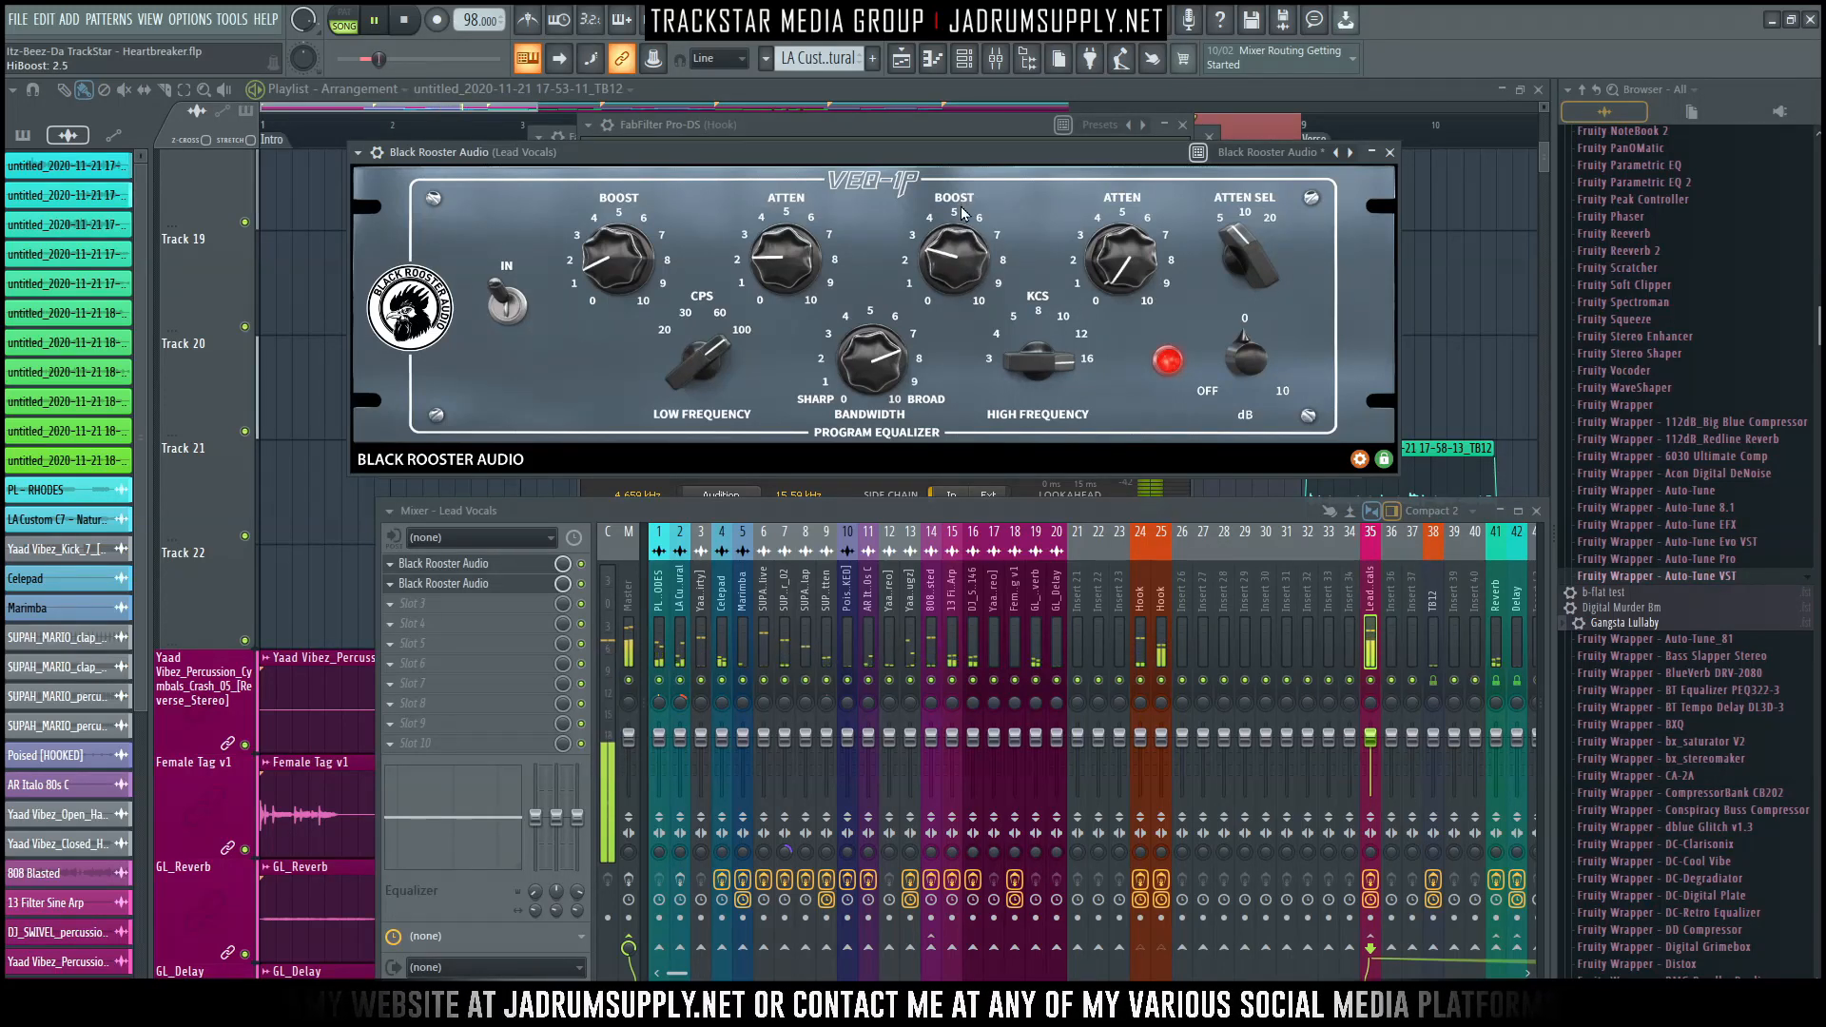
Set the VEQ-1P's high attenuation to about 1.3 and its attenuation select to 10, checking the result in playback.
left_click_drag(1132, 283, 1139, 269)
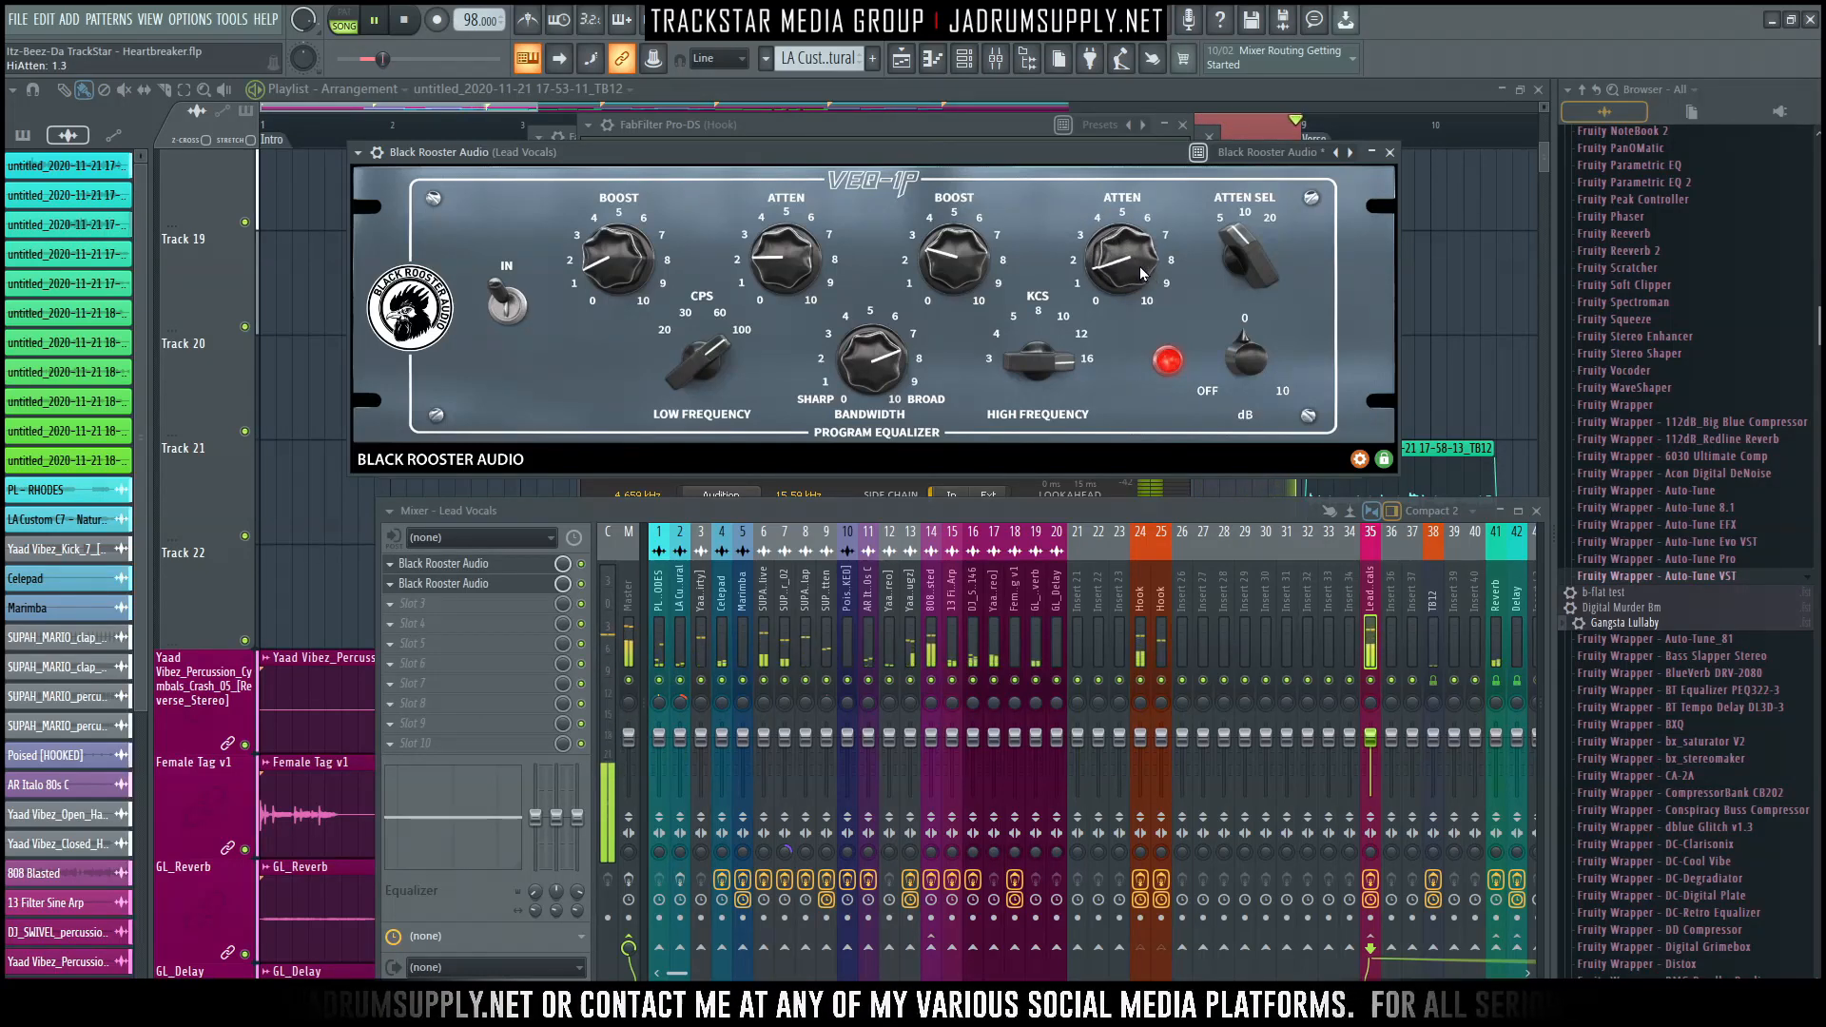
left_click_drag(1263, 220, 1265, 163)
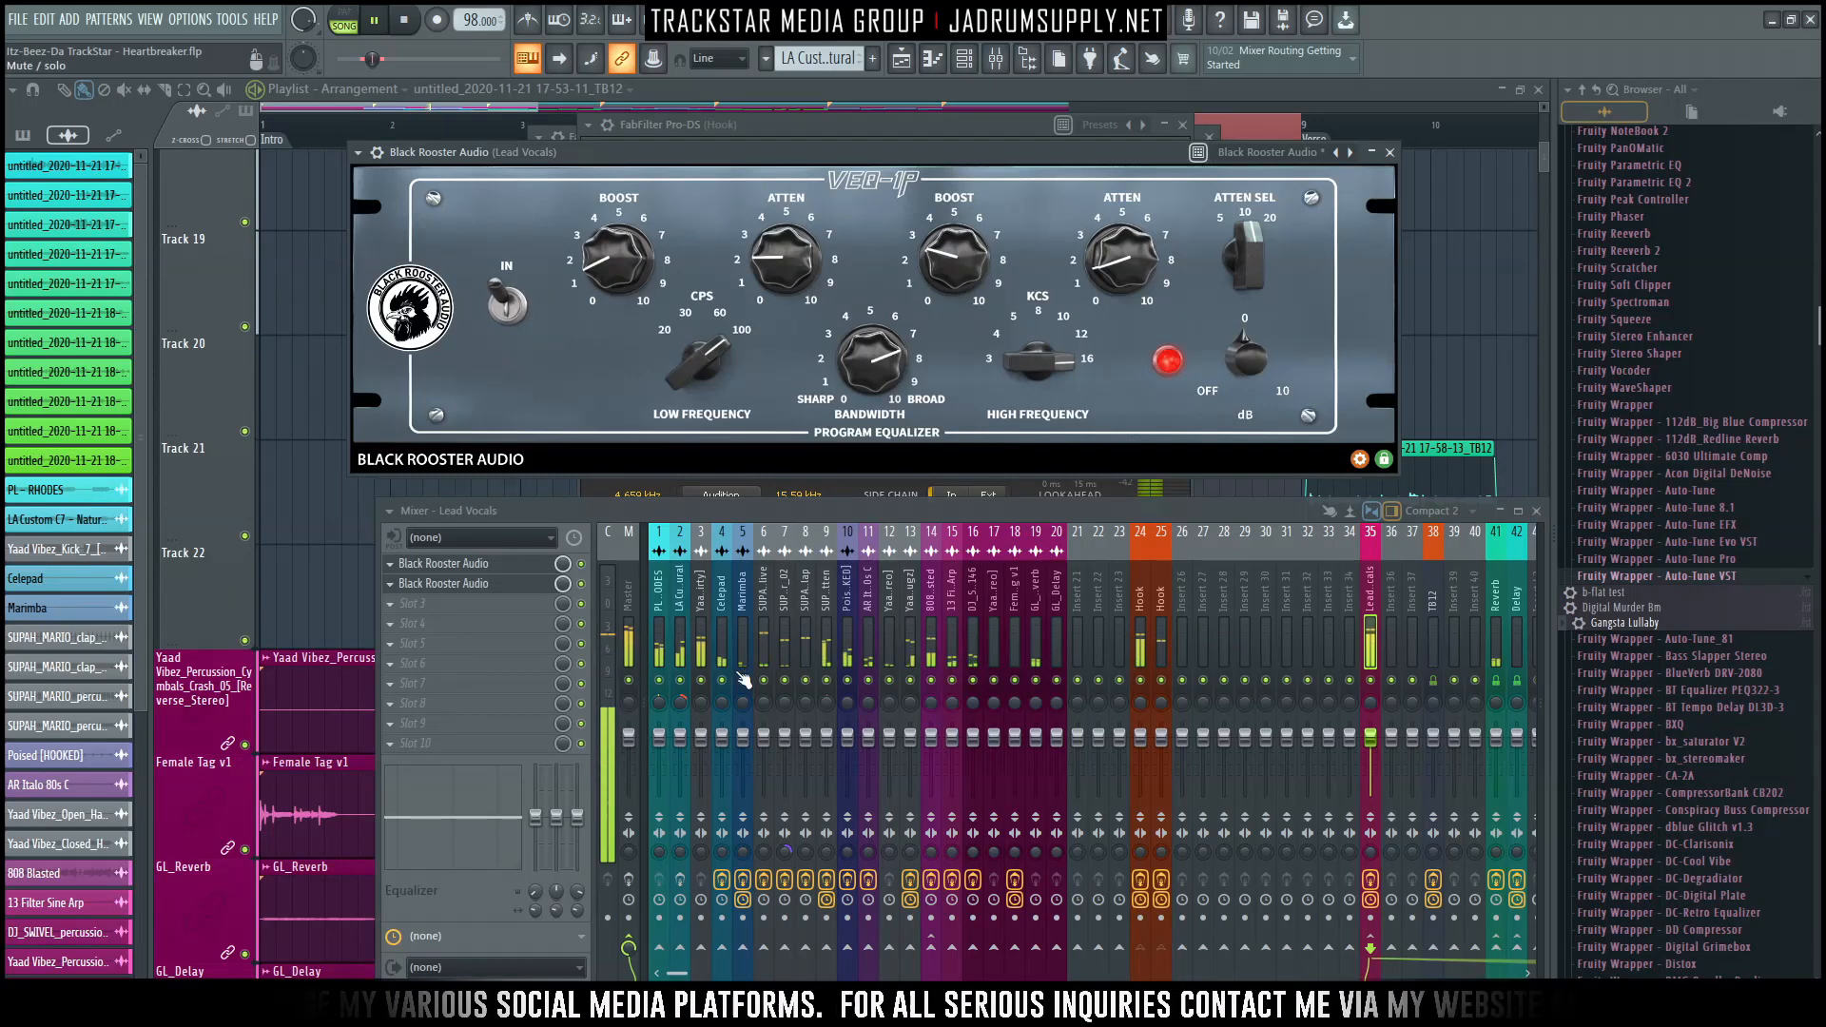
key("space")
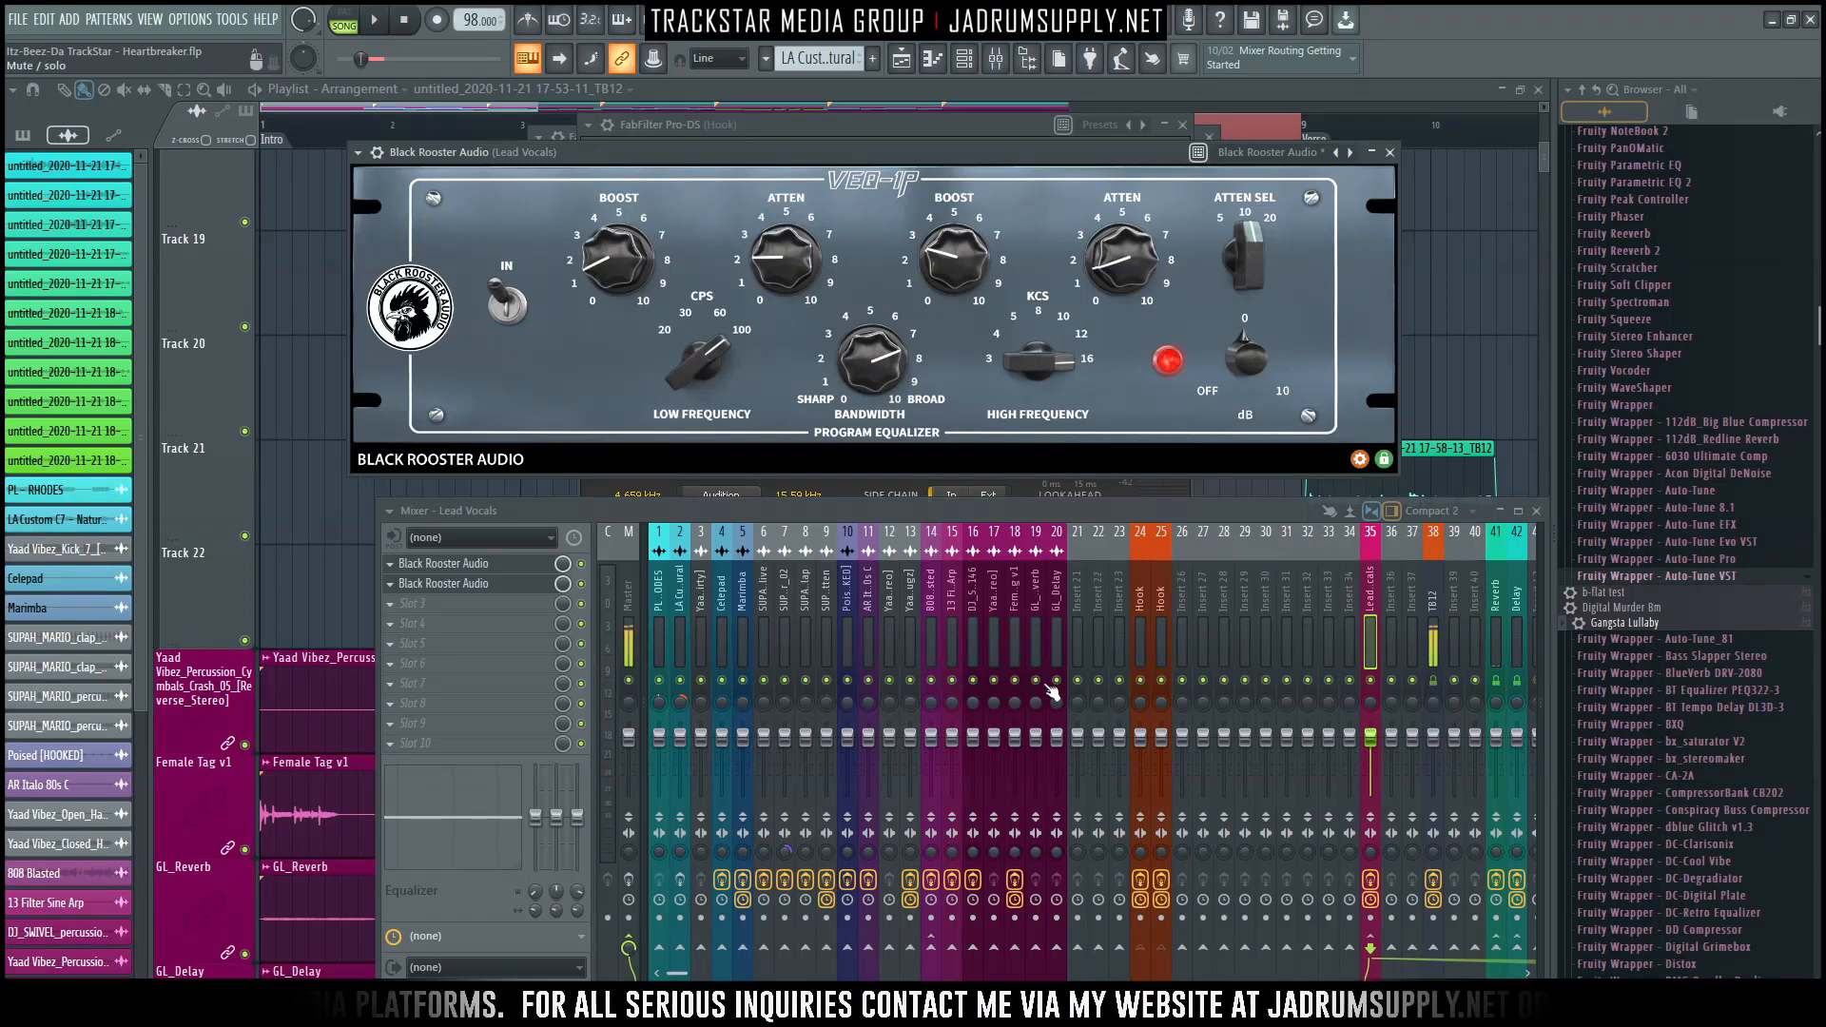
key("space")
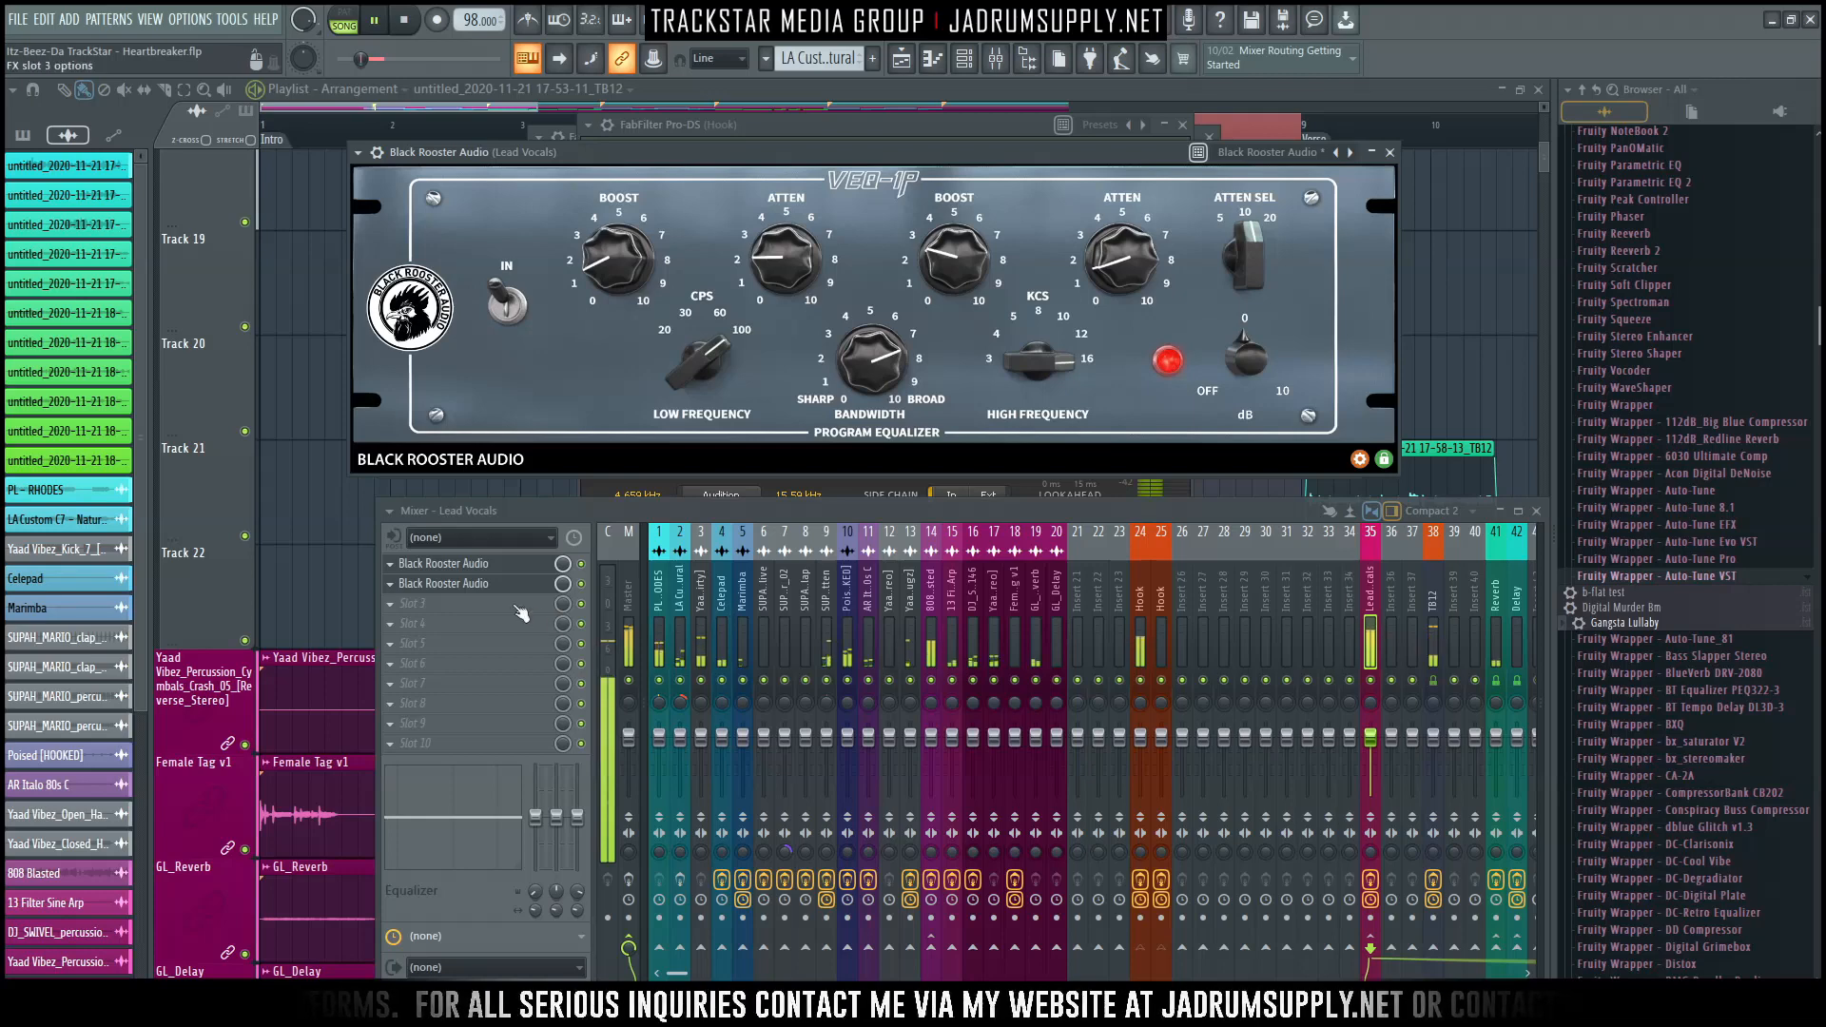
Load the Black Rooster Audio VLA-3A compressor in the Lead Vocals track's third effect slot and place its window above the mixer.
left_click(460, 611)
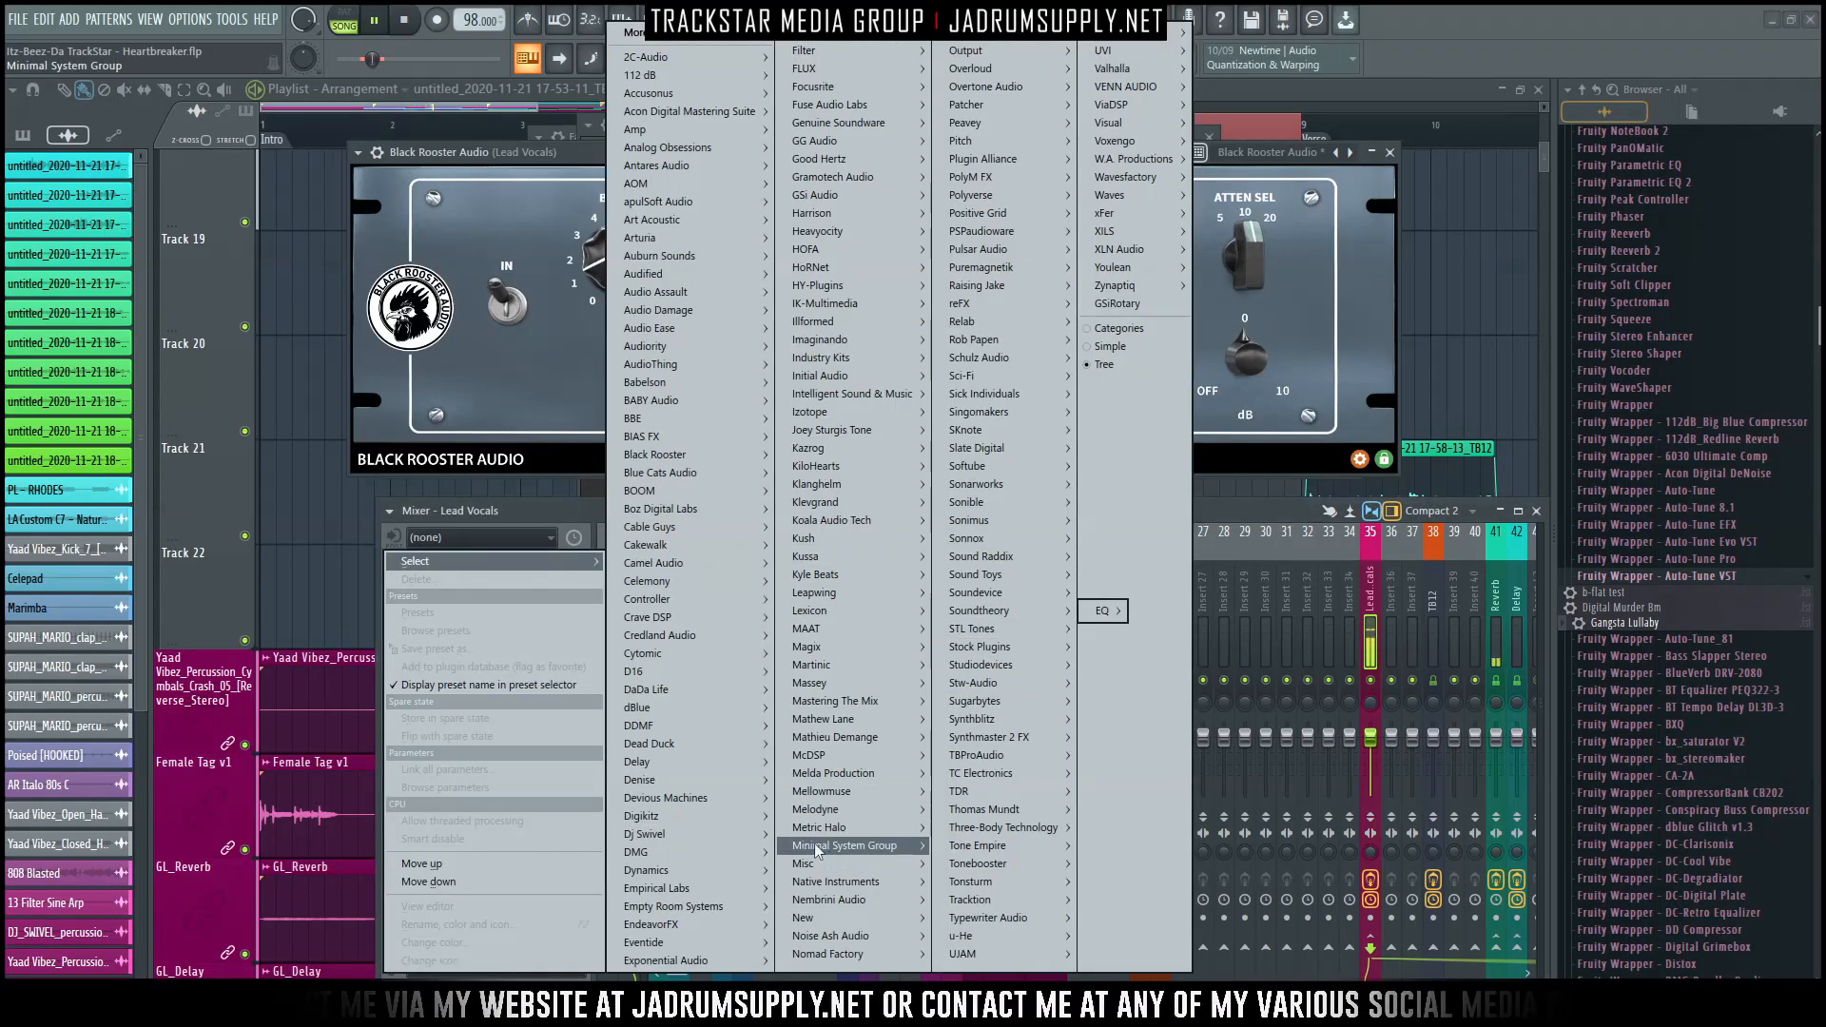
mouse_move(708, 829)
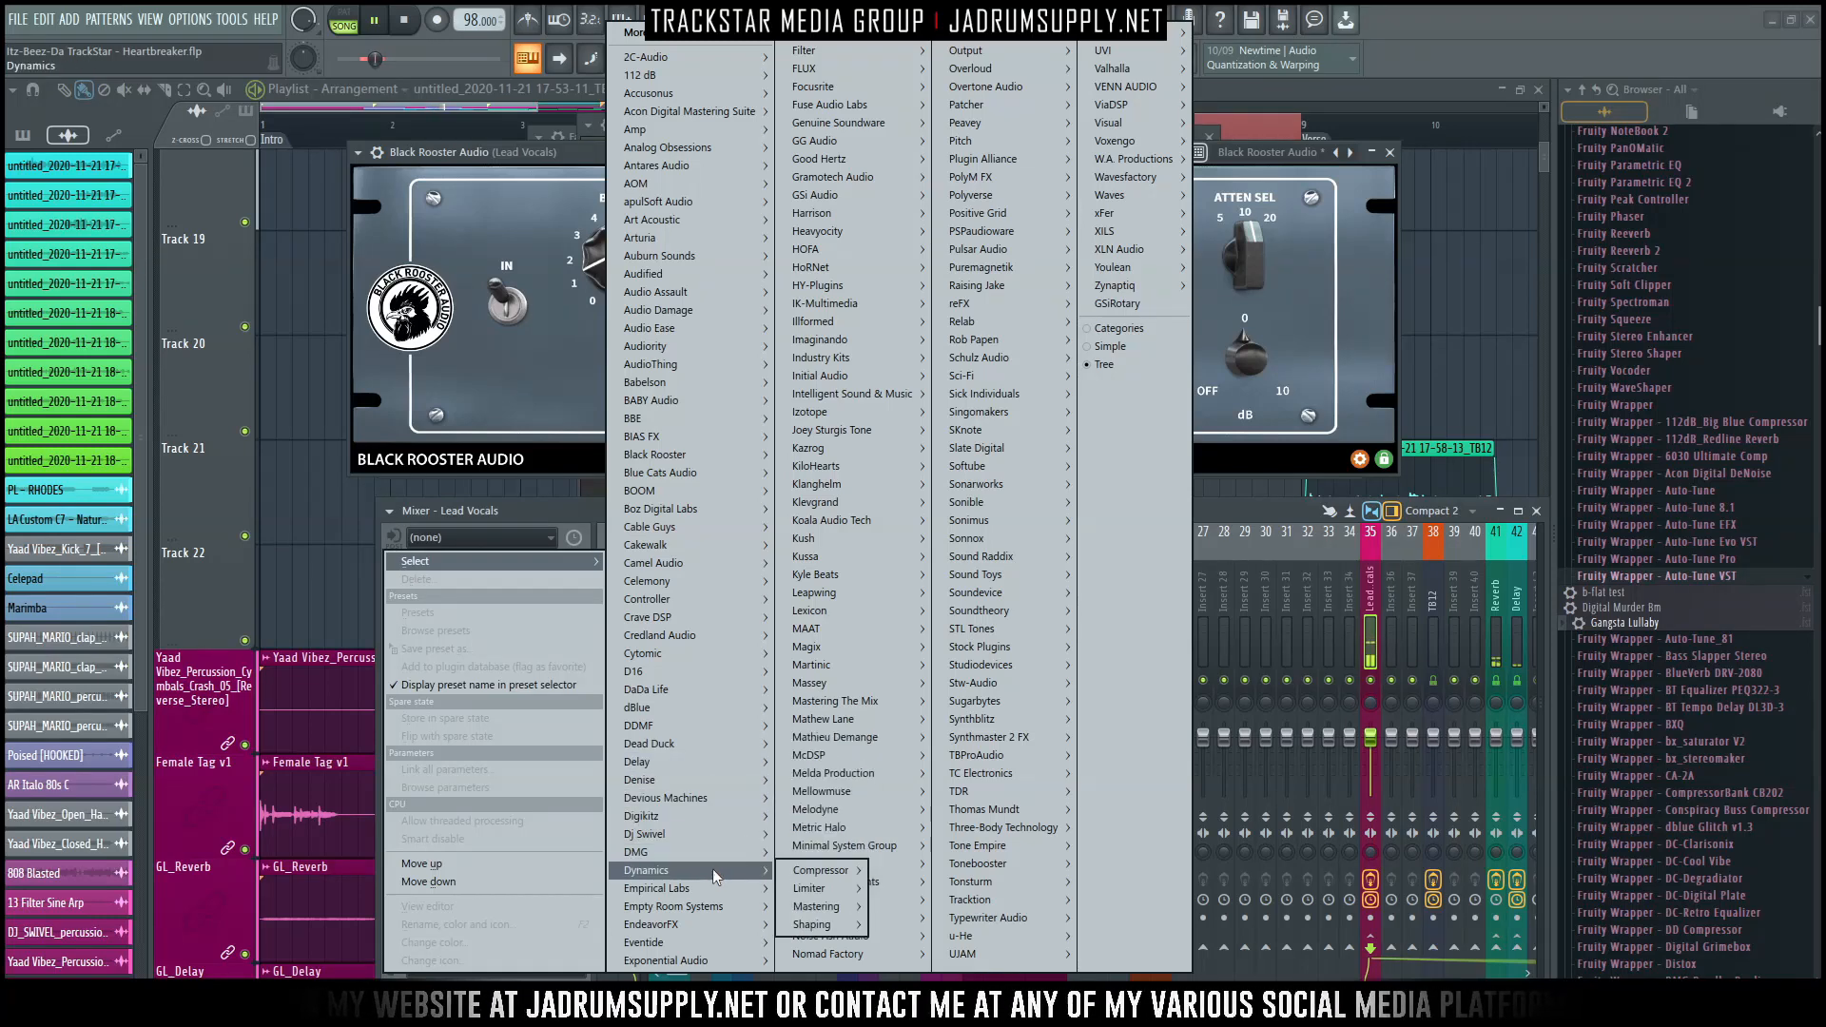
mouse_move(721, 473)
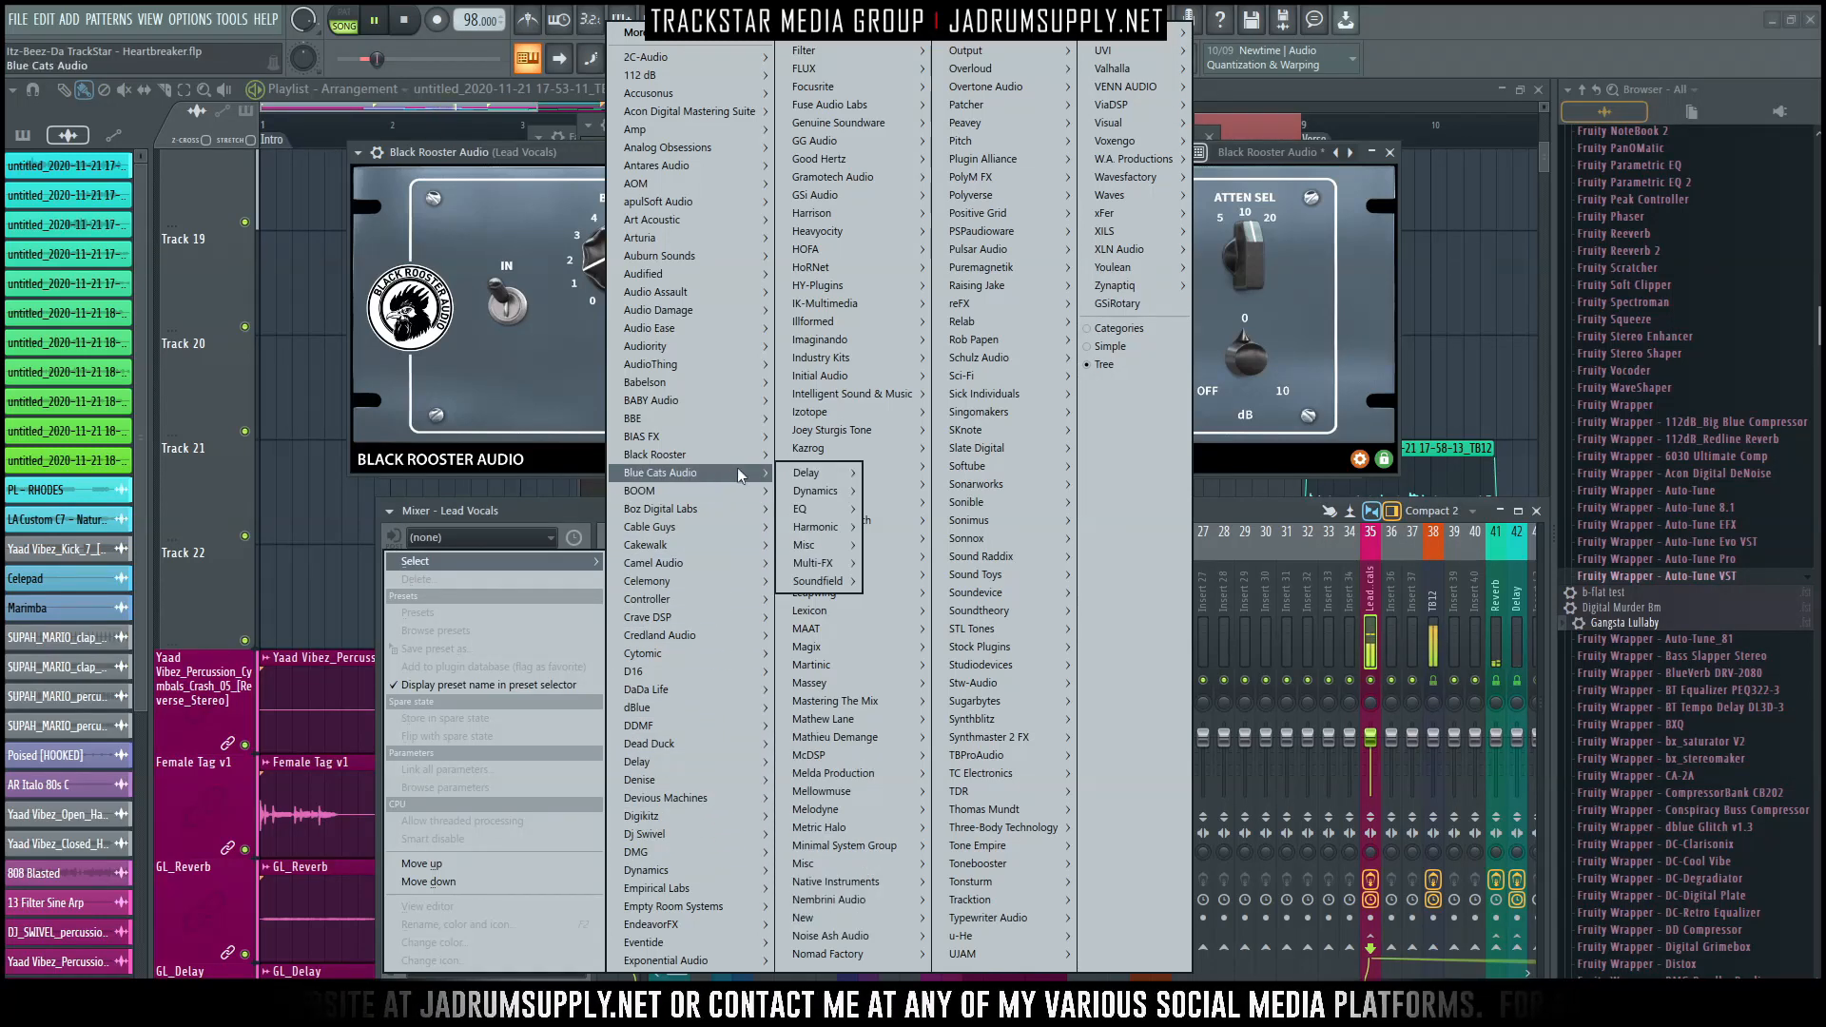
mouse_move(824, 493)
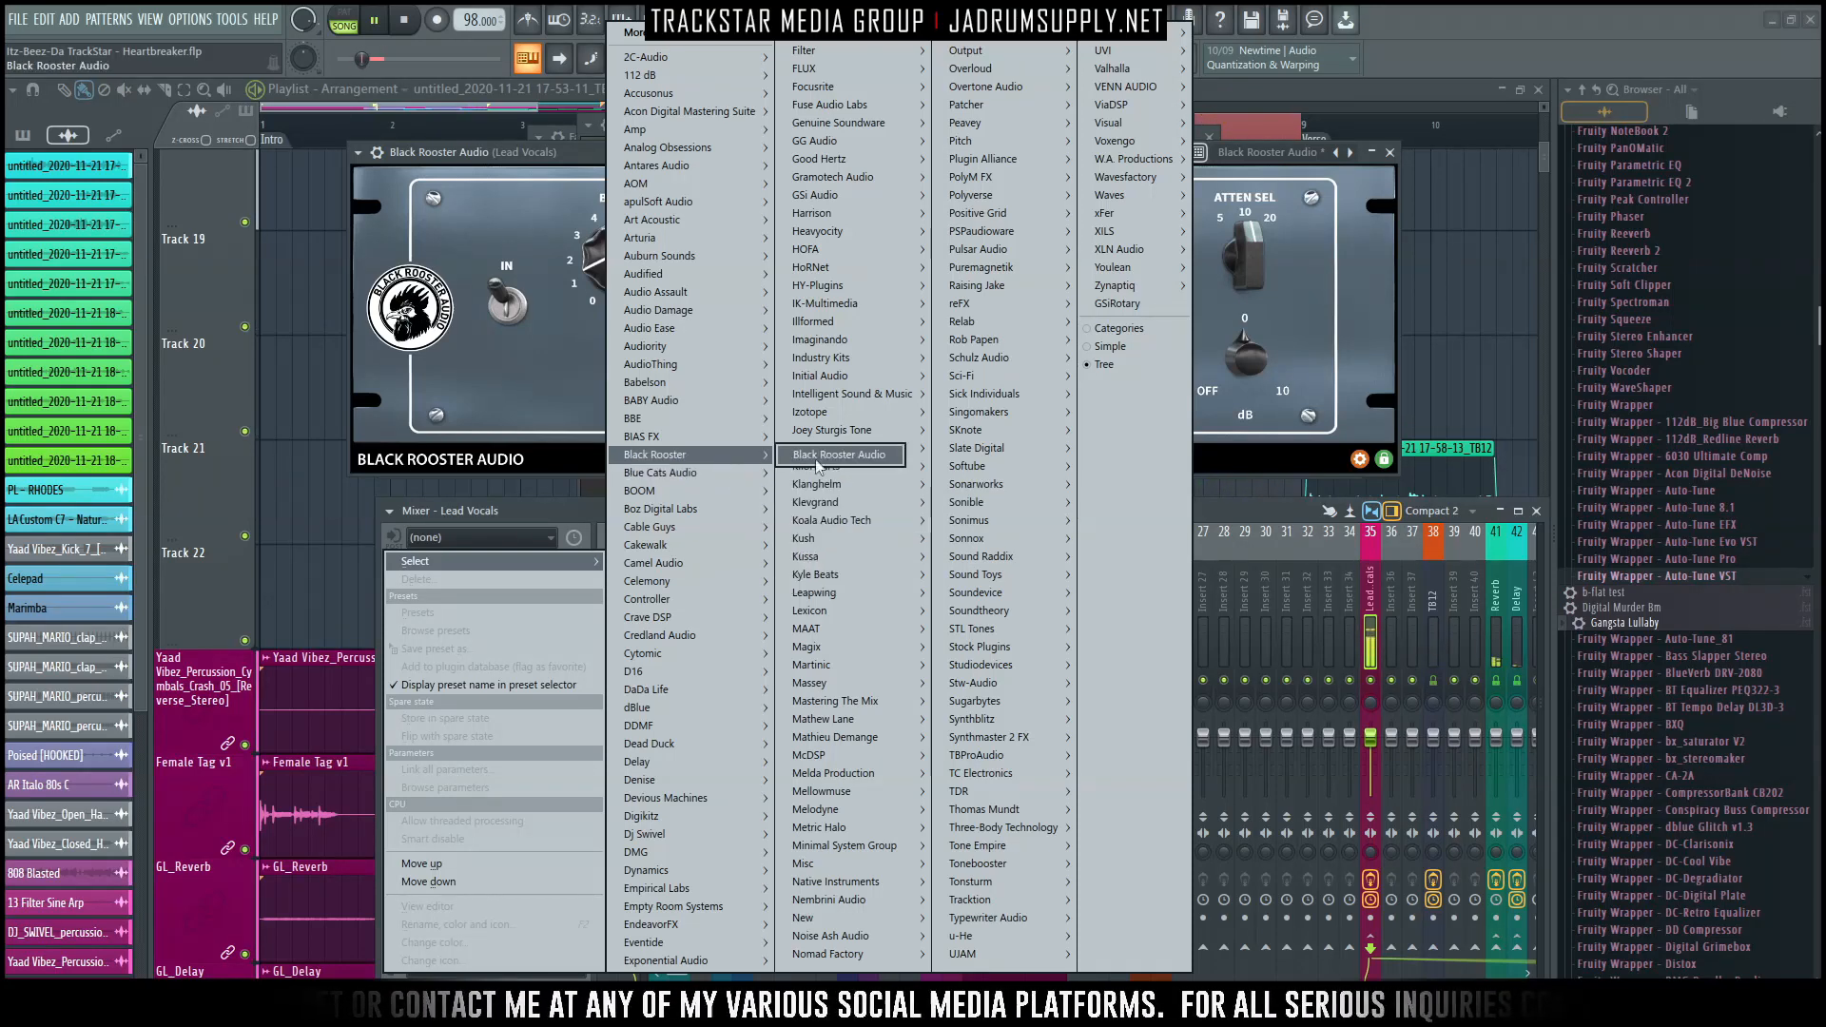
left_click(642, 454)
left_click_drag(530, 277, 1063, 210)
left_click(1025, 340)
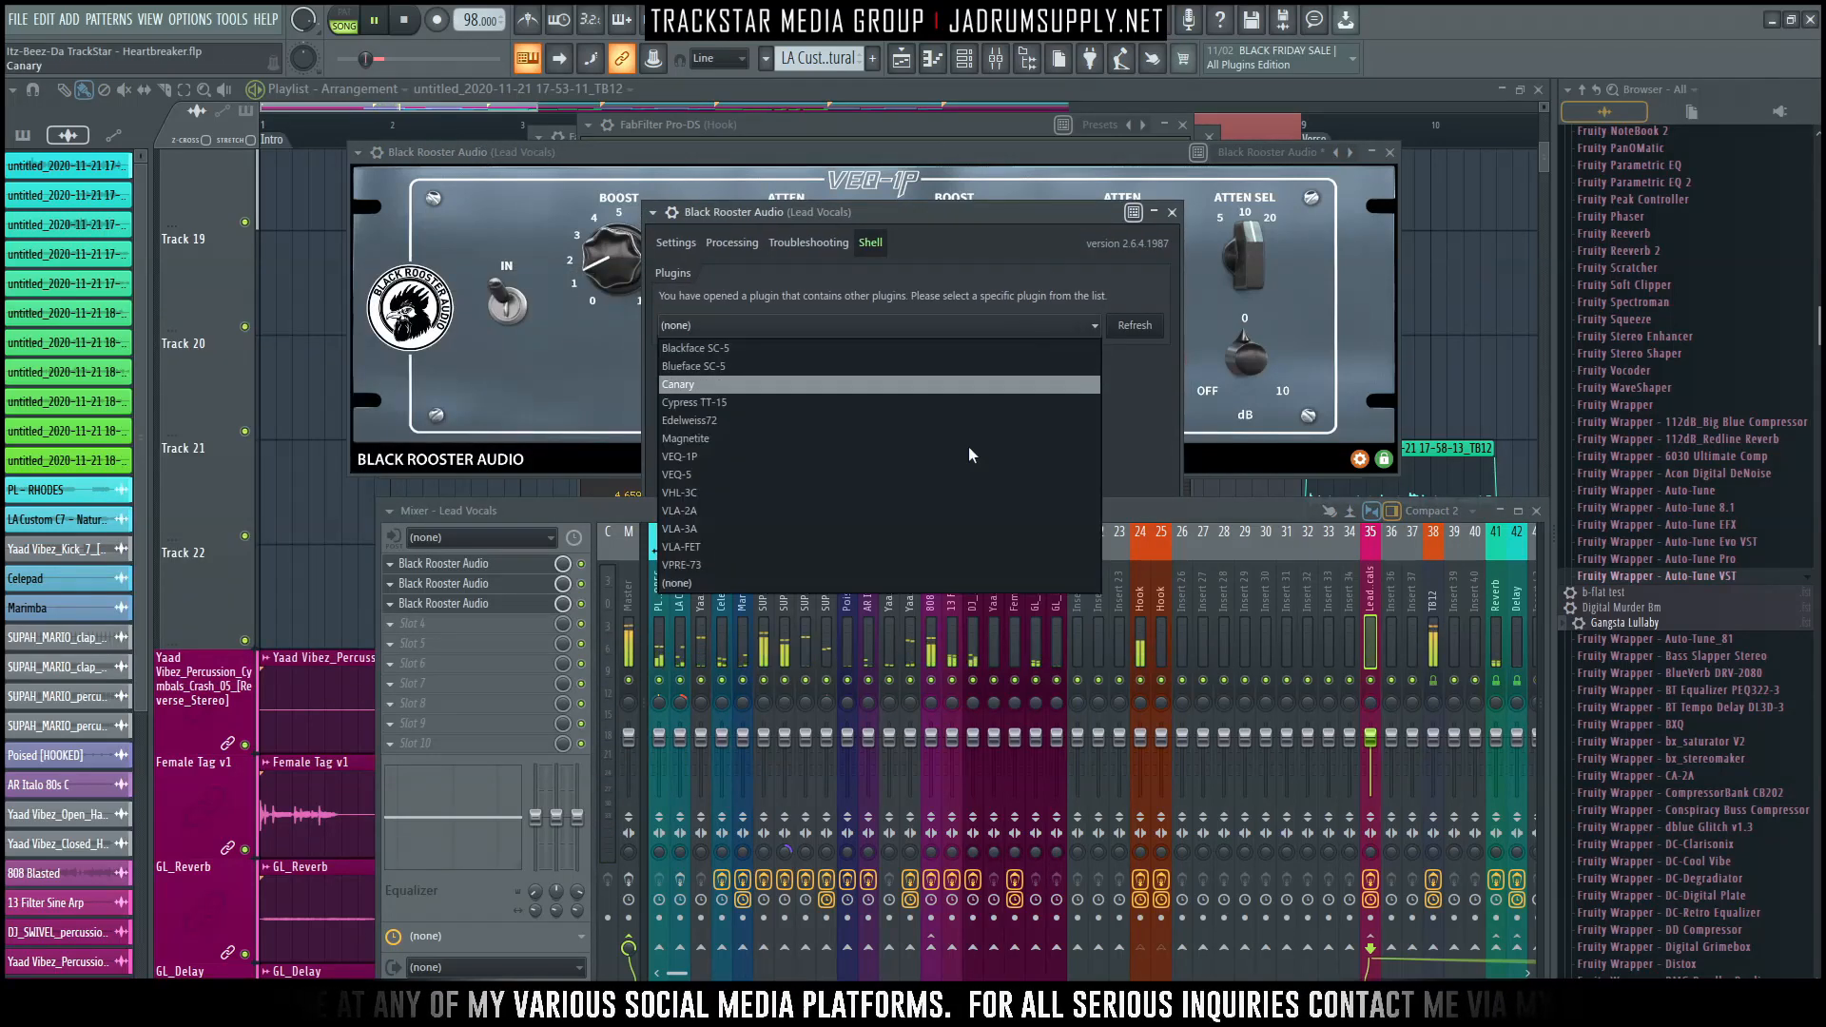
left_click(719, 534)
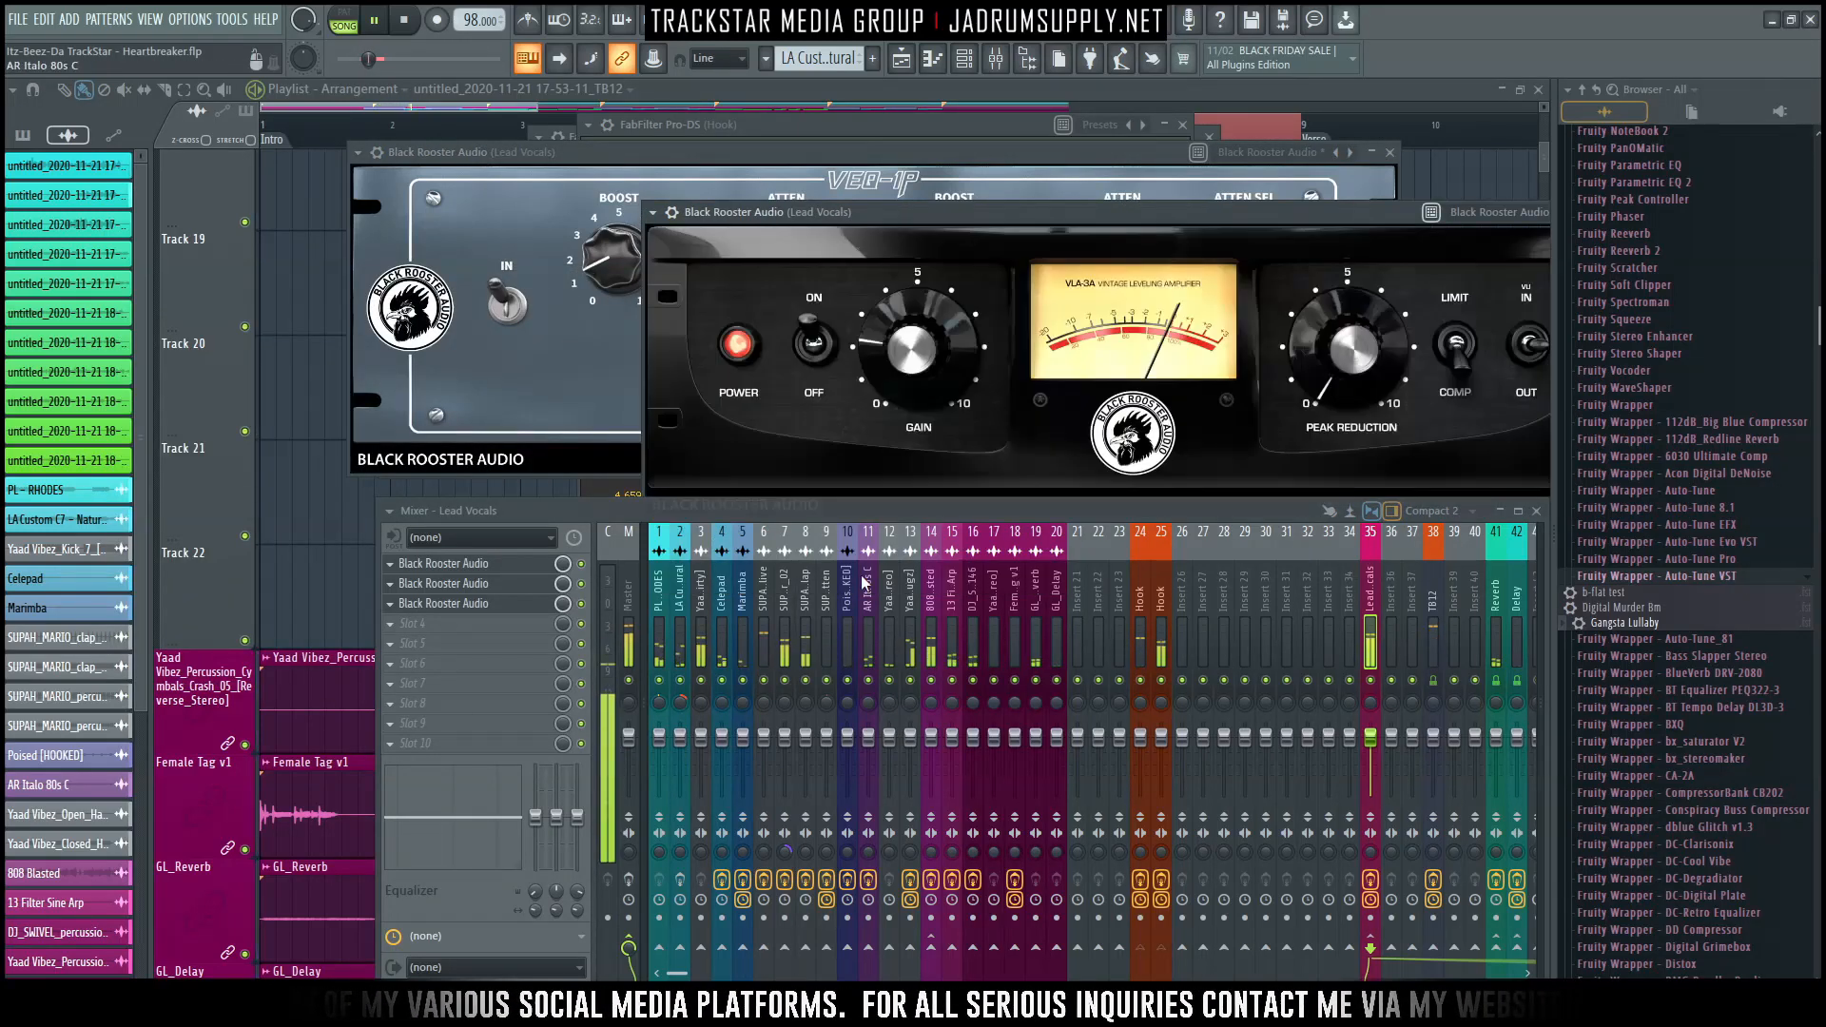
left_click_drag(1144, 222, 977, 182)
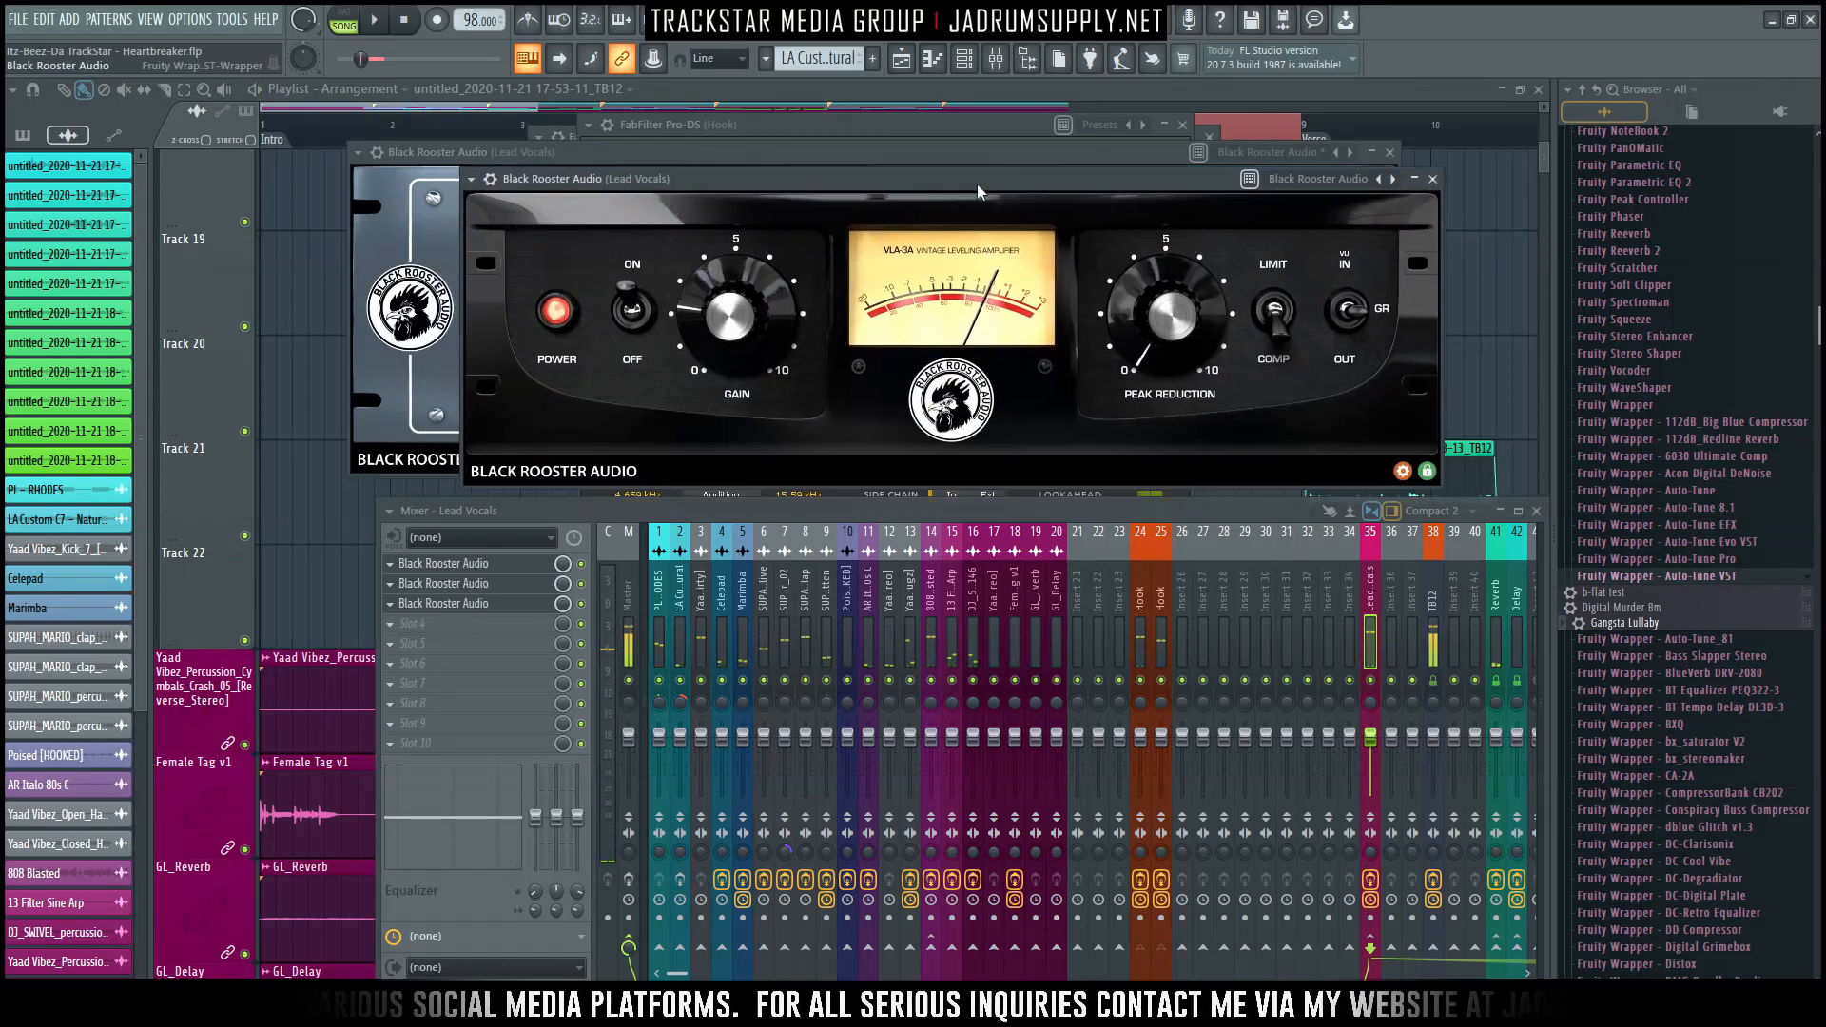
Set the VLA-3A's peak reduction to about 5 and its gain to about 4.7, fine-tuning while the chorus plays.
left_click(1278, 335)
left_click_drag(1179, 291, 1178, 298)
left_click_drag(1162, 151, 1177, 131)
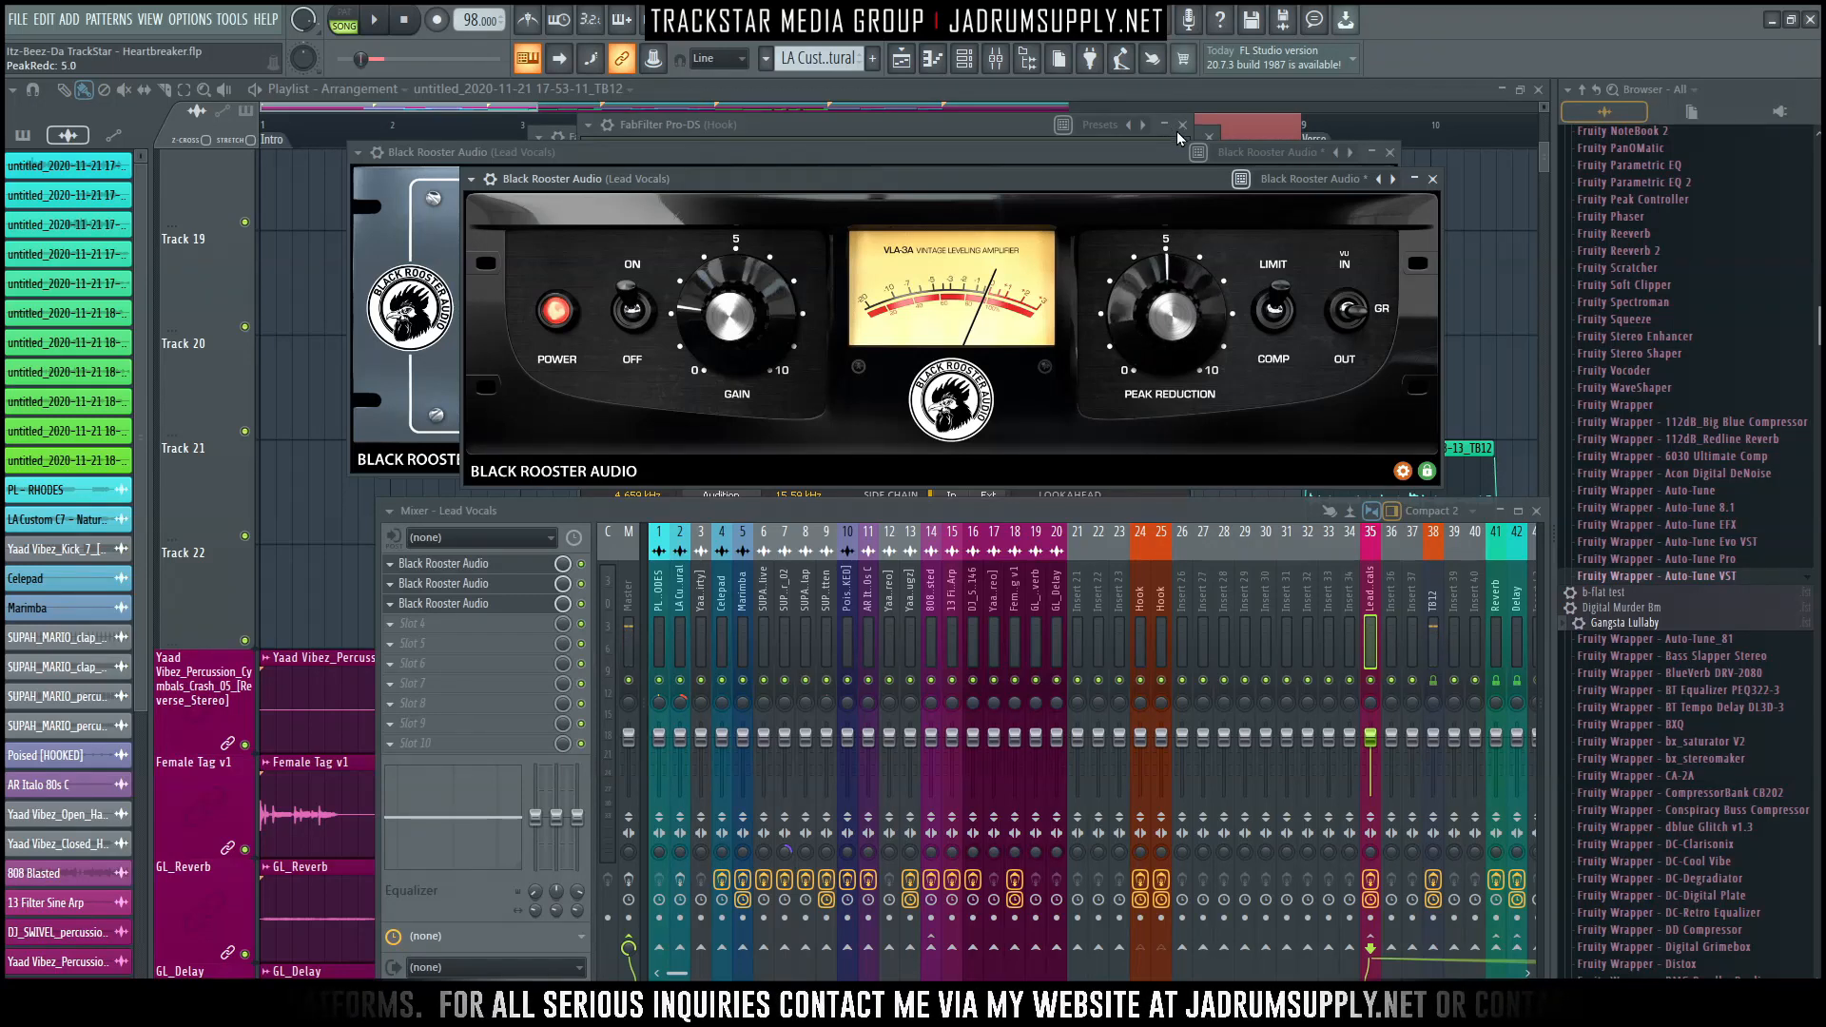
left_click_drag(729, 314, 768, 262)
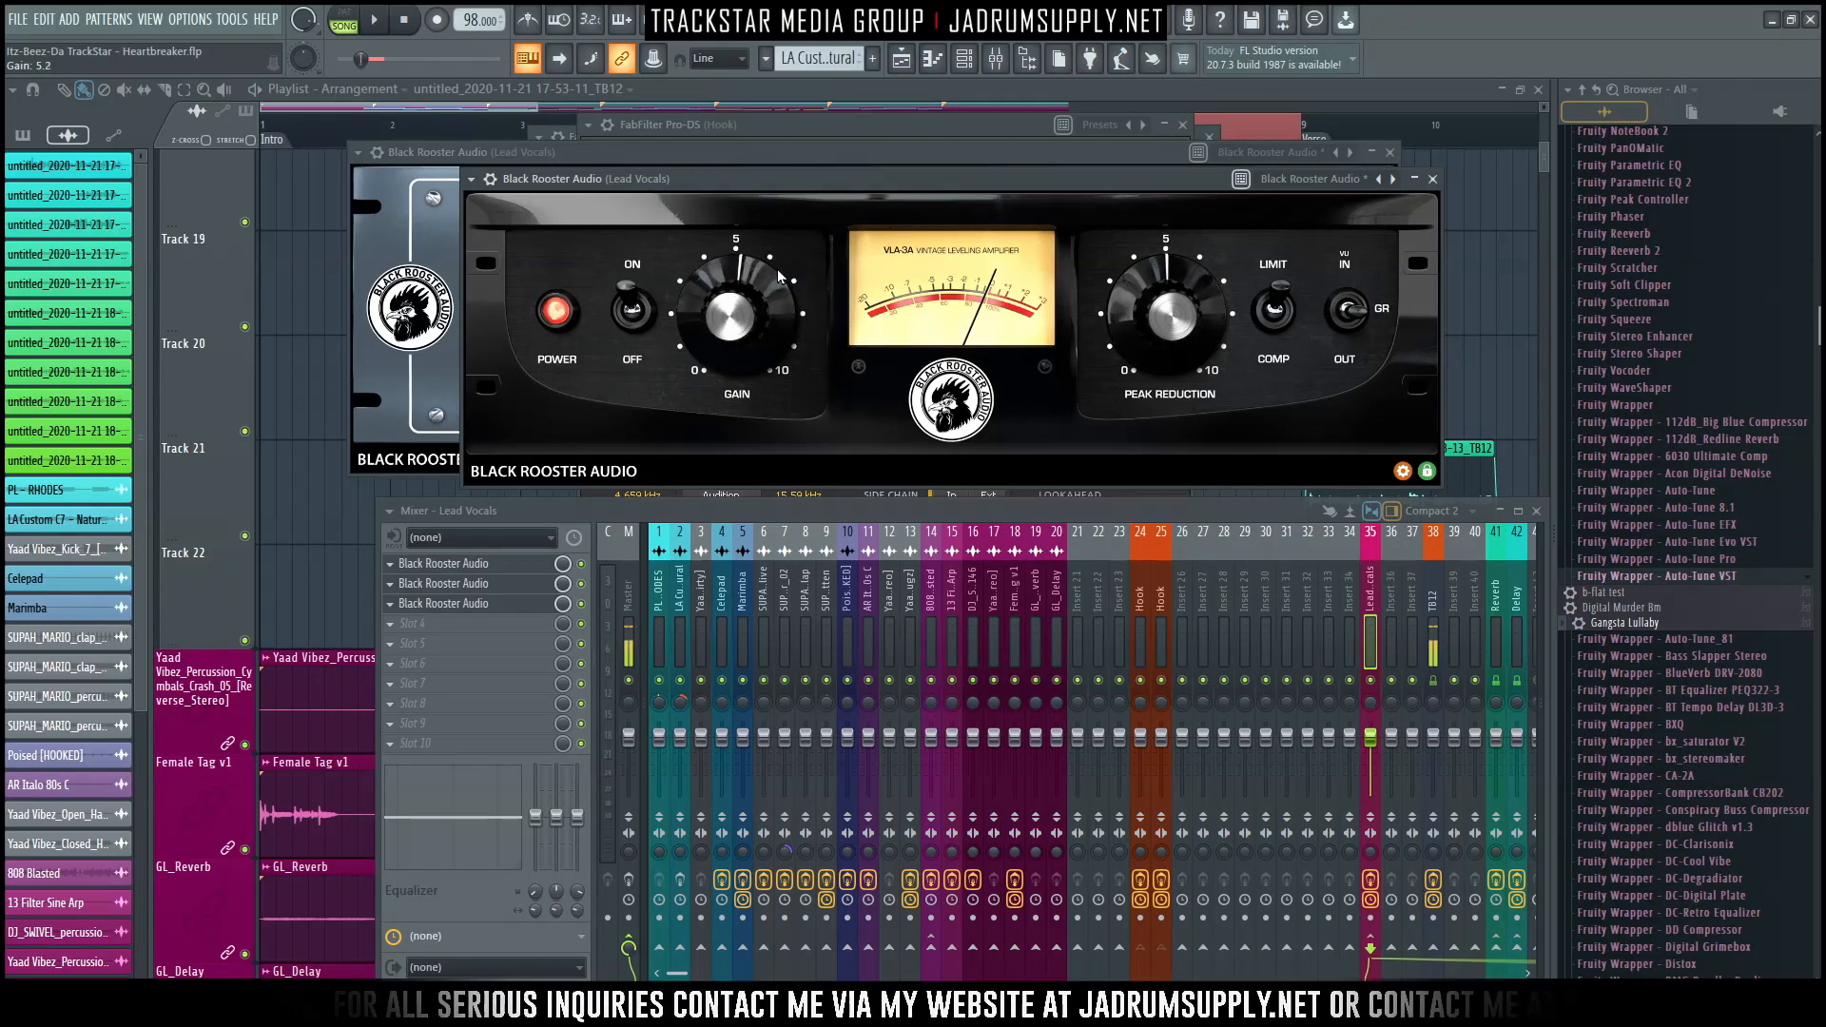
key("space")
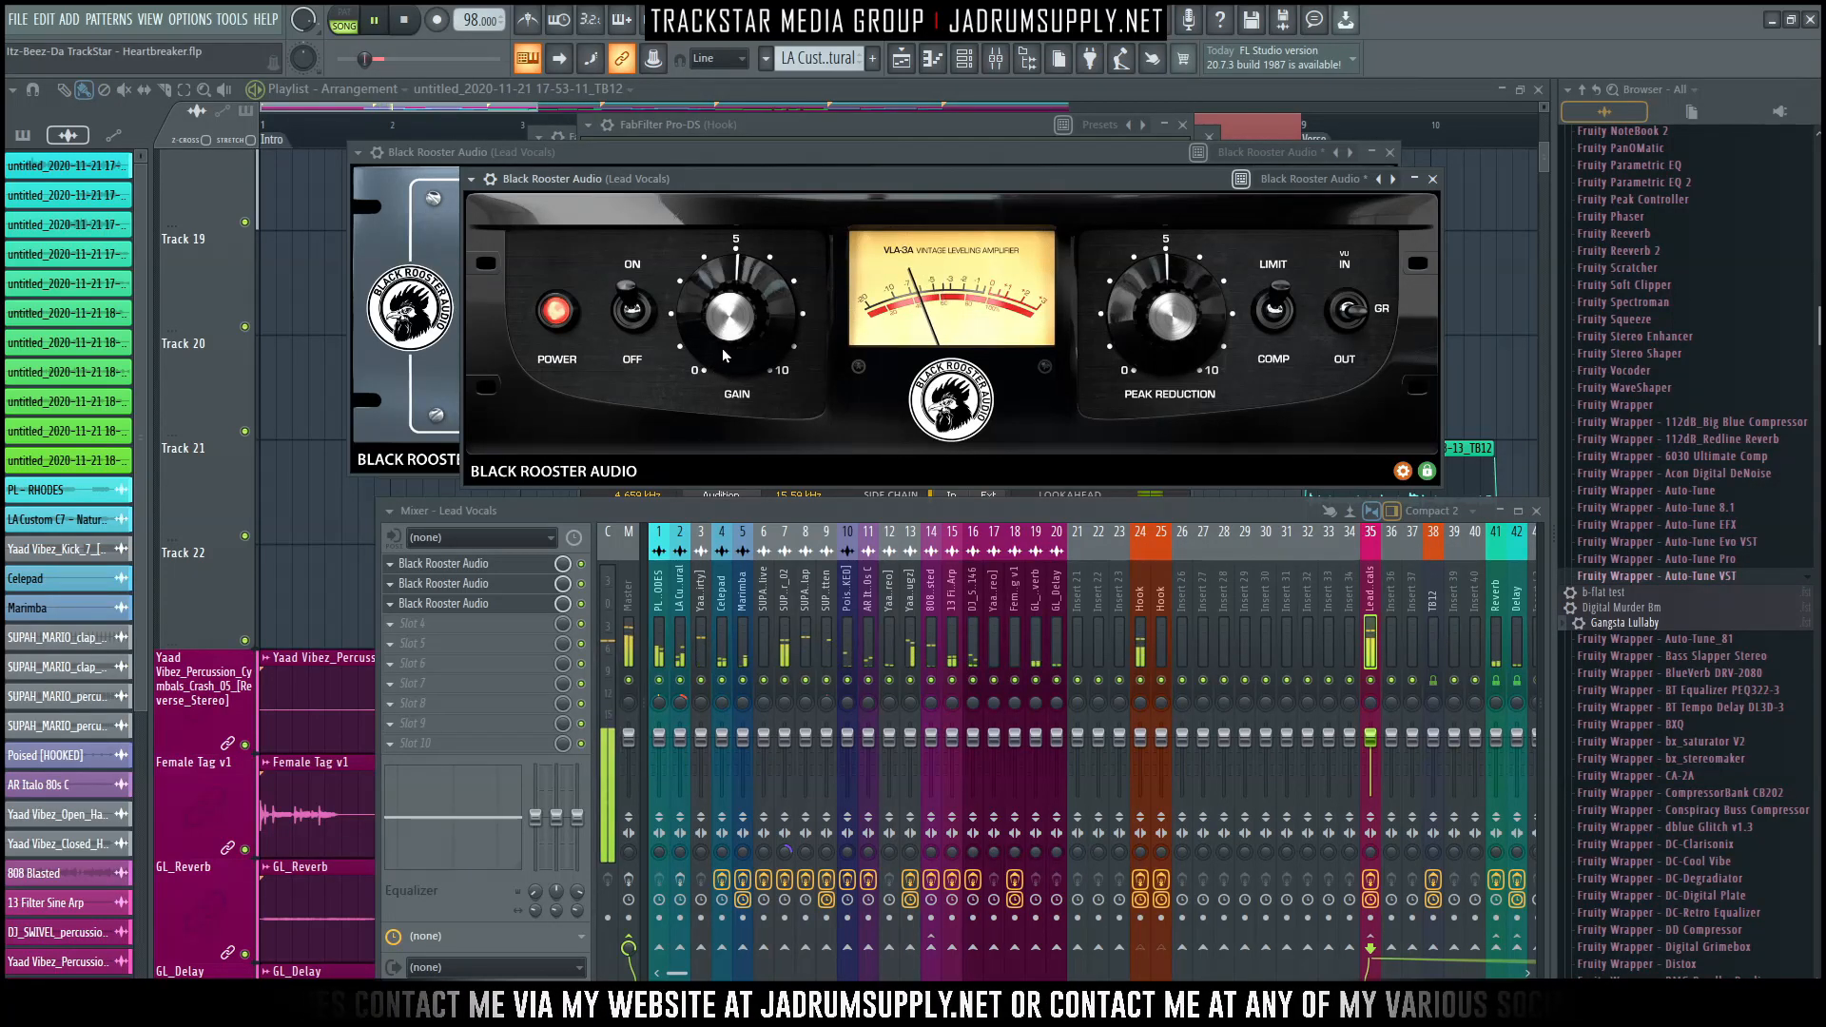
left_click_drag(761, 323, 761, 341)
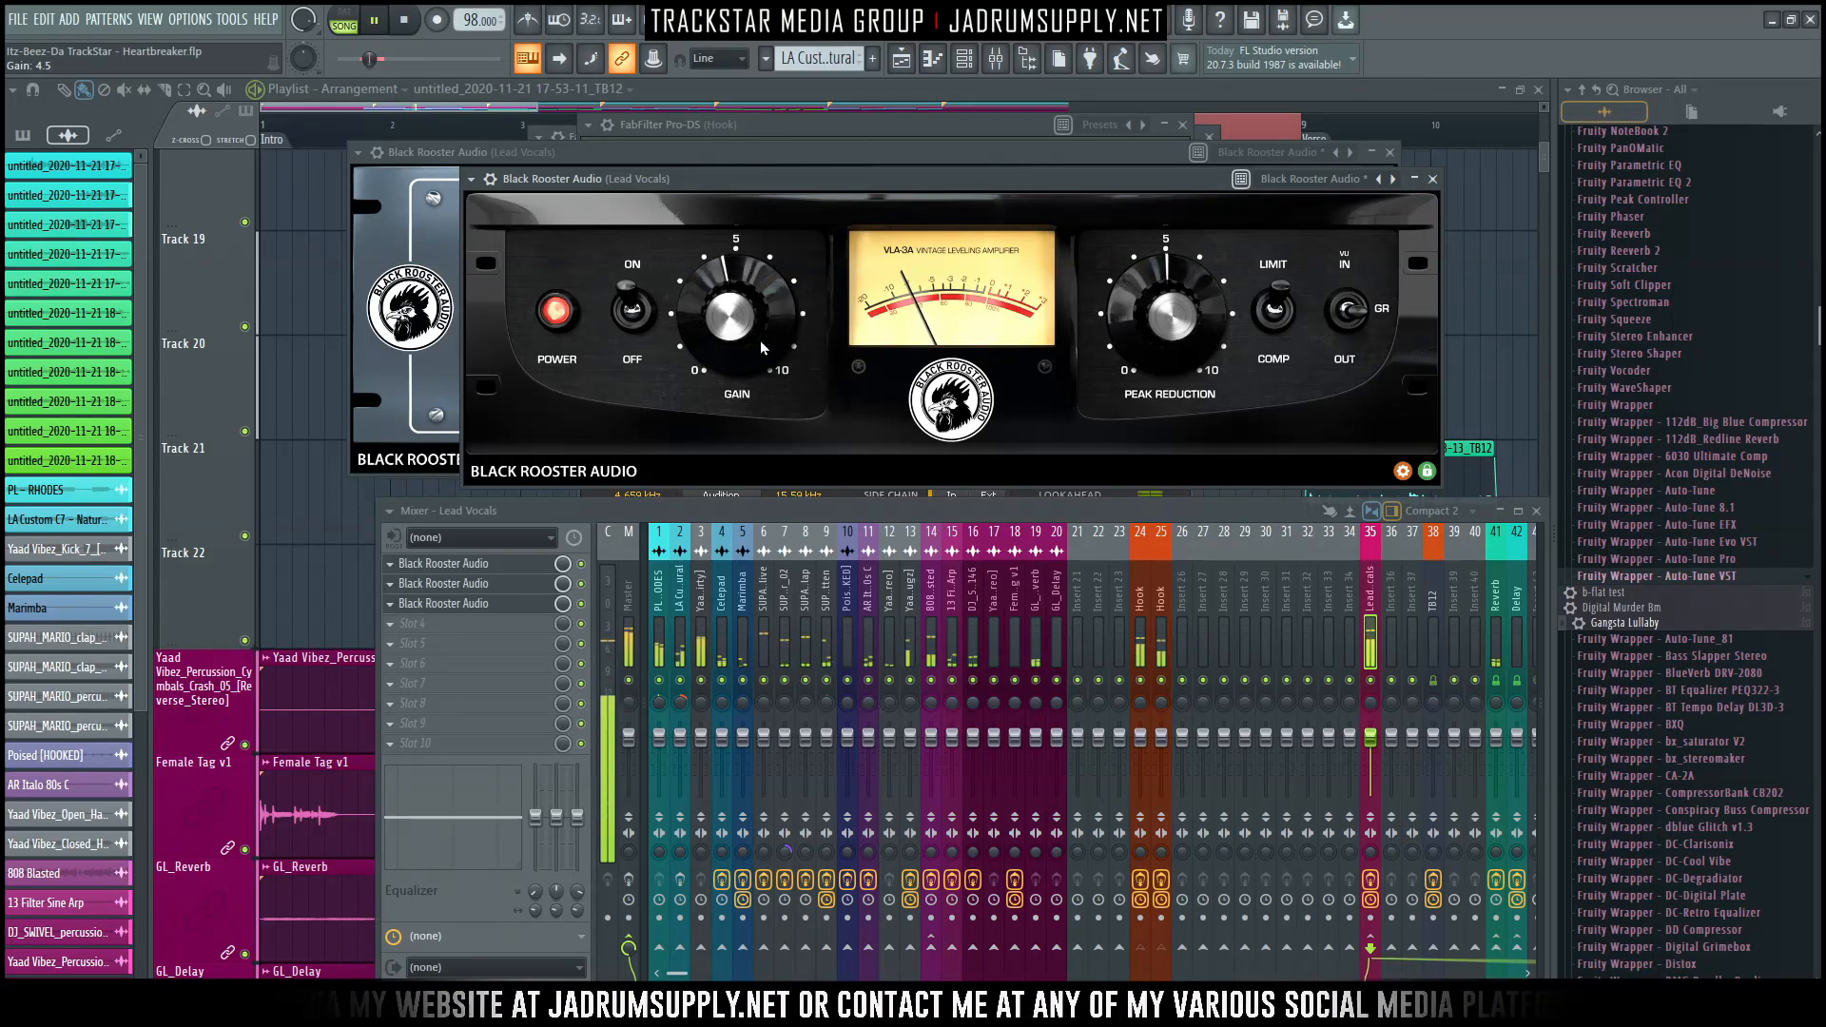
scroll(761, 344, "up", 2)
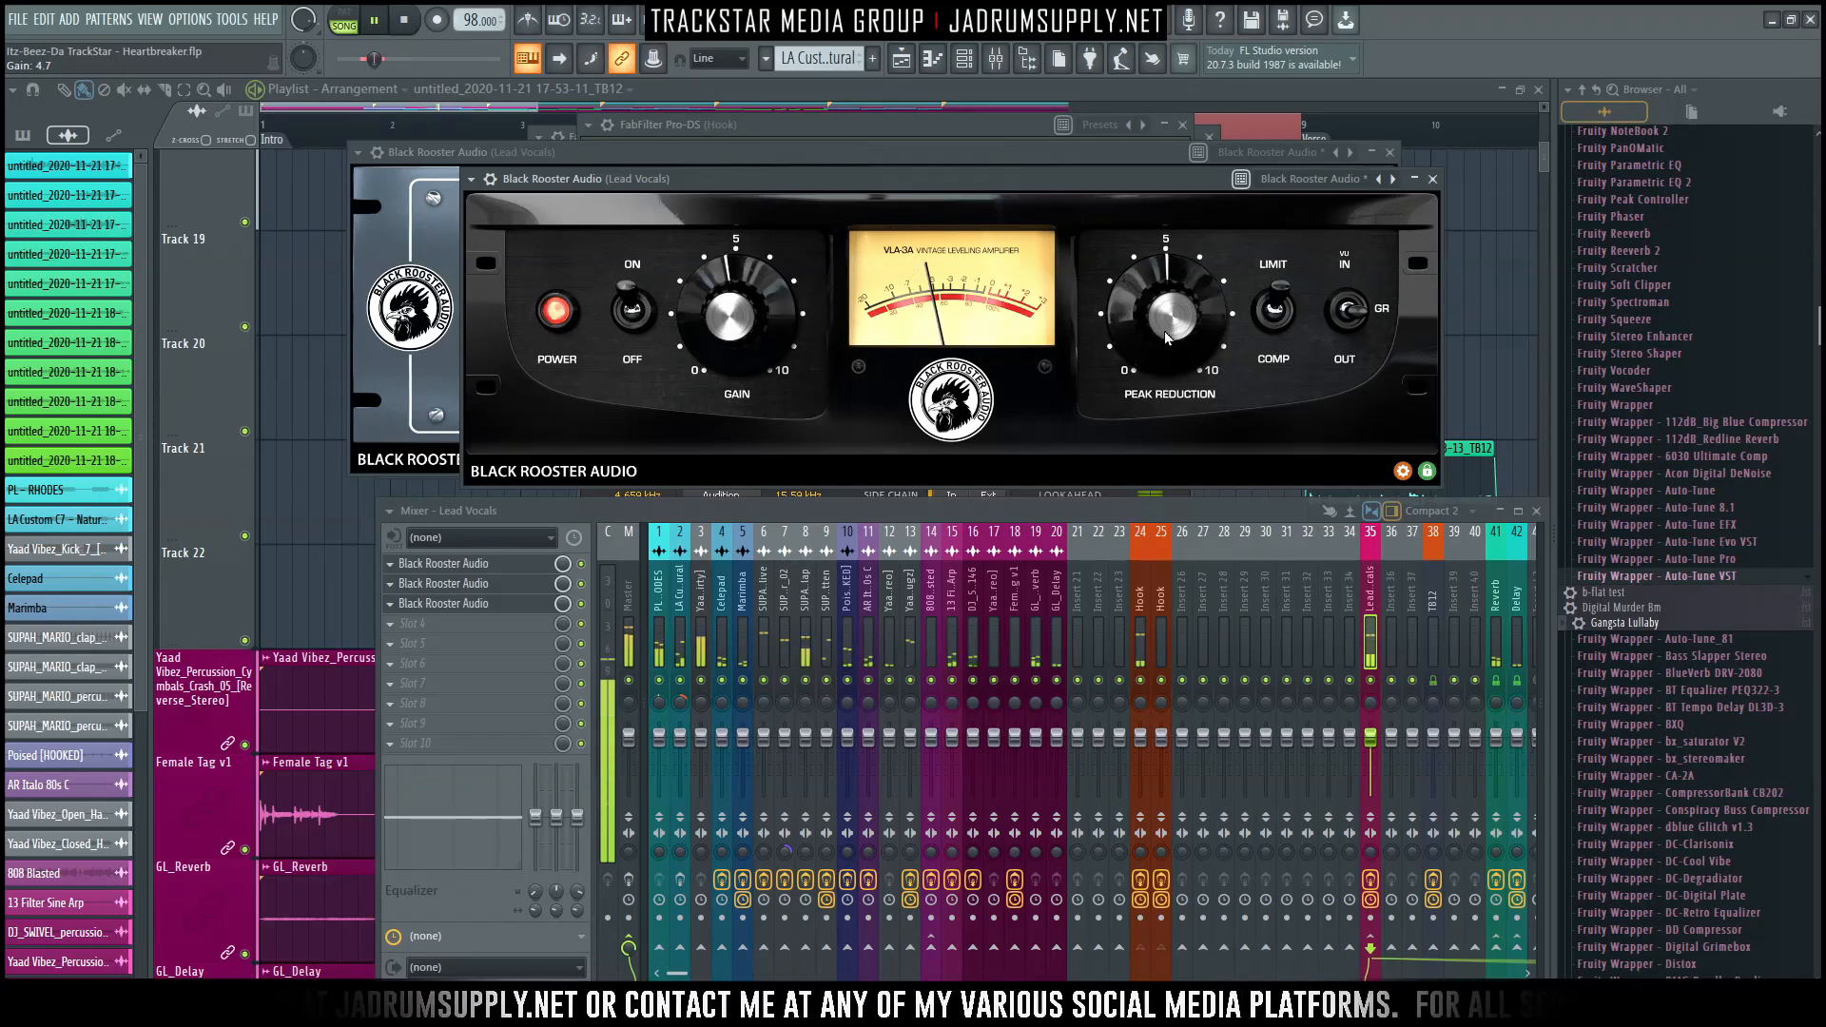
left_click_drag(1168, 339, 1168, 347)
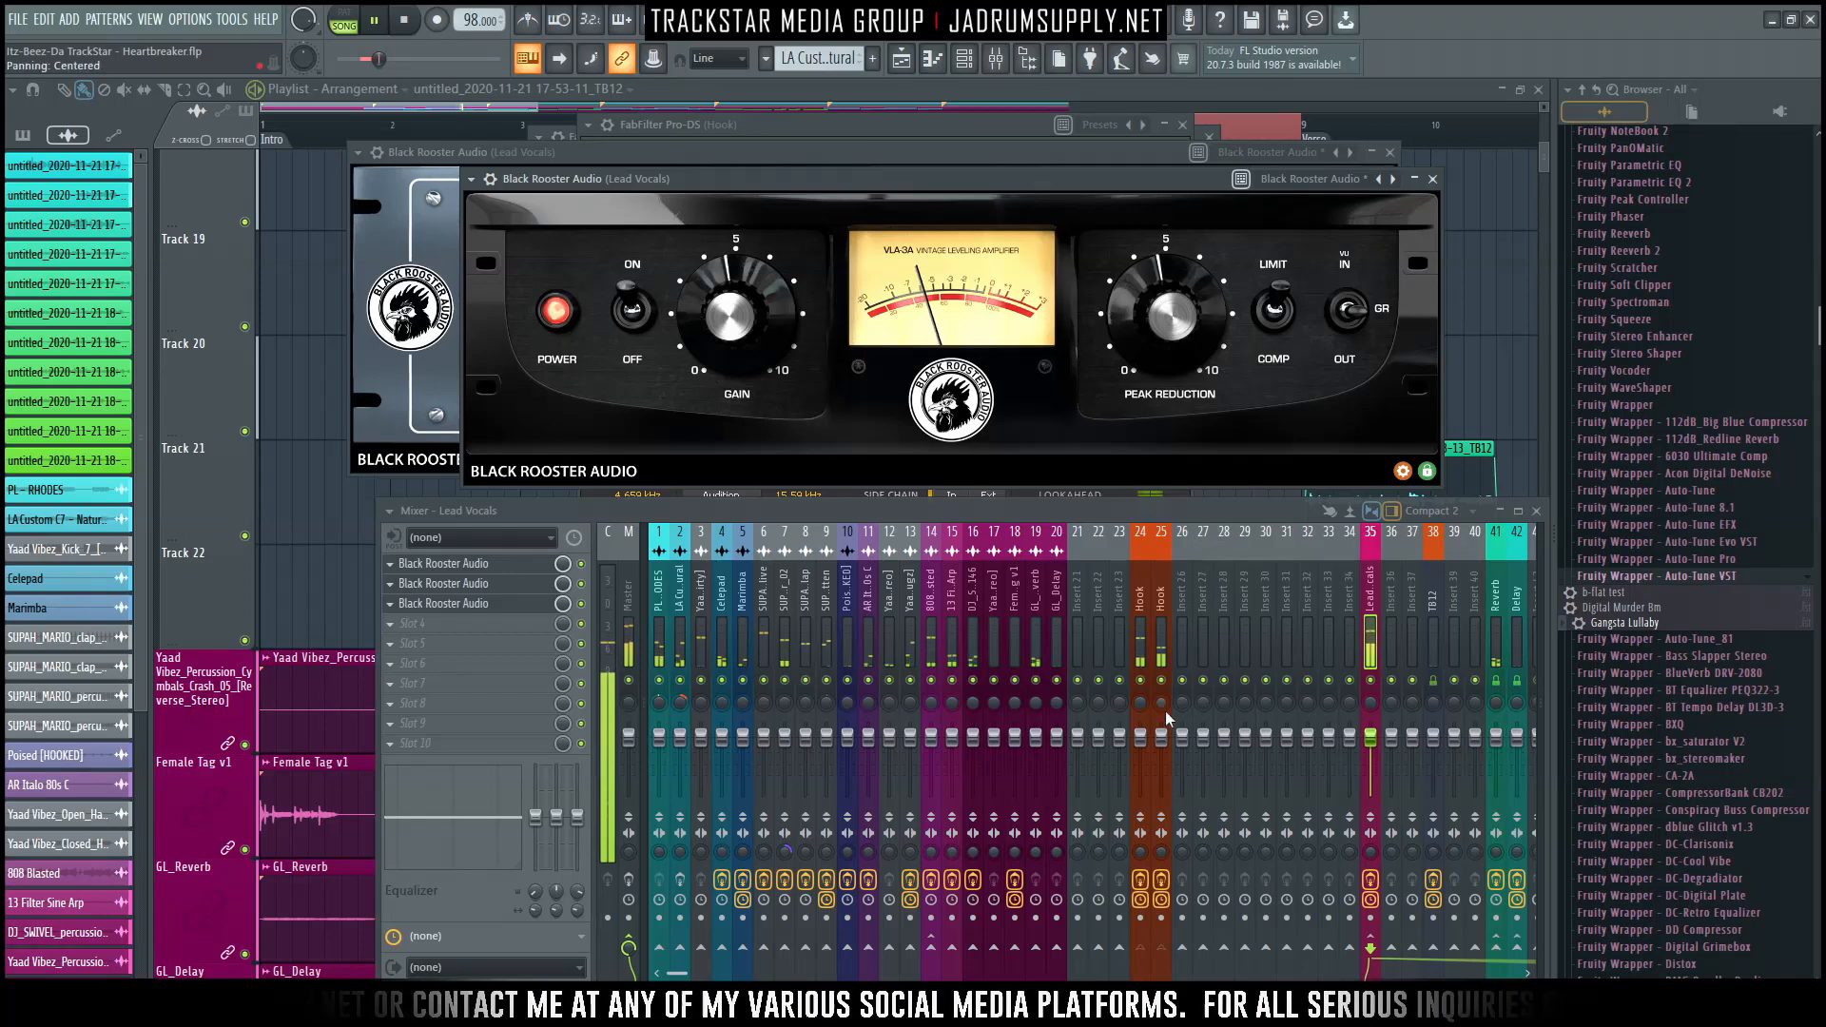
Bypass all effects on the Lead Vocals track to hear the dry vocal, and stop playback.
left_click(1373, 882)
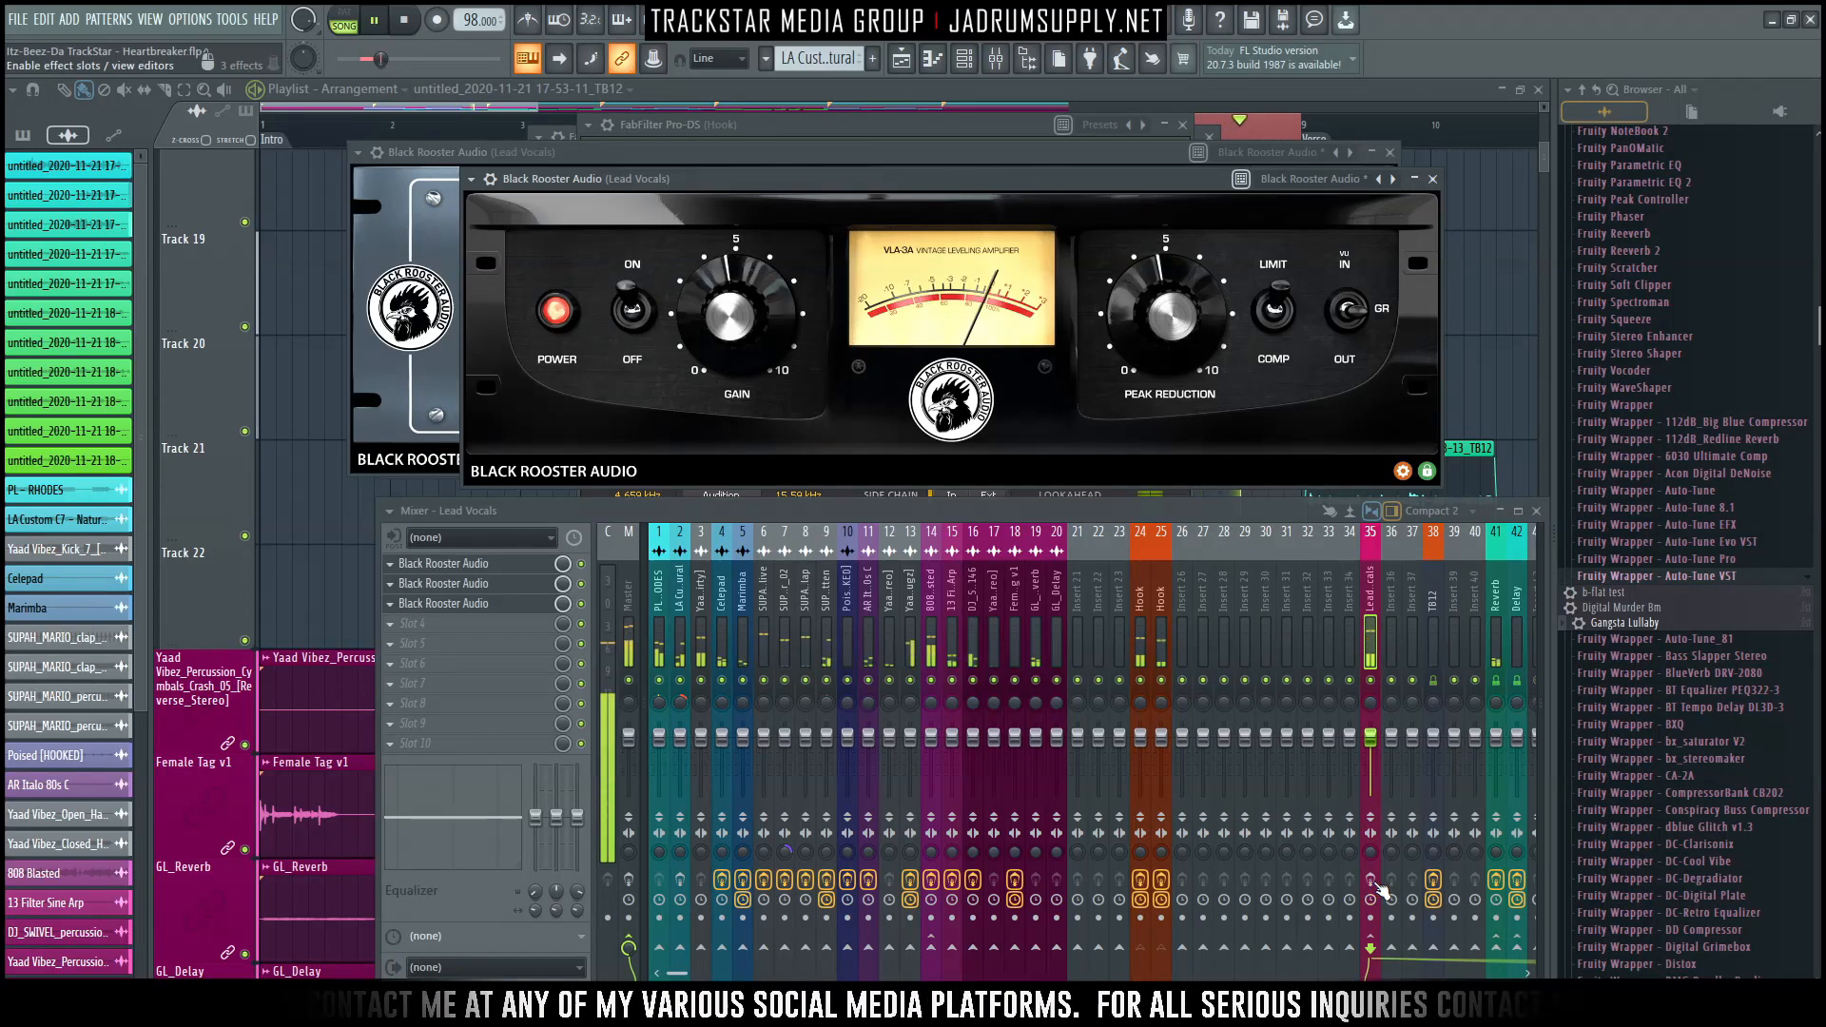
key("space")
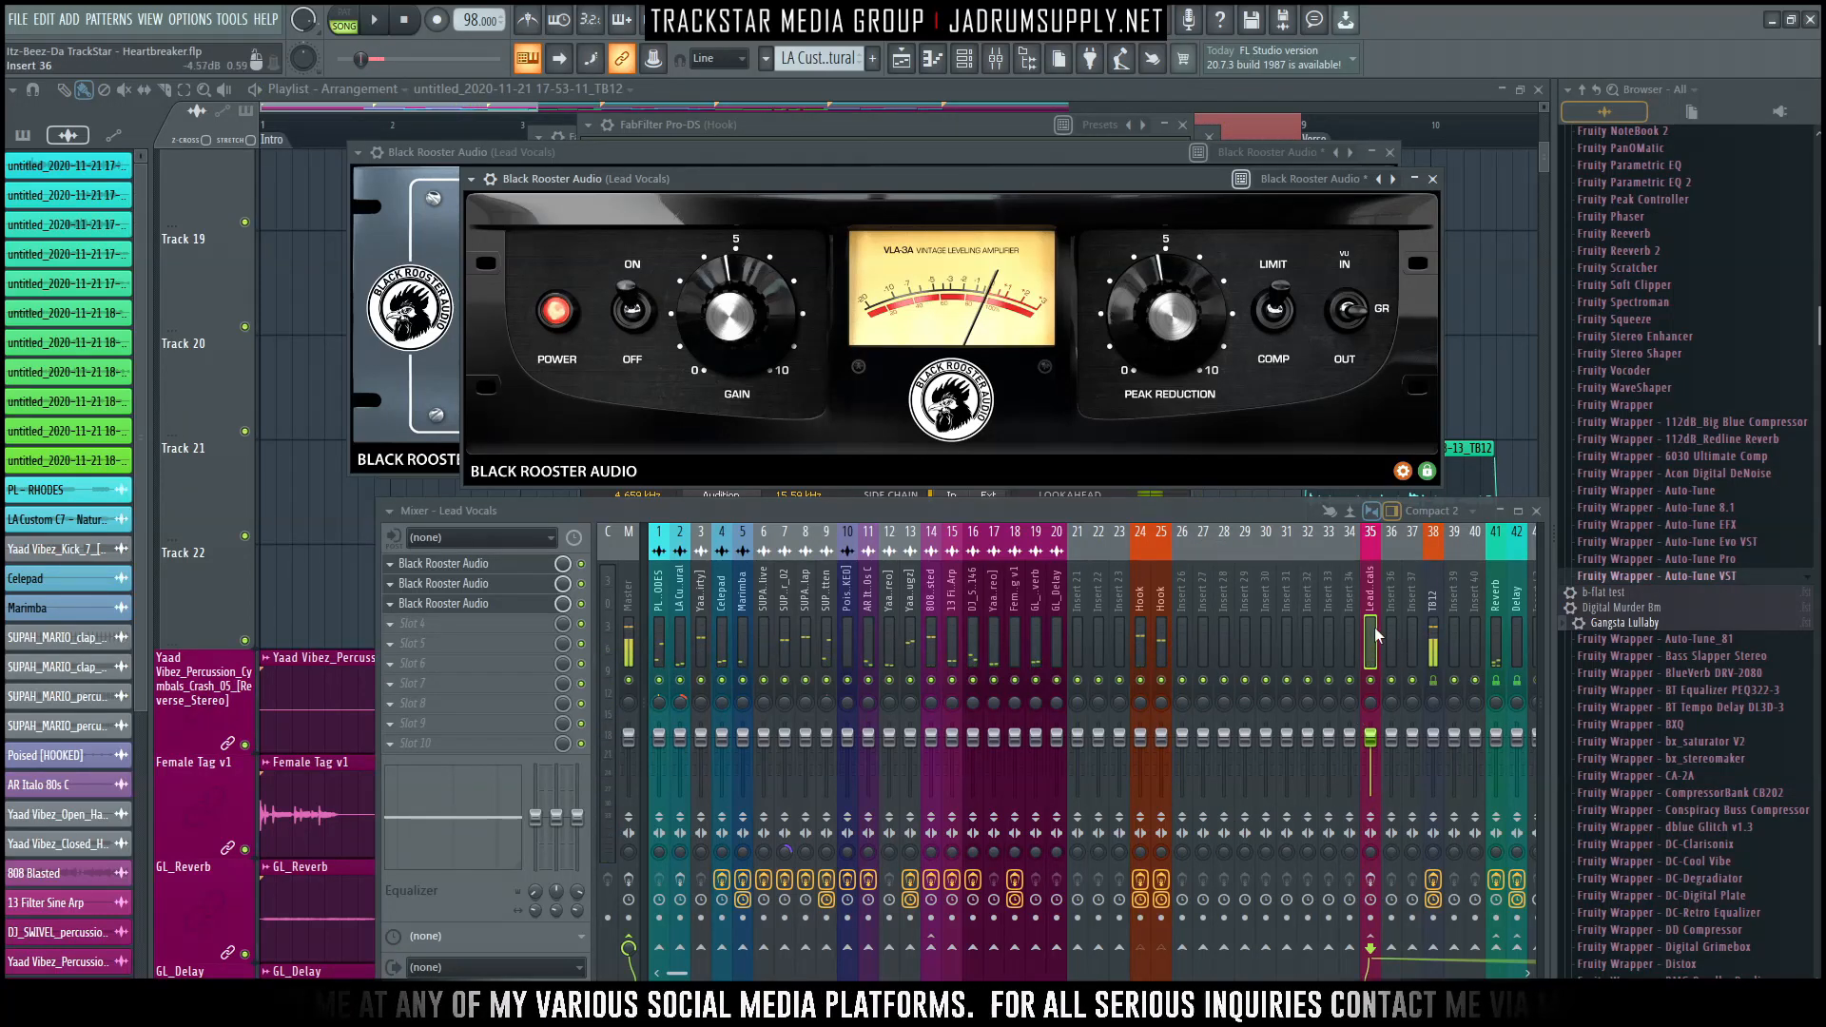
Arrange the Lead Vocals plugin windows in a stack with the VLA-2A first, the VEQ-1P below it and the VLA-3A last.
left_click(514, 577)
left_click_drag(745, 152, 389, 143)
left_click_drag(1165, 149, 846, 434)
left_click_drag(1158, 204, 737, 711)
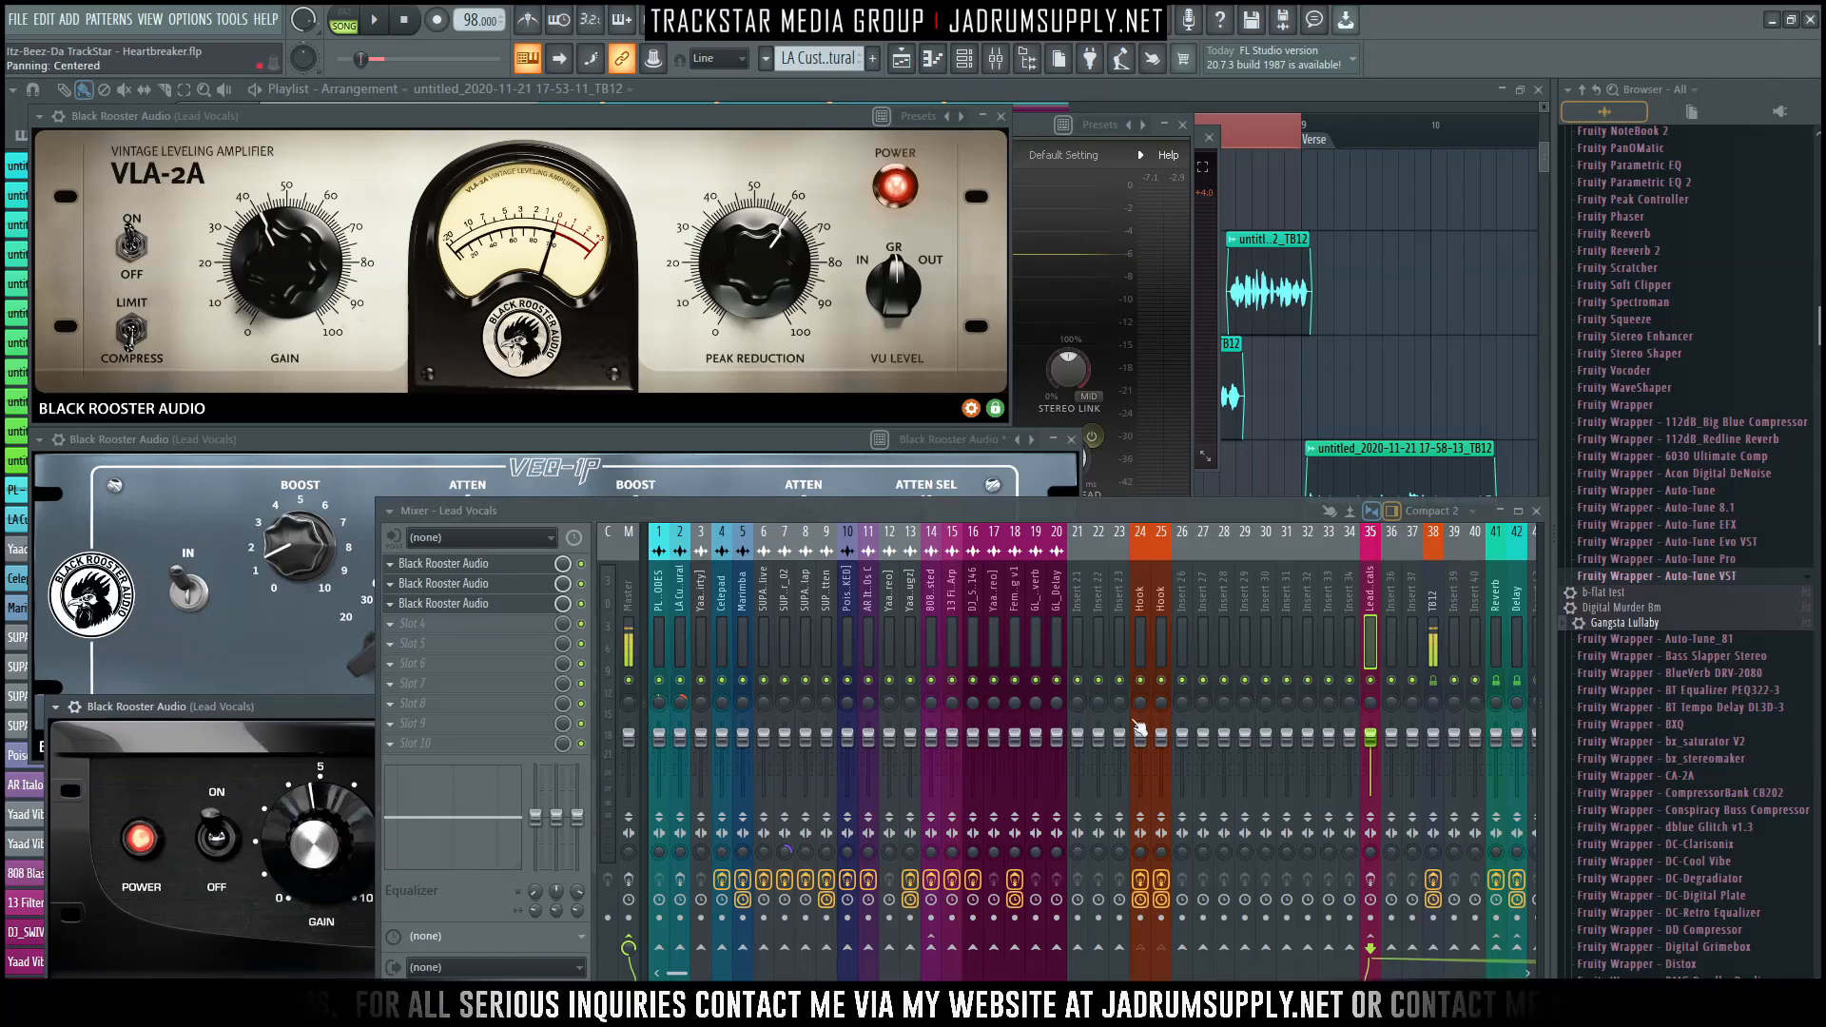
Re-enable the Lead Vocals effects during playback and move the VLA-3A window beside the VLA-2A to audition the full chain.
key("space")
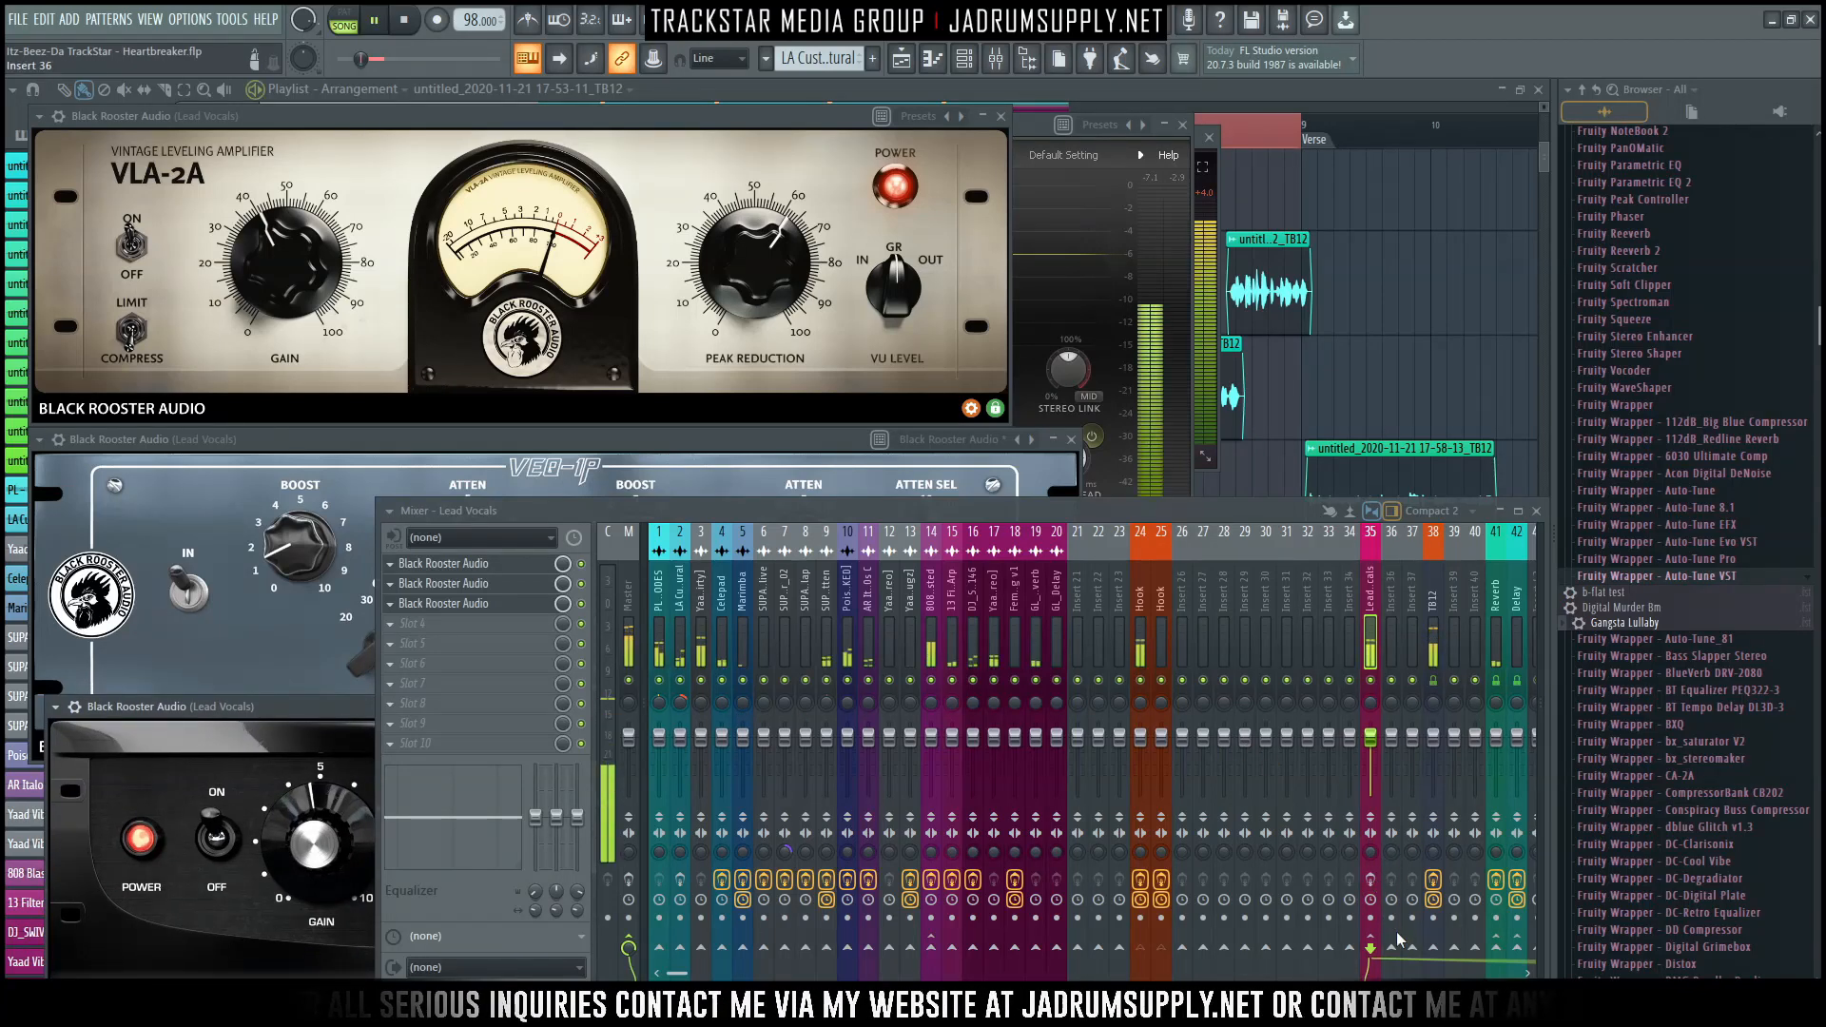
left_click(1371, 880)
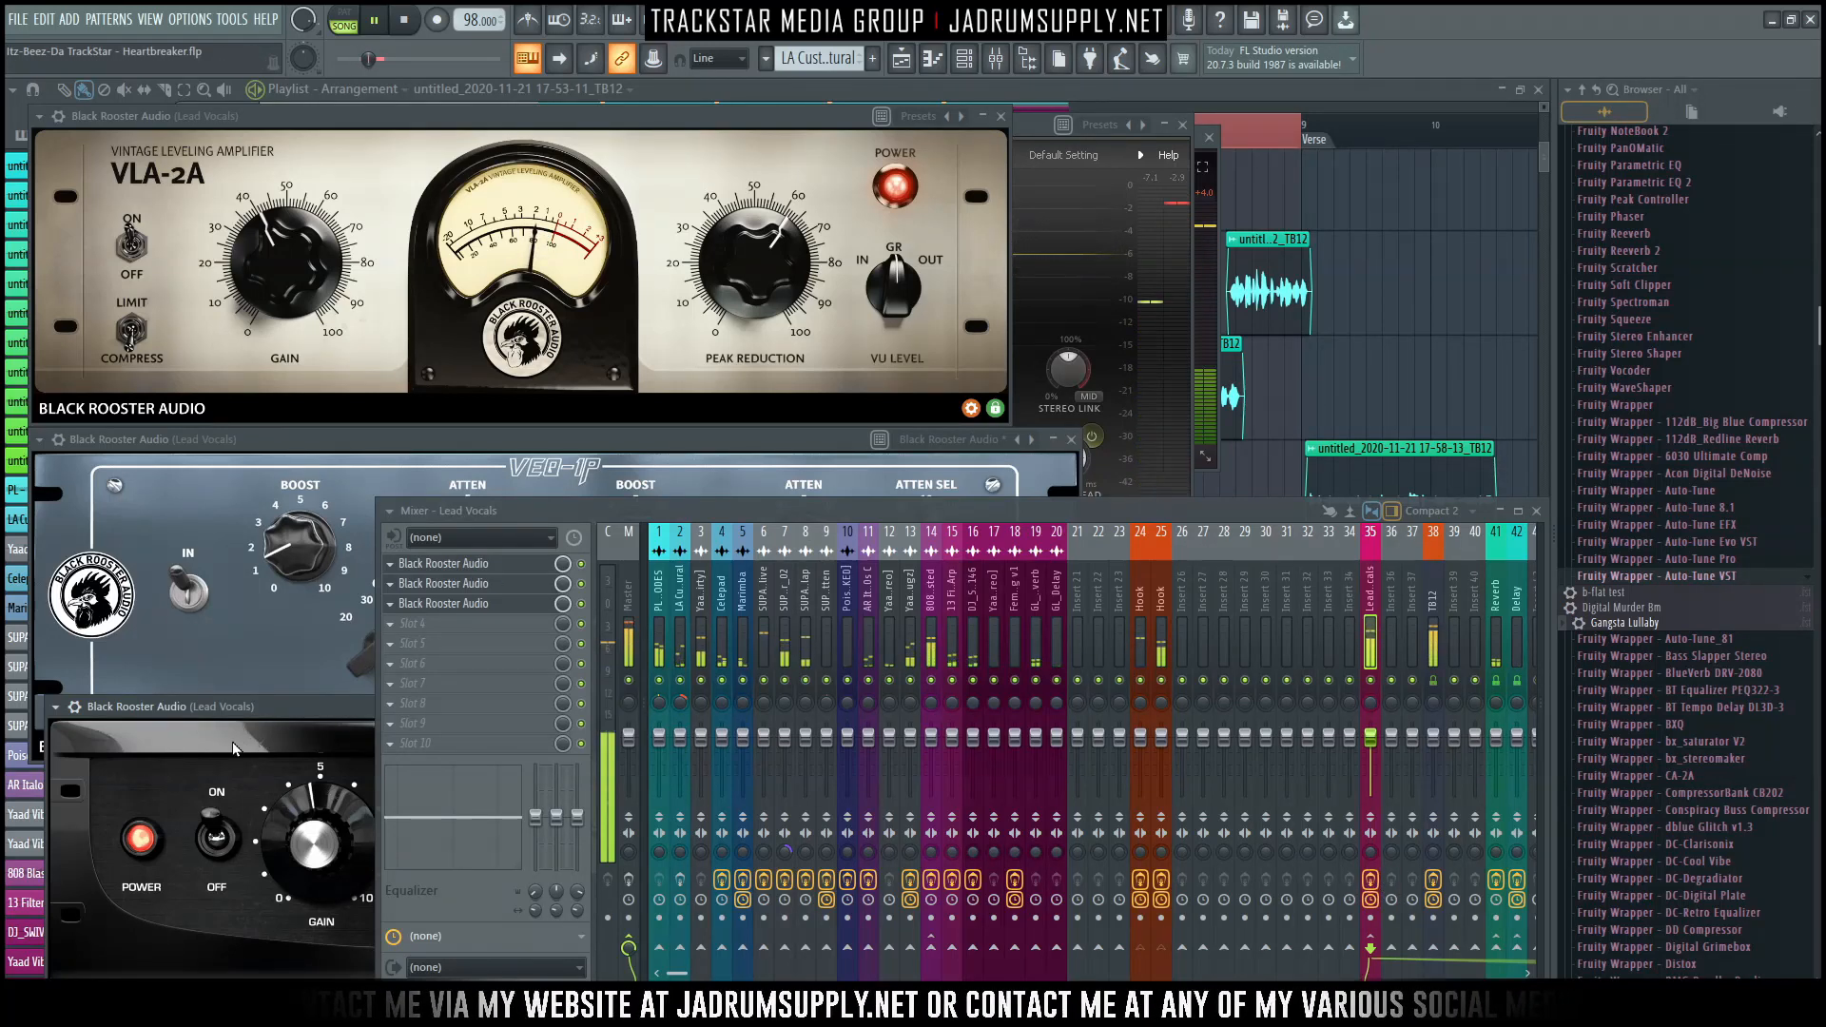
left_click_drag(268, 709, 904, 190)
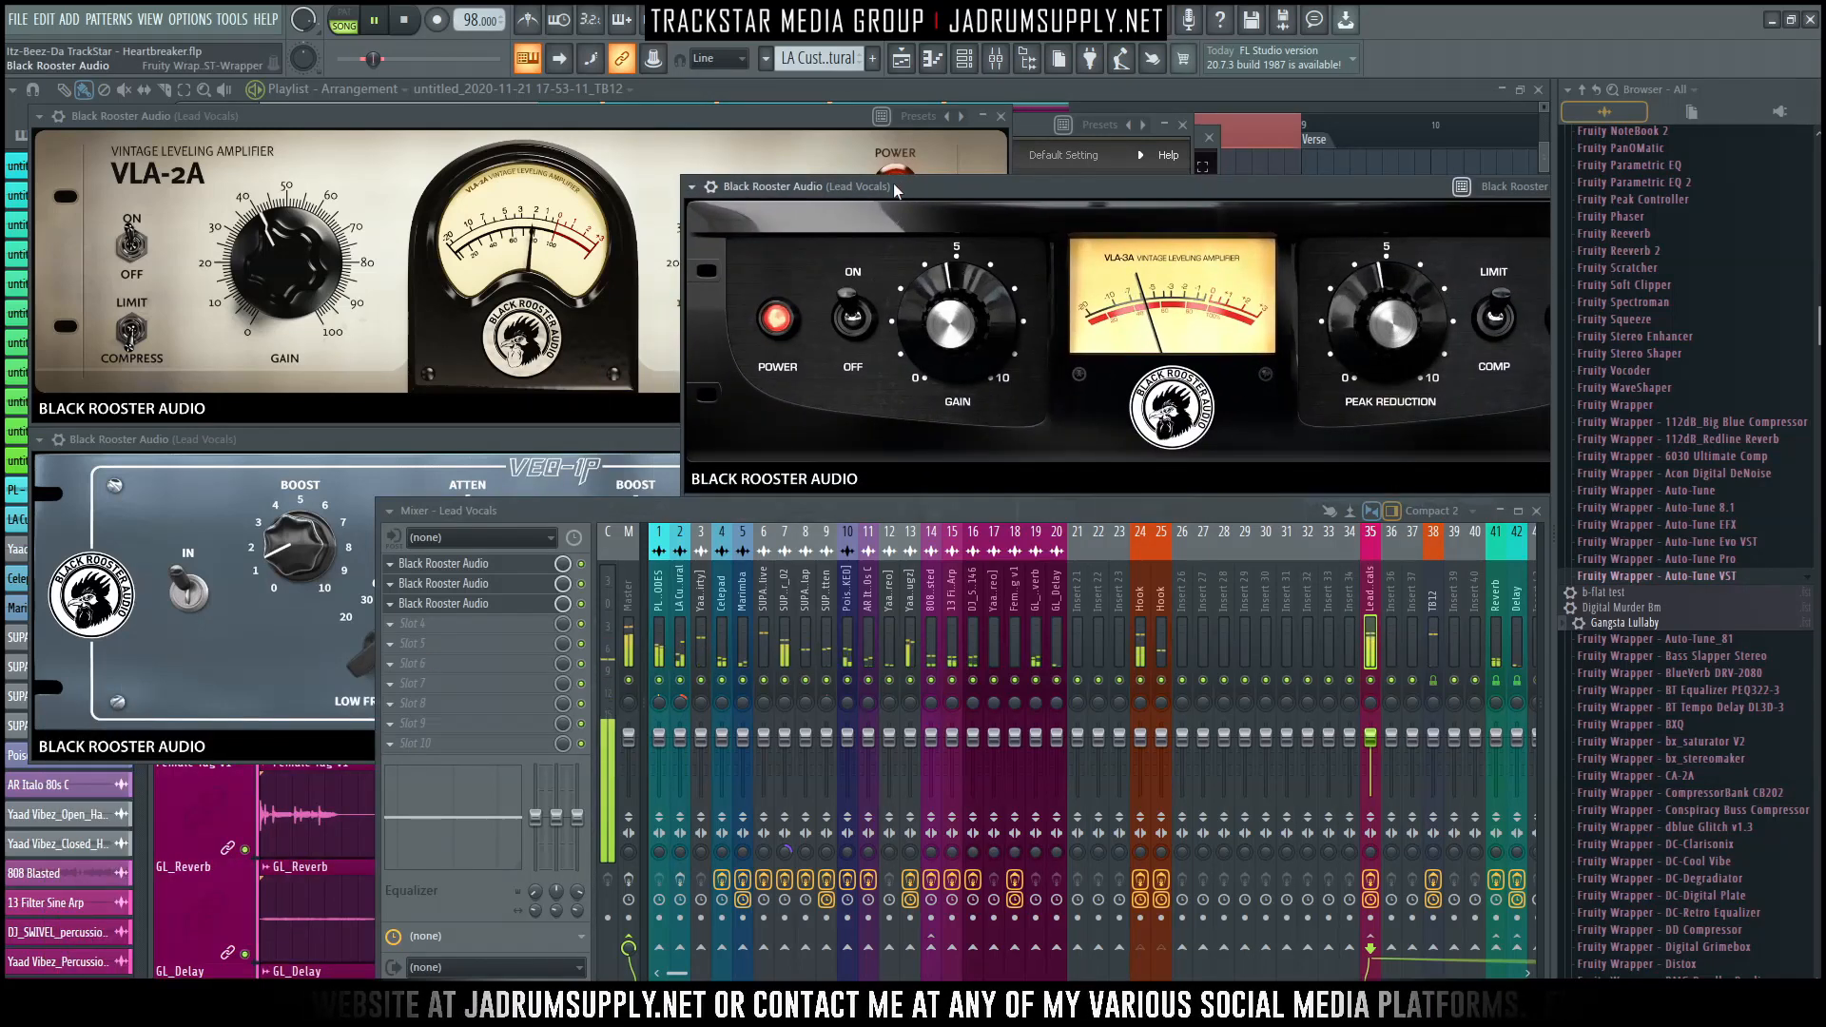
key("space")
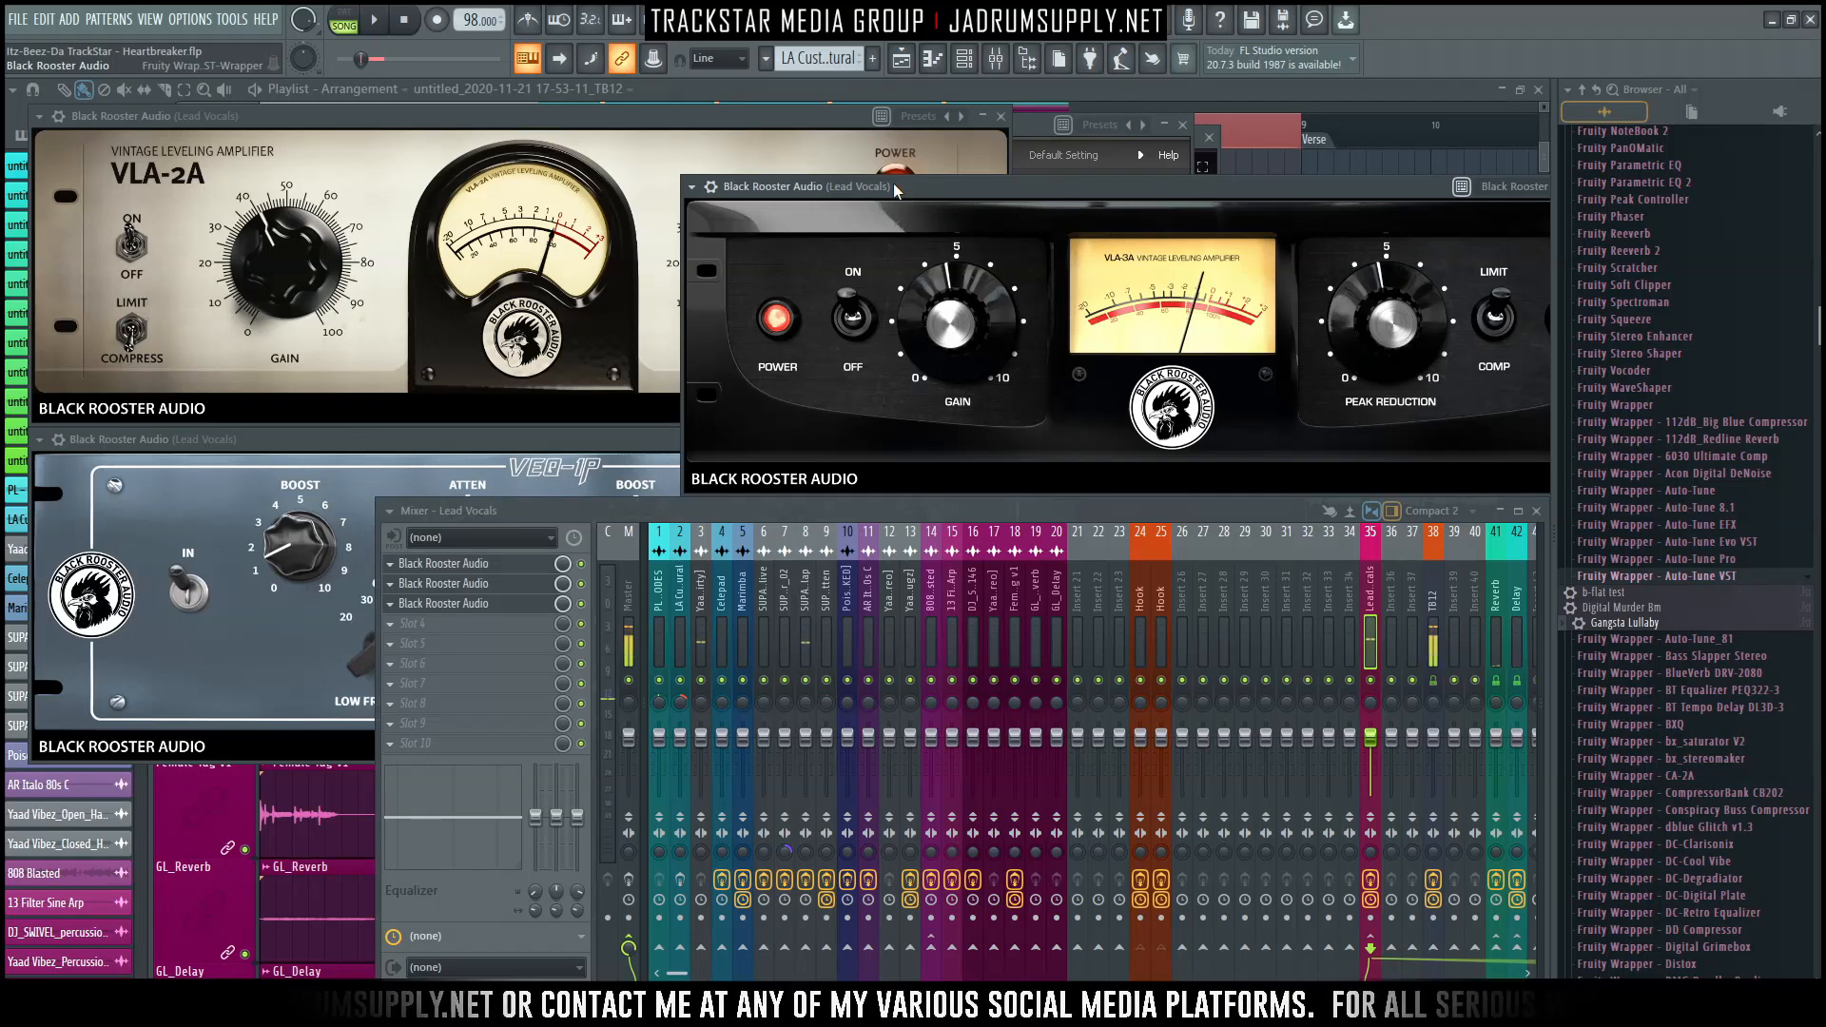
key("space")
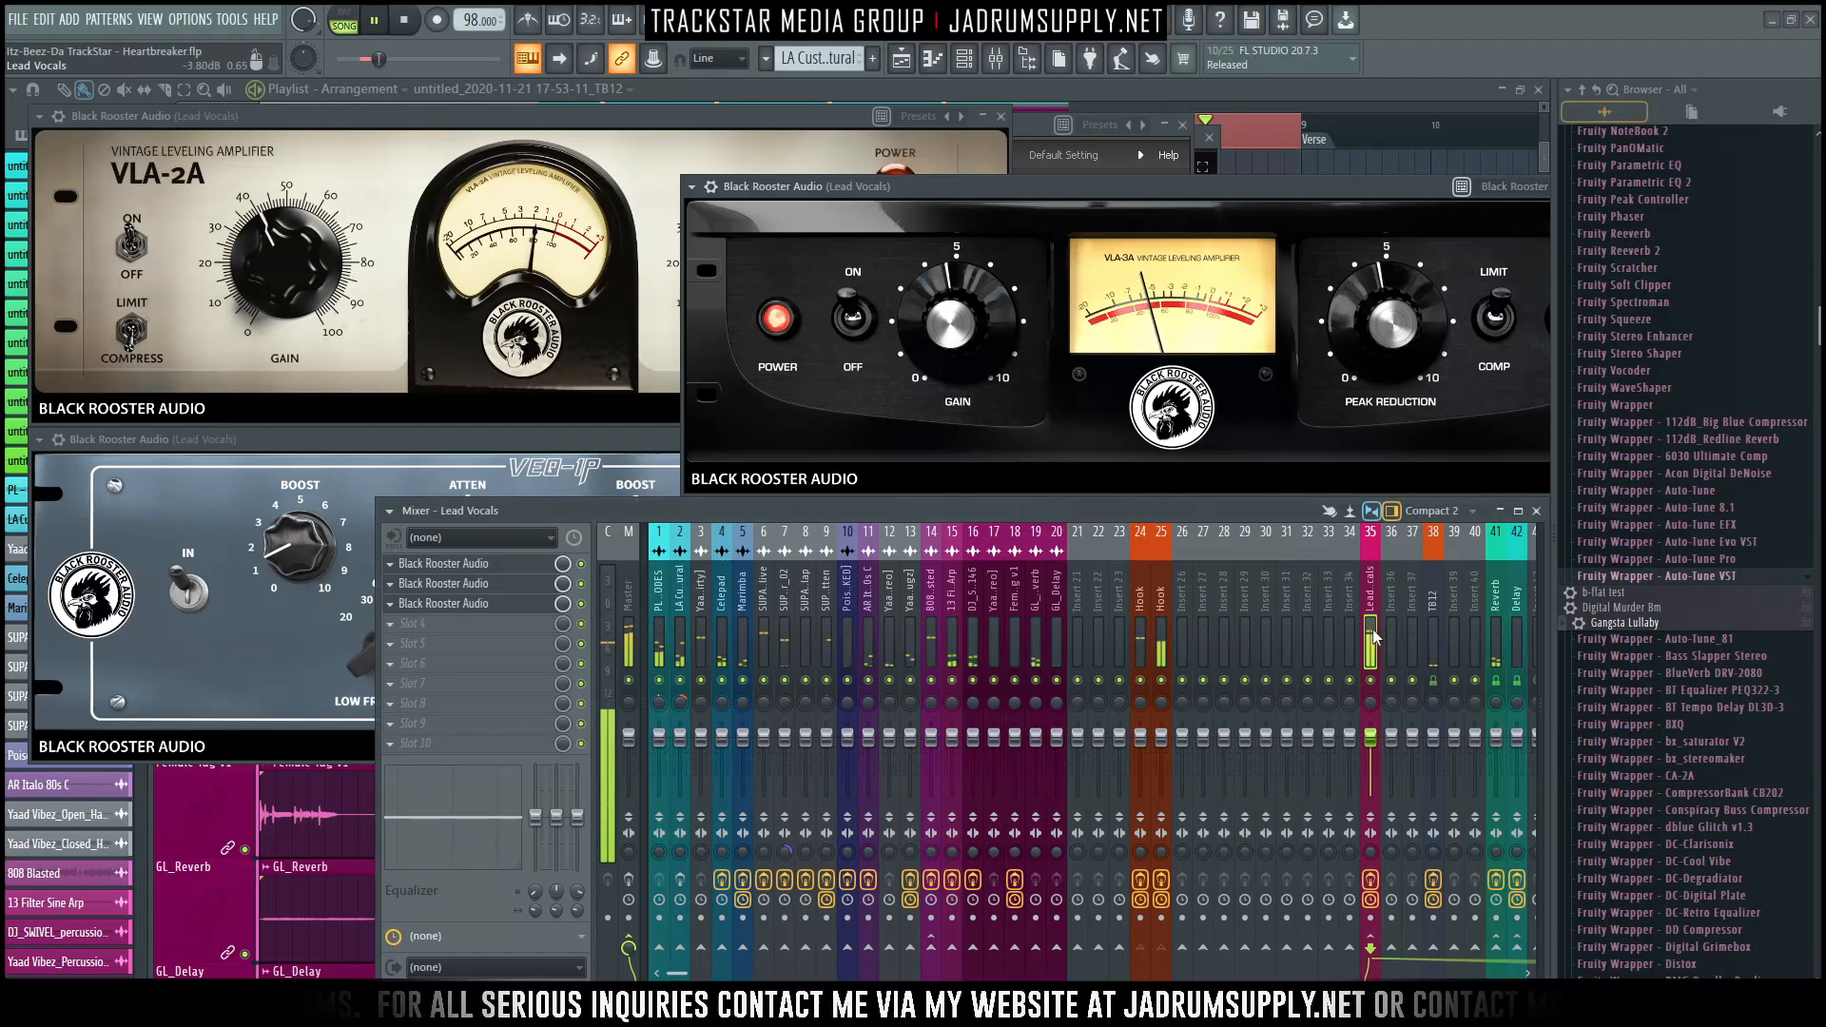
key("space")
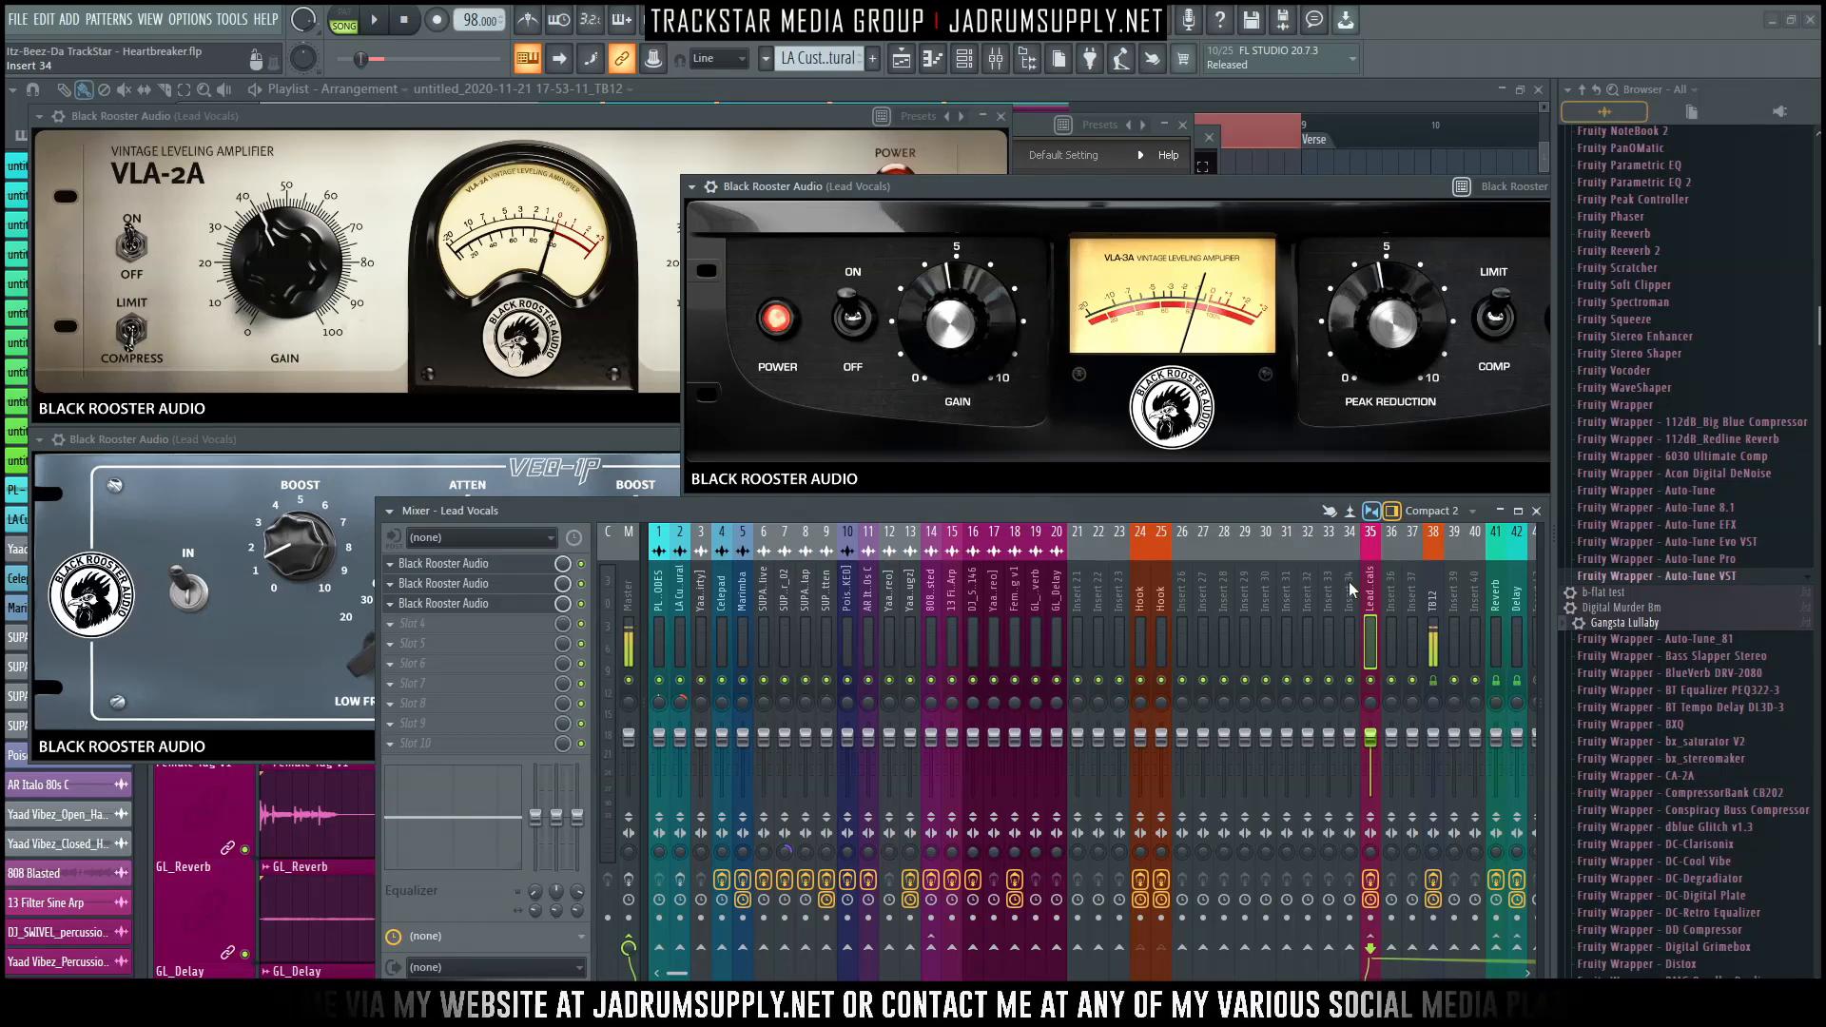
Open ValhallaVintageVerb from the Reverb track's first effect slot to review its settings.
left_click(1494, 591)
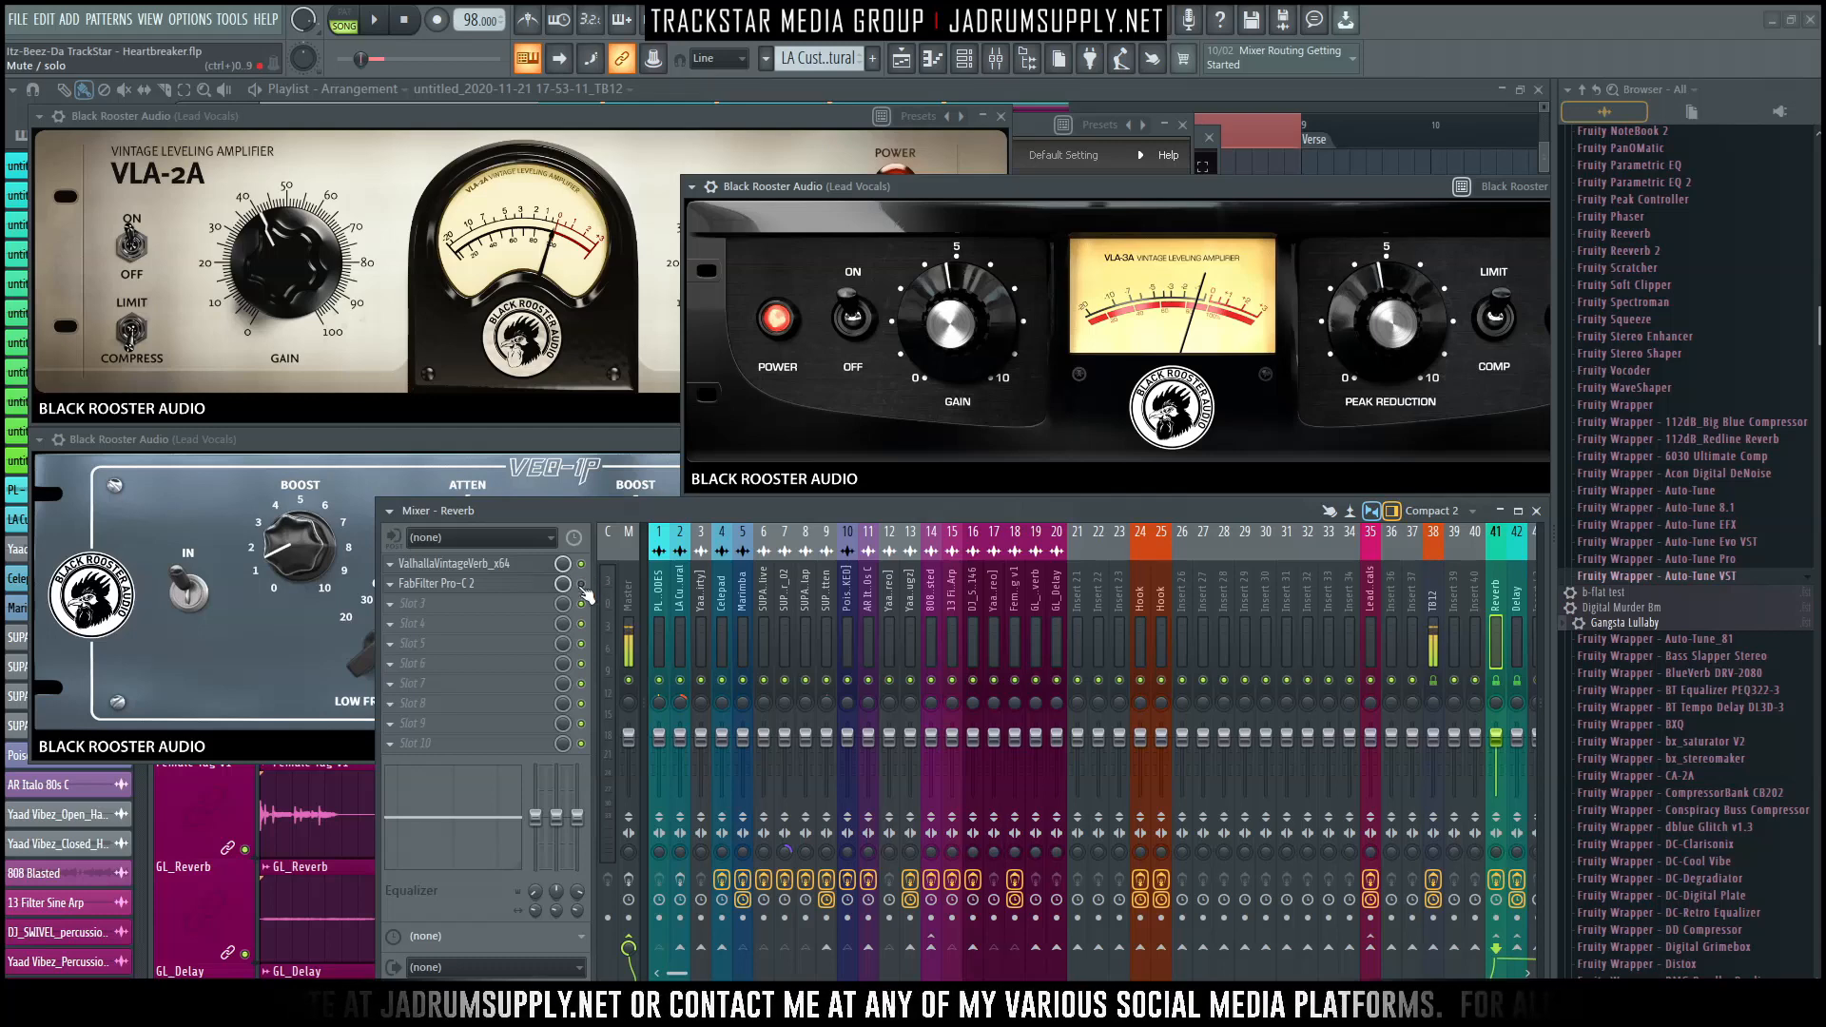
left_click(549, 562)
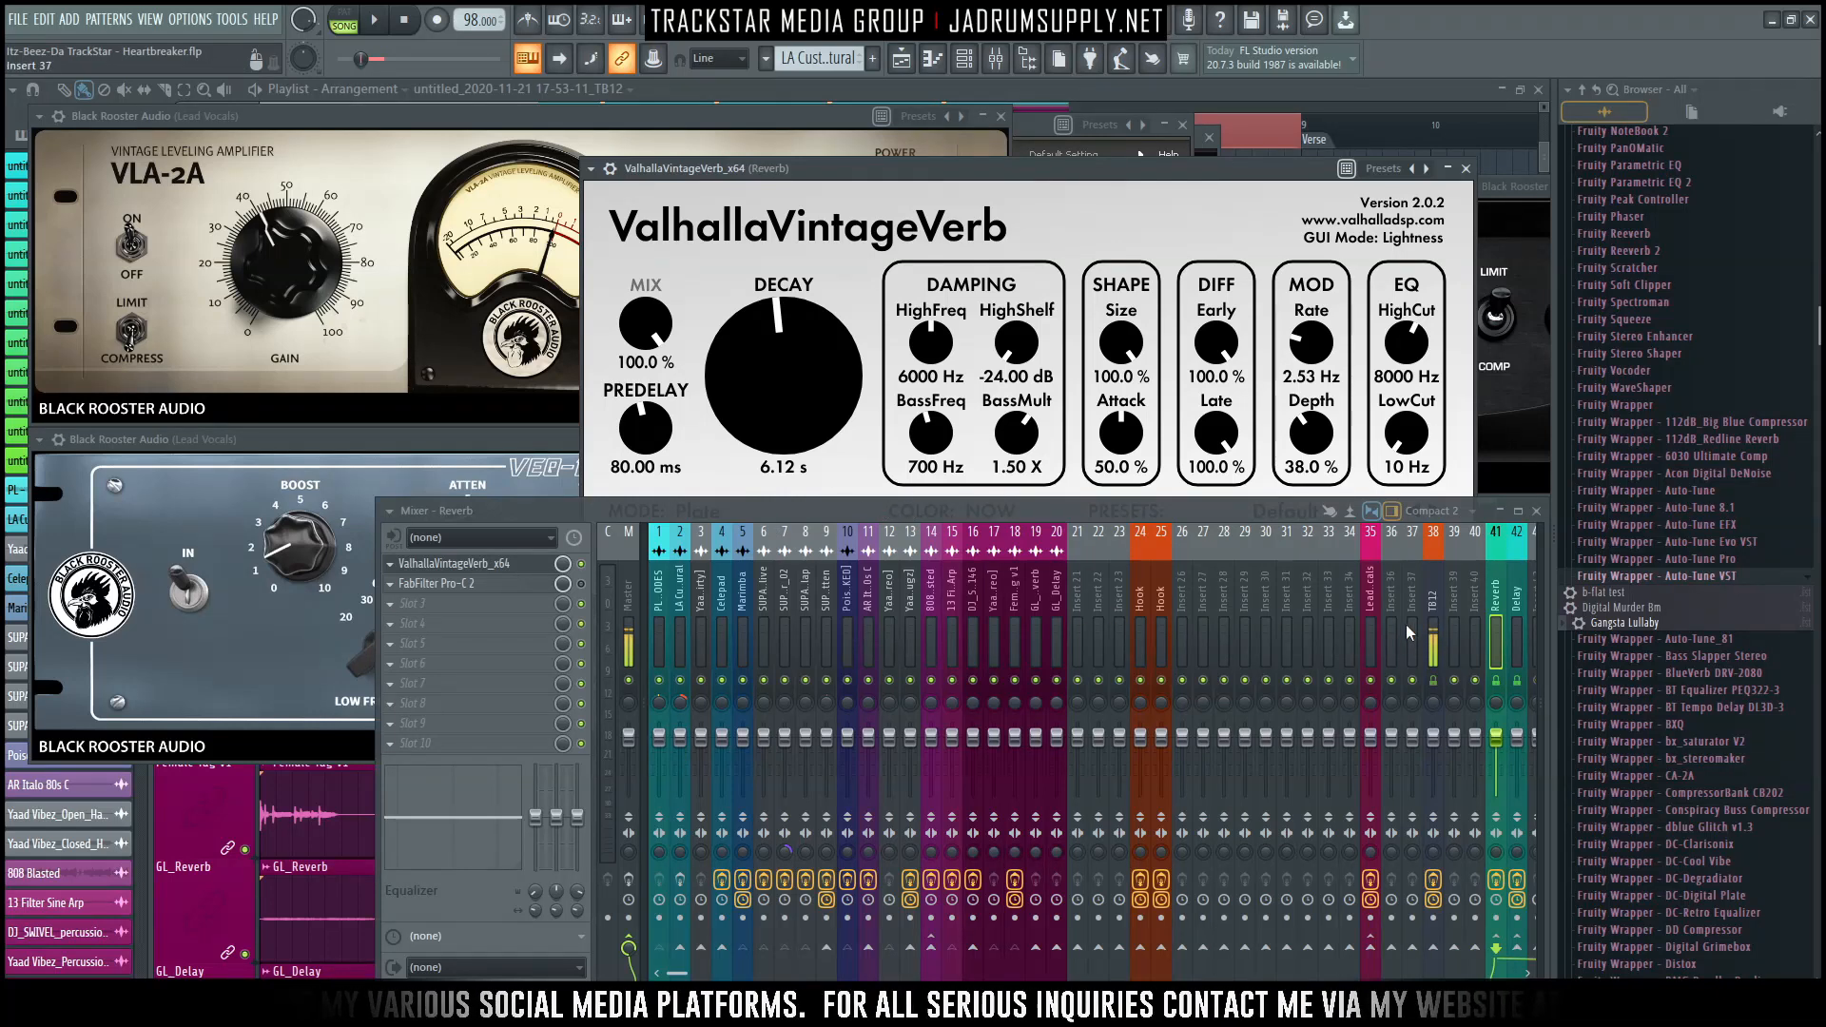
Audition the Lead Vocals track again and add a send from it to the Reverb track.
left_click(1388, 603)
left_click(1371, 615)
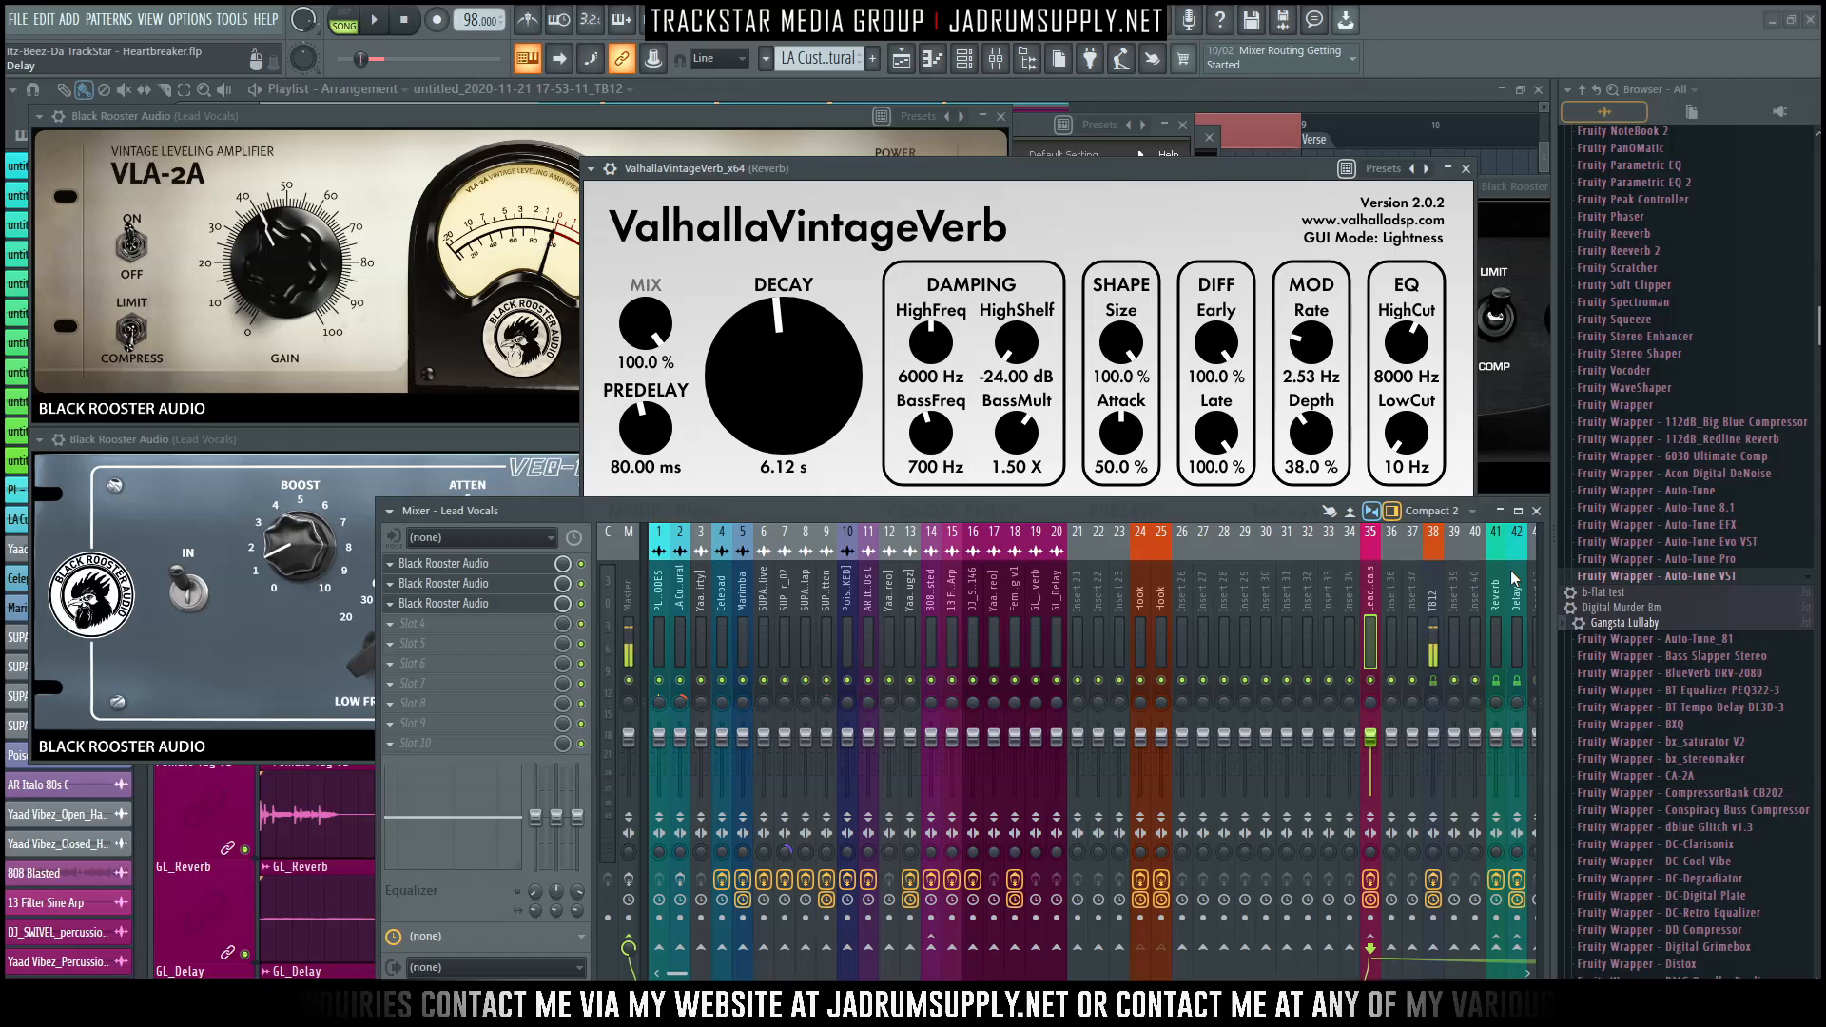
key("space")
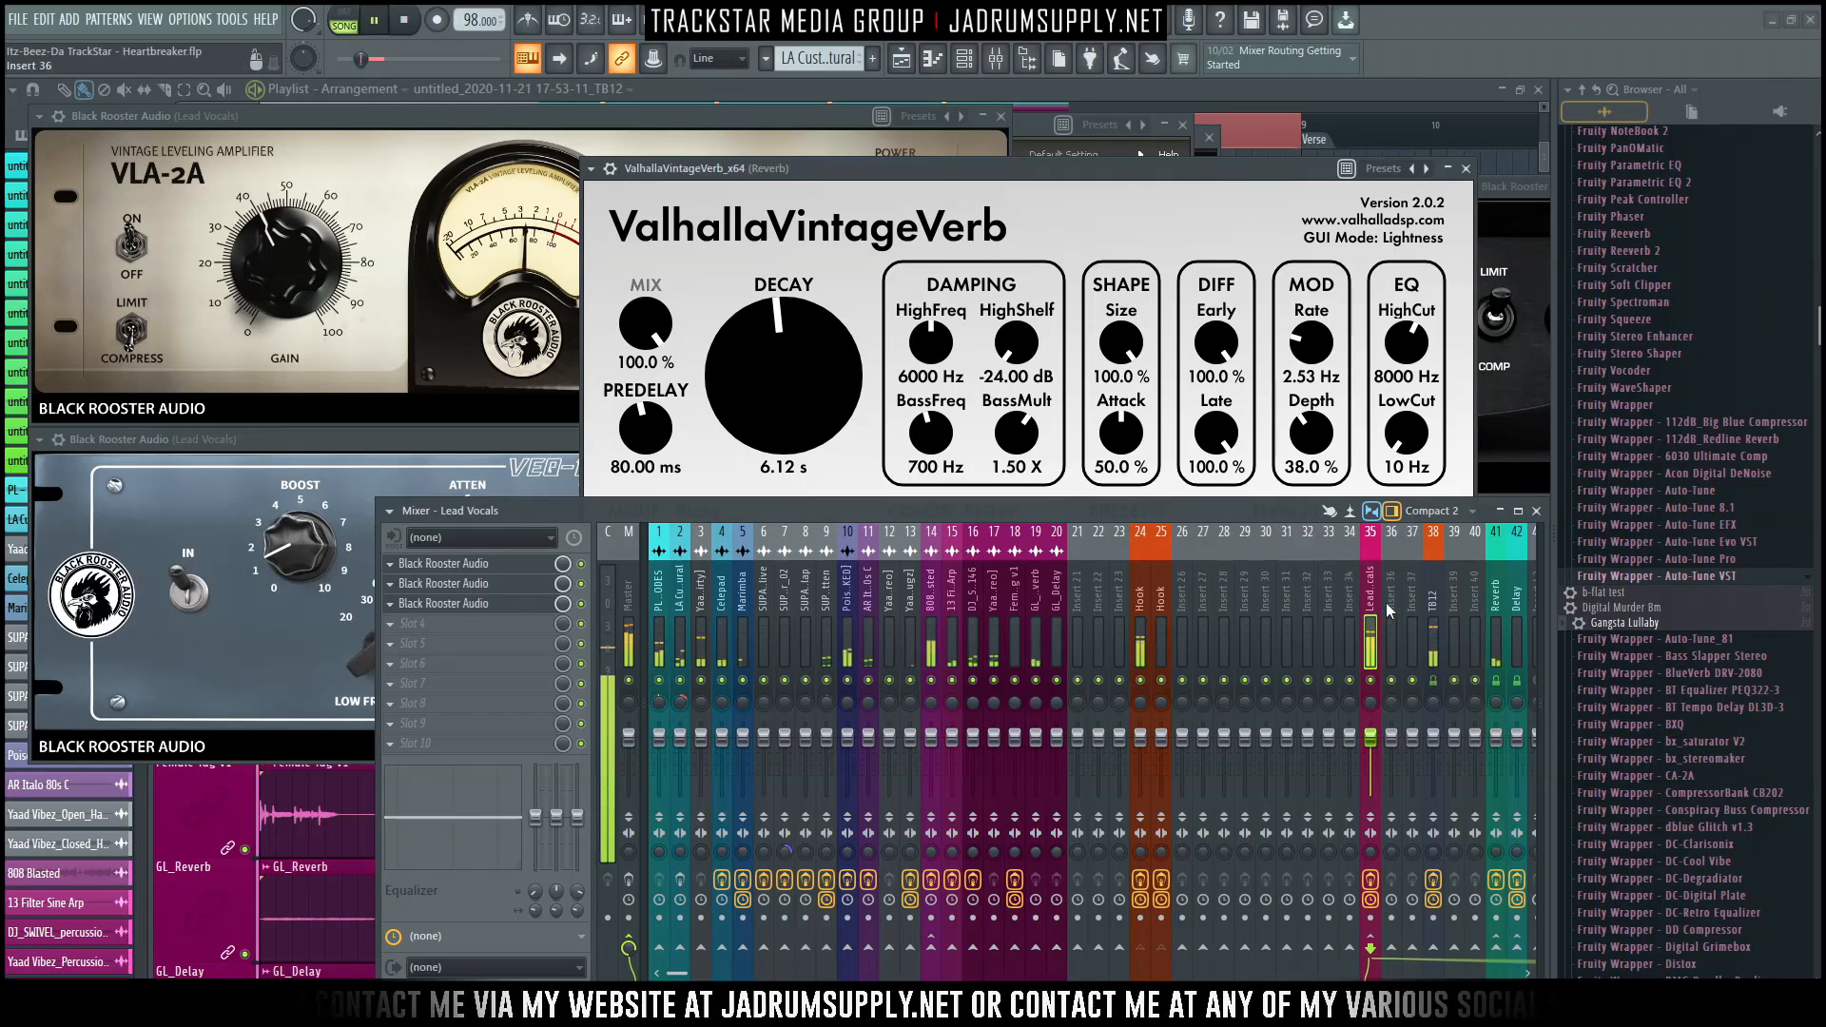
key("space")
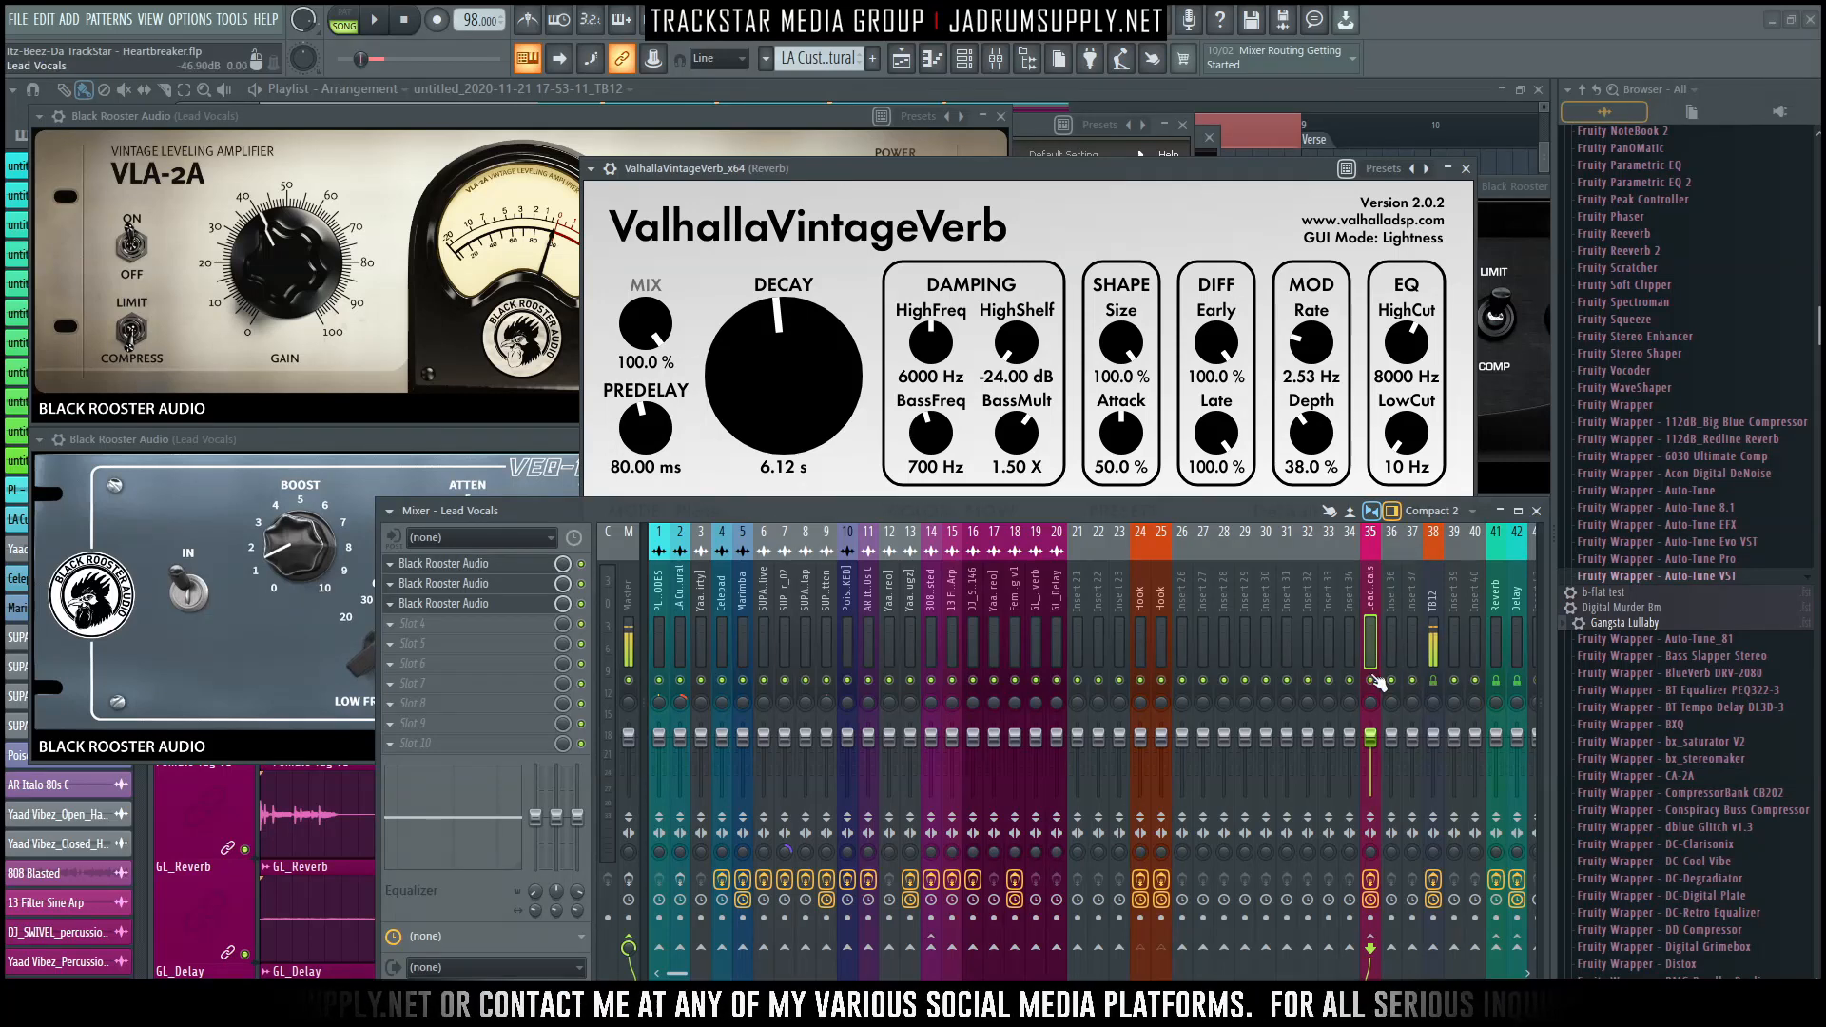
left_click(1497, 948)
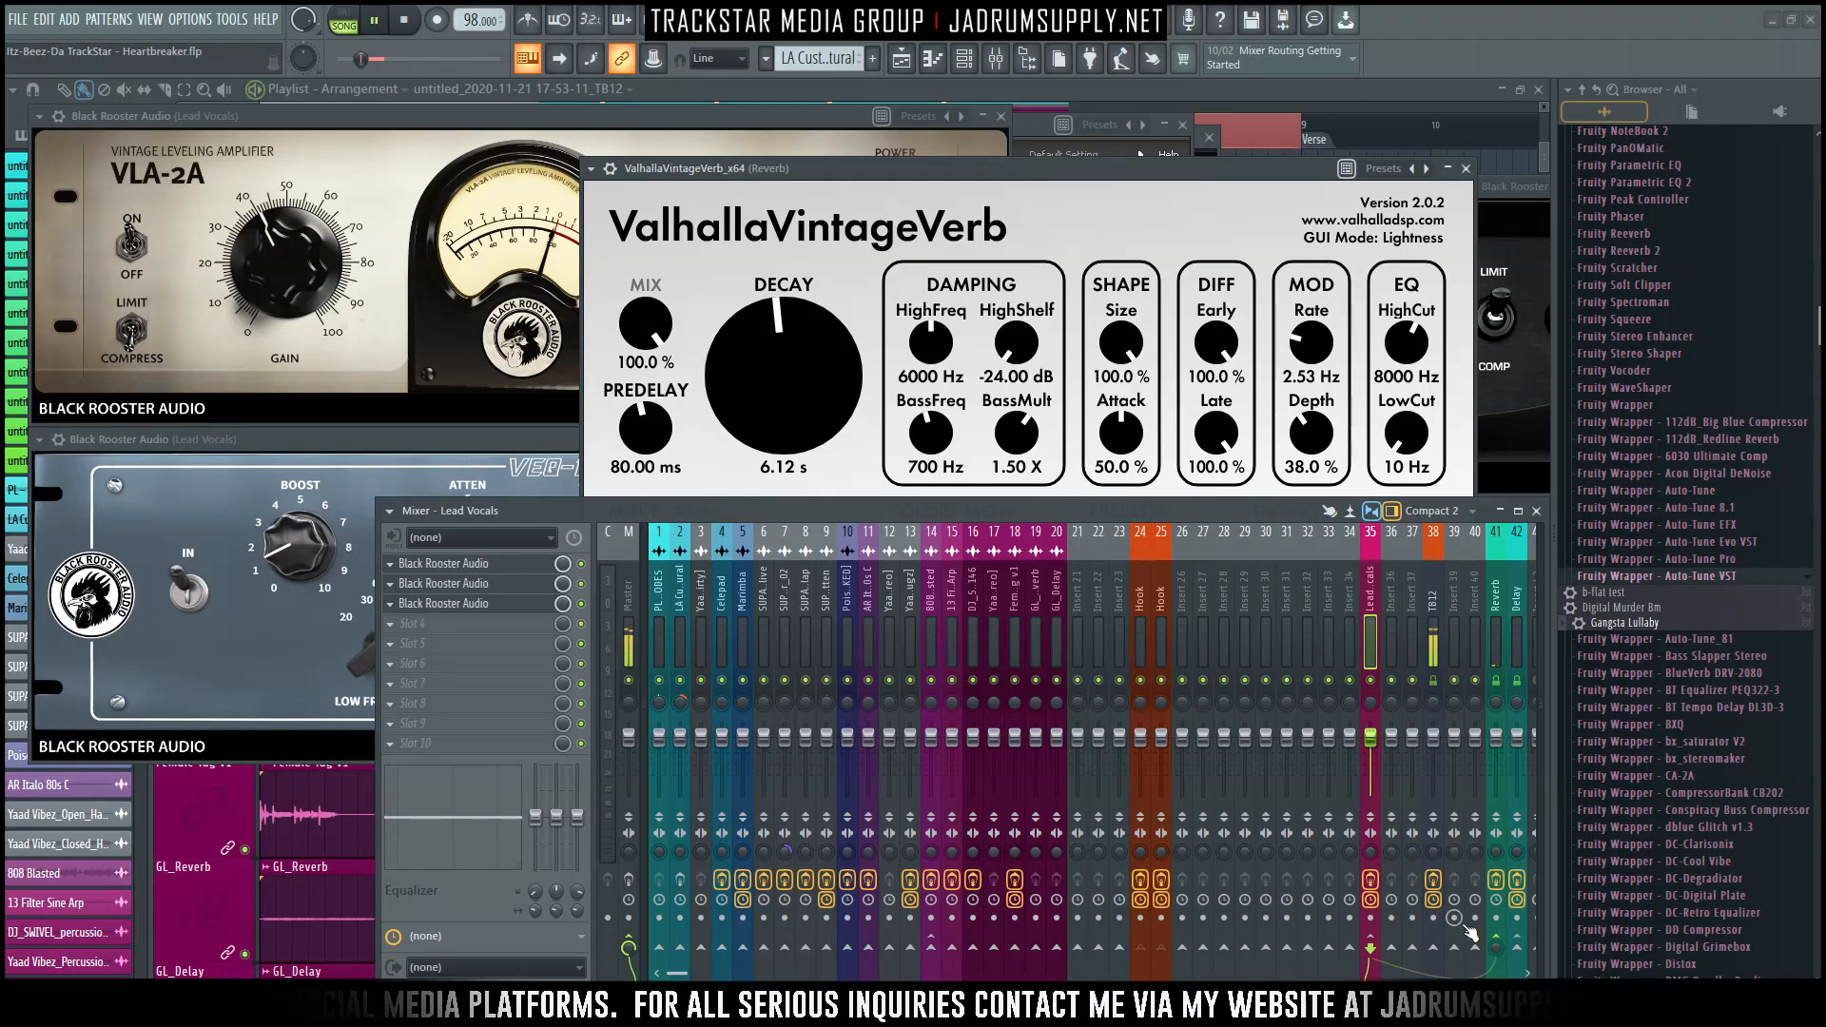
Audition the reverb send in the full mix, and solo the Lead Vocals with the Hook tracks that feed it.
key("space")
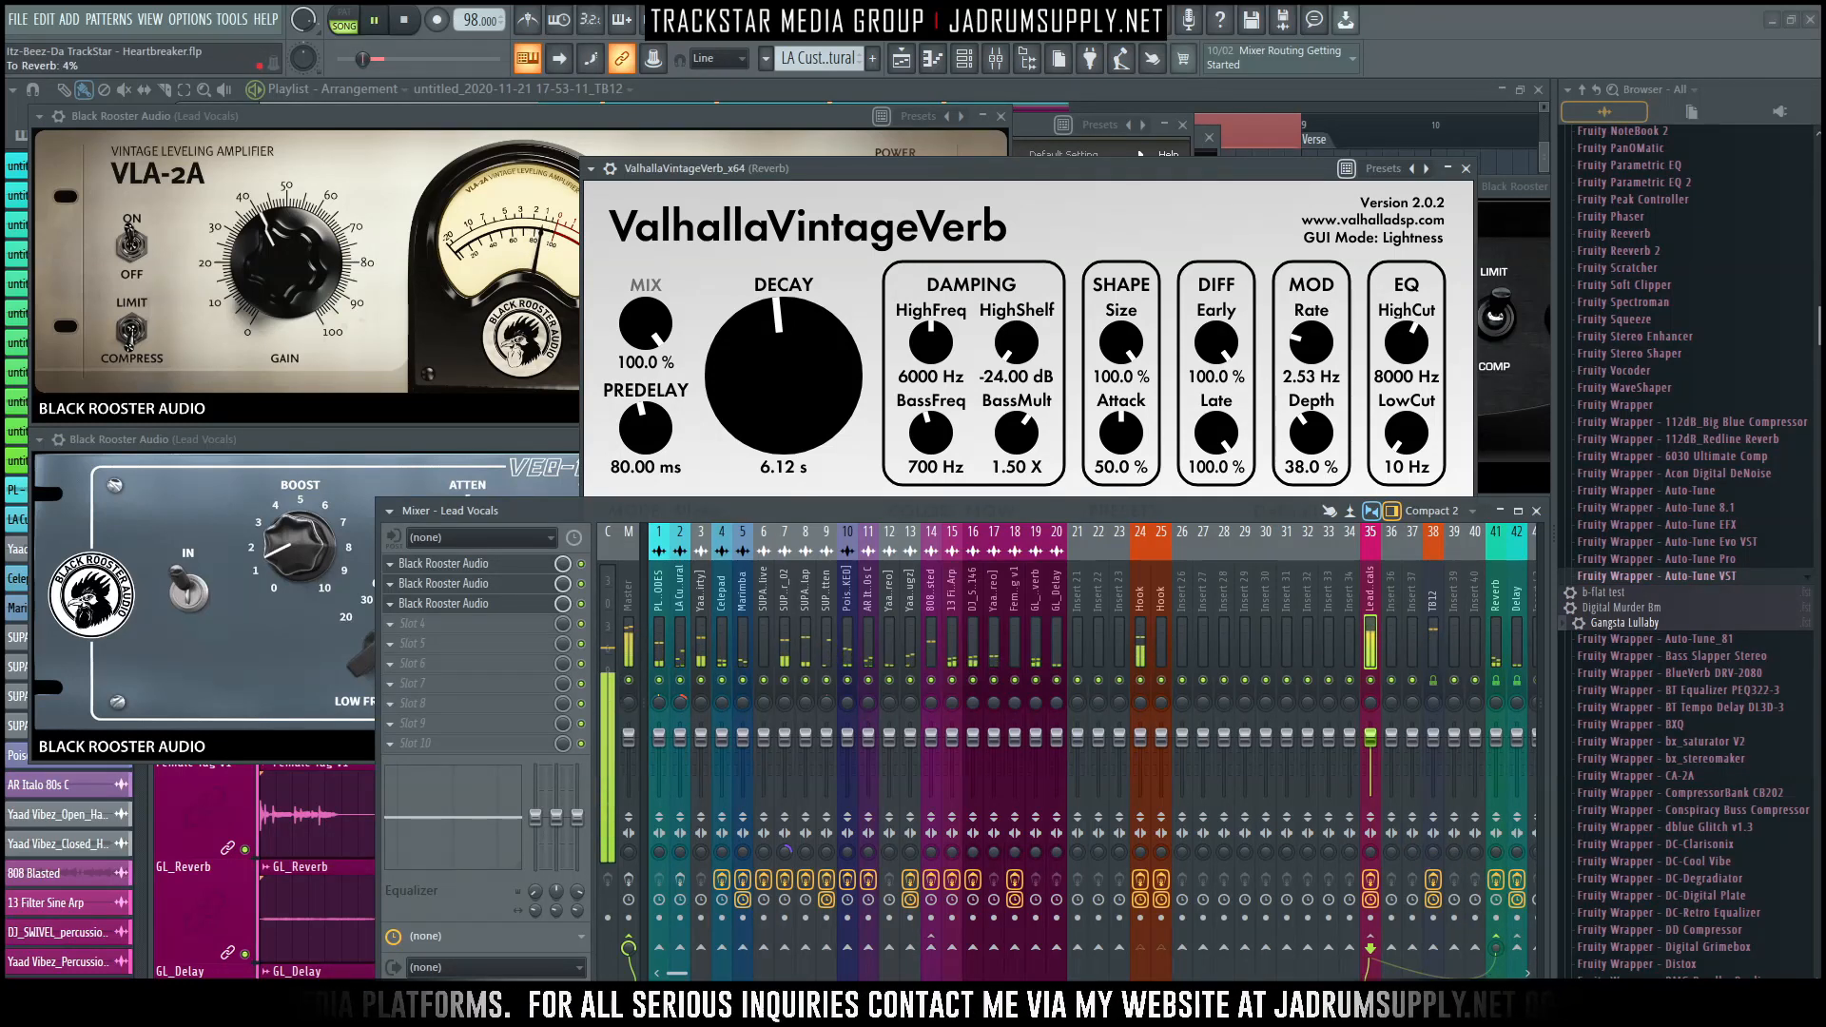
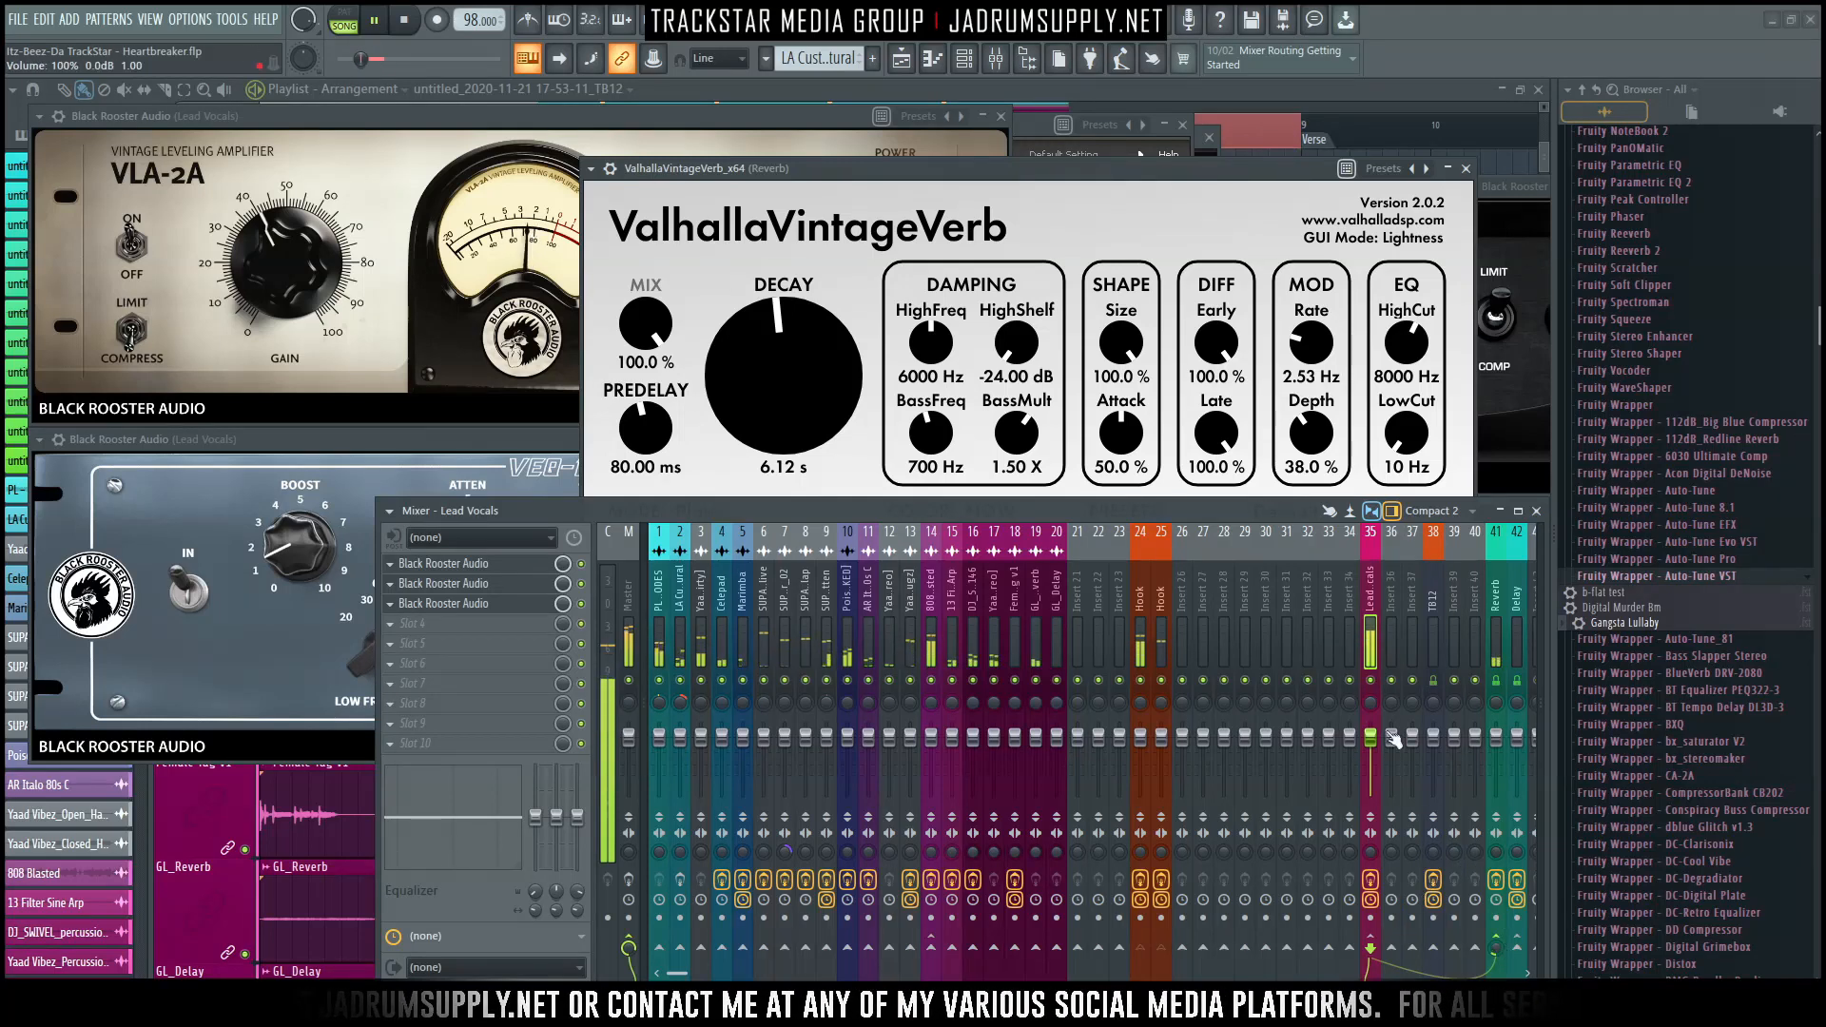
key("space")
right_click(1376, 679)
key("space")
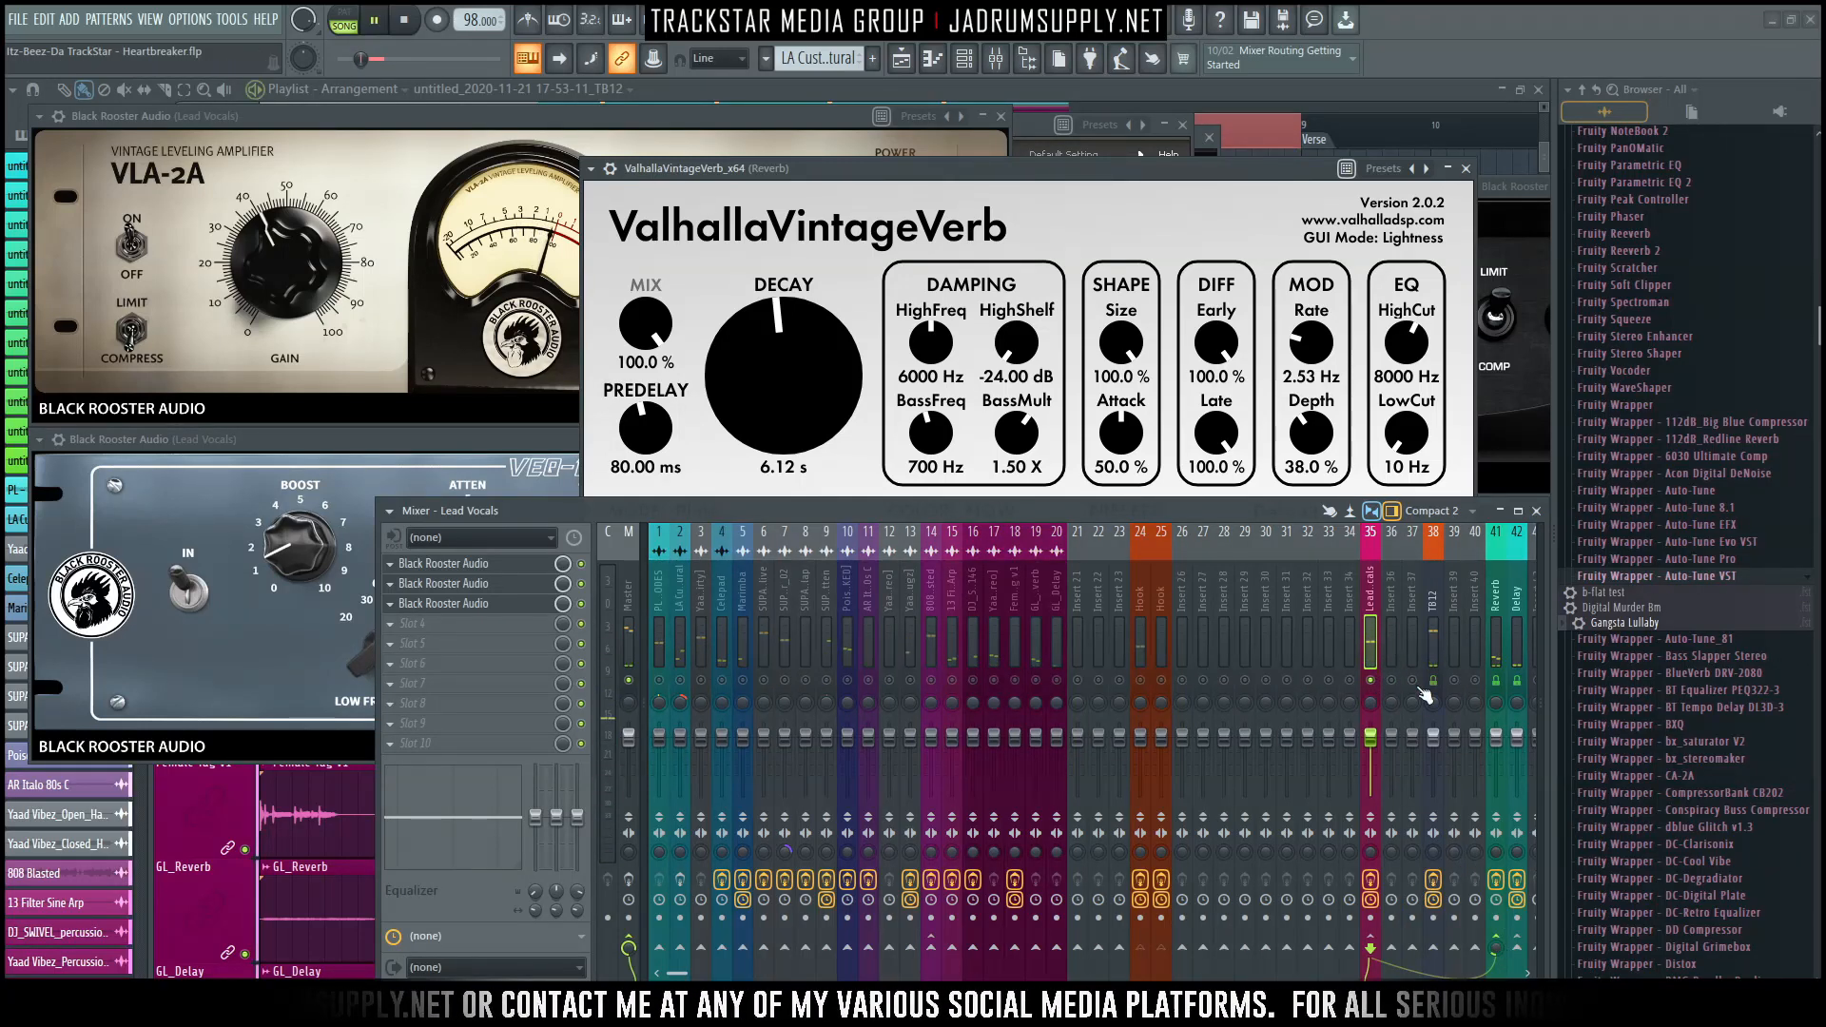
key("space")
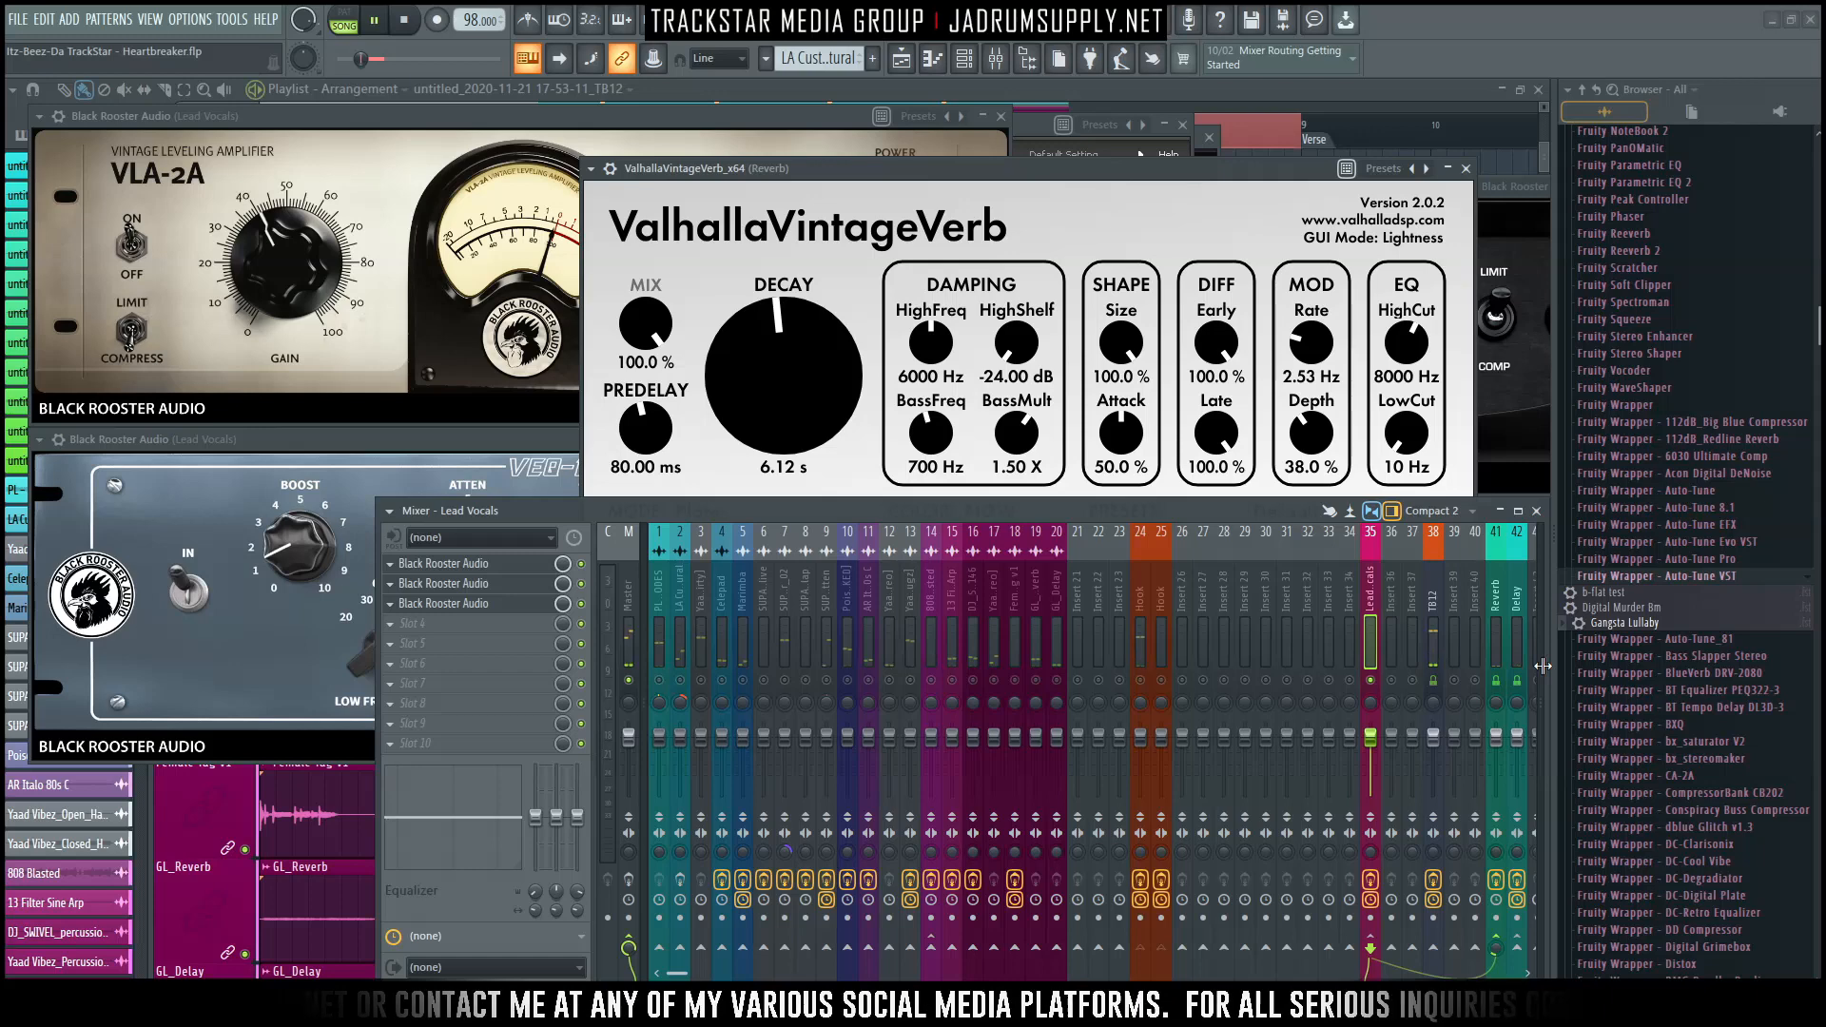
key("space")
key("space")
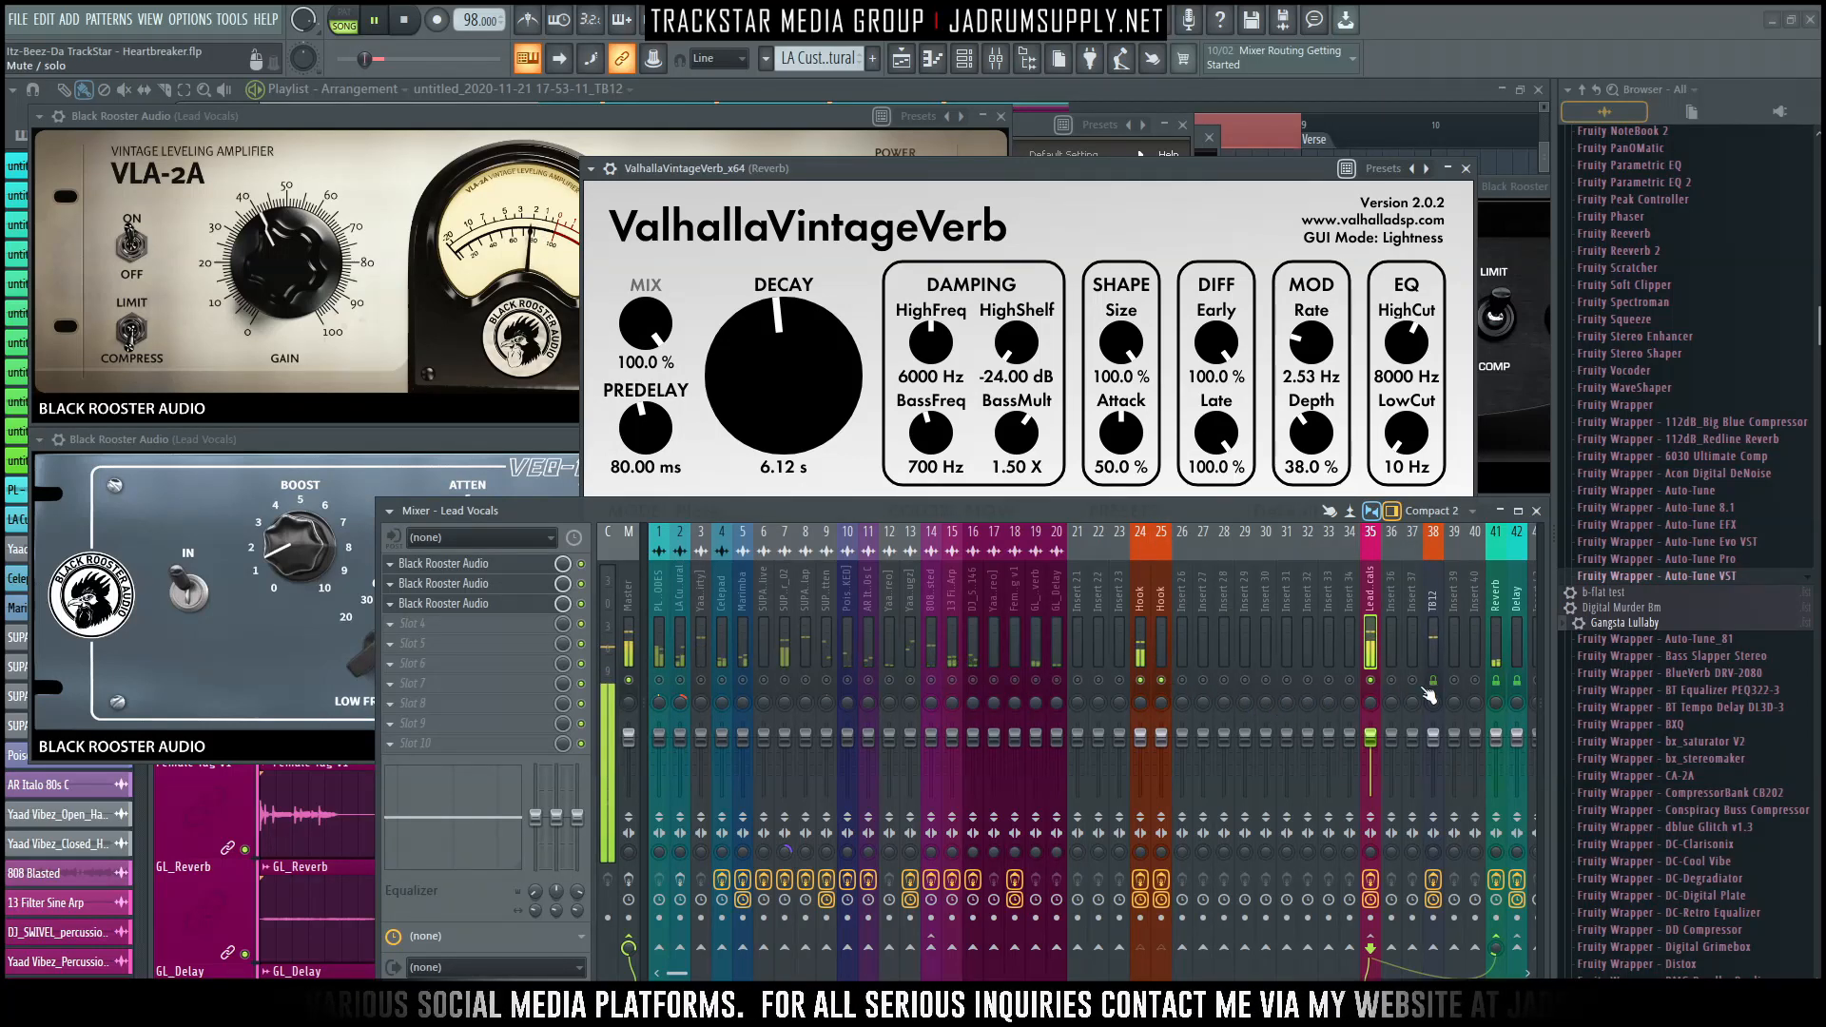
Load FabFilter Pro-Q x64 into the Reverb track's second effect slot.
left_click(1496, 638)
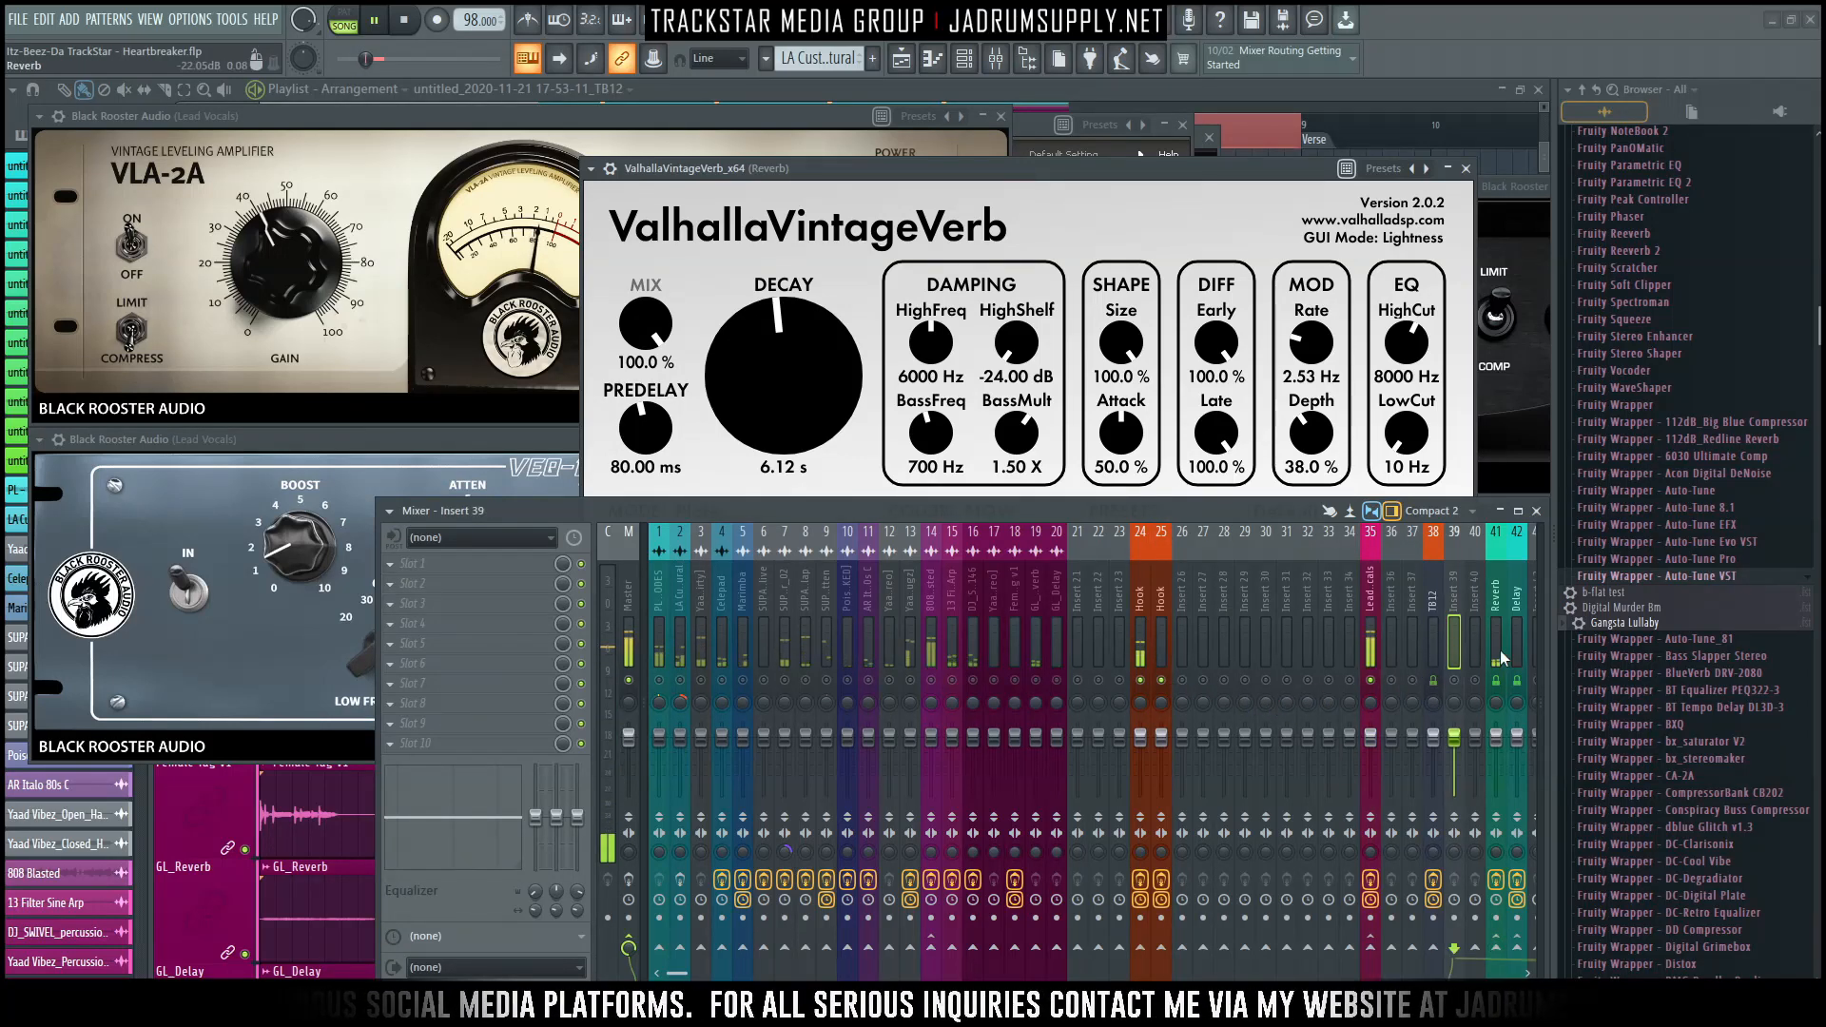
left_click(520, 604)
mouse_move(453, 562)
mouse_move(886, 54)
mouse_move(964, 51)
mouse_move(1031, 90)
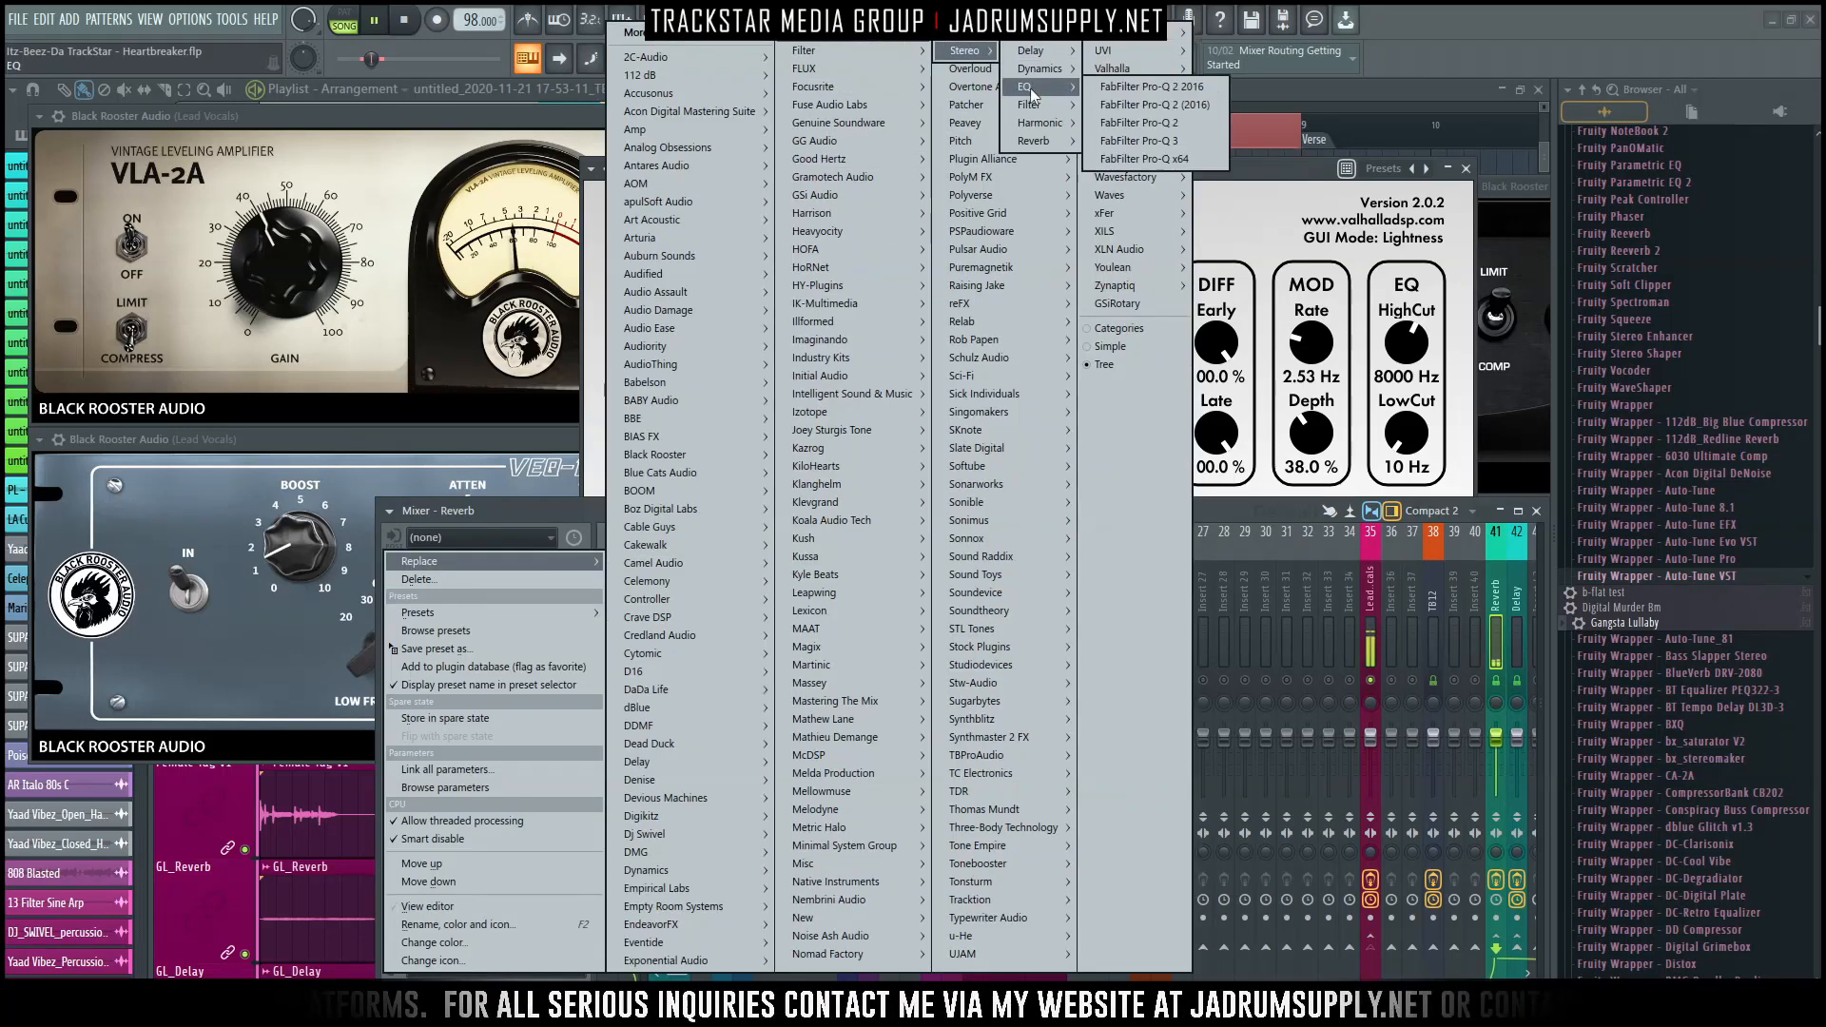
left_click(1144, 159)
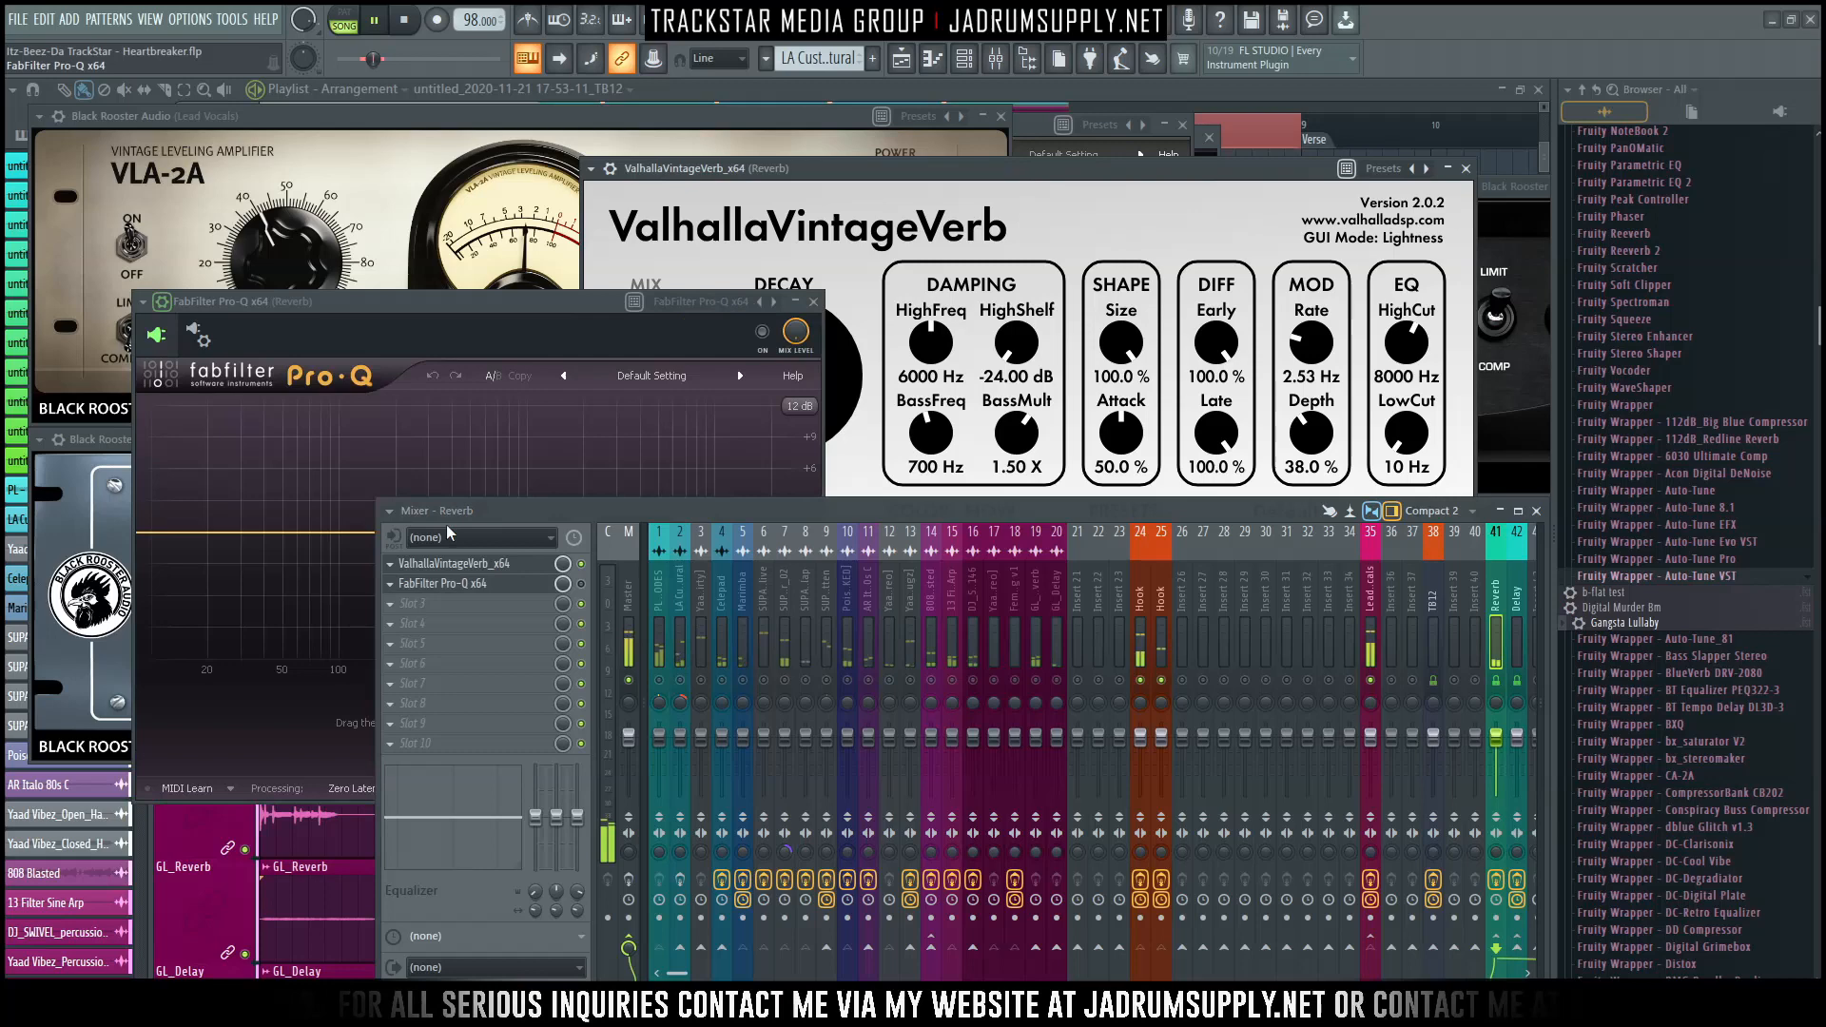
Put FabFilter Pro-Q 3 in the Reverb track's second effect slot and move its window over the ValhallaVintageVerb window.
left_click(414, 583)
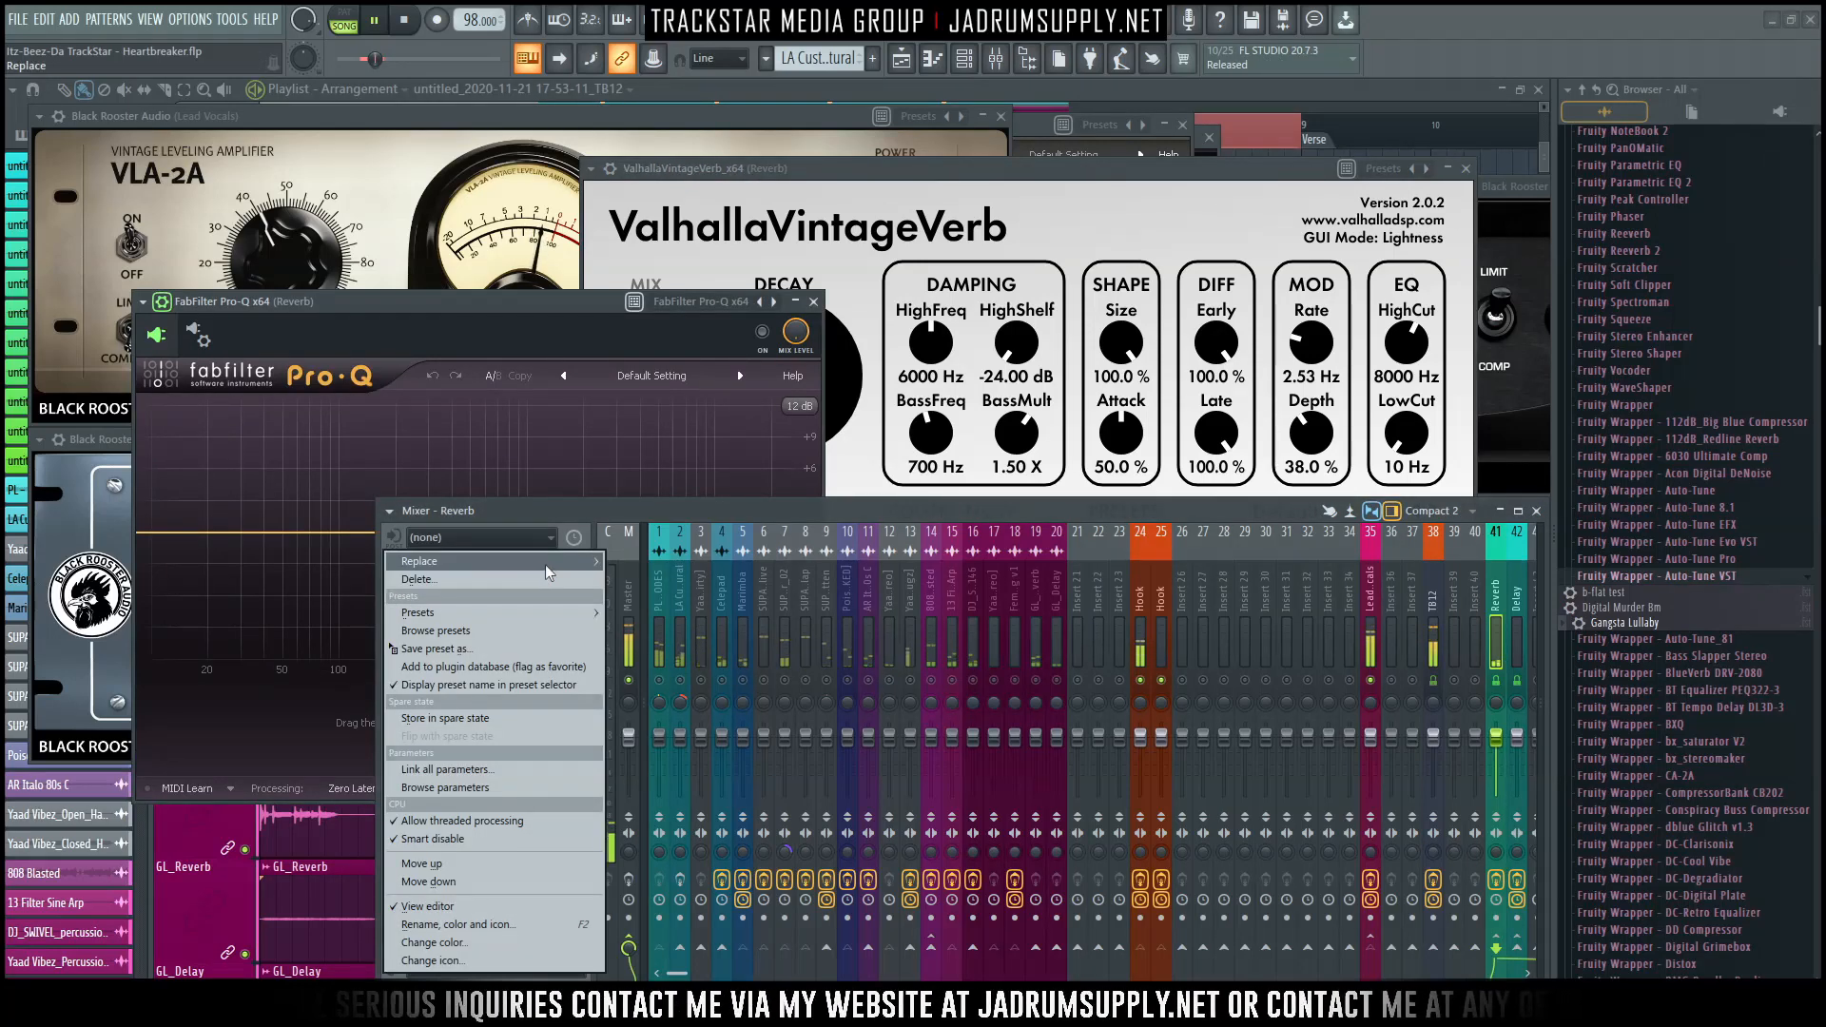
mouse_move(545, 564)
mouse_move(966, 54)
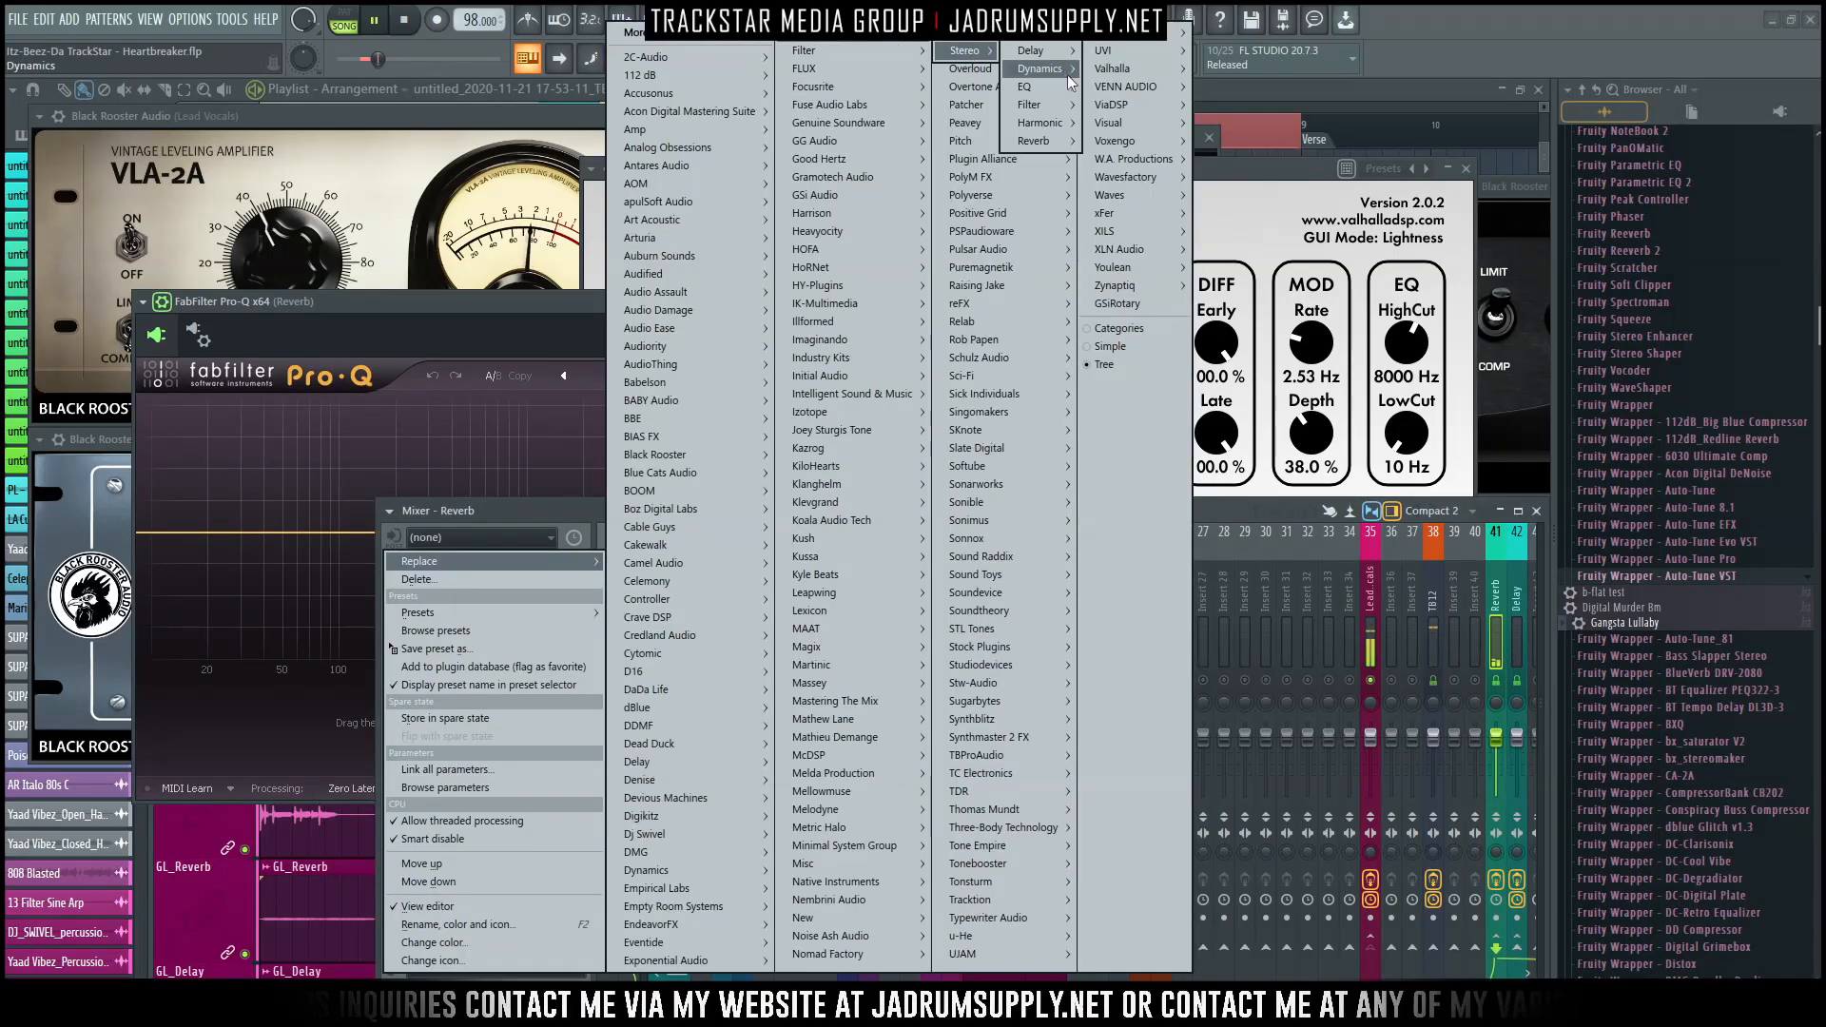
mouse_move(1032, 87)
left_click(1144, 141)
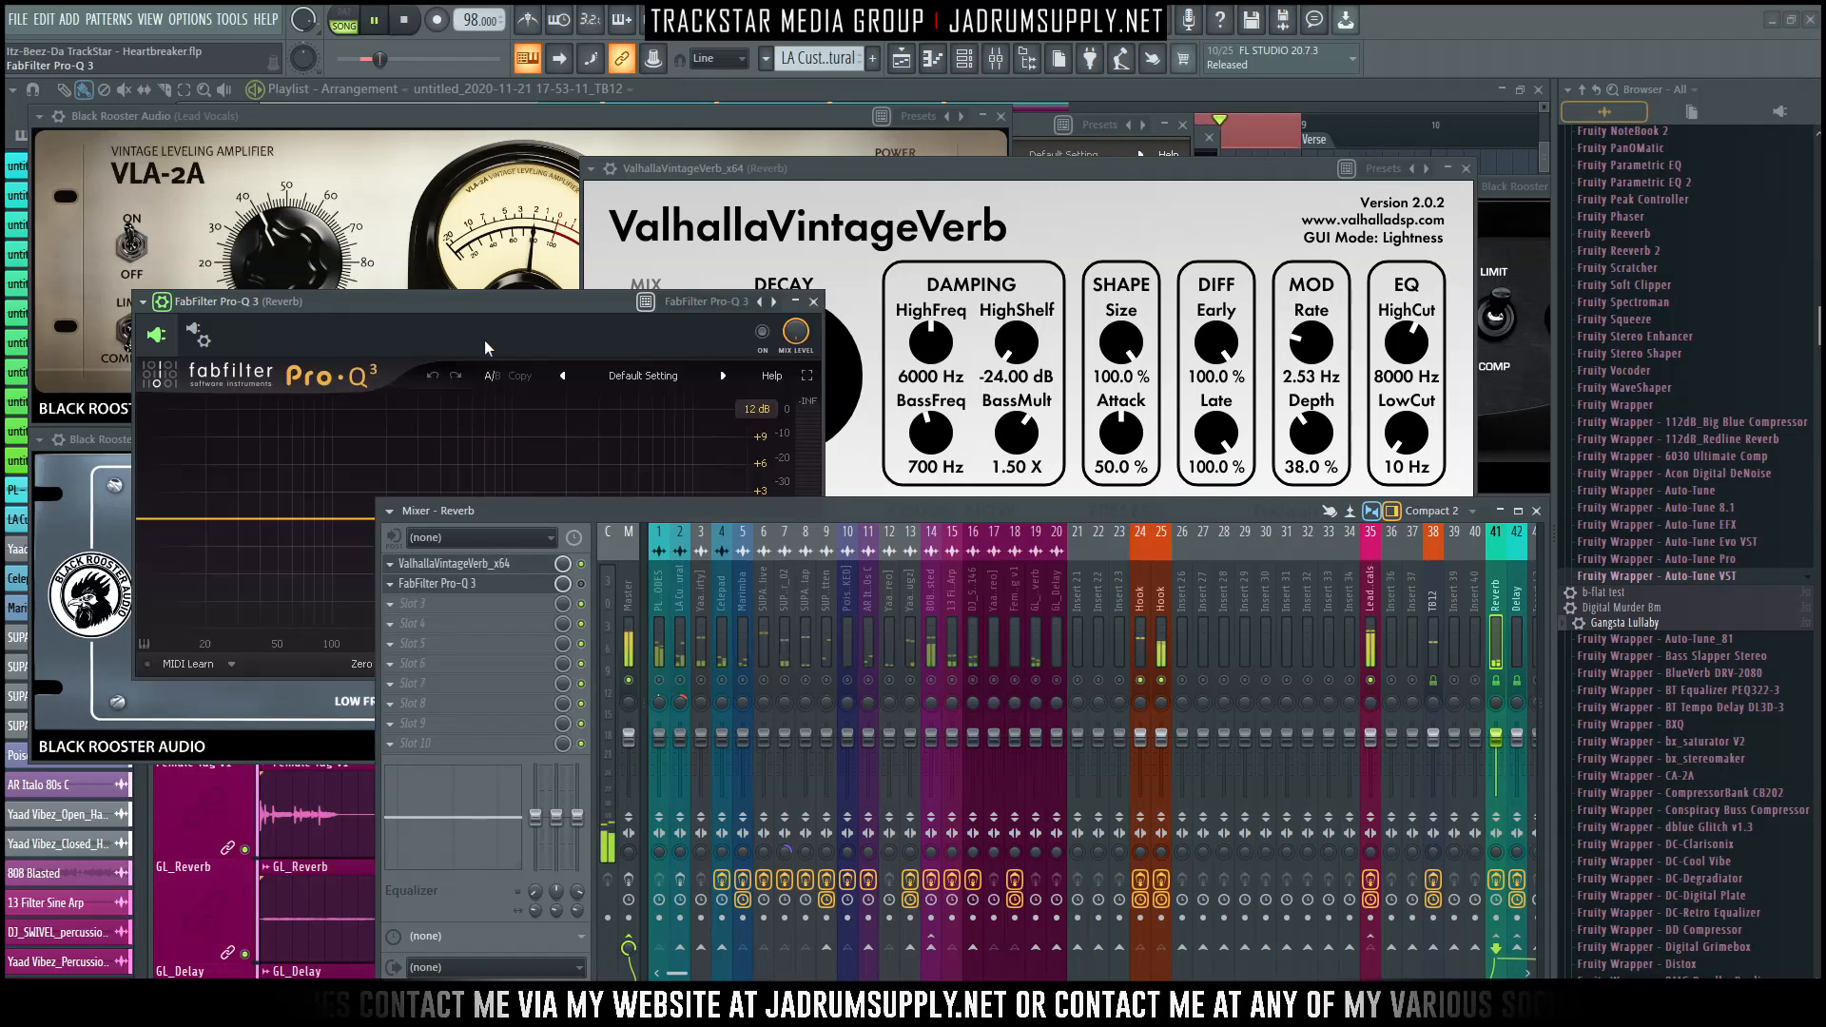
left_click_drag(548, 304, 995, 151)
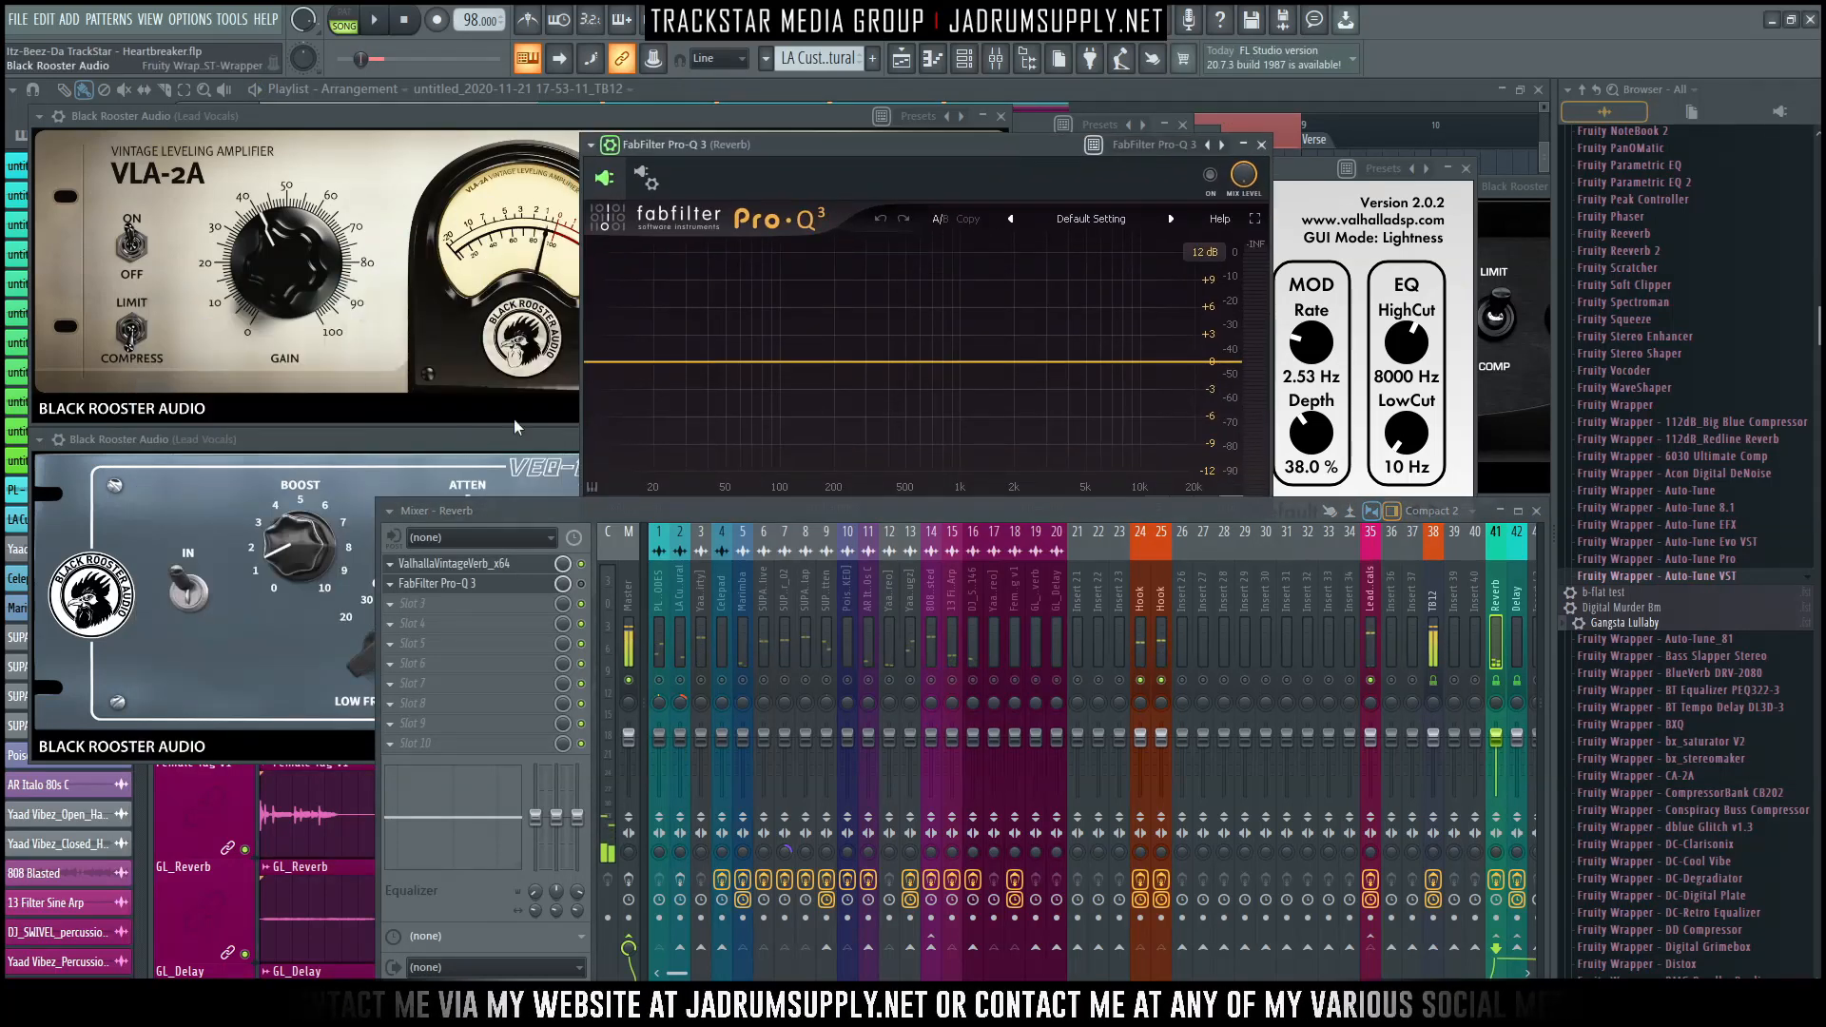
Add a 24 dB/oct low cut at about 203 Hz to the reverb in Pro-Q 3.
left_click(601, 363)
left_click_drag(601, 364, 836, 369)
key("space")
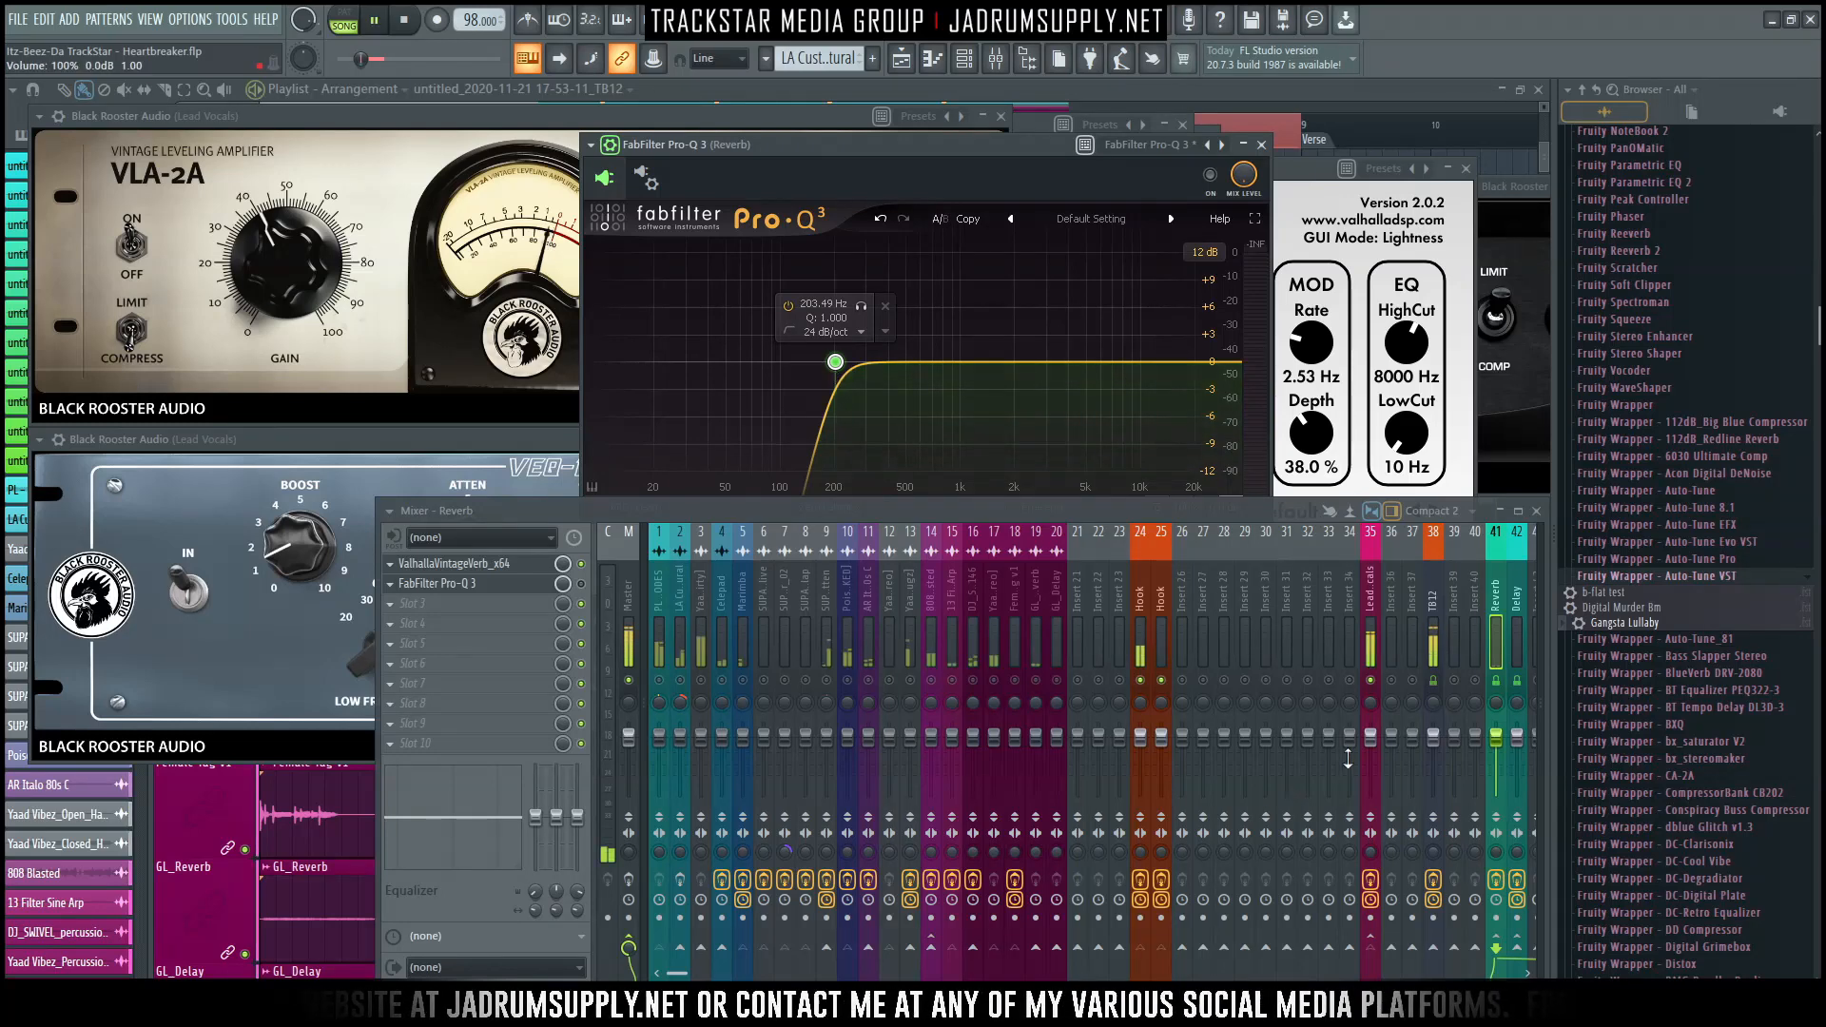
Audition the low-cut reverb in the full mix while checking the Master and Lead Vocals tracks.
key("space")
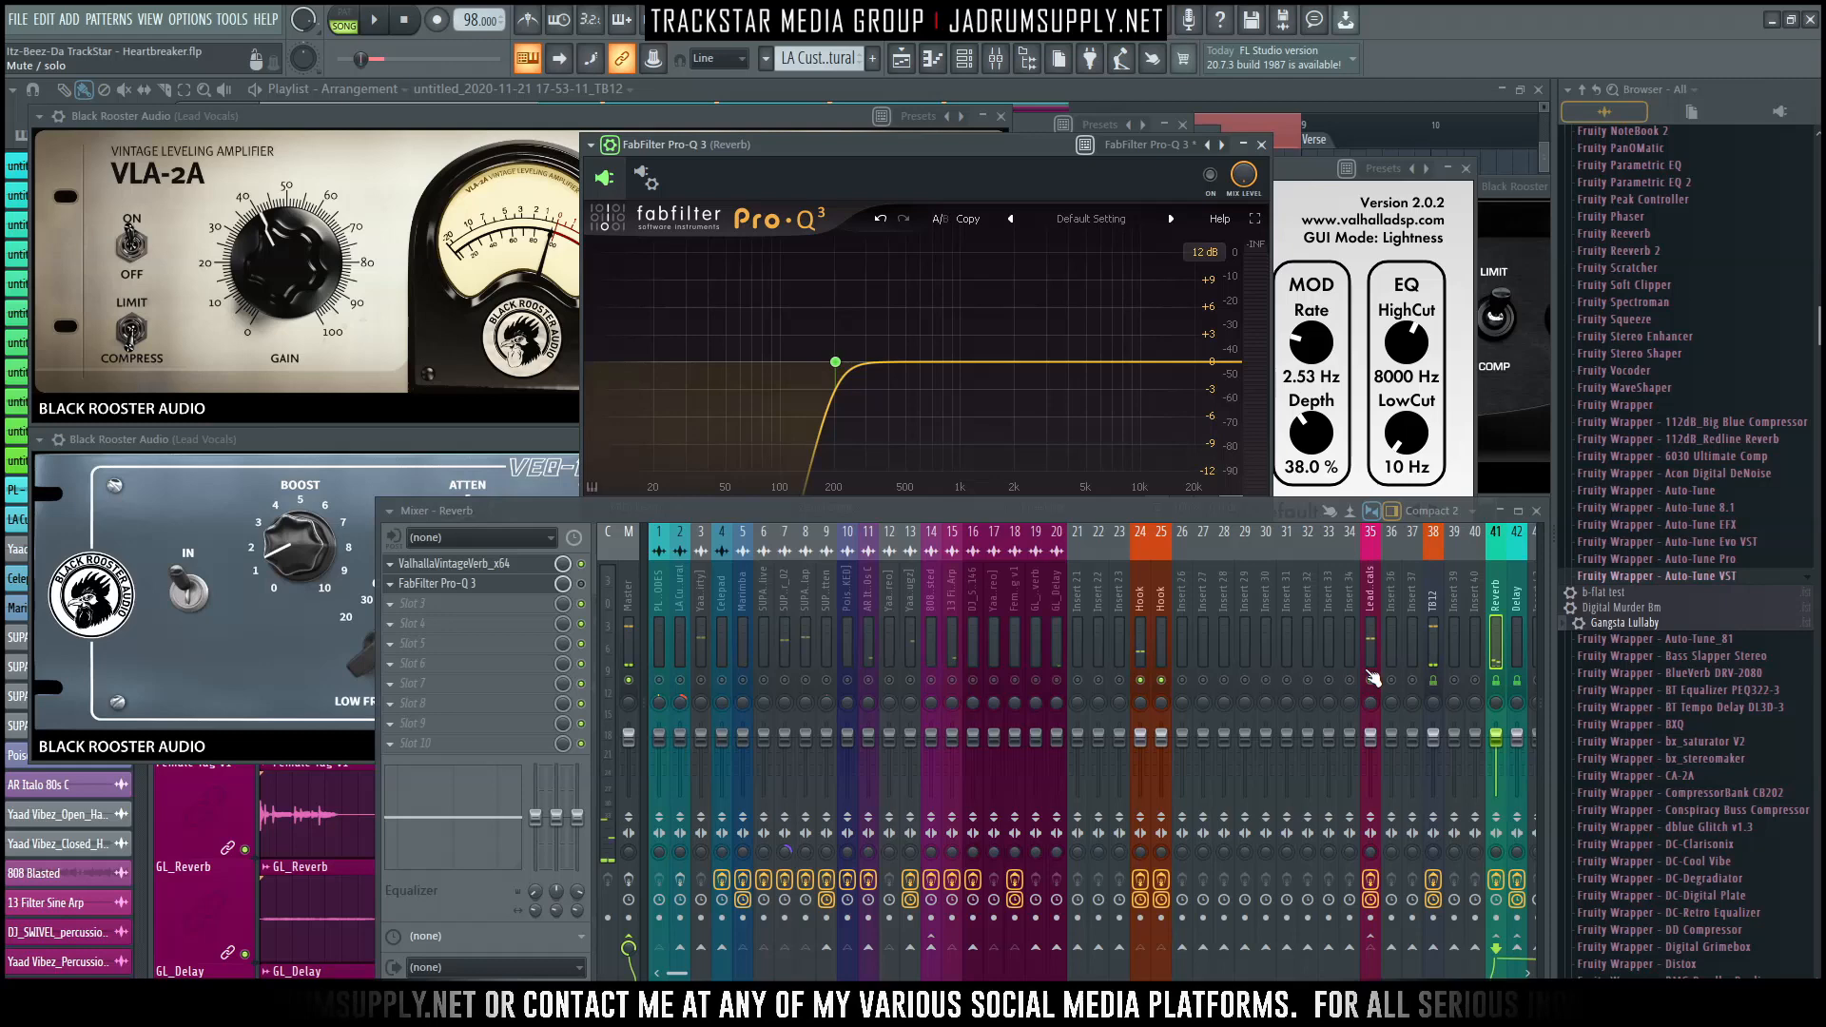
key("space")
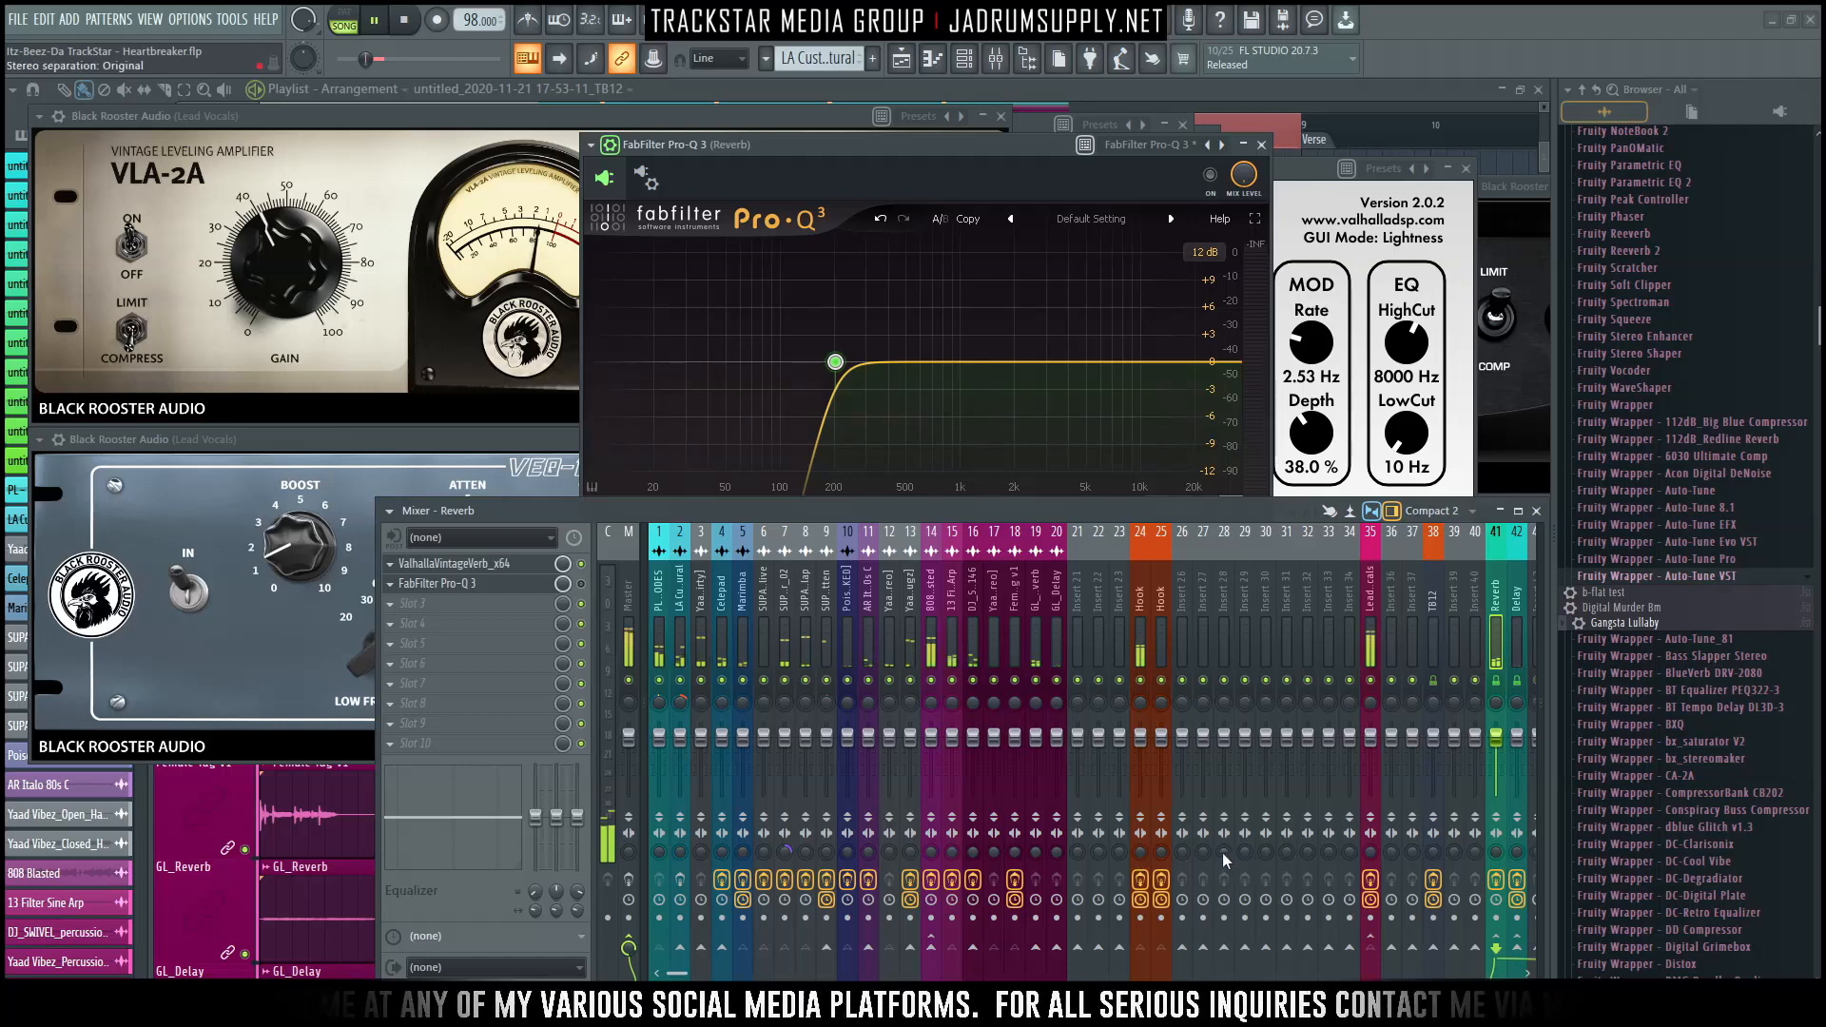
left_click(627, 631)
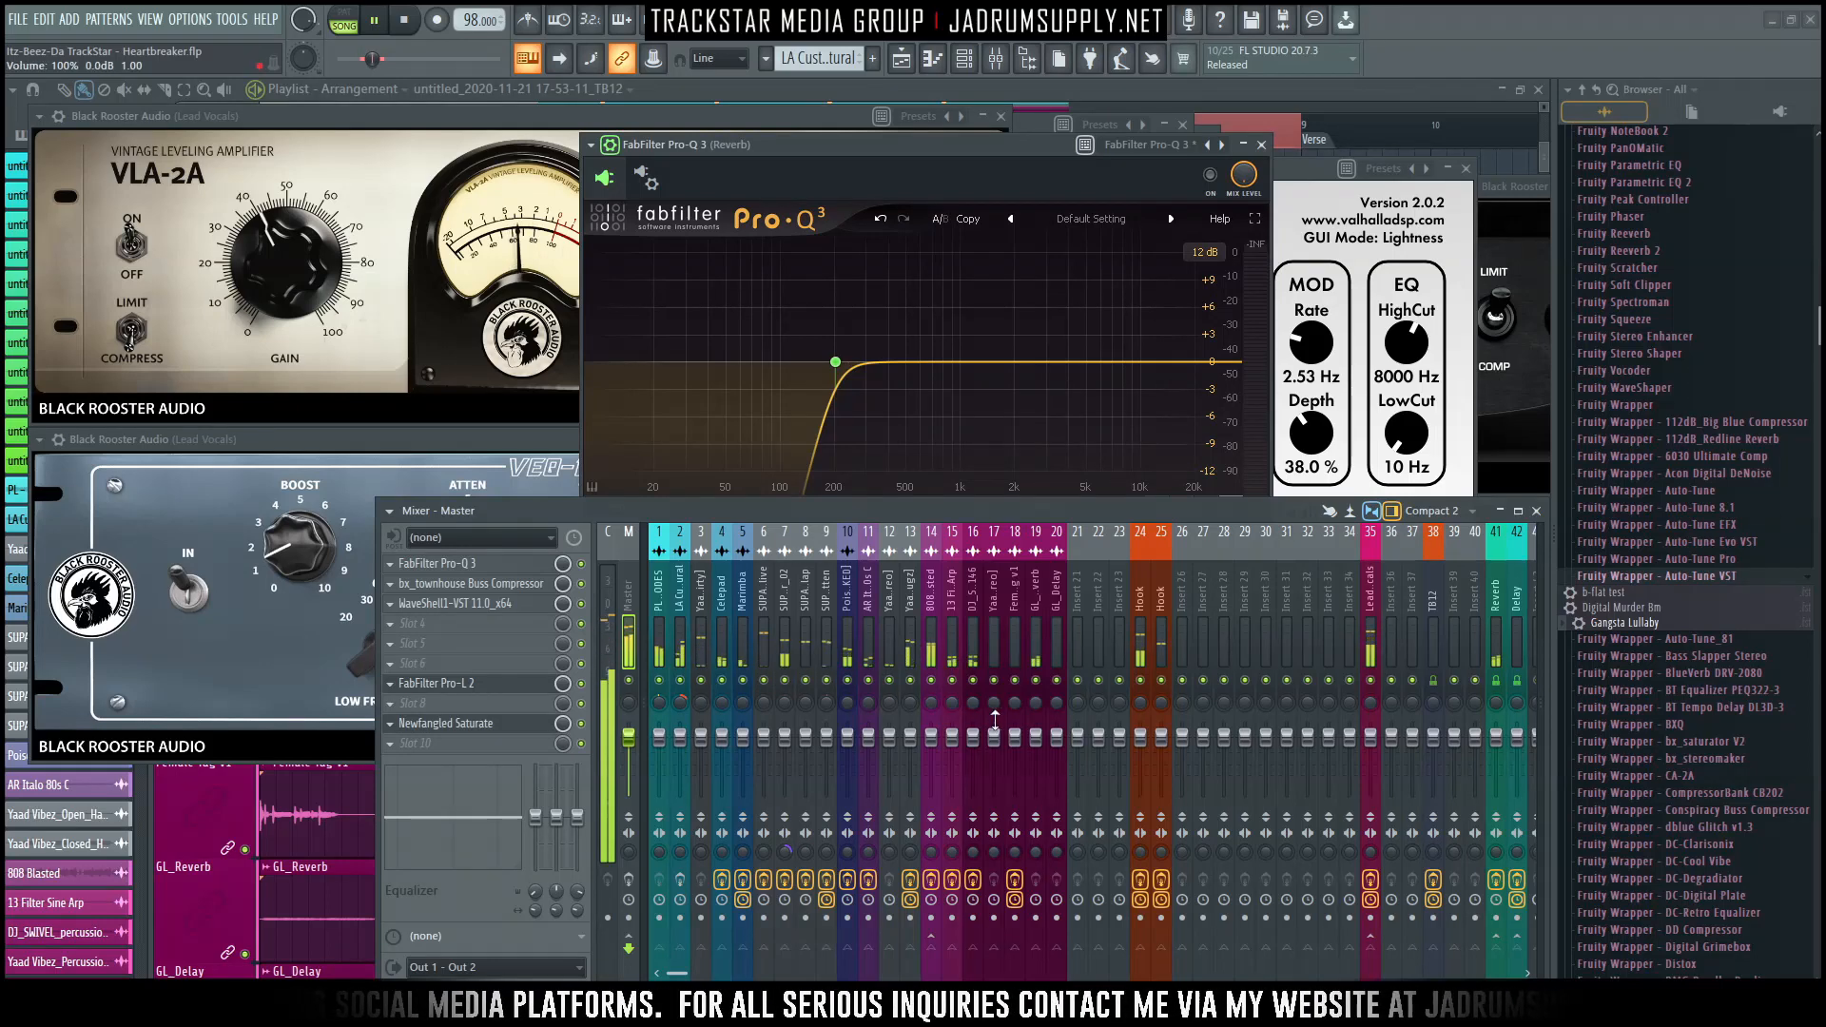
left_click(1380, 647)
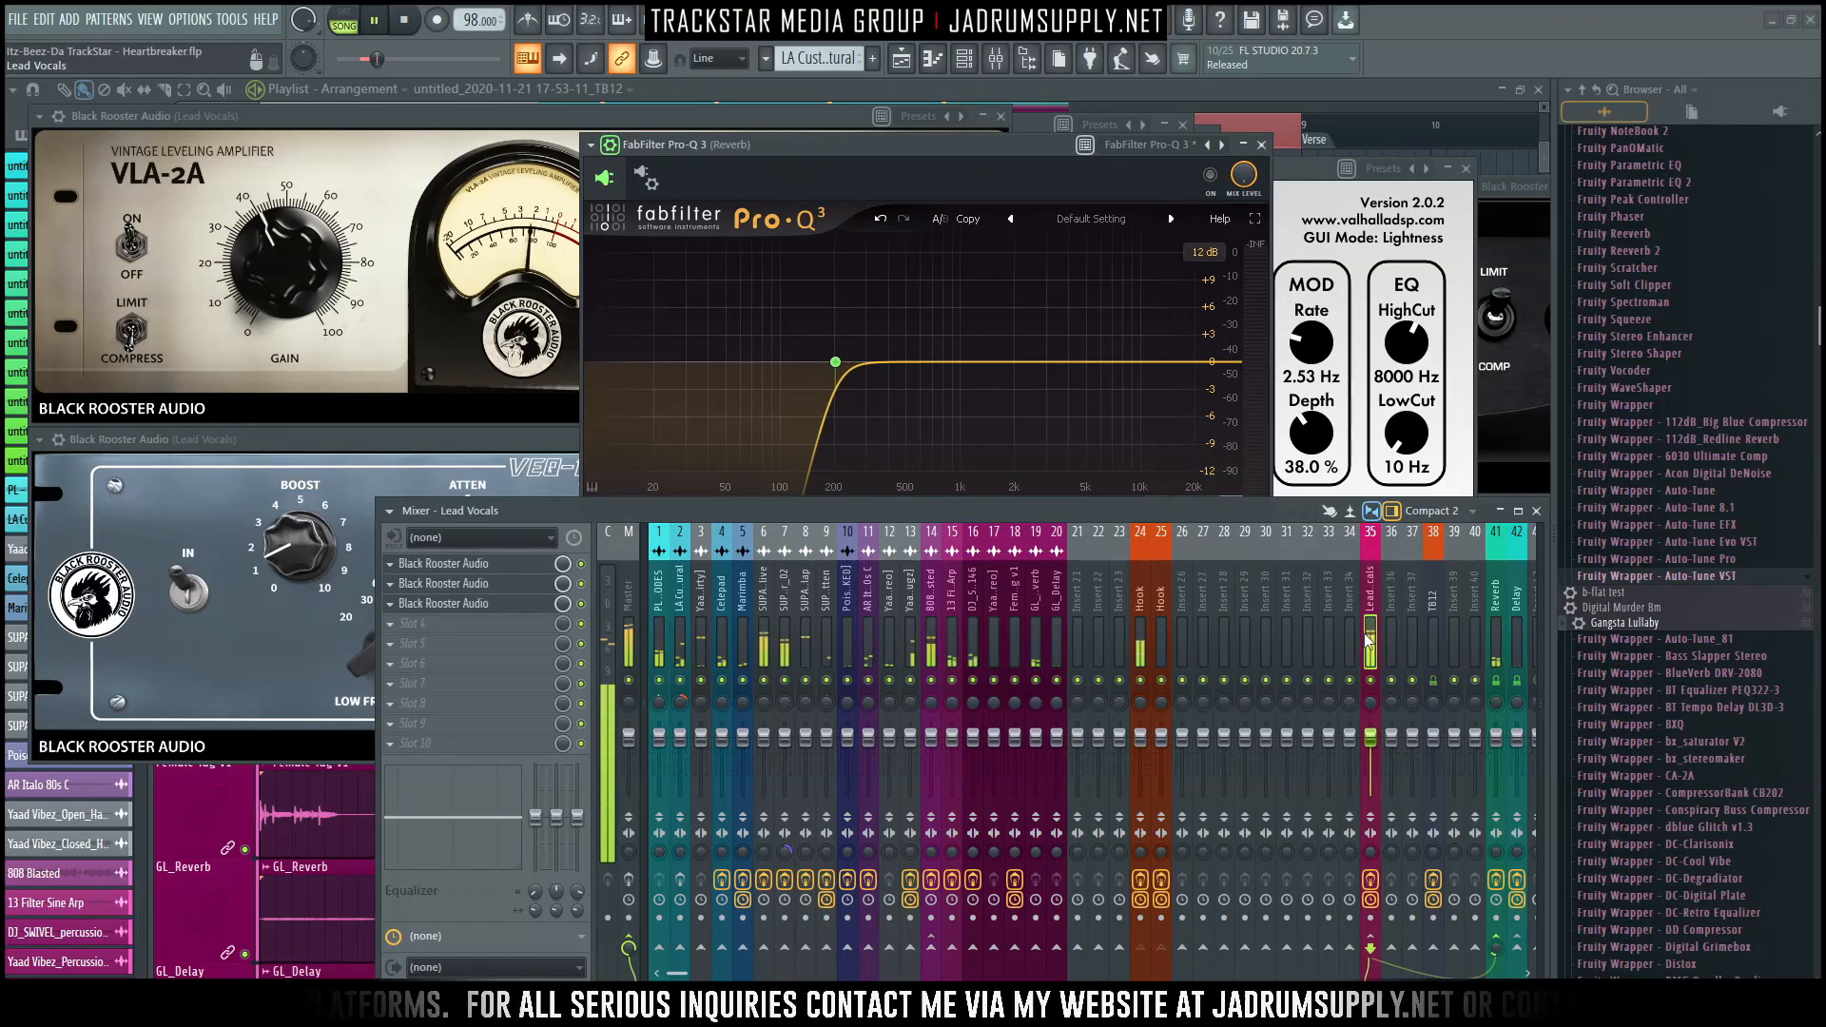
scroll(1369, 632, "down", 4)
scroll(1370, 631, "down", 3)
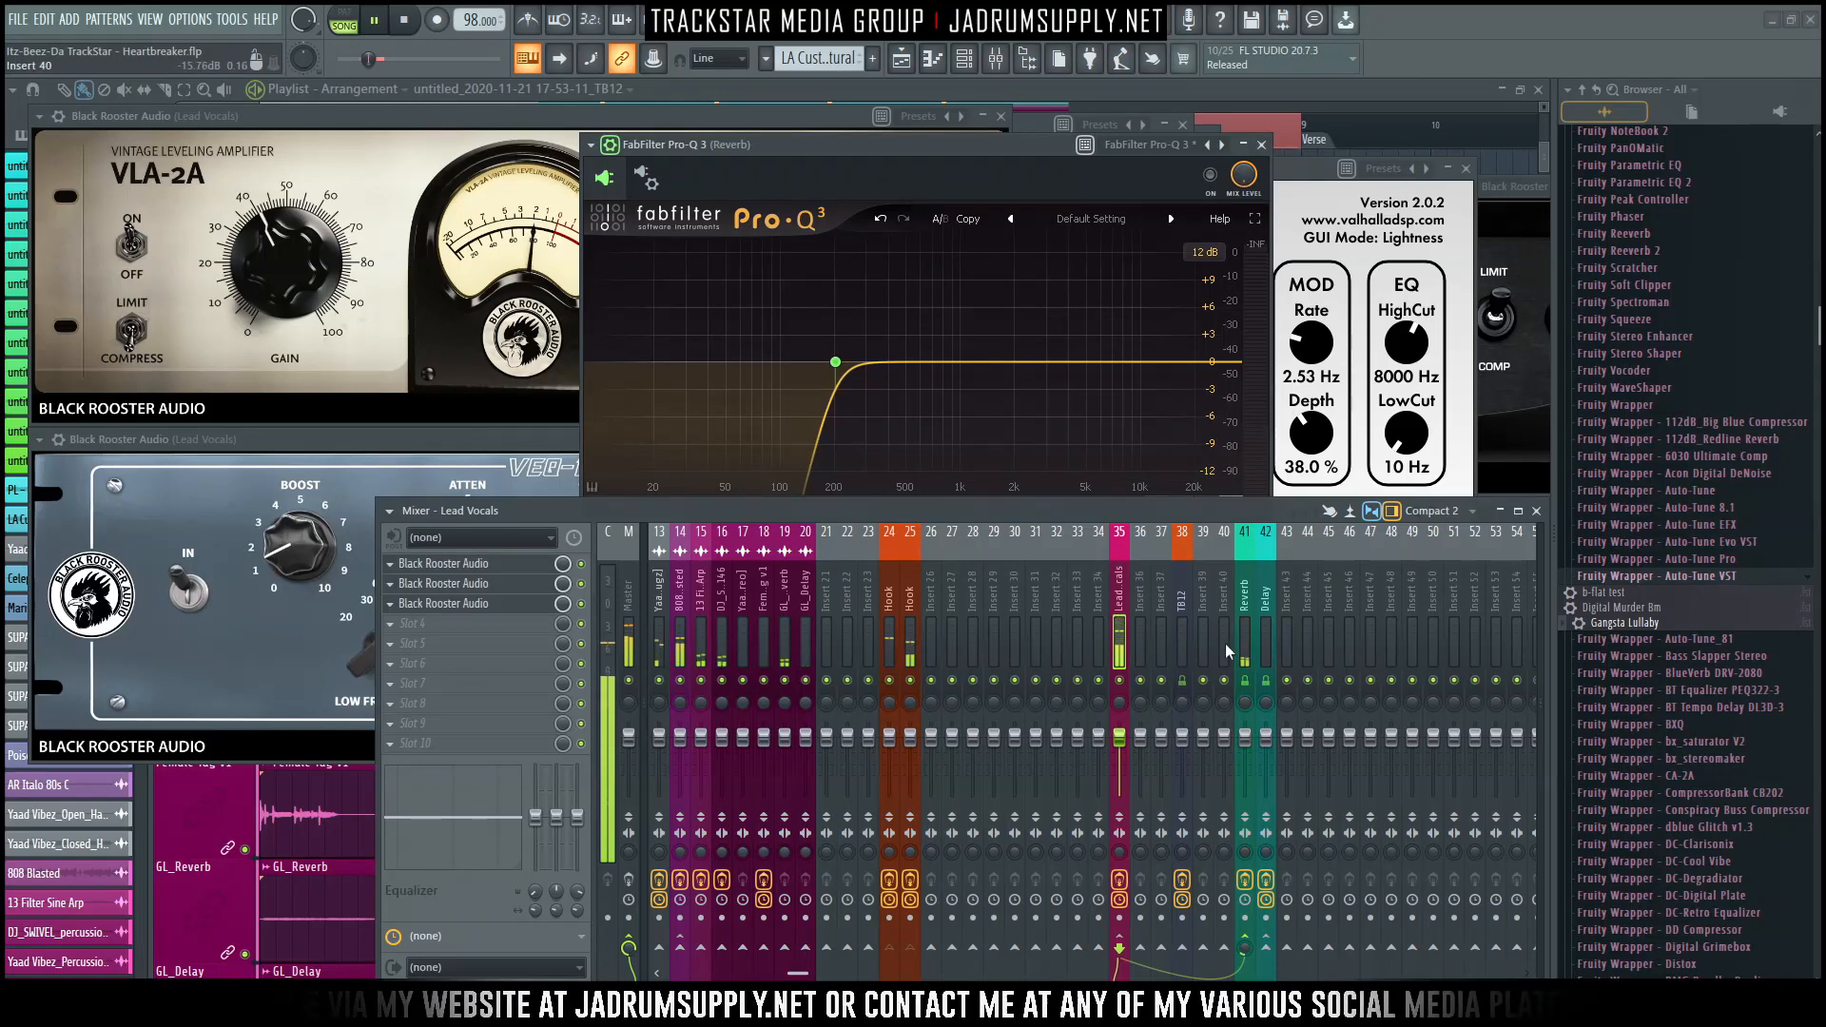
key("space")
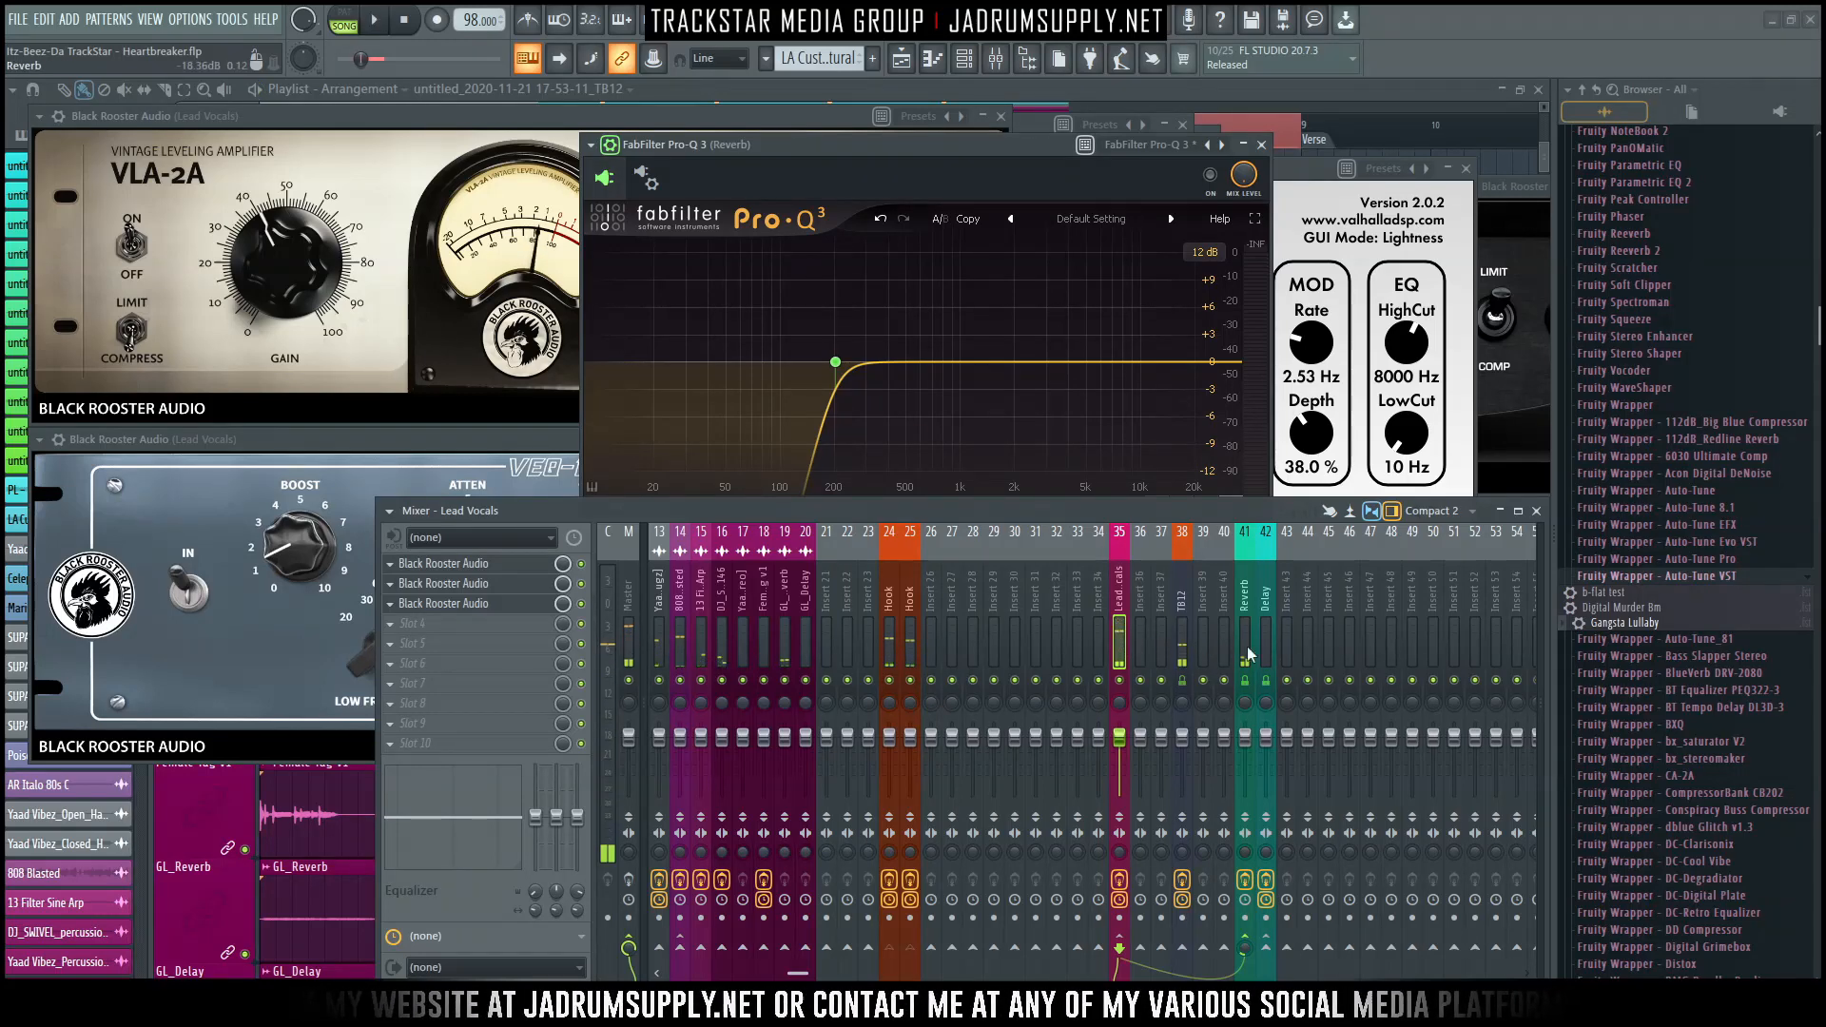
Name mixer insert 43 Microshift and colour it teal like the Reverb and Delay tracks.
right_click(1288, 616)
left_click(1366, 472)
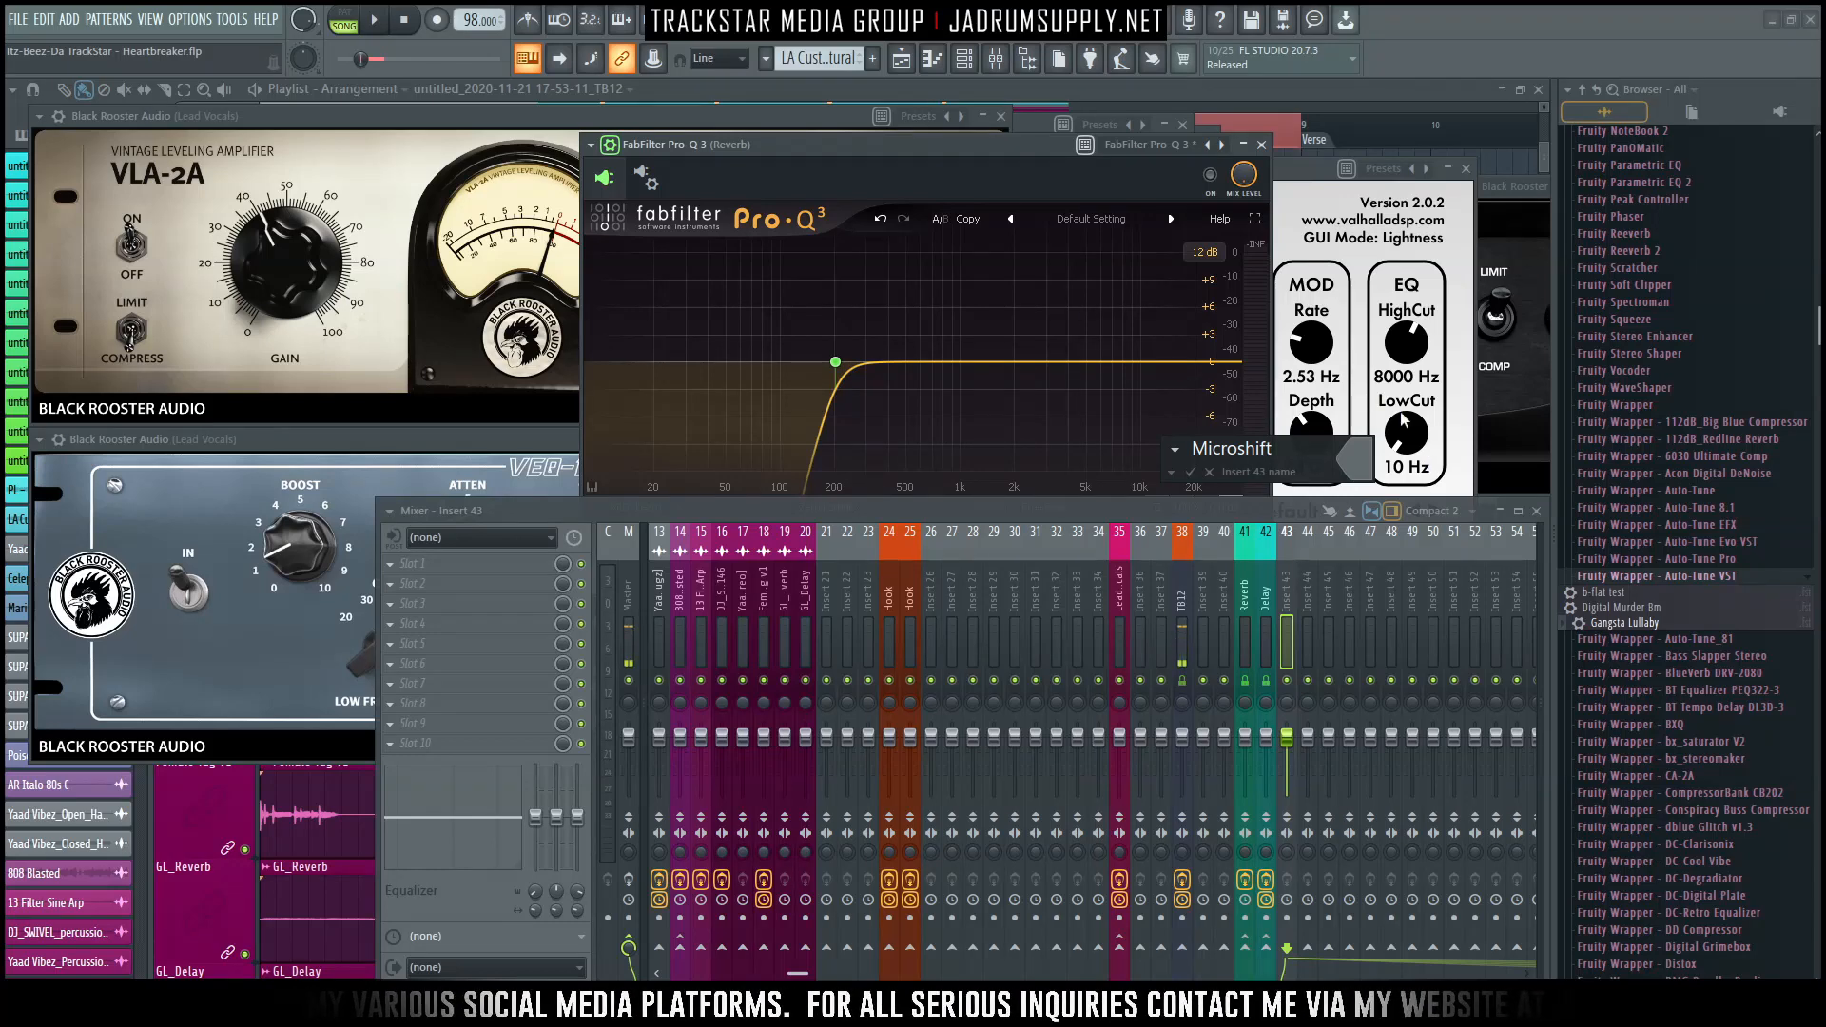
left_click(1354, 458)
left_click(1547, 762)
key("Return")
key("Return")
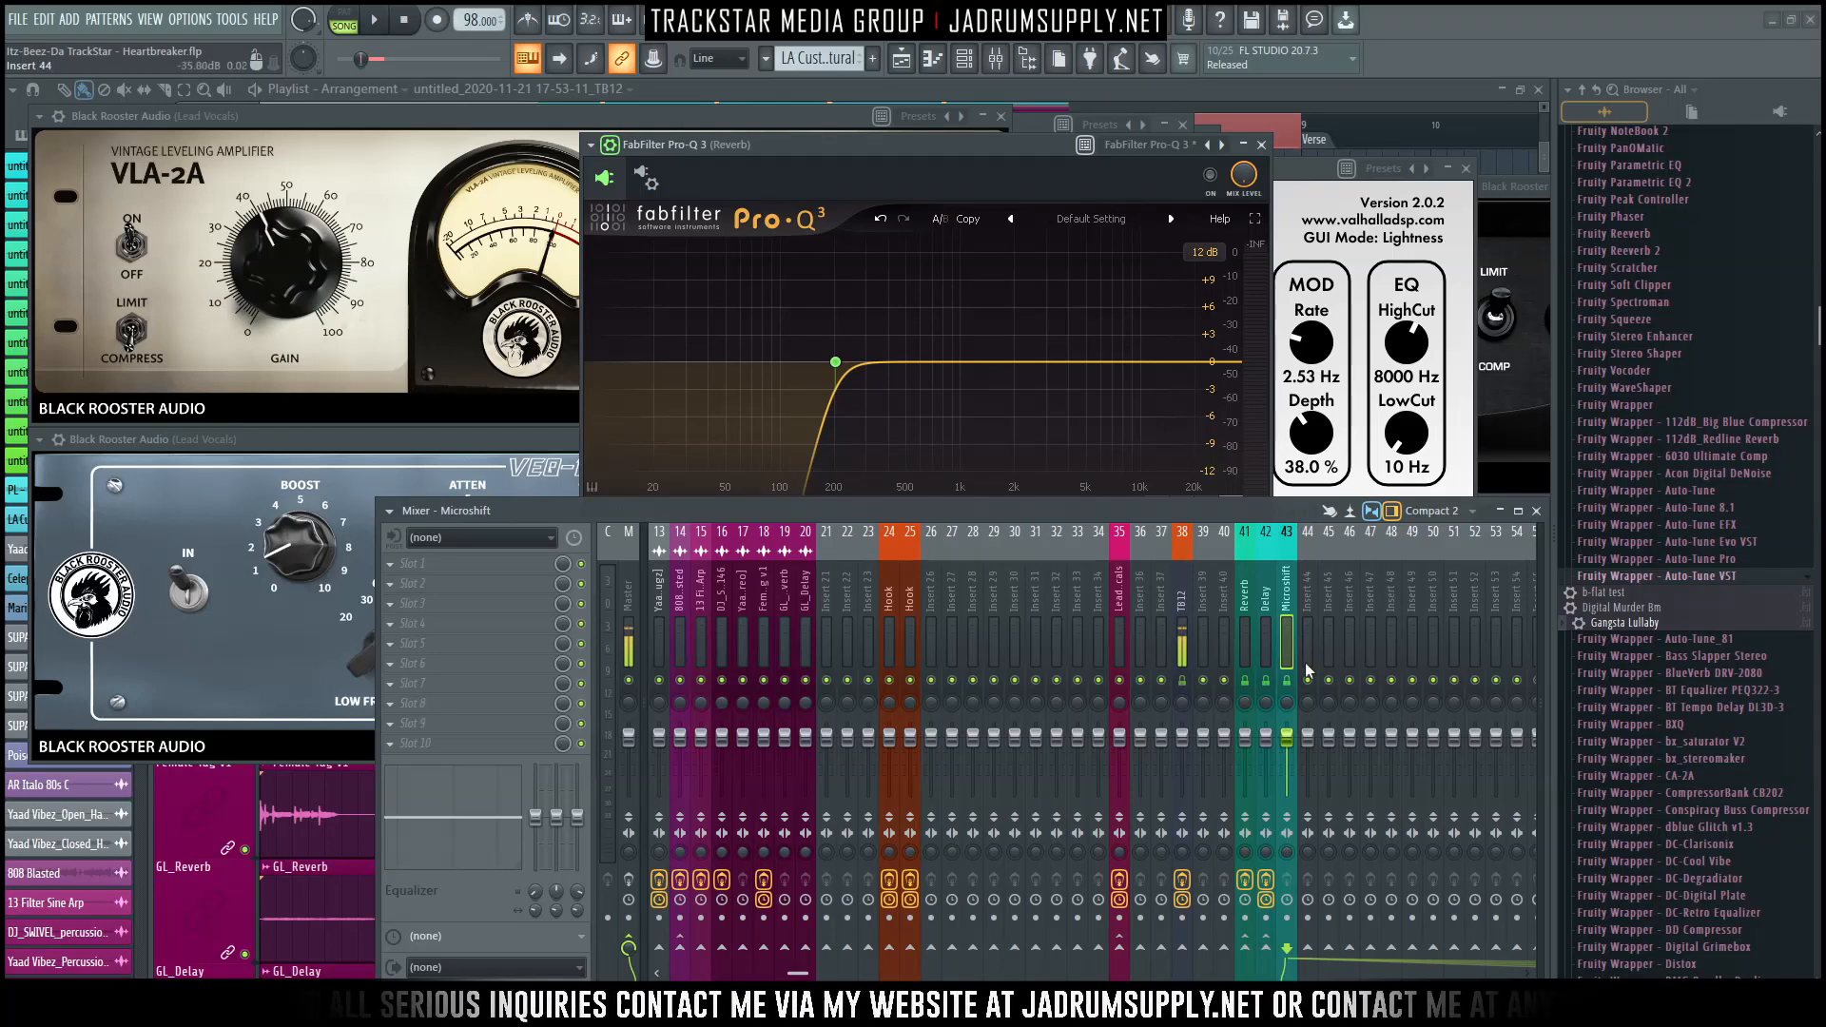
Load the Soundtoys MicroShift plugin into the Microshift track's first effect slot and move its window above the mixer.
left_click(480, 563)
mouse_move(494, 561)
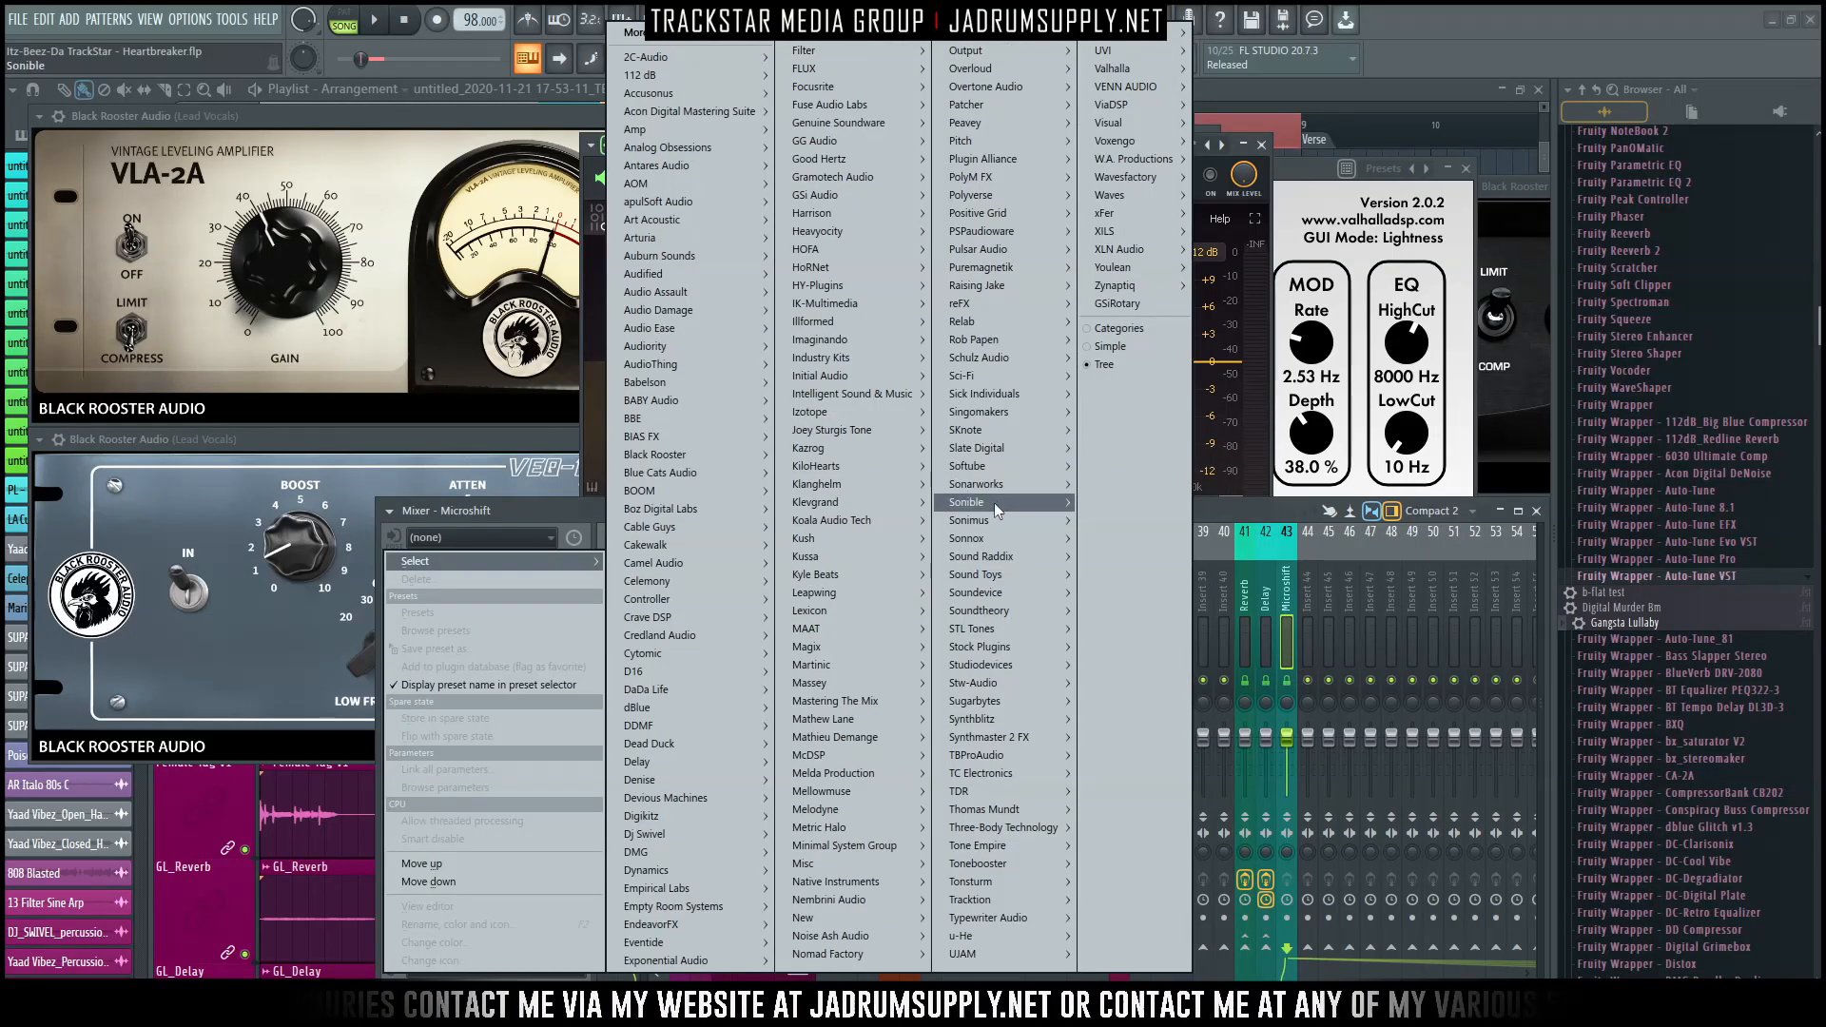
mouse_move(1001, 573)
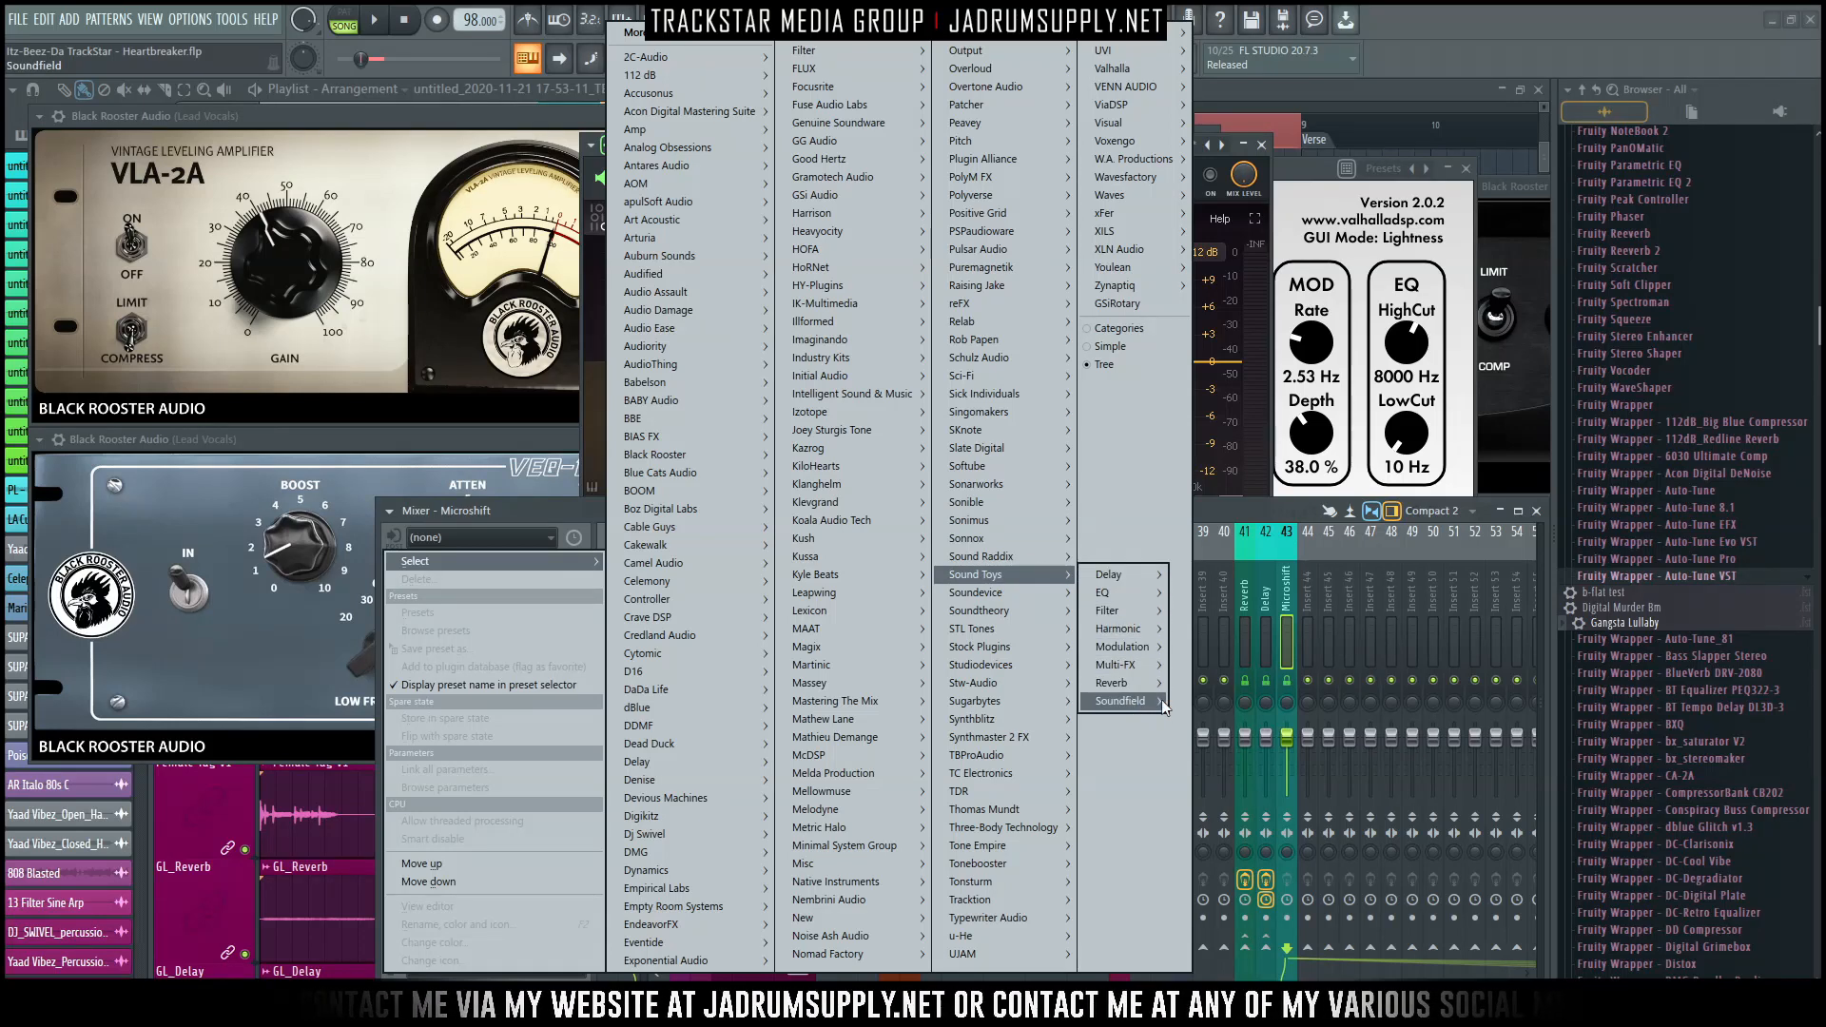
mouse_move(1137, 687)
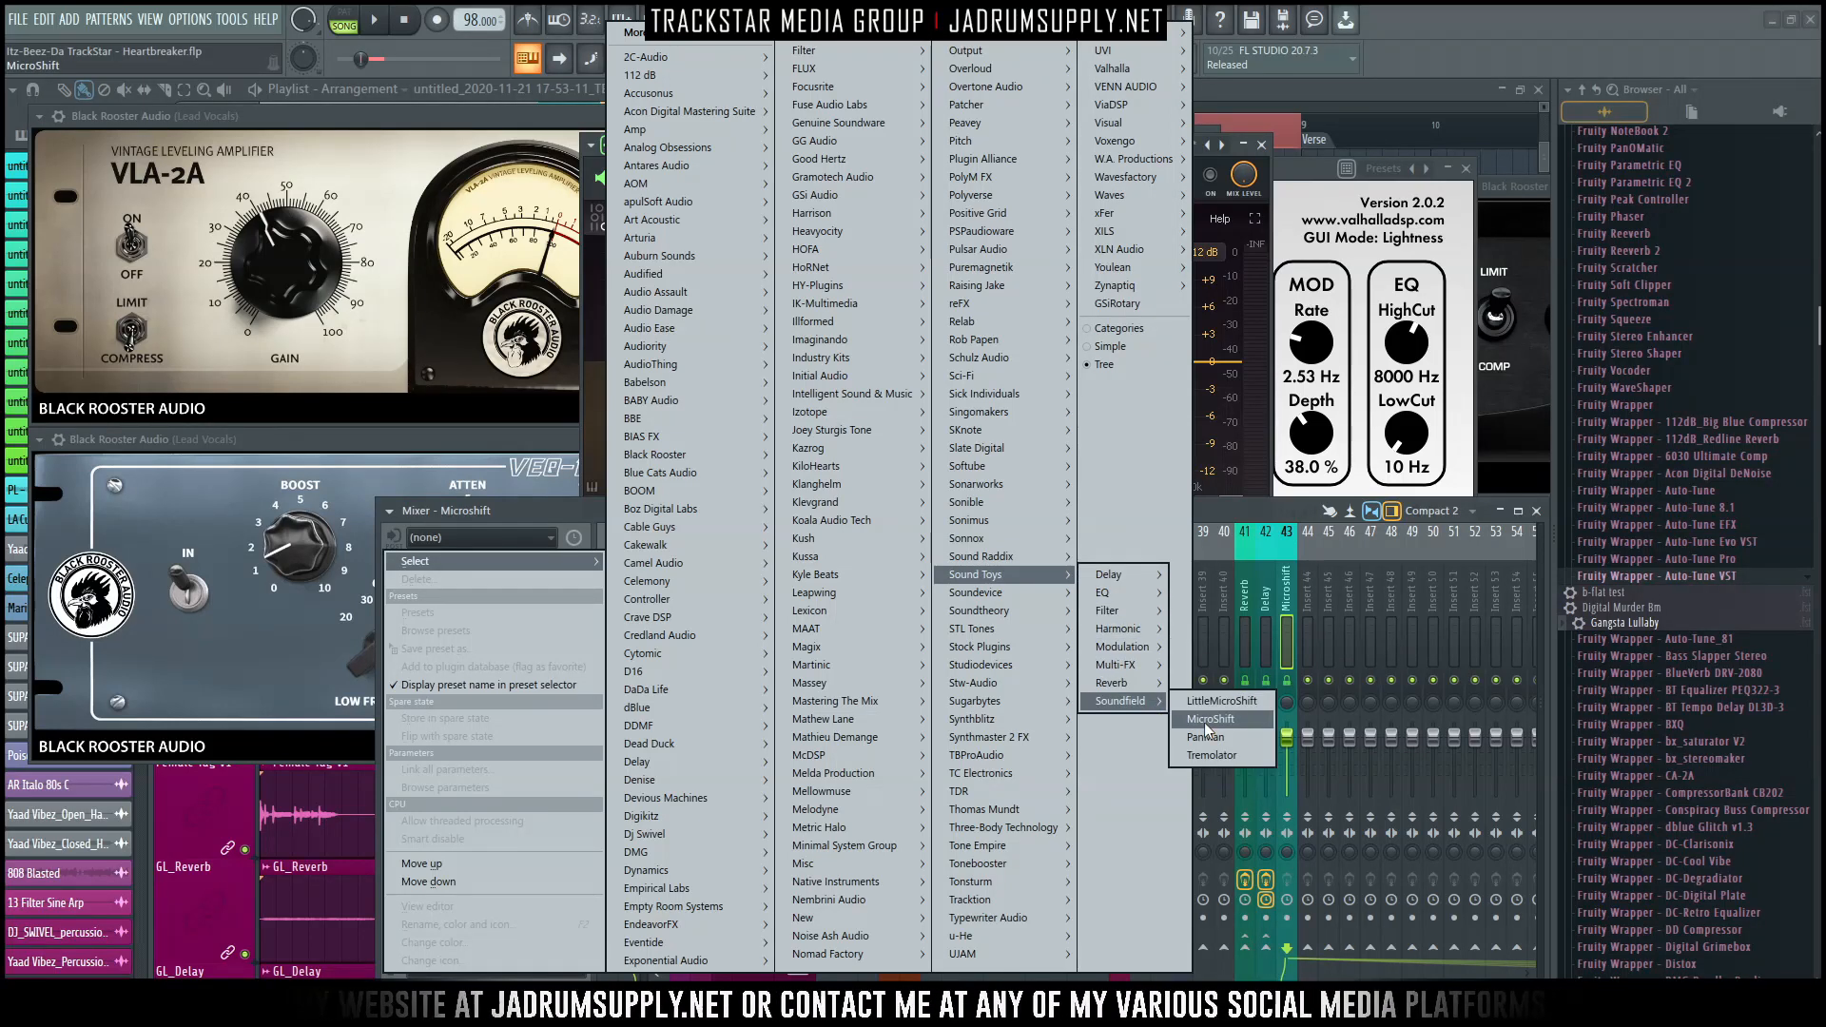
left_click(1210, 720)
left_click_drag(333, 177, 853, 140)
Load the MicroShiftClassic preset in MicroShift and switch the plugin to style III.
left_click(668, 170)
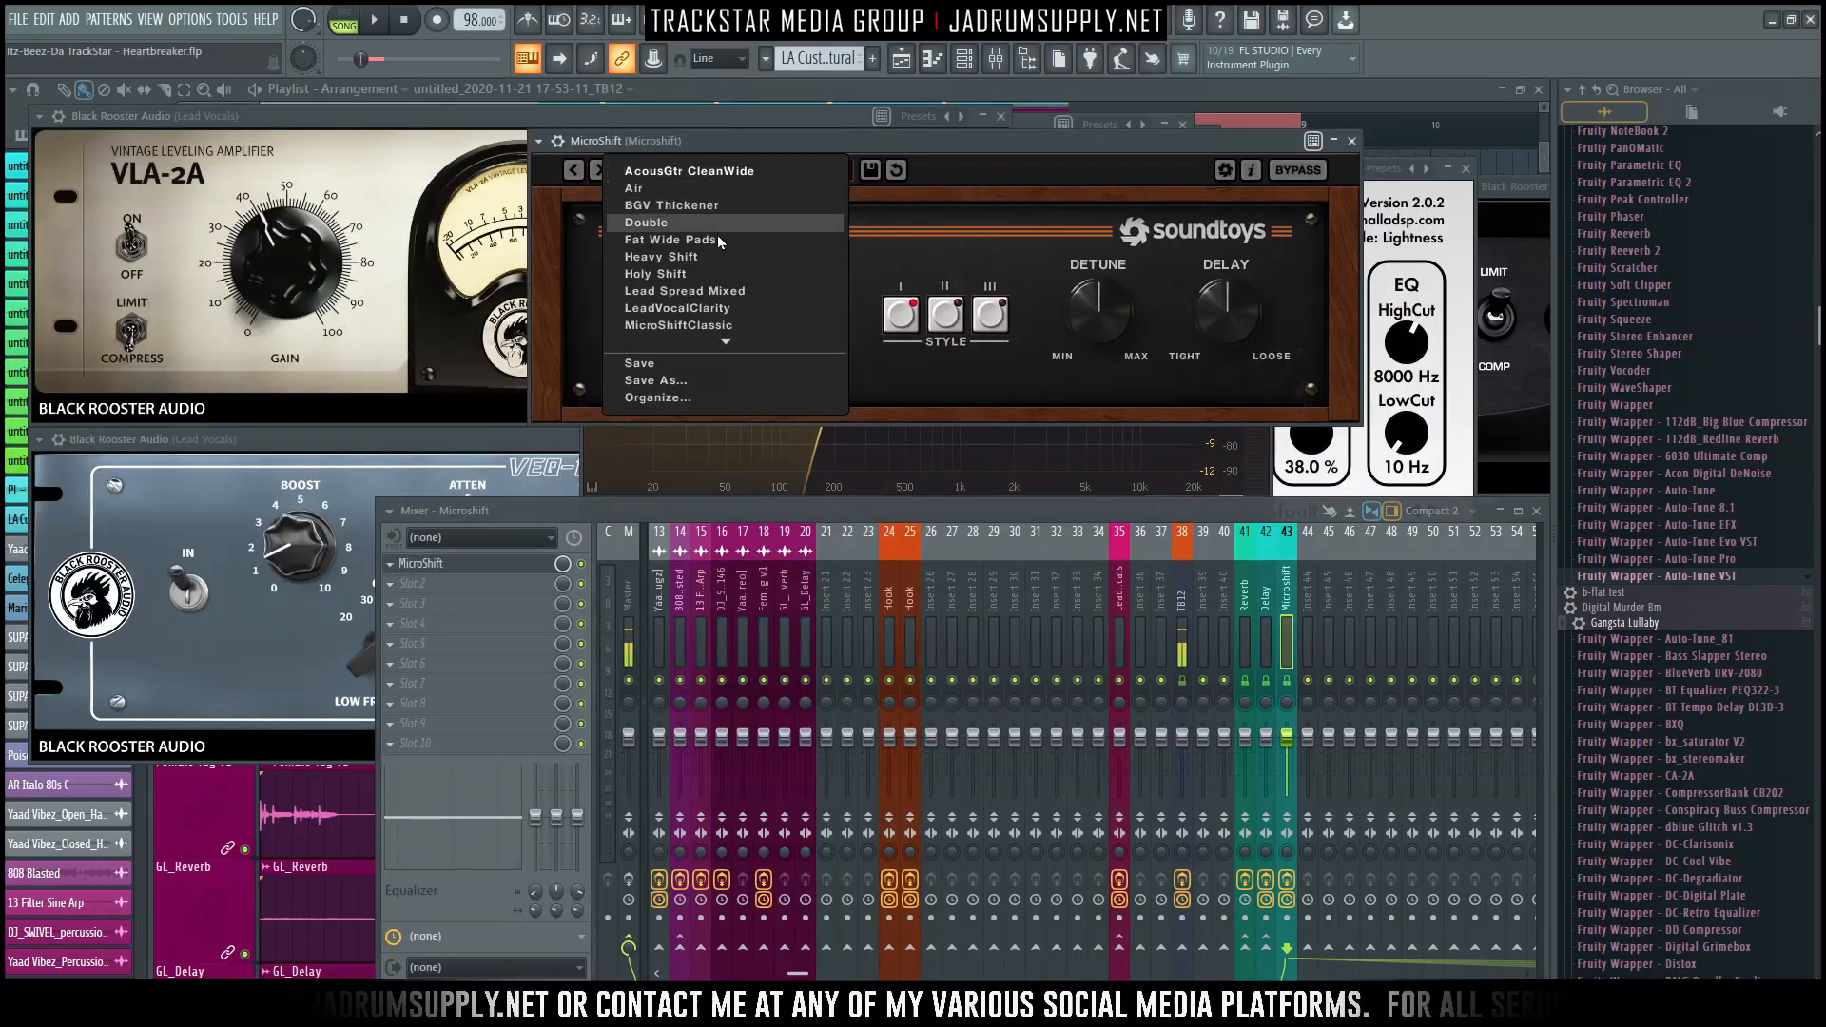
left_click(668, 325)
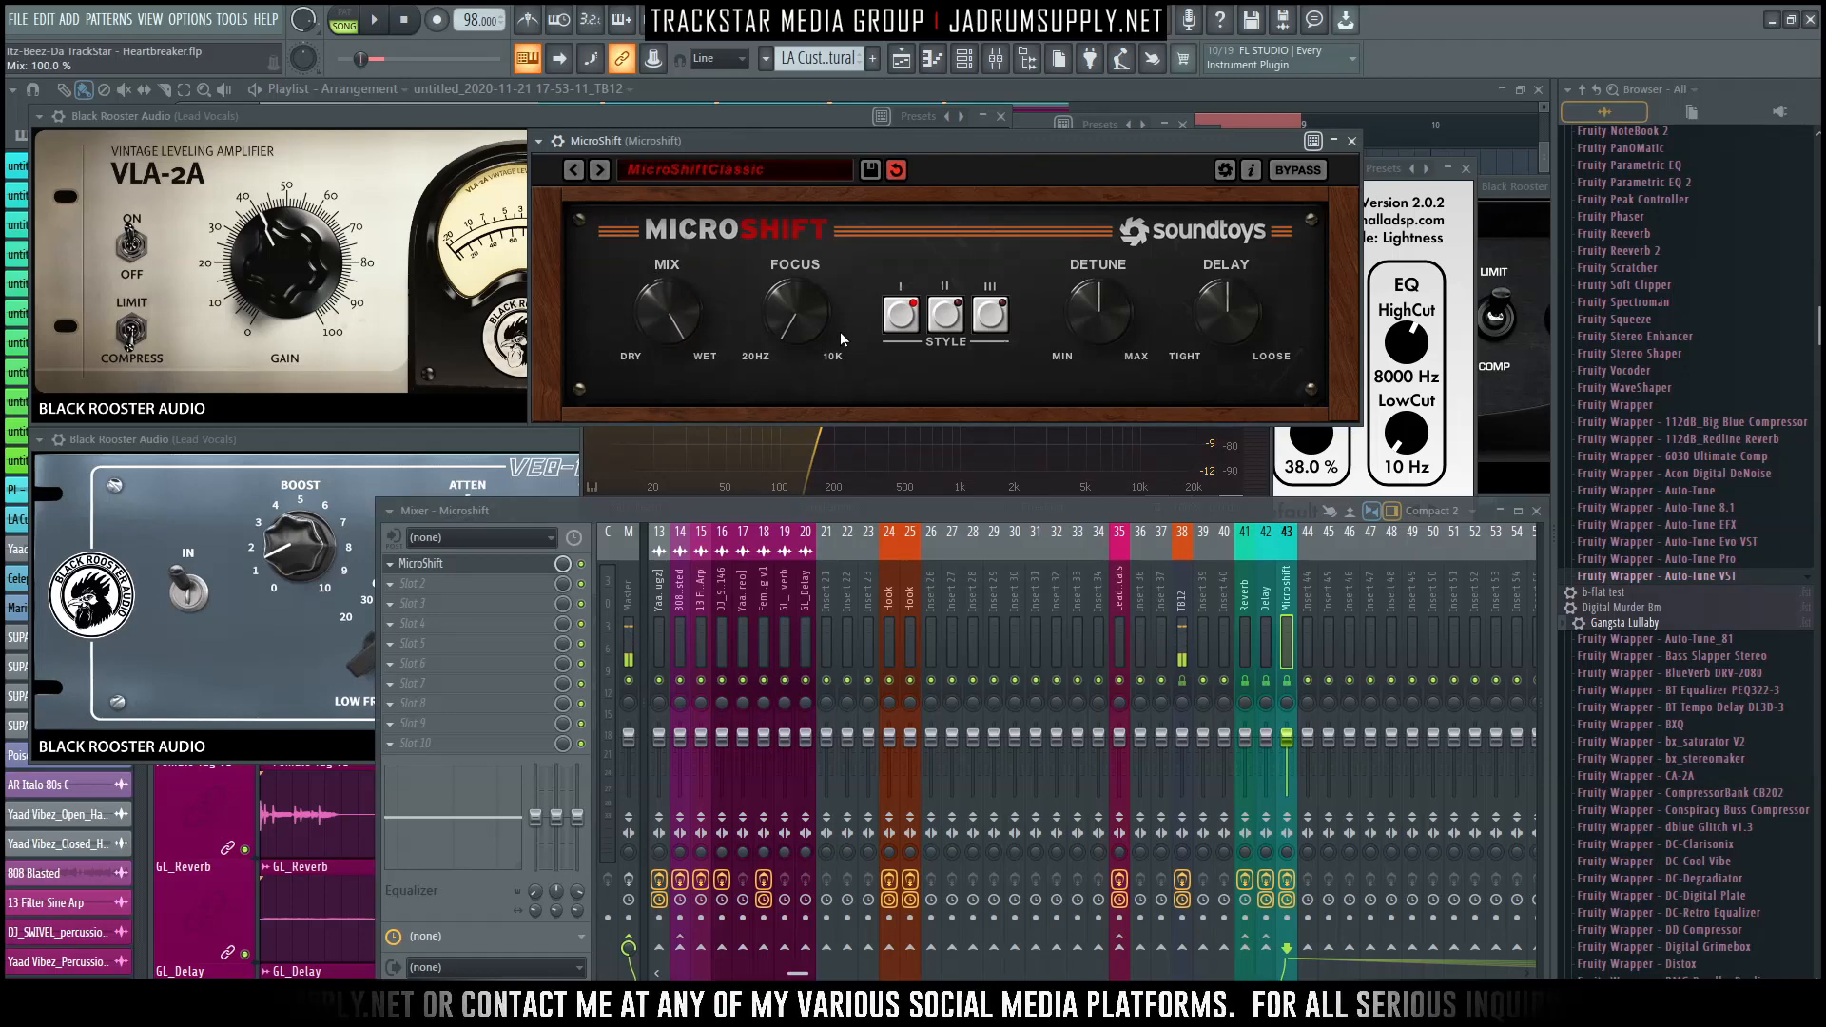
left_click(989, 314)
left_click_drag(1100, 310, 1128, 118)
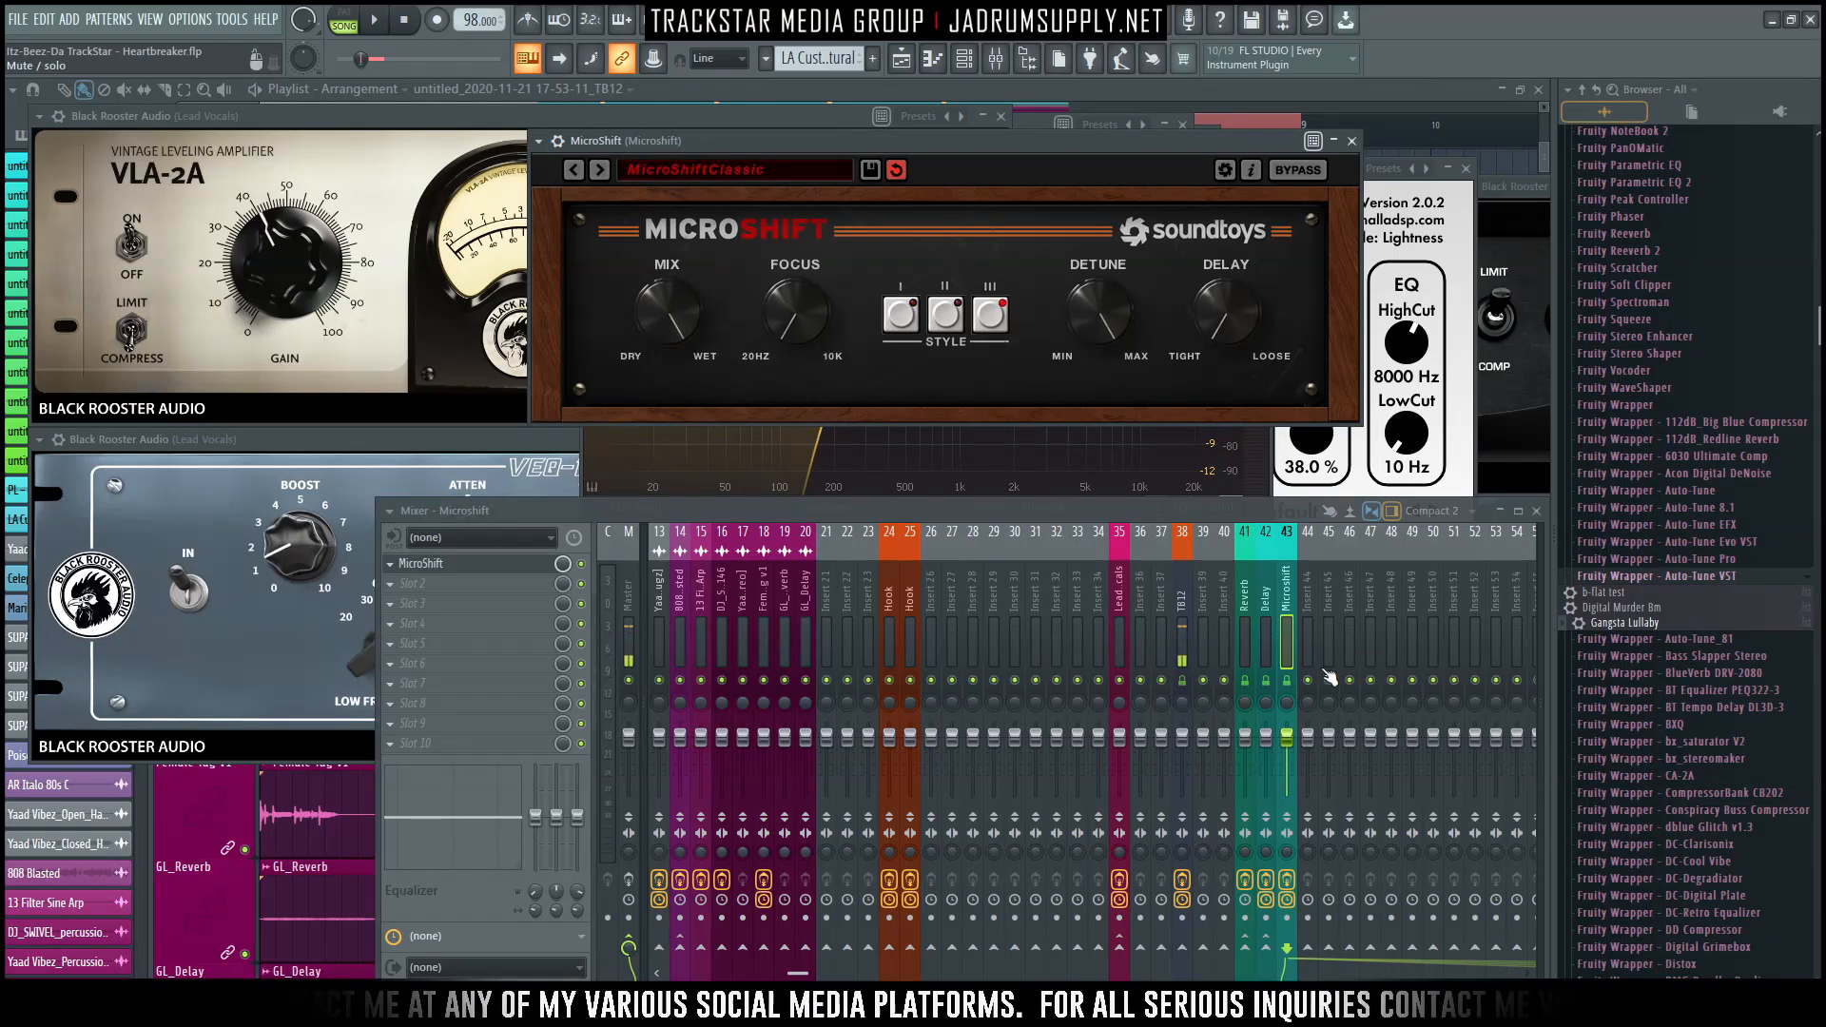
Add a send from the Lead Vocals track to the Microshift track and play the mix briefly to check it.
left_click(1121, 637)
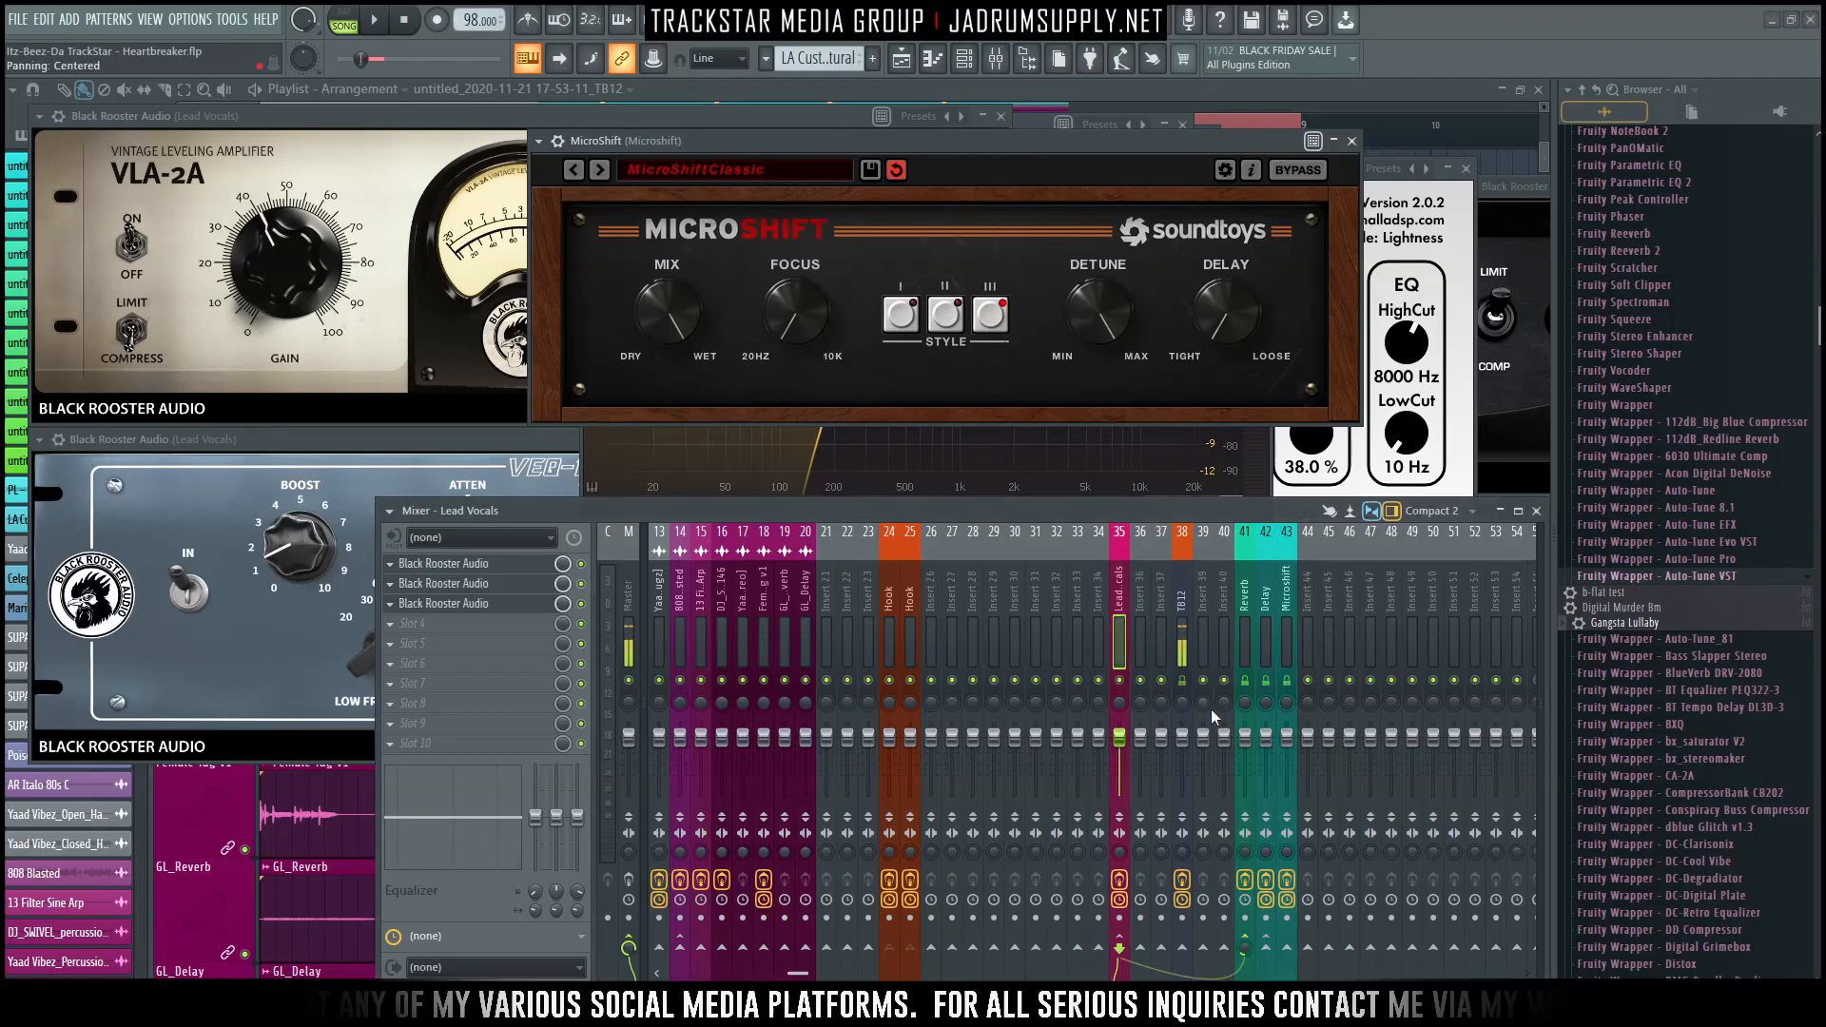
left_click(1286, 948)
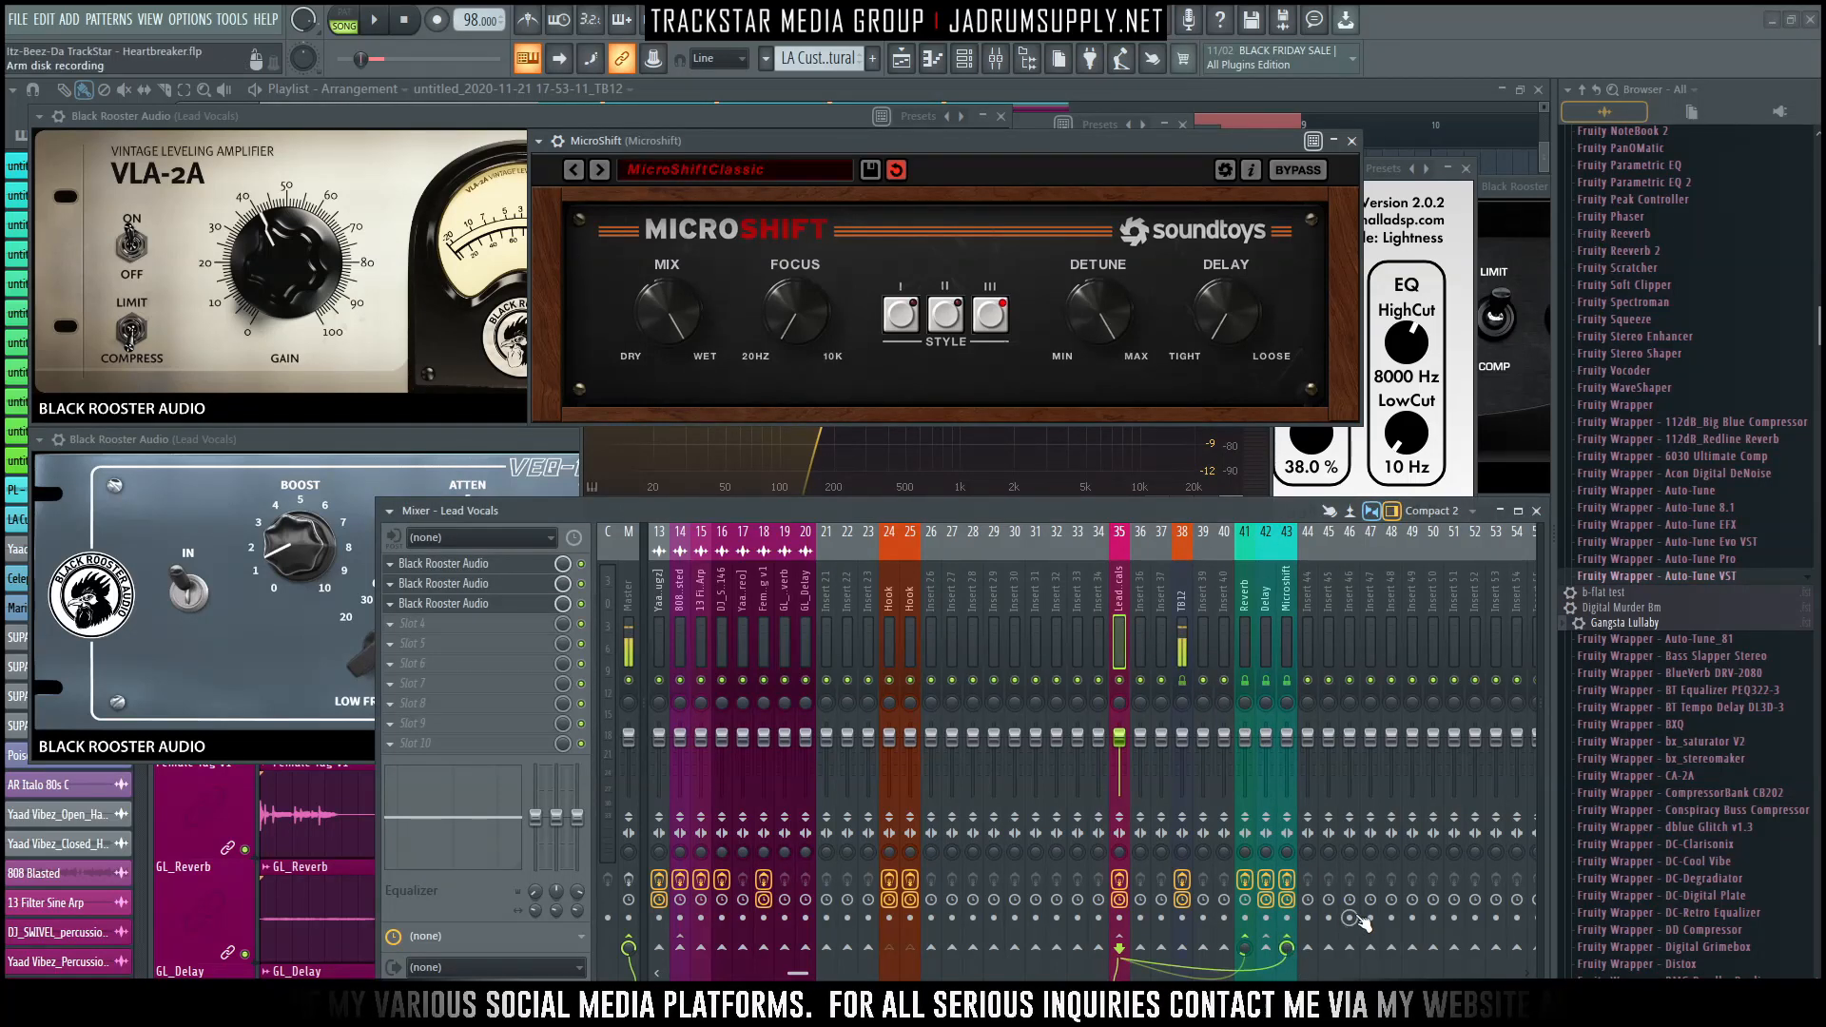
key("space")
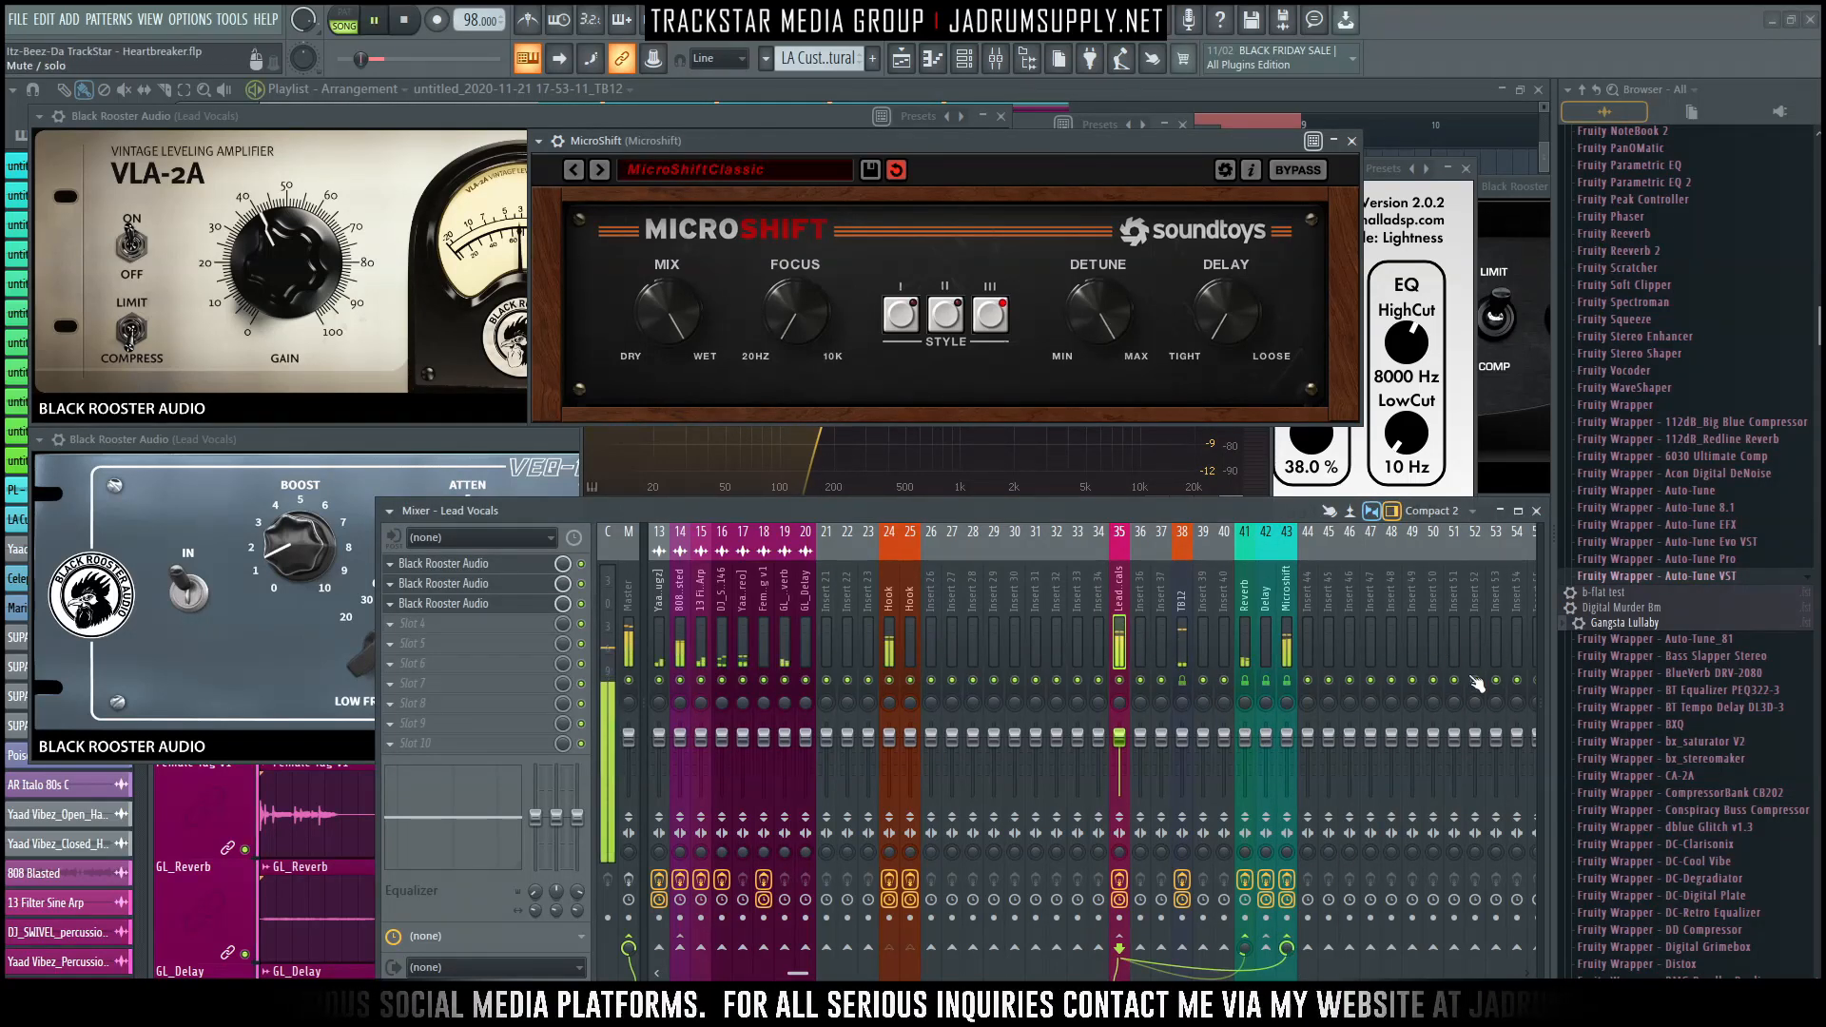
key("space")
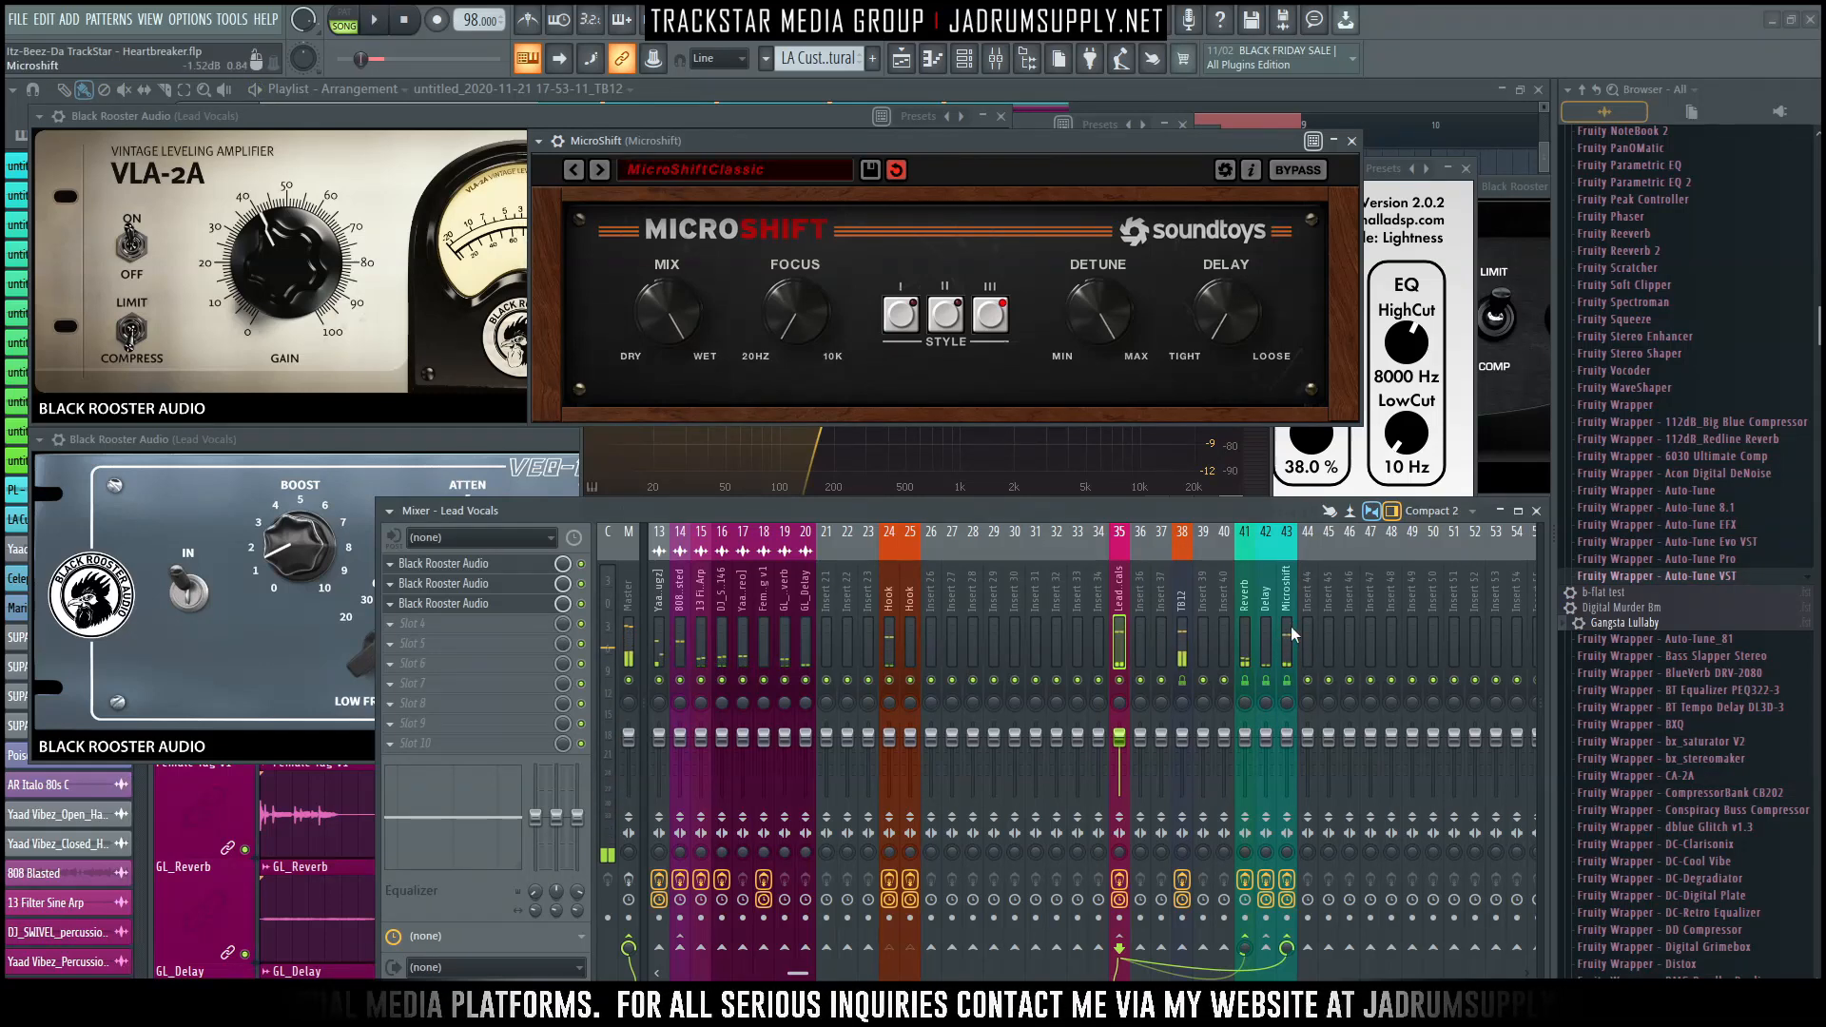
Route the Microshift track only to the Master, add a send of about 34% to Reverb, and reselect Lead Vocals.
left_click(1292, 626)
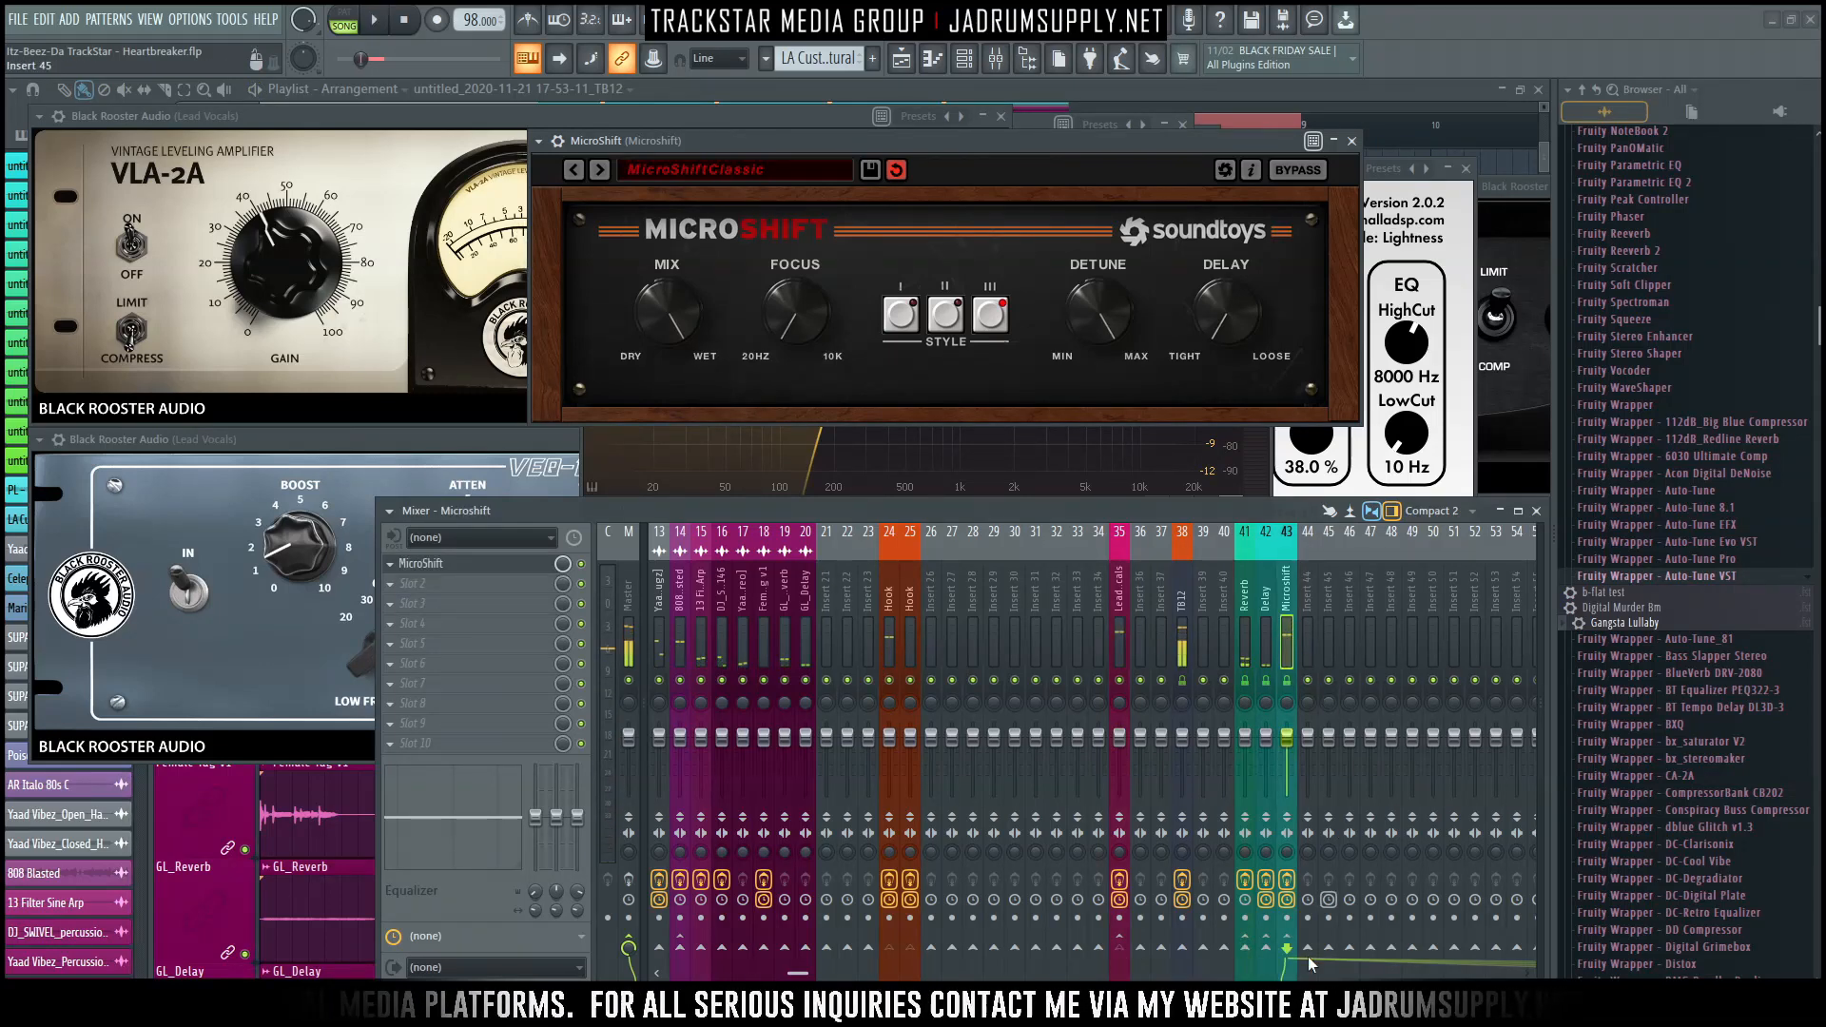
right_click(632, 944)
left_click(715, 920)
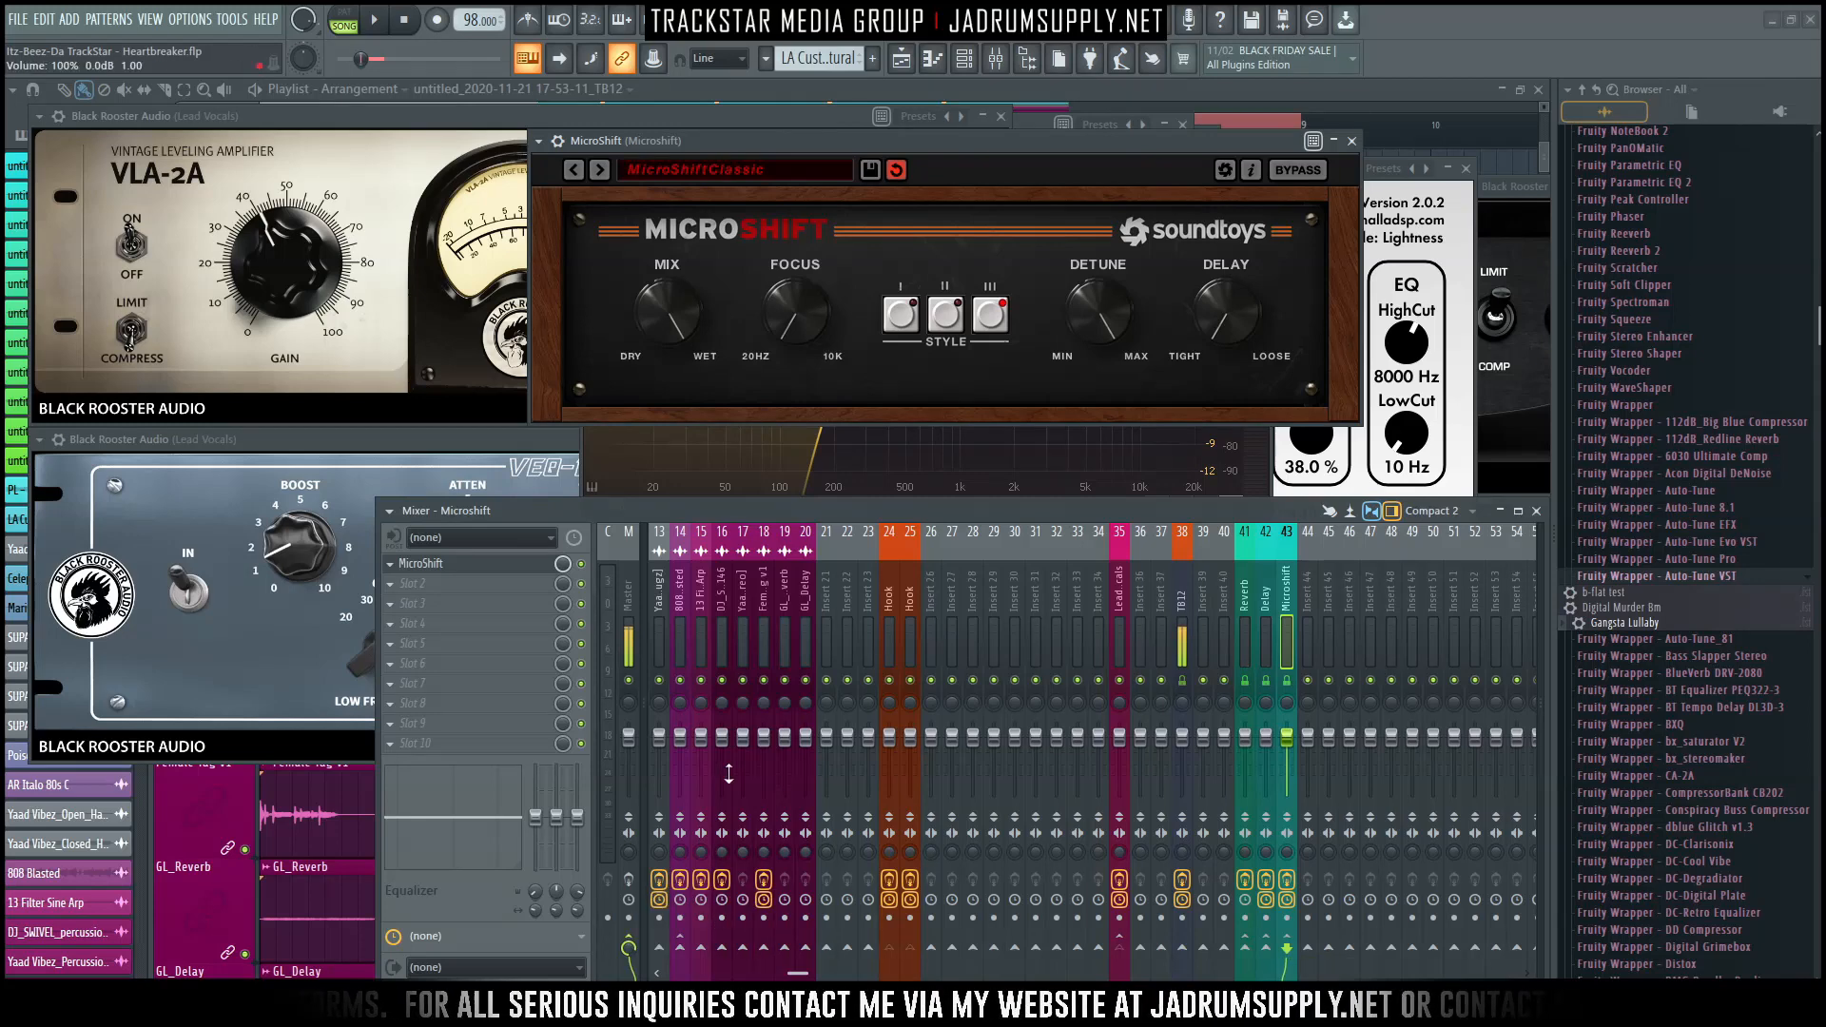
left_click(1245, 949)
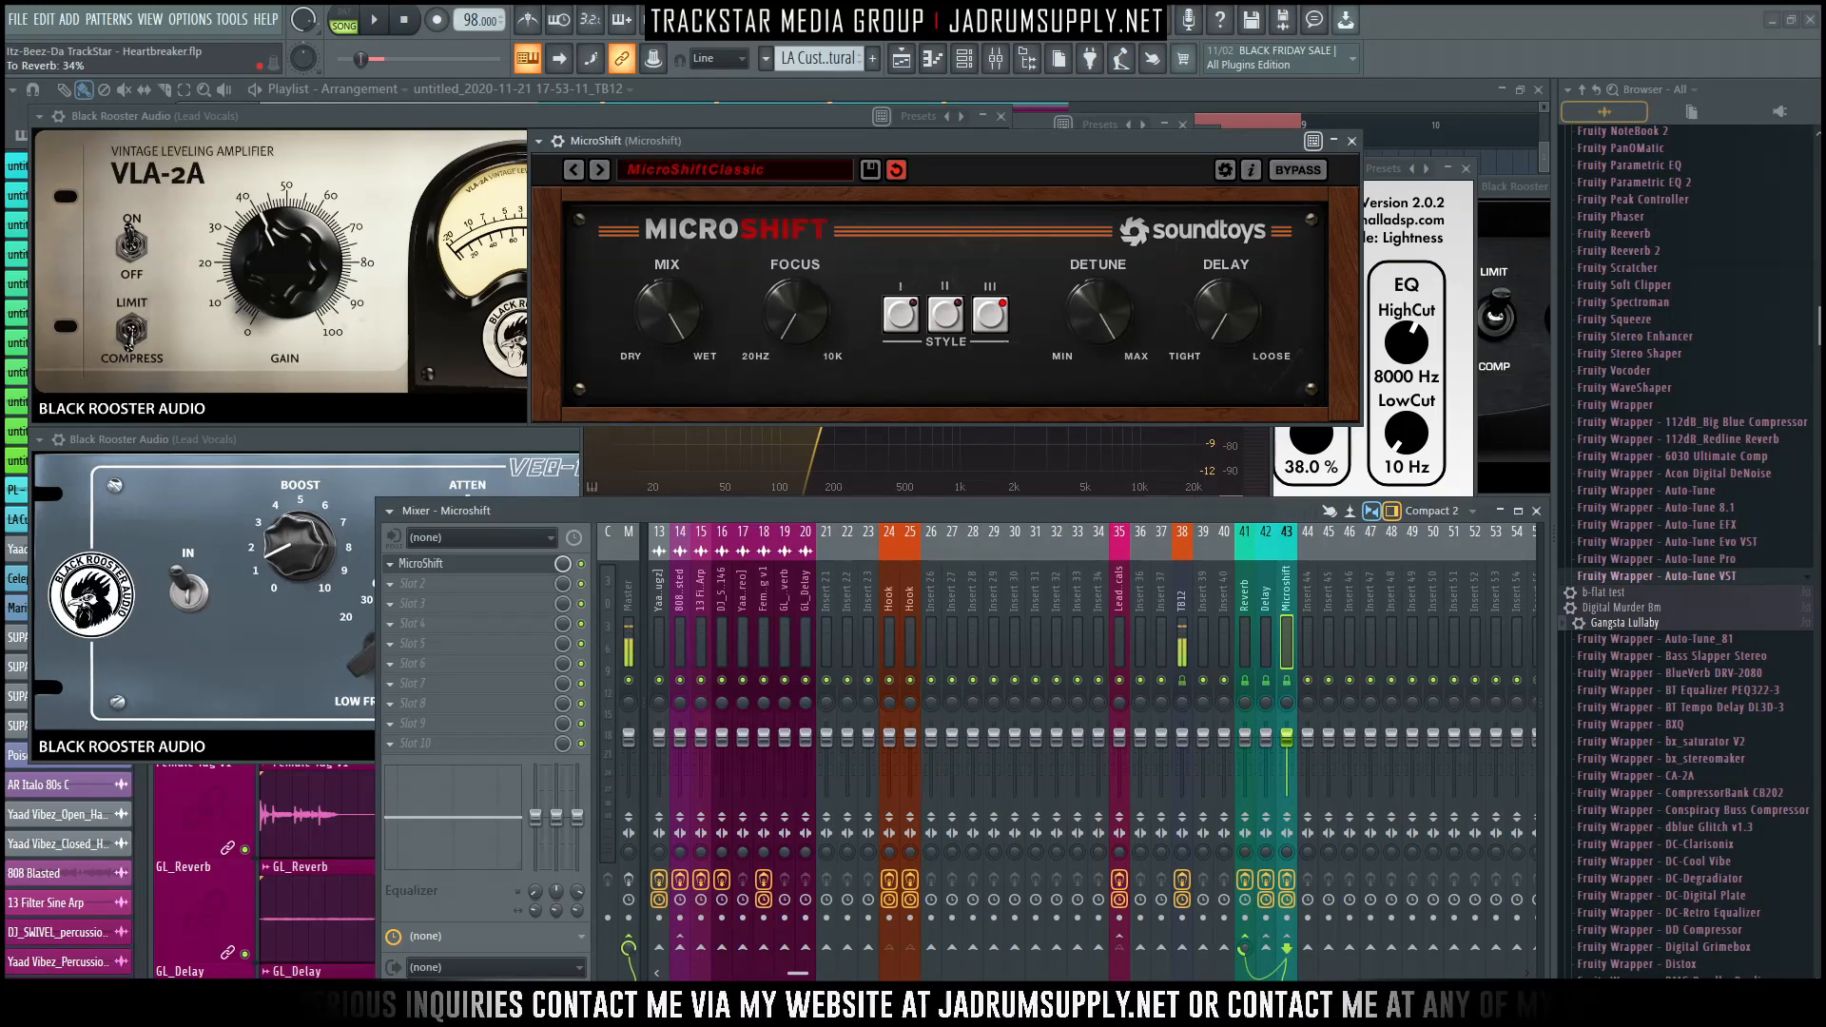
left_click(1120, 632)
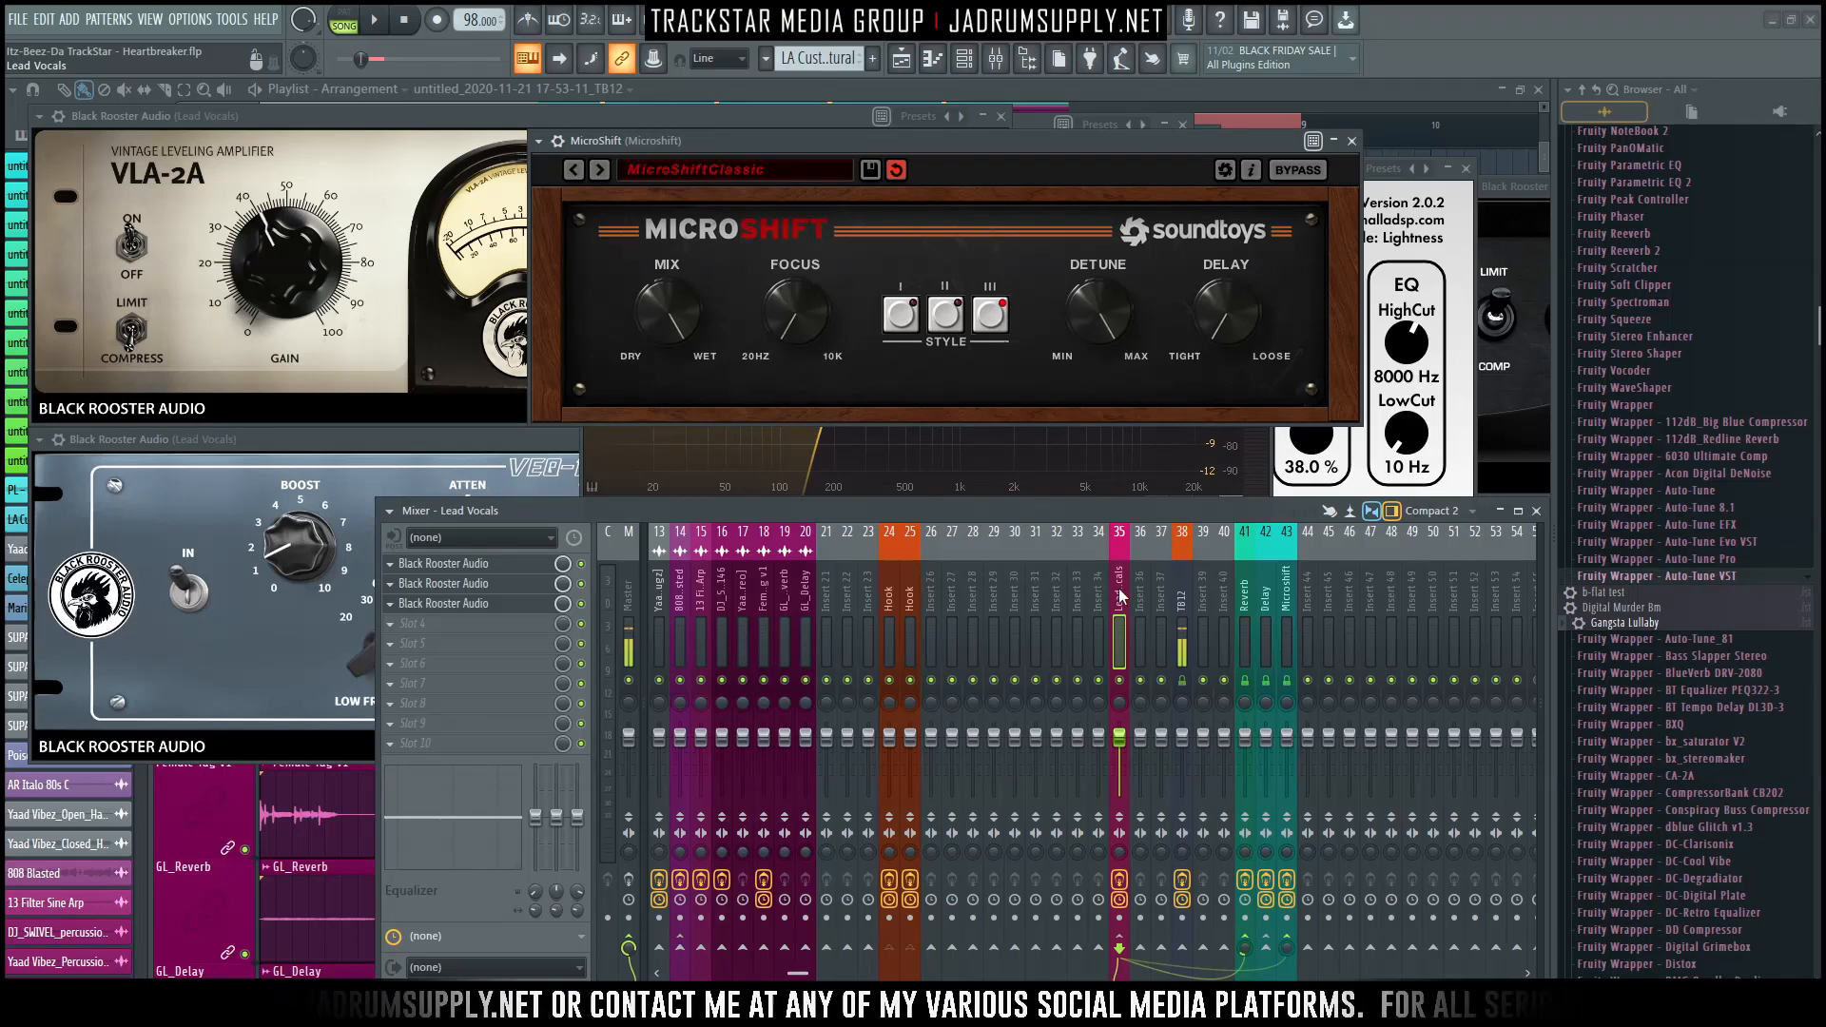
Add a send from the first Hook track to the Microshift track and set it to about 17% during playback.
left_click(894, 603)
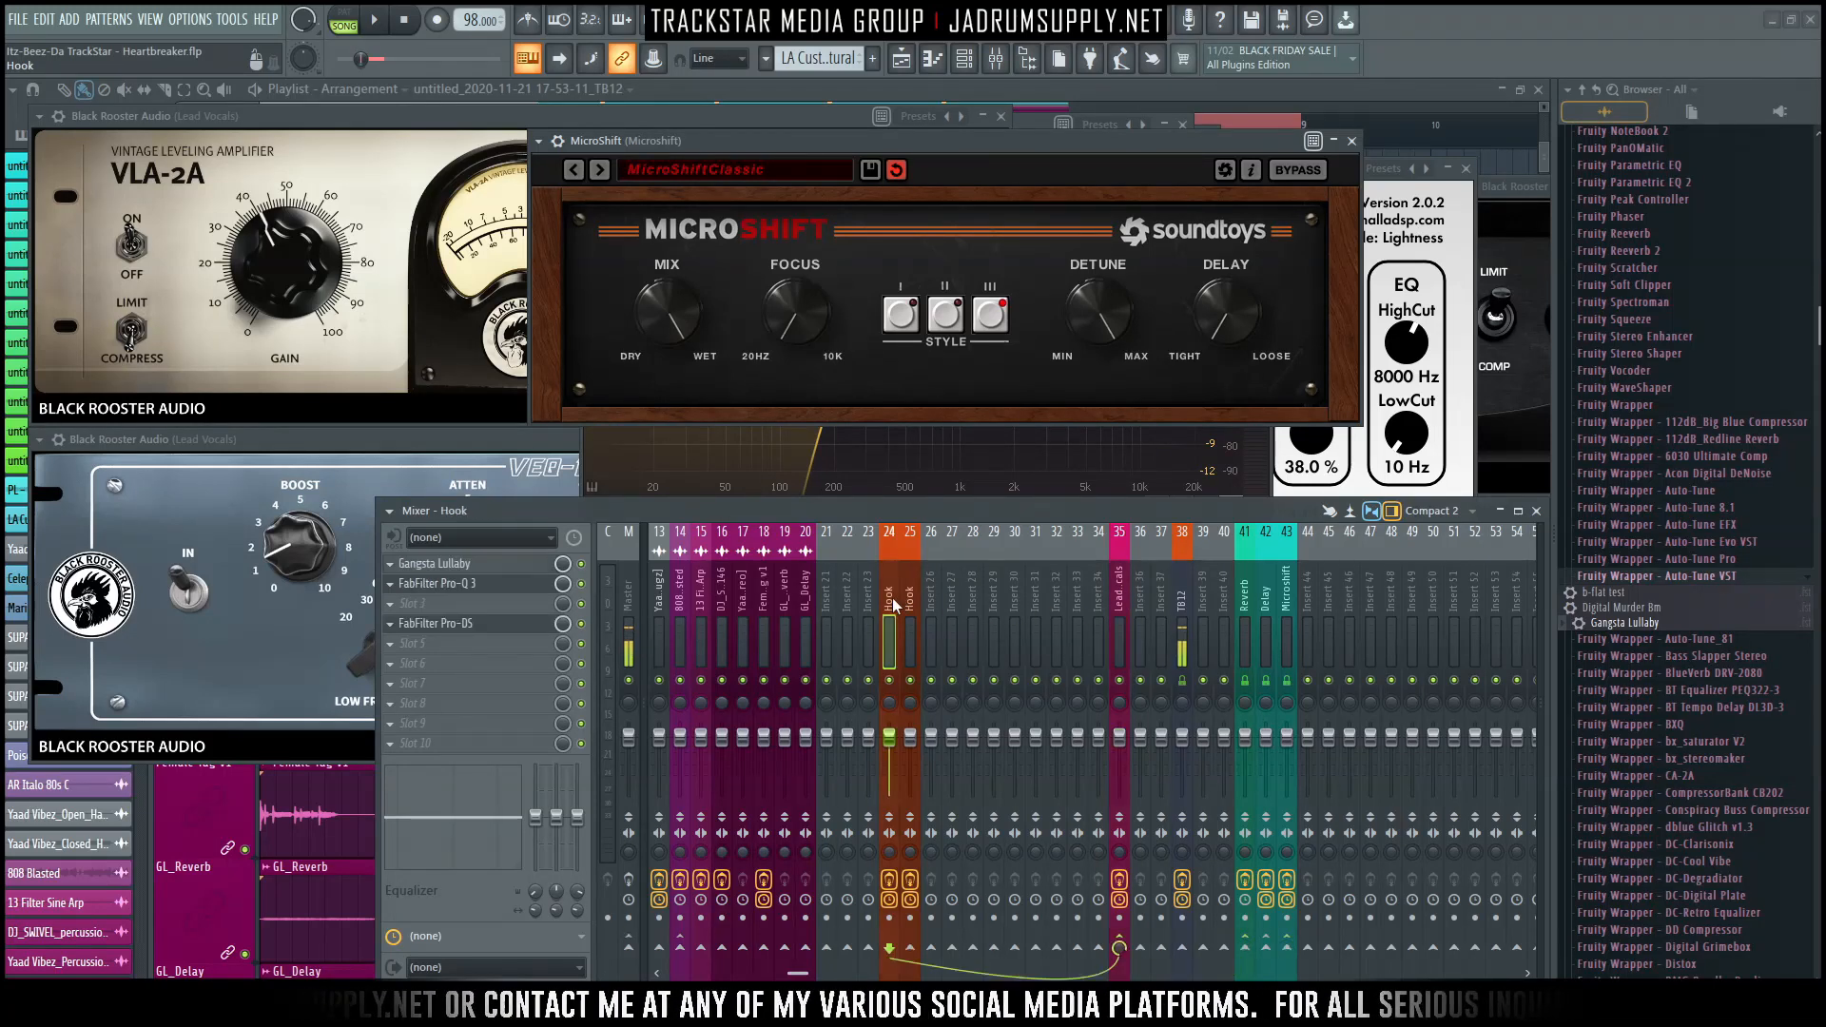
left_click(913, 607, "ctrl")
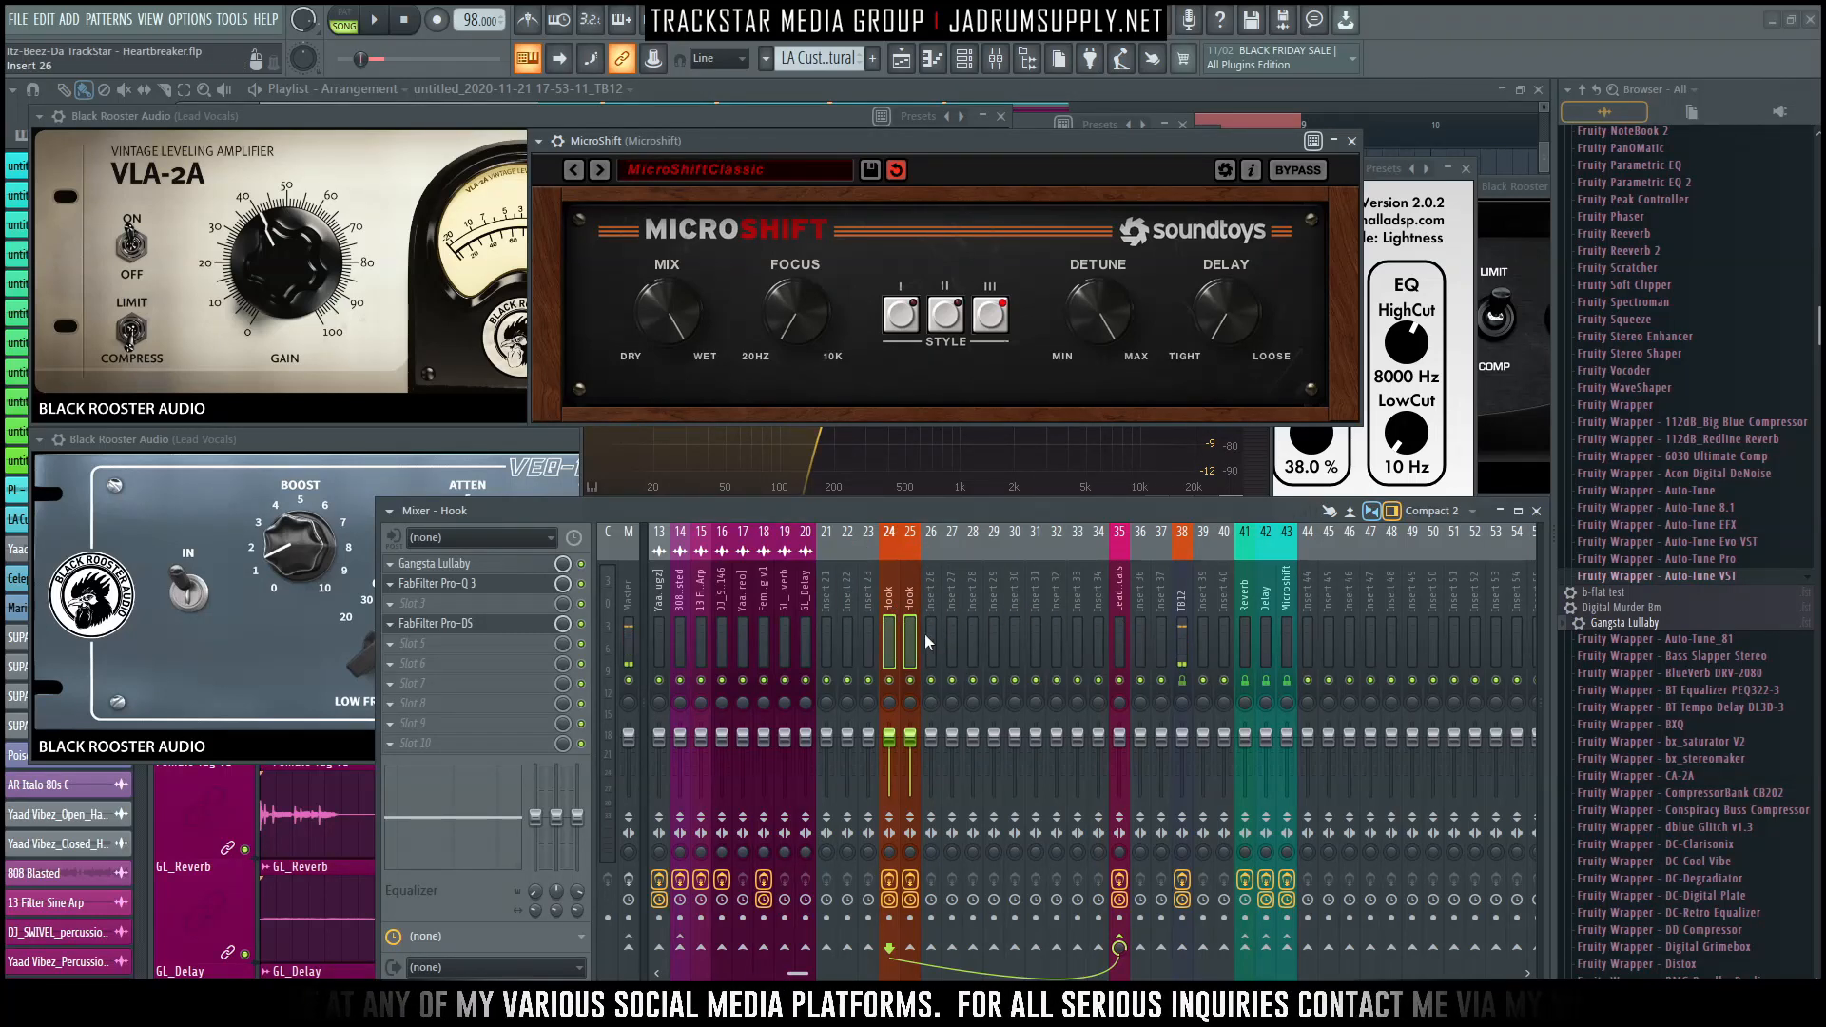
left_click(896, 636)
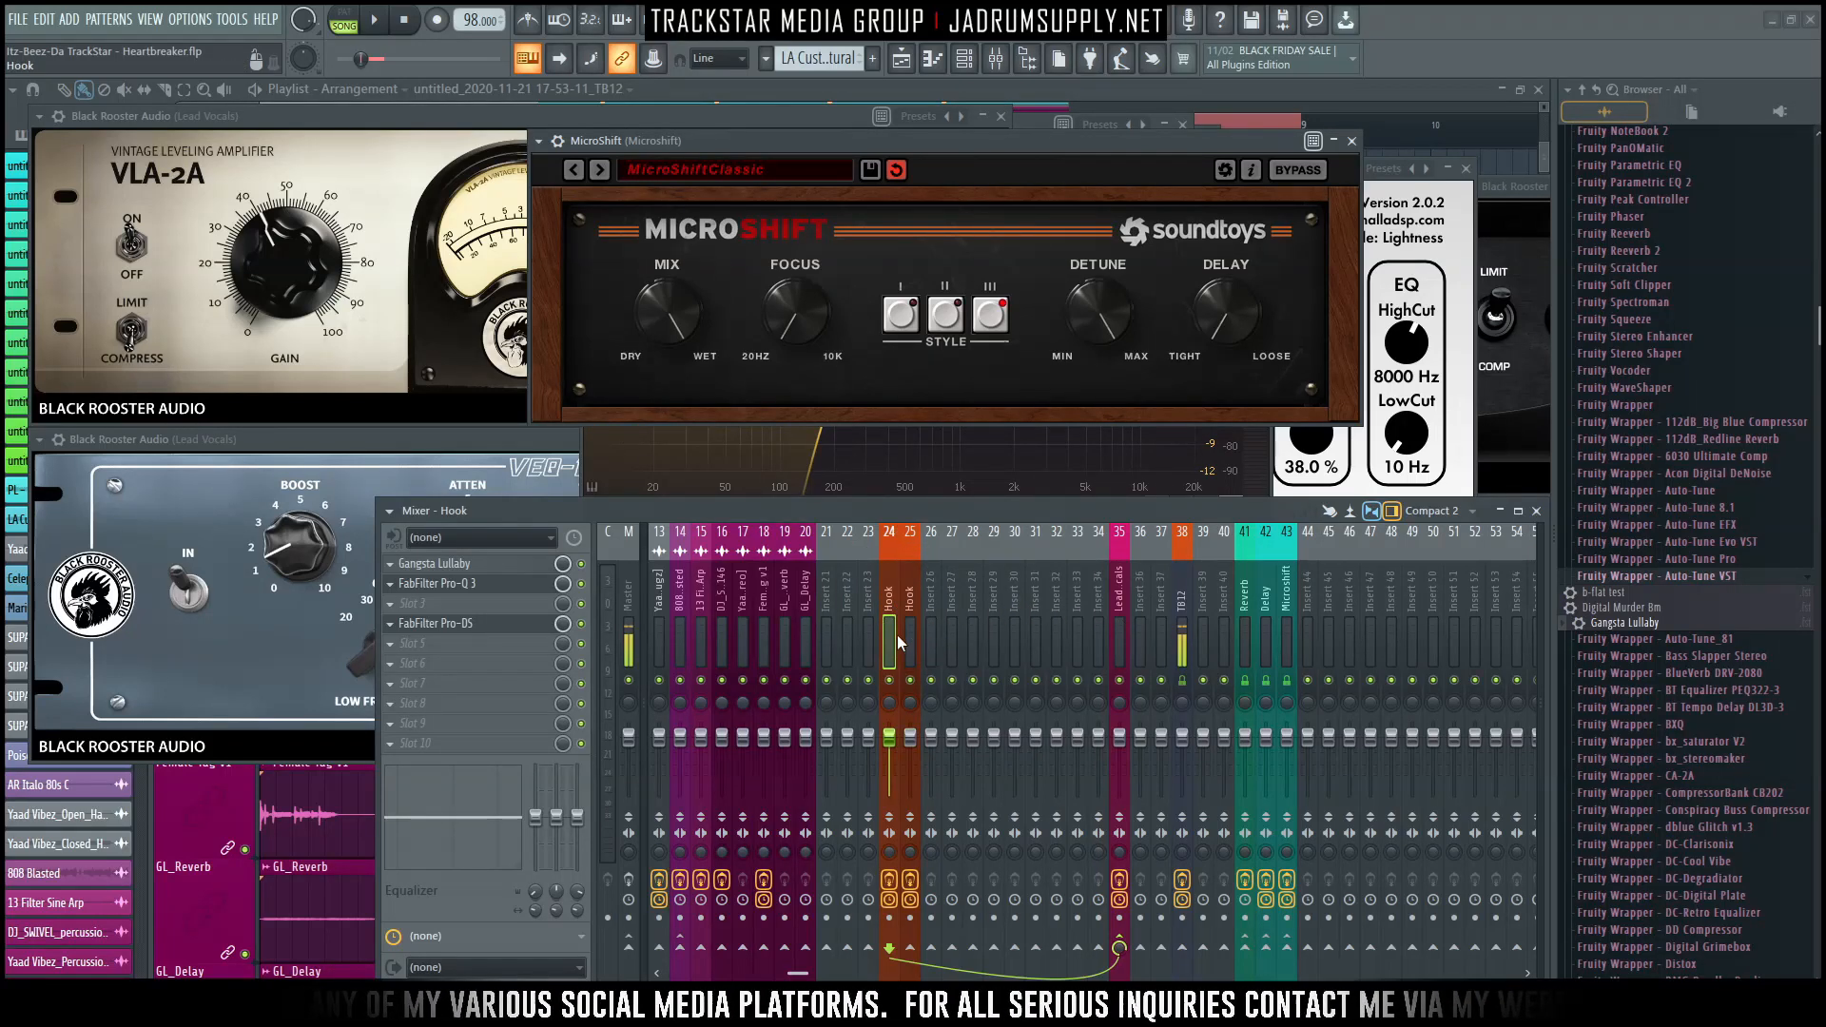
left_click(1287, 949)
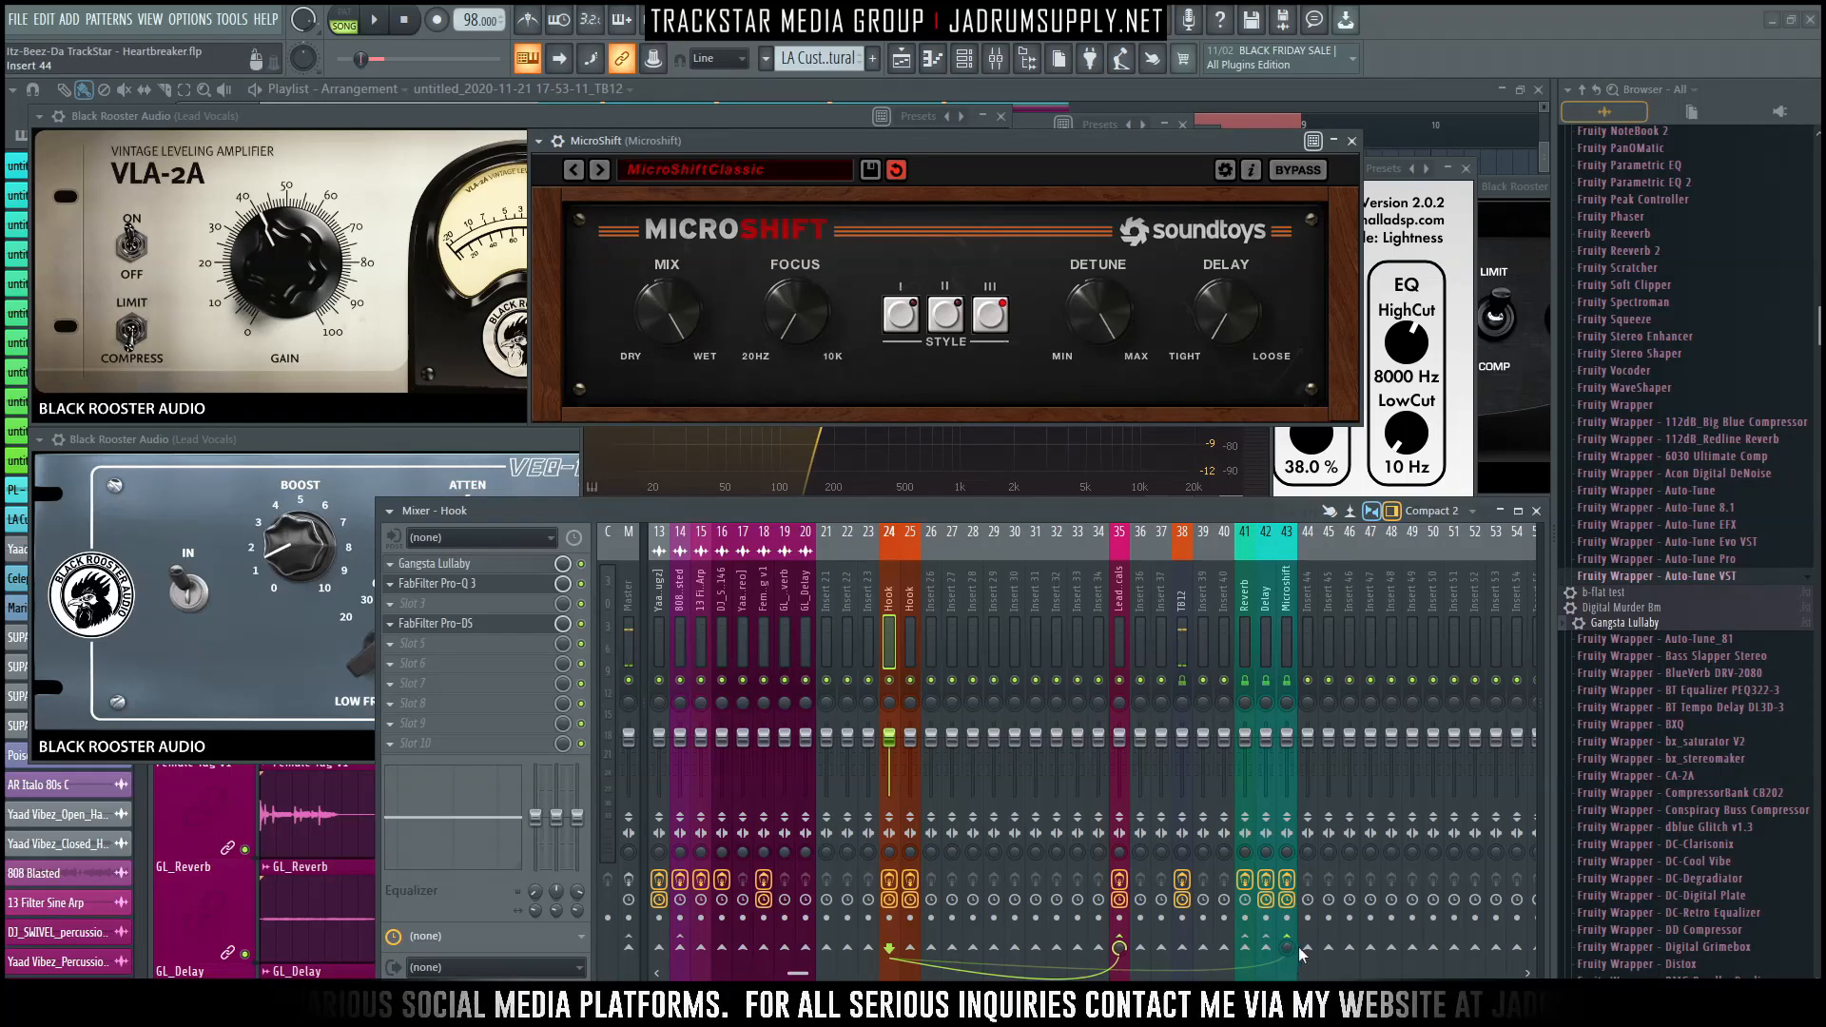
key("space")
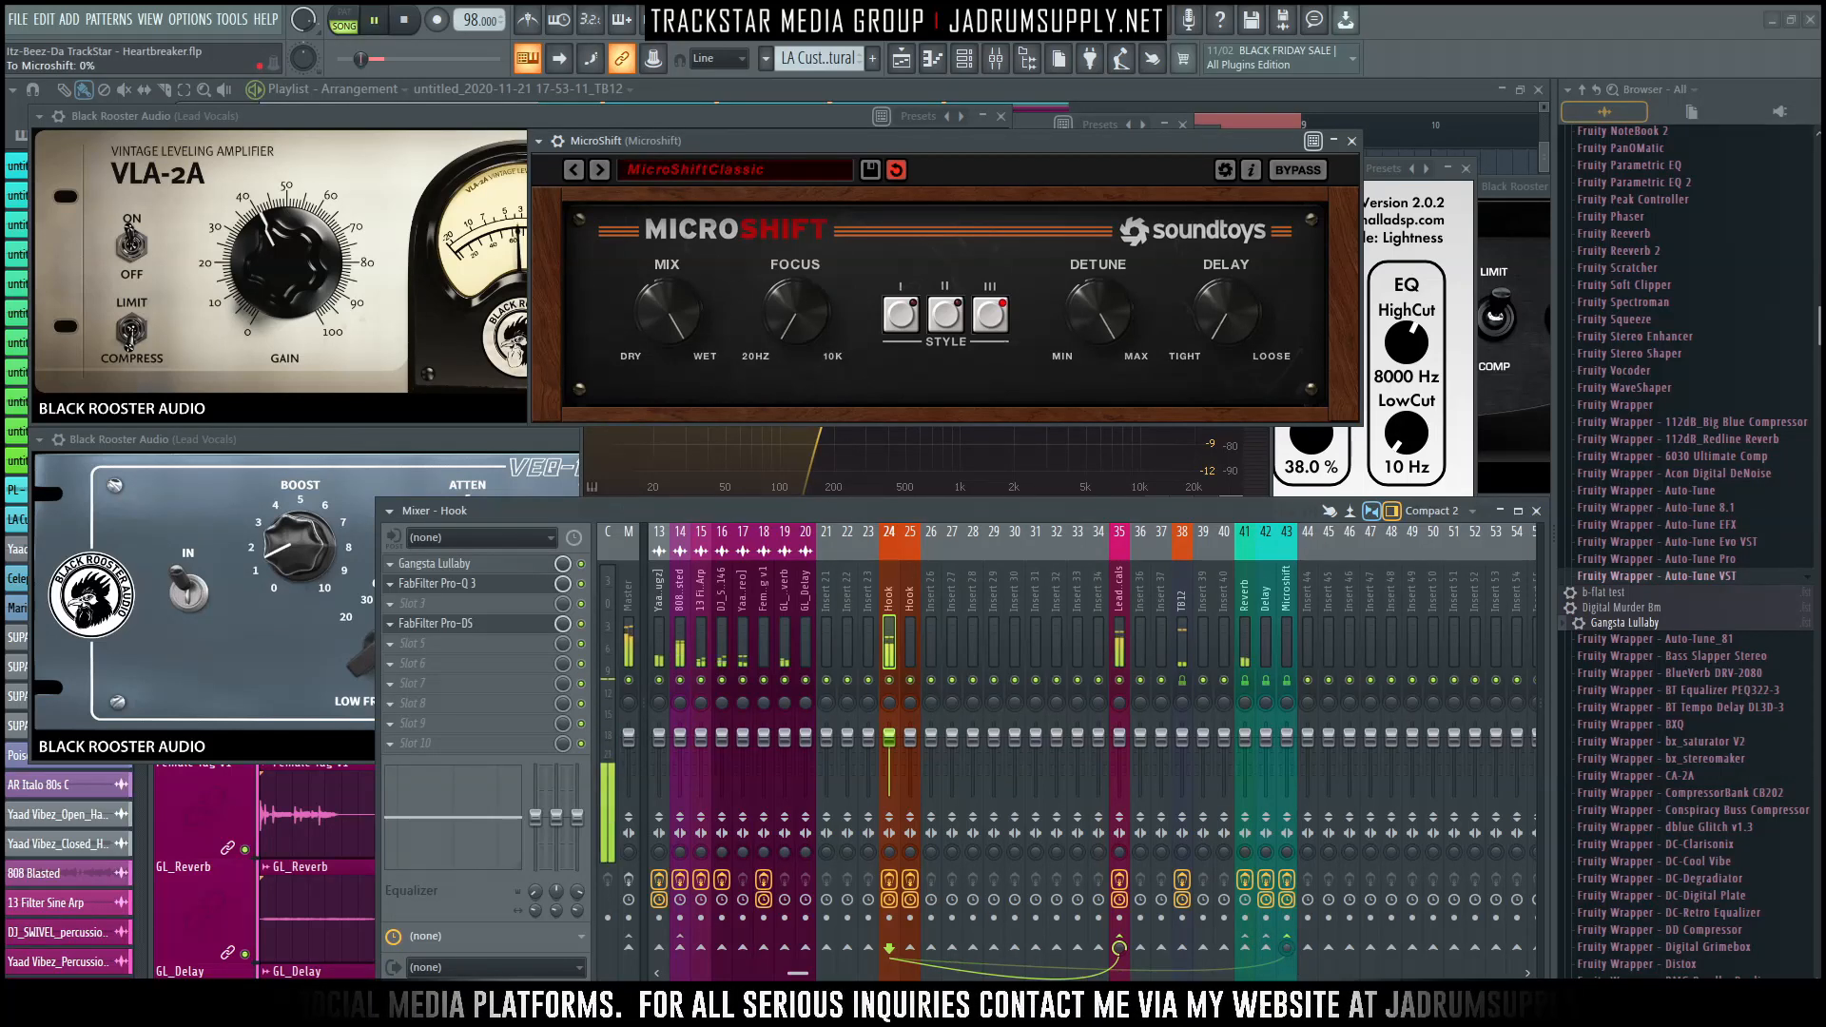
left_click_drag(1287, 949, 1287, 928)
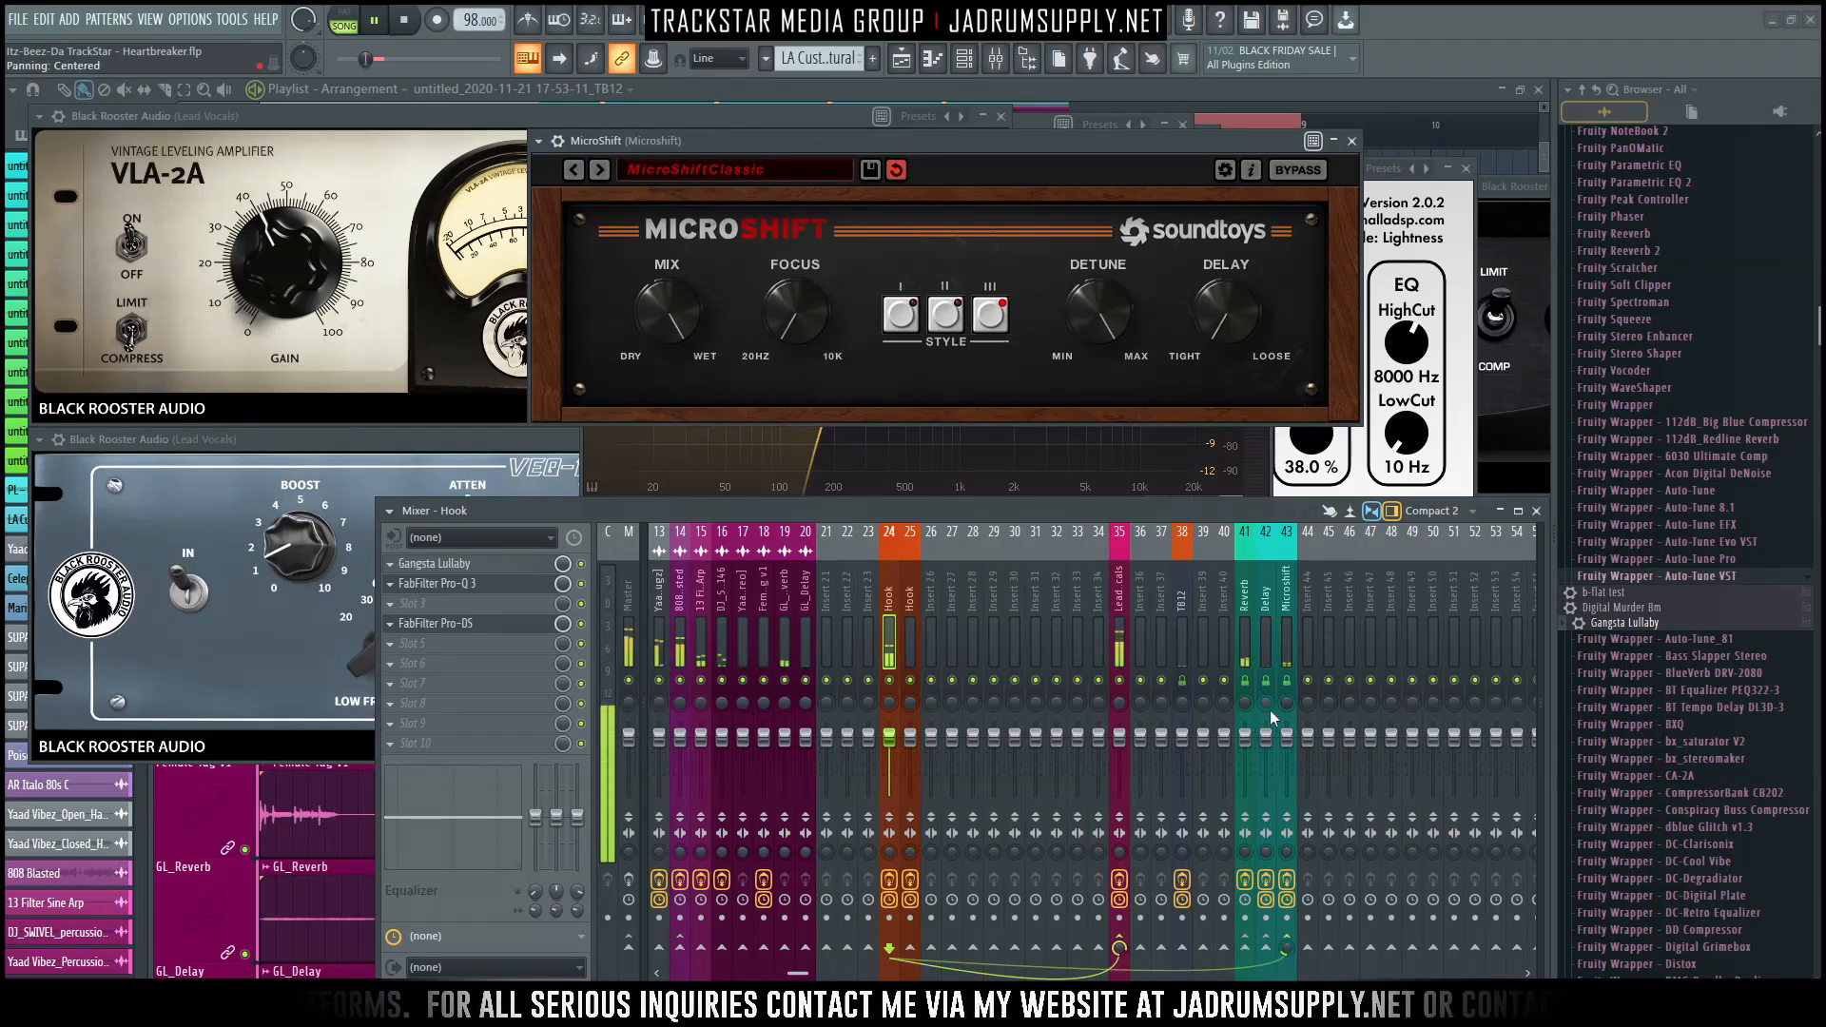
key("space")
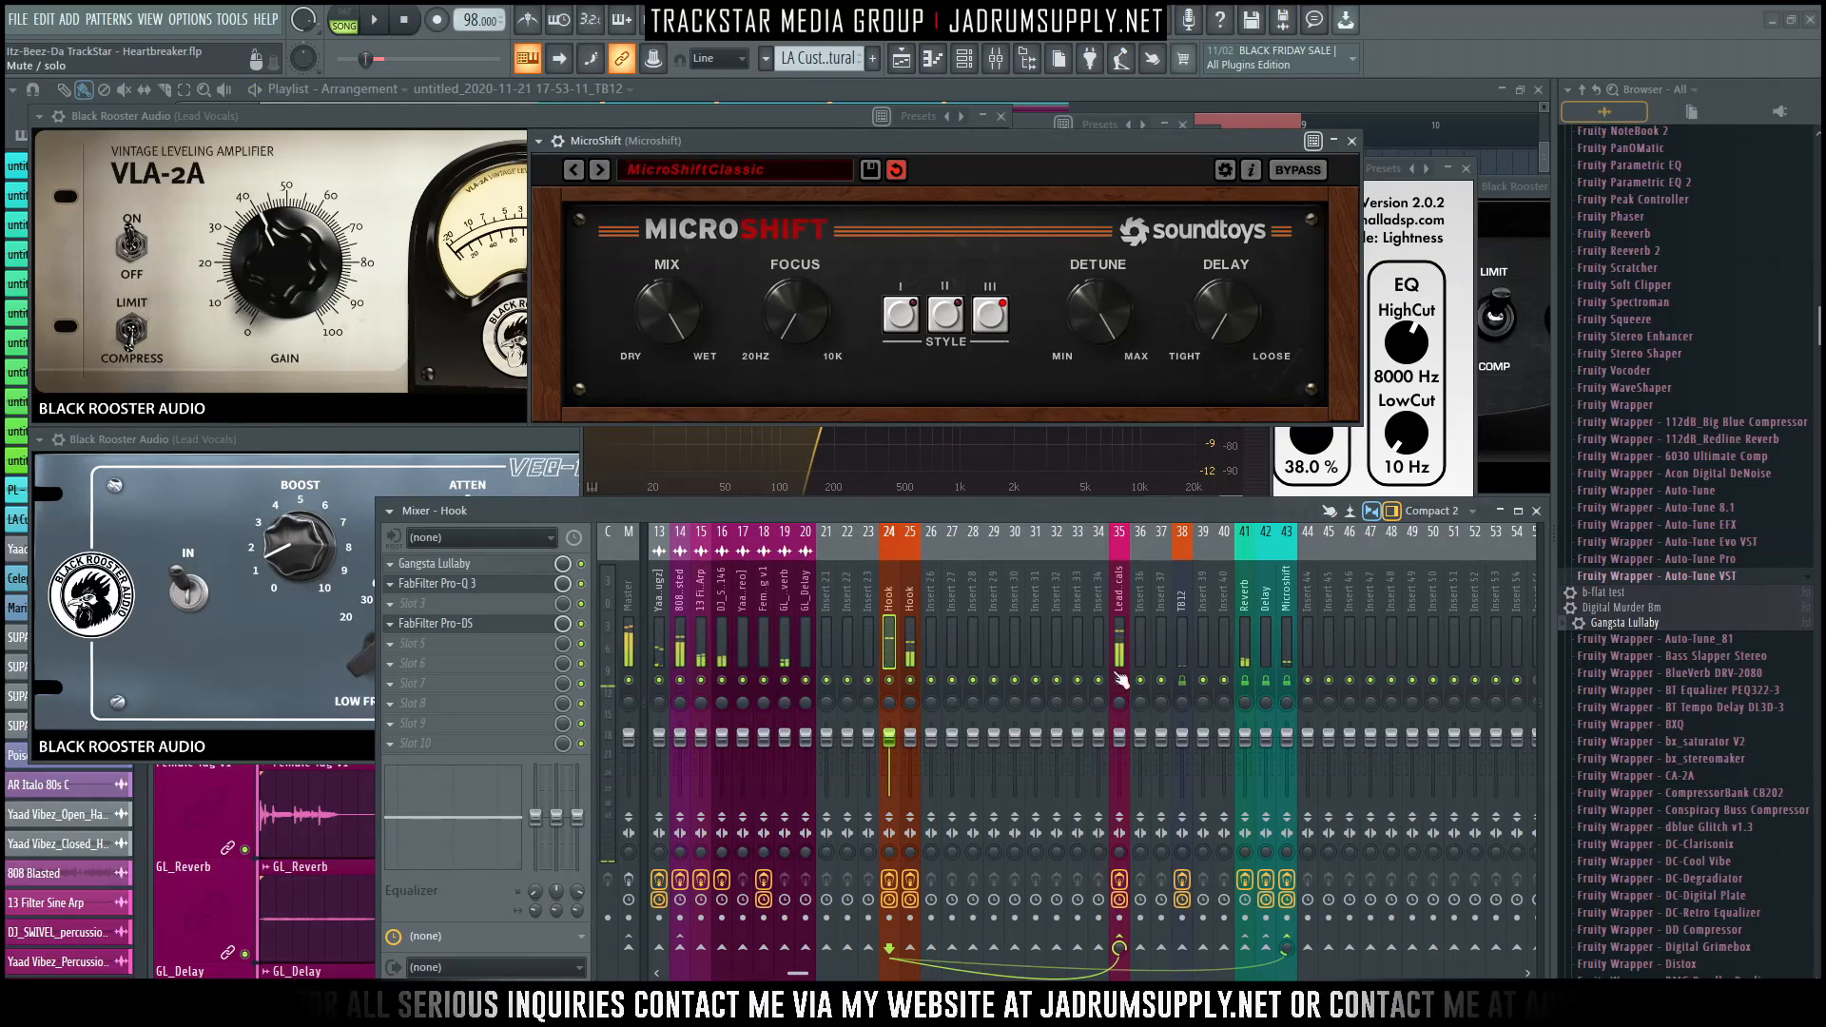
Copy the first Hook track's Microshift send level and paste the 17% value onto the second Hook track's send.
right_click(1290, 946)
left_click(1317, 904)
left_click(911, 641)
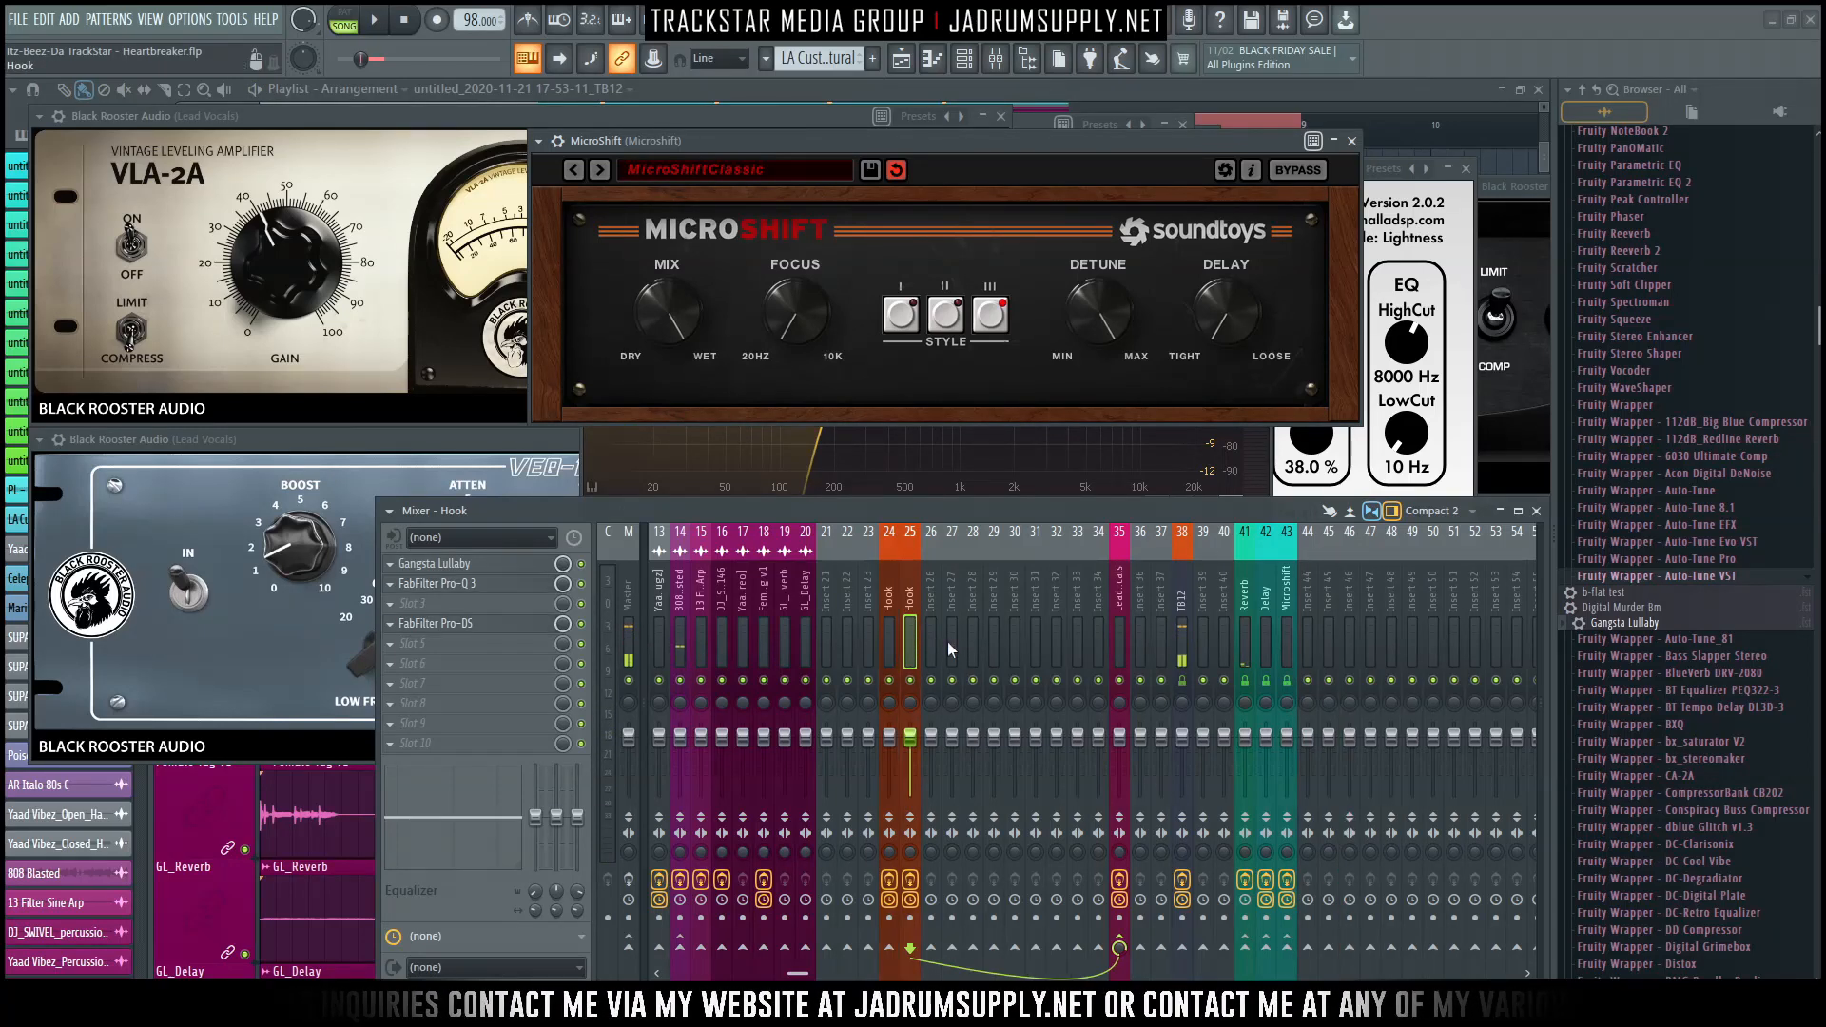
right_click(1287, 950)
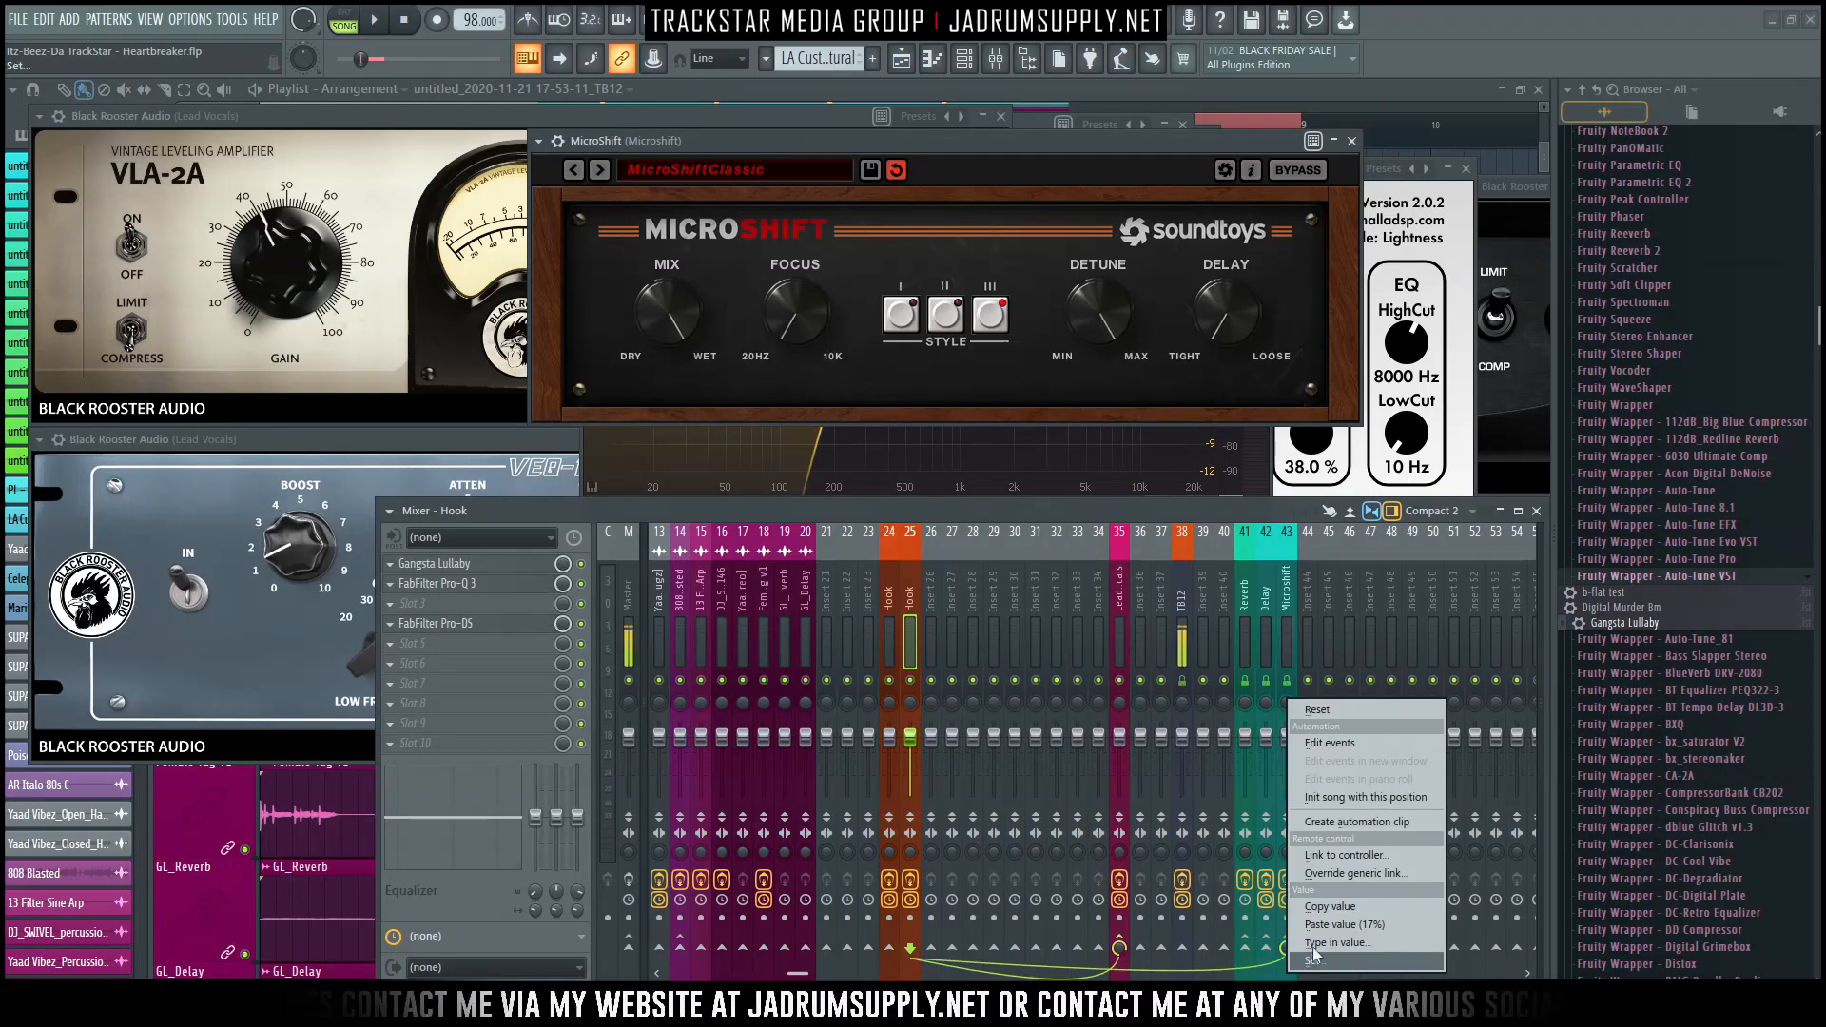
left_click(1319, 924)
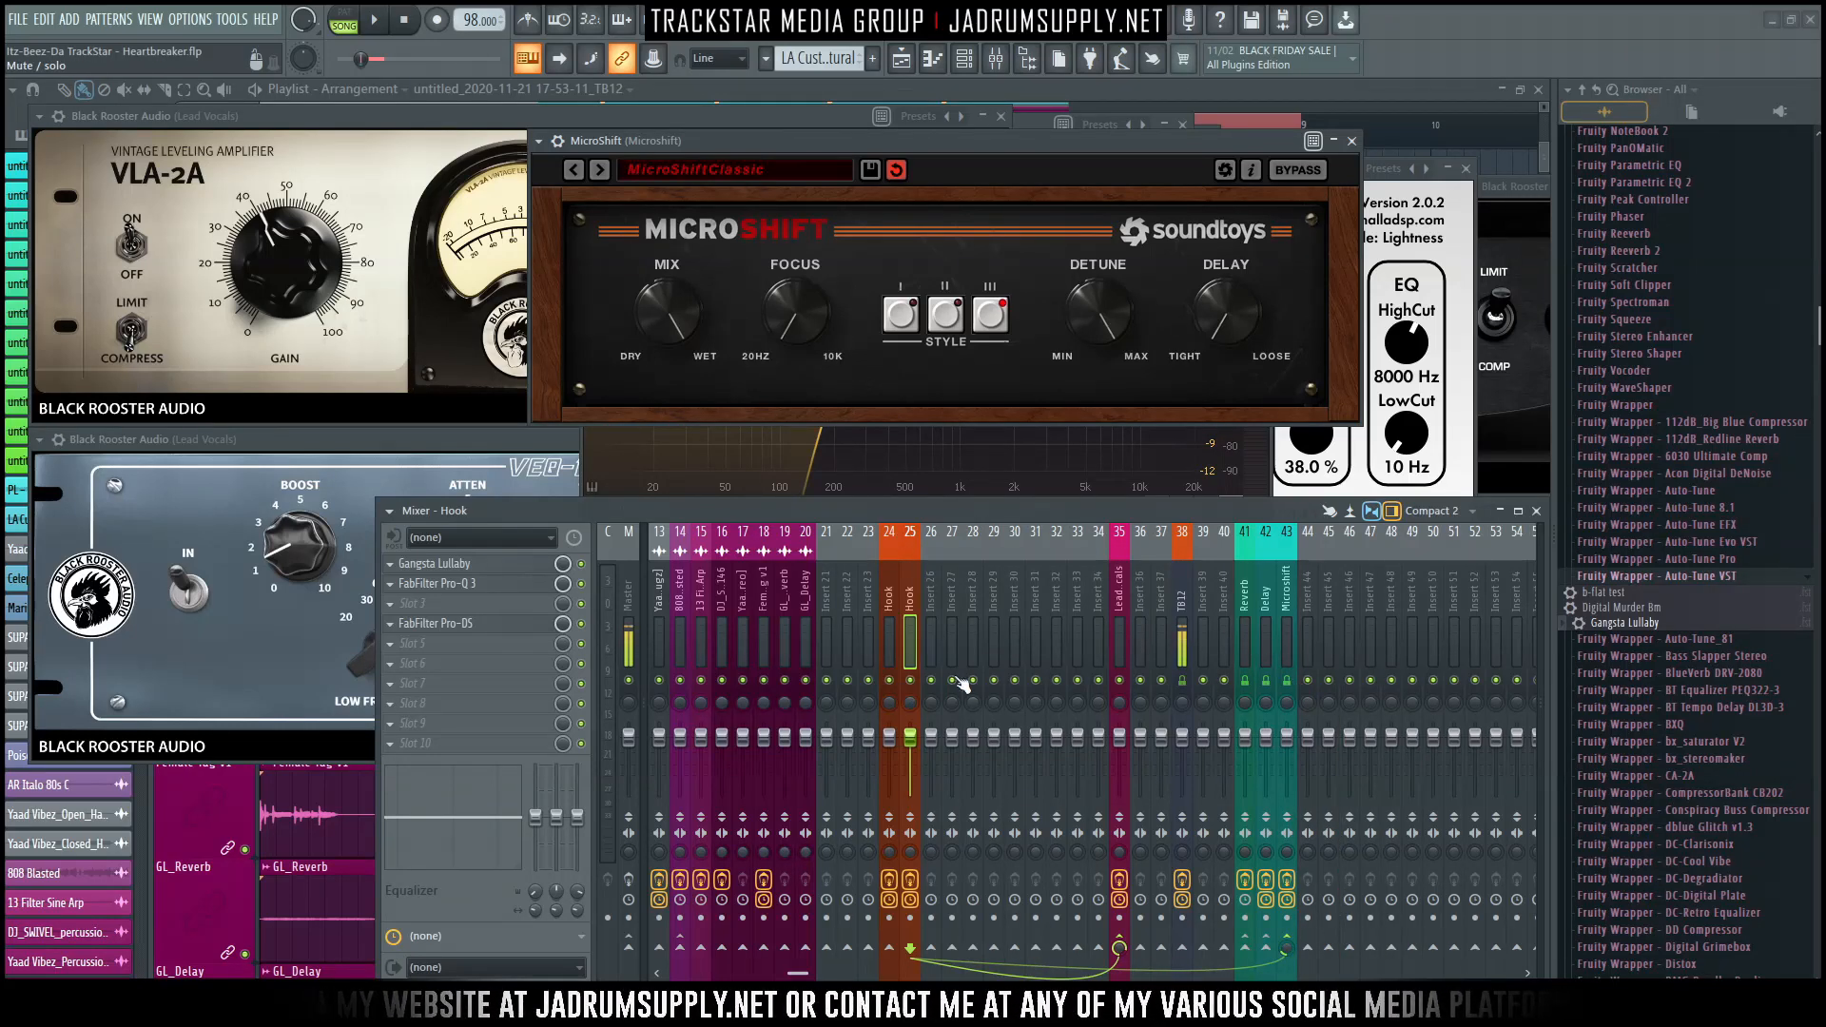
Solo the Hook vocals and play the chorus, toggling the Microshift track's mute to compare the sound.
right_click(890, 681)
right_click(912, 681)
left_click(893, 681)
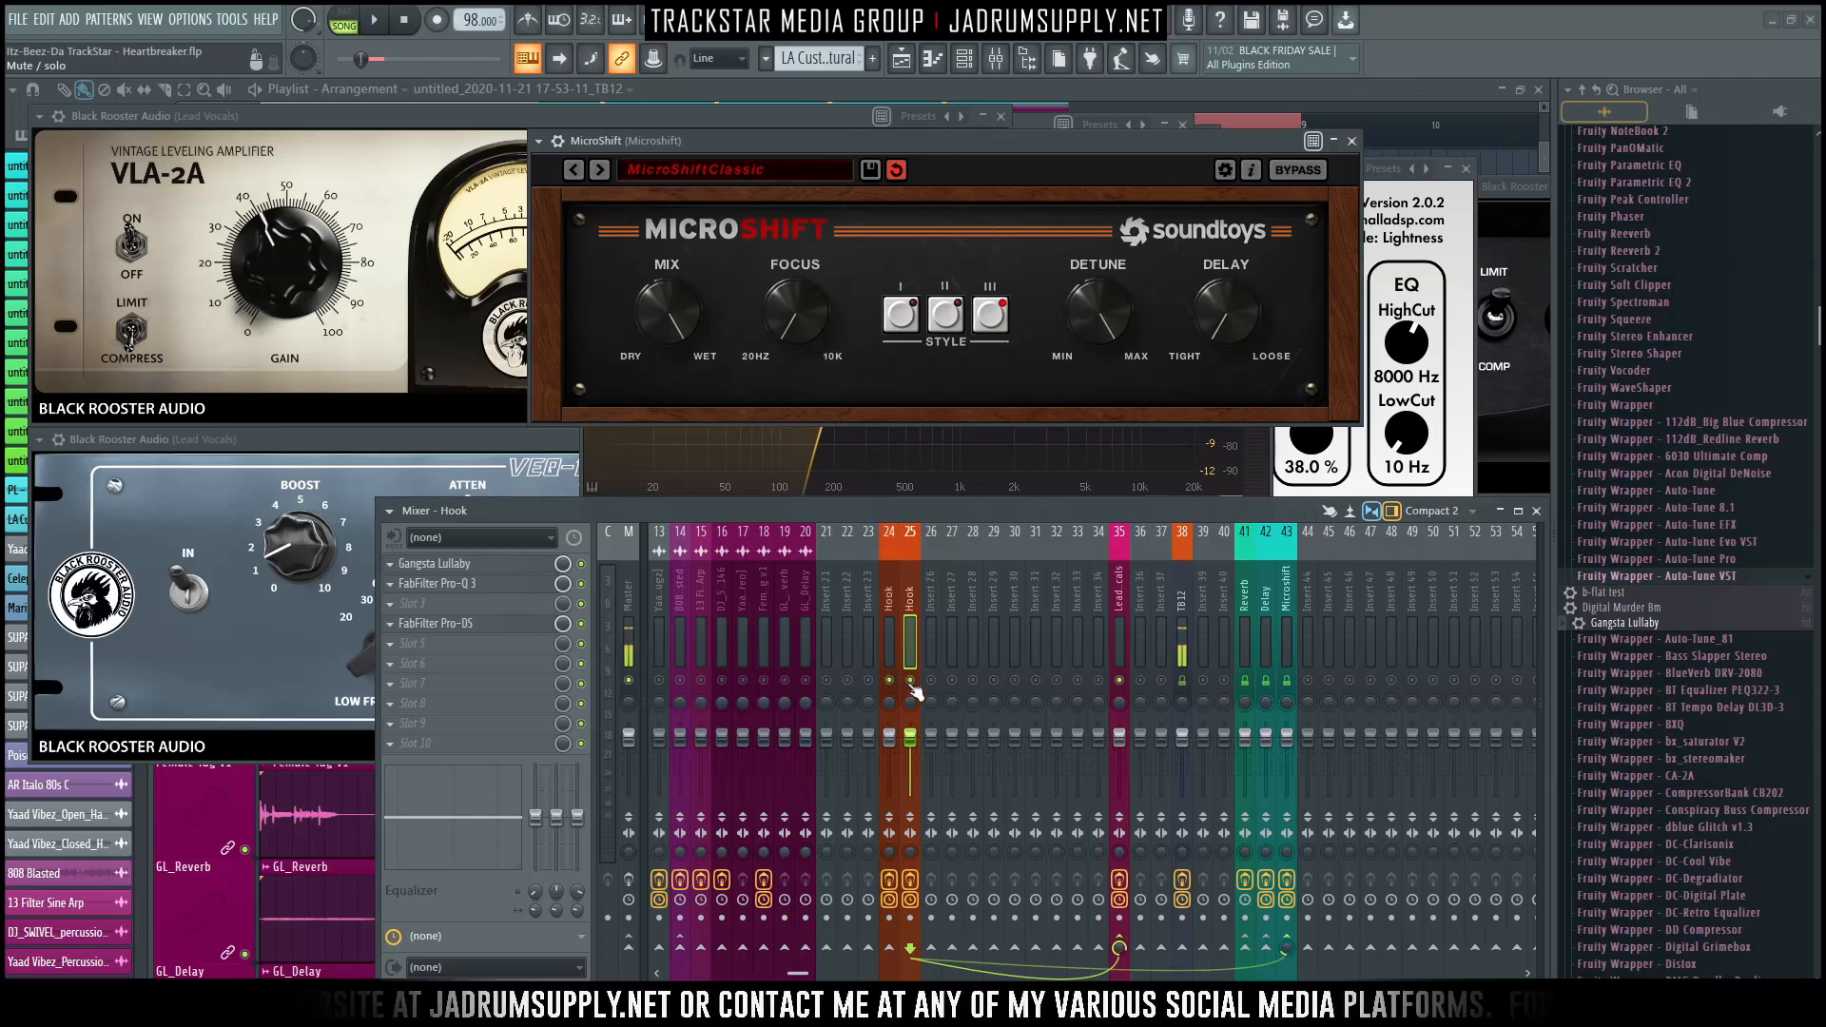
key("space")
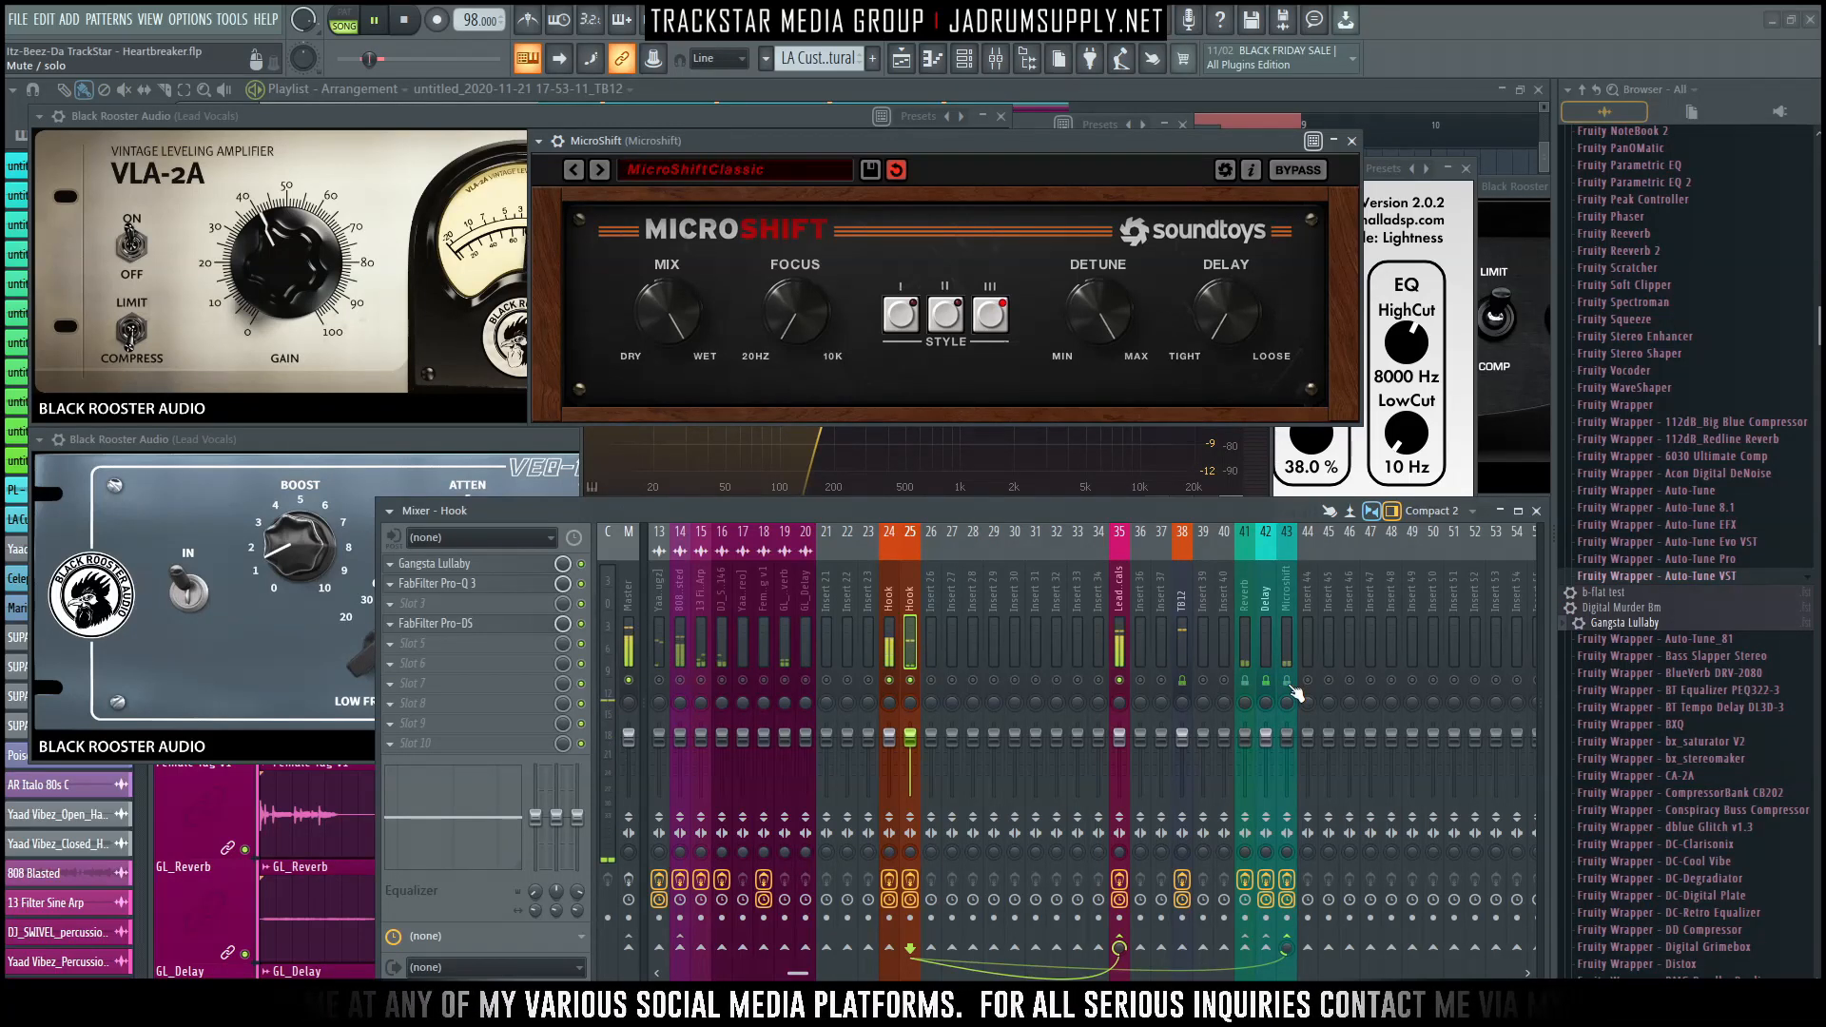
left_click(1289, 684)
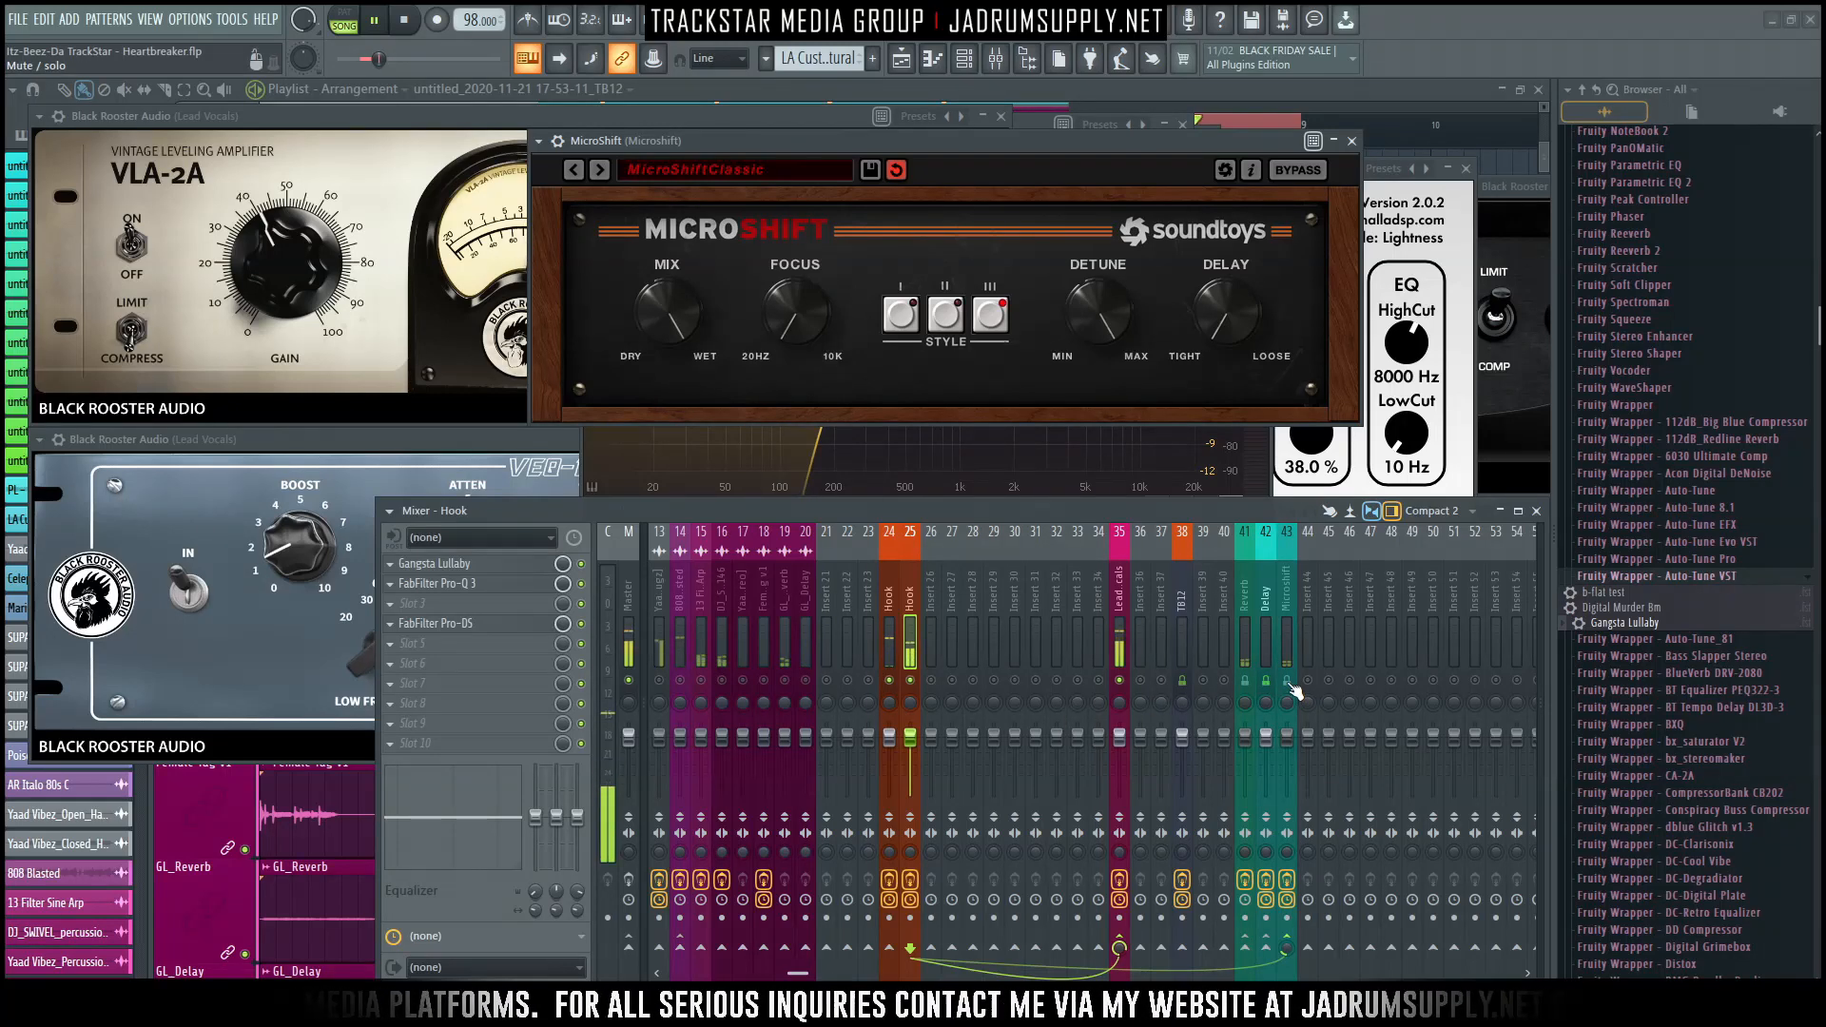
key("space")
Take the Hook vocals out of solo and restart playback of the full mix.
left_click(1245, 683)
right_click(909, 683)
right_click(909, 683)
key("space")
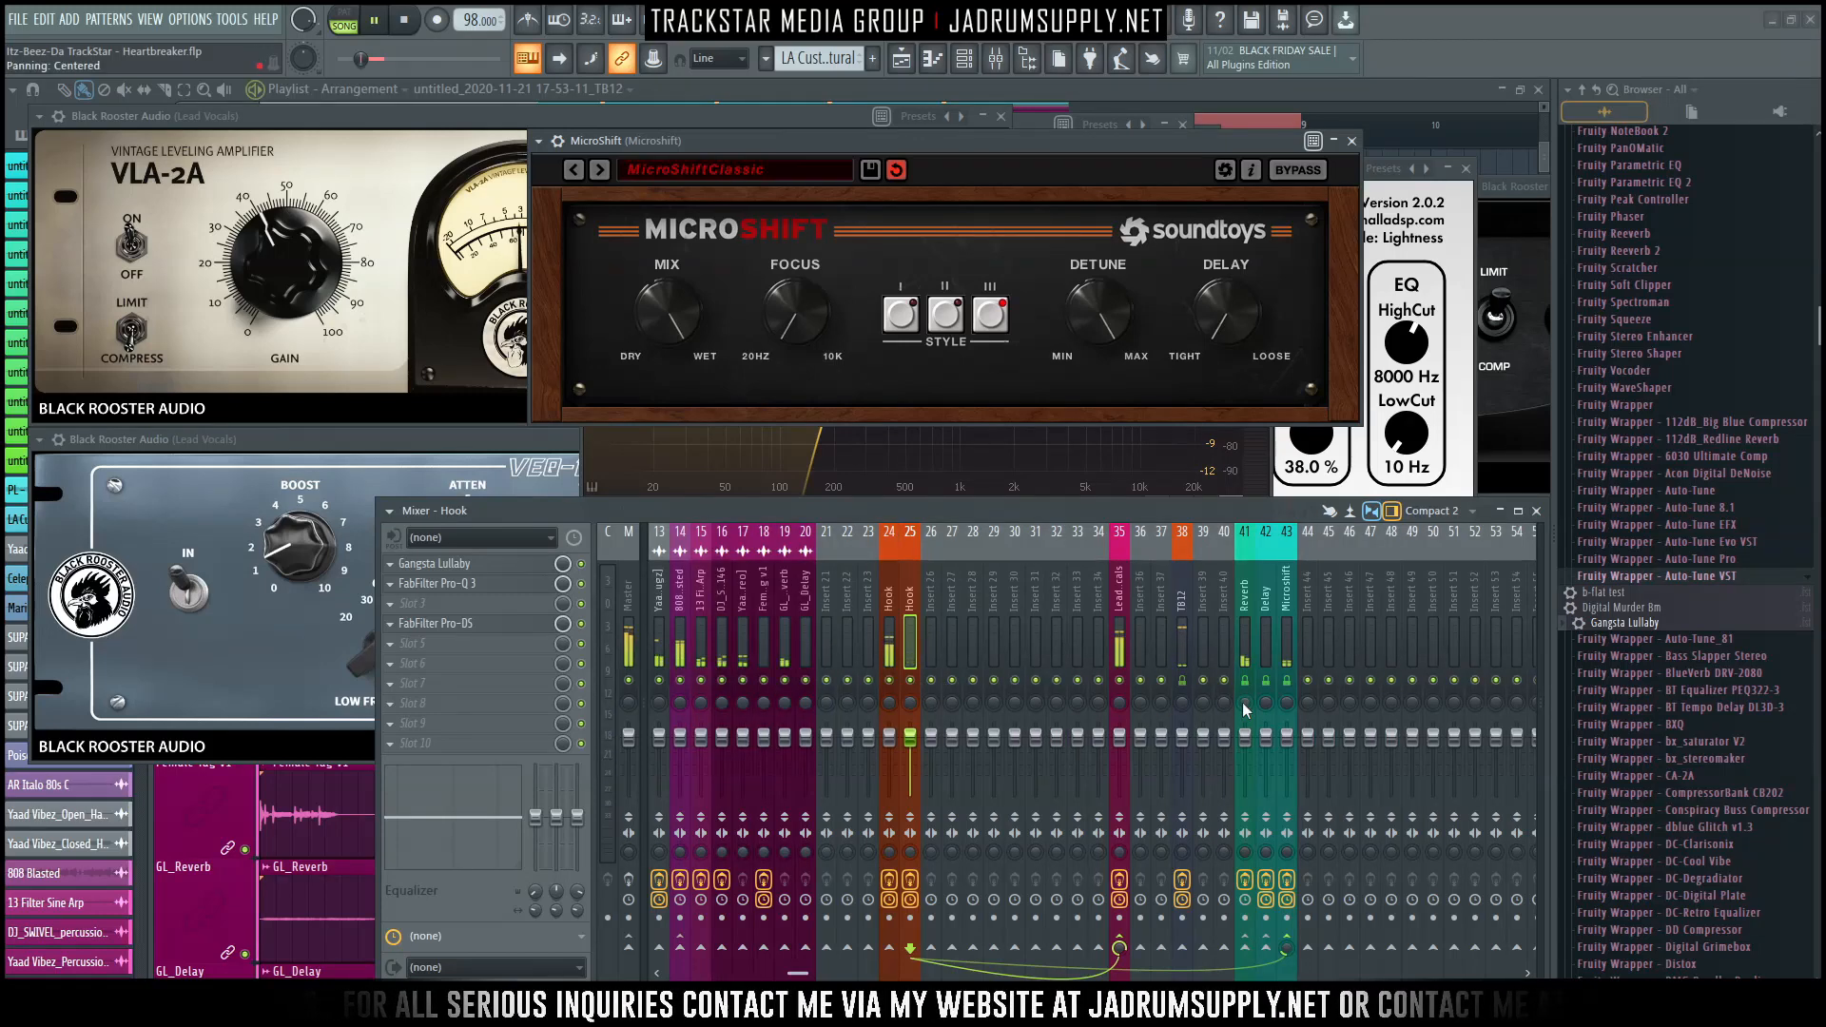
Raise the first Hook track's send to Microshift to about 23% while the mix plays.
left_click(892, 662)
left_click(1245, 917)
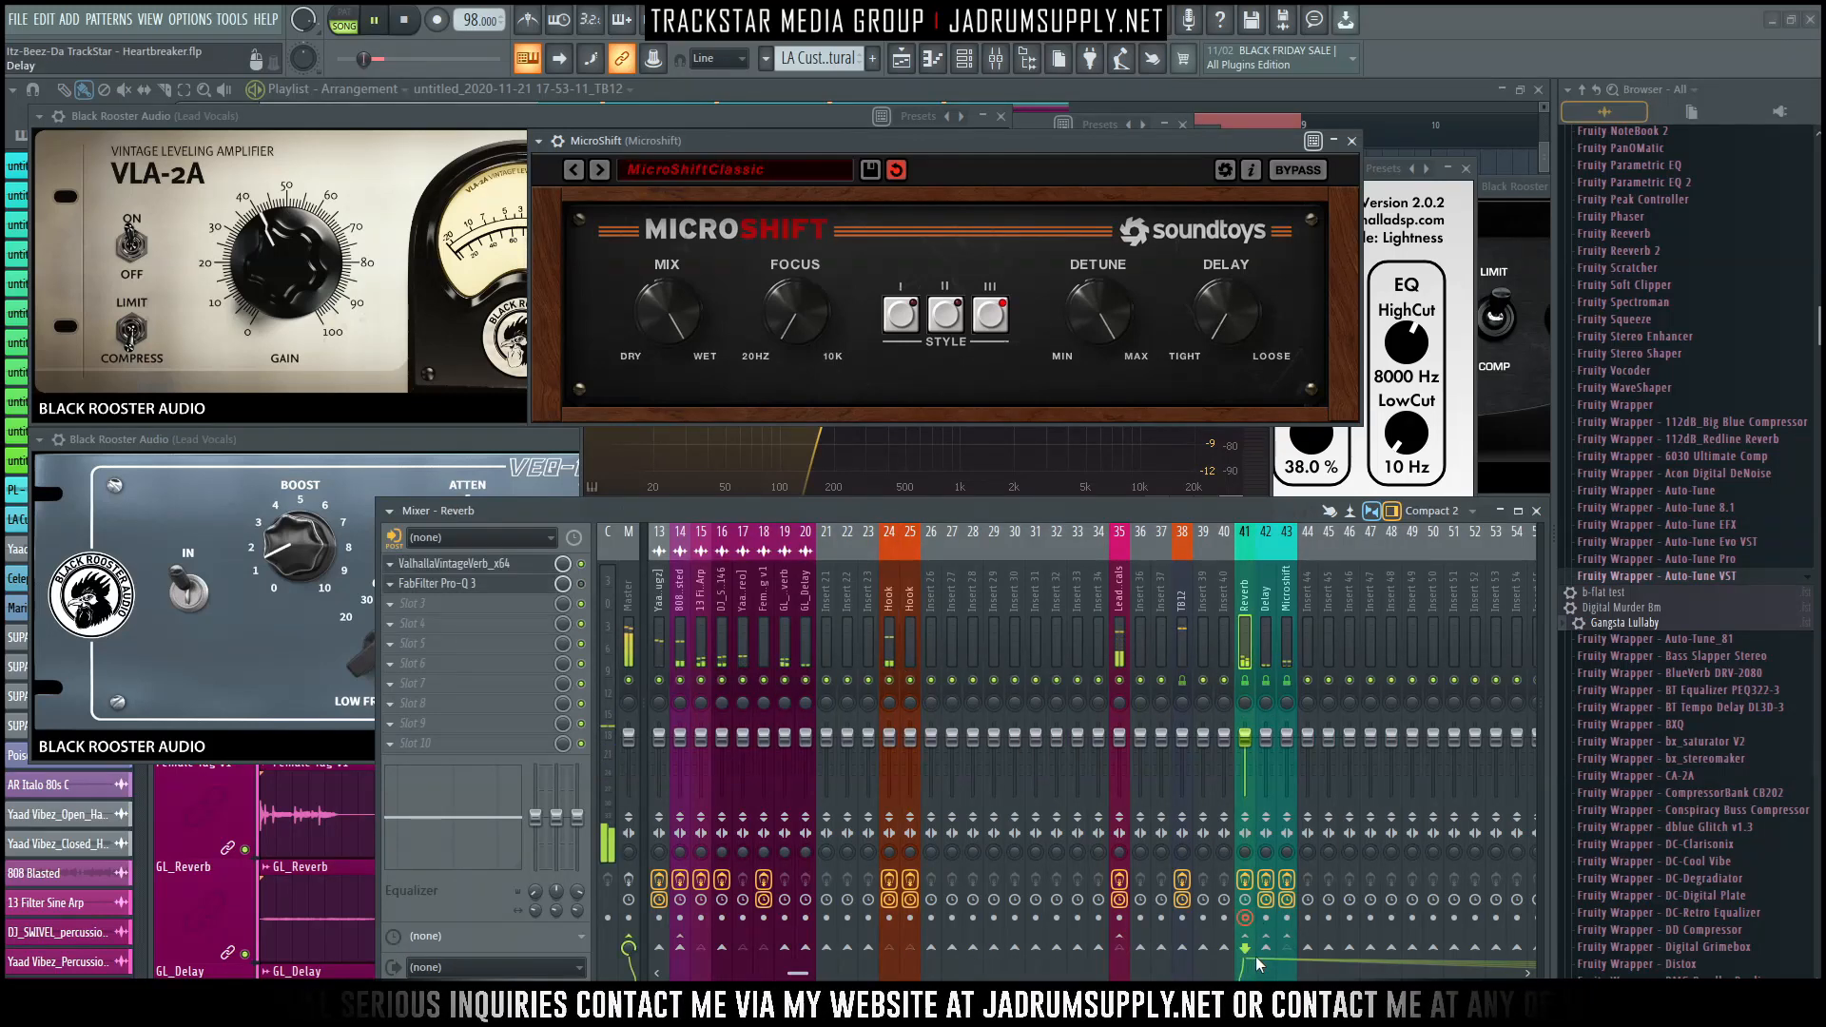
left_click(1246, 918)
left_click(889, 656)
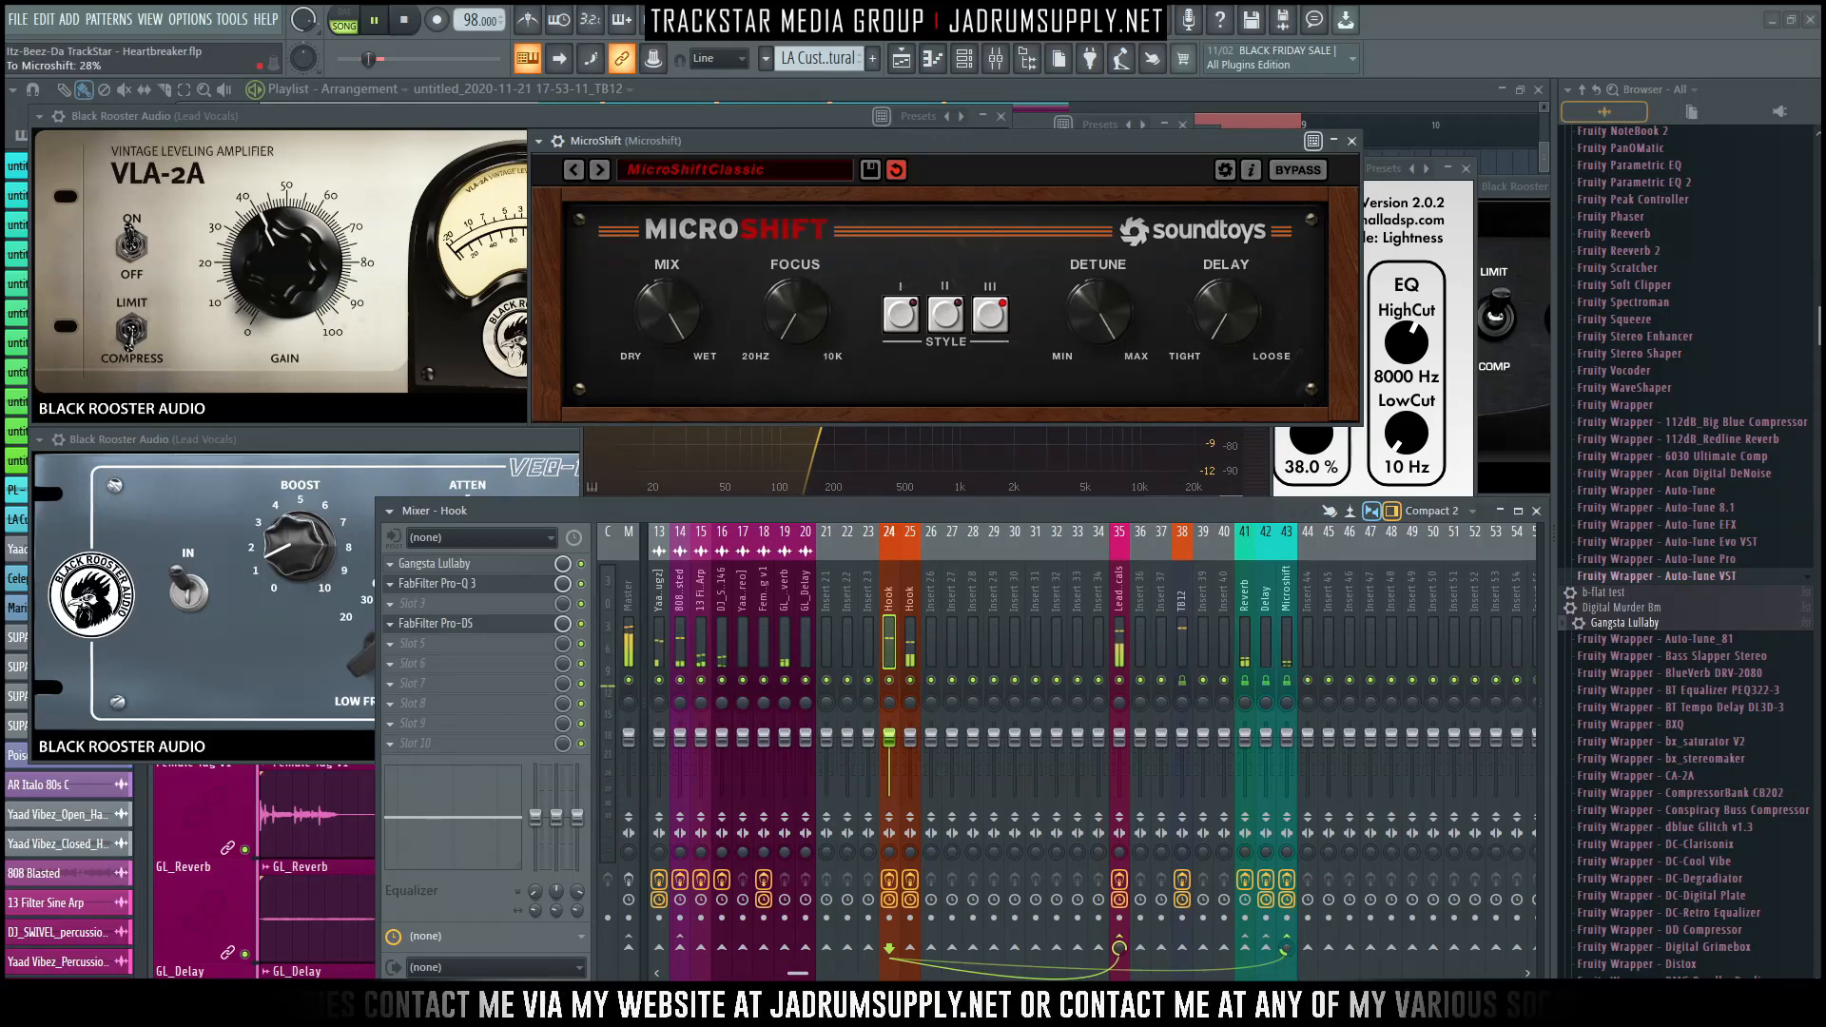
left_click(906, 643)
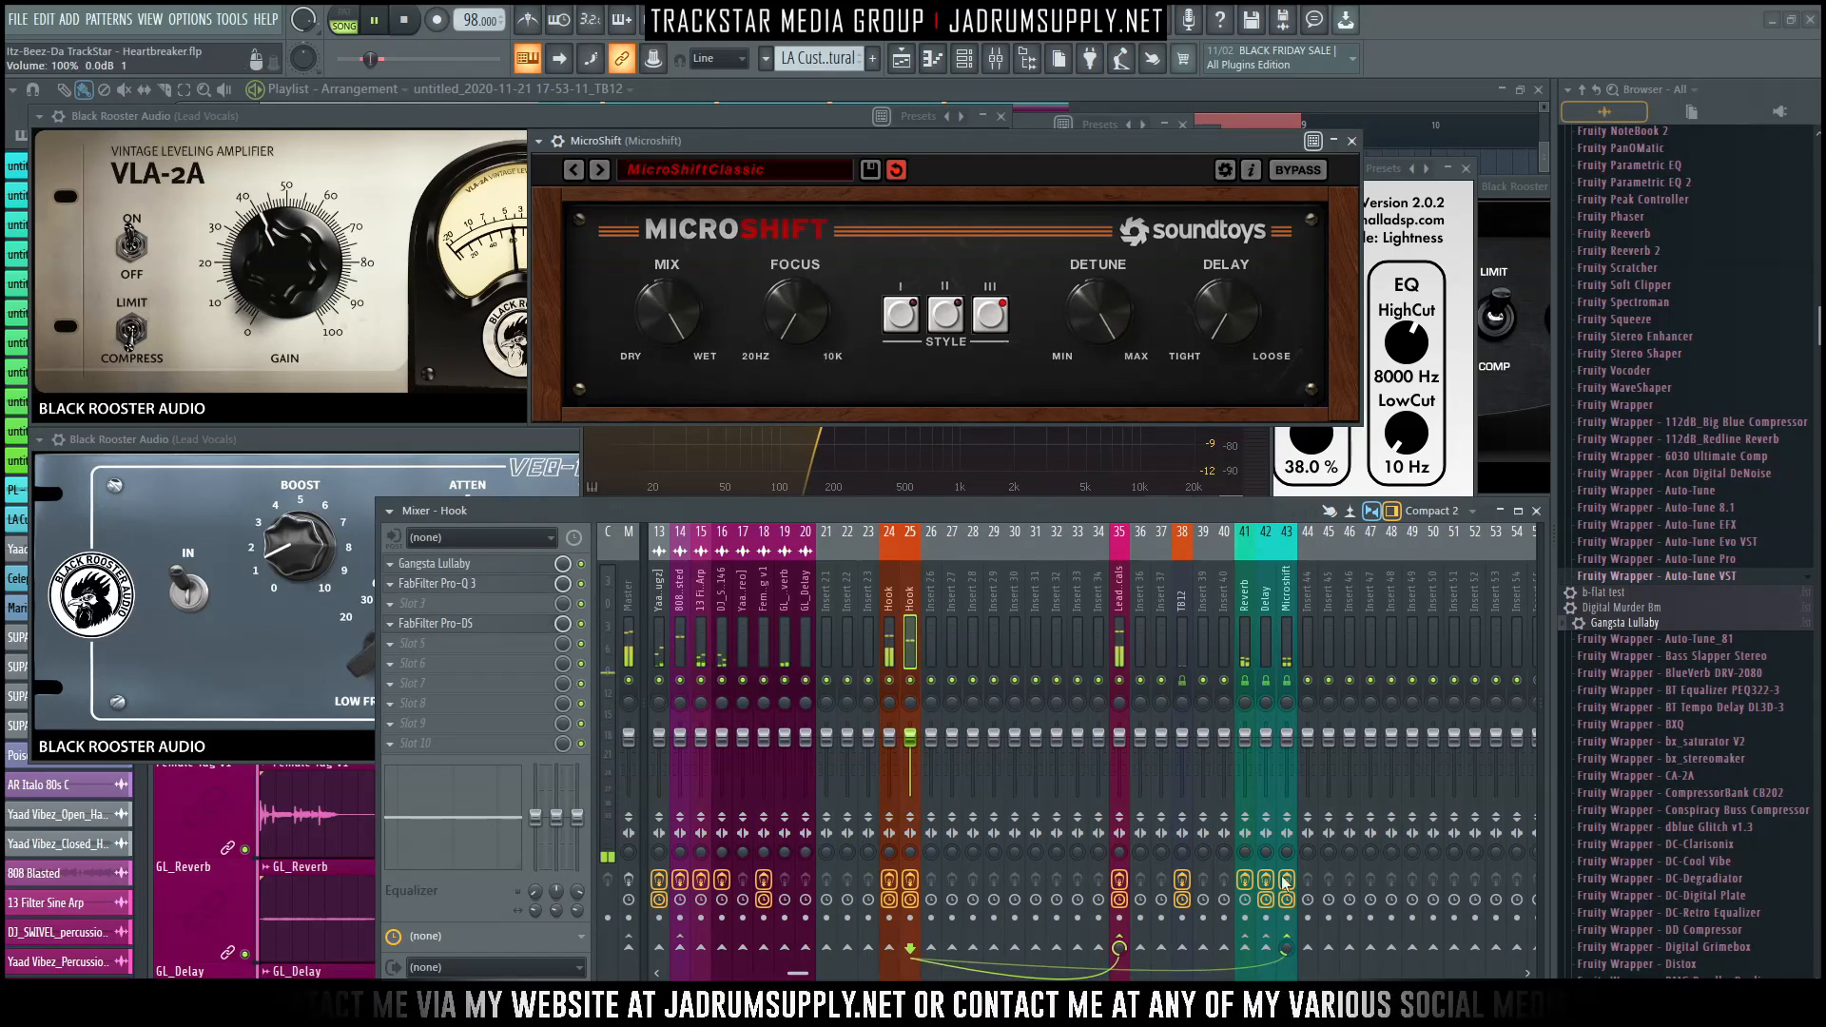
left_click(889, 646)
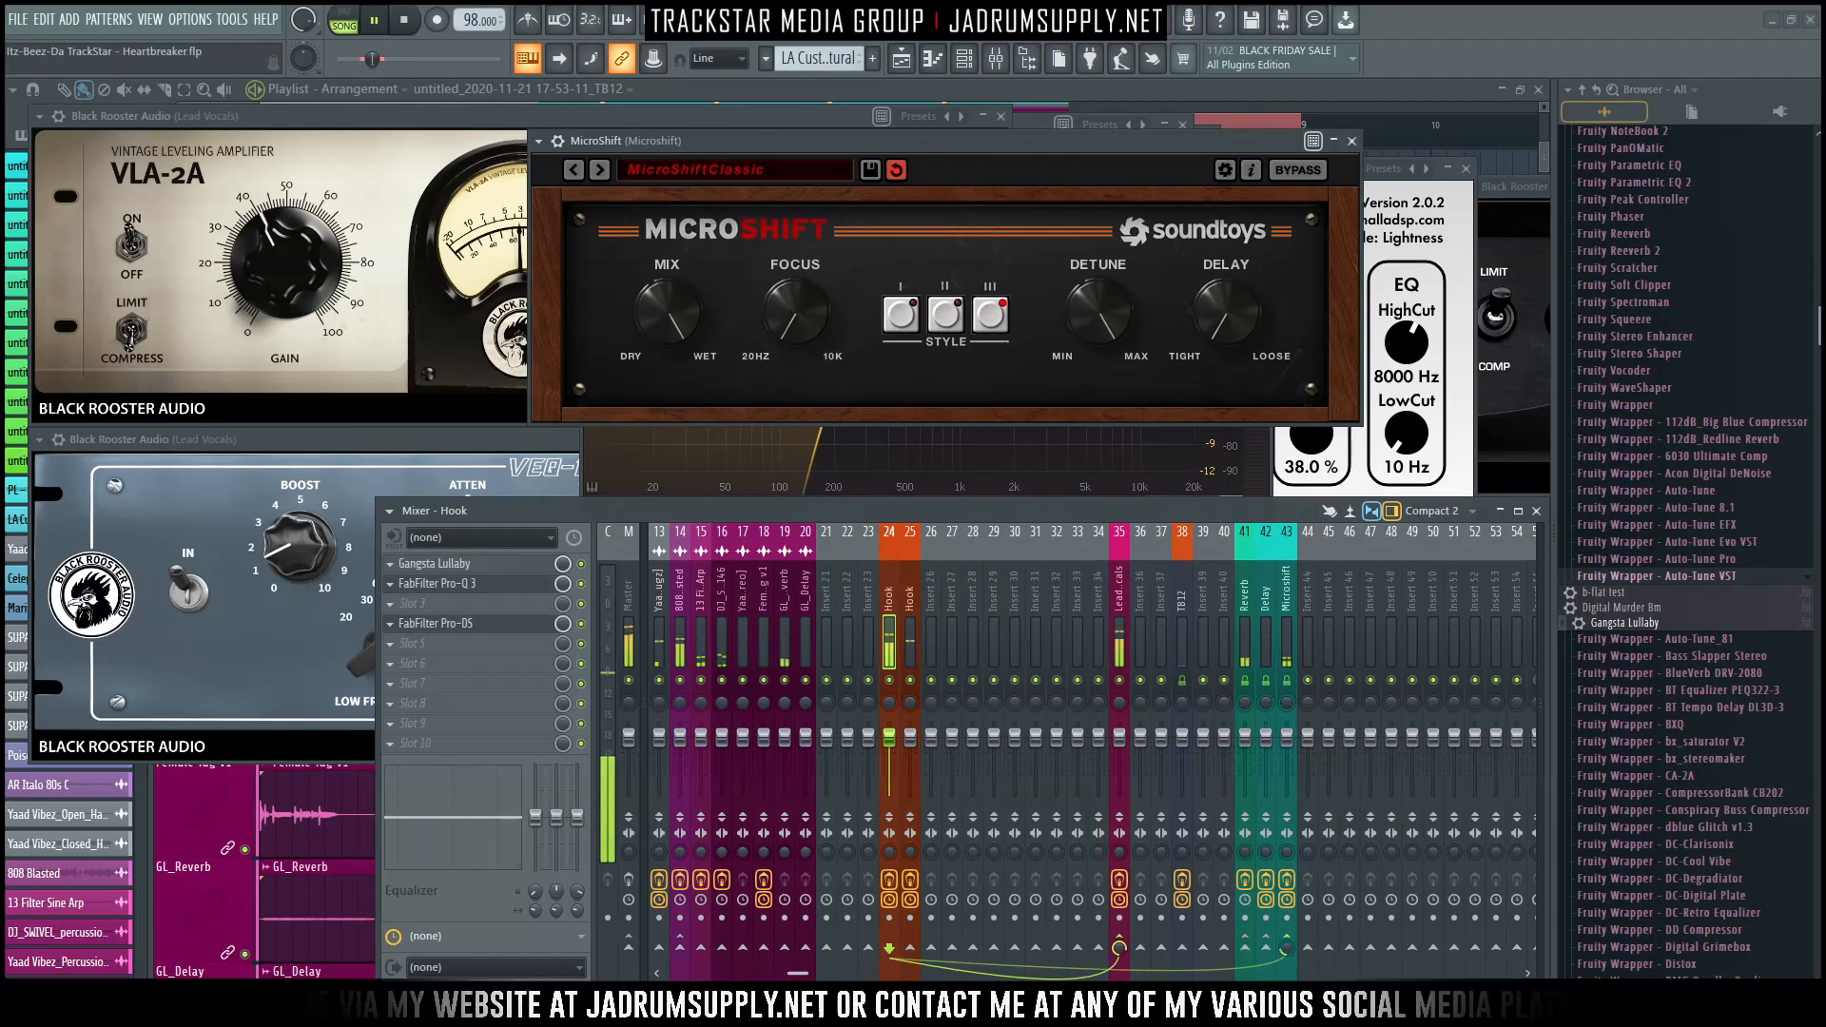
Copy the raised Microshift send level from the first Hook track and paste 23% onto the second Hook track's send.
right_click(1286, 948)
left_click(1324, 907)
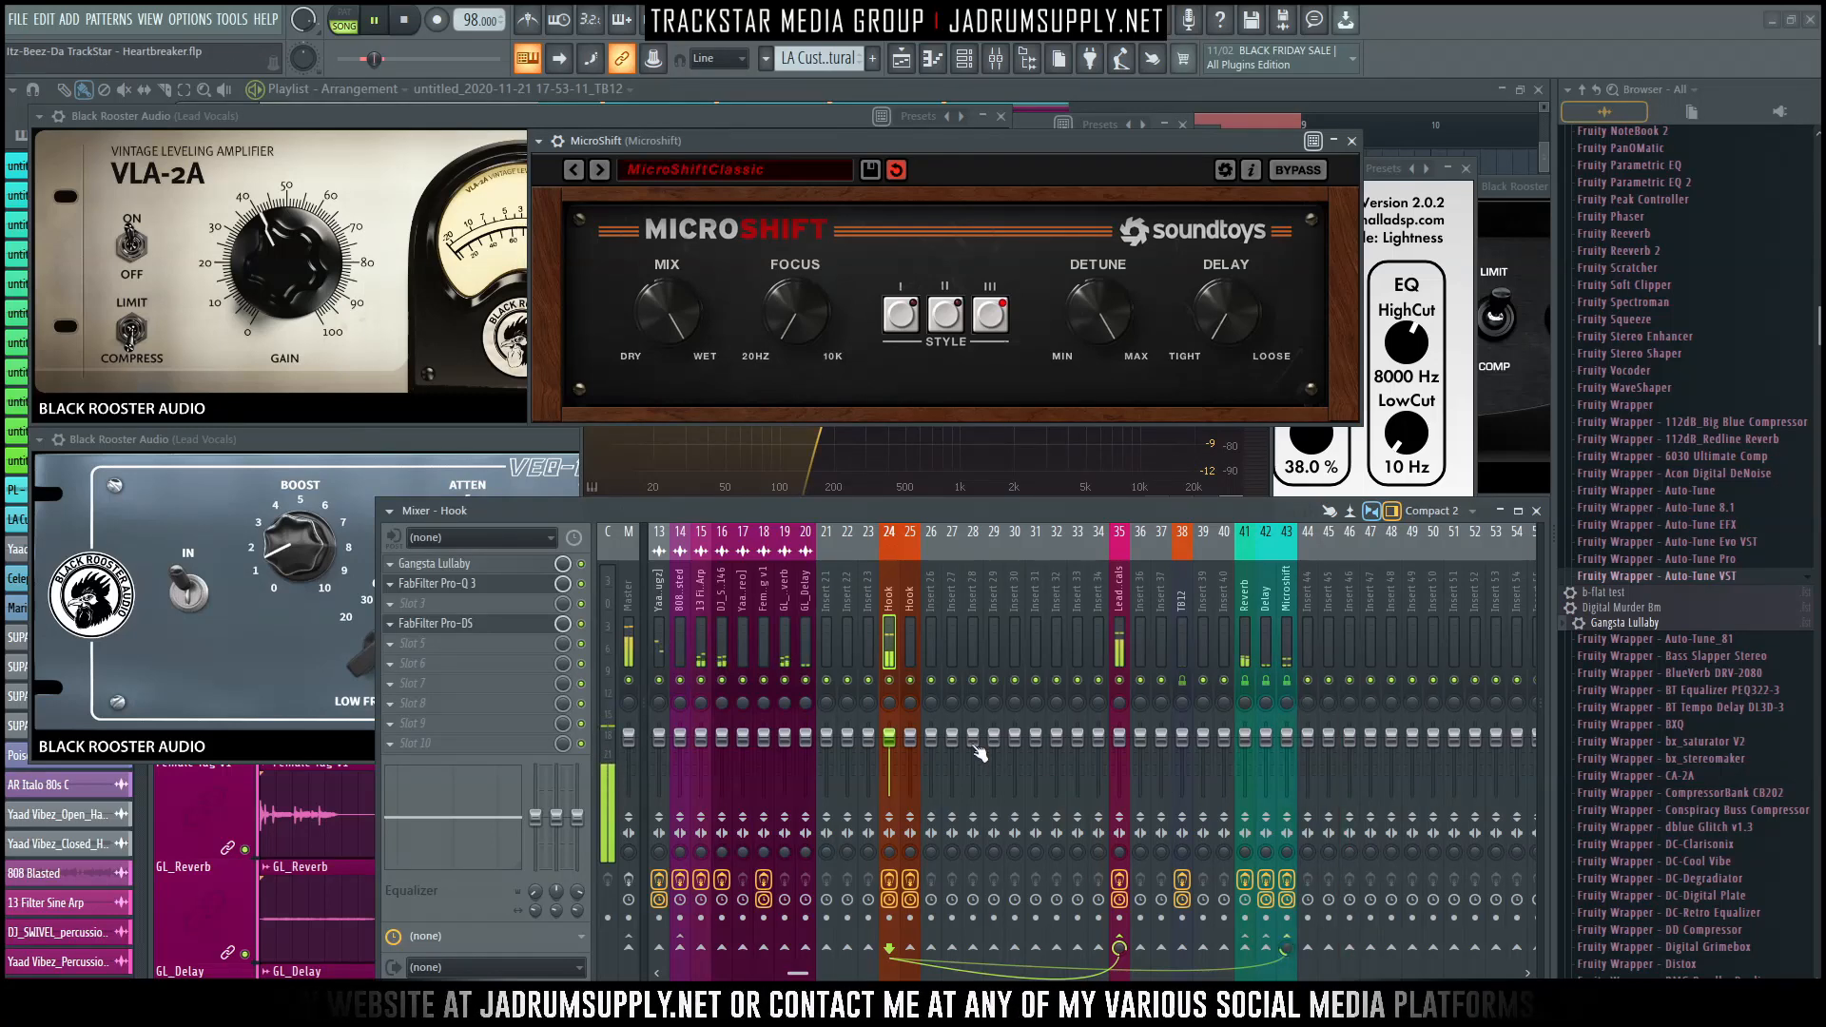
left_click(915, 622)
right_click(1286, 949)
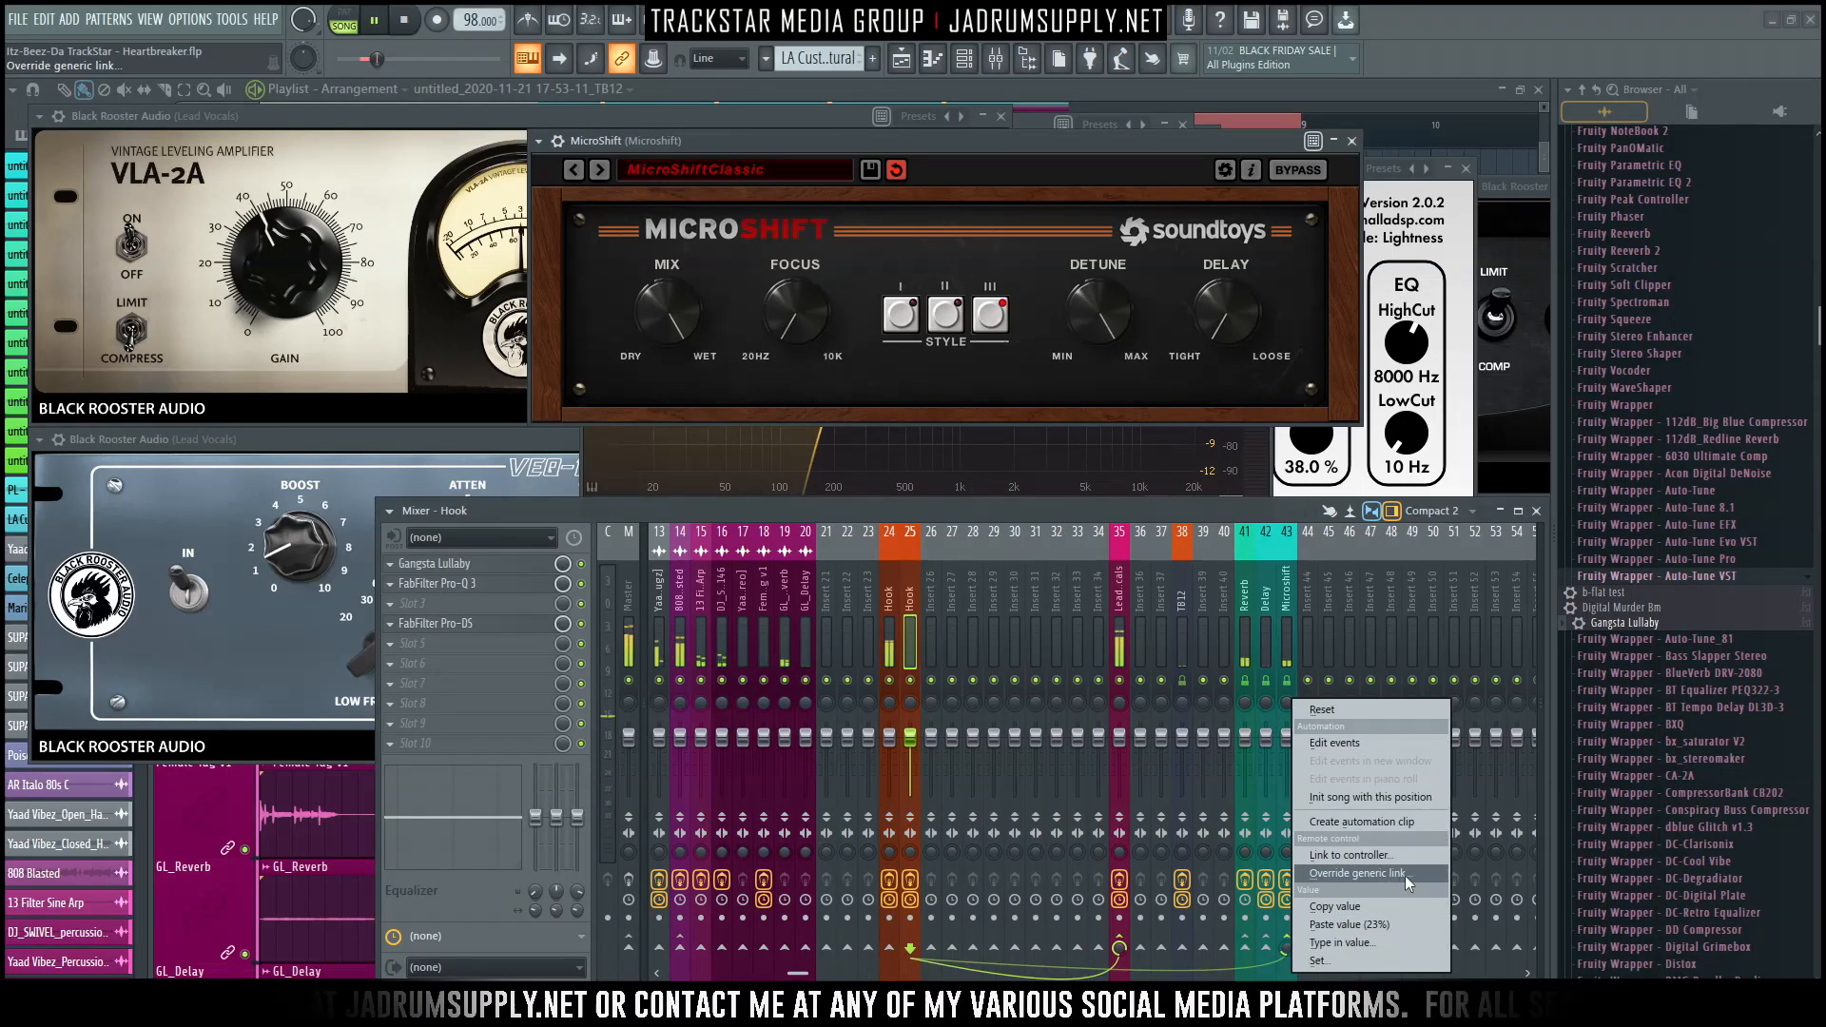
left_click(1374, 928)
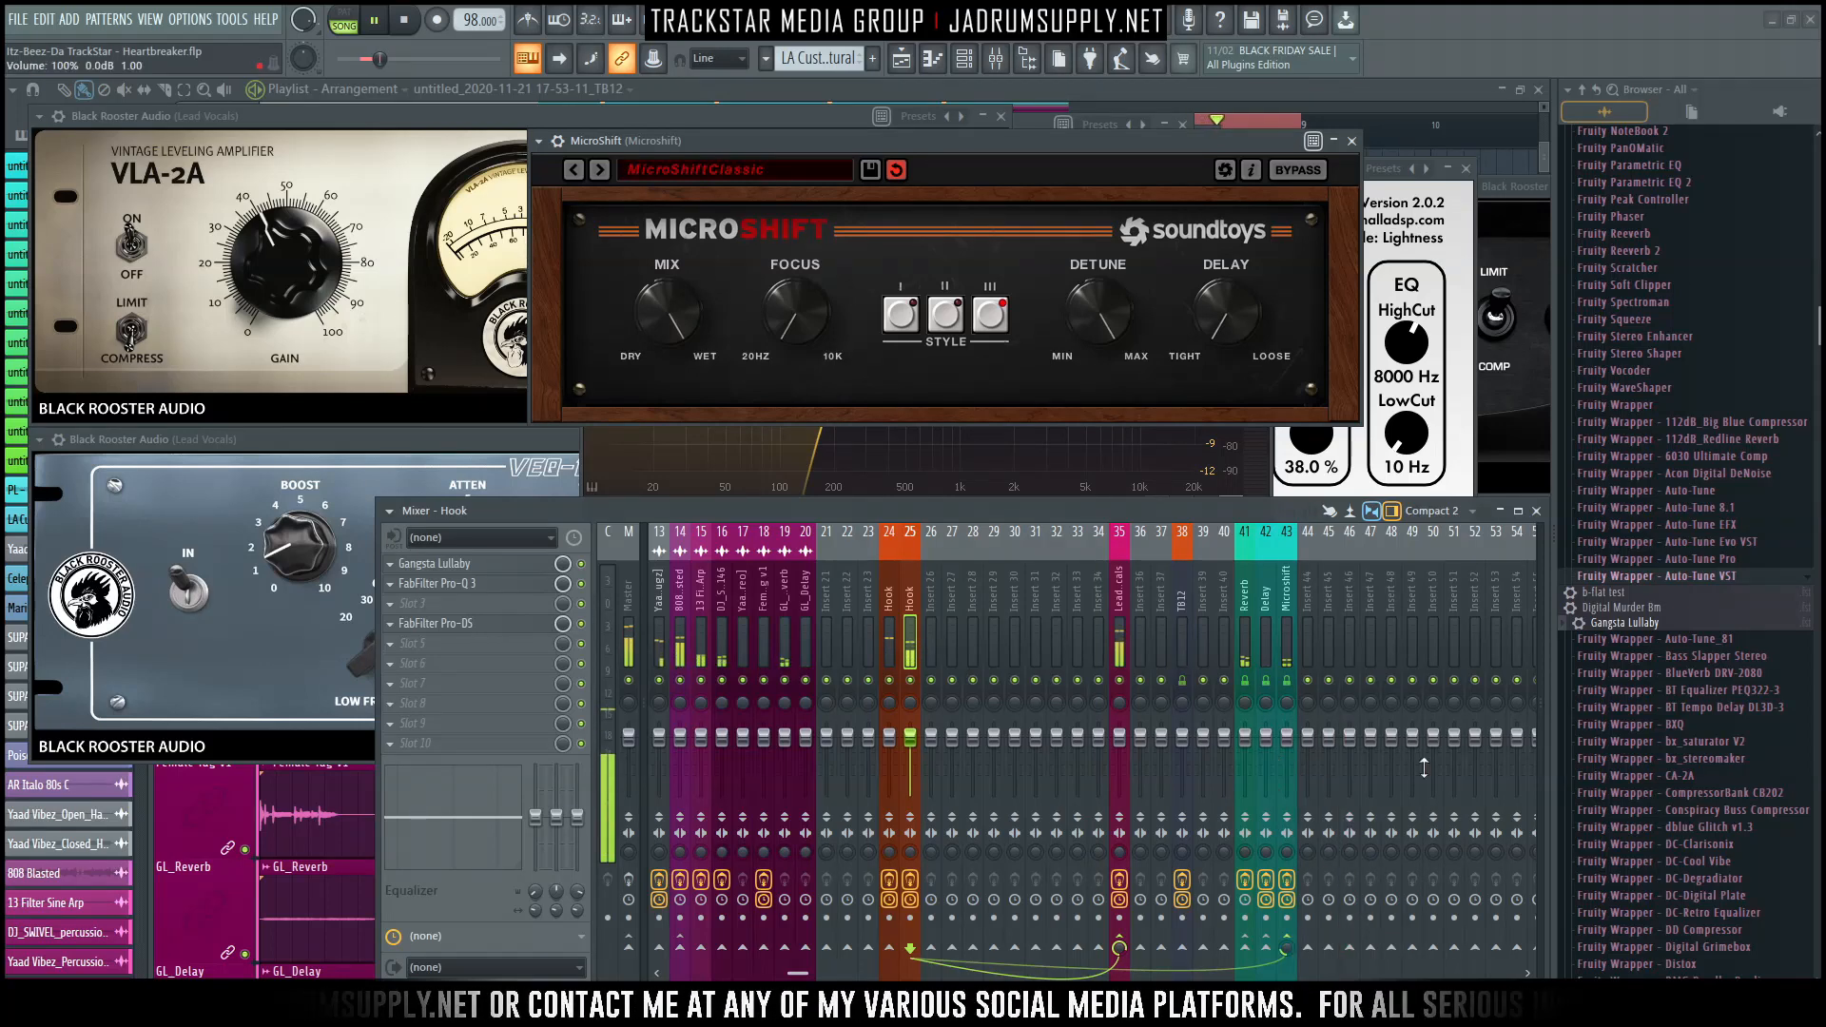
Close all the plugin windows to uncover the playlist, and stop playback.
key("alt+F12")
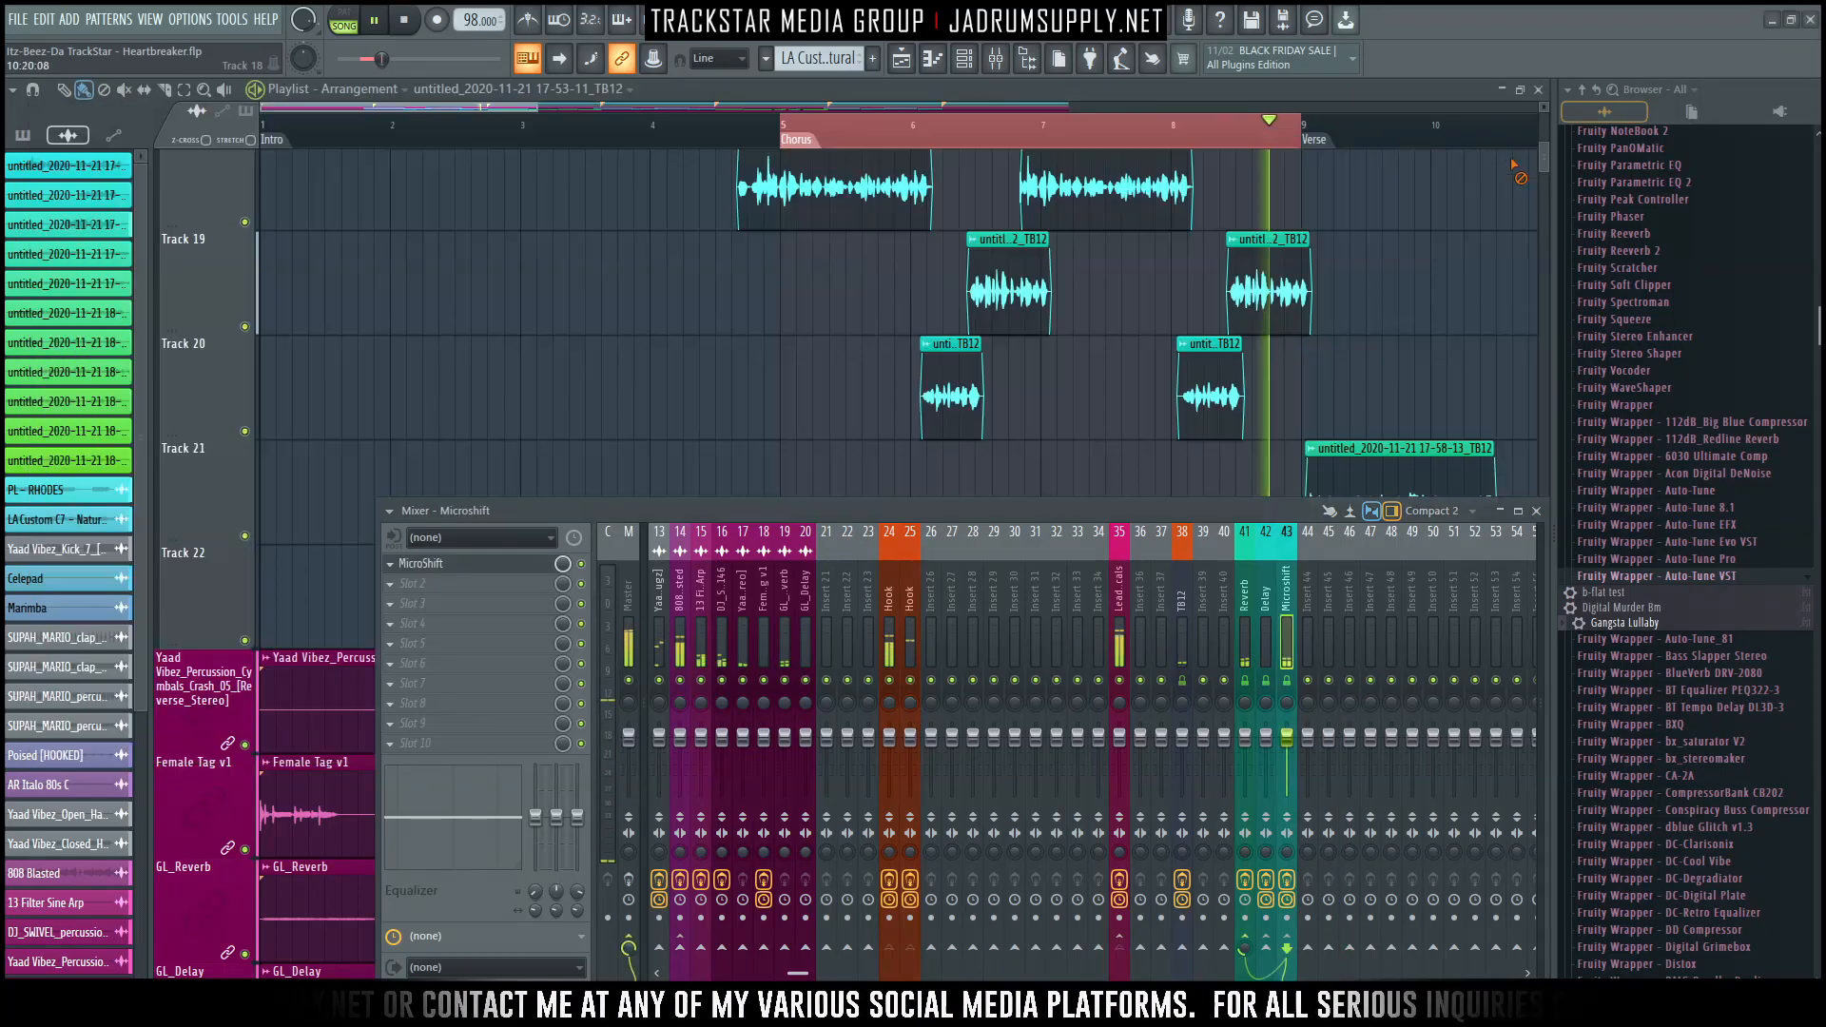
scroll(1472, 205, "down", 3)
key("space")
scroll(1275, 112, "down", 3)
scroll(1053, 126, "down", 1)
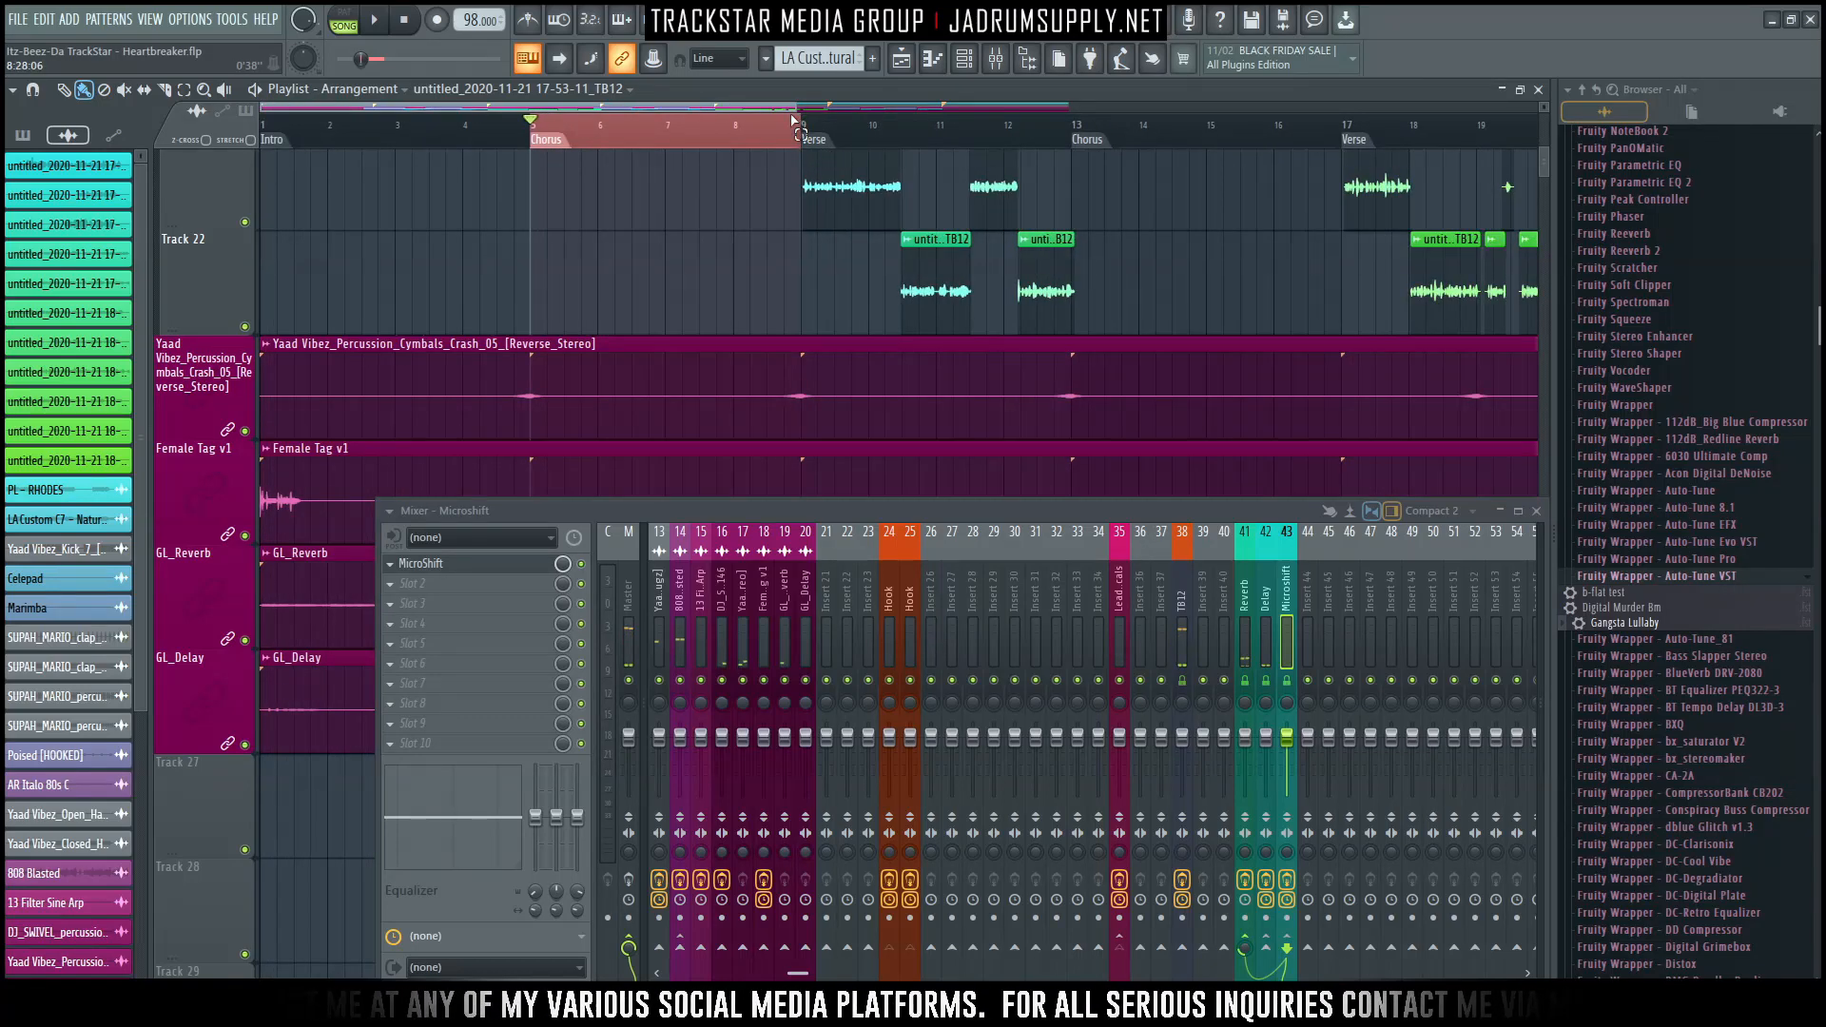
Extend the playlist time selection through the first Verse to bar 13 and move the playhead to the Verse marker.
left_click_drag(801, 129, 1073, 141)
scroll(968, 231, "up", 3)
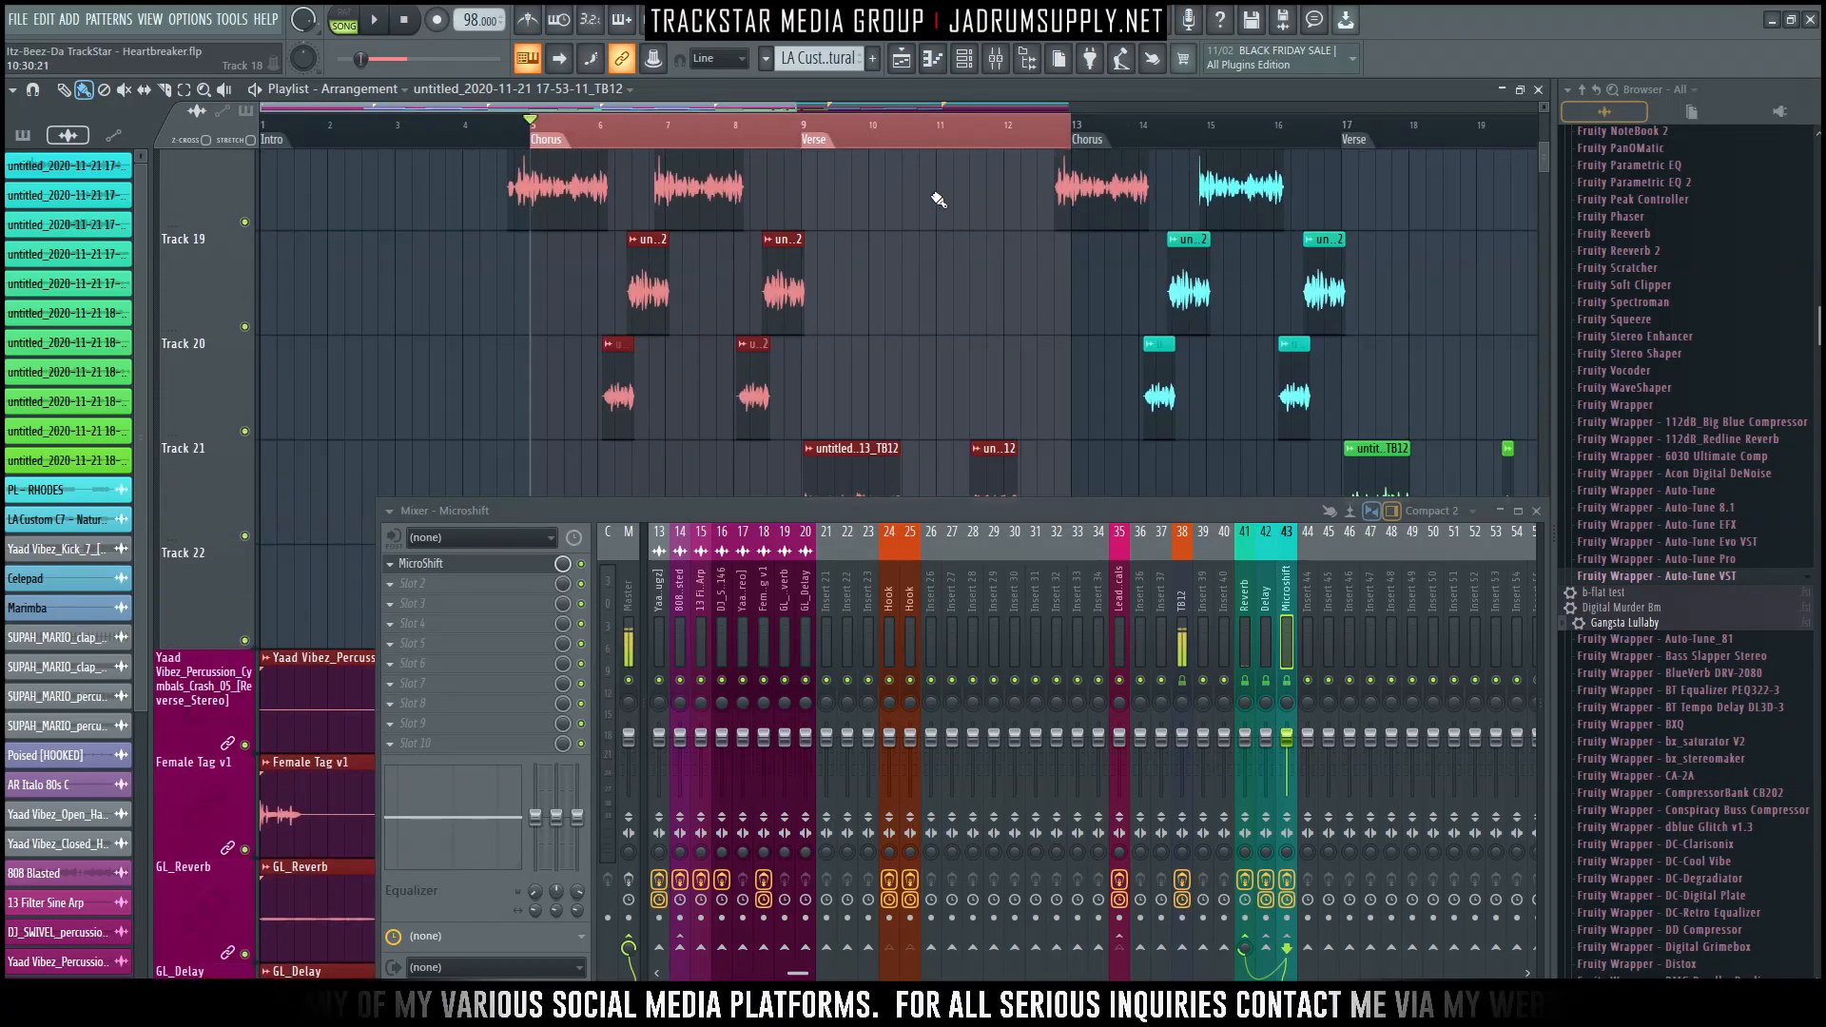
scroll(936, 196, "down", 3)
left_click(811, 138)
scroll(856, 190, "up", 2)
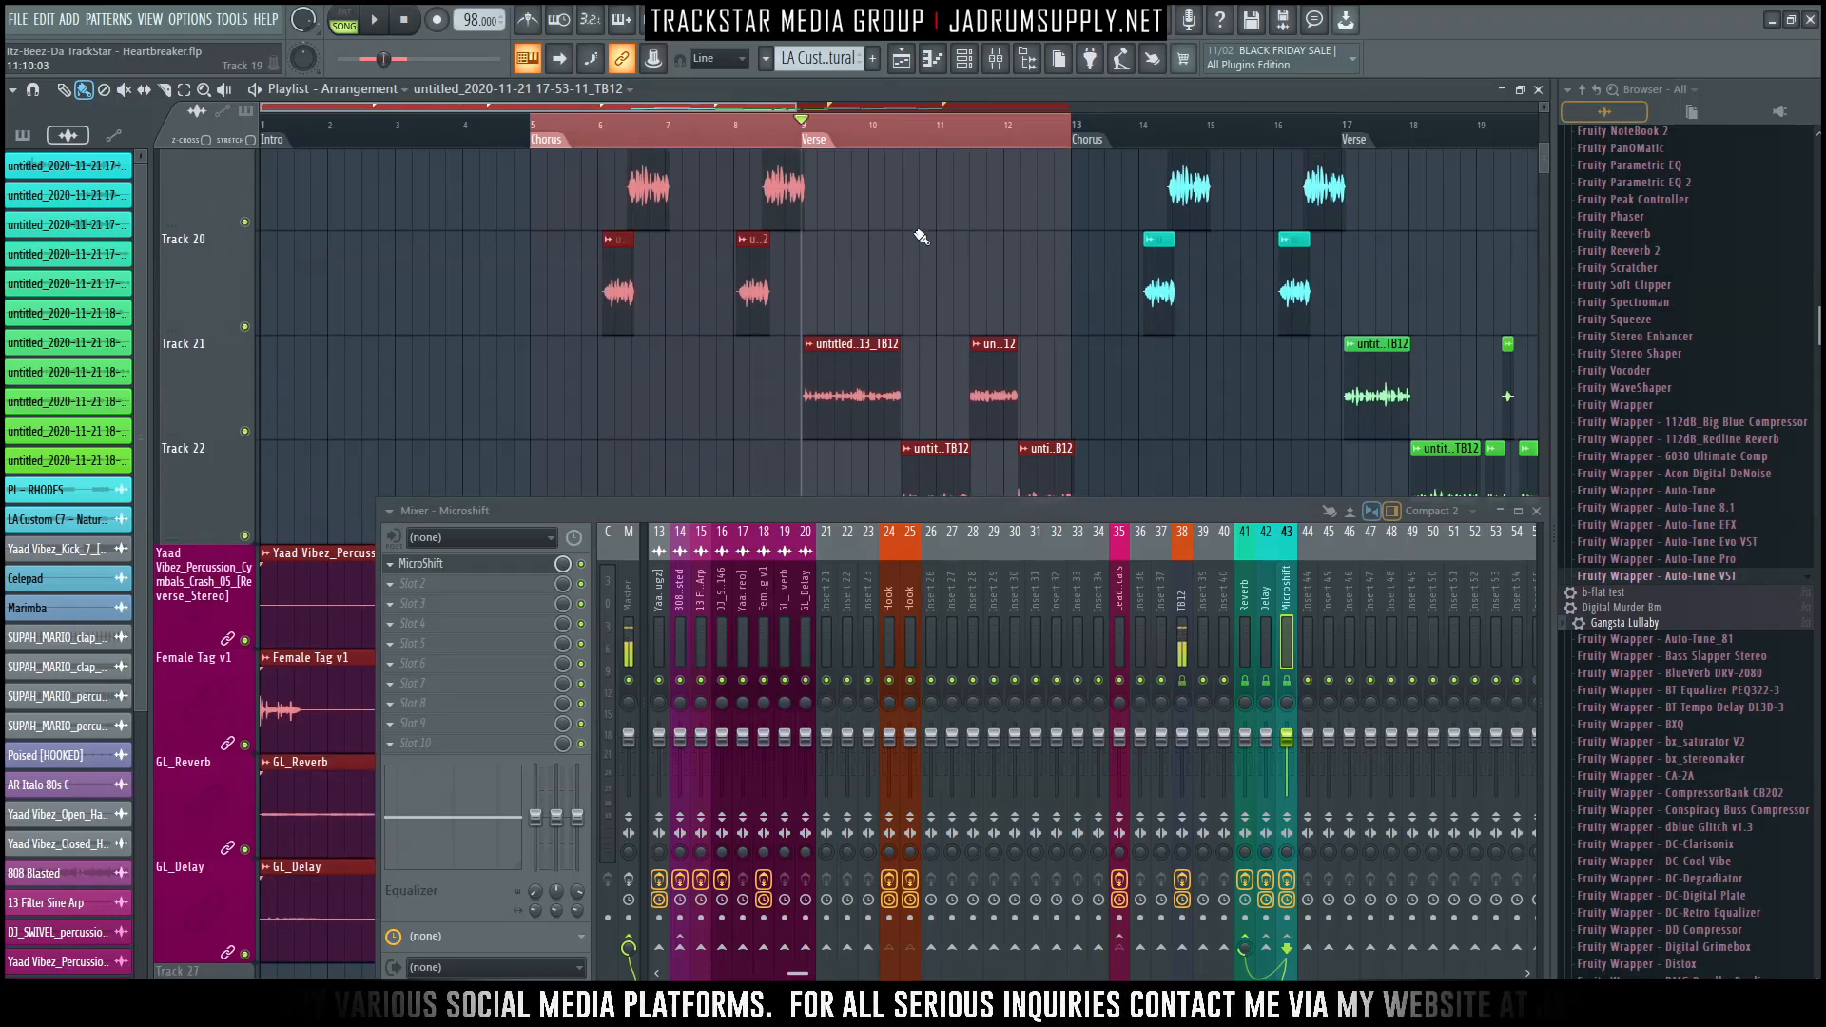
scroll(986, 322, "up", 3)
scroll(1056, 190, "down", 1)
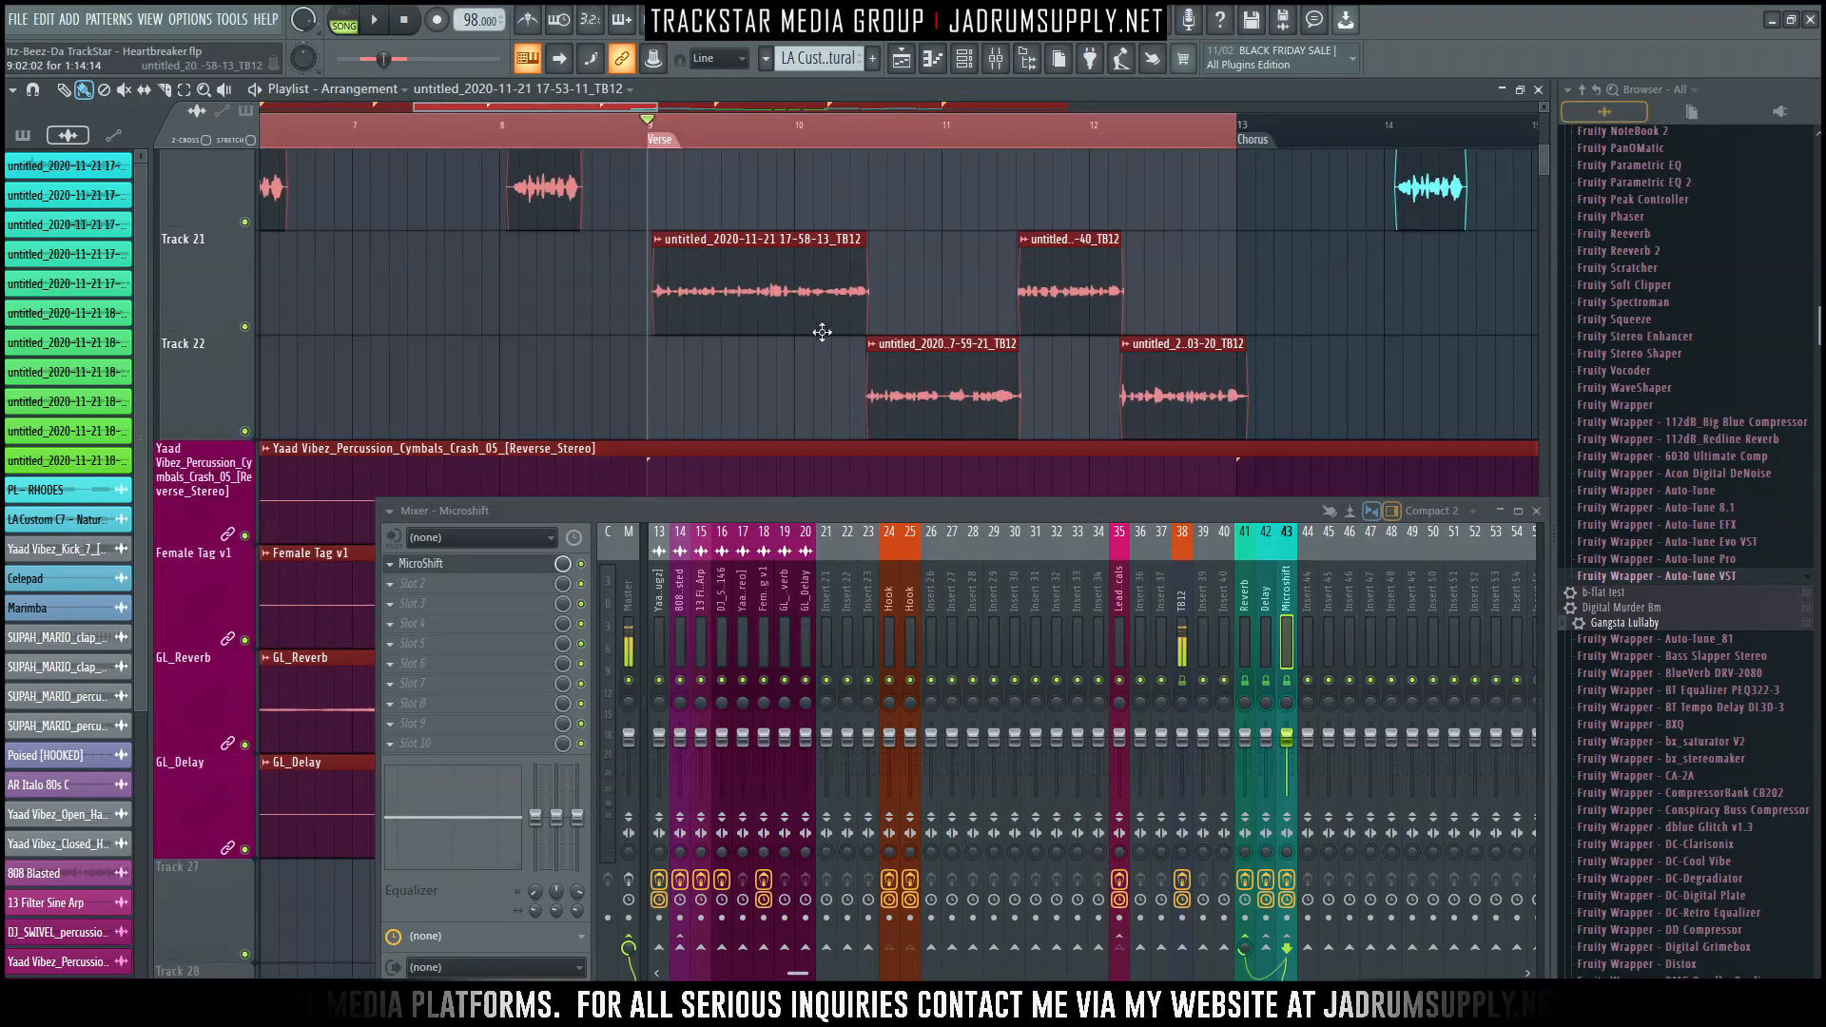
Open the first Verse clip's channel settings and copy the first Hook track's saved mixer state onto Insert 26.
double_click(810, 303)
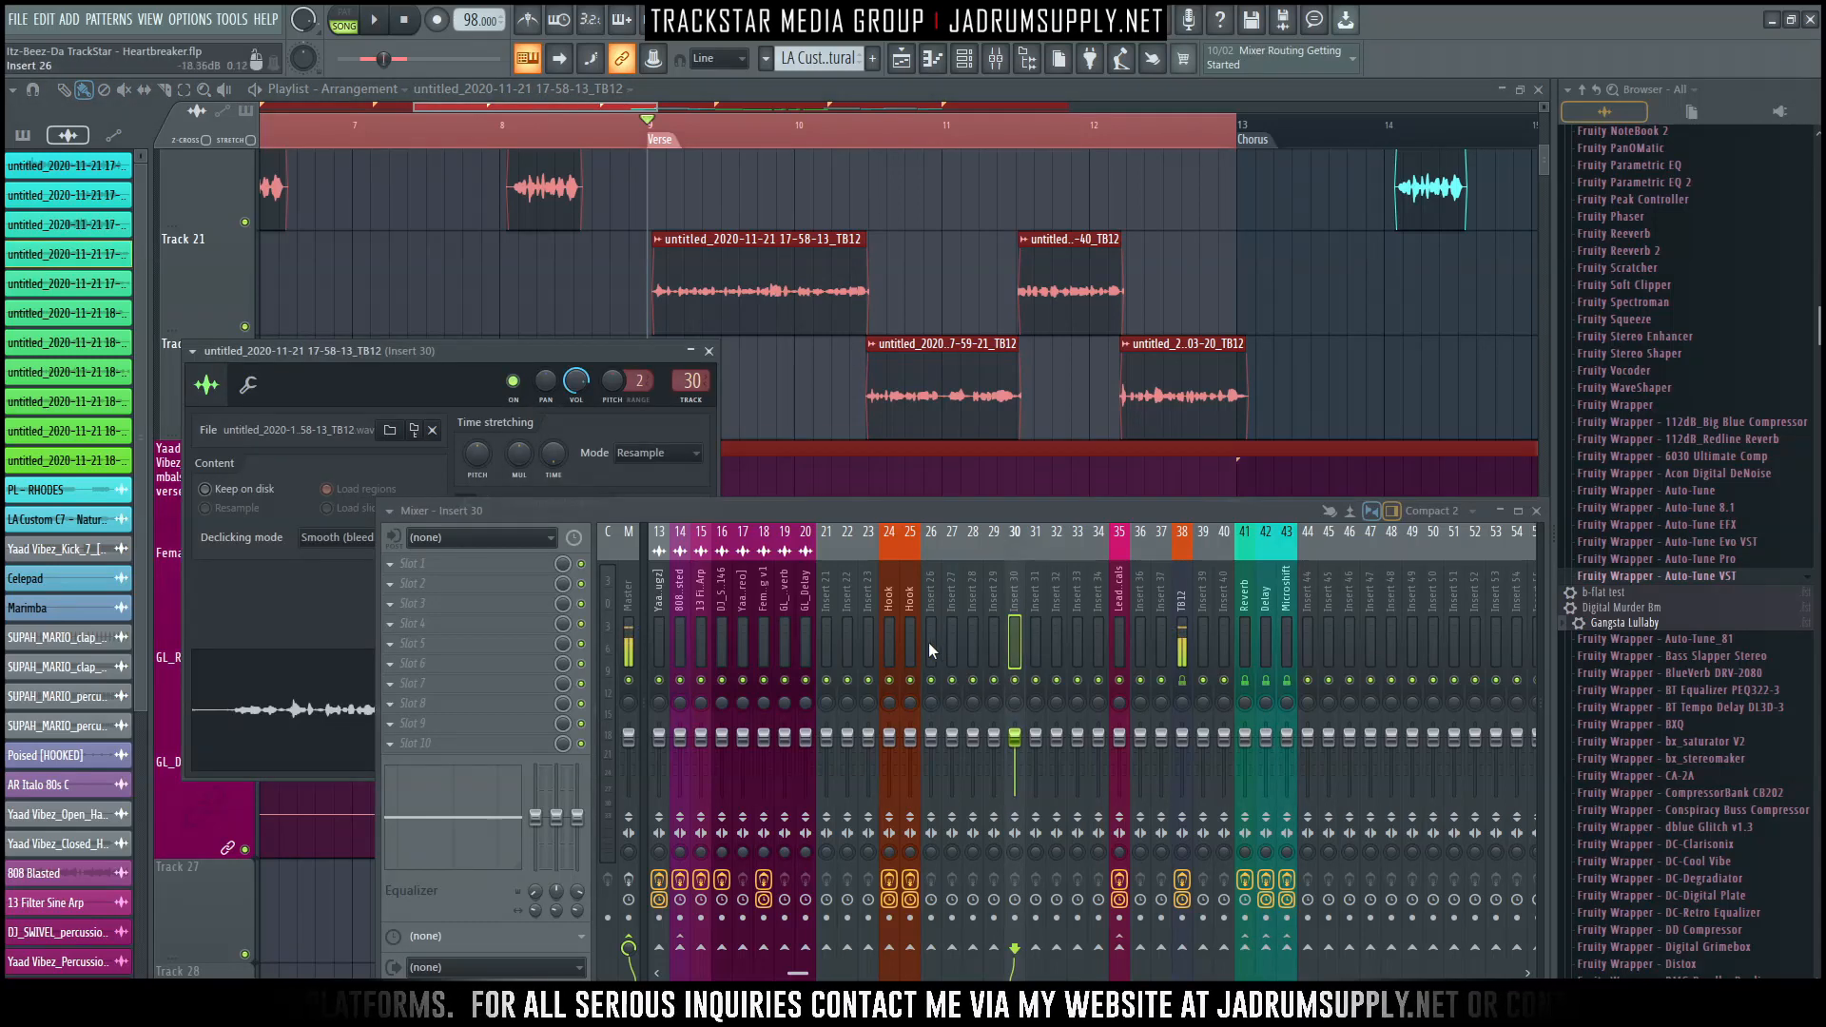
right_click(894, 618)
mouse_move(966, 554)
left_click(1227, 575)
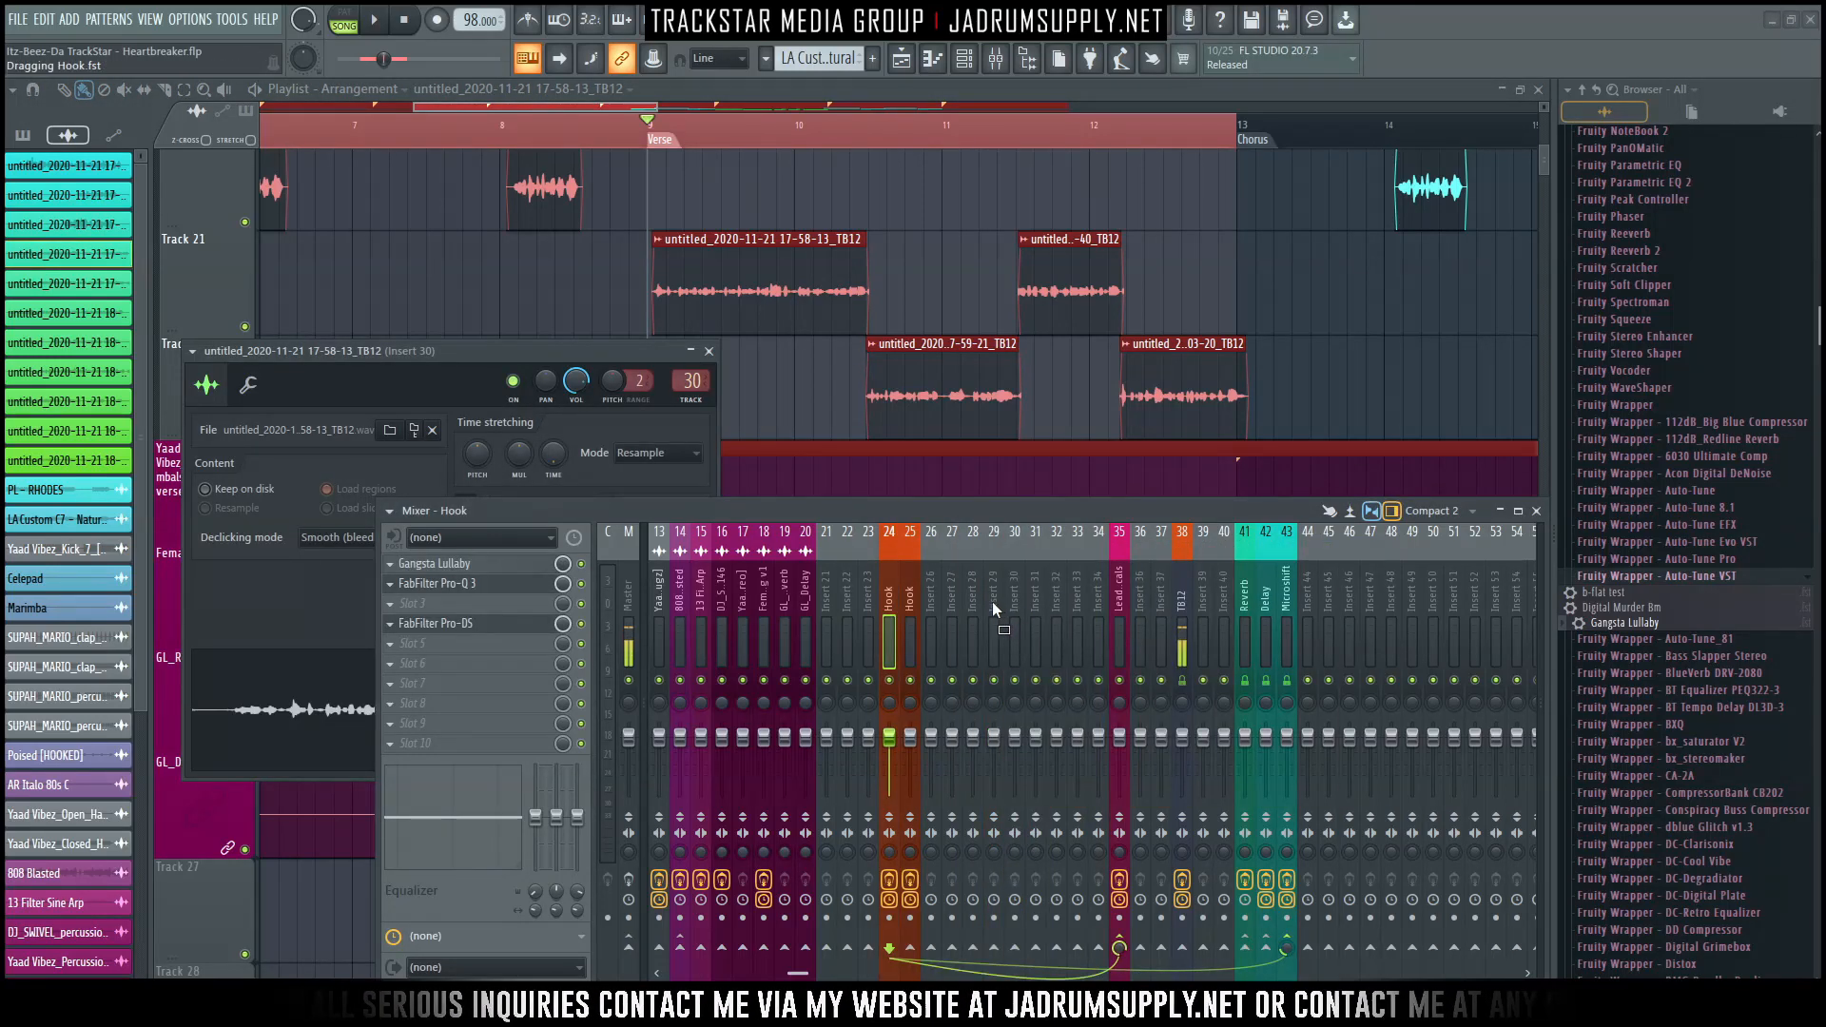
left_click(936, 591)
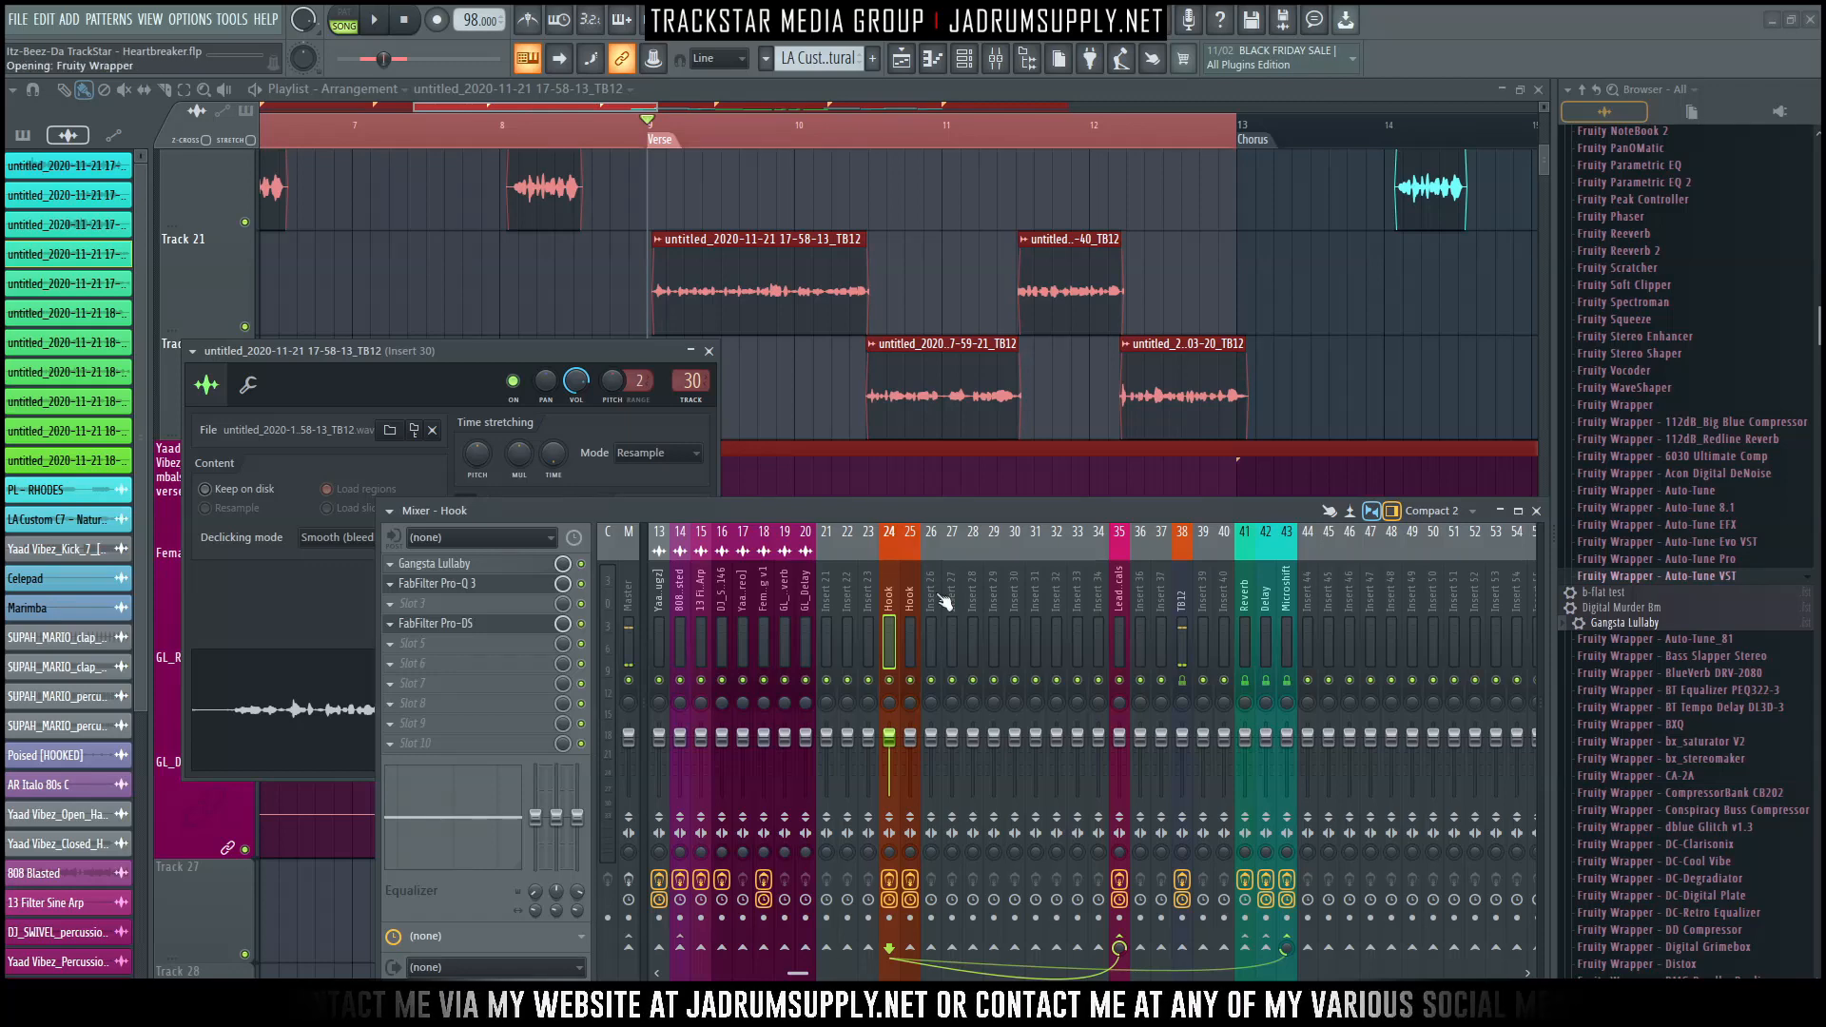
Rename mixer track 26 as Verse and add a separator between it and the Hook tracks.
right_click(936, 601)
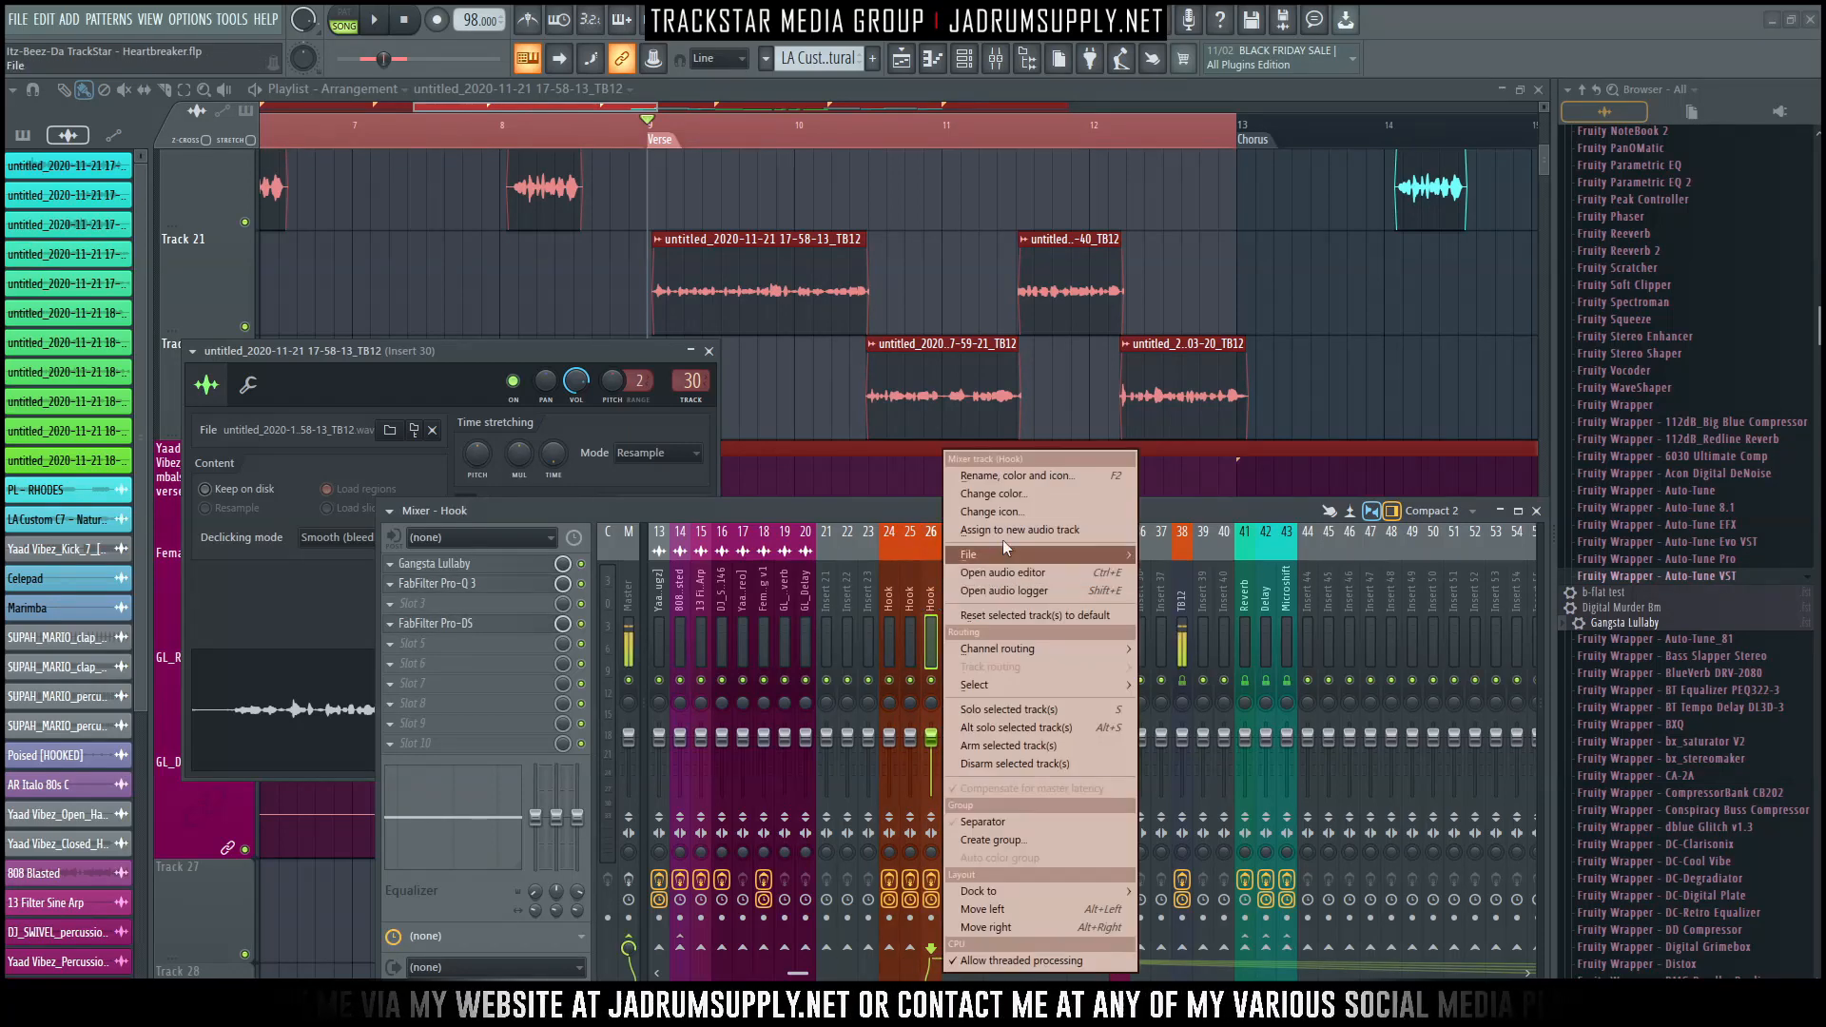
left_click(1035, 471)
type("Verse")
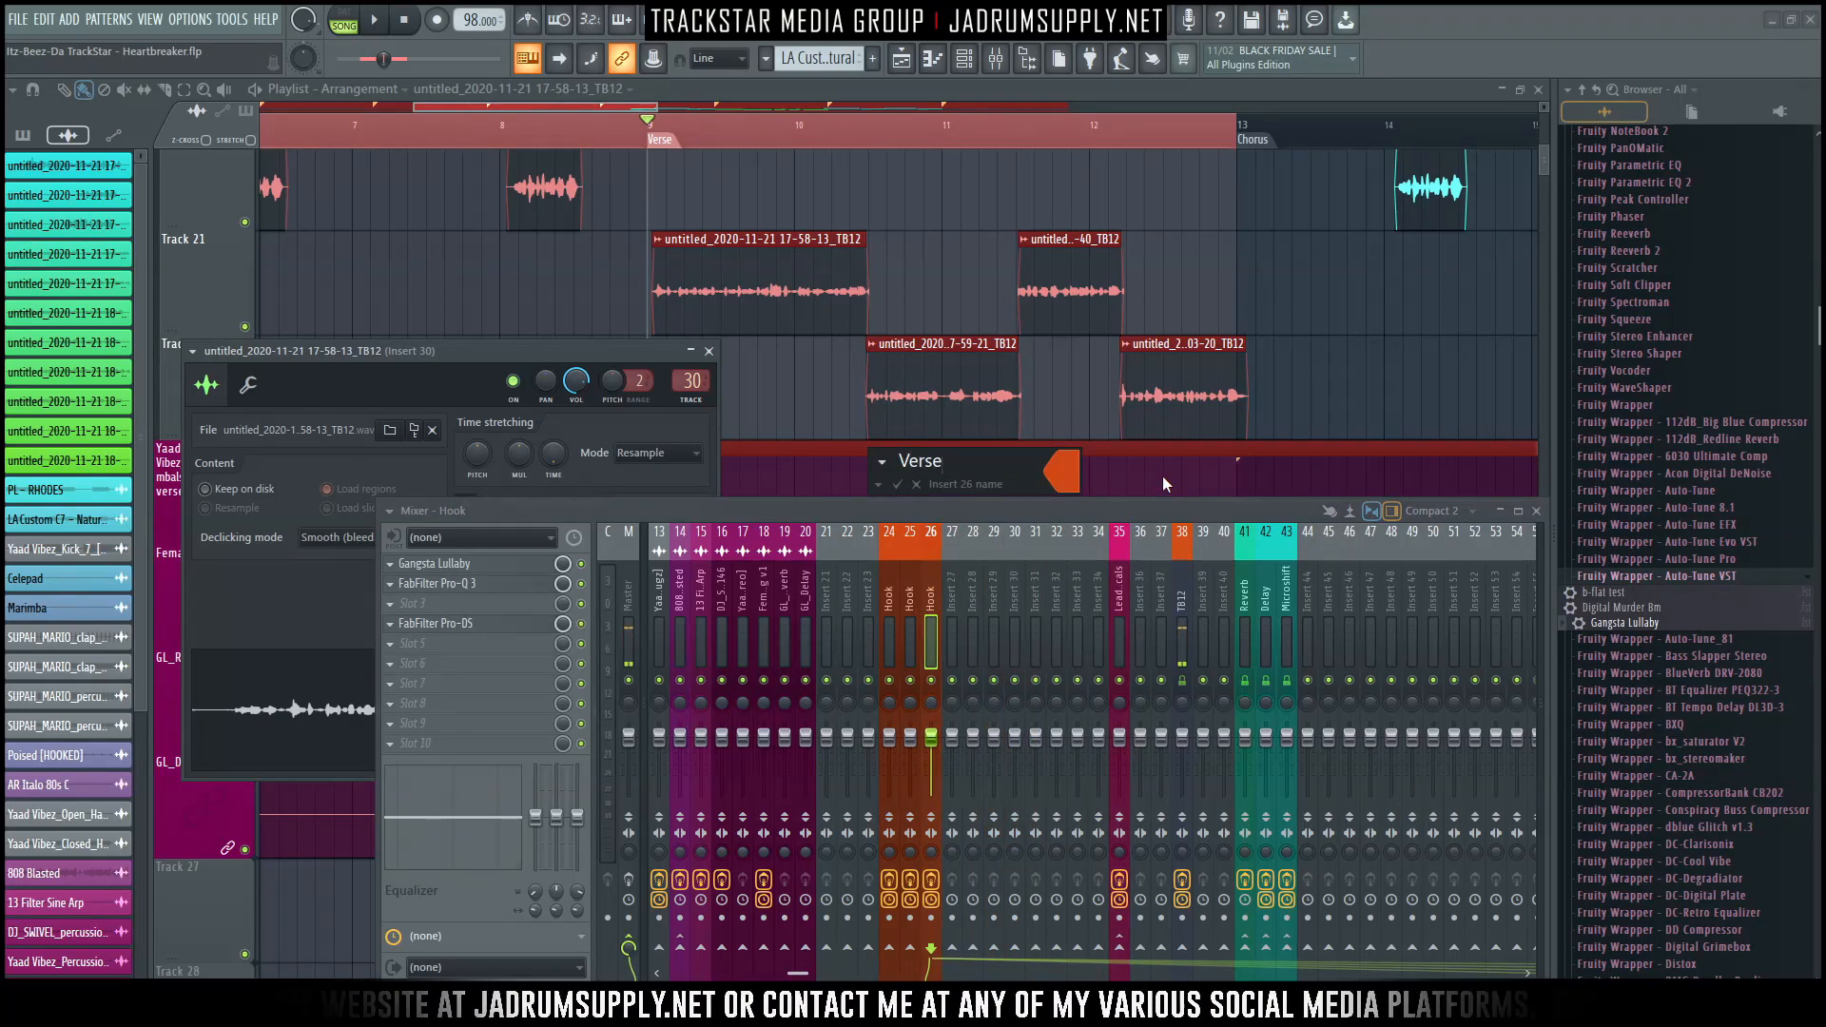
key("Return")
right_click(930, 715)
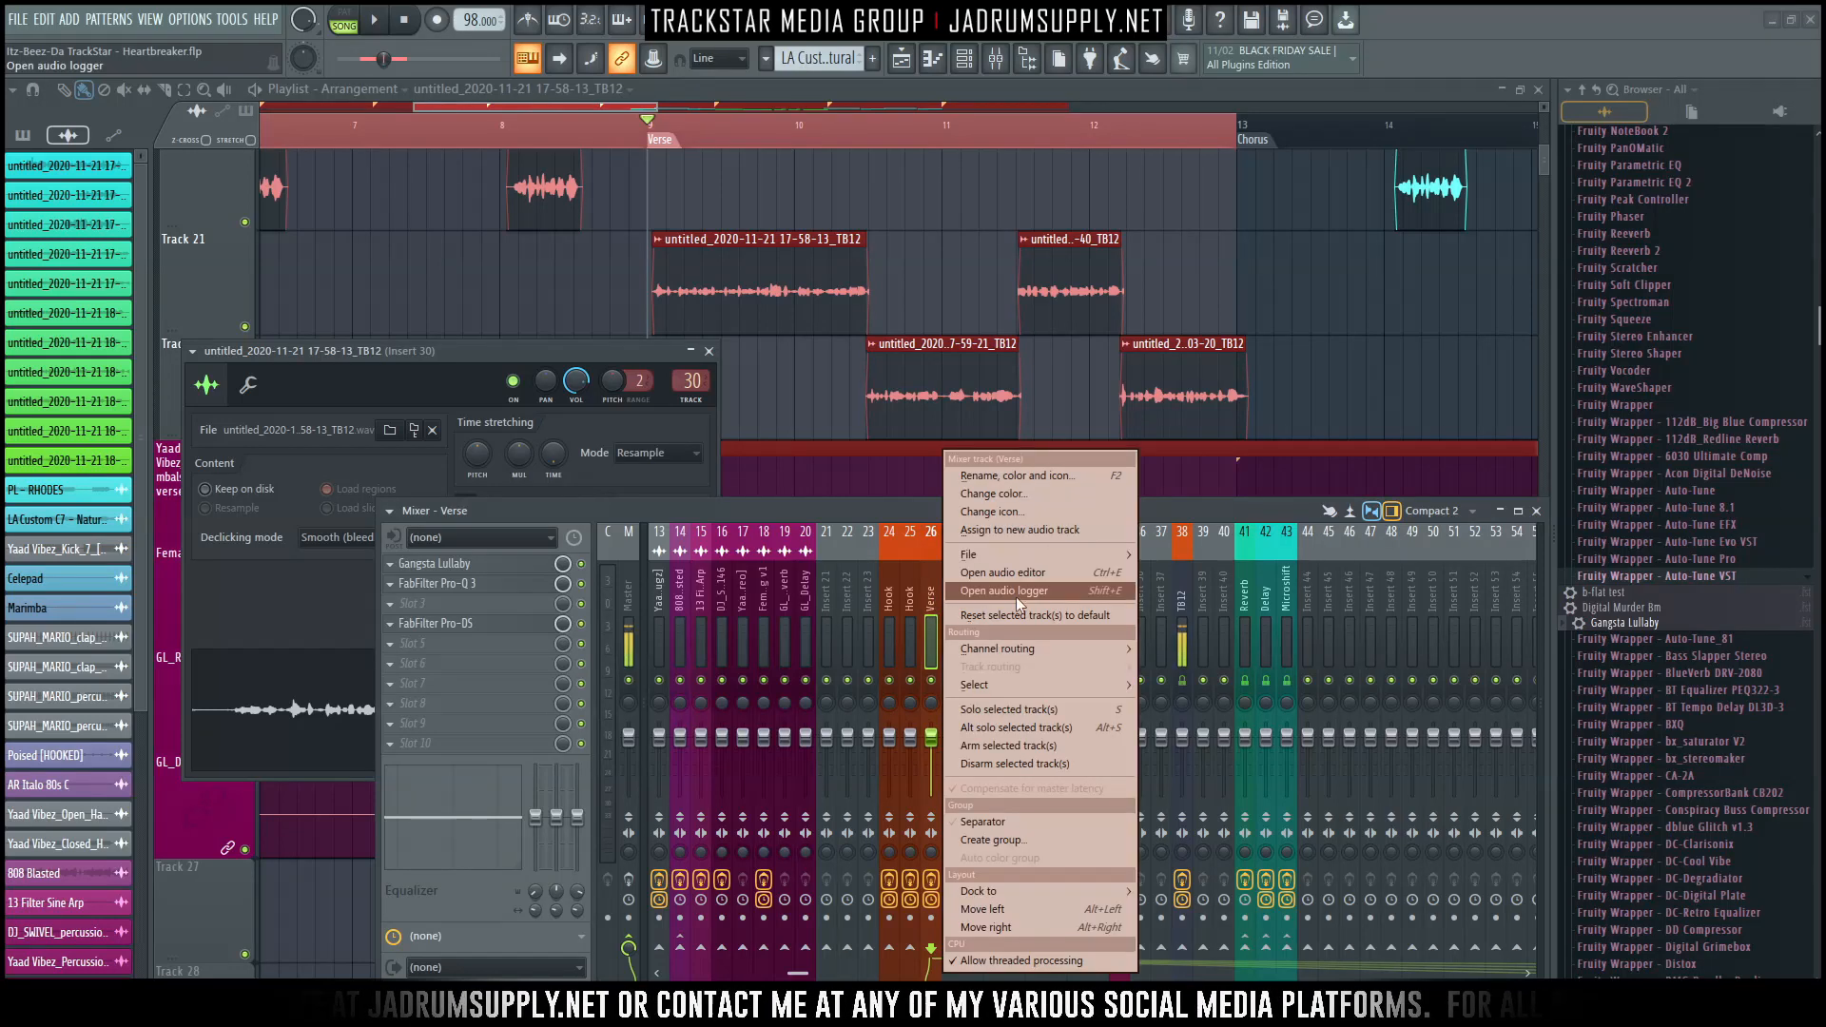
left_click(1013, 822)
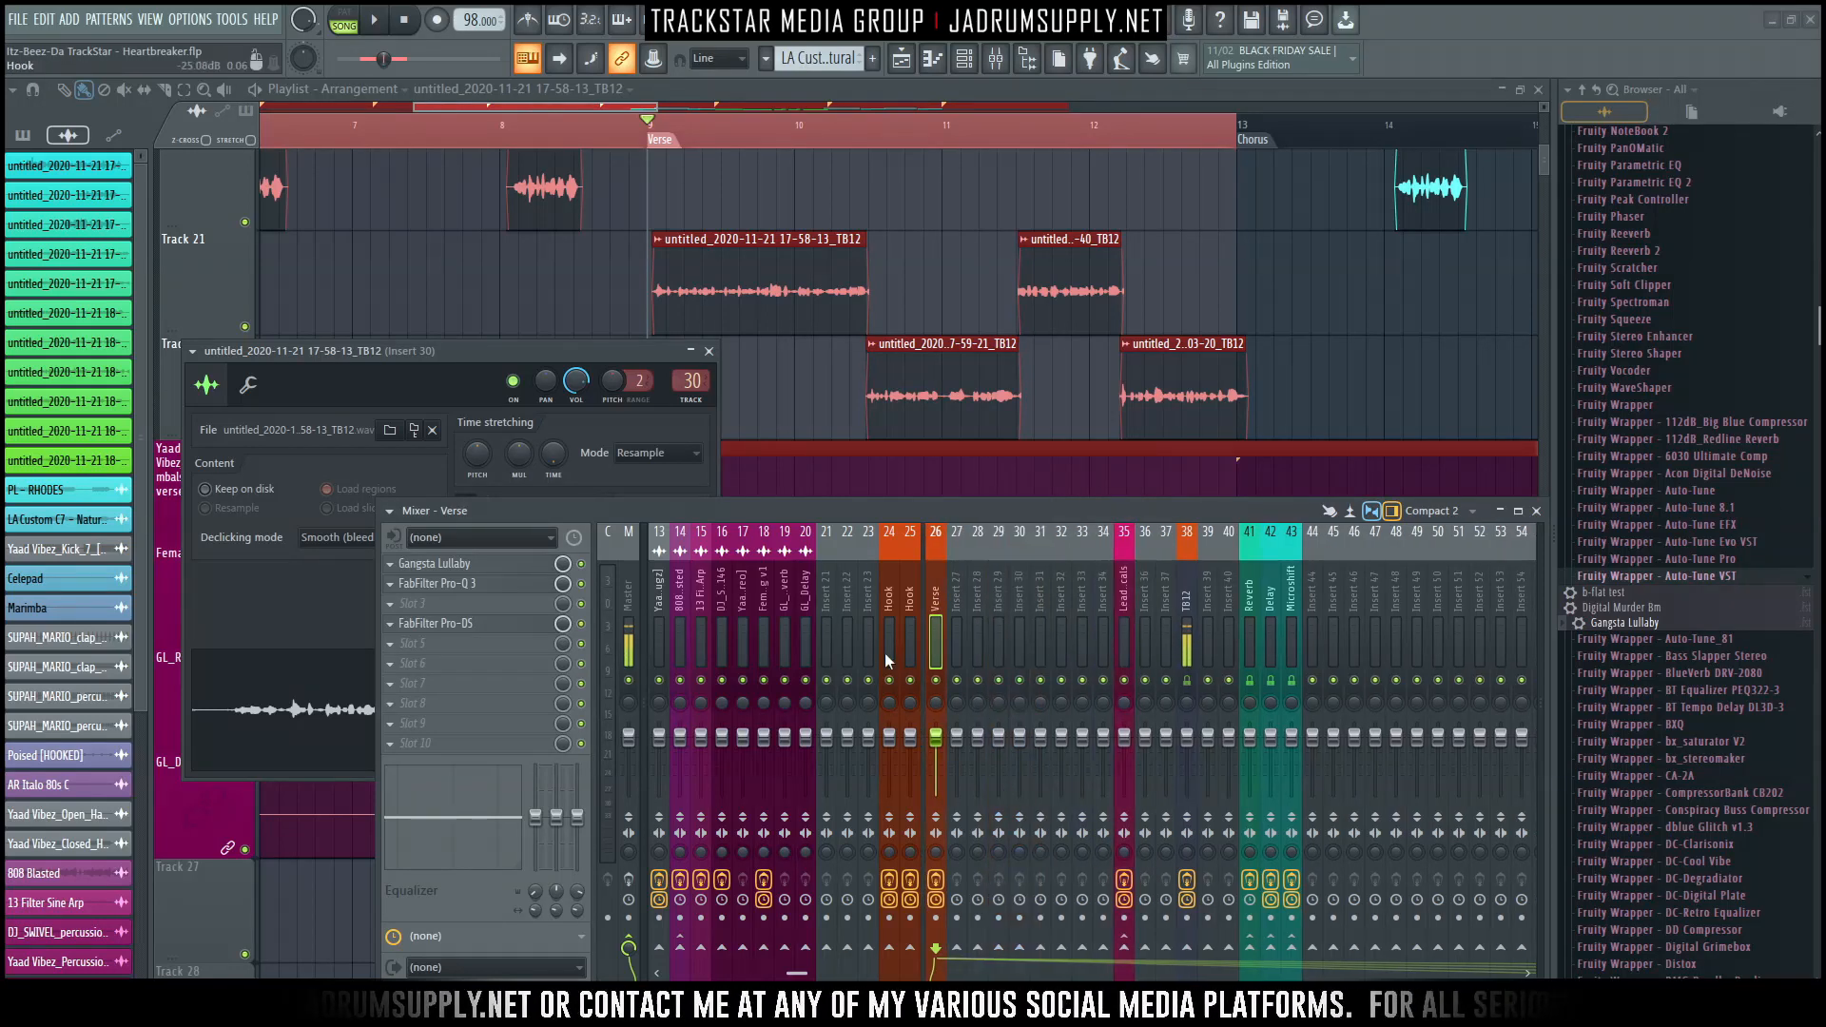
Copy the Verse track's saved mixer state onto Insert 27 and remove the separator between the two Verse tracks.
right_click(937, 597)
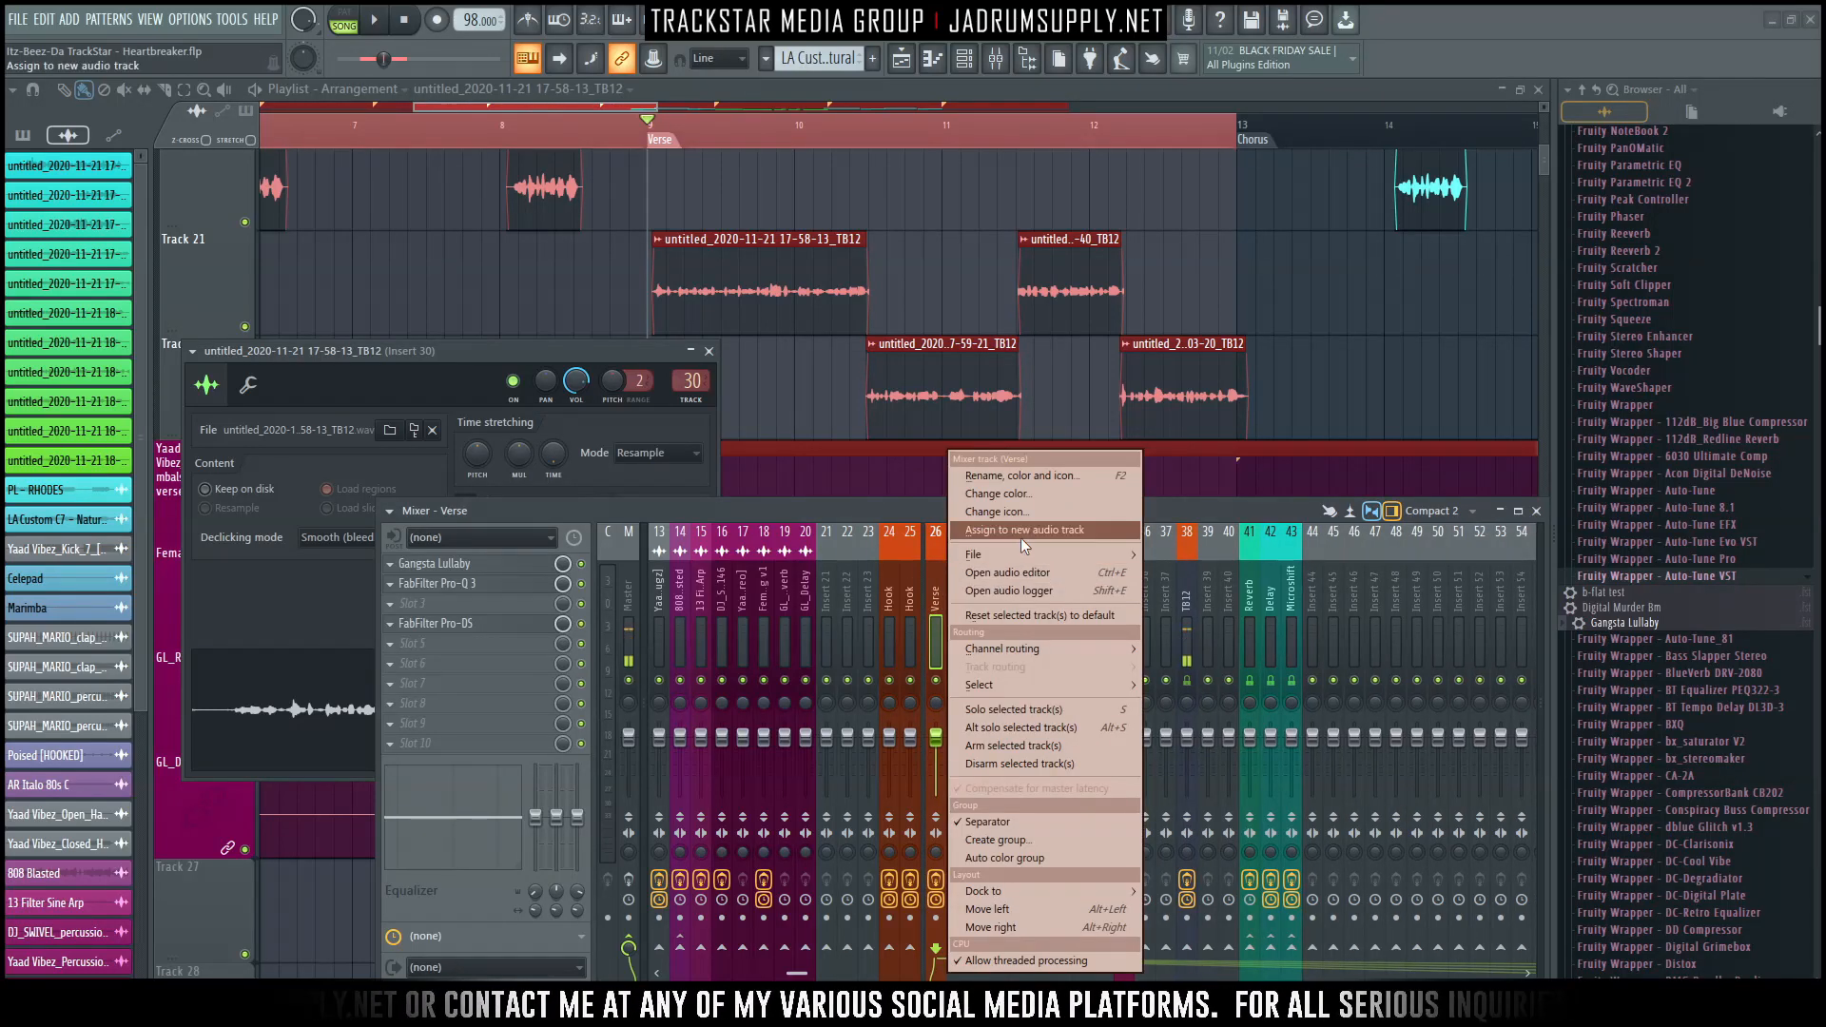
mouse_move(1024, 552)
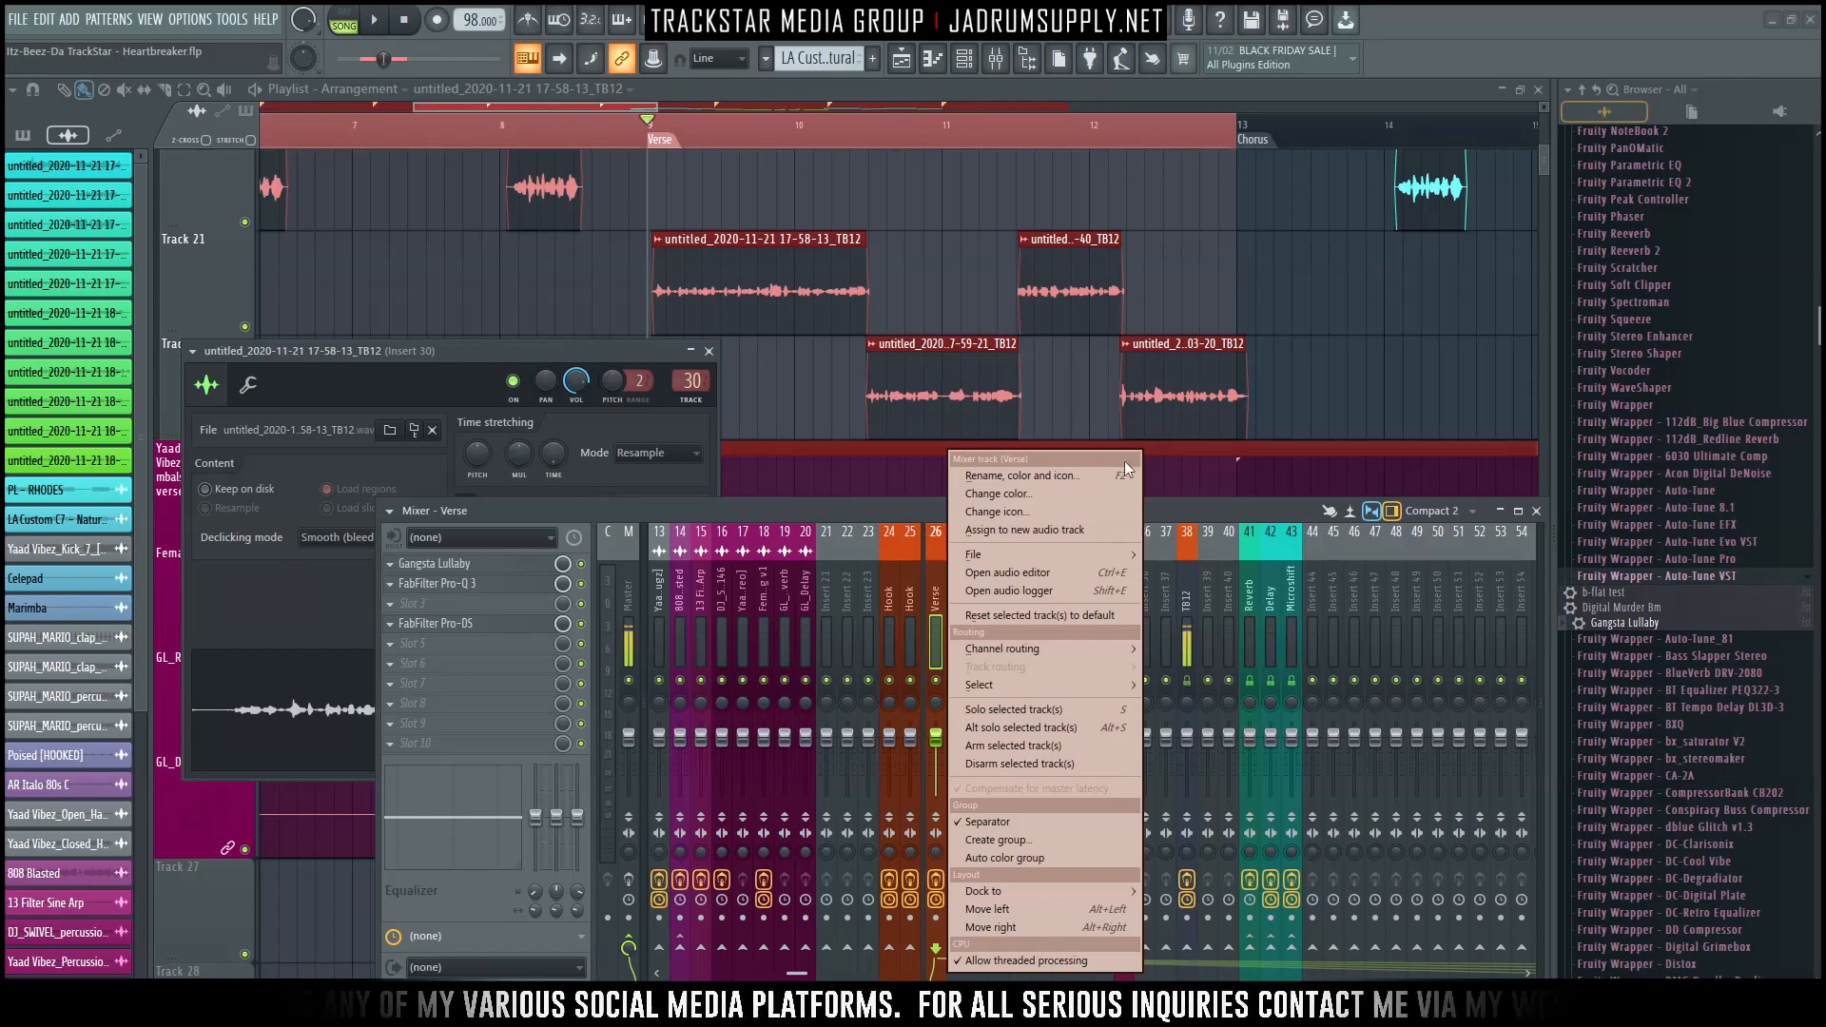
left_click_drag(1190, 581, 955, 642)
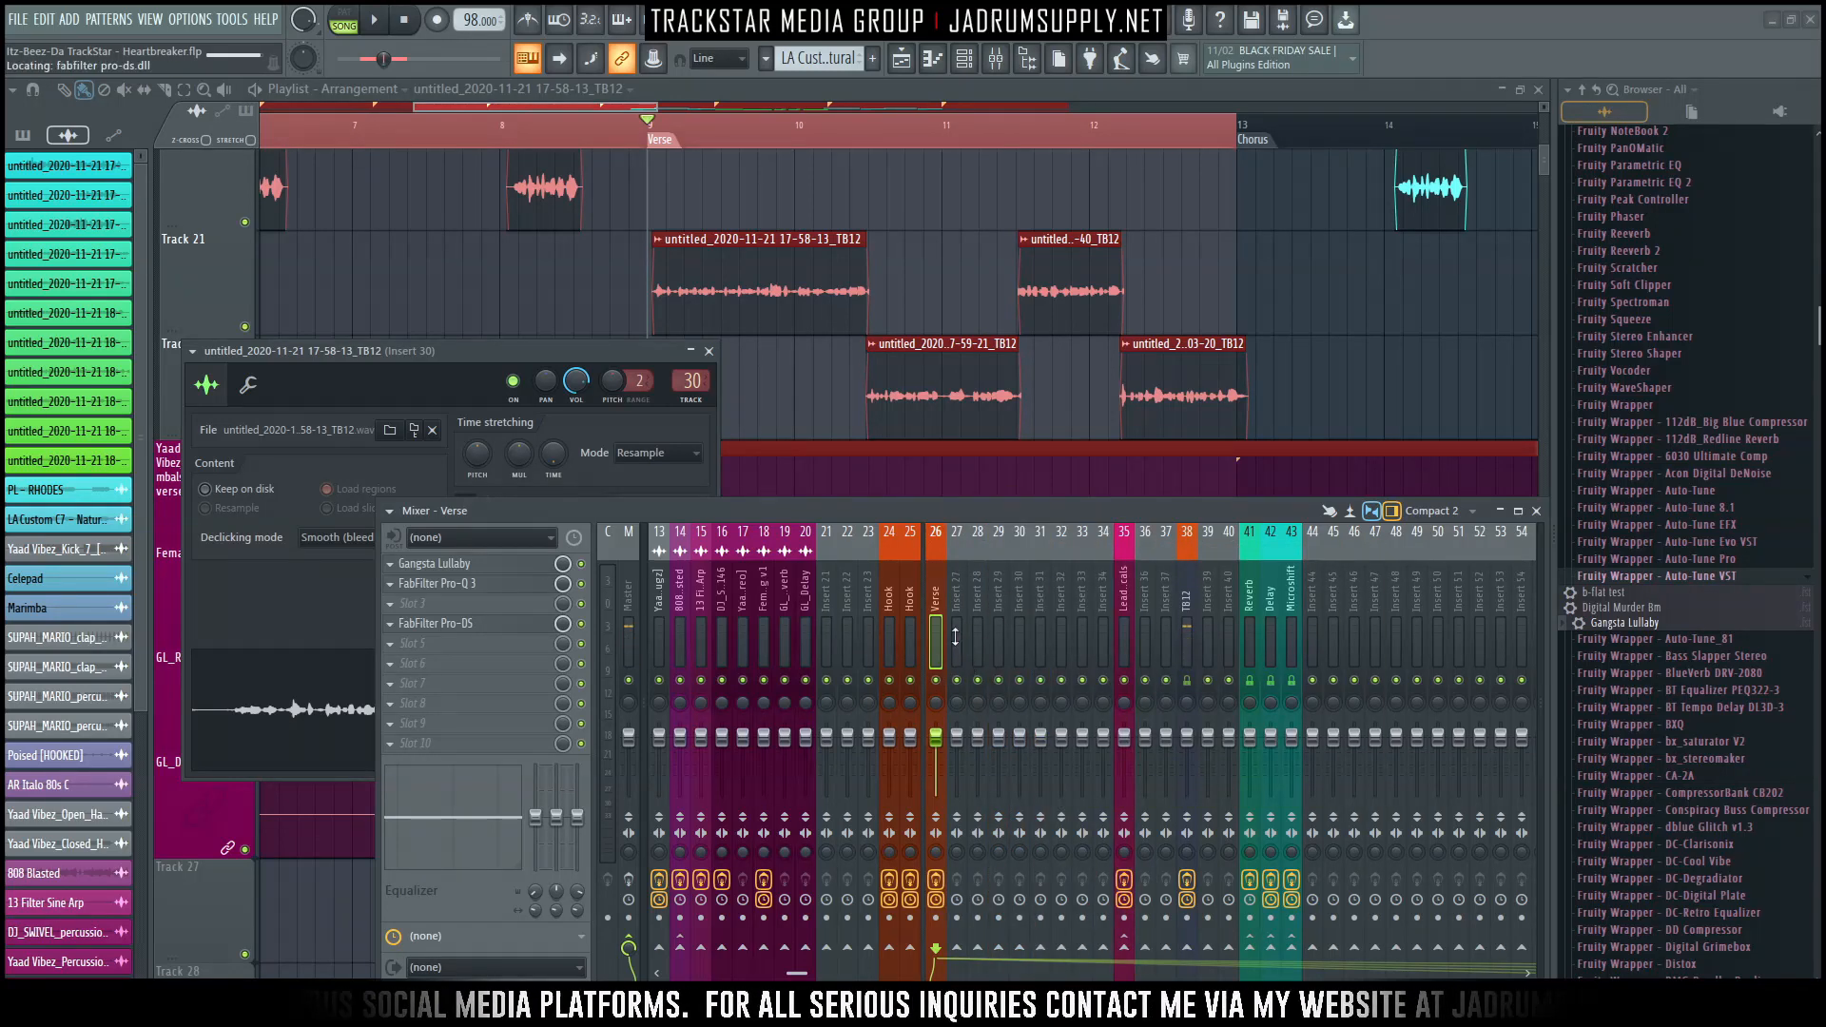
right_click(972, 651)
left_click(968, 648)
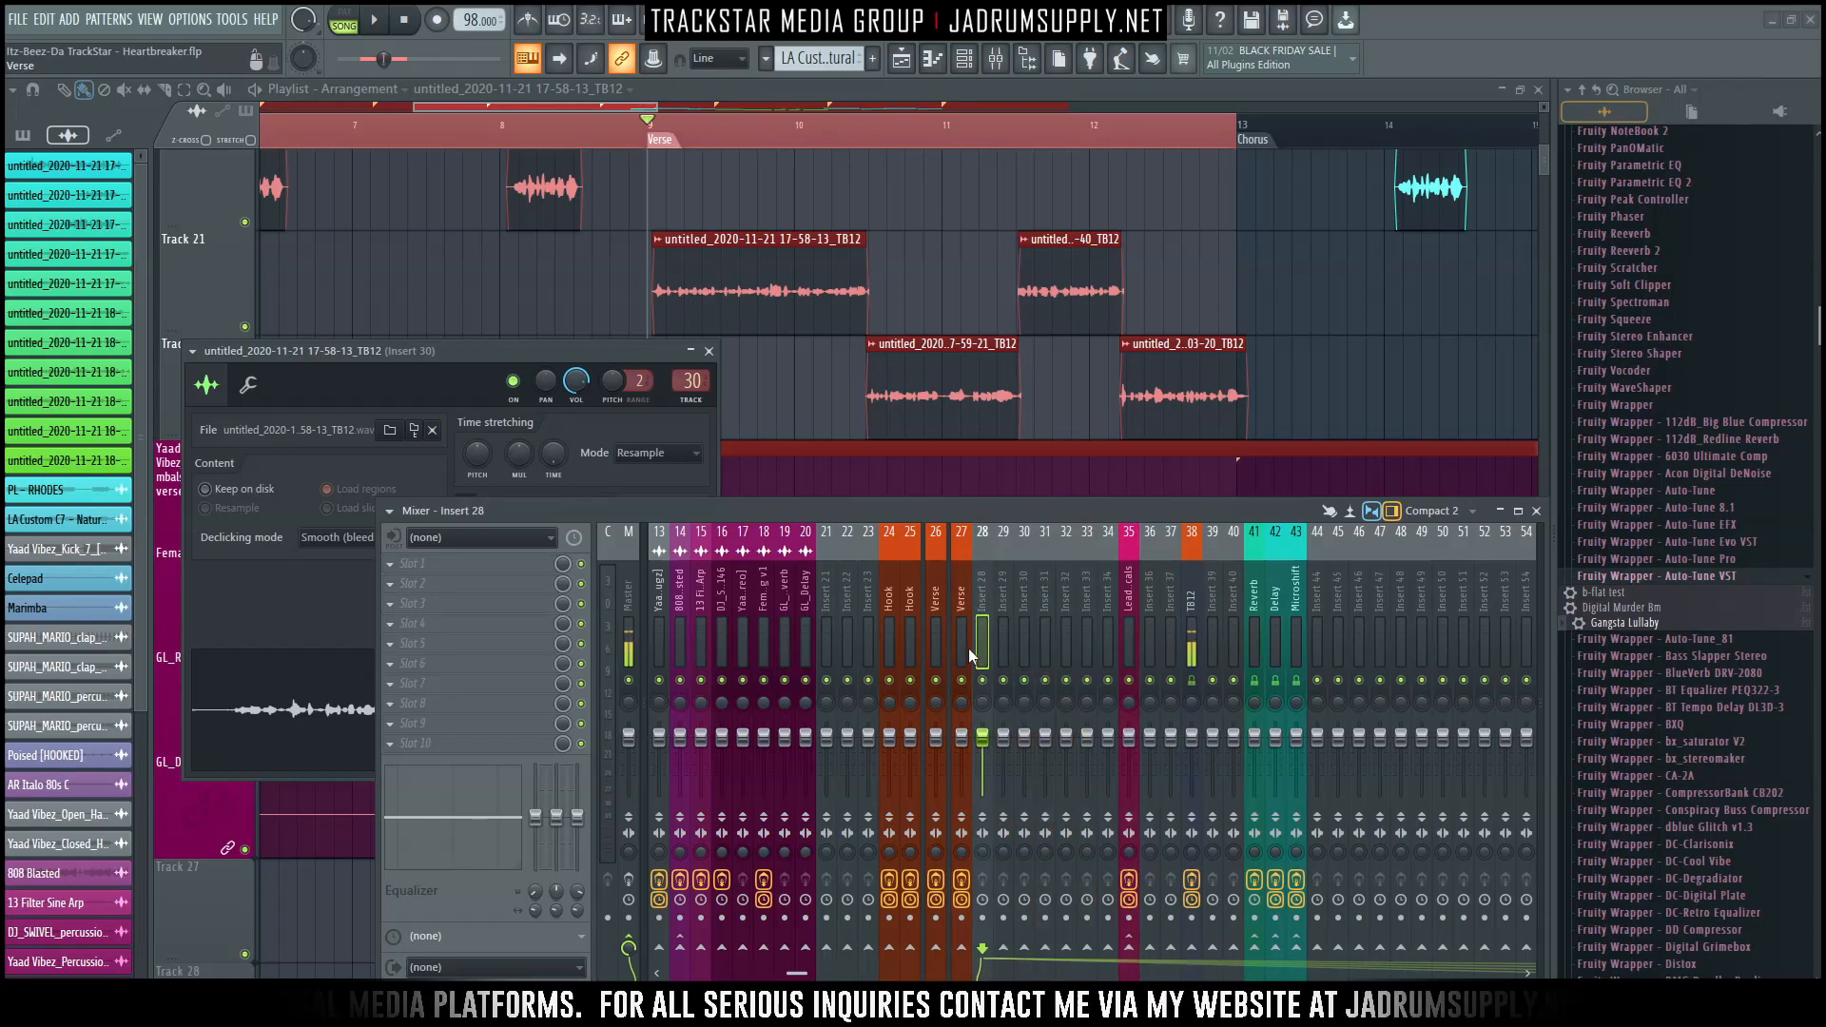
right_click(969, 648)
left_click(1038, 808)
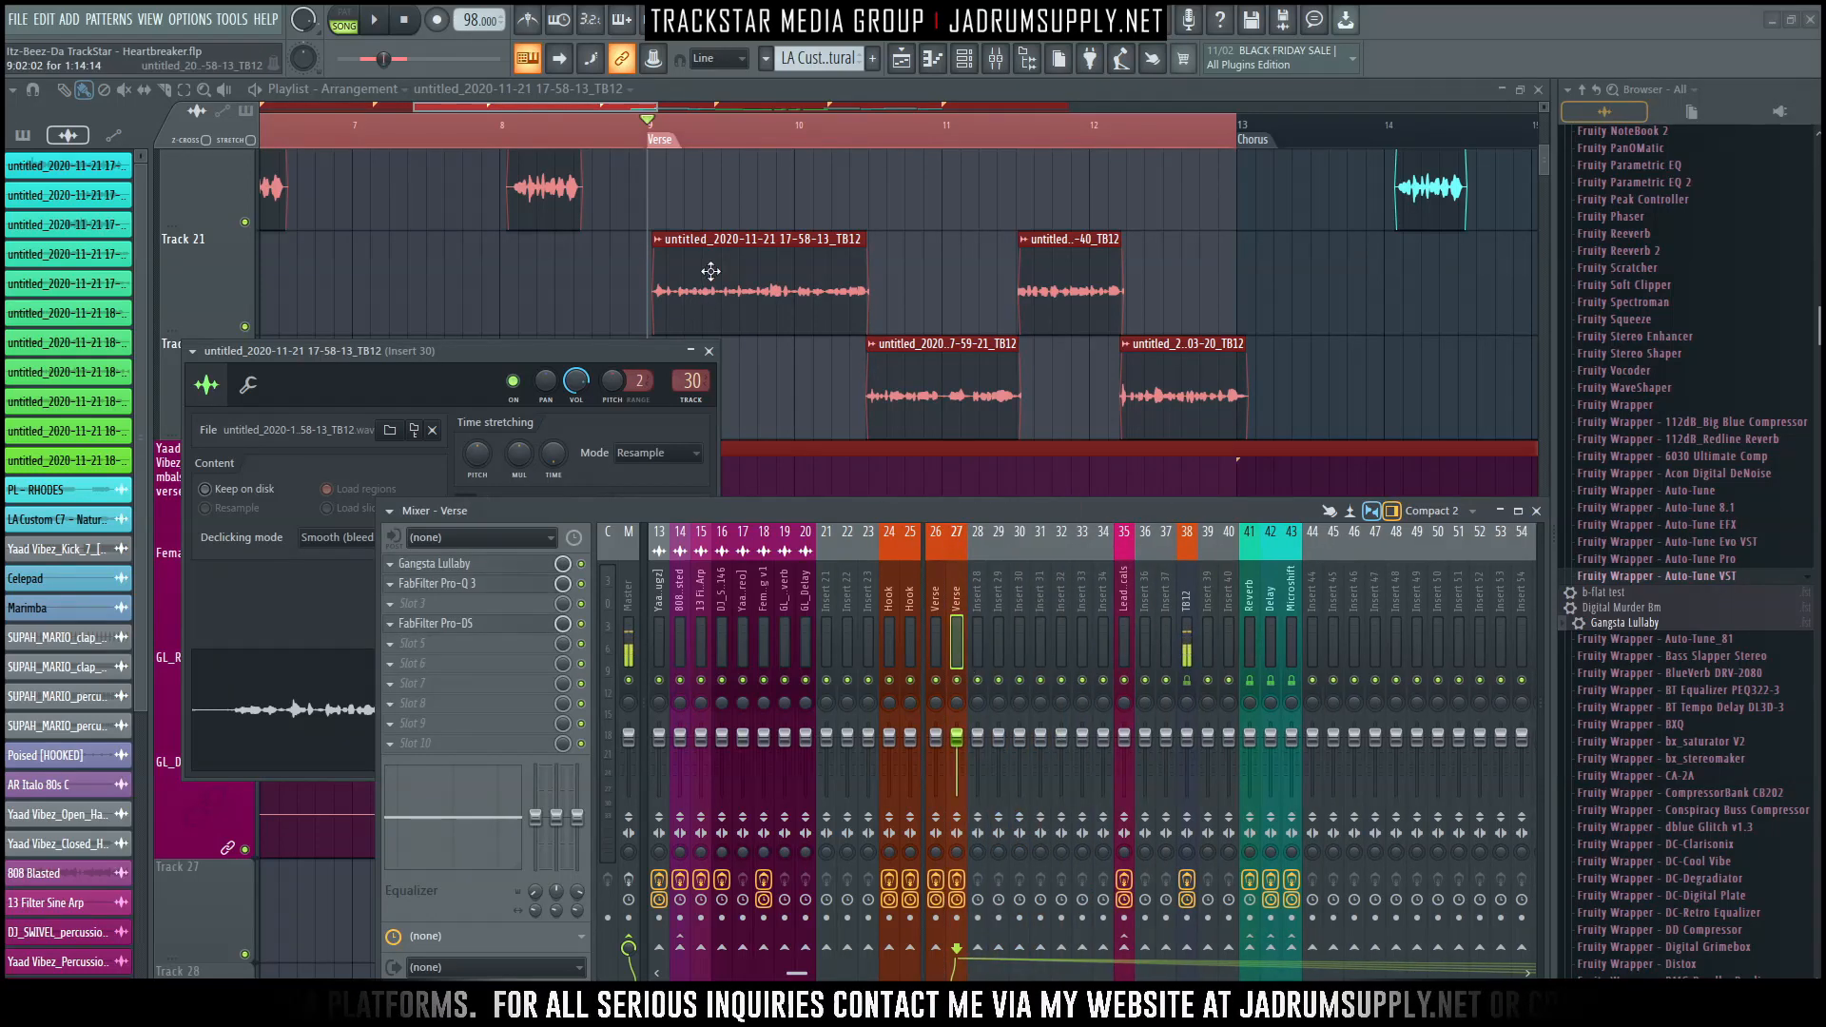
Route the Verse clips on playlist track 21 to mixer track 26 and those on the playlist track below to mixer track 27.
left_click(789, 288)
double_click(788, 288)
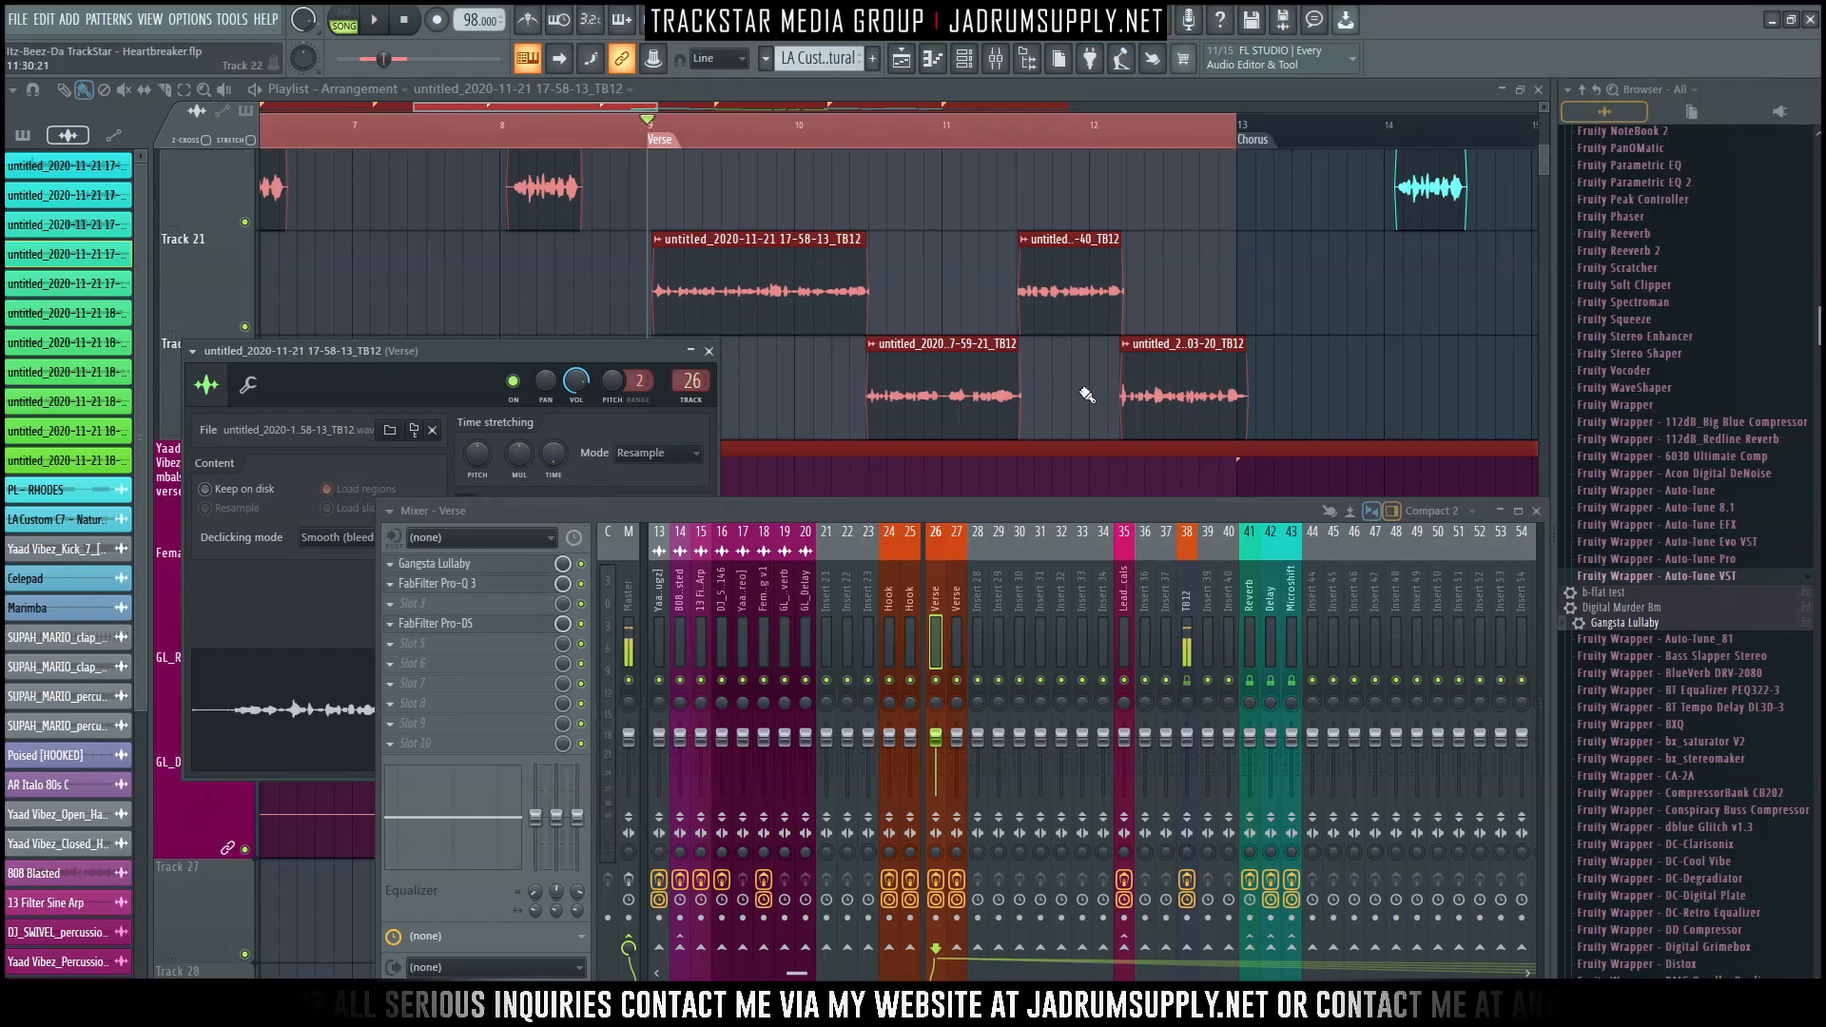
double_click(965, 387)
scroll(607, 287, "down", 1)
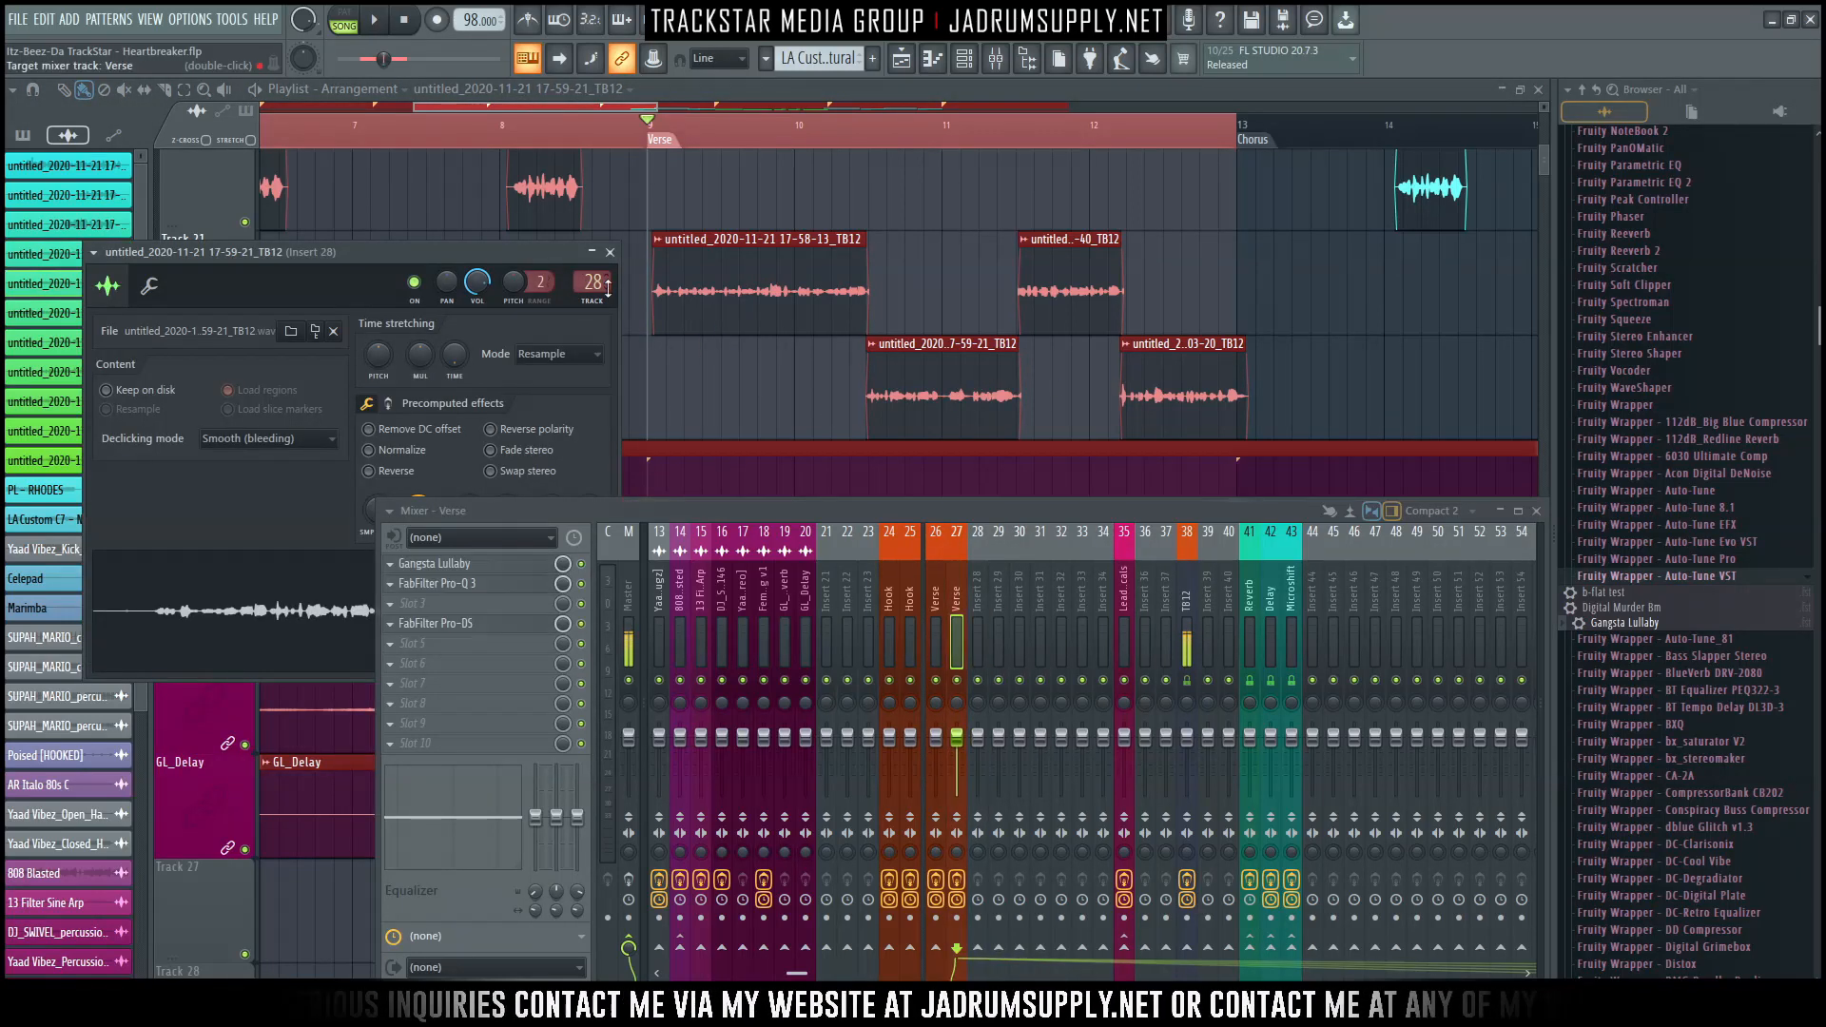
double_click(1094, 270)
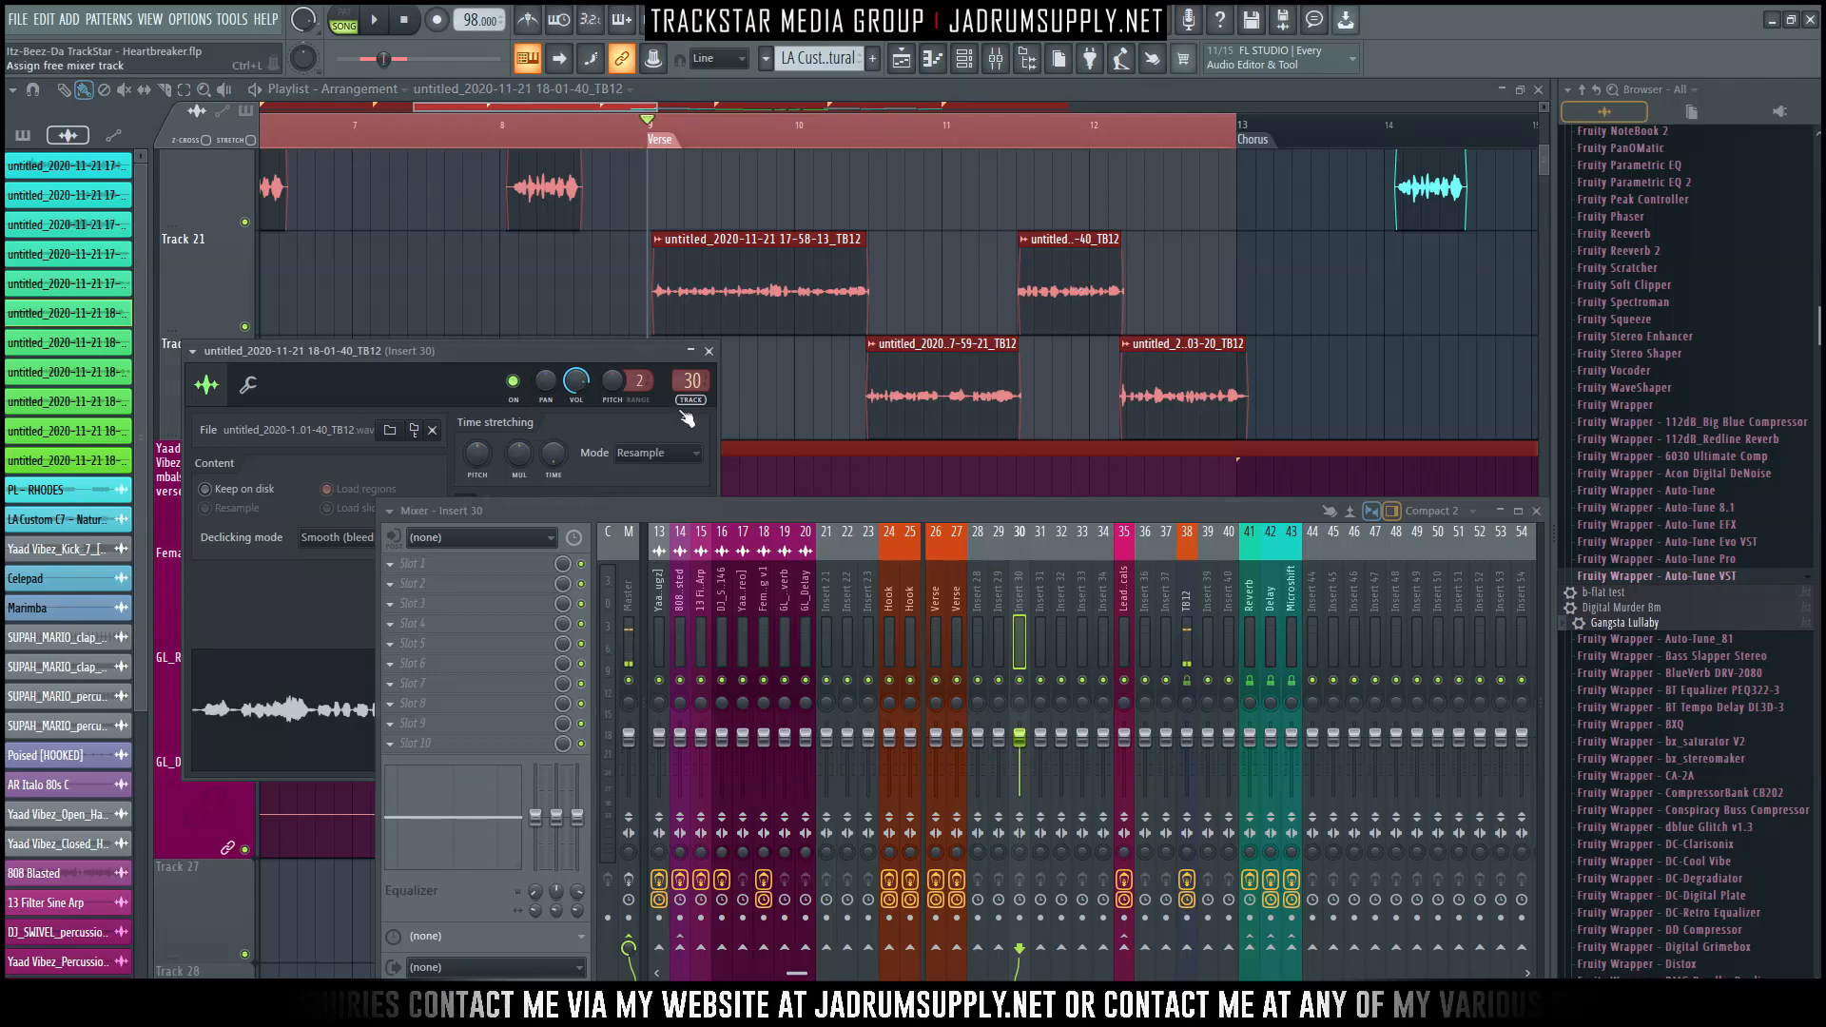
scroll(694, 381, "down", 4)
double_click(1203, 400)
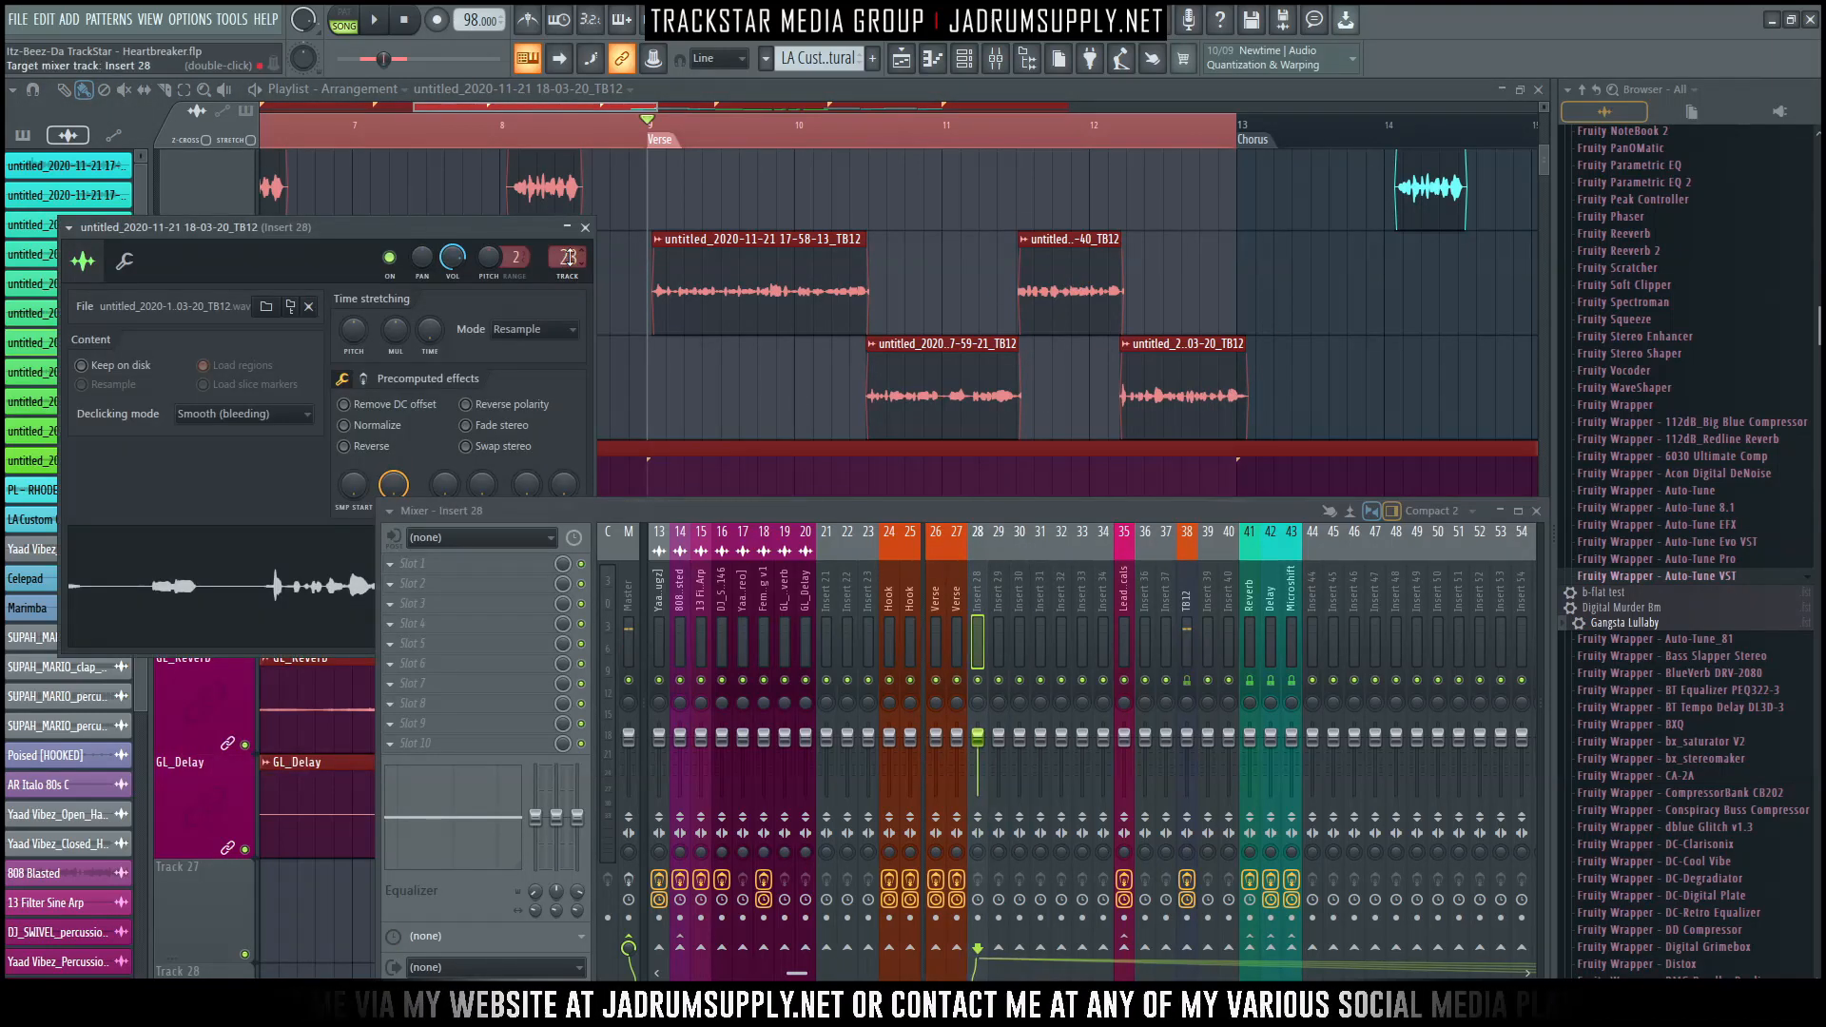
scroll(568, 259, "down", 1)
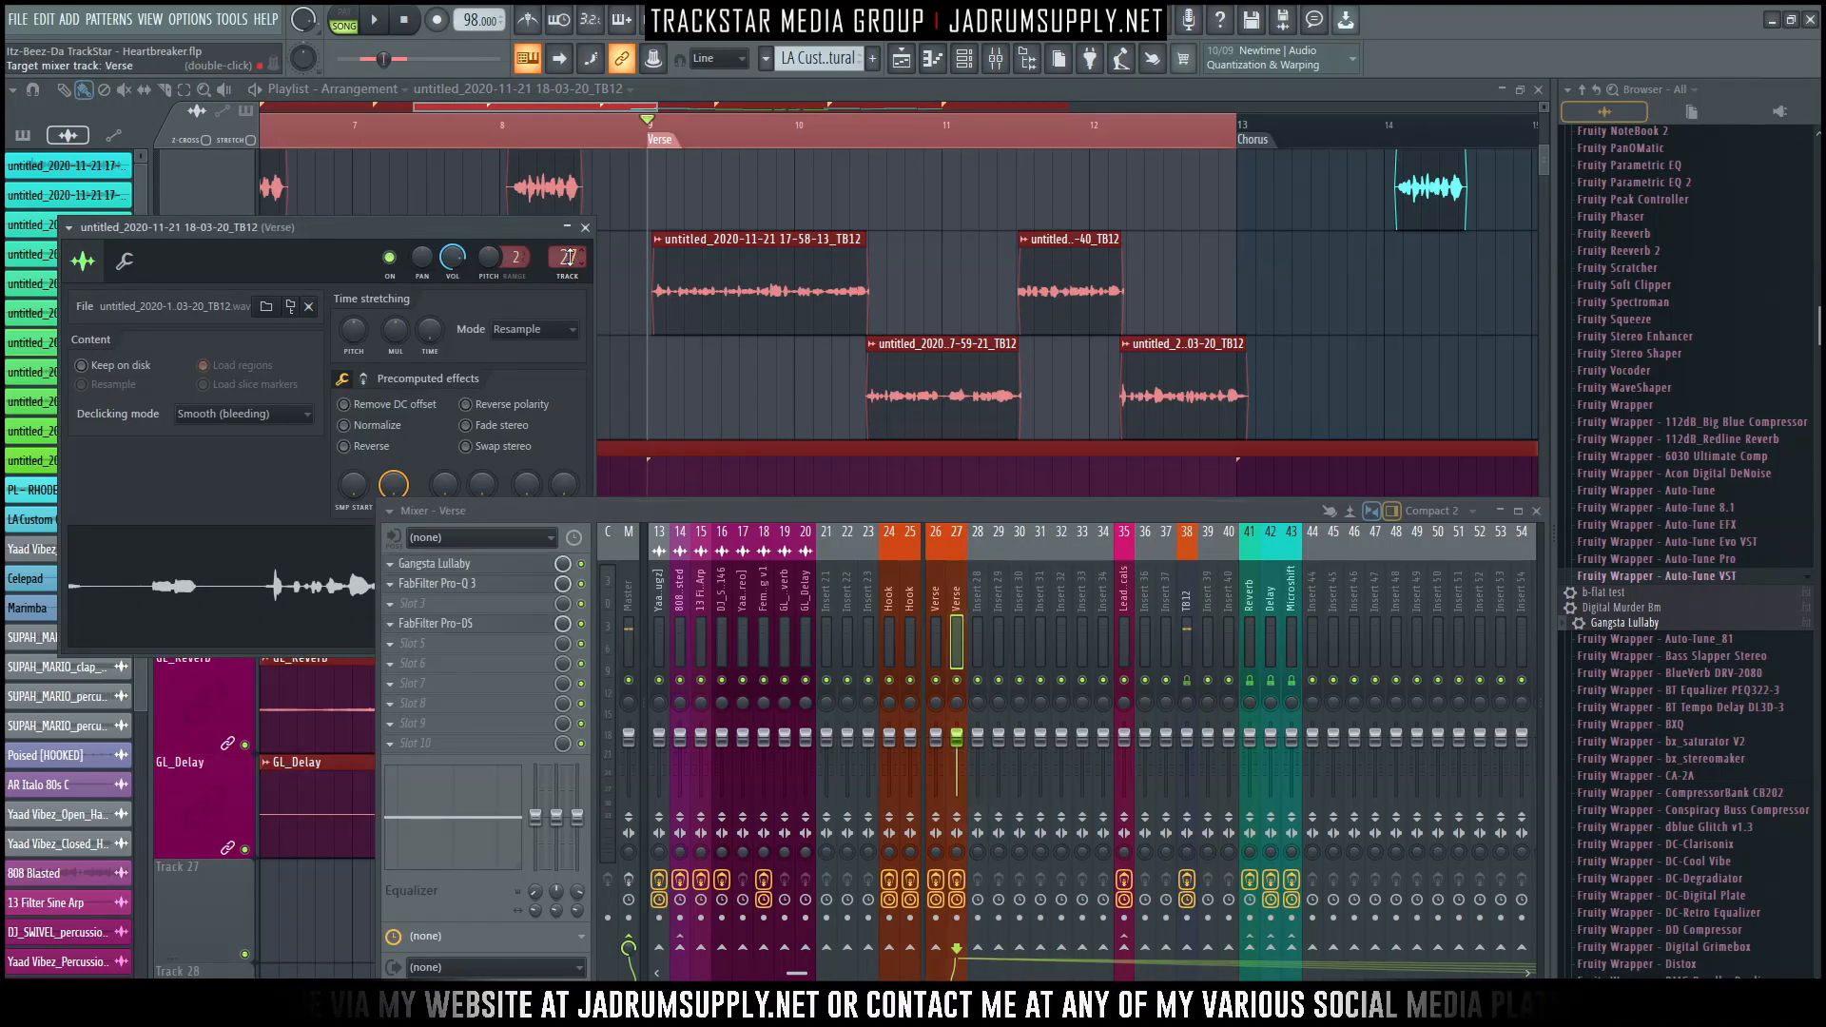
Select the first Verse mixer track and play the Verse section to hear its vocals.
left_click(934, 569)
key("space")
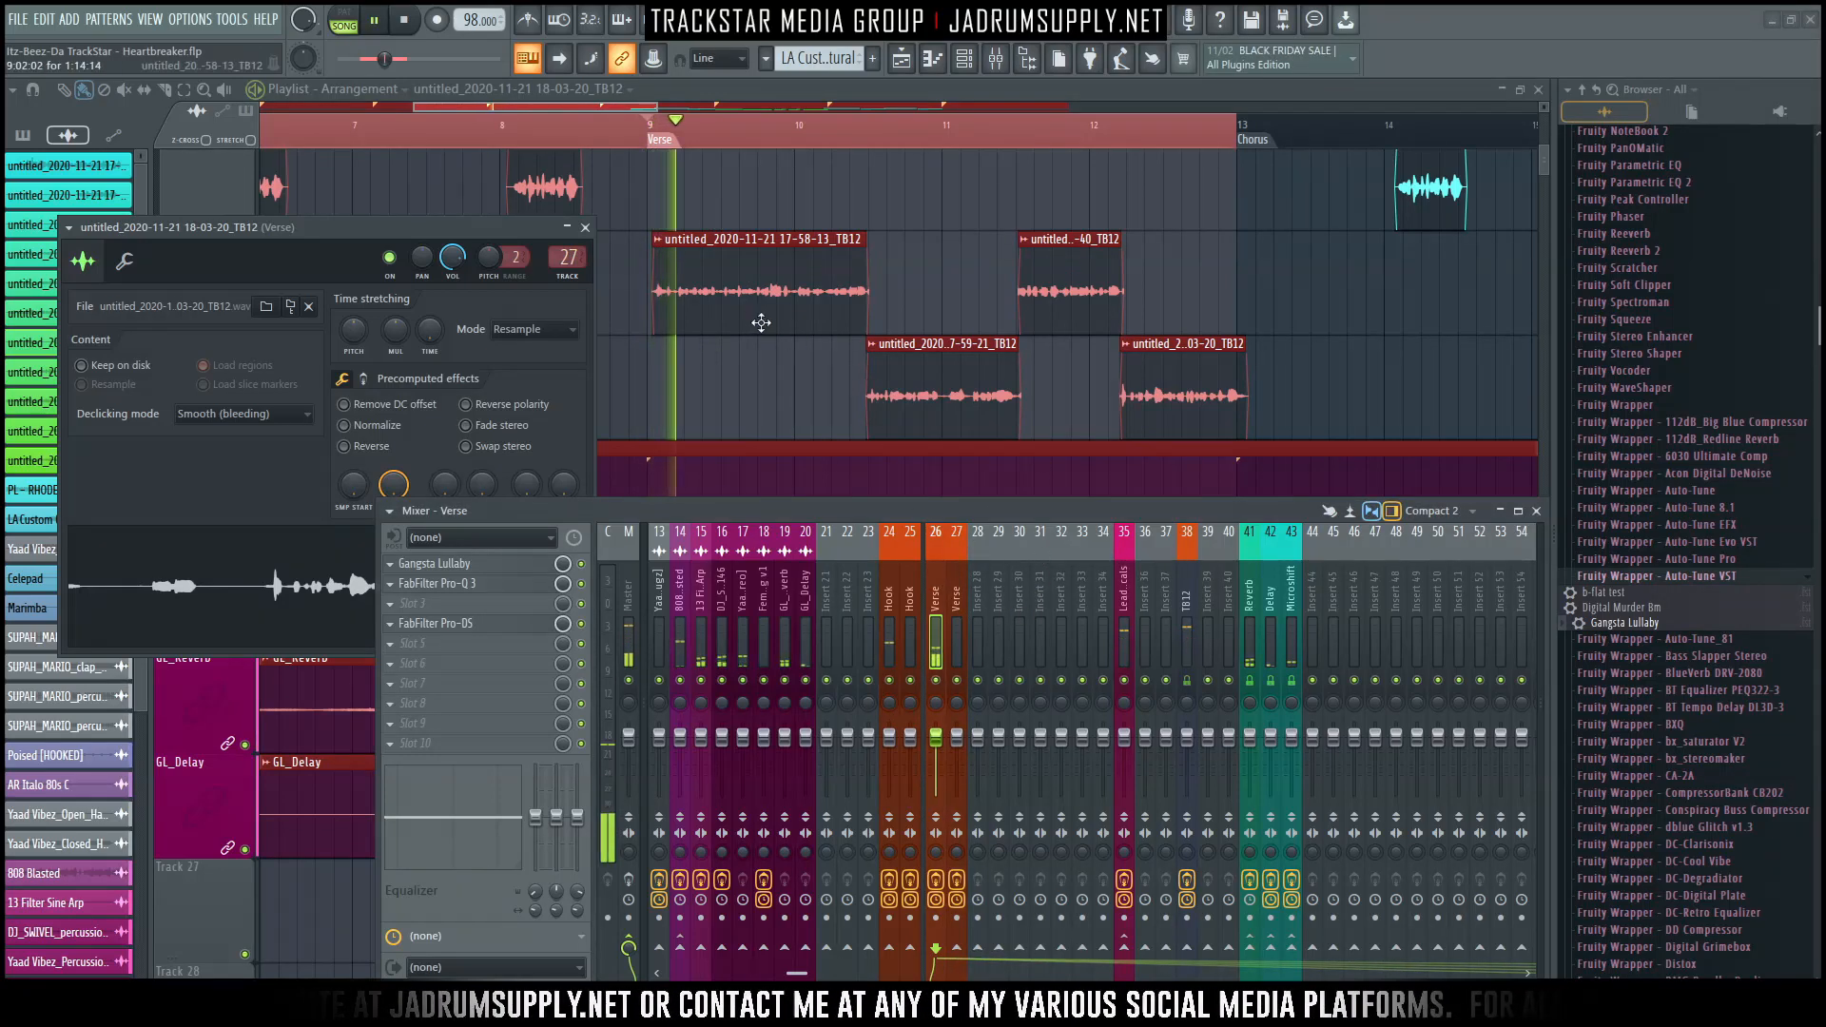
Stop playback and copy the 10% boost value from the Hook clip's precomputed effects.
key("space")
scroll(656, 225, "up", 1)
double_click(637, 200)
double_click(637, 199)
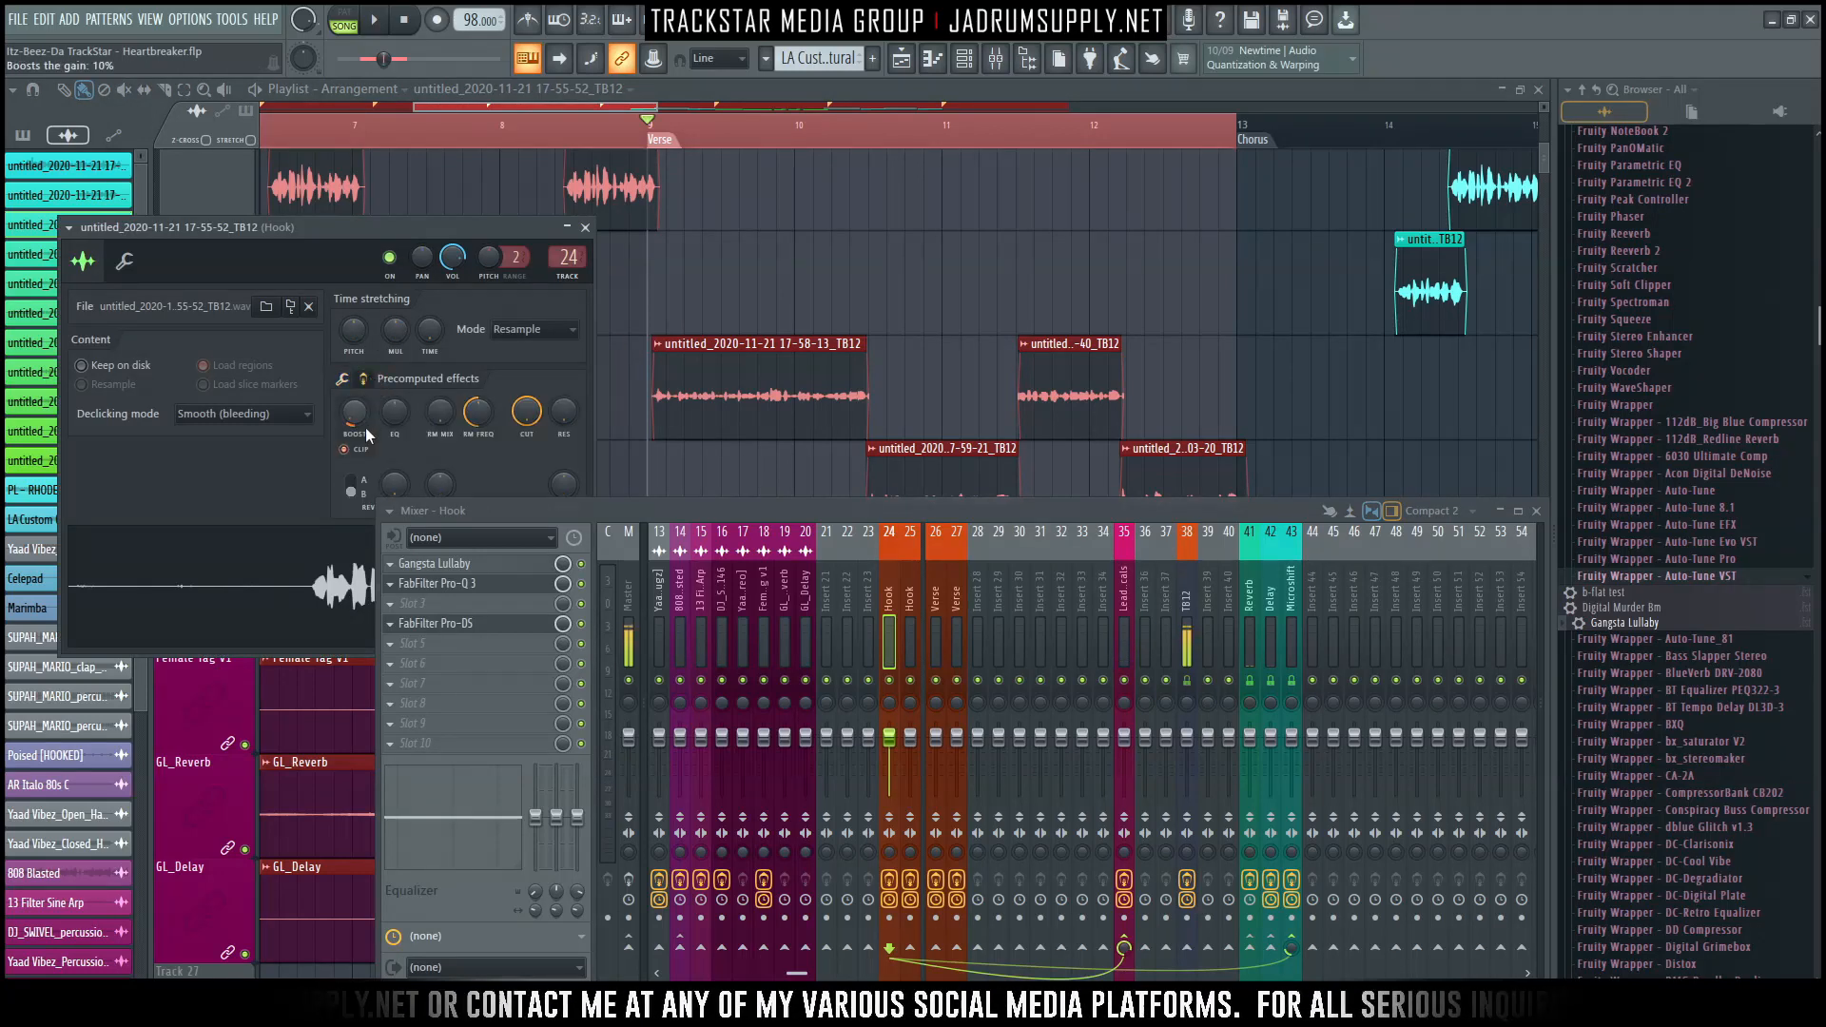
right_click(355, 414)
left_click(432, 446)
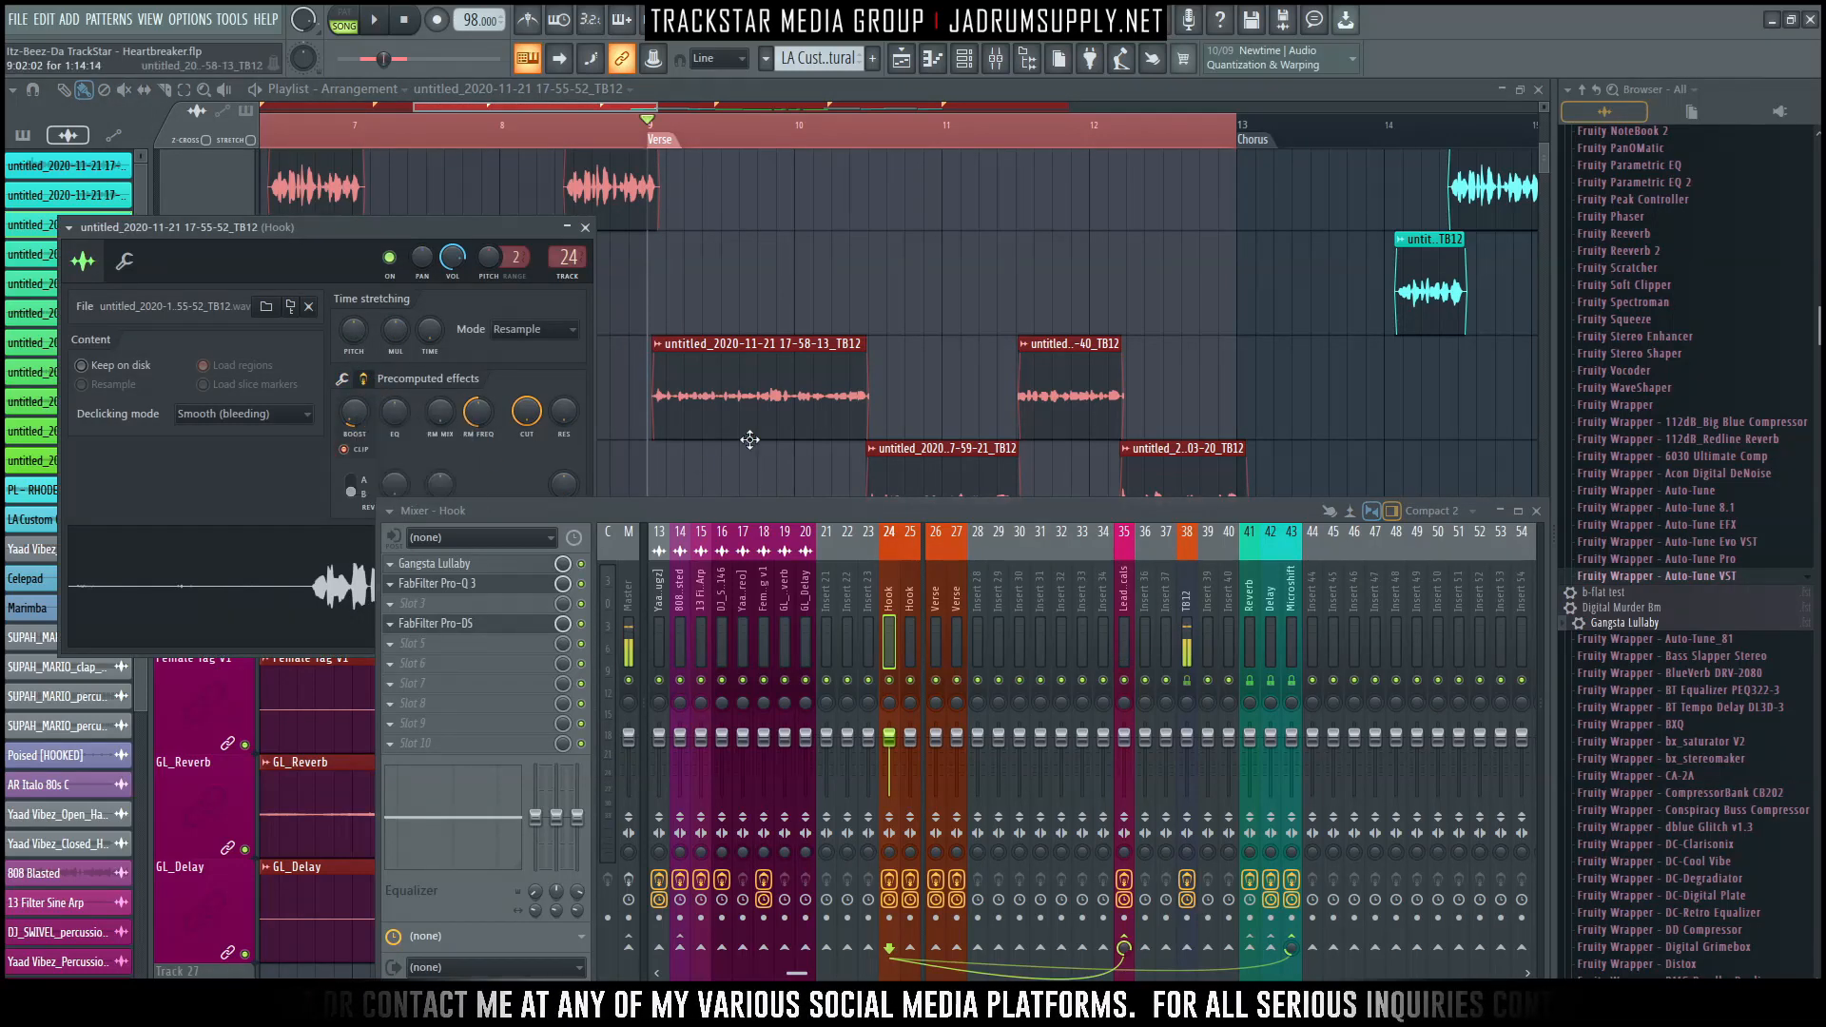
Paste the 10% boost value onto the 17-58-13 and 17-59-21 verse audio clips.
double_click(786, 398)
left_click_drag(465, 408, 576, 214)
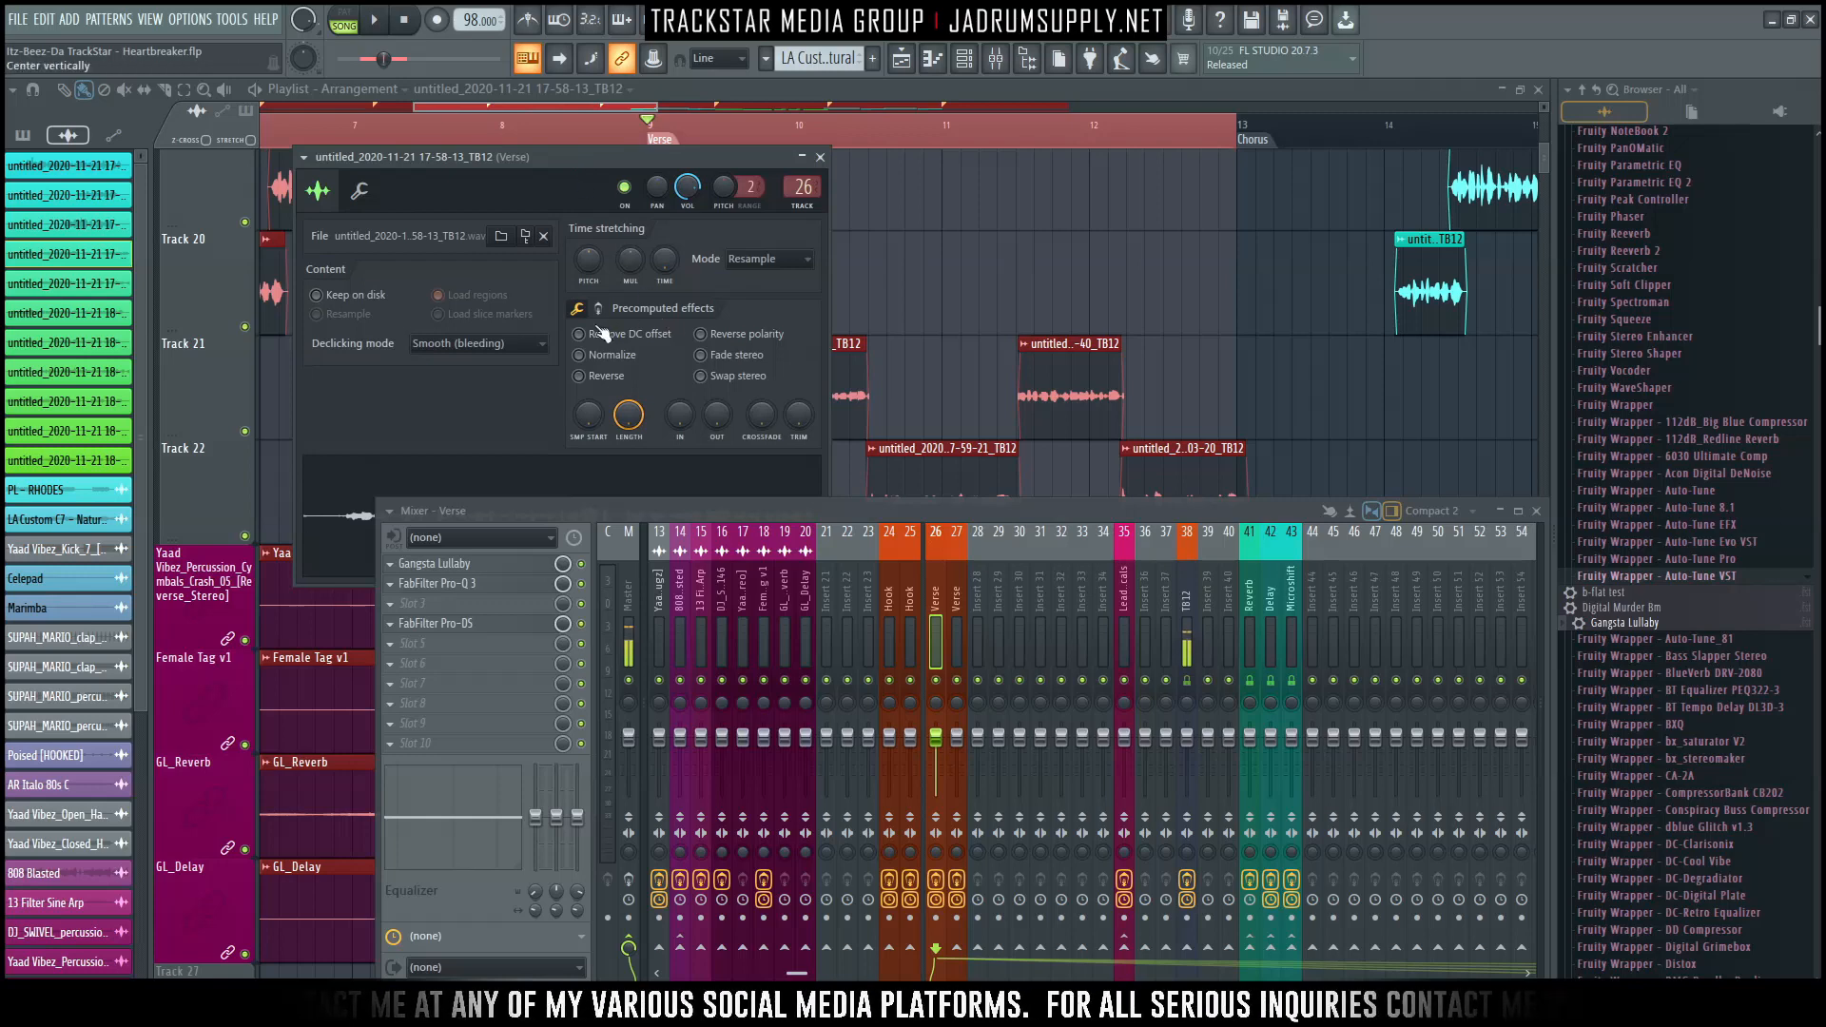
right_click(602, 333)
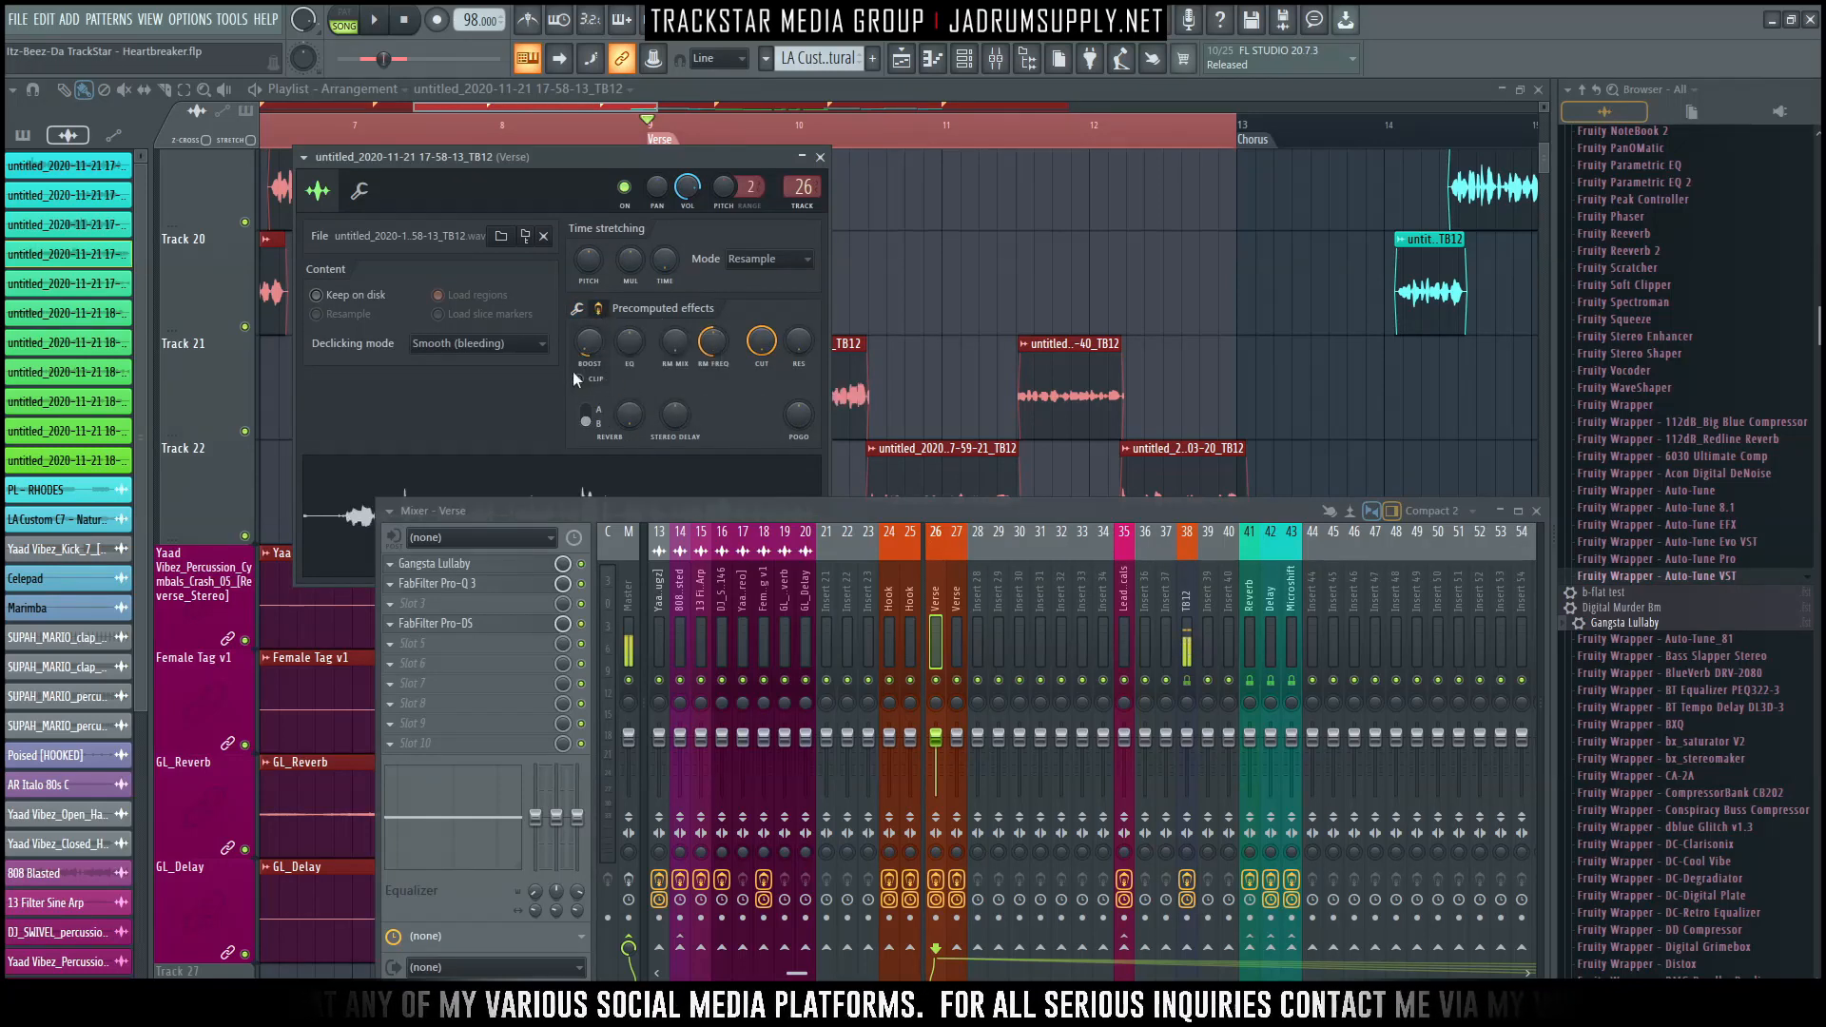
double_click(930, 472)
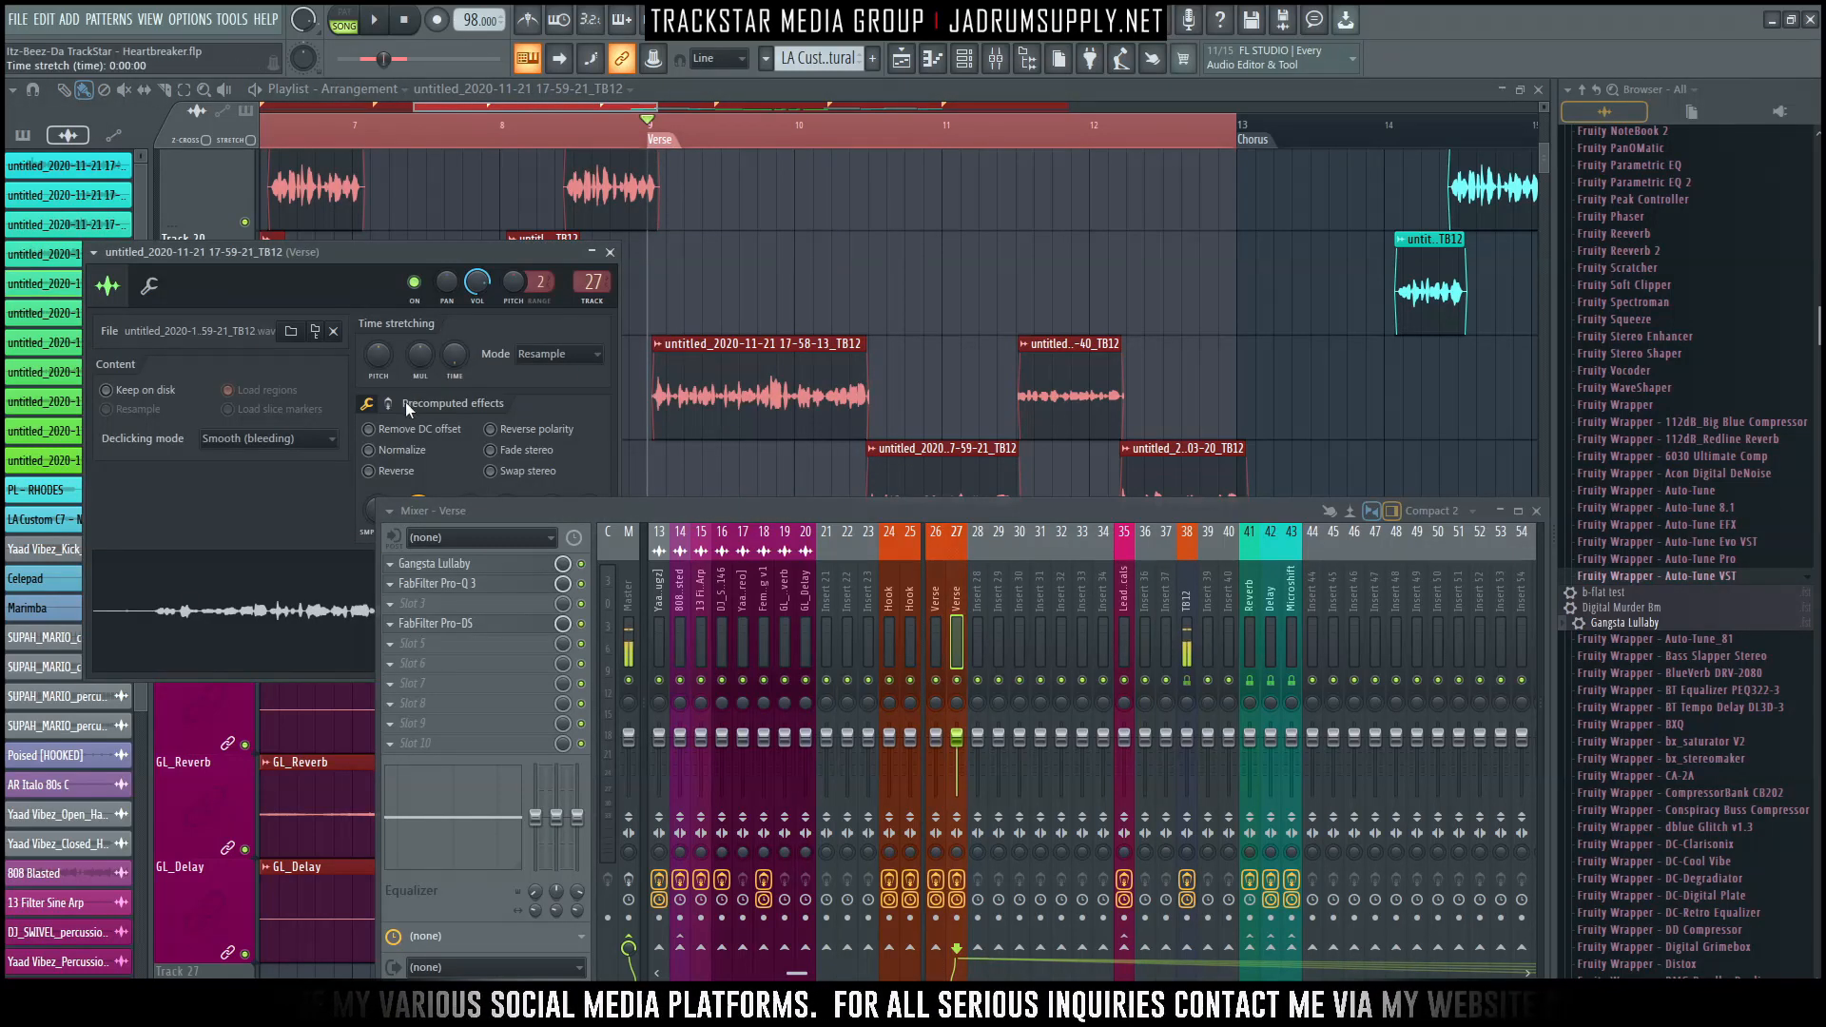
right_click(377, 447)
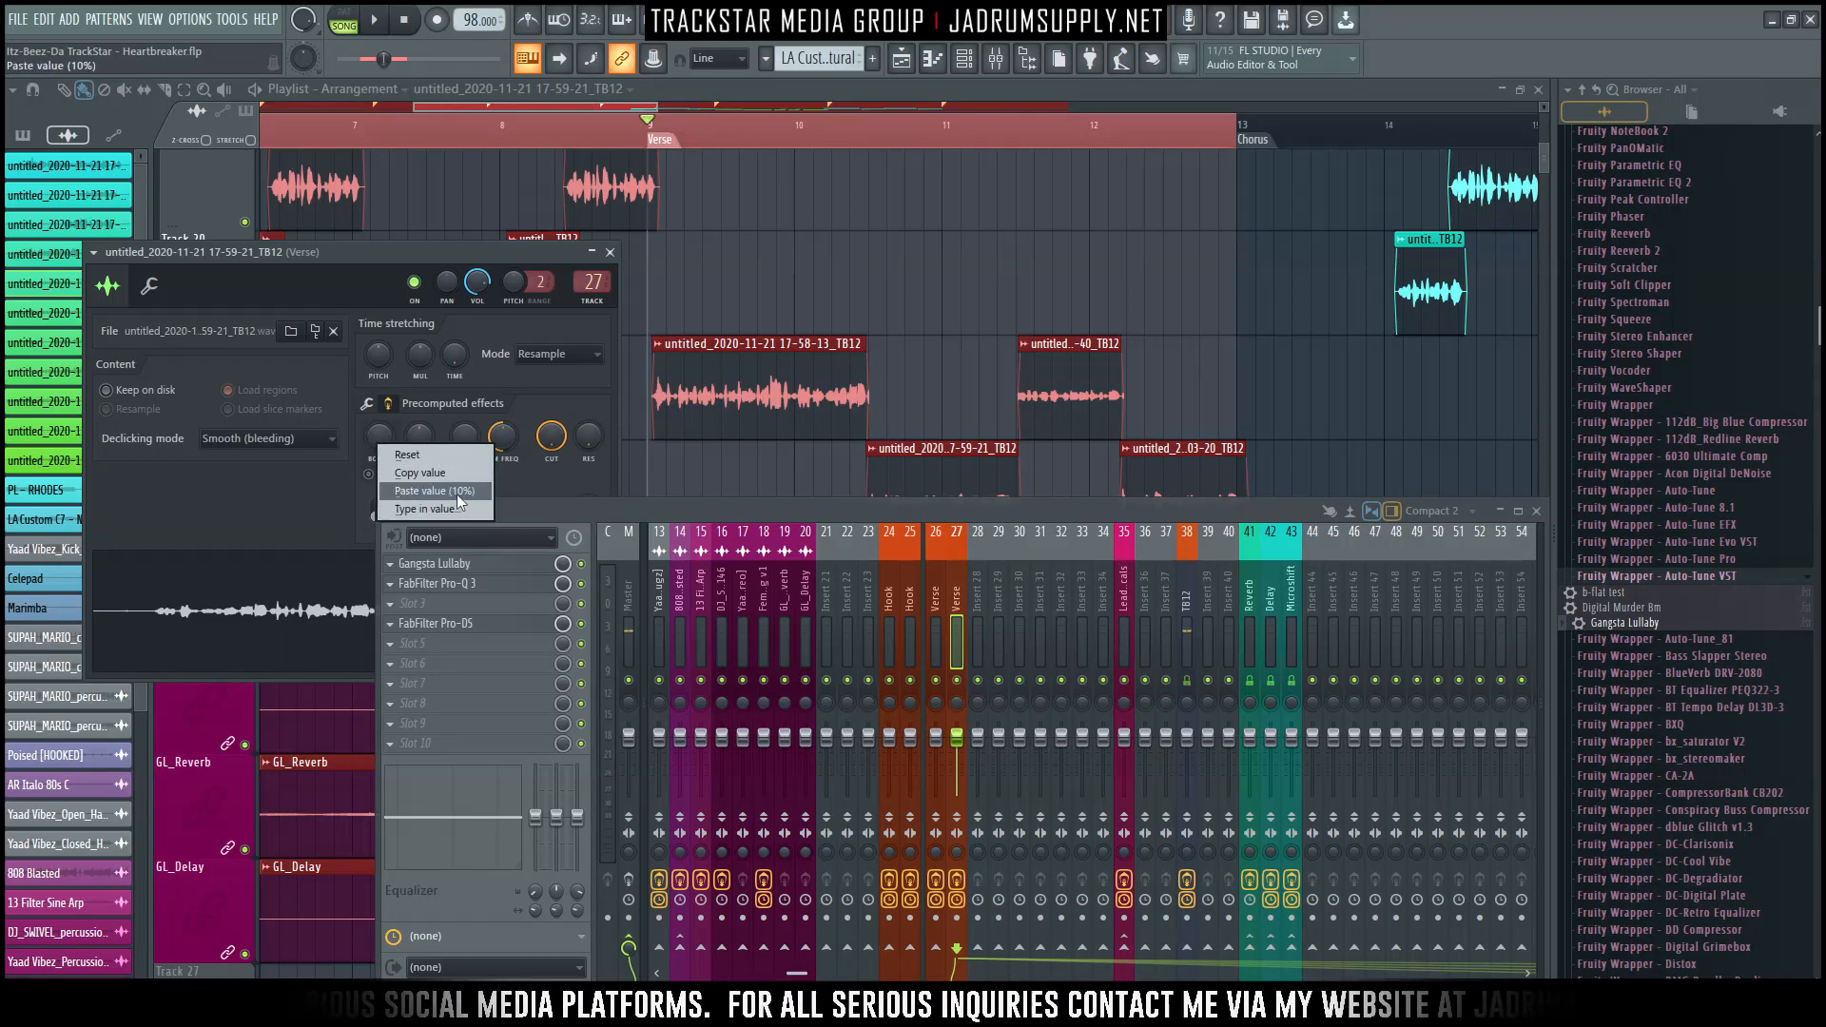
Paste the 10% boost onto the 18-01-40 verse clip and enable its clipping.
double_click(1048, 436)
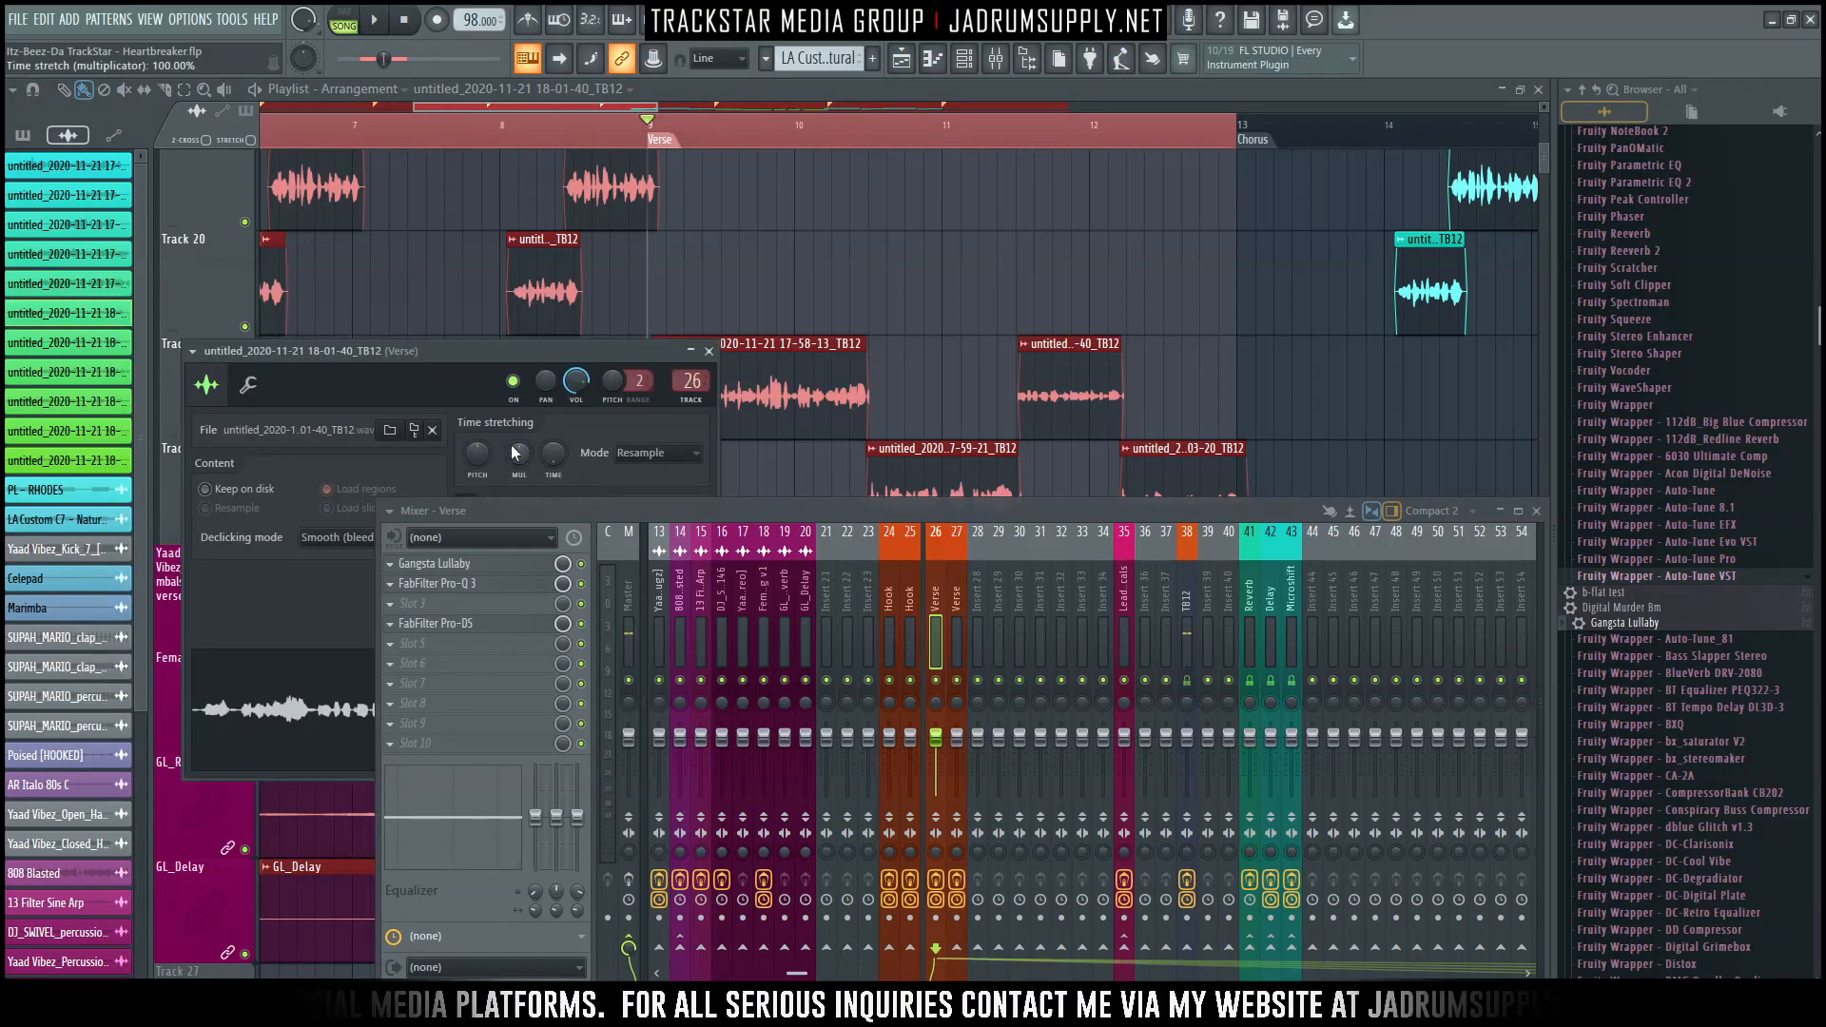
left_click_drag(577, 366, 886, 197)
right_click(791, 376)
left_click(818, 391)
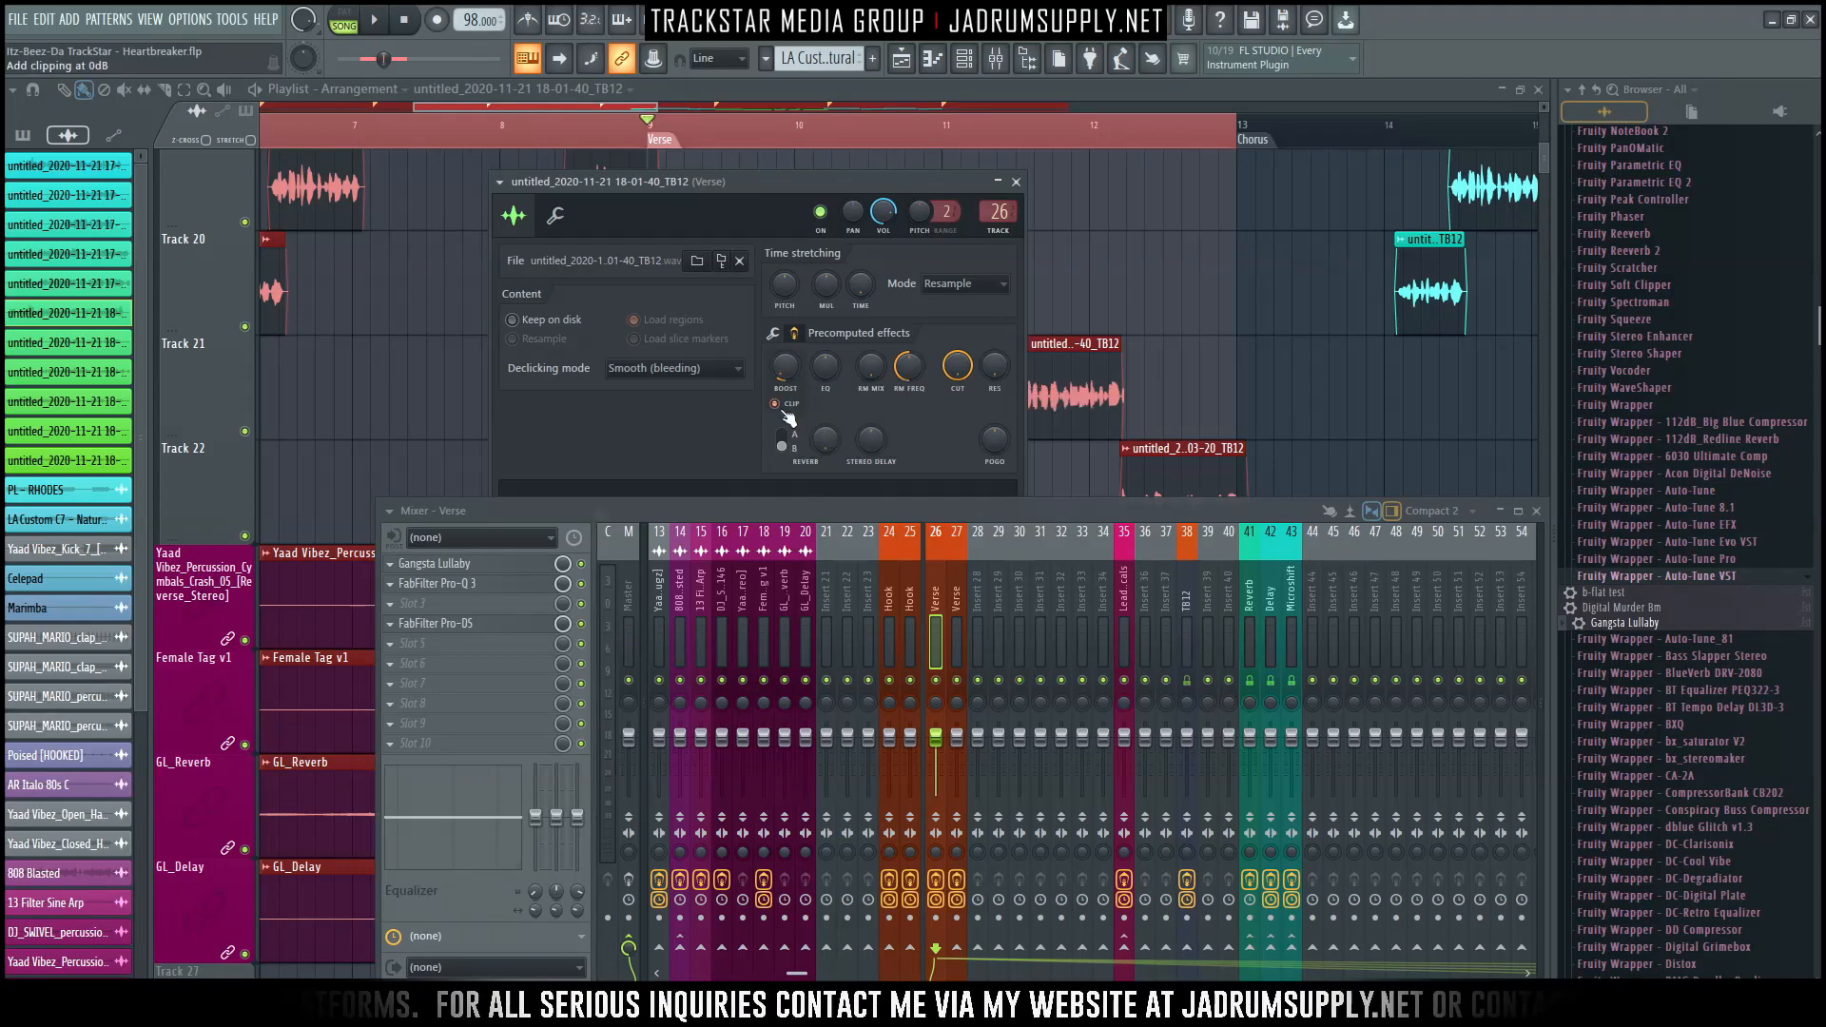
Boost the 18-03-20 verse clip by the copied 10%, enable its clipping and close its settings.
left_click(1186, 484)
double_click(1186, 485)
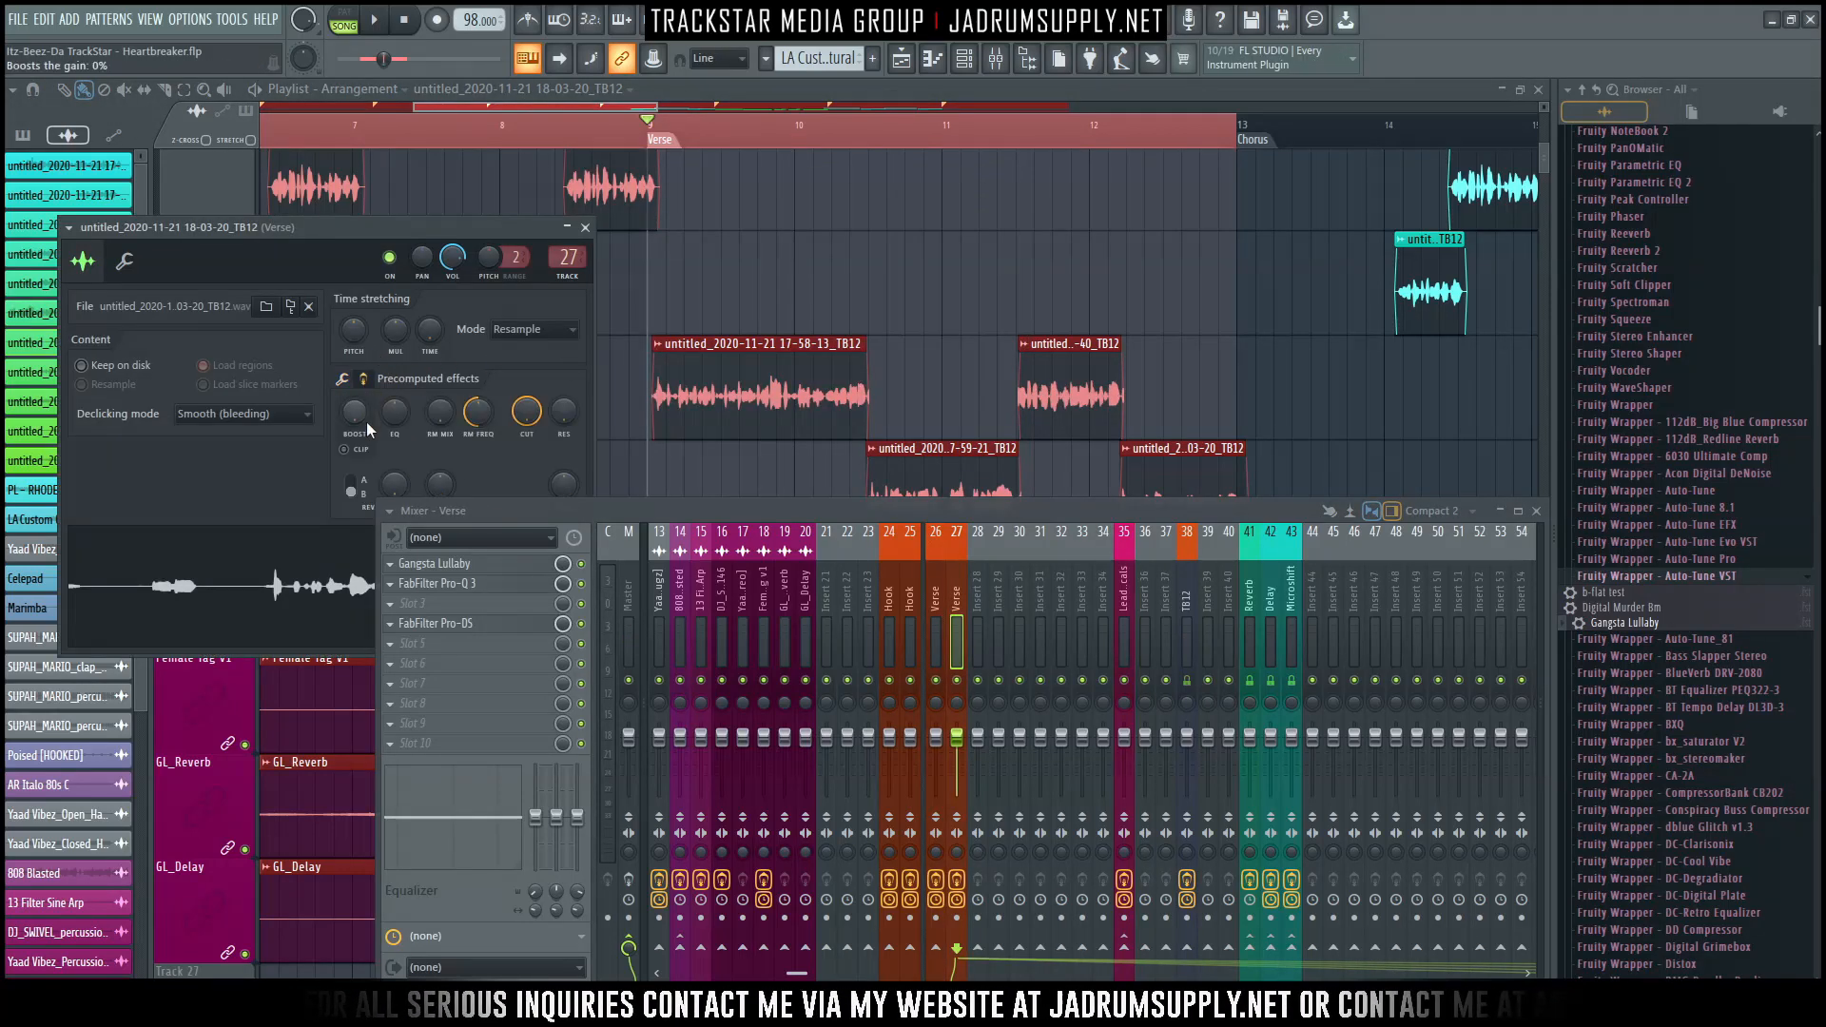
left_click(346, 449)
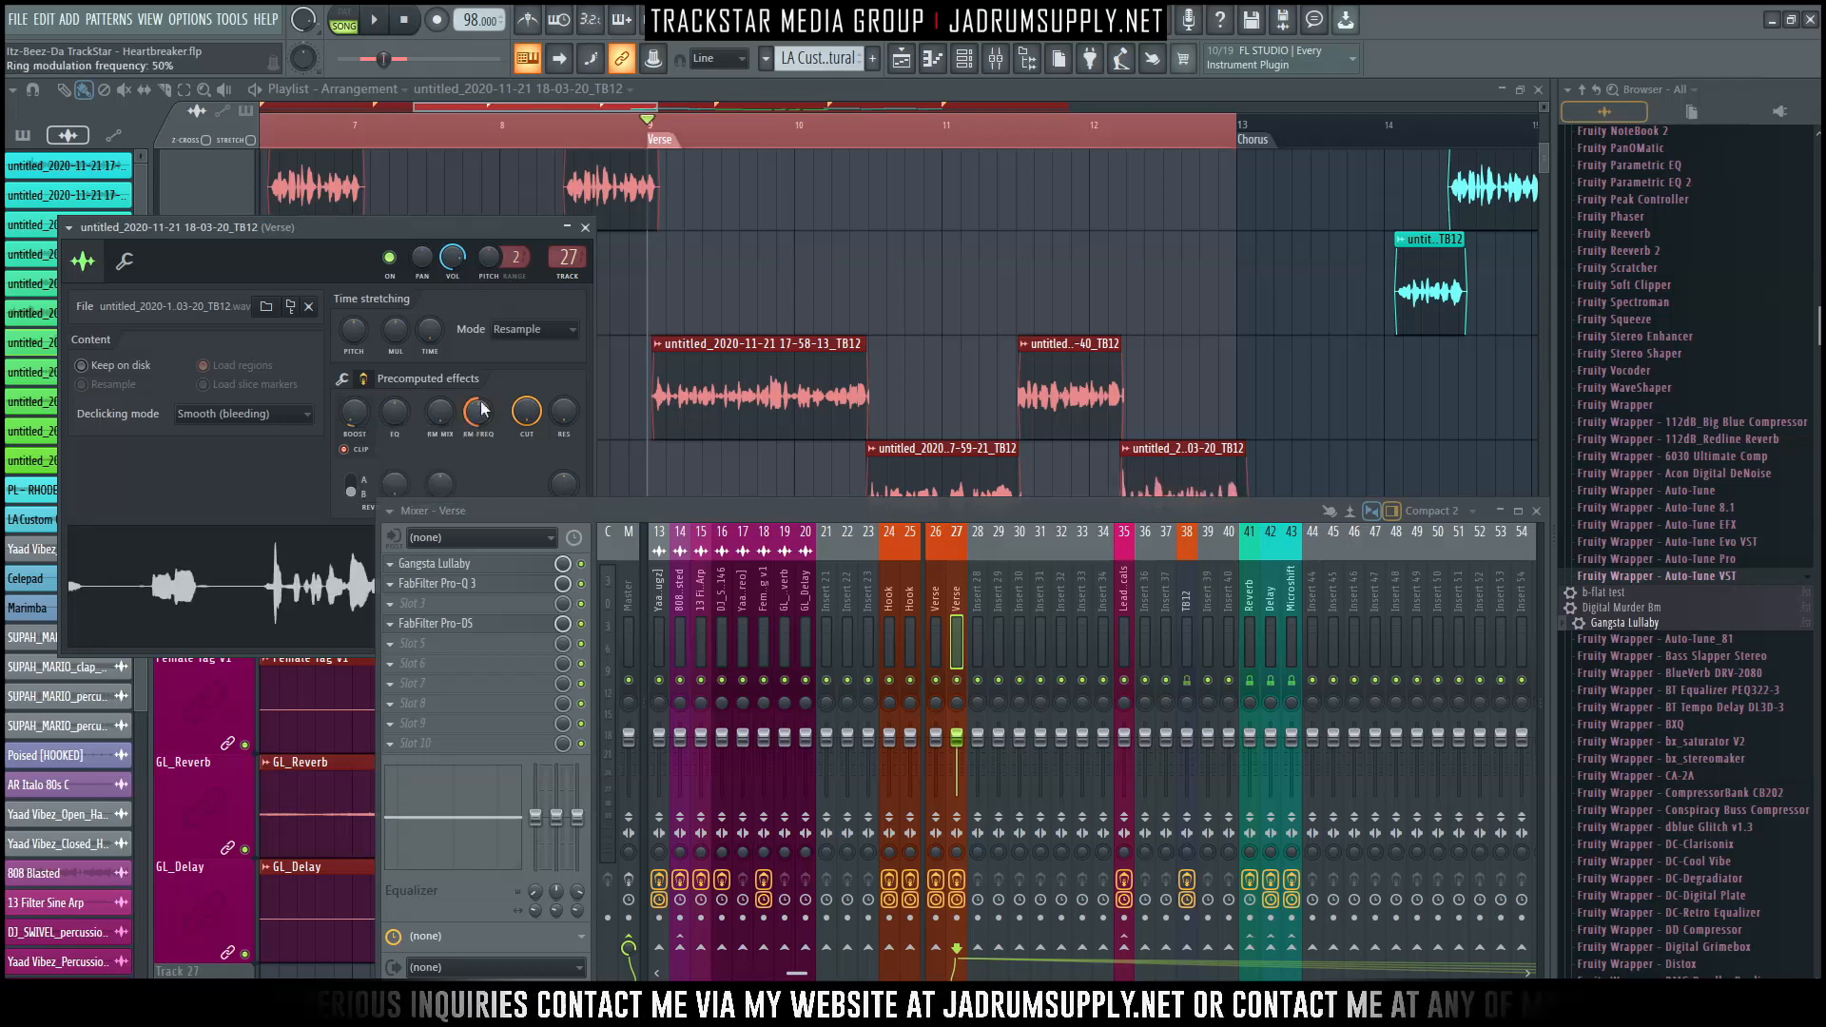
left_click(587, 228)
Route both Verse mixer tracks only to the Lead Vocals track and play the verse through it.
key("space")
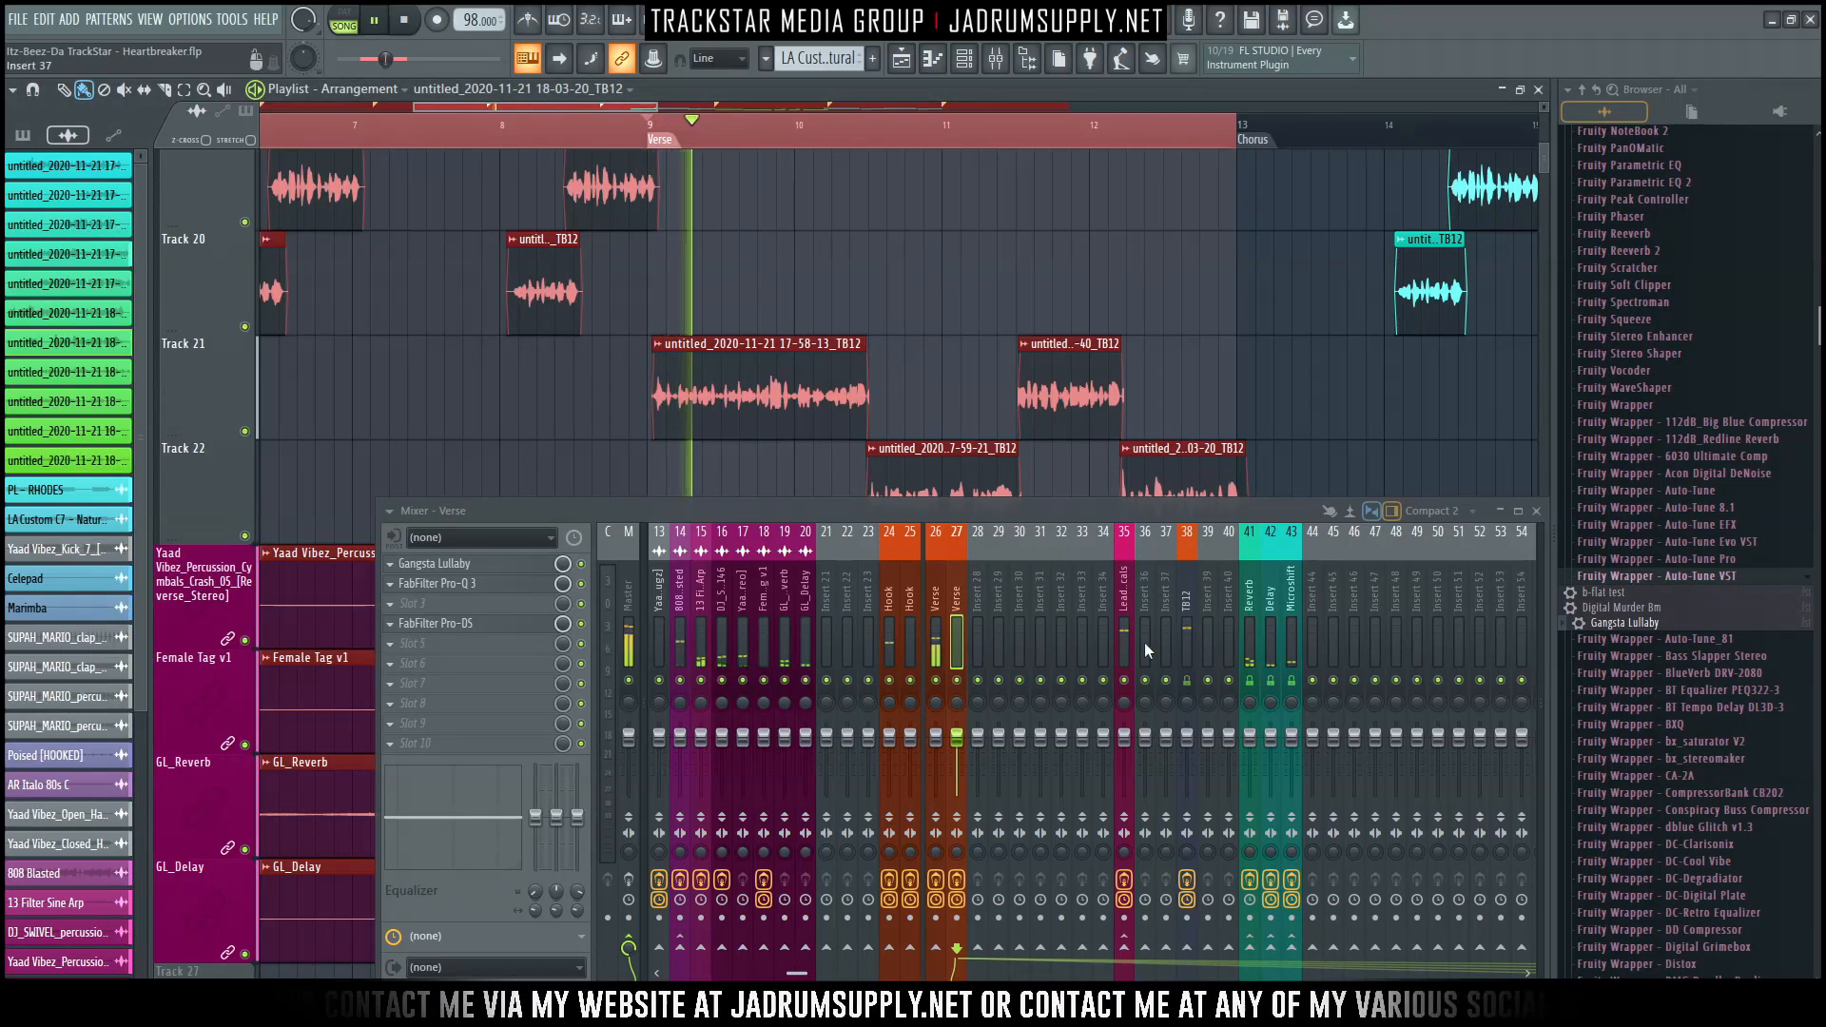
key("space")
left_click(940, 641, "ctrl")
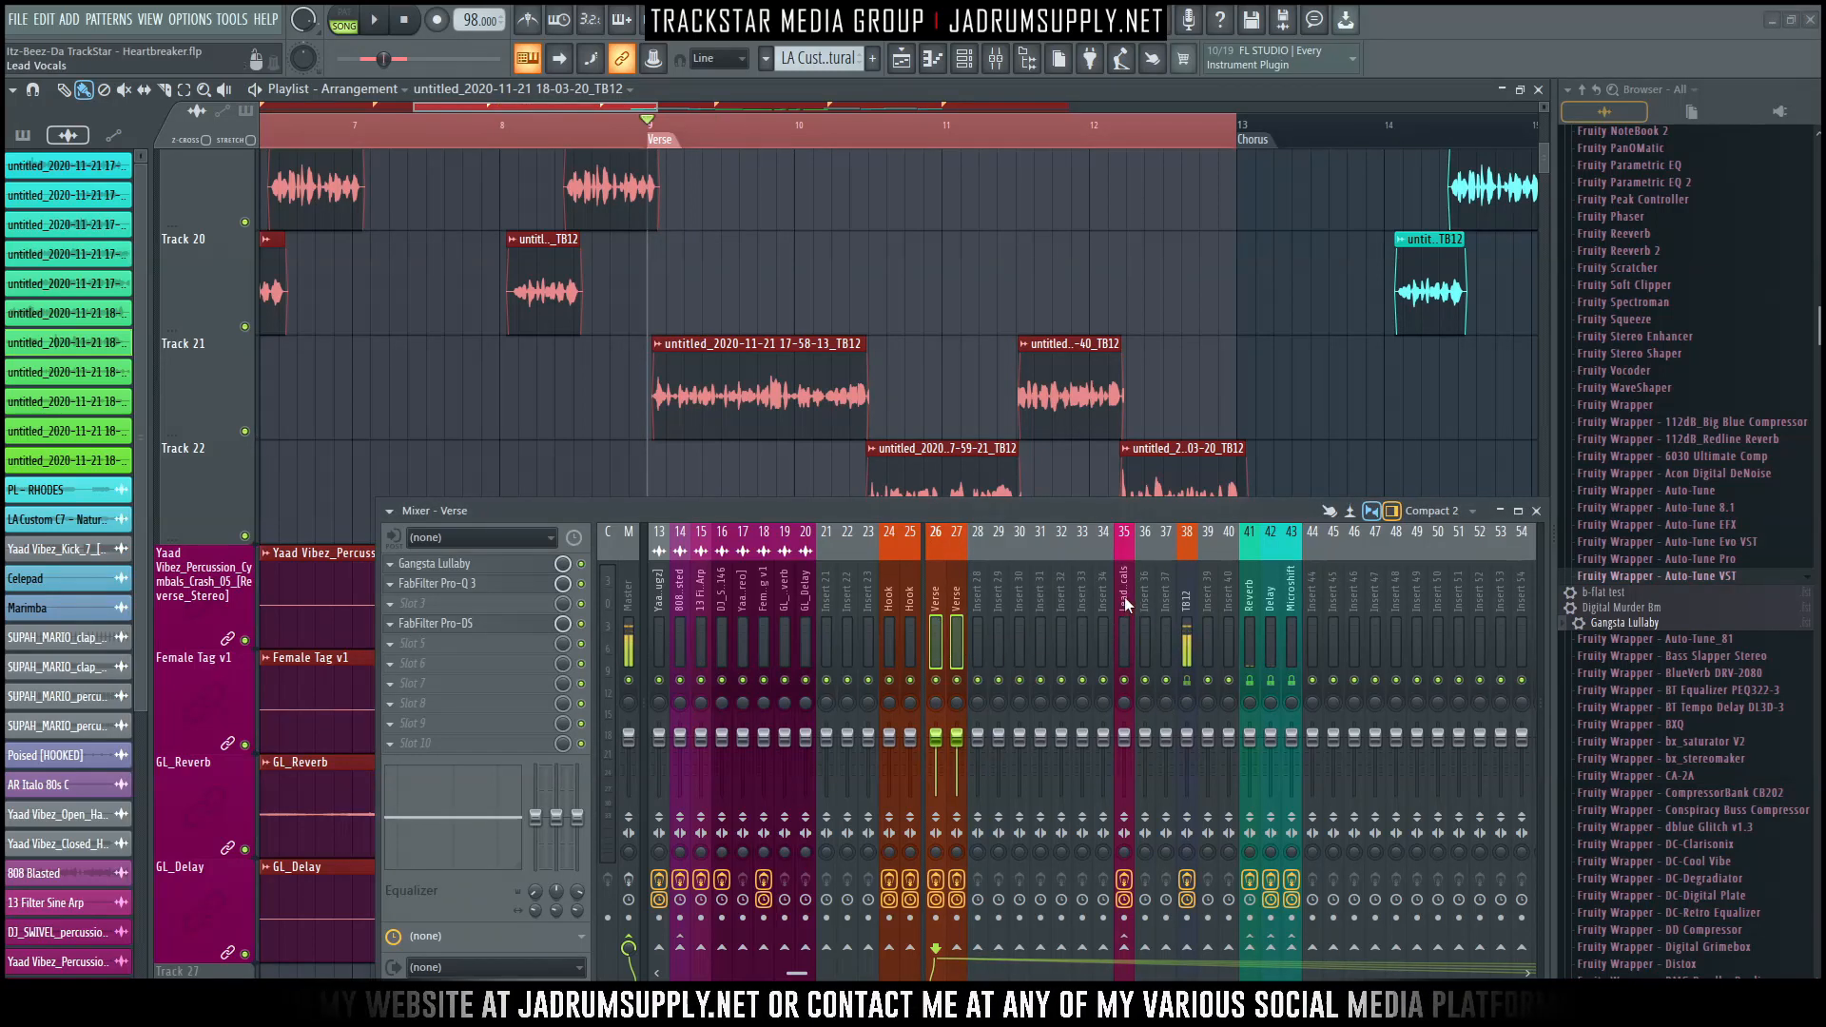
right_click(1126, 945)
left_click(1218, 942)
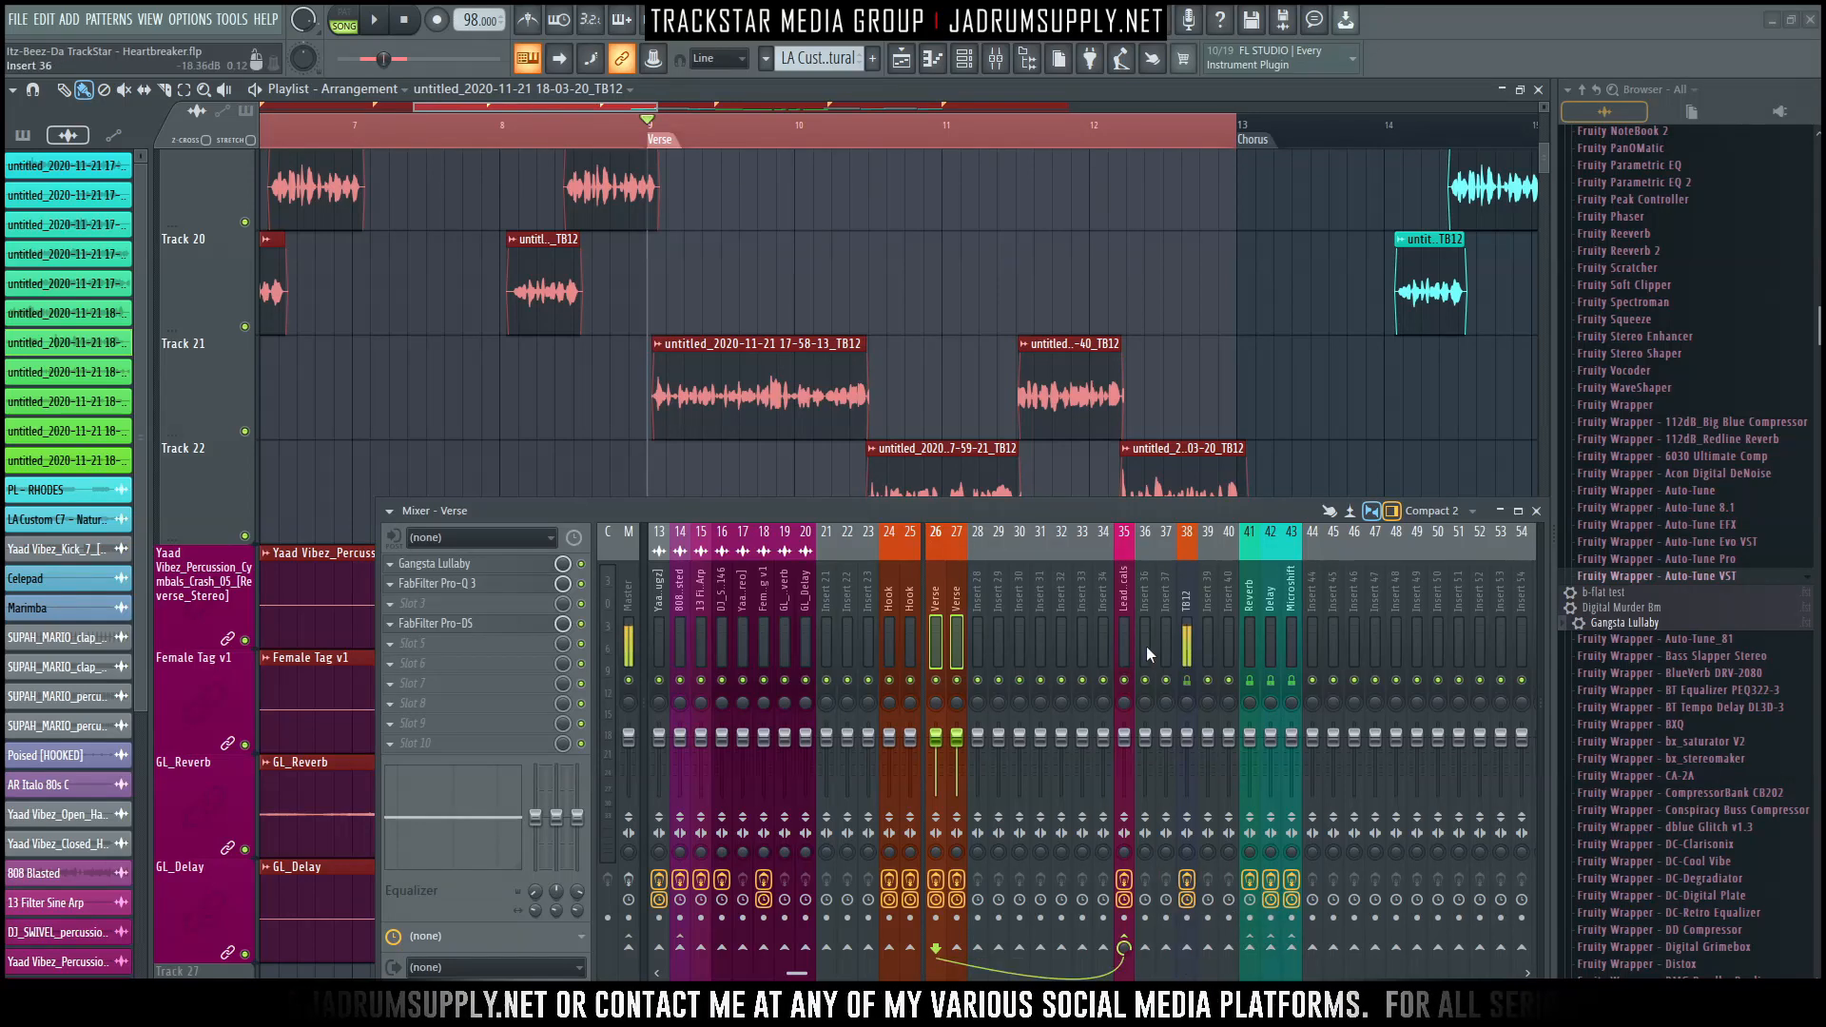
key("space")
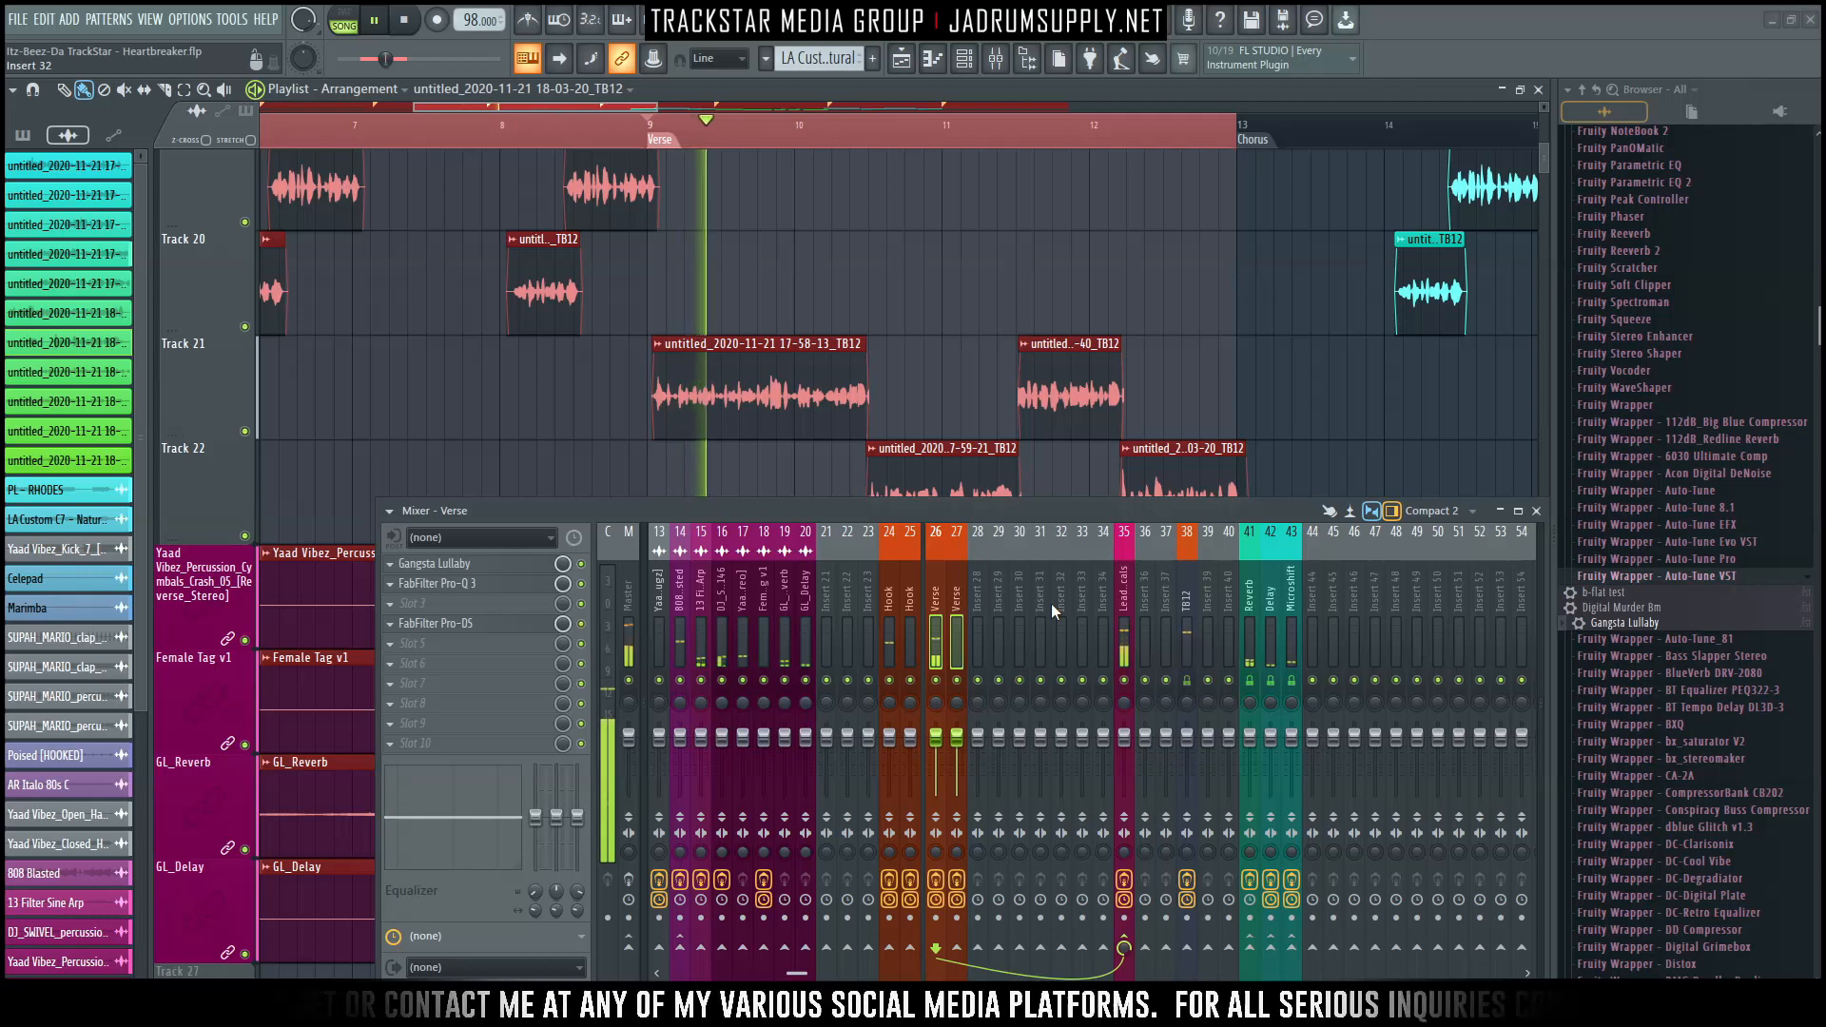
left_click(1125, 630)
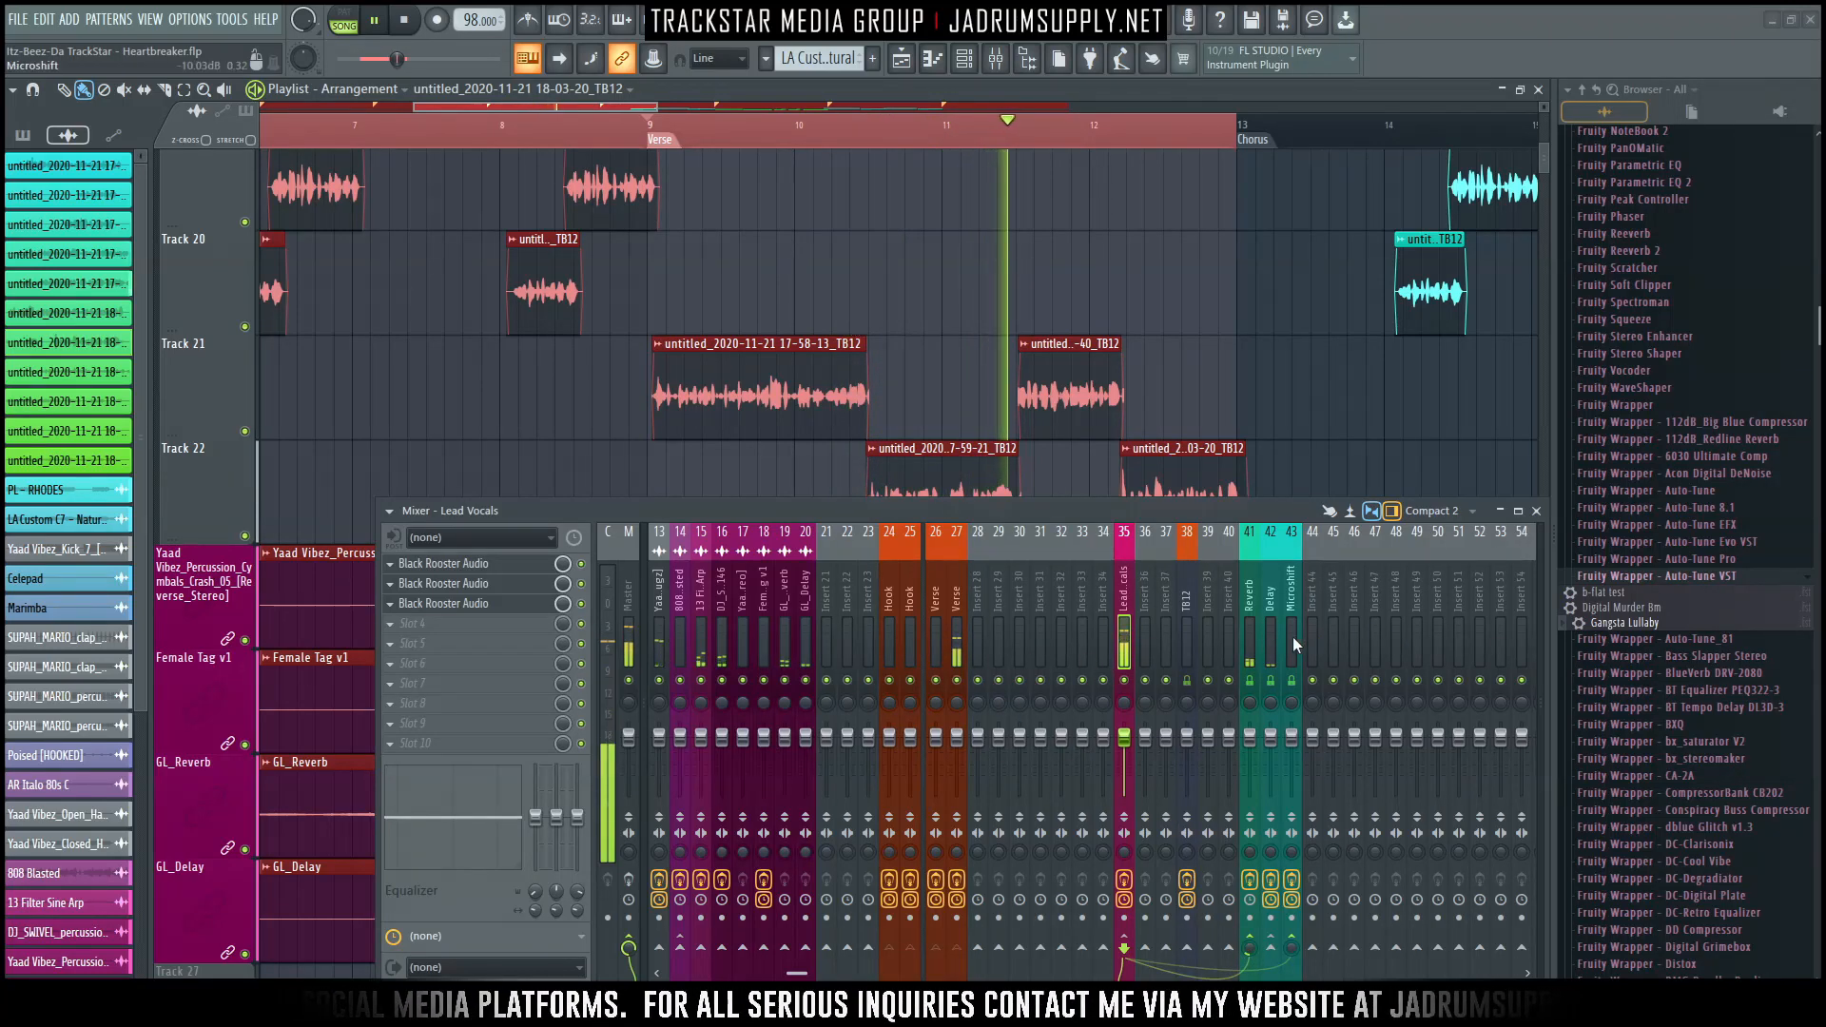
Rename the Reverb mixer track to "Vintage Verb" and stop playback.
right_click(1253, 601)
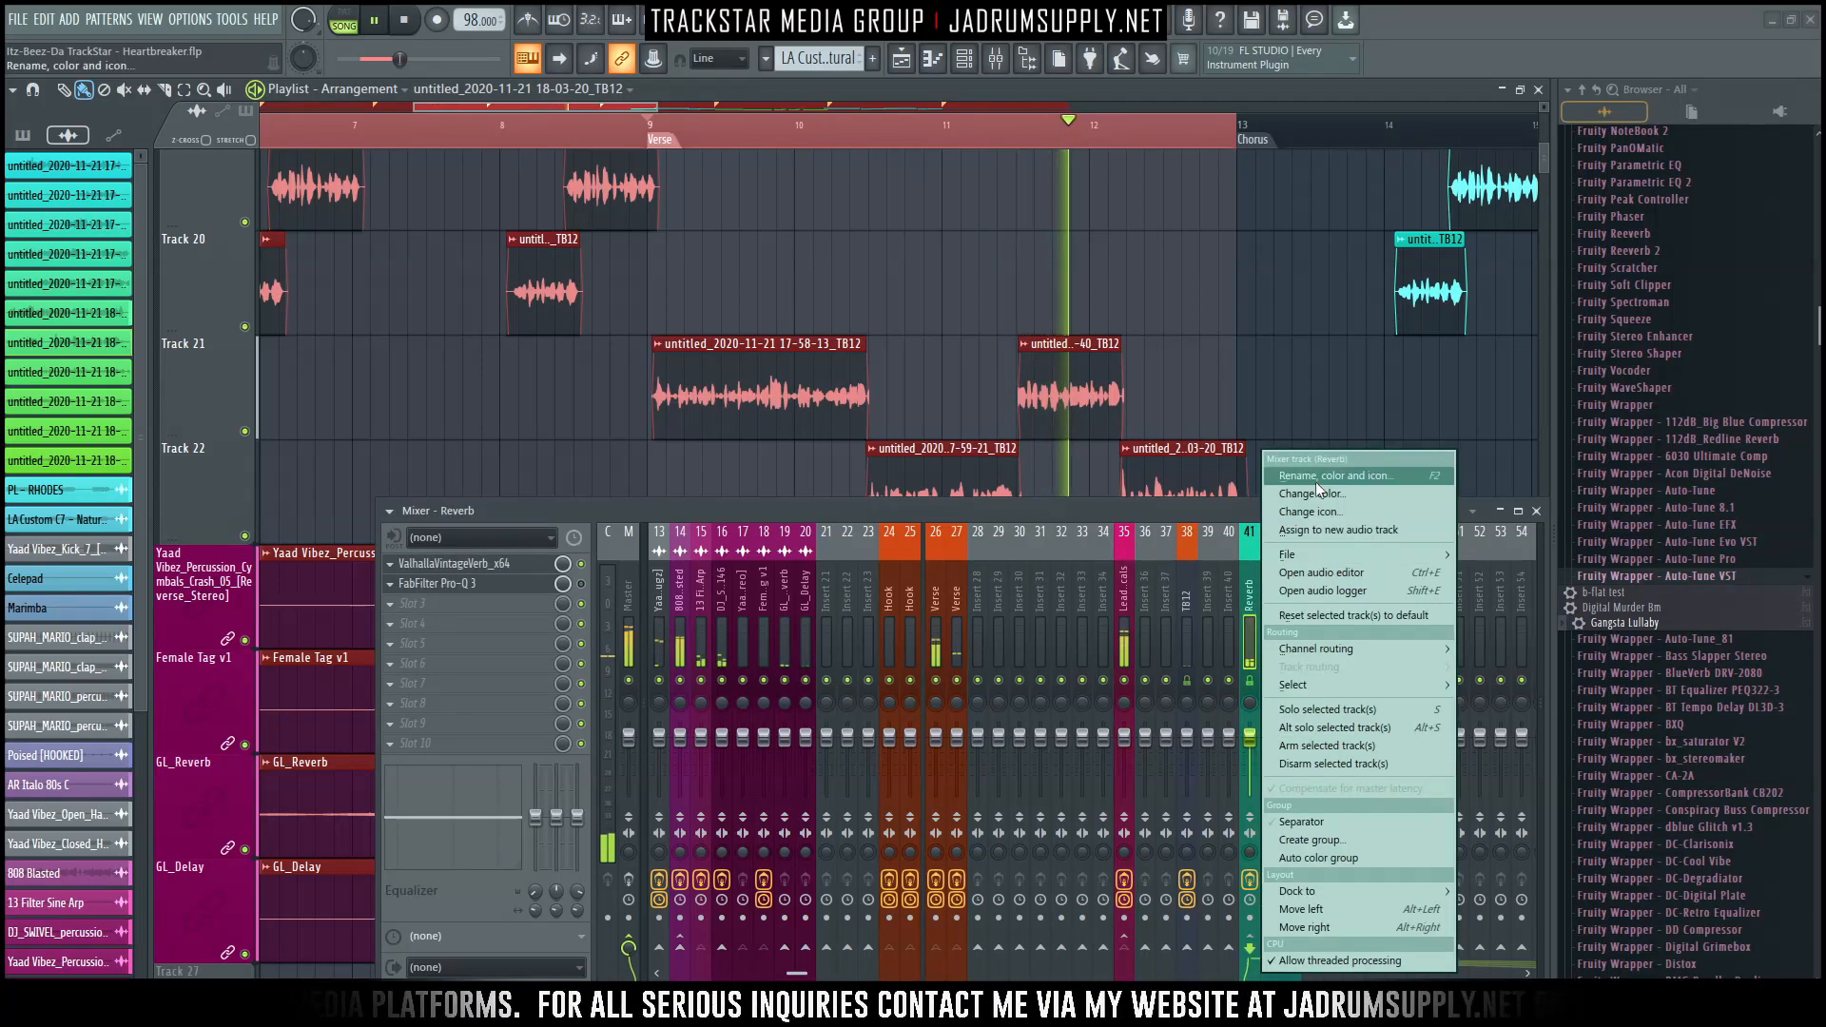
left_click(1316, 481)
type("Vintage ")
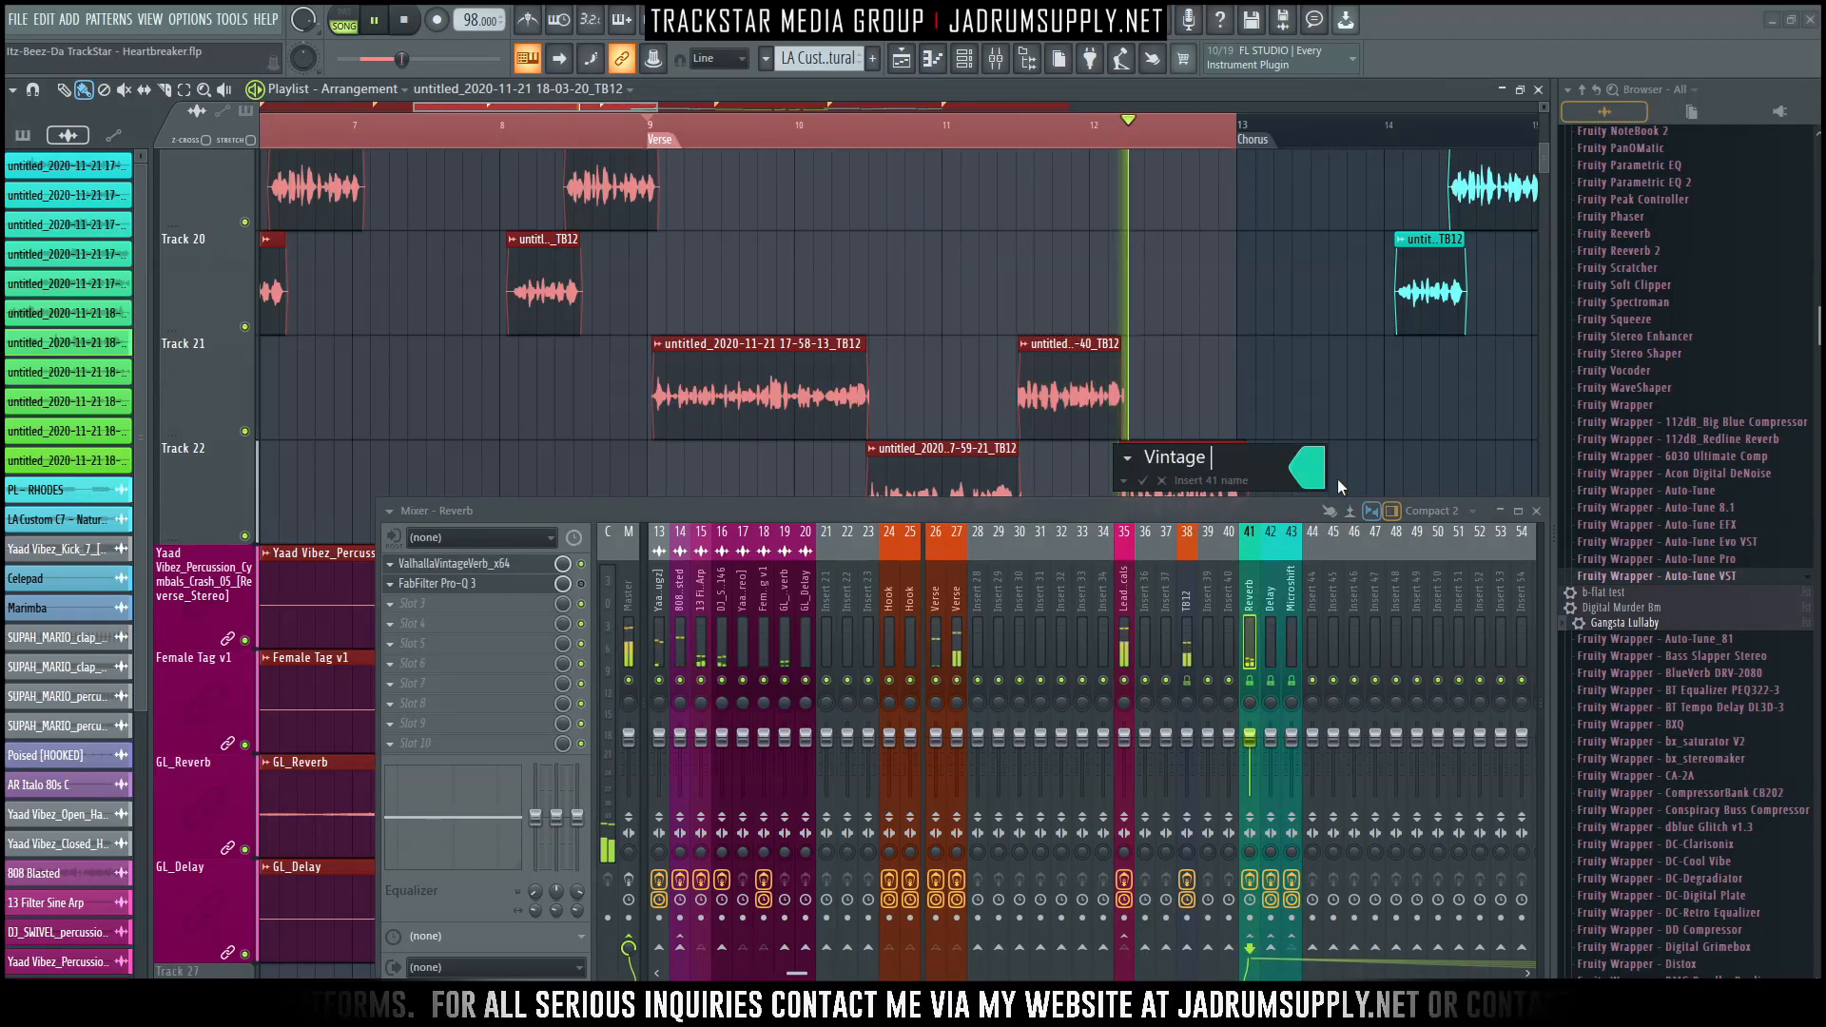
type("Verb")
key("Return")
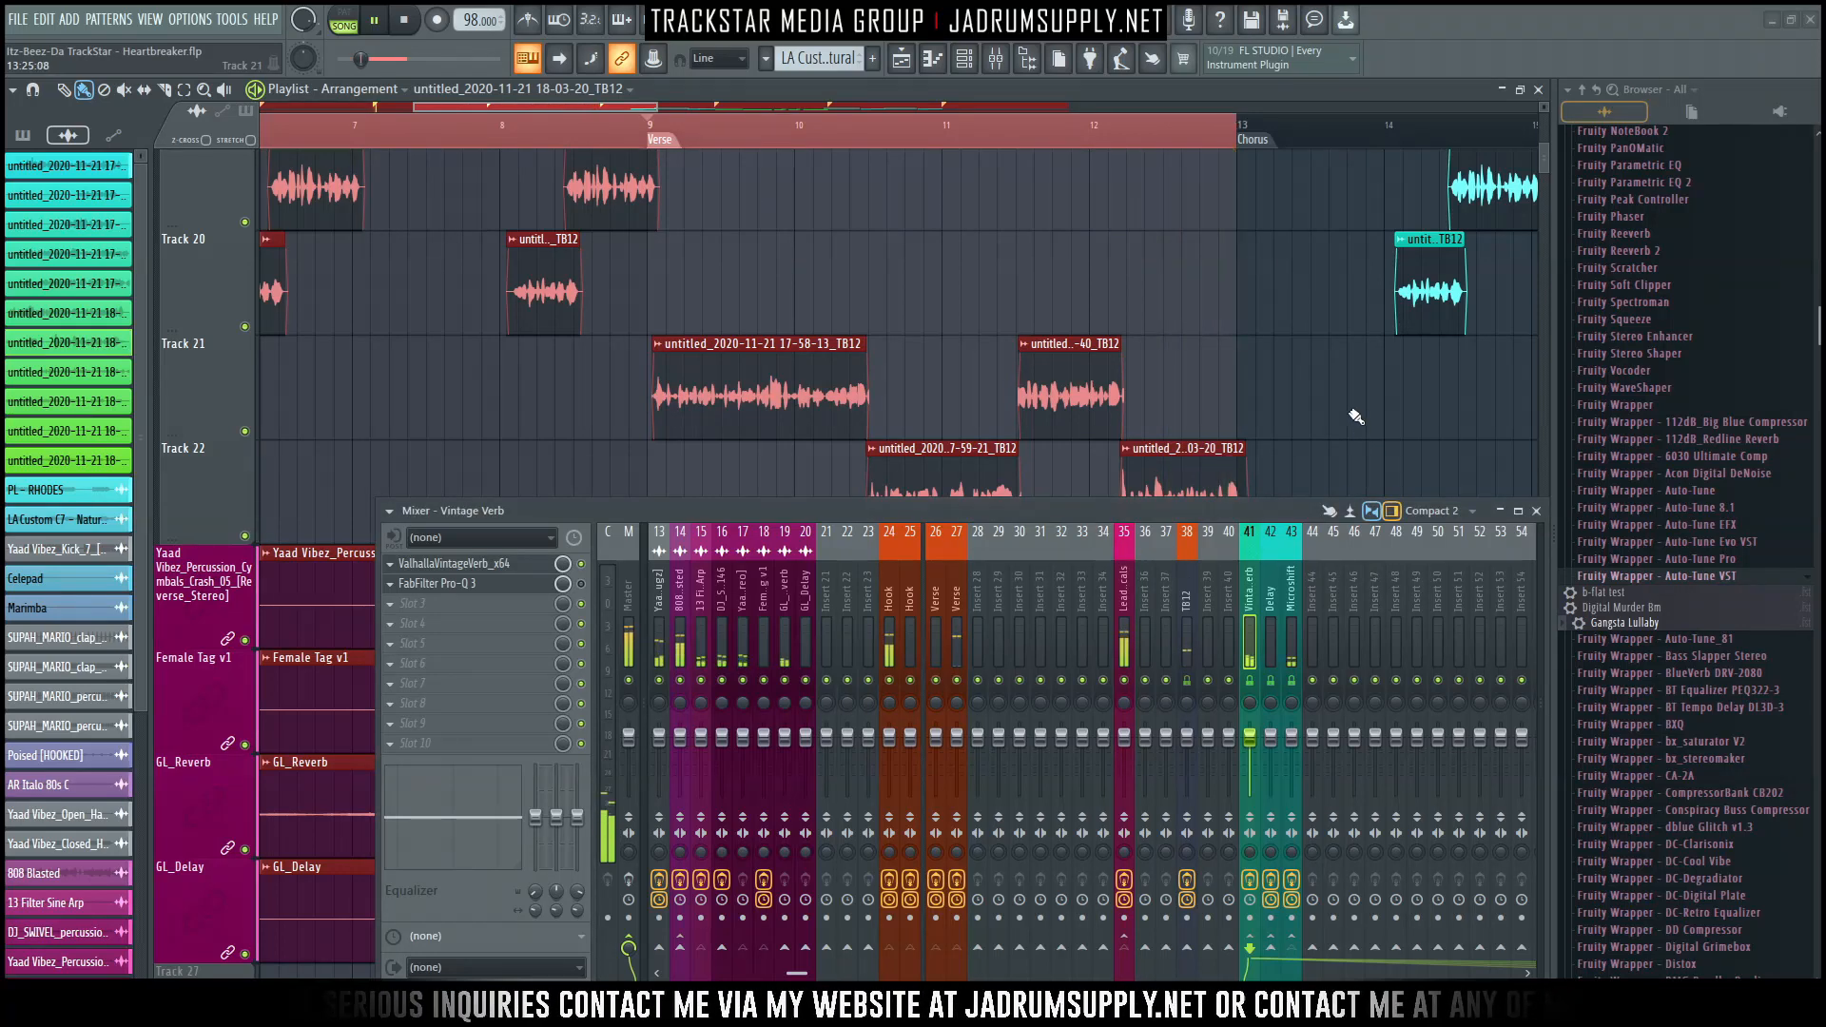
key("space")
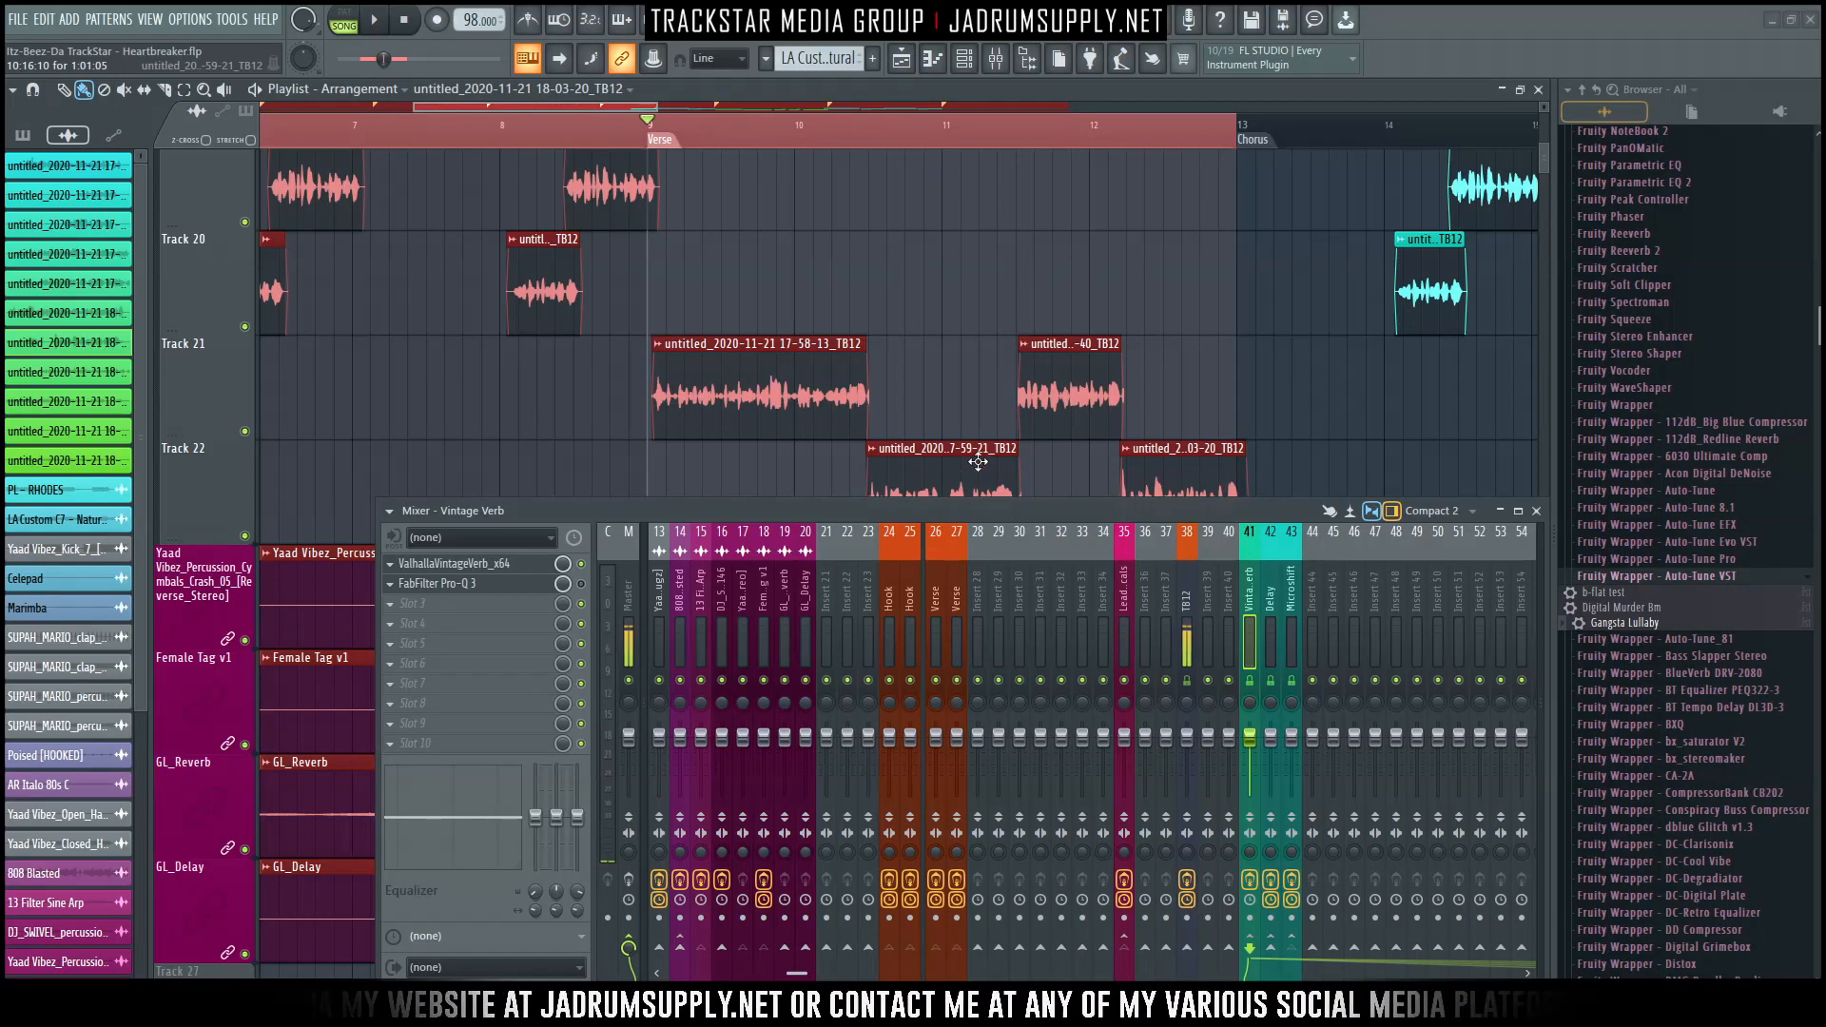
Send Lead Vocals to mixer insert 44, name that insert "Plate Verb" and give it the teal colour of the other effect tracks.
left_click(1122, 620)
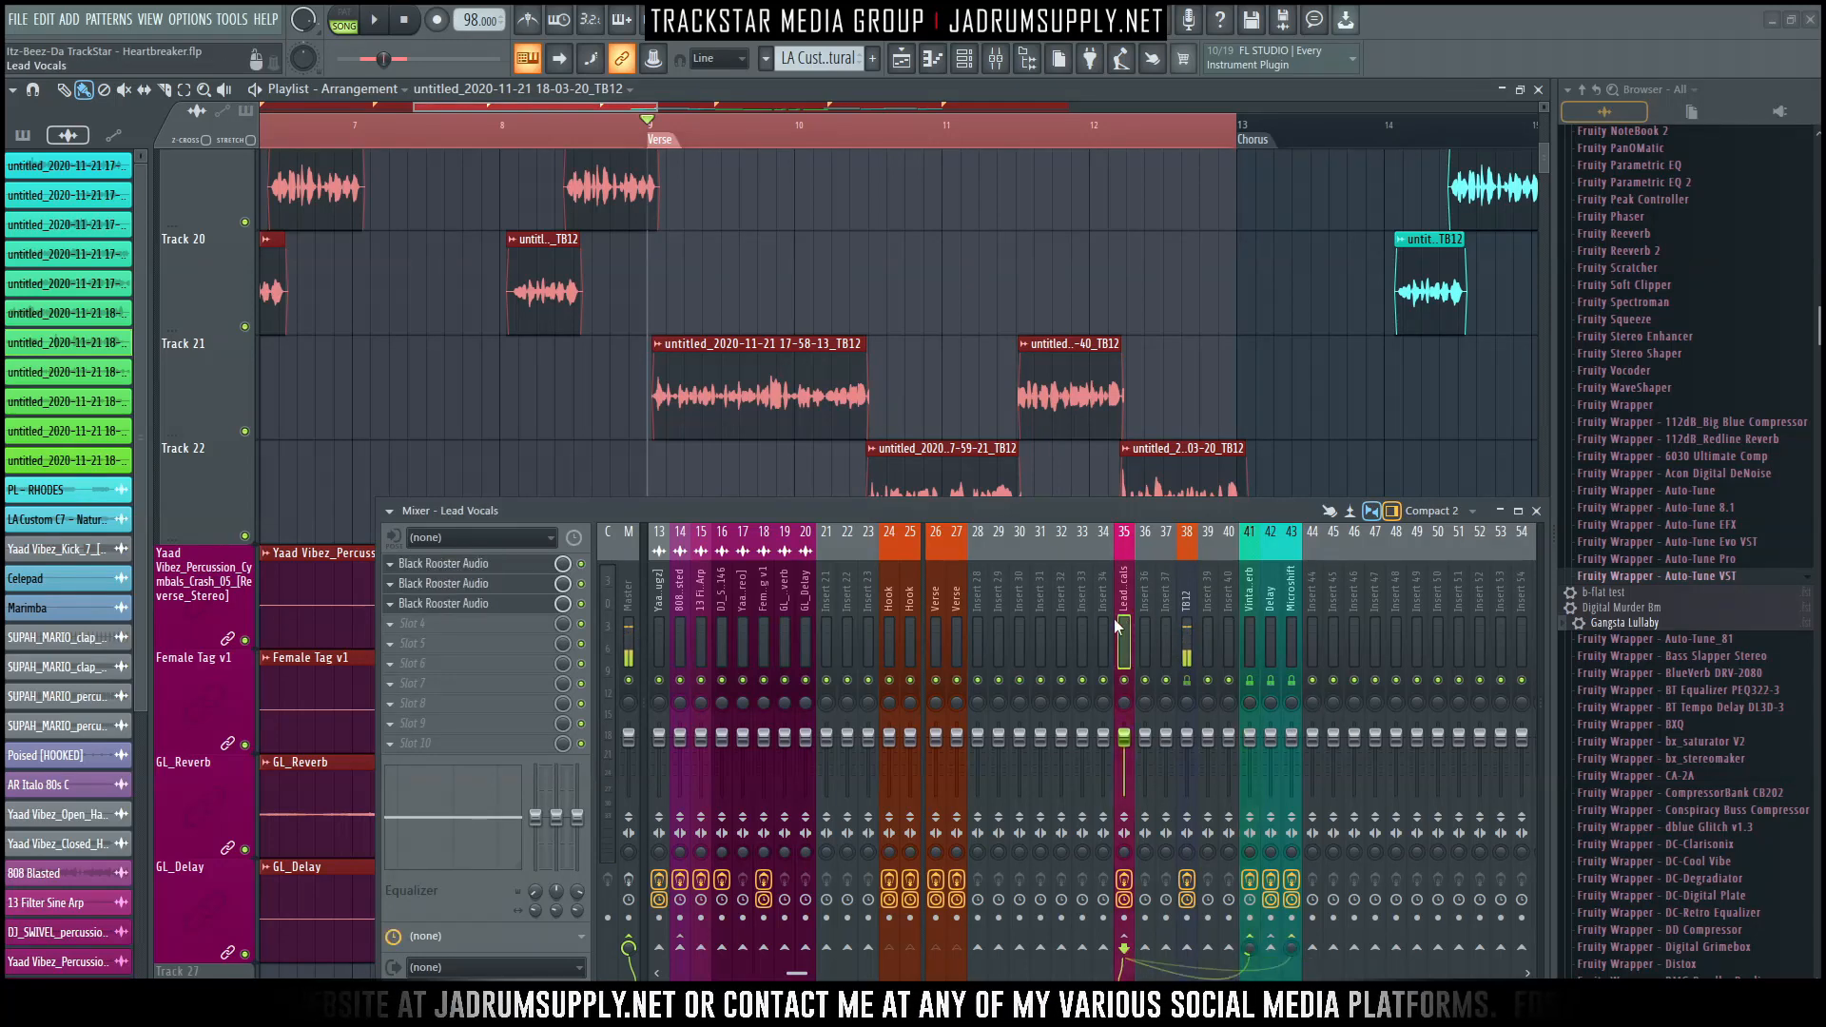
left_click(1313, 947)
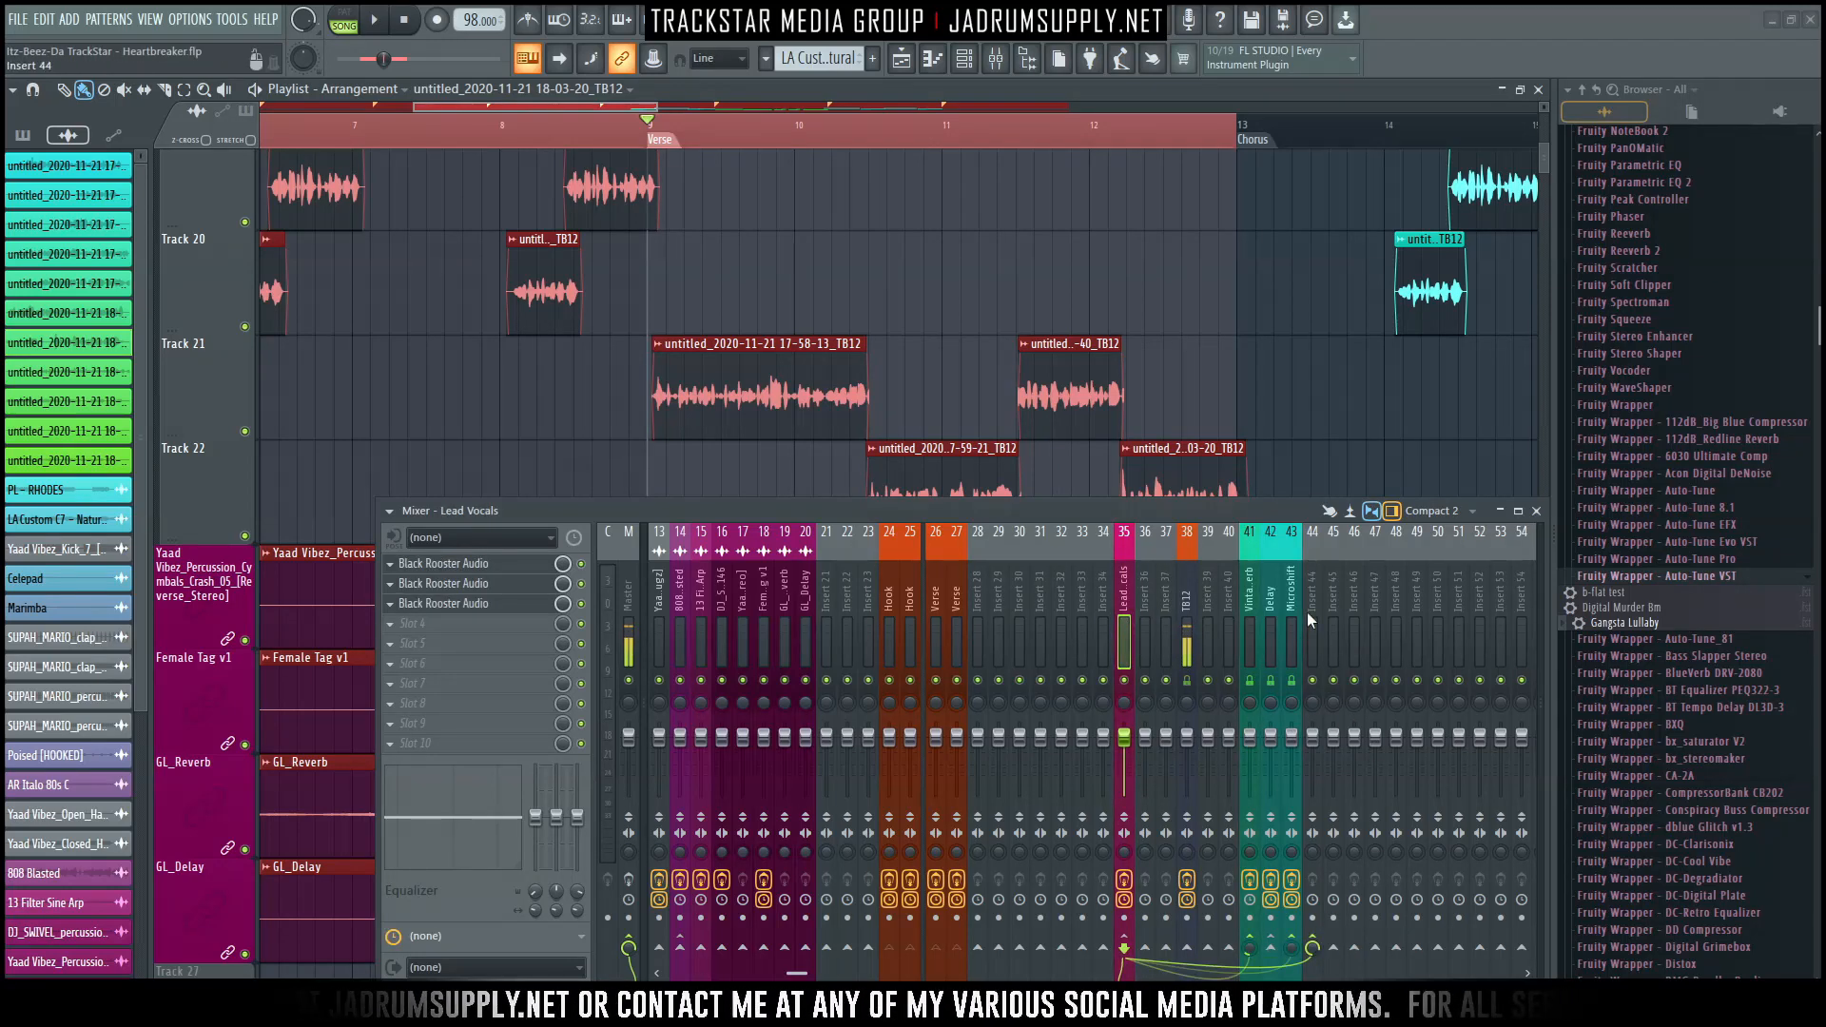
right_click(1316, 588)
left_click(1394, 476)
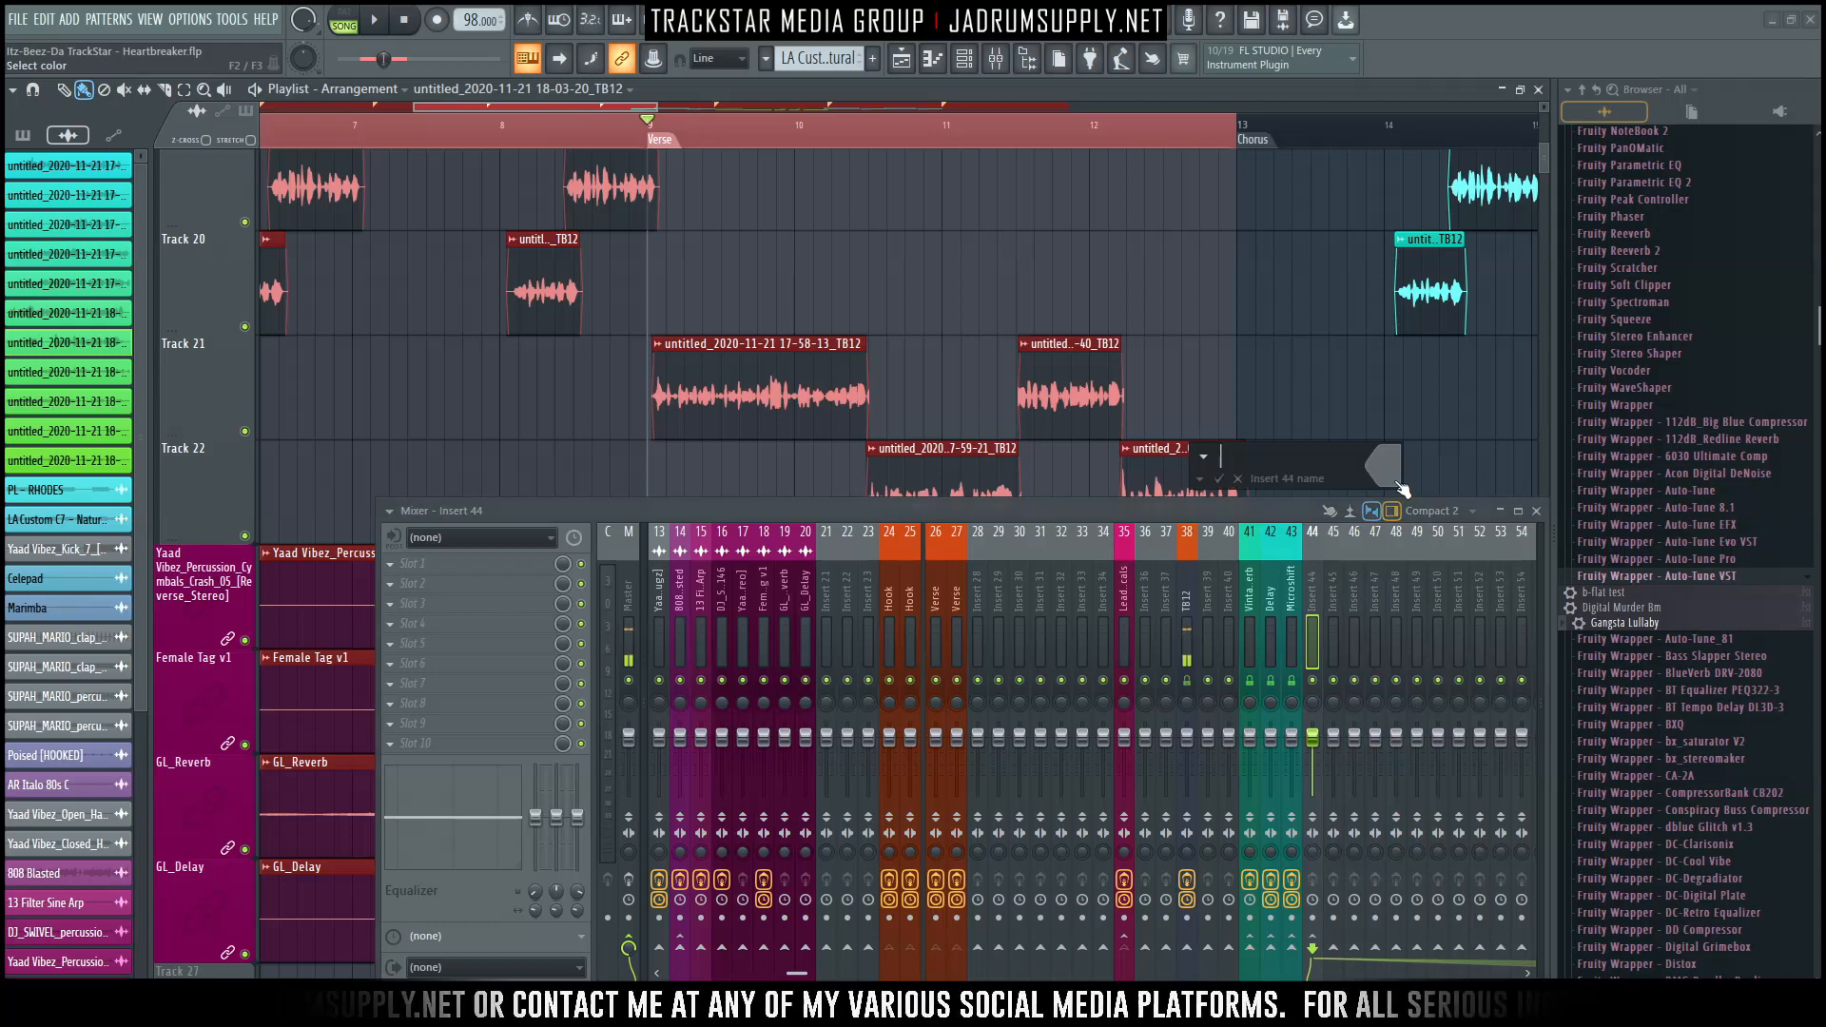
type("Pl")
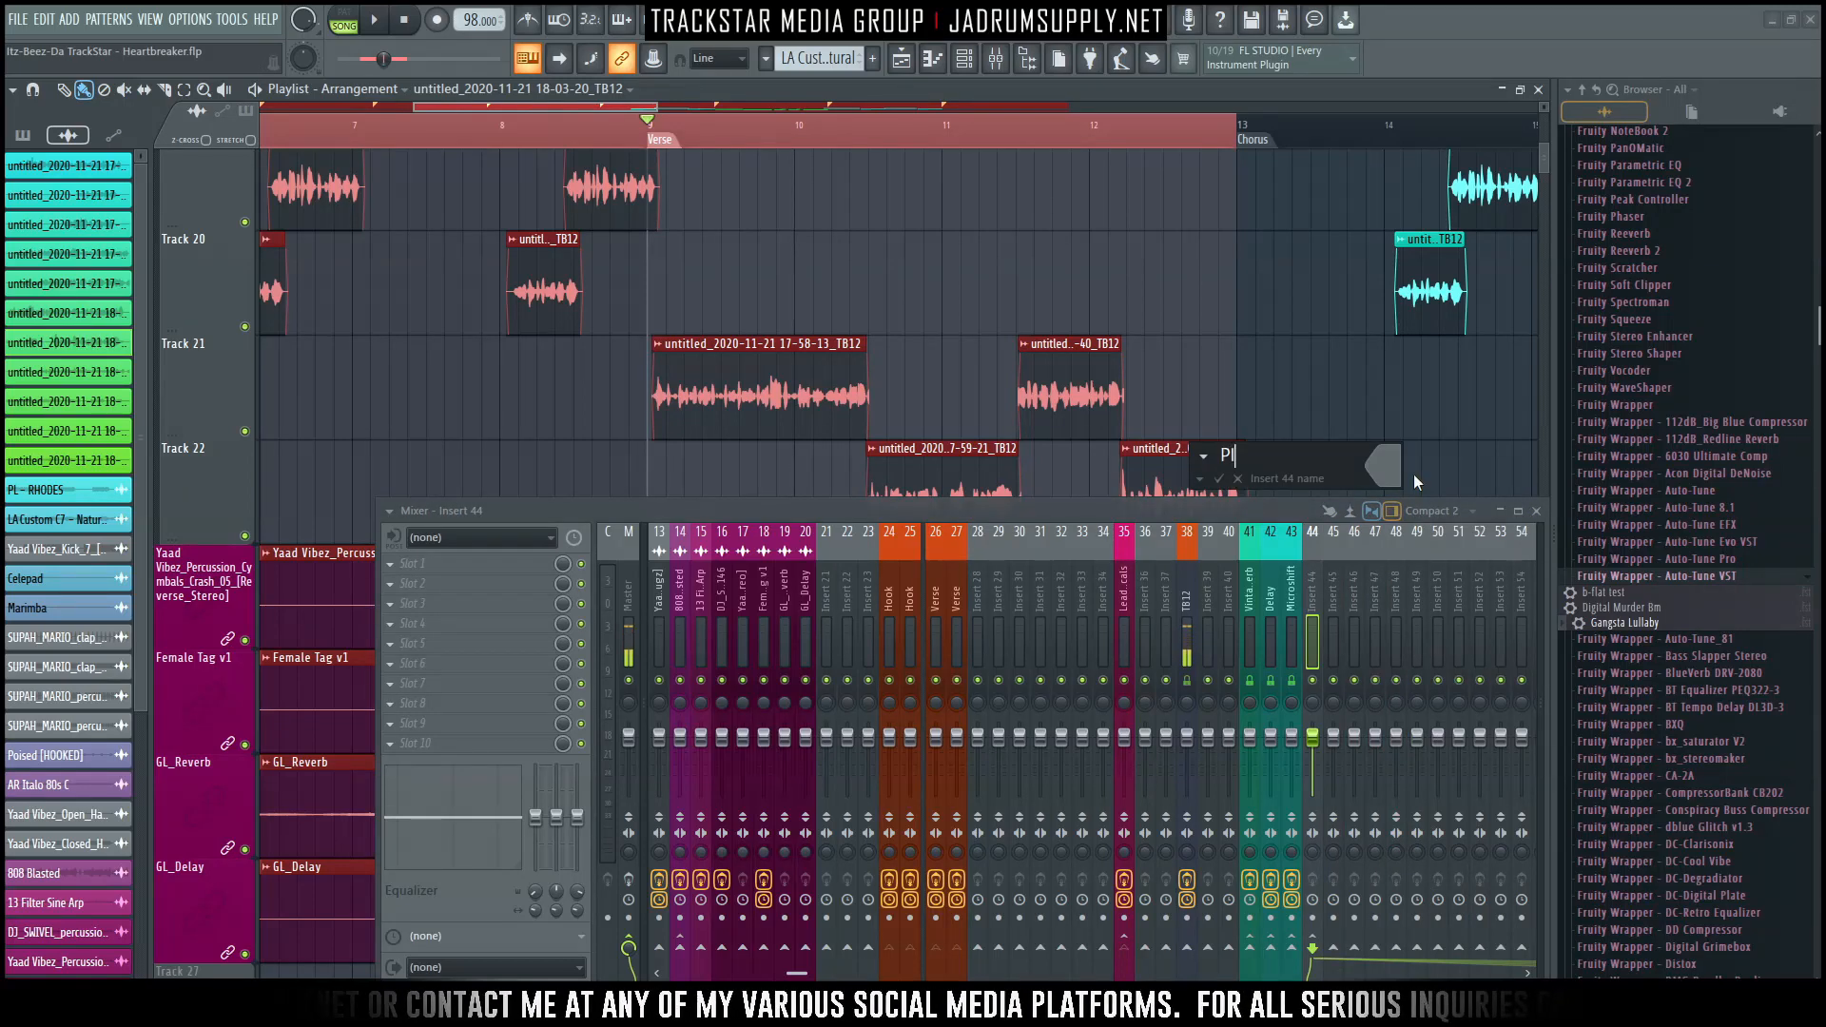
type("ate Verb")
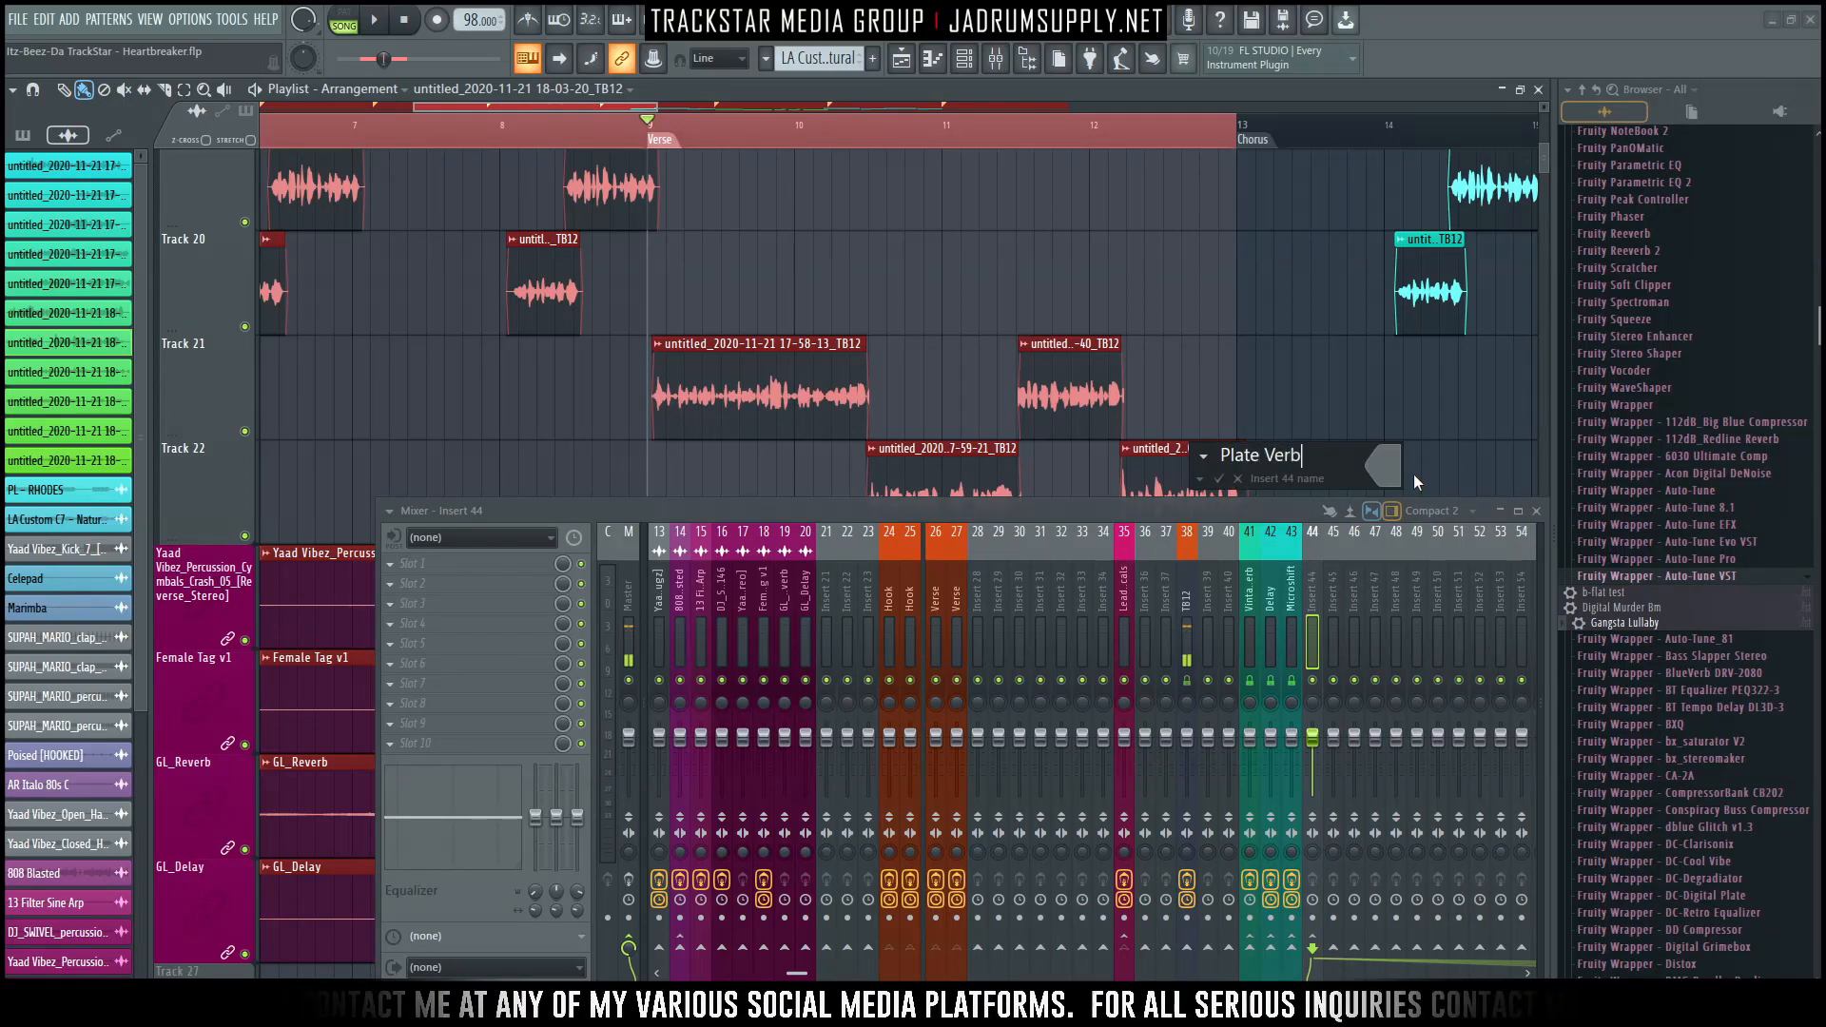
left_click(1387, 474)
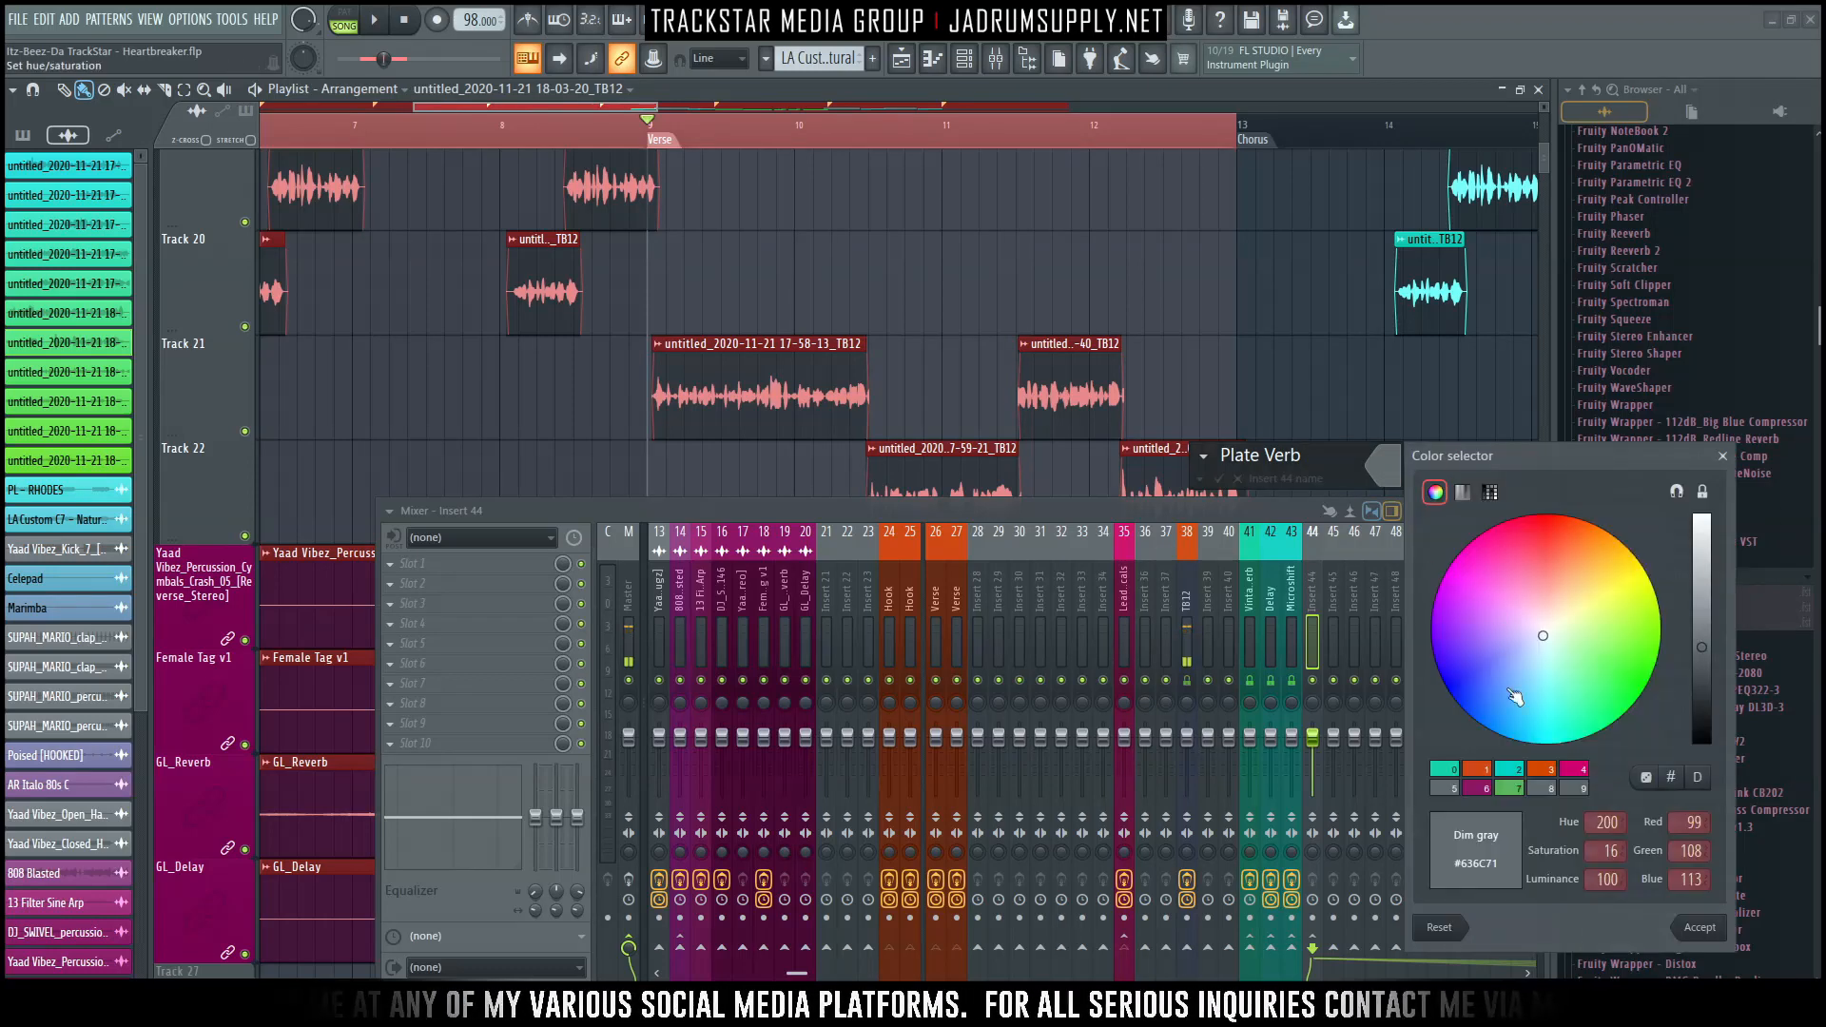
left_click(1443, 772)
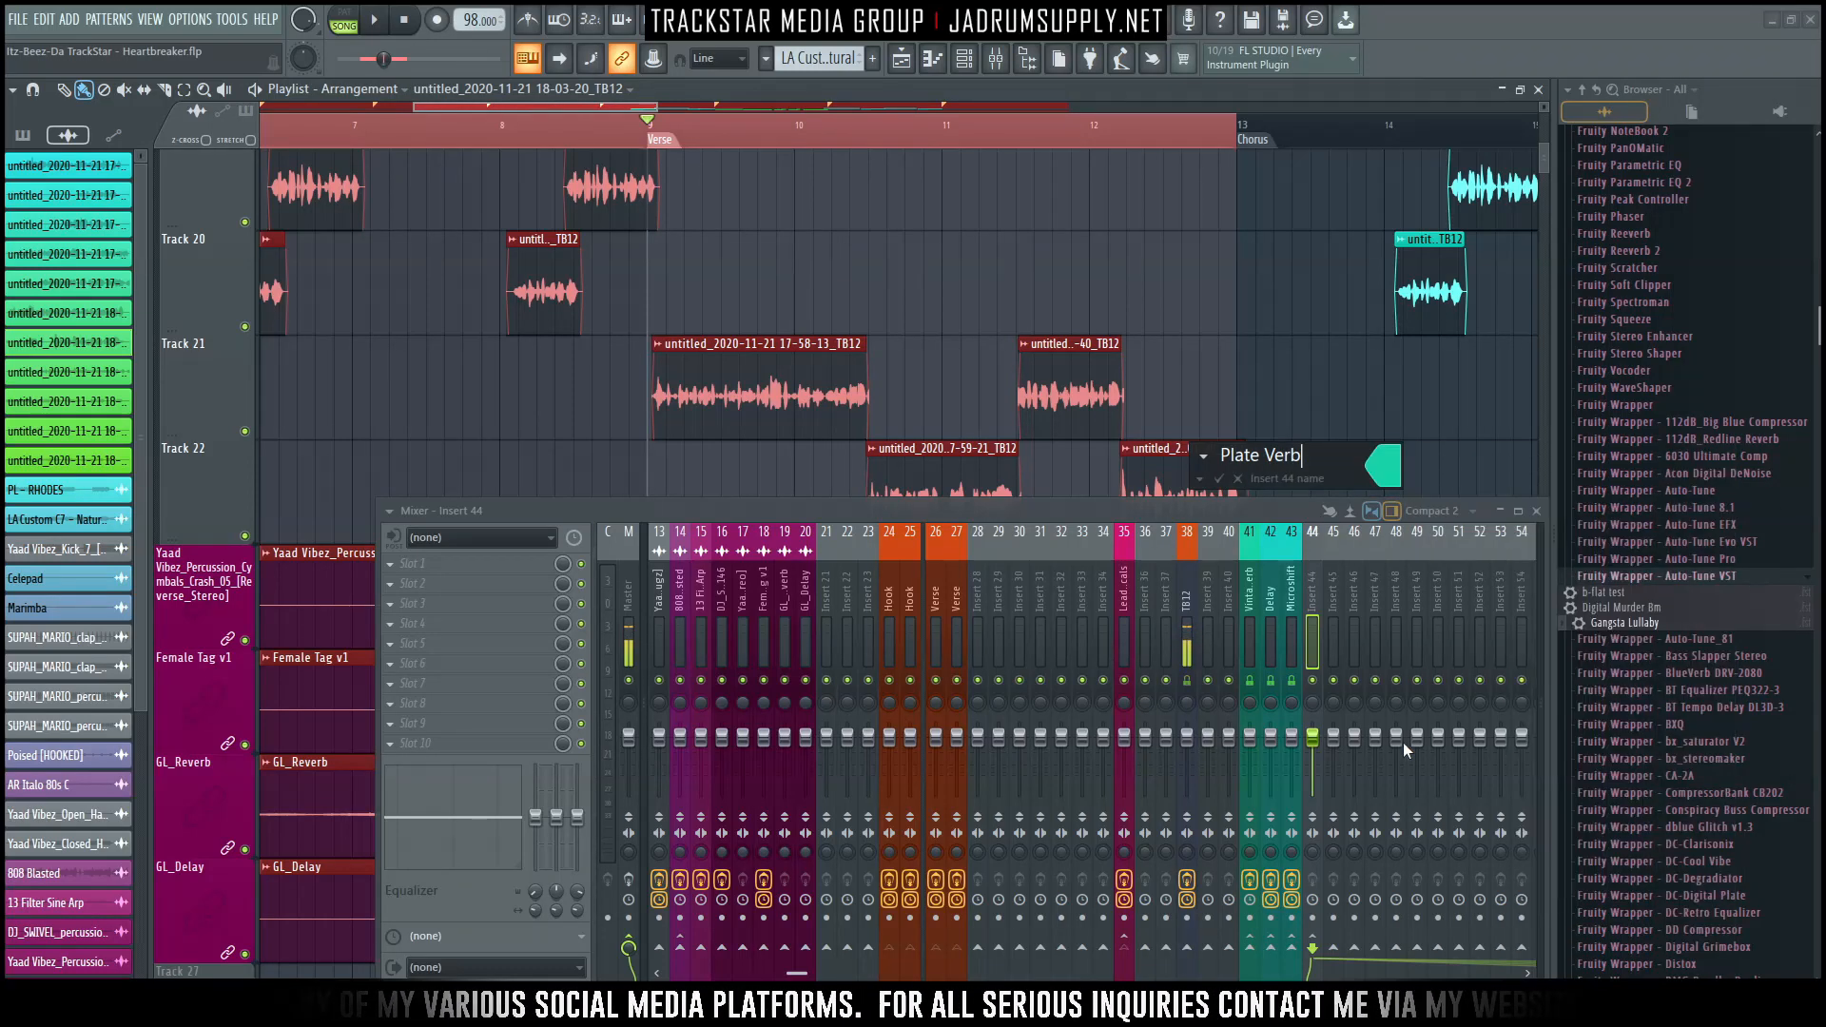
key("Return")
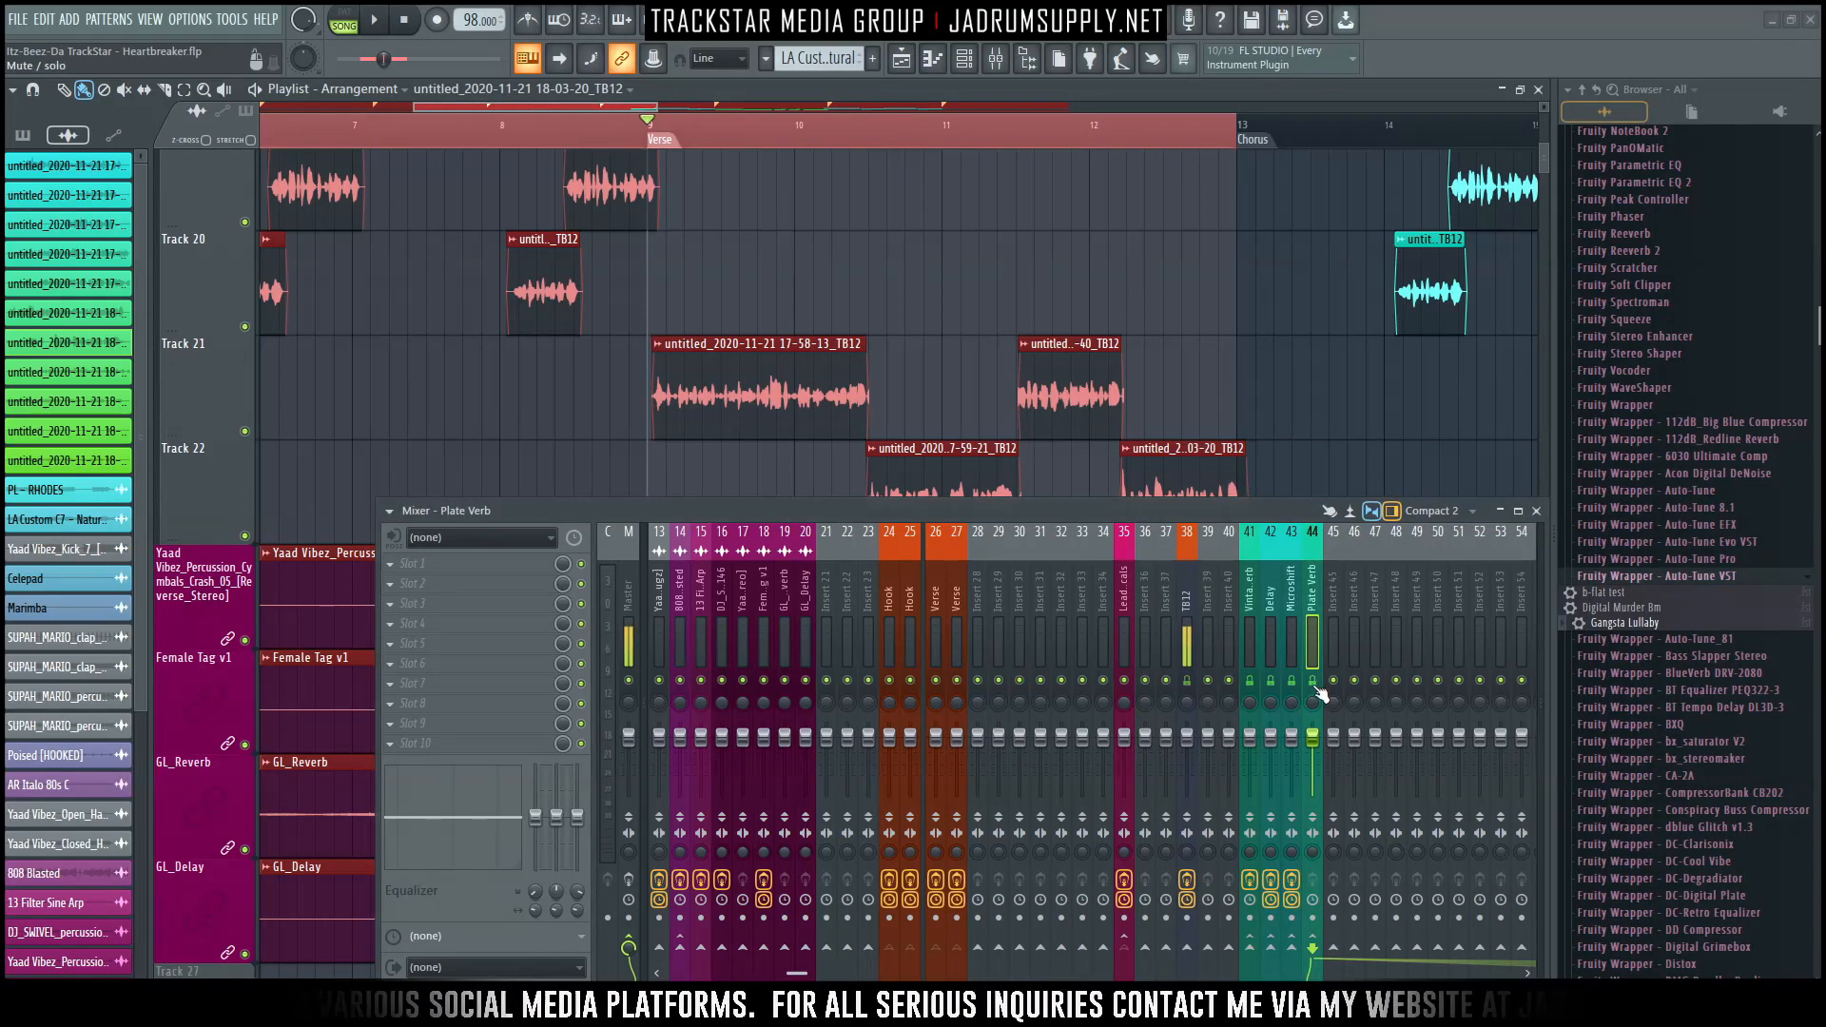
Load Arturia's Rev PLATE-140 on the Plate Verb track and set the Lead Vocals send to it to 0%.
left_click(495, 563)
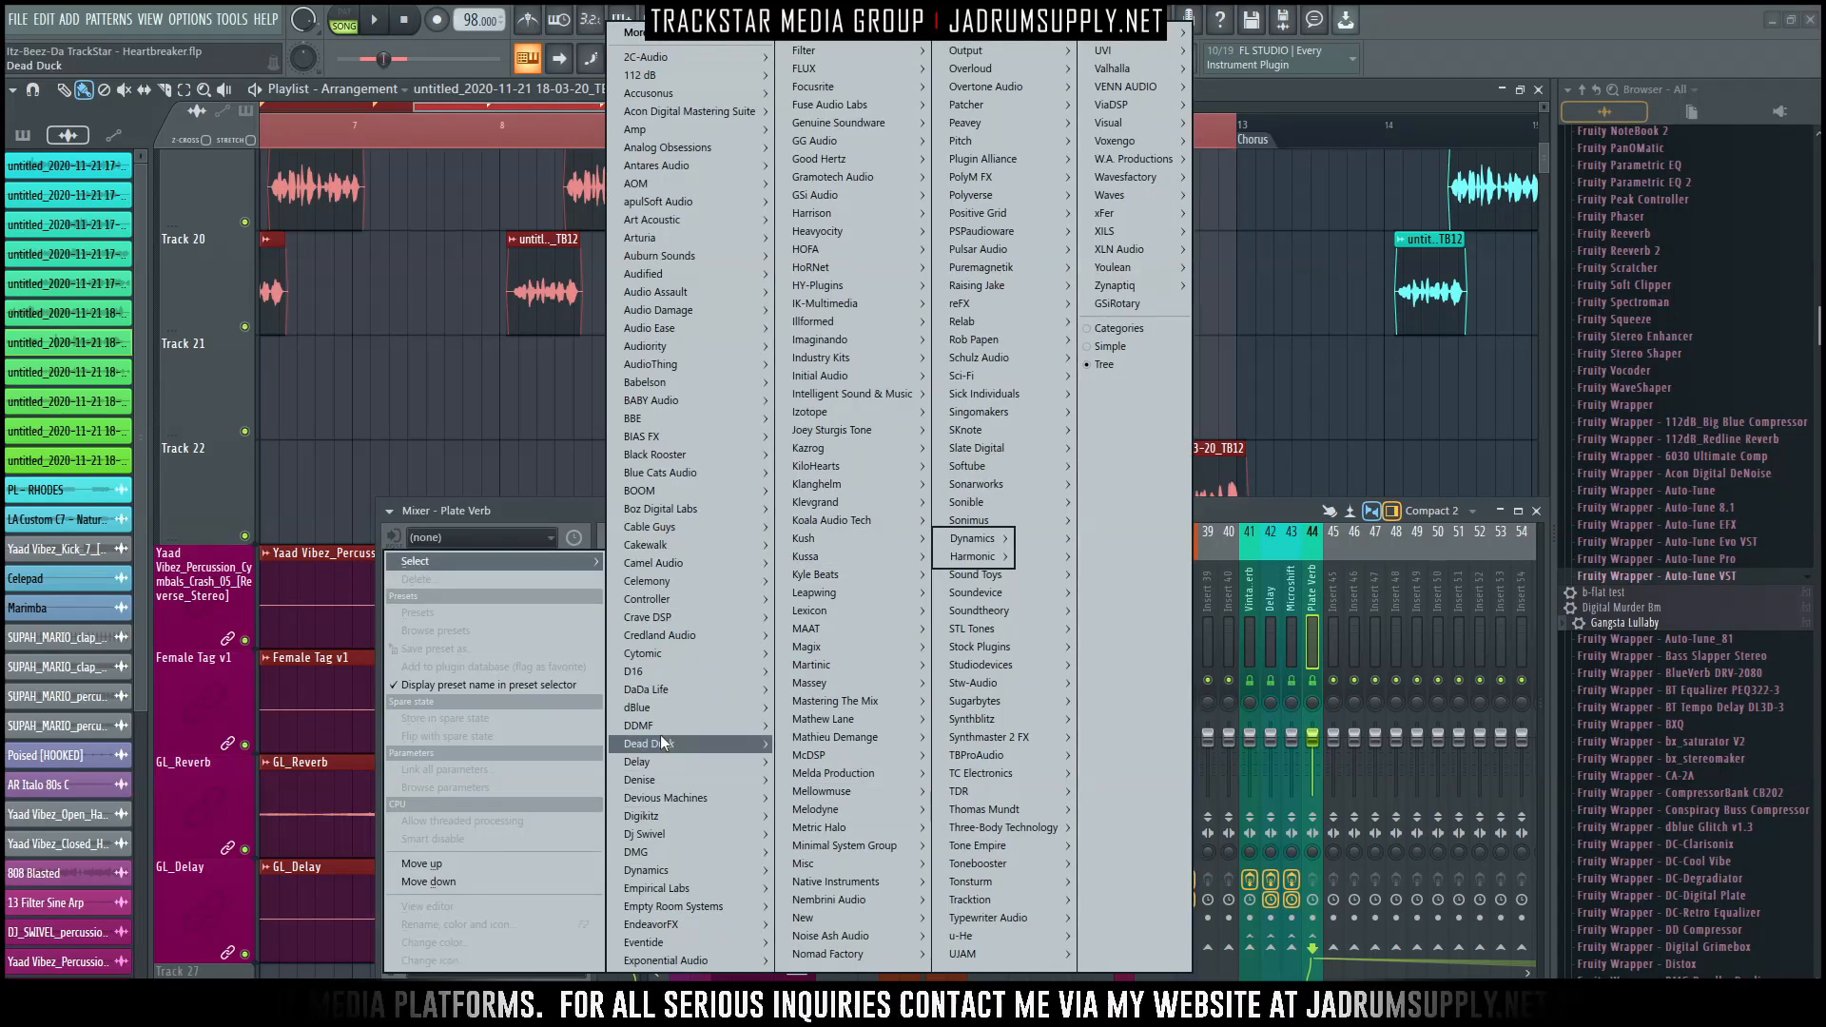
mouse_move(651, 238)
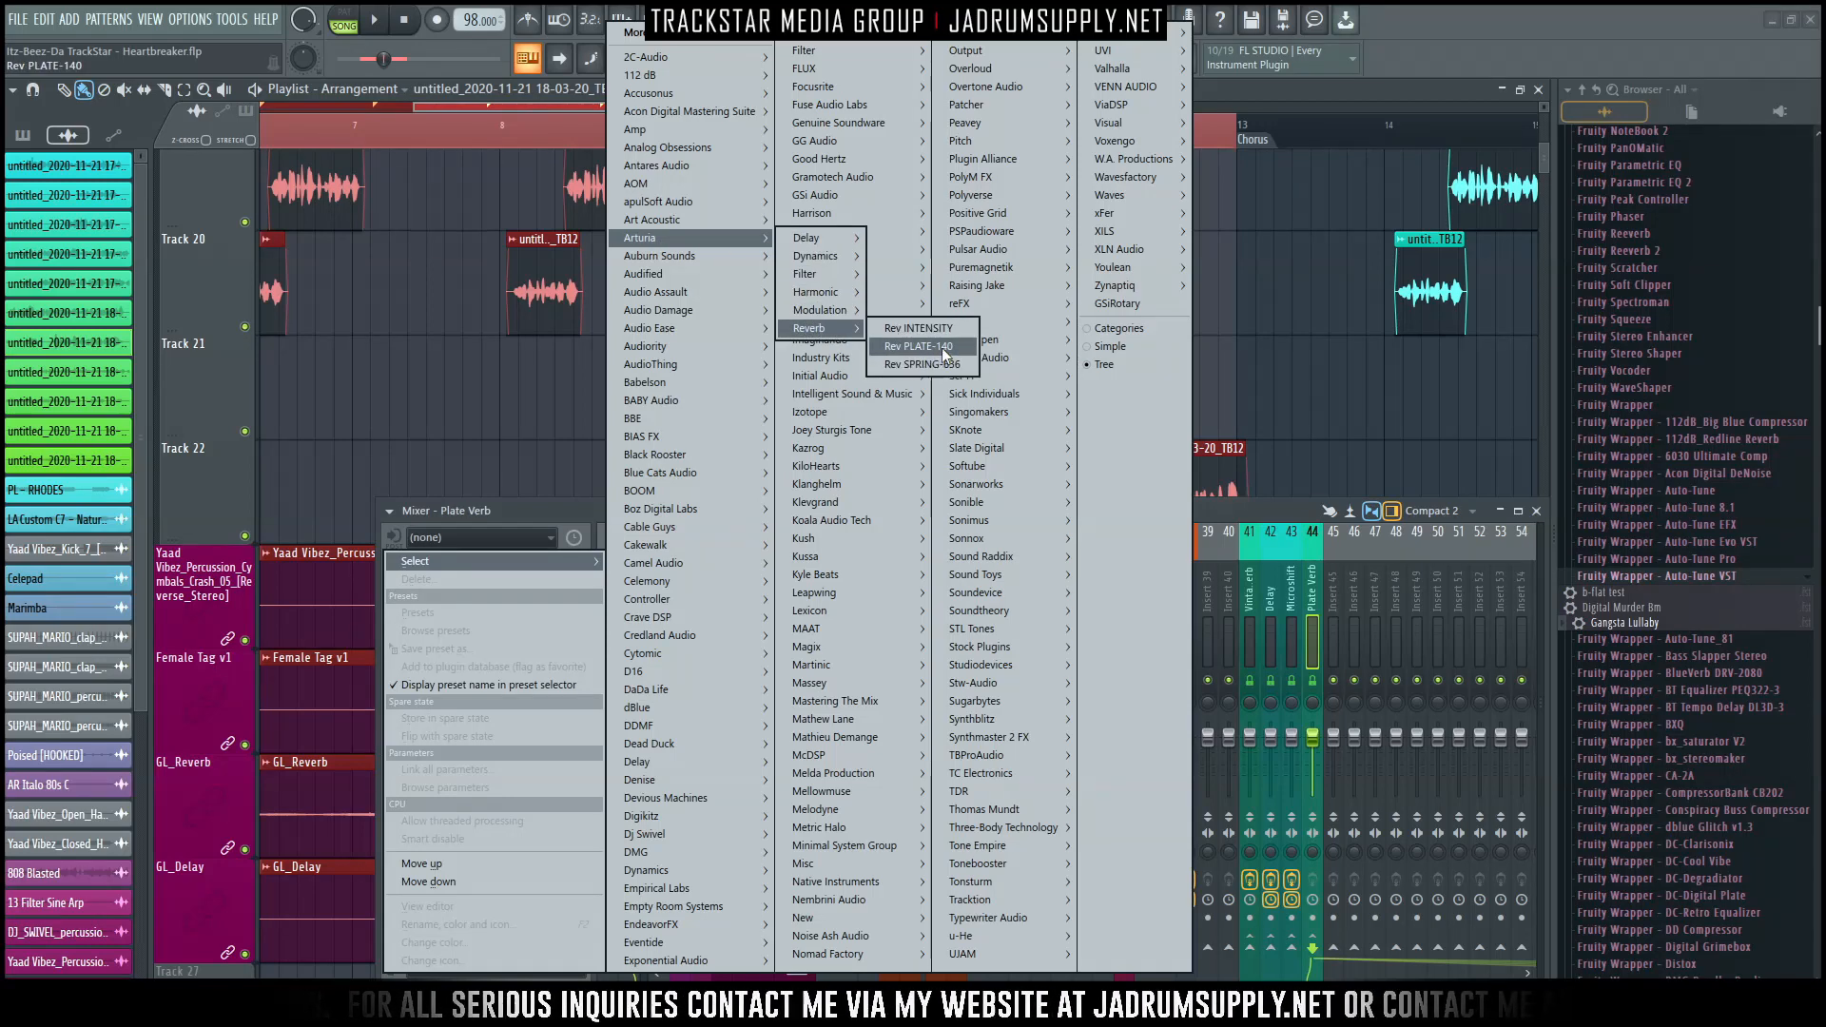
left_click(942, 346)
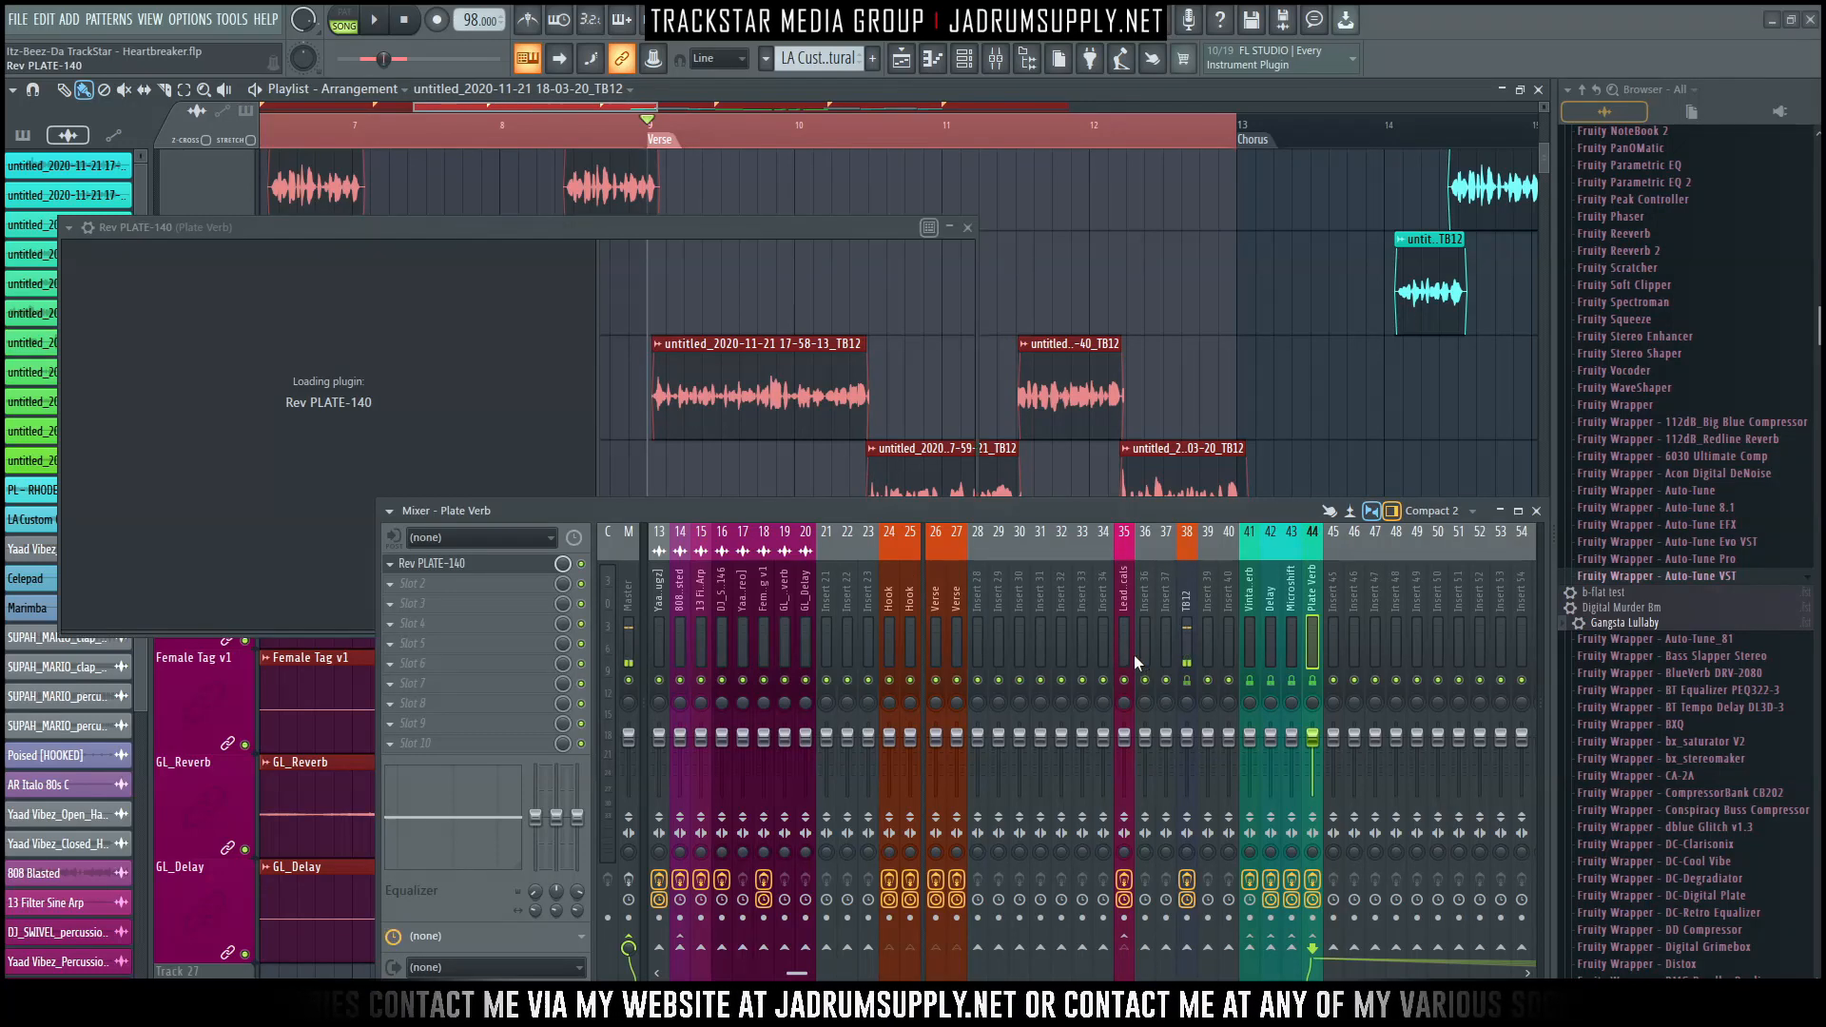
left_click(1114, 635)
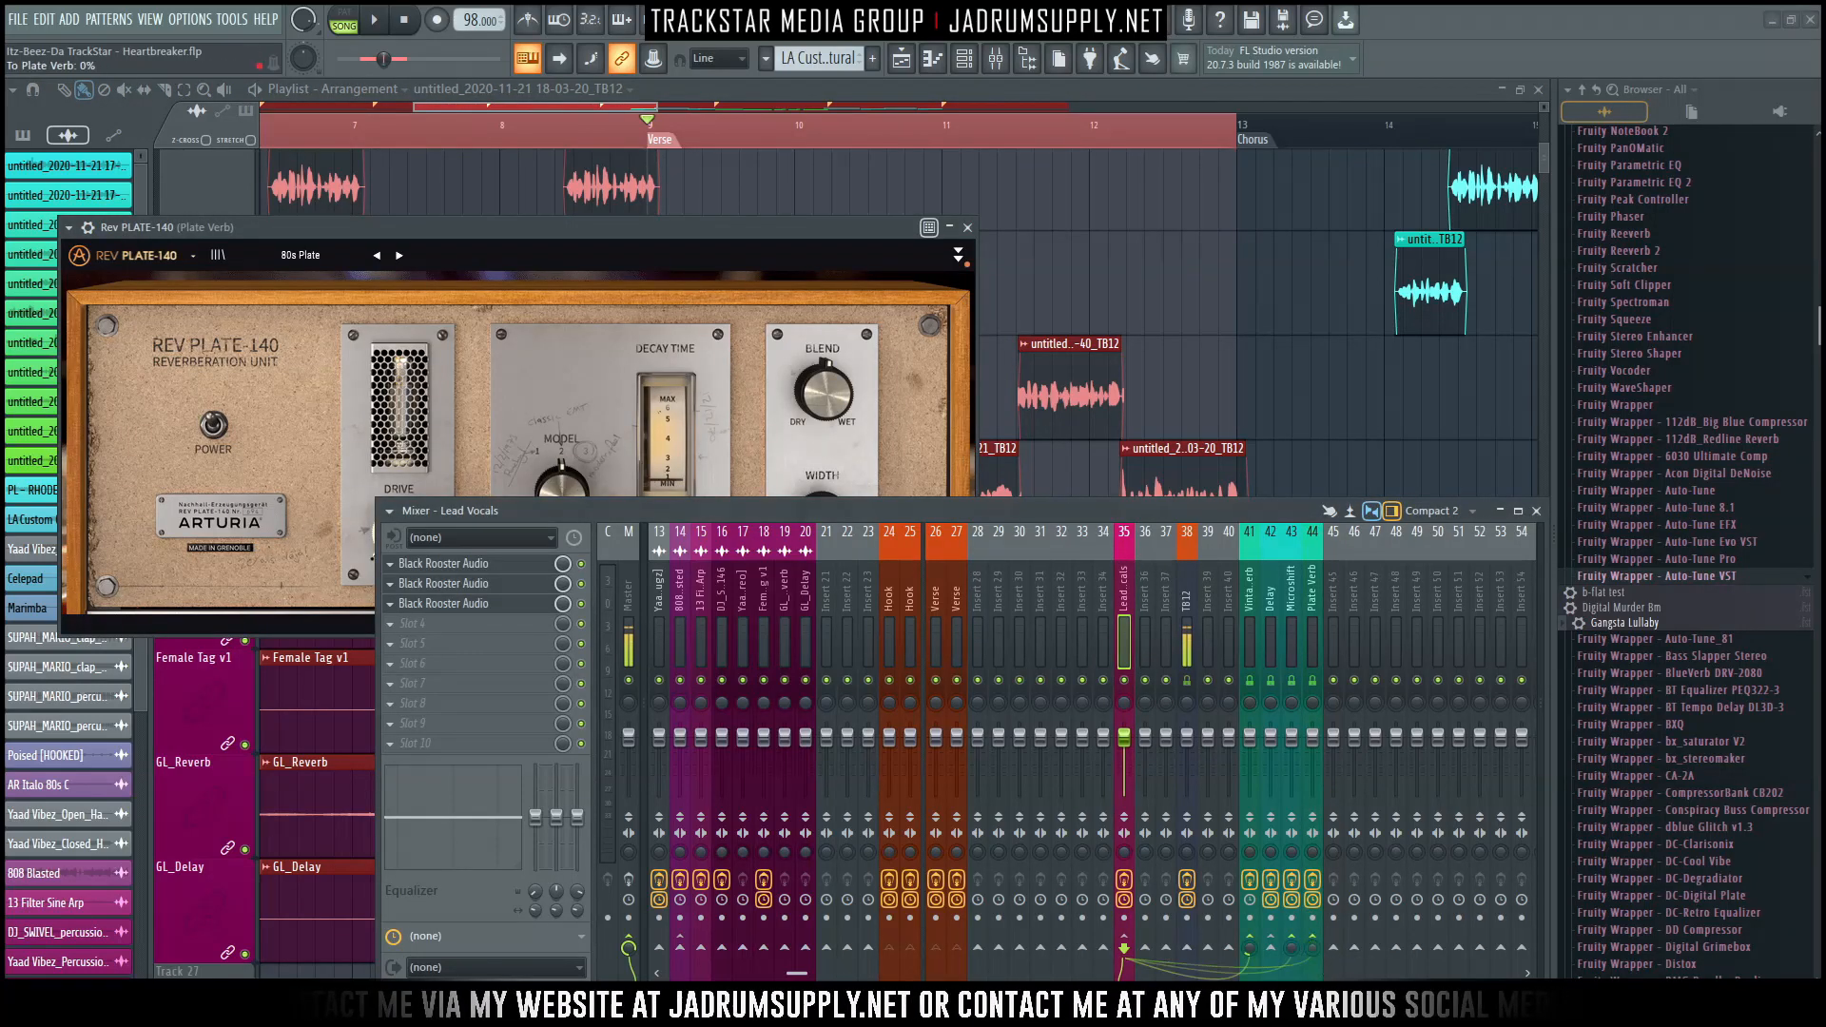
left_click_drag(685, 229, 1042, 106)
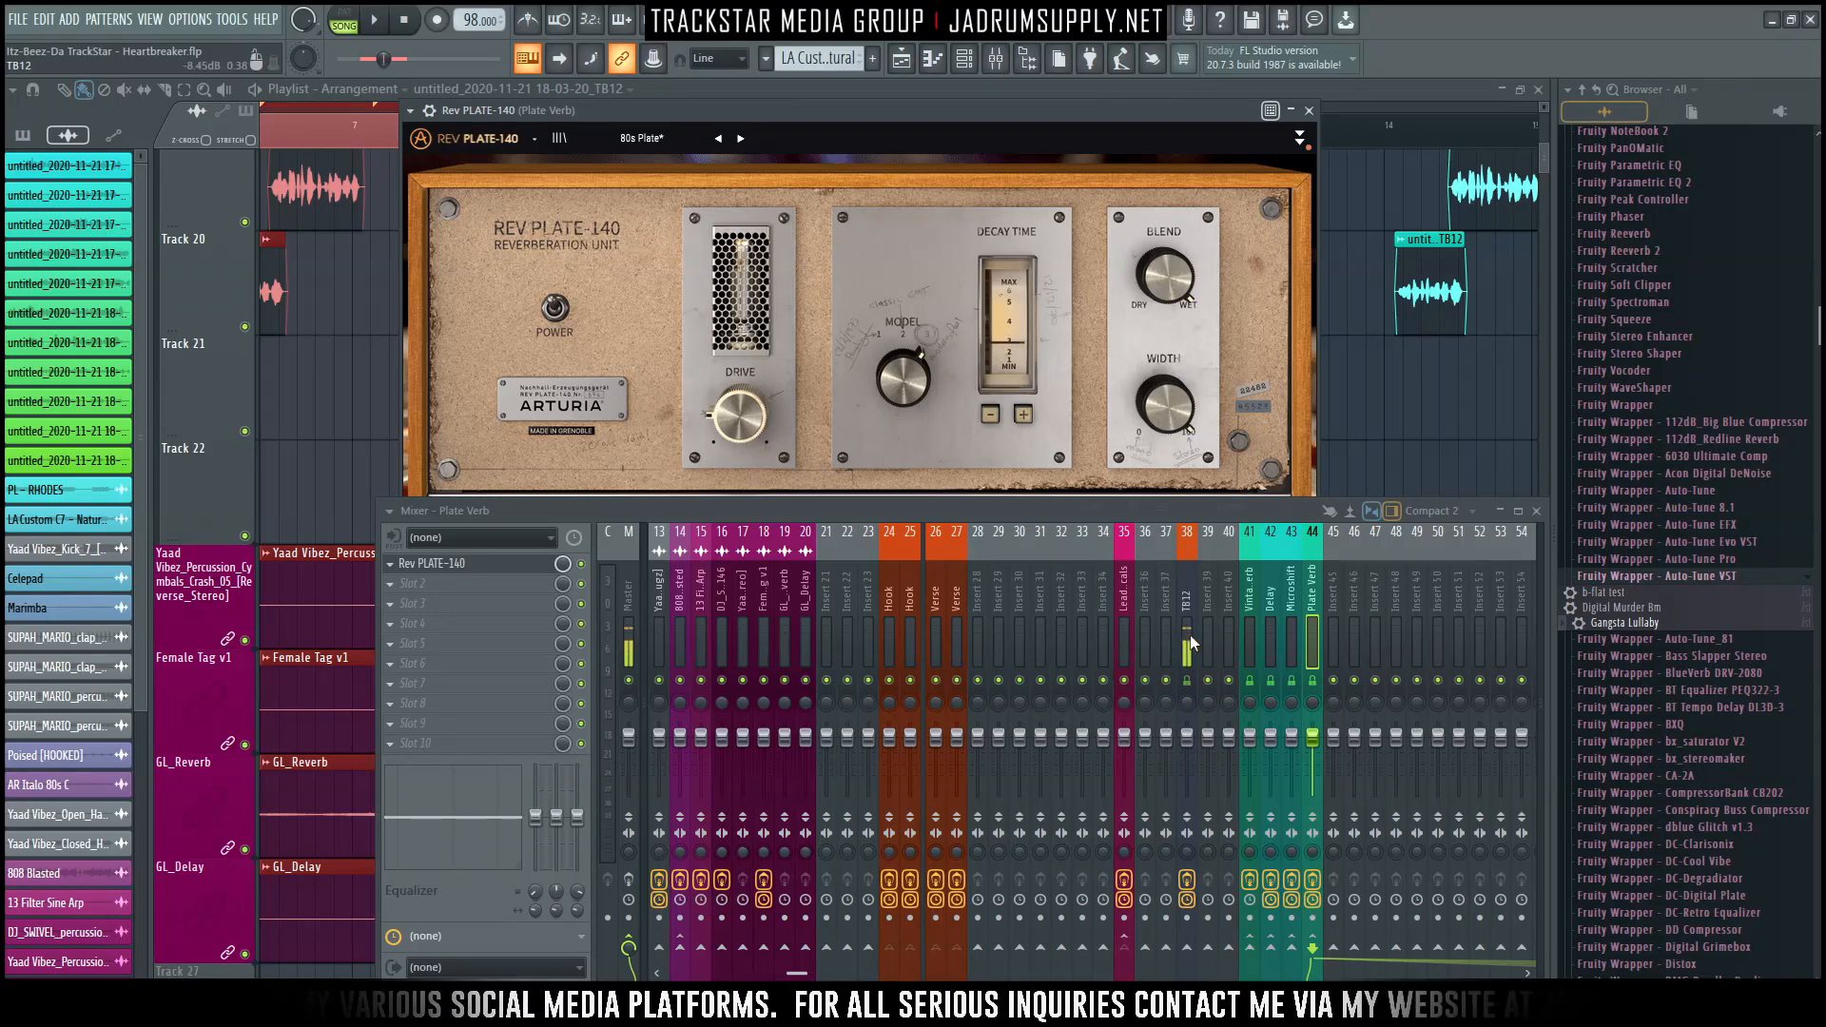
Play the verse, shorten the plate reverb's decay time, and raise the Lead Vocals send to Plate Verb to 40%.
left_click(1125, 647)
key("space")
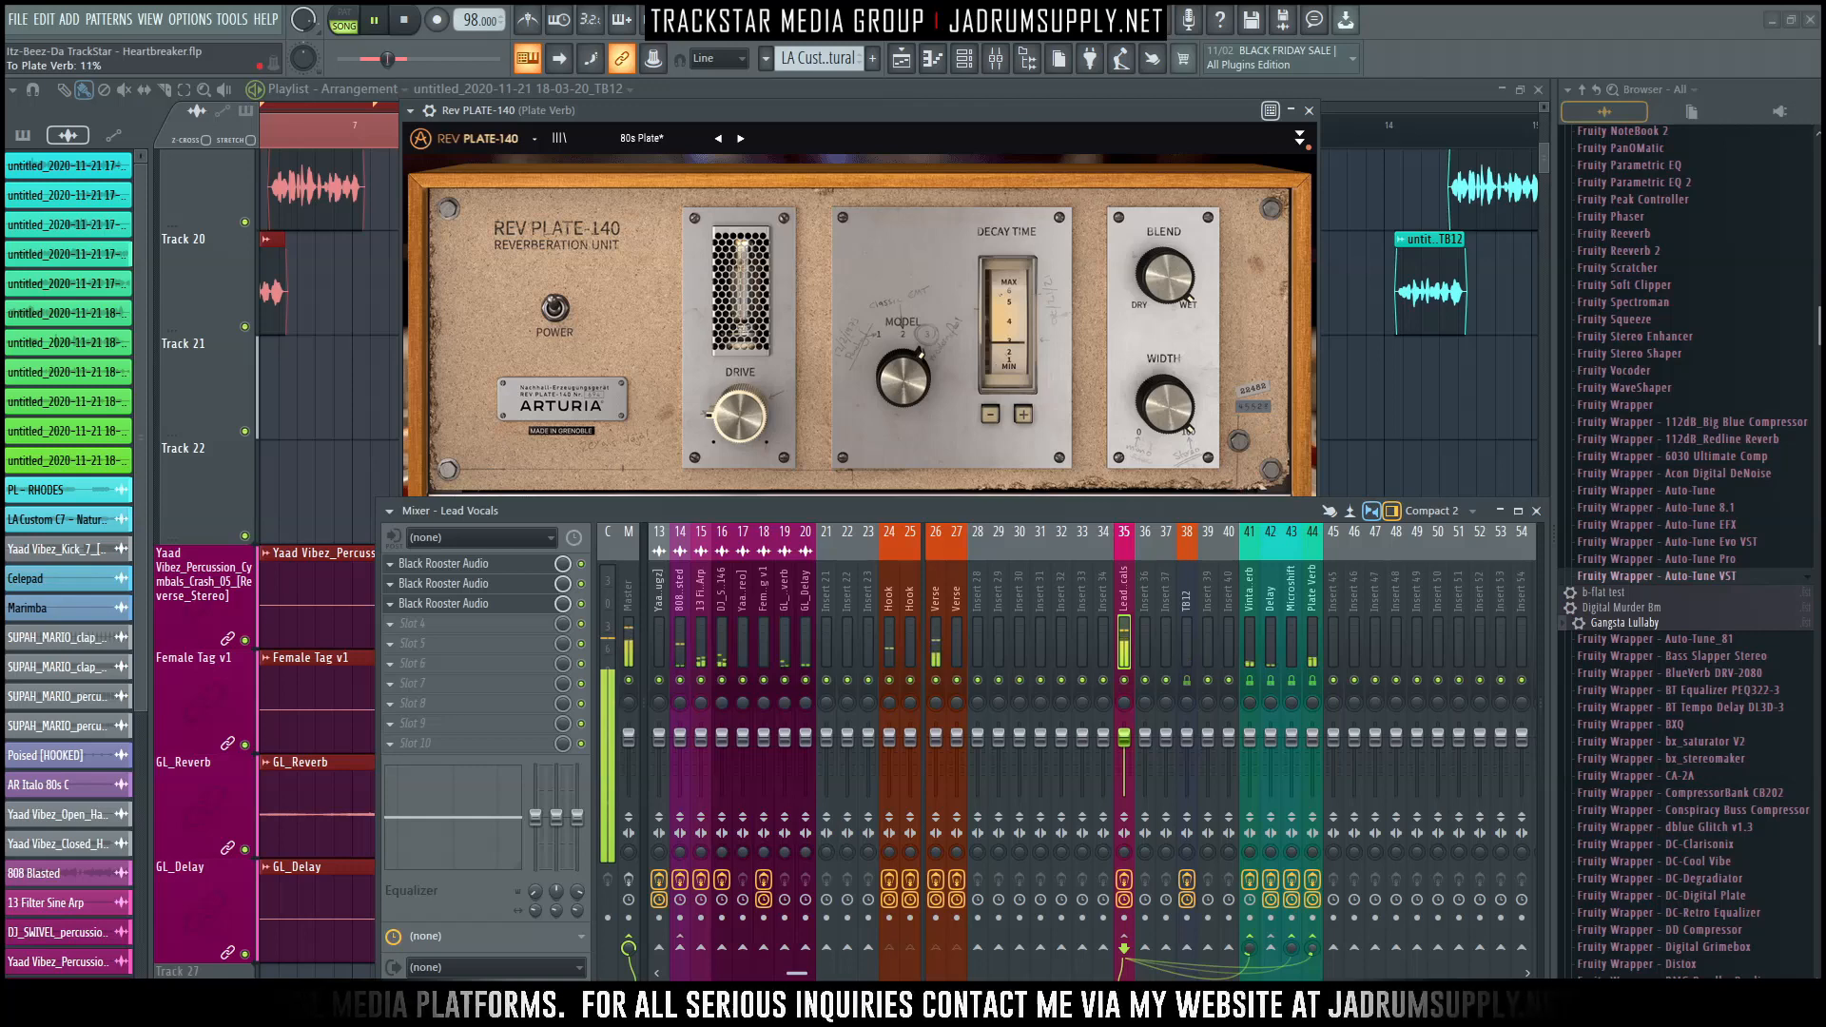
left_click(983, 440)
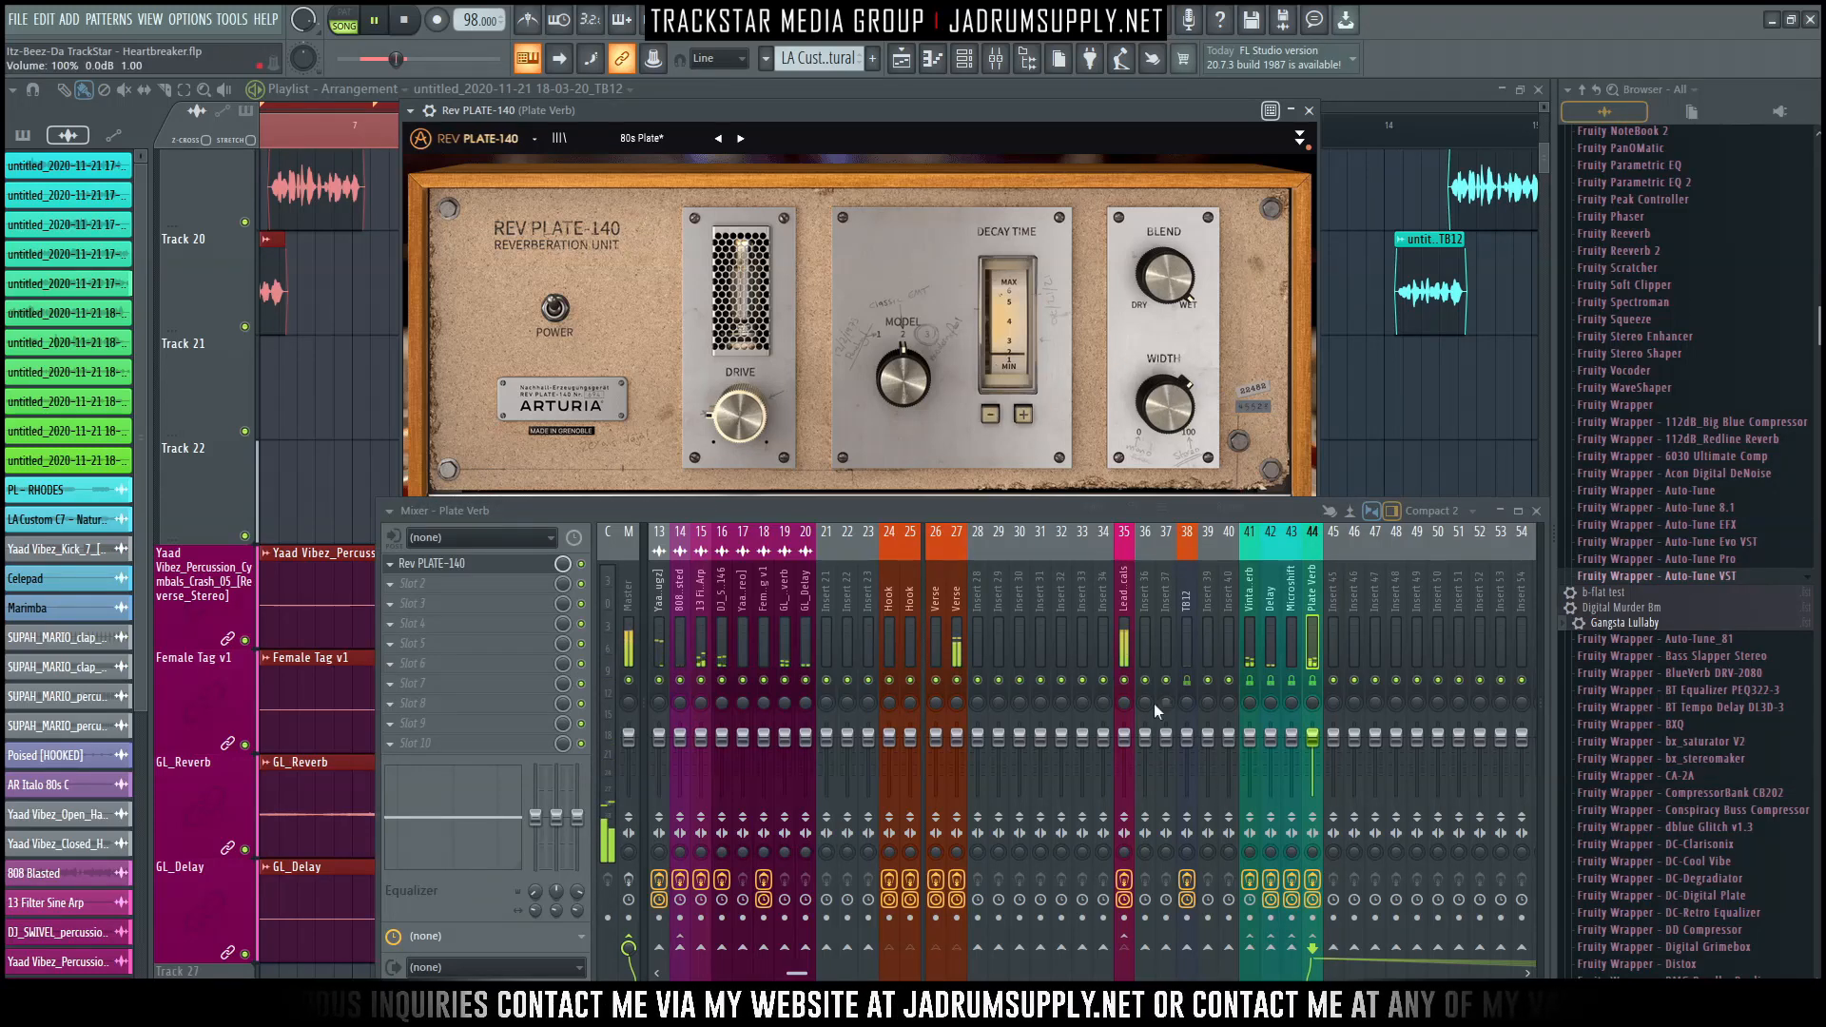
left_click(1125, 641)
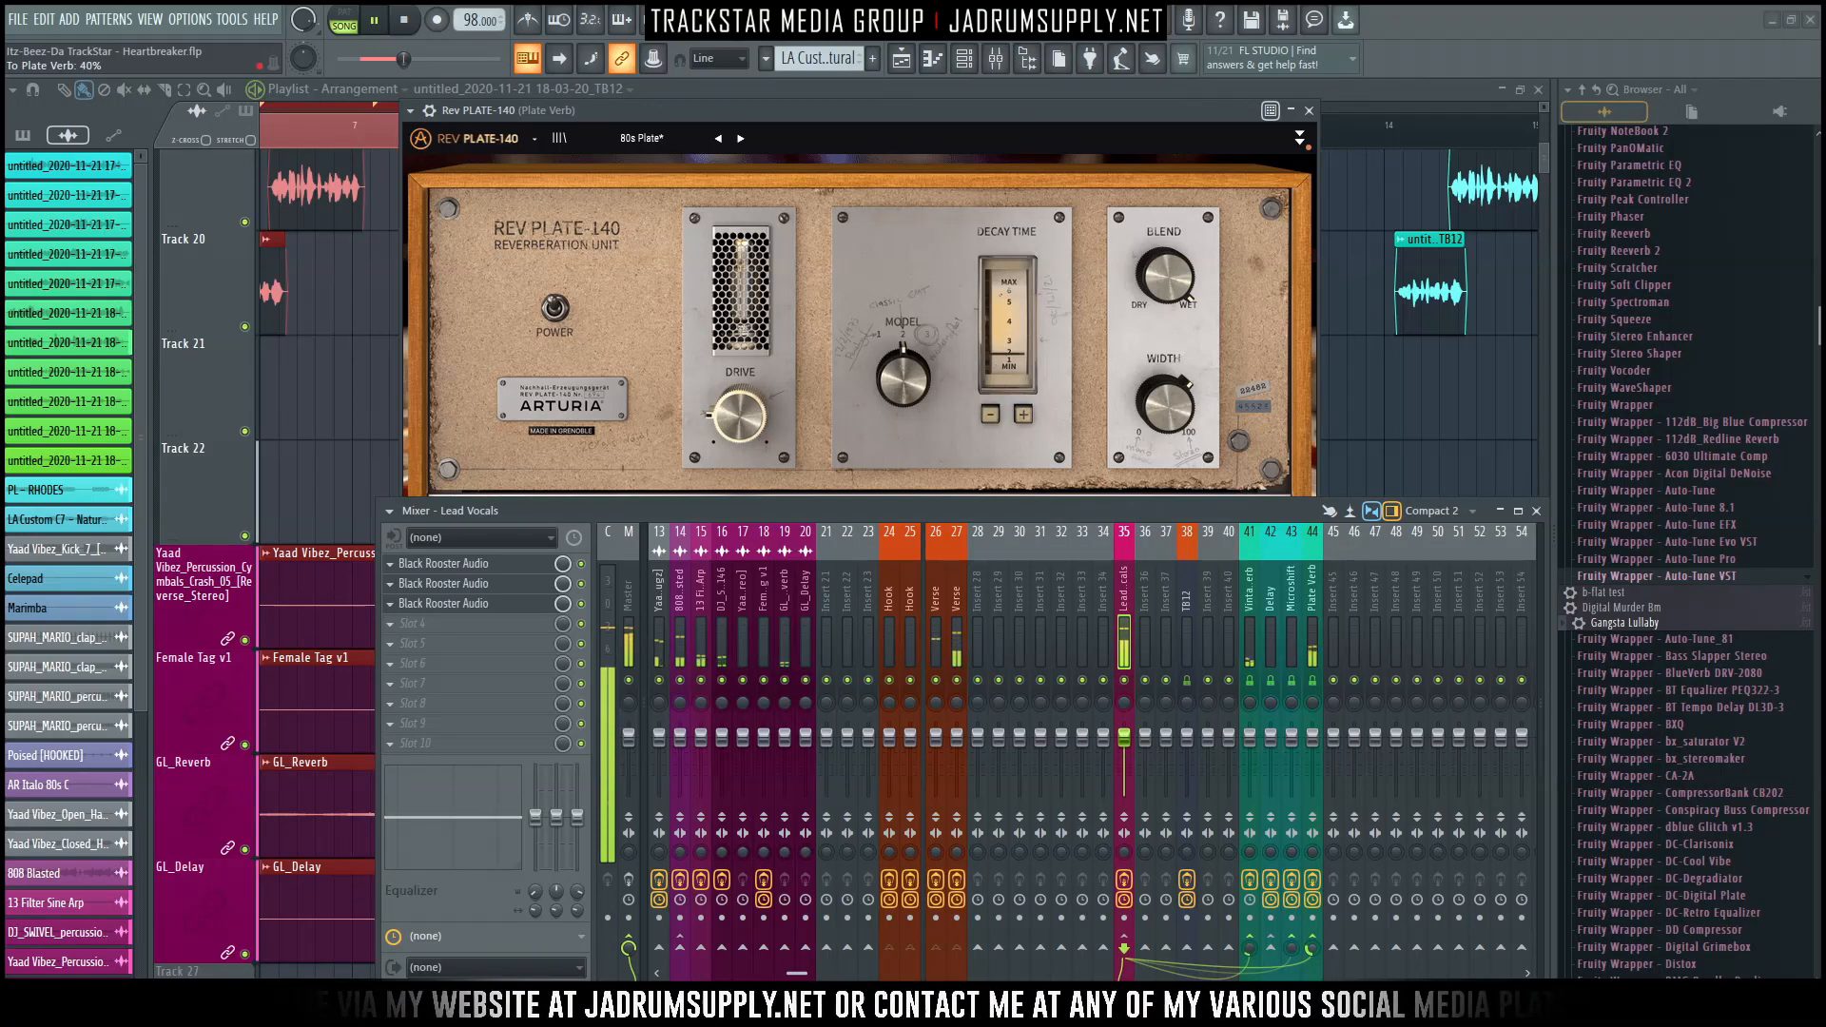
Expand Rev PLATE-140's advanced controls, clear the mixer from view, and set the post equalizer's high shelf frequency to 200 Hz.
left_click_drag(911, 118, 880, 83)
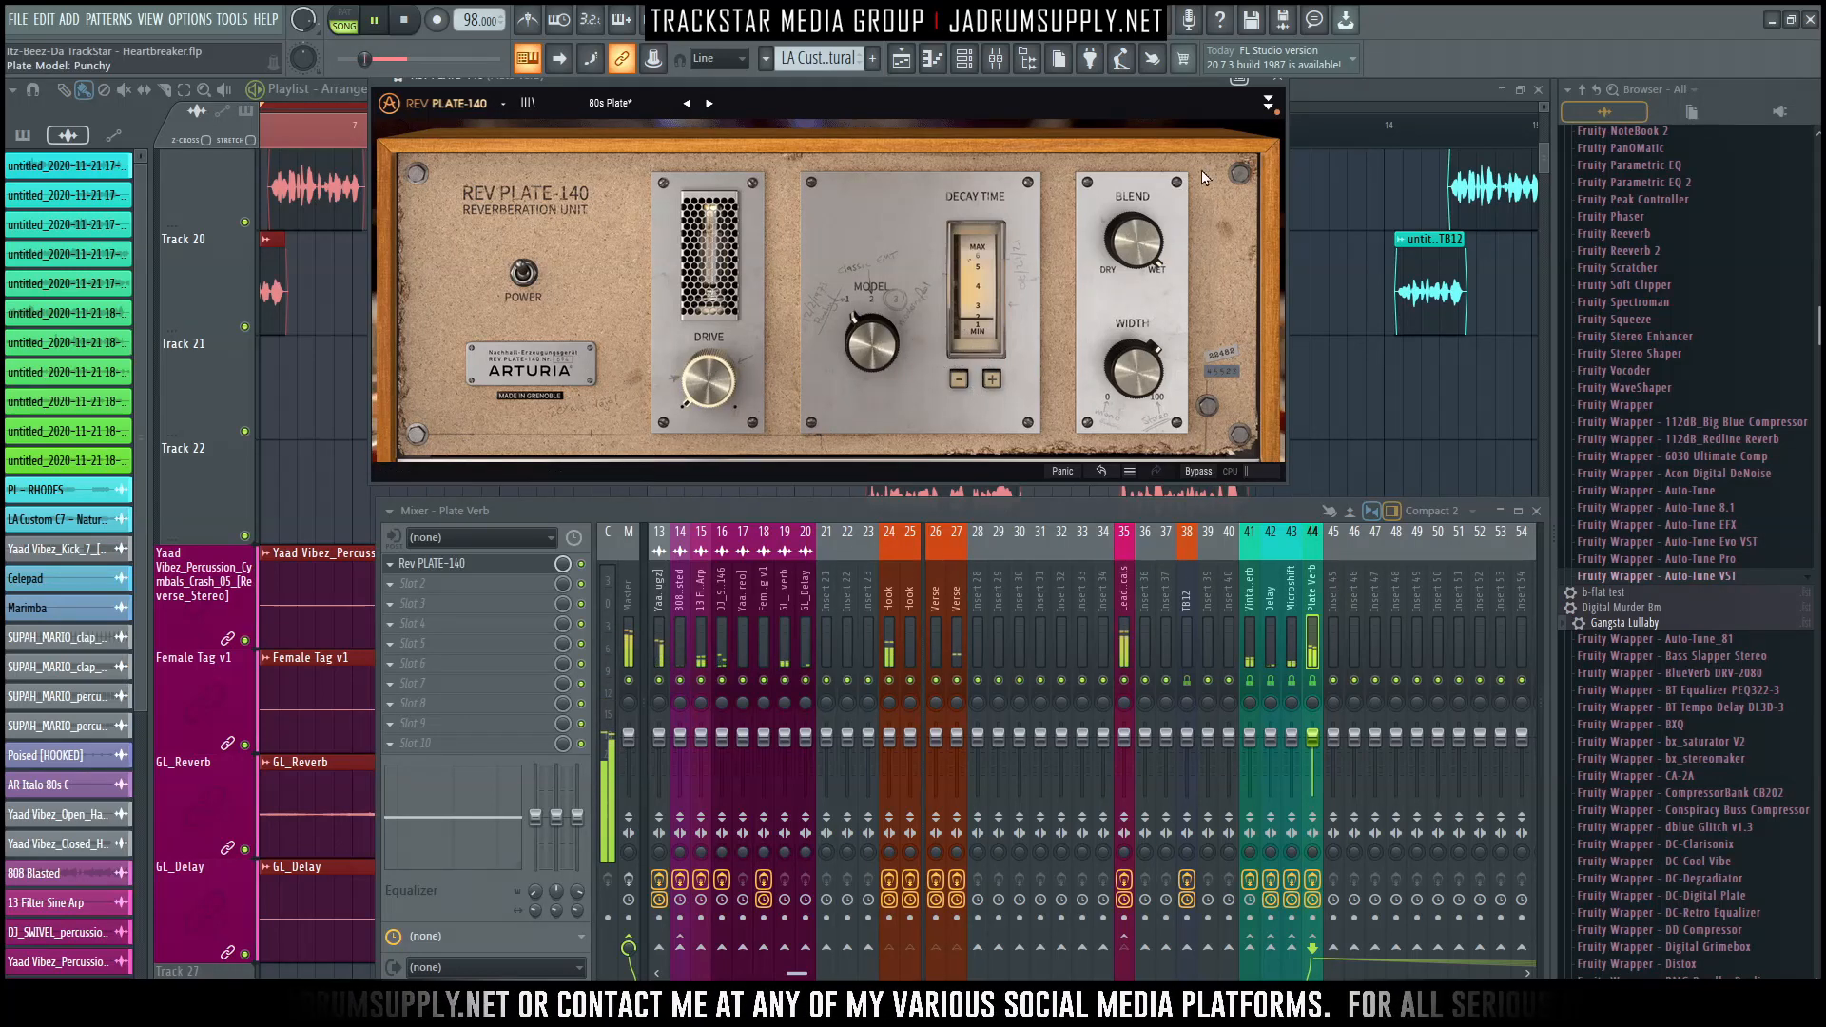
left_click(1267, 104)
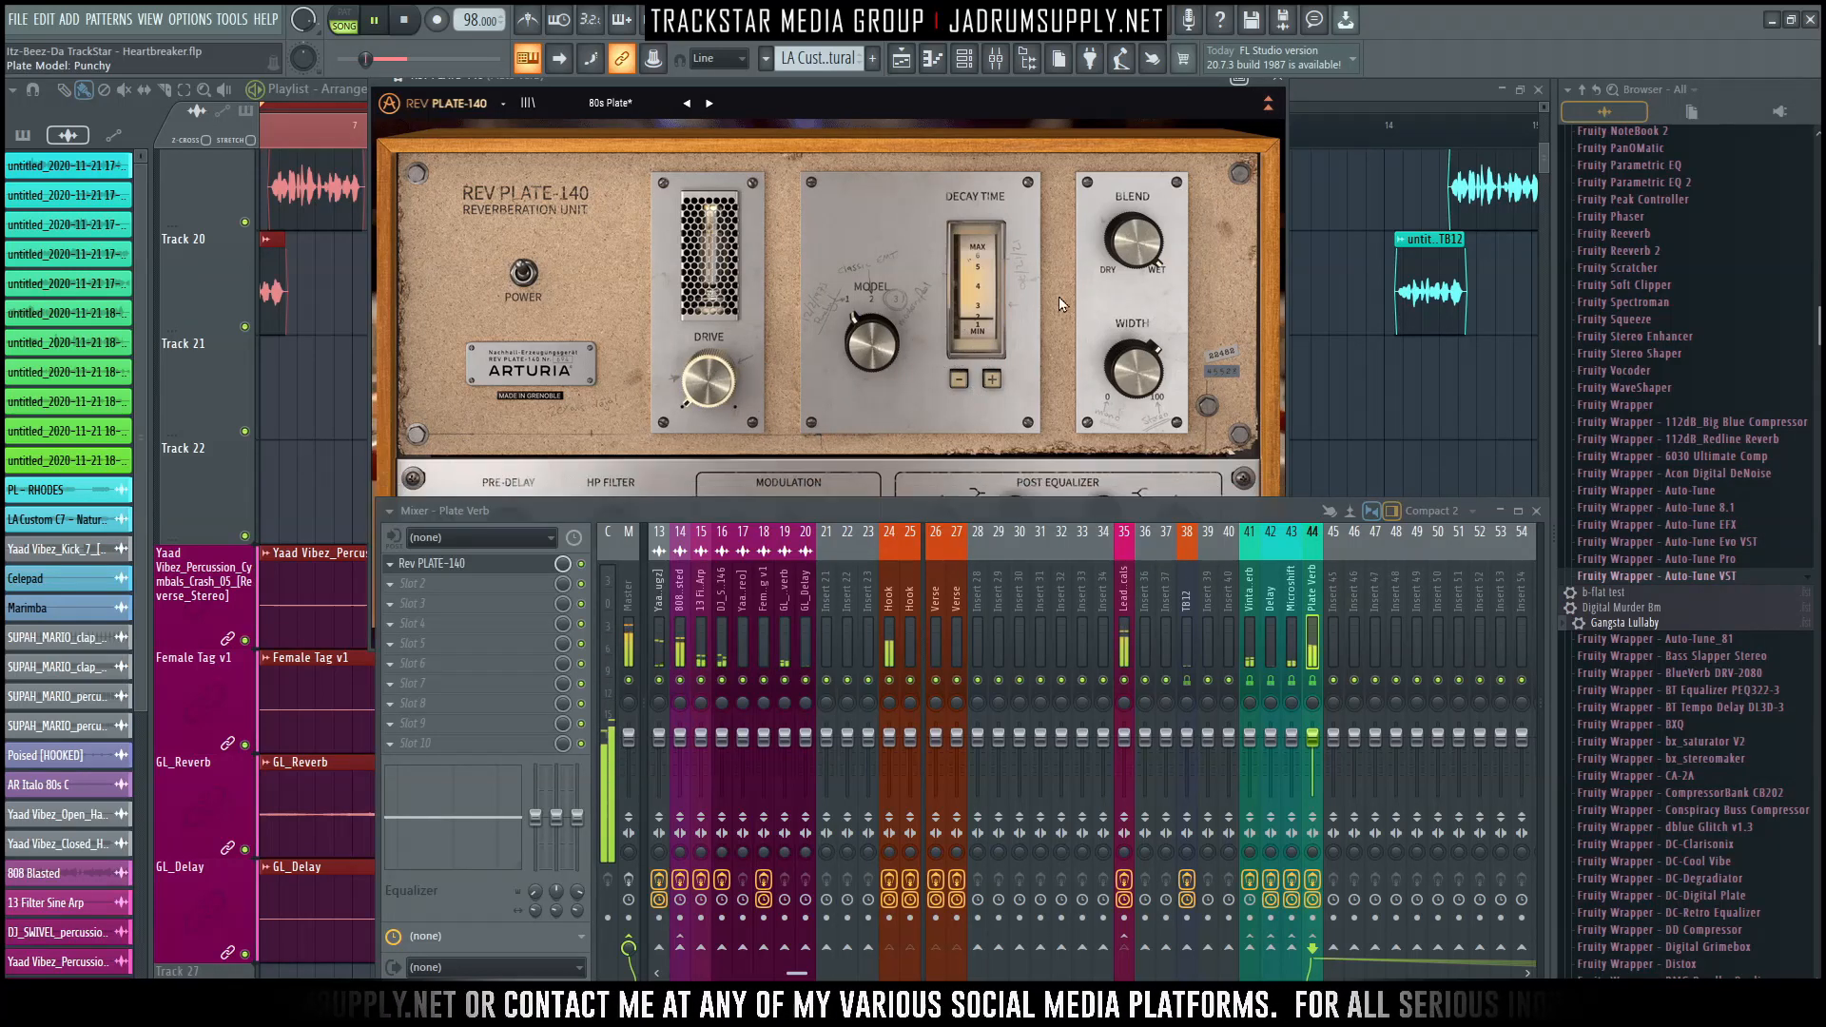
left_click(1536, 511)
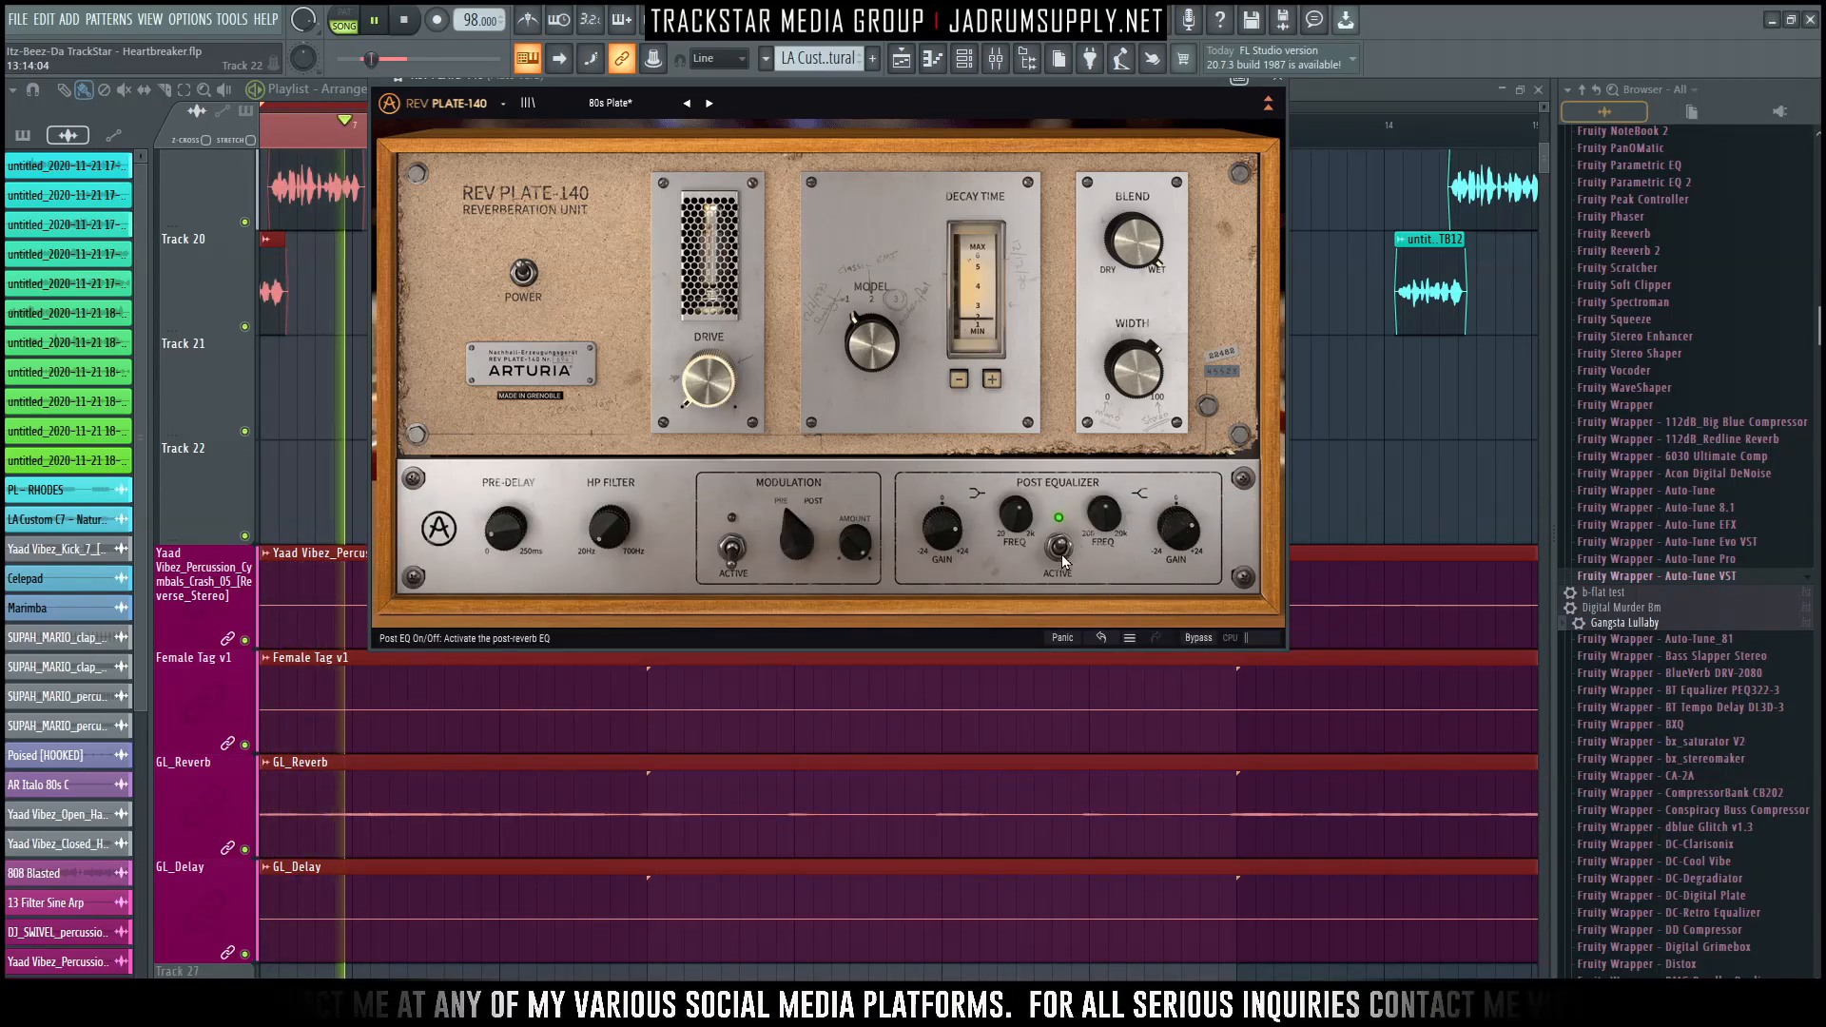
left_click_drag(1106, 517, 1105, 537)
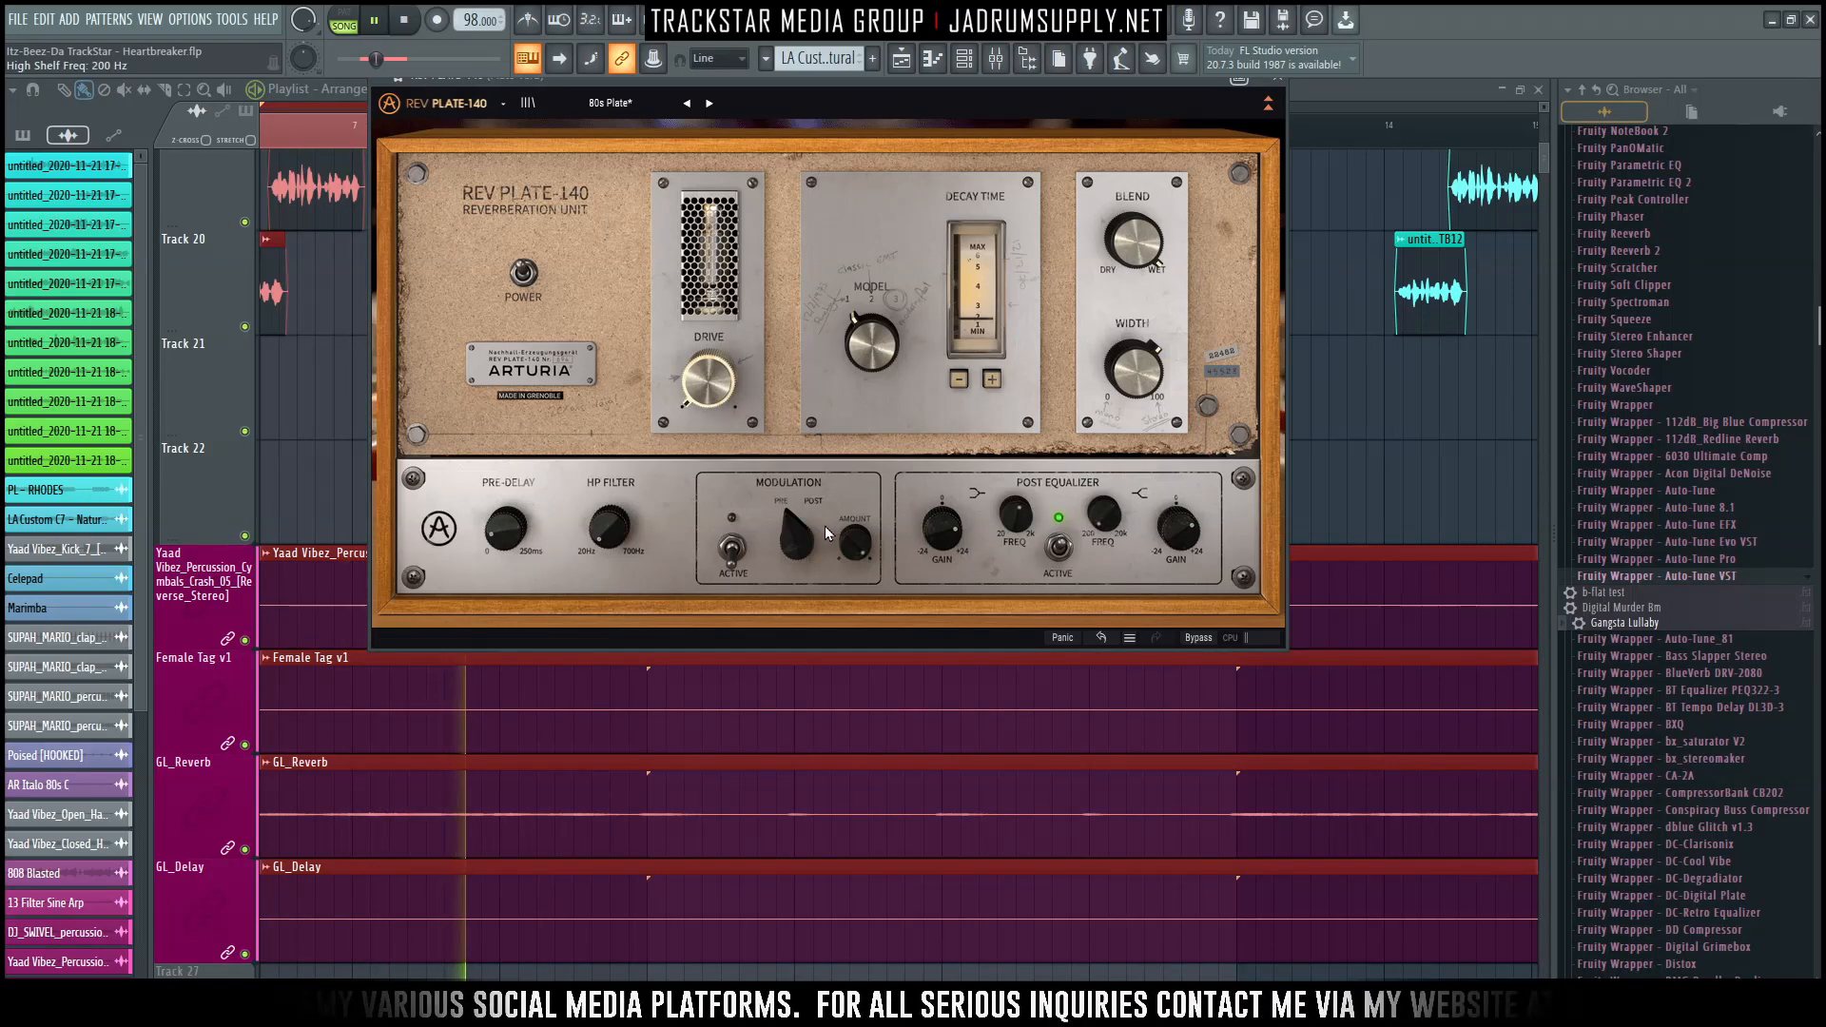
Turn on the plate reverb's modulation, then close the plugin and bring the mixer back into view.
left_click(731, 548)
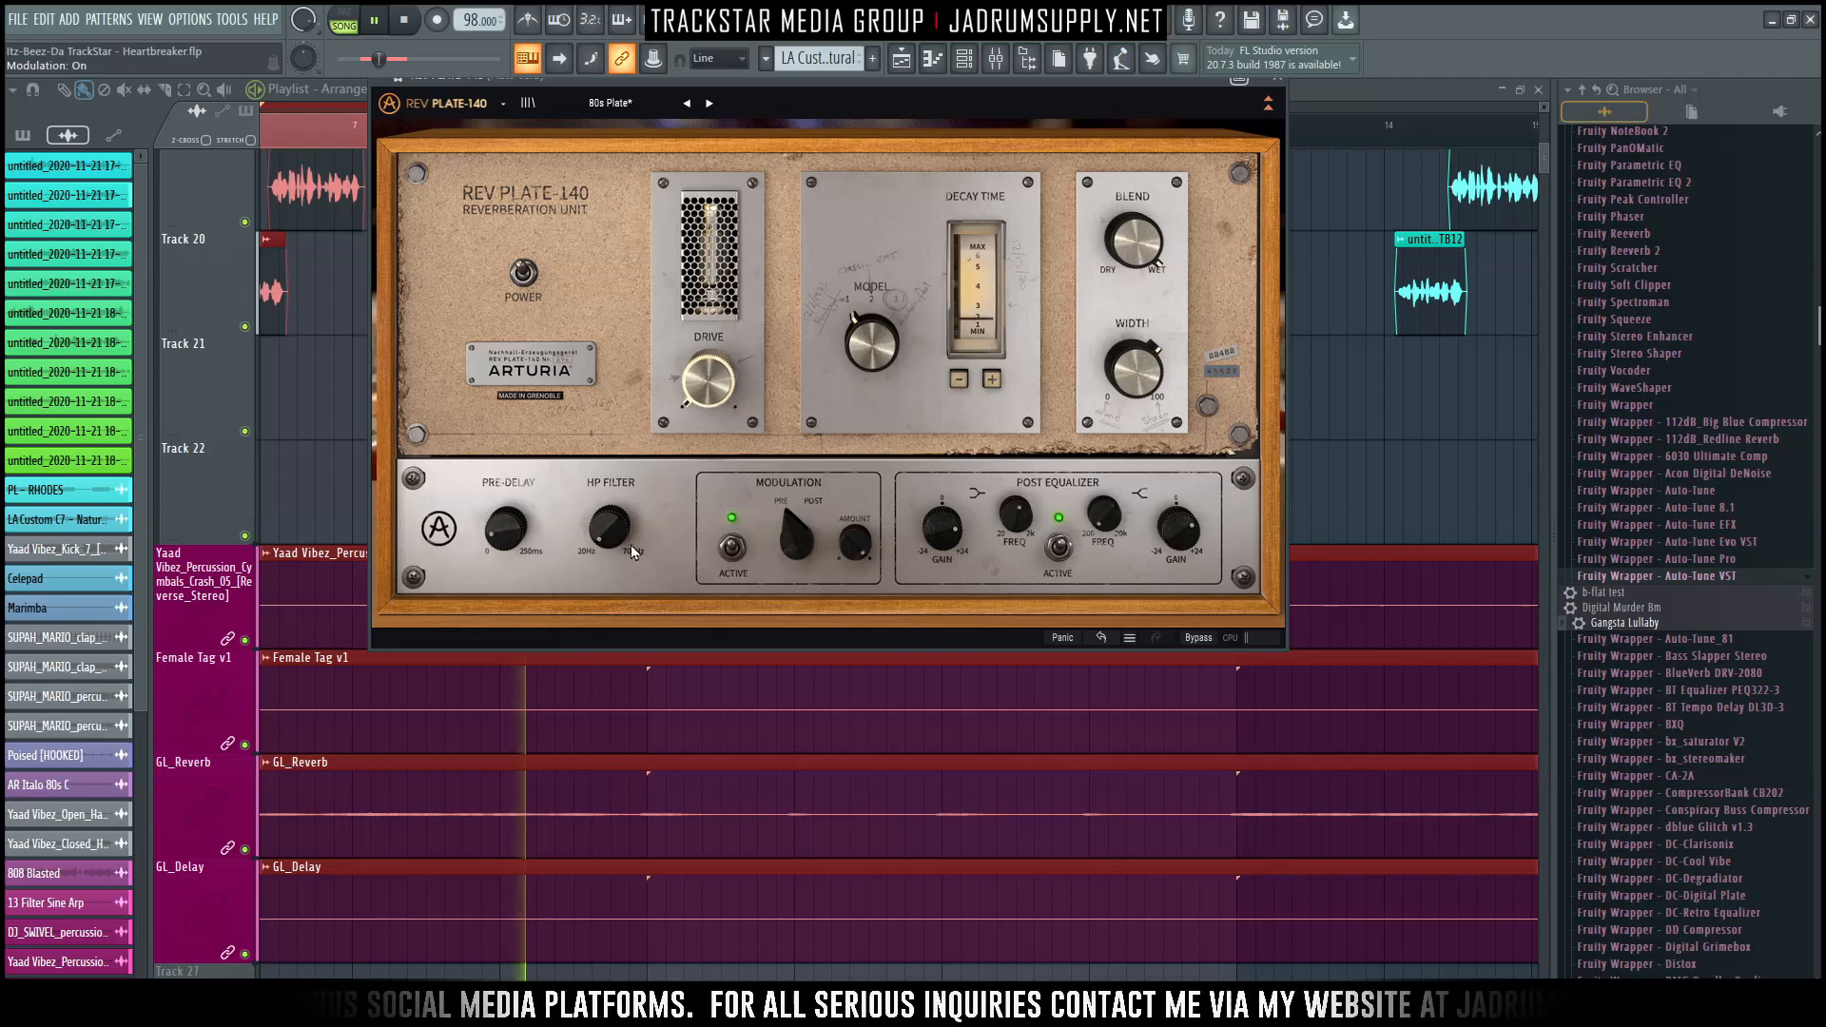
left_click_drag(612, 533, 505, 544)
mouse_move(505, 530)
mouse_move(1104, 519)
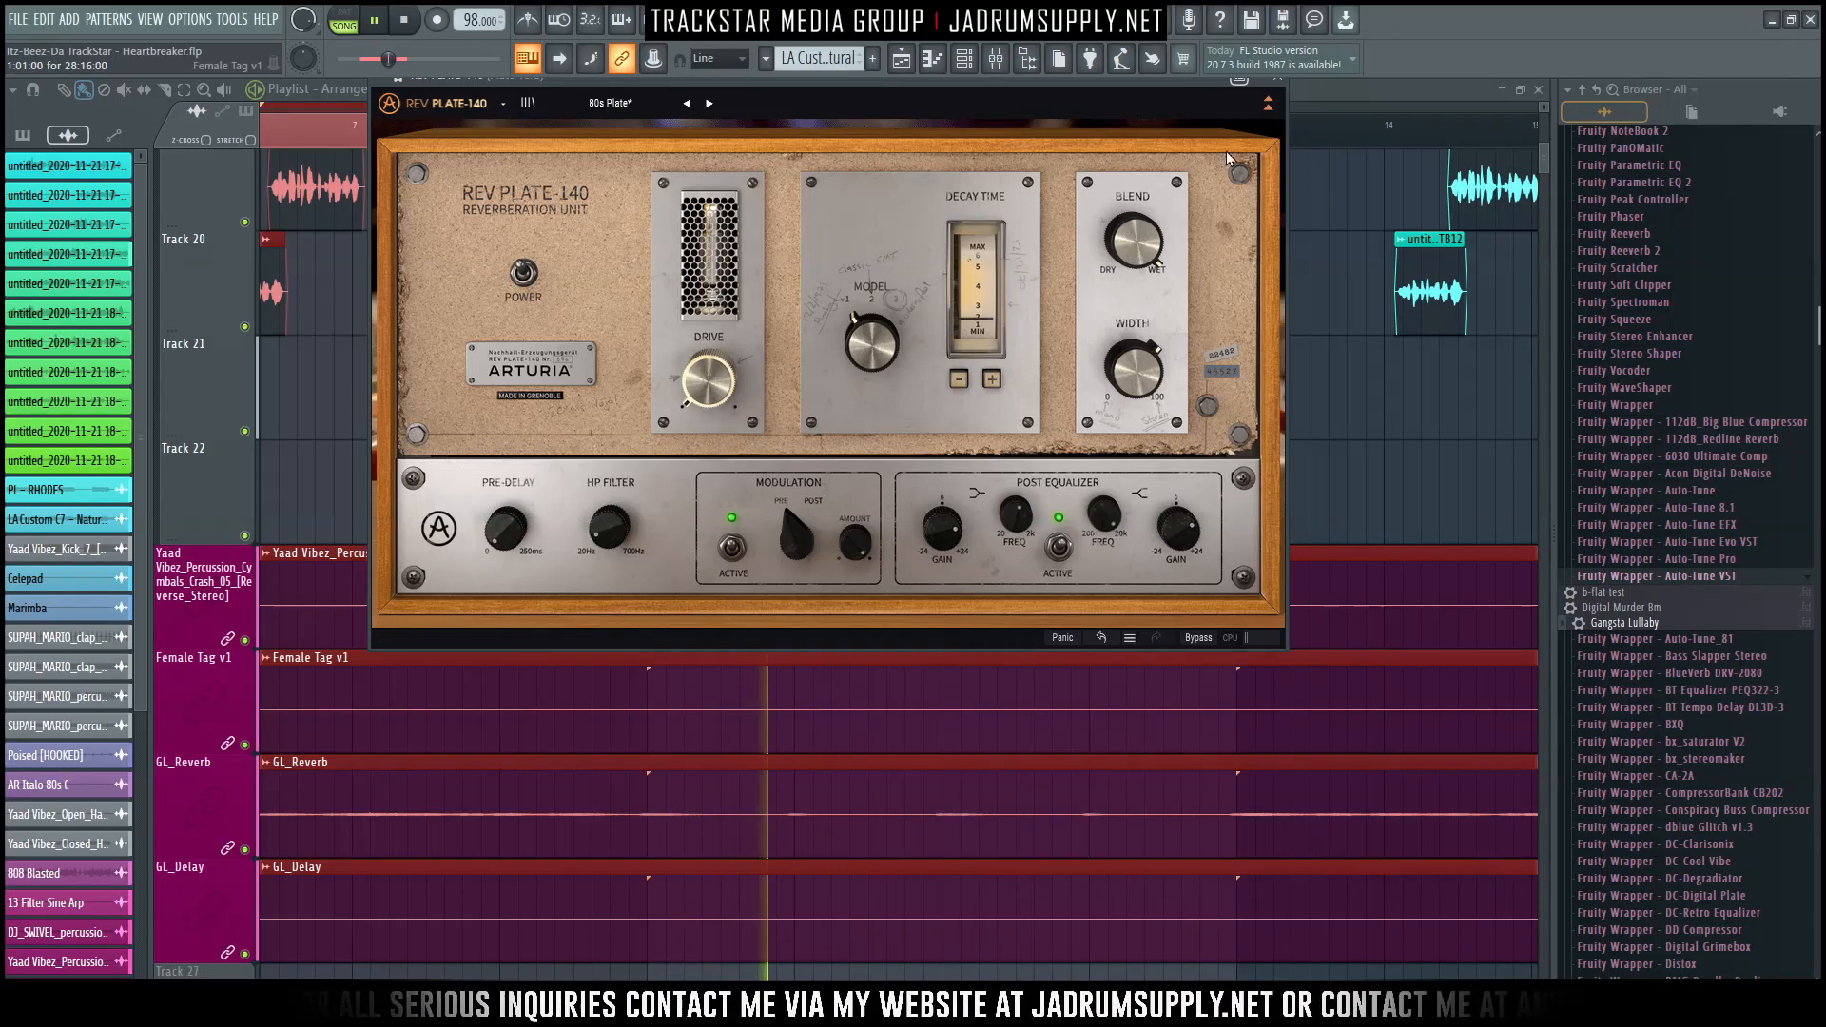
left_click(1277, 79)
left_click(1009, 60)
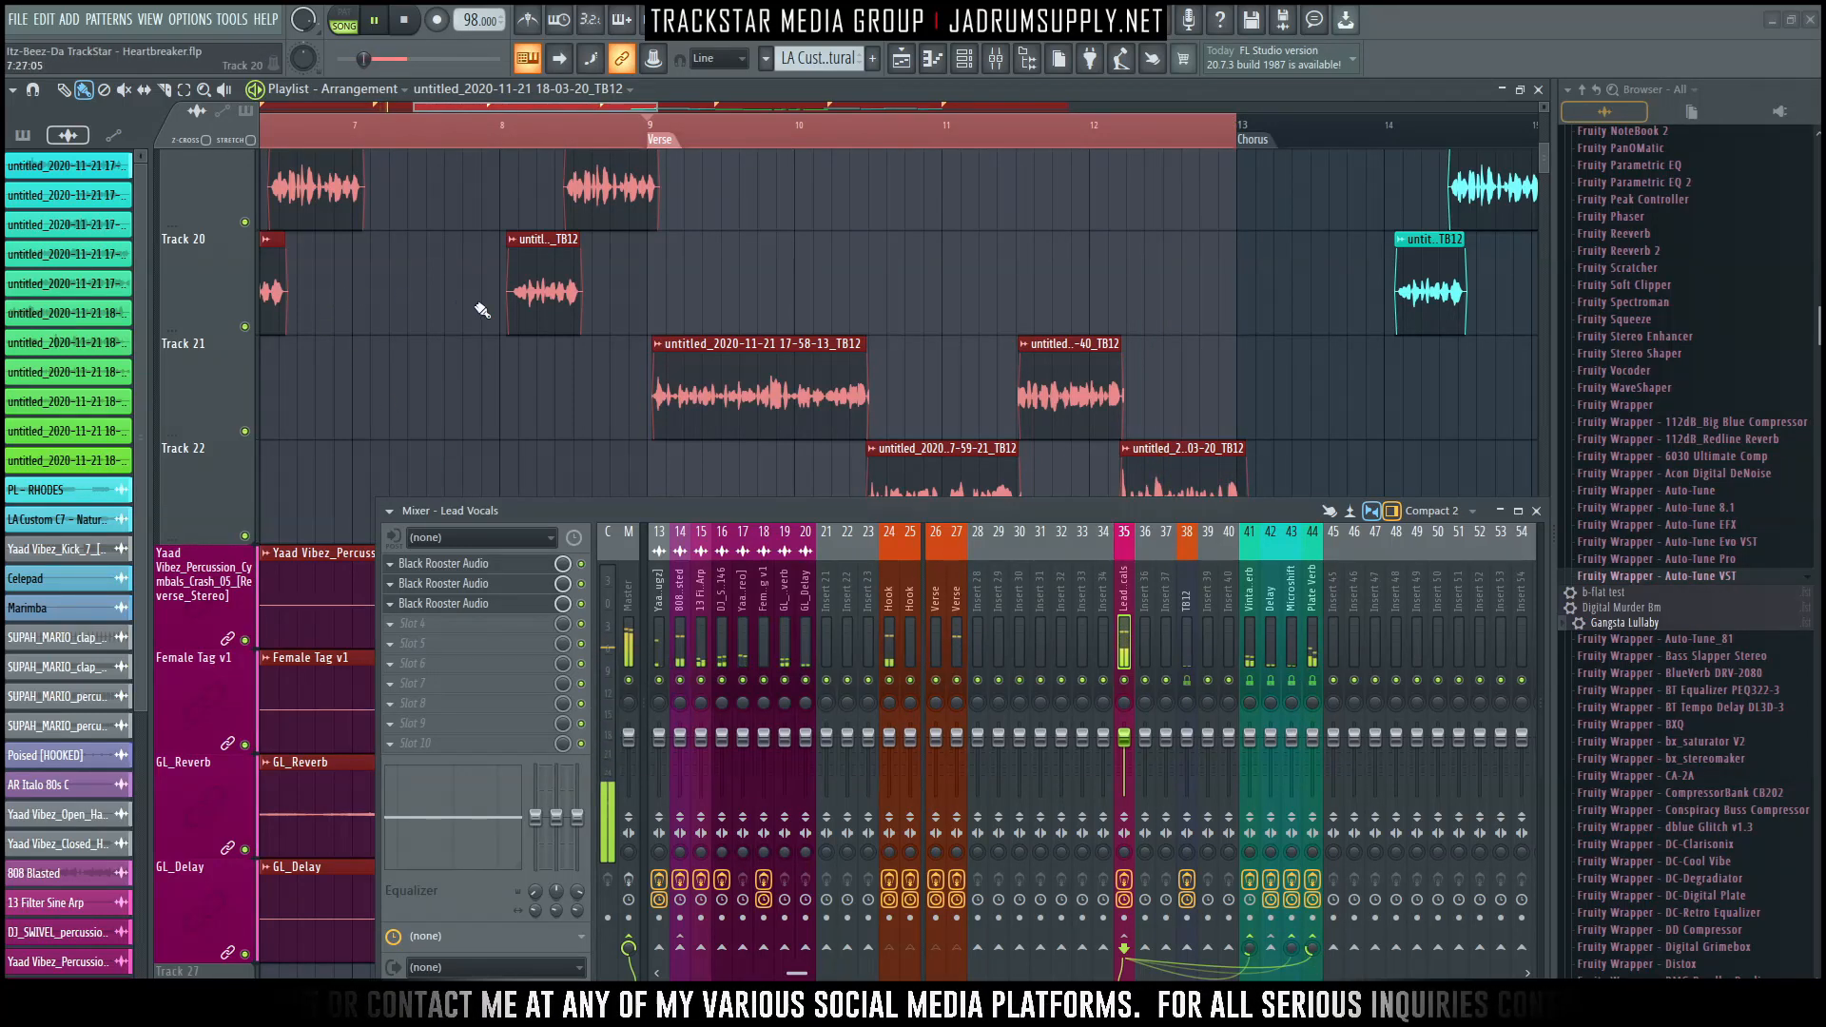
Bring the chorus section into view in the playlist while it plays, then stop playback.
left_click(519, 107)
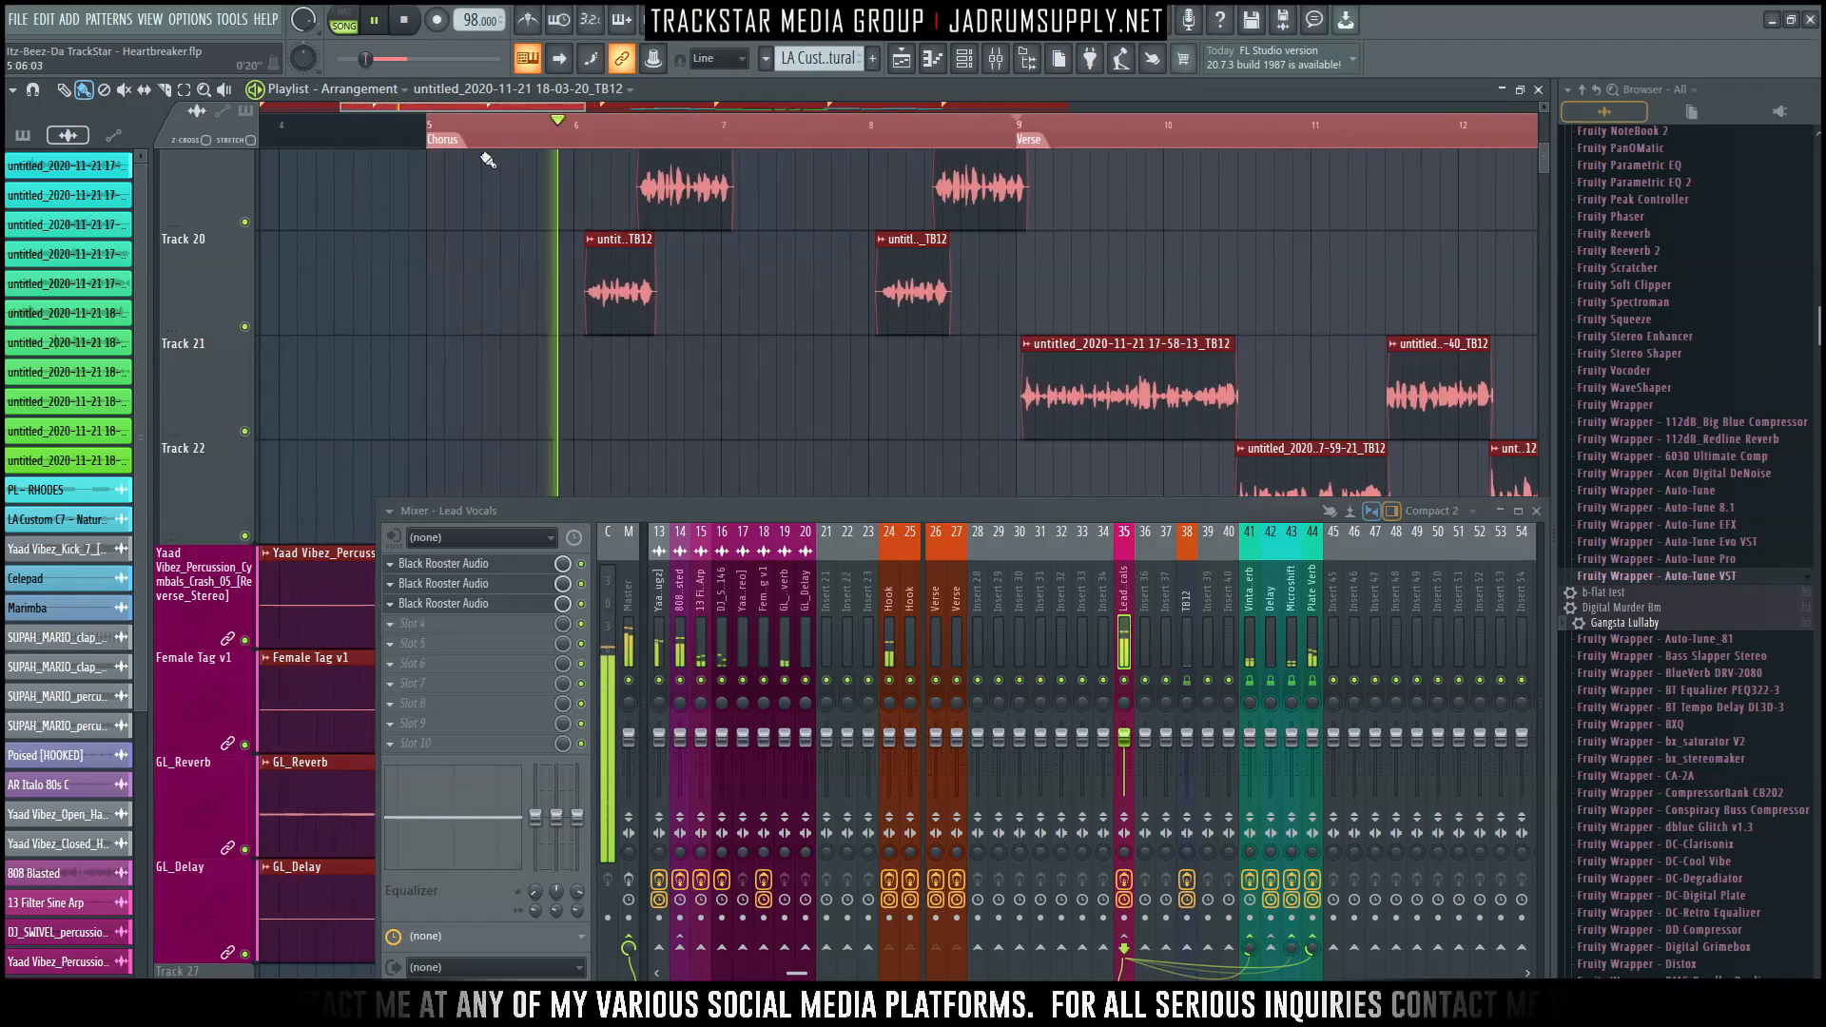
scroll(504, 190, "down", 1)
scroll(558, 277, "up", 2)
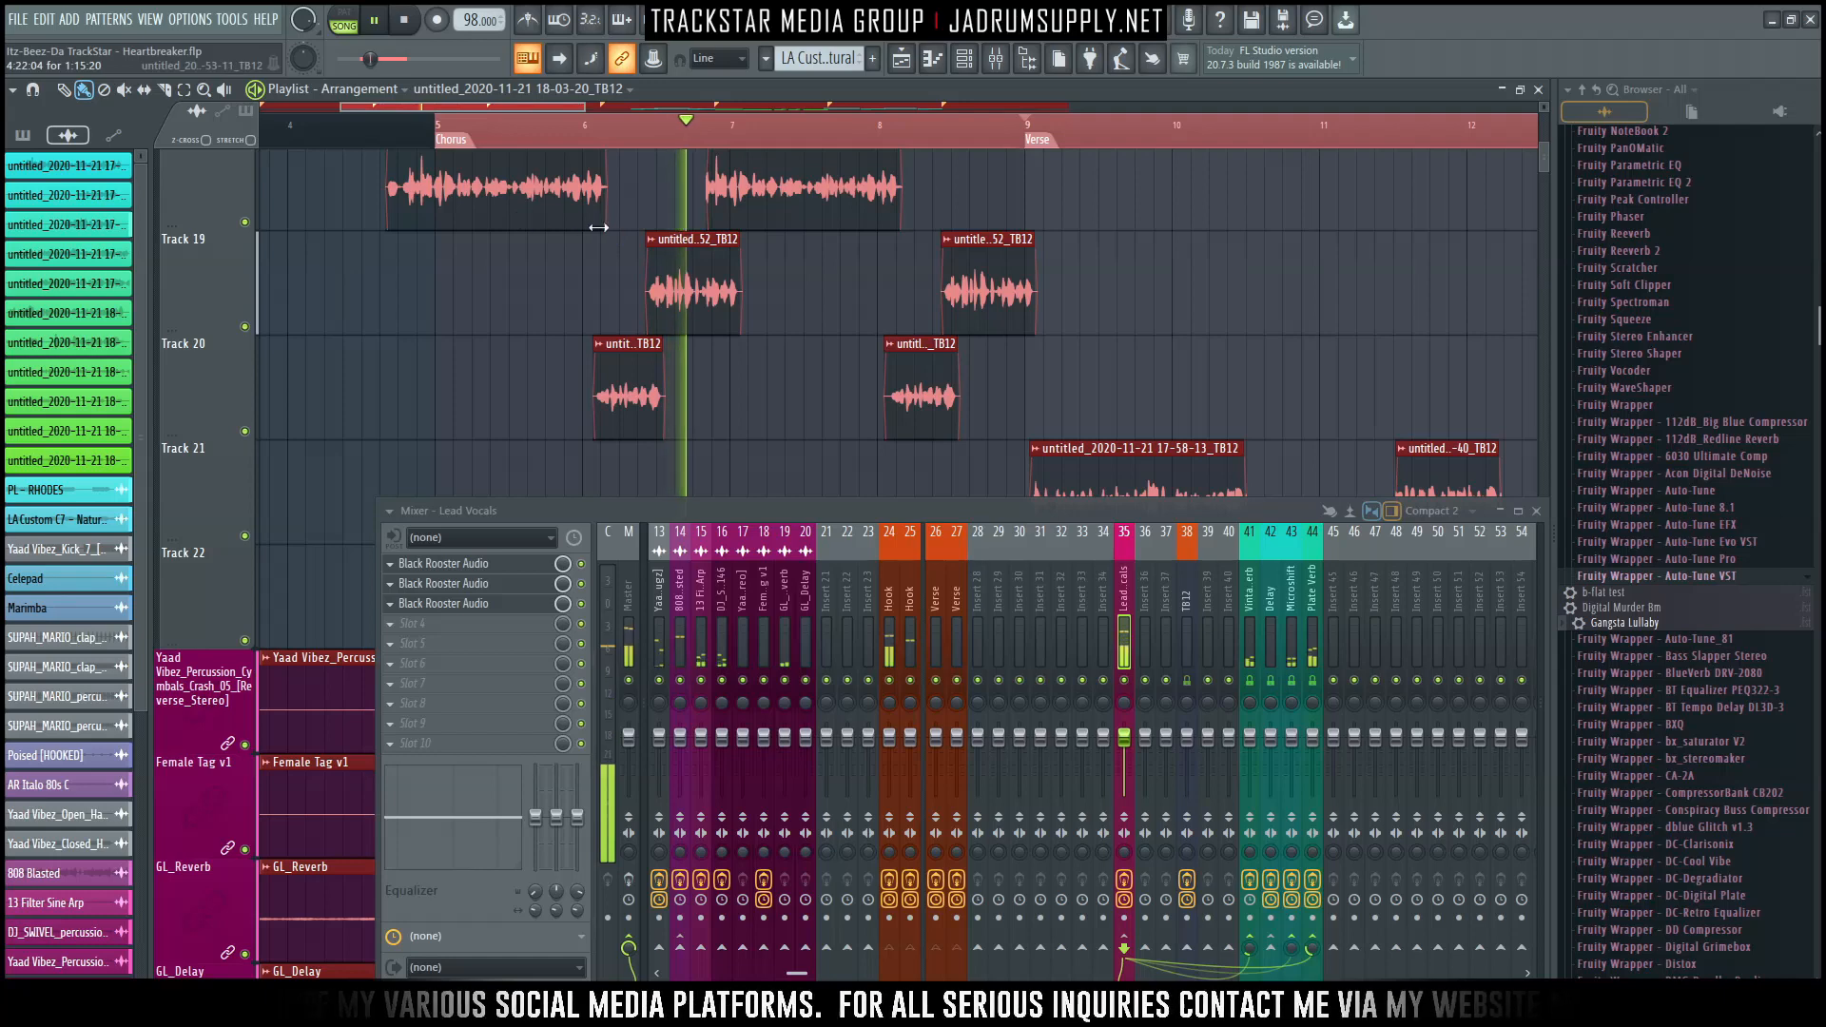
key("space")
Insert a playlist track directly below Track 21 and name it "Delay Exitement".
scroll(609, 286, "down", 4)
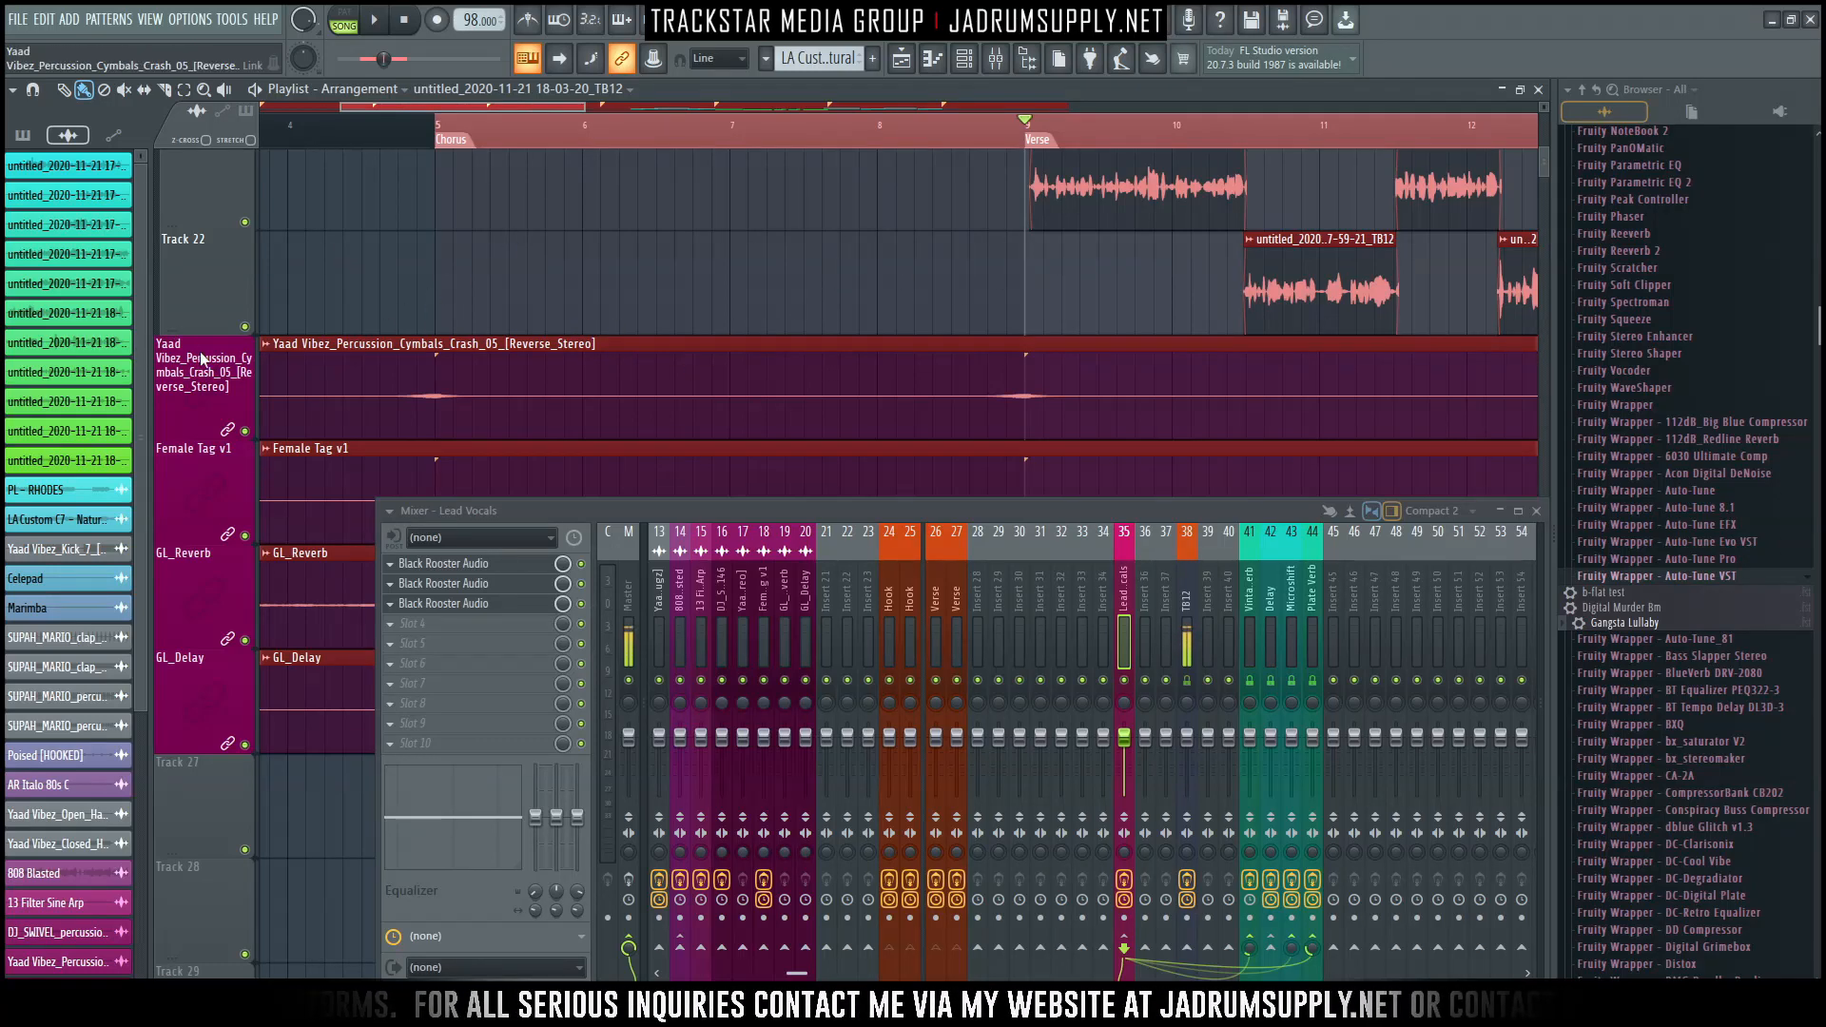
right_click(196, 329)
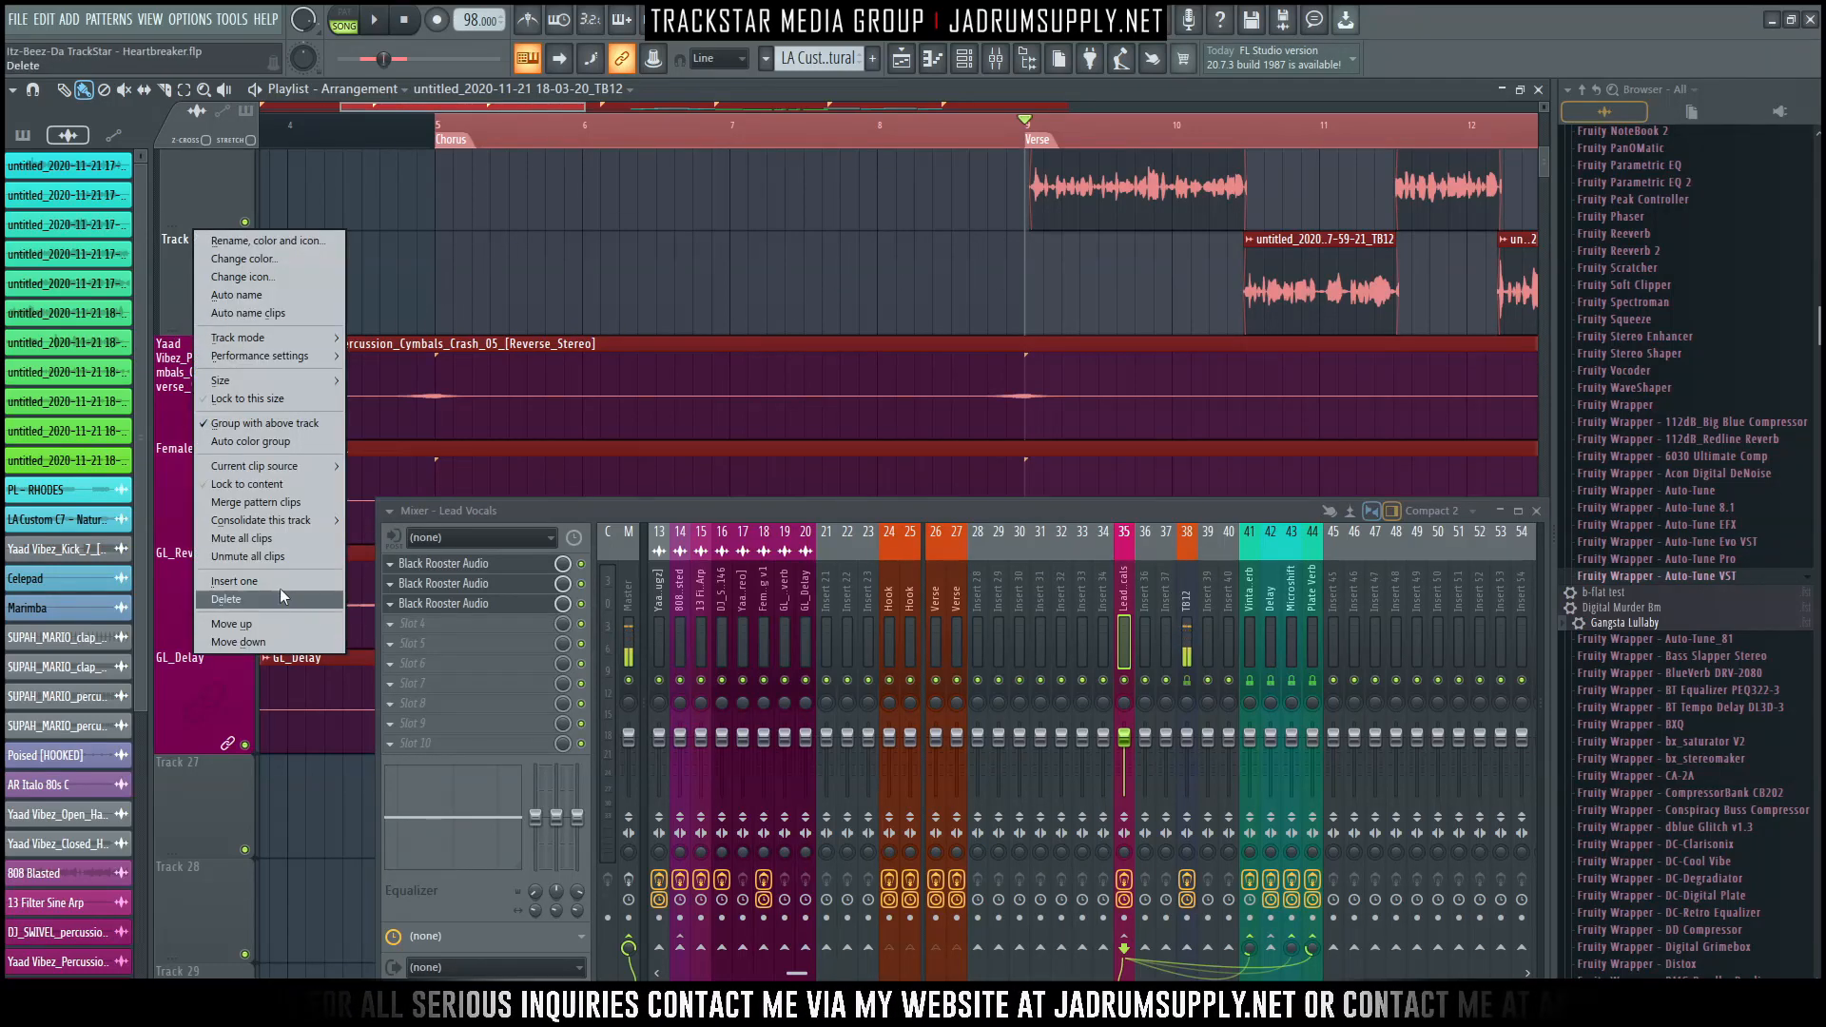
left_click(289, 585)
right_click(219, 289)
left_click(364, 261)
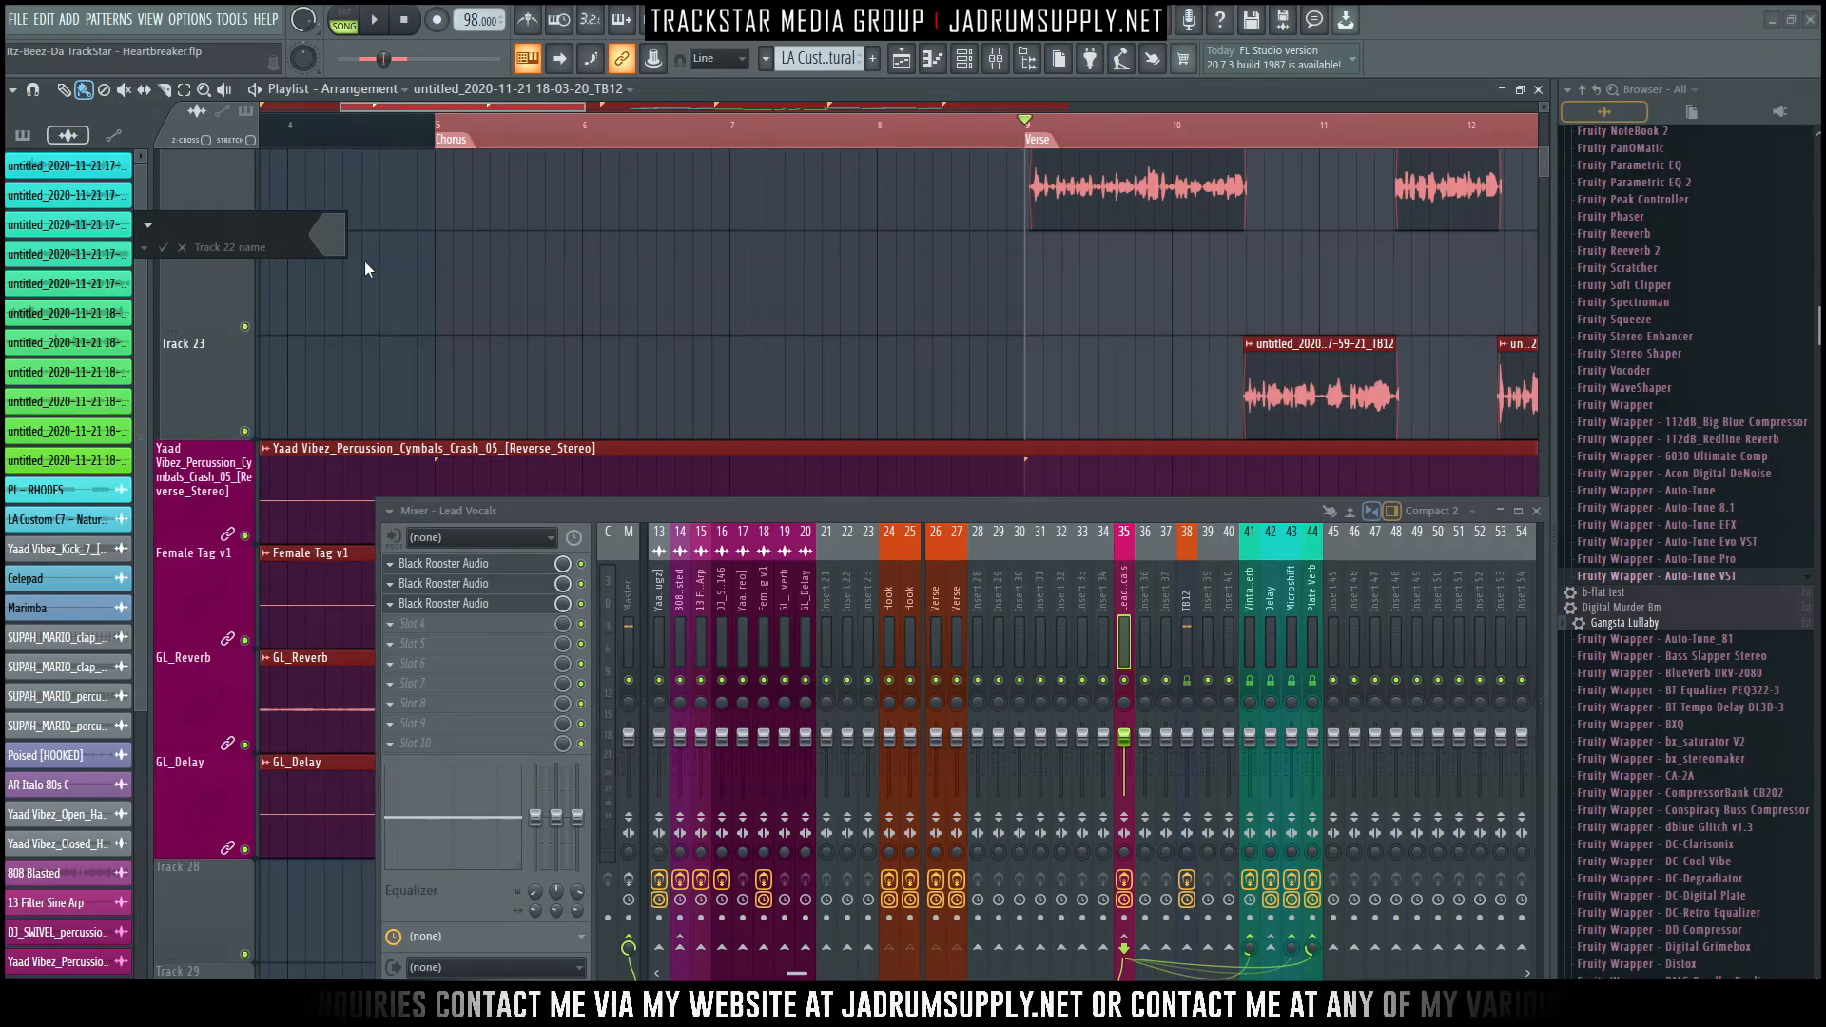
type("Delay")
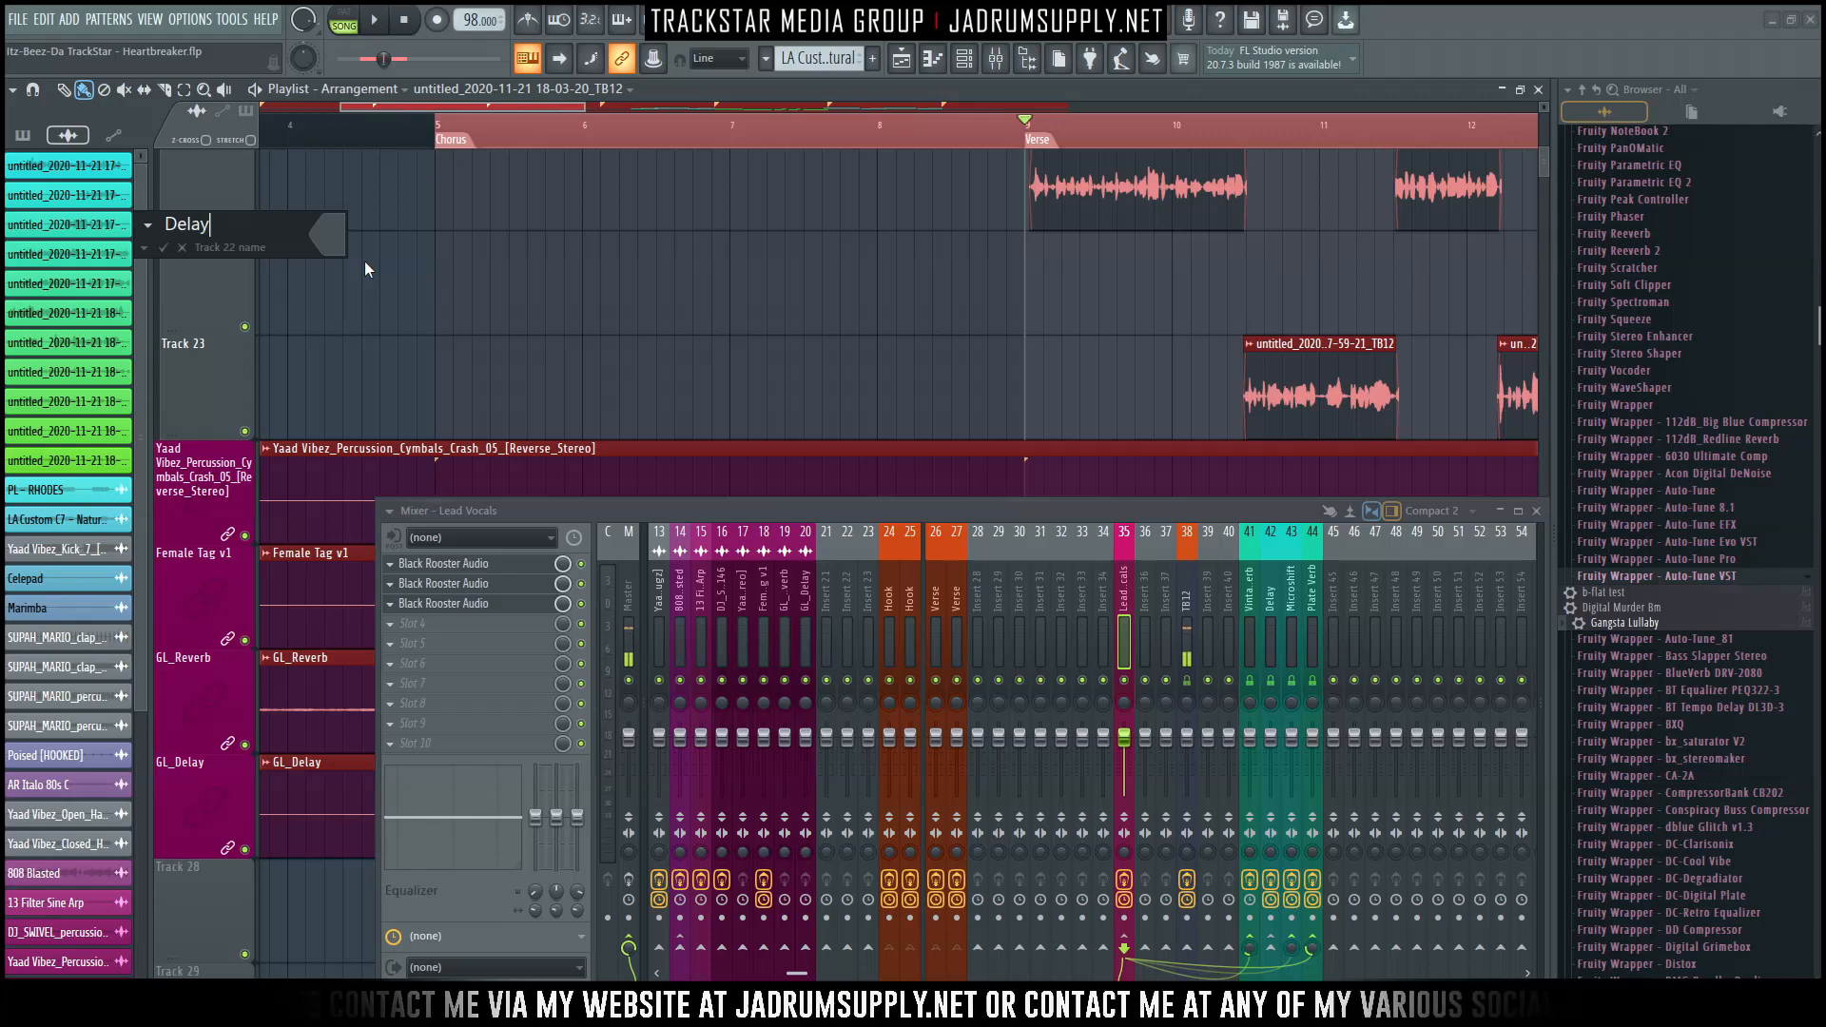
type(" Exice")
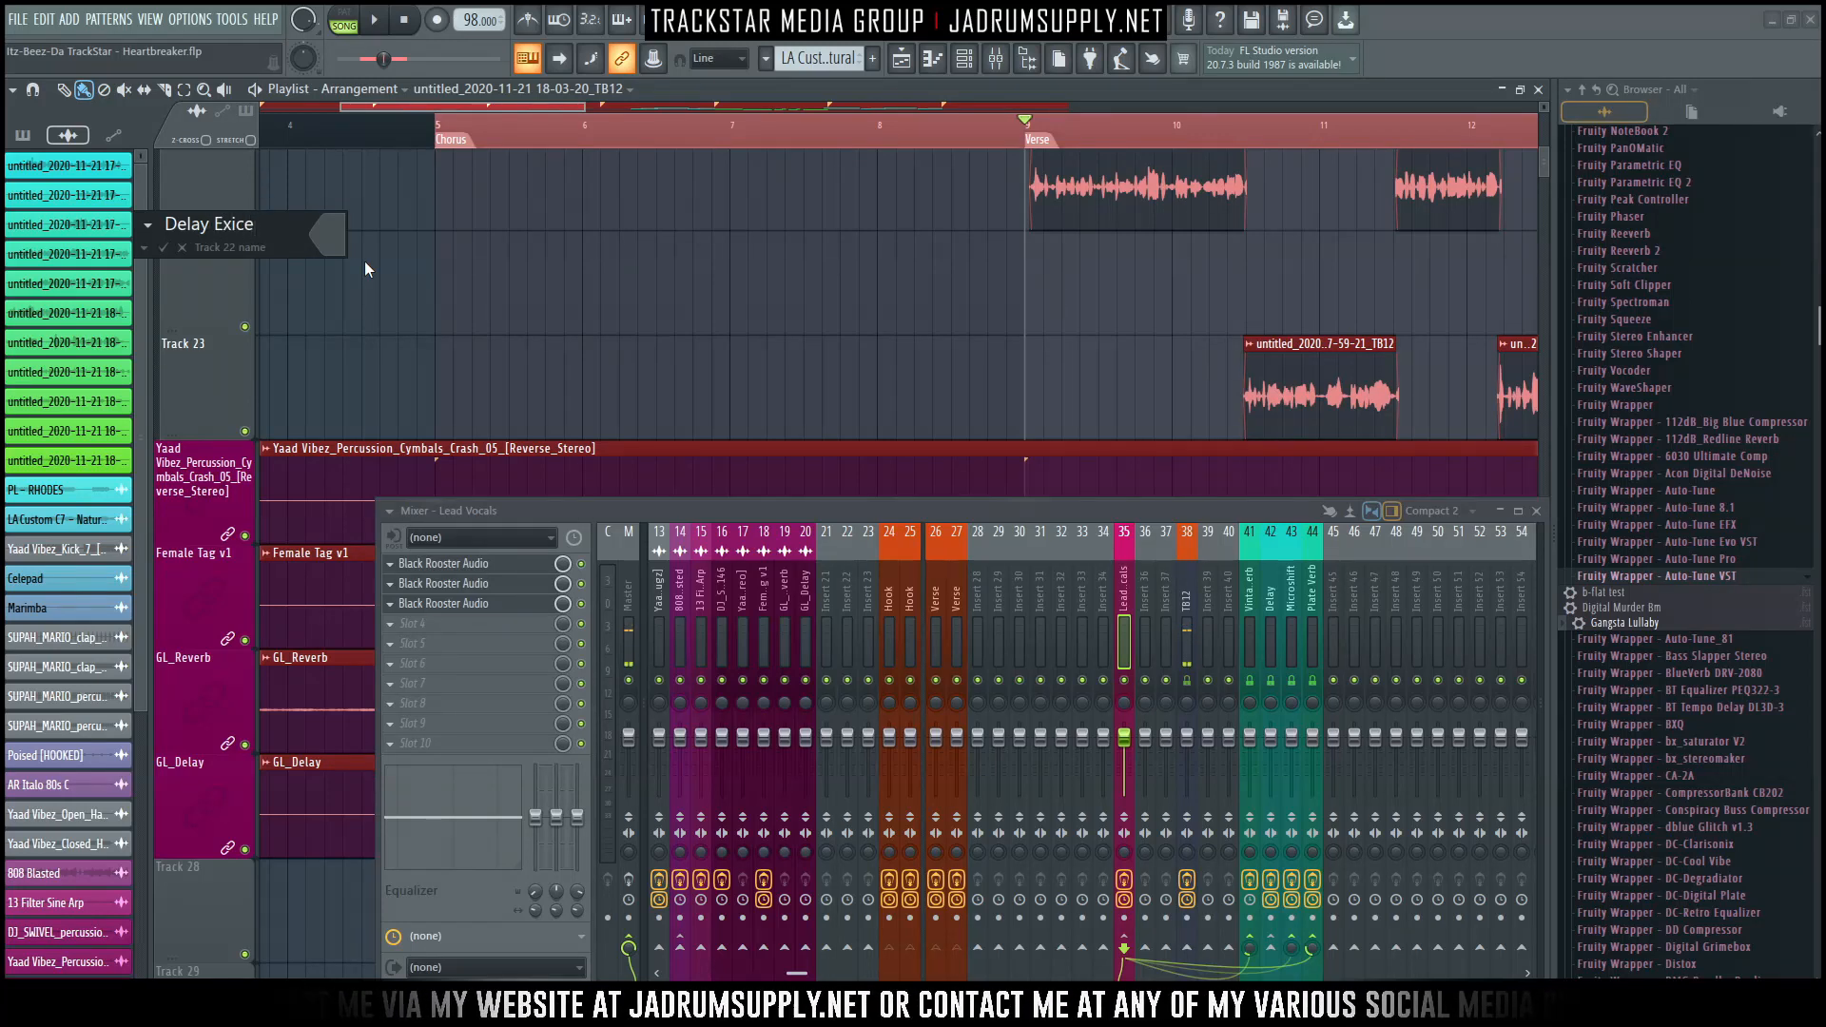
type("tement")
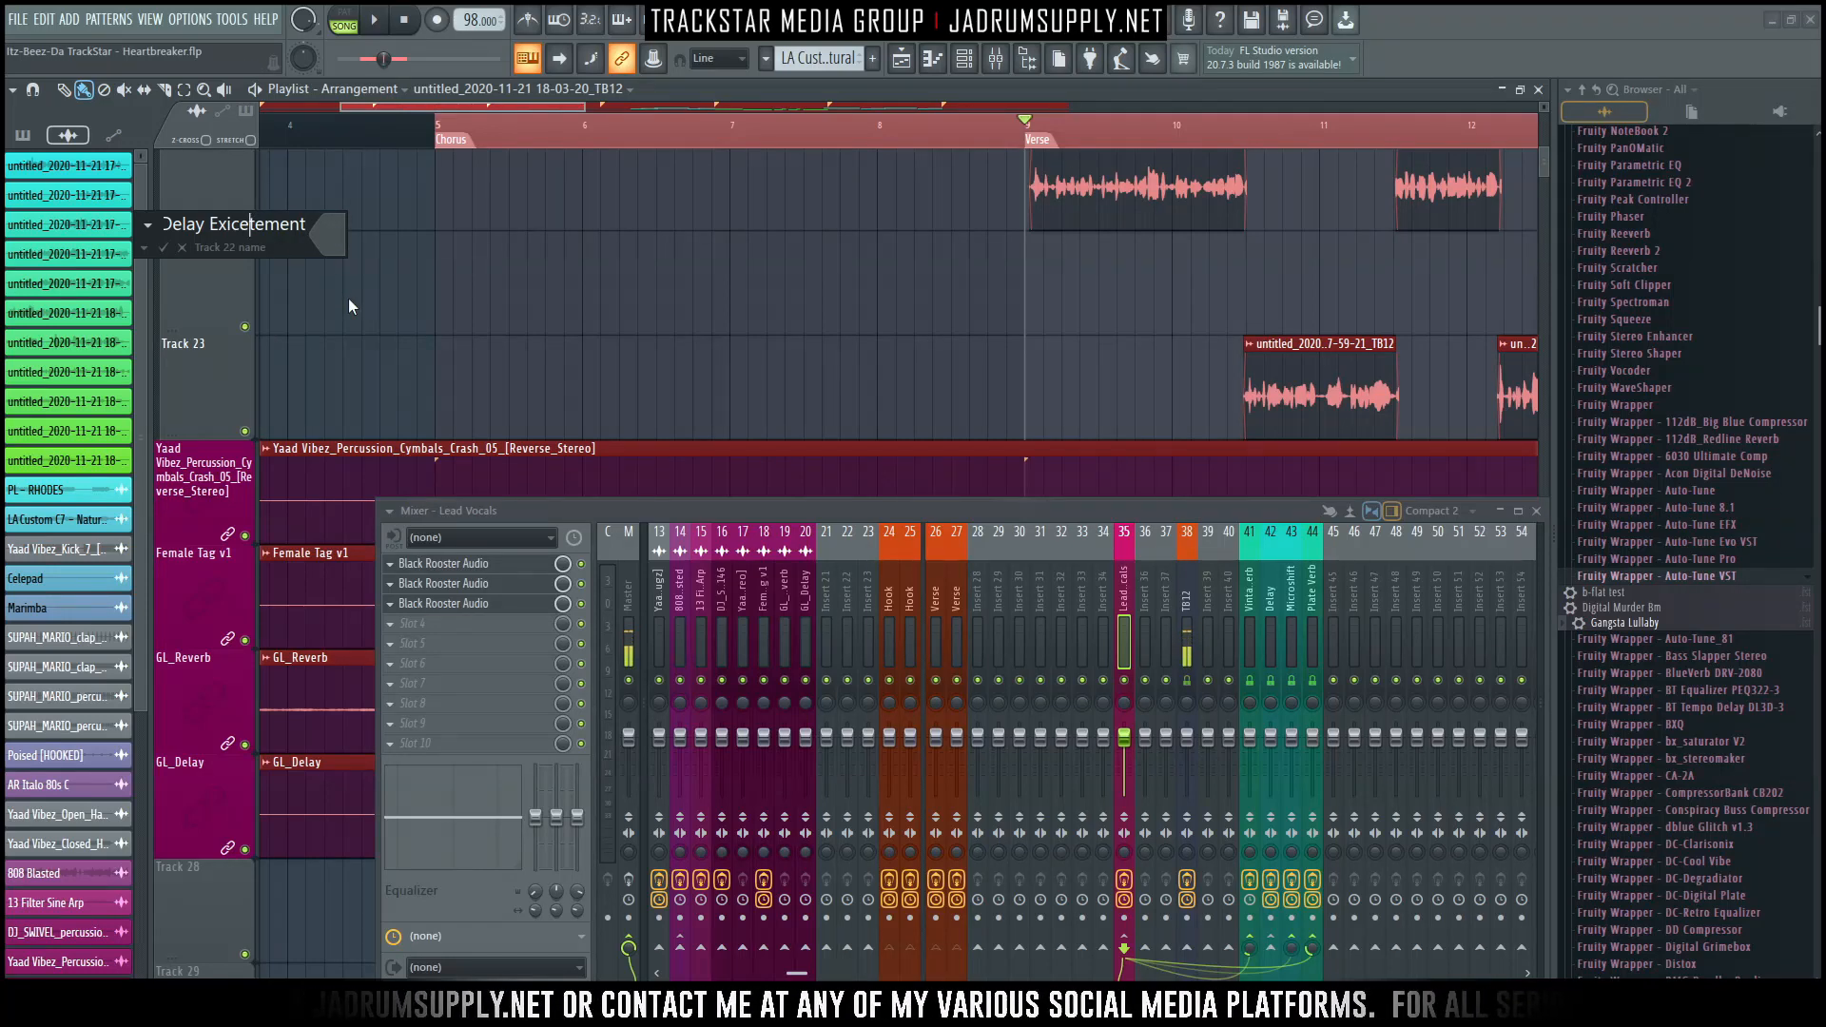
key("BackSpace")
key("BackSpace")
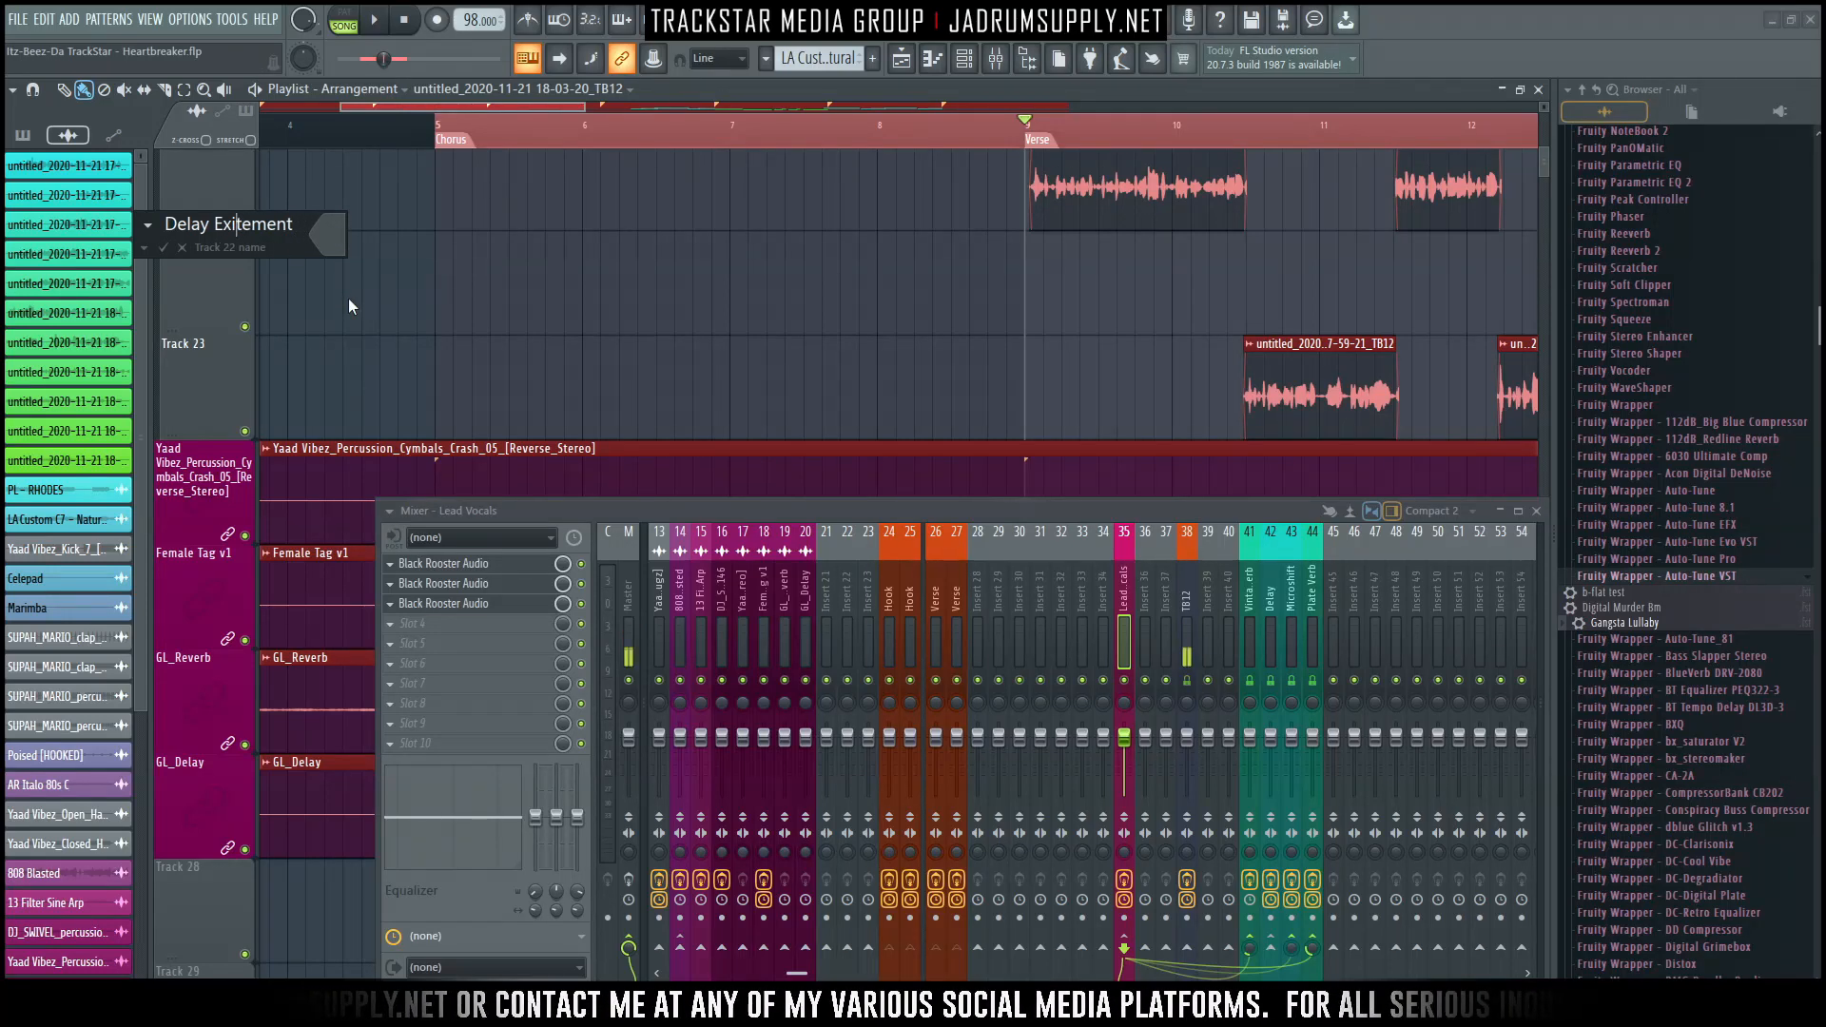
key("Return")
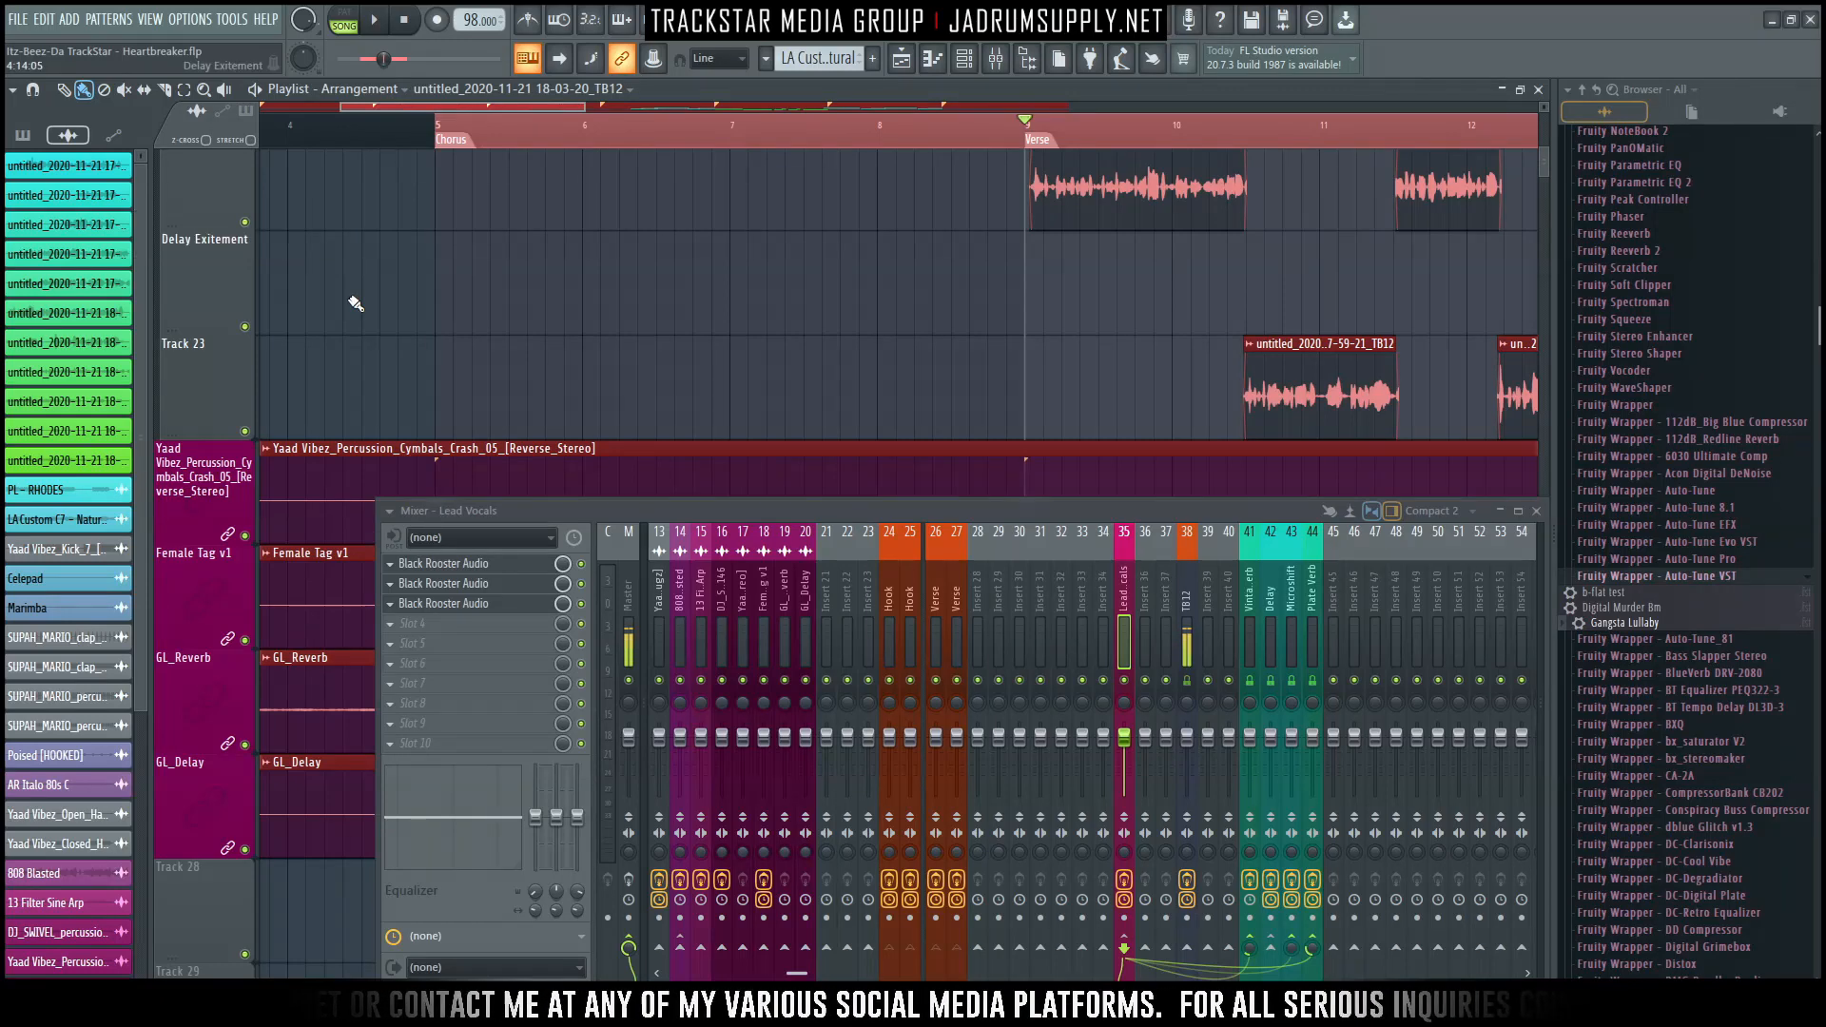
Name mixer insert 29 "Vox FX" and give it the teal colour of the other effect tracks.
scroll(279, 278, "up", 4)
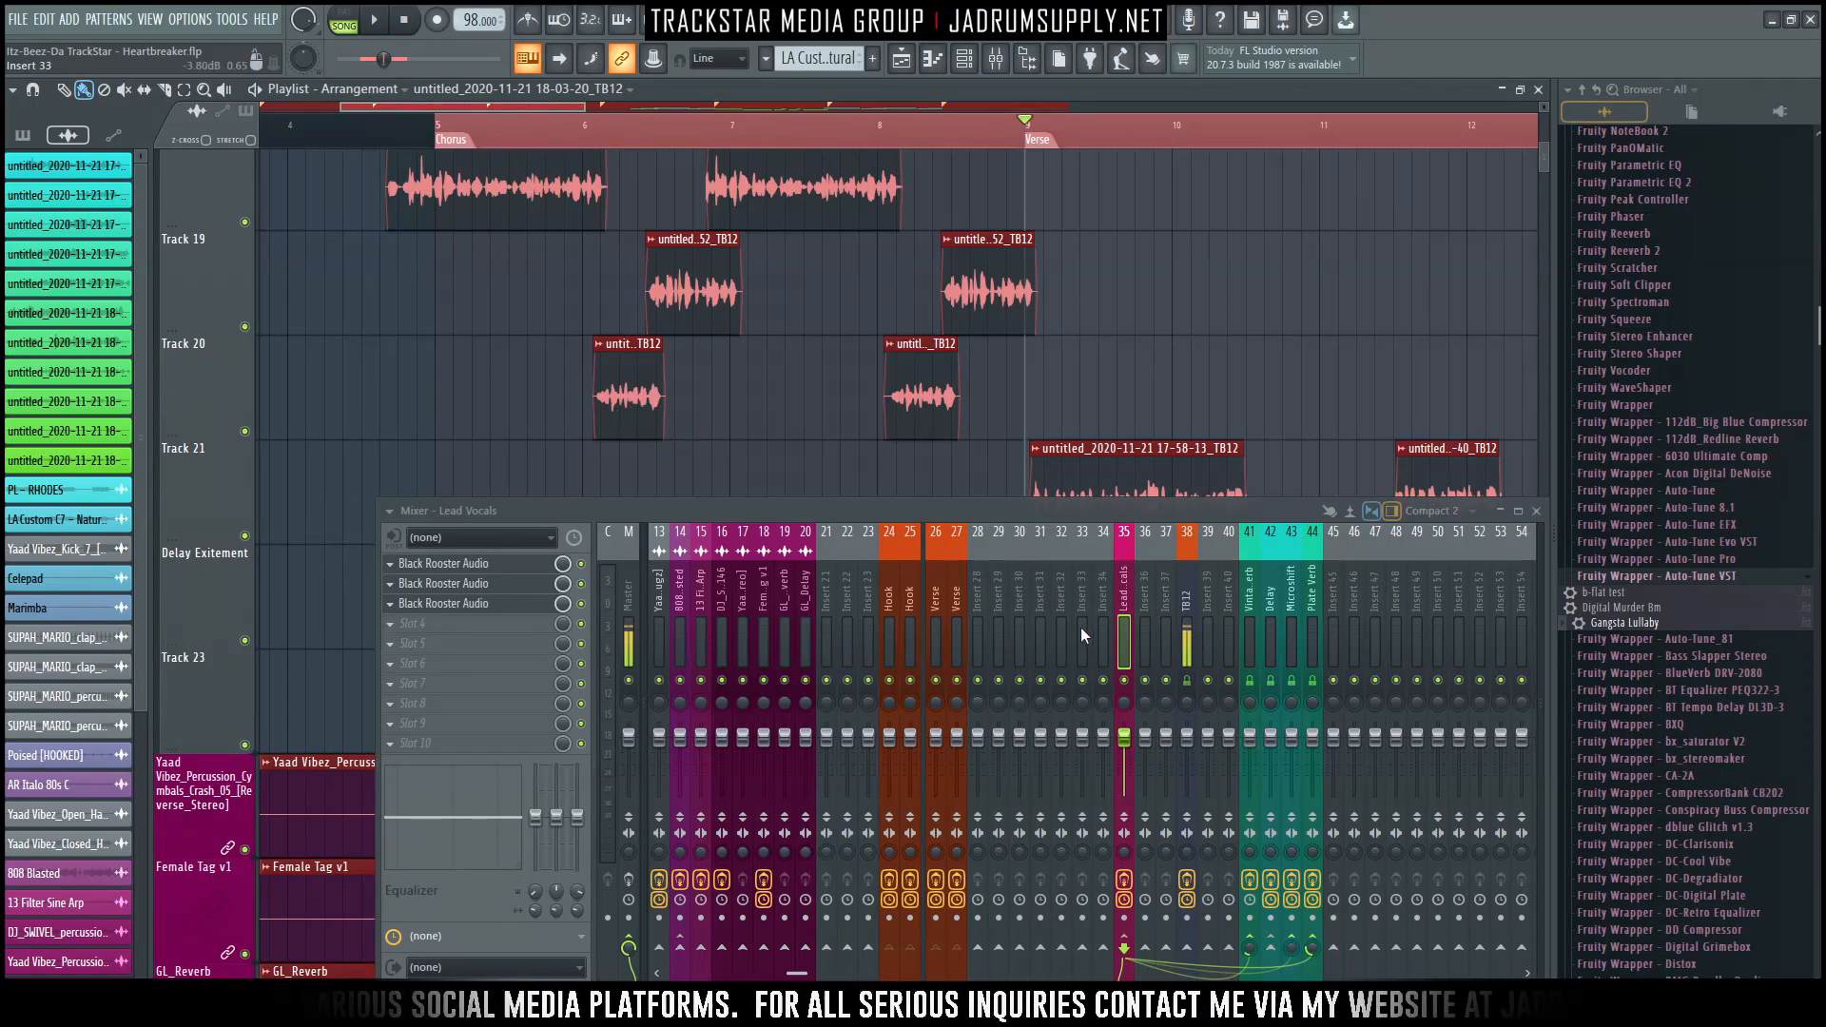
right_click(1002, 626)
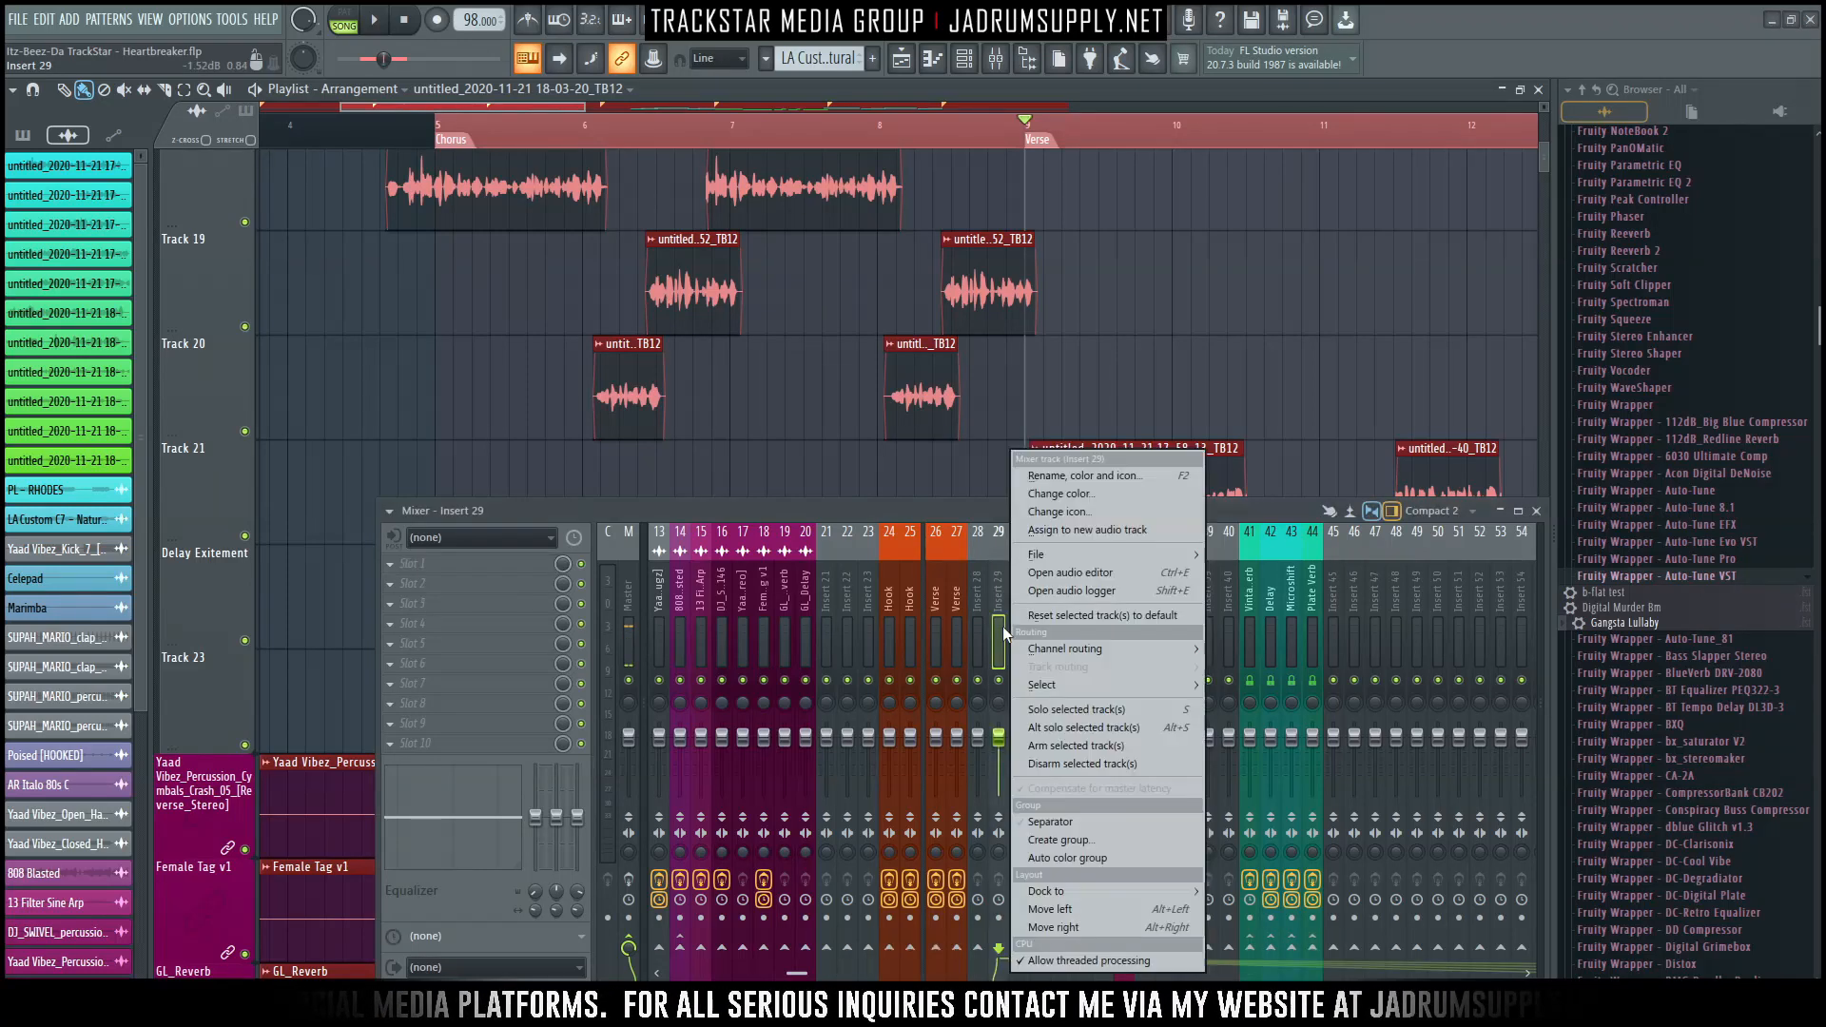
left_click(1100, 482)
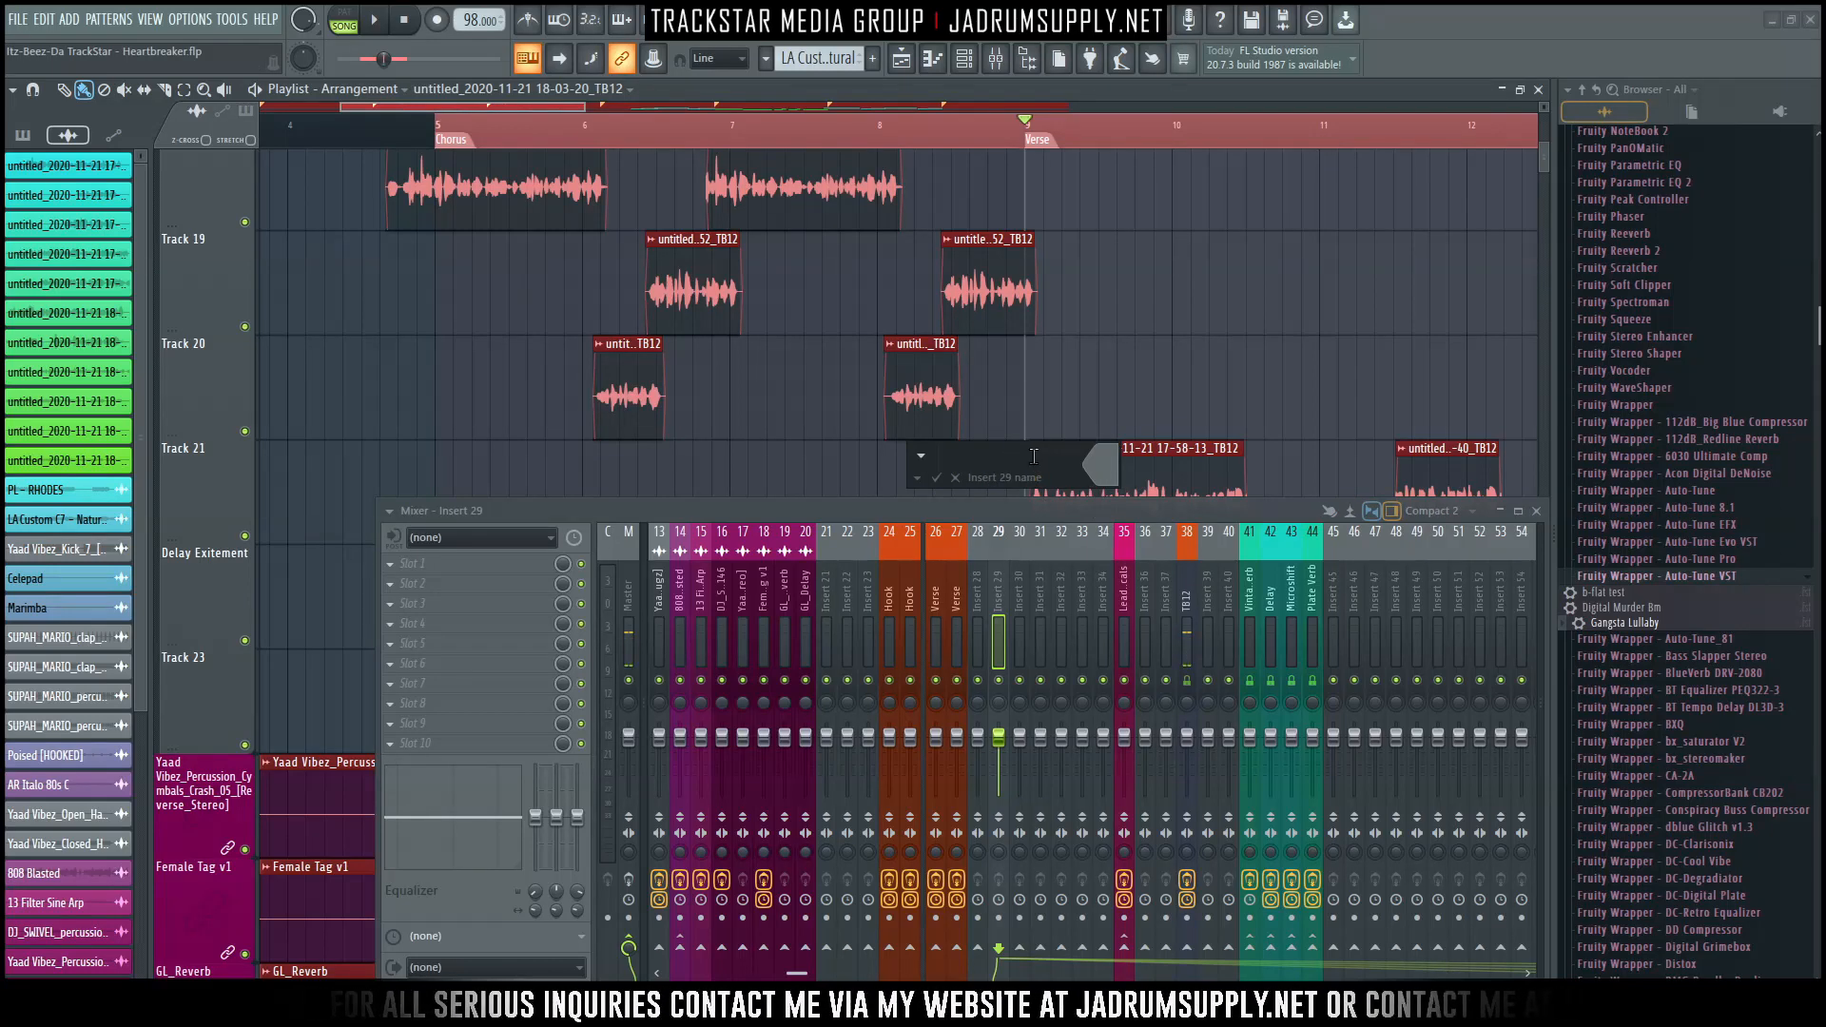
left_click(1102, 480)
left_click(1227, 768)
key("Return")
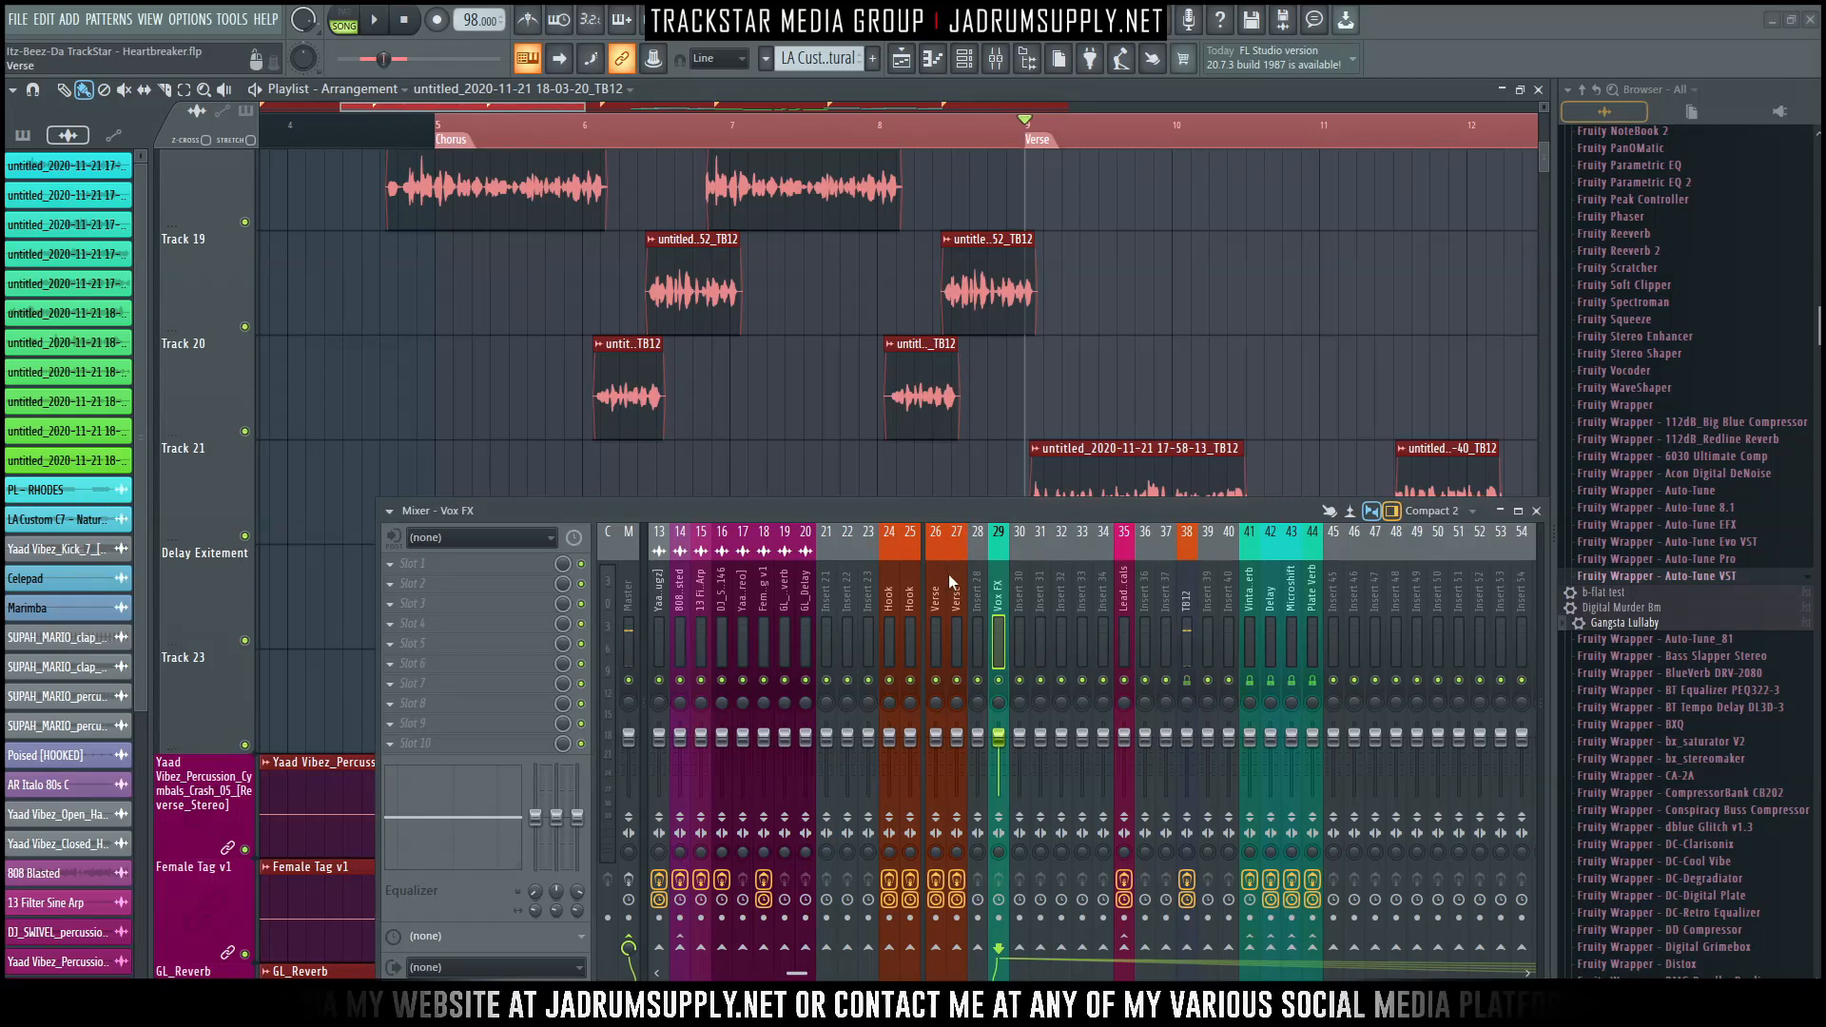
Play the start of the chorus briefly and examine its lead vocal clip up close.
scroll(441, 172, "up", 1)
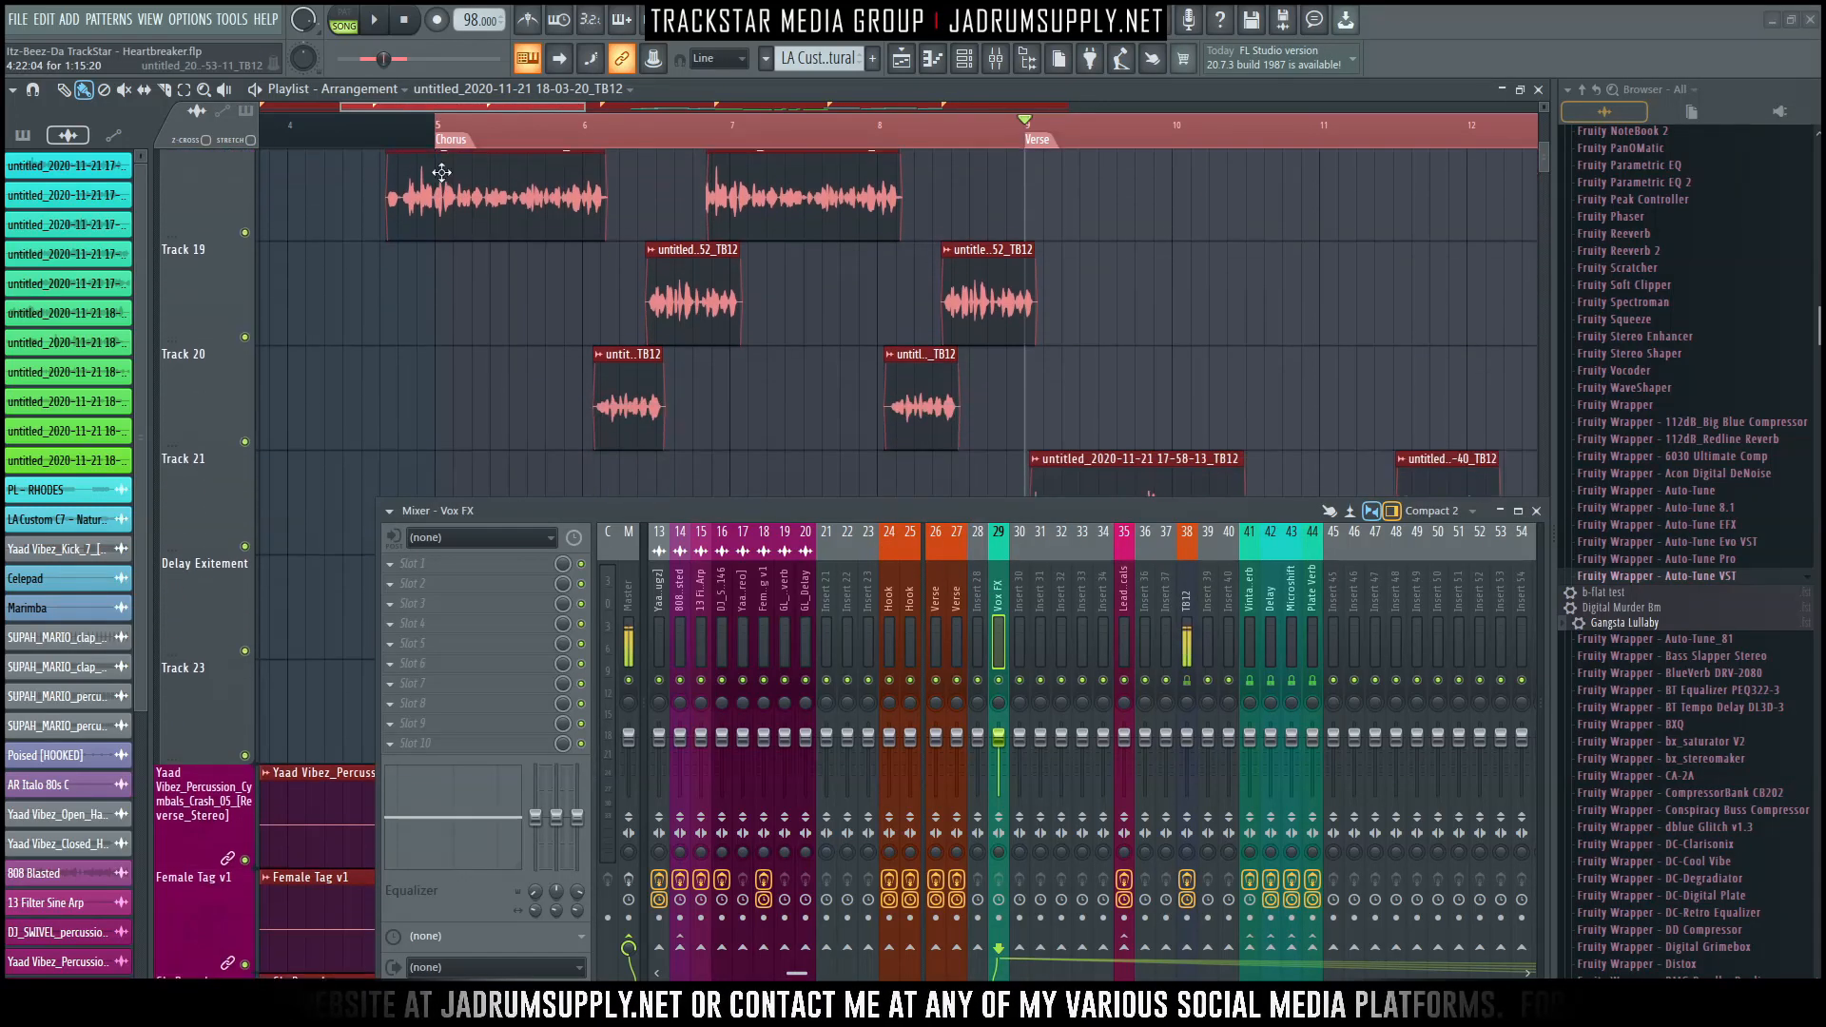
scroll(441, 172, "down", 1)
key("space")
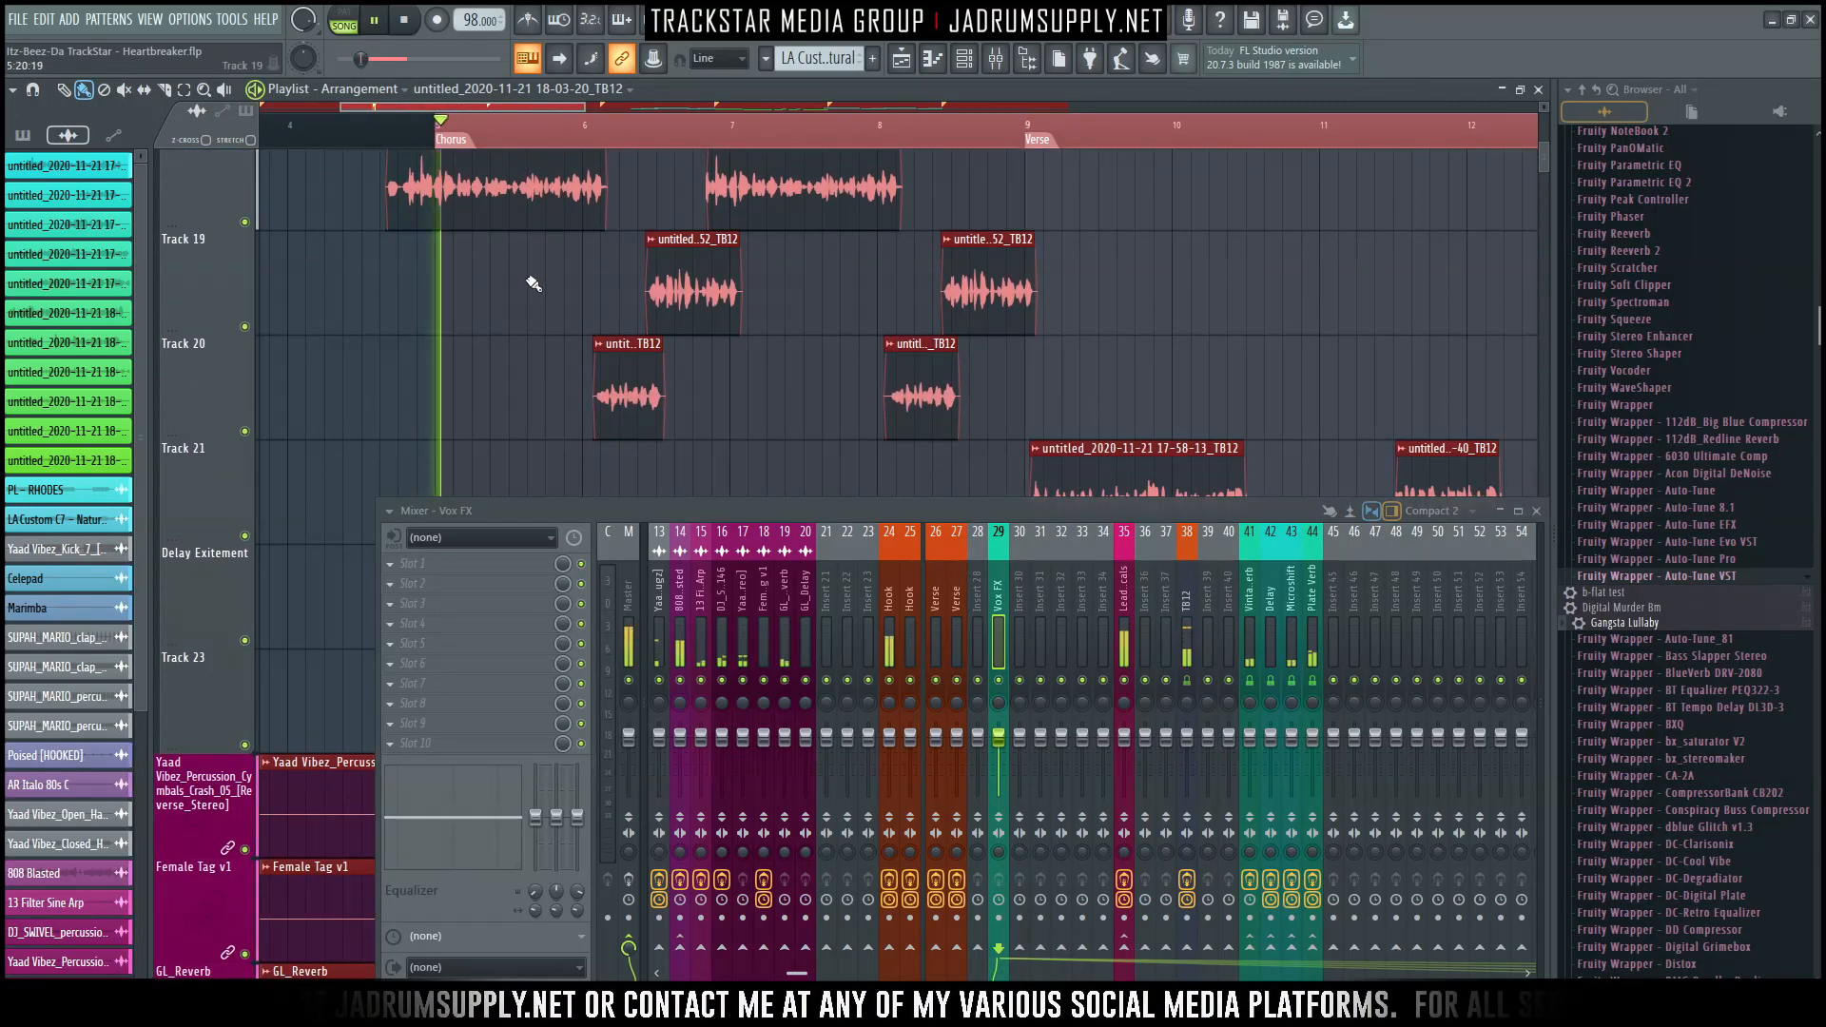
key("space")
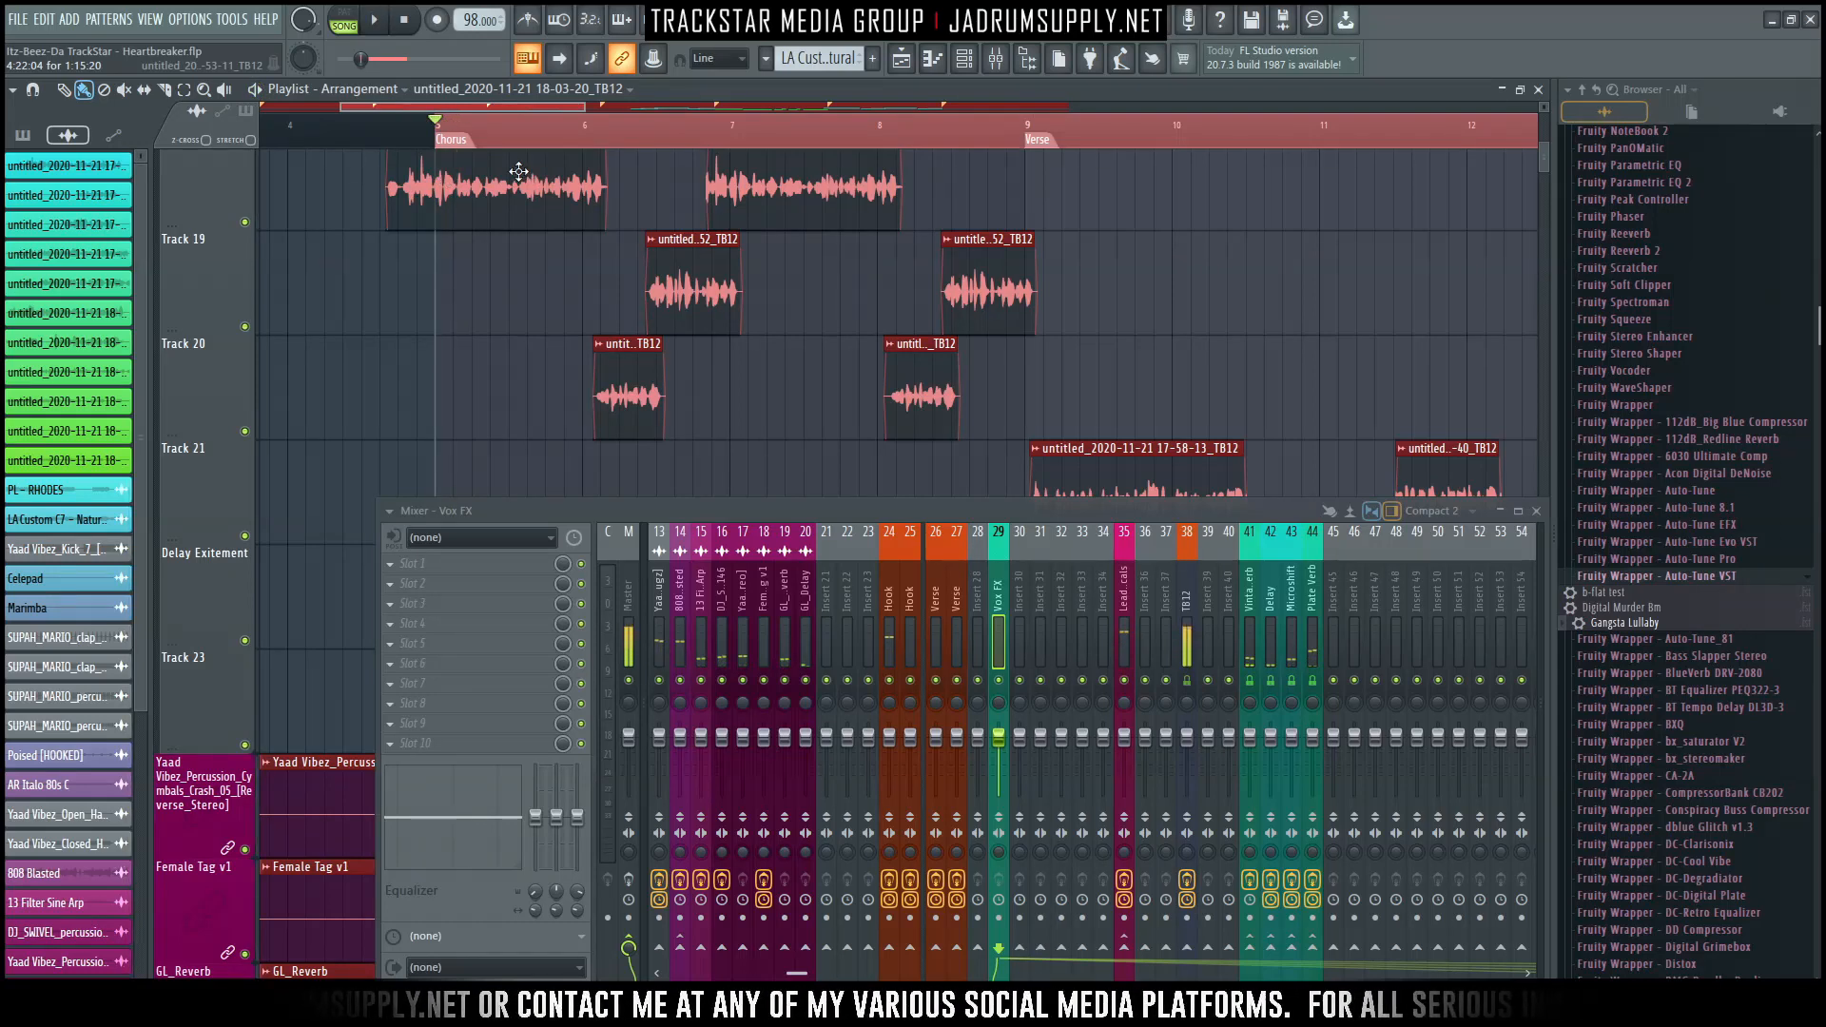
scroll(440, 136, "up", 2)
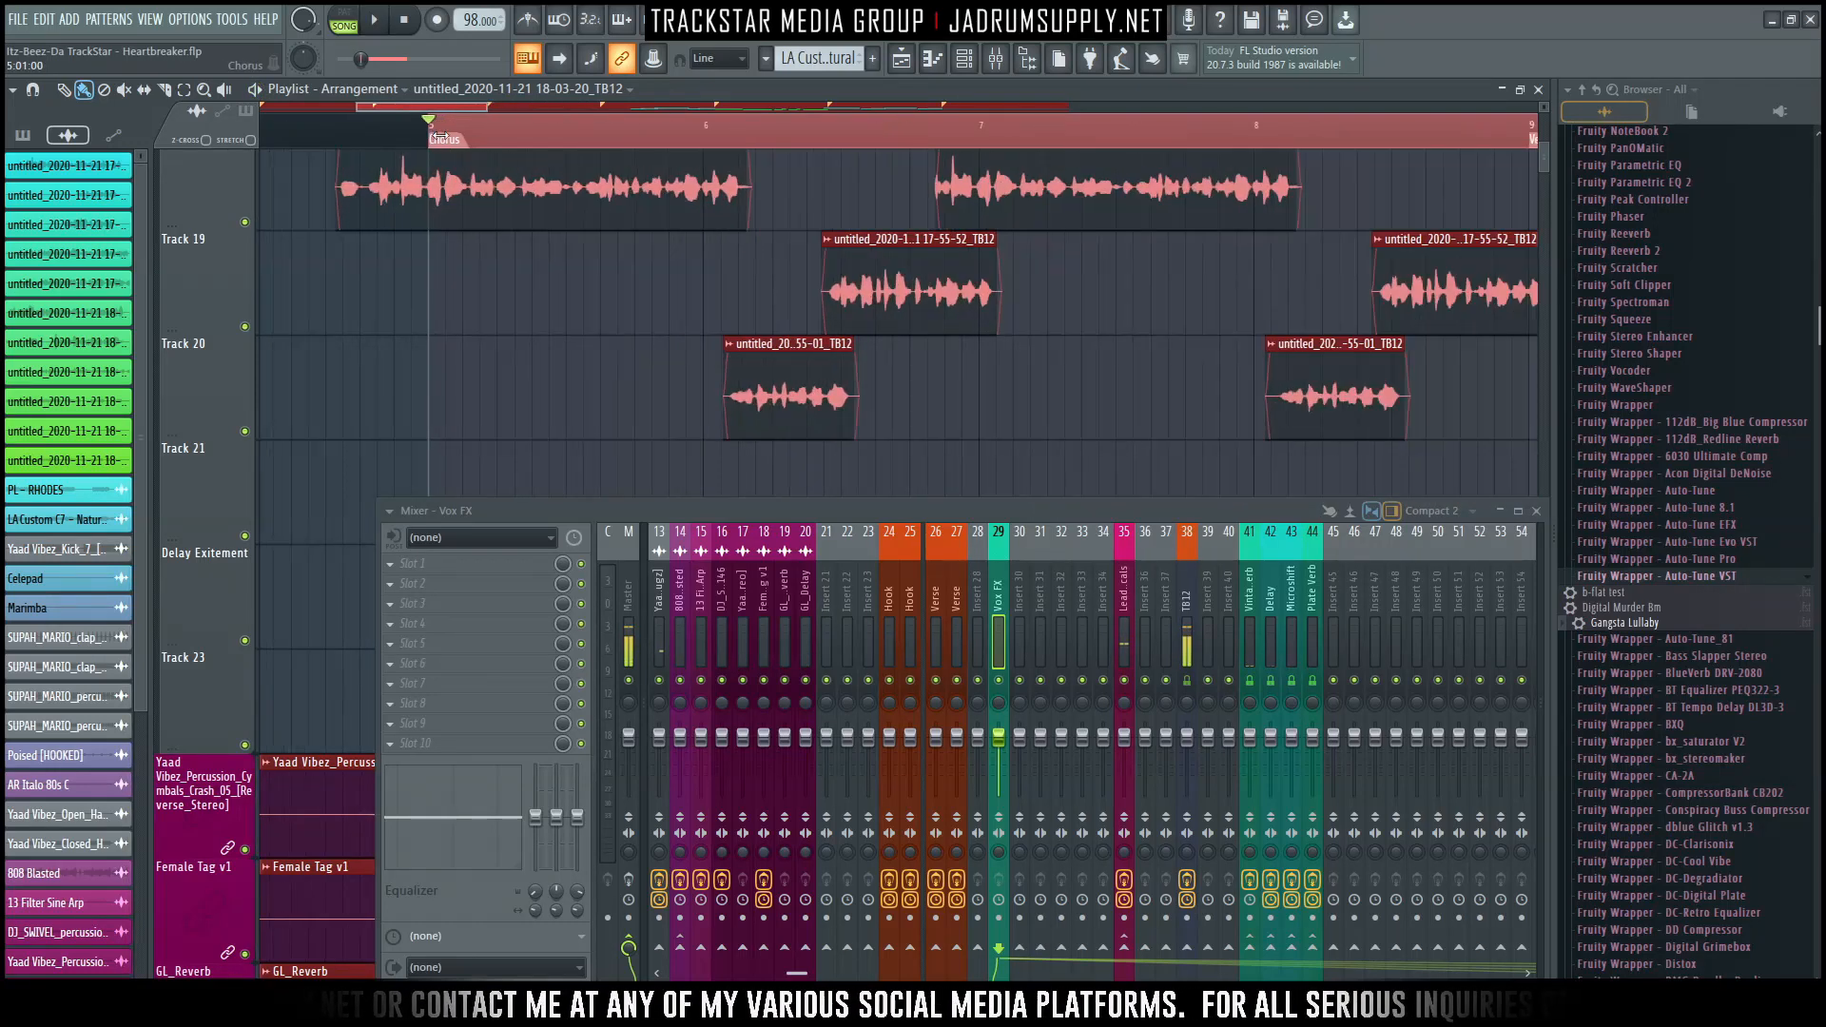
scroll(440, 136, "up", 1)
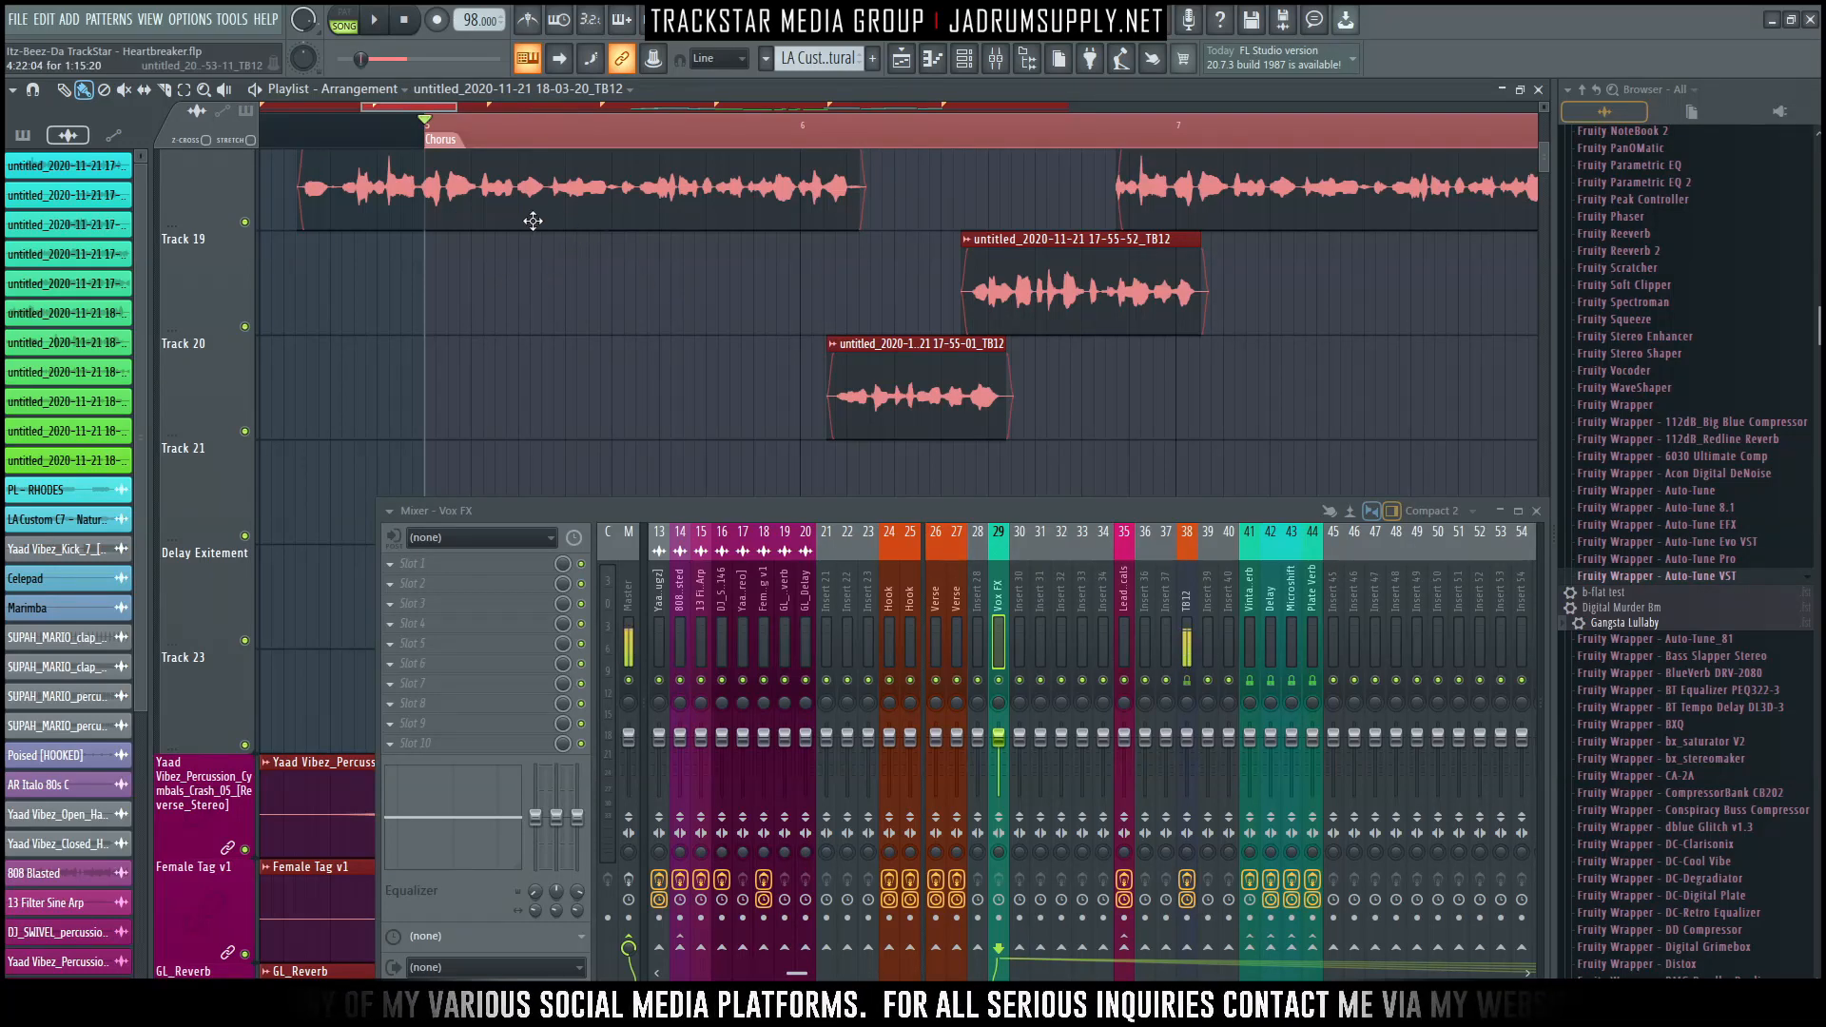
Move the Delay Exitement track up two positions so it sits directly below Track 19.
right_click(236, 563)
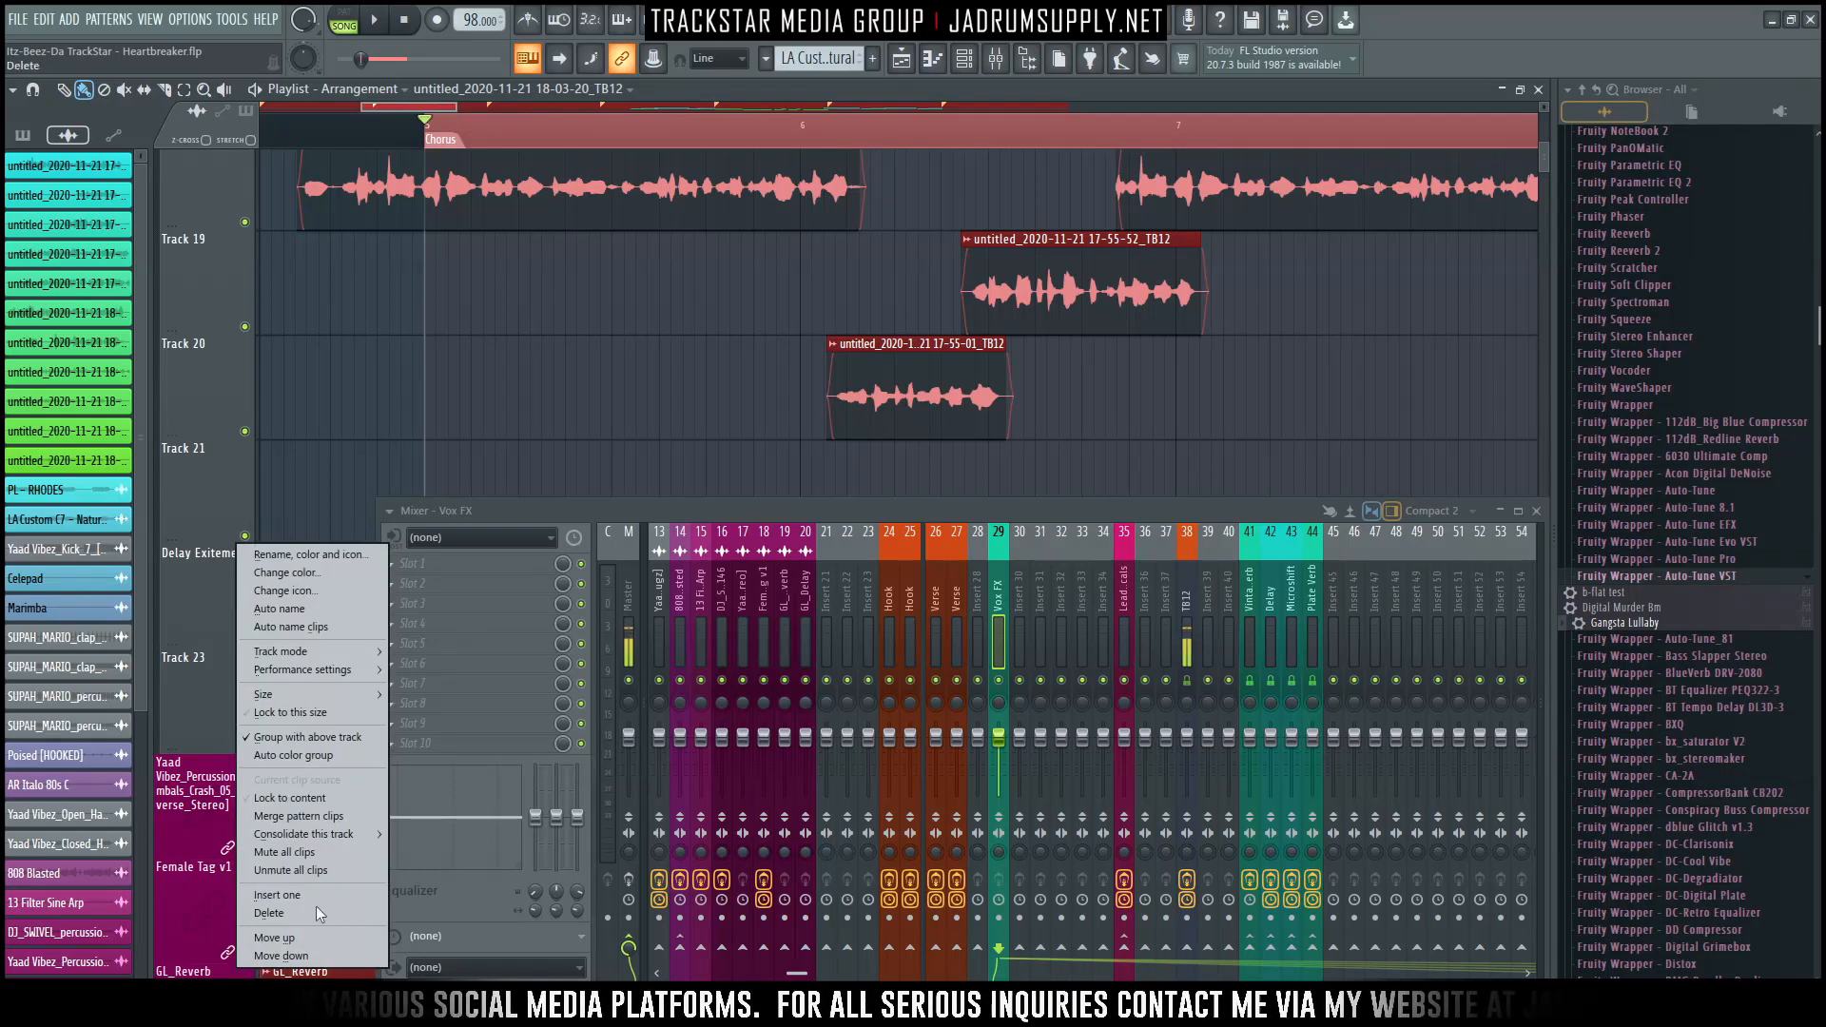
left_click(311, 940)
right_click(201, 443)
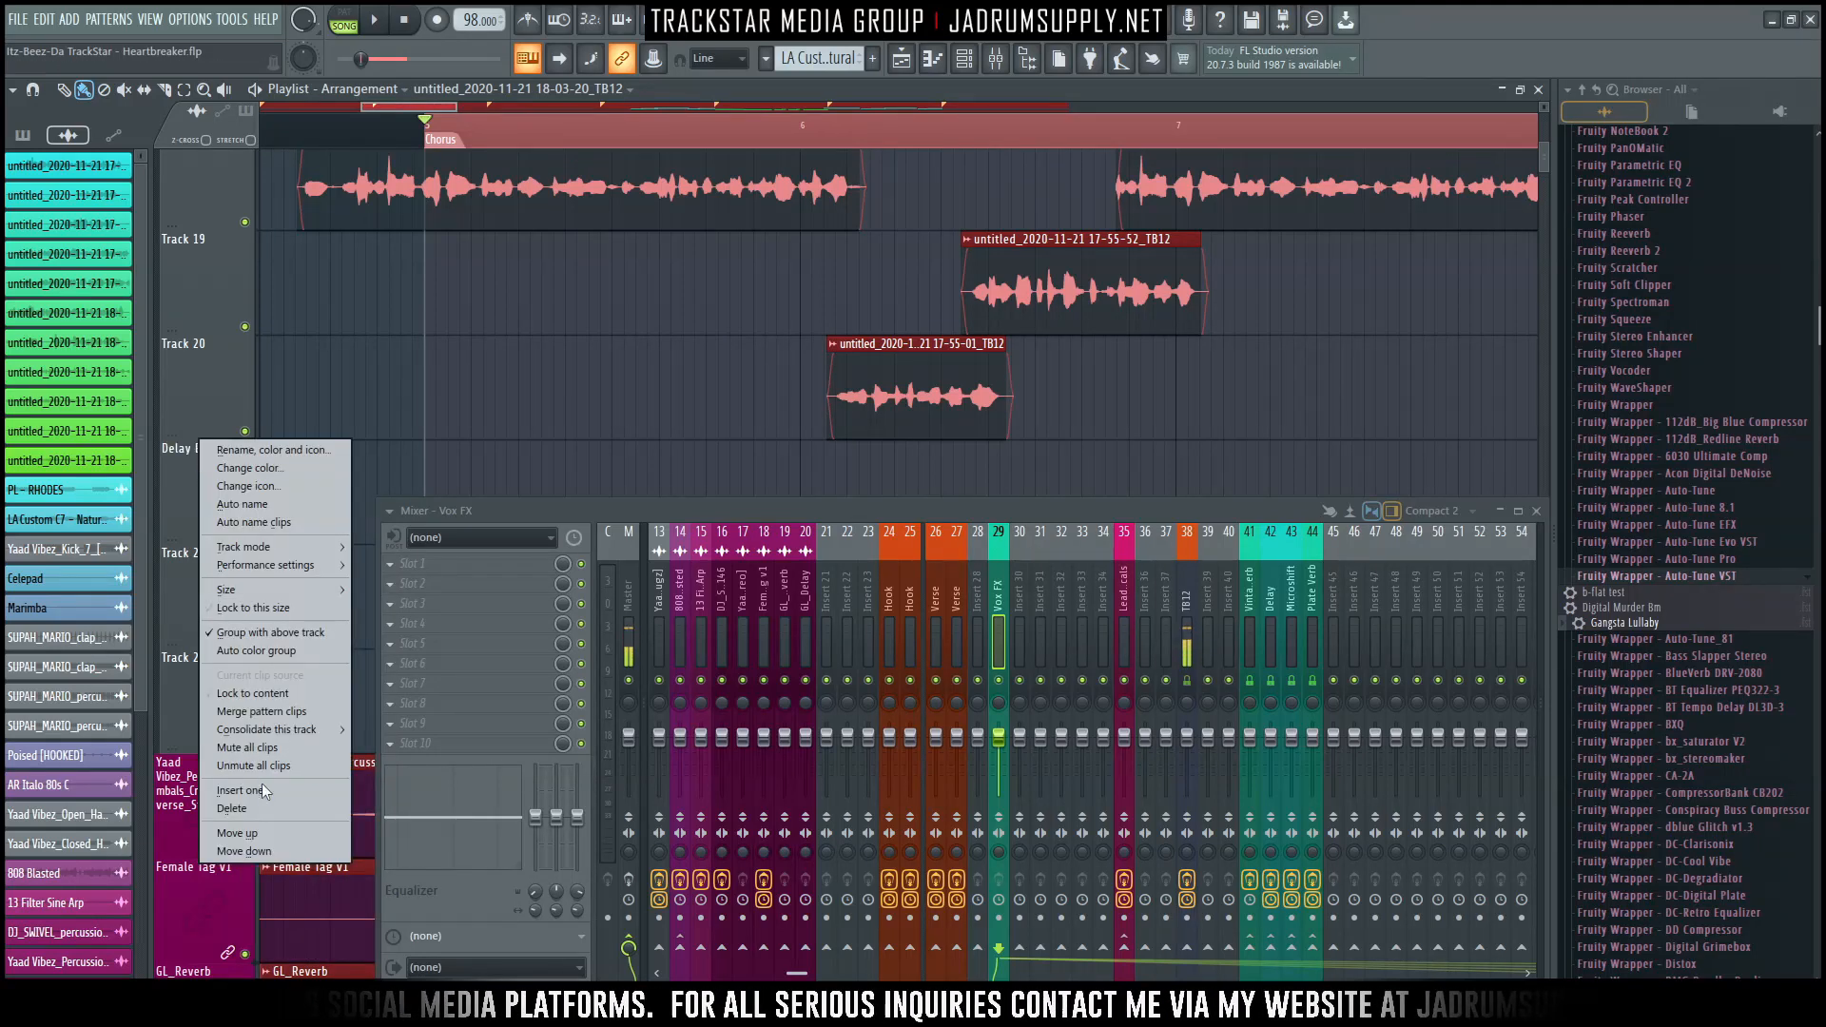
left_click(262, 833)
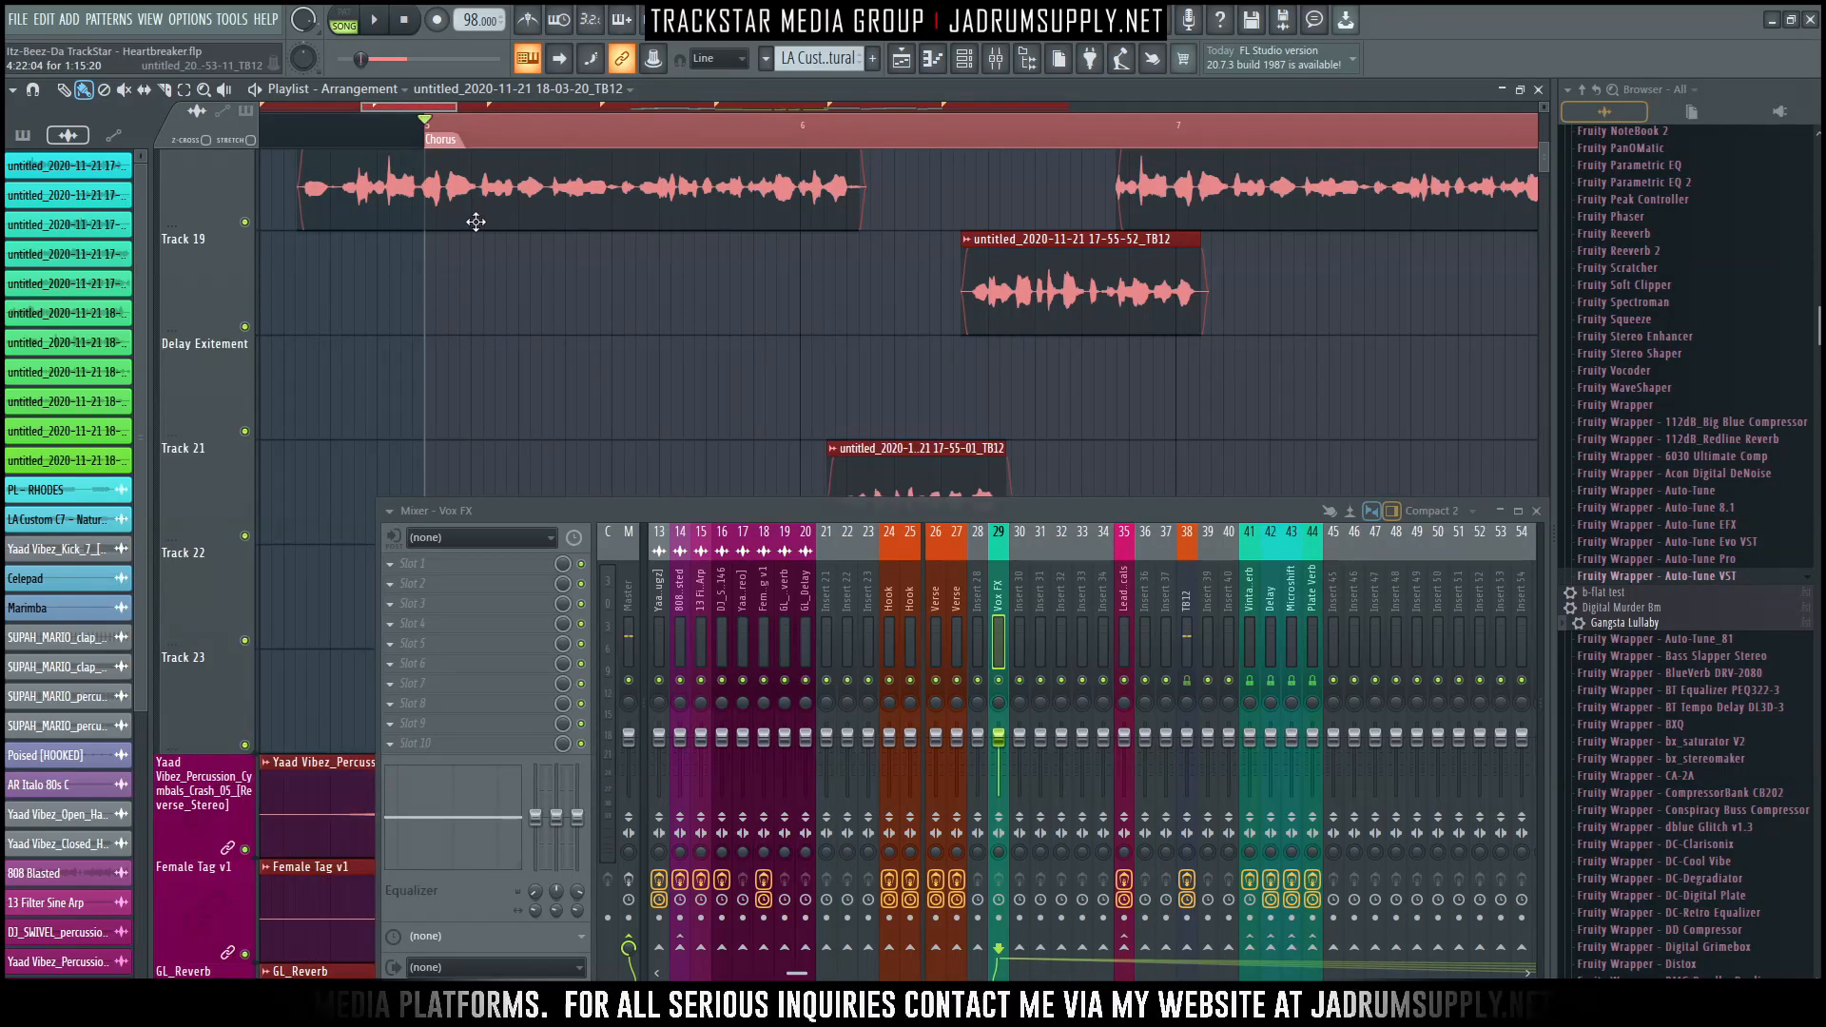
Place a copy of the first chorus vocal clip on the Delay Exitement track, aligned with the original.
left_click(512, 294, "ctrl")
left_click(522, 216)
left_click(519, 396)
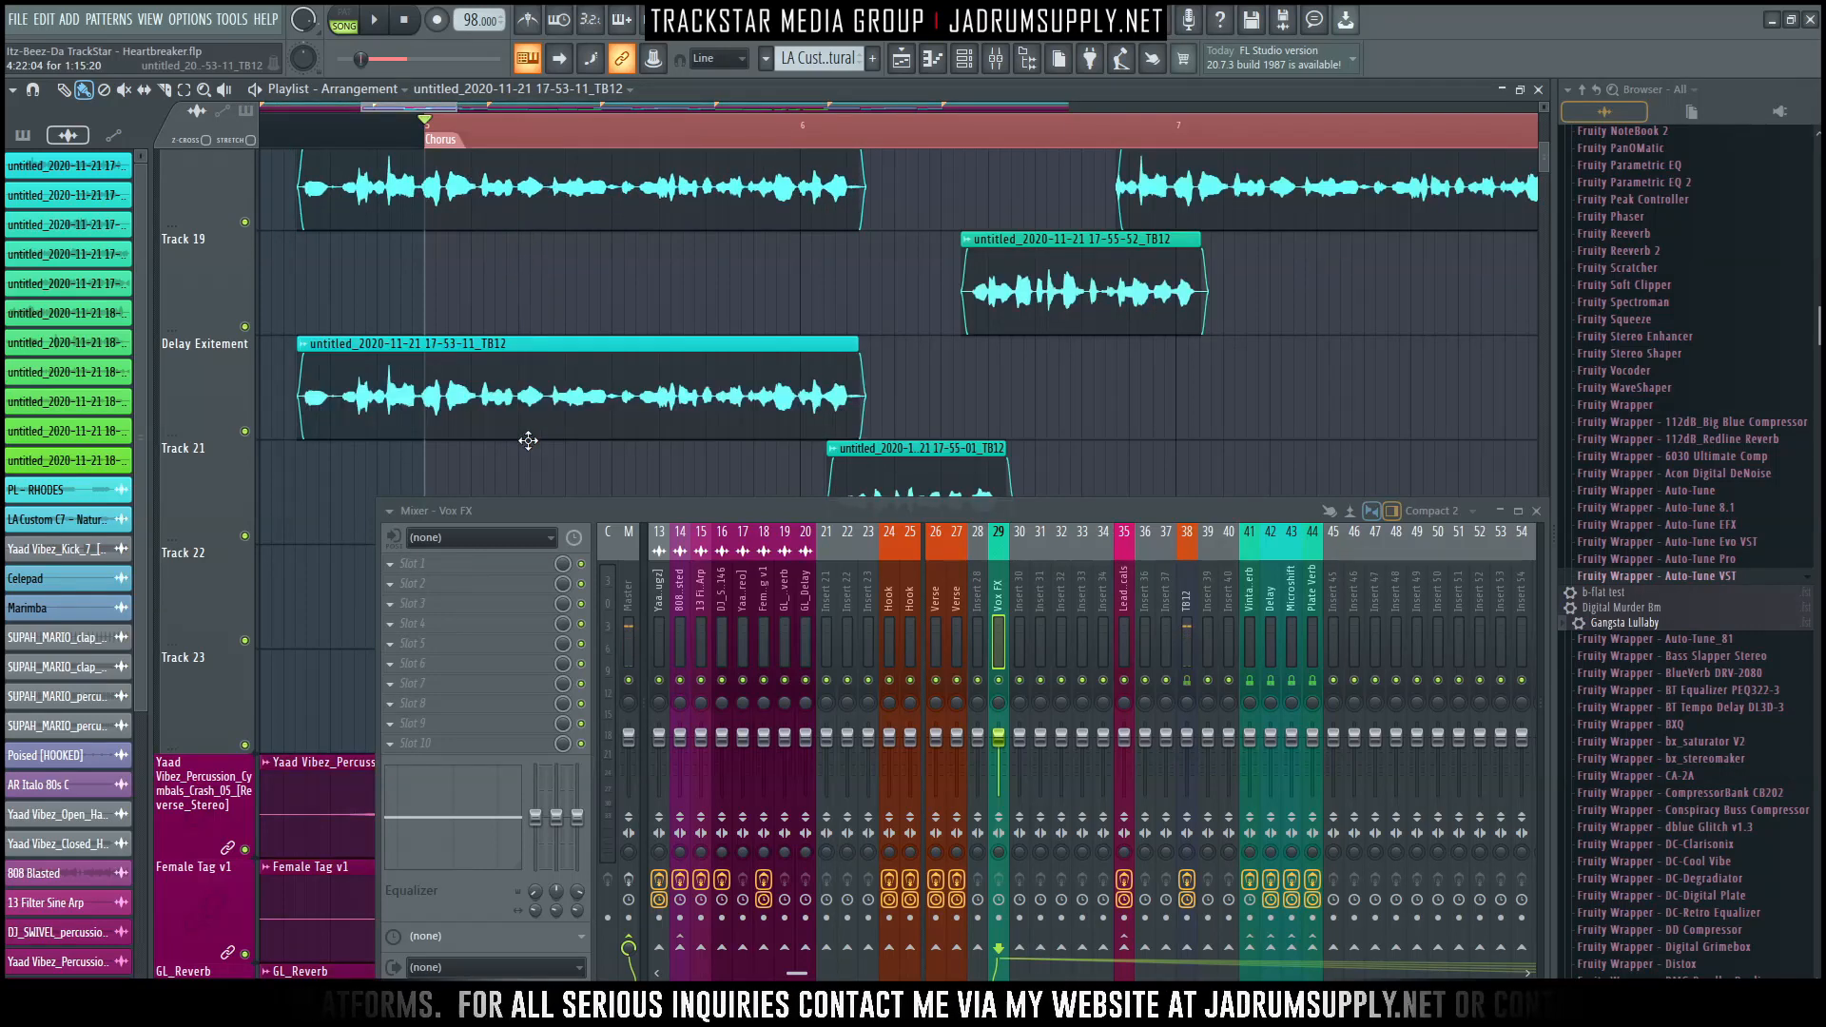
Play the vocal around the chorus start, including the lead-in, to locate the phrase for the delay.
key("space")
scroll(437, 136, "up", 1)
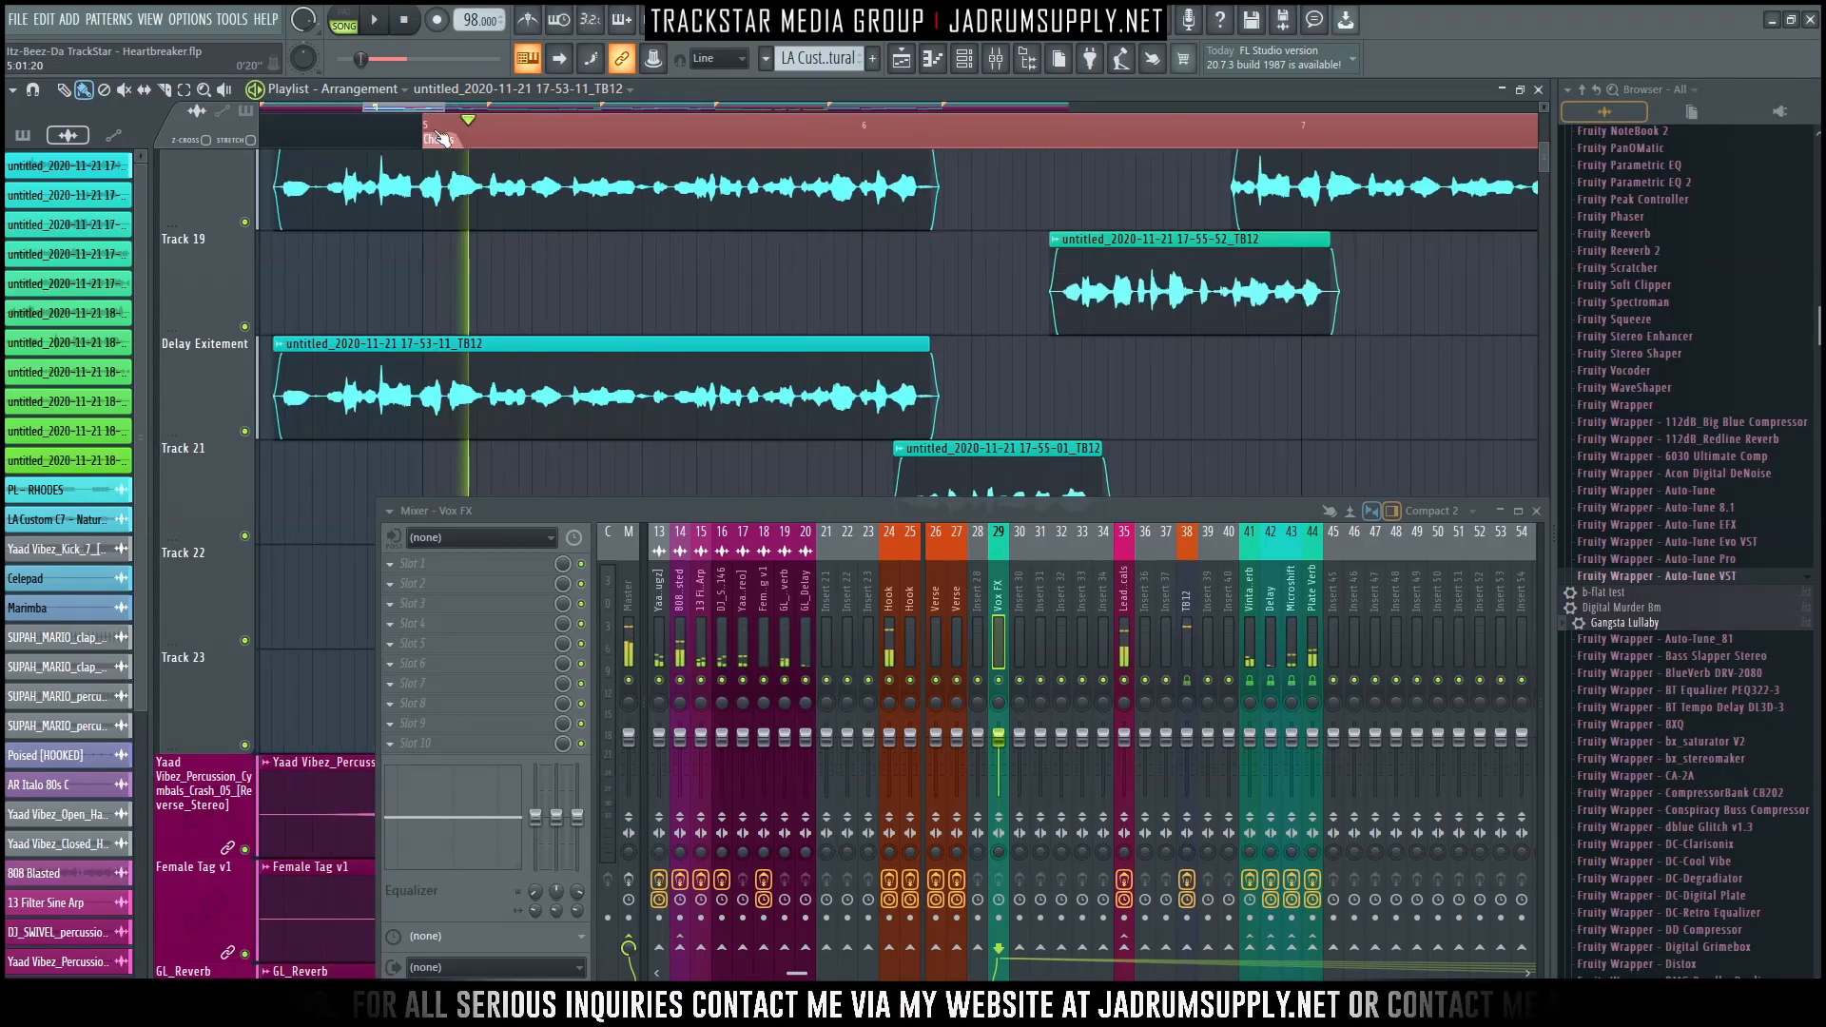
scroll(437, 136, "up", 1)
key("space")
left_click(332, 142)
key("space")
key("space")
Slice the copied vocal clip just before the chorus start and delete the part ahead of the cut.
left_click(384, 380)
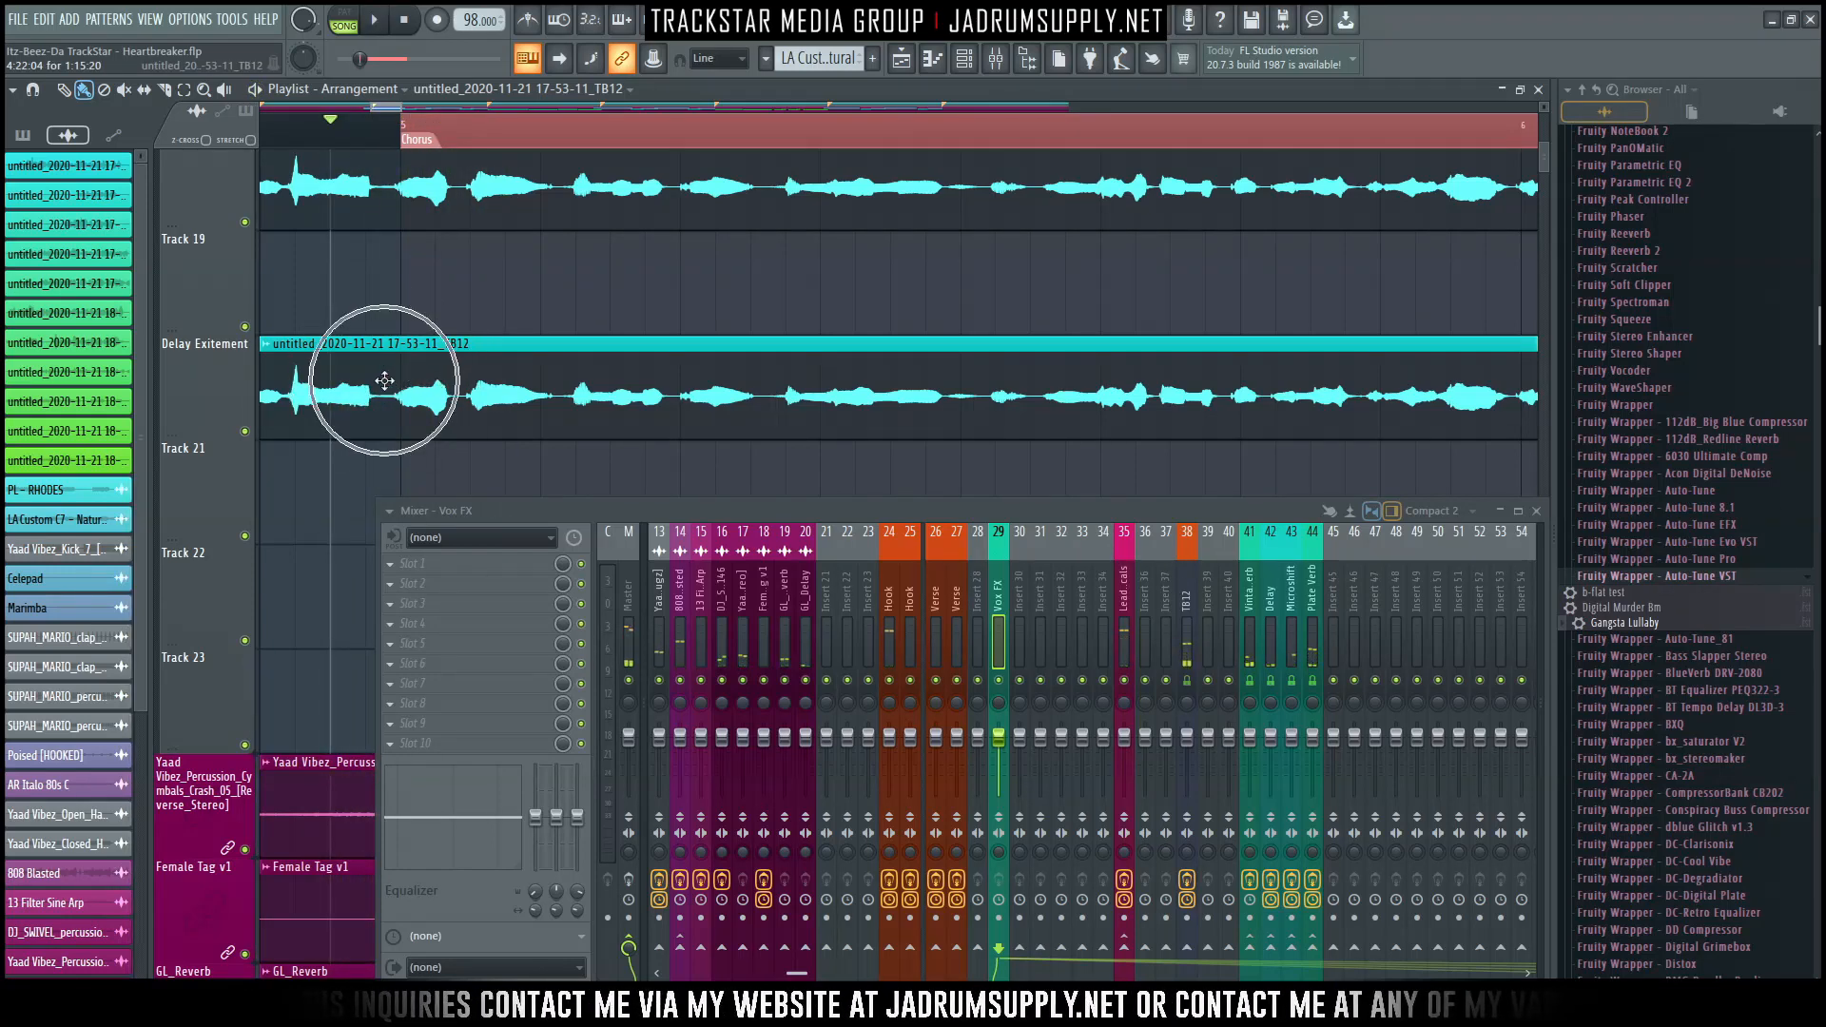
left_click(367, 390)
left_click(358, 389, "ctrl")
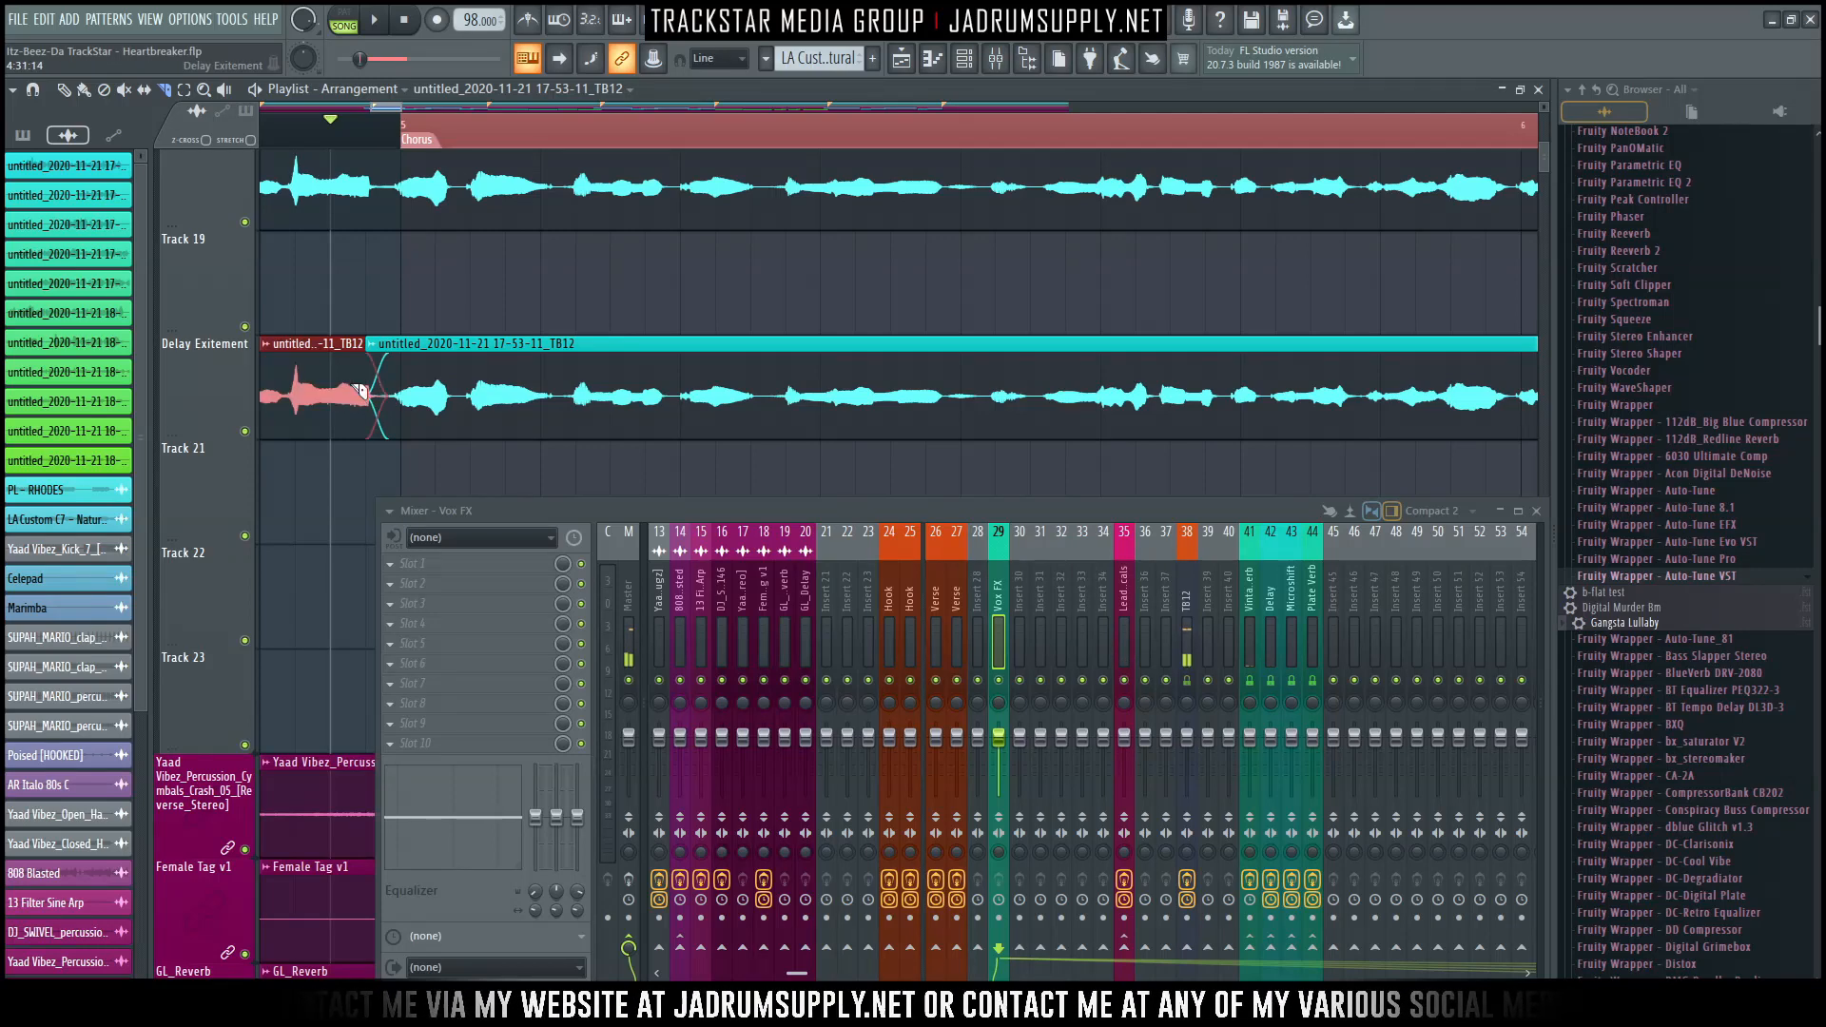
key("Delete")
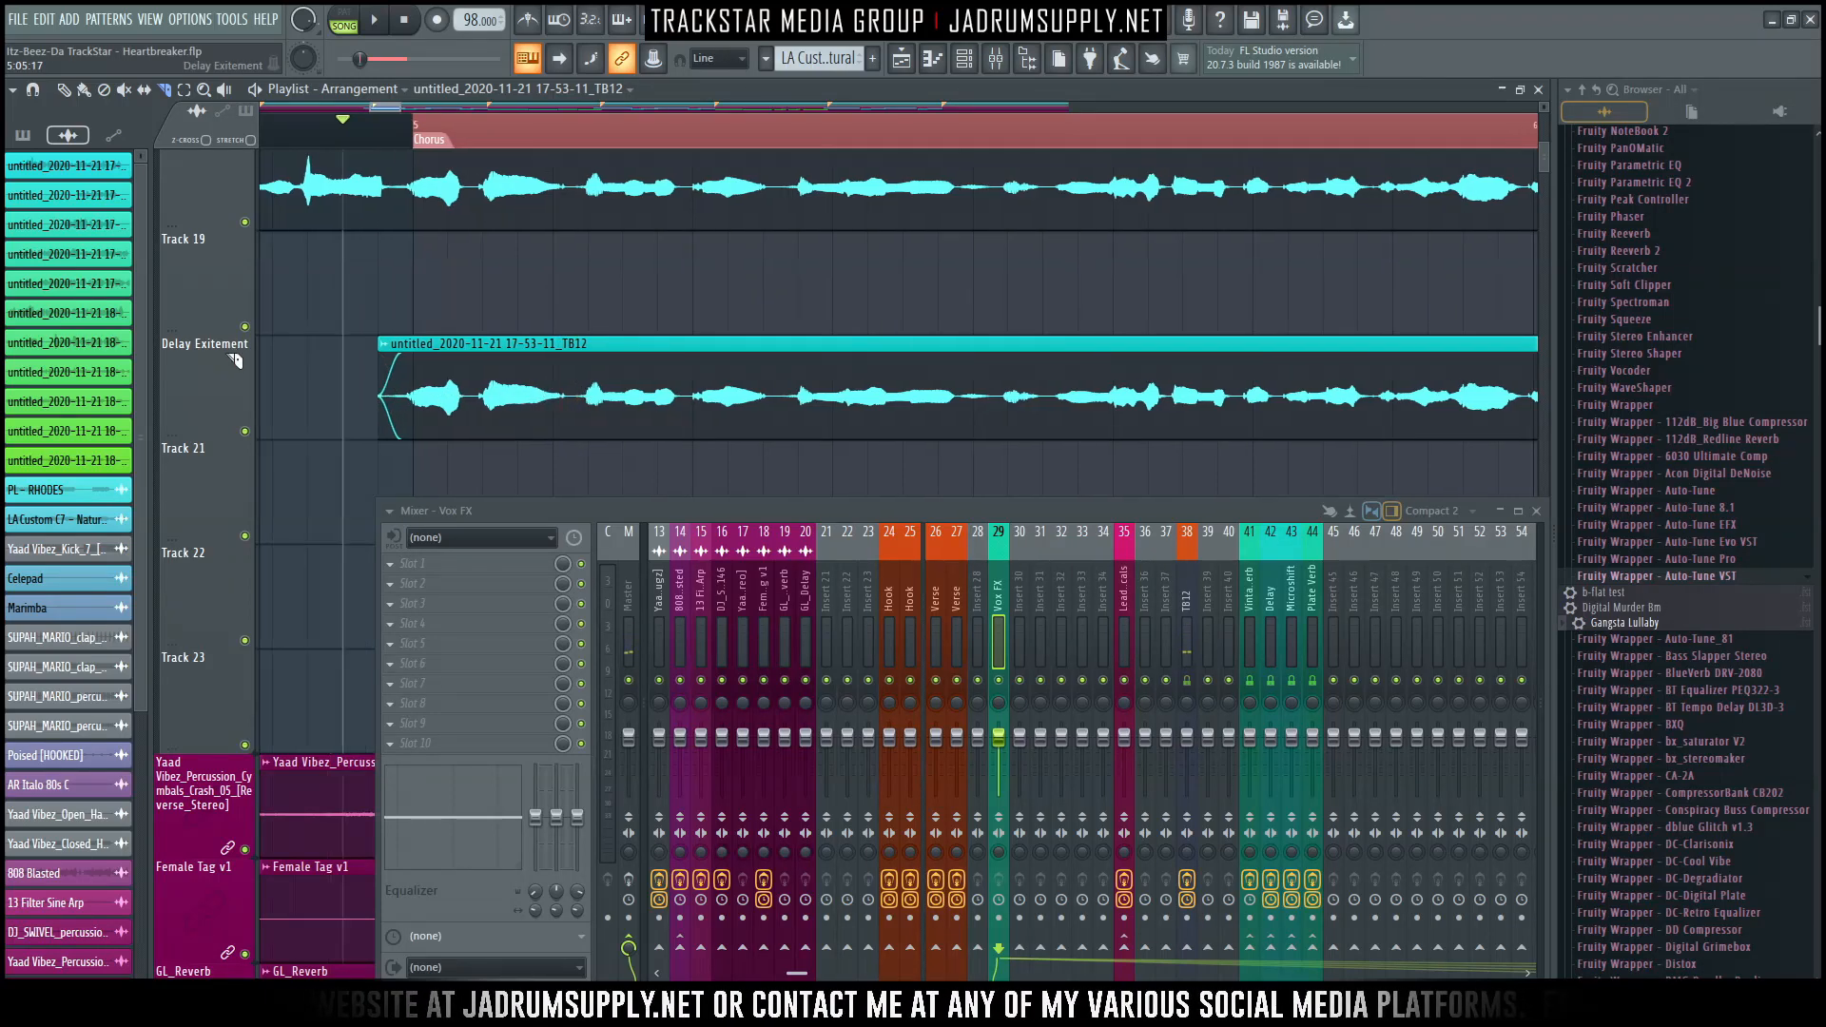
Slice the Delay Exitement vocal clip right after the first chorus phrase and delete everything following the cut.
scroll(475, 405, "left", 2)
left_click(658, 395)
left_click(729, 422, "ctrl")
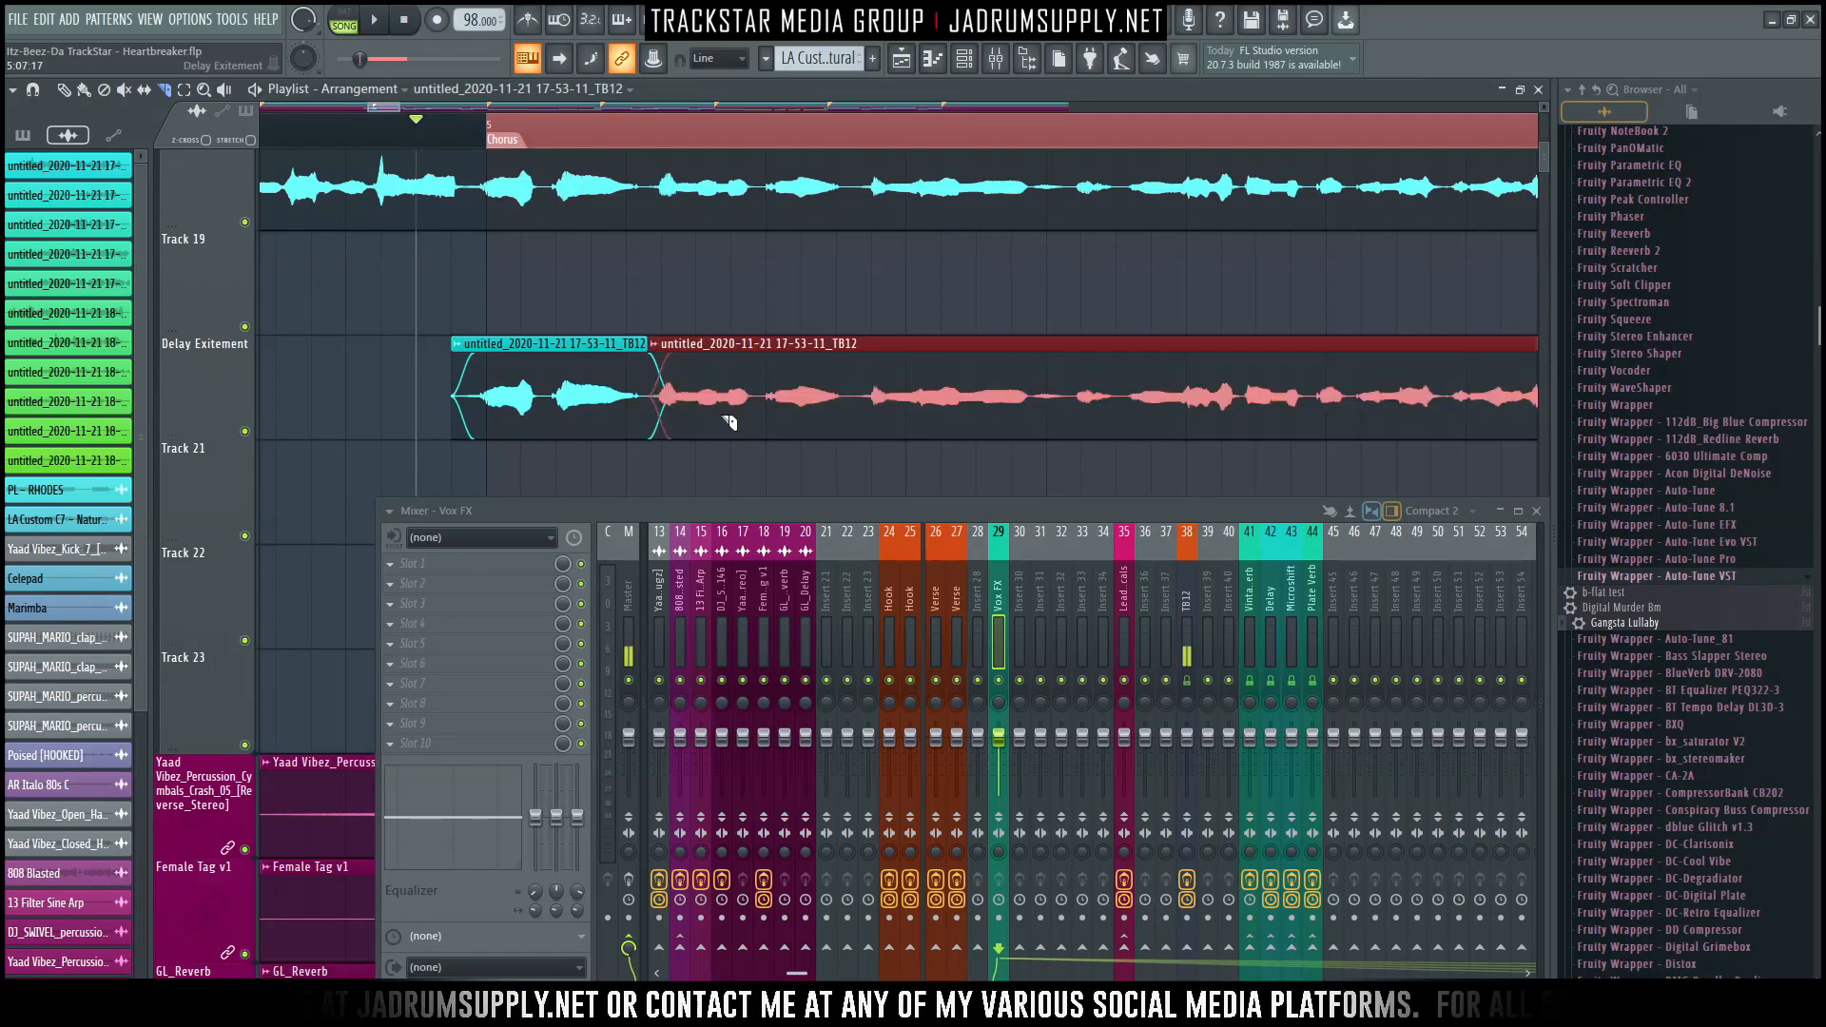
key("Delete")
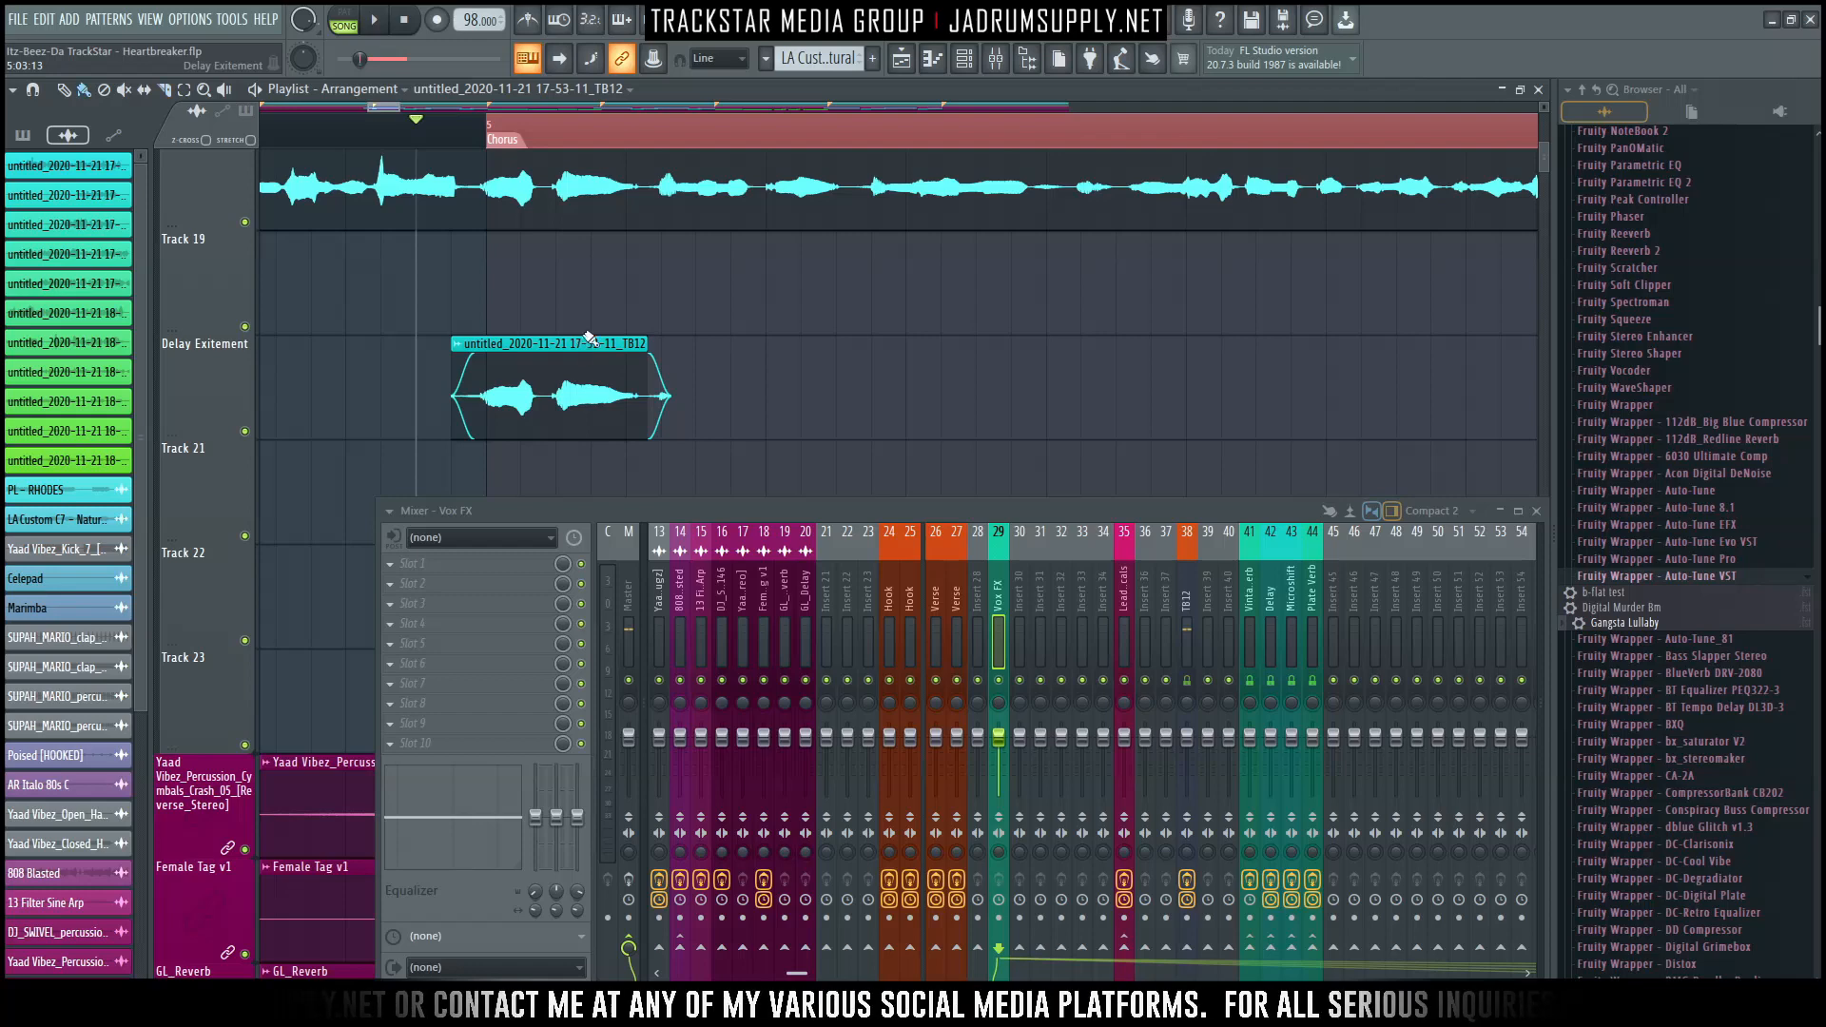
Make the chopped vocal clip unique and route its new channel to mixer track 29, Vox FX.
double_click(569, 376)
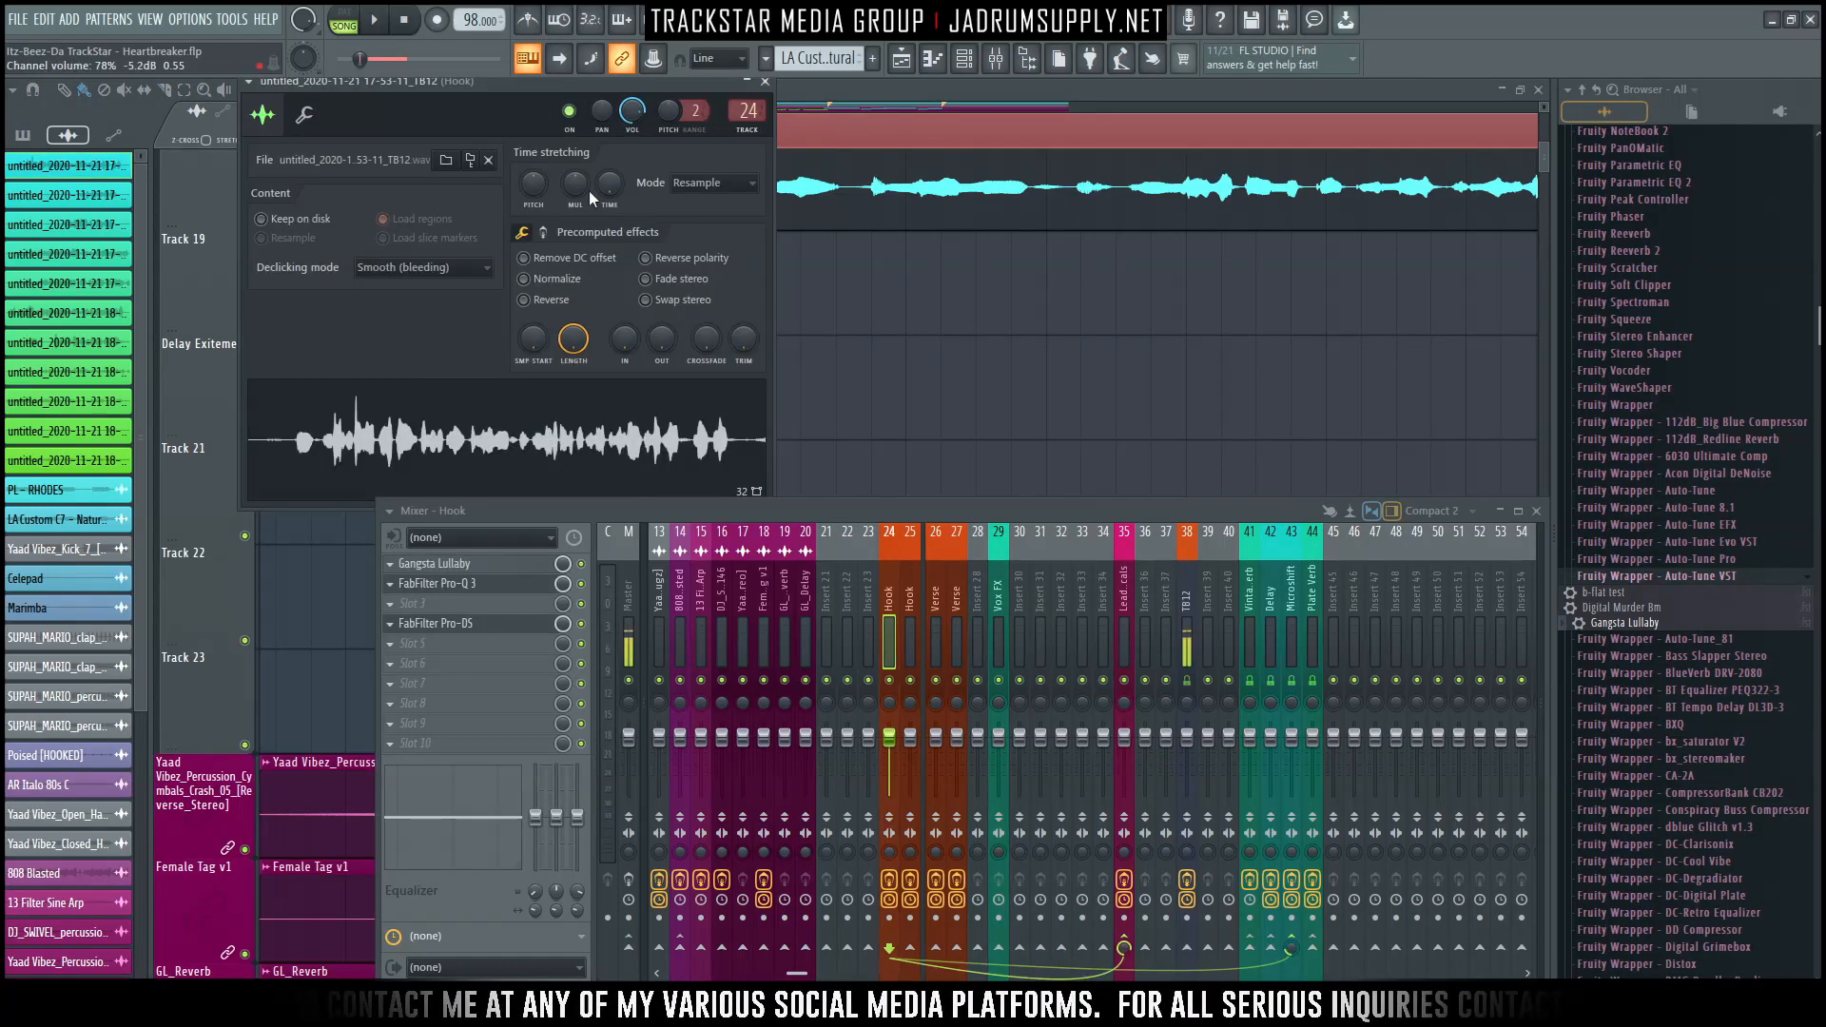
key("Escape")
left_click(457, 345)
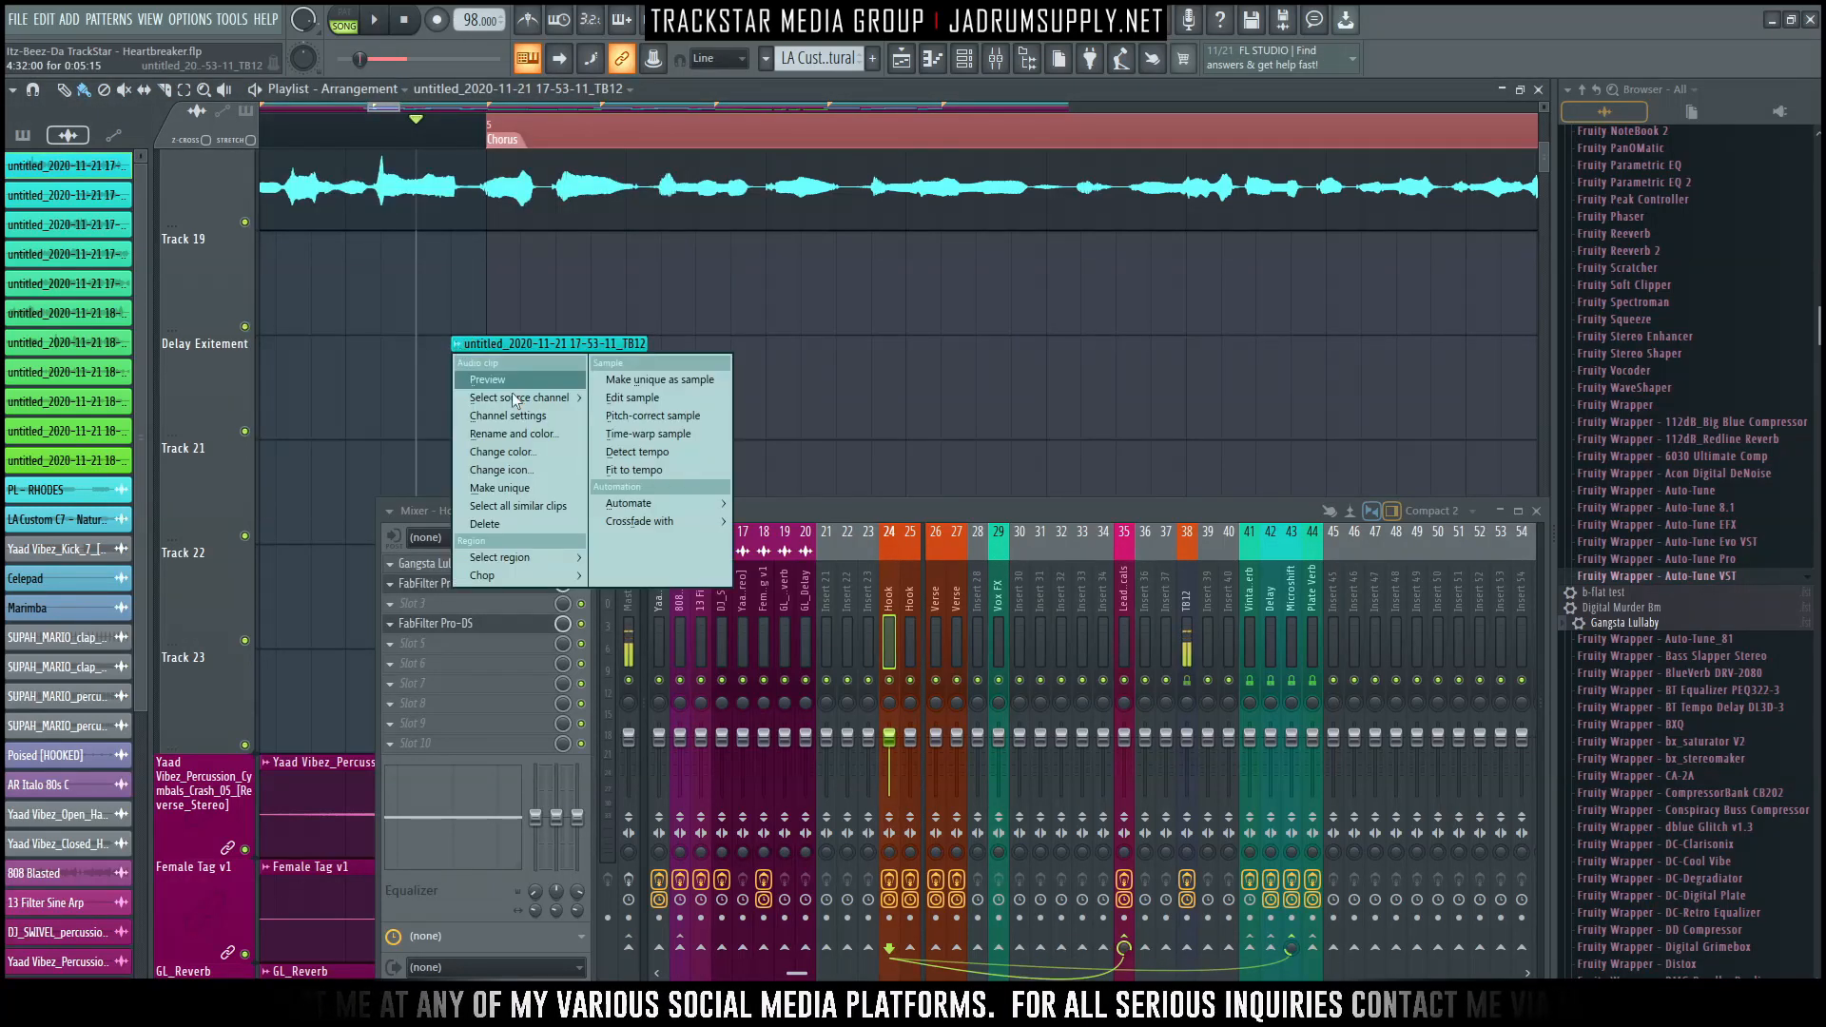
left_click(555, 492)
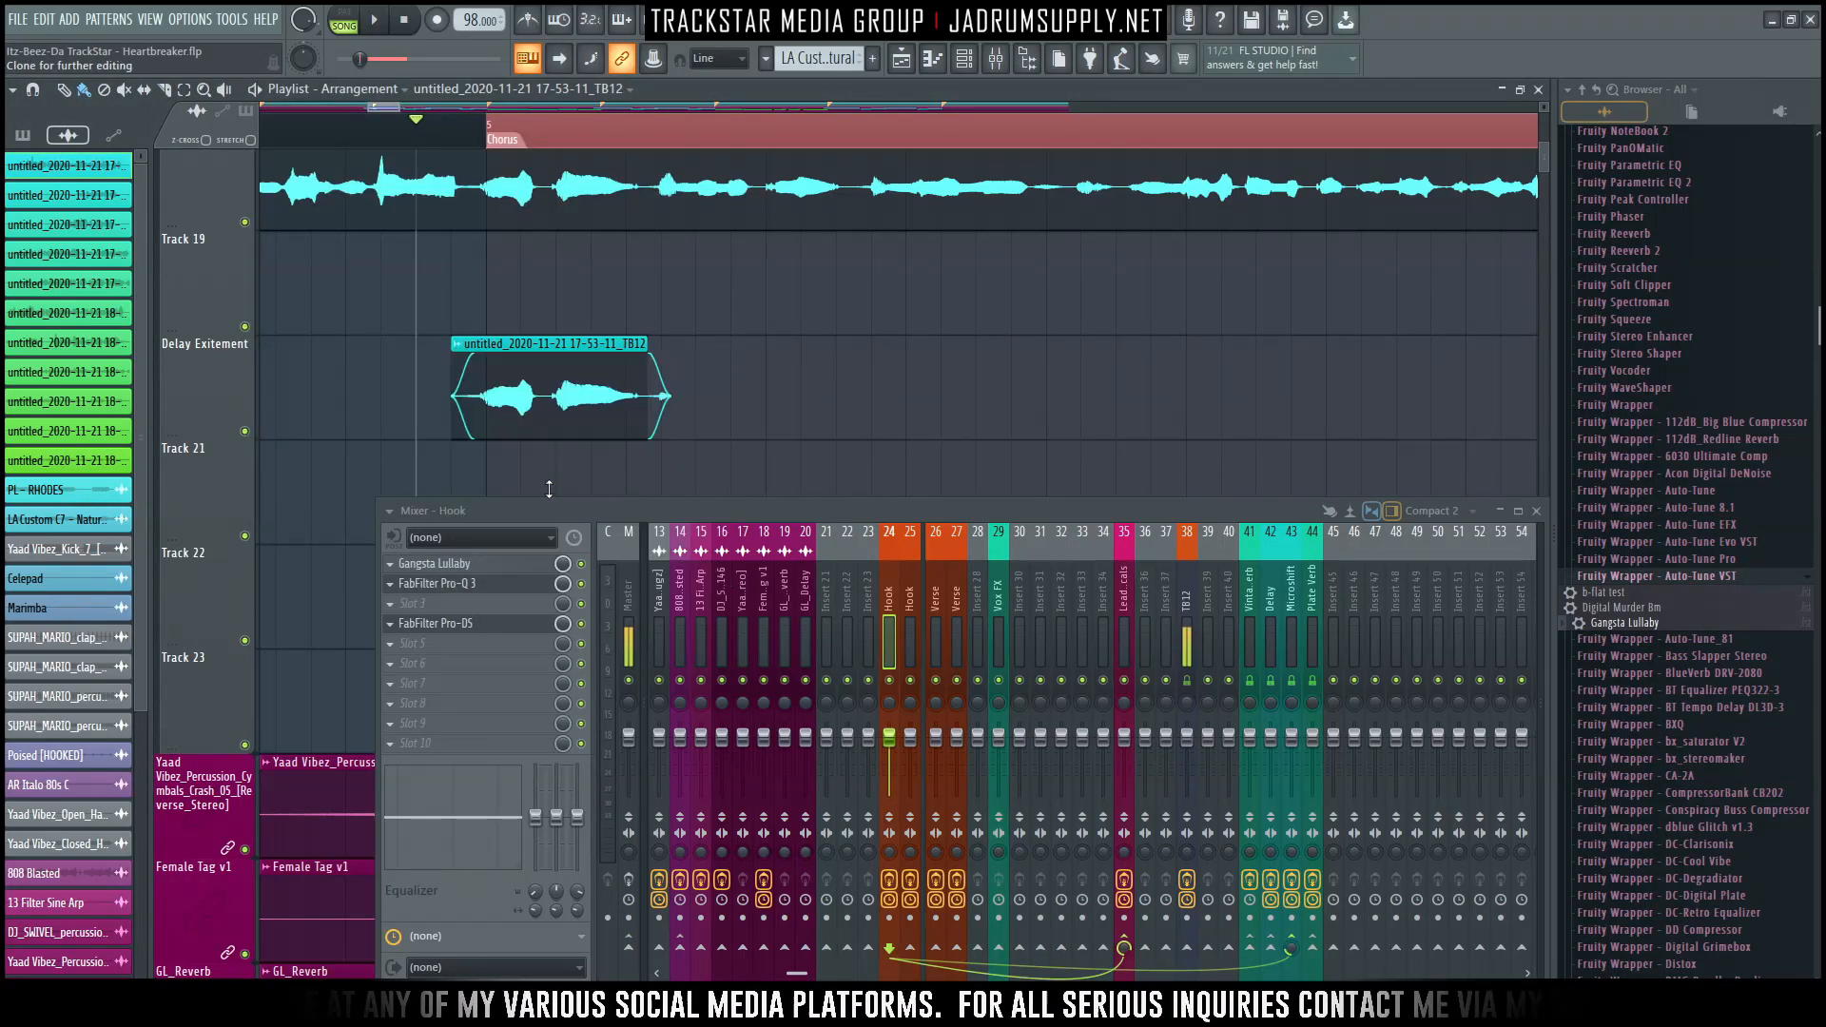
double_click(546, 411)
scroll(650, 331, "up", 4)
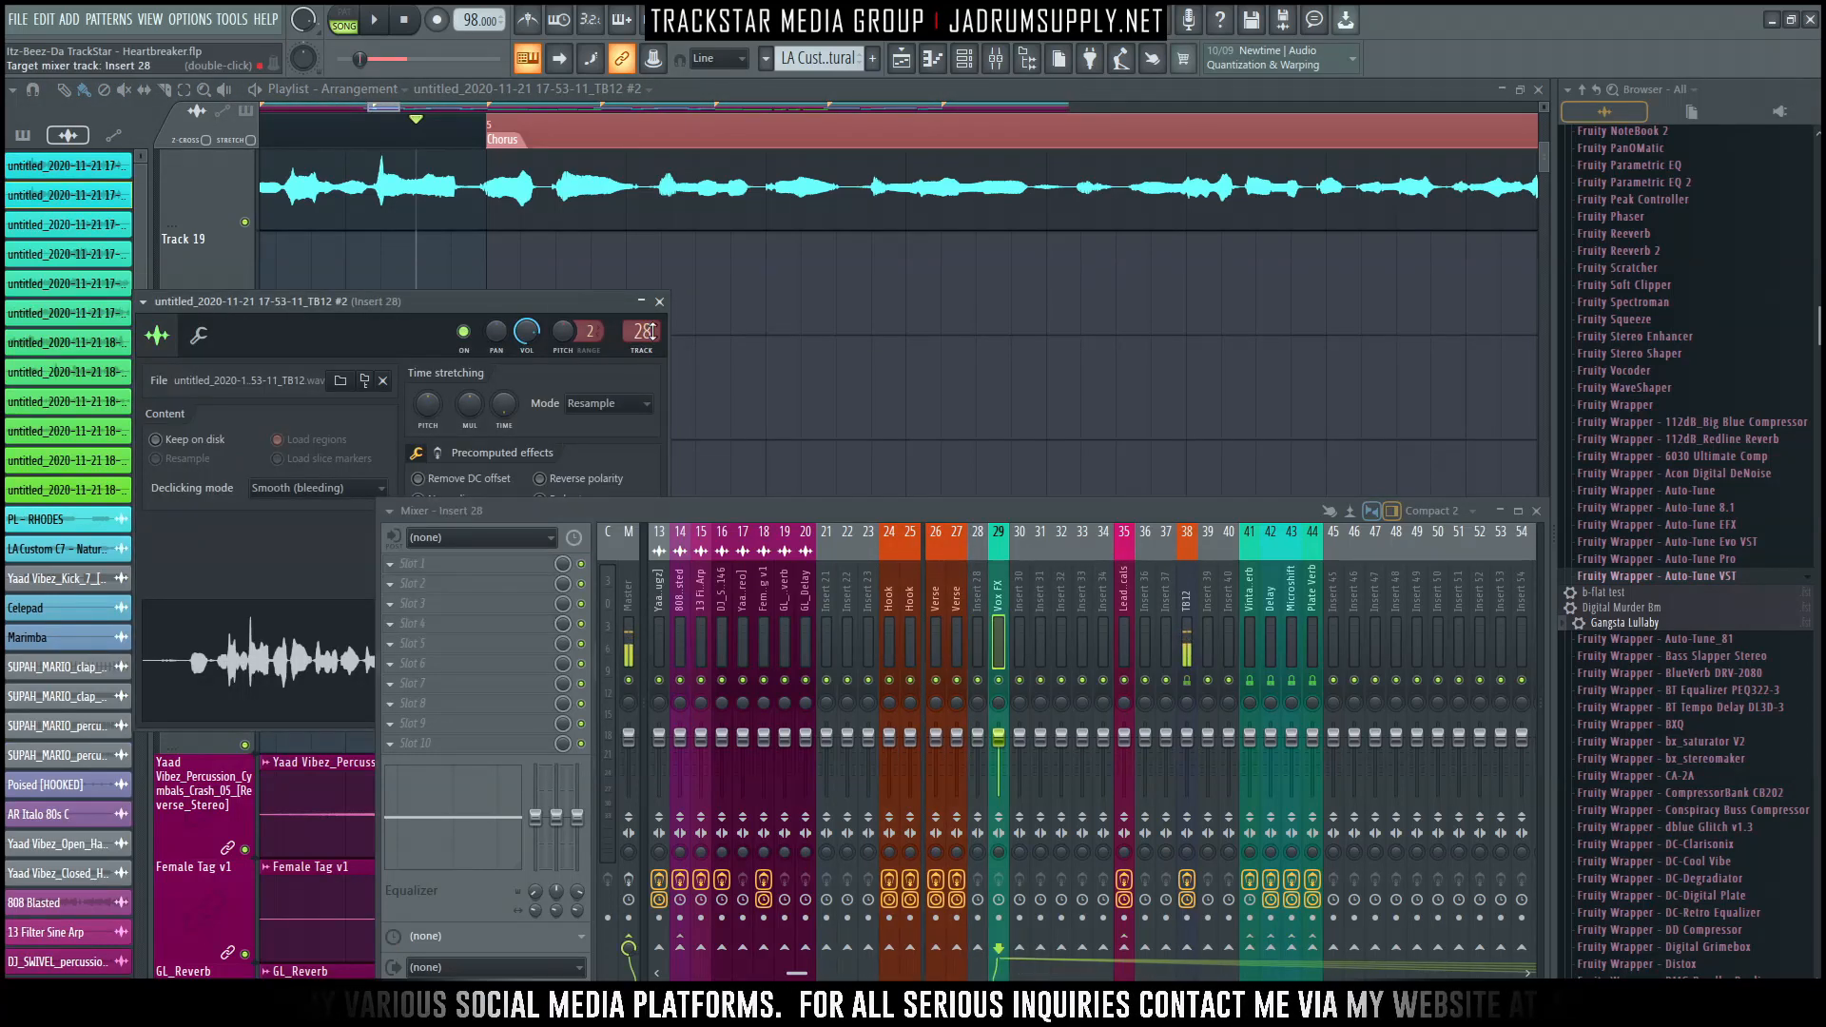
scroll(650, 331, "up", 1)
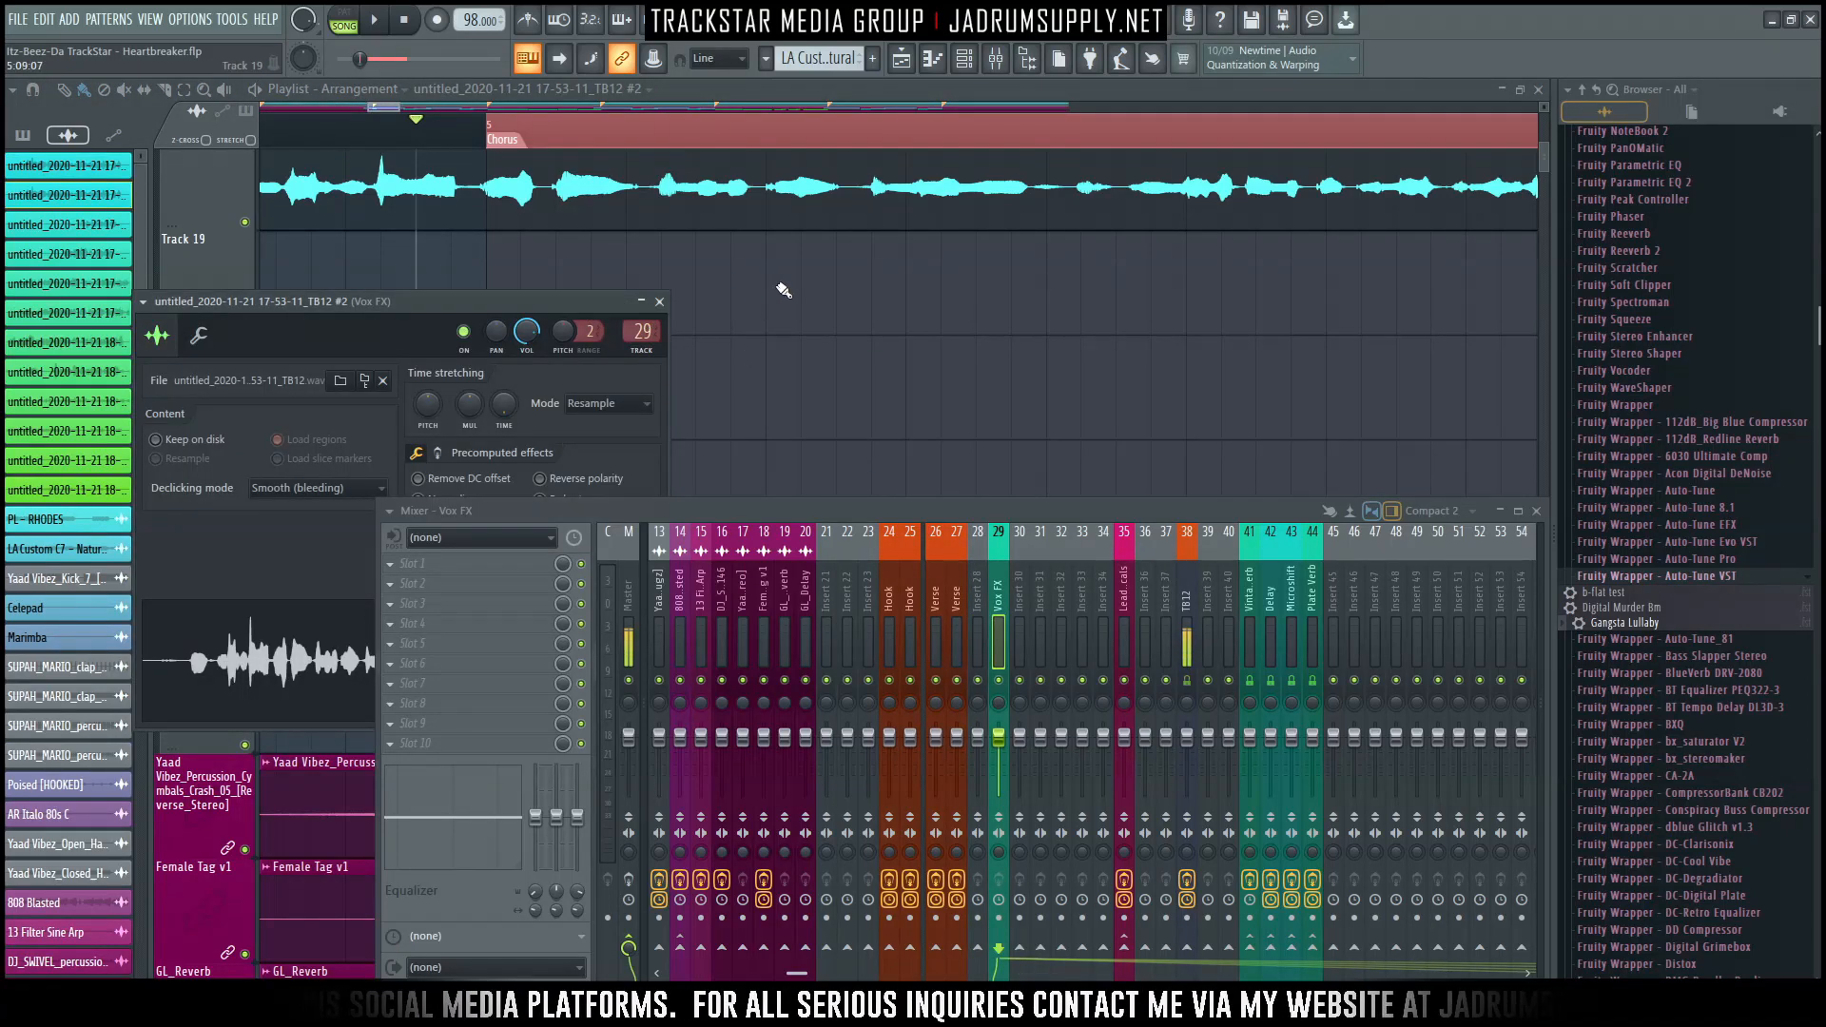
Mute the original vocal track above Track 19 and play the chopped phrase through Vox FX.
left_click(245, 223)
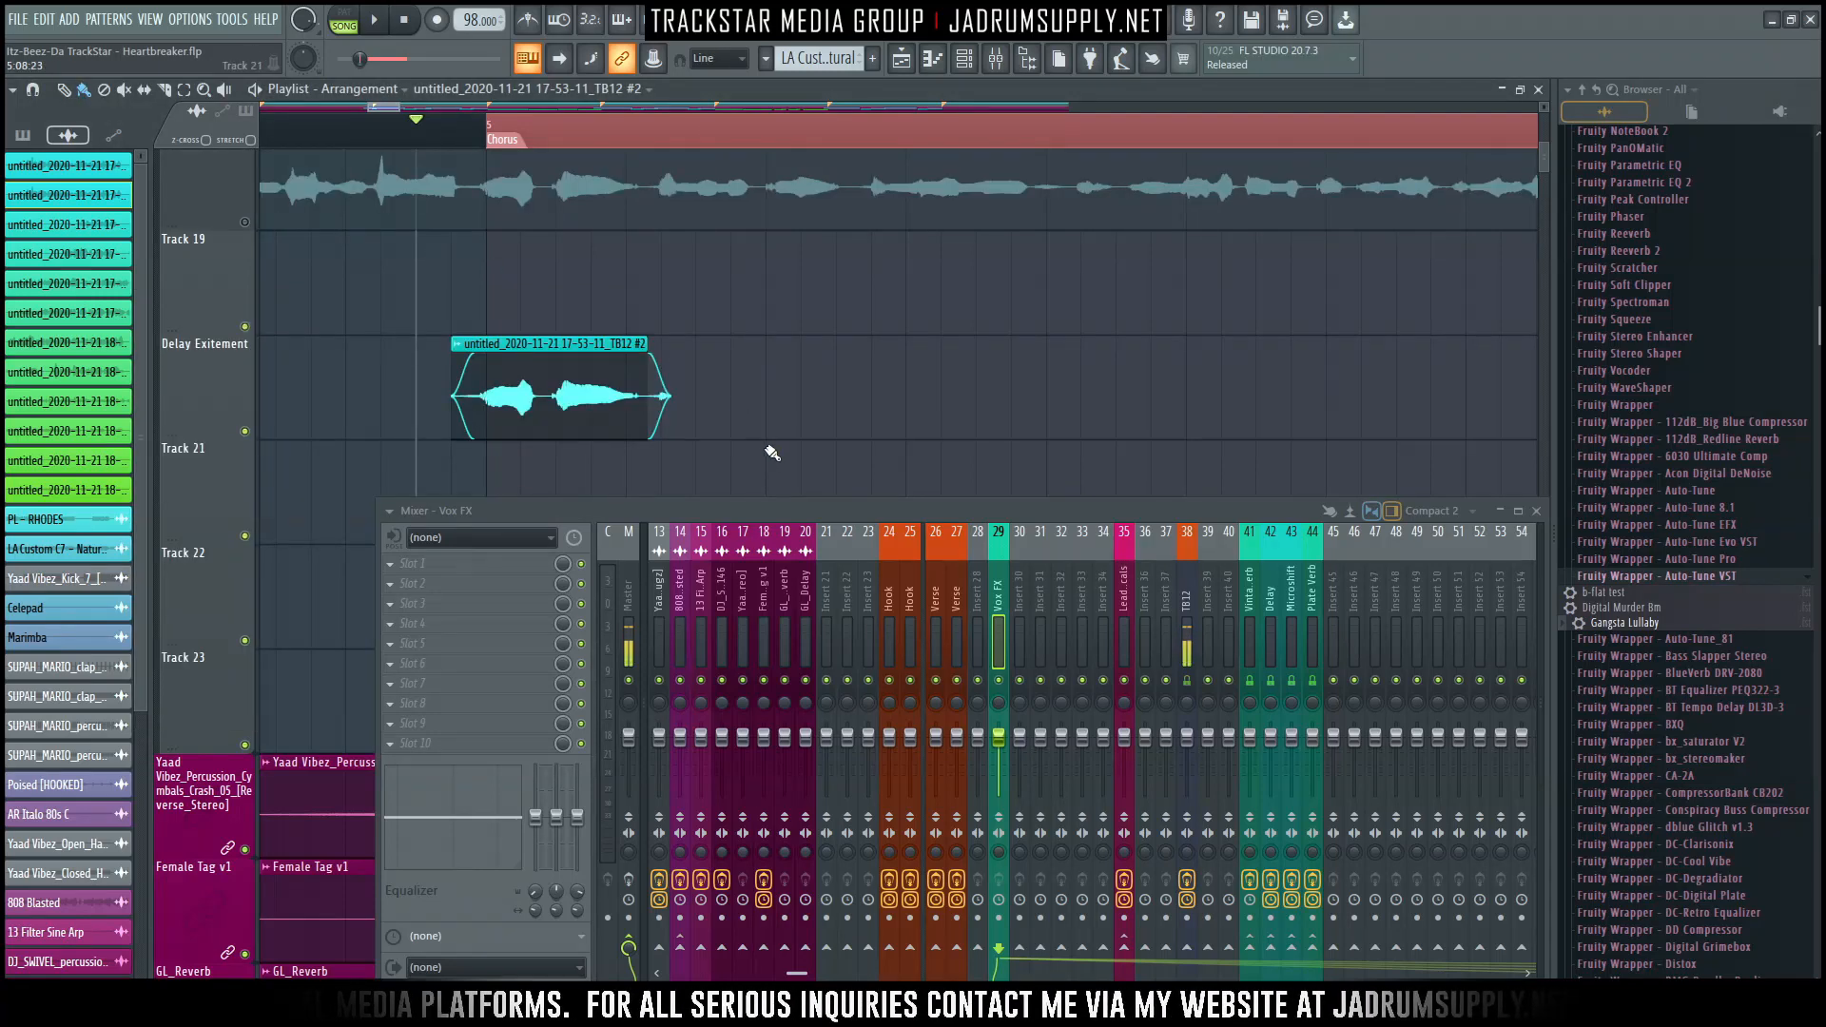
key("space")
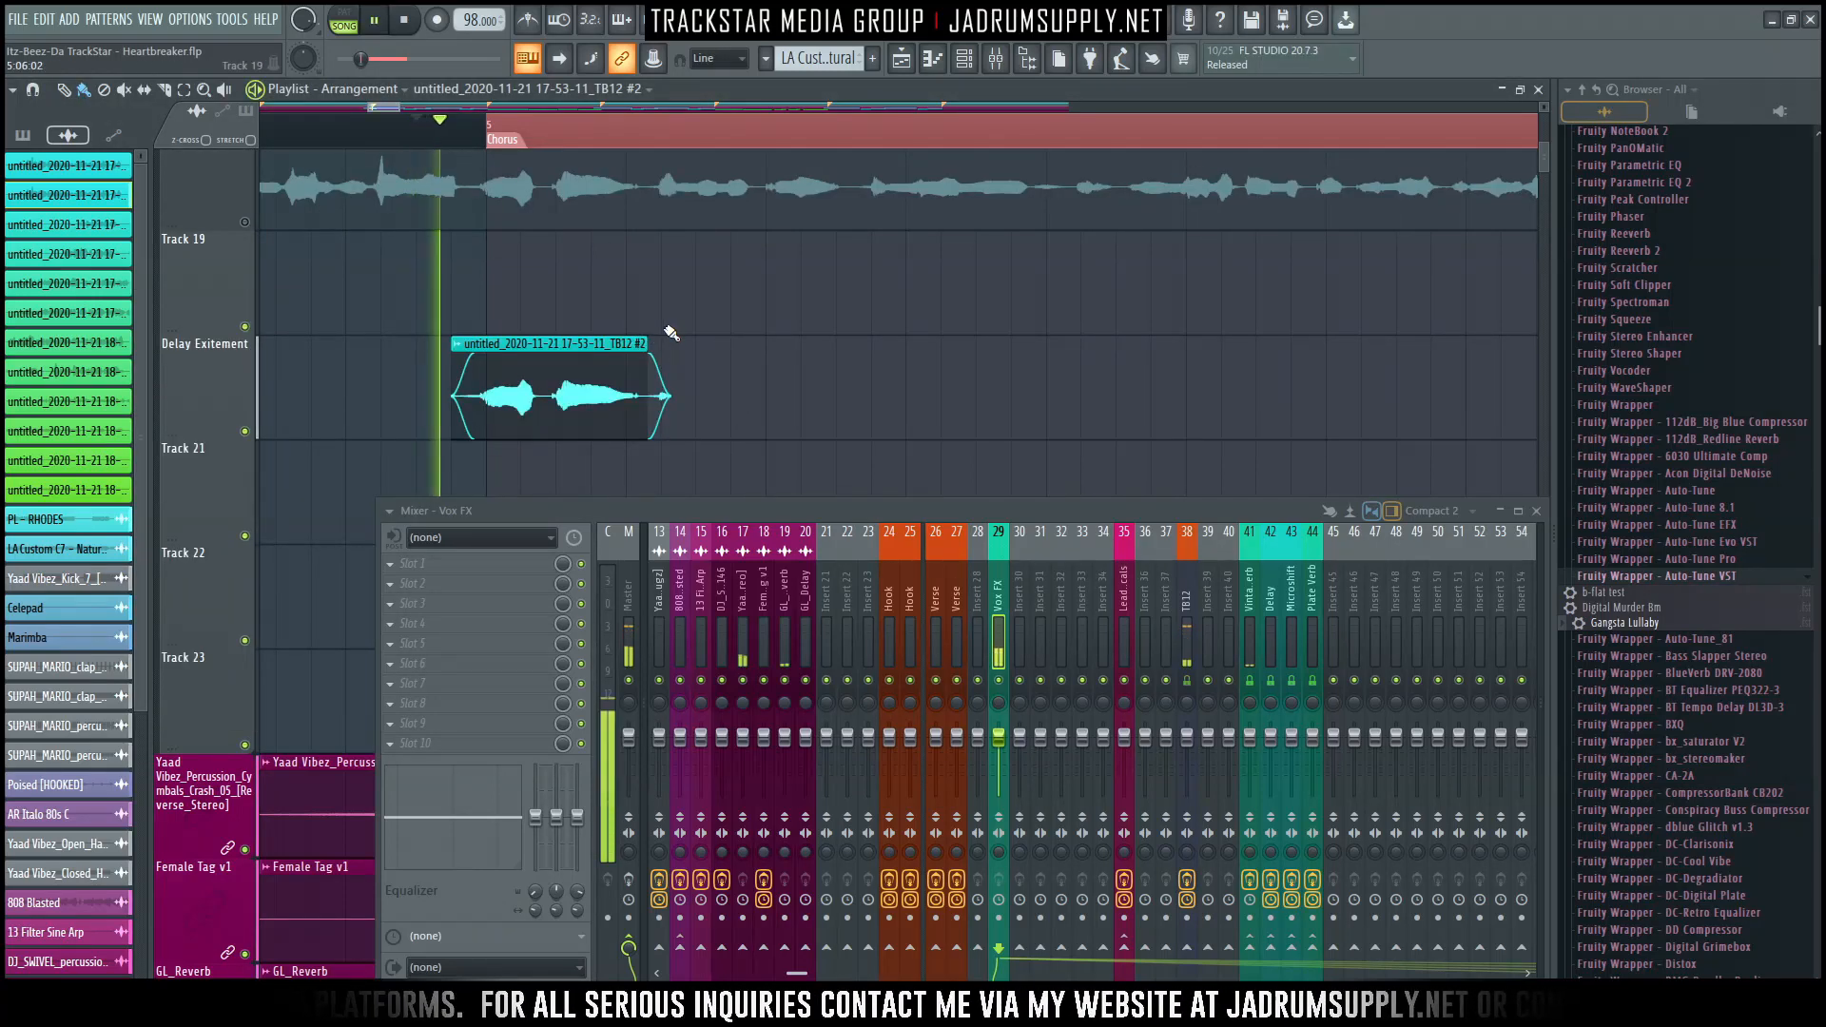
key("space")
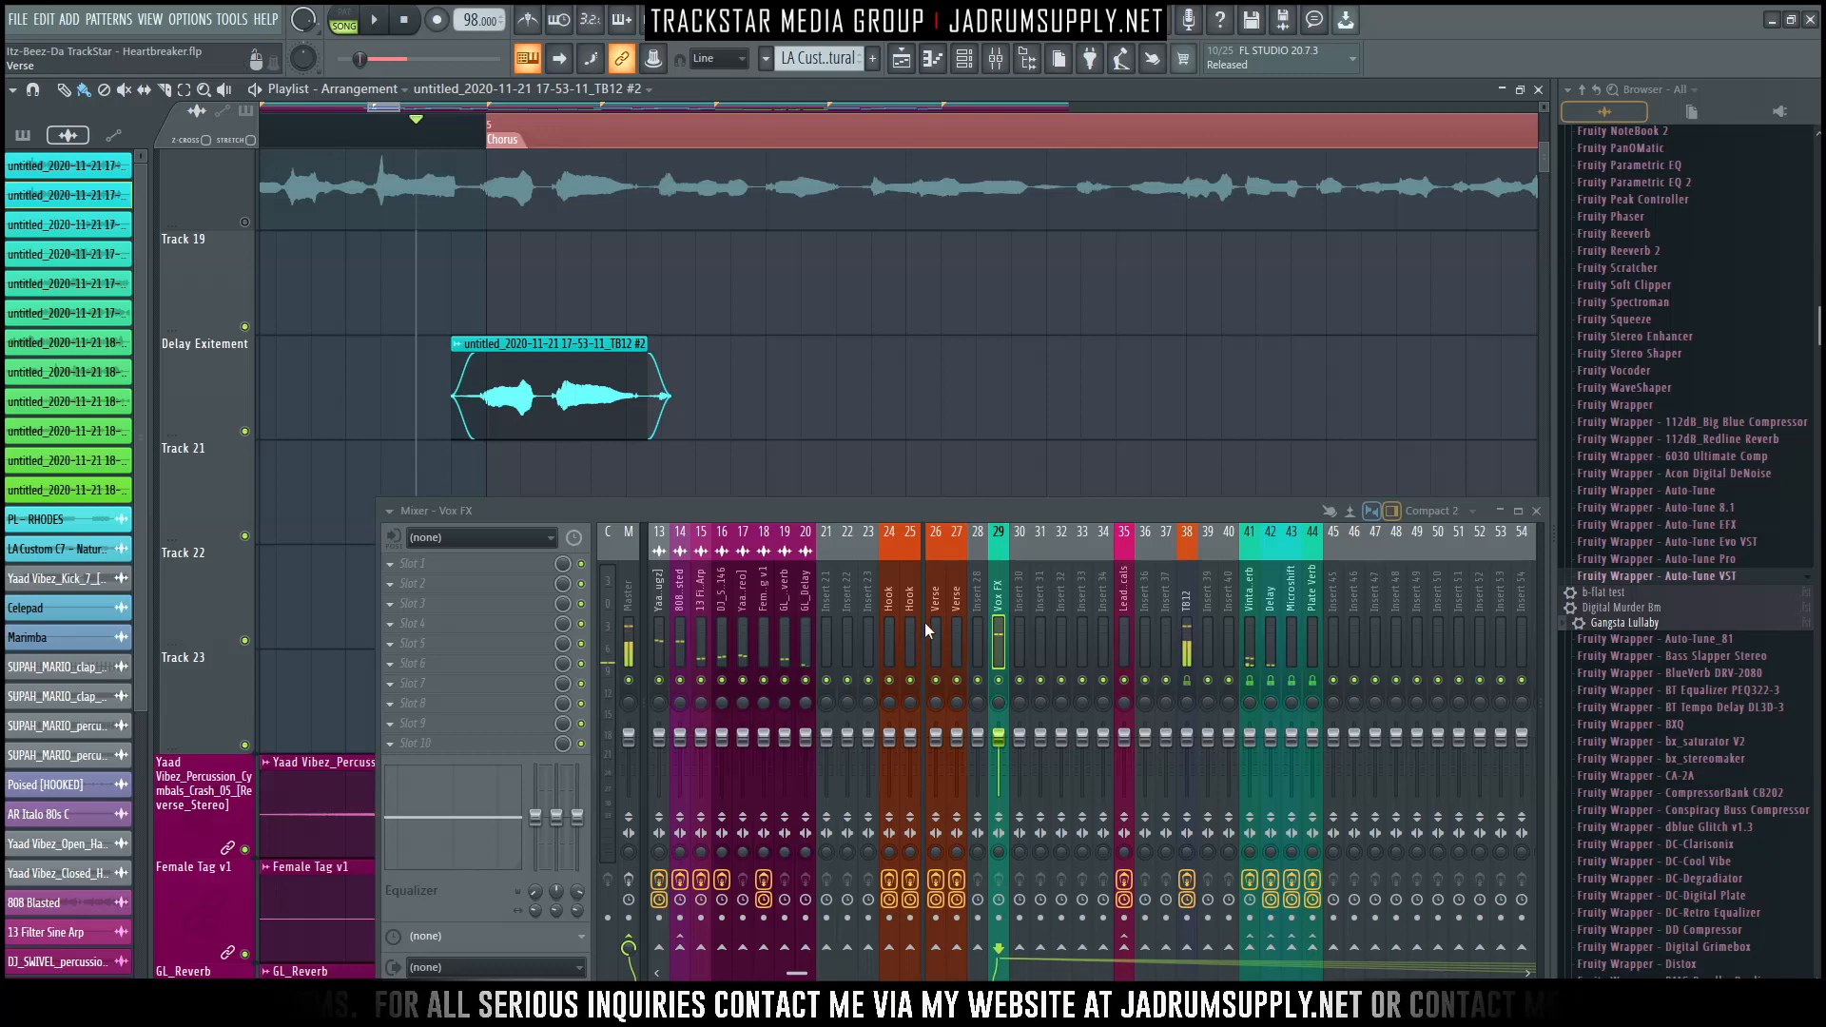
Load the Gangsta Lullaby Auto-Tune preset into the first effect slot of the Vox FX channel.
left_click(418, 563)
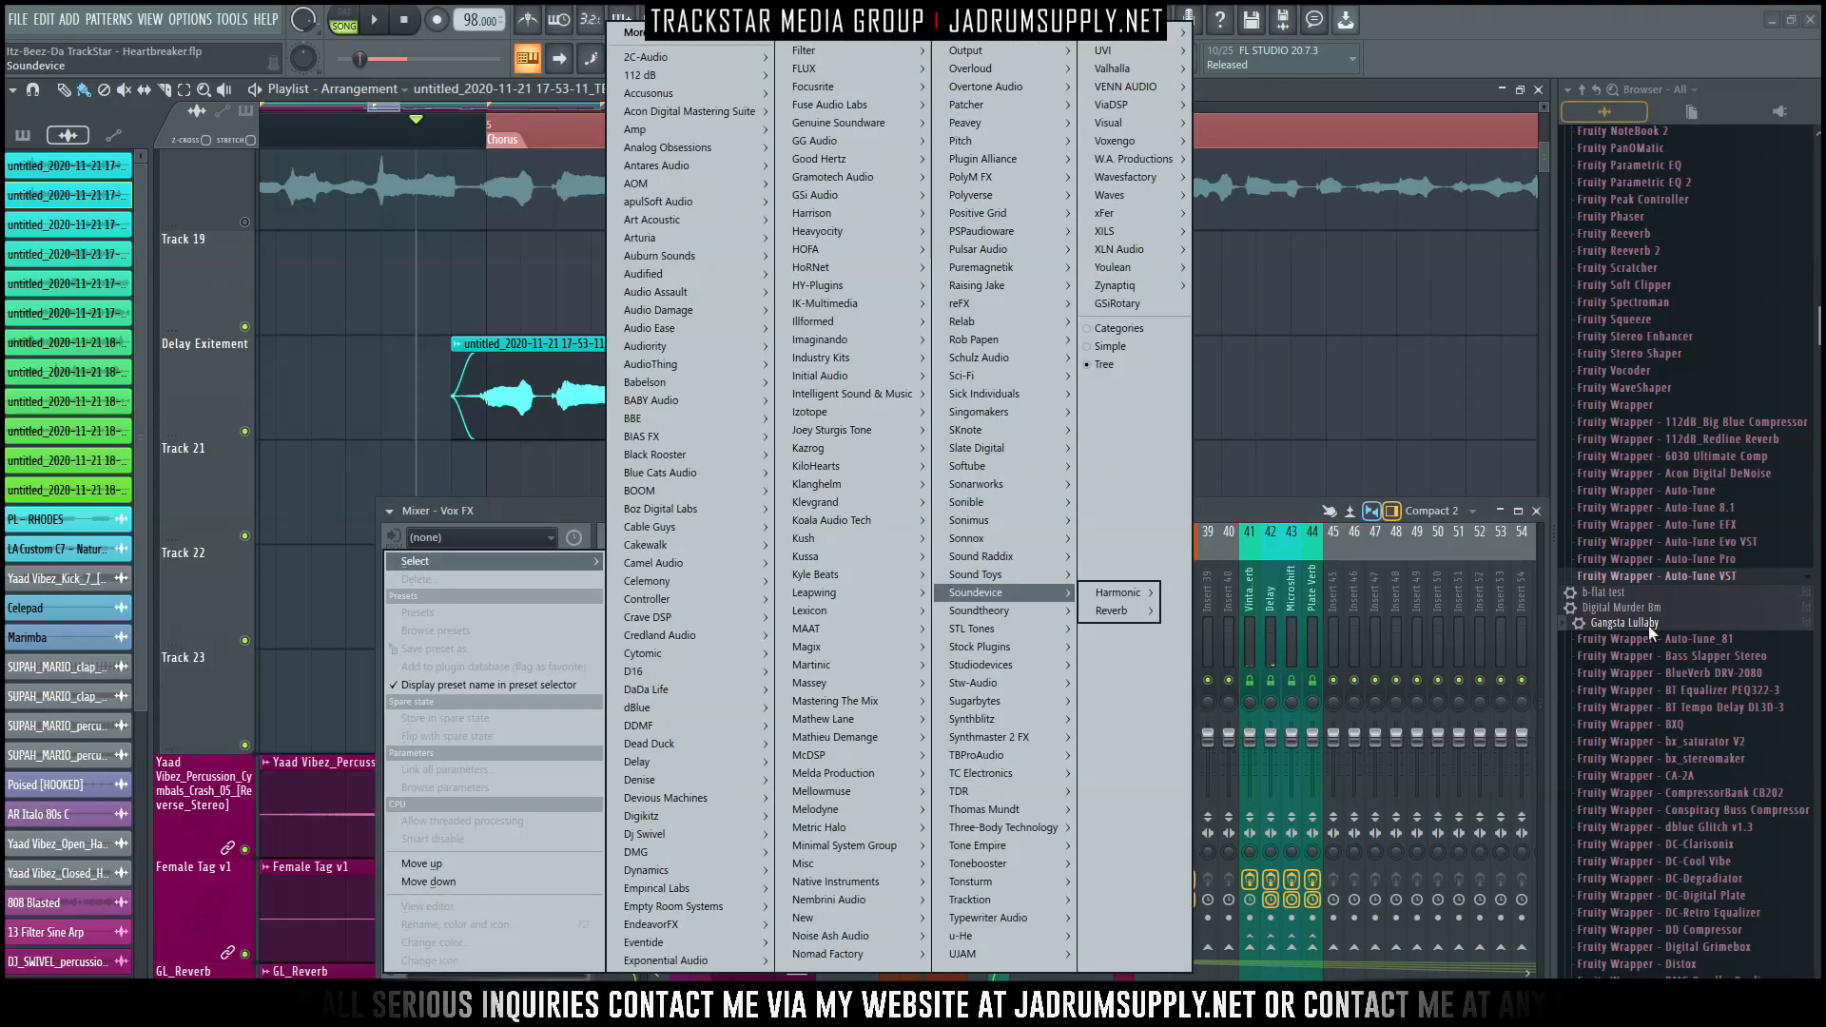
left_click(1651, 633)
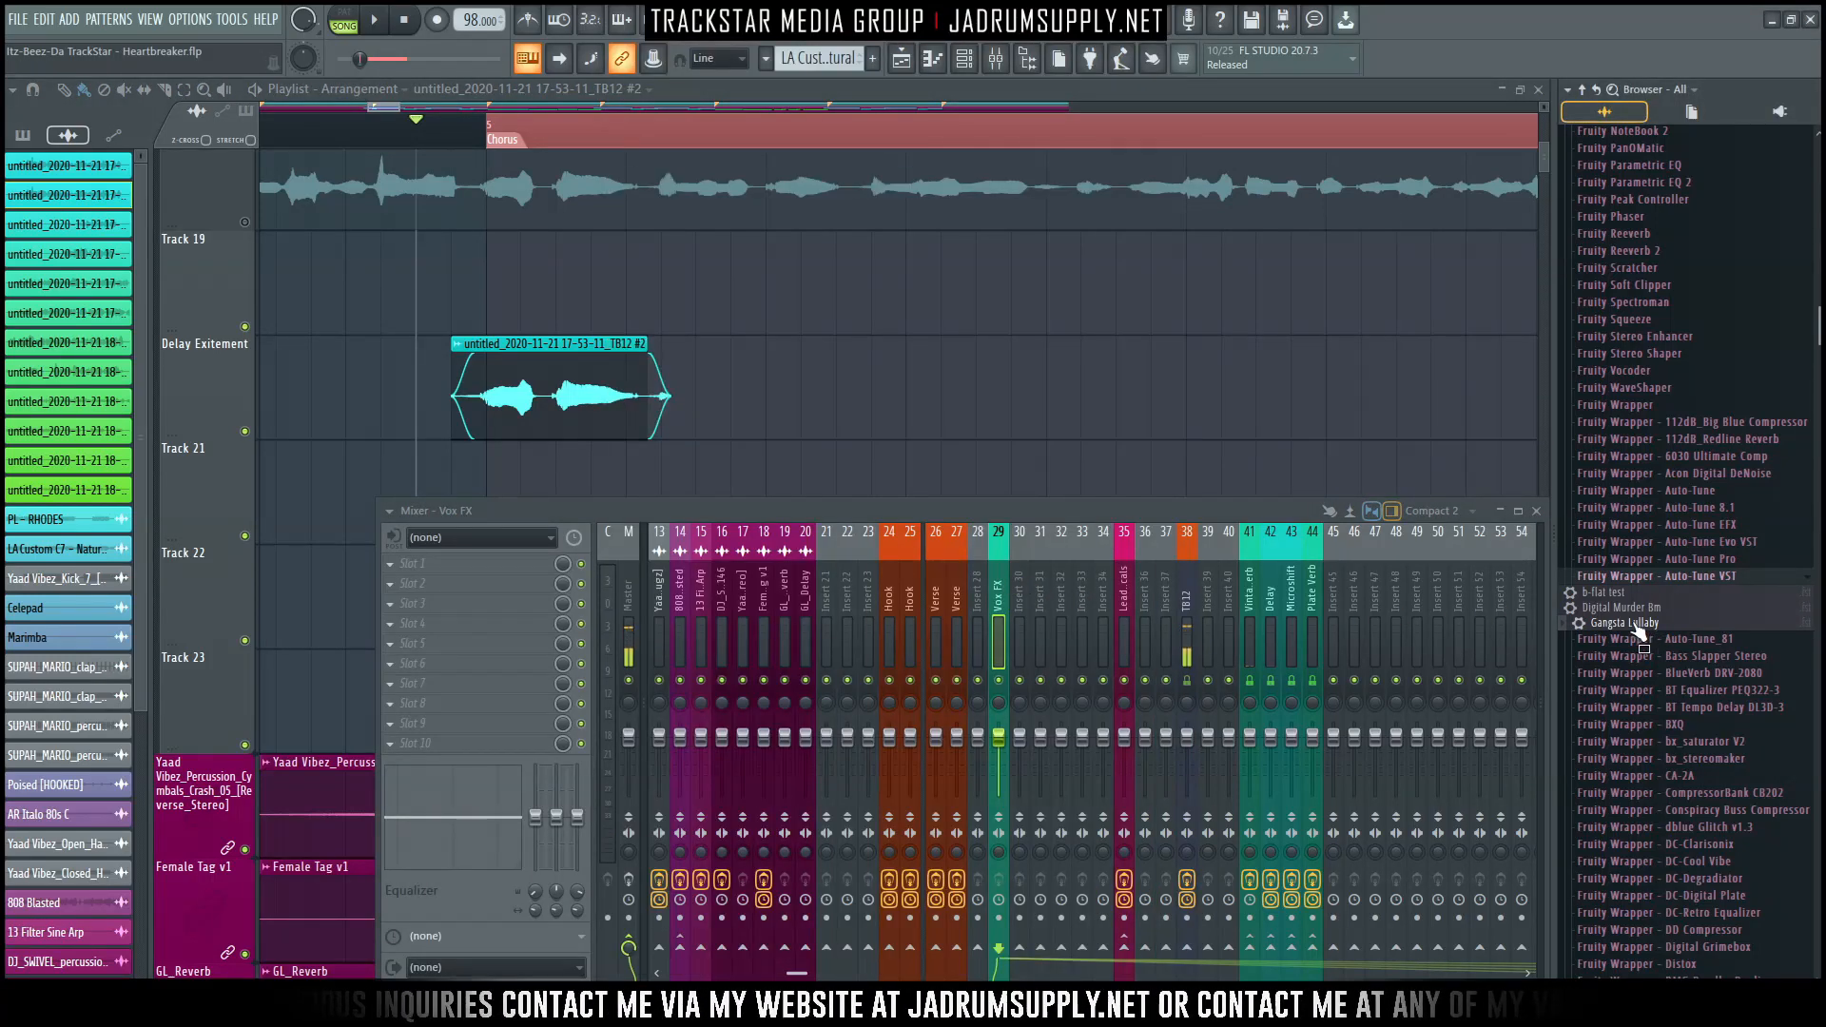
left_click_drag(1617, 630, 995, 578)
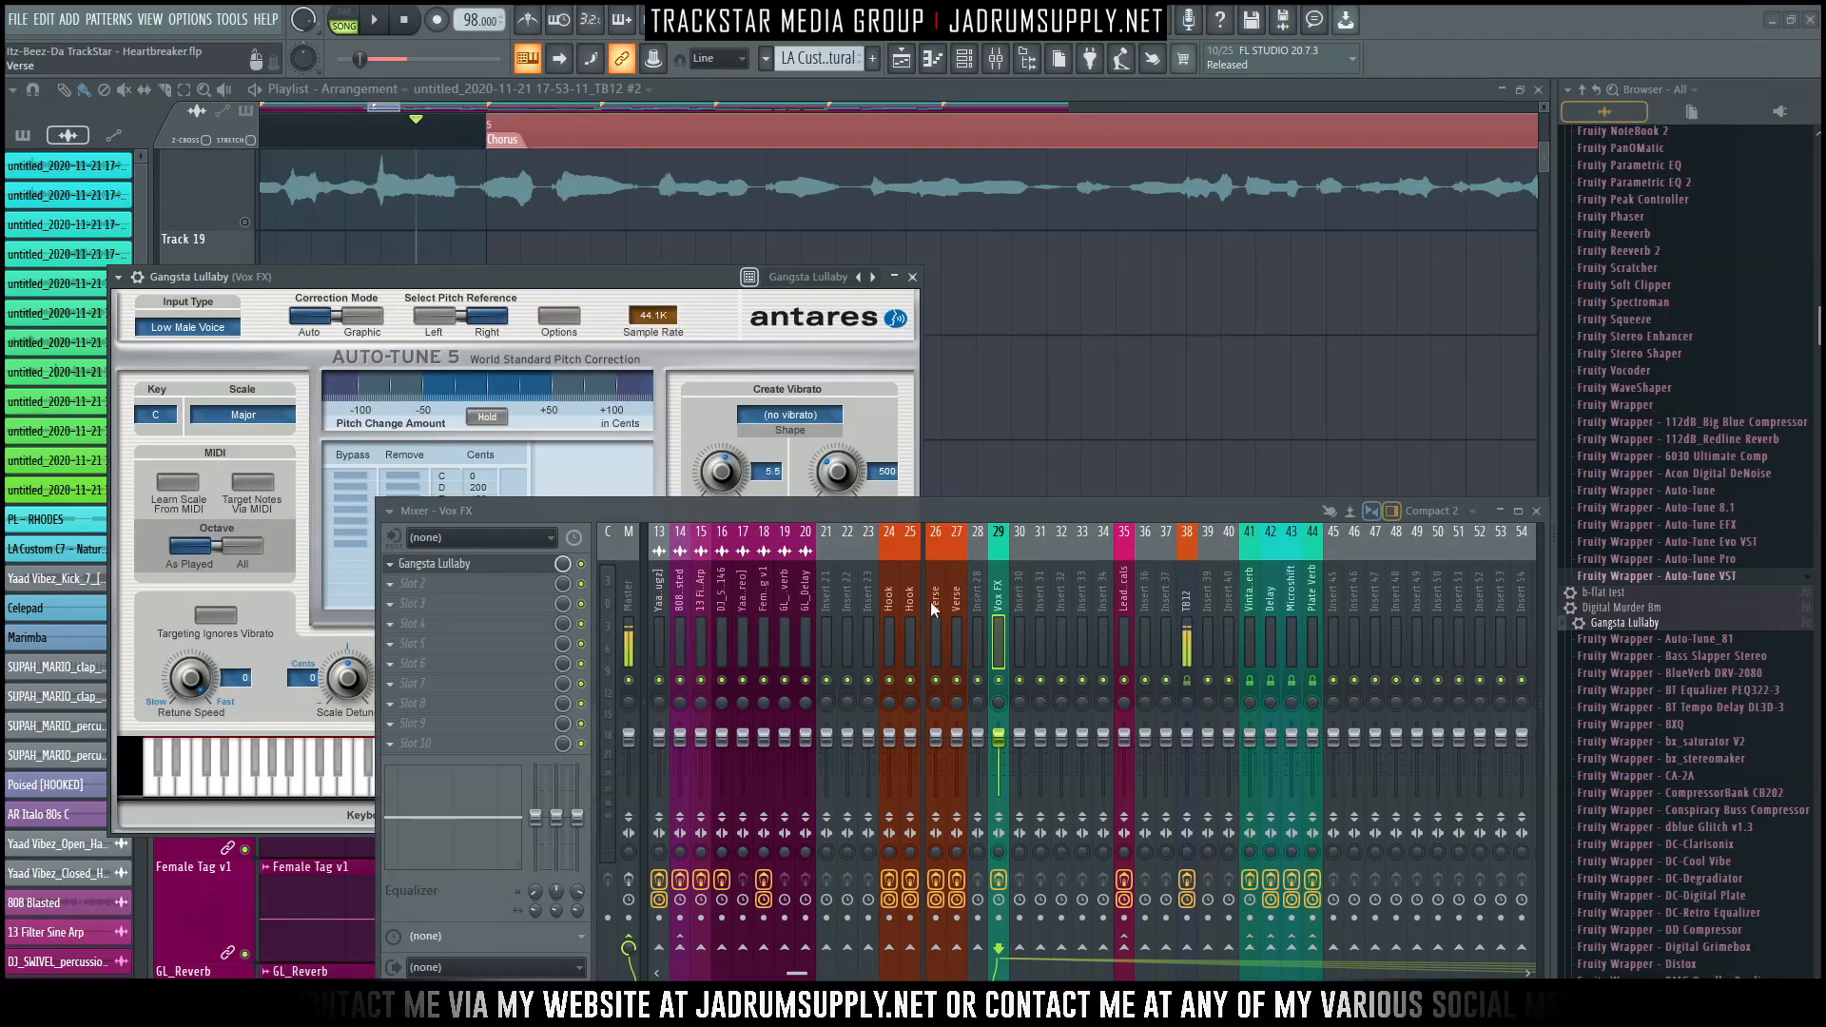
Add FabFilter Pro-Q 3 to Vox FX slot 2 with a 6 dB/oct low cut at about 476 Hz and audition it.
left_click(481, 584)
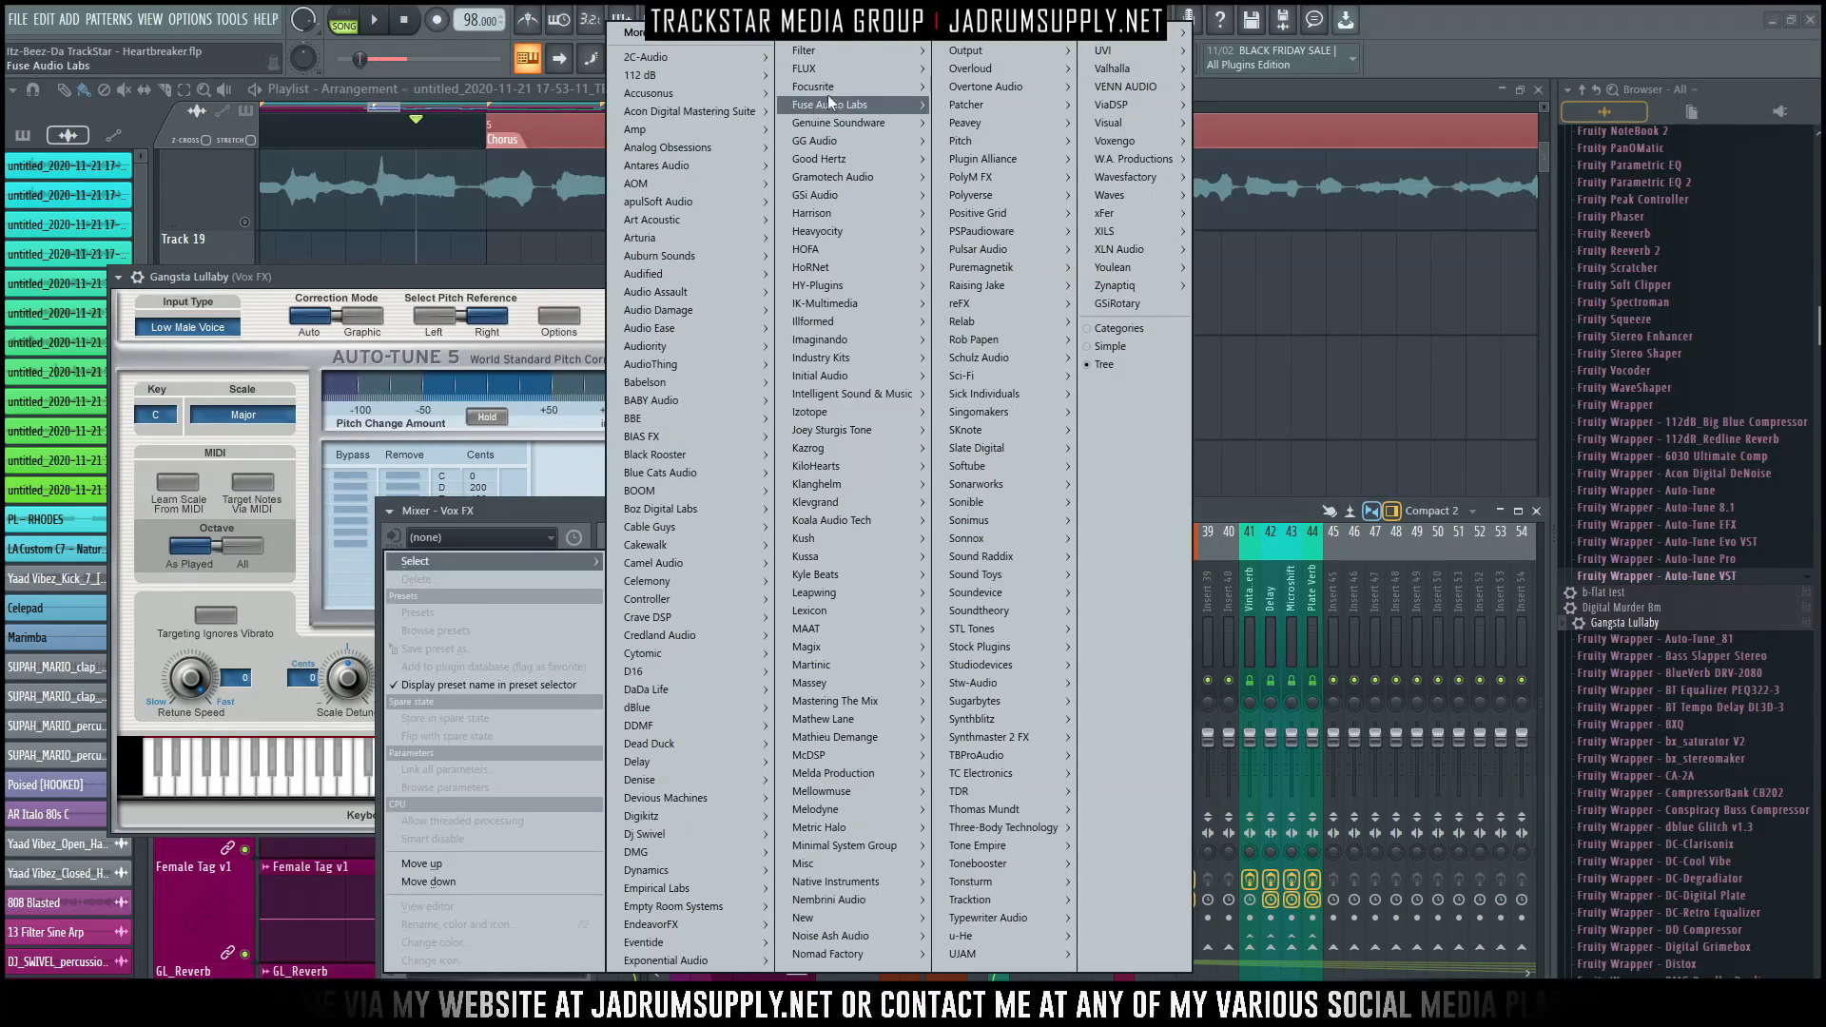
mouse_move(980, 57)
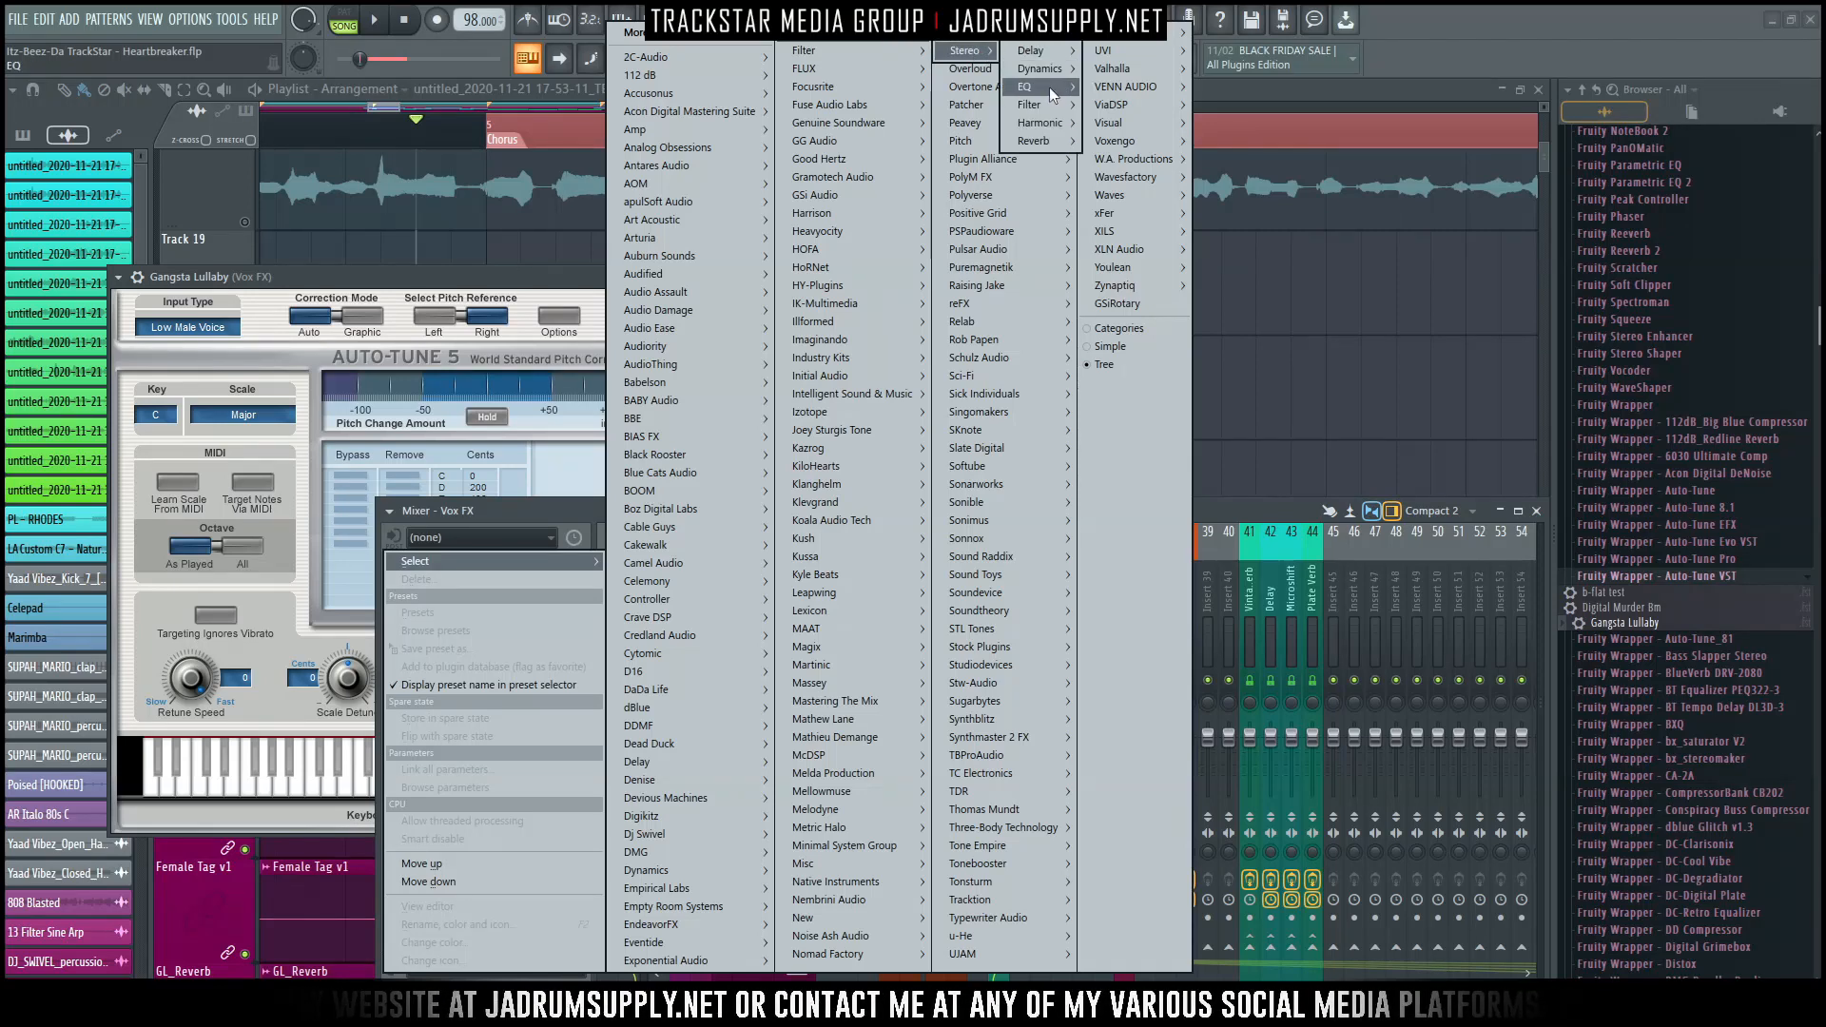
left_click(1170, 154)
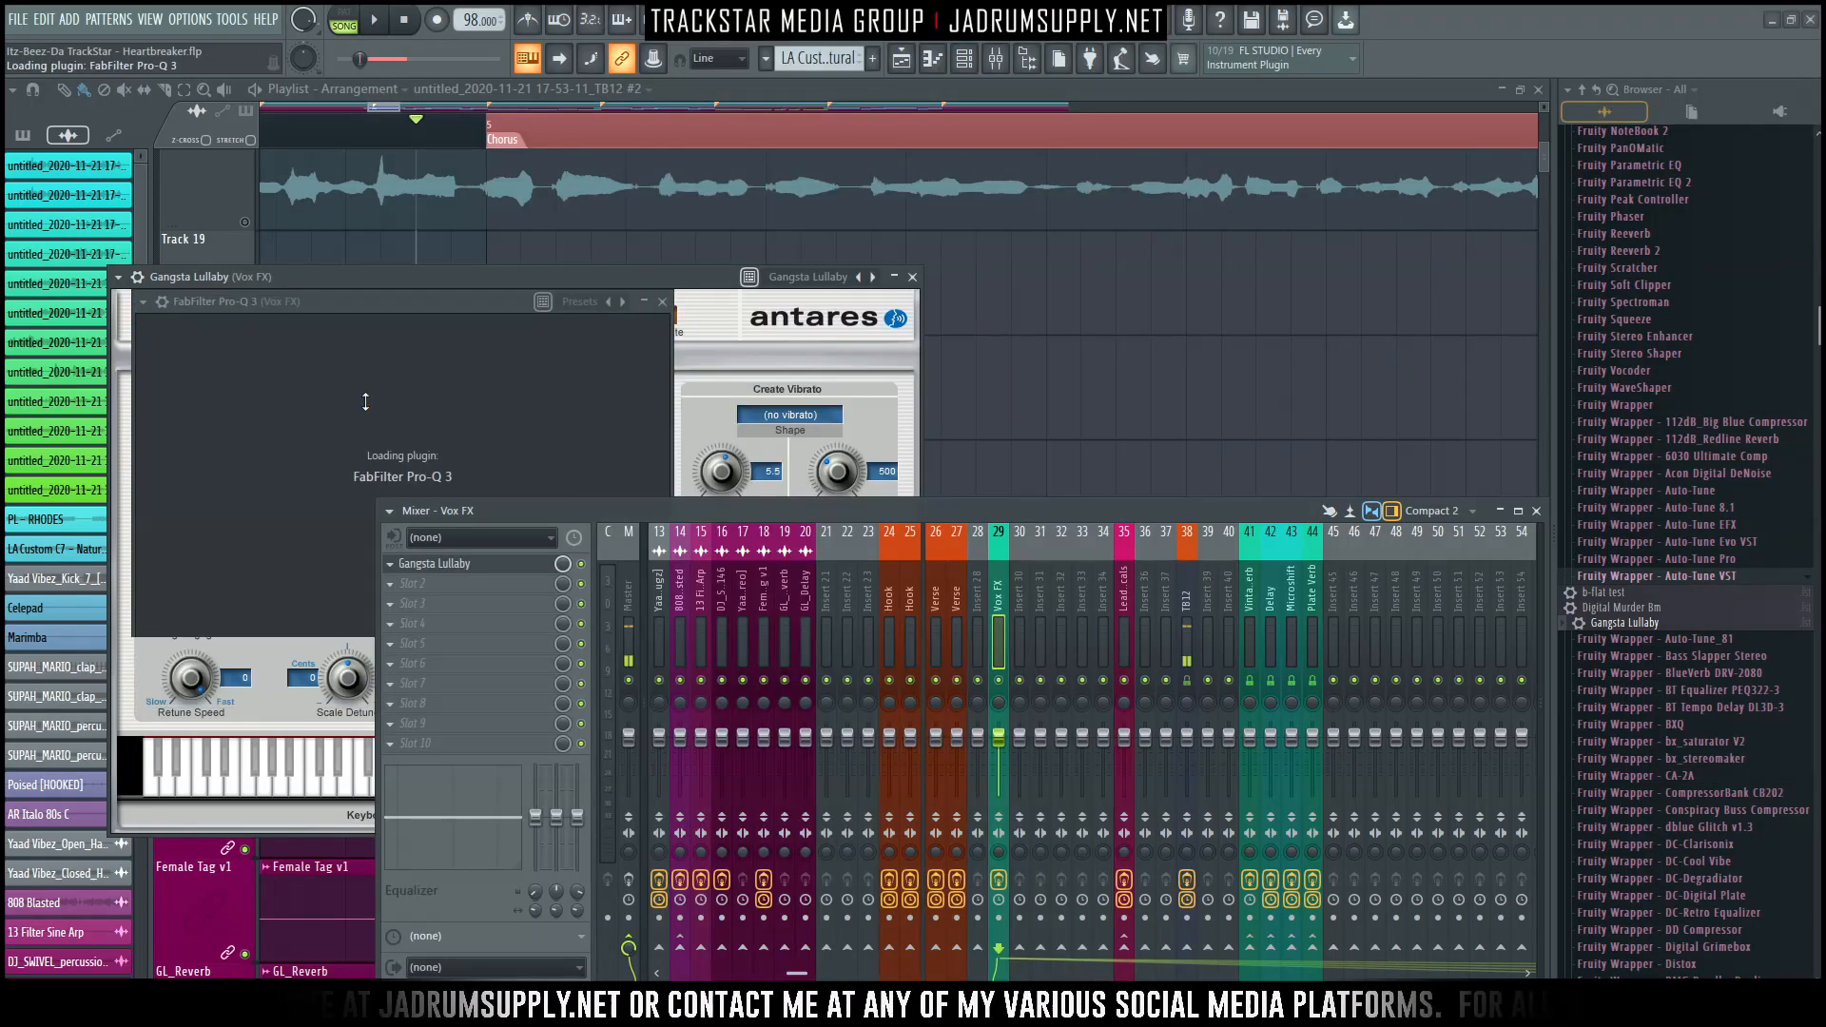
left_click_drag(464, 365, 778, 380)
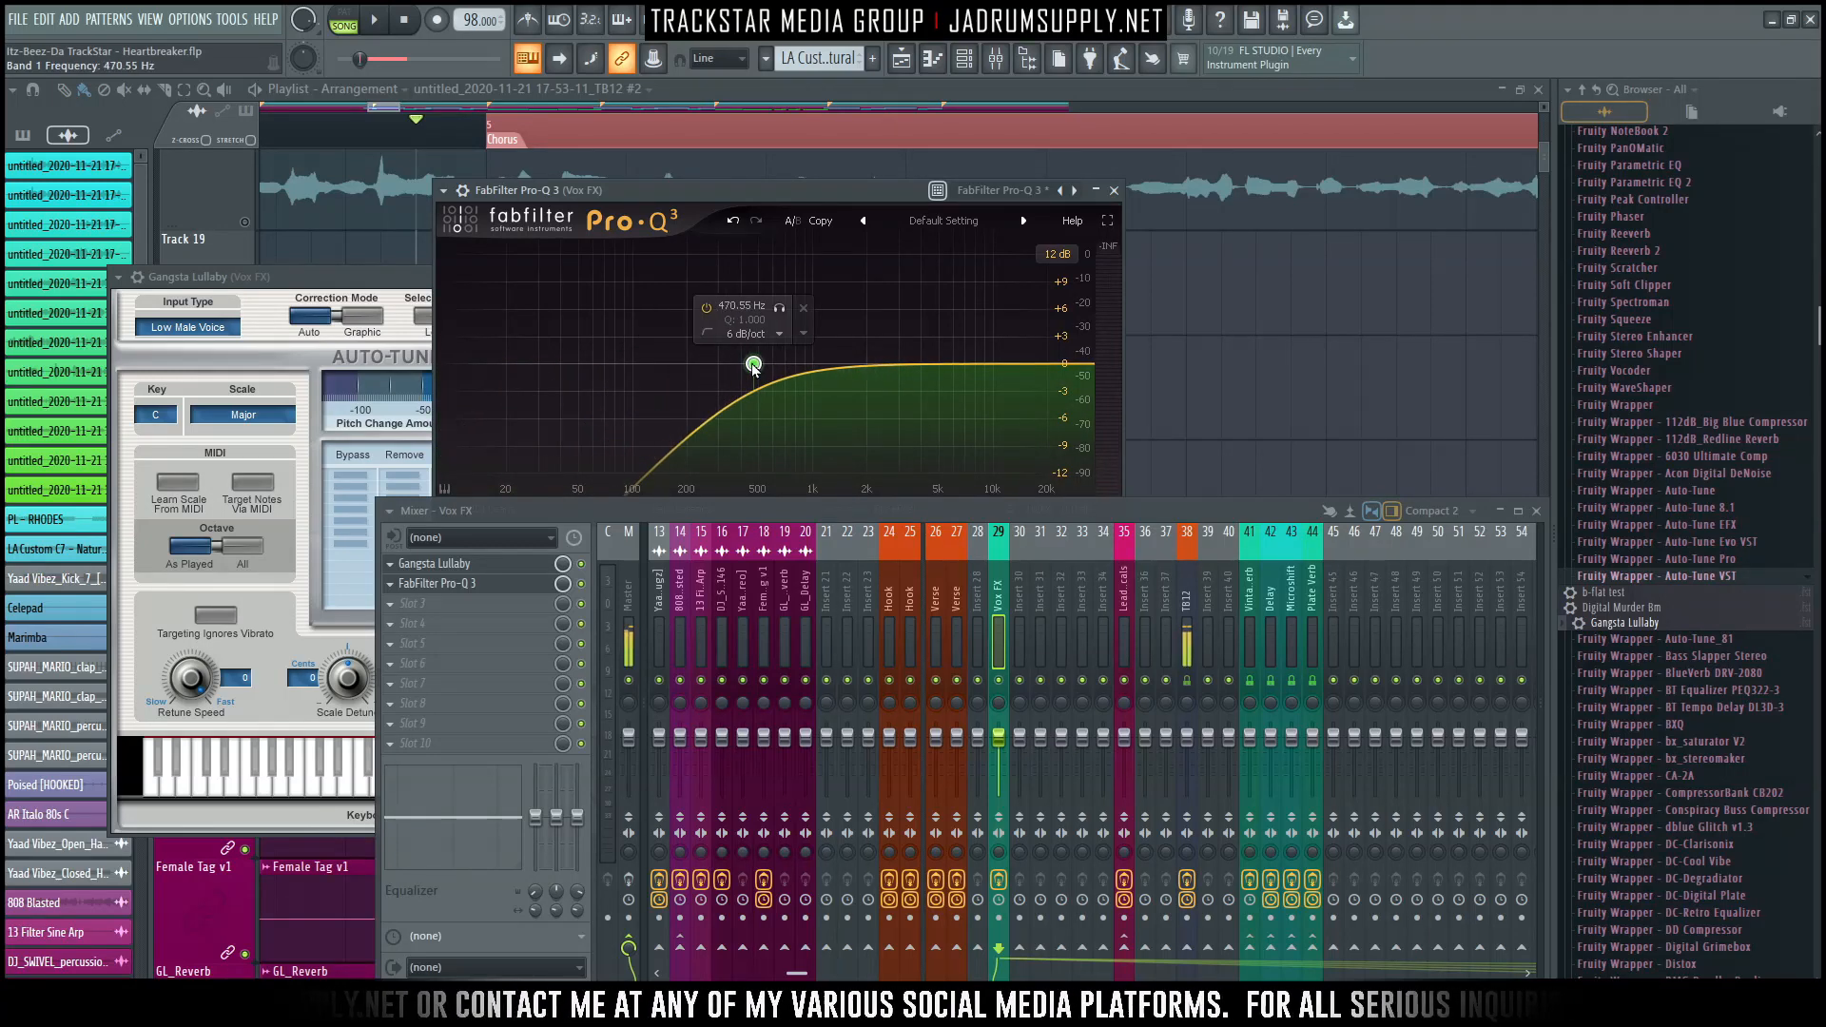
key("space")
key("space")
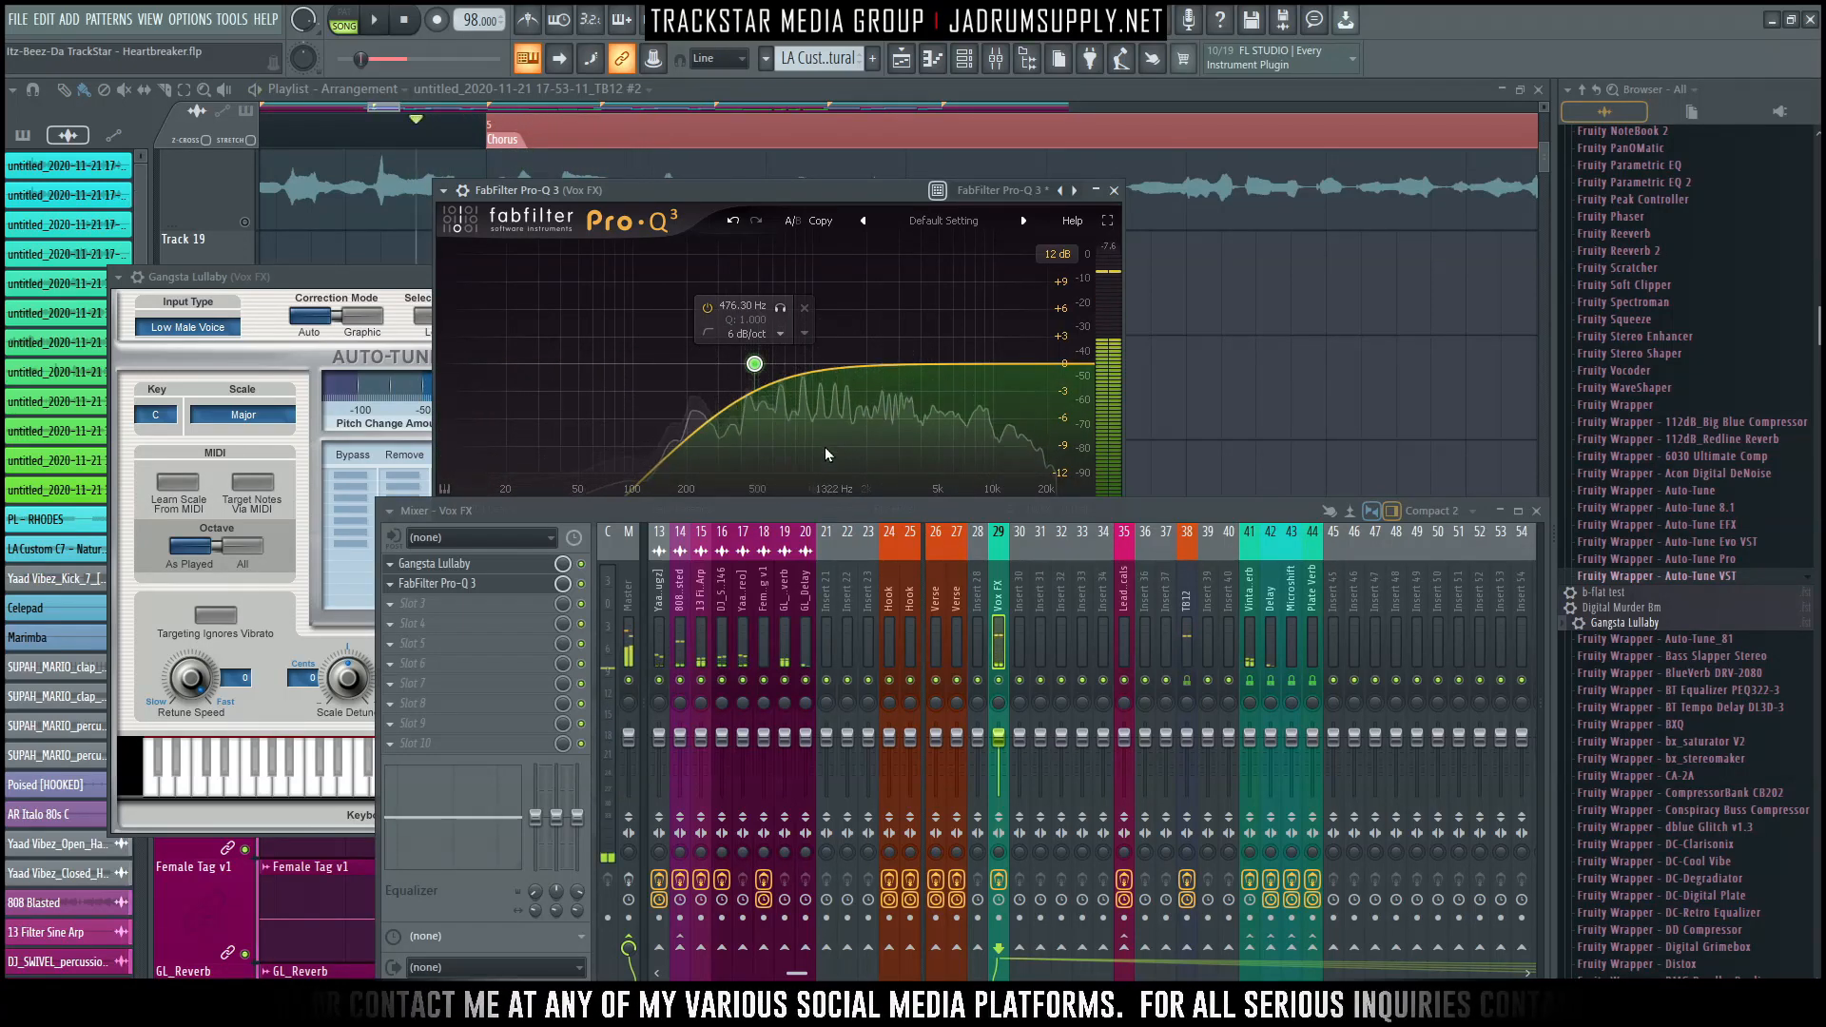
Add the Cakewalk CA-2ALevelingAmplifier_64 compressor to slot 4 of the Vox FX channel.
left_click(423, 623)
mouse_move(677, 473)
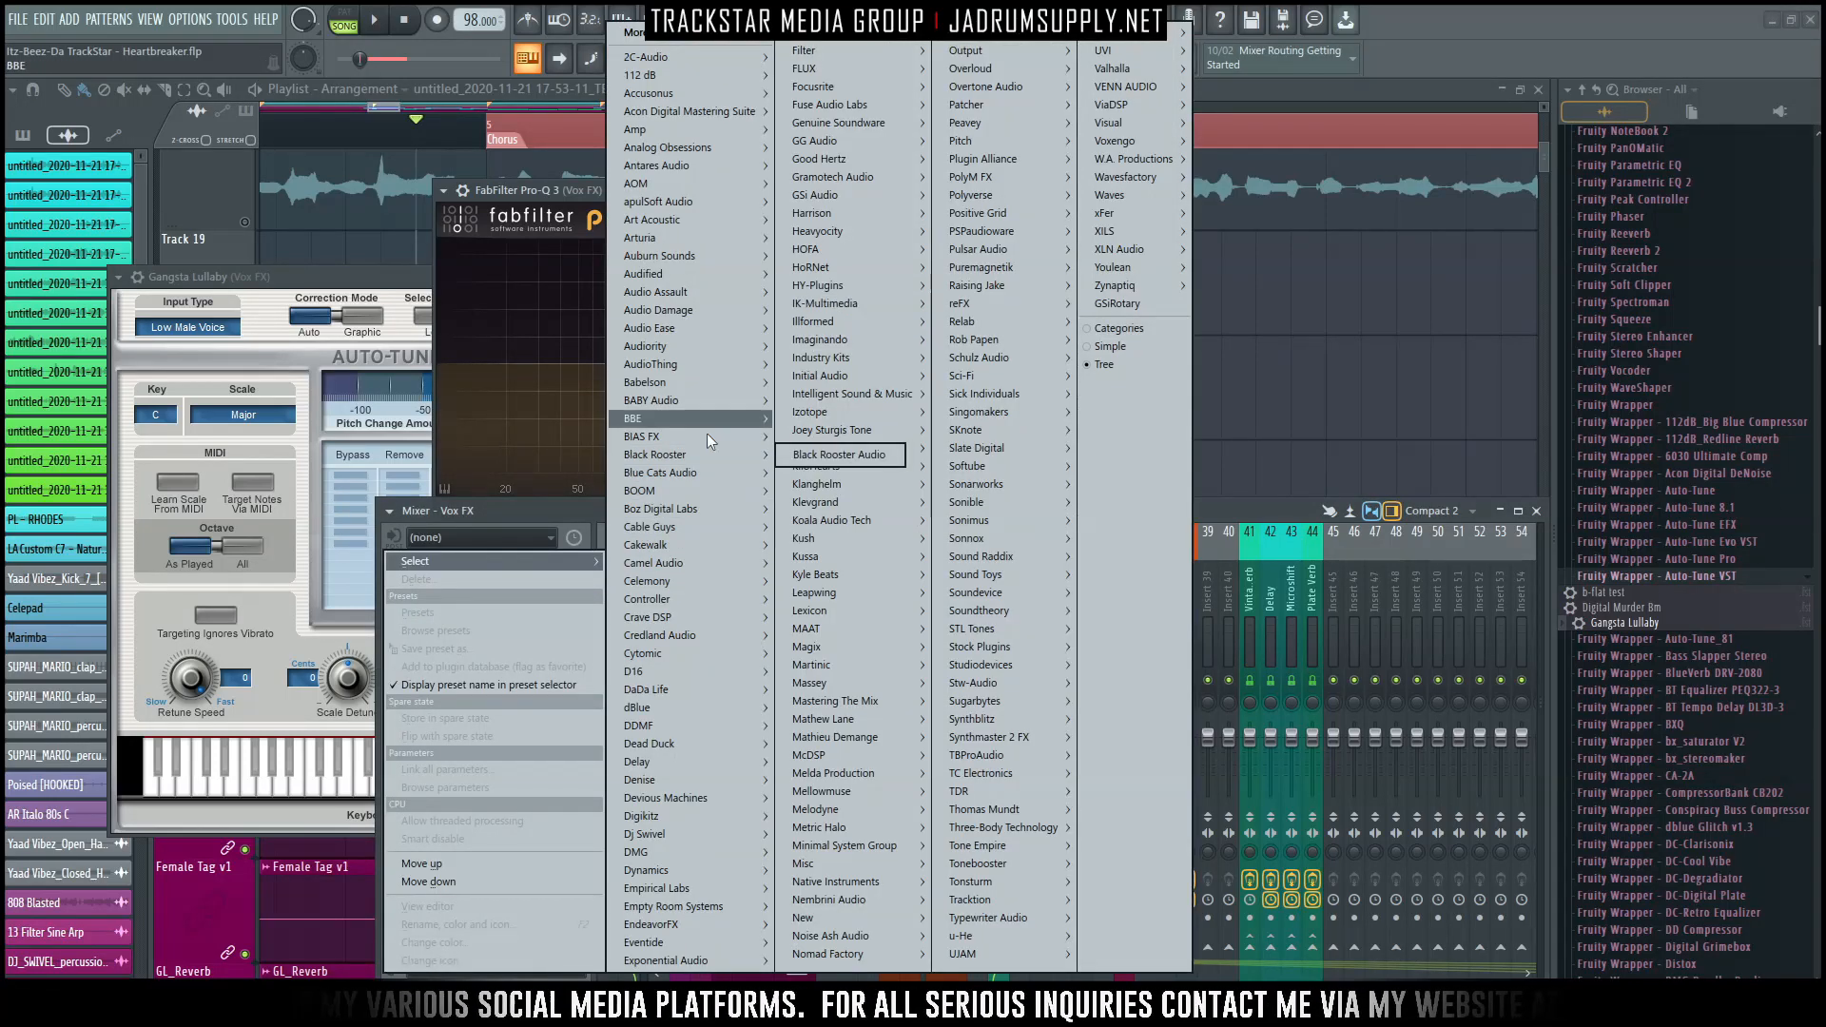
mouse_move(675, 544)
mouse_move(831, 546)
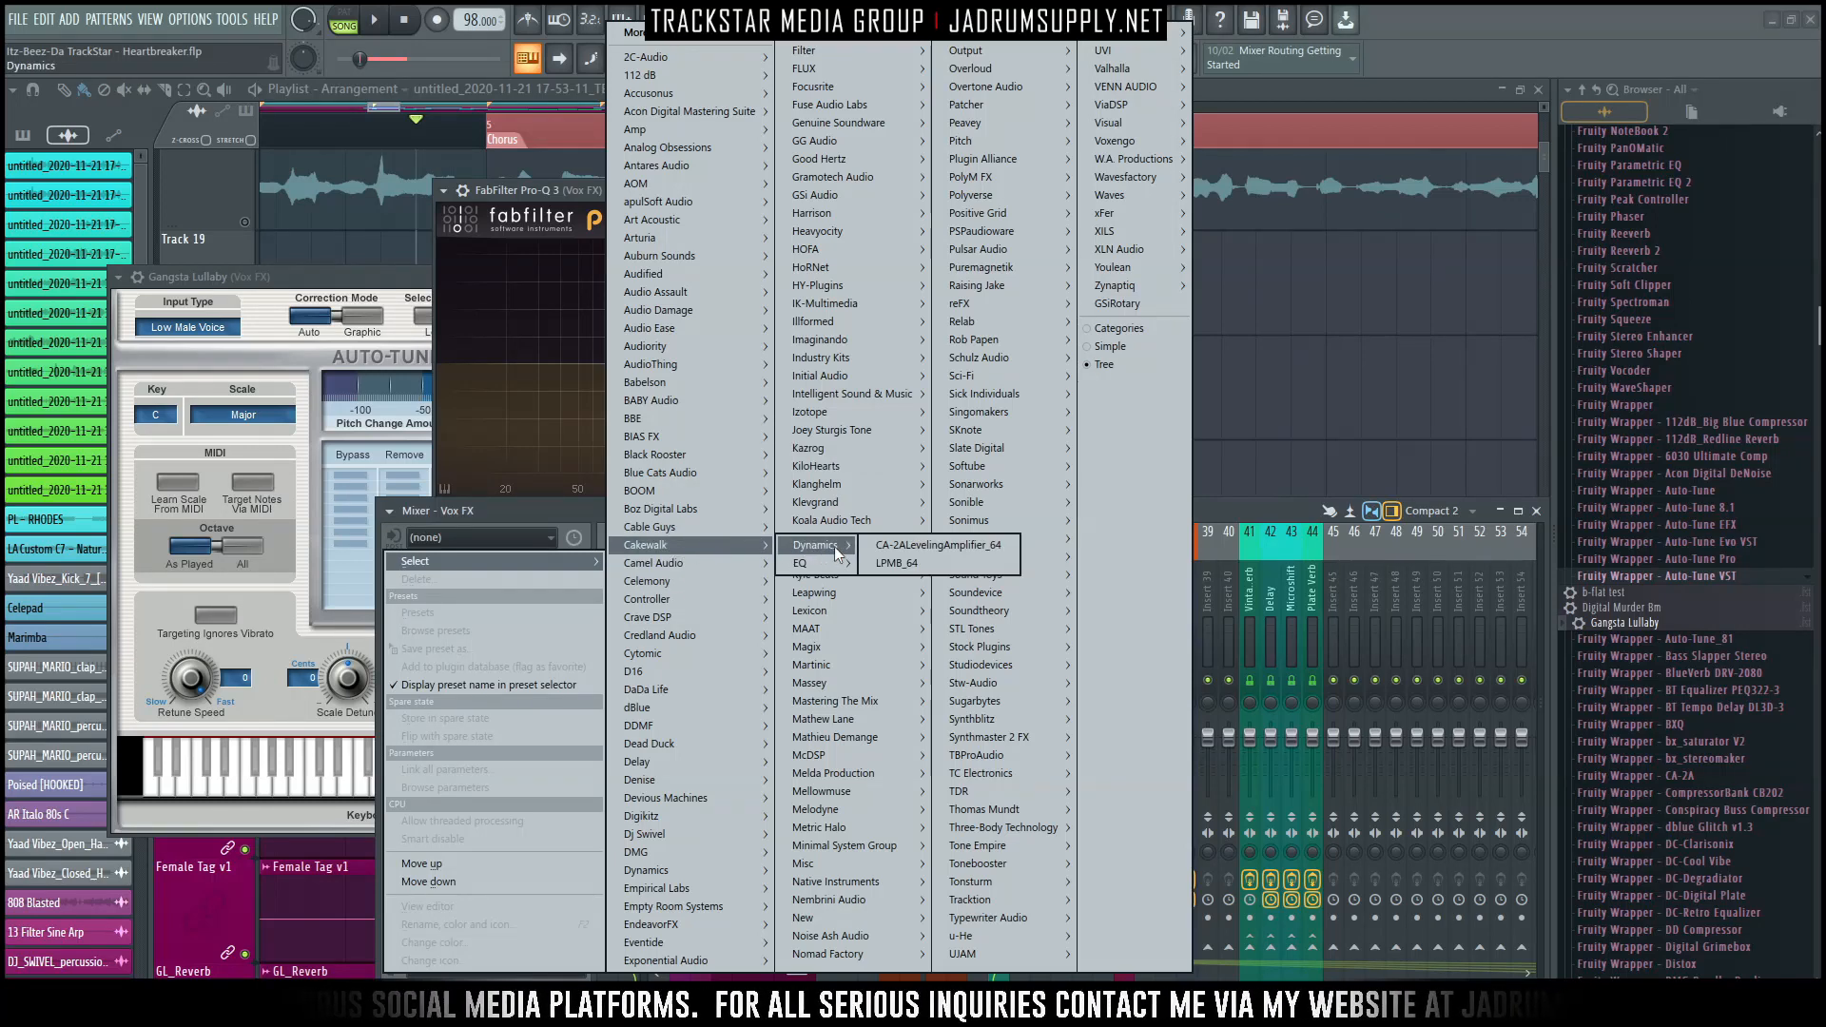
left_click(1010, 551)
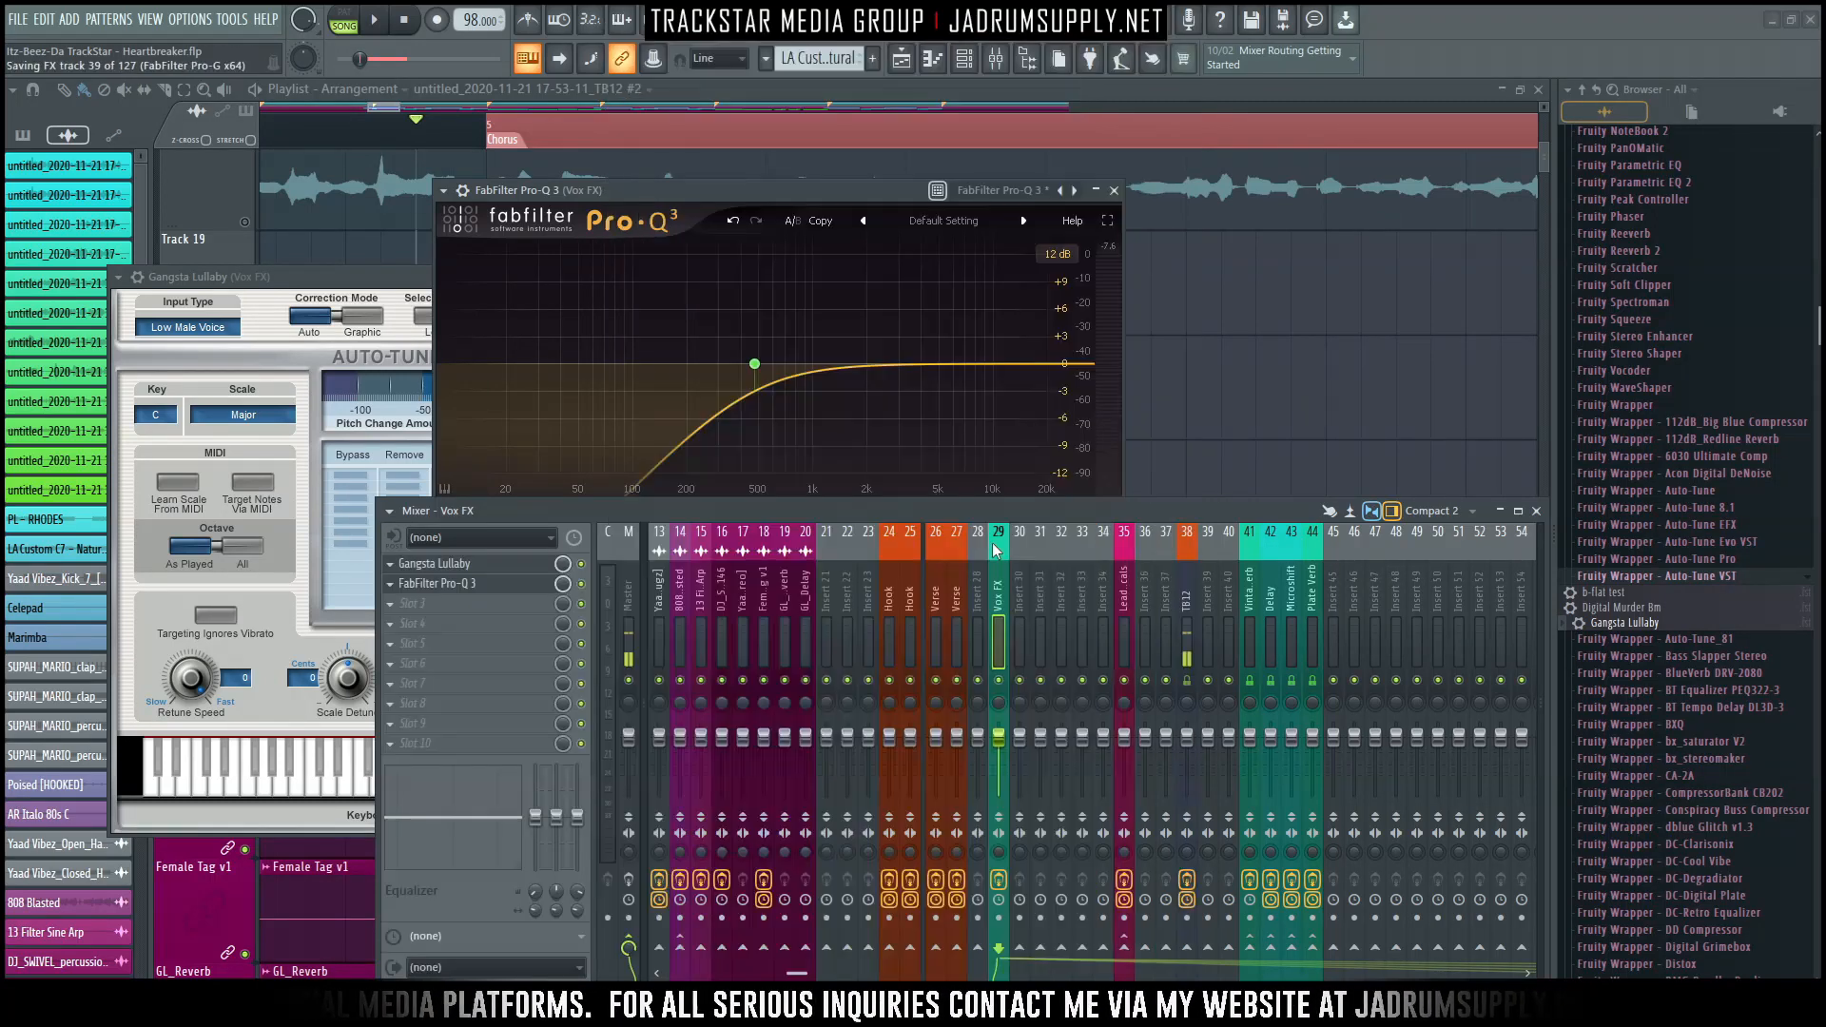
left_click_drag(646, 366, 1006, 213)
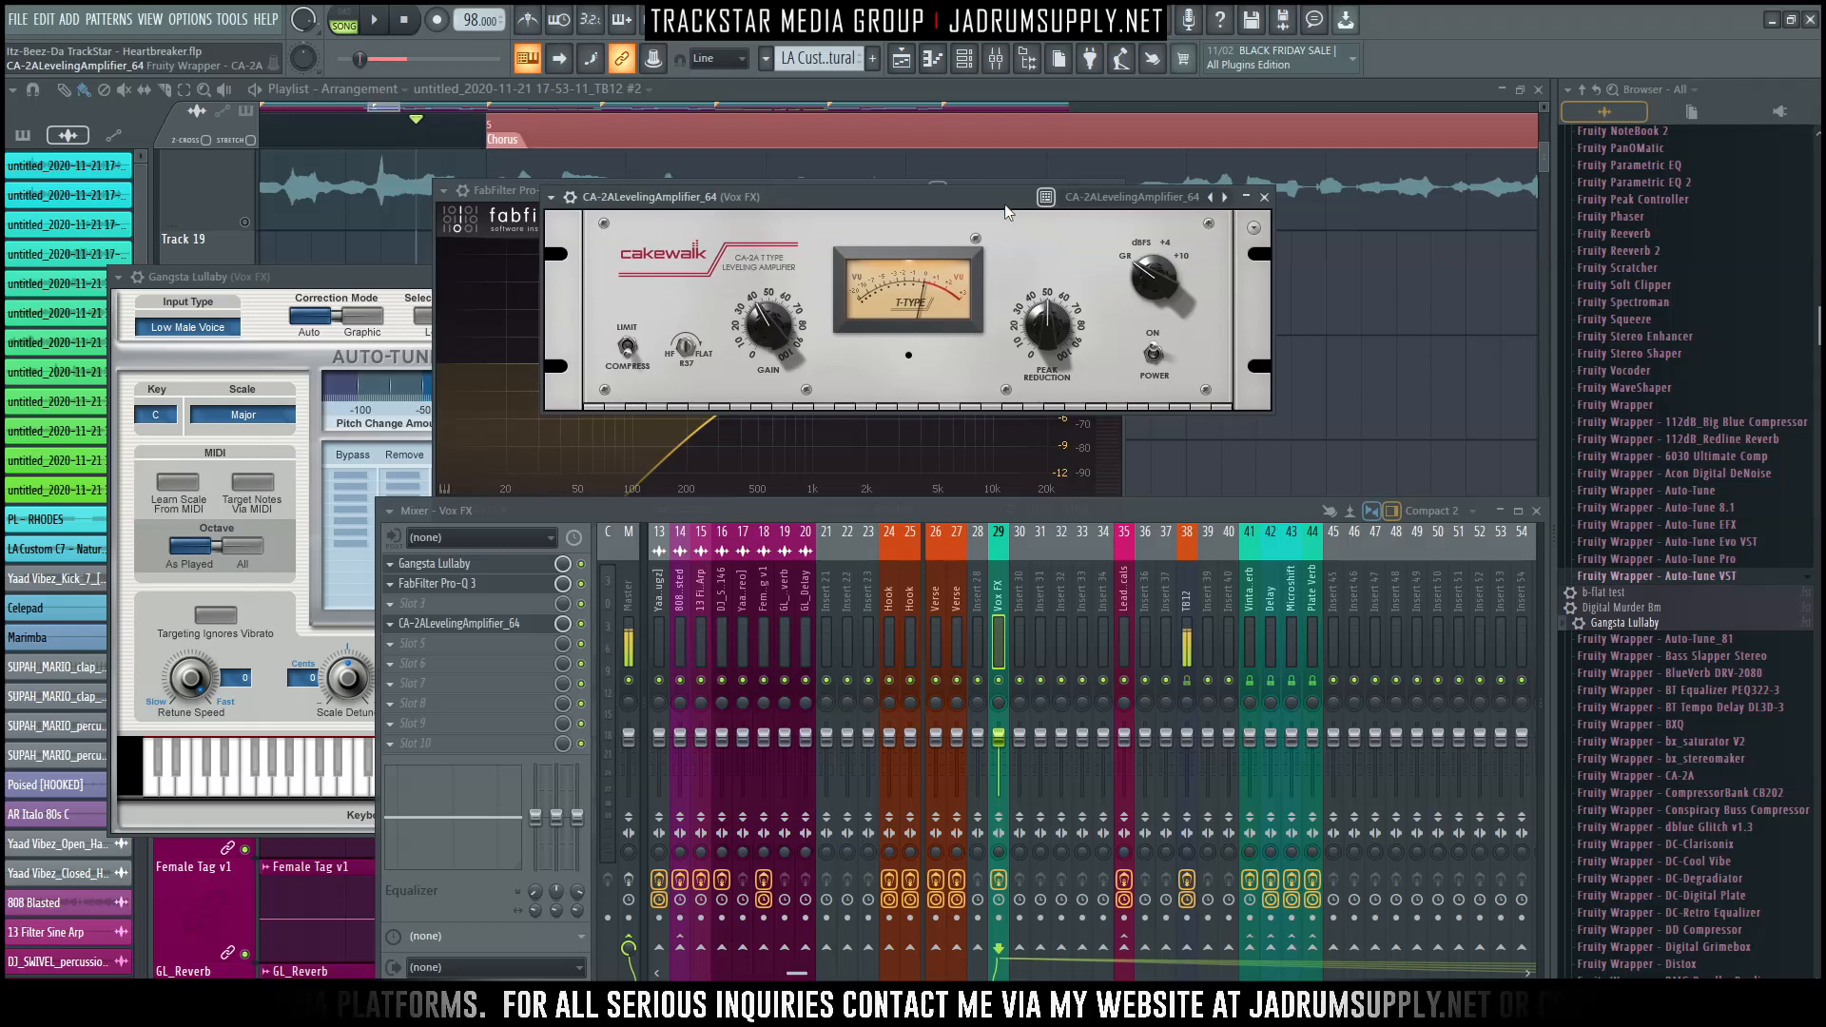
Set the CA-2A's peak reduction to about 71% and adjust its gain while auditioning the phrase.
mouse_move(1039, 324)
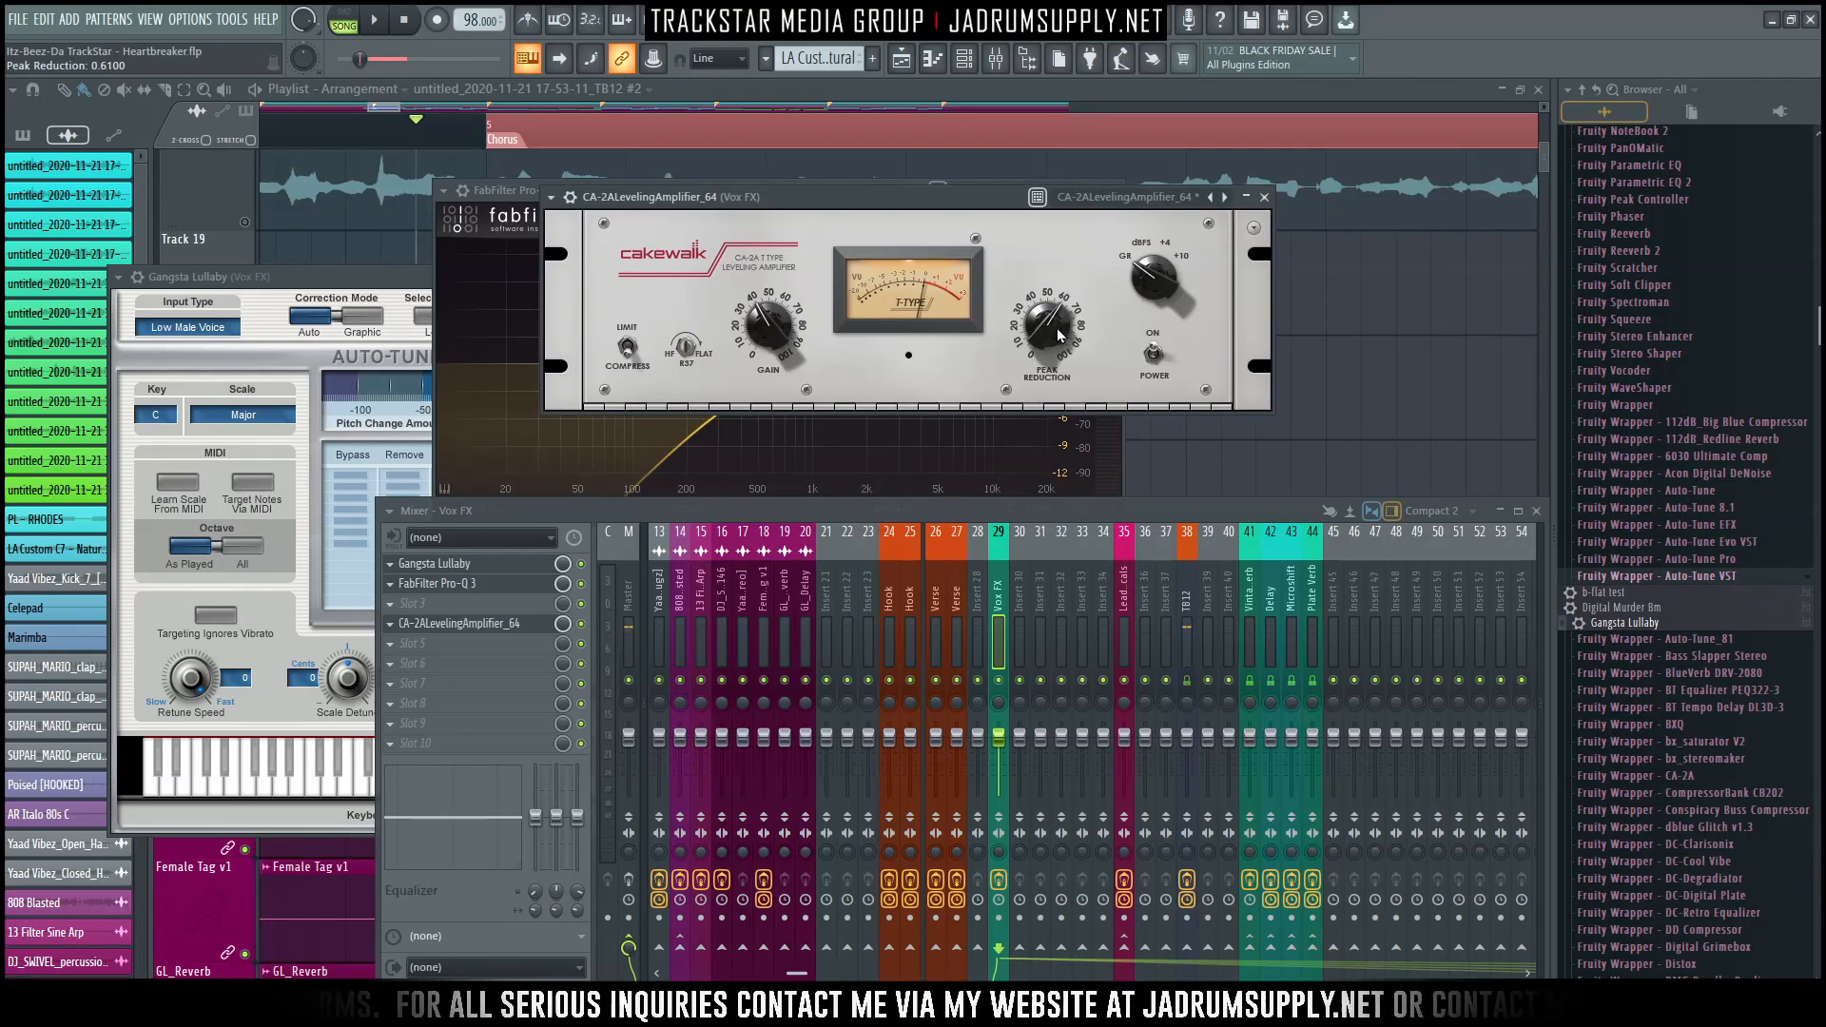
left_click_drag(966, 197, 958, 223)
key("space")
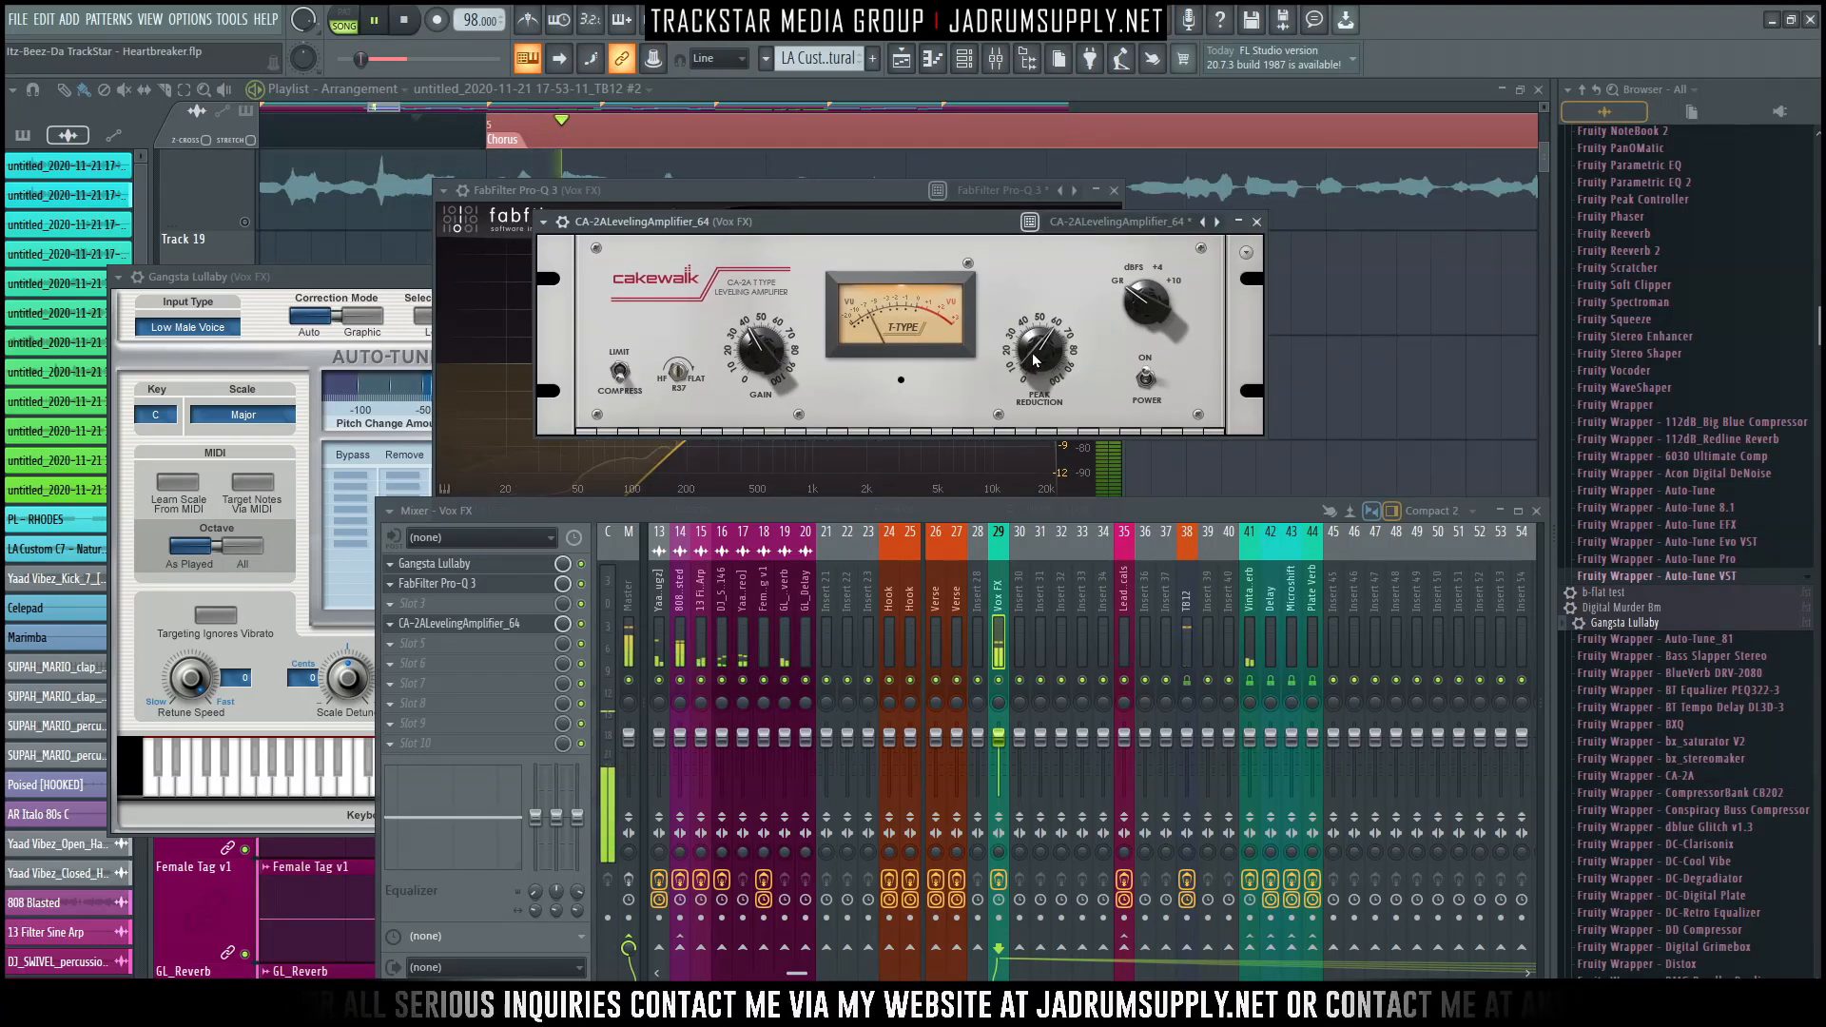
key("space")
left_click_drag(766, 355, 768, 338)
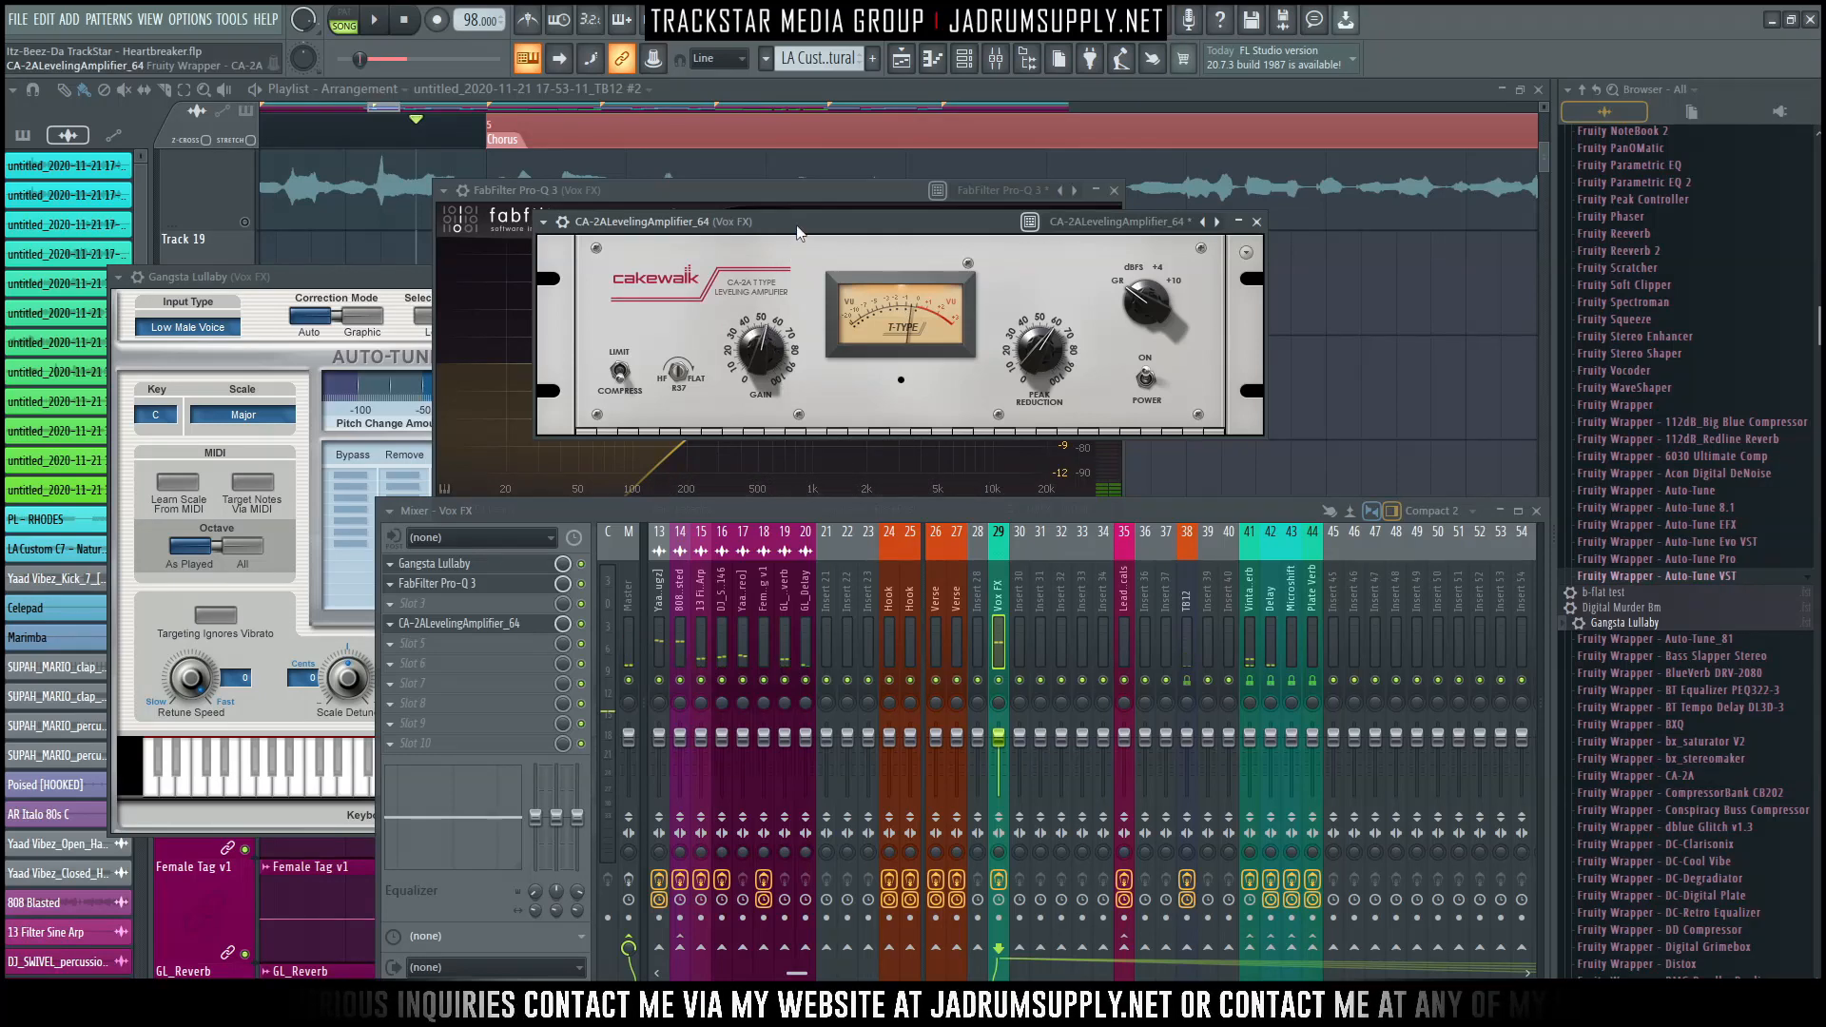
left_click_drag(801, 225, 773, 226)
key("space")
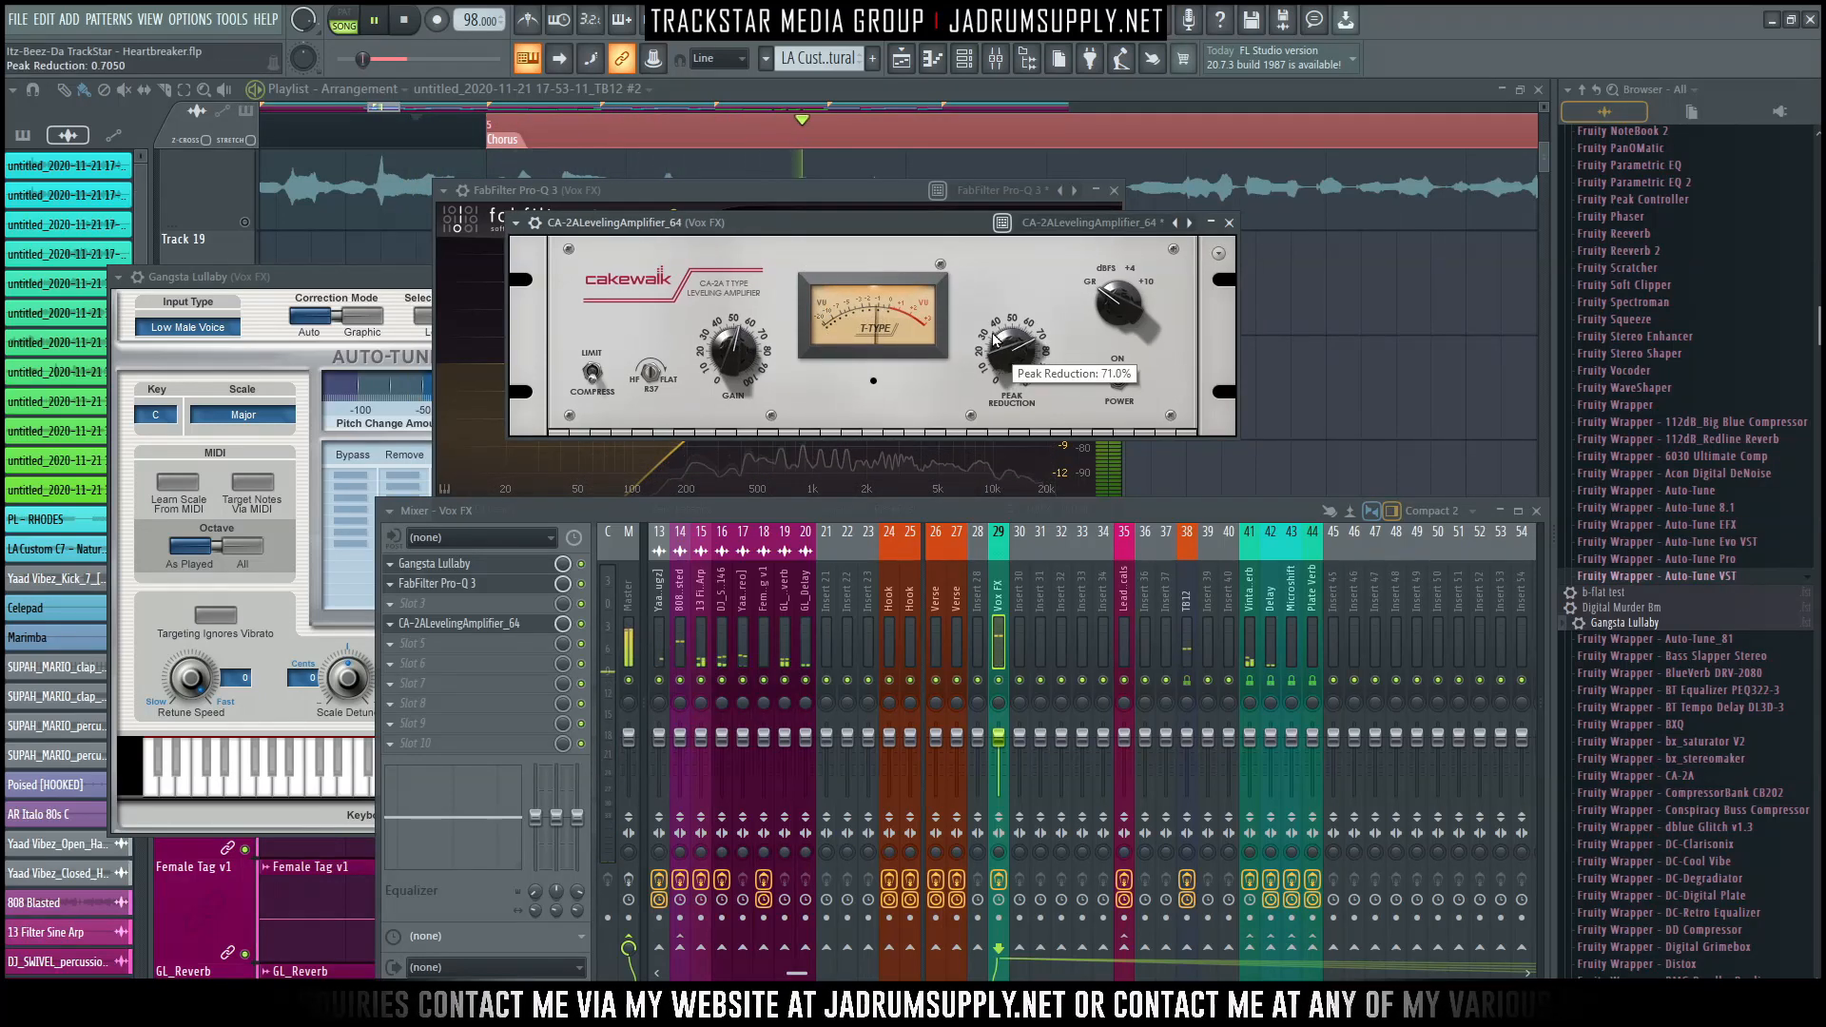
key("space")
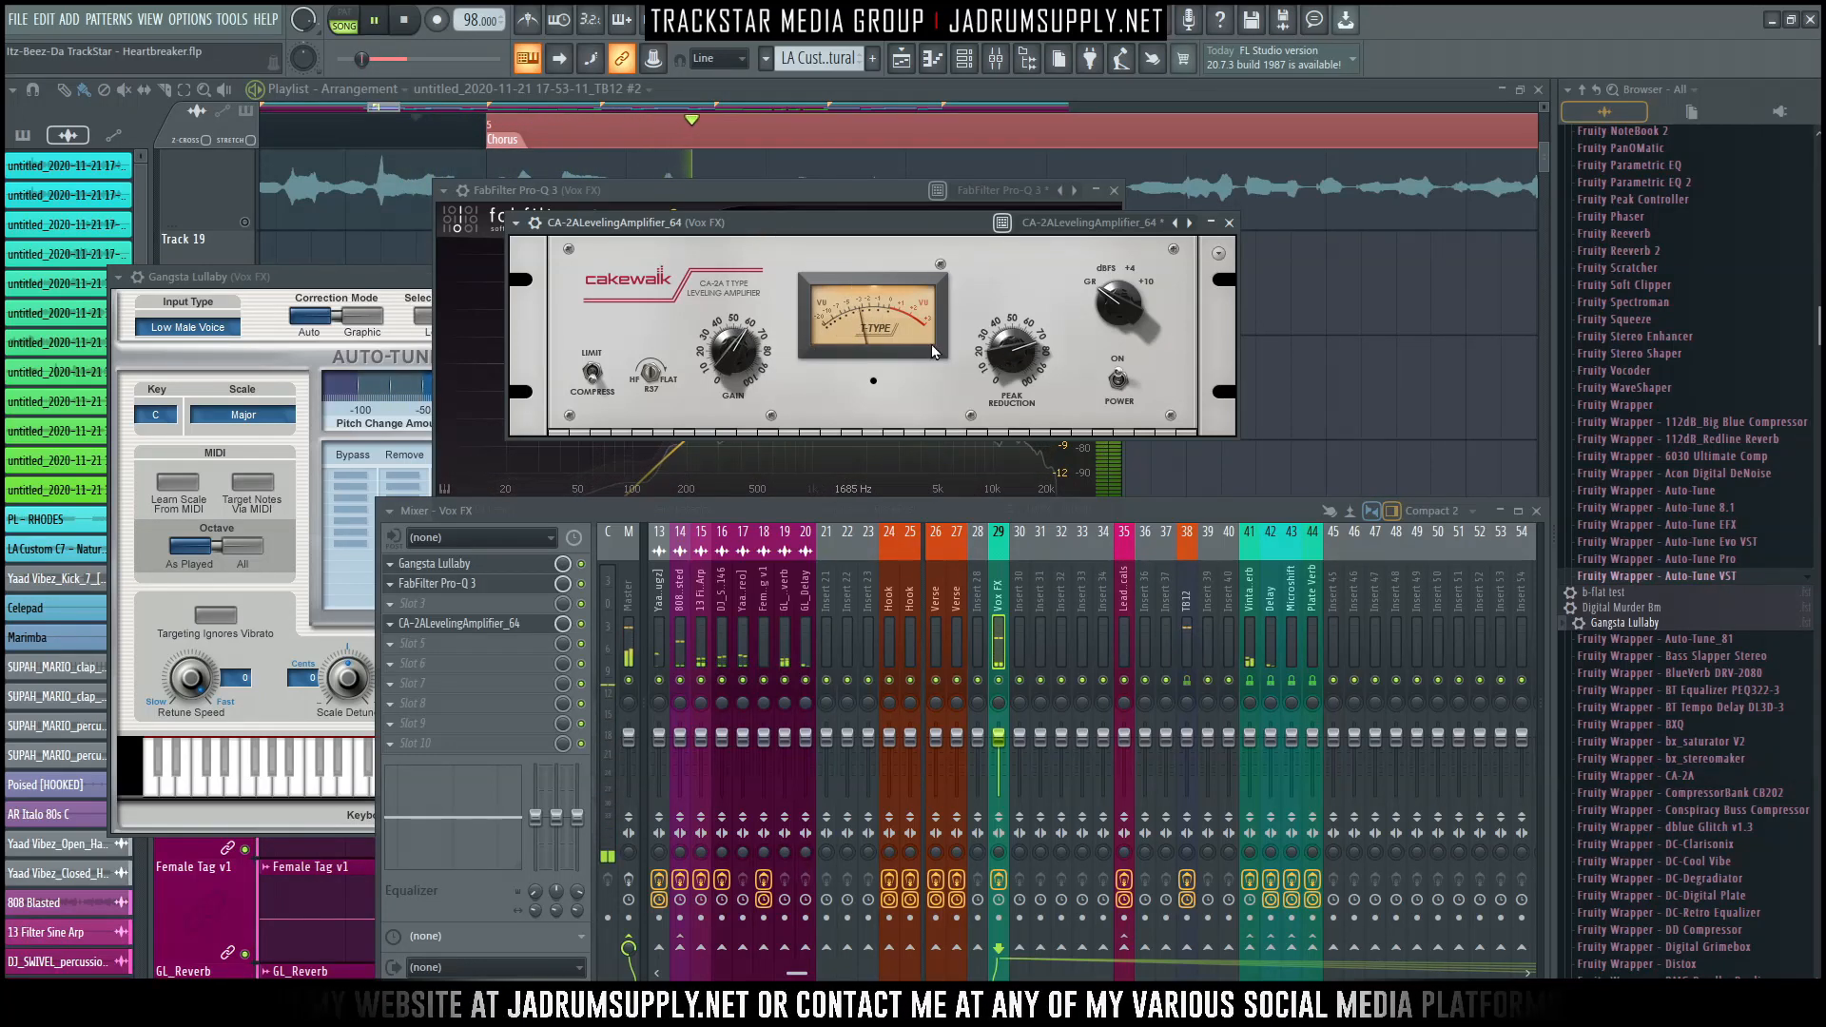
key("space")
Shorten the end of the chopped vocal clip slightly during playback.
left_click(1316, 378)
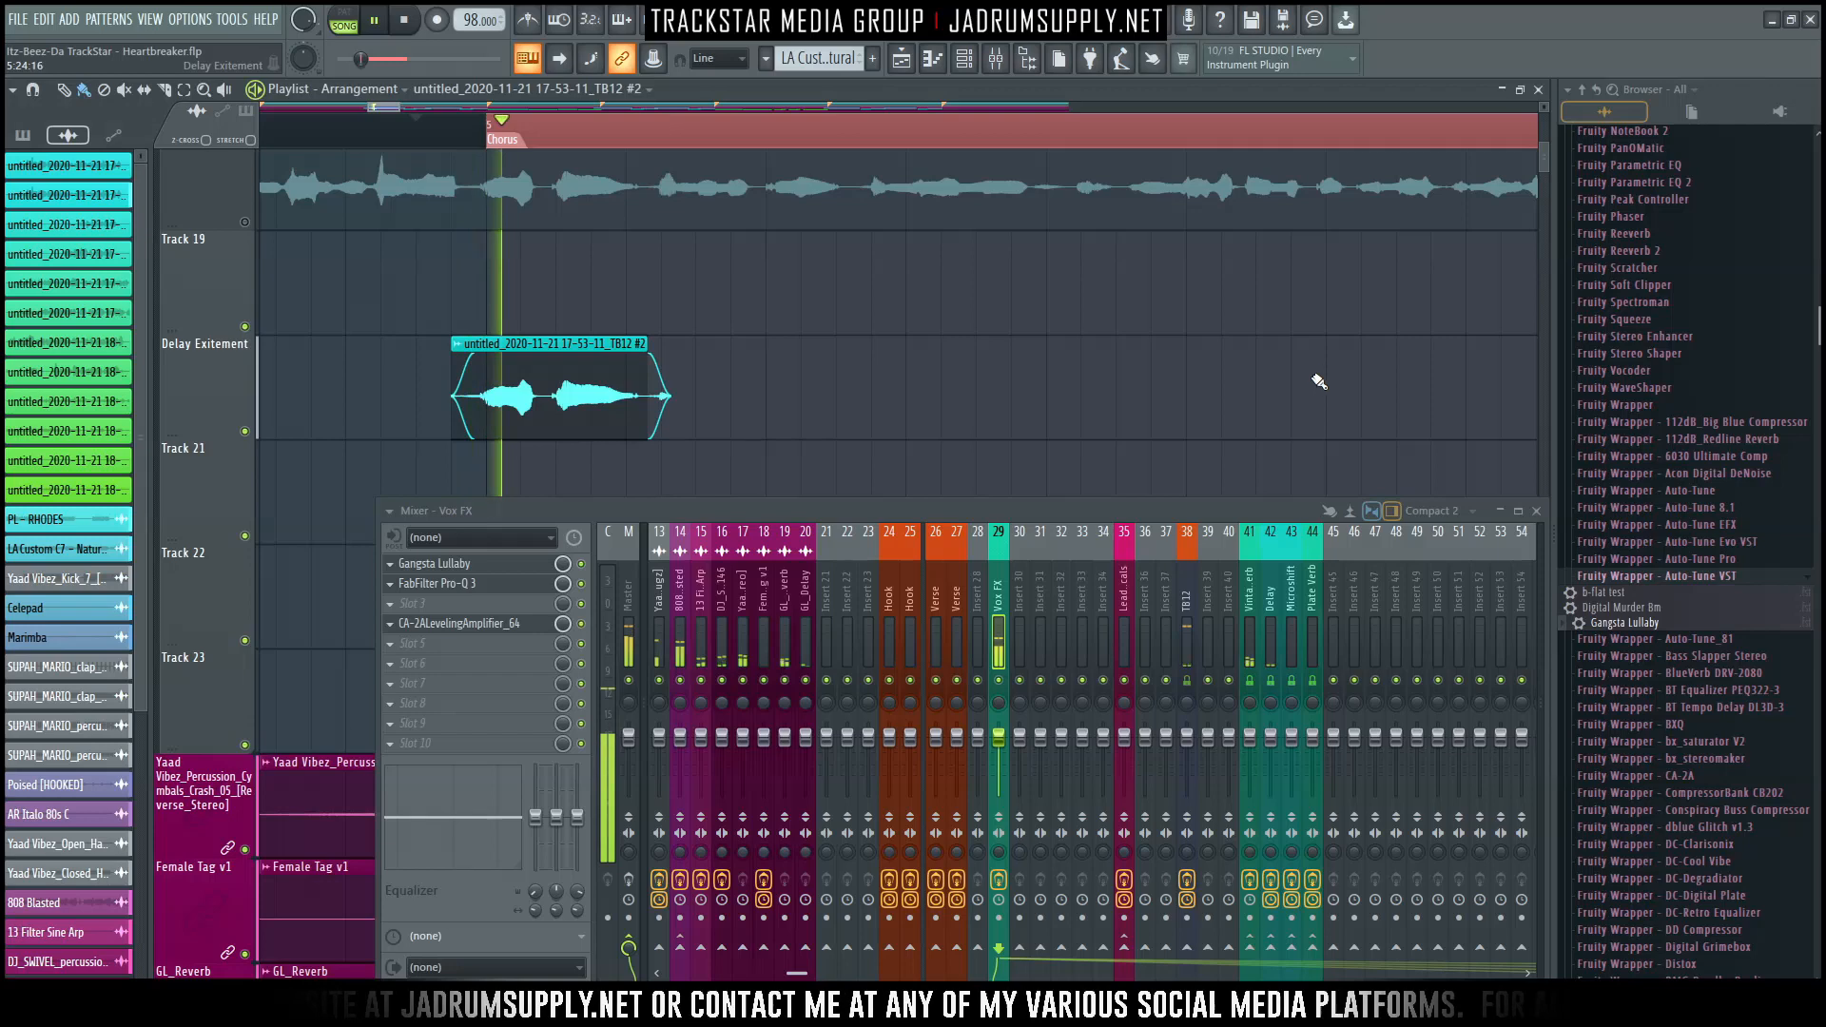
left_click_drag(679, 387, 659, 386)
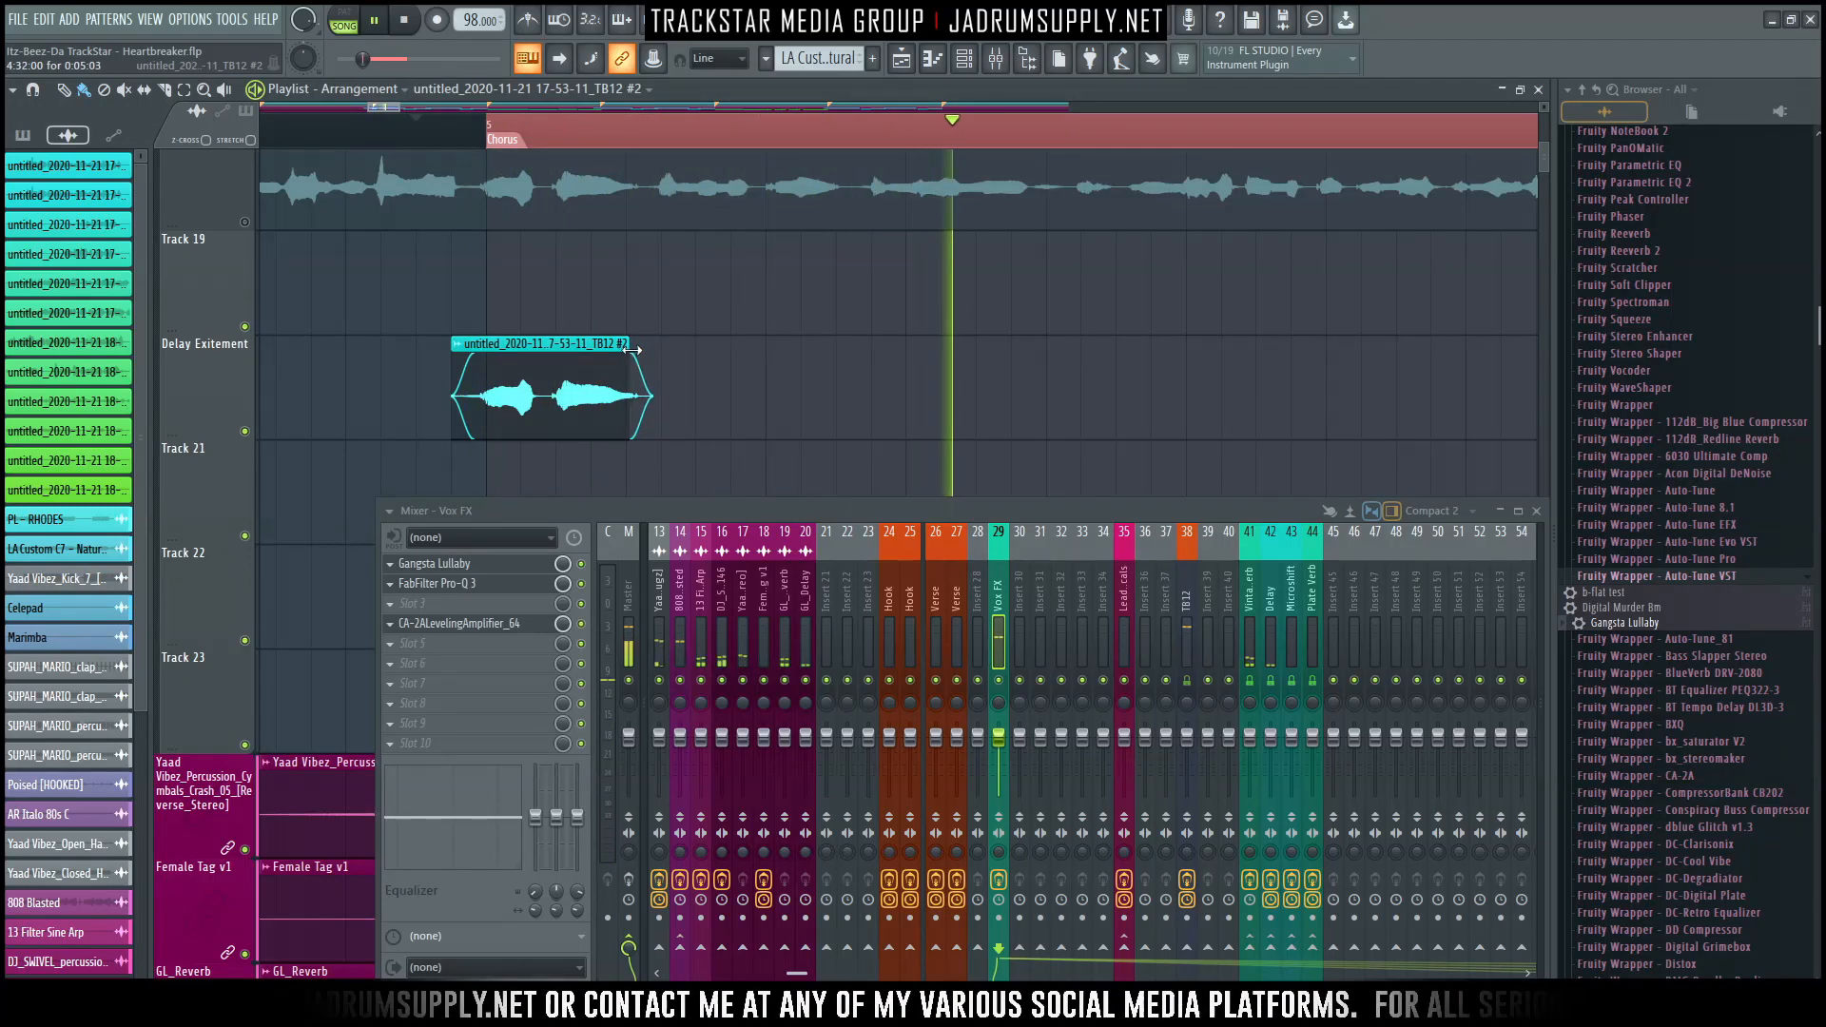
key("space")
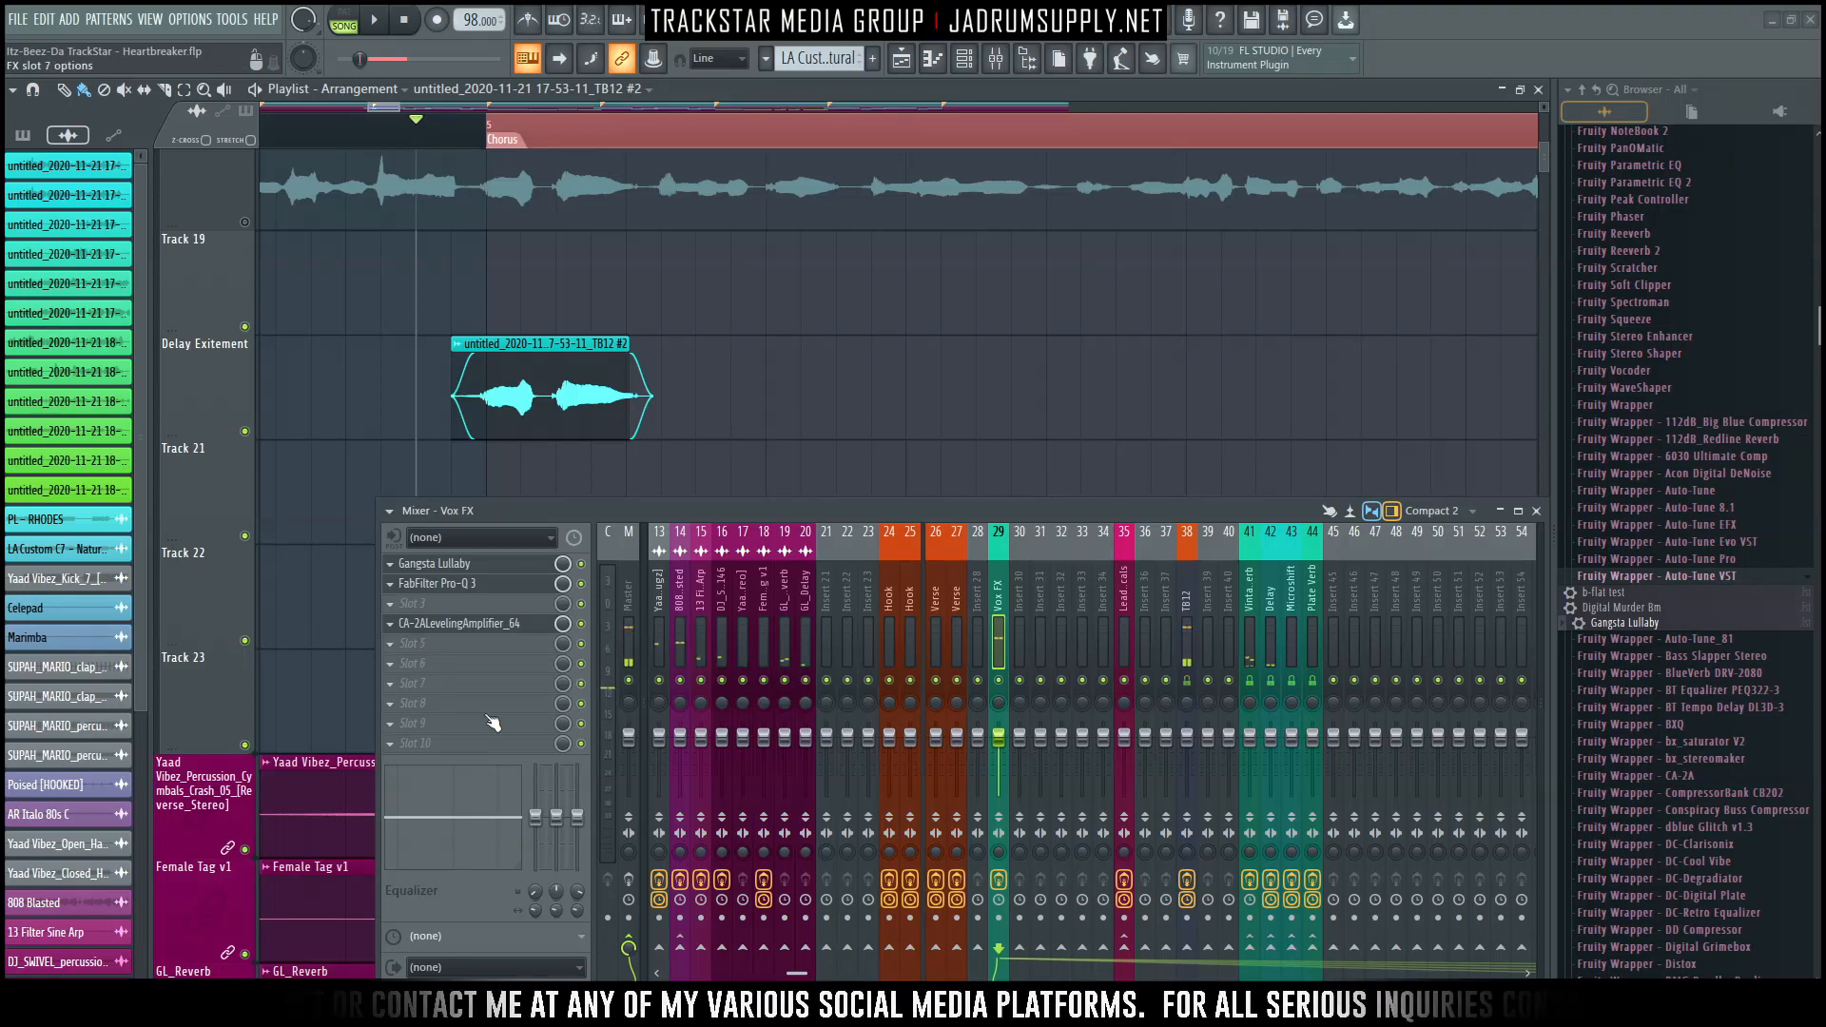
Add Soundtoys EchoBoy to Vox FX slot 5 with a 60% mix, 0.41 feedback and a 98 bpm tempo.
left_click(479, 652)
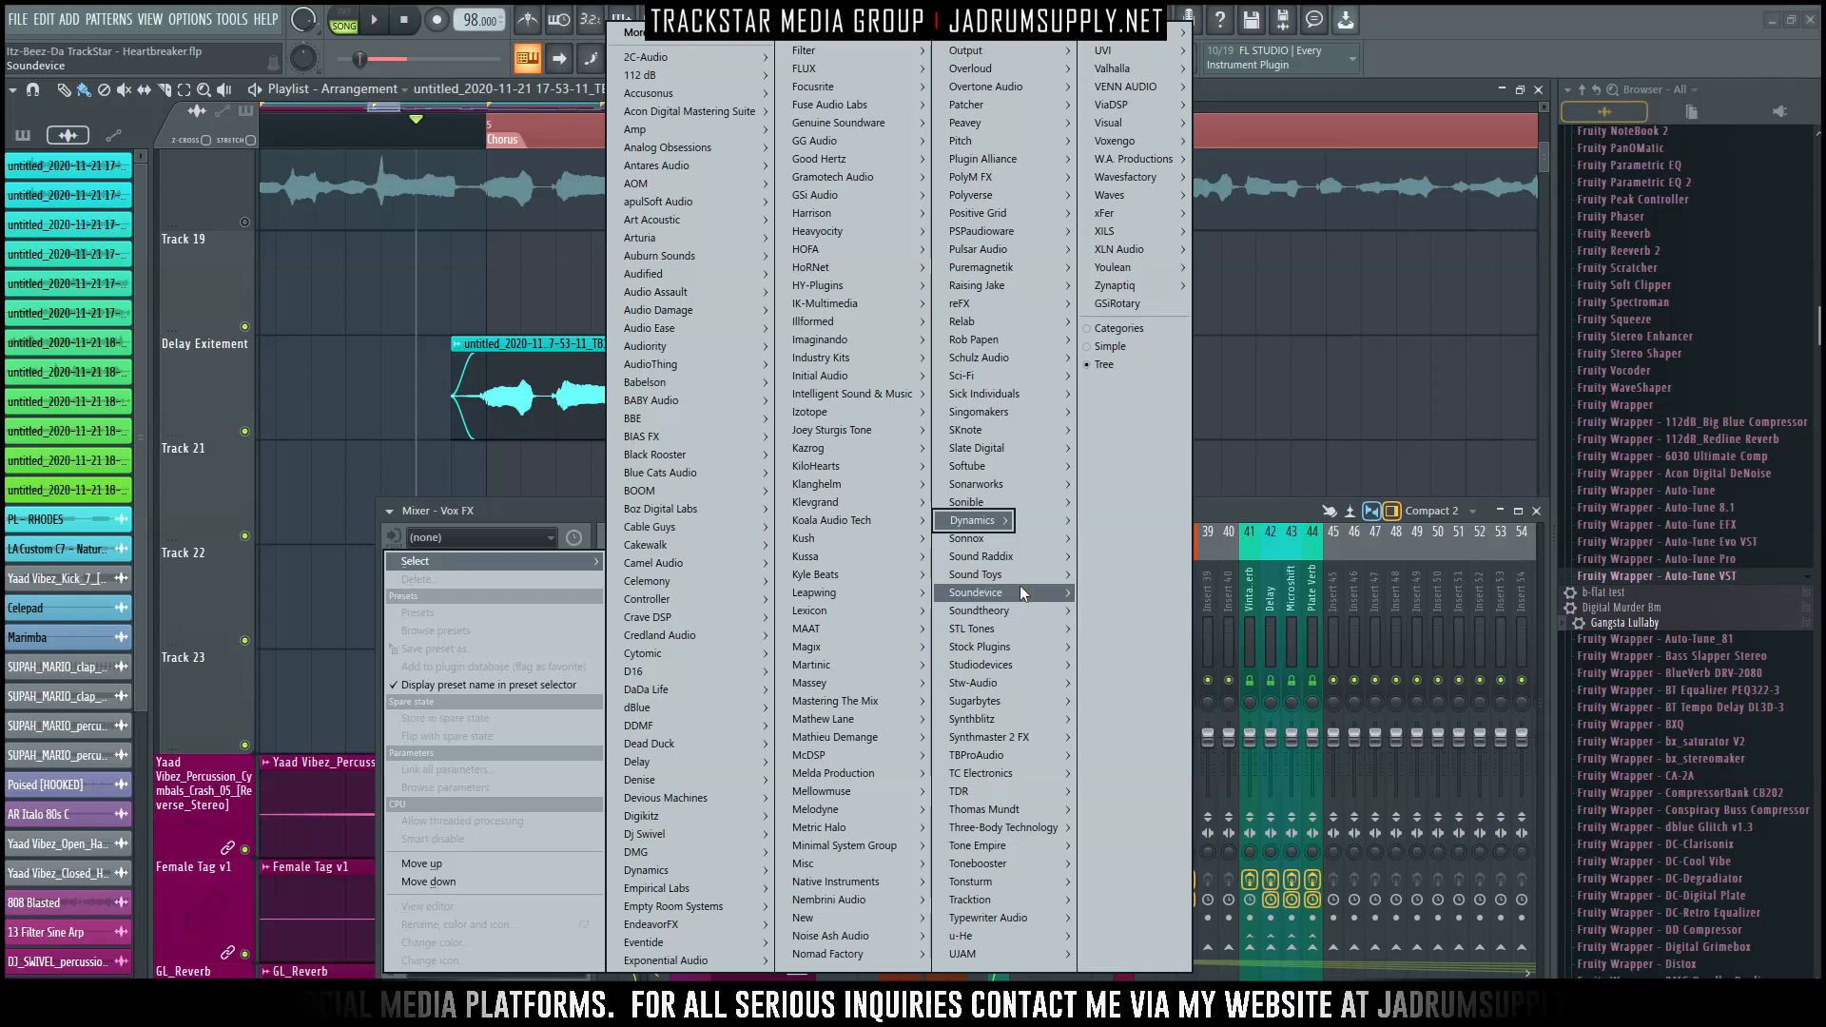
mouse_move(1030, 579)
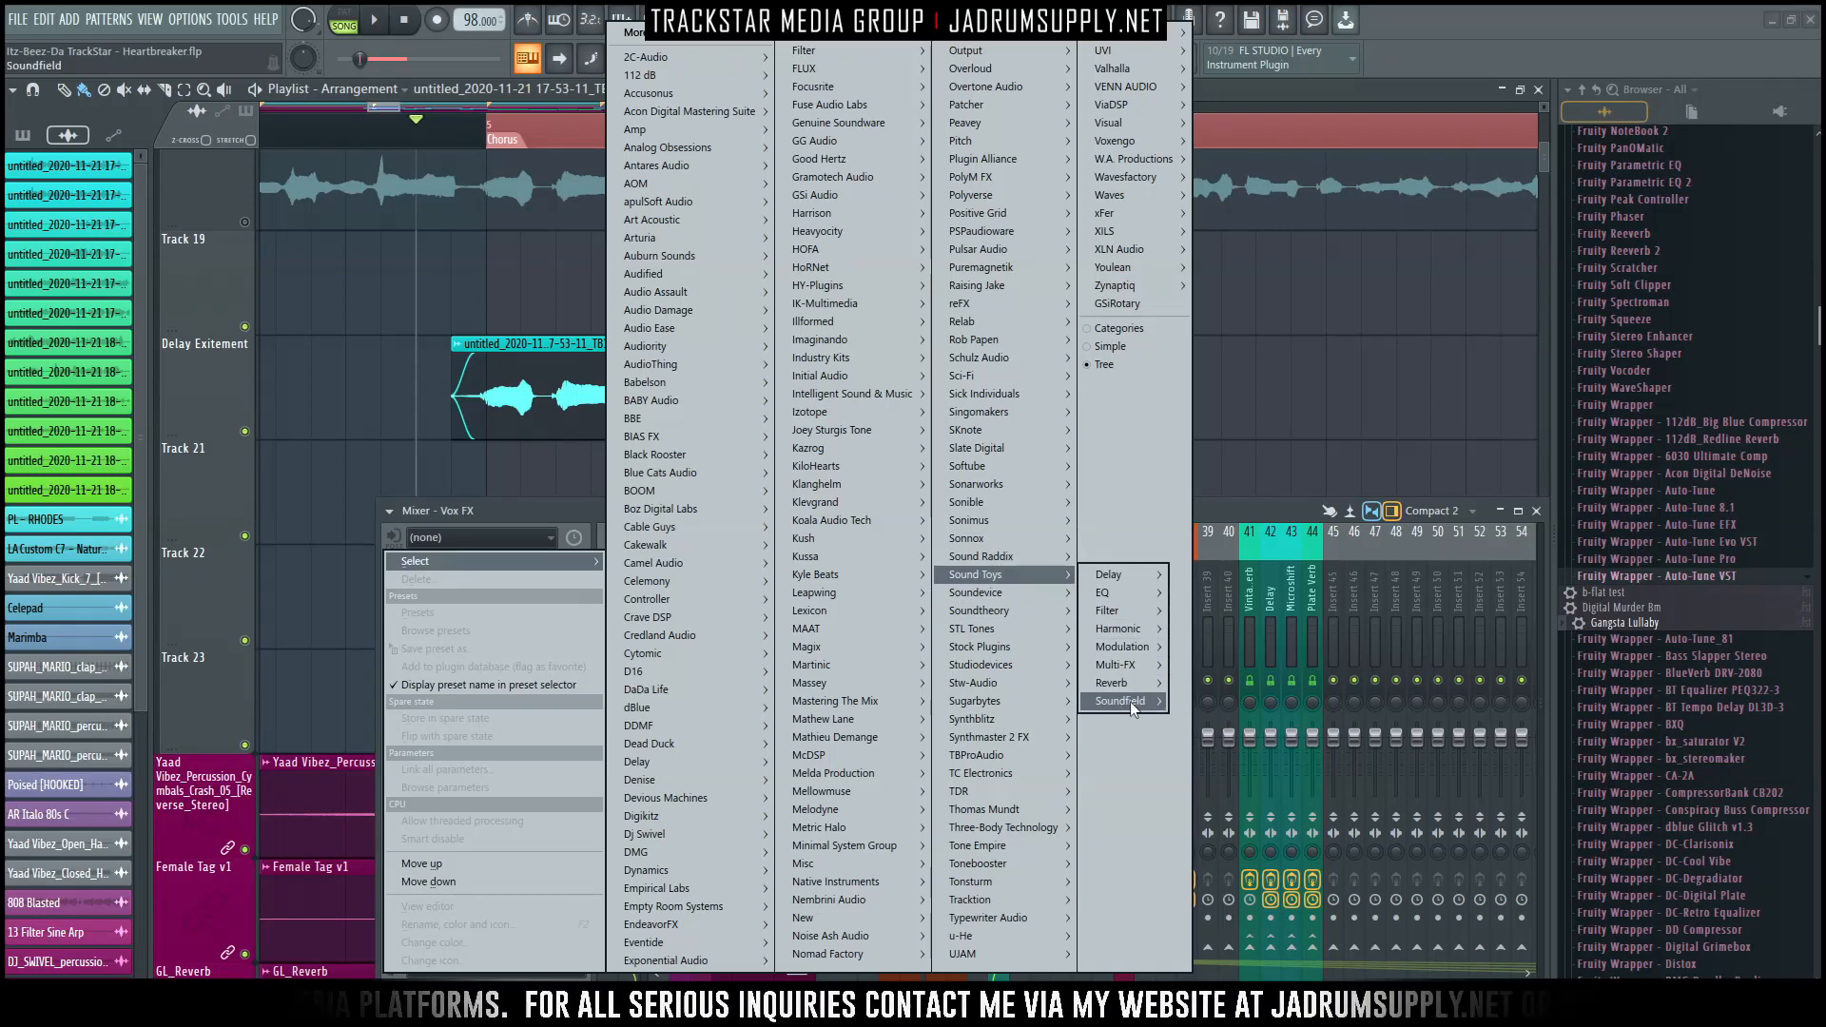
mouse_move(1155, 583)
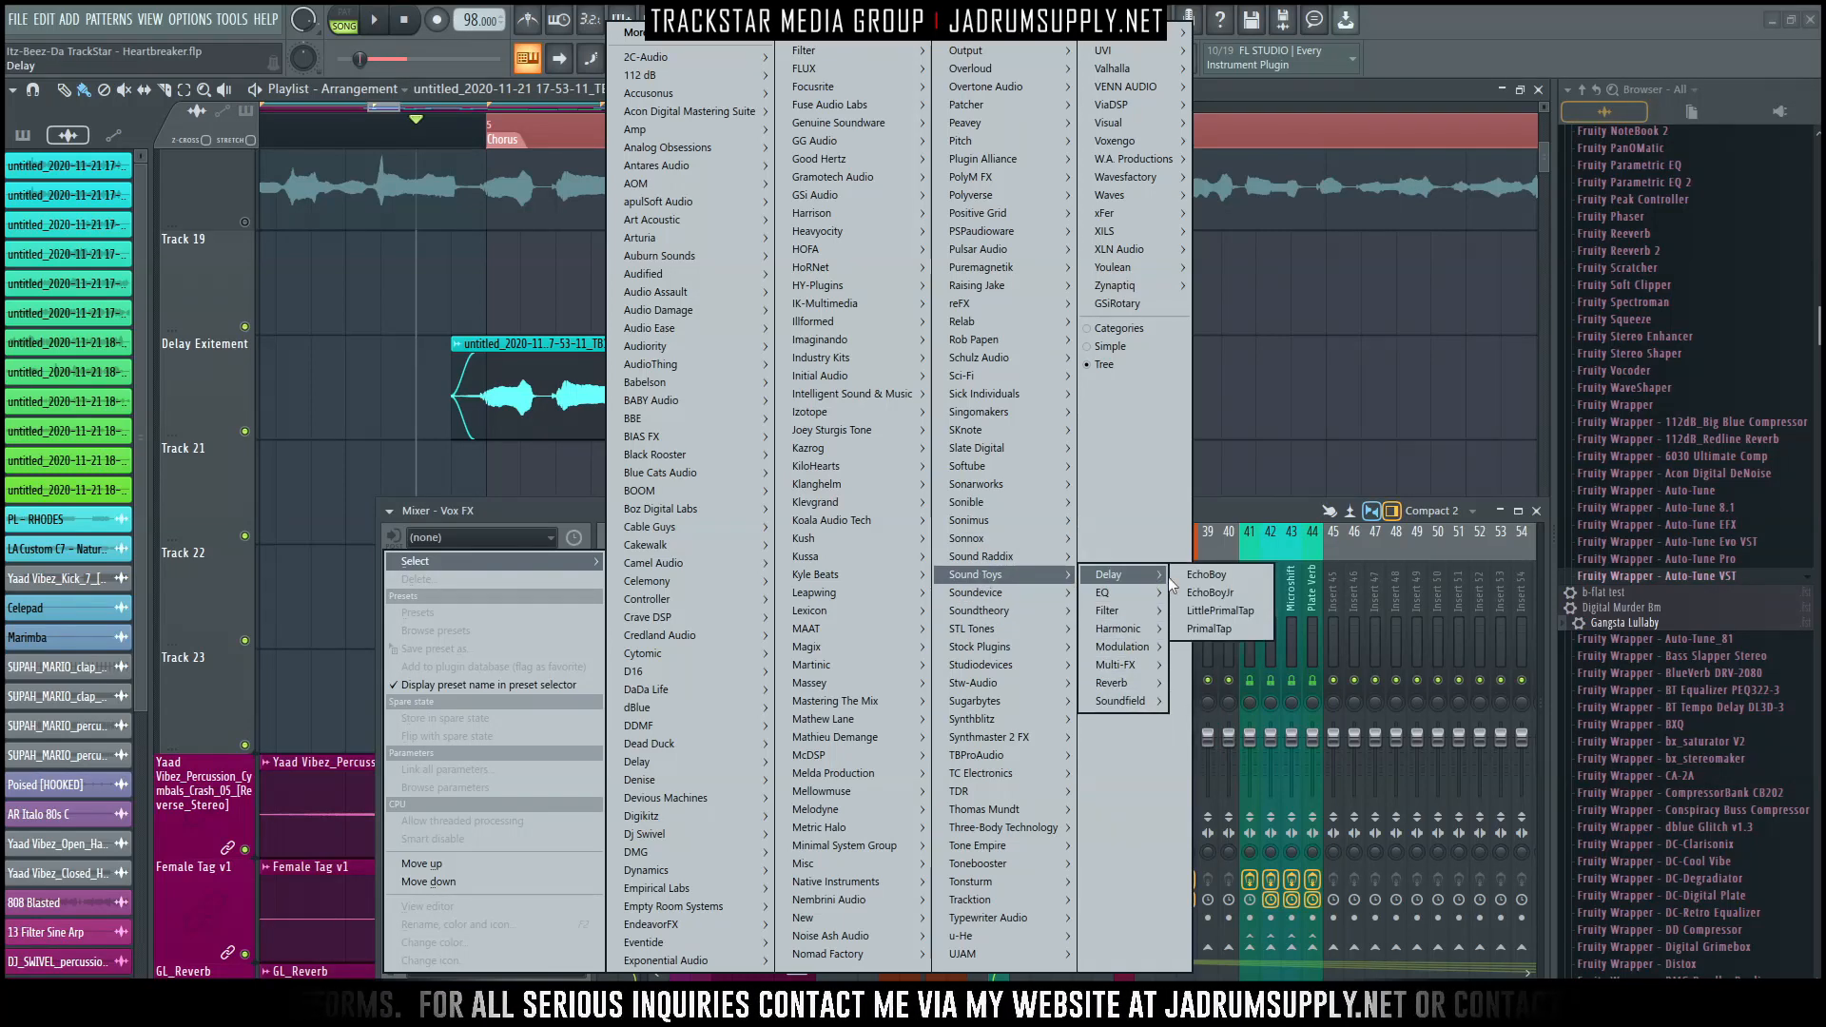
left_click(1240, 577)
left_click_drag(480, 174, 919, 102)
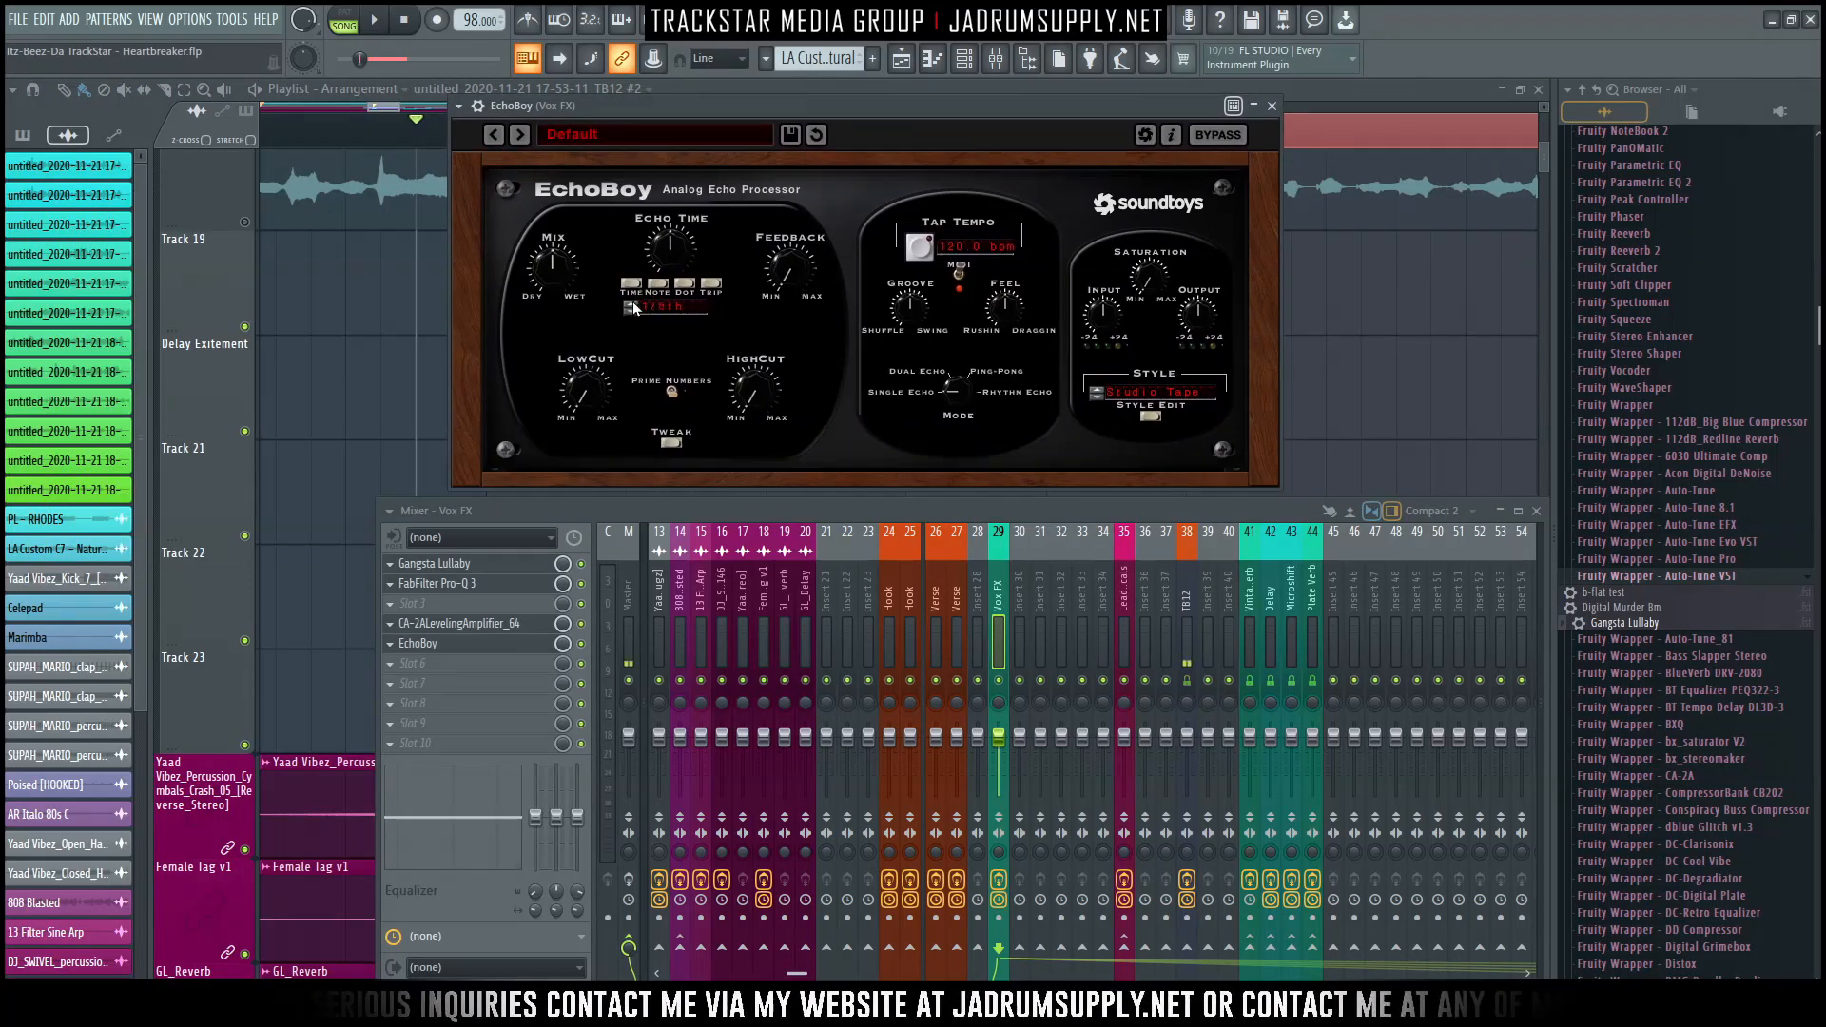
left_click_drag(556, 281, 561, 186)
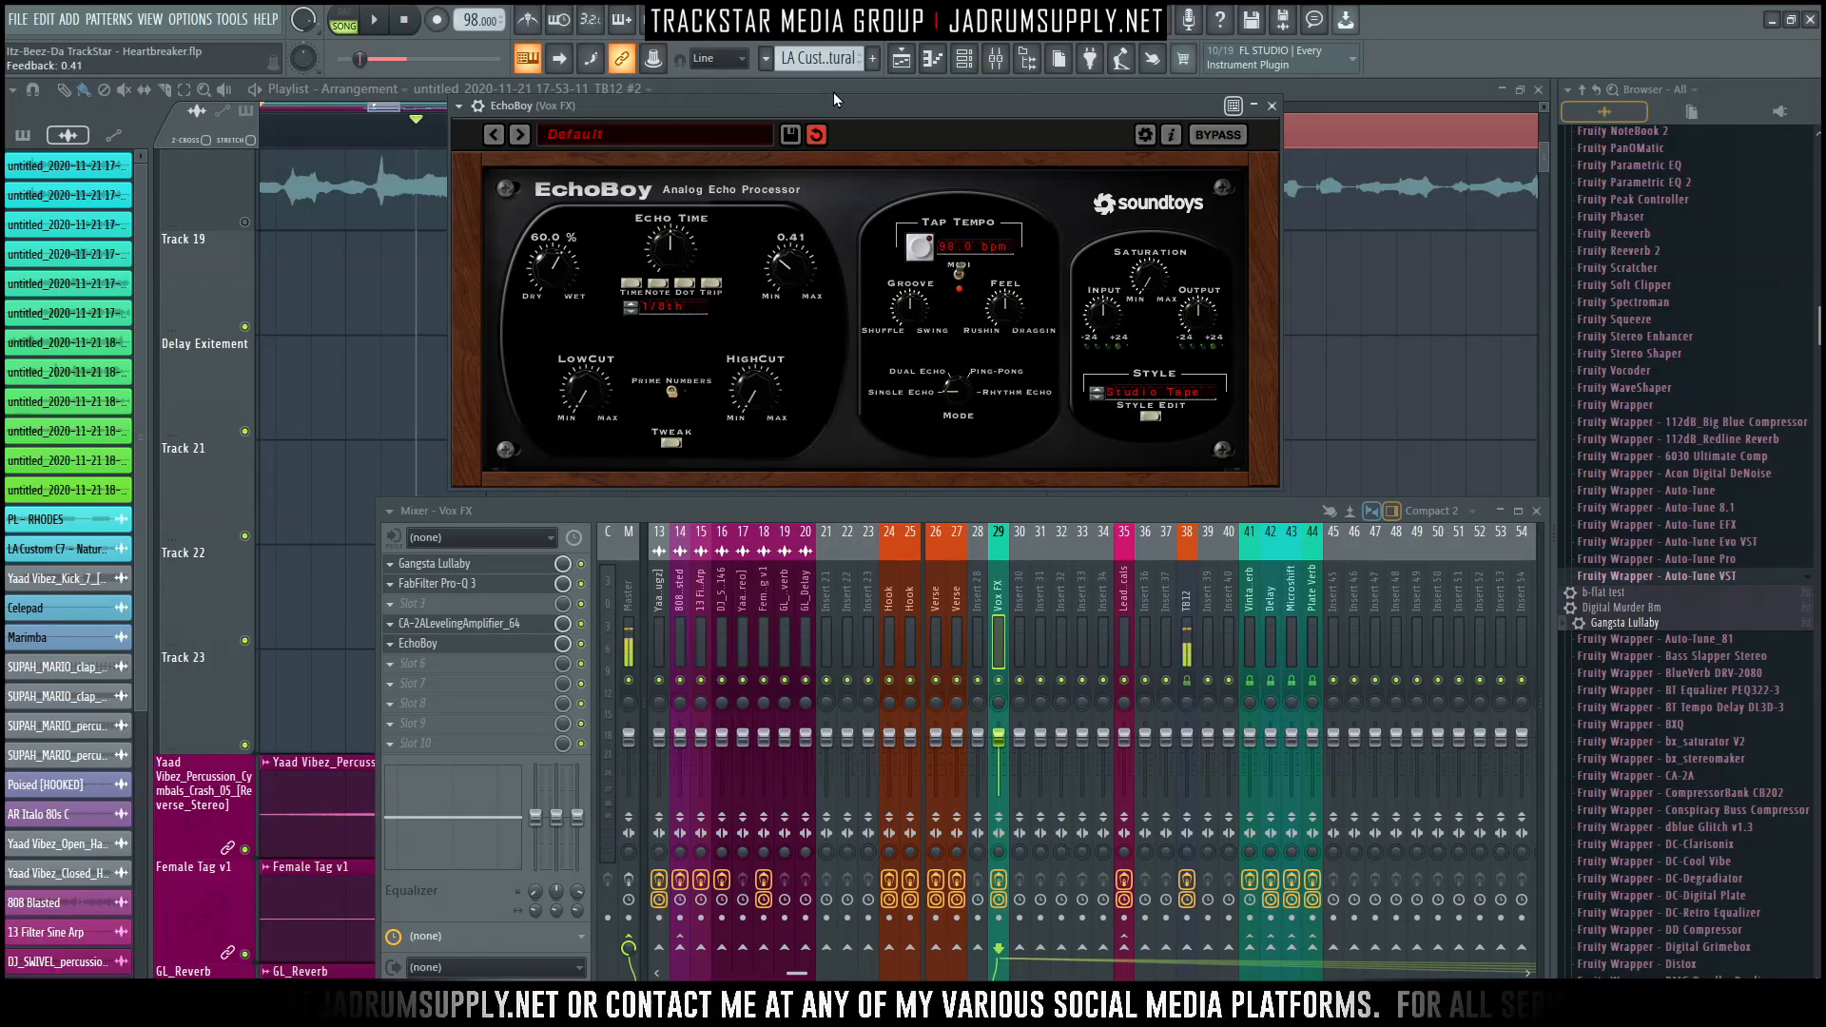
Set EchoBoy's feedback to 0.50 and its echo time to a 1/4 note while auditioning the vocal phrase.
left_click_drag(681, 106, 657, 108)
key("space")
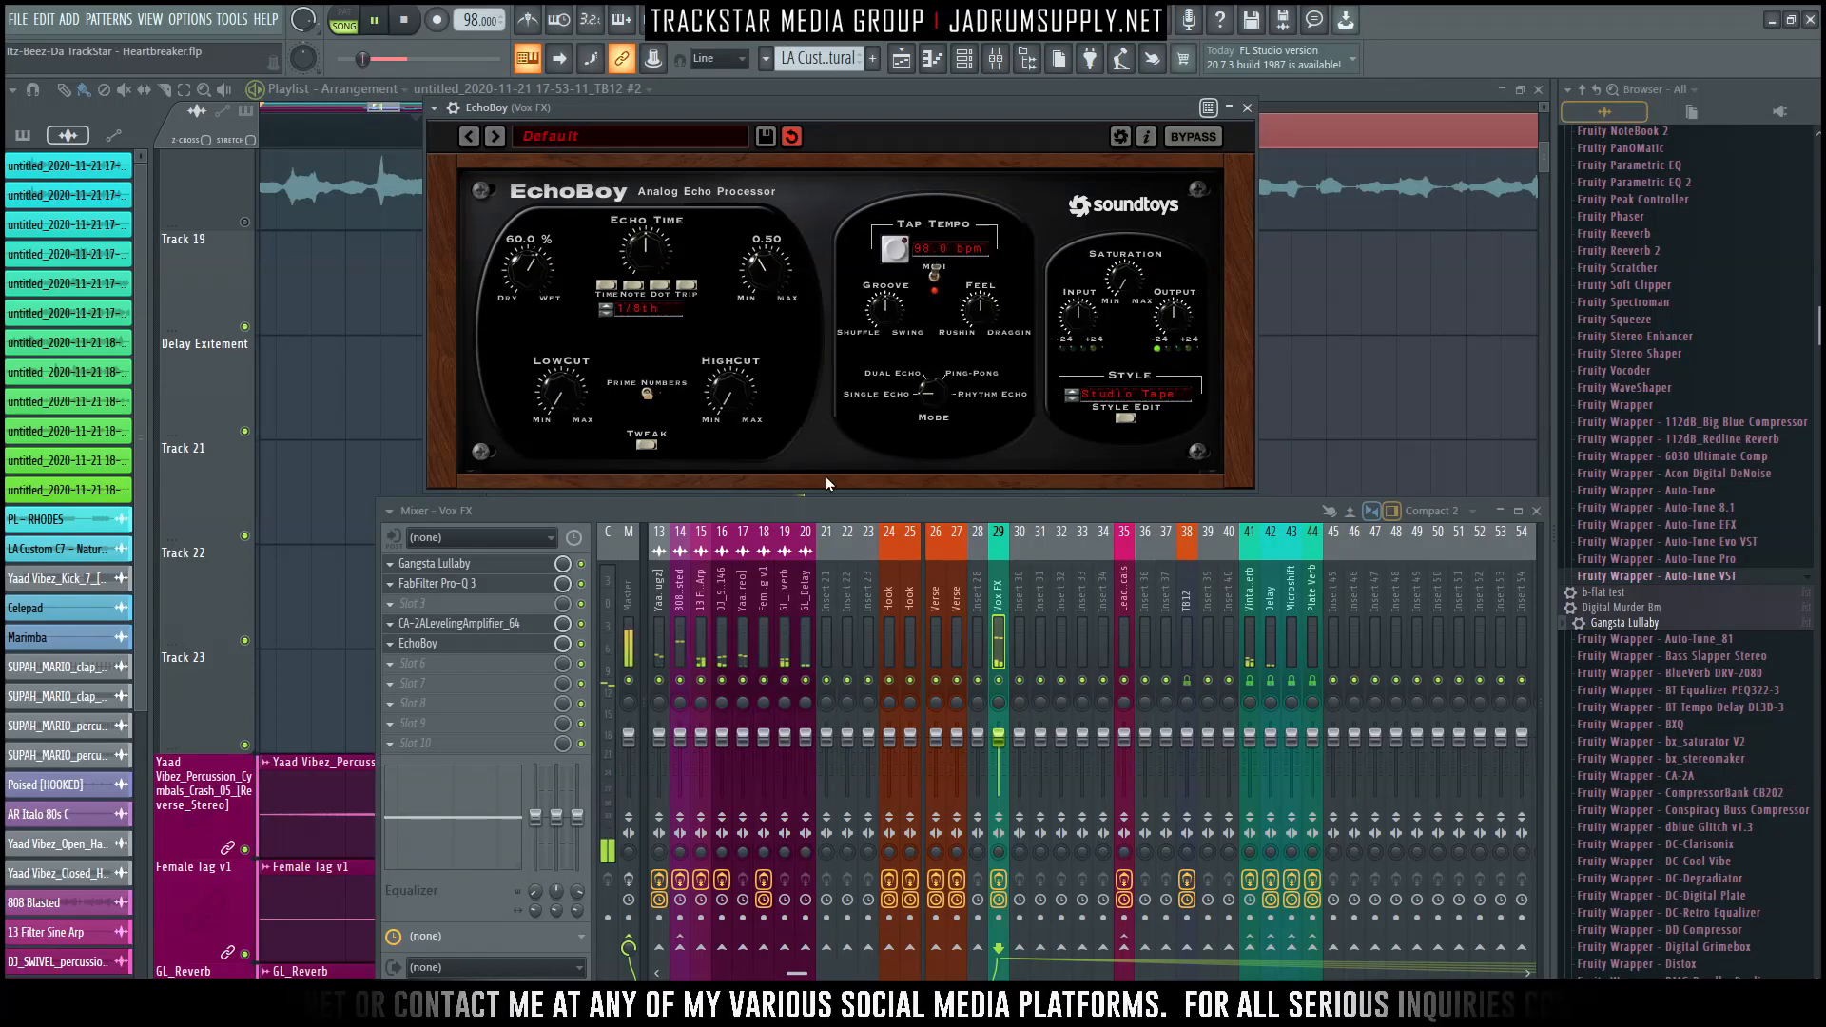
key("space")
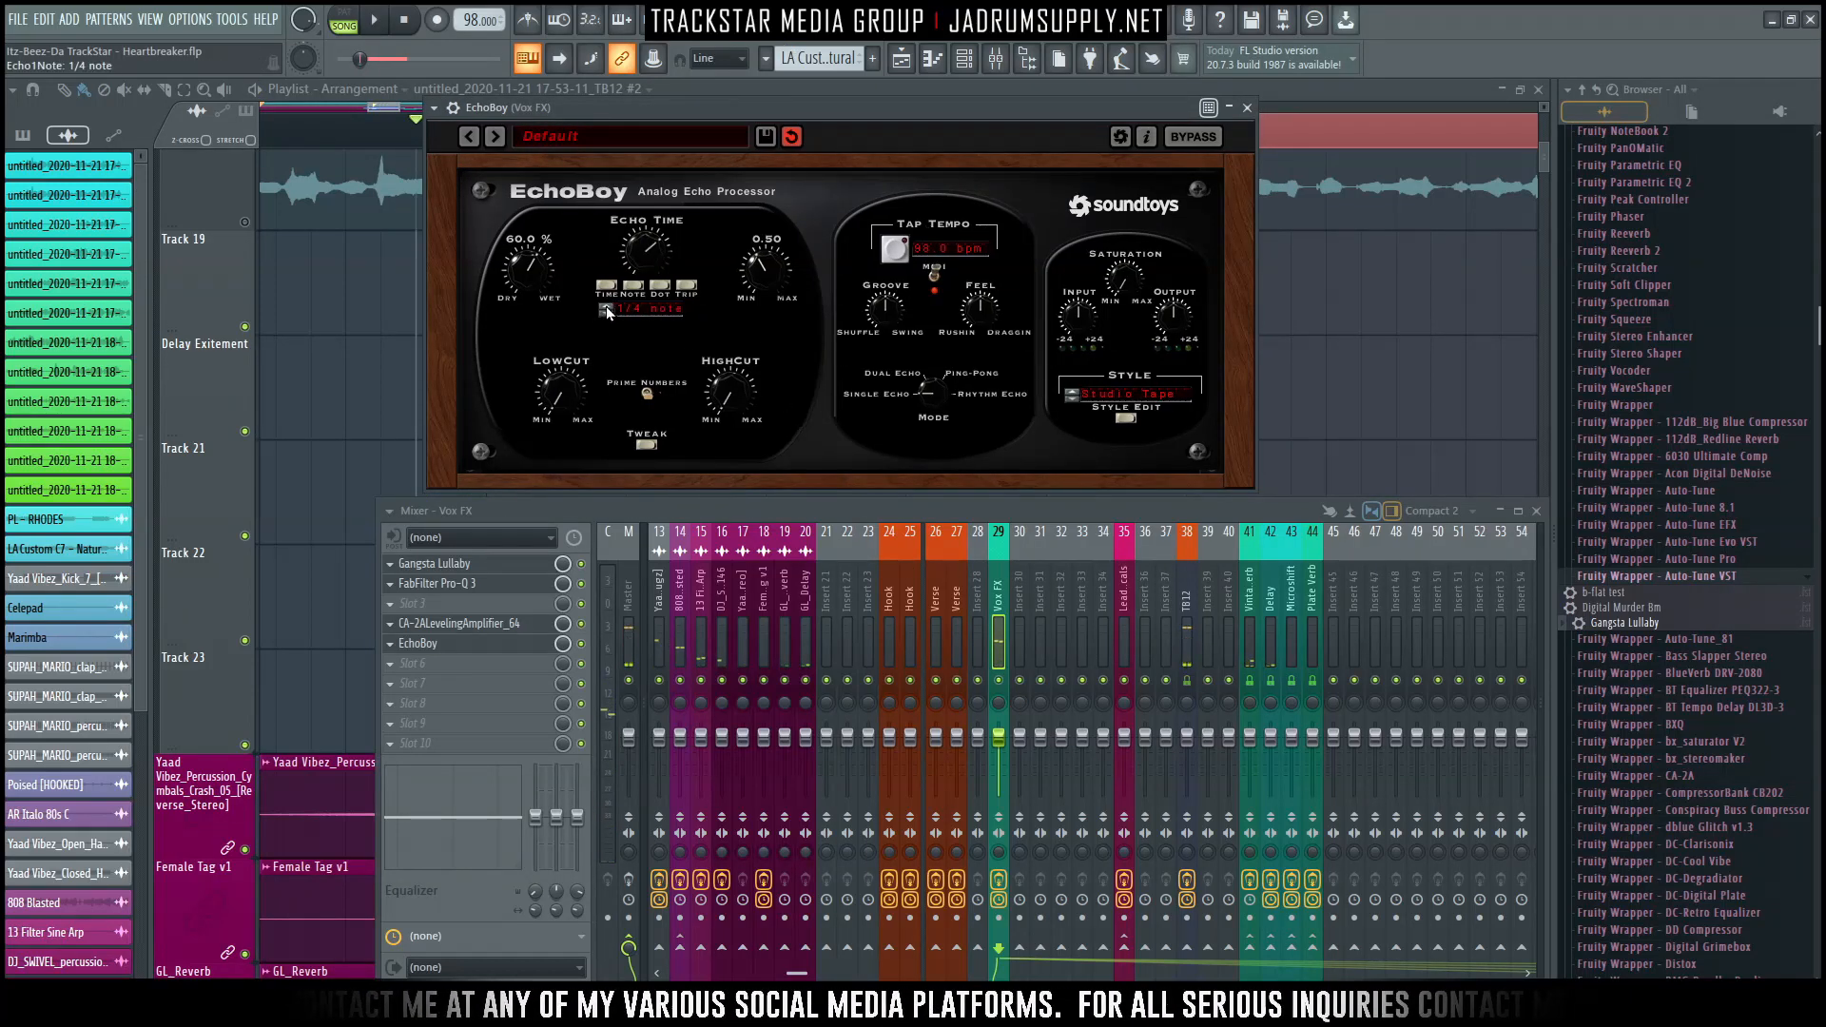
key("space")
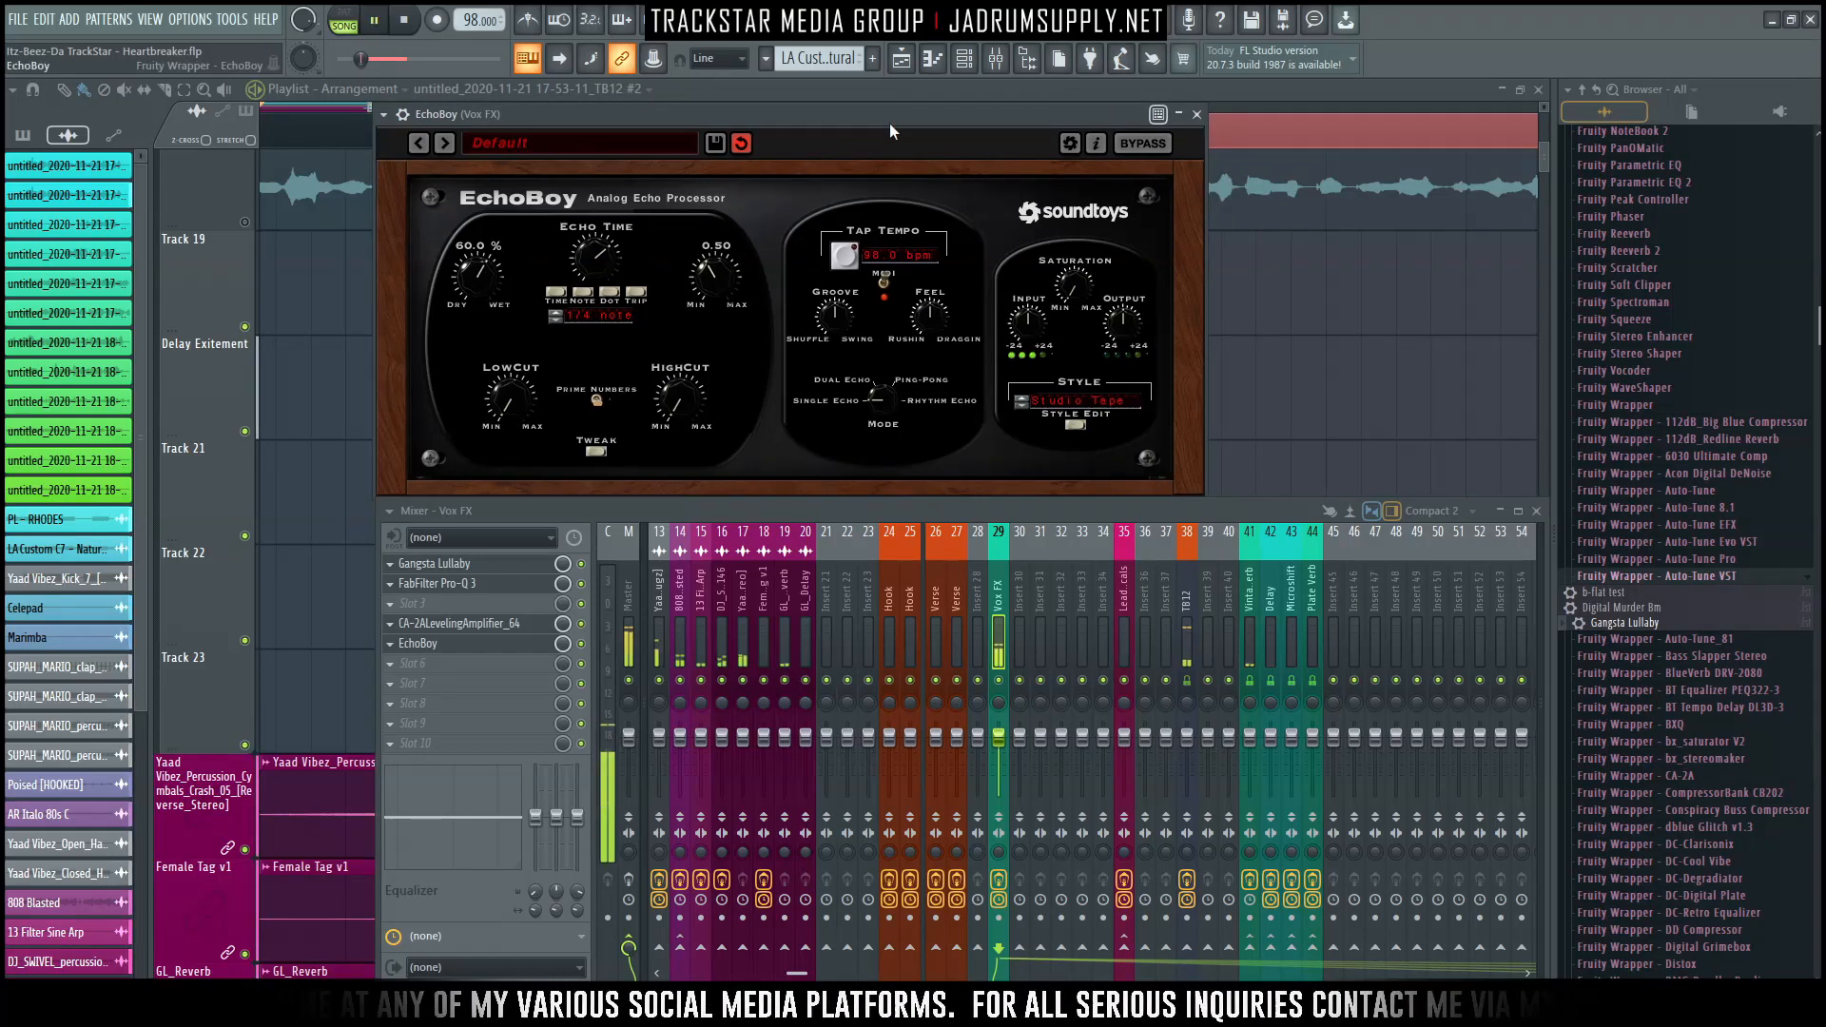
Change EchoBoy's style to Telephone and audition the delayed phrase.
left_click(1073, 411)
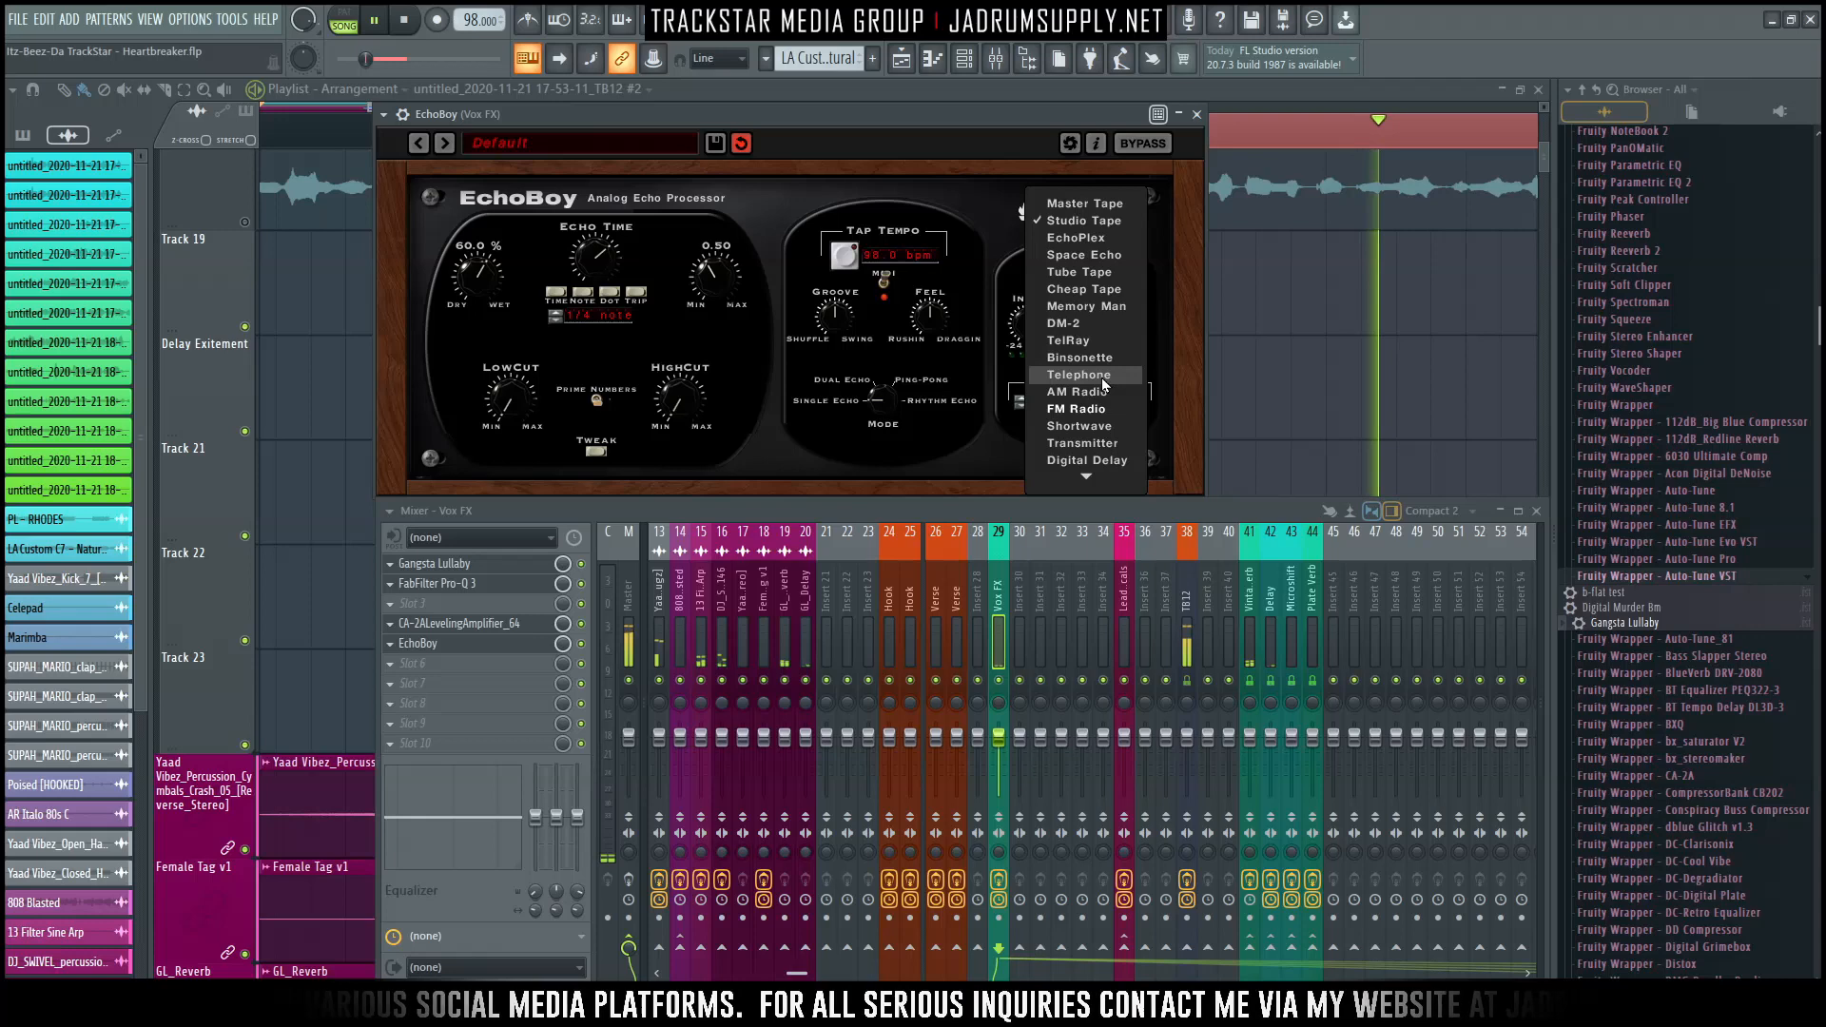
left_click(1111, 378)
left_click_drag(848, 118, 837, 121)
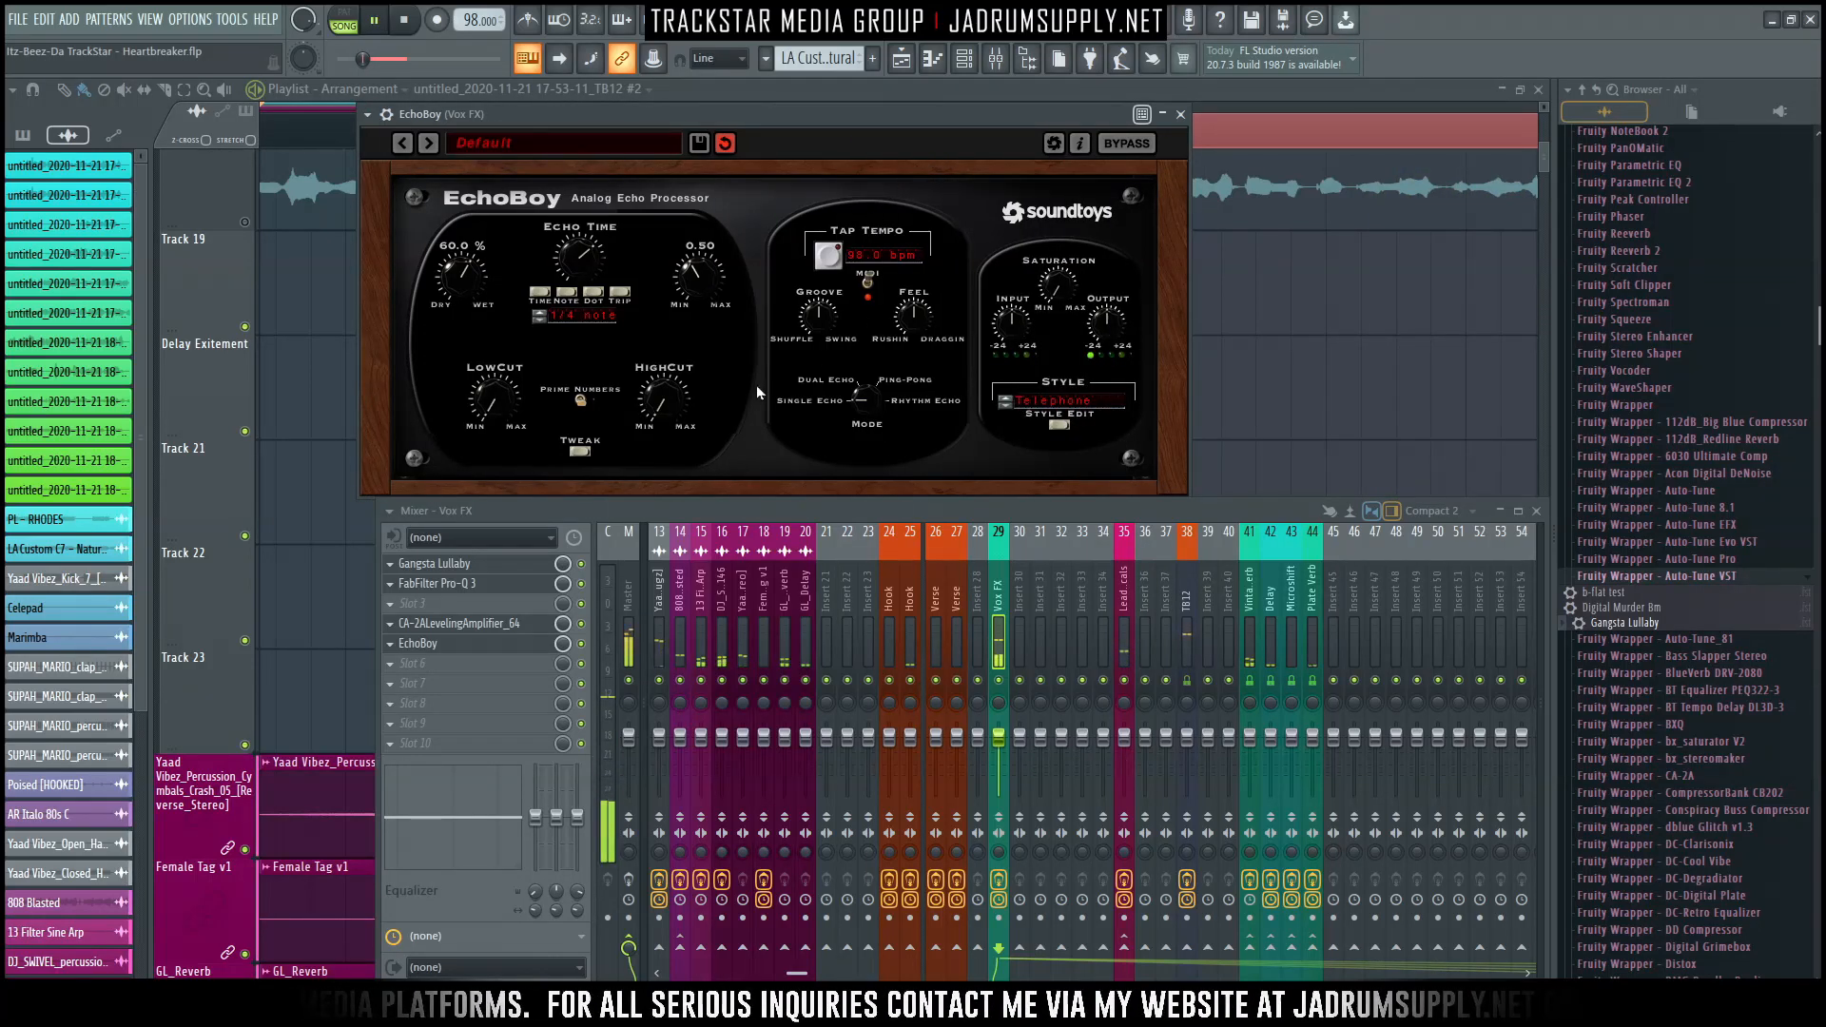
key("space")
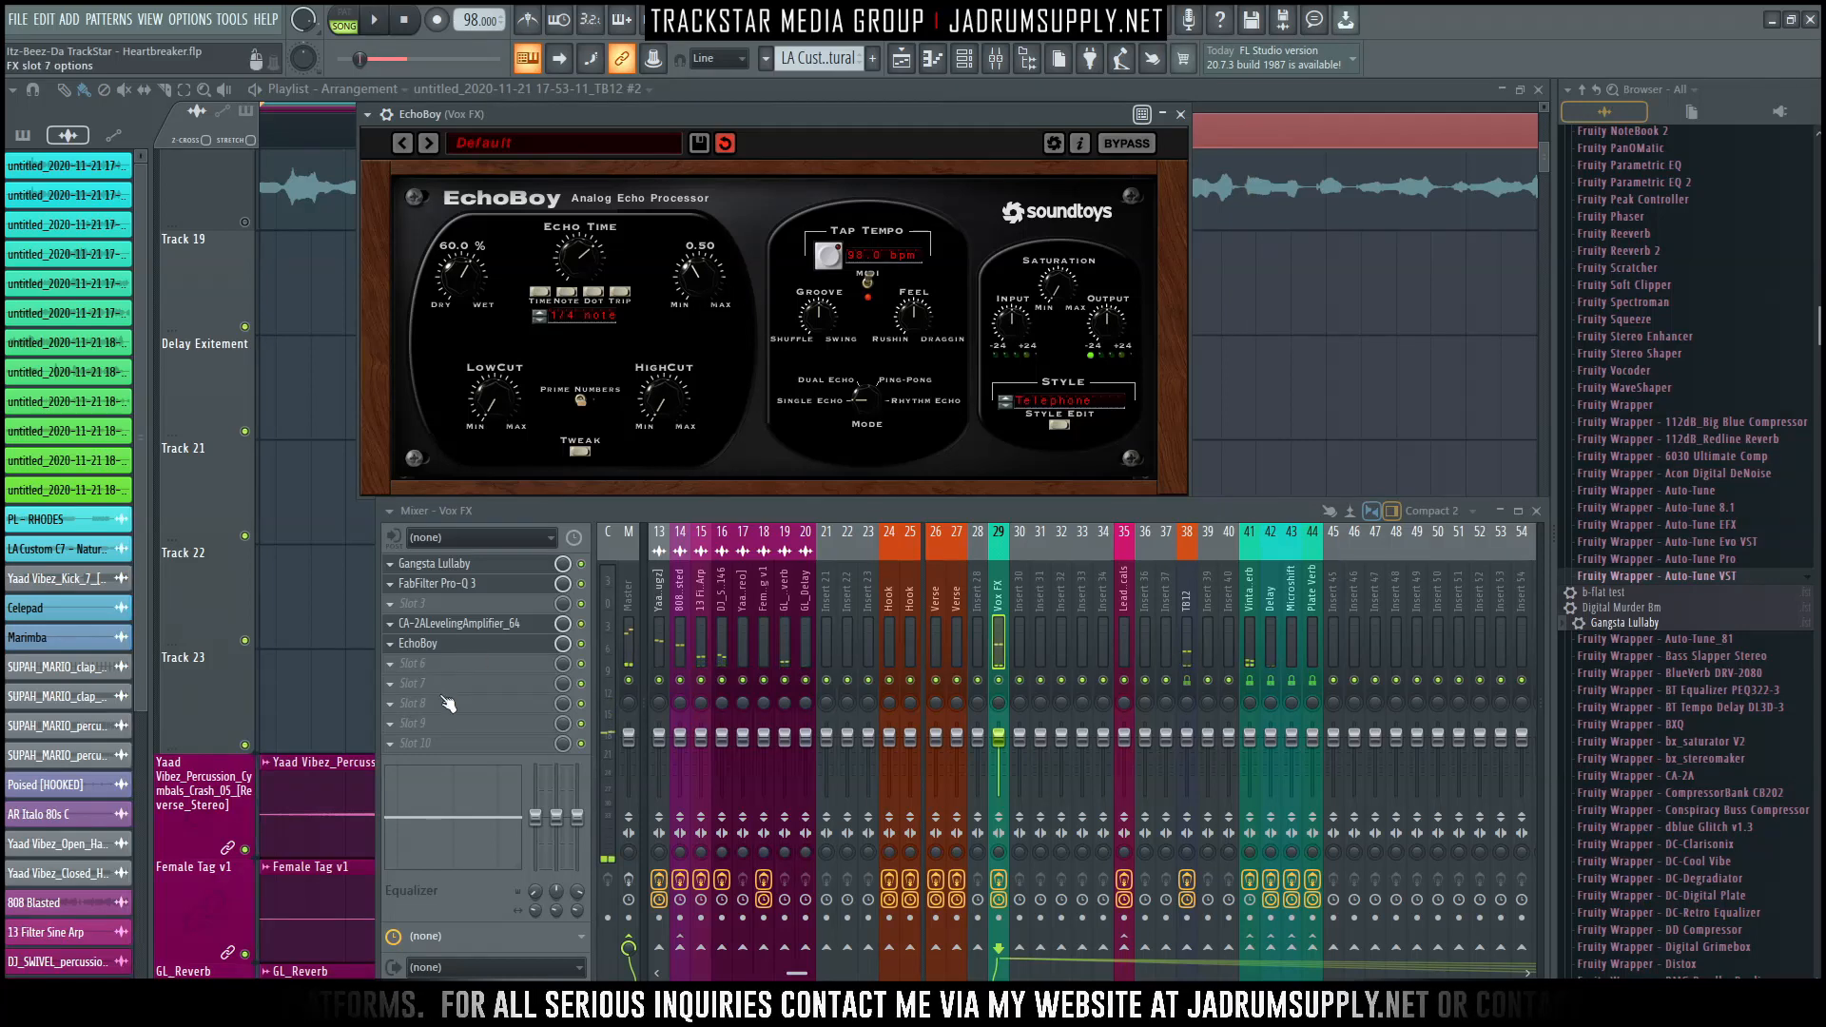
Add Soundtoys PanMan to slot 10 of the Vox FX channel and set its width to about 191 degrees.
left_click(425, 750)
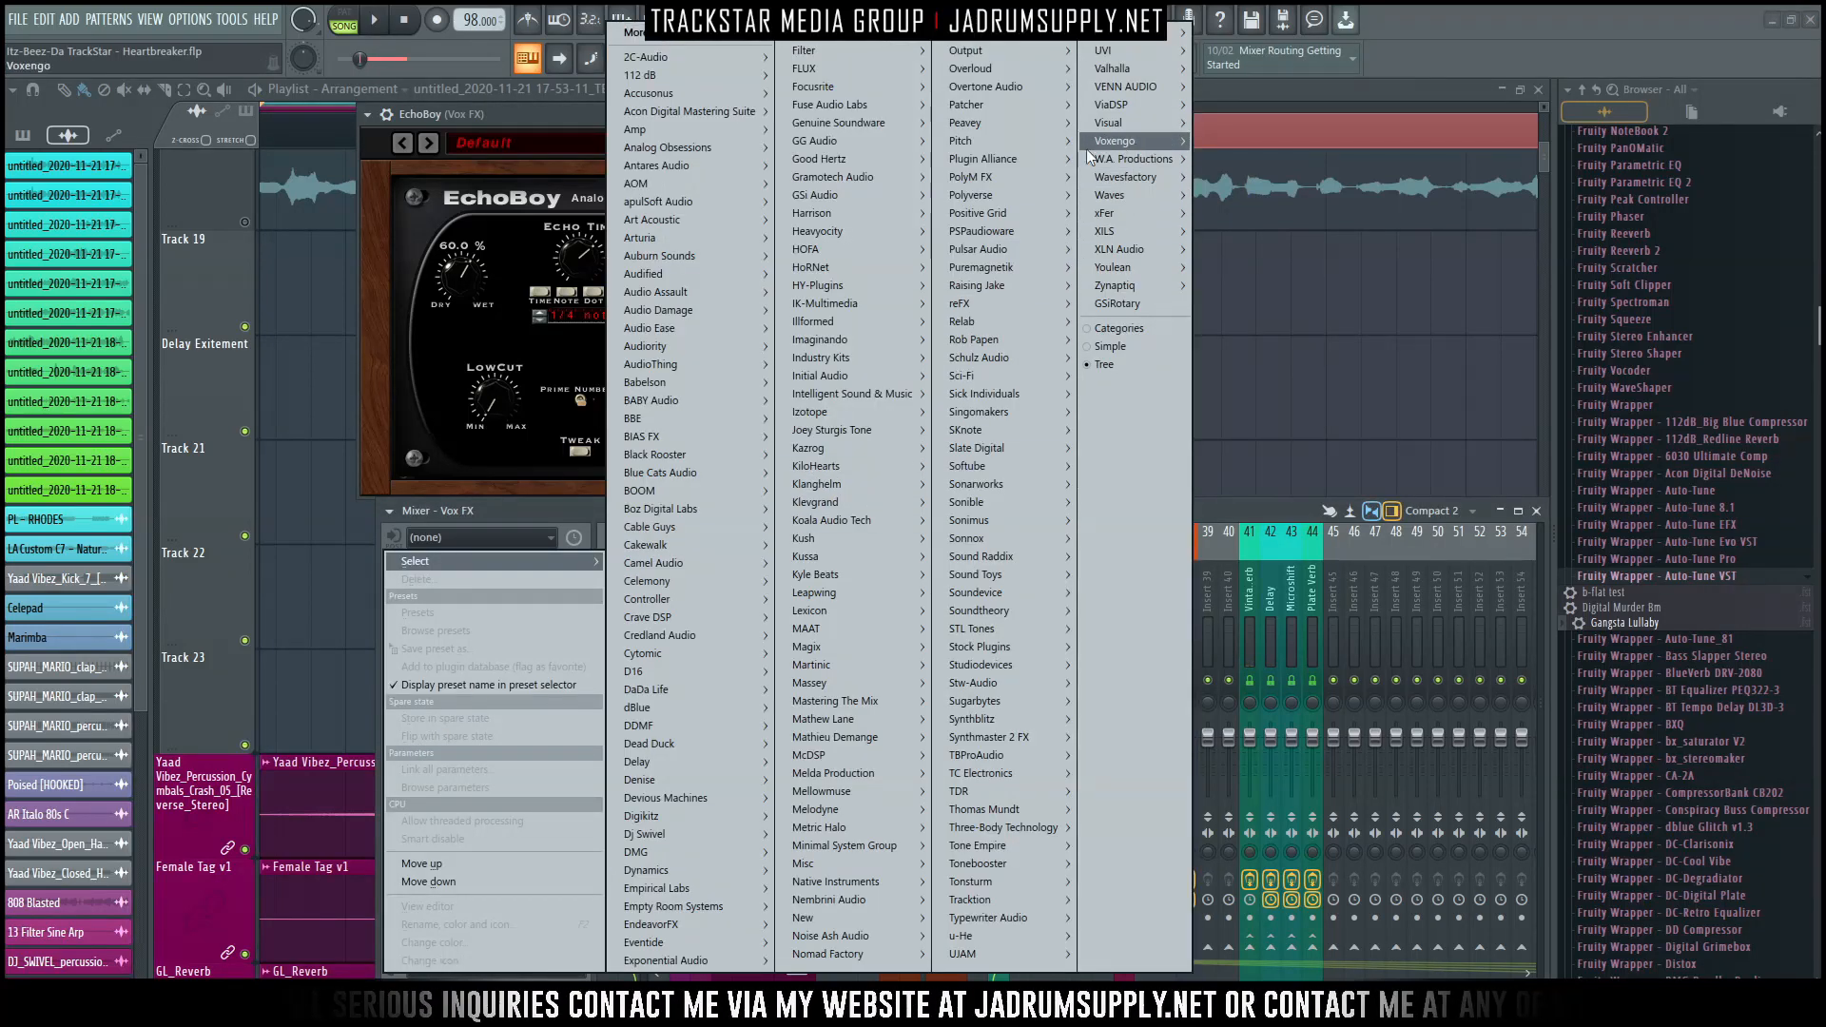
mouse_move(980, 574)
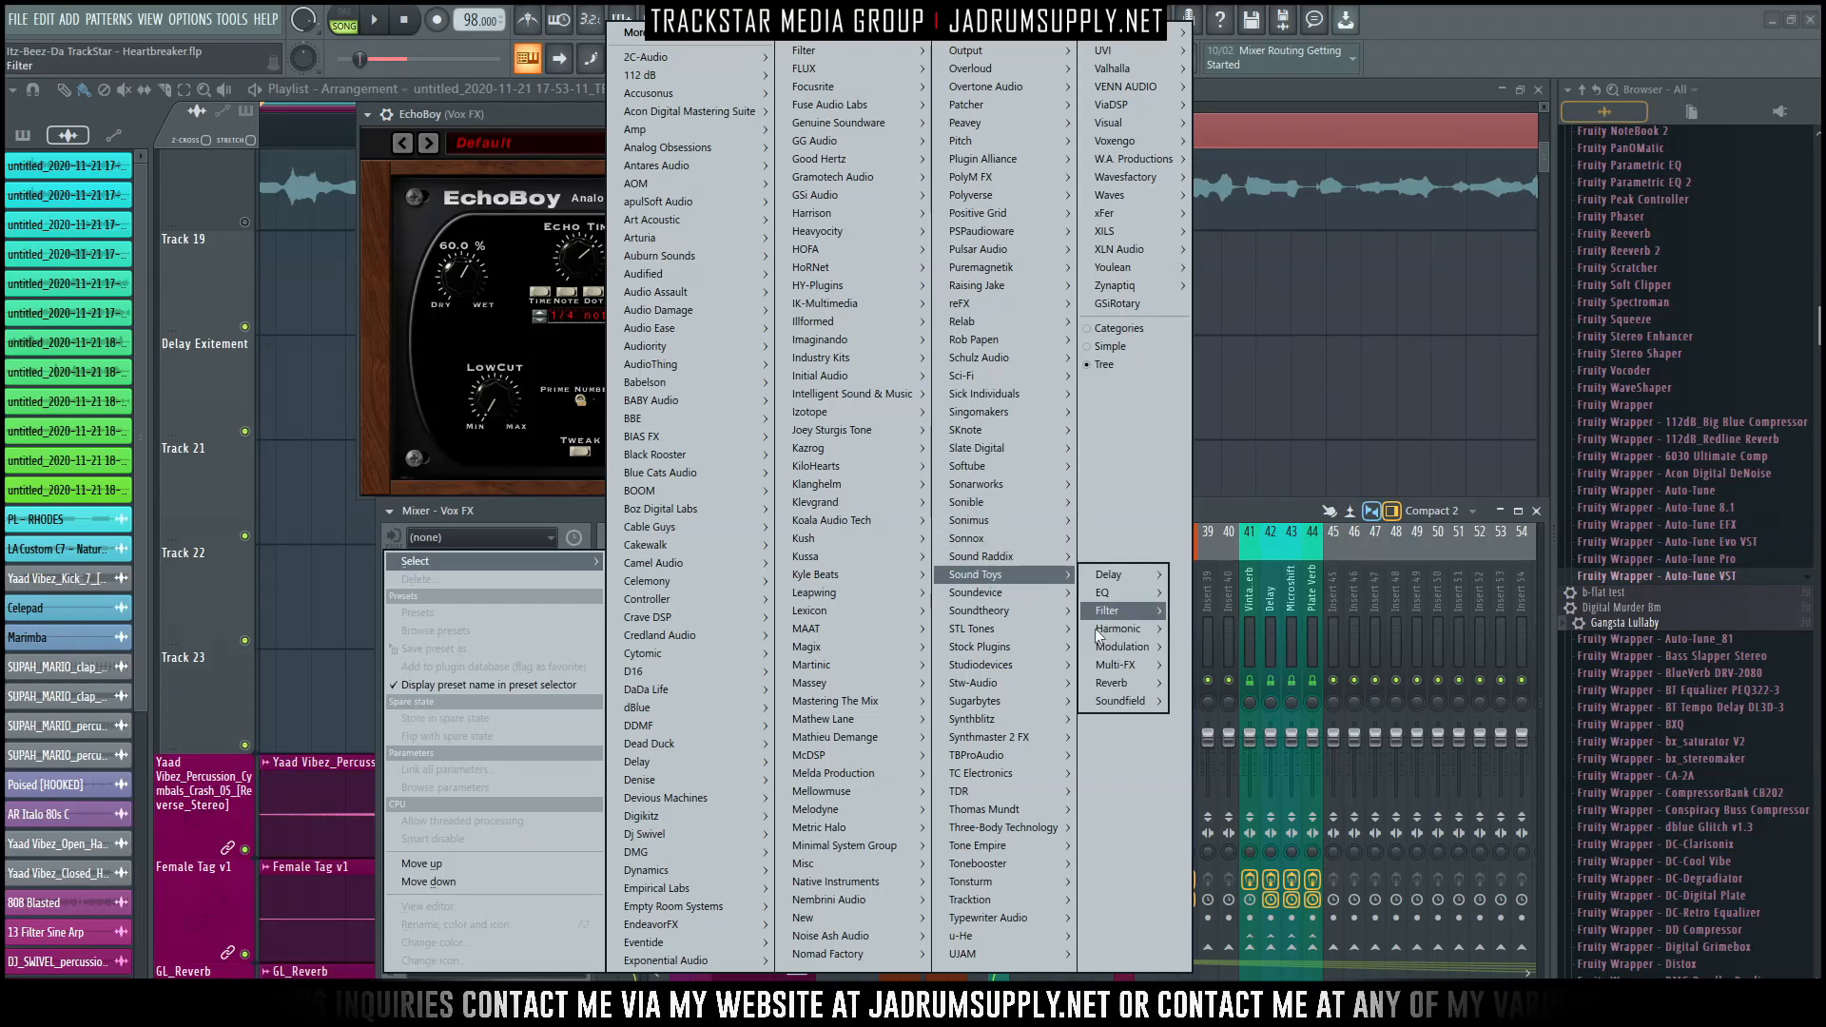
mouse_move(1132, 699)
left_click(1235, 736)
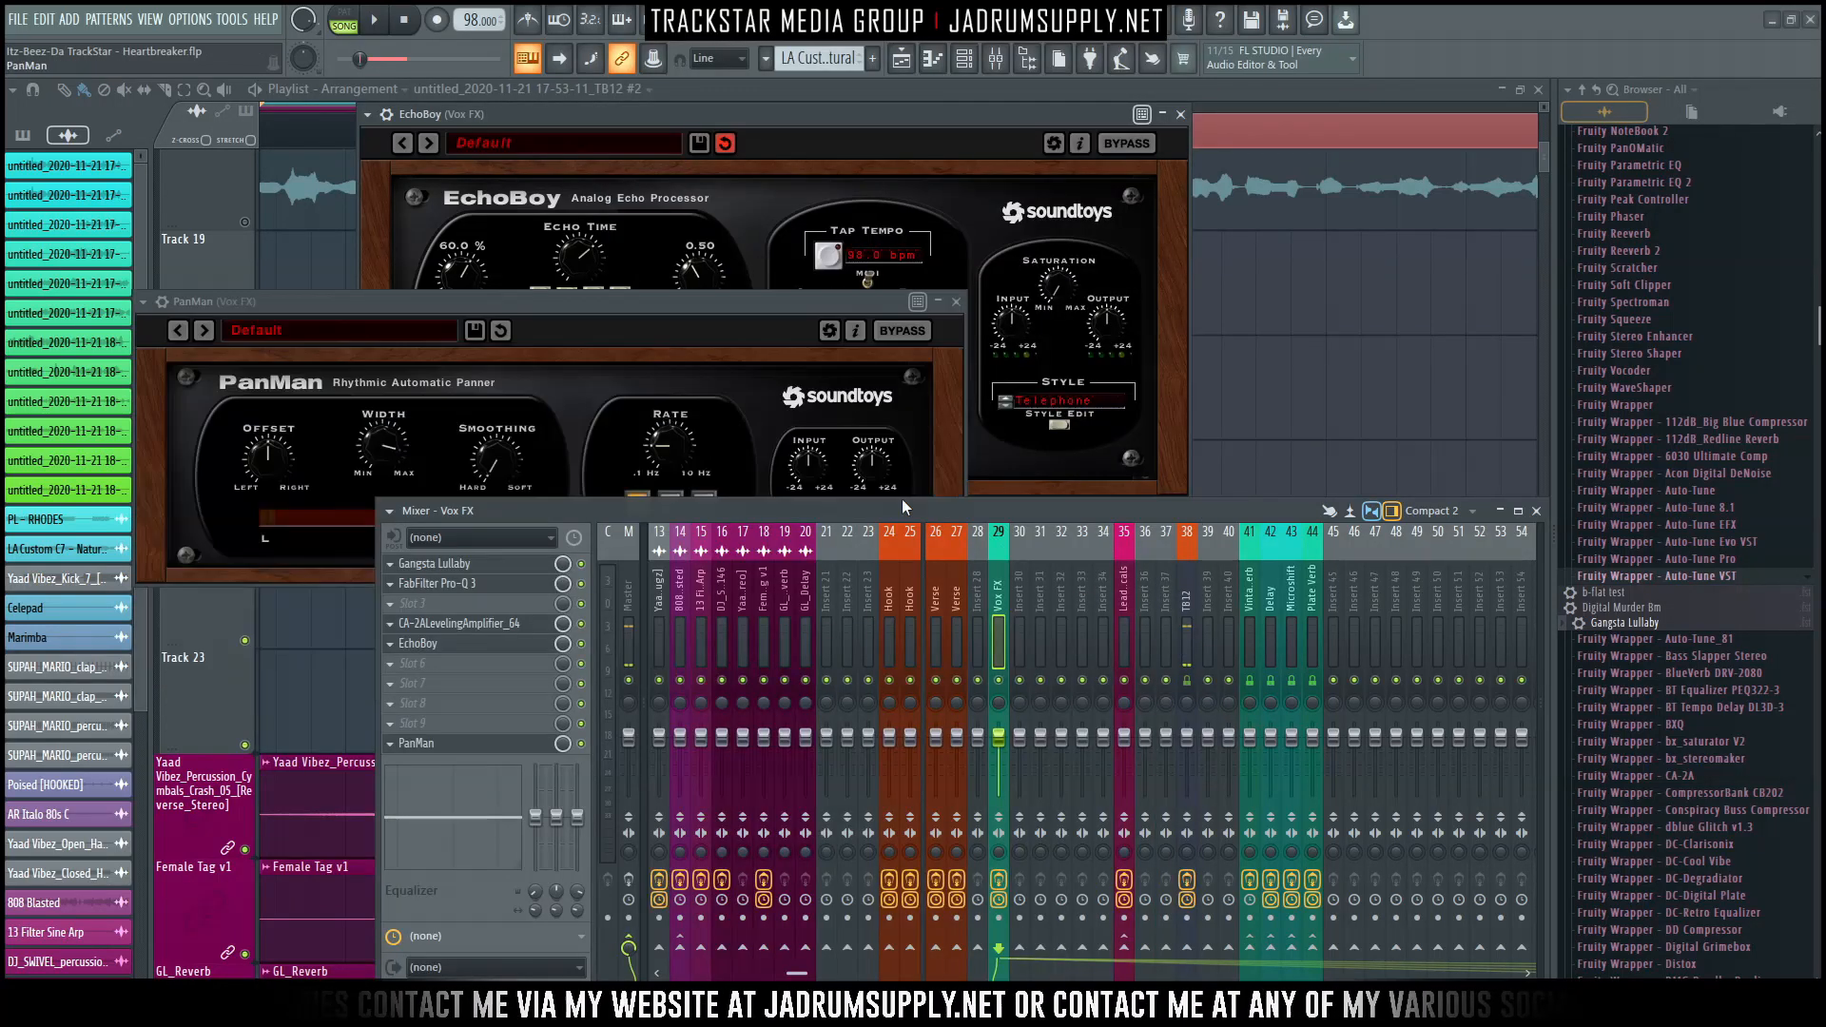
left_click_drag(671, 304, 979, 156)
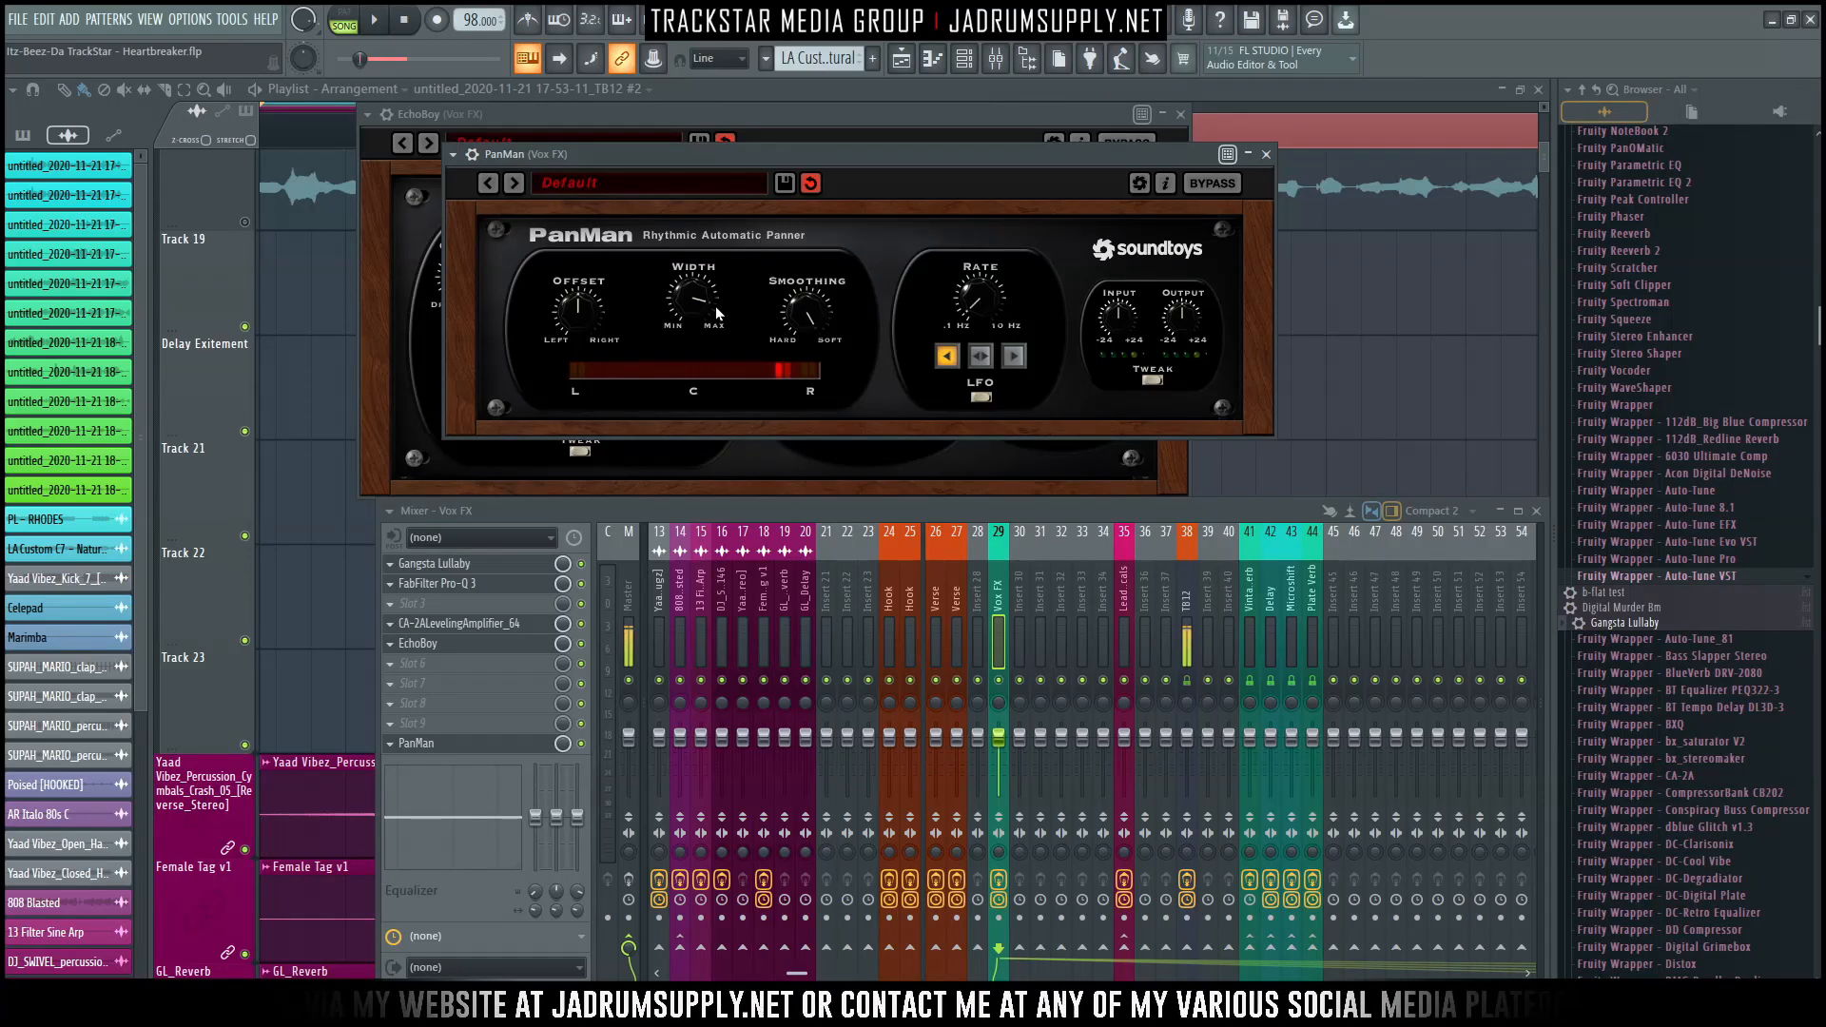
left_click_drag(708, 233, 701, 301)
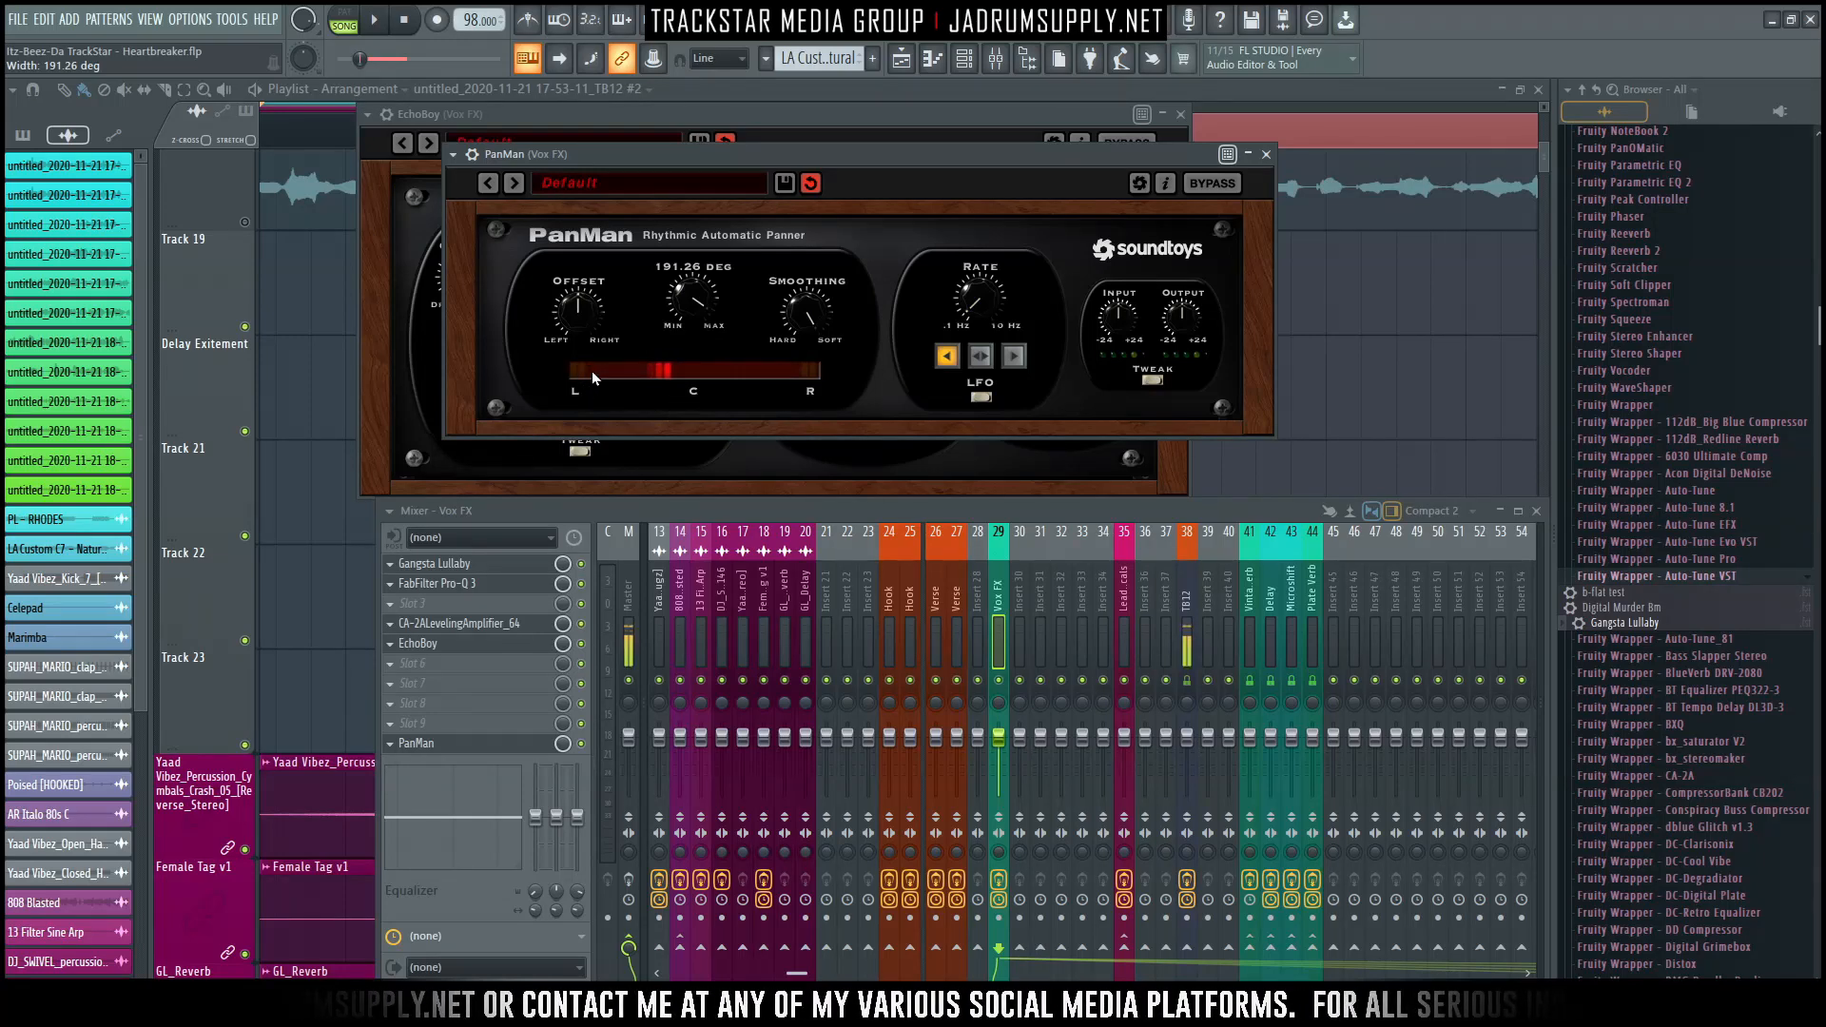
left_click(1266, 155)
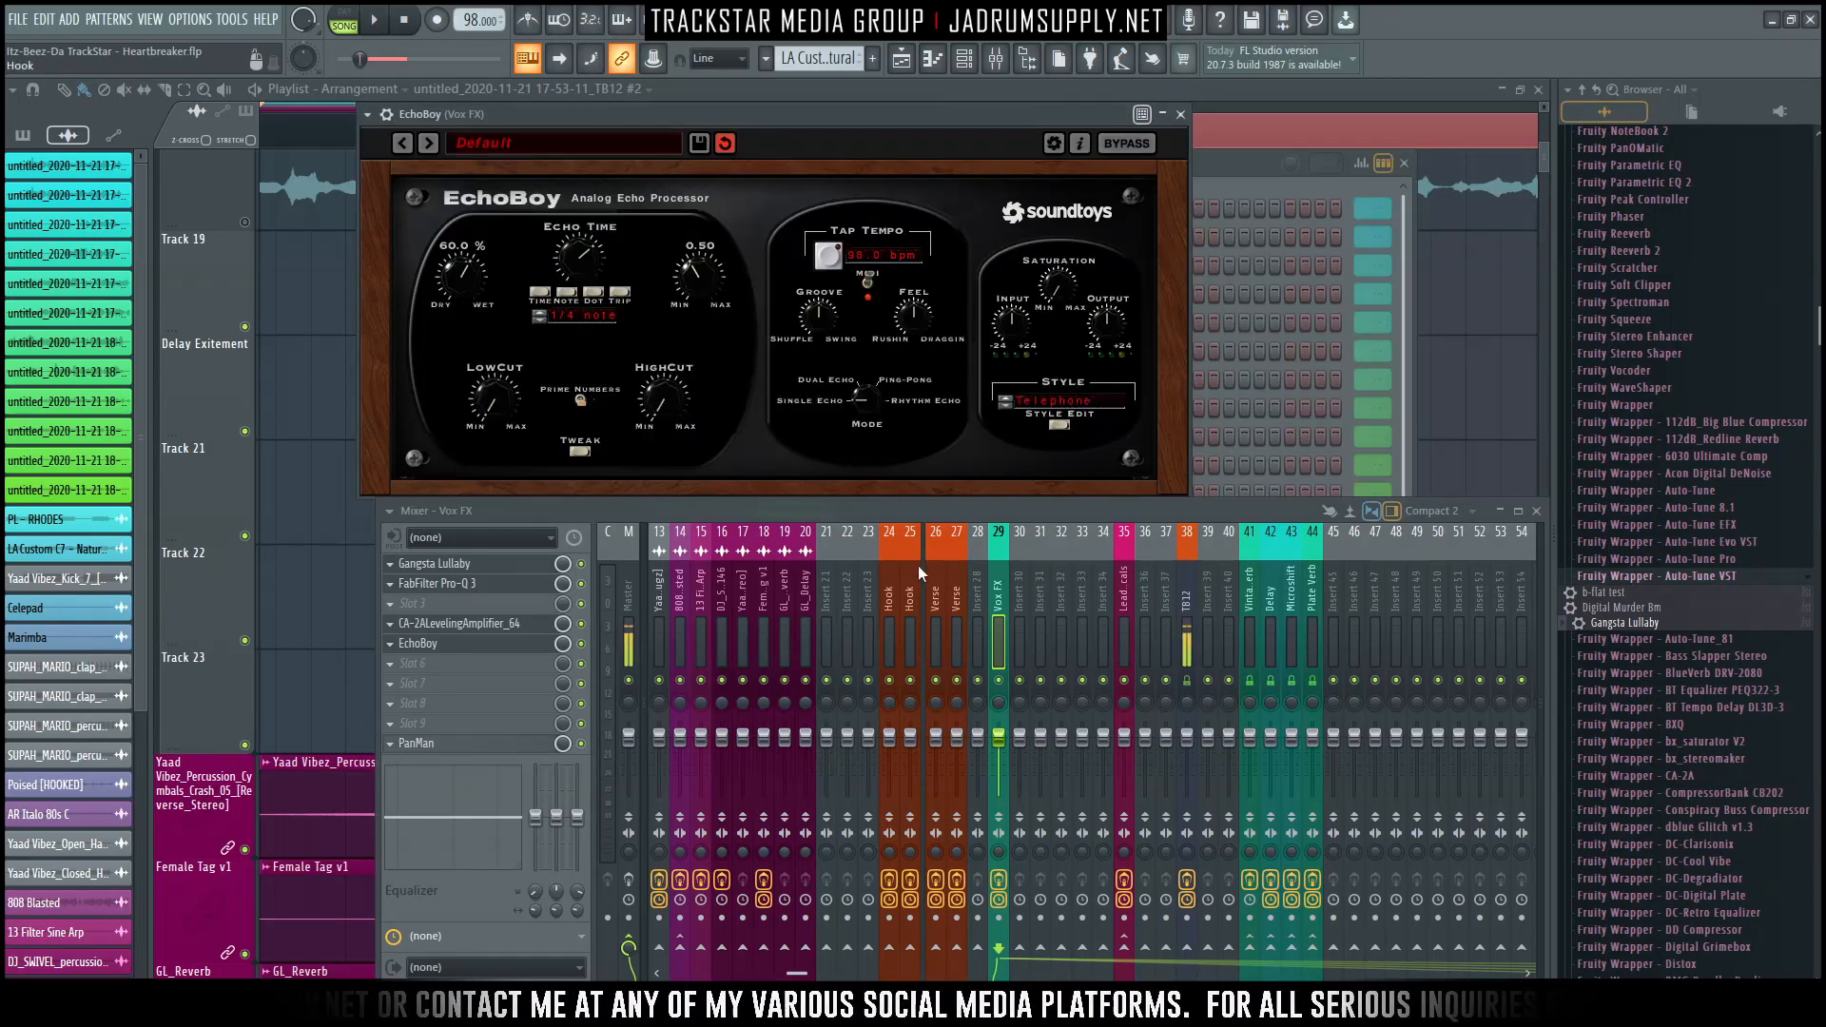
Raise EchoBoy's mix to 99.5% and audition the vocal throw.
key("space")
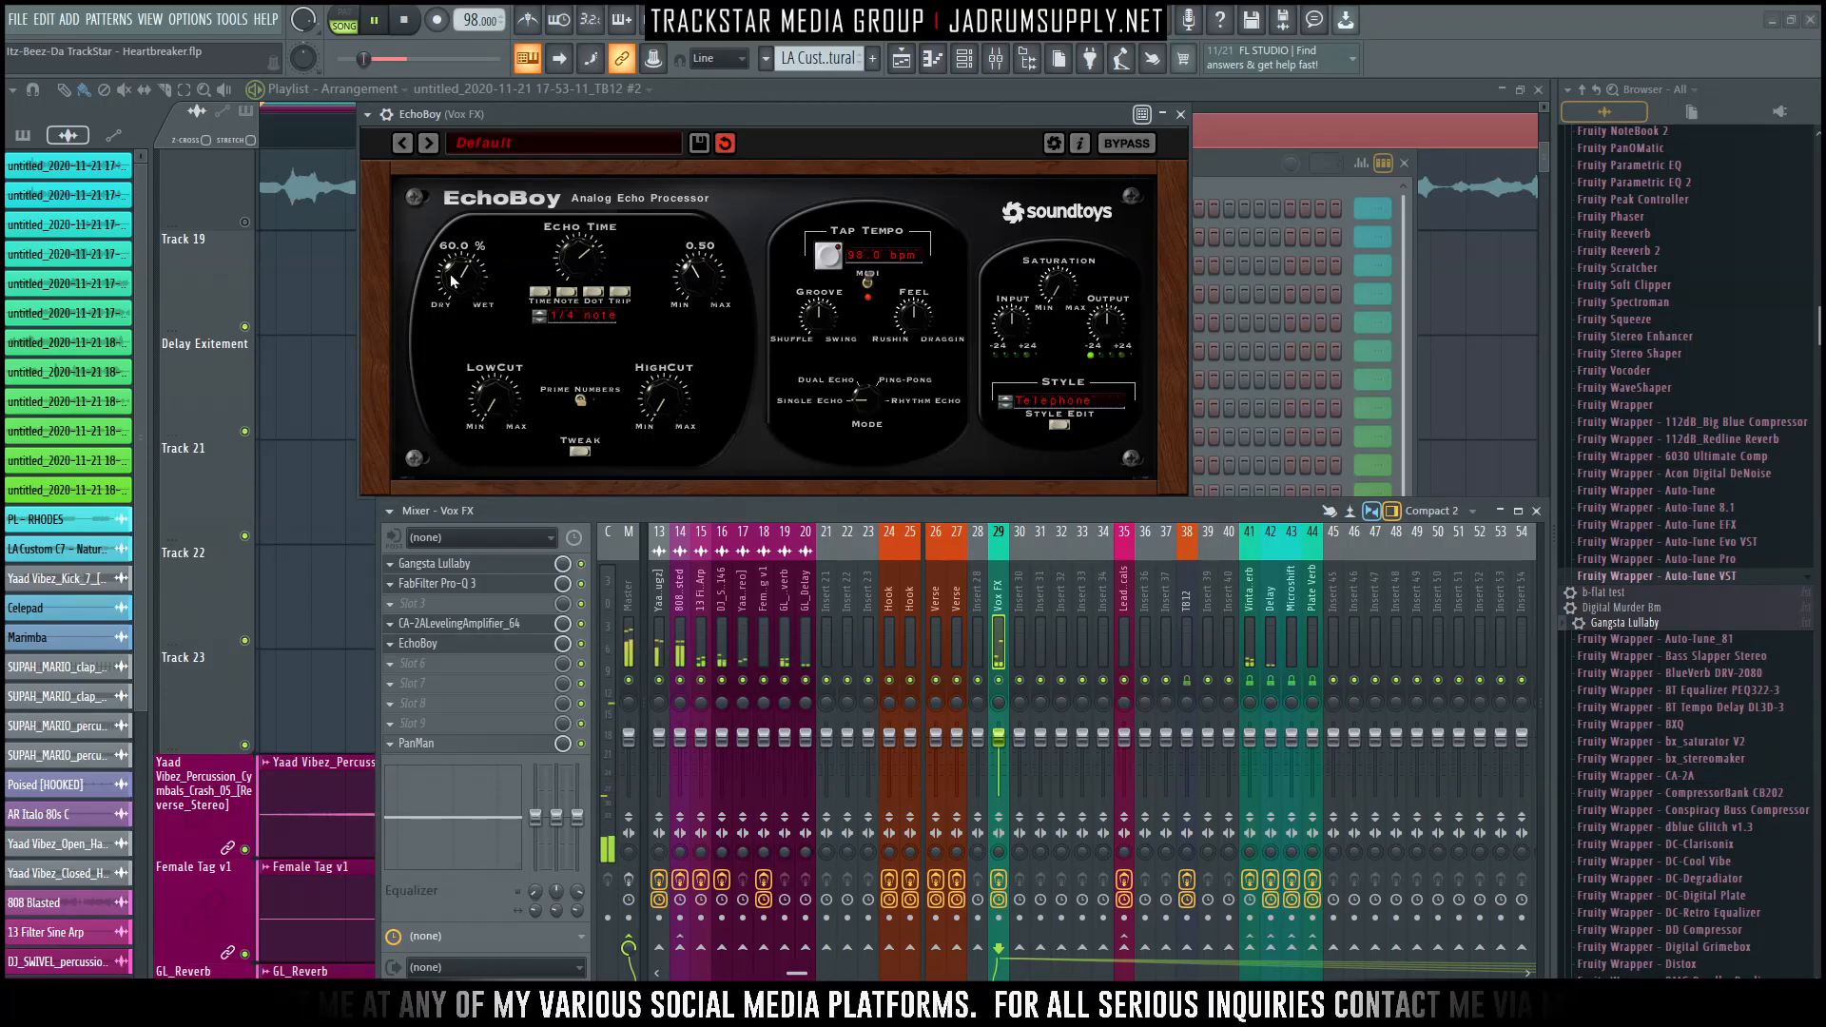
key("space")
left_click_drag(464, 276, 469, 111)
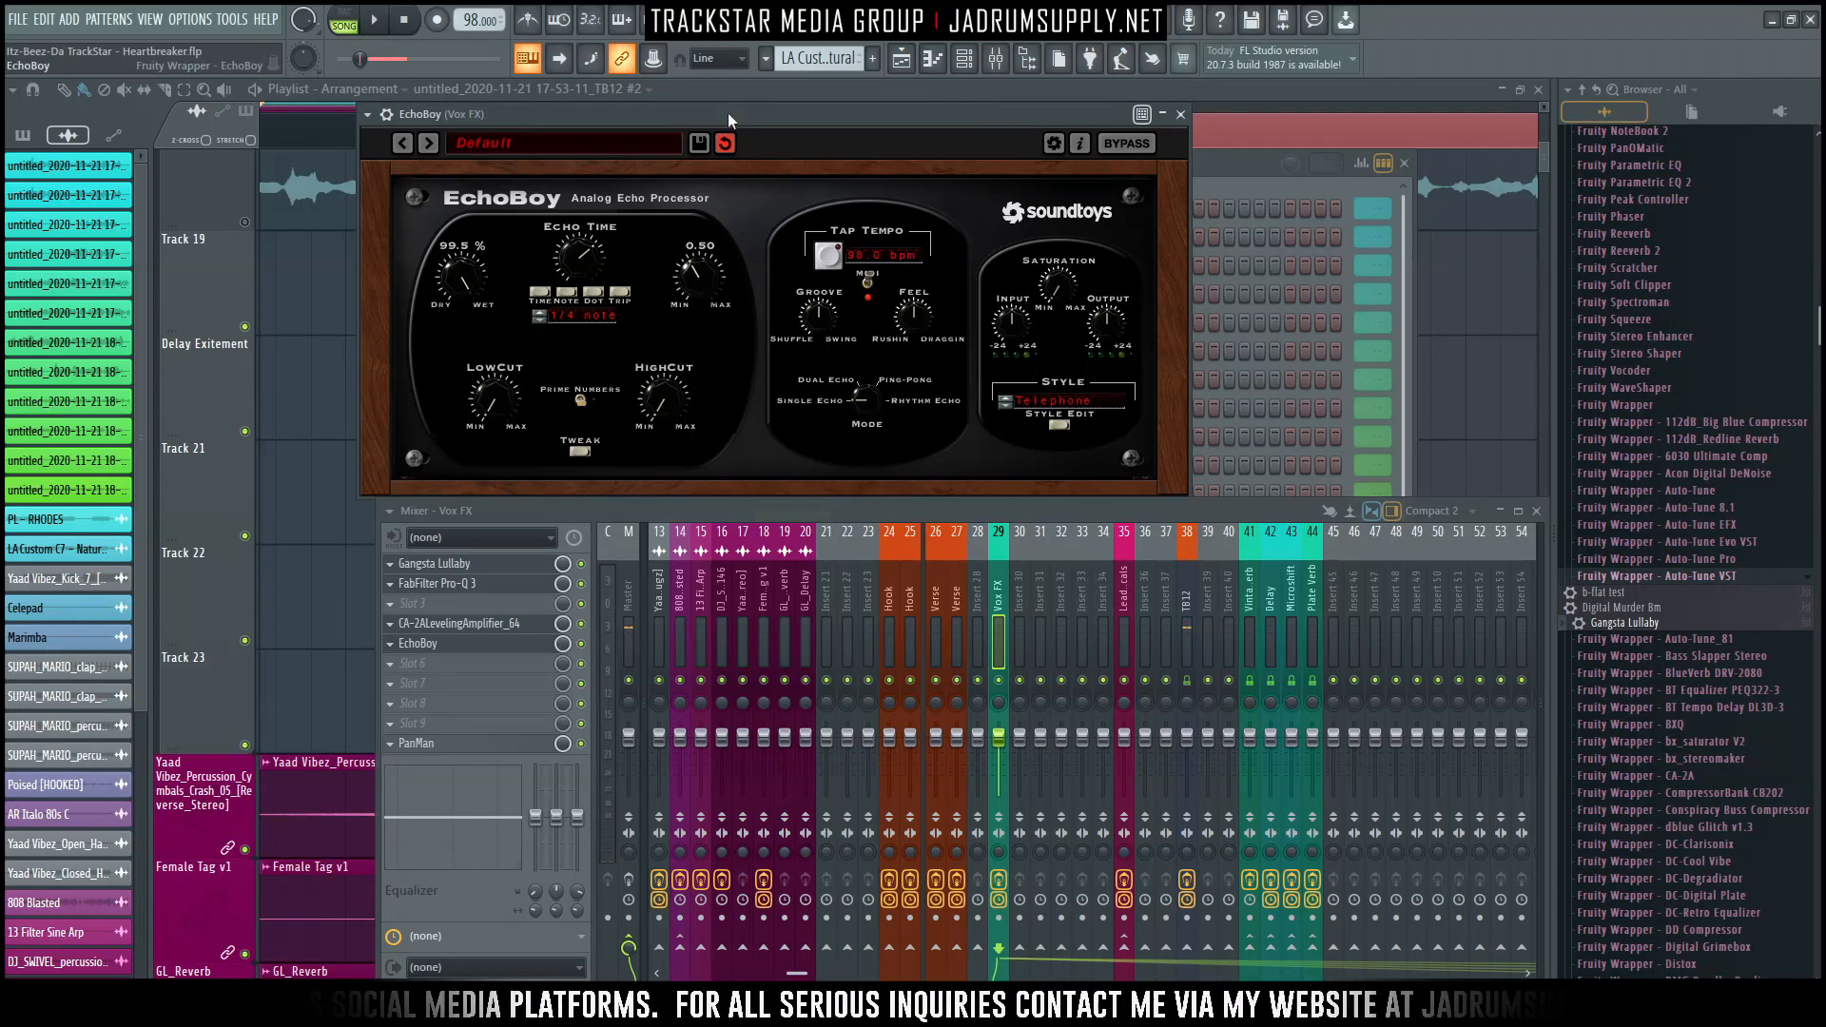
left_click_drag(727, 112, 795, 135)
key("space")
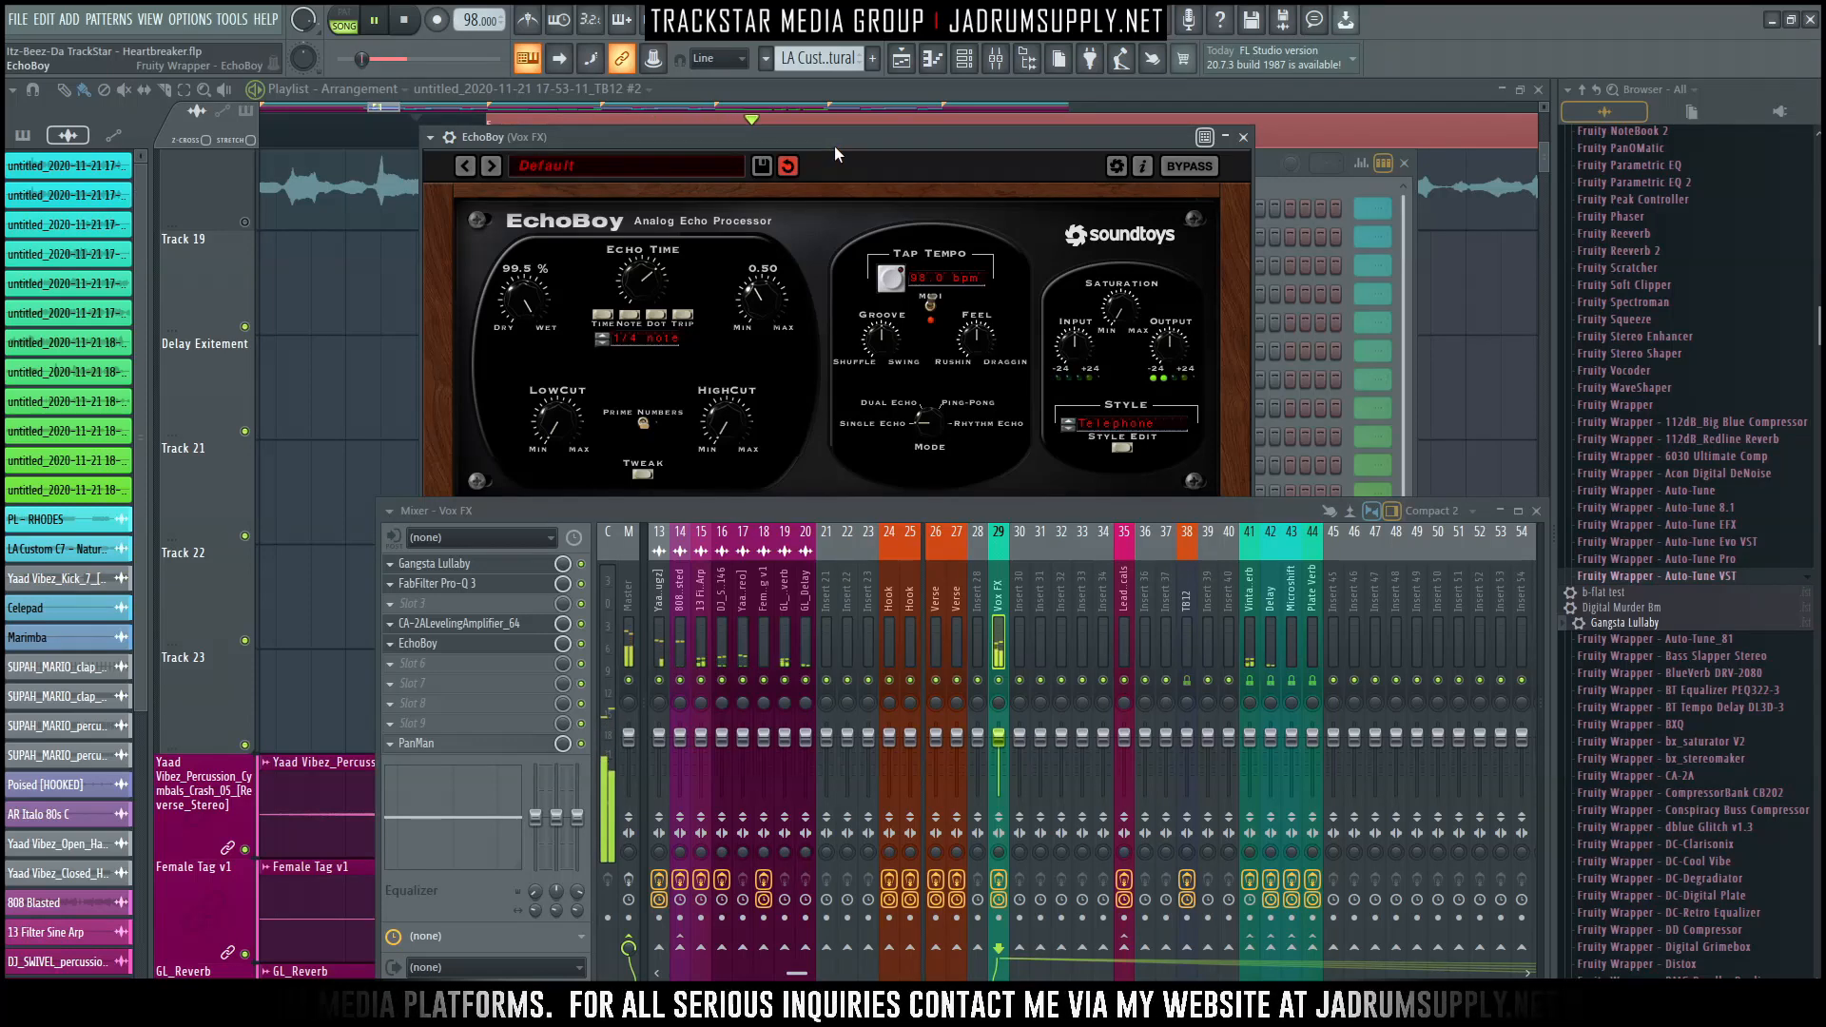
key("space")
Unmute the vocal track above Track 19 and play from before the chorus to hear the throw in context.
left_click(245, 224)
left_click(276, 134)
key("space")
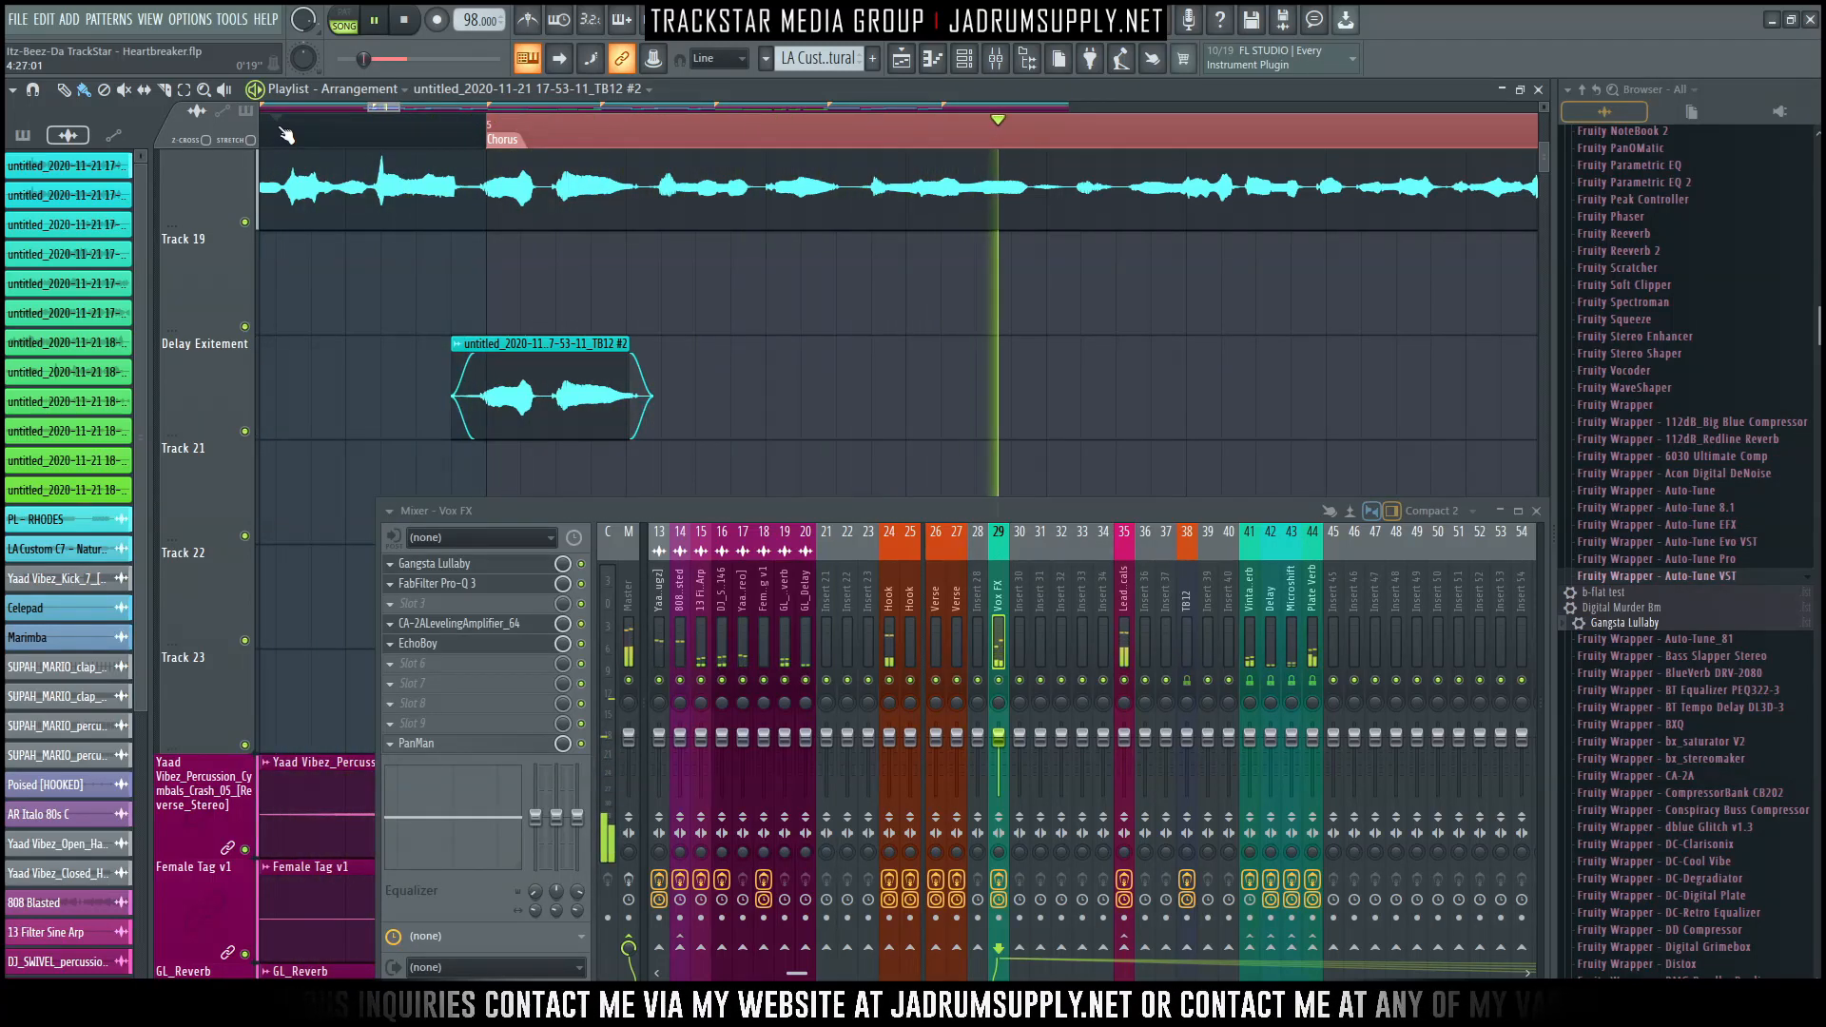
key("space")
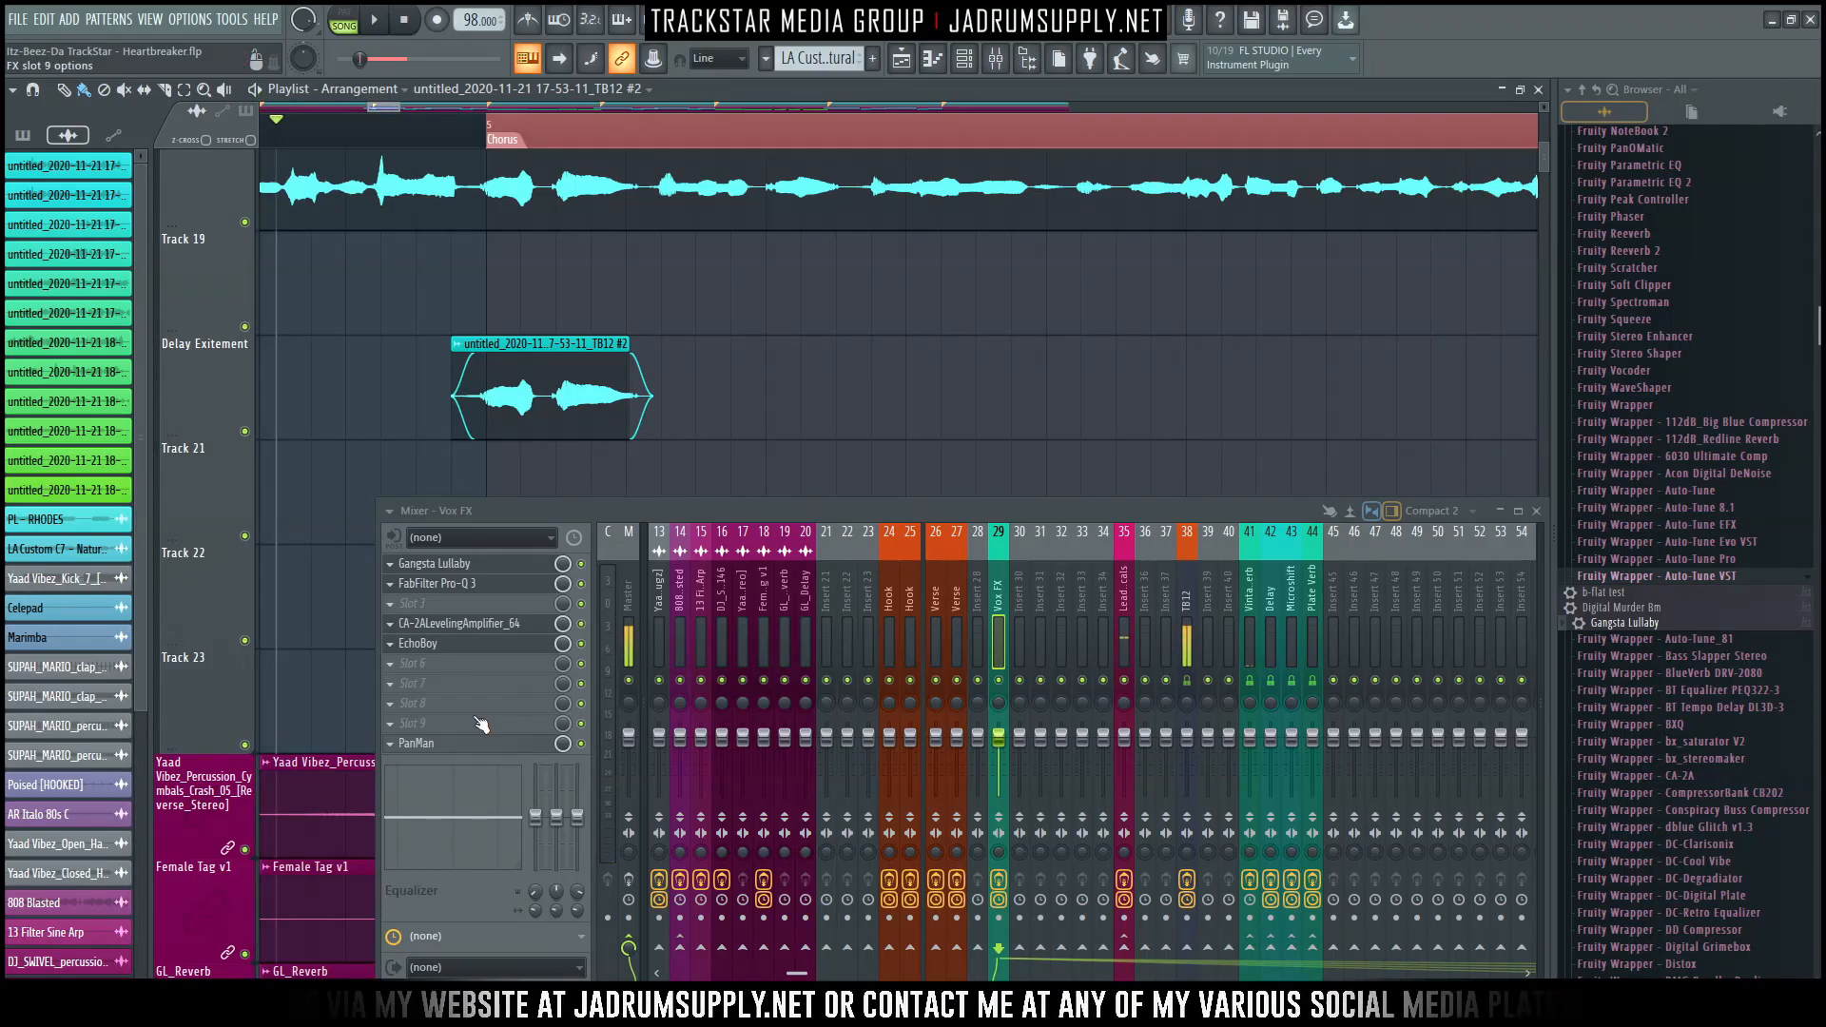
Mute the vocal track above Track 19 and loop playback over the region around the chopped phrase on Delay Exitement.
left_click(433, 687)
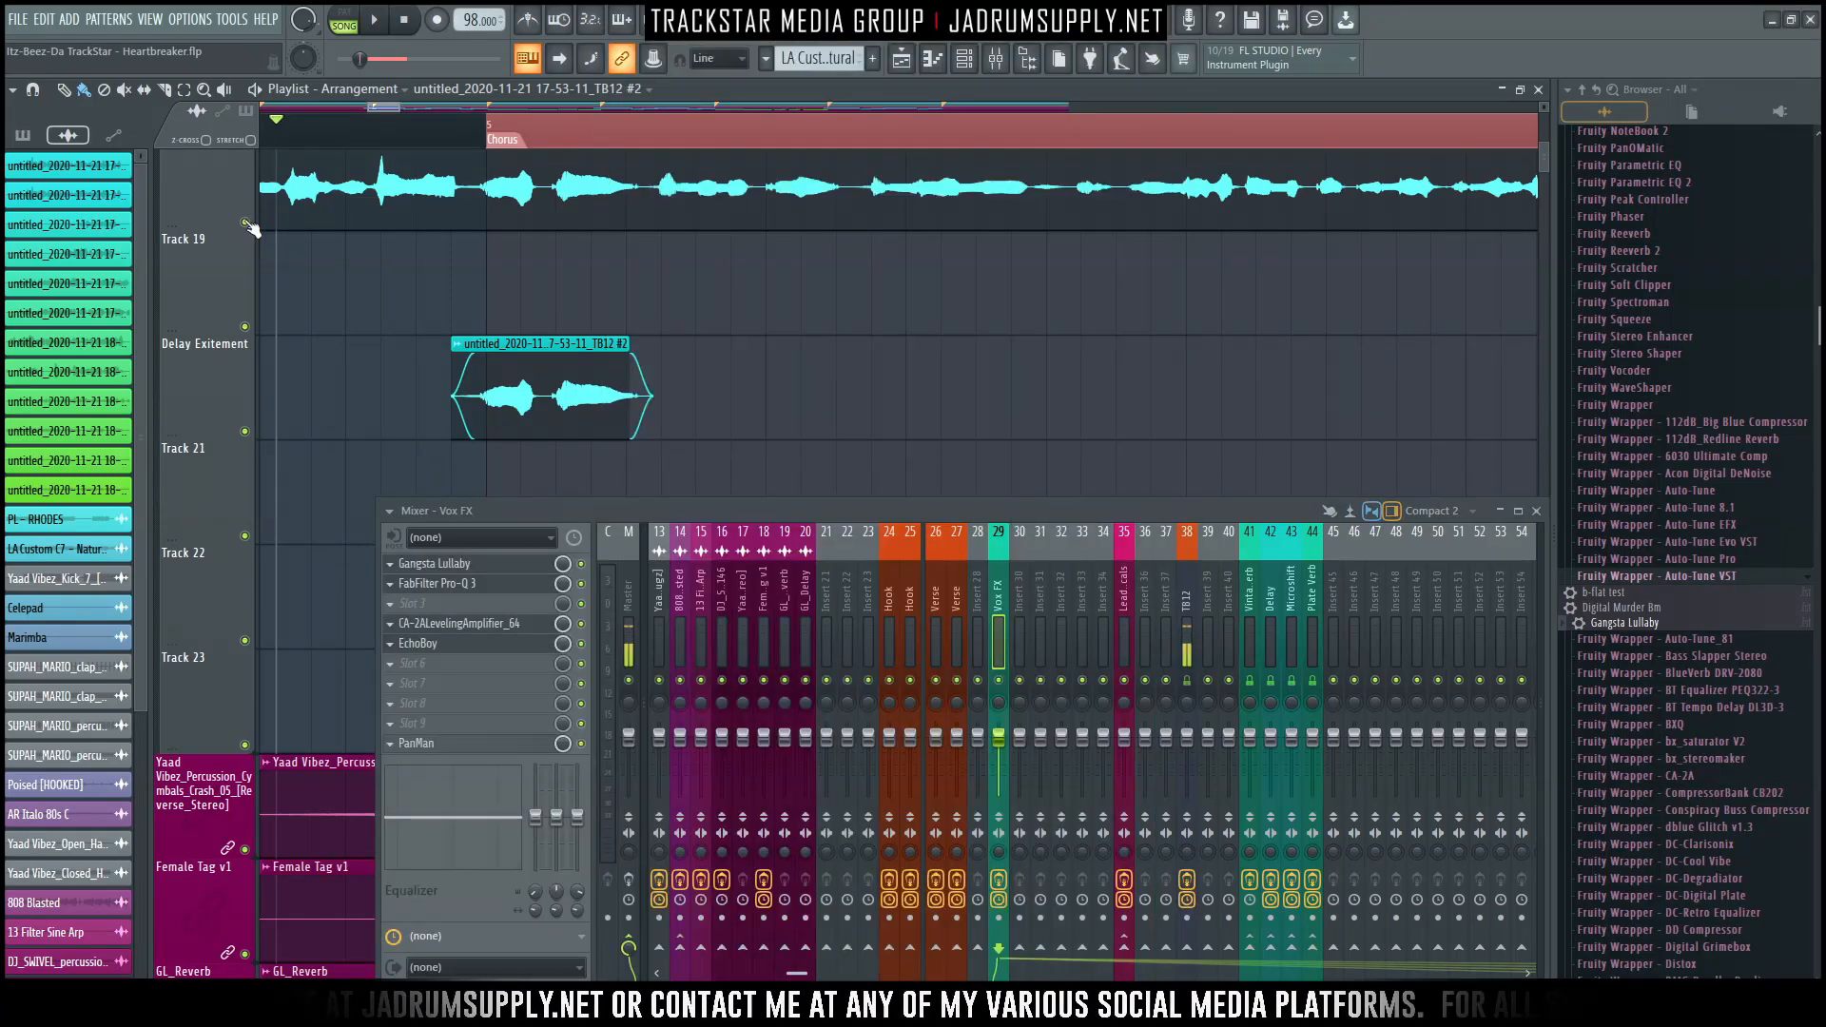
left_click(245, 222)
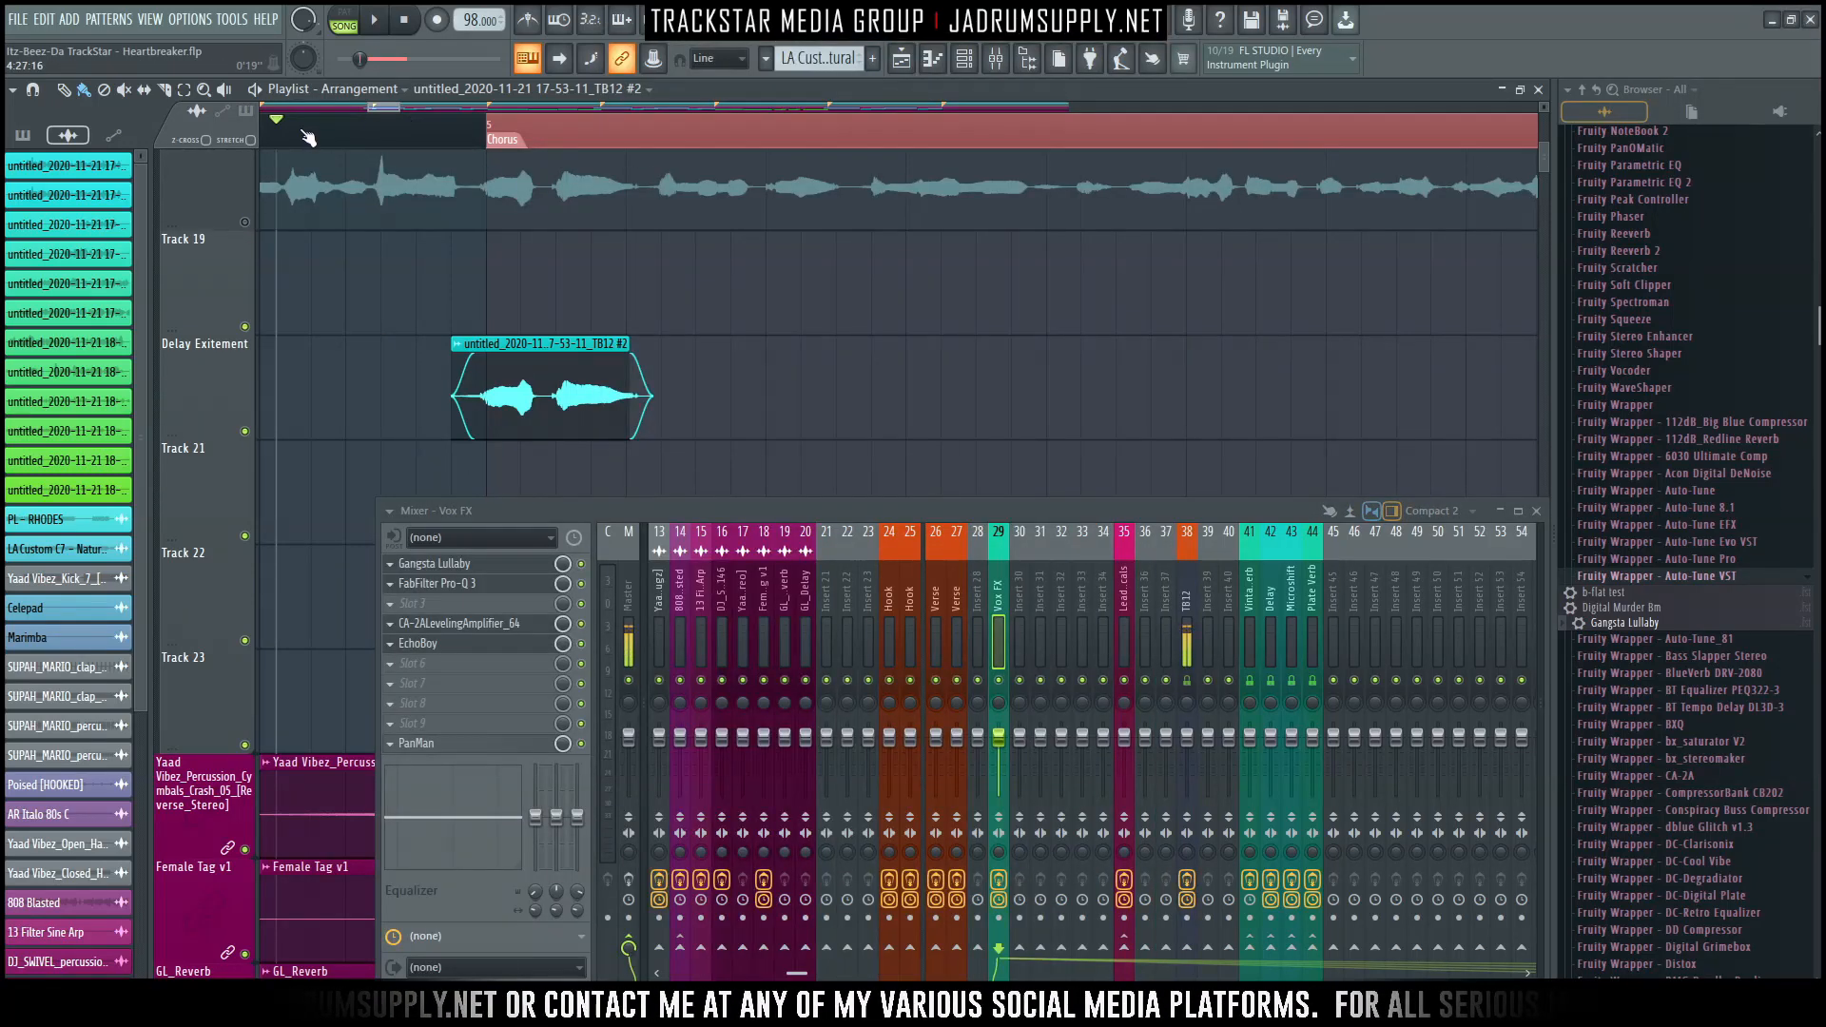
left_click_drag(328, 141, 419, 145)
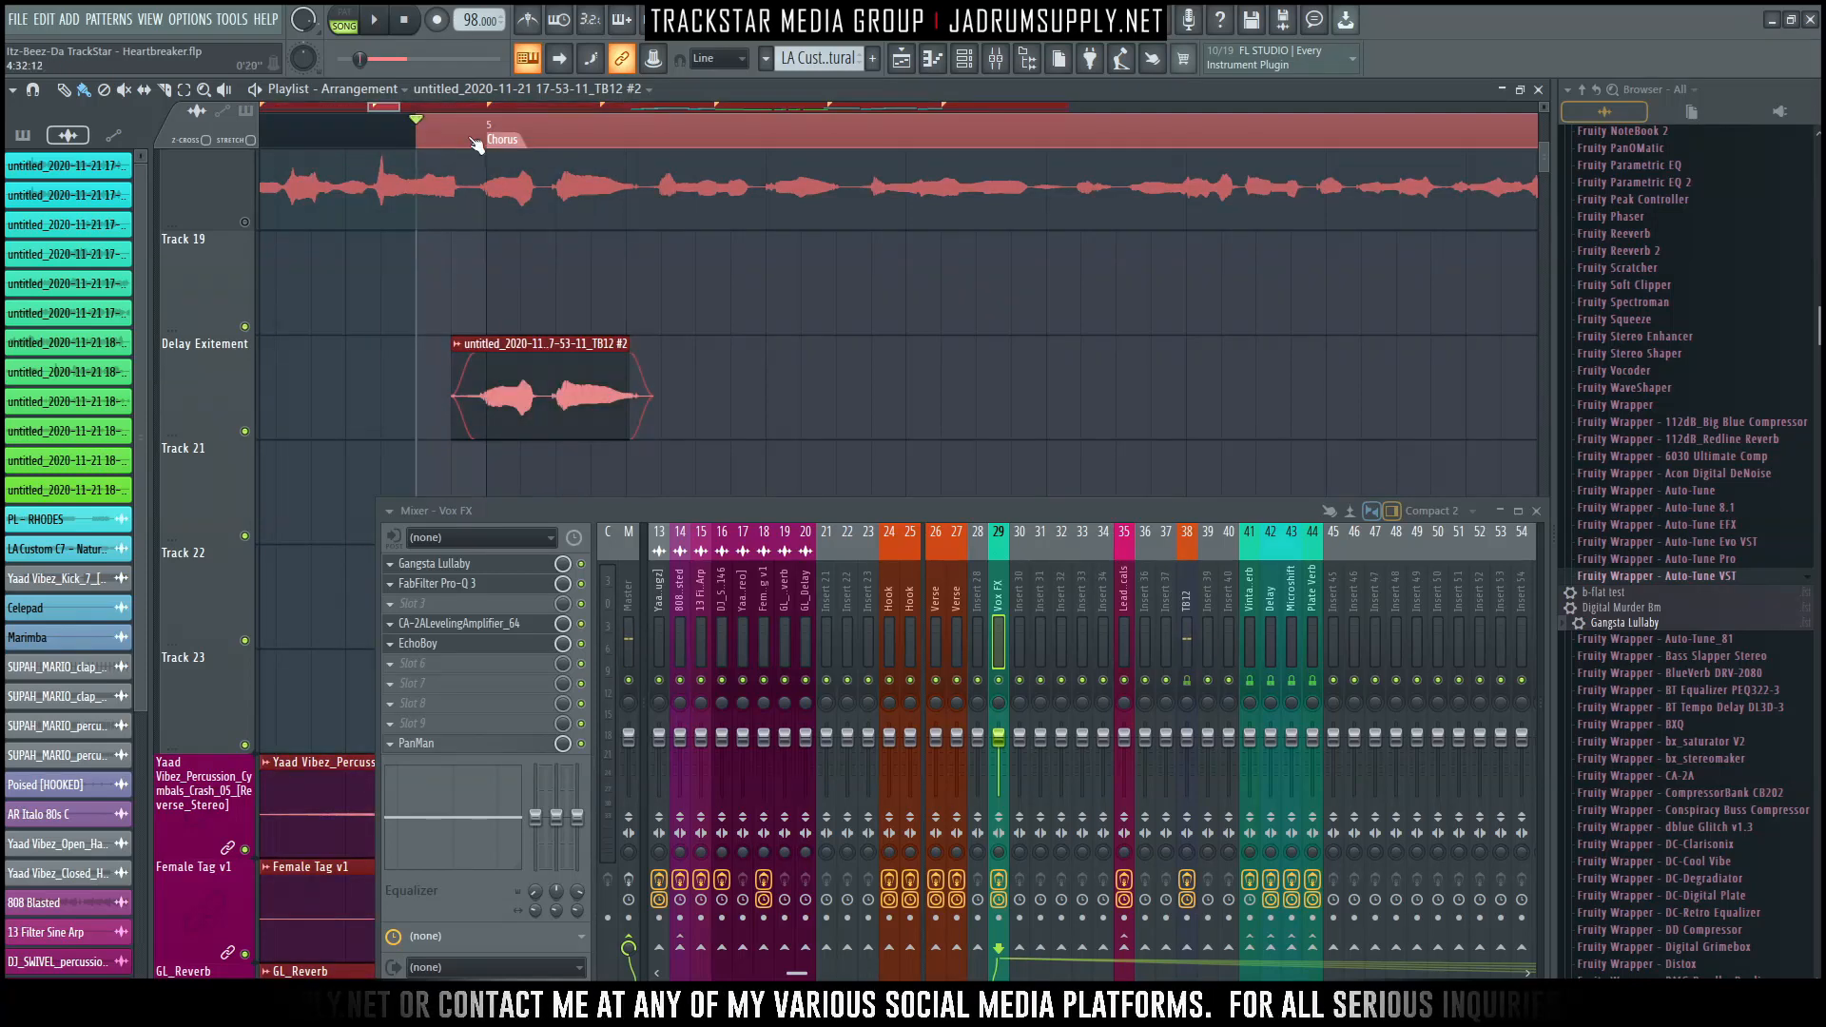
left_click(490, 152, "ctrl")
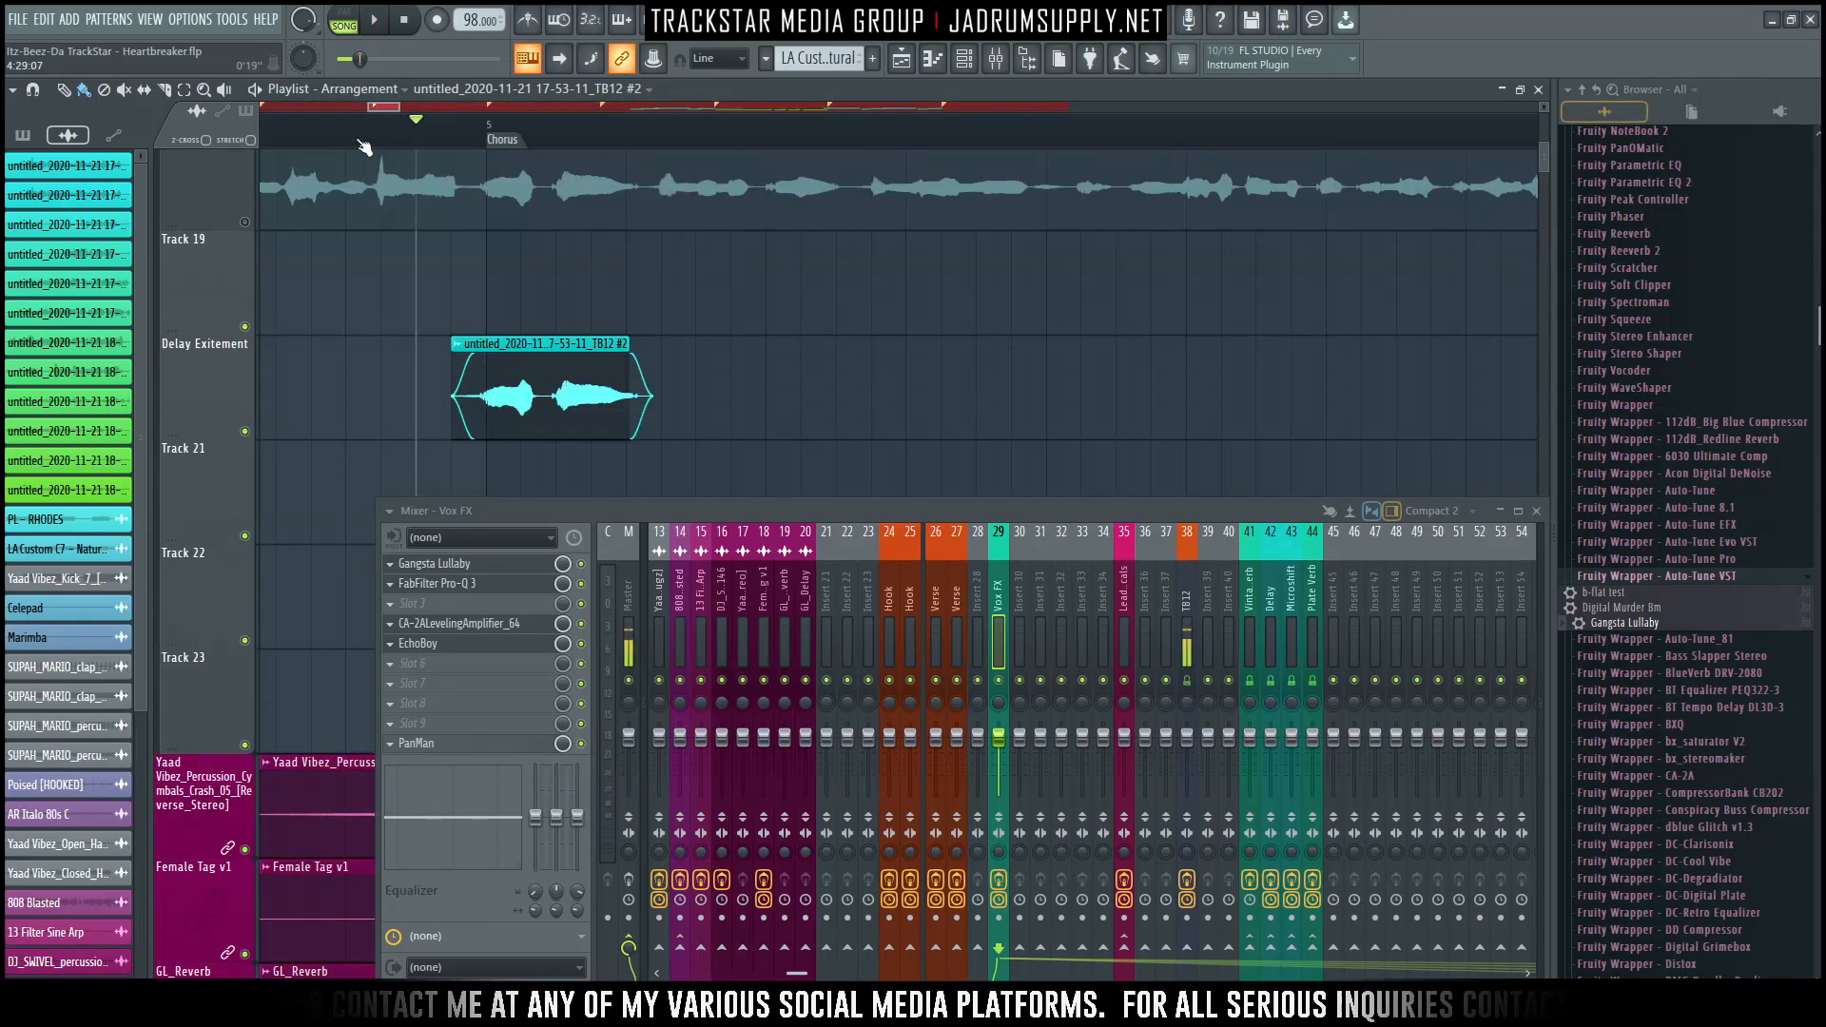
left_click_drag(346, 123, 904, 186)
key("space")
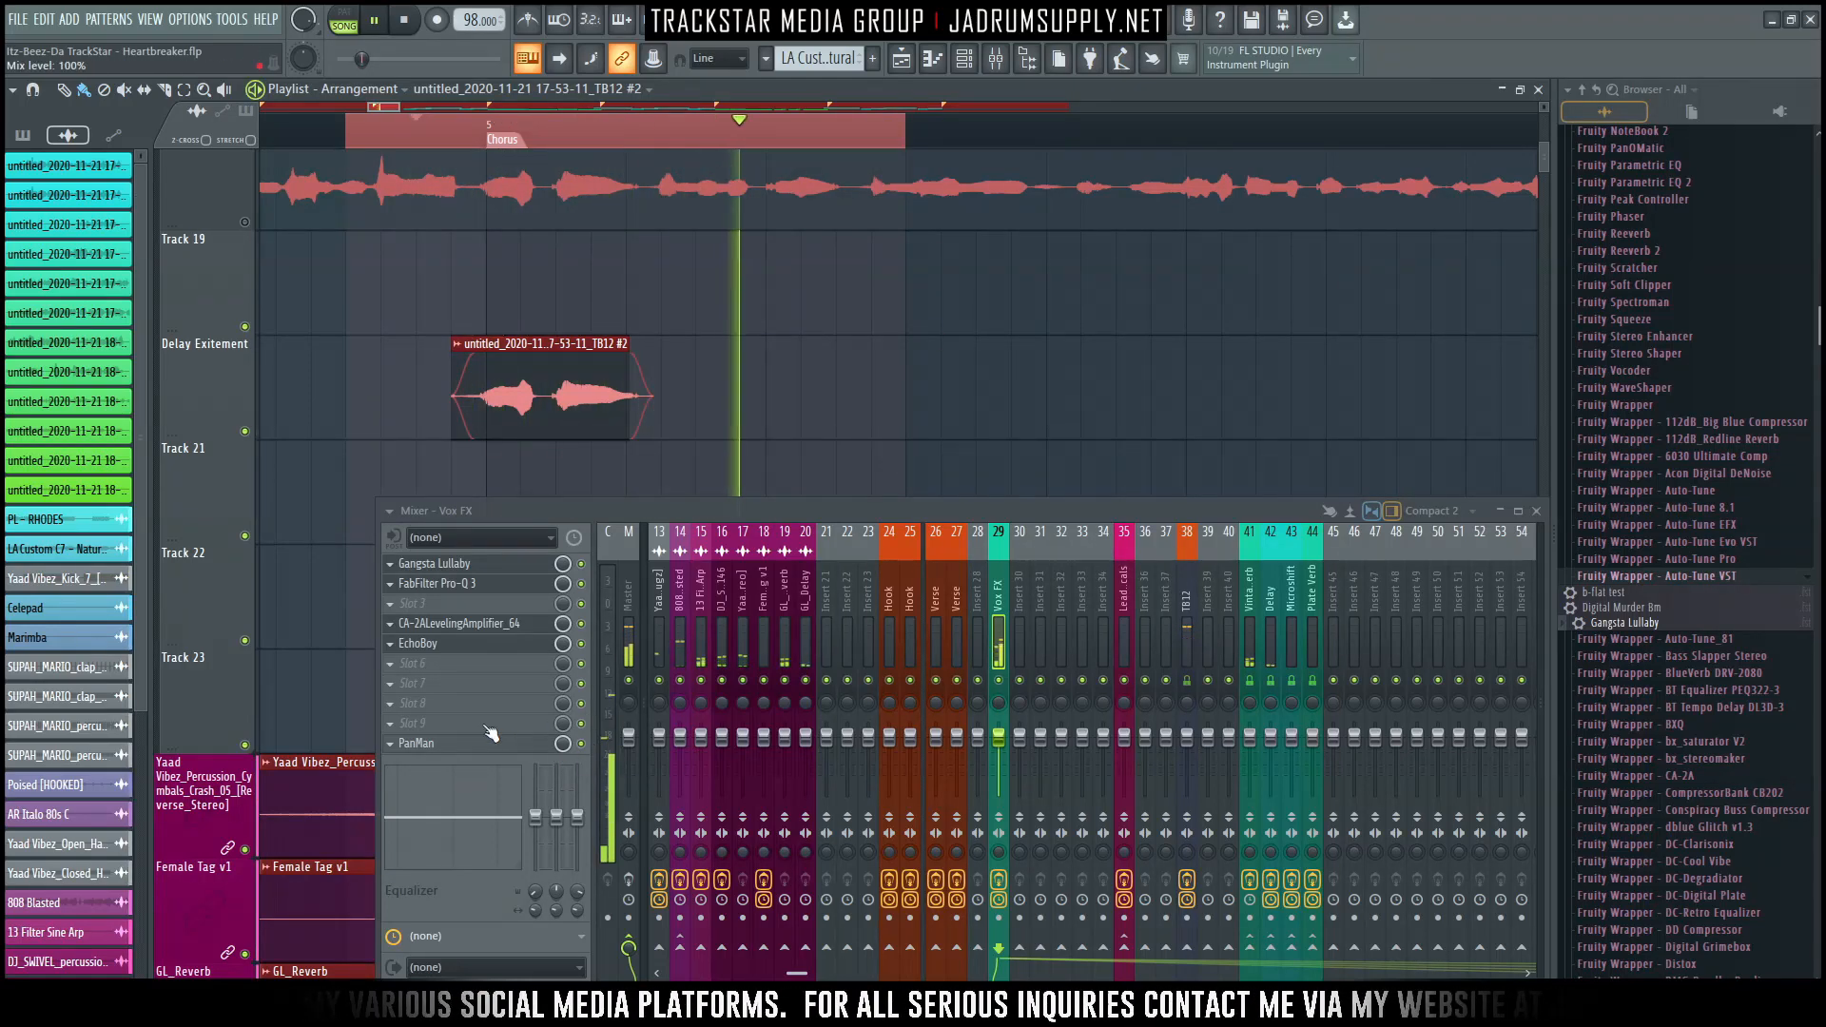
Add the Soundtoys DevilLocDeluxe distortion to slot 7 of the Vox FX channel.
left_click(423, 696)
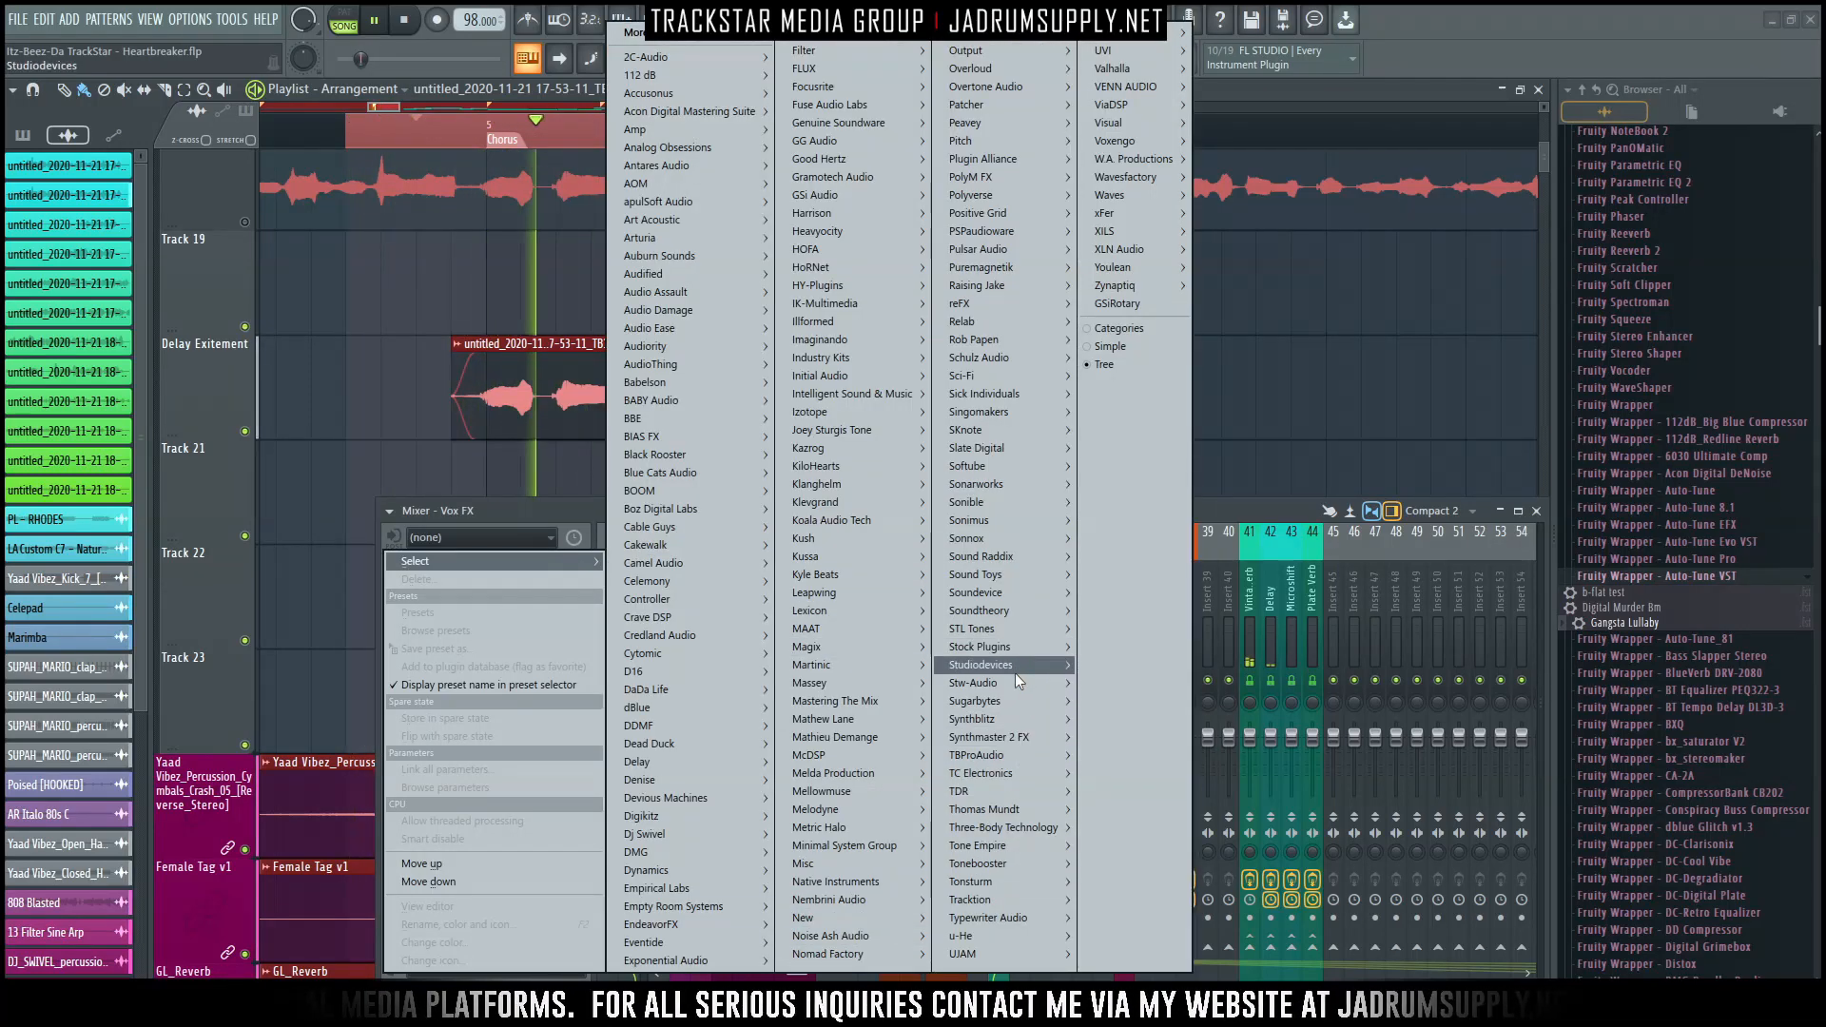
mouse_move(1041, 575)
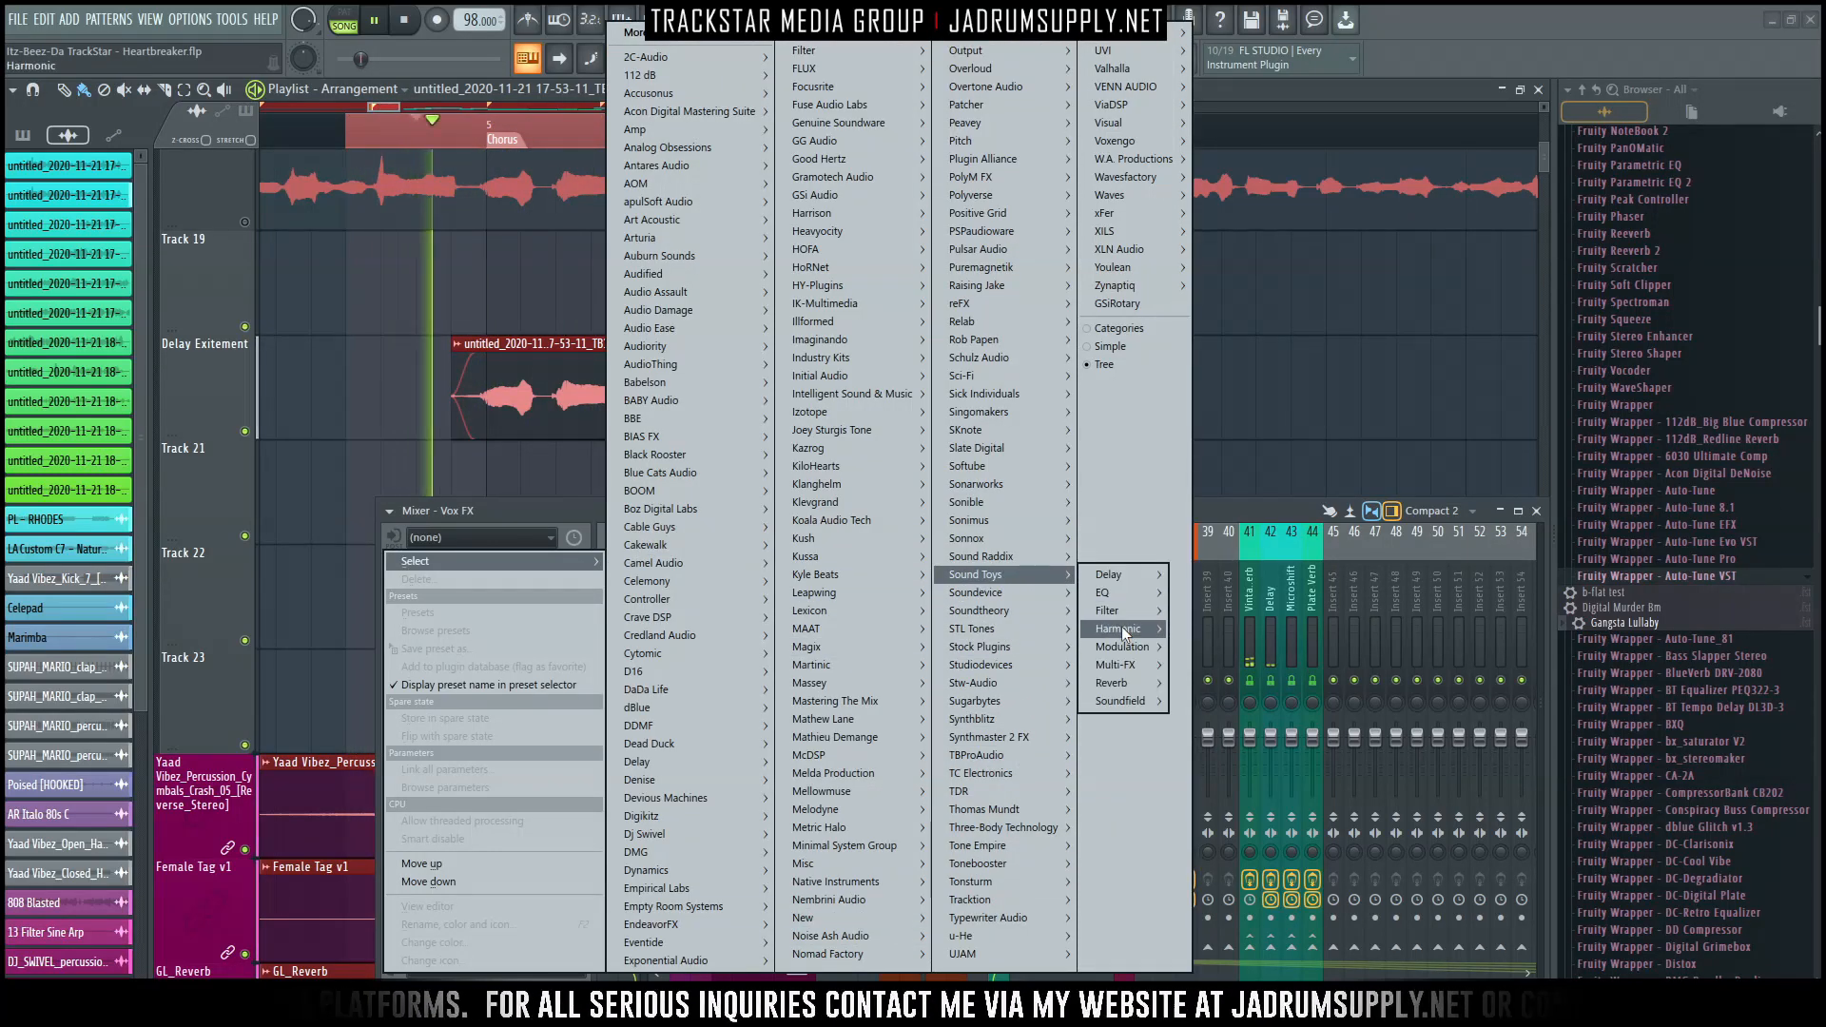
mouse_move(1139, 633)
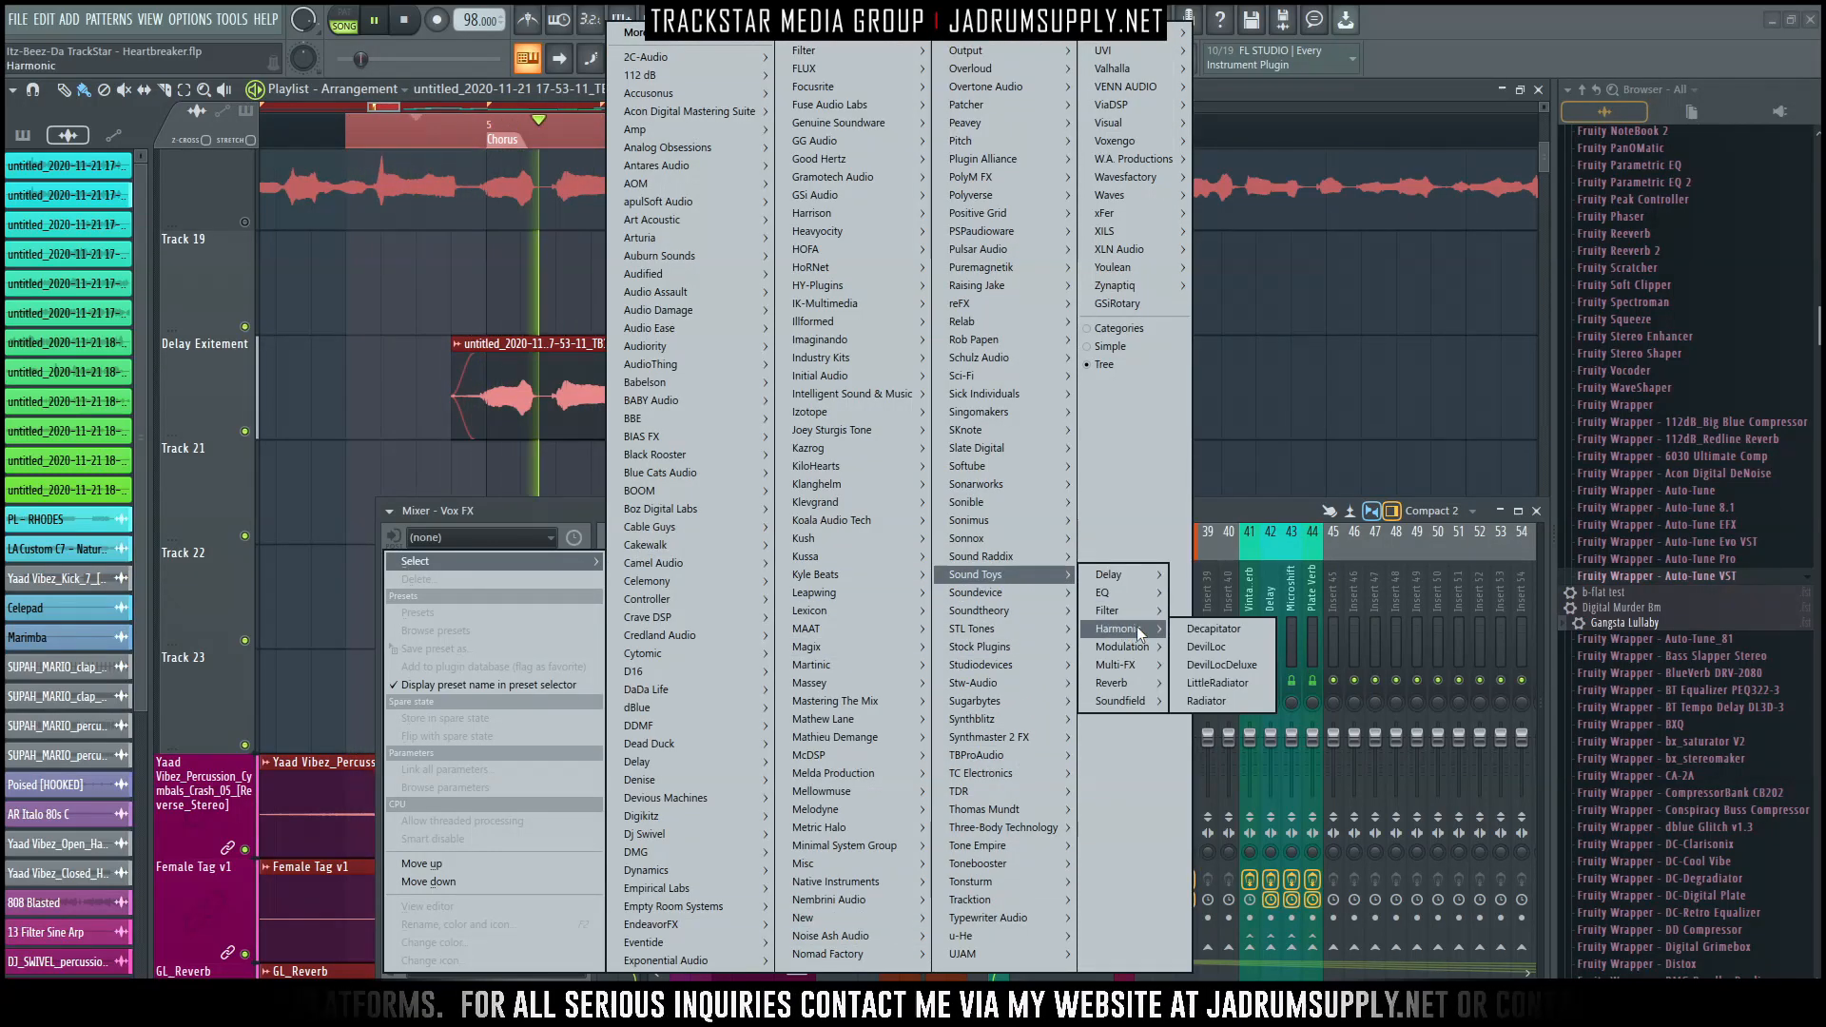
left_click(1231, 669)
key("space")
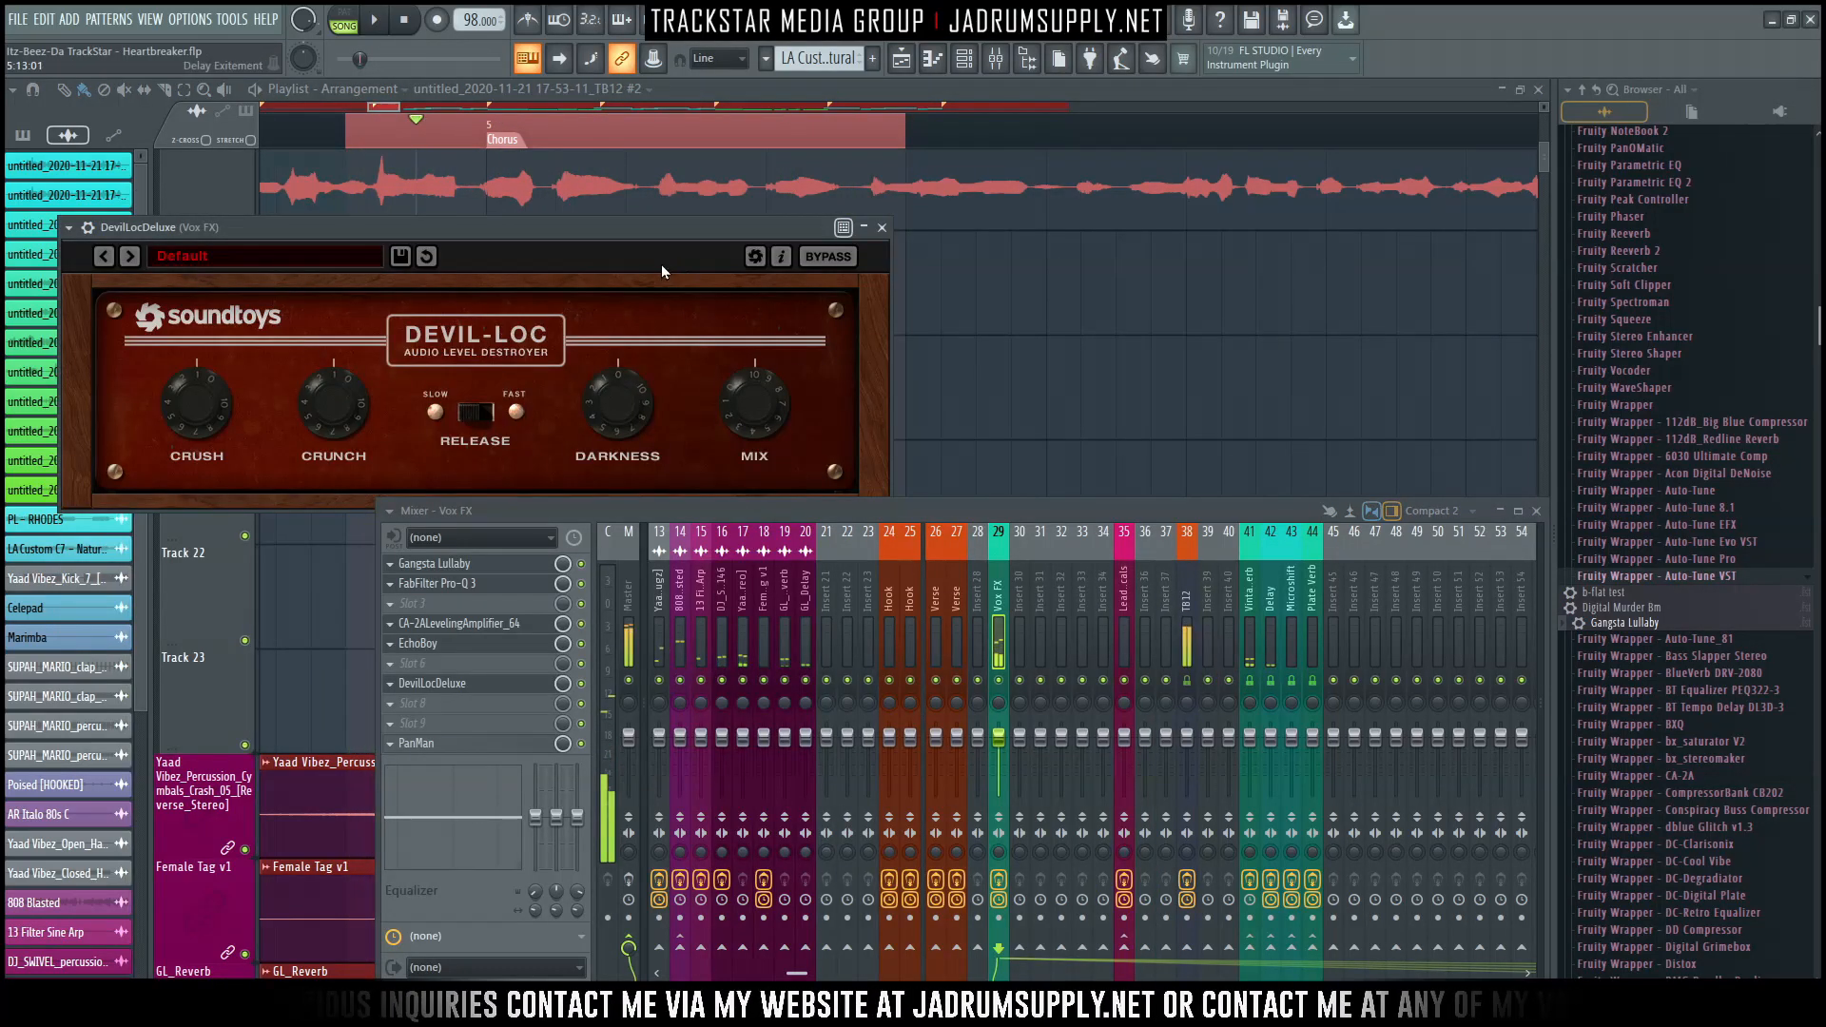
left_click_drag(694, 229, 1299, 164)
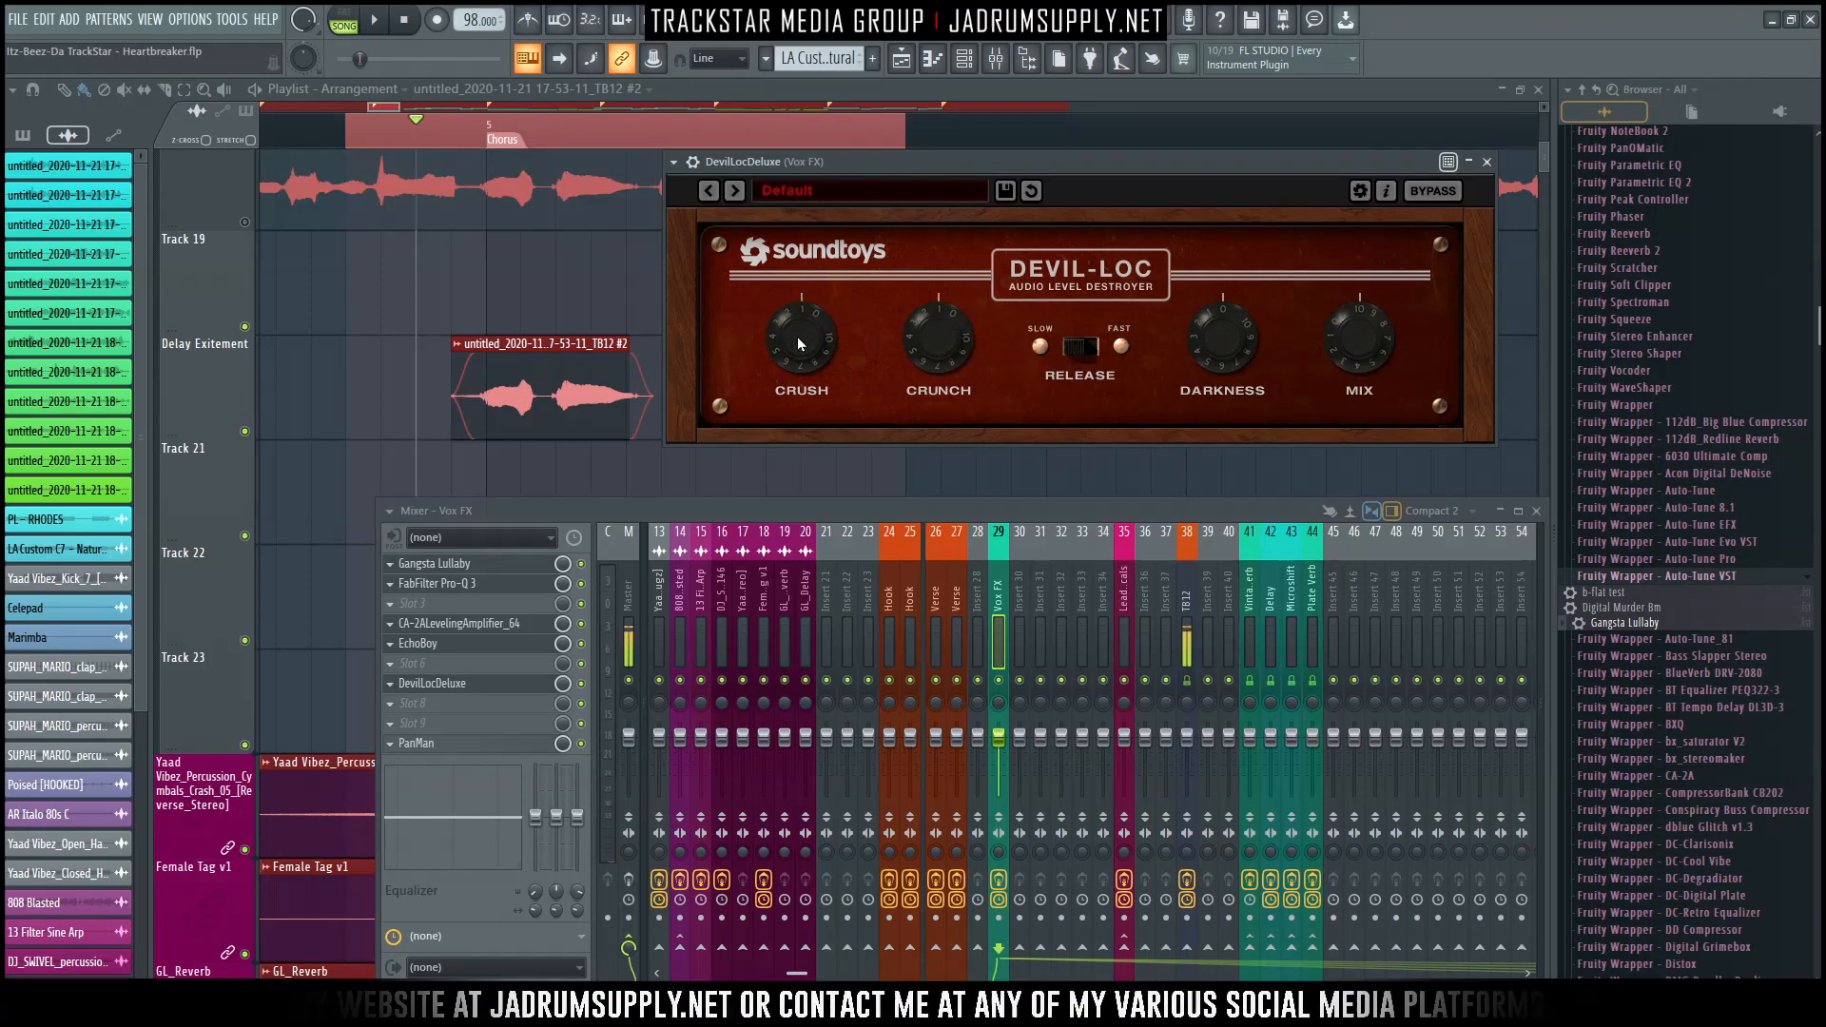
Adjust Devil-Loc's Crush and Darkness and set Crunch to about 1.0 during looped playback.
left_click_drag(808, 331, 816, 220)
left_click_drag(884, 157, 871, 156)
key("space")
left_click_drag(805, 331, 801, 360)
left_click_drag(1206, 359, 1198, 336)
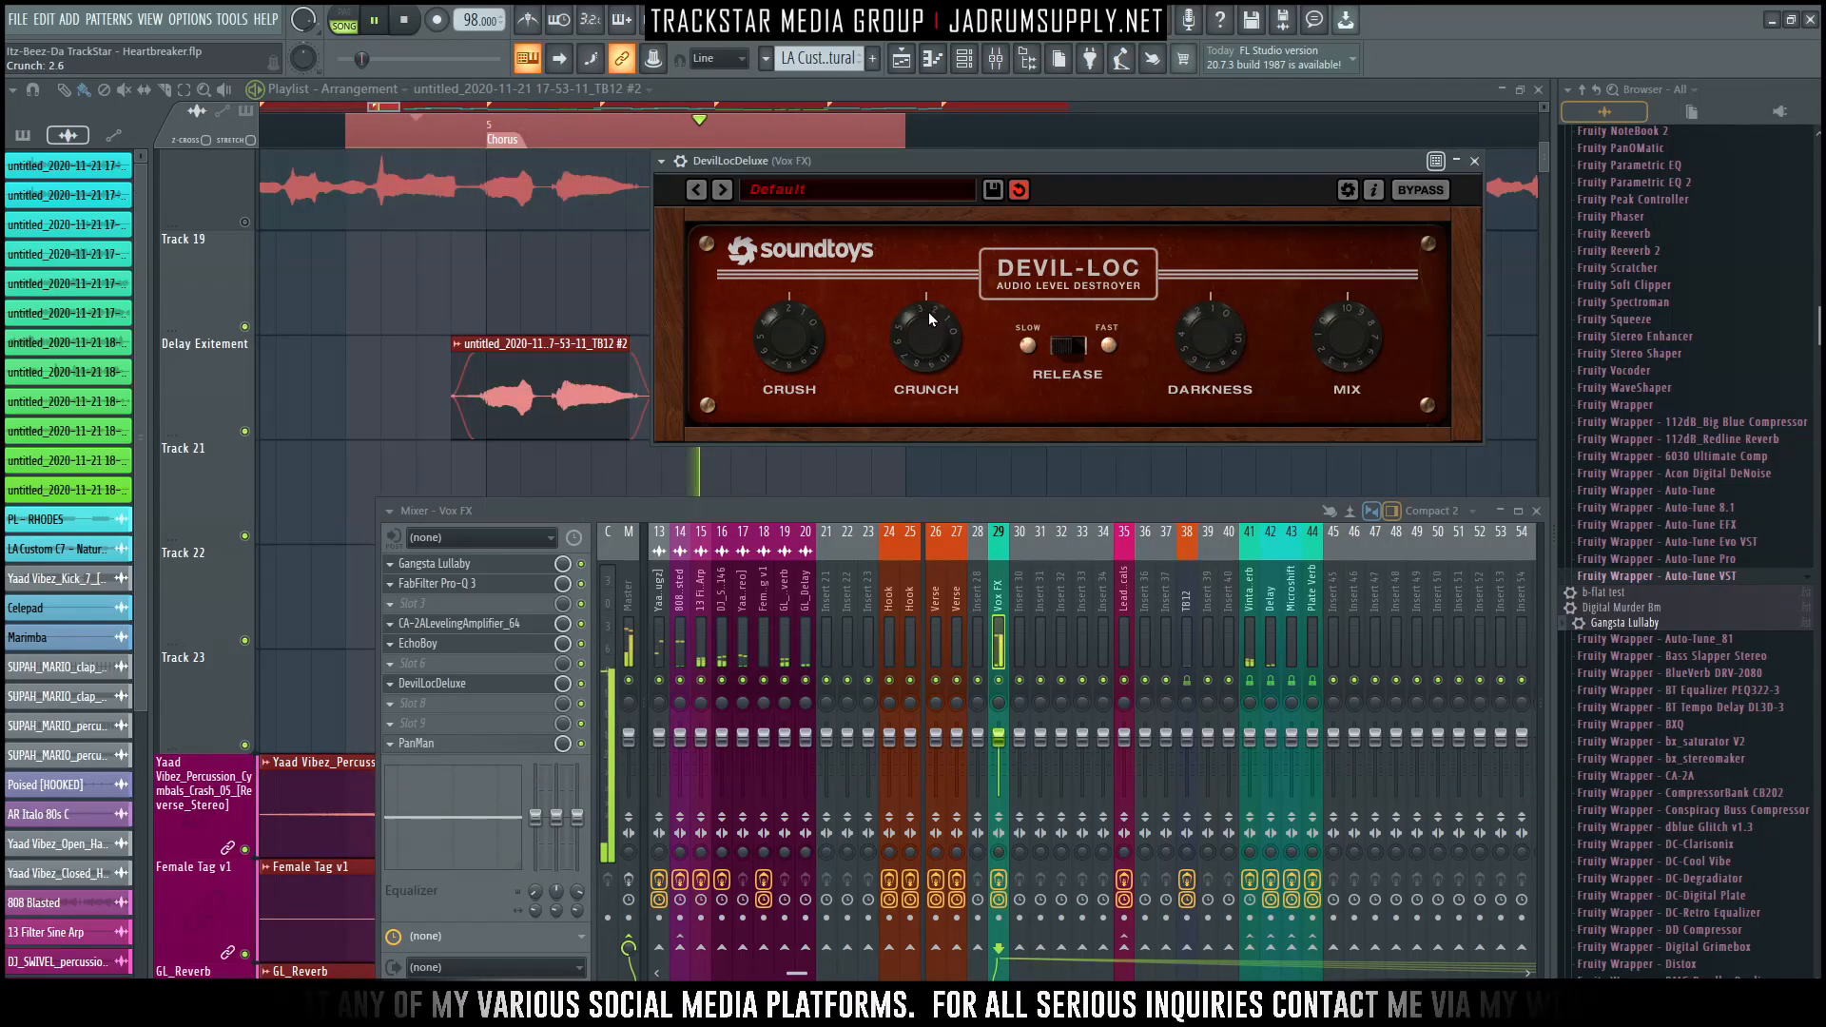
left_click_drag(929, 312, 944, 365)
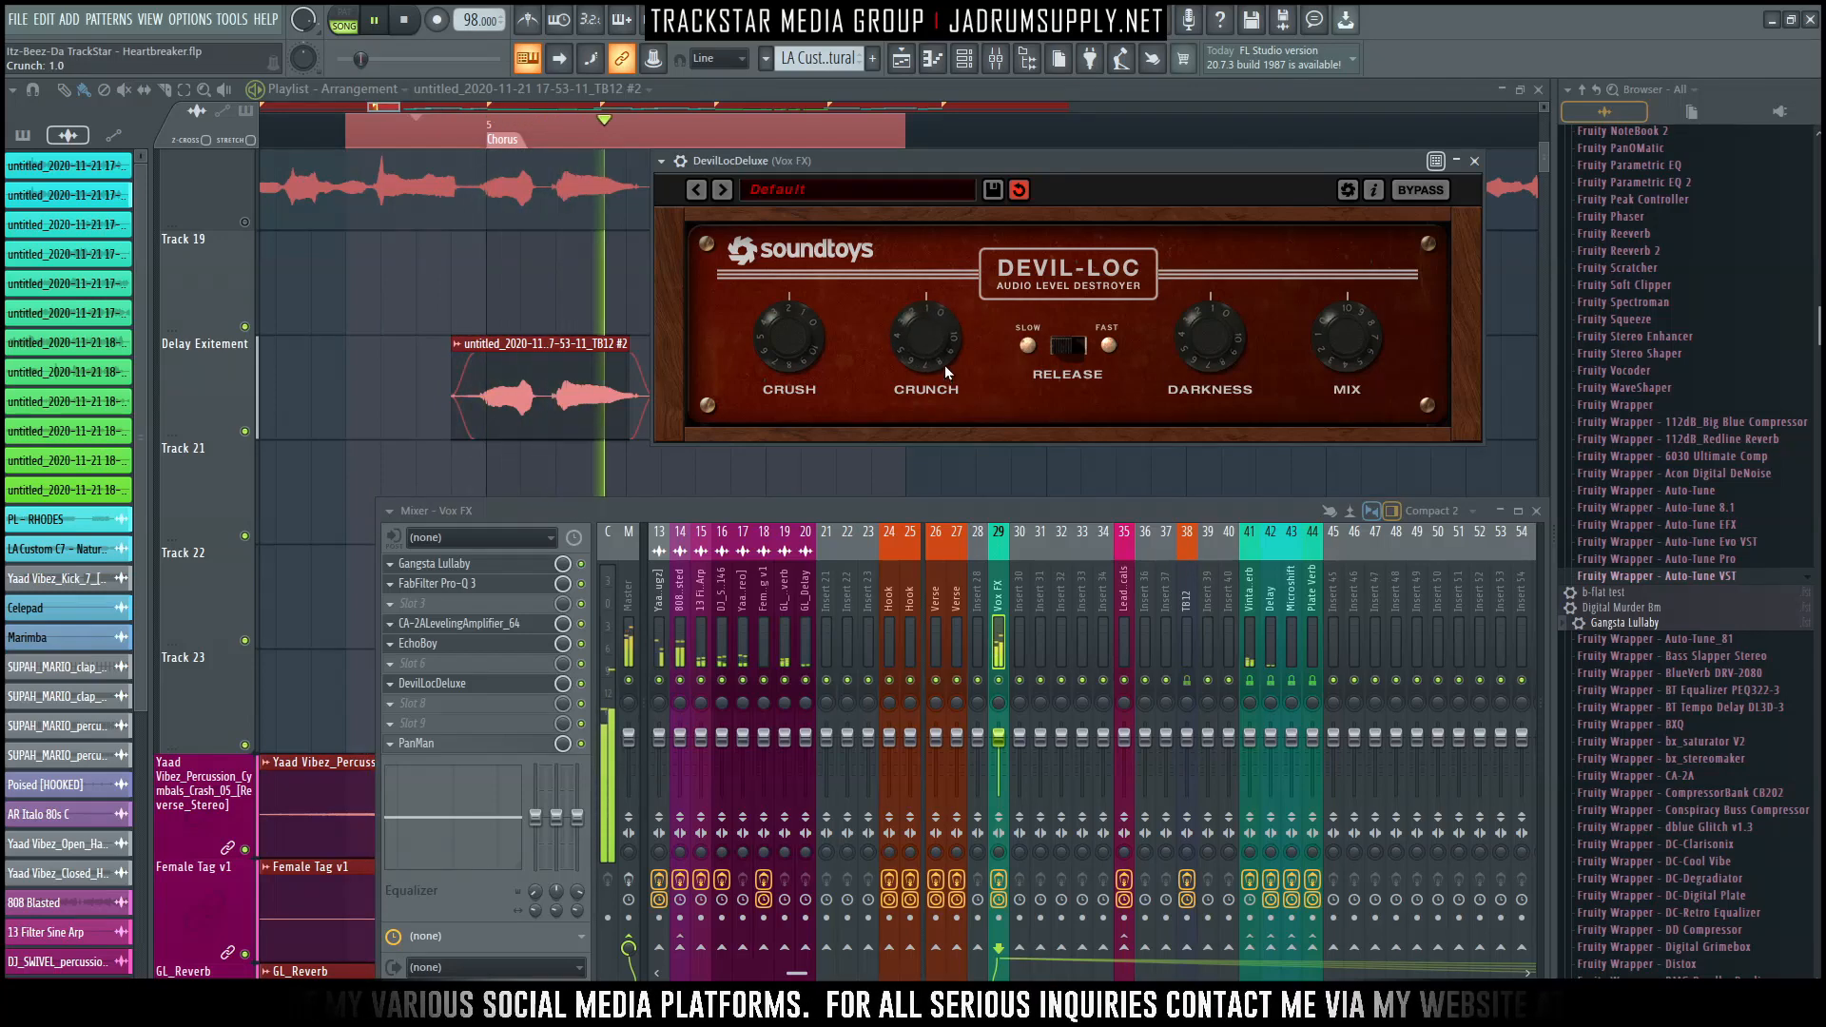
Toggle Devil-Loc's release speed, set Crush to about 2.7 and readjust Darkness.
left_click(1068, 349)
left_click_drag(1231, 365, 1206, 332)
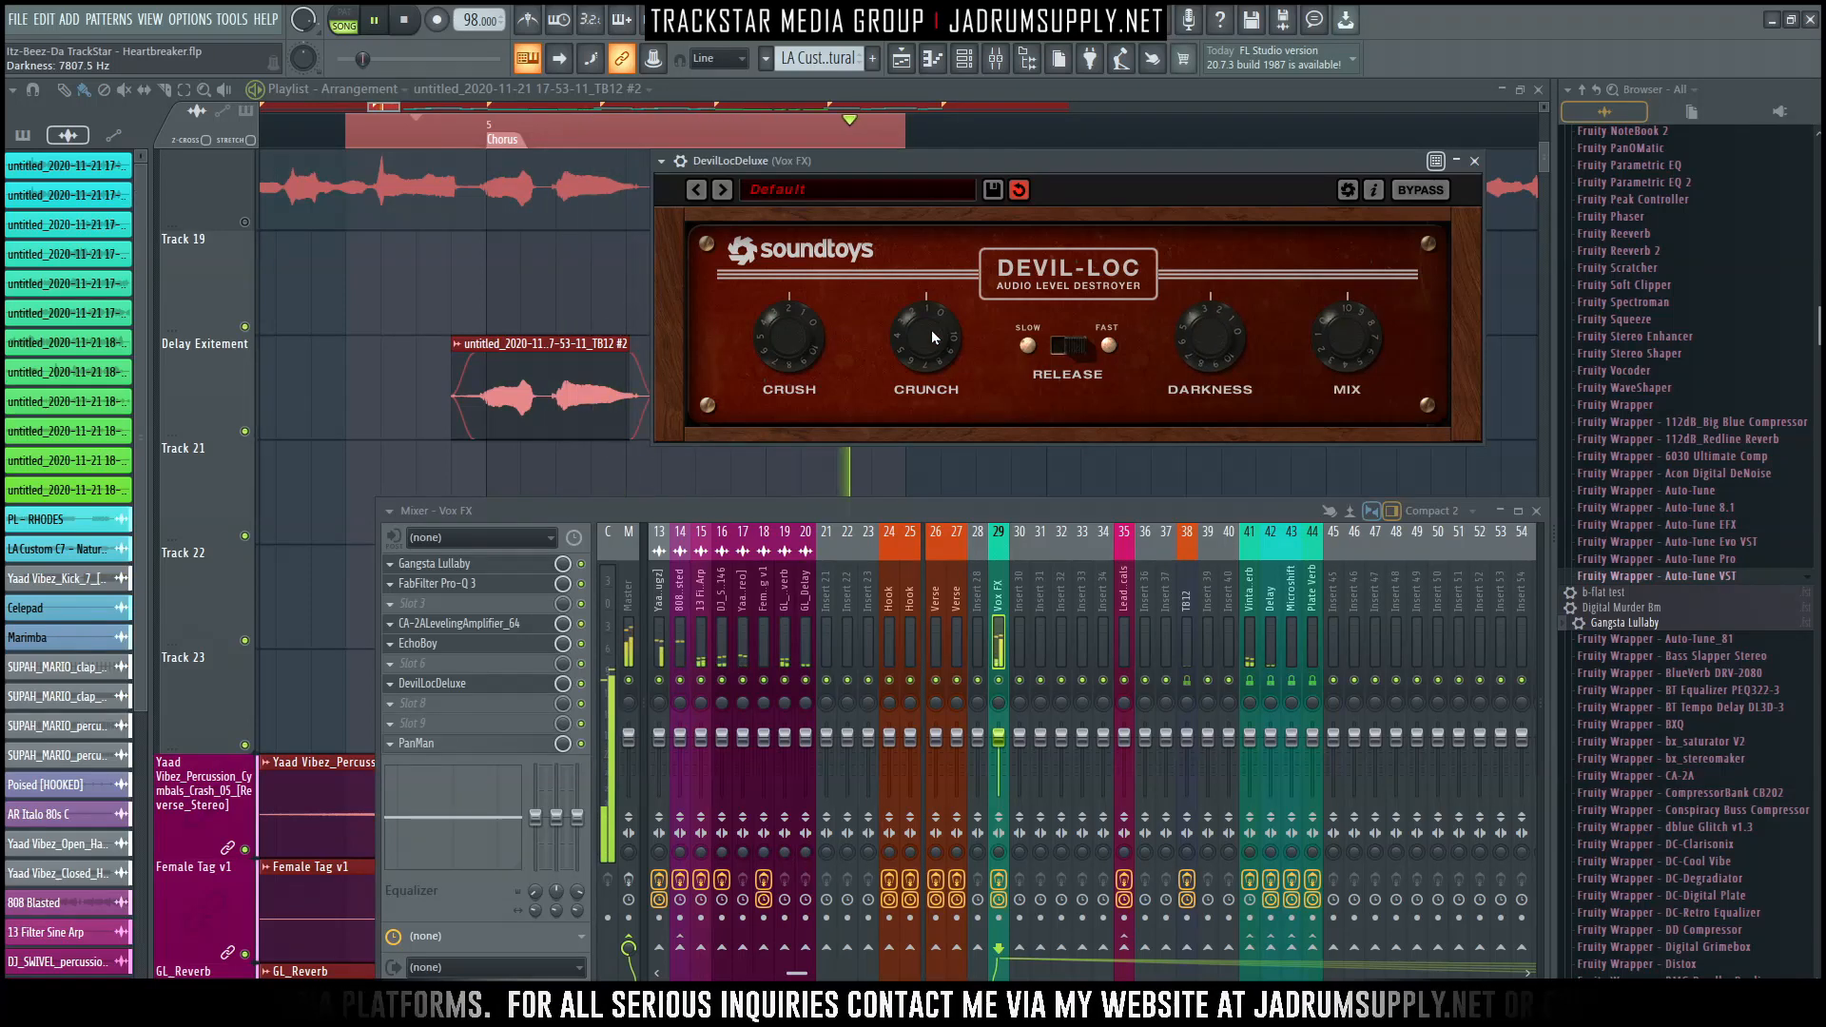
left_click_drag(807, 356, 811, 349)
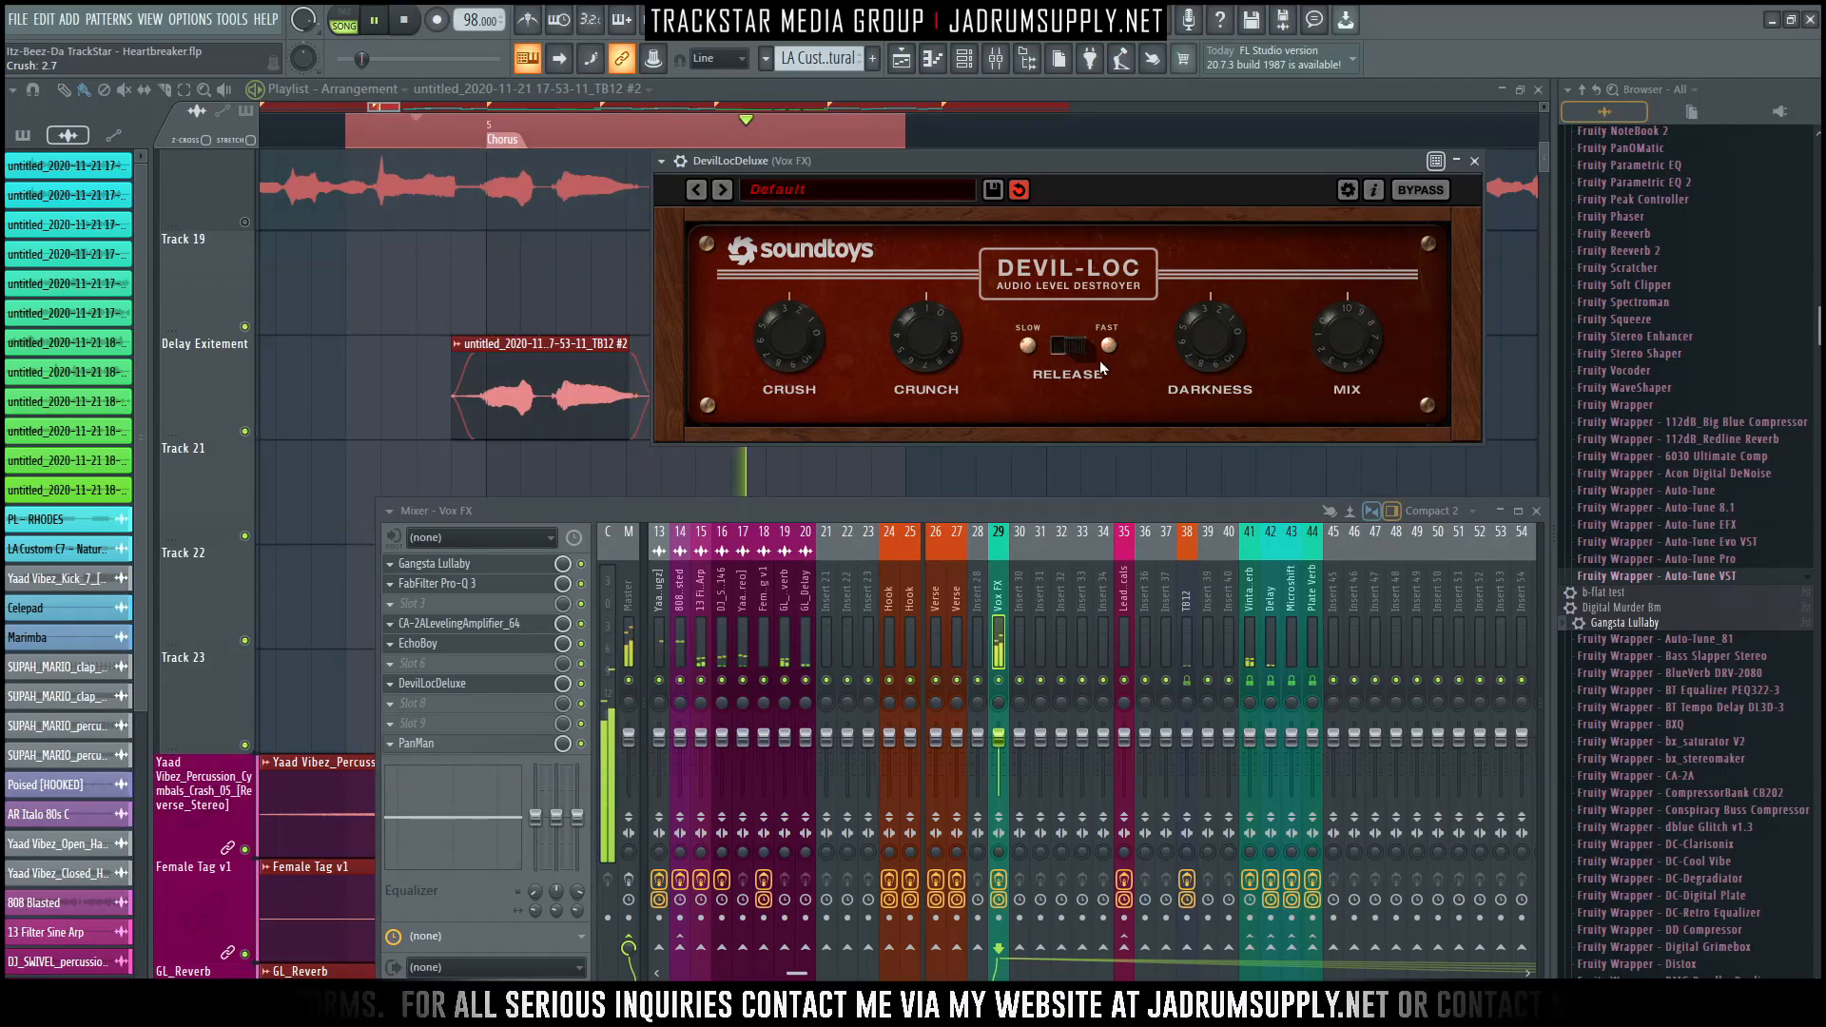
left_click_drag(1193, 348, 1211, 298)
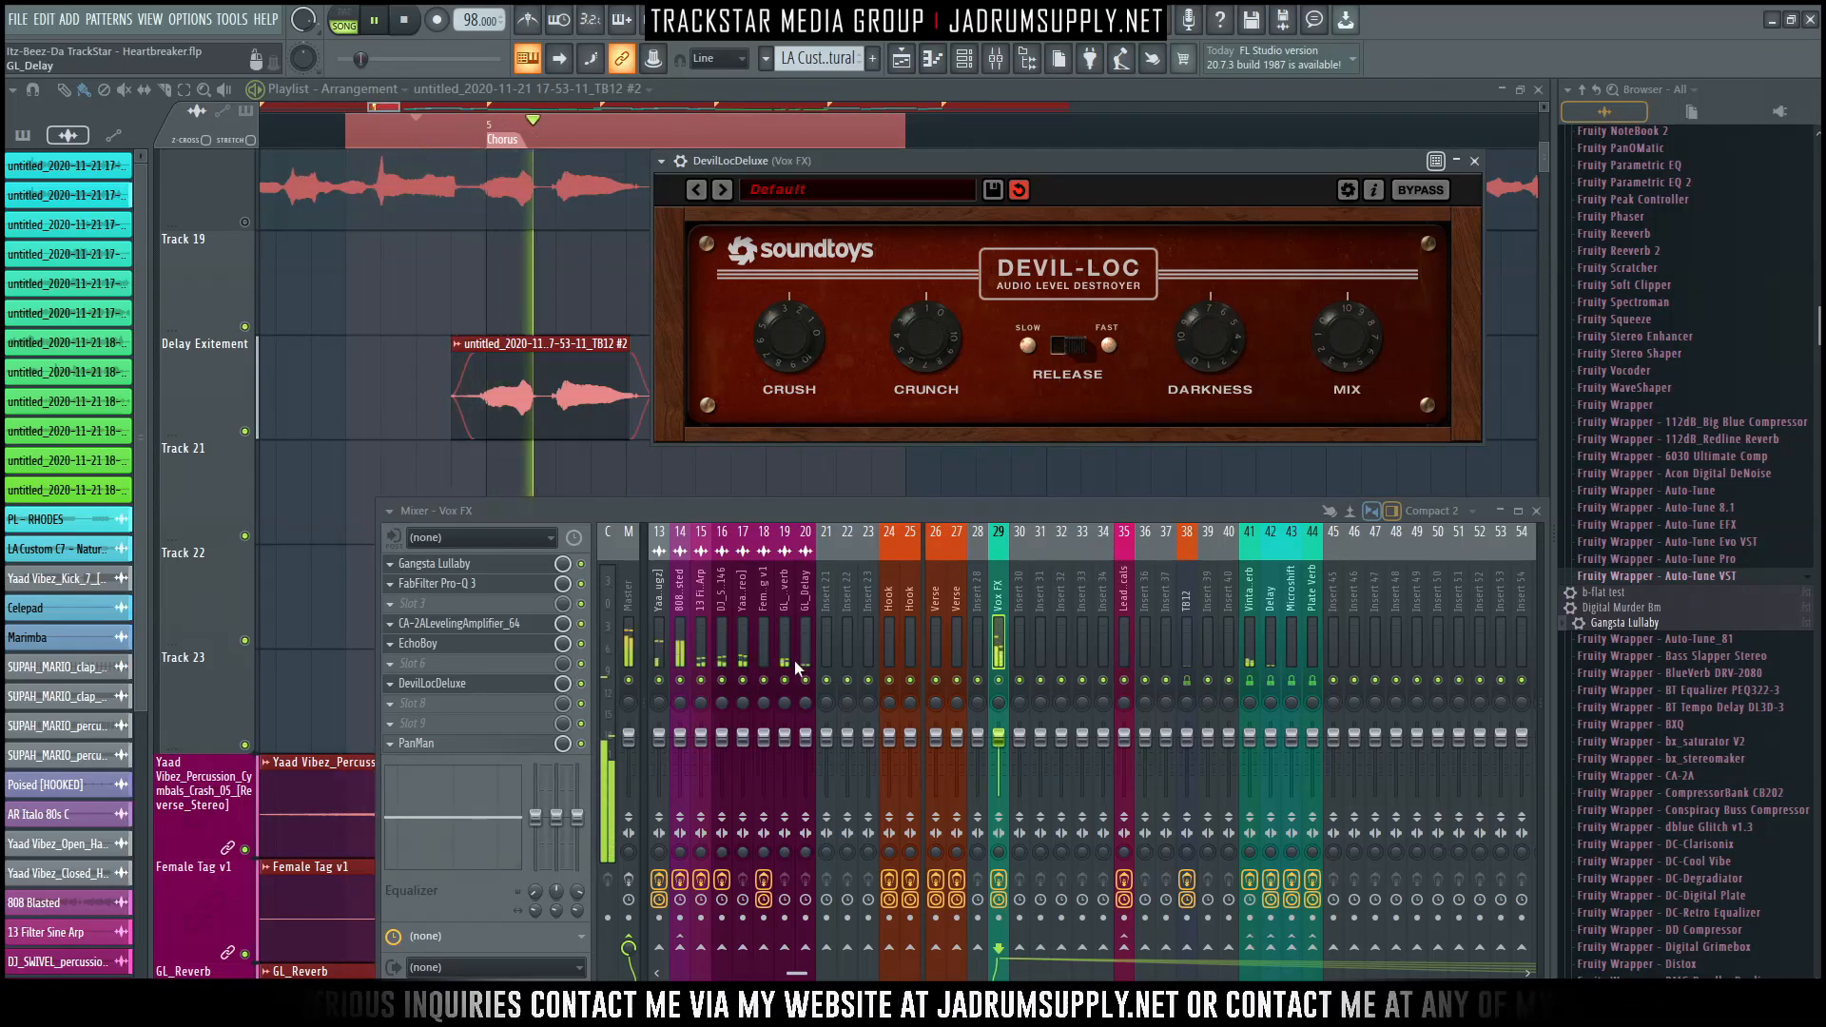
Add FabFilter Pro-Q 3 to slot 8 of Vox FX and create an 18 dB/oct low cut at about 216 Hz.
left_click(459, 683)
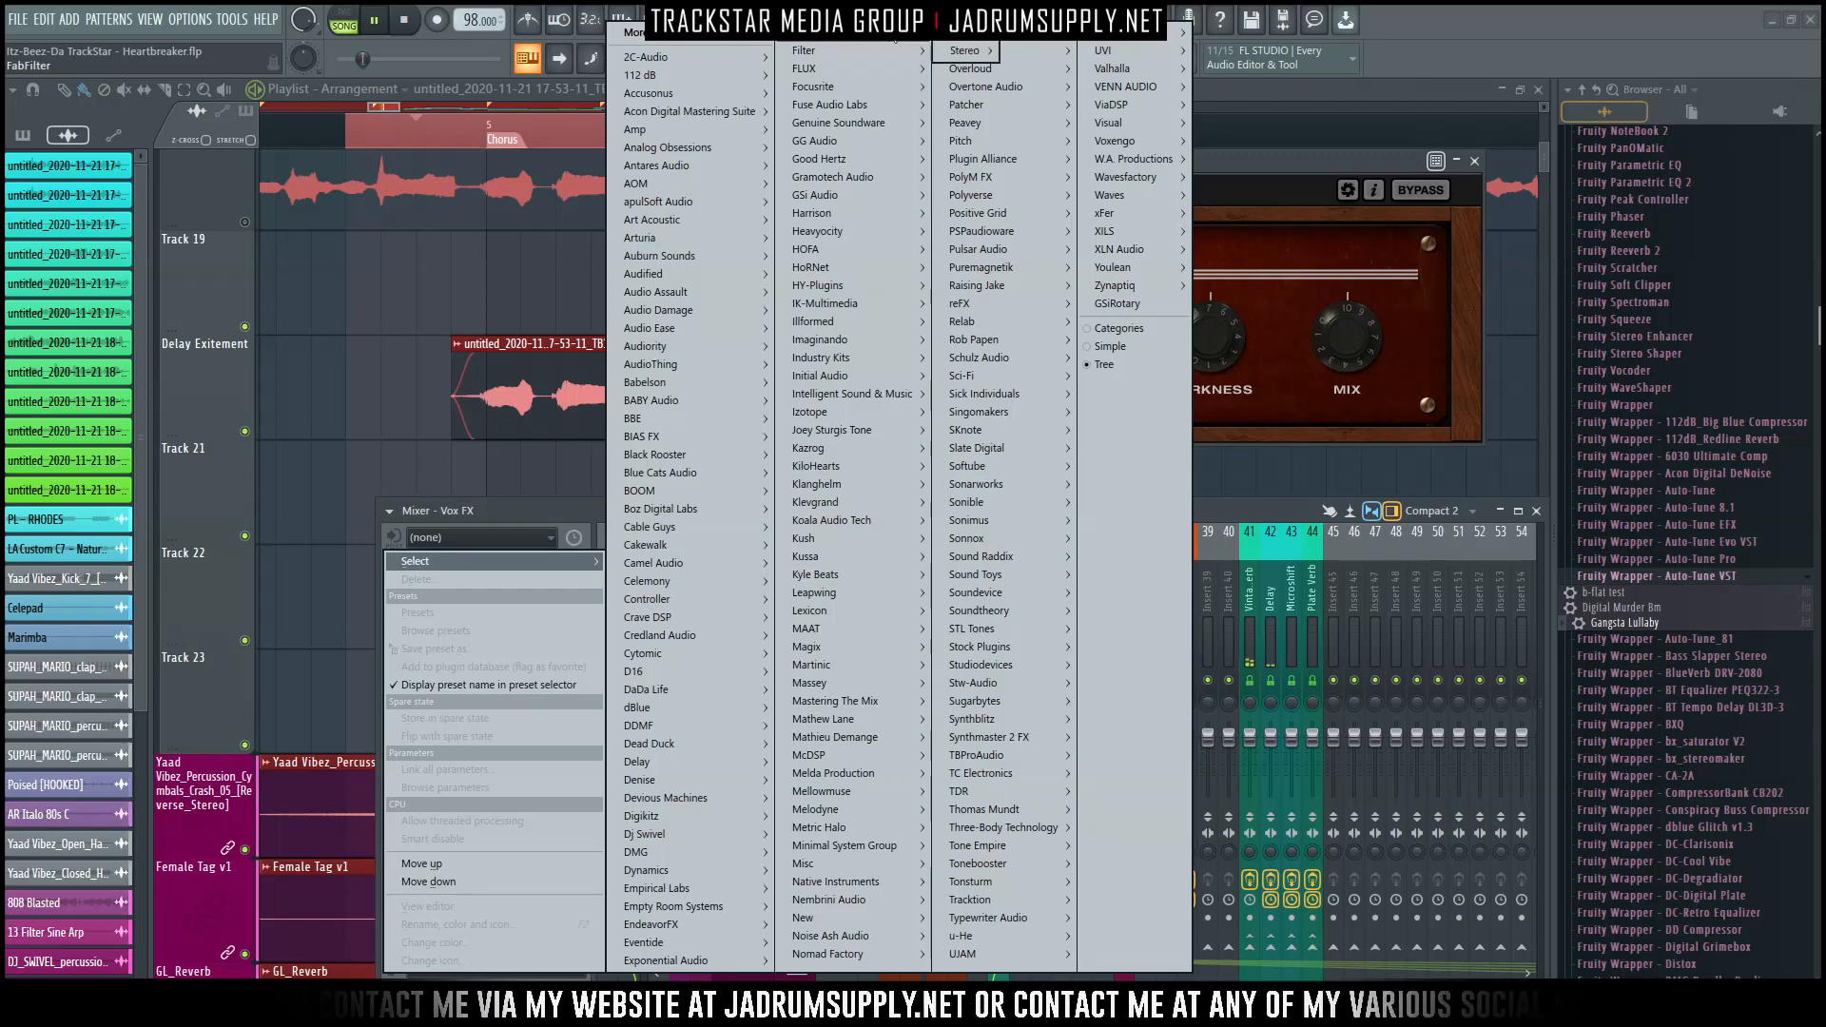
mouse_move(965, 50)
mouse_move(1024, 87)
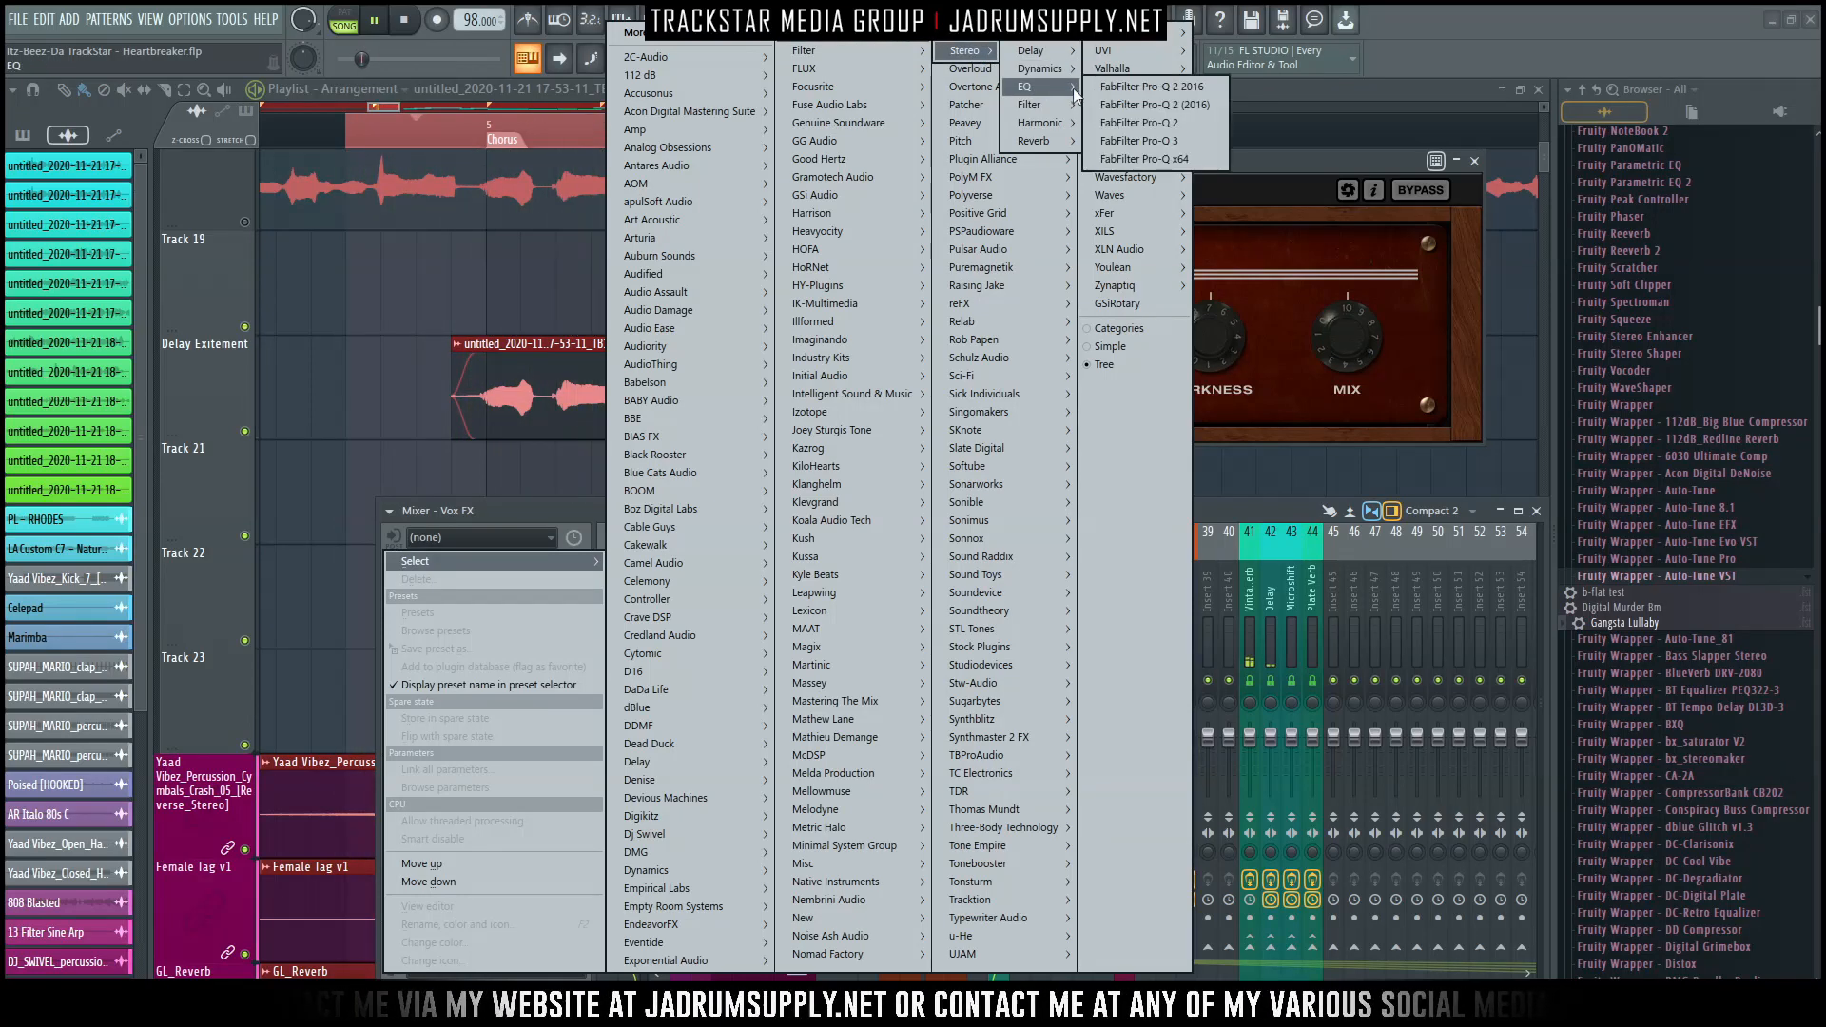
left_click(1168, 142)
left_click(118, 427)
left_click_drag(118, 427, 343, 425)
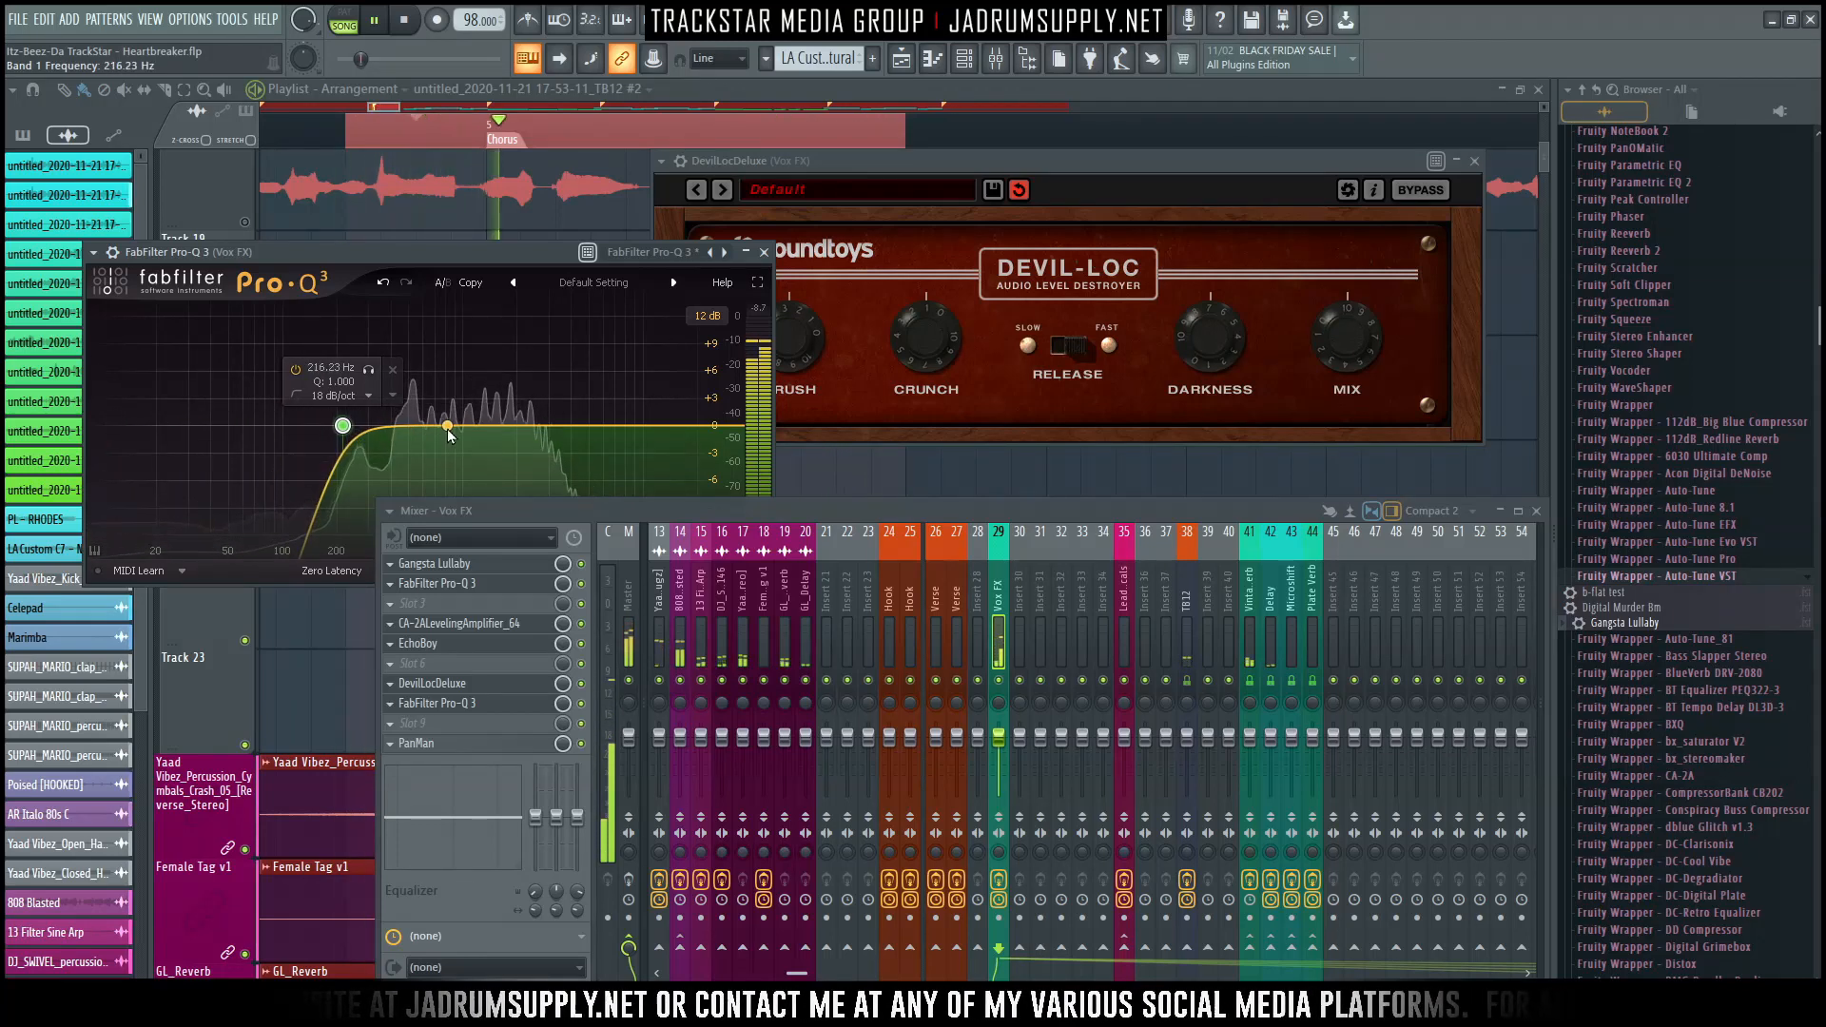
Add five 0 dB bell bands across the midrange in the second Pro-Q 3, from about 432 Hz to 2311 Hz.
left_click(457, 433)
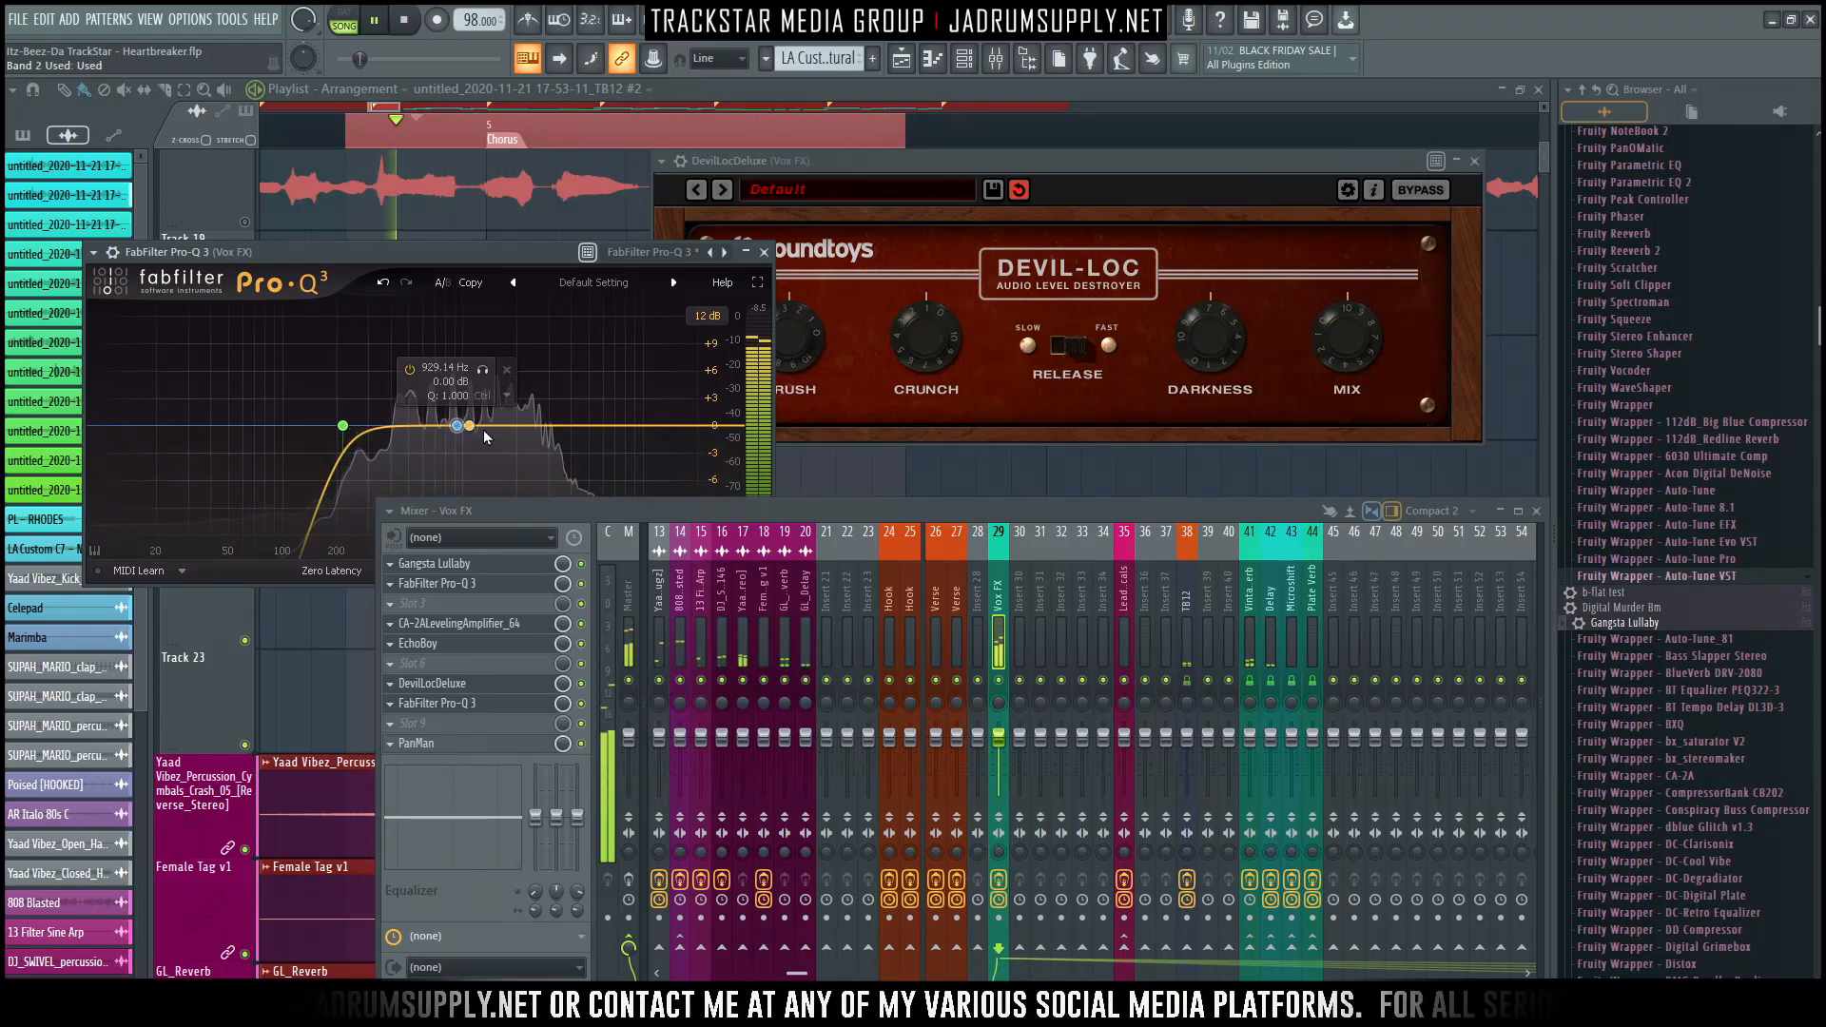
left_click(496, 427)
left_click(528, 428)
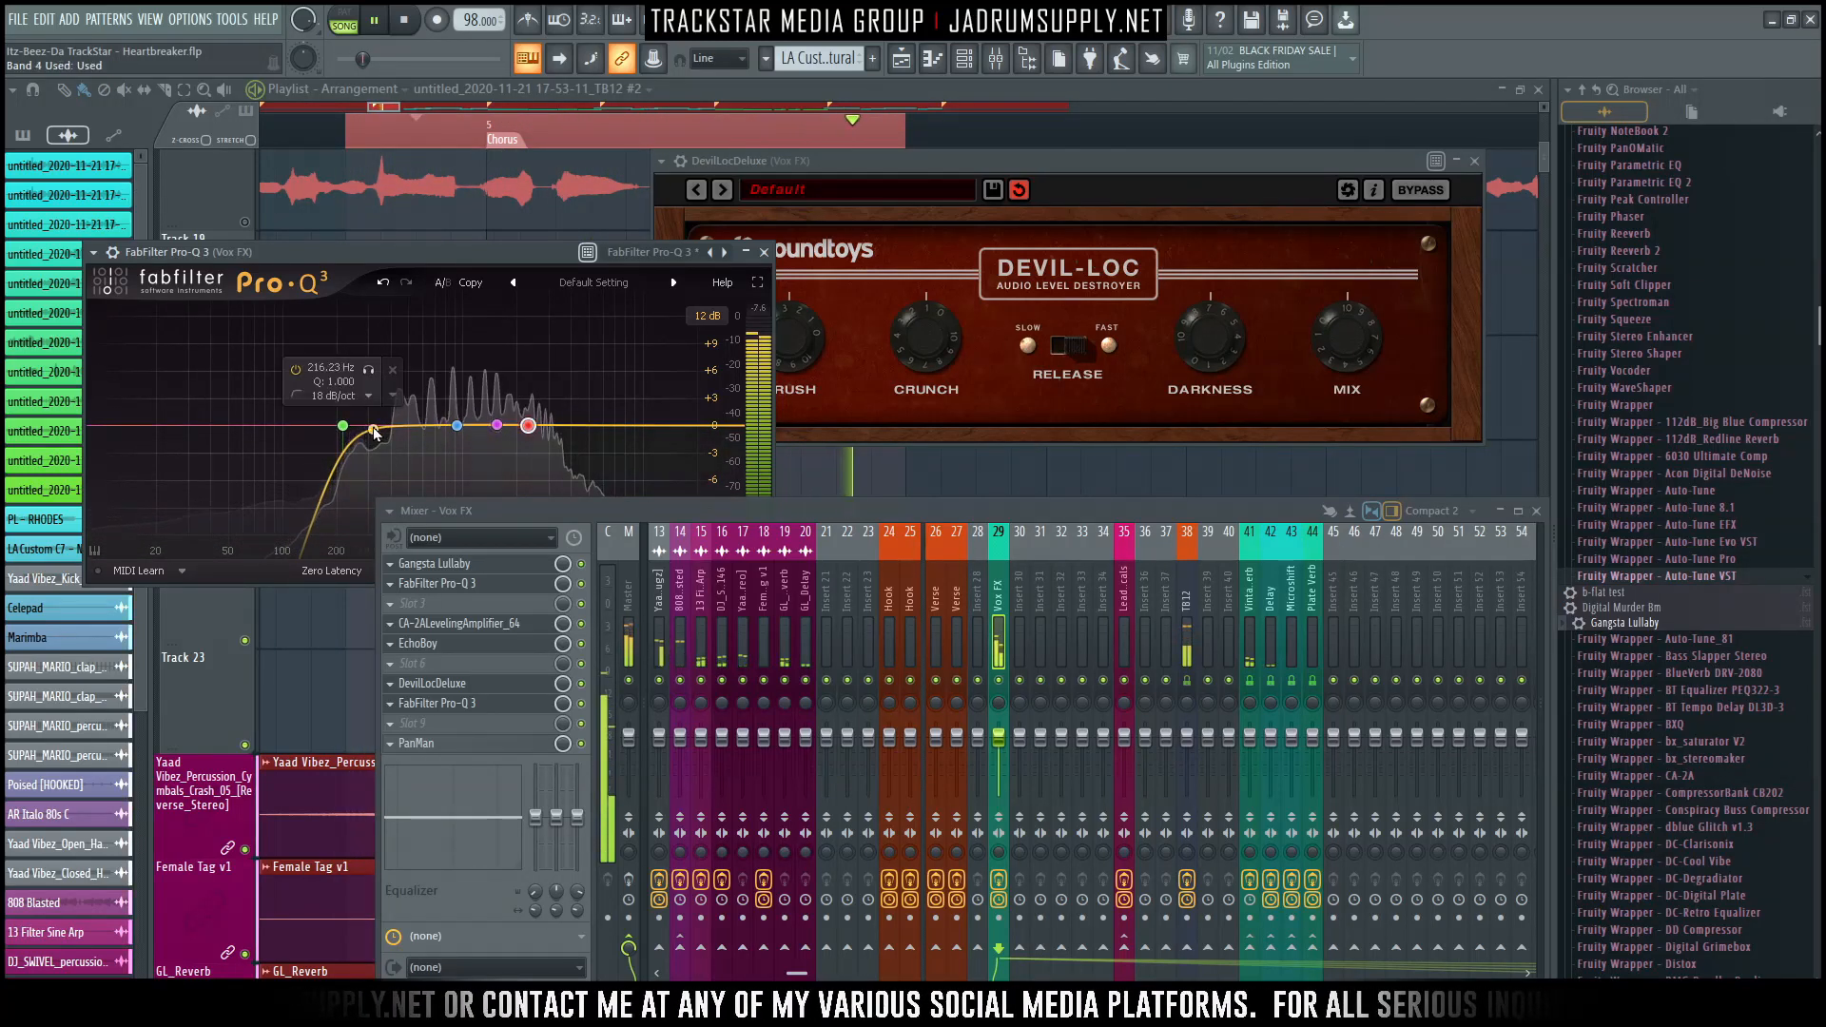
left_click(417, 426)
left_click(396, 426)
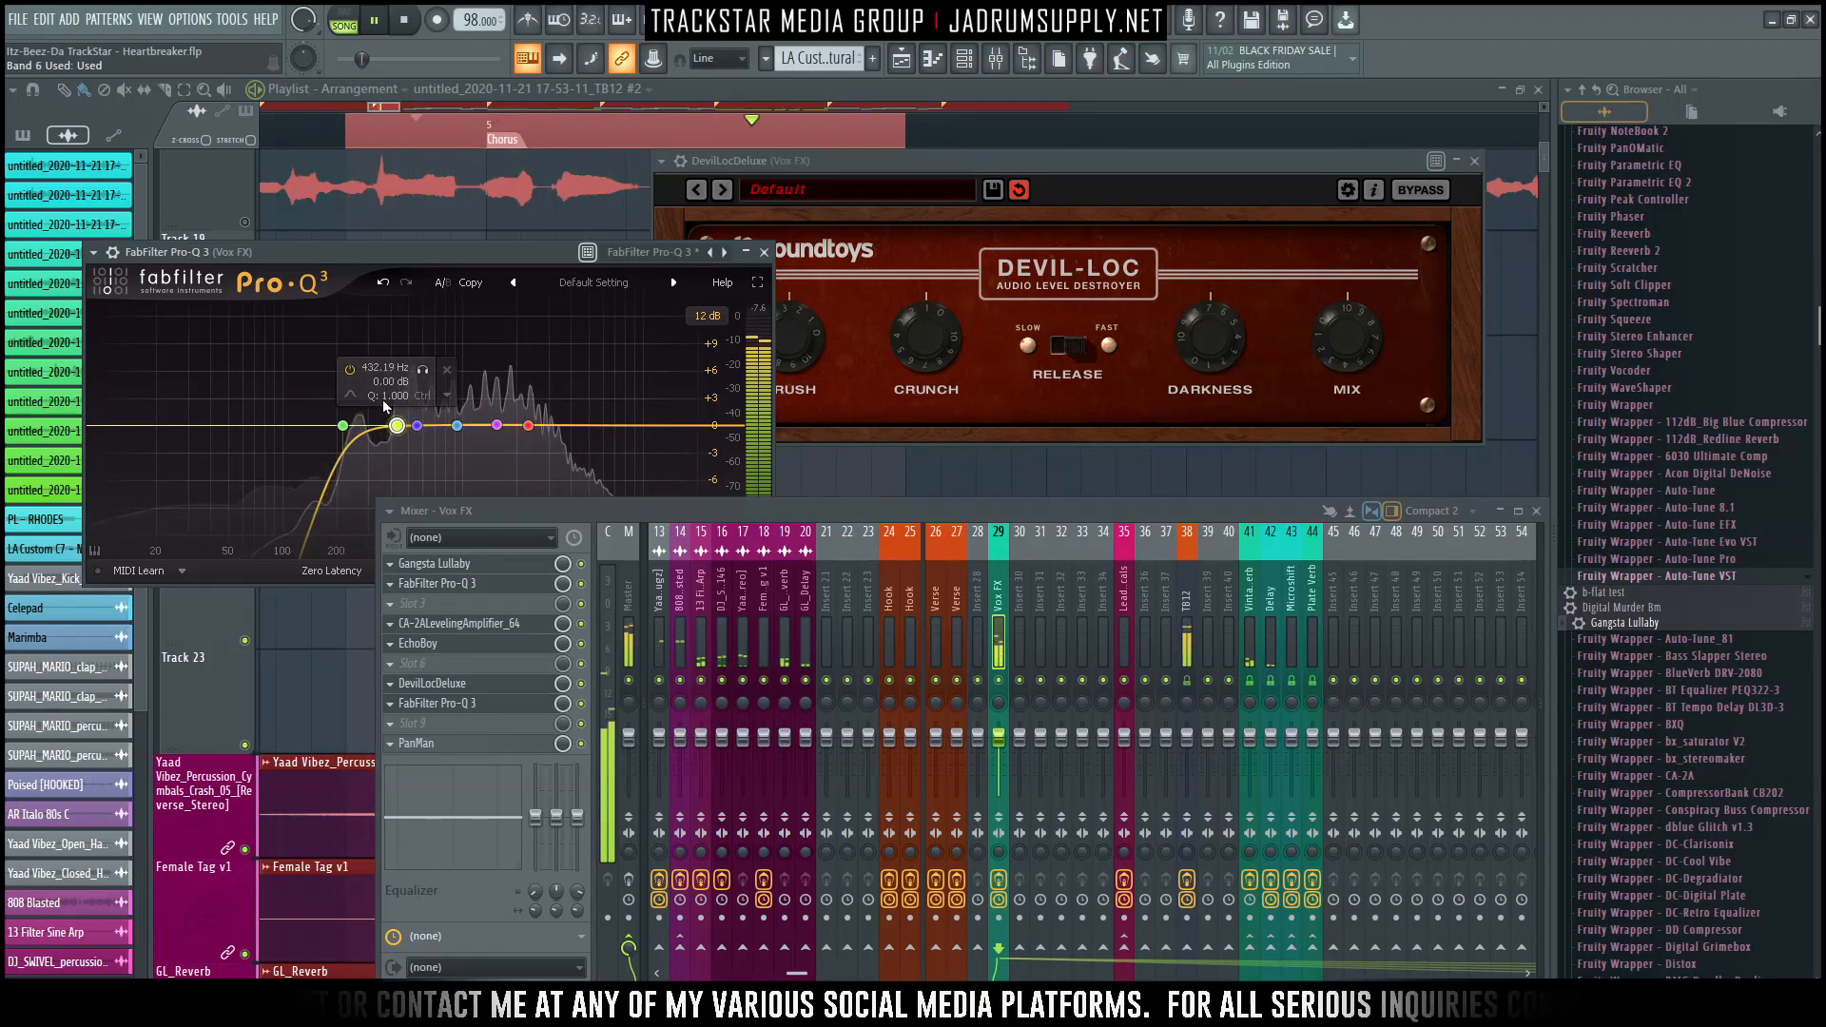
Make all five bell bands dynamic with a dynamic range of -1.50 dB.
left_click_drag(379, 402, 578, 469)
right_click(529, 426)
left_click(598, 481)
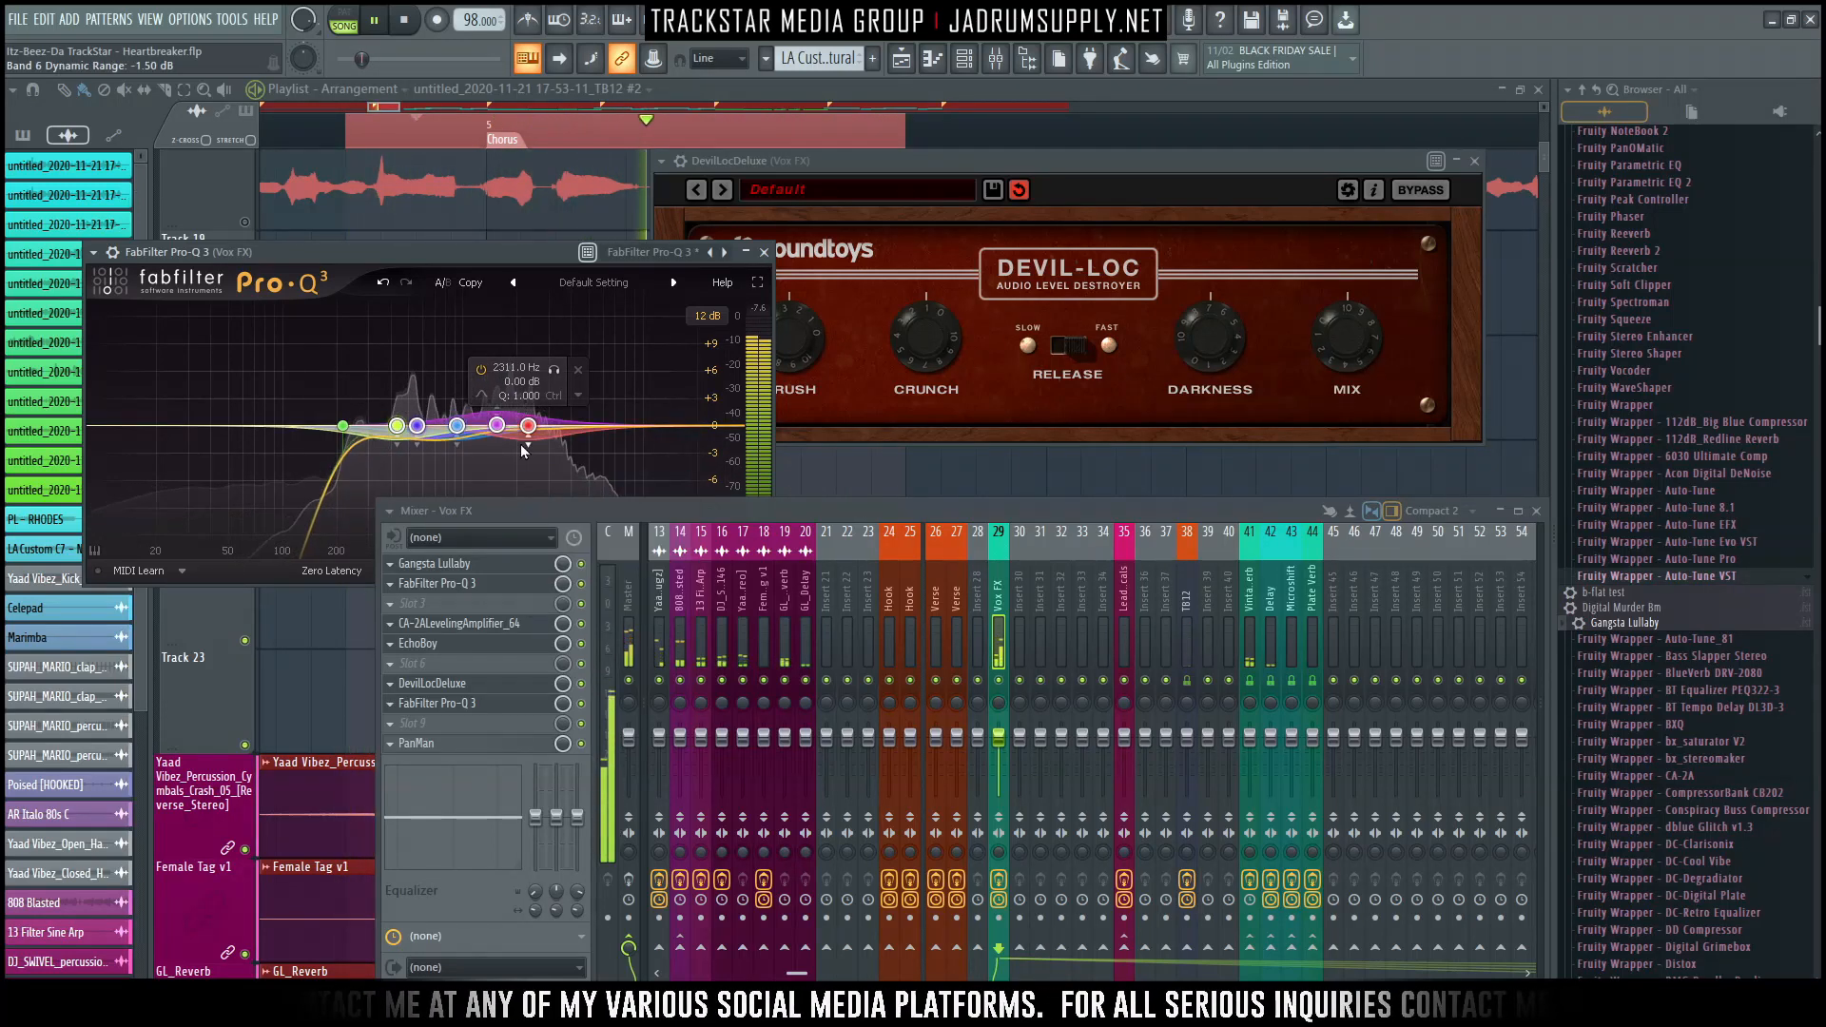
key("space")
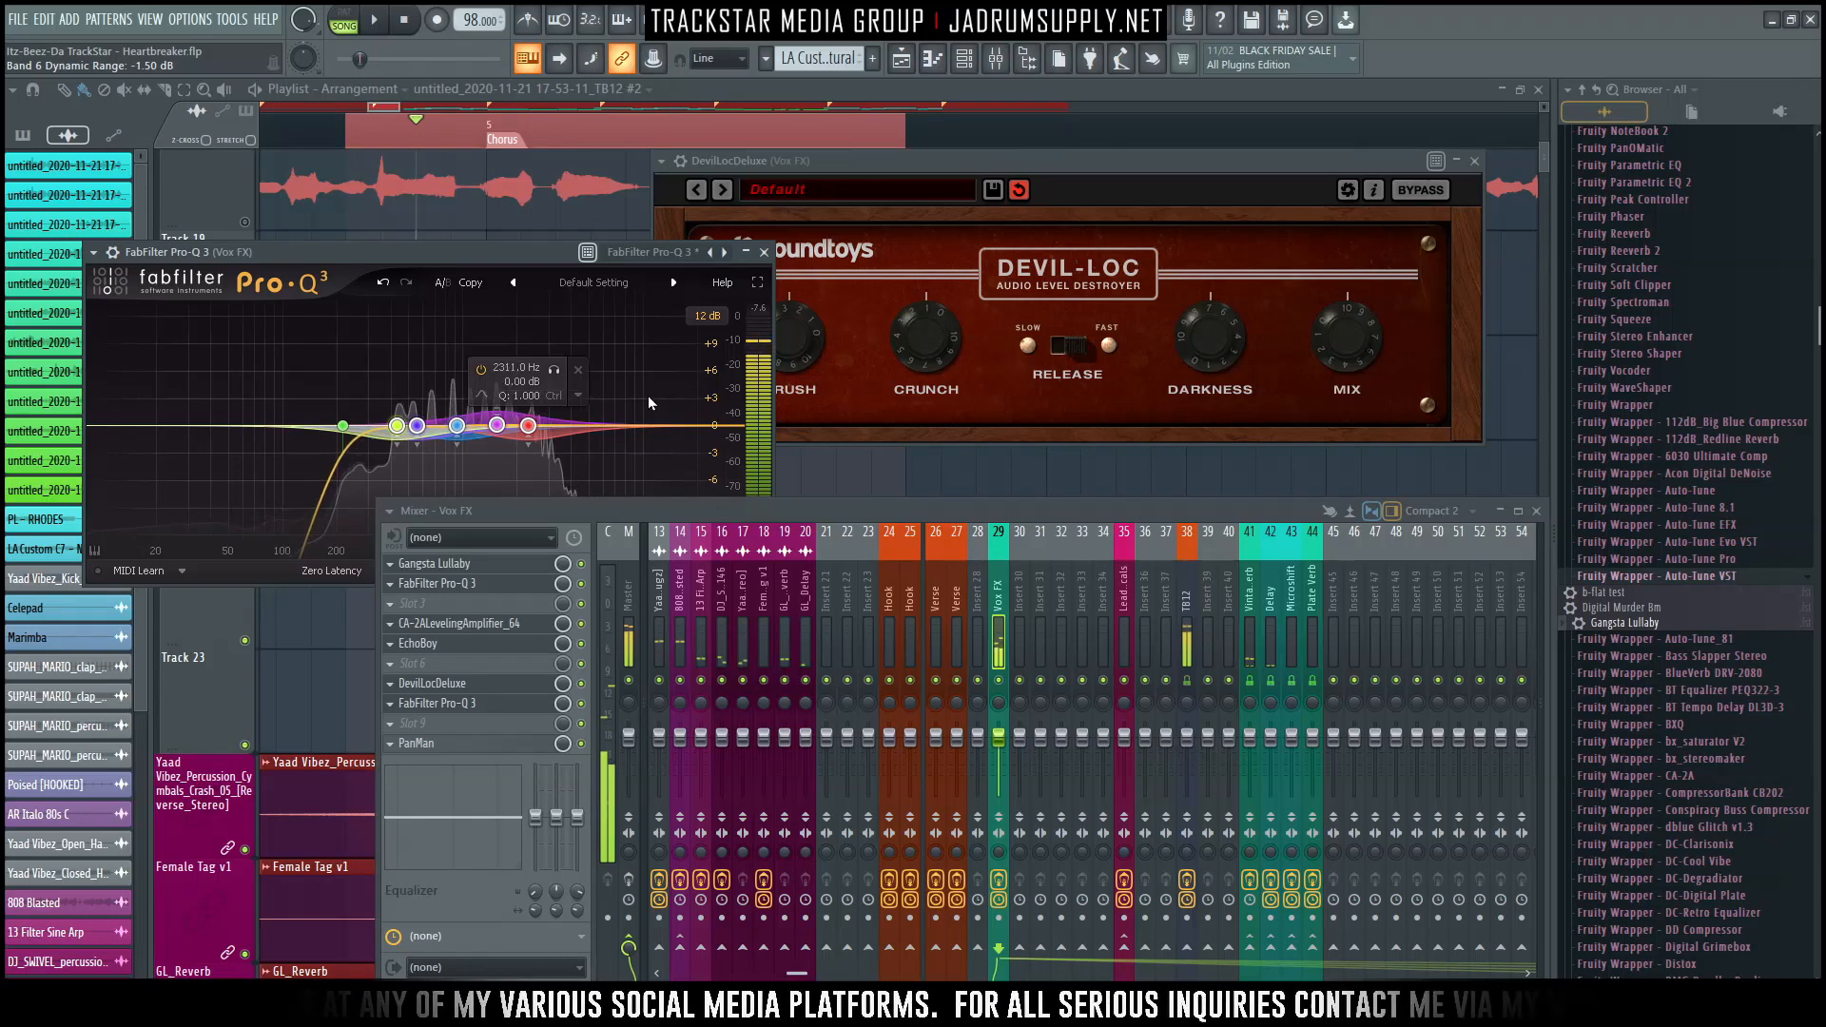
Lower the purple bell band slightly and narrow the dynamic bands to a Q of about 3.4.
left_click_drag(497, 426, 384, 404)
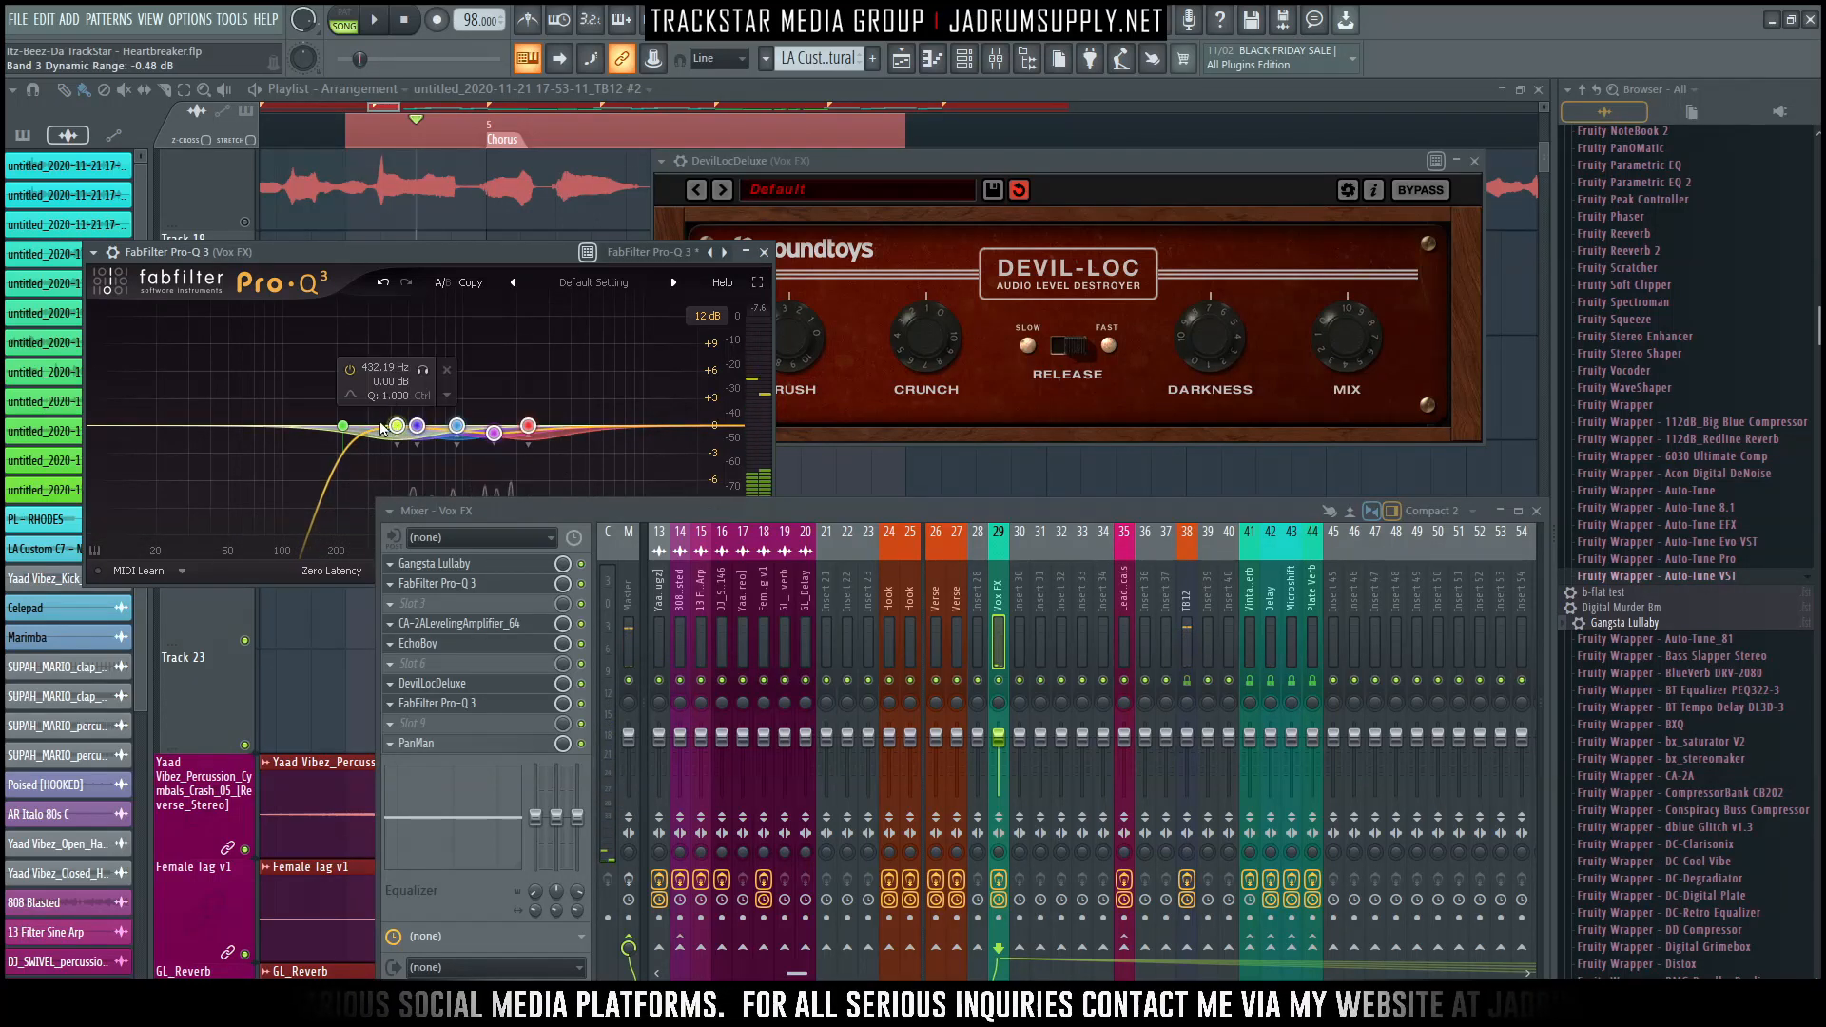
key("space")
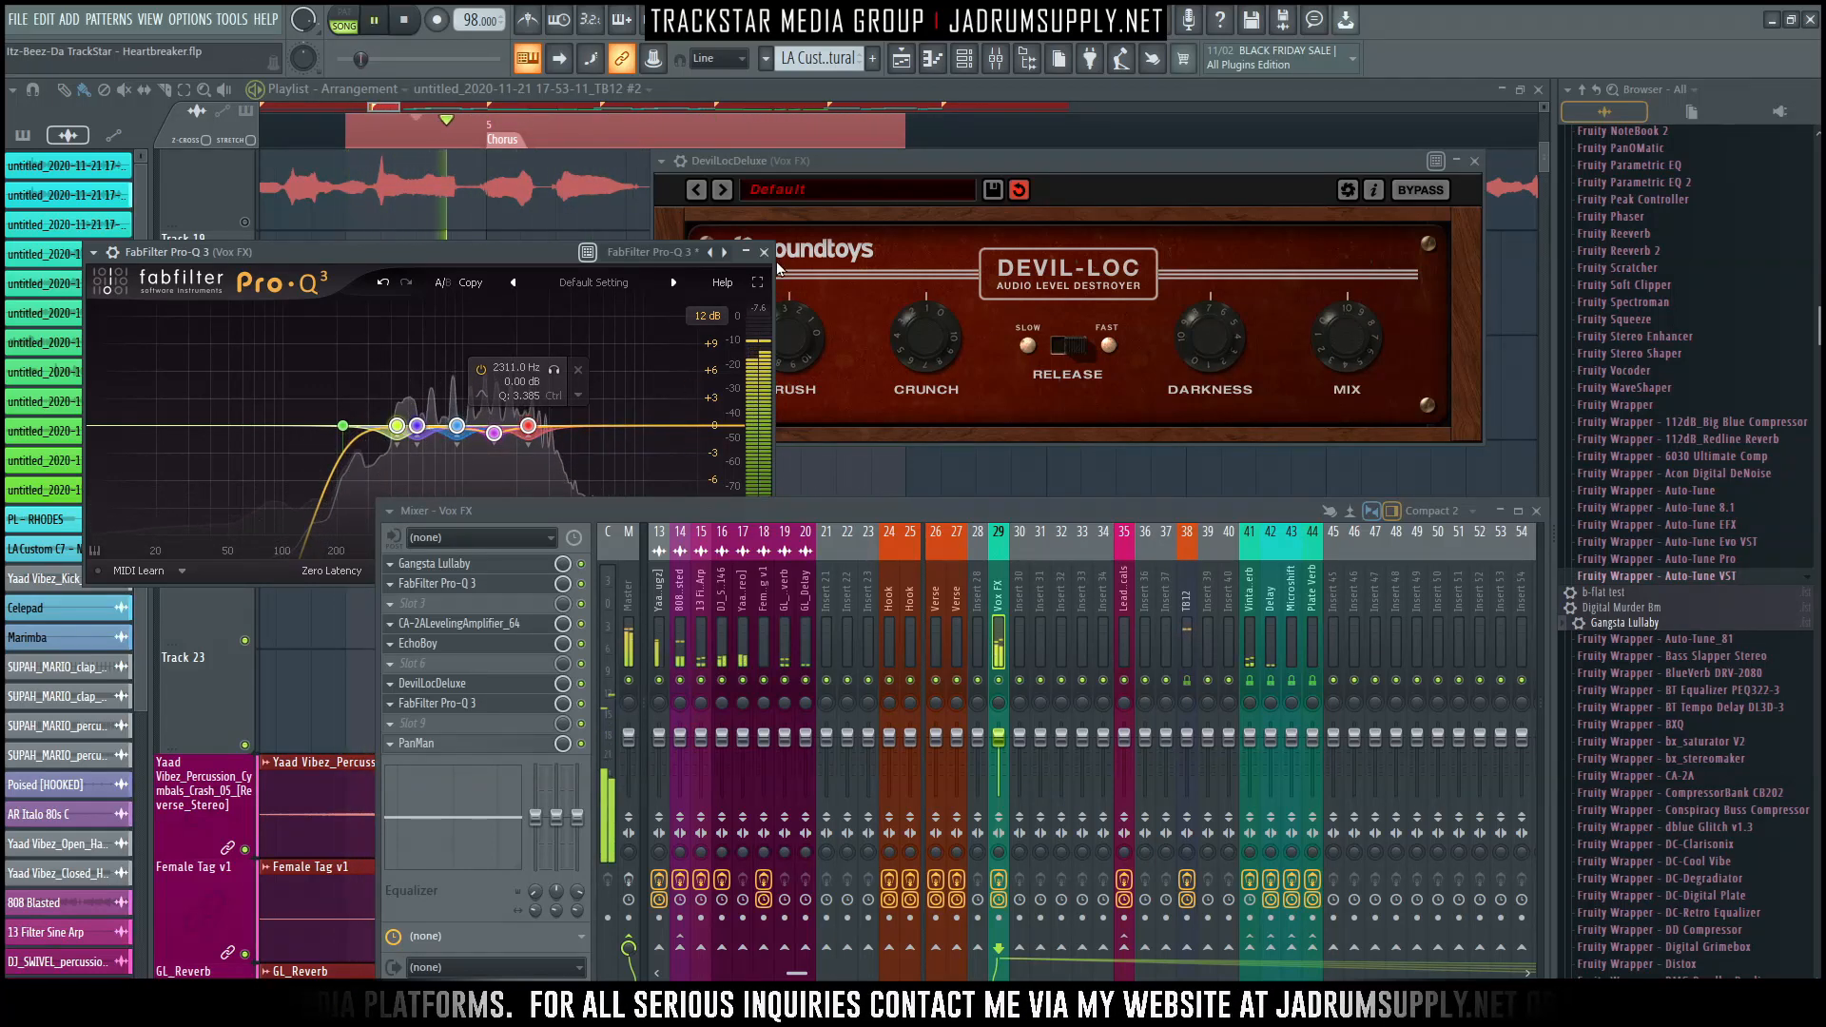
key("space")
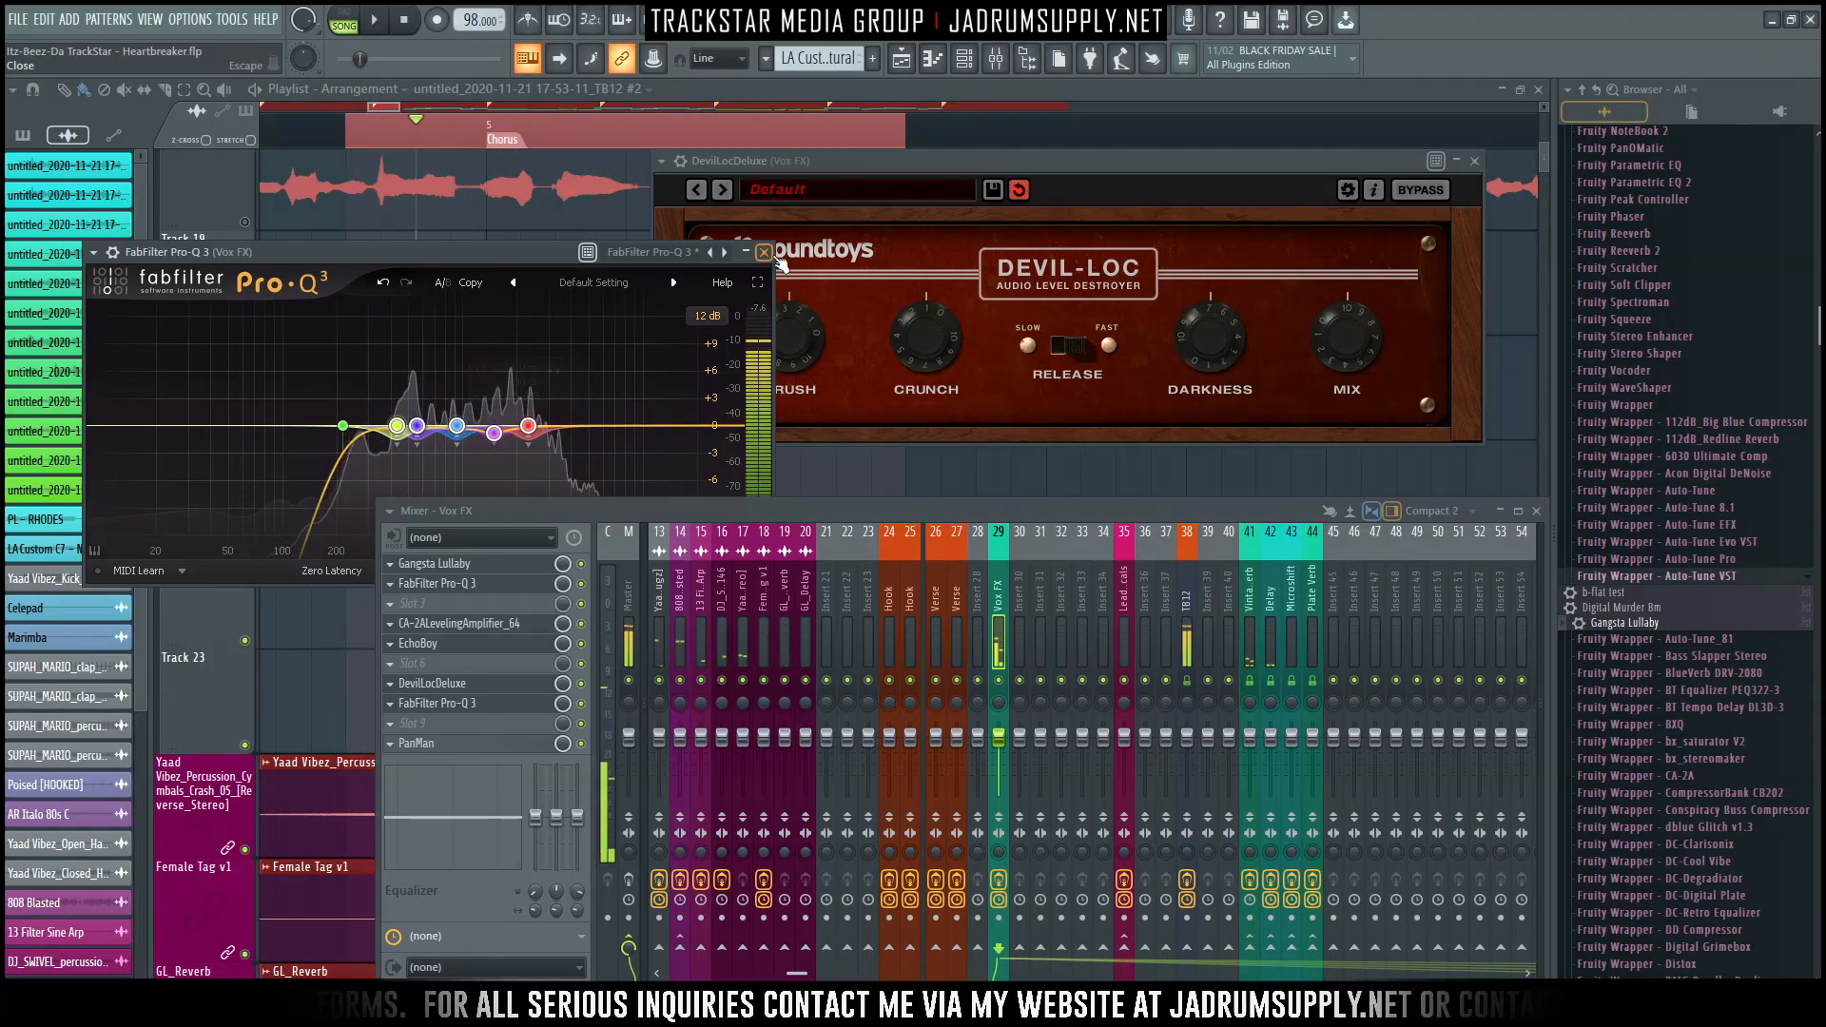
left_click(765, 253)
Add the Soundtoys LittlePlate reverb to slot 9 of Vox FX and set its Low Cut to 177 Hz.
left_click(448, 721)
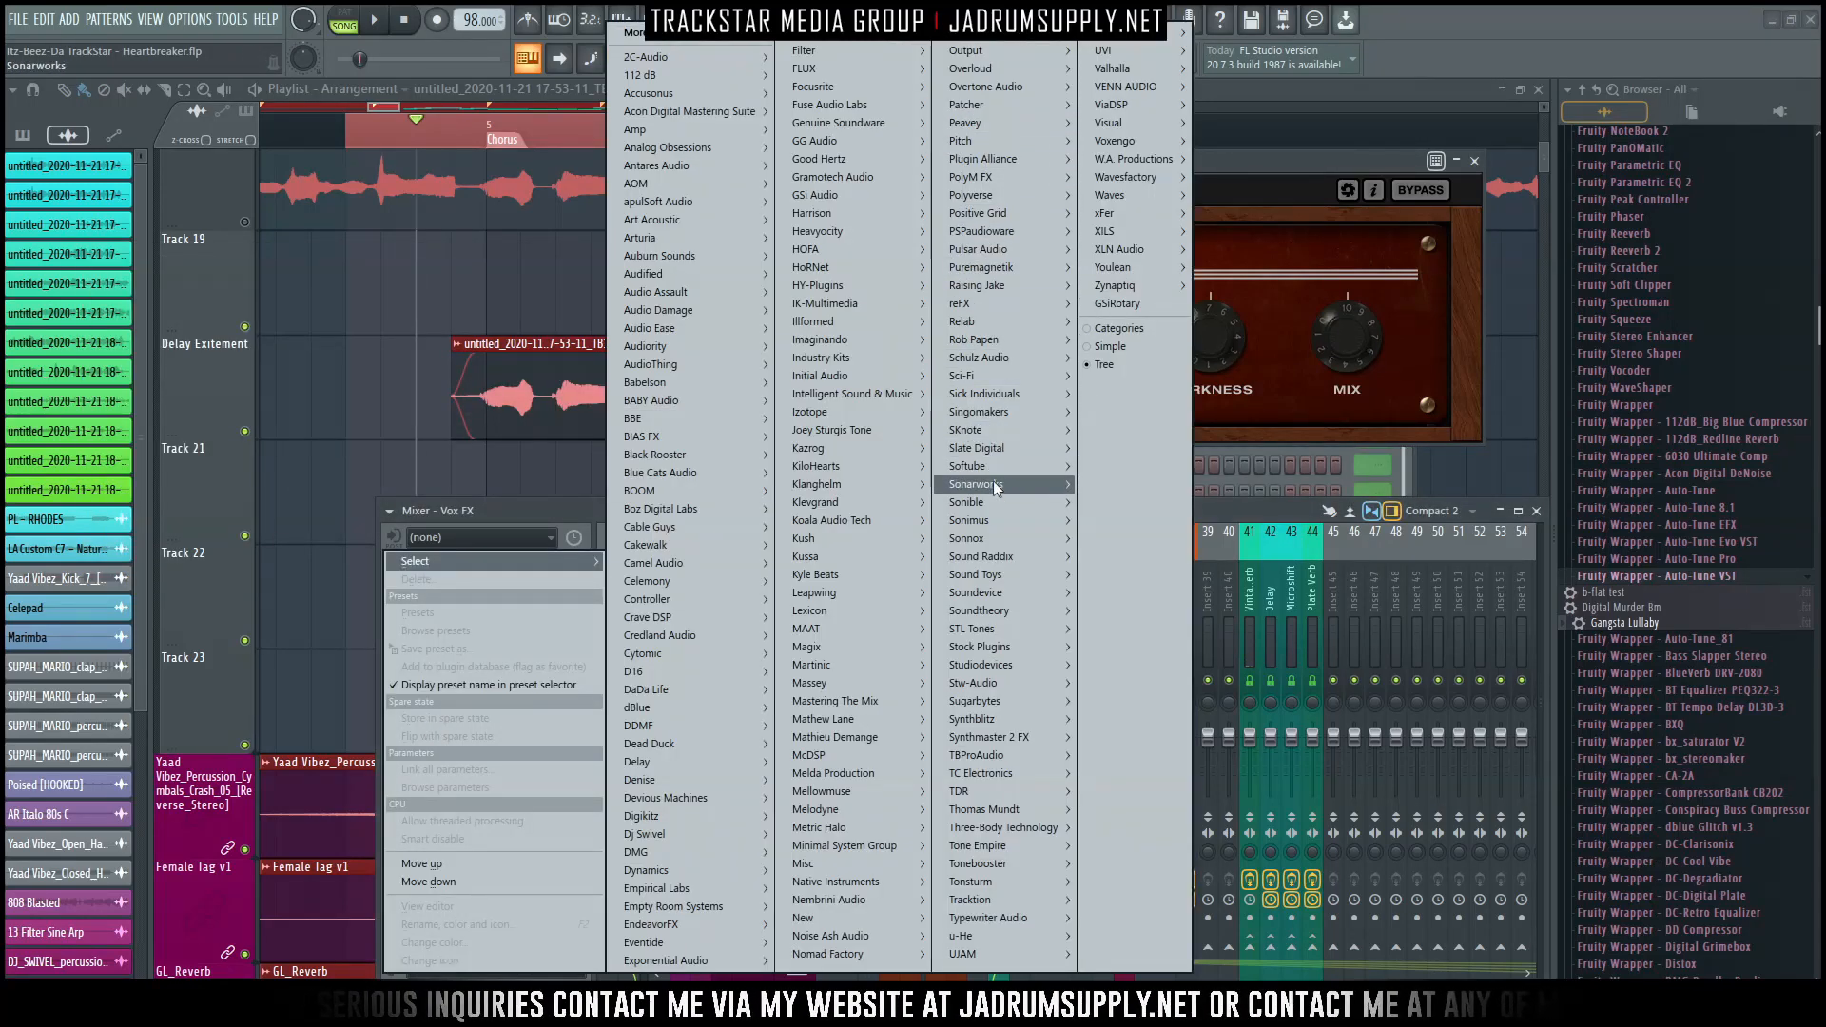
mouse_move(1072, 577)
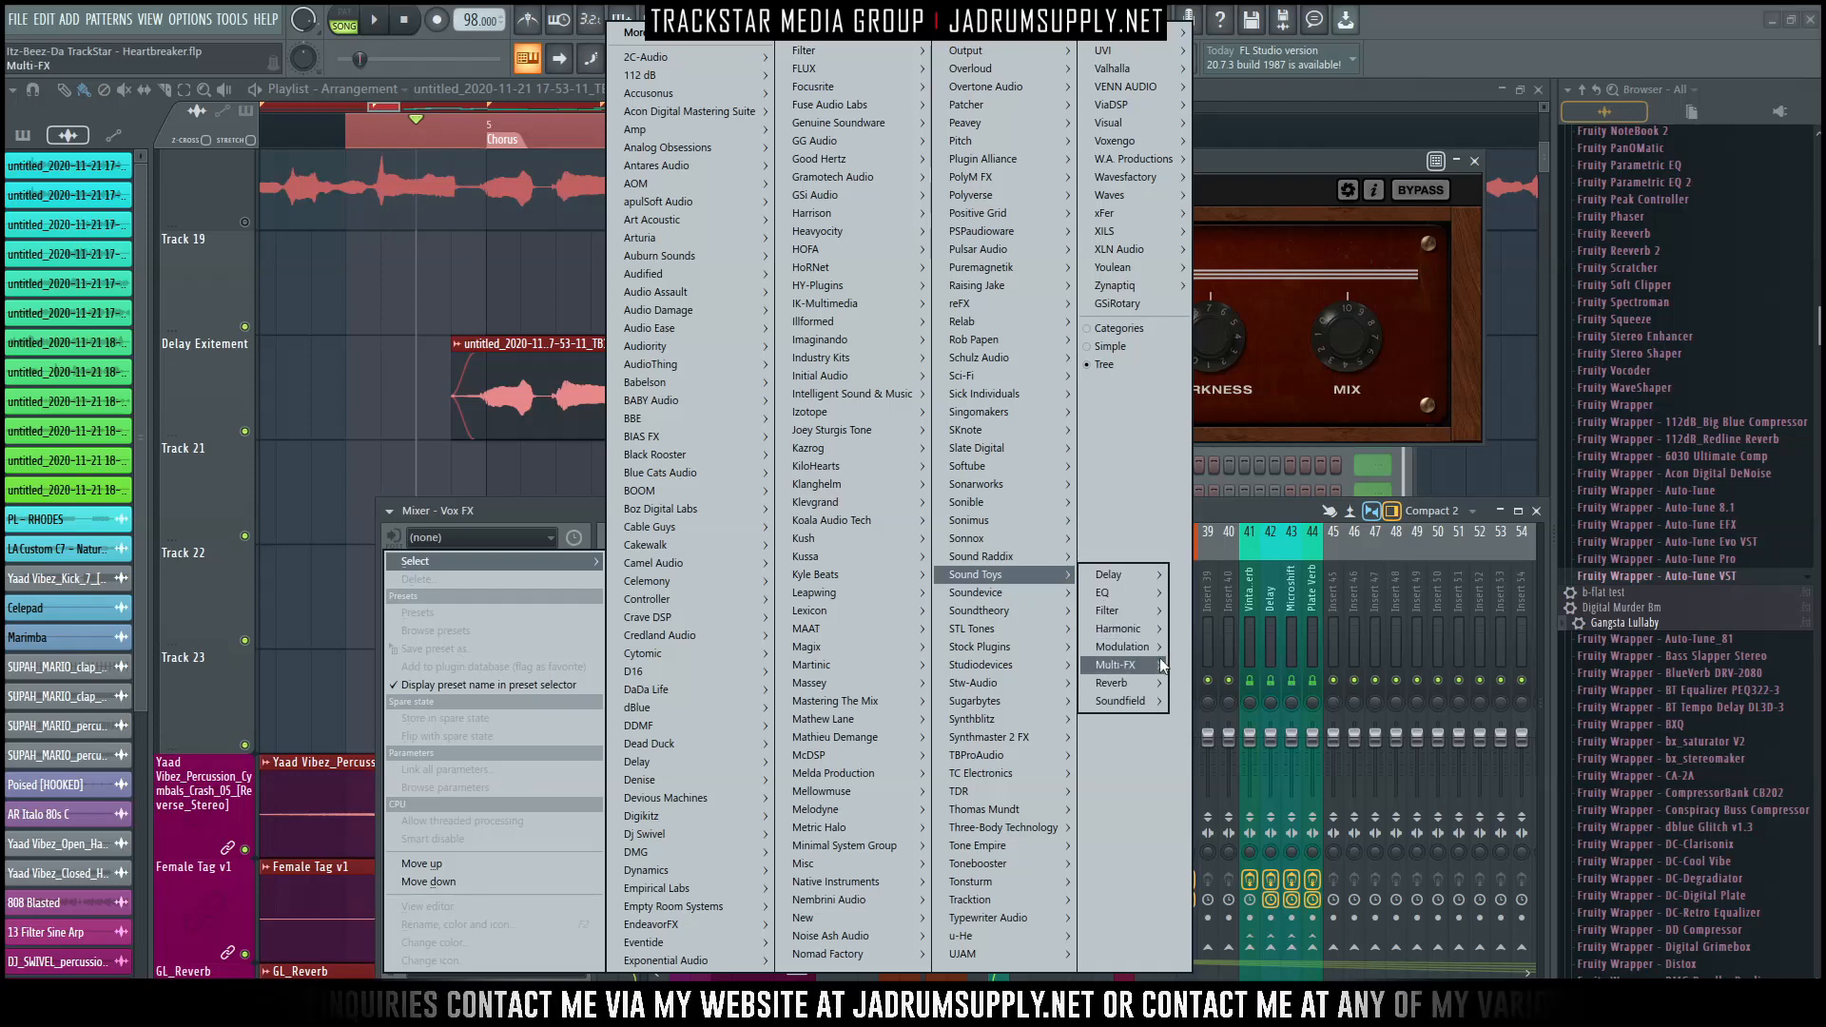
left_click(1210, 684)
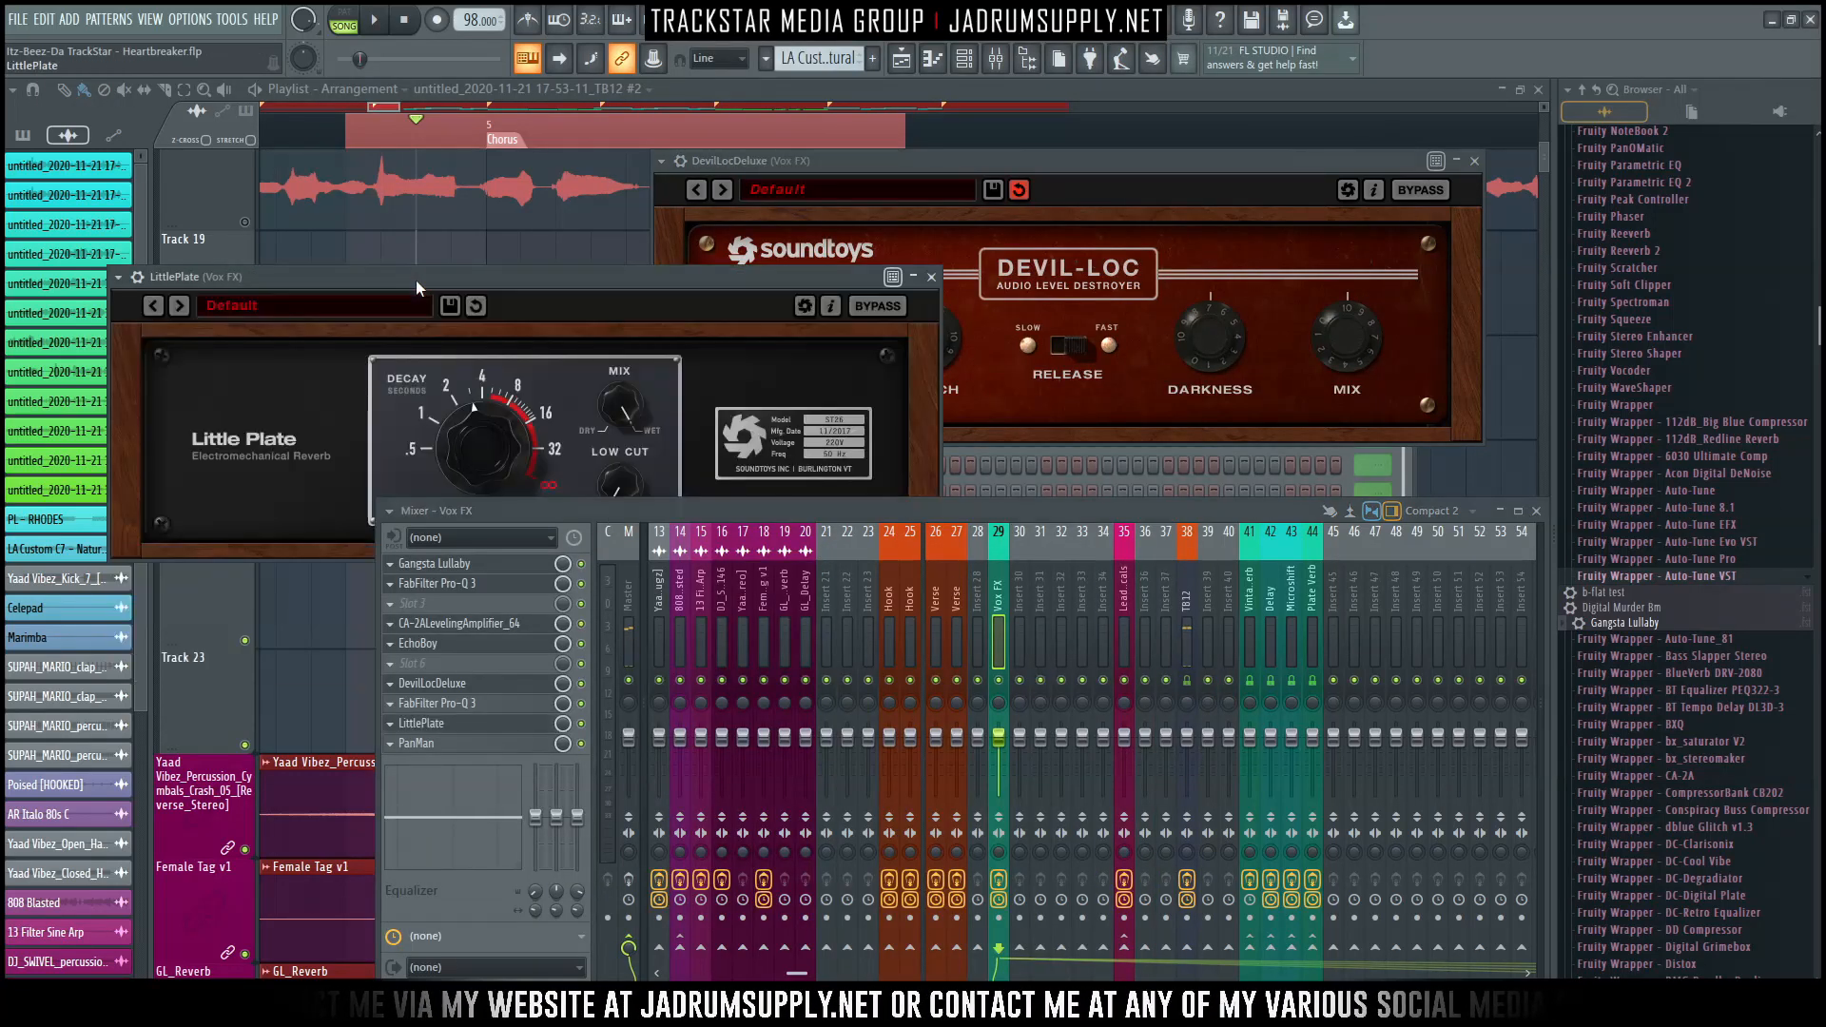
left_click_drag(856, 289, 858, 278)
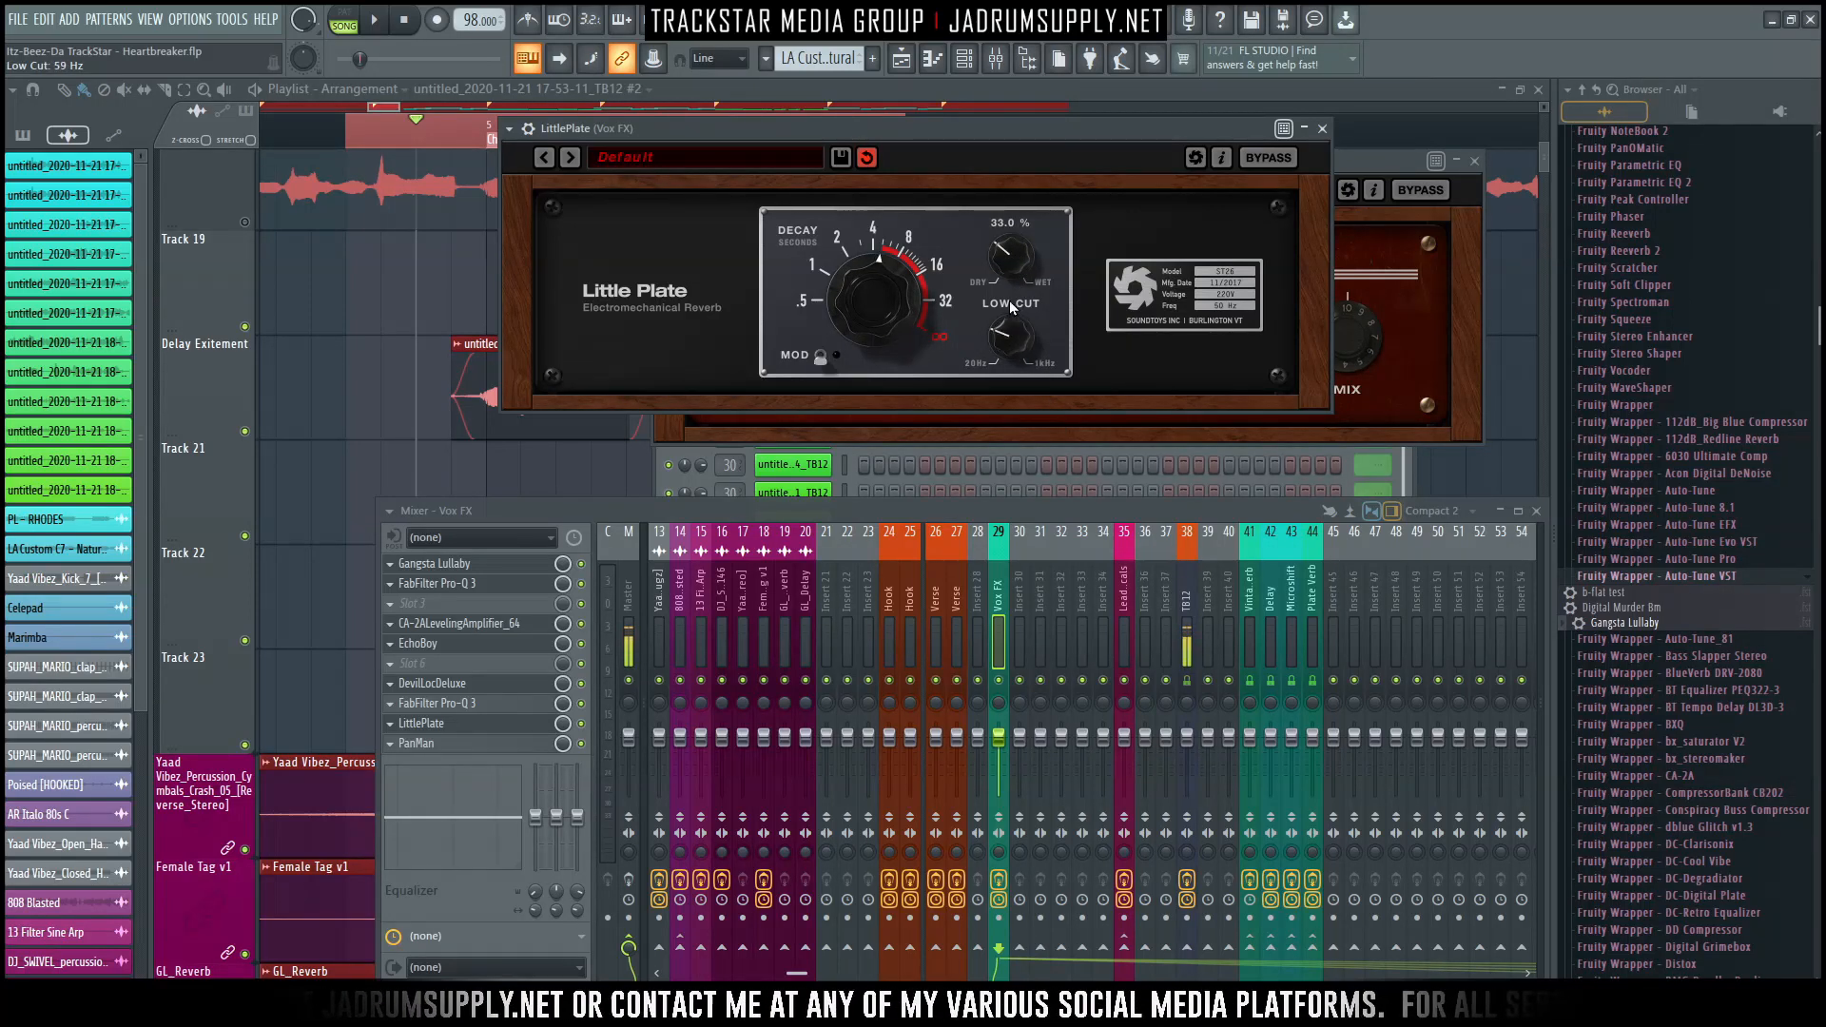
left_click_drag(1025, 329, 1025, 304)
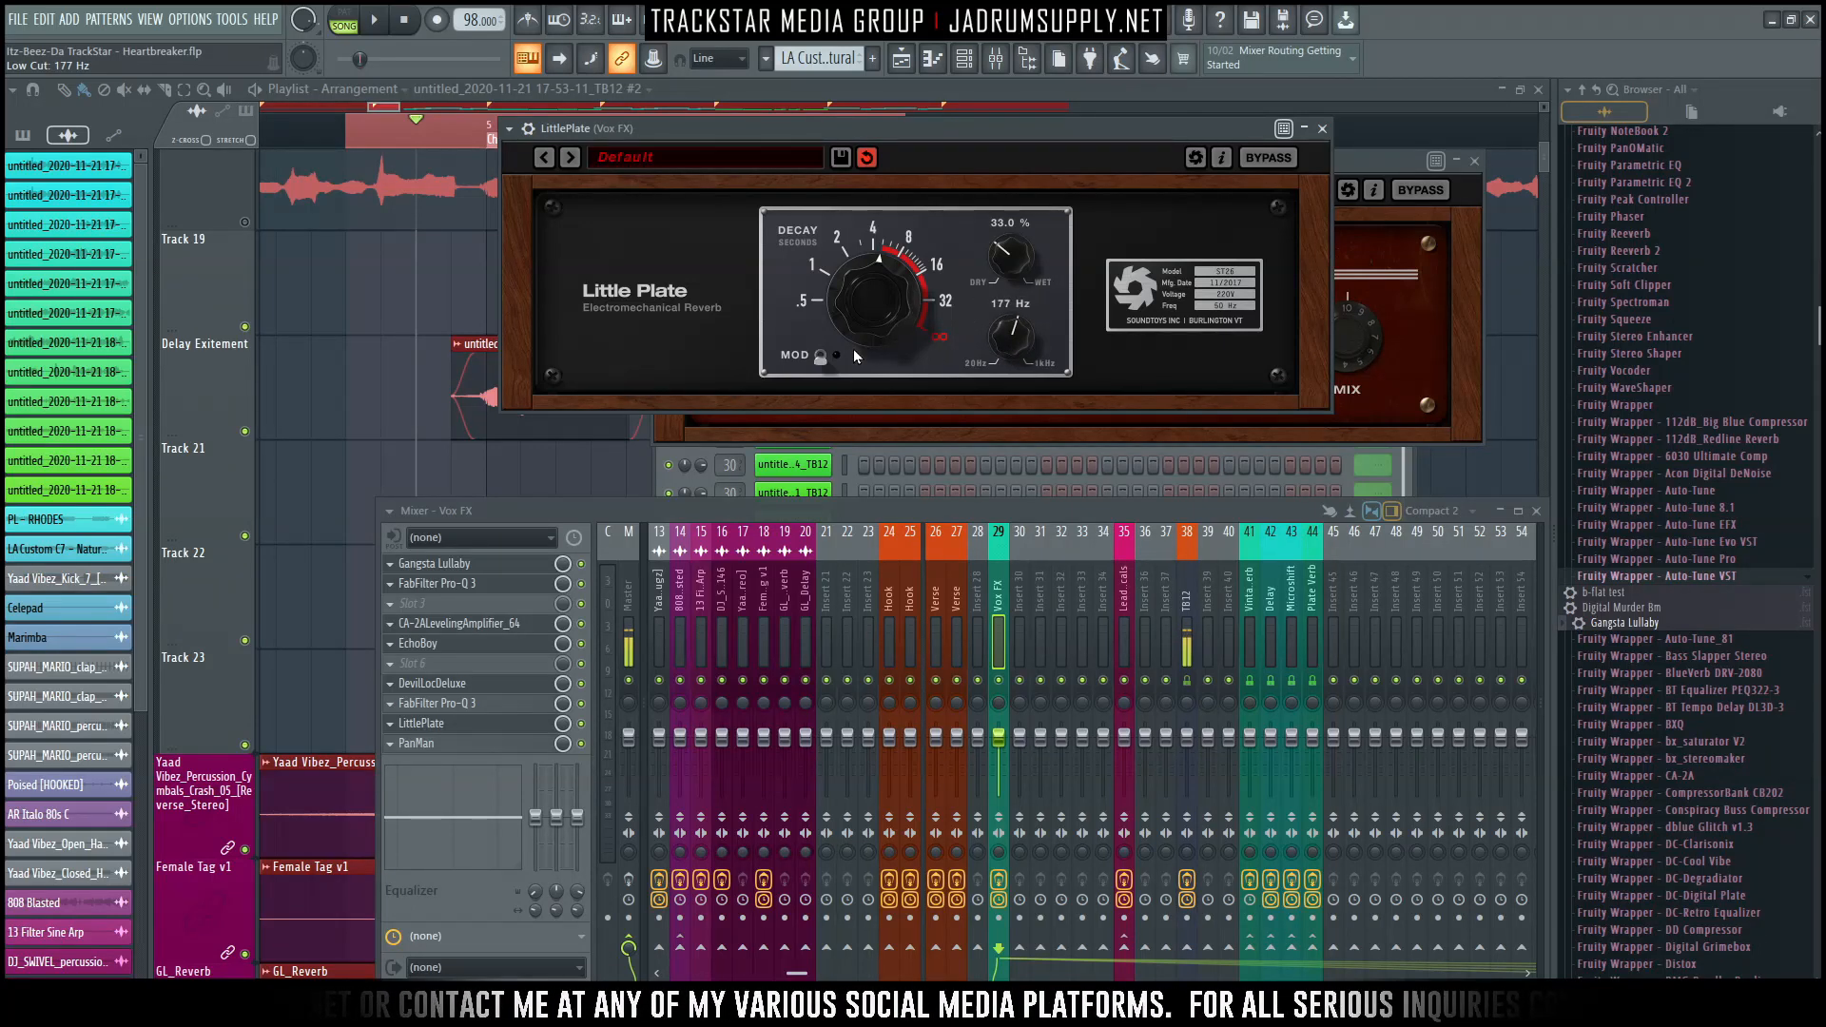
left_click_drag(910, 130, 730, 120)
Enable Little Plate's Mod switch and raise Decay slightly during playback, then clear the playlist time selection.
key("space")
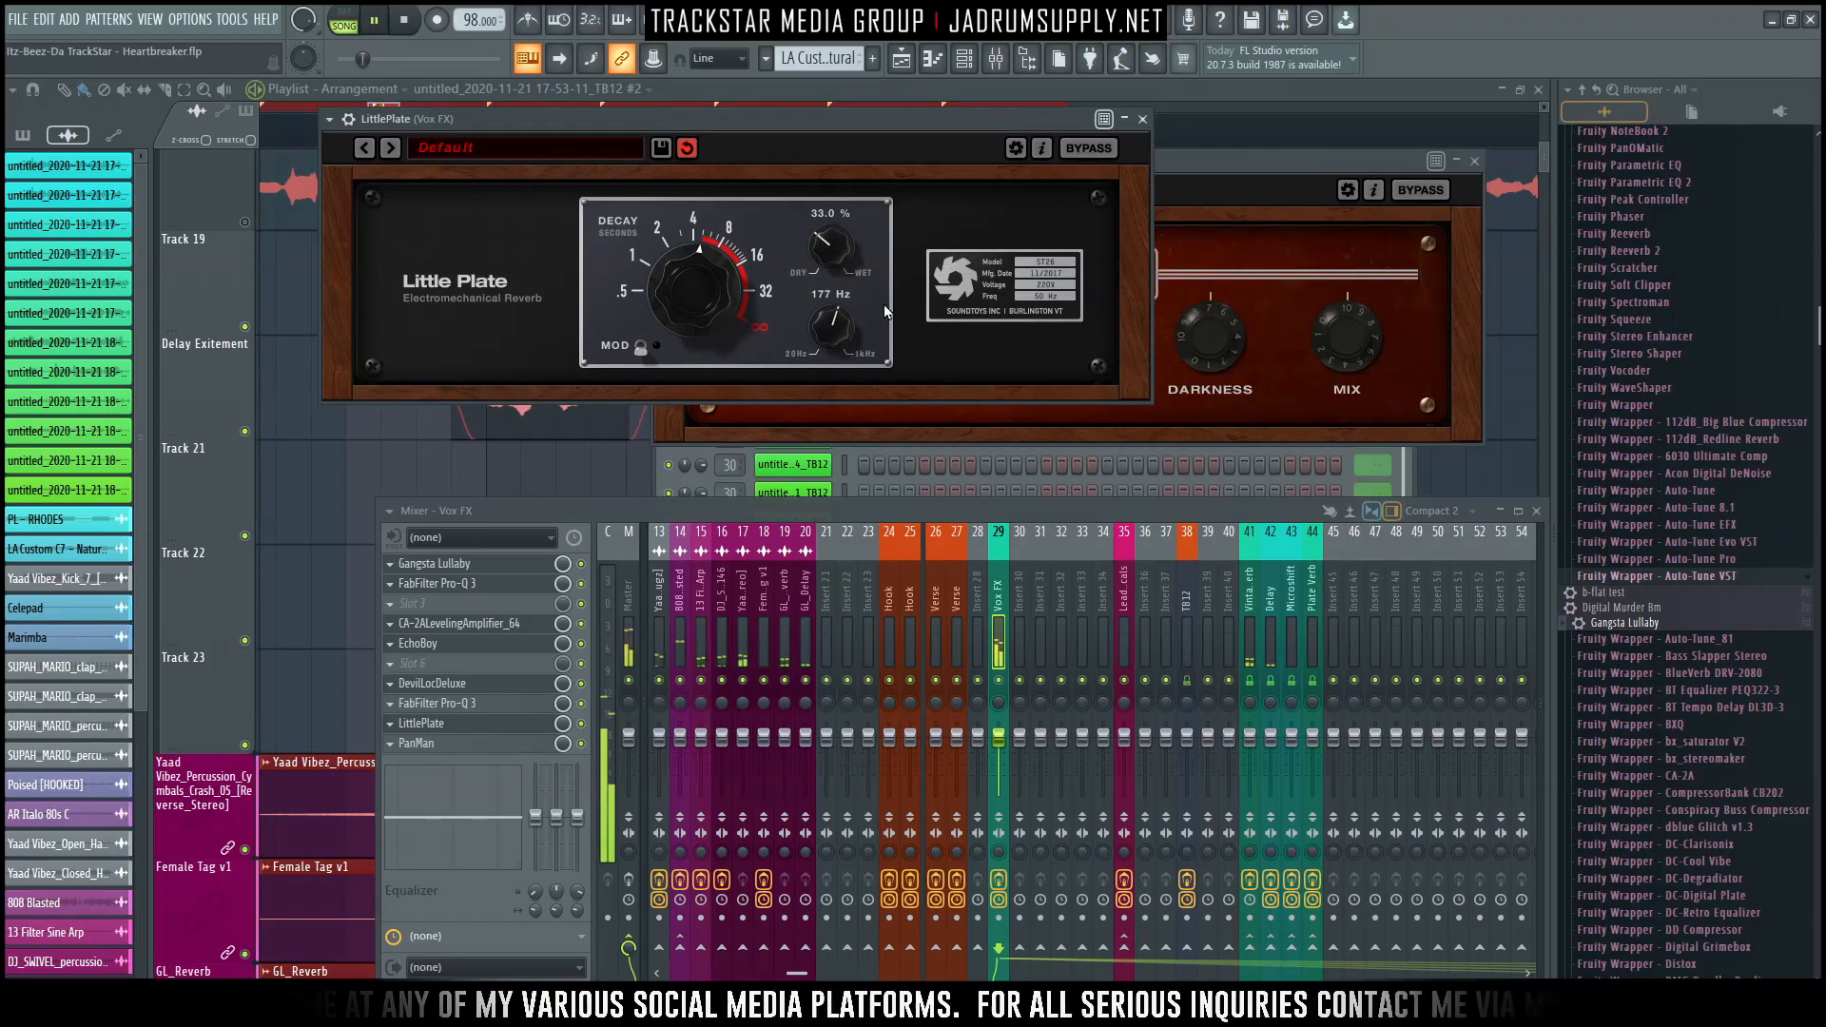
left_click(643, 350)
left_click_drag(695, 324, 694, 315)
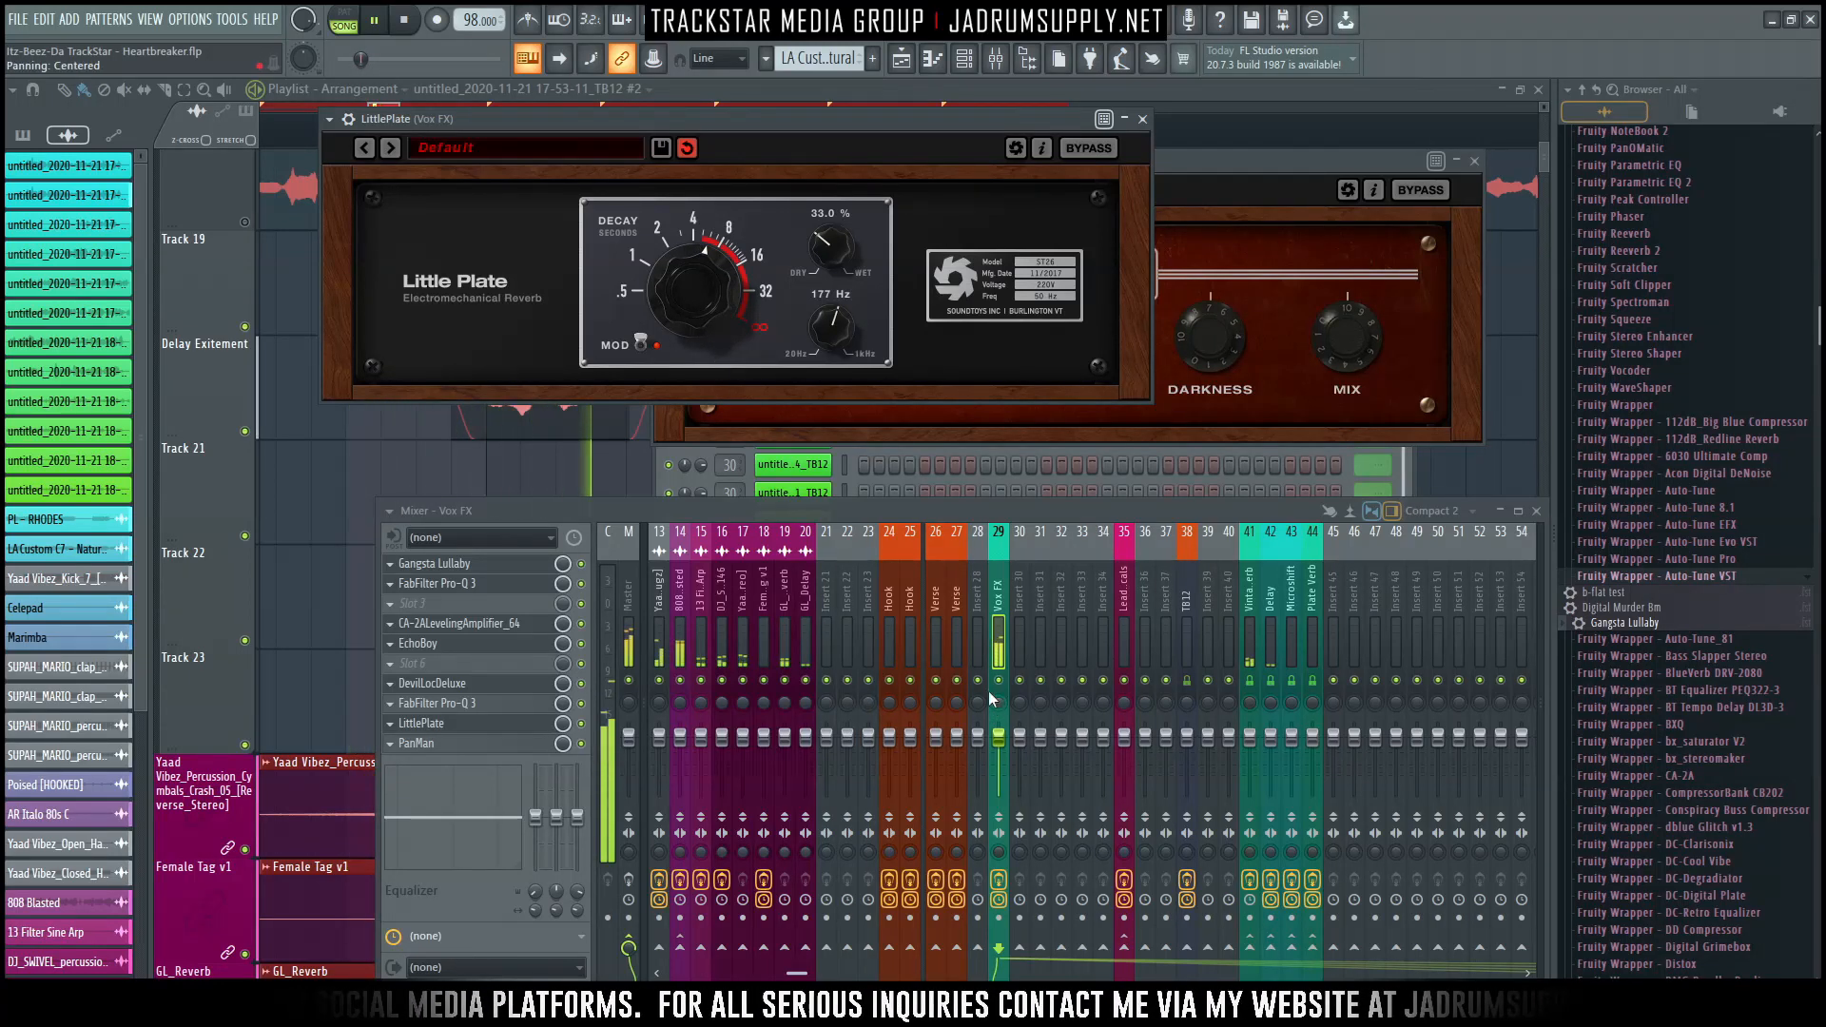
left_click(368, 468)
key("space")
left_click(379, 142, "ctrl")
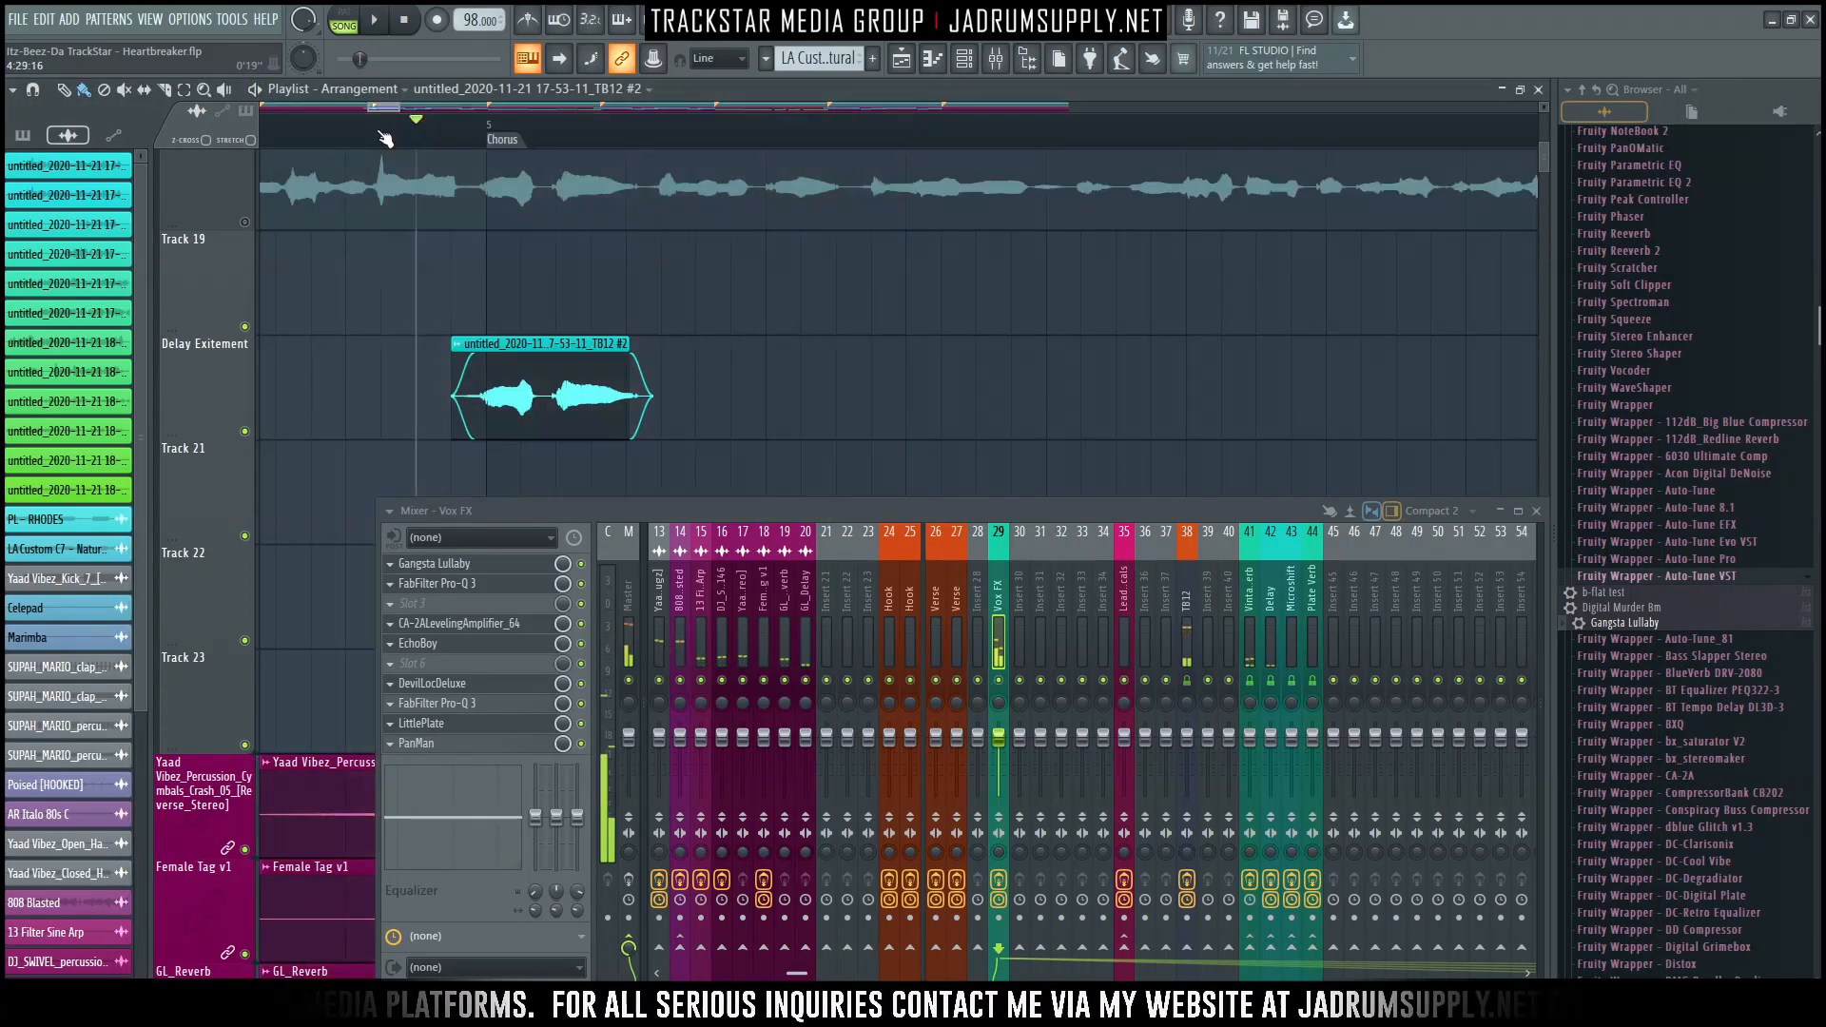
Extend the Delay Exitement clip to its full recording and set its declicking mode to Generic (bleeding).
scroll(420, 134, "down", 3)
left_click_drag(316, 135, 274, 138)
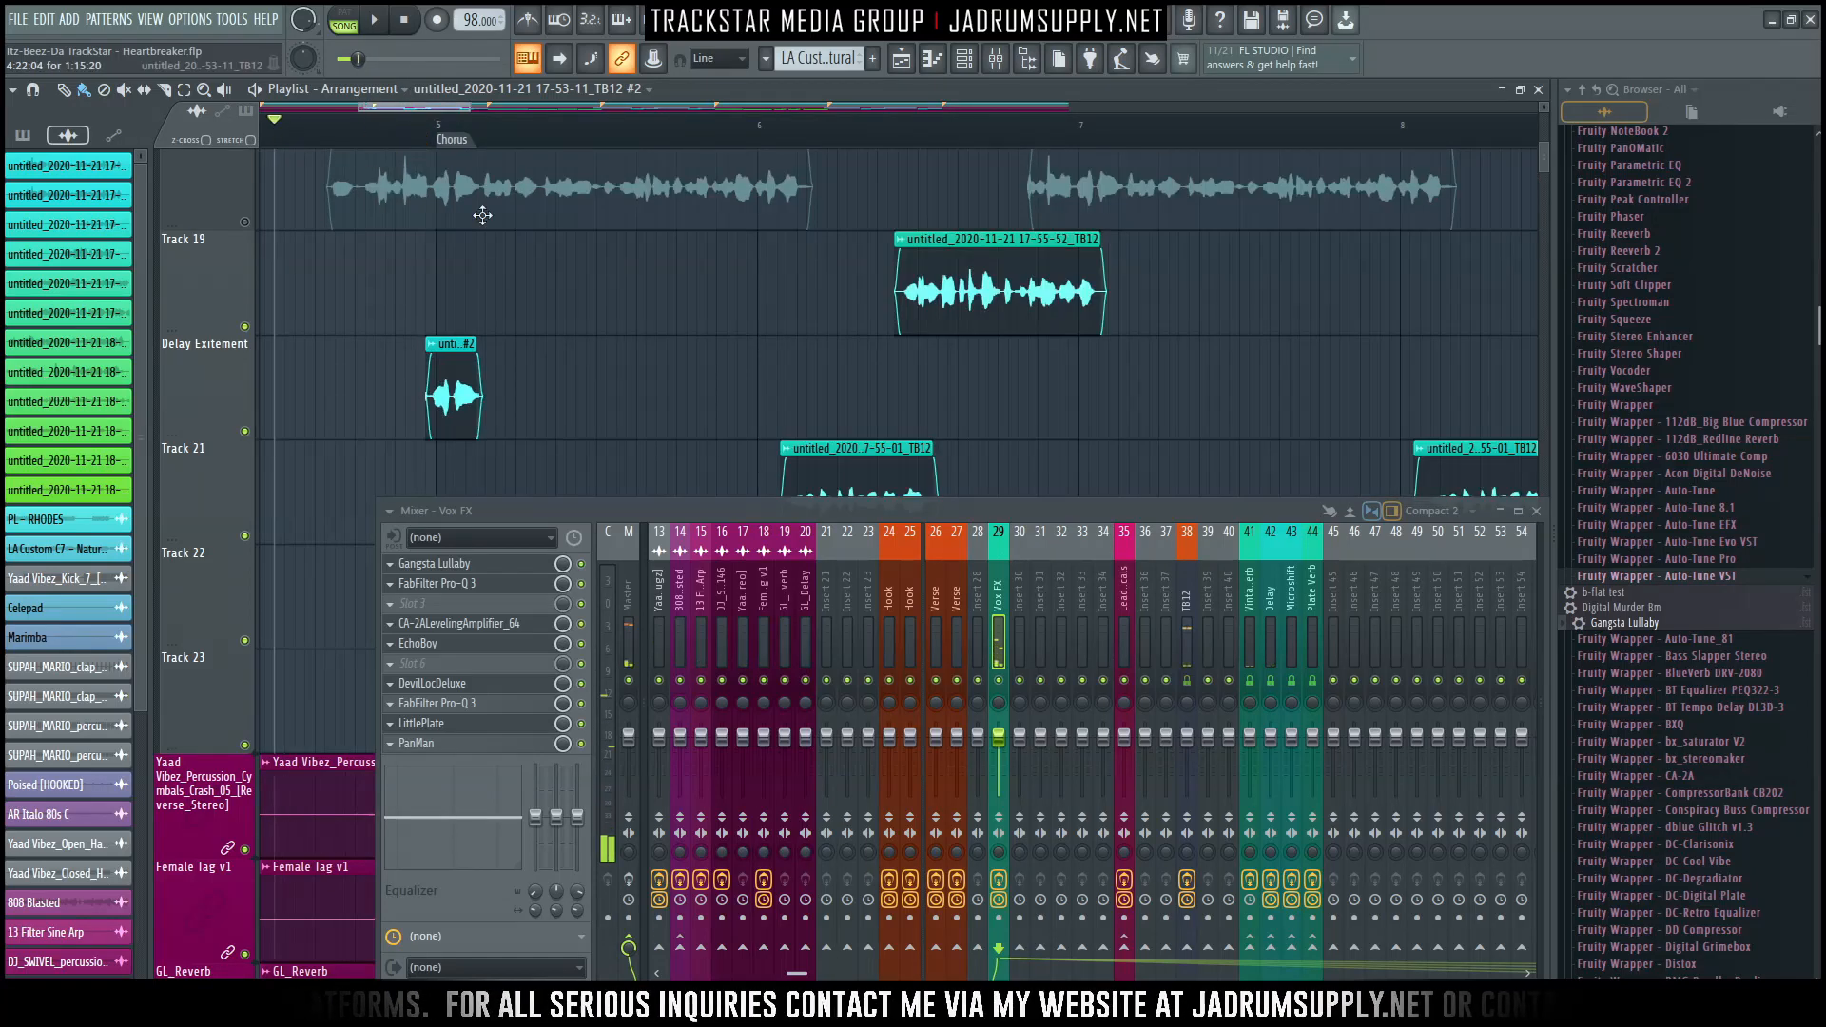
left_click_drag(475, 351, 799, 351)
double_click(447, 411)
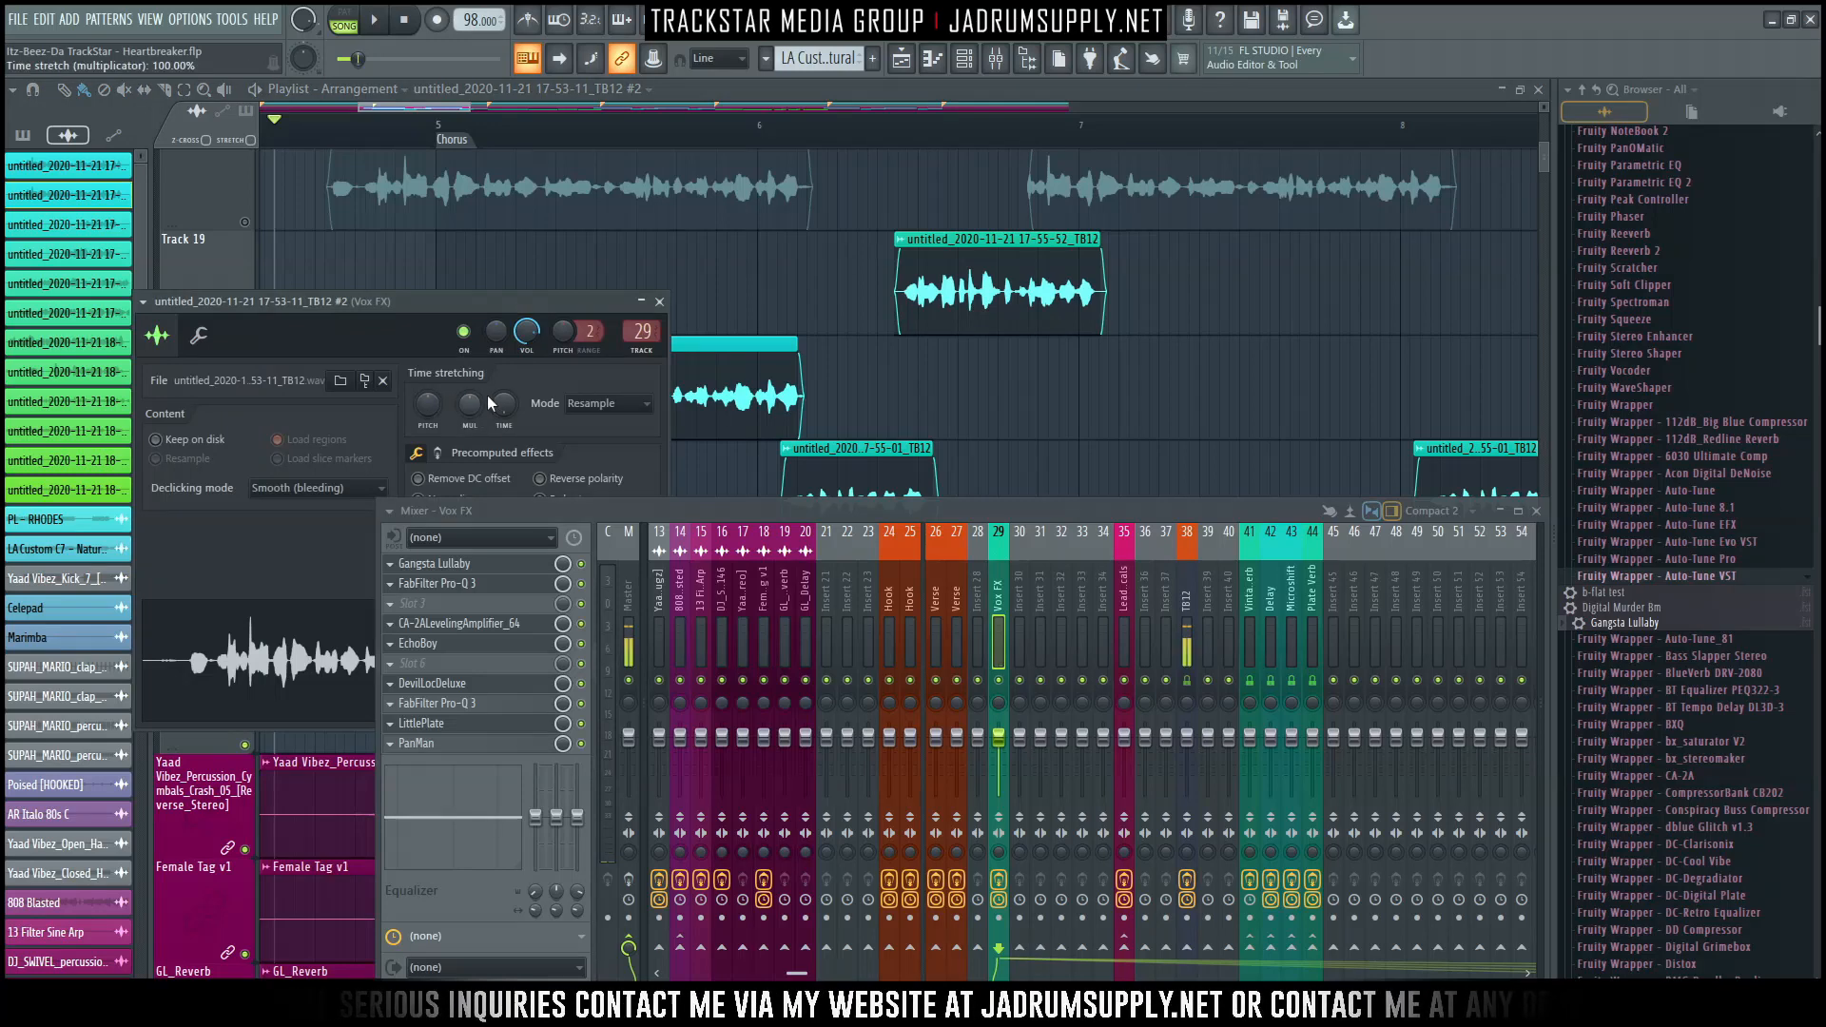
left_click(316, 498)
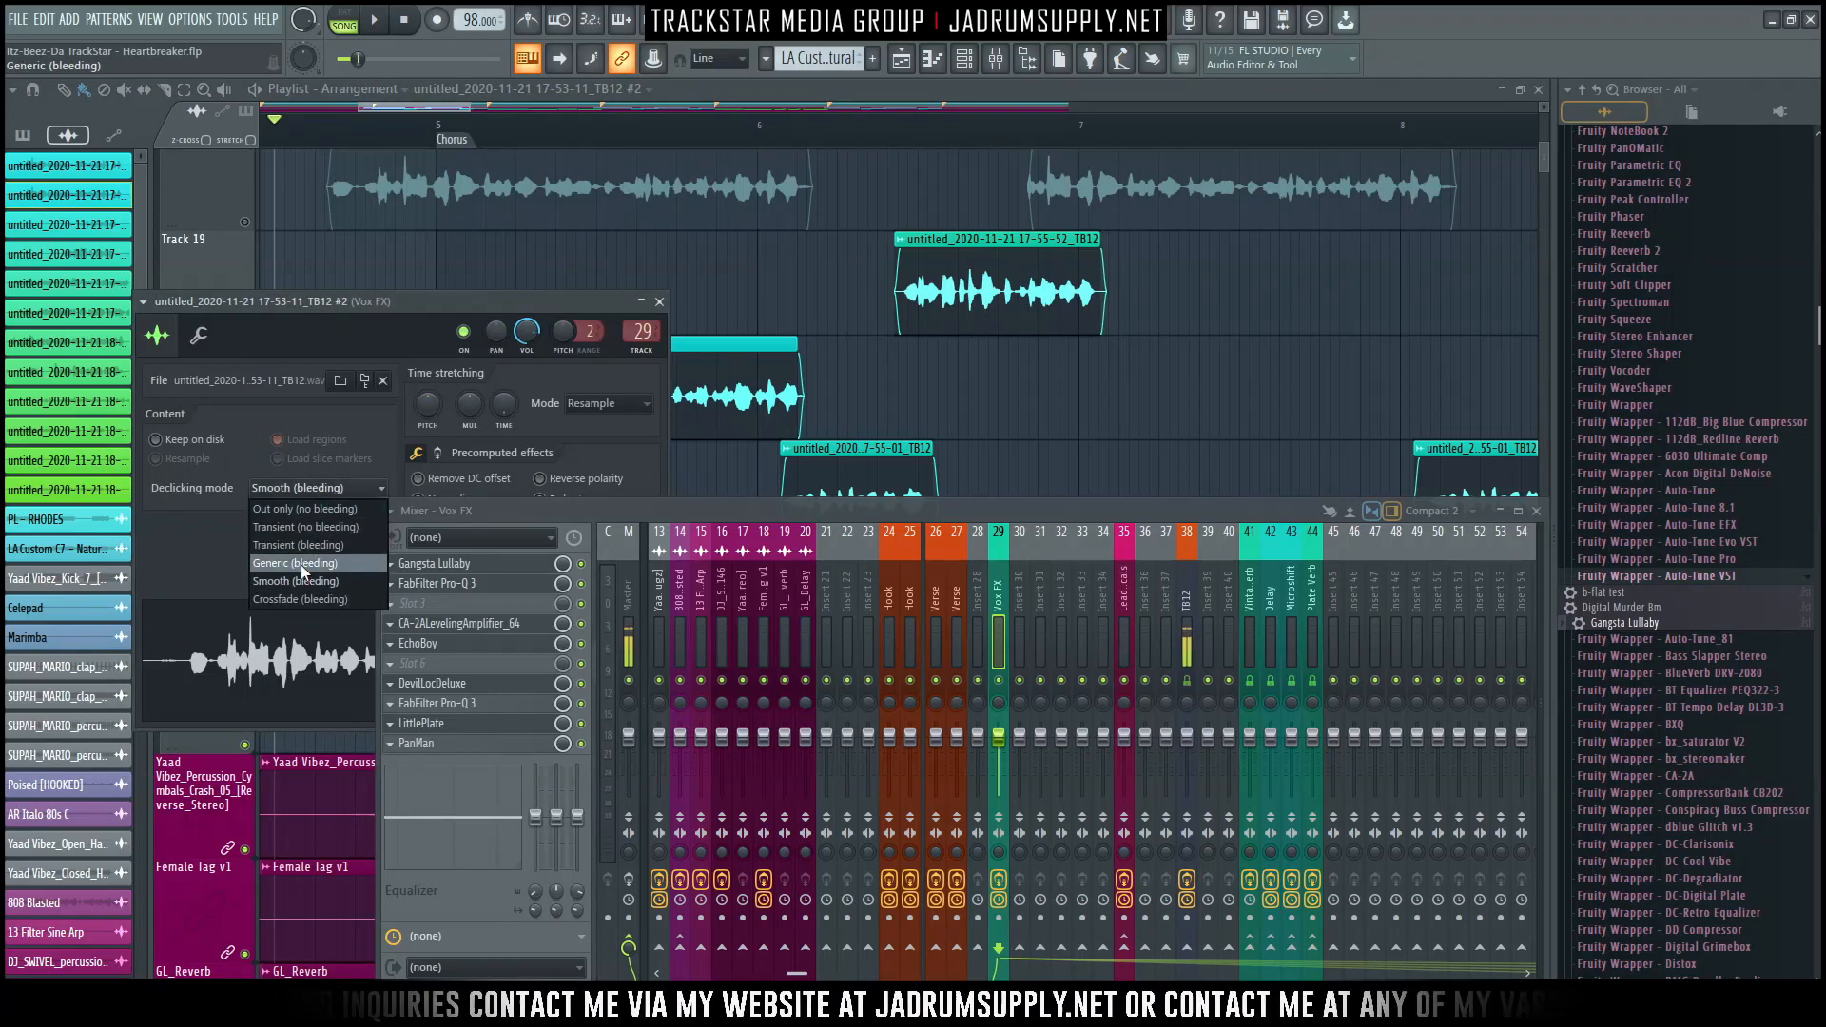
left_click(301, 563)
left_click(660, 301)
left_click_drag(796, 349, 938, 358)
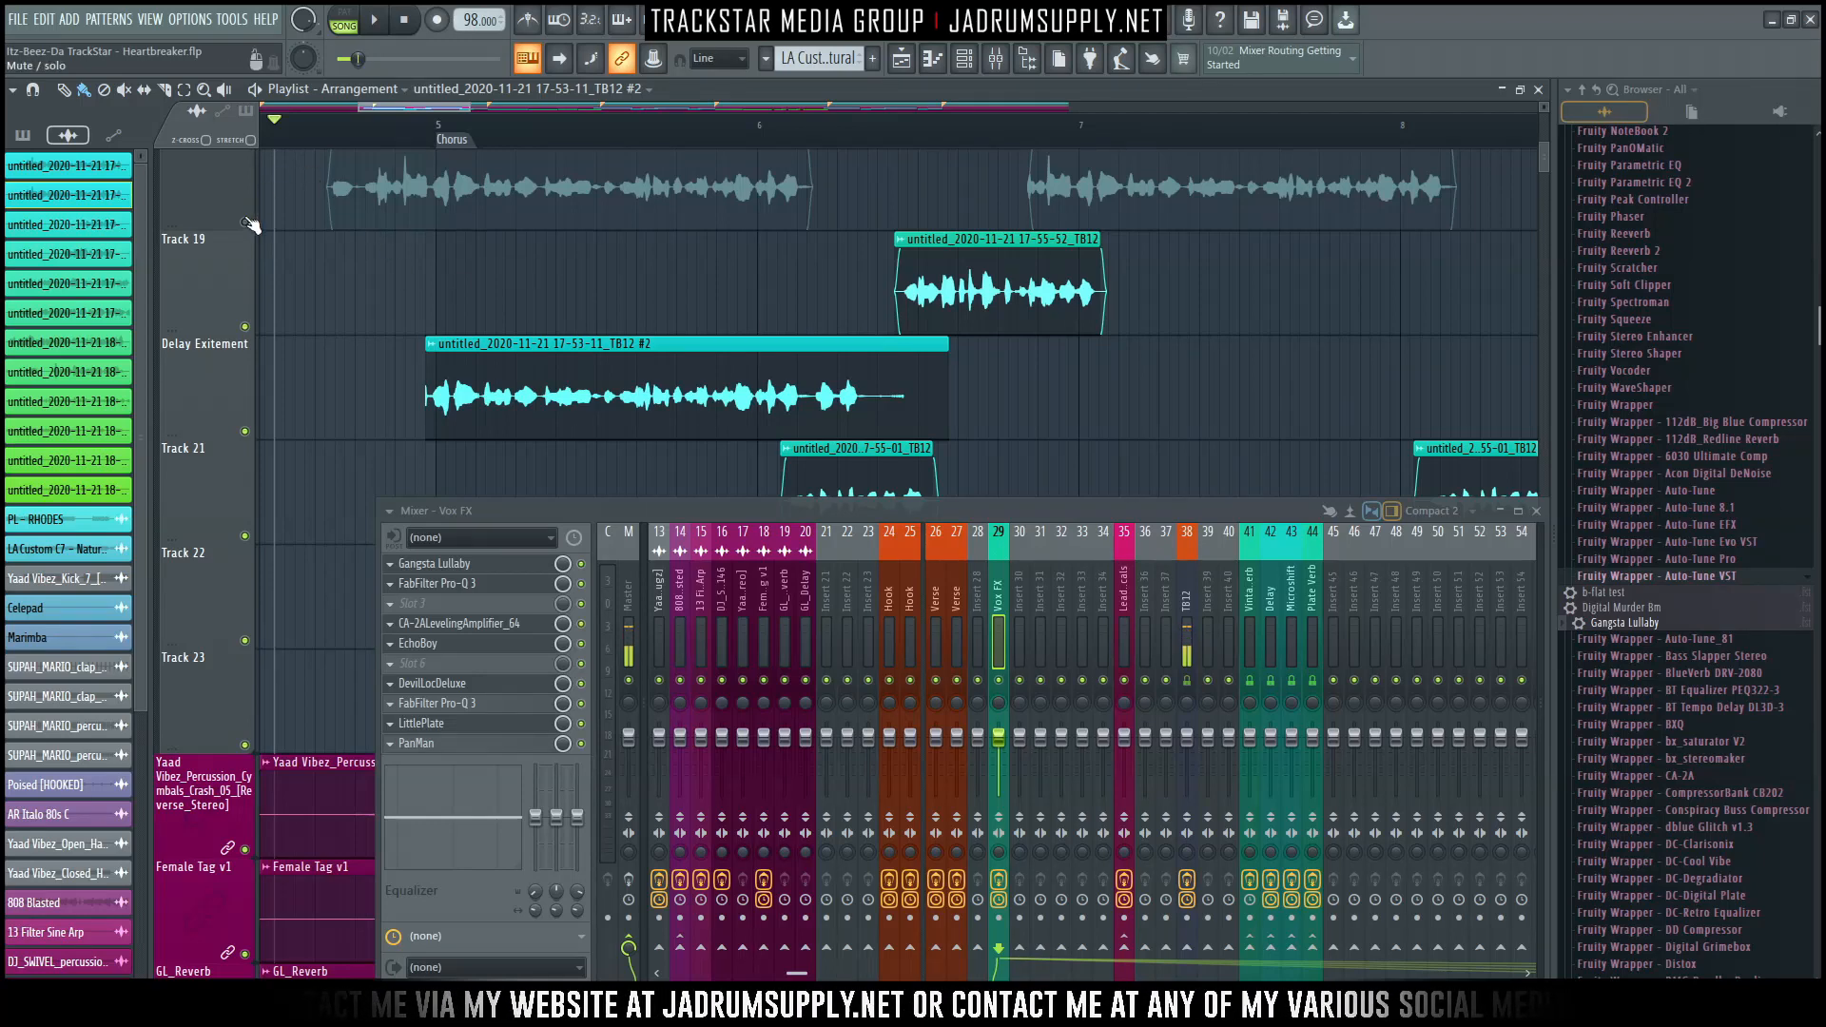
Unmute the original vocal track above Track 19 and lower the Vox FX channel's fader.
scroll(392, 151, "up", 4)
left_click_drag(999, 735, 999, 745)
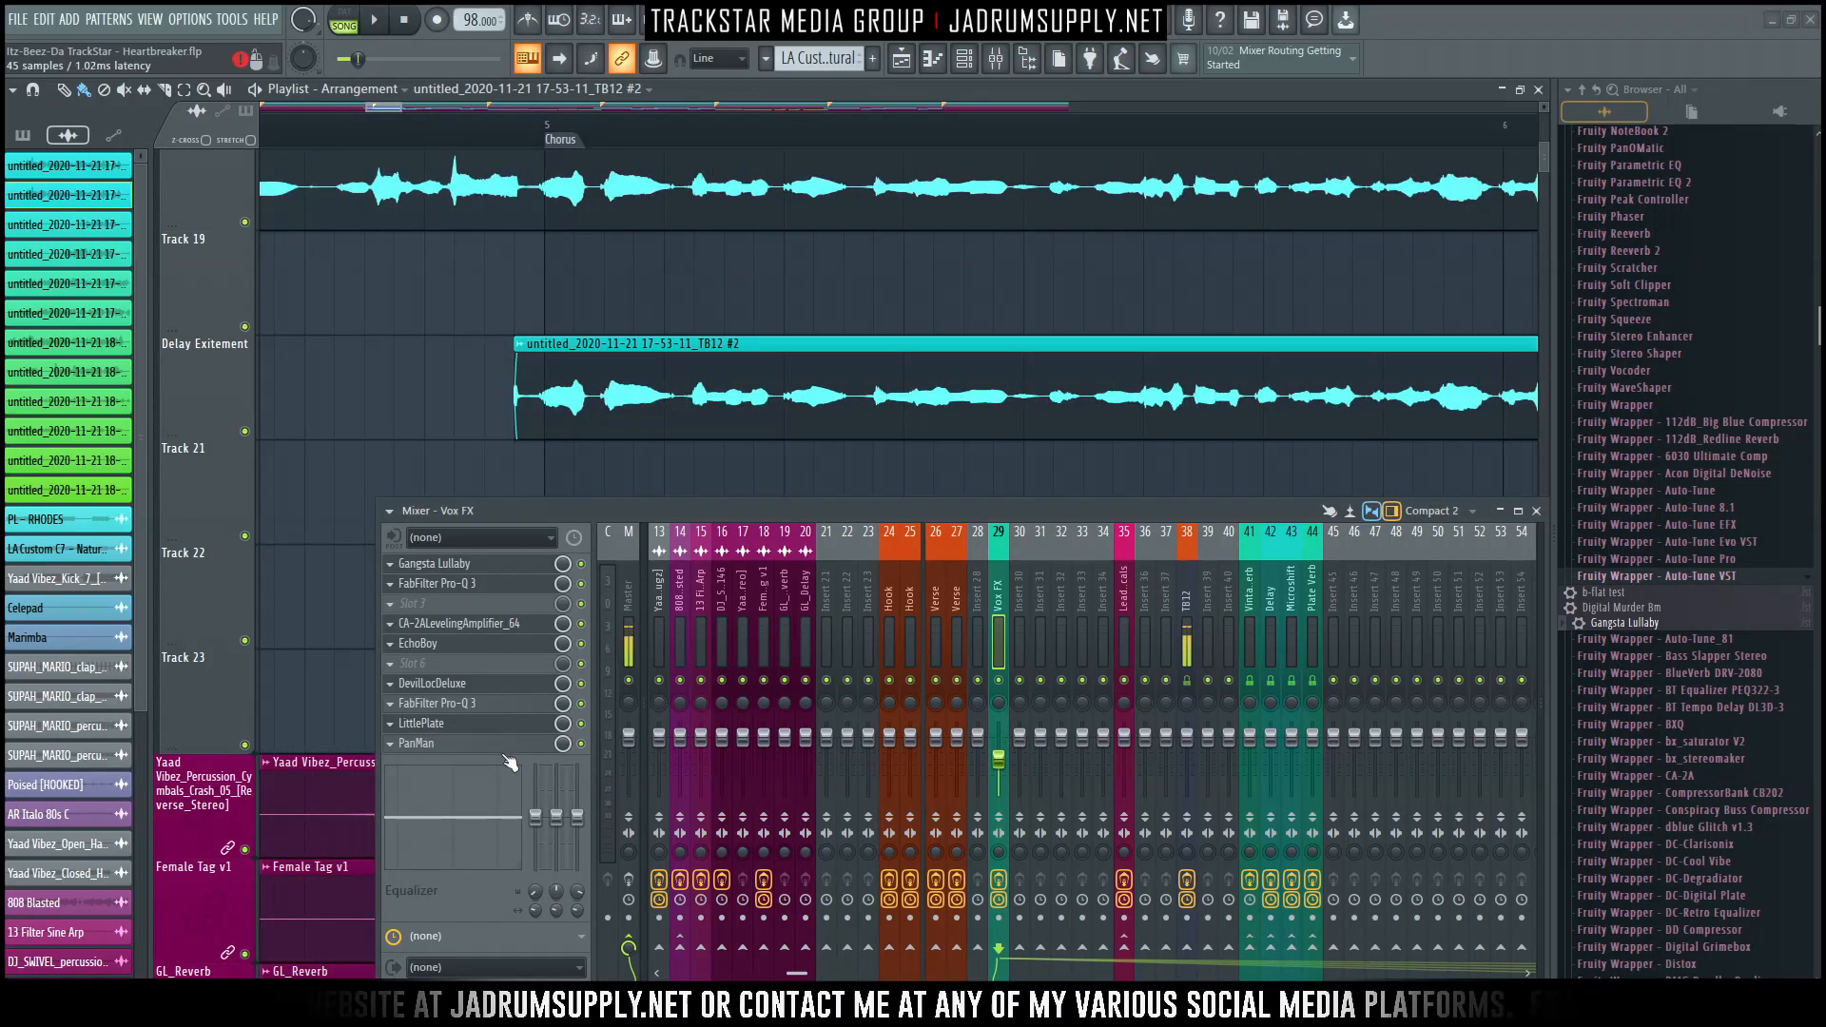
Examine PanMan's panning modes and its expanded Tweak controls on the Vox FX channel.
left_click(495, 744)
left_click(981, 385)
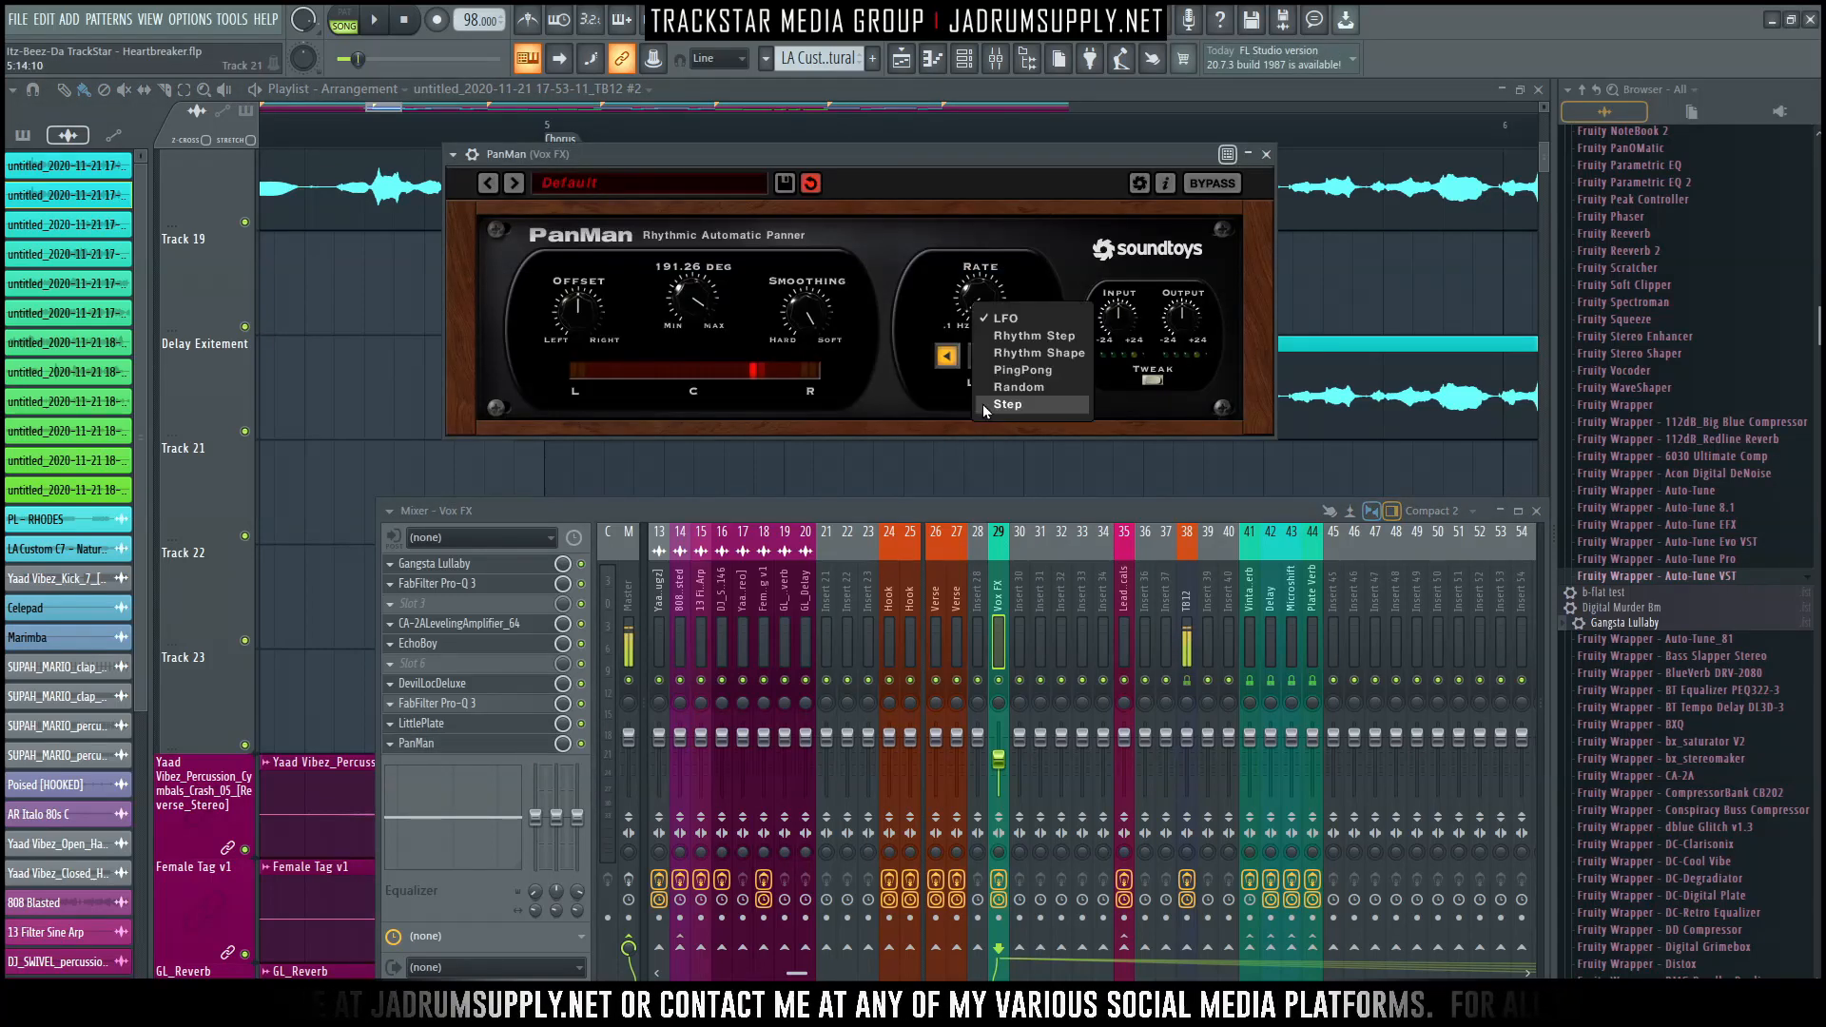
left_click(1154, 383)
left_click_drag(1029, 152, 1088, 73)
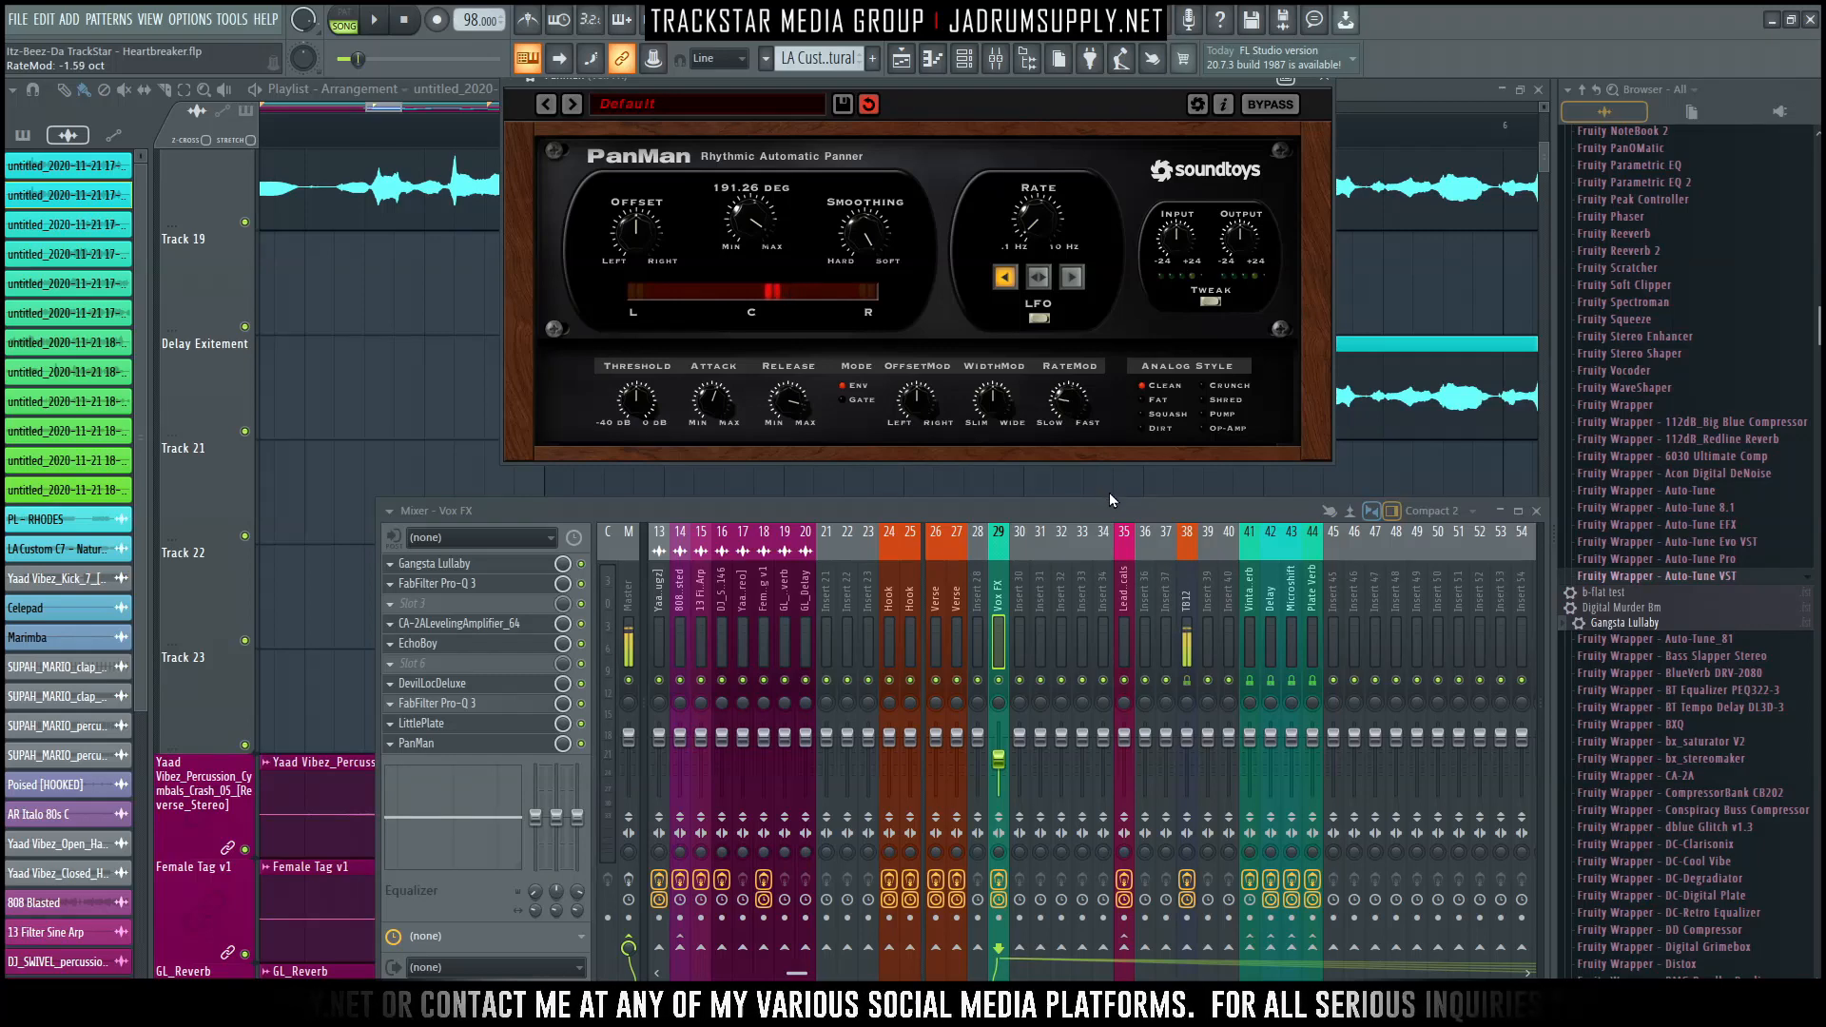
left_click(428, 349)
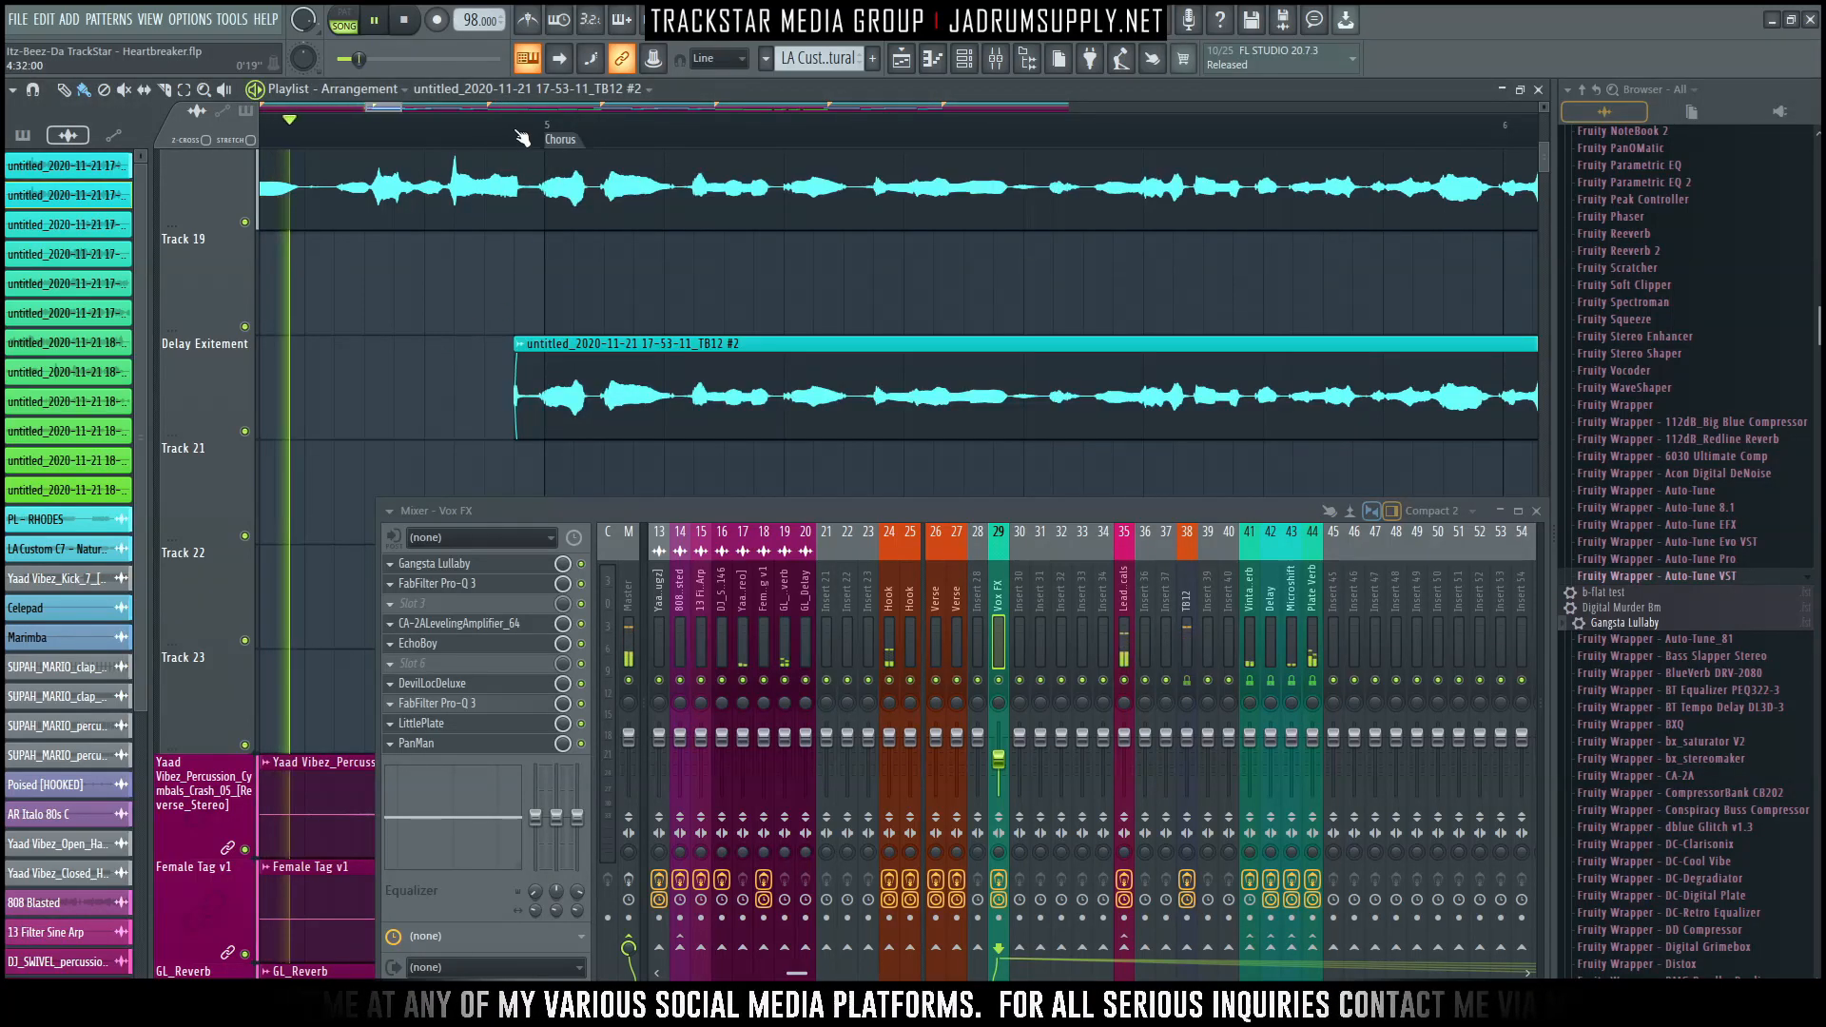
Slice the Delay Exitement clip after its opening phrase at the Chorus marker and set playlist snap to (none).
scroll(534, 195, "up", 3)
left_click_drag(522, 412, 587, 391)
scroll(761, 135, "down", 3)
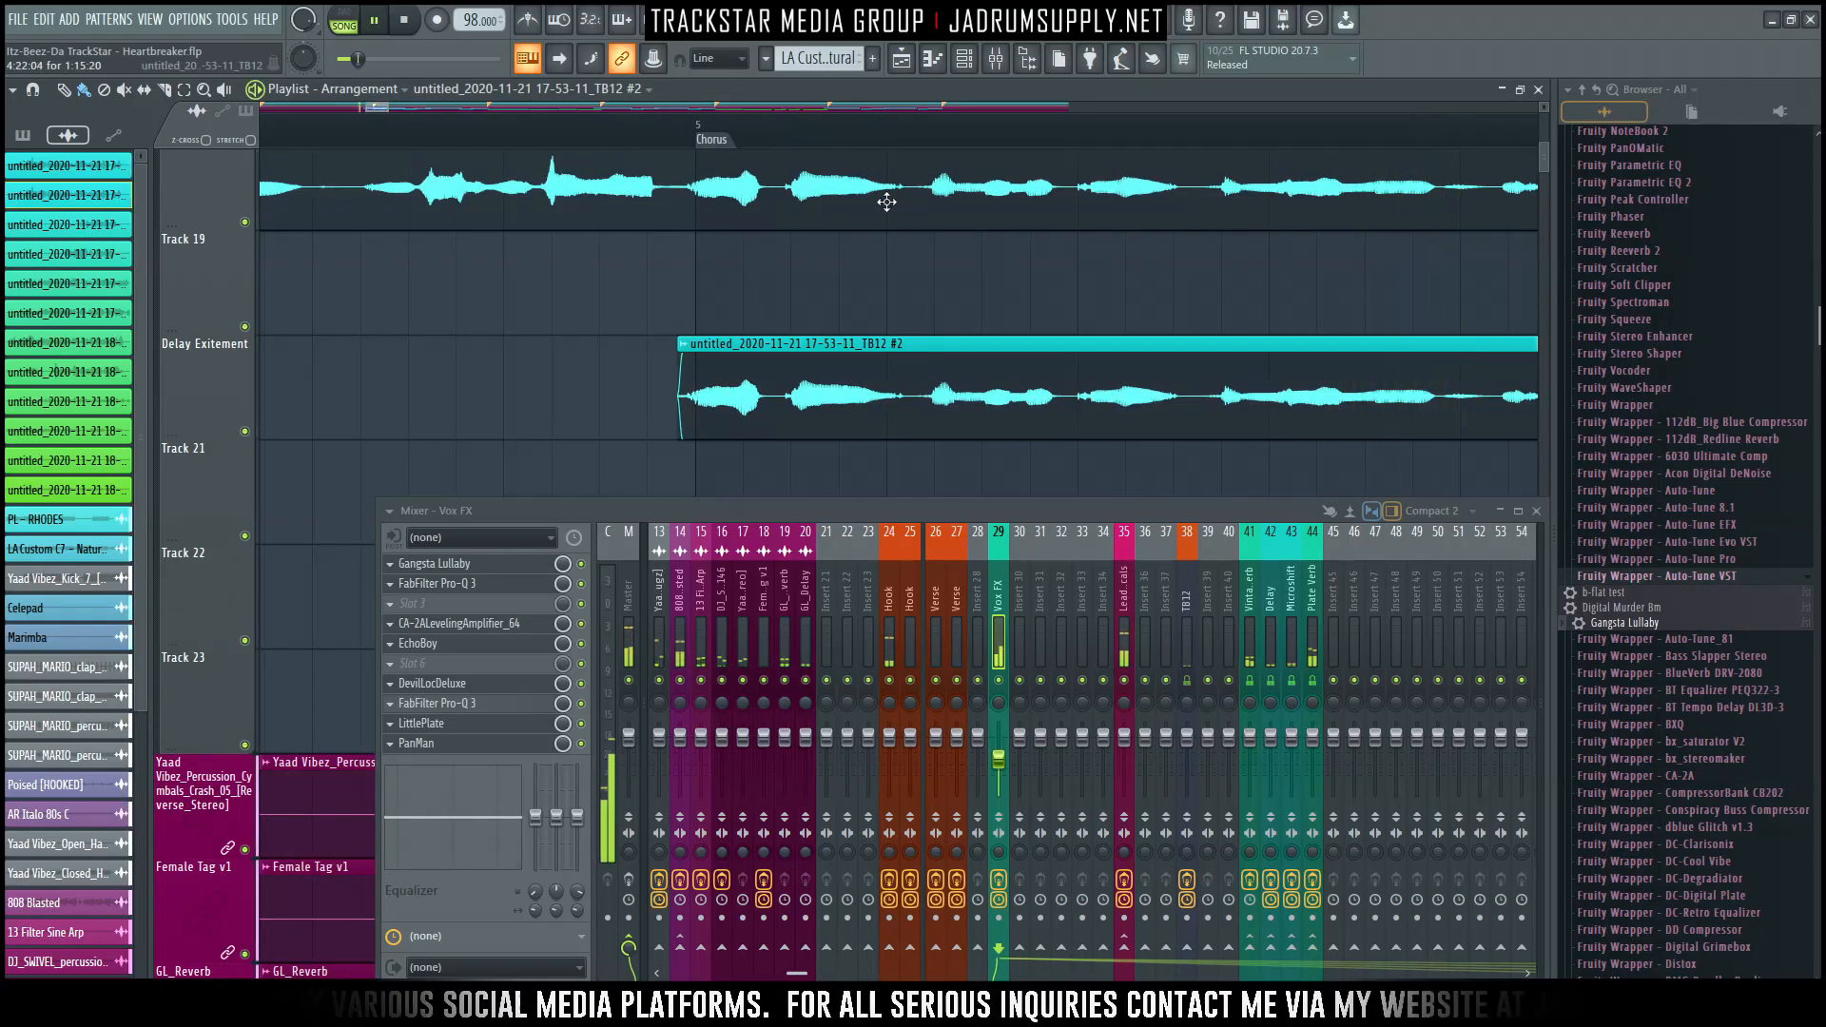
left_click(927, 383)
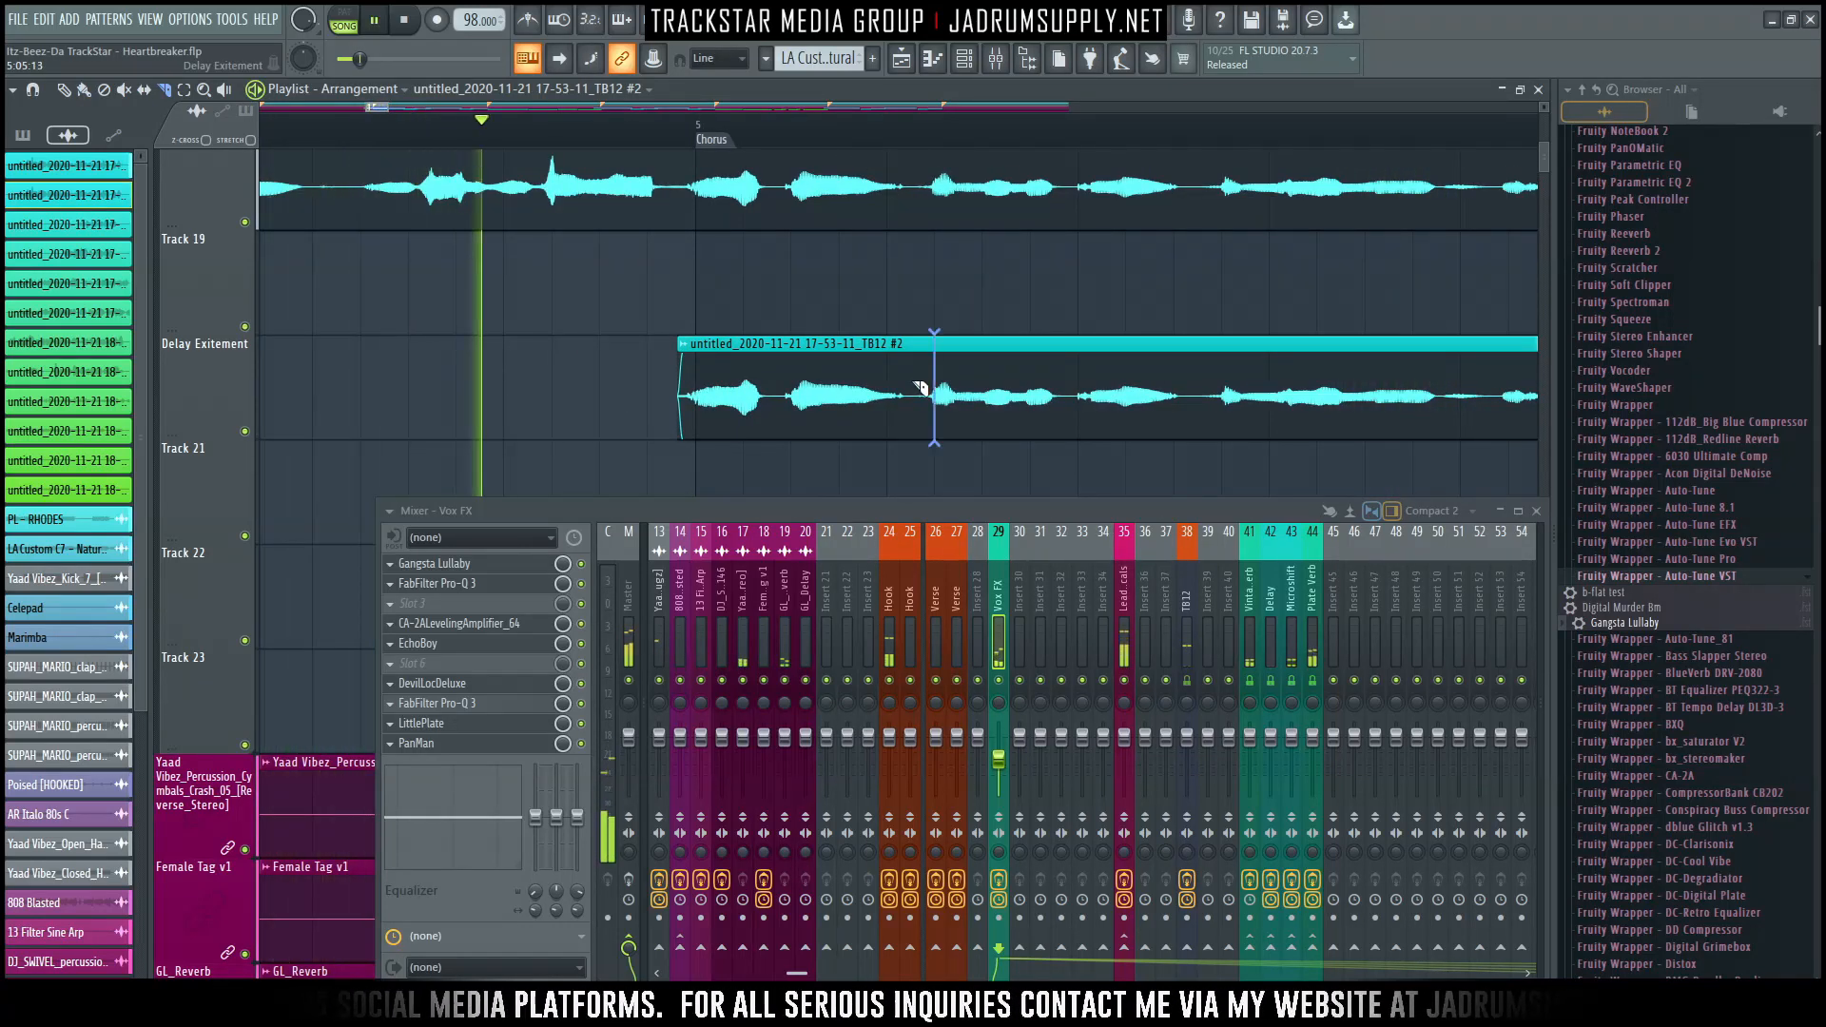
key("space")
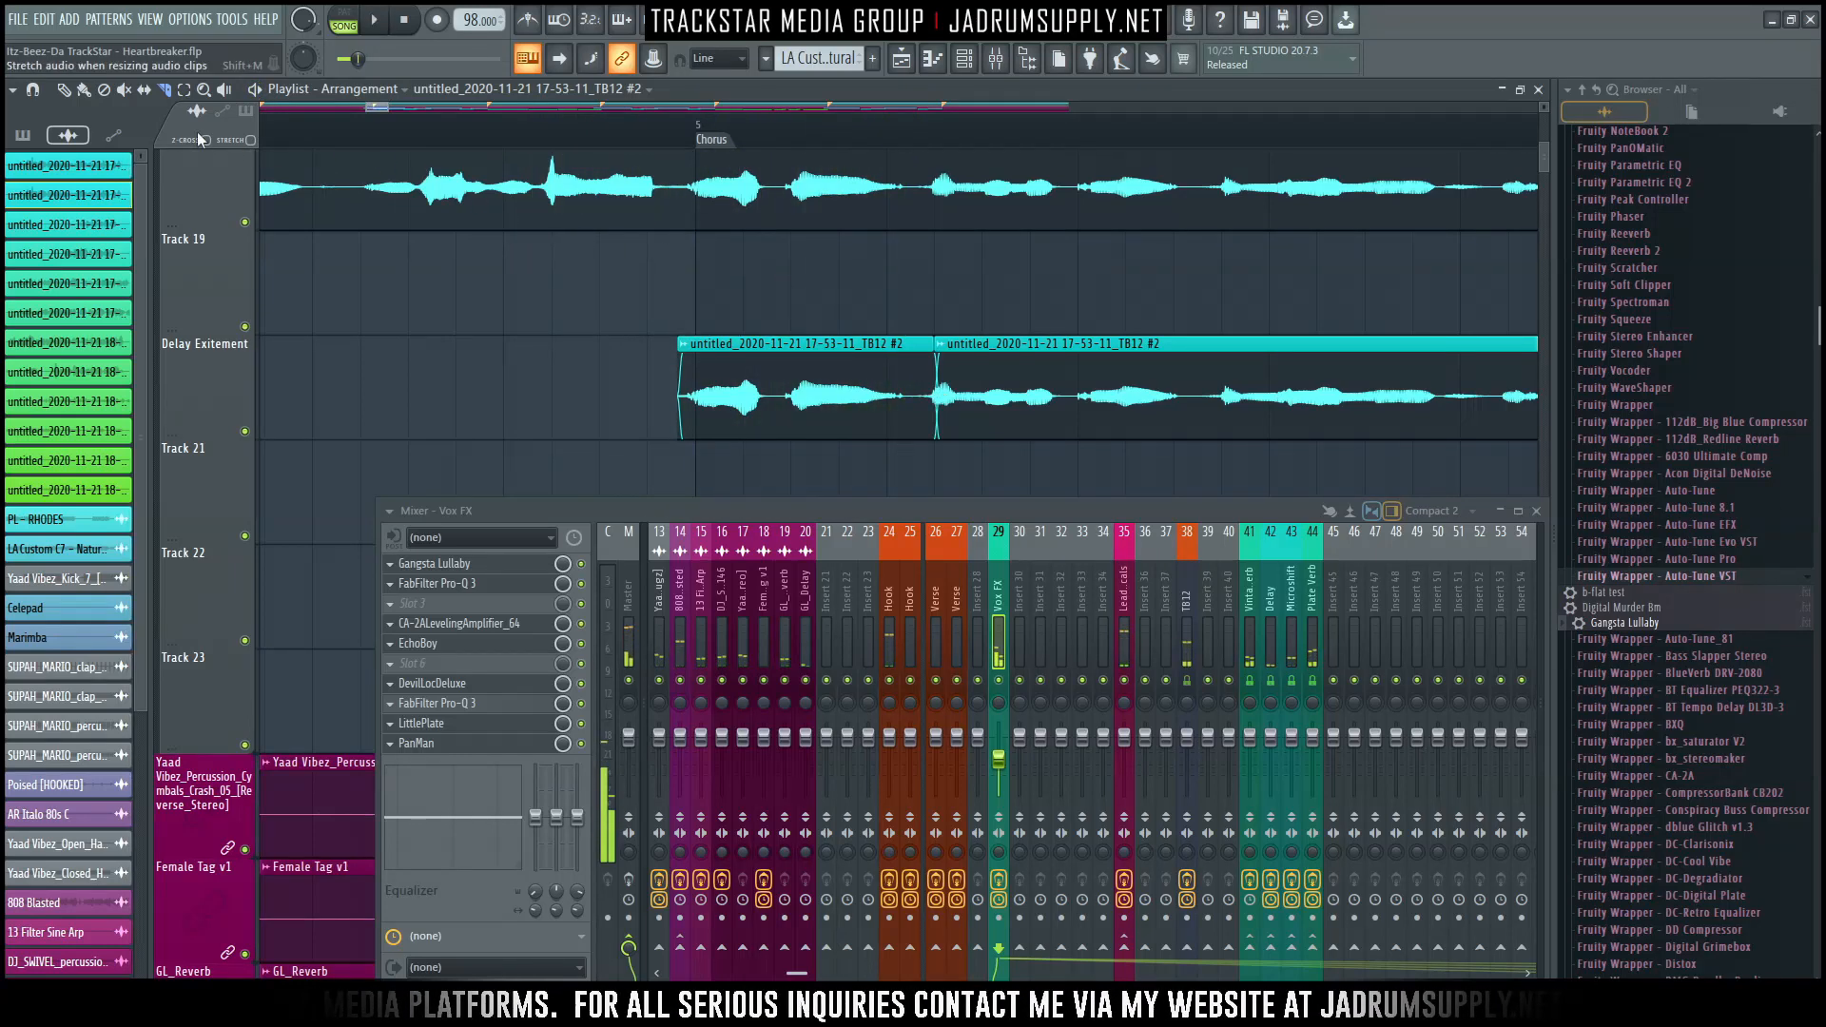
left_click(34, 90)
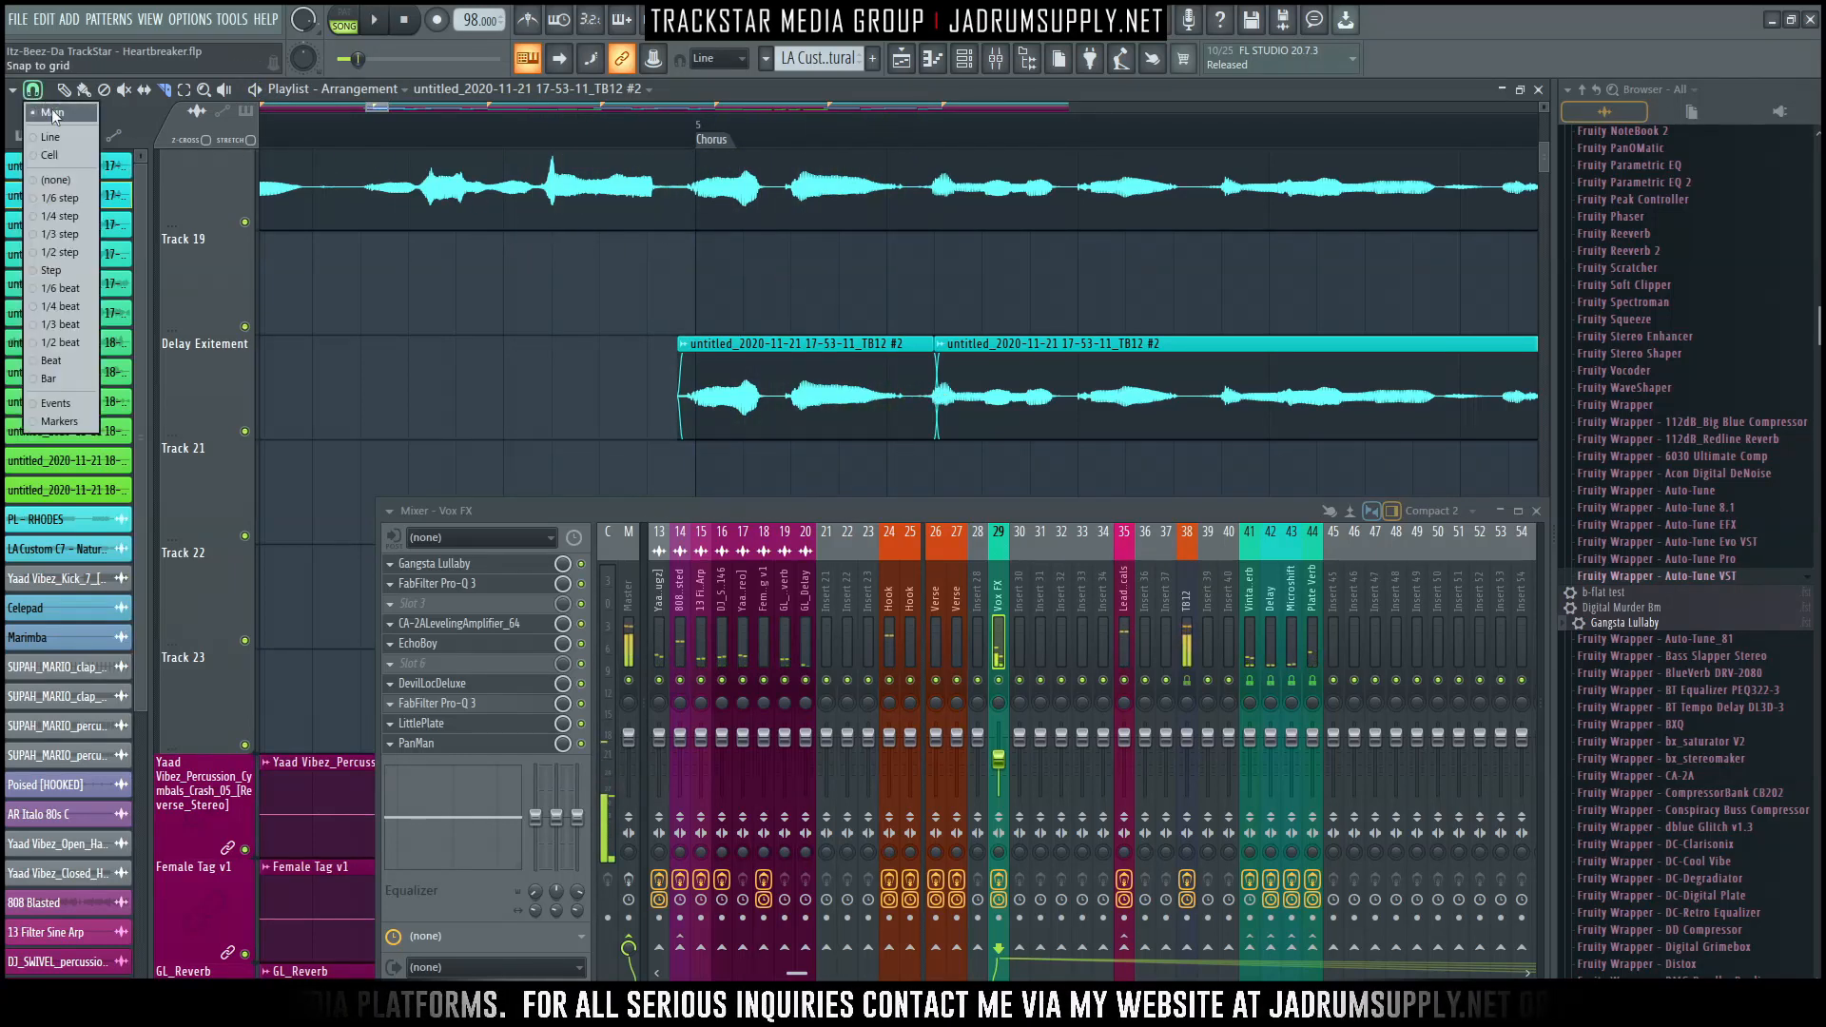
left_click(71, 181)
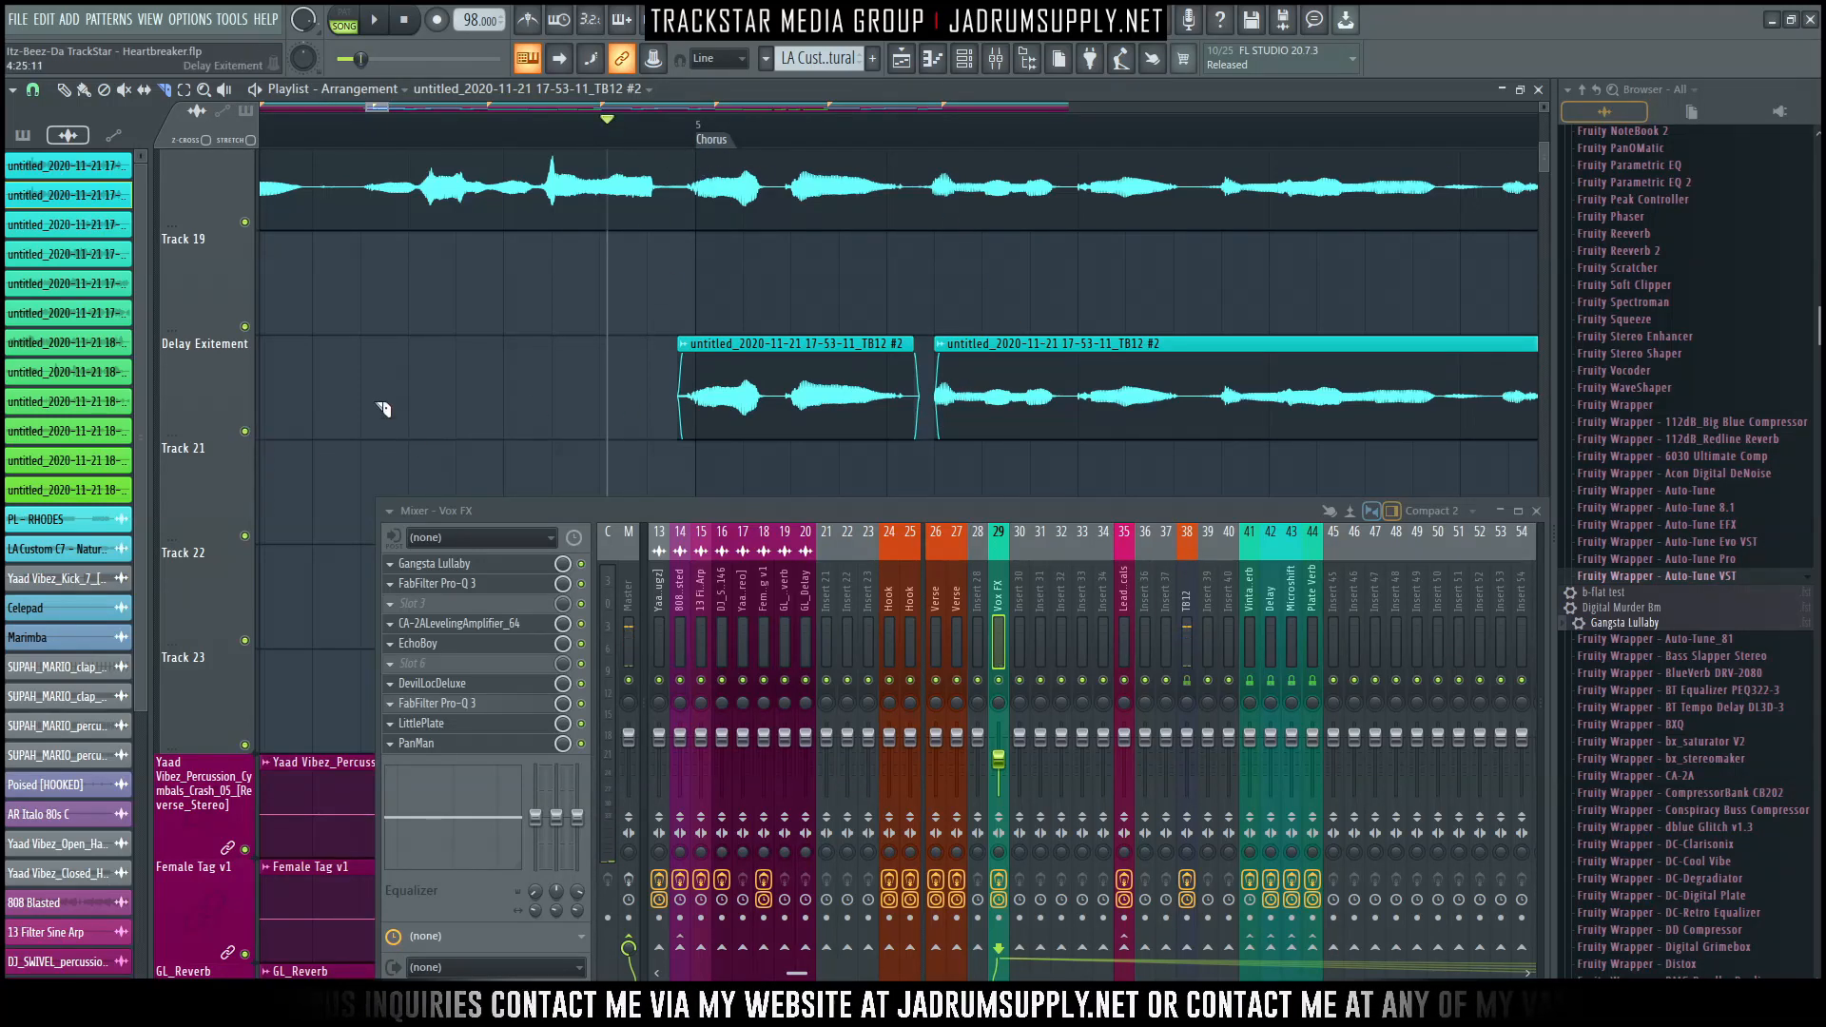
Slice the remaining Delay Exitement clip before and after the short phrase at bar 6.
scroll(863, 140, "down", 2)
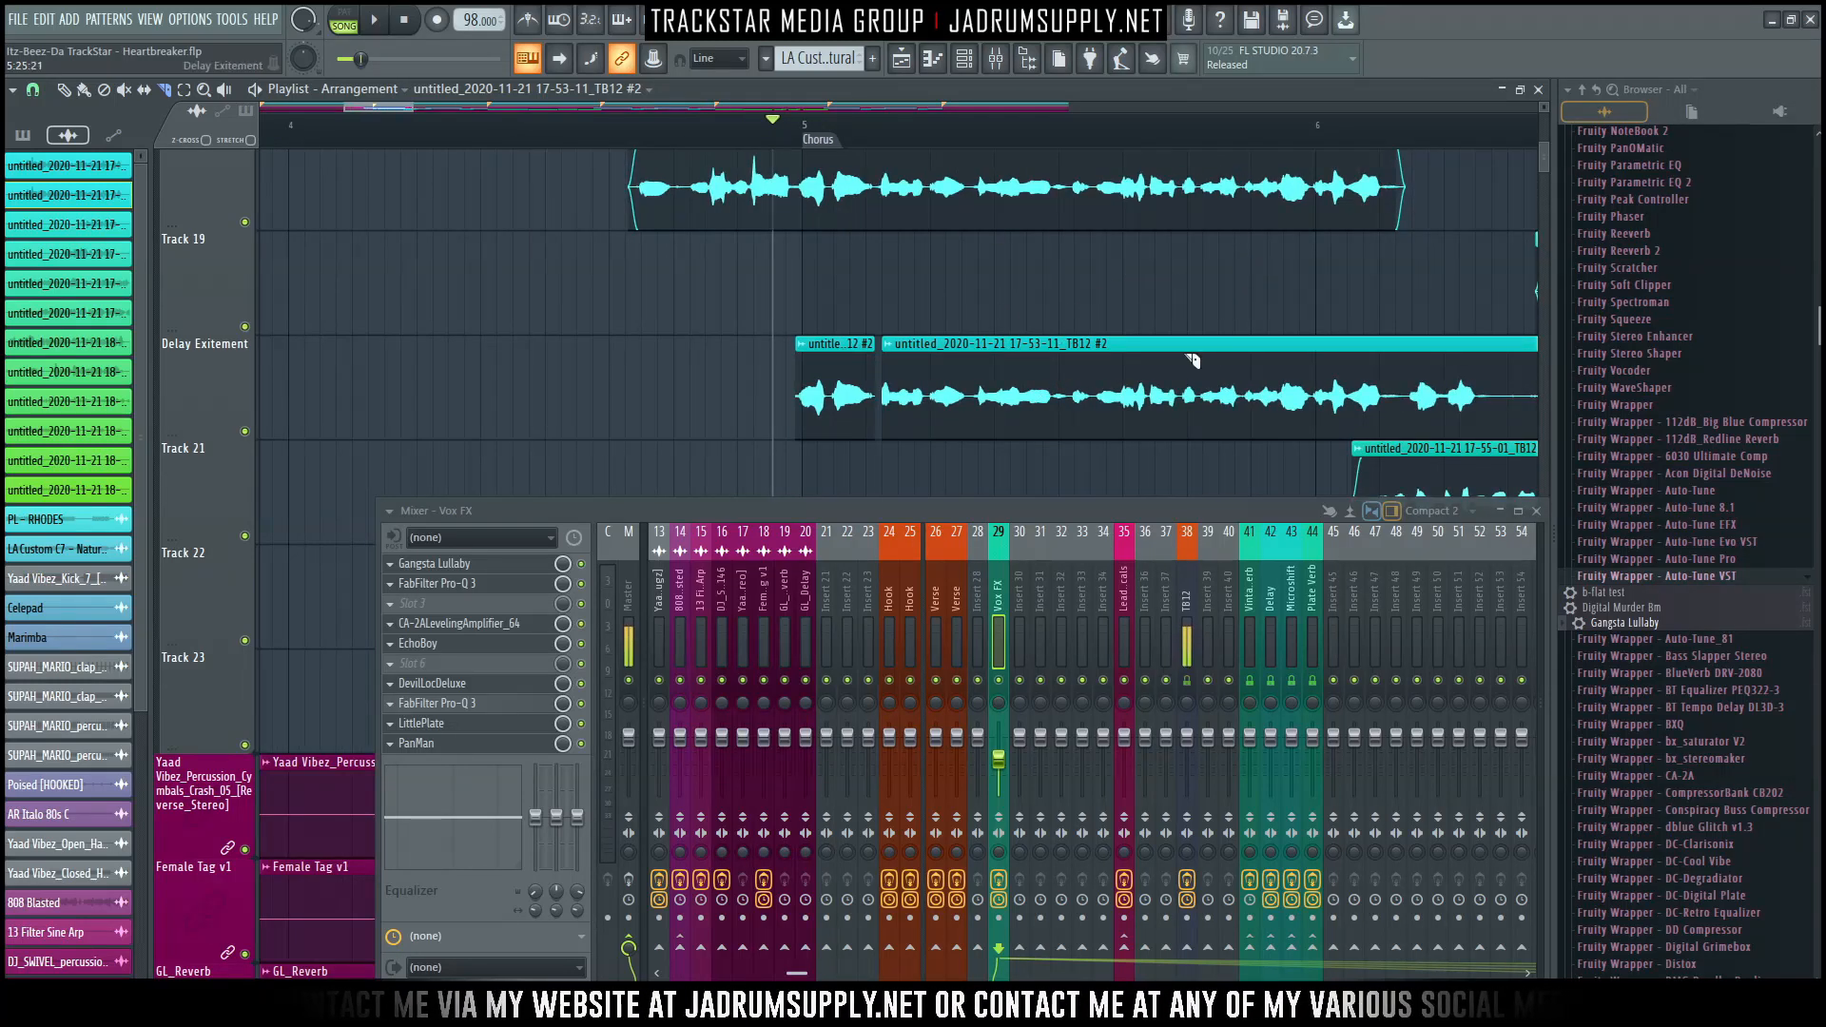
scroll(1020, 139, "up", 4)
key("space")
mouse_move(391, 110)
left_mouse_down()
mouse_move(369, 116)
mouse_move(390, 112)
left_mouse_up()
key("space")
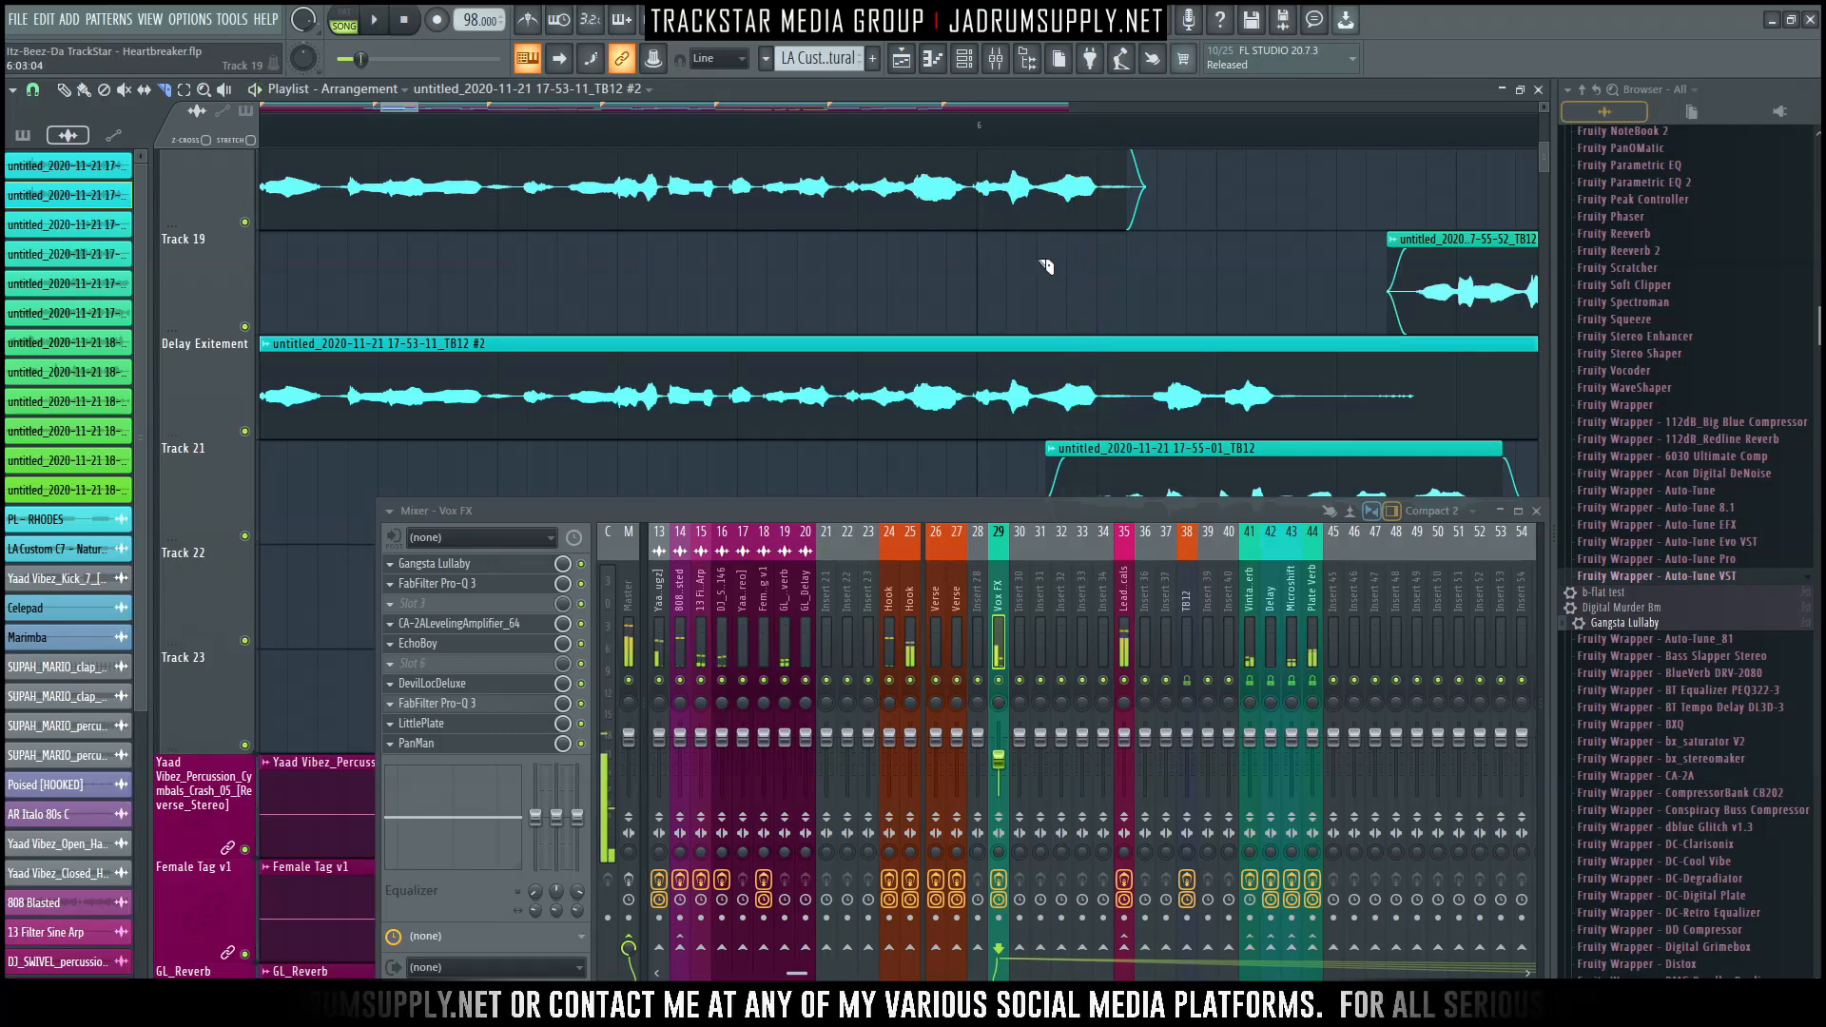
left_click(975, 398)
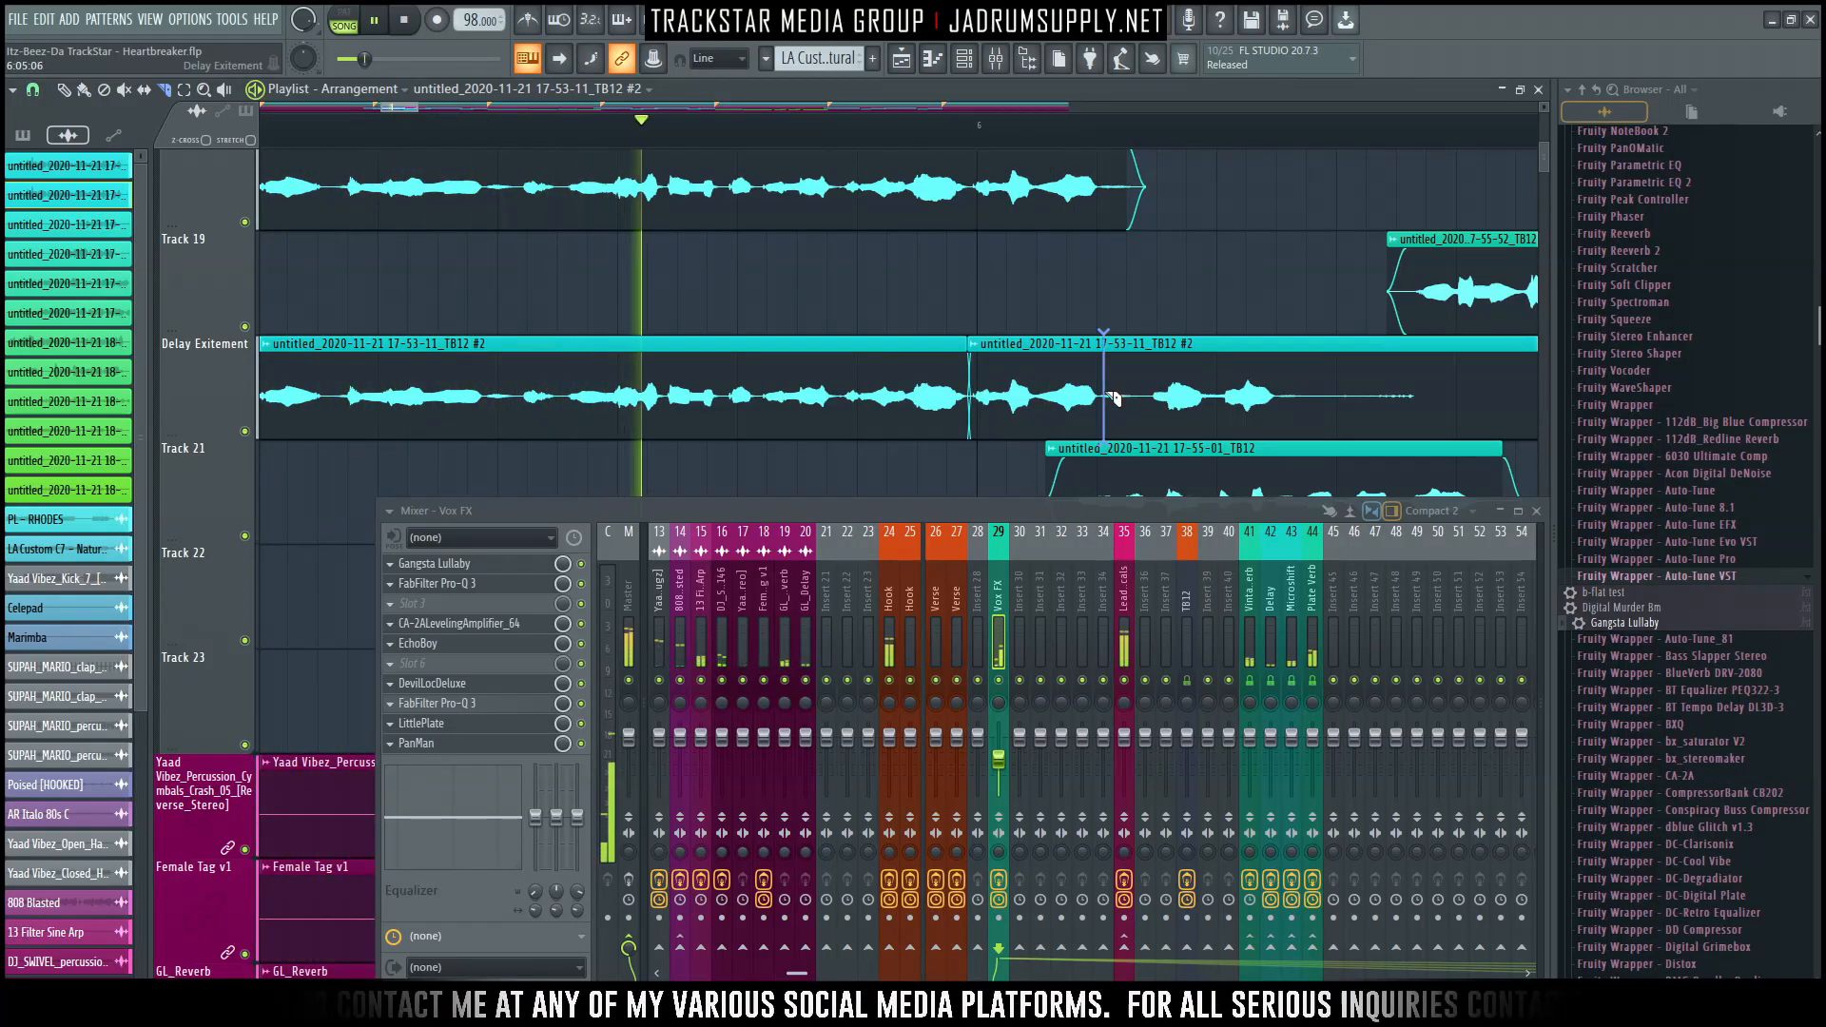
left_click(1113, 395)
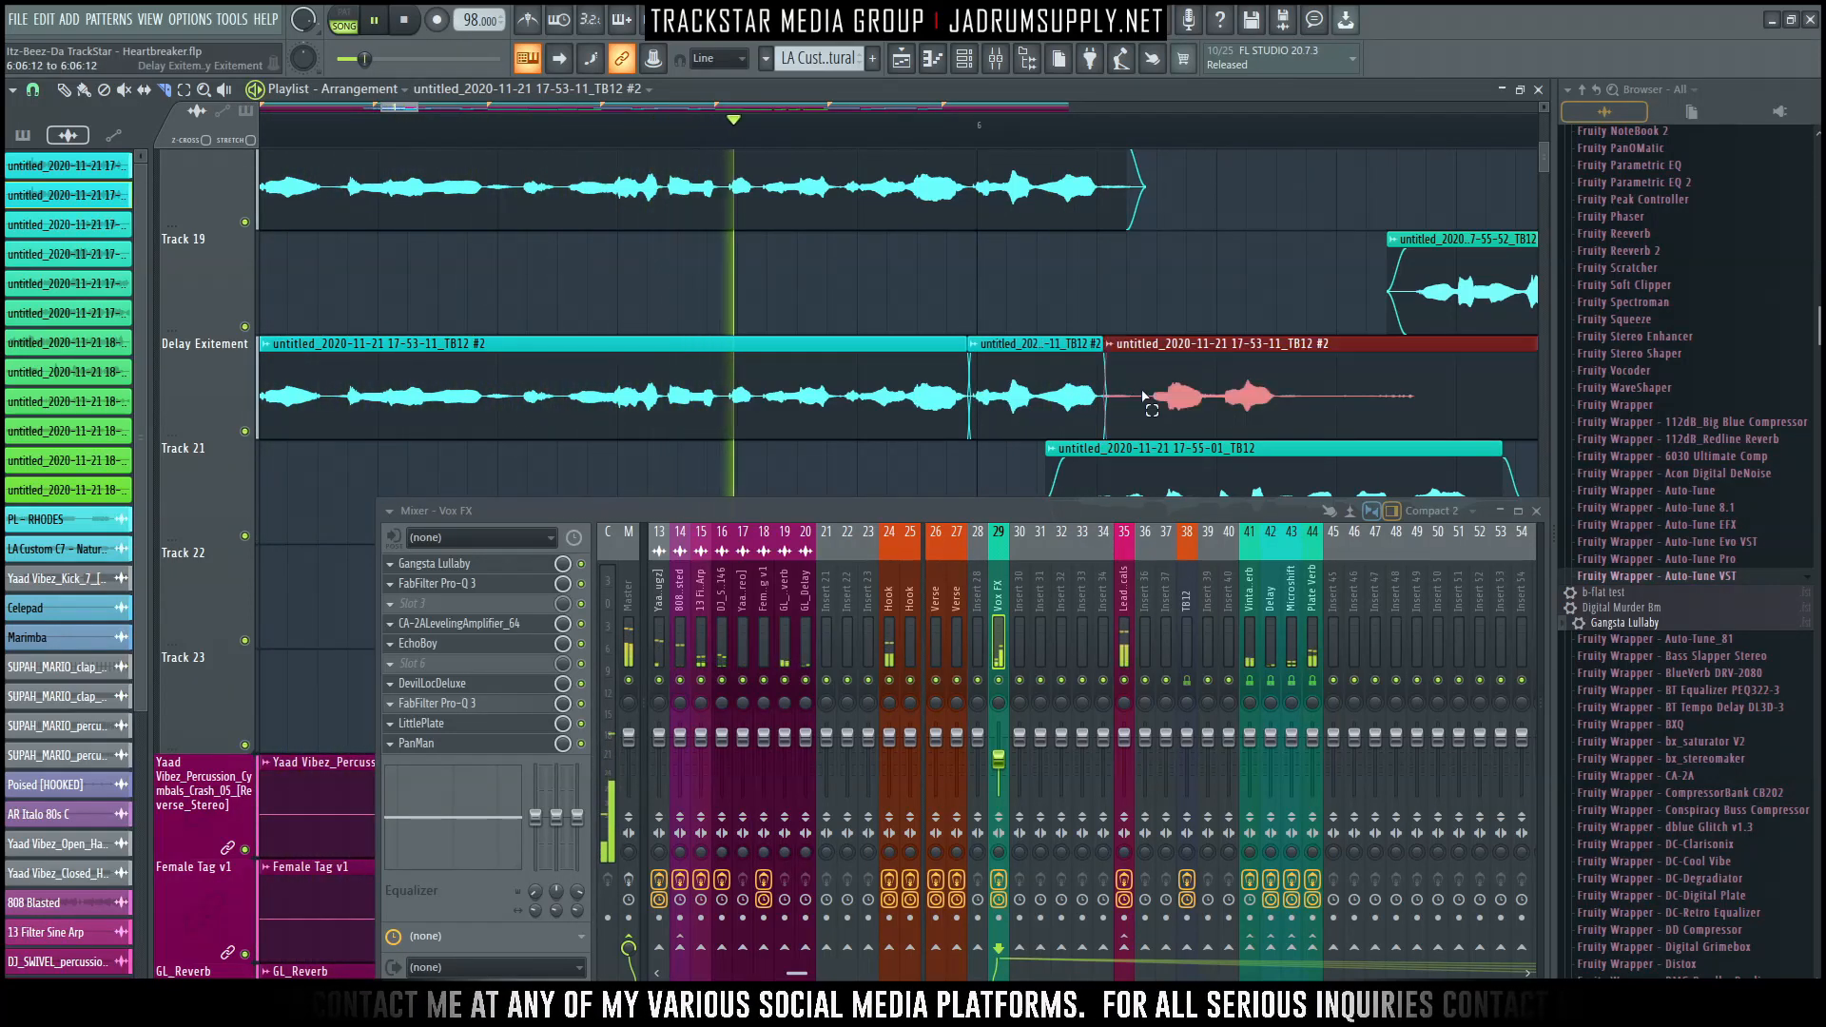
Delete the sections on either side of the bar 6 phrase and play back the remaining delay throws.
left_click(923, 393)
key("Delete")
right_click(1246, 415)
key("space")
scroll(1060, 147, "down", 3)
key("space")
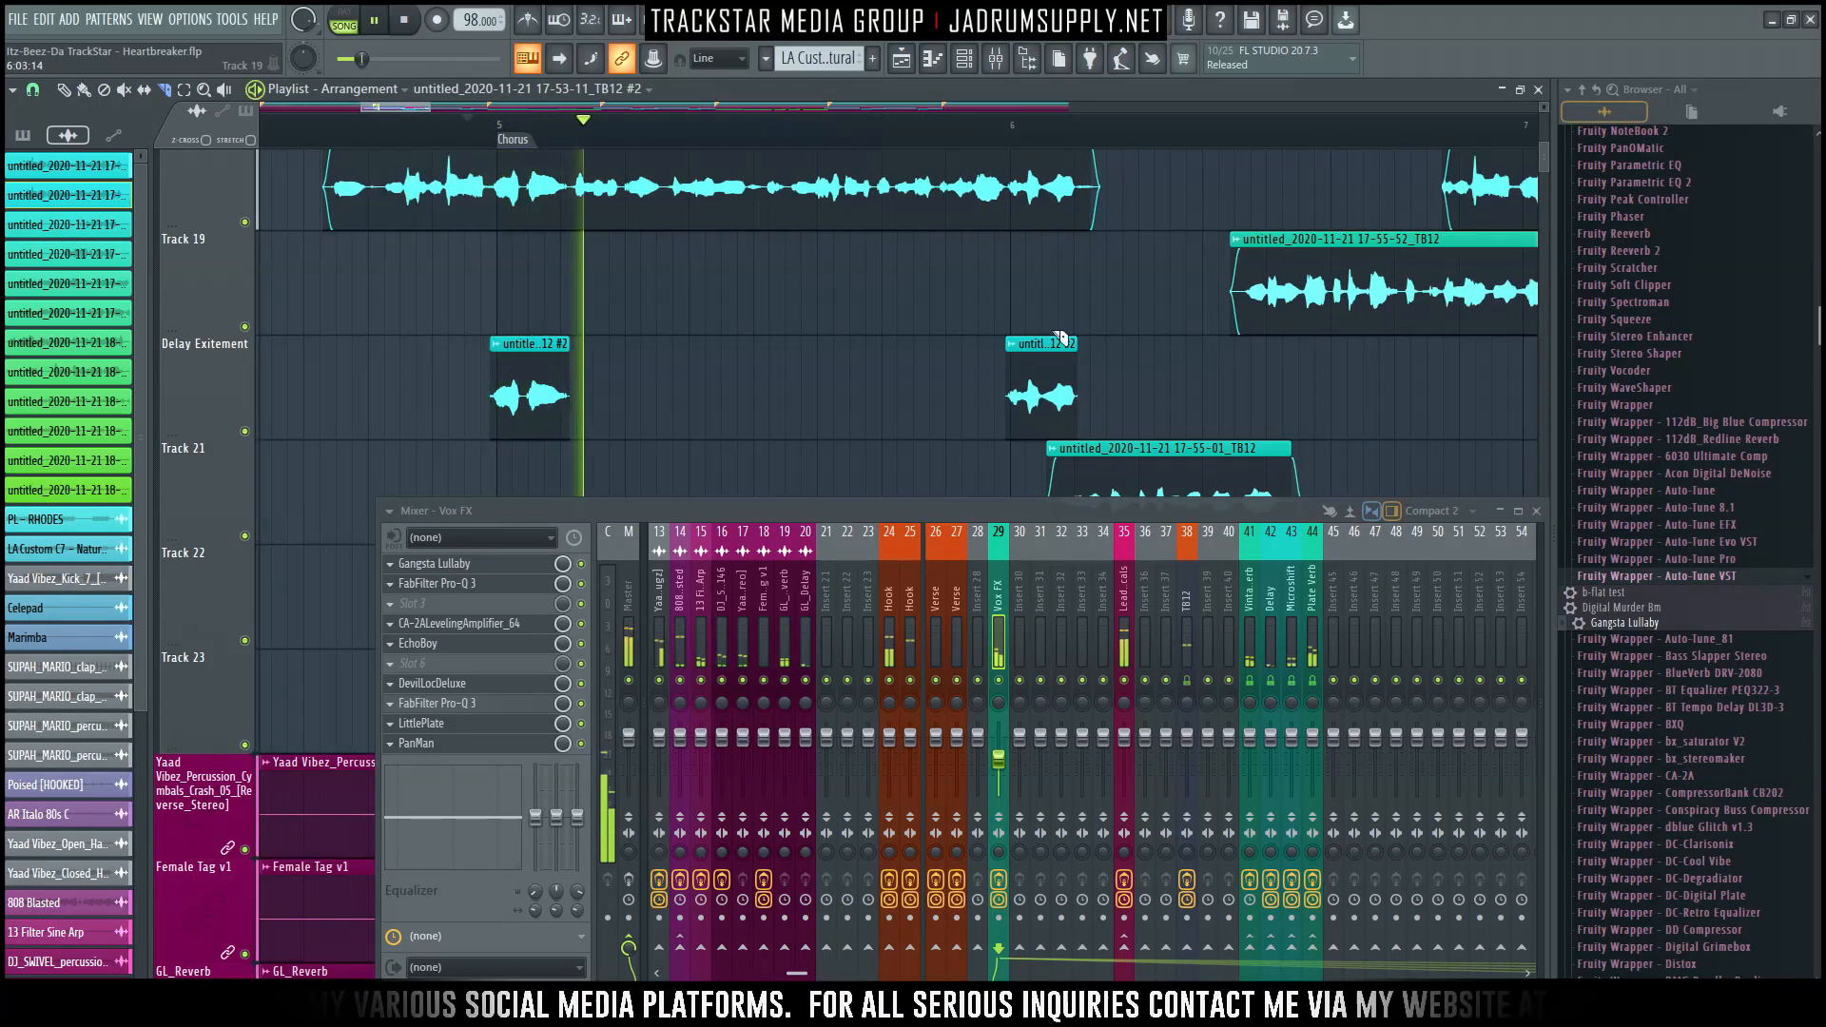
scroll(1233, 314, "down", 1)
scroll(1237, 313, "down", 1)
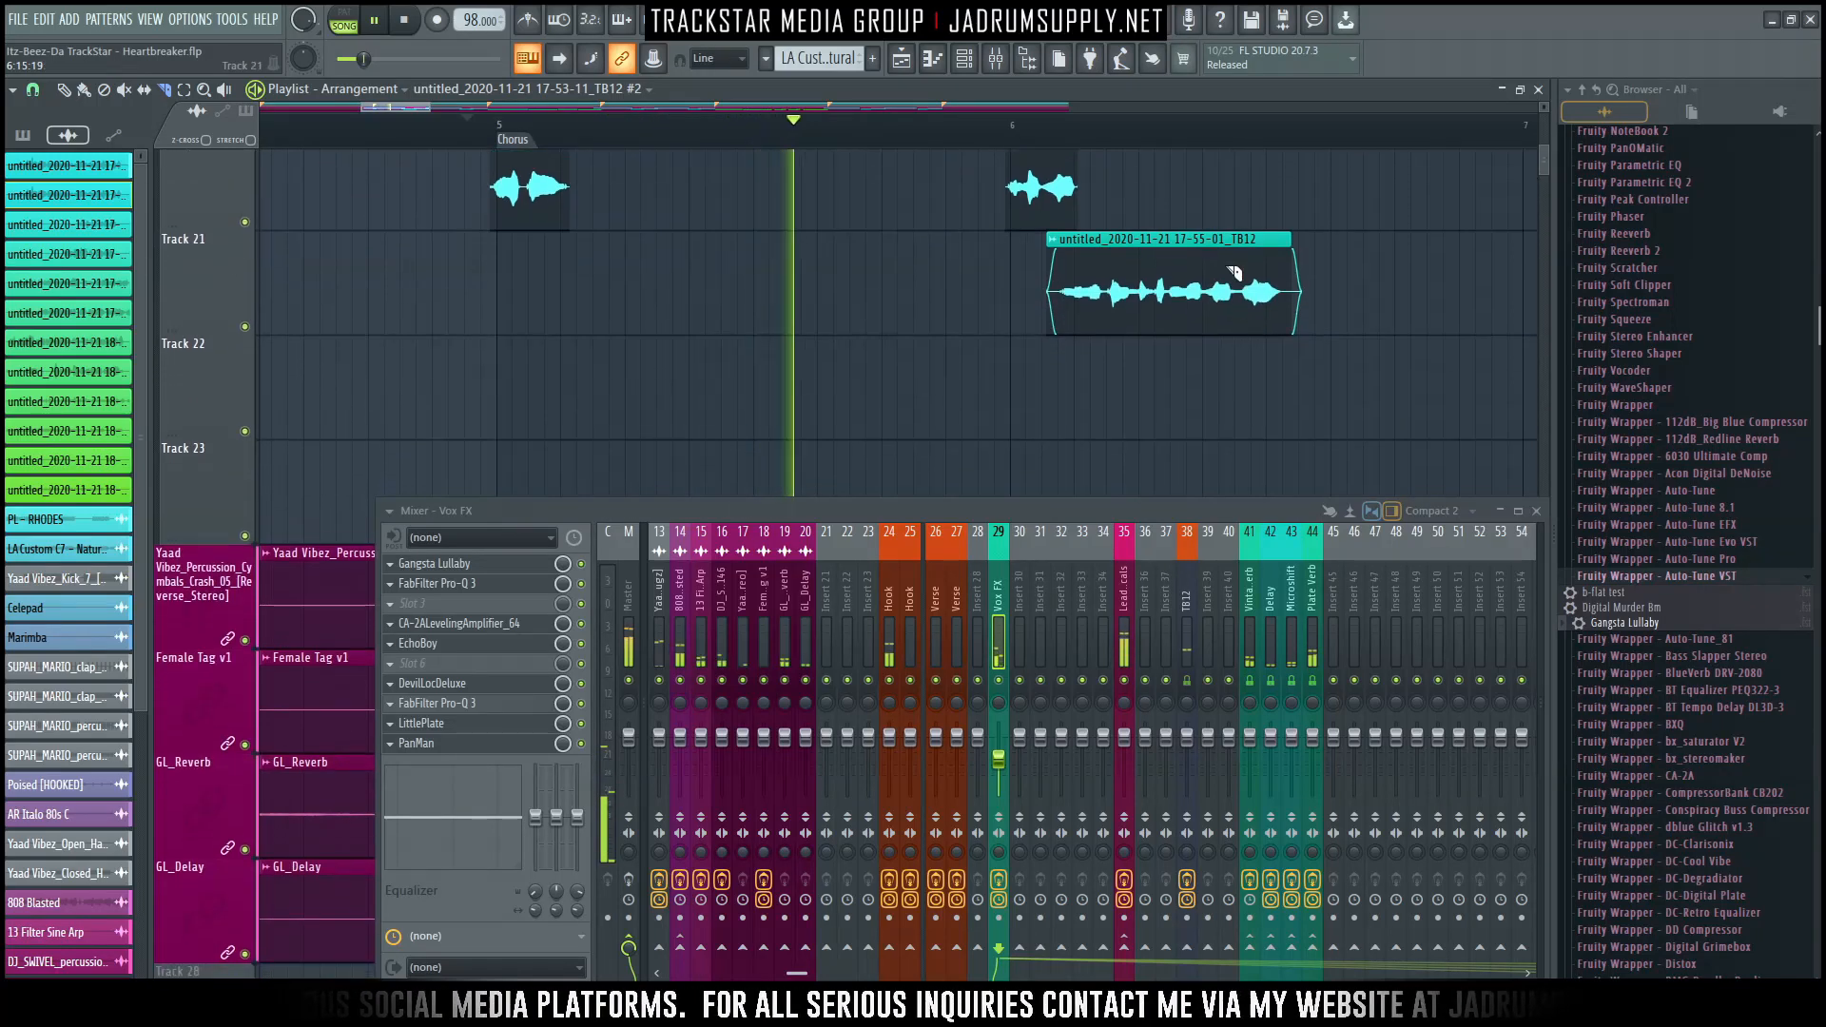
Delete the Delay Exitement throw at bar 6 and play on to the Track 19 phrase before bar 7.
scroll(1293, 143, "up", 1)
scroll(1188, 270, "up", 1)
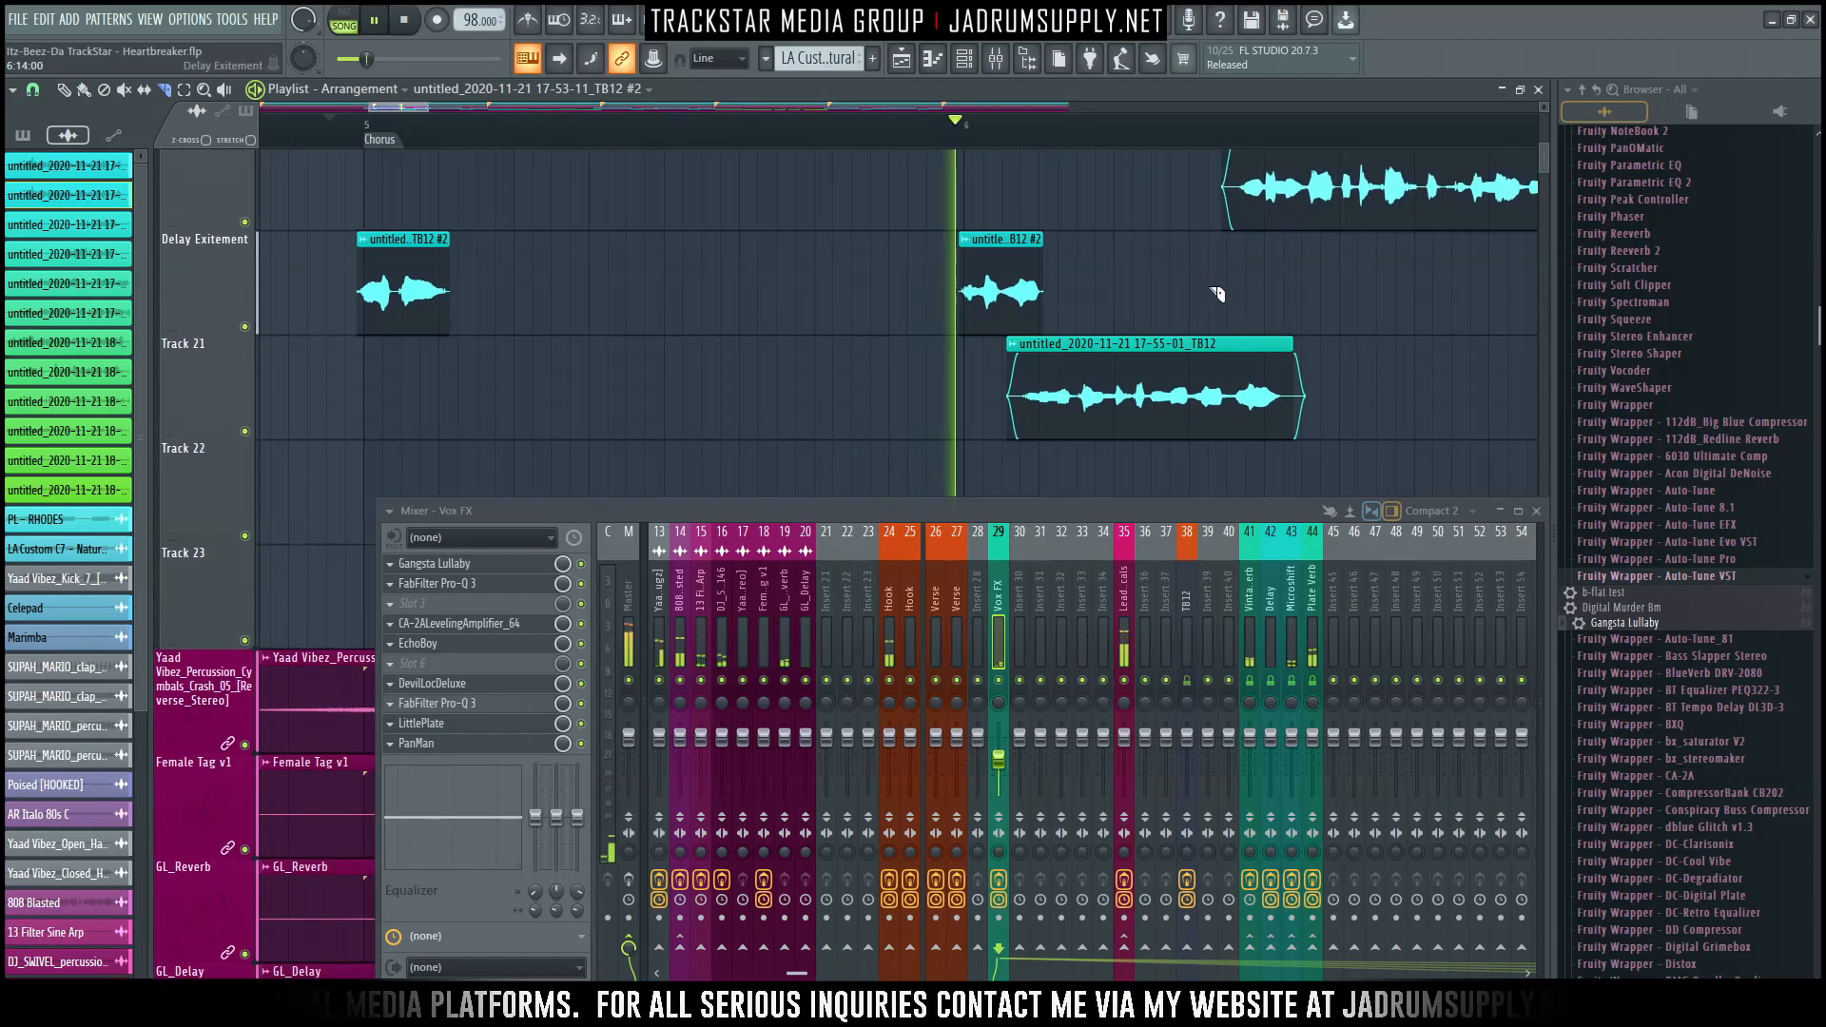
left_click(1006, 281)
right_click(1006, 281)
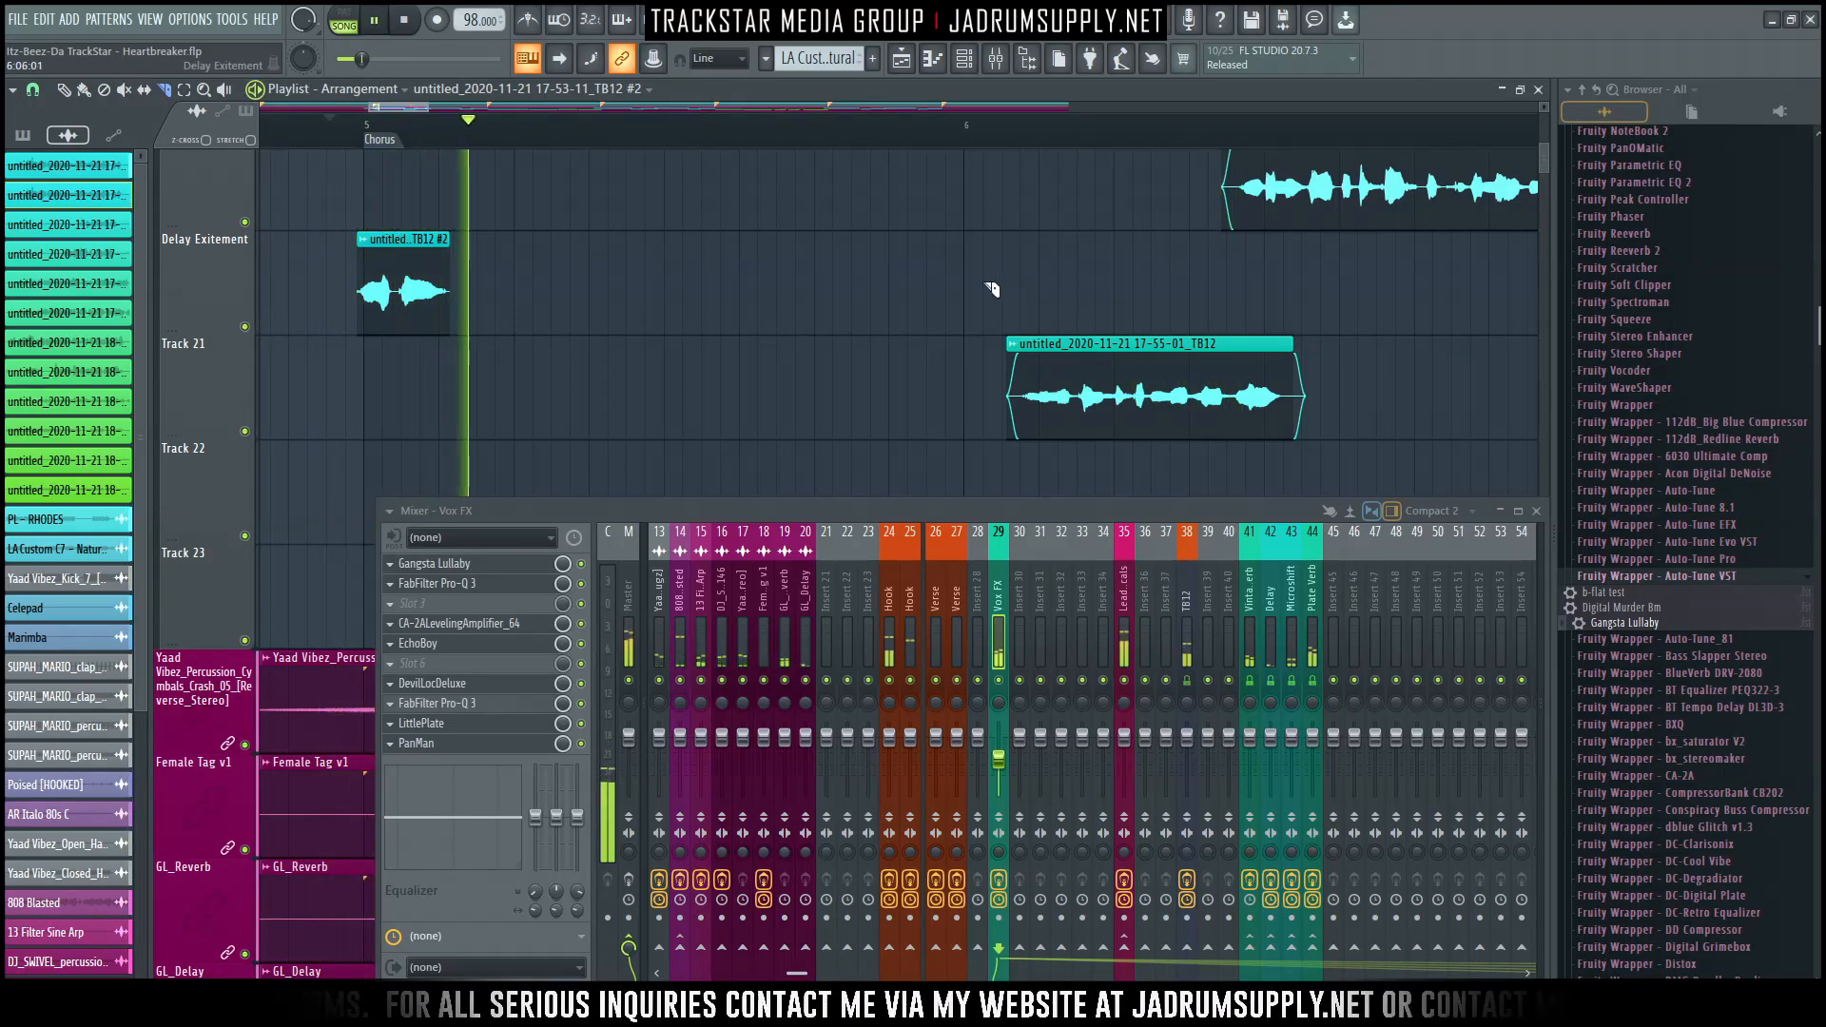
scroll(847, 276, "up", 1)
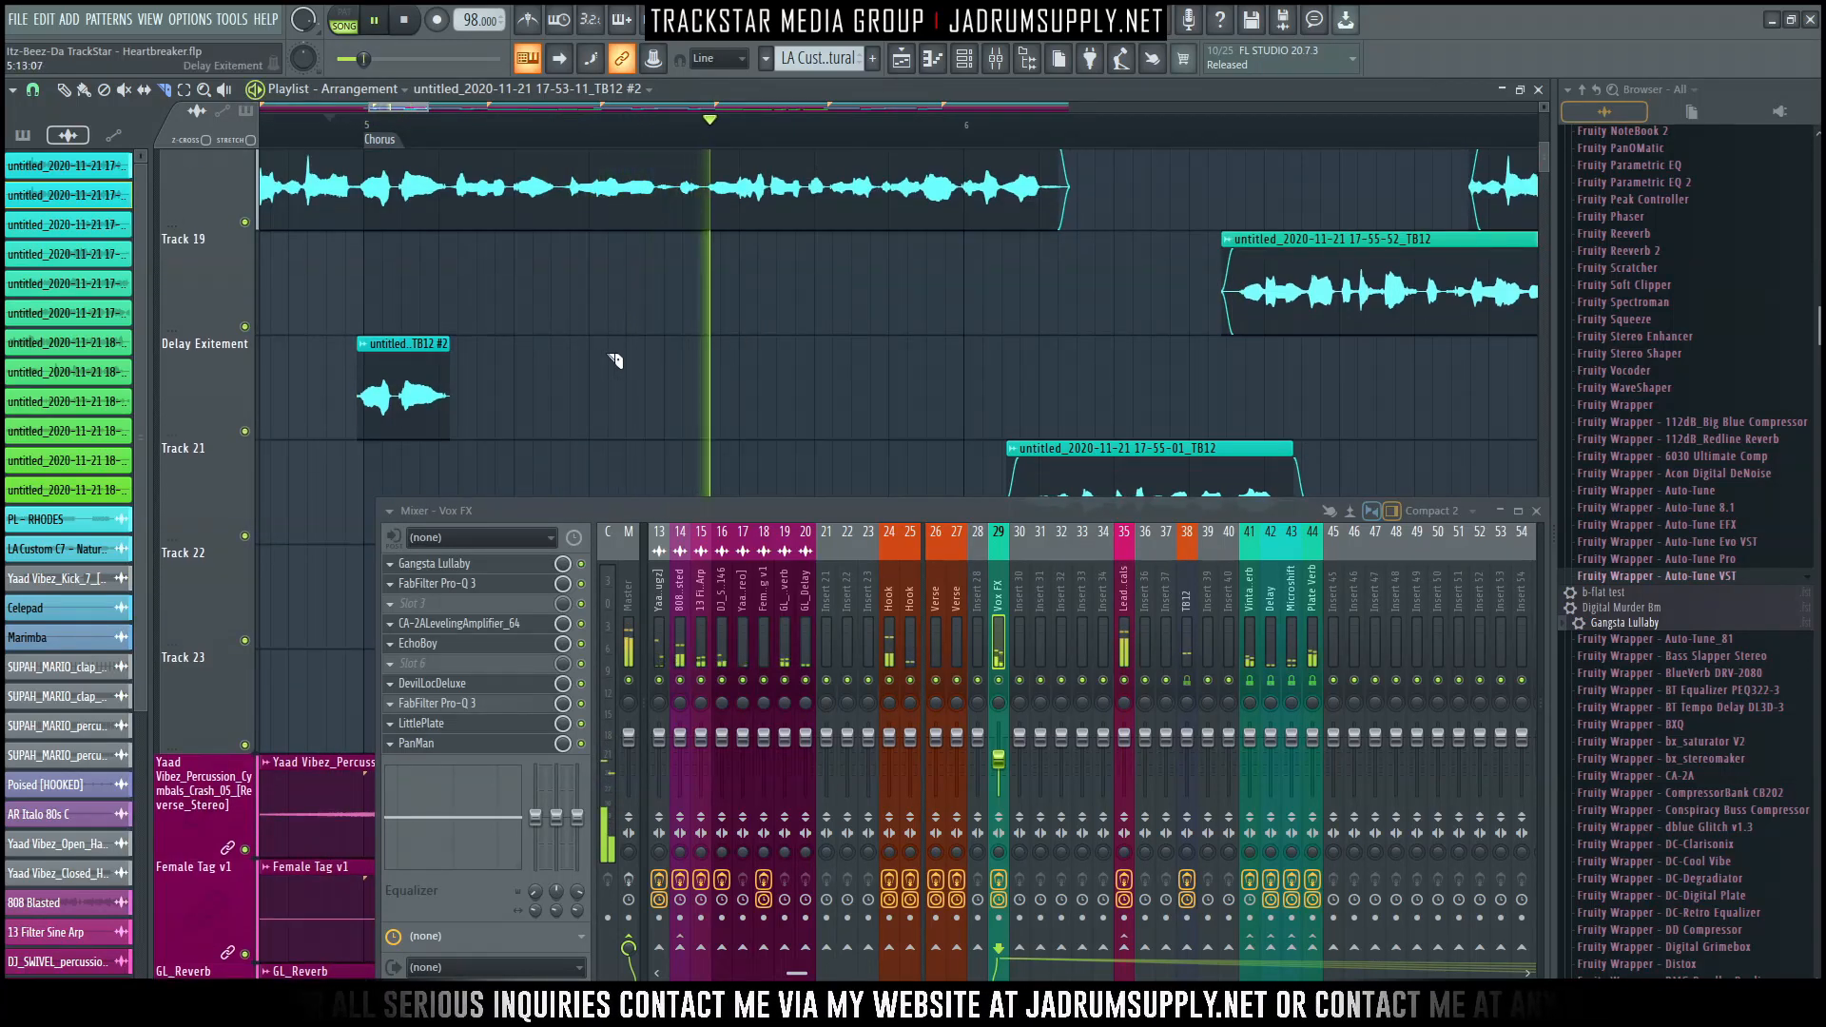
scroll(1274, 418, "down", 1)
scroll(1370, 393, "up", 1)
scroll(1370, 391, "down", 1)
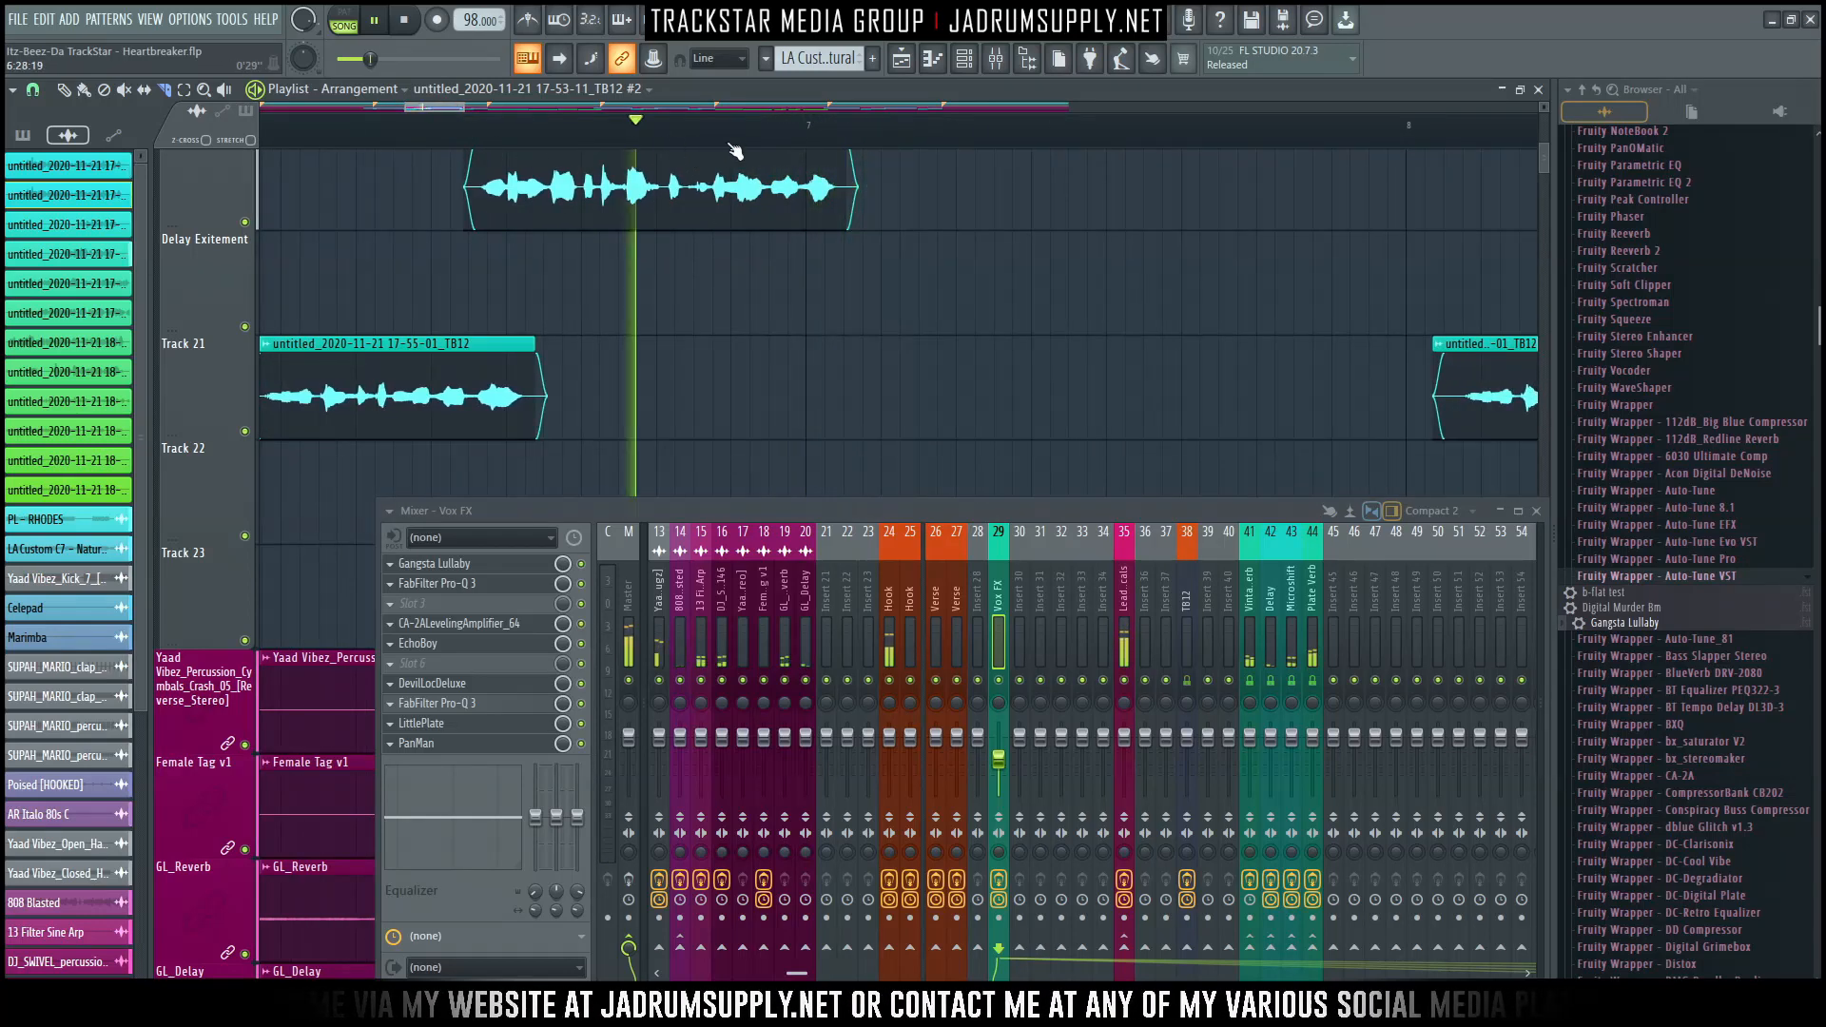
scroll(734, 183, "up", 2)
key("space")
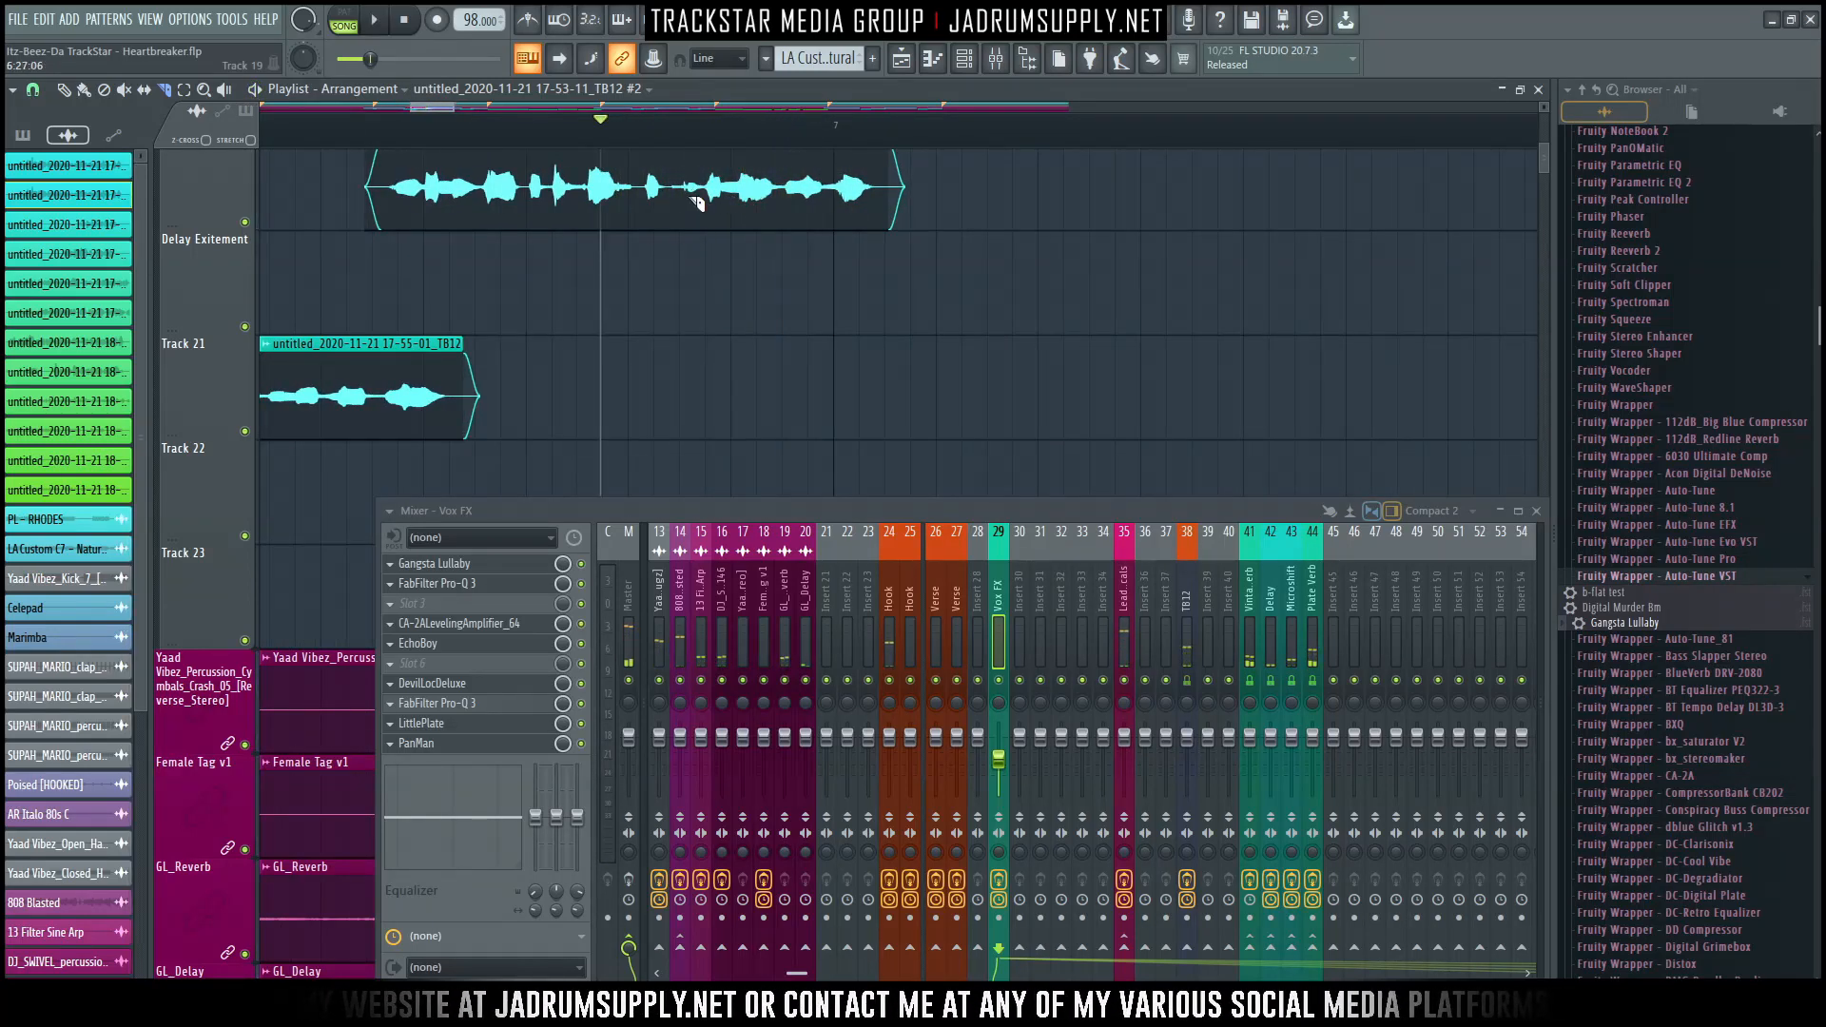
Set playlist snap to Line and copy the Track 19 clip before bar 7 straight down onto the Delay Exitement track.
left_click(696, 200)
left_click_drag(697, 214, 700, 292)
left_click(34, 92)
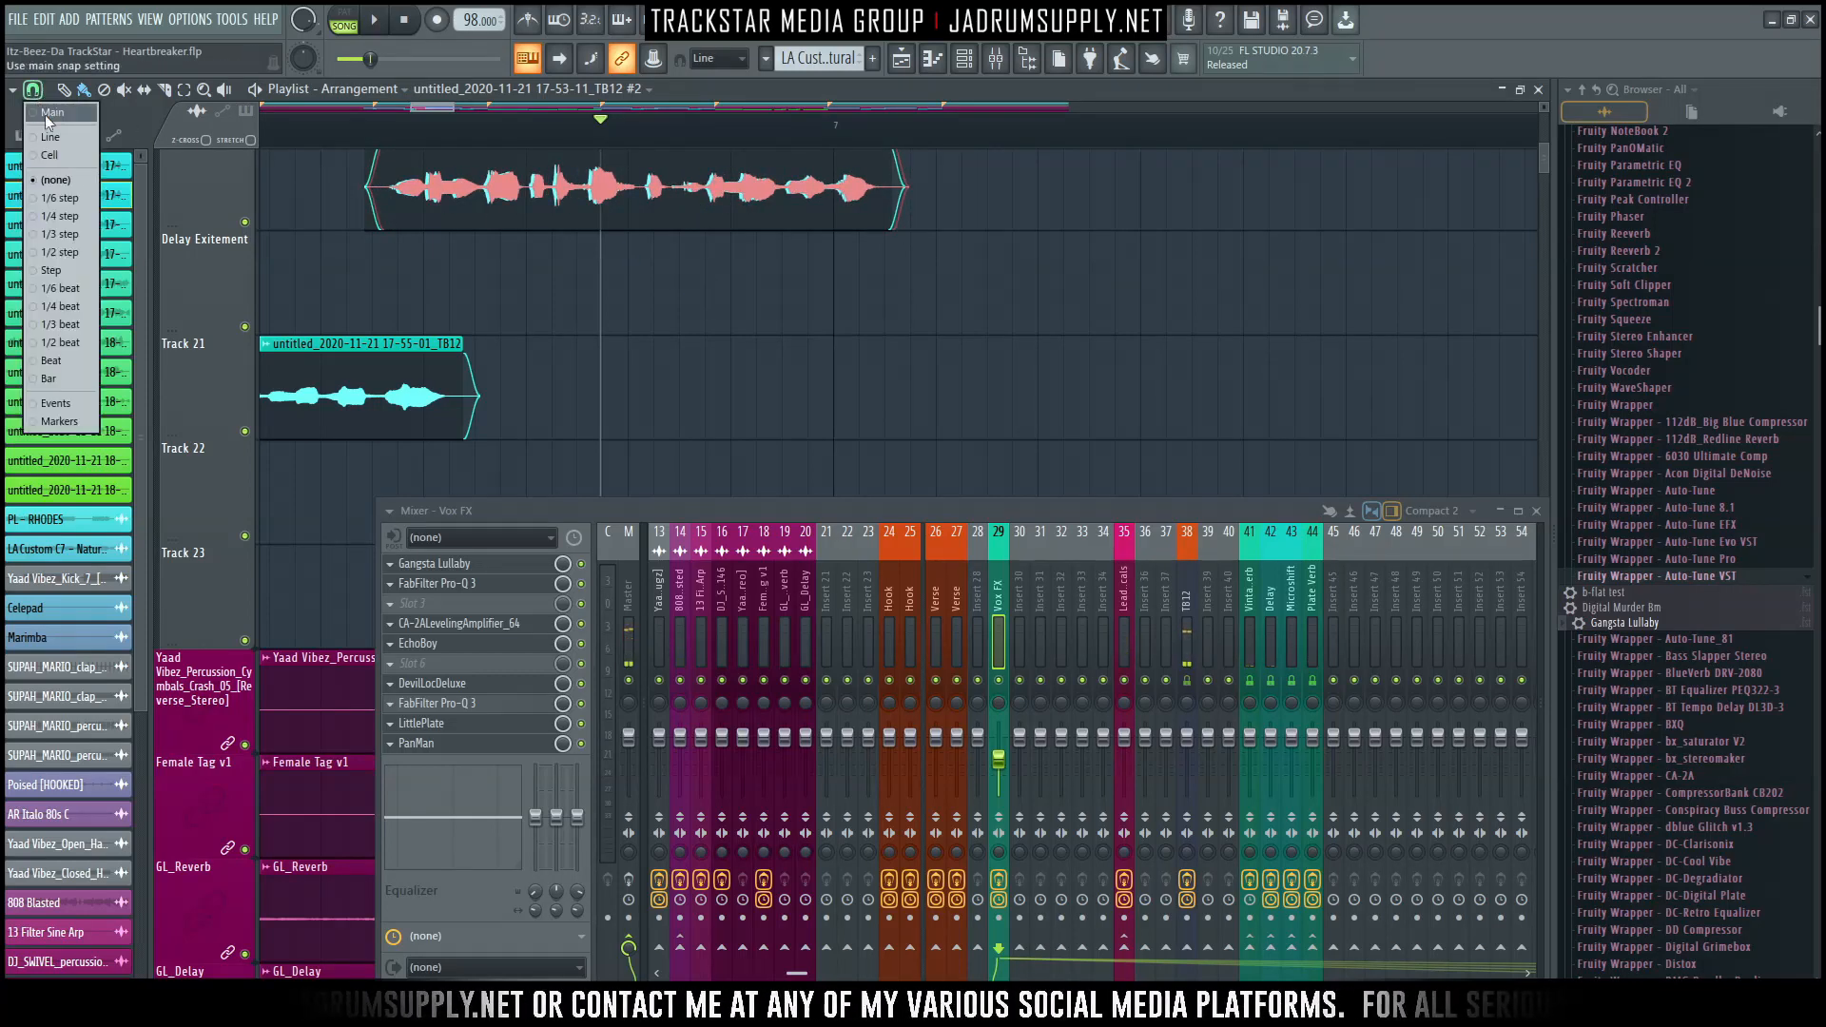
left_click(38, 139)
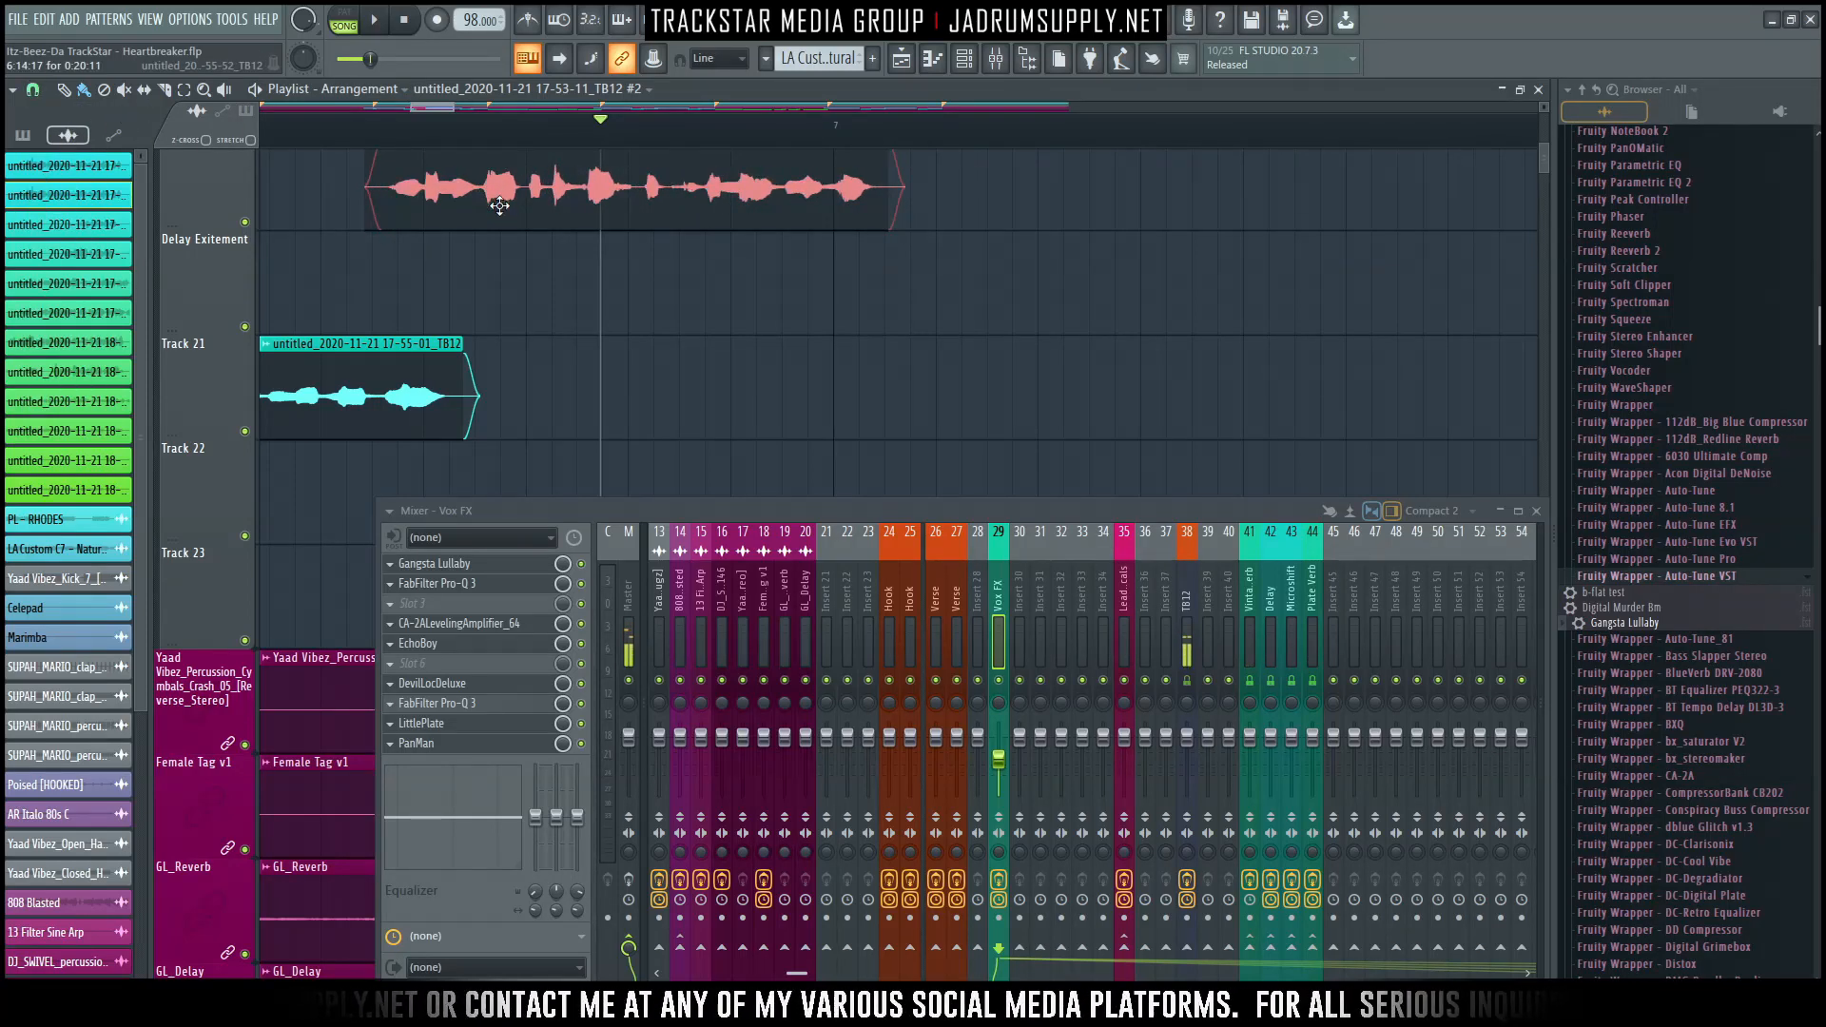
left_click_drag(497, 308, 492, 322)
left_click_drag(496, 173, 487, 305)
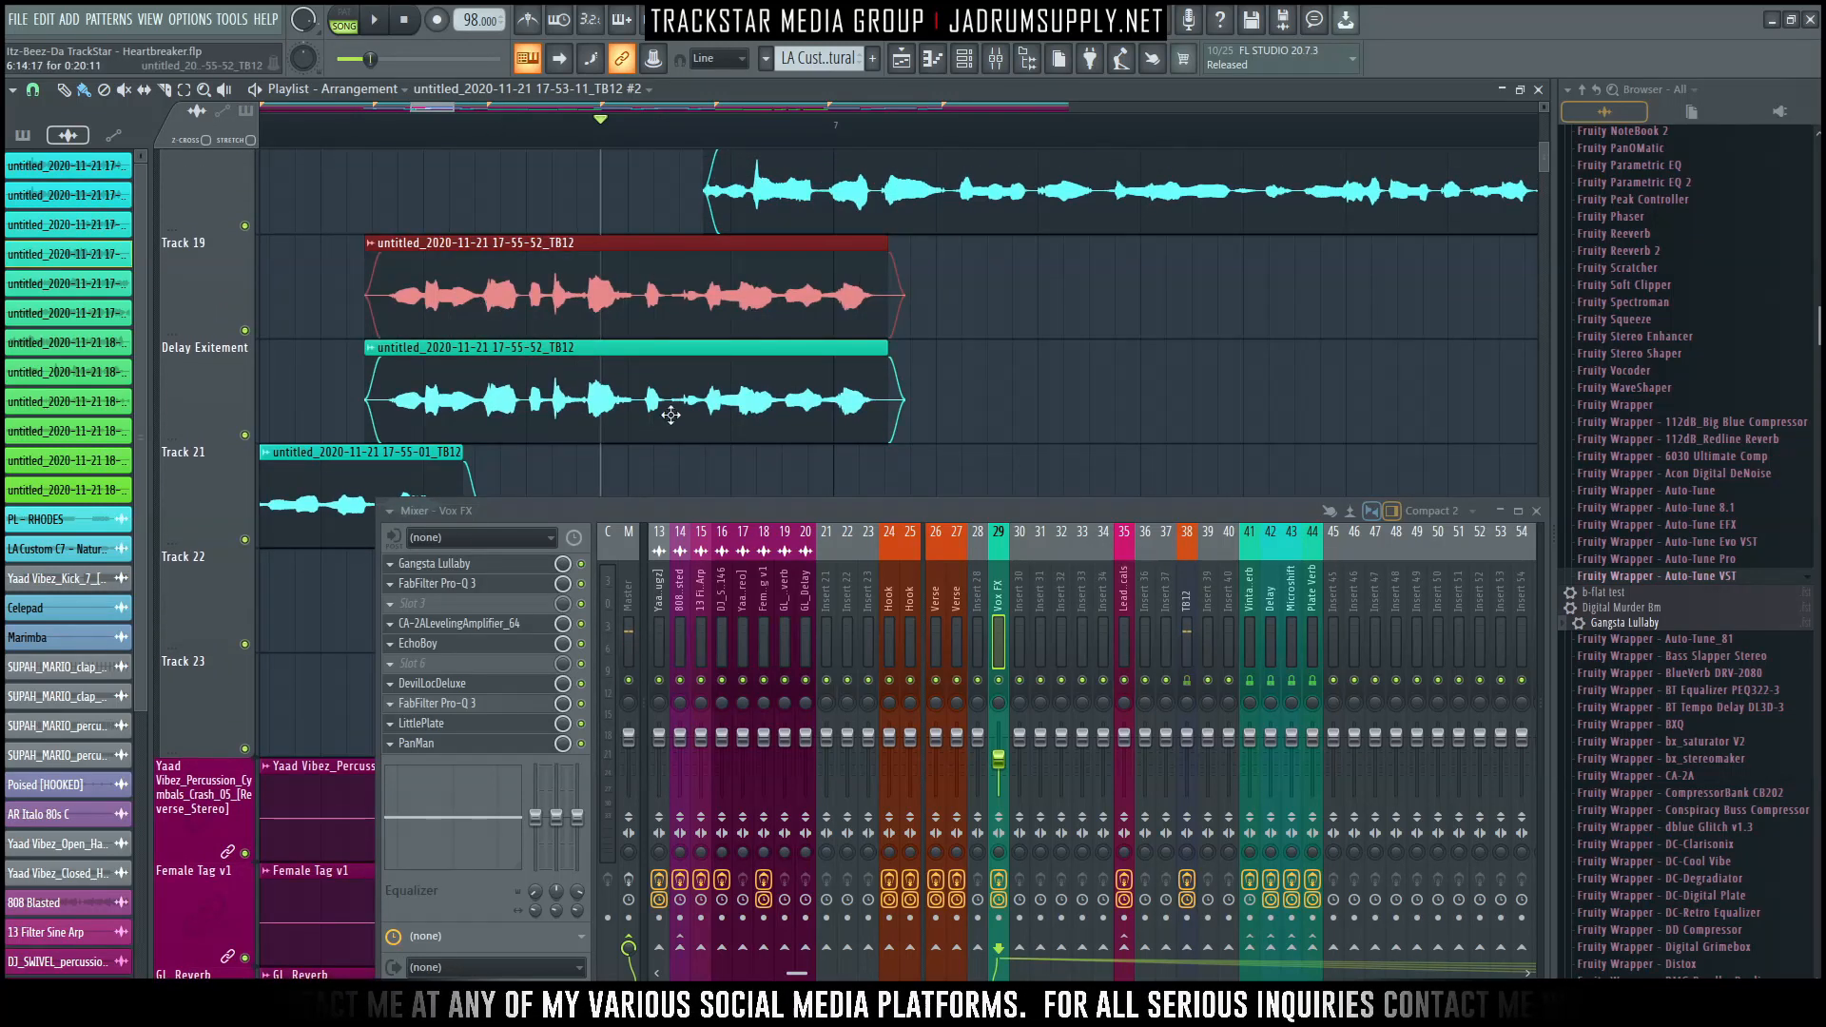
Make the Delay Exitement copy unique and route it to mixer track 29, Vox FX.
right_click(631, 396)
key("ctrl+z")
double_click(599, 398)
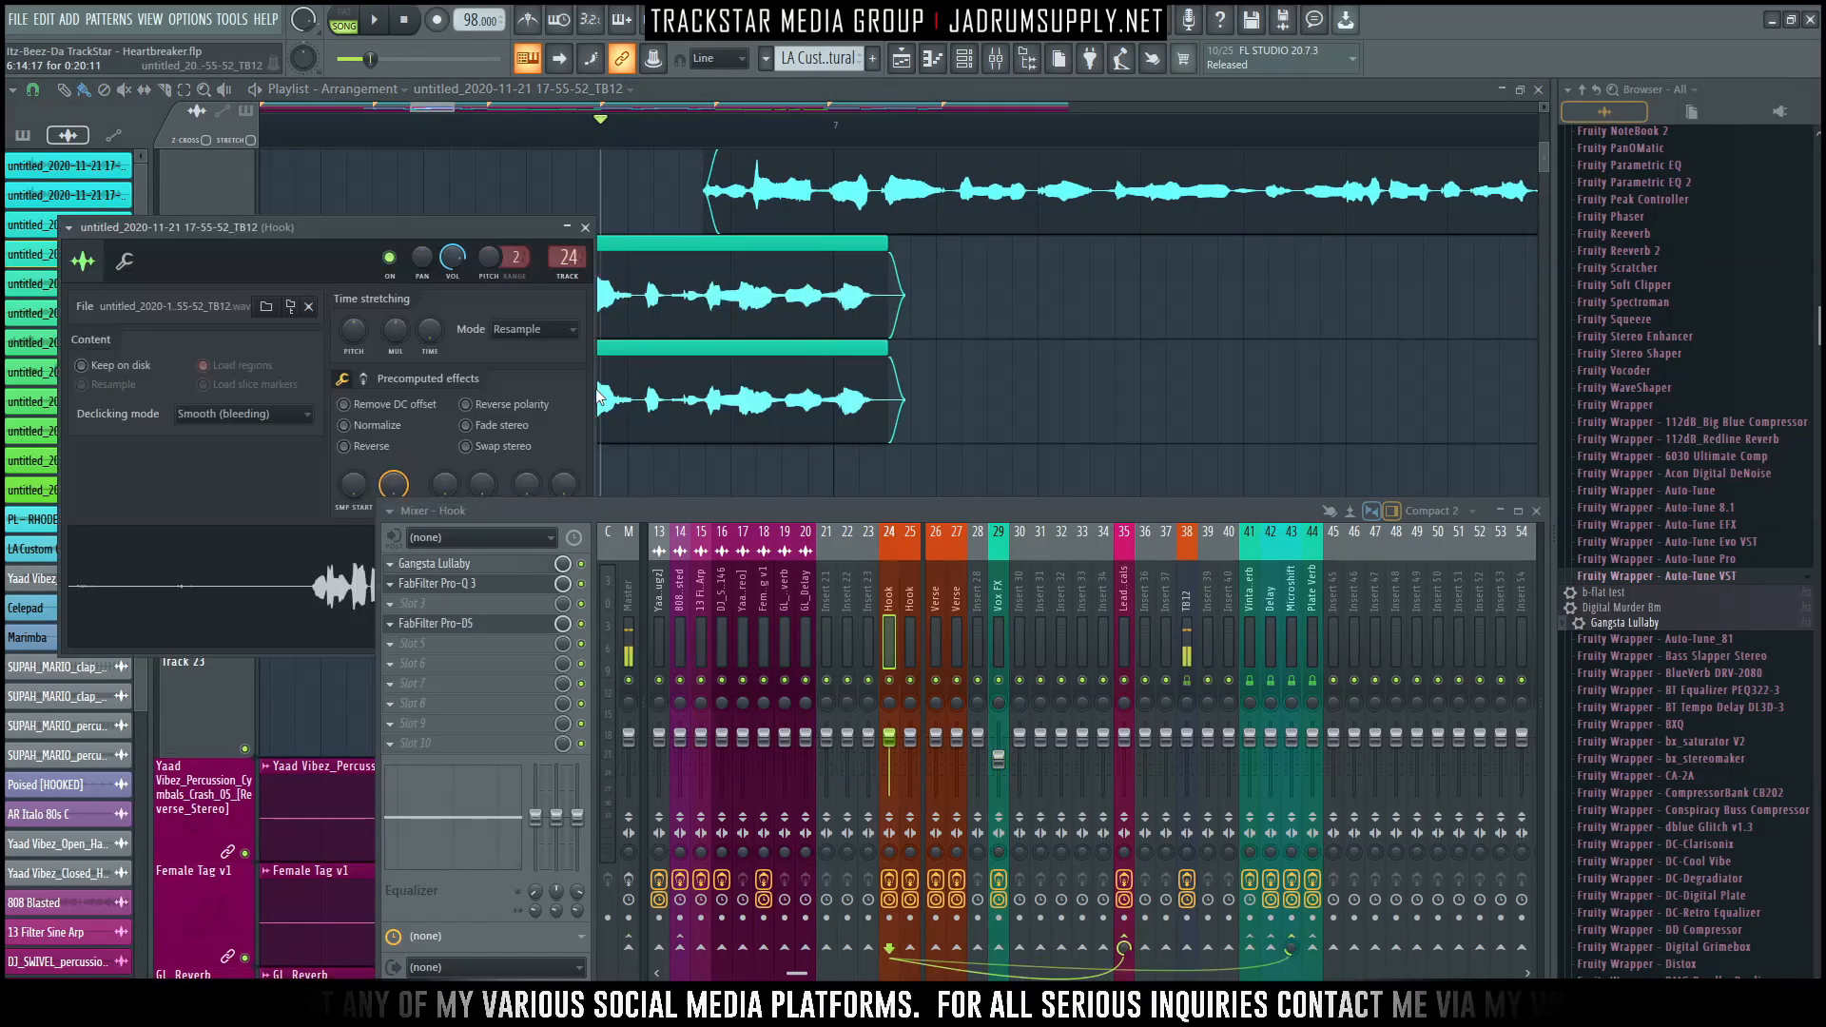
key("Escape")
right_click(372, 358)
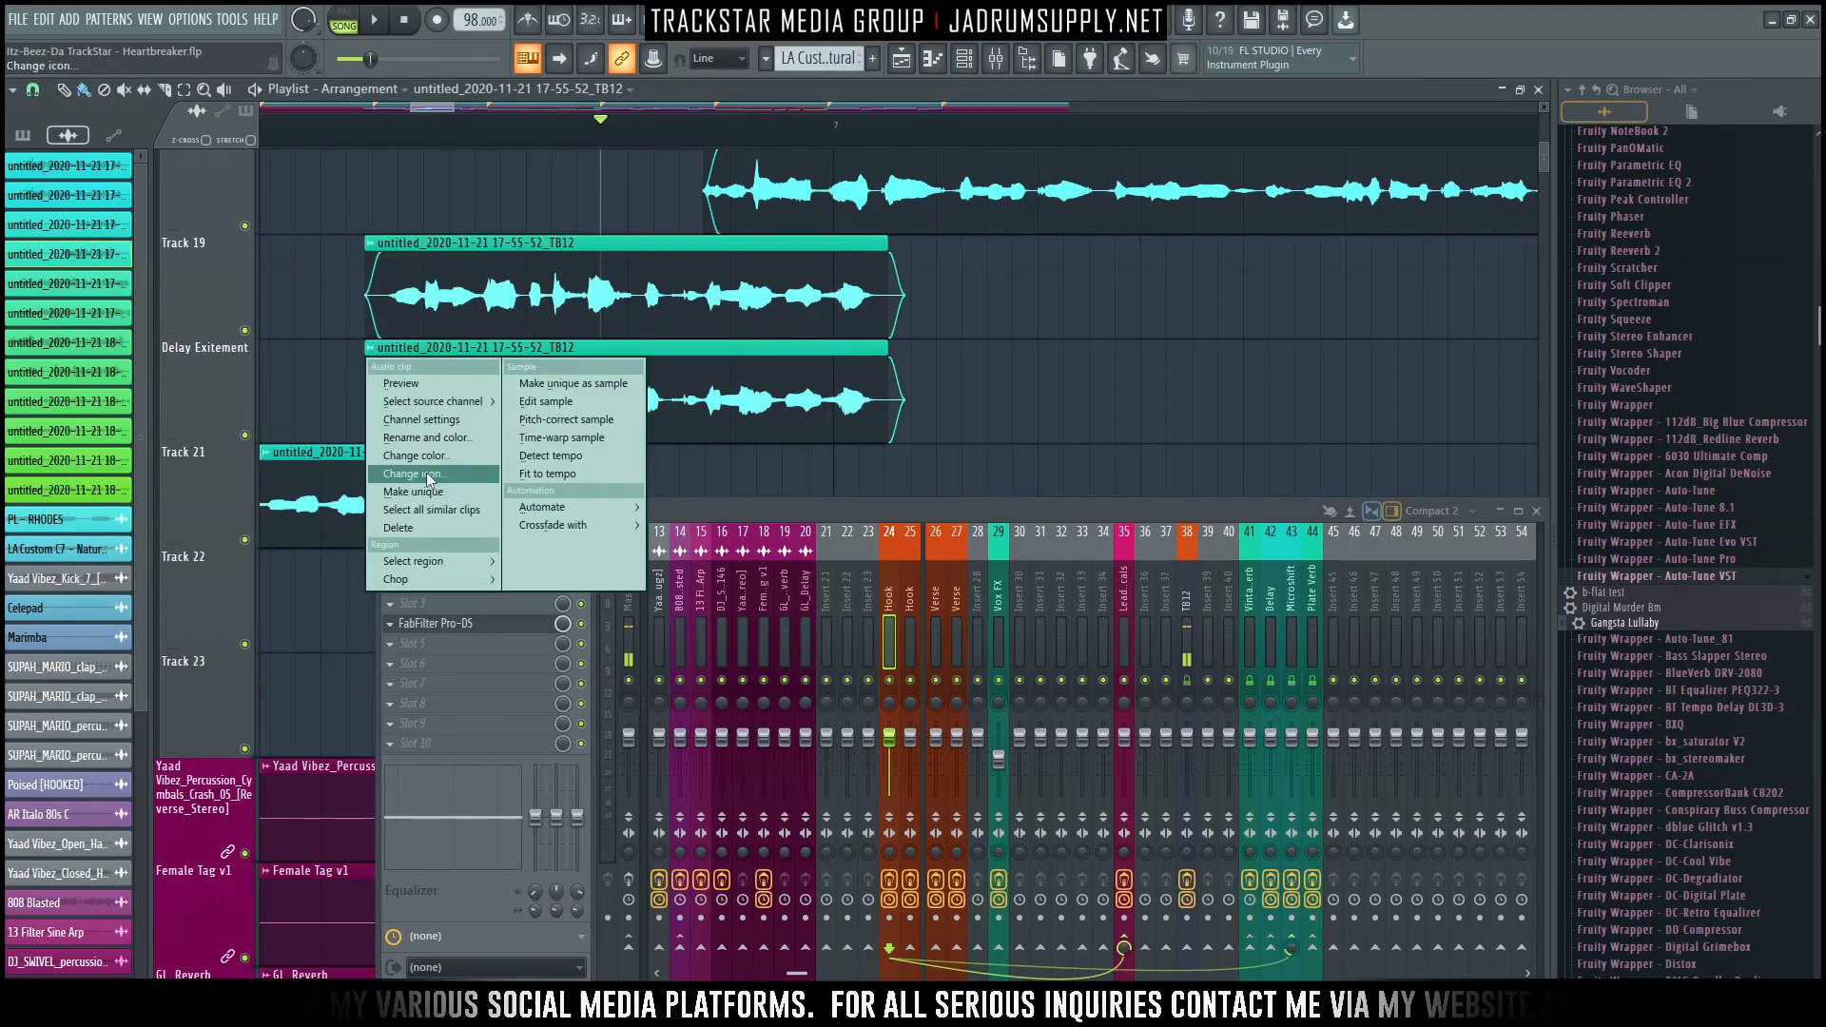
left_click(435, 499)
double_click(501, 394)
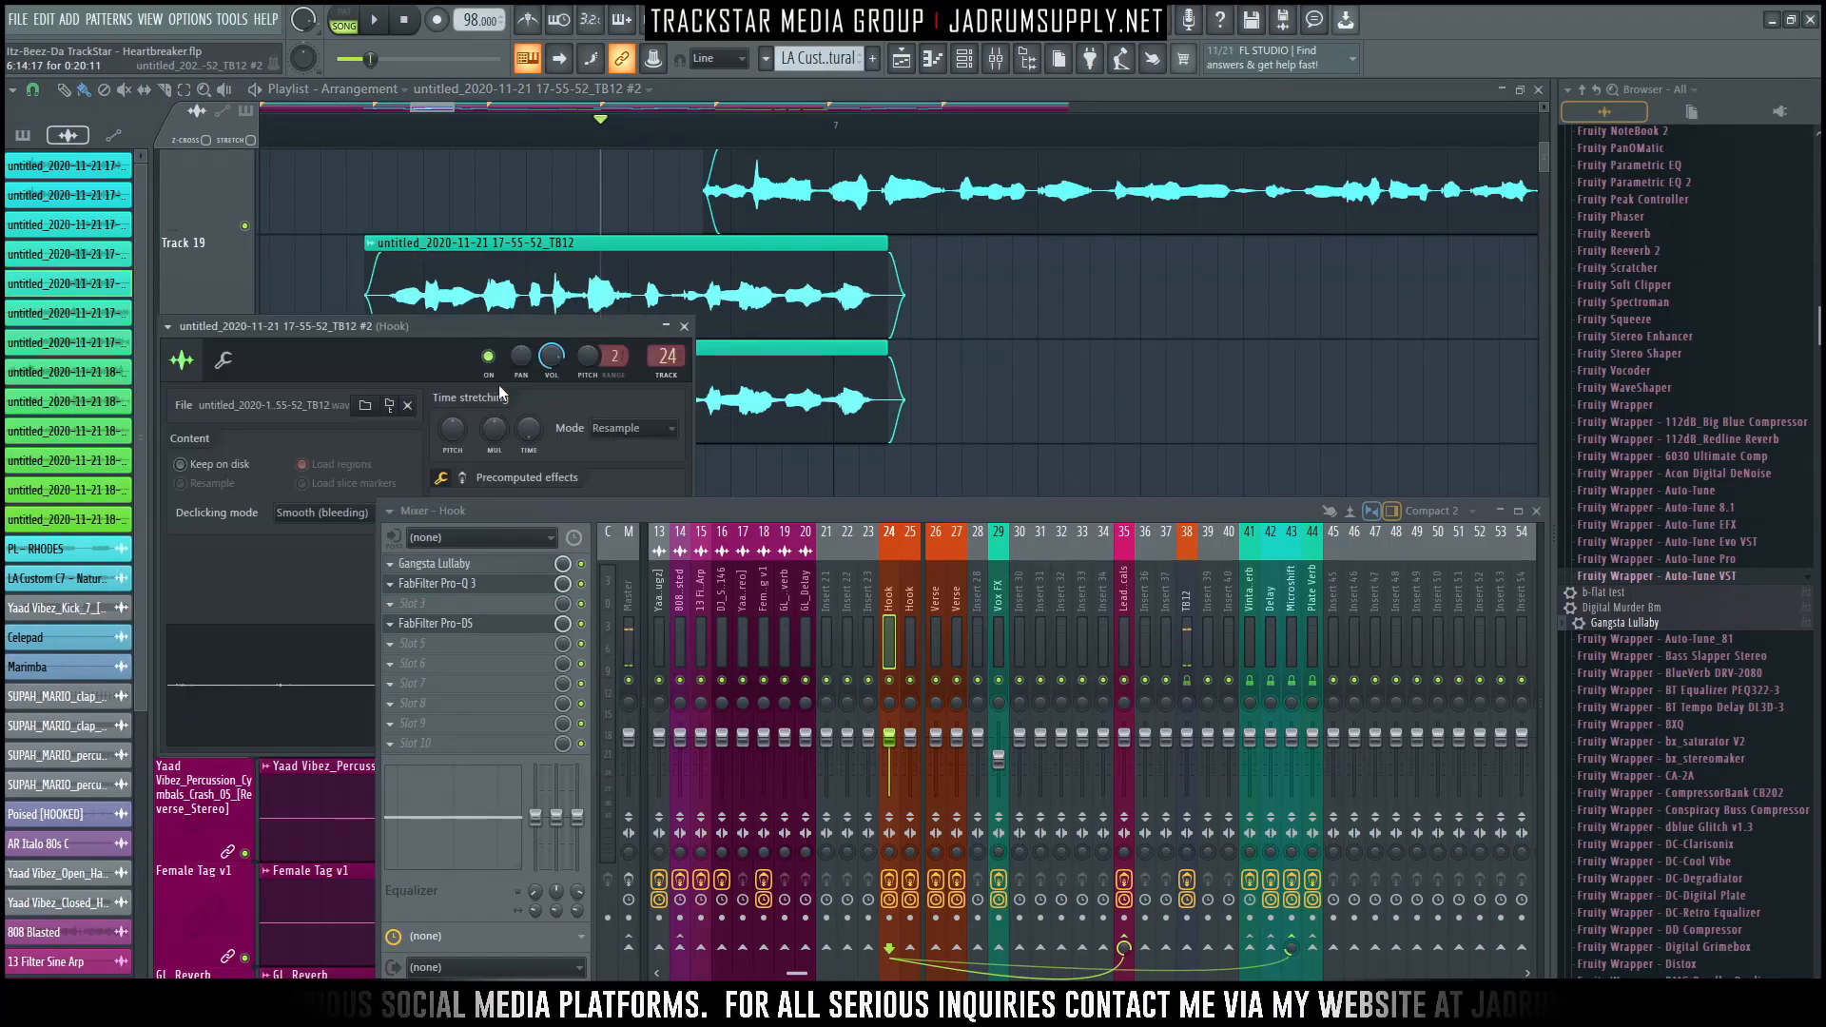
left_click_drag(667, 355, 667, 327)
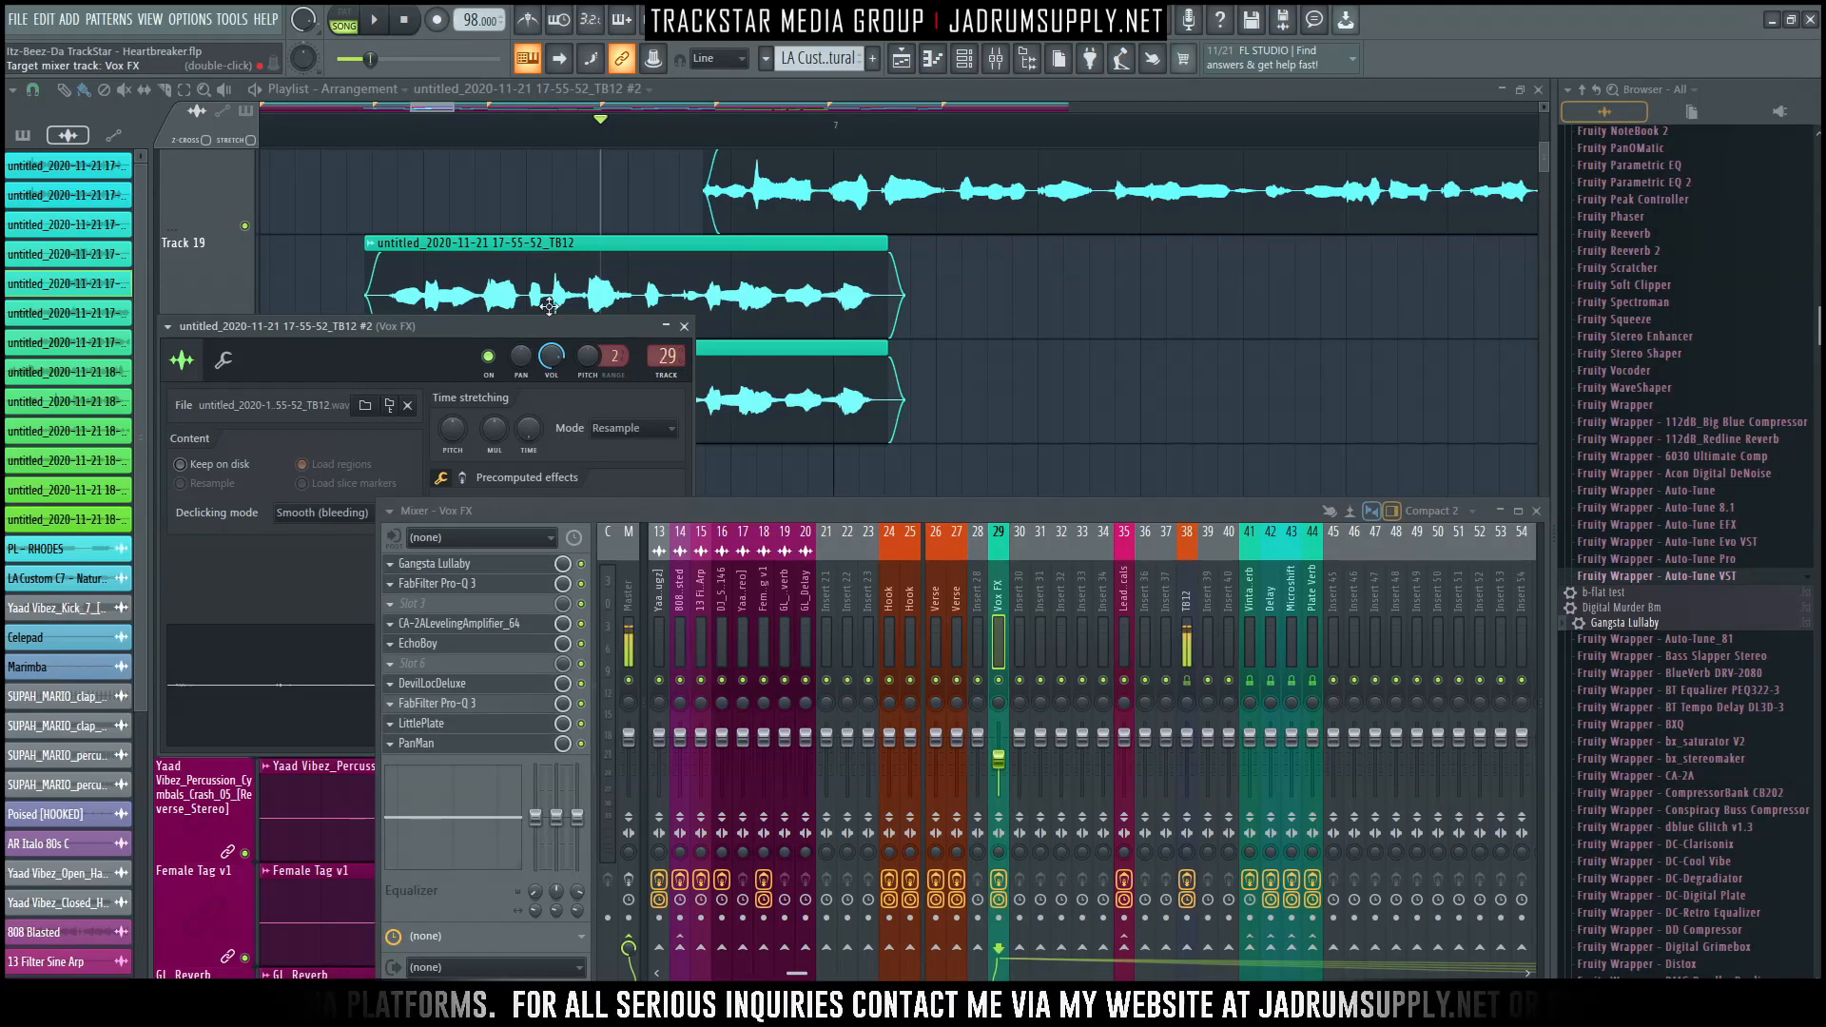
Play back the copied clip, slice it around its second short phrase, and delete the sections before and after.
left_click(297, 128)
key("space")
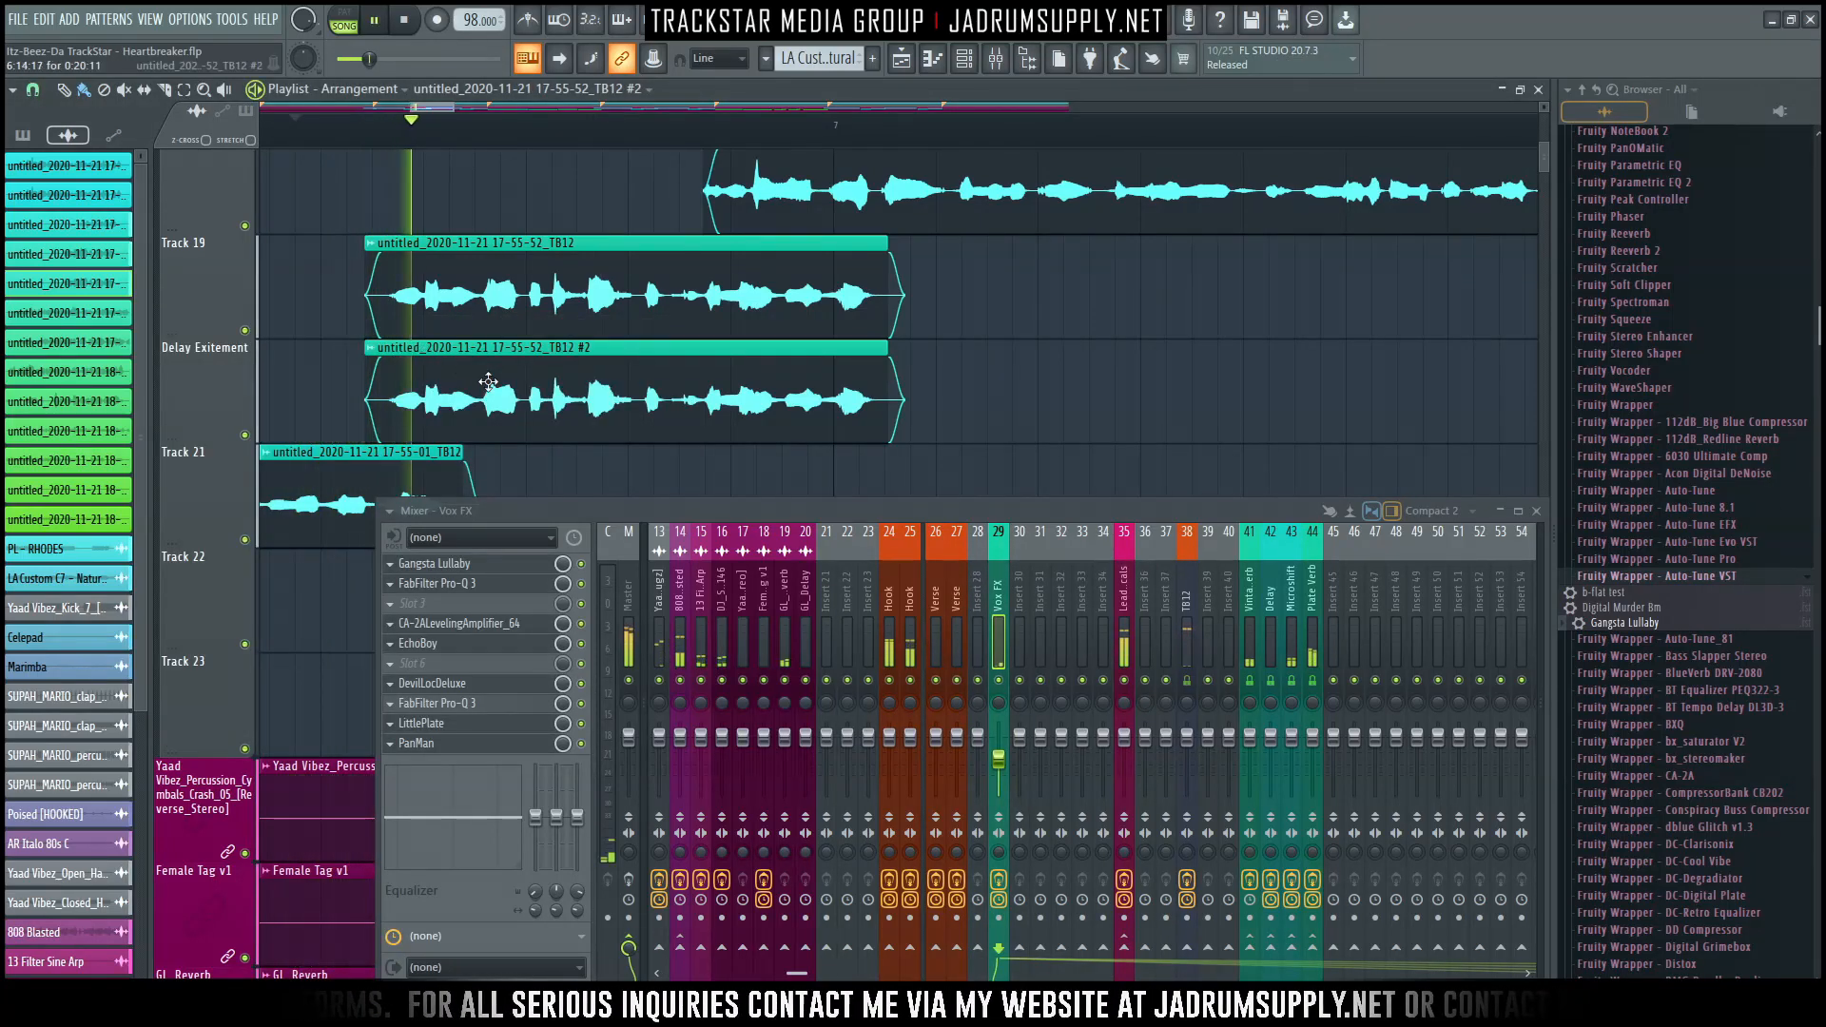
key("space")
key("space")
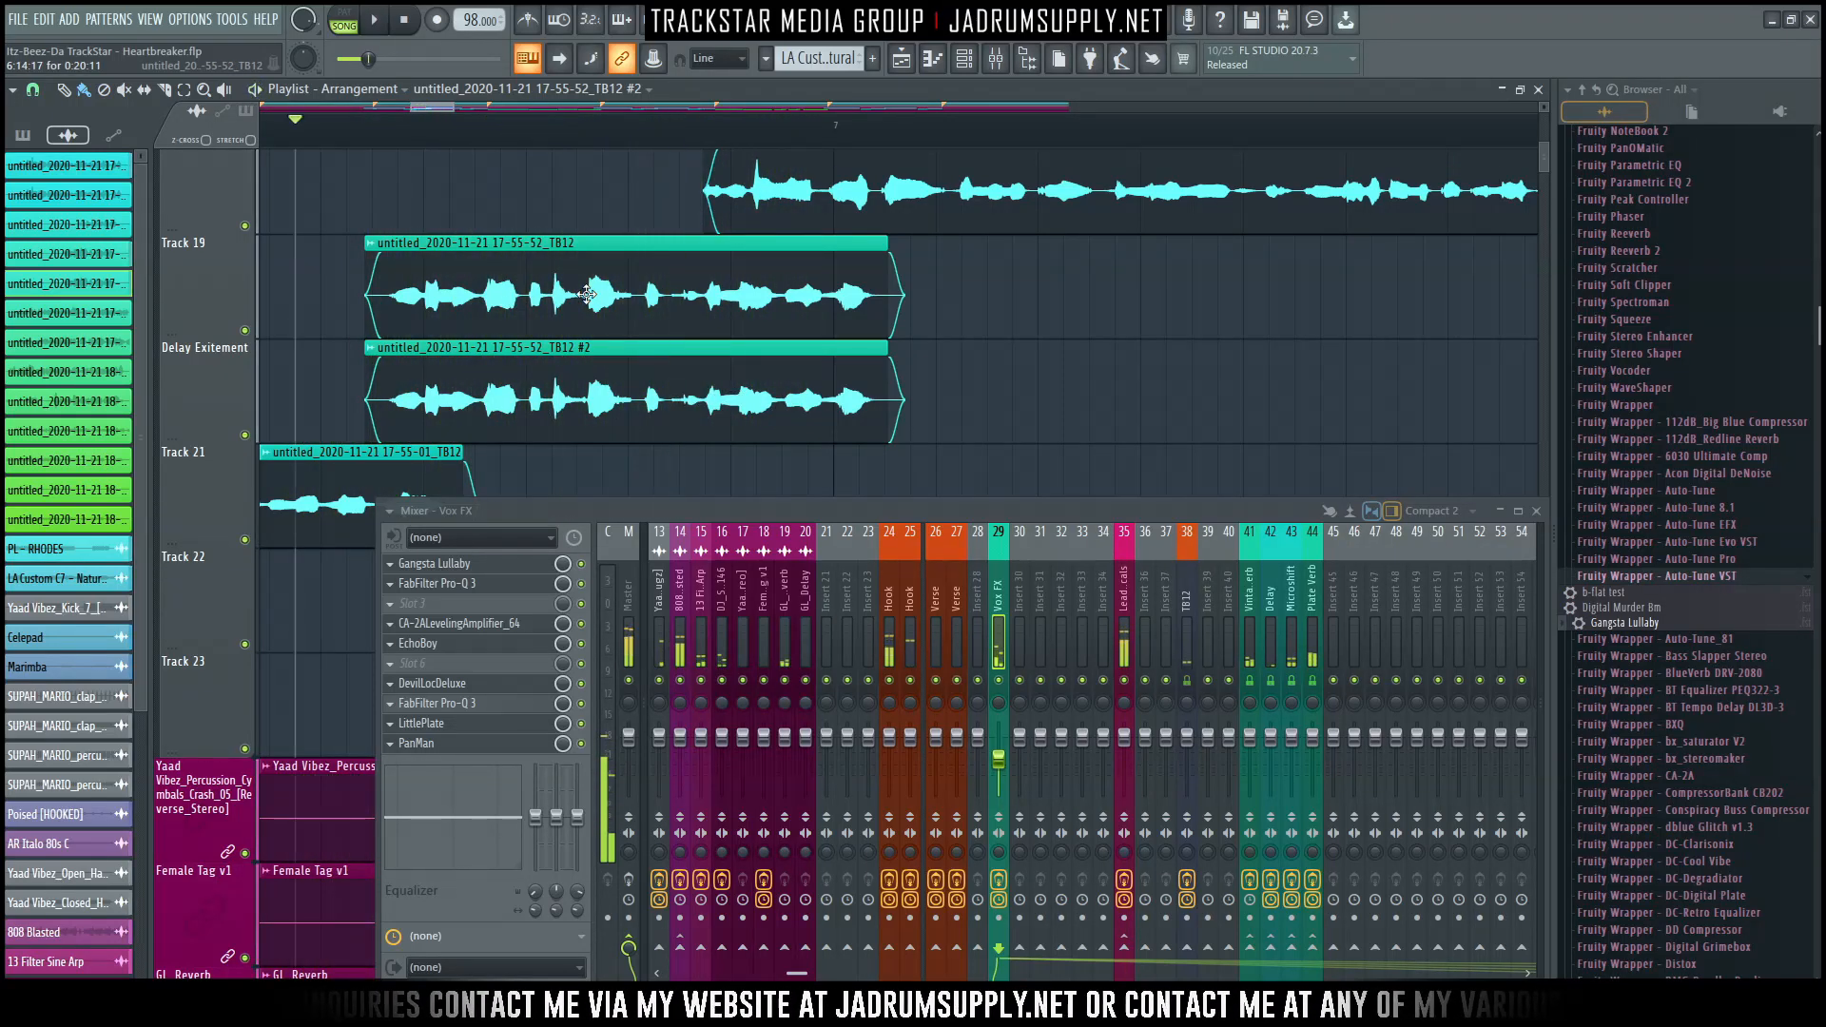
key("space")
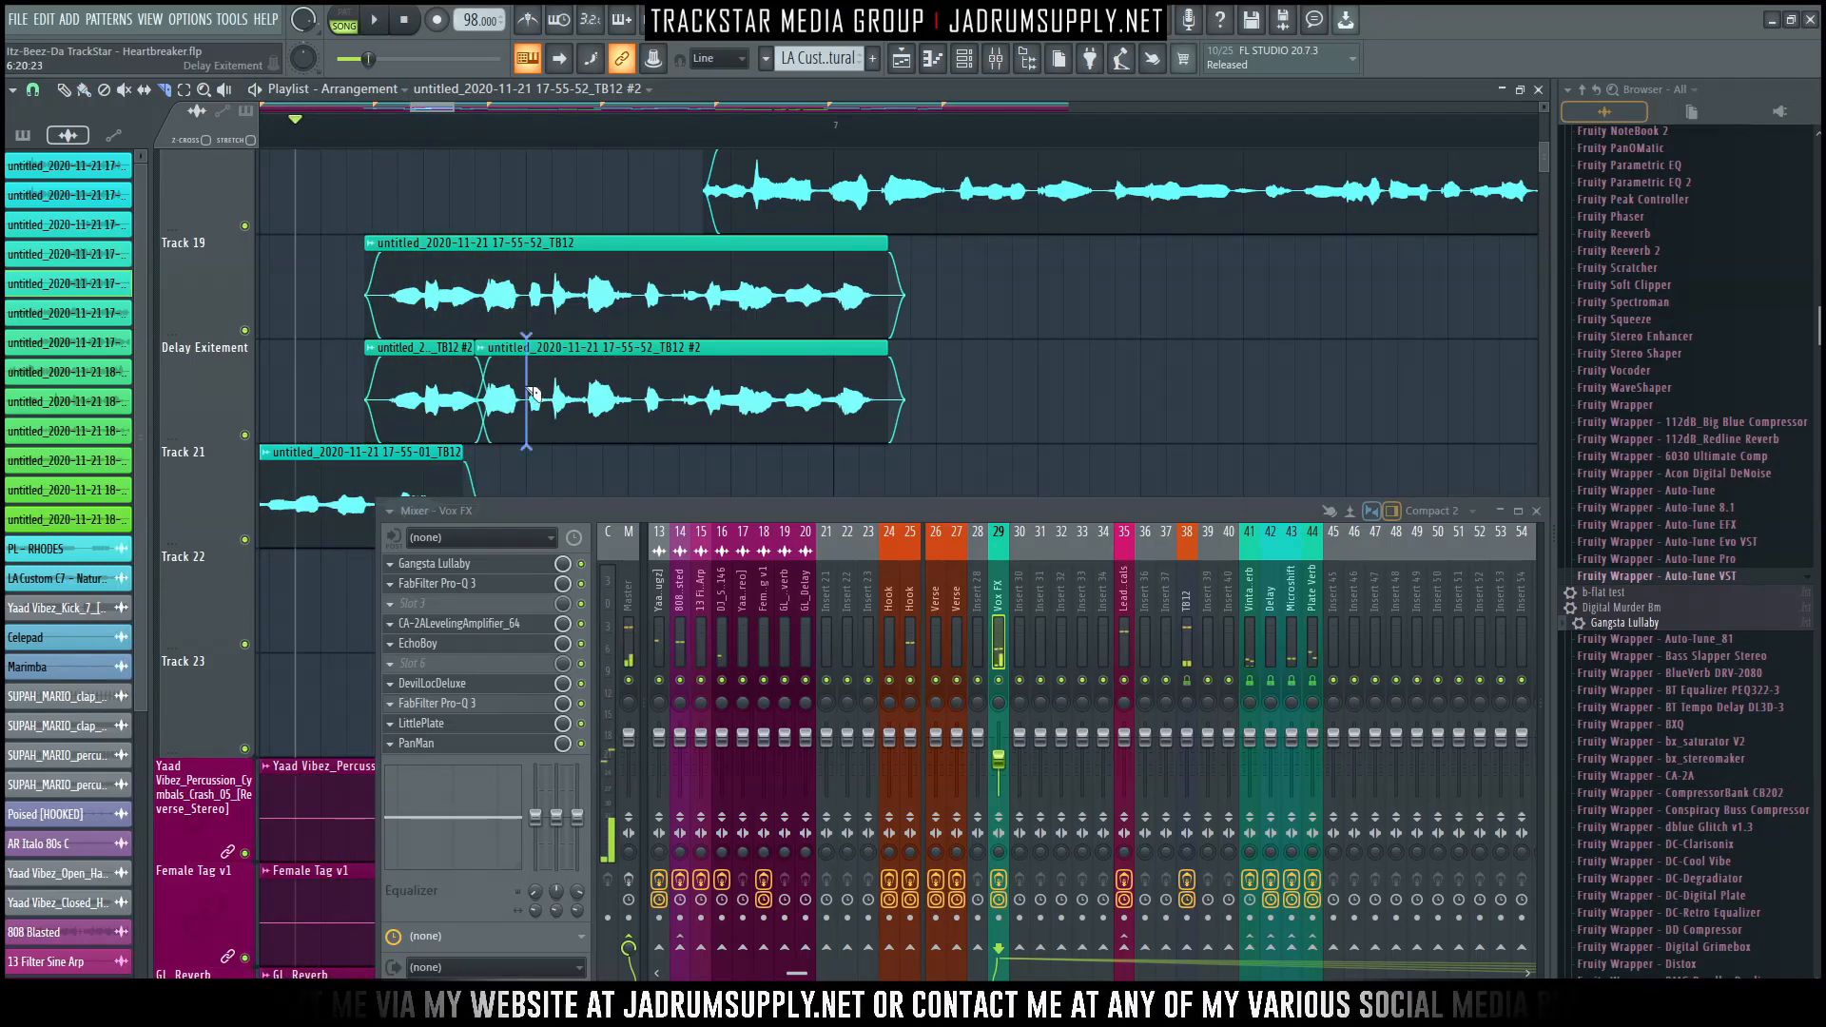
right_click(440, 400)
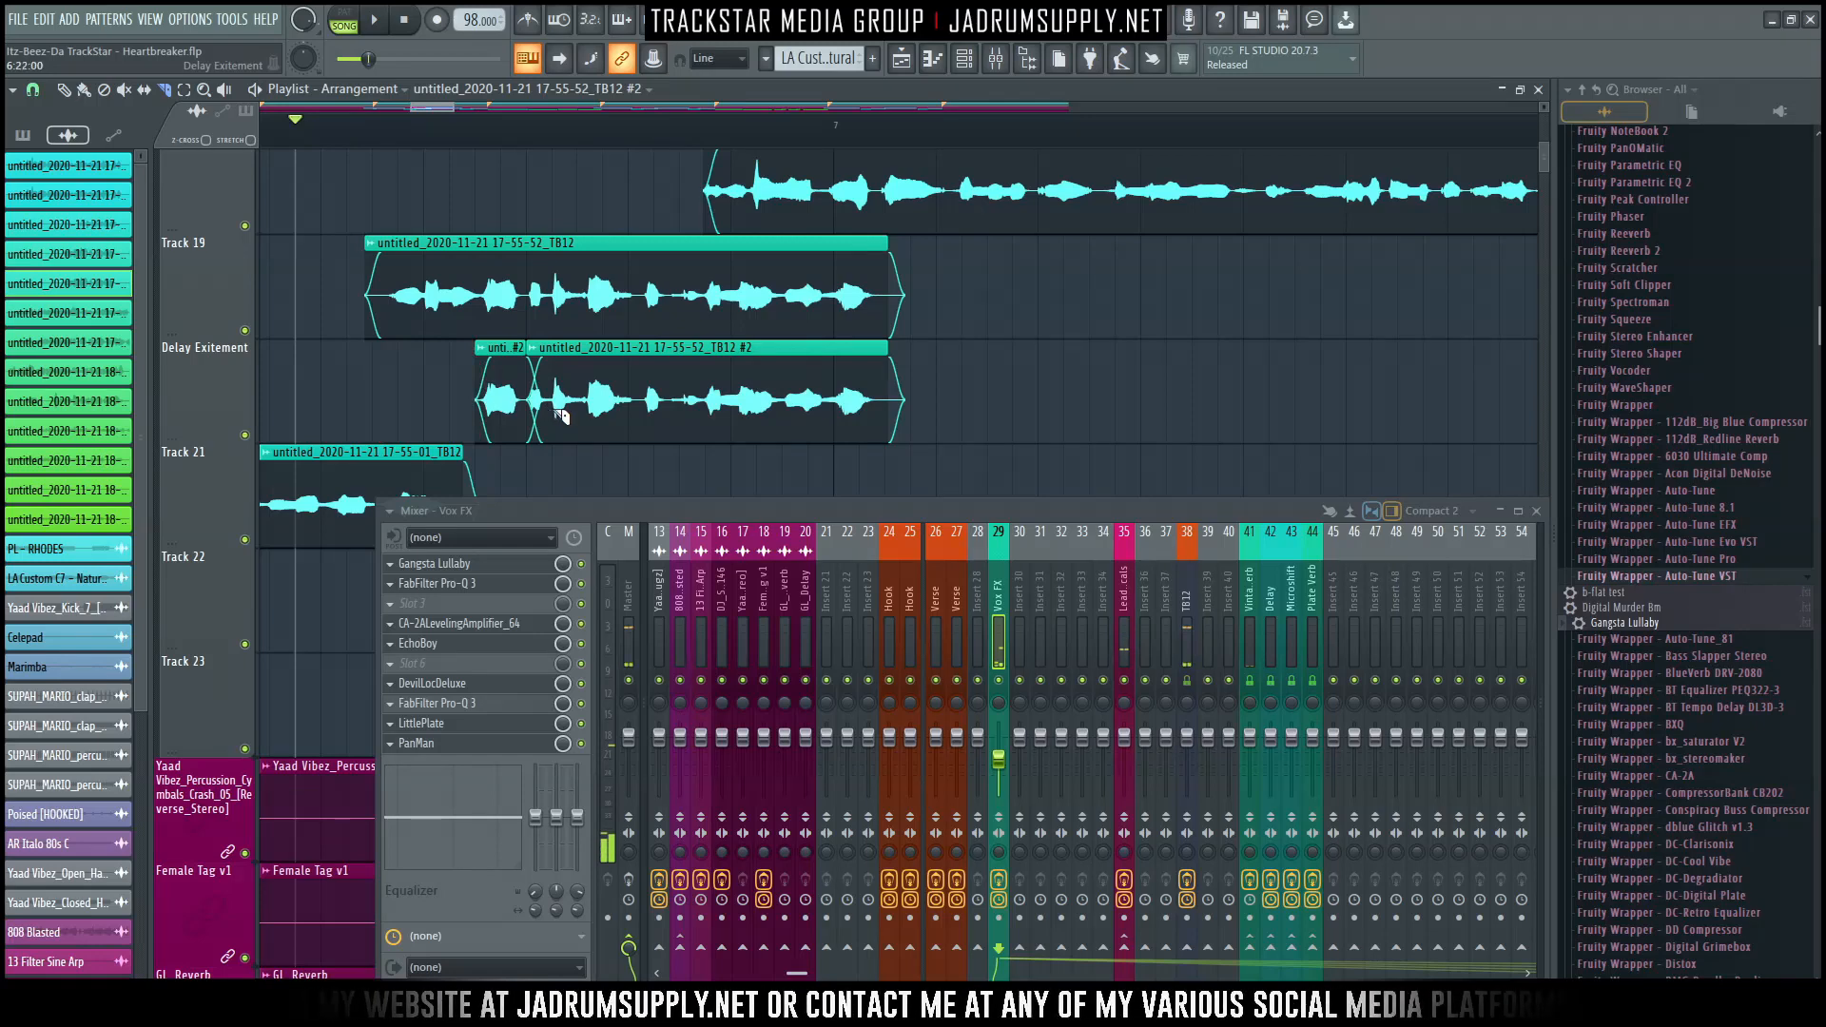
right_click(561, 415)
key("space")
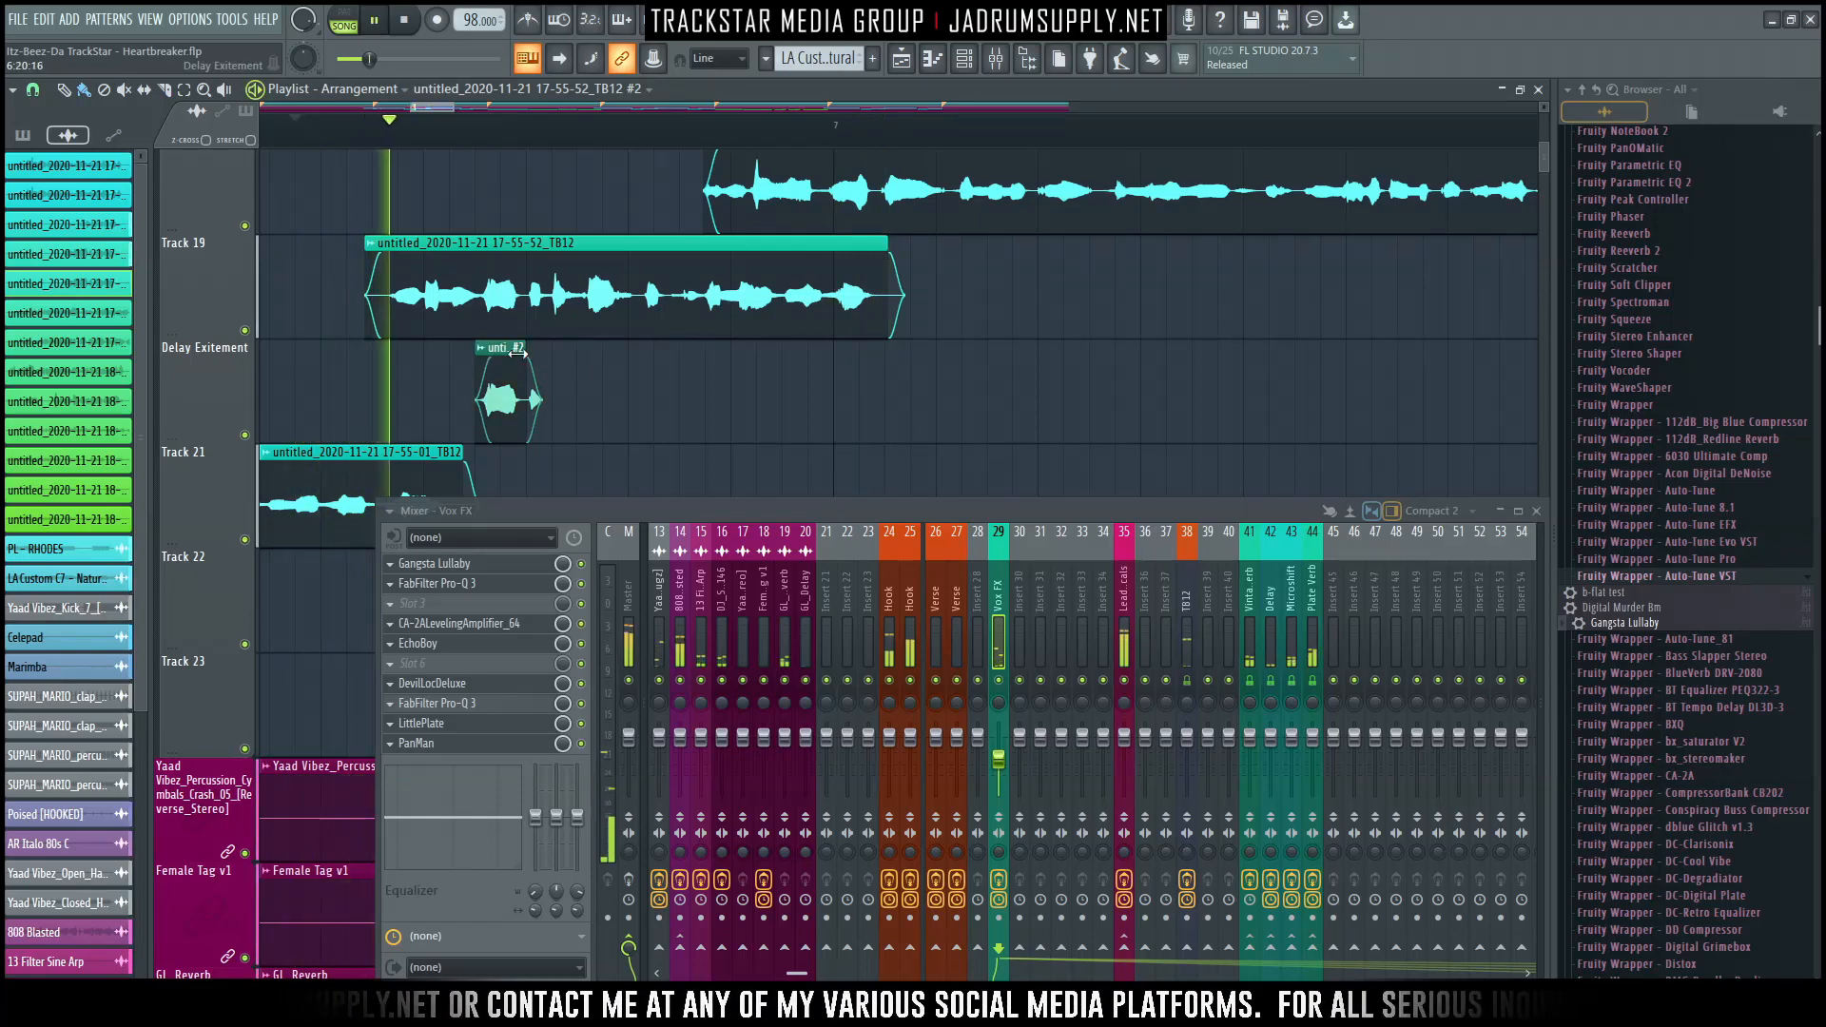
Fit the end of the isolated phrase clip closely to its waveform and change its declicking mode.
left_click_drag(519, 347, 504, 352)
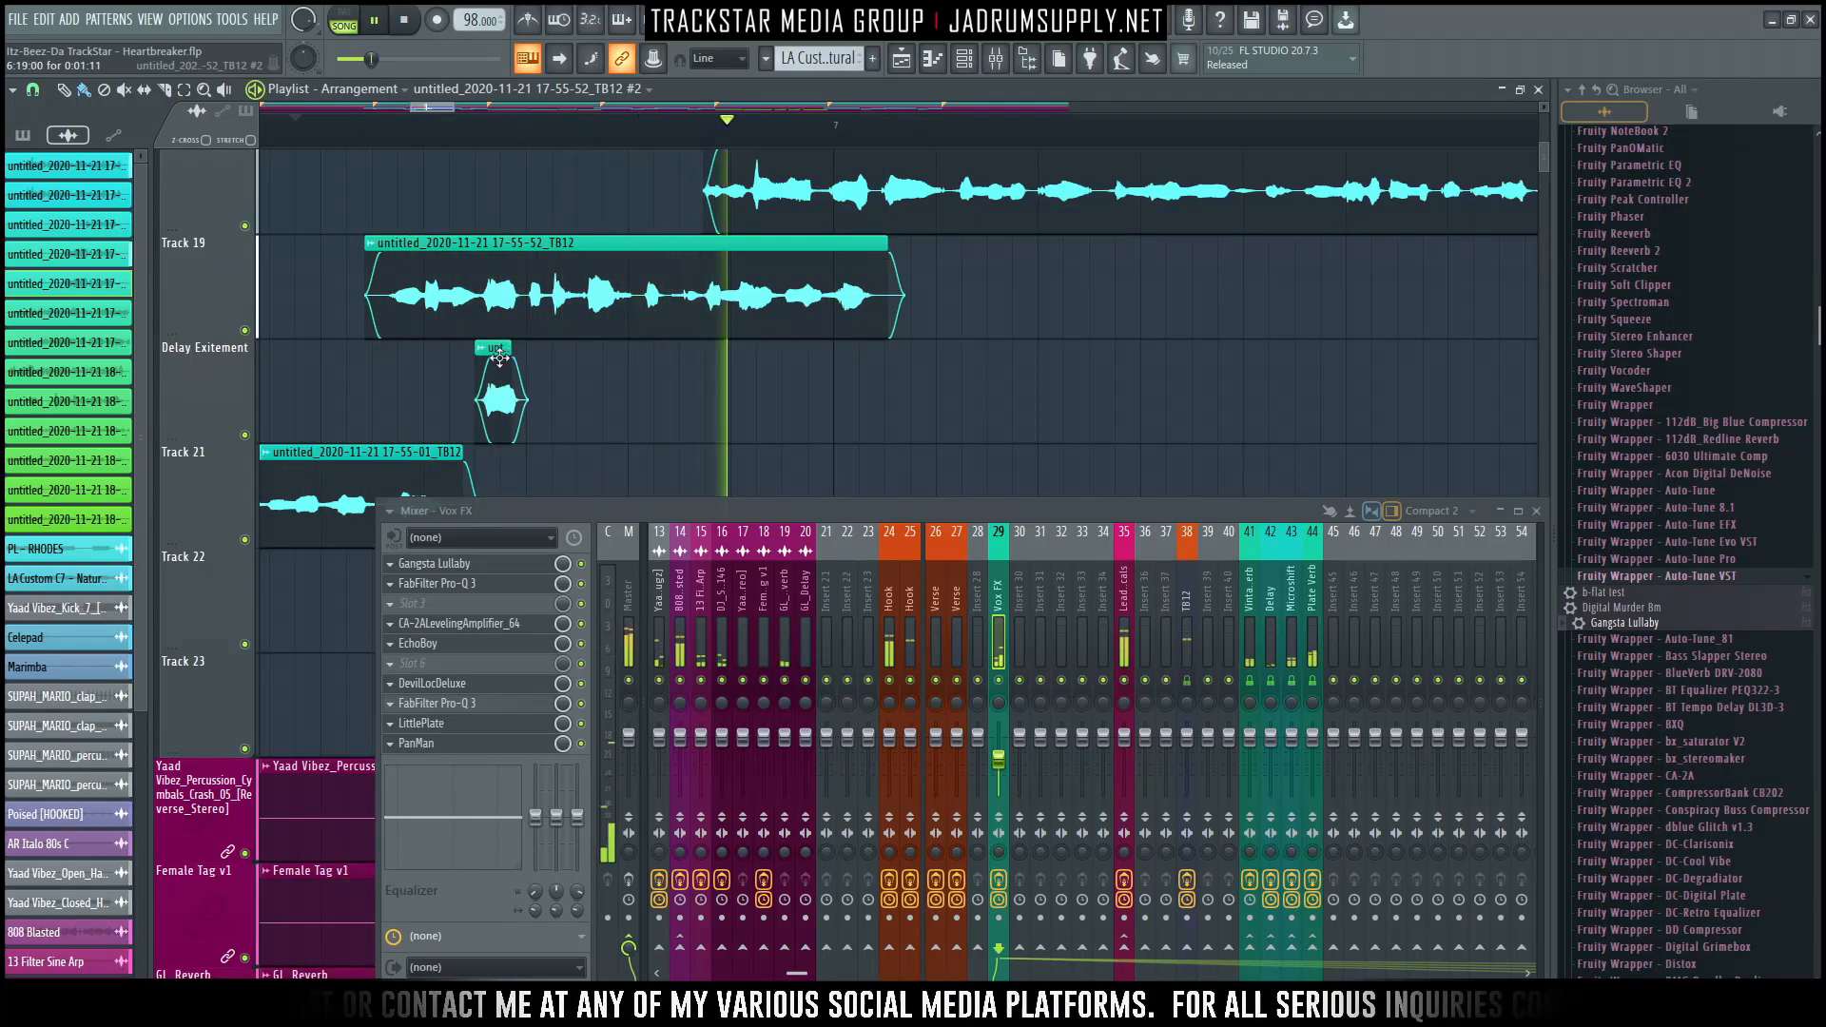
double_click(497, 363)
left_click(321, 513)
left_click(308, 591)
left_click(684, 326)
key("space")
scroll(518, 238, "up", 3)
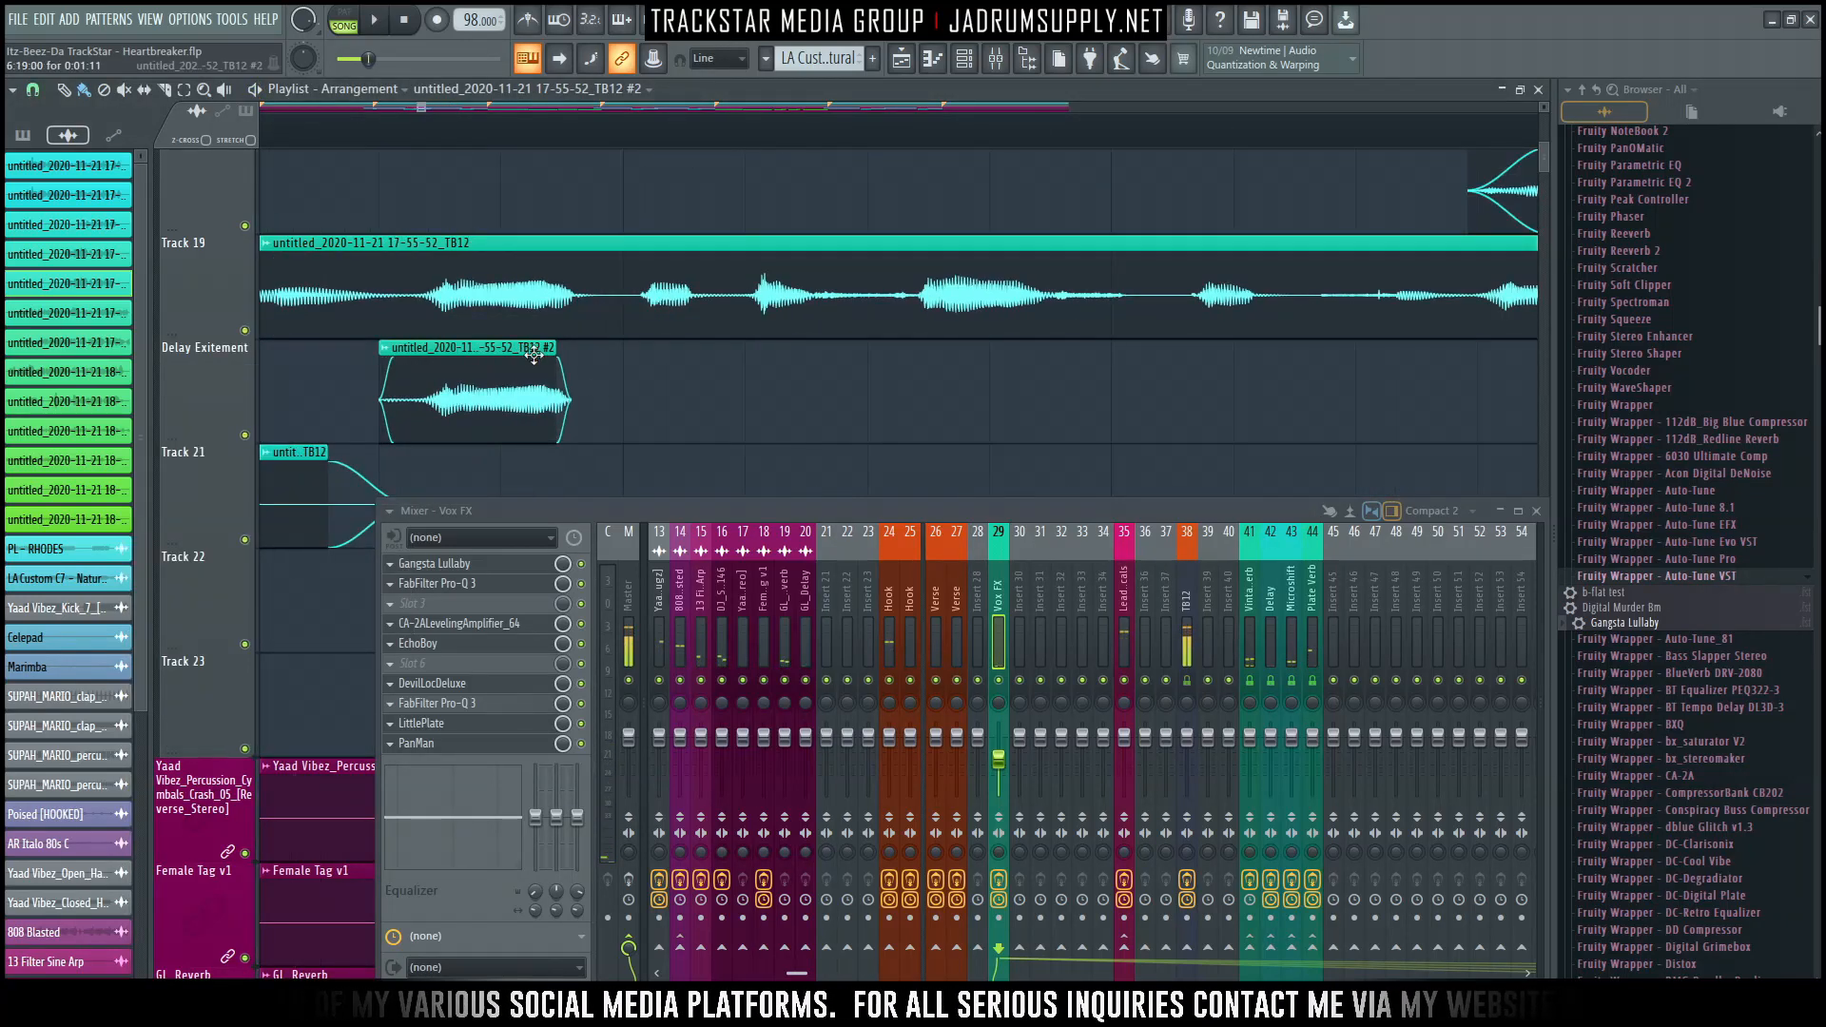
left_click_drag(574, 354, 611, 360)
Duplicate both Delay Exitement throws two bars further on, to bars 7 and 8 of the same chorus.
scroll(625, 368, "down", 8)
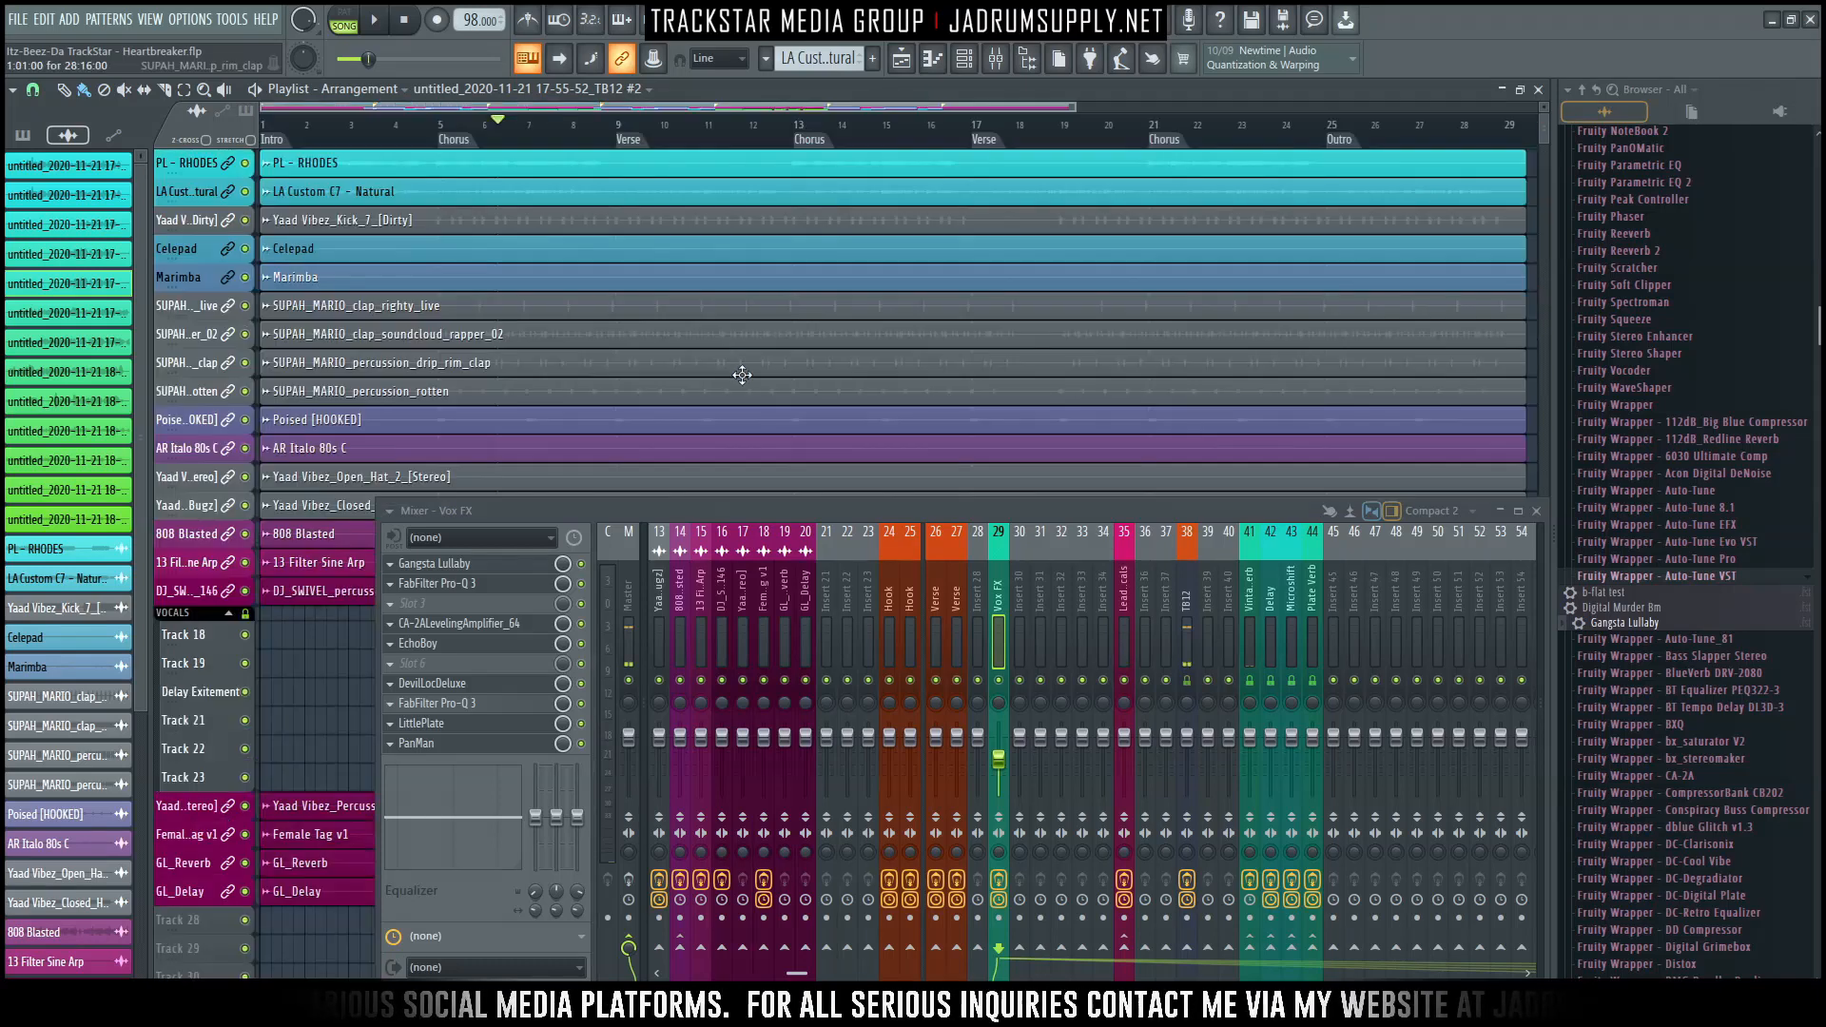
scroll(548, 346, "down", 1)
left_click_drag(537, 331, 287, 329)
scroll(654, 147, "right", 3)
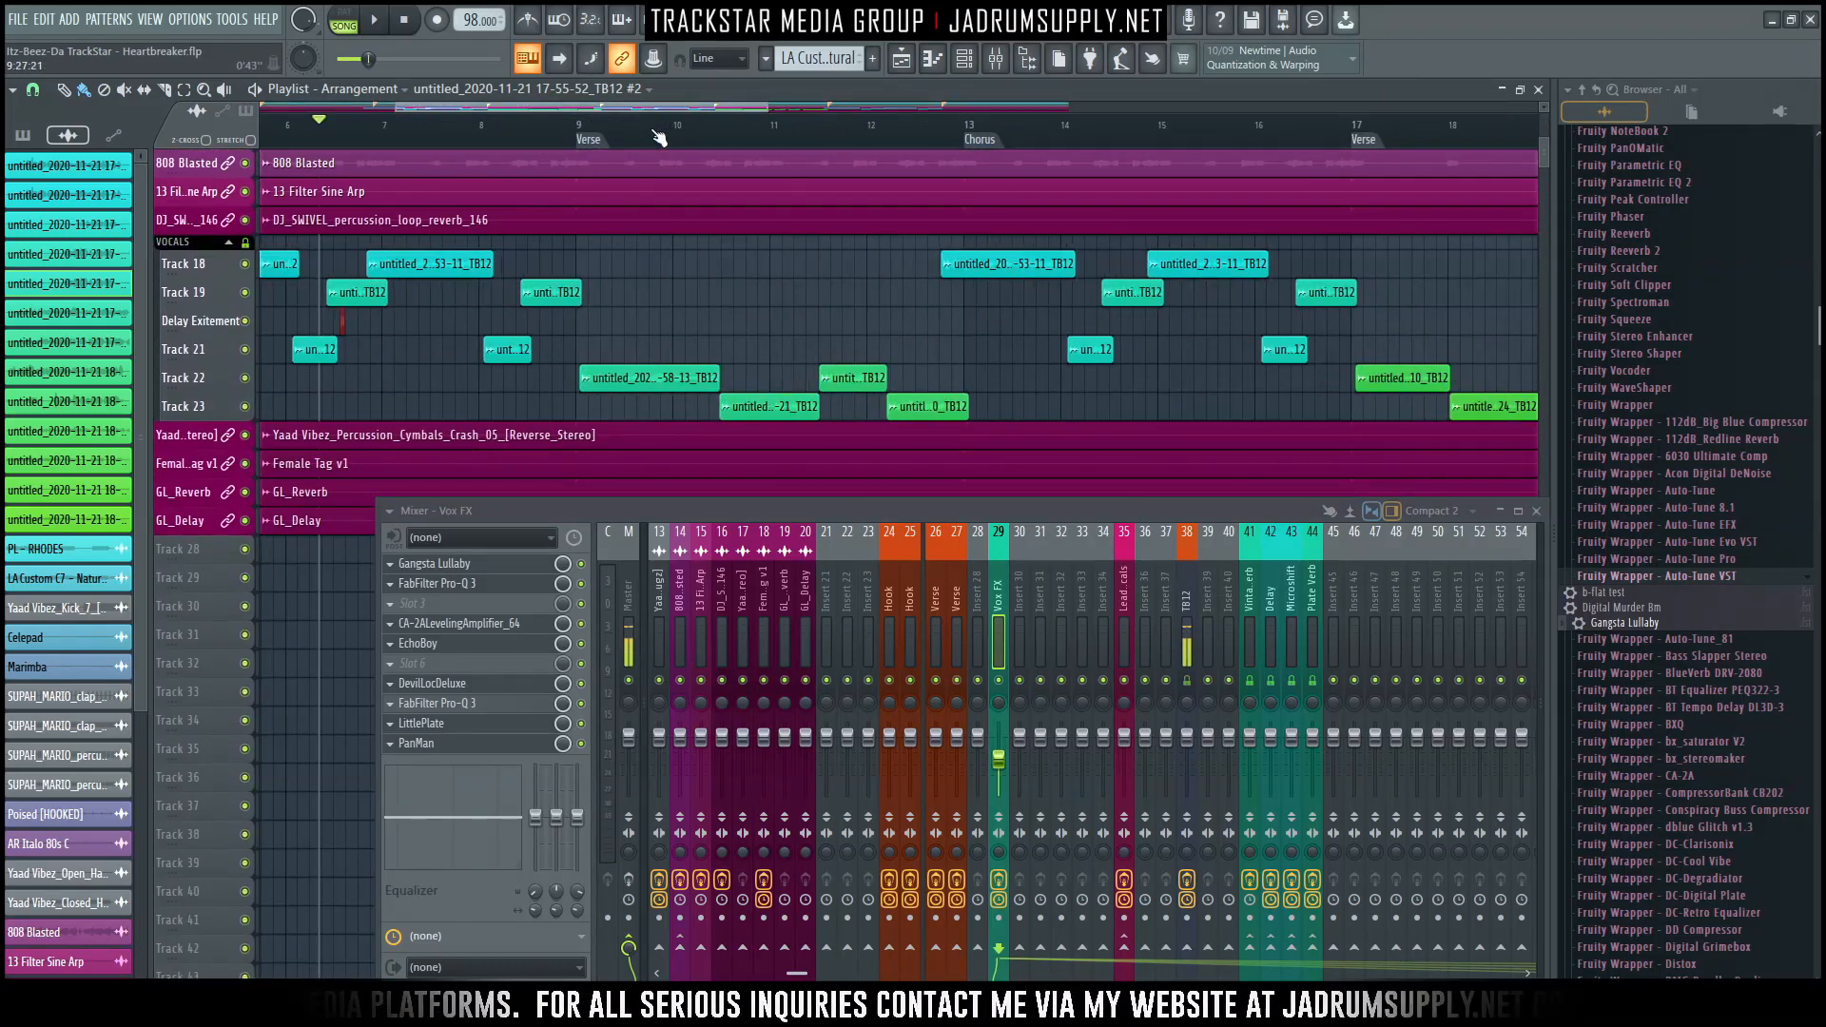
scroll(510, 247, "up", 6)
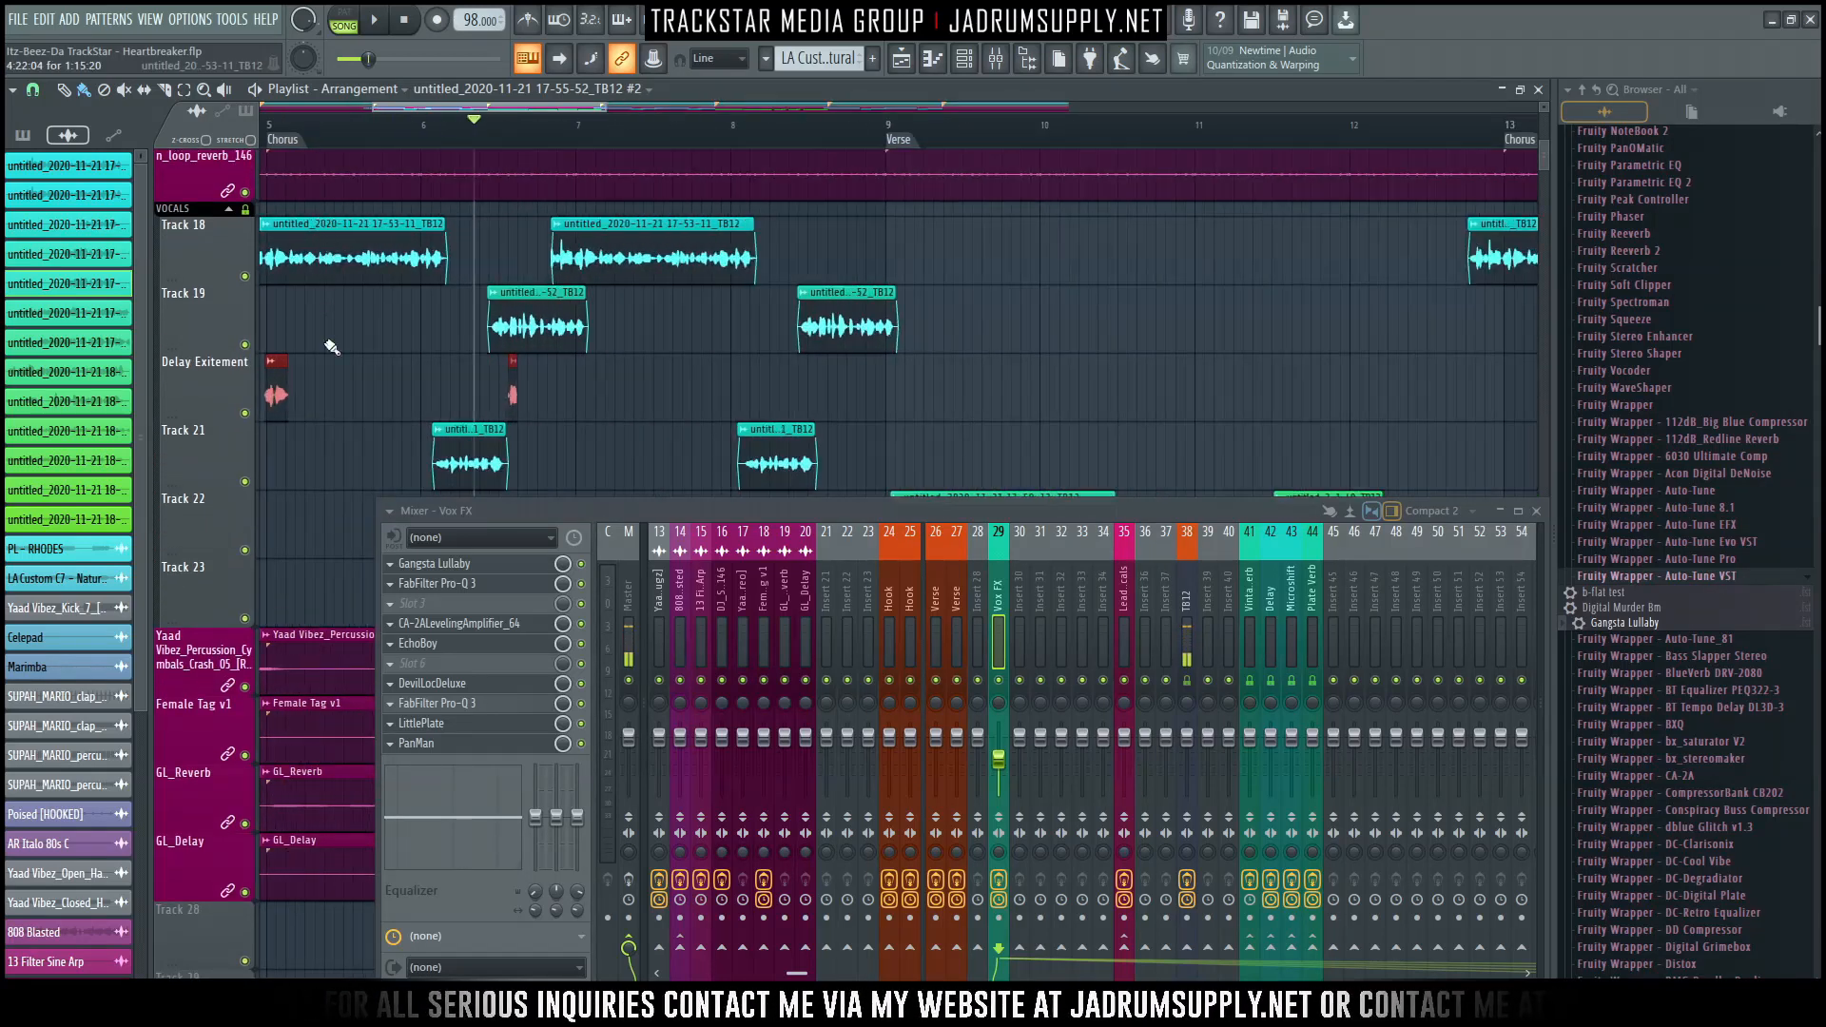
scroll(380, 104, "up", 4)
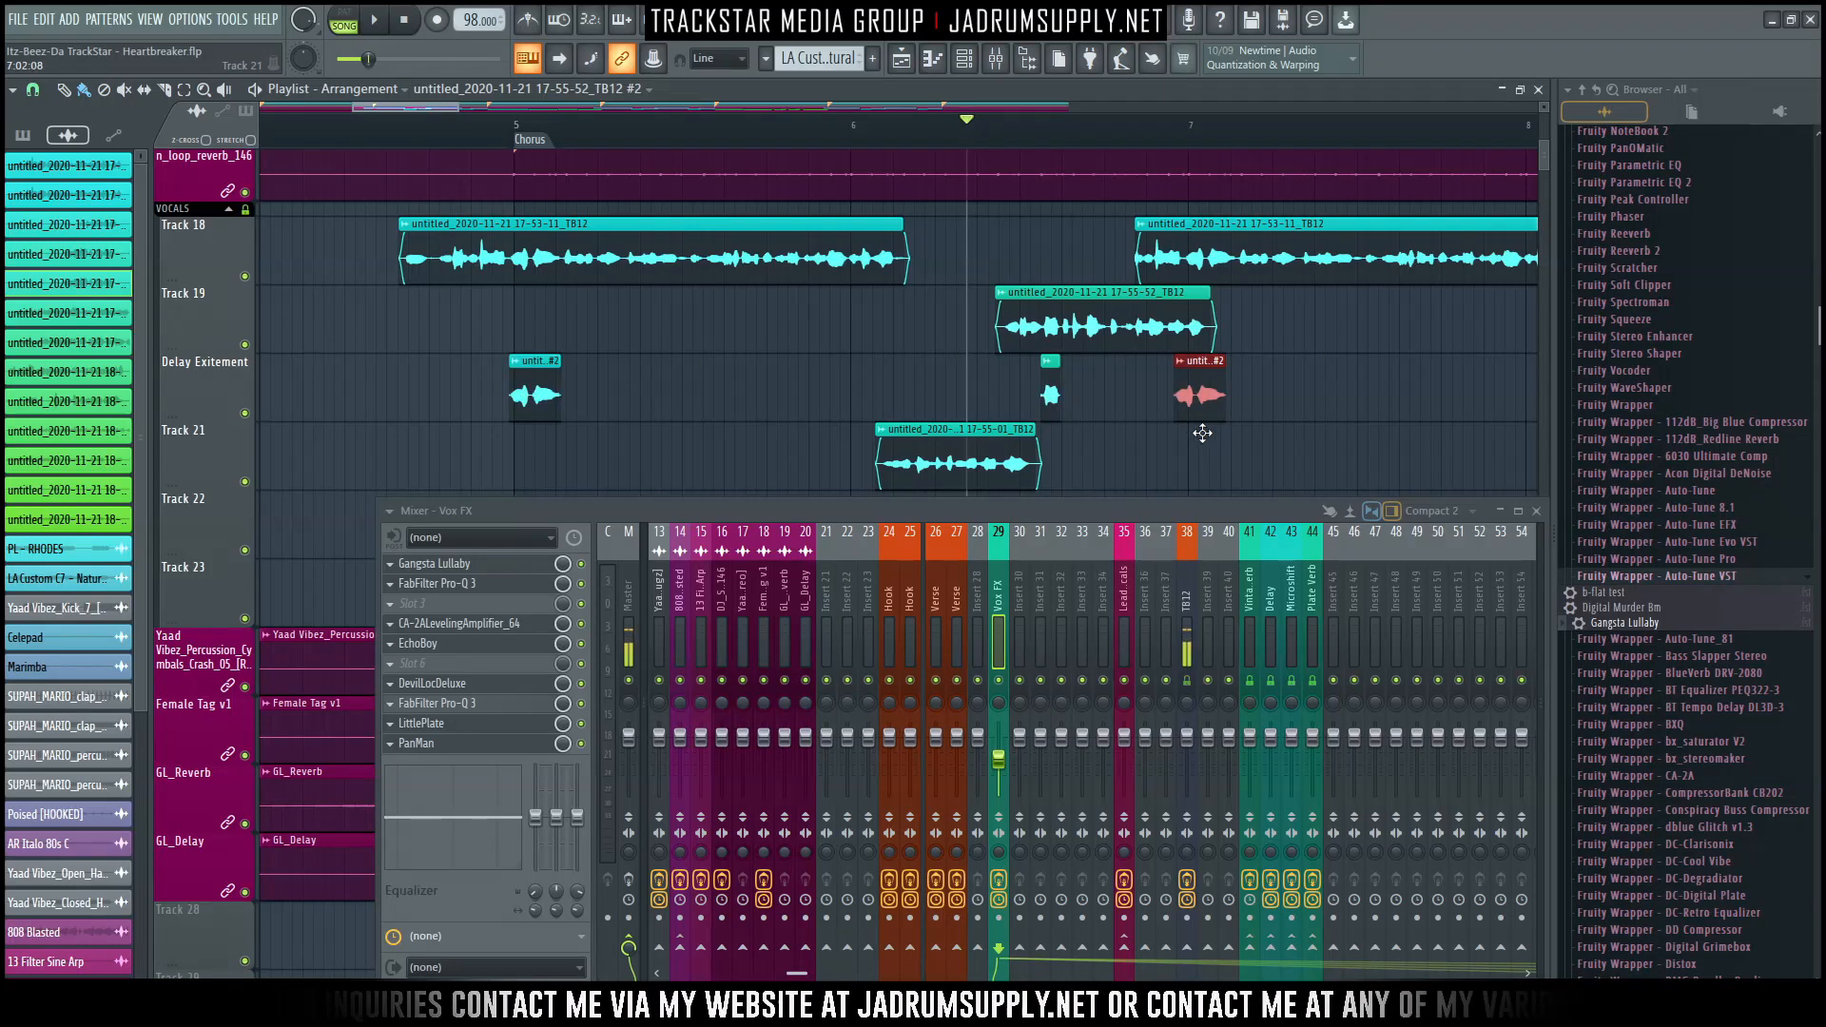
Play back the chorus with the duplicated delay throws and raise the Vox FX channel level slightly.
key("space")
scroll(1220, 162, "down", 4)
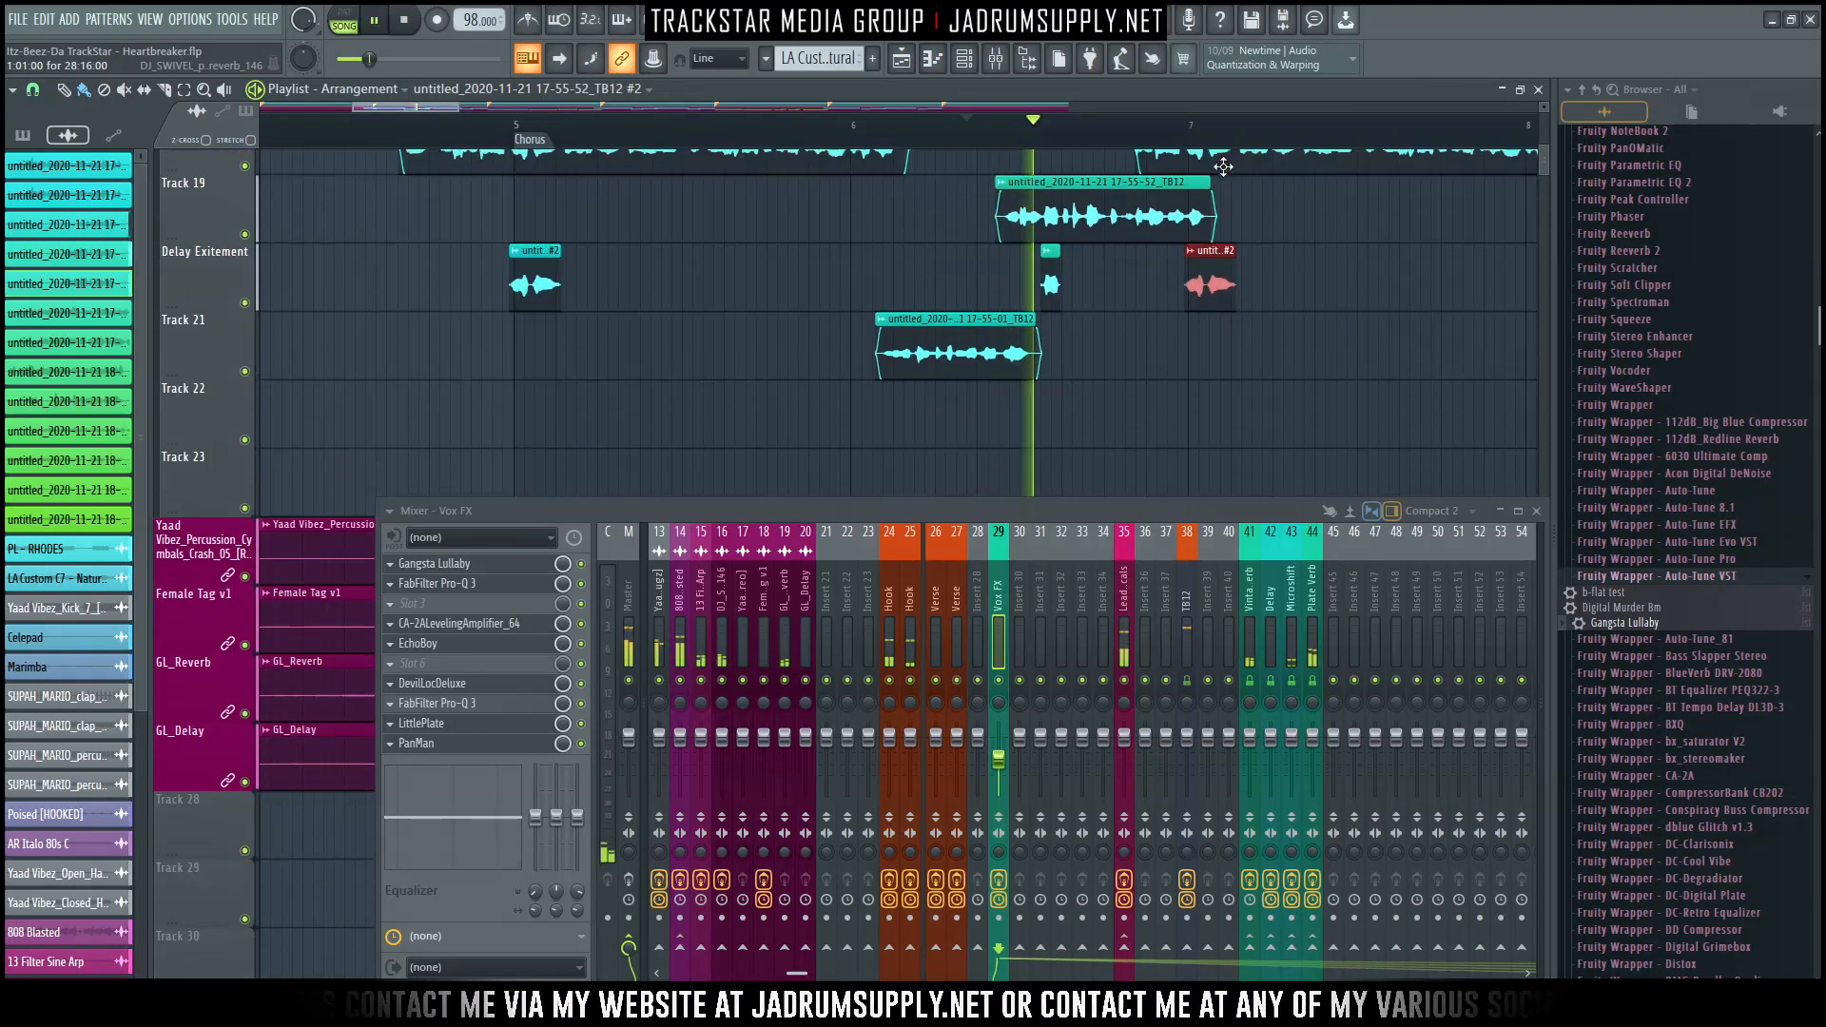
scroll(1221, 141, "up", 1)
scroll(1272, 249, "up", 6)
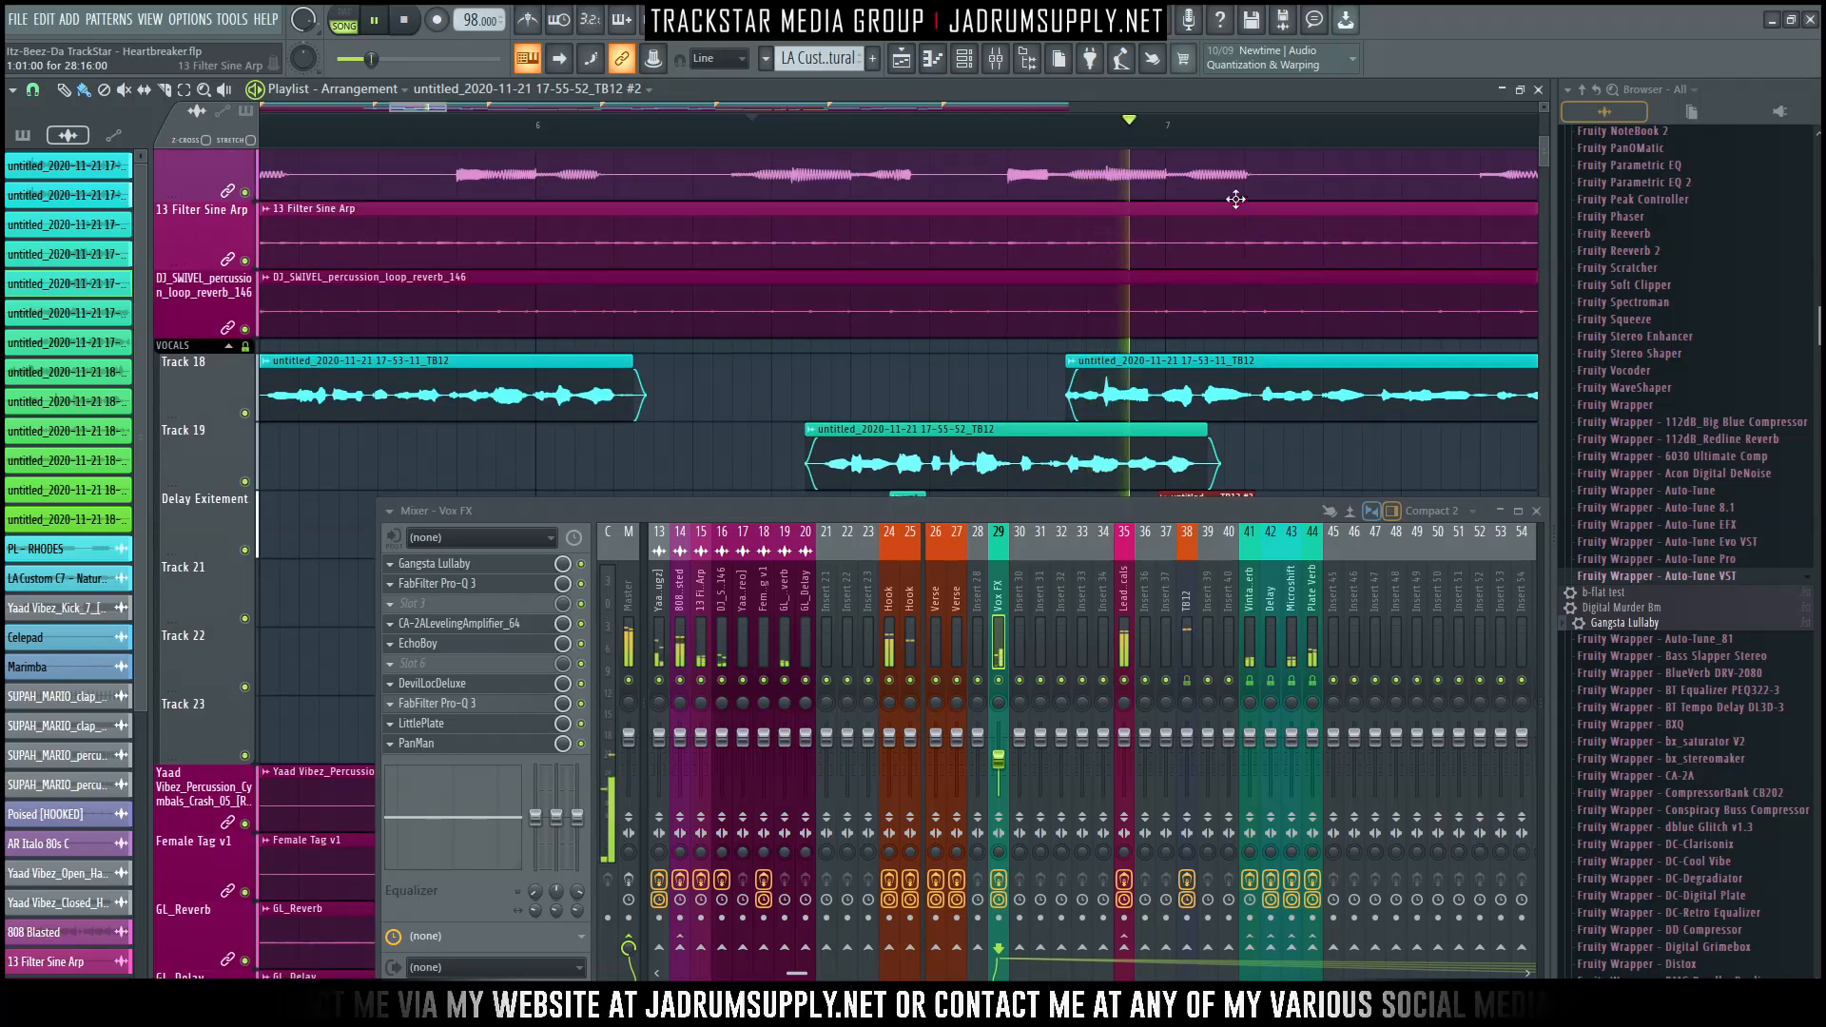
scroll(1235, 198, "down", 2)
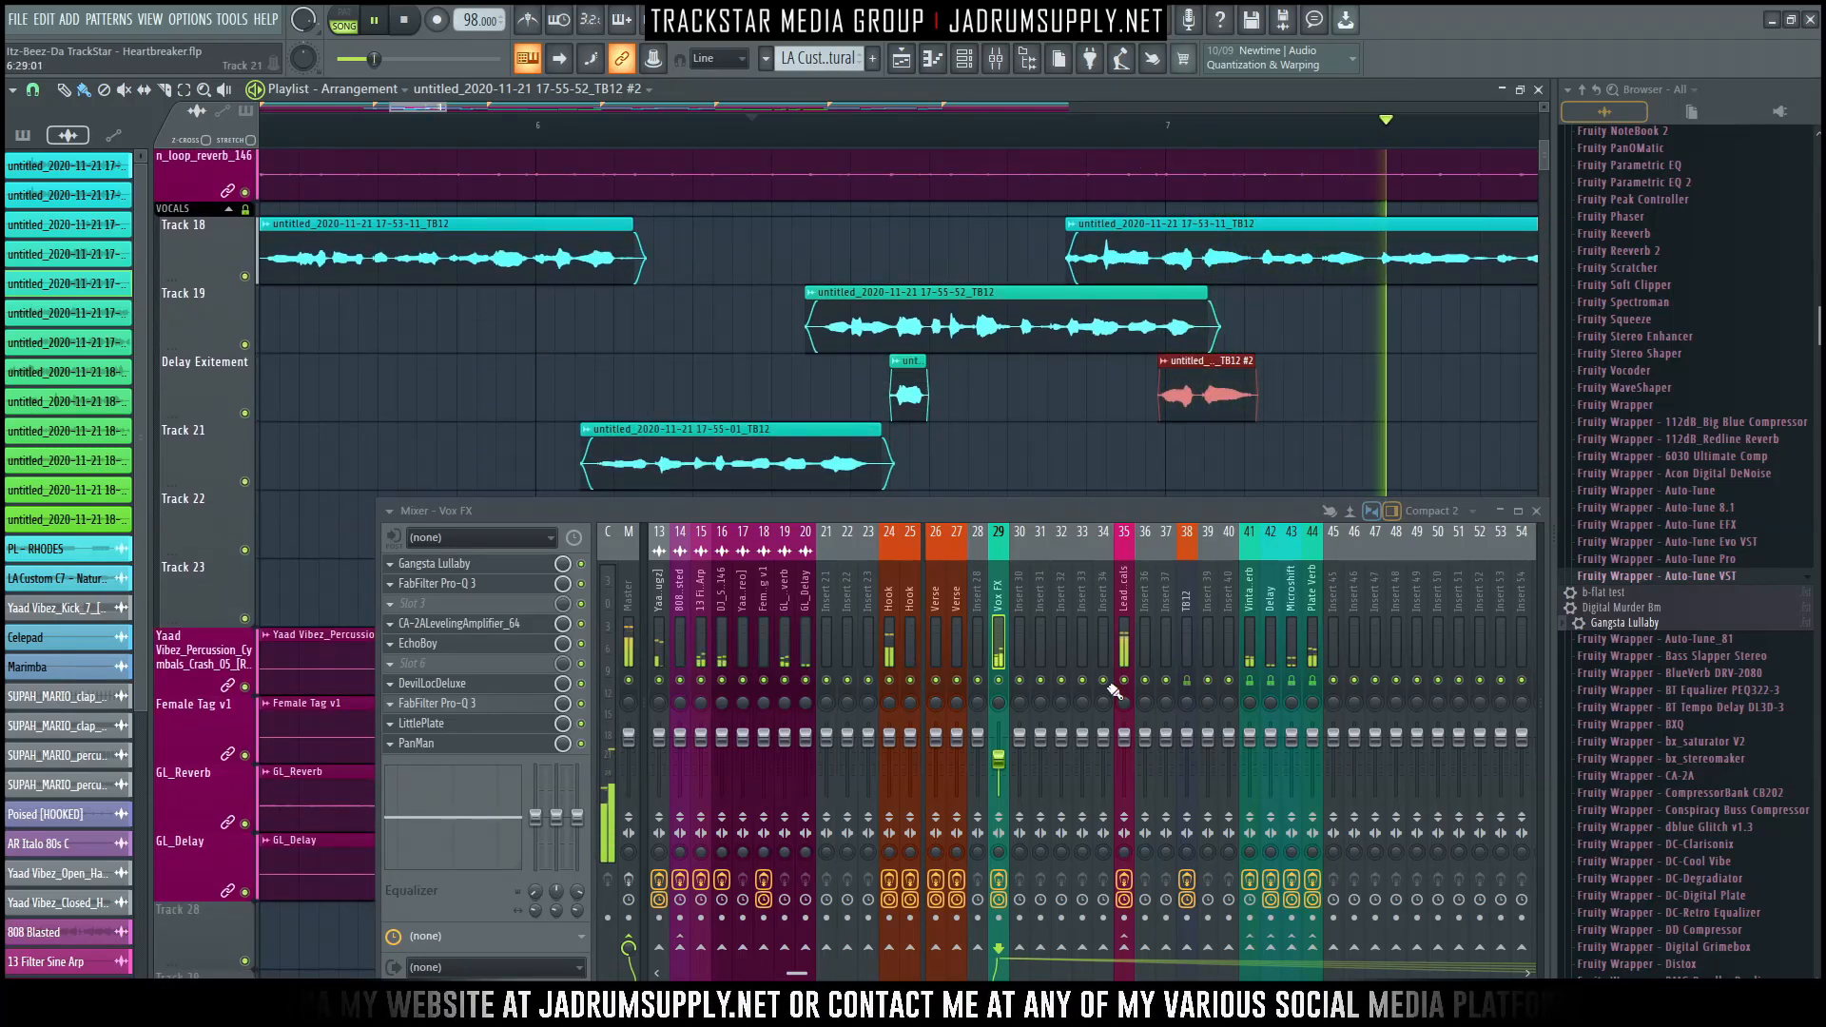
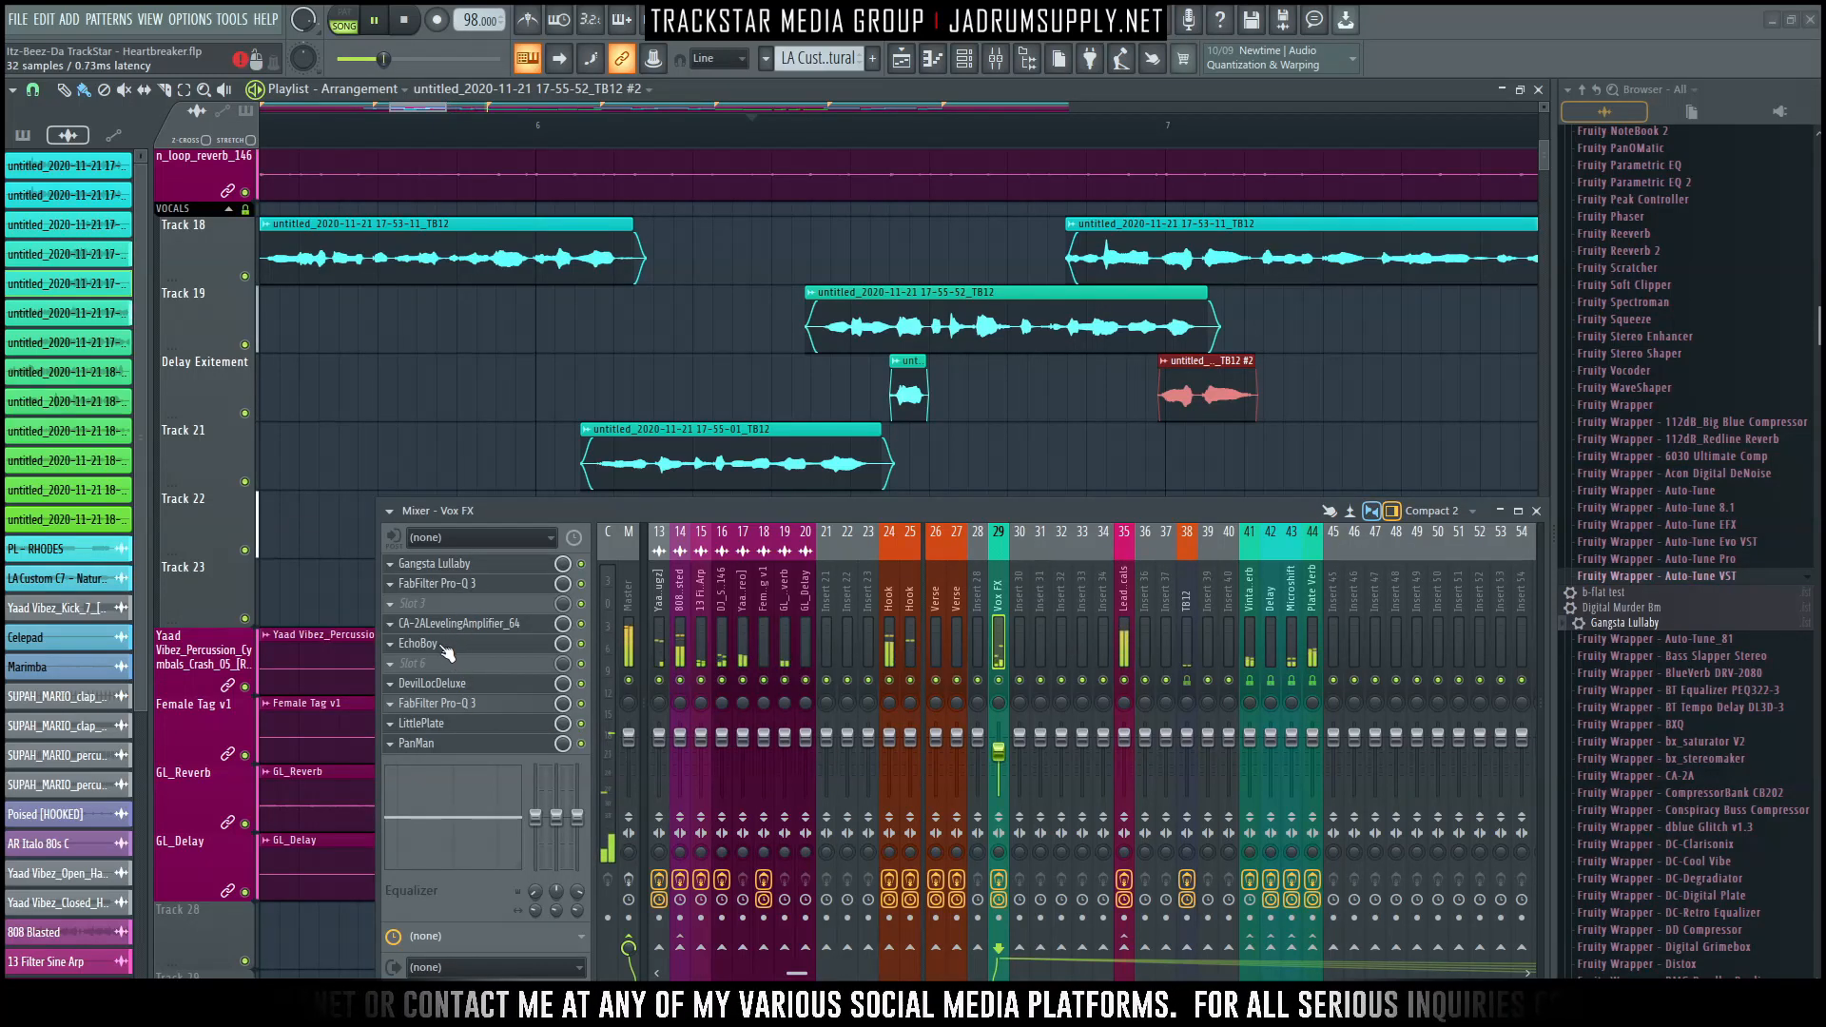
Load the Pendulum Pan preset from Basic Panning in PanMan on Vox FX and play back the throws.
left_click(459, 745)
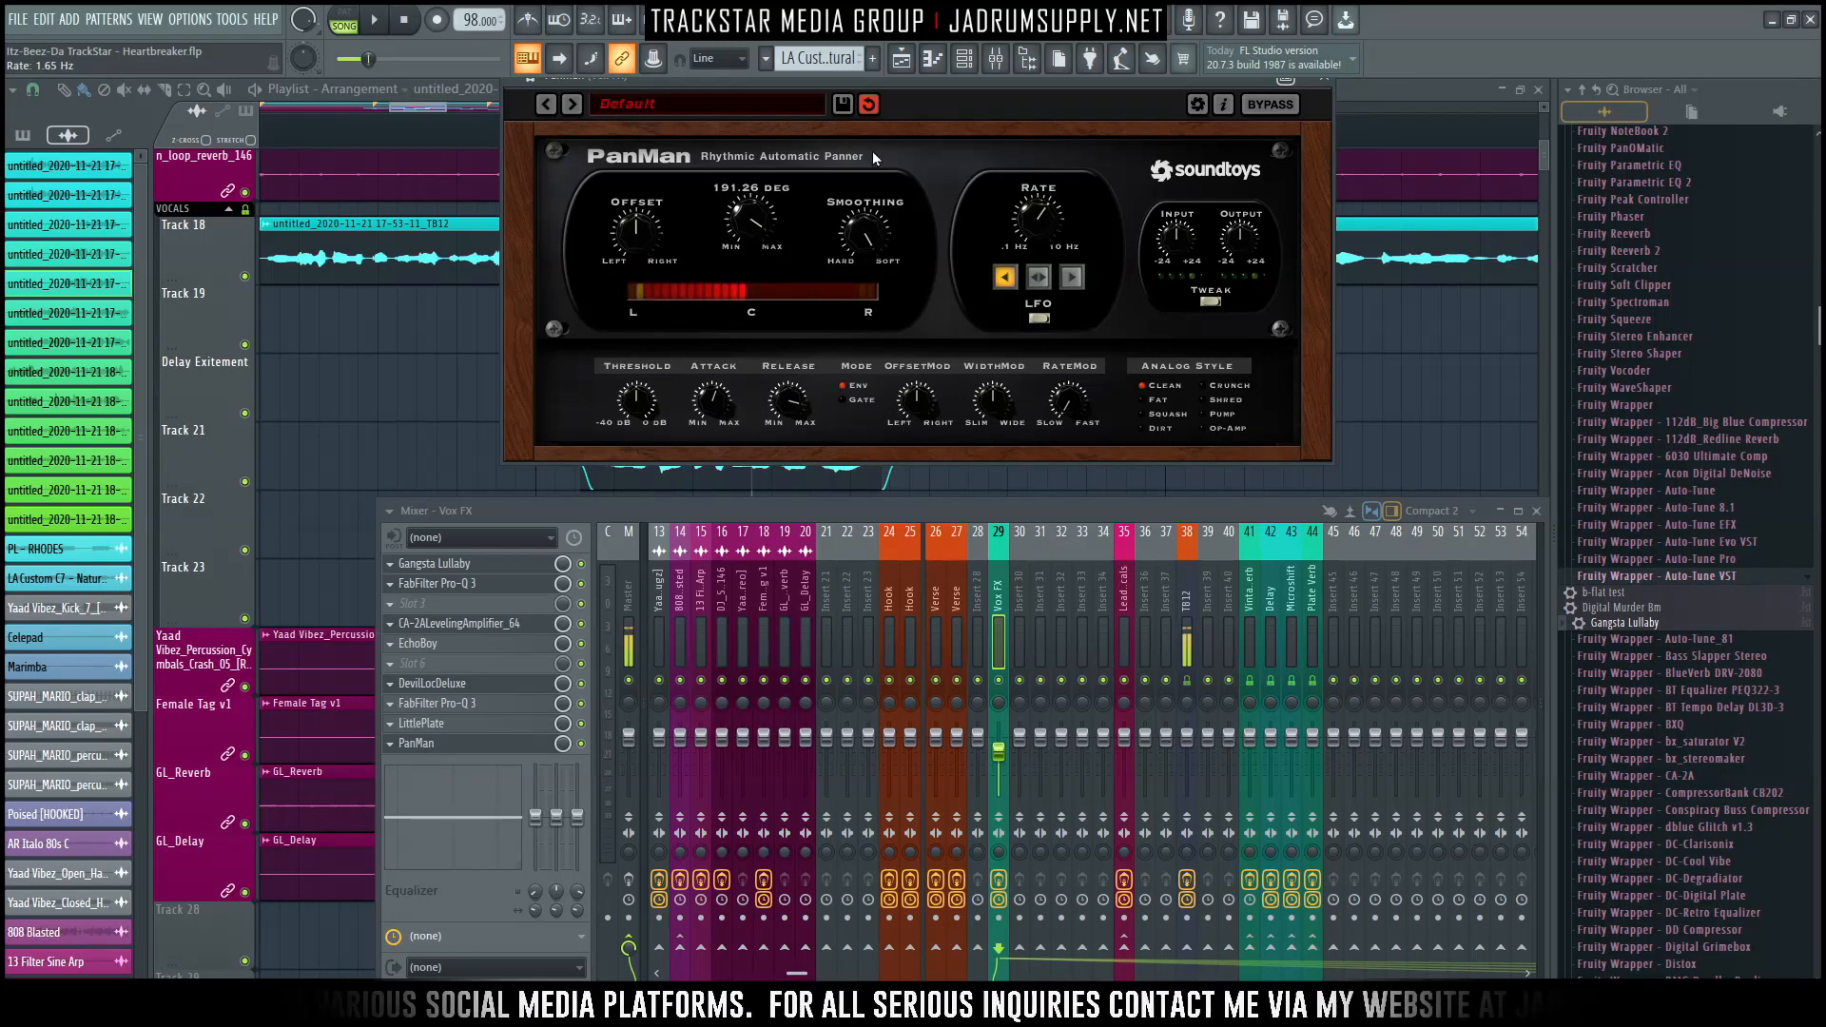
left_click(663, 107)
mouse_move(663, 114)
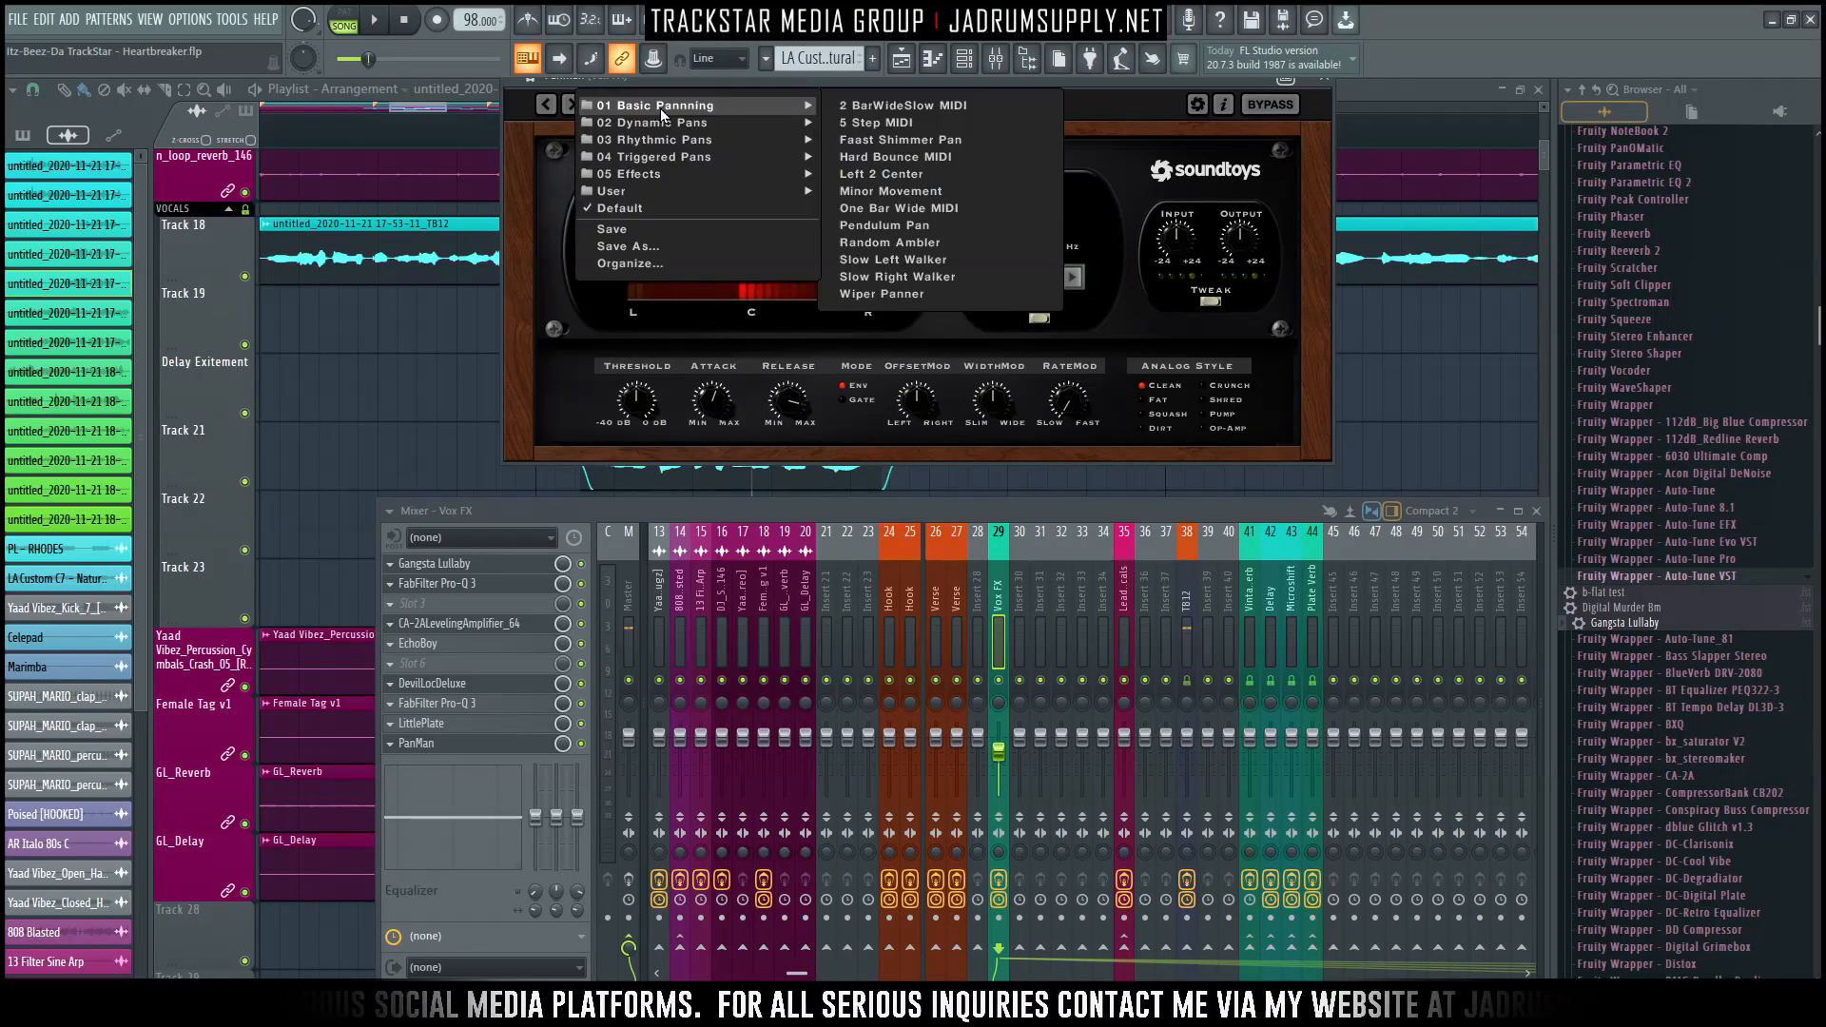
left_click(884, 225)
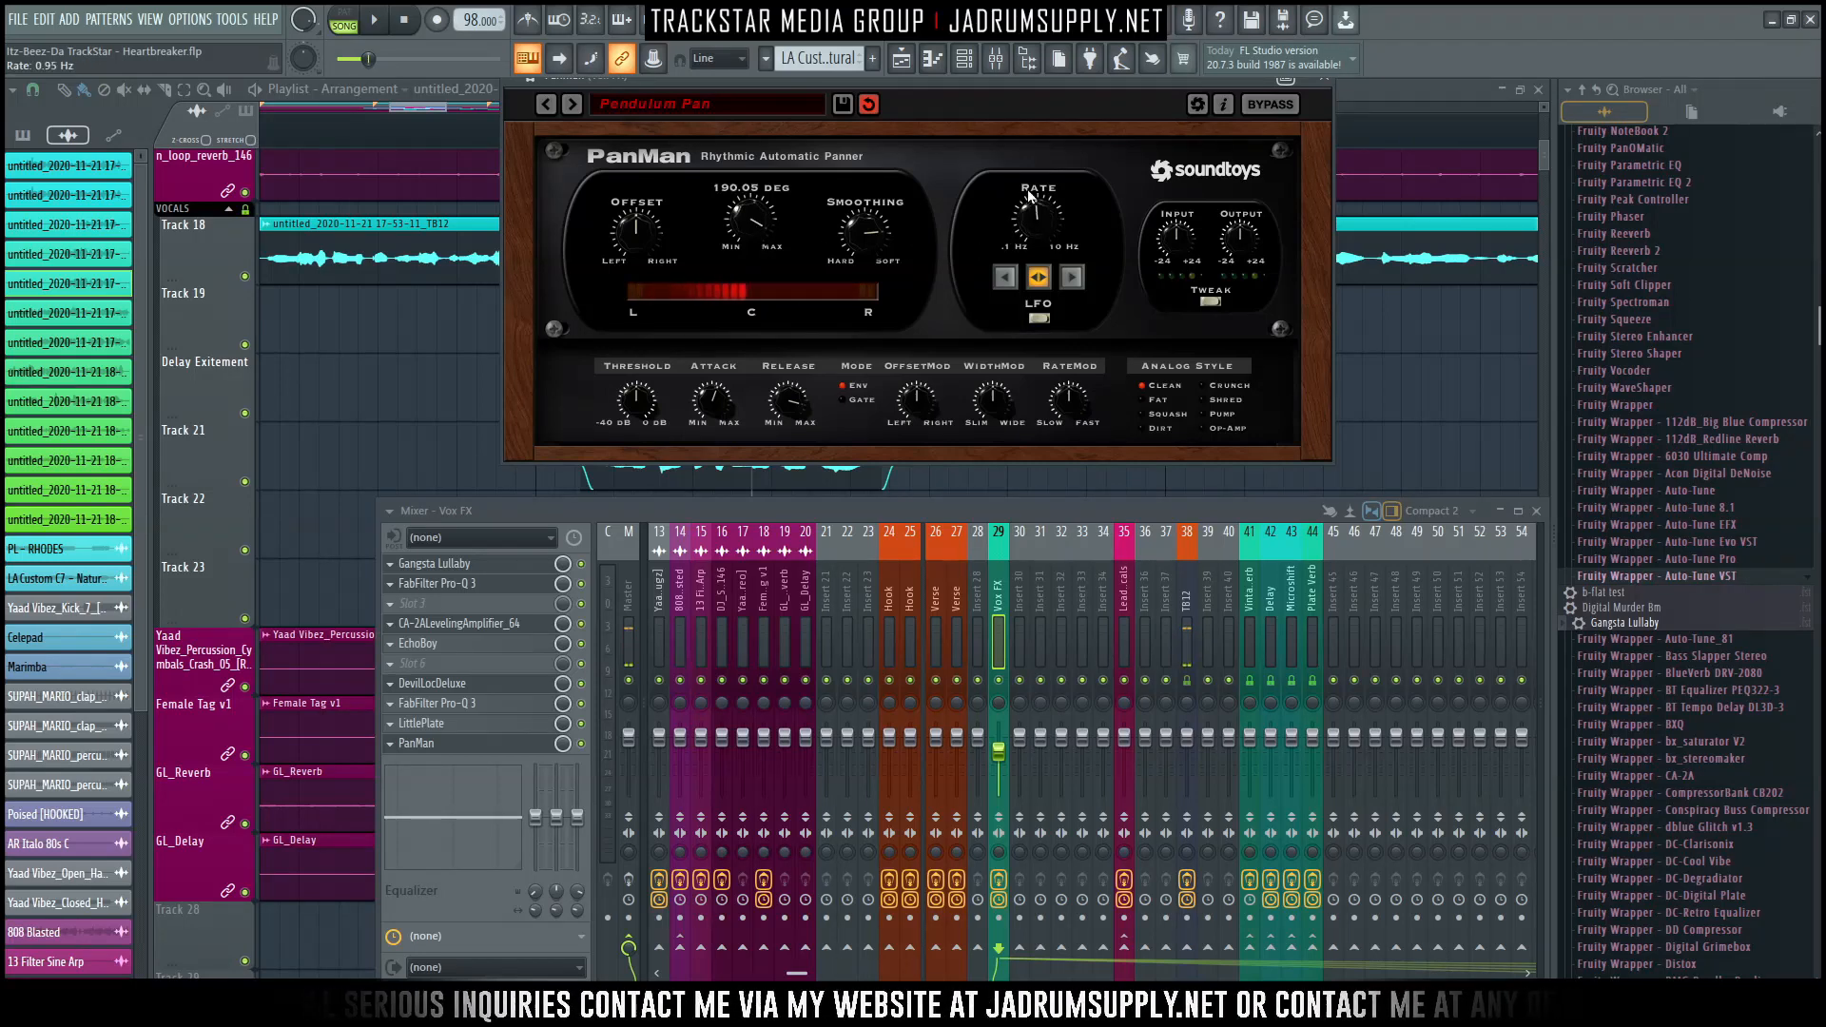
right_click(441, 349)
key("space")
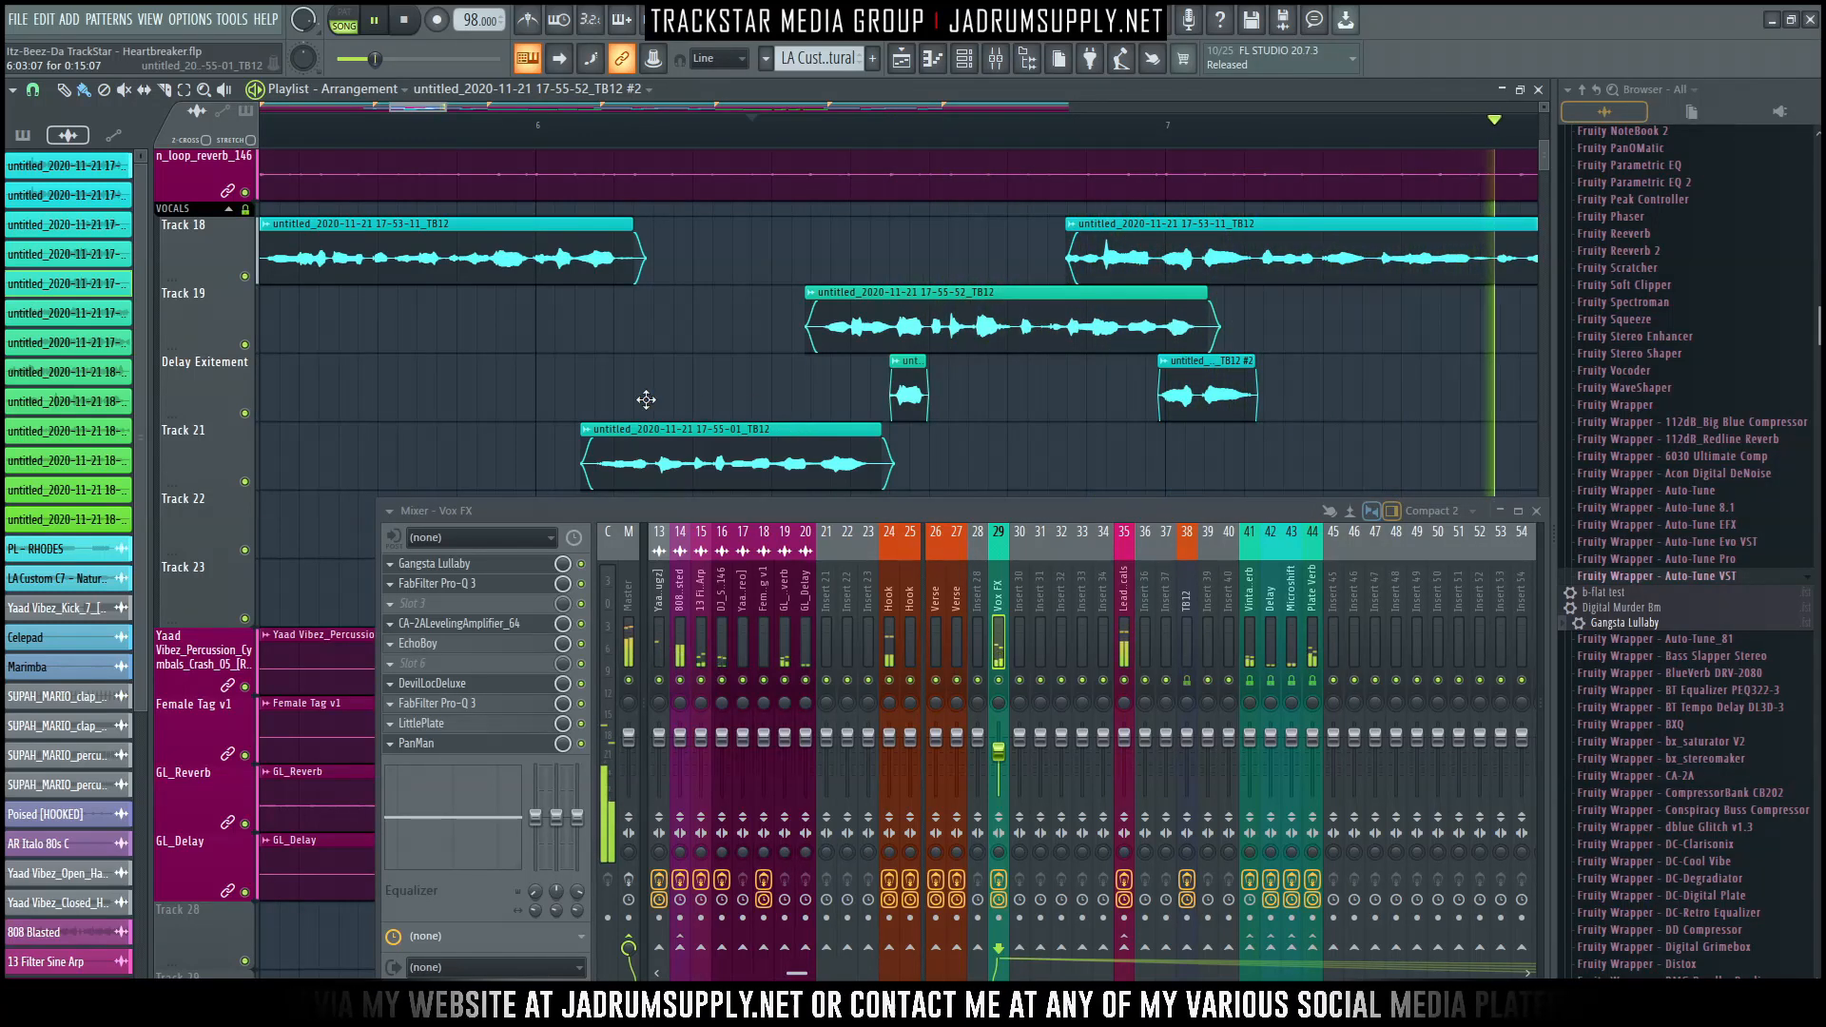
key("space")
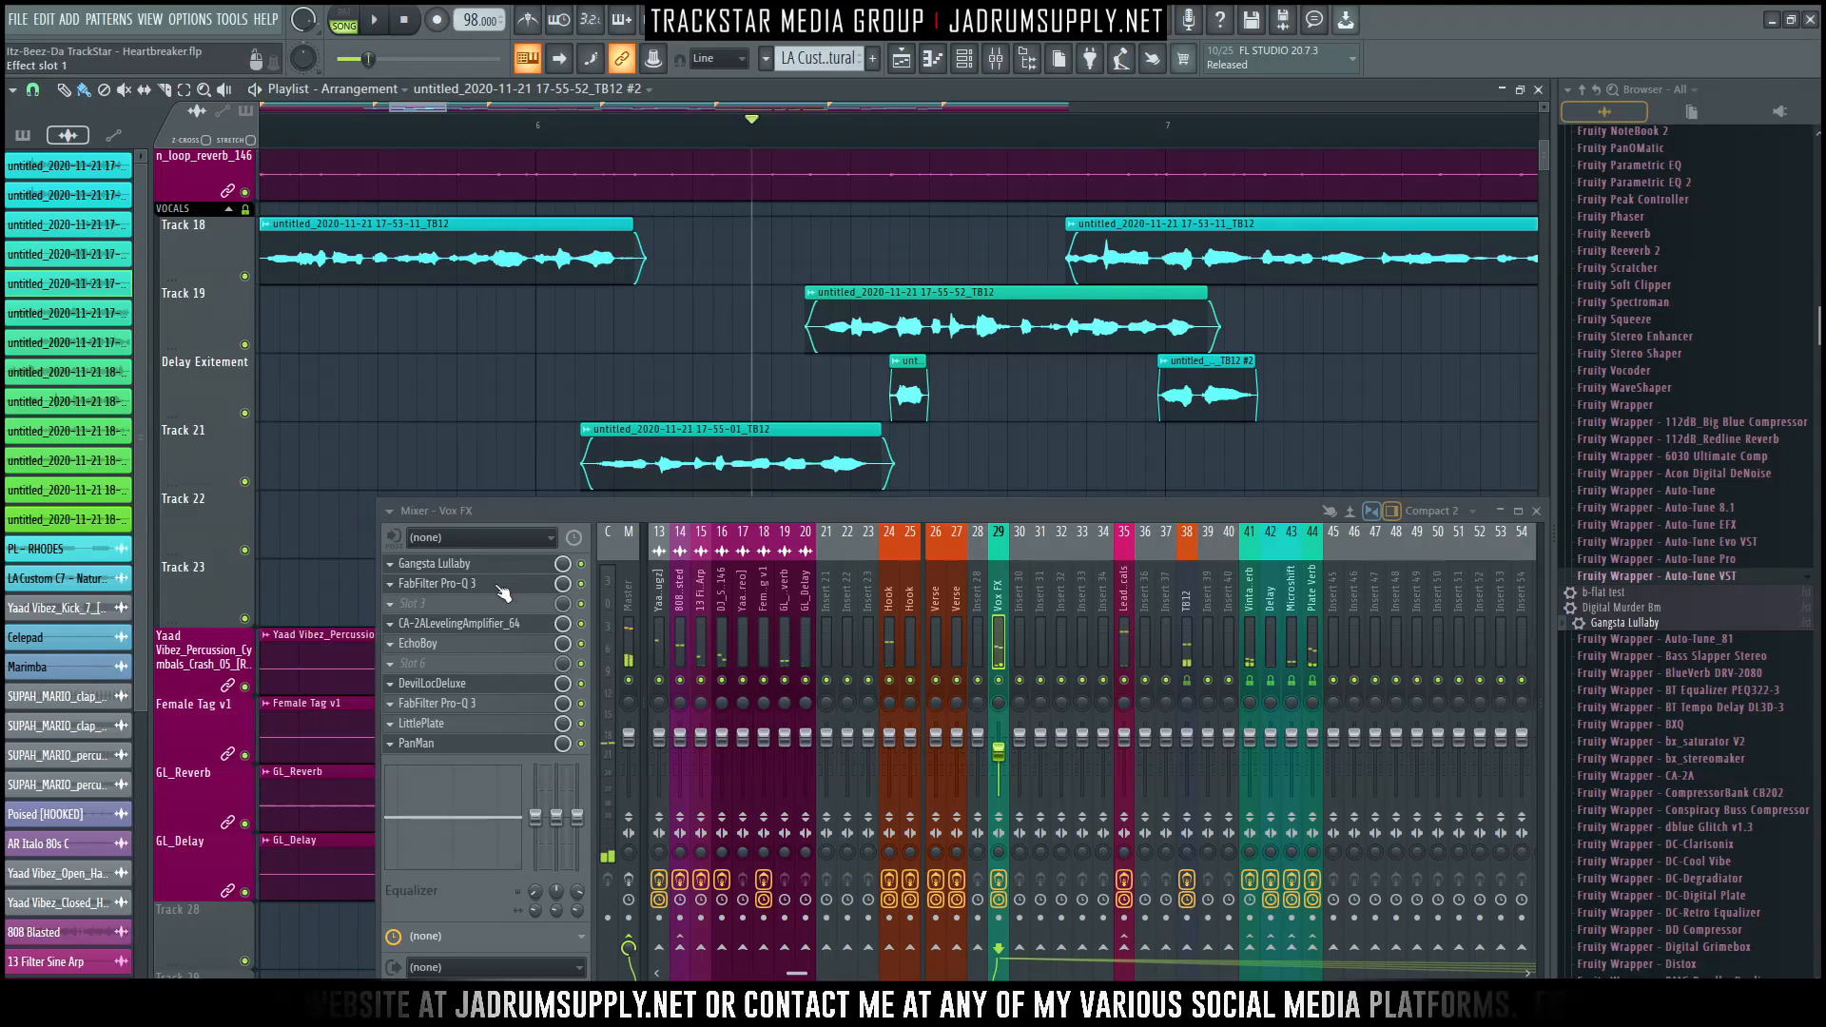
Set EchoBoy's feedback on Vox FX to 0.23 and play back the delay throws.
left_click(447, 653)
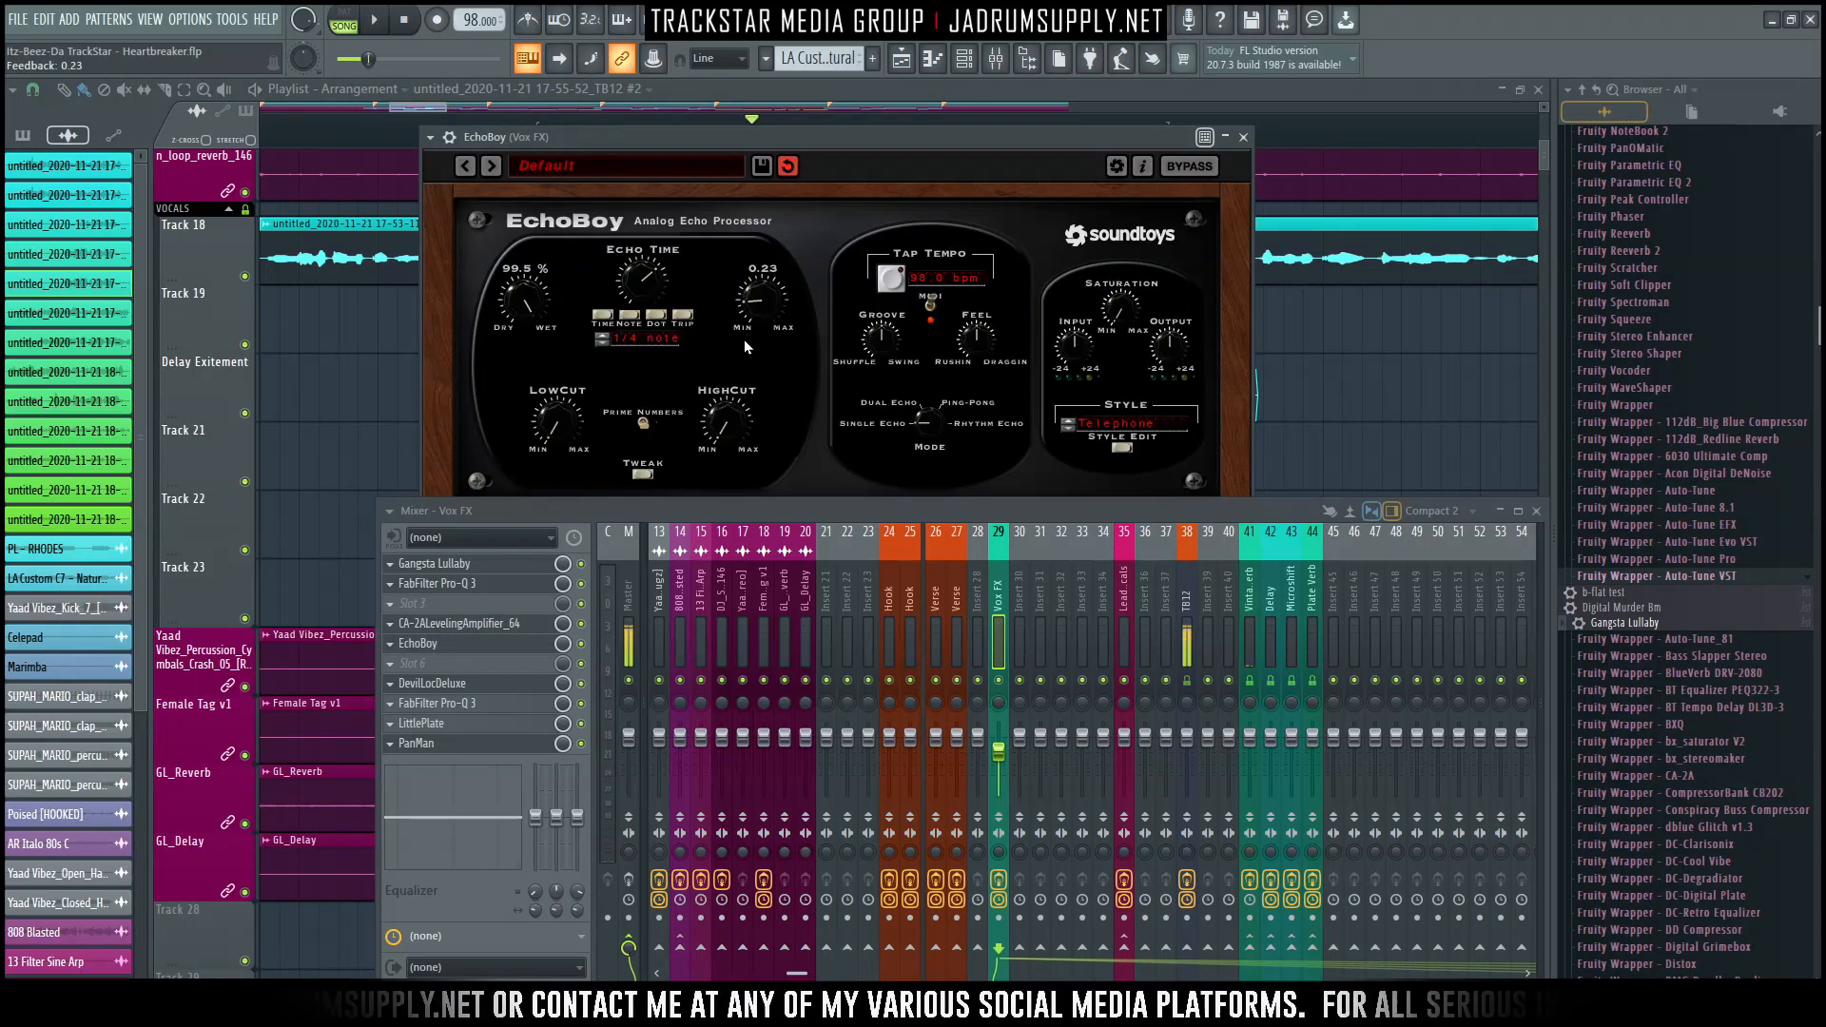
key("Escape")
key("space")
right_click(1391, 315, "ctrl")
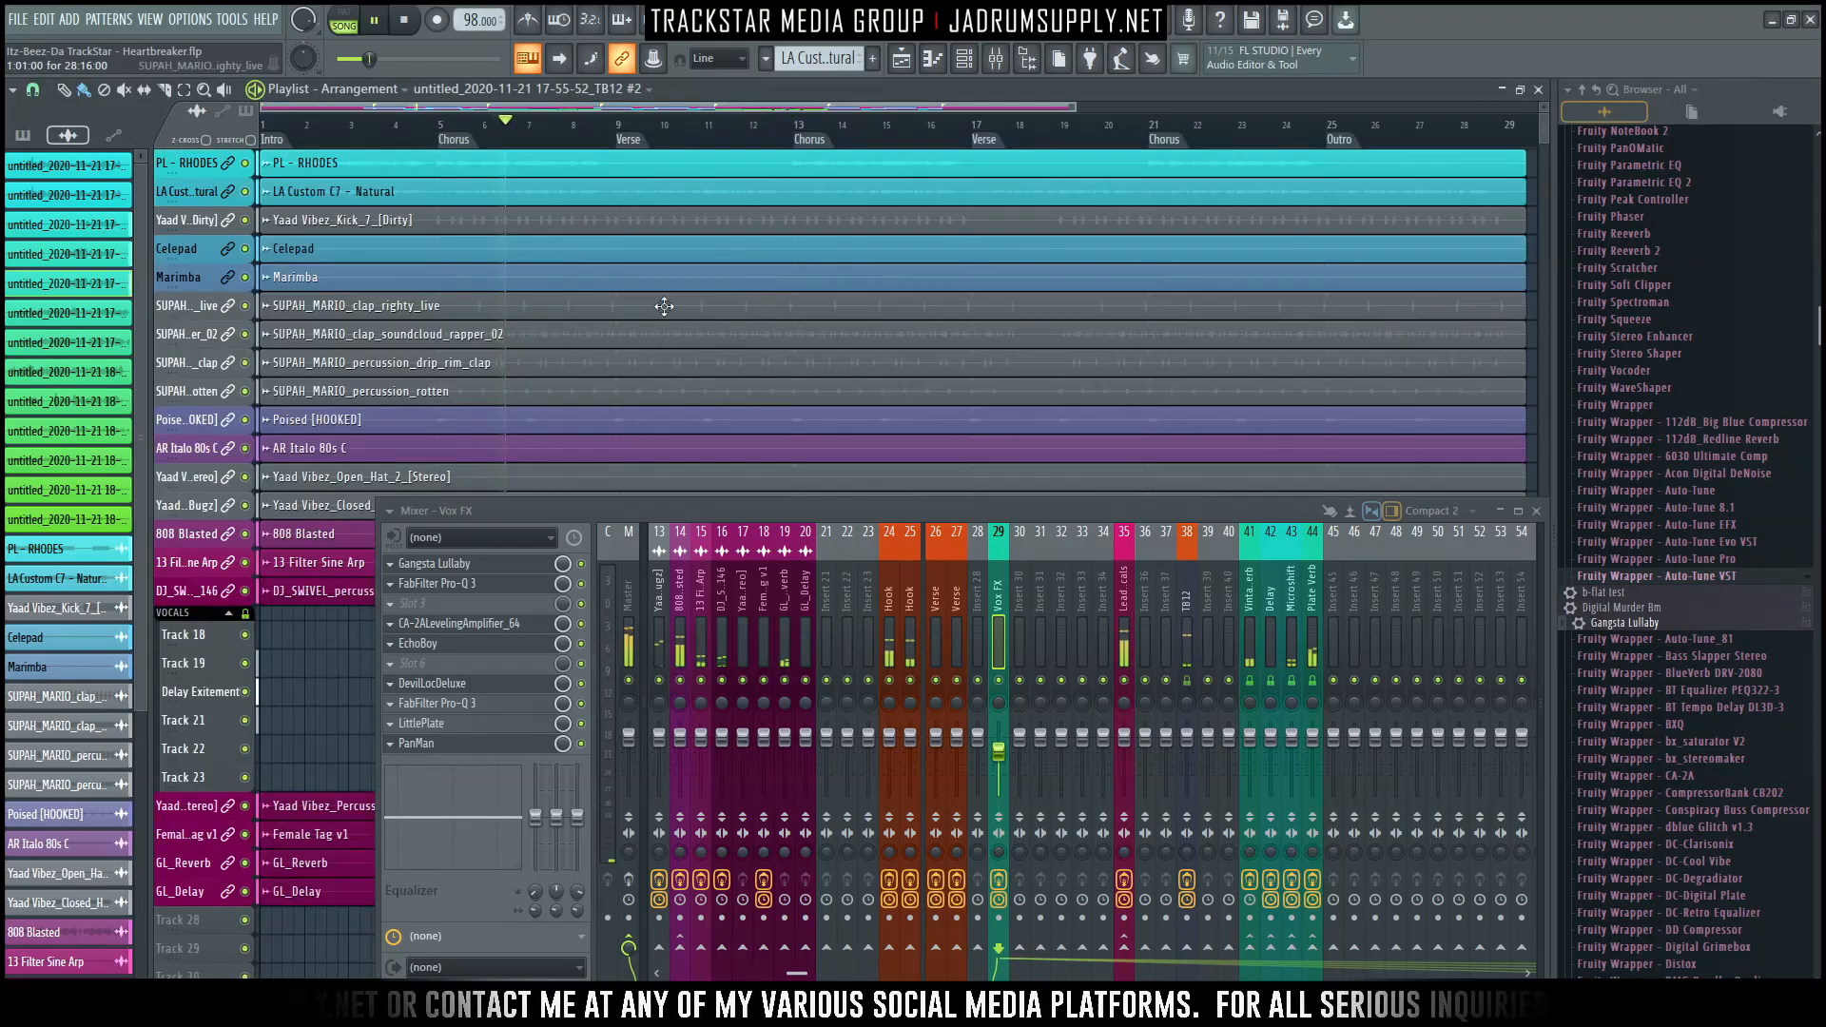
key("space")
scroll(699, 284, "down", 7)
scroll(716, 290, "up", 3, "alt")
scroll(727, 305, "up", 3, "ctrl")
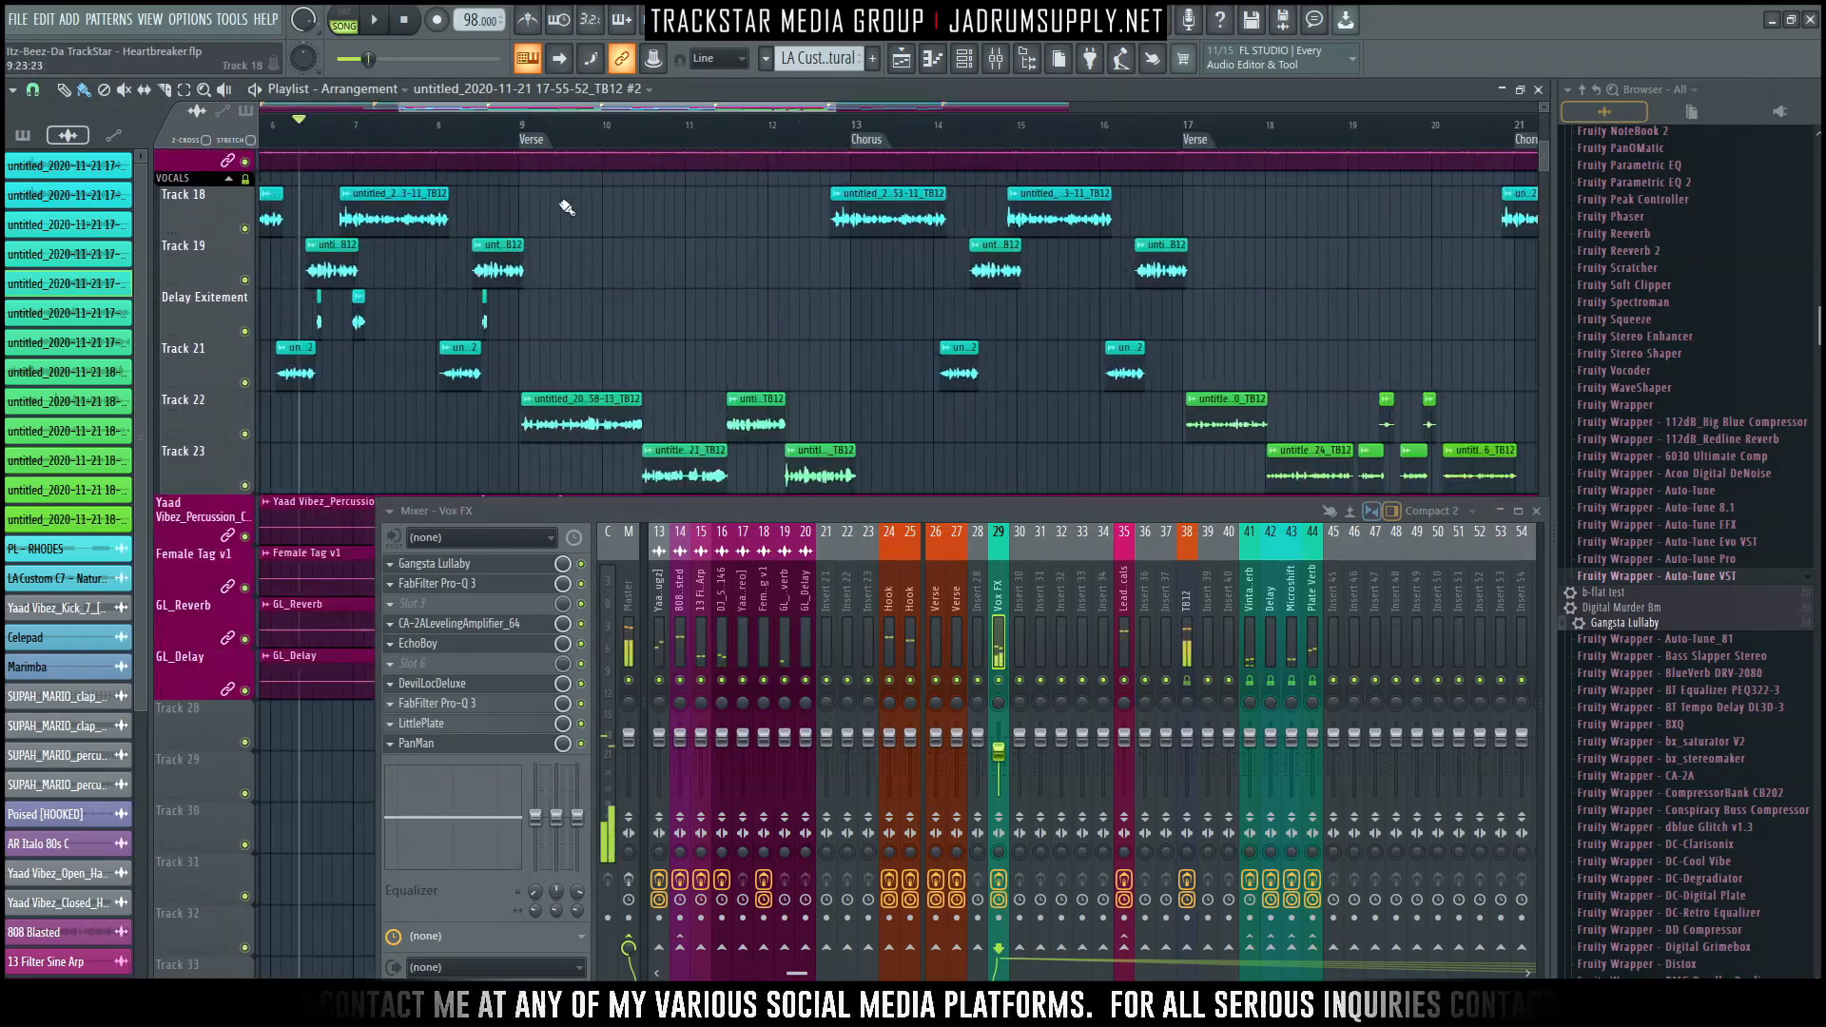
Play back the end of the first chorus and its delay throws into the opening of the verse.
scroll(528, 139, "up", 3)
key("space")
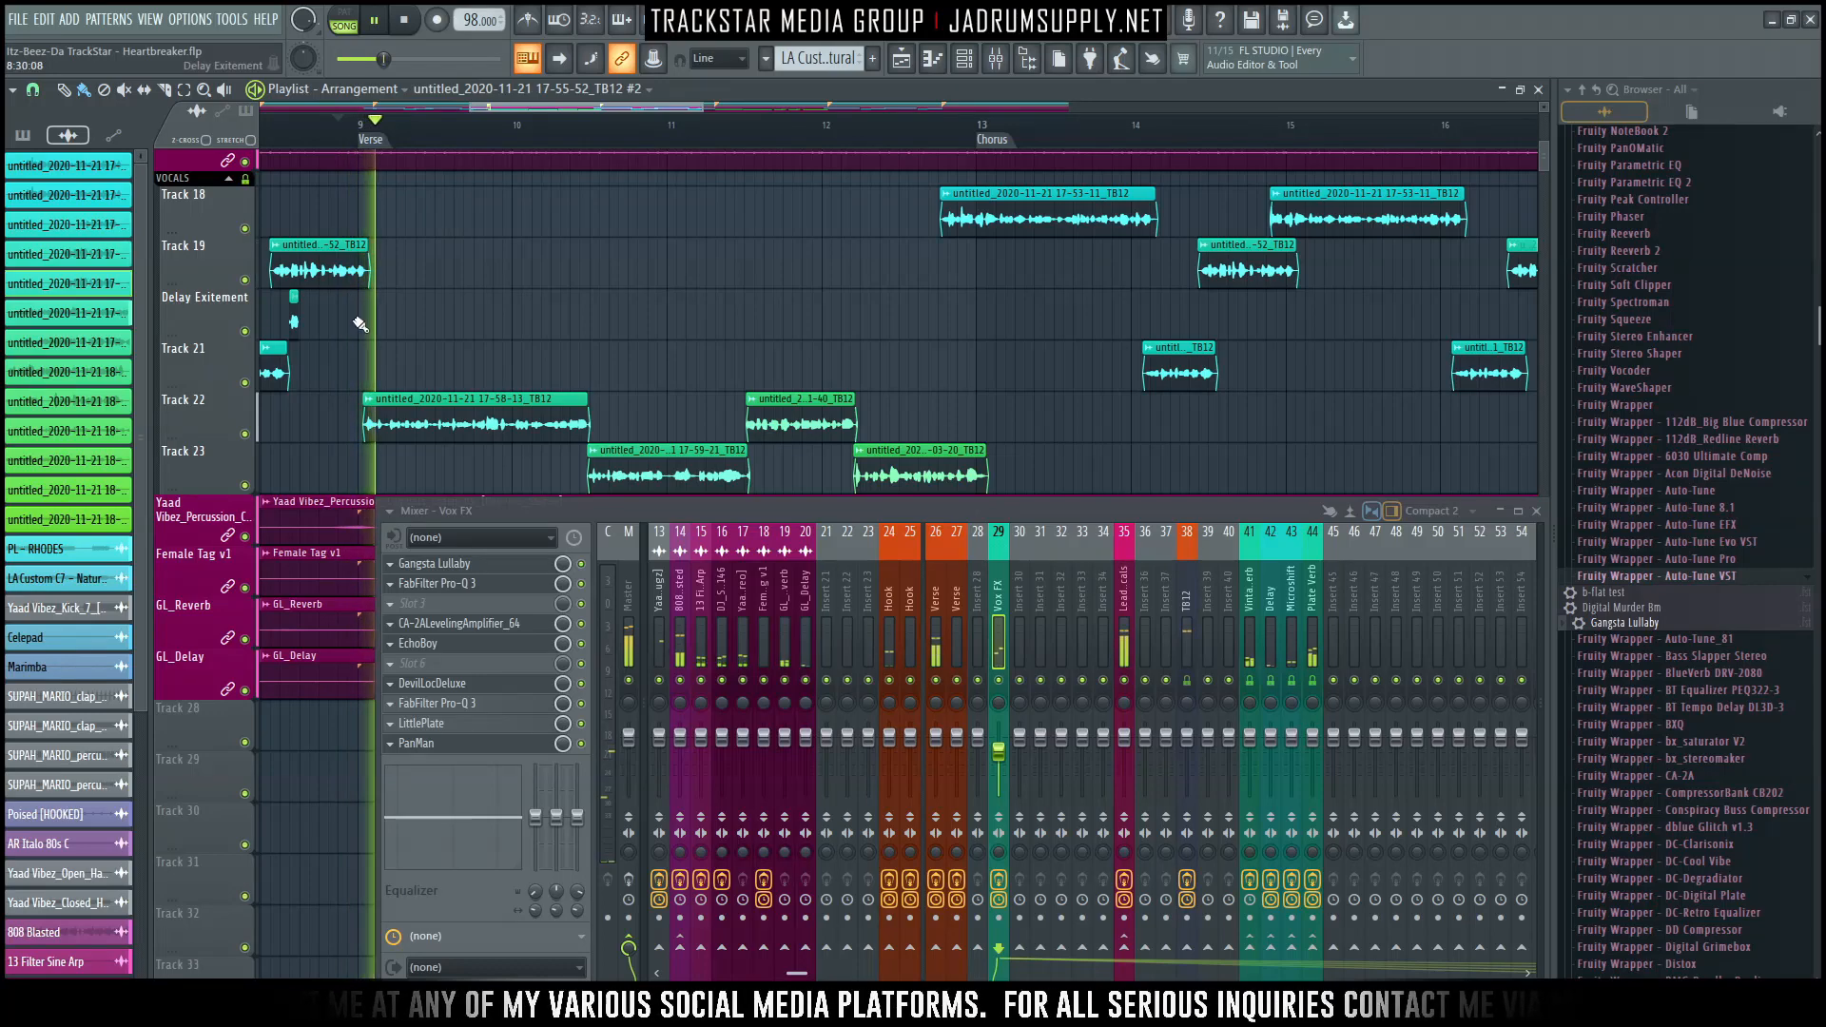
scroll(470, 326, "up", 2, "alt")
scroll(391, 318, "down", 4)
scroll(325, 130, "up", 3)
key("space")
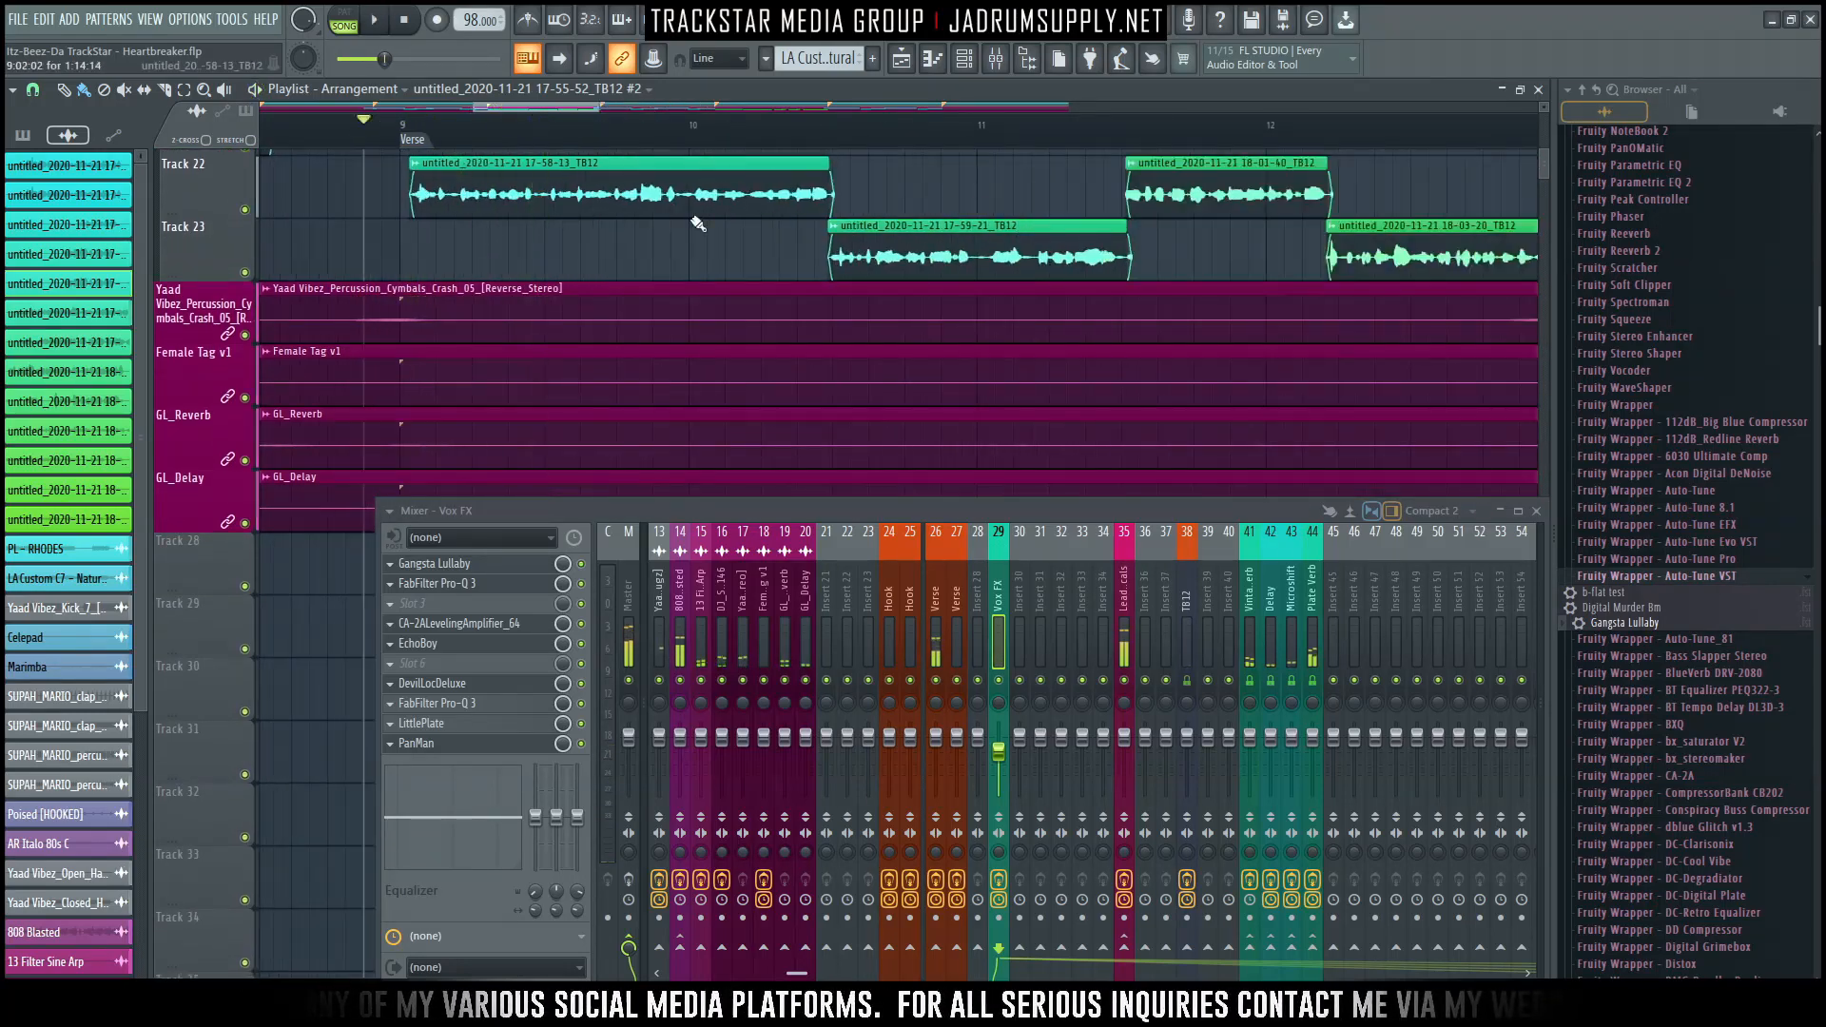
key("space")
scroll(414, 259, "up", 1, "alt")
scroll(414, 260, "up", 1, "alt")
scroll(456, 251, "up", 3)
scroll(470, 250, "down", 2)
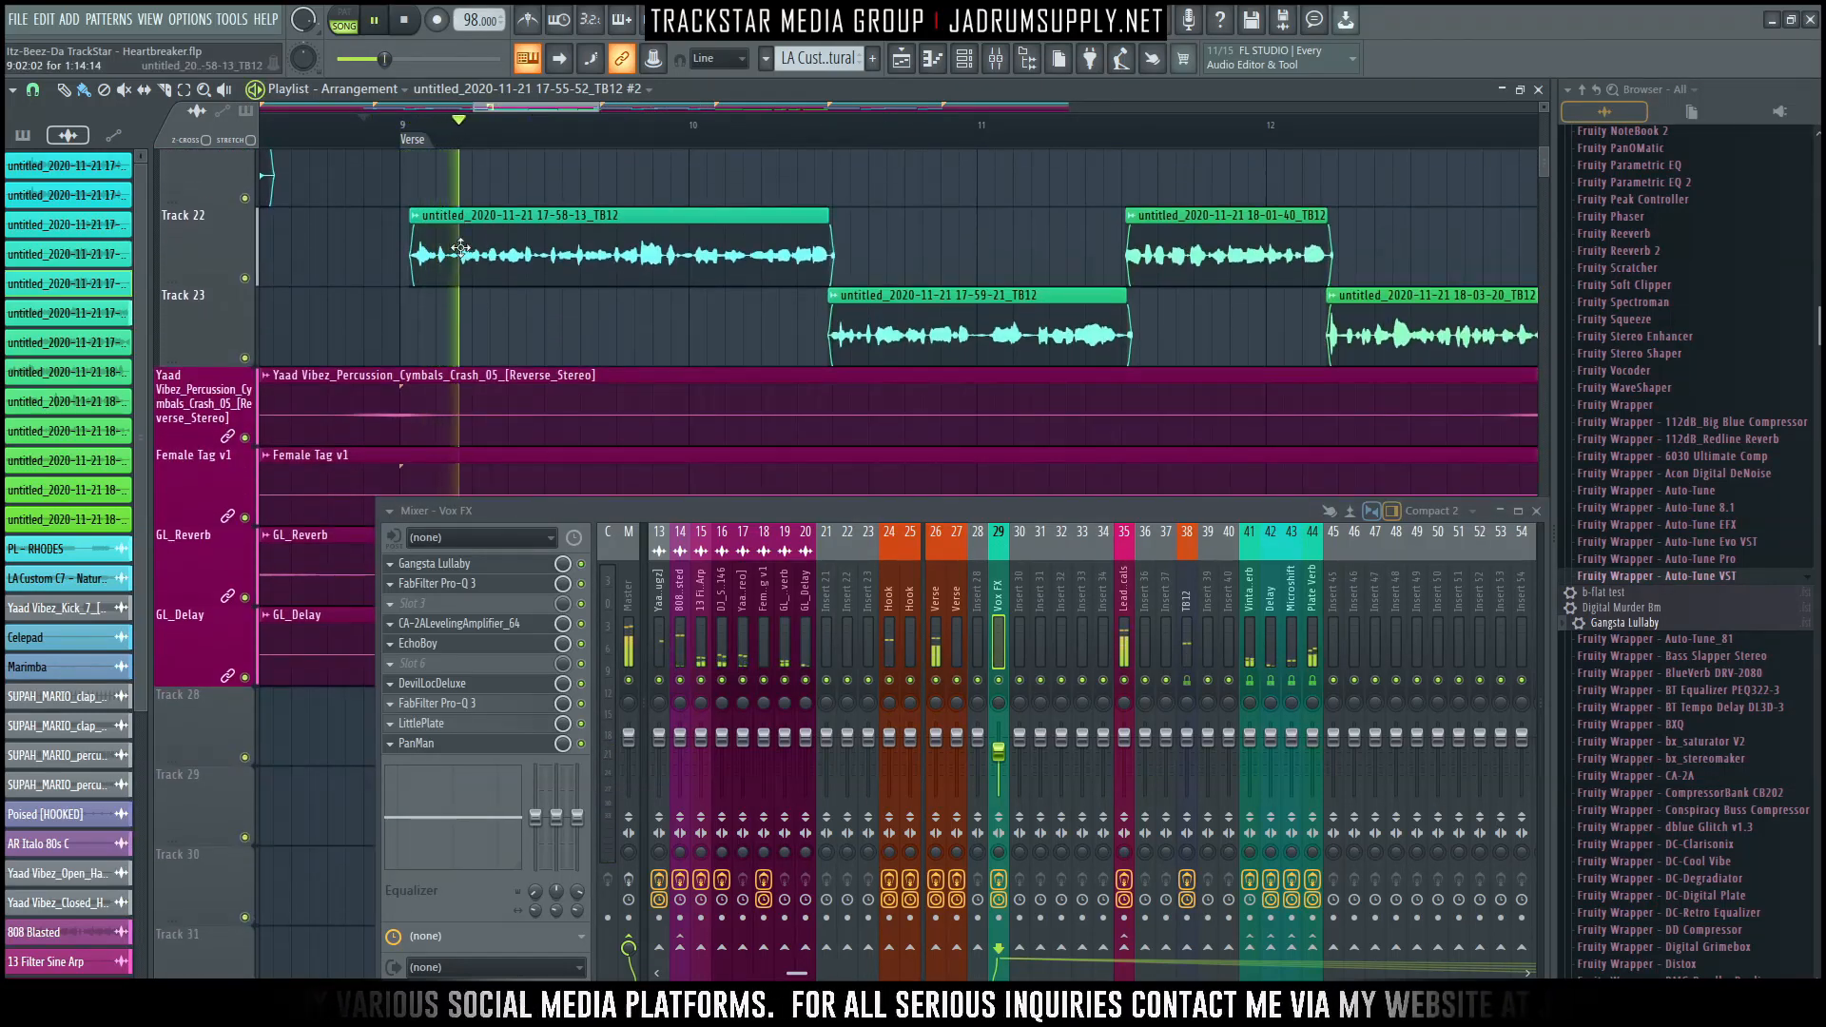
Copy the first verse vocal clip from Track 22 onto the Delay Exitement track at the same time position and play it back.
scroll(495, 245, "up", 2)
scroll(503, 262, "down", 1)
scroll(510, 278, "up", 1)
key("space")
key("space")
left_click_drag(526, 396, 528, 196, "shift")
key("space")
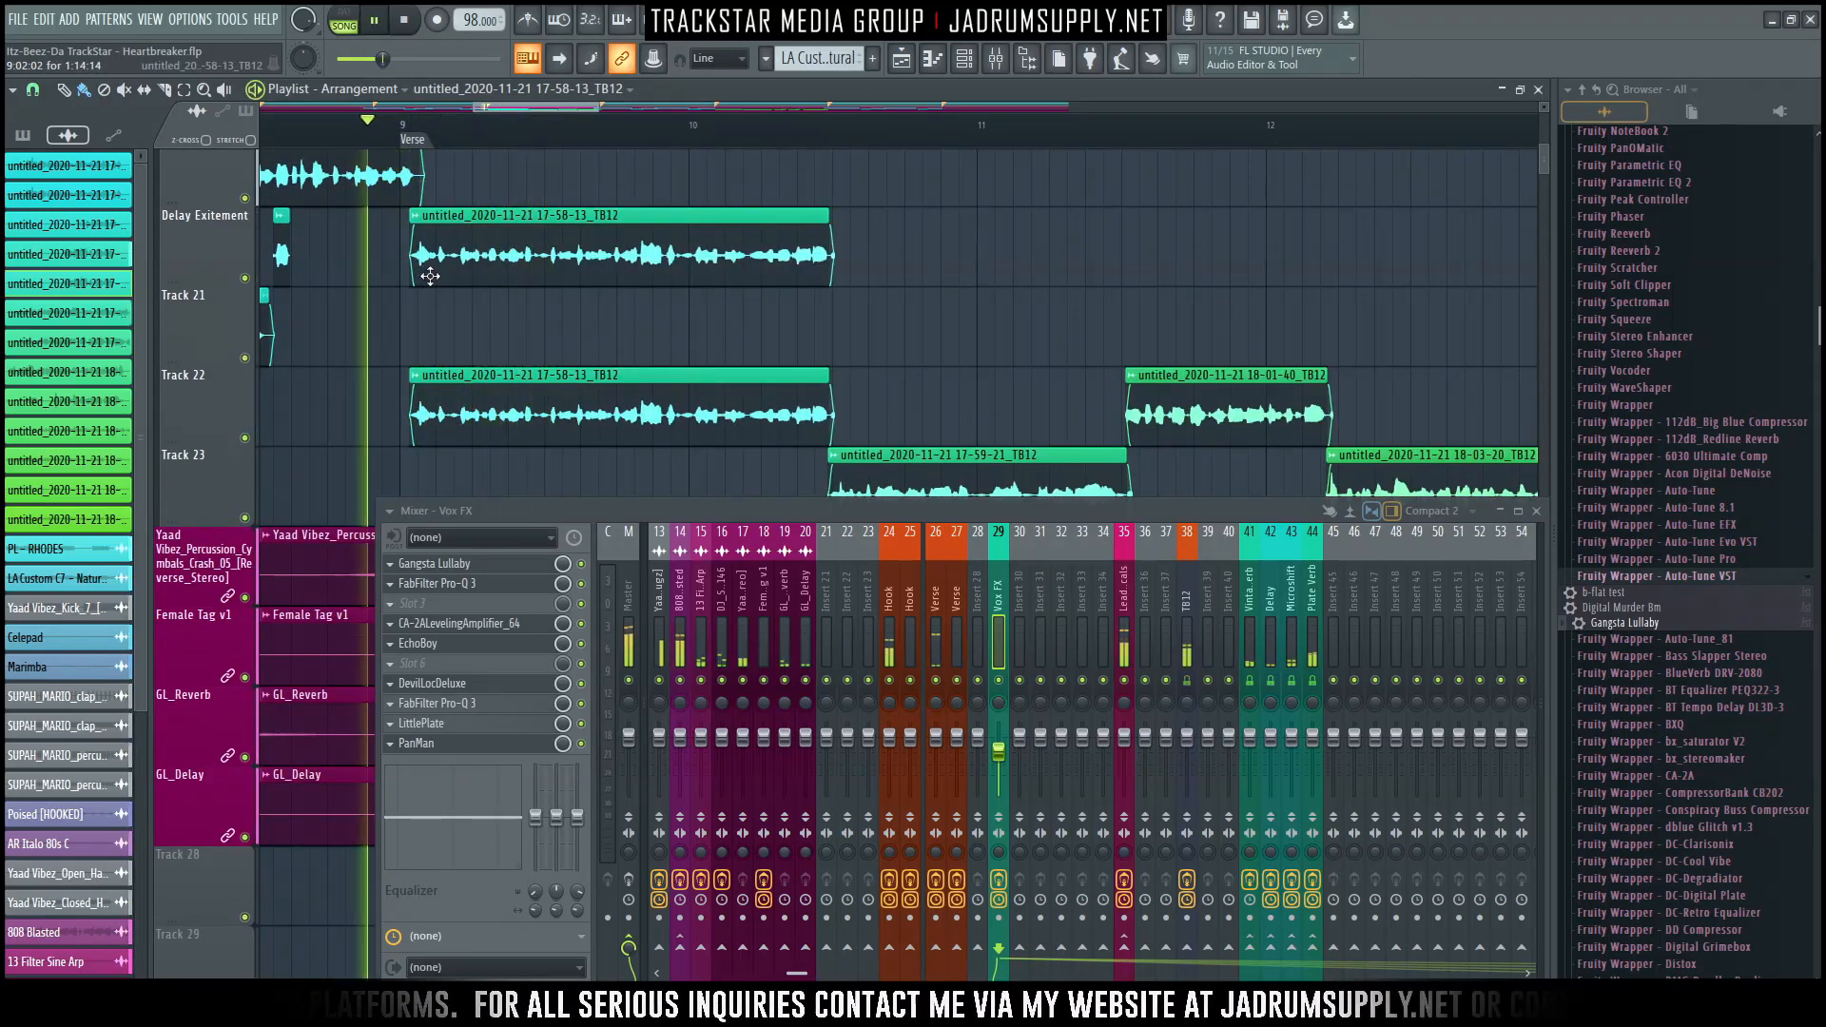
Make the verse copy on Delay Exitement unique and route it to the Vox FX channel, mixer track 29.
scroll(561, 330, "up", 1)
double_click(561, 330)
key("Escape")
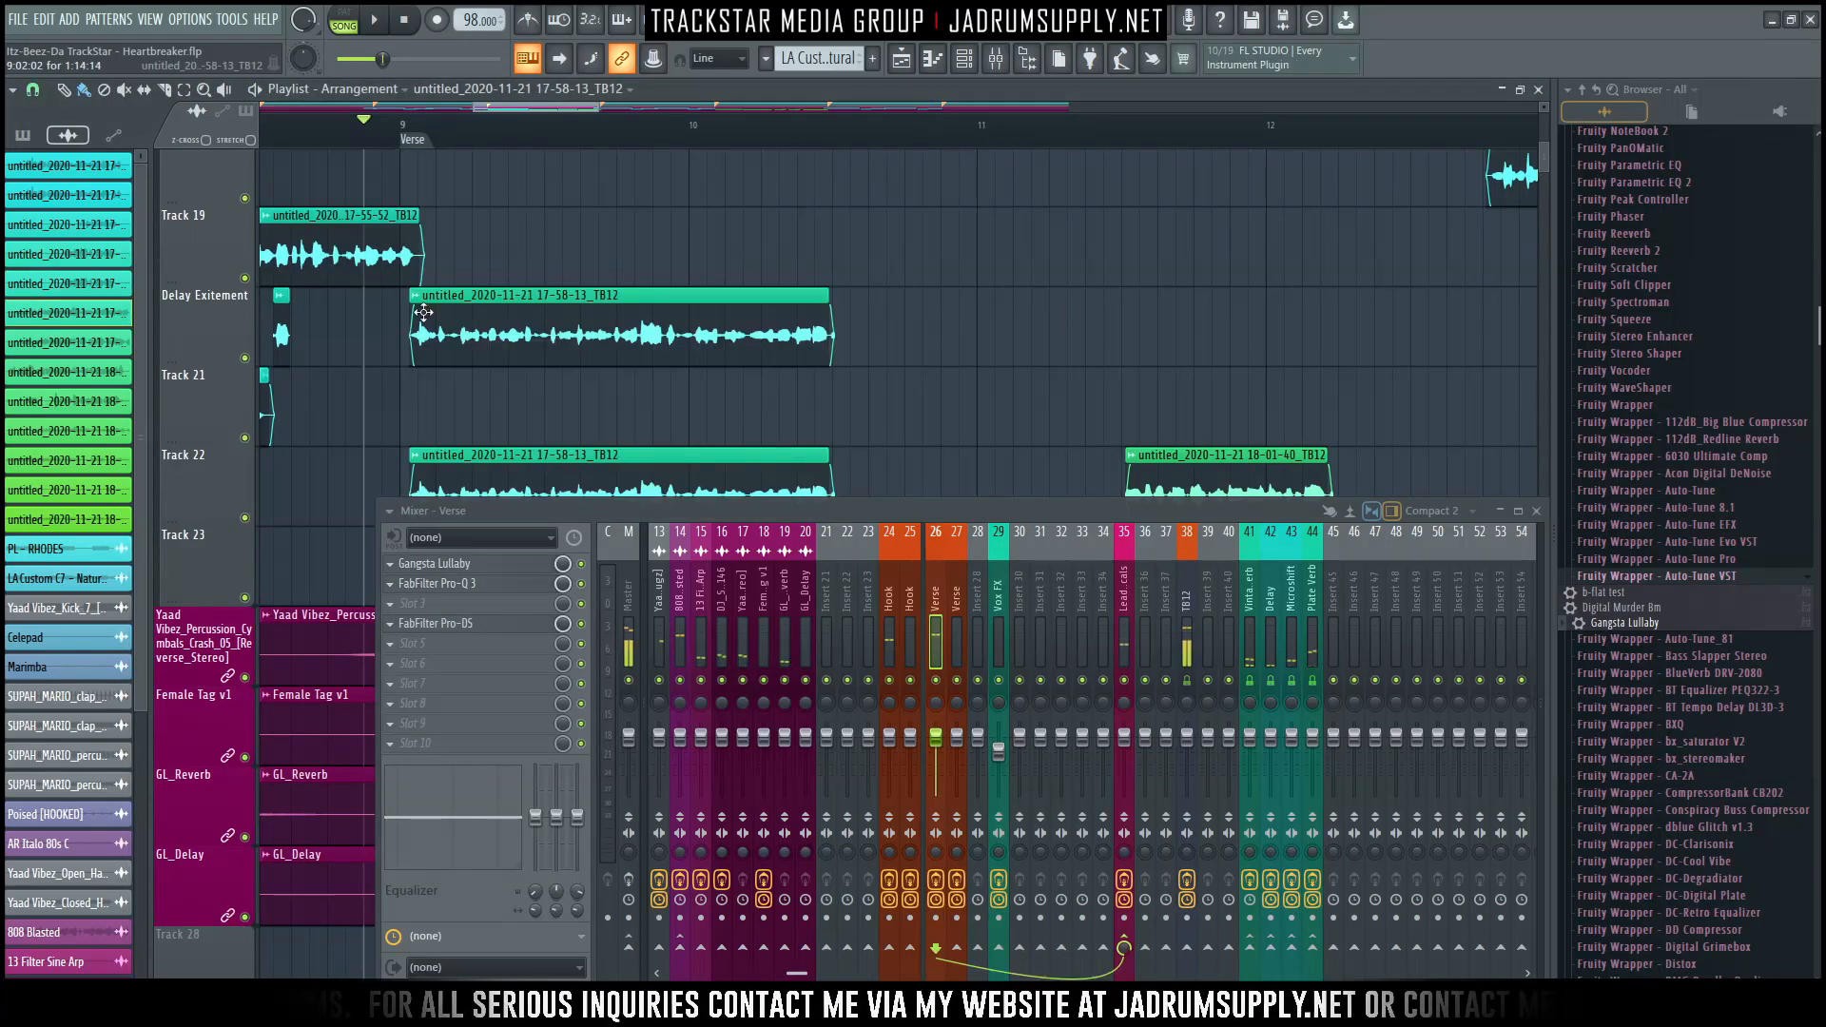
right_click(419, 313)
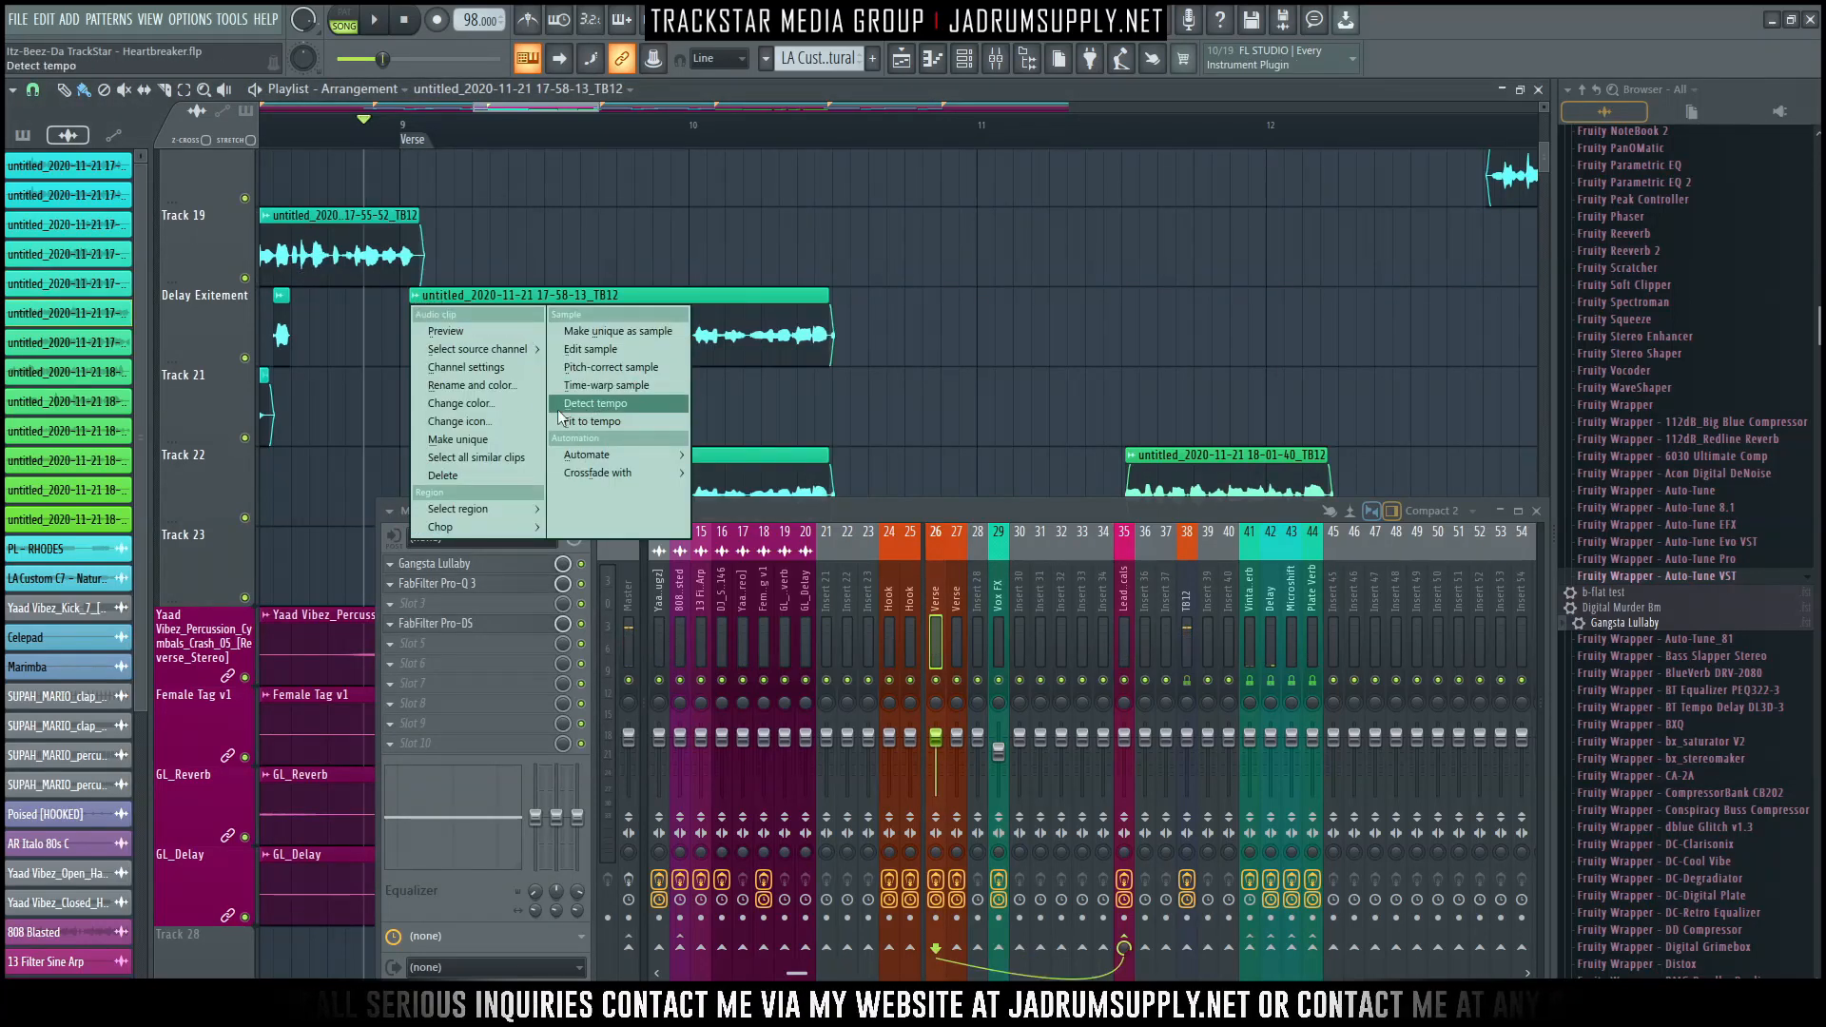
left_click(500, 441)
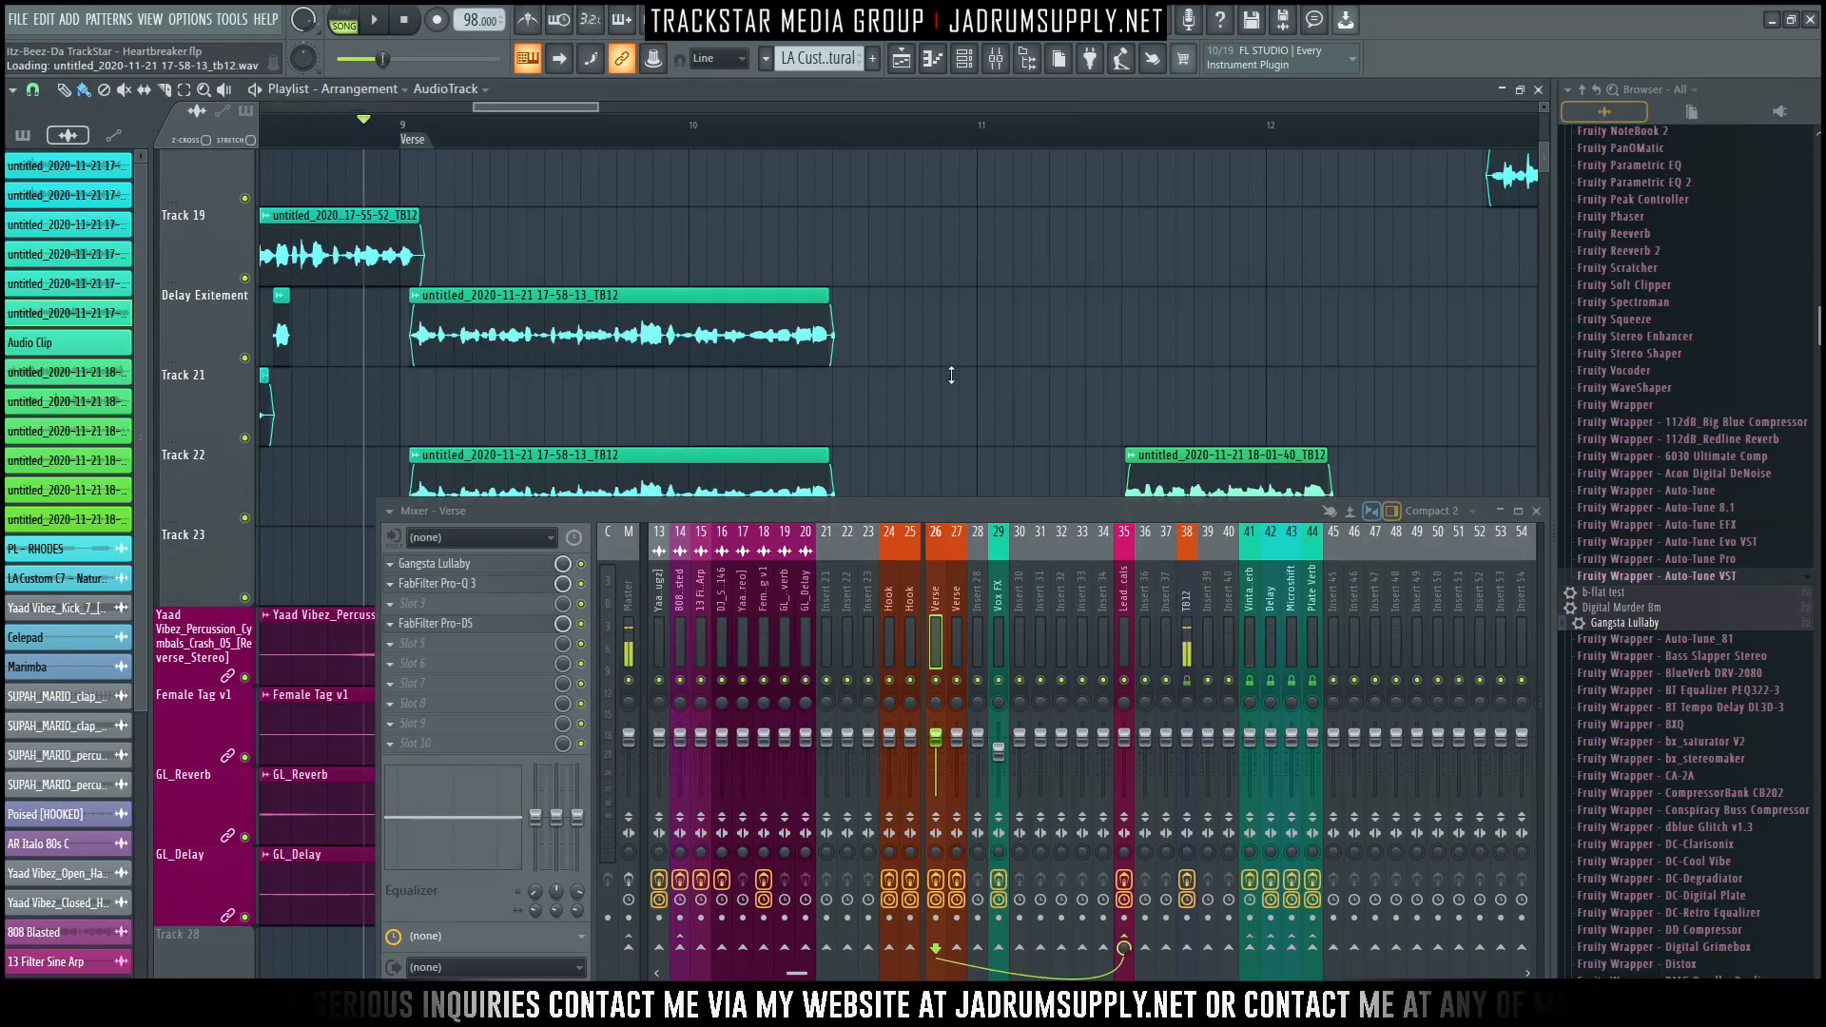
double_click(673, 335)
scroll(692, 380, "up", 2)
left_click(709, 351)
key("space")
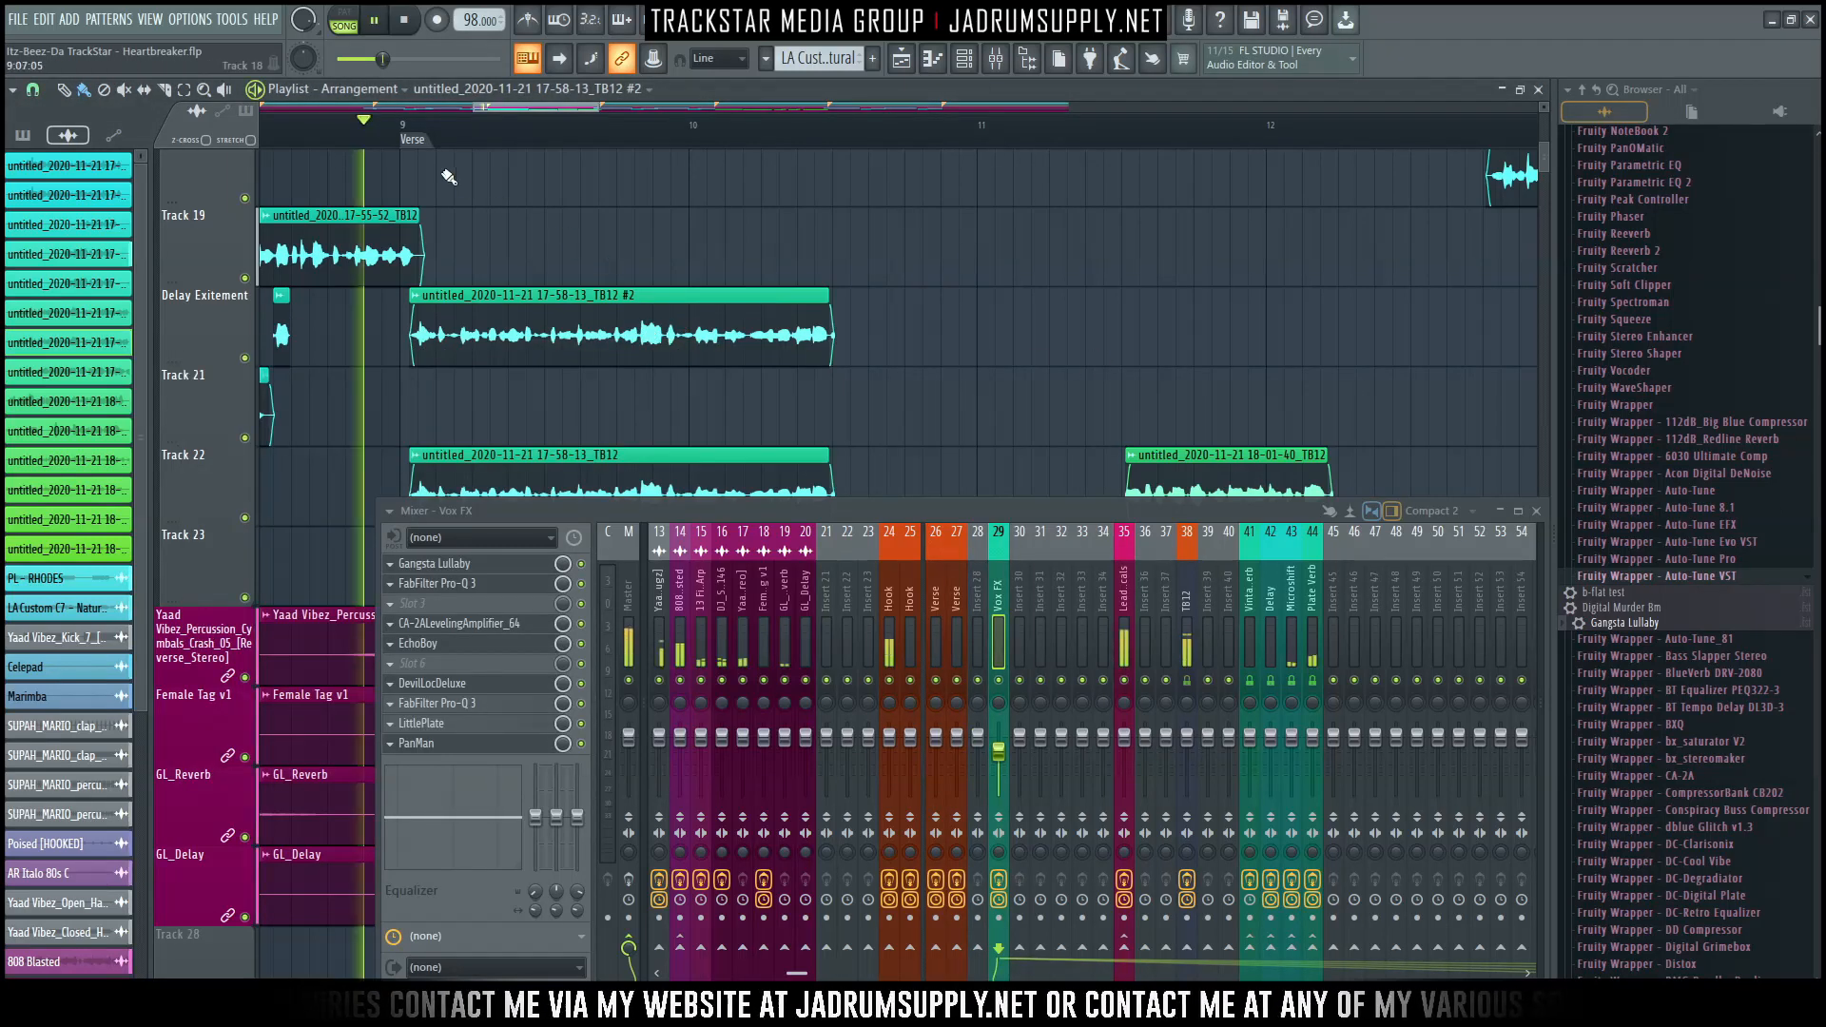
Play back the opening of the unique verse copy and set its declicking mode to Generic (bleeding).
scroll(438, 148, "up", 4)
scroll(437, 148, "up", 1)
key("space")
key("space")
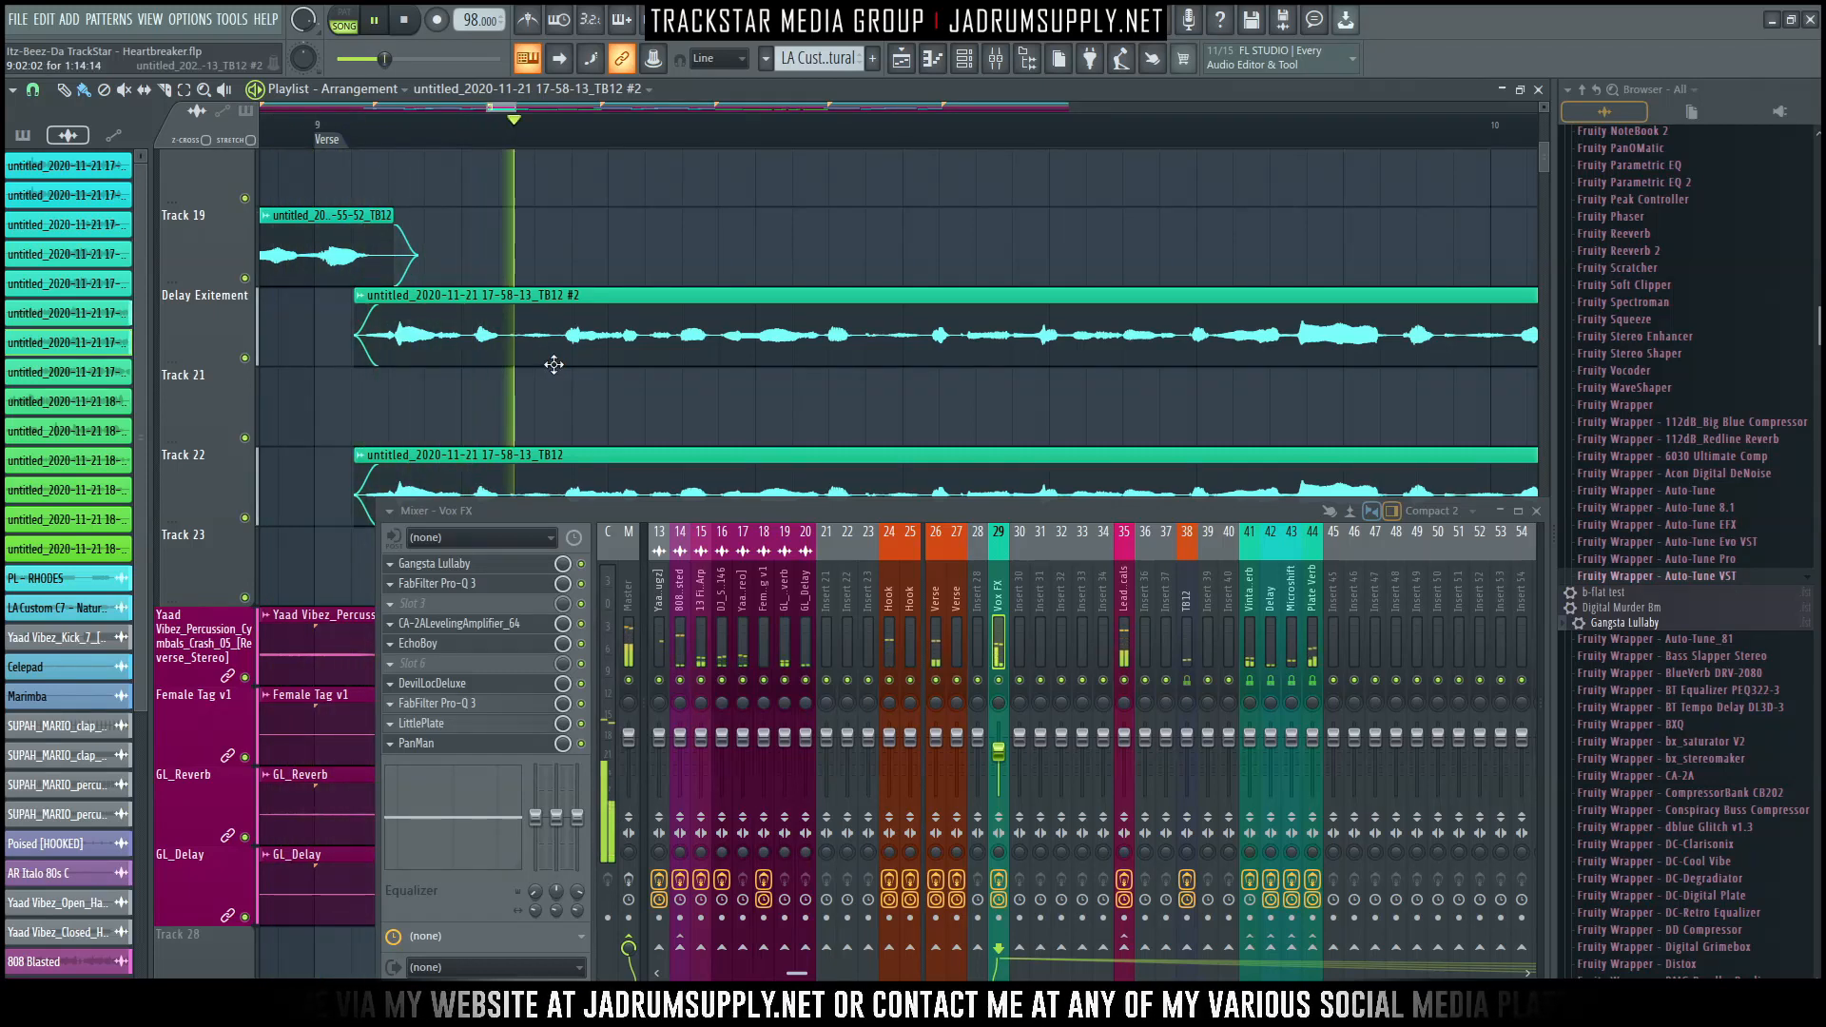
key("space")
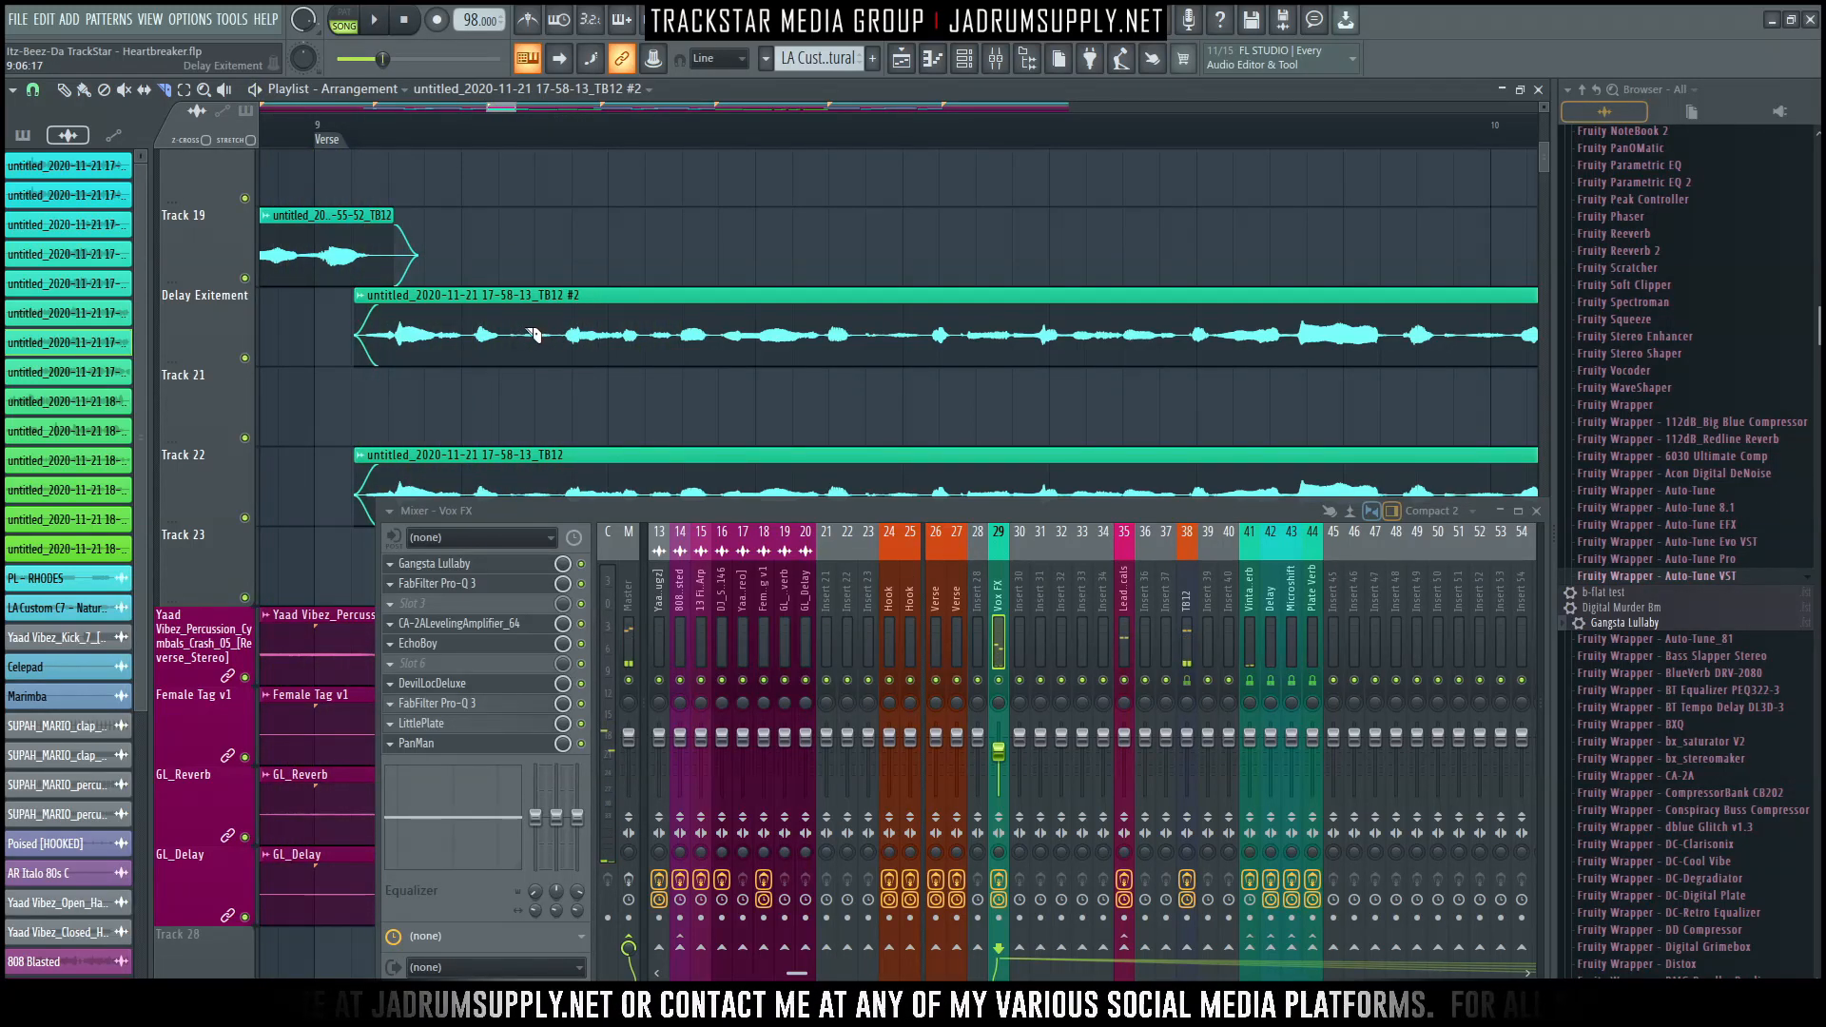
double_click(444, 327)
left_click(325, 537)
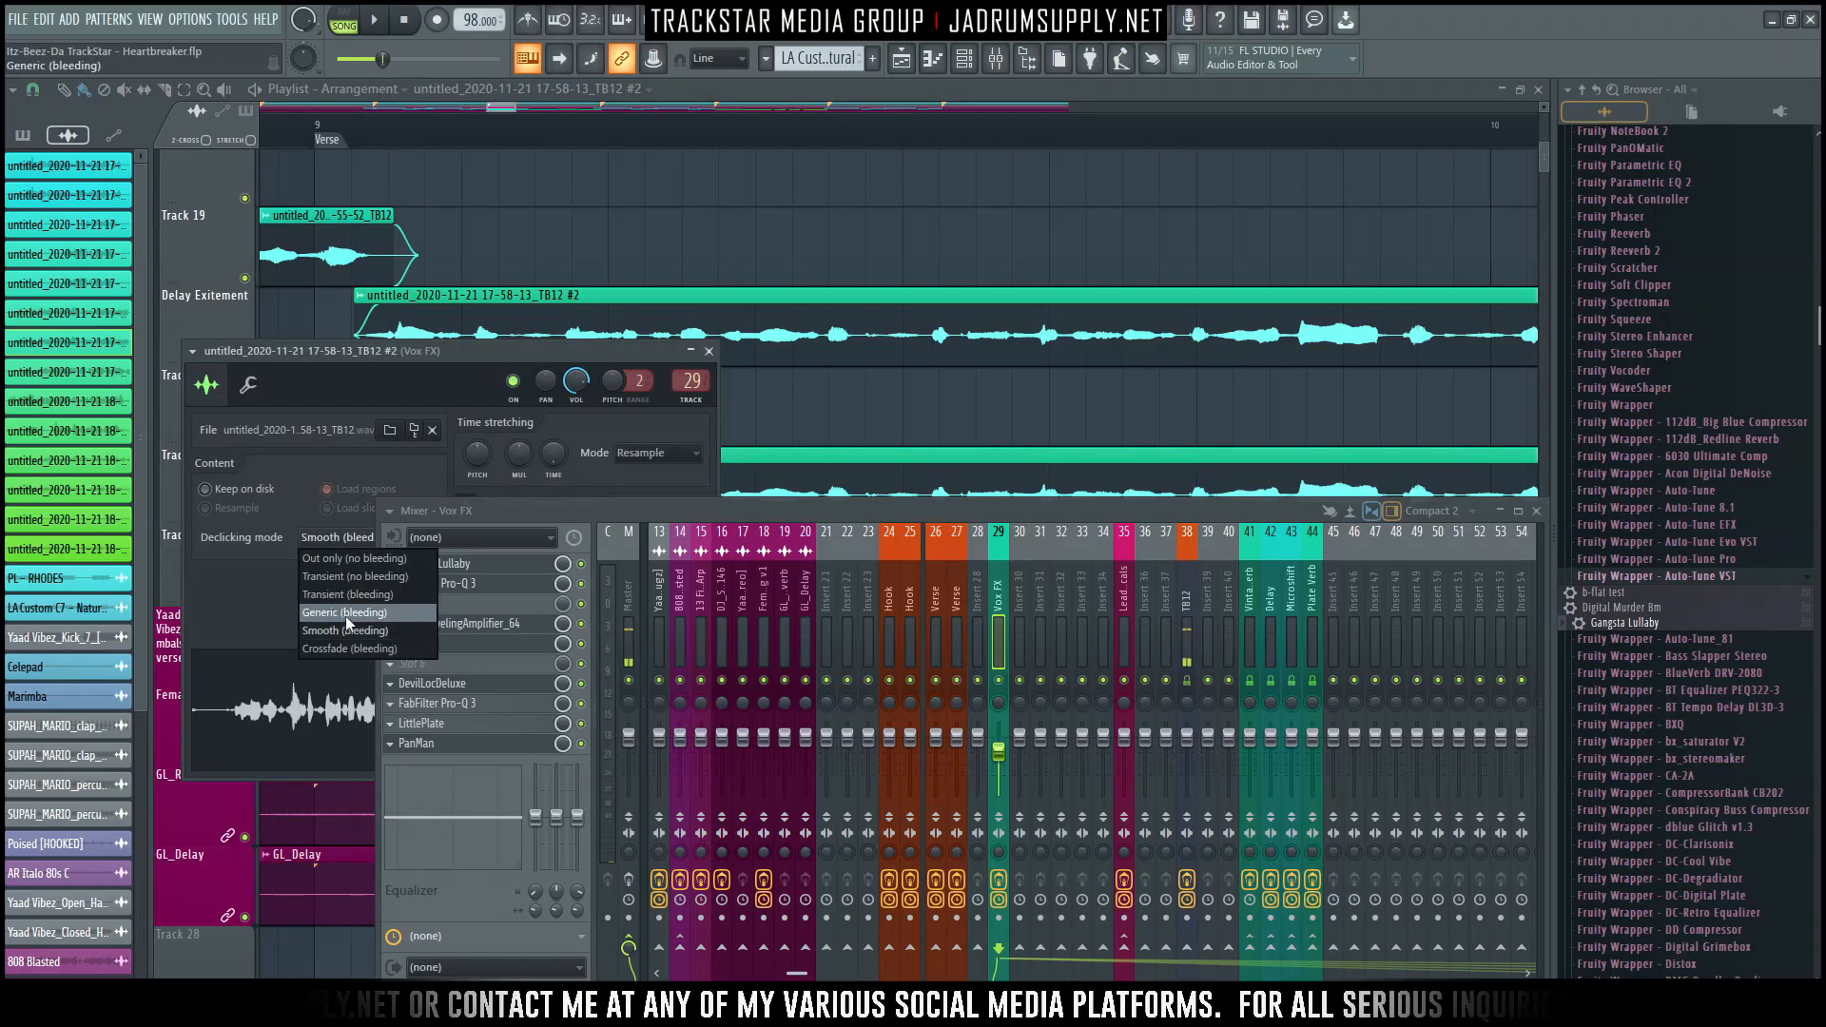
left_click(348, 615)
left_click(708, 351)
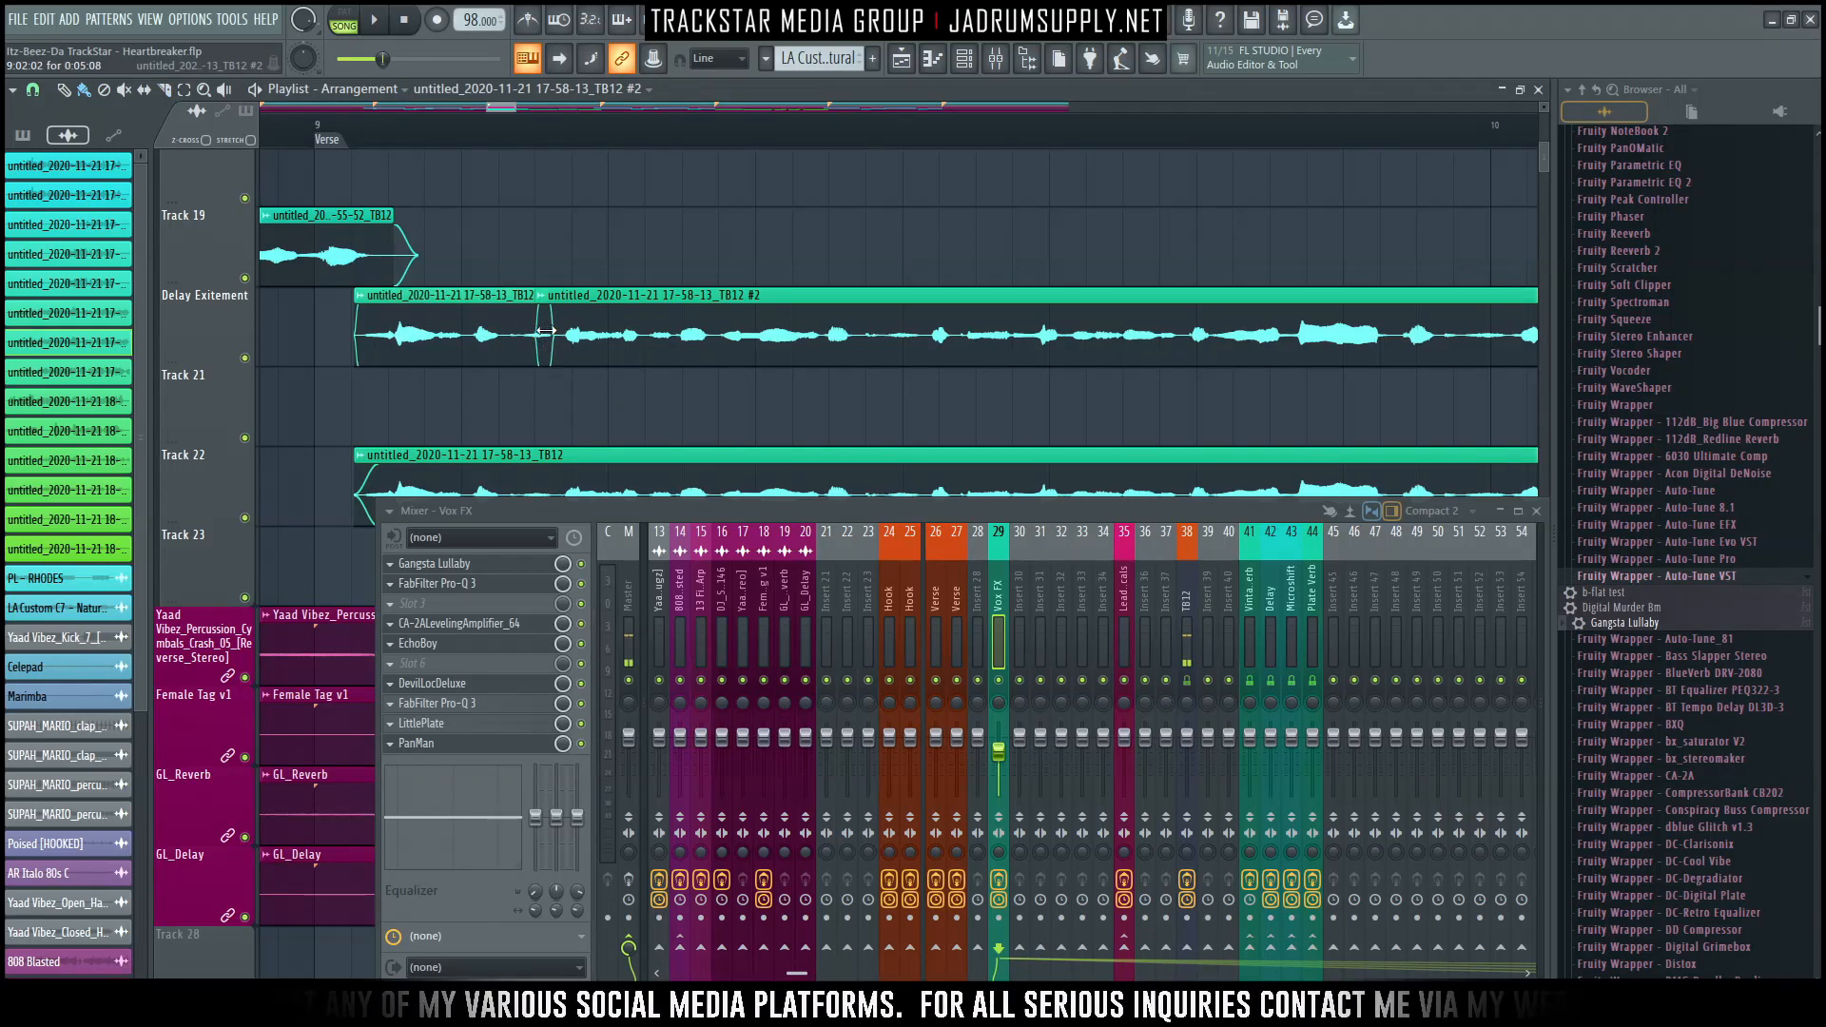
Trim the start of the verse copy's part after the first phrase to 9:12:00 and play back the throws.
left_click_drag(540, 351, 737, 326)
key("space")
key("space")
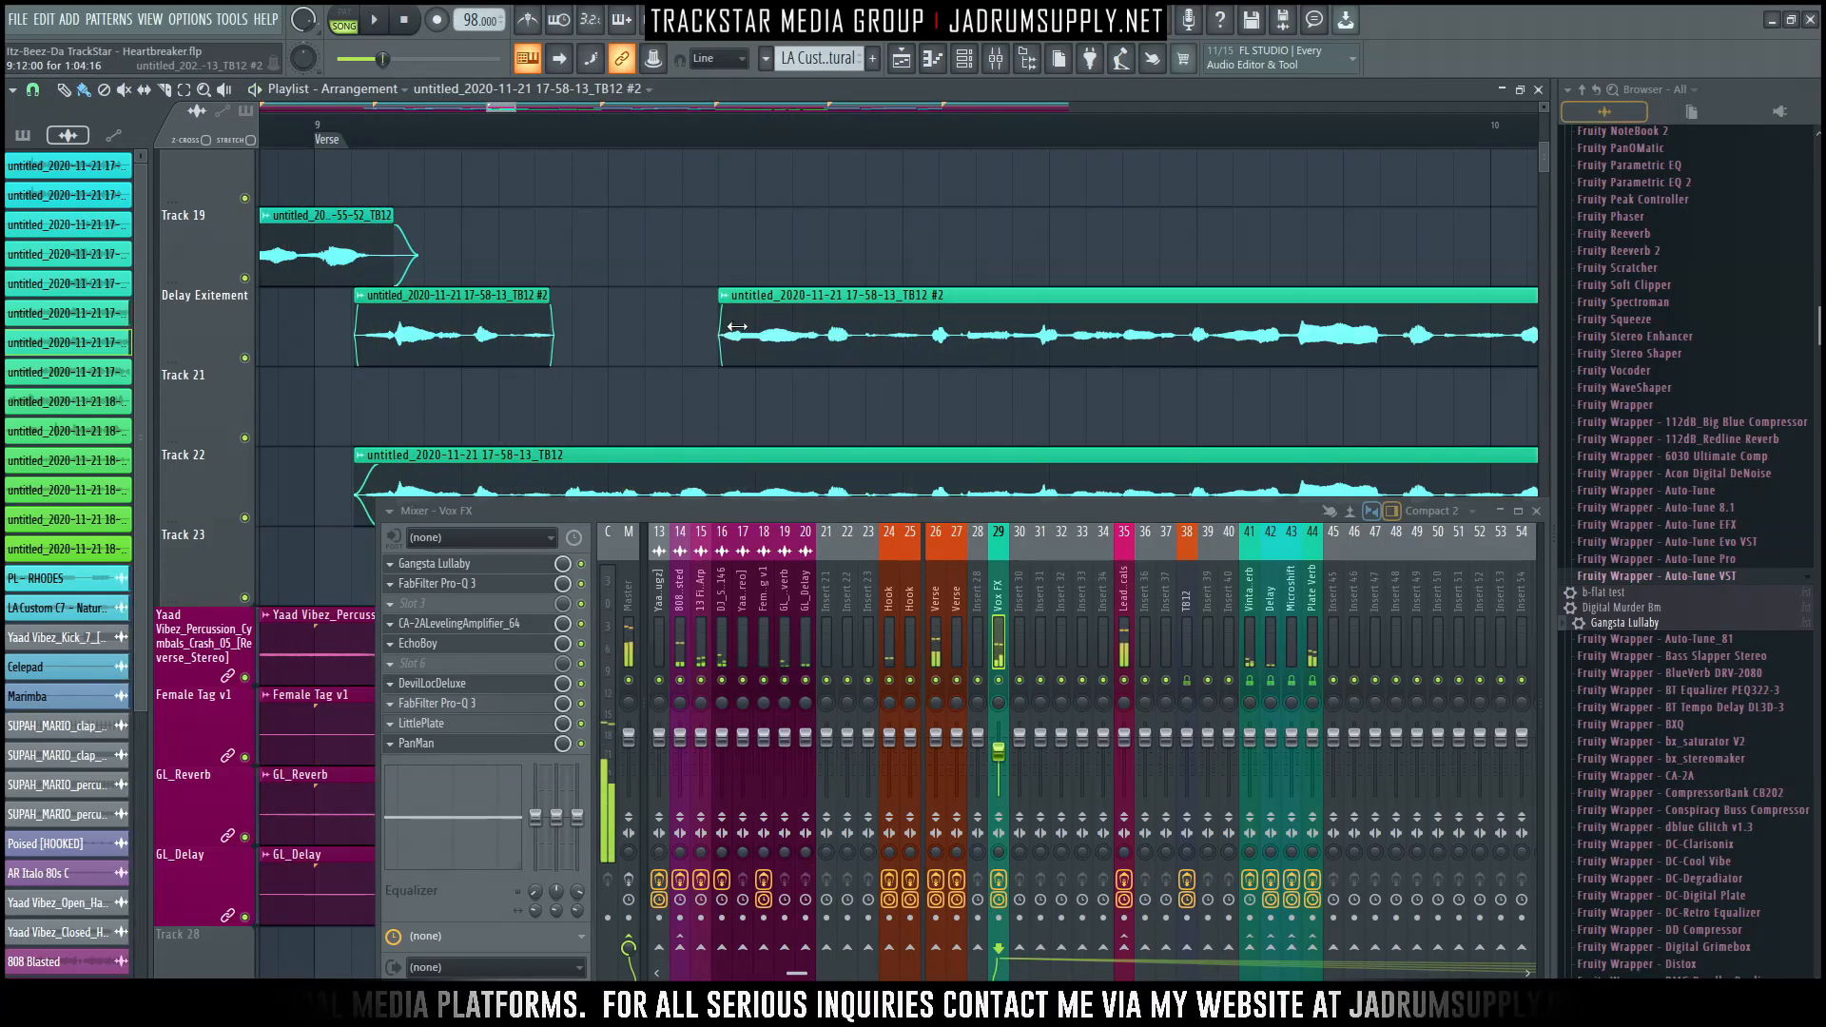
key("space")
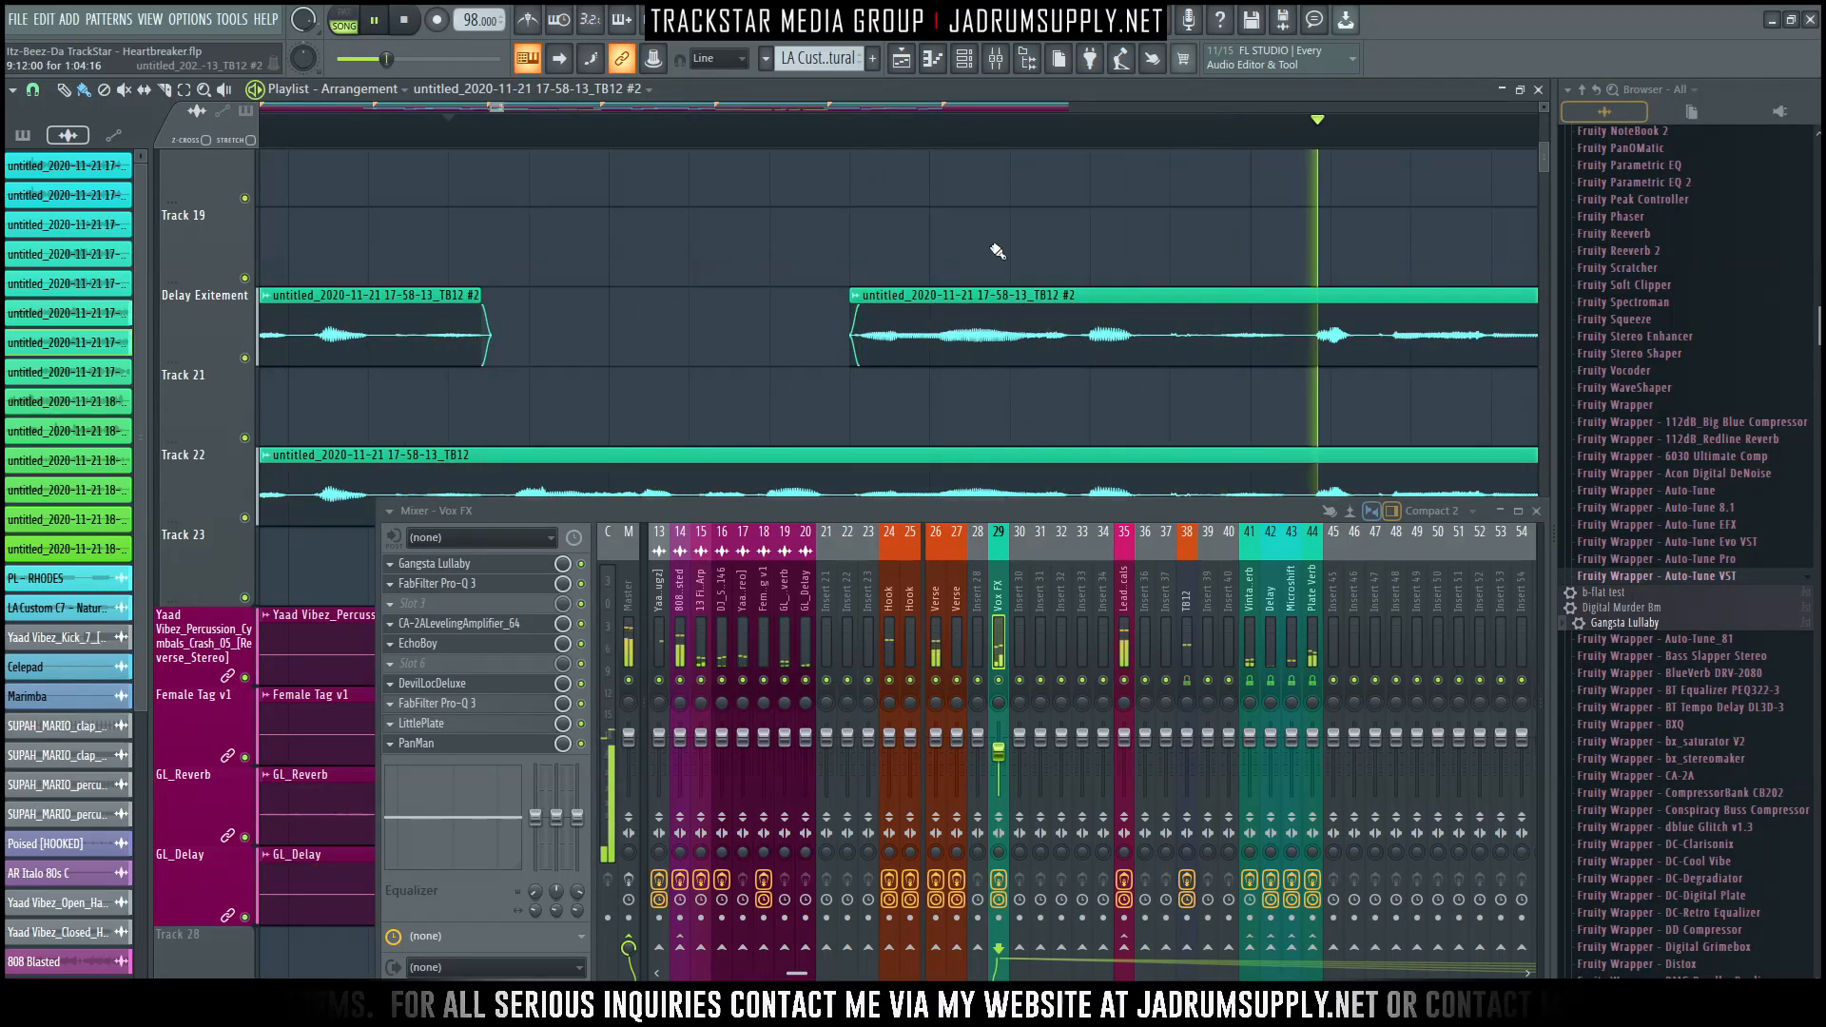
Slice the verse copy around the phrases leading into bar 10 and delete the section between the second and third throws.
key("c")
left_click(1046, 354)
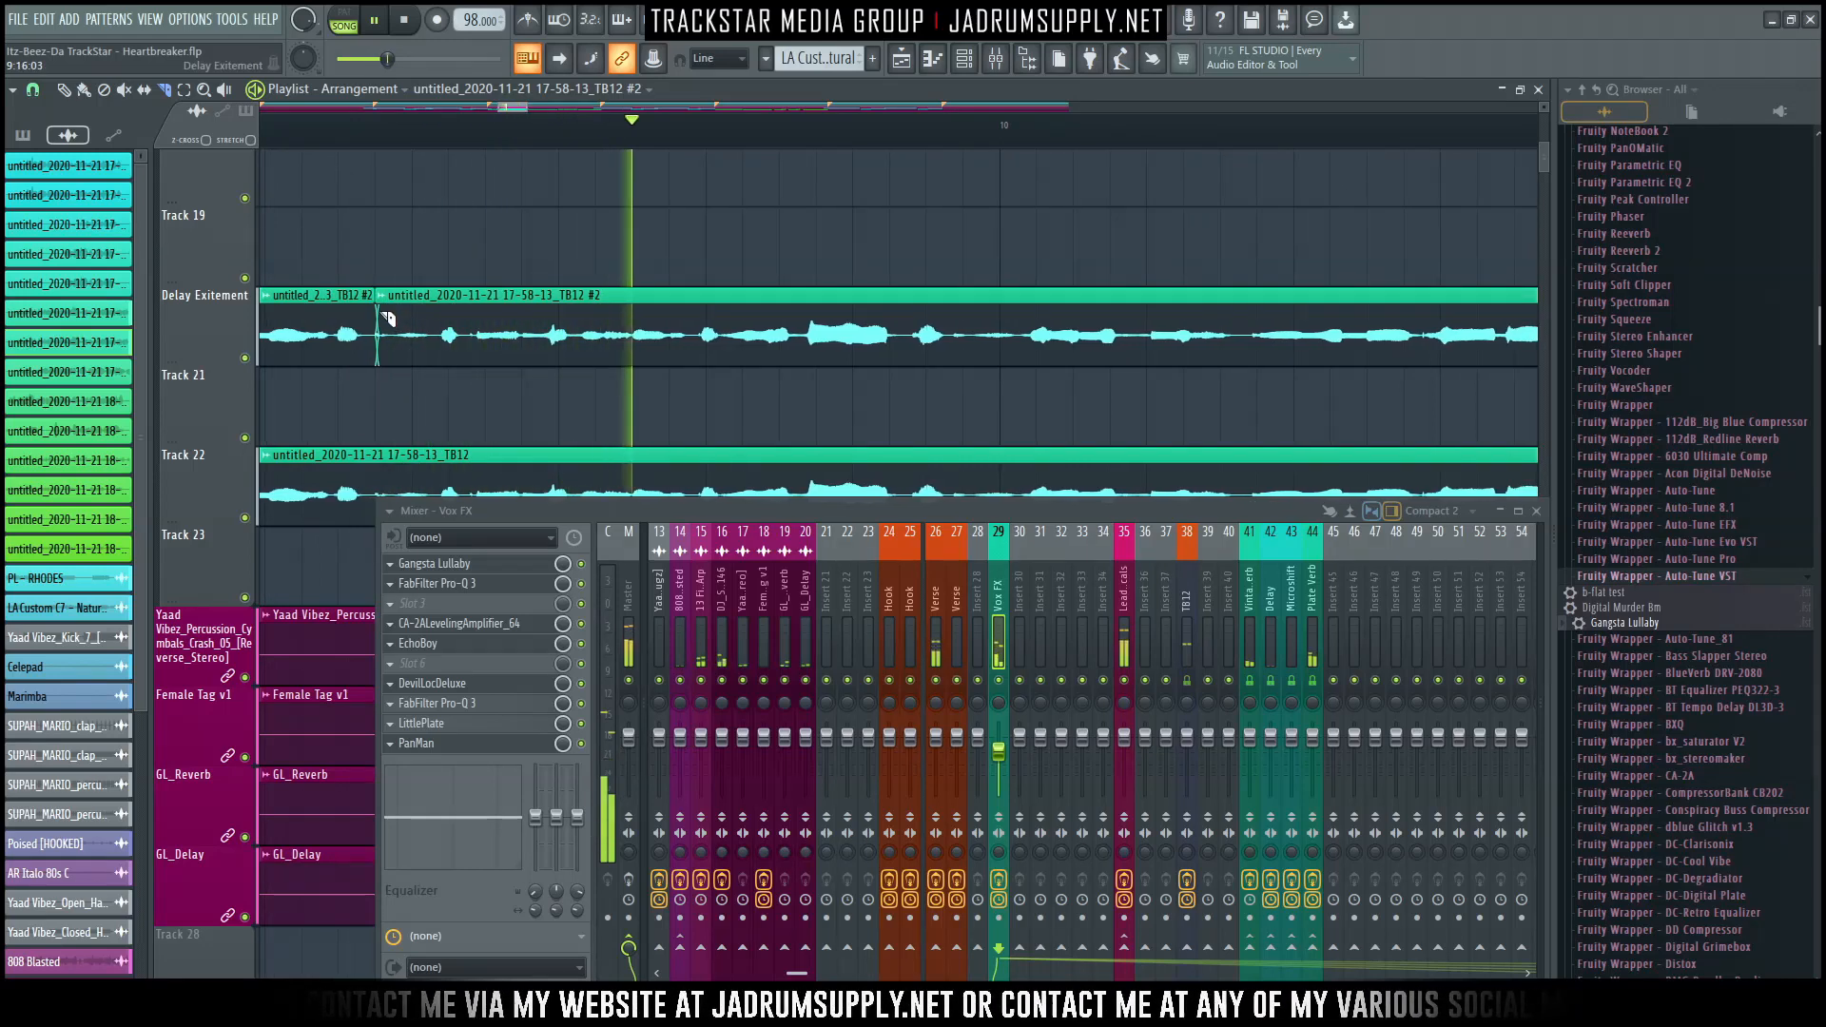
key("space")
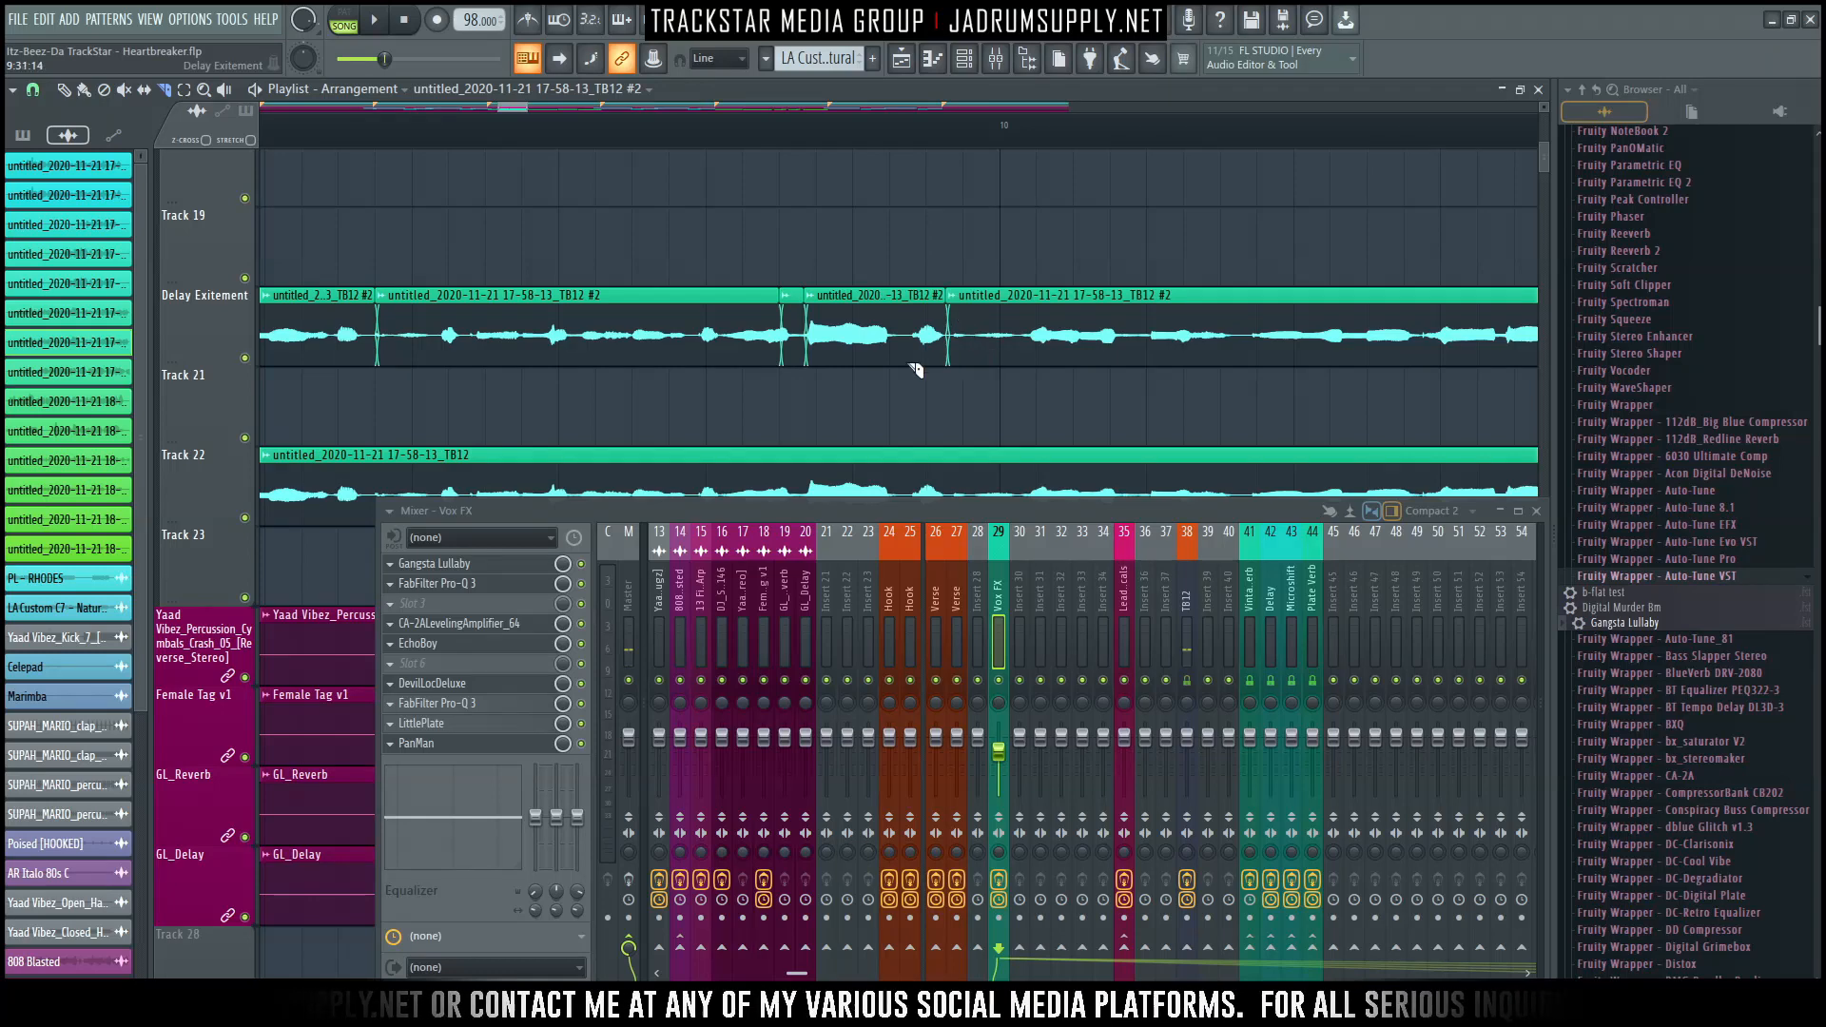
left_click(637, 348, "ctrl")
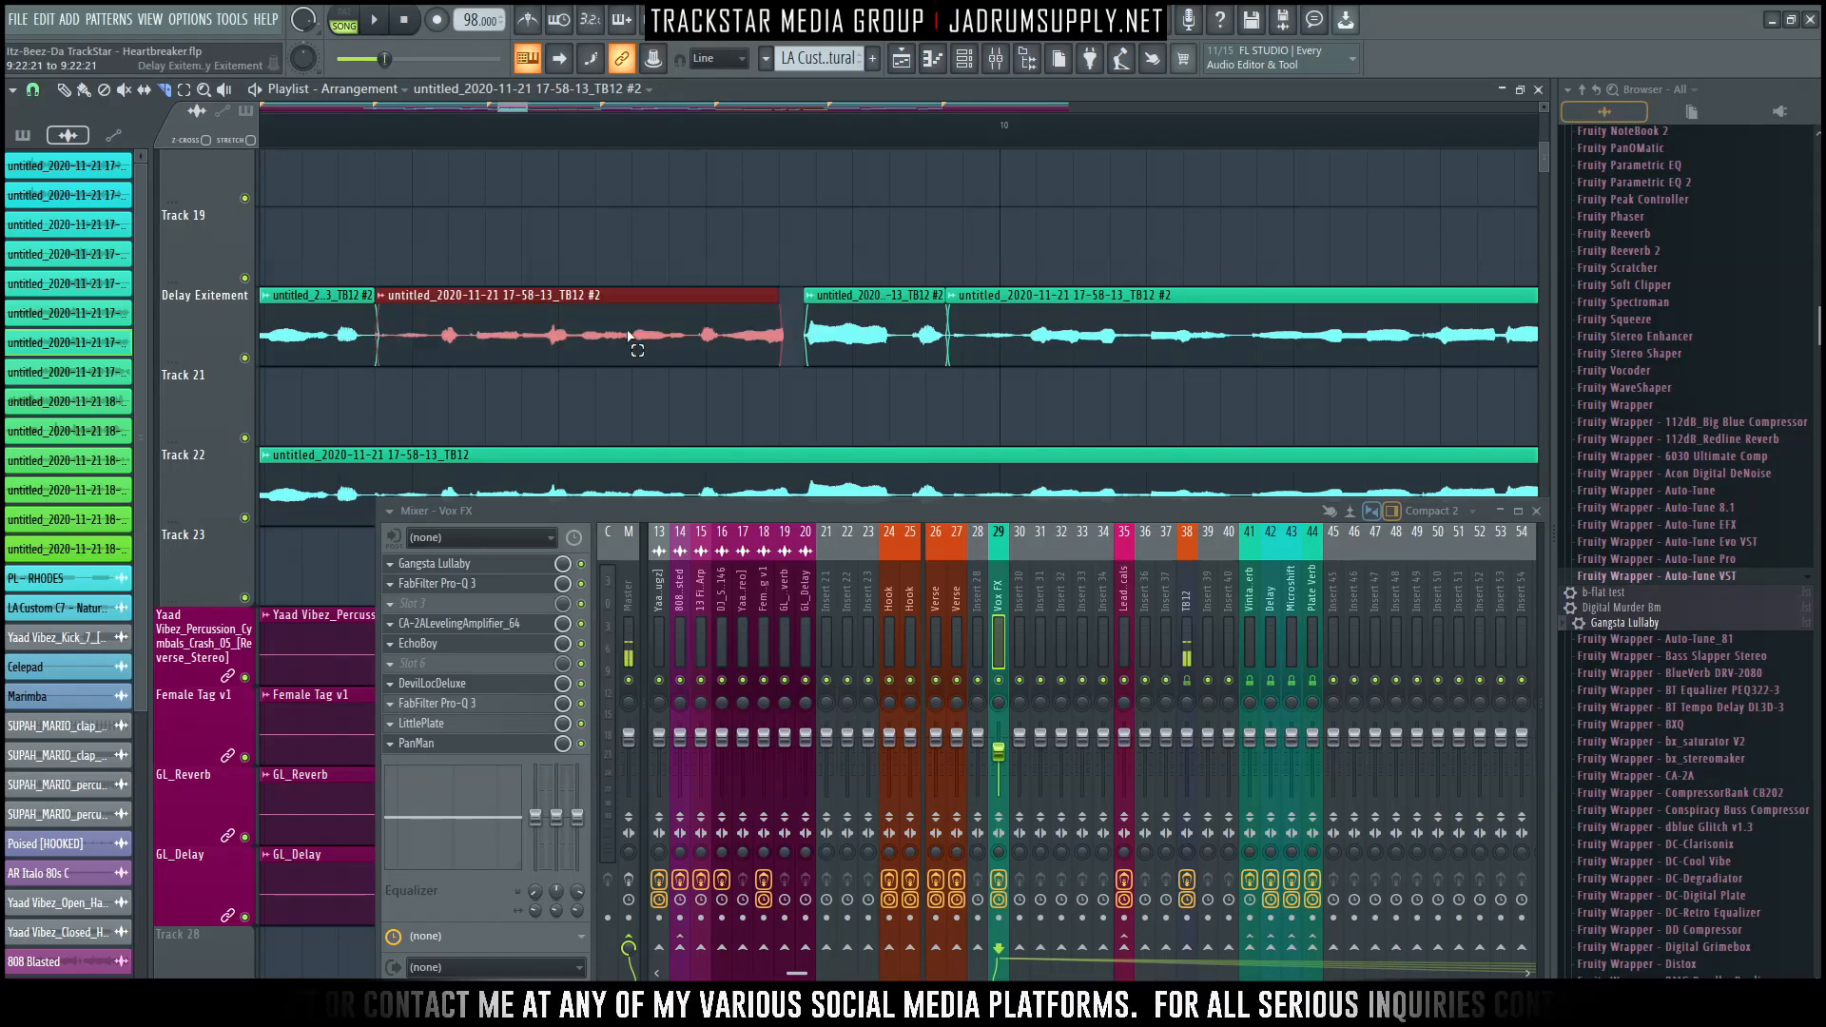
key("Delete")
Extend the start of the second Delay Exitement throw slightly earlier and play back the lead-in to the third throw.
scroll(803, 143, "down", 3)
key("space")
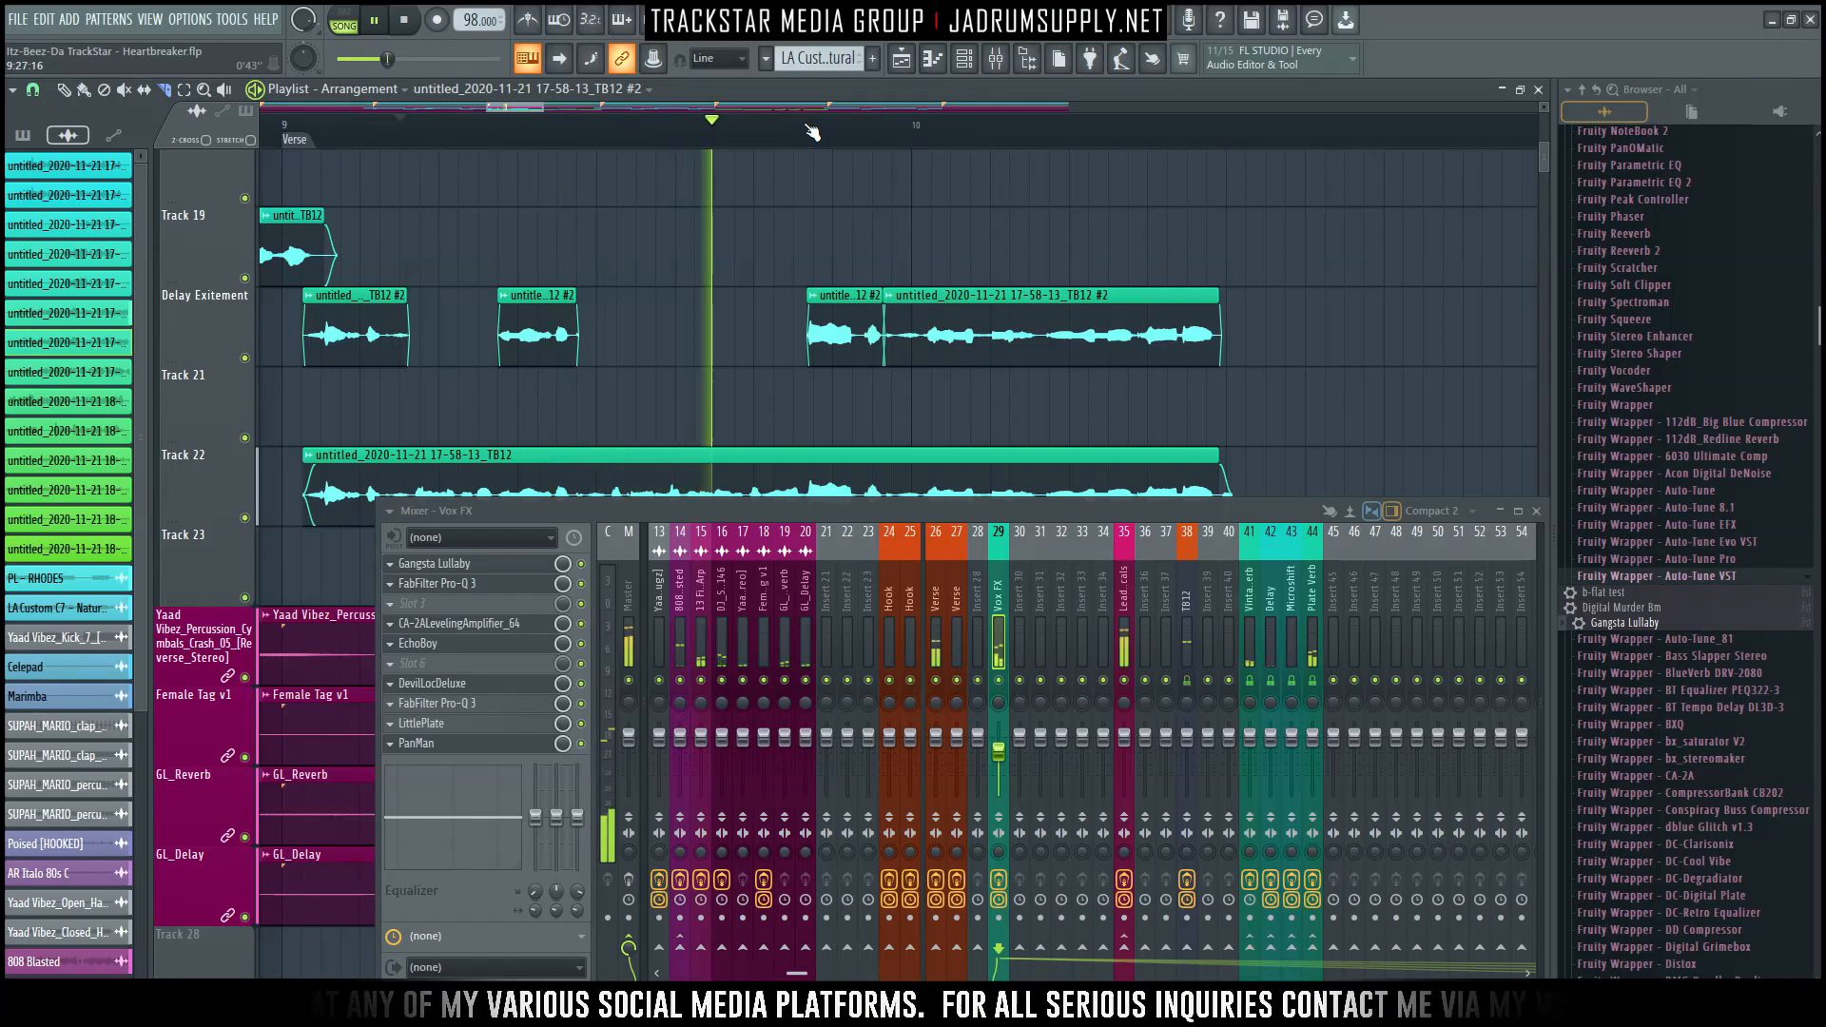
left_click_drag(502, 341, 497, 340)
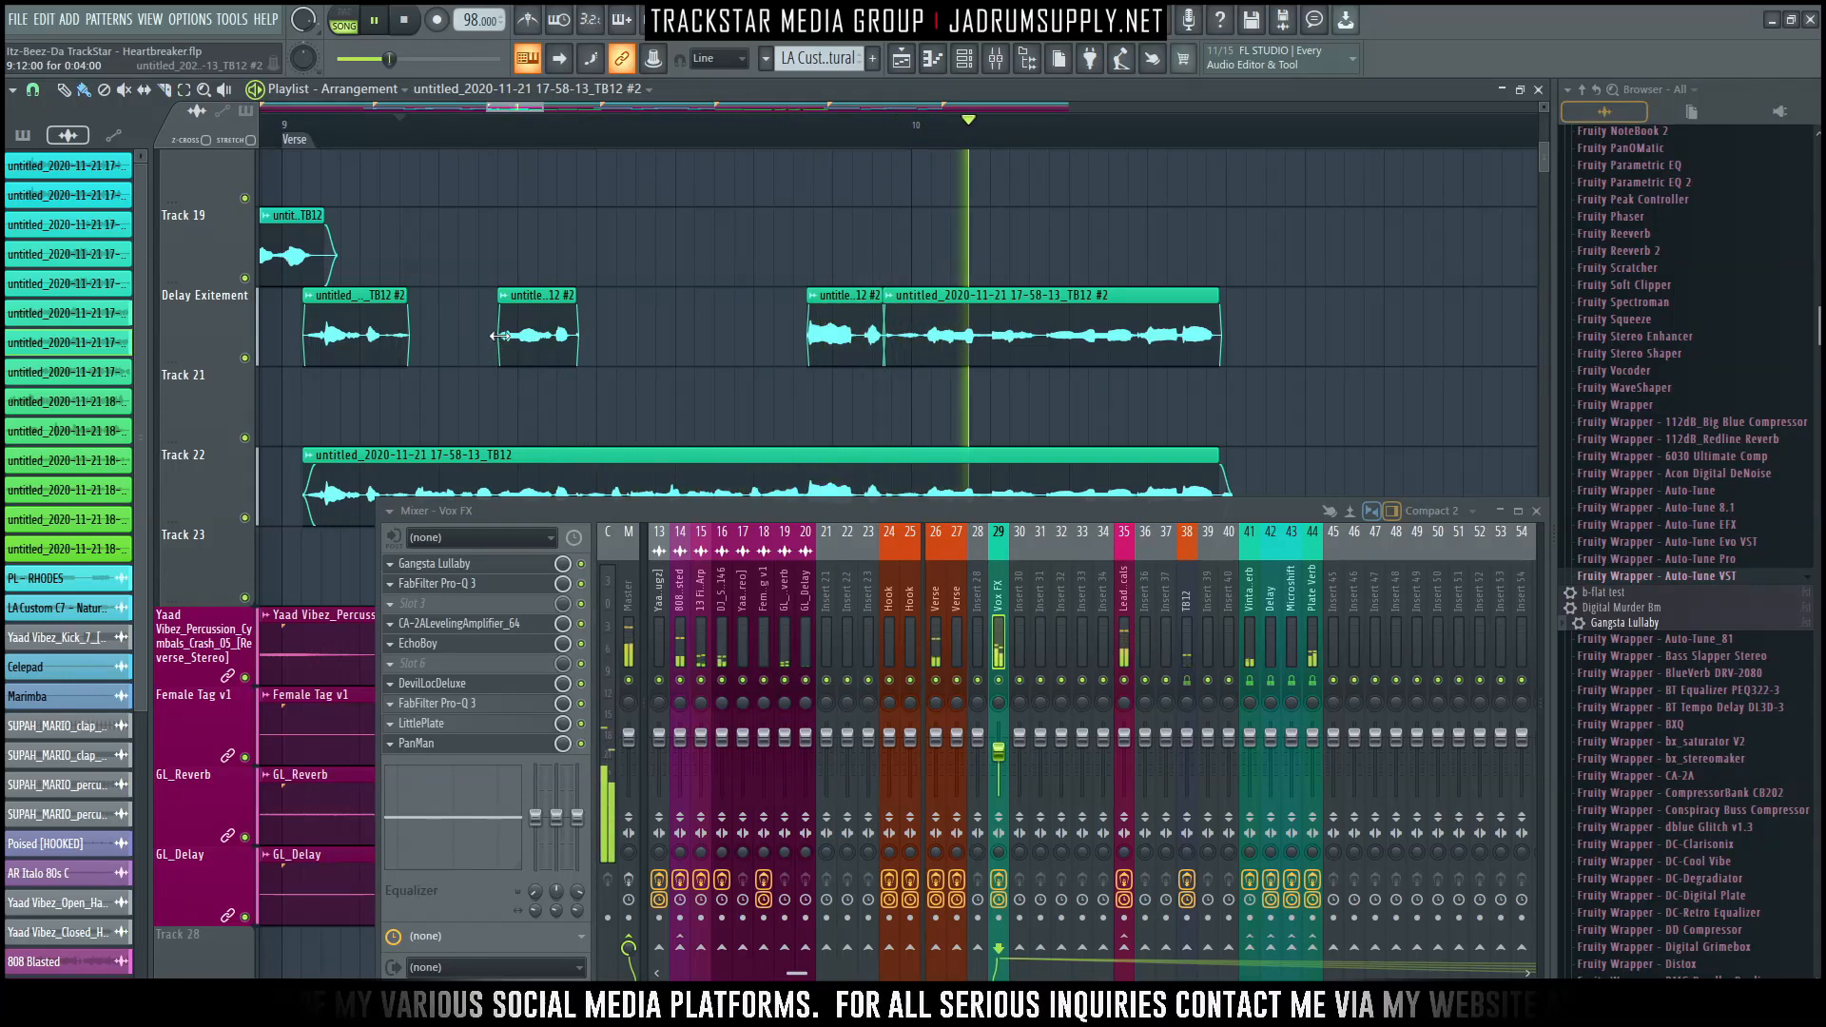
left_click(795, 133)
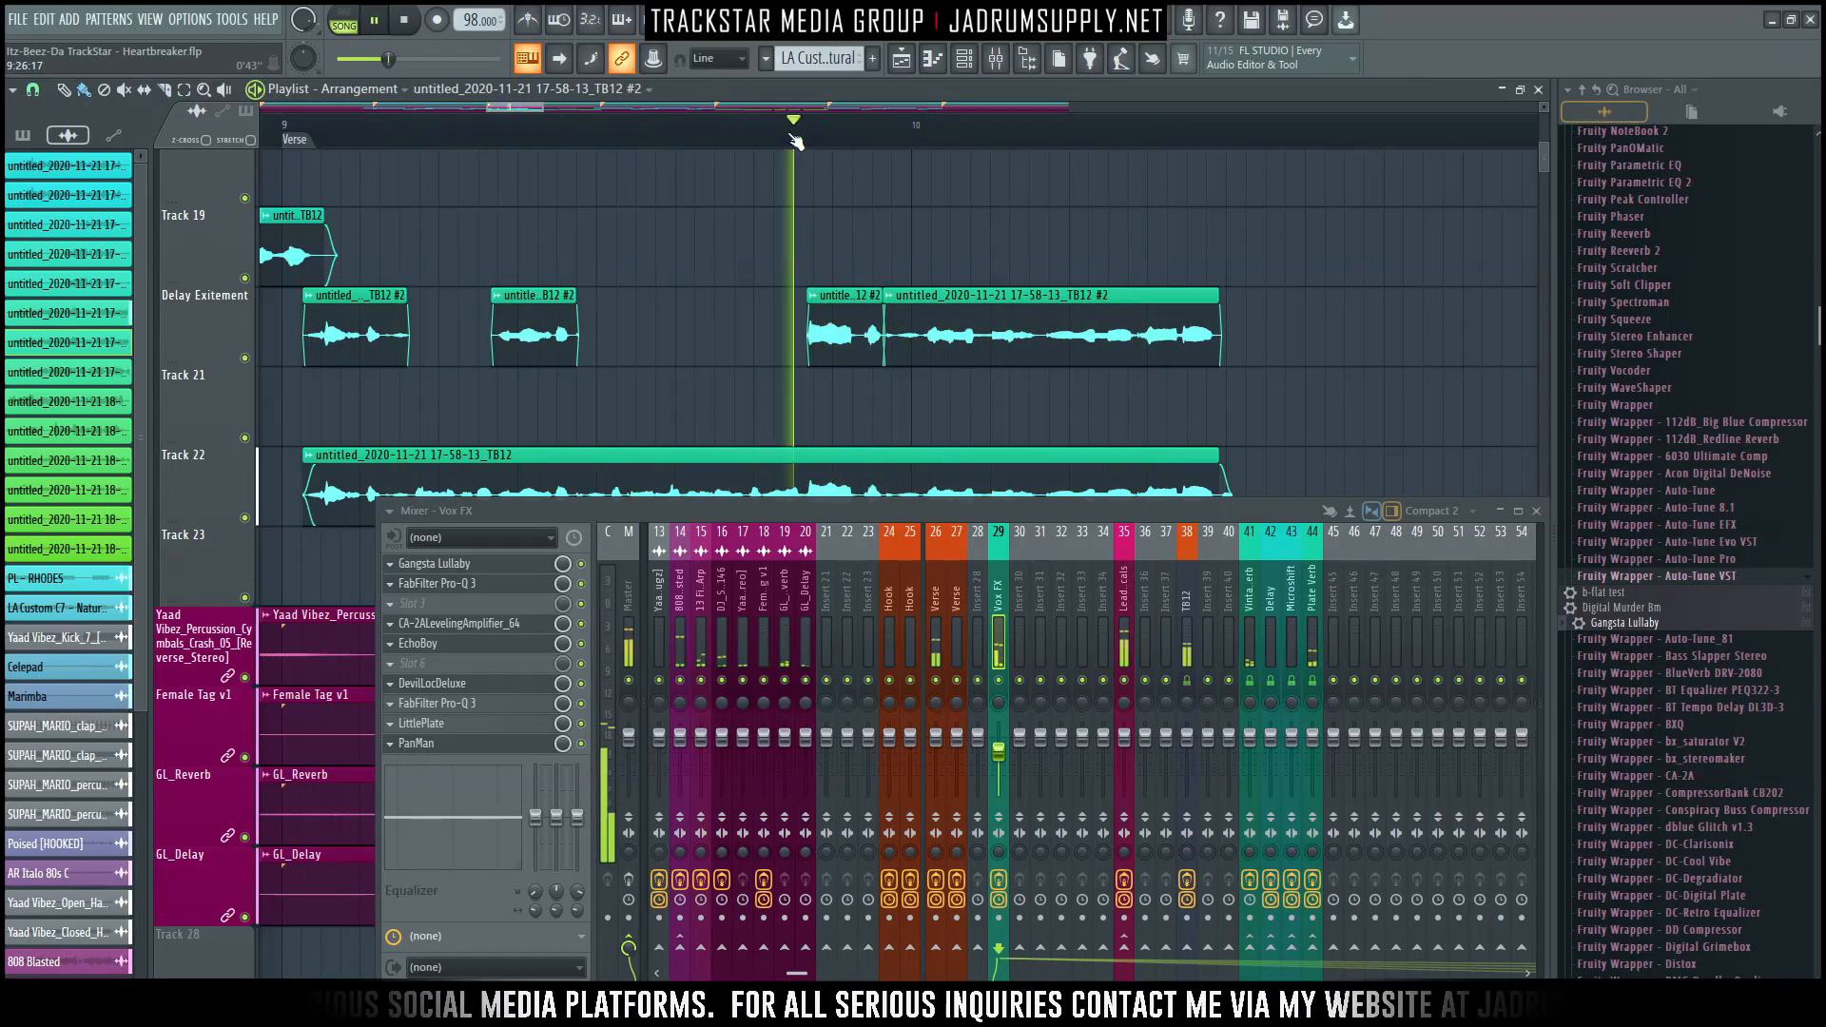
Slice off the verse copy's last phrase after bar 10 and delete the section between it and the third throw.
scroll(496, 129, "up", 3)
left_click_drag(516, 103, 527, 102)
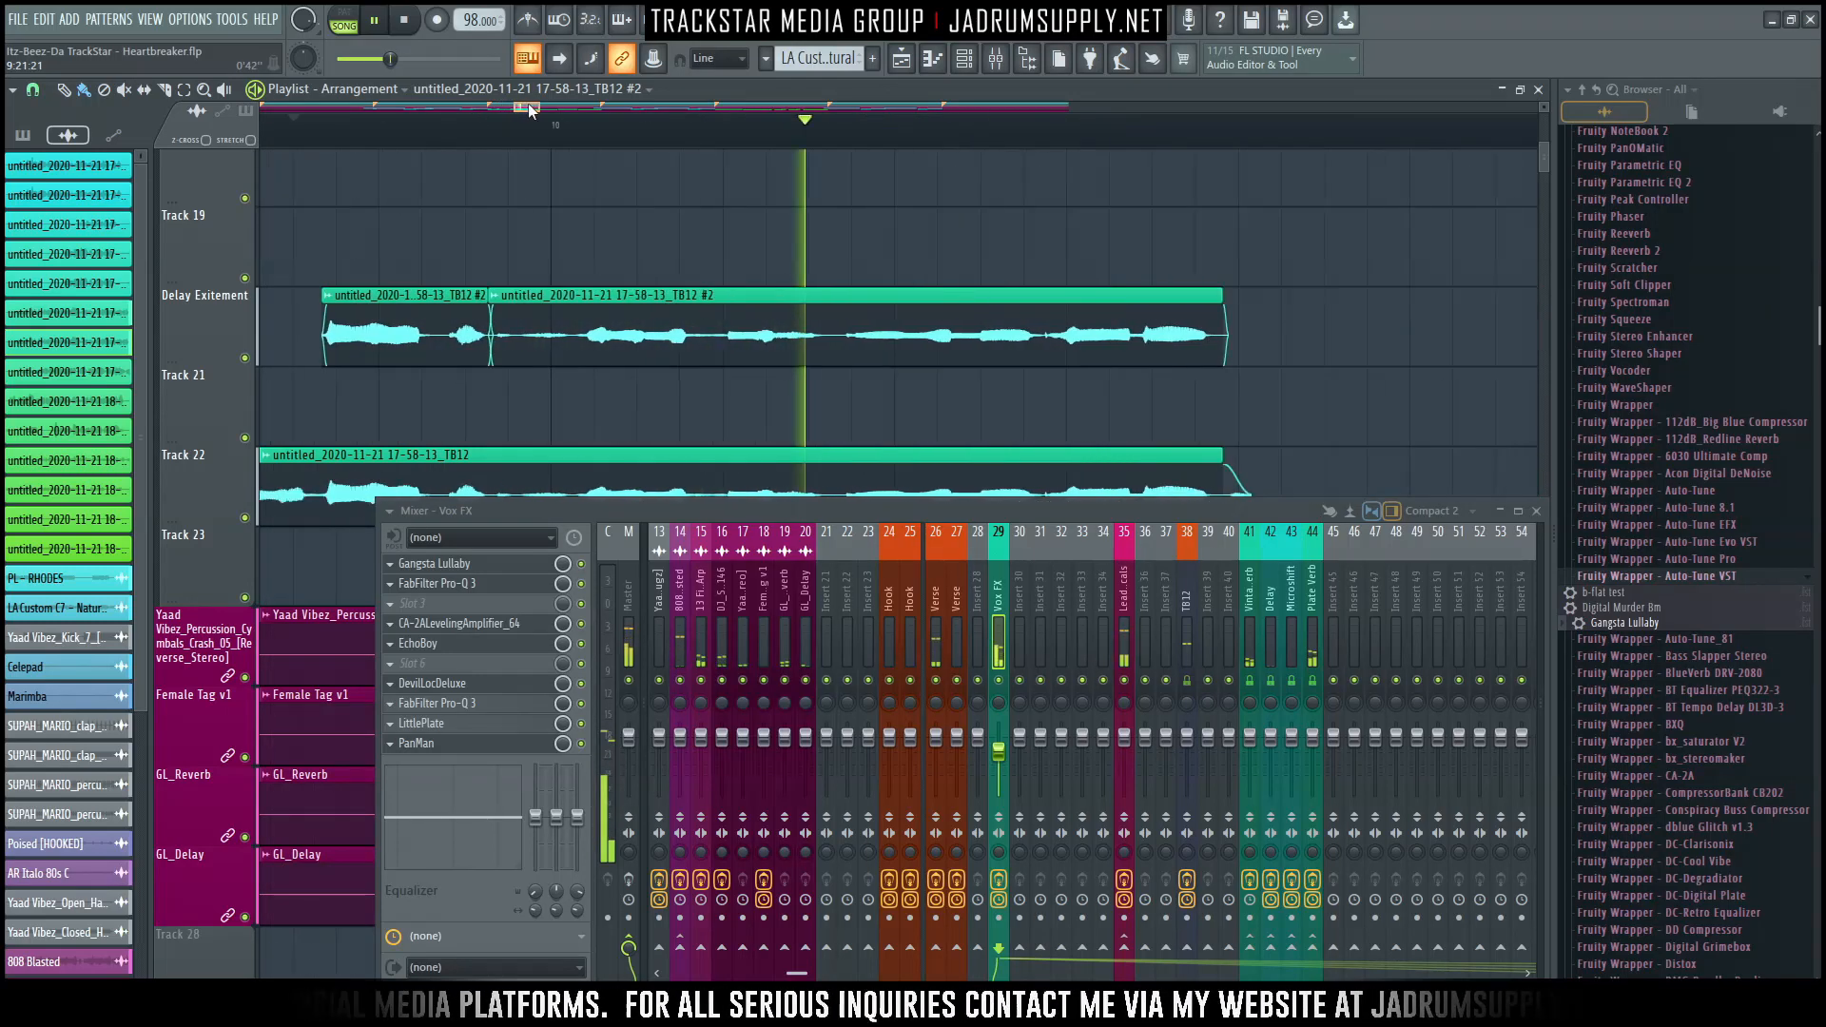
key("space")
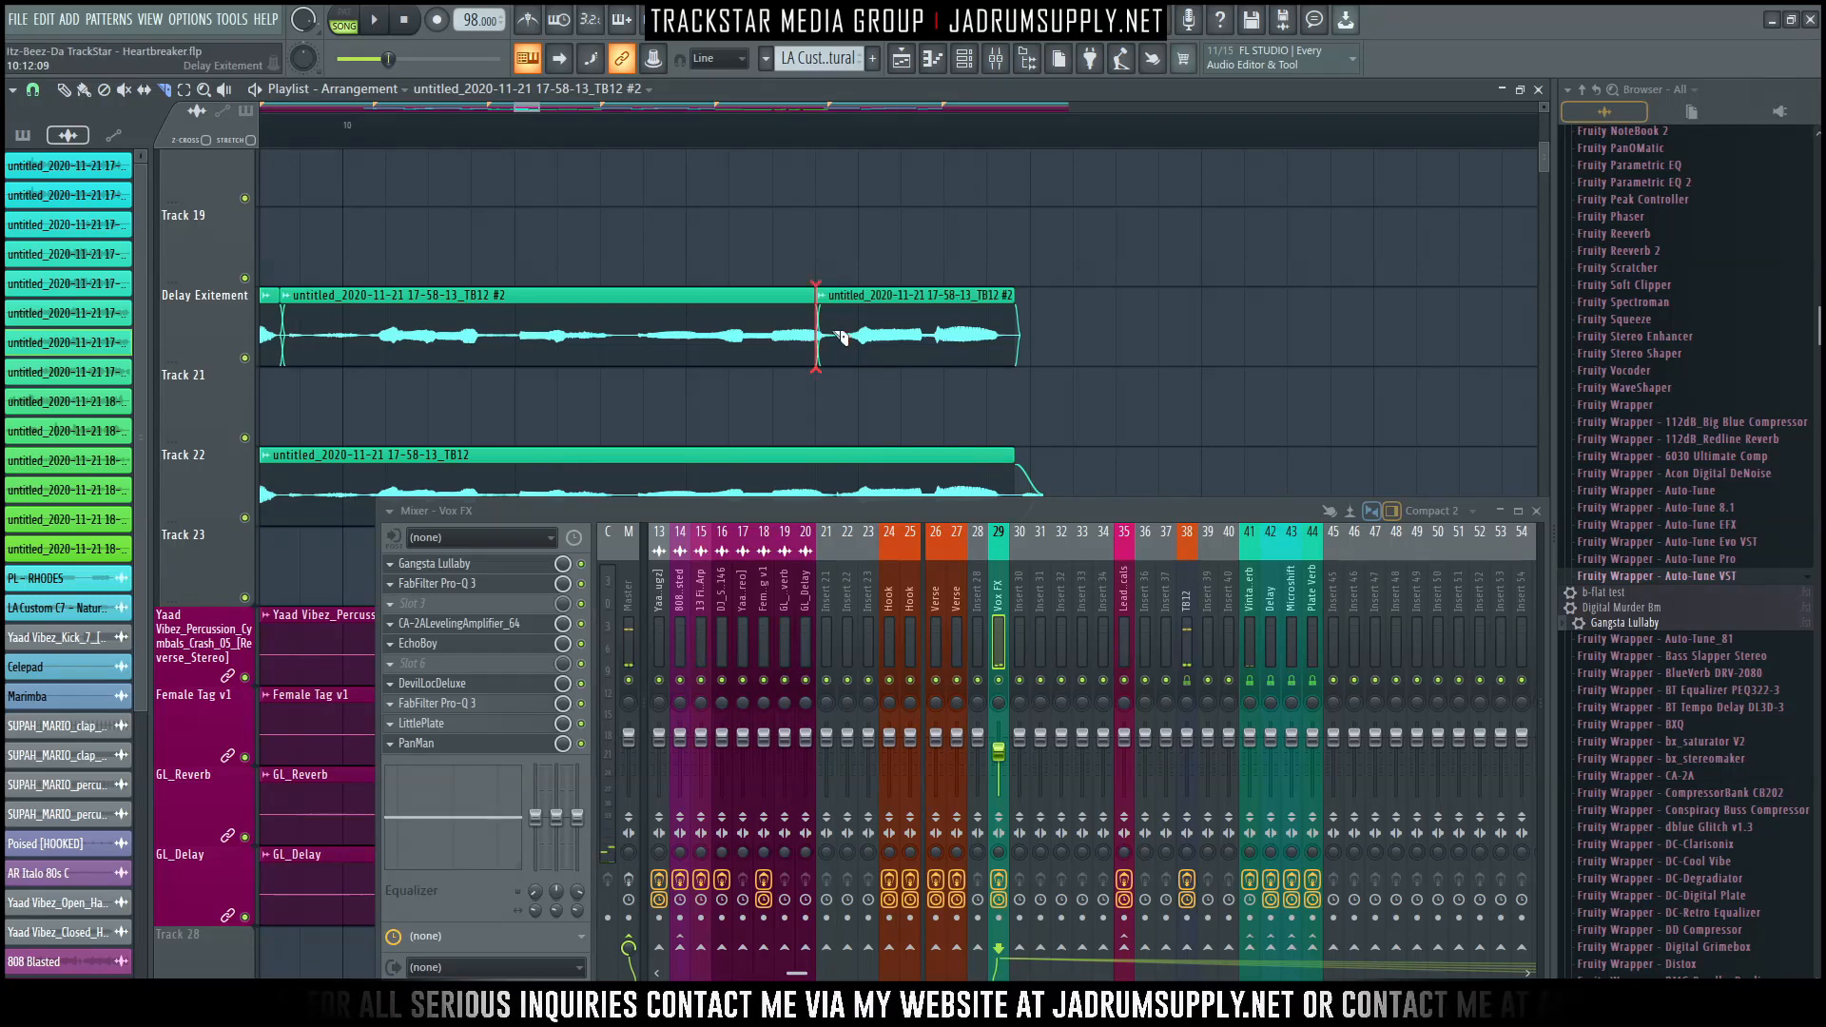
right_click(766, 338)
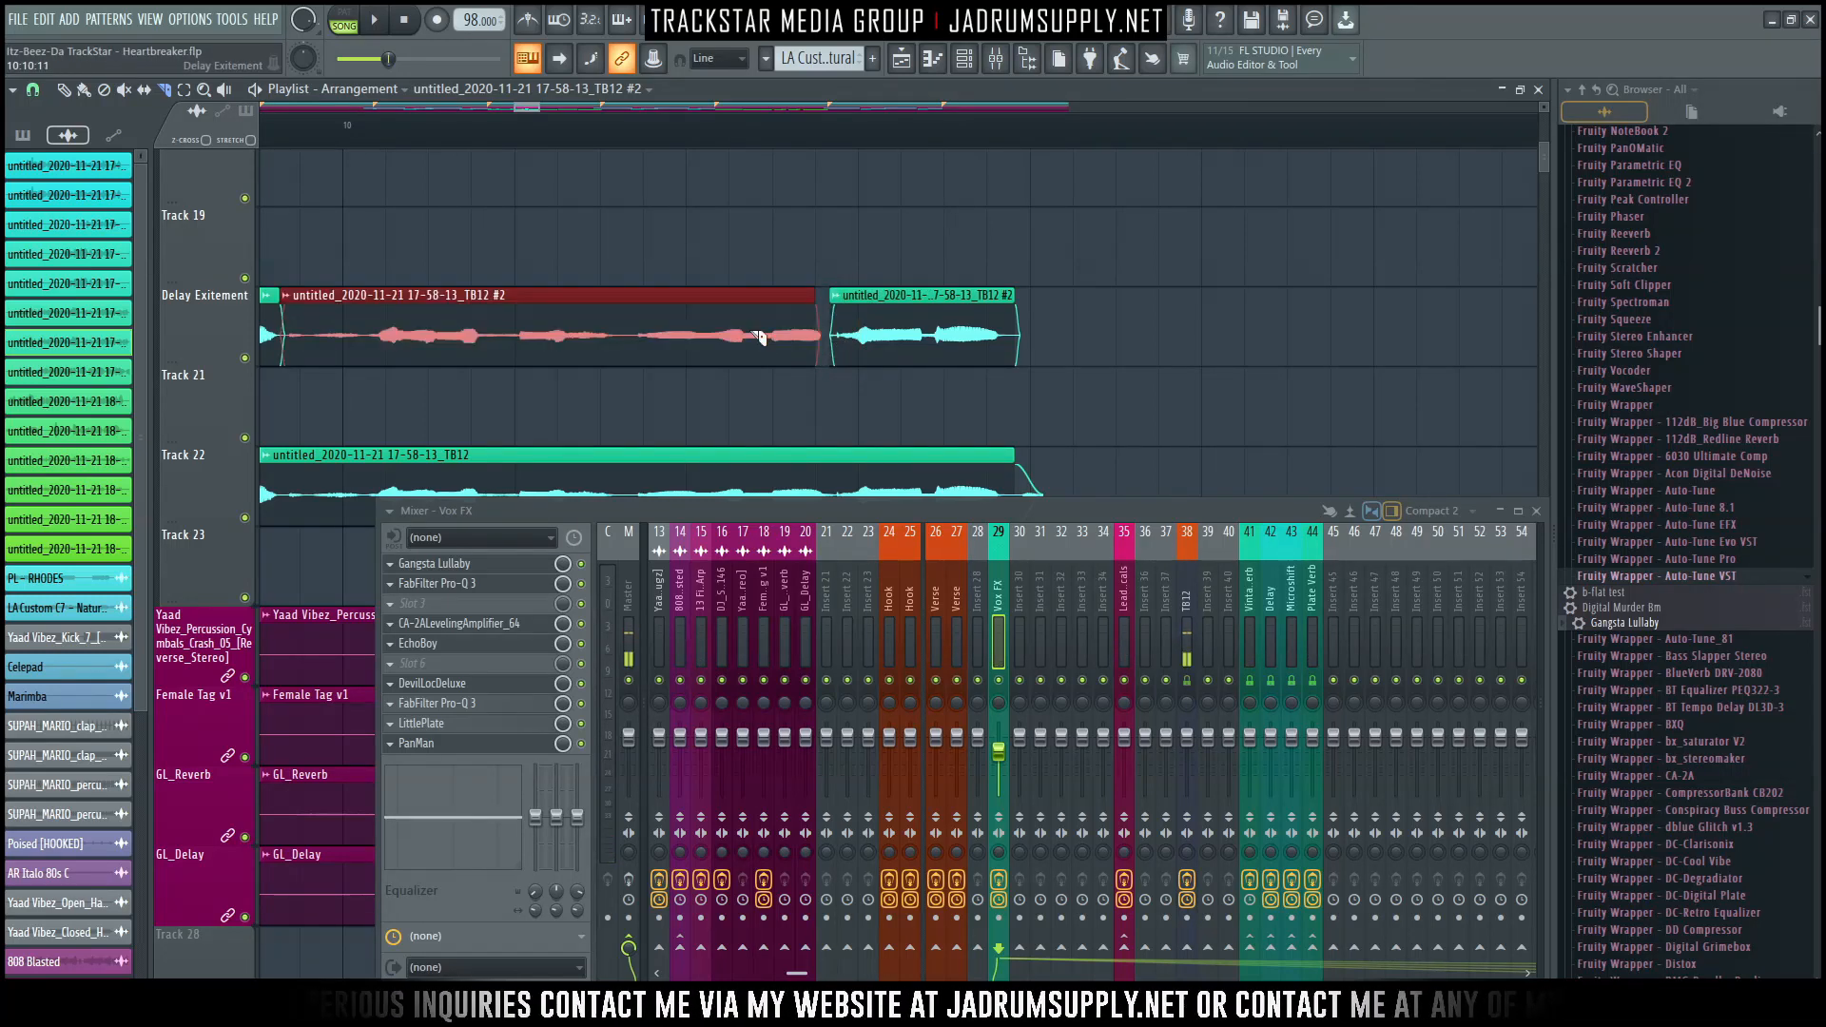
key("space")
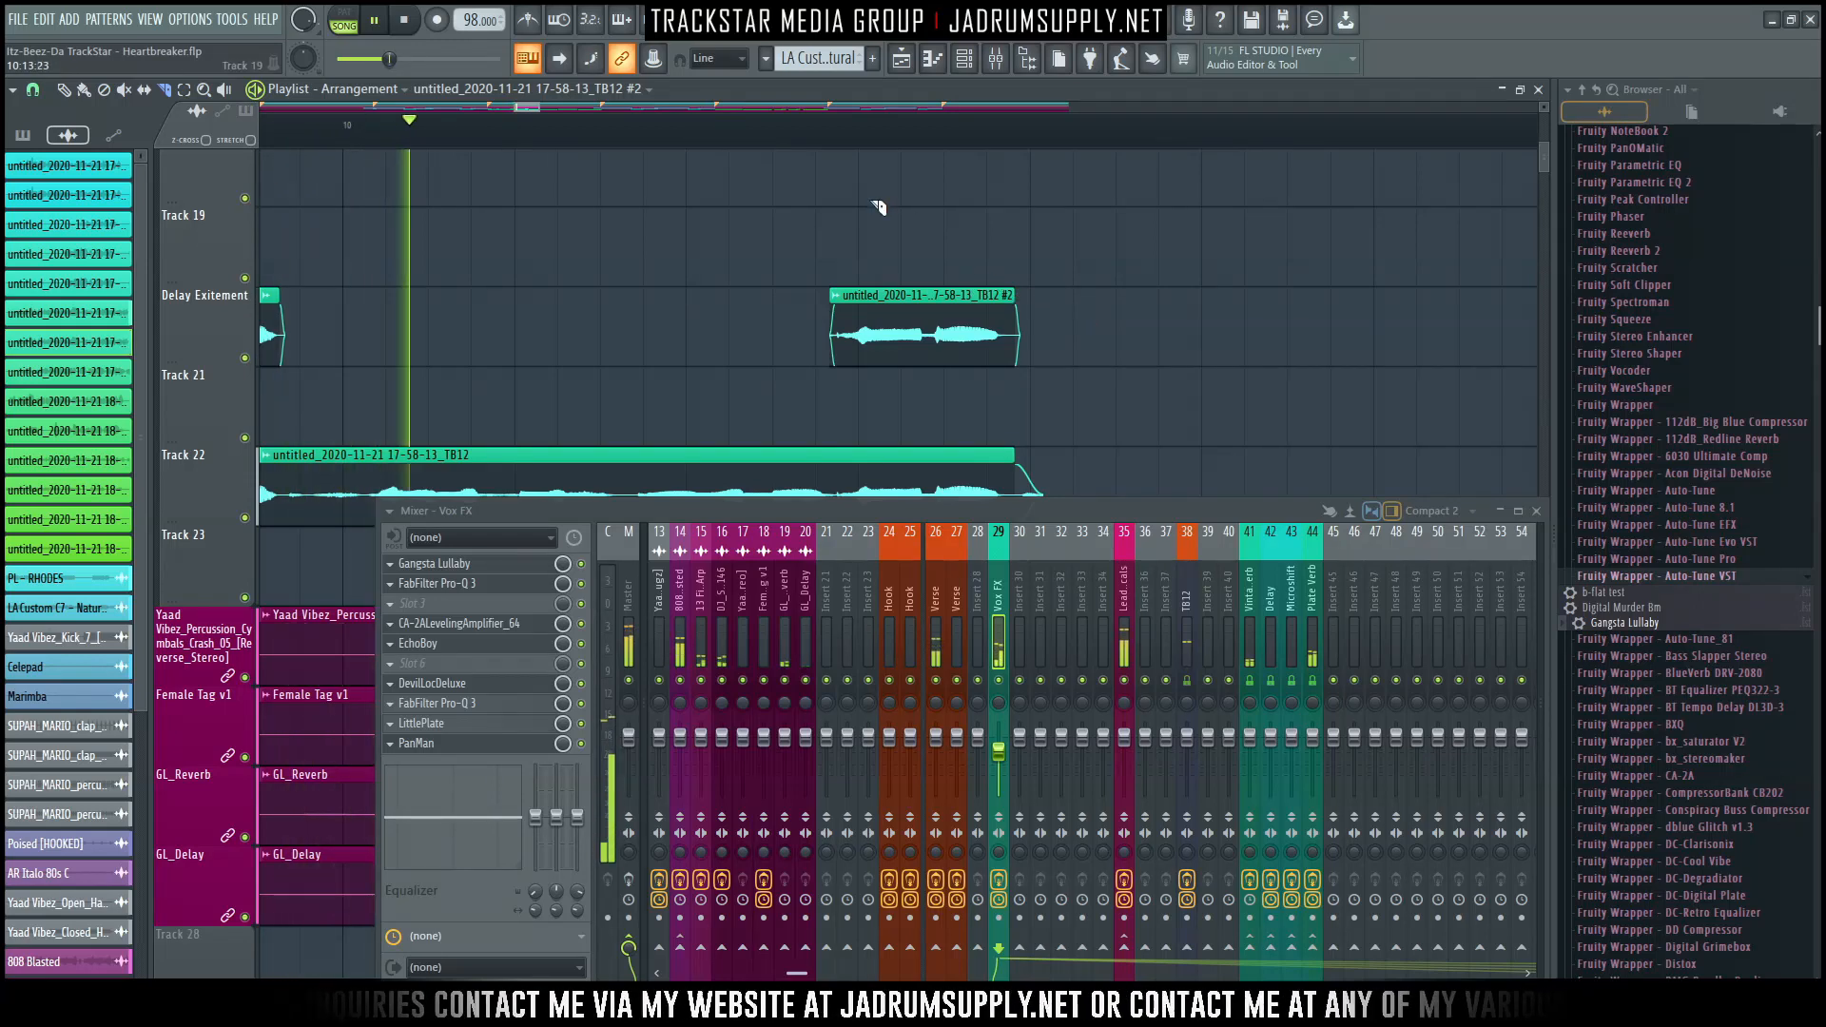
Play back the verse with its chopped delay throws and examine the next vocal line on Track 23.
scroll(775, 140, "down", 3)
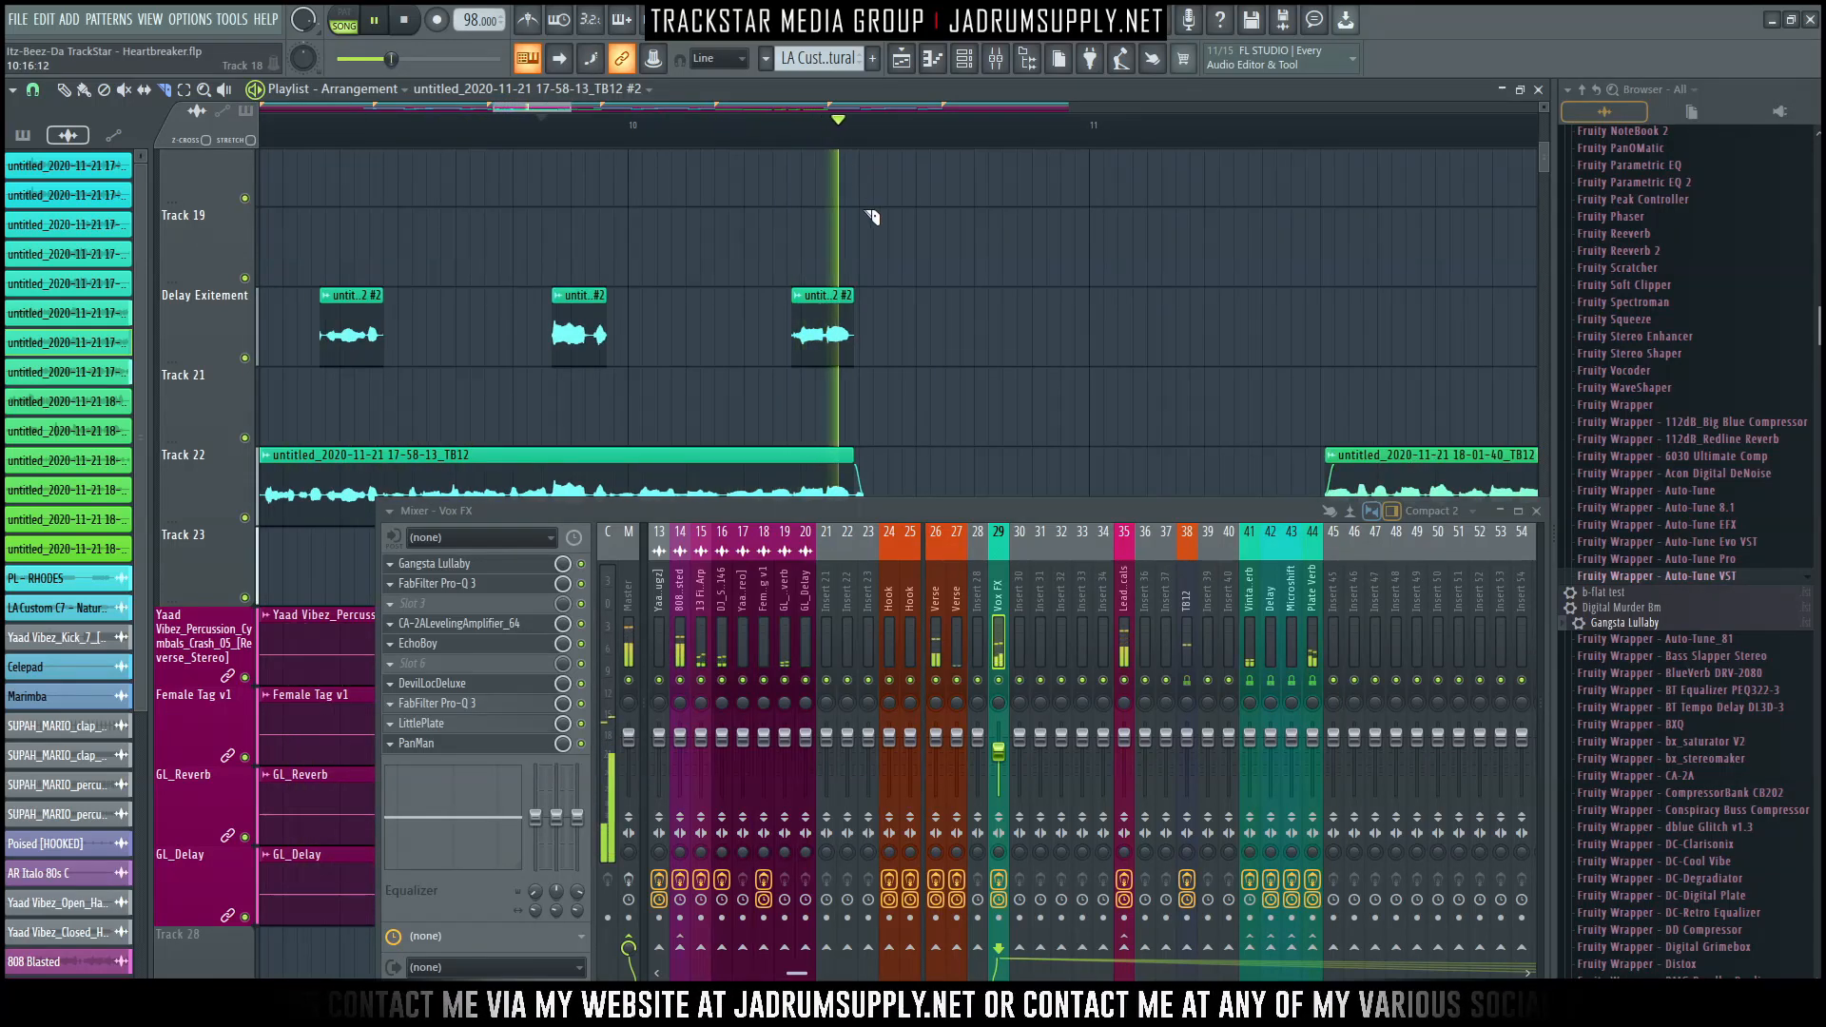
right_click(769, 205, "ctrl")
scroll(768, 205, "down", 5)
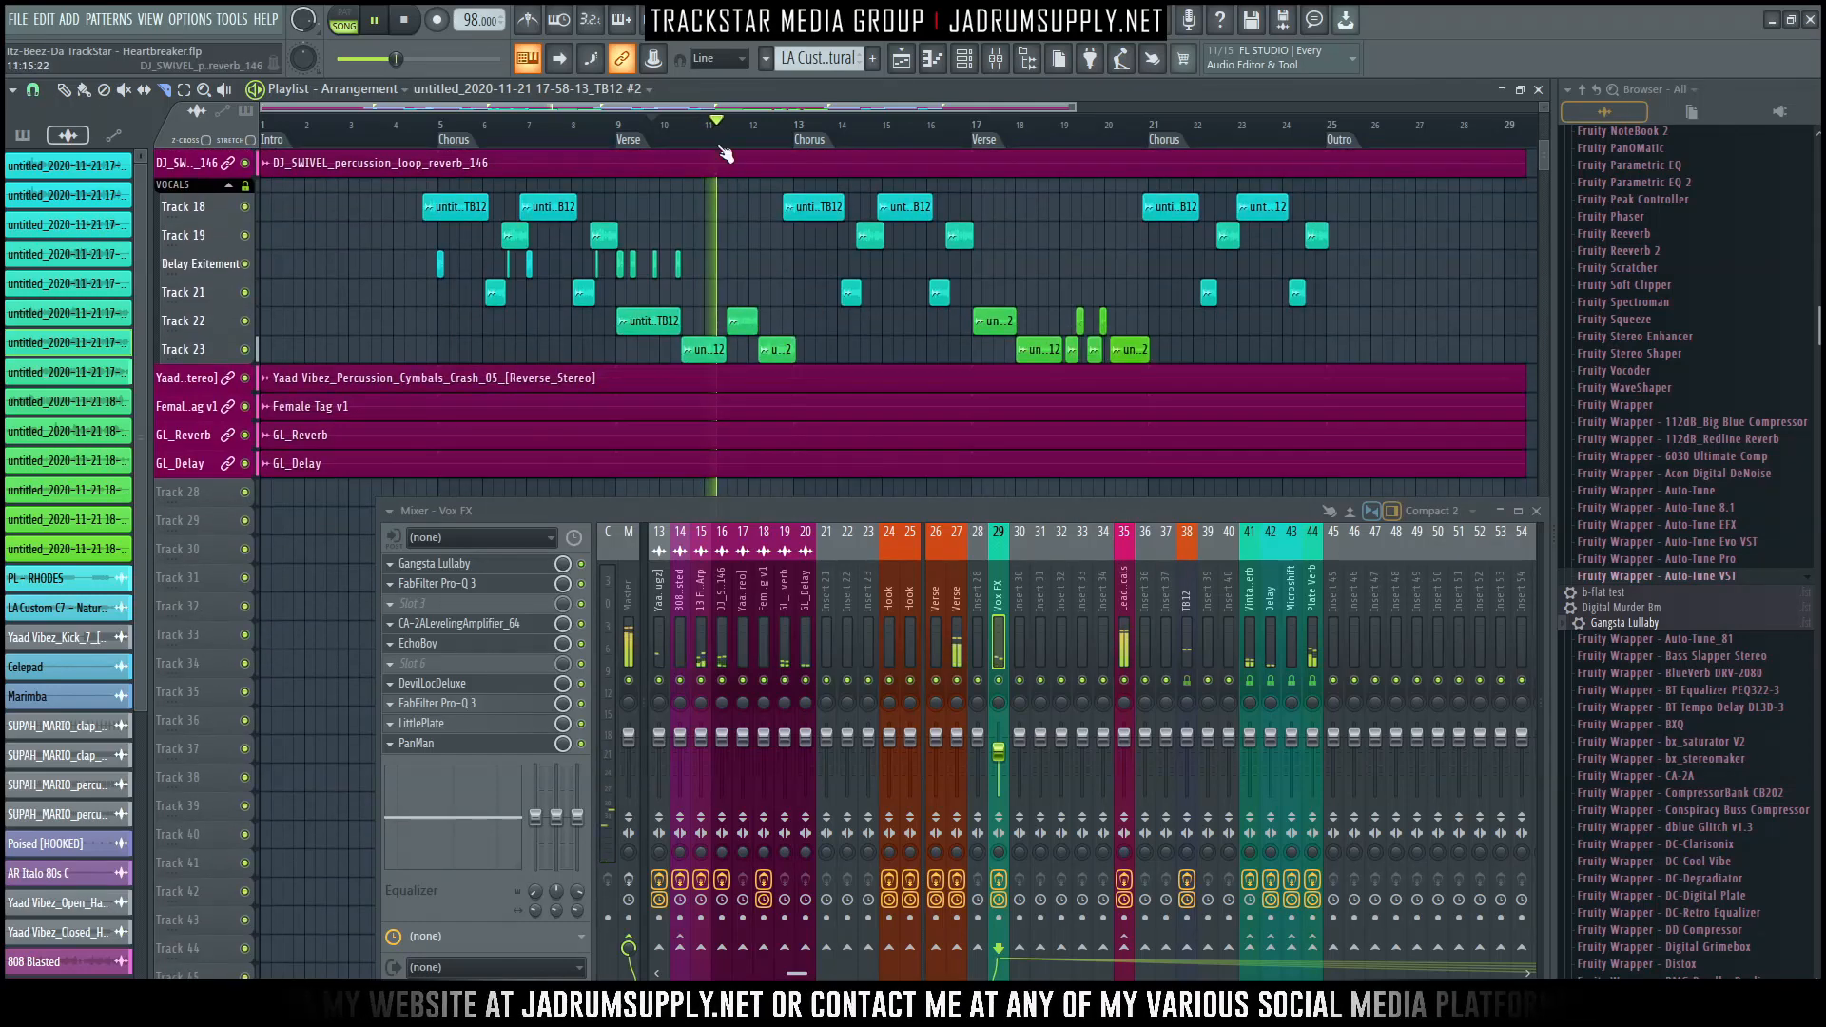
scroll(733, 169, "up", 5)
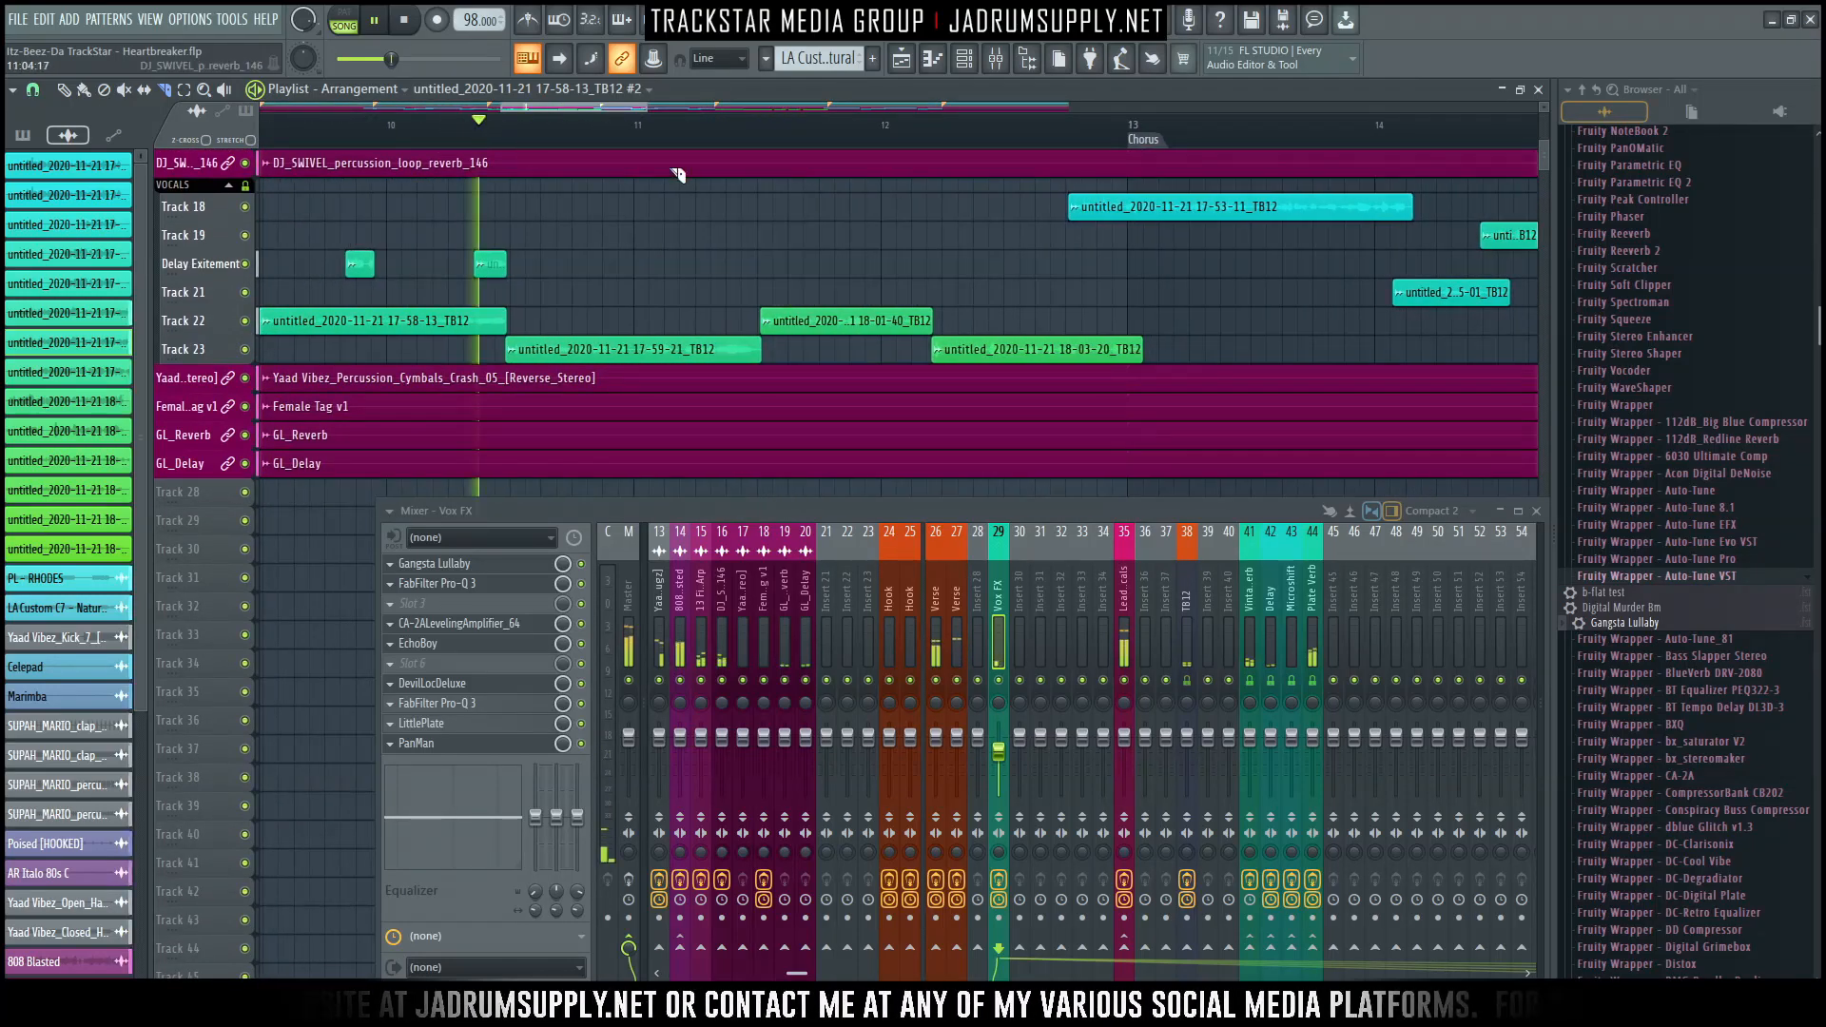
scroll(620, 170, "up", 5)
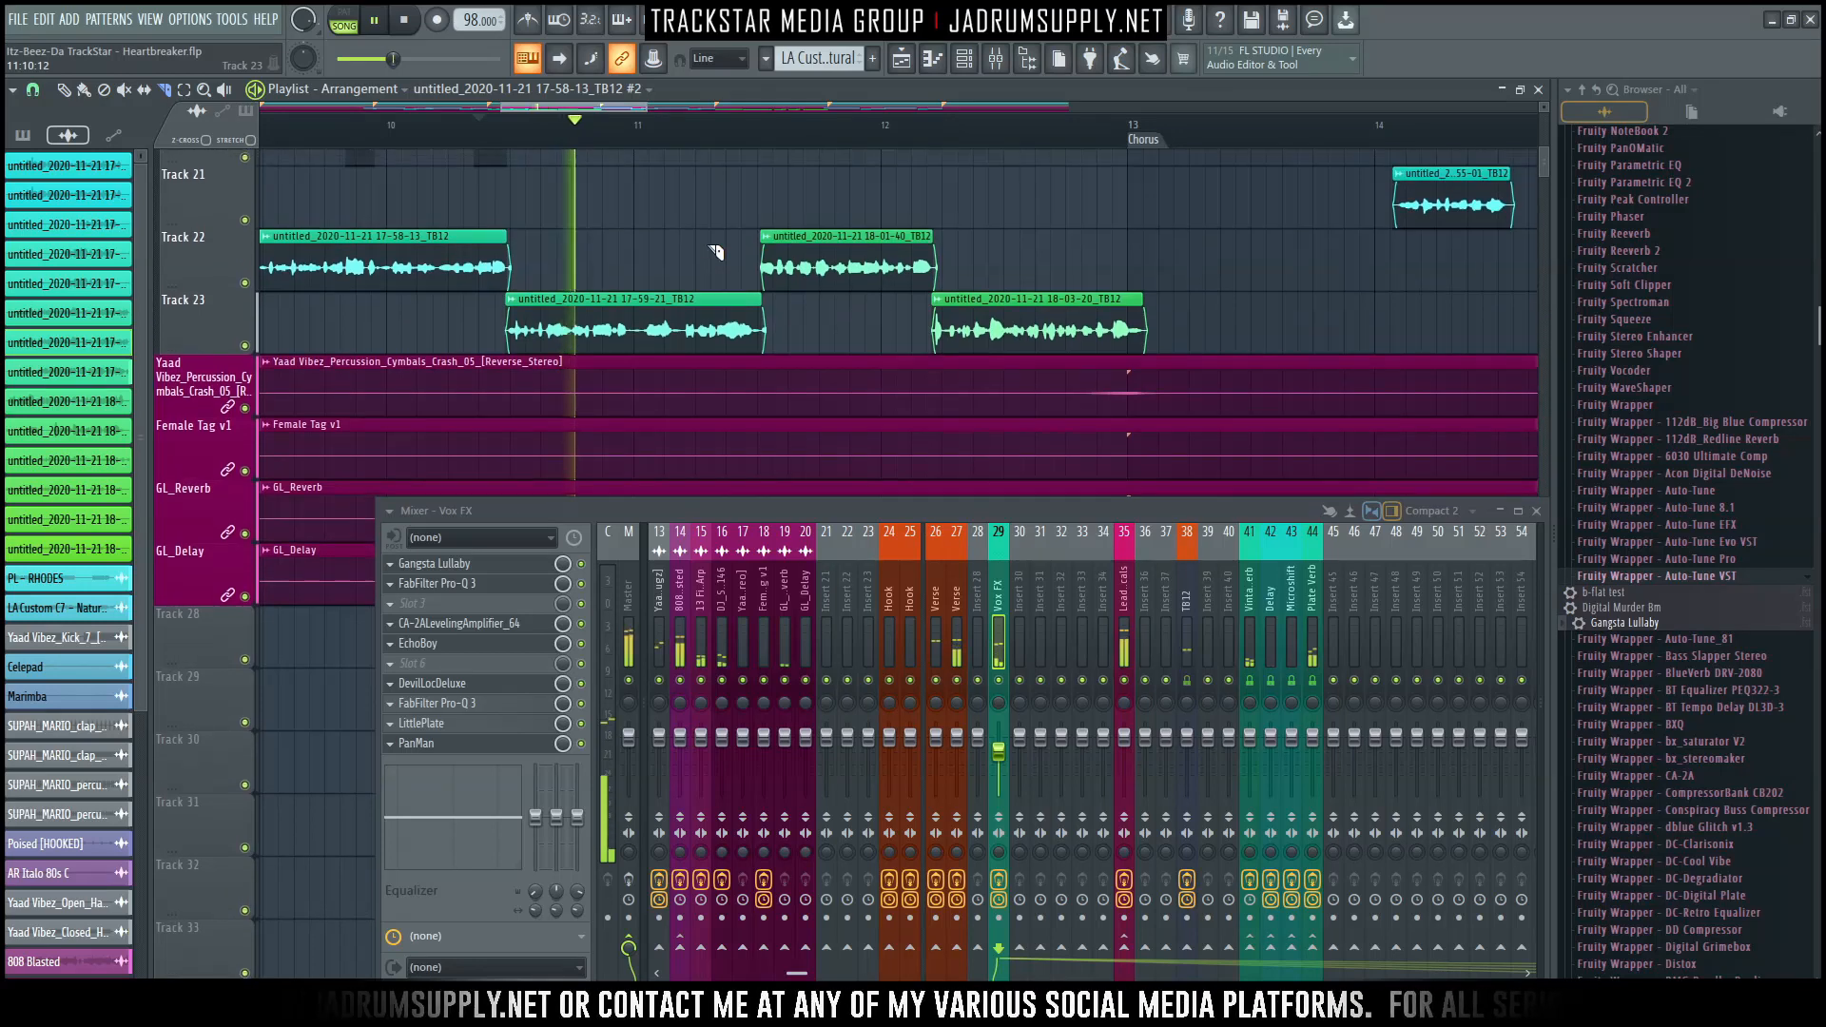
scroll(716, 252, "down", 2)
key("space")
scroll(680, 228, "up", 3)
scroll(676, 223, "up", 3)
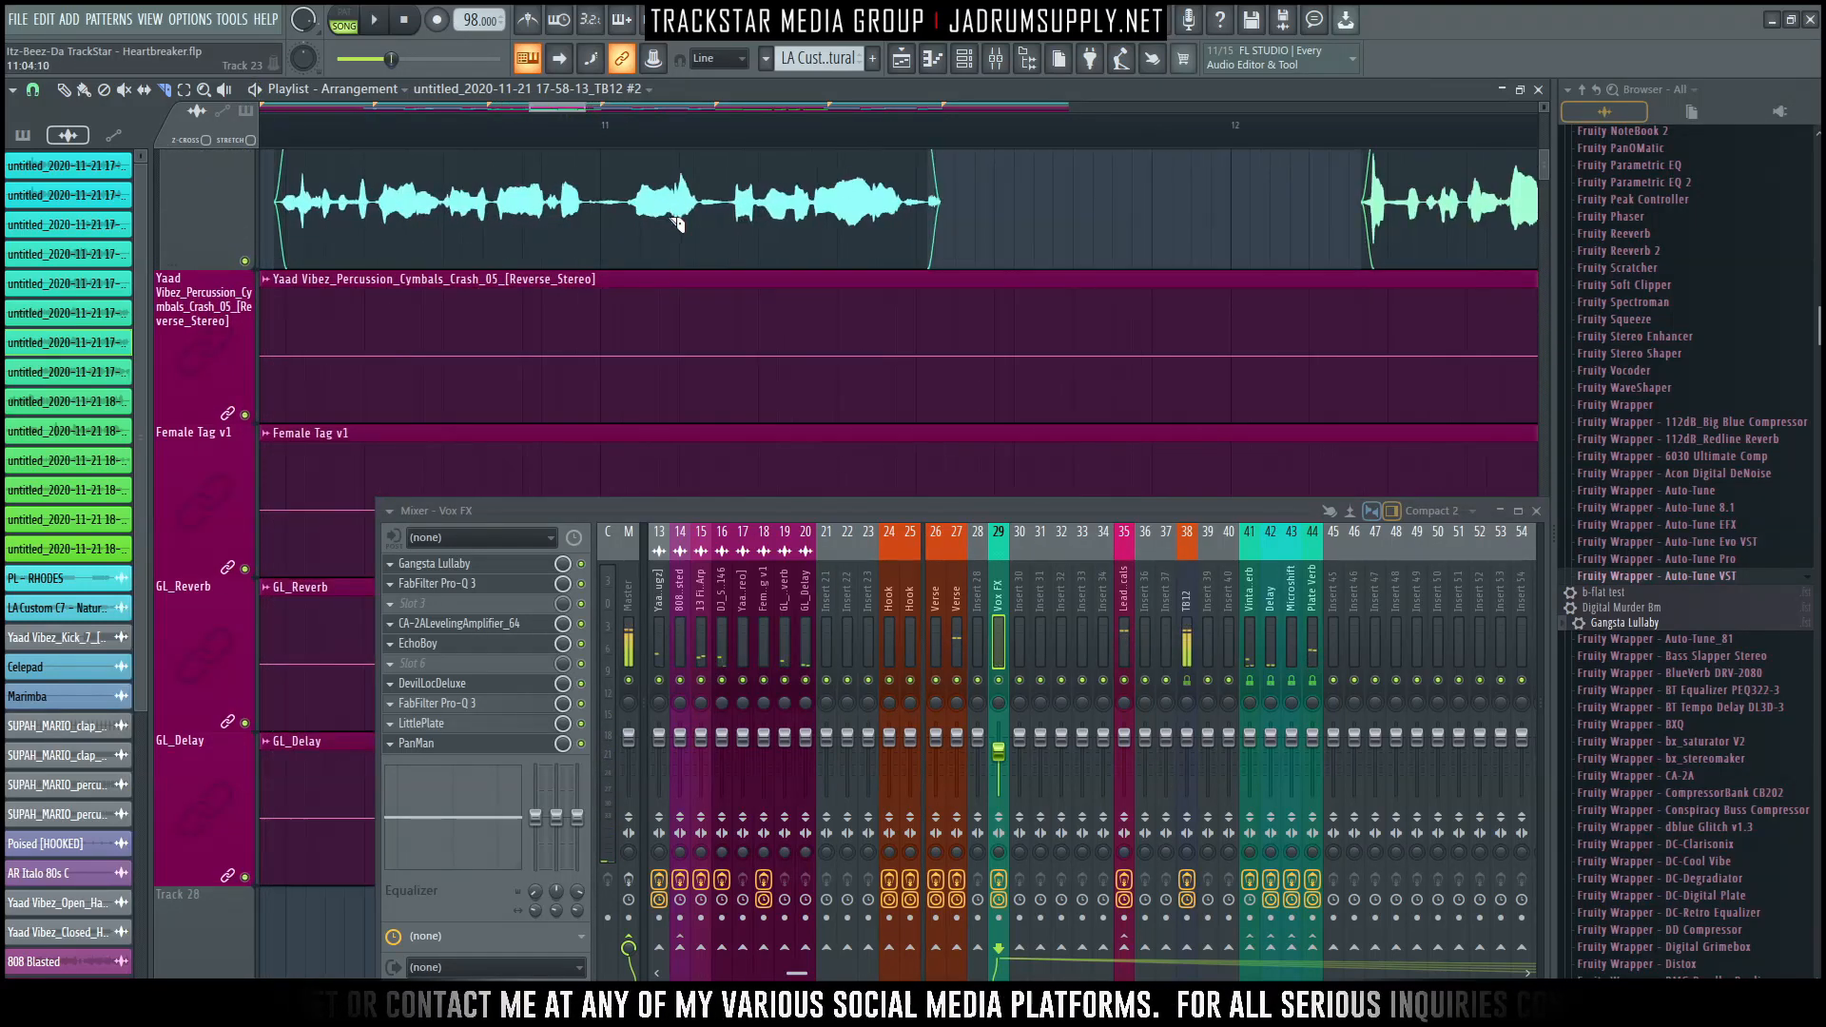
scroll(609, 208, "up", 2)
scroll(614, 190, "up", 2)
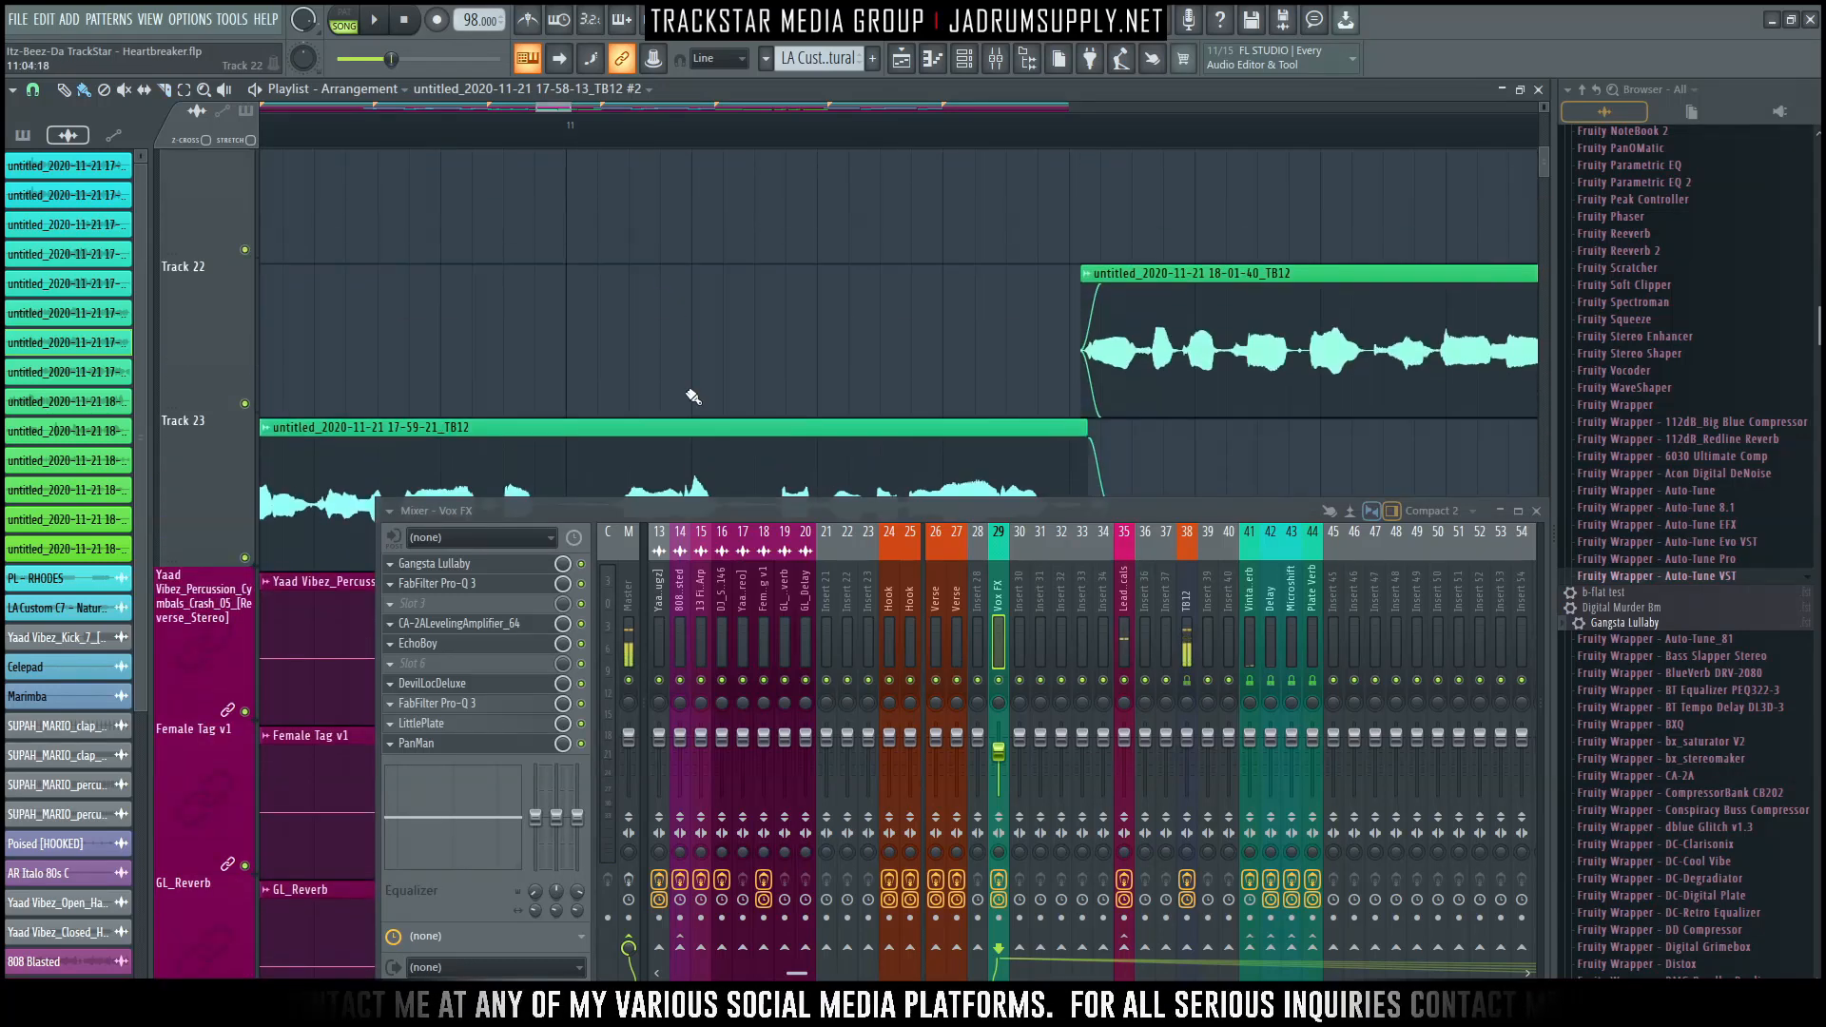
Copy the second verse clip from Track 23 onto Track 22, aligned with the original, and select the copy.
scroll(681, 285, "down", 3)
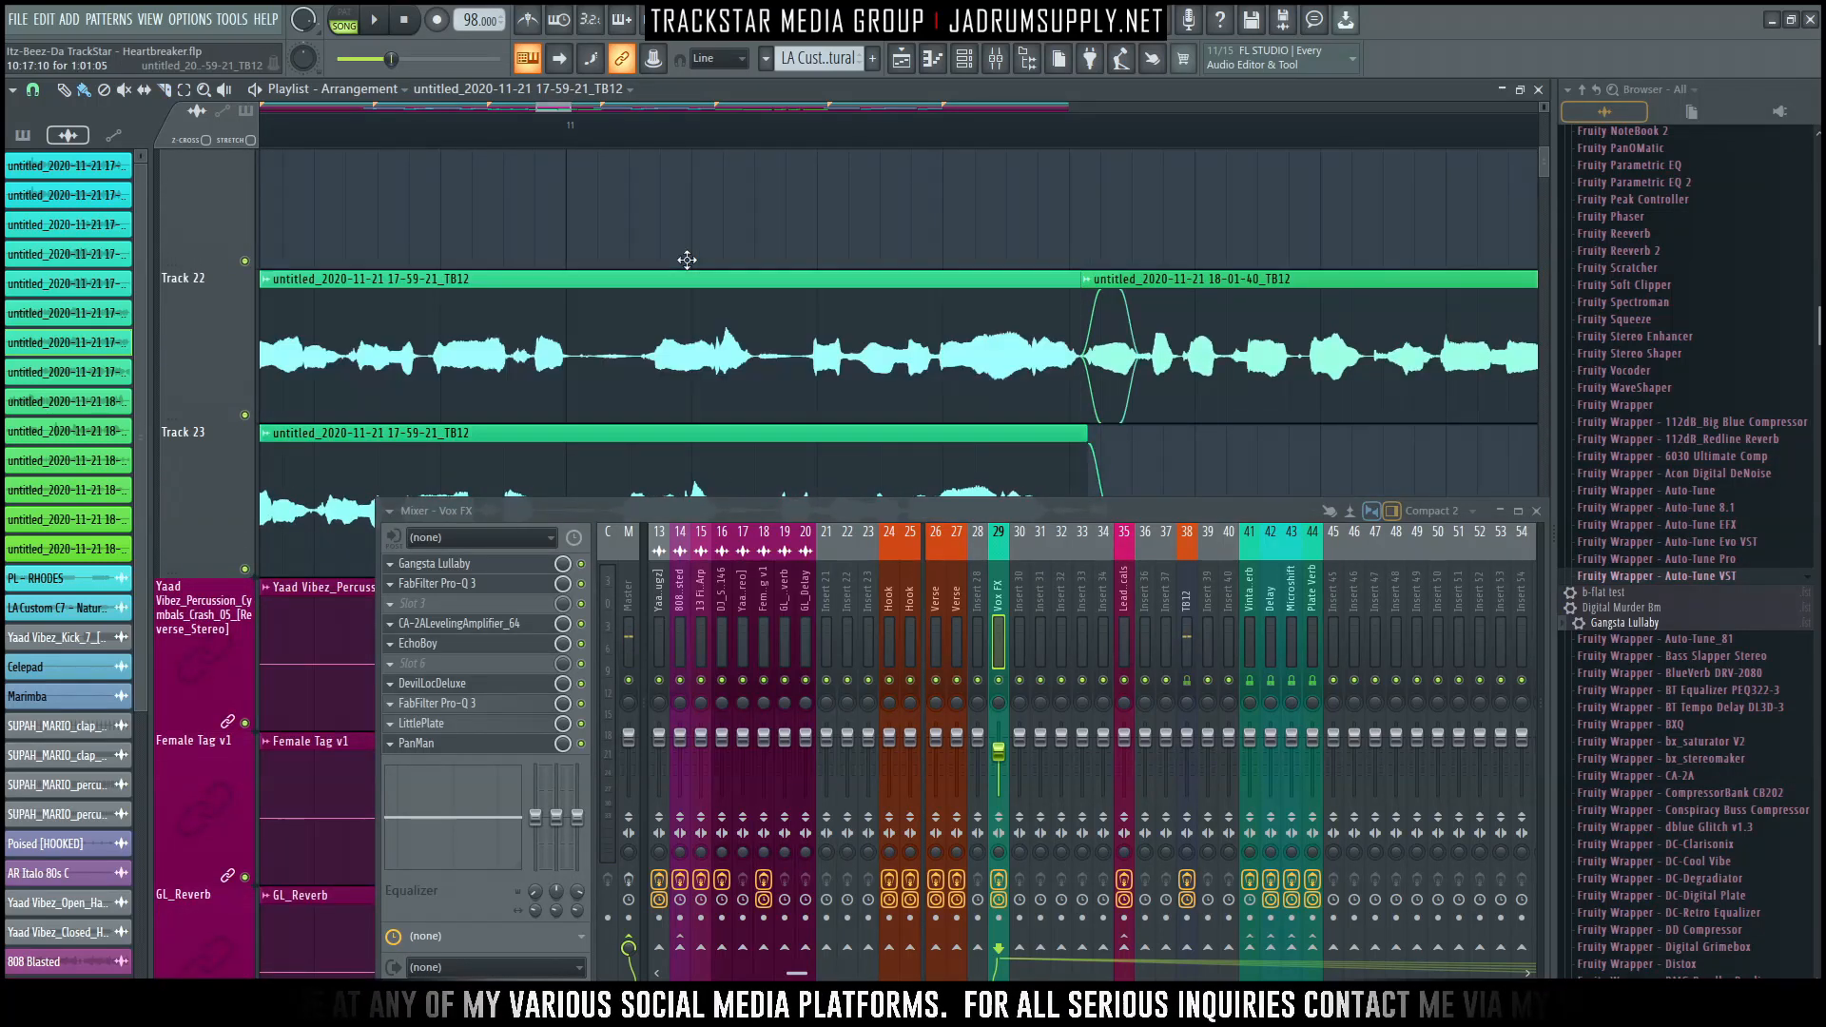
scroll(717, 379, "up", 3)
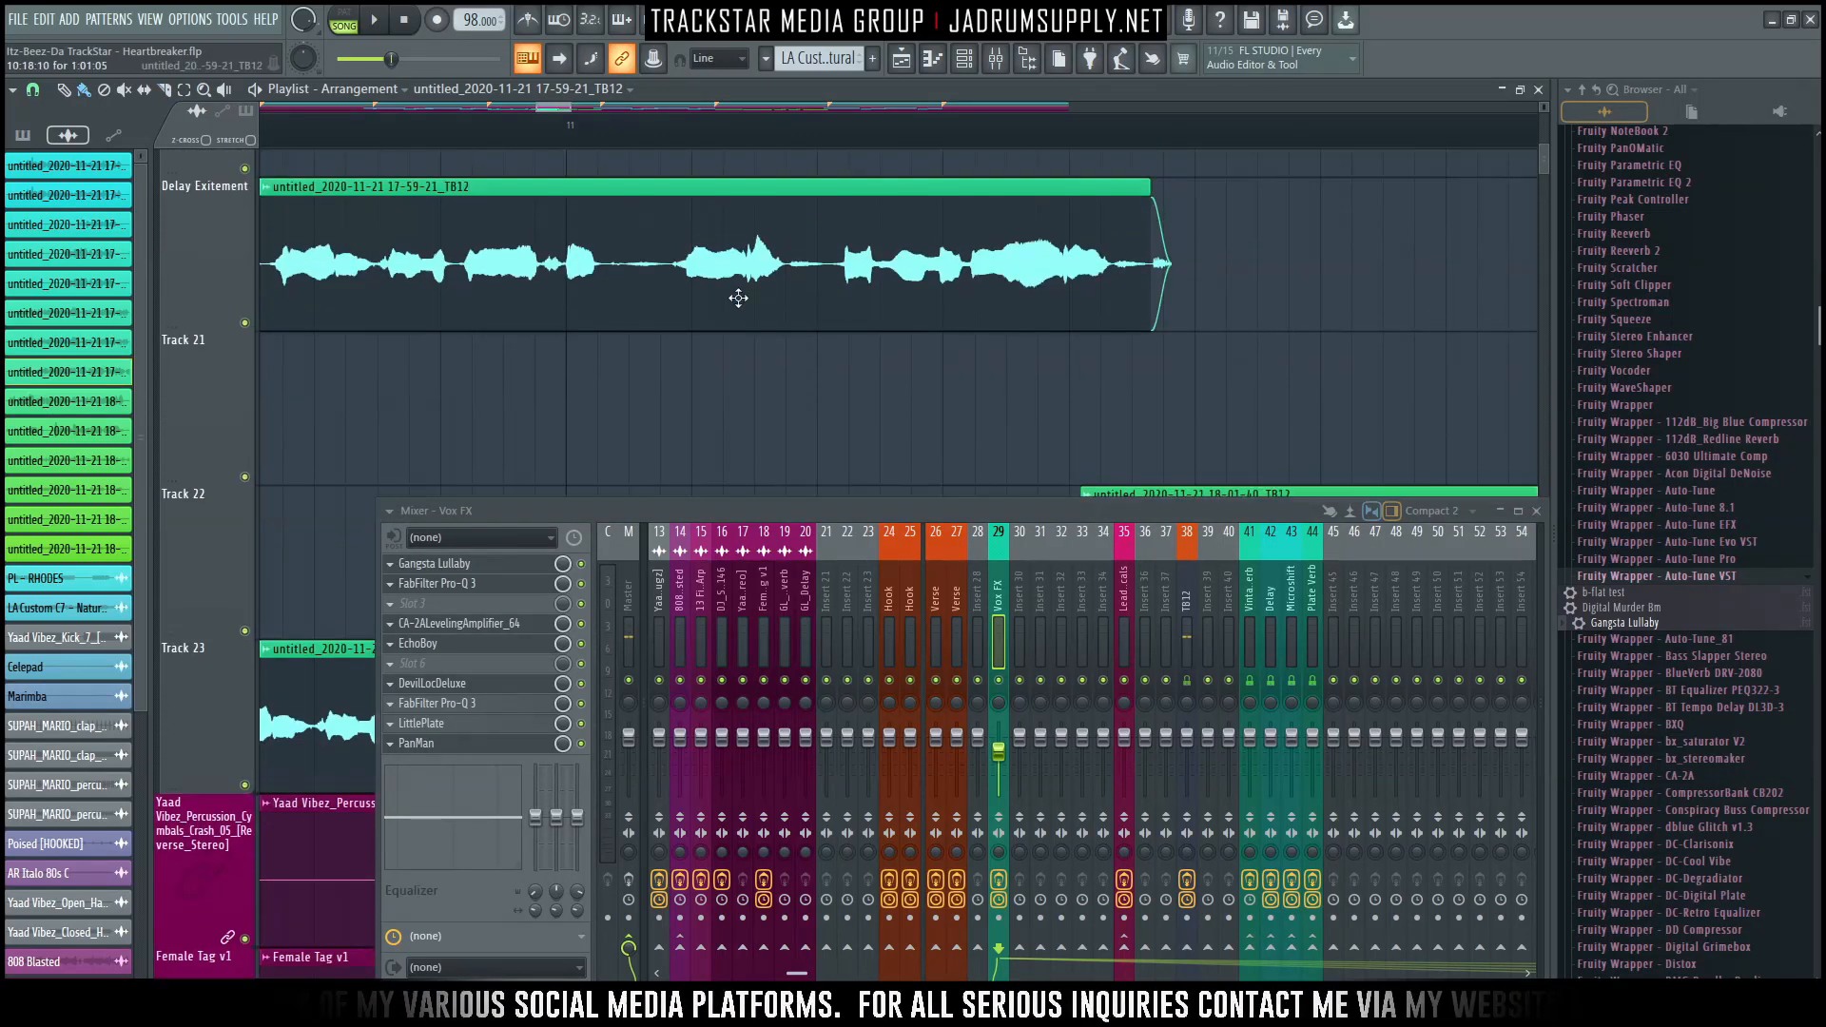
key("shift+Down")
key("shift+Down")
key("ctrl+d")
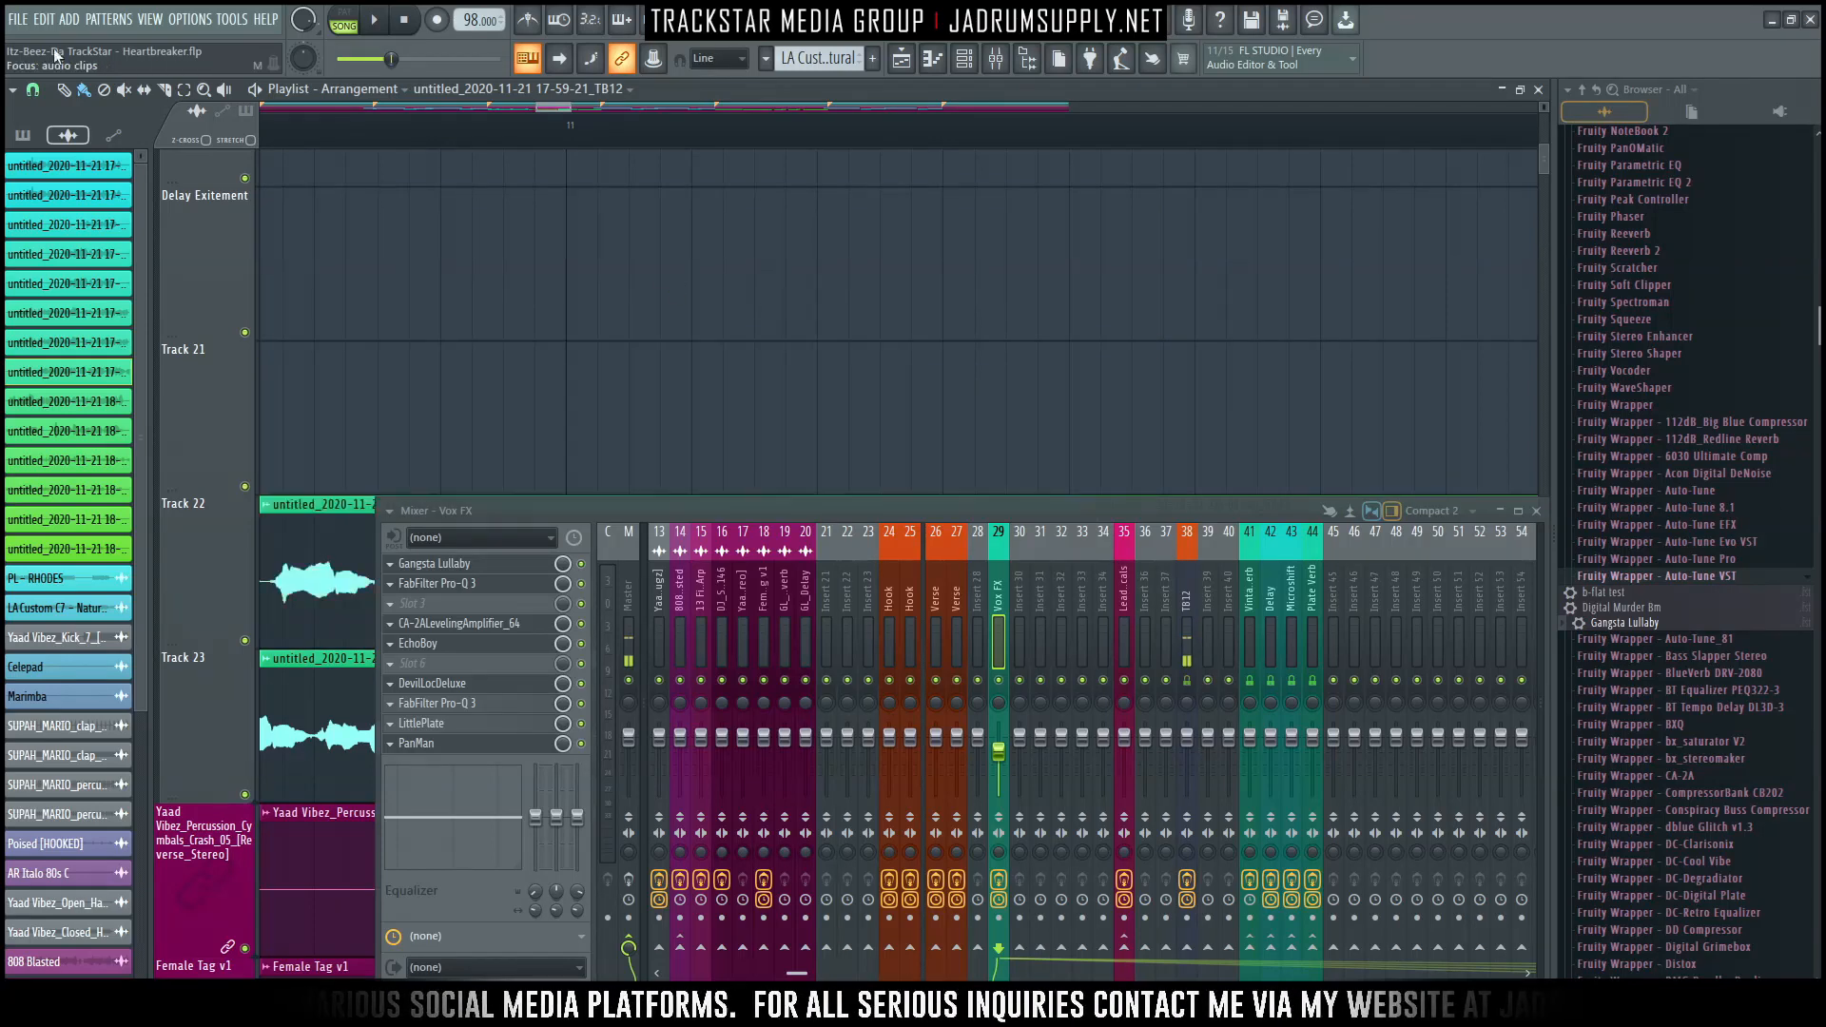
scroll(751, 253, "down", 4)
scroll(761, 256, "up", 2)
left_click_drag(831, 273, 775, 269)
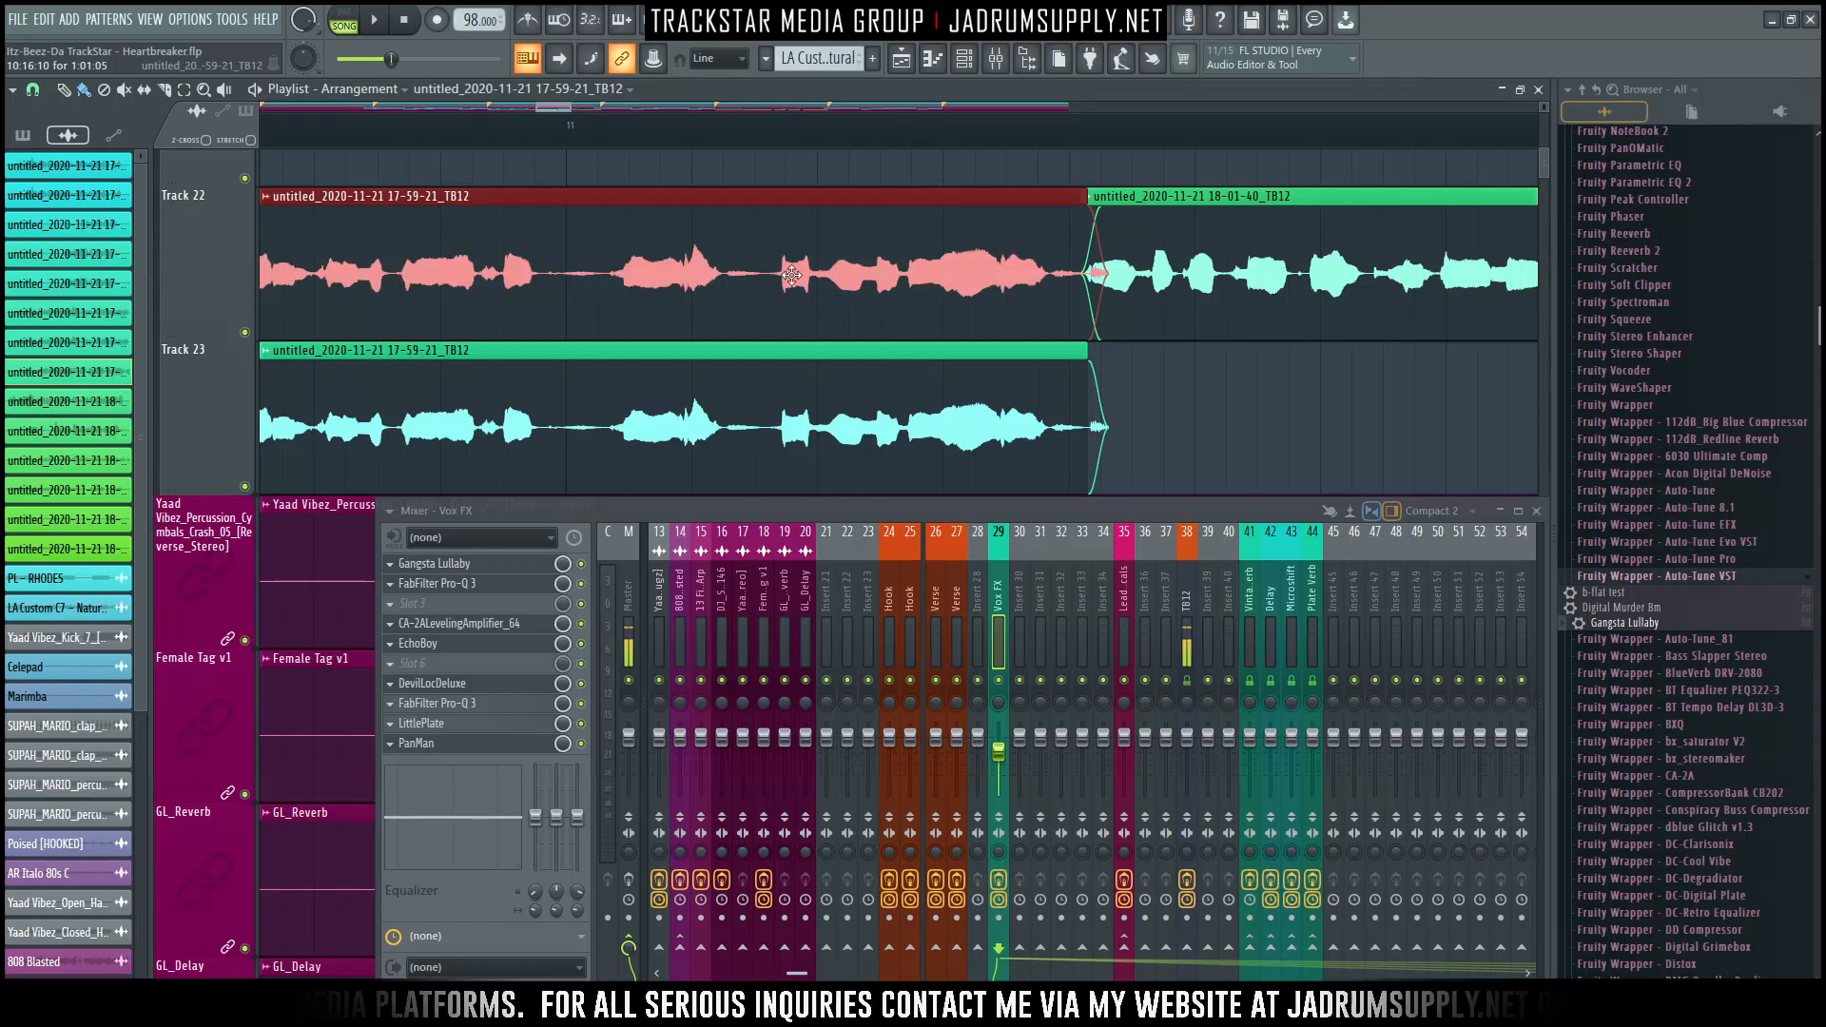
Move the selected verse vocal copy from Track 22 up to the Delay Exitement track, keeping its timing.
key("shift+Up")
key("shift+Up")
key("shift+Up")
key("shift+Up")
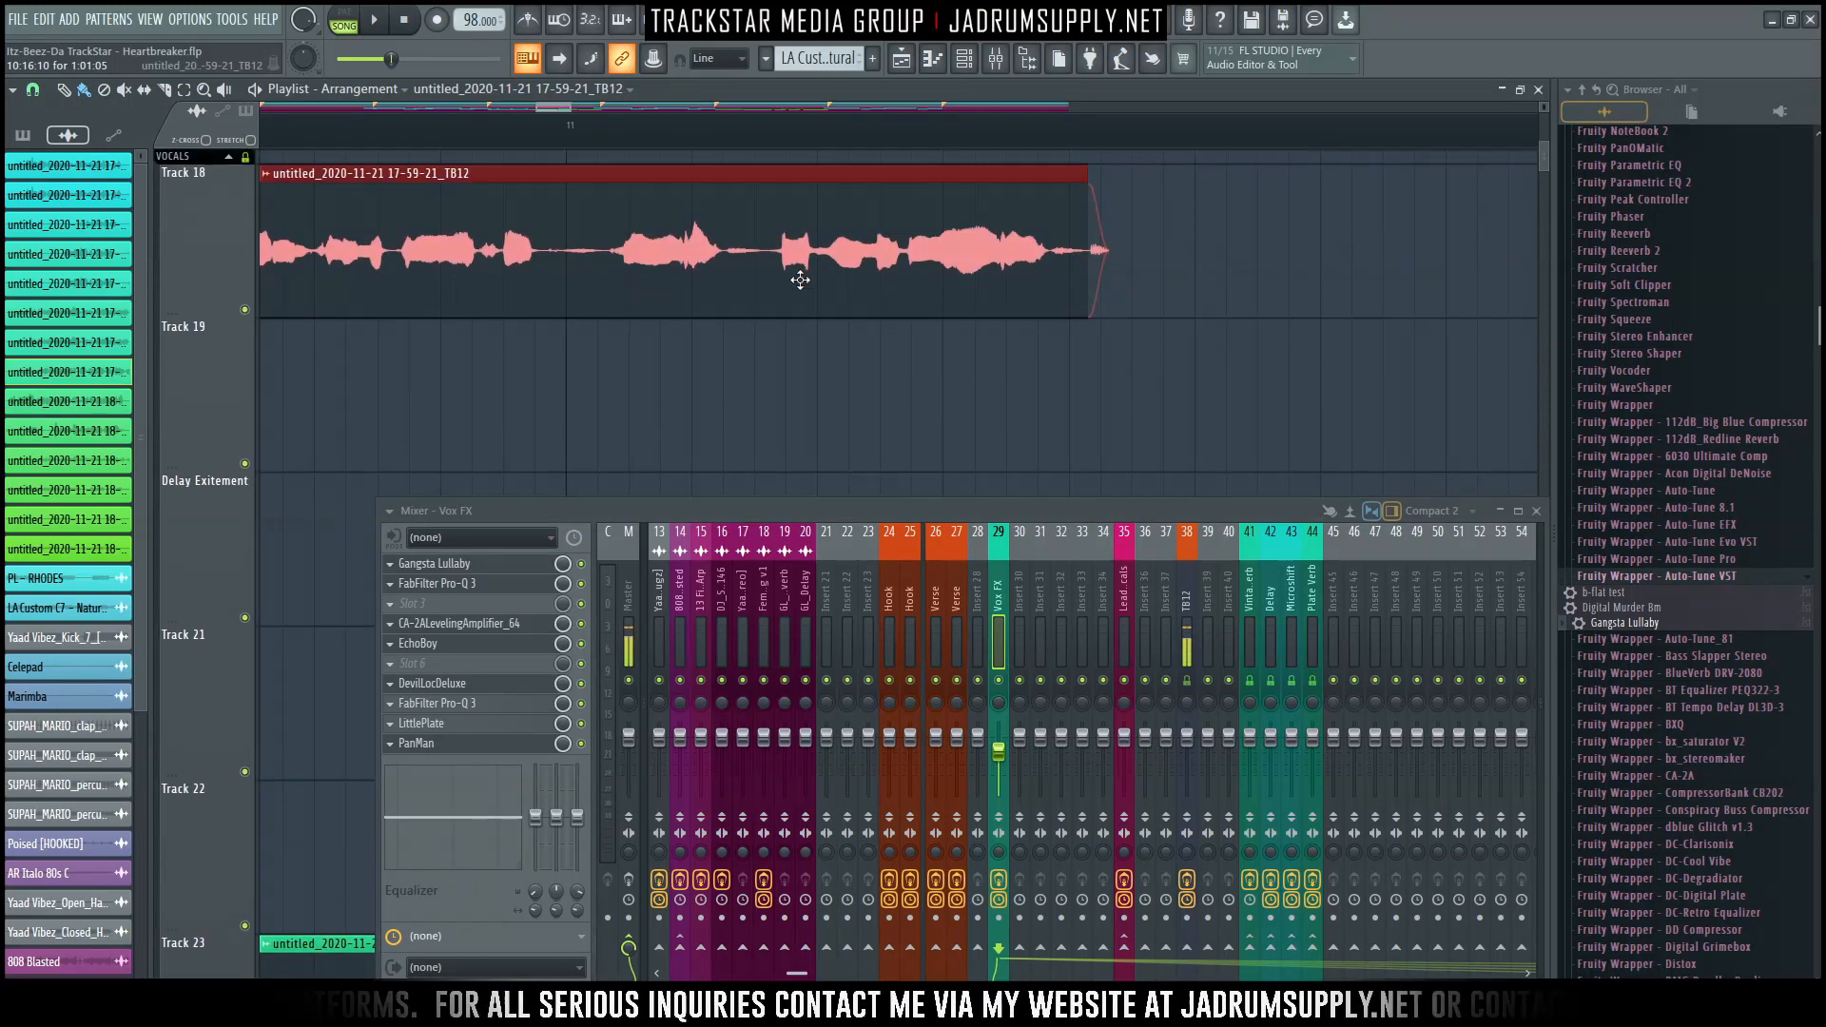
key("shift+Down")
key("shift+Down")
scroll(831, 278, "down", 2)
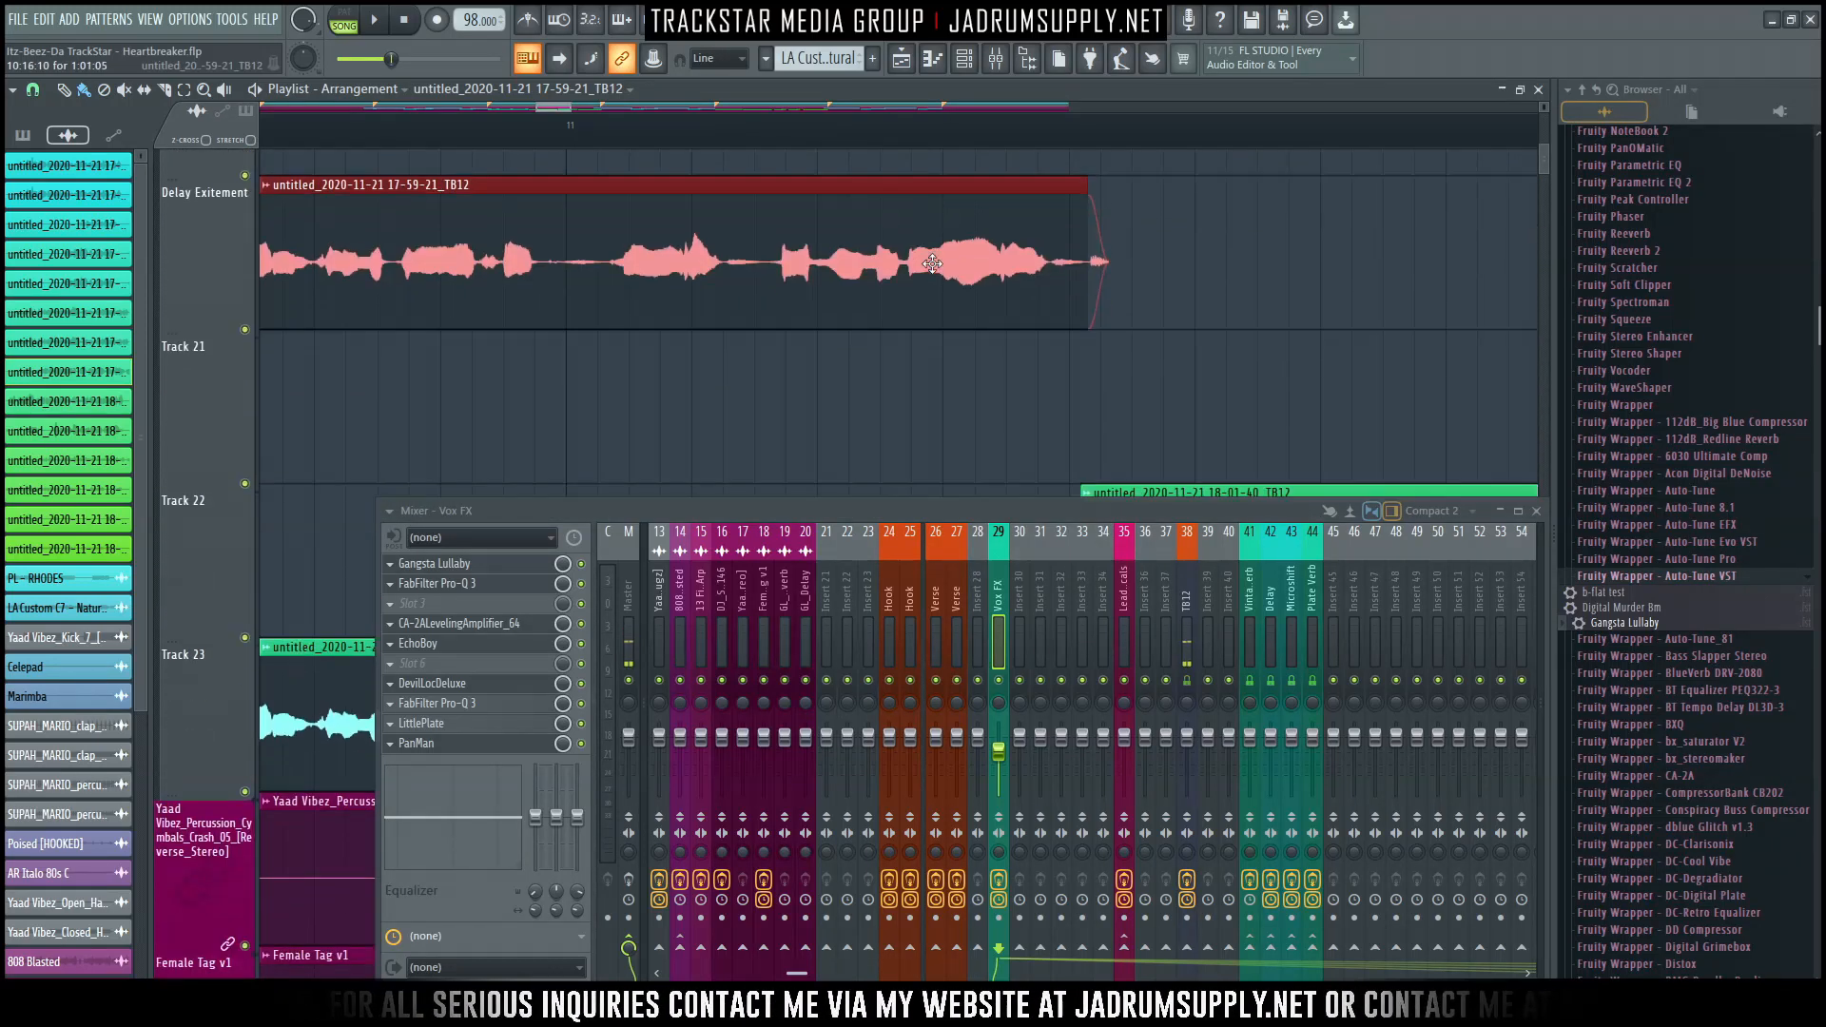
Slice the verse copy around the phrase just after bar 11 and delete the sections before and after it.
left_click(604, 209)
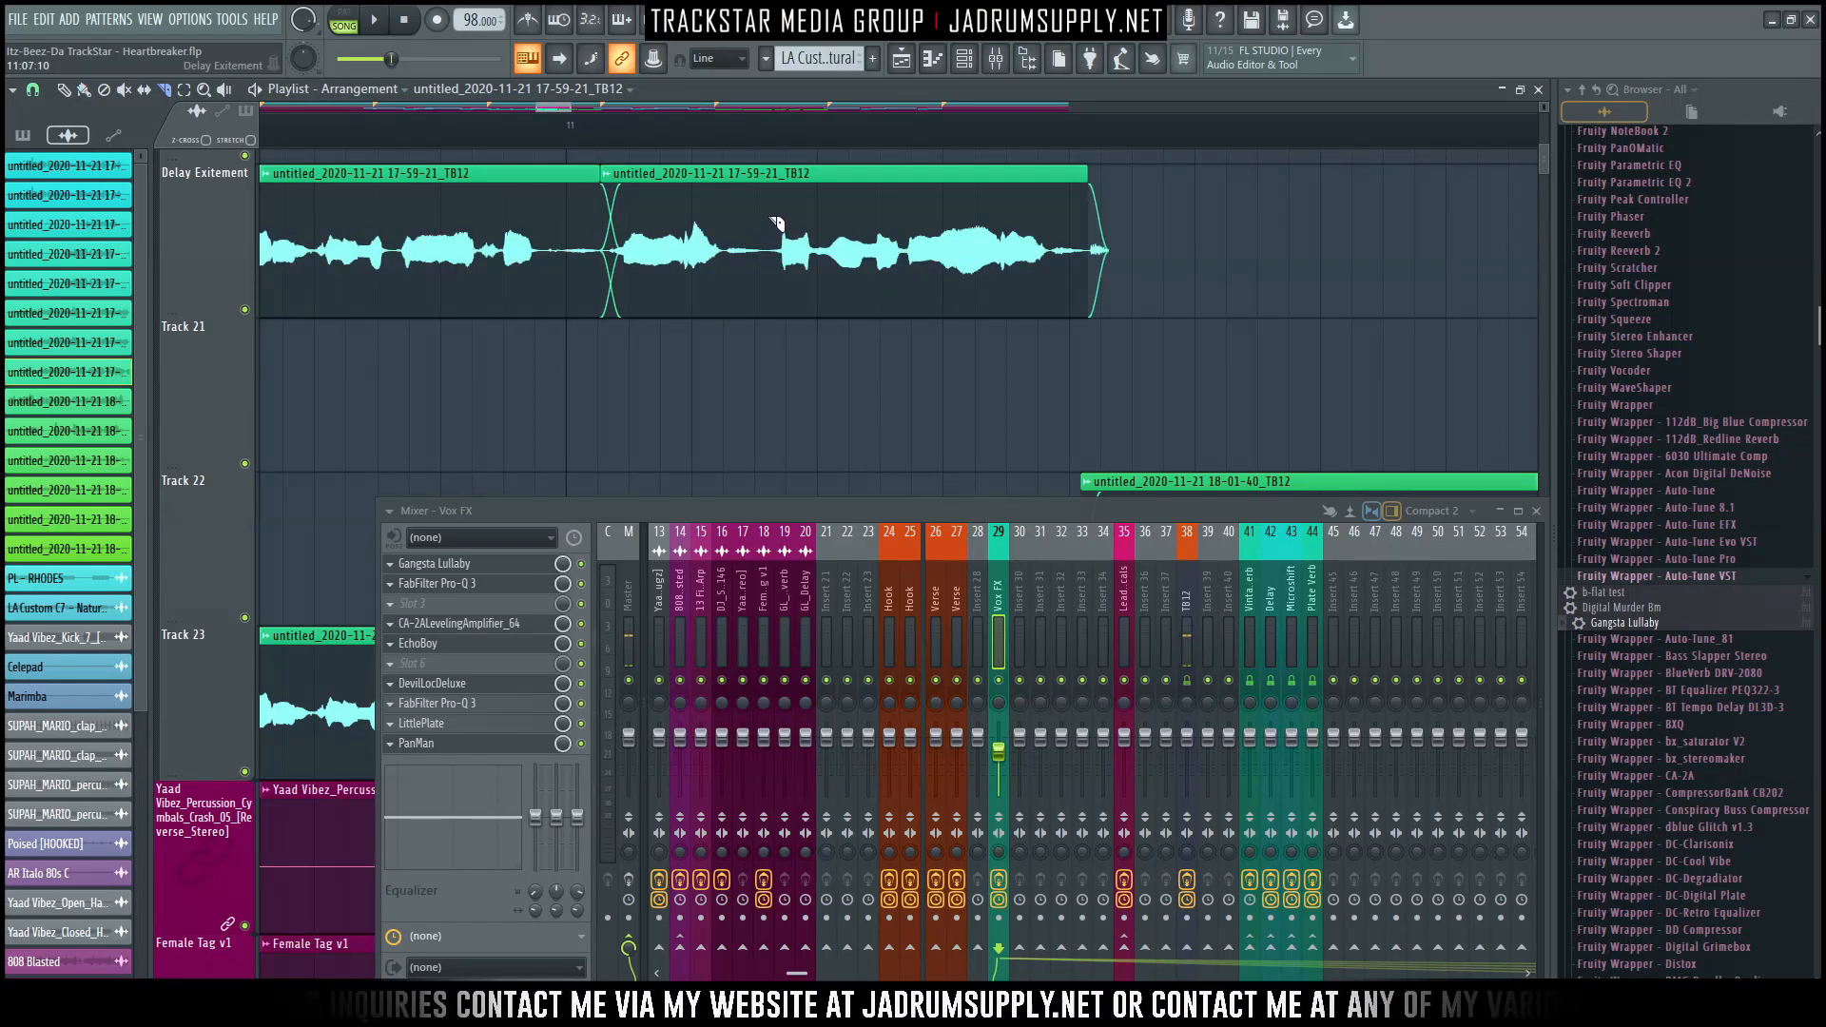
right_click(771, 219)
key("ctrl+z")
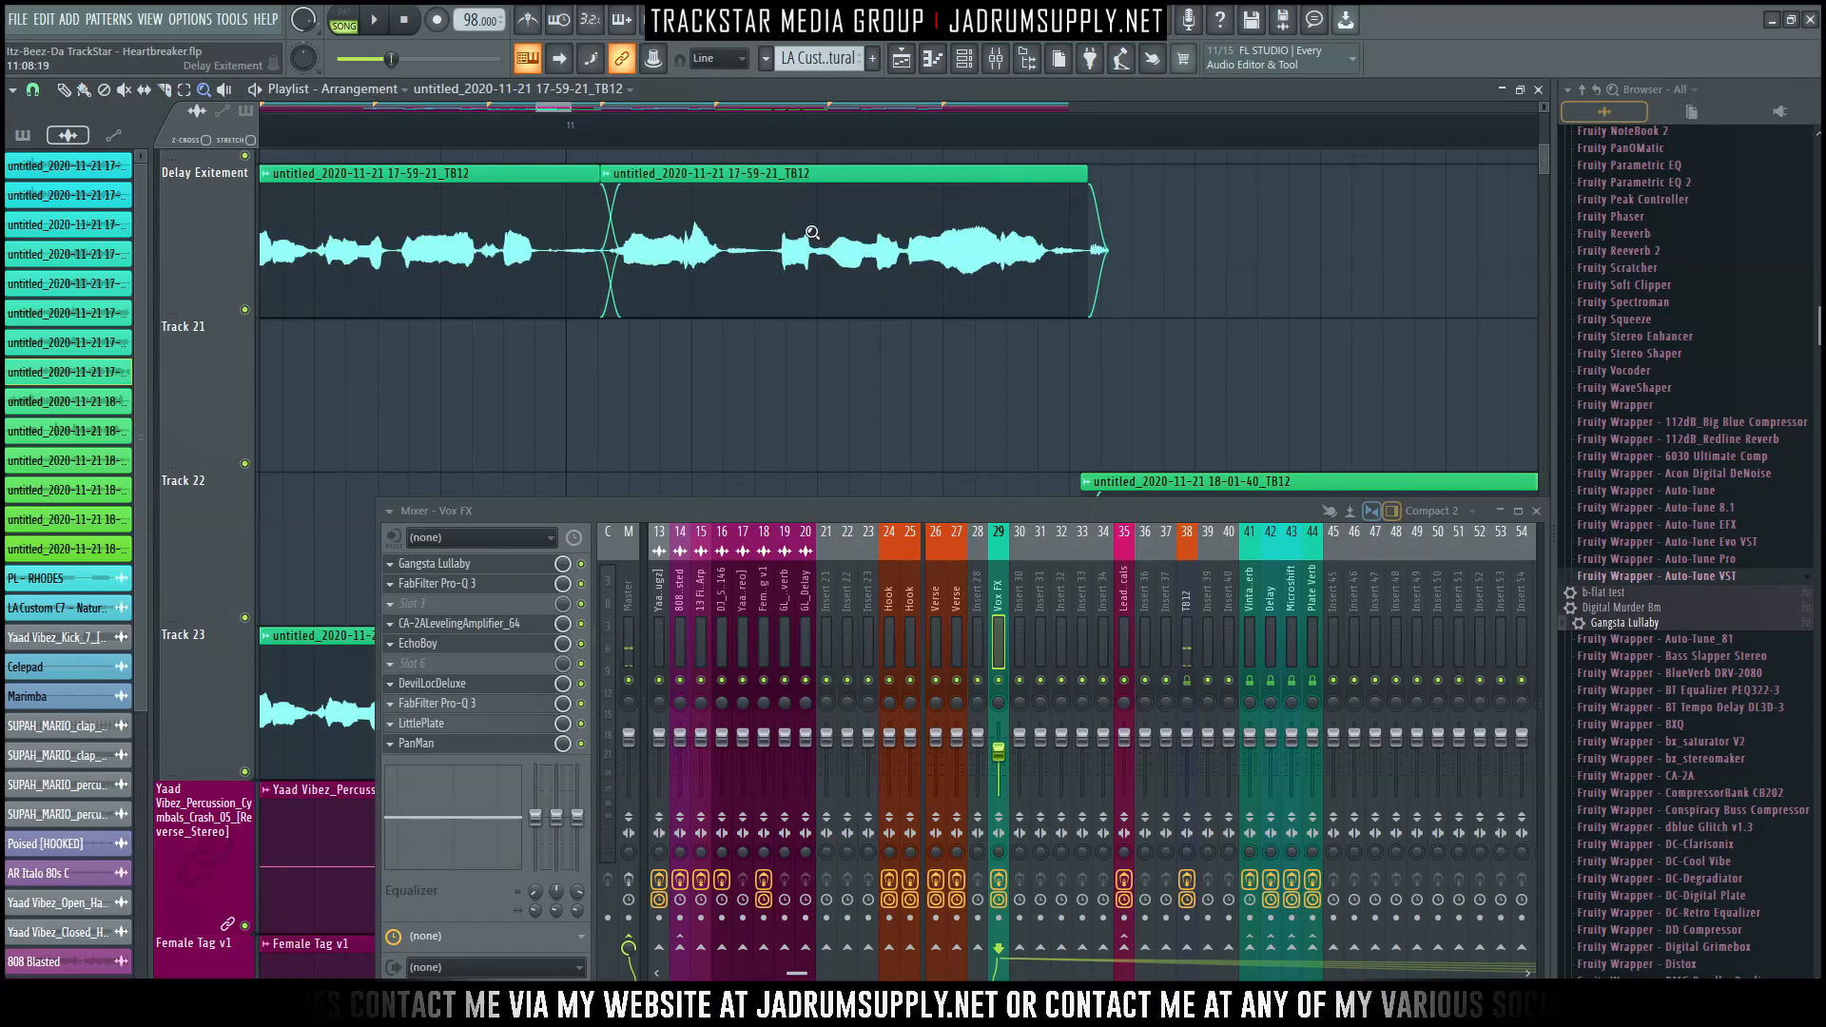
right_click(915, 251)
right_click(852, 245)
right_click(806, 236)
right_click(760, 225)
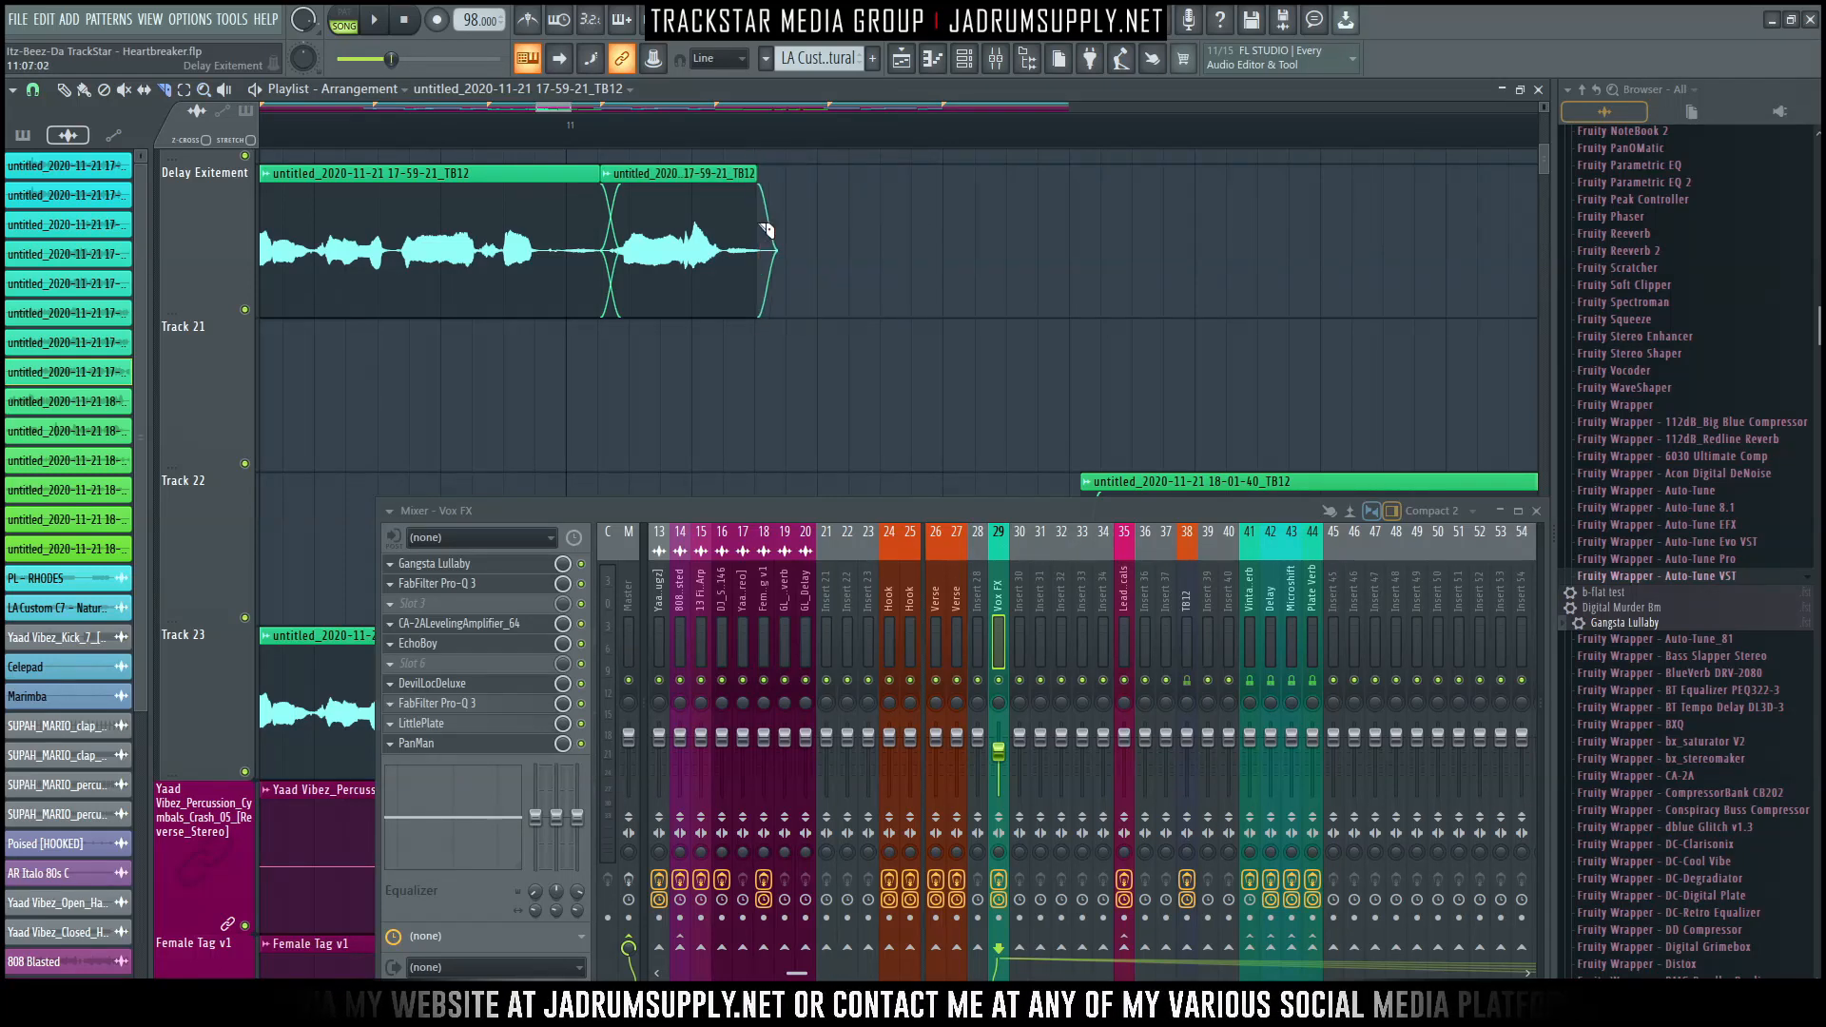
right_click(540, 242)
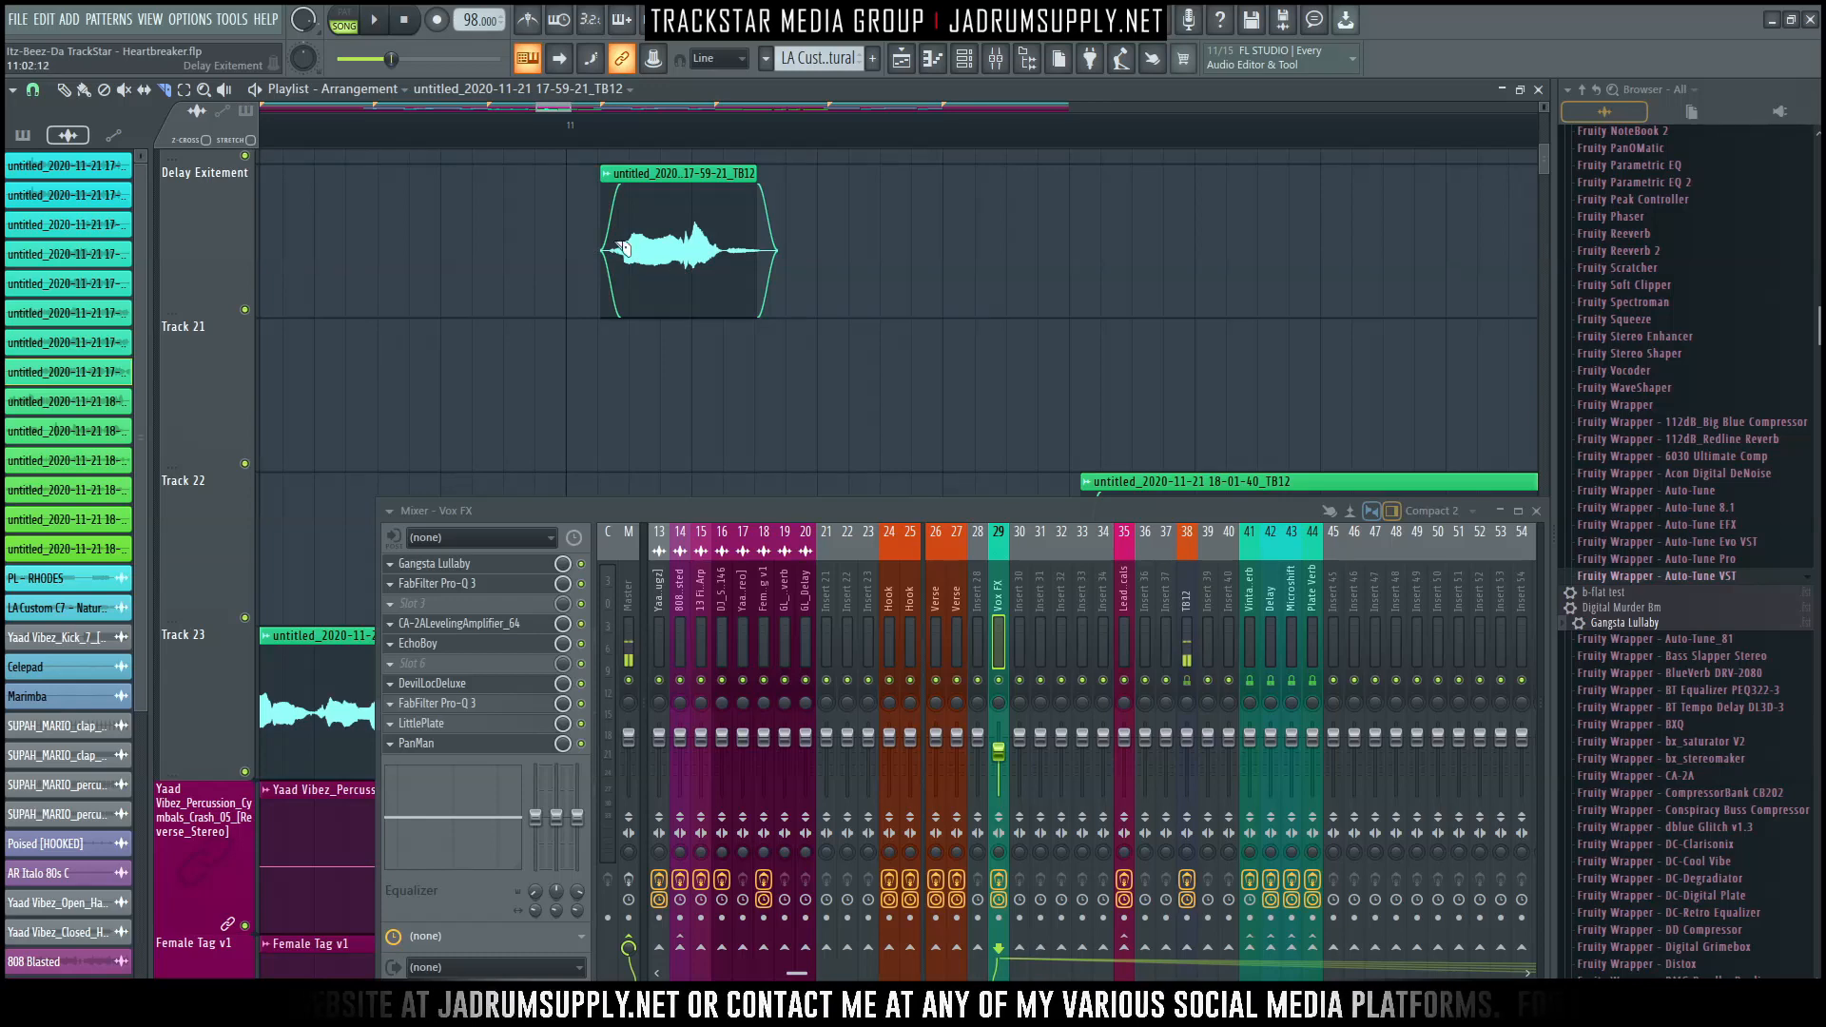
Make the chopped phrase after bar 11 a unique clip and route it to the Vox FX mixer track 29.
double_click(625, 198)
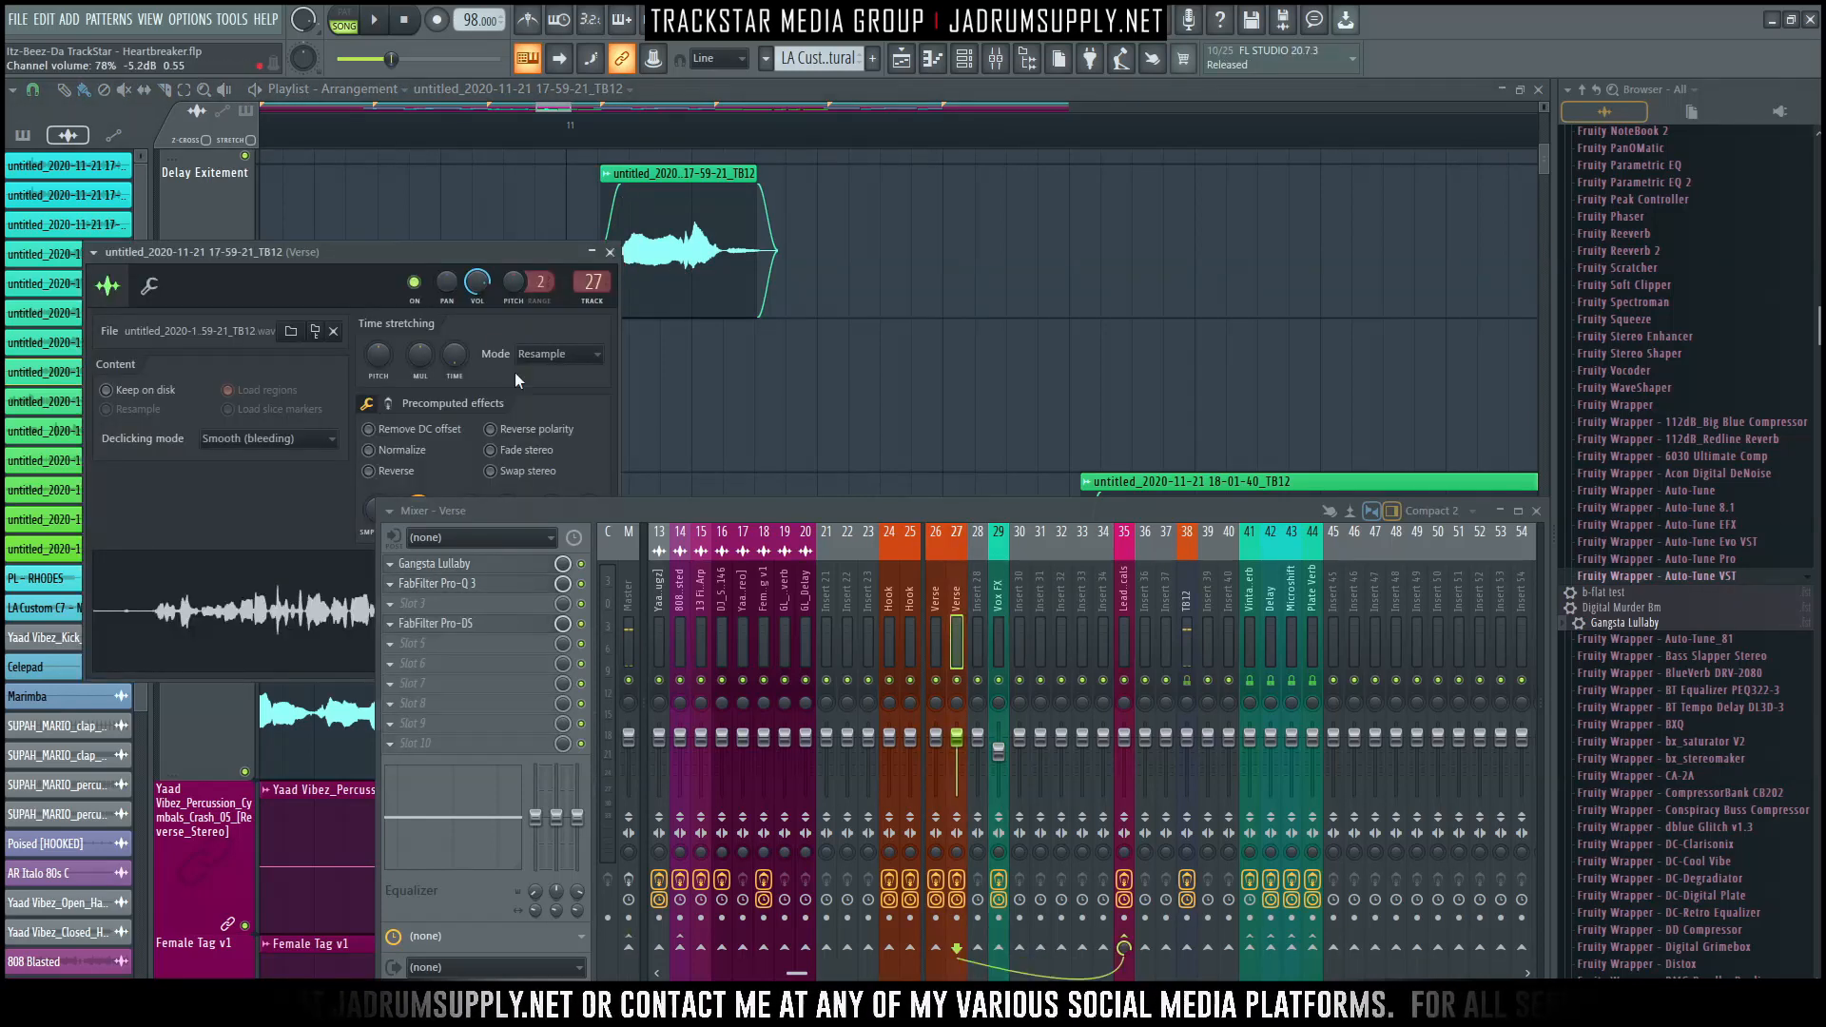
left_click(607, 174)
left_click(650, 319)
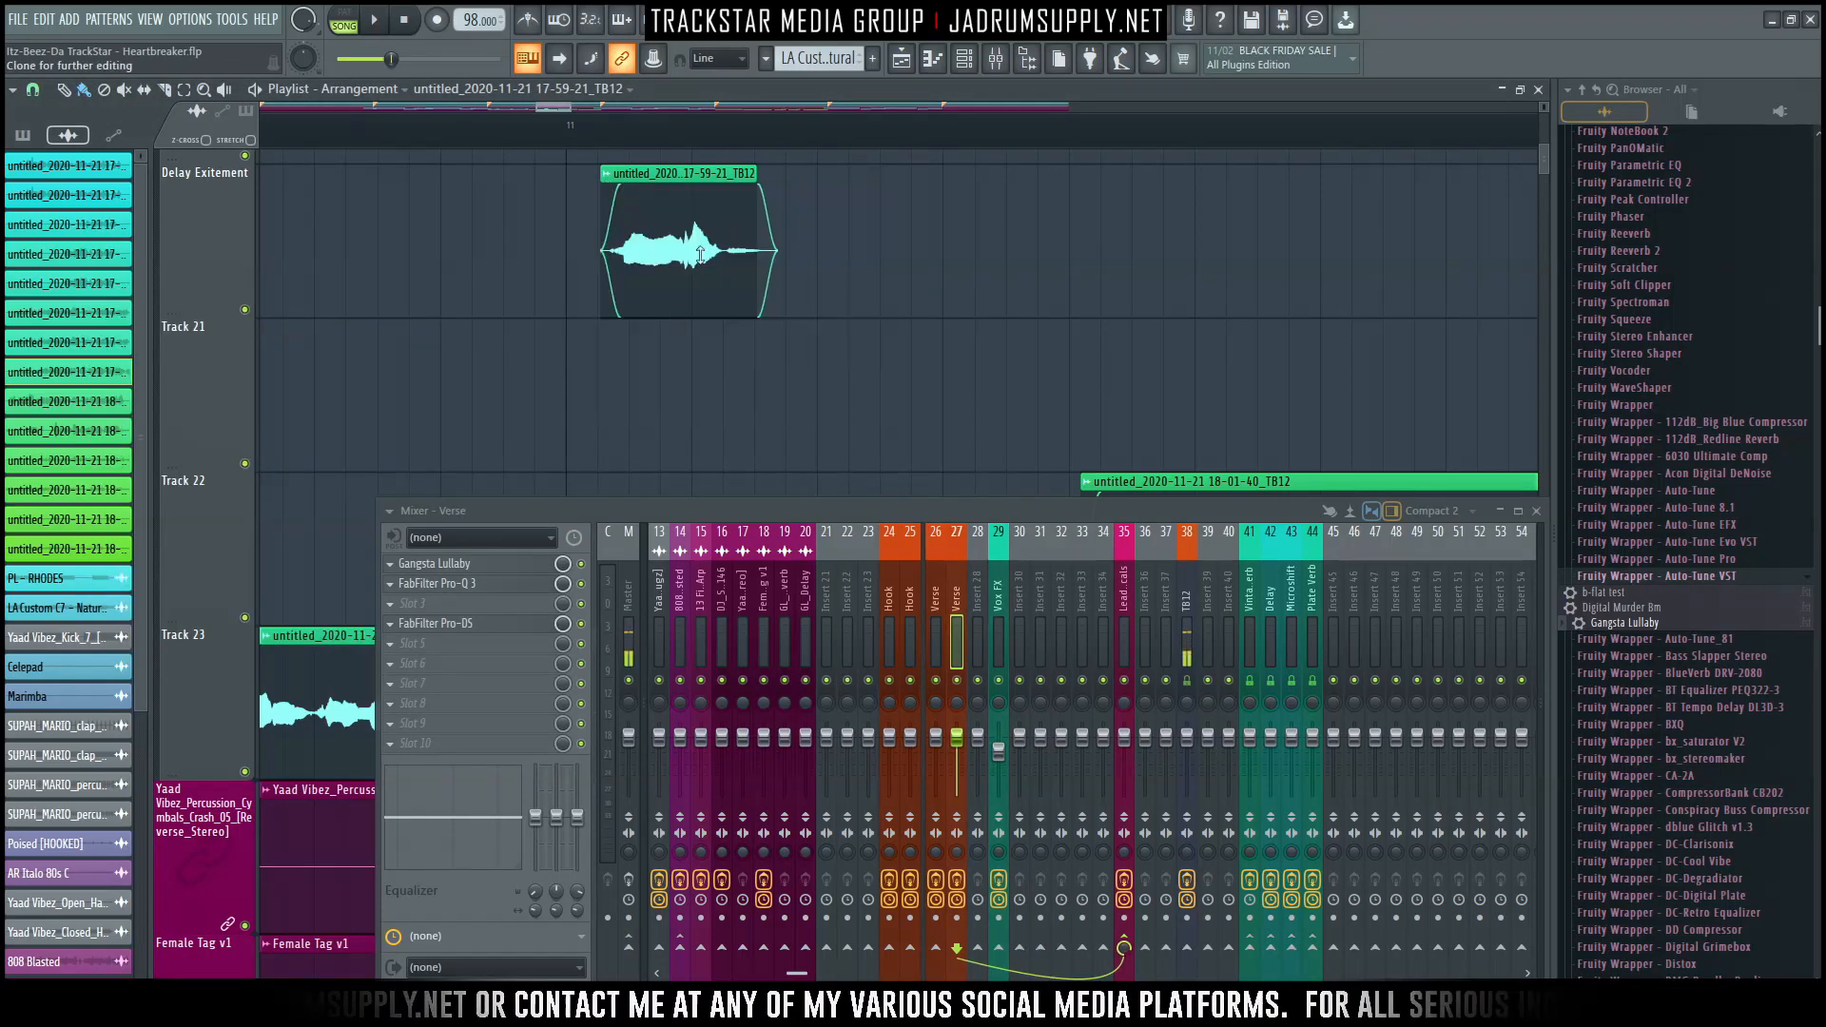
double_click(722, 215)
scroll(515, 207, "up", 2)
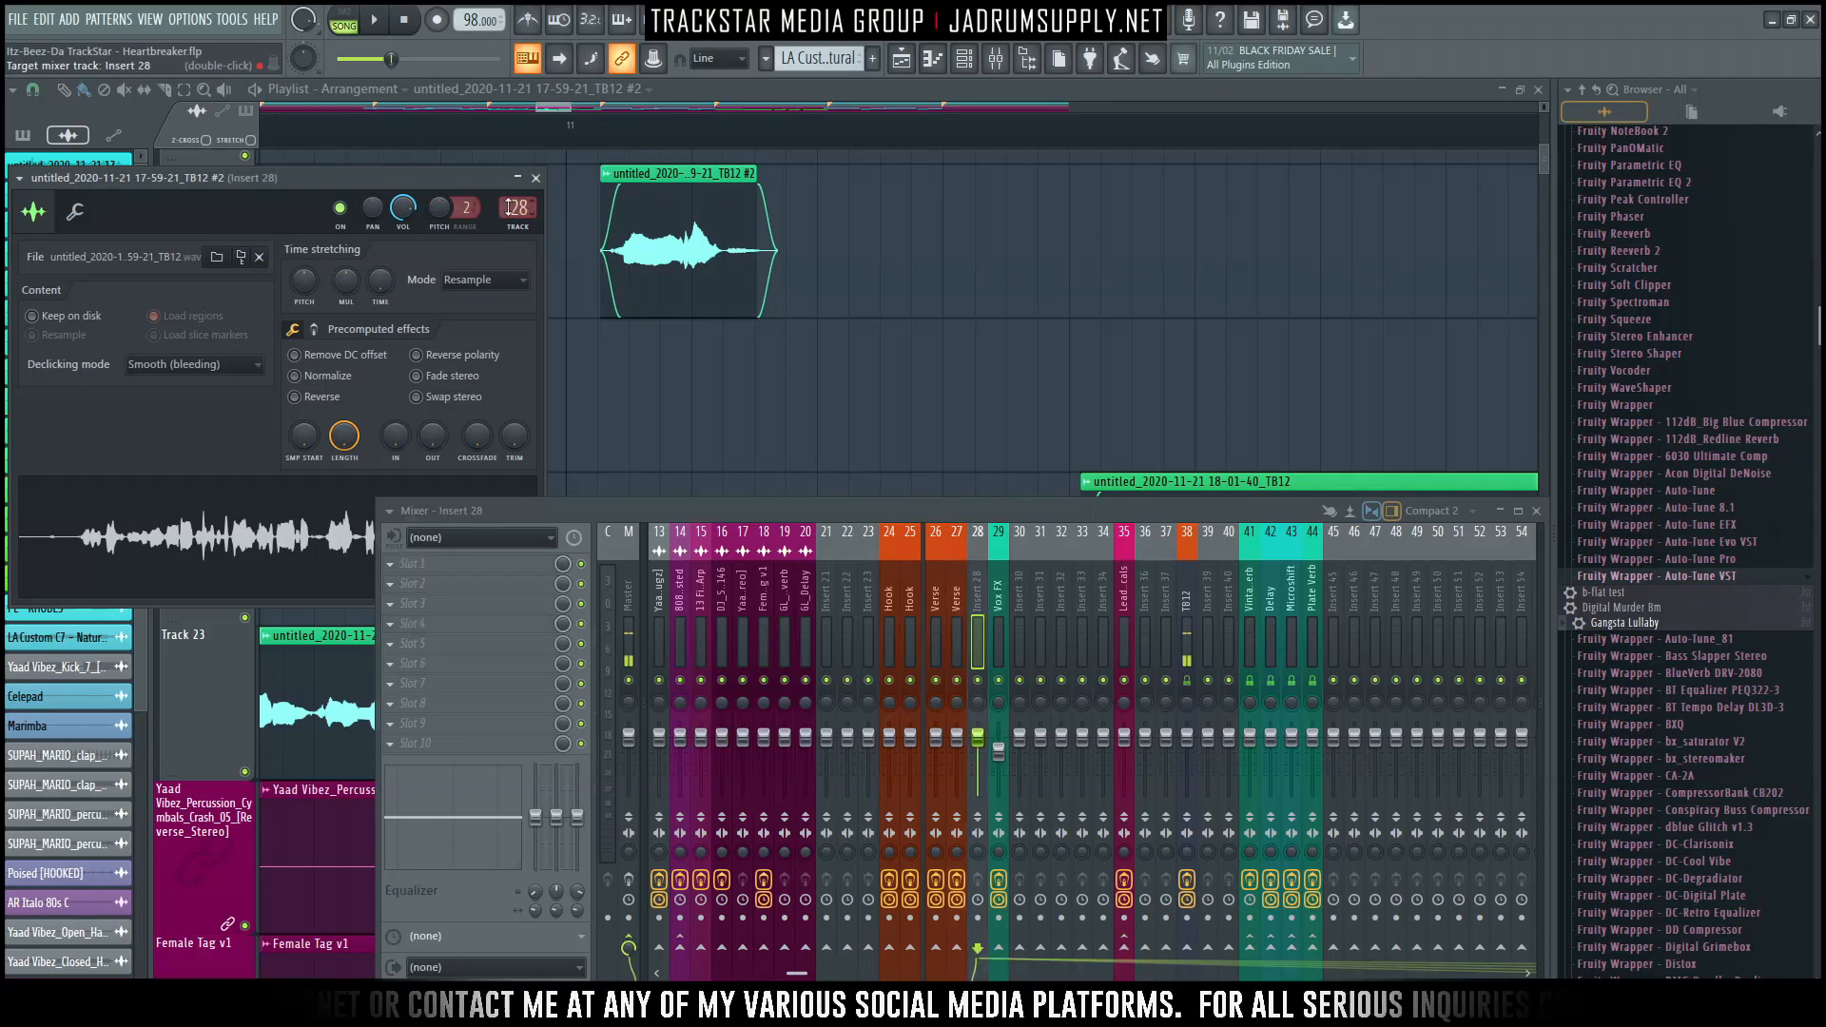
right_click(918, 229)
Play back the new throw and extend the start of the 18-01-40 clip on Track 22 slightly earlier.
key("space")
scroll(780, 164, "down", 1)
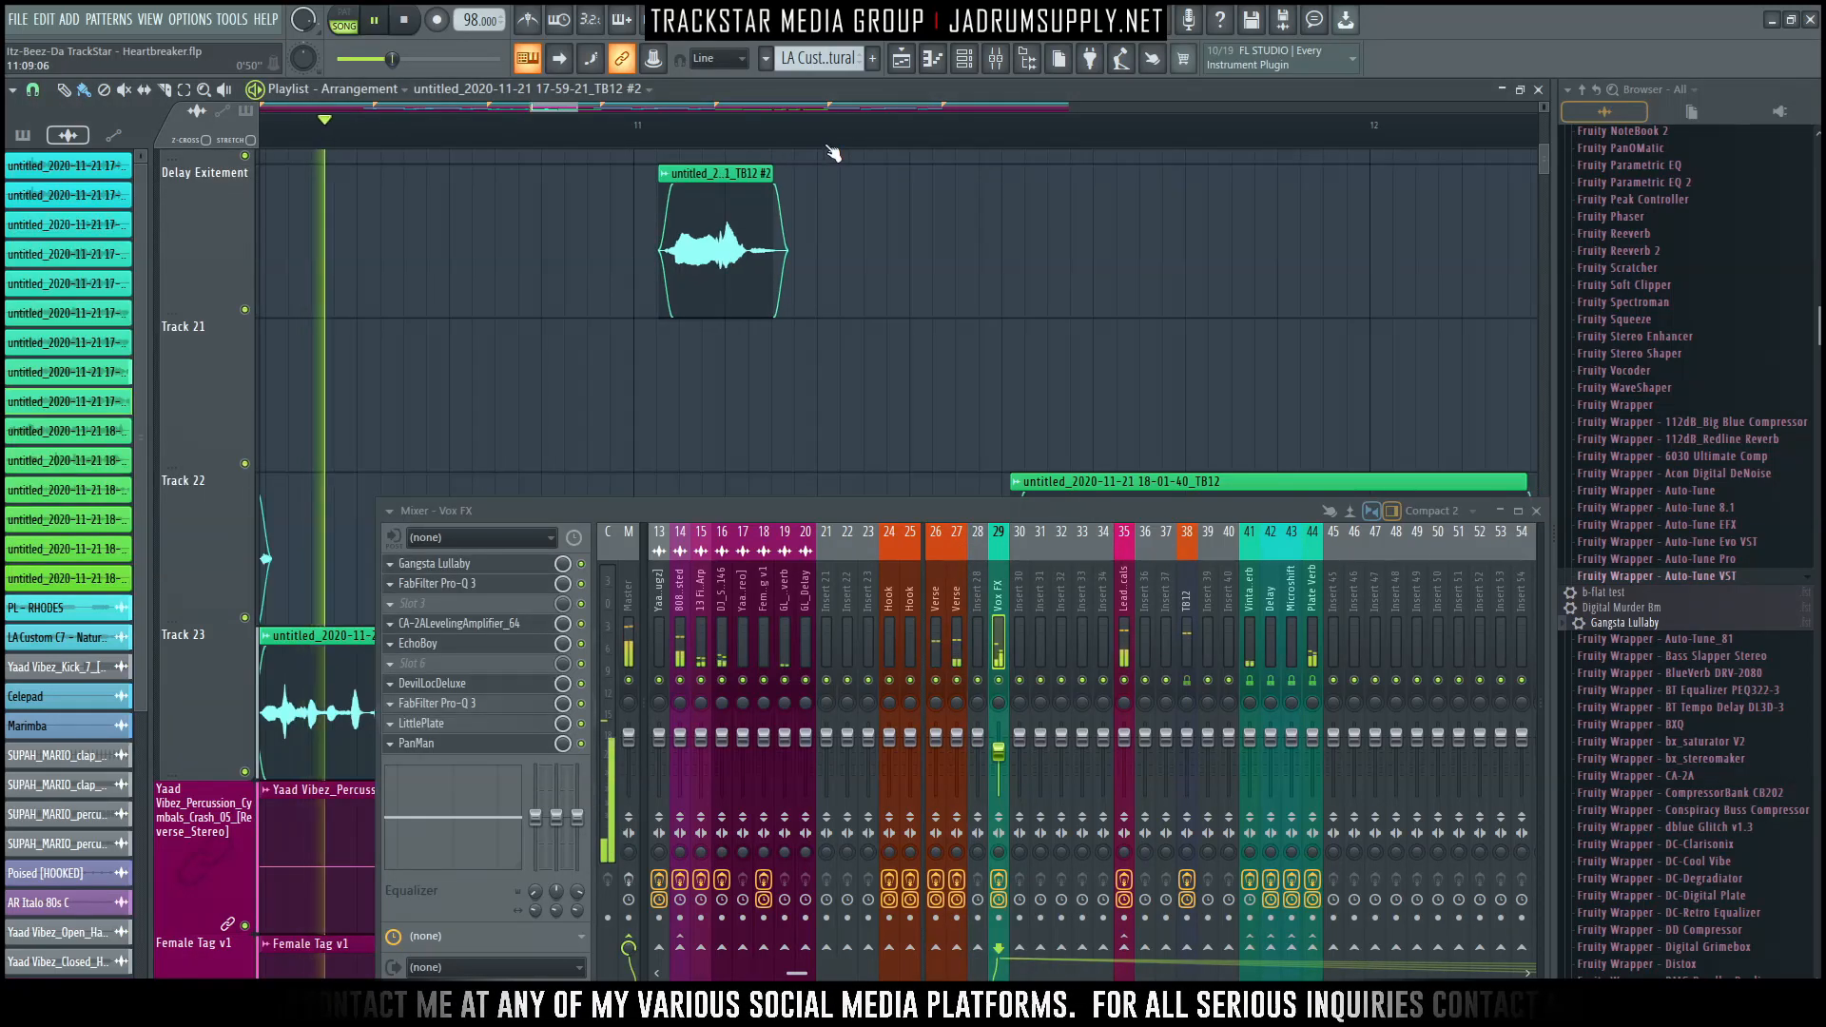
left_click_drag(561, 109, 583, 108)
scroll(590, 233, "down", 2)
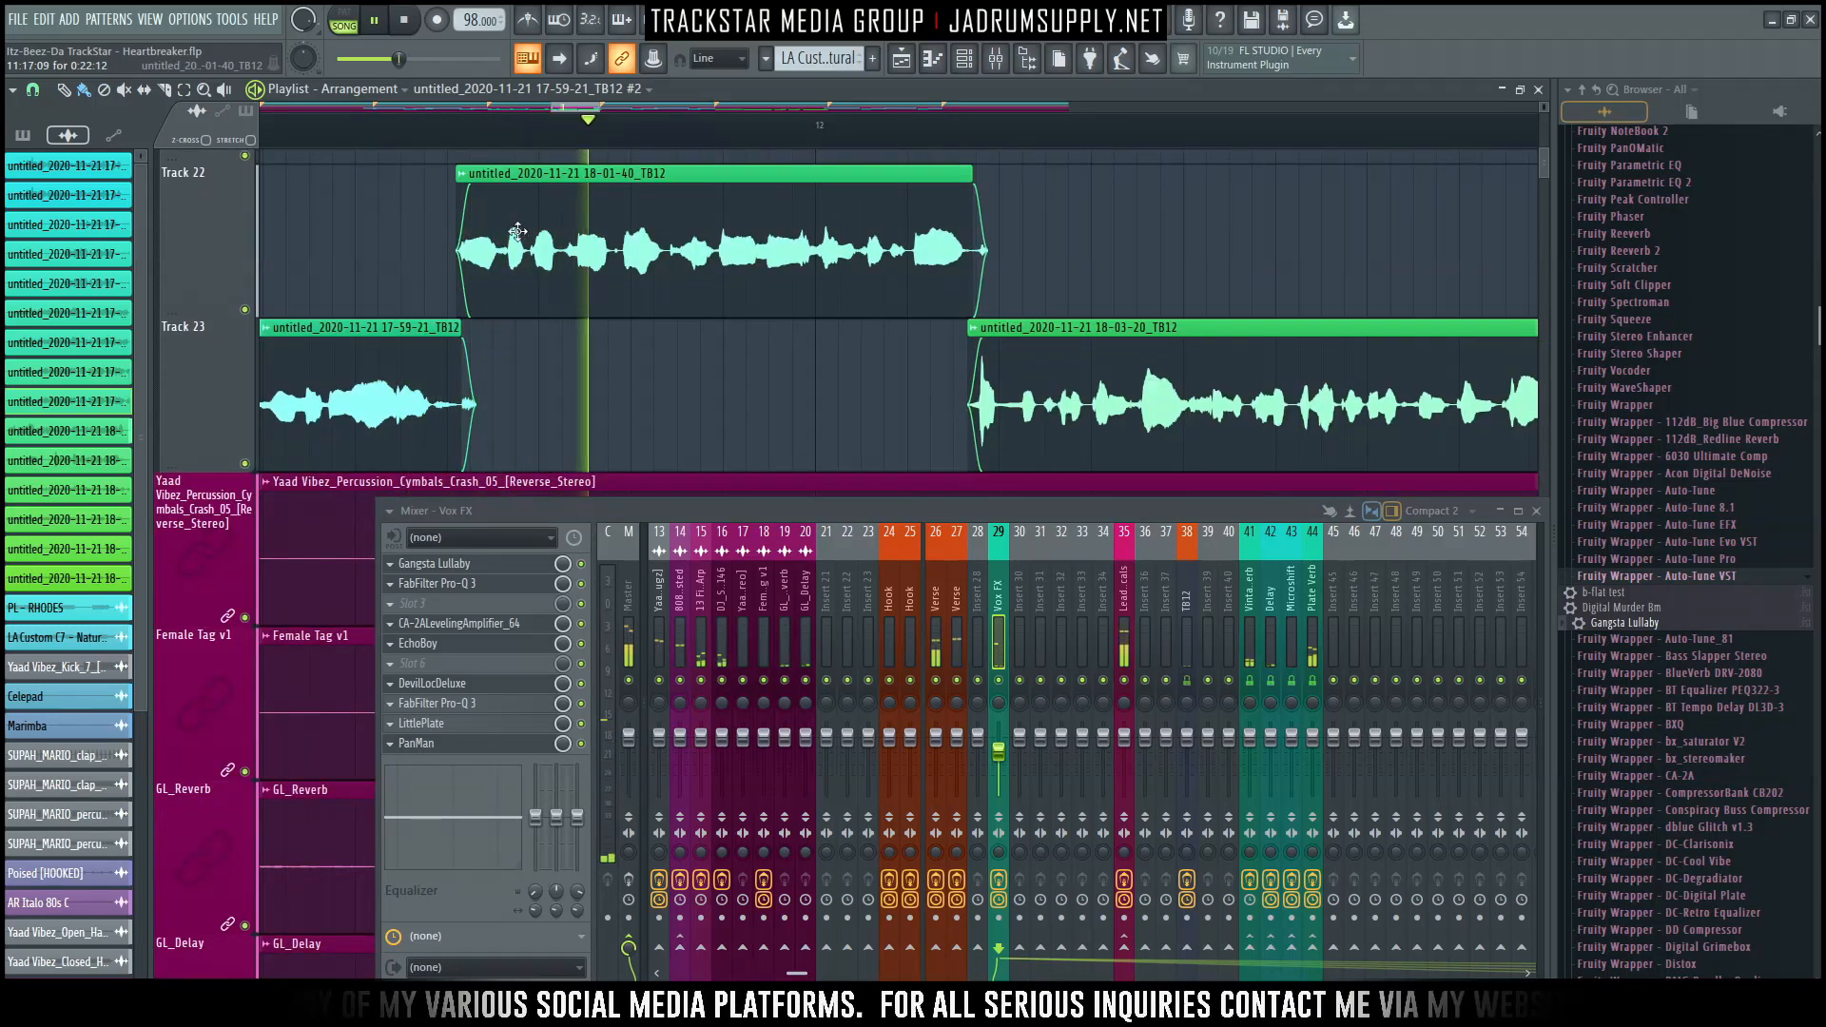
left_click(376, 136)
scroll(385, 132, "up", 2)
mouse_move(578, 232)
left_mouse_down()
mouse_move(461, 232)
mouse_move(555, 232)
left_mouse_up()
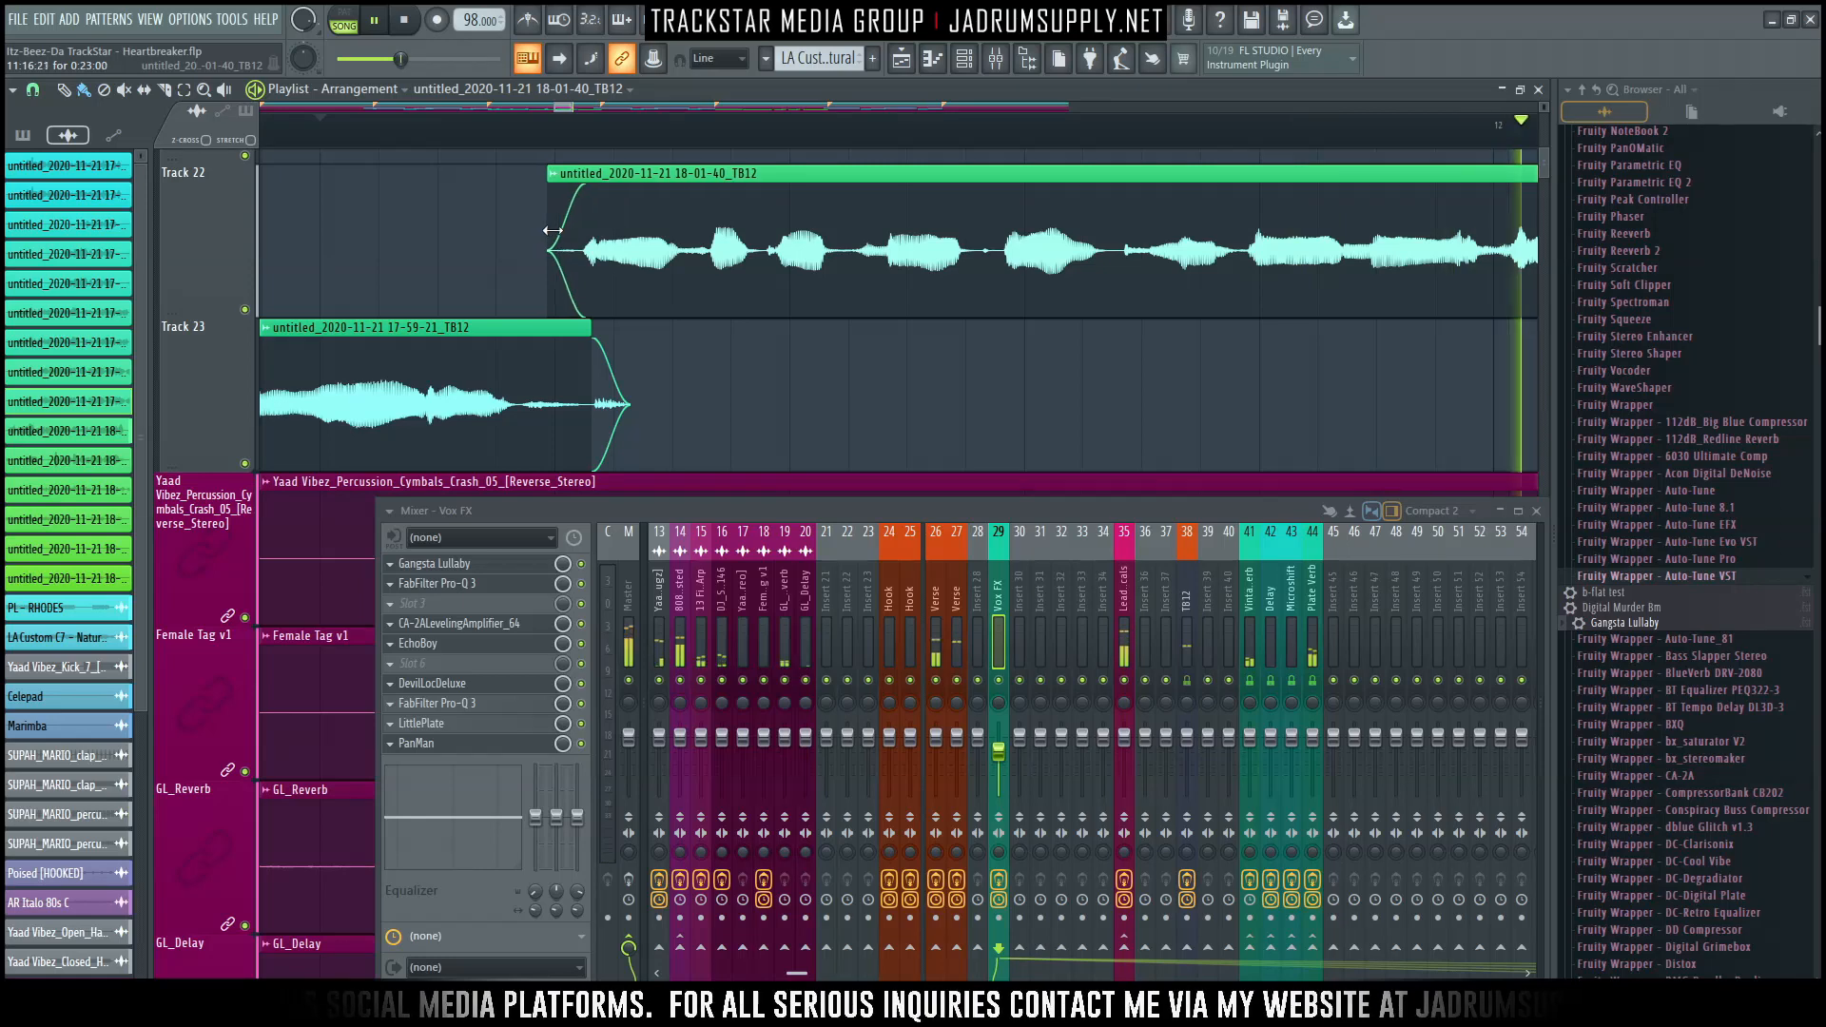
key("space")
key("space")
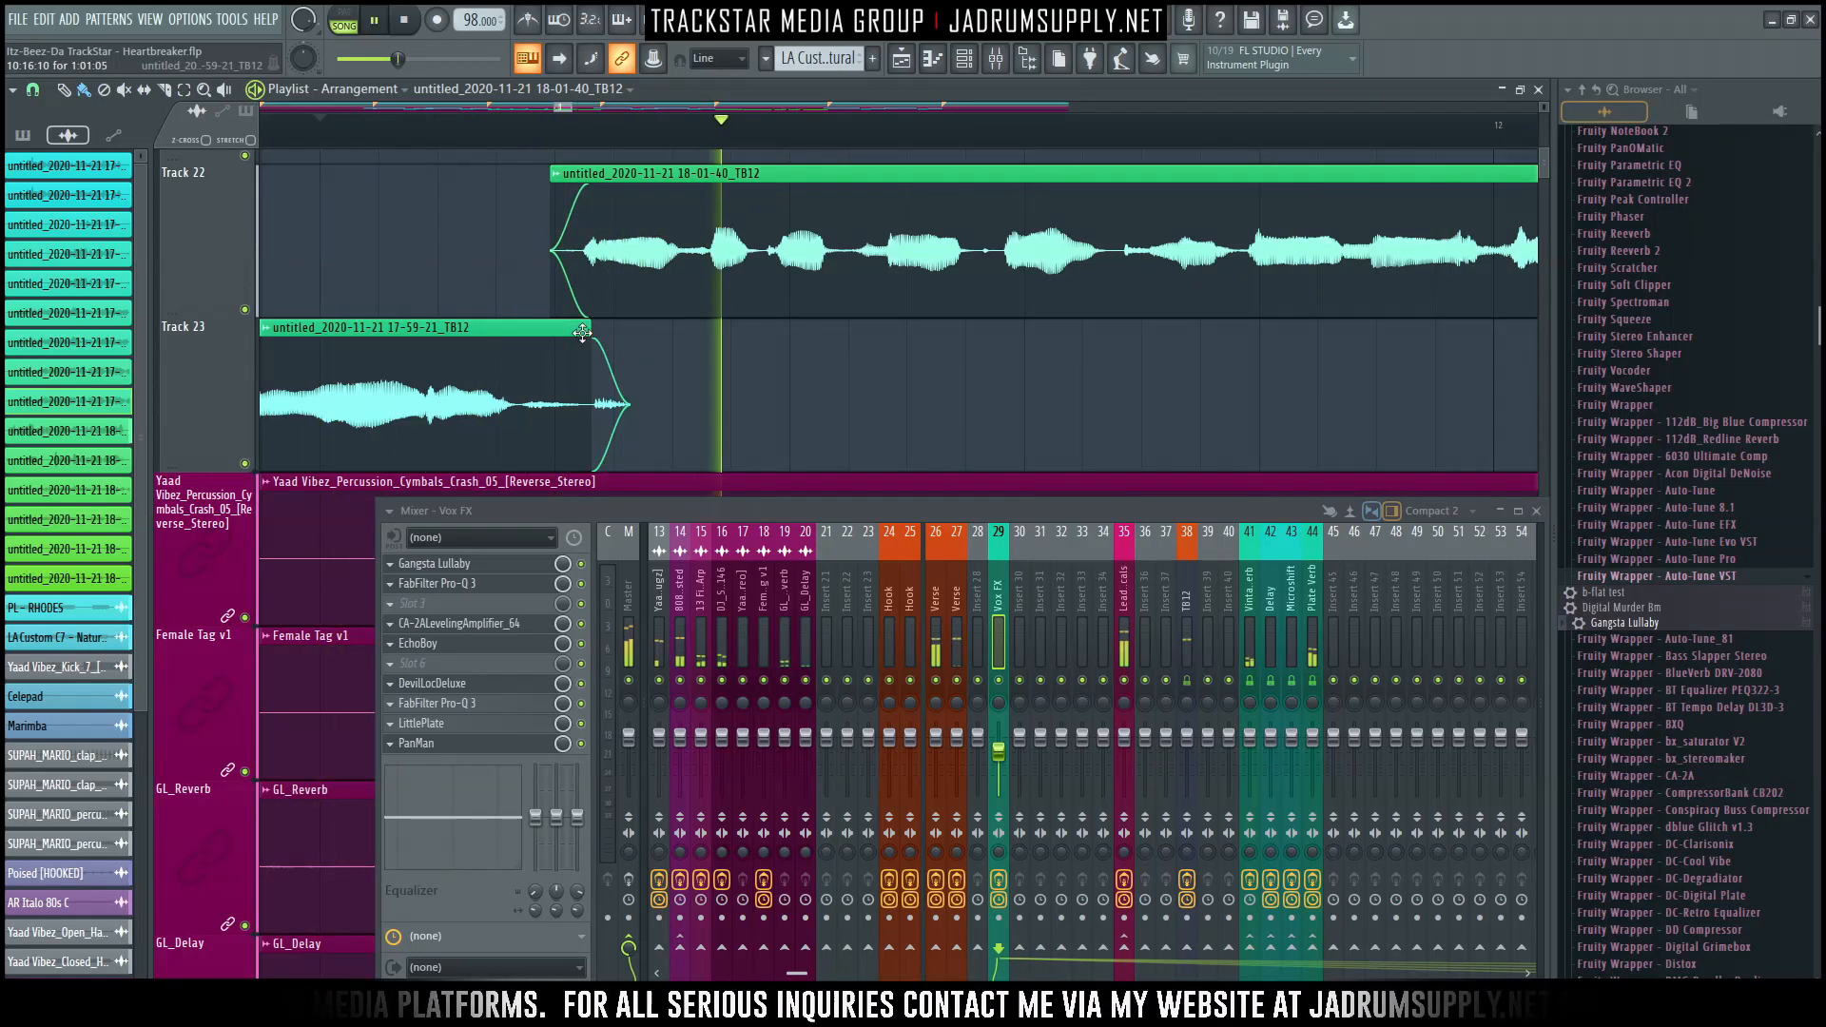
Trim the end of the 17-59-21 clip on Track 23 slightly earlier and play back the transition.
left_click_drag(571, 327, 542, 332)
key("space")
key("space")
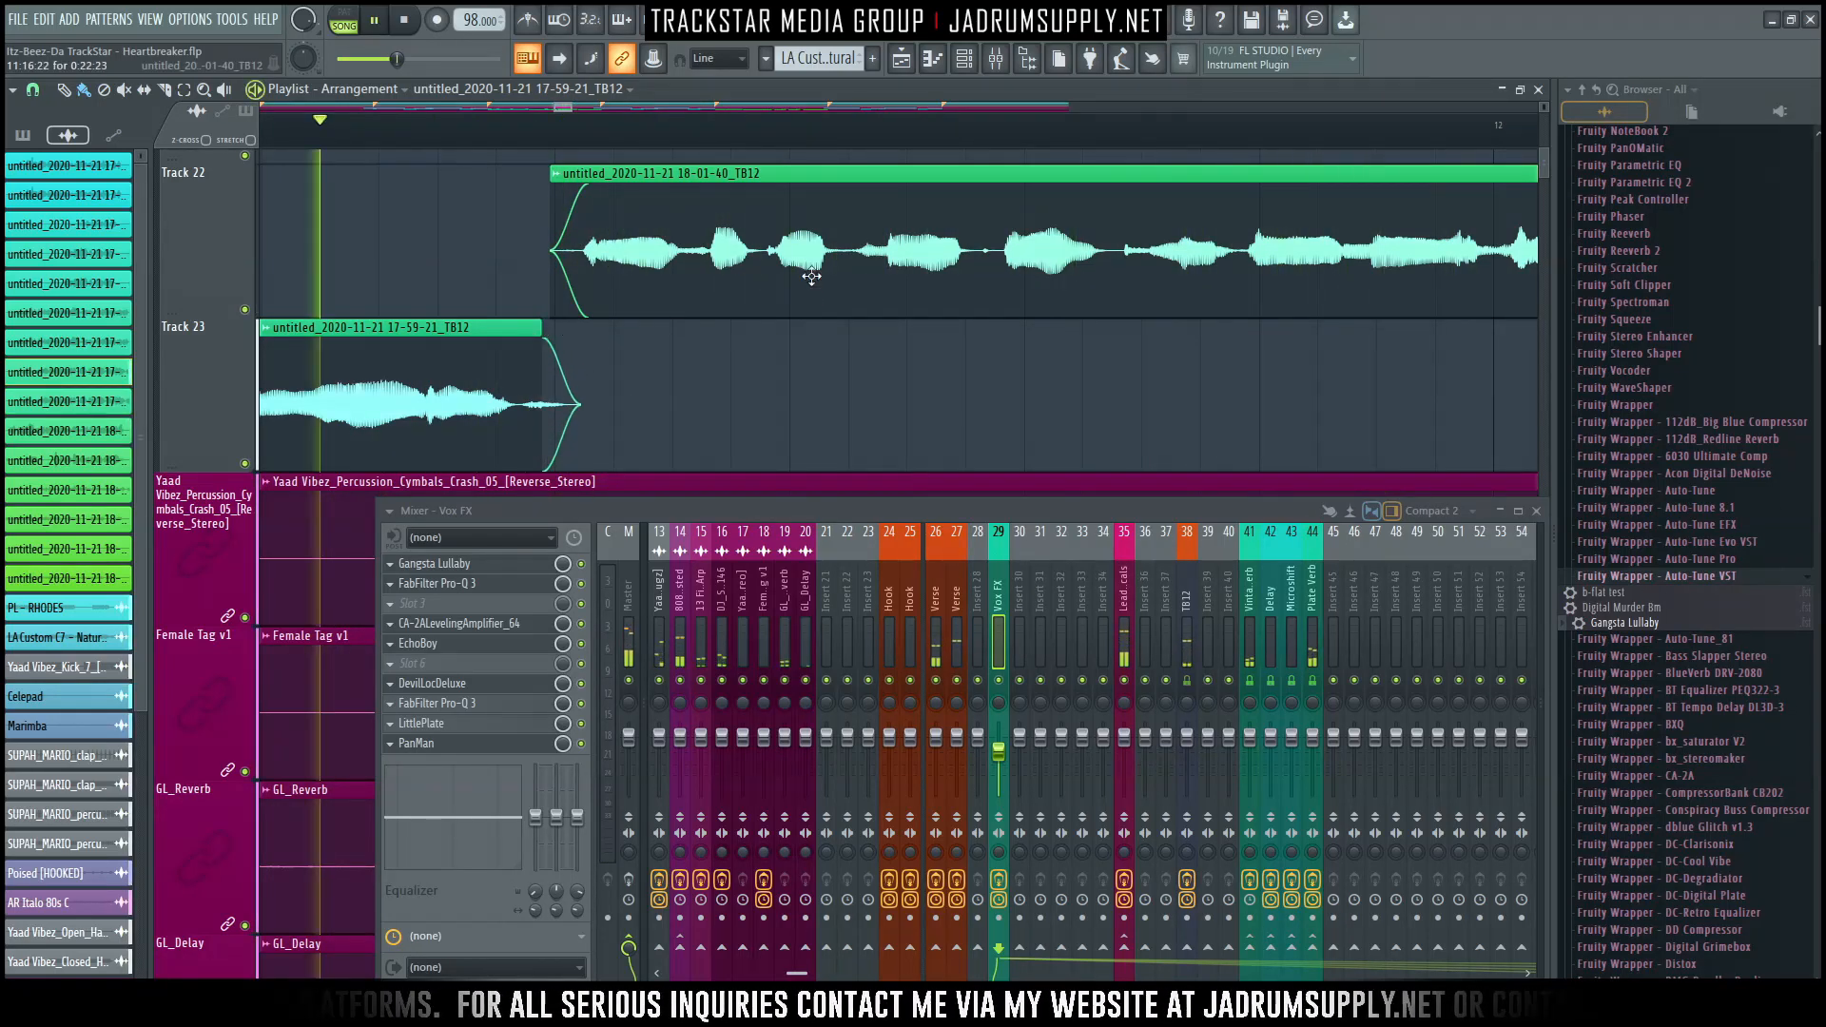
Play back the rest of the first verse and examine the vocal clips across the whole arrangement.
left_click_drag(561, 112, 611, 143)
scroll(600, 156, "down", 4)
scroll(599, 190, "down", 3)
scroll(599, 269, "up", 8)
right_click(701, 310, "ctrl")
key("space")
scroll(681, 302, "down", 6)
scroll(695, 282, "down", 5)
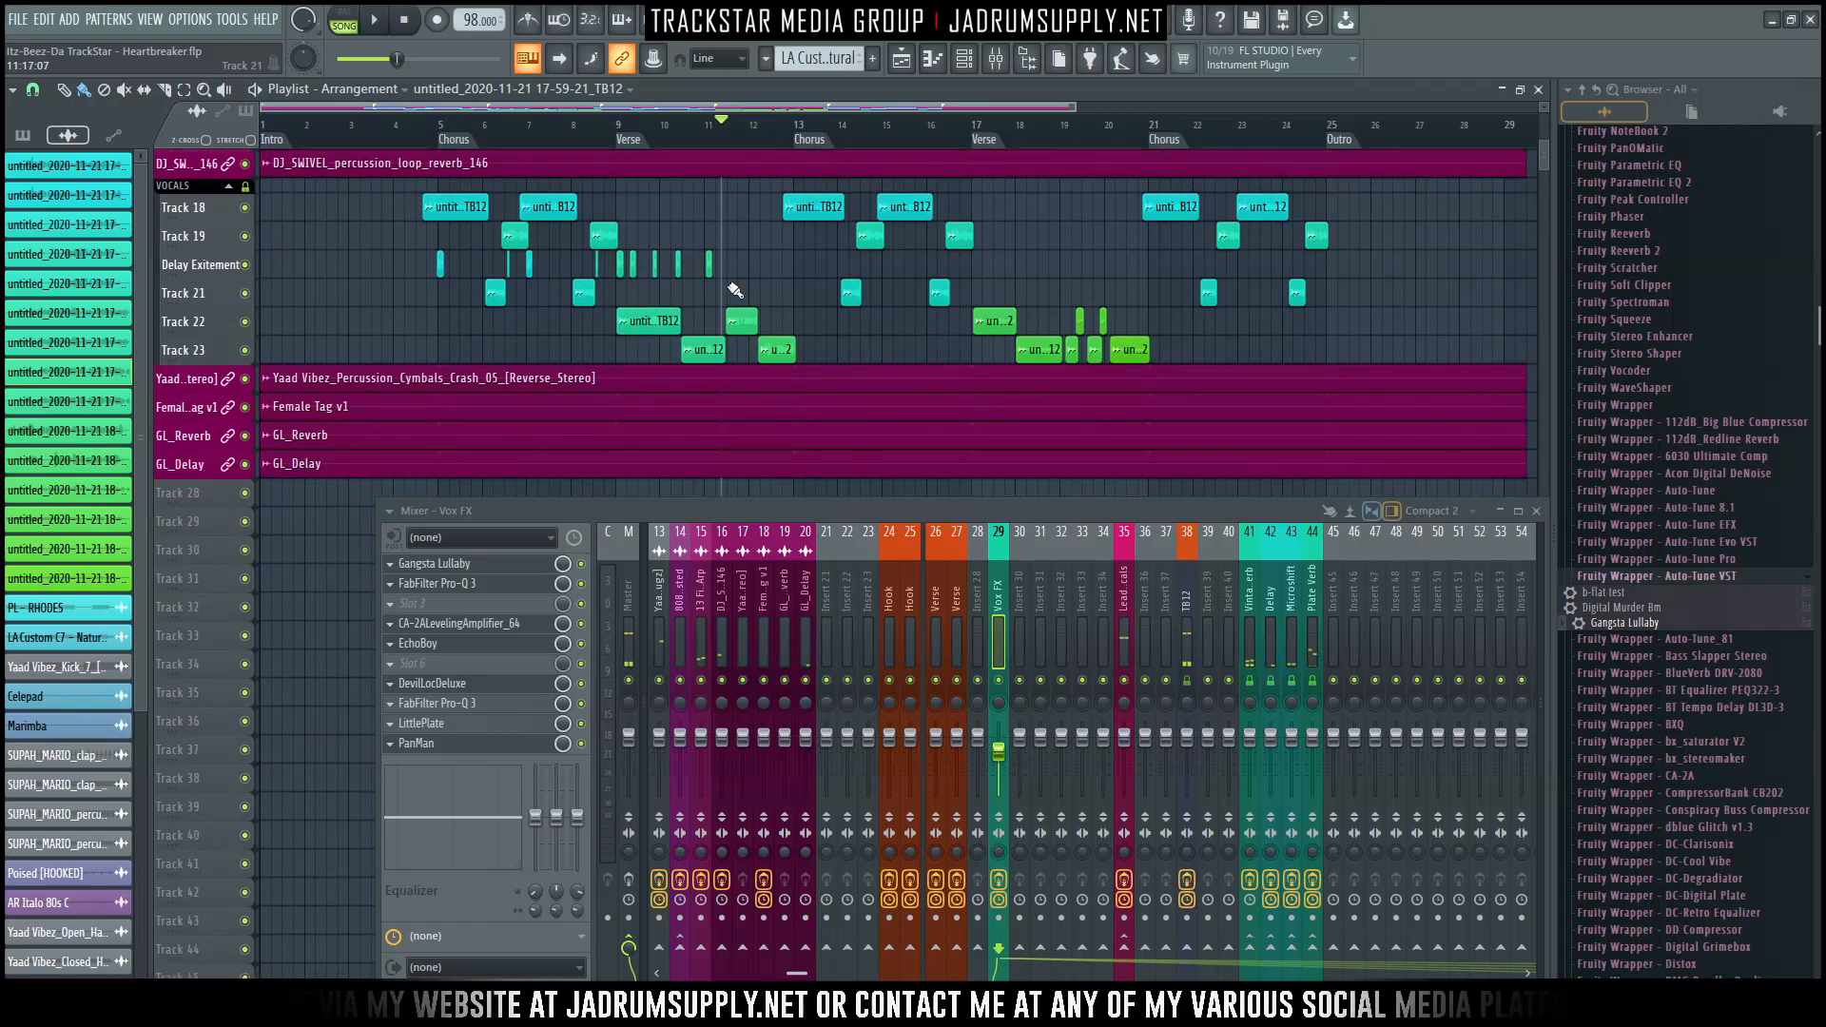
Replace the second and third chorus vocal clips with copies of the first chorus clips, including their delay throws.
left_click_drag(741, 281, 439, 262)
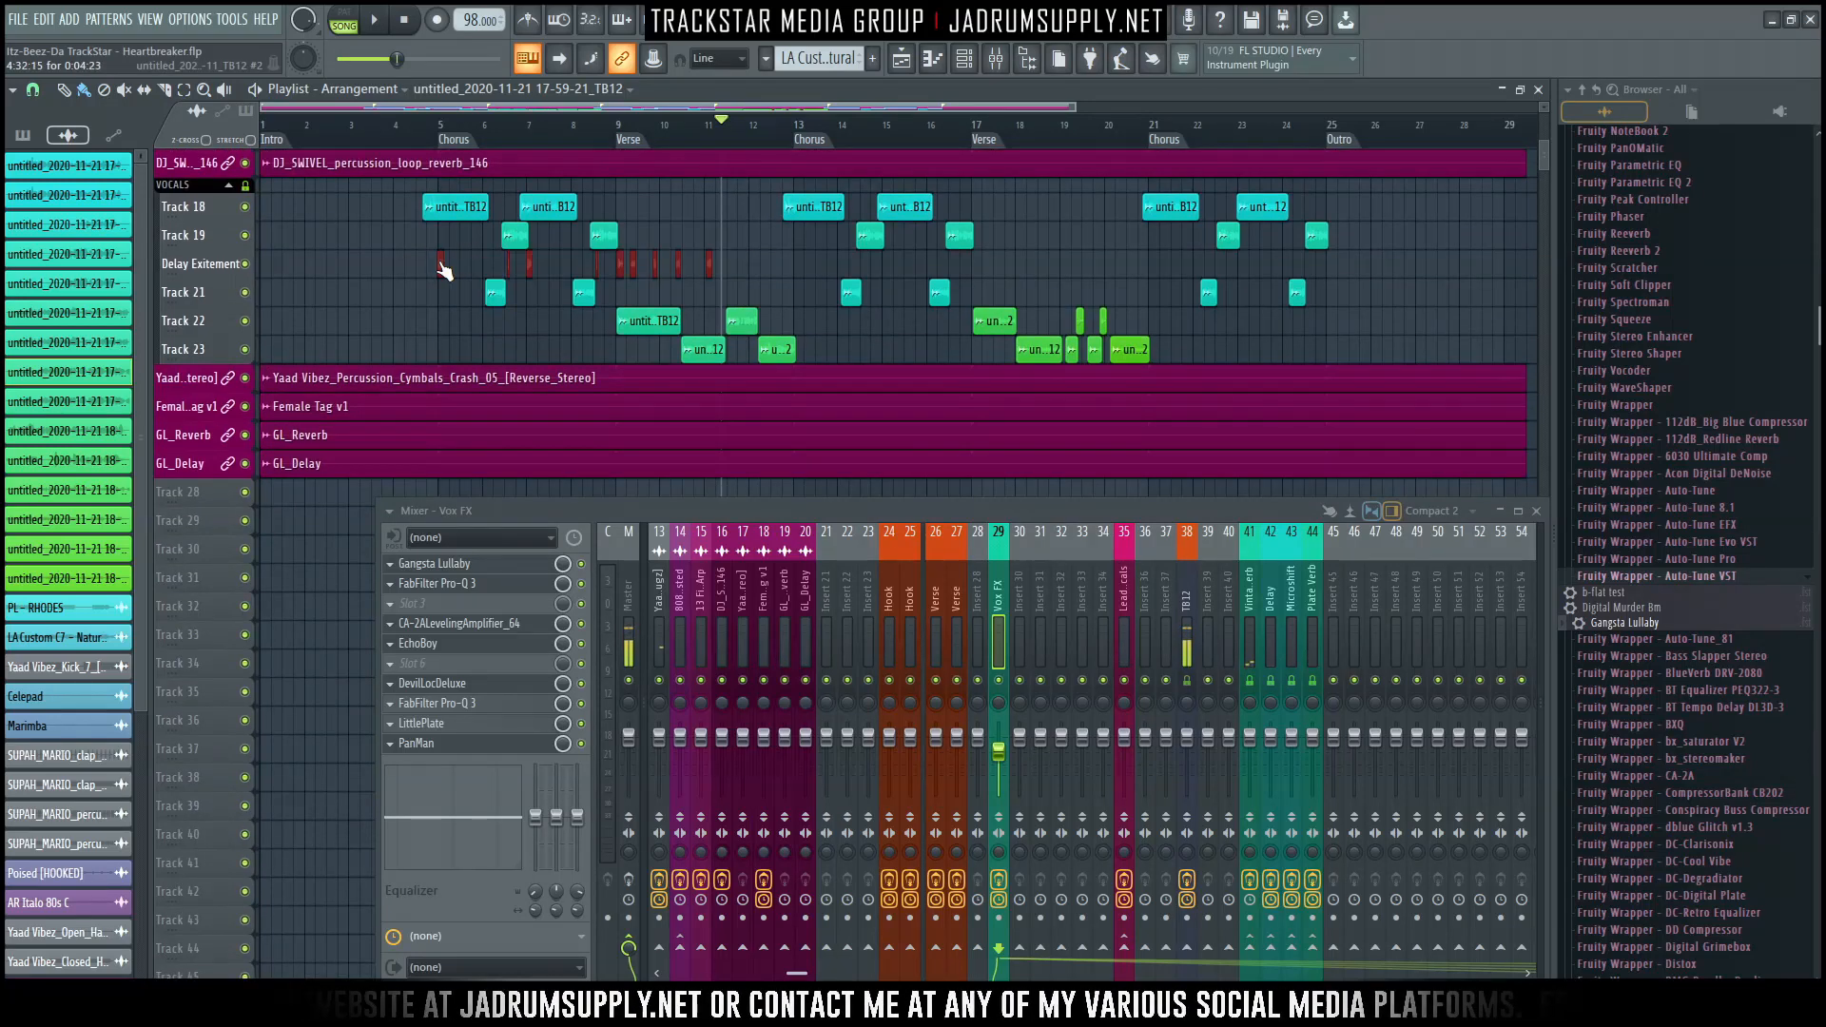
left_click_drag(425, 197, 610, 296)
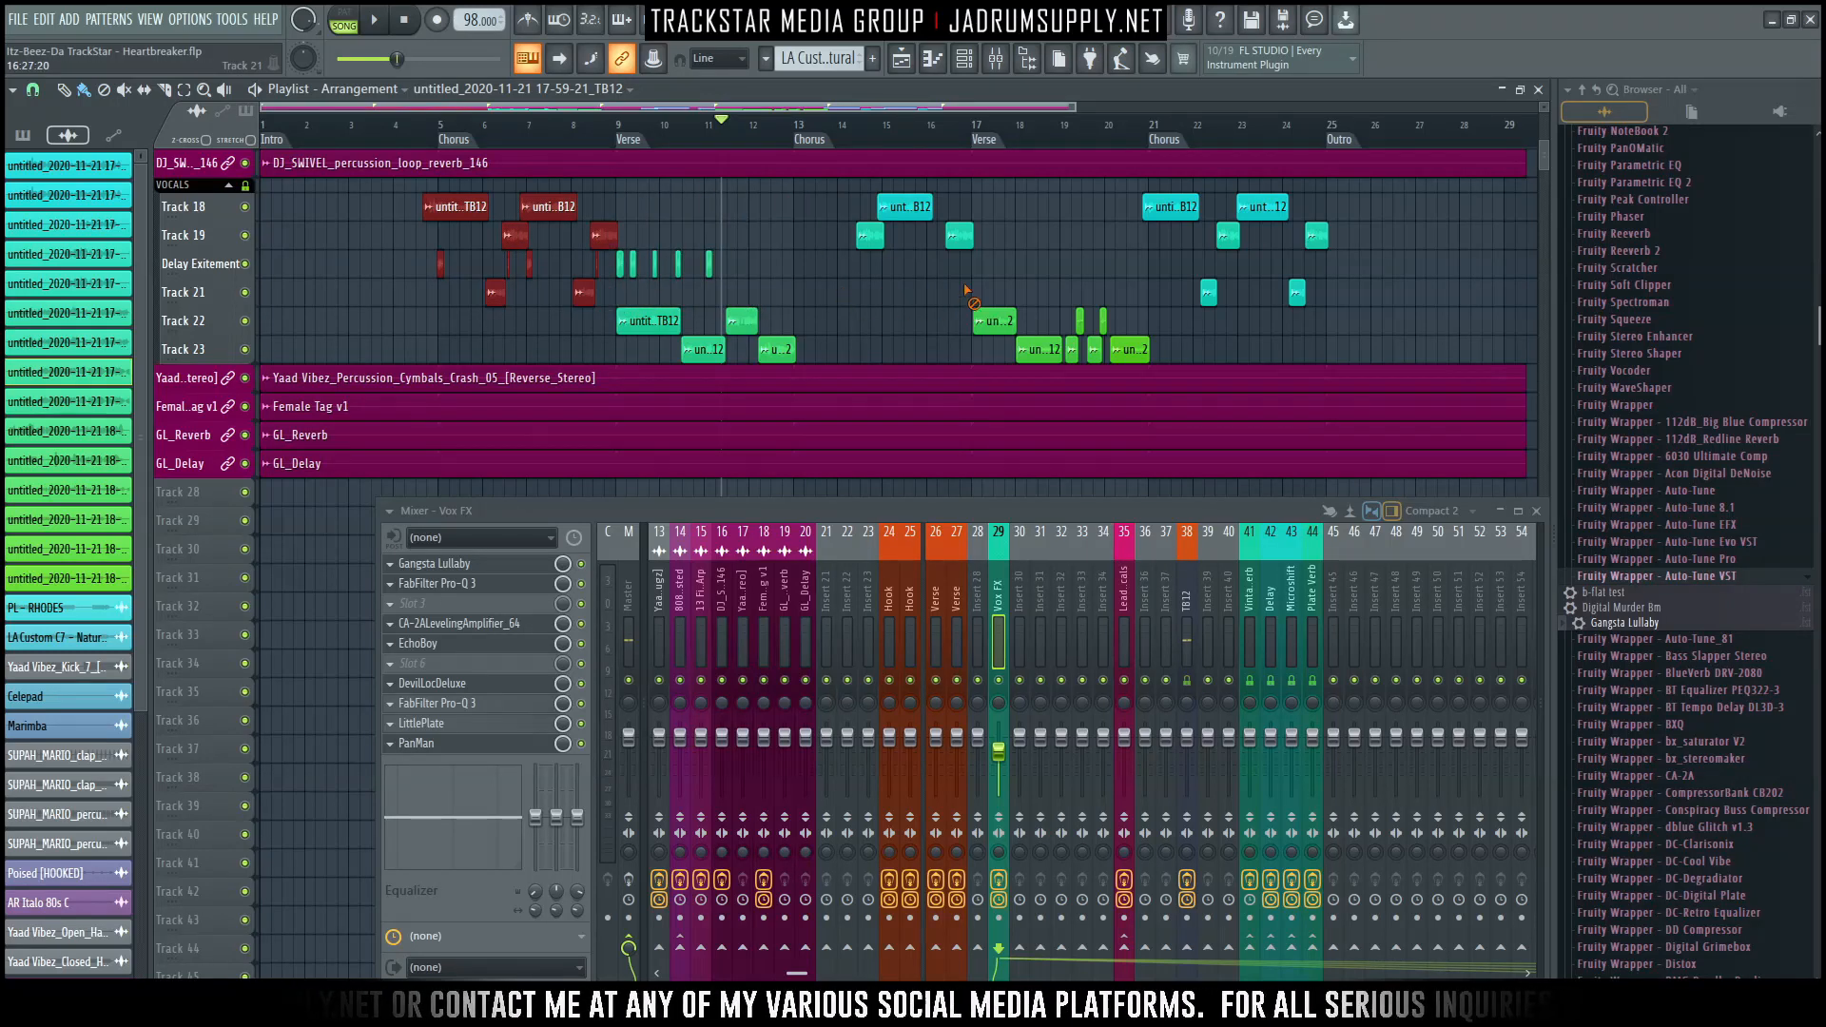
left_click_drag(473, 208, 832, 211)
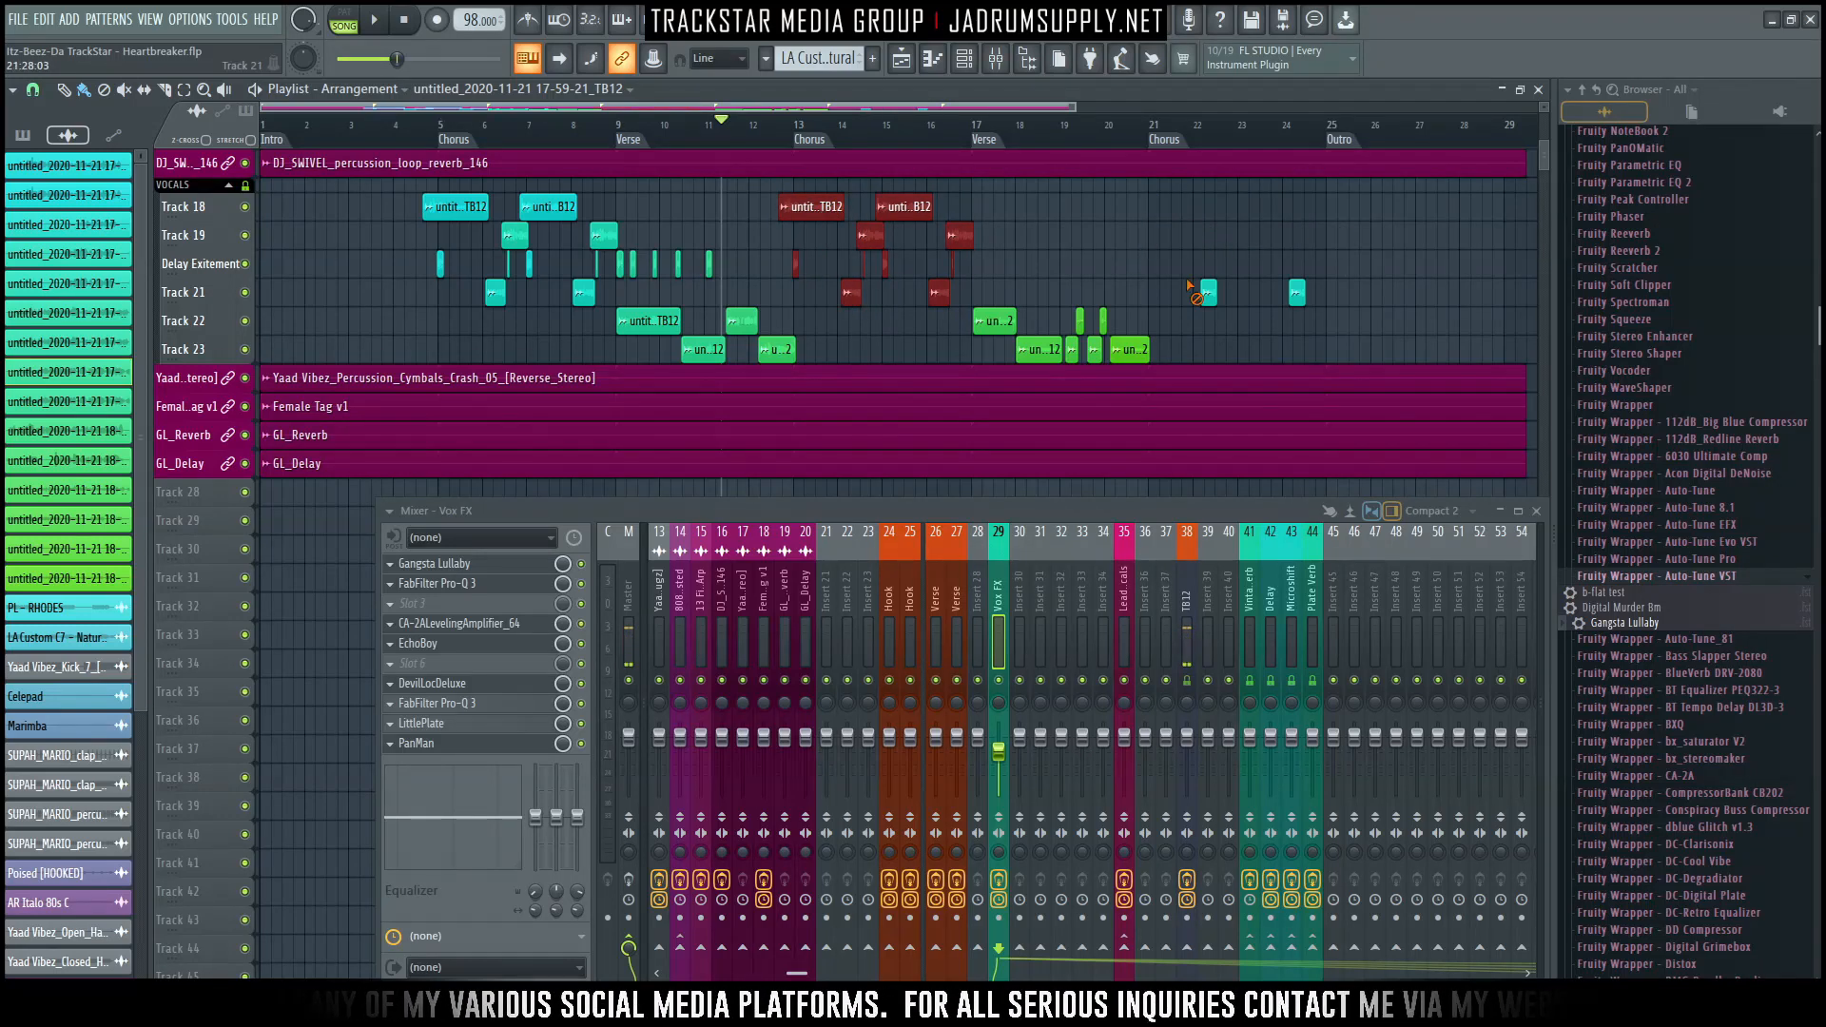
left_click_drag(797, 206, 1150, 222)
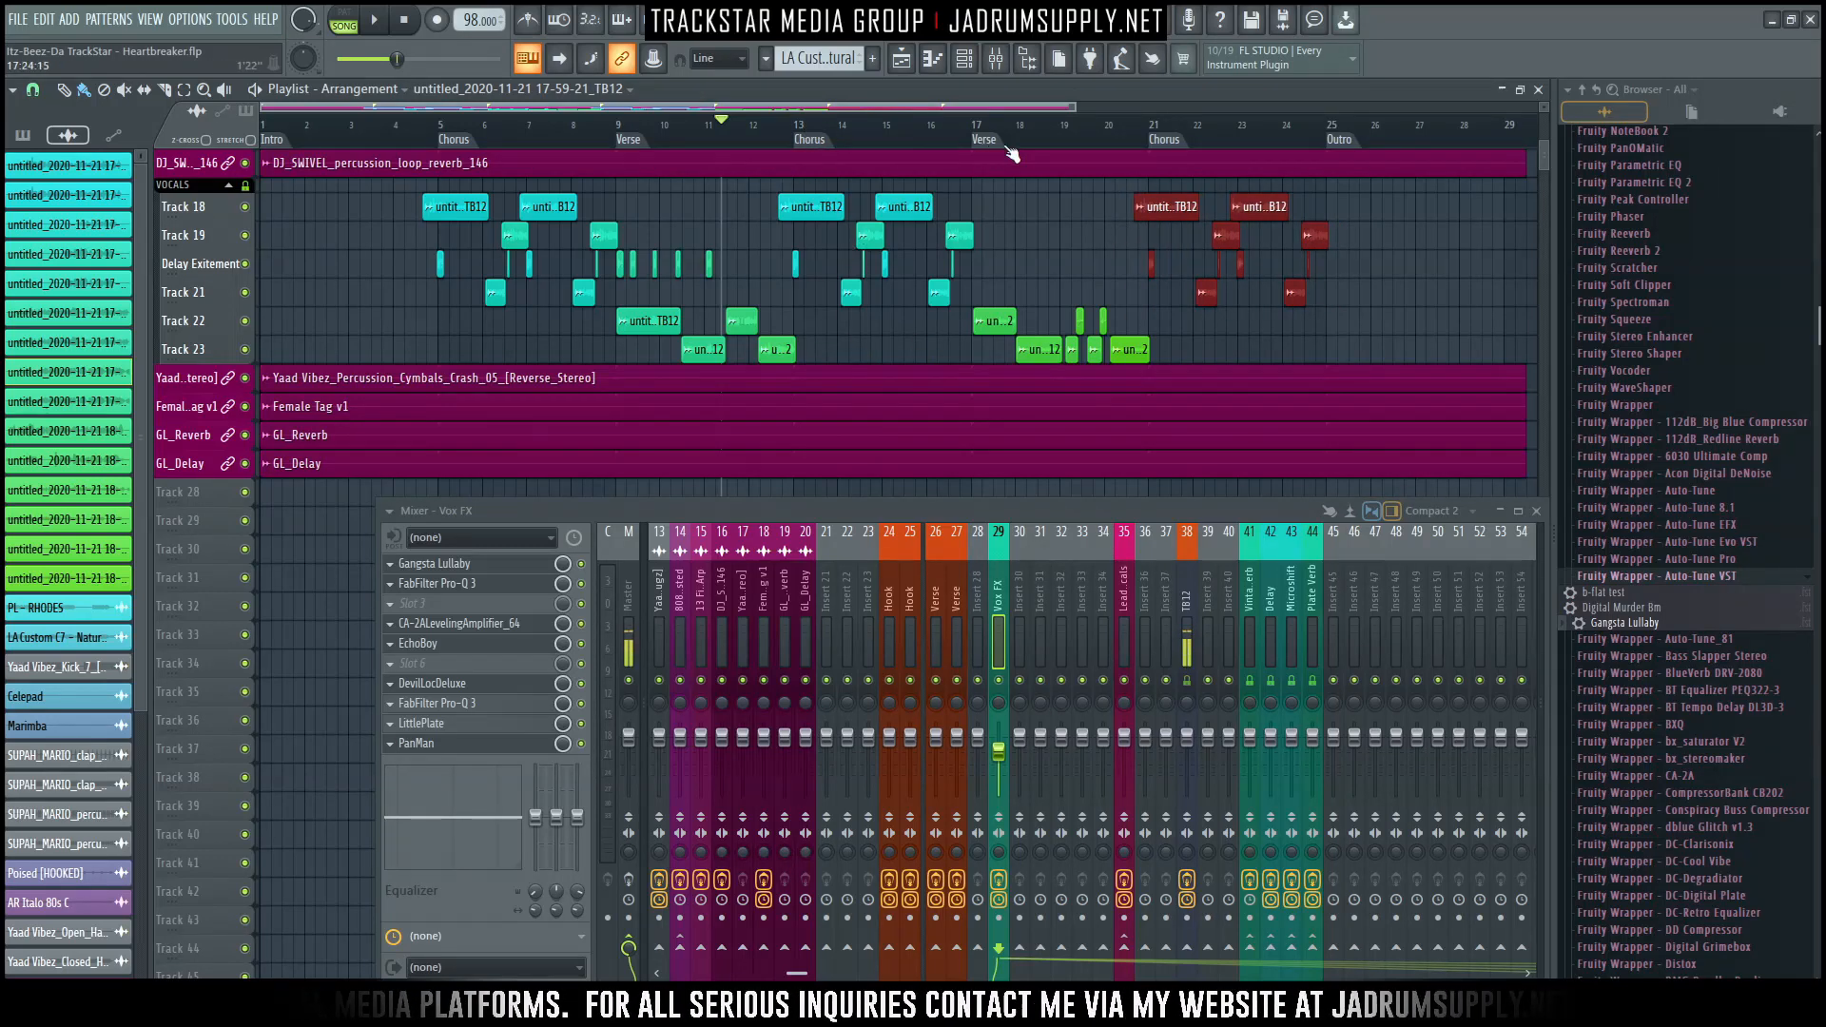
Play into the second verse and apply a 10% precomputed boost with clipping to the 18-05-10 clip on Track 22.
key("space")
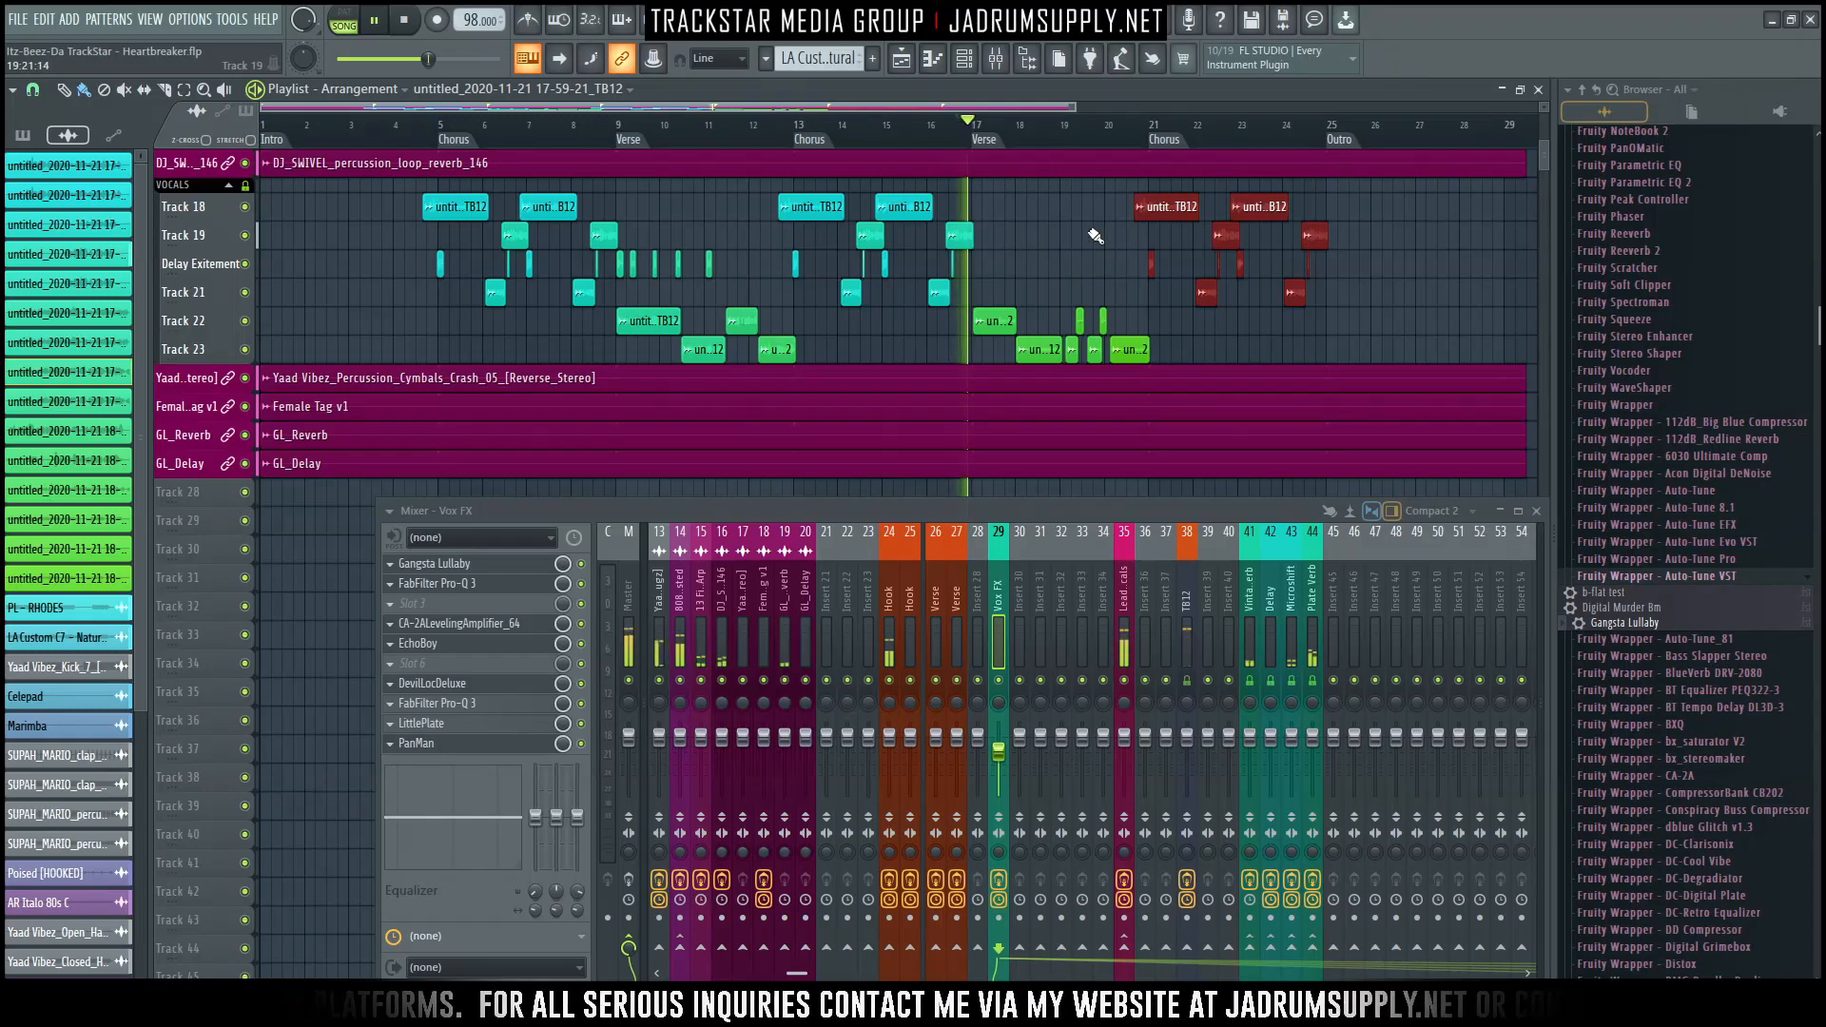
scroll(1092, 238, "up", 1)
scroll(1070, 242, "up", 3)
key("space")
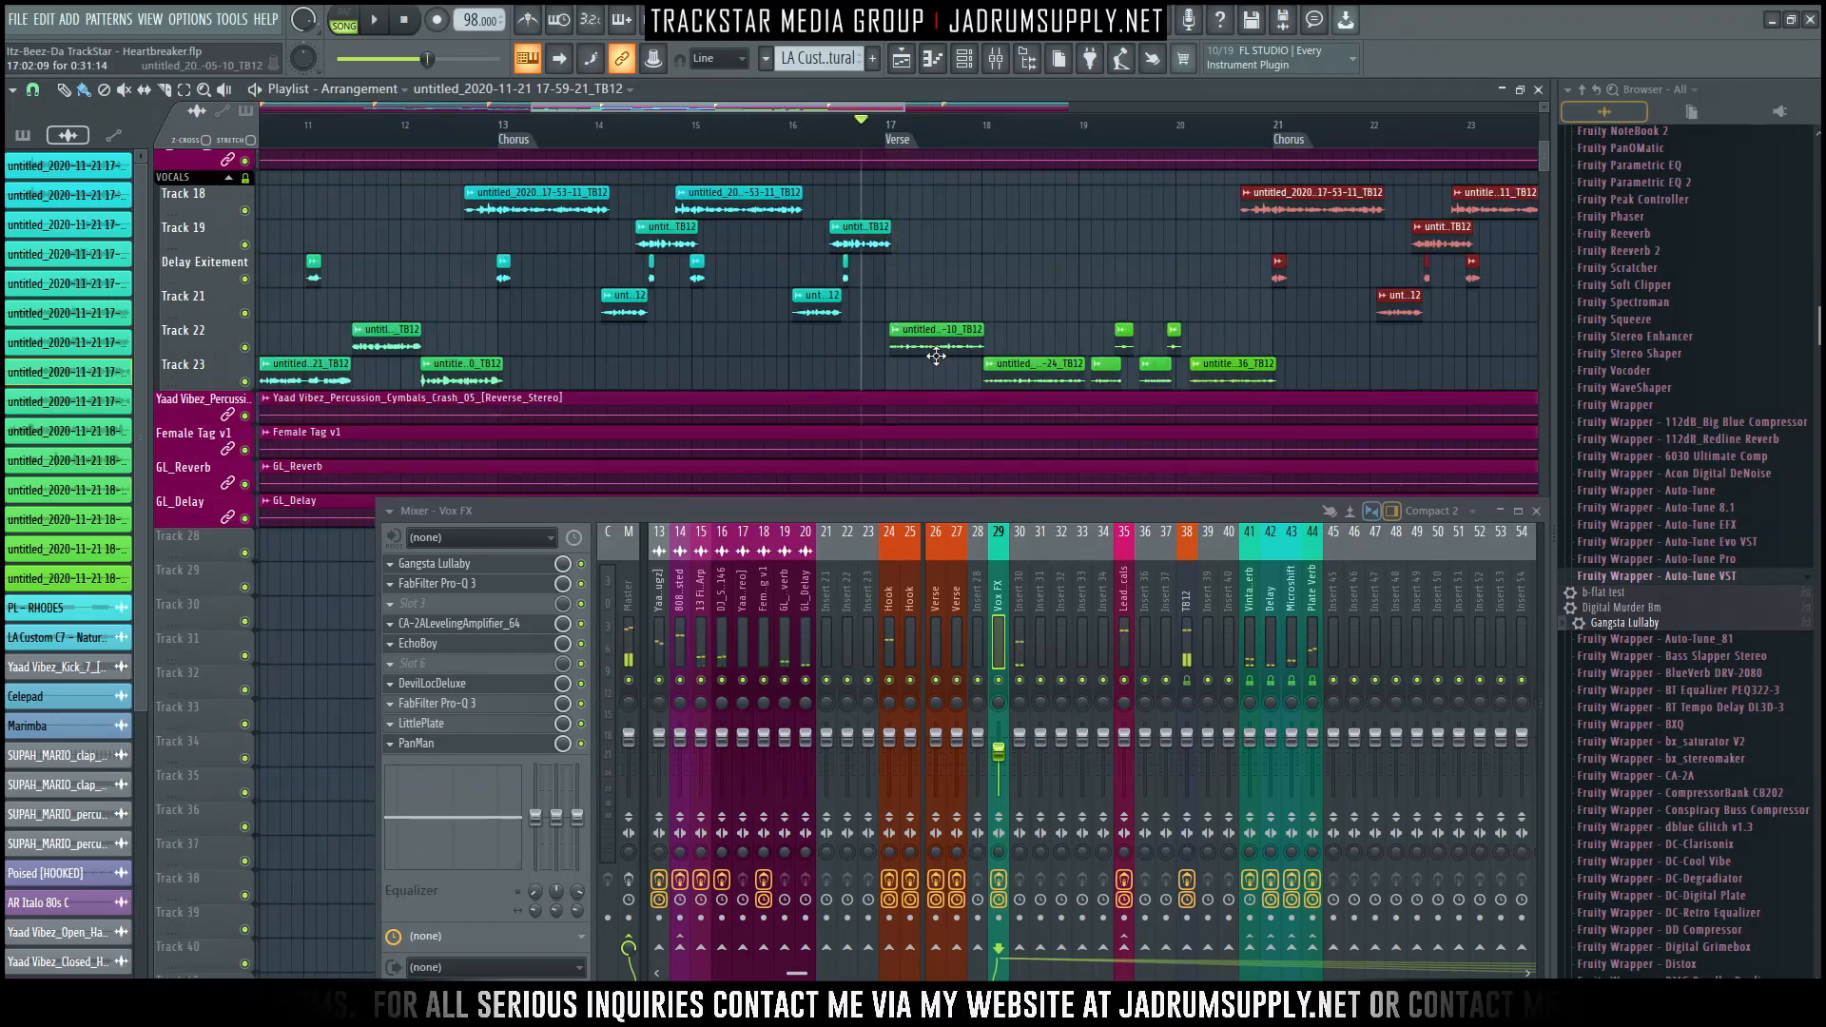
double_click(936, 355)
left_click_drag(496, 360, 438, 155)
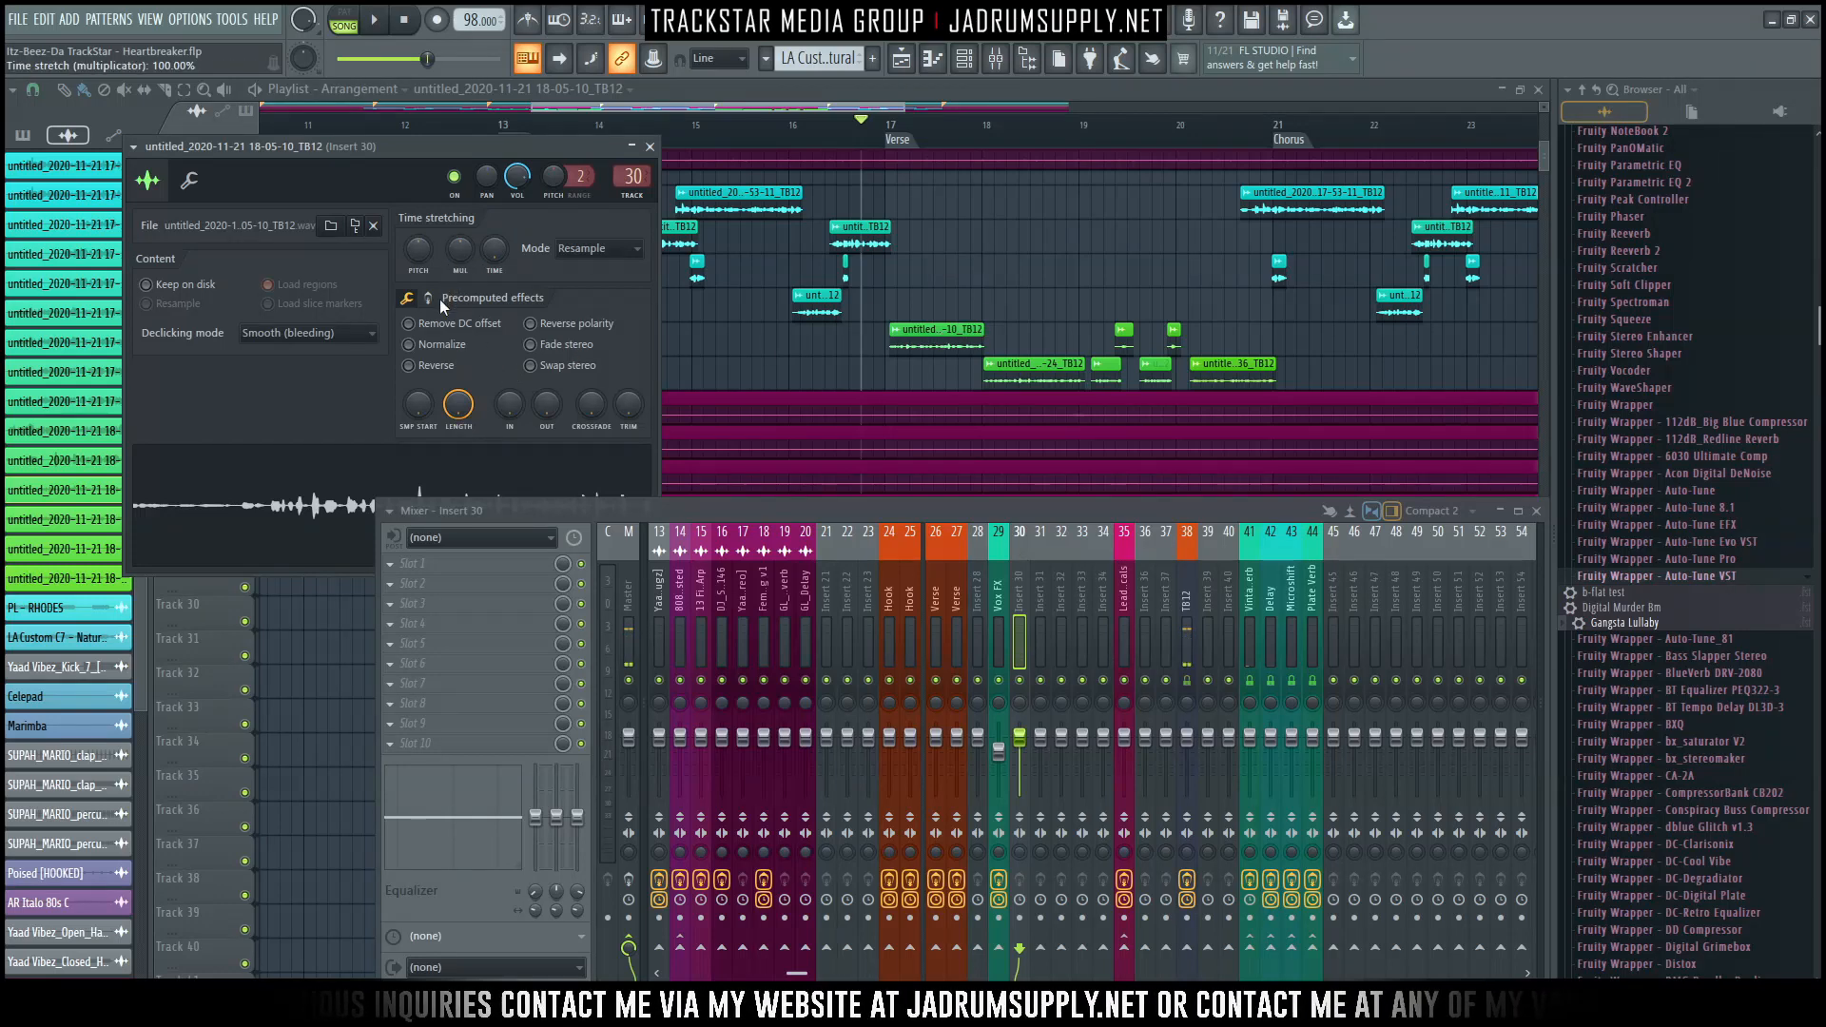
left_click(429, 298)
right_click(421, 338)
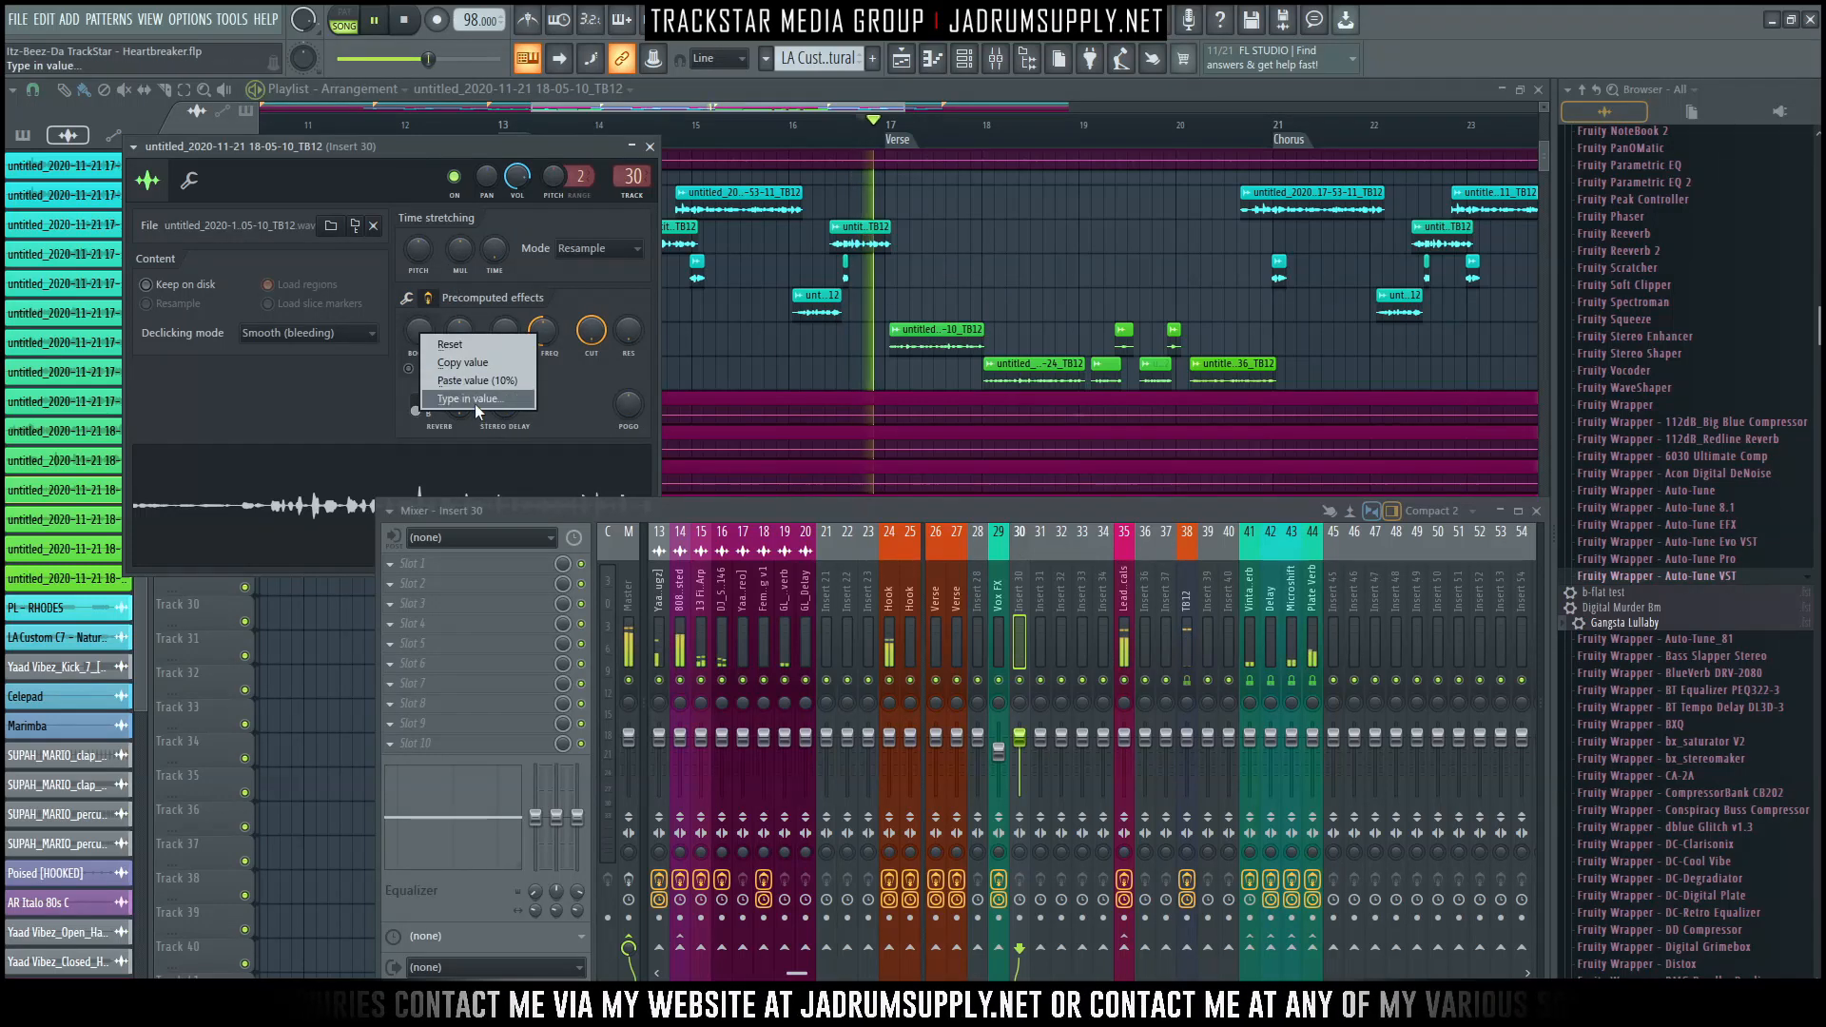
left_click(487, 379)
left_click(417, 369)
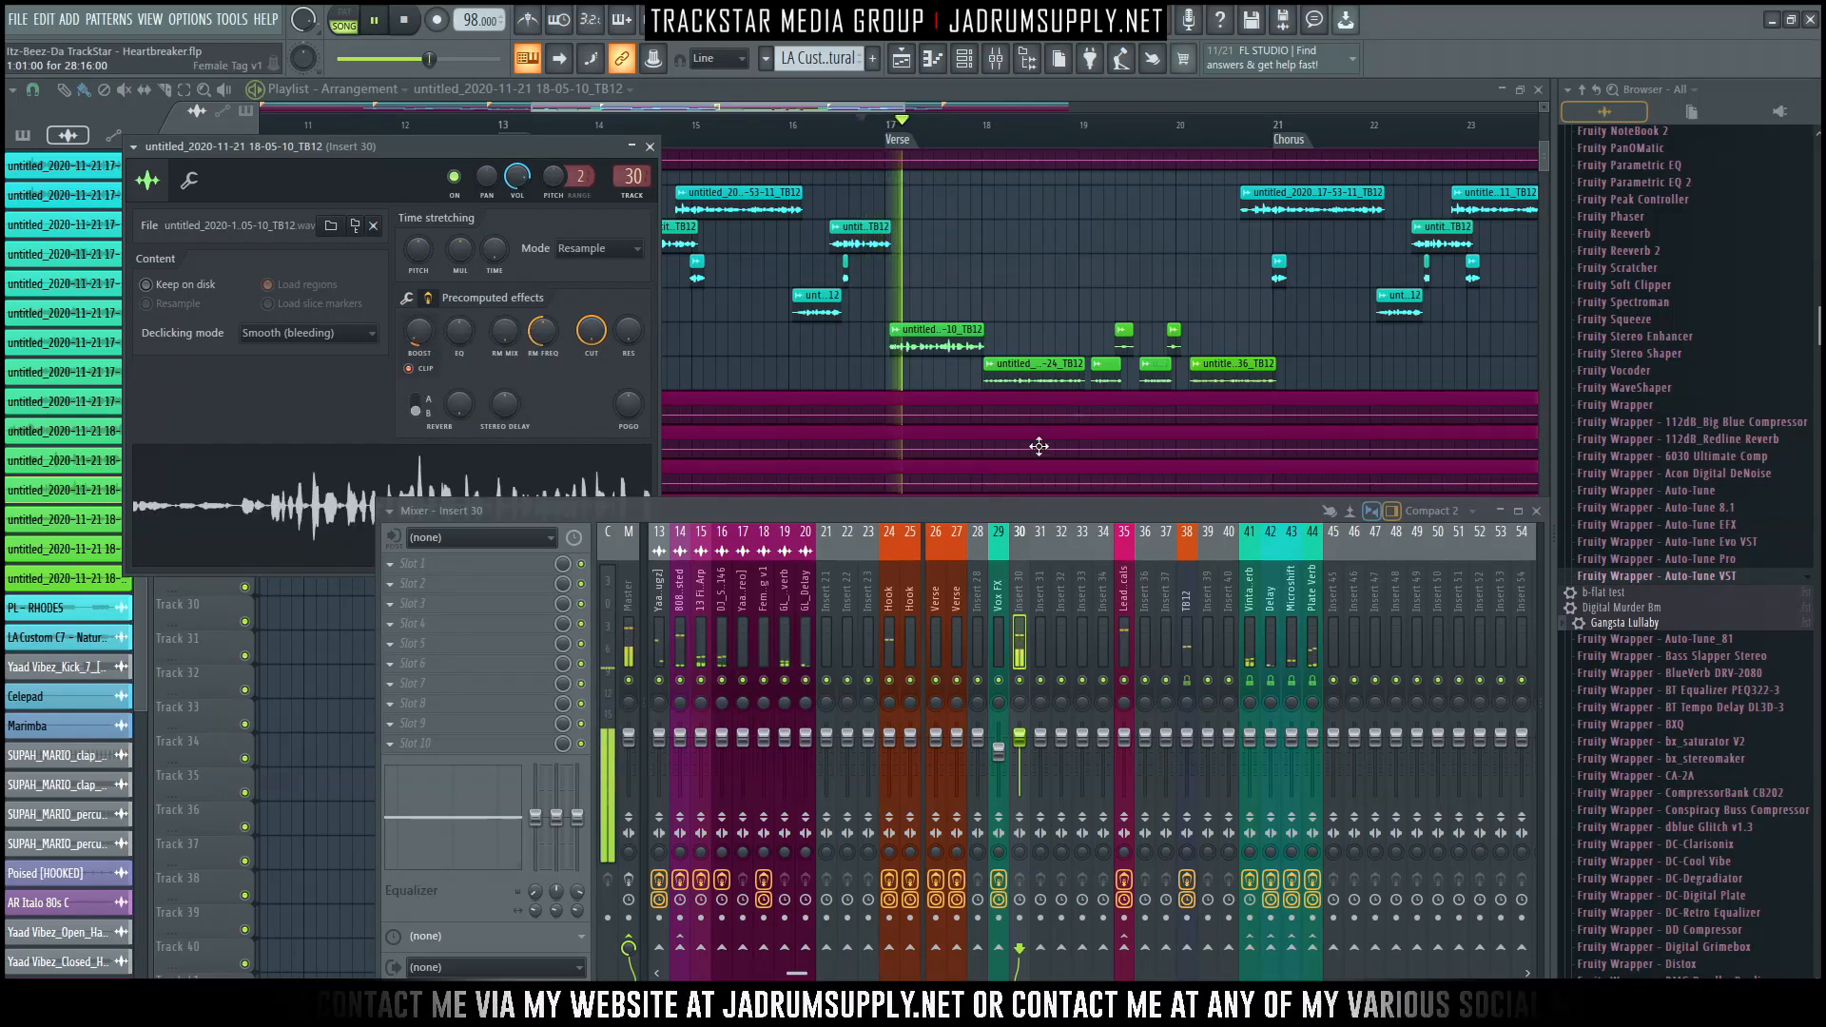
Apply a 10% precomputed boost with clipping to the 18-06-24 vocal clip on Track 23.
double_click(1037, 364)
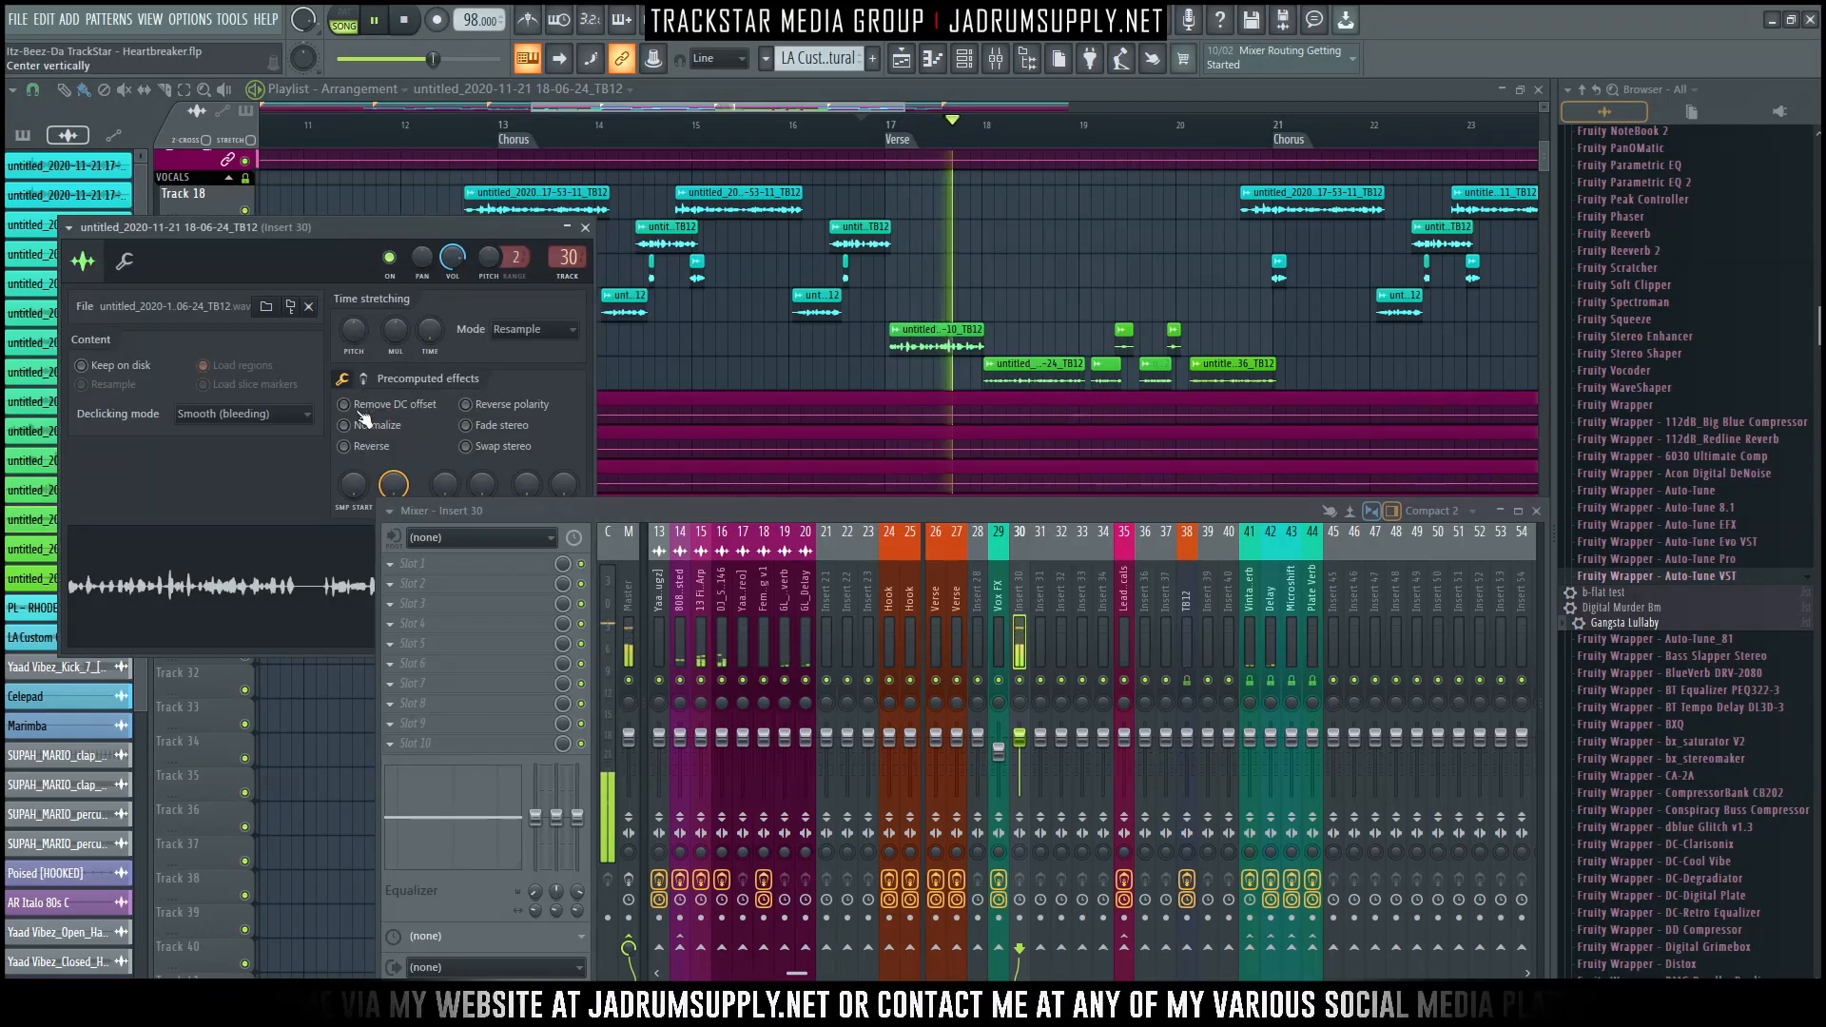
left_click(363, 379)
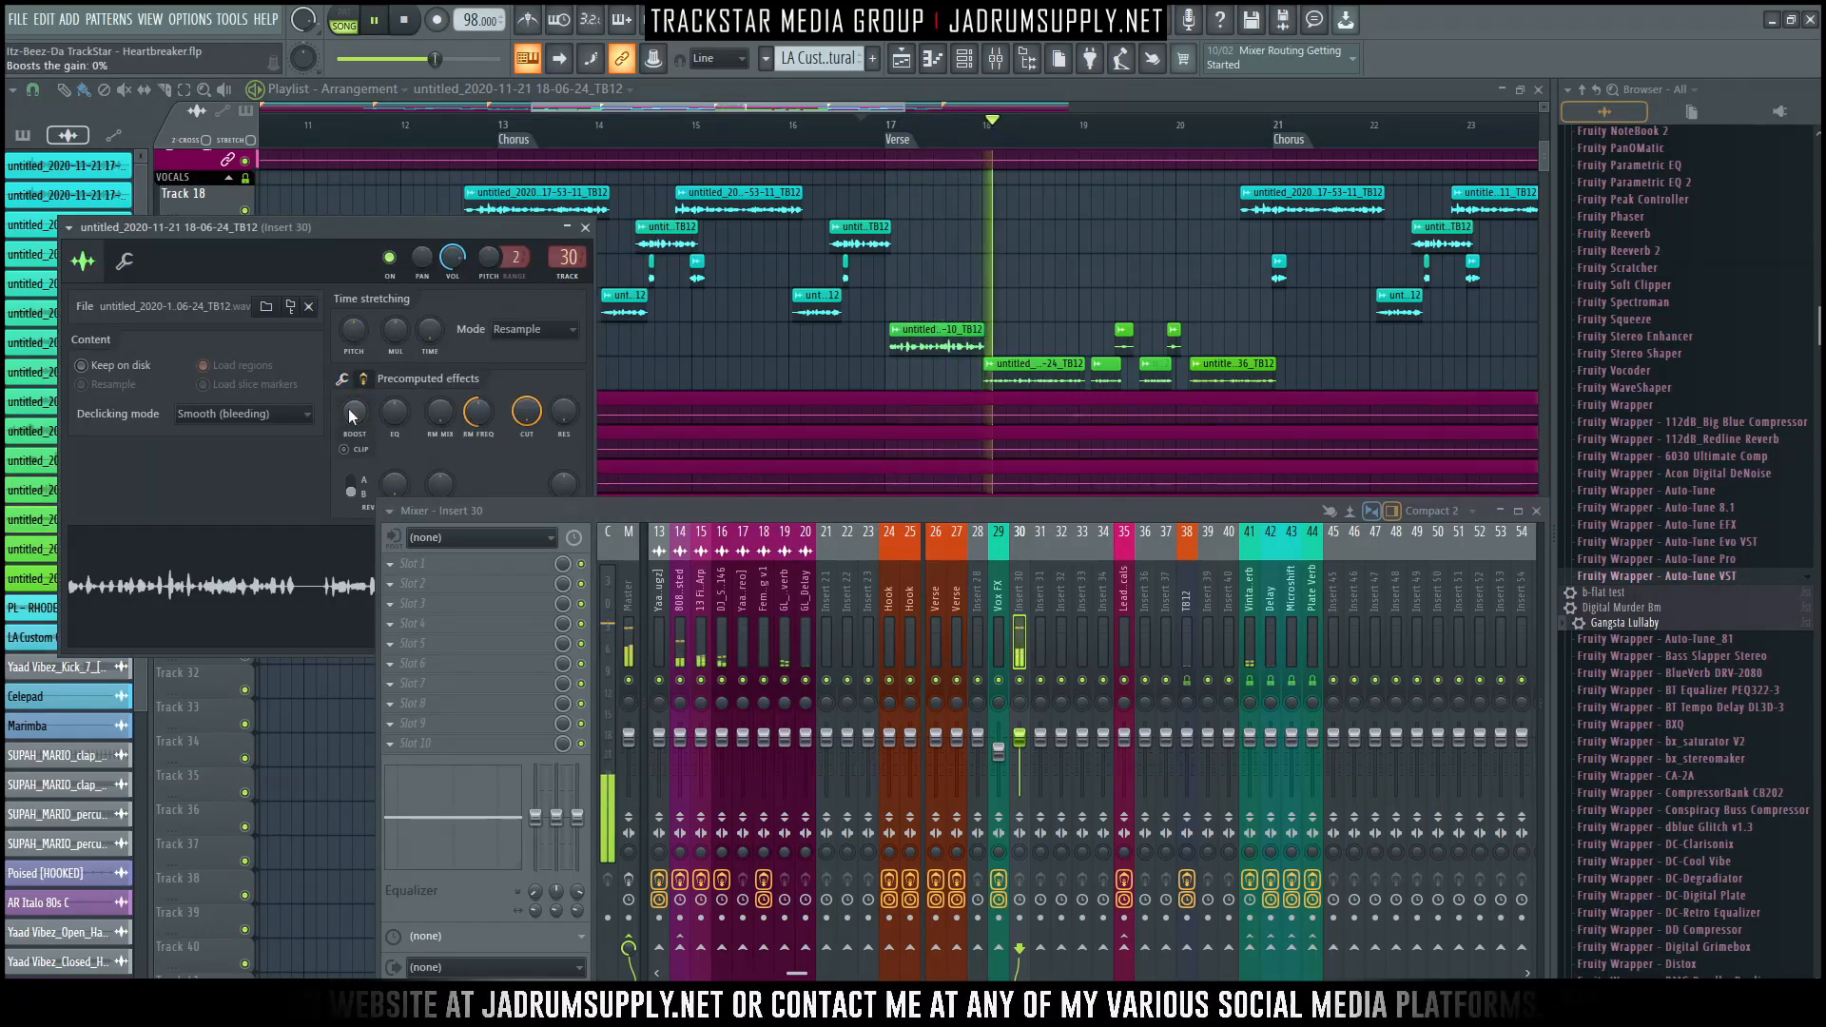
right_click(358, 425)
left_click(439, 465)
left_click(354, 450)
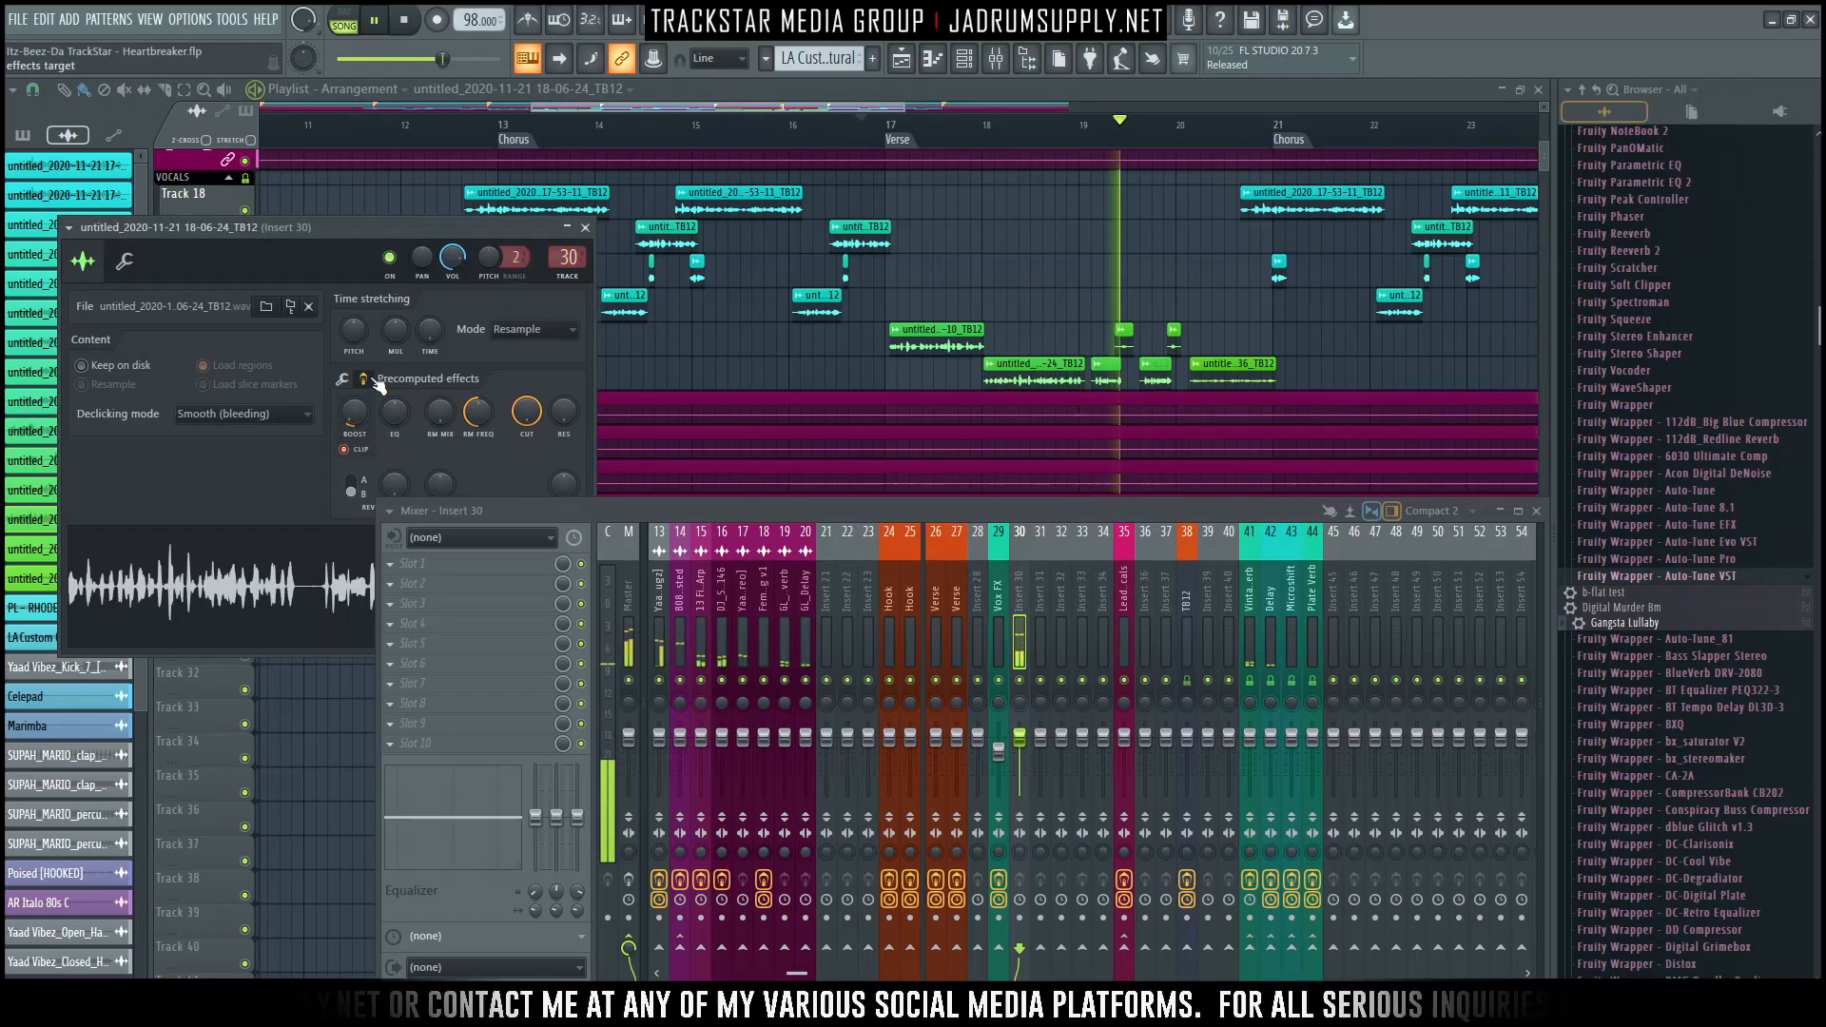
Apply a 10% precomputed boost to the short 18-07-41 vocal clip on Track 22.
double_click(1125, 331)
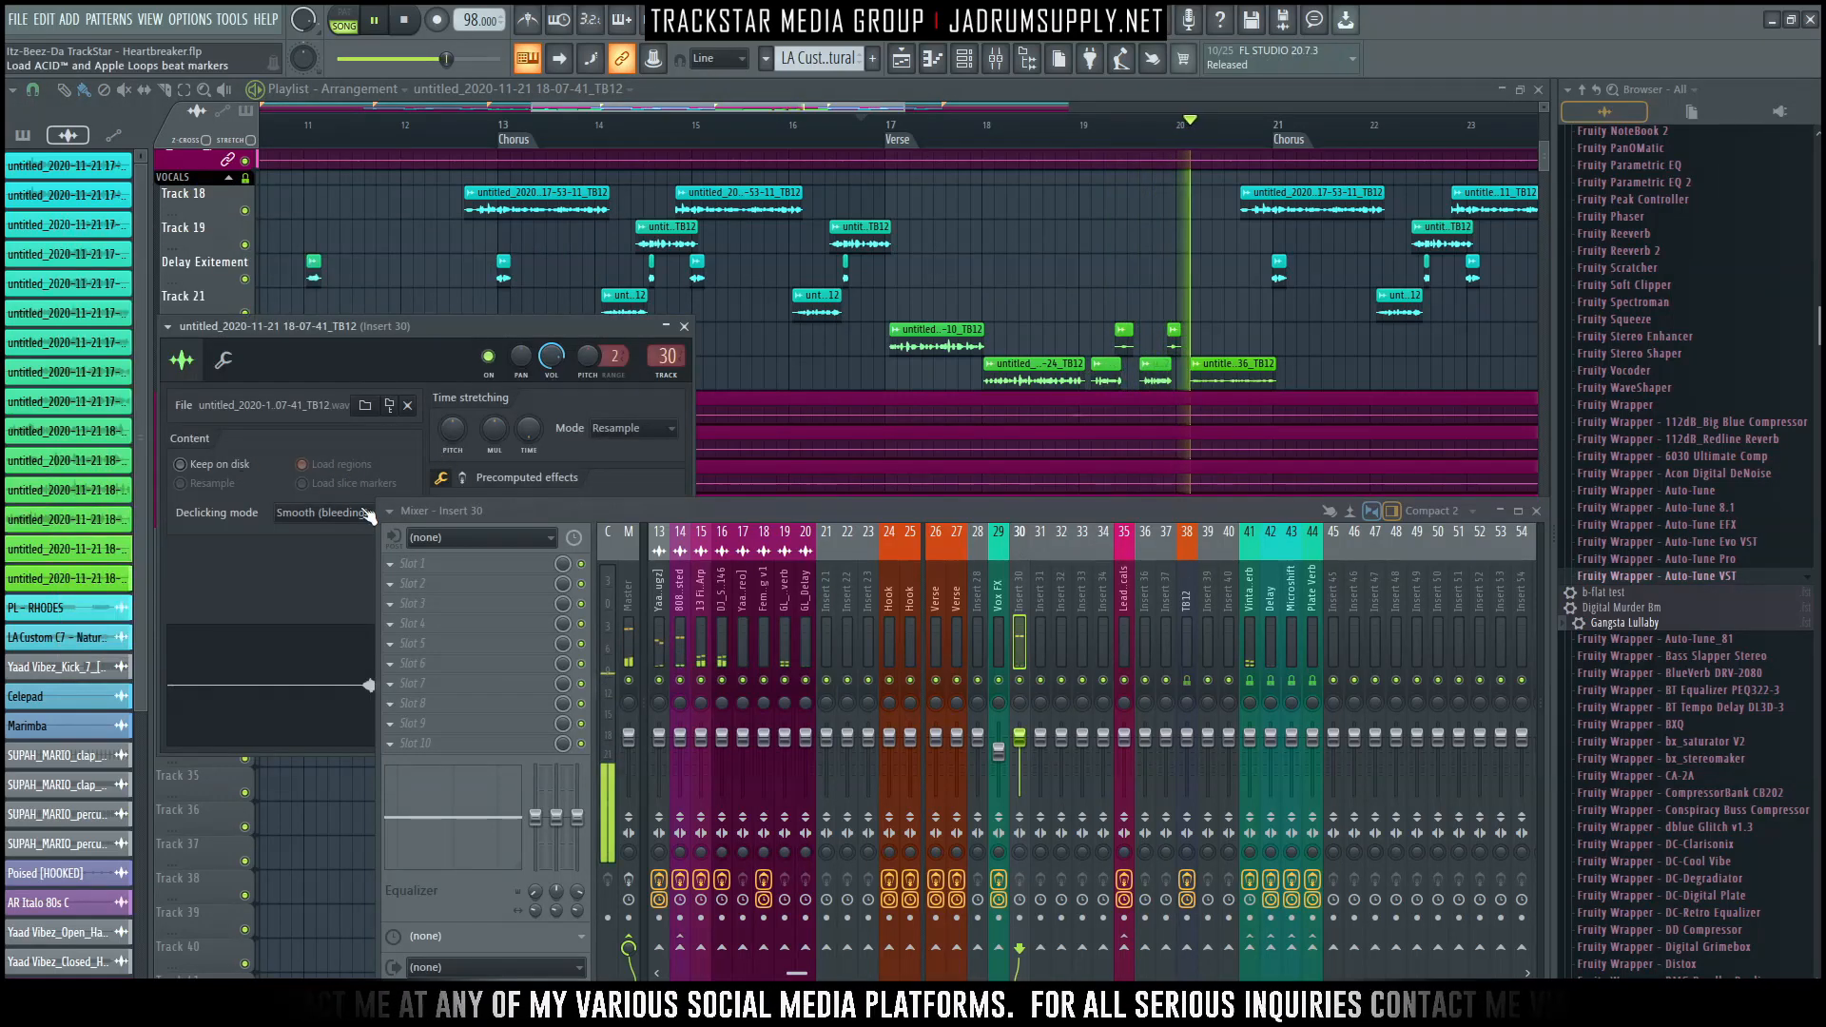
left_click_drag(483, 327, 538, 174)
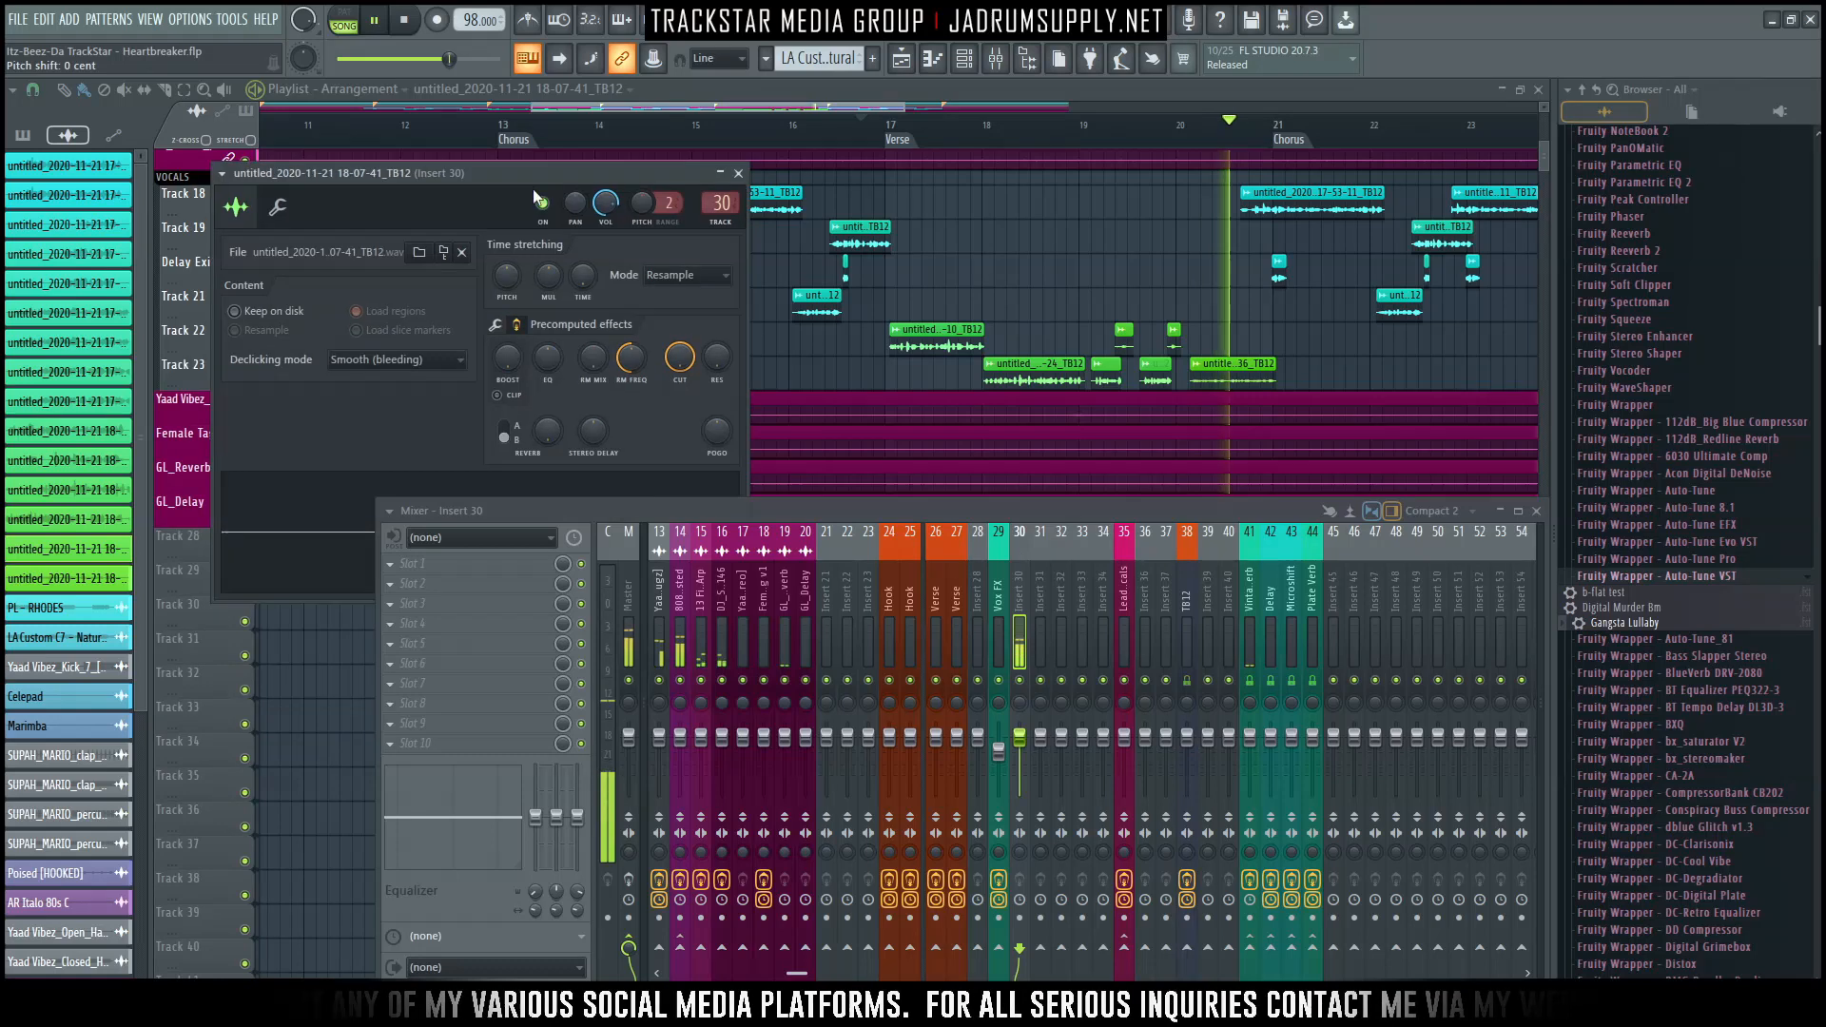
right_click(506, 365)
left_click(572, 412)
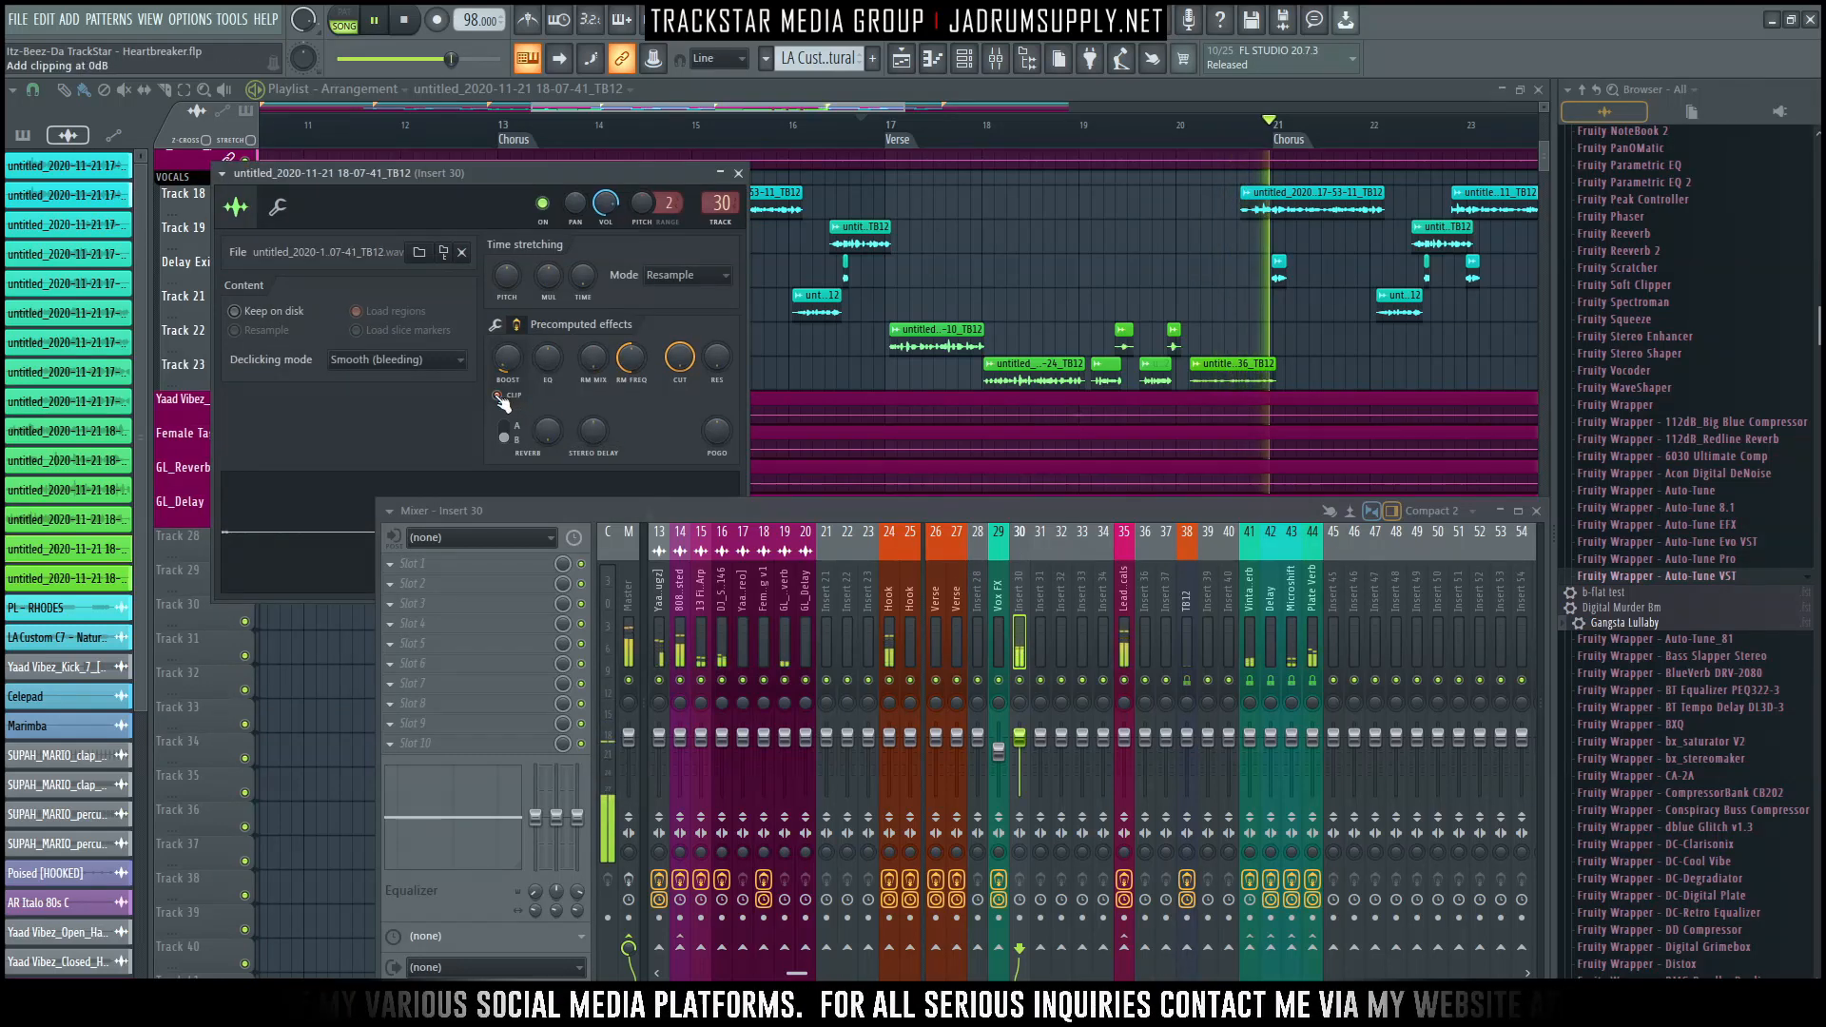
key("Escape")
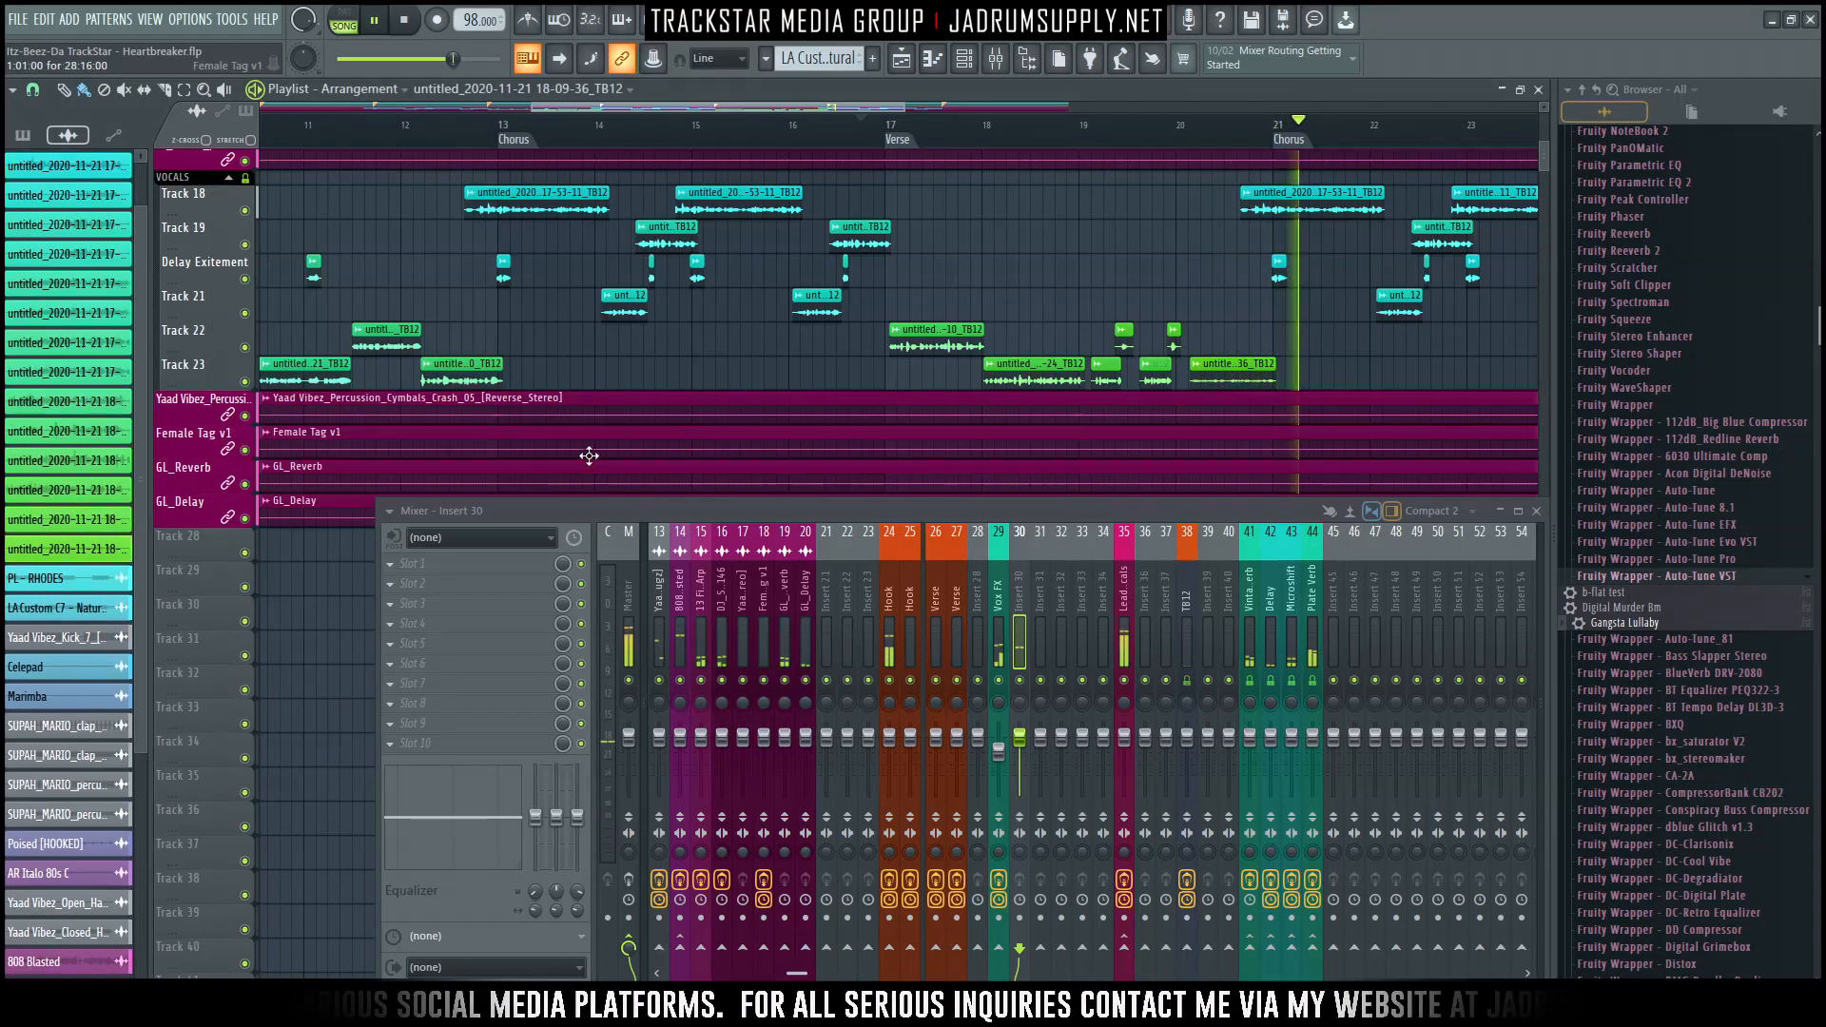
Apply a 10% precomputed boost to the 18-09-36 vocal clip on Track 23 and close its settings.
double_click(1212, 373)
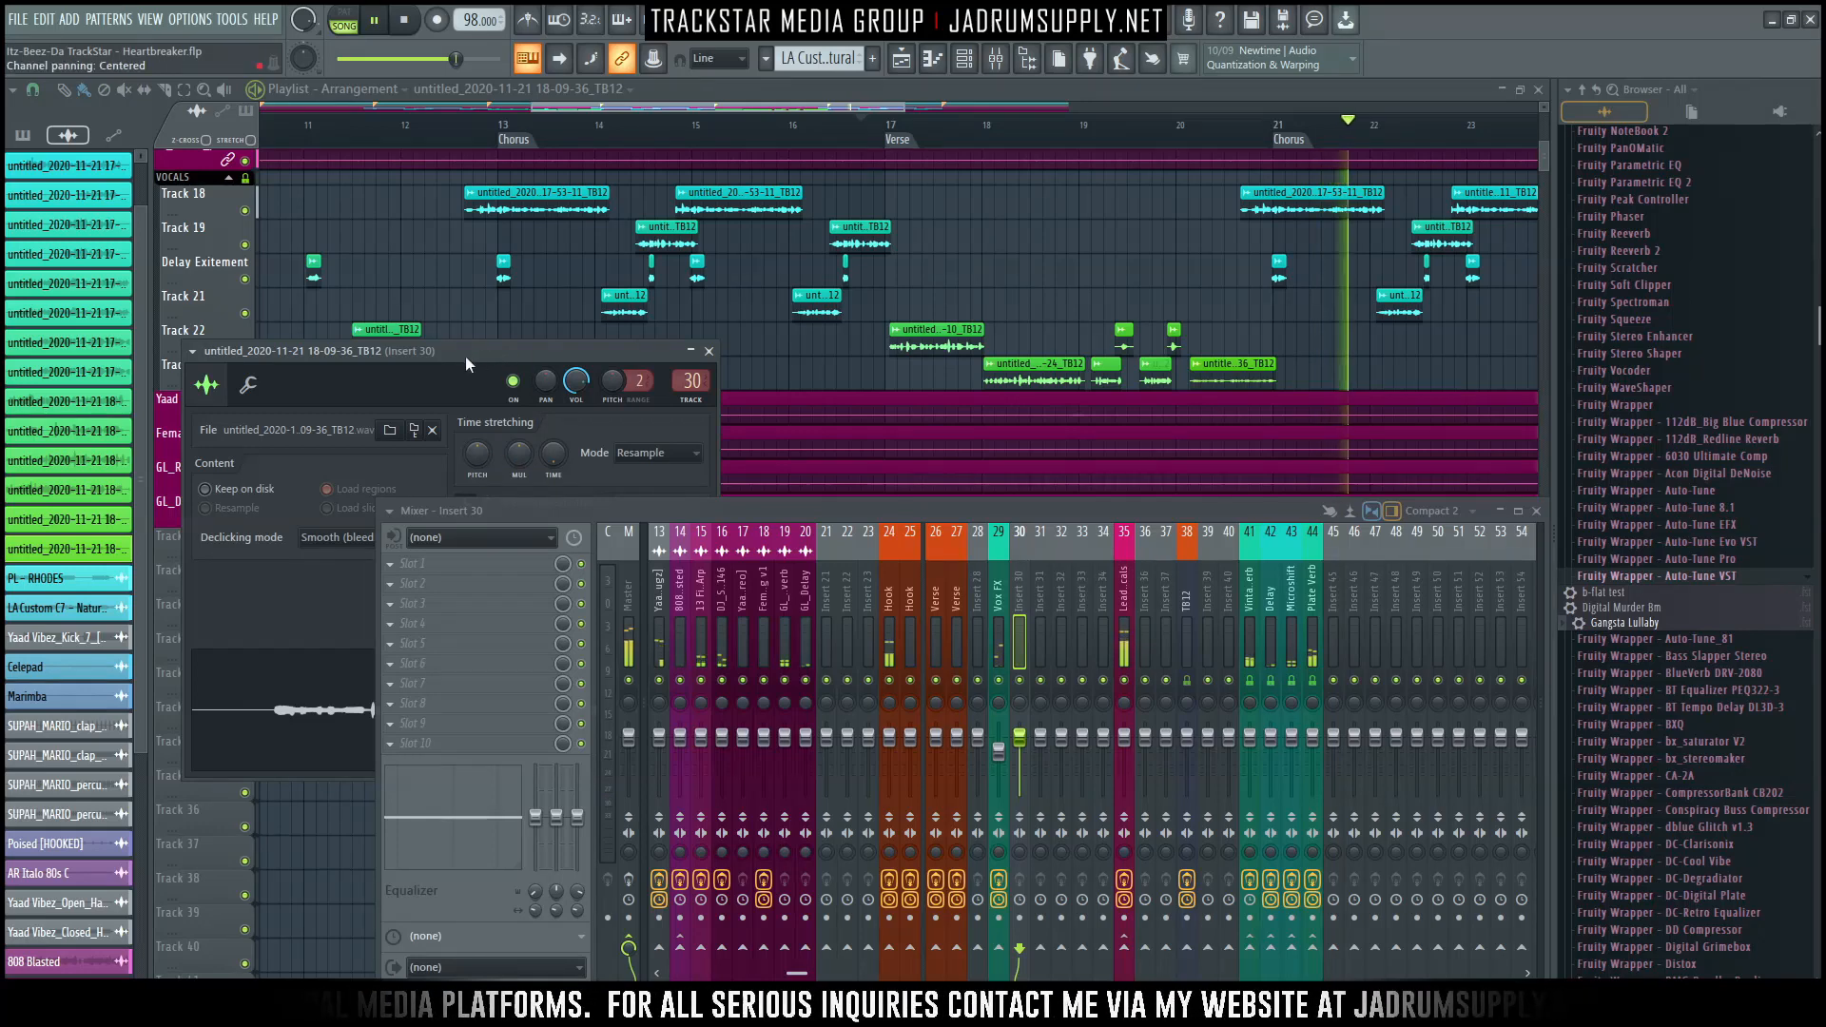
left_click_drag(466, 362, 517, 236)
left_click(541, 376)
right_click(533, 420)
left_click(530, 460)
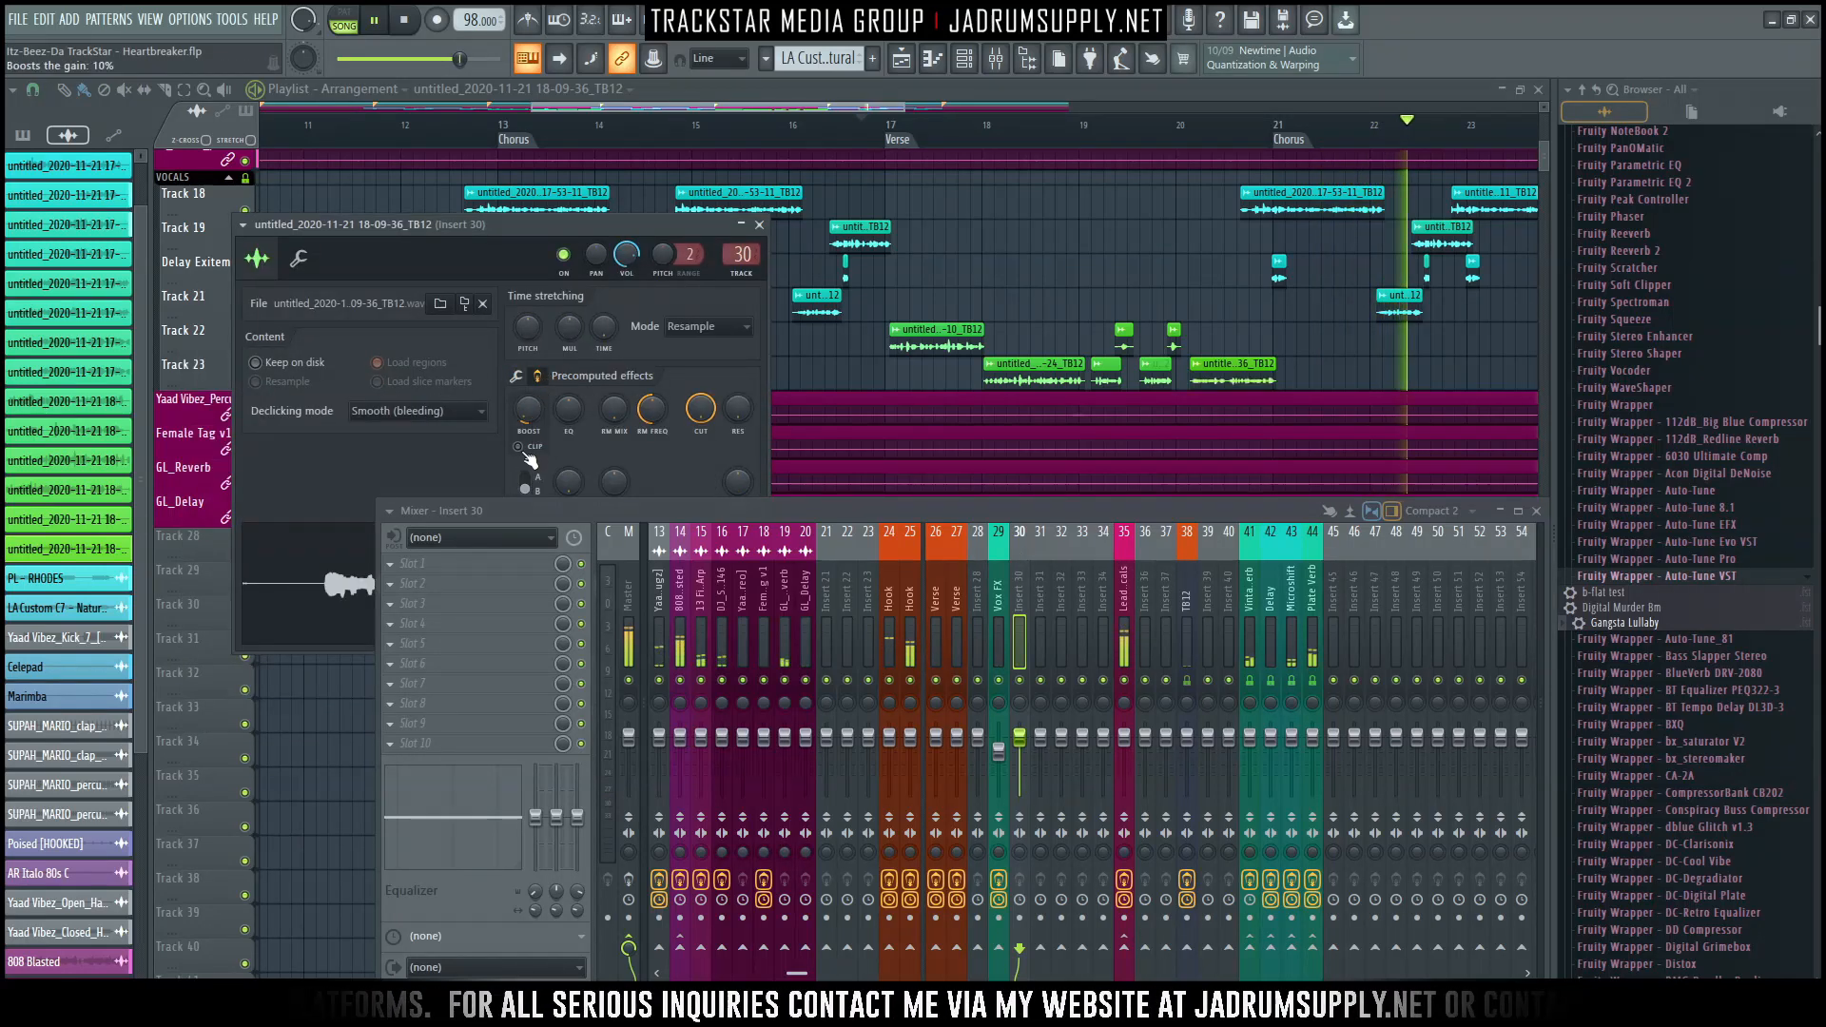
left_click(759, 224)
Stop playback and route the 18-05-10 vocal clip to the Verse mixer track 27.
double_click(590, 226)
key("space")
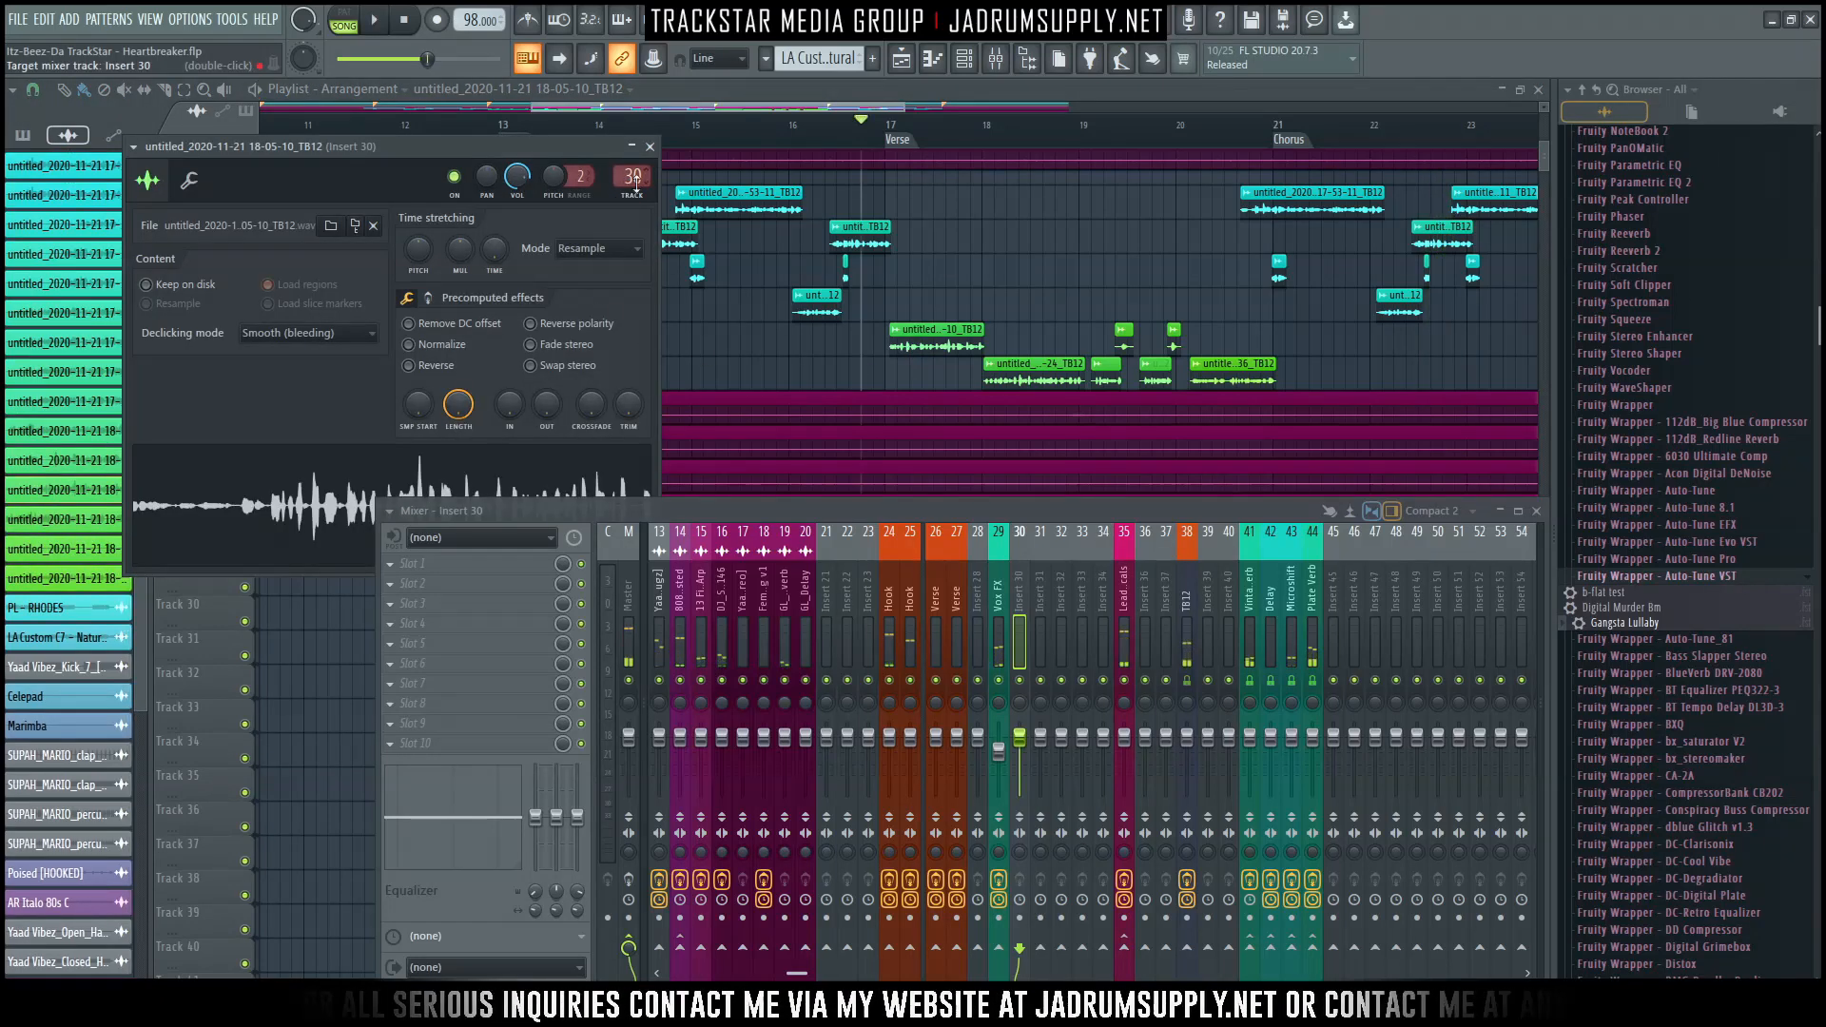
scroll(637, 184, "down", 3)
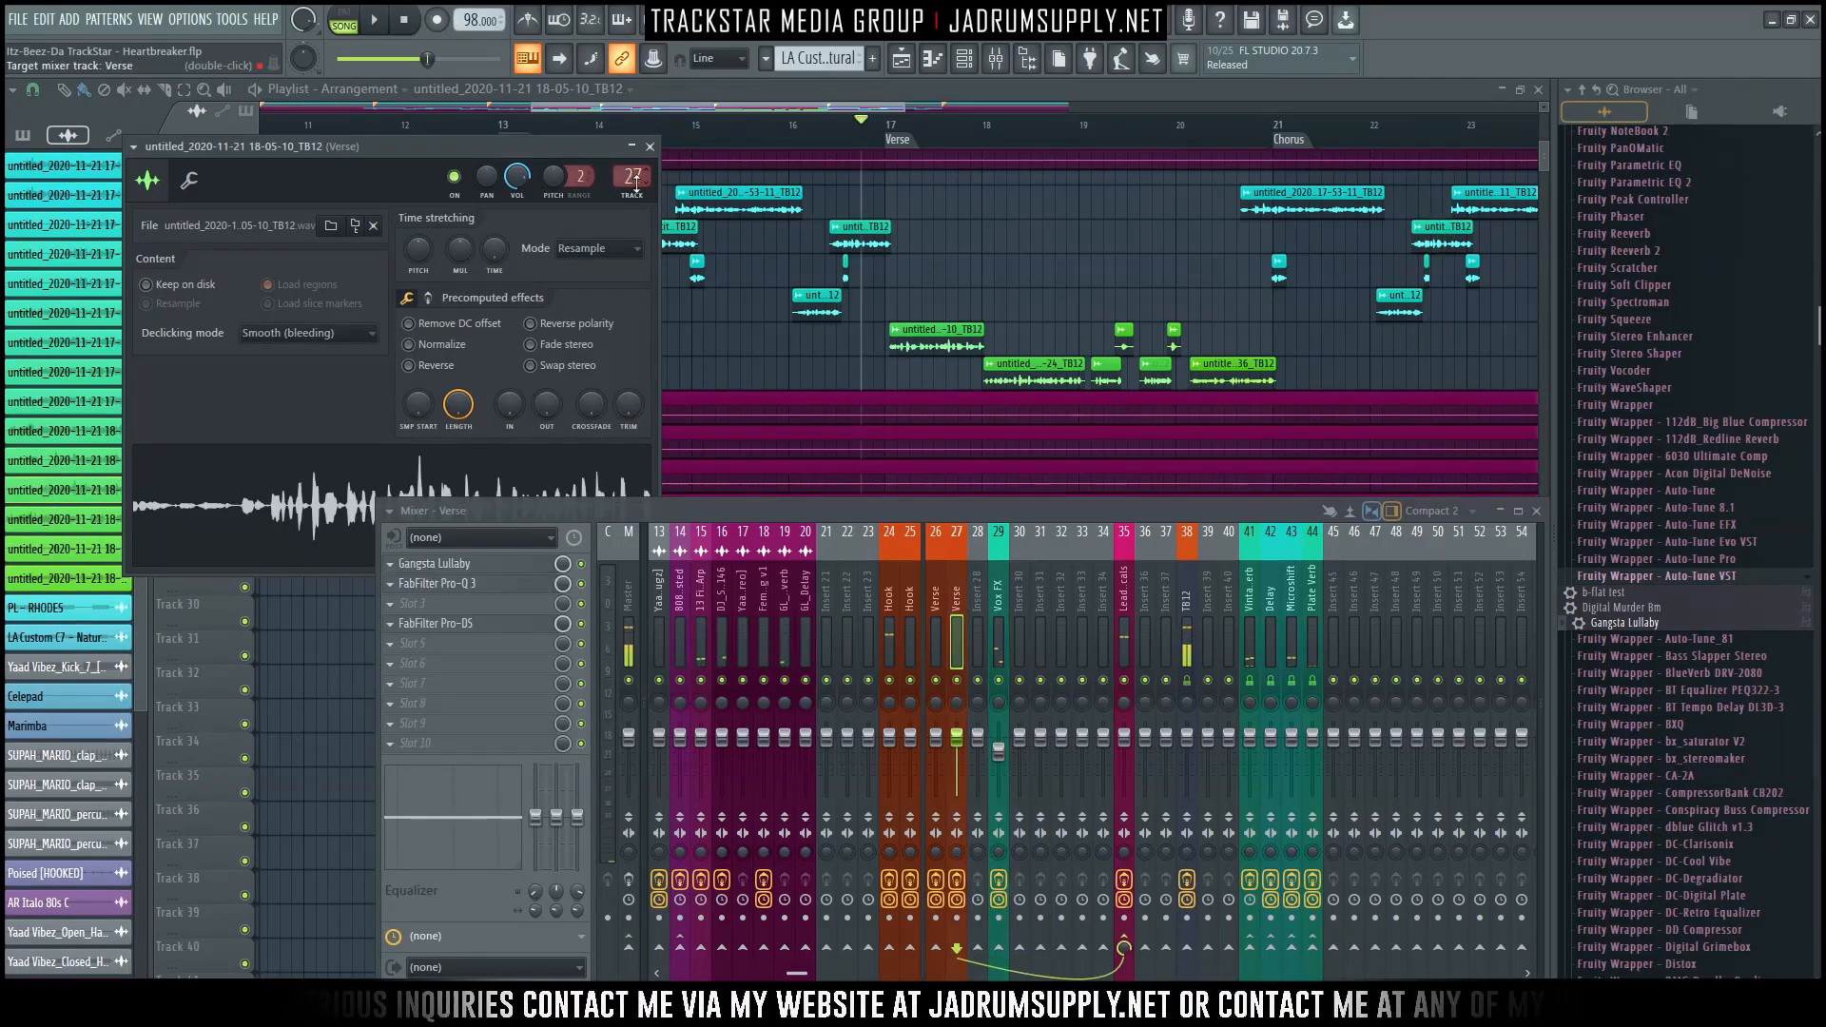
Route the 18-06-24 vocal clip to Verse mixer track 27 and the short 18-07-41 clip to Verse track 26, and close the clip settings.
double_click(1030, 374)
scroll(584, 257, "down", 2)
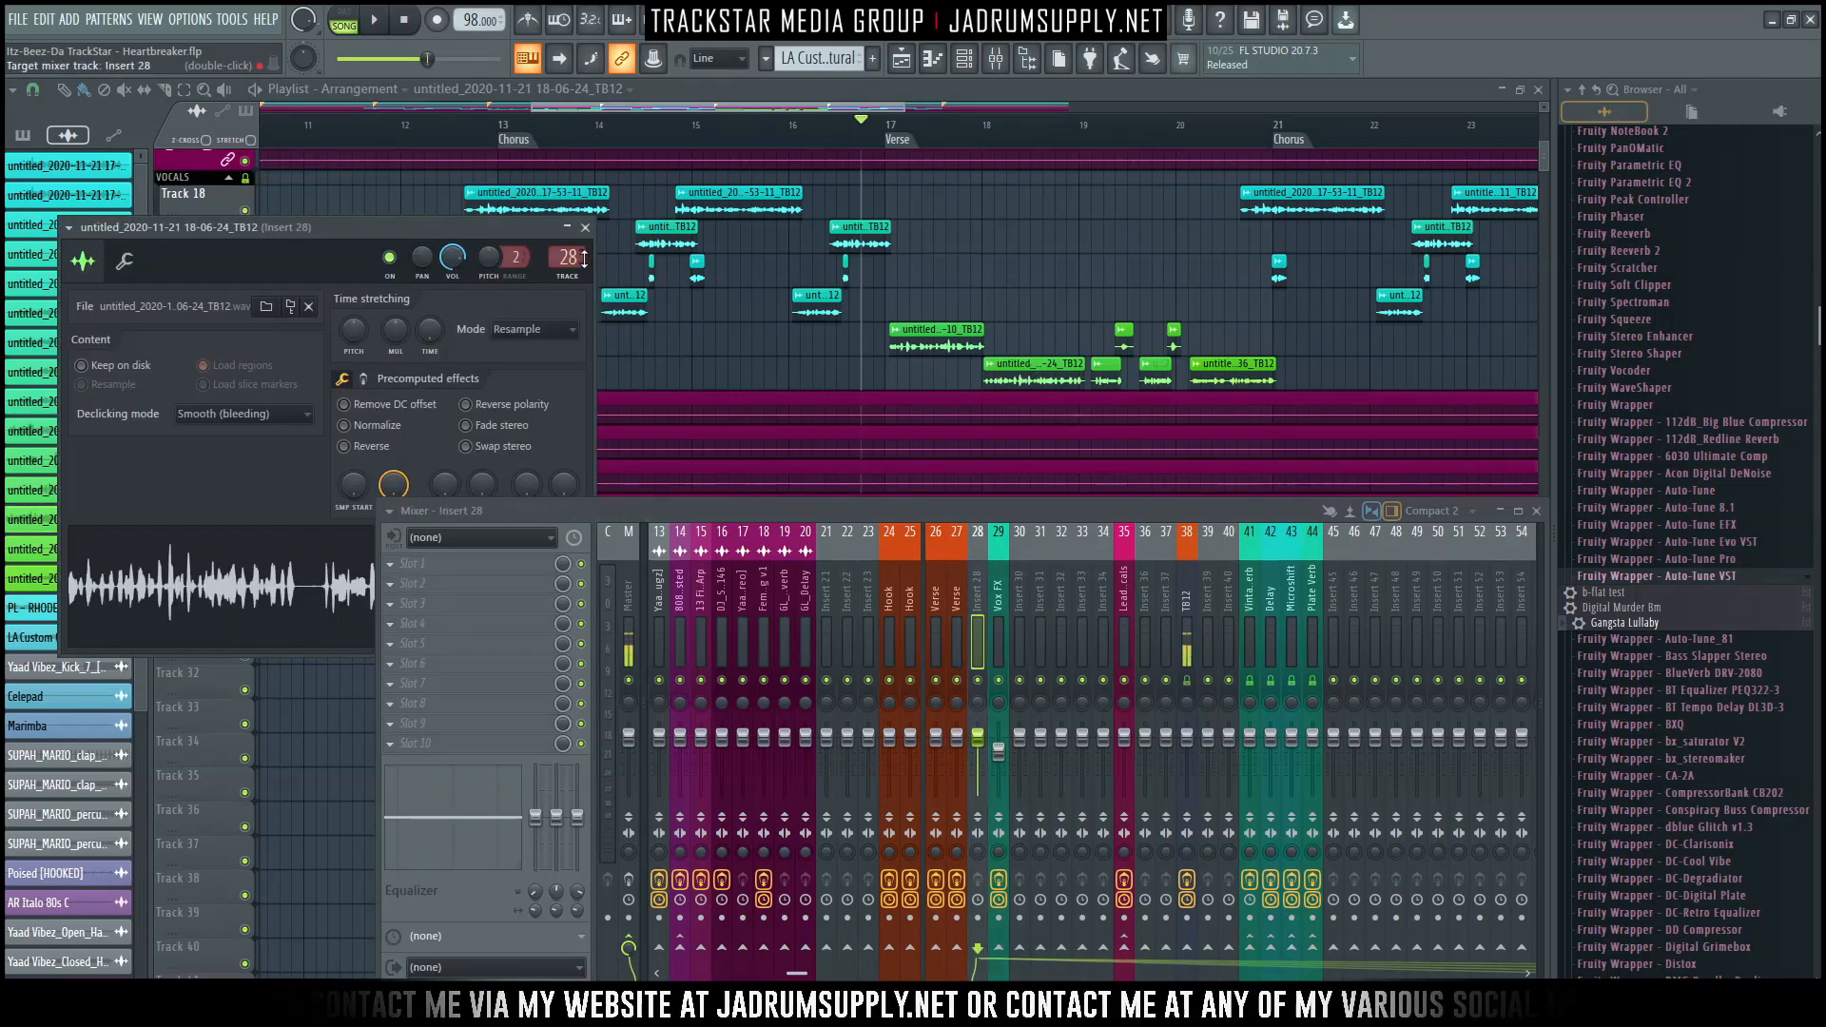
double_click(1123, 335)
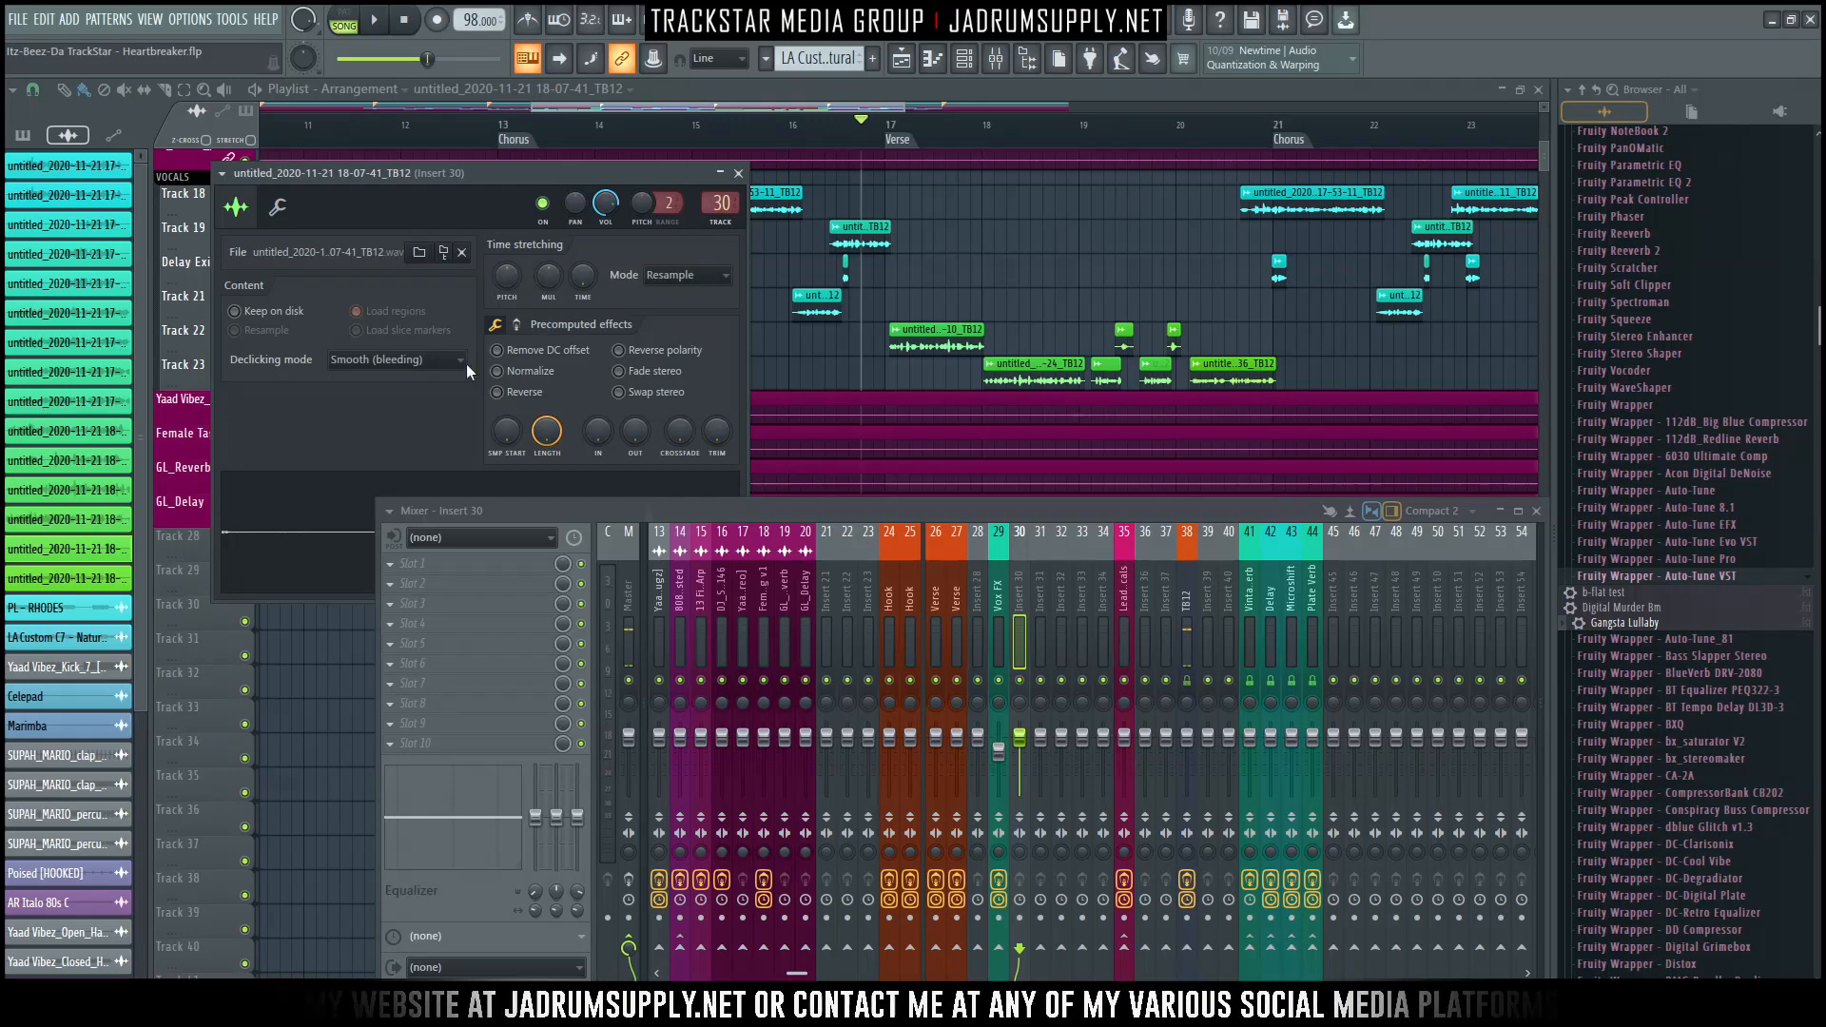
scroll(734, 203, "down", 2)
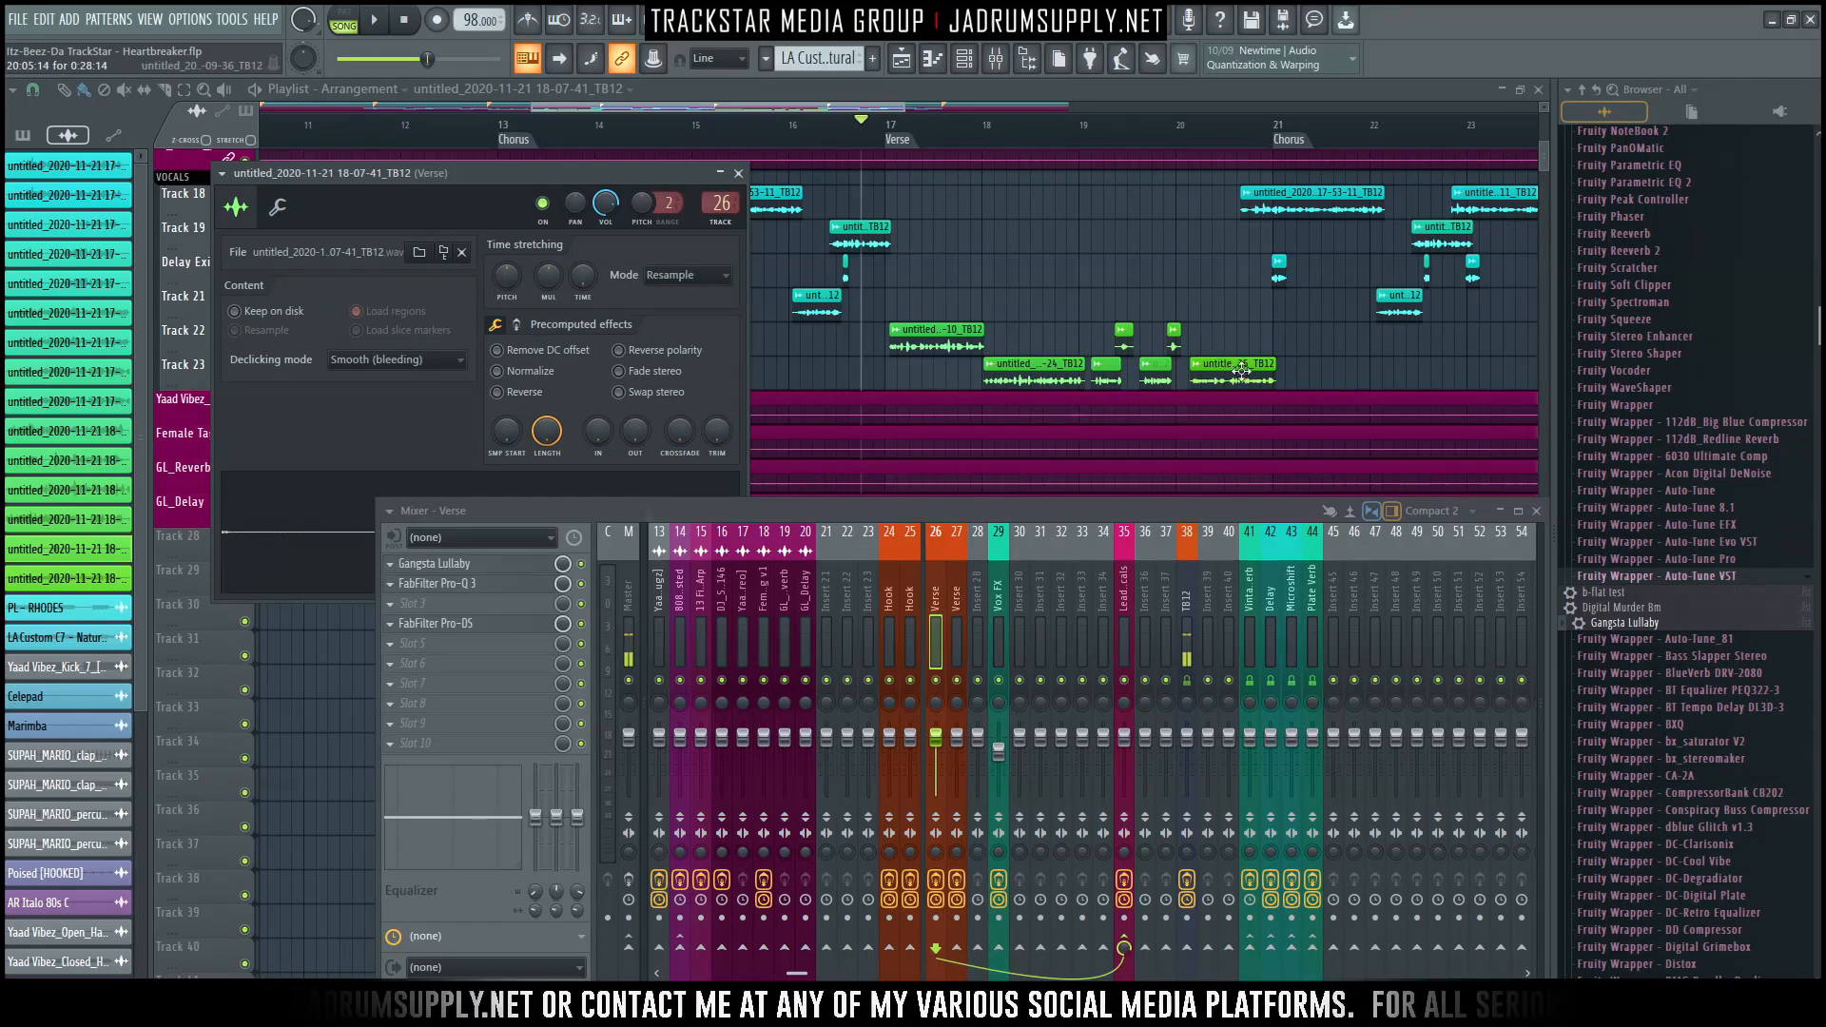
key("Escape")
Play the verse opening and trim the end of the 18-05-10 vocal clip on Track 22 to just before the 18-06-24 clip.
key("space")
scroll(1046, 228, "up", 5)
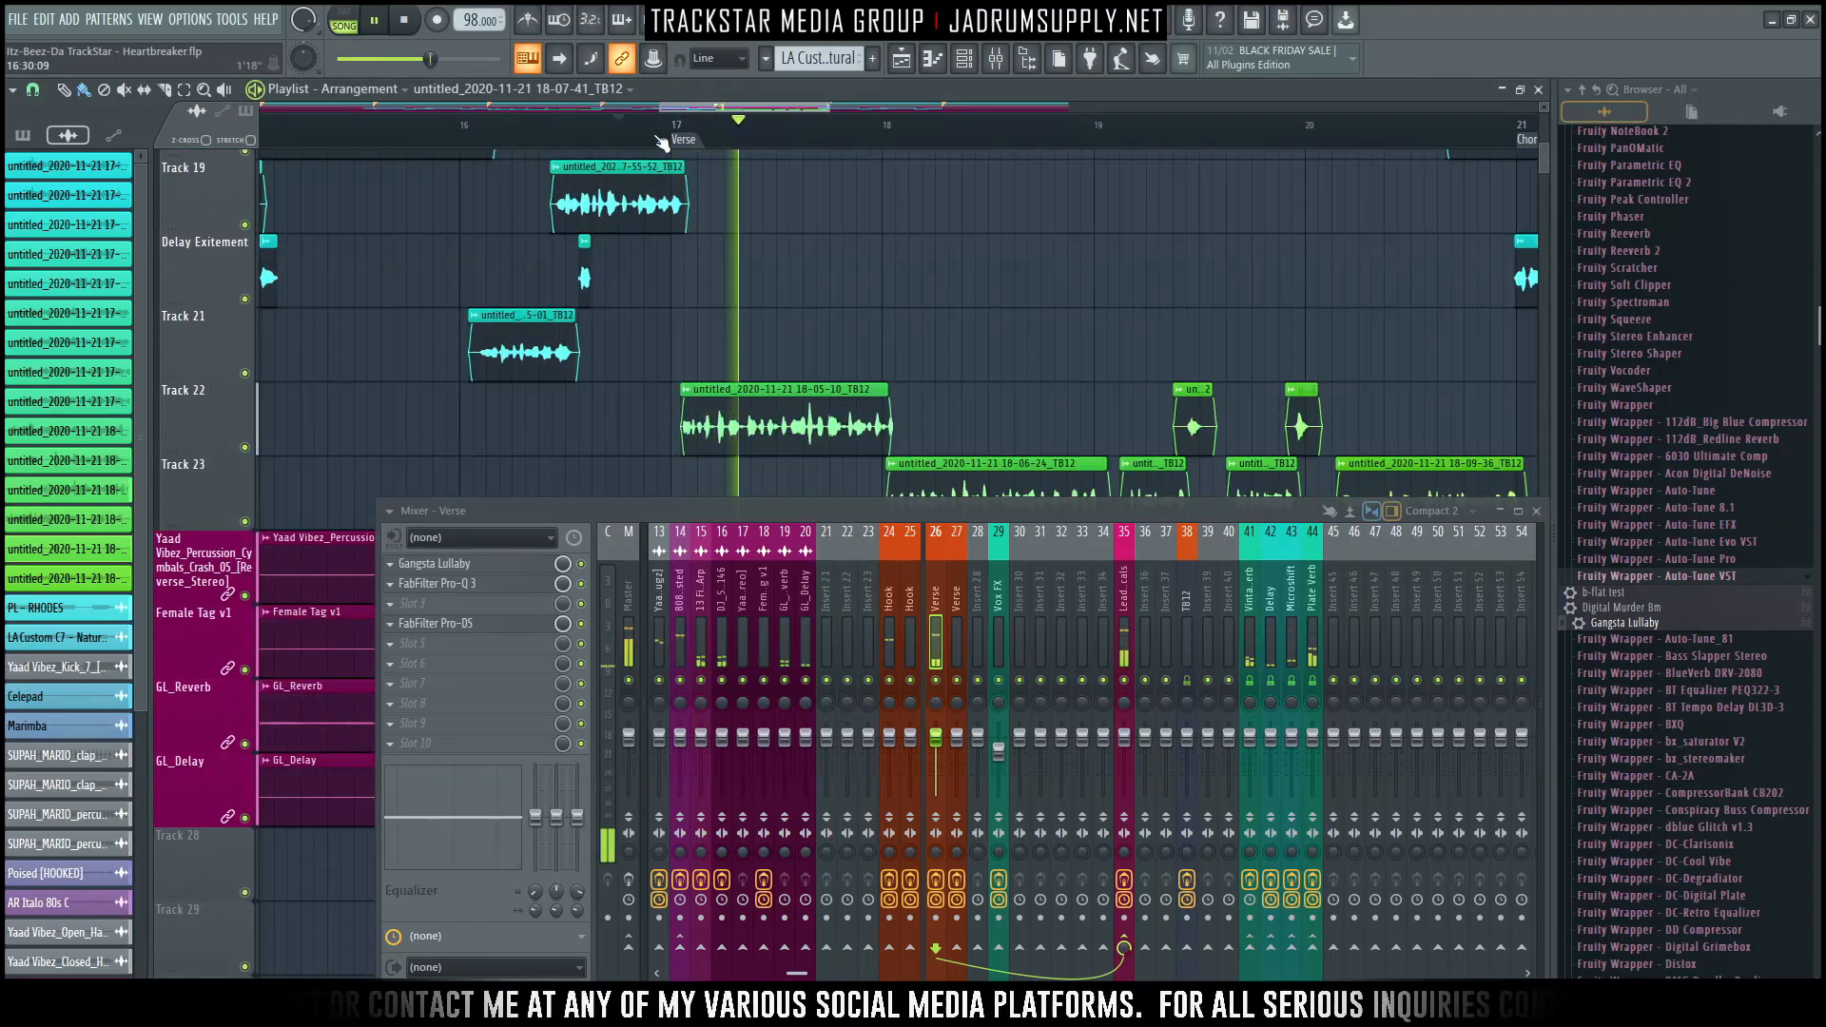
scroll(676, 194, "up", 4)
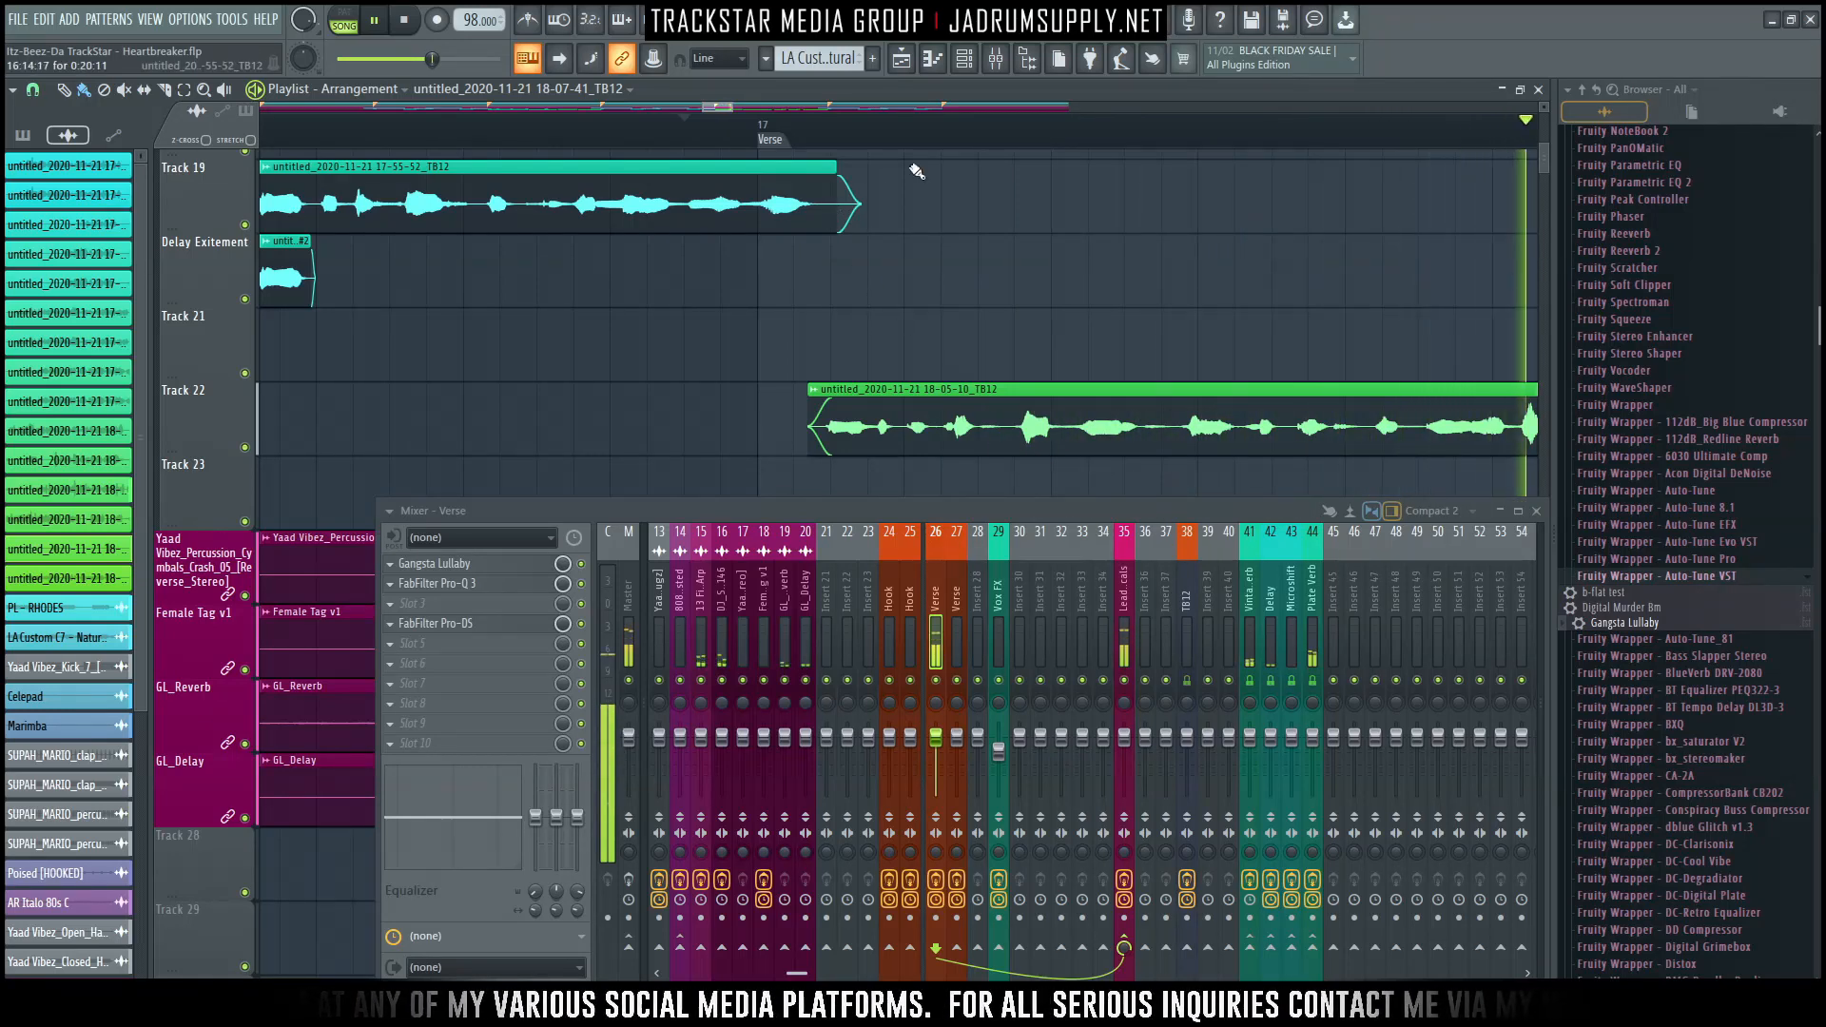
scroll(970, 141, "down", 5)
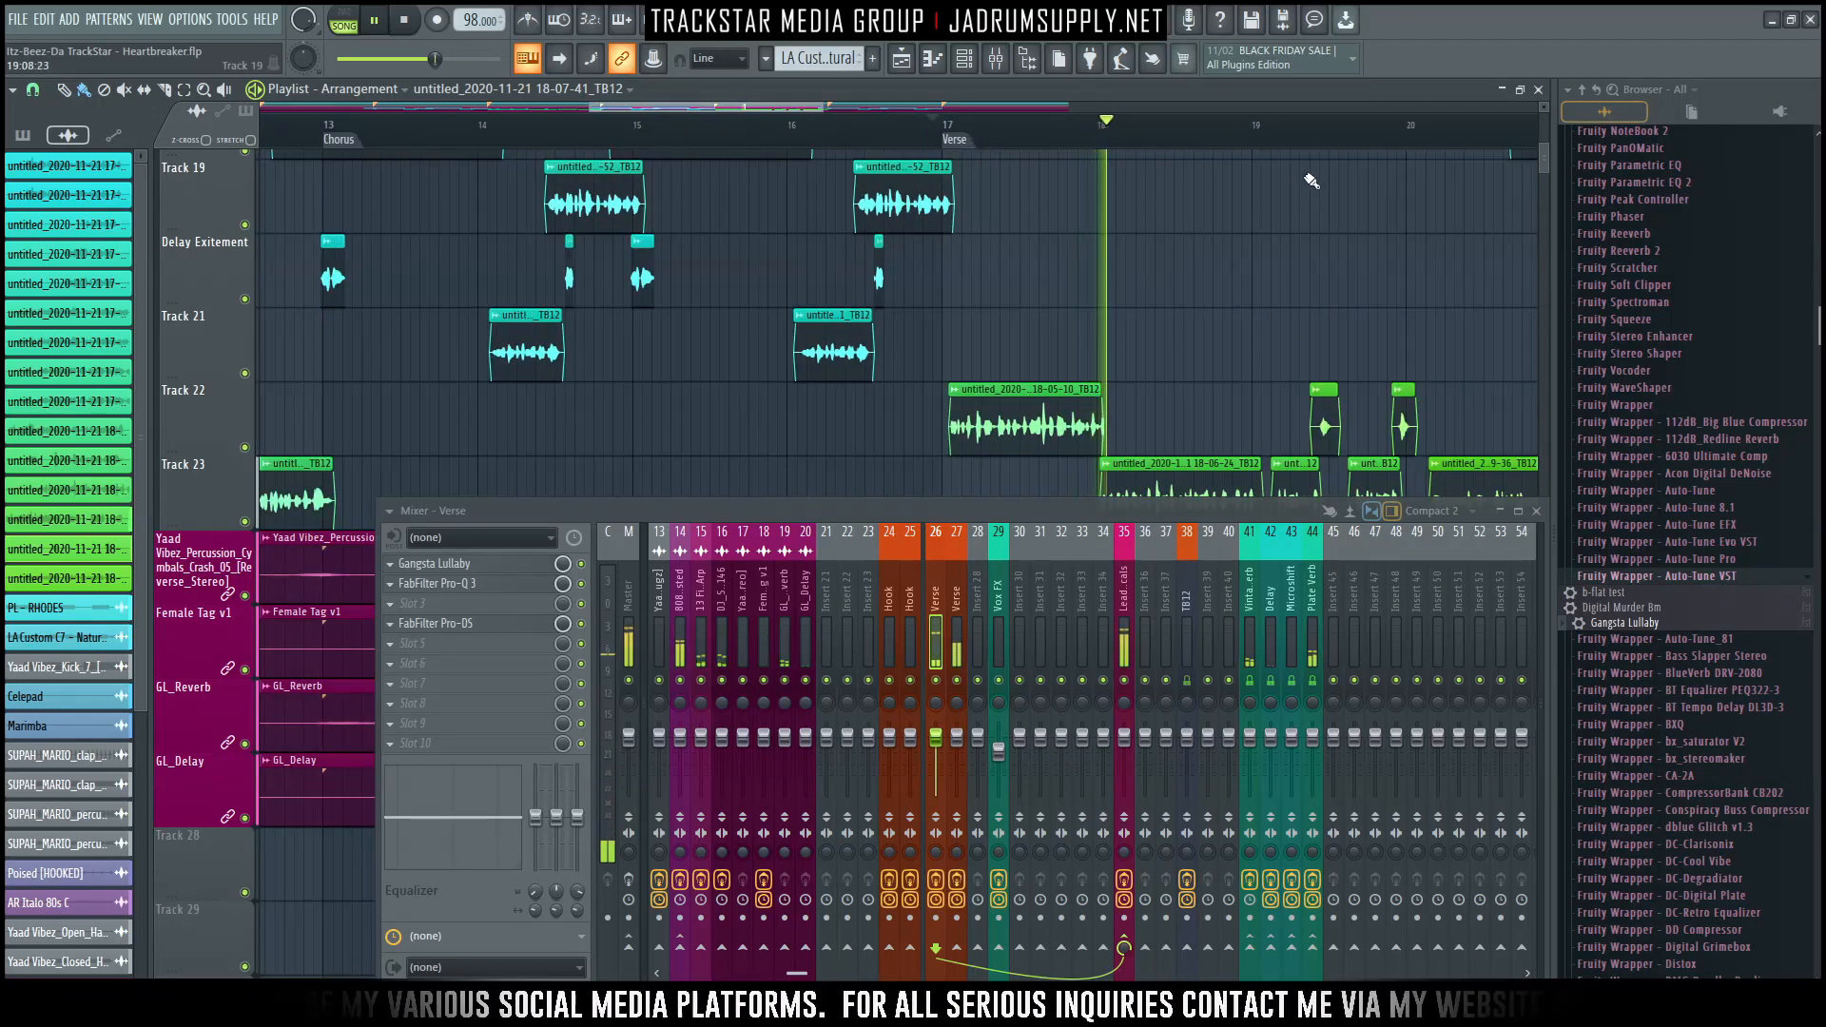
scroll(1293, 172, "down", 5)
scroll(1265, 159, "up", 2)
scroll(1127, 136, "up", 4)
scroll(1082, 138, "up", 3)
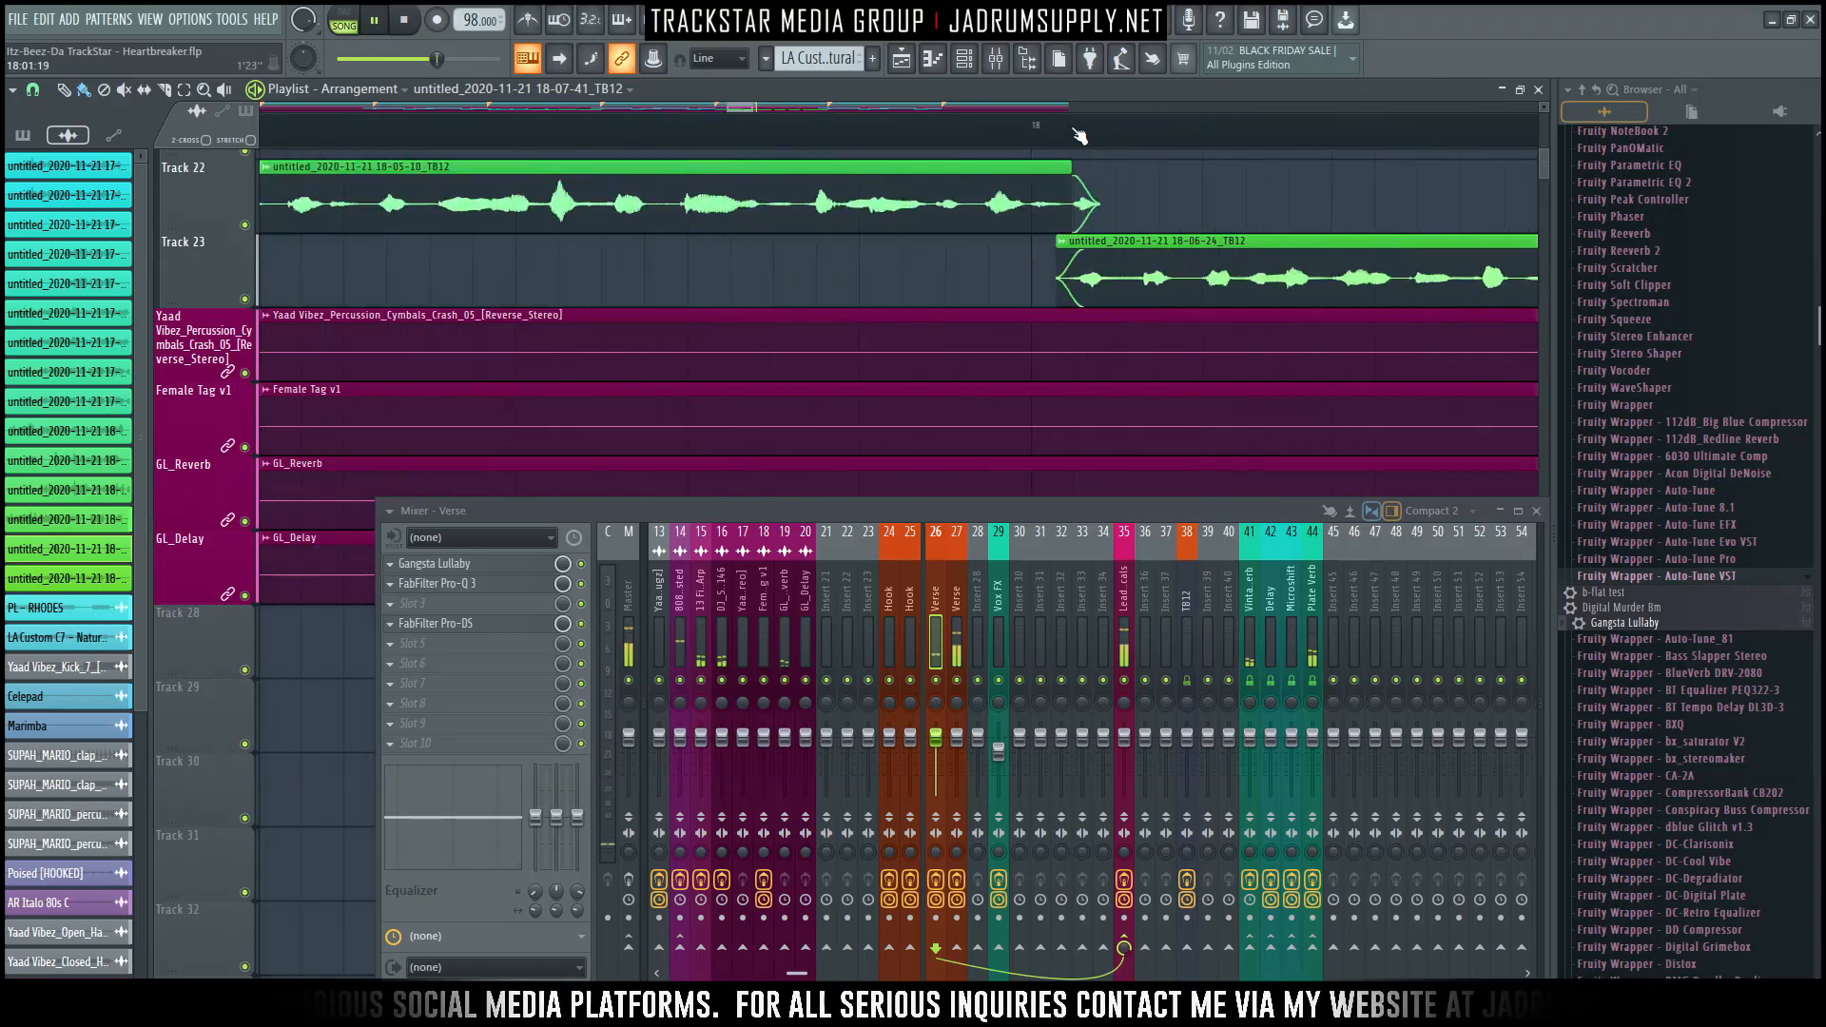
left_click_drag(1069, 166, 1072, 178)
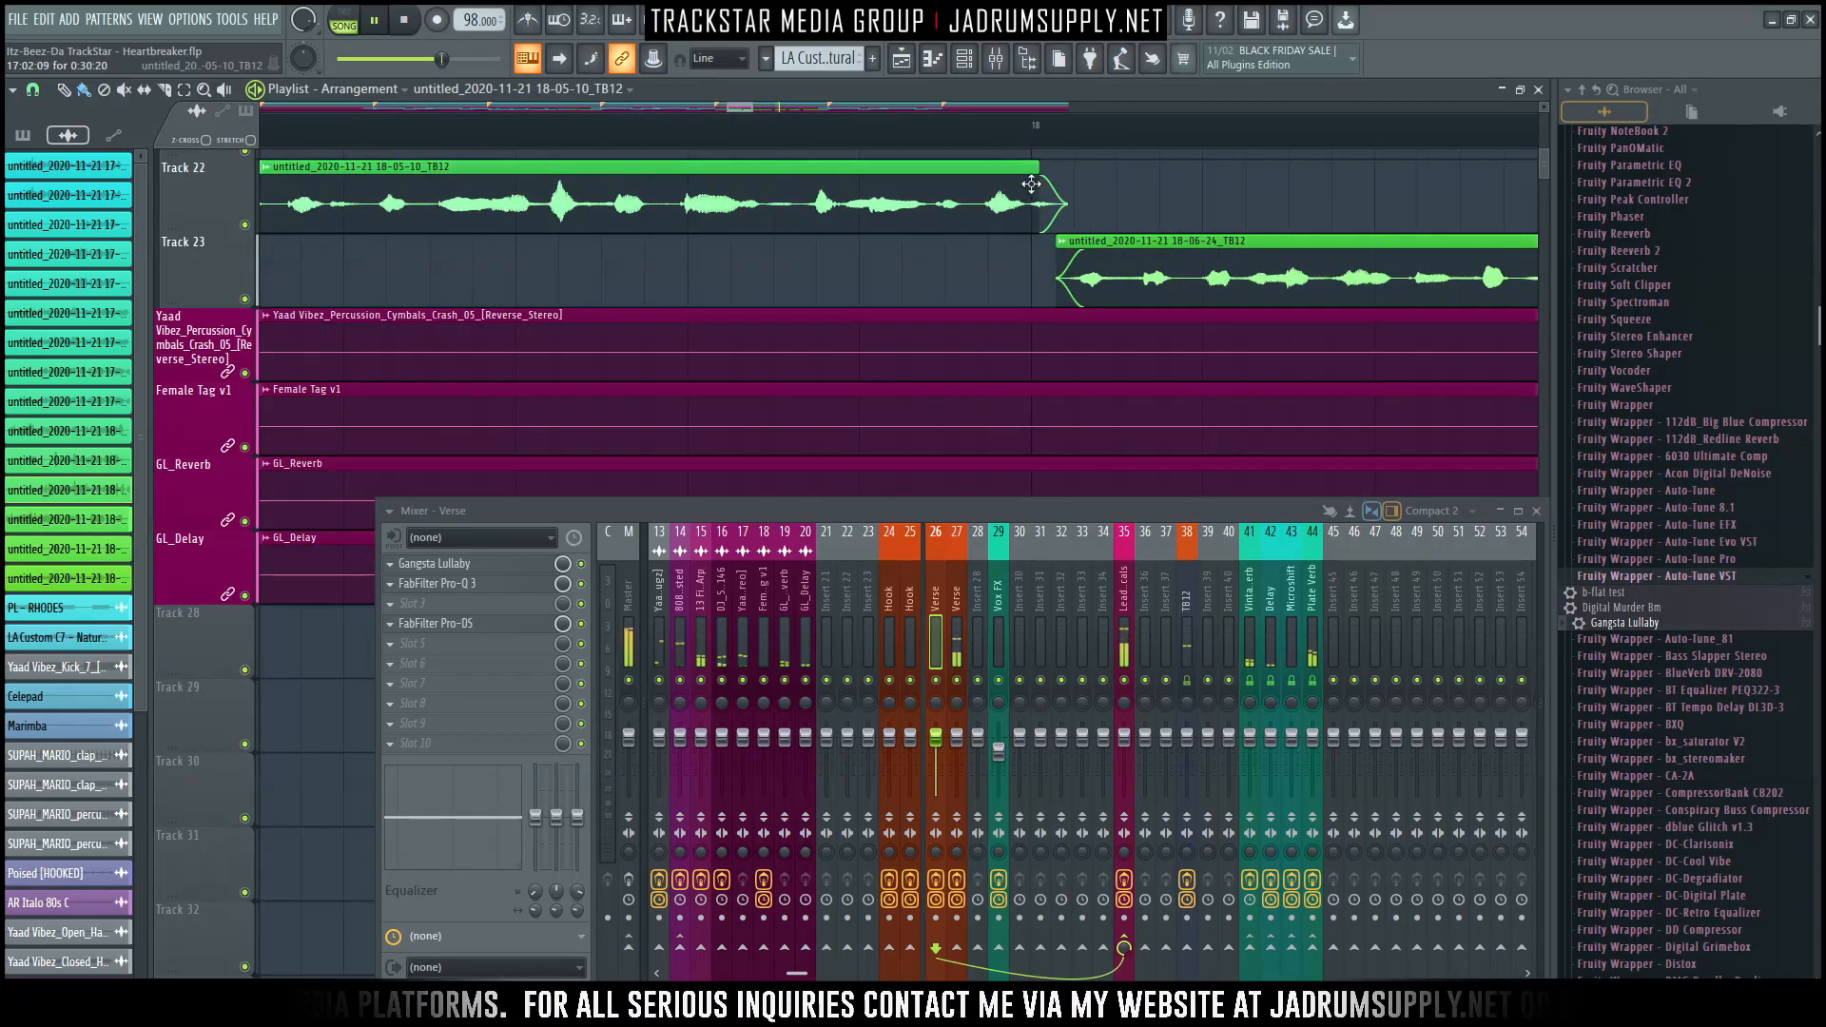
Replay the second verse from its start to check the transition from the 18-05-10 clip into the 18-06-24 clip, and stop playback.
scroll(965, 157, "down", 1)
scroll(983, 142, "down", 5)
scroll(732, 258, "up", 2)
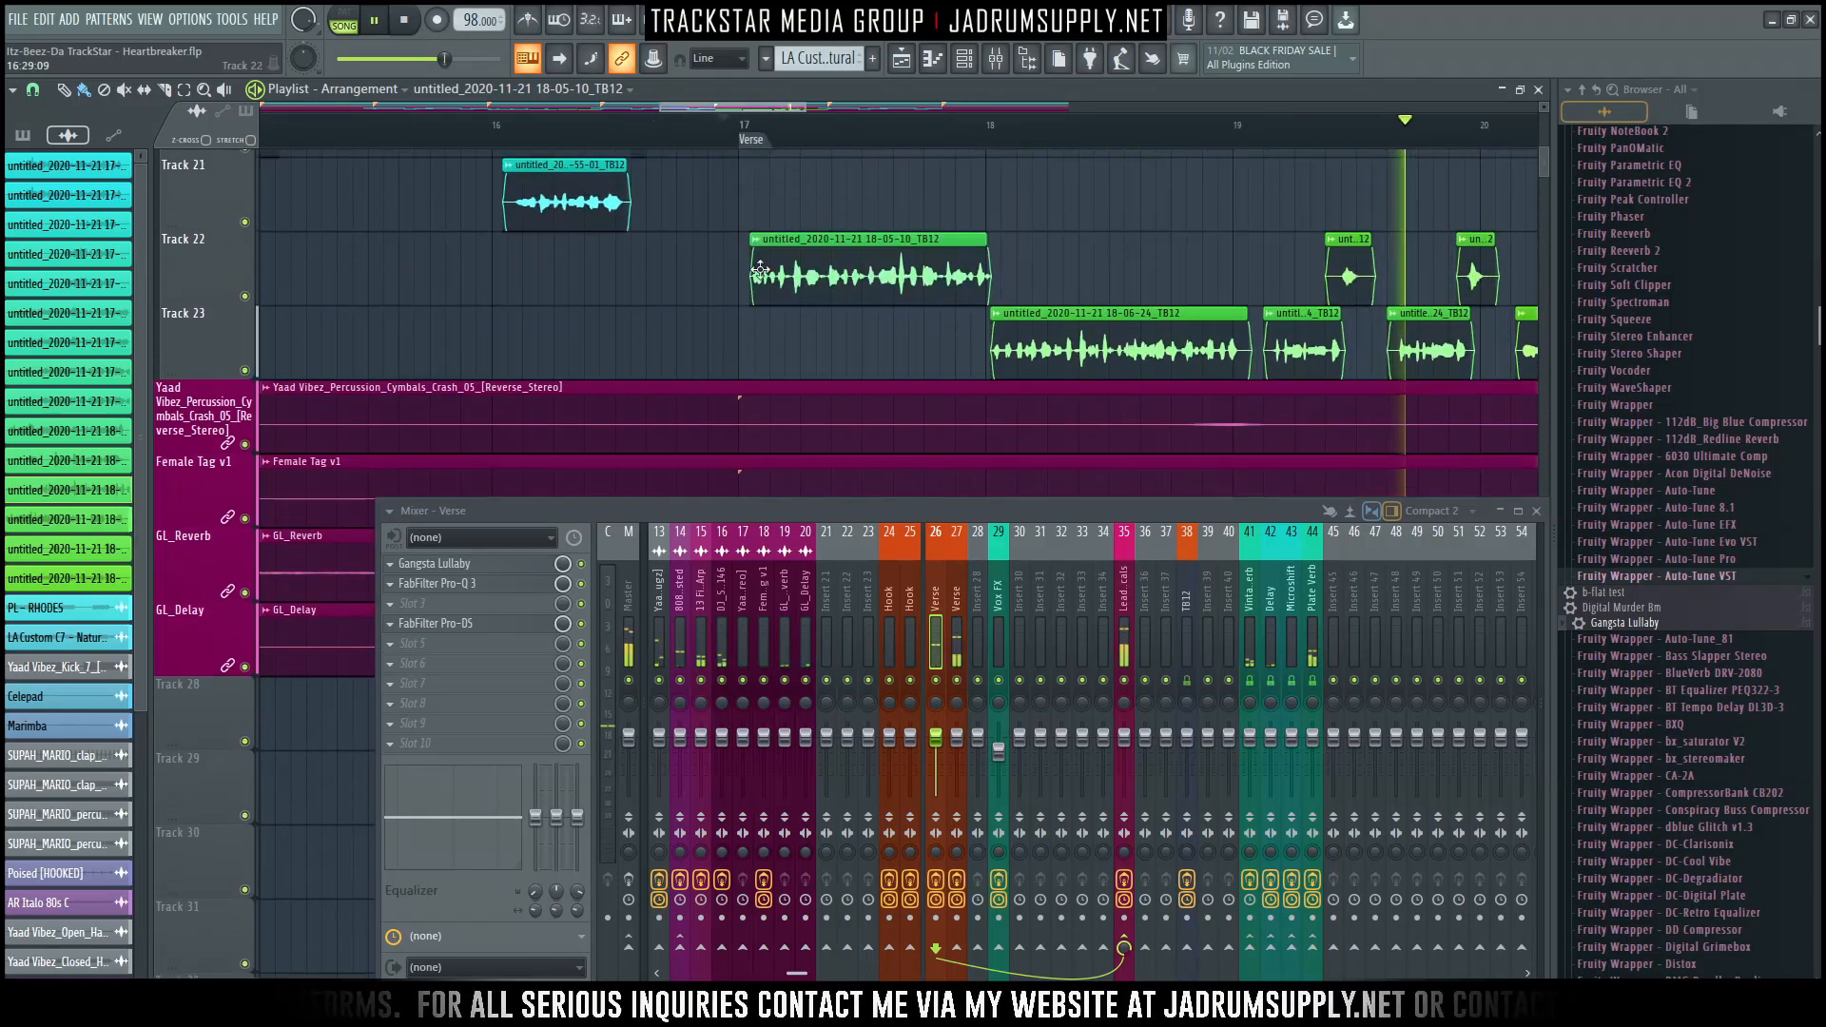
left_click(756, 150)
scroll(790, 147, "up", 4)
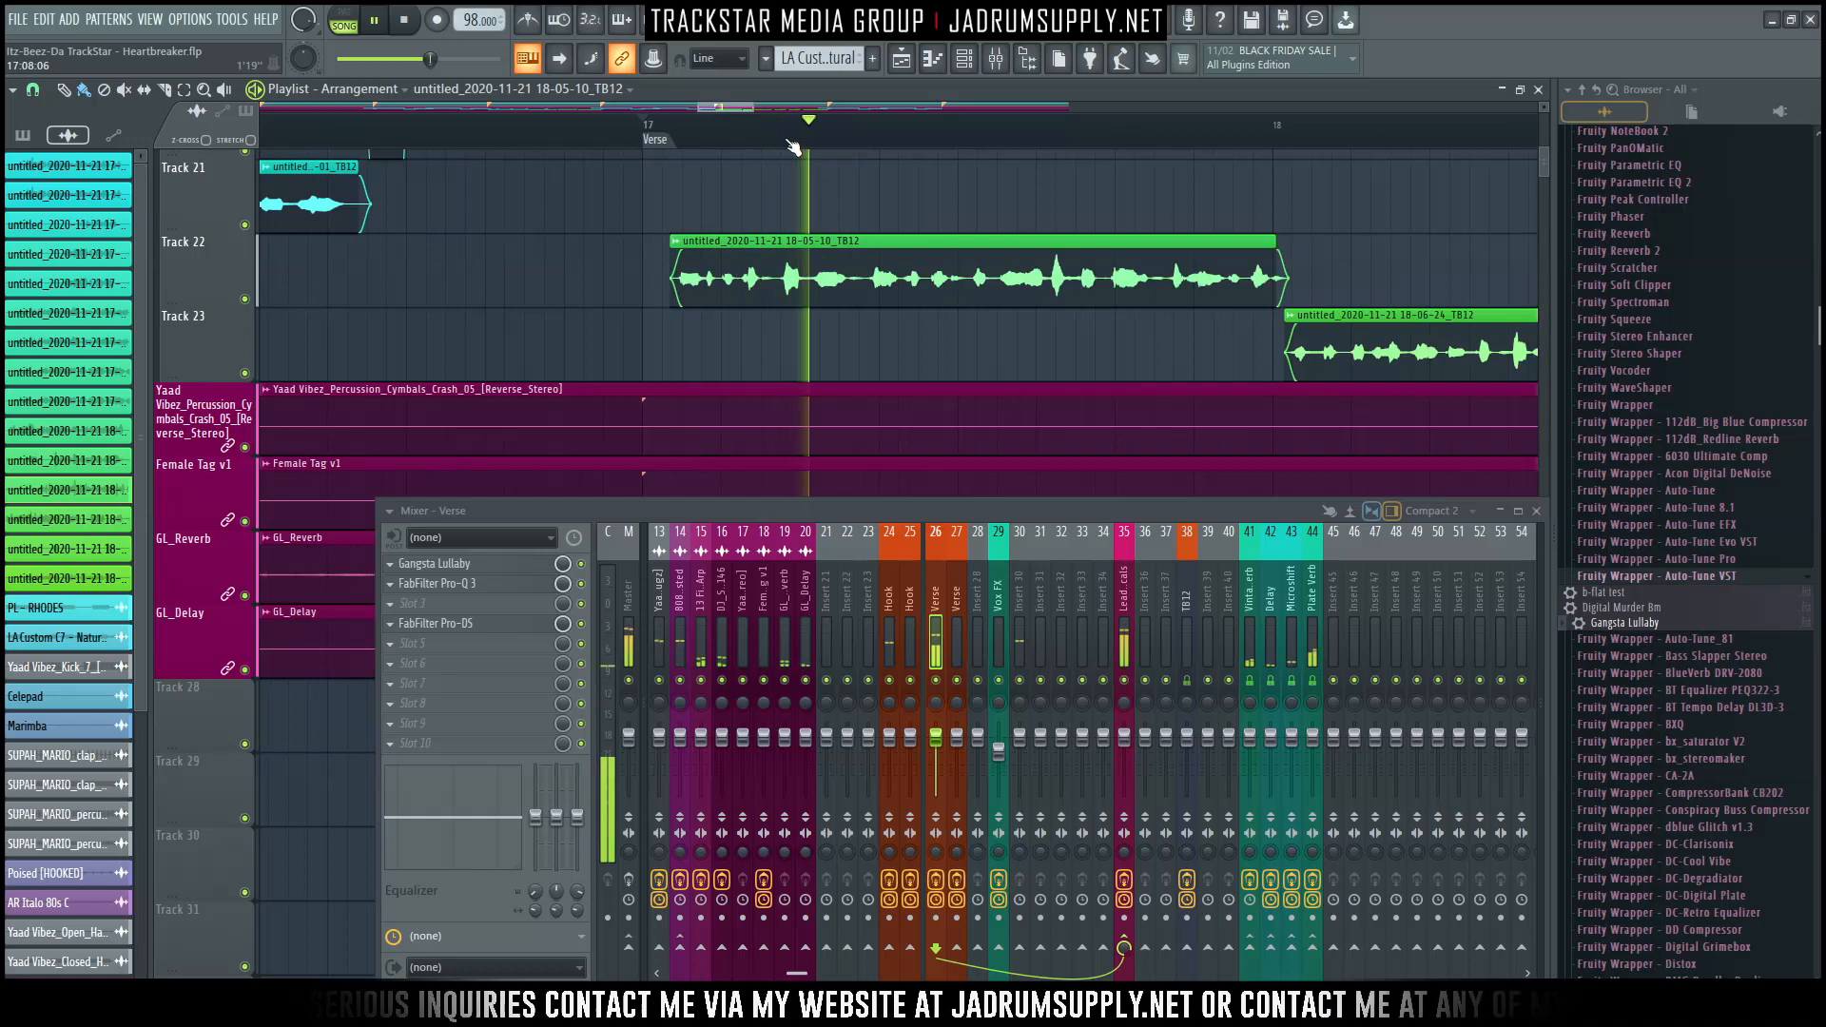
scroll(792, 147, "up", 2)
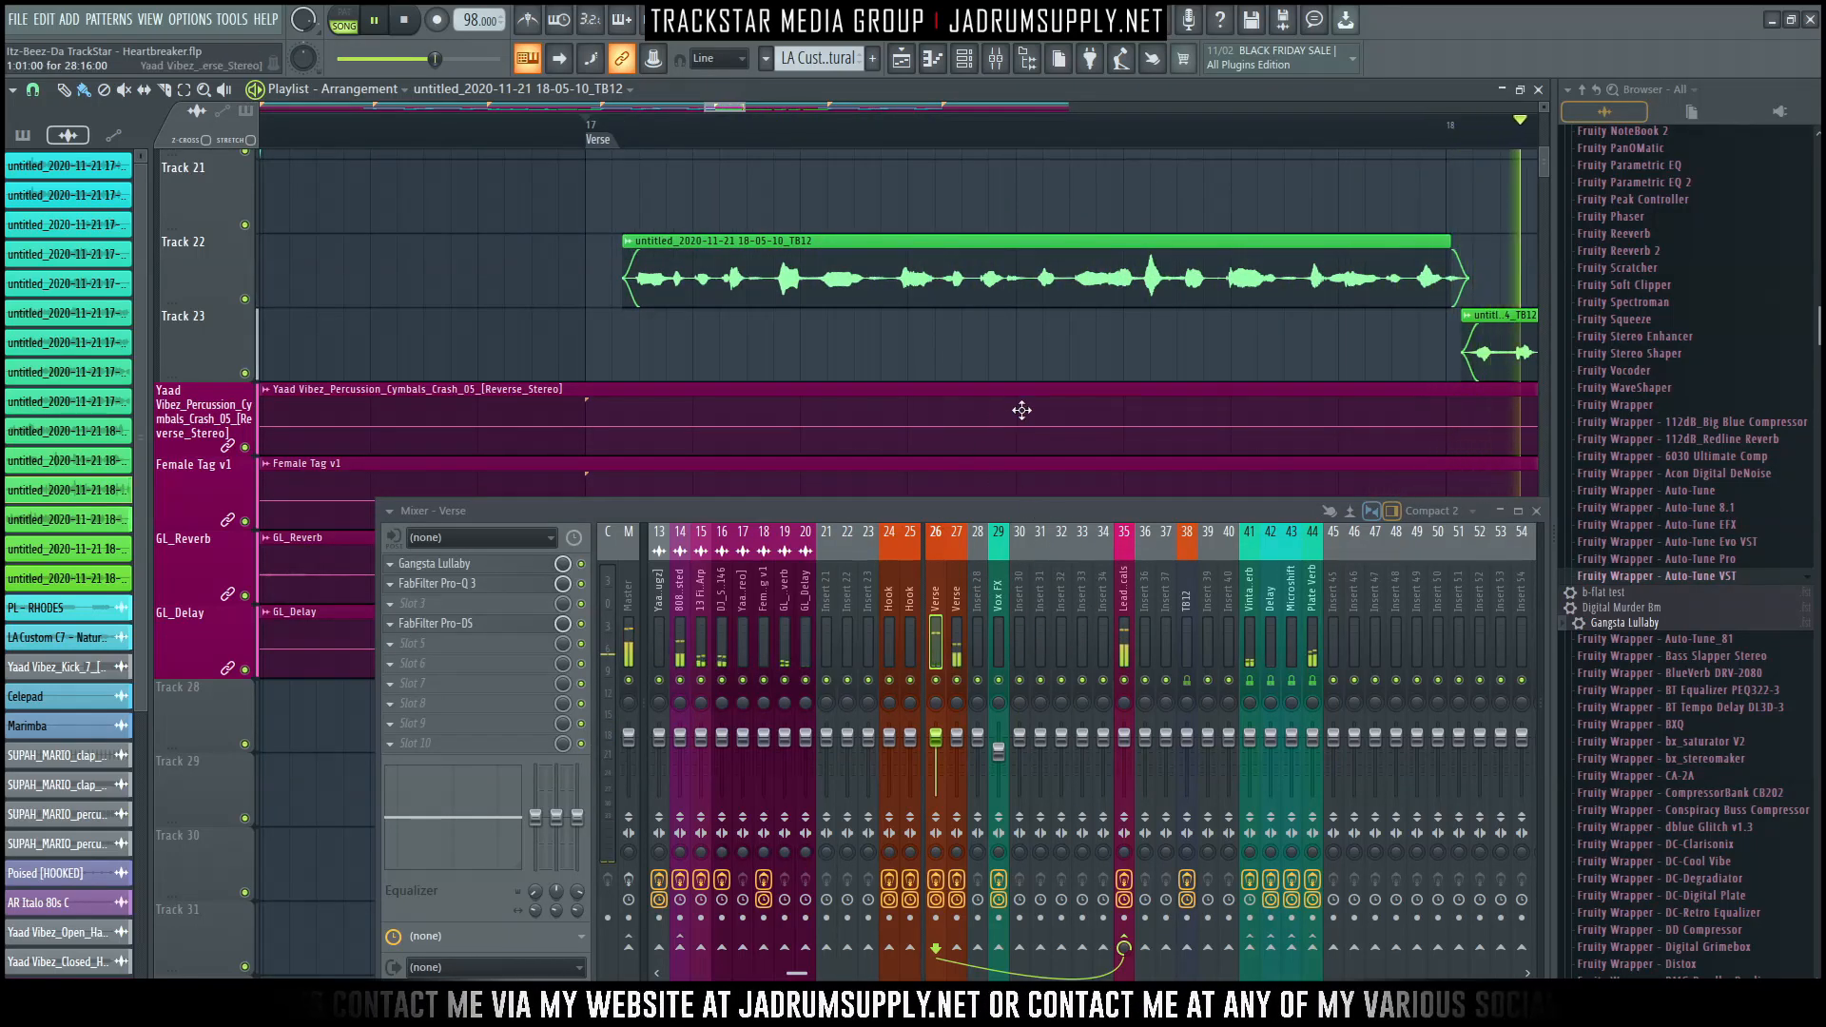
scroll(1021, 410, "up", 2)
scroll(899, 138, "down", 4)
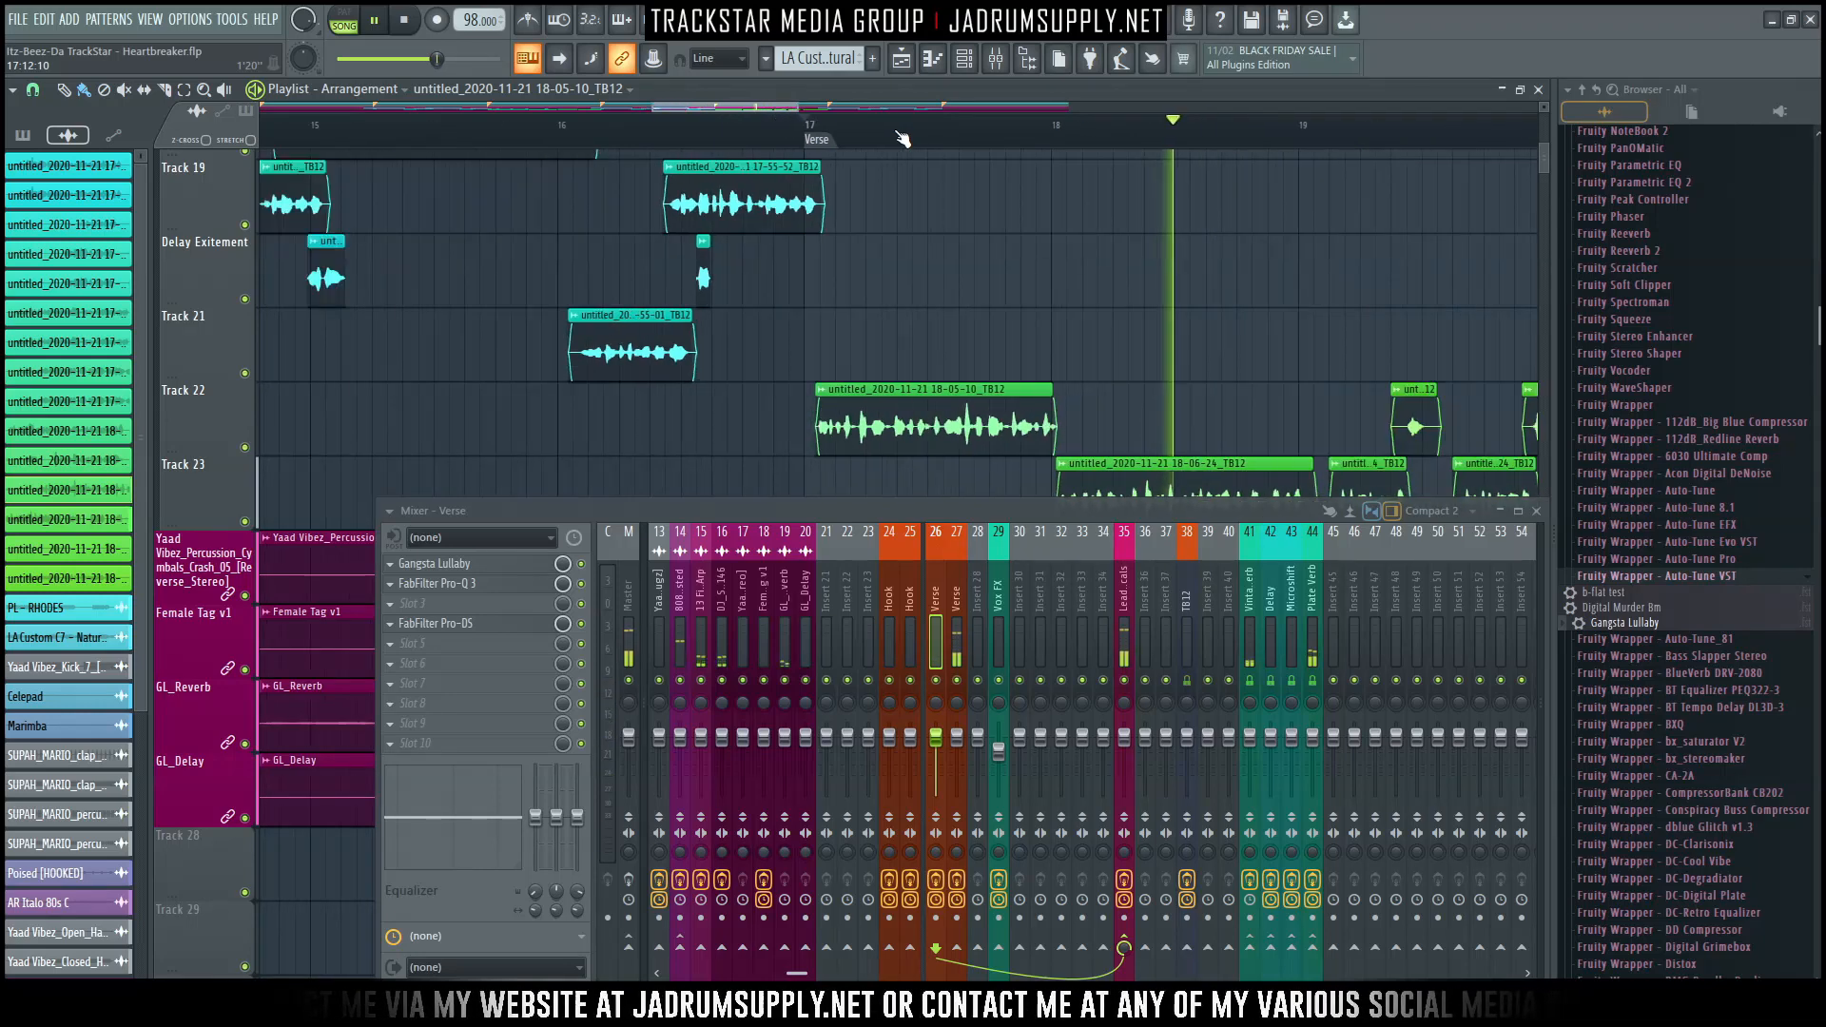
scroll(1223, 359, "down", 2)
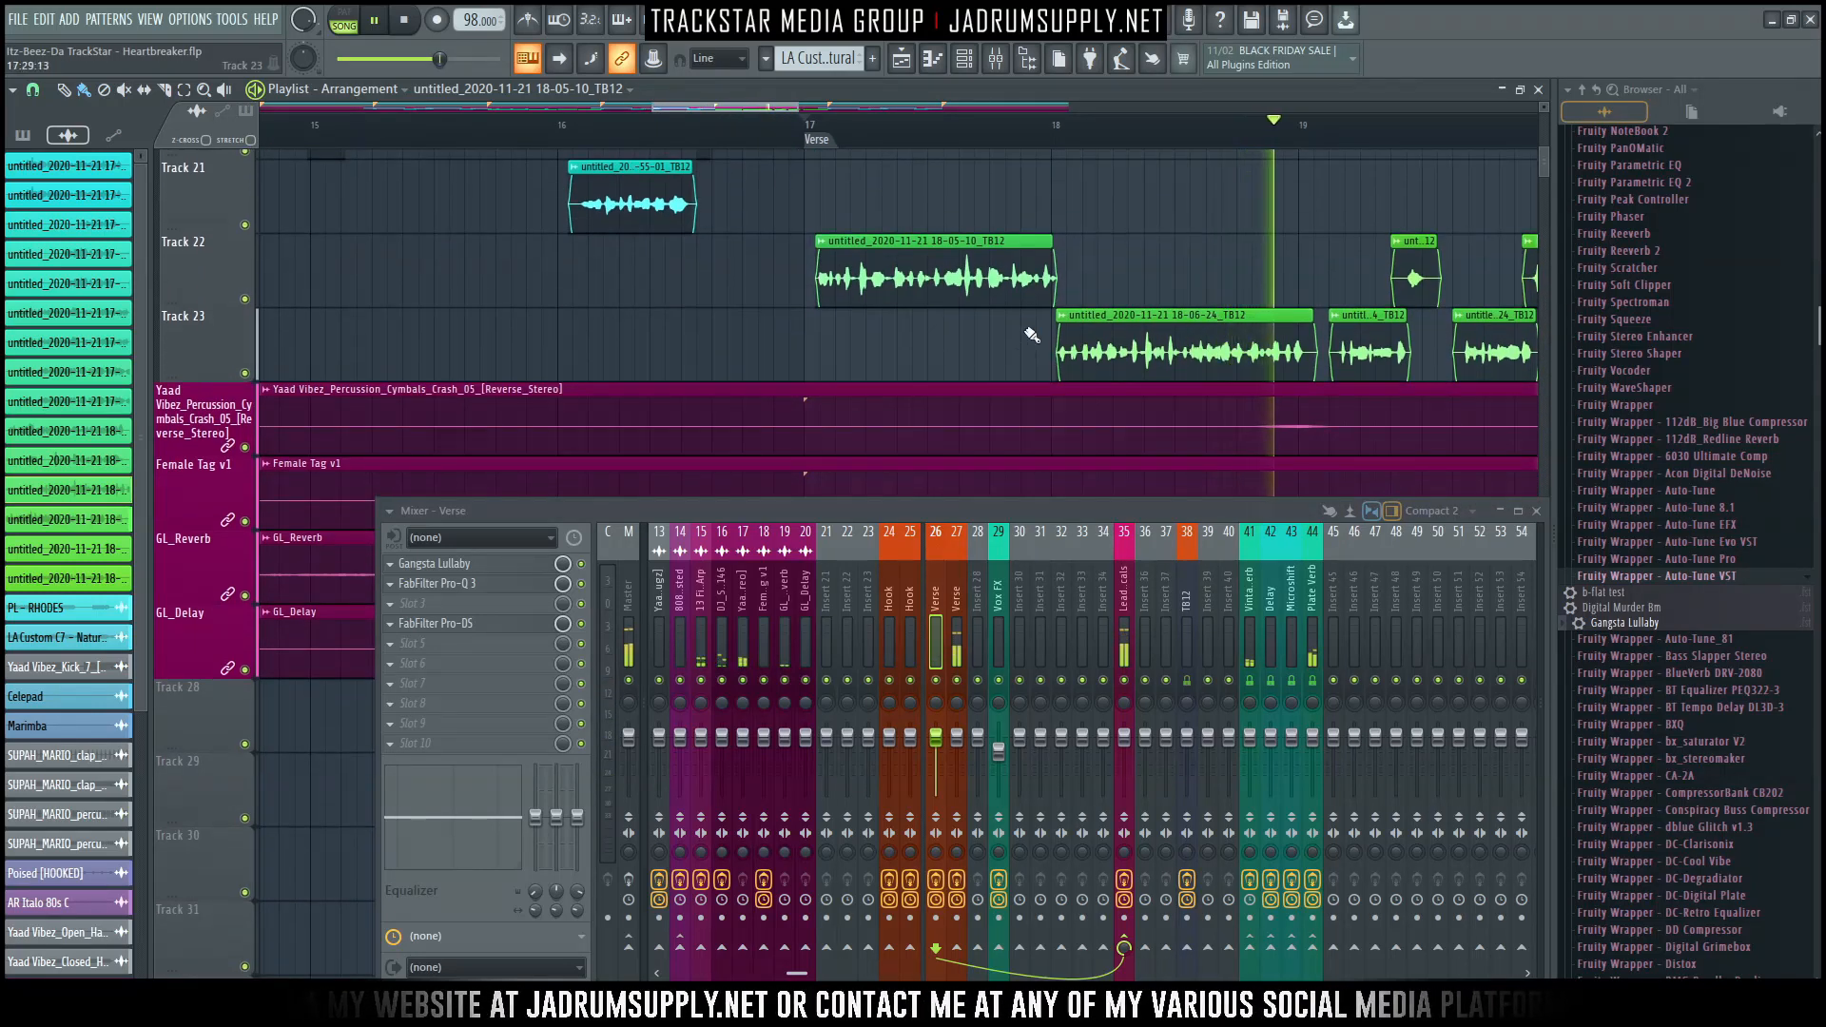
key("space")
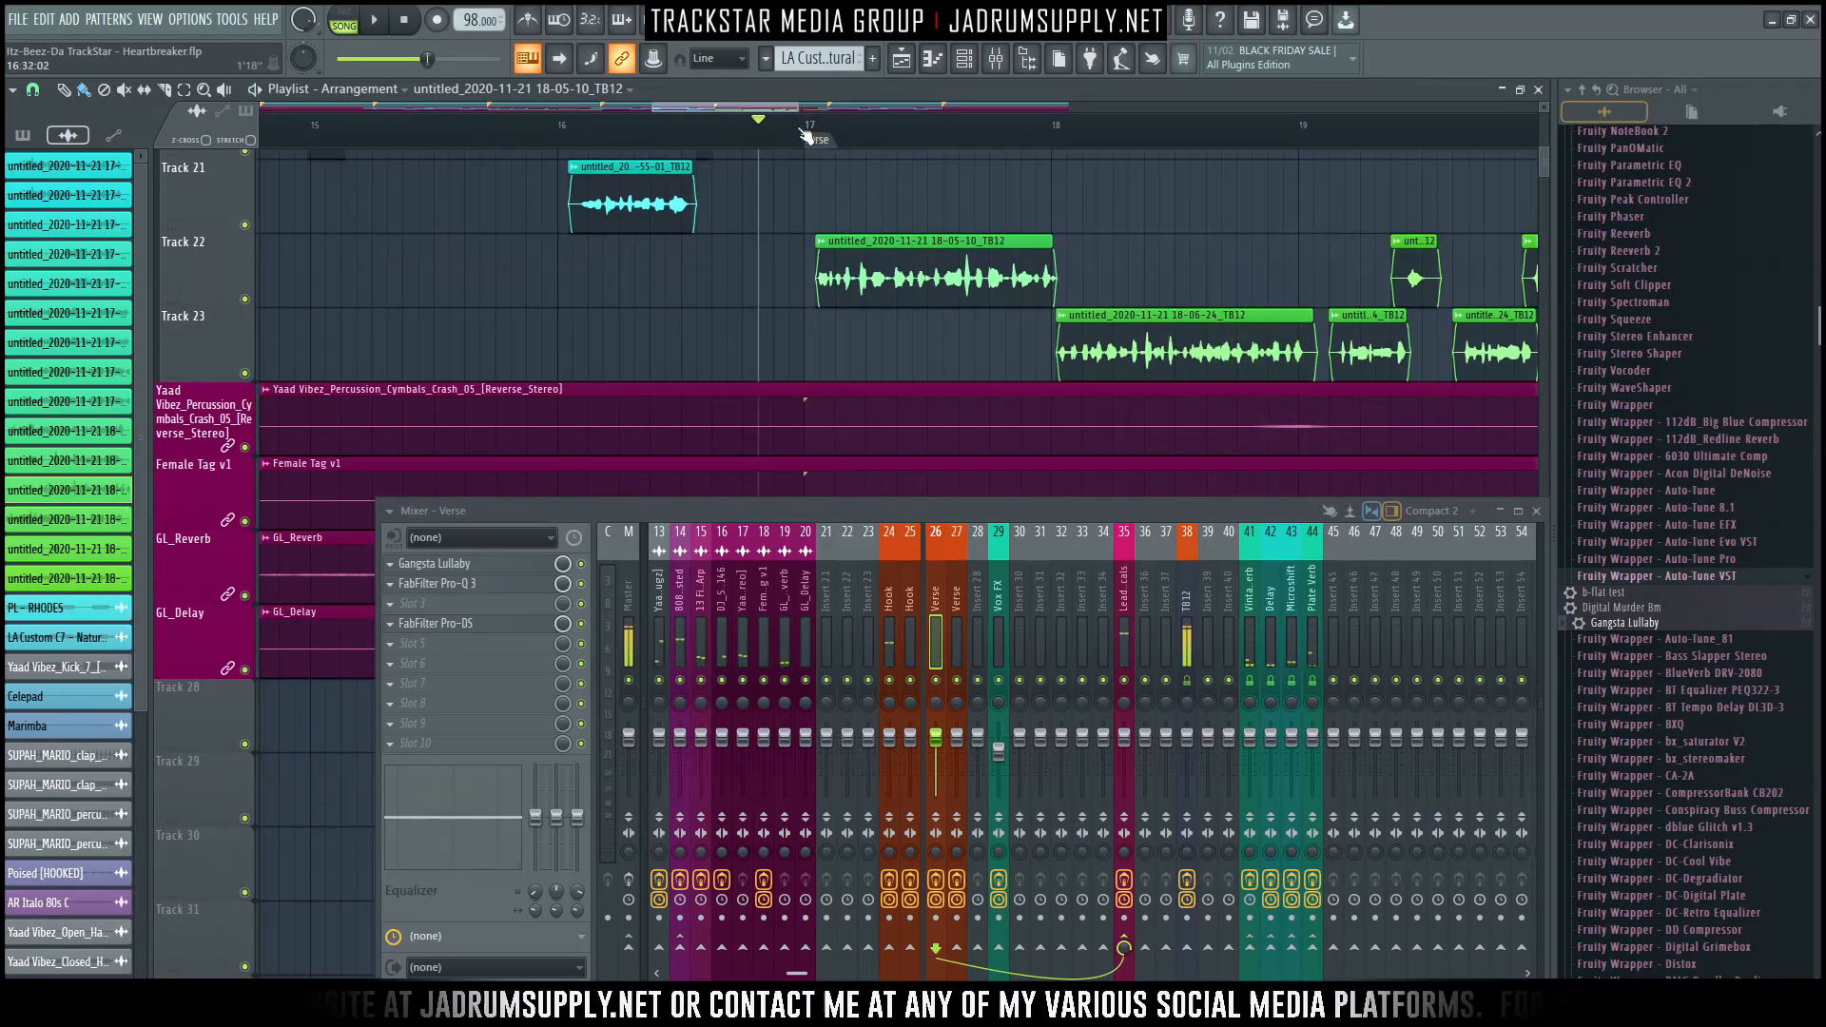
Make a playlist time selection from 16:29:00 to 19:05:00, covering the first two vocal clips of the verse.
double_click(810, 139)
left_click_drag(1139, 190, 1332, 203)
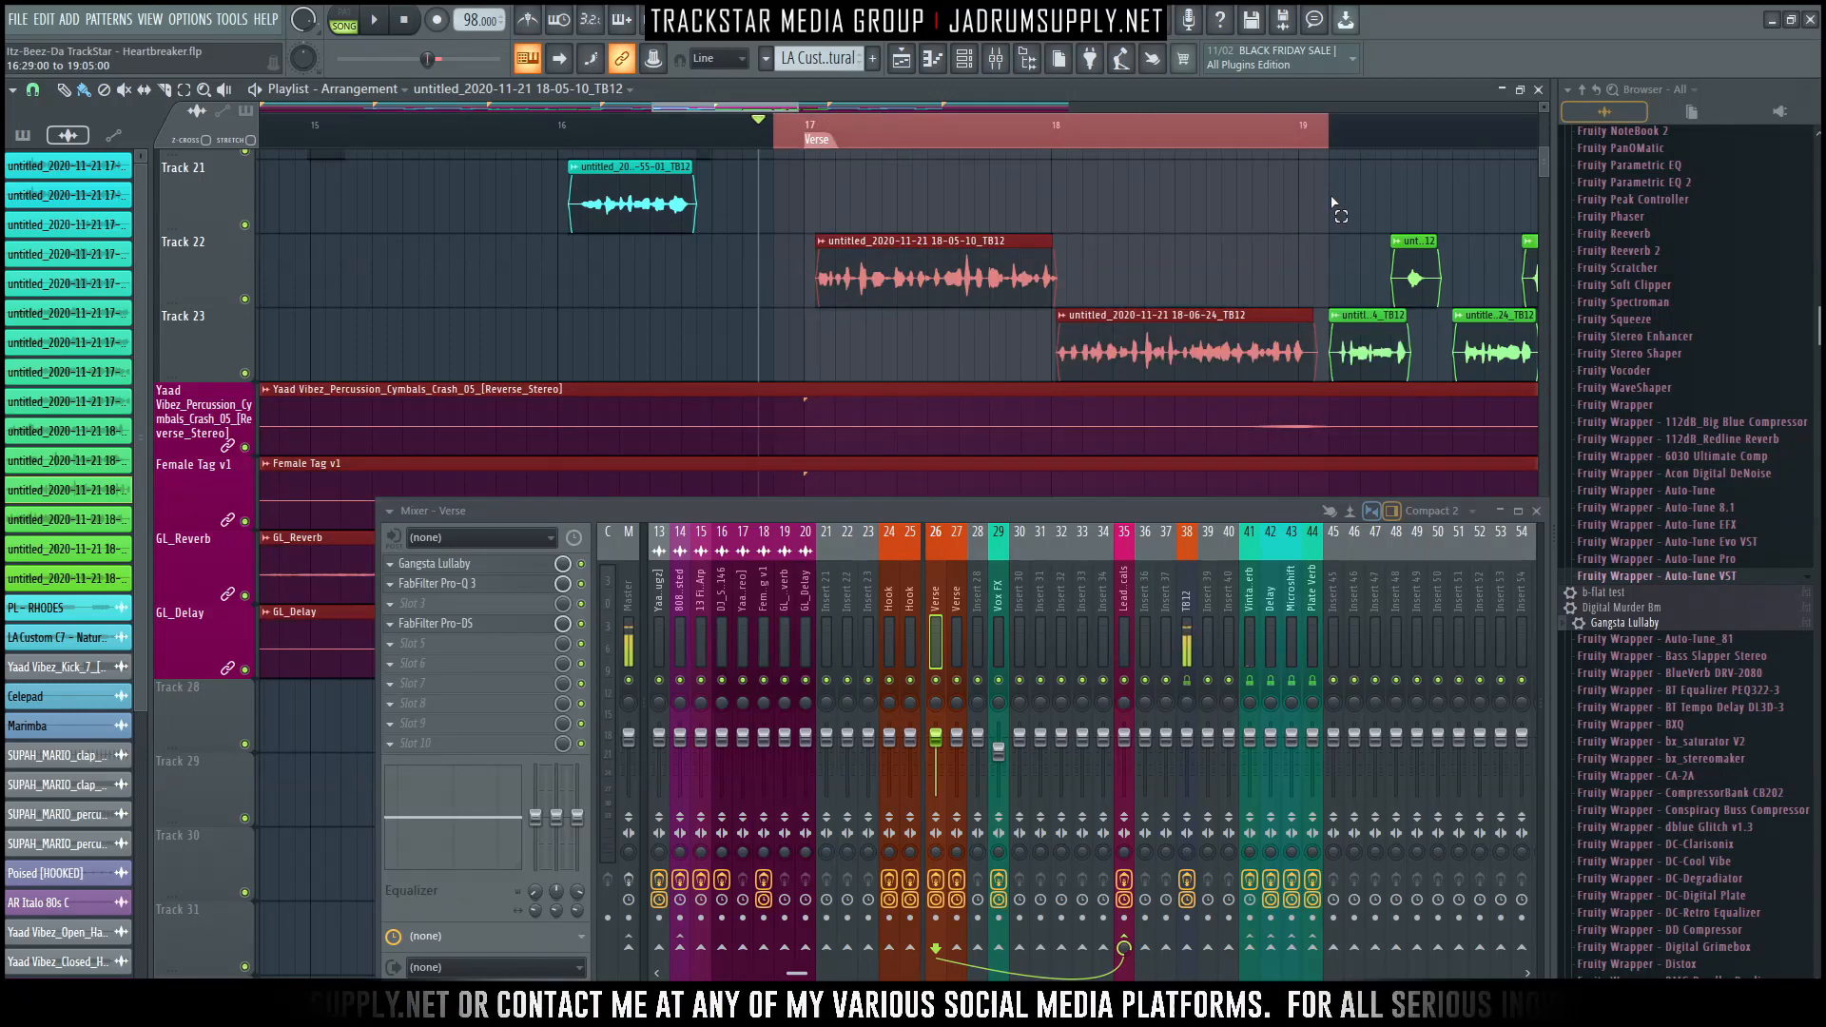
scroll(1256, 226, "up", 10)
scroll(1257, 226, "down", 4)
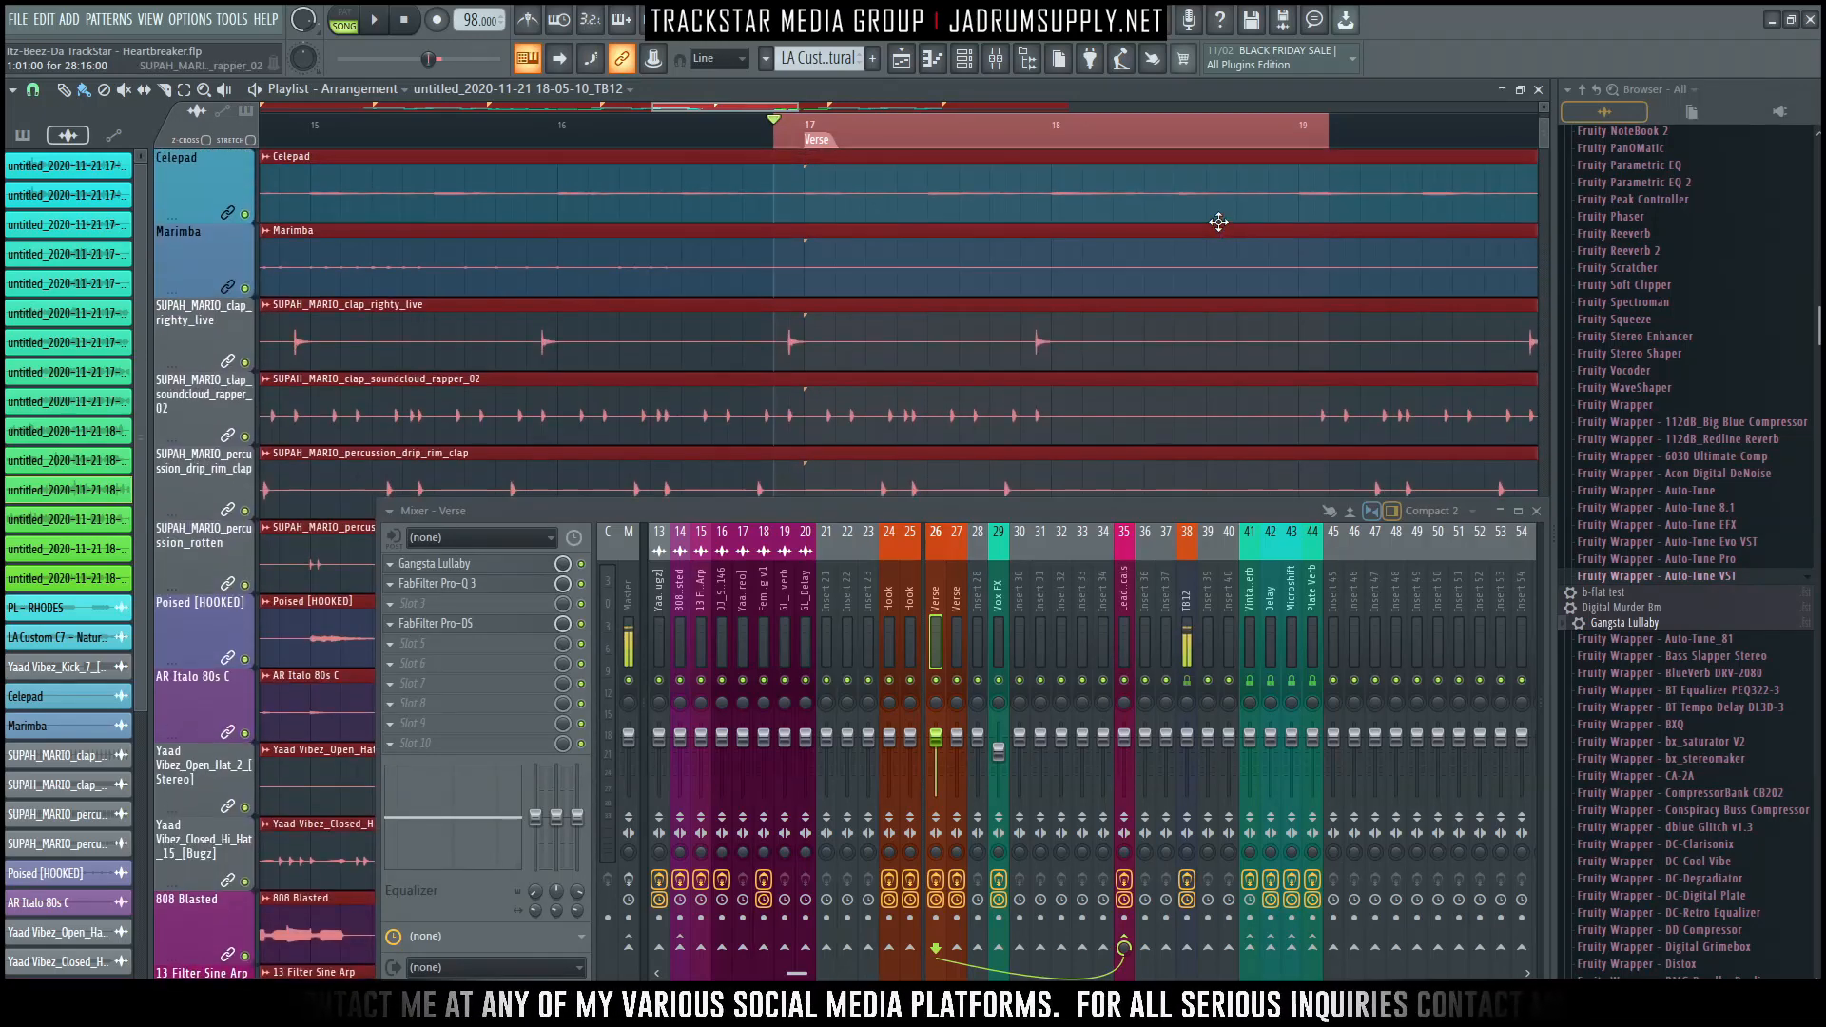
scroll(1219, 222, "down", 6)
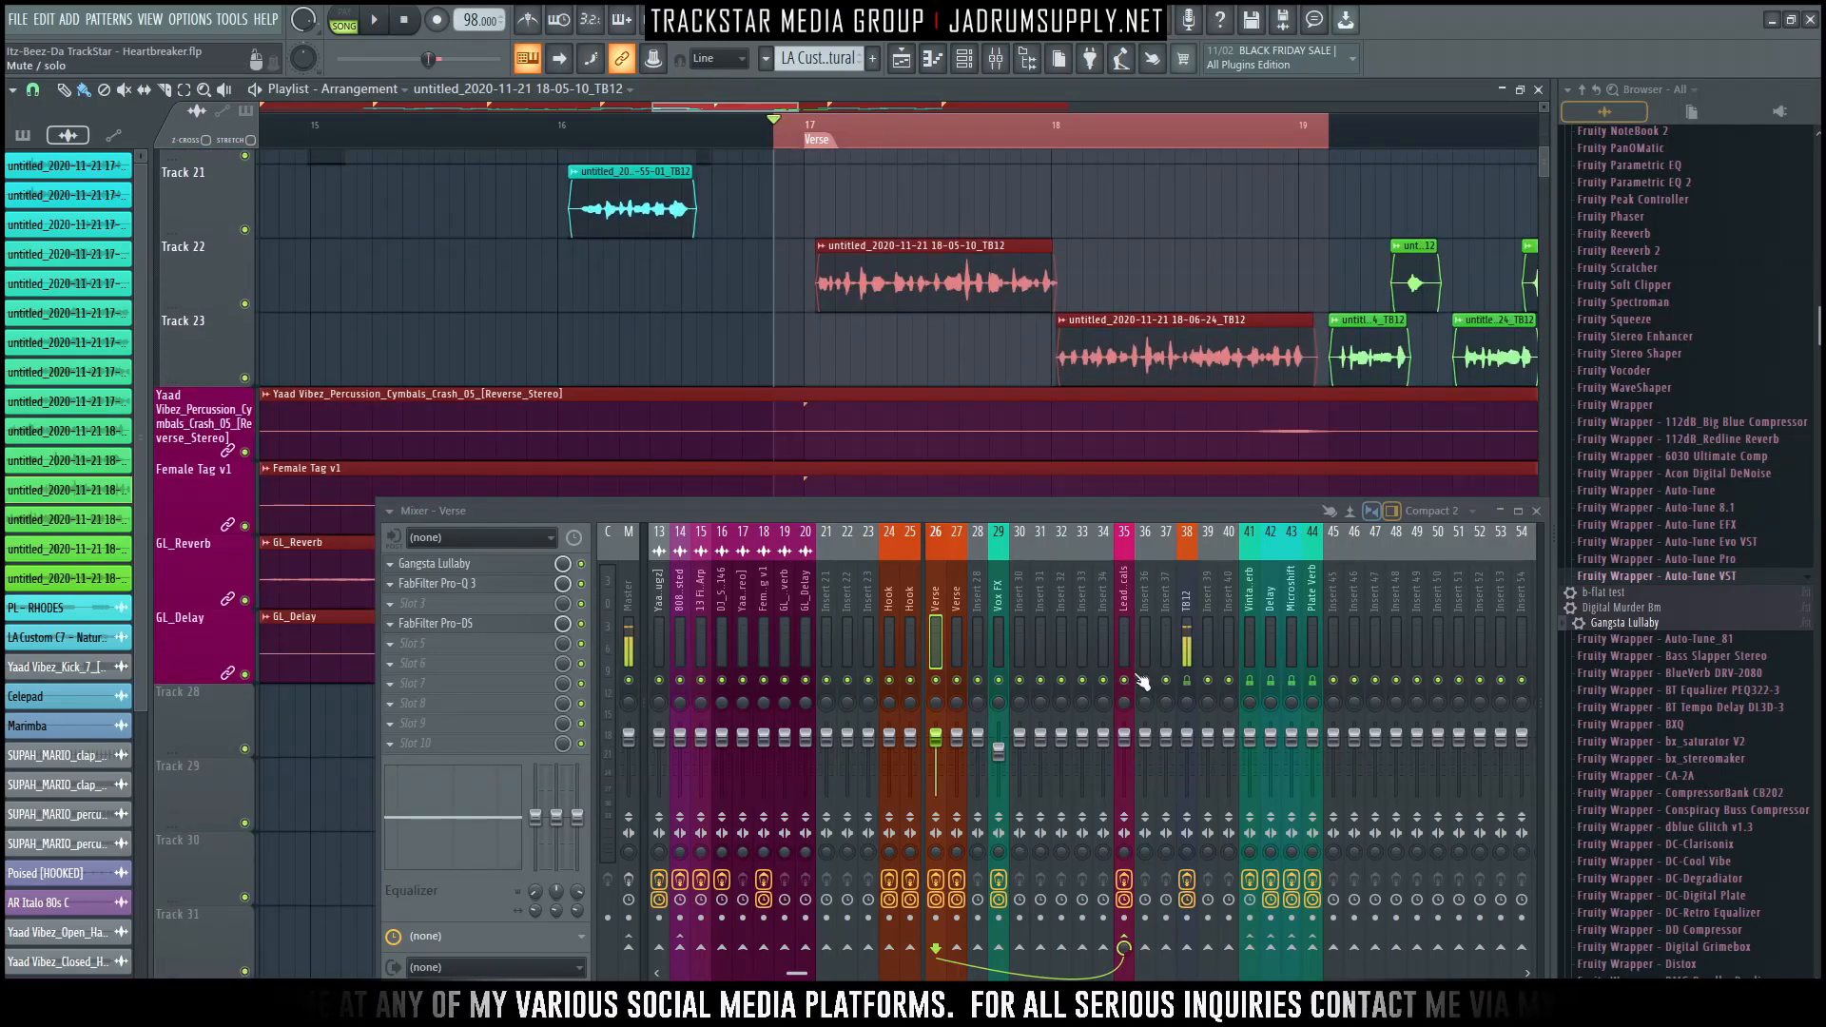
Audition the Lead Vocals bus and create an automation clip for its send level to Plate Verb over the selected range.
left_click(957, 642)
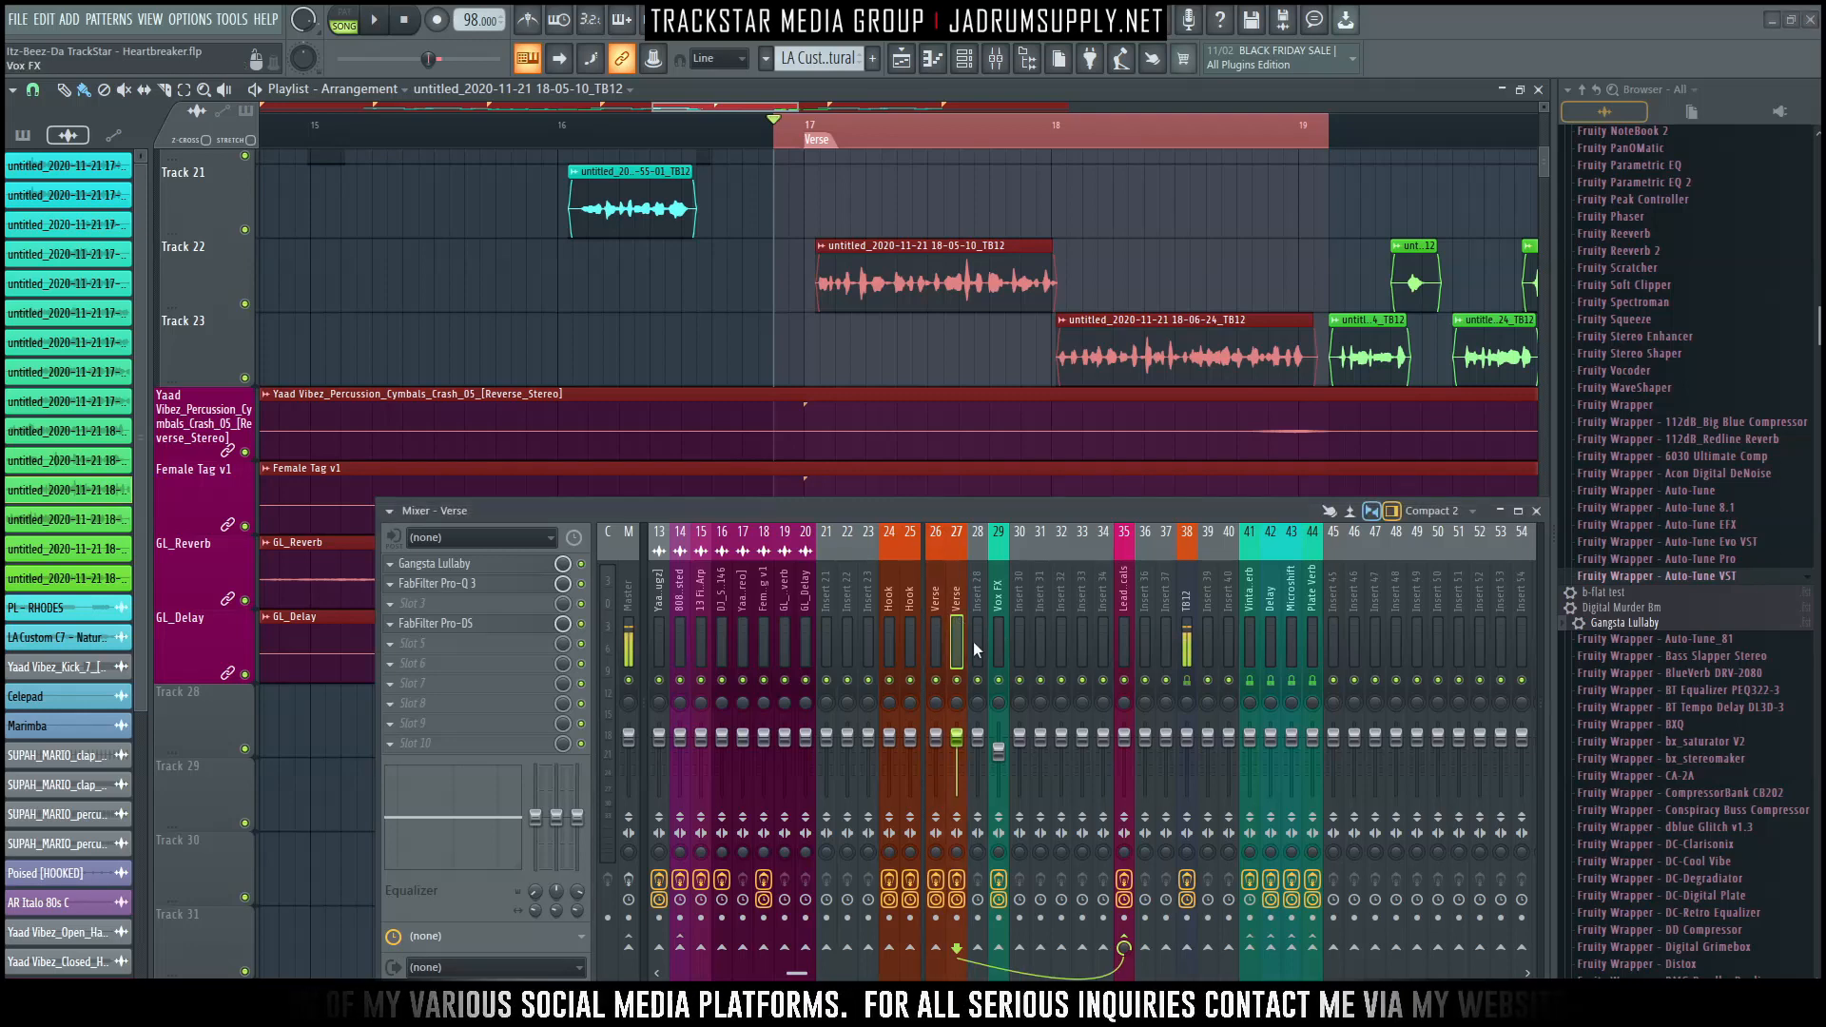
left_click(1121, 636)
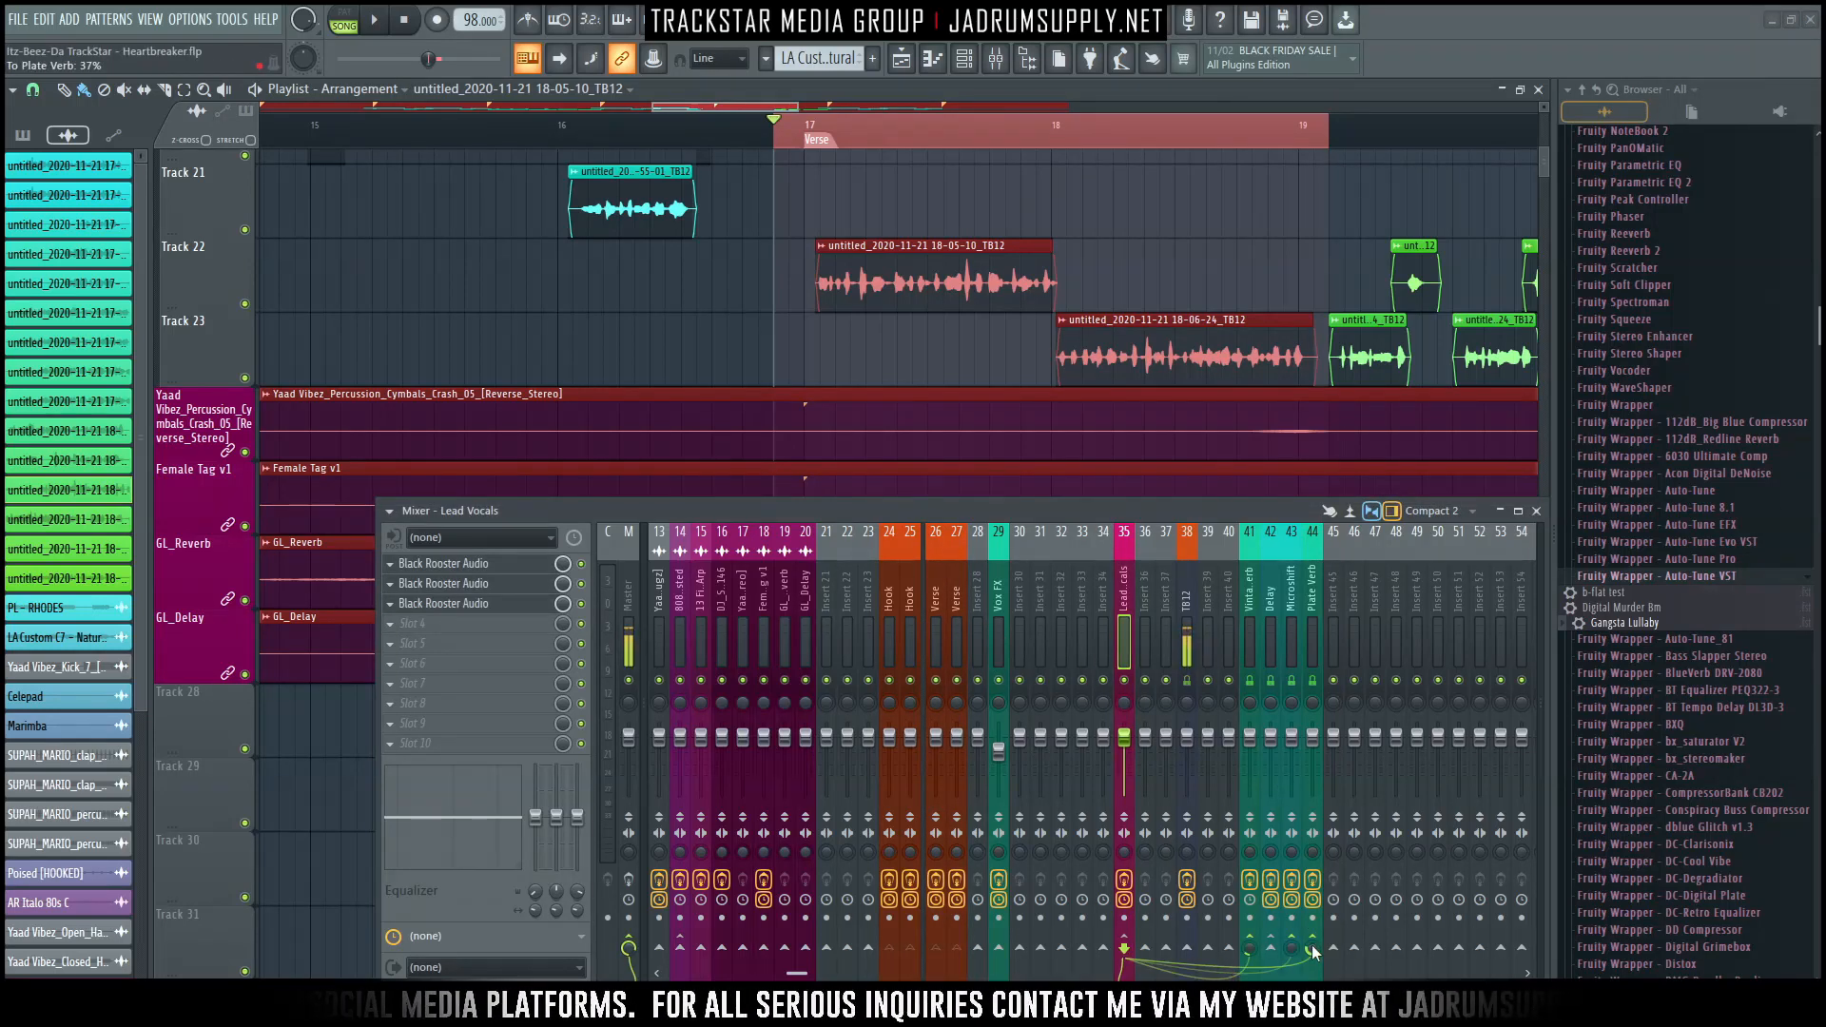
key("space")
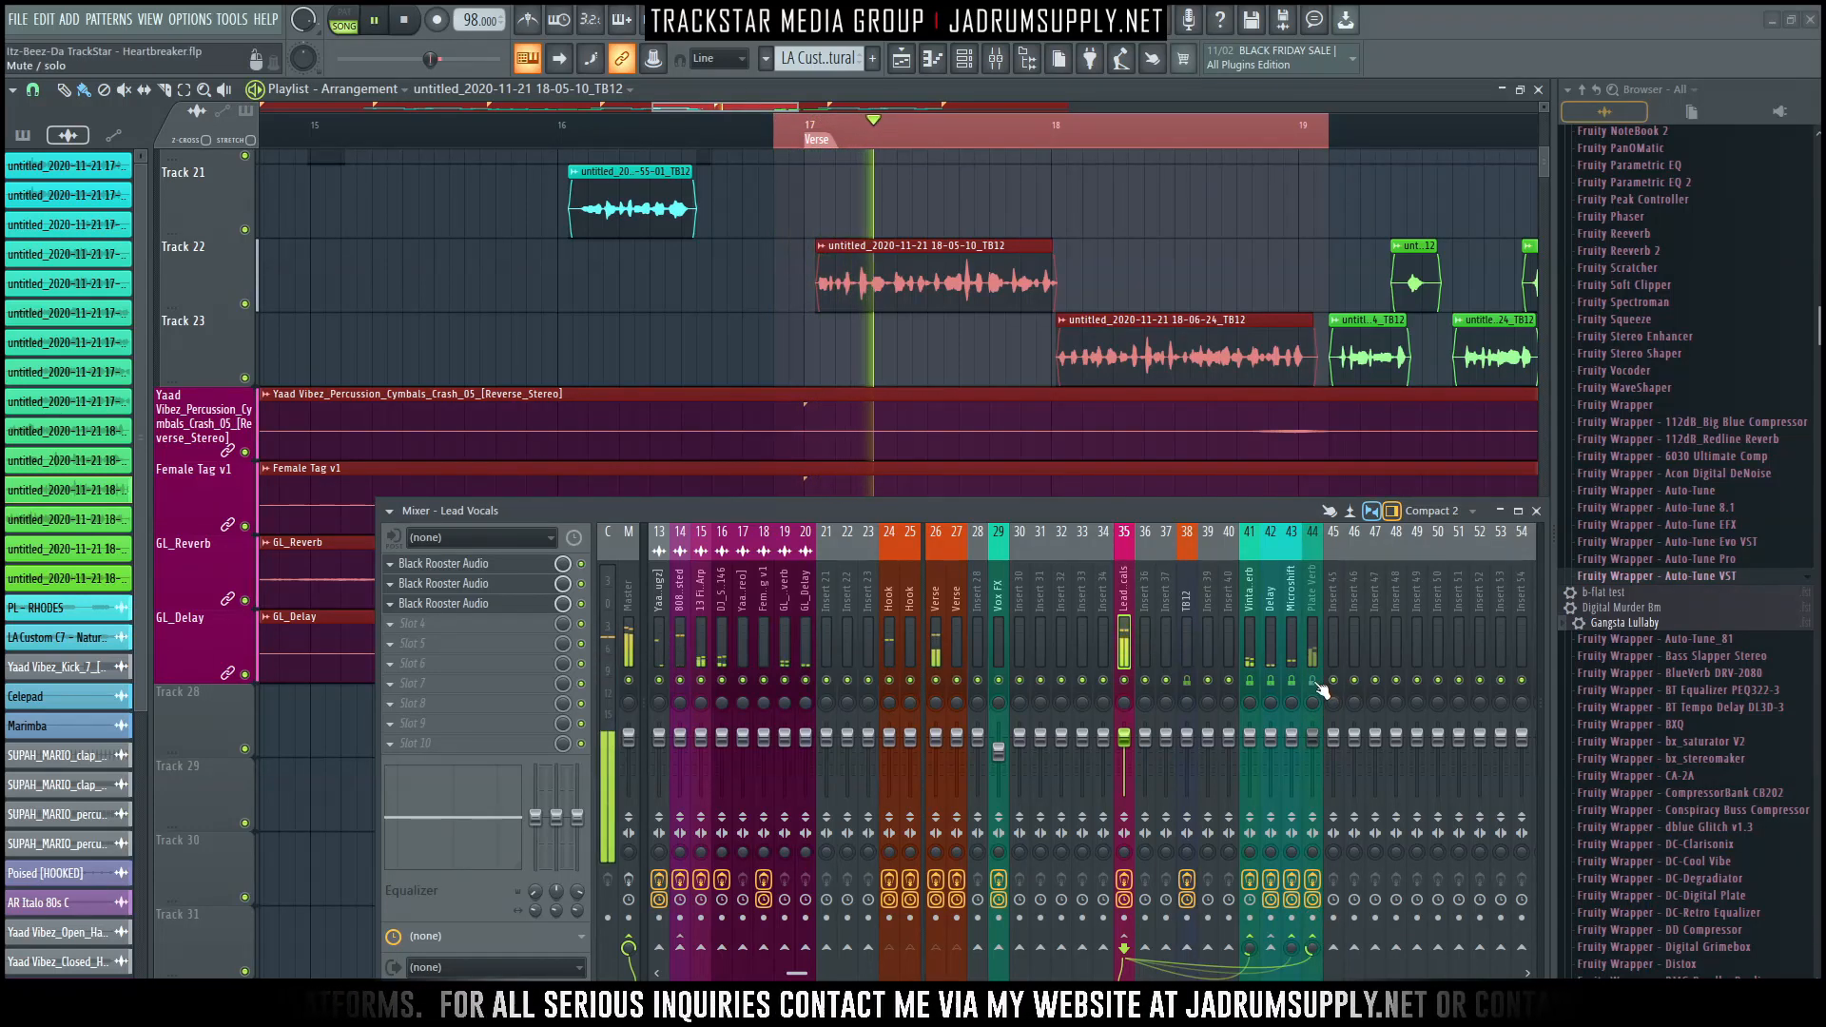
key("space")
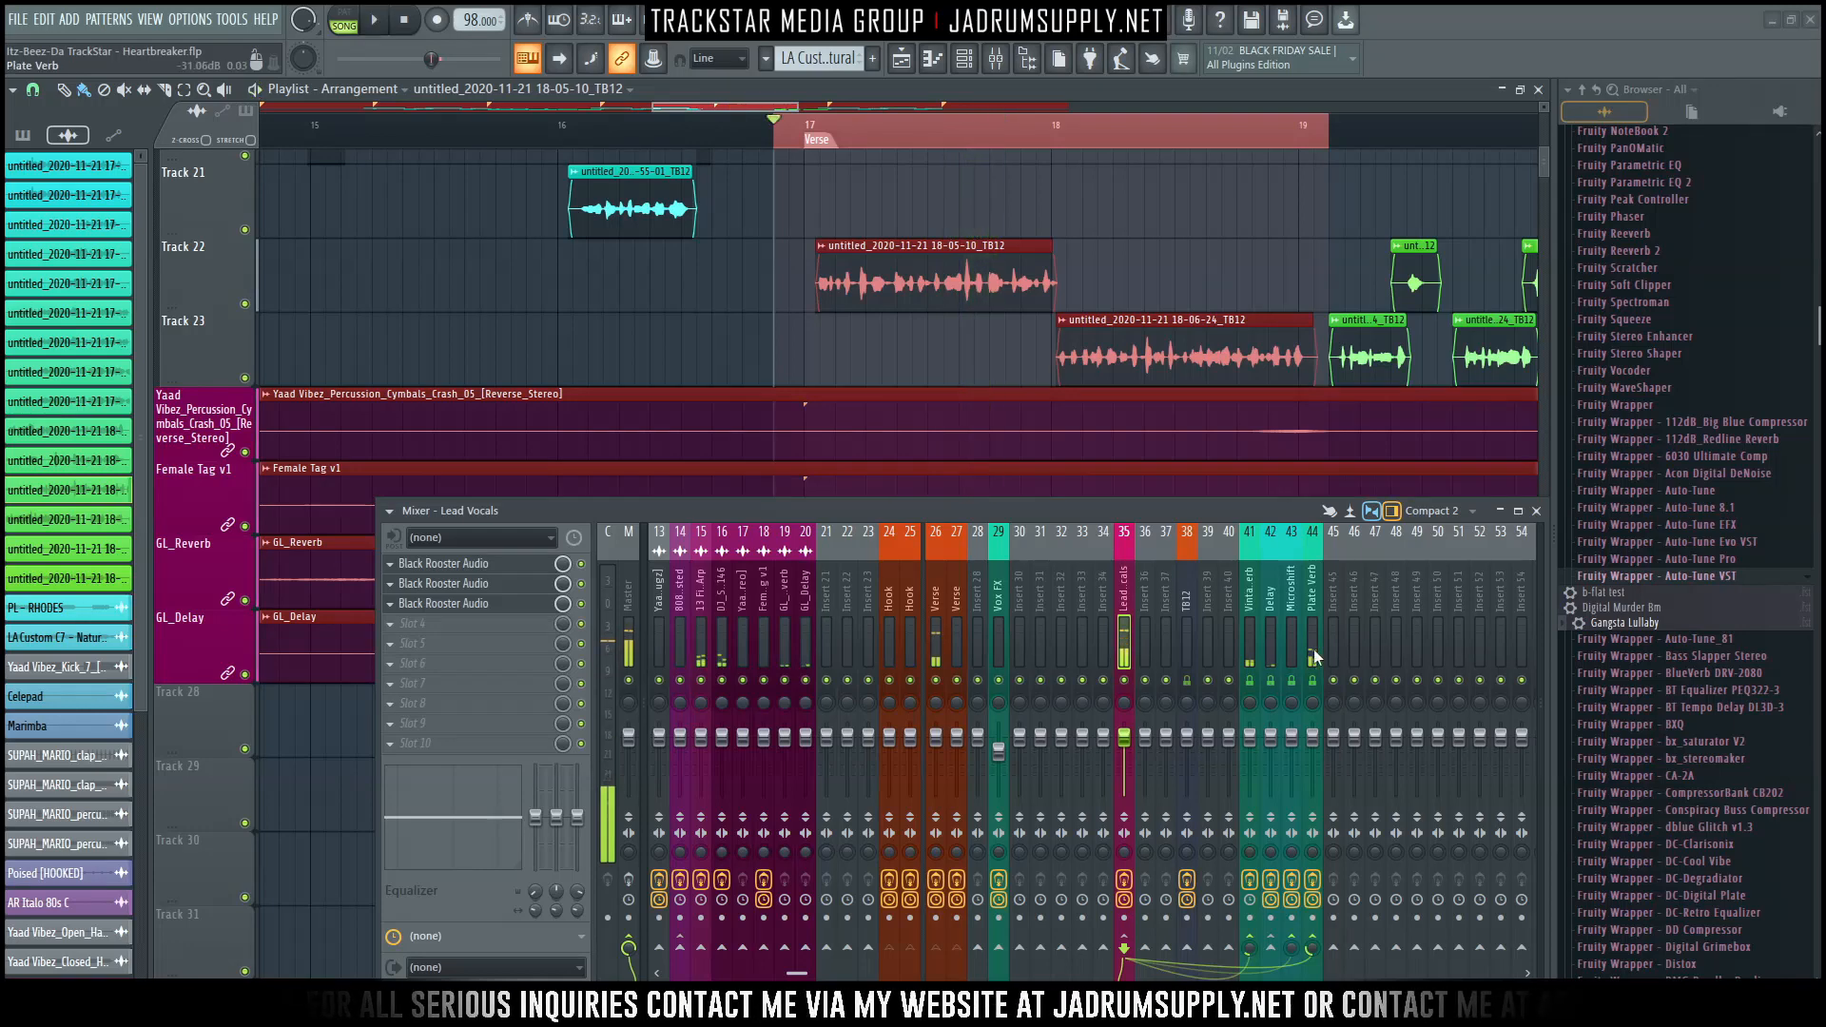
right_click(1313, 949)
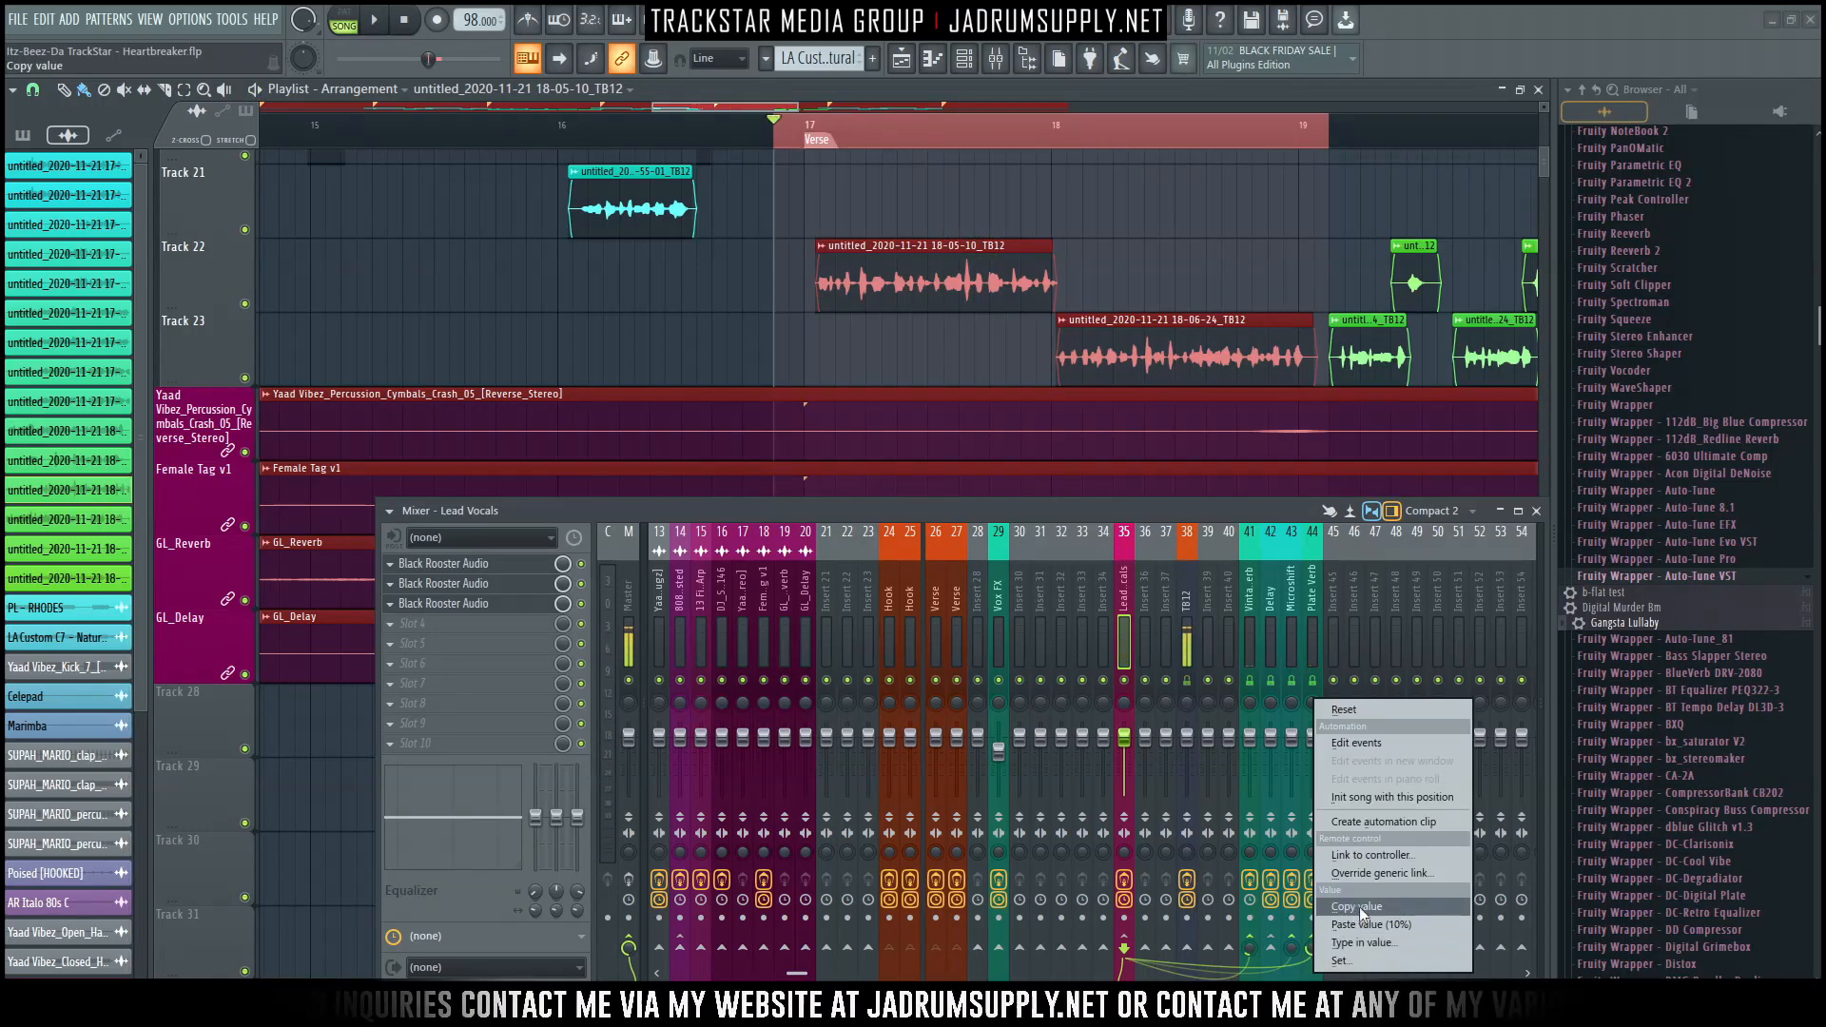
left_click(1424, 824)
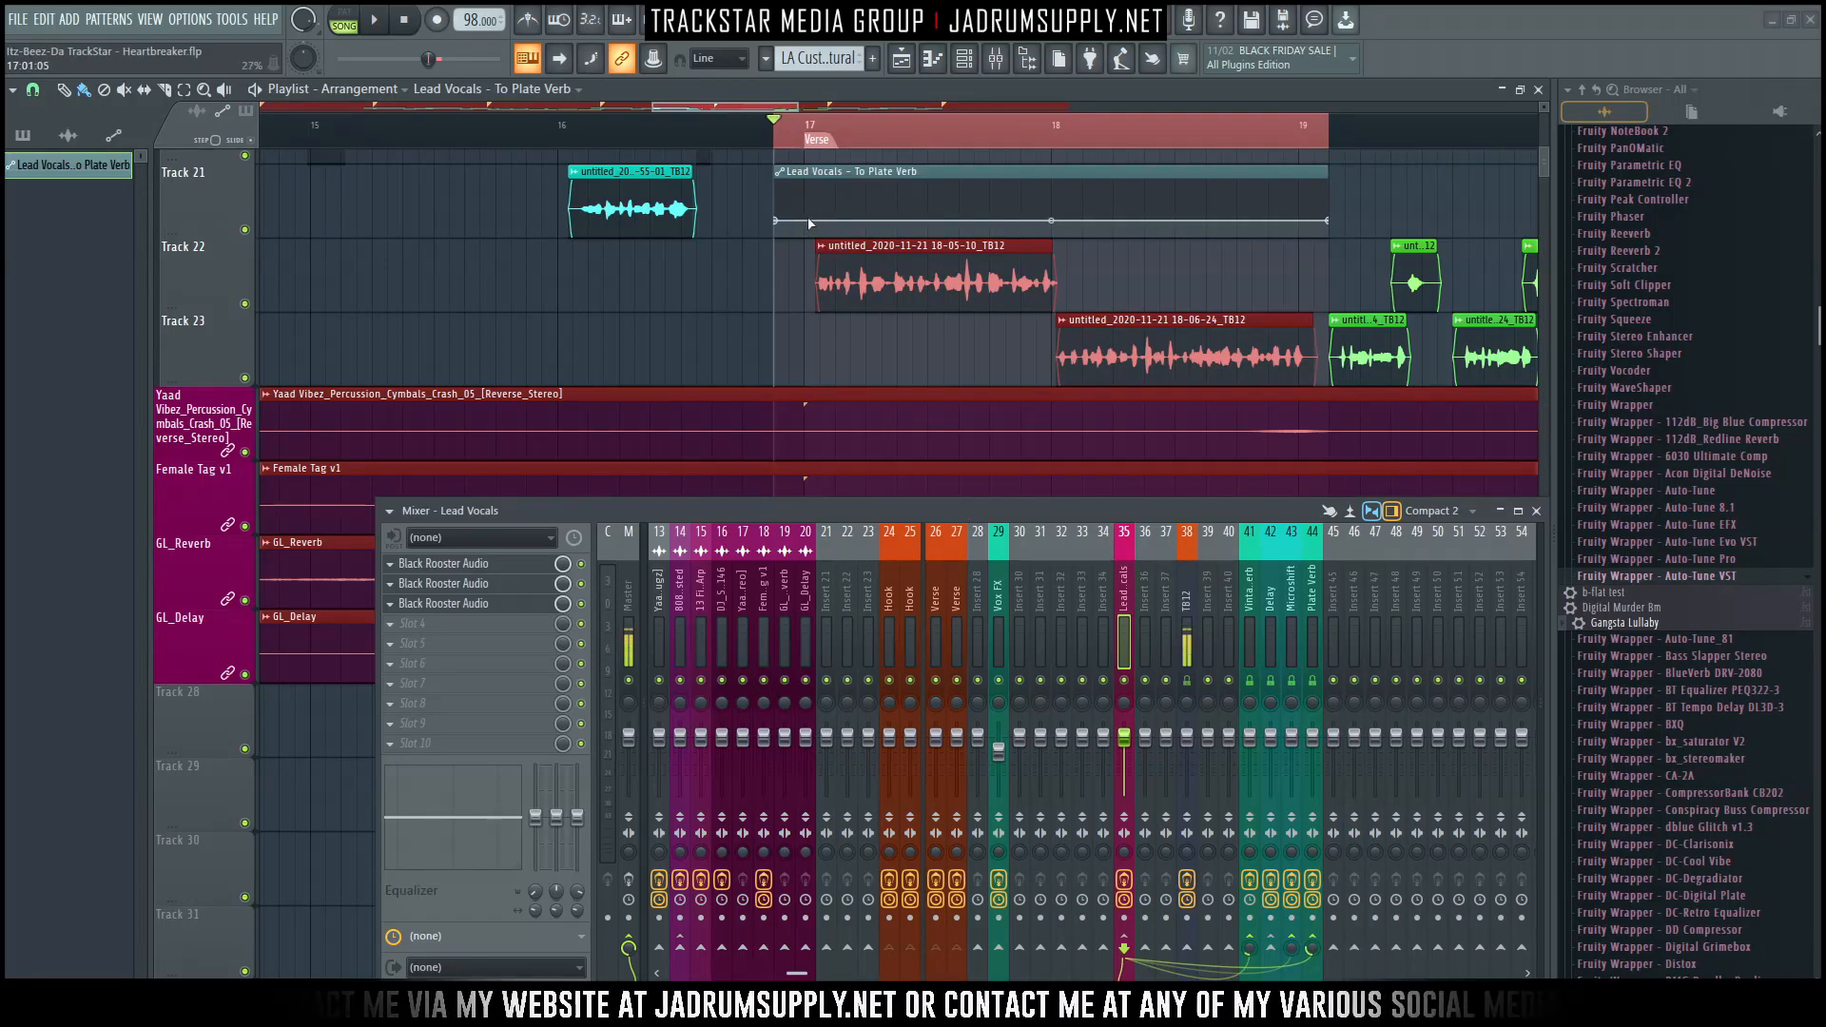
Add a point at bar 17 of the Plate Verb send automation, lower it and curve the following segment upward, and clear the selection.
scroll(818, 226, "up", 3)
scroll(816, 226, "up", 1)
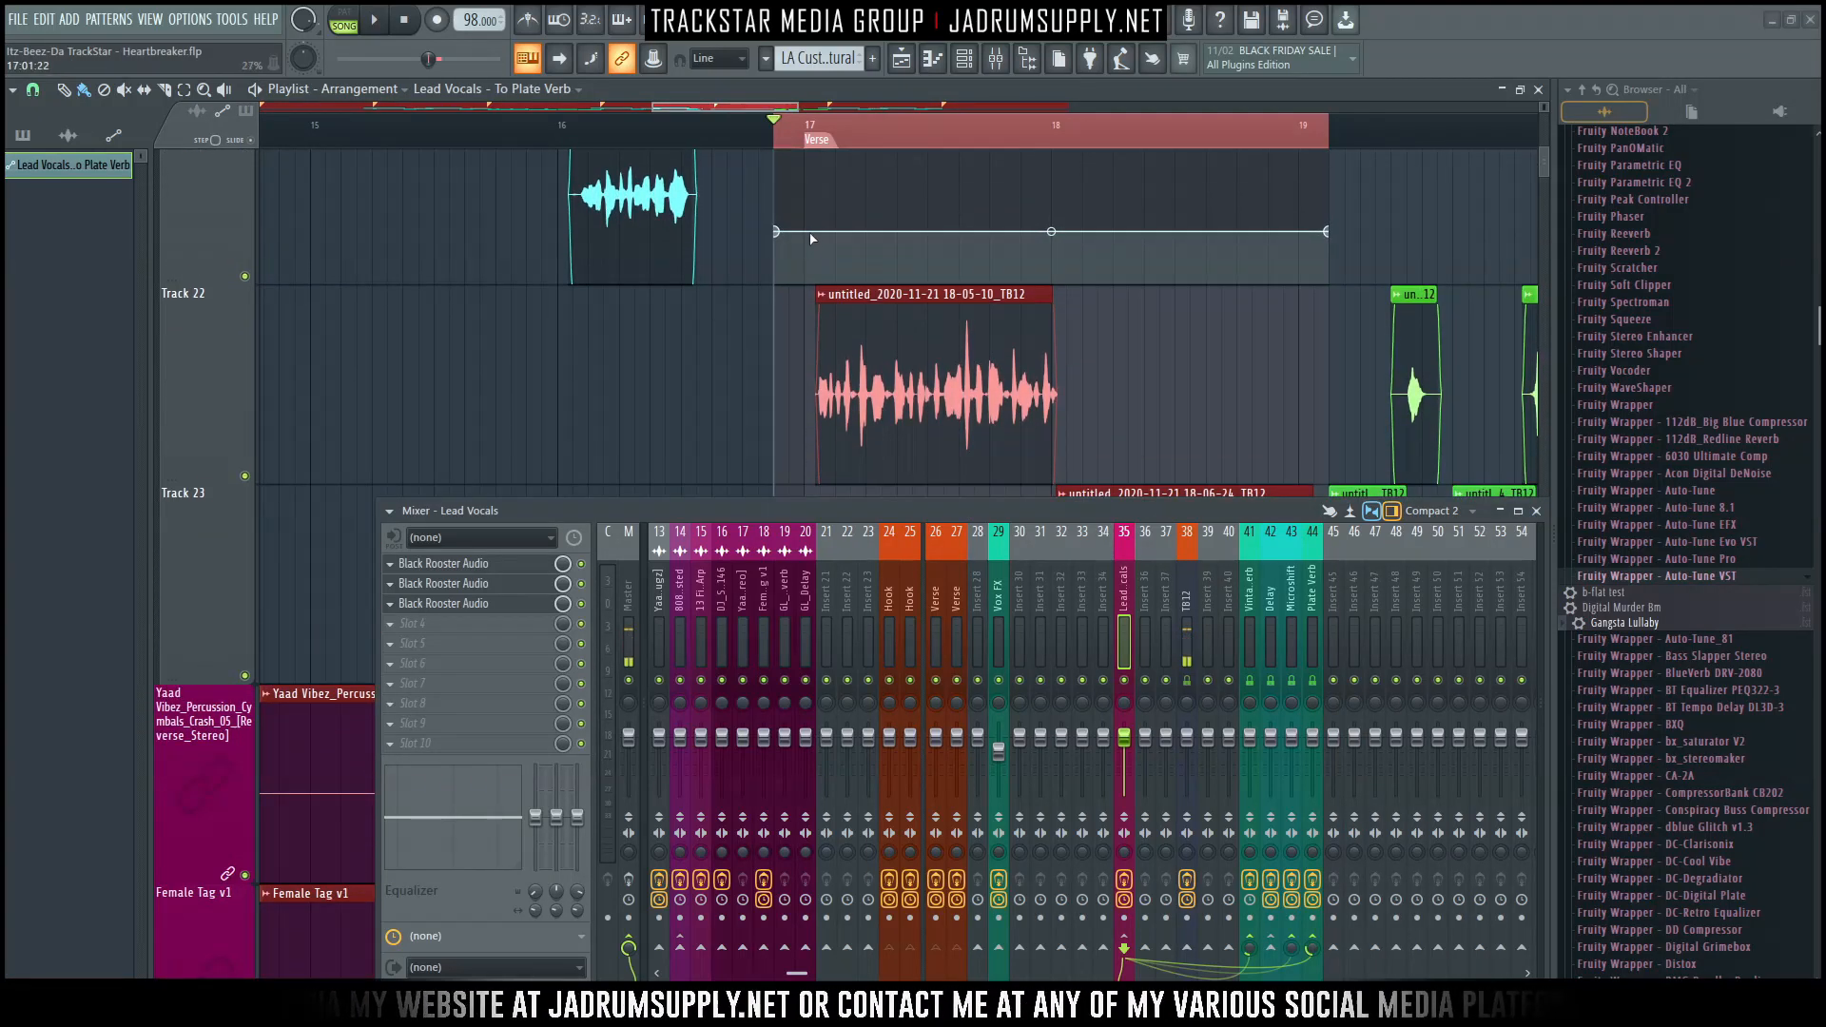
right_click(805, 232)
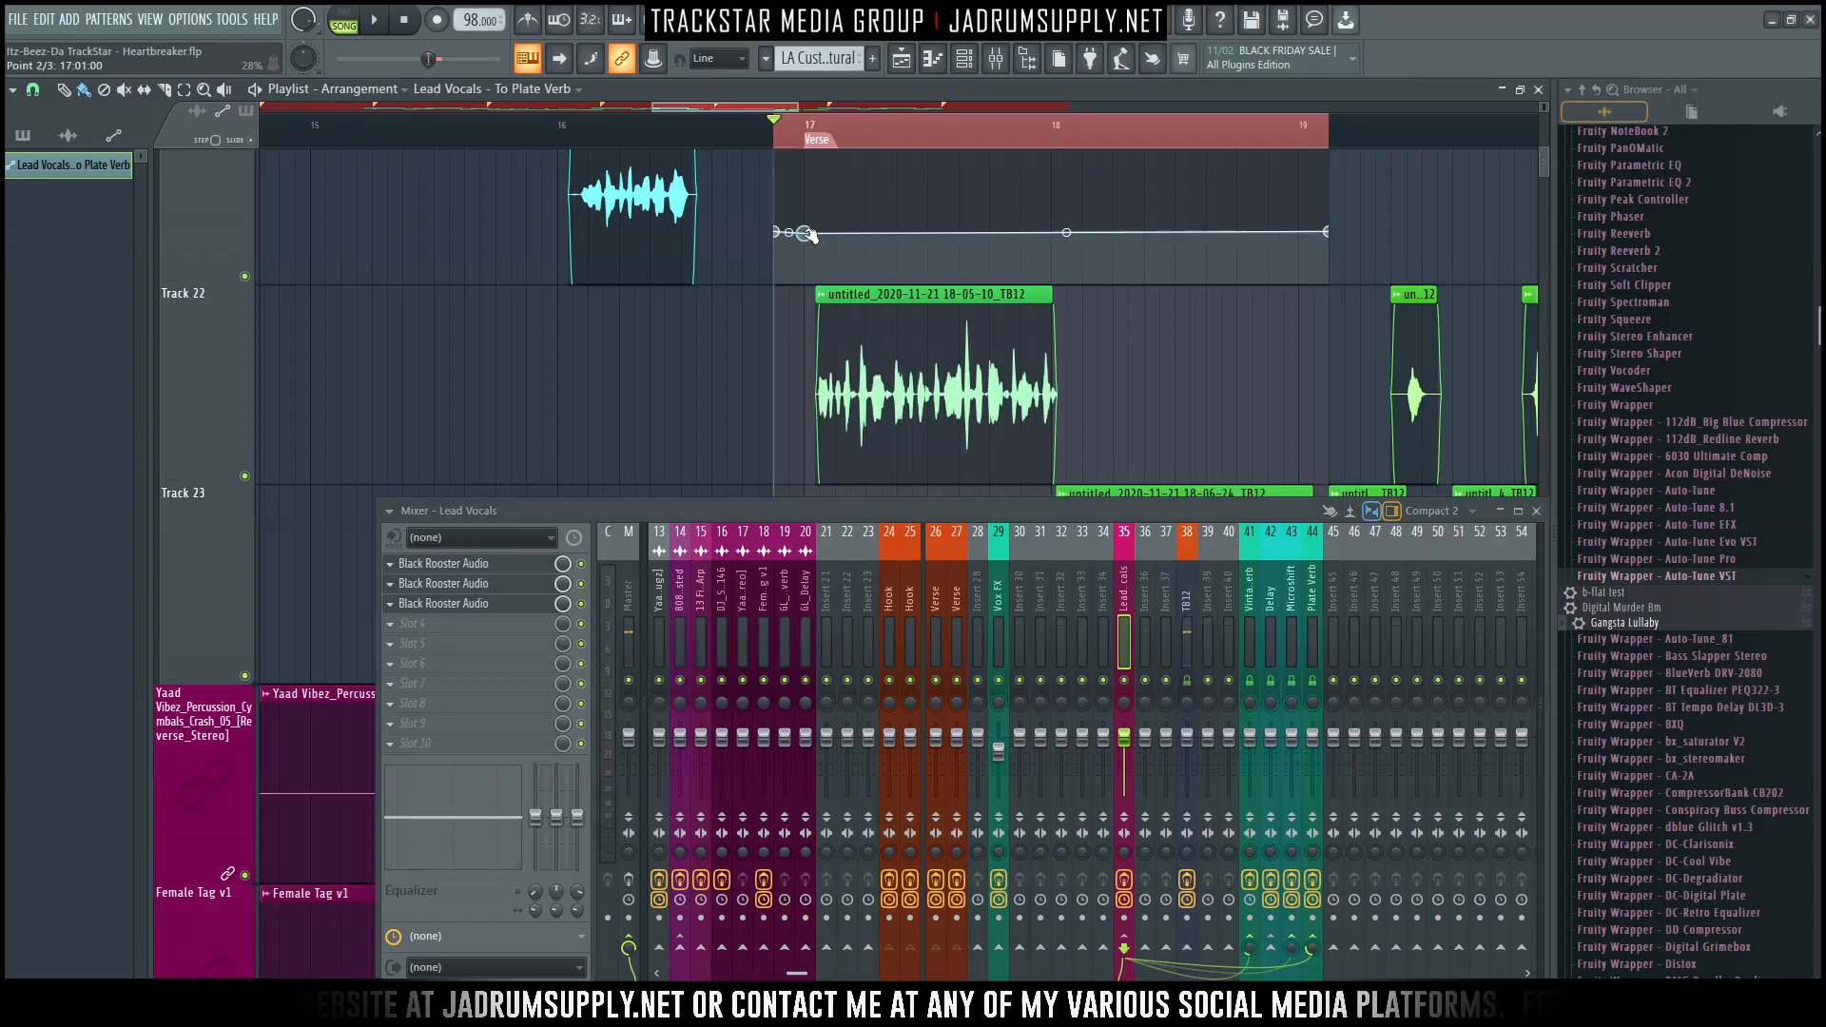
left_click_drag(807, 233, 805, 255)
left_click_drag(1064, 246, 1046, 230)
key("space")
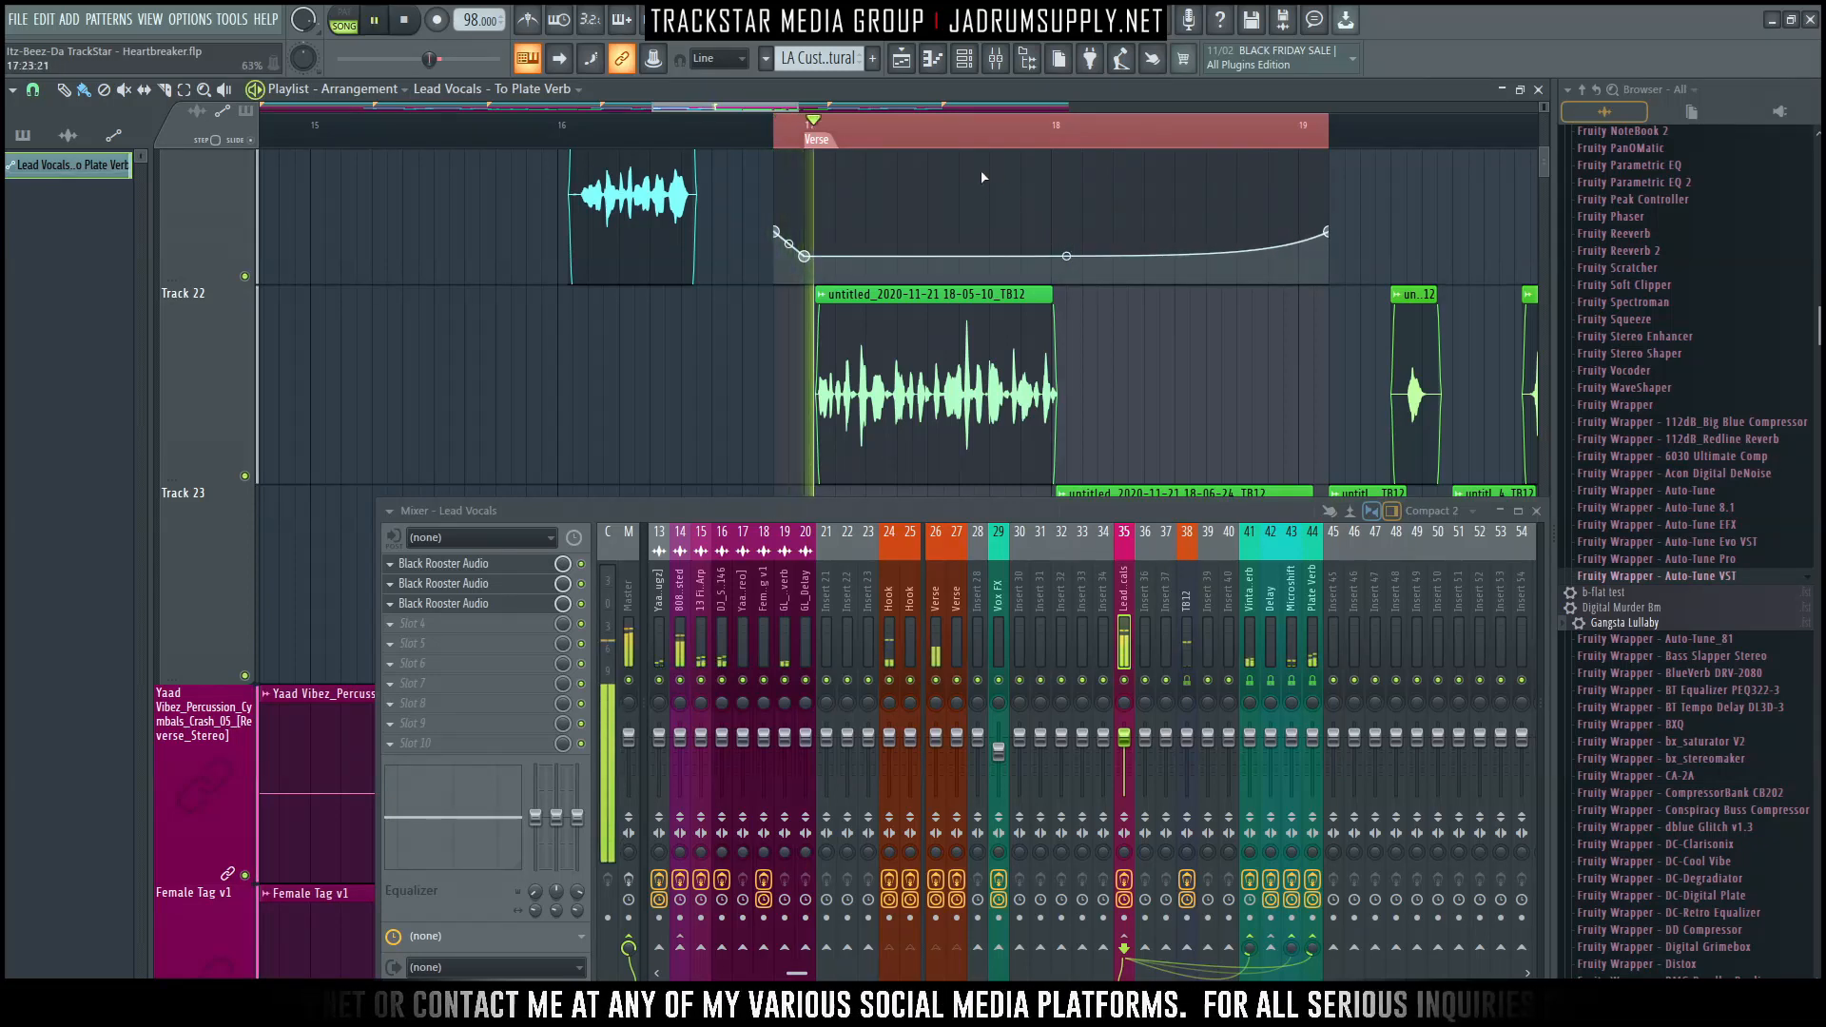
left_click_drag(808, 258, 807, 264)
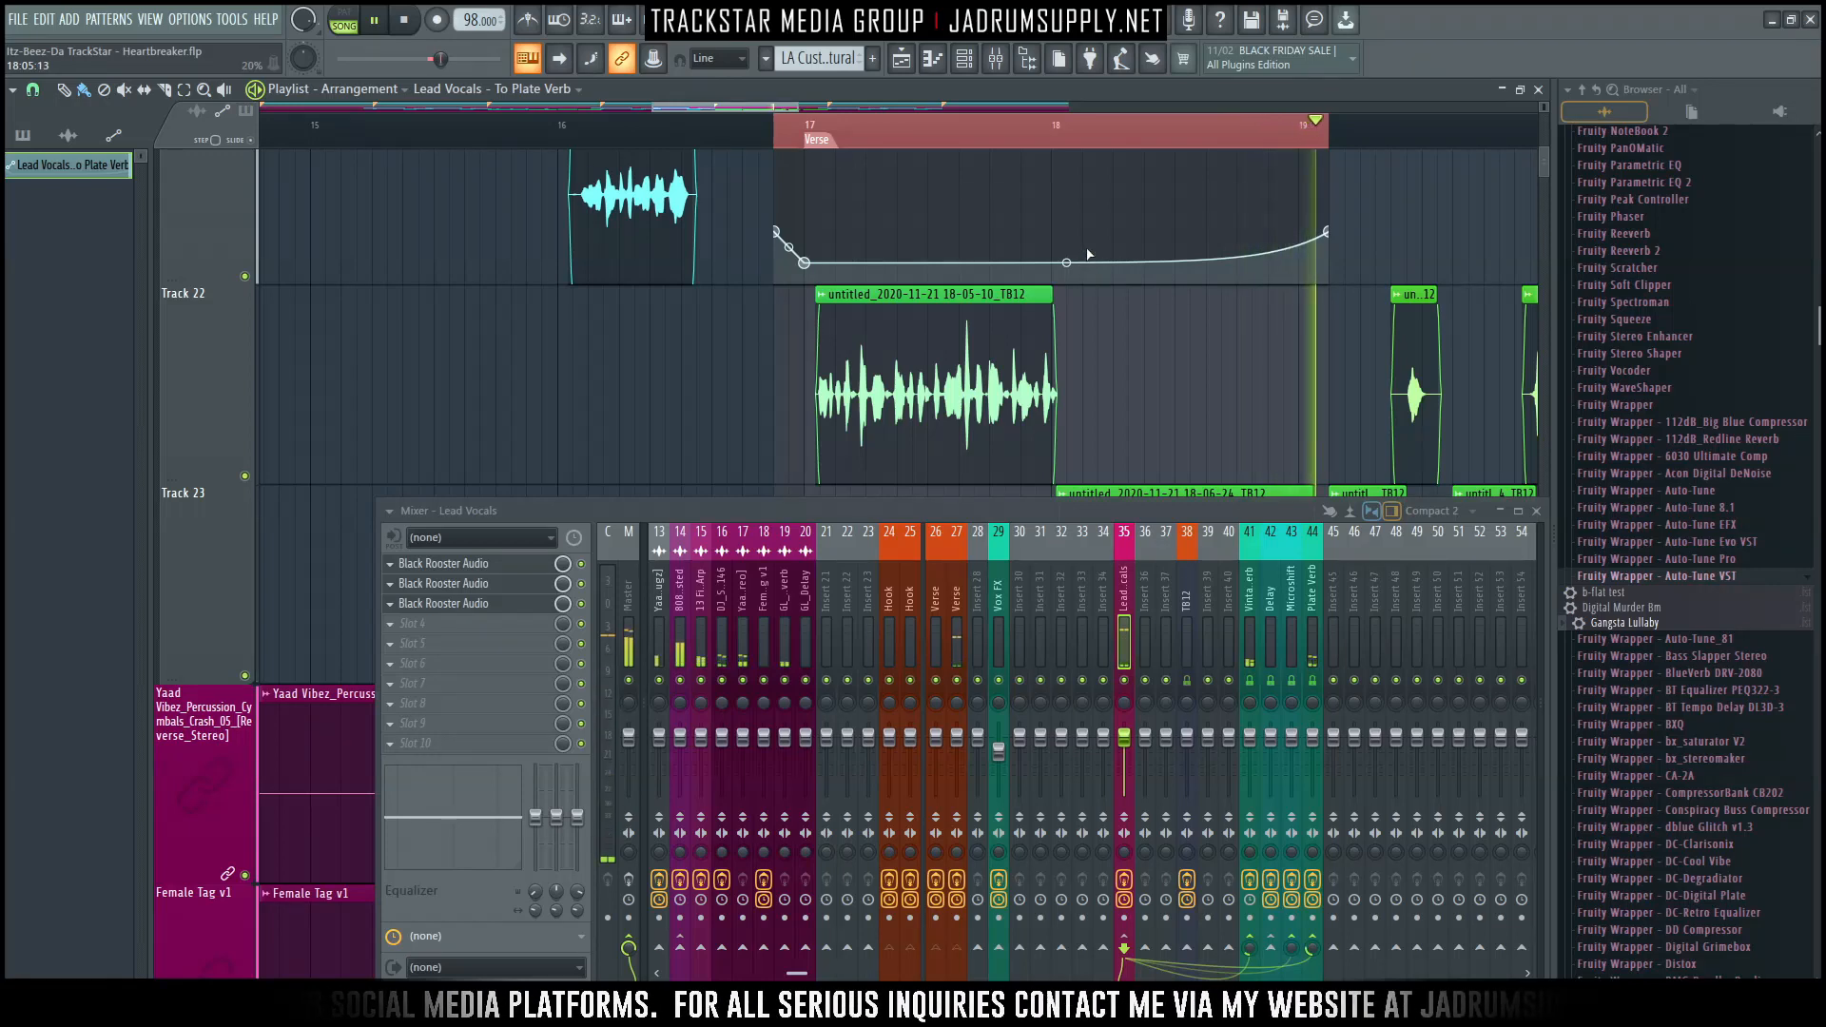
key("ctrl+d")
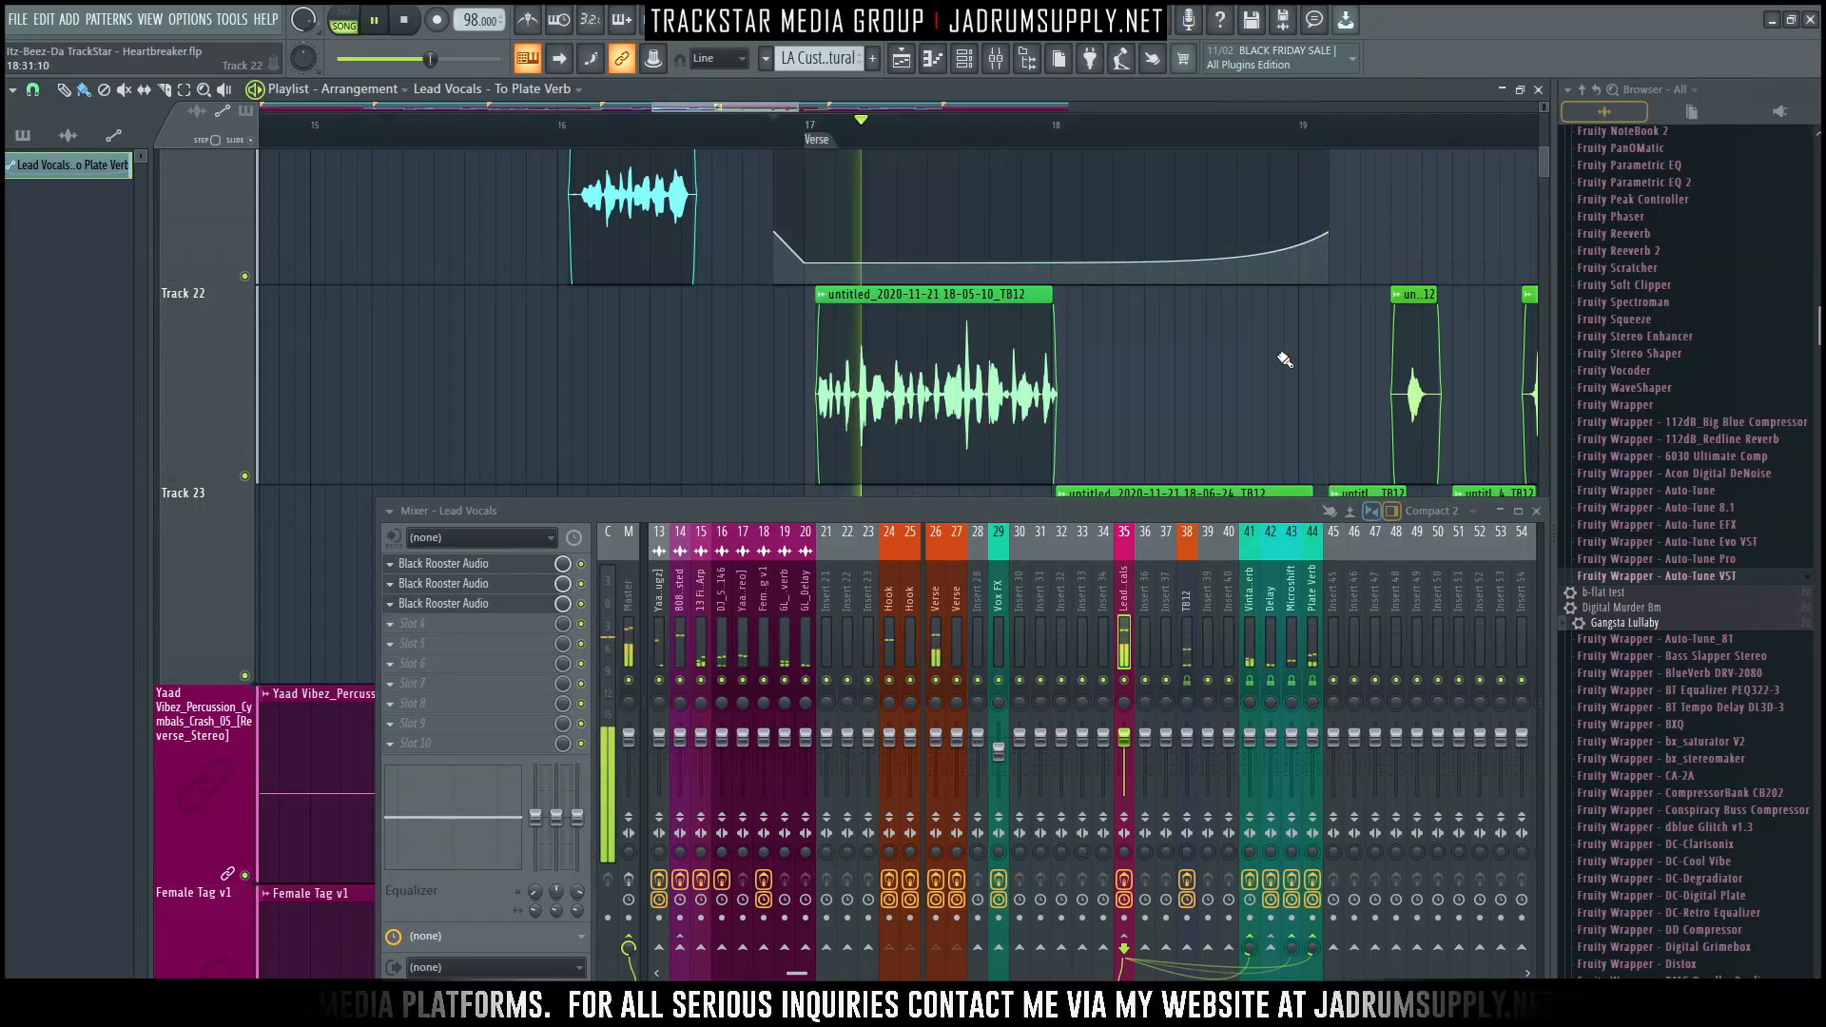
Listen to the opening words of the 18-05-10 vocal clip against its waveform, and stop playback.
scroll(1101, 362, "down", 4)
scroll(1047, 314, "up", 4)
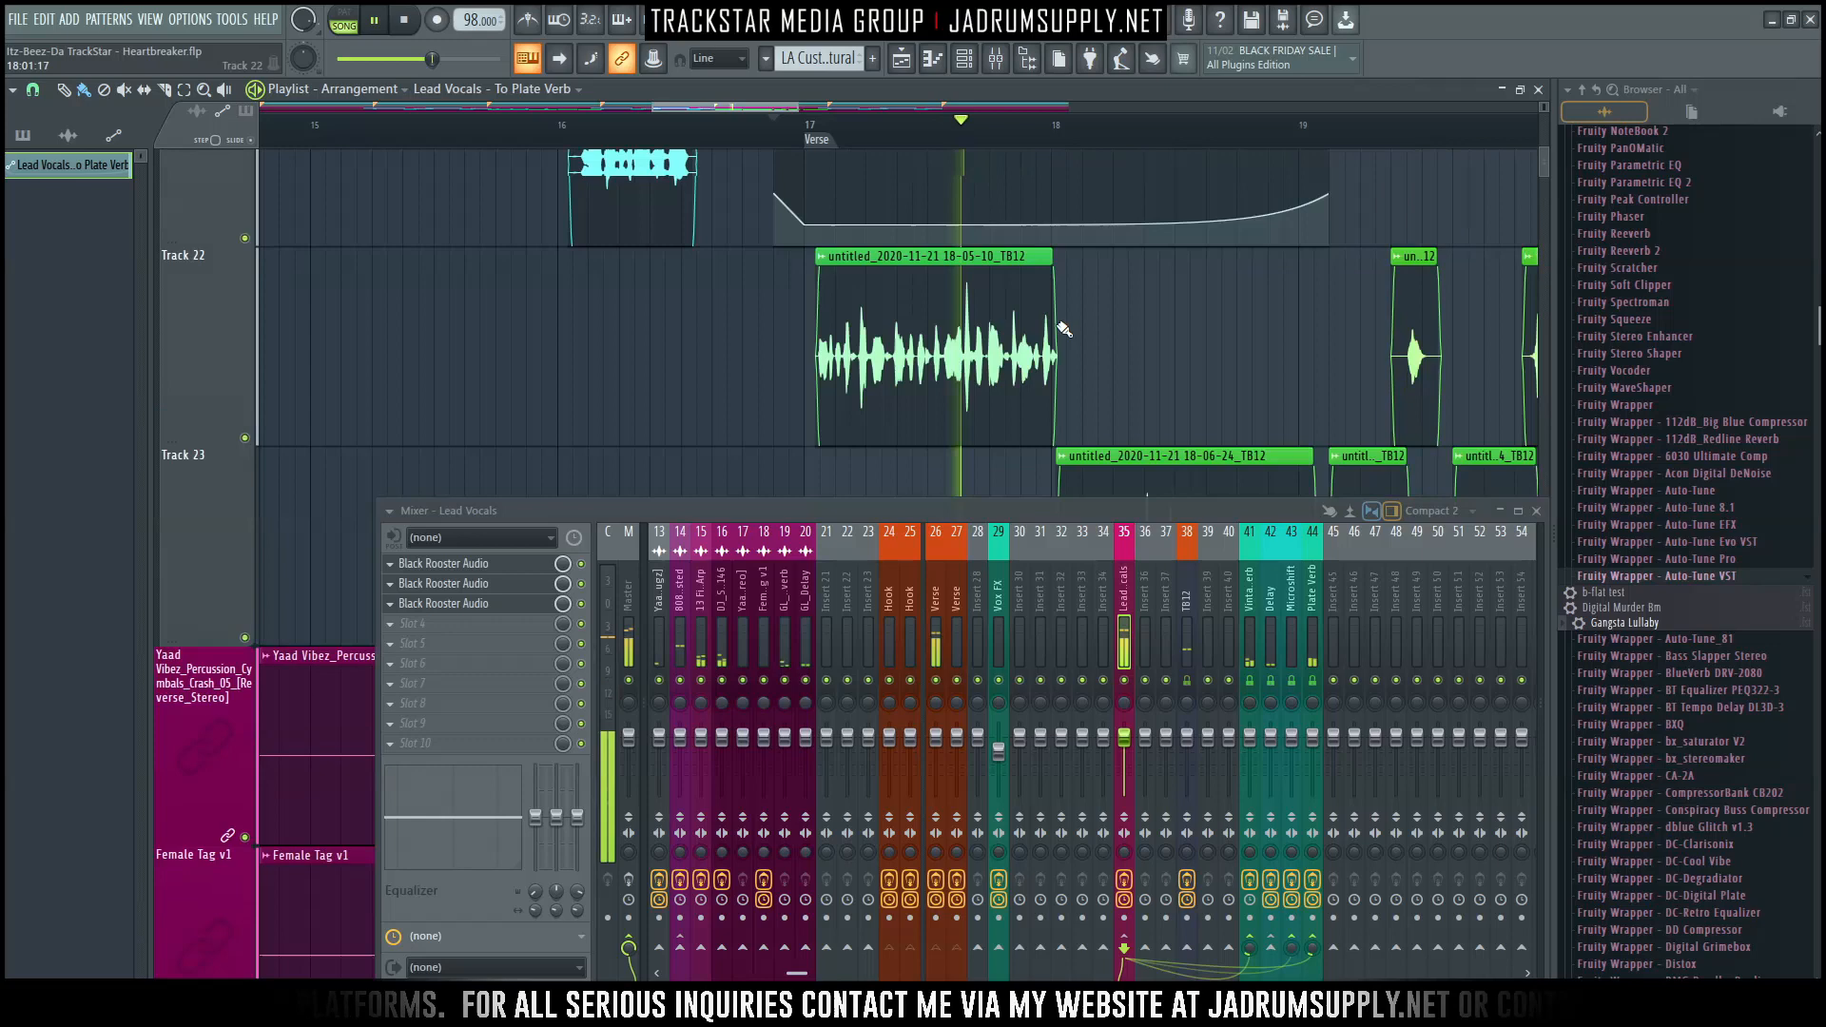
scroll(803, 134, "up", 5)
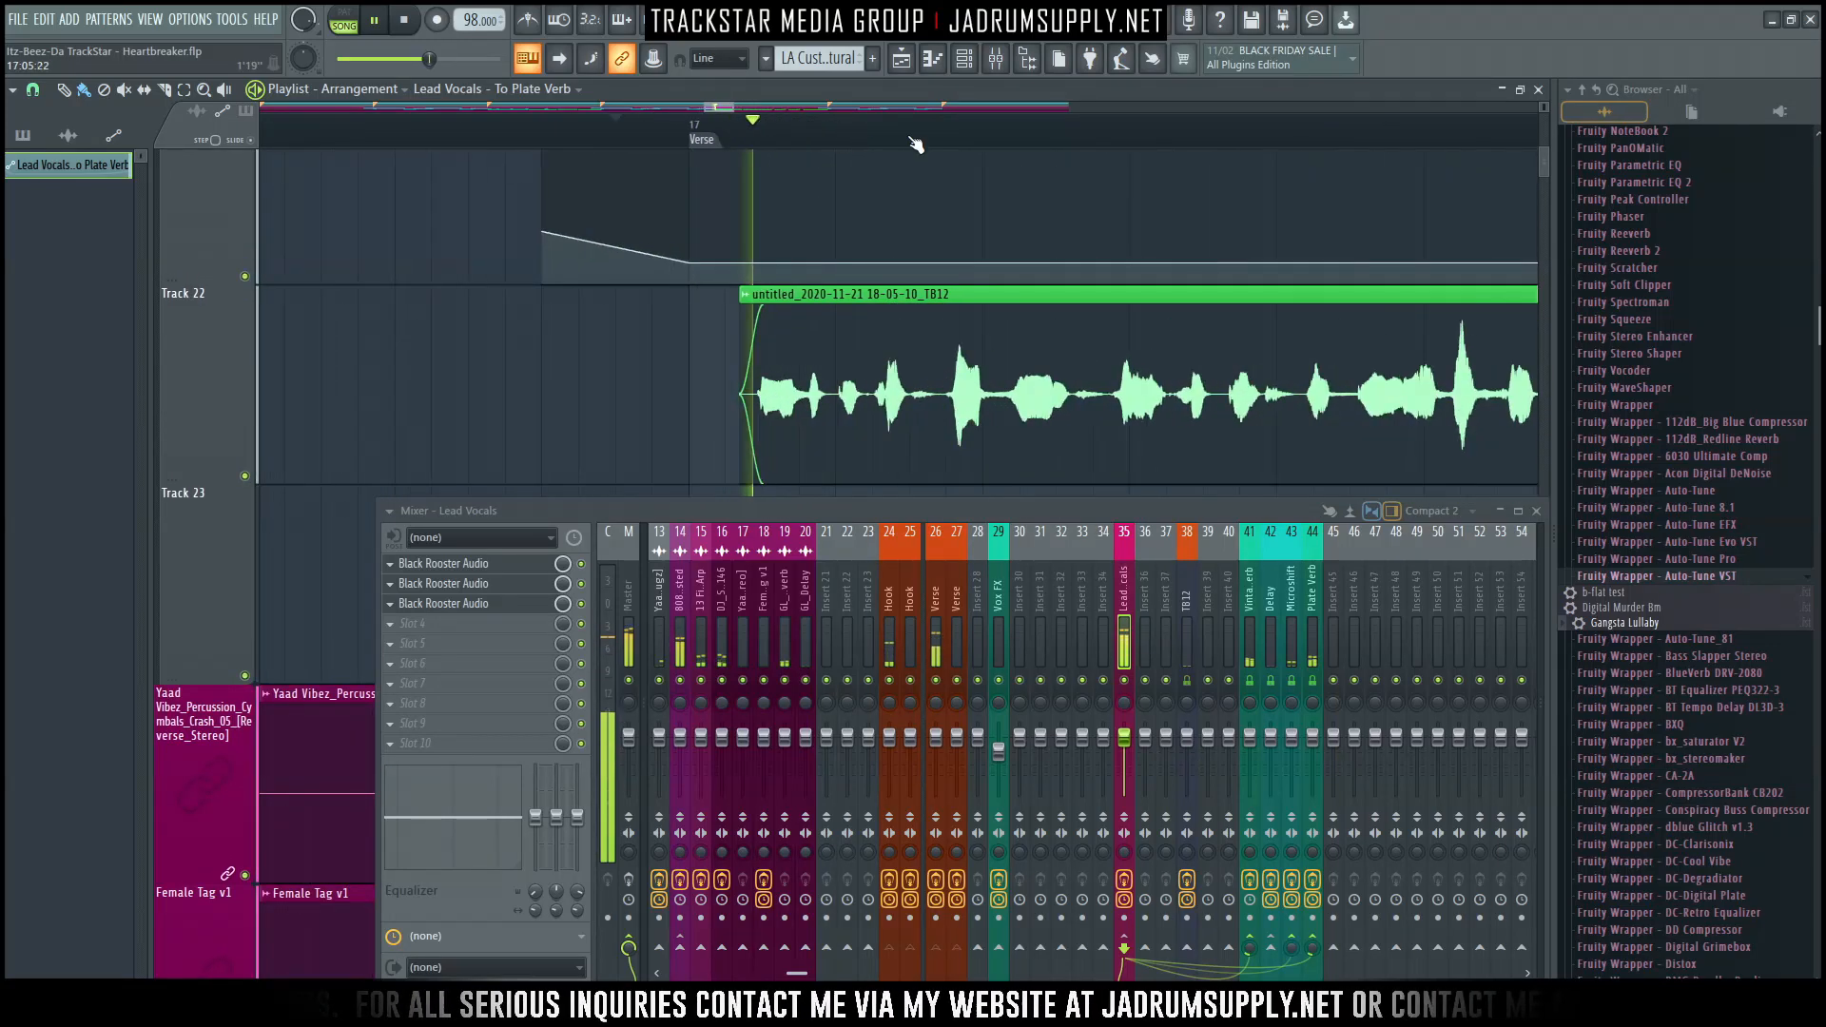
scroll(961, 125, "up", 3)
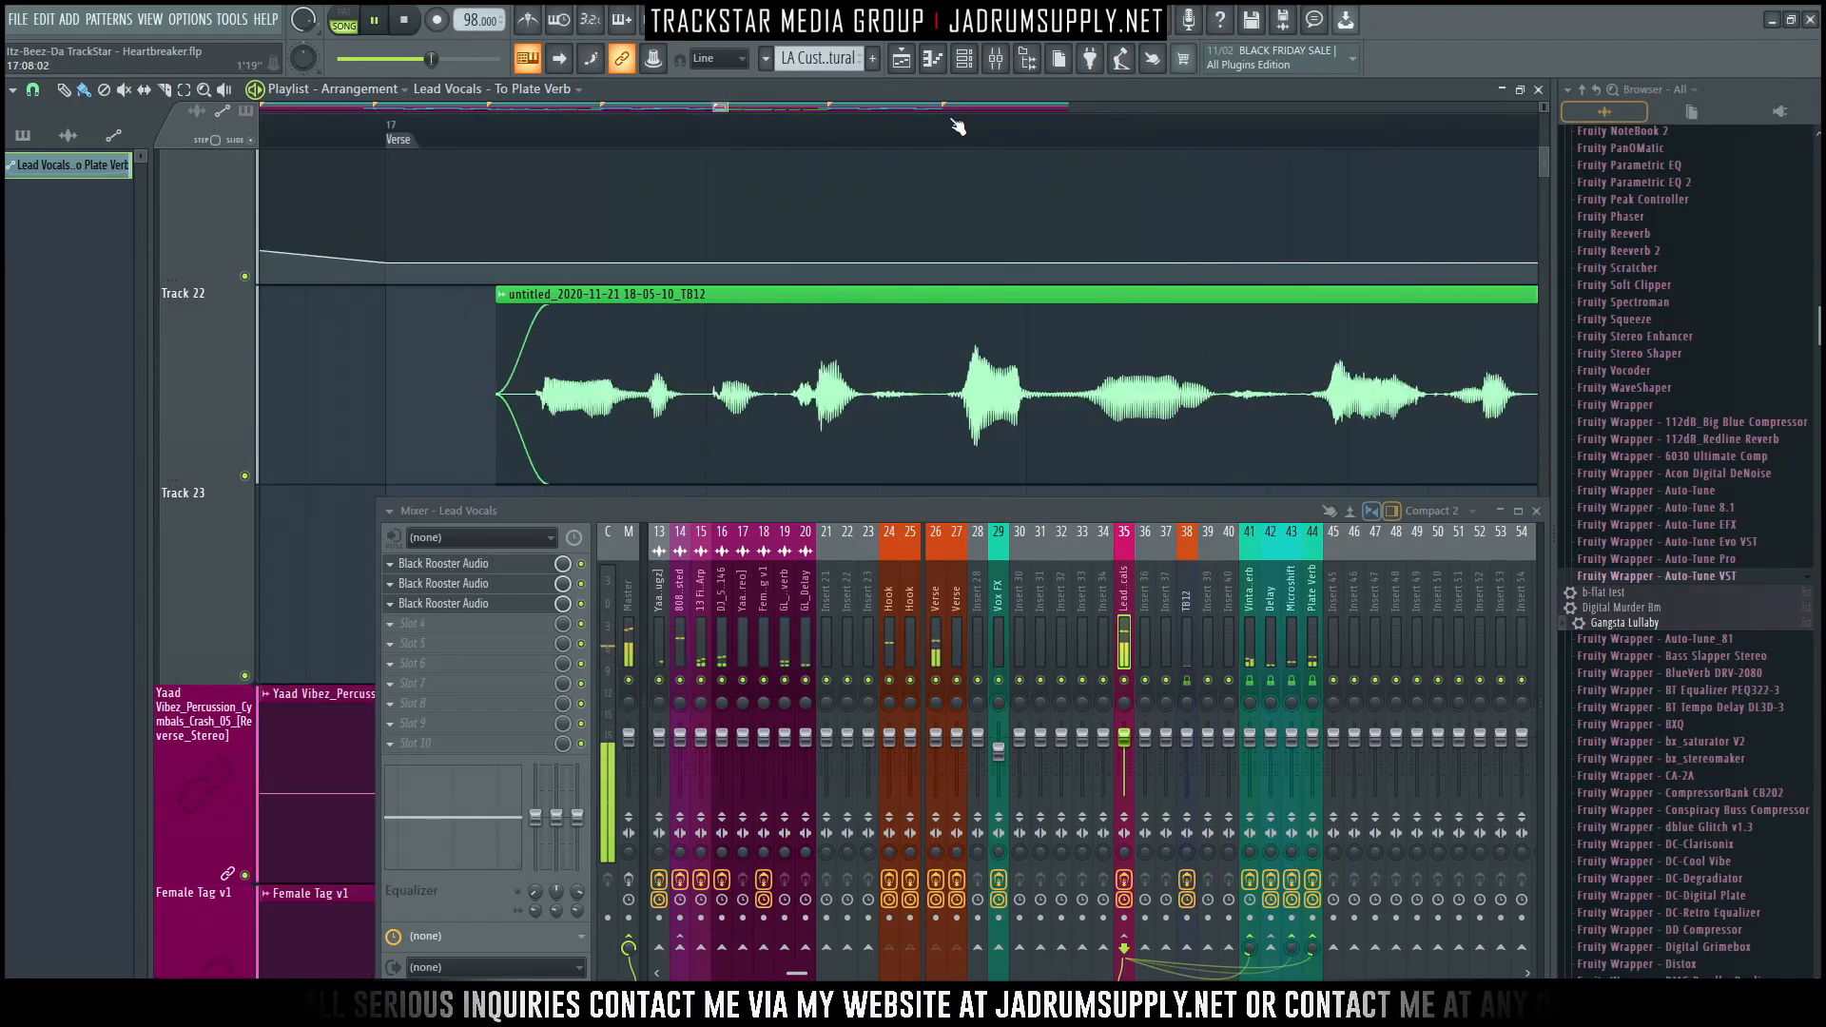
scroll(965, 208, "down", 1)
scroll(964, 208, "down", 2)
scroll(971, 197, "up", 3)
scroll(971, 325, "down", 1)
key("space")
Slice out the word at about 17:08 from the 18-05-10 clip copy on Track 23, keeping only that piece beneath the original.
left_click_drag(1001, 419, 1002, 412)
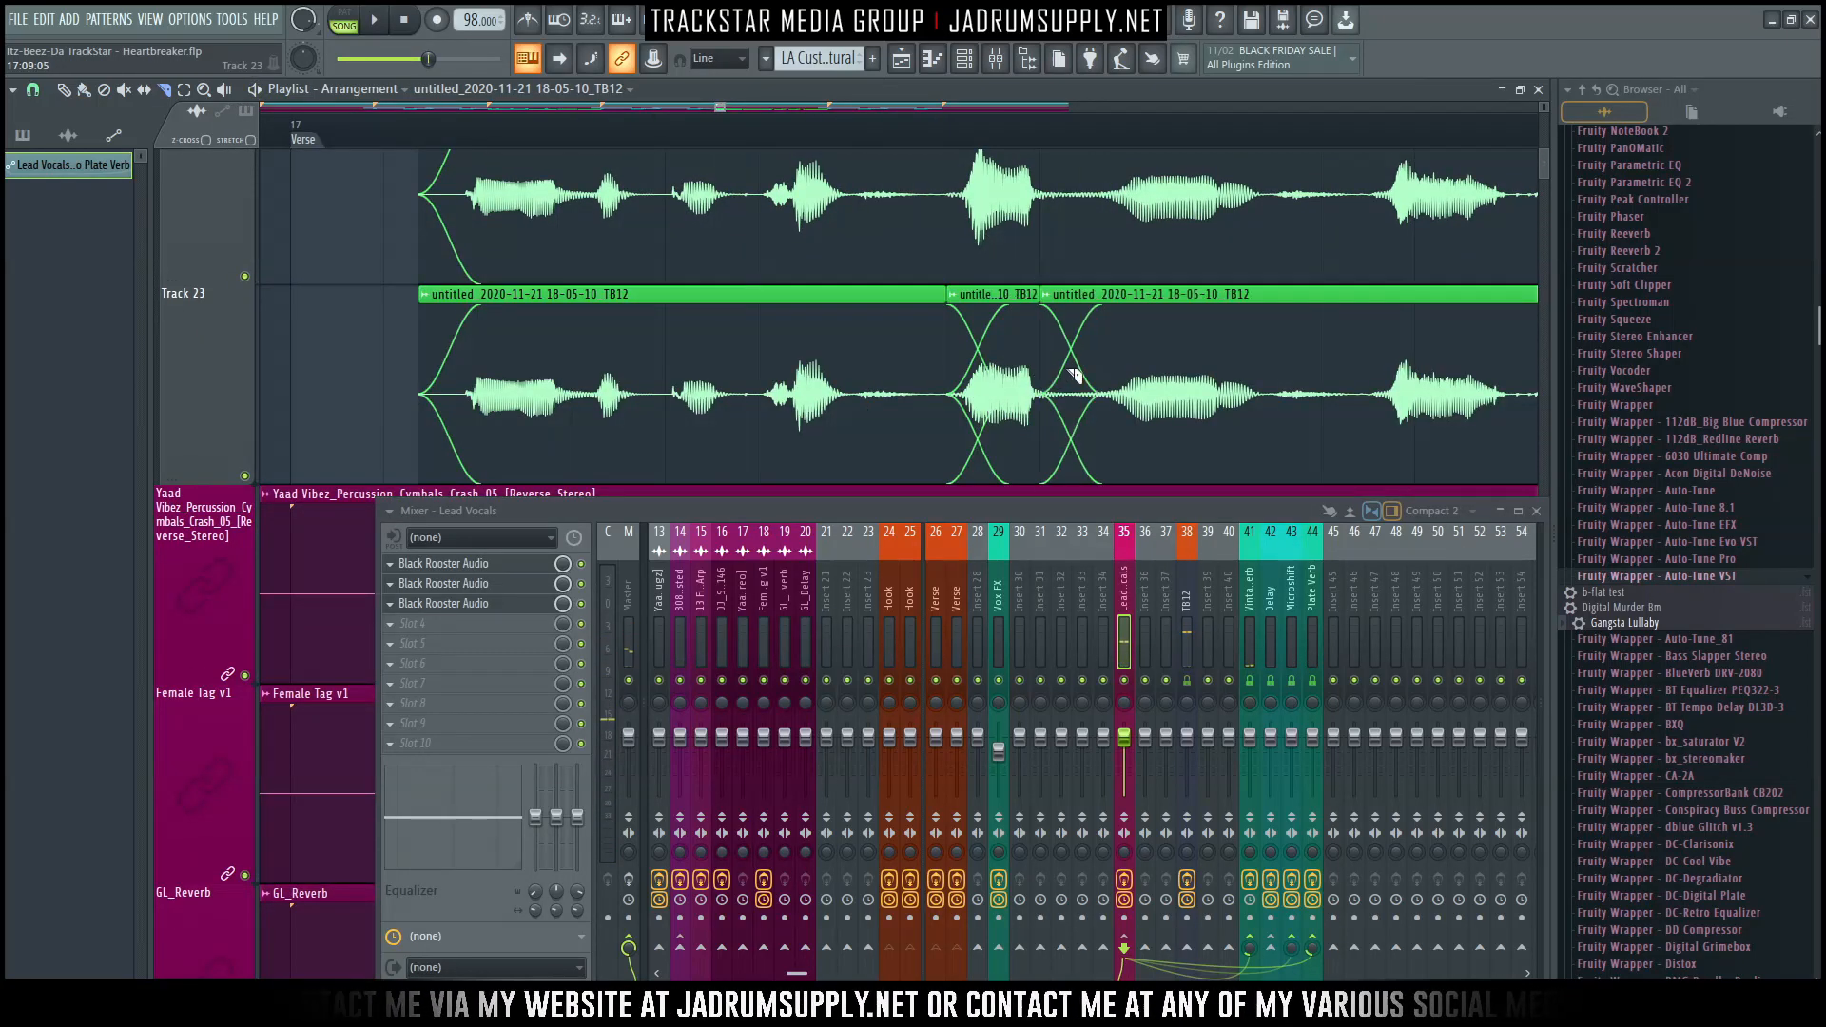
right_click(1064, 373)
right_click(829, 365)
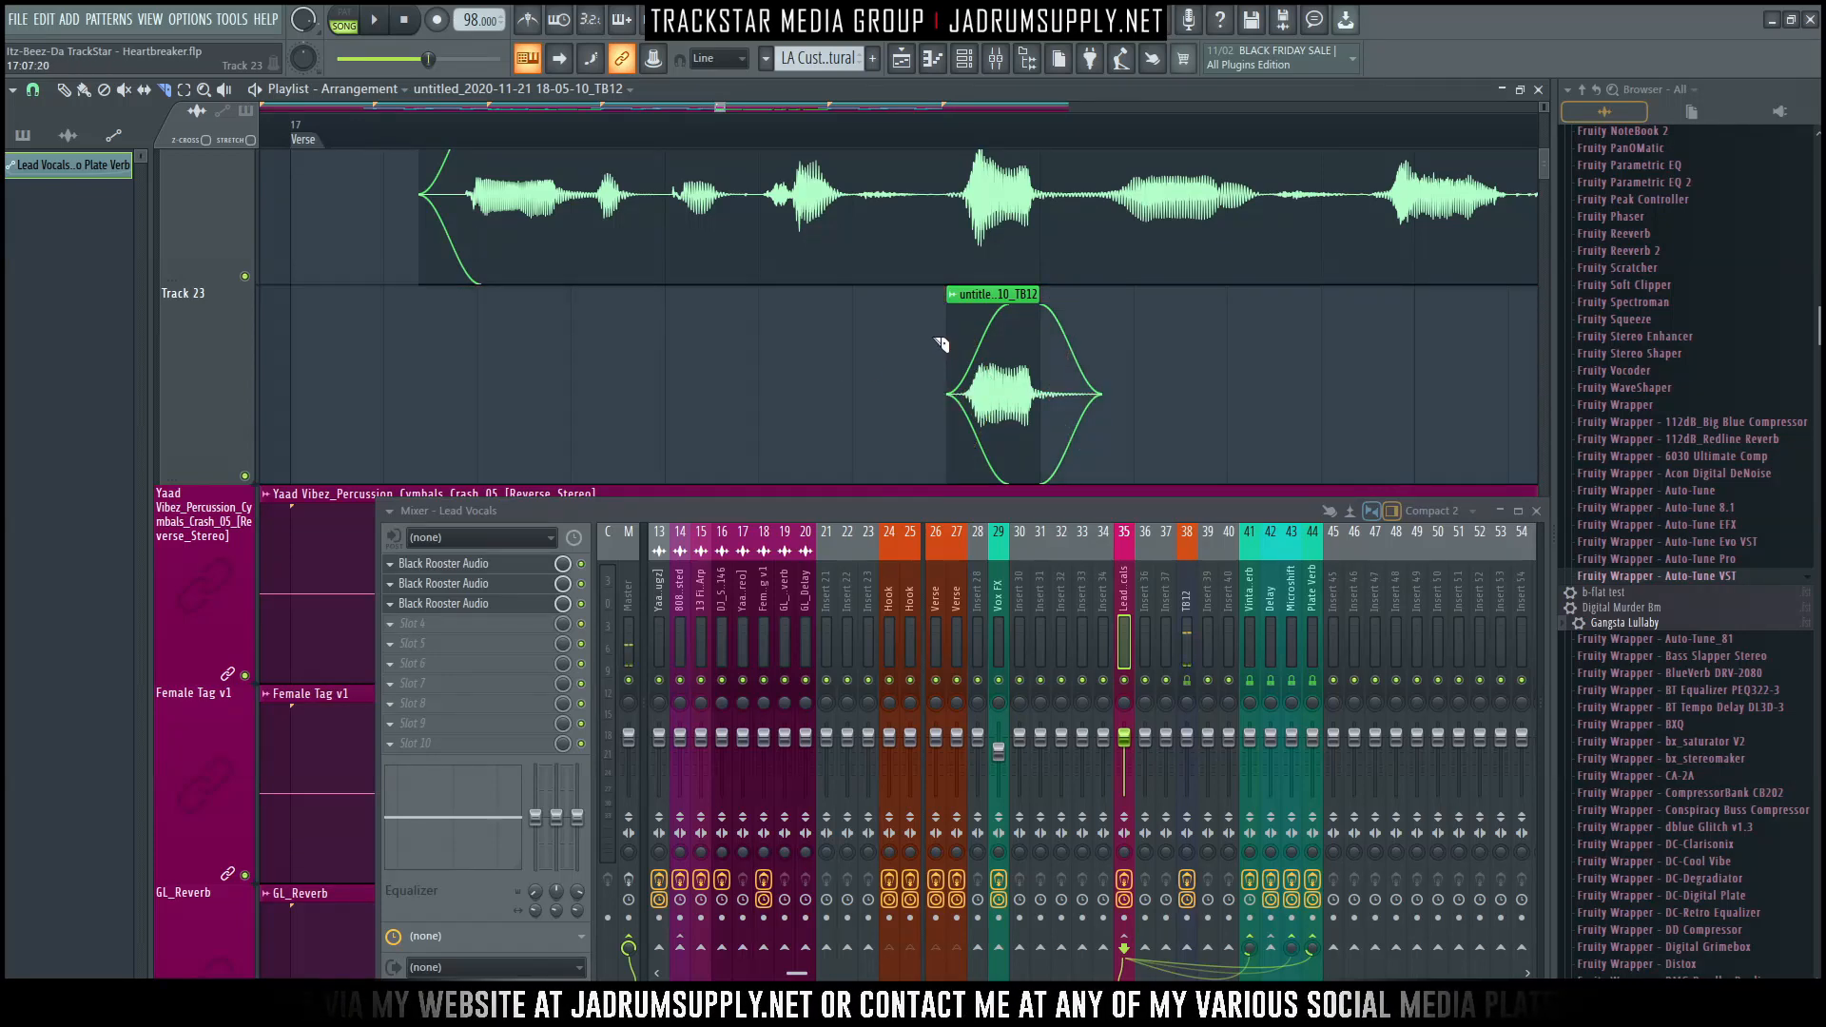
right_click(954, 306)
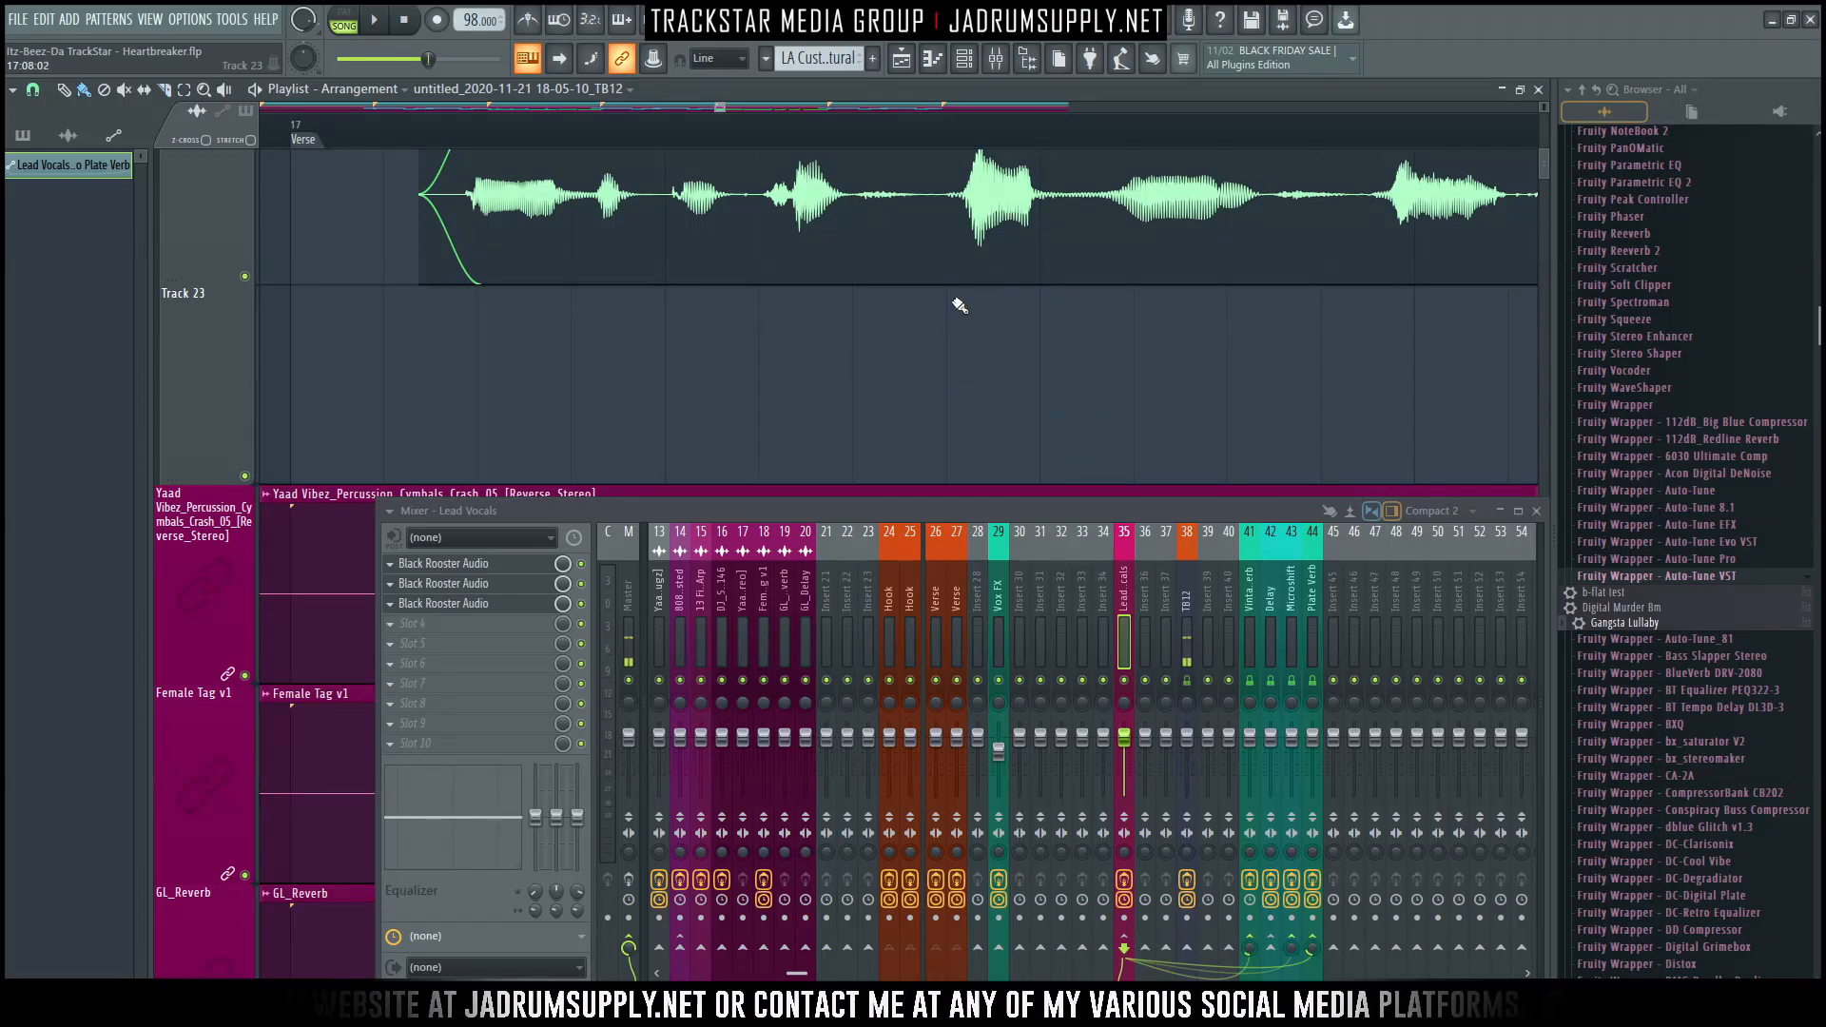
left_click(945, 311)
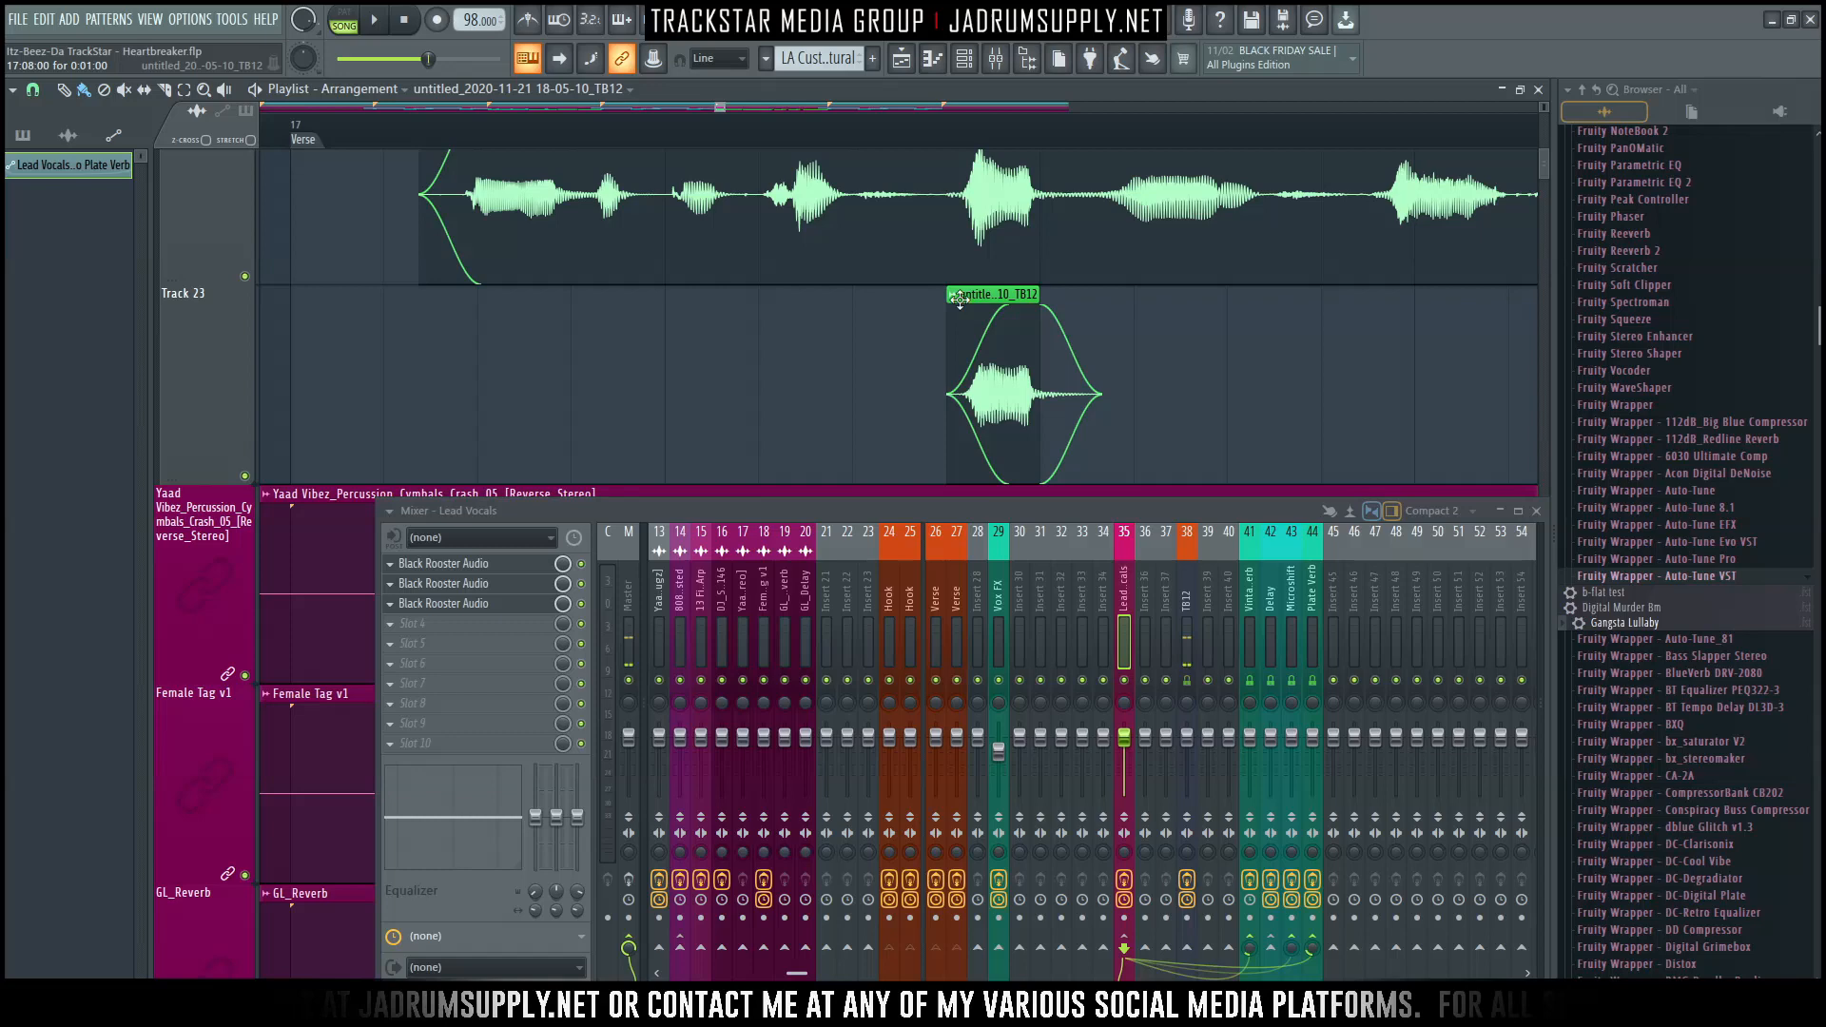
Make the sliced word clip on Track 23 unique and set its declicking mode to Generic (bleeding).
left_click(956, 306)
left_click(1006, 434)
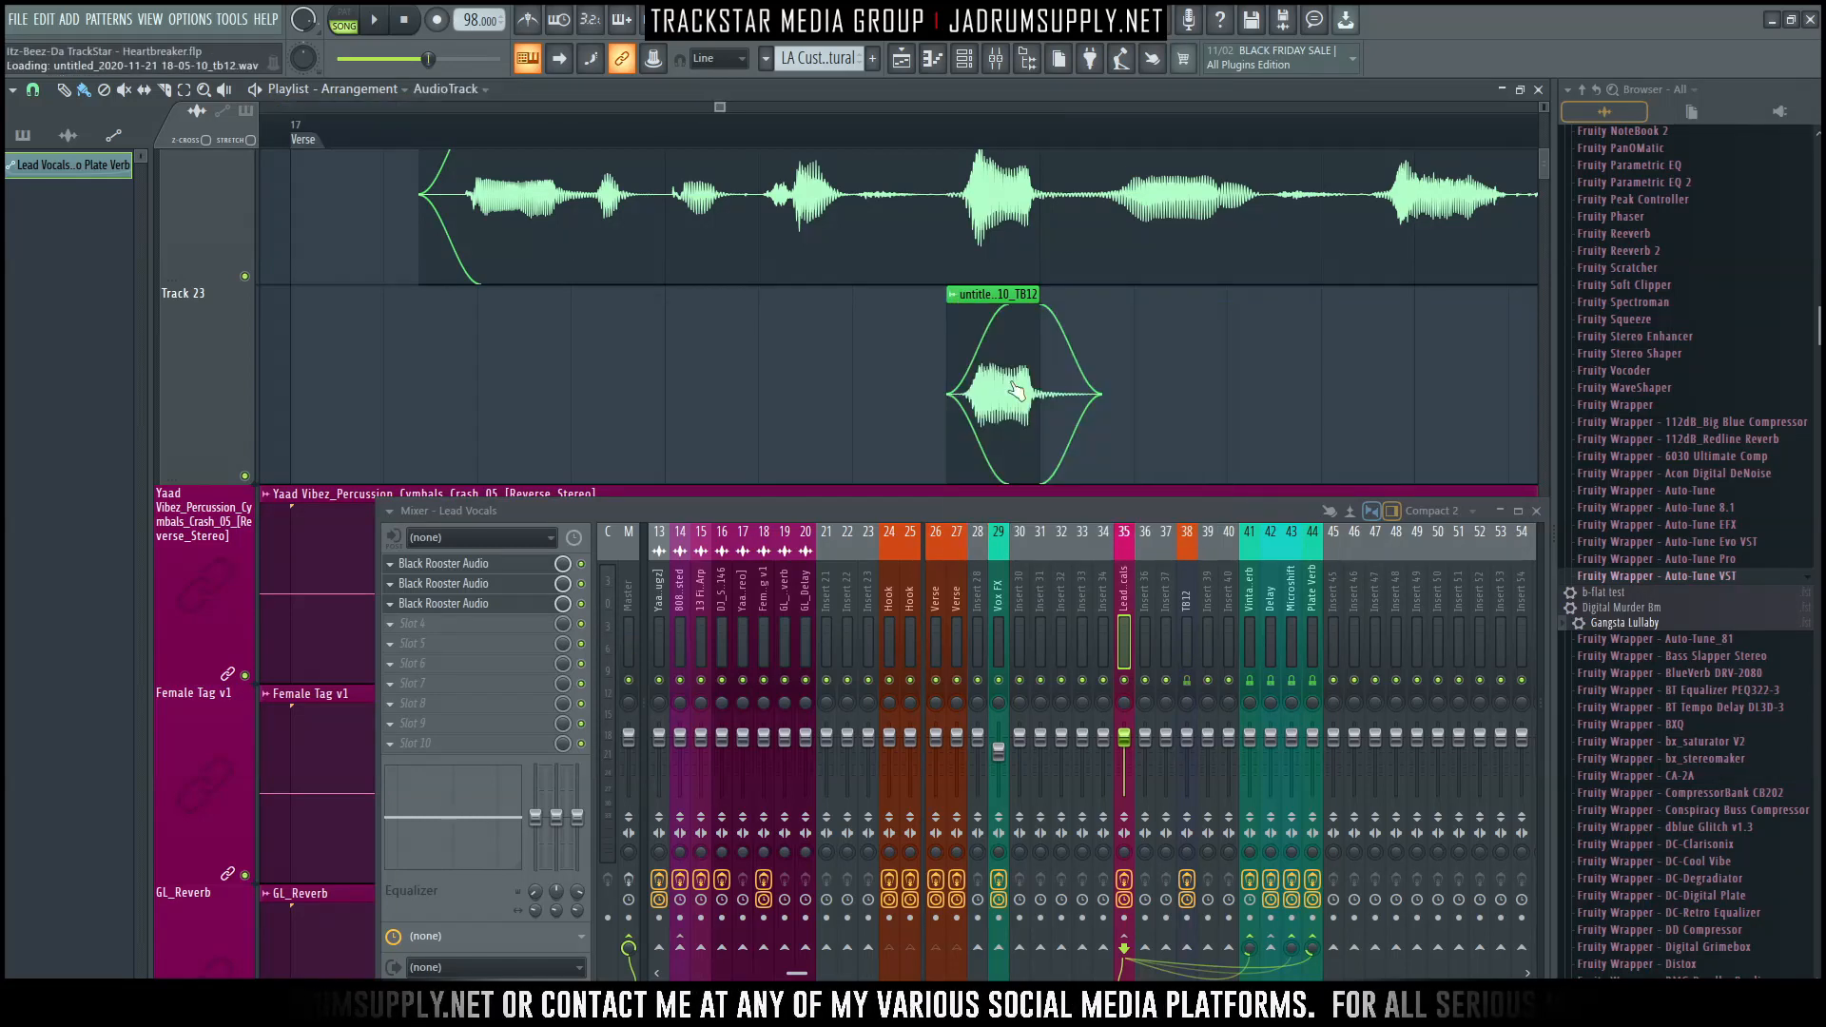
left_click(264, 414)
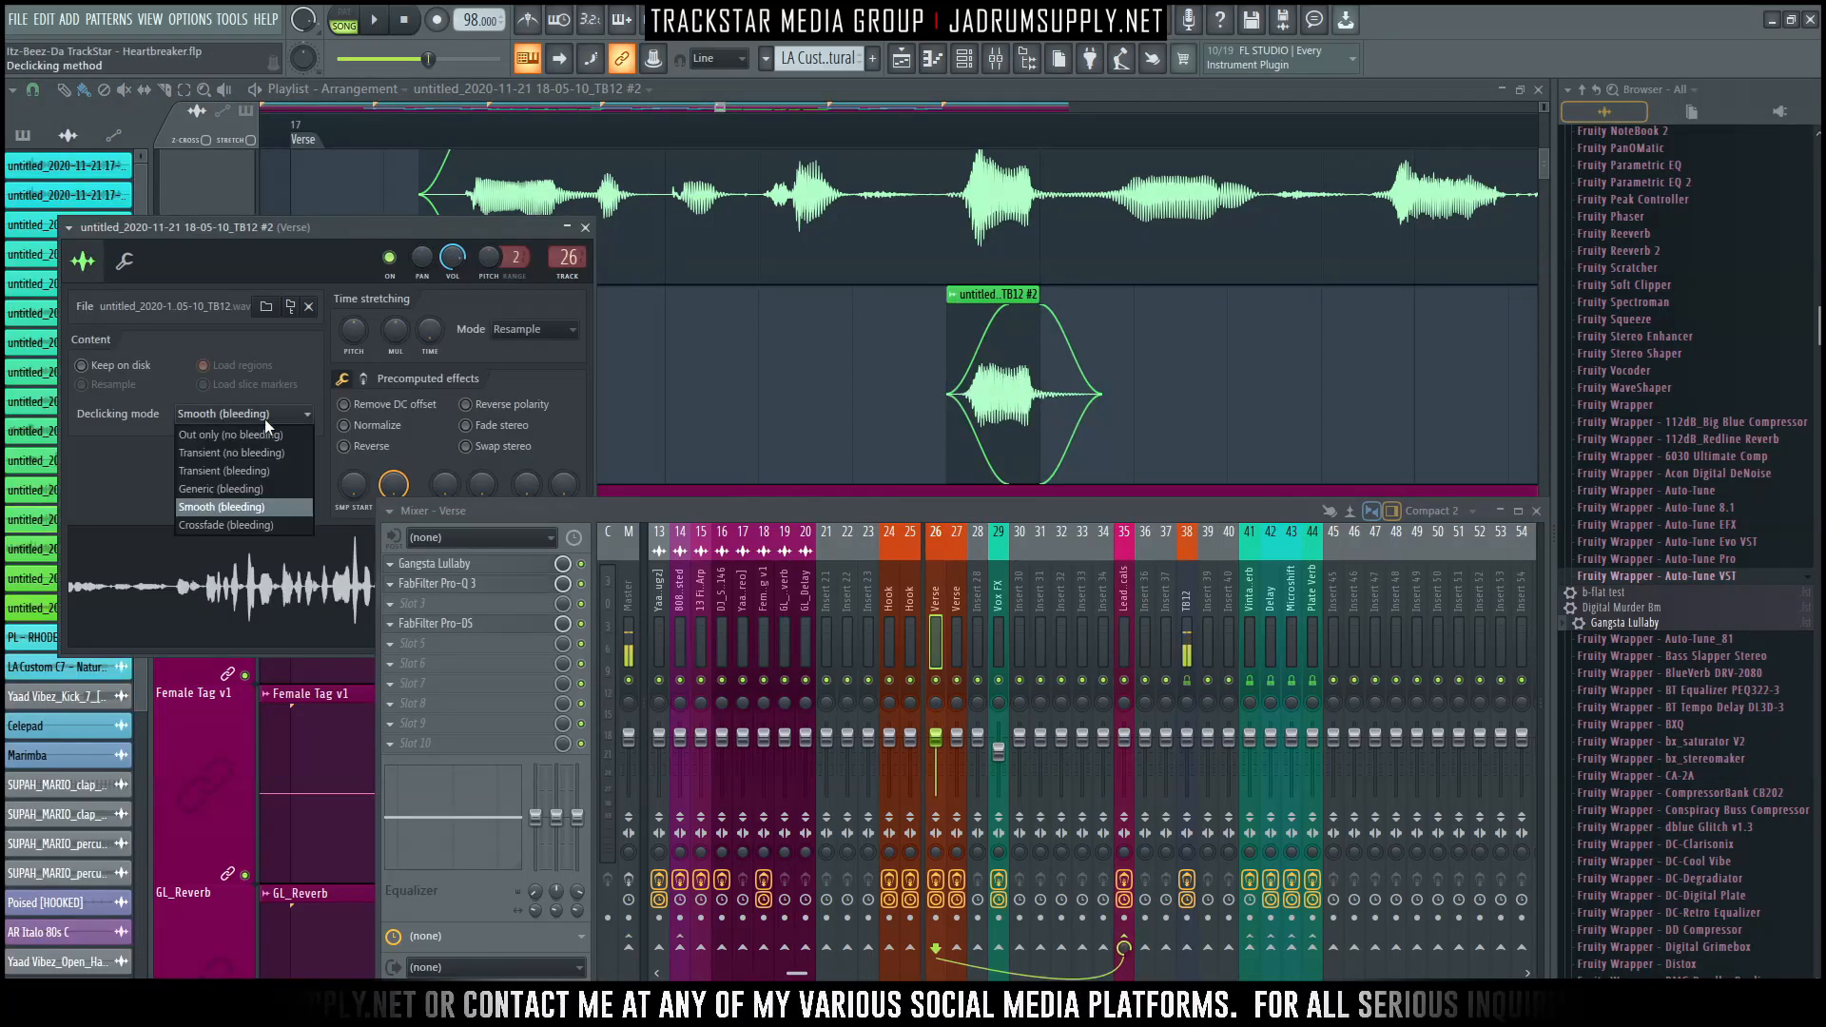
left_click(204, 488)
Shift the word chop one step earlier to 17:07:00 and audition it against the original vocal.
left_click(982, 351)
left_click_drag(1006, 391, 914, 391)
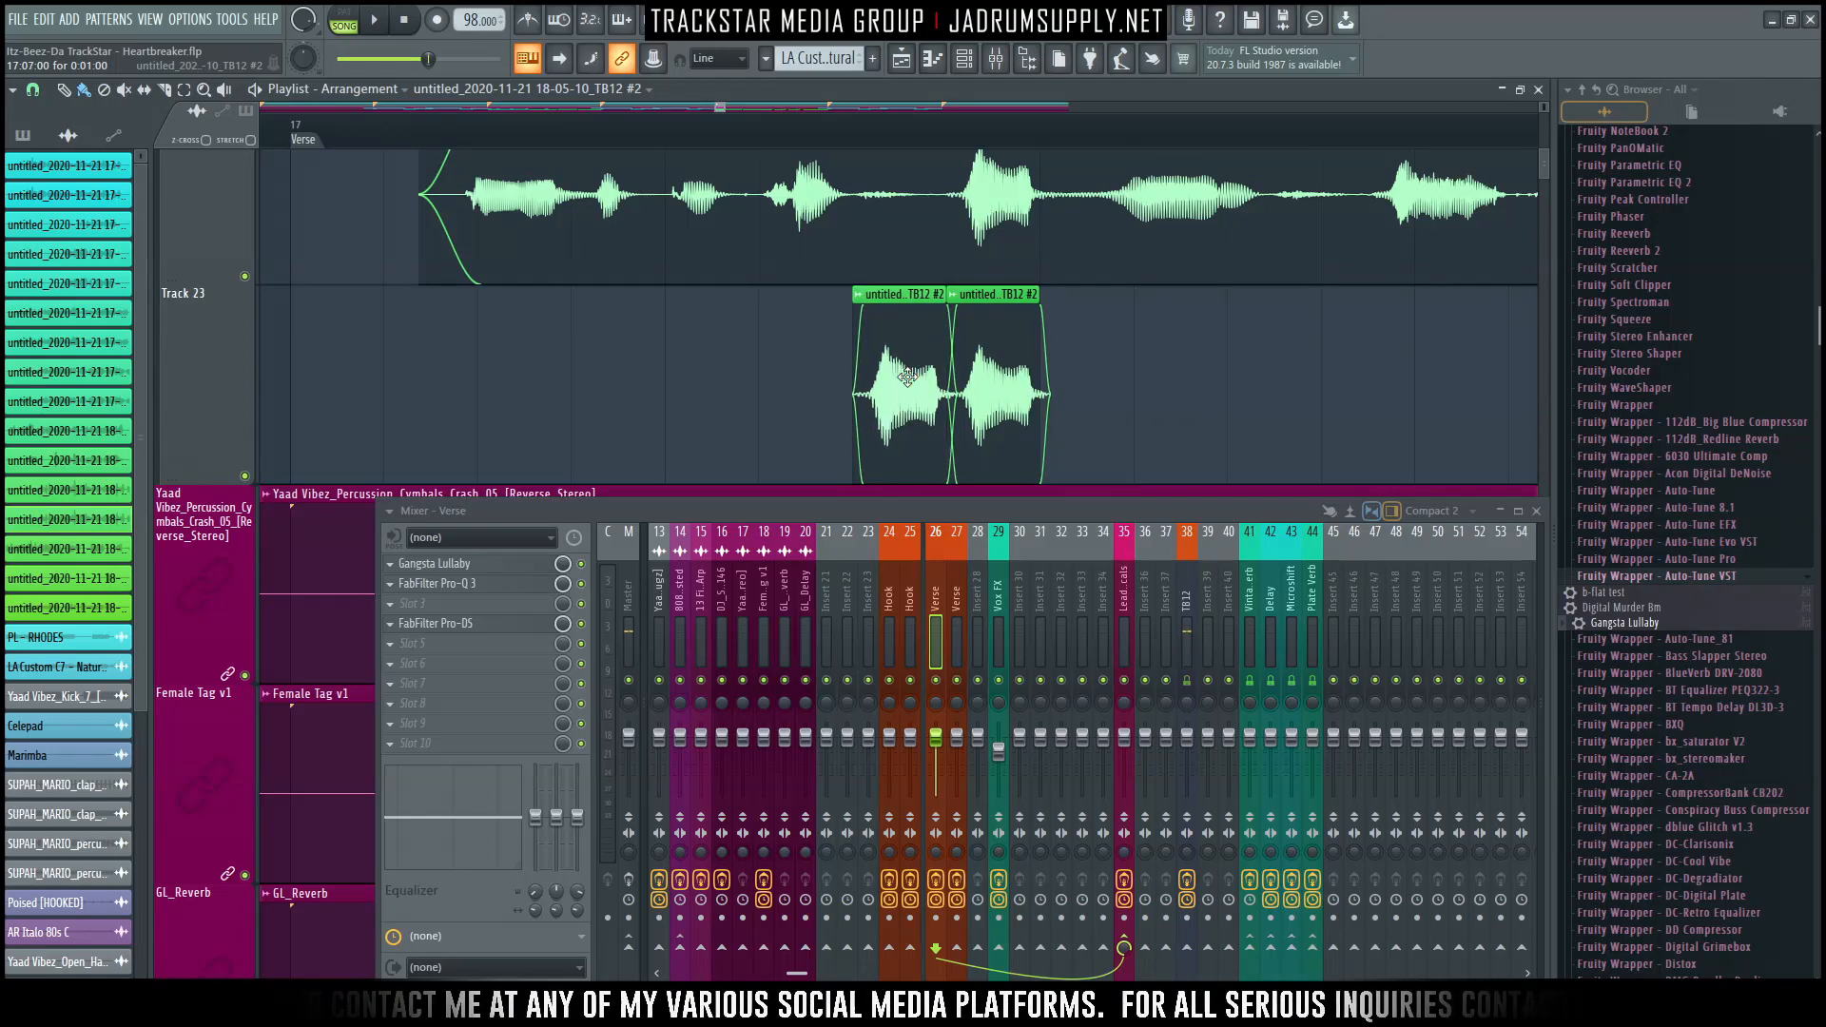
key("space")
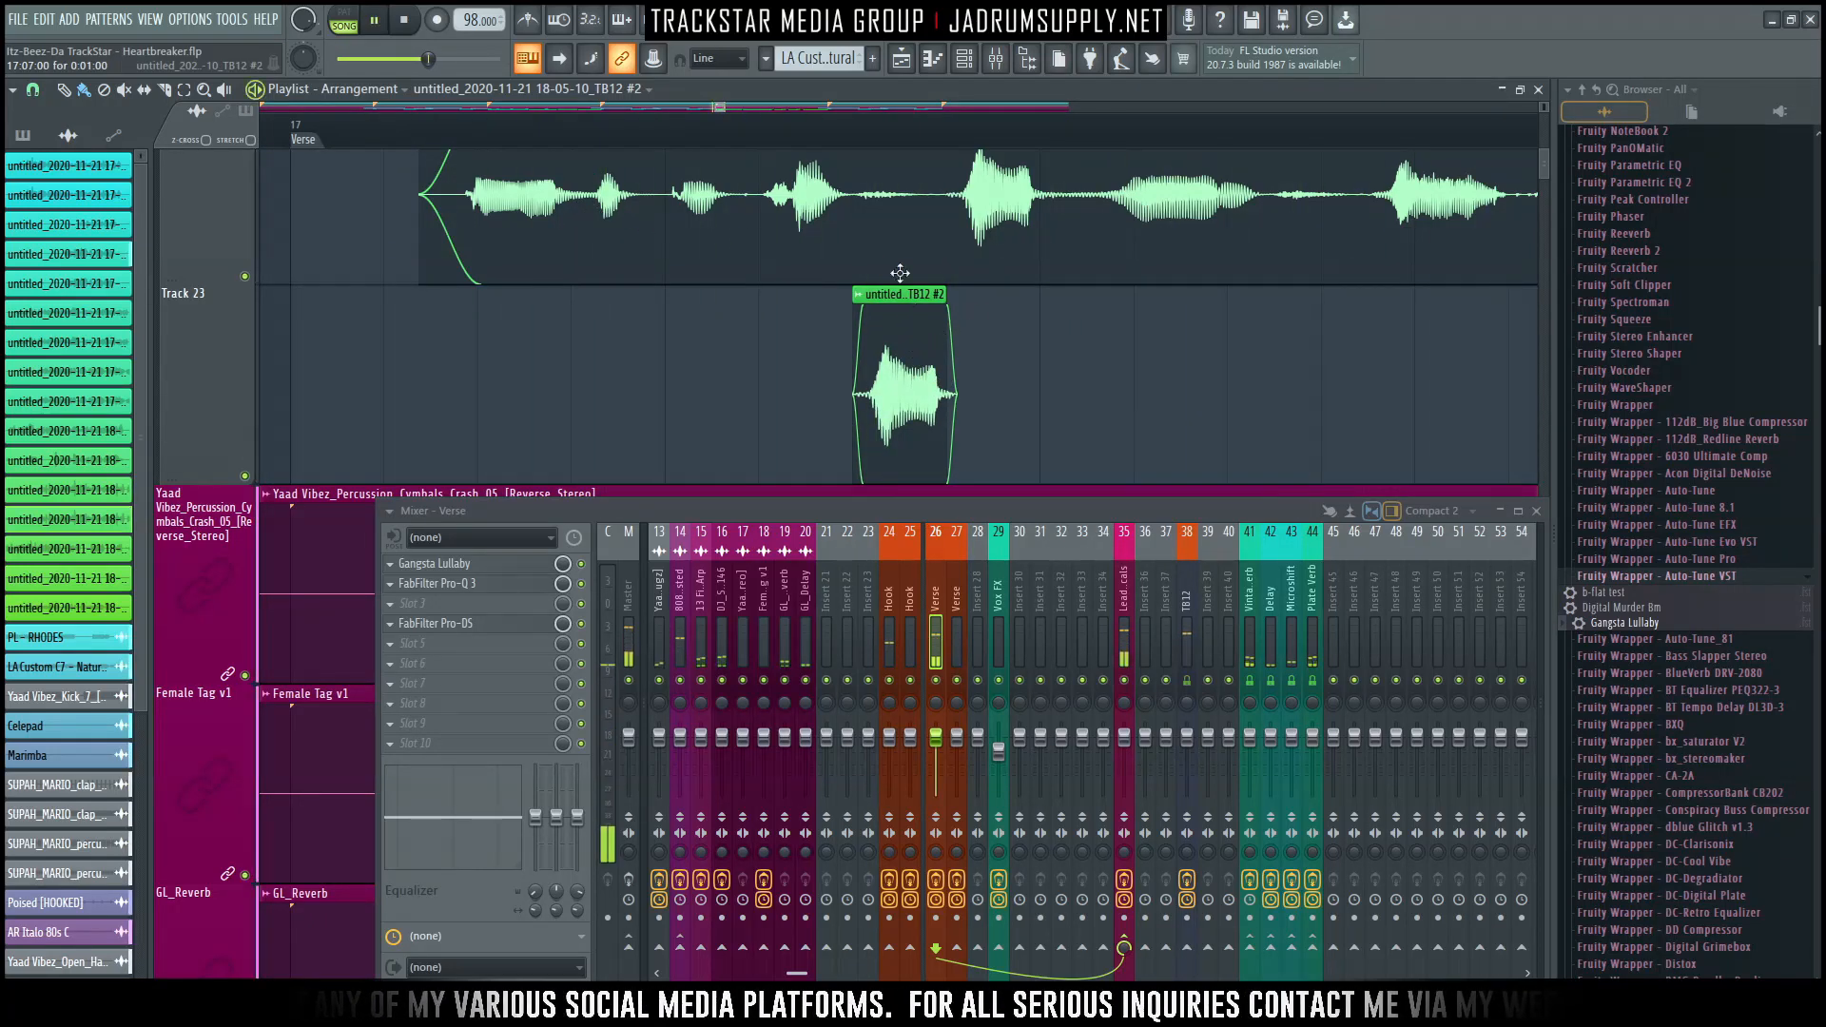
scroll(965, 163, "up", 2)
key("space")
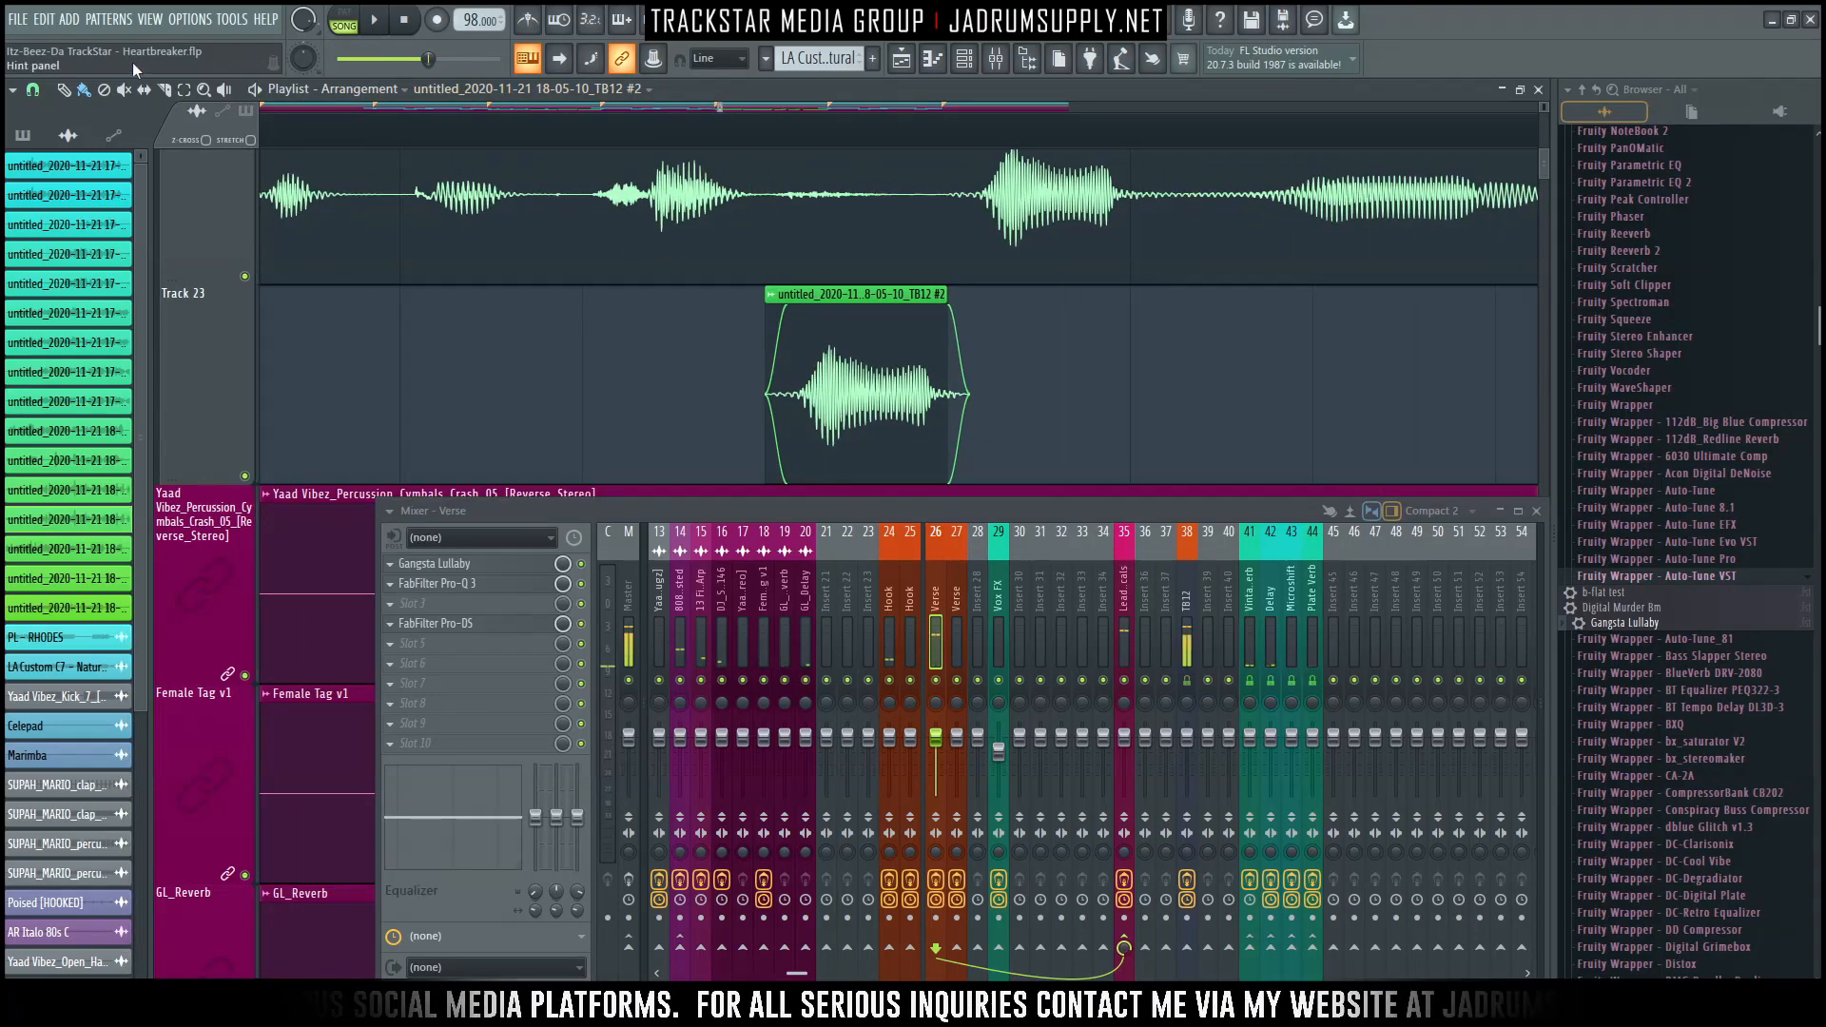
Set the playlist snap to 1/2 step, shorten the chop to half a step and repeat it directly behind at 17:07:12.
left_click(34, 92)
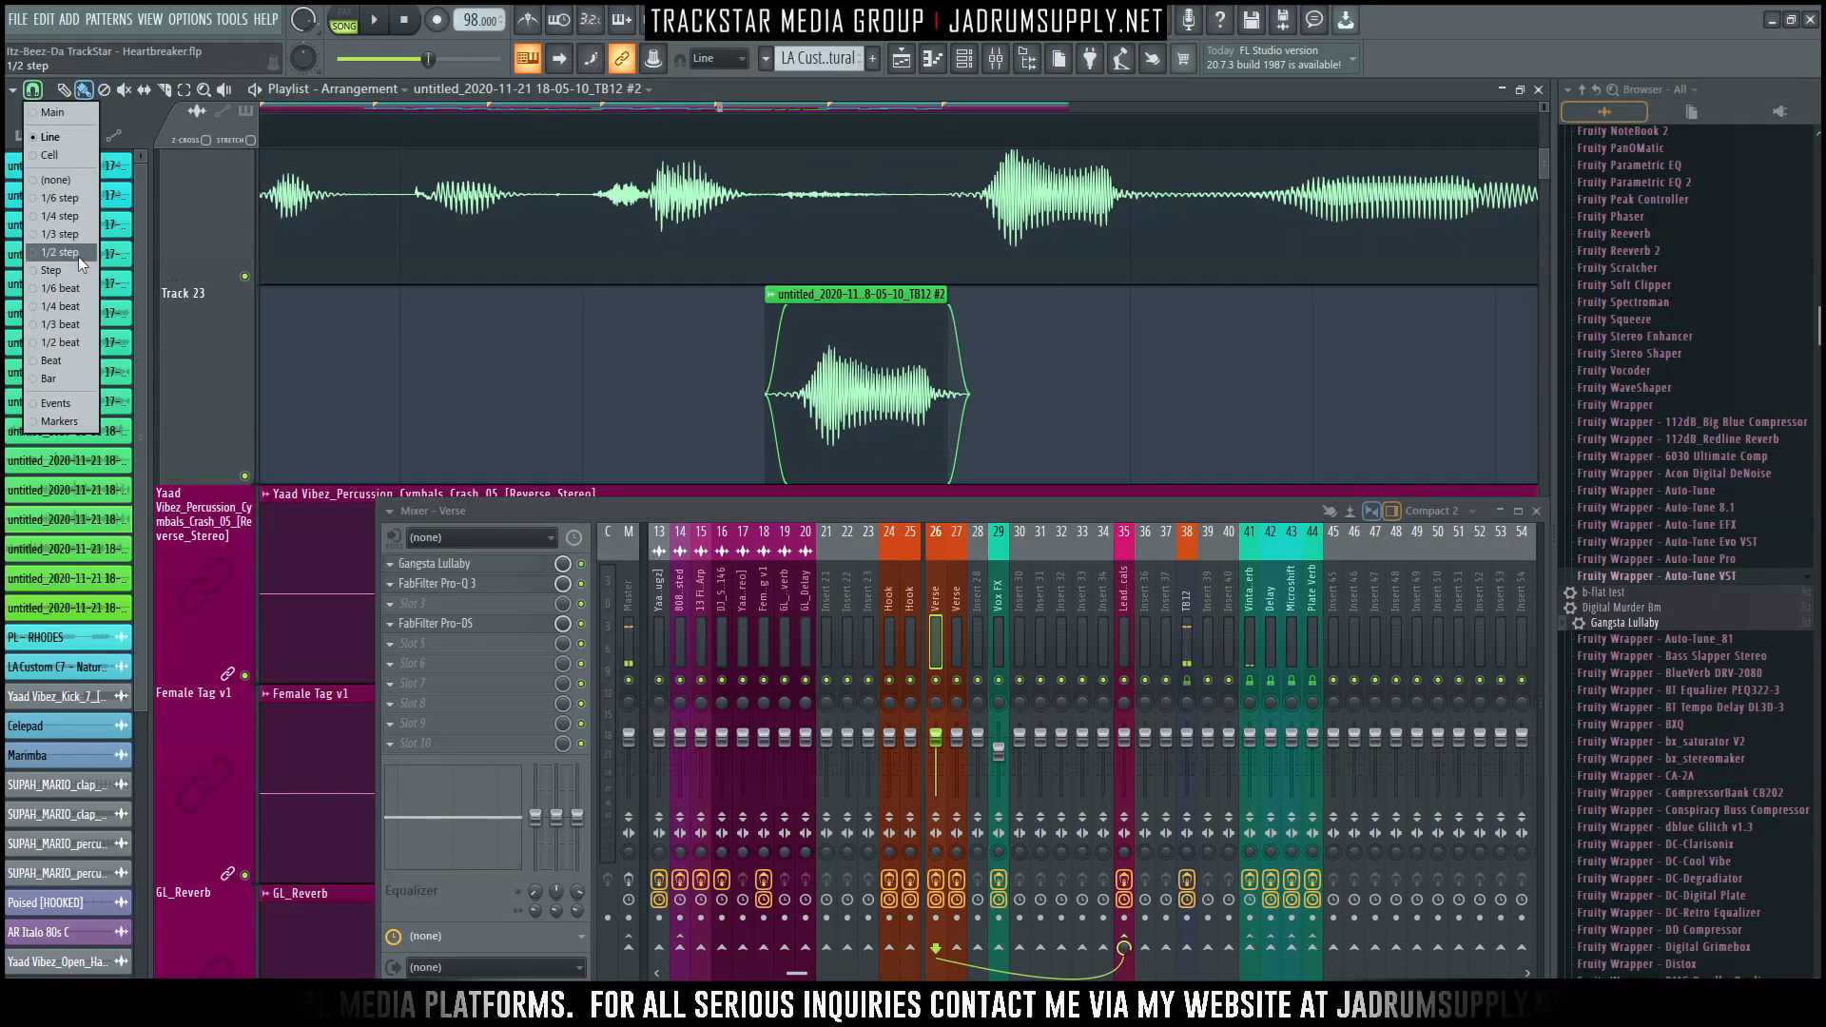
left_click(80, 264)
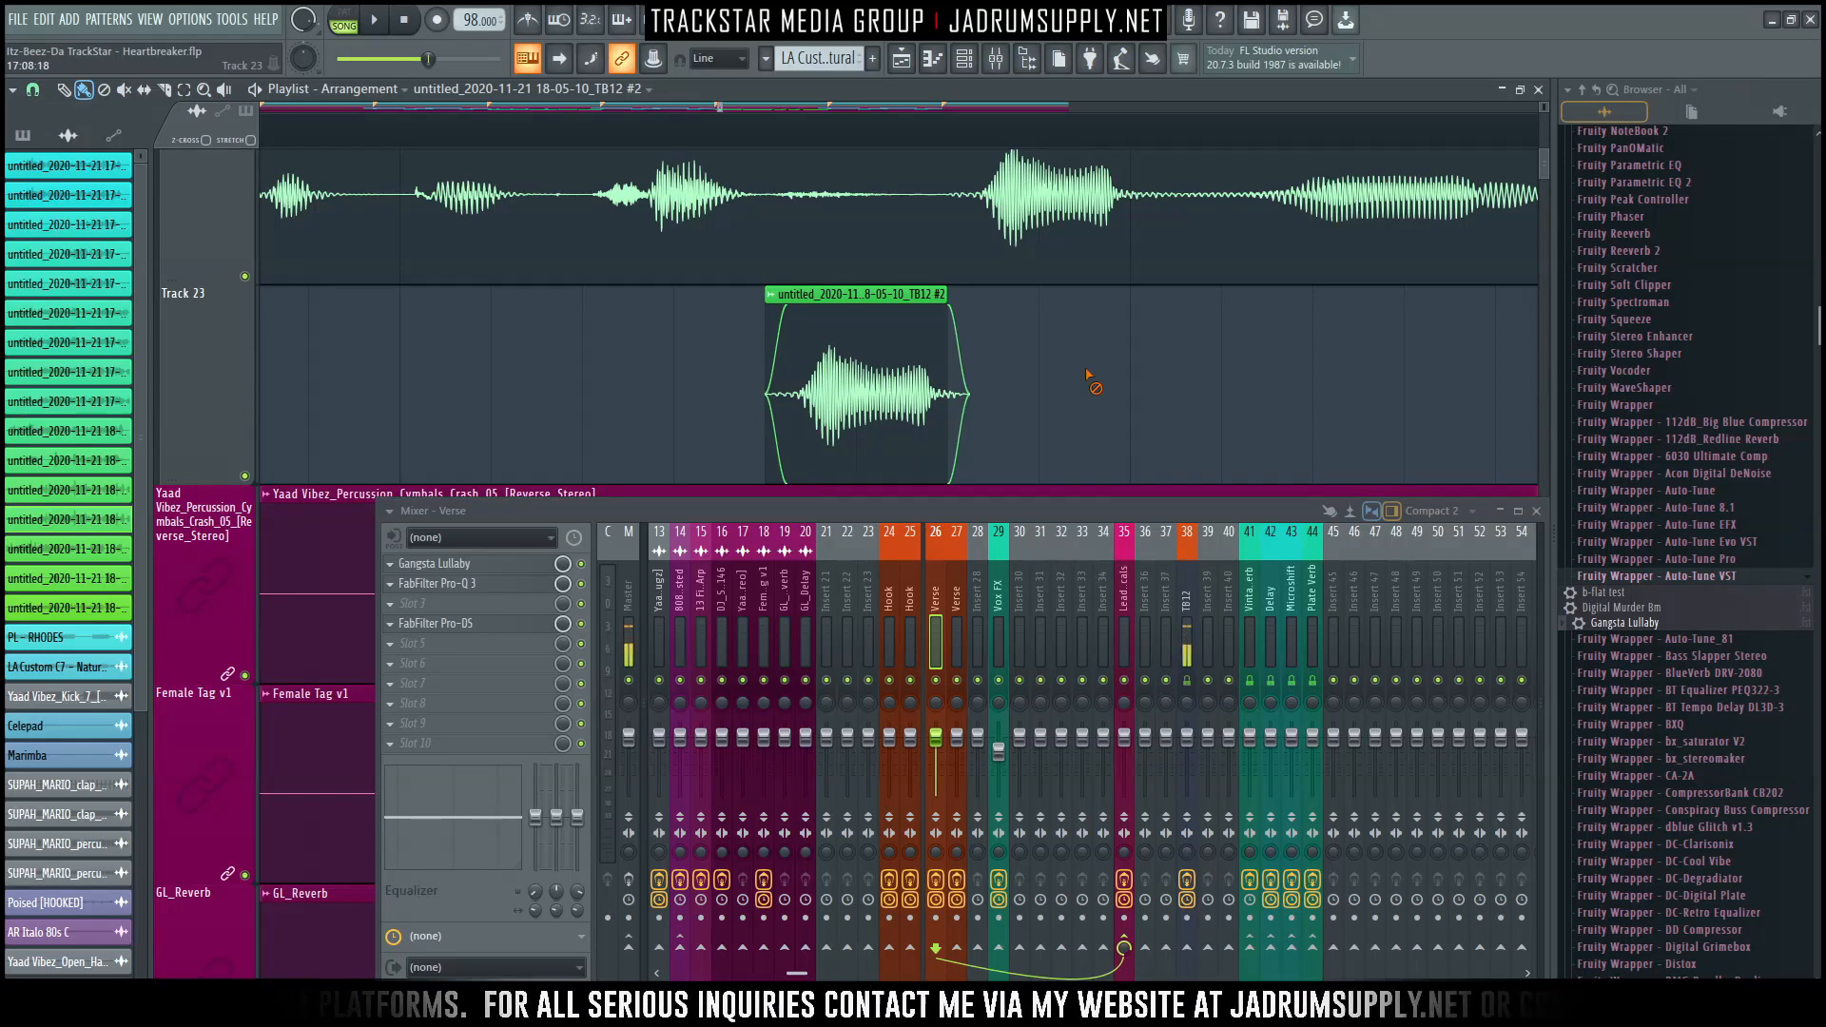
right_click(896, 369)
left_click(838, 390)
left_click(911, 377)
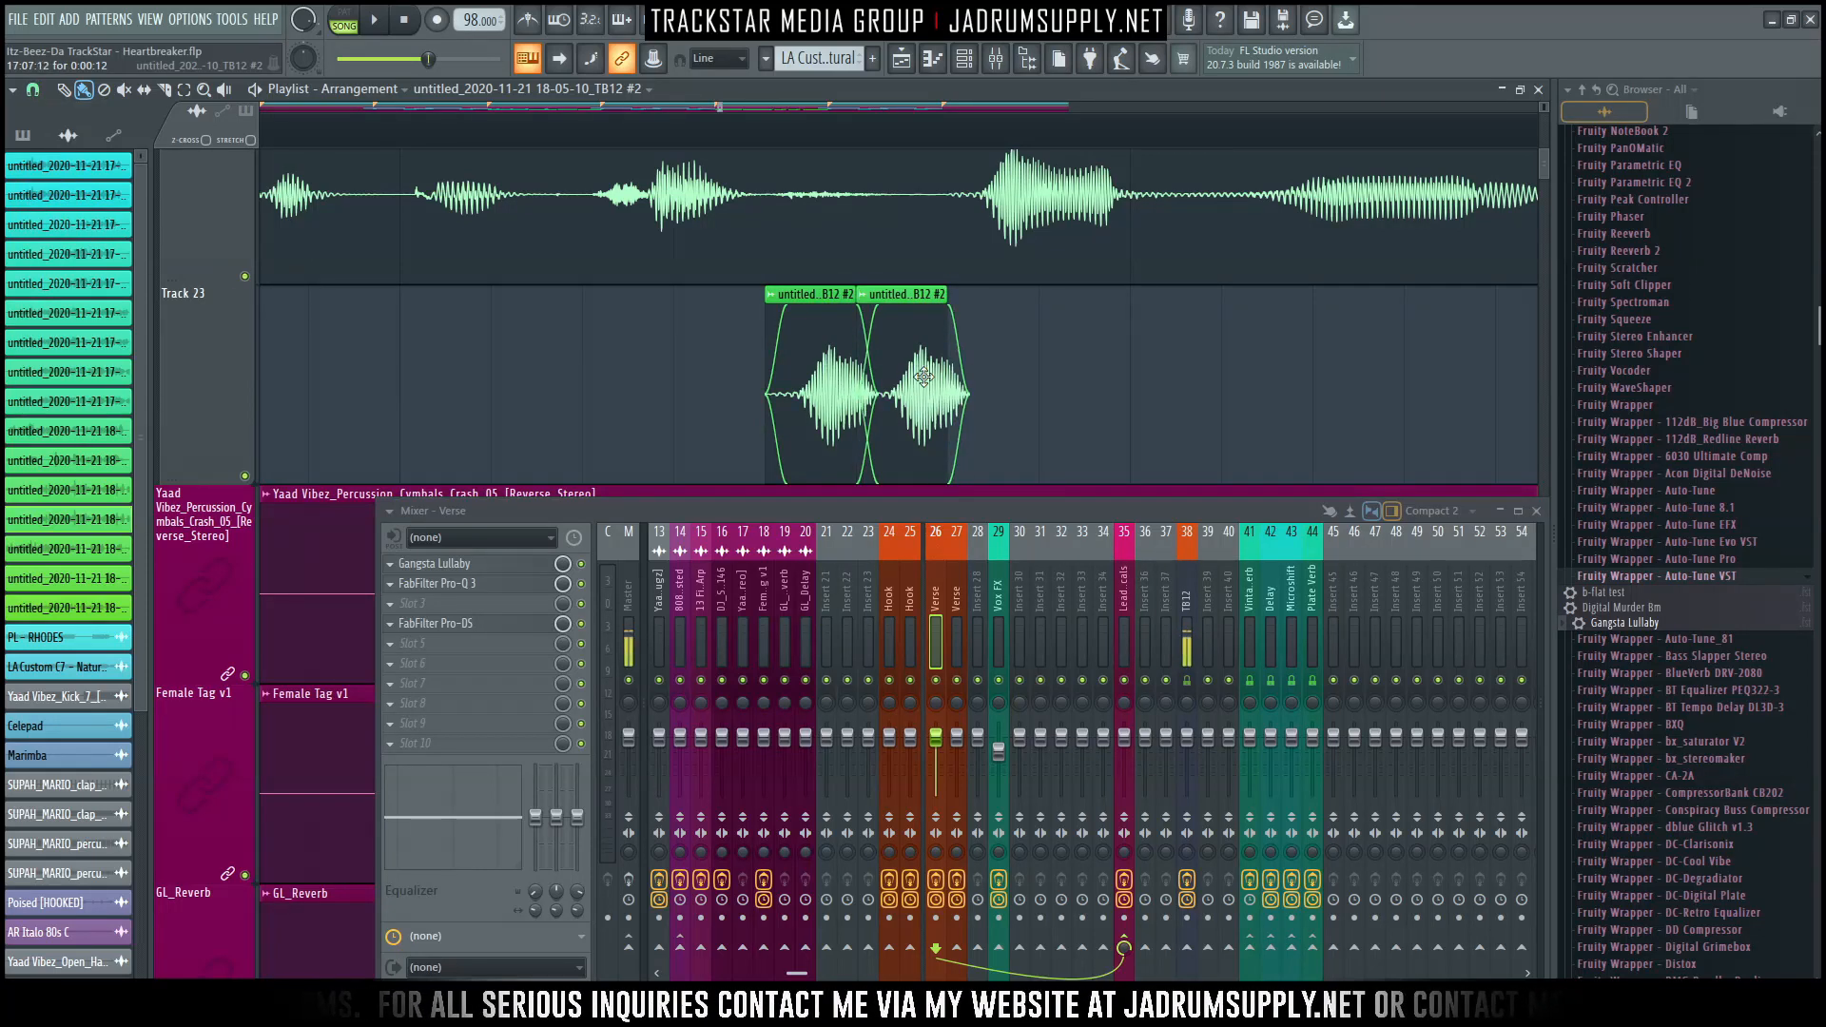
Set the chops' declicking mode to Transient (no bleeding) and audition the two repeats.
double_click(867, 378)
left_click(238, 415)
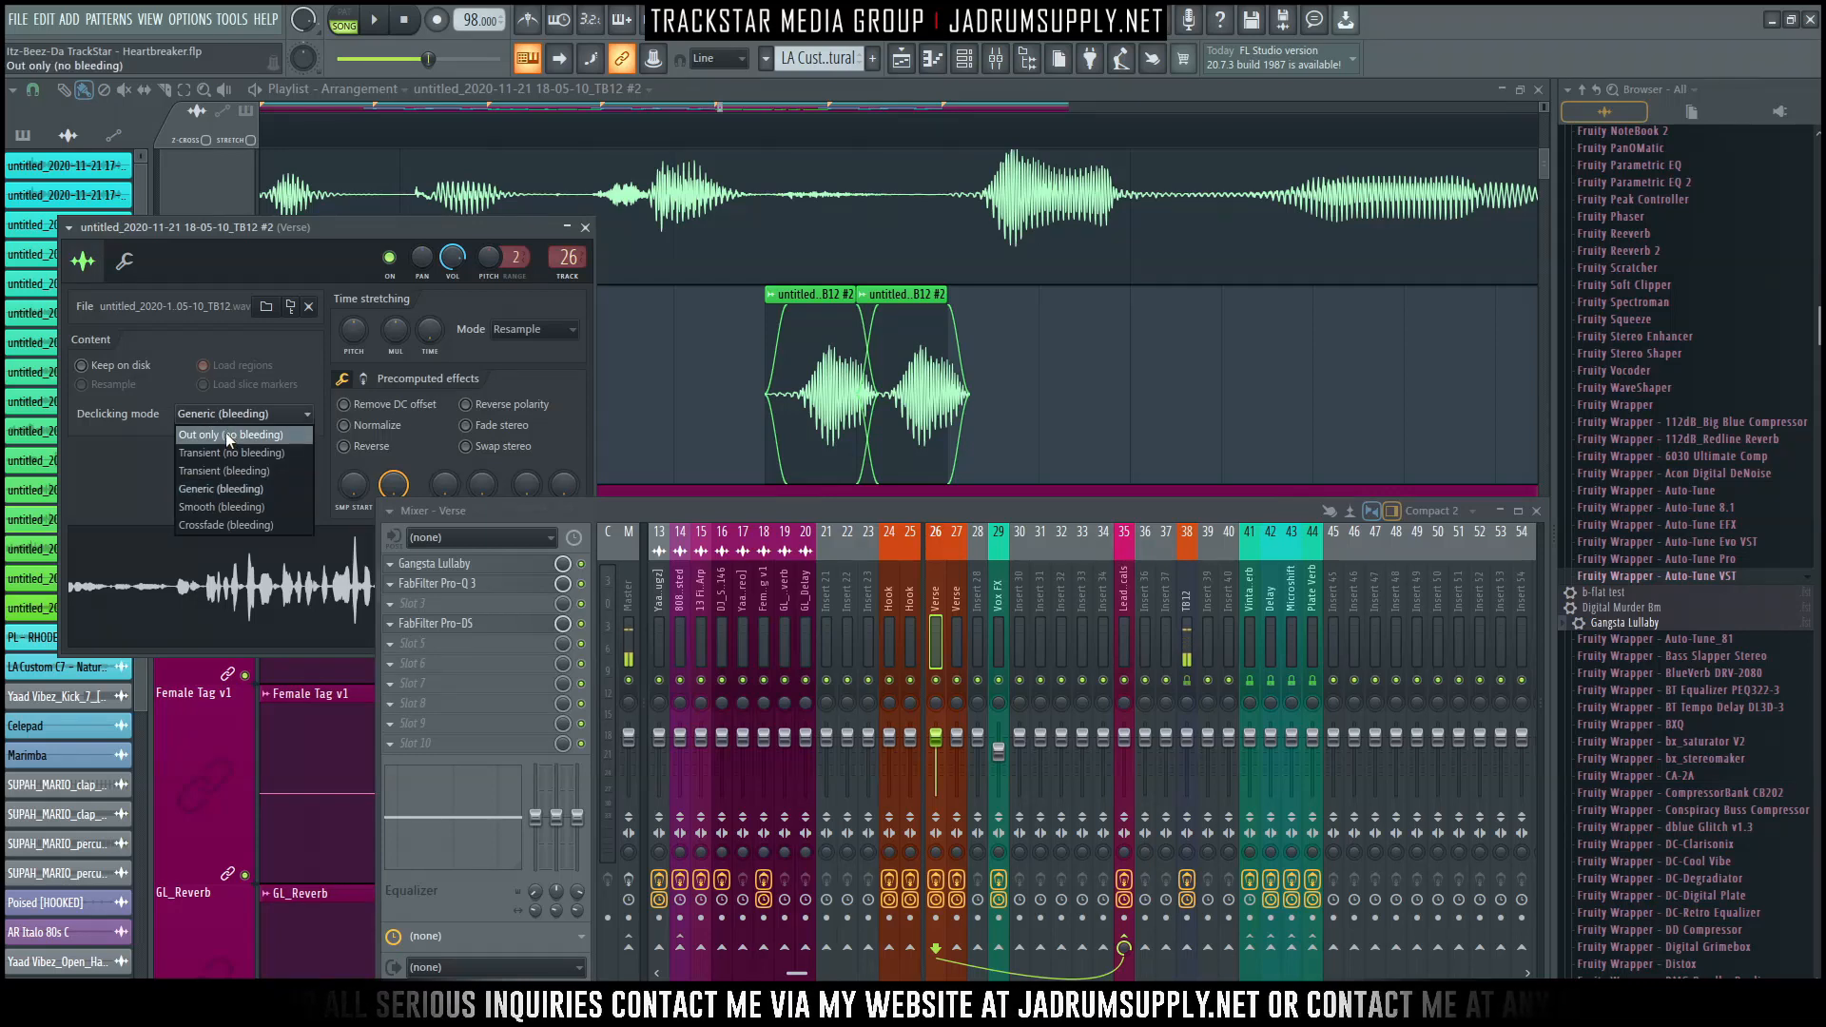
left_click(251, 454)
key("space")
key("Escape")
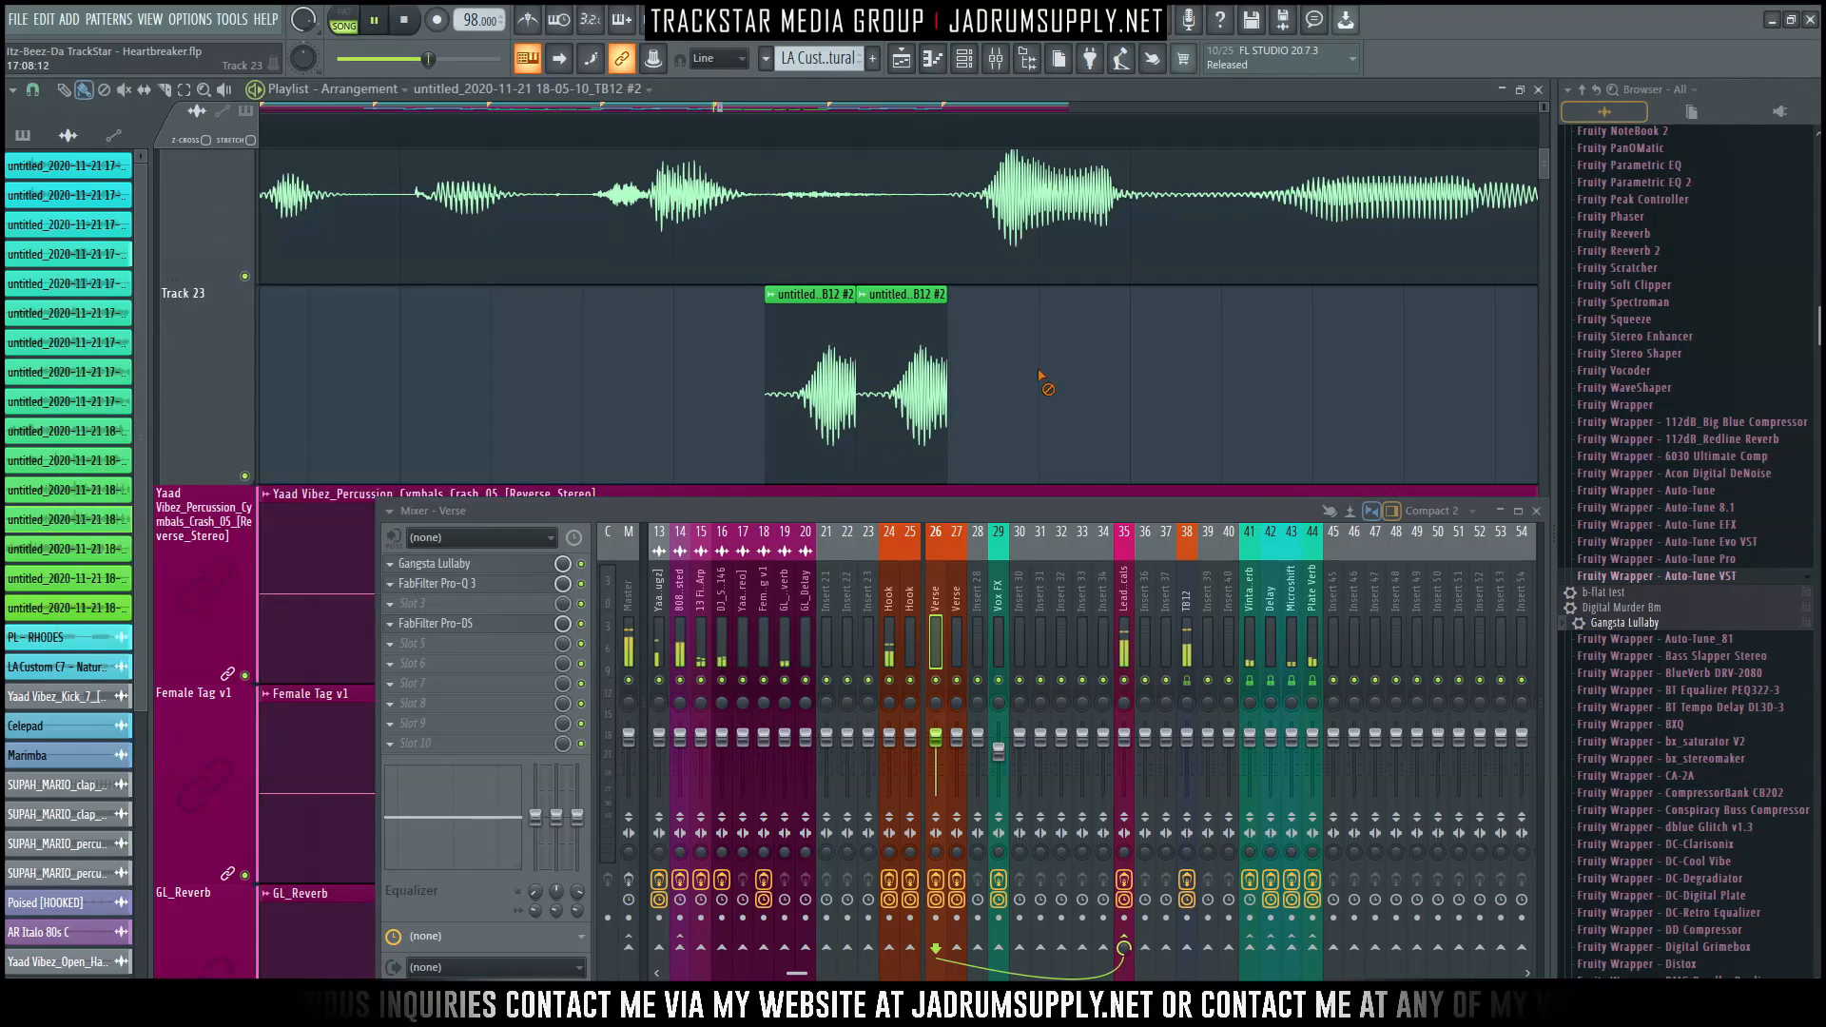
key("space")
key("space")
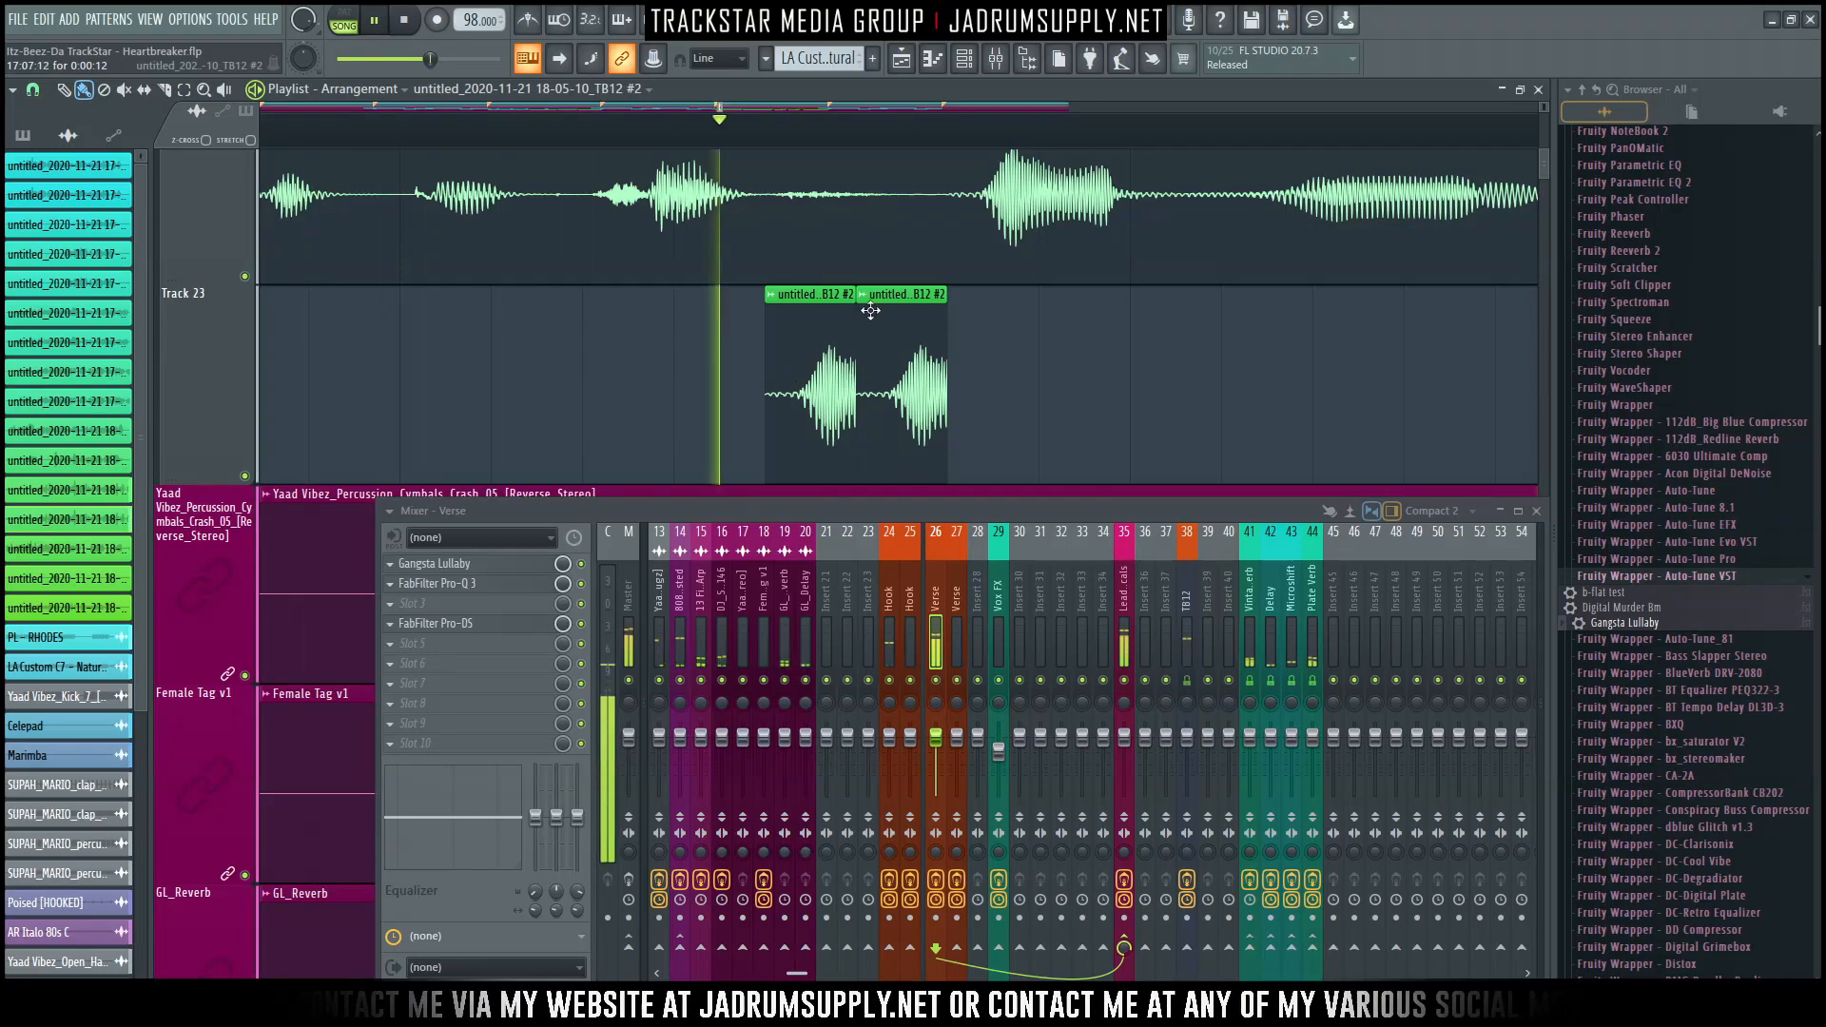
key("space")
Make the second chop unique and set separate channel panning for each of the two chops during playback.
right_click(861, 309)
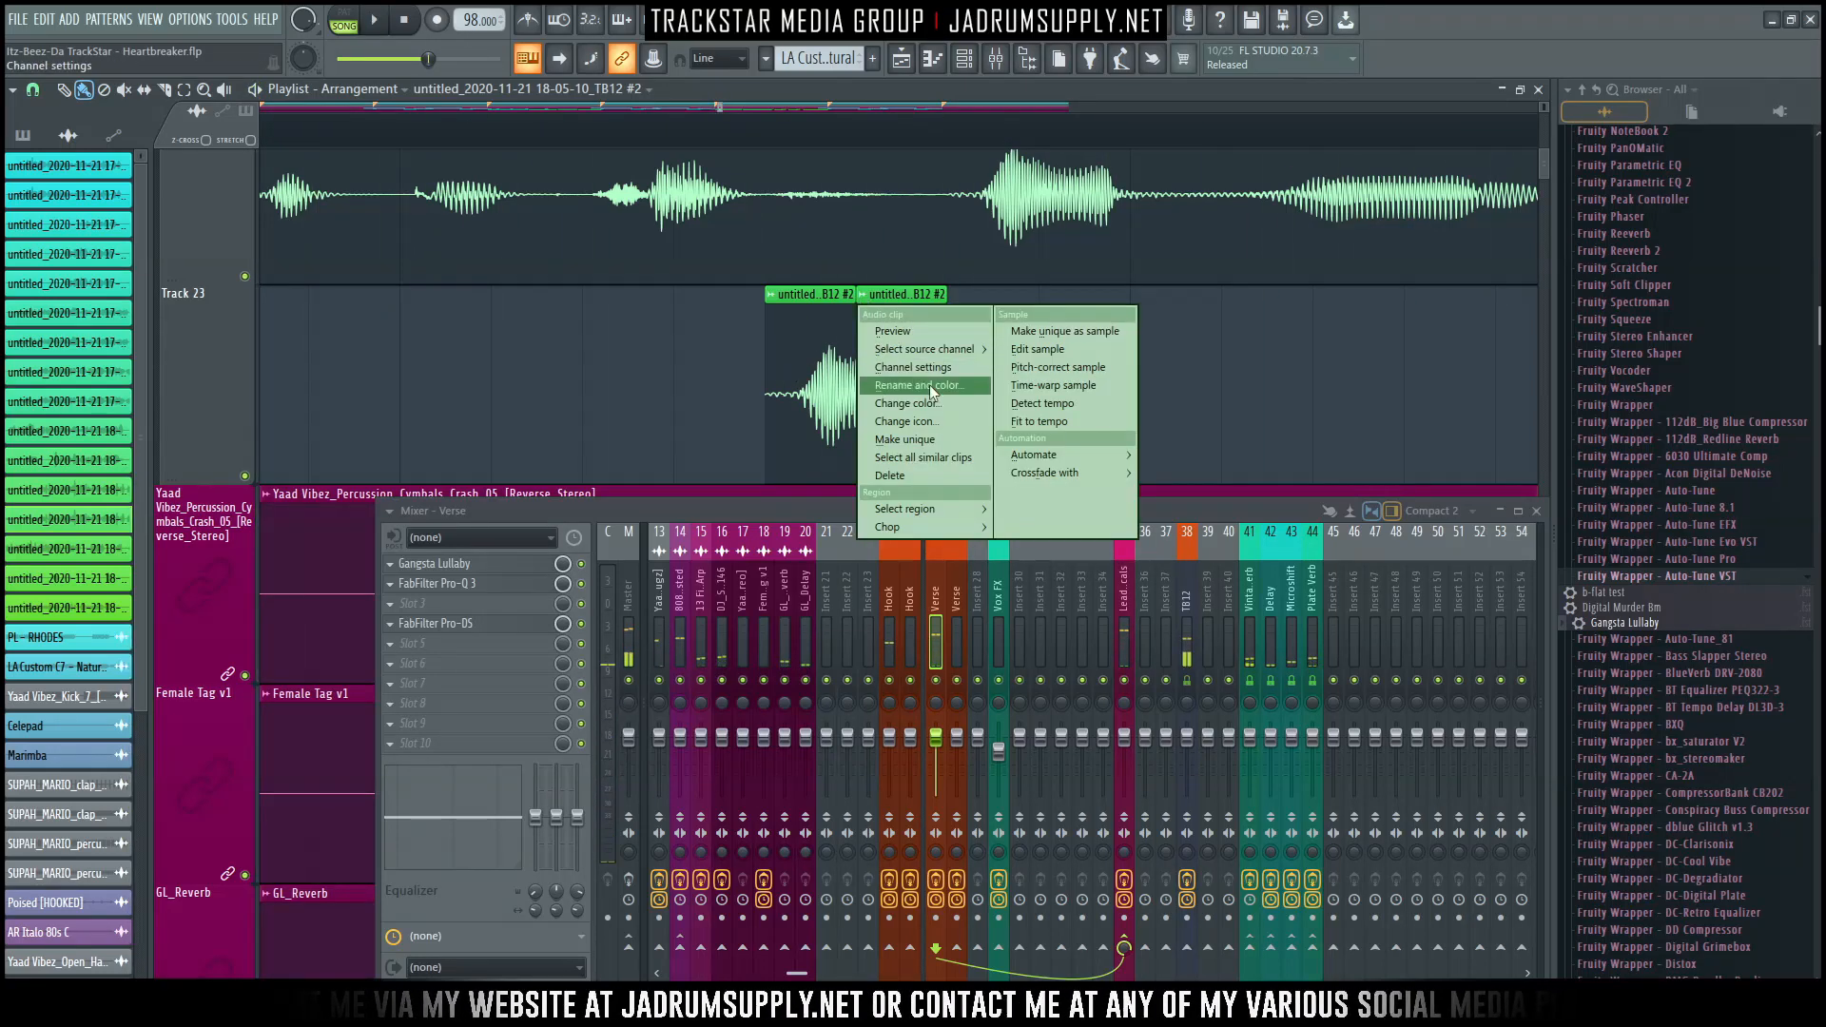
left_click(917, 434)
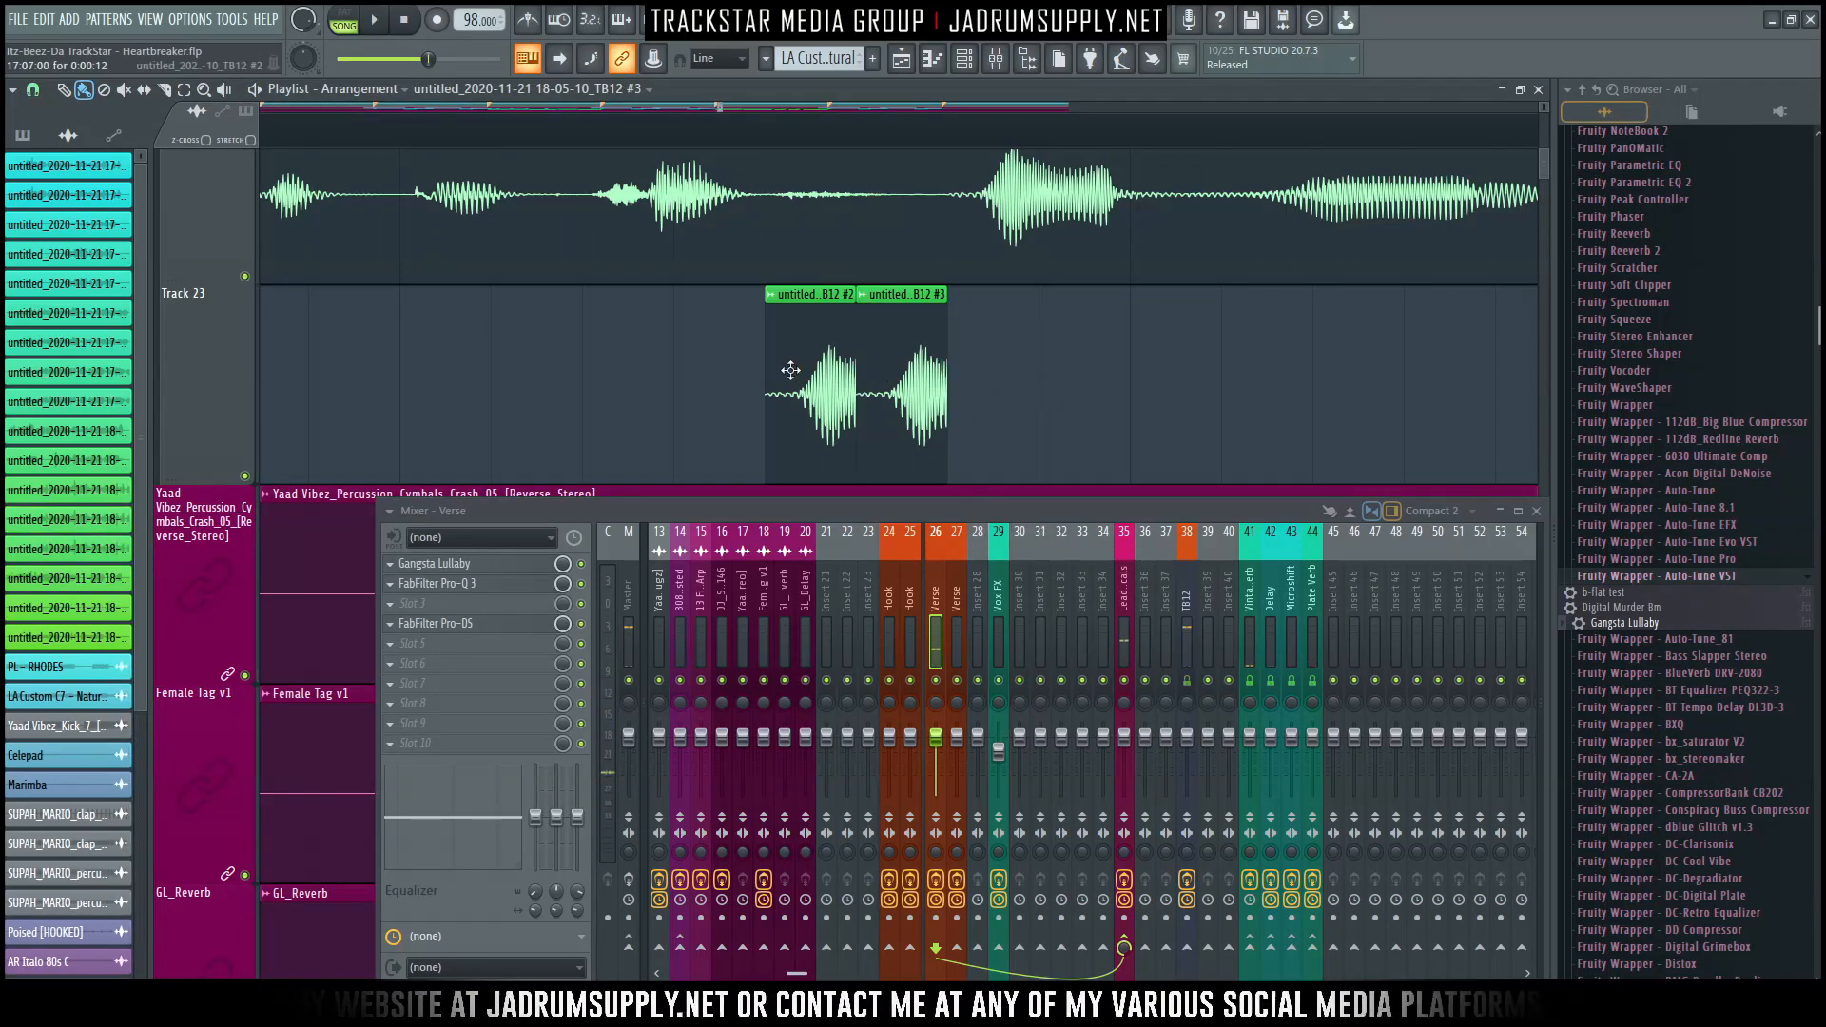
double_click(773, 340)
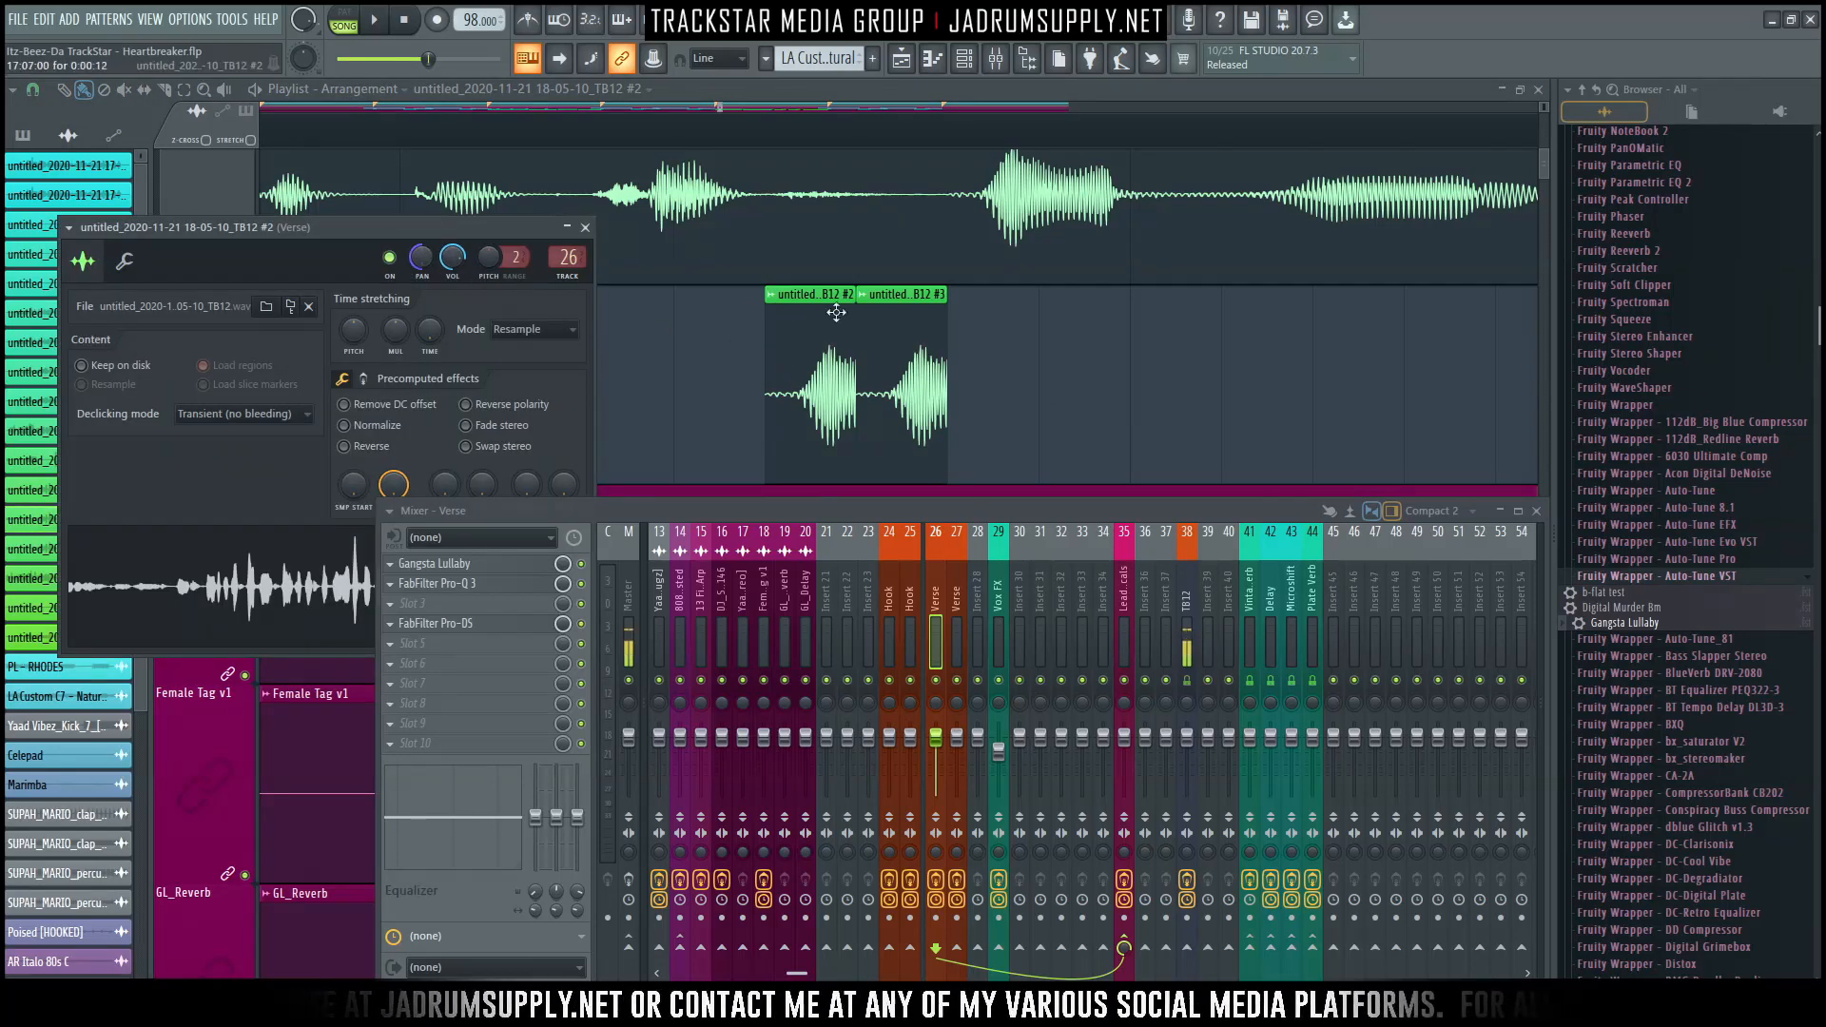
double_click(897, 326)
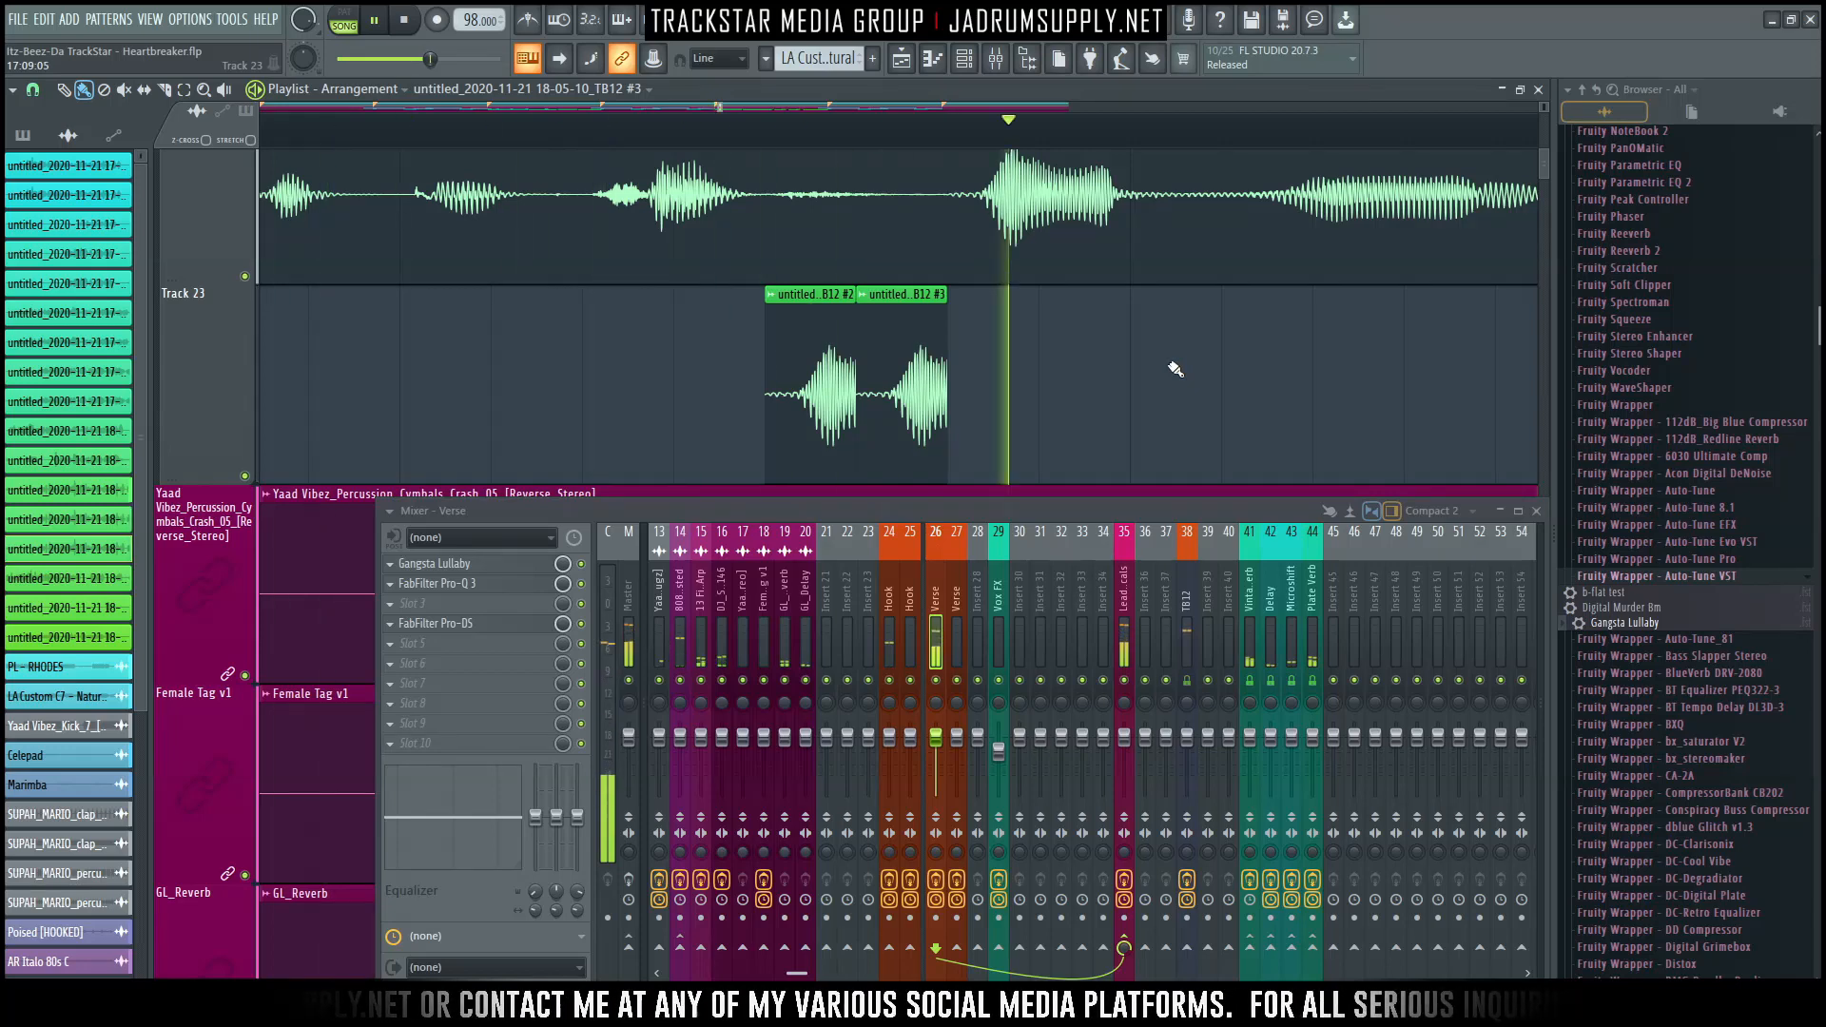
double_click(839, 345)
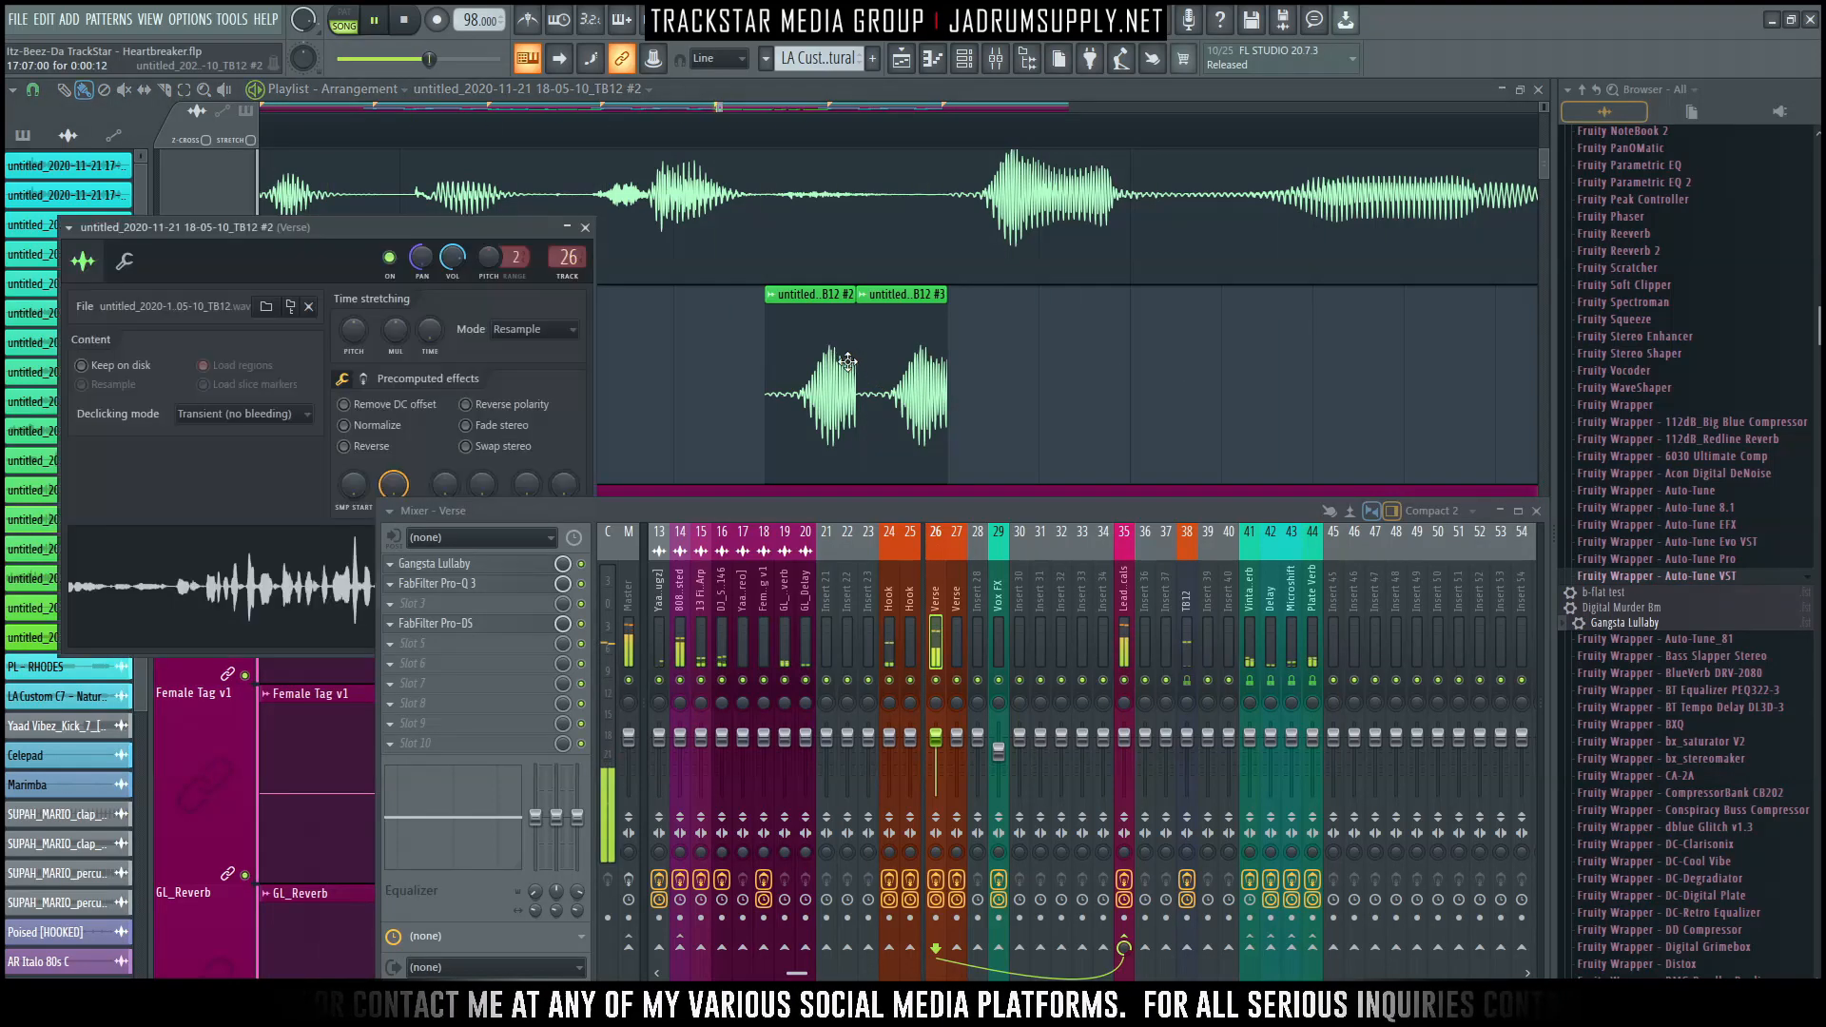
Extend the ends of both chops and trim their silent starts so they begin at 17:07:04 and 17:07:17.
left_click_drag(852, 340, 961, 326)
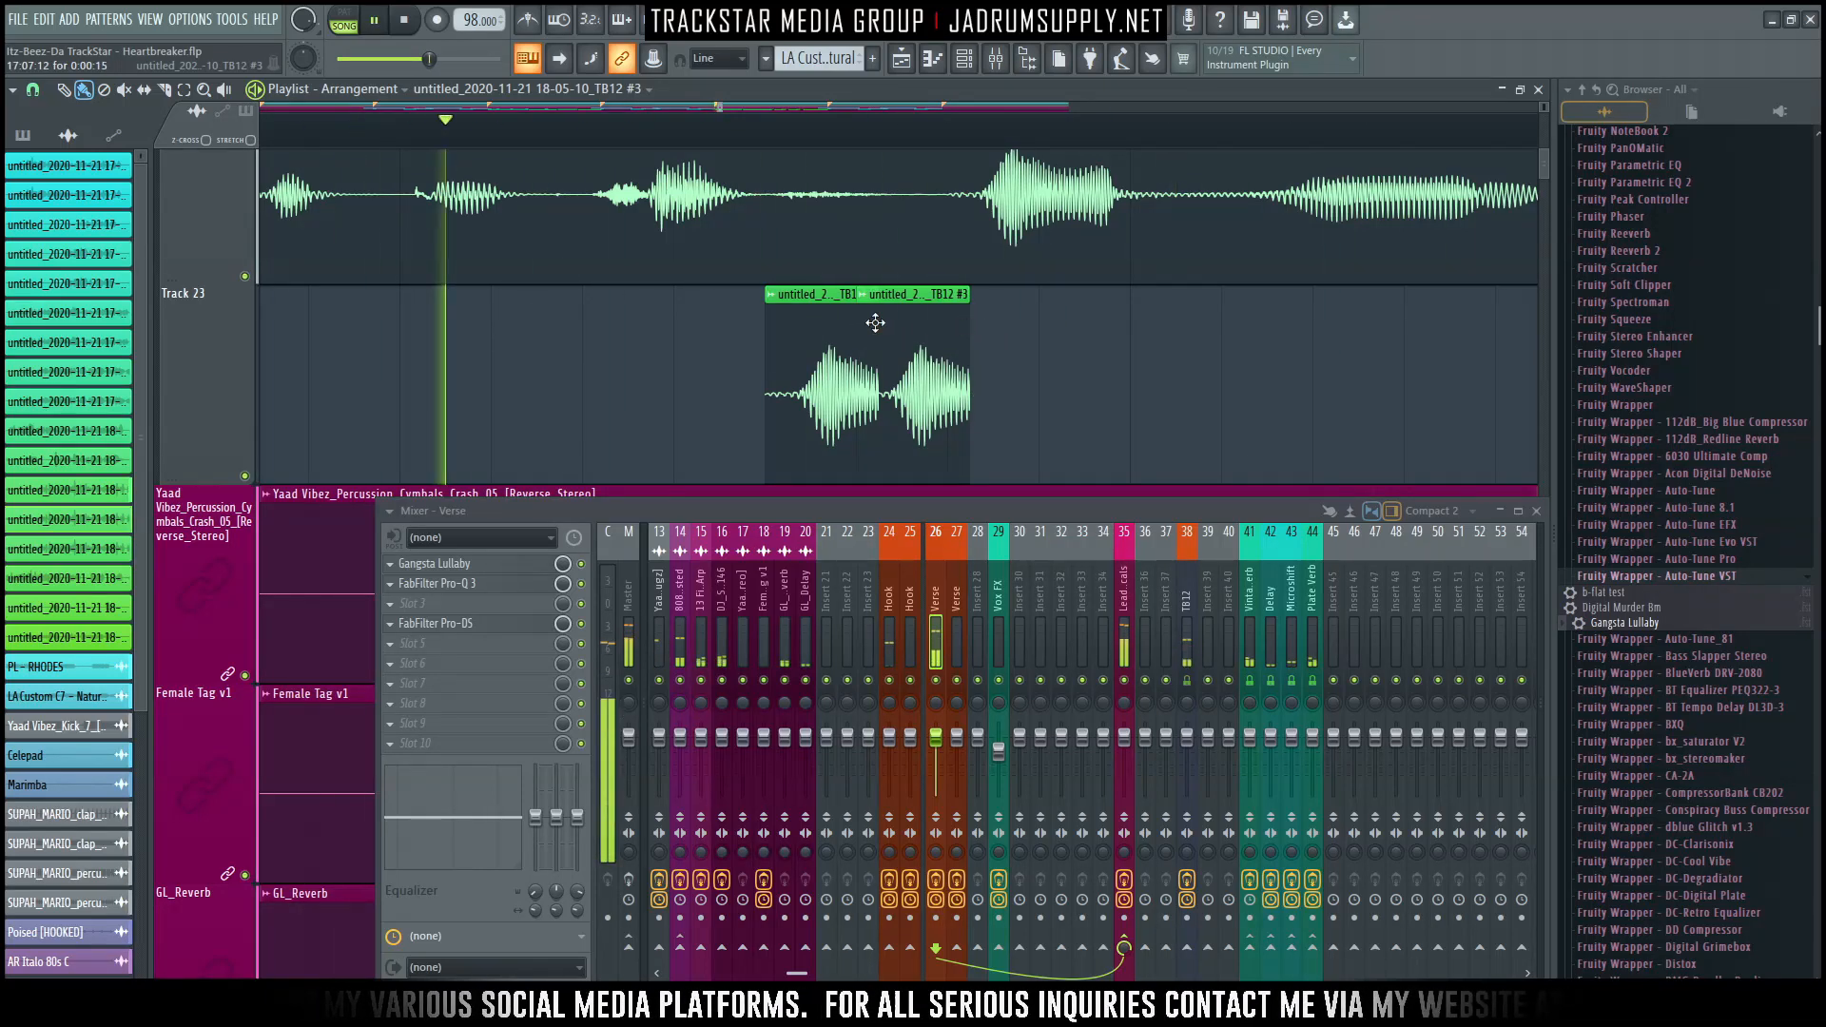
double_click(820, 370)
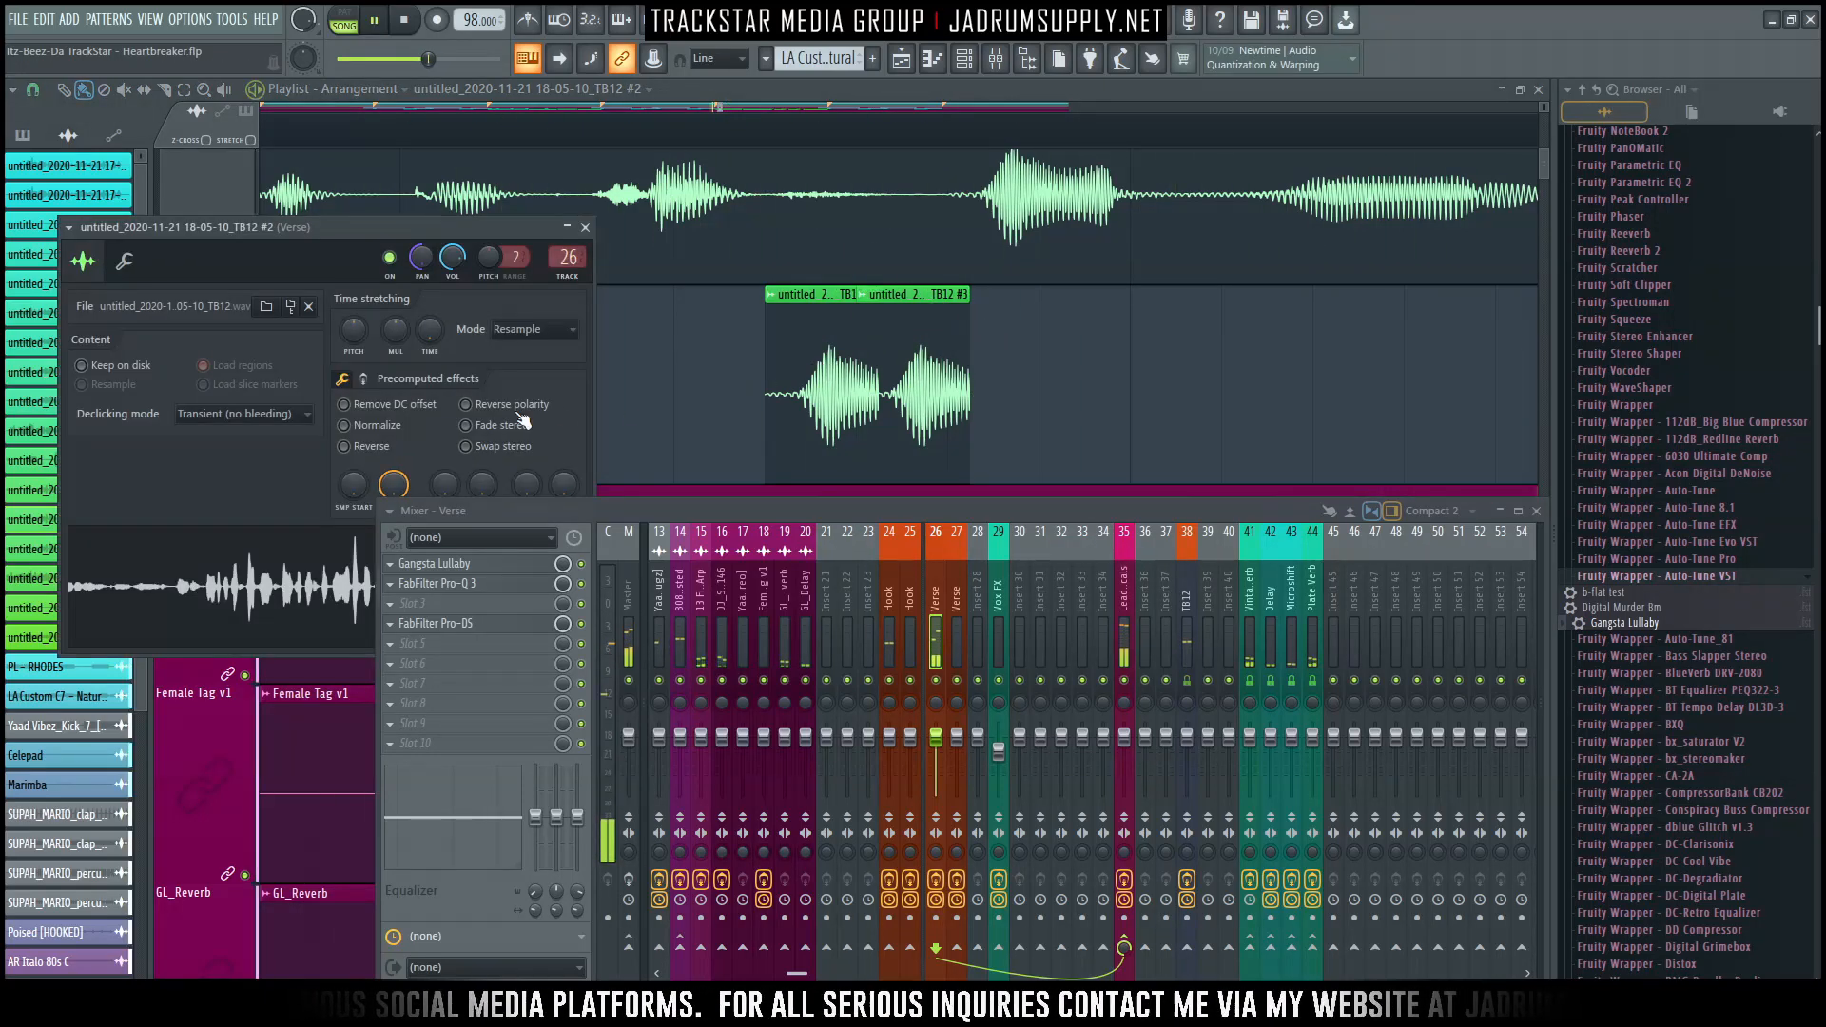
left_click(868, 306)
left_click(877, 310)
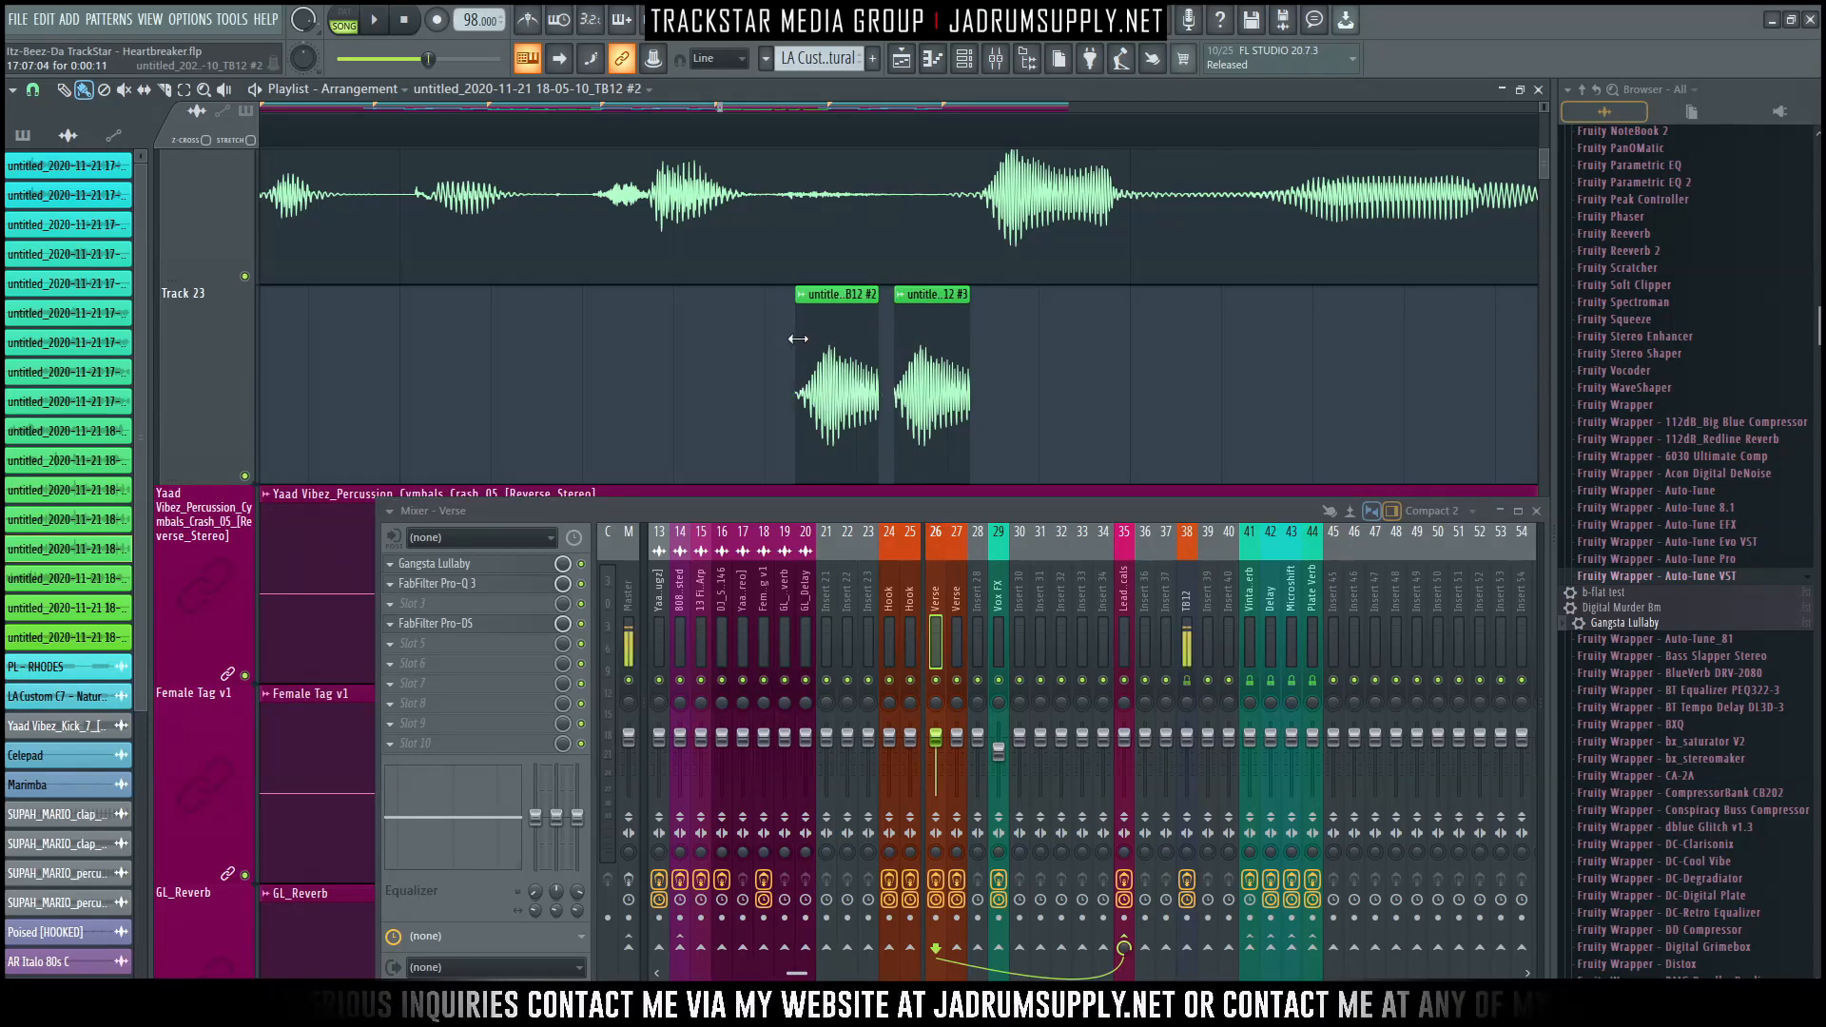
Pan the first chop 35% left, check the second chop's channel settings during playback, and stop.
double_click(851, 386)
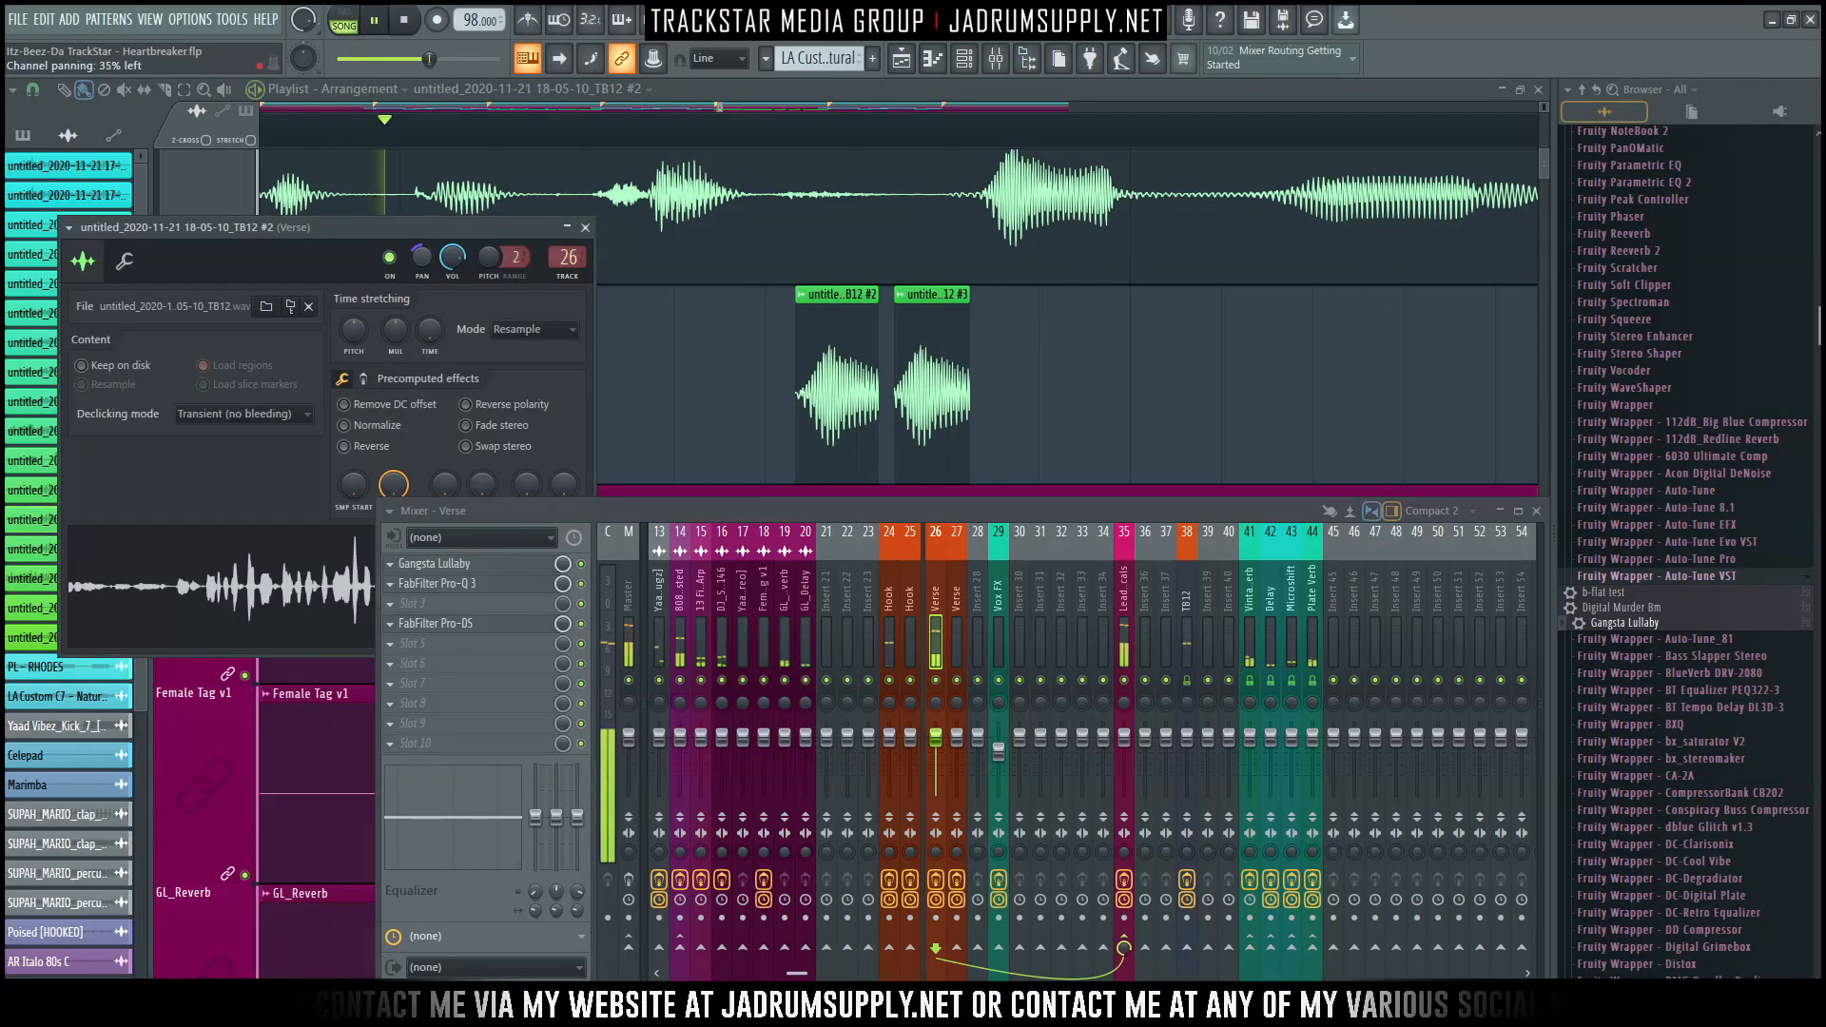
double_click(928, 382)
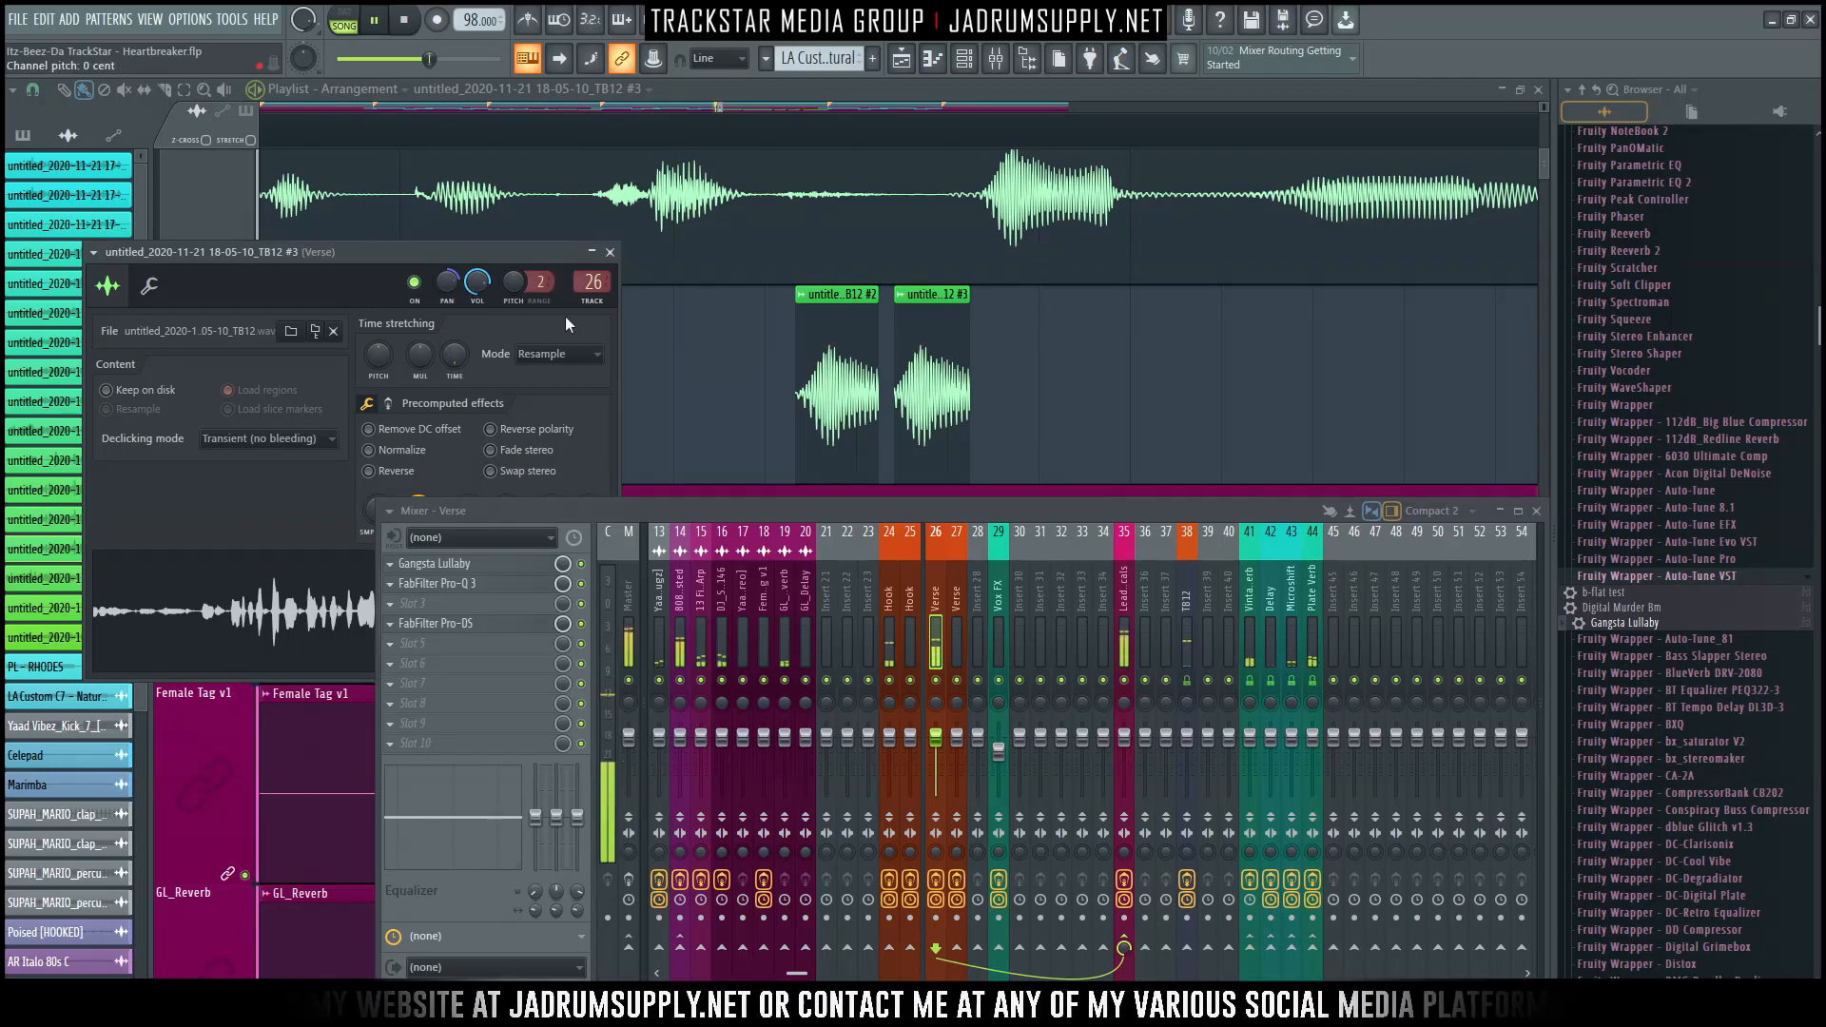
right_click(1089, 437)
key("space")
Duplicate the pair of chops one step earlier on Track 23 and make each copy unique.
left_click_drag(841, 407, 911, 409)
left_click_drag(810, 377, 626, 368)
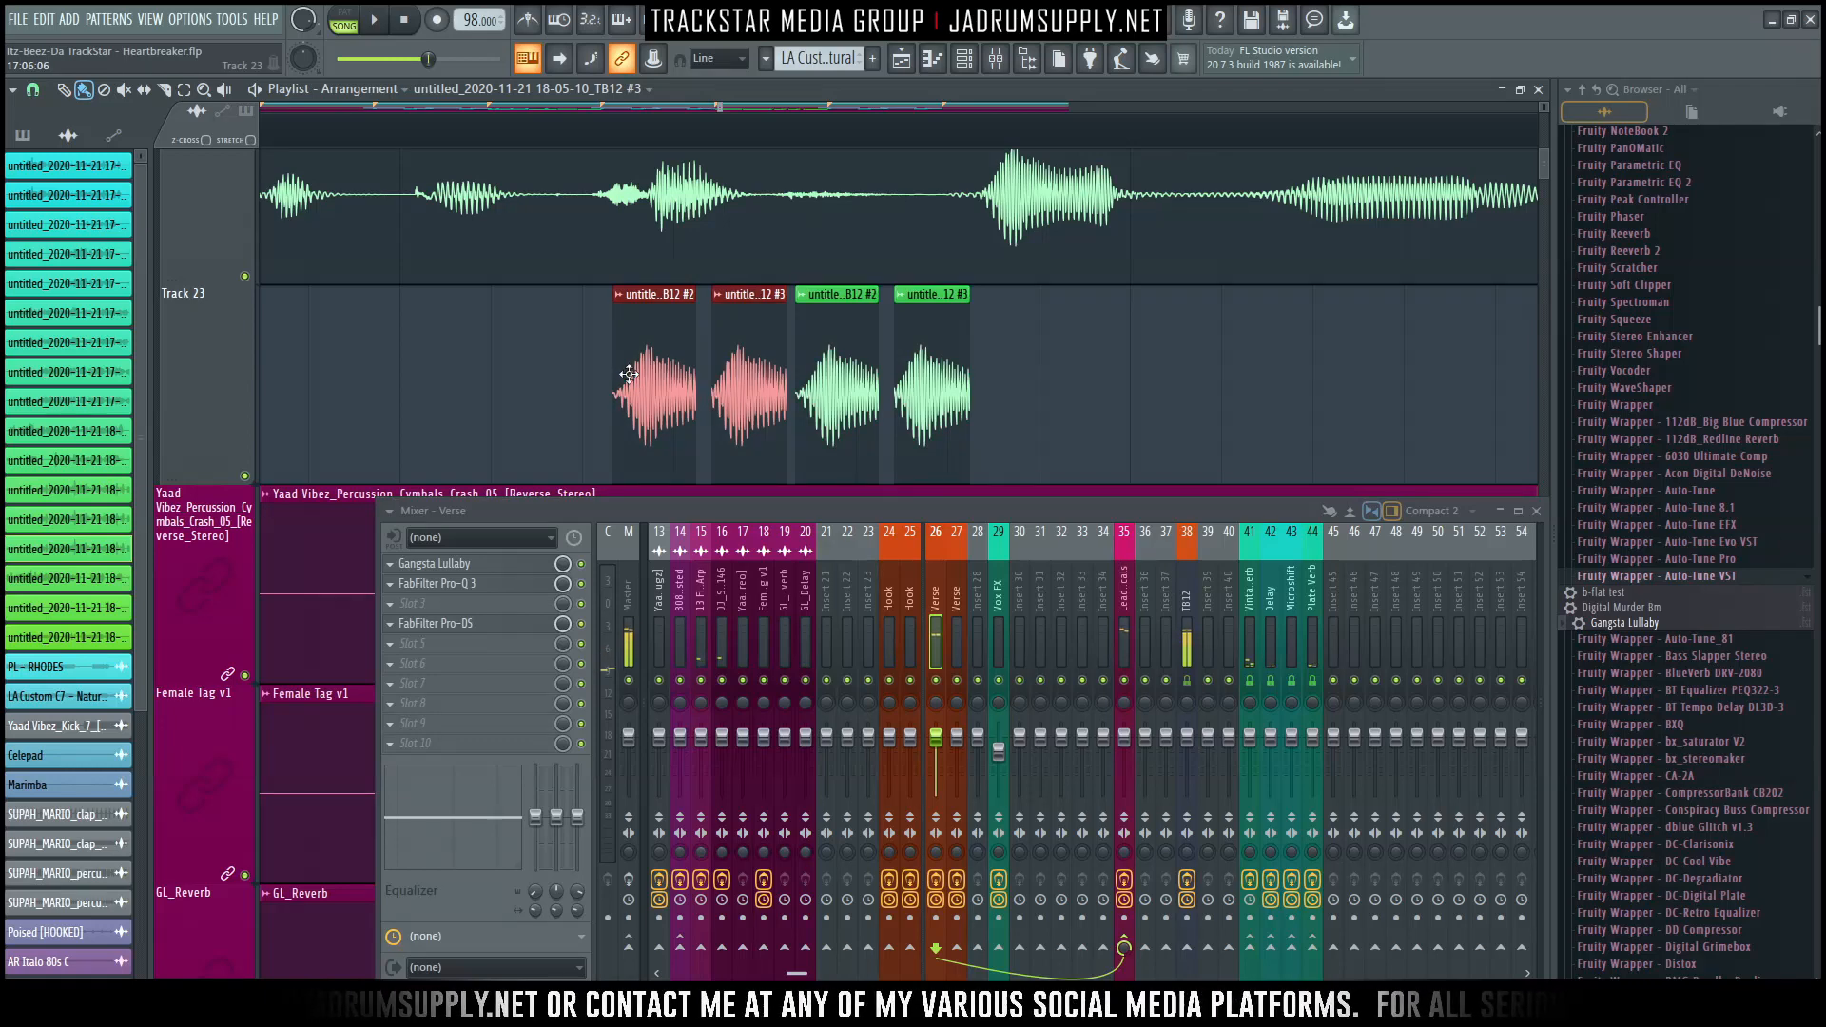
left_click(550, 393)
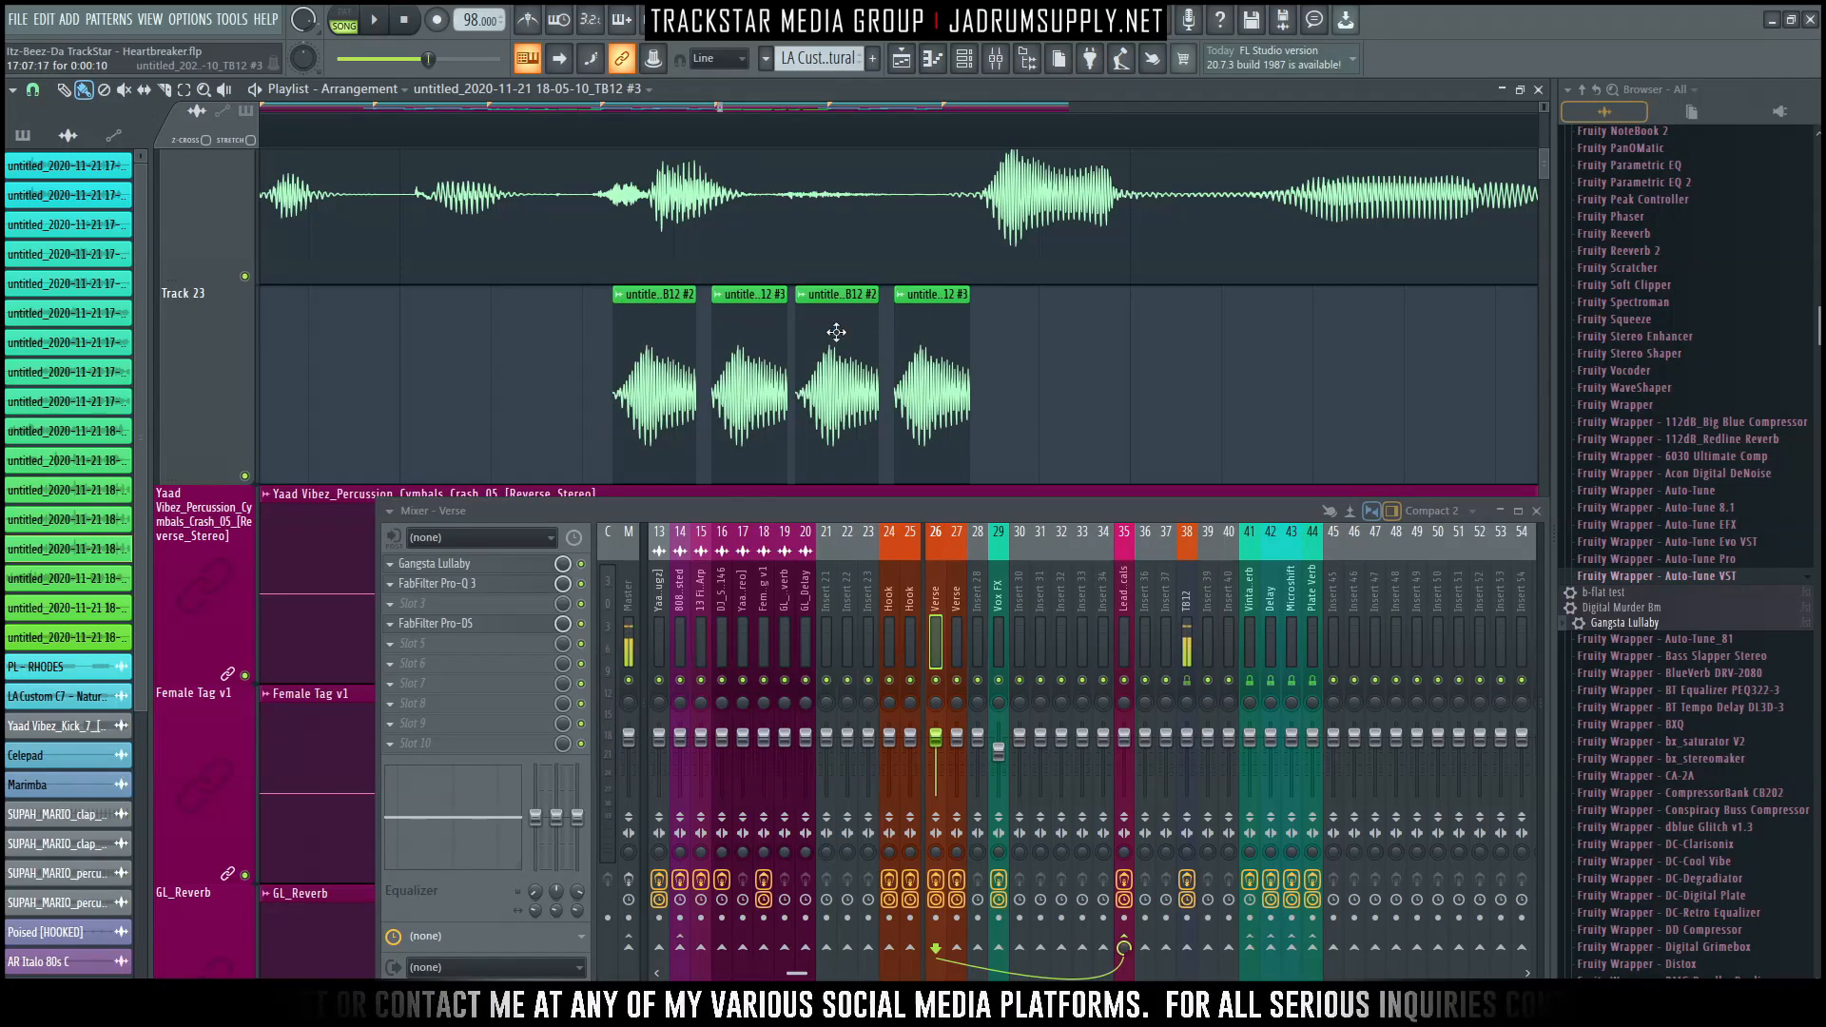
right_click(614, 296)
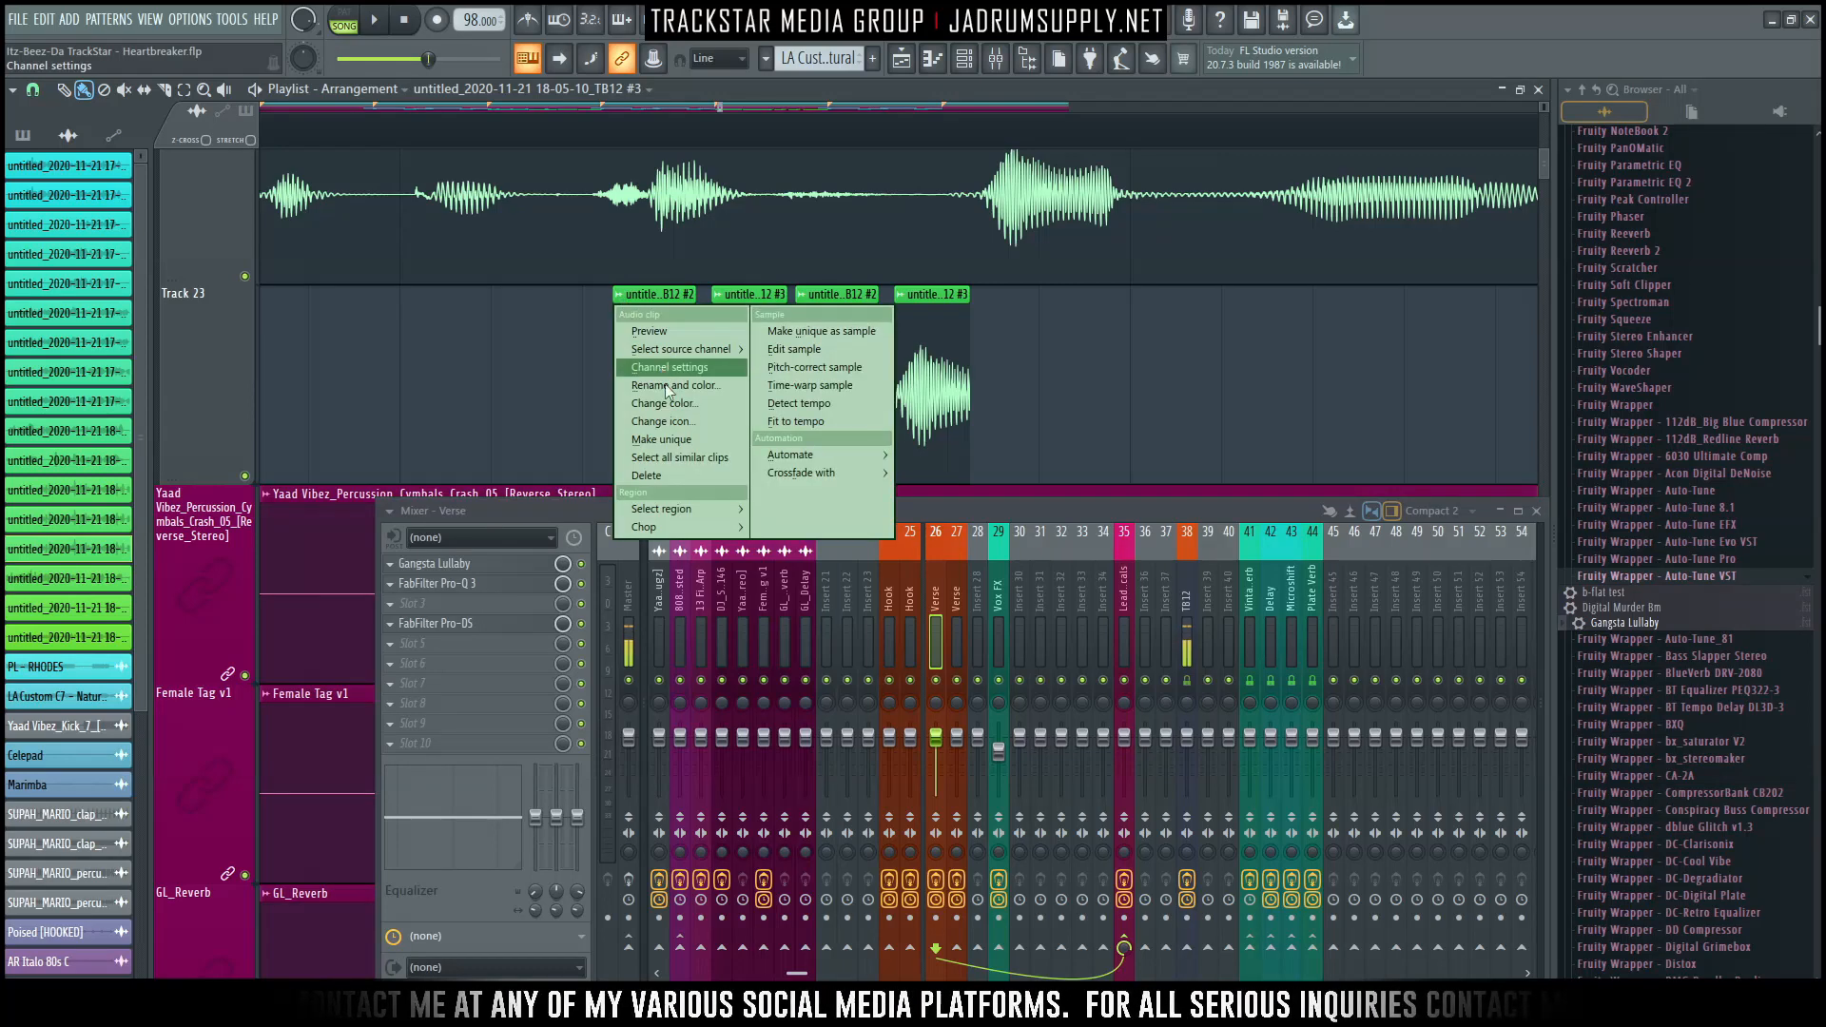
left_click(668, 439)
right_click(714, 295)
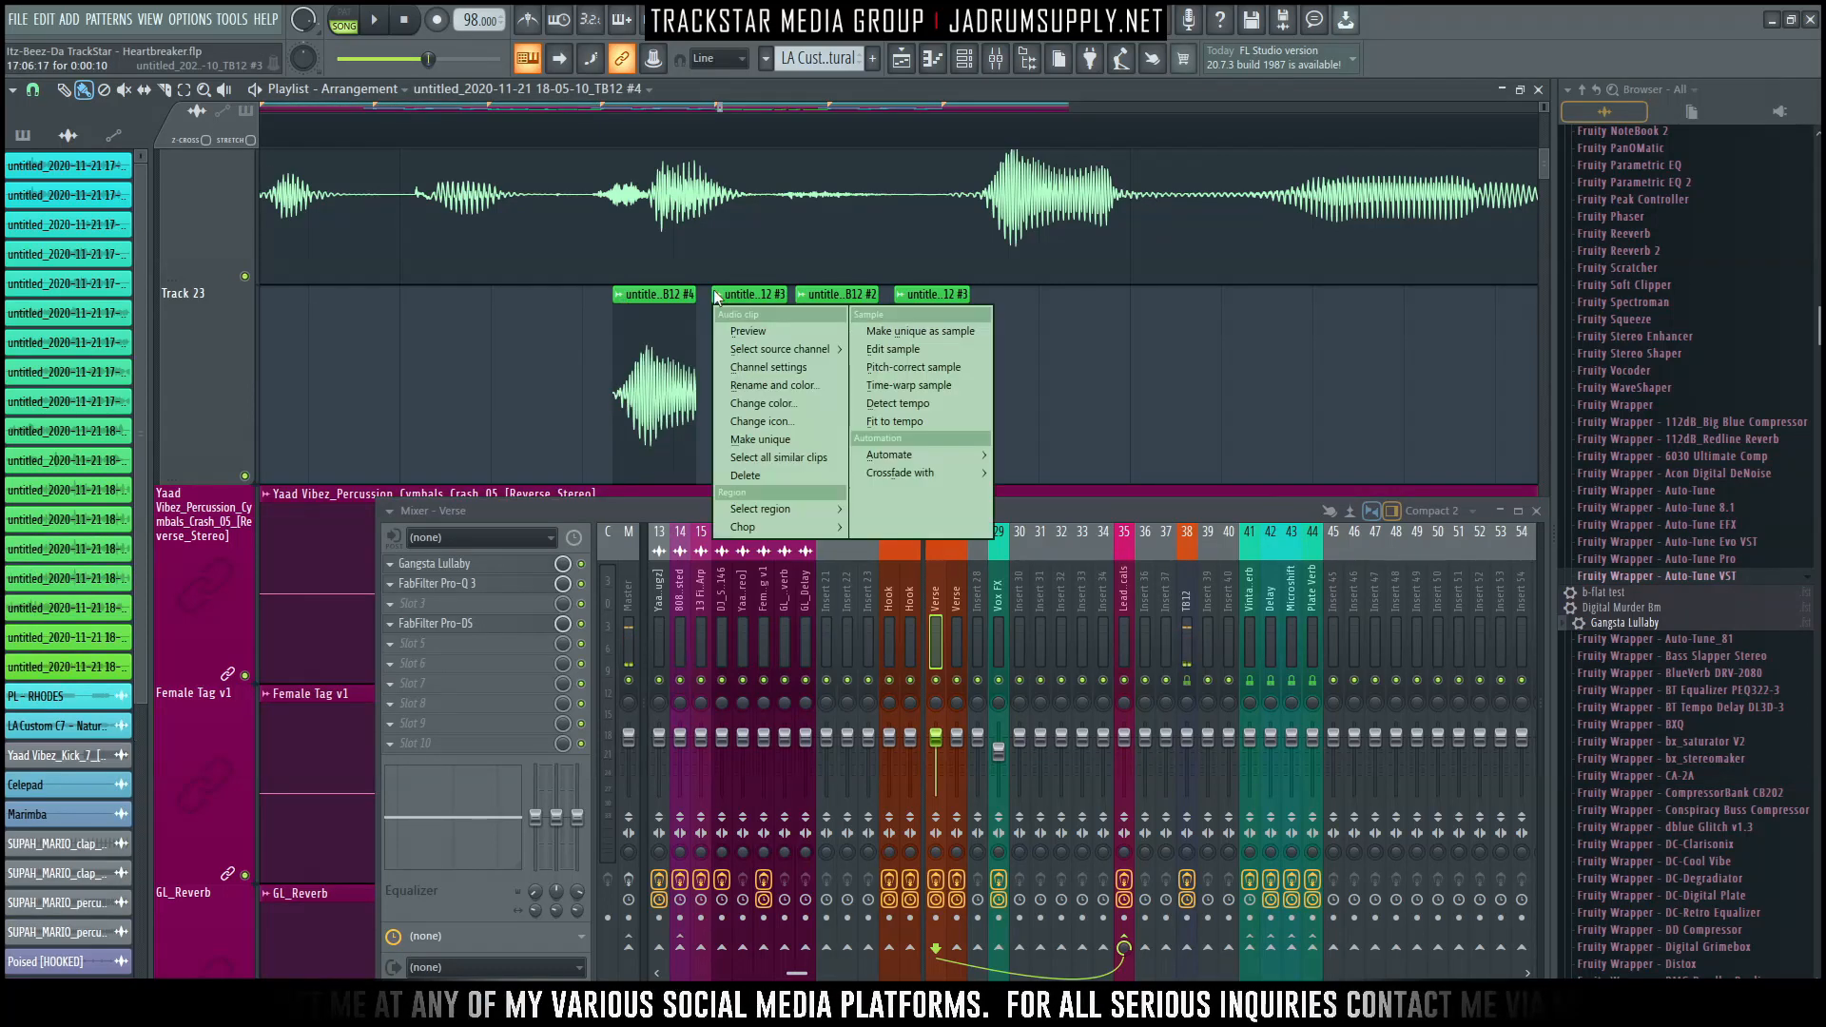
left_click(774, 439)
Lower the channel volumes of the four chops individually, with the second at about 23%, and play the result.
double_click(666, 378)
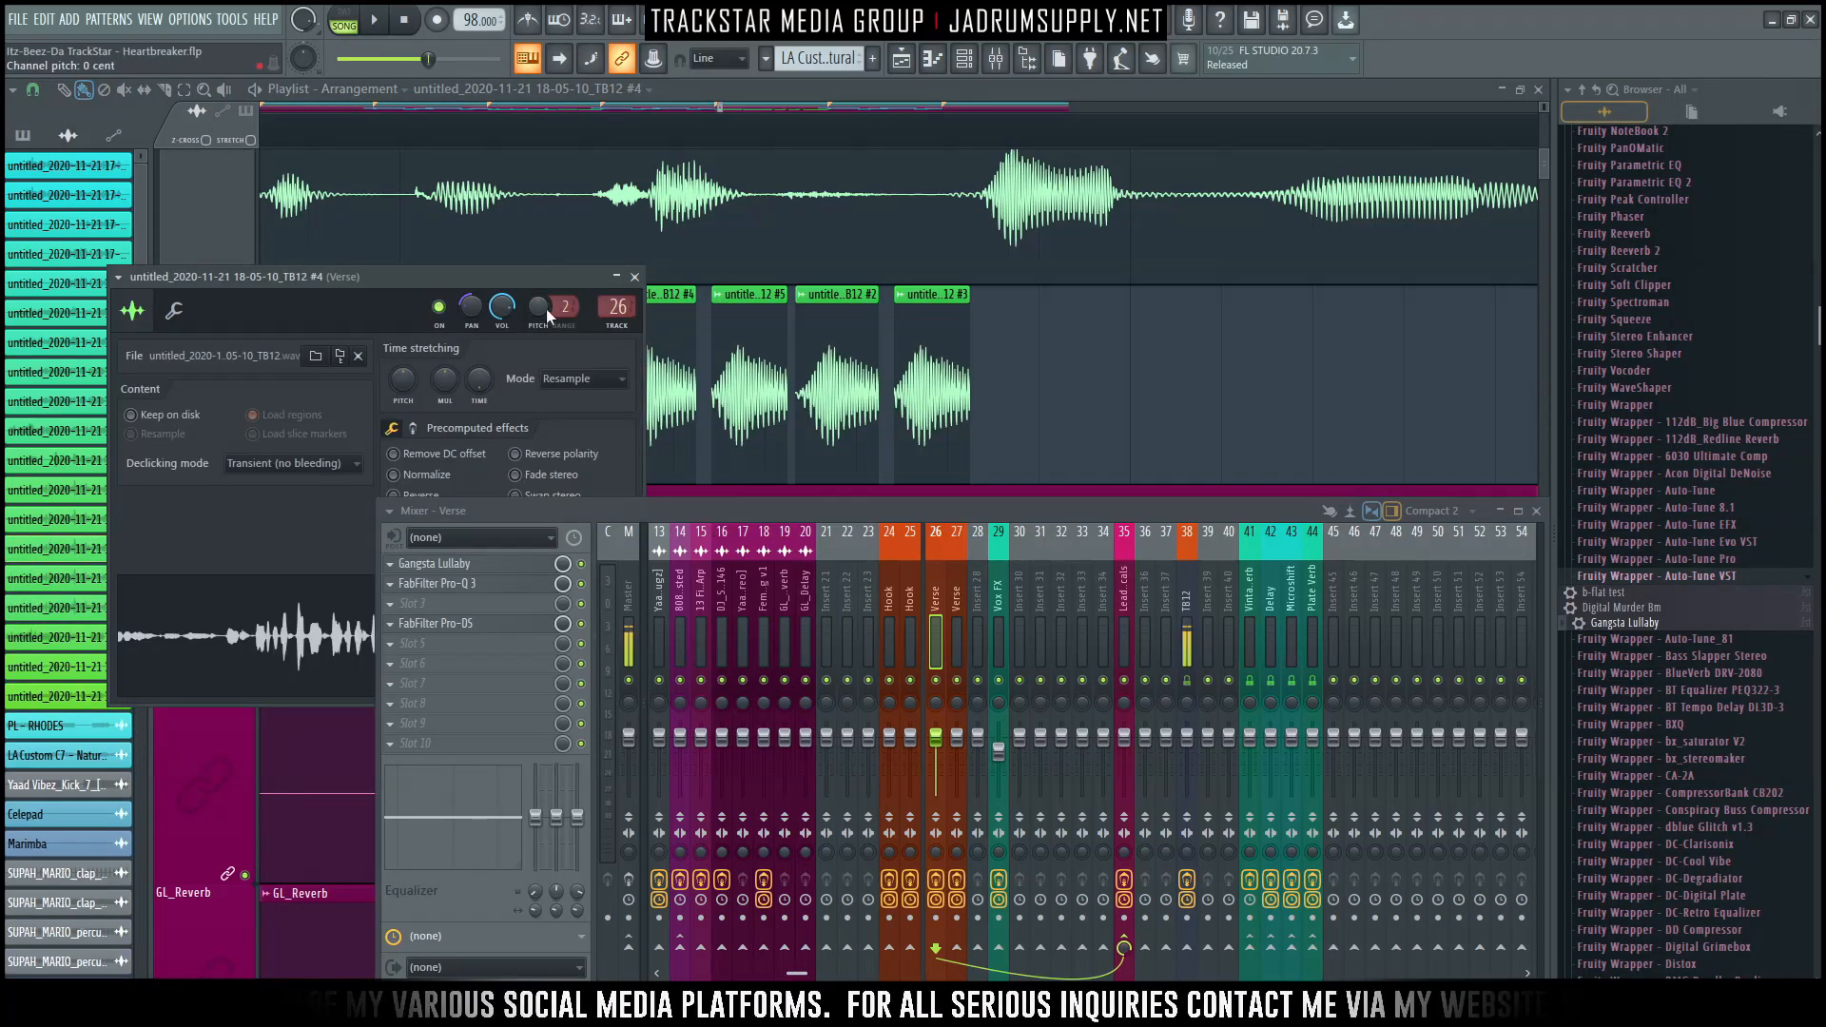
double_click(728, 349)
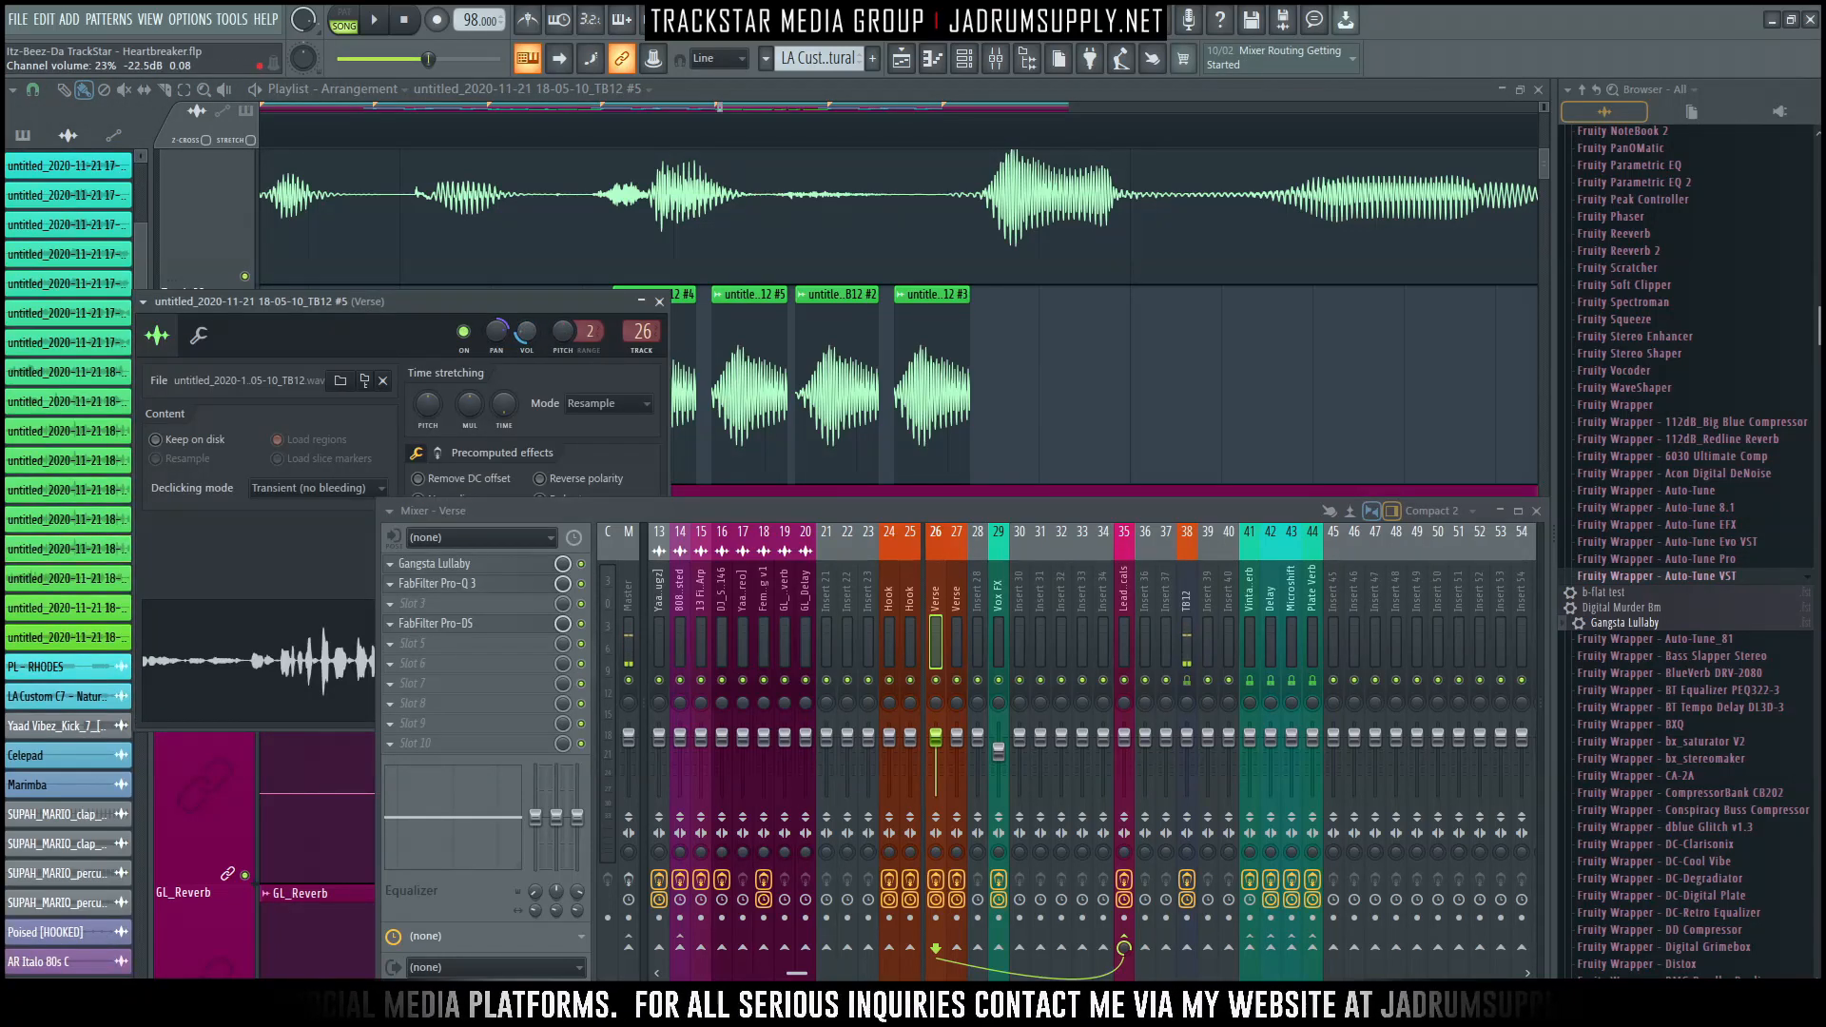
double_click(825, 353)
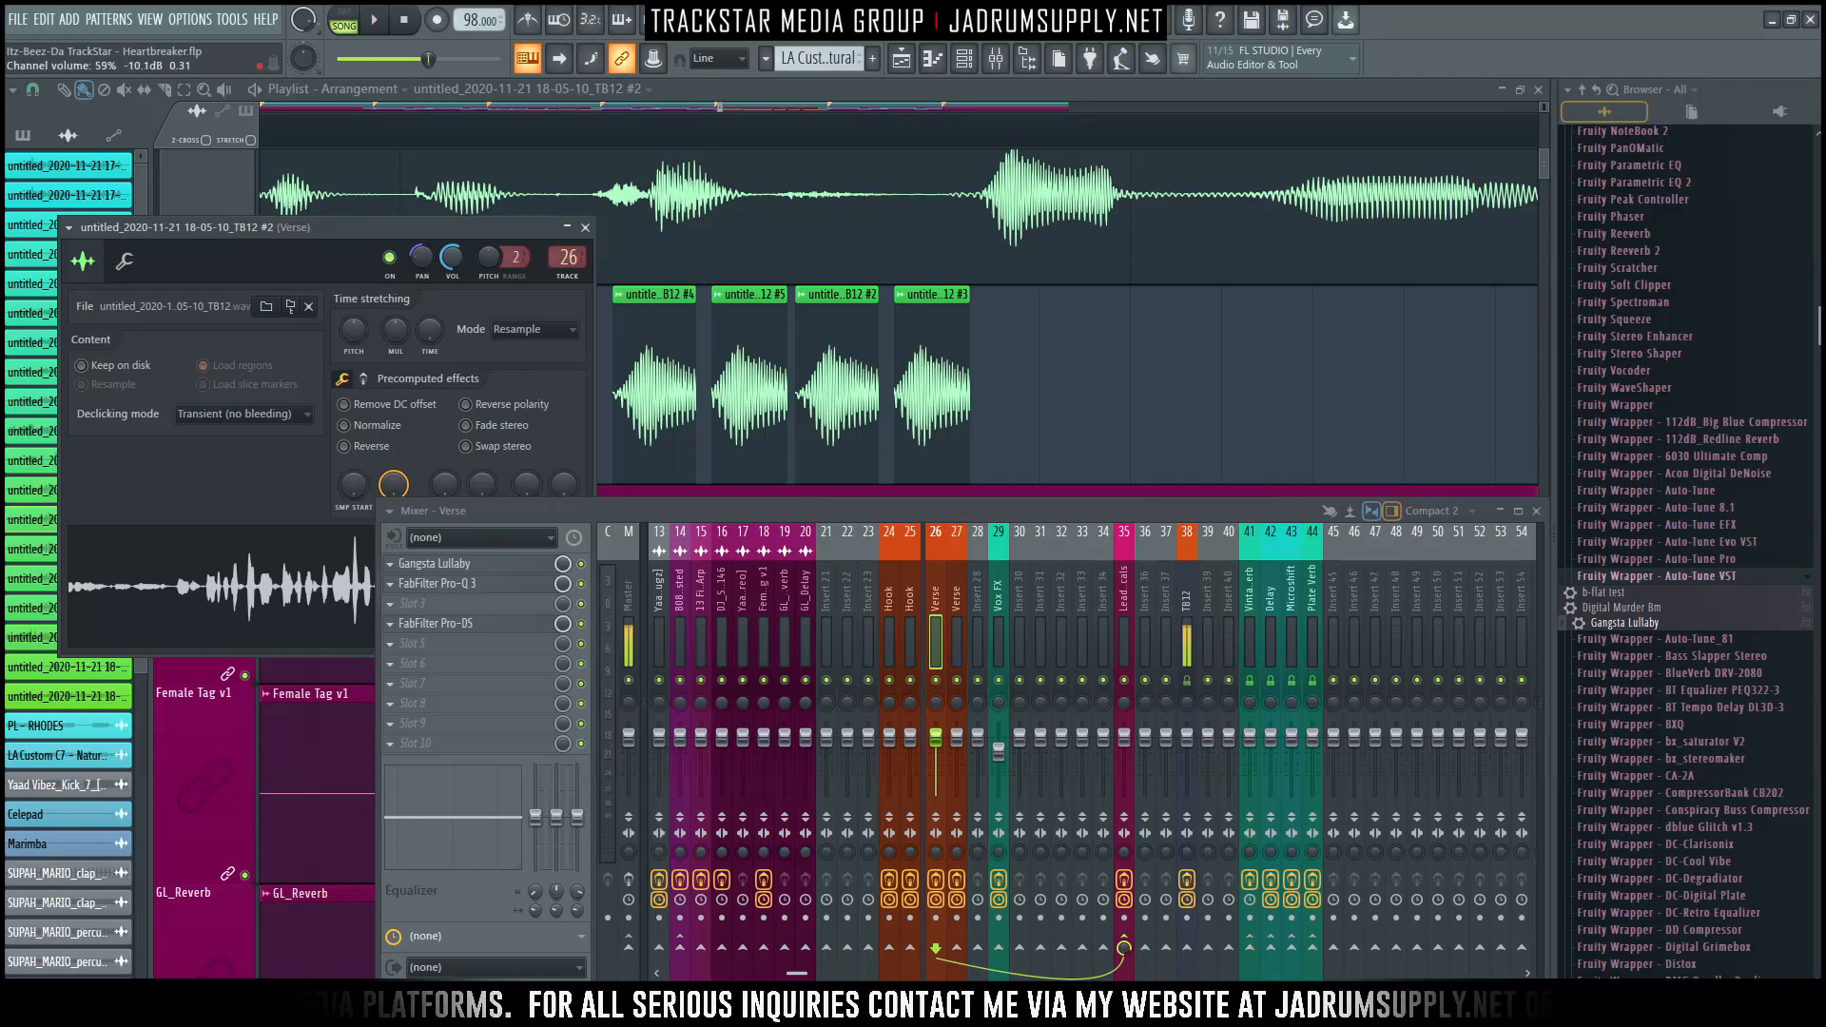
double_click(924, 347)
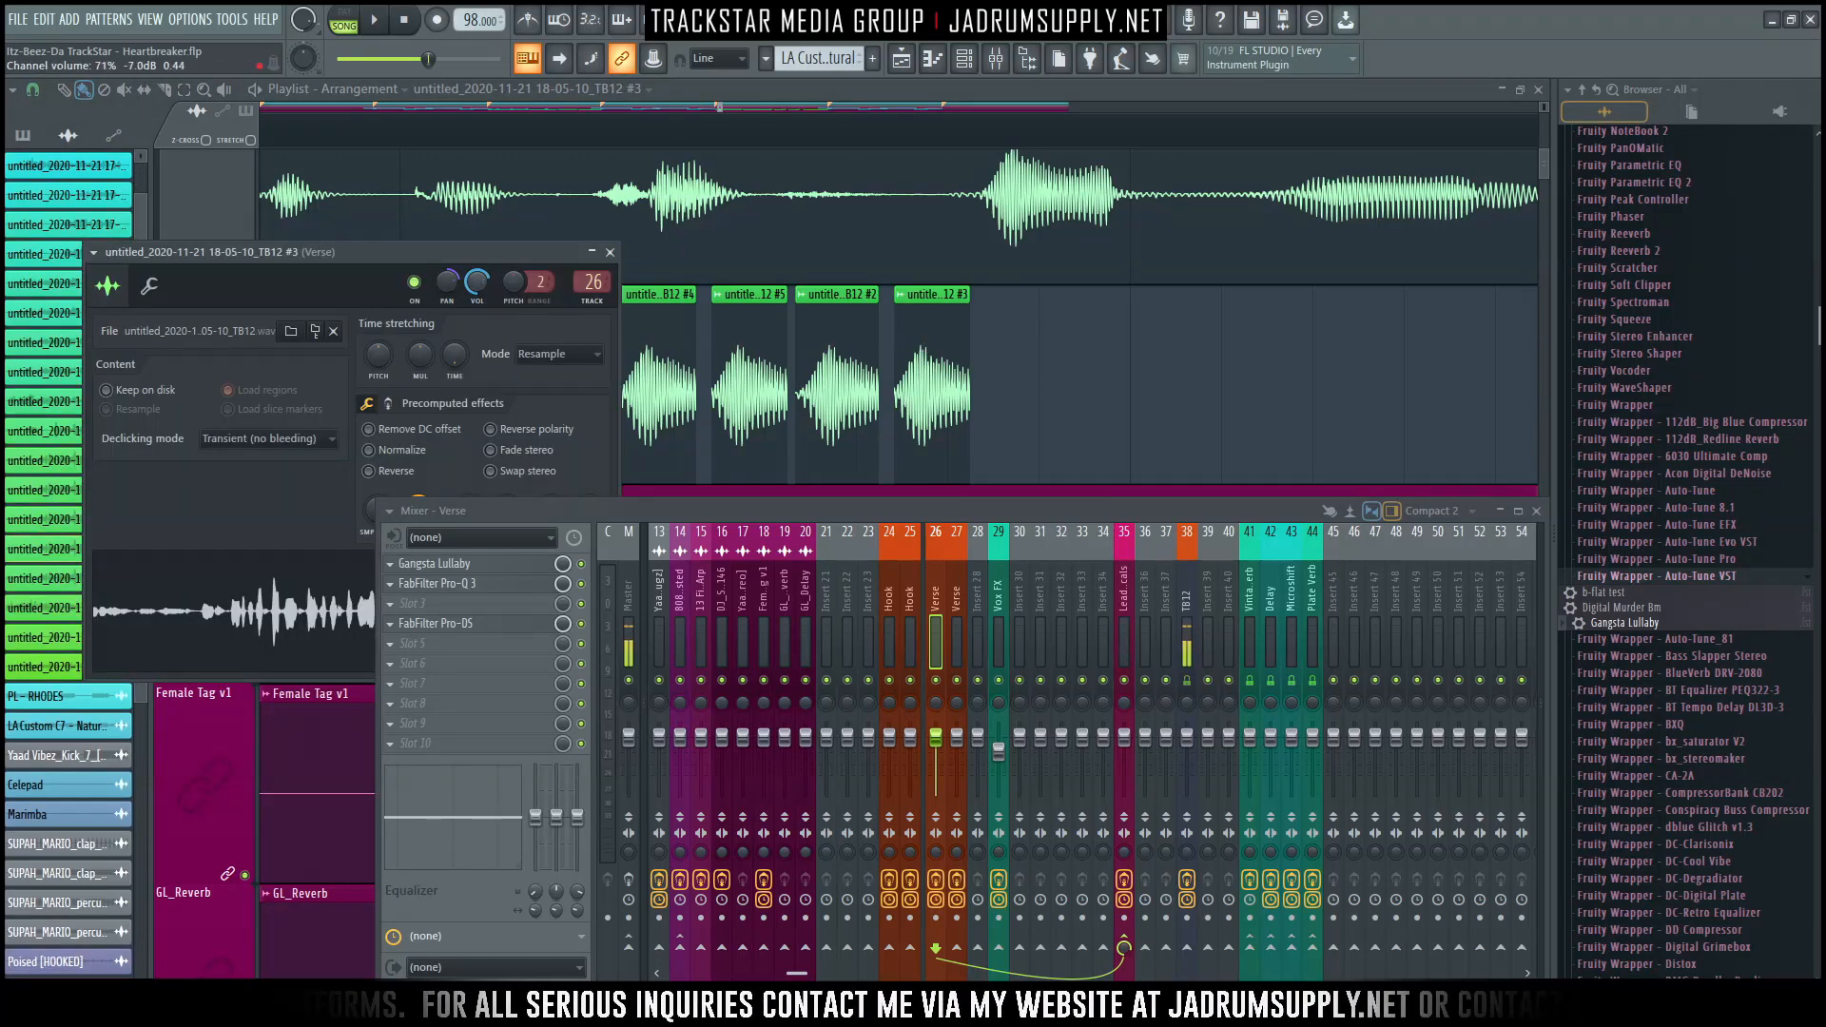
key("space")
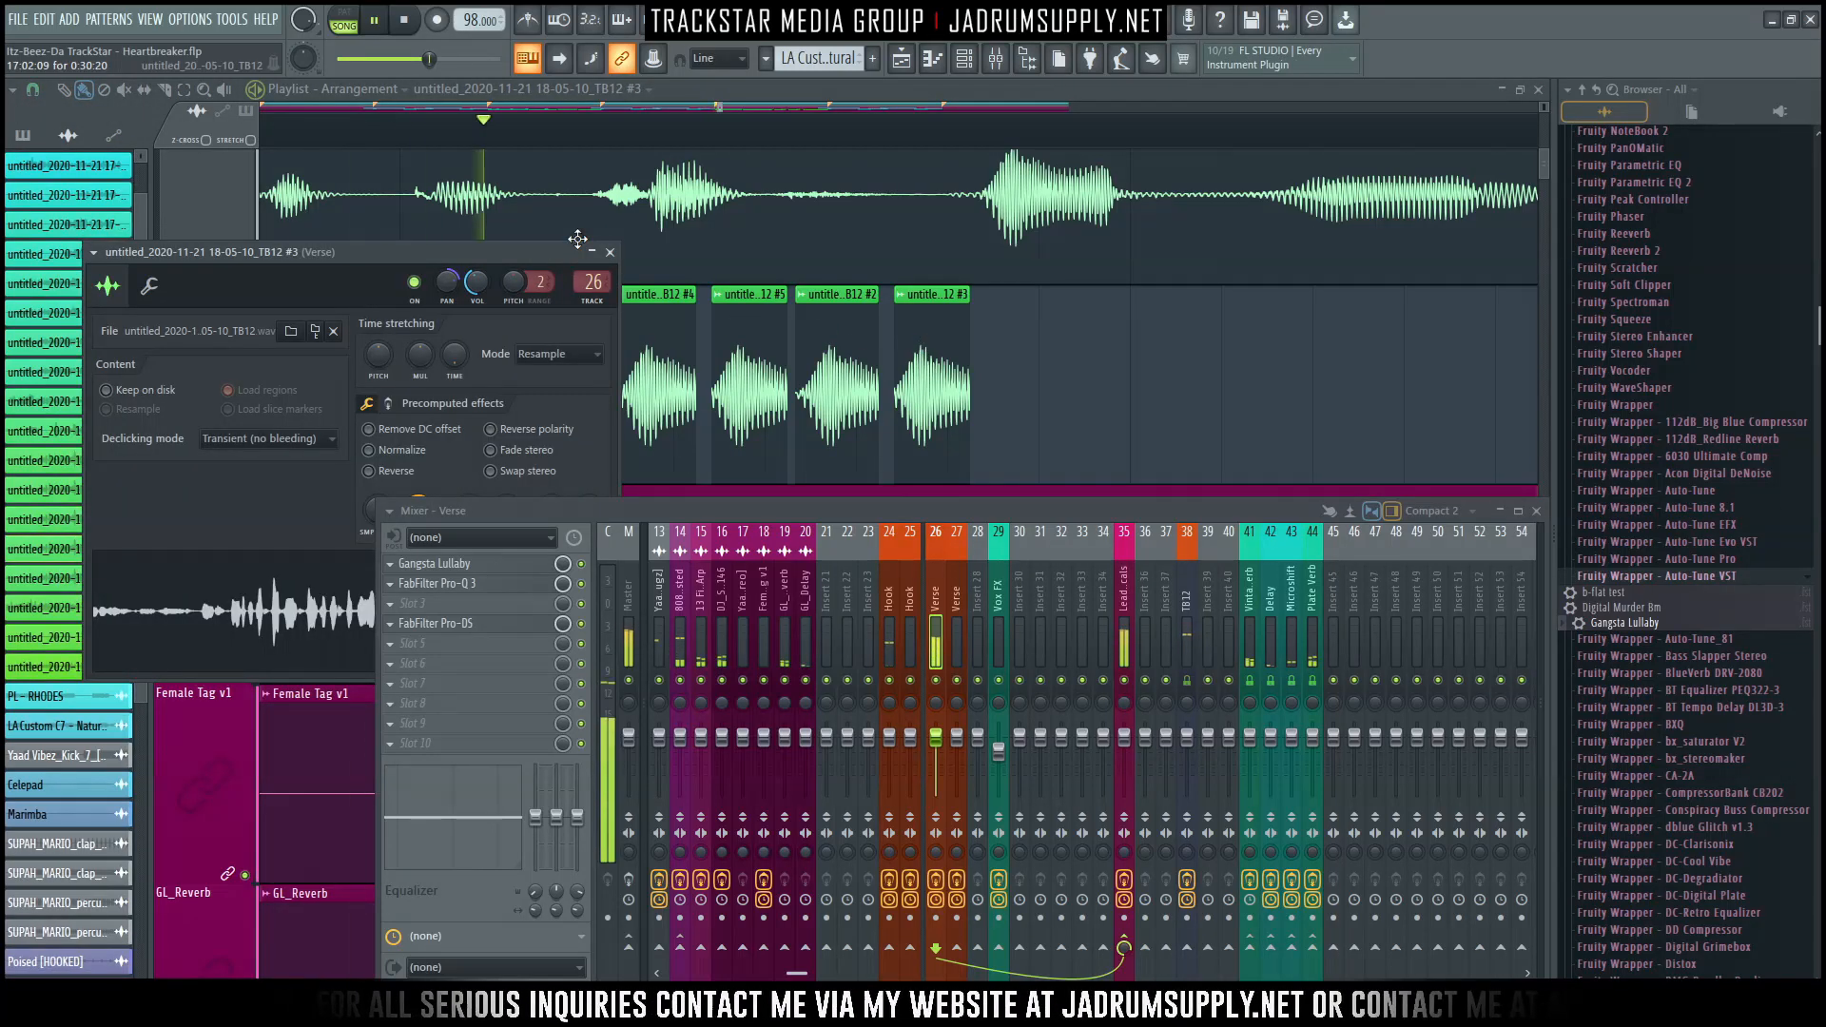
key("Escape")
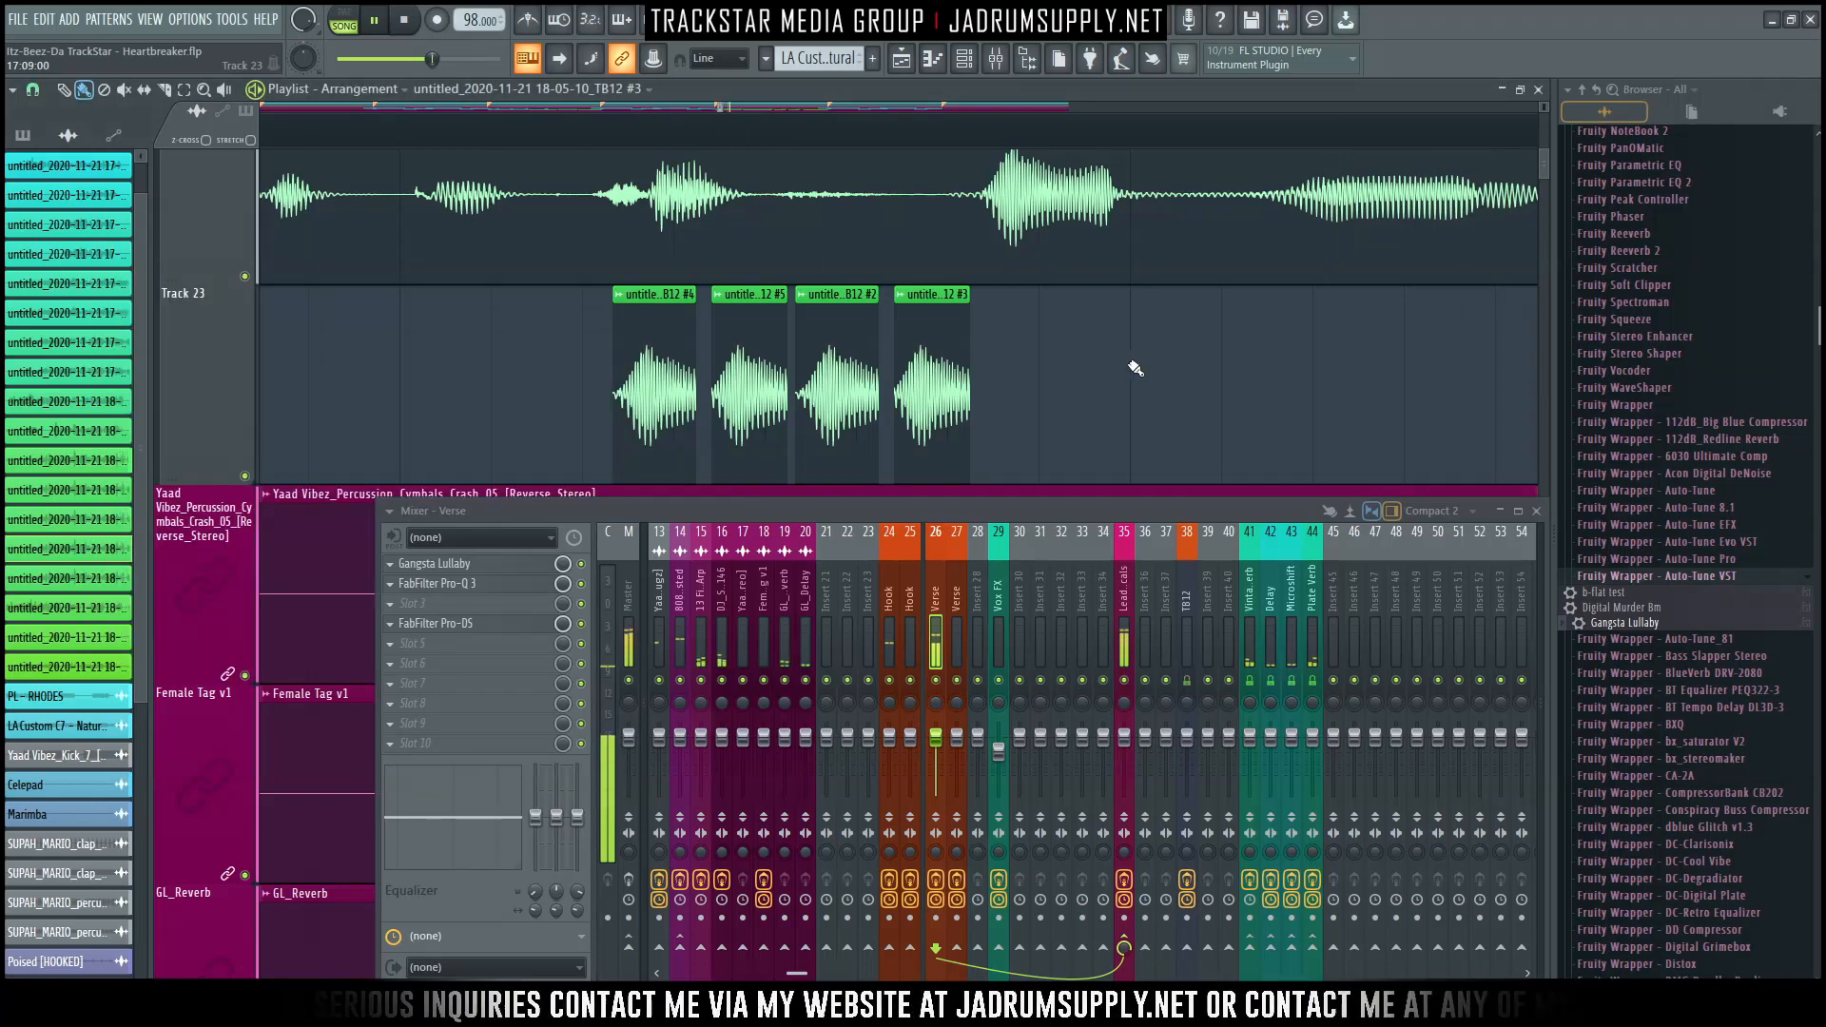
Try the pattern without the second and fourth chops during playback, and restore both chops.
scroll(856, 152, "down", 2)
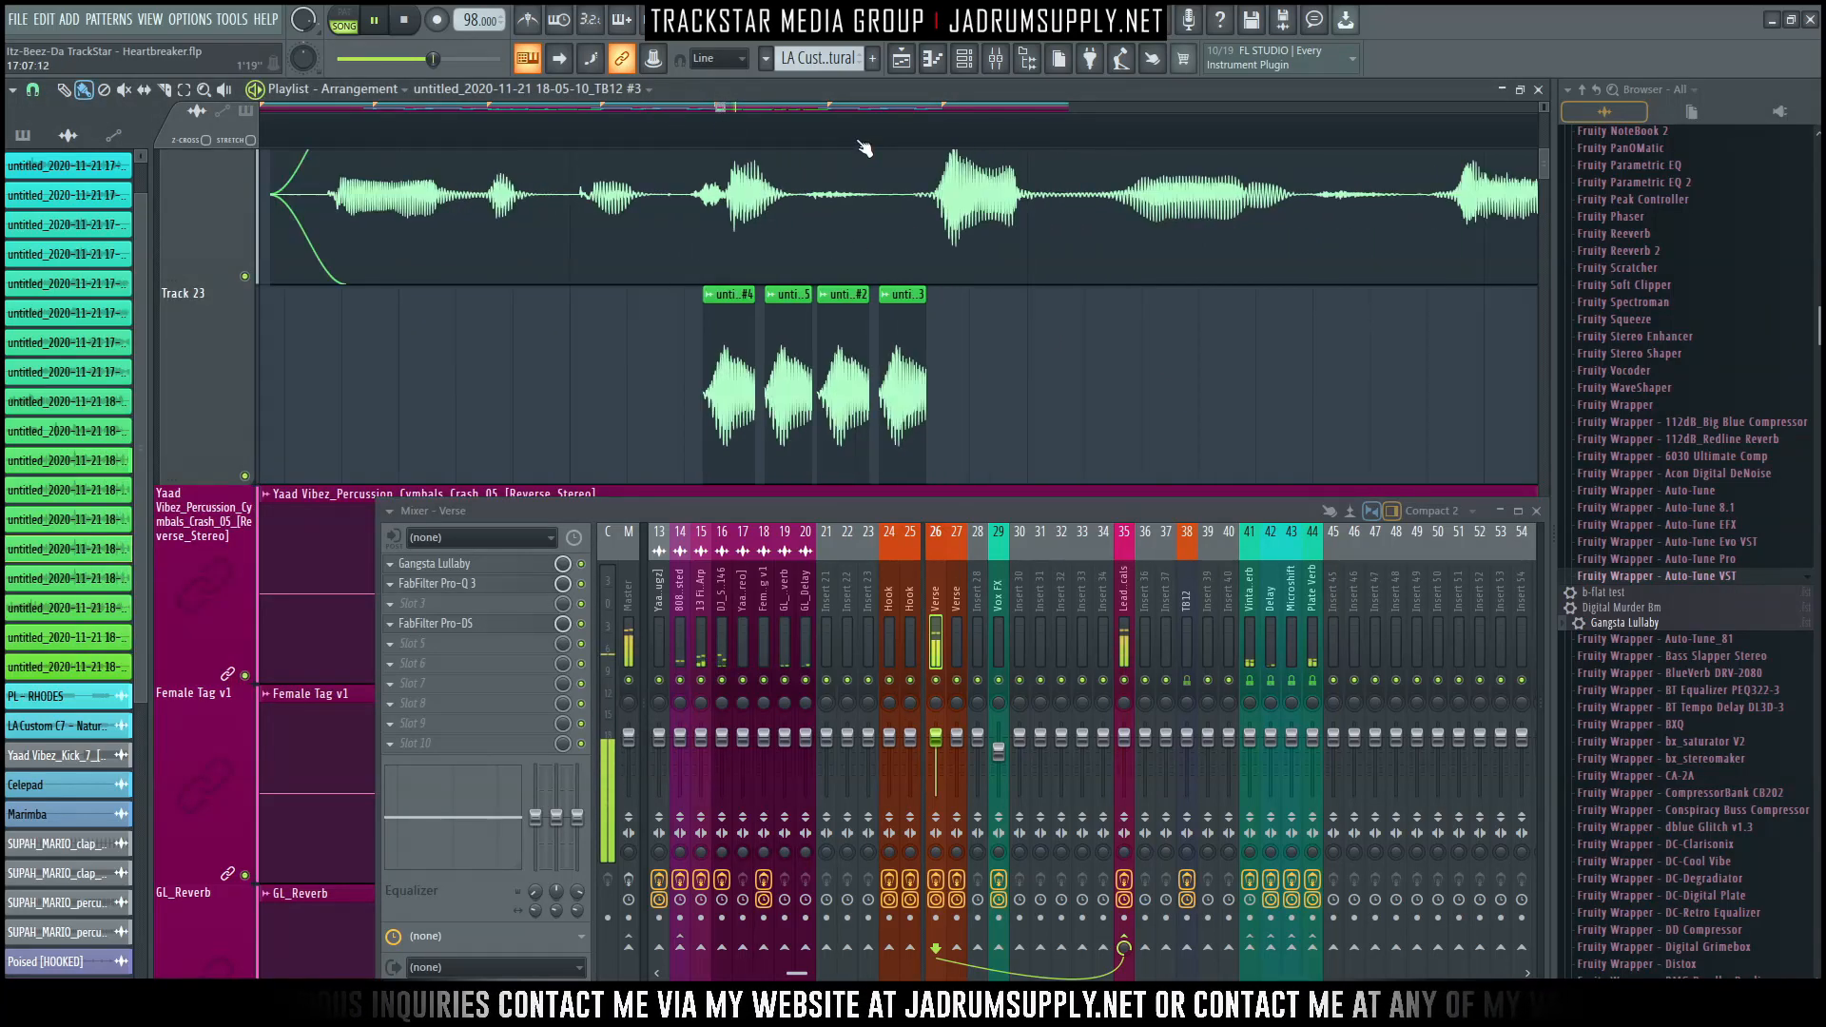
right_click(809, 376)
right_click(904, 390)
key("space")
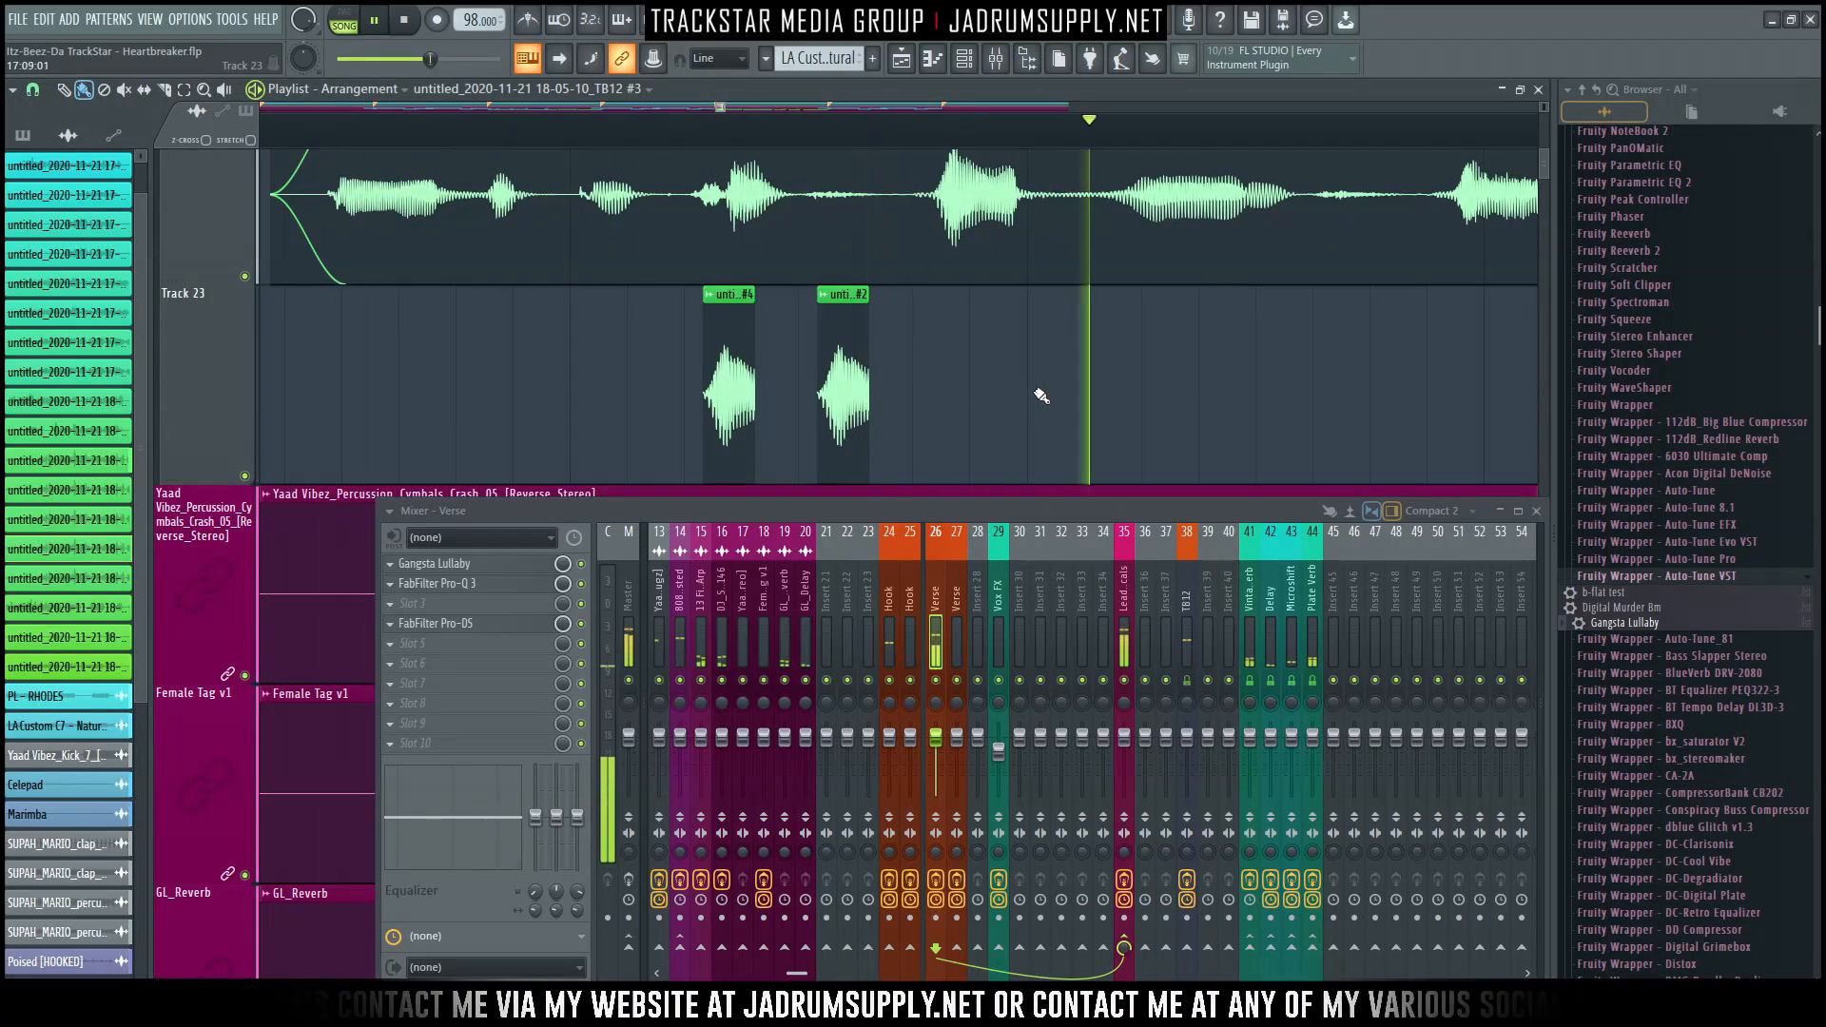
left_click(894, 381)
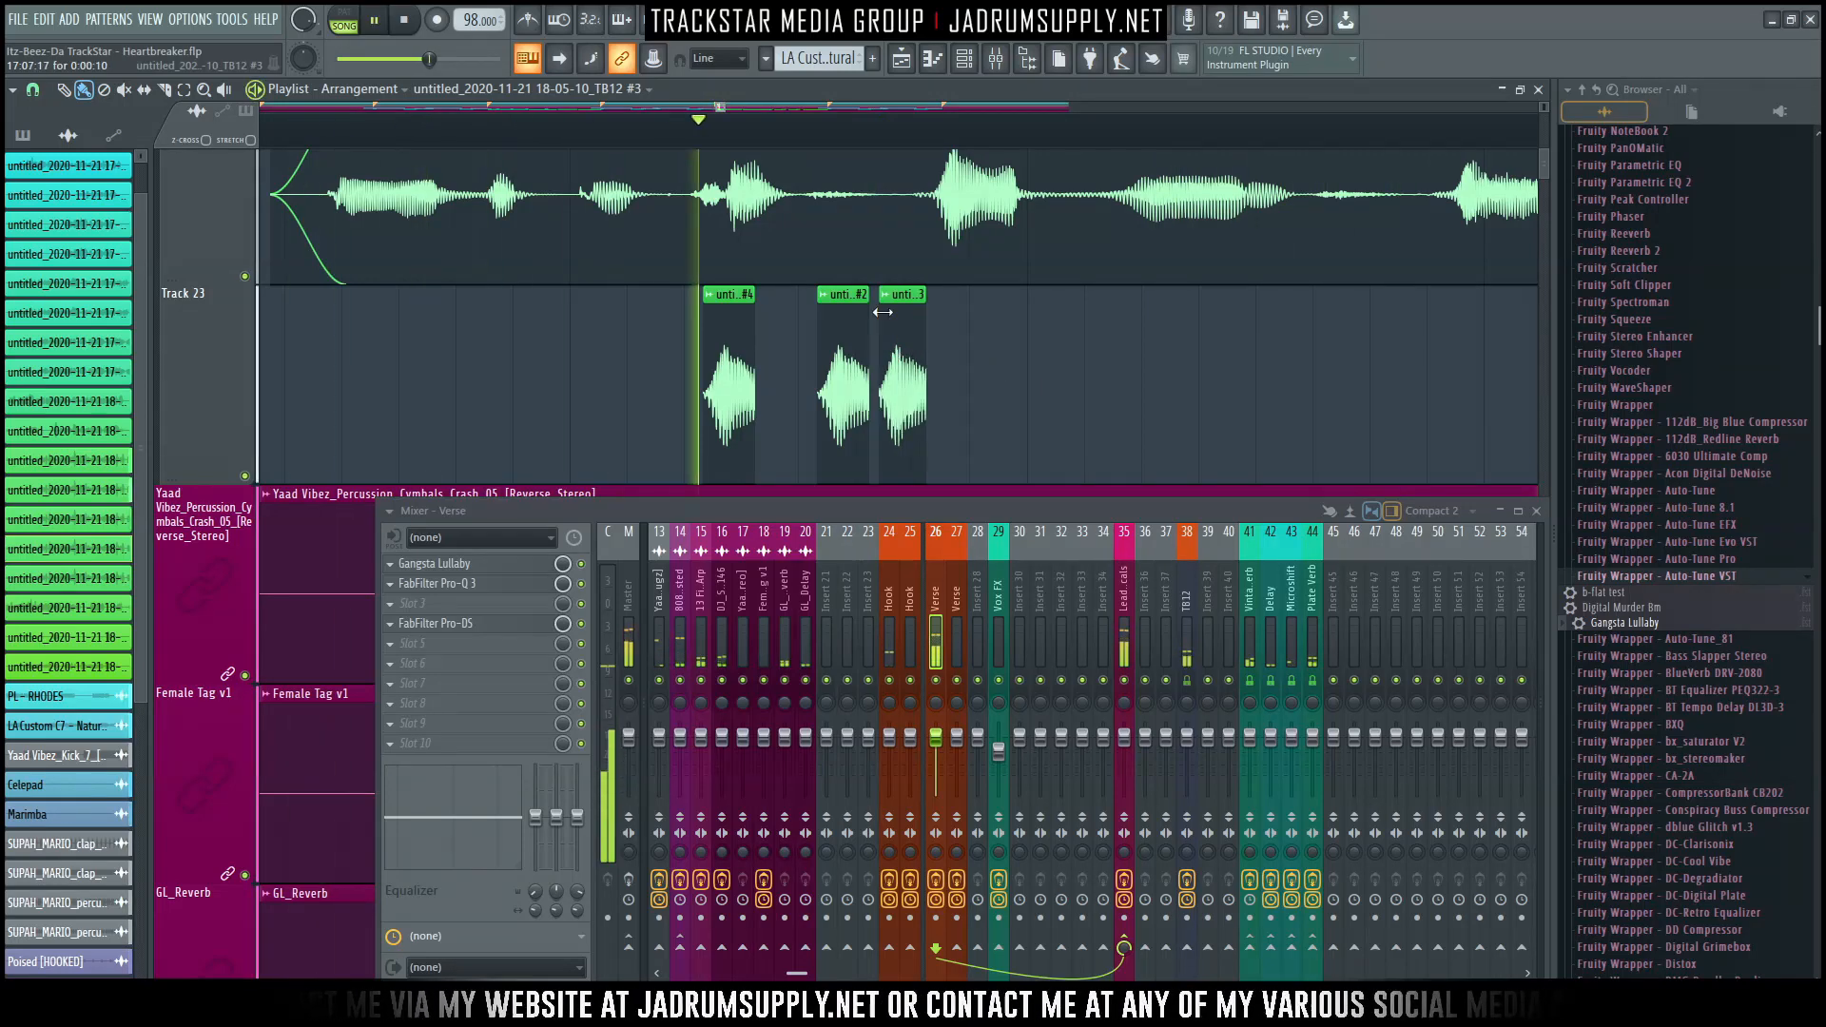
key("ctrl+alt+z")
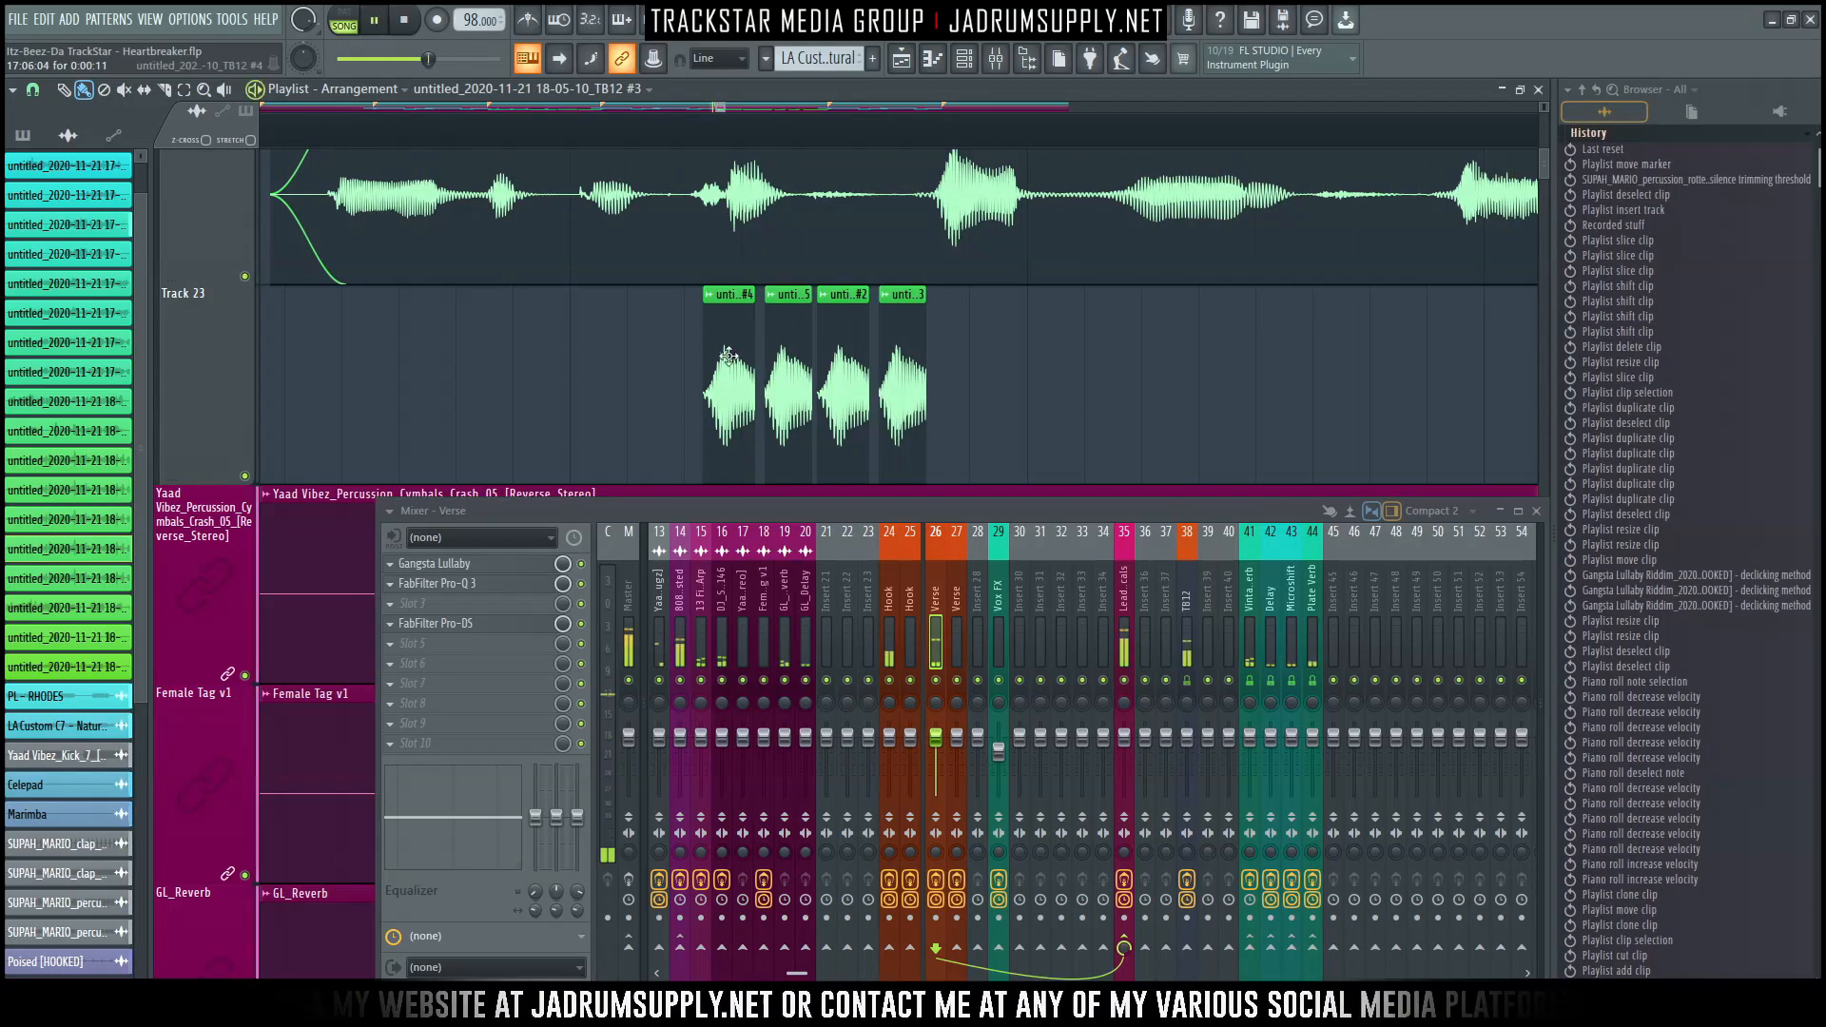
Set the first chop's channel volume to about 22% during playback.
double_click(726, 354)
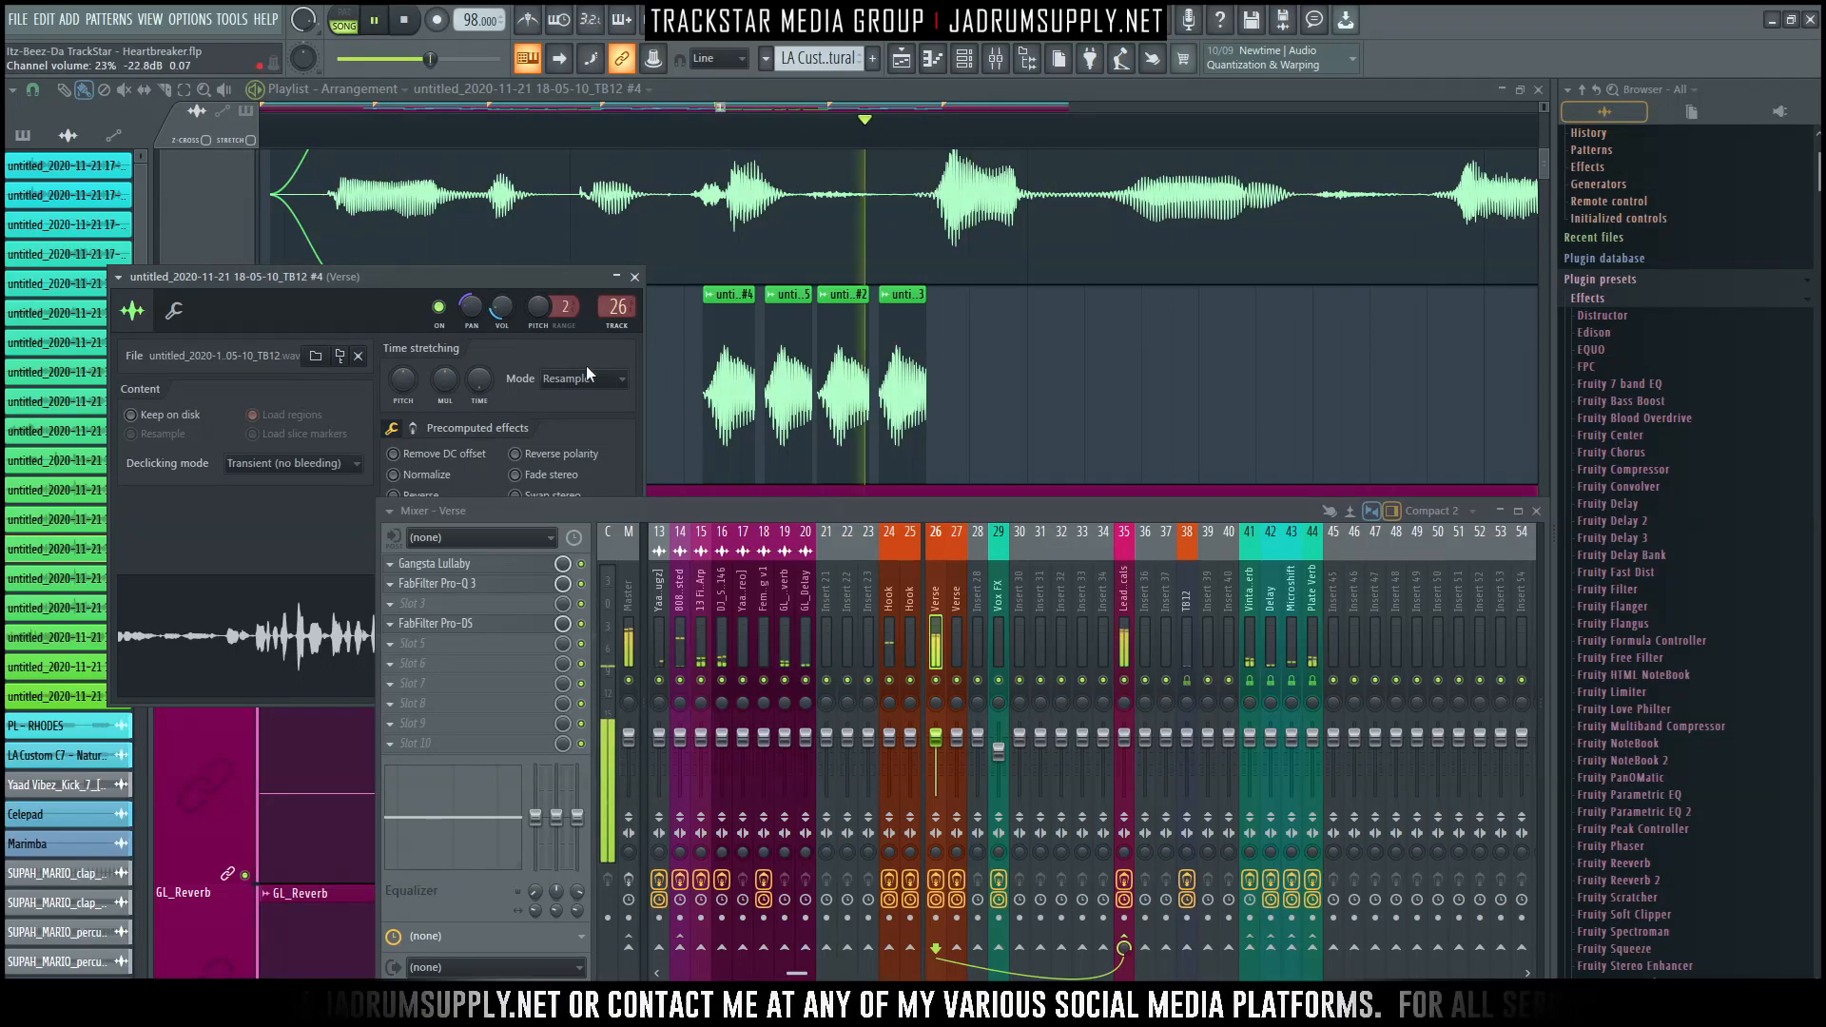
Check the channel settings of the chopped vocal clips #4 and #5 on Track 23.
double_click(775, 369)
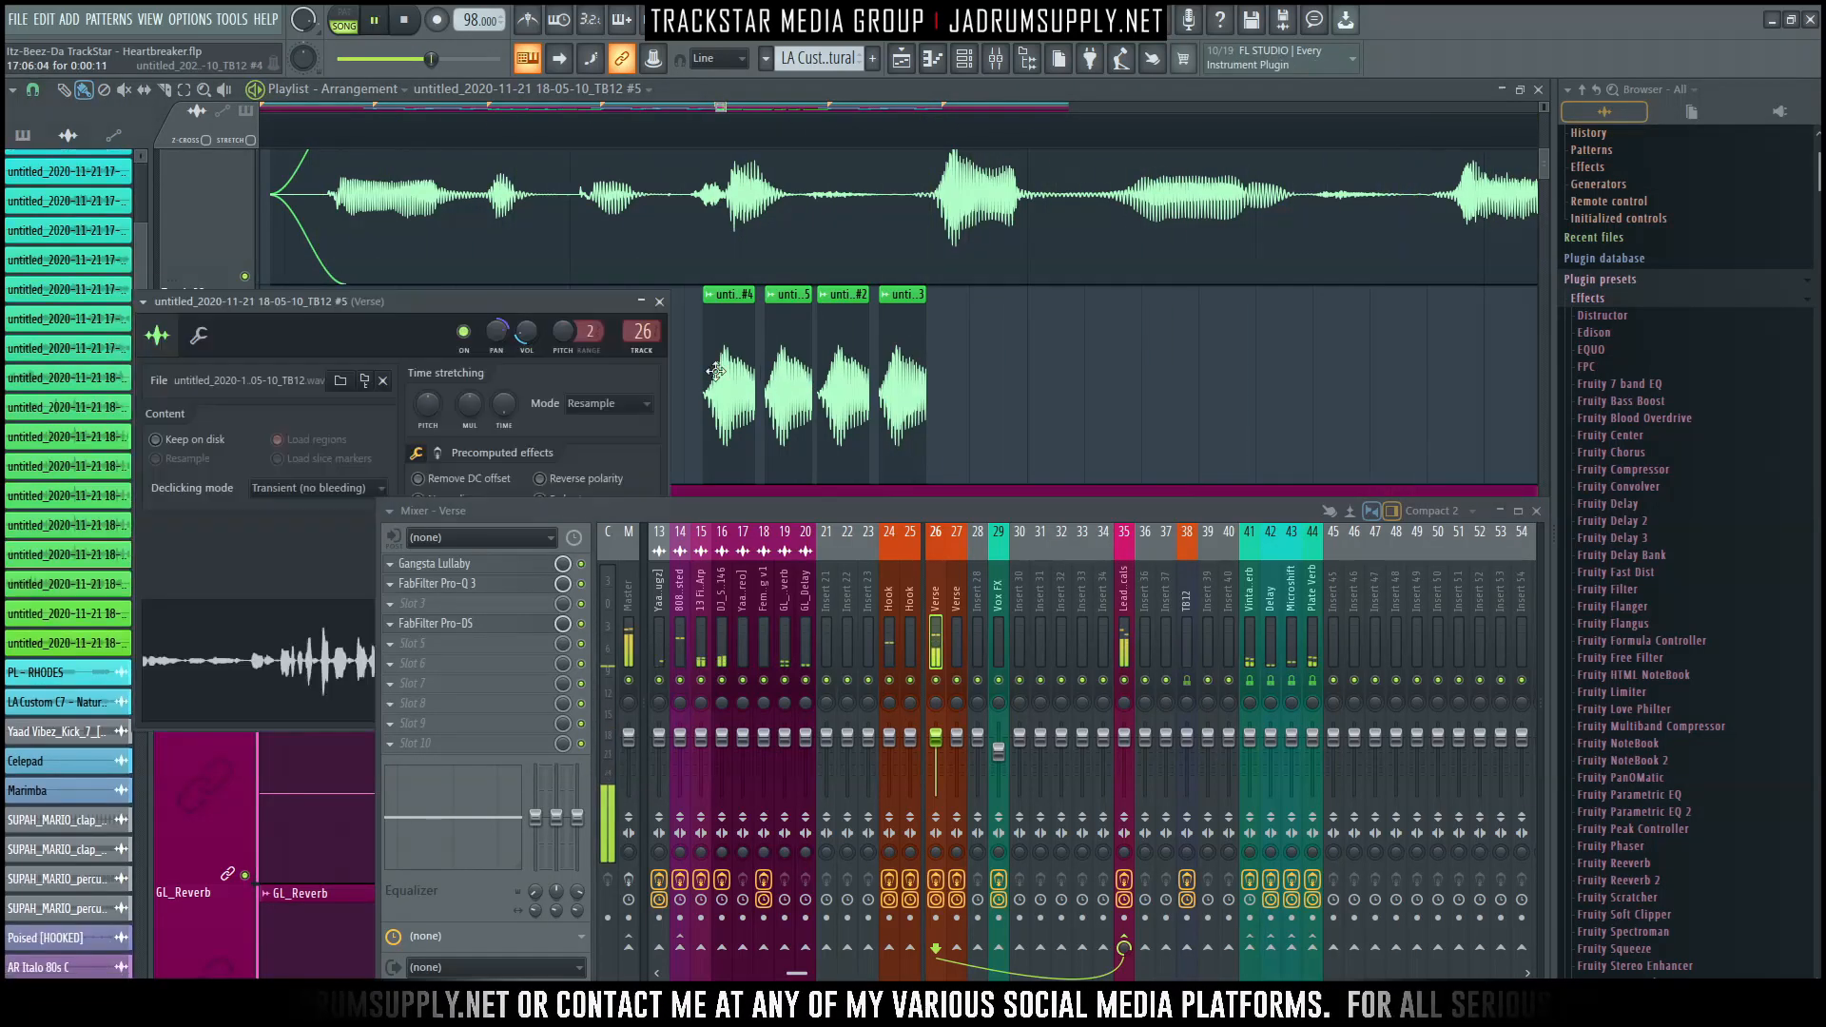
right_click(1001, 424)
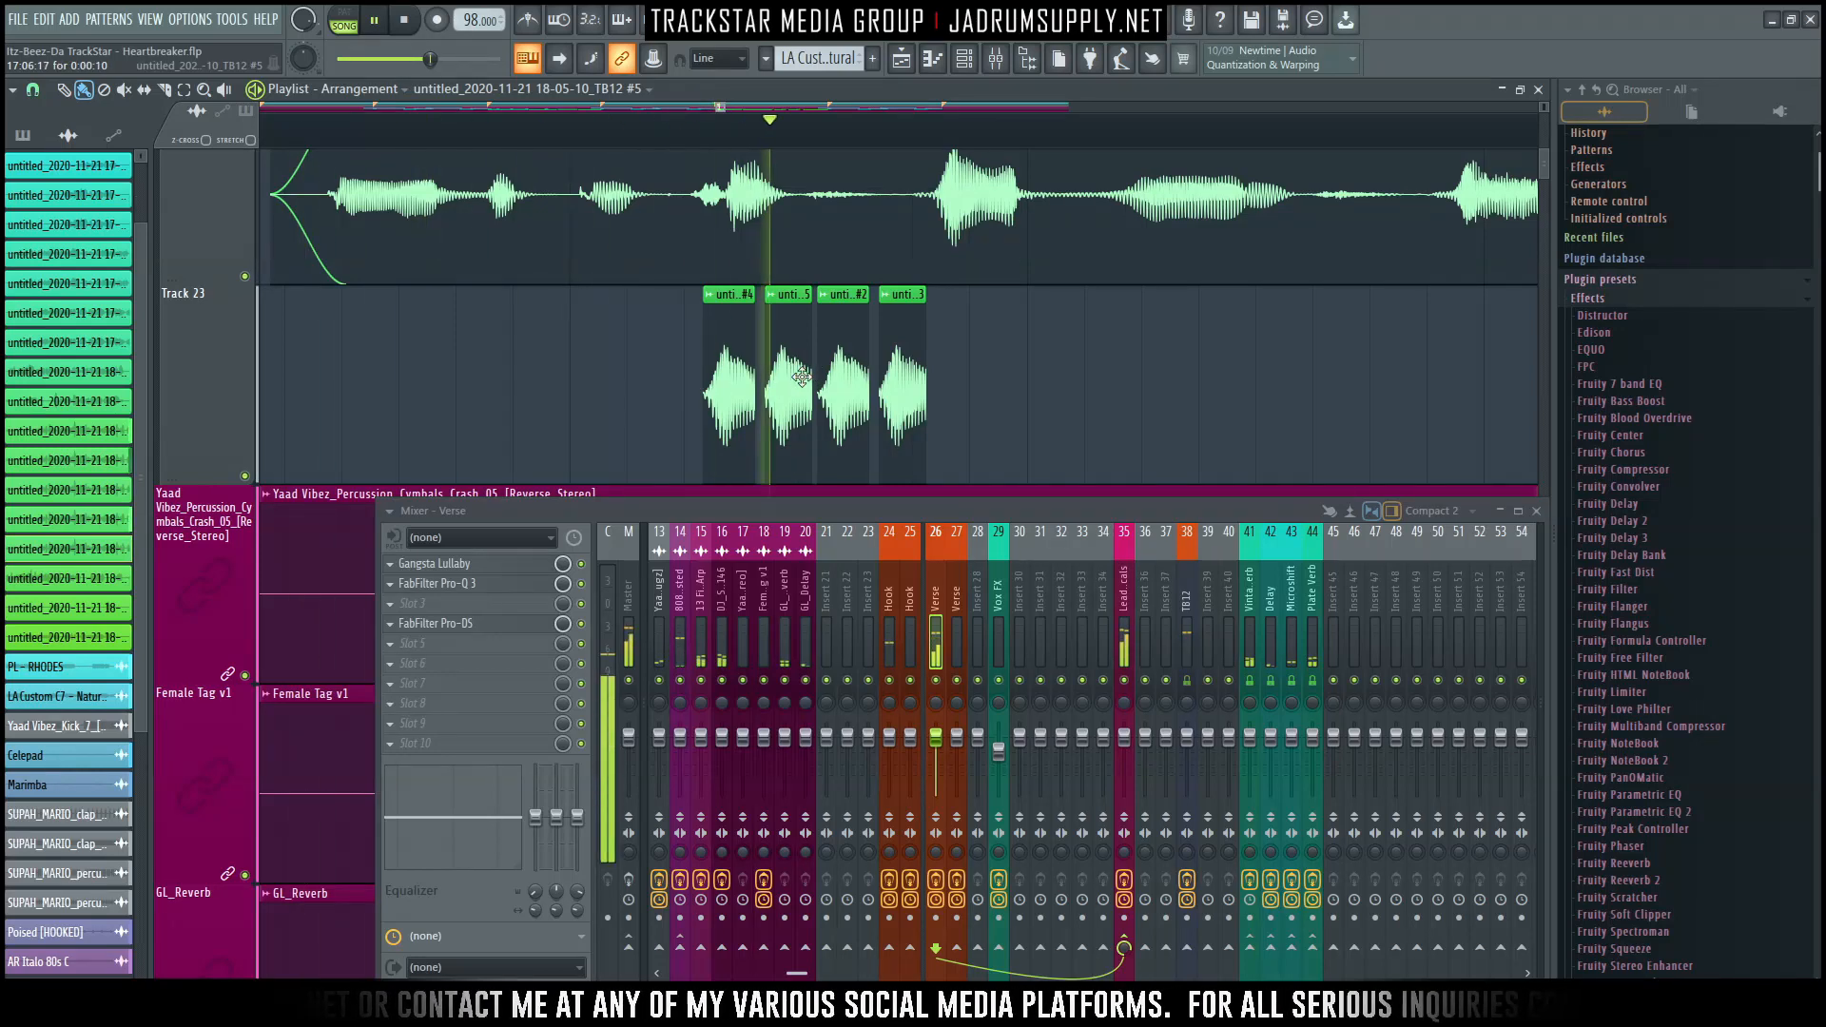
double_click(723, 380)
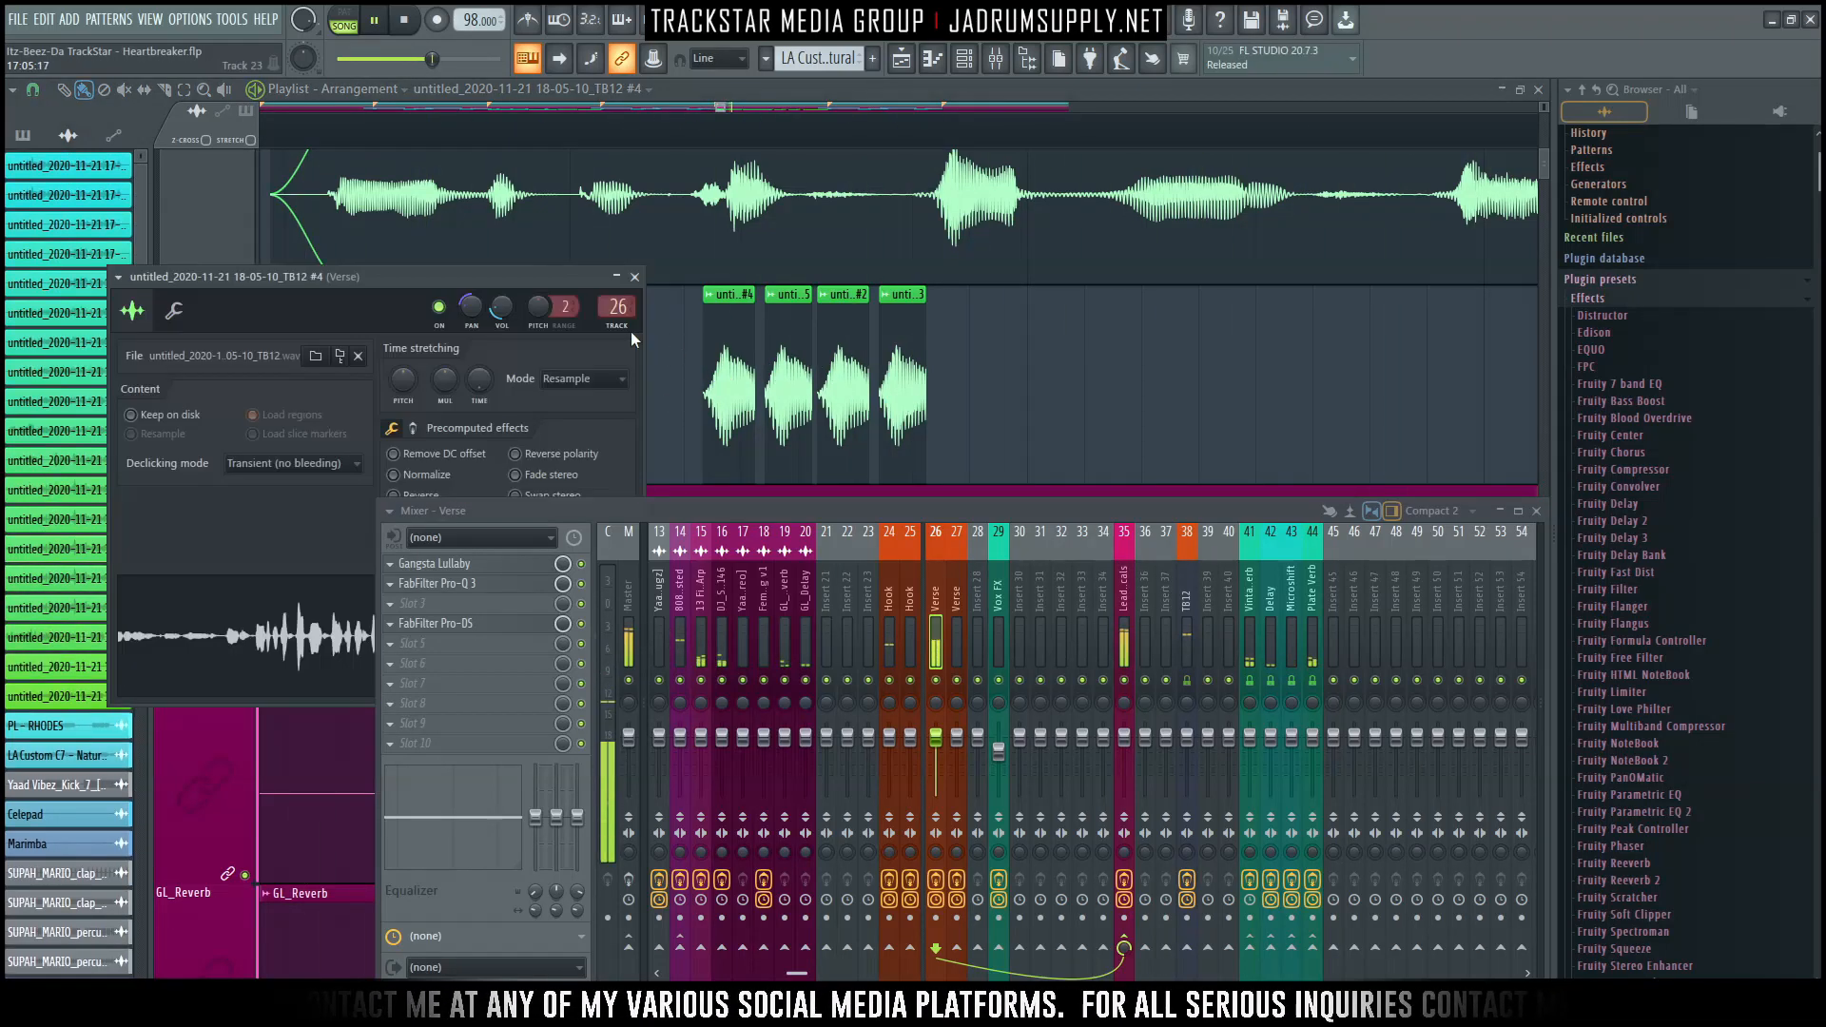
double_click(789, 385)
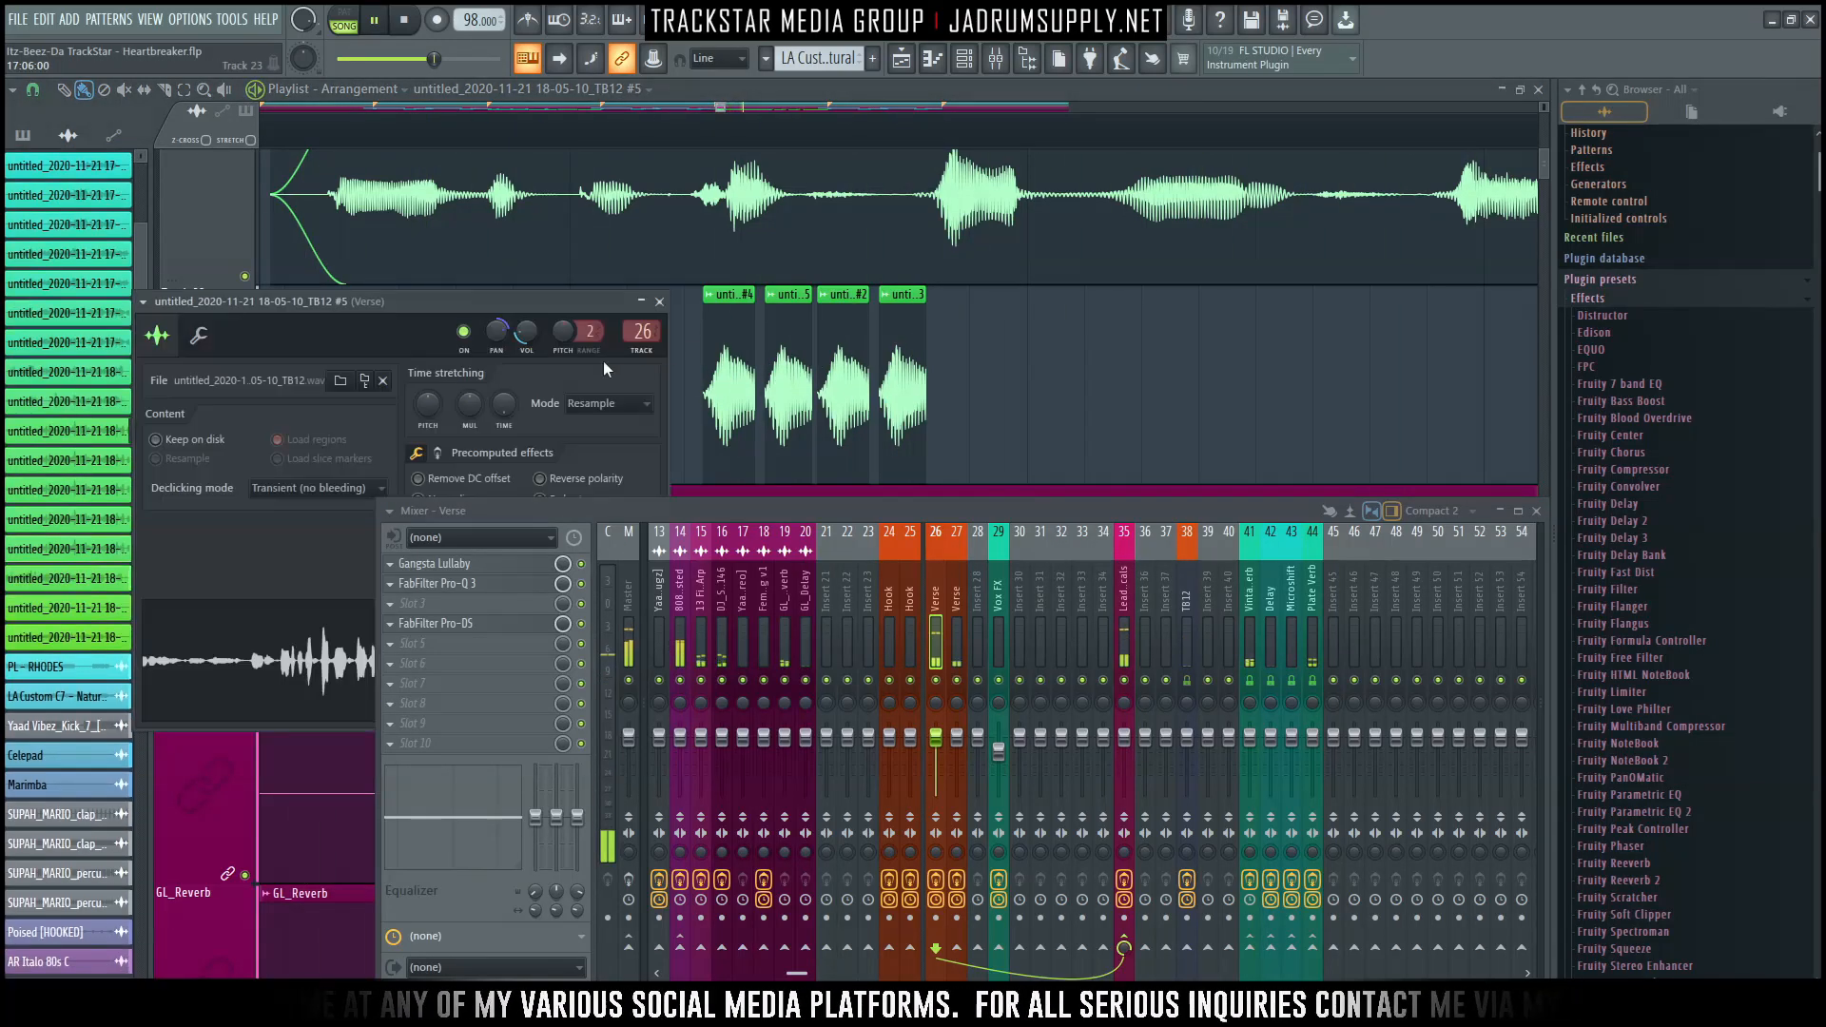
left_click(1224, 357)
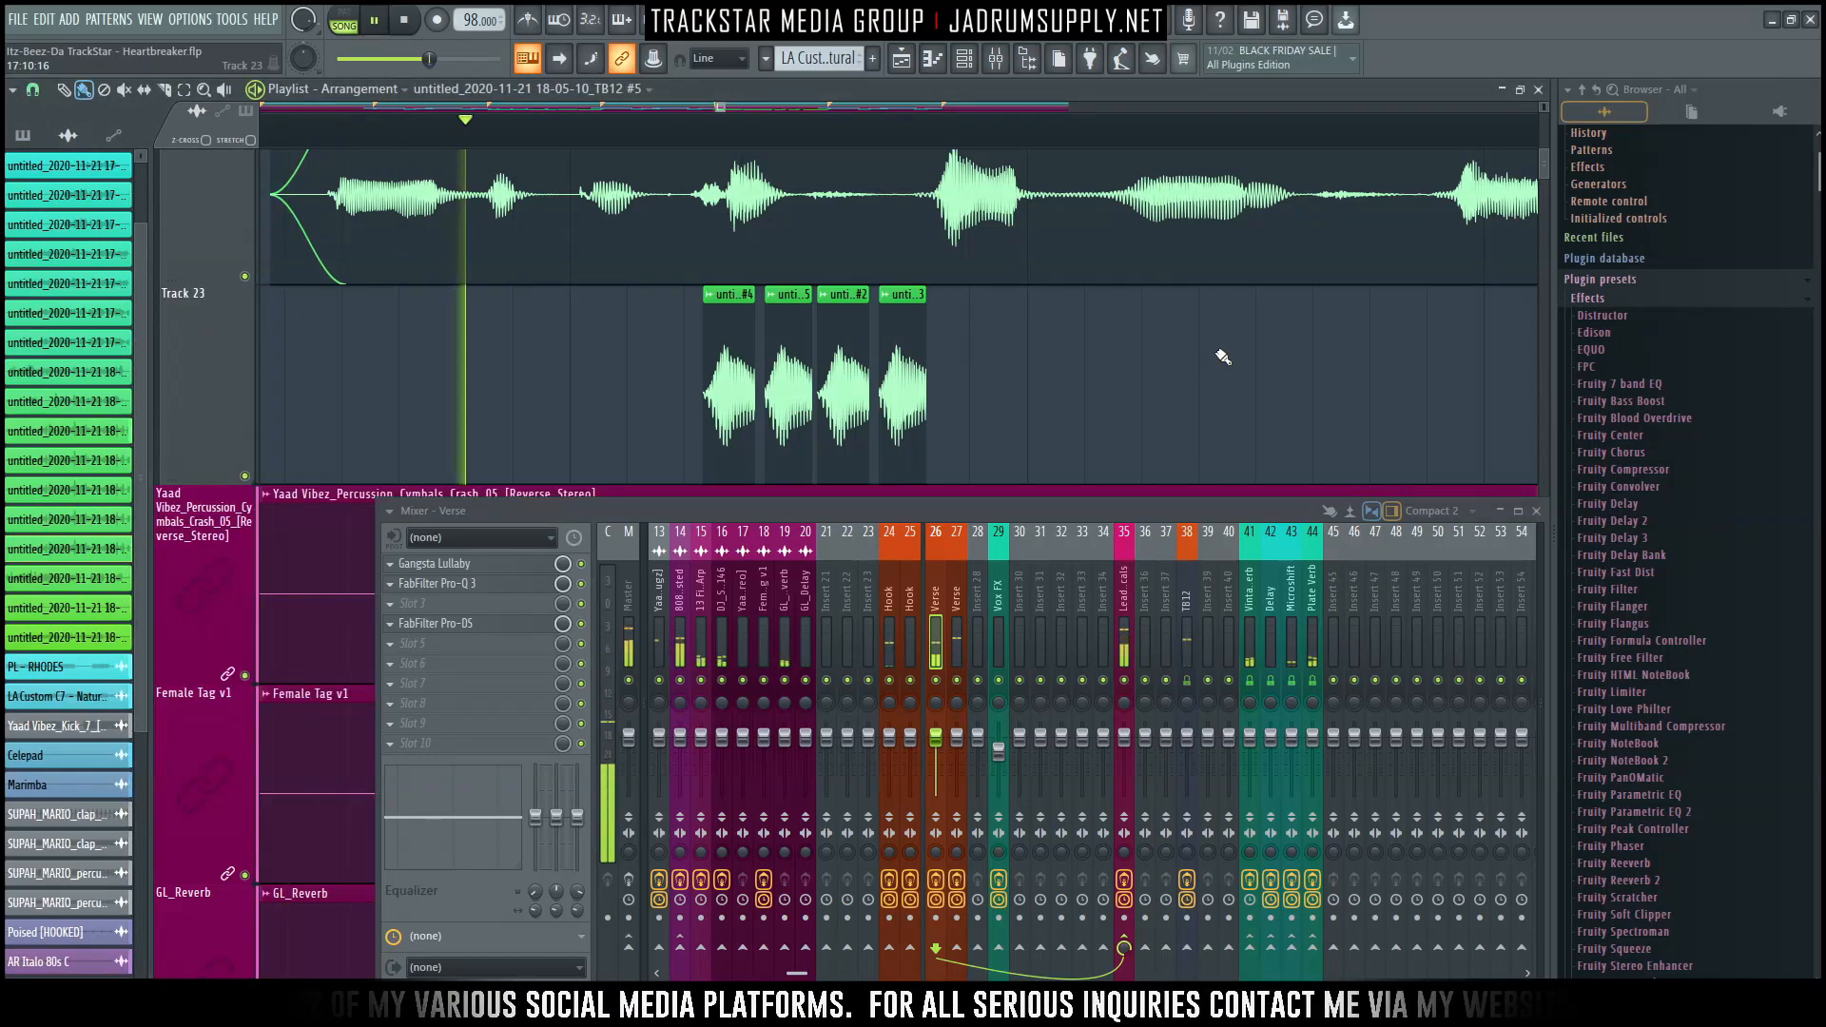
scroll(930, 145, "down", 4)
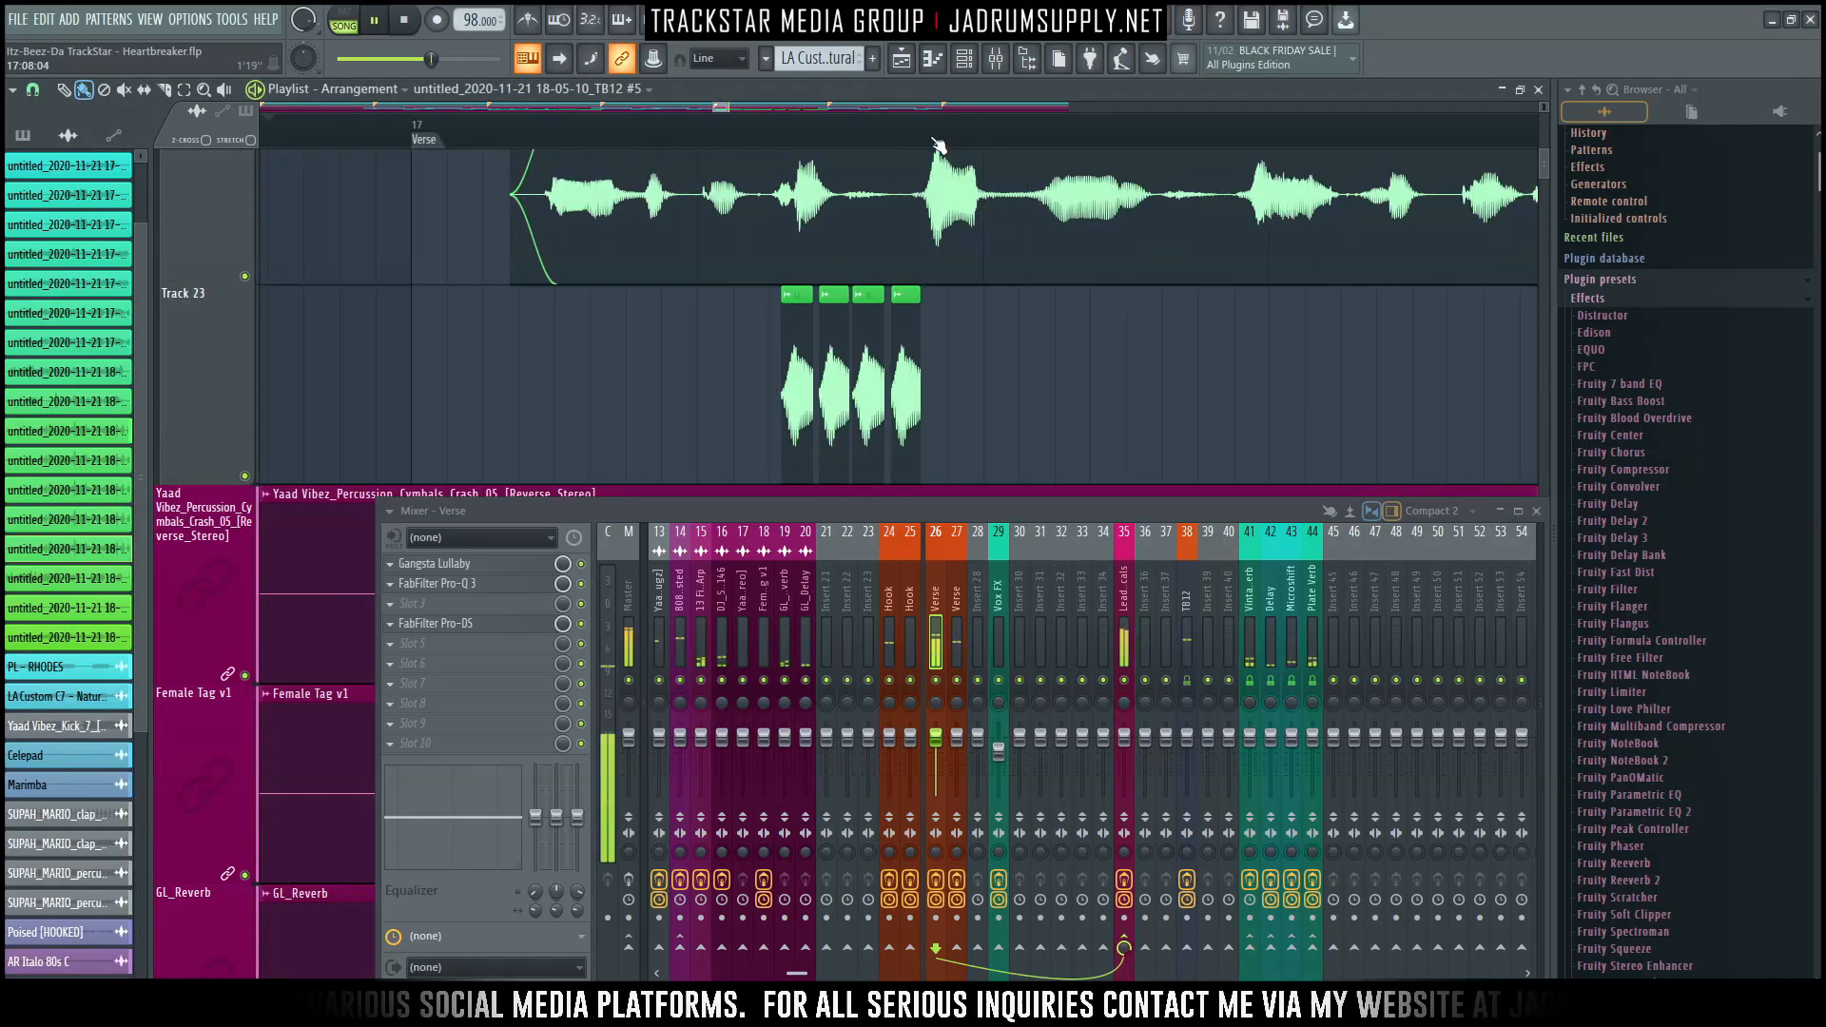
scroll(1028, 147, "down", 2)
scroll(1033, 150, "down", 2)
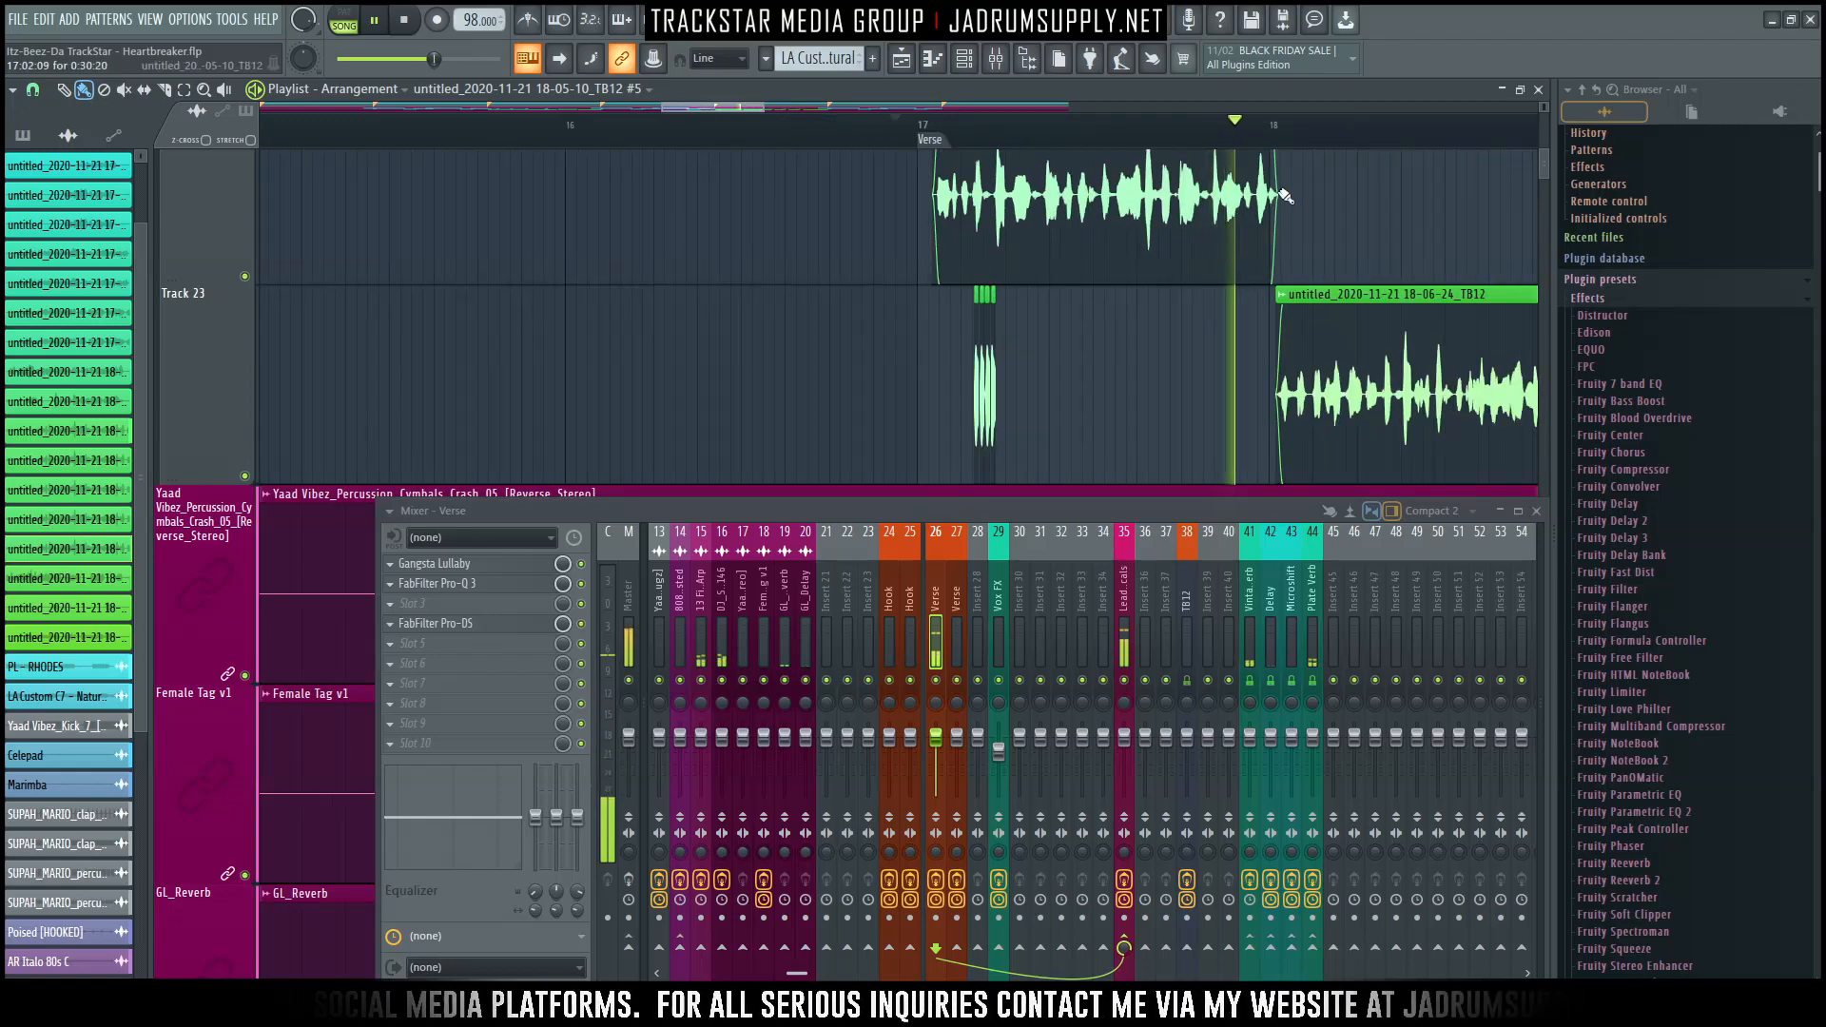
left_click_drag(736, 111, 782, 112)
scroll(797, 139, "up", 3)
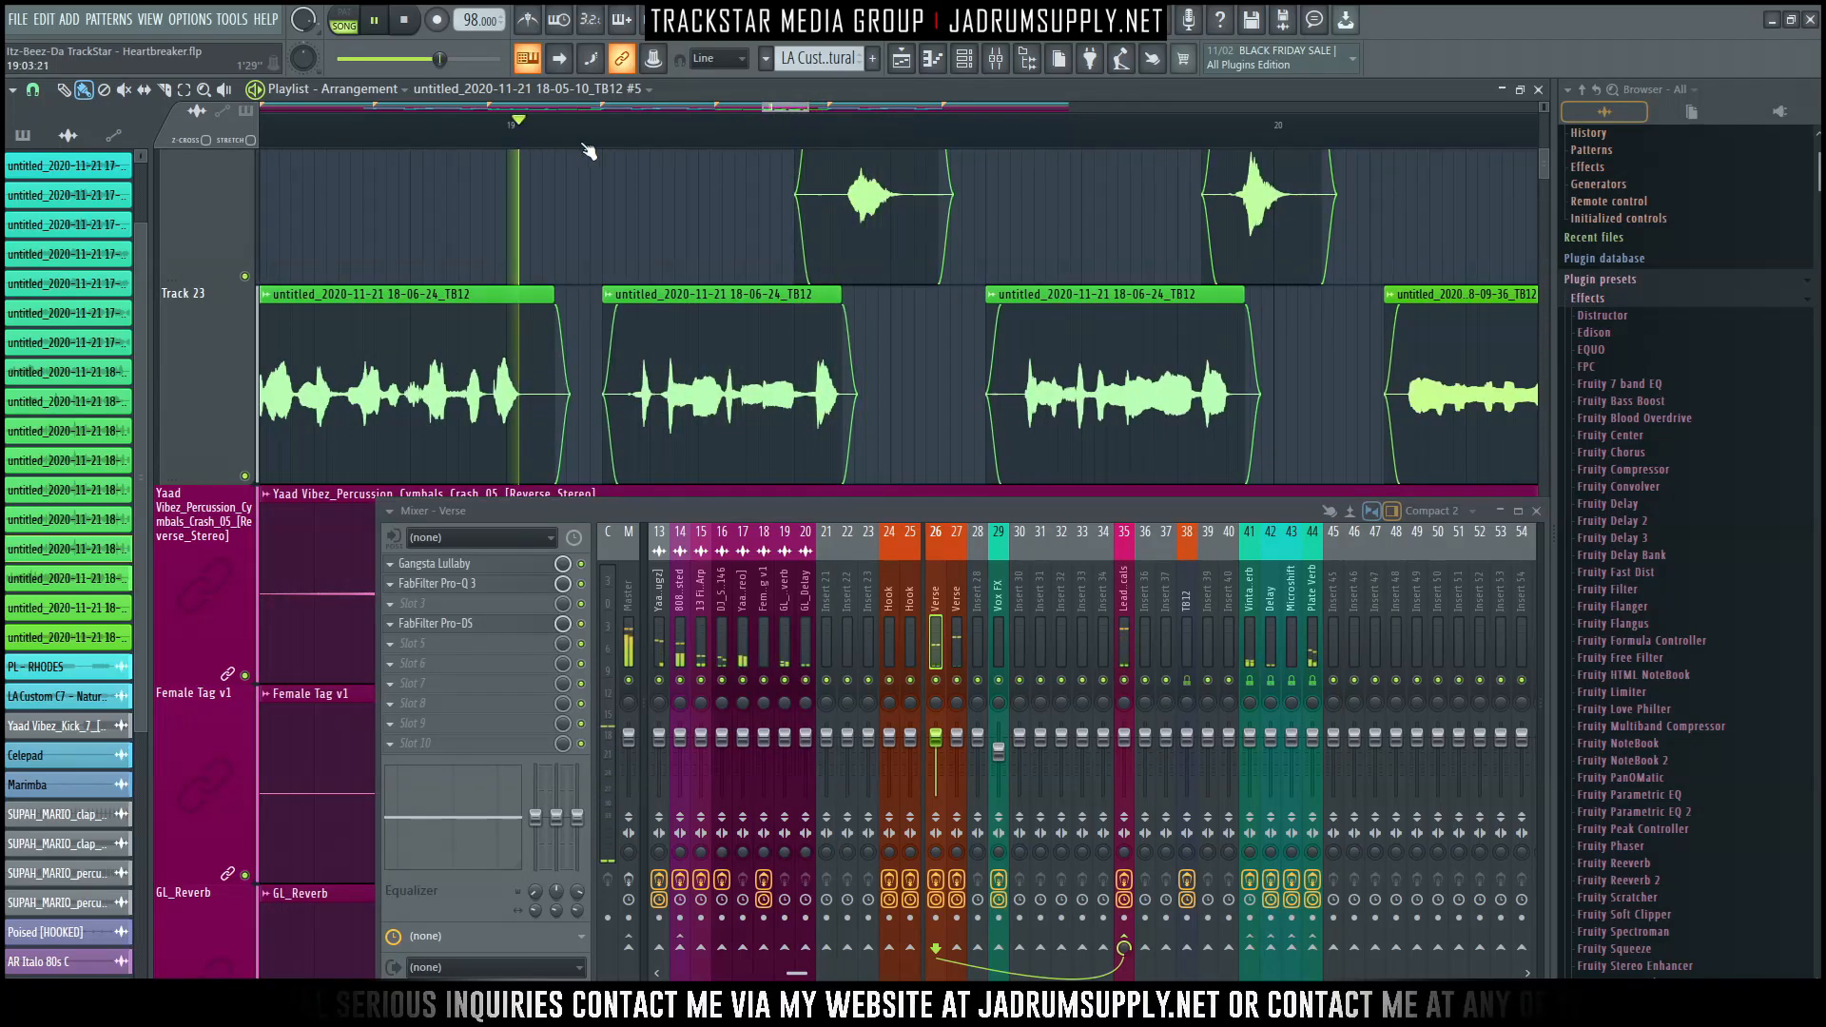
scroll(582, 154, "up", 3)
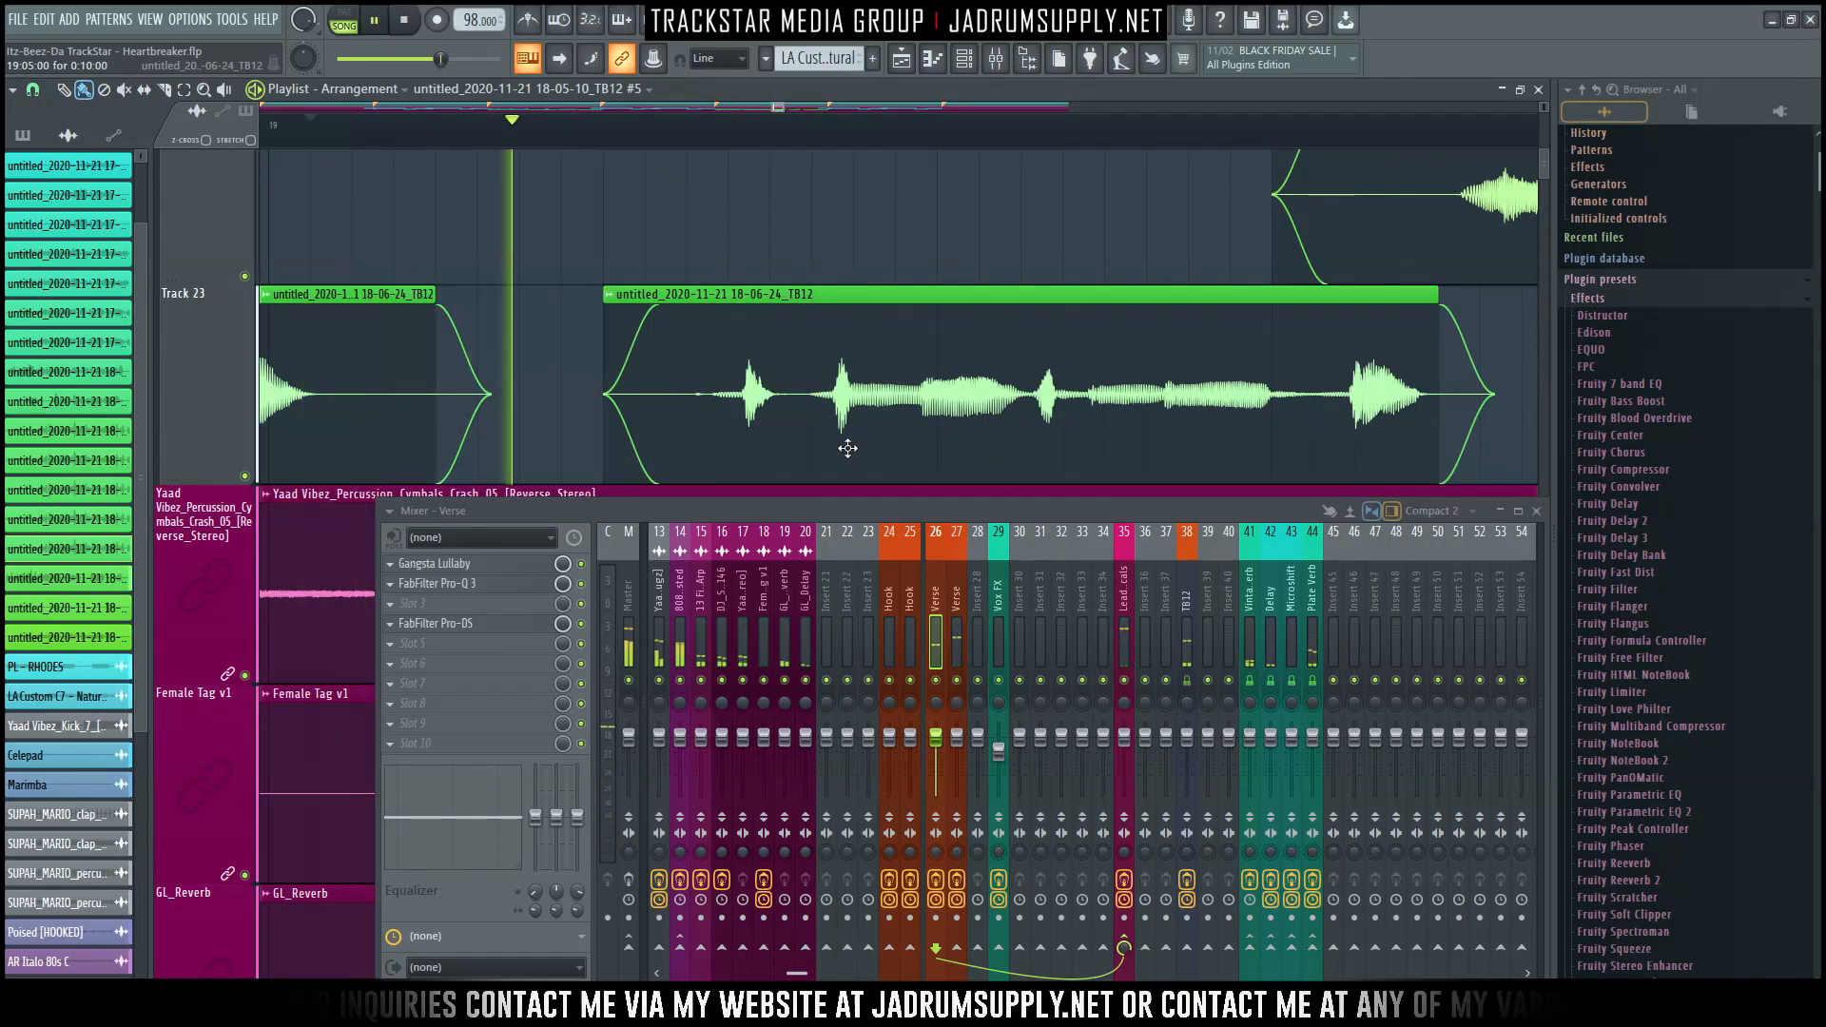
key("space")
key("space")
left_click_drag(778, 395, 804, 400)
key("space")
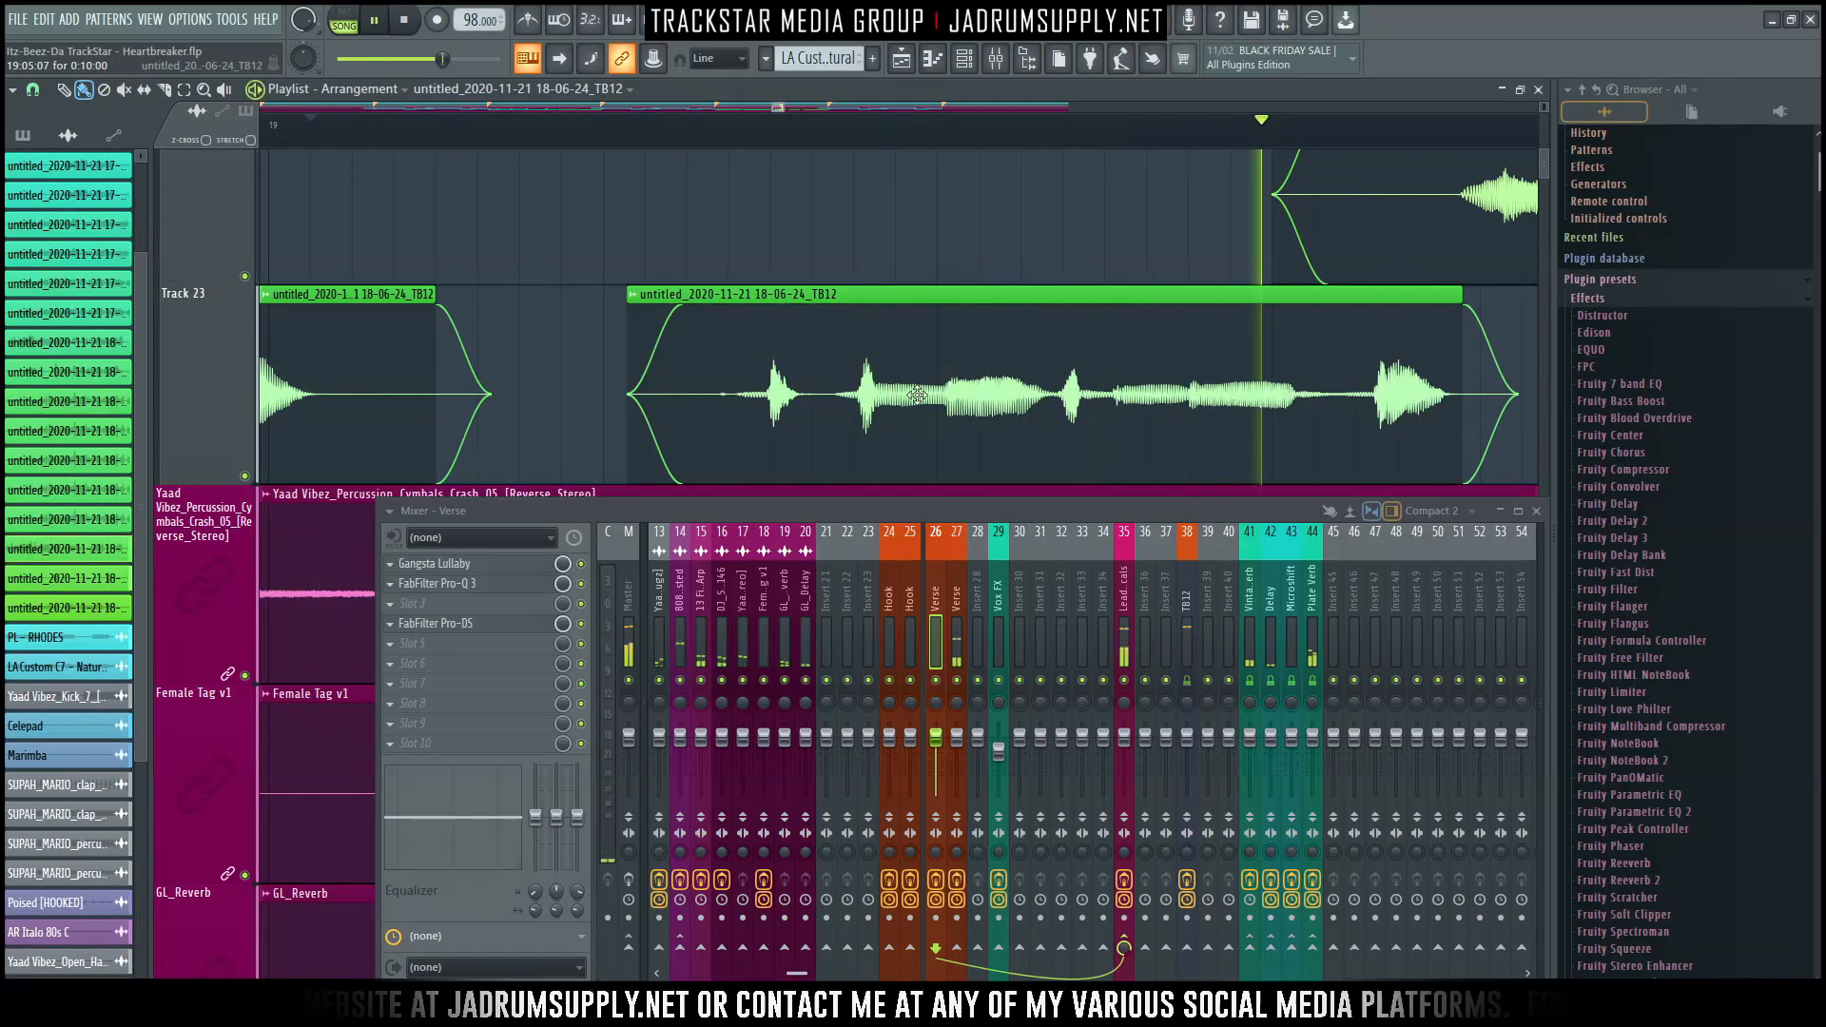
scroll(978, 143, "down", 3)
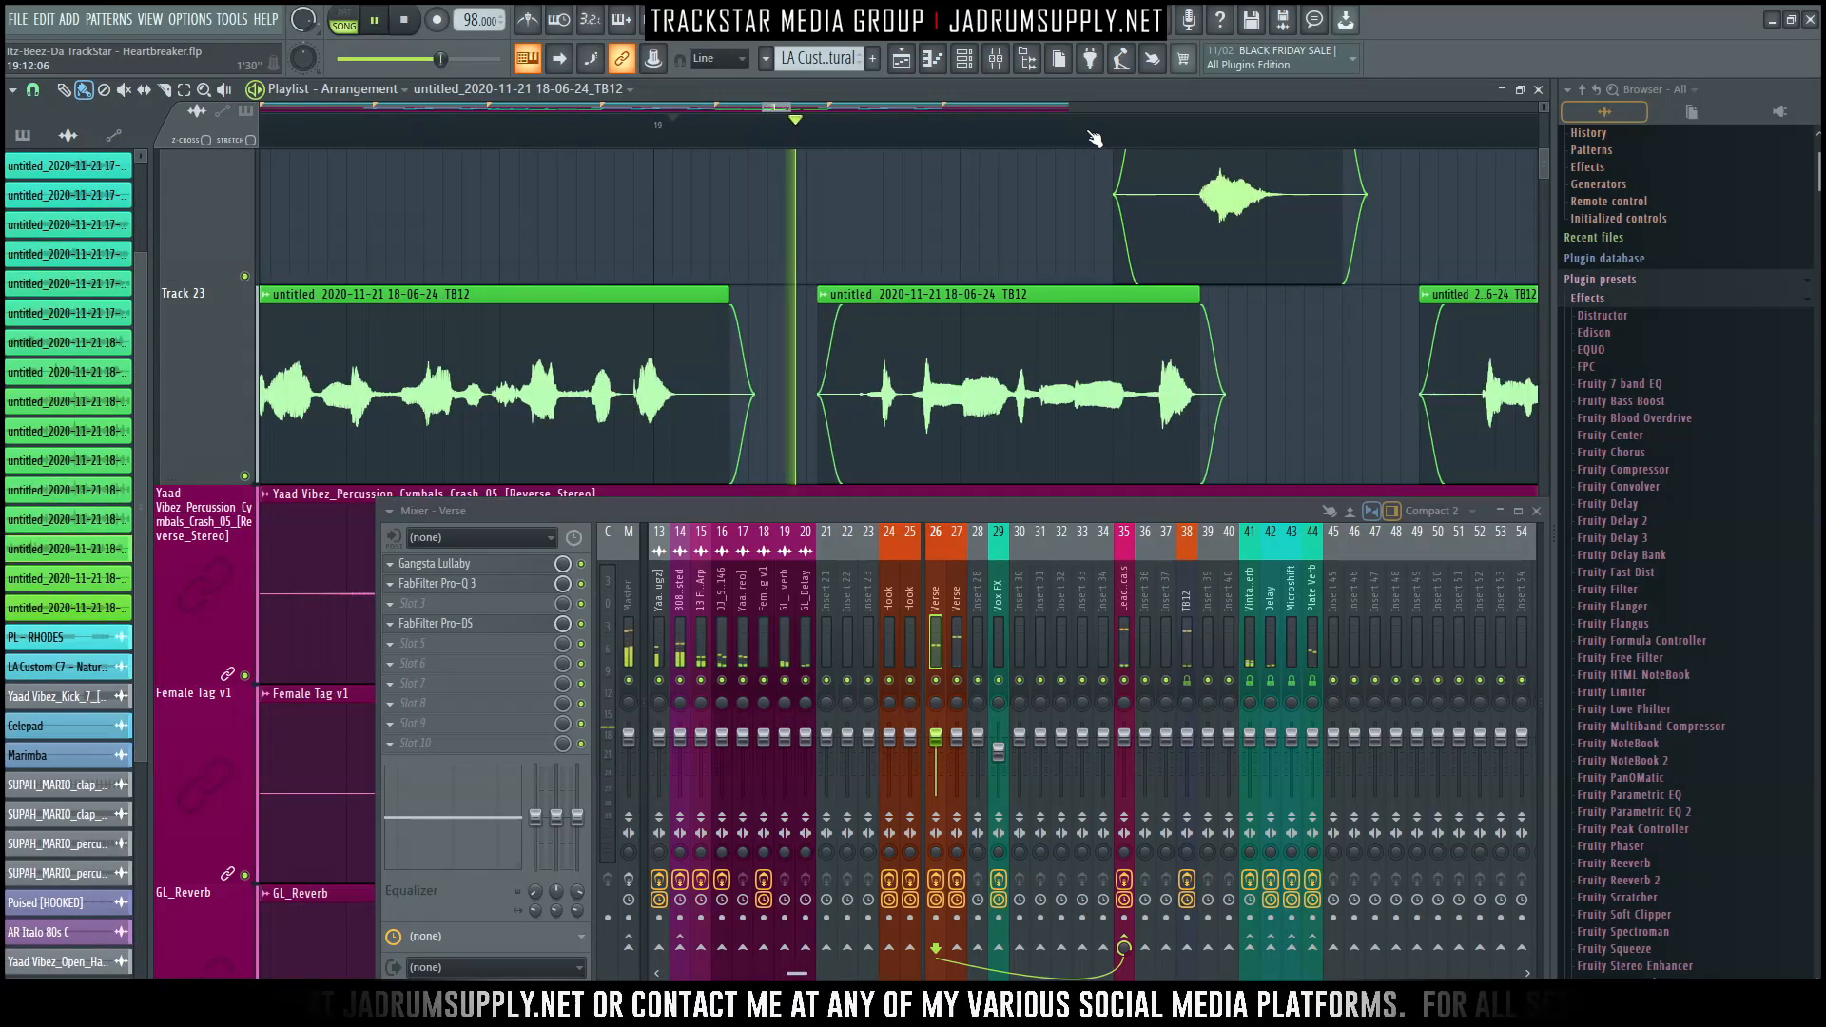
left_click_drag(776, 106, 784, 108)
key("space")
scroll(783, 130, "up", 4)
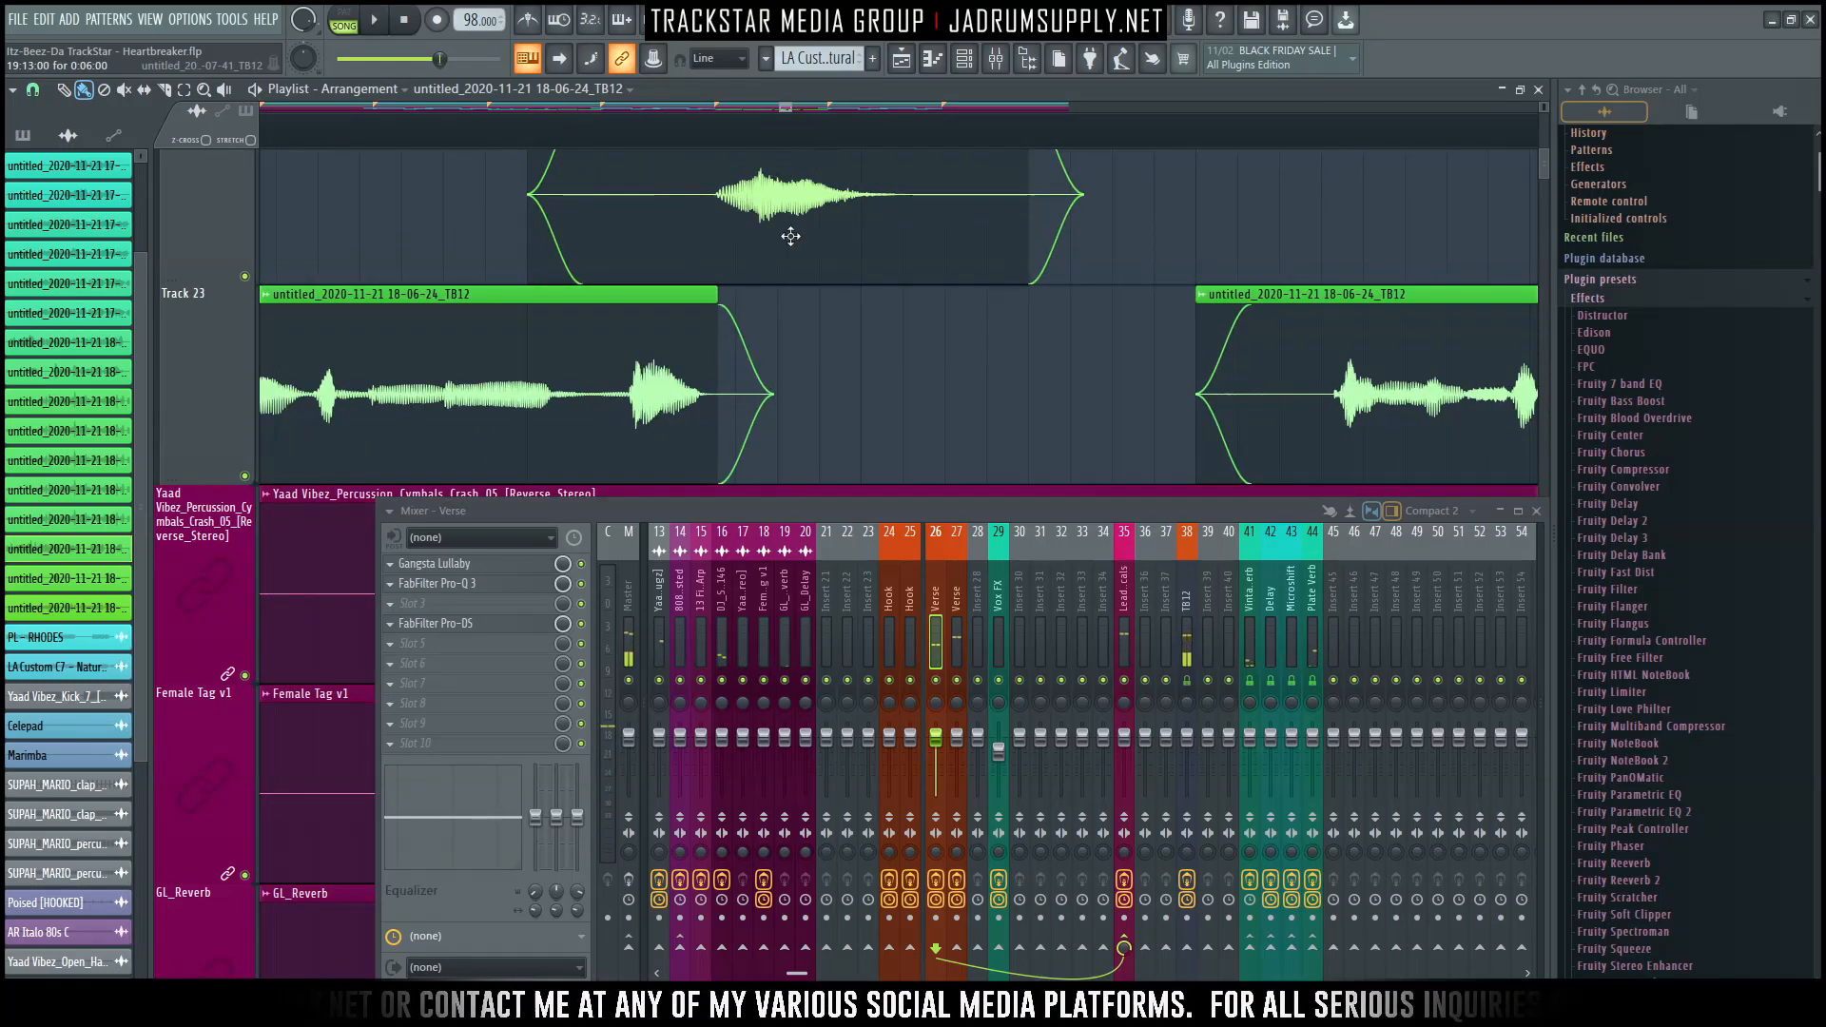
scroll(798, 237, "up", 1)
scroll(787, 291, "up", 2)
scroll(787, 293, "down", 2)
left_click_drag(774, 379, 797, 397)
scroll(844, 355, "down", 2)
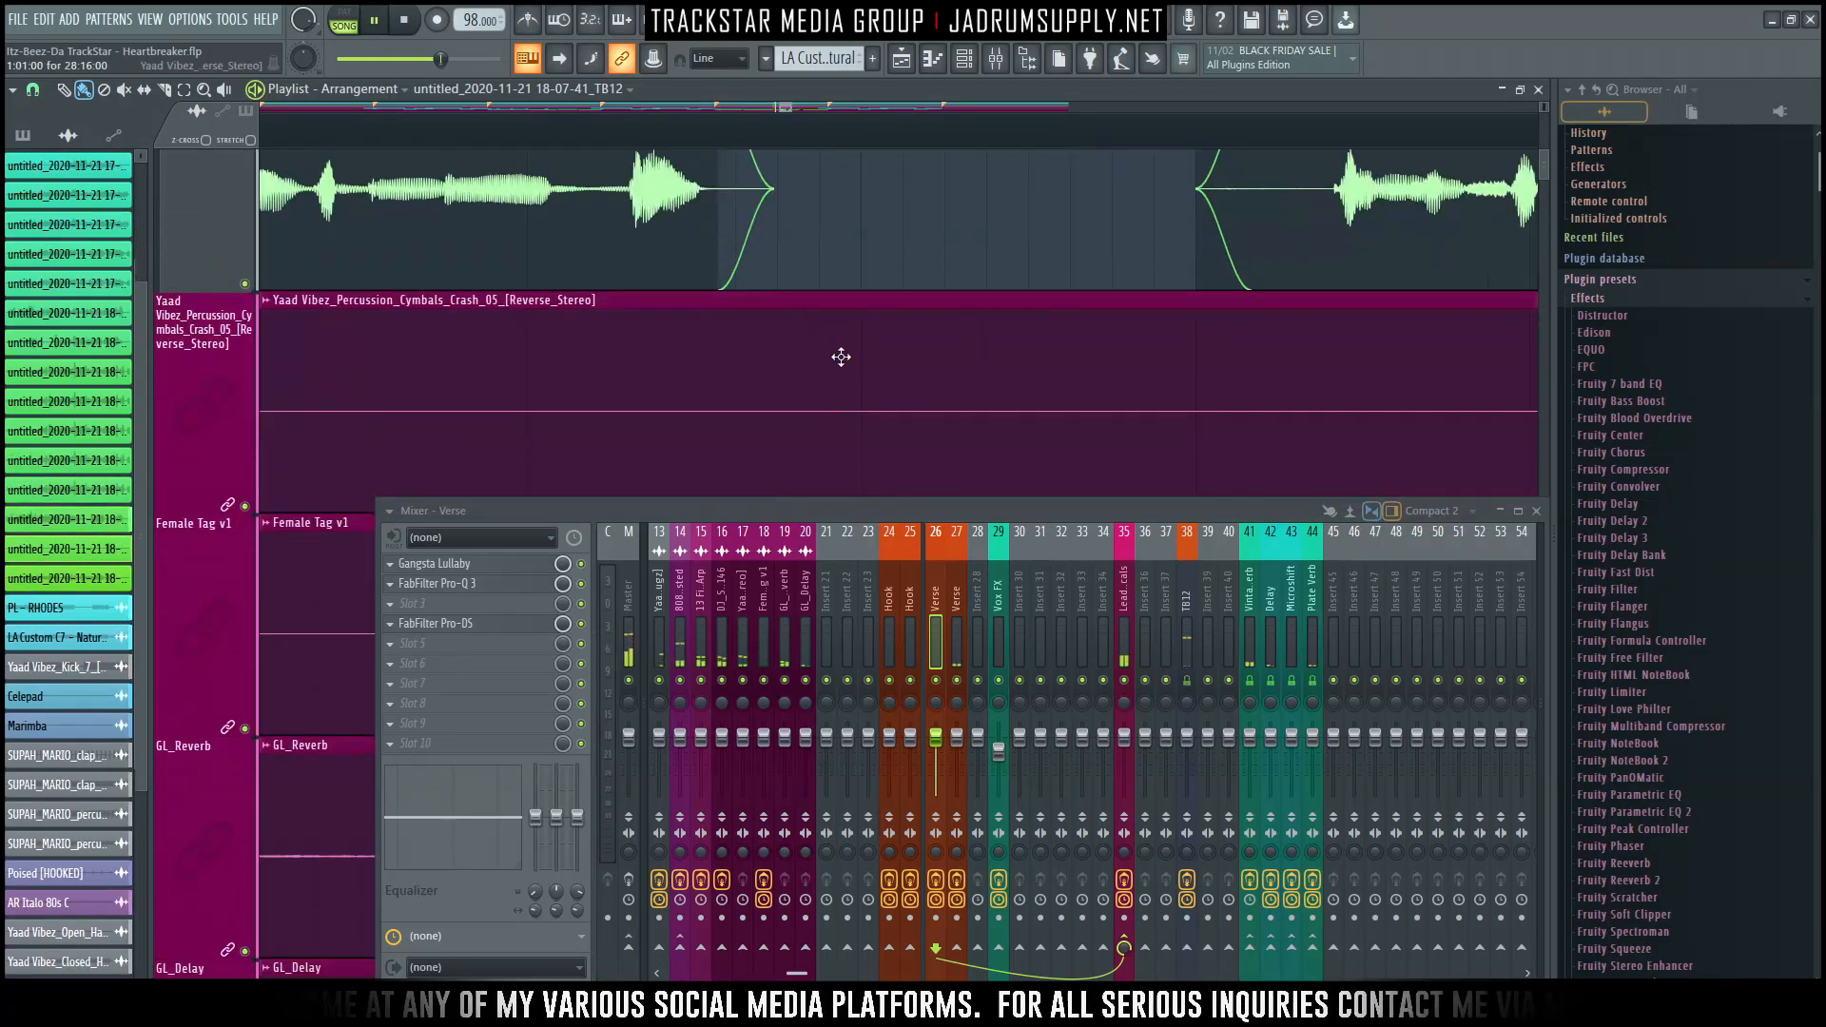
key("space")
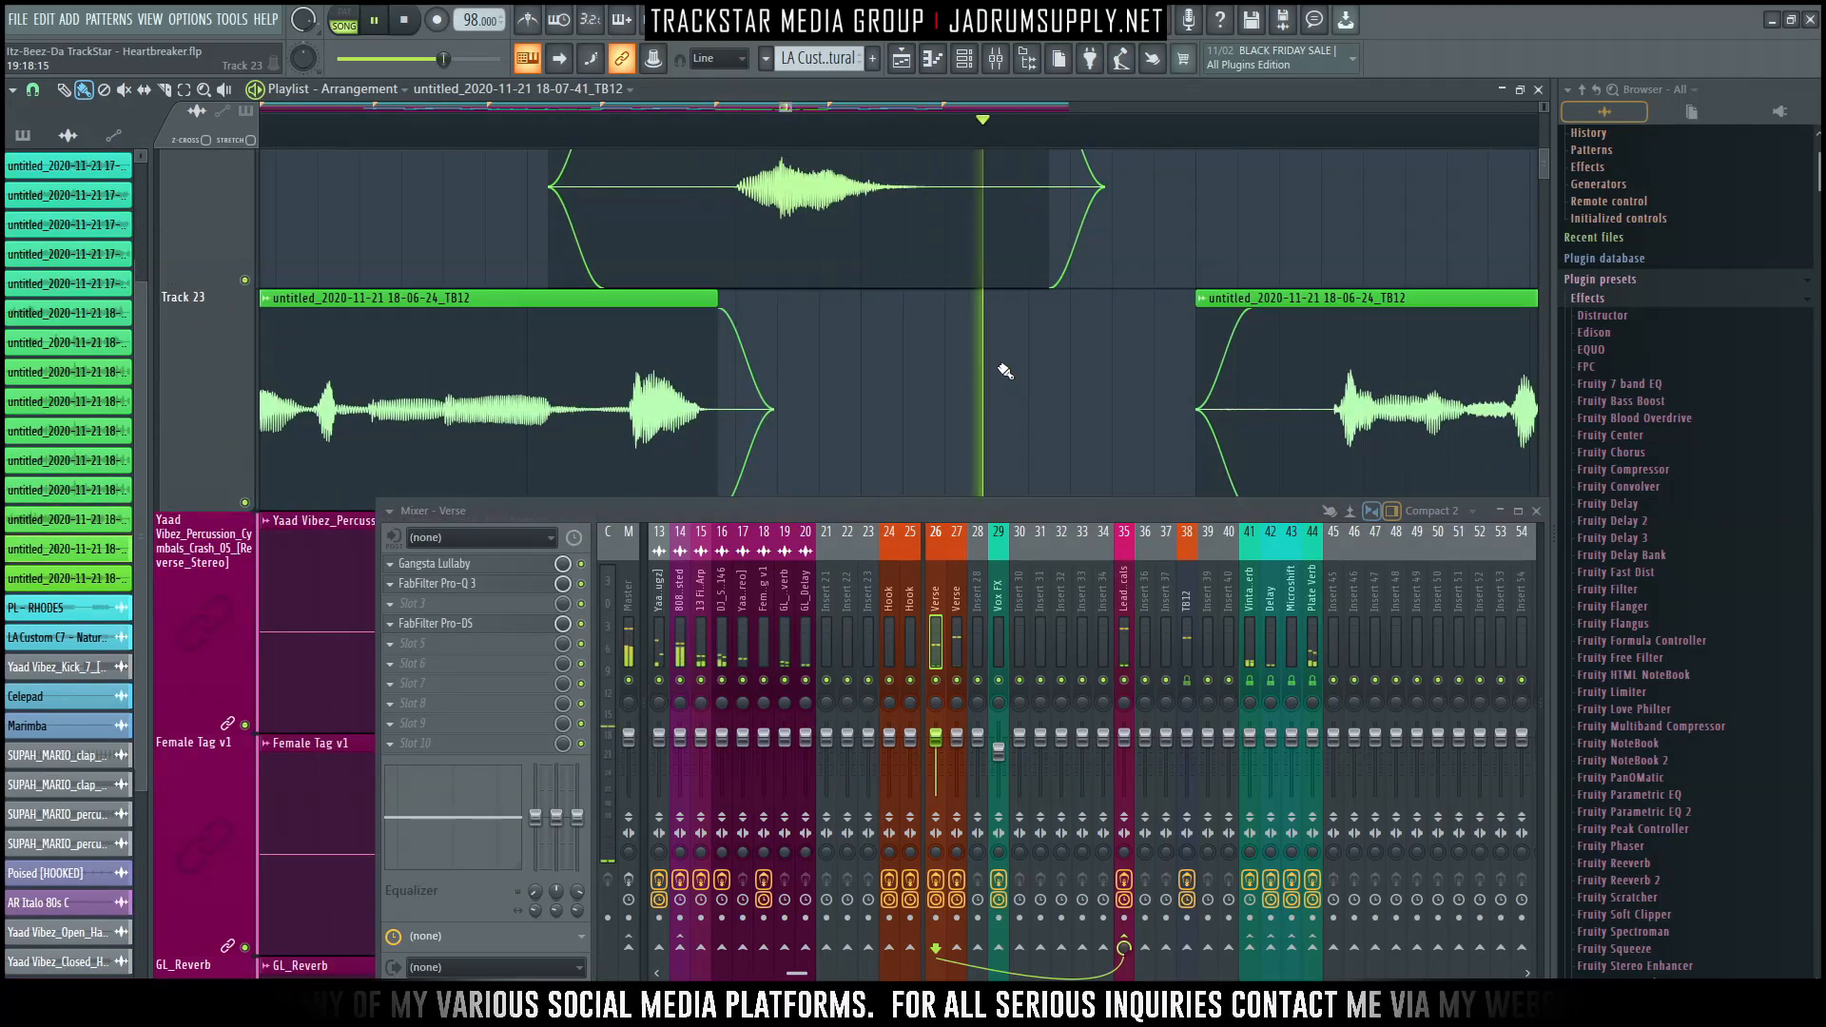
Nudge the last 18-06-24_TB12 vocal clip before bar 20 on Track 23 slightly later and play it back.
scroll(1037, 144, "down", 2)
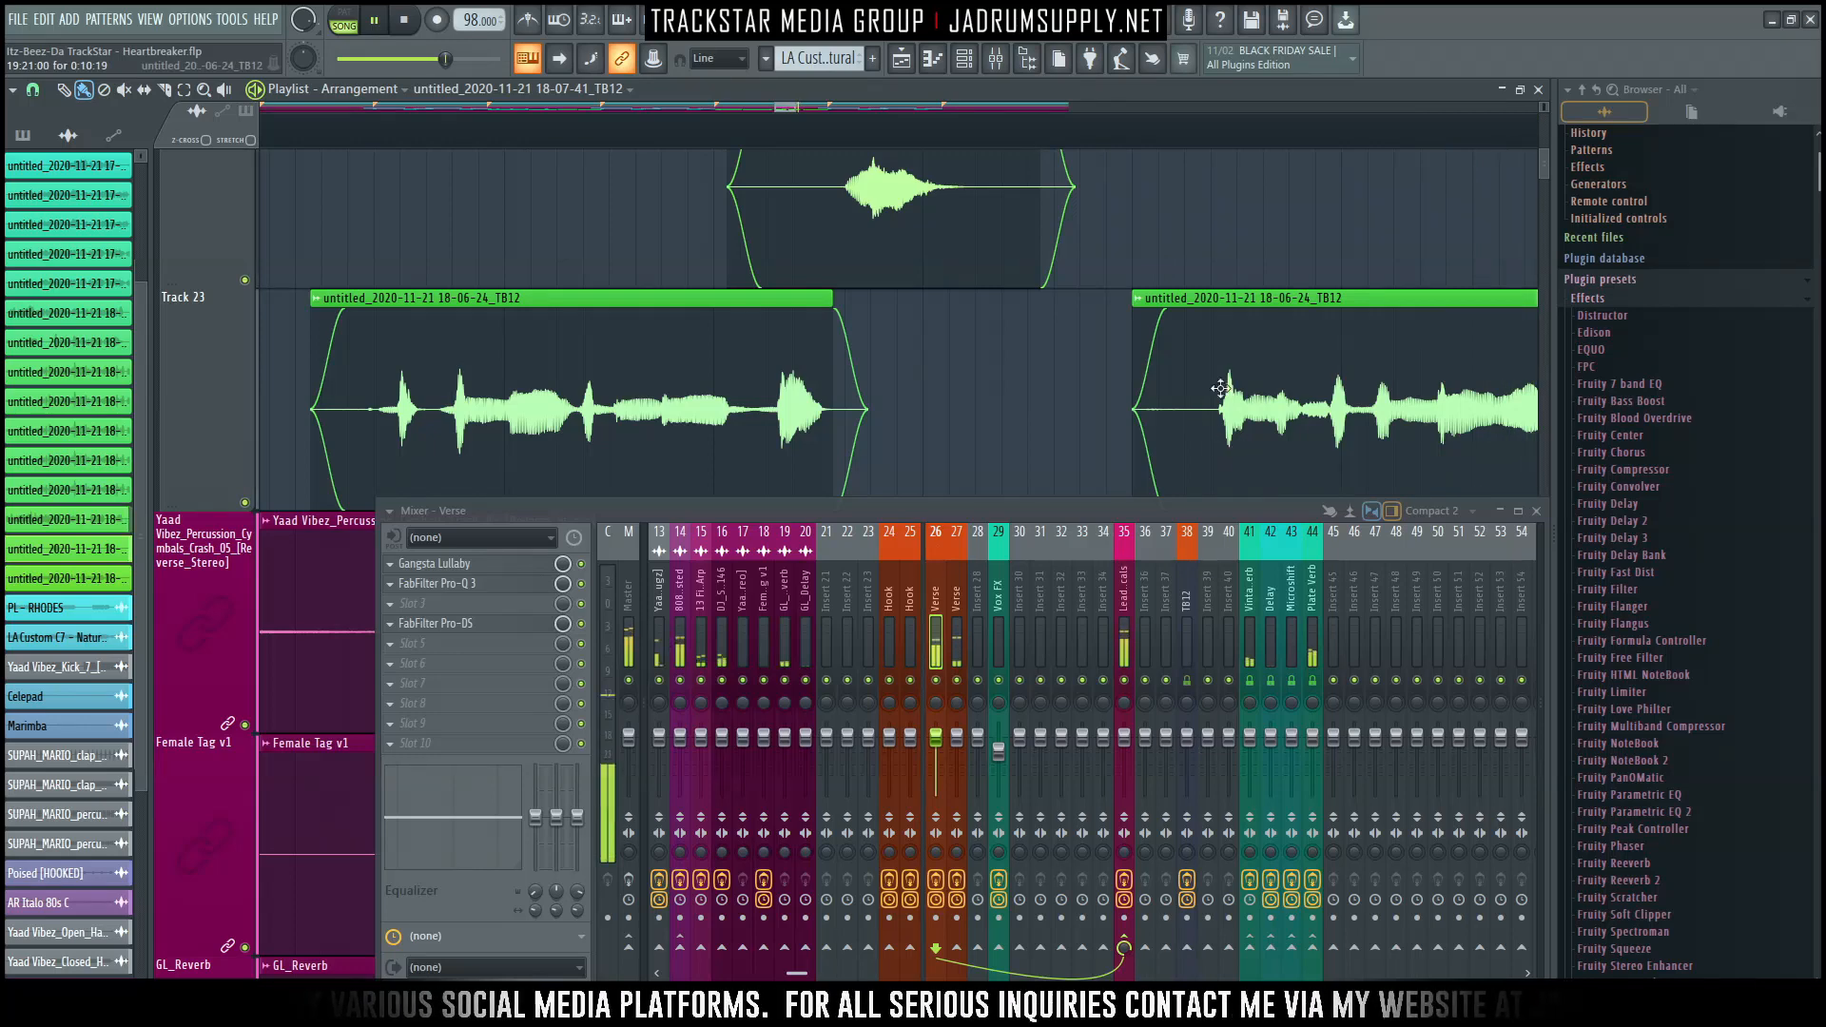
scroll(927, 146, "down", 2)
key("space")
key("space")
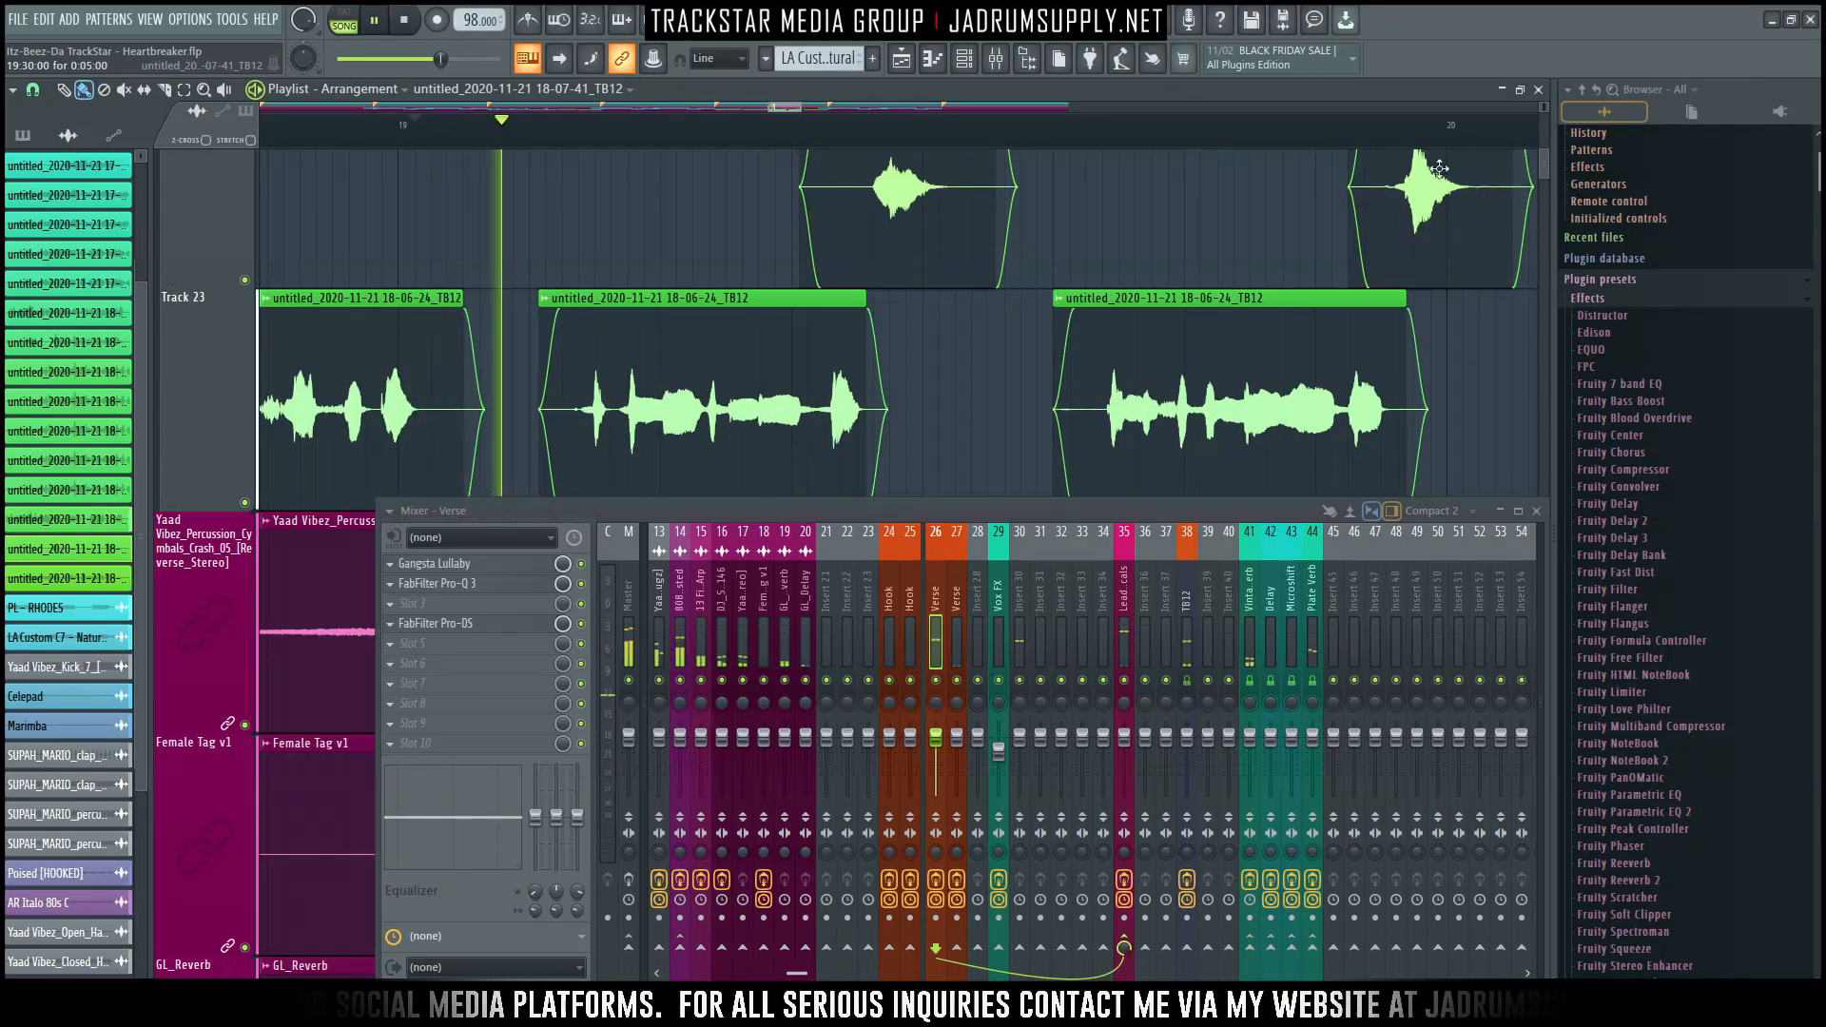
scroll(1471, 148, "up", 3)
scroll(1475, 150, "up", 2)
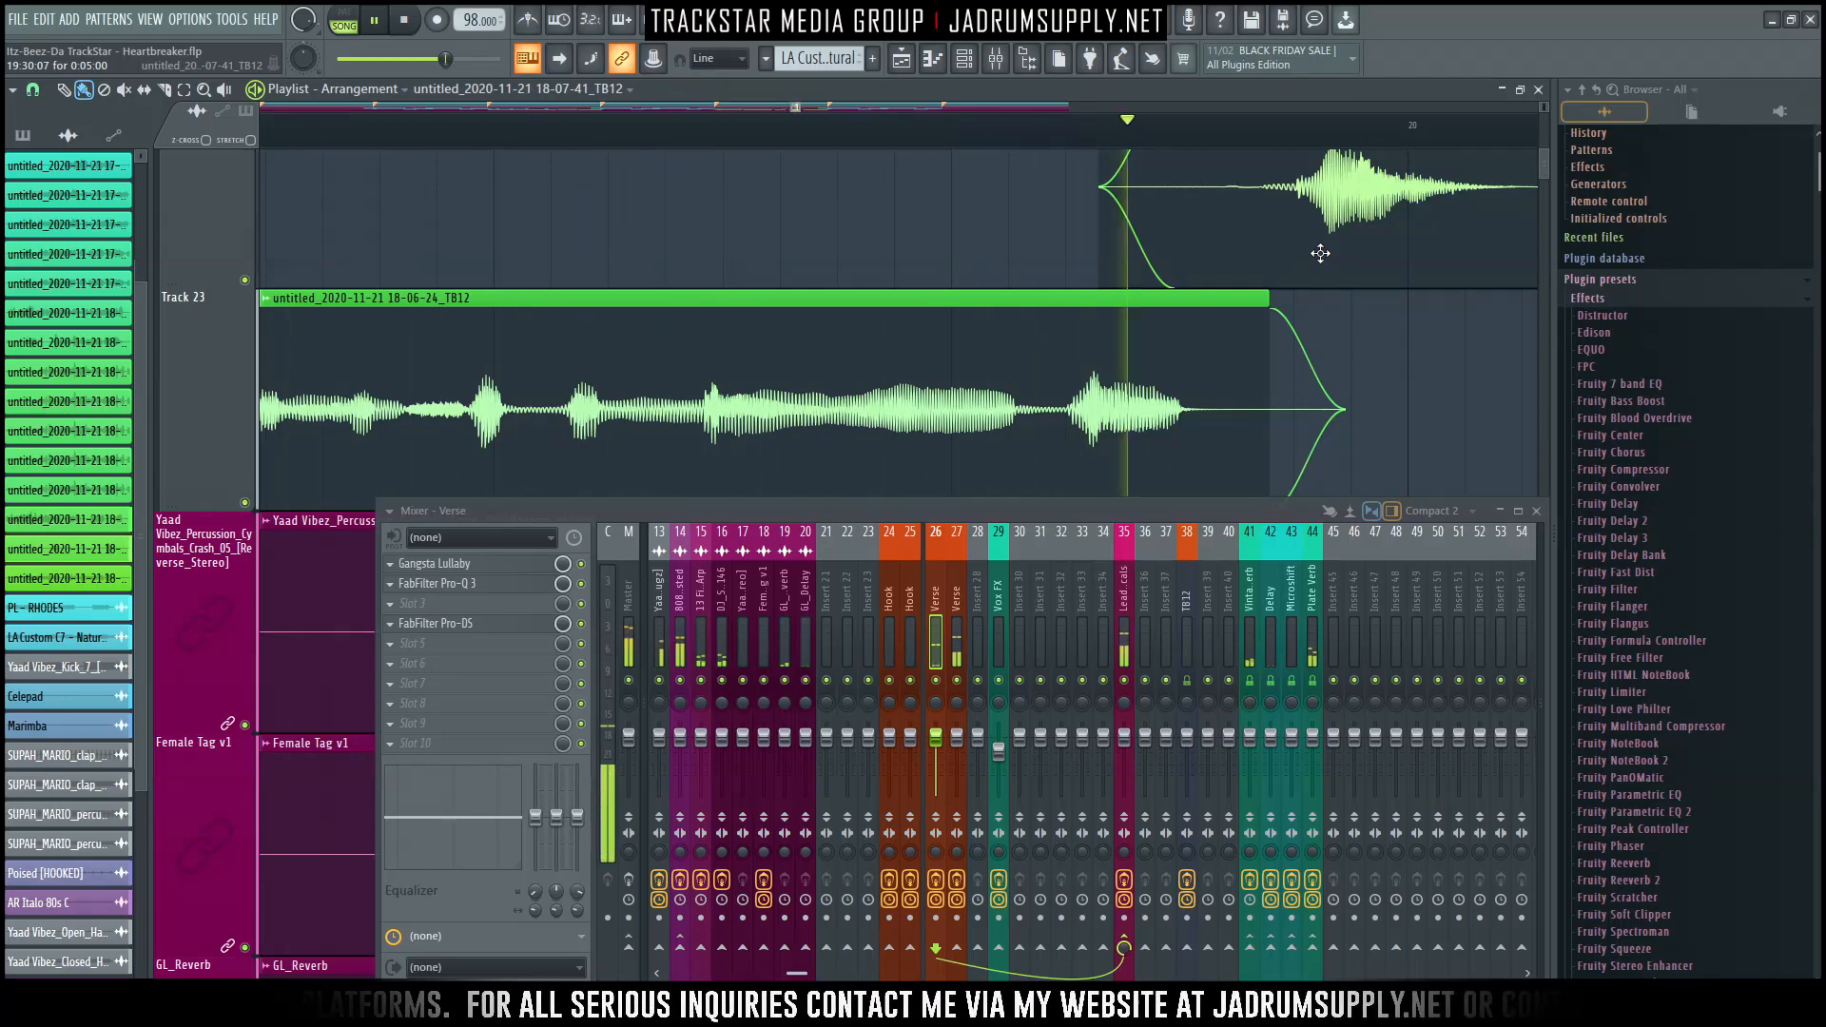
key("space")
key("space")
scroll(900, 148, "down", 2)
key("space")
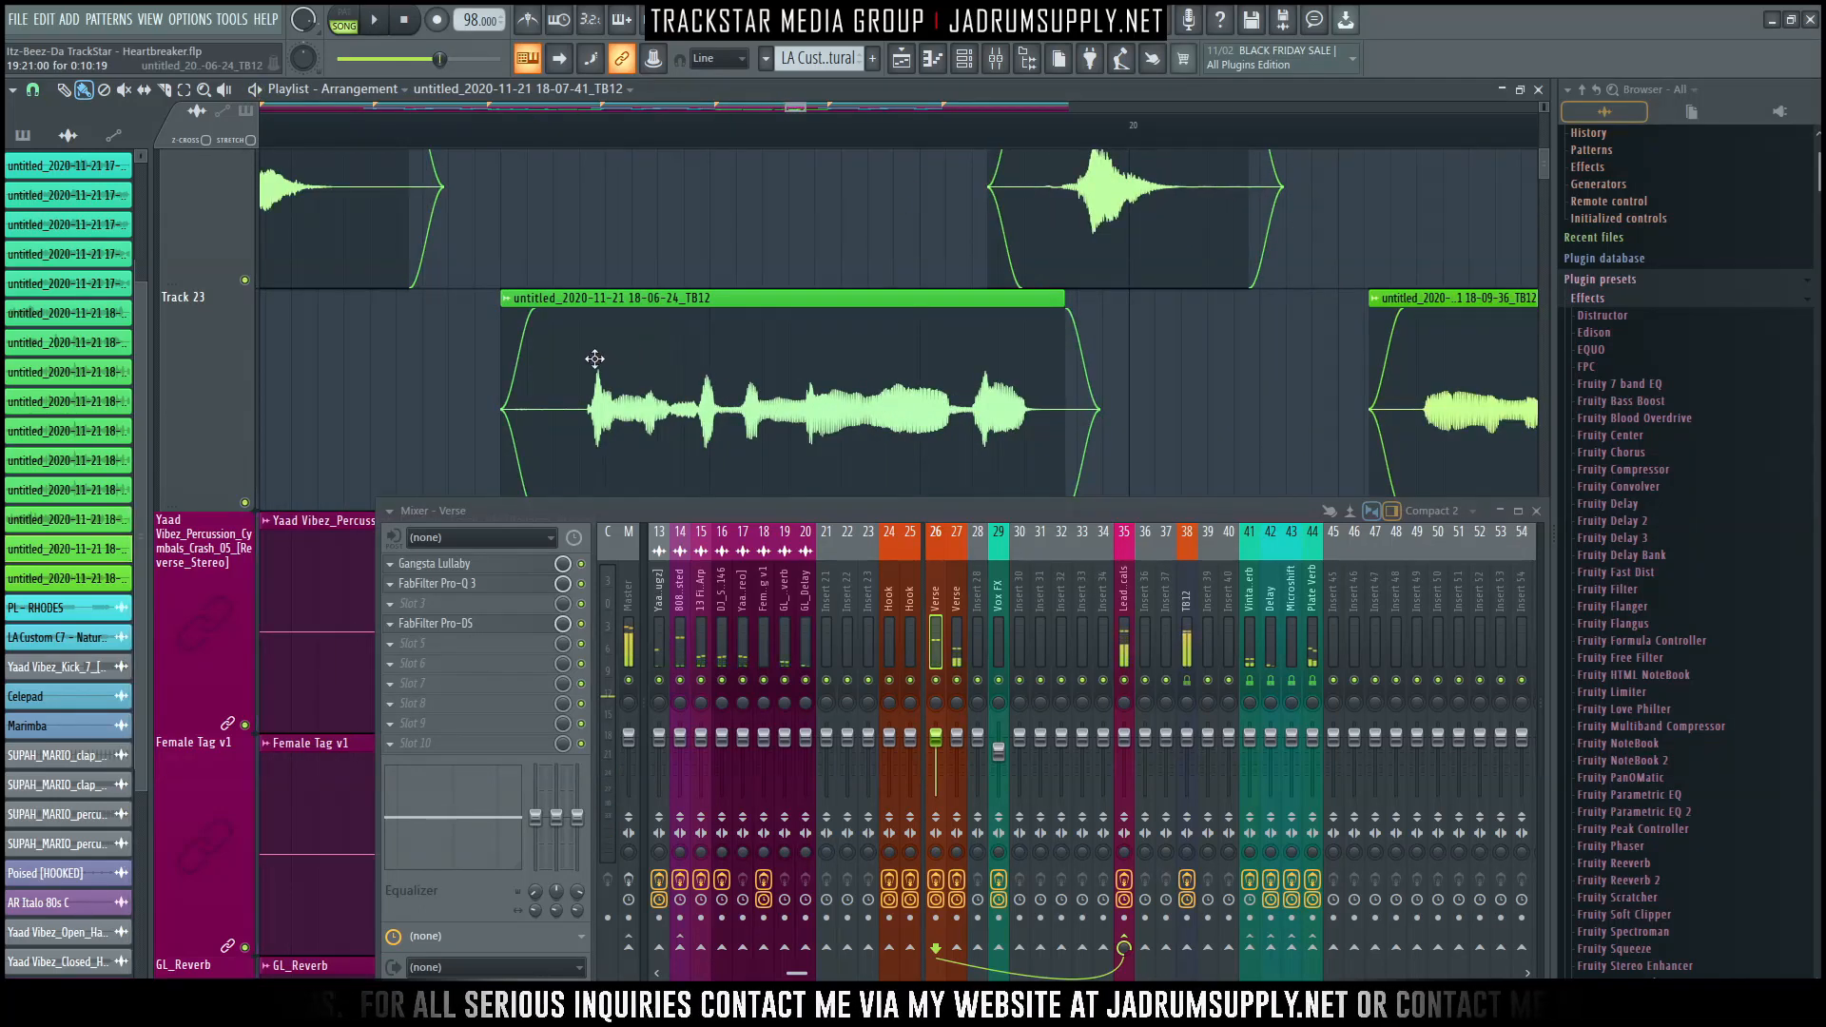
left_click_drag(612, 410, 617, 411)
key("space")
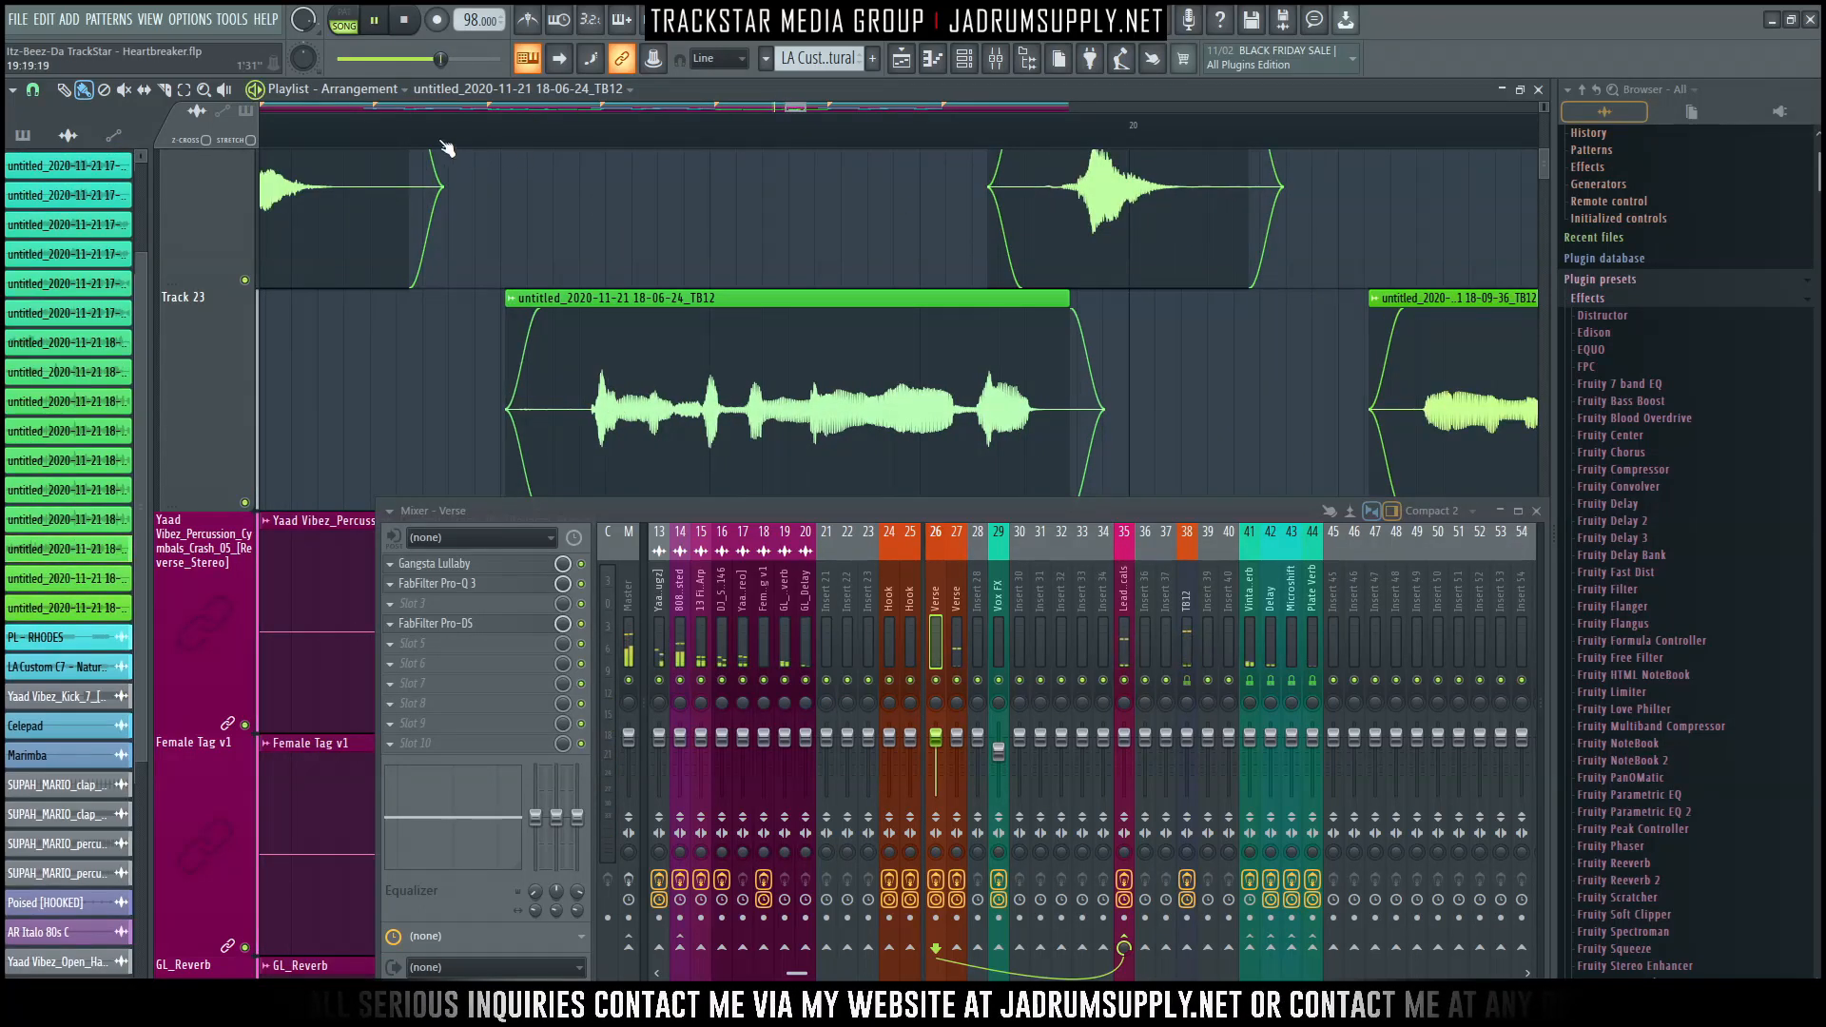
scroll(447, 147, "down", 1)
left_click_drag(799, 109, 785, 109)
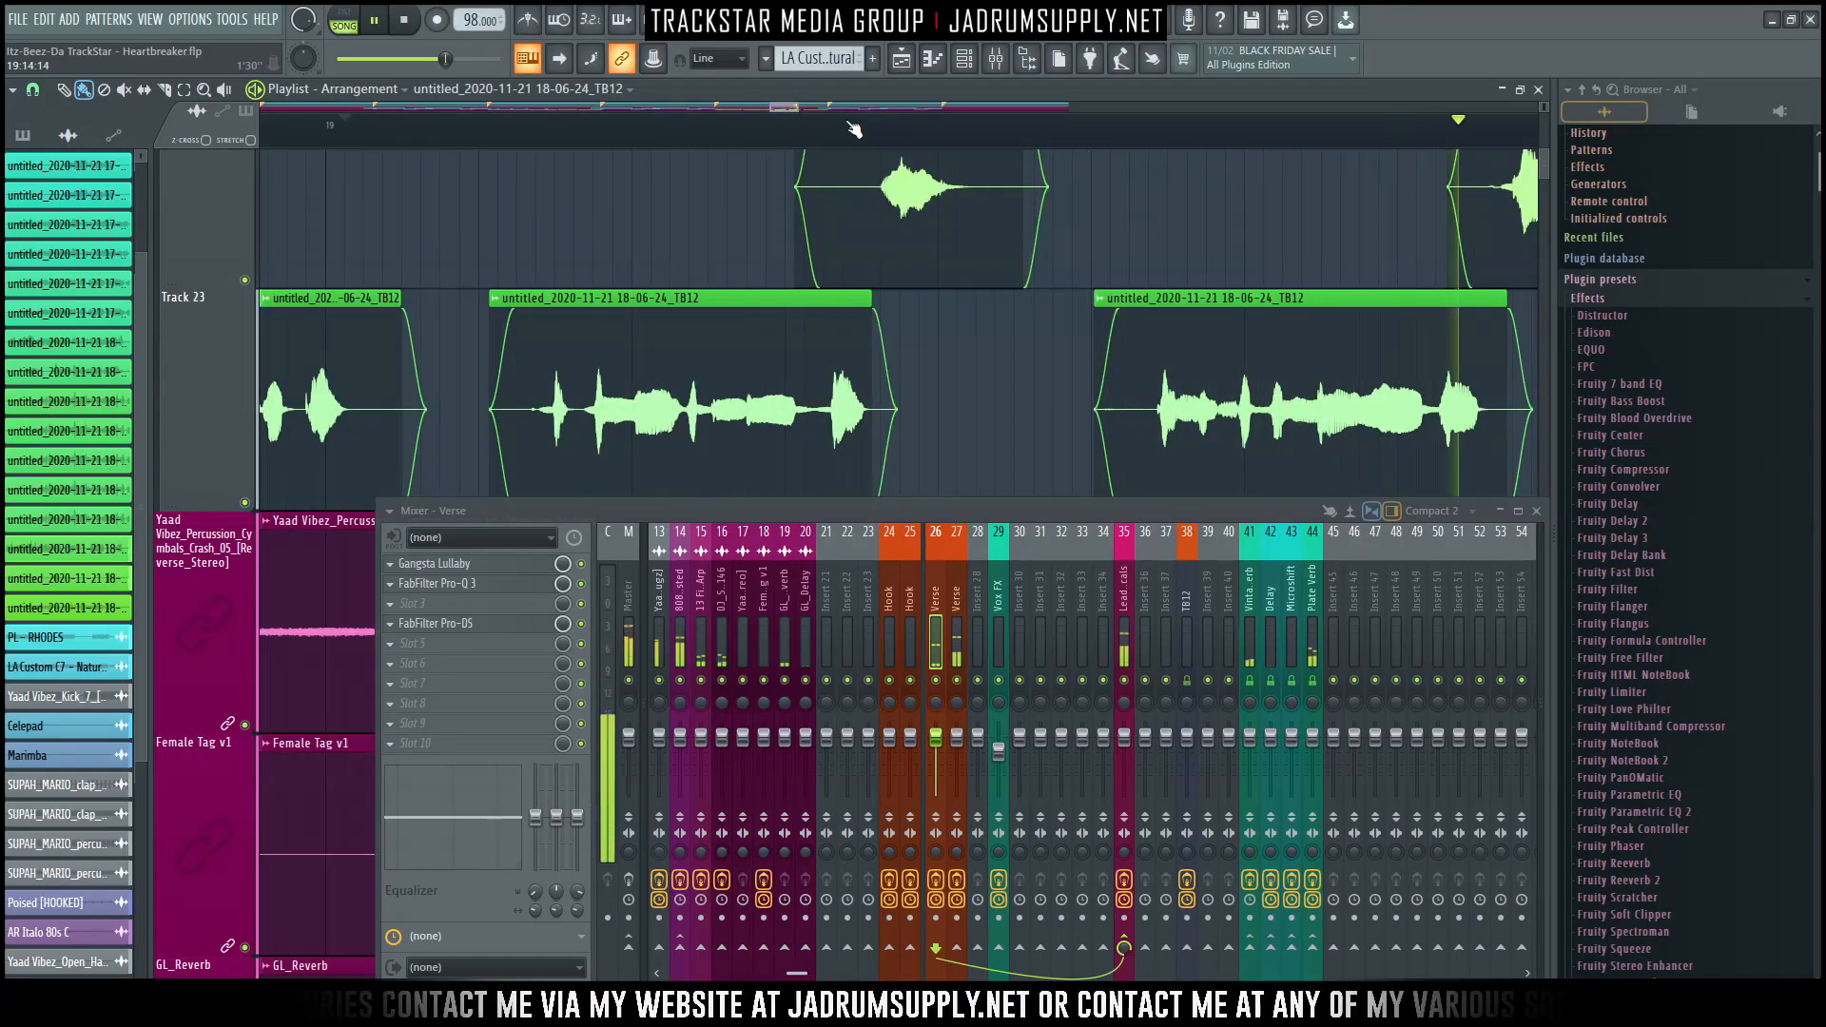
scroll(1009, 141, "down", 5)
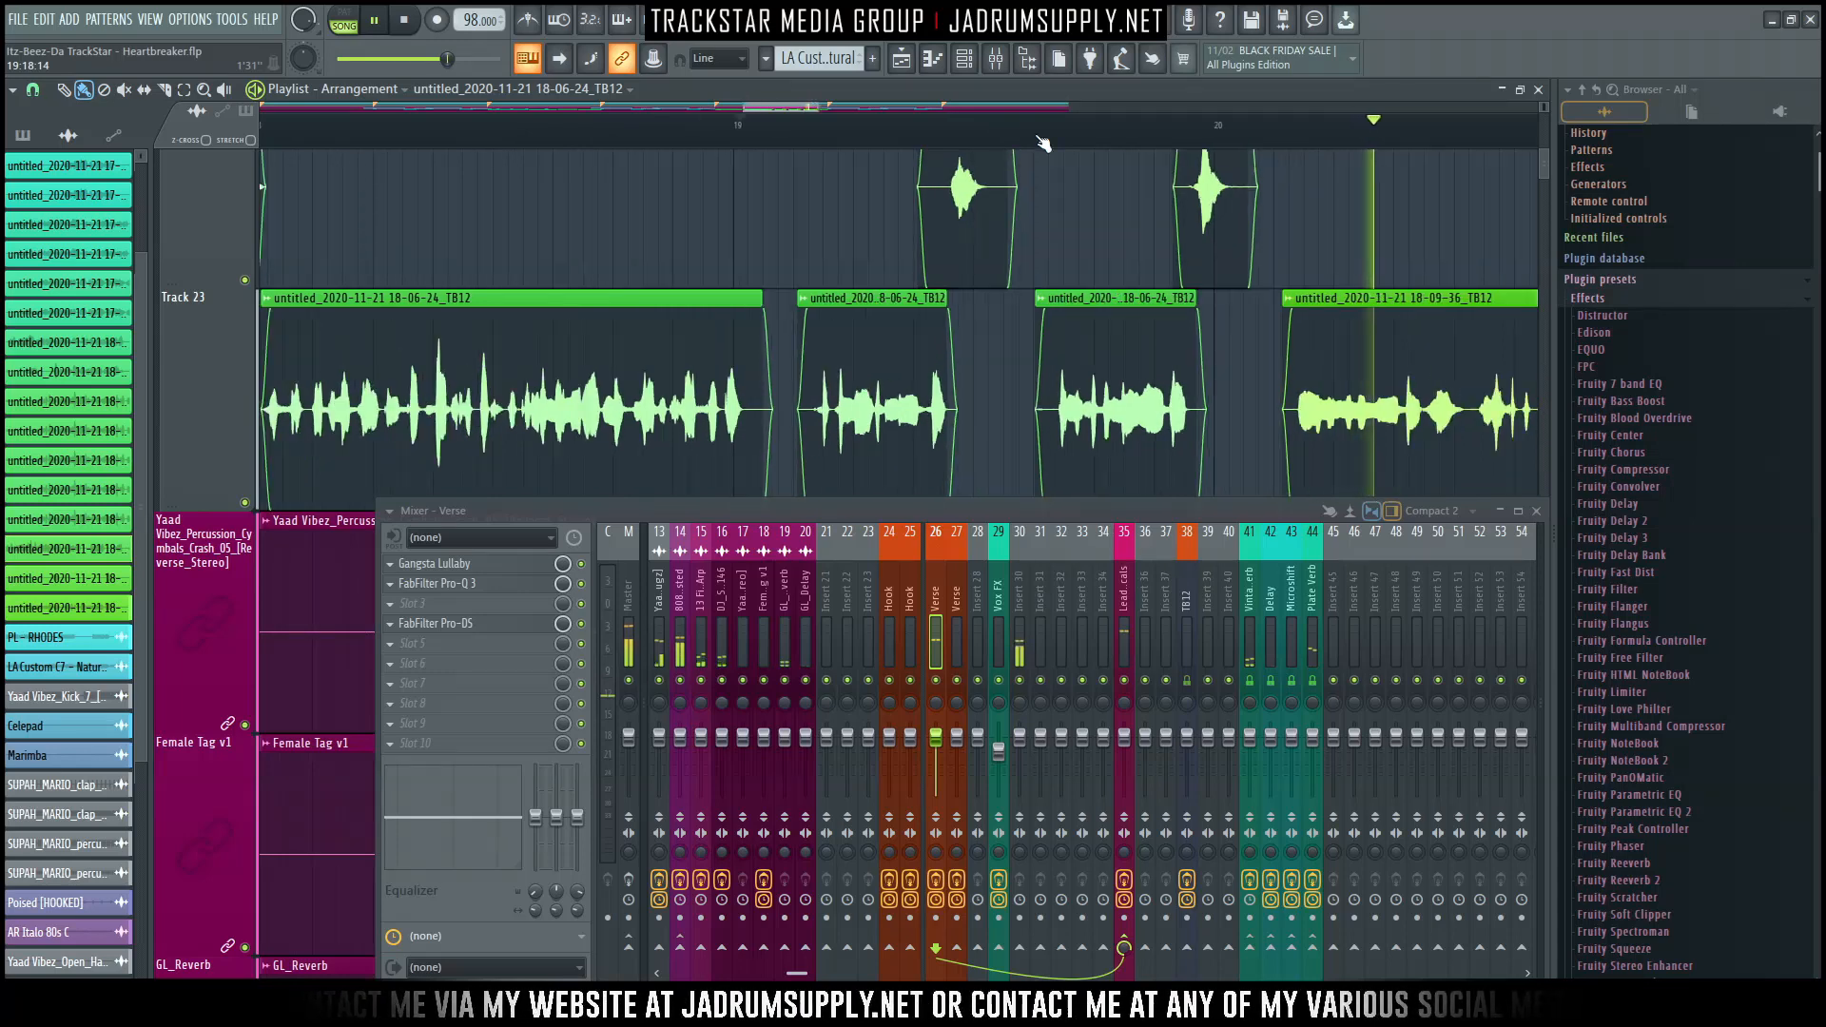
key("space")
double_click(1361, 411)
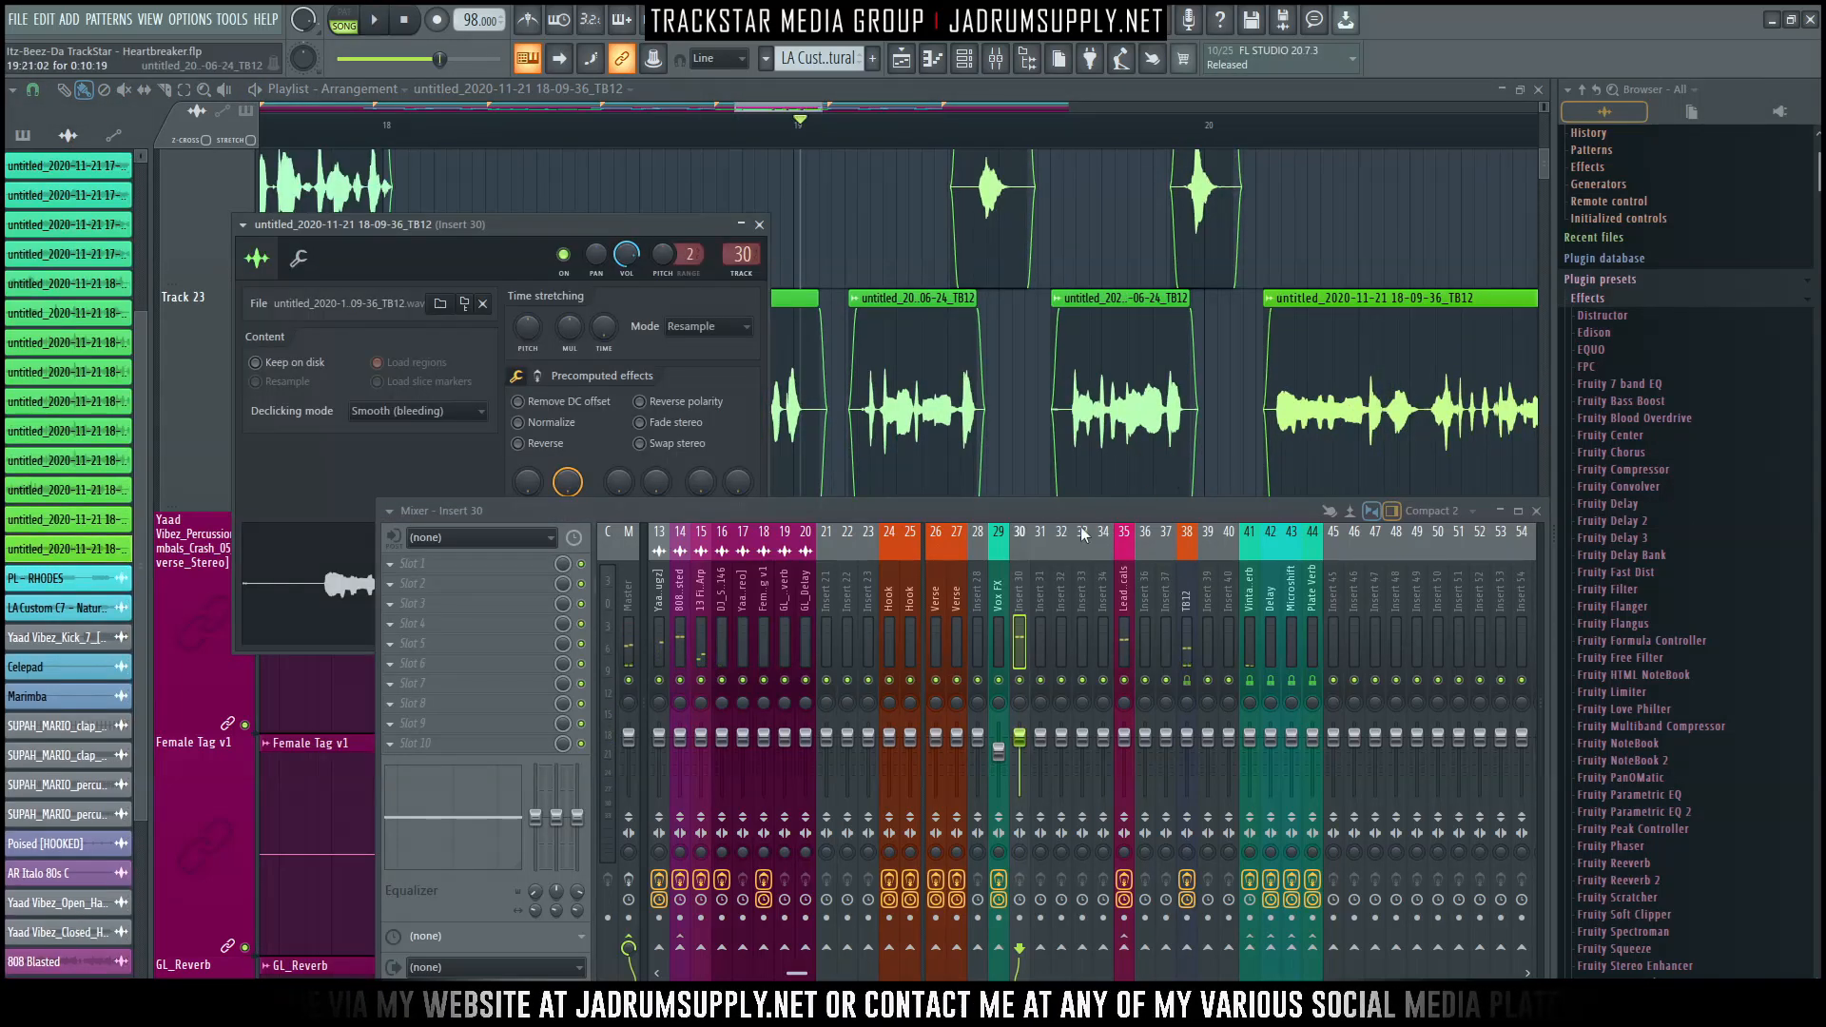
scroll(741, 268, "down", 3)
key("space")
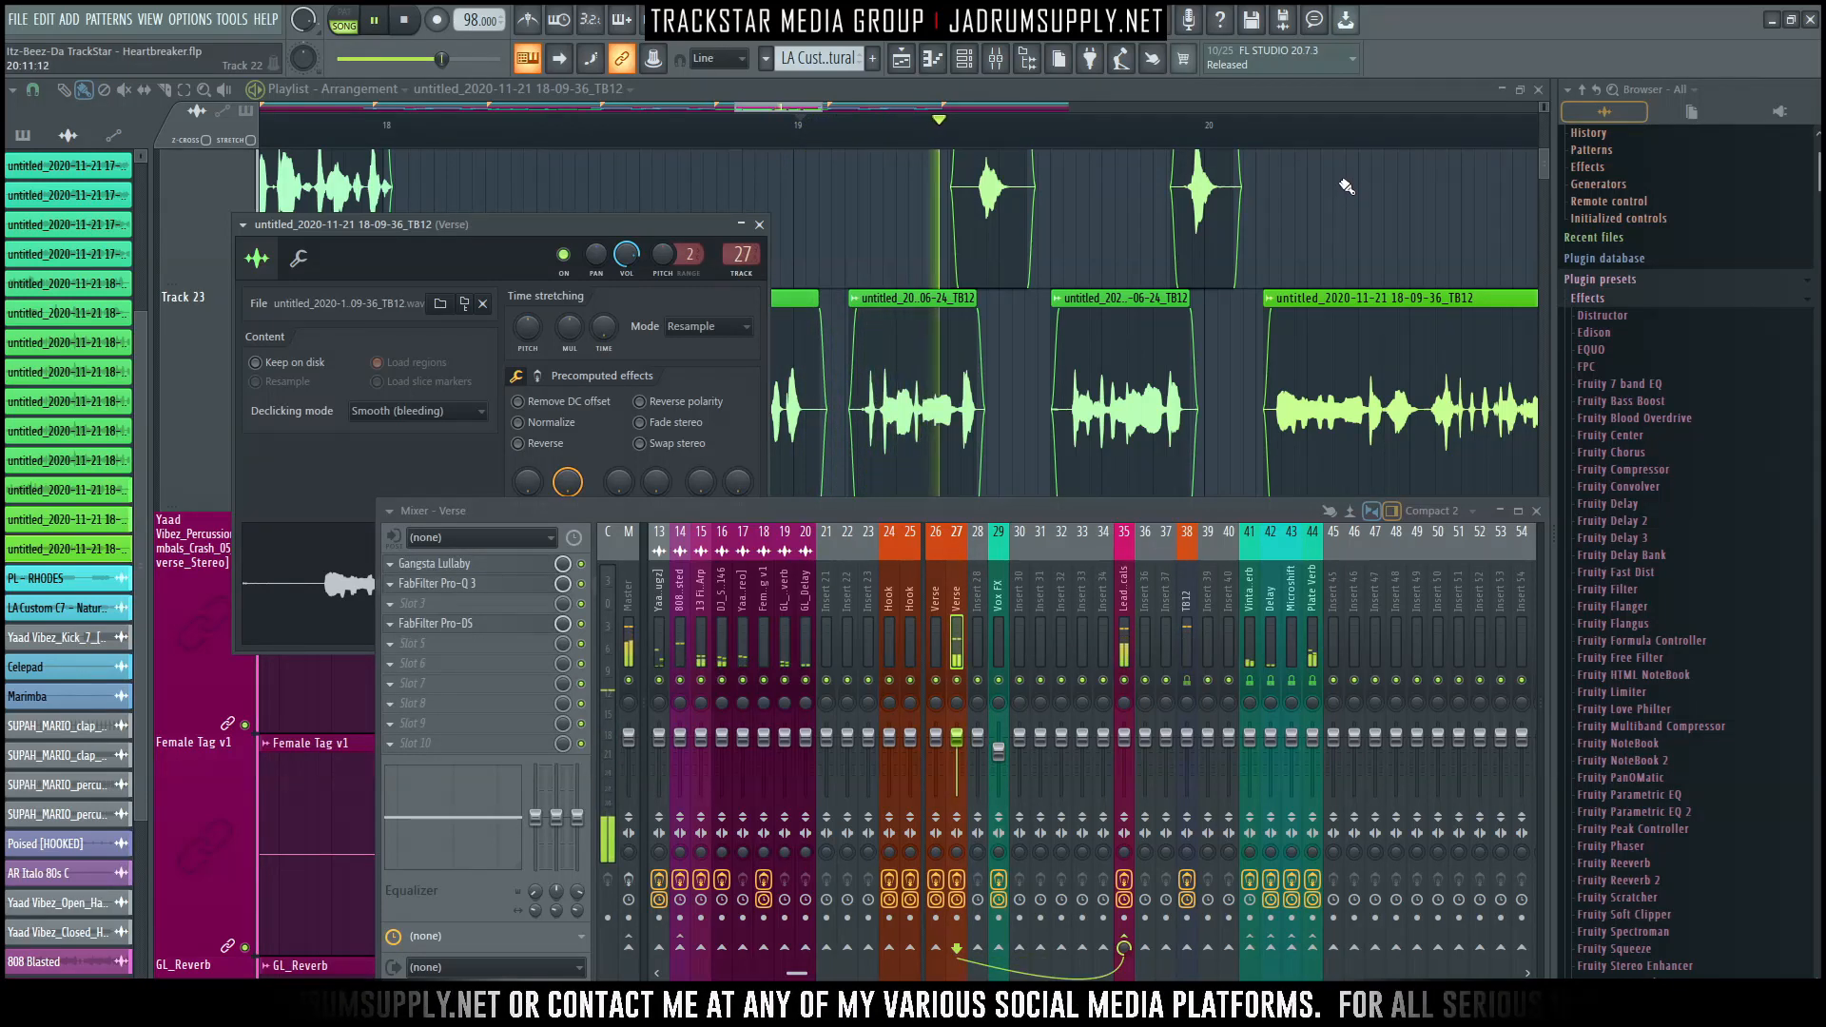
scroll(1061, 146, "up", 3)
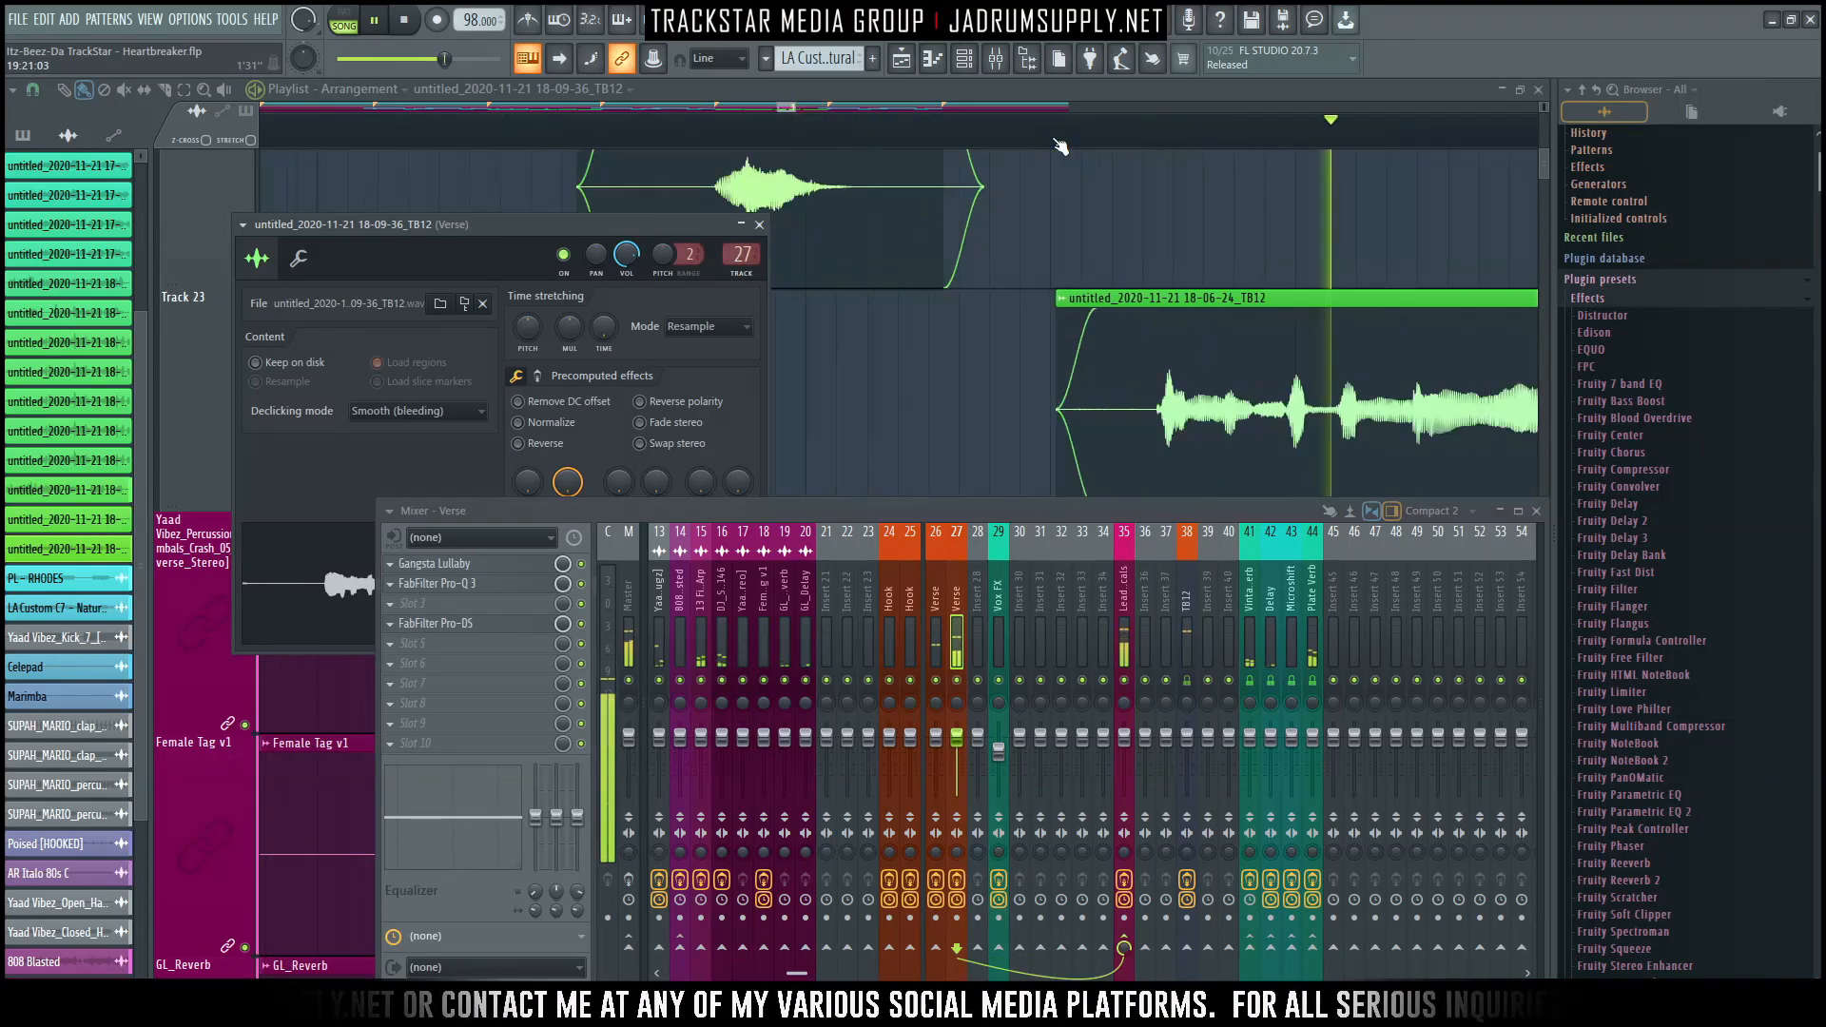
scroll(1060, 146, "up", 2)
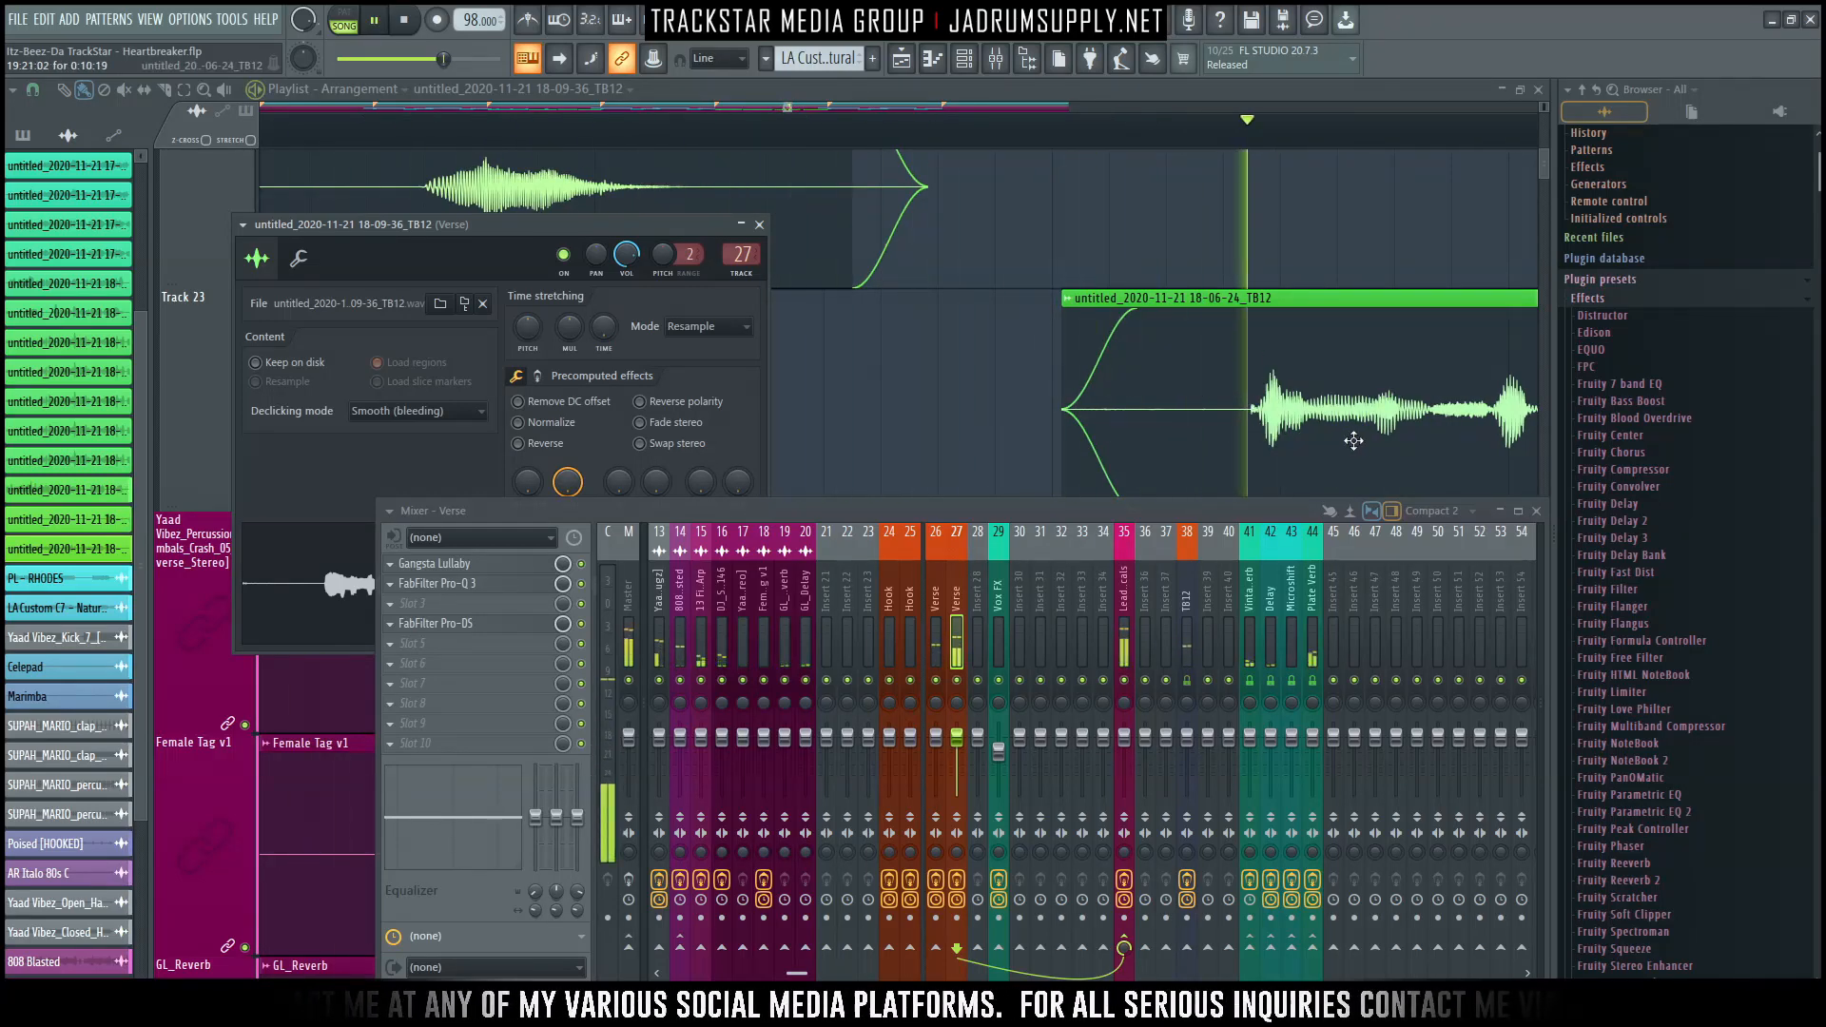
key("Escape")
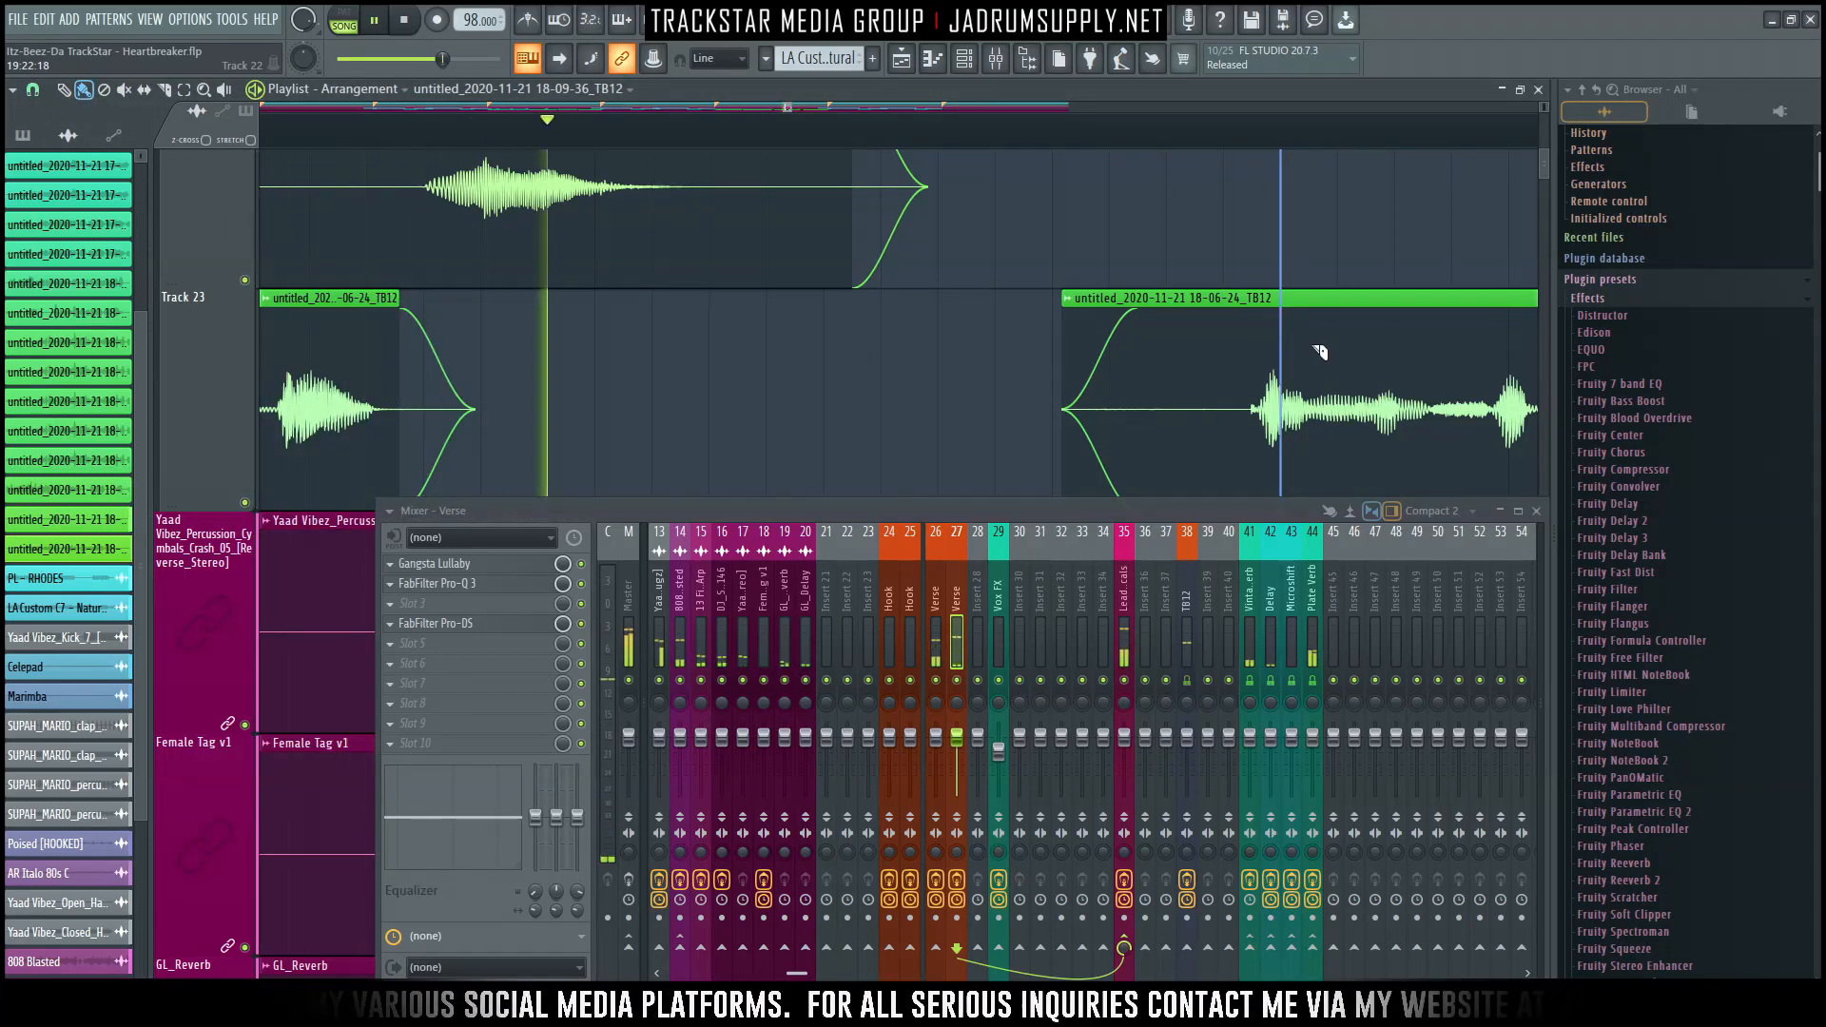
Duplicate the last 18-06-24_TB12 vocal clip before bar 20 from Track 23 onto Track 22 directly above, at the same time position.
scroll(1235, 342, "down", 3)
scroll(1236, 318, "up", 5)
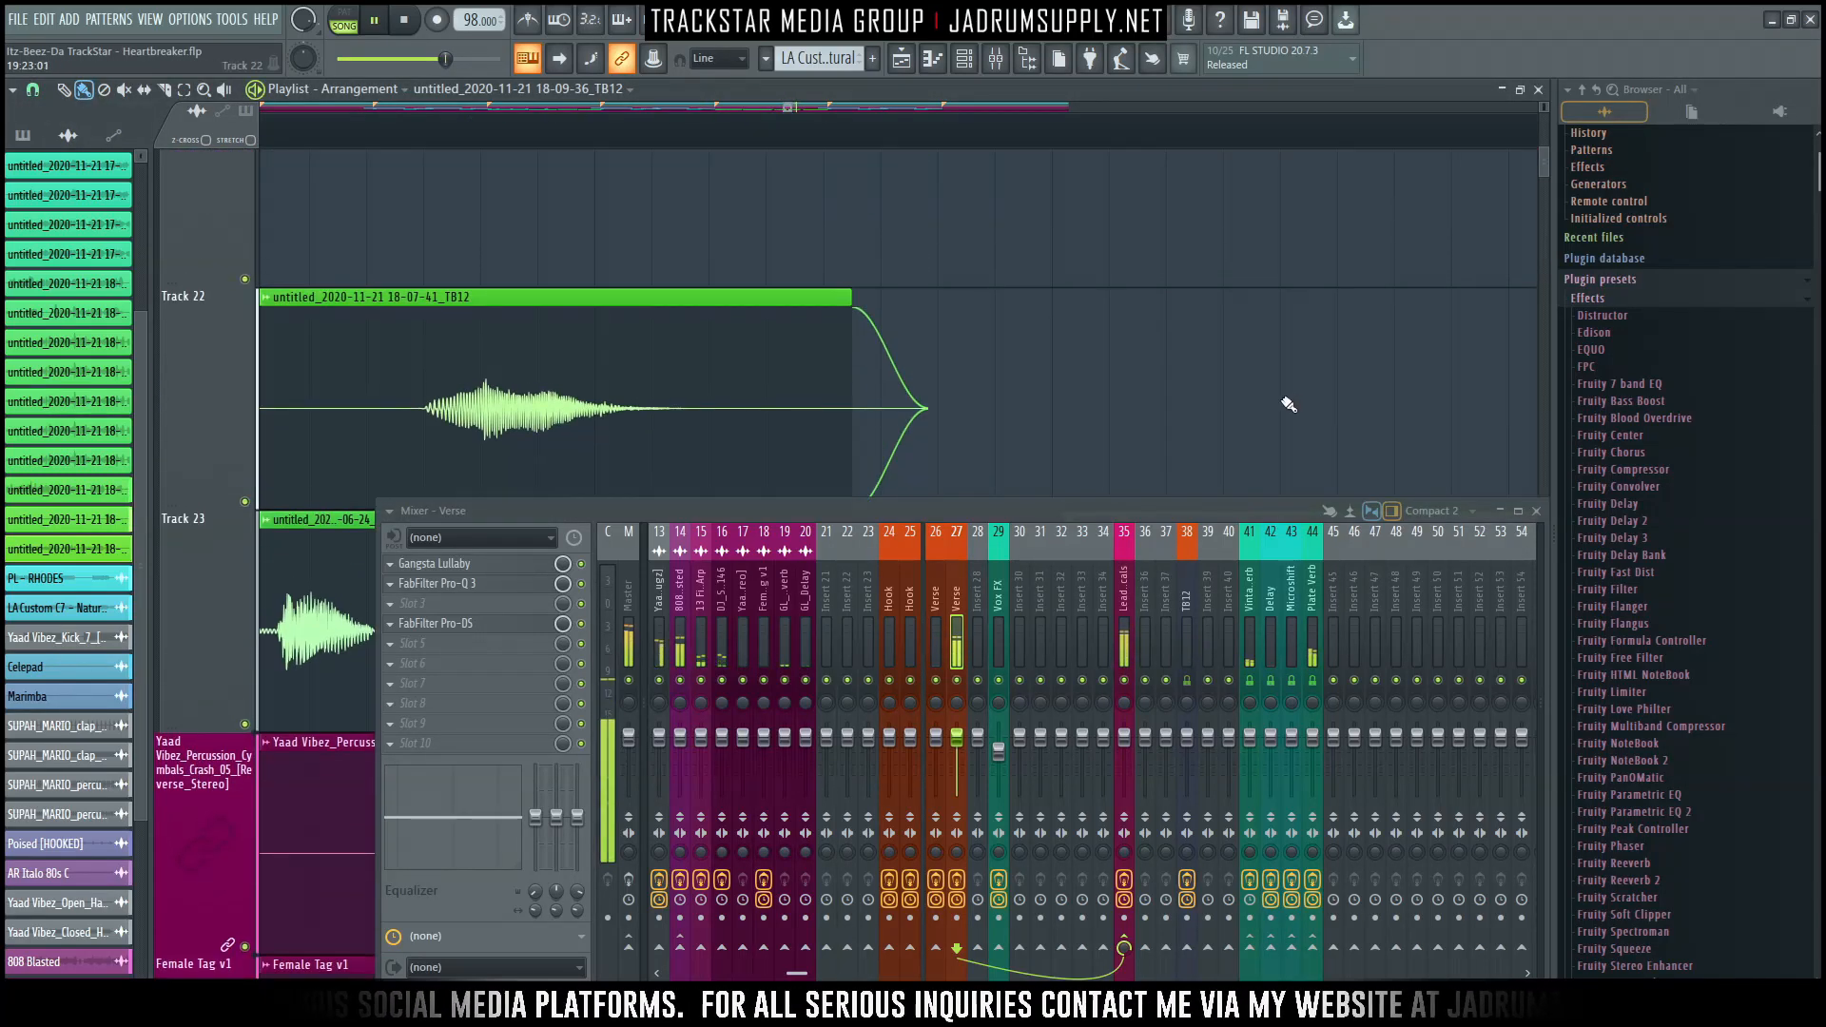
scroll(1236, 343, "down", 2)
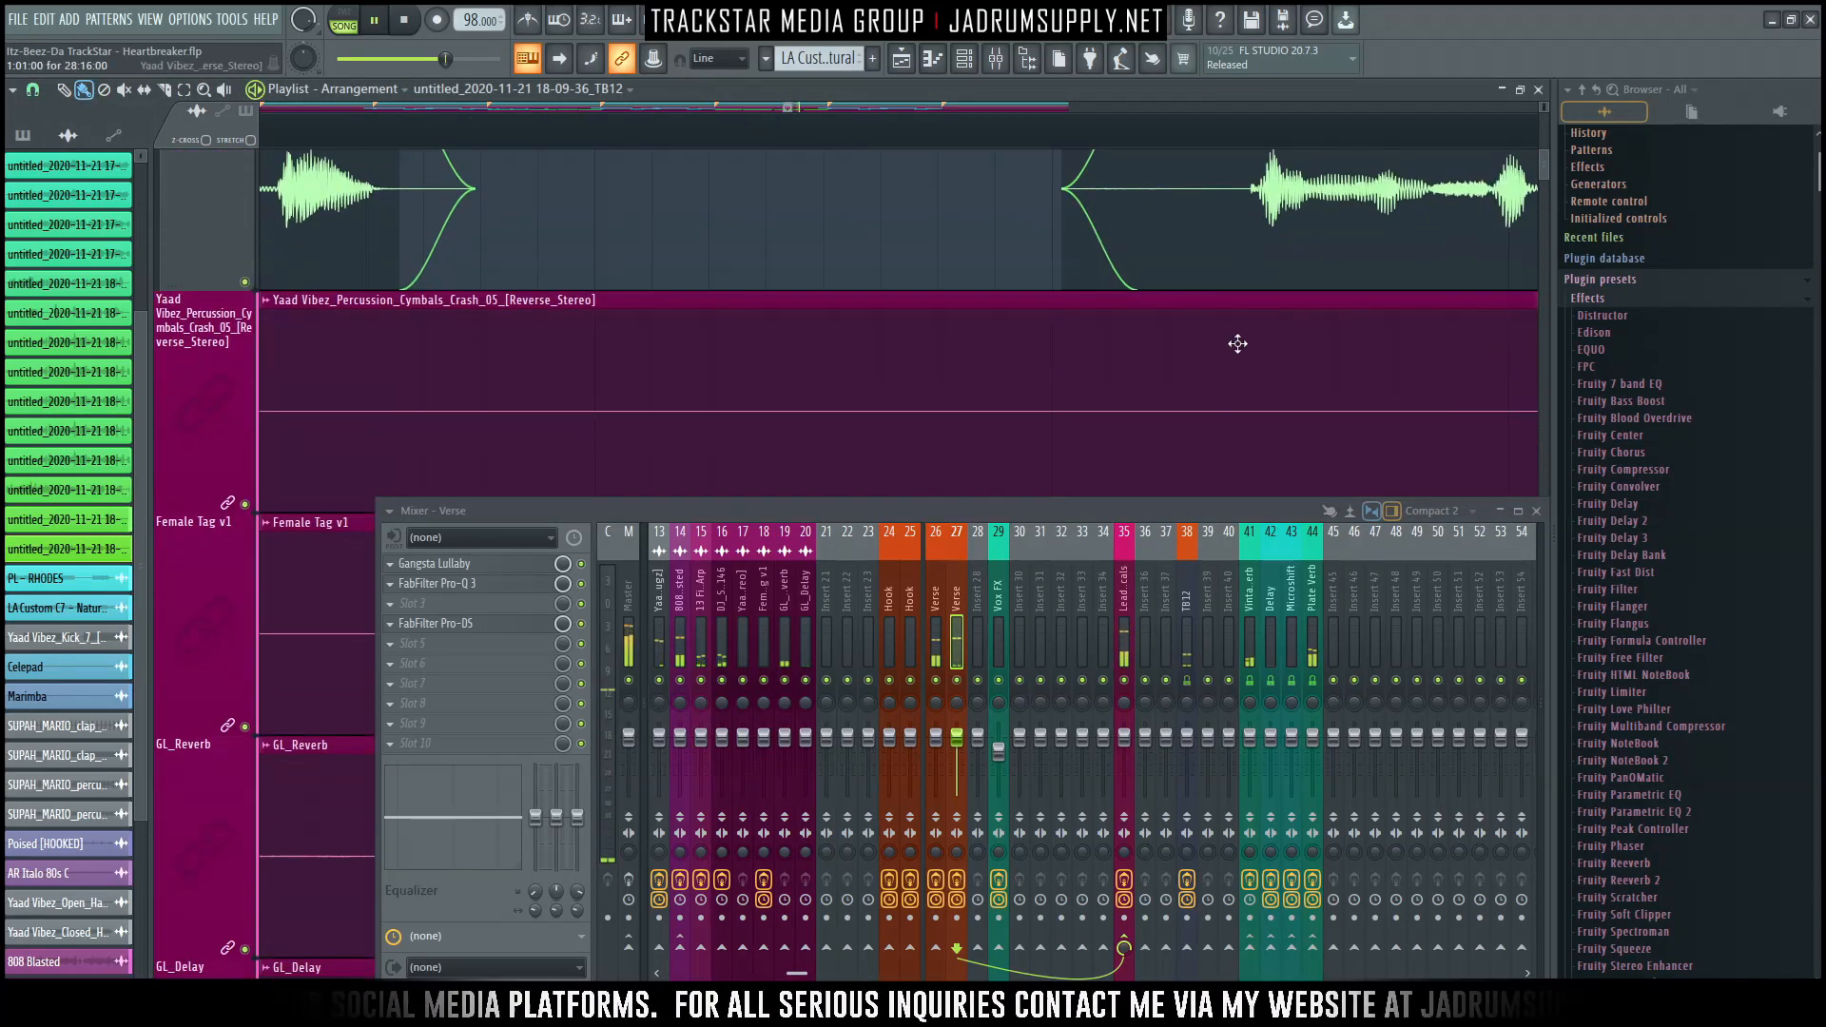
left_click(1233, 226)
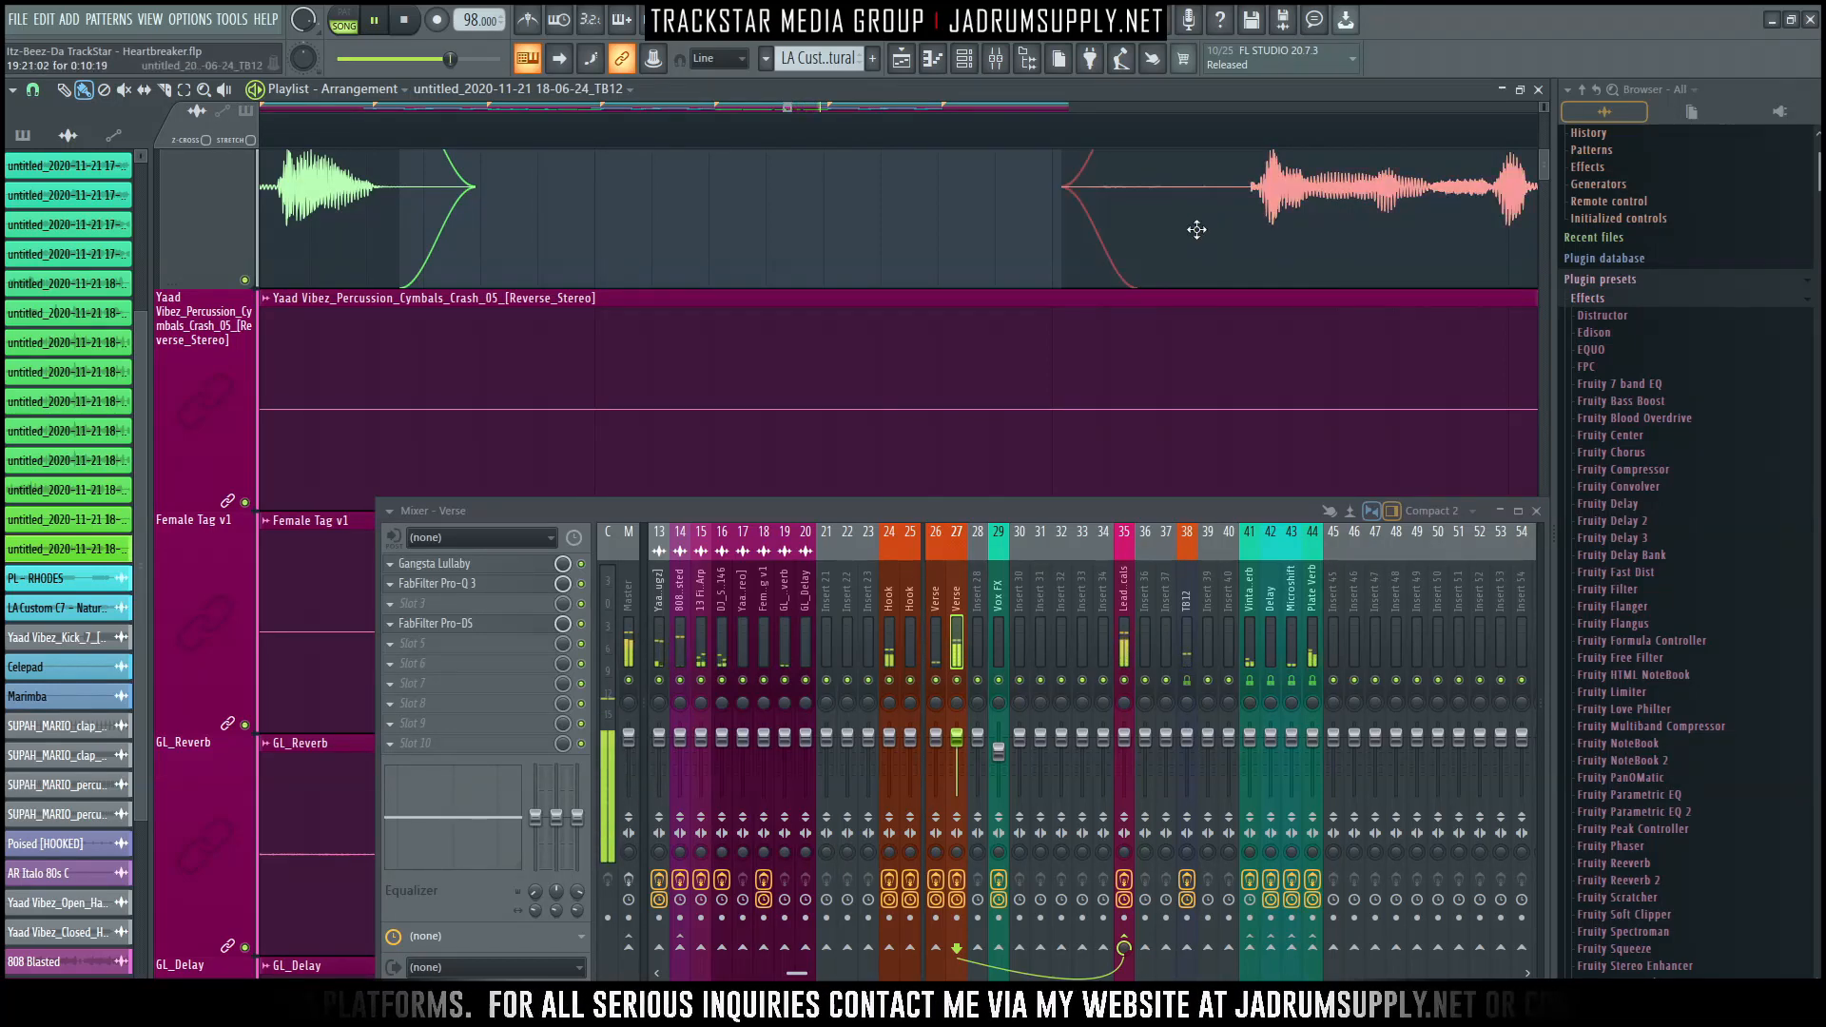
scroll(1197, 317, "up", 3)
scroll(1196, 317, "down", 3)
key("space")
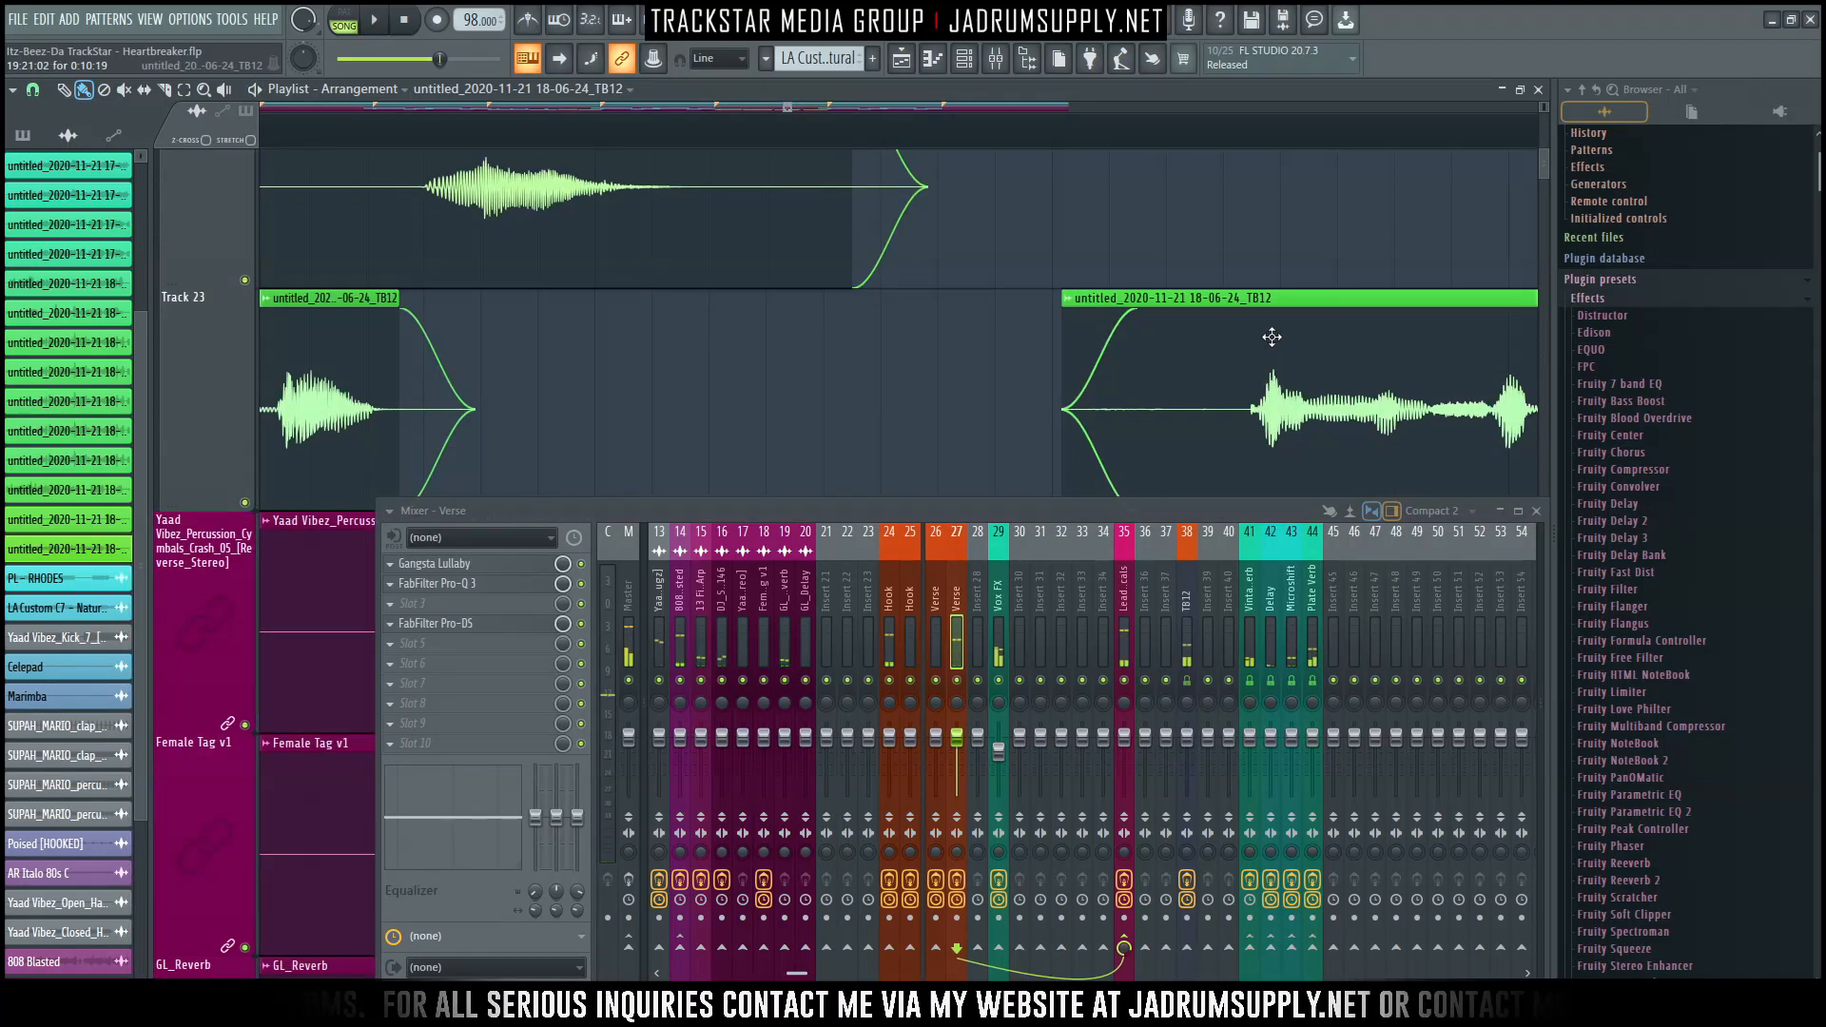
left_click_drag(1267, 221, 1264, 152)
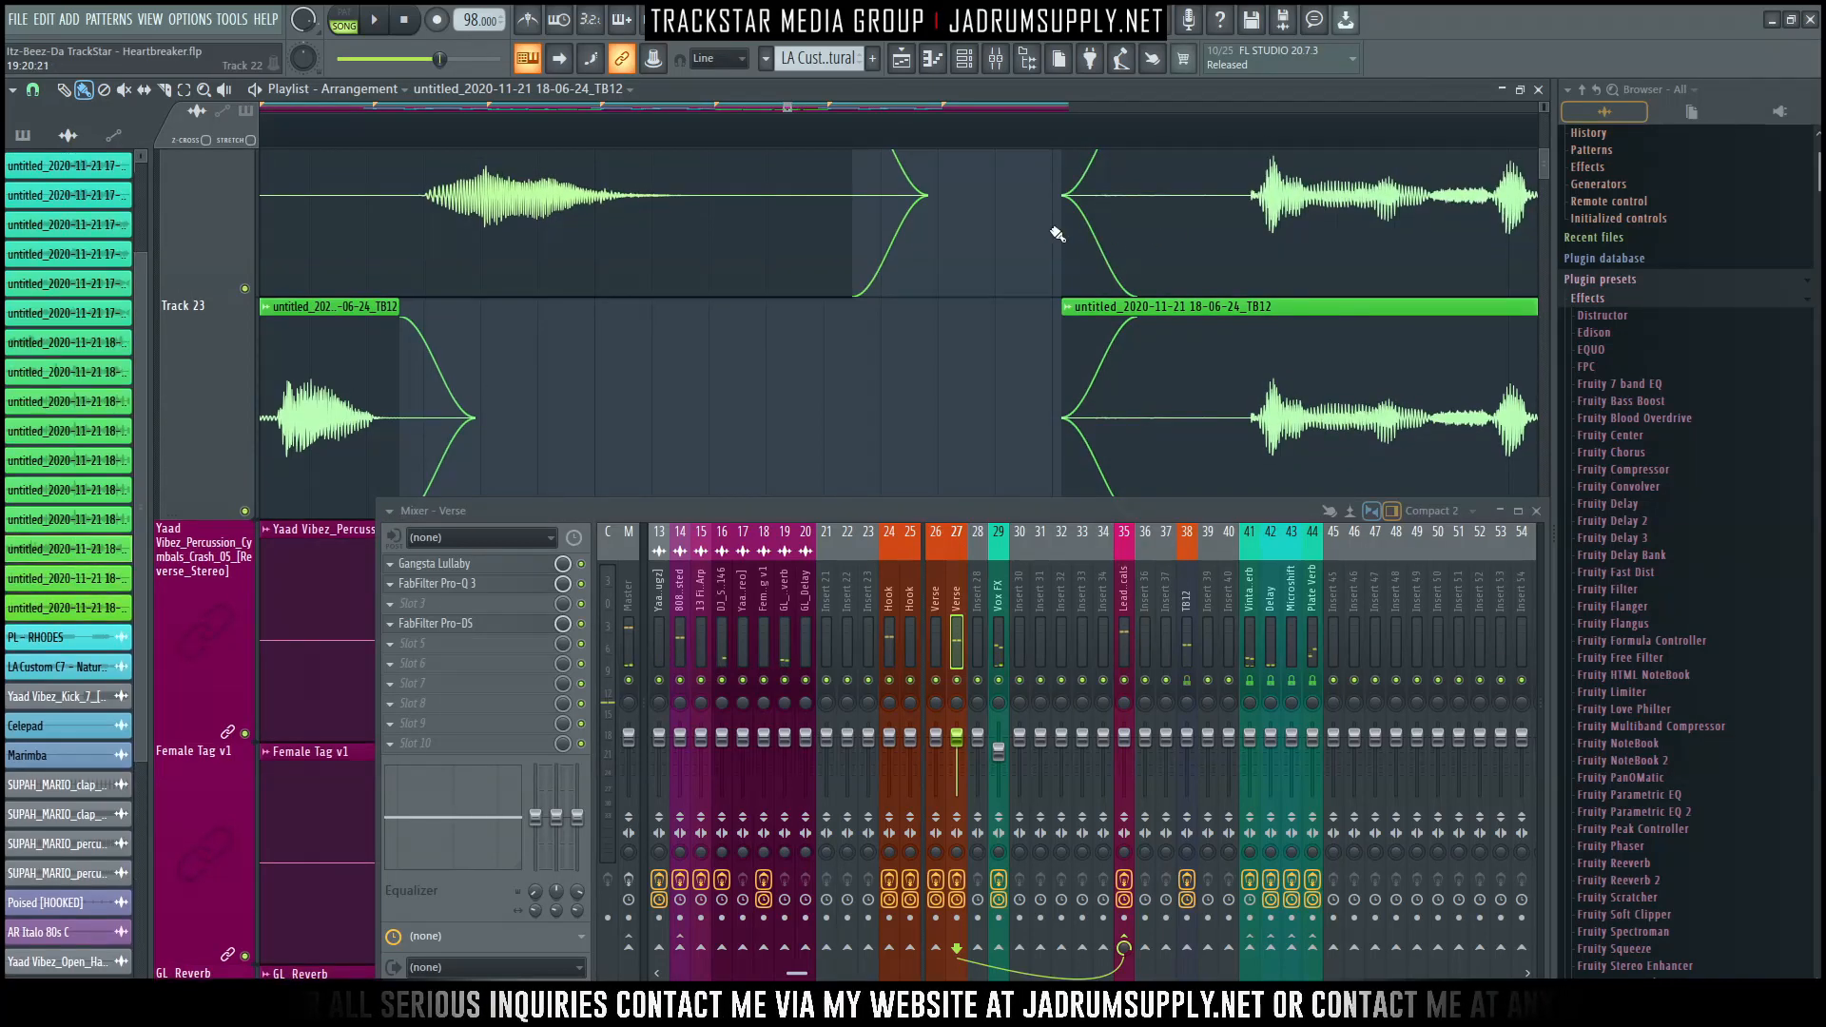
Make the duplicated 18-06-24_TB12 clip on Track 22 unique.
double_click(1235, 218)
scroll(1080, 286, "up", 2)
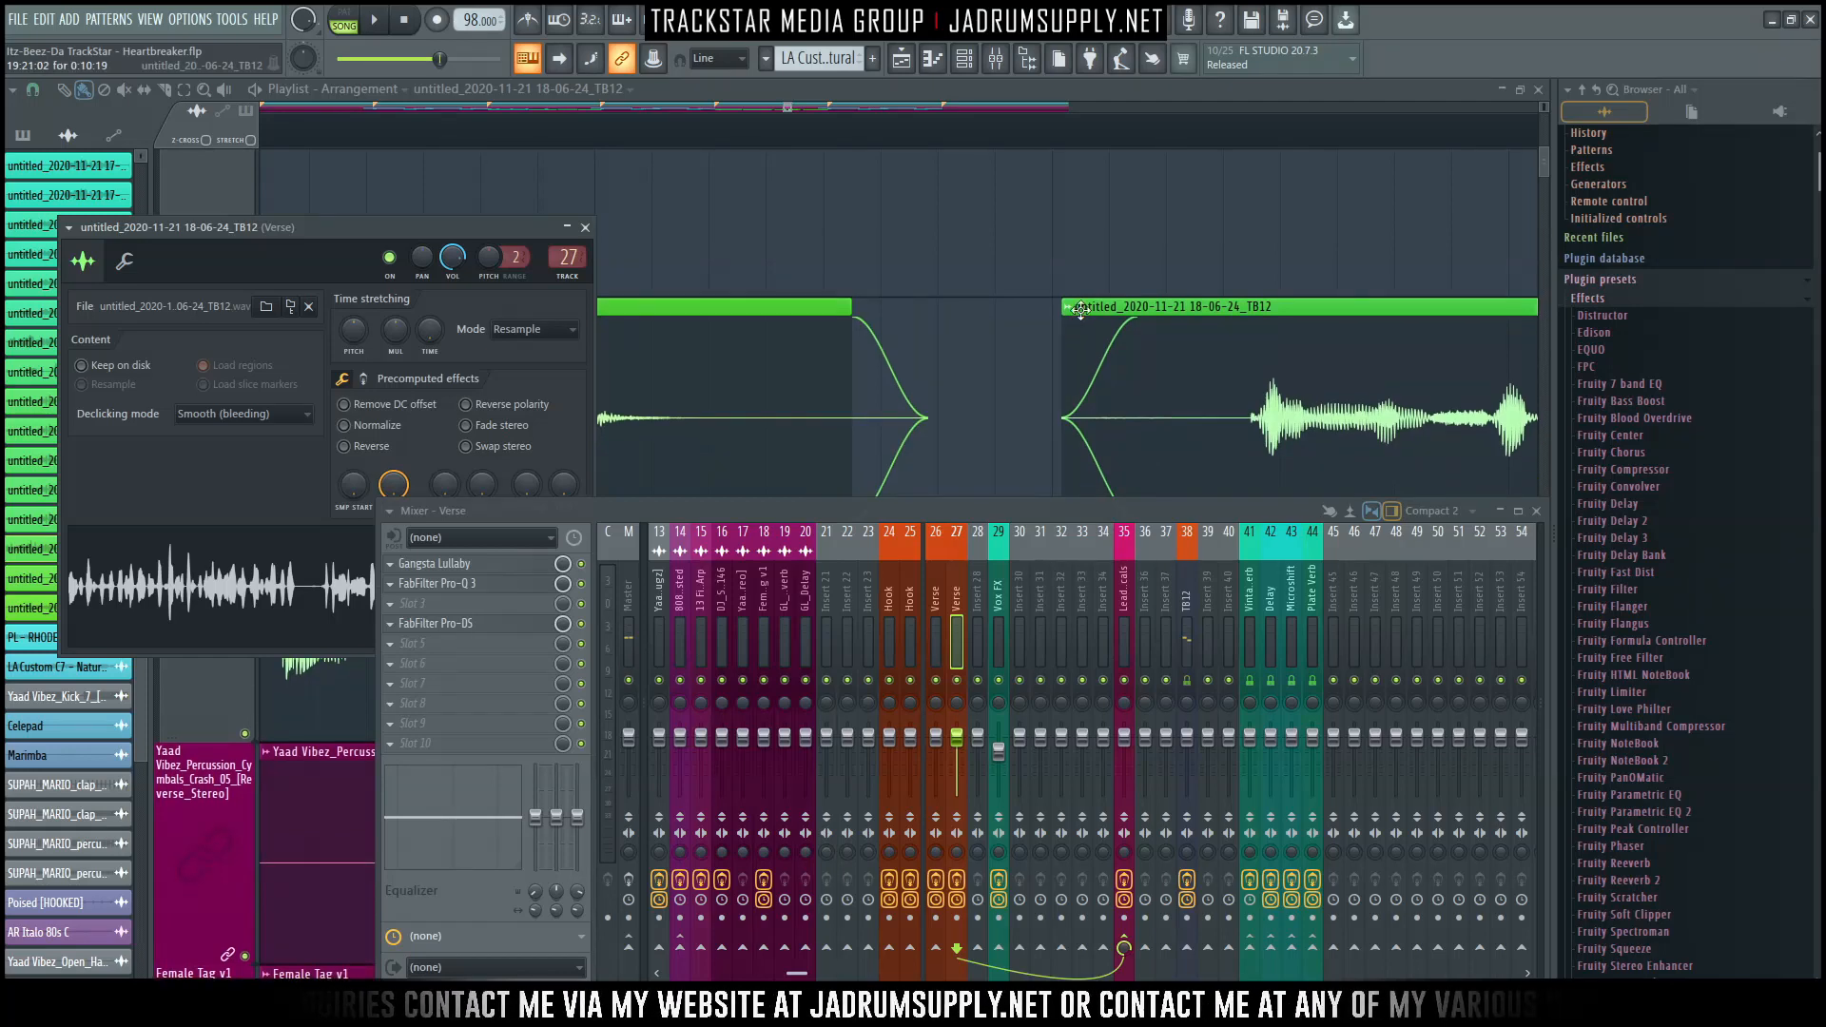
left_click(1069, 314)
left_click(1121, 452)
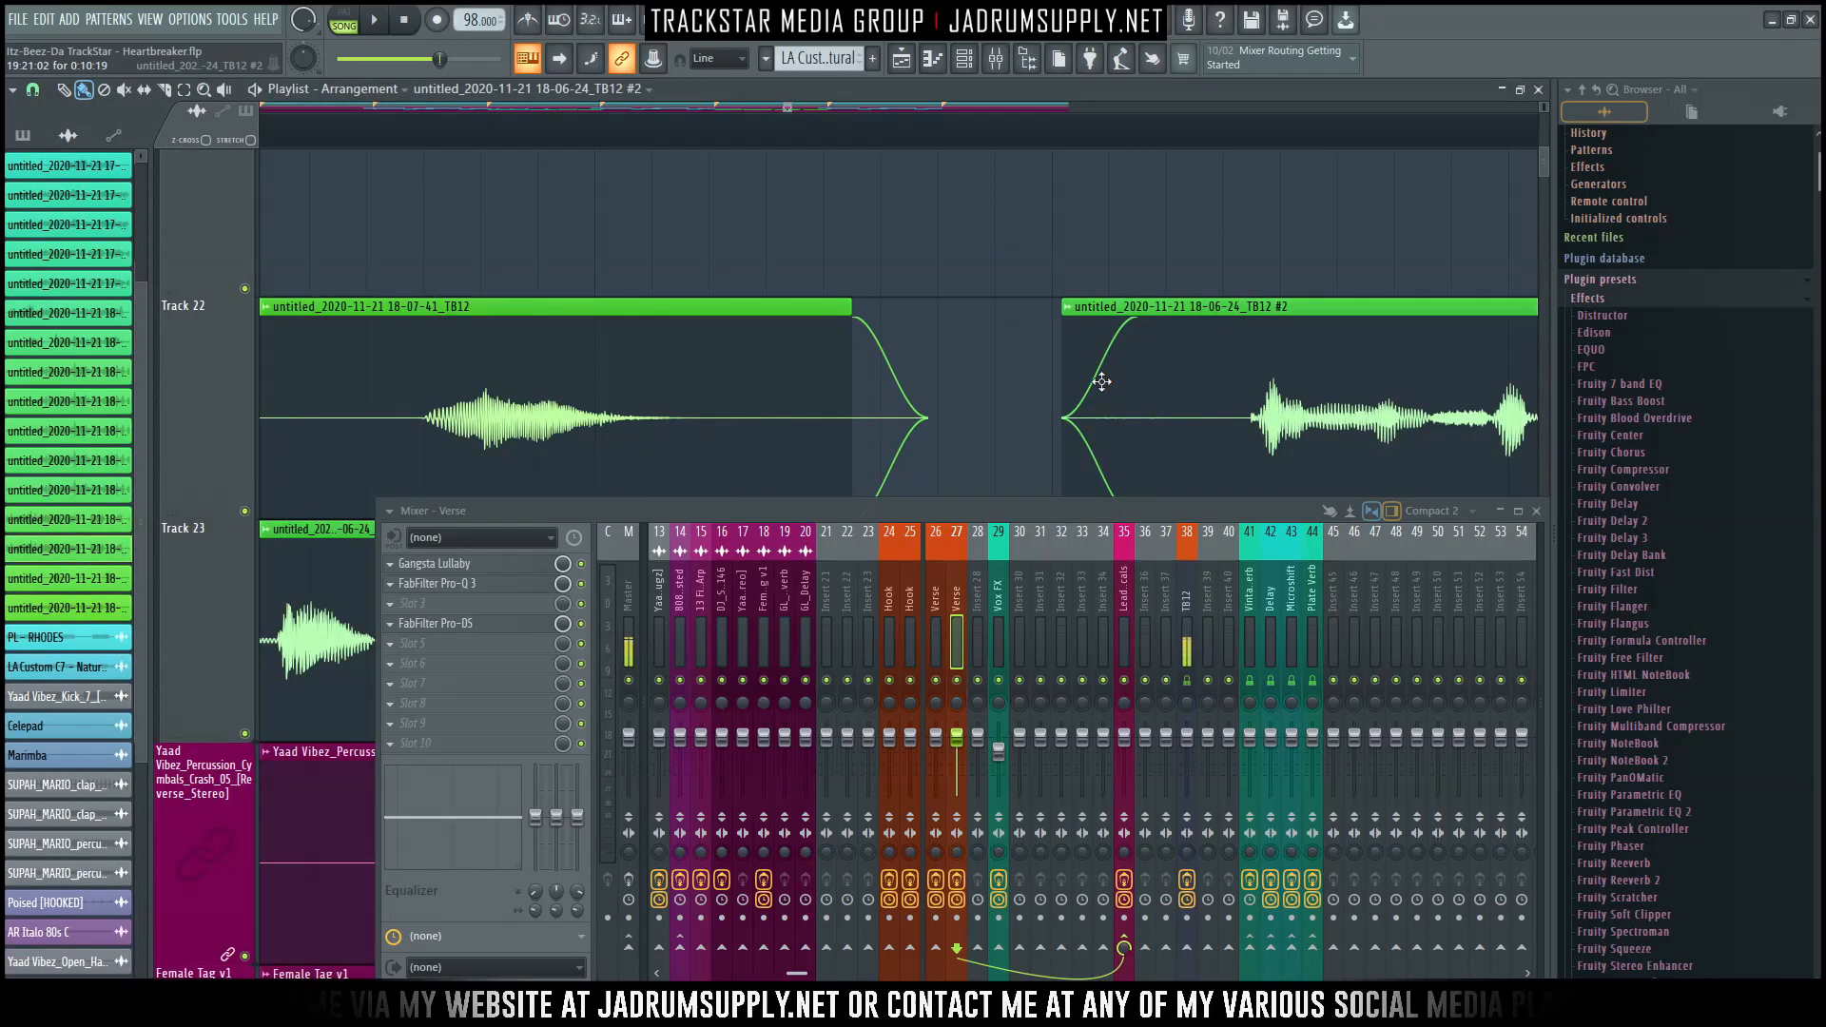
Change the declicking mode of the 18-06-24_TB12 #2 clip and trim its start to just before the first word.
double_click(1187, 398)
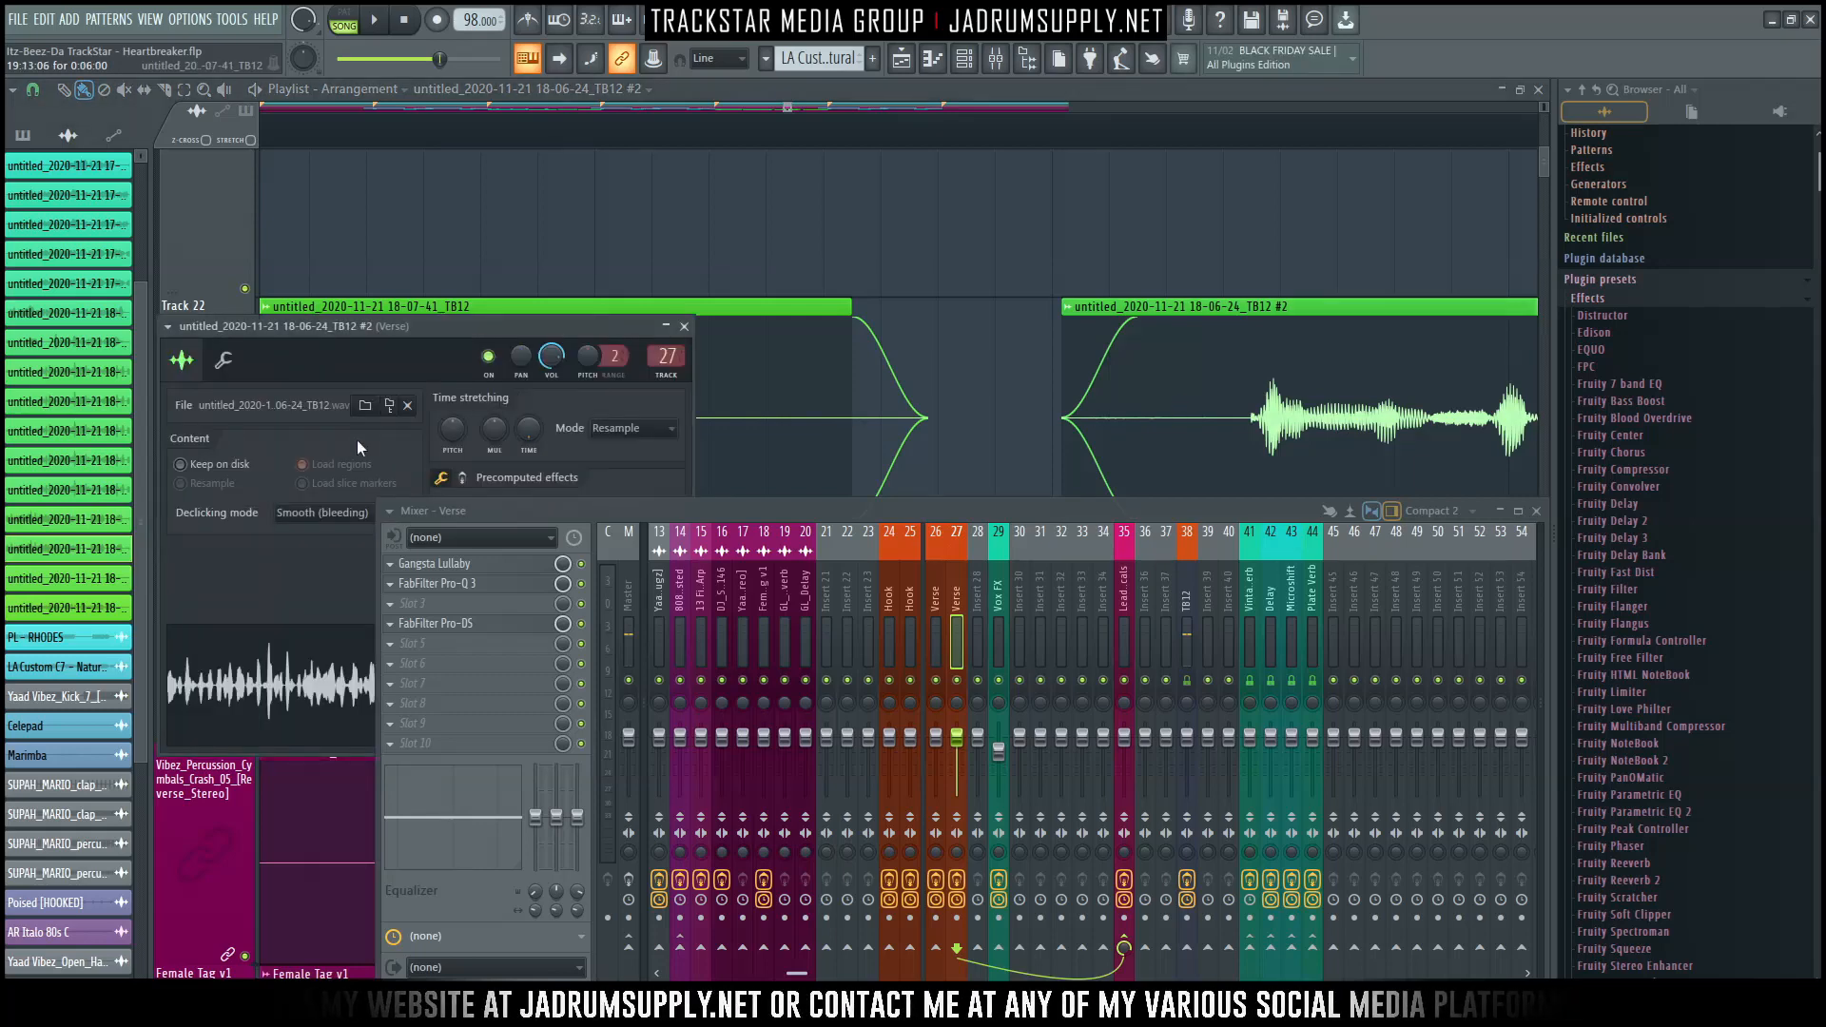
left_click(323, 514)
left_click(350, 552)
left_click_drag(1069, 391, 1236, 400)
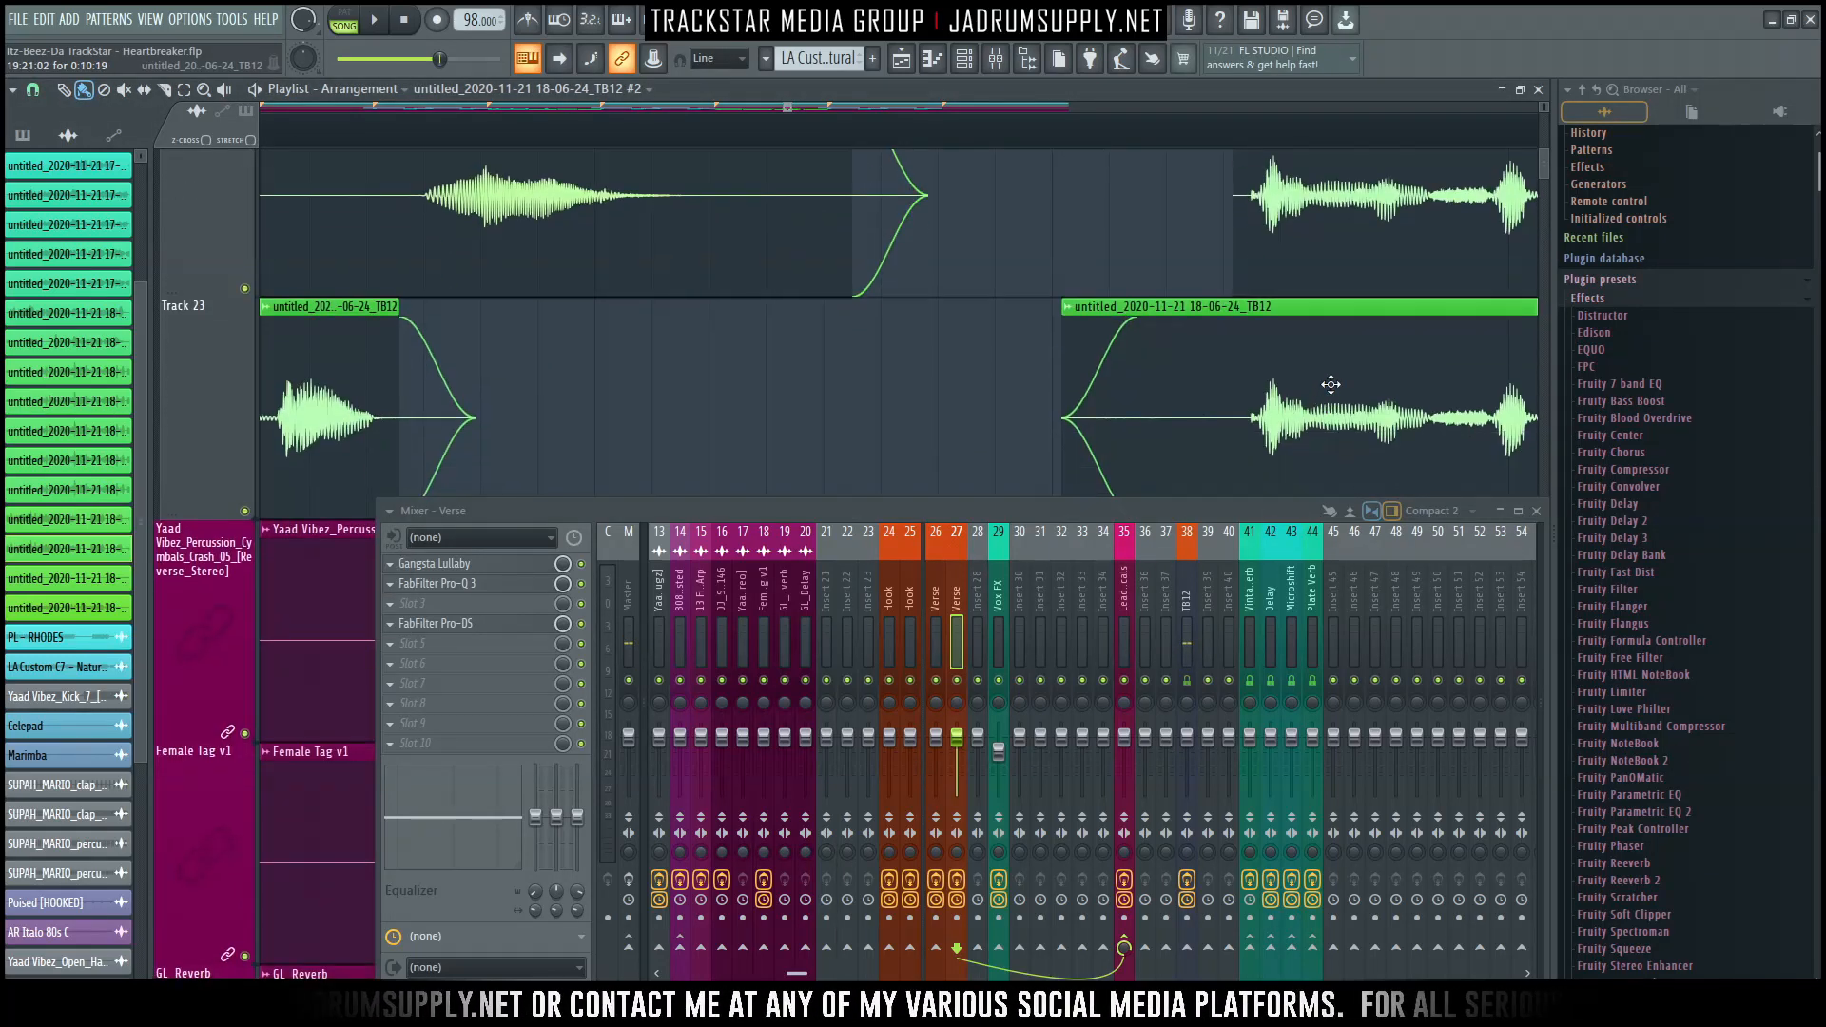
Move the 18-06-24_TB12 #2 clip on Track 22 to the start of the clip below and reduce it to two short chops.
left_click_drag(1327, 273, 1206, 276)
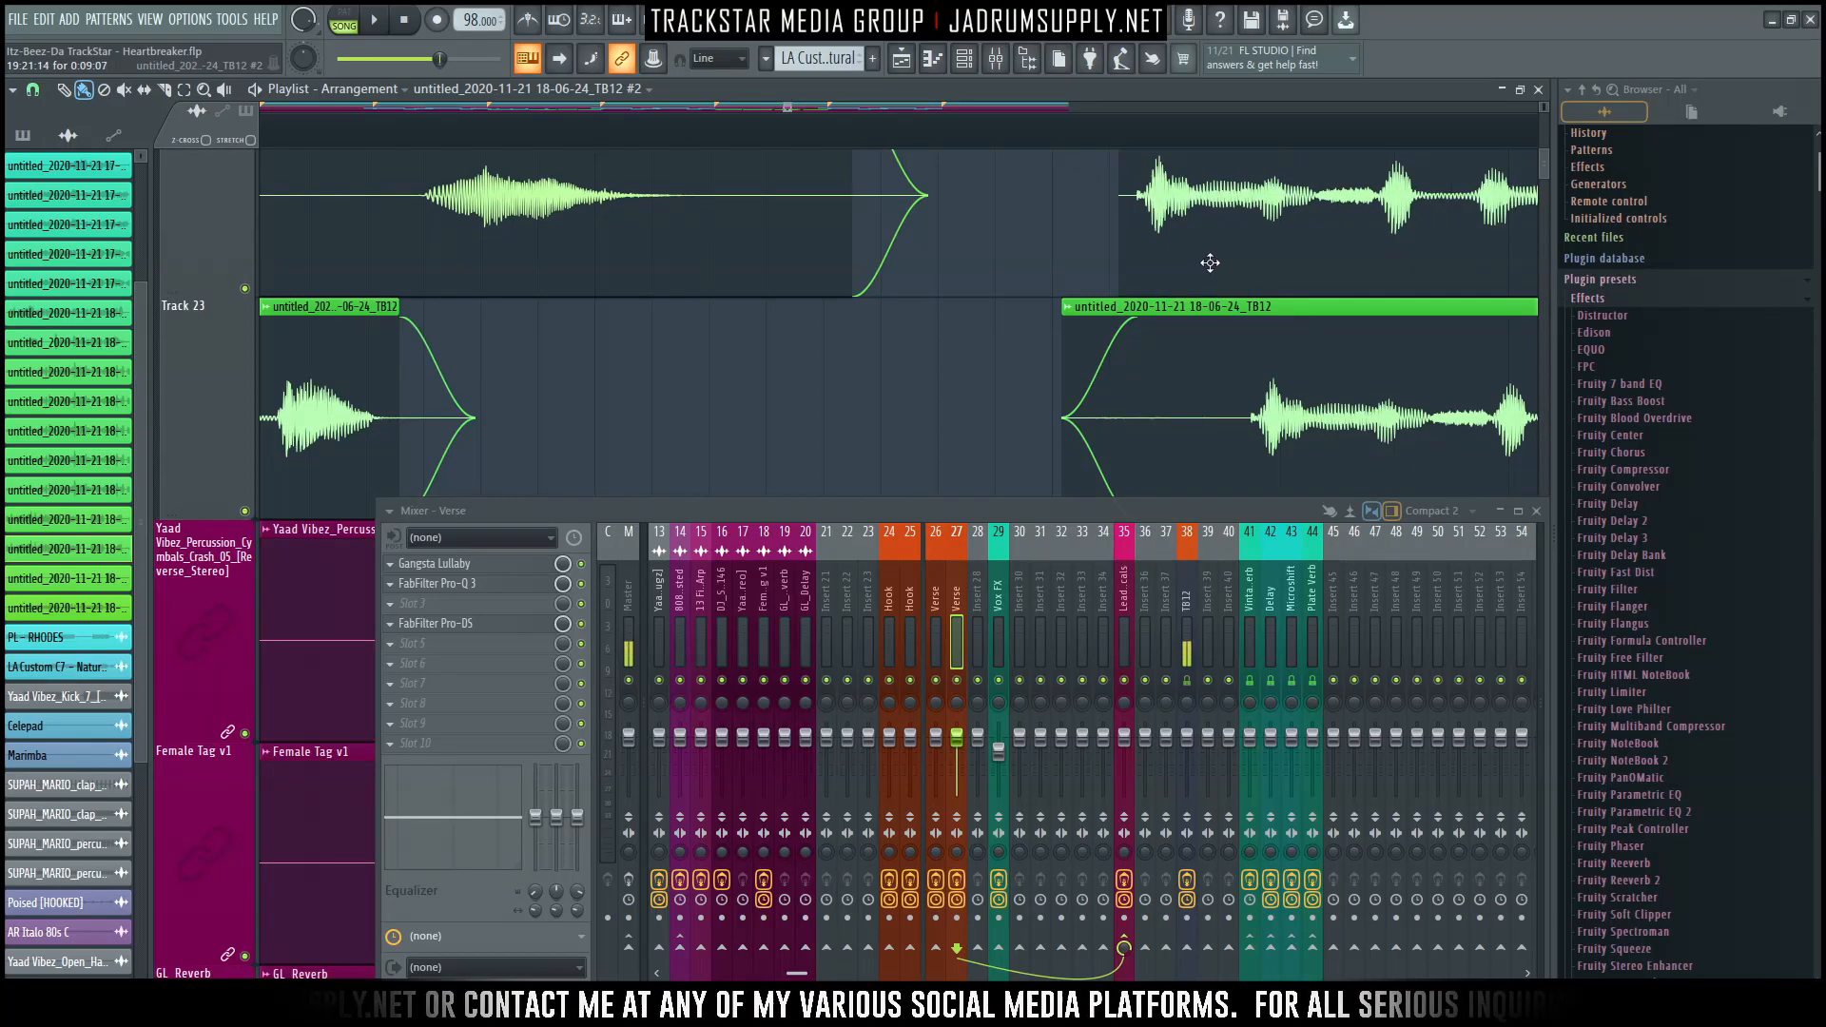
left_click_drag(1281, 231, 1135, 252)
key("Delete")
left_click(1135, 248)
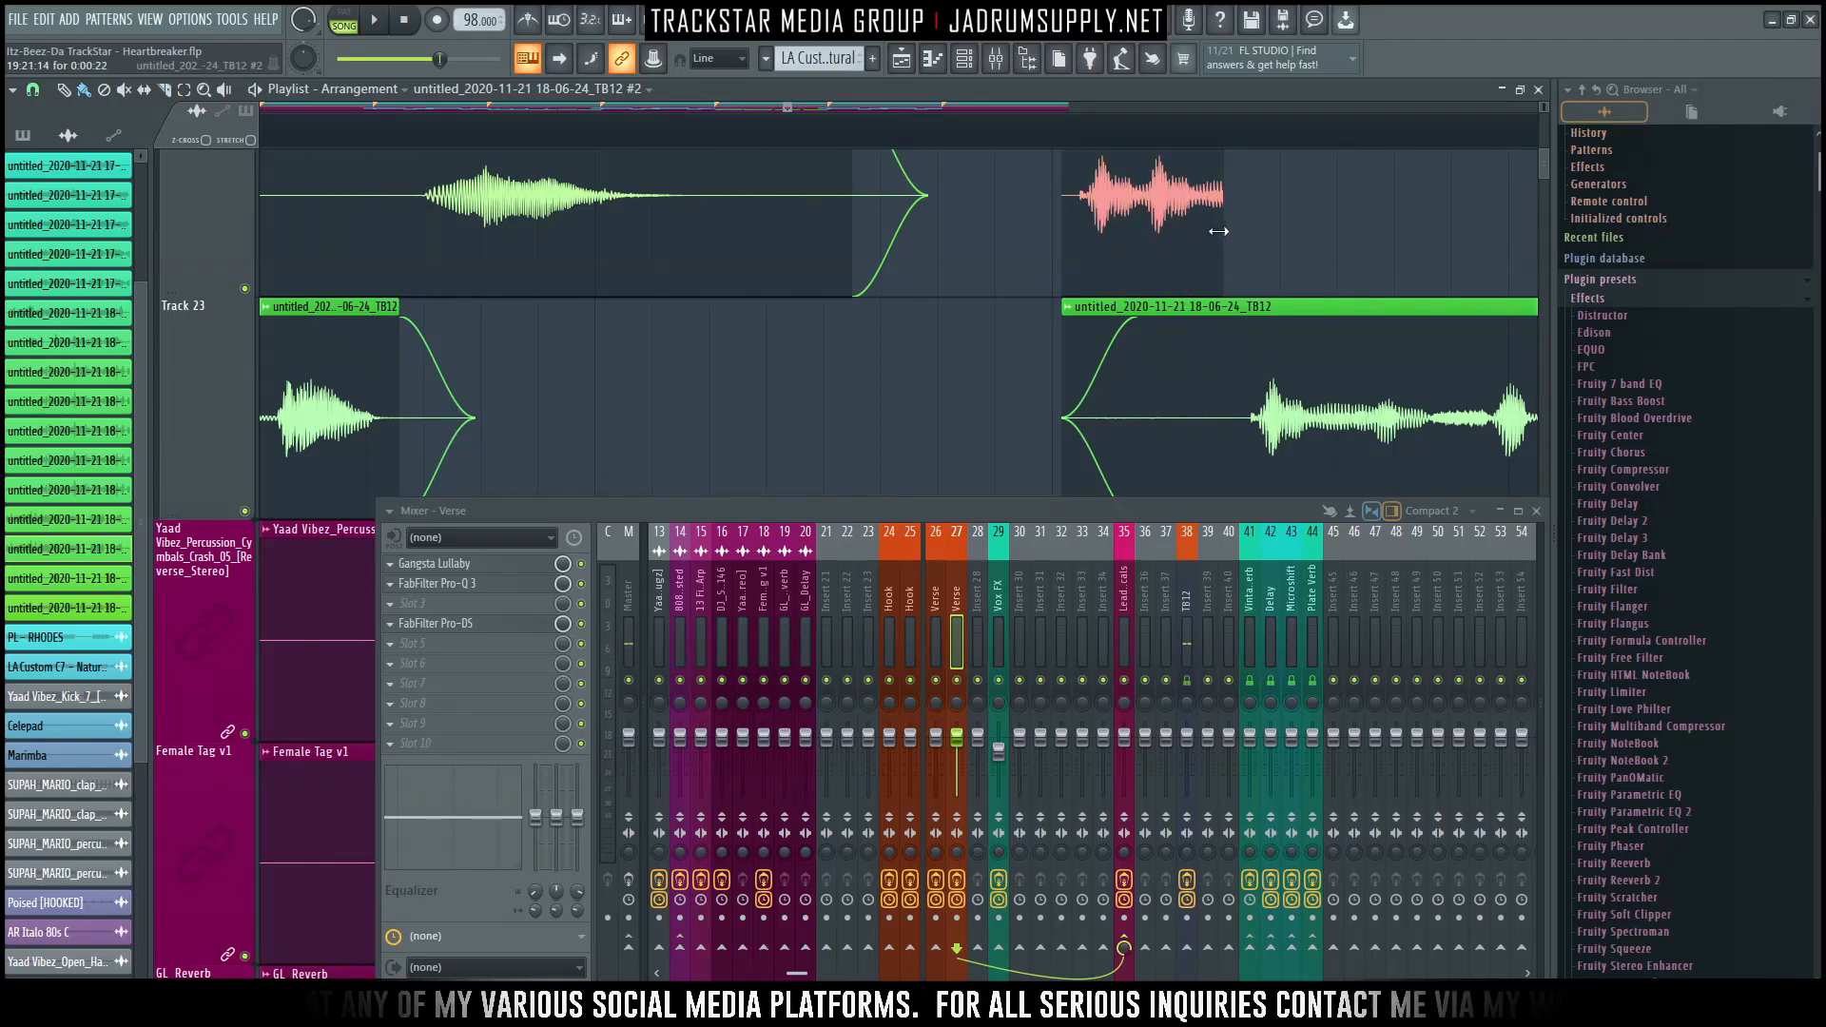
left_click_drag(1195, 237, 1138, 237)
key("space")
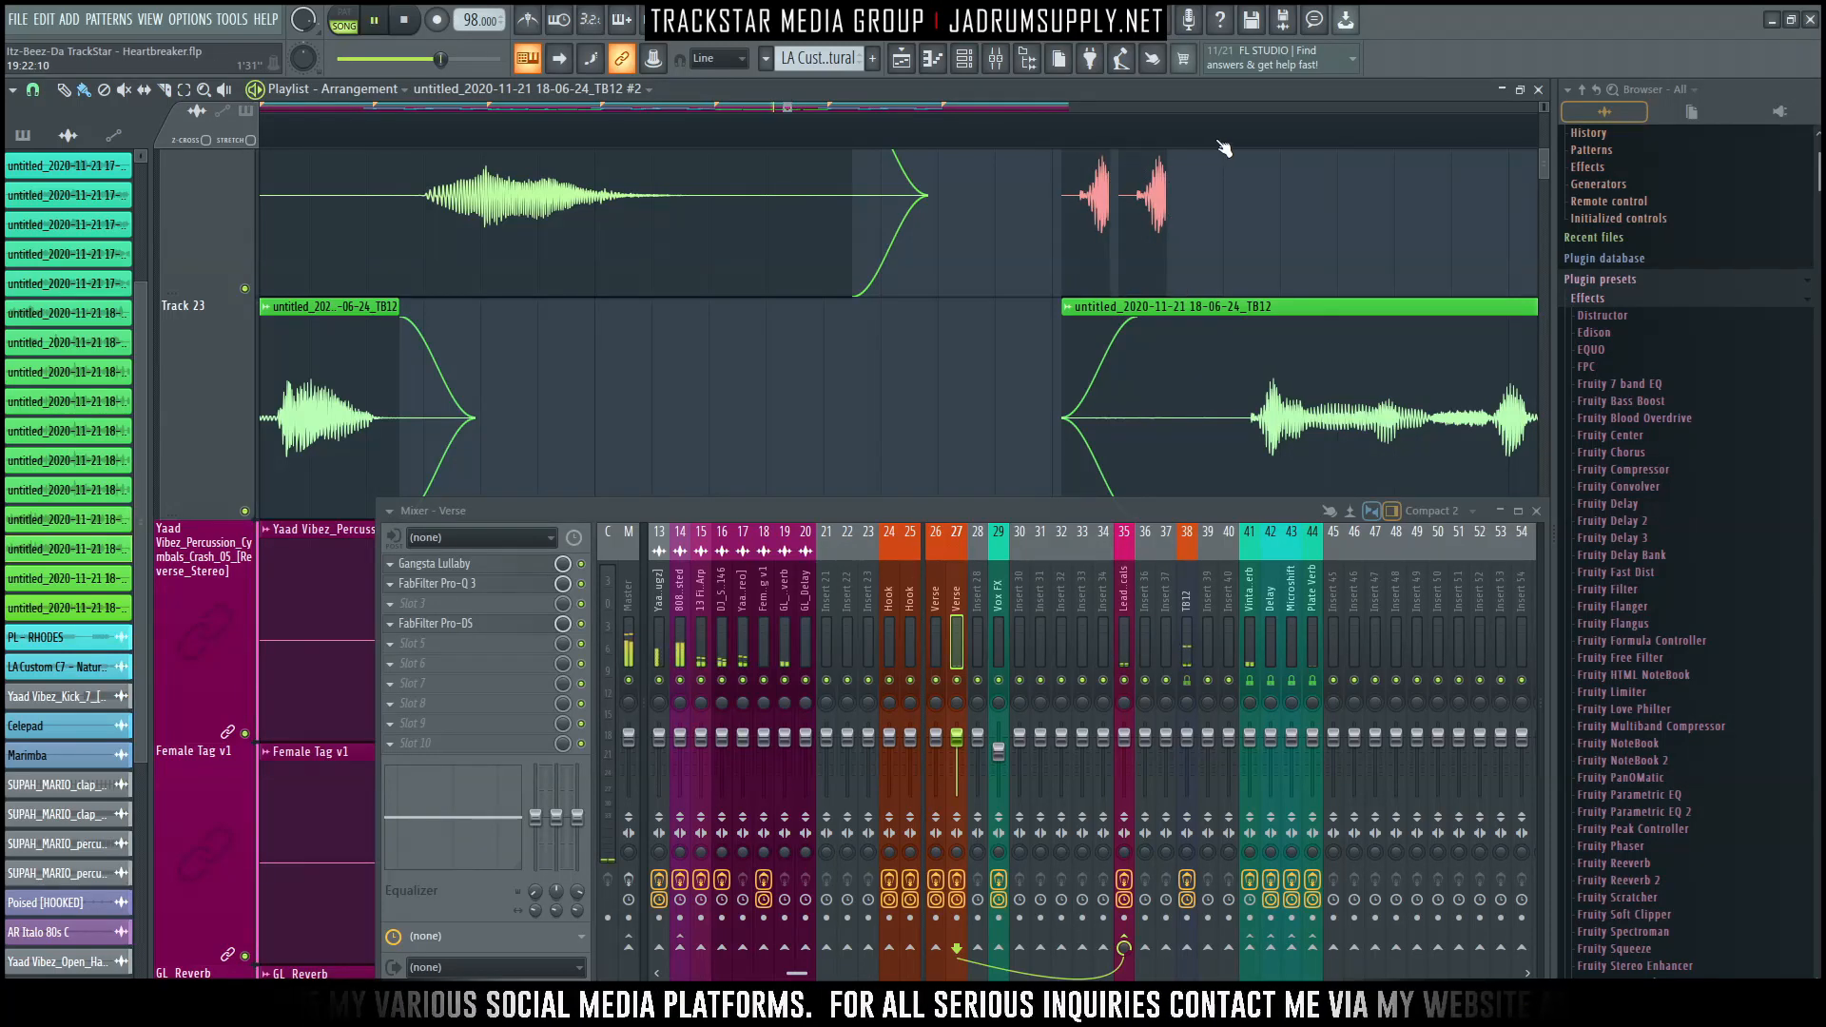
Delete the second chop on Track 22 and extend the end of the remaining one to a length of 0:00:18.
scroll(1224, 148, "up", 1)
scroll(1231, 231, "up", 1)
scroll(1232, 232, "down", 1)
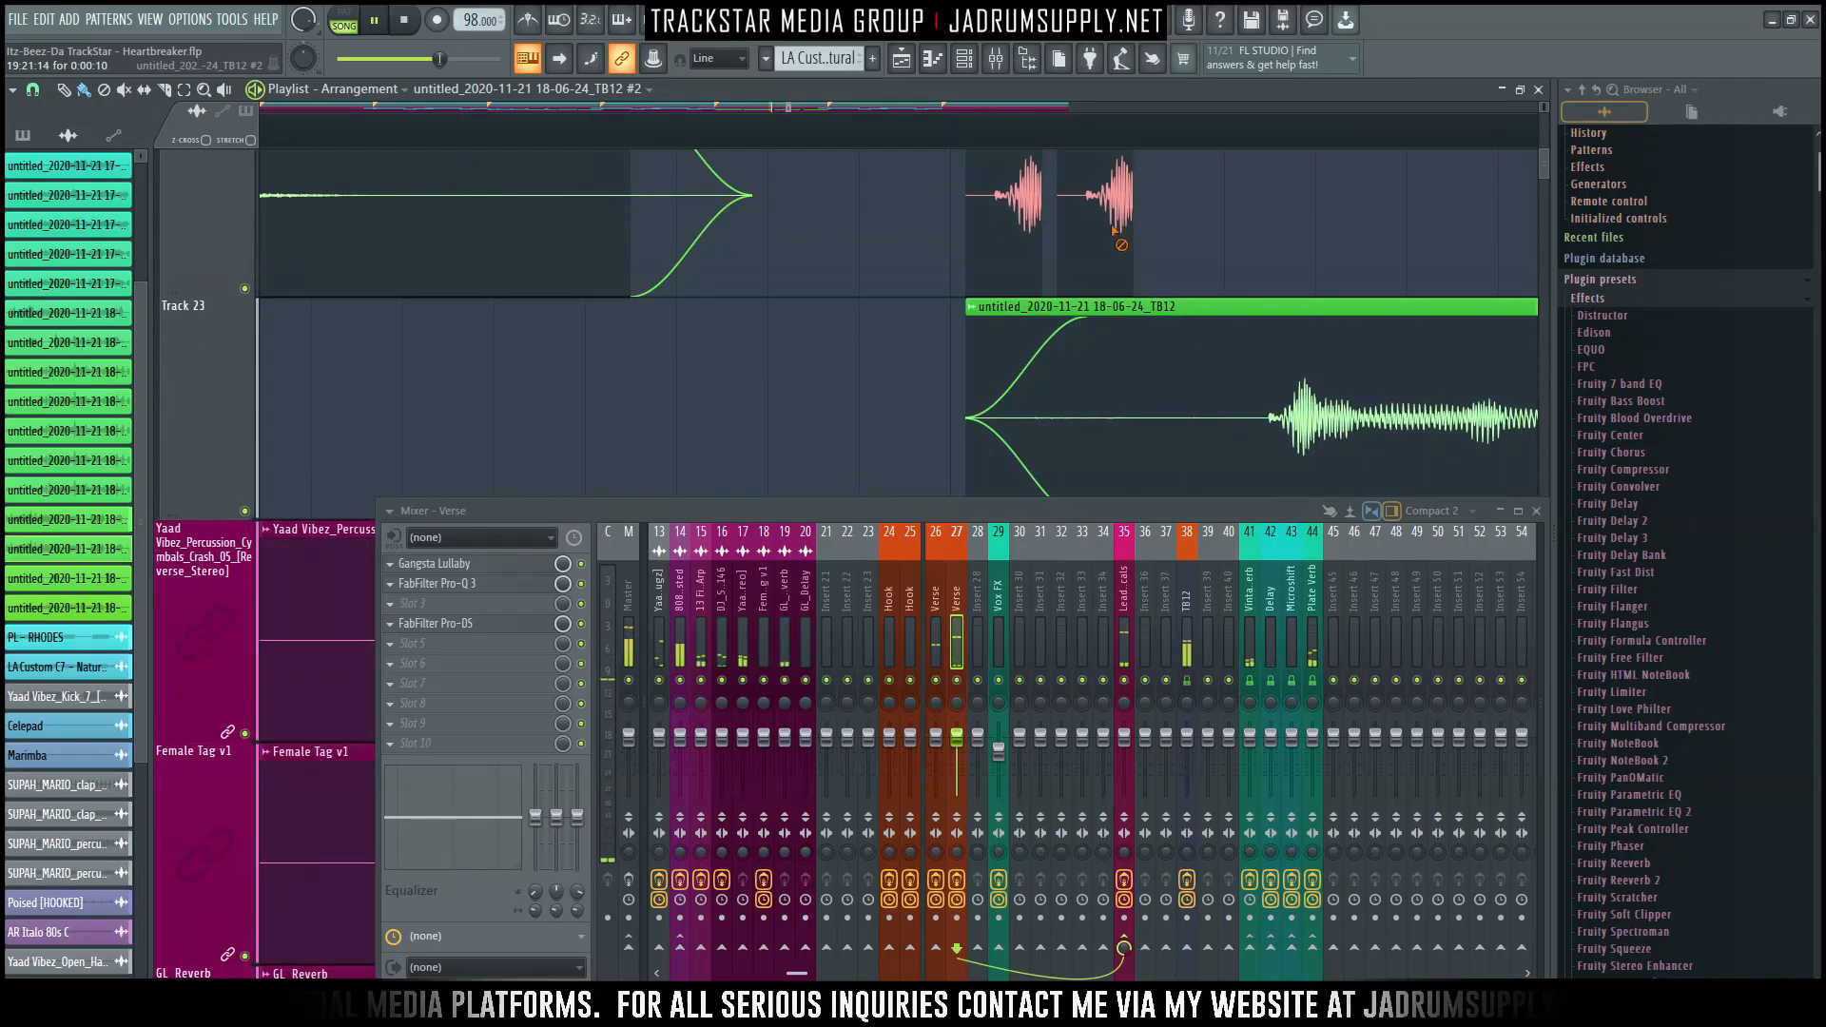
right_click(1057, 219)
mouse_move(1073, 219)
left_mouse_down()
mouse_move(1119, 221)
mouse_move(1096, 224)
left_mouse_up()
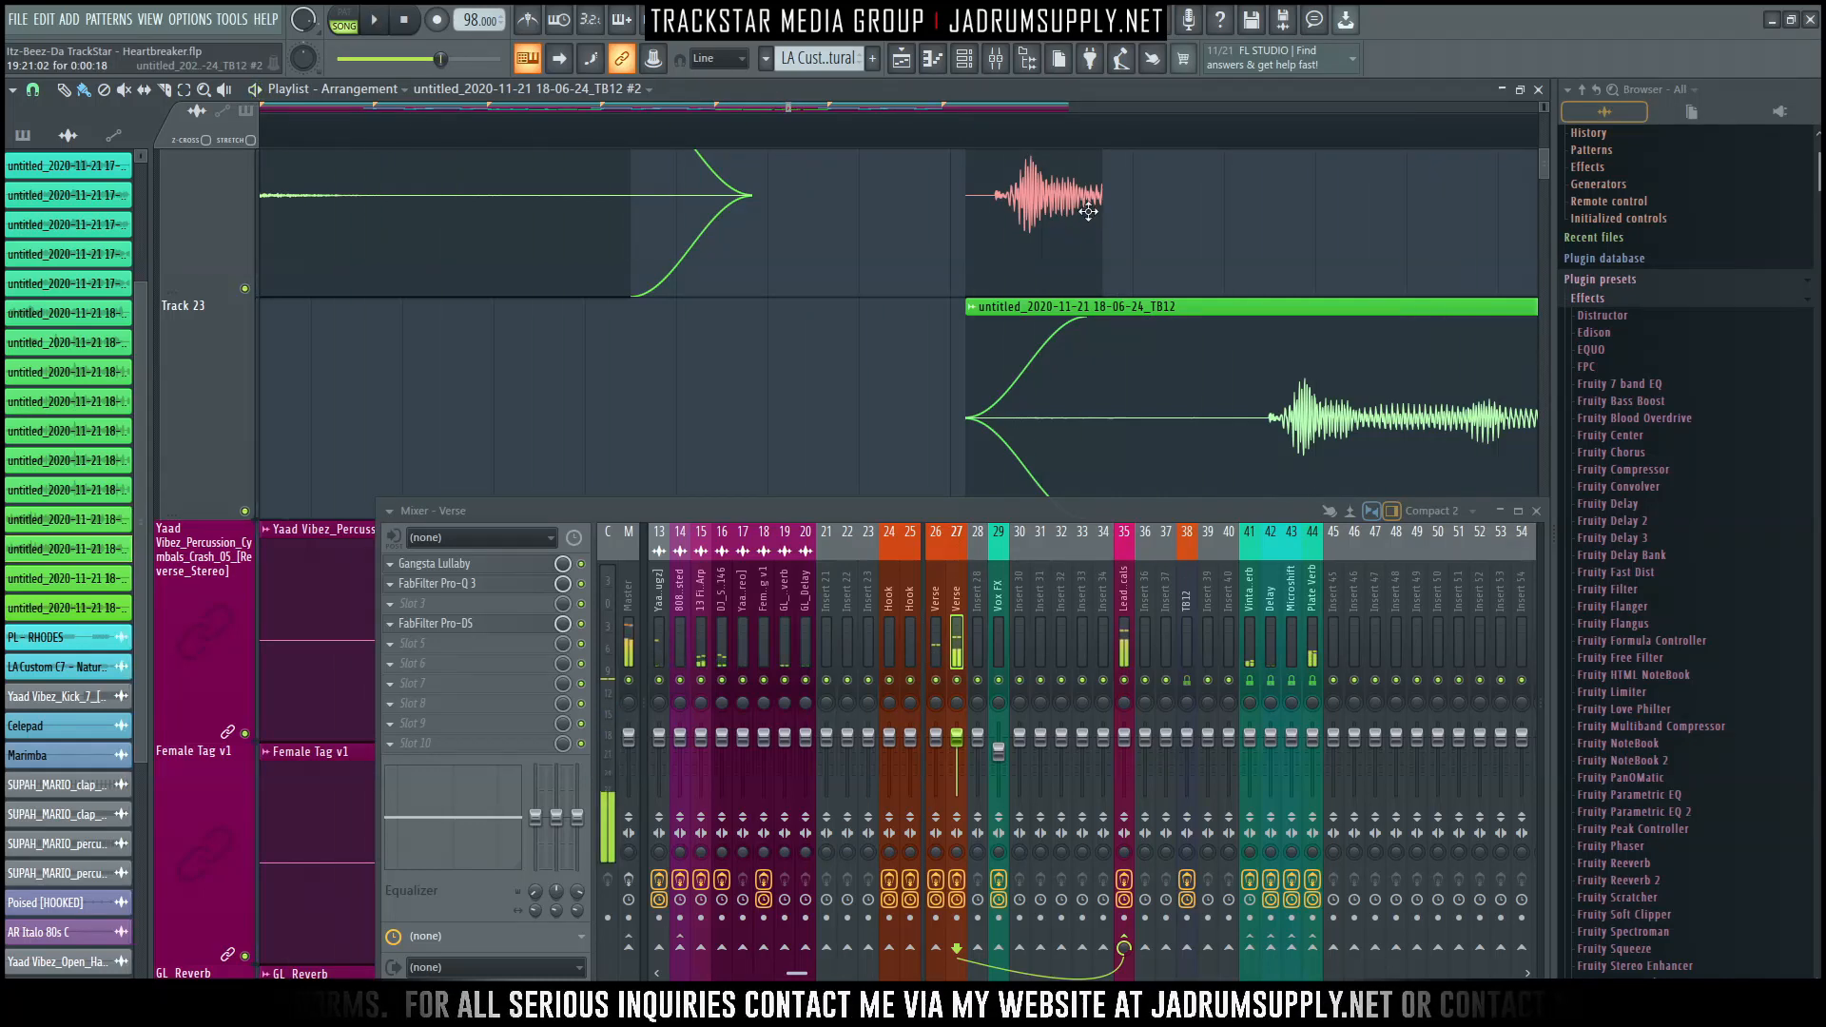
left_click_drag(1080, 219, 1255, 248)
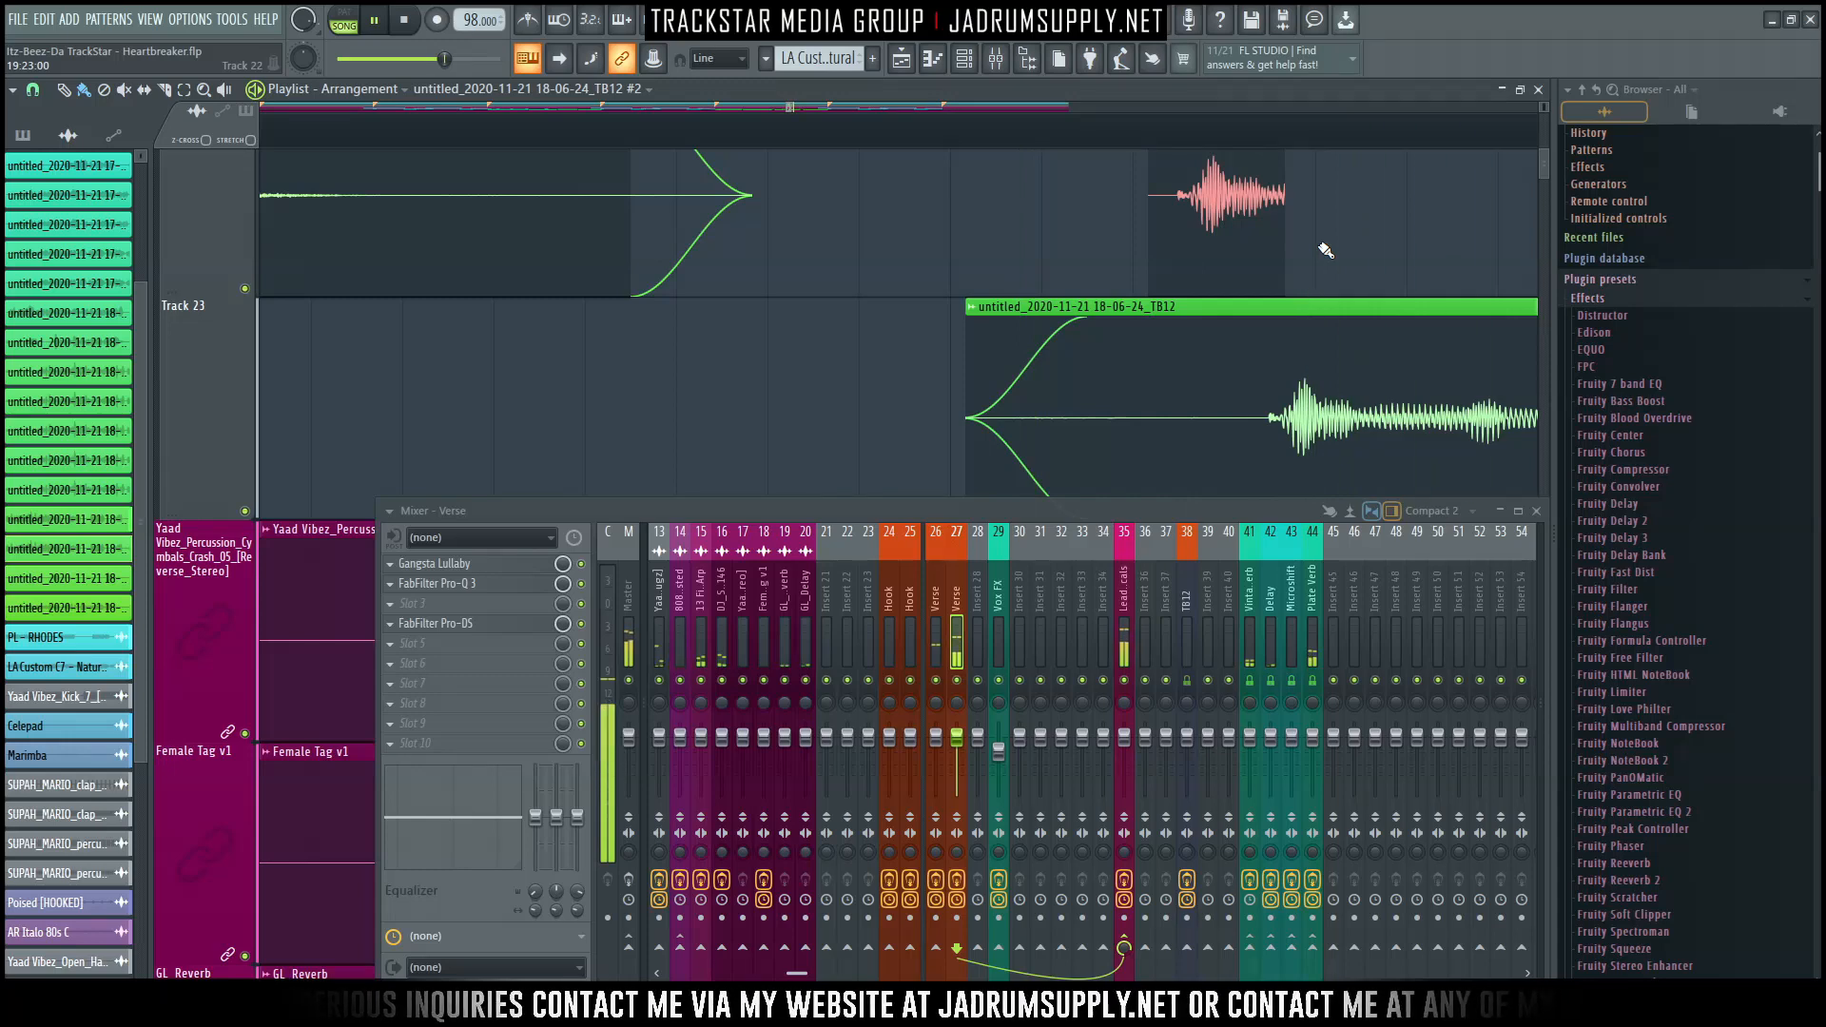
right_click(1249, 235)
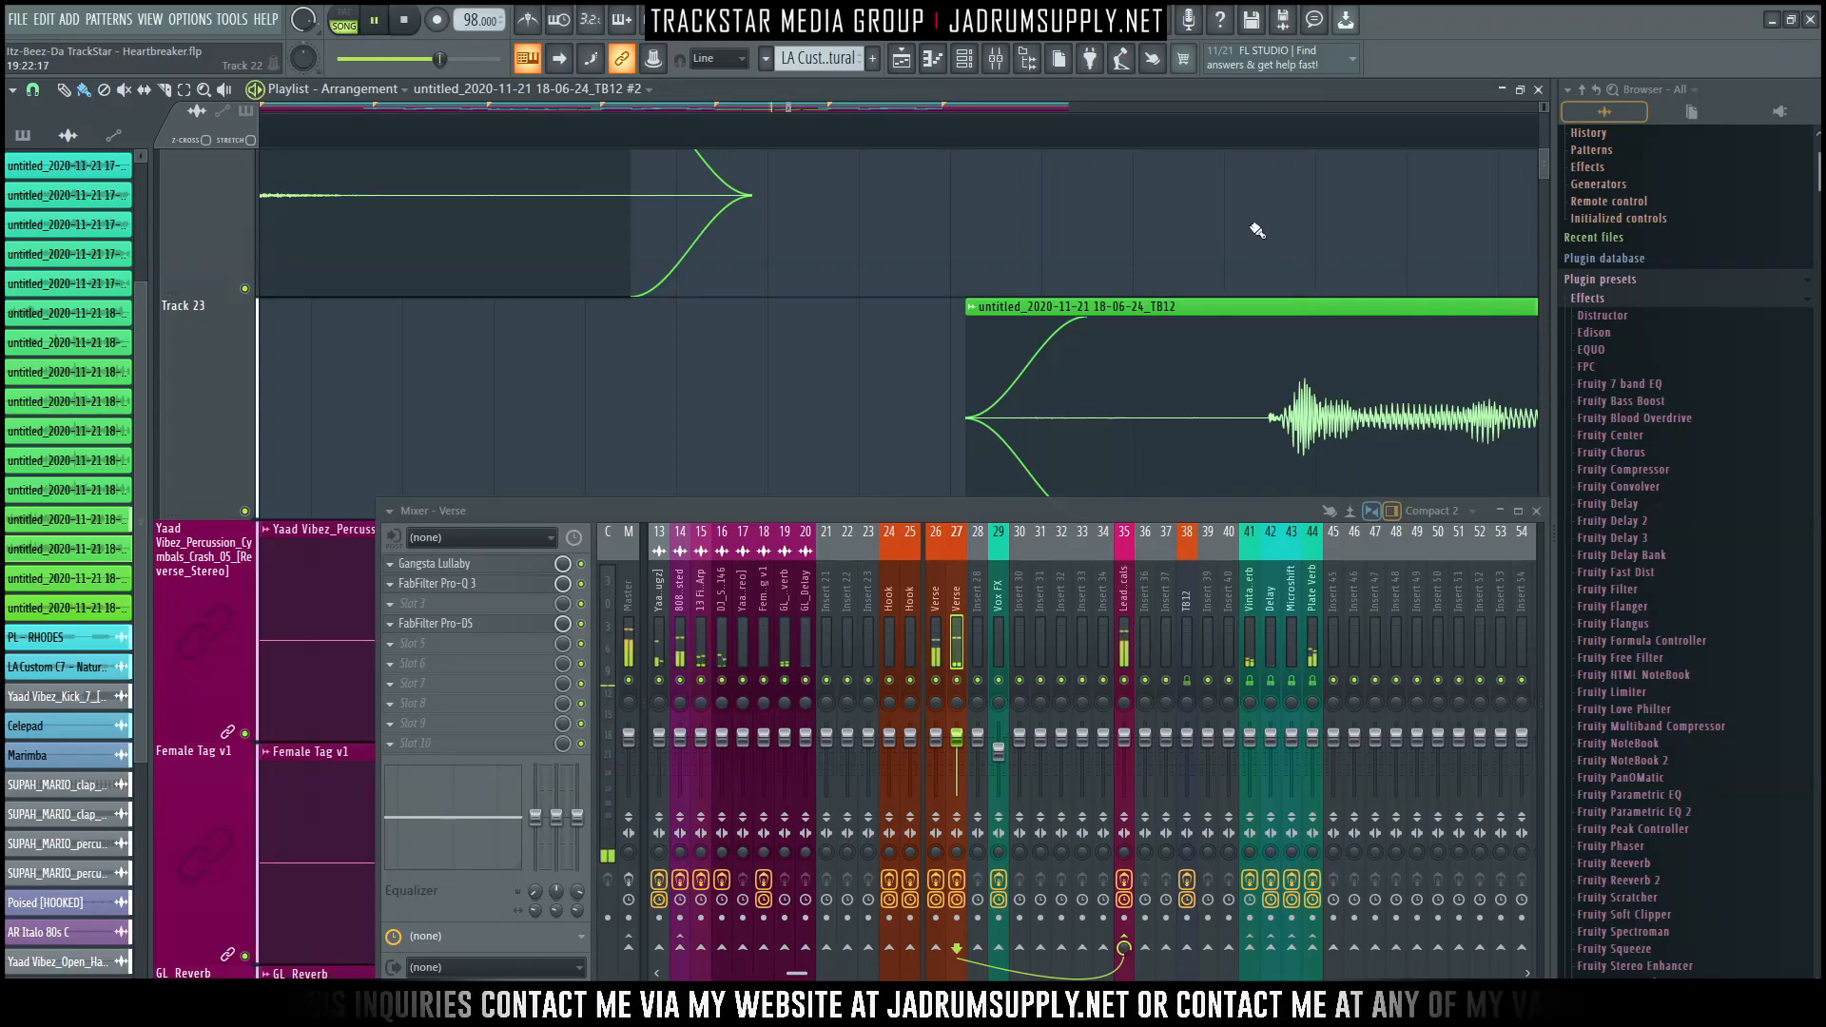
left_click(1307, 419)
mouse_move(1312, 419)
left_mouse_down()
mouse_move(1342, 421)
mouse_move(1318, 420)
left_mouse_up()
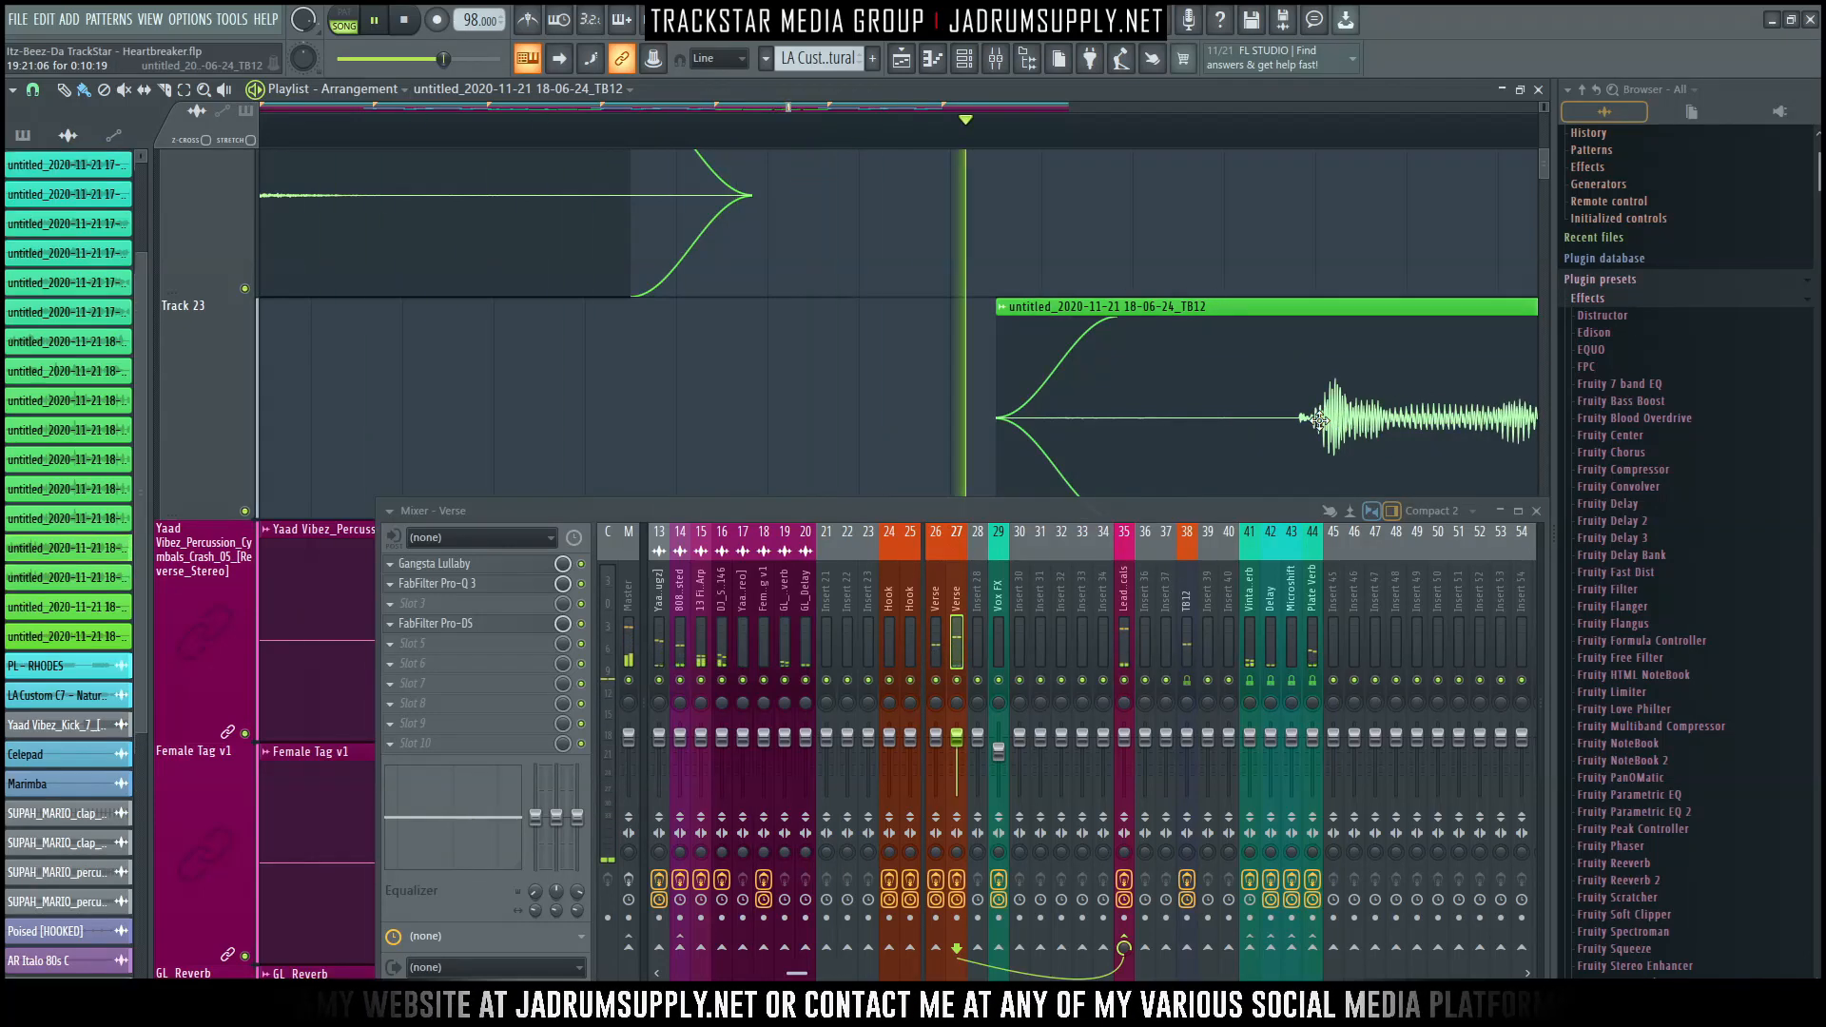
key("space")
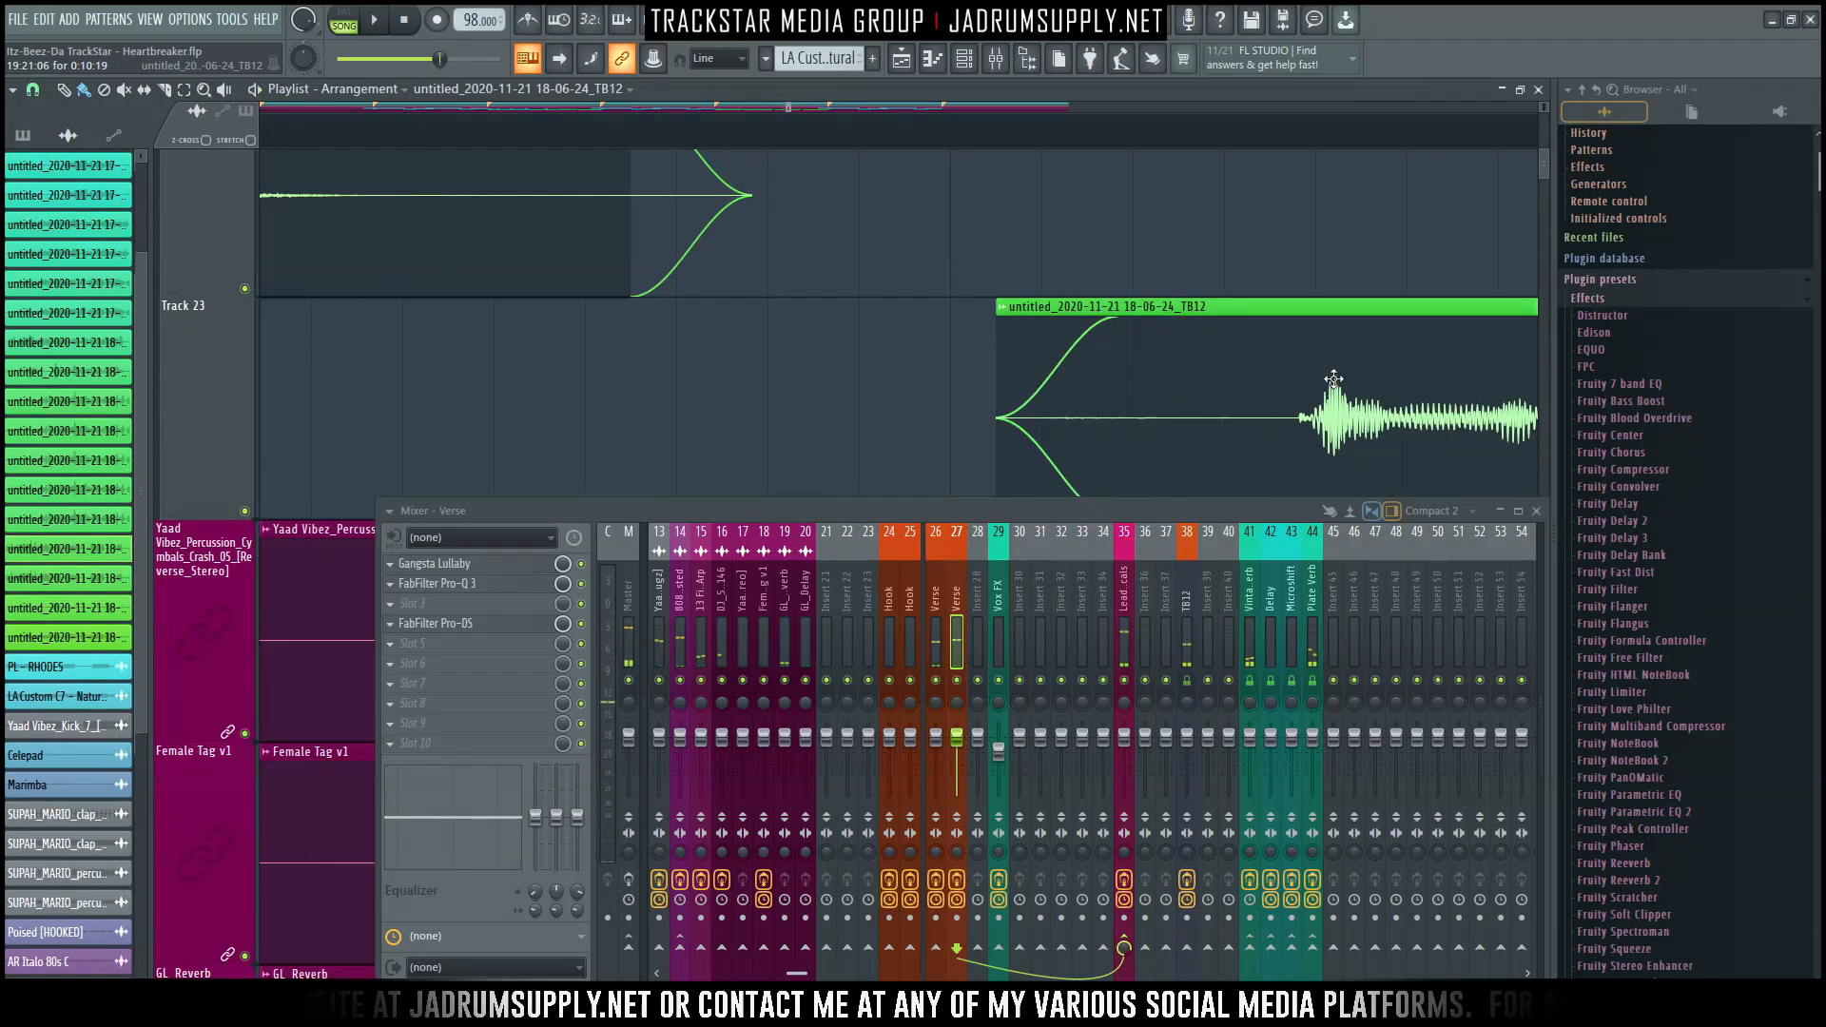
key("ctrl+alt+z")
key("ctrl+alt+z")
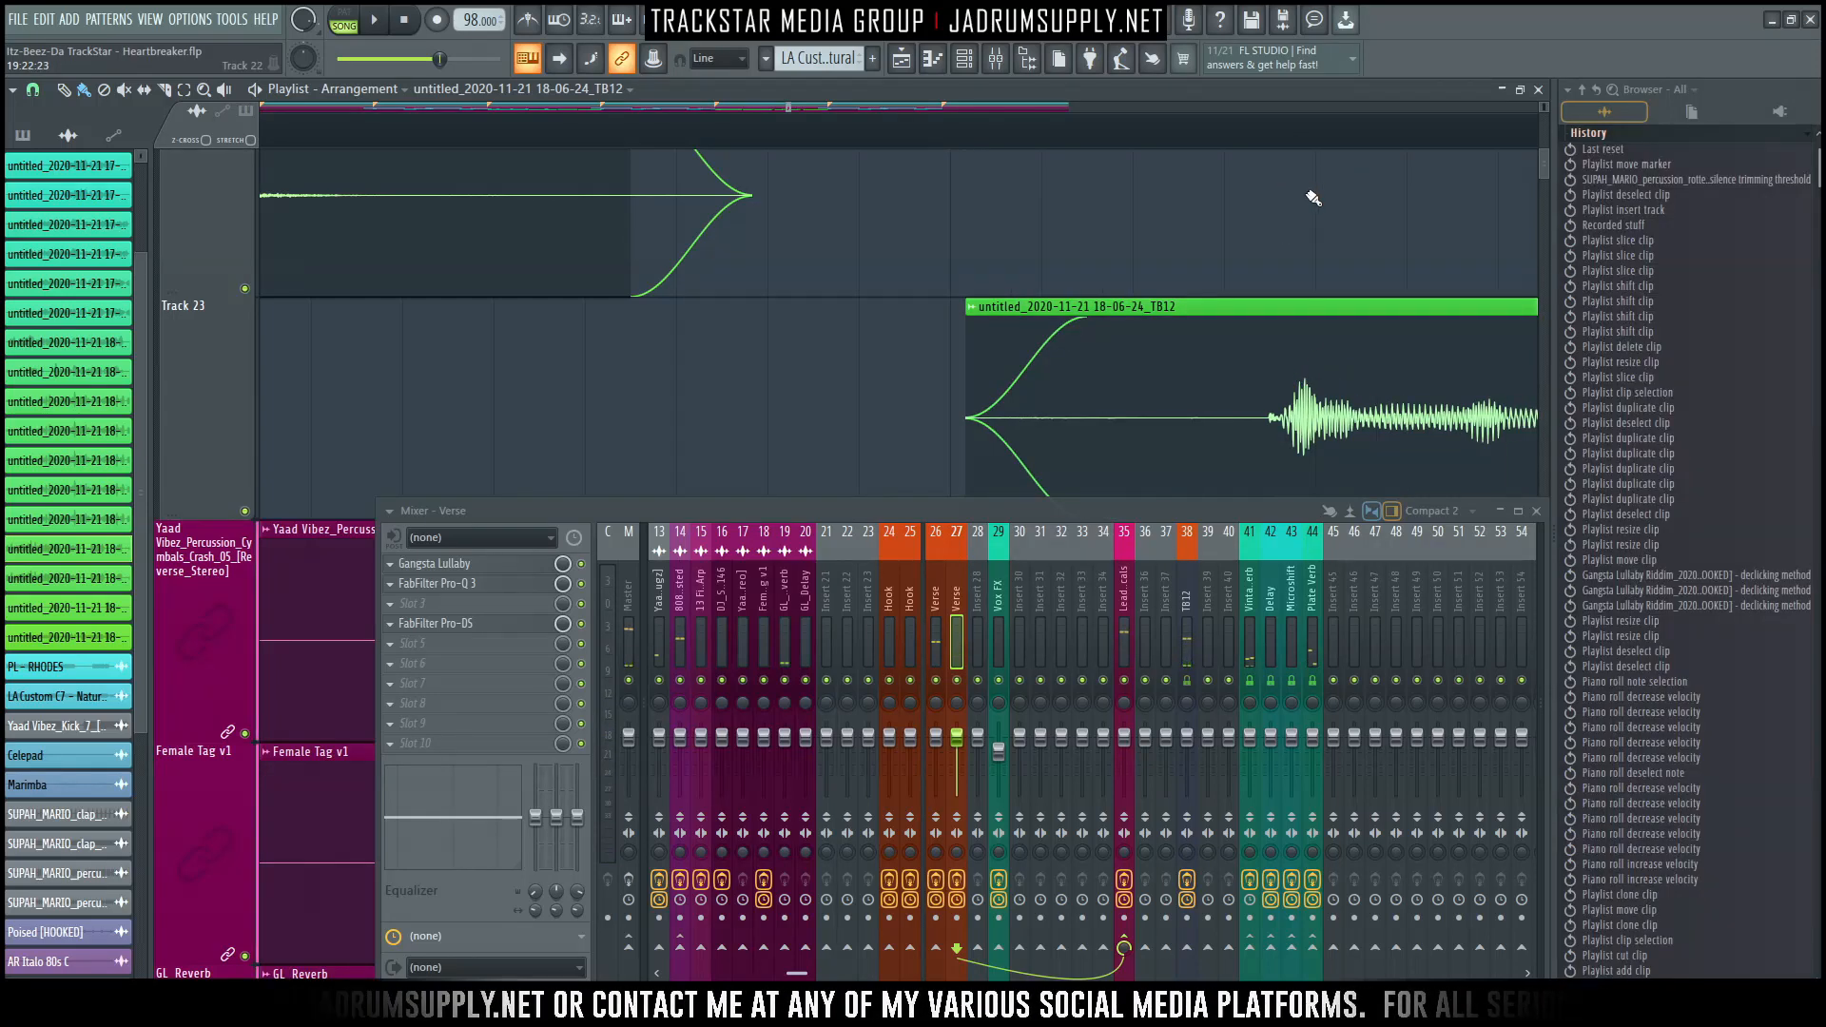
Align the Track 22 chop with the first word below, and shift both clips together so the Track 23 clip starts at 19:21:06.
left_click_drag(1270, 230, 1292, 232)
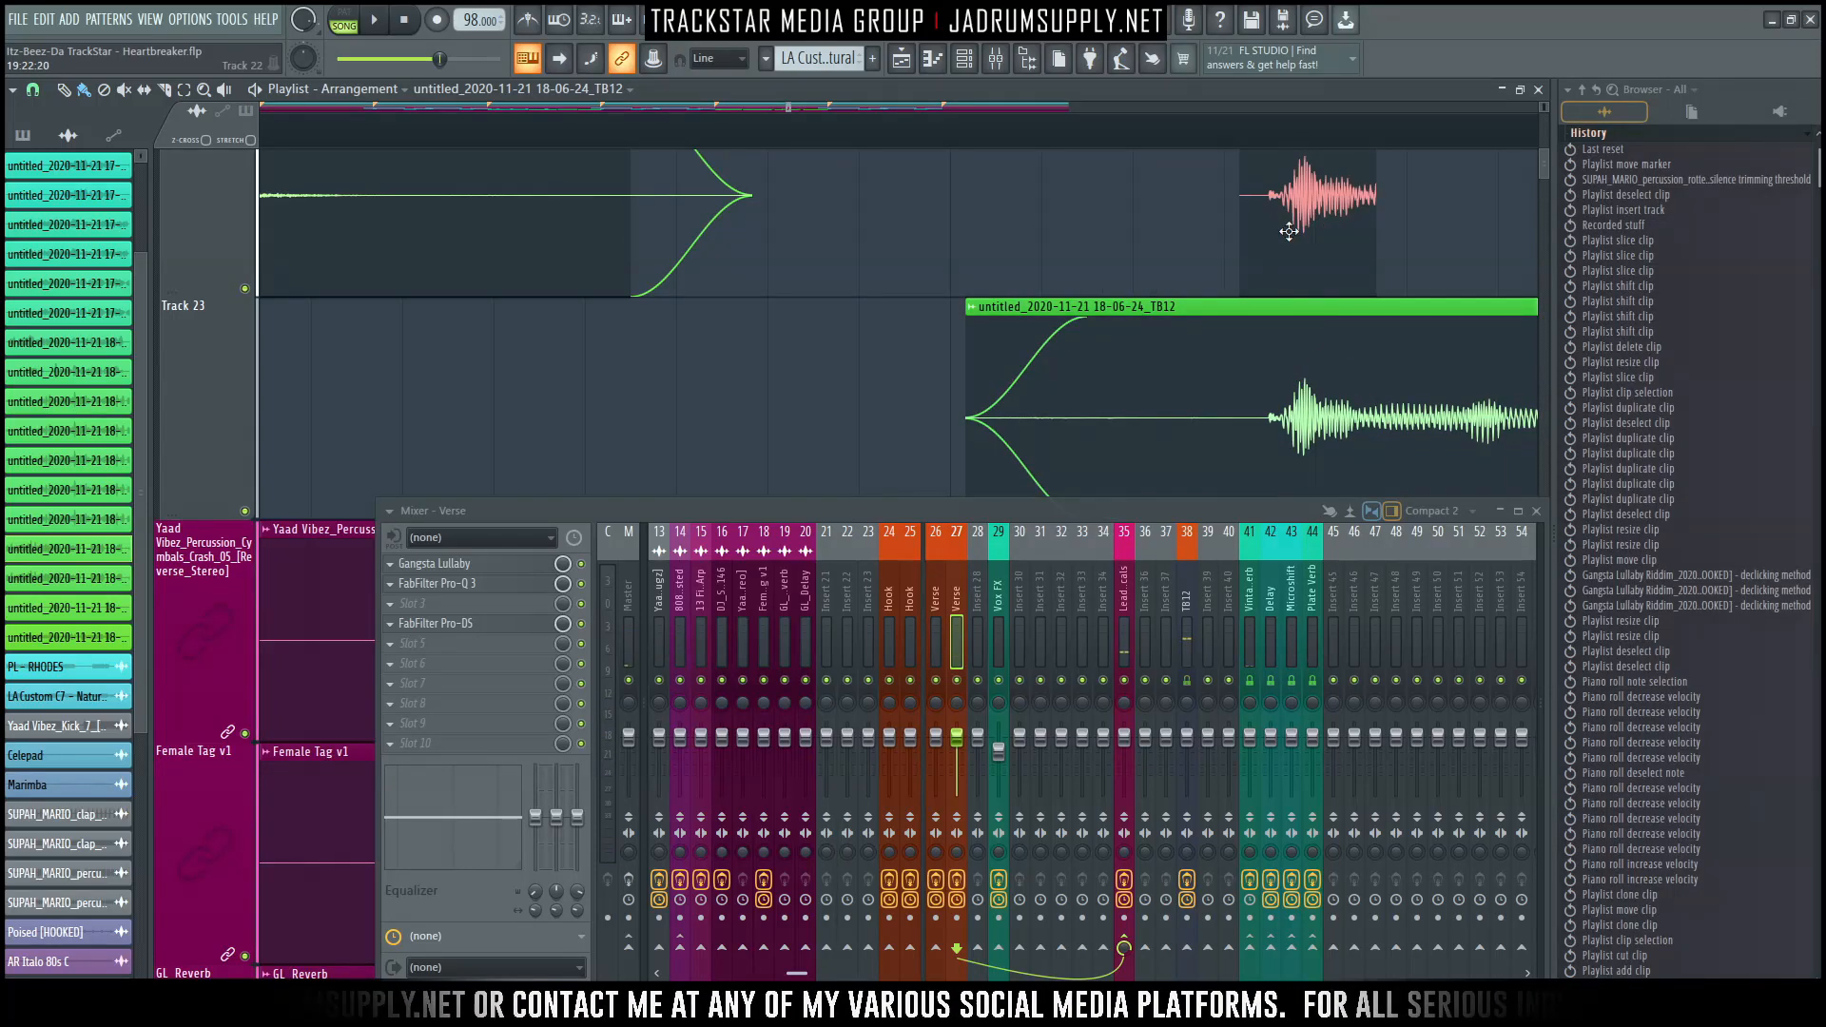
left_click(1335, 349, "ctrl+shift")
left_click_drag(1322, 358, 1350, 364)
left_click(1263, 273, "ctrl")
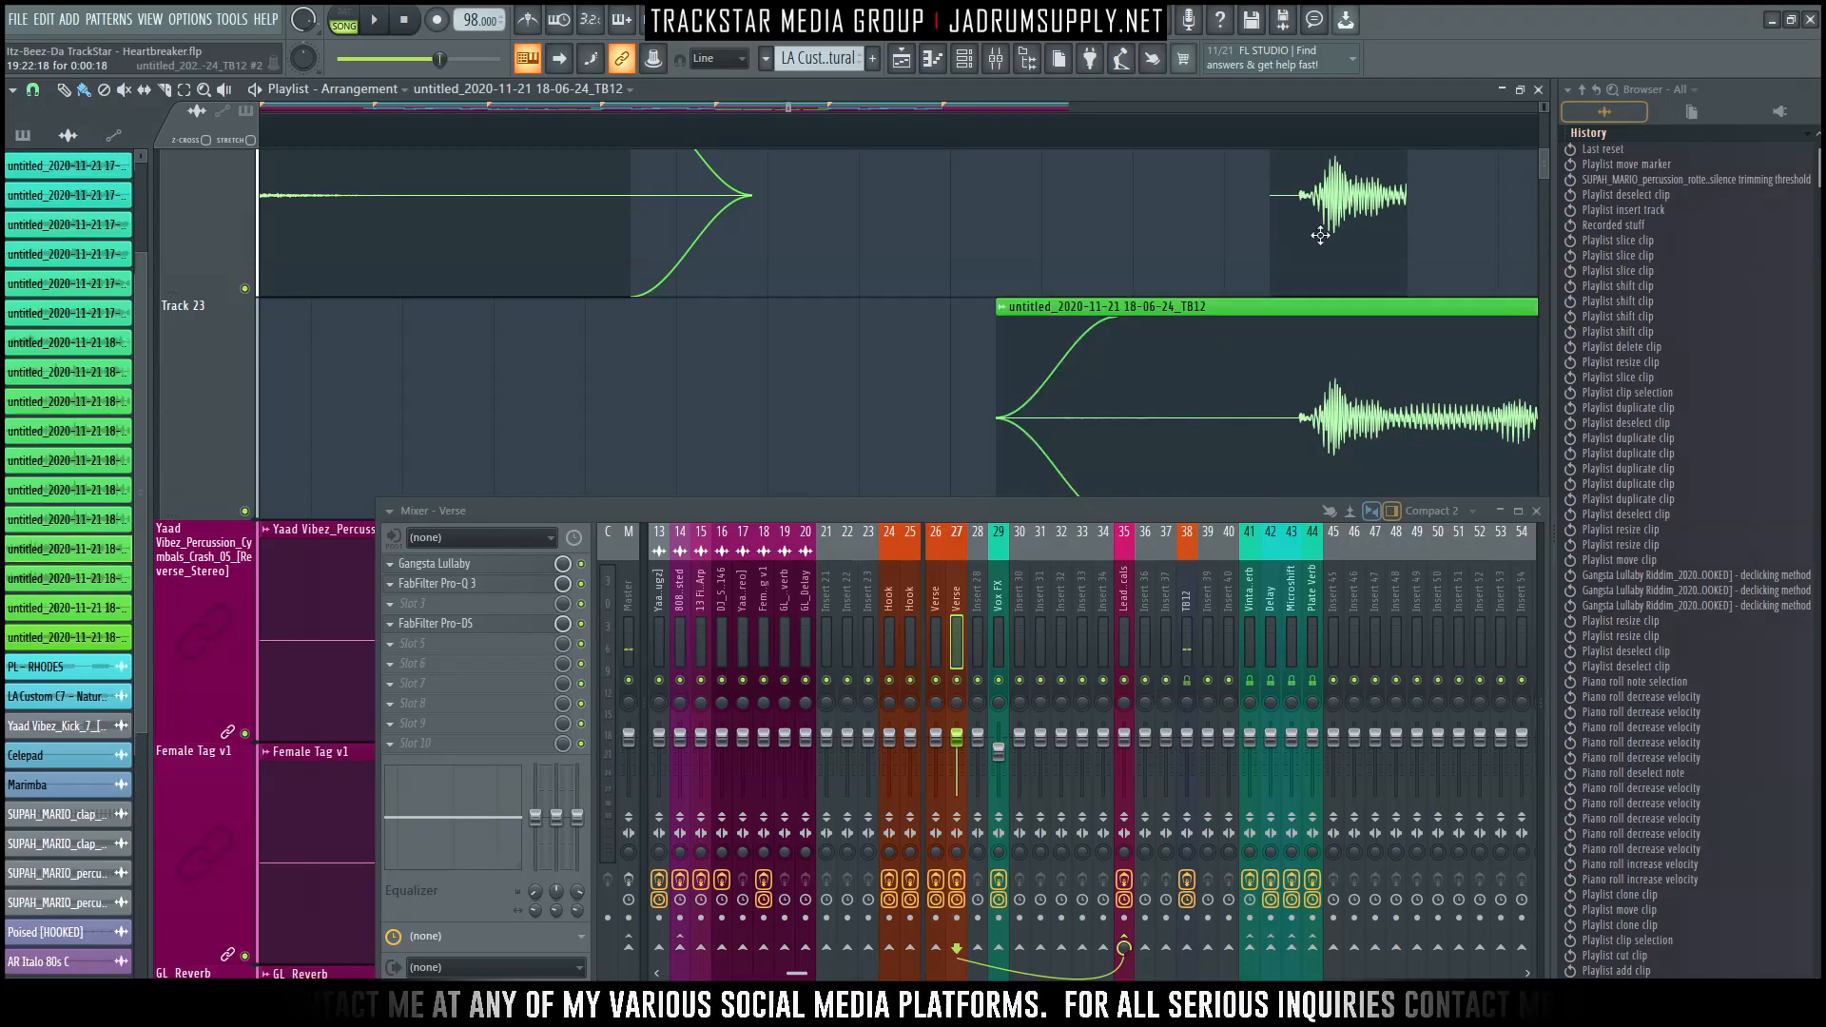
Reposition the chop earlier on Track 22 to 19:20:19, removing the extra copy made while trying placements.
left_click_drag(1320, 235, 1242, 245)
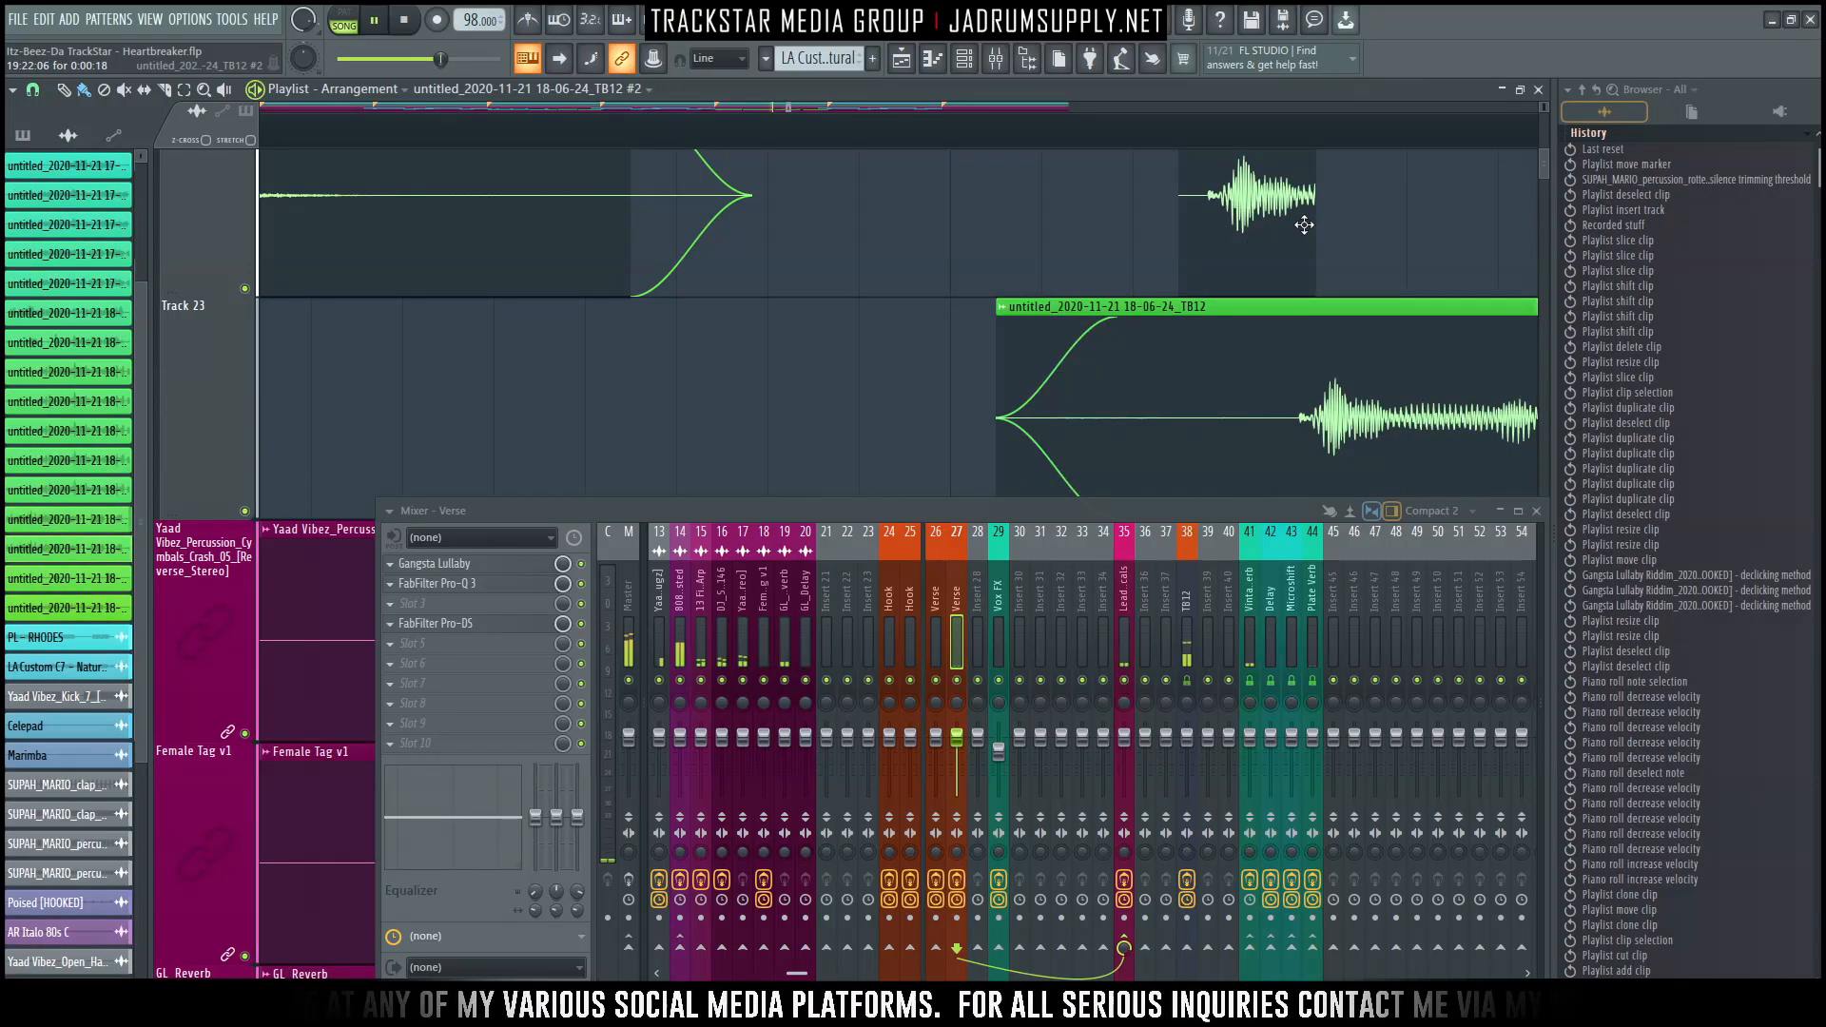
left_click_drag(1255, 230, 1059, 243)
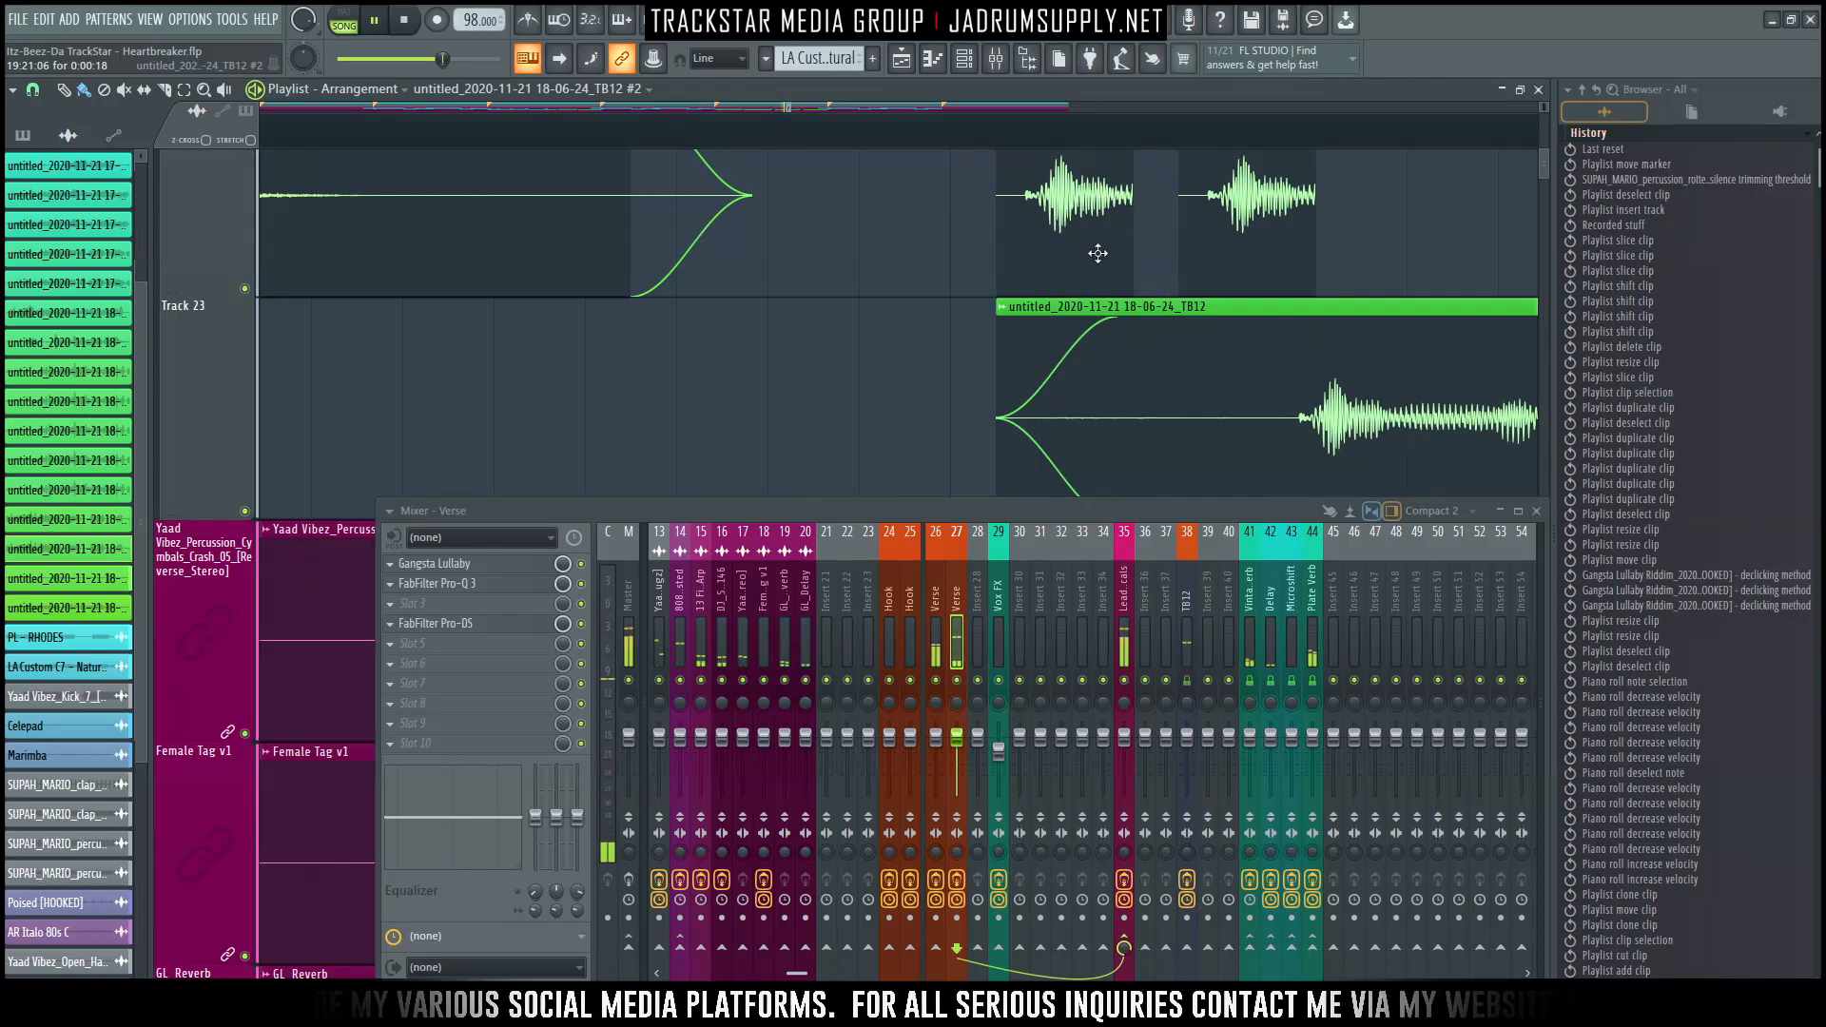
right_click(1260, 246)
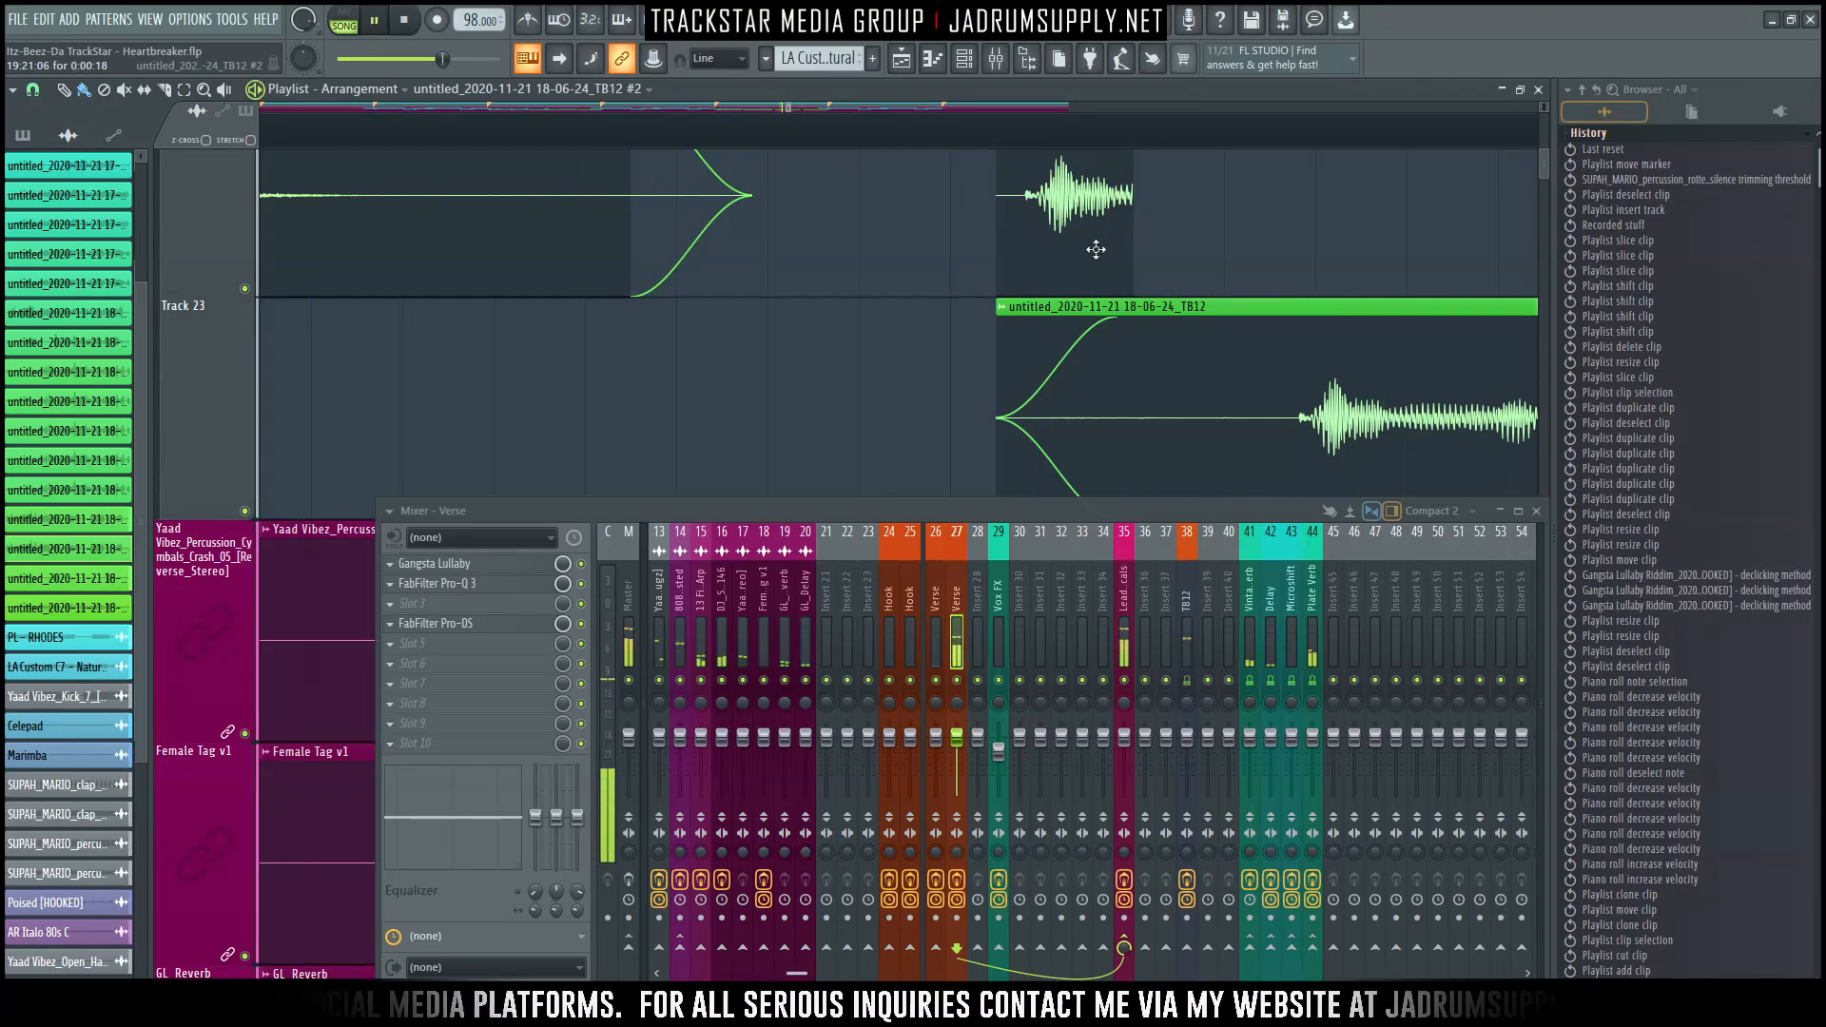
left_click_drag(1088, 236, 996, 254)
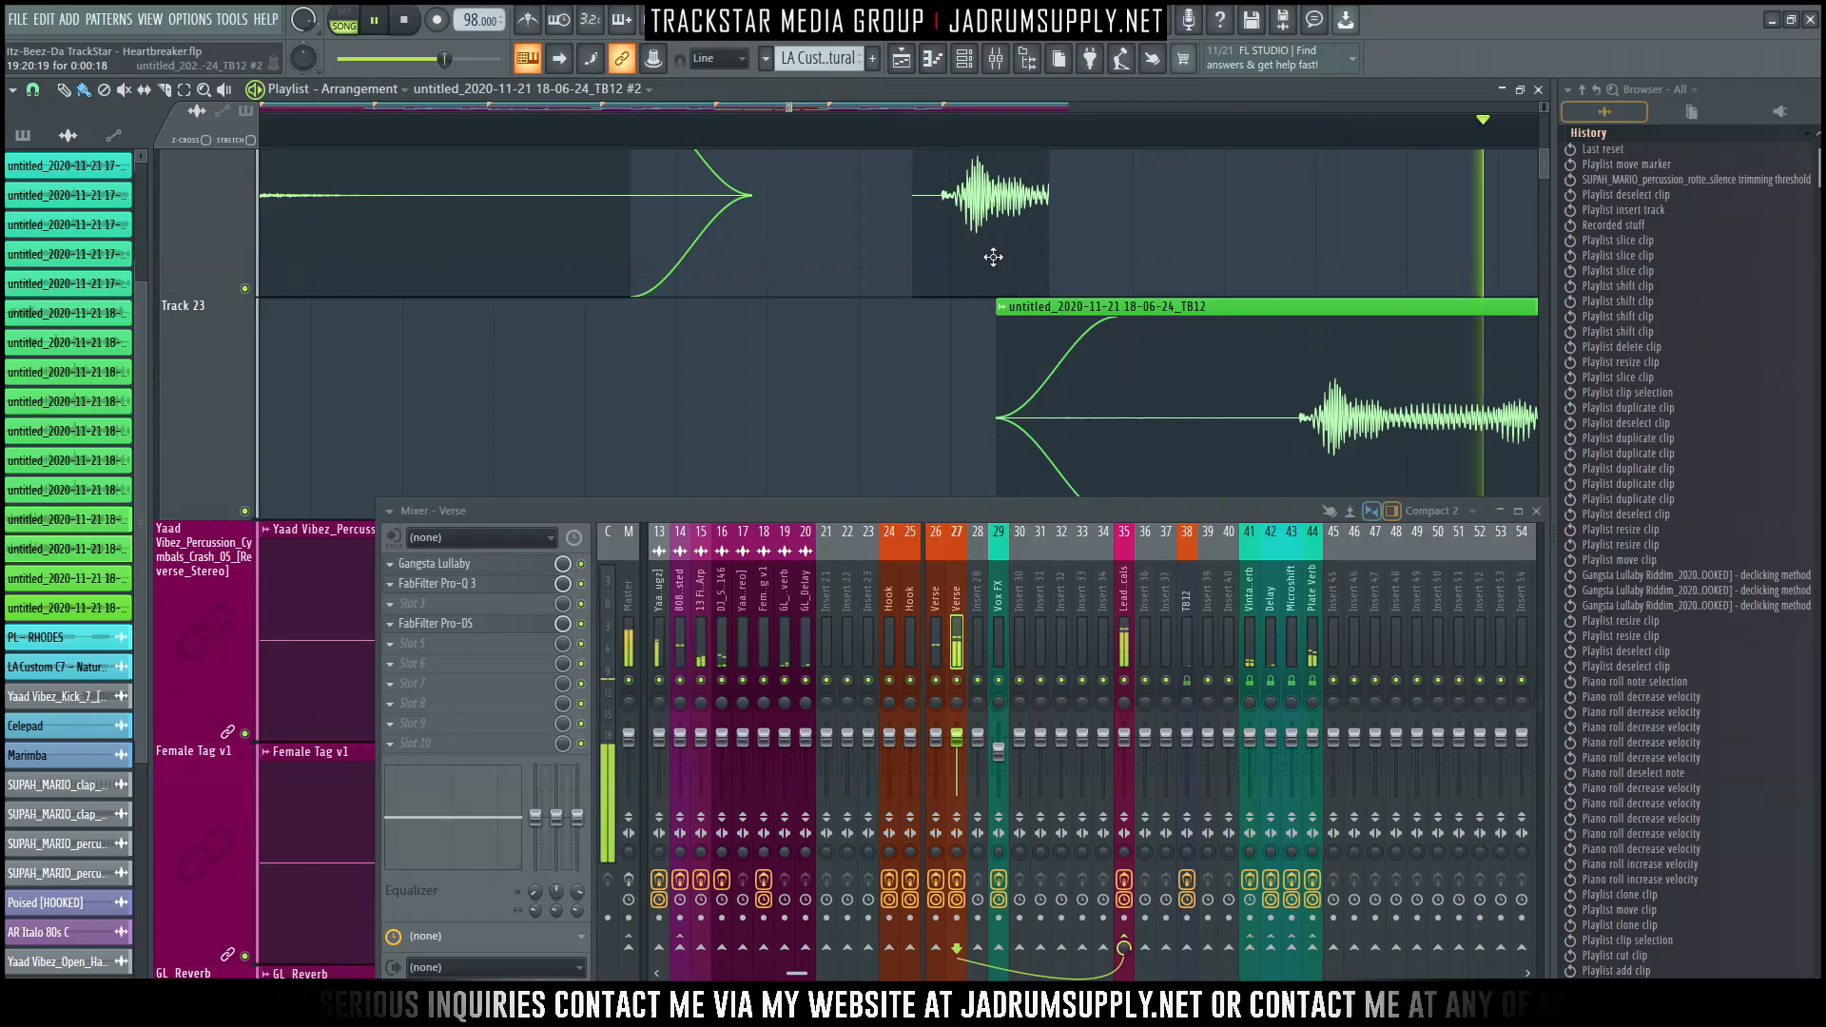
Duplicate the chop on Track 22 at 19:21:19 and 19:19:19 while playing the arrangement back.
left_click_drag(1009, 229, 1145, 244)
key("space")
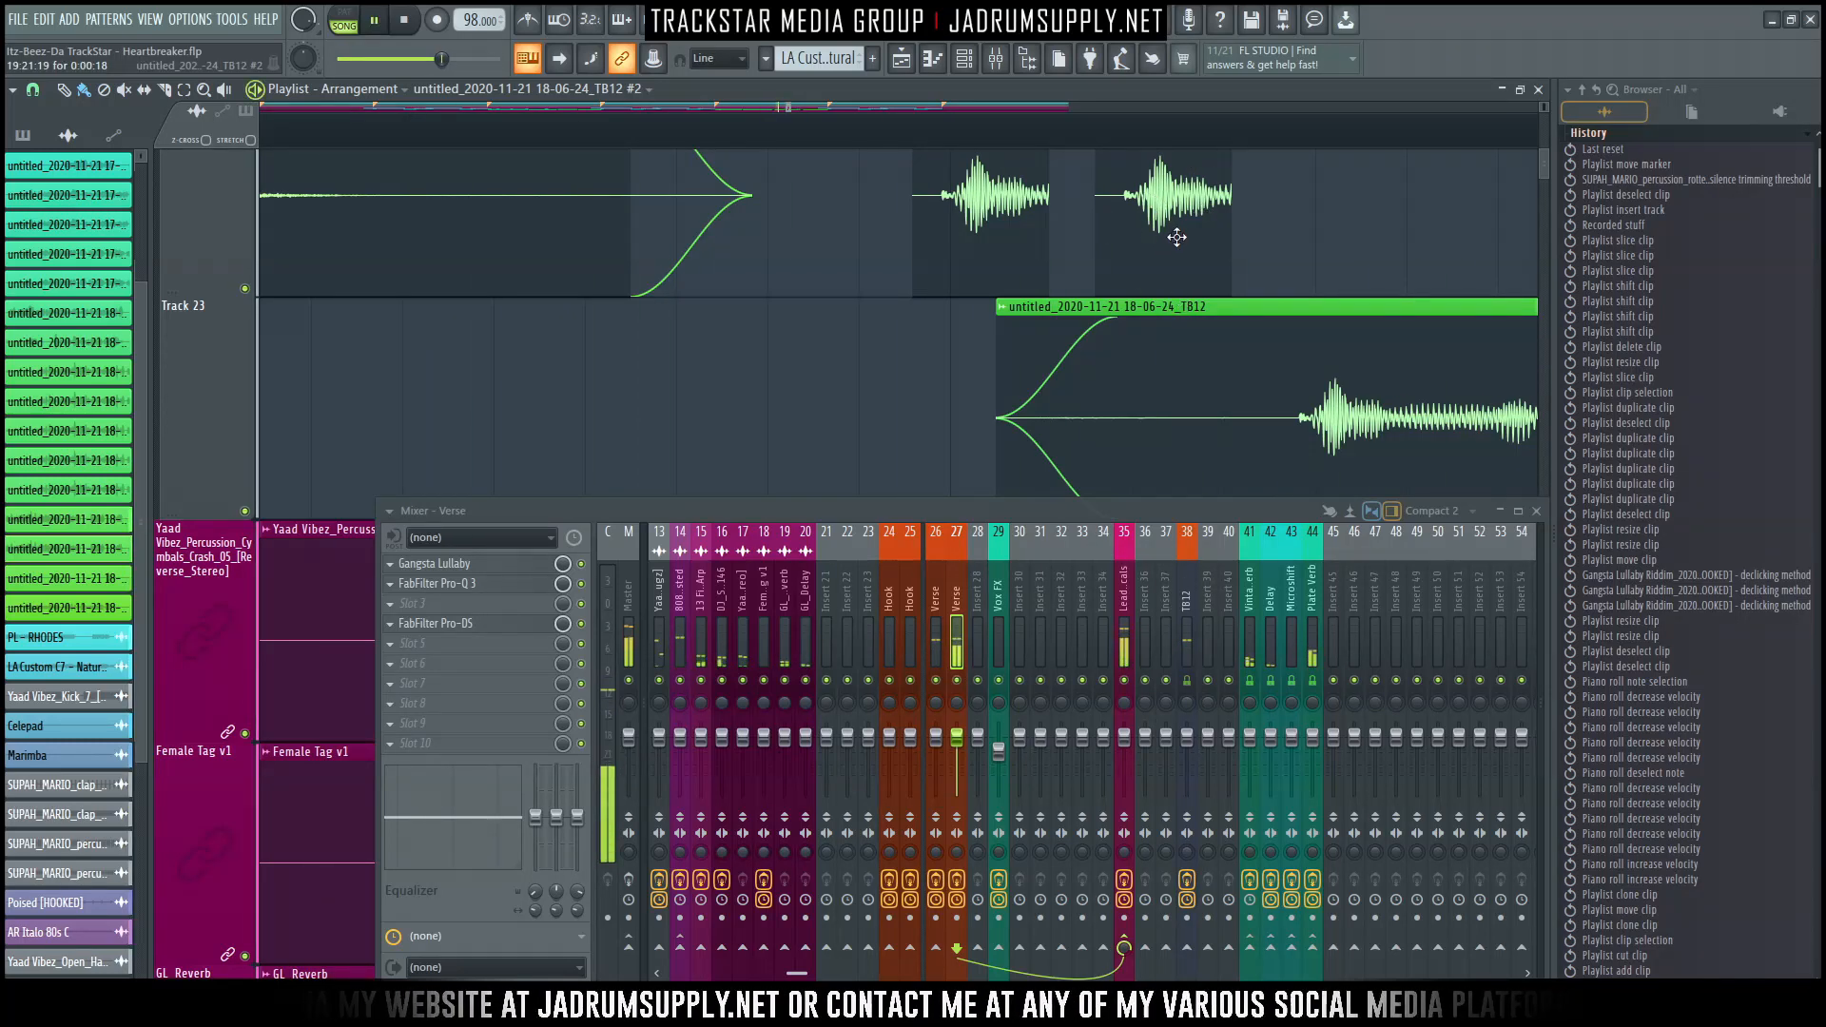
scroll(1162, 136, "down", 2)
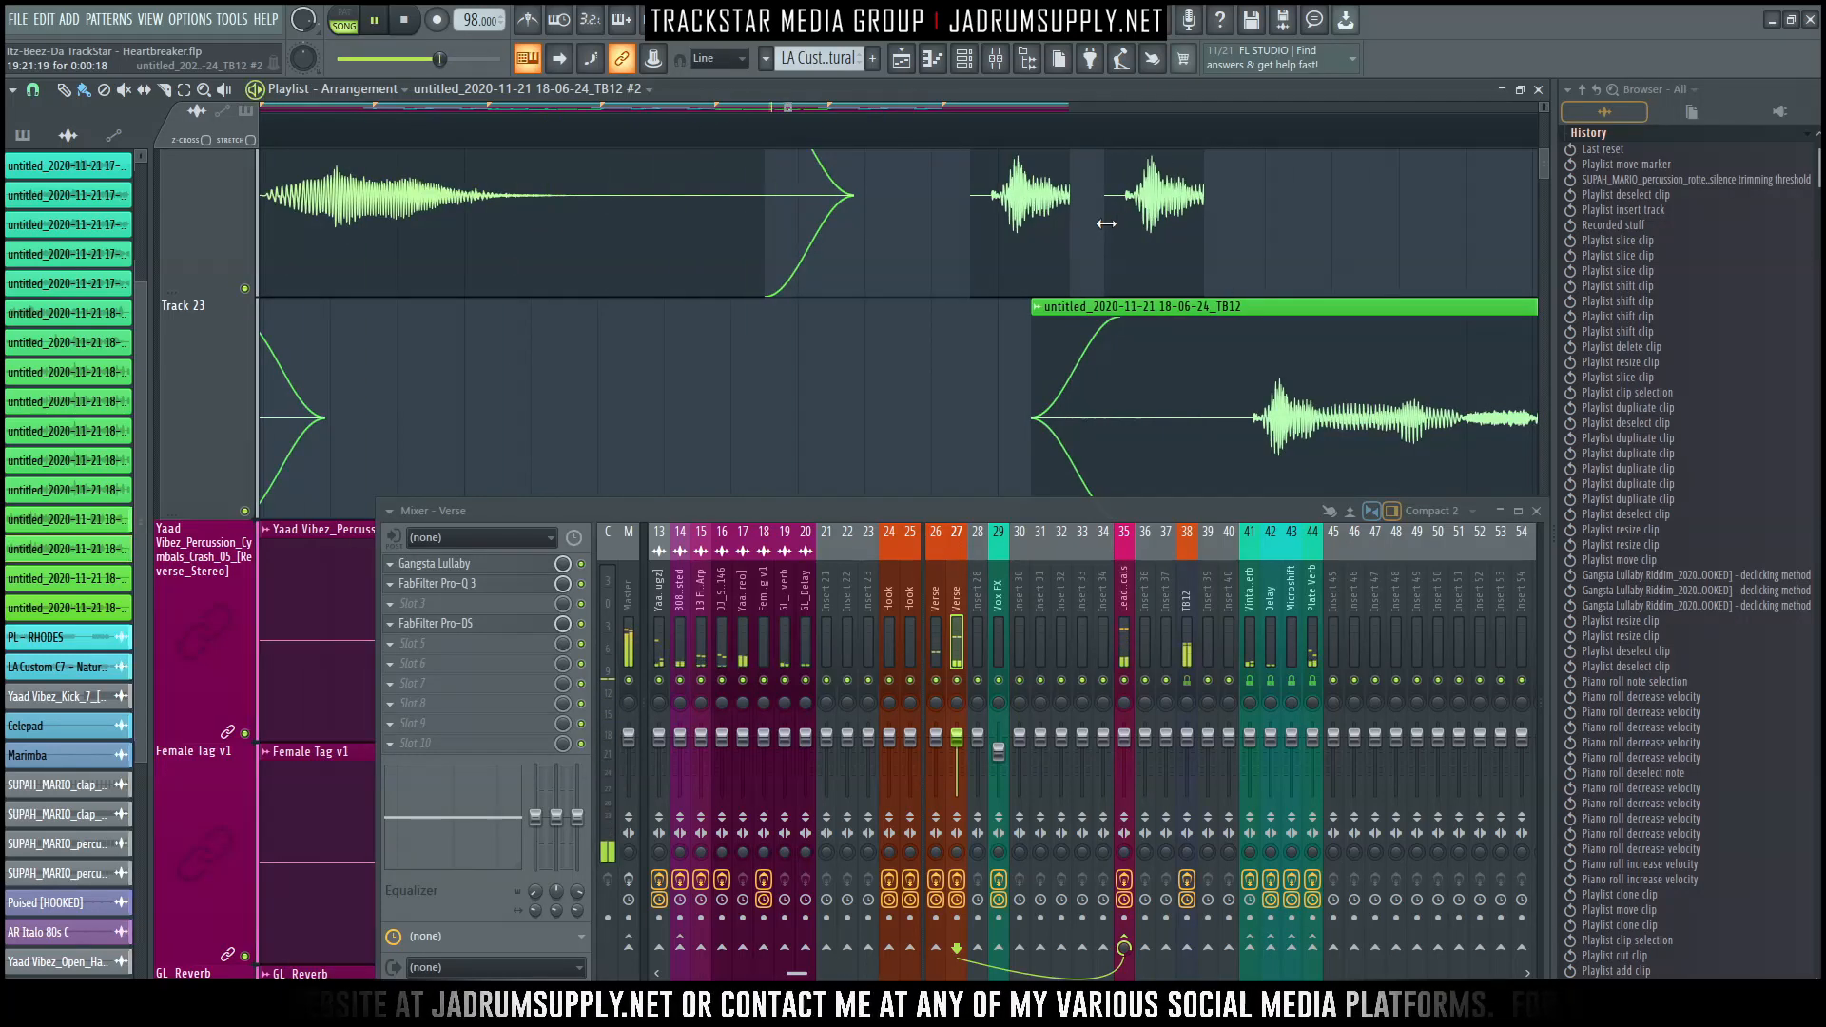
left_click_drag(1016, 219, 859, 224)
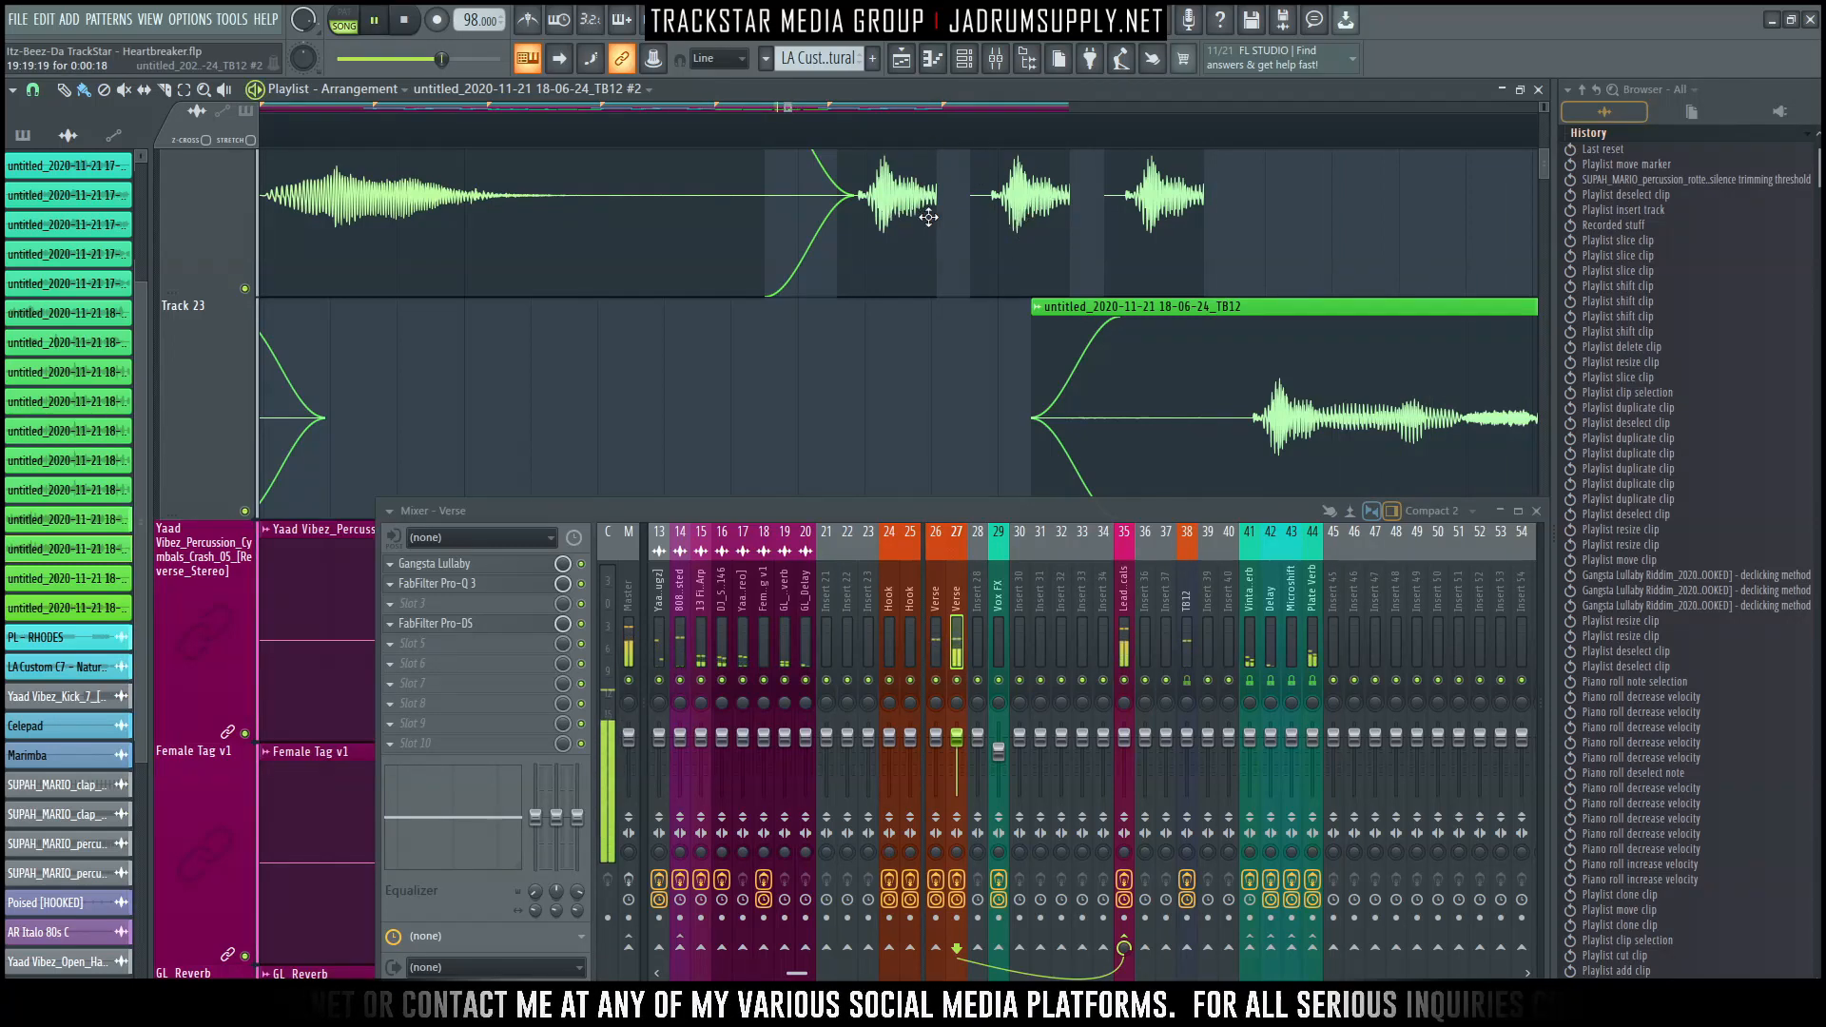
Stop playback and delete the last of the three chops on Track 22.
scroll(929, 217, "up", 2)
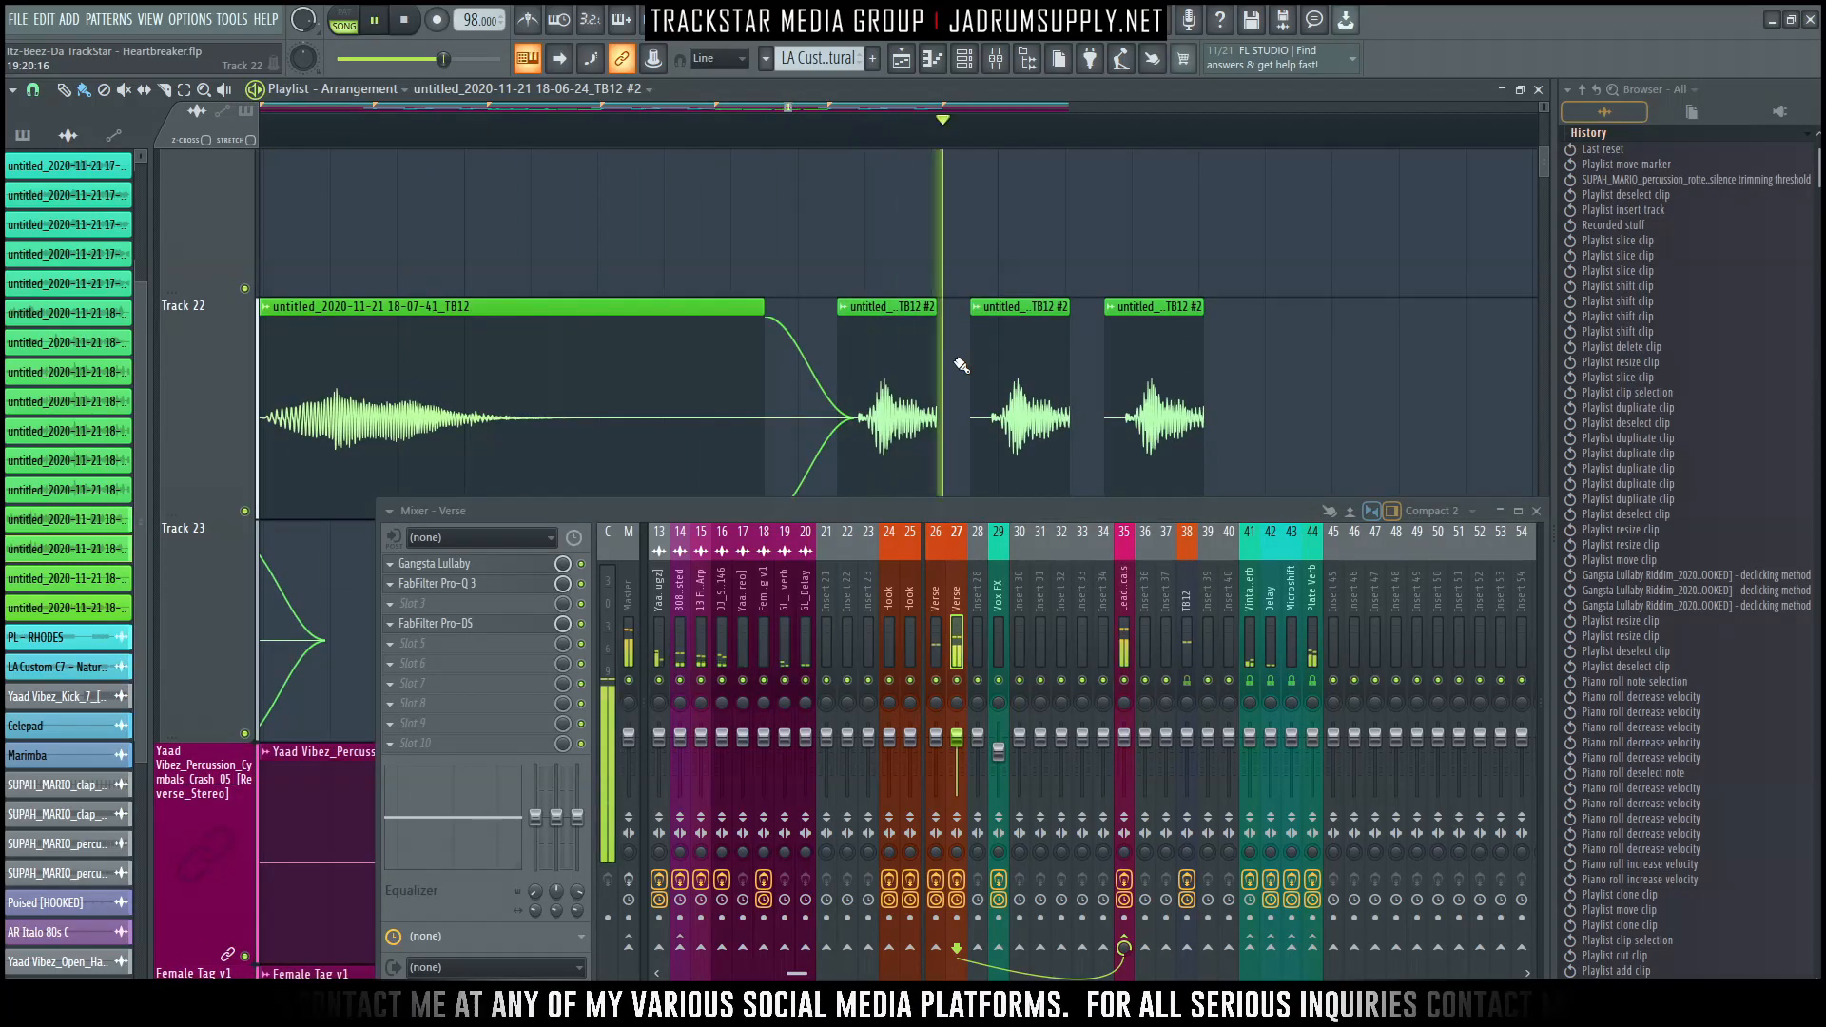
scroll(1110, 339, "down", 1)
scroll(1132, 347, "up", 1)
key("space")
right_click(1155, 359)
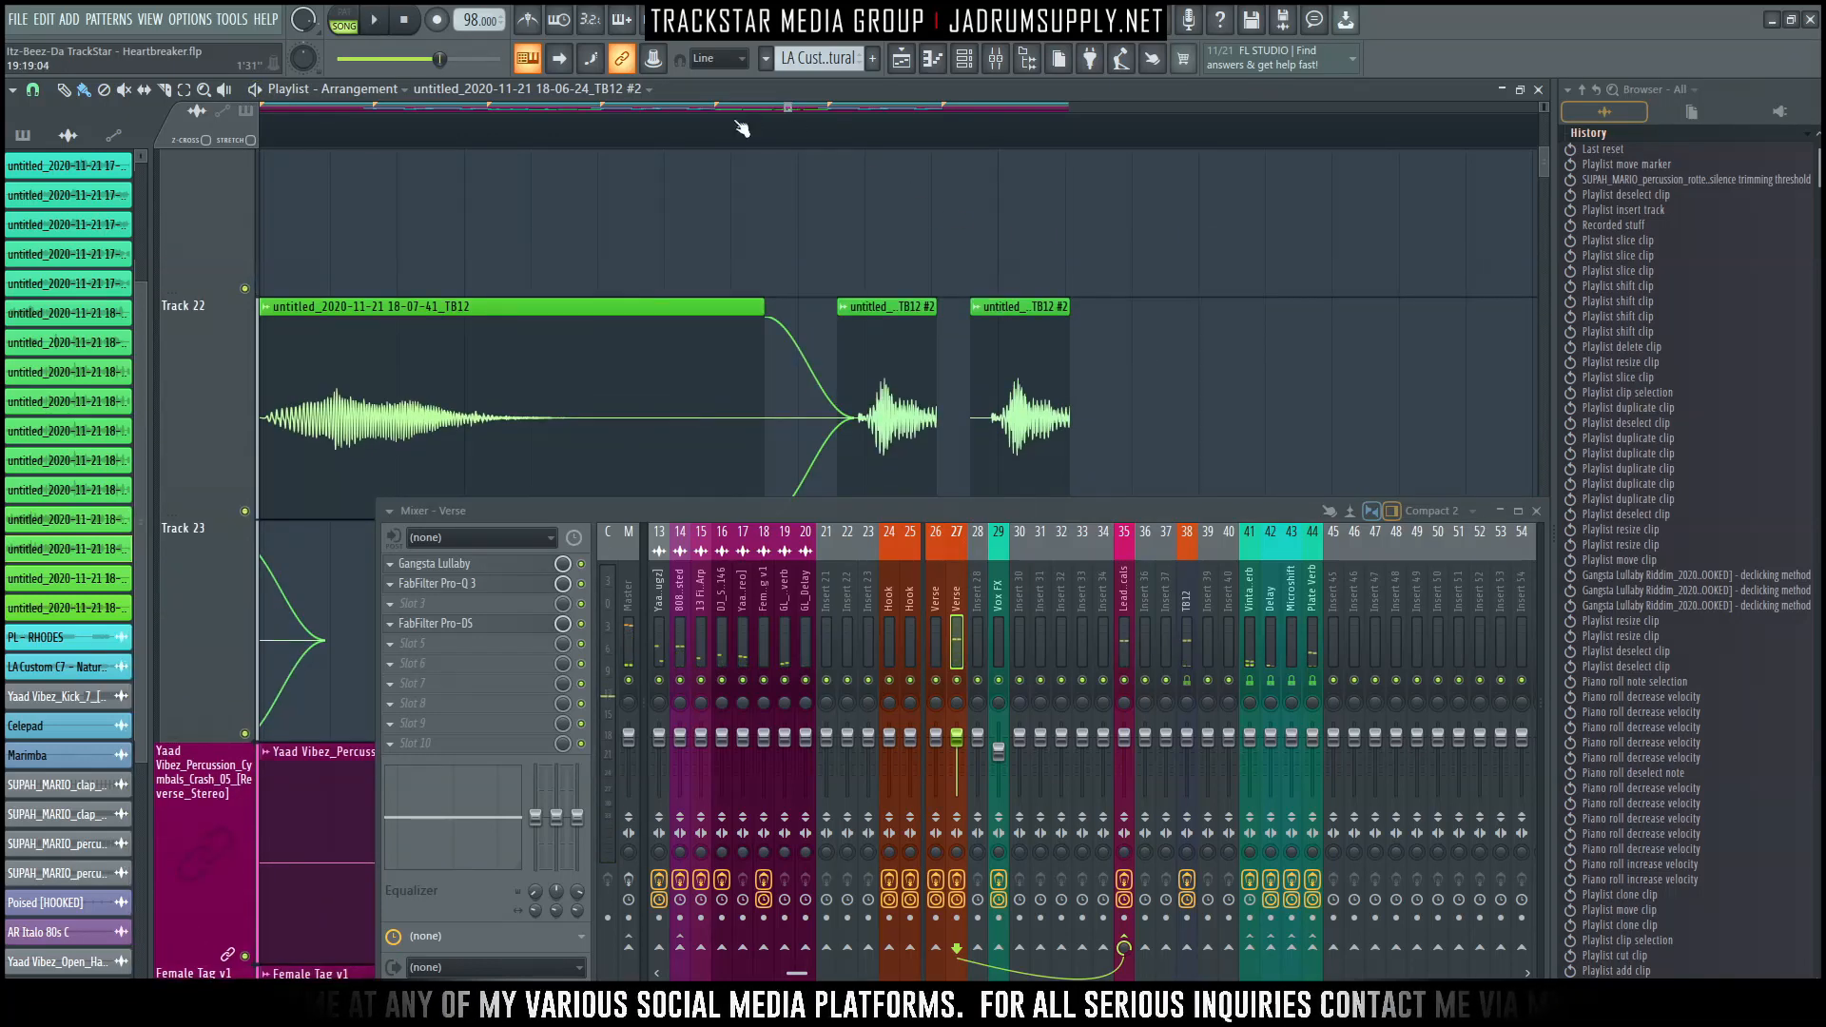
Play from just before the chops and lengthen the end of the second chop on Track 22.
left_click(742, 128)
key("space")
scroll(1063, 248, "down", 1)
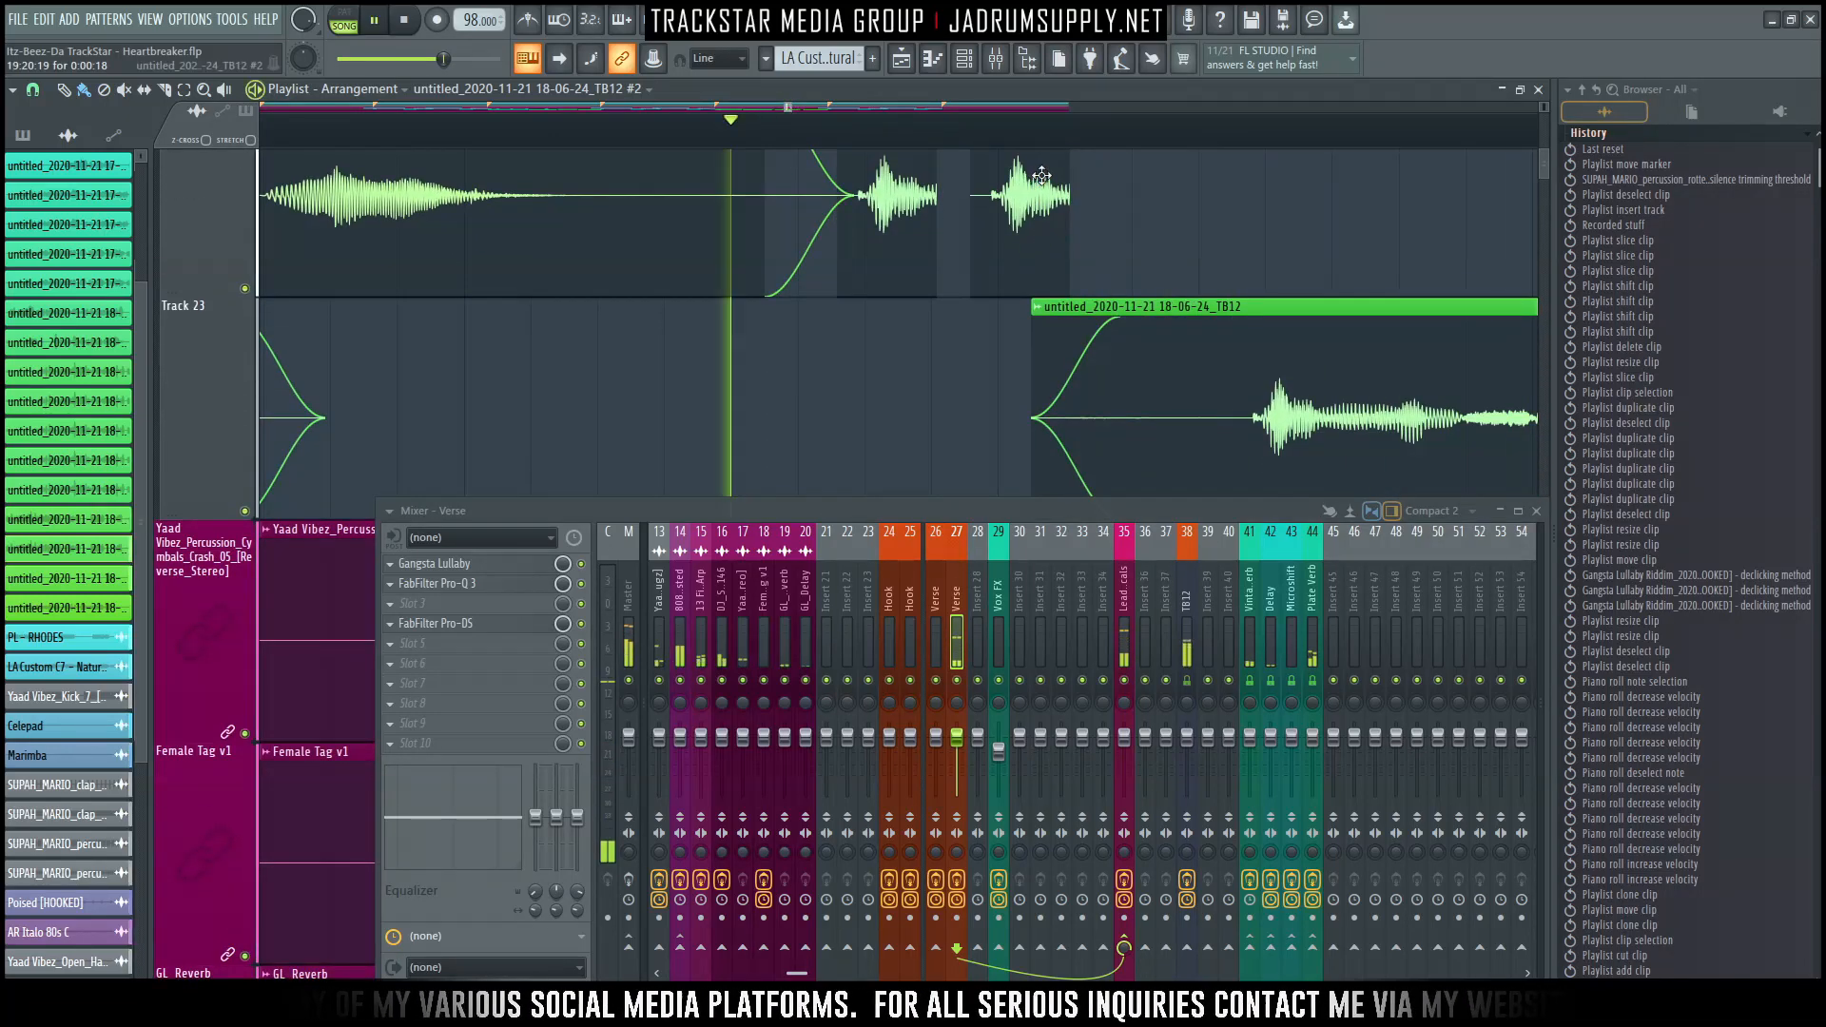
left_click_drag(1070, 181, 1132, 185)
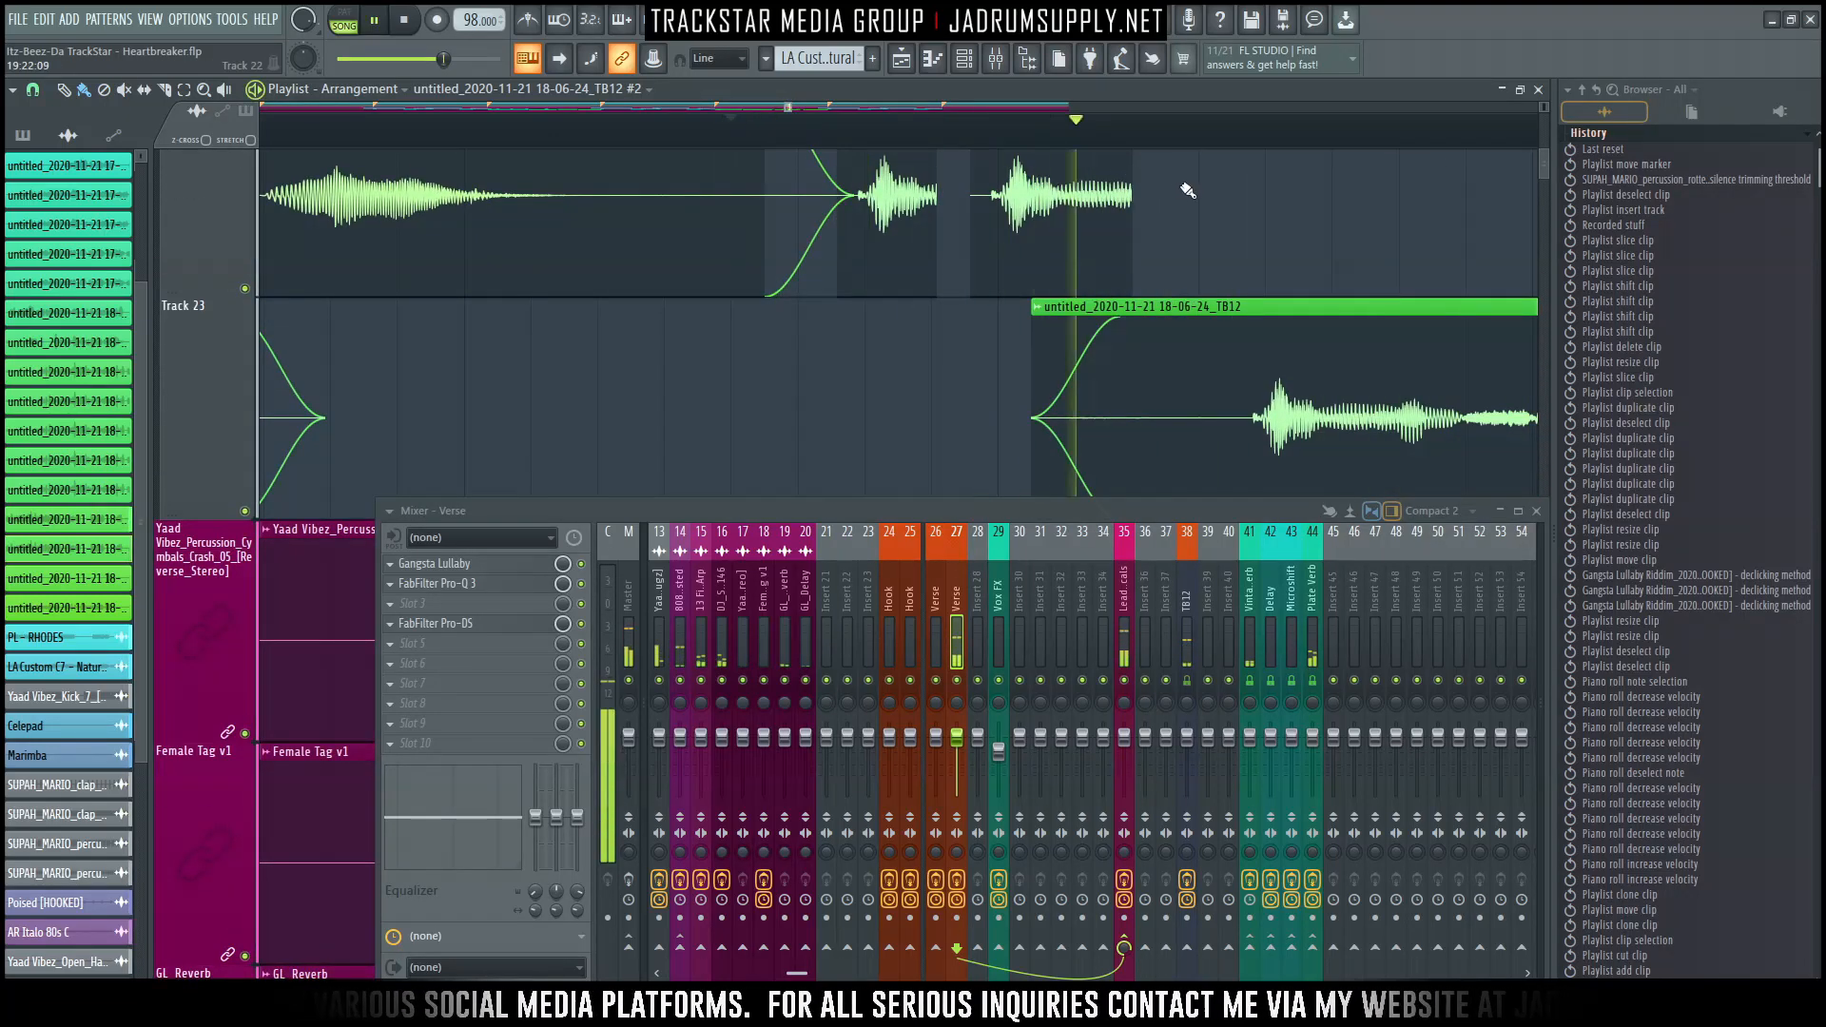
Play back the verse between bars 19 and 21 to check the chopped vocal against the Track 23 clips.
key("space")
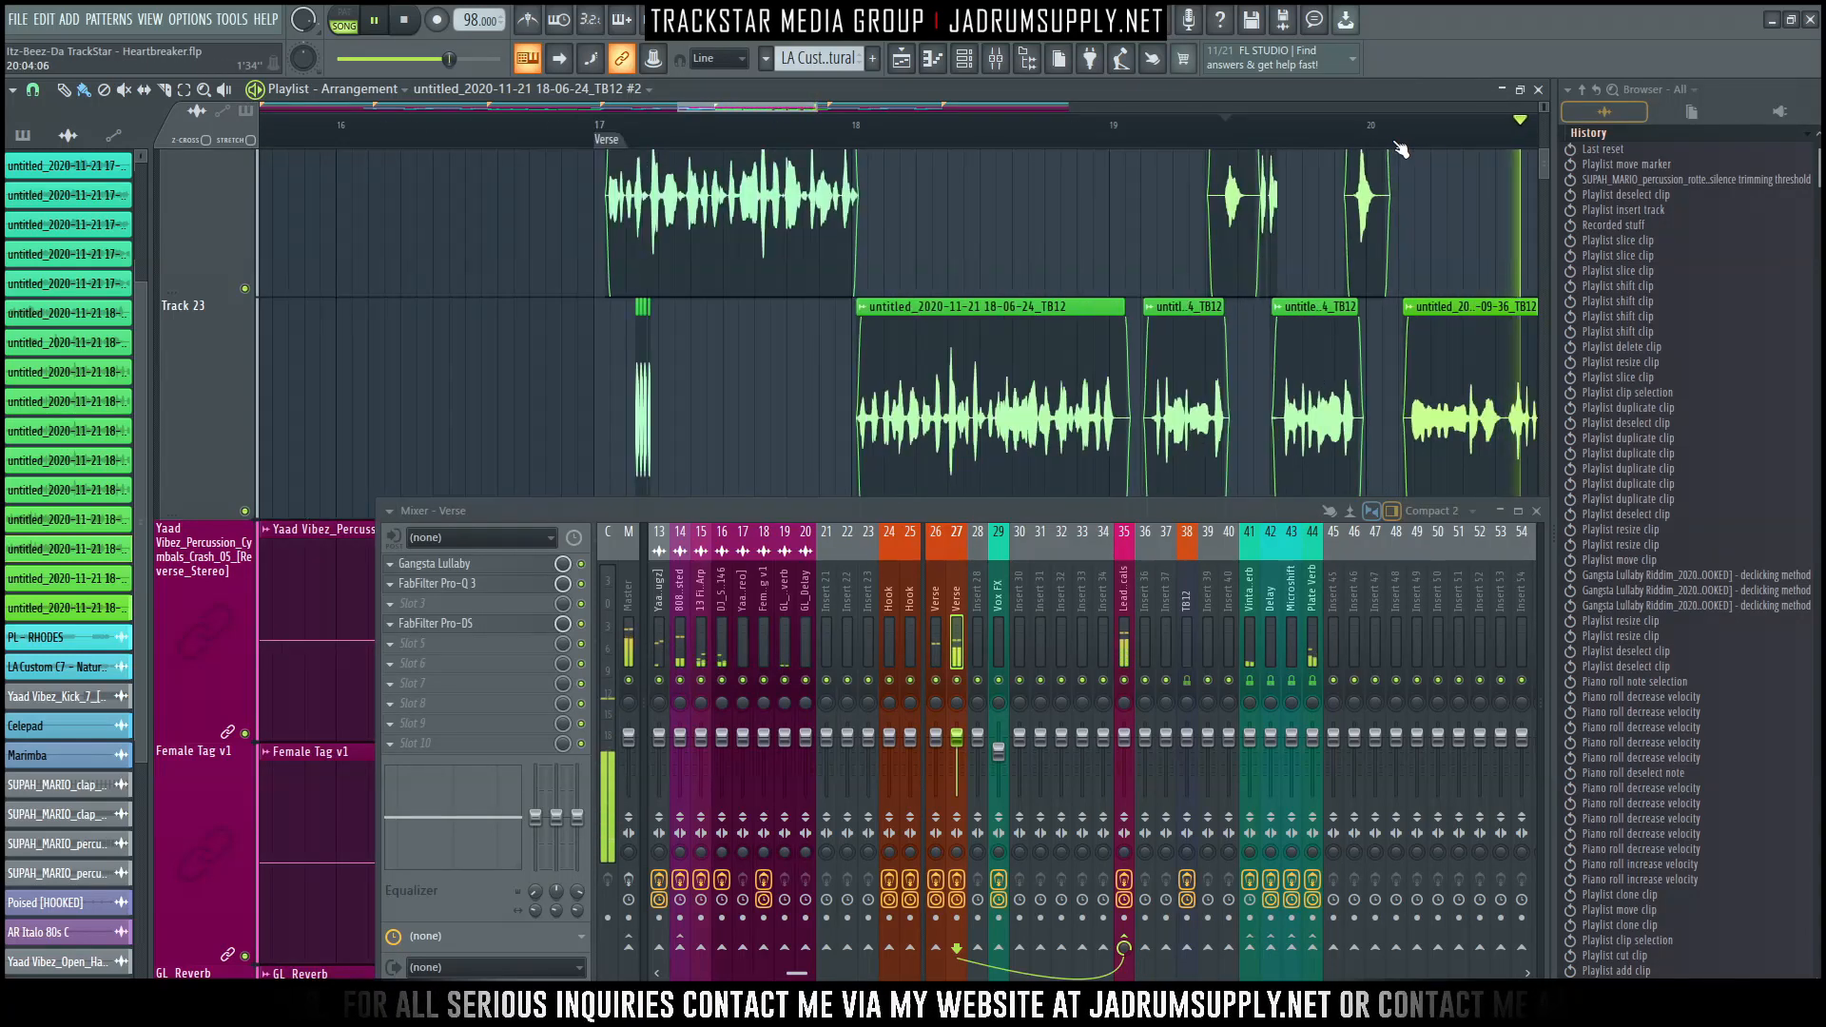
left_click_drag(791, 105, 822, 106)
left_click(856, 140)
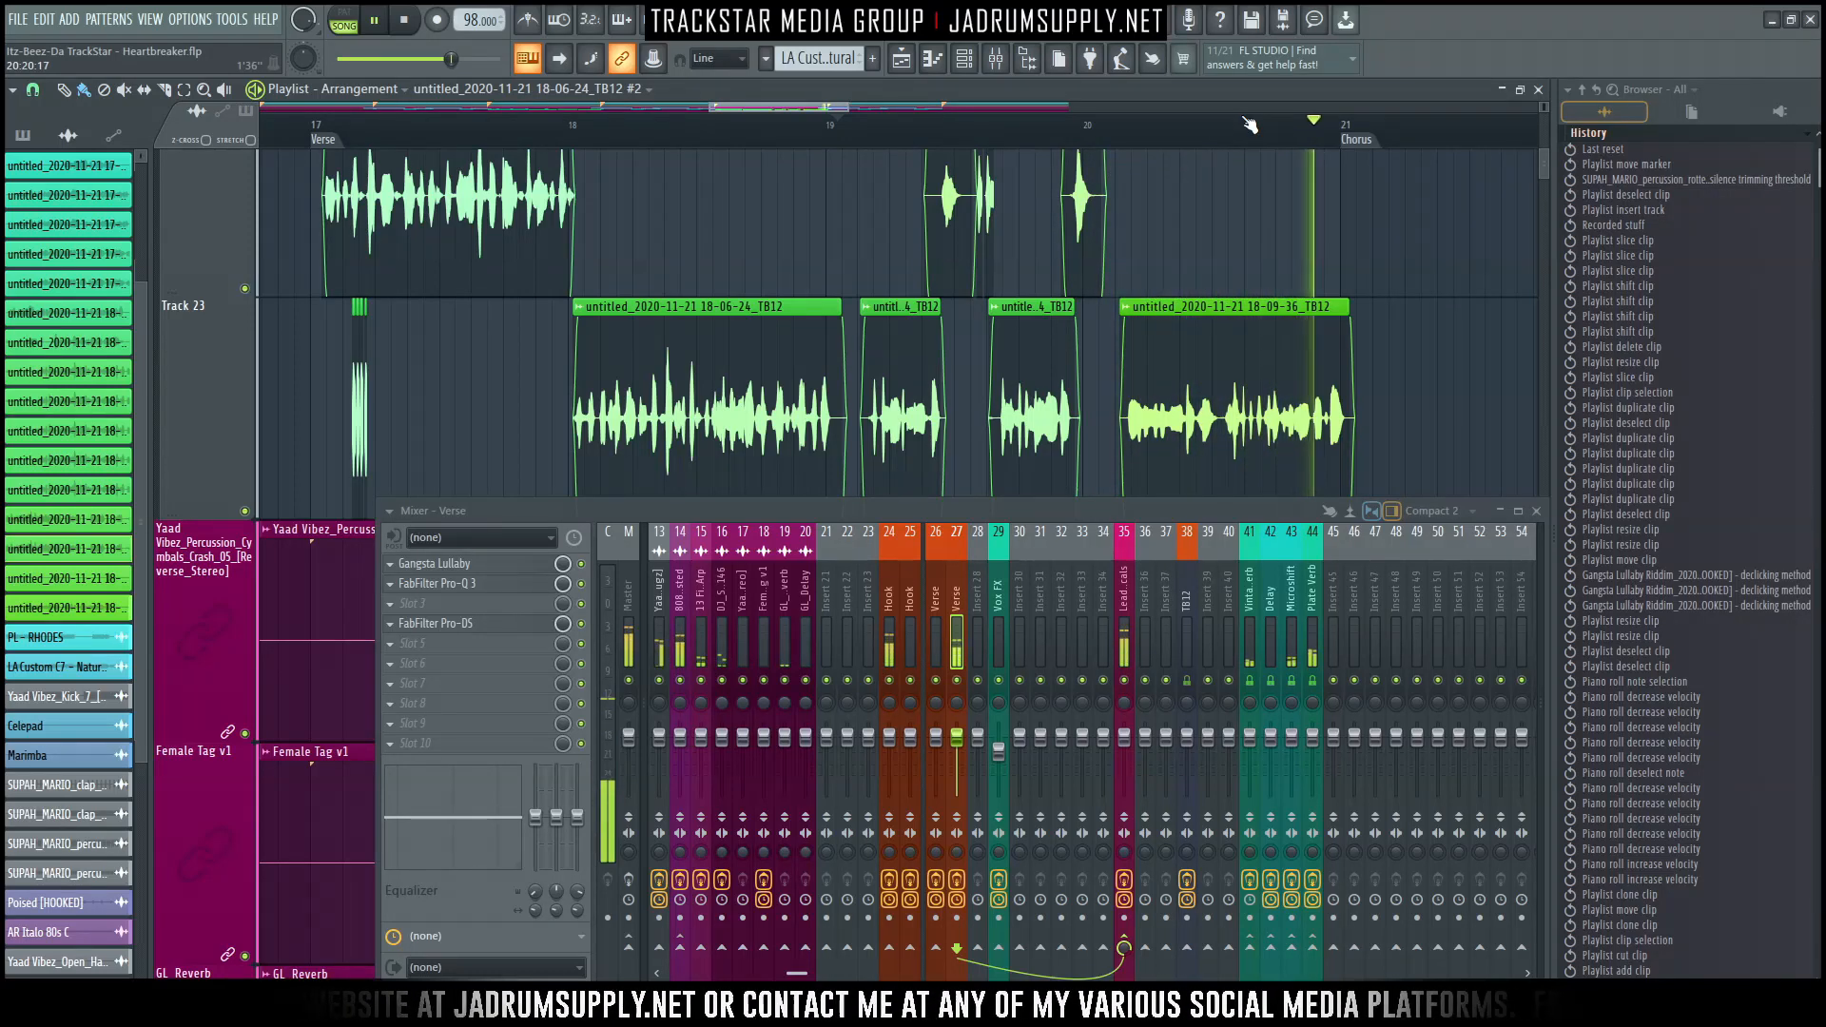
left_click(856, 133)
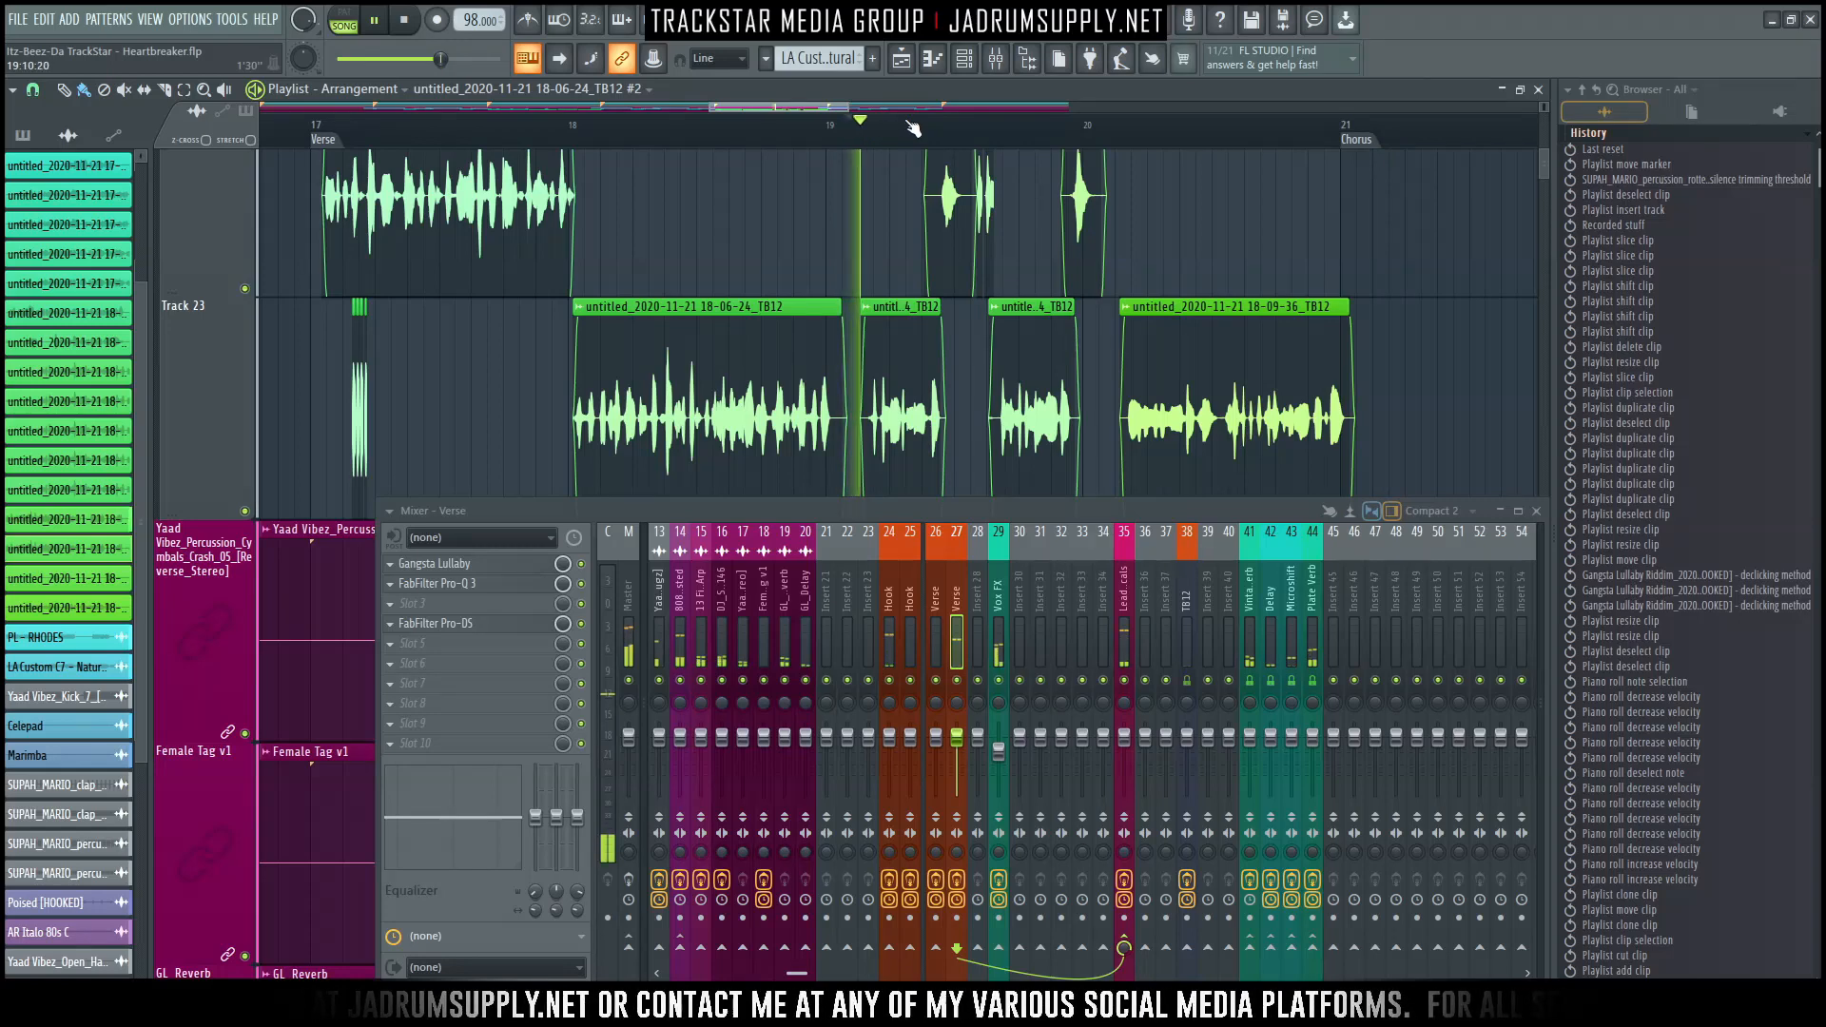
scroll(1027, 128, "up", 3)
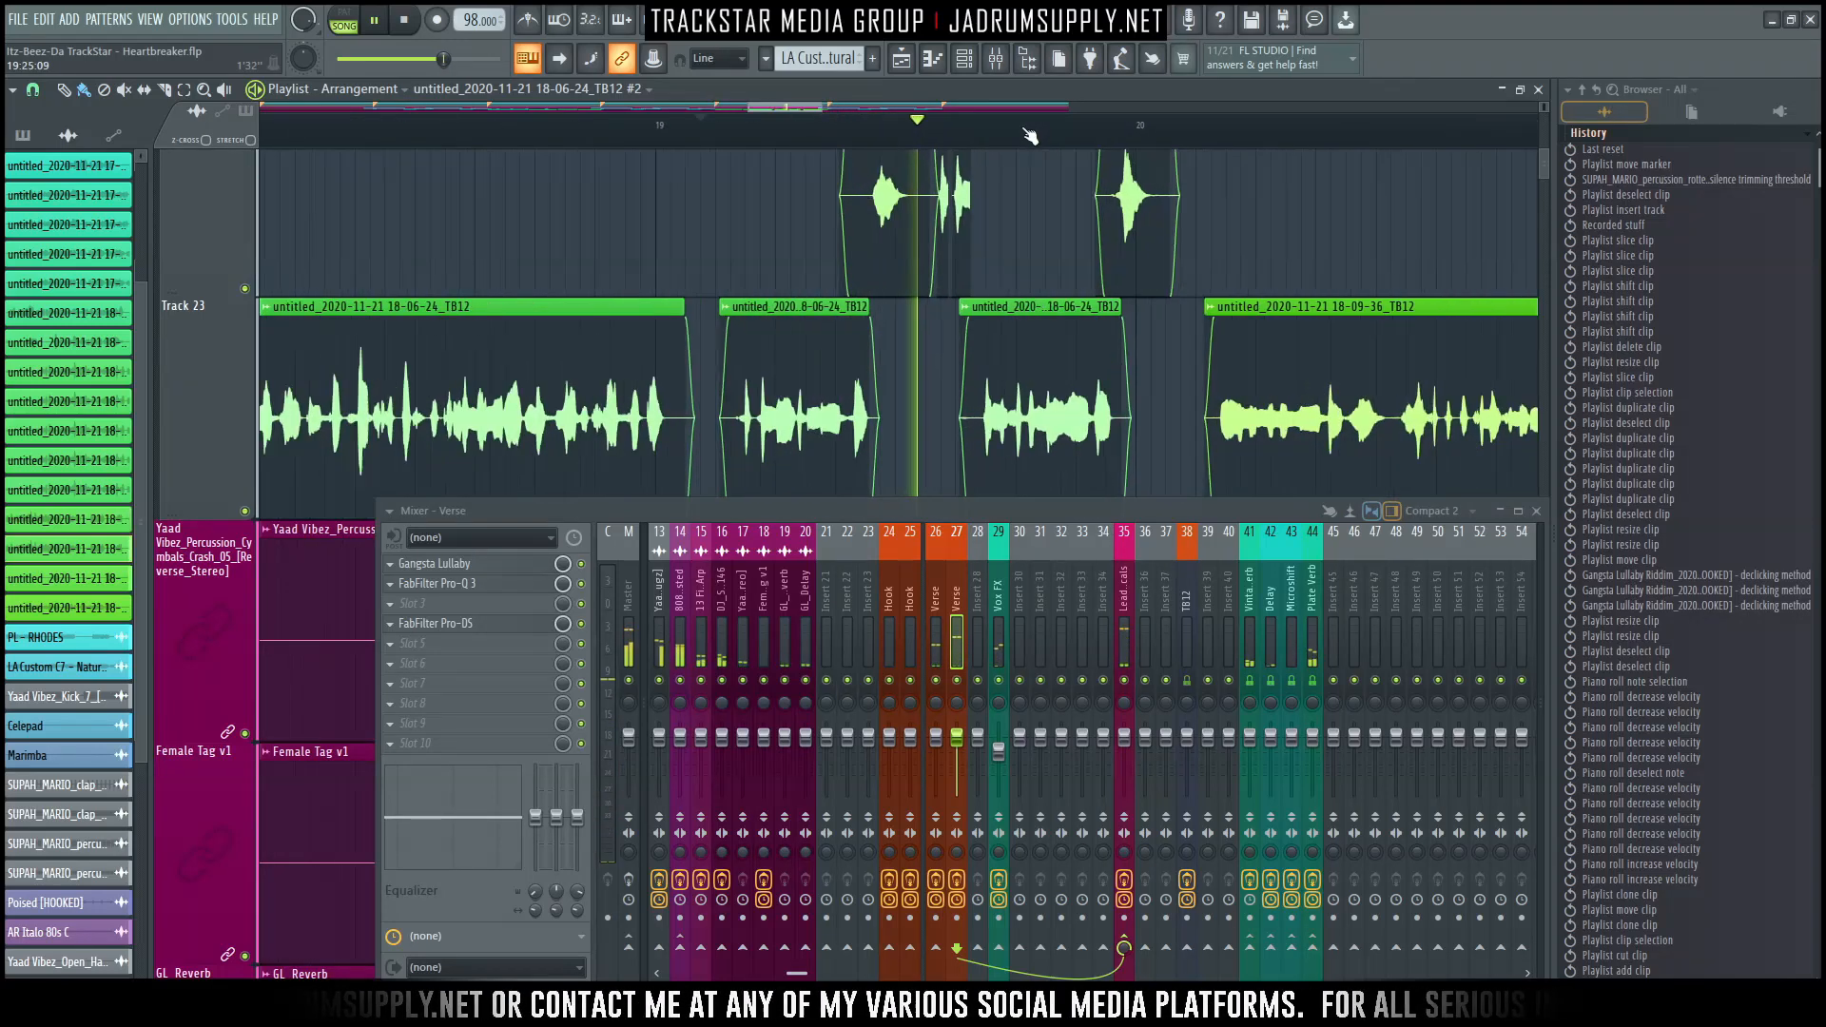
key("space")
scroll(899, 195, "up", 2)
scroll(899, 204, "down", 1)
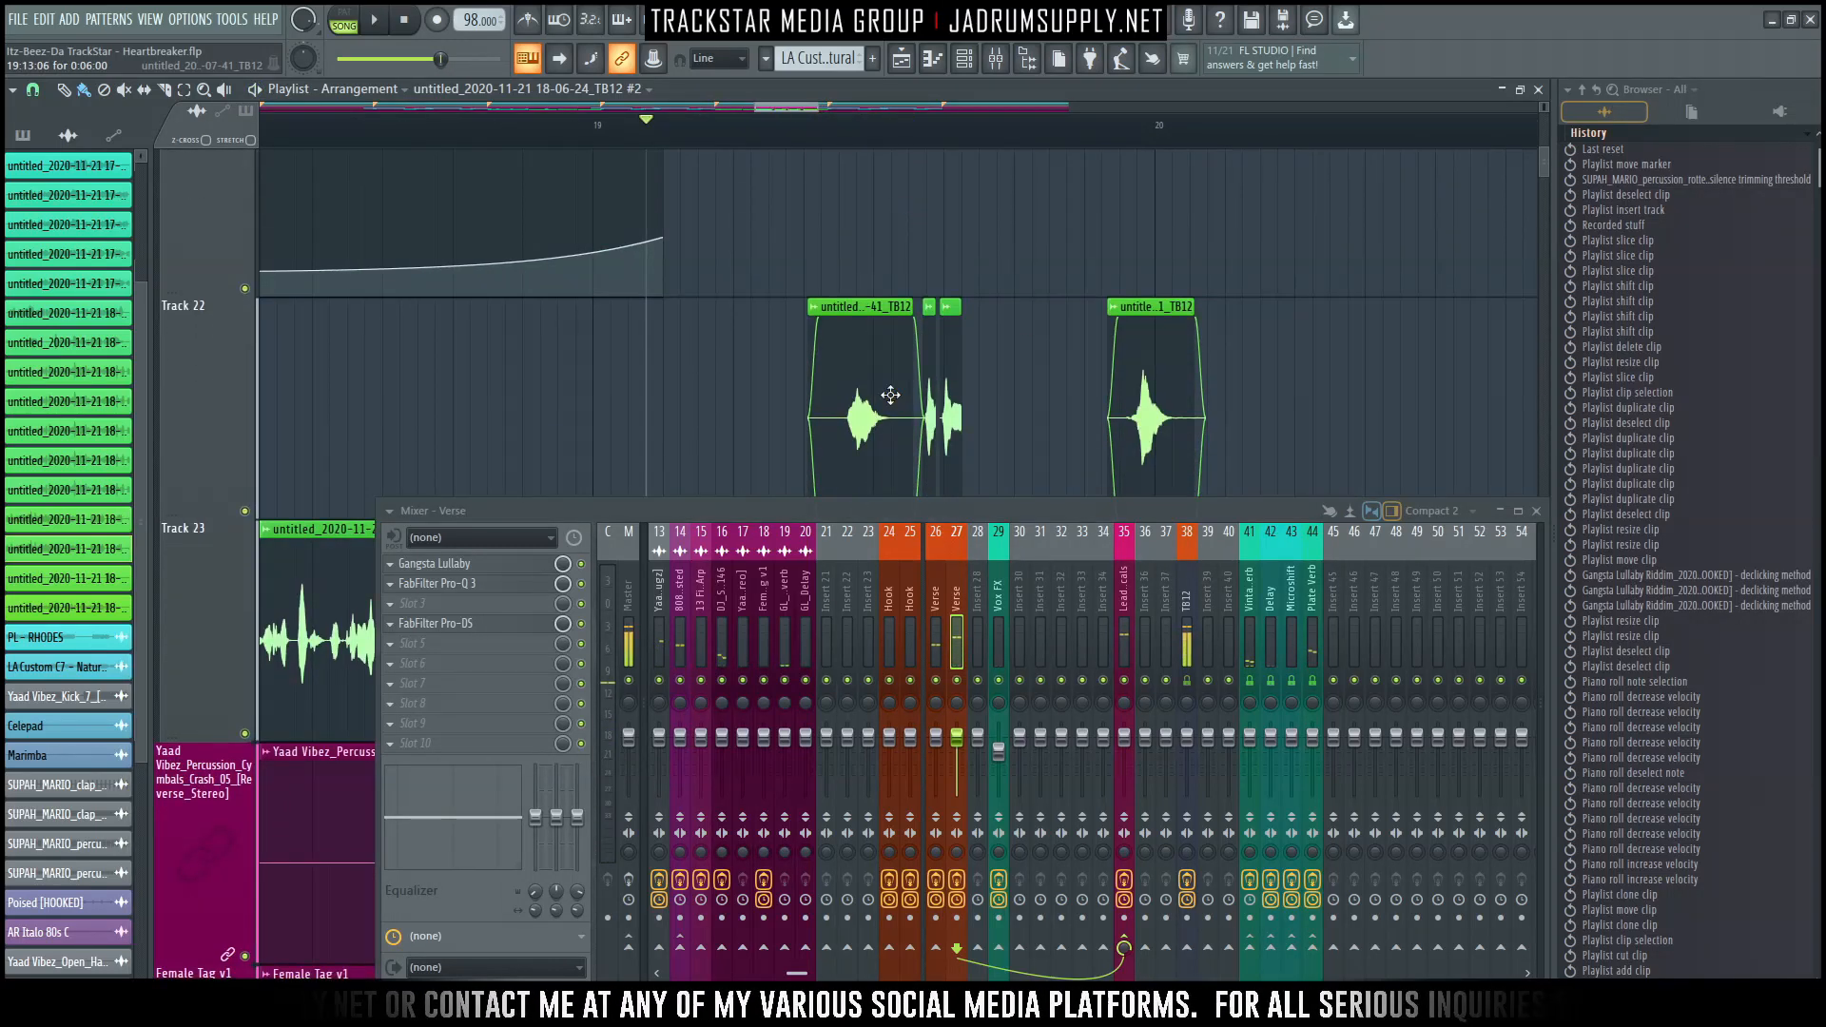
scroll(890, 394, "down", 1)
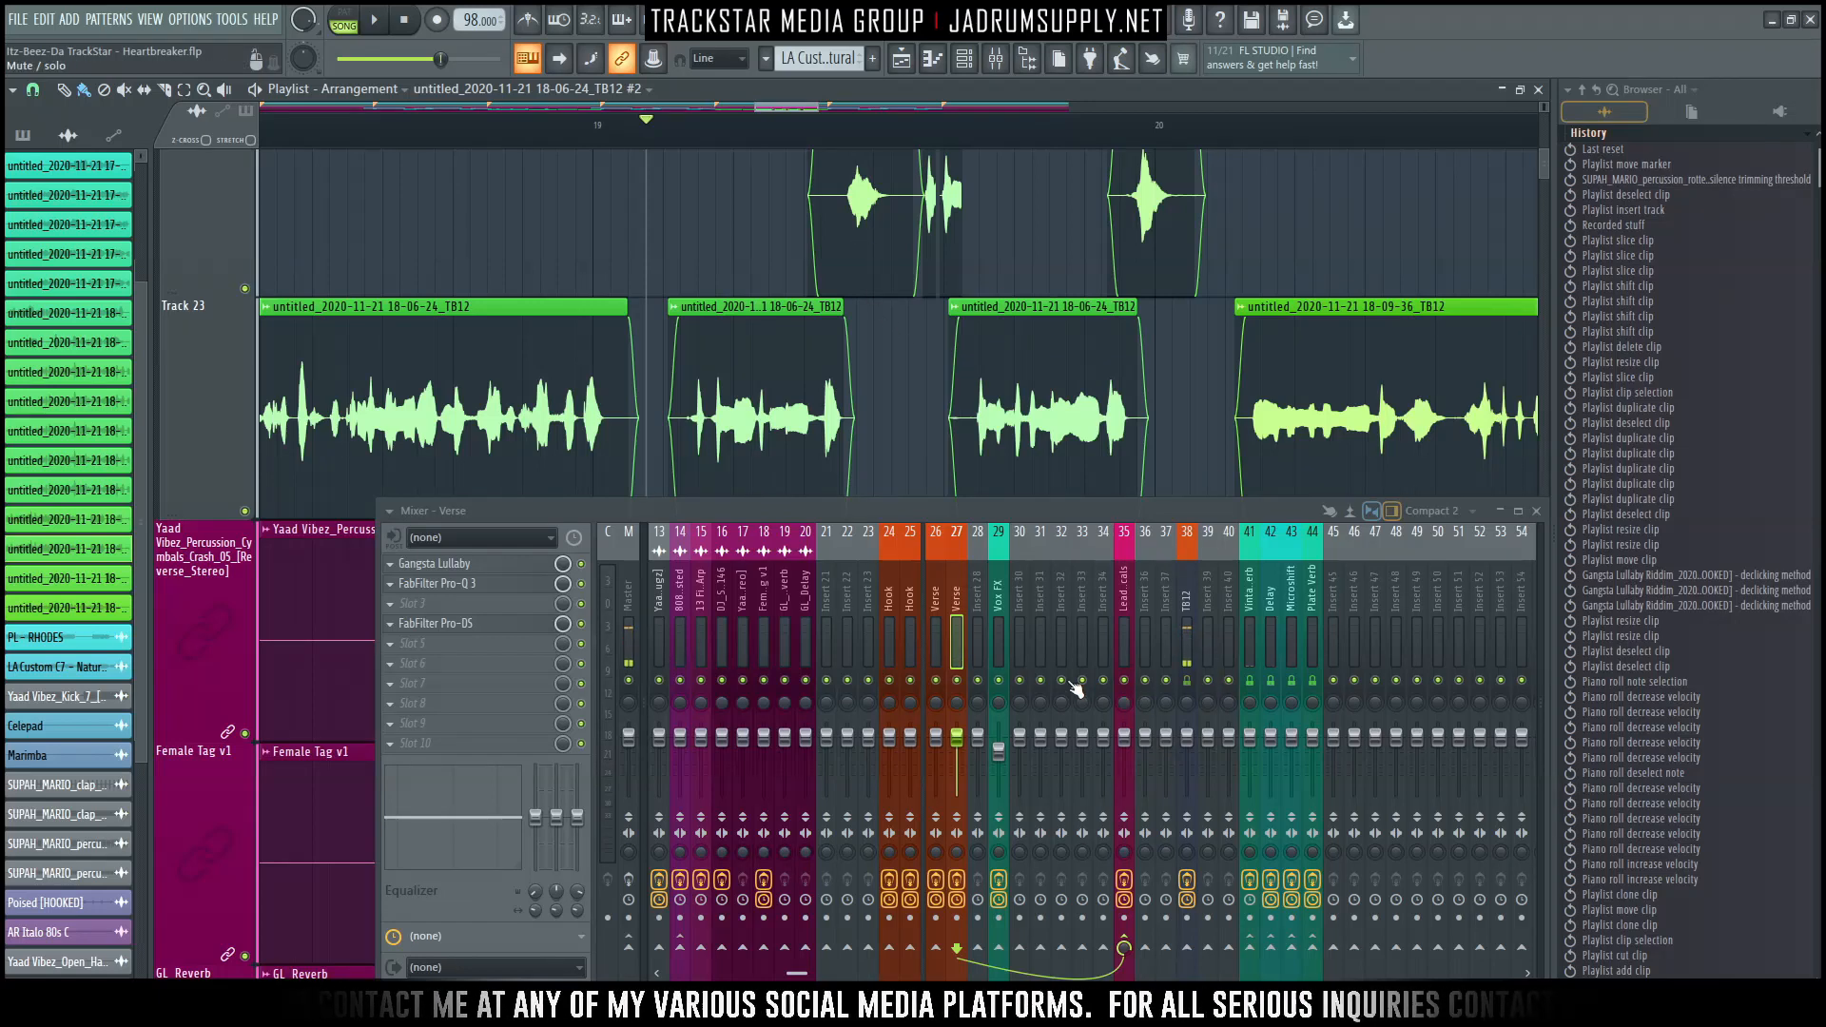
Create an automation clip for the Lead Vocals mixer track's send level to the Vintage Verb track.
left_click(1121, 619)
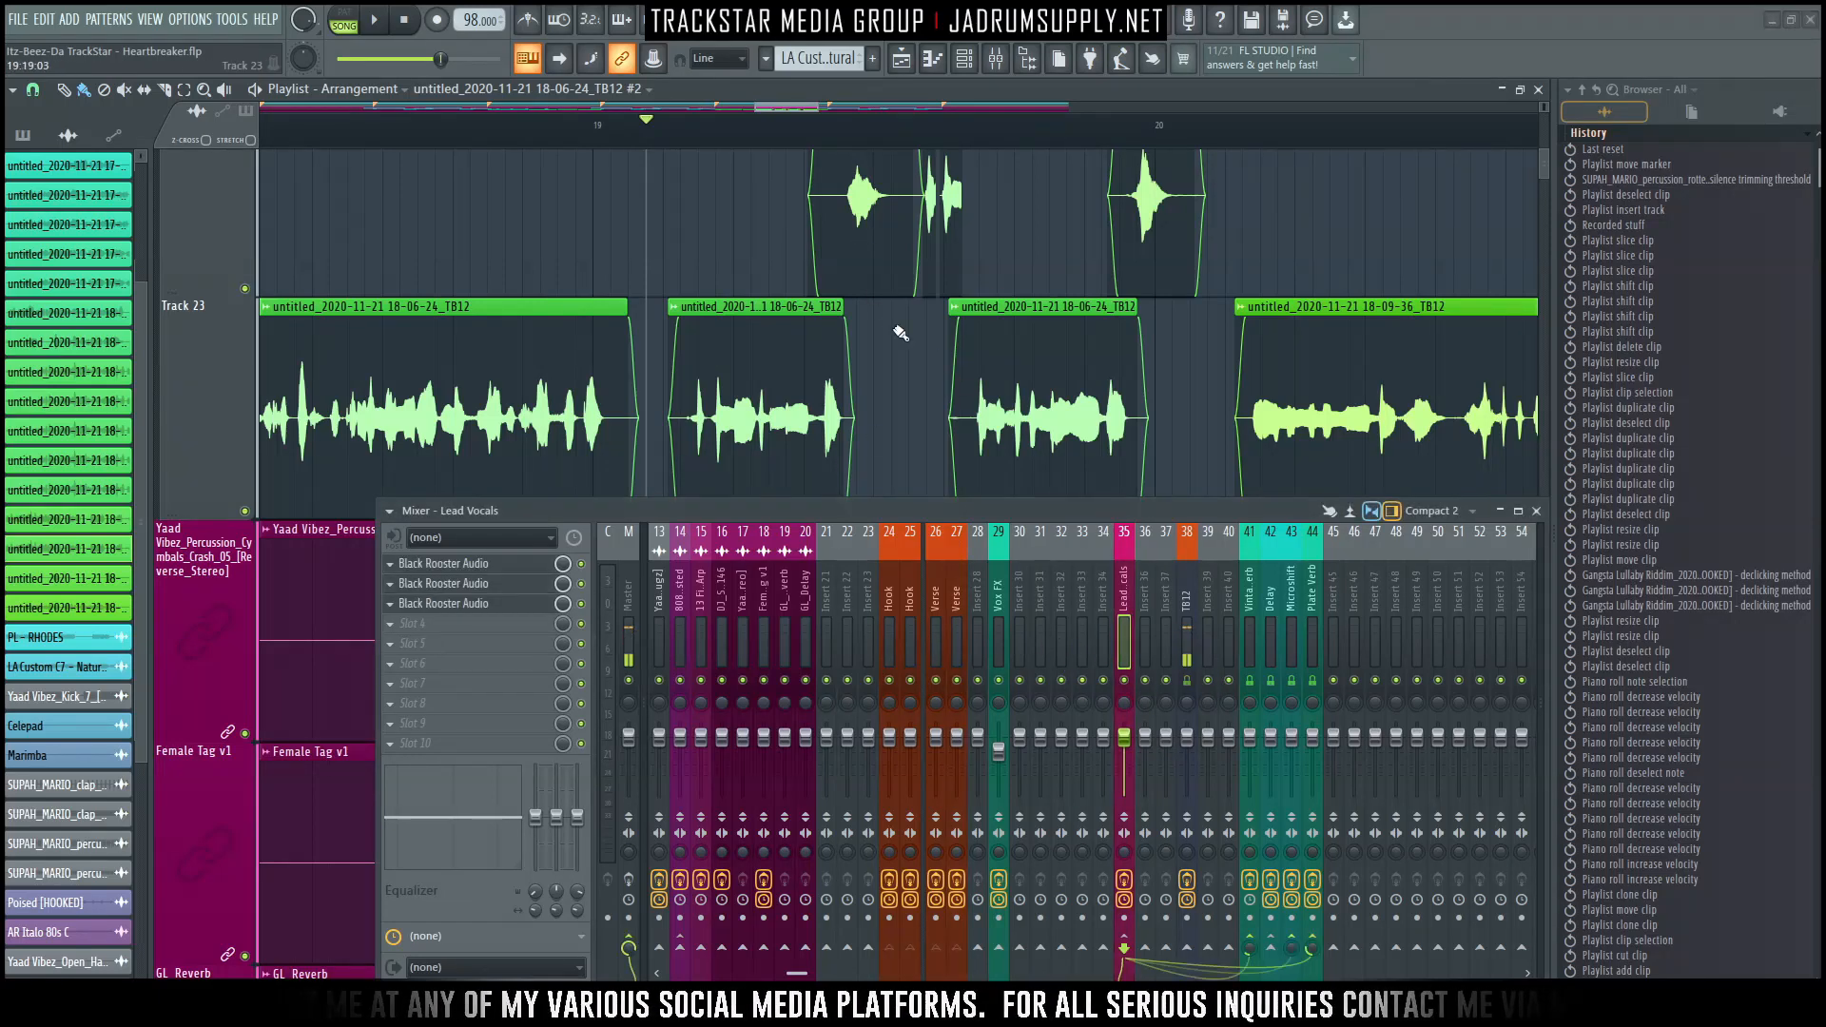
scroll(861, 210, "up", 1)
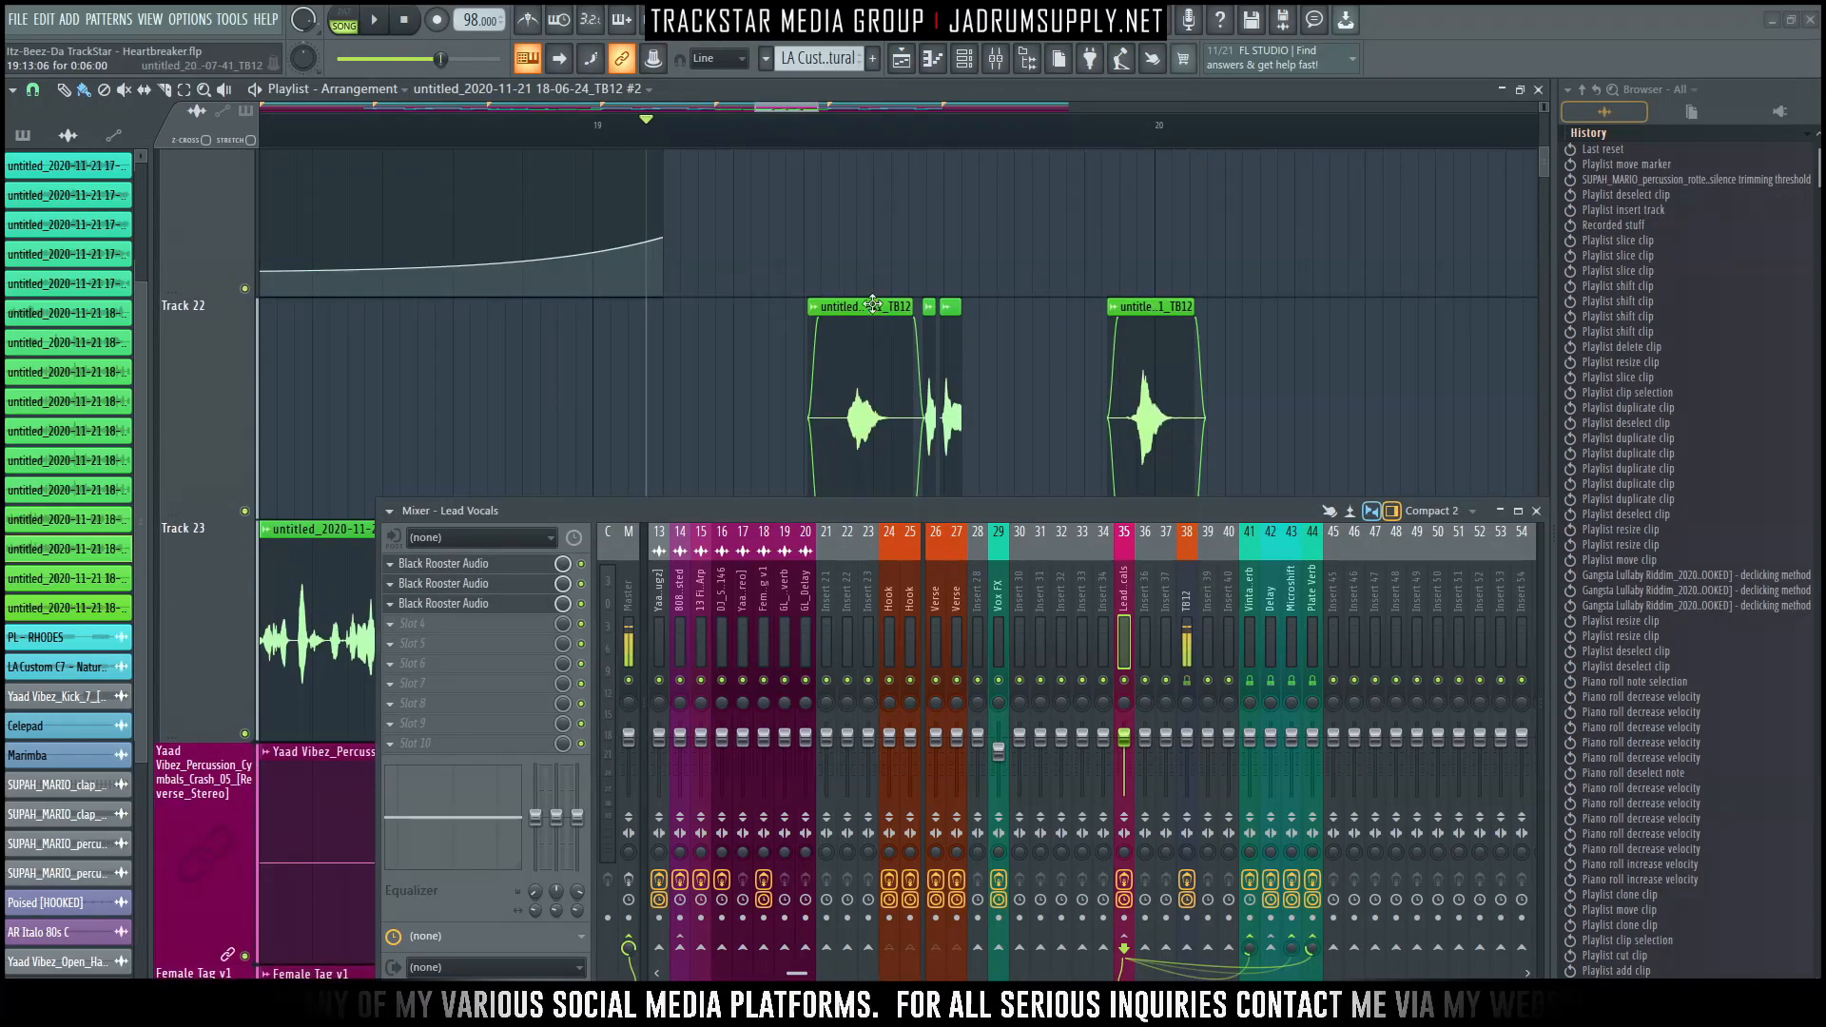
scroll(951, 237, "down", 1)
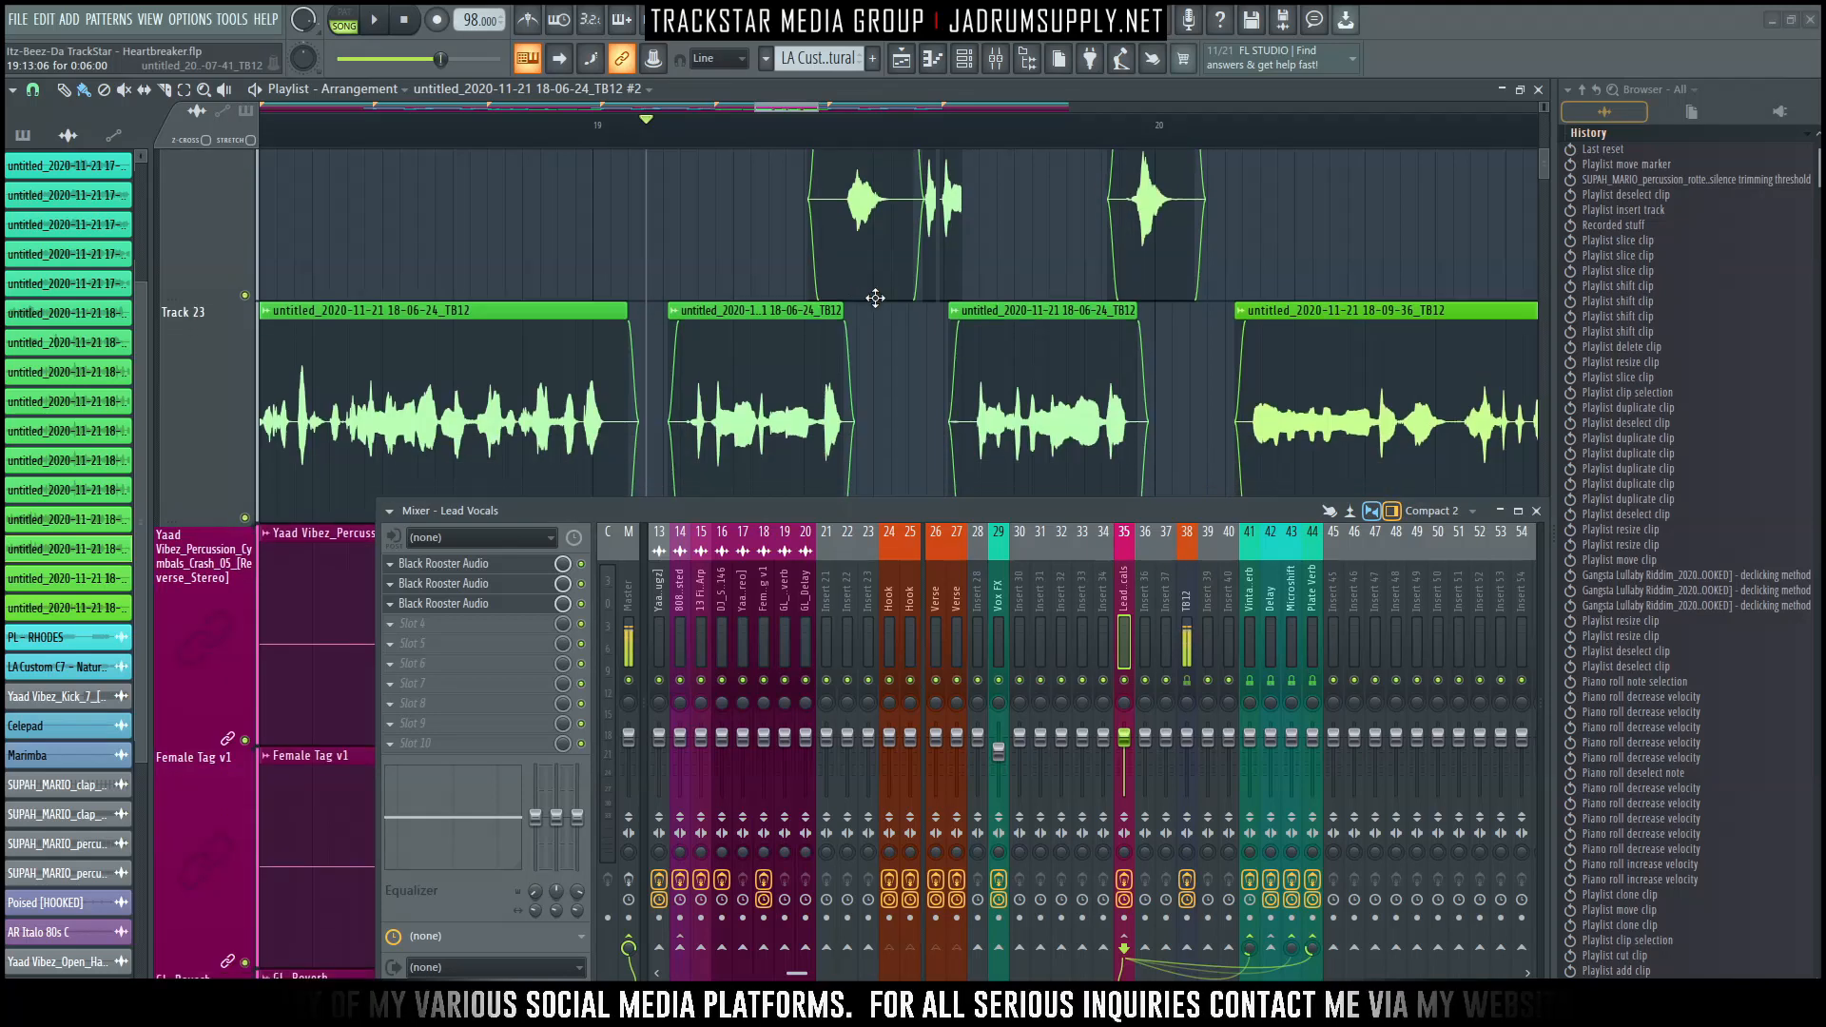
right_click(1252, 951)
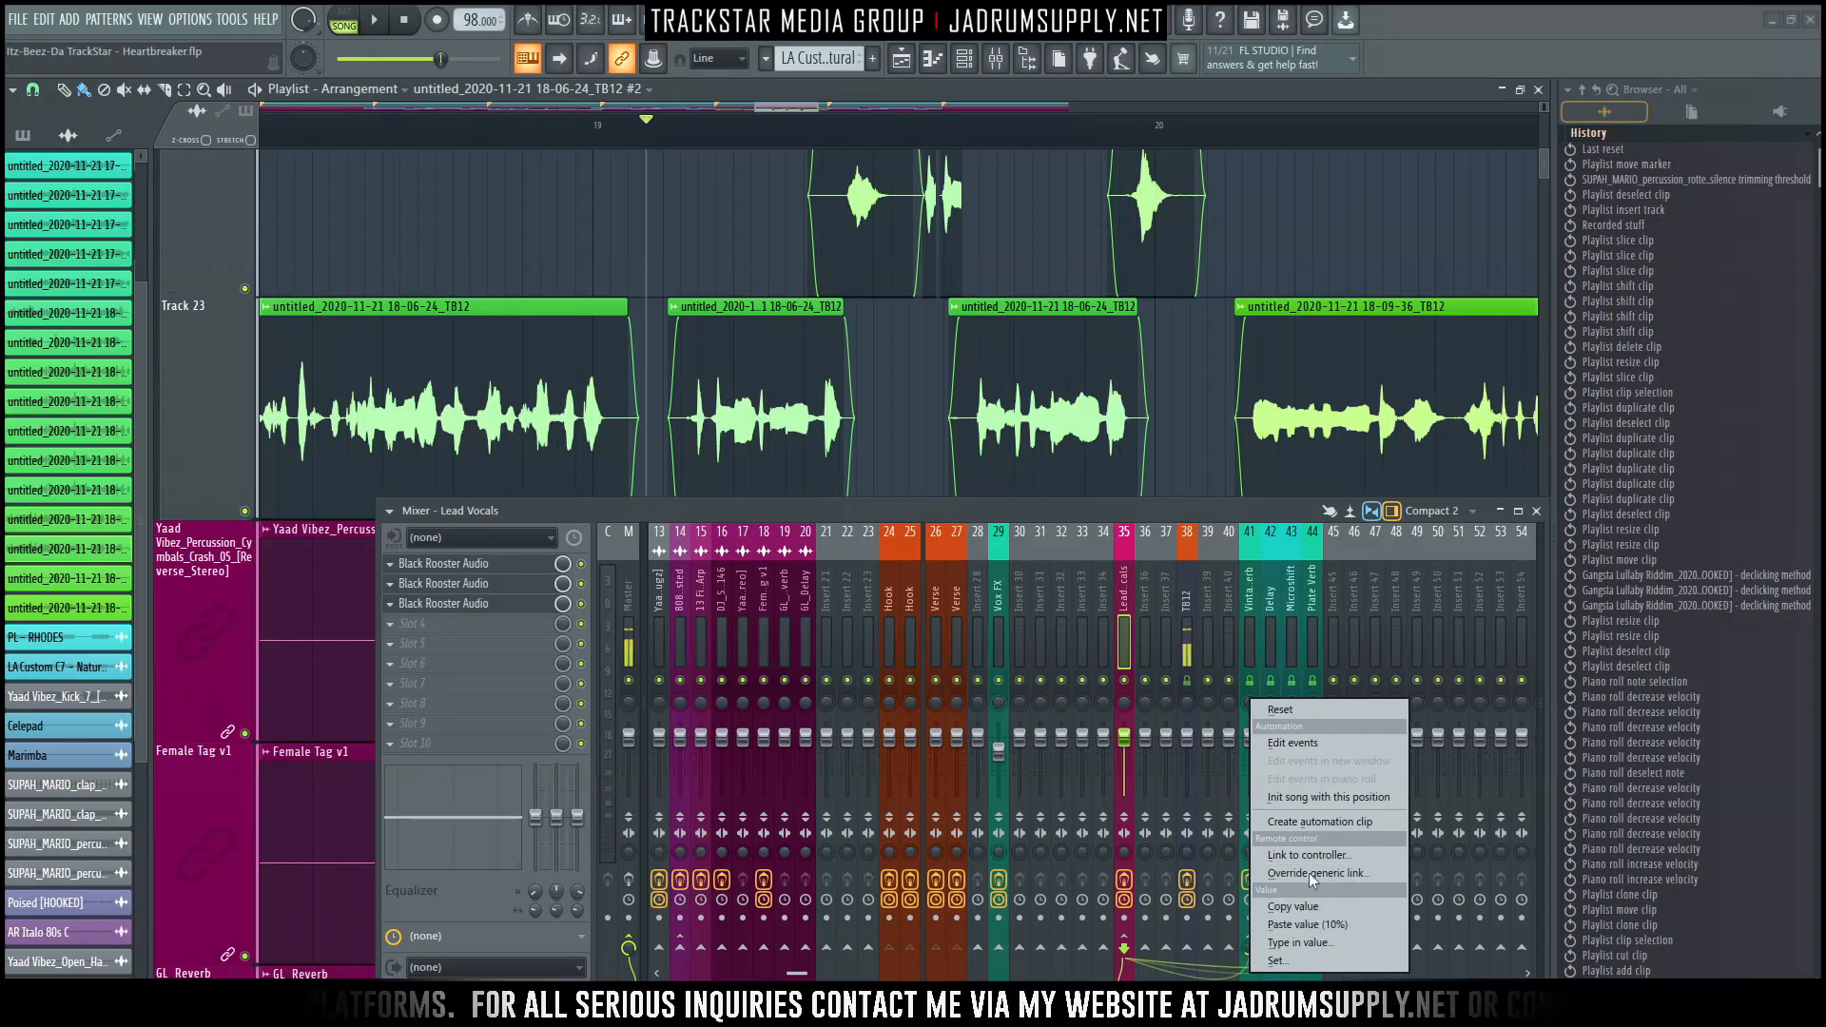
left_click(1319, 822)
Look through the lower playlist tracks for the new Lead Vocals - To Vintage Verb automation clip.
scroll(1177, 303, "down", 2)
scroll(1033, 142, "down", 7)
scroll(1158, 259, "down", 3)
scroll(1157, 259, "down", 5)
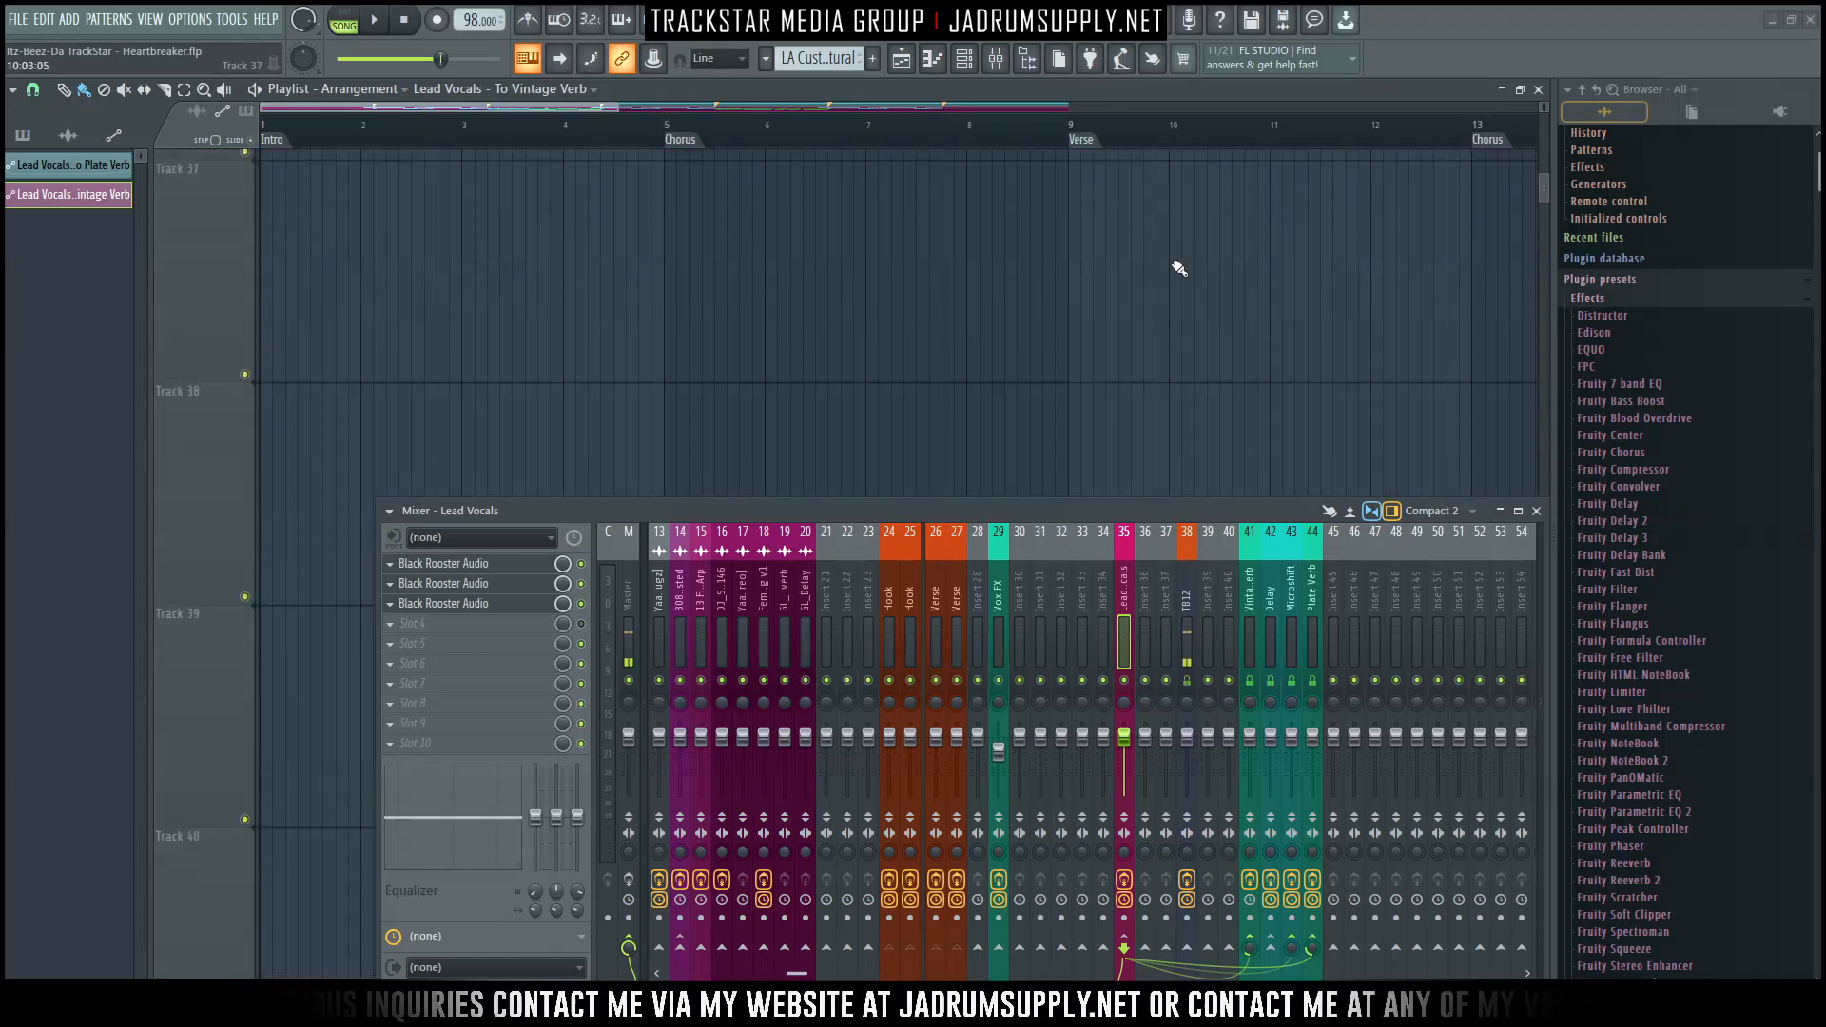
scroll(1150, 350, "up", 8)
scroll(1057, 276, "down", 1)
scroll(1177, 154, "down", 3)
scroll(919, 344, "up", 3)
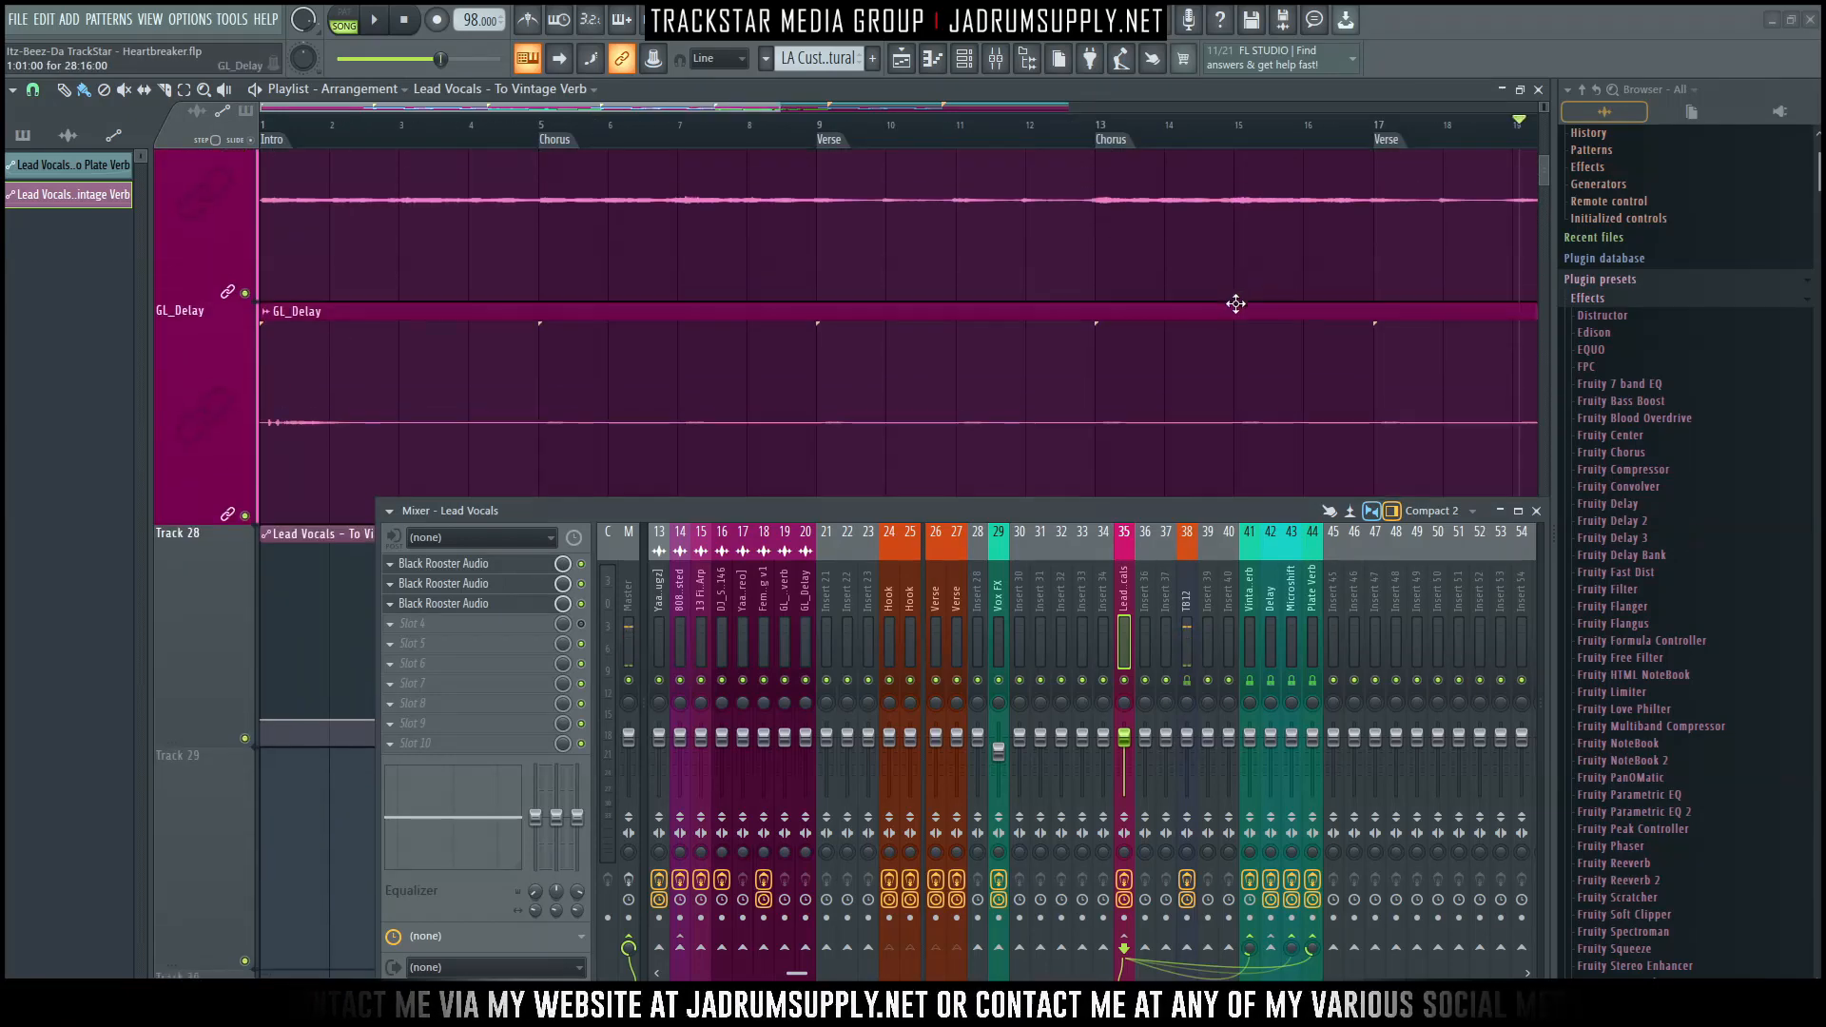
Insert a new playlist track above the vocal clips on Track 23.
scroll(1255, 302, "down", 2)
scroll(1389, 139, "down", 2)
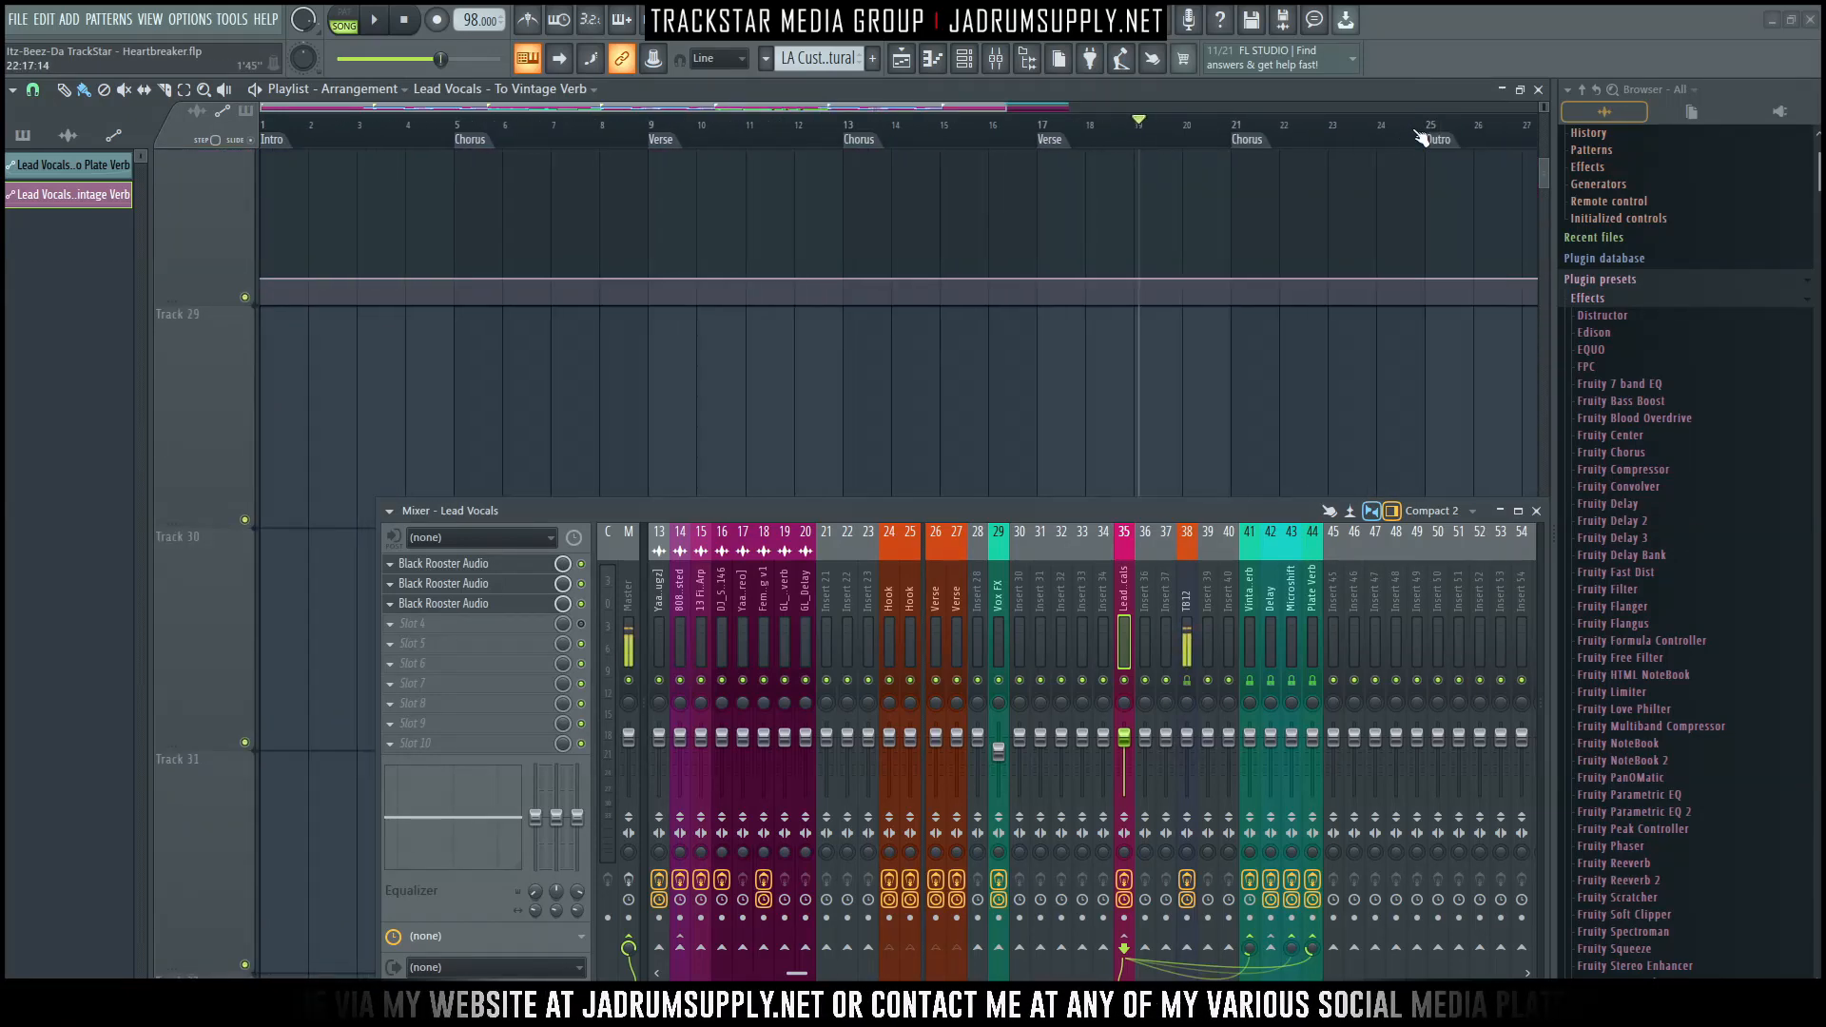
scroll(1423, 137, "down", 2)
scroll(904, 318, "up", 8)
scroll(912, 314, "down", 2)
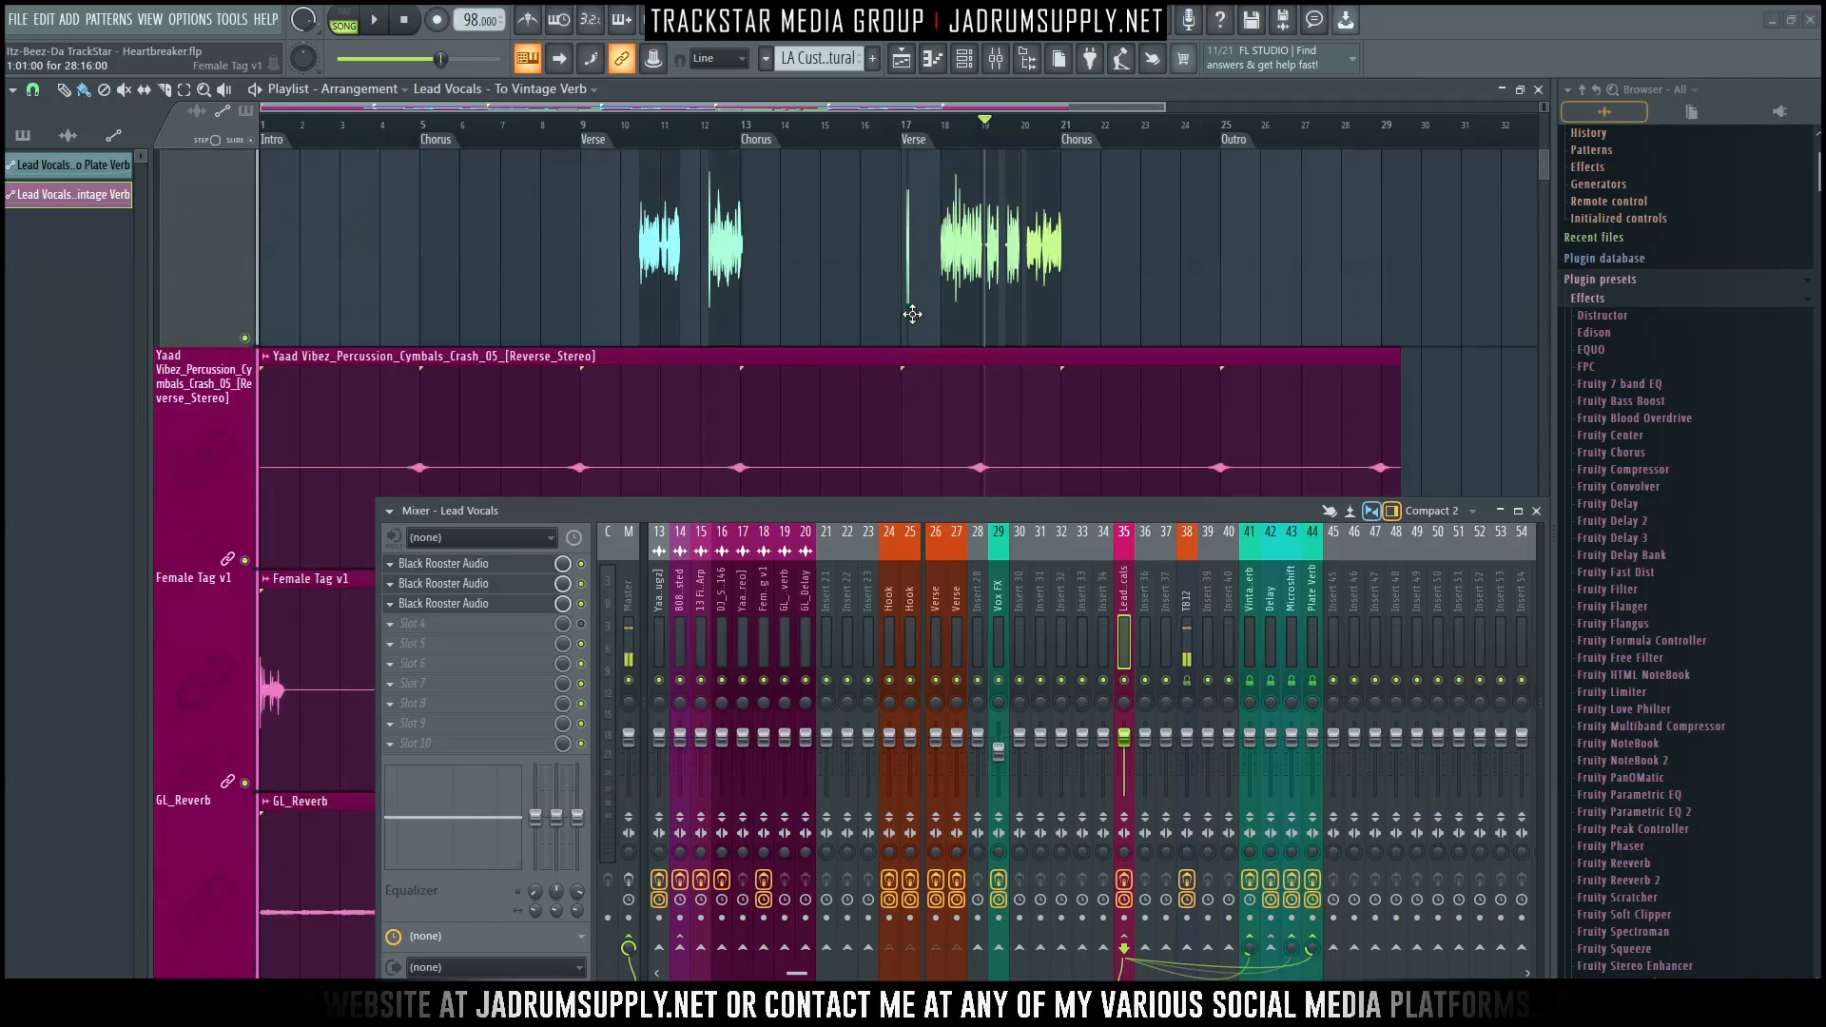
scroll(912, 314, "down", 2)
scroll(290, 302, "up", 3)
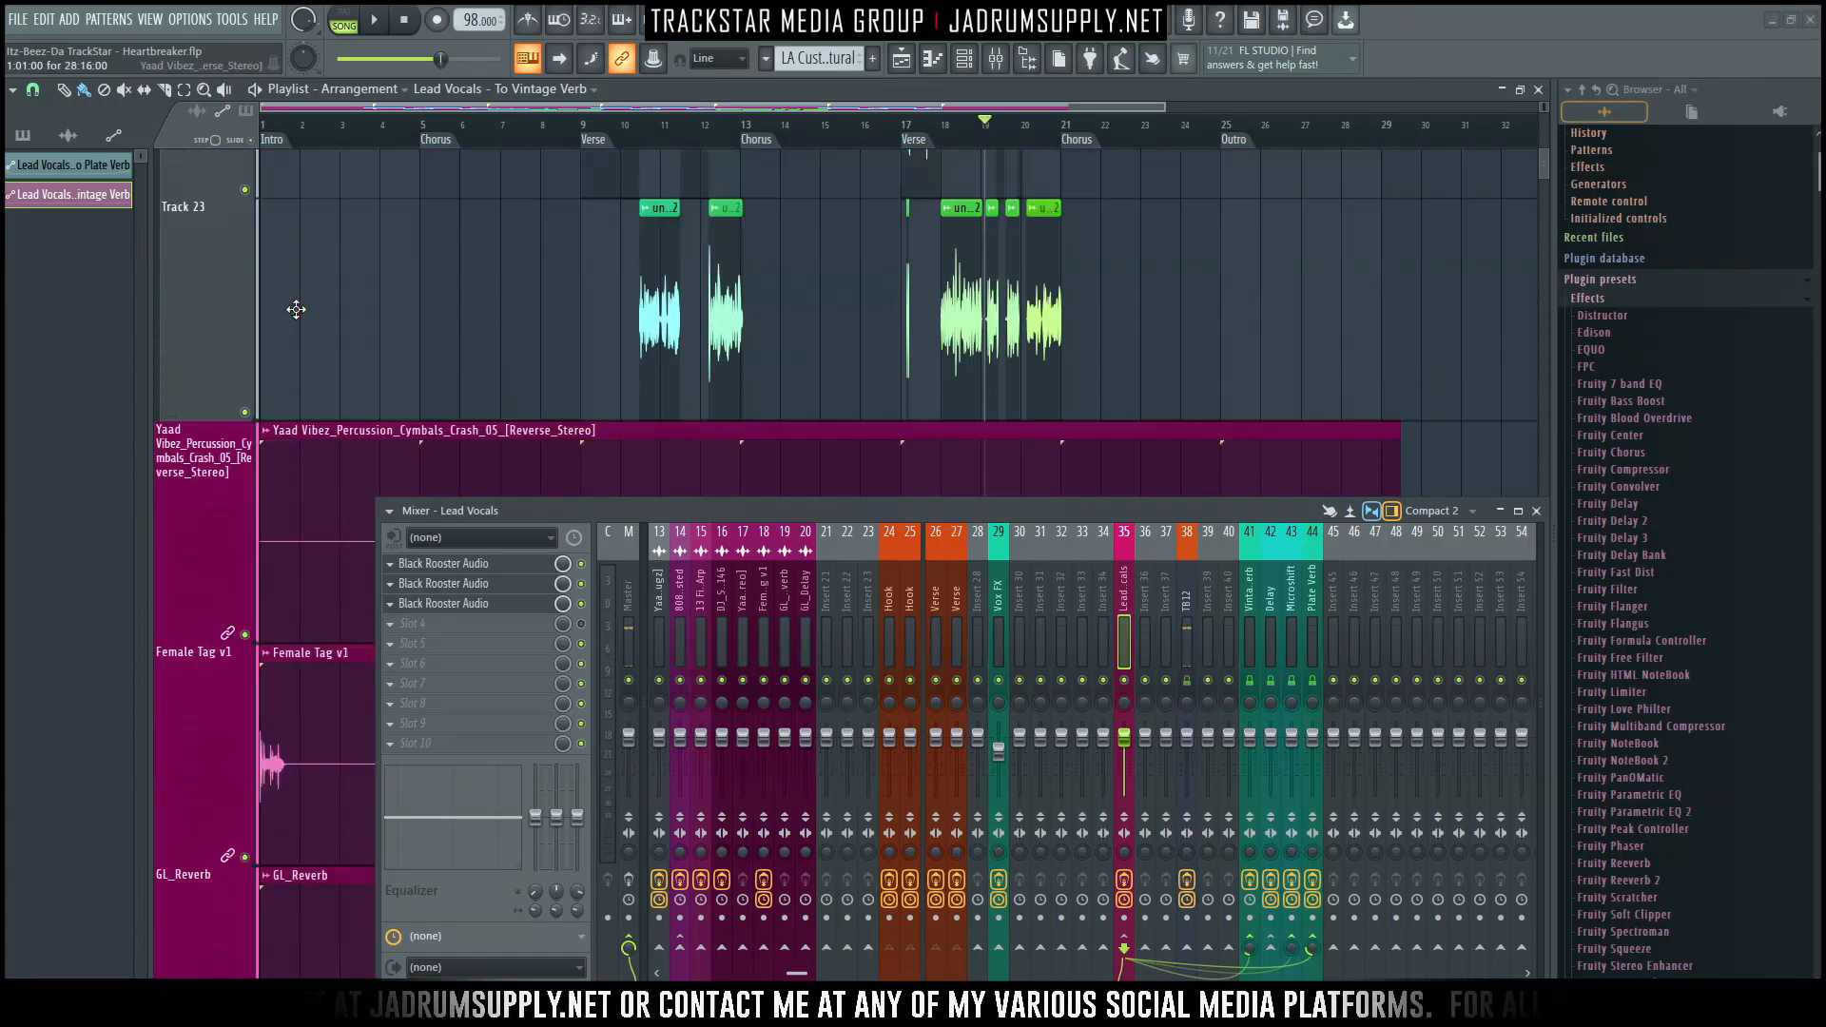
scroll(296, 309, "up", 1)
right_click(200, 326)
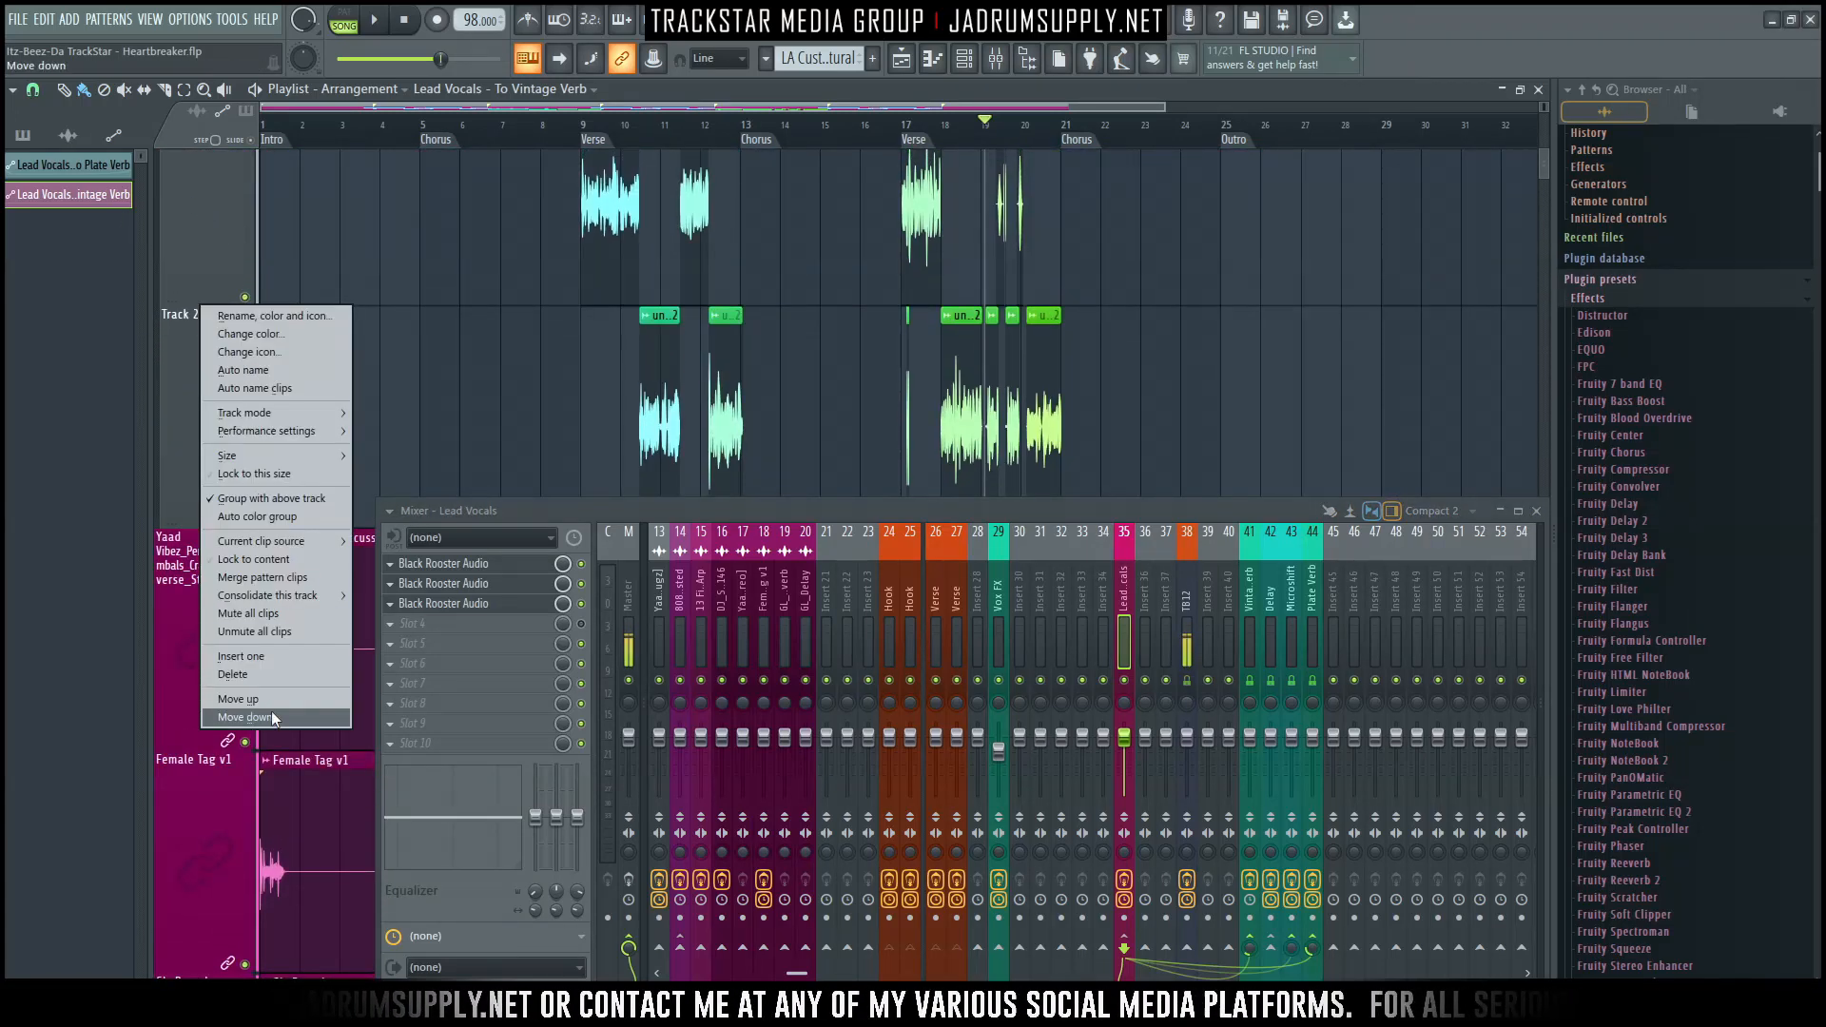
left_click(293, 659)
Move the Lead Vocals - To Vintage Verb automation clip from the lower tracks onto the new Track 23.
scroll(742, 483, "down", 5)
left_click_drag(350, 540, 203, 416)
scroll(1104, 162, "up", 4)
scroll(1140, 190, "down", 3)
scroll(1106, 130, "up", 5)
scroll(460, 217, "down", 4)
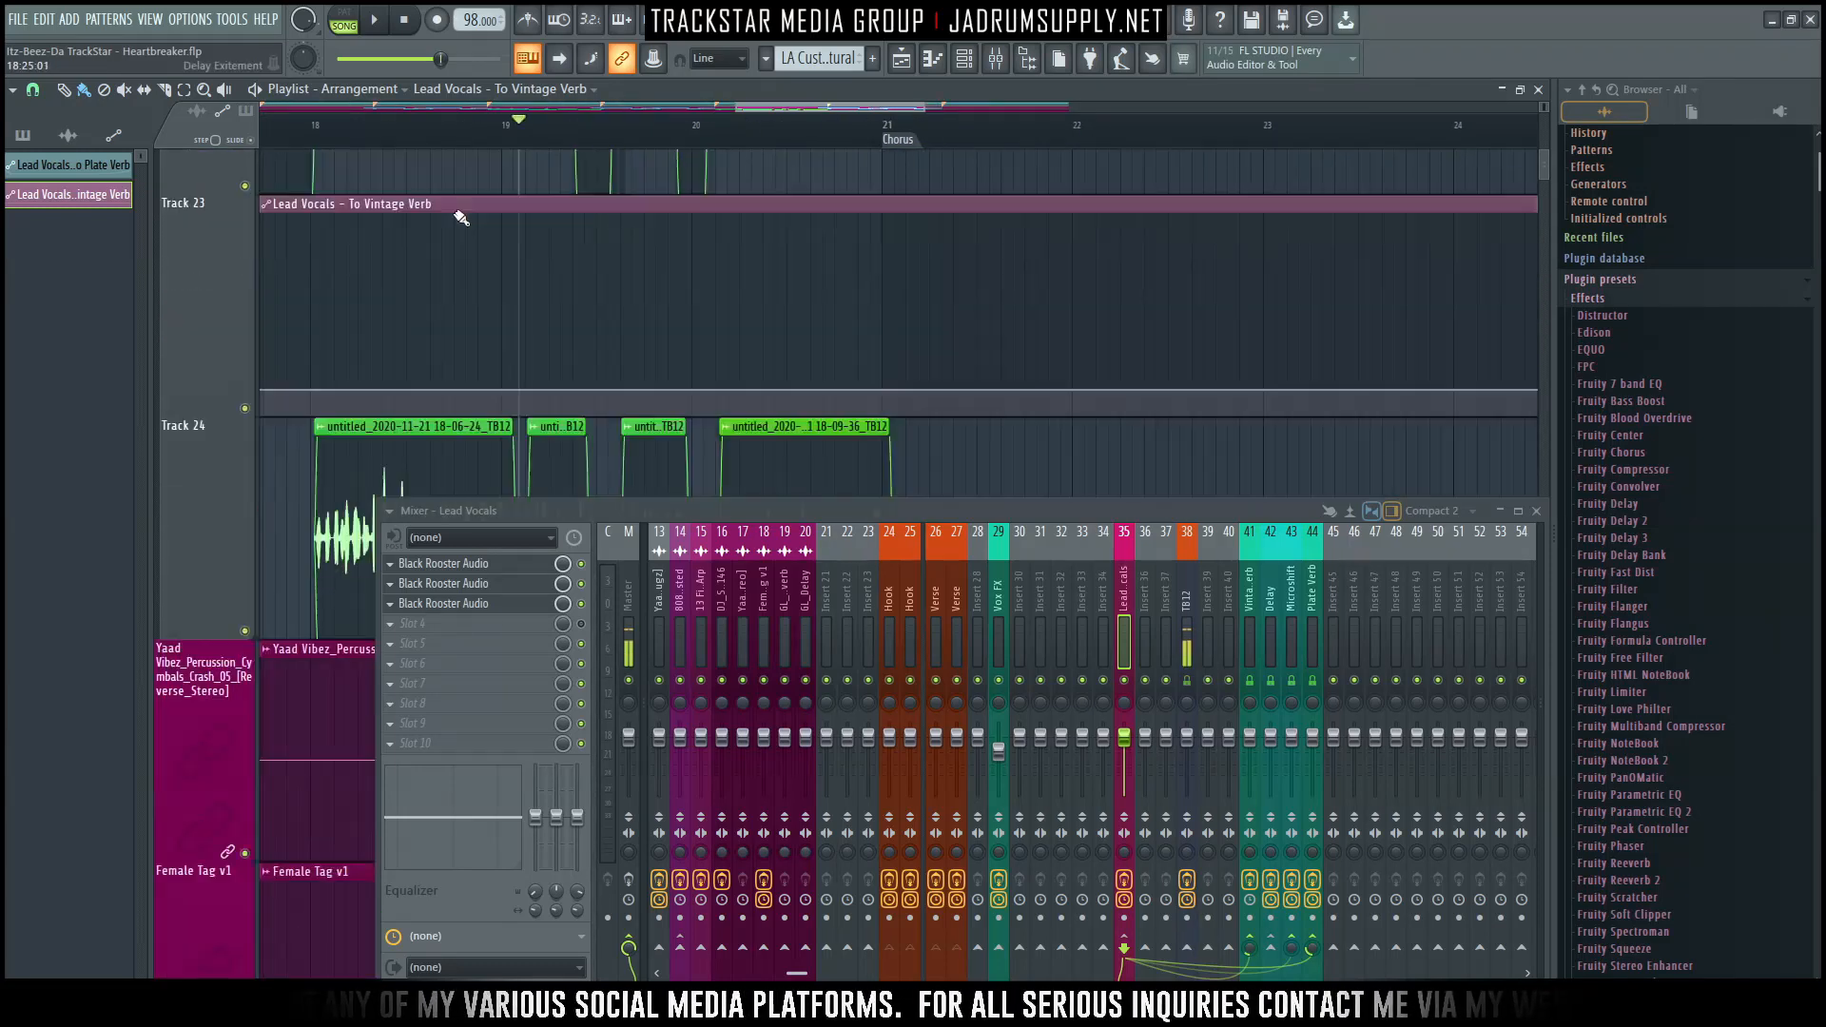
Close the mixer and add a control point to the Vintage Verb automation near the end of the first Track 24 phrase after bar 19.
scroll(461, 217, "up", 2)
right_click(199, 302)
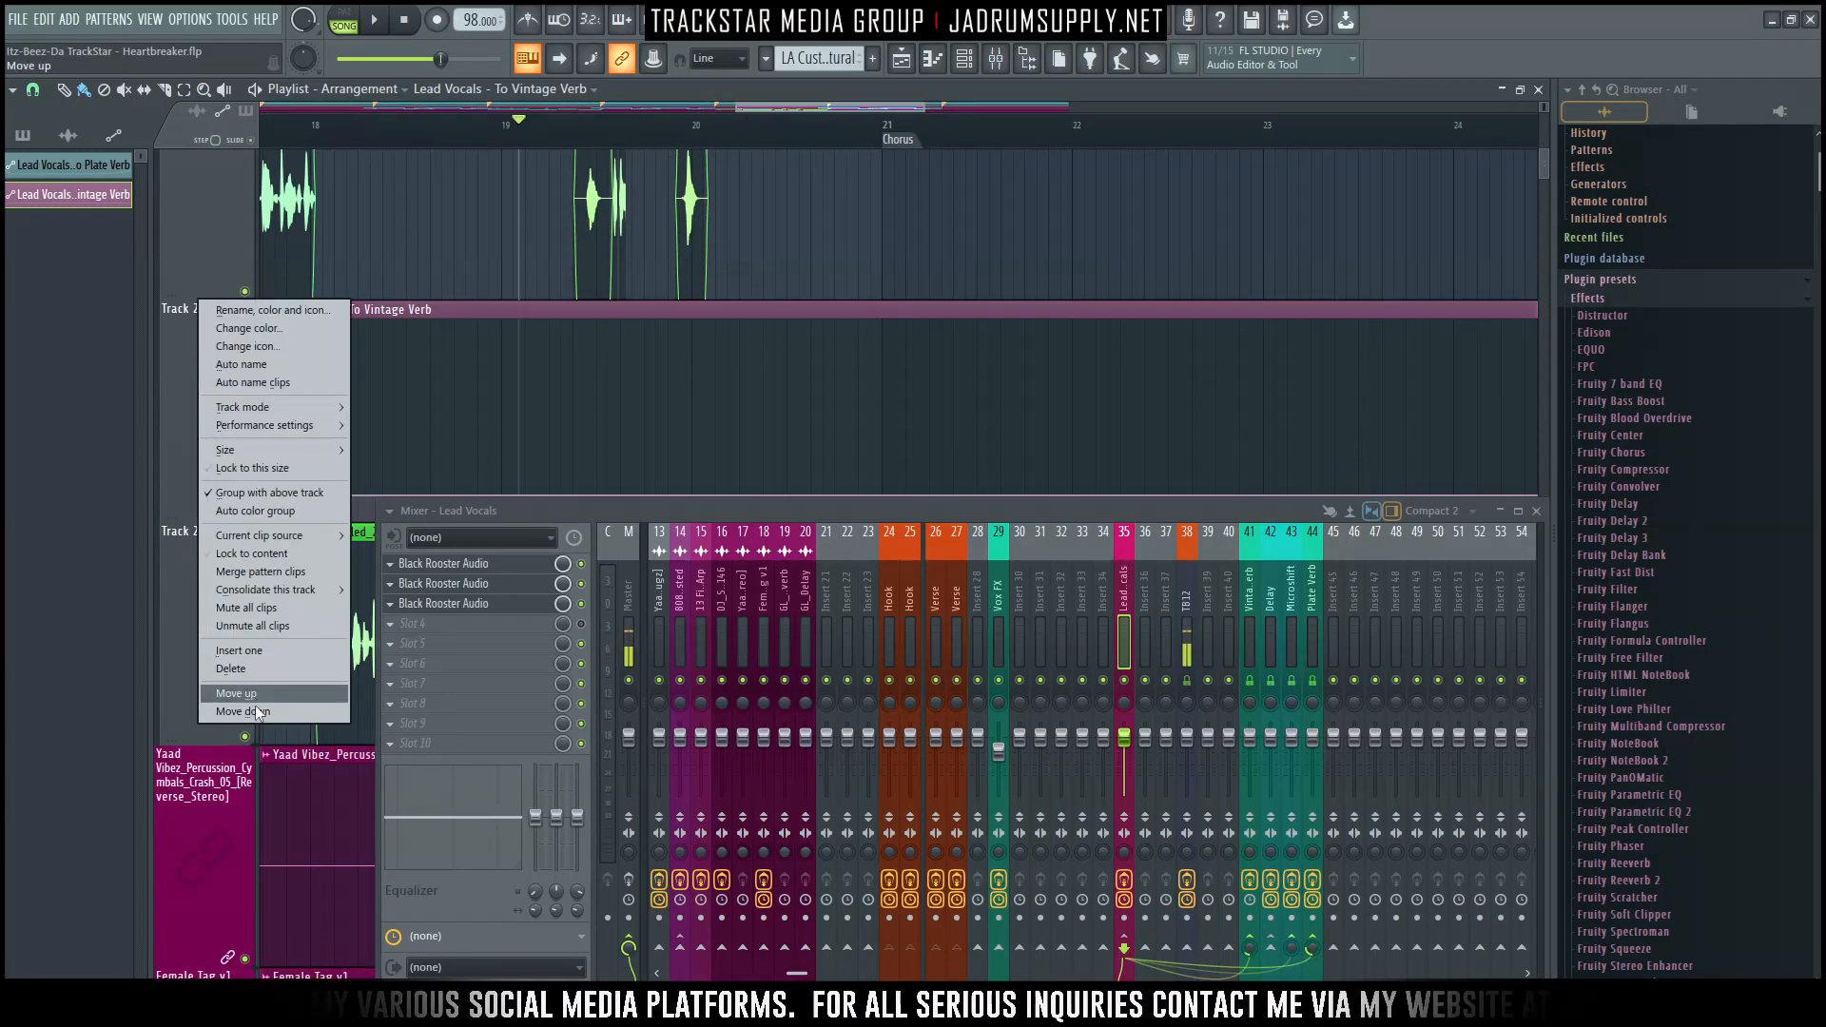
left_click(266, 671)
scroll(704, 133, "up", 5)
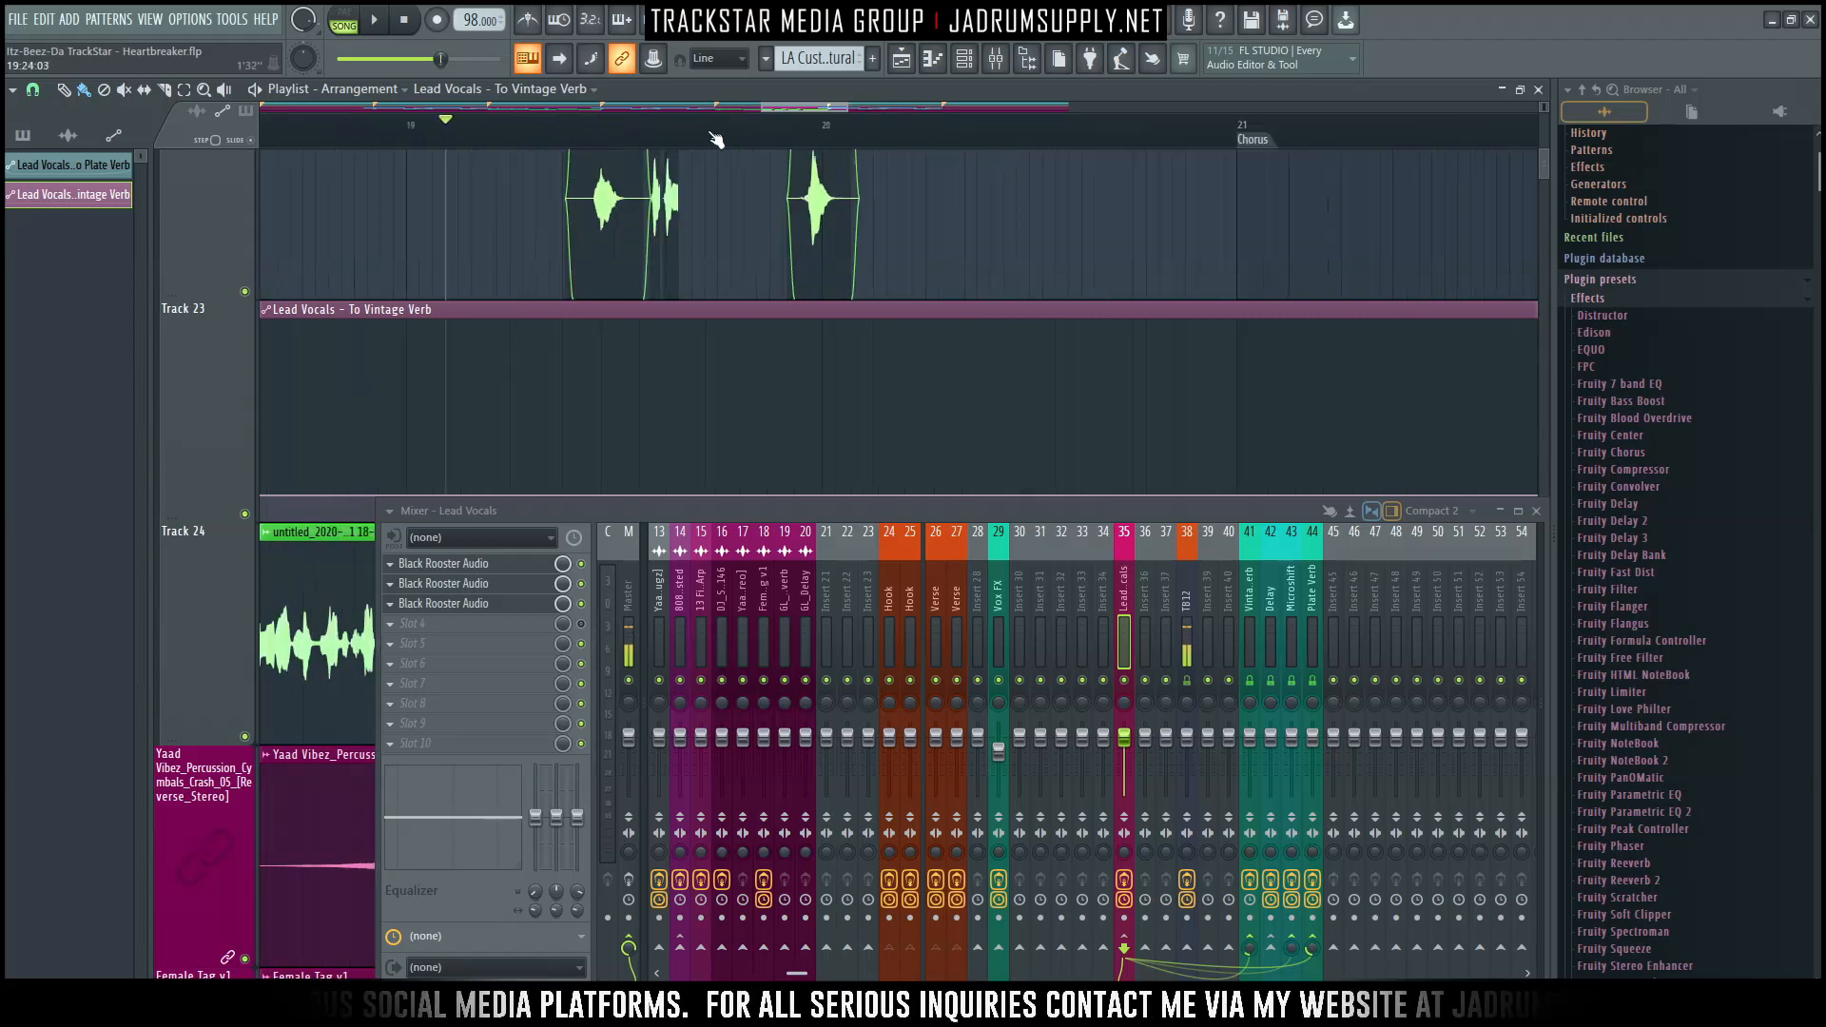
scroll(793, 111, "up", 3)
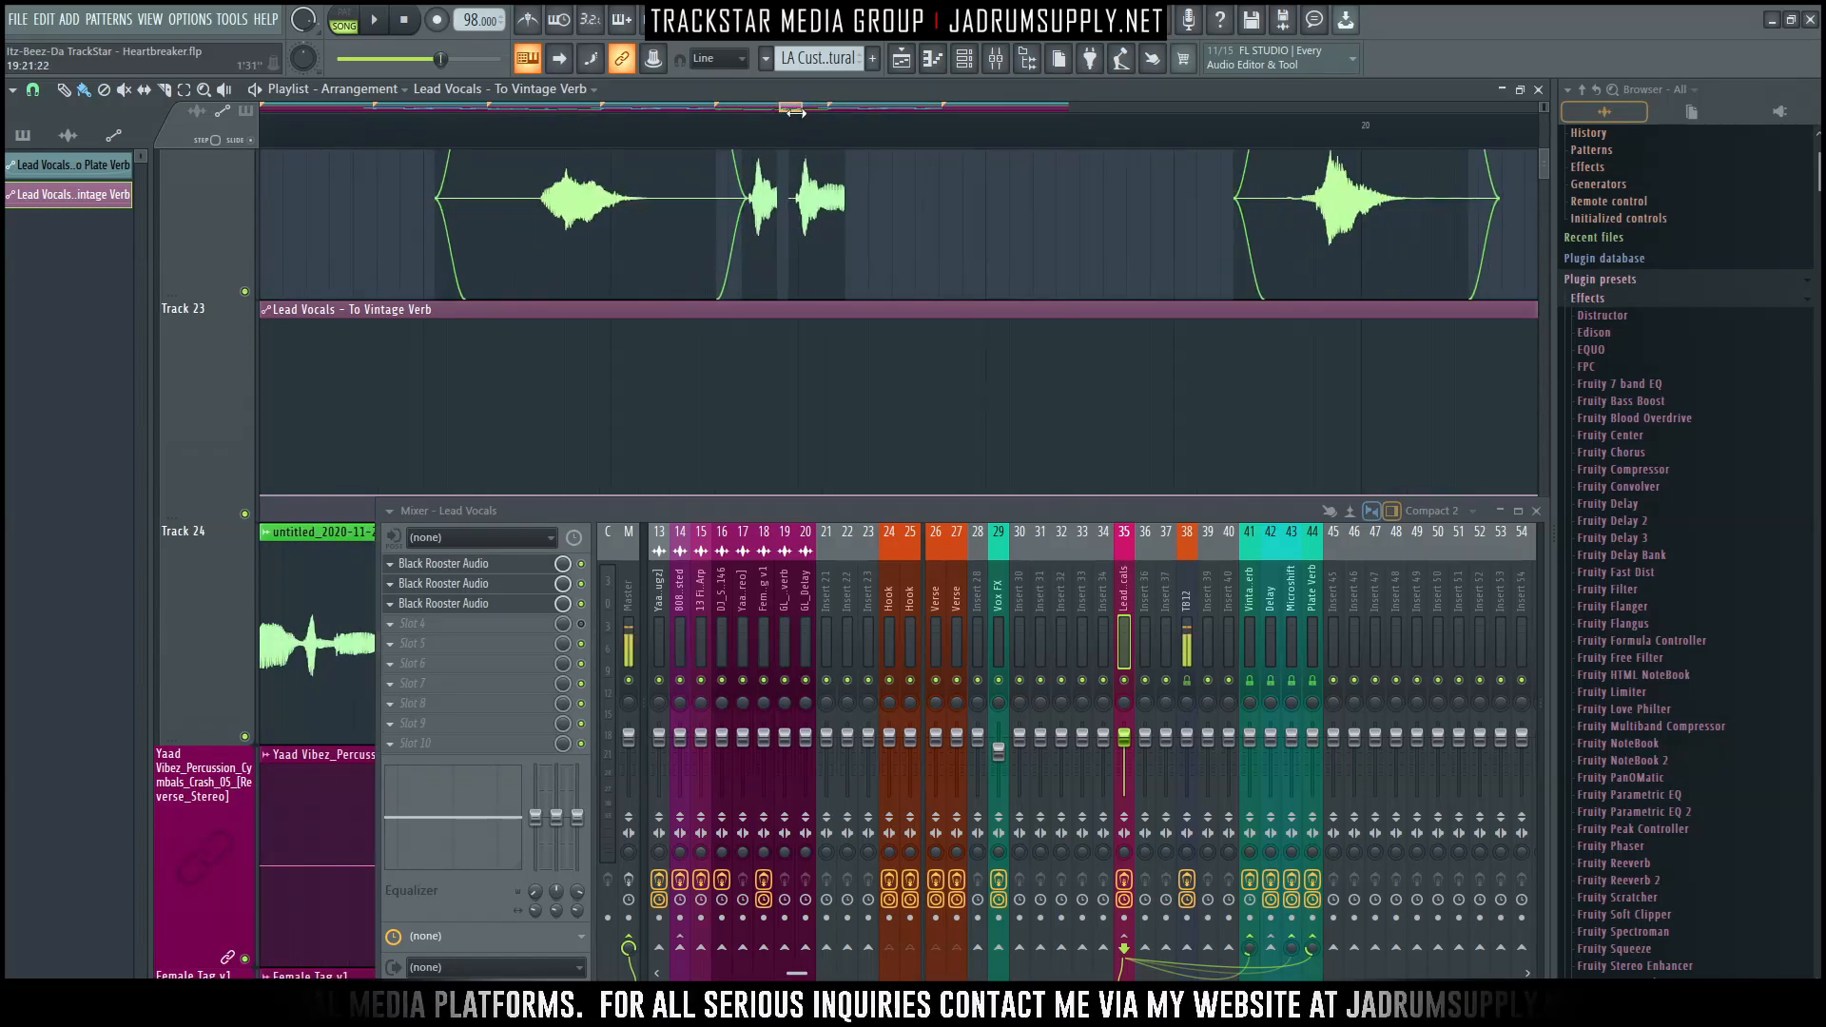
left_click(1536, 512)
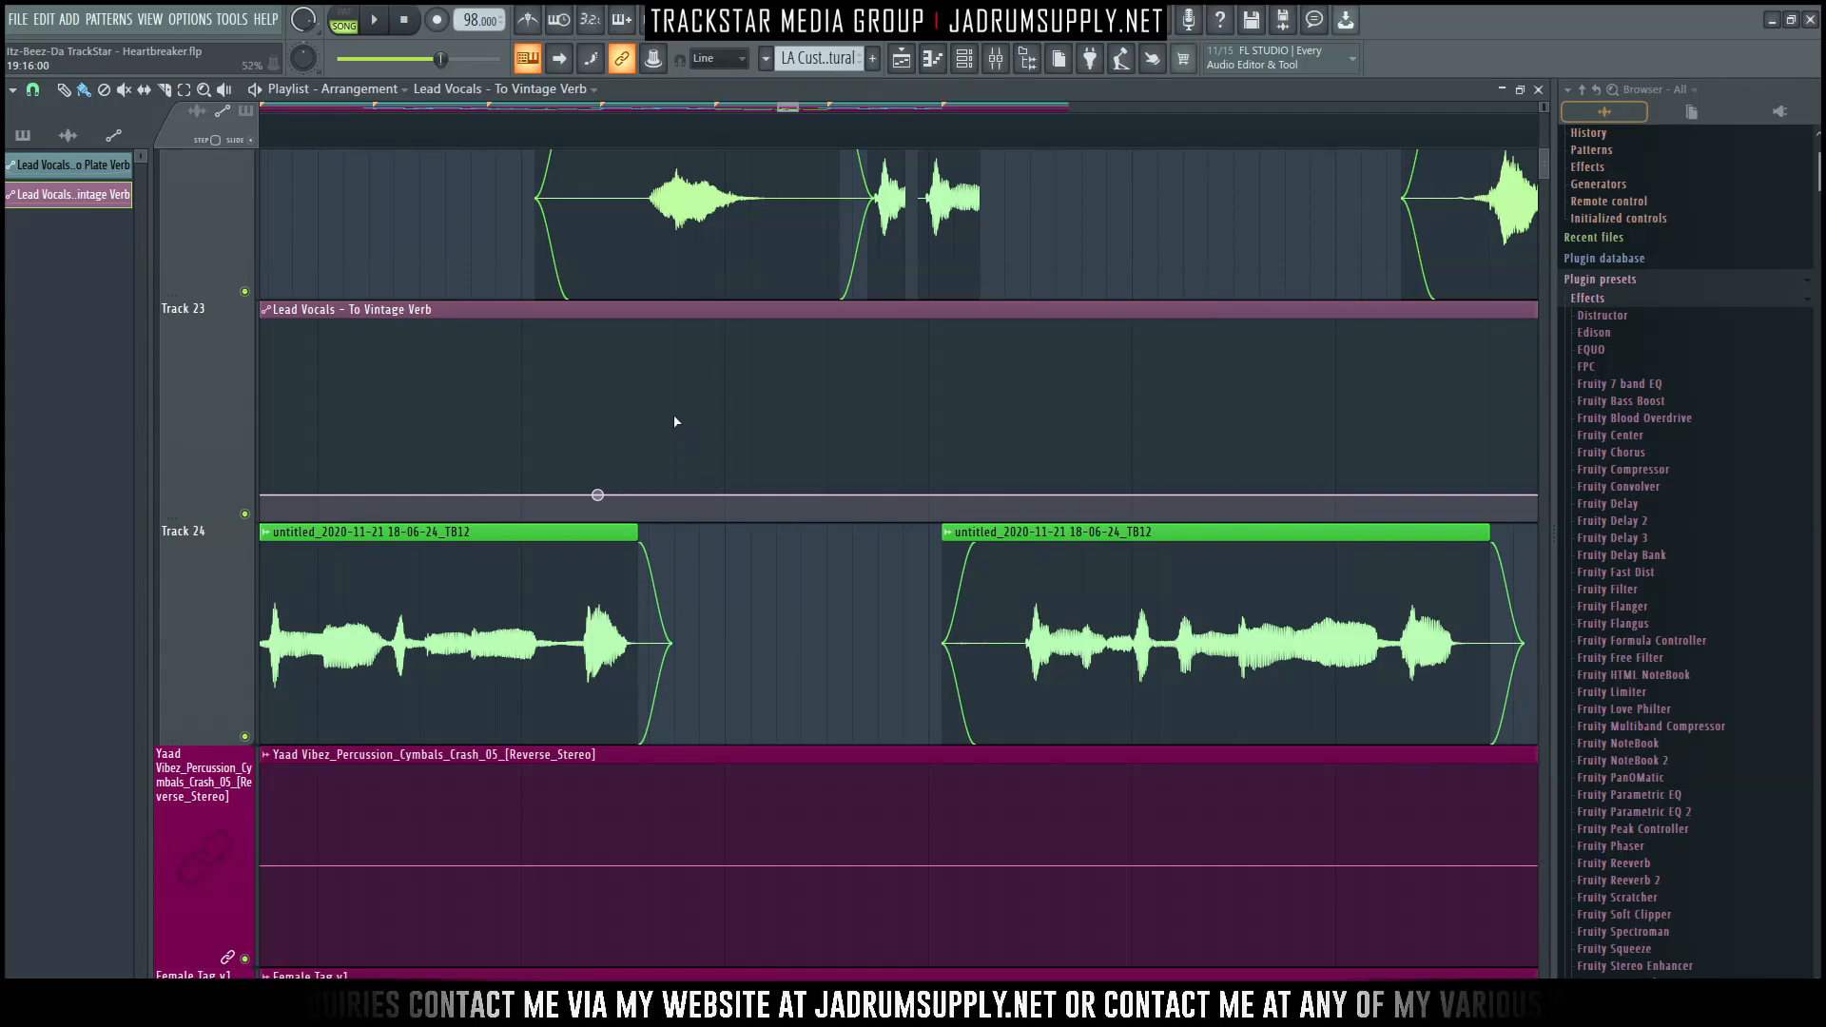
Copy the value of the Vintage Verb automation clip's last control point.
scroll(701, 171, "down", 5)
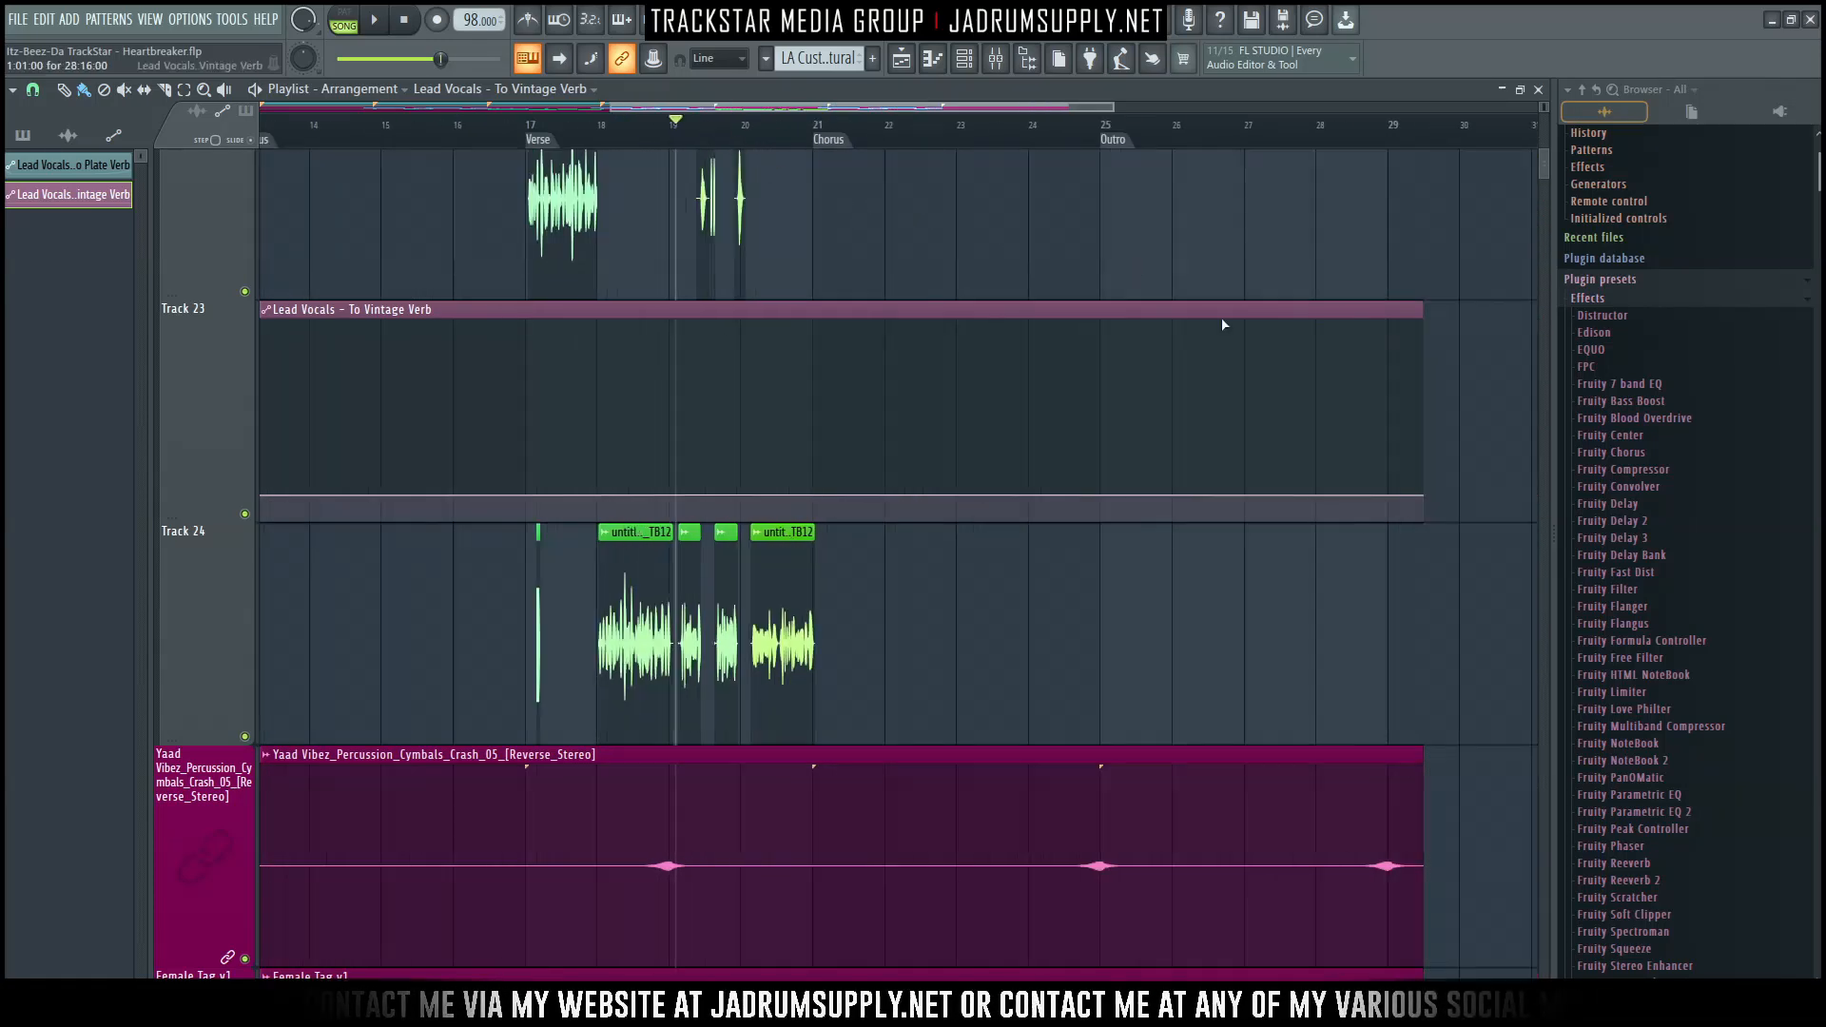
right_click(1423, 496)
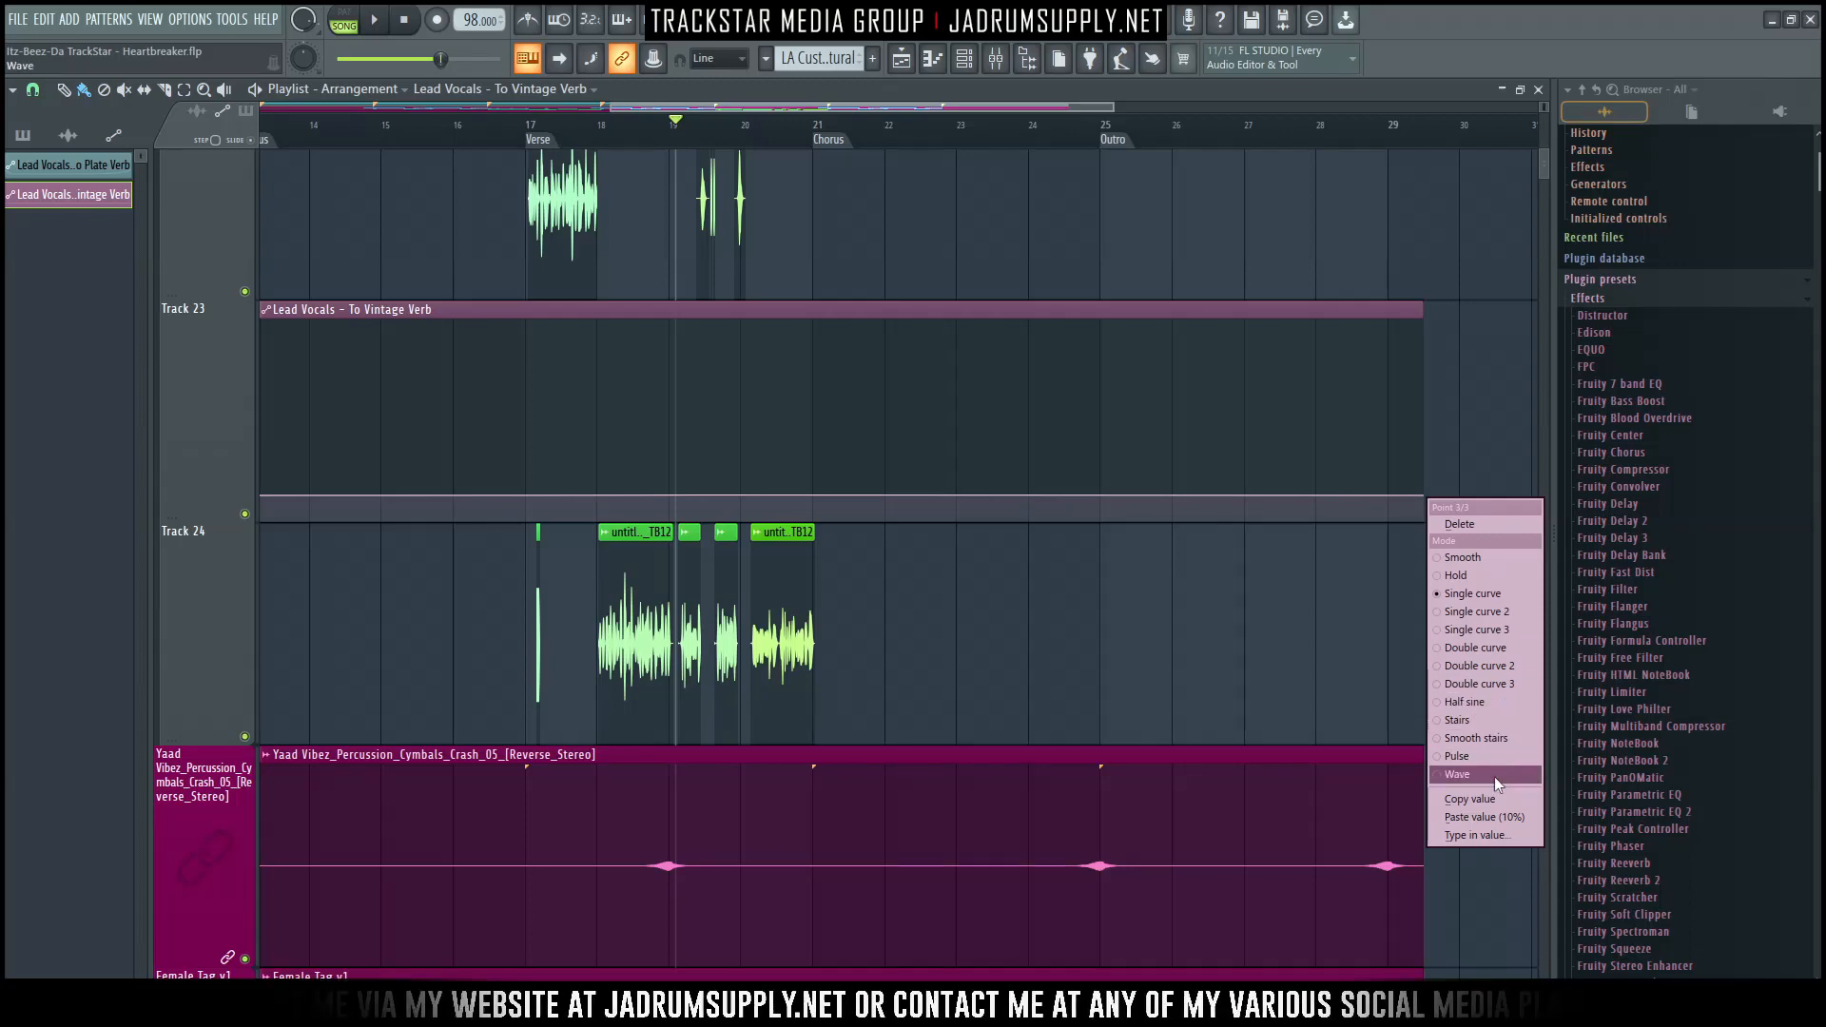
left_click(1500, 810)
Play the verse from around bar 19 to check where the vocal phrase ends against the Vintage Verb automation.
scroll(710, 190, "up", 5)
scroll(693, 138, "up", 4)
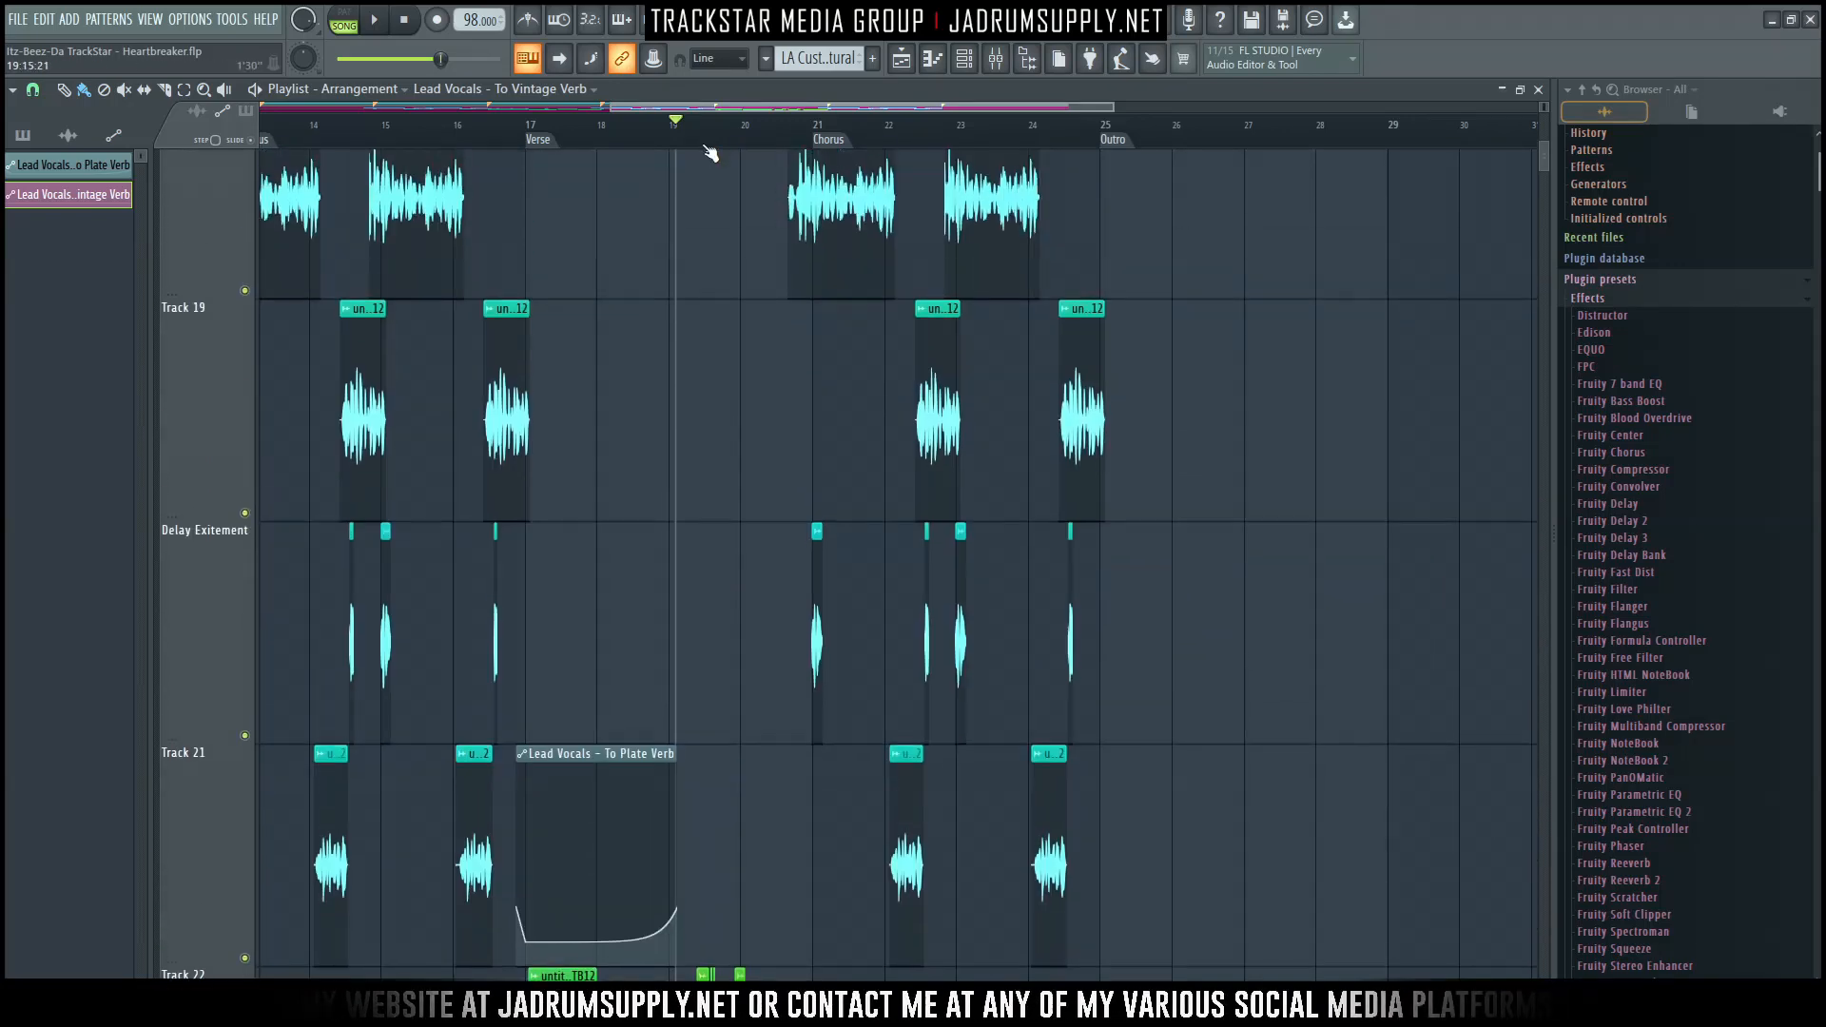
scroll(689, 140, "up", 4)
scroll(880, 345, "down", 6)
scroll(899, 319, "up", 2)
key("space")
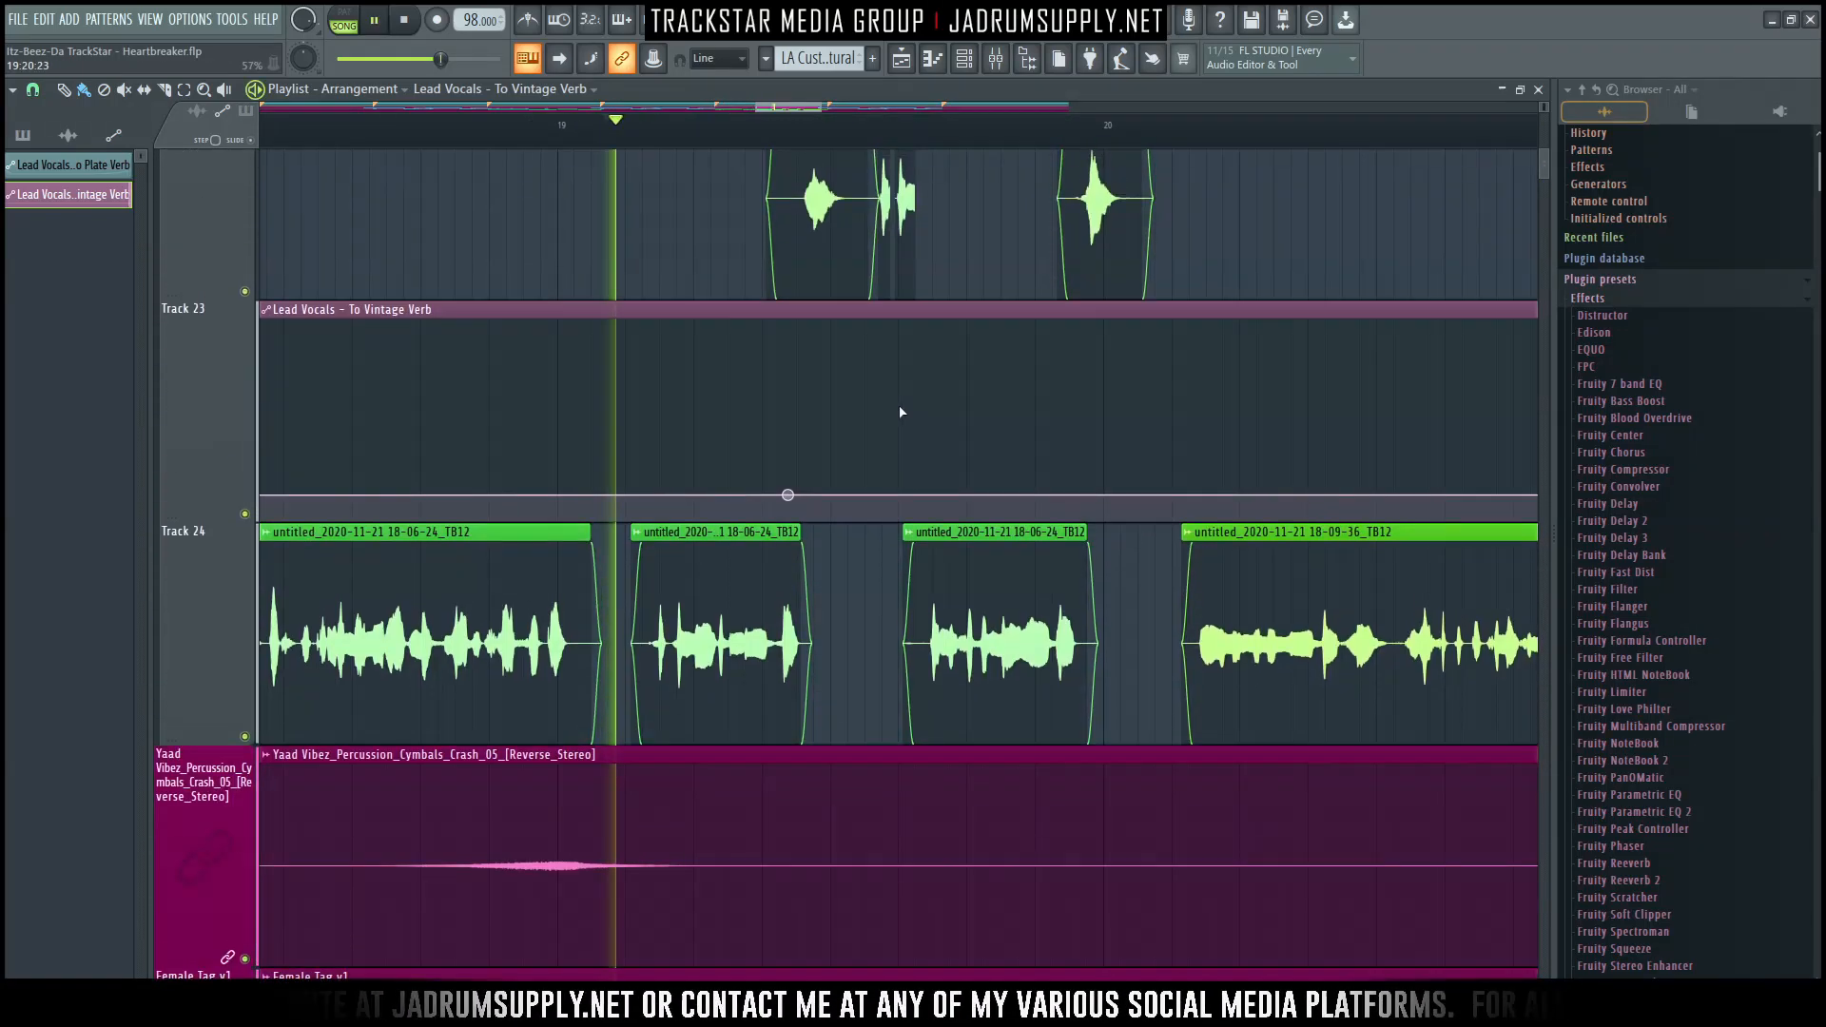
scroll(854, 145, "up", 3)
key("space")
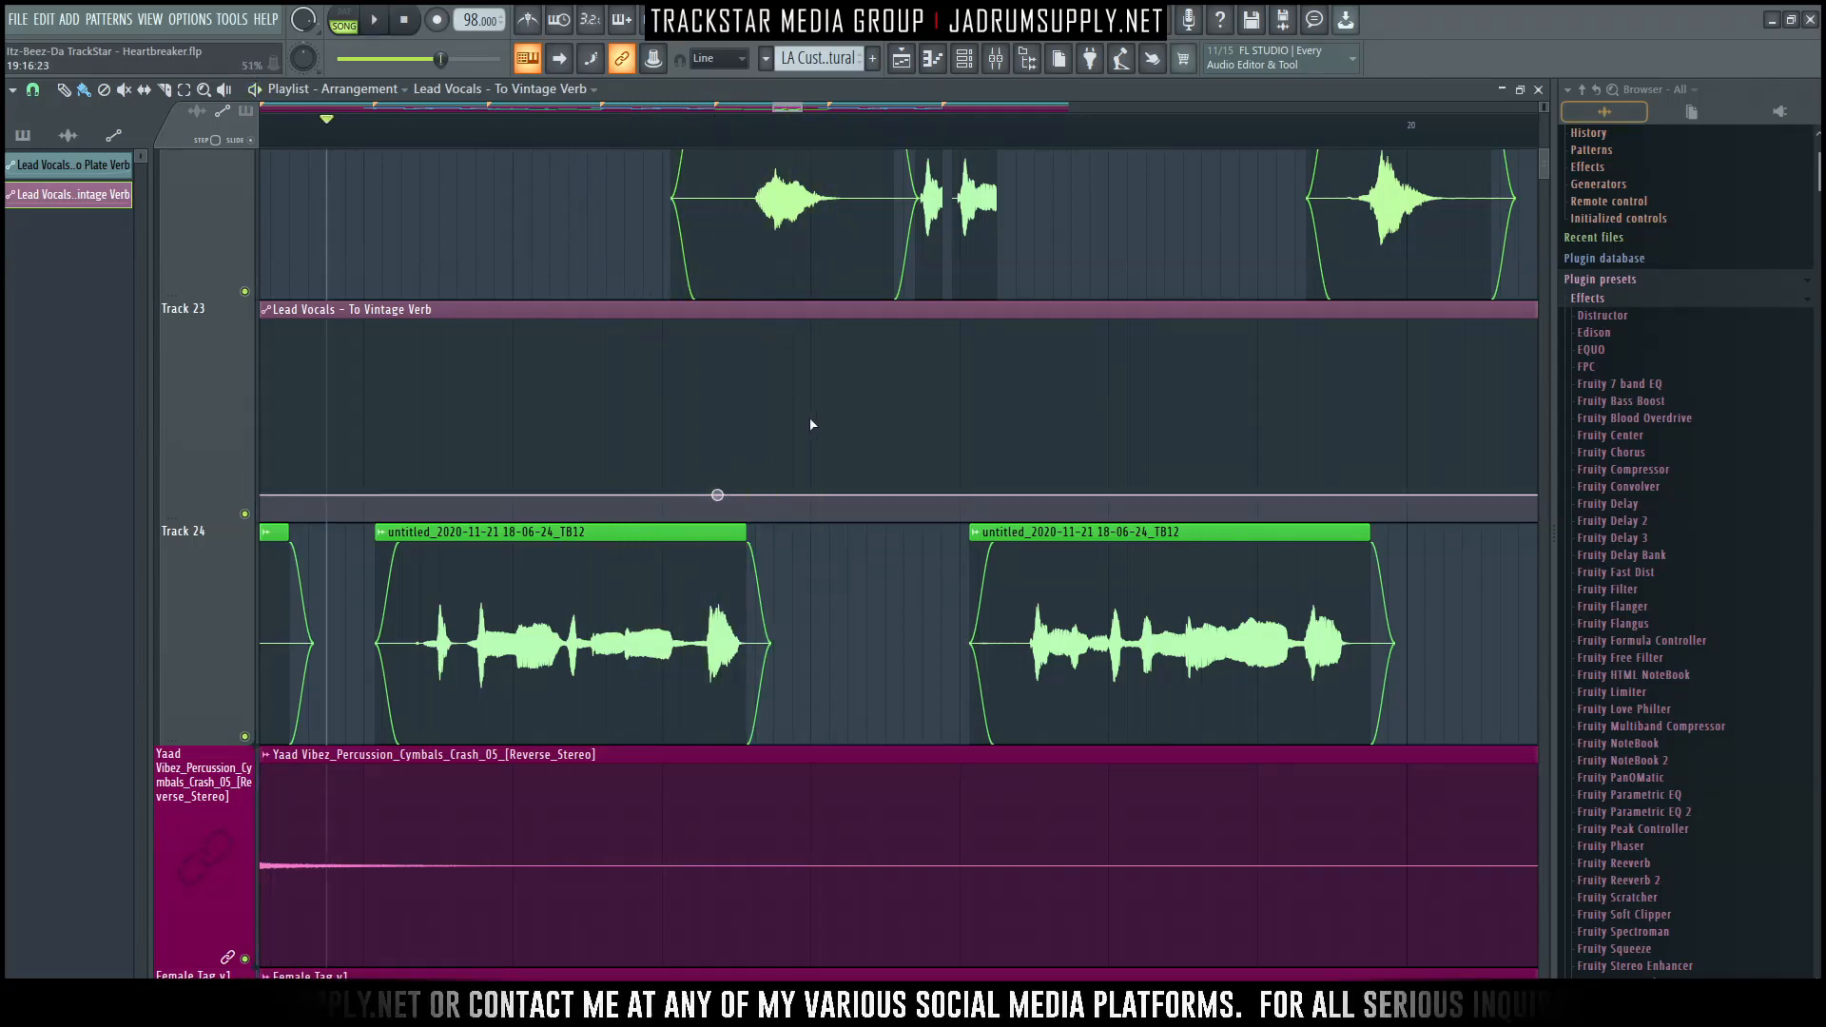
Shape a send swell at the phrase's end with a straight rise to a peak of about 51% and a point back at 13%.
right_click(811, 420)
right_click(811, 420)
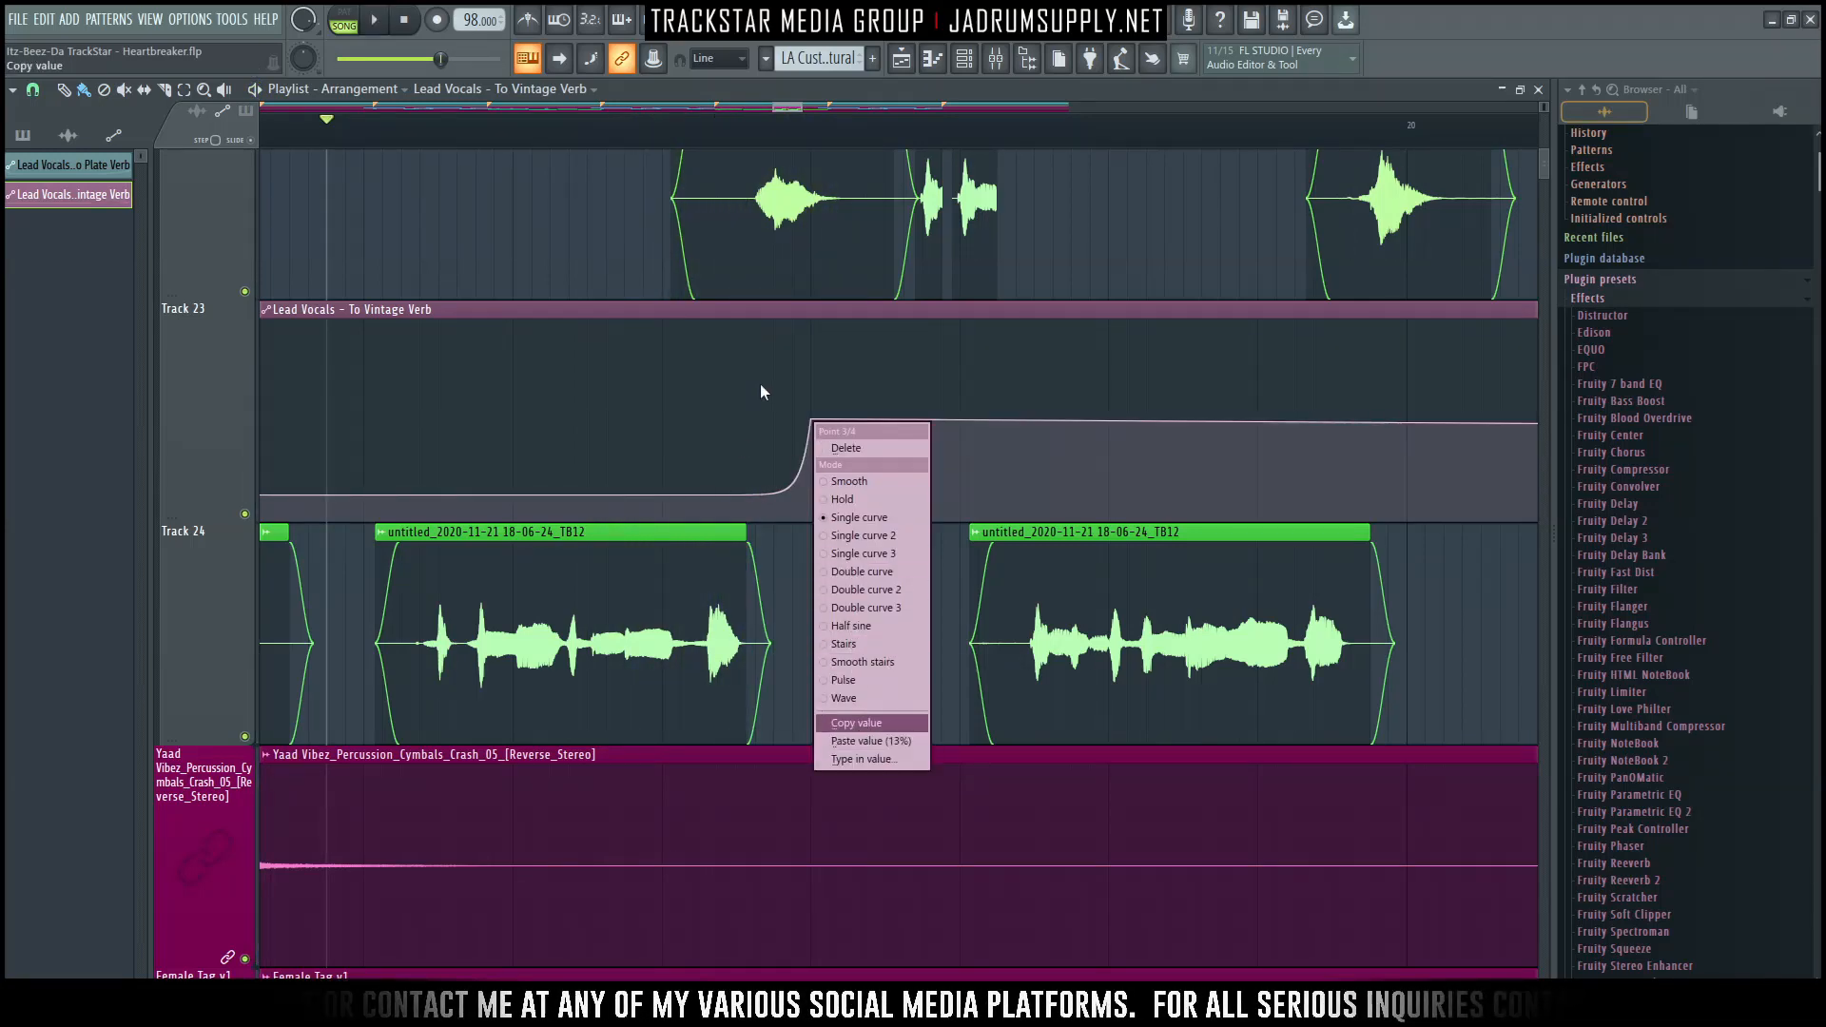
left_click(823, 395)
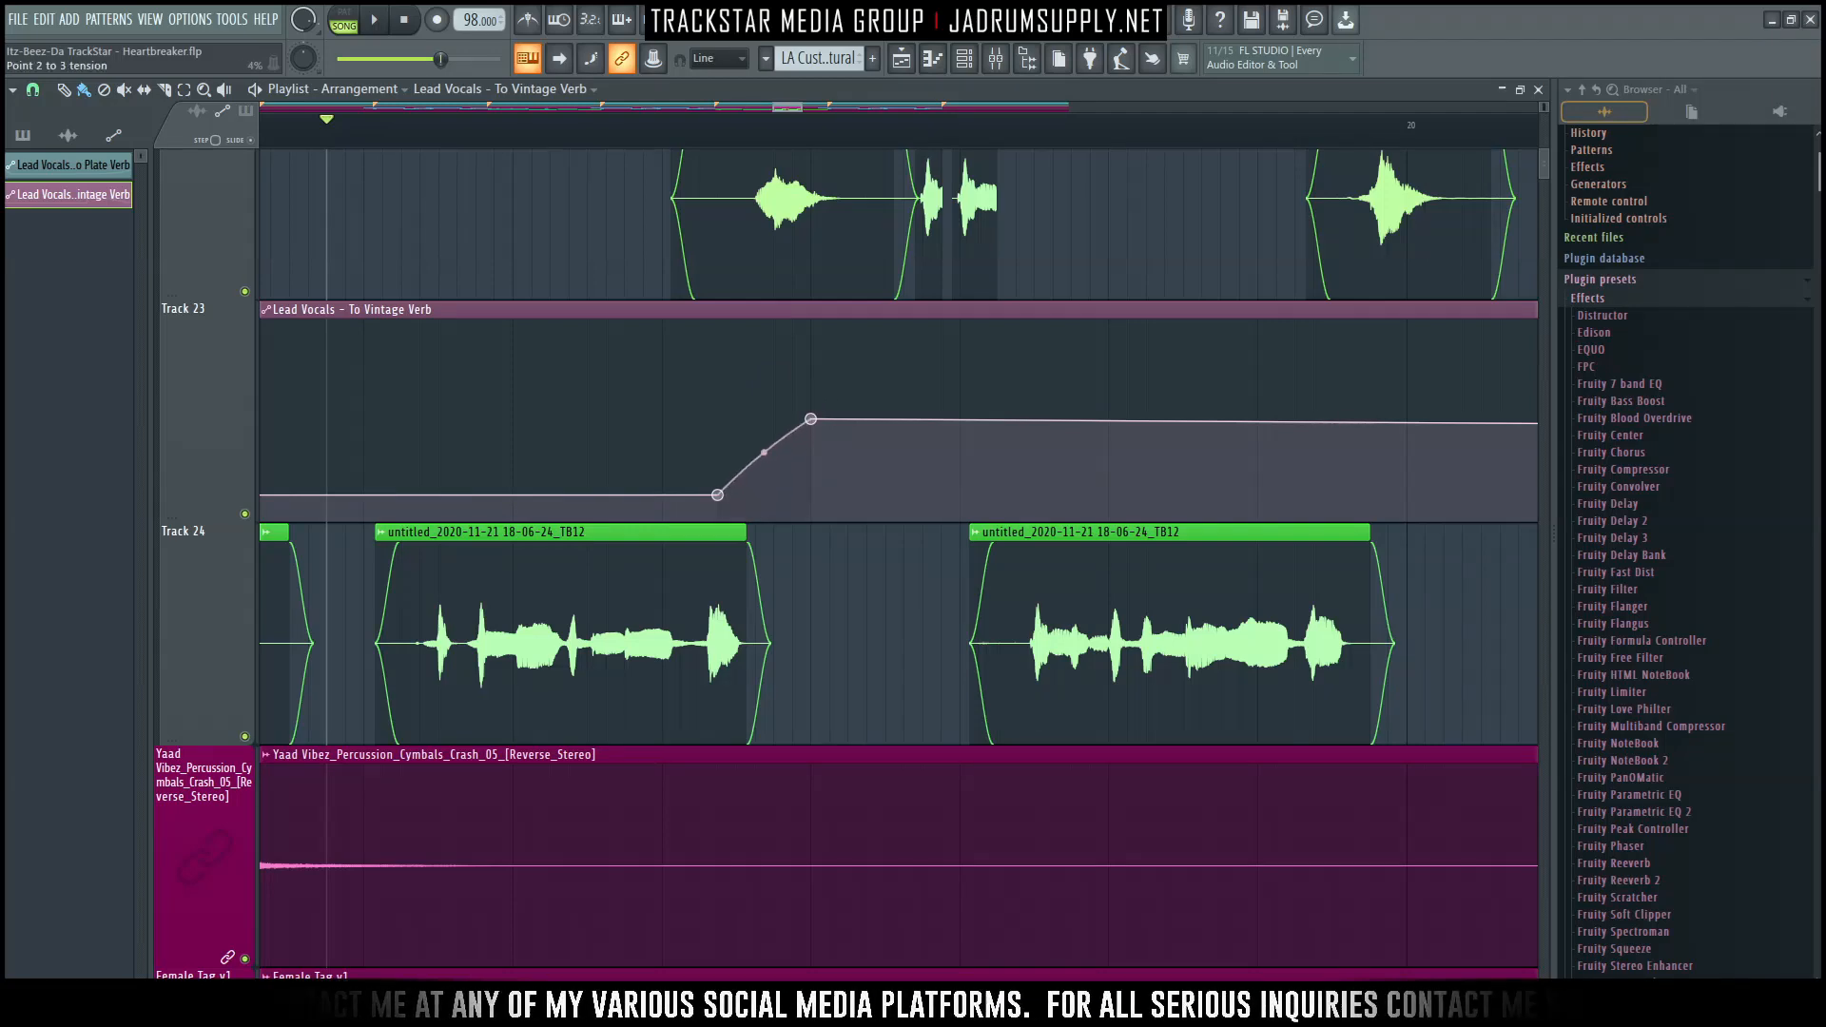
key("space")
right_click(867, 456)
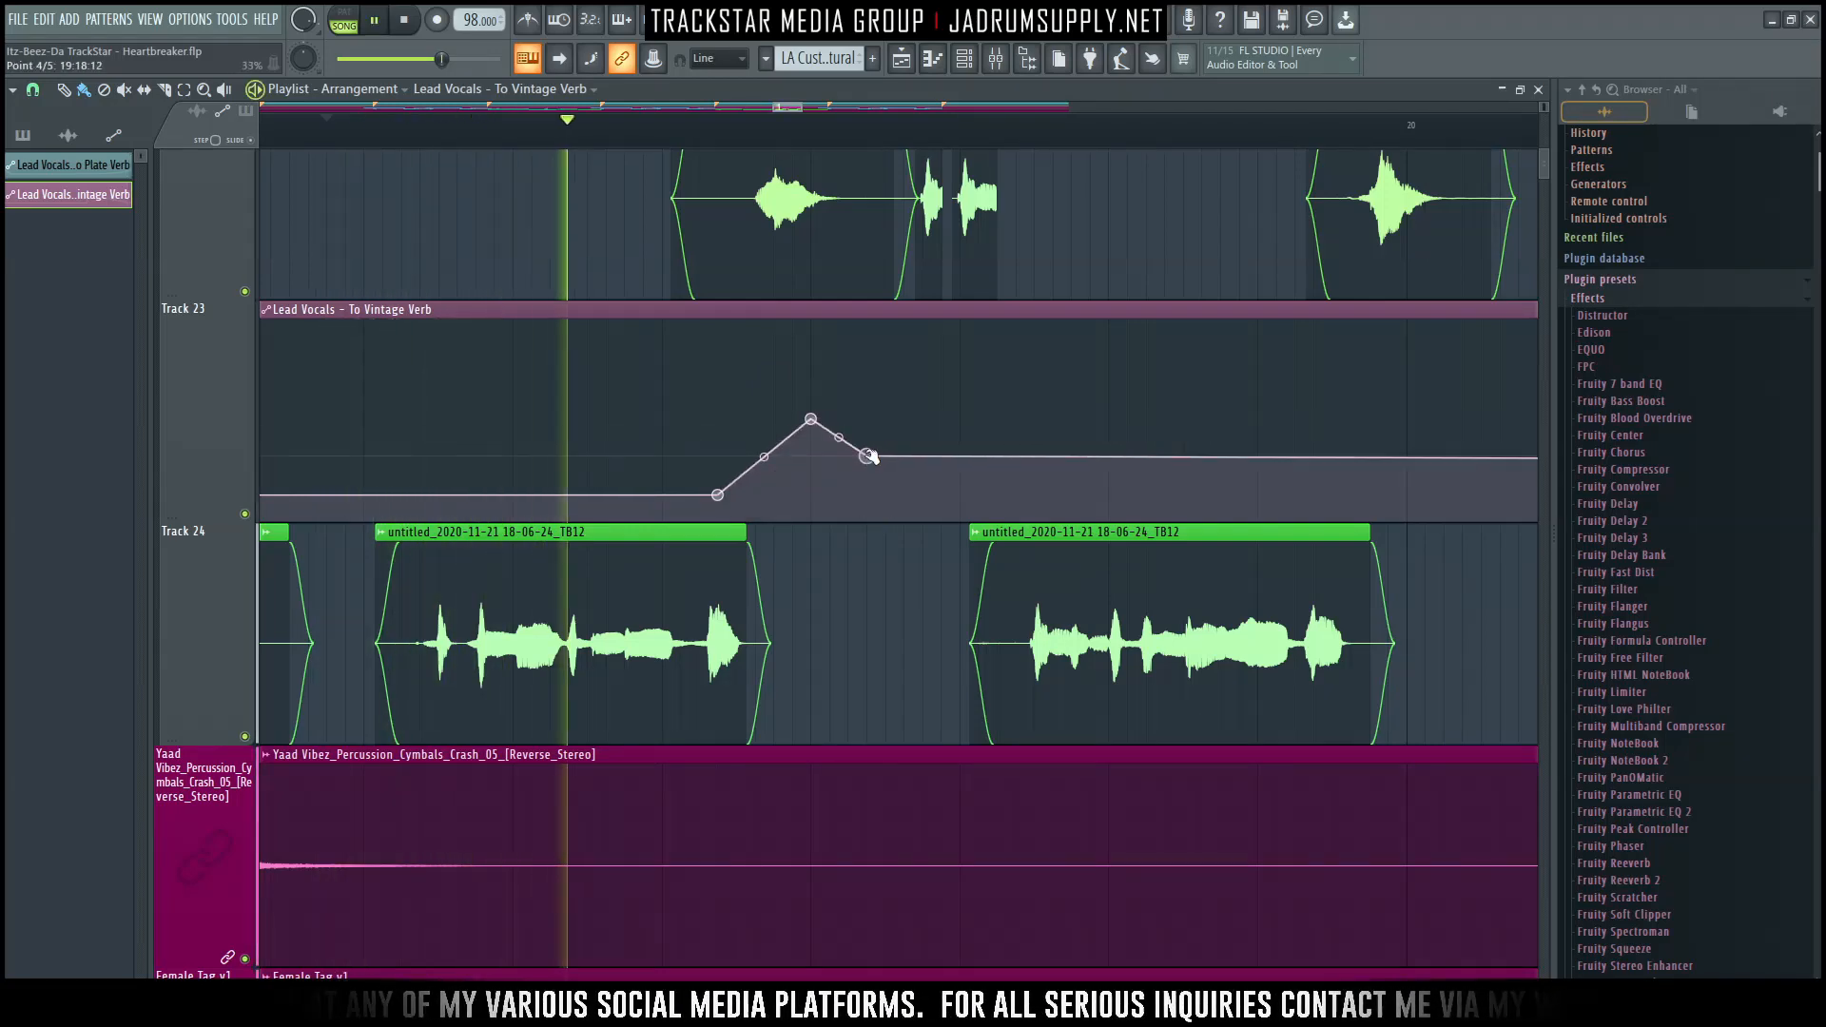
right_click(868, 456)
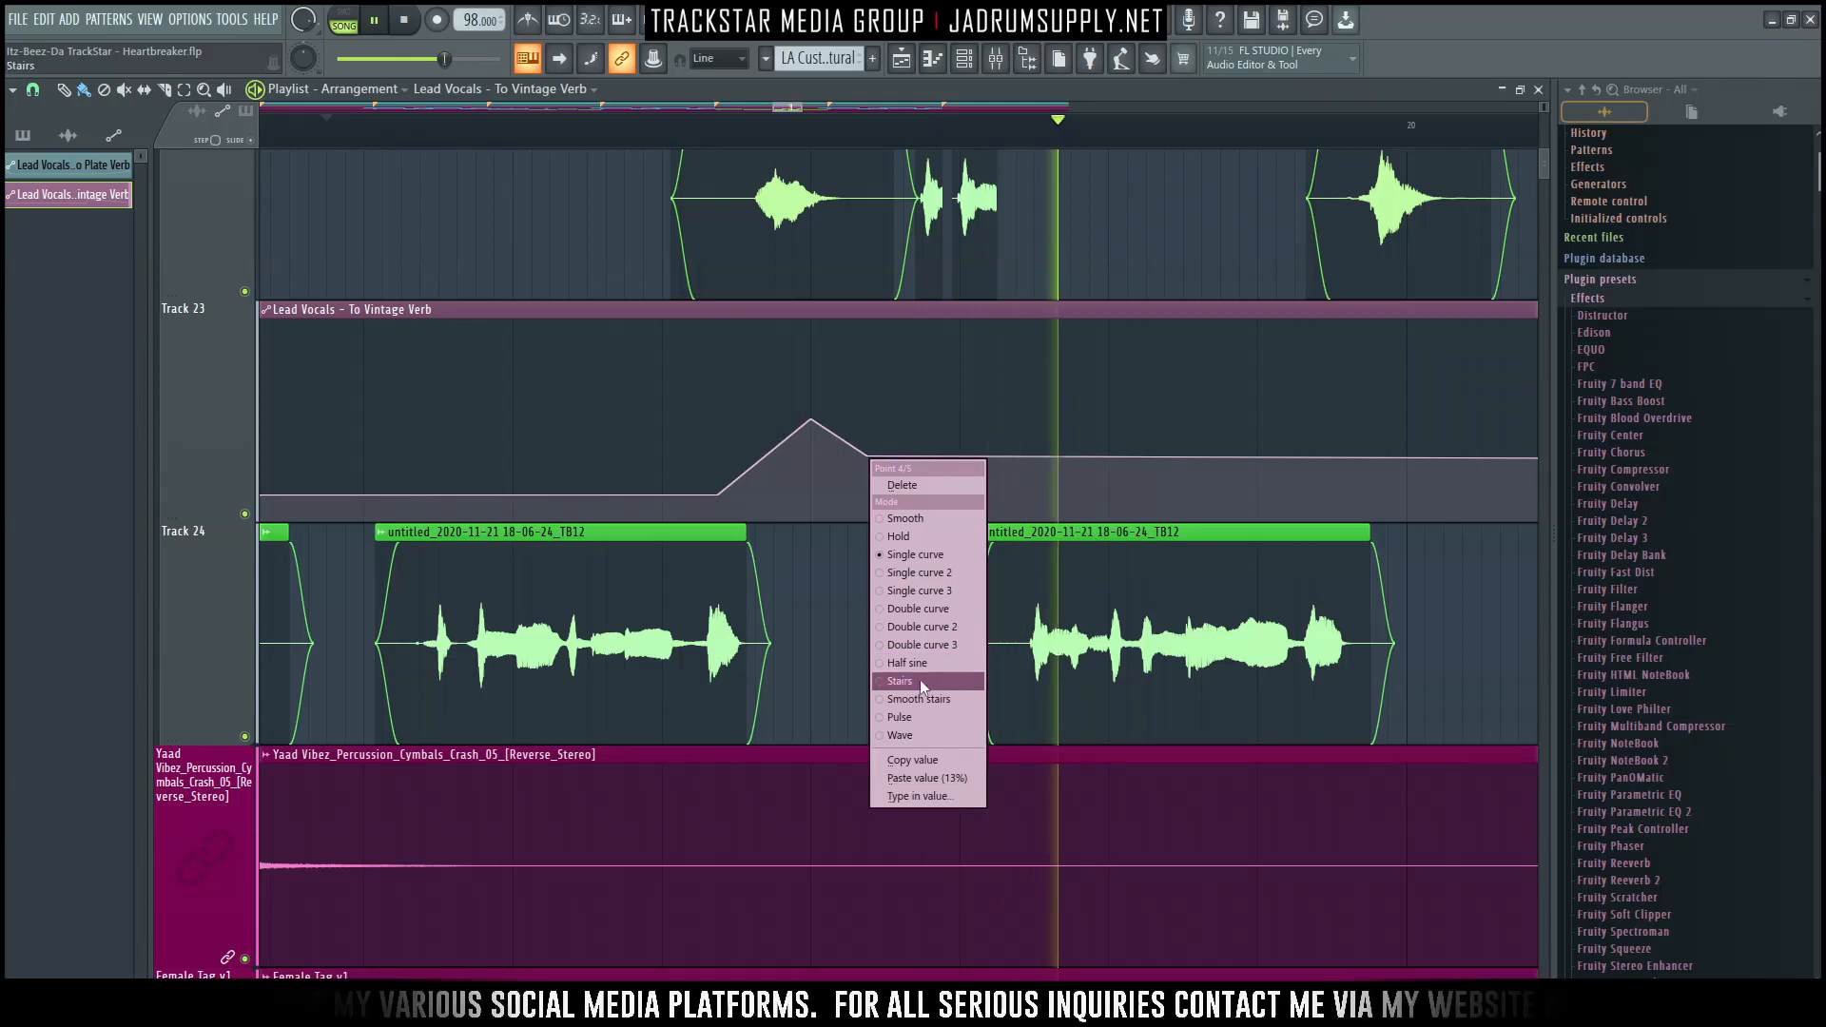
left_click(934, 775)
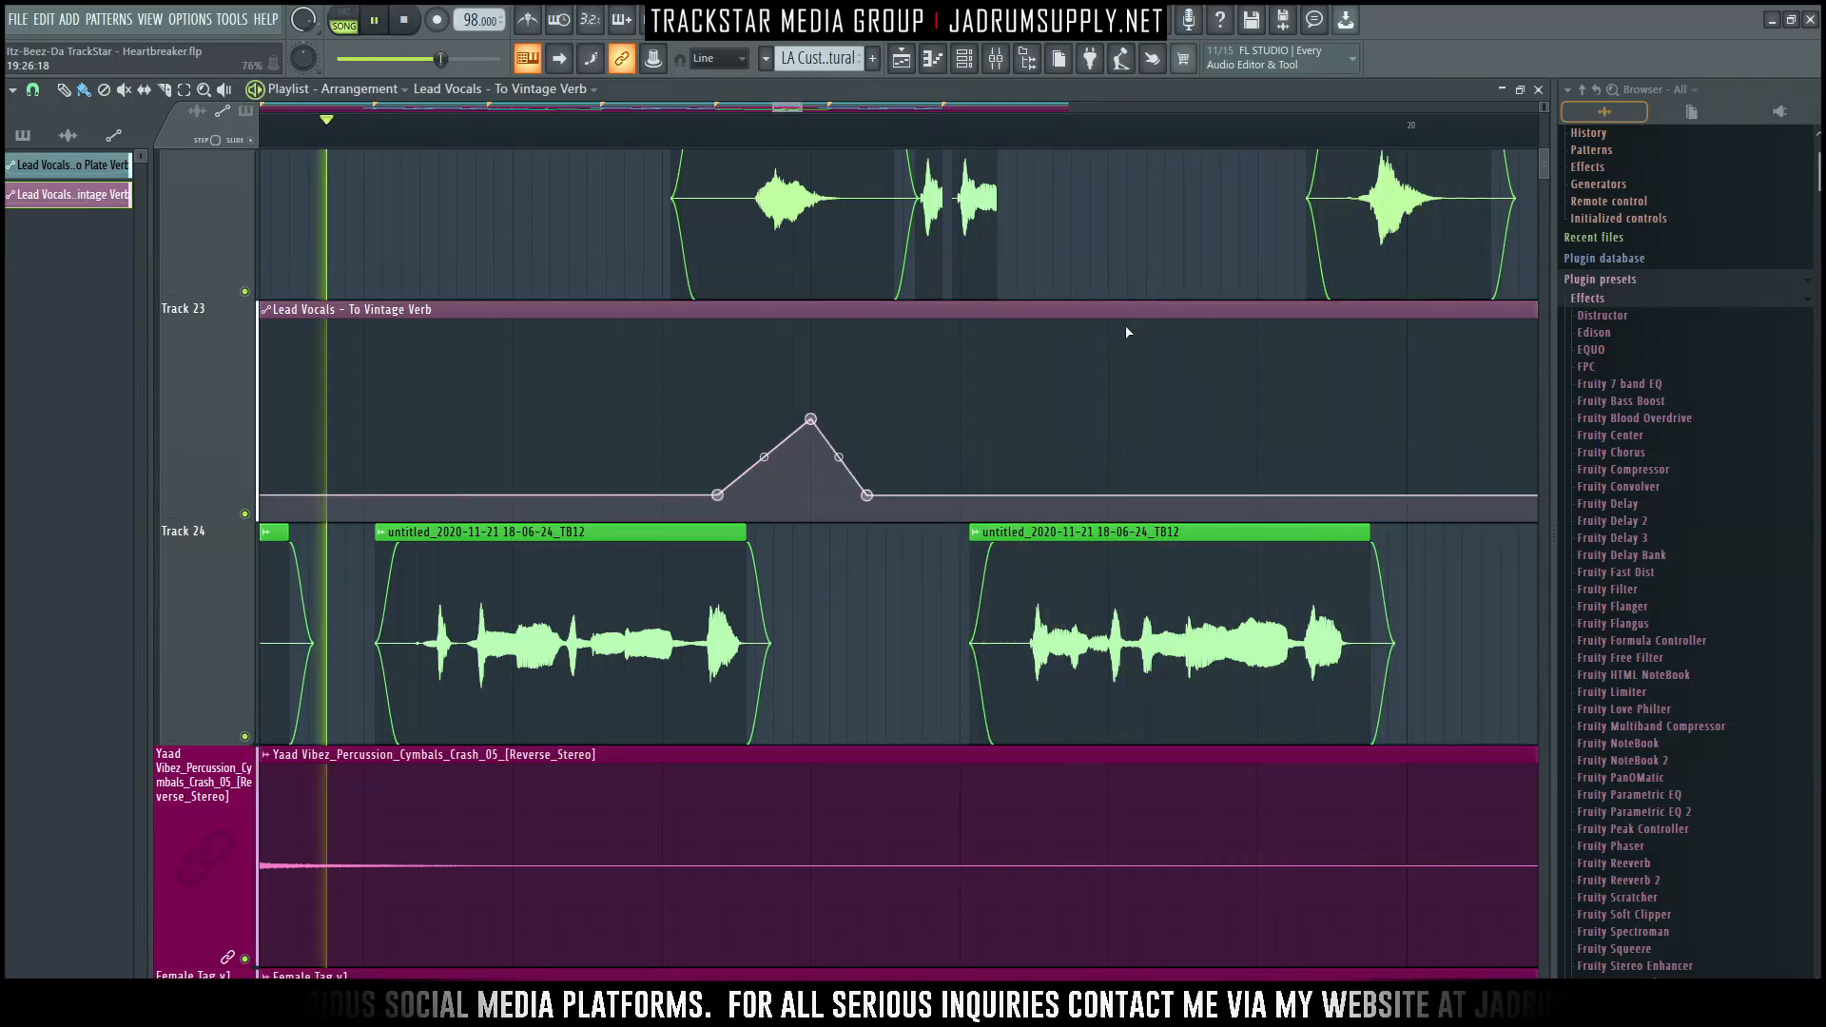
Add two automation control points around the end of the next Track 24 phrase near bar 20, both set to 13%.
scroll(1032, 145, "down", 2)
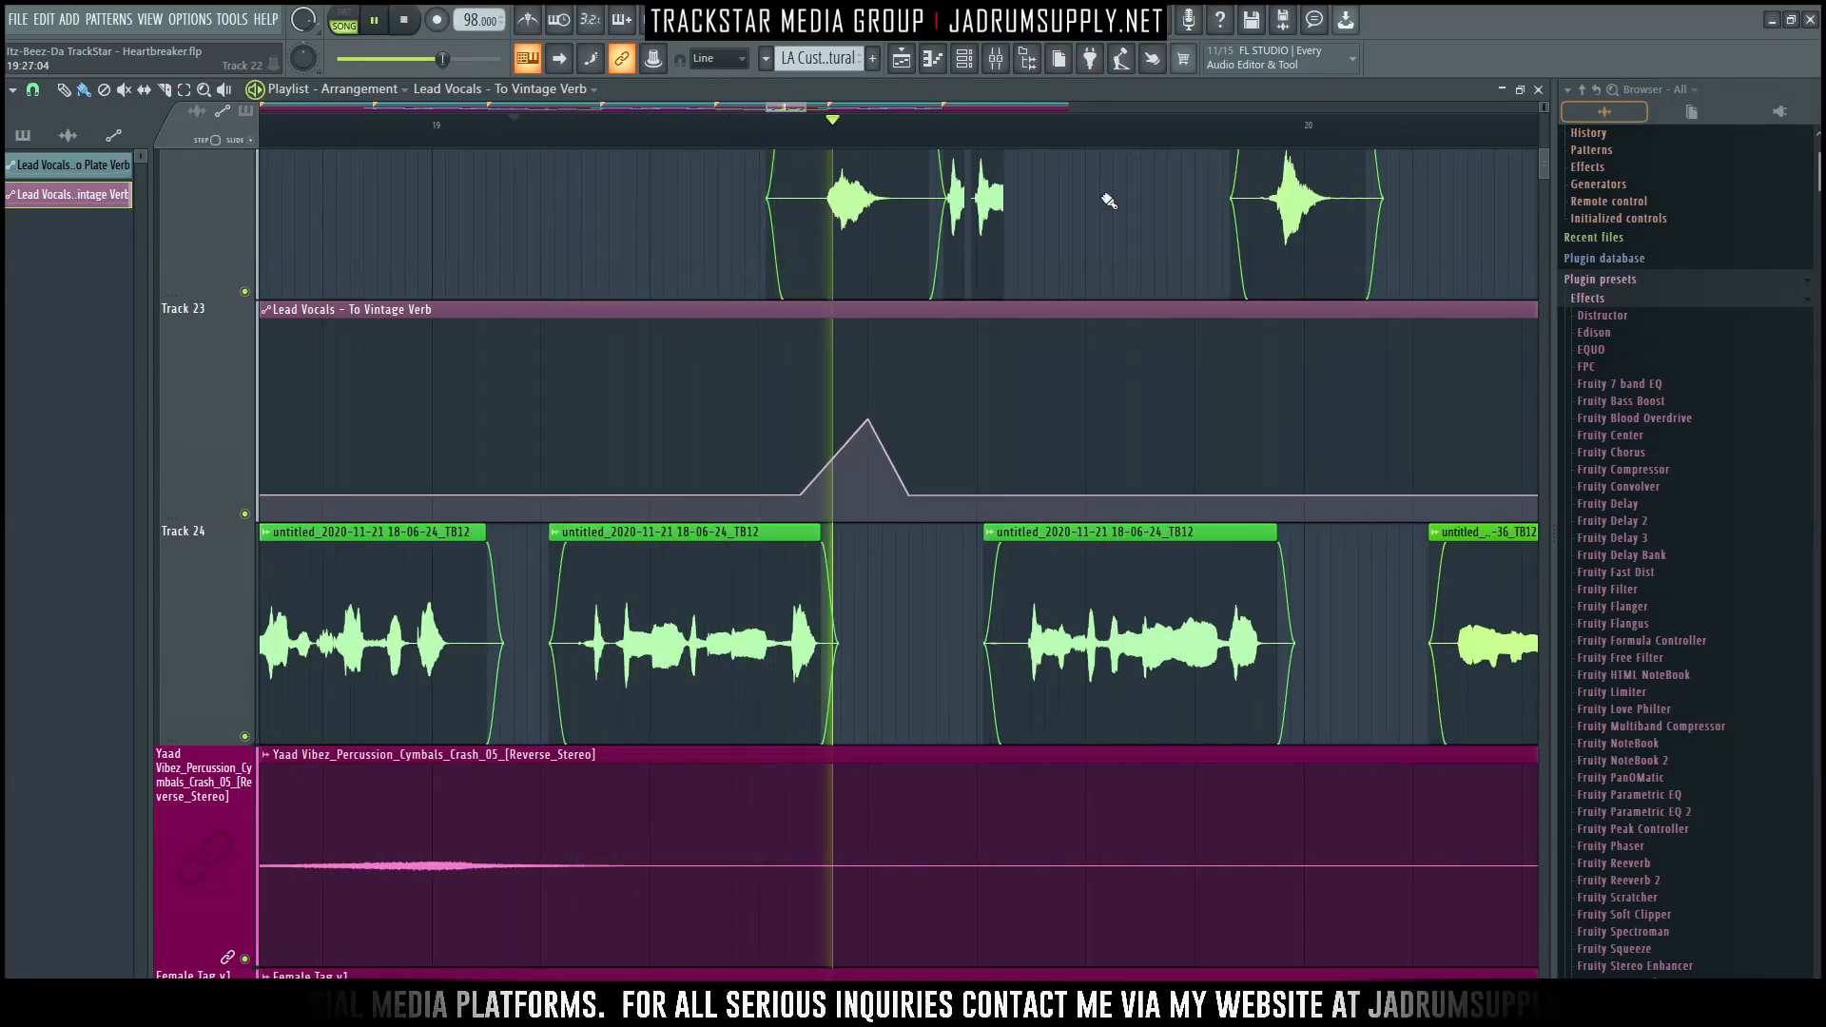
right_click(867, 421)
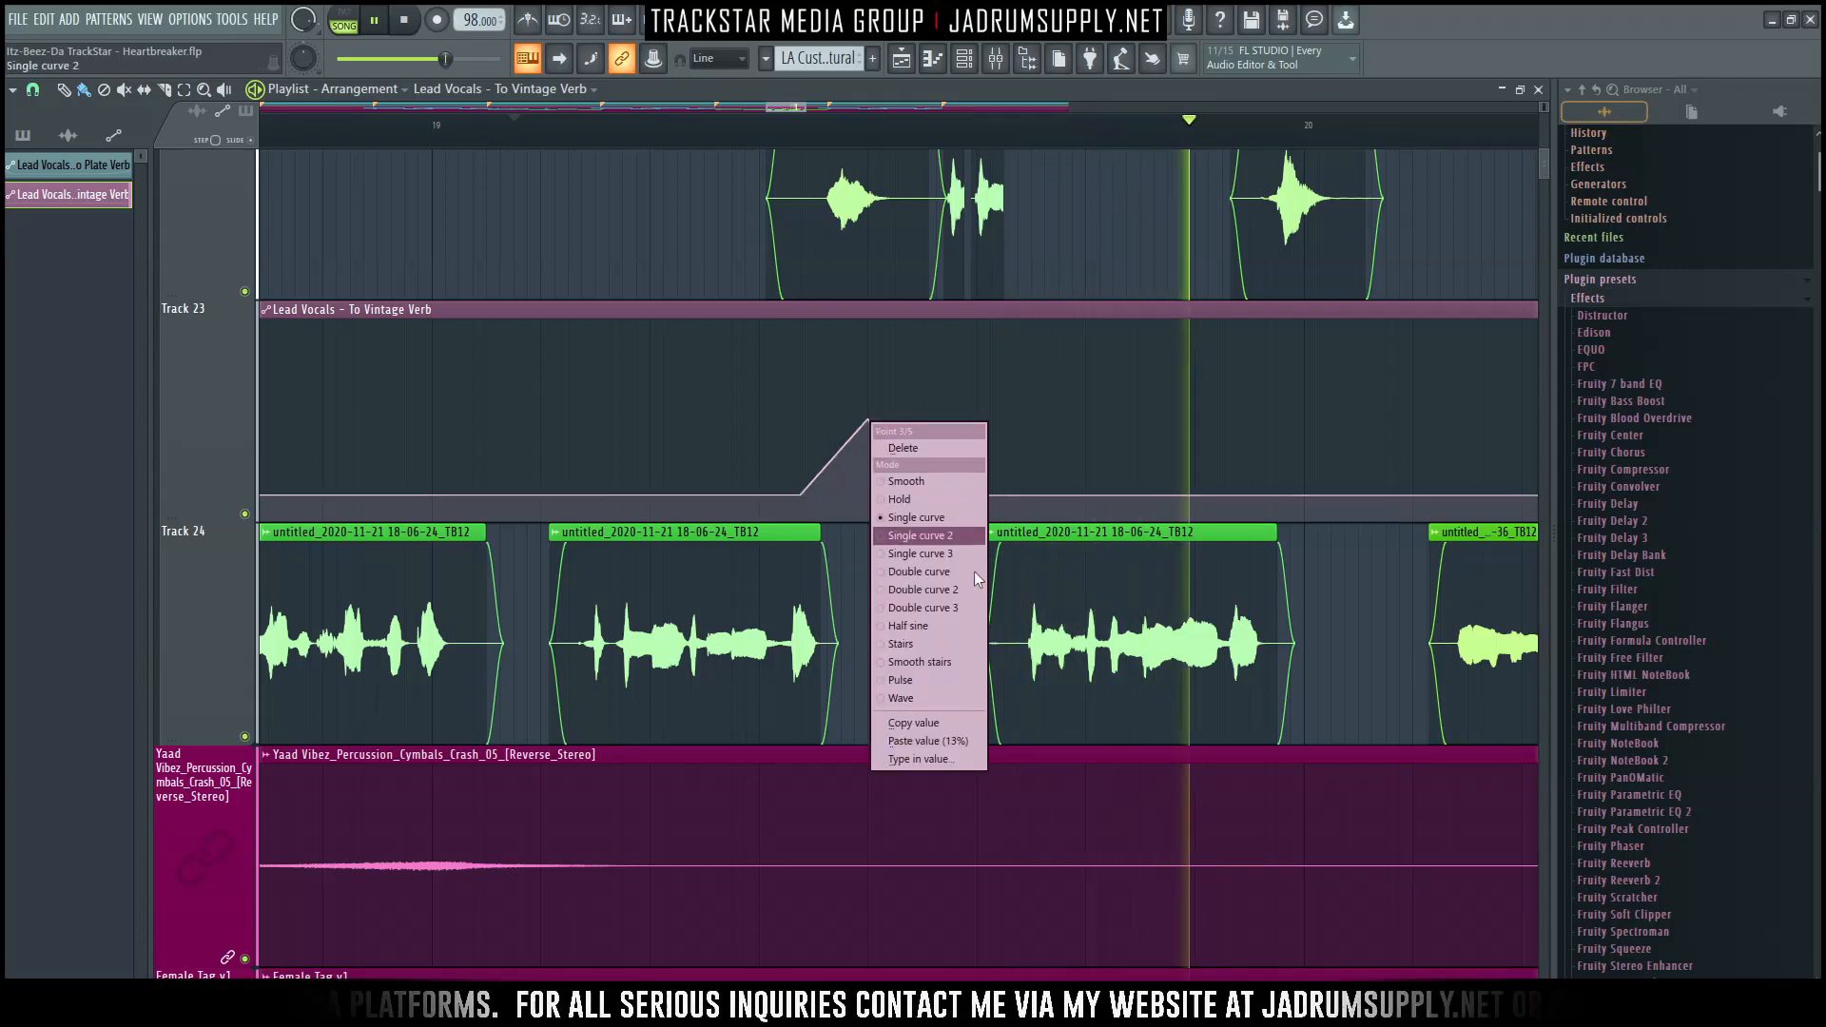
right_click(1249, 495)
right_click(1366, 495)
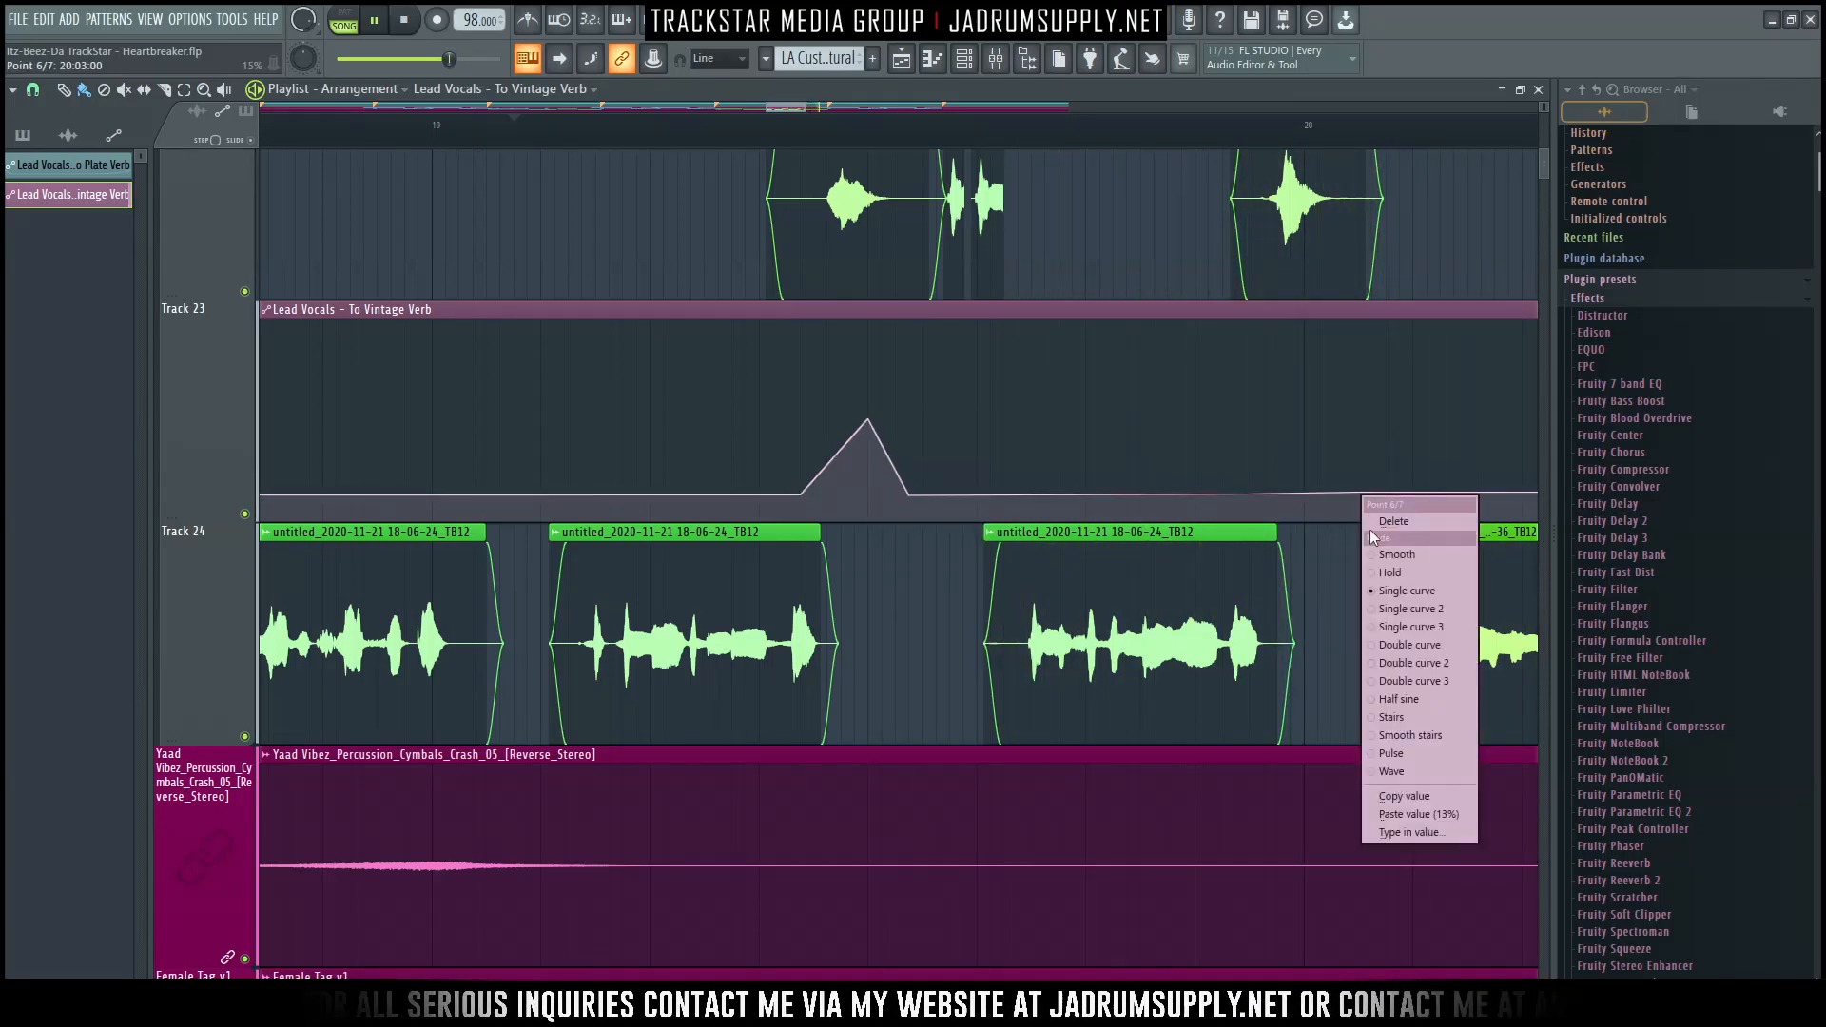
left_click(1439, 809)
right_click(1249, 495)
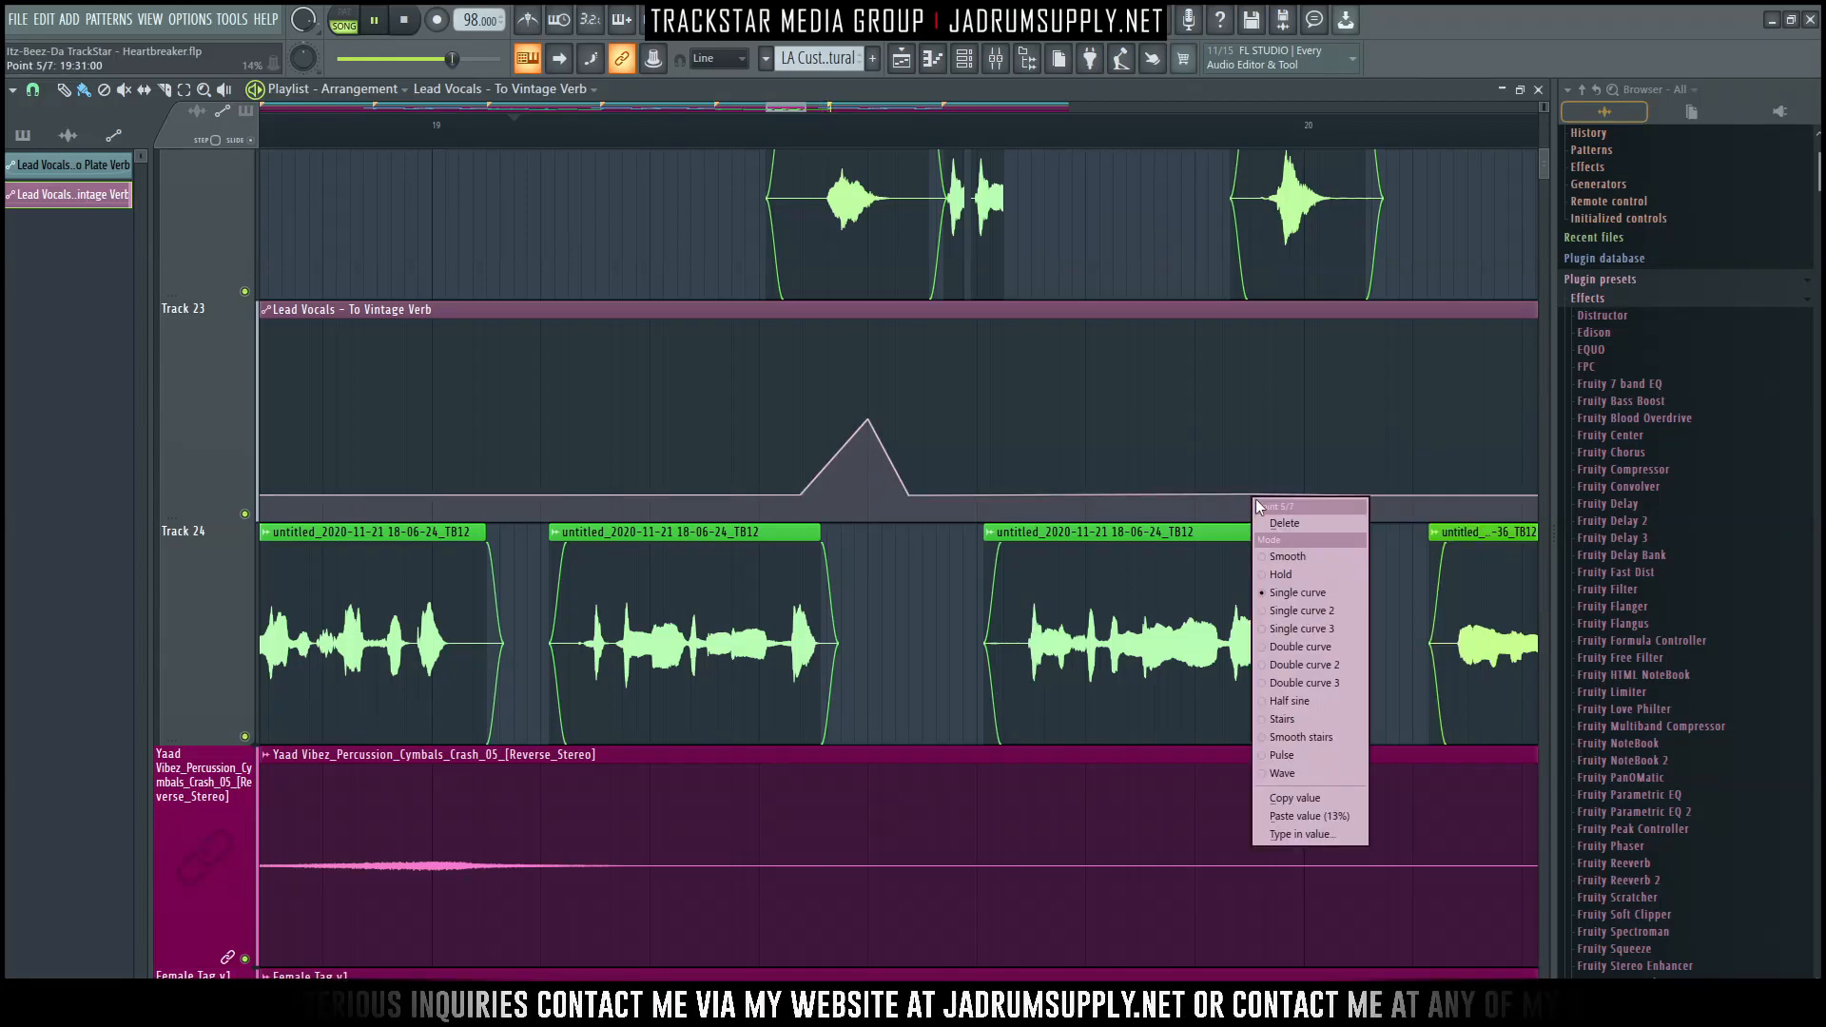
left_click(1354, 816)
Copy the first peak's value, add a matching 51% peak between the two new points, and shift it to just before bar 20.
right_click(869, 422)
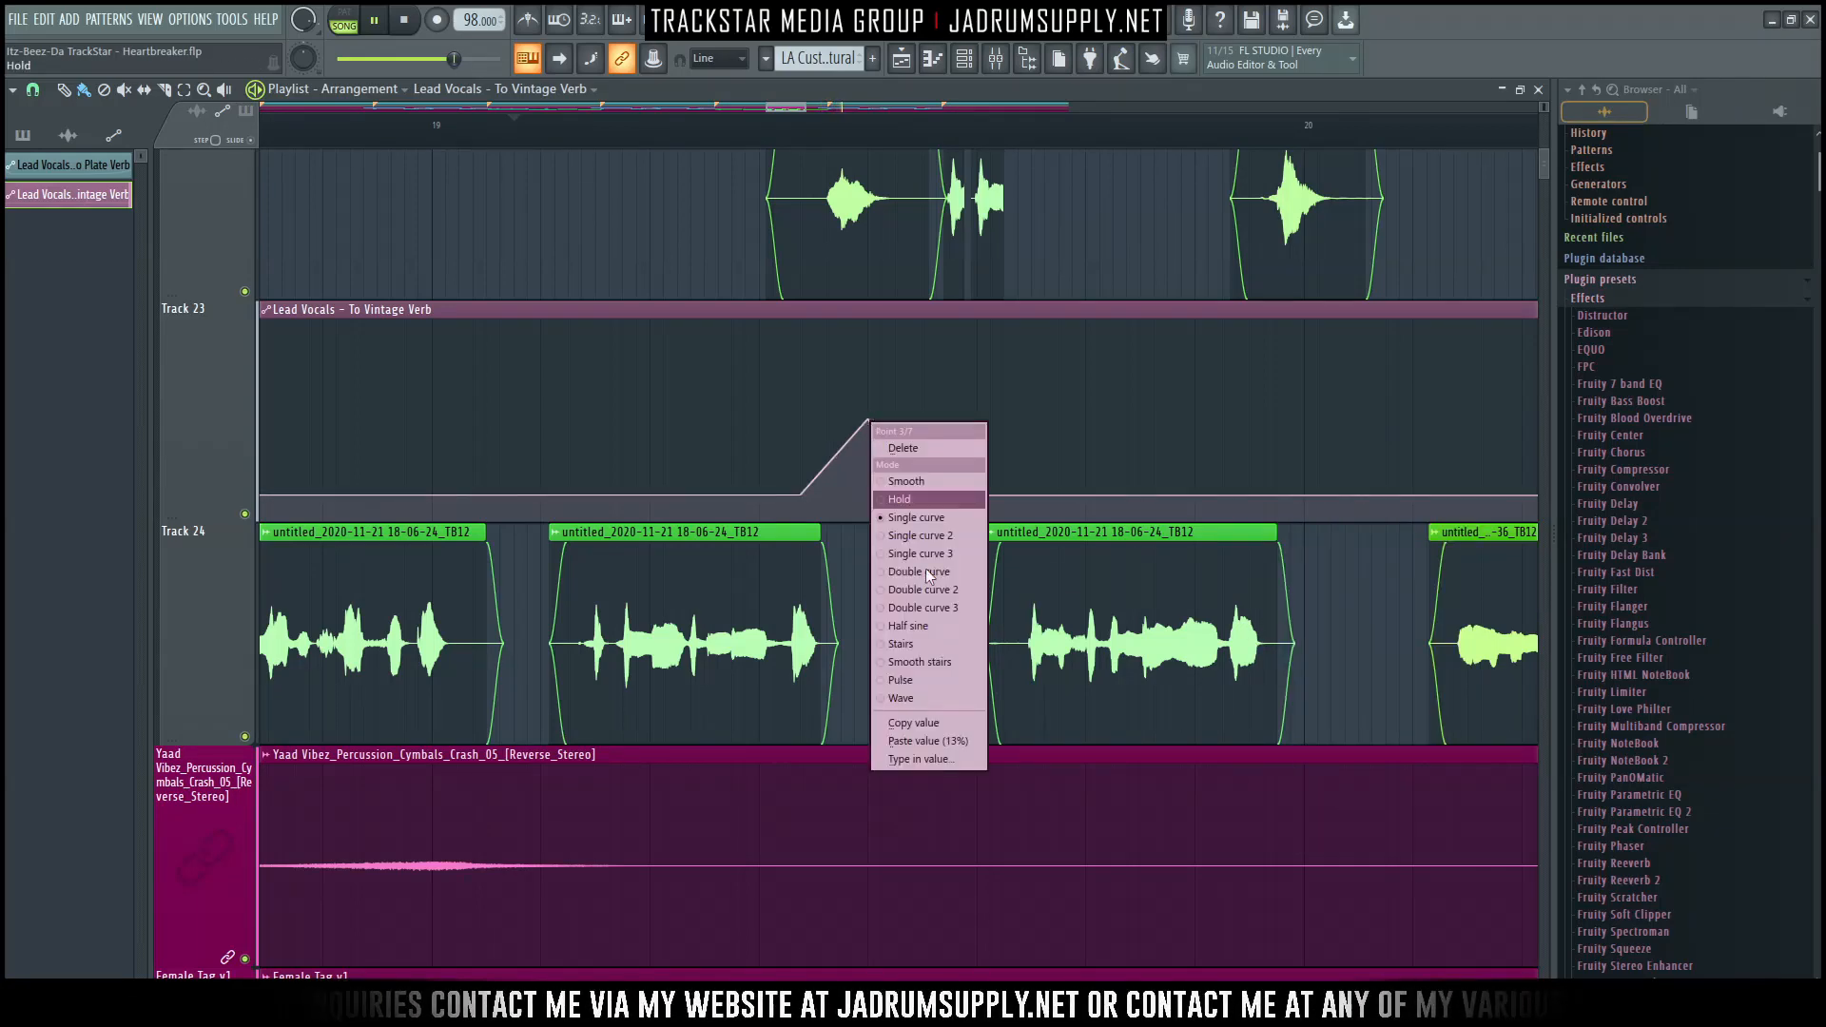
left_click(953, 728)
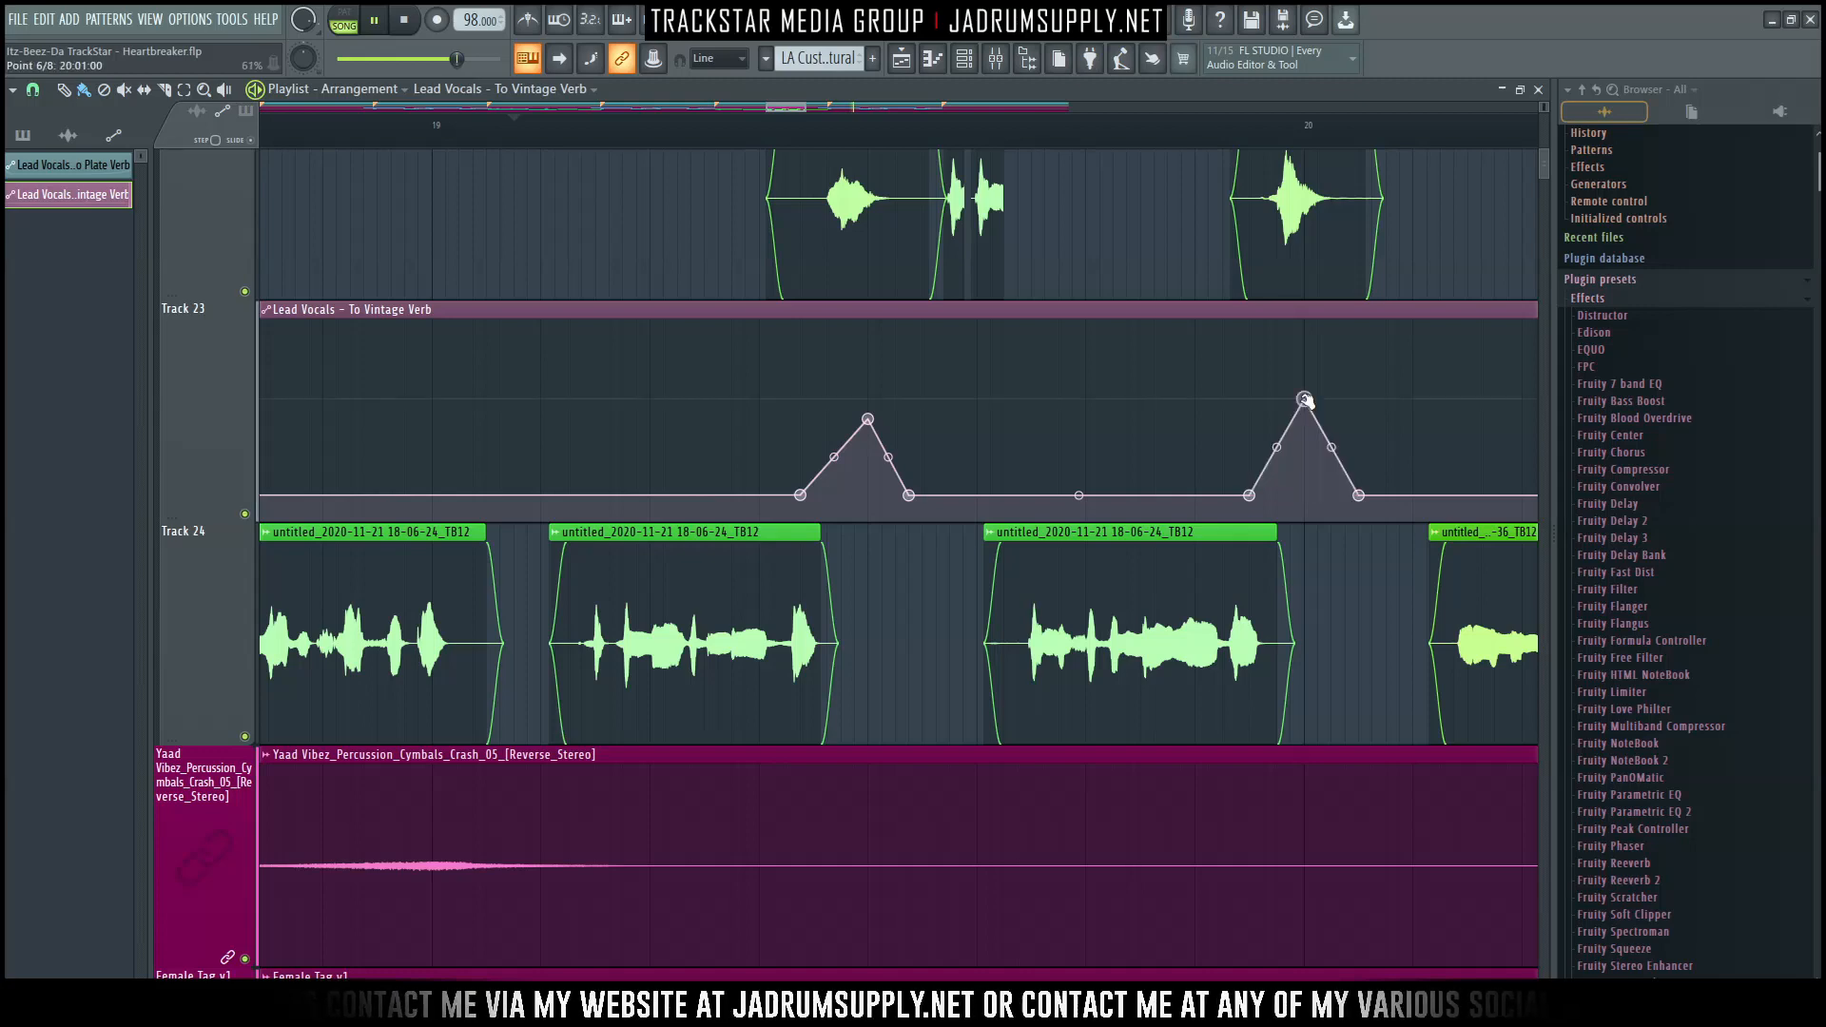
right_click(1305, 400)
left_click(1365, 721)
scroll(1334, 307, "up", 4)
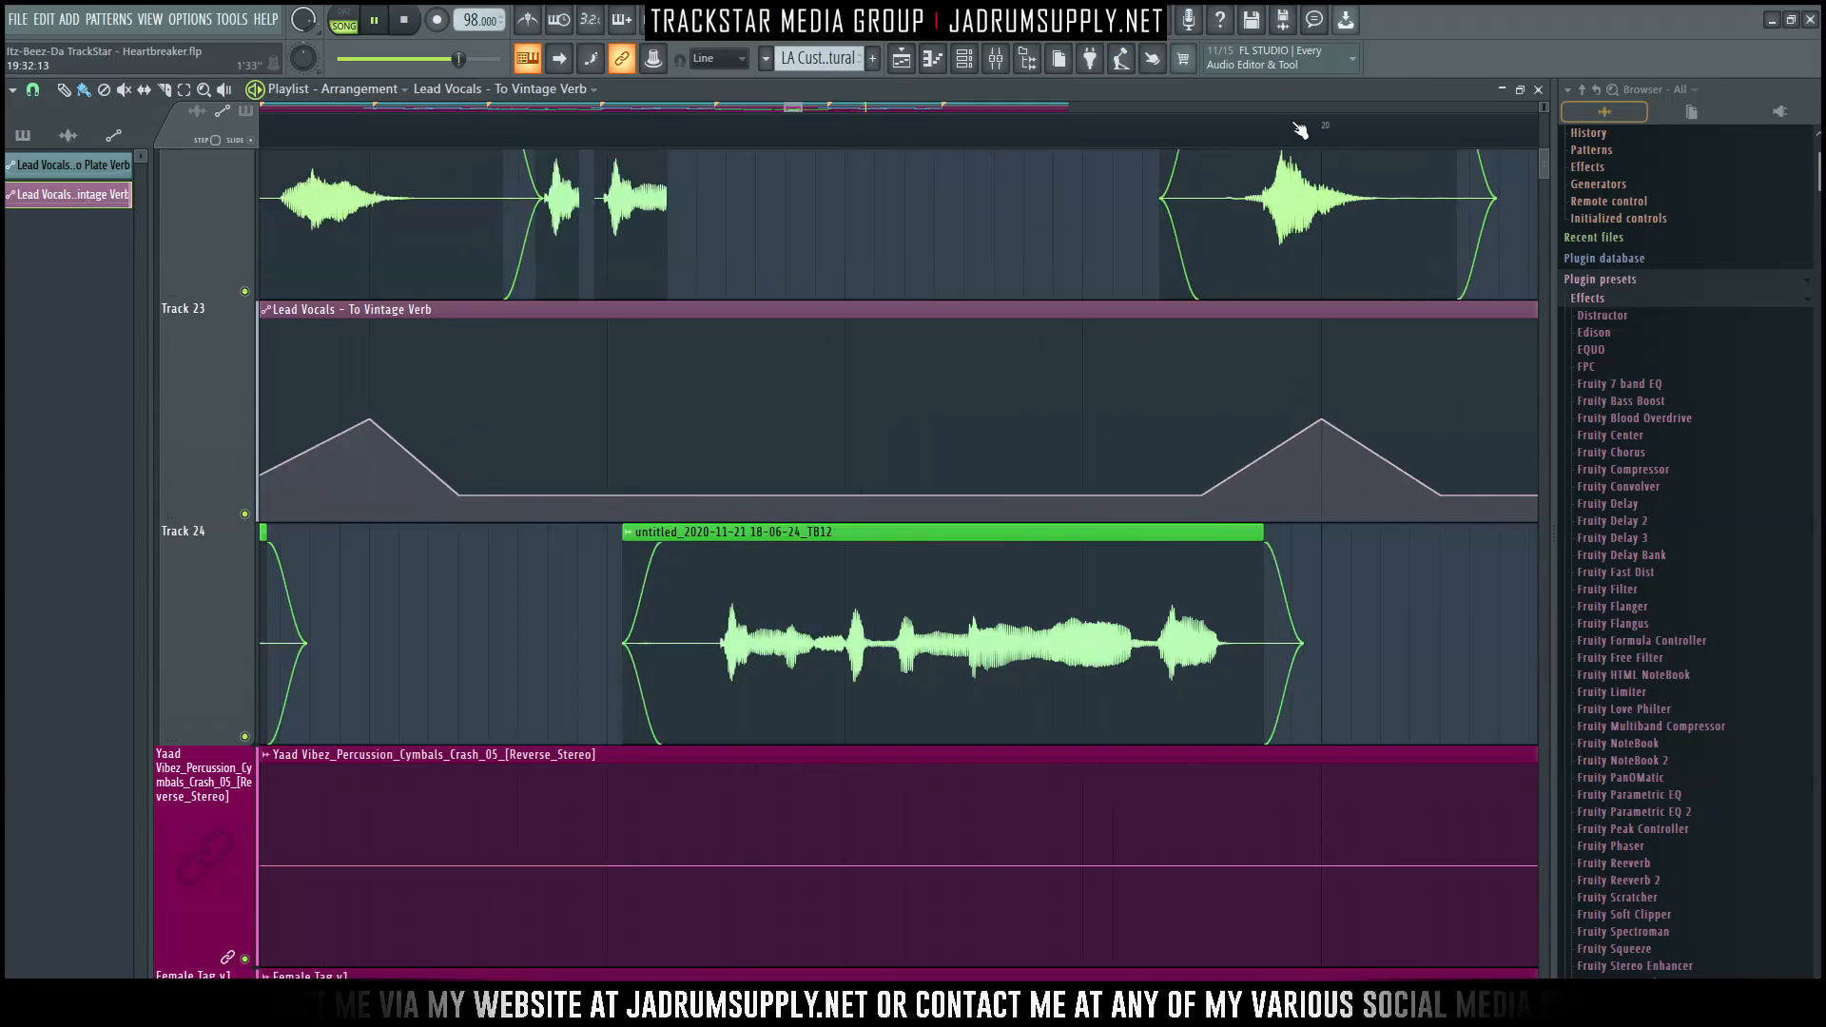
left_click_drag(1358, 424, 1296, 419)
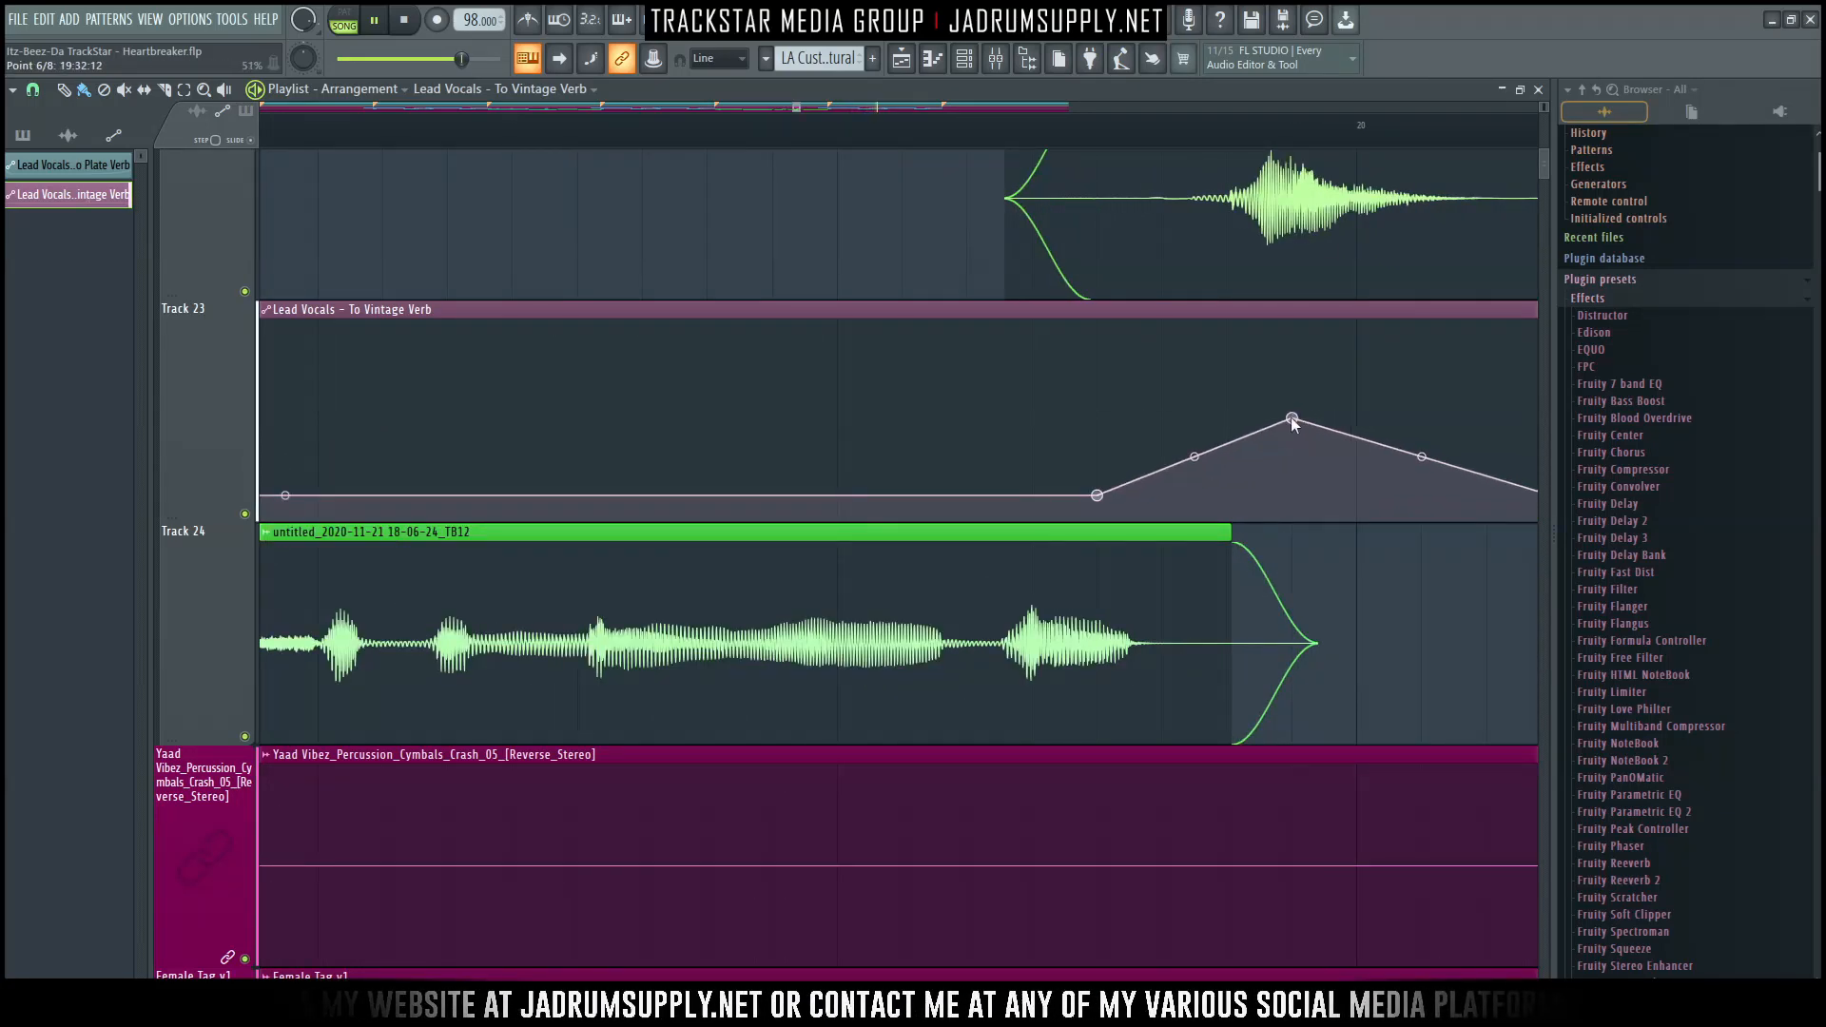
right_click(1291, 419)
left_click(1367, 742)
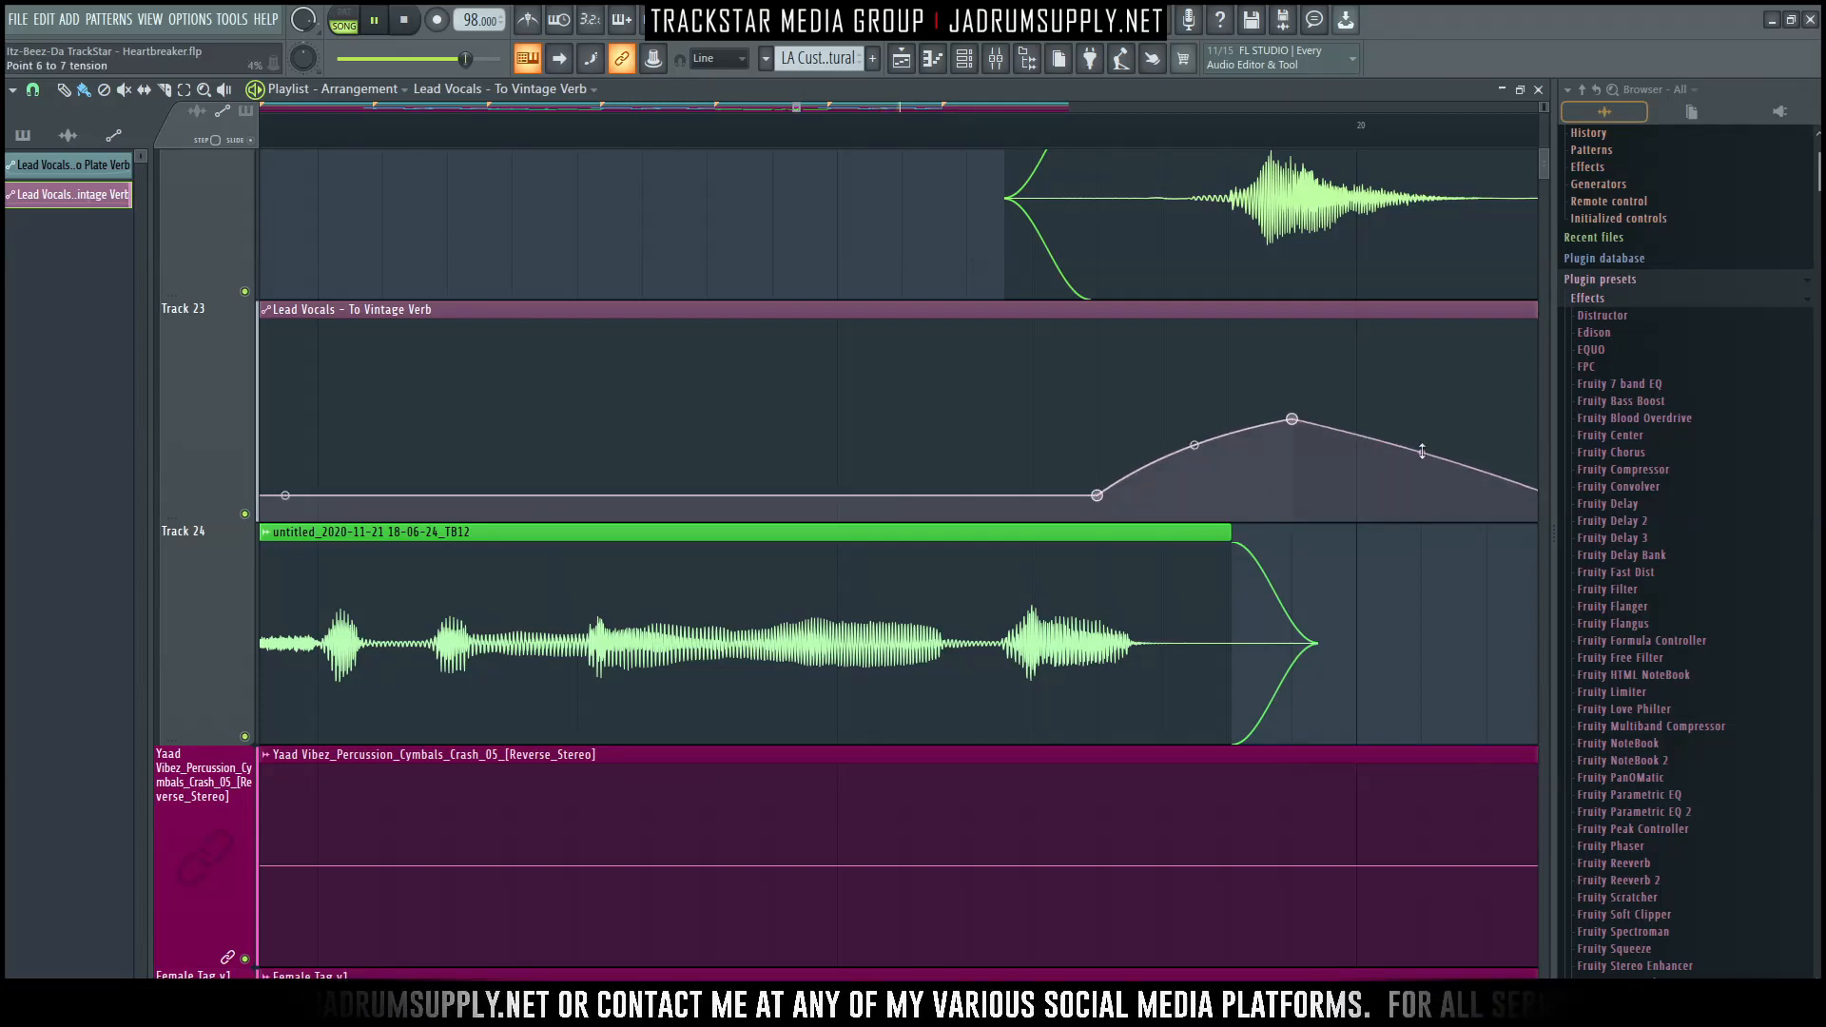
Extend the second swell's end point to 20:03:12, restore it to 13%, and flatten the curve of its fall slightly.
scroll(1240, 130, "down", 4)
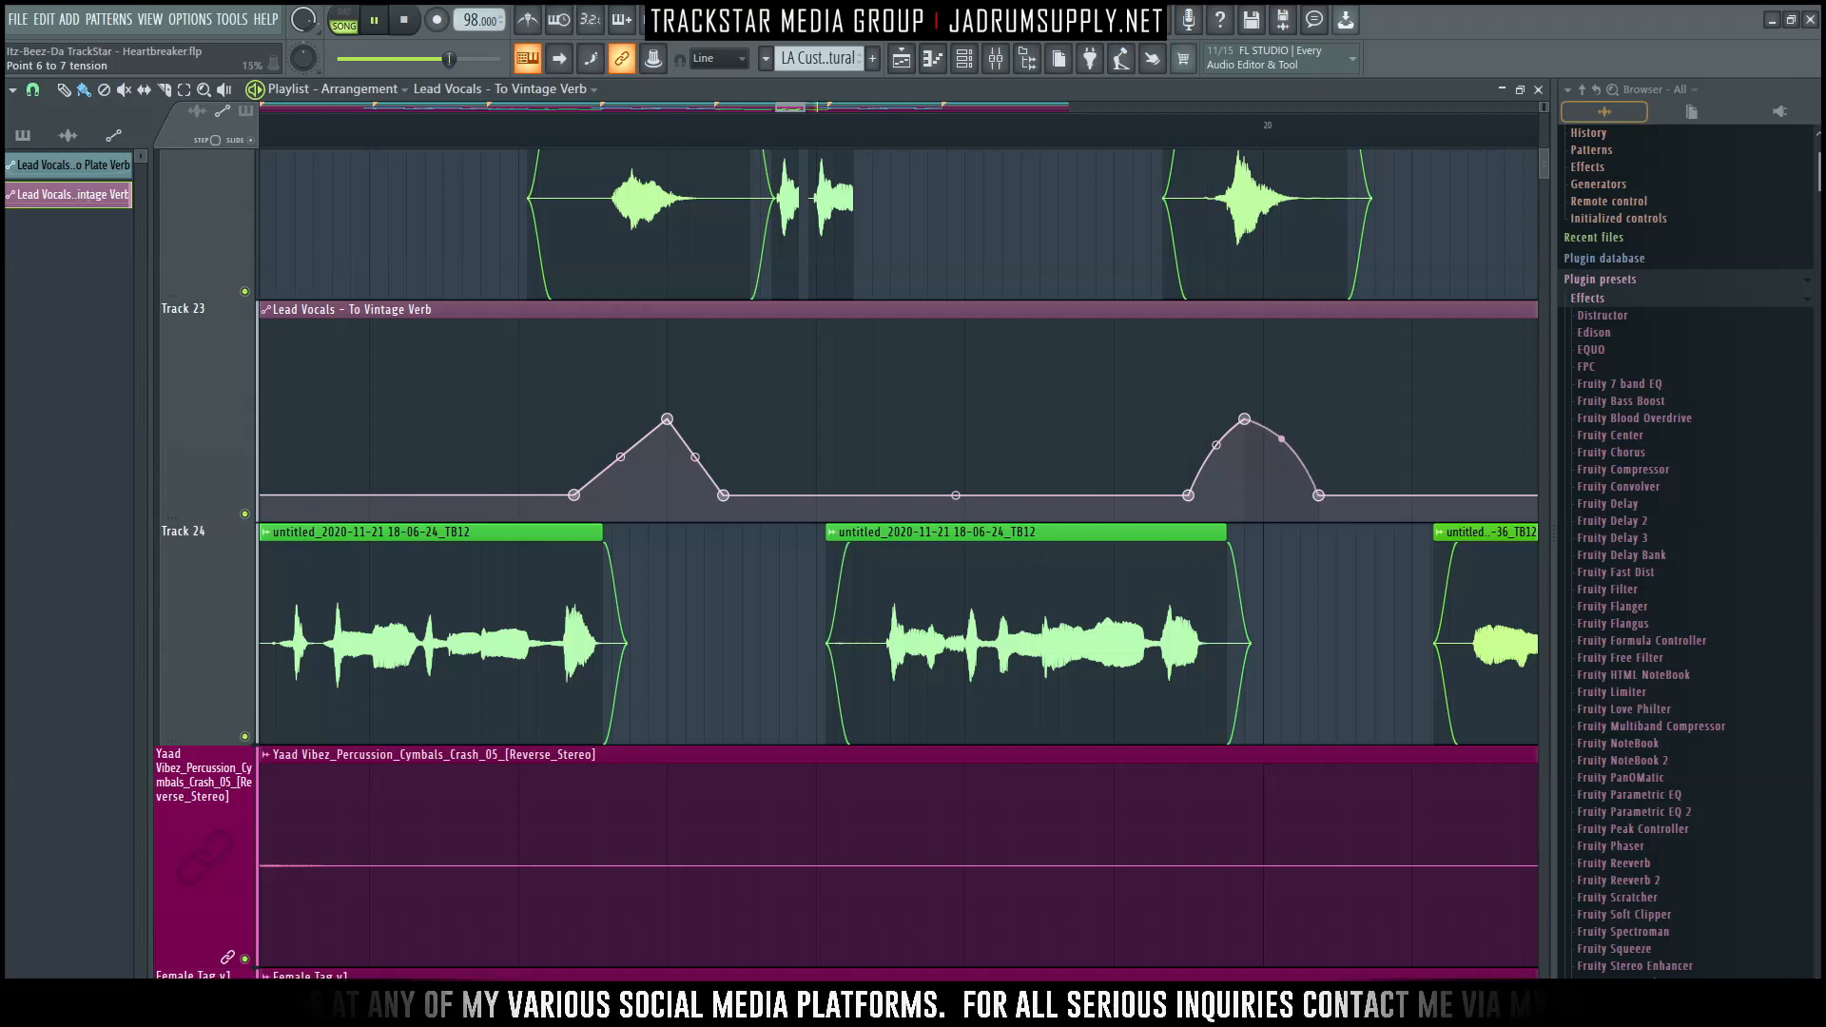
right_click(1321, 495)
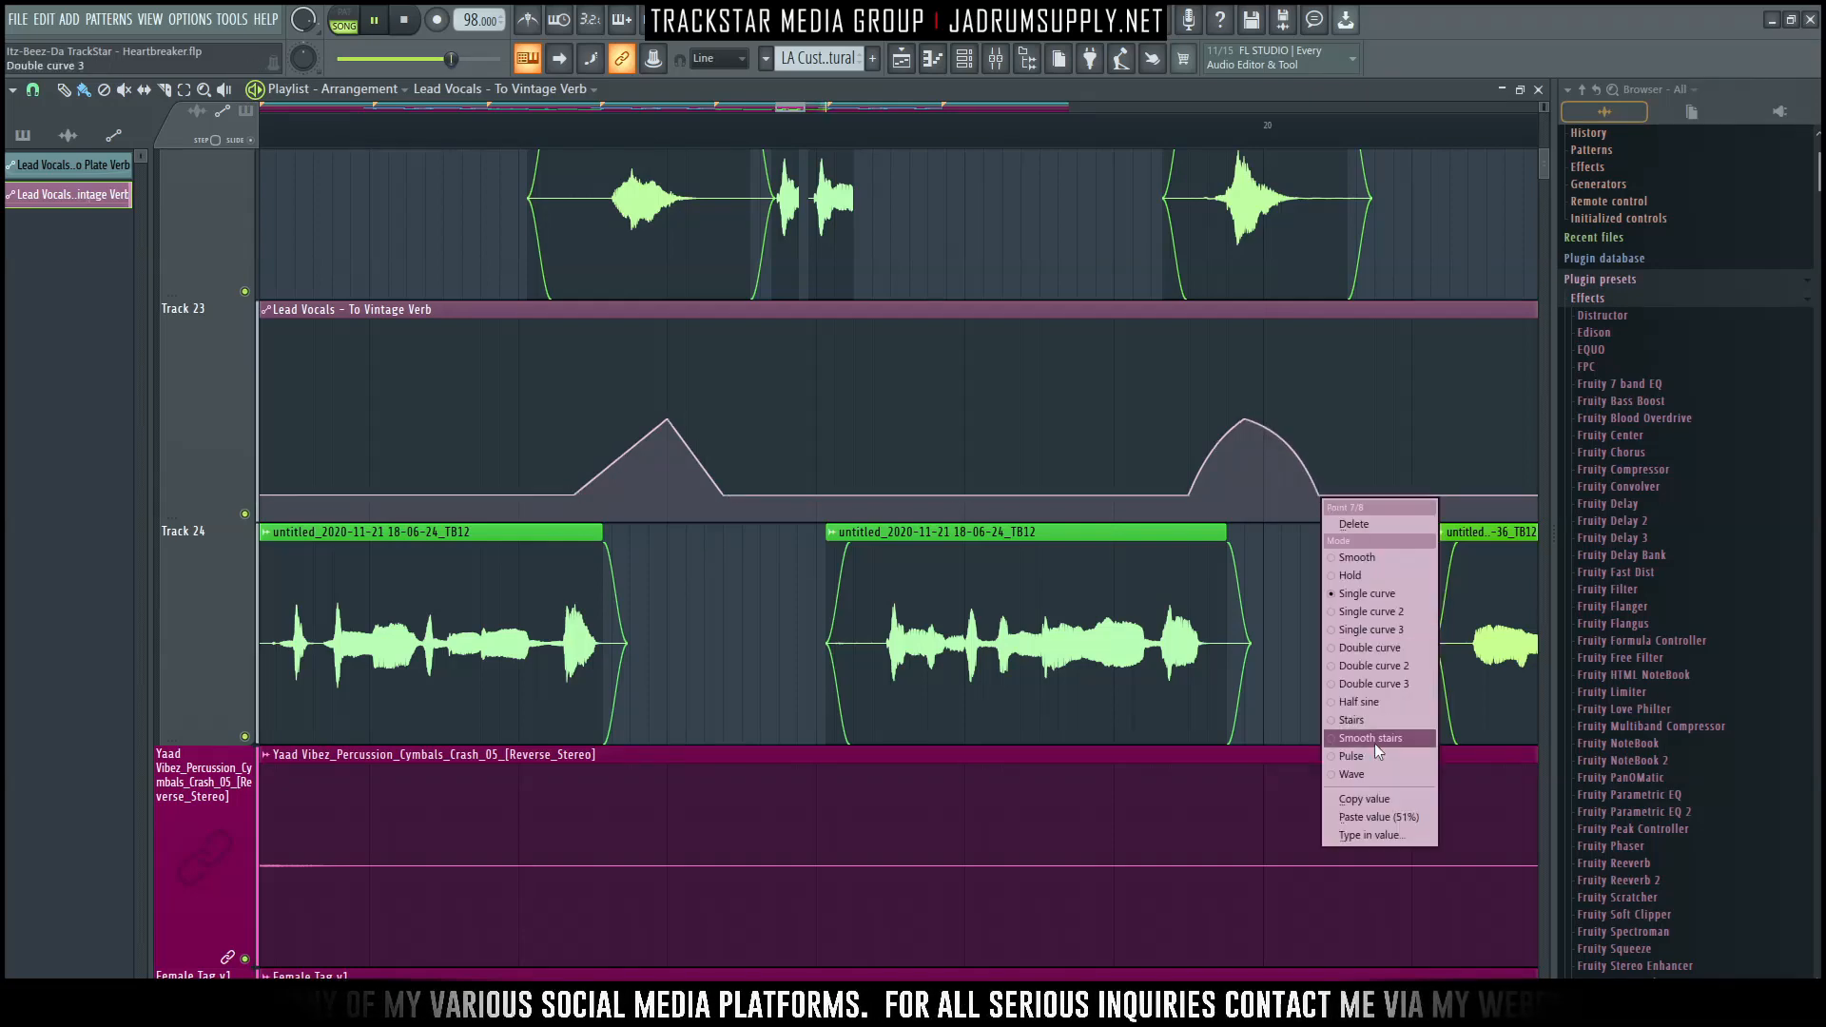
left_click(1377, 801)
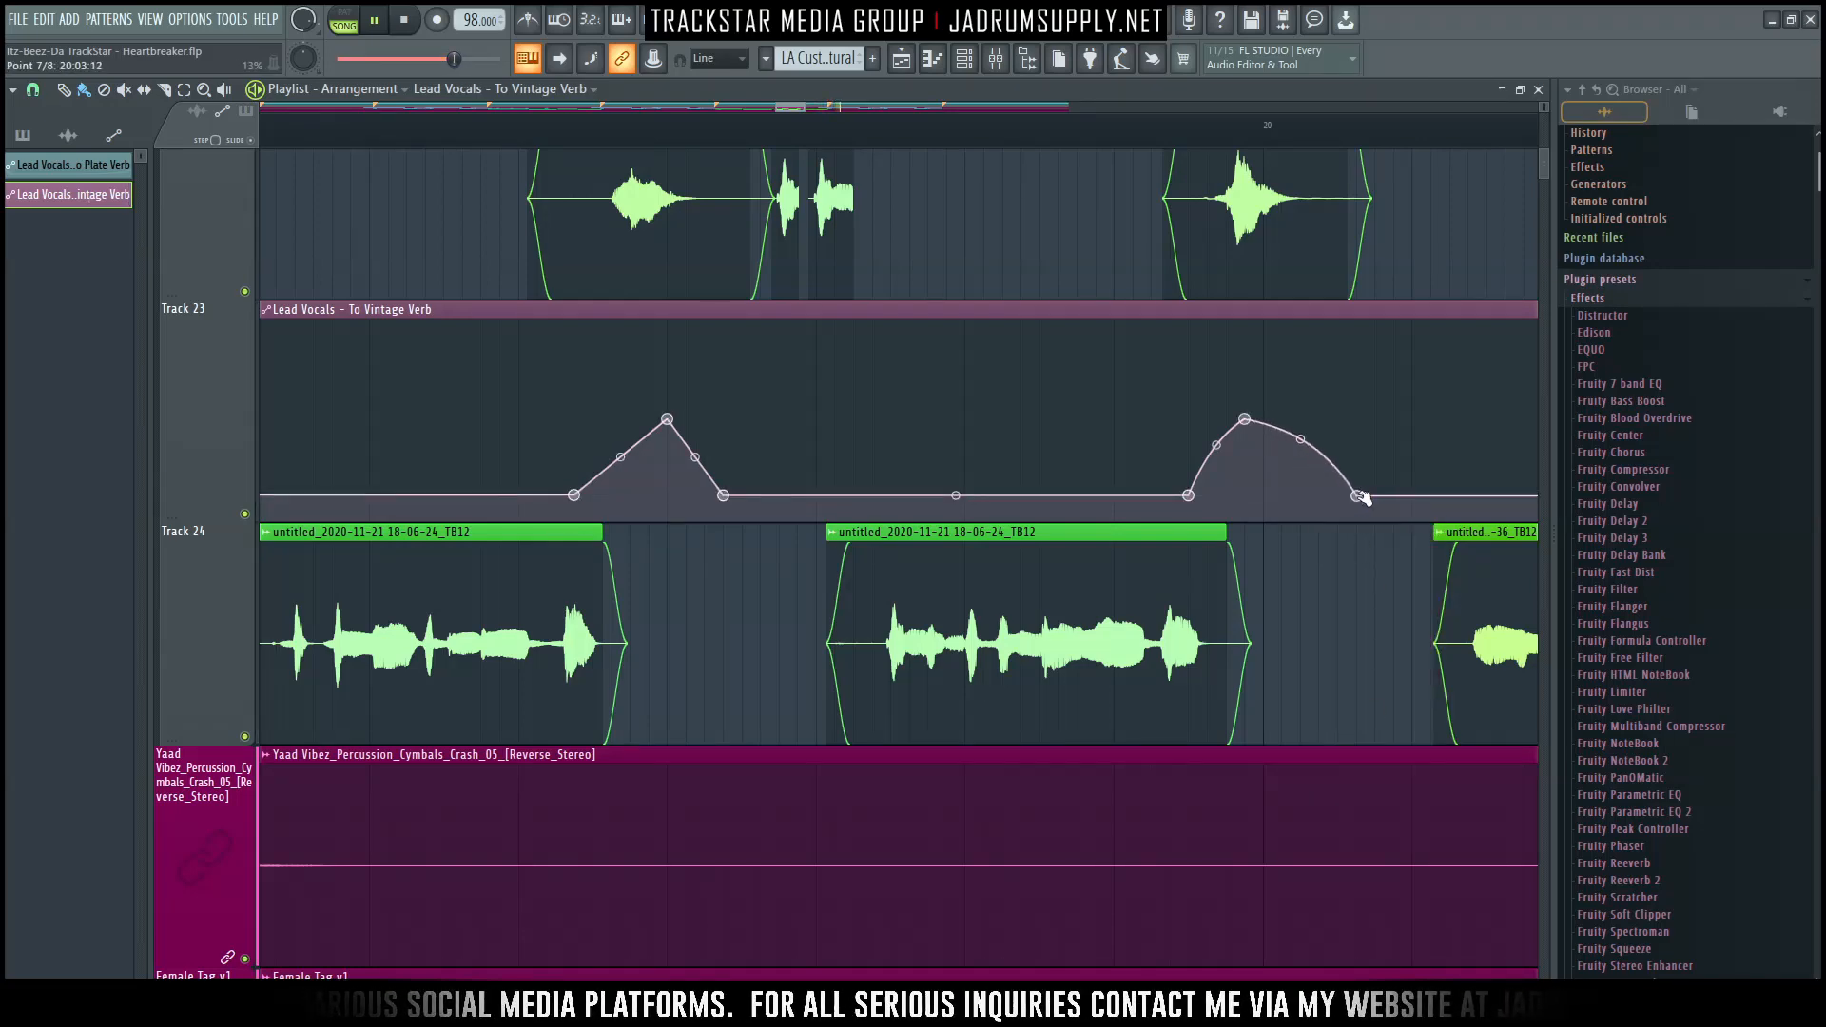
right_click(1359, 496)
left_click(1437, 823)
left_click_drag(1304, 436, 1303, 446)
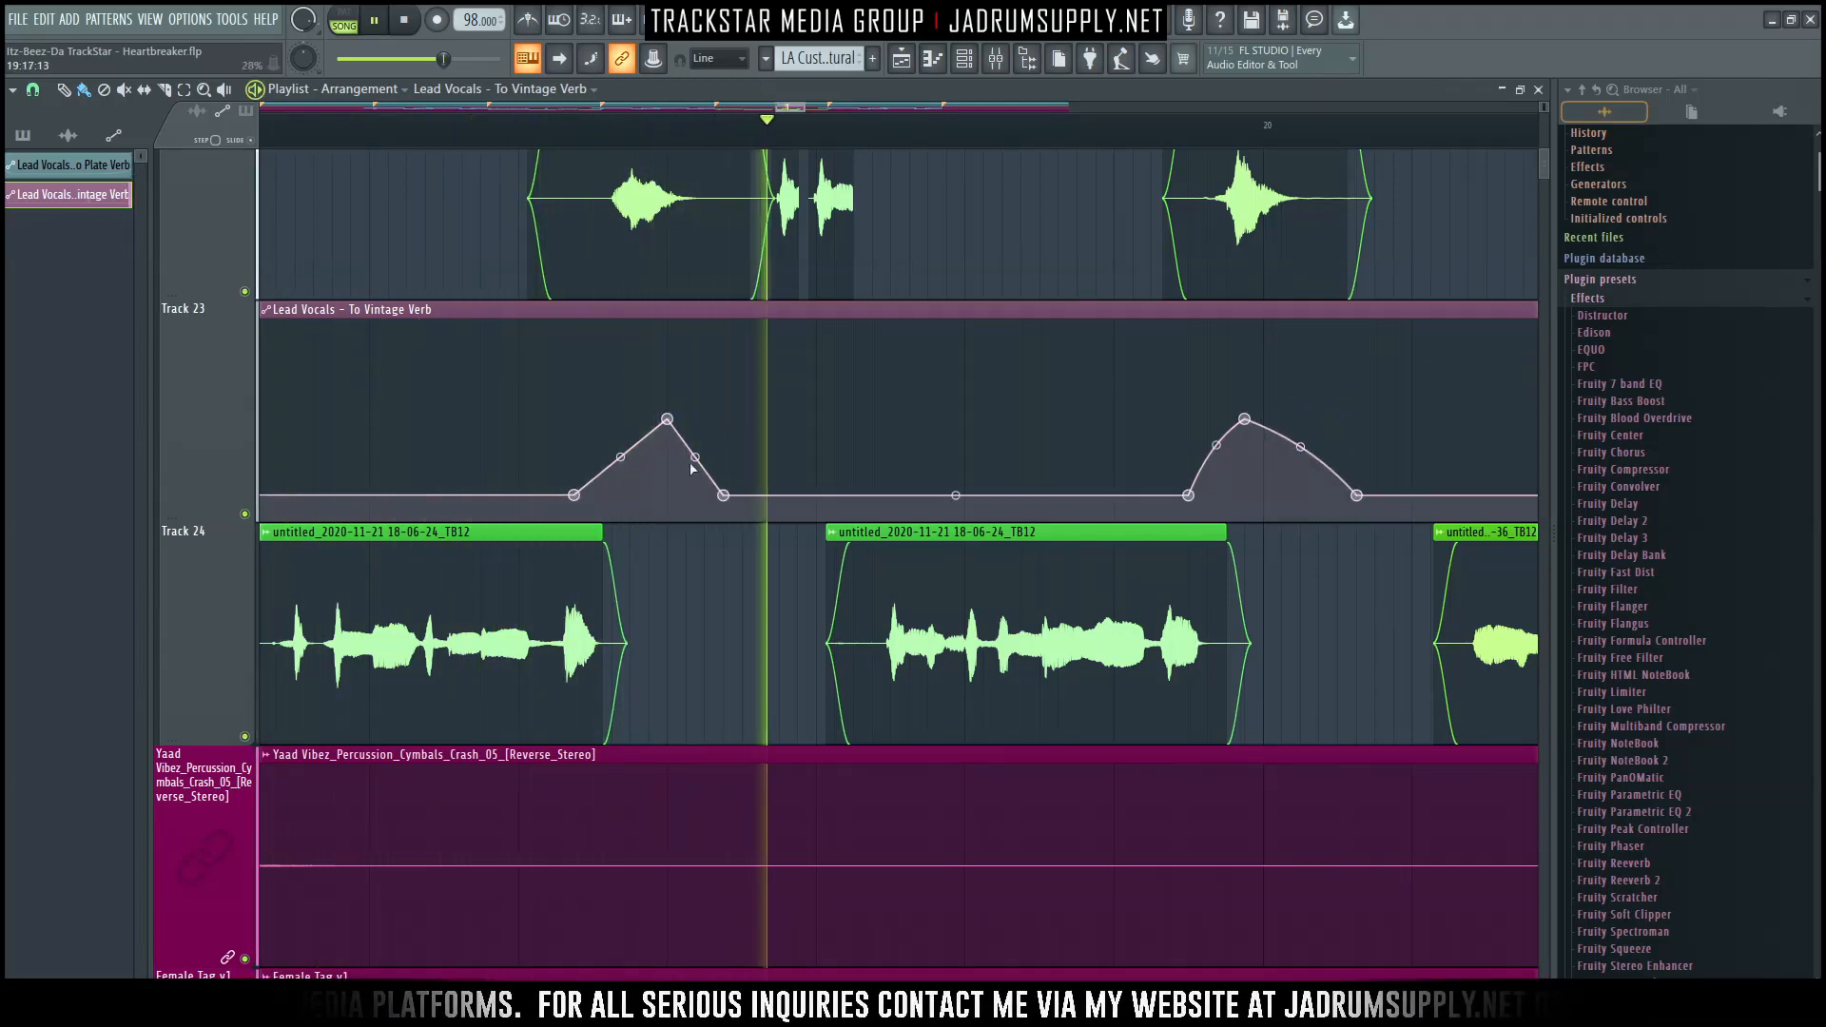
Move the first swell's end point to 19:19:00 at 13%, and bend the second swell's rise further upward.
left_click_drag(722, 495, 742, 494)
right_click(742, 493)
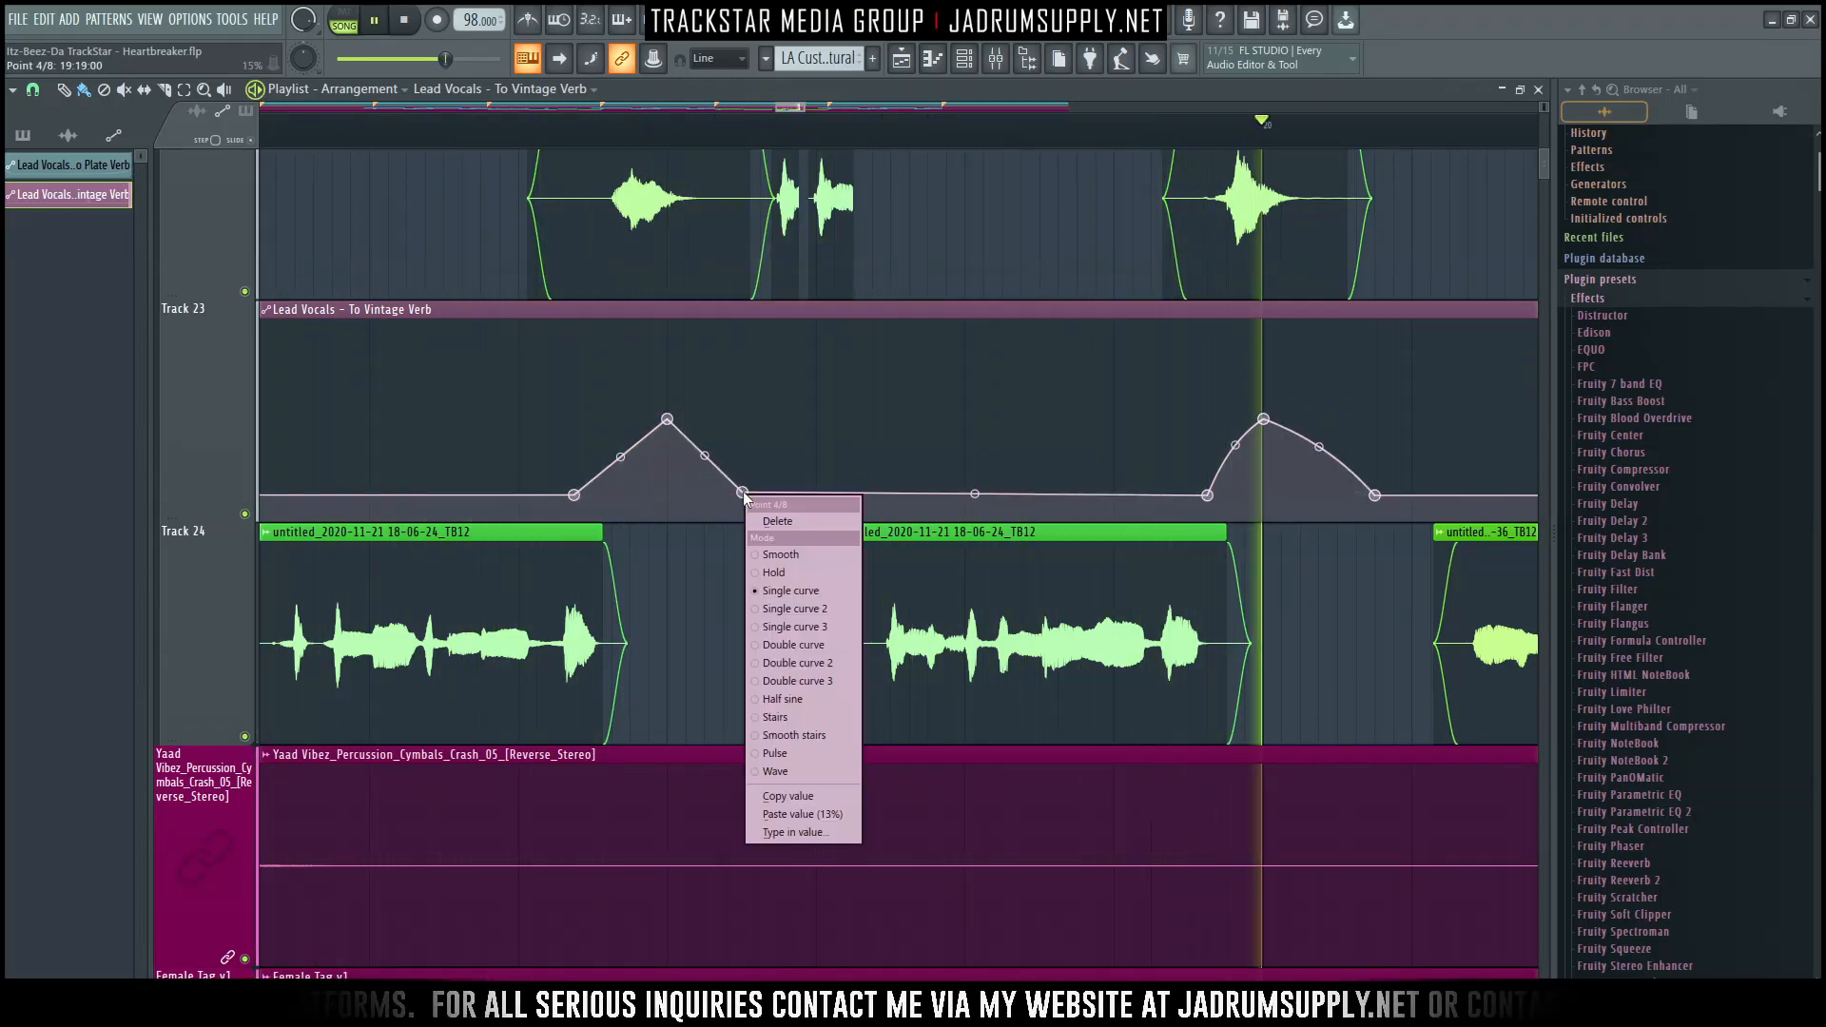
left_click(832, 816)
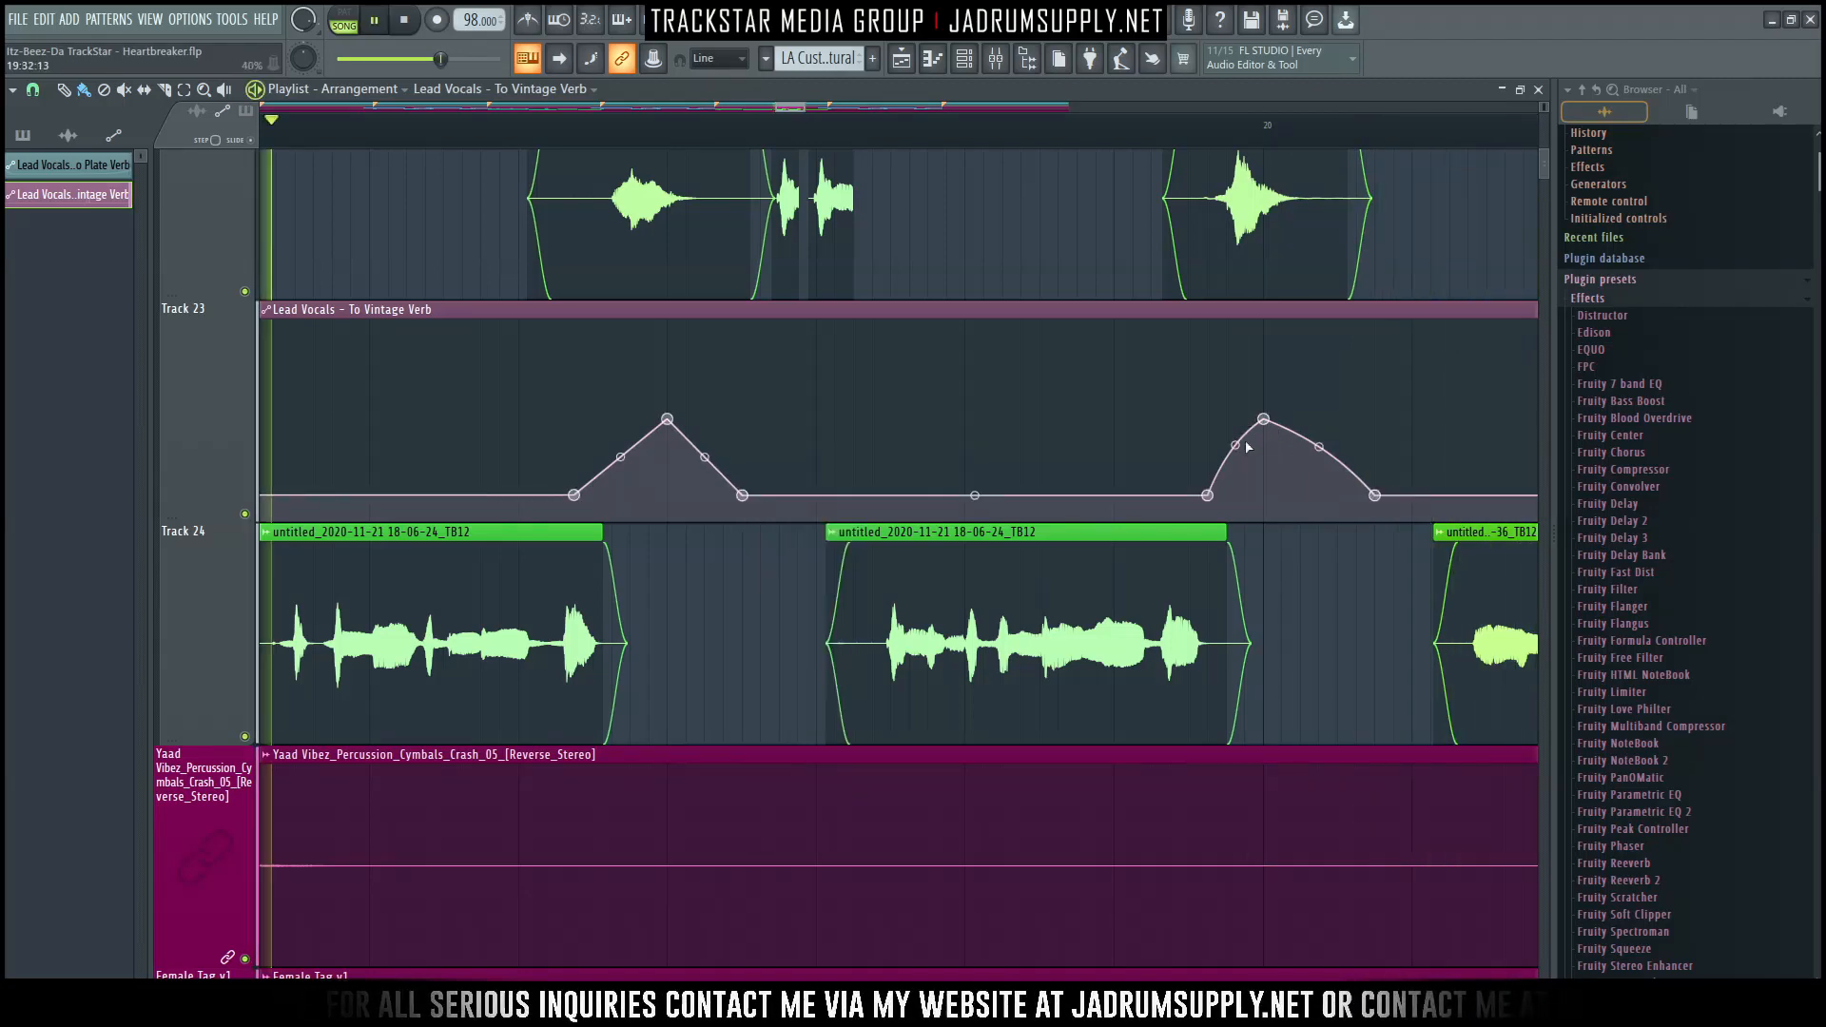
left_click_drag(1235, 445, 1236, 433)
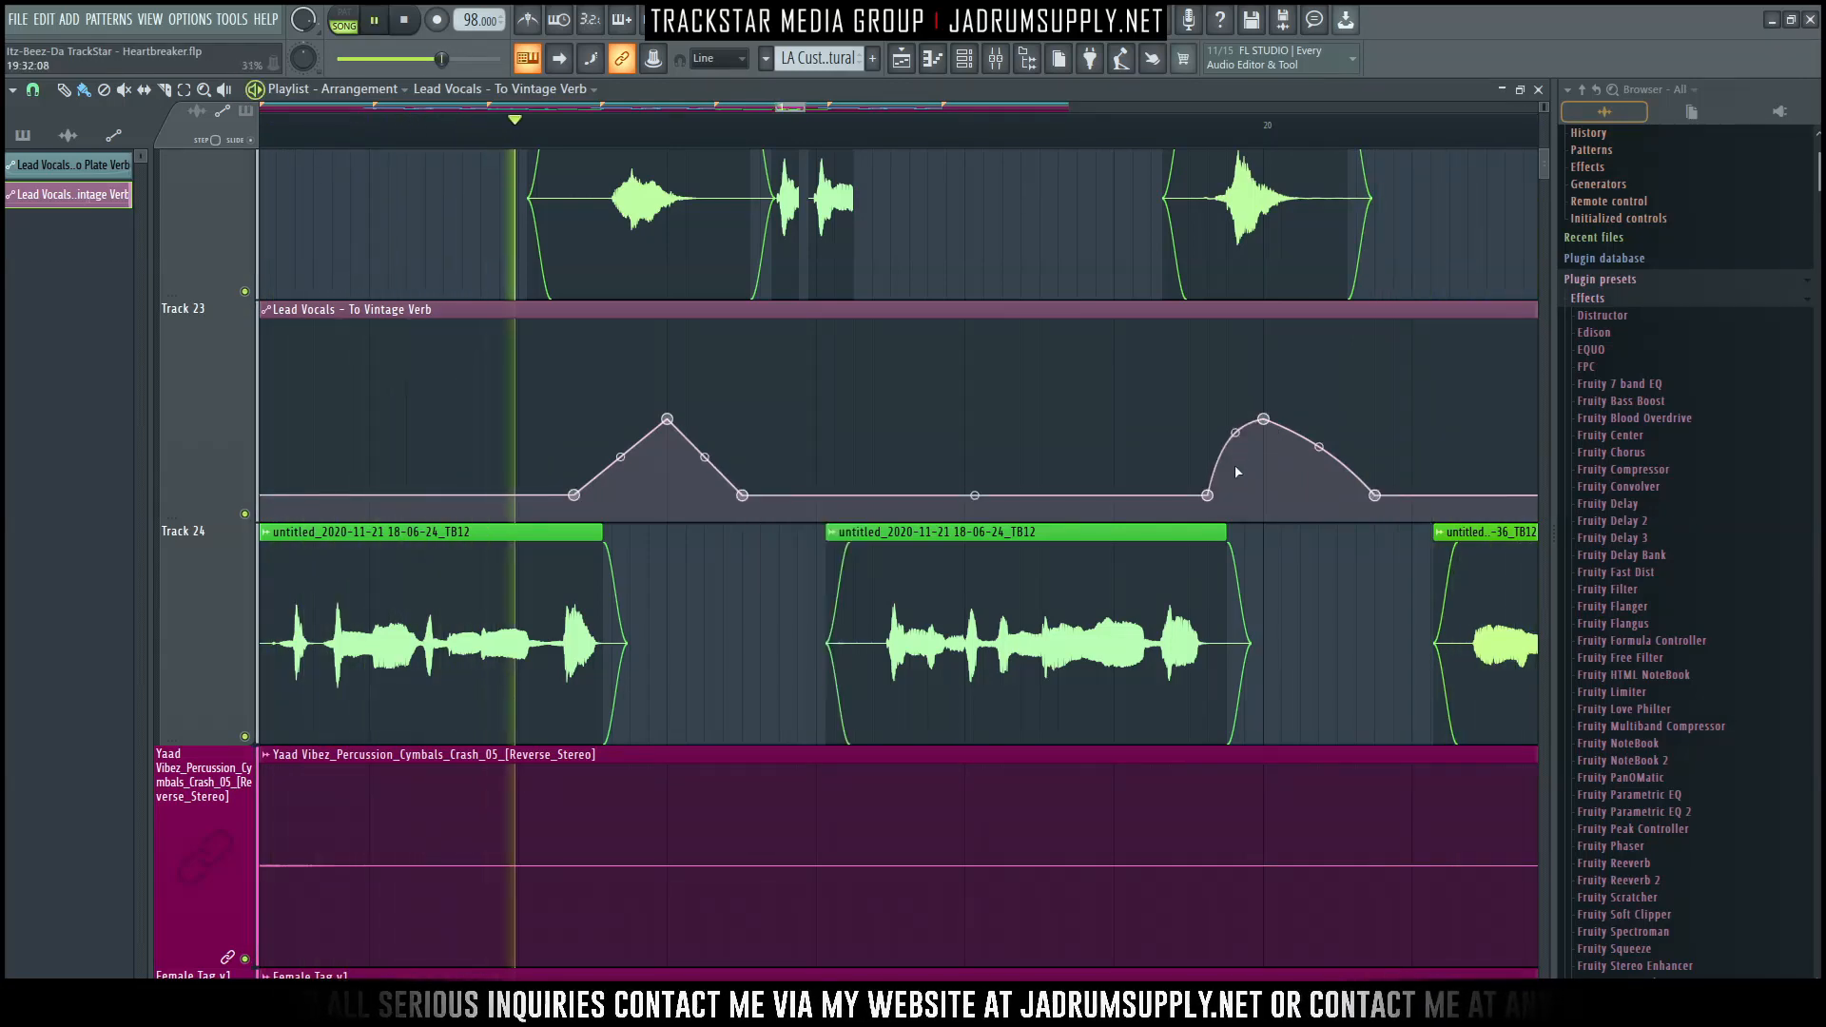
Shift the second Vintage Verb swell slightly earlier, then bend the first swell's rise and fall outward into a rounded shape.
left_click_drag(1208, 496, 1191, 494)
right_click(1191, 494)
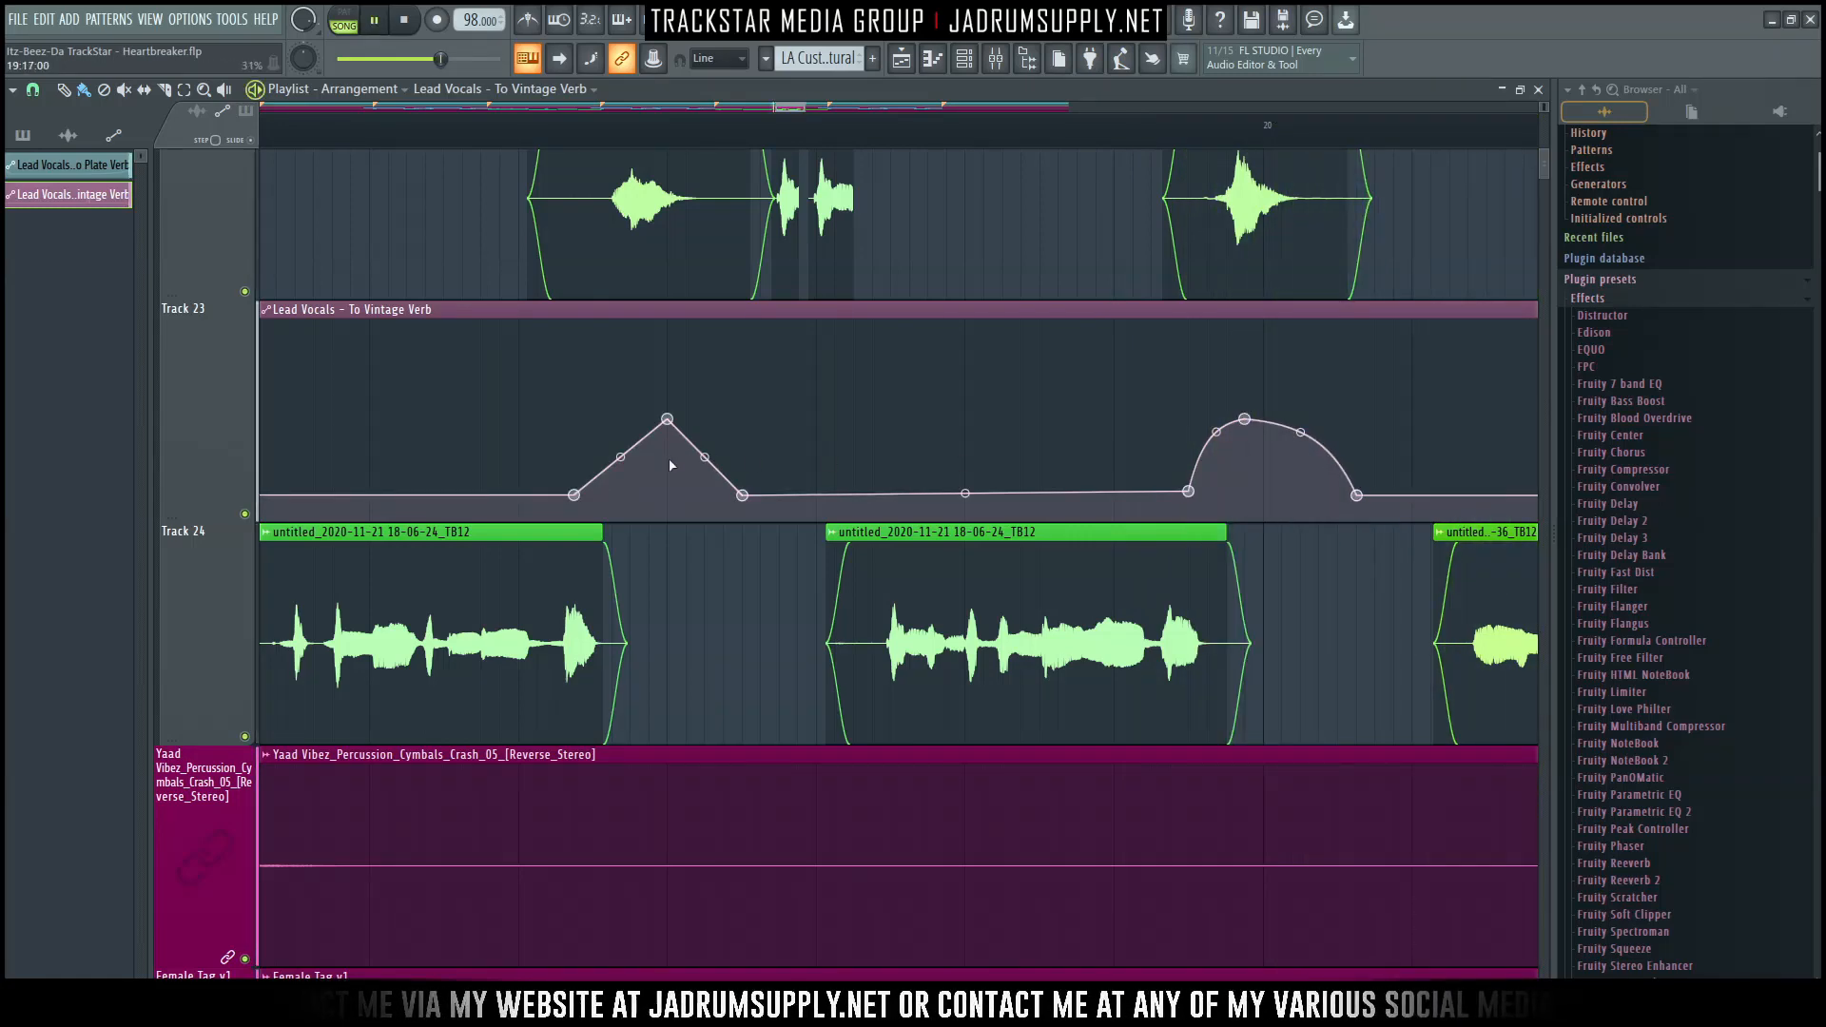
left_click_drag(620, 458, 620, 431)
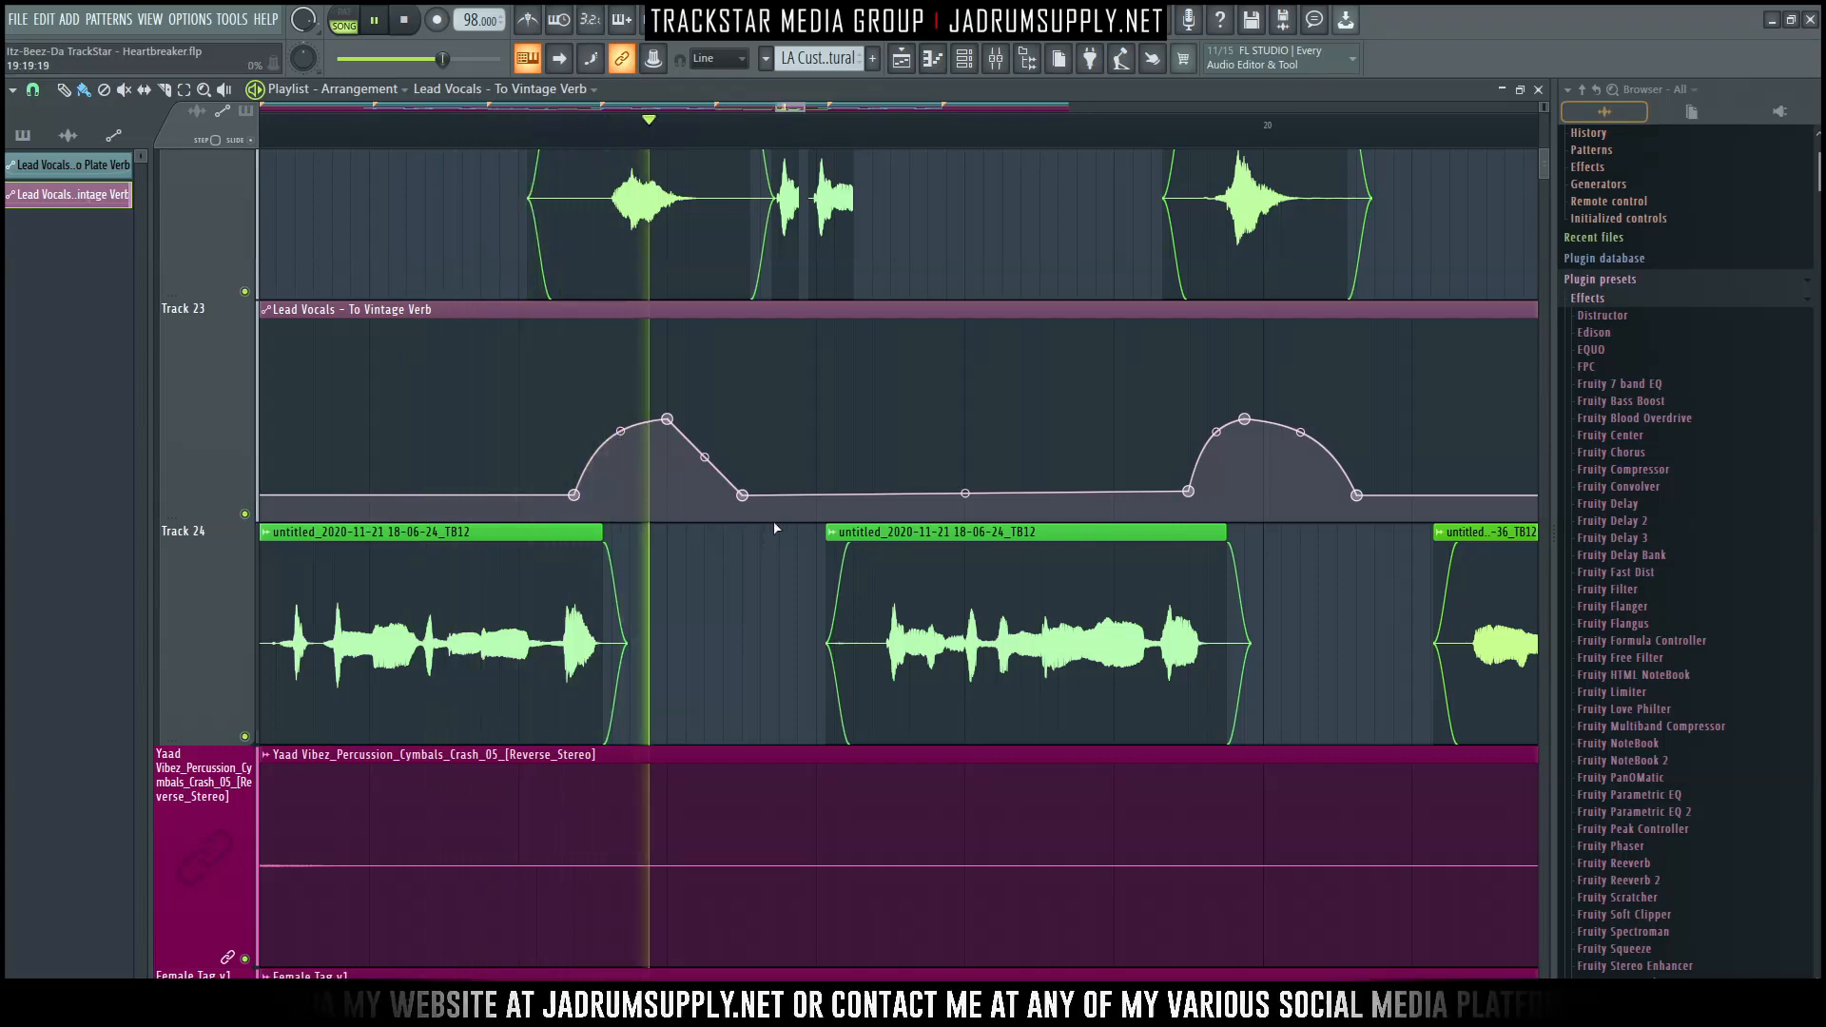
left_click_drag(704, 458, 704, 449)
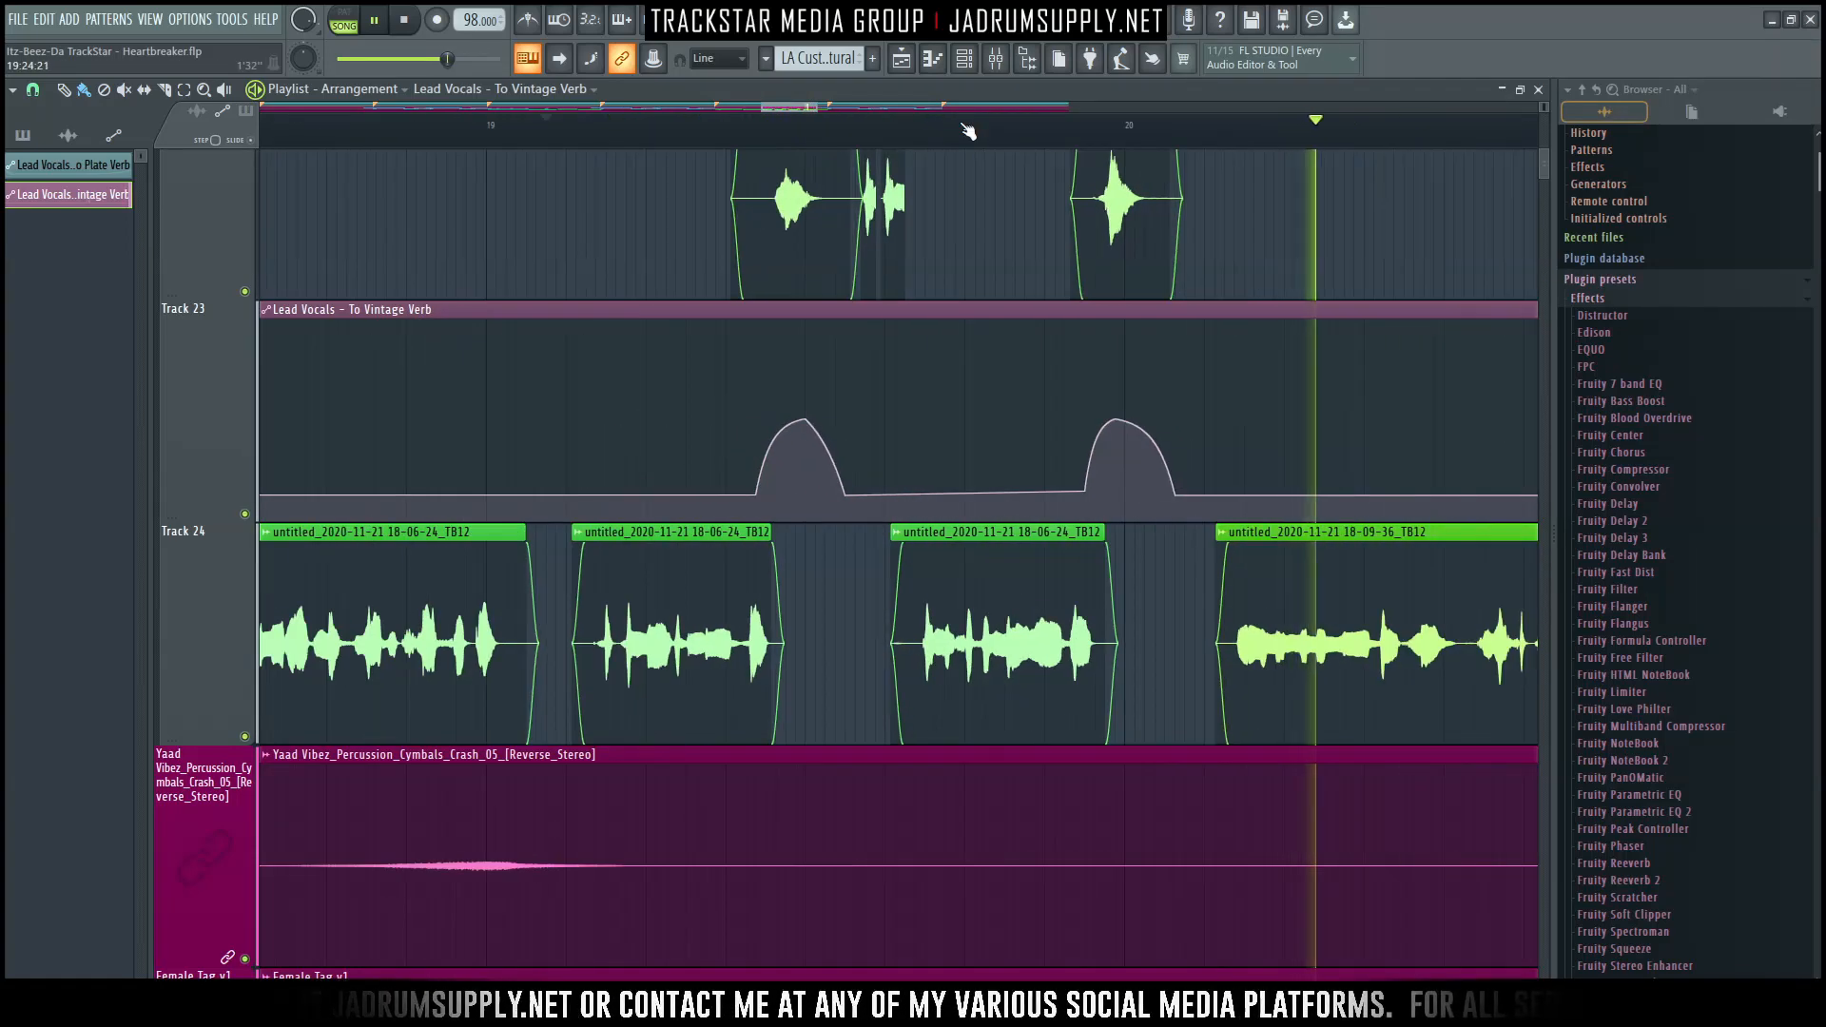
Paste the copied 13% value onto the start point of the second swell near bar 20.
scroll(968, 131, "down", 4)
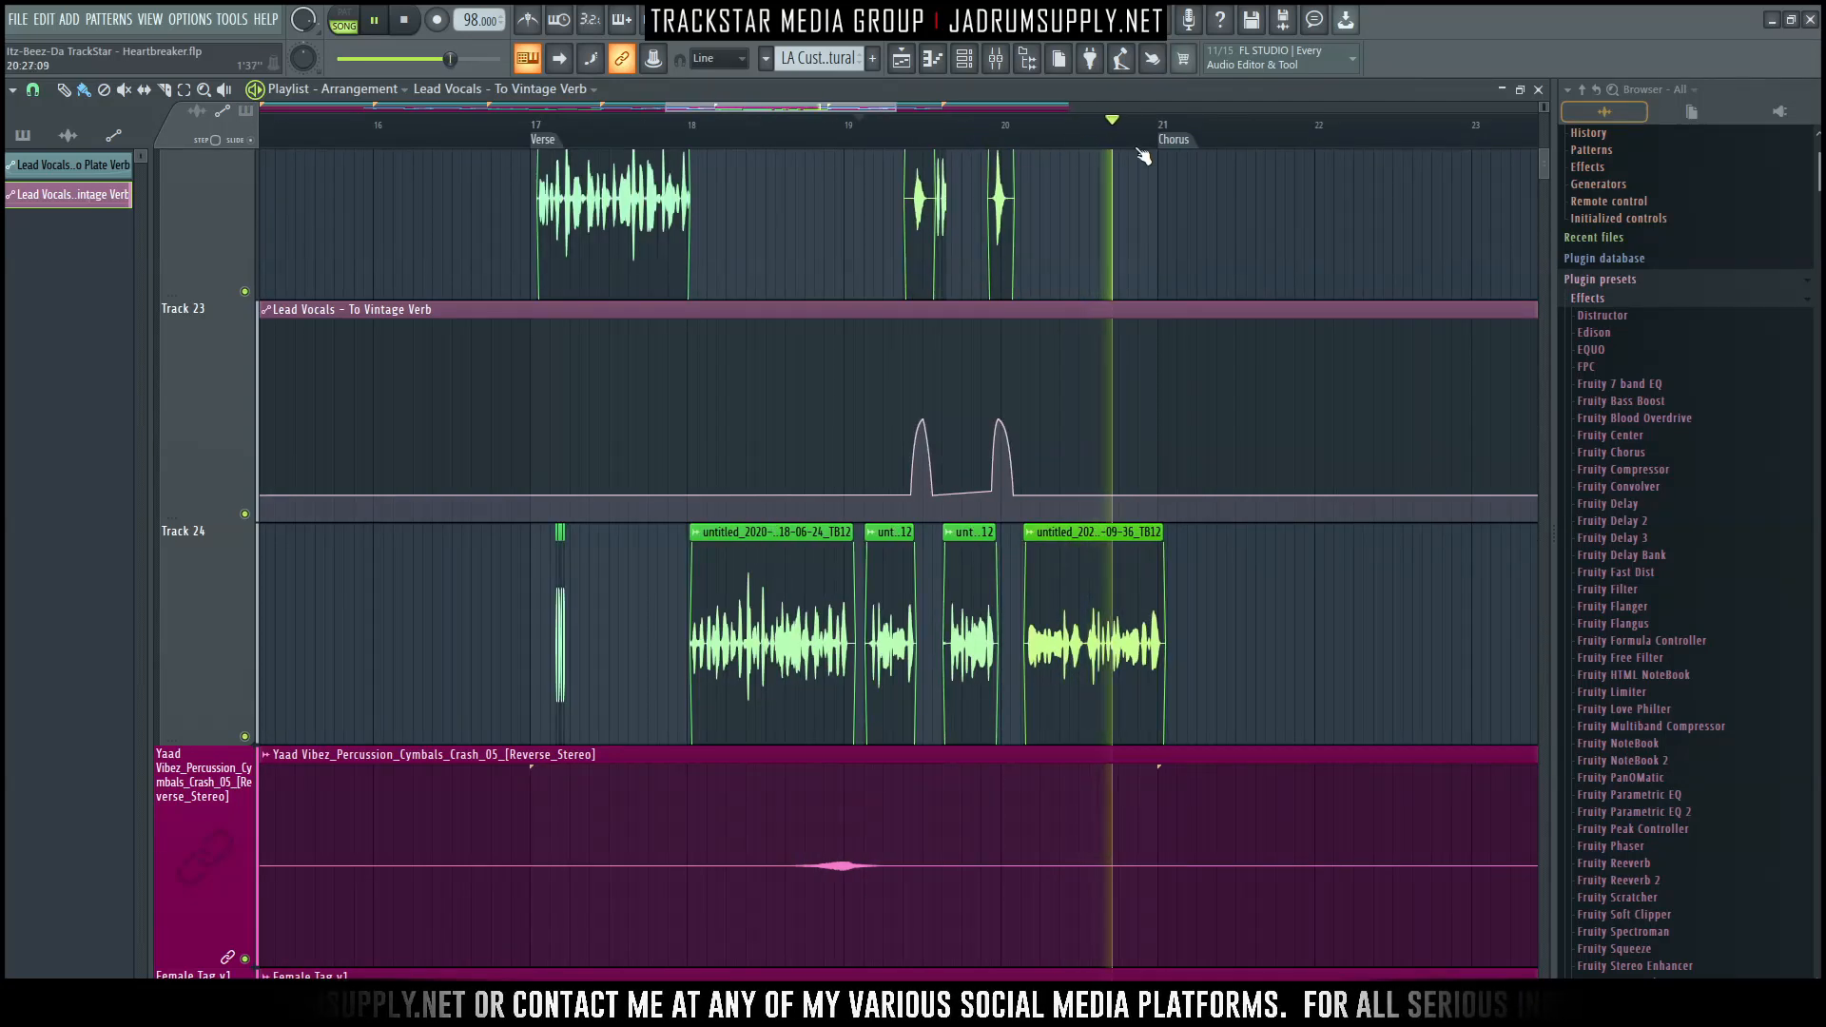
mouse_move(1003, 494)
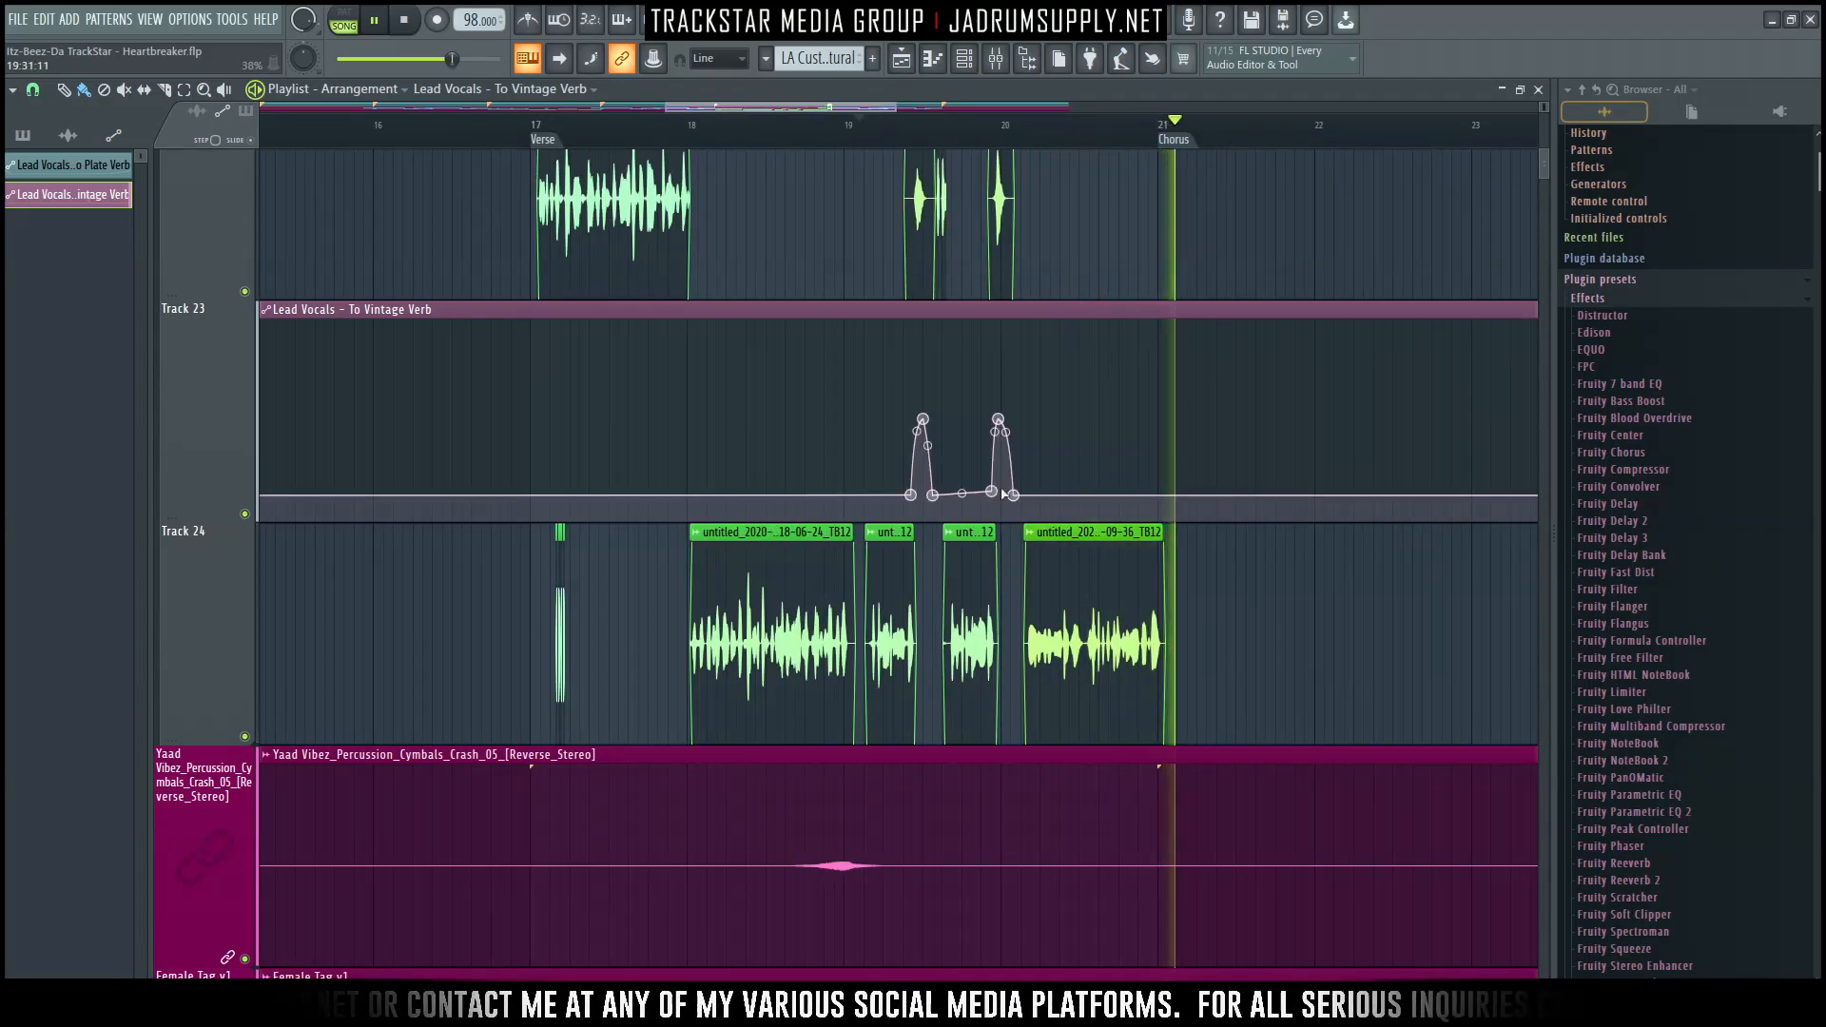
right_click(997, 495)
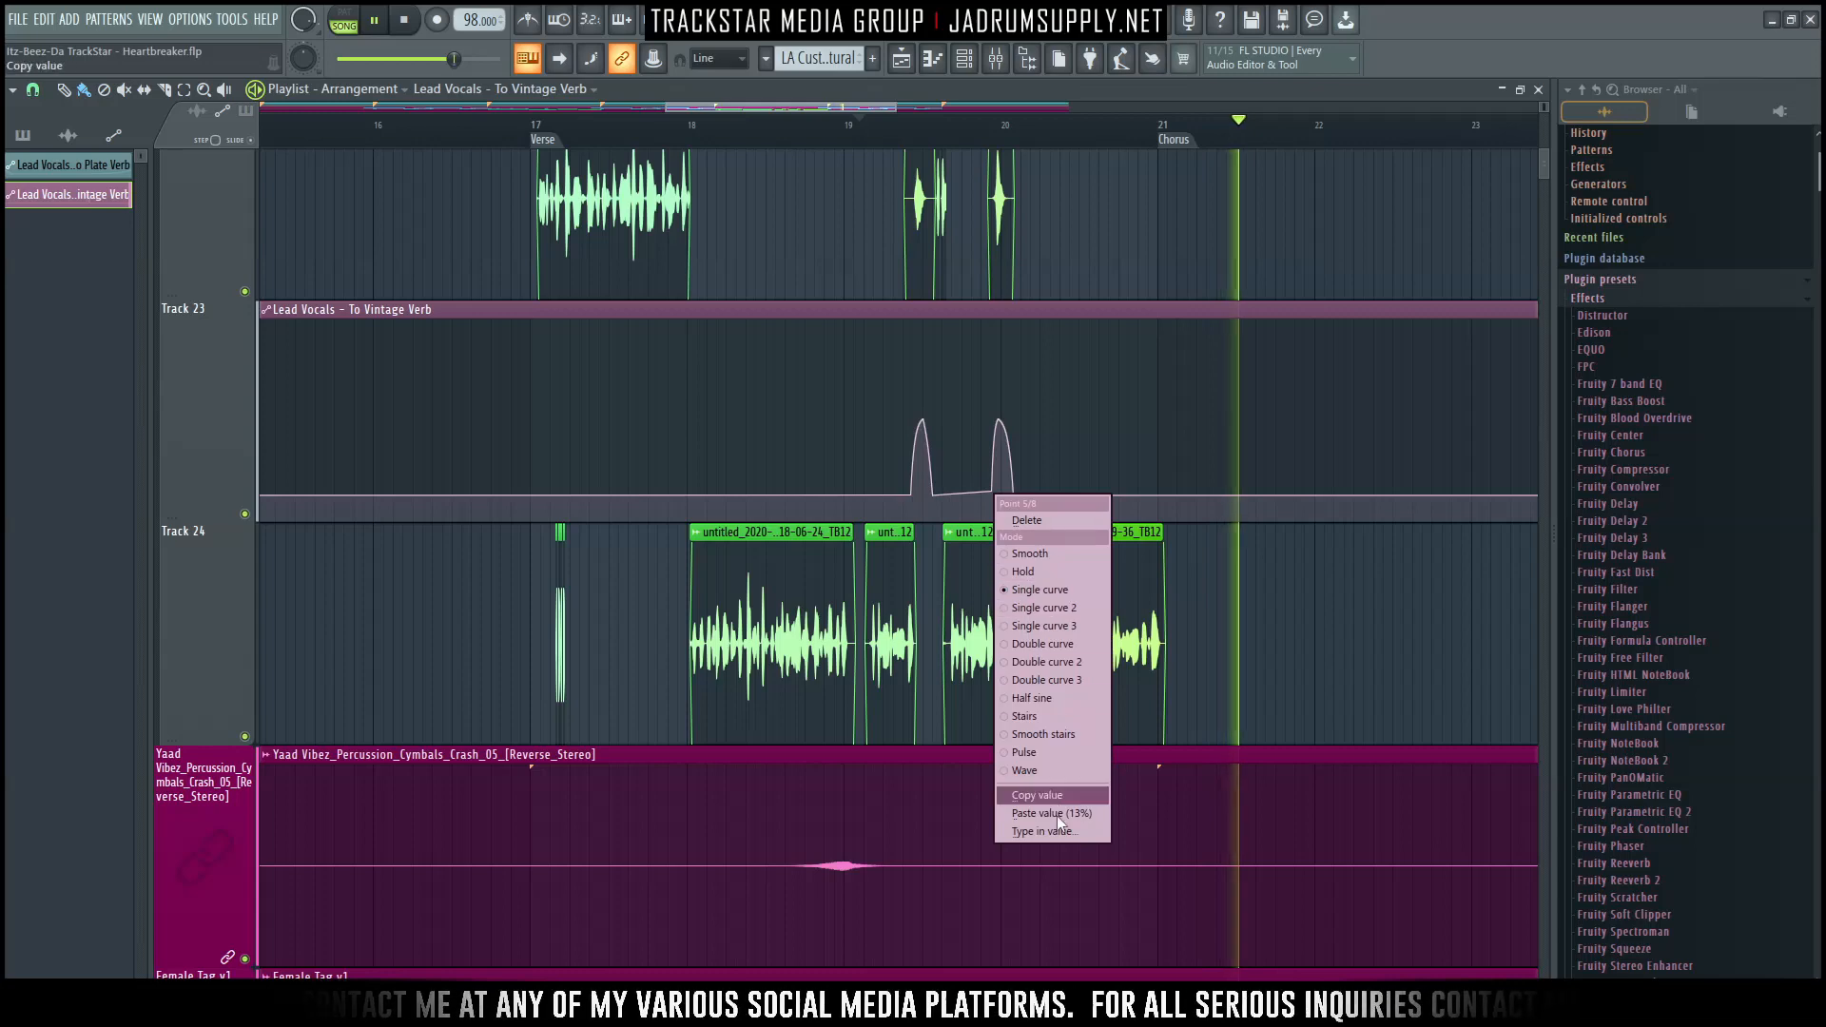
left_click(1059, 816)
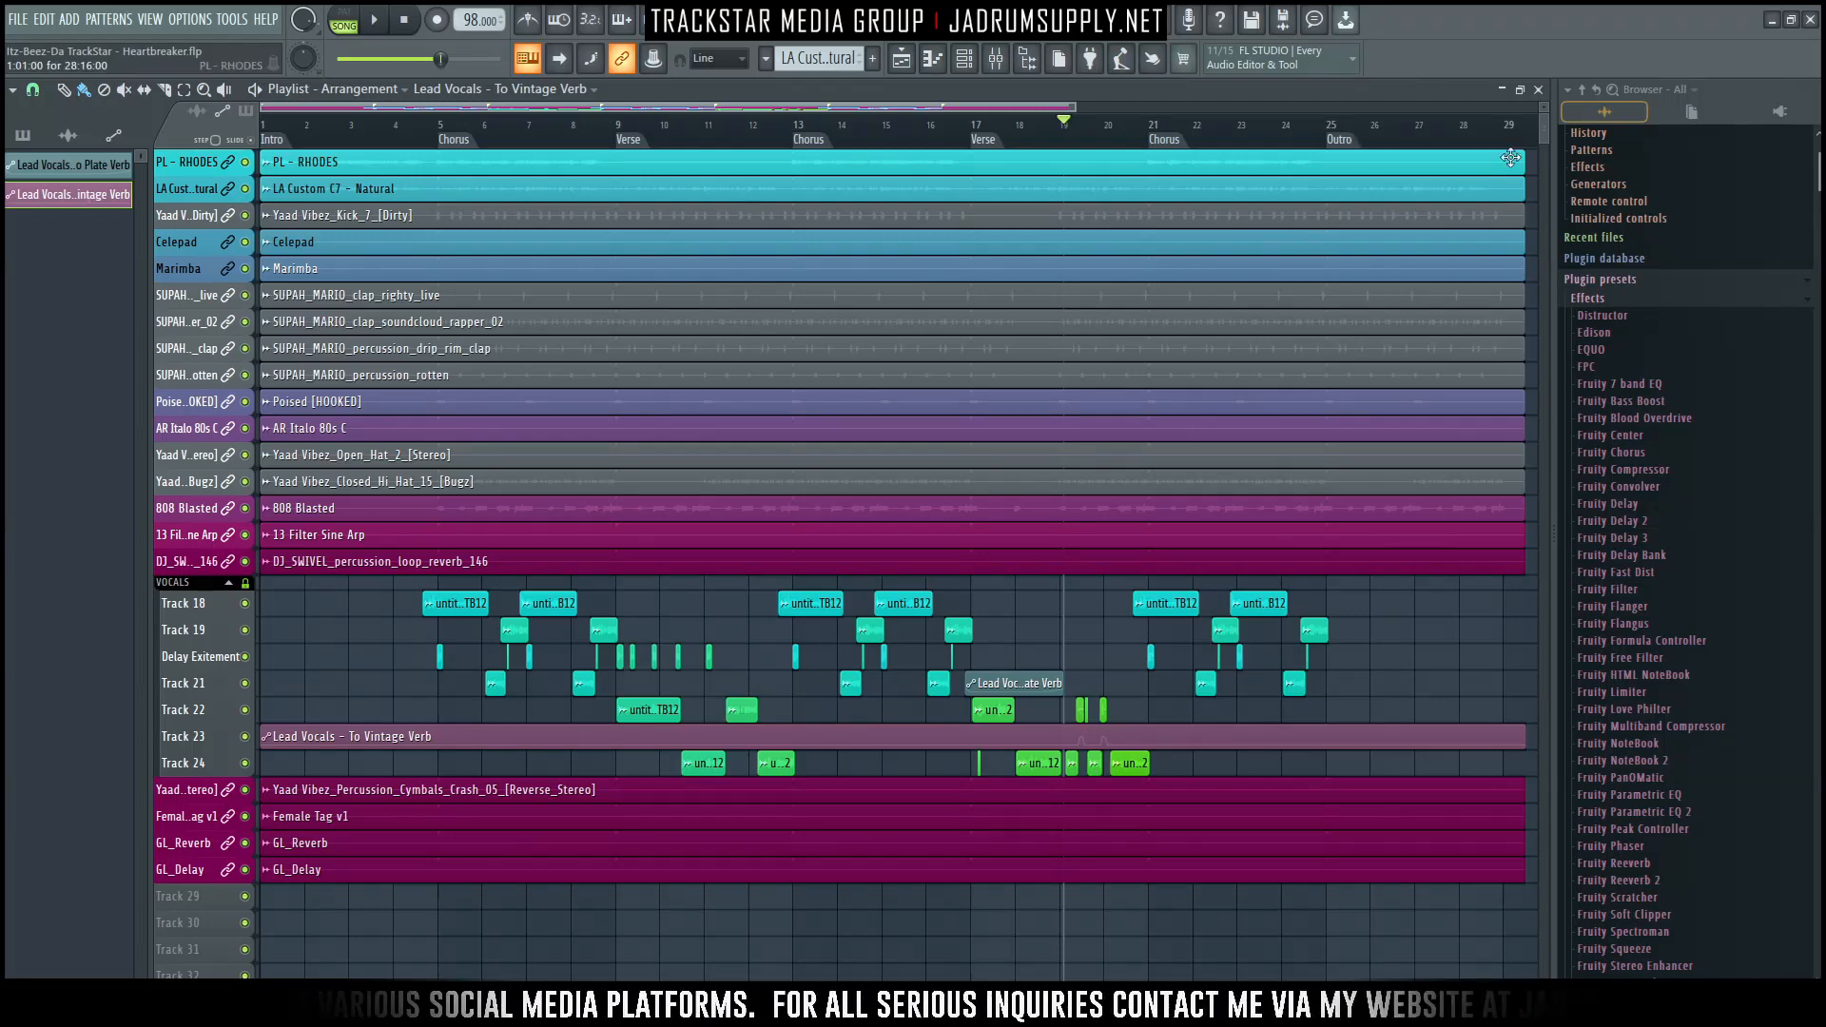
Show the mixer below the vocal tracks and inspect the third Black Rooster Audio effect on Lead Vocals.
left_click_drag(1547, 107, 1546, 110)
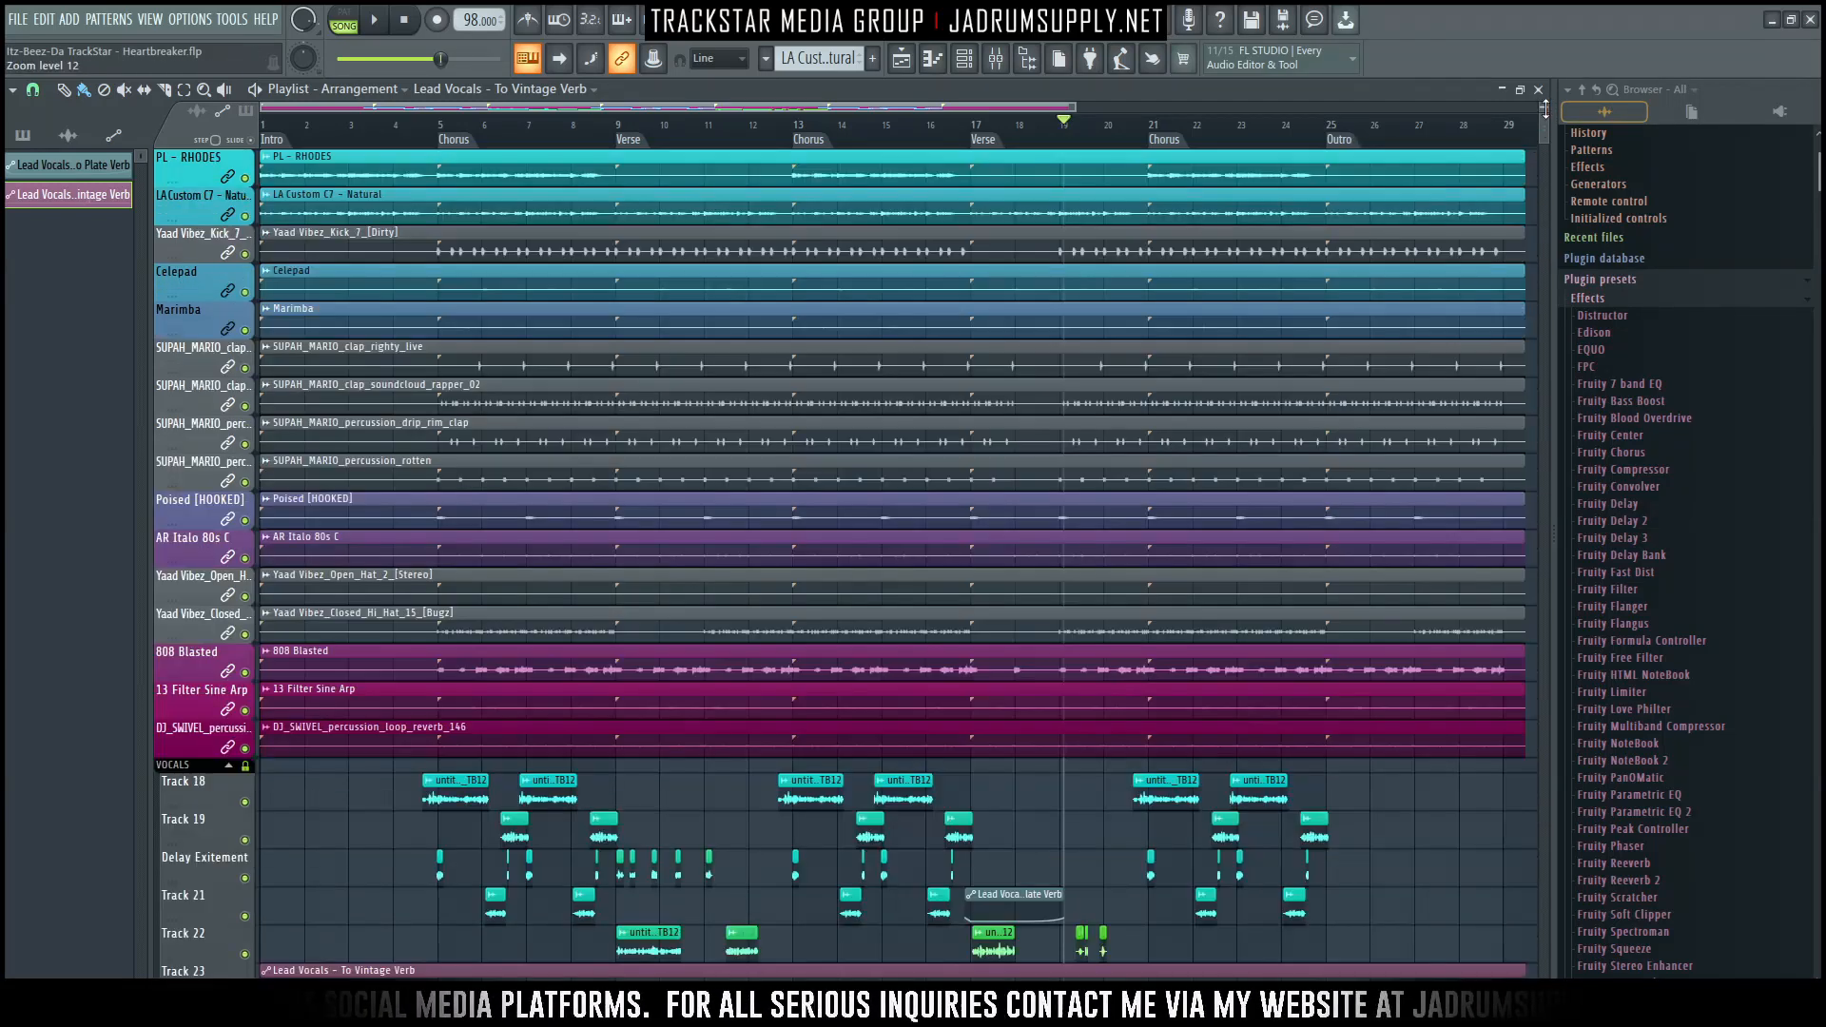
scroll(1425, 200, "down", 5)
key("F9")
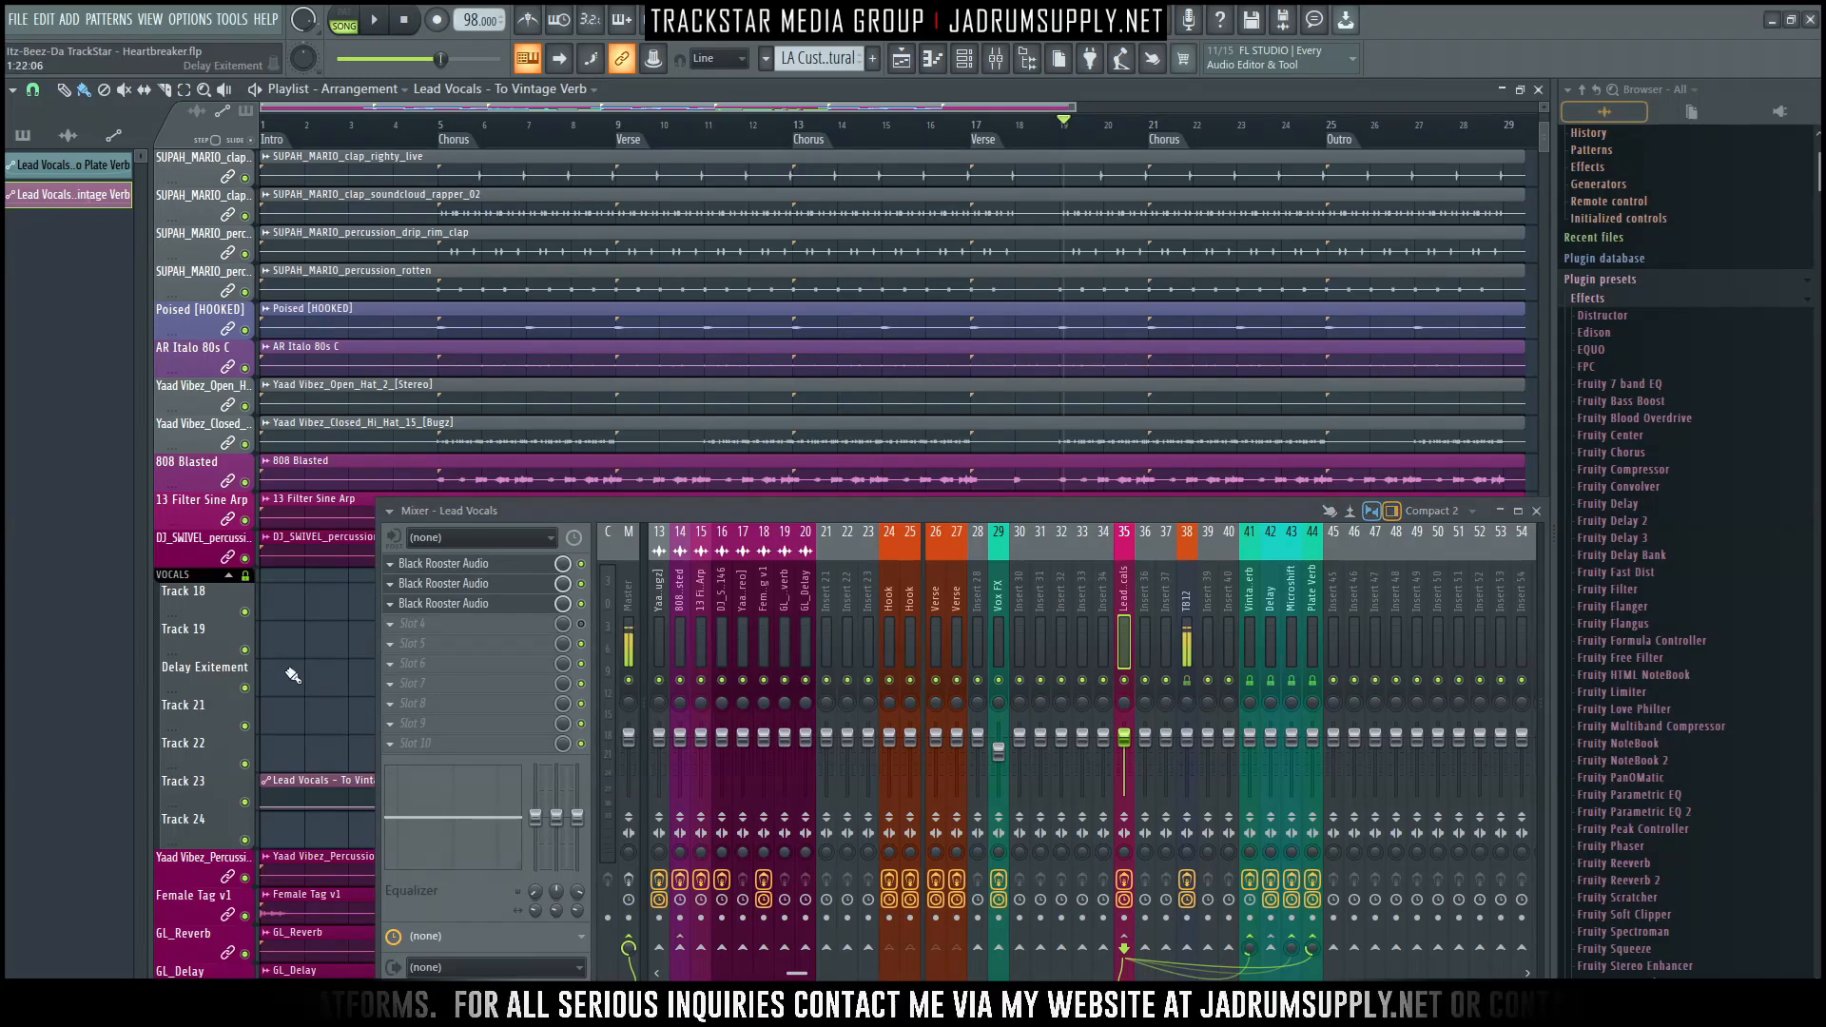
scroll(373, 641, "down", 2)
scroll(980, 393, "down", 7)
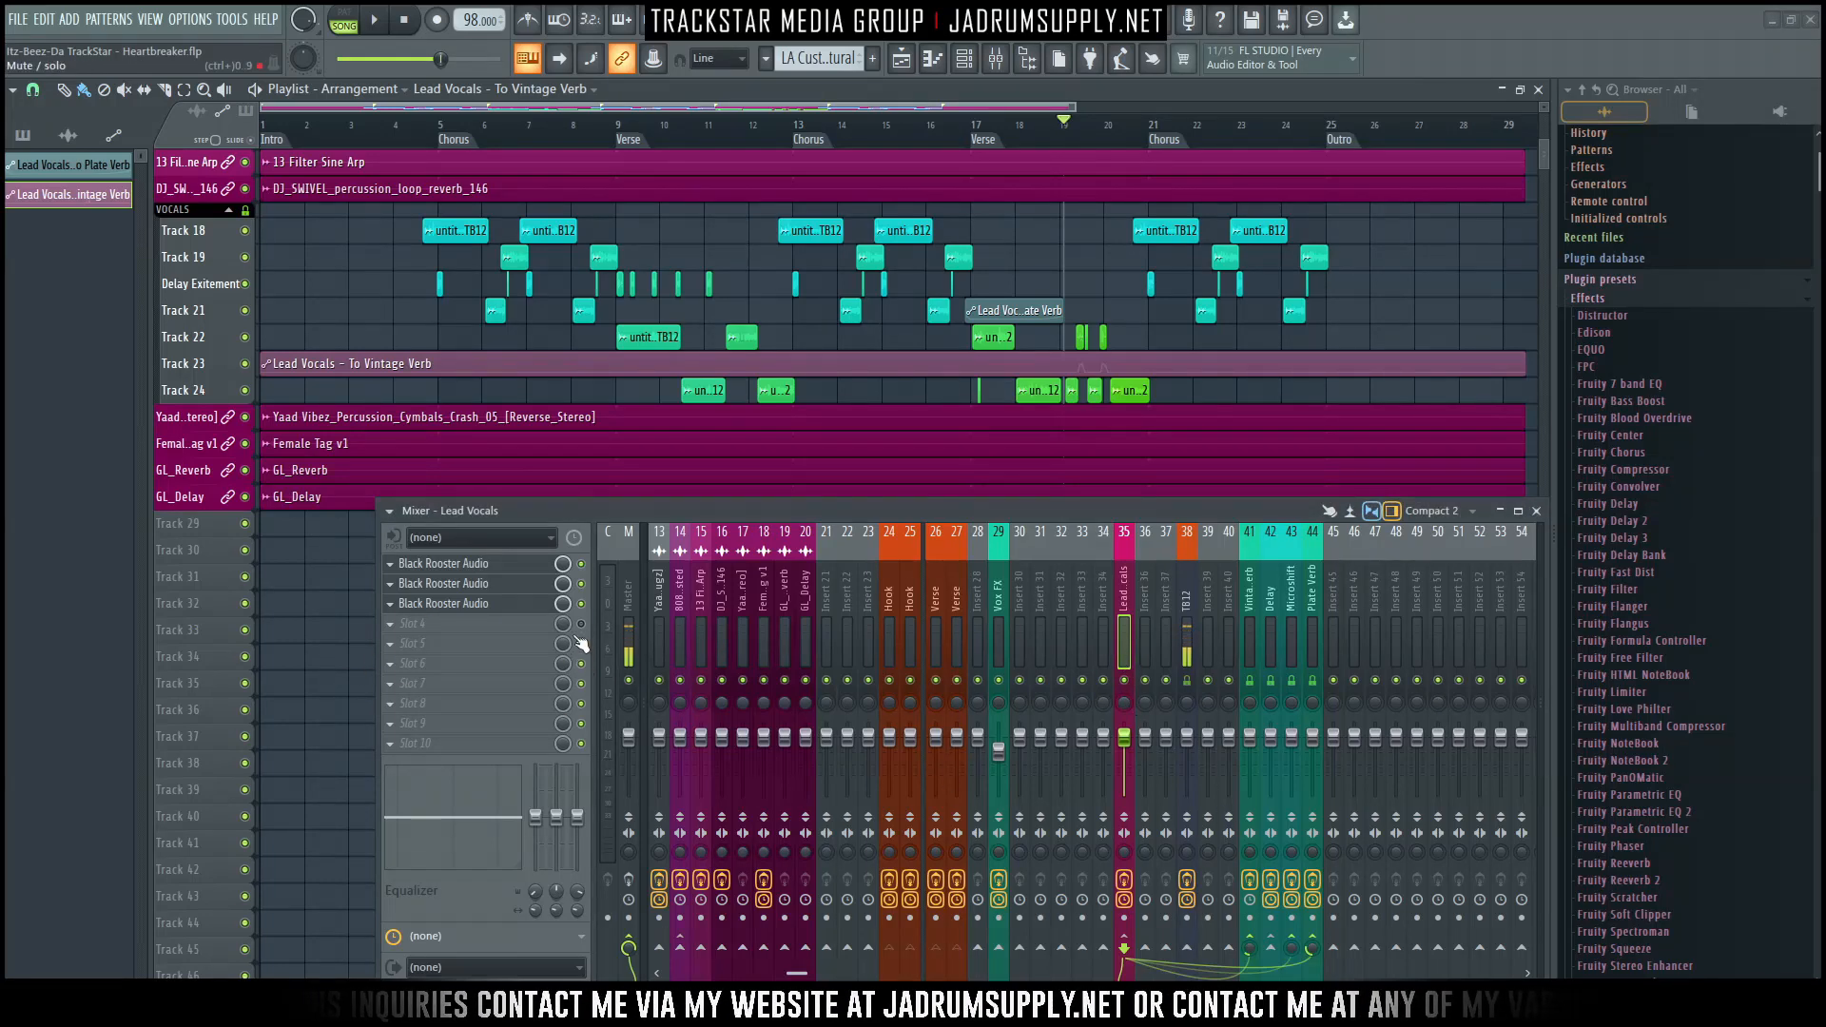
left_click(483, 605)
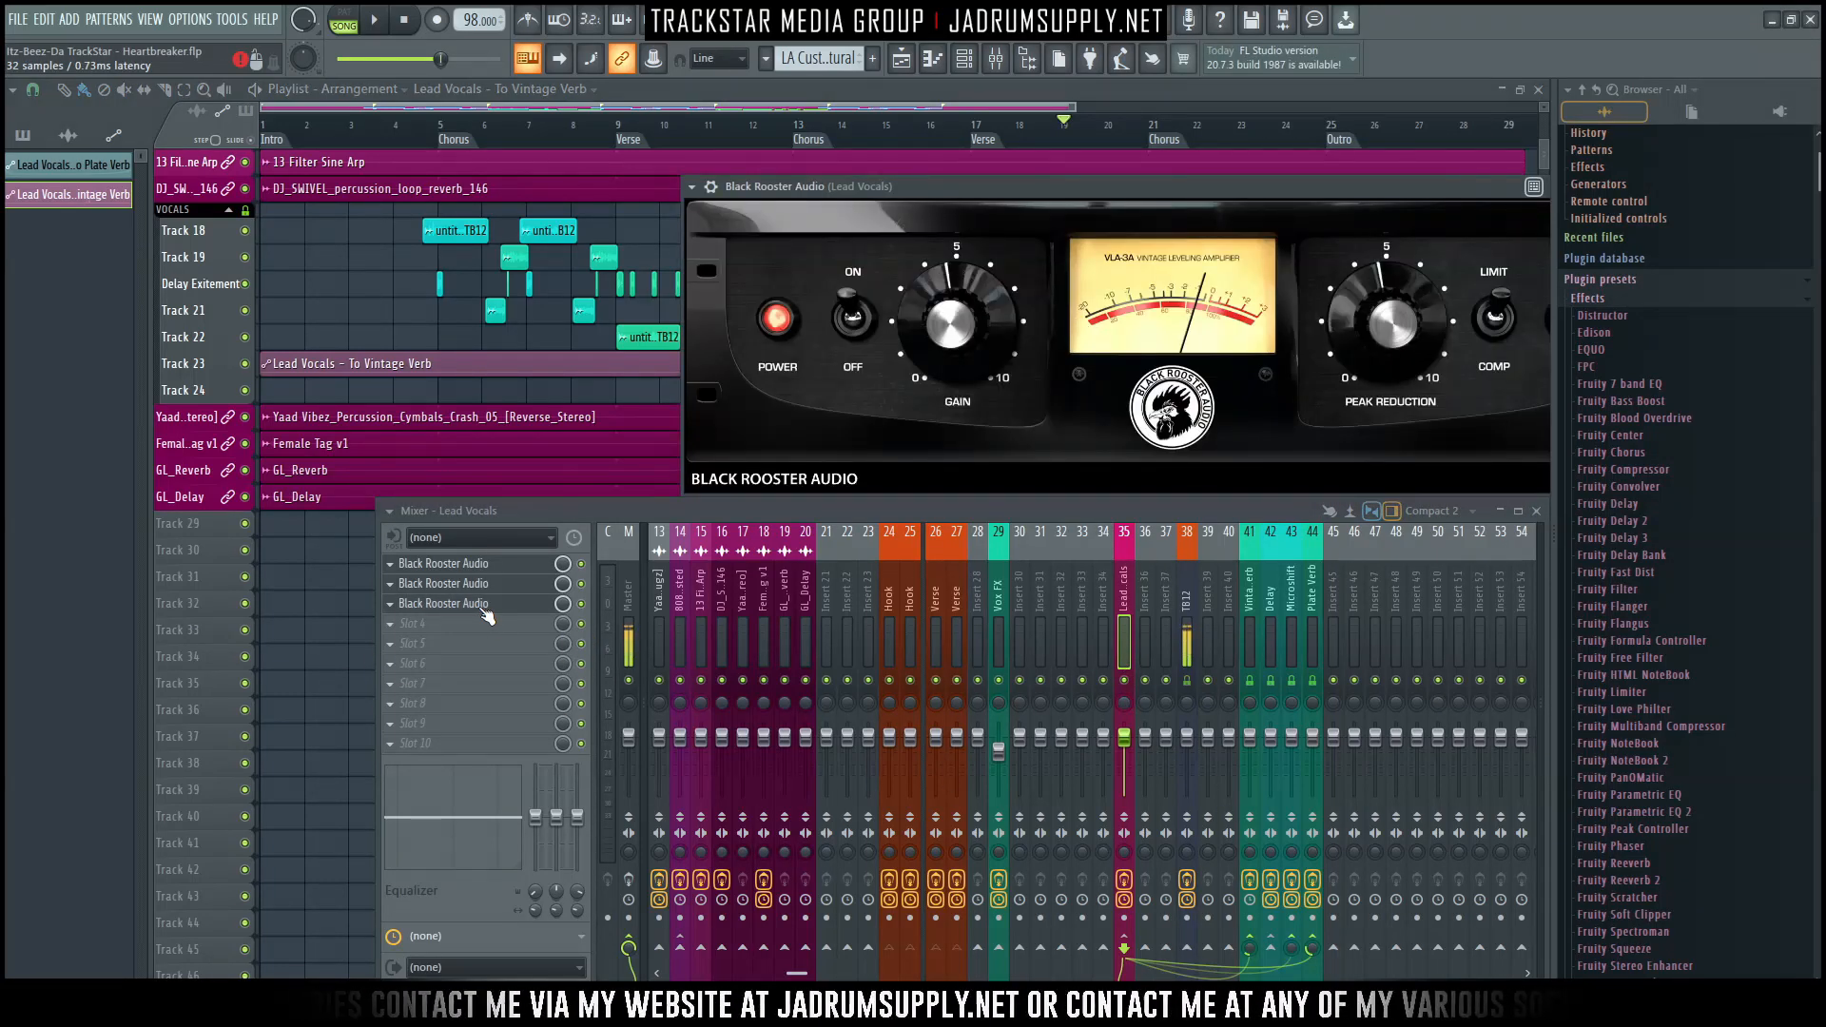
left_click(490, 609)
Load WaveShell1-VST 11.0_x64 into effect slot 5 of Lead Vocals and look through its plugin list.
left_click(423, 645)
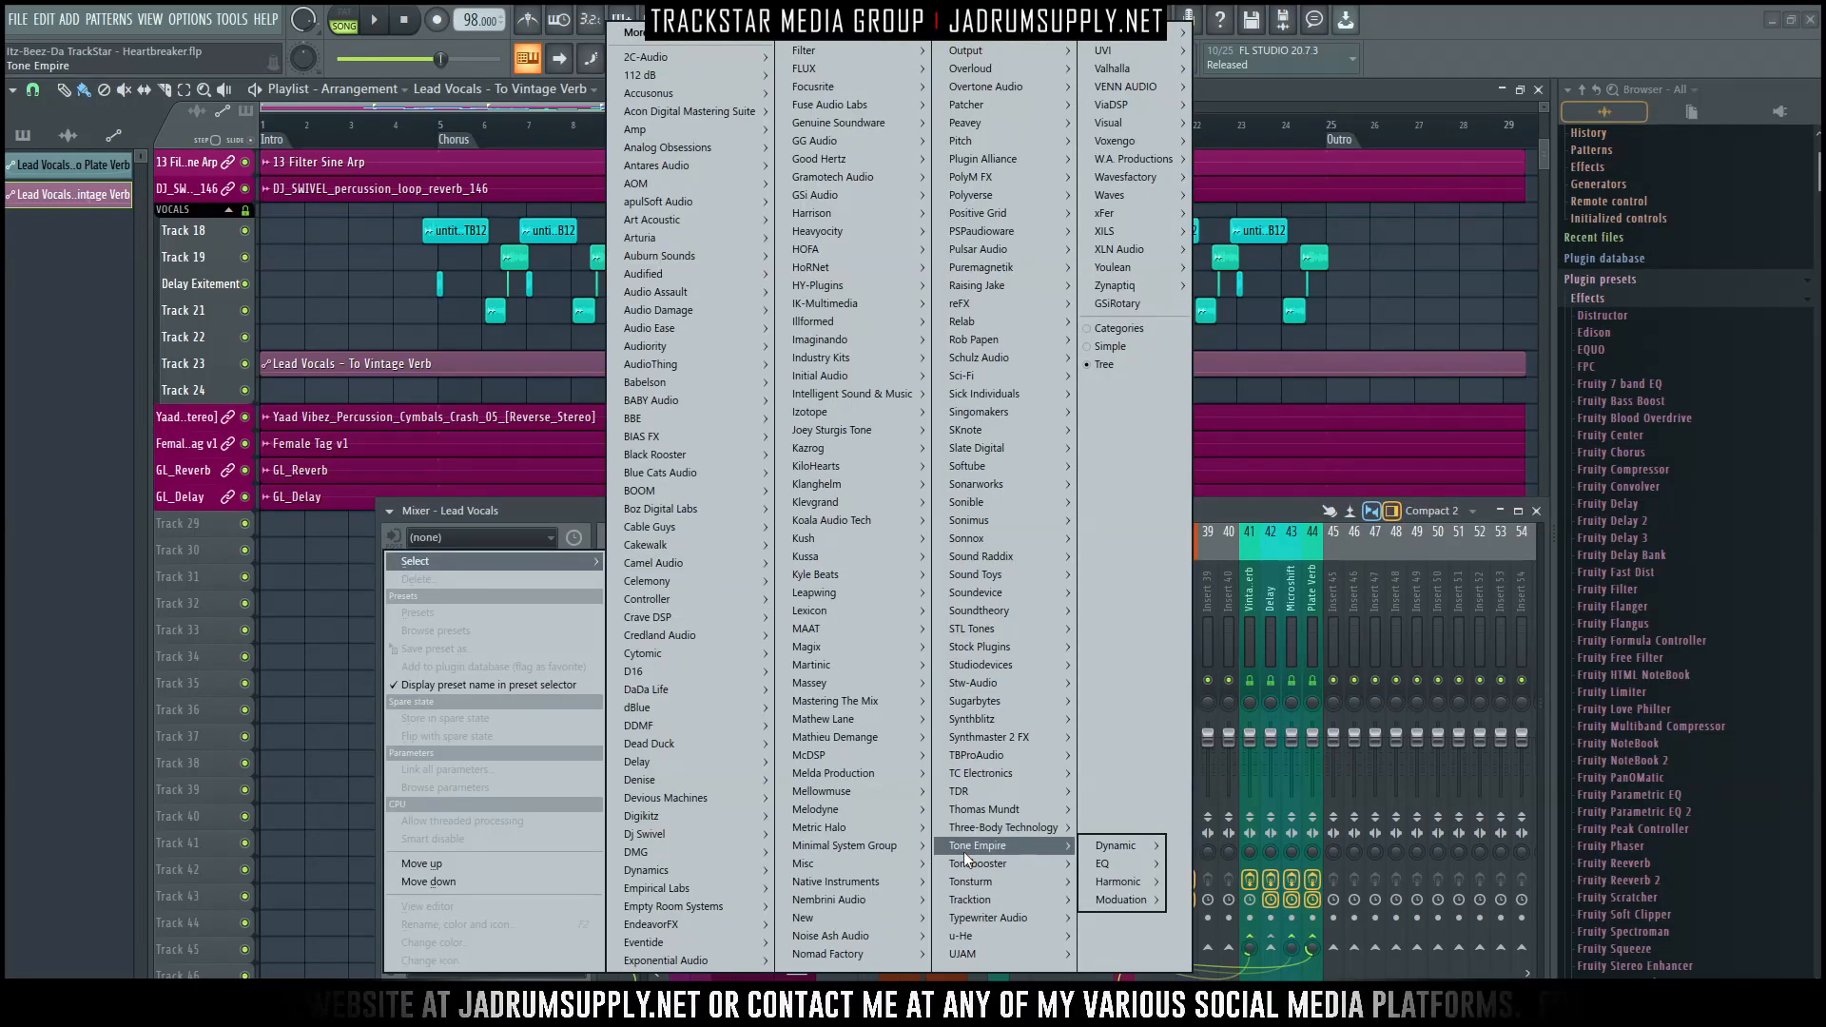
mouse_move(1184, 104)
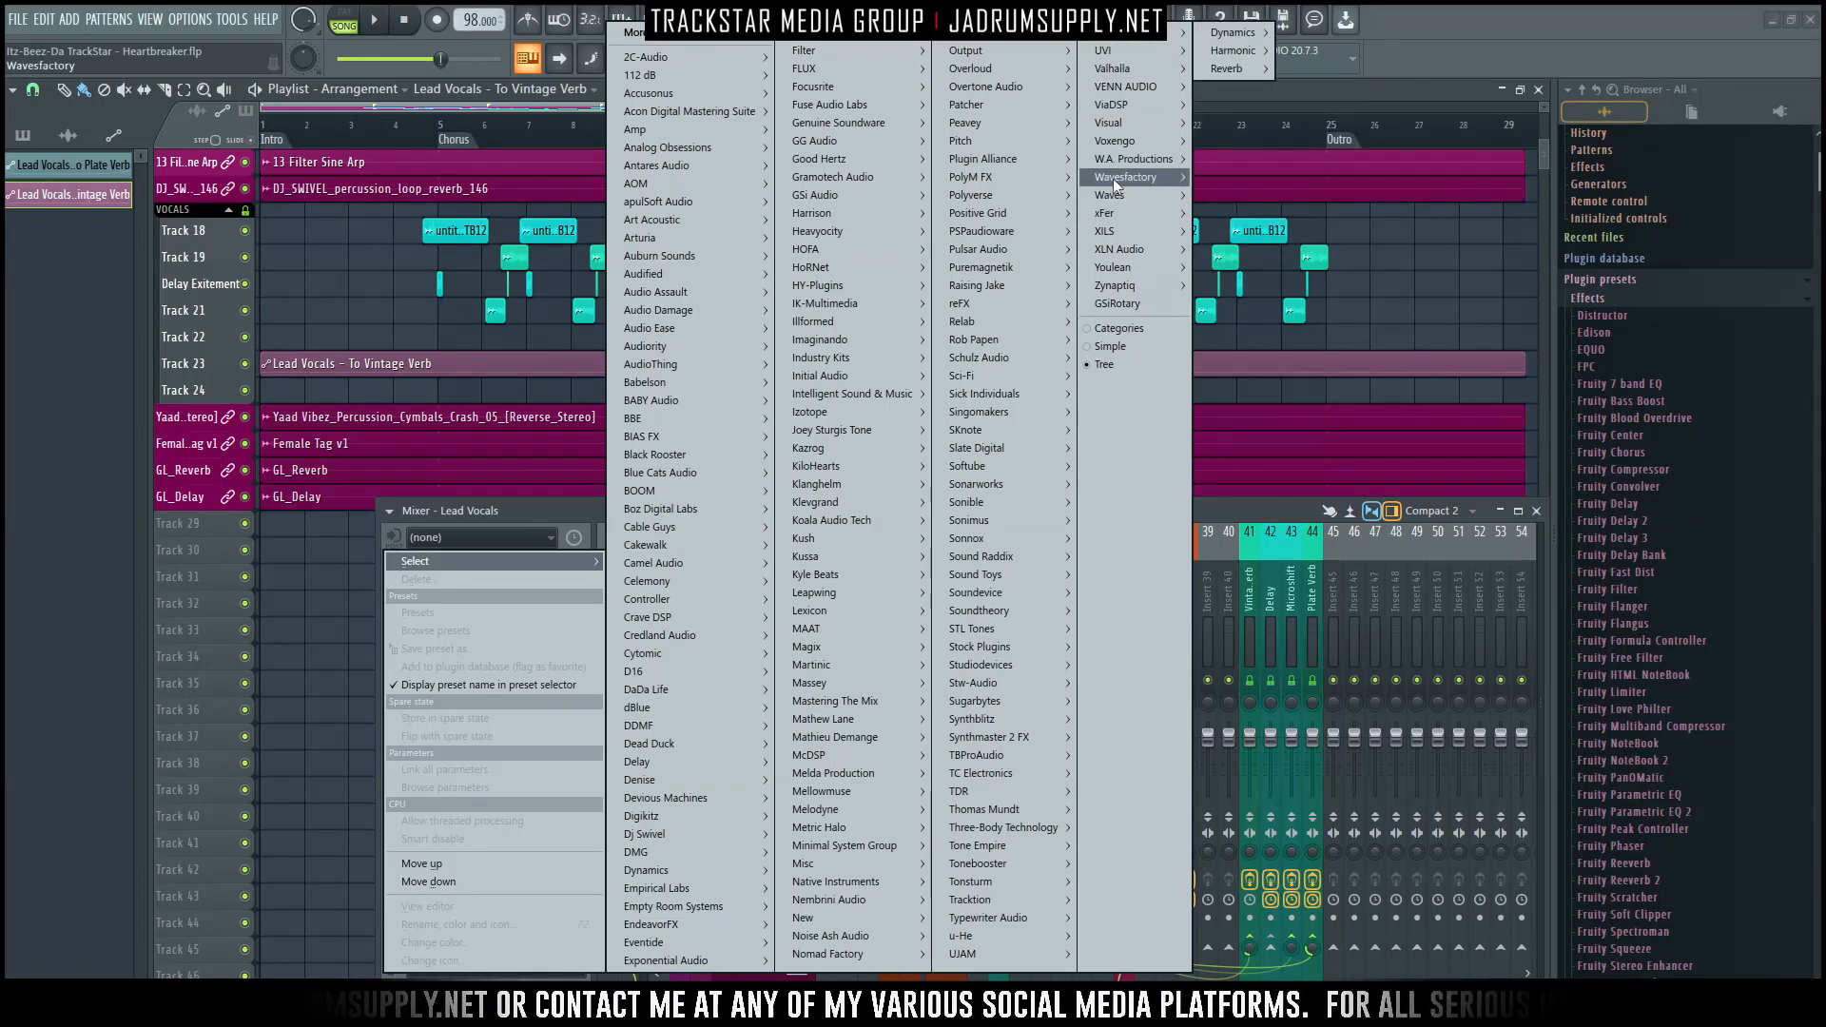
mouse_move(1155, 198)
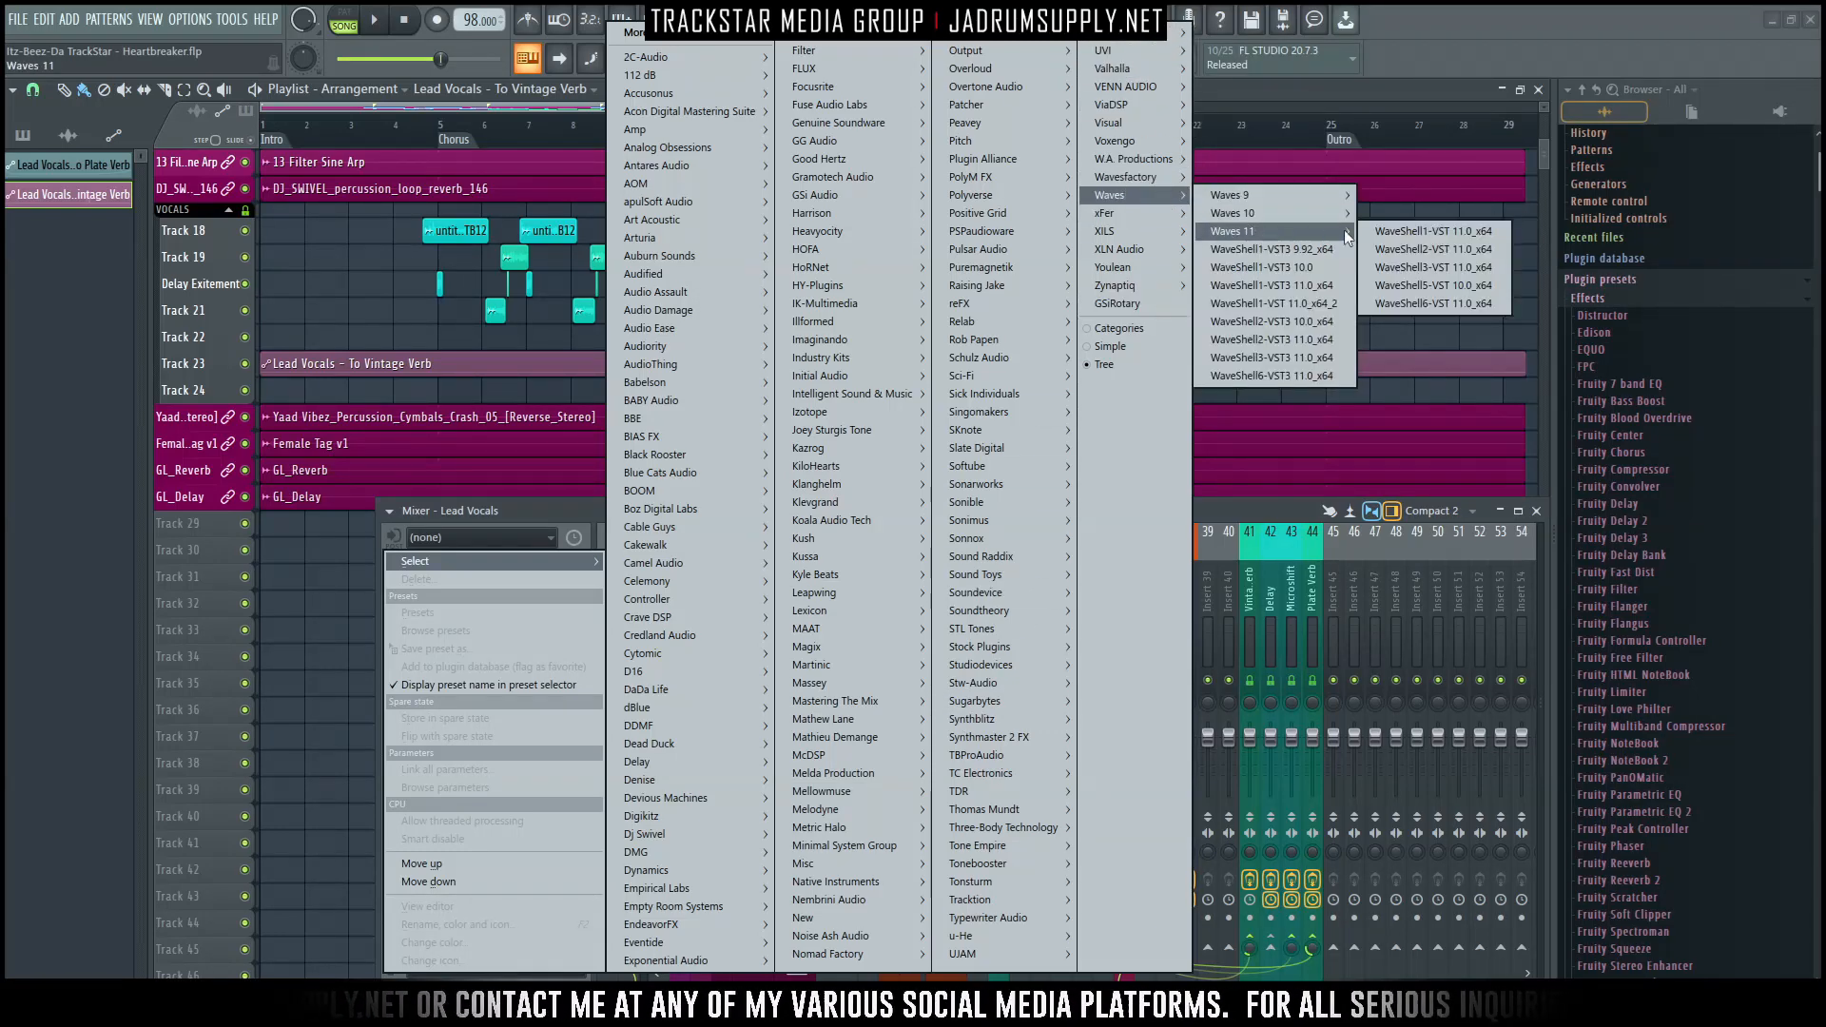
left_click(1437, 232)
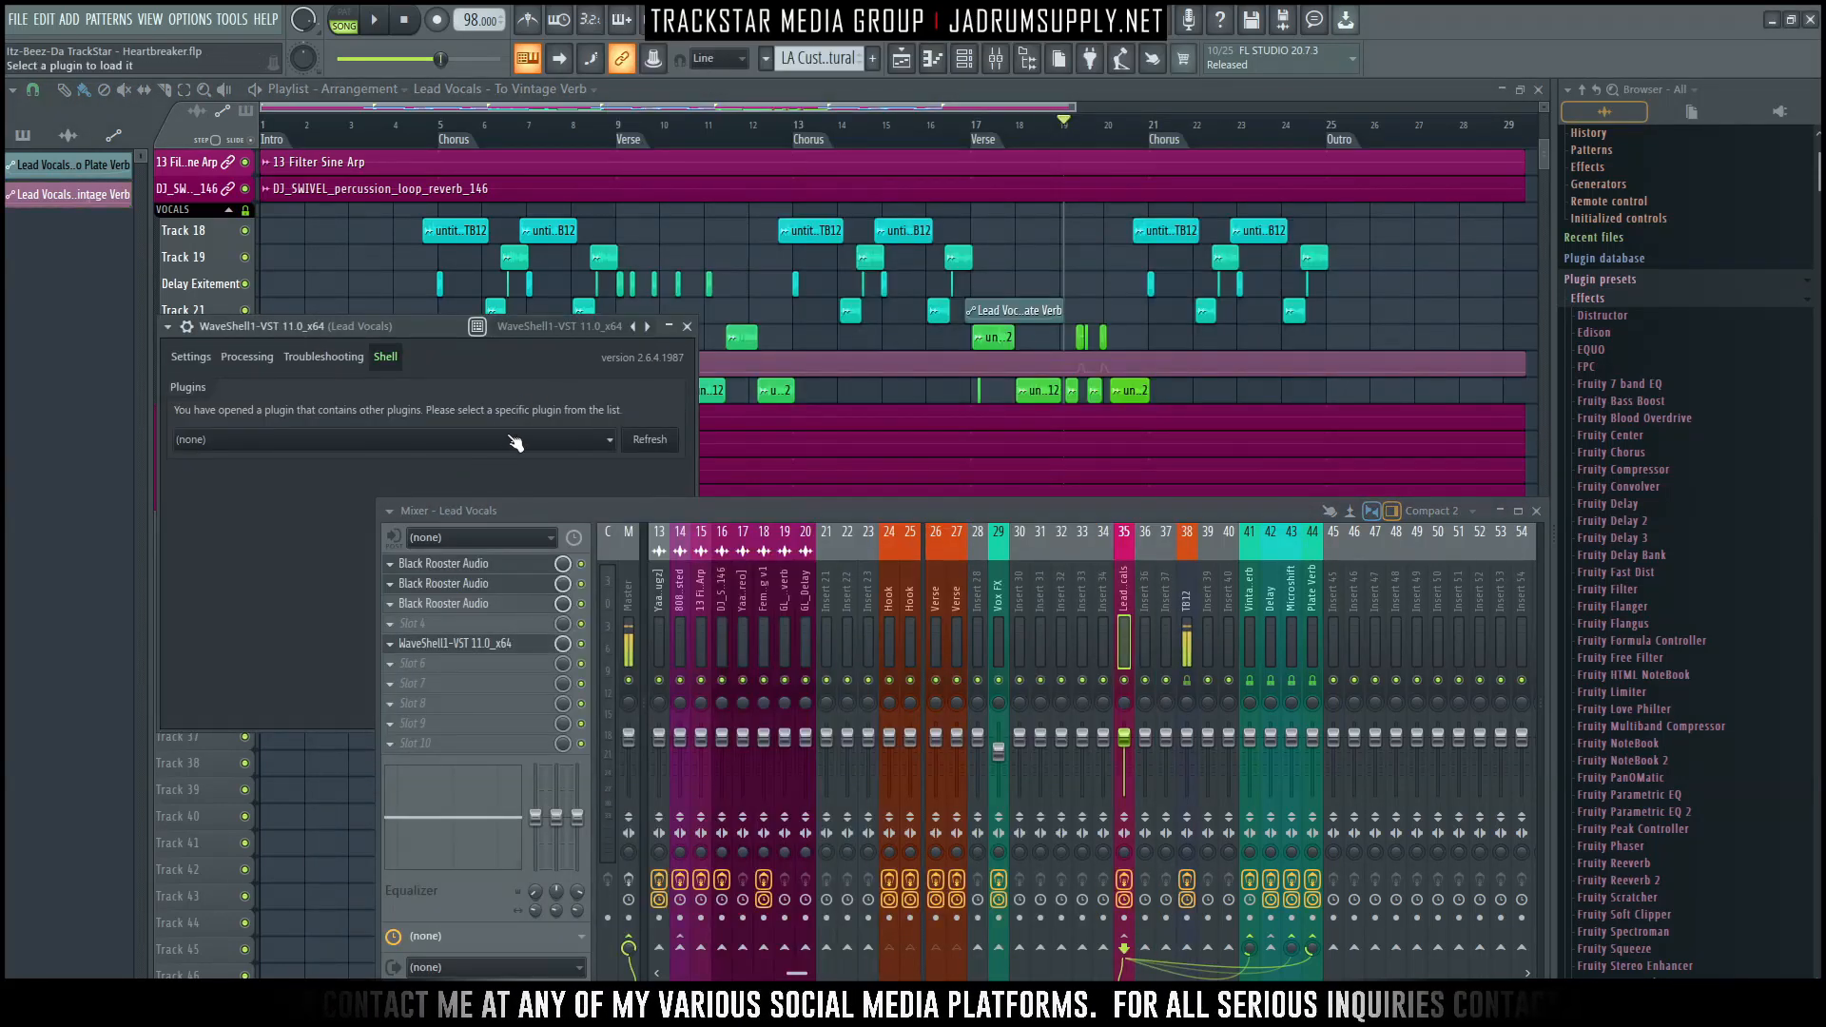
left_click(607, 440)
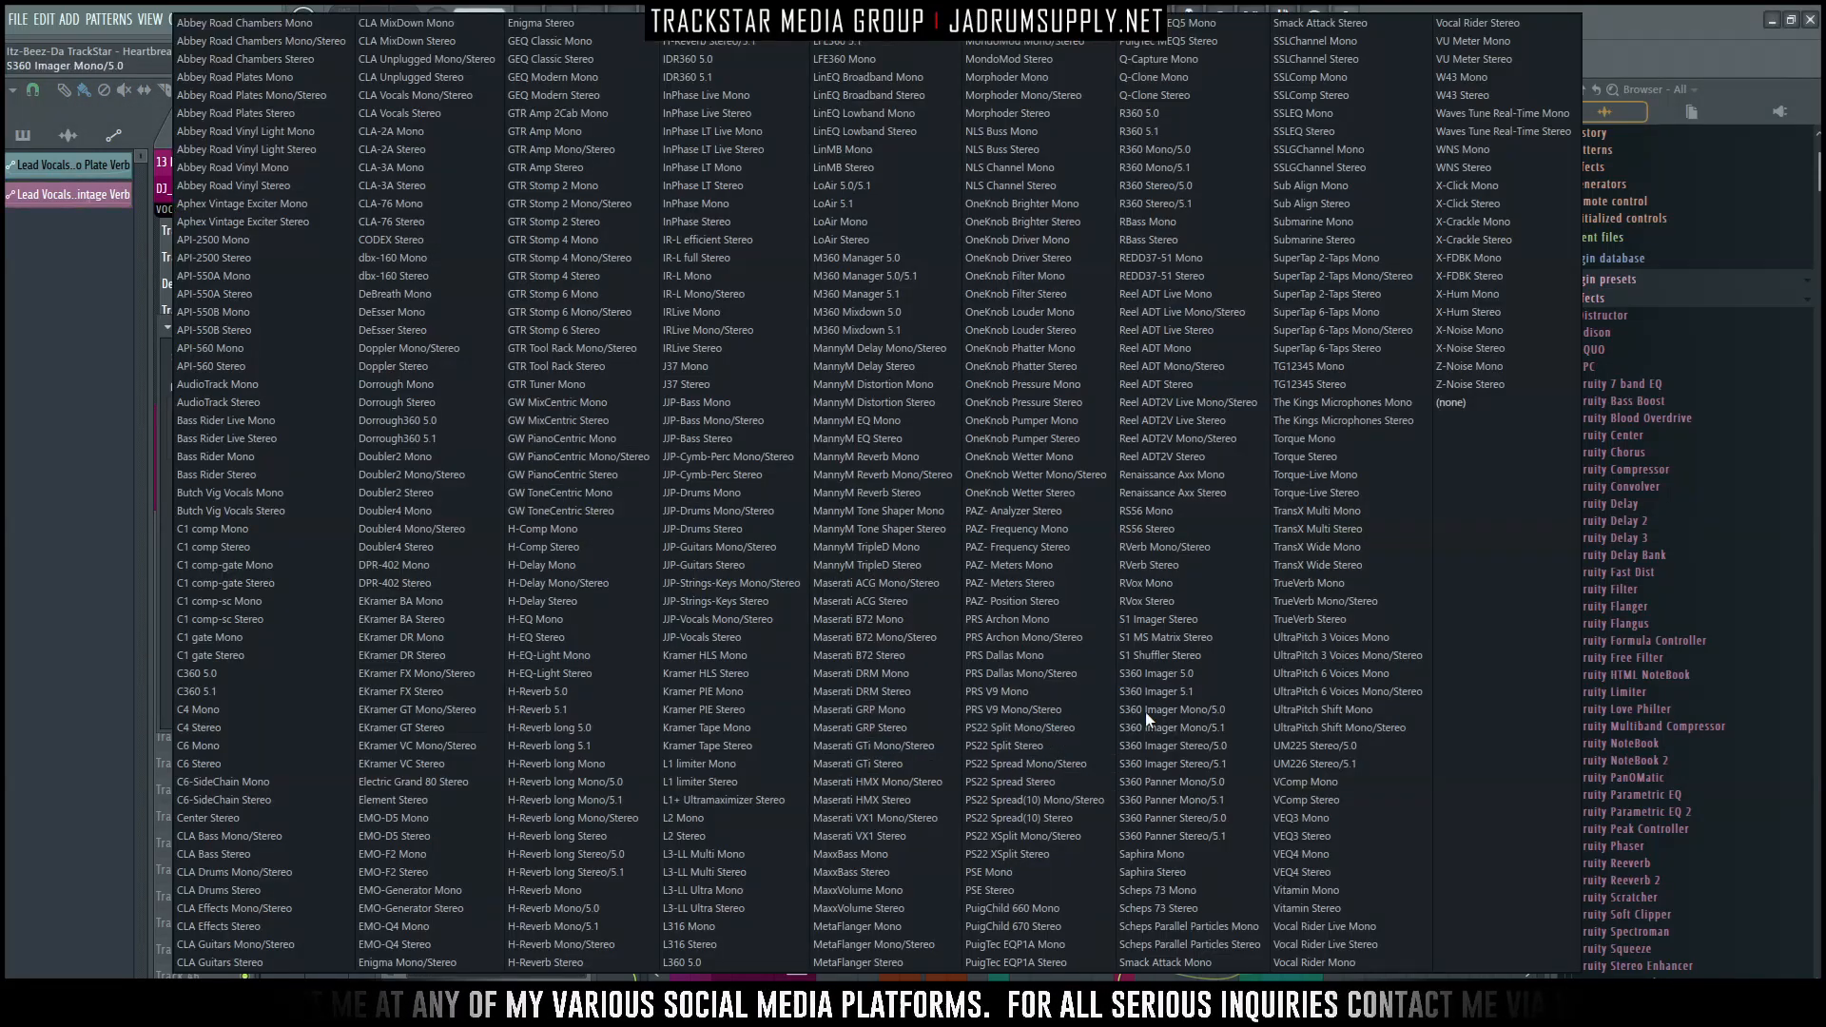
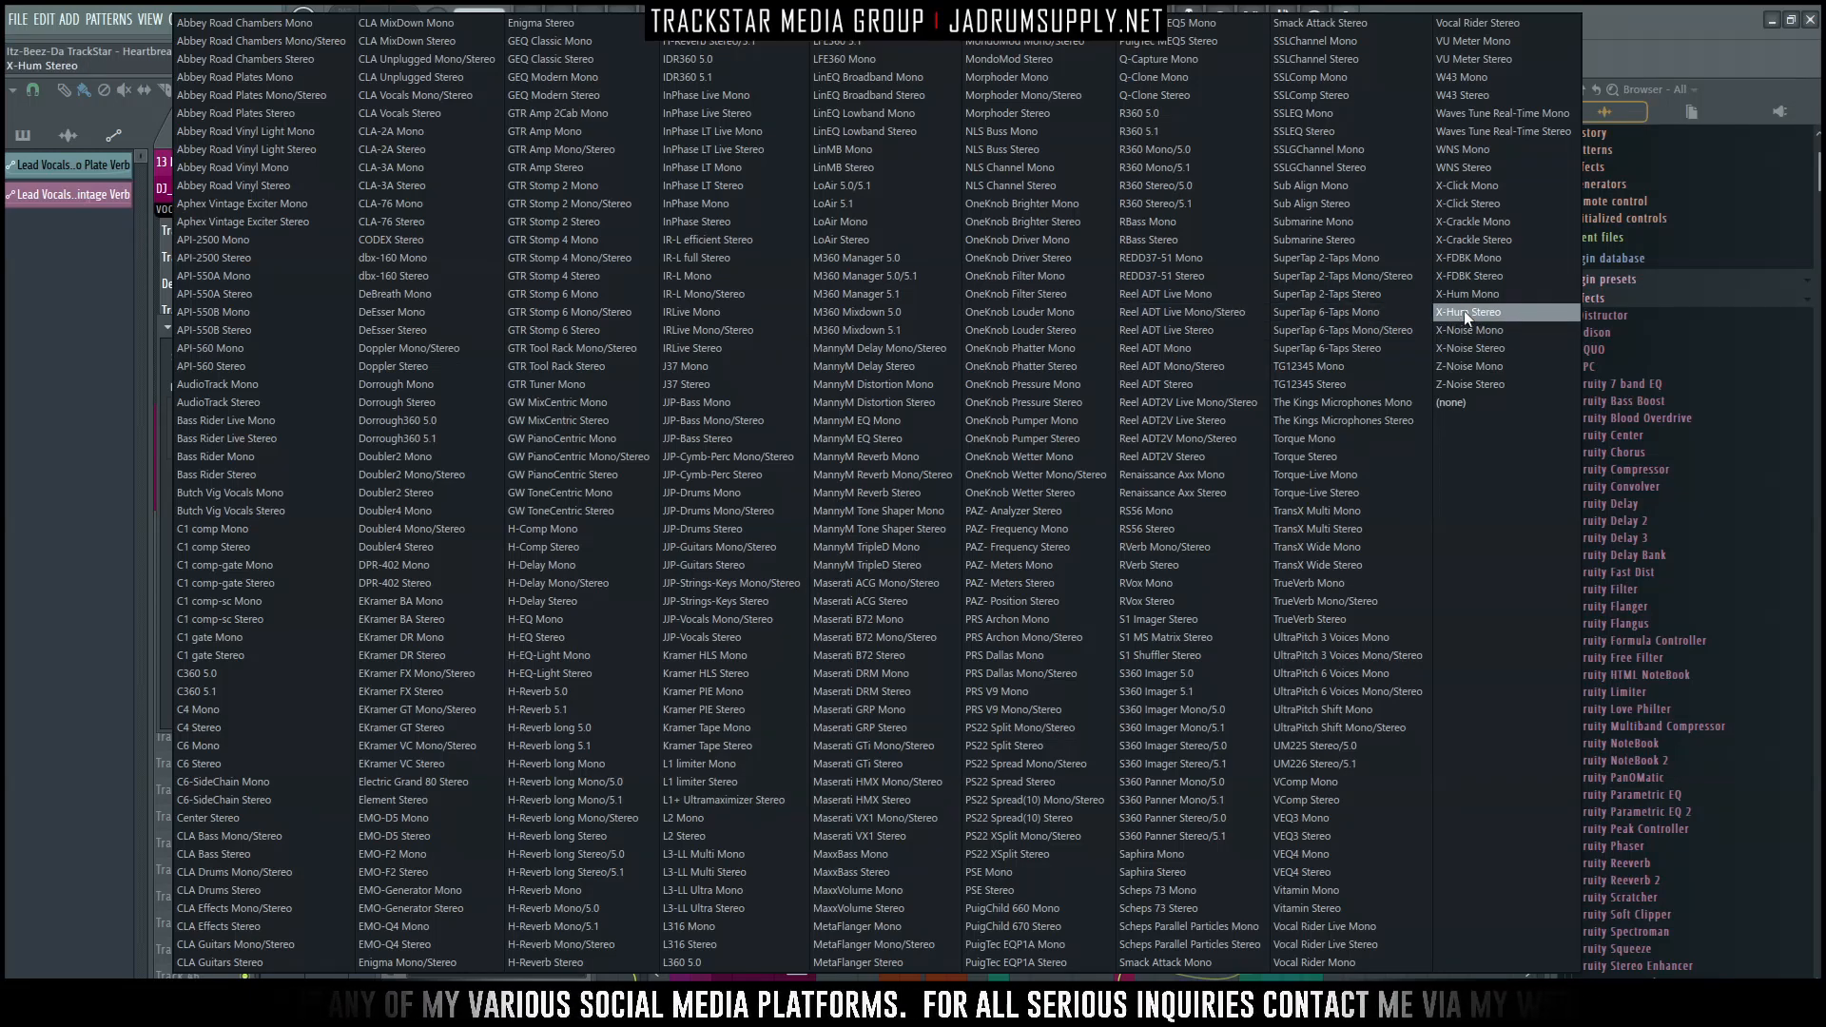
key("Escape")
Replace the slot 5 effect with WaveShell2-VST 11.0_x64 and look through its plugin list.
left_click(388, 644)
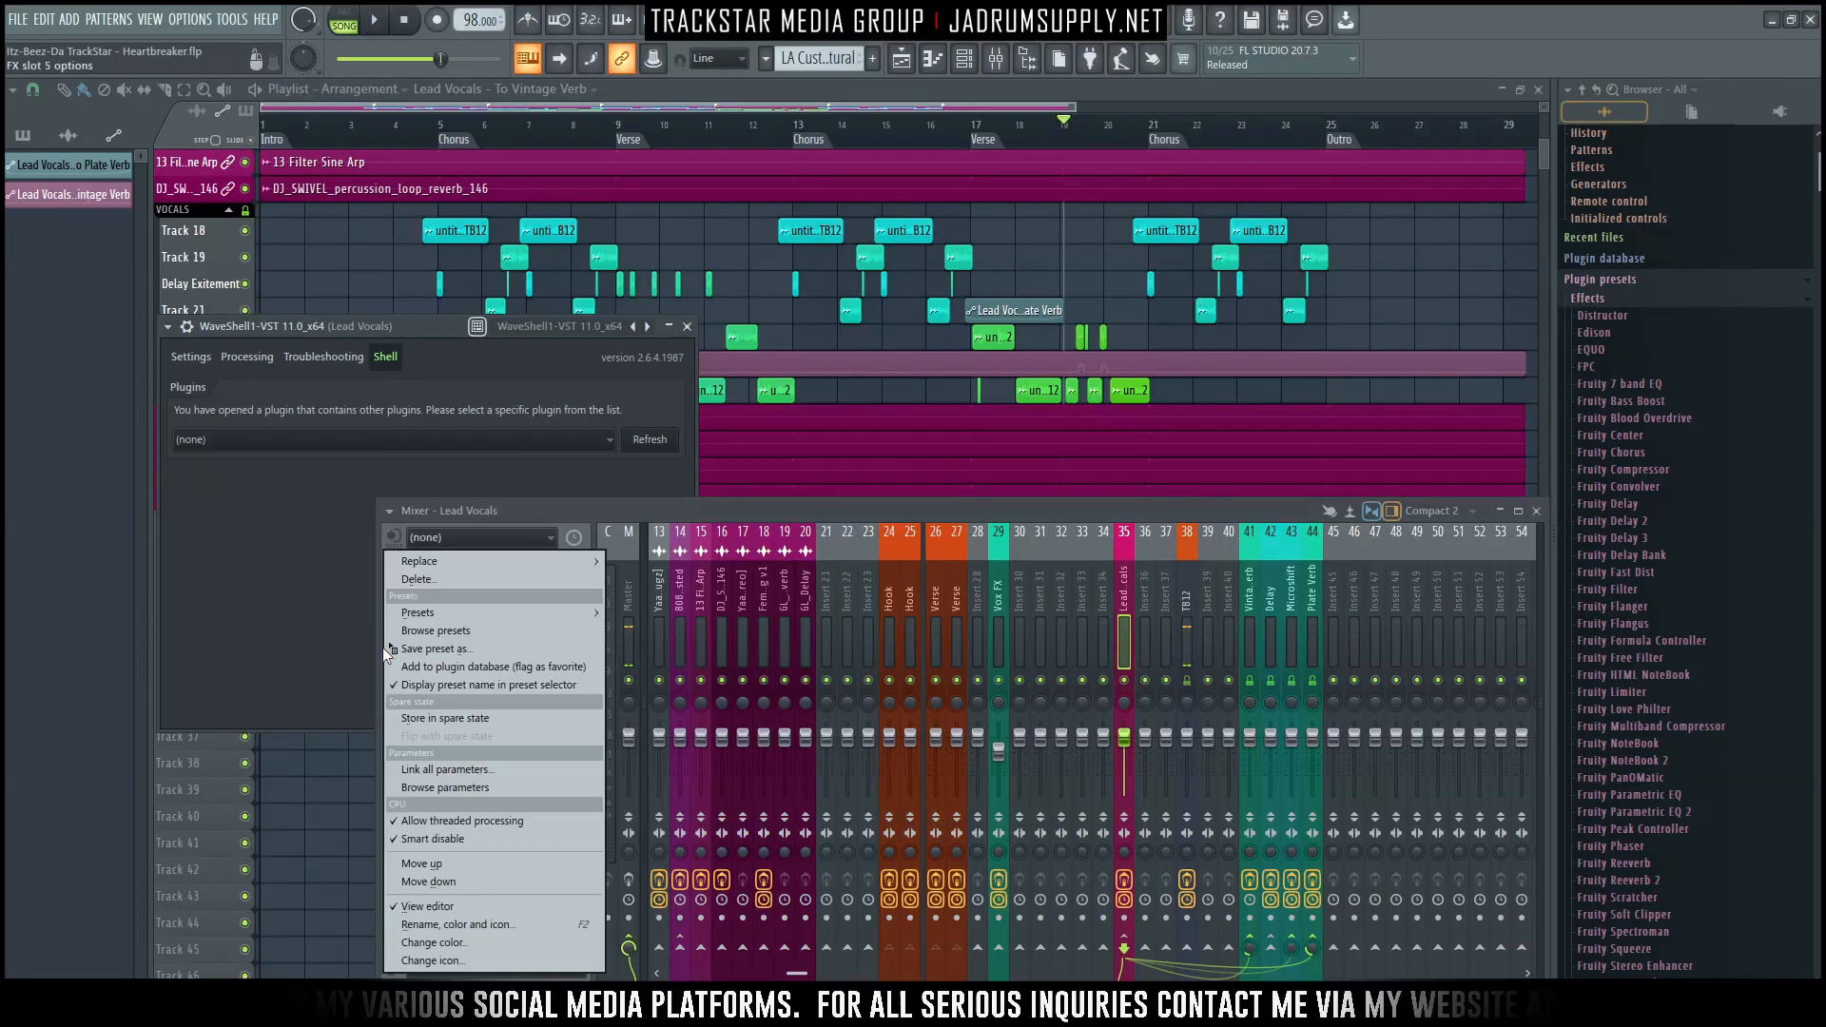
mouse_move(588, 565)
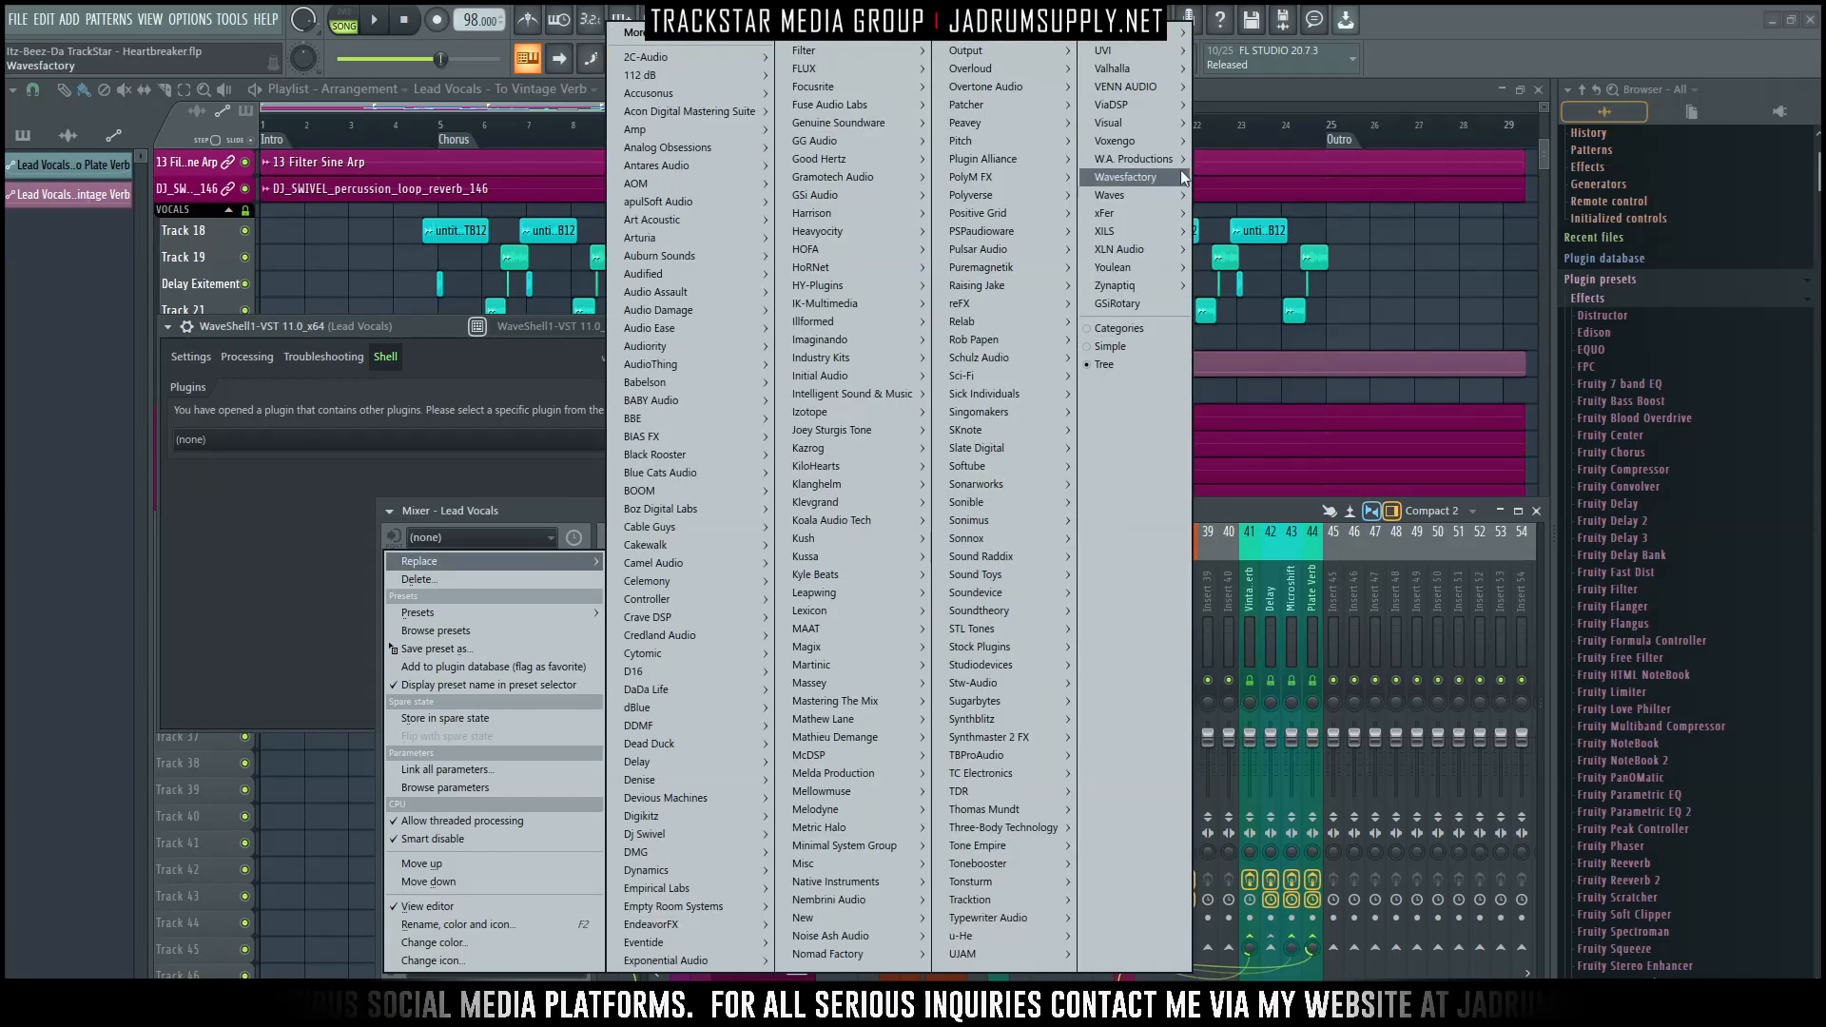
mouse_move(1187, 195)
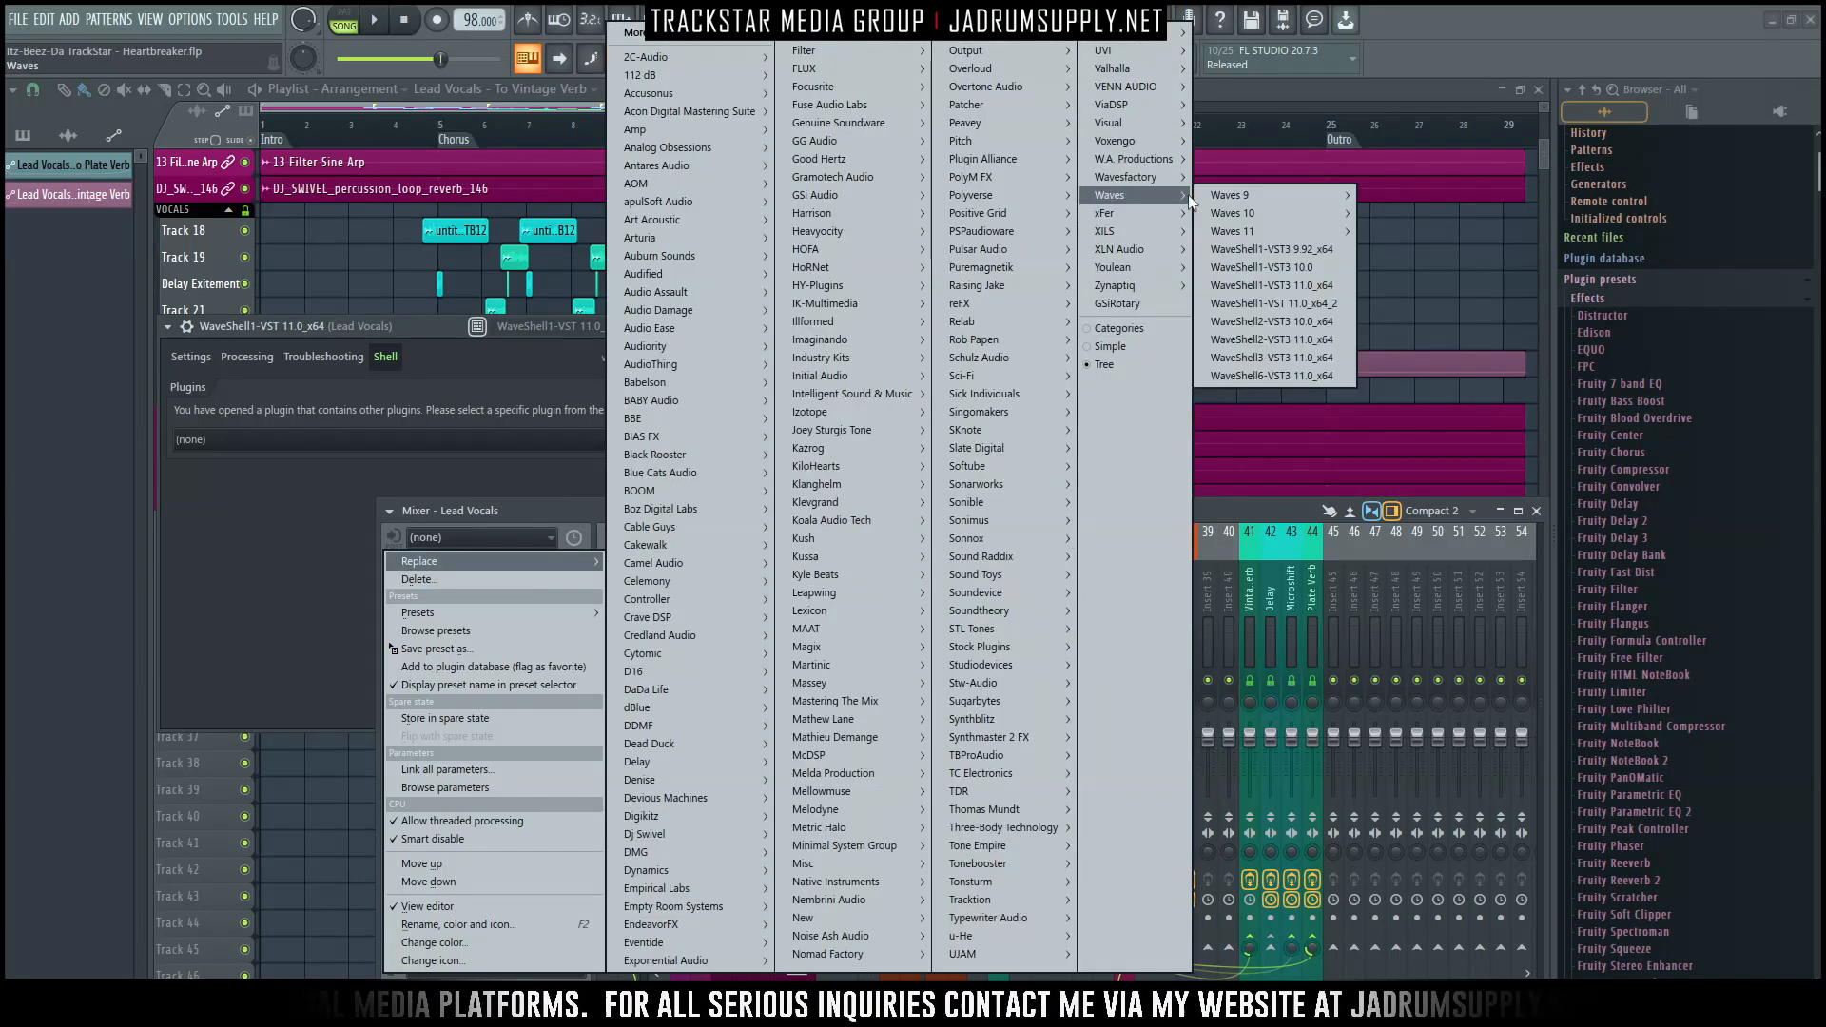
mouse_move(1344, 234)
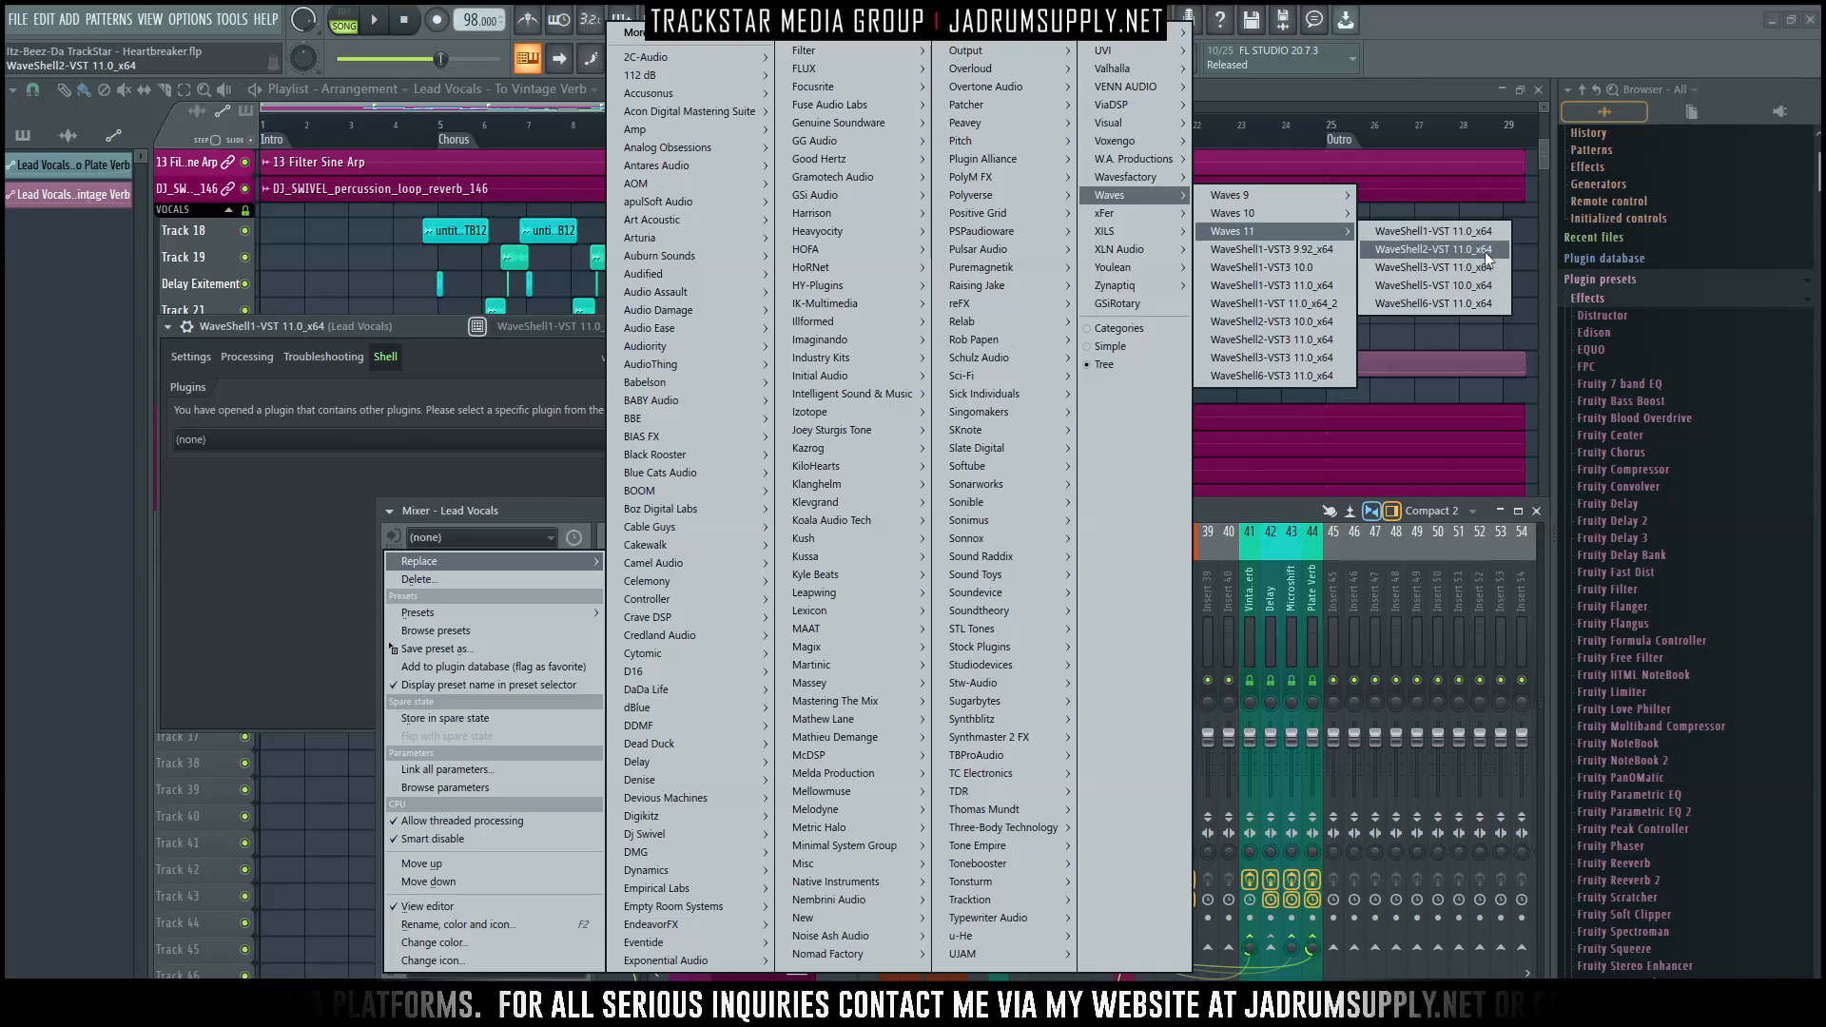
left_click(1455, 249)
left_click(288, 441)
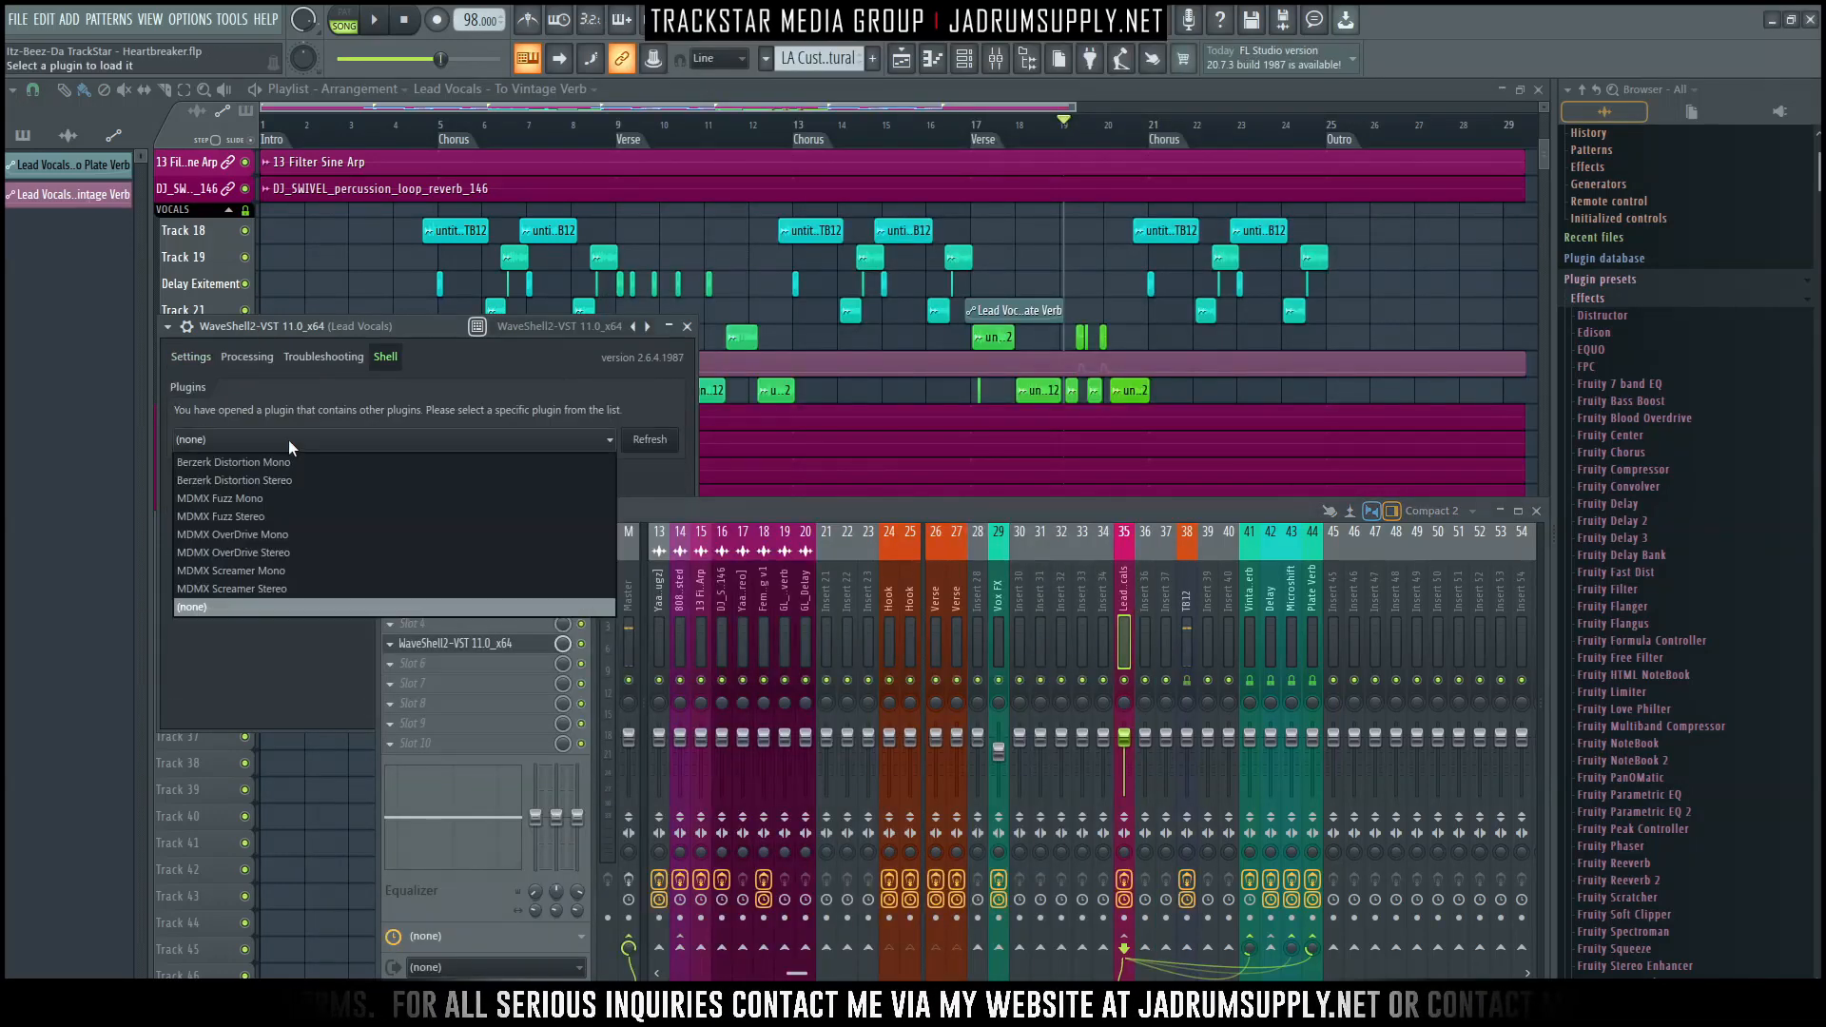
Replace the slot 5 effect with WaveShell3-VST 11.0_x64 and load its REQ 6 Stereo plugin.
left_click(392, 645)
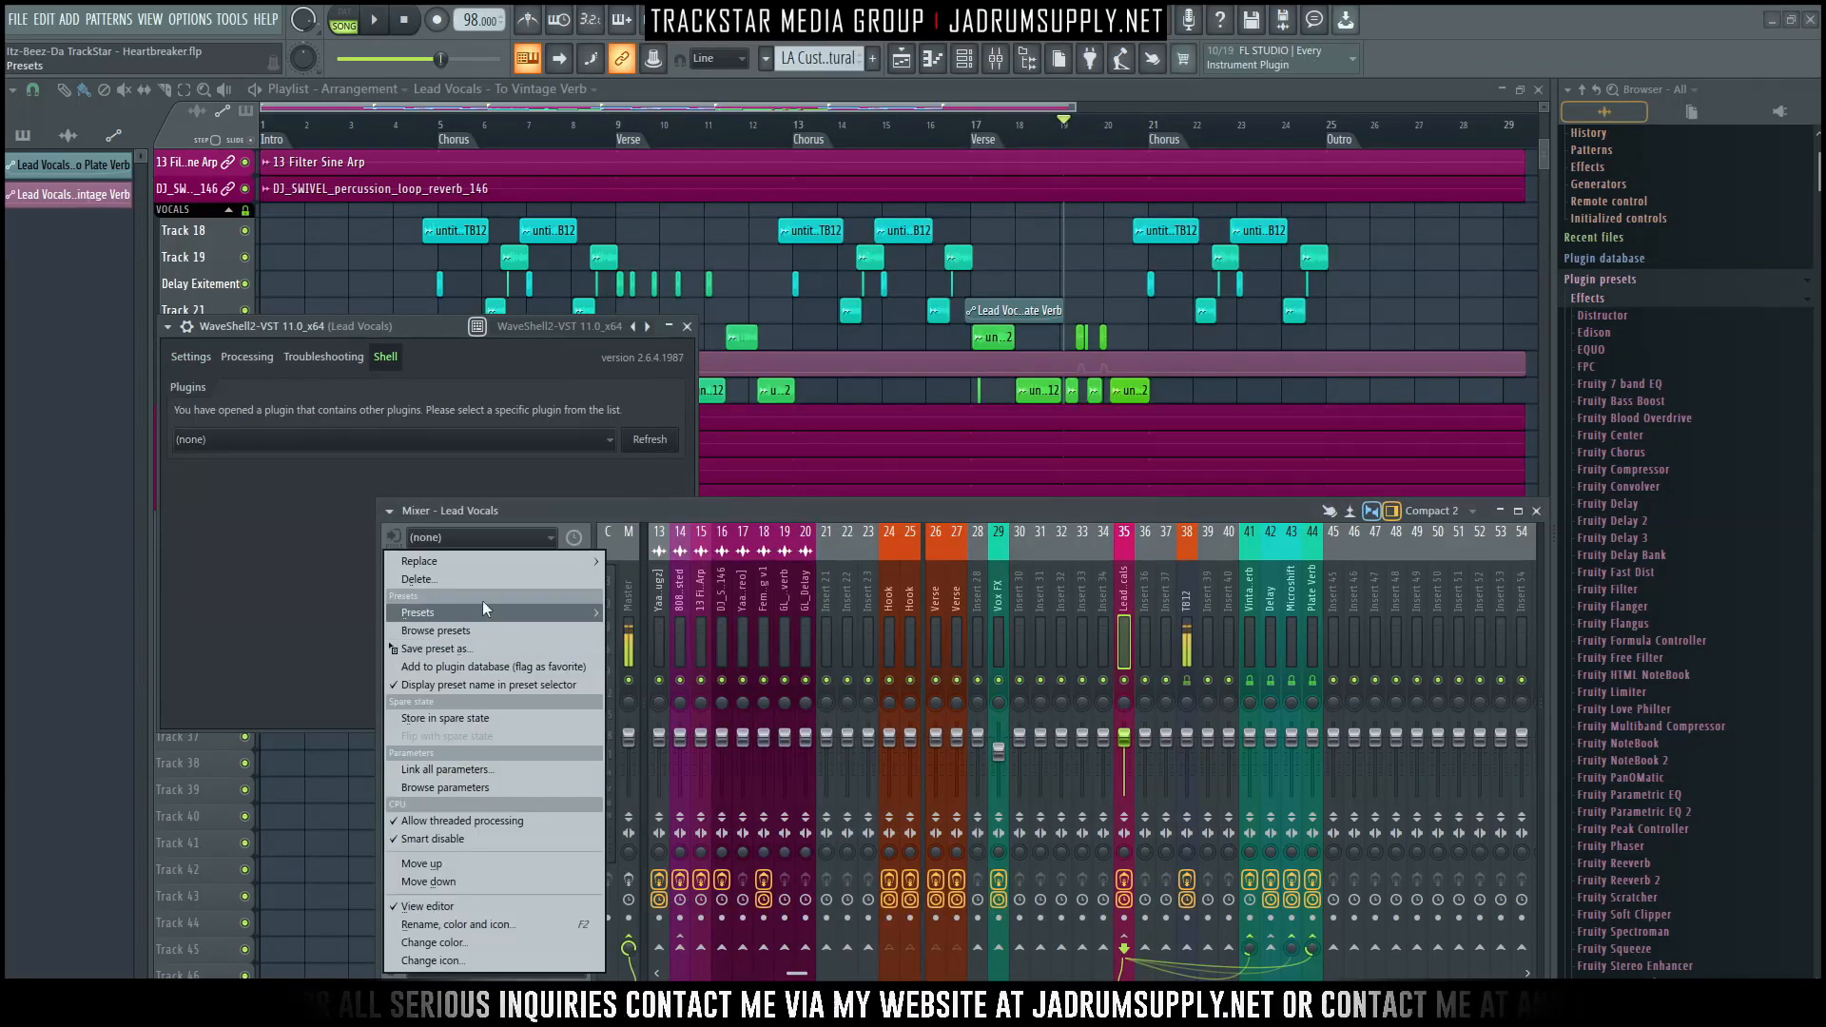
mouse_move(476, 561)
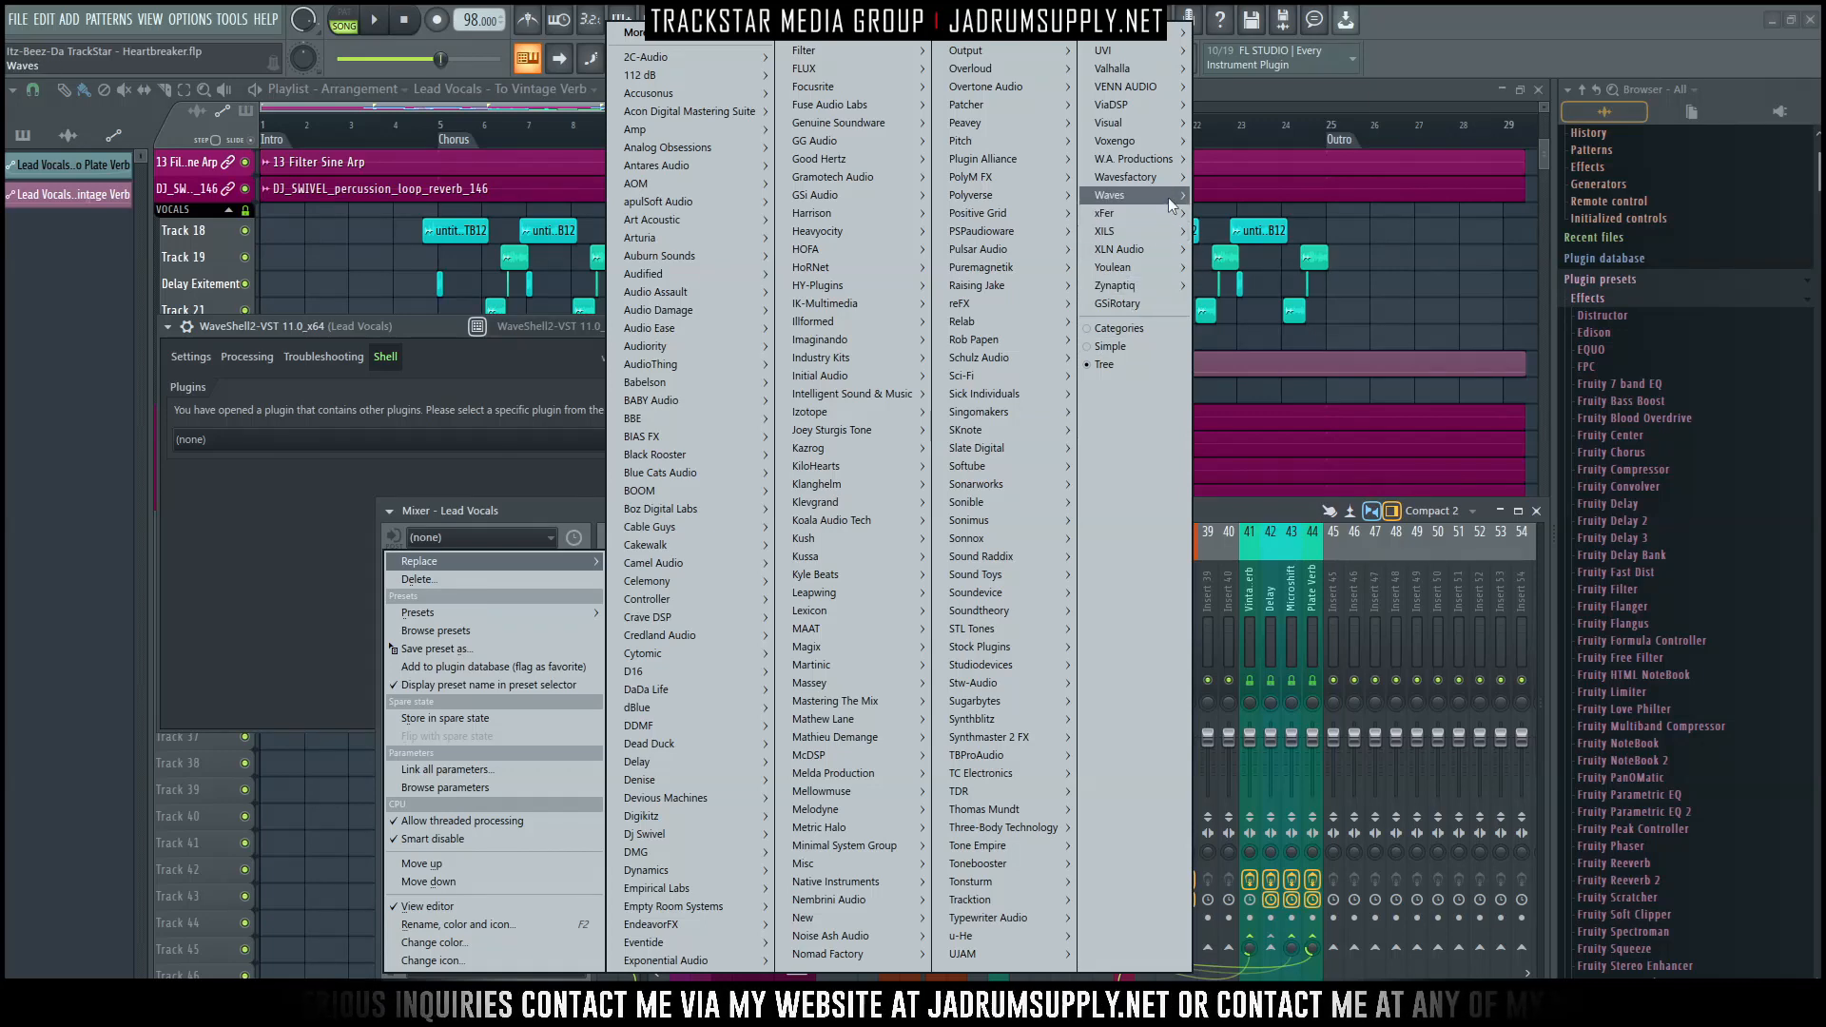
mouse_move(1168, 197)
mouse_move(1251, 231)
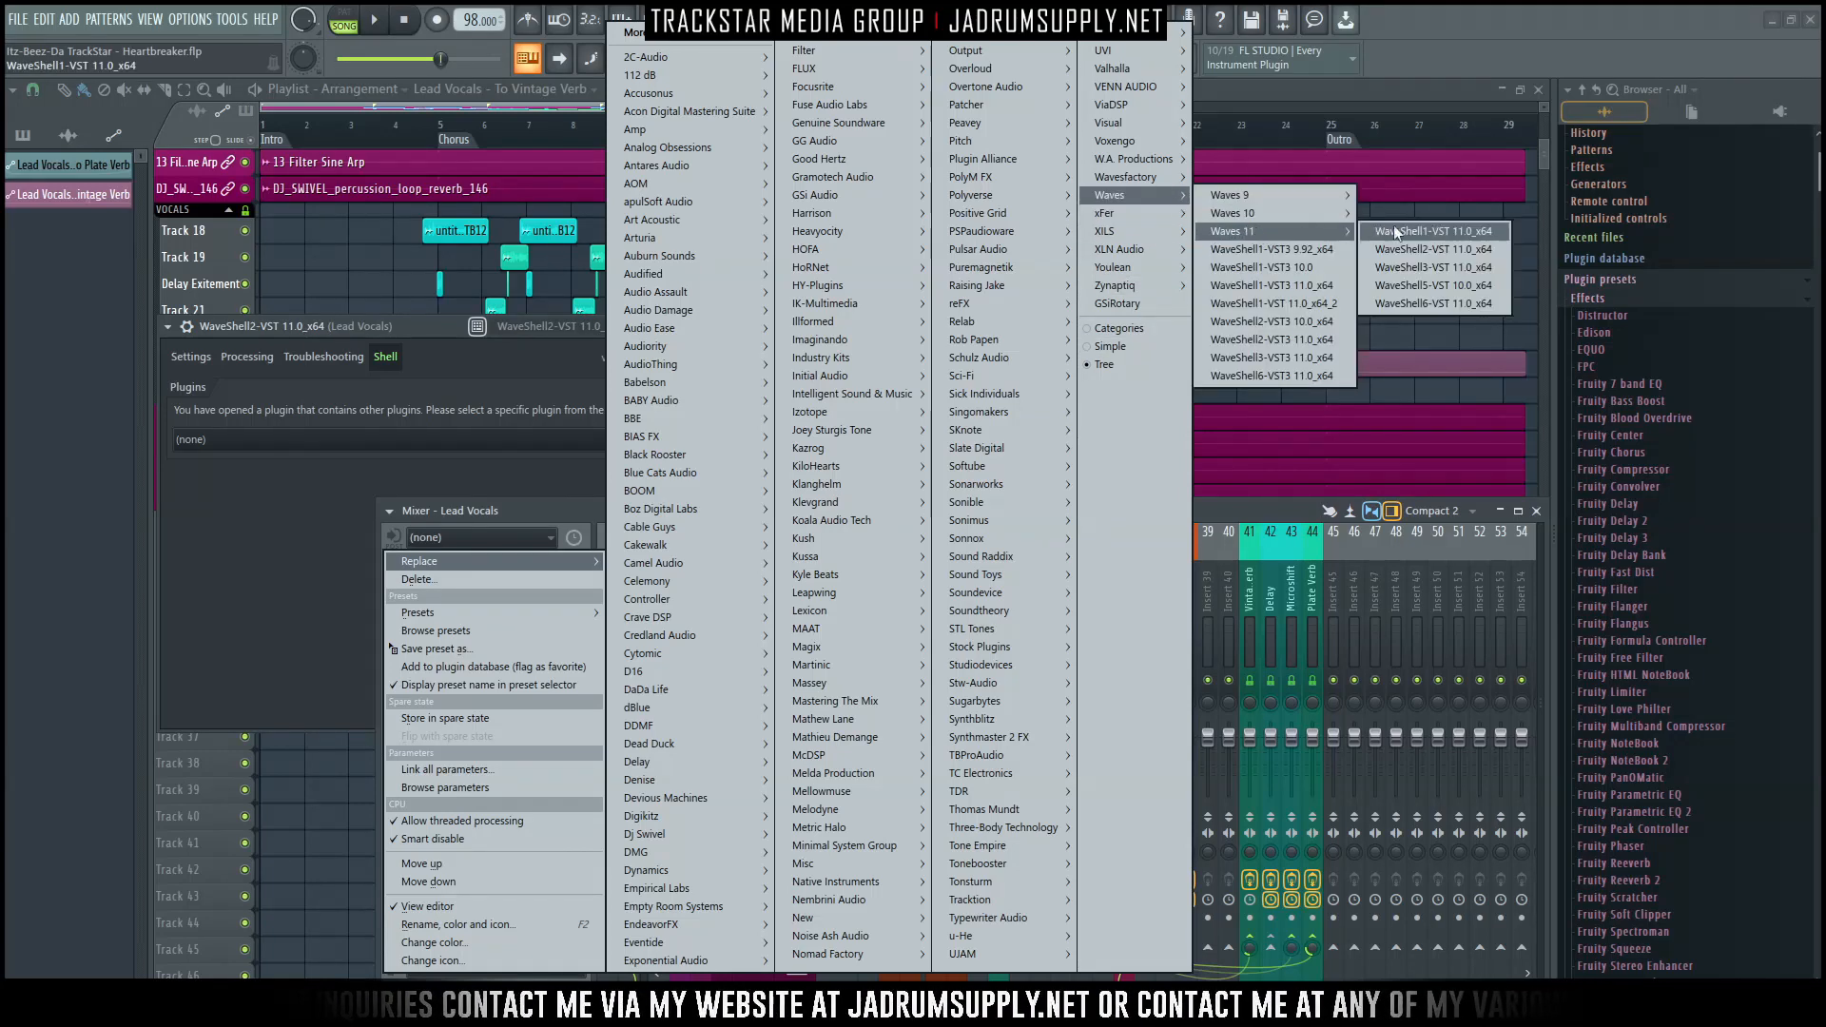
left_click(1446, 265)
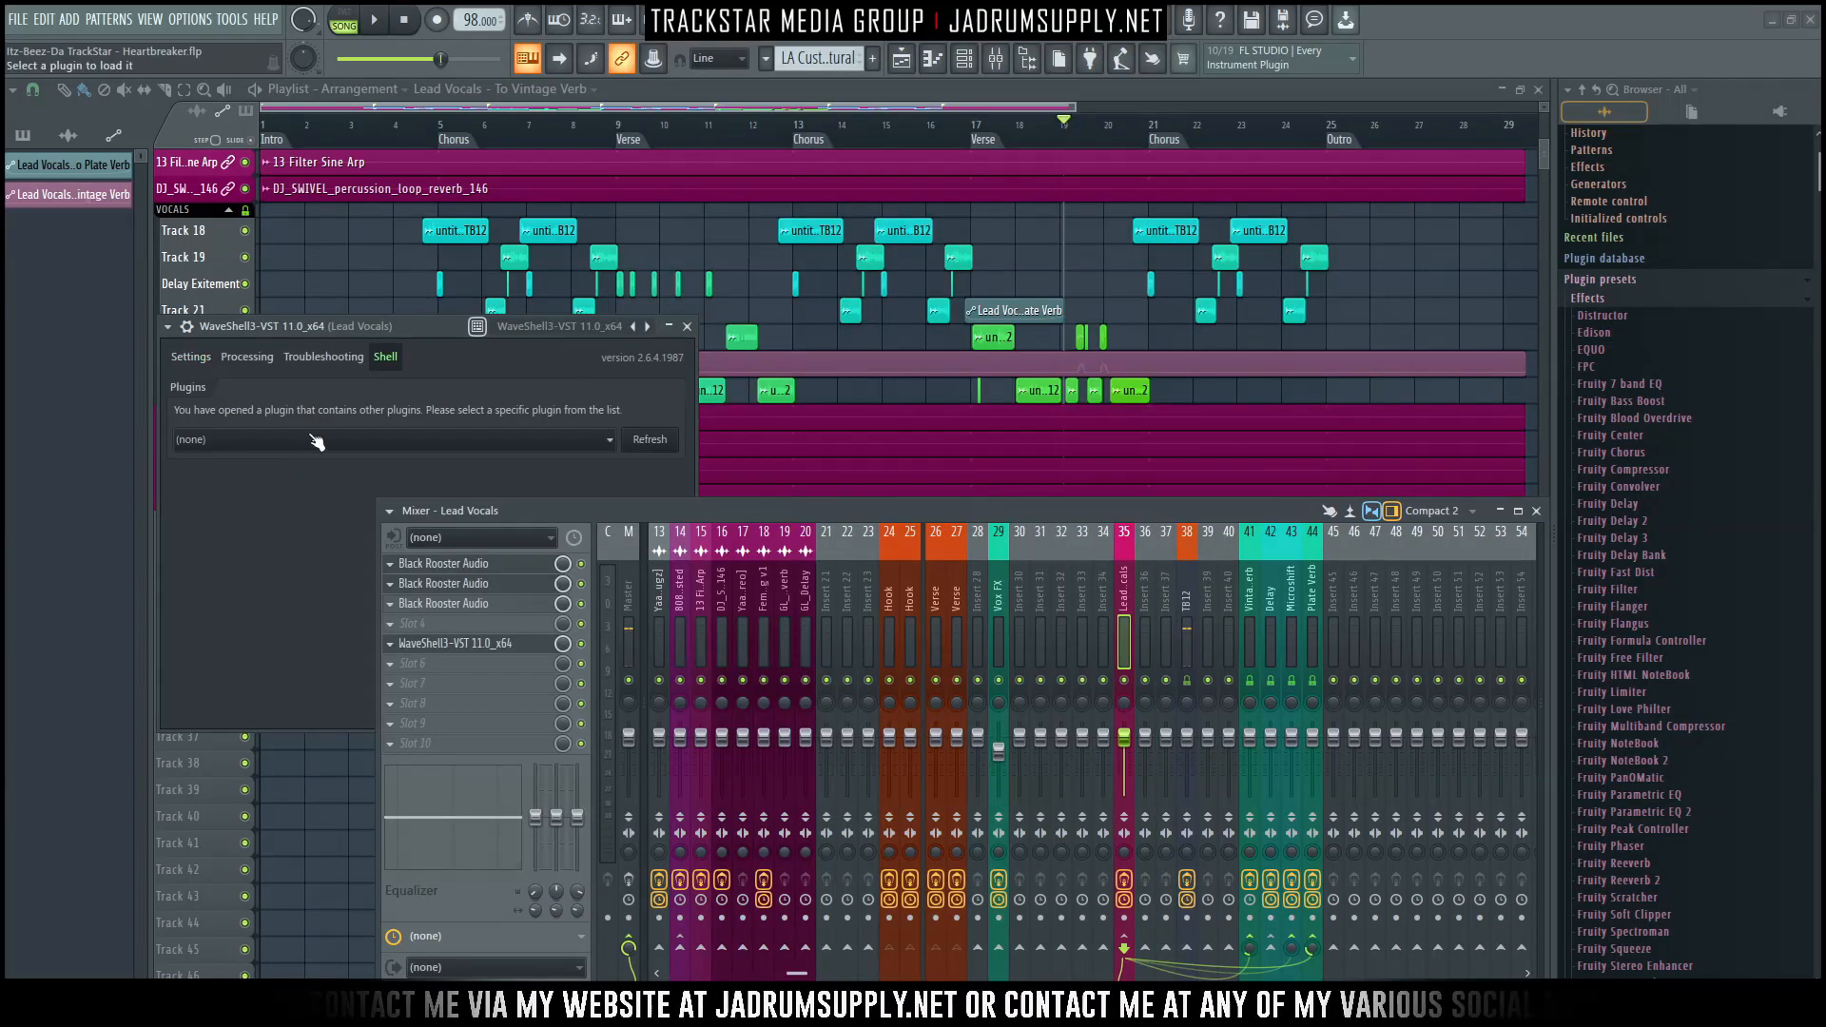
left_click(316, 441)
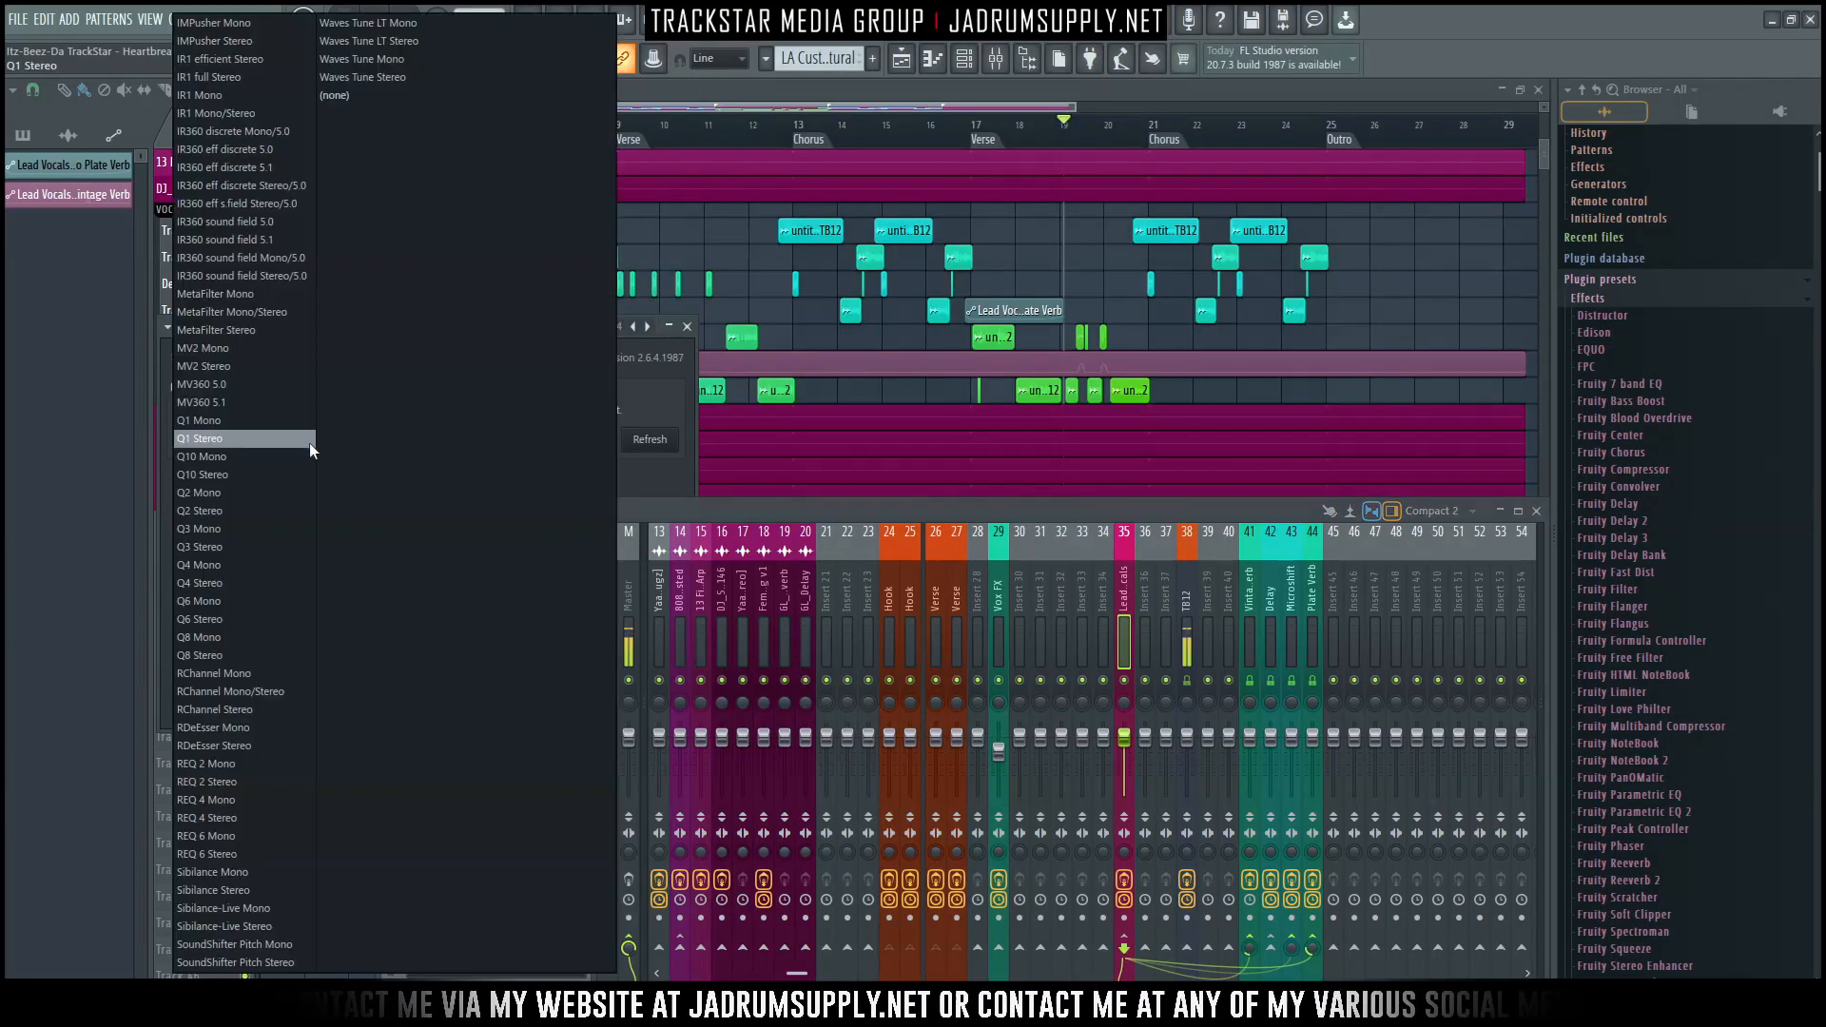
left_click(217, 853)
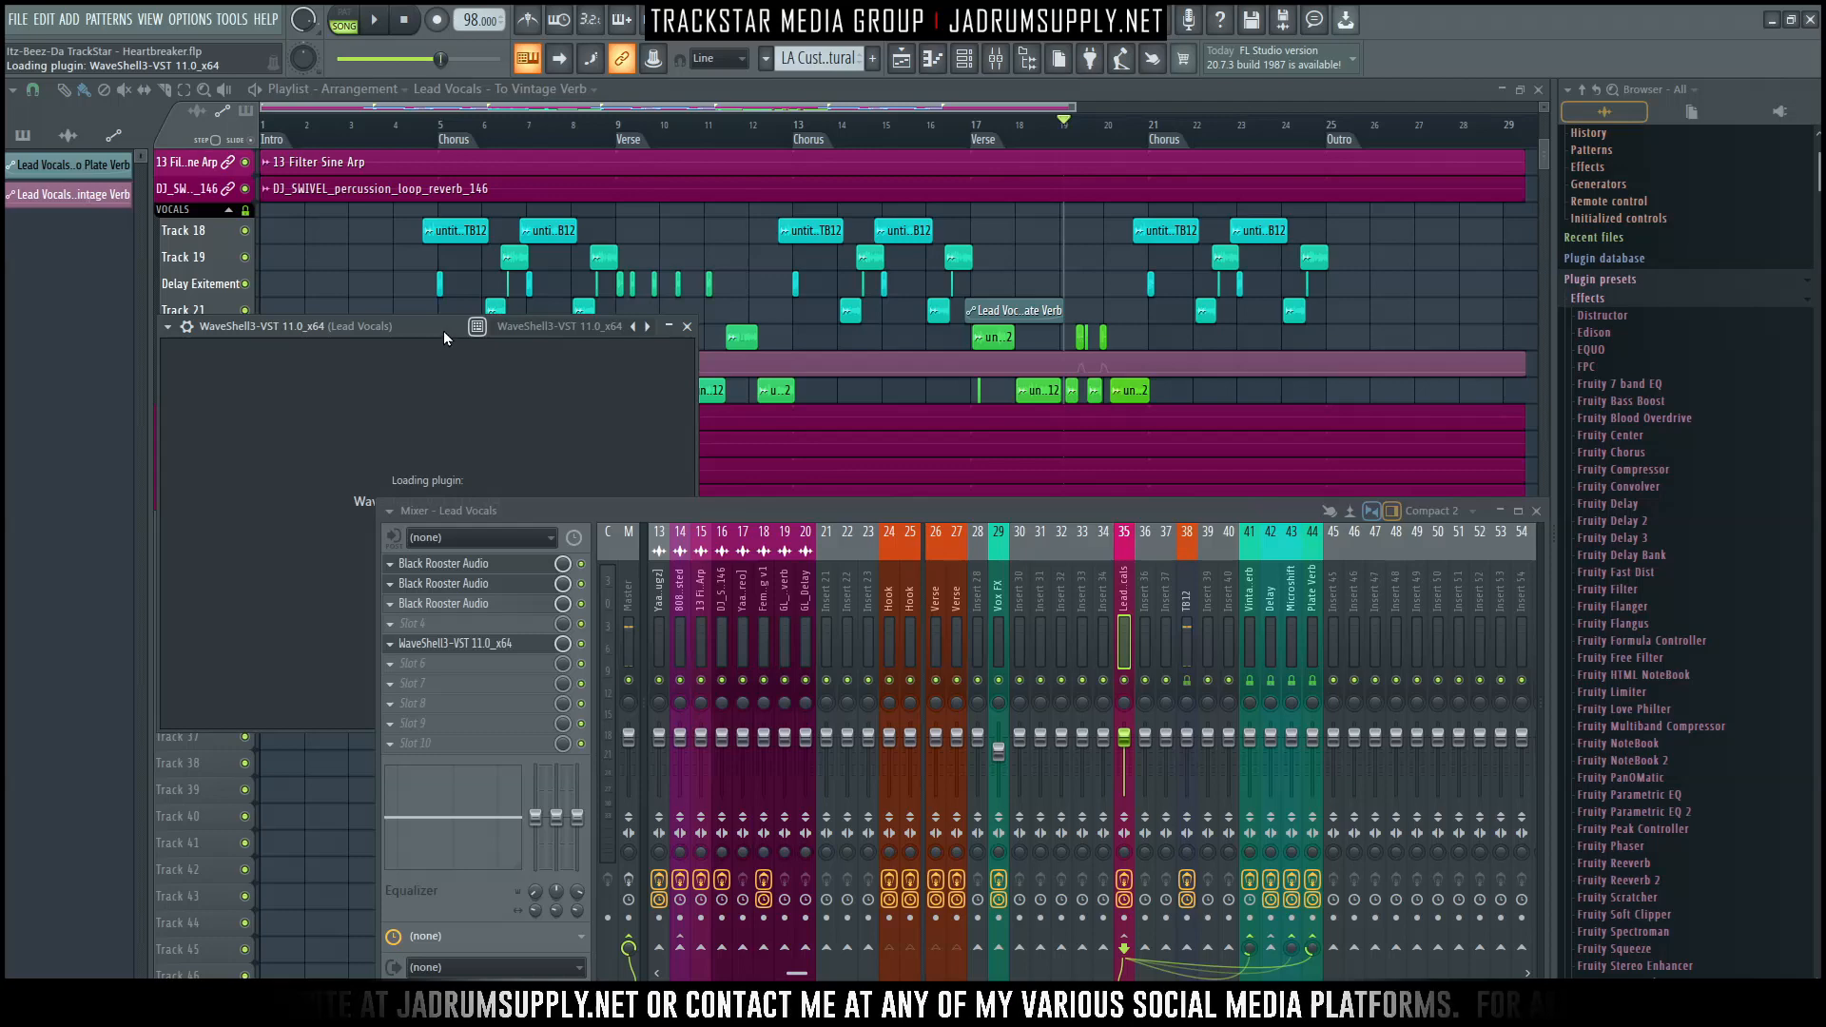
Bring up the REQ 6 equalizer's own interface and place its window just above the Lead Vocals mixer.
left_click_drag(409, 326, 1024, 123)
left_click(861, 164)
left_click(805, 165)
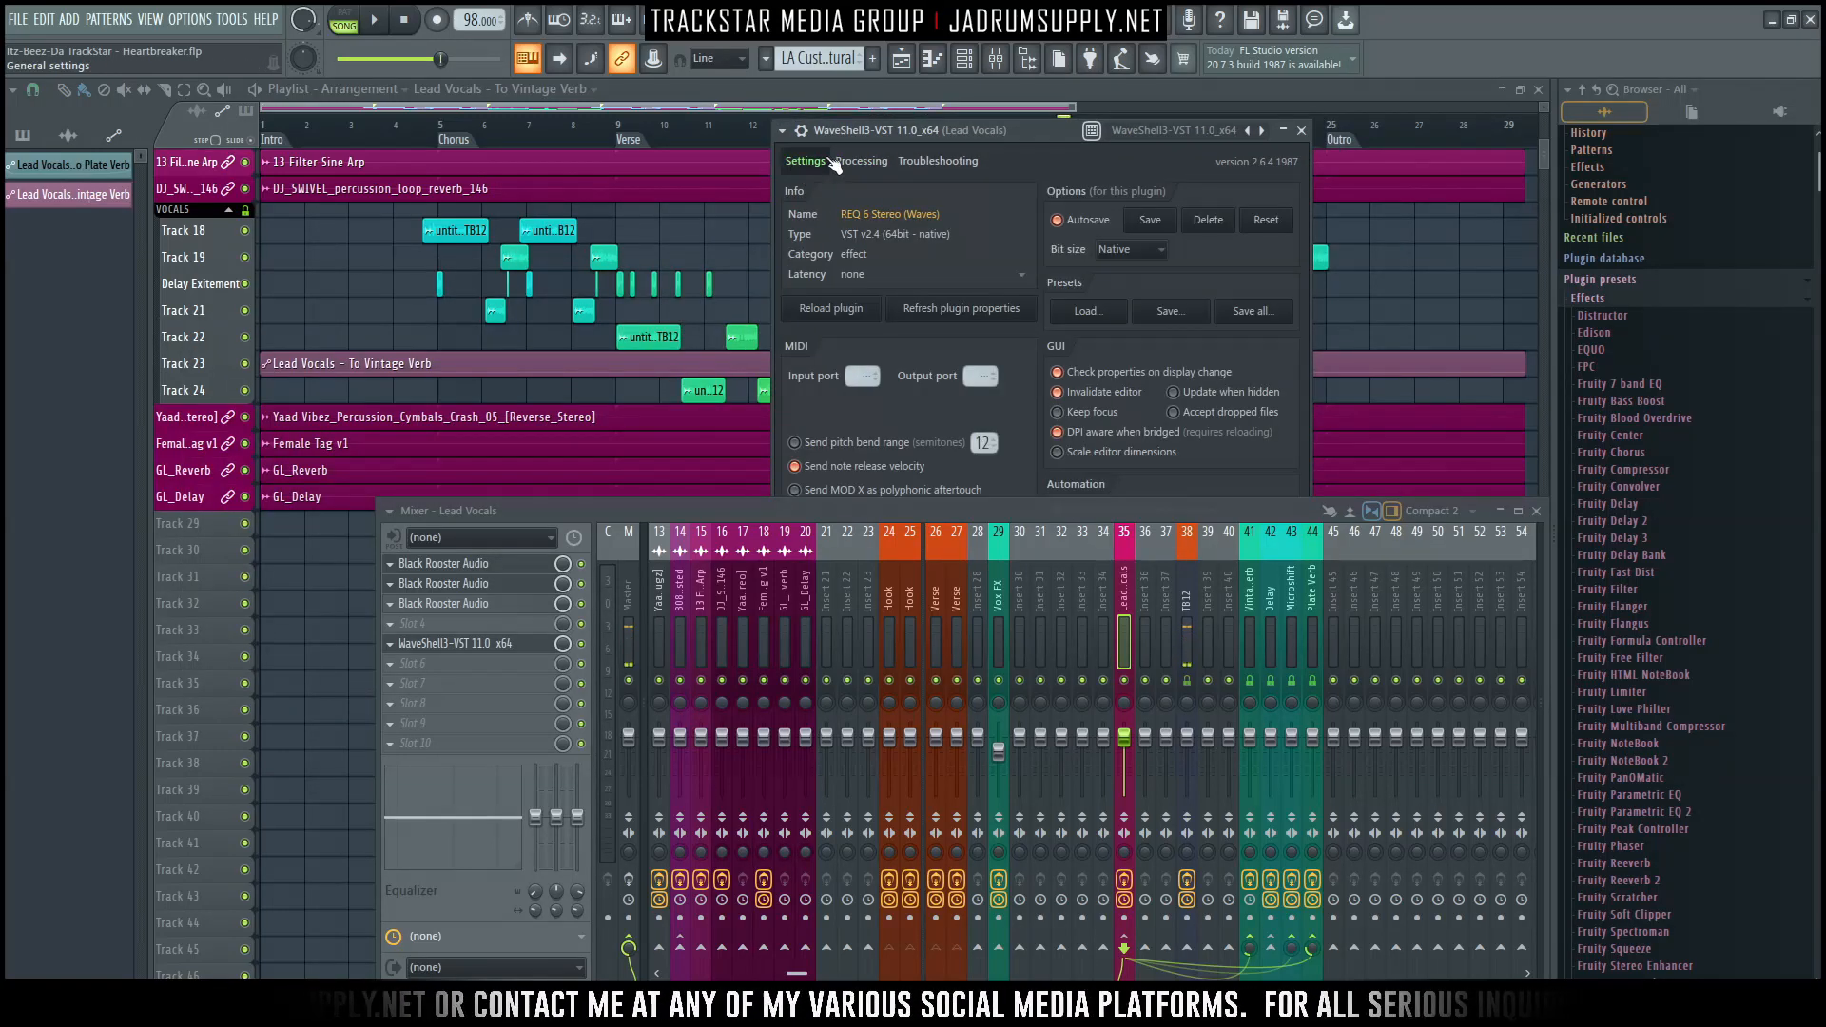
left_click(783, 131)
left_click(805, 137)
left_click(808, 140)
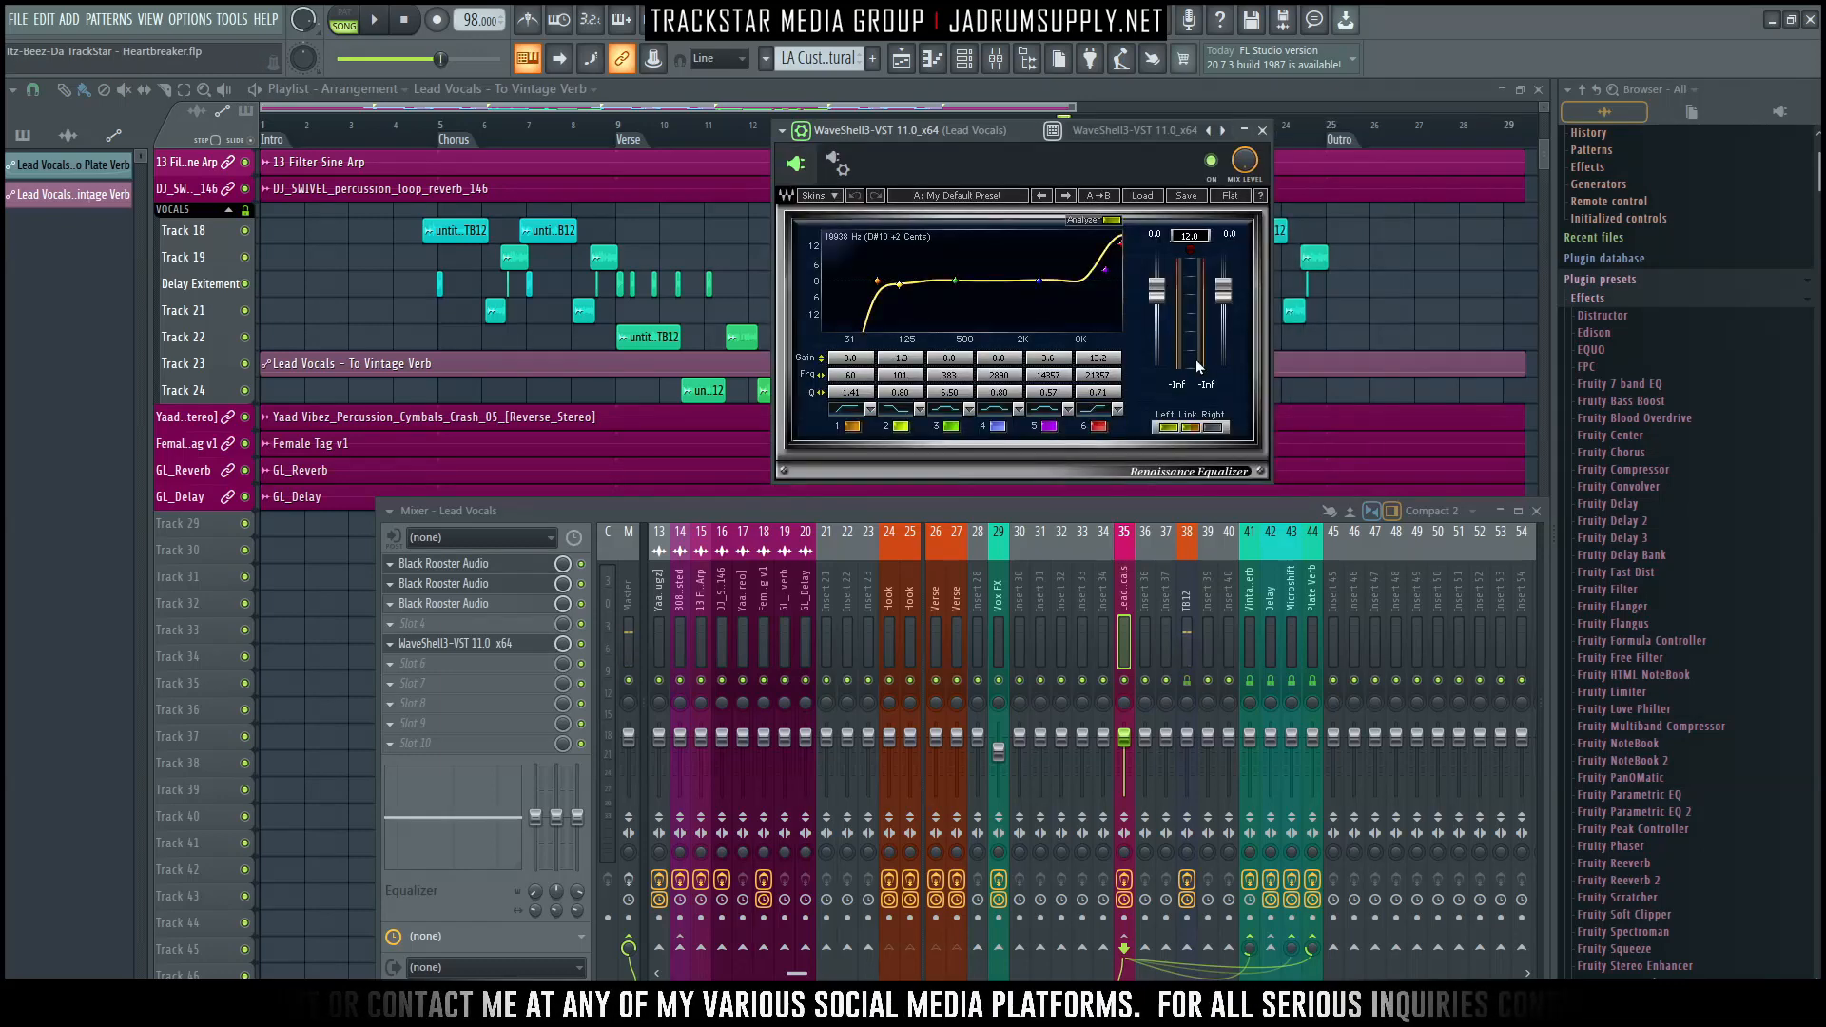
left_click_drag(1025, 139, 908, 175)
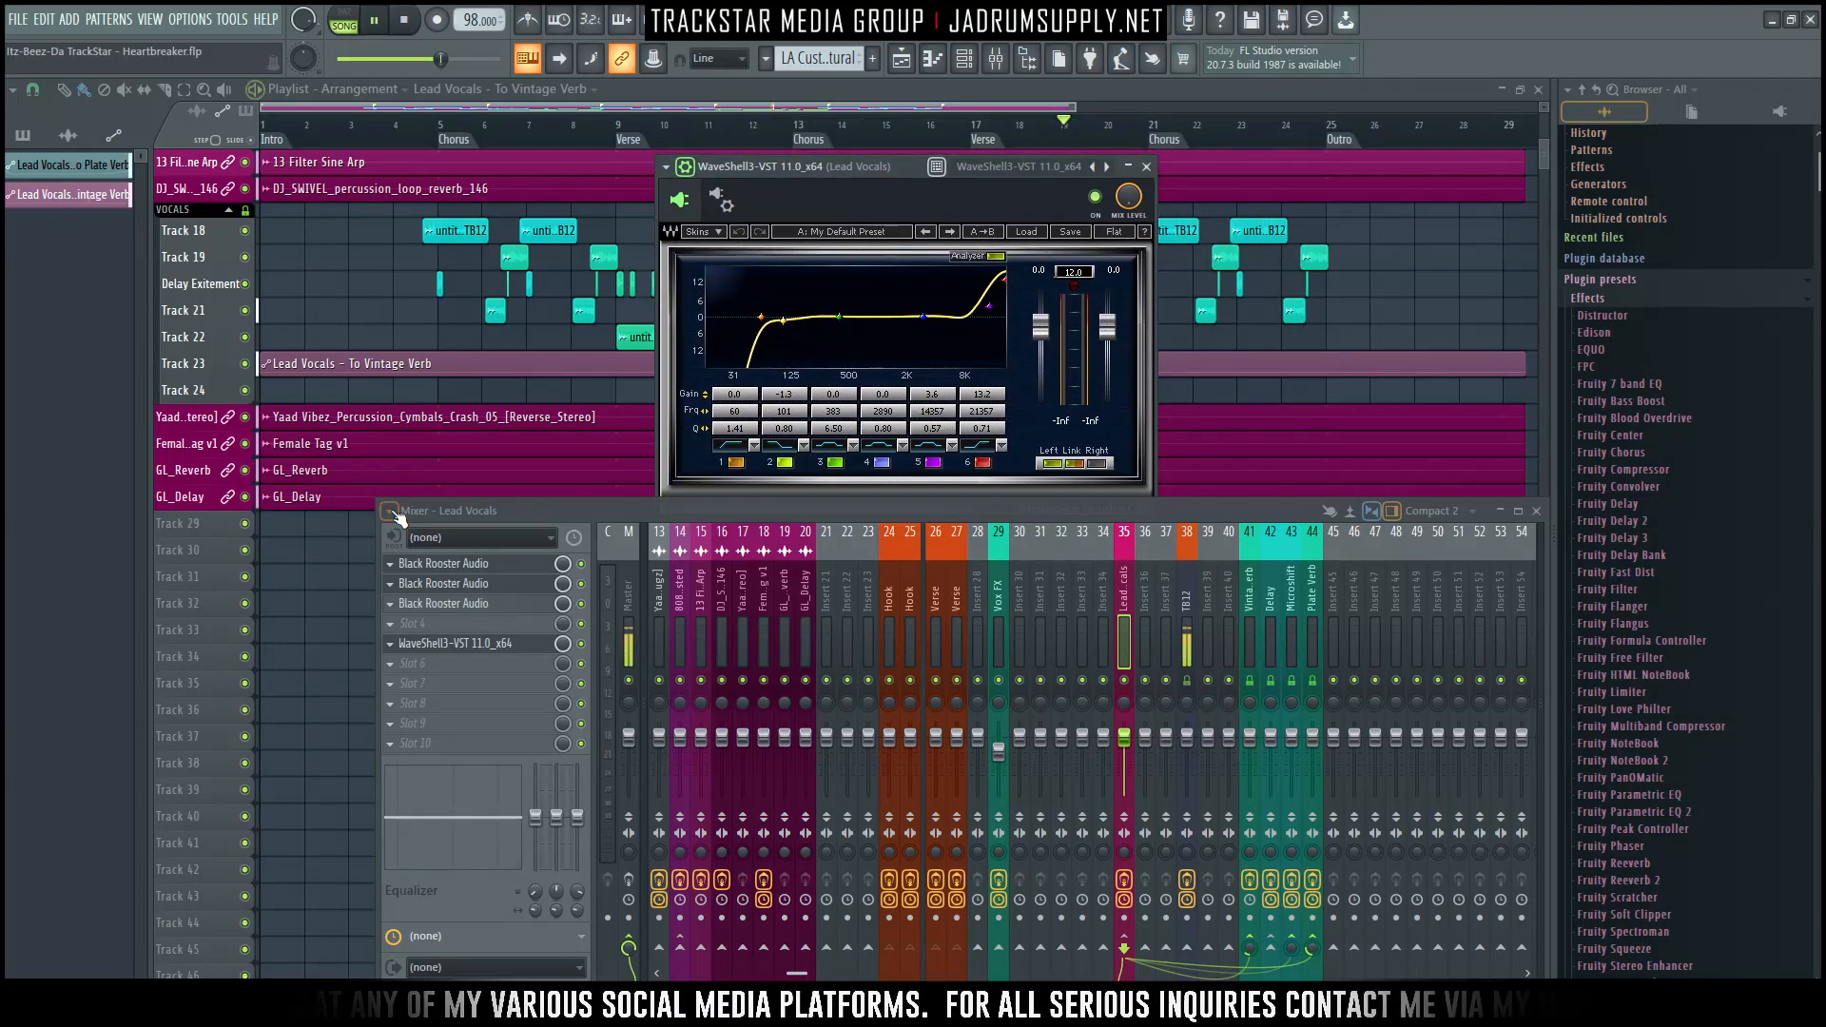
Play the verse and compare the Lead Vocals with the slot 5 equalizer bypassed and enabled.
key("space")
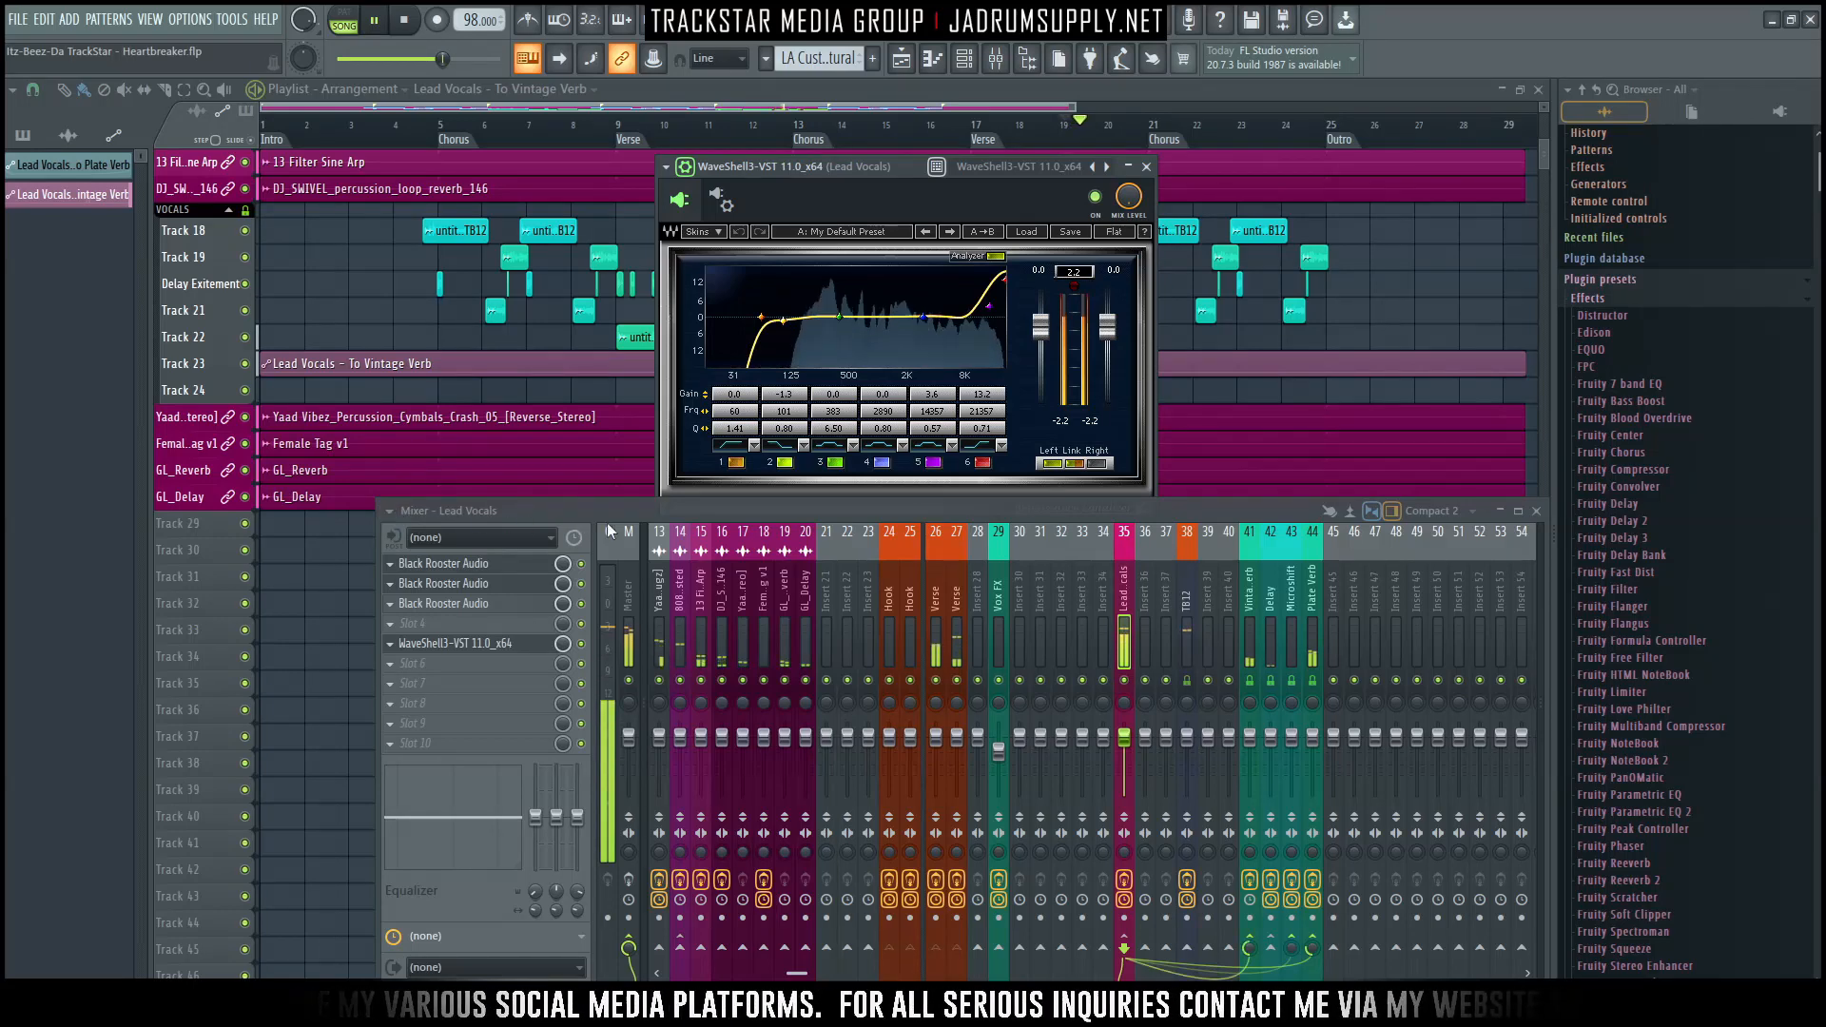
left_click(582, 644)
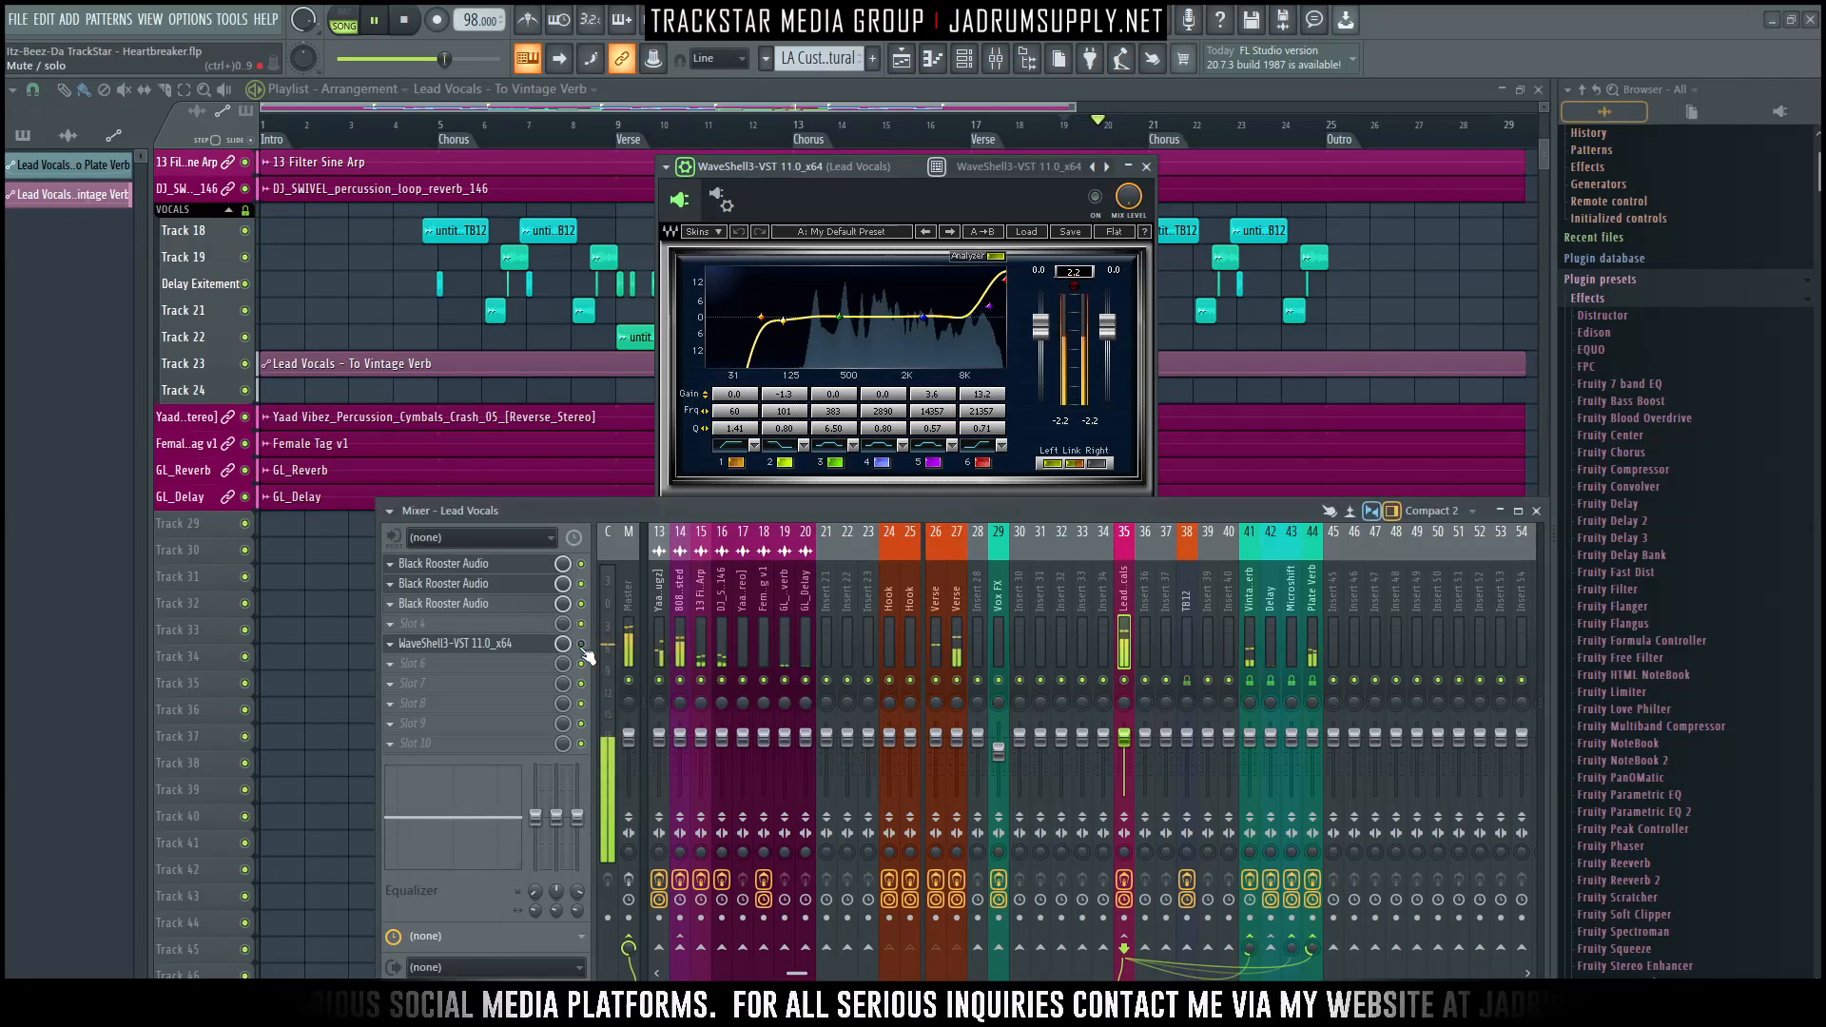
left_click(581, 644)
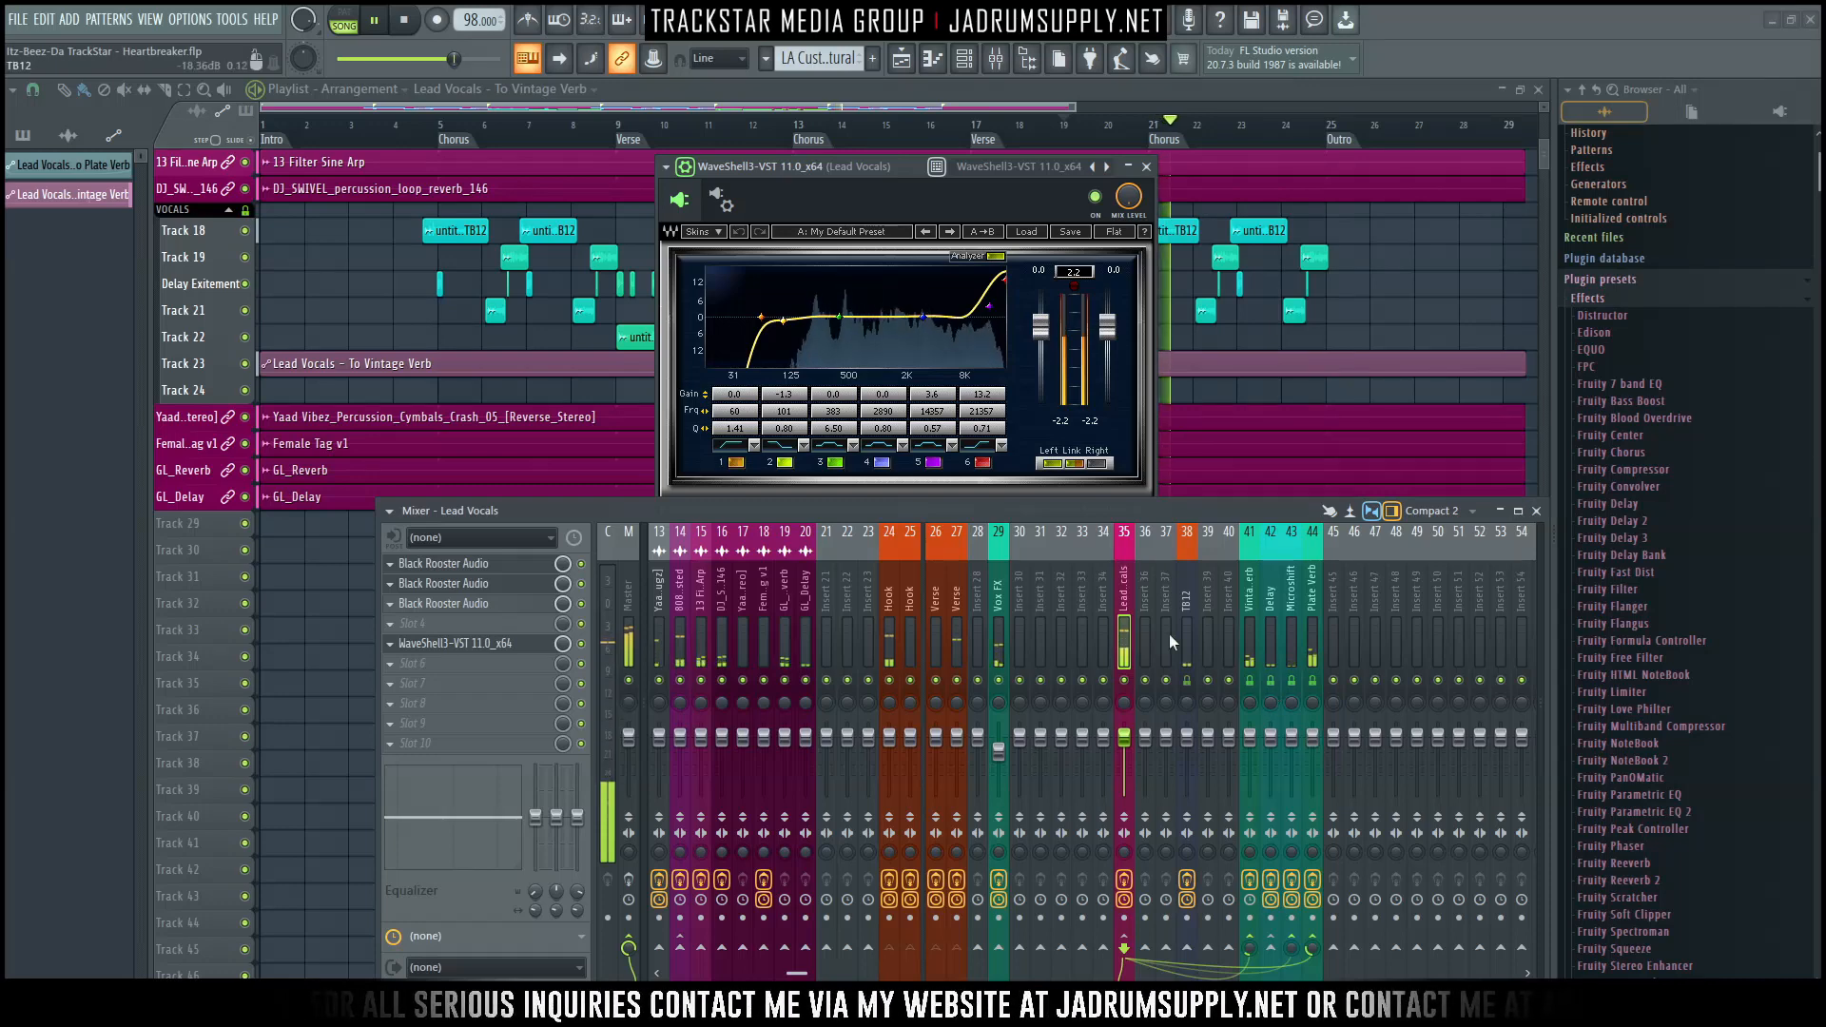
key("space")
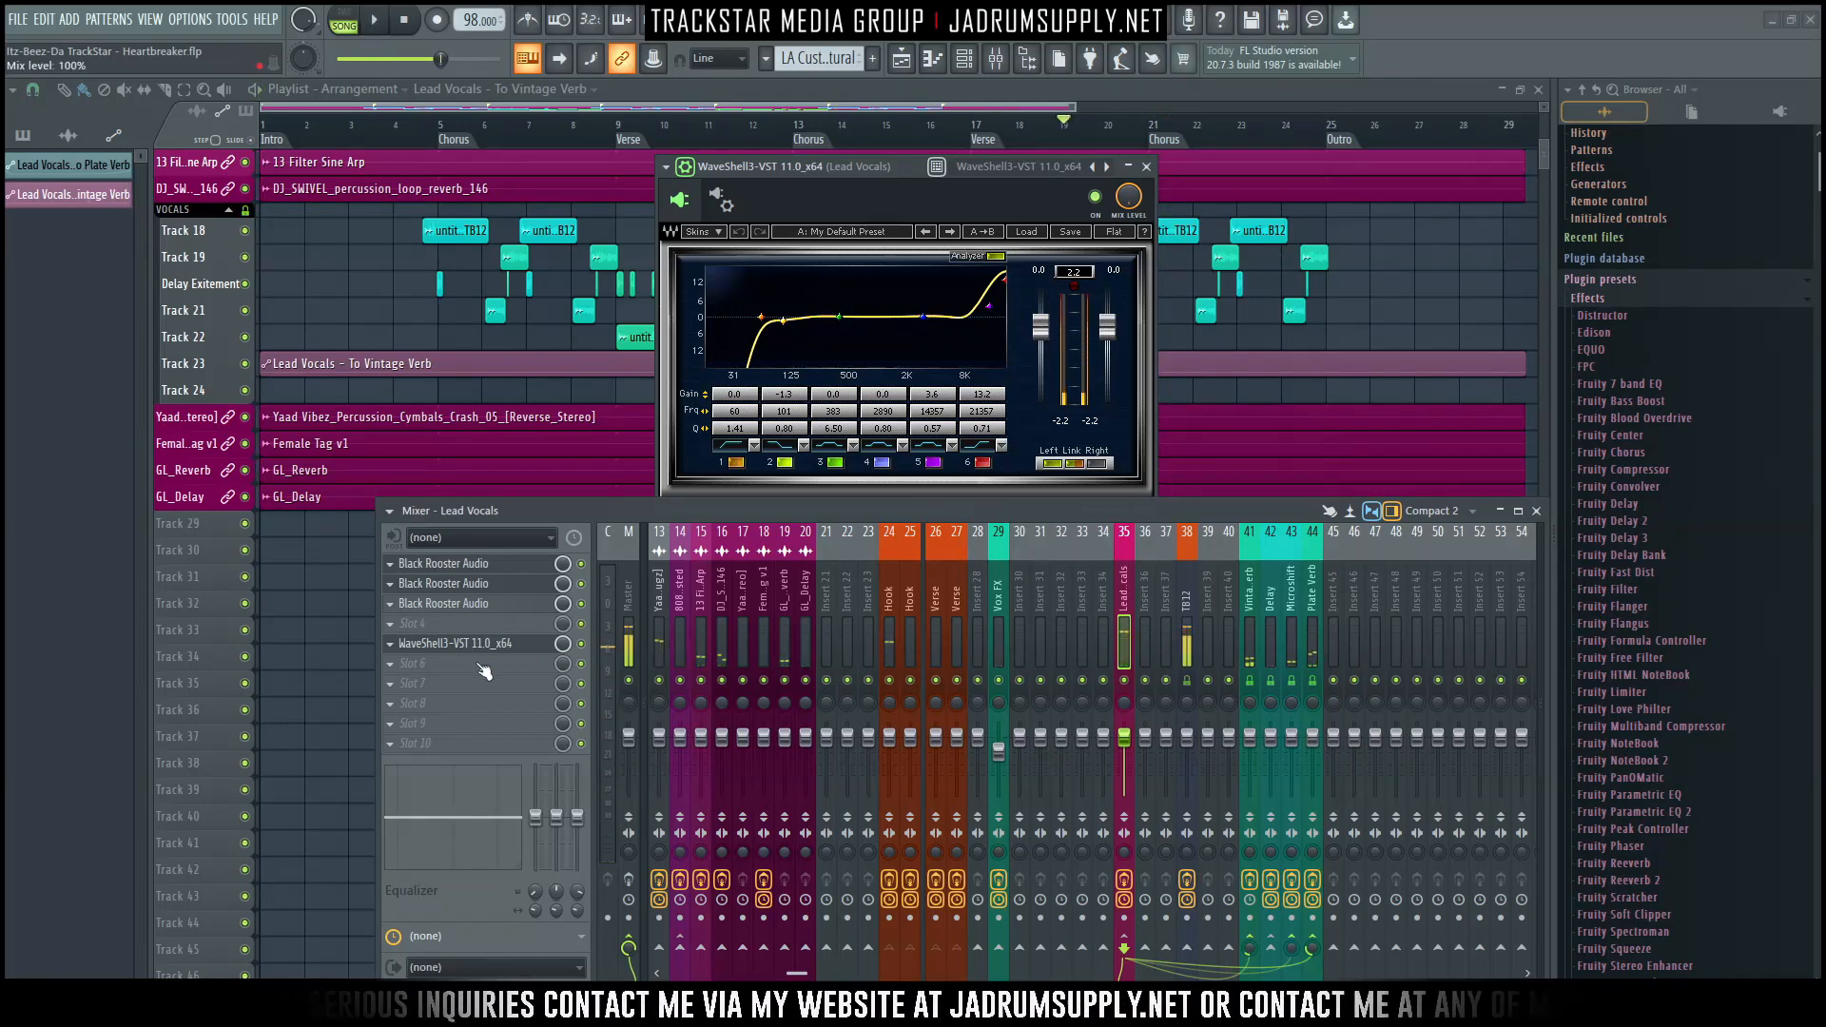
Load the Cakewalk CA-2ALevelingAmplifier_64 compressor in slot 6 of the Lead Vocals and place its window above the mixer.
left_click(457, 670)
mouse_move(542, 561)
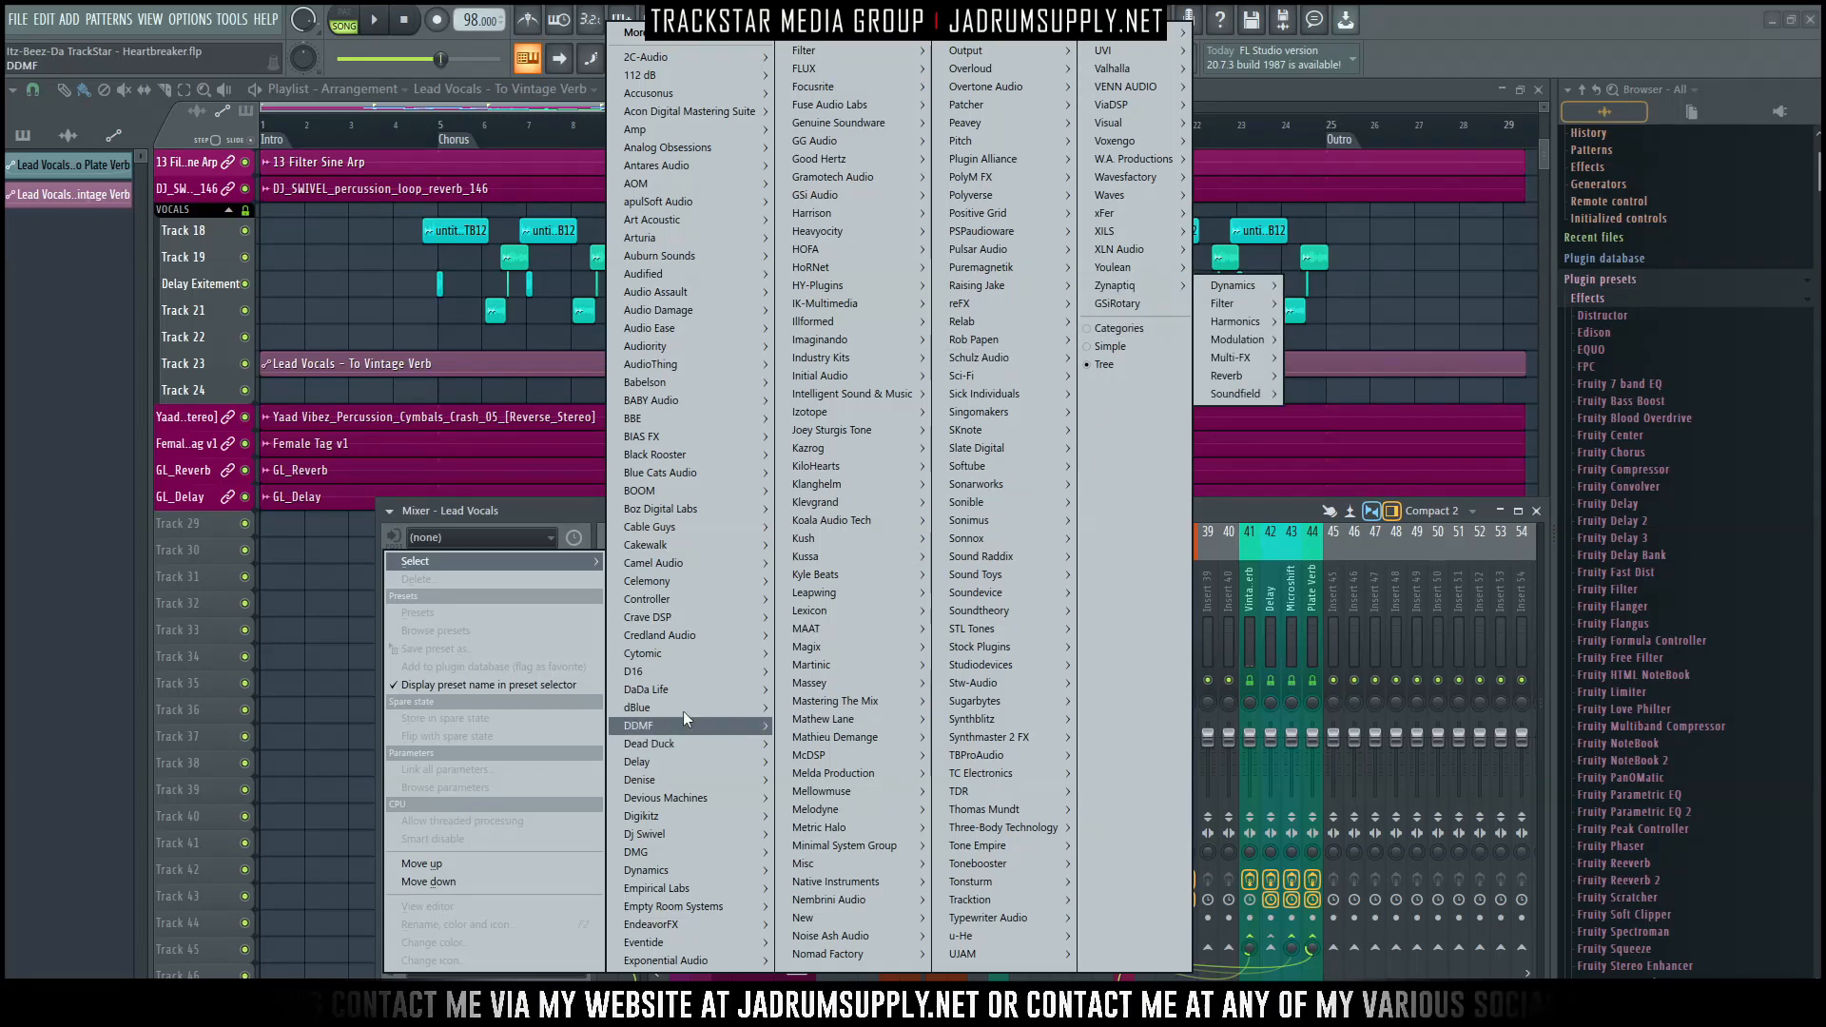
mouse_move(704, 548)
mouse_move(813, 548)
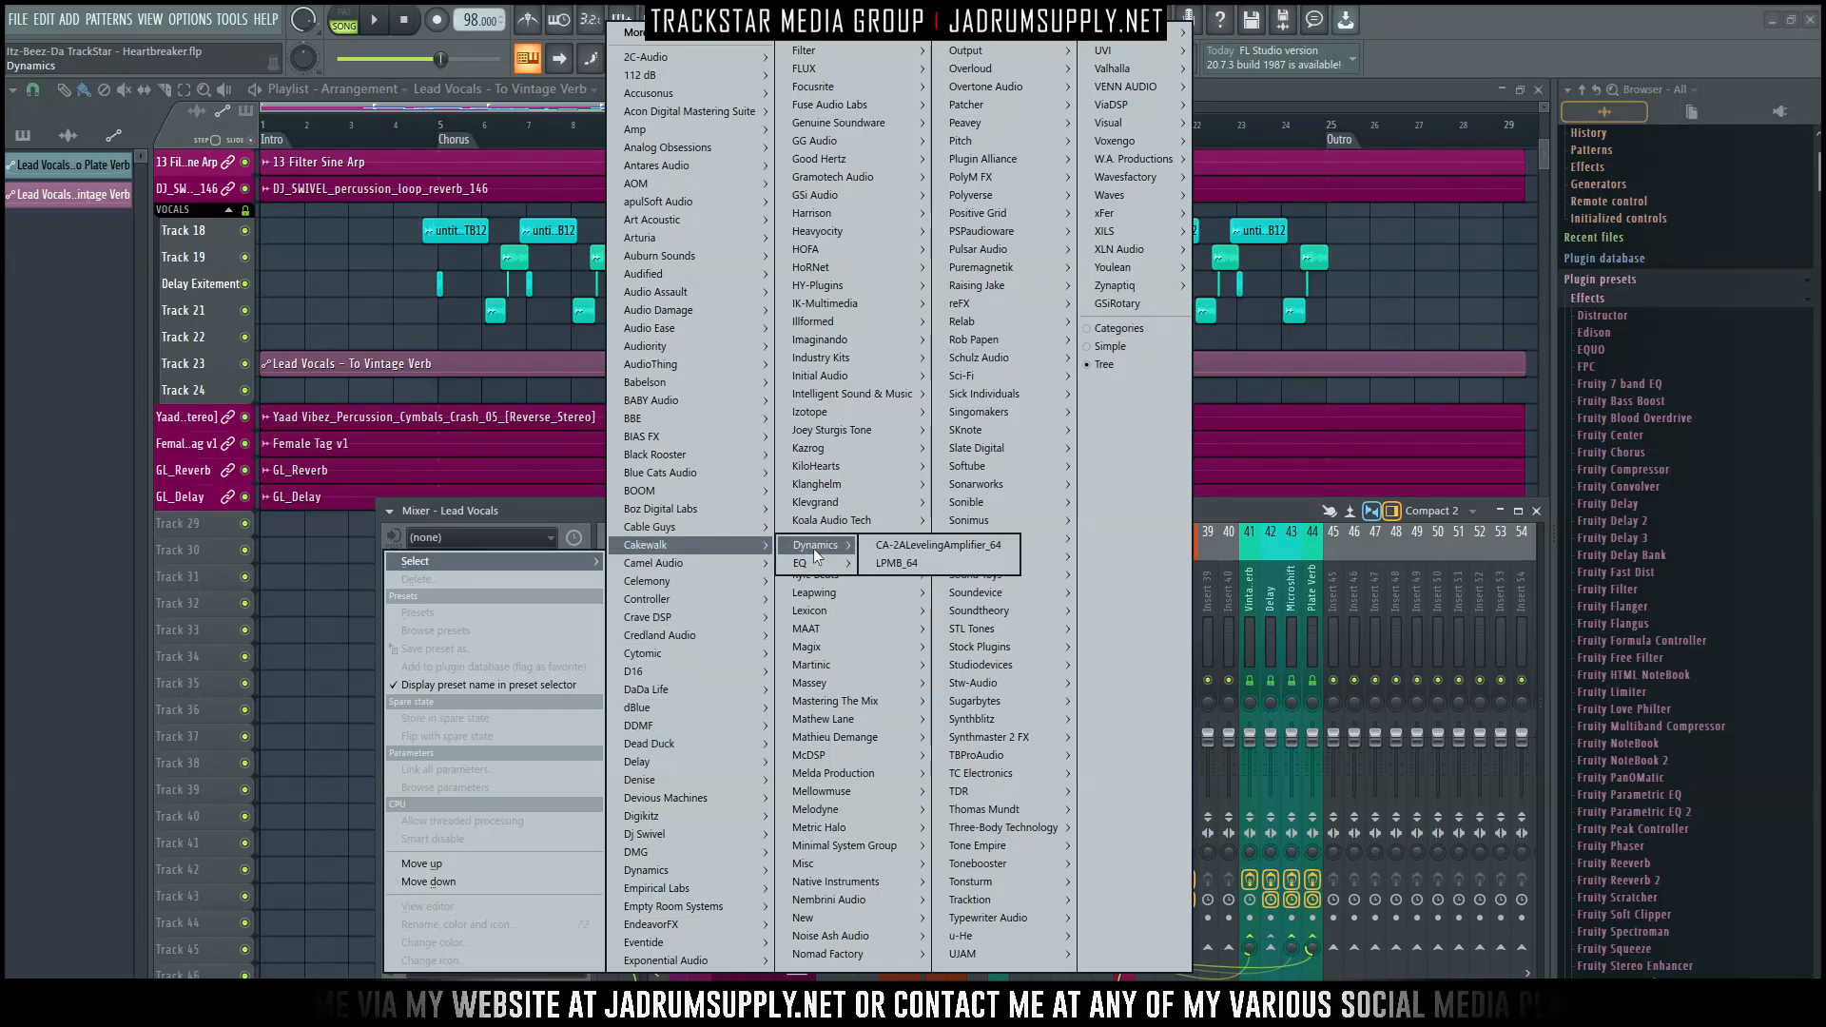
left_click(906, 544)
left_click_drag(657, 351, 947, 264)
Play the vocals, set the CA-2A's Peak Reduction to 34% and Gain to 41.5%, and close its window.
key("space")
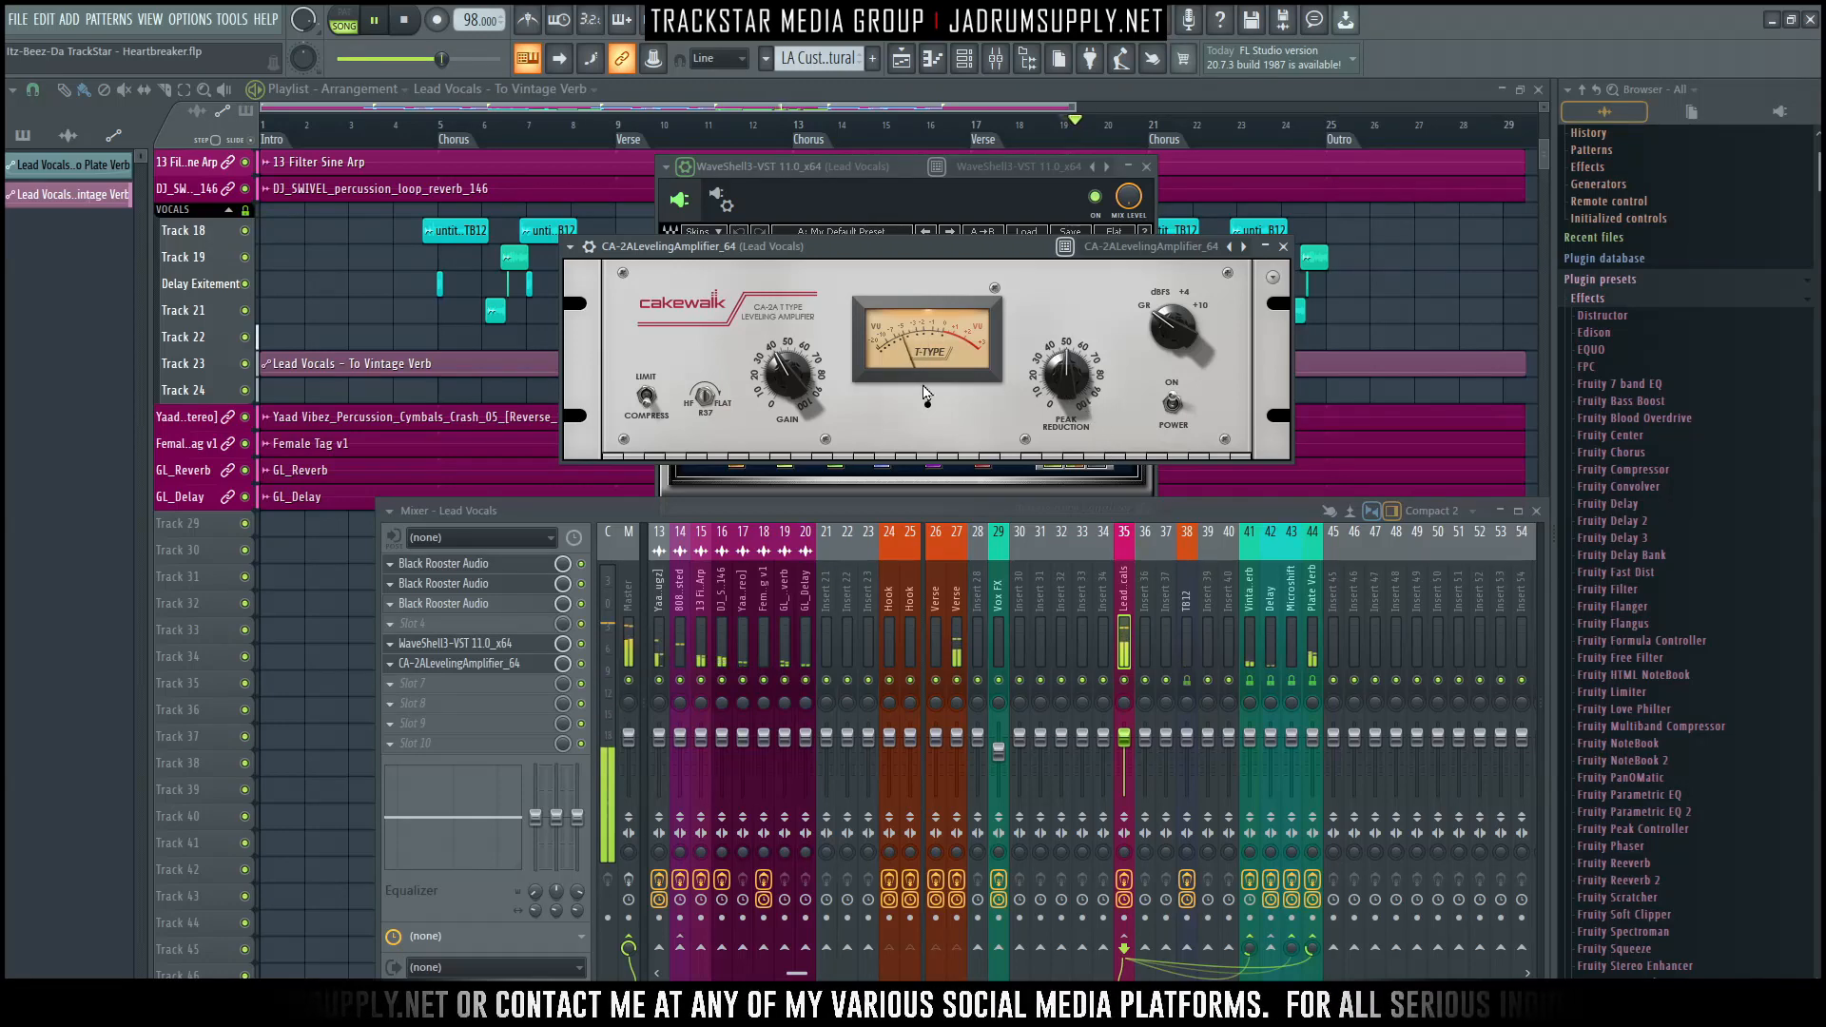
left_click_drag(1066, 382, 1078, 410)
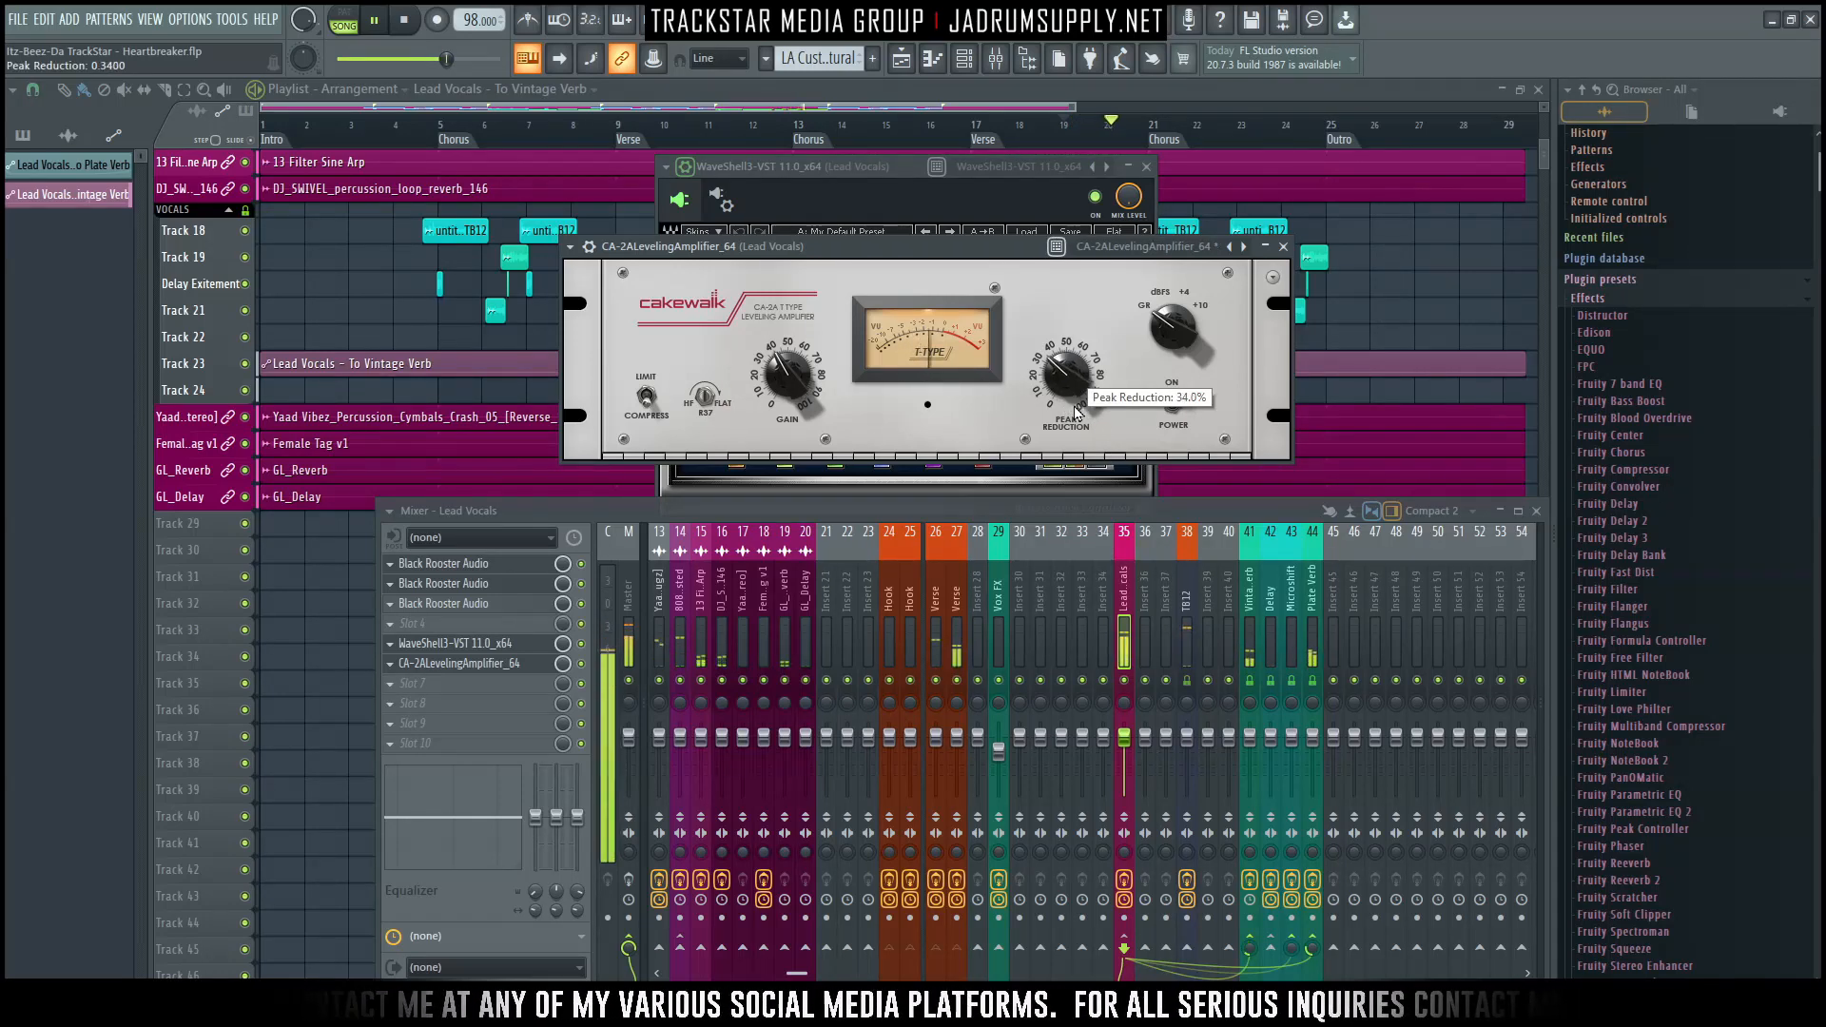
left_click(778, 388)
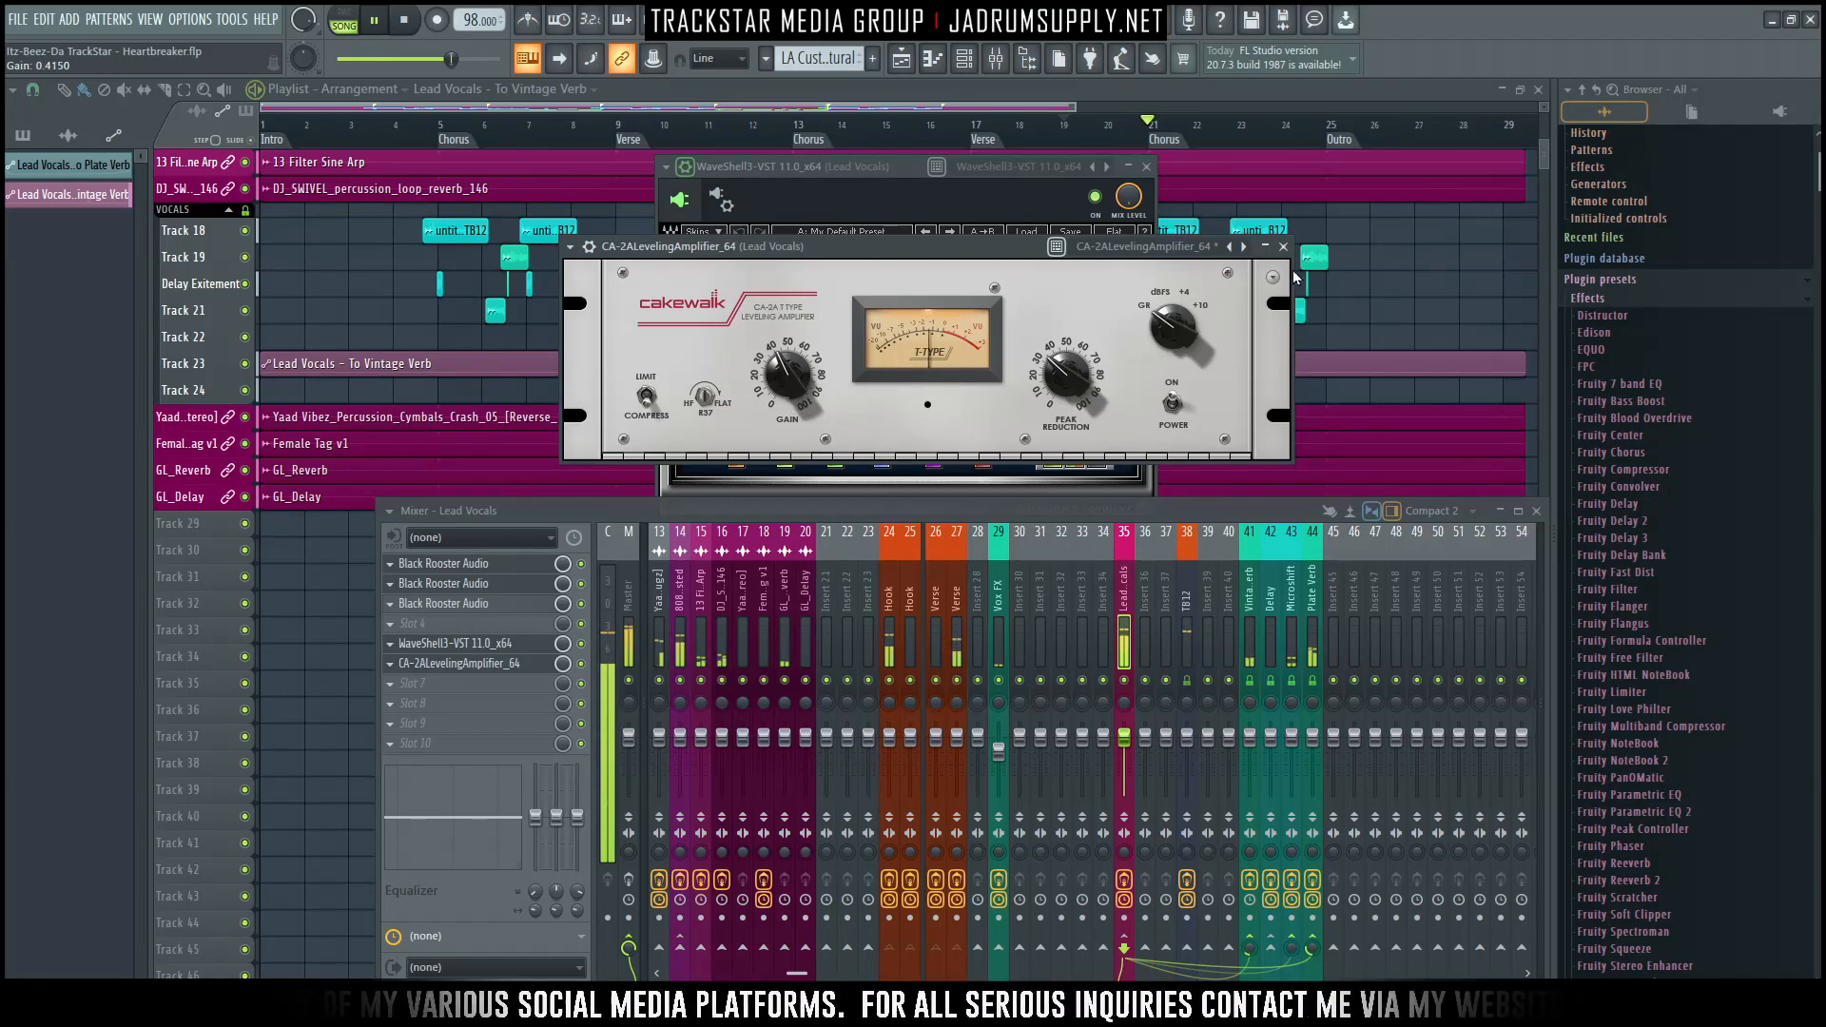
left_click(1283, 247)
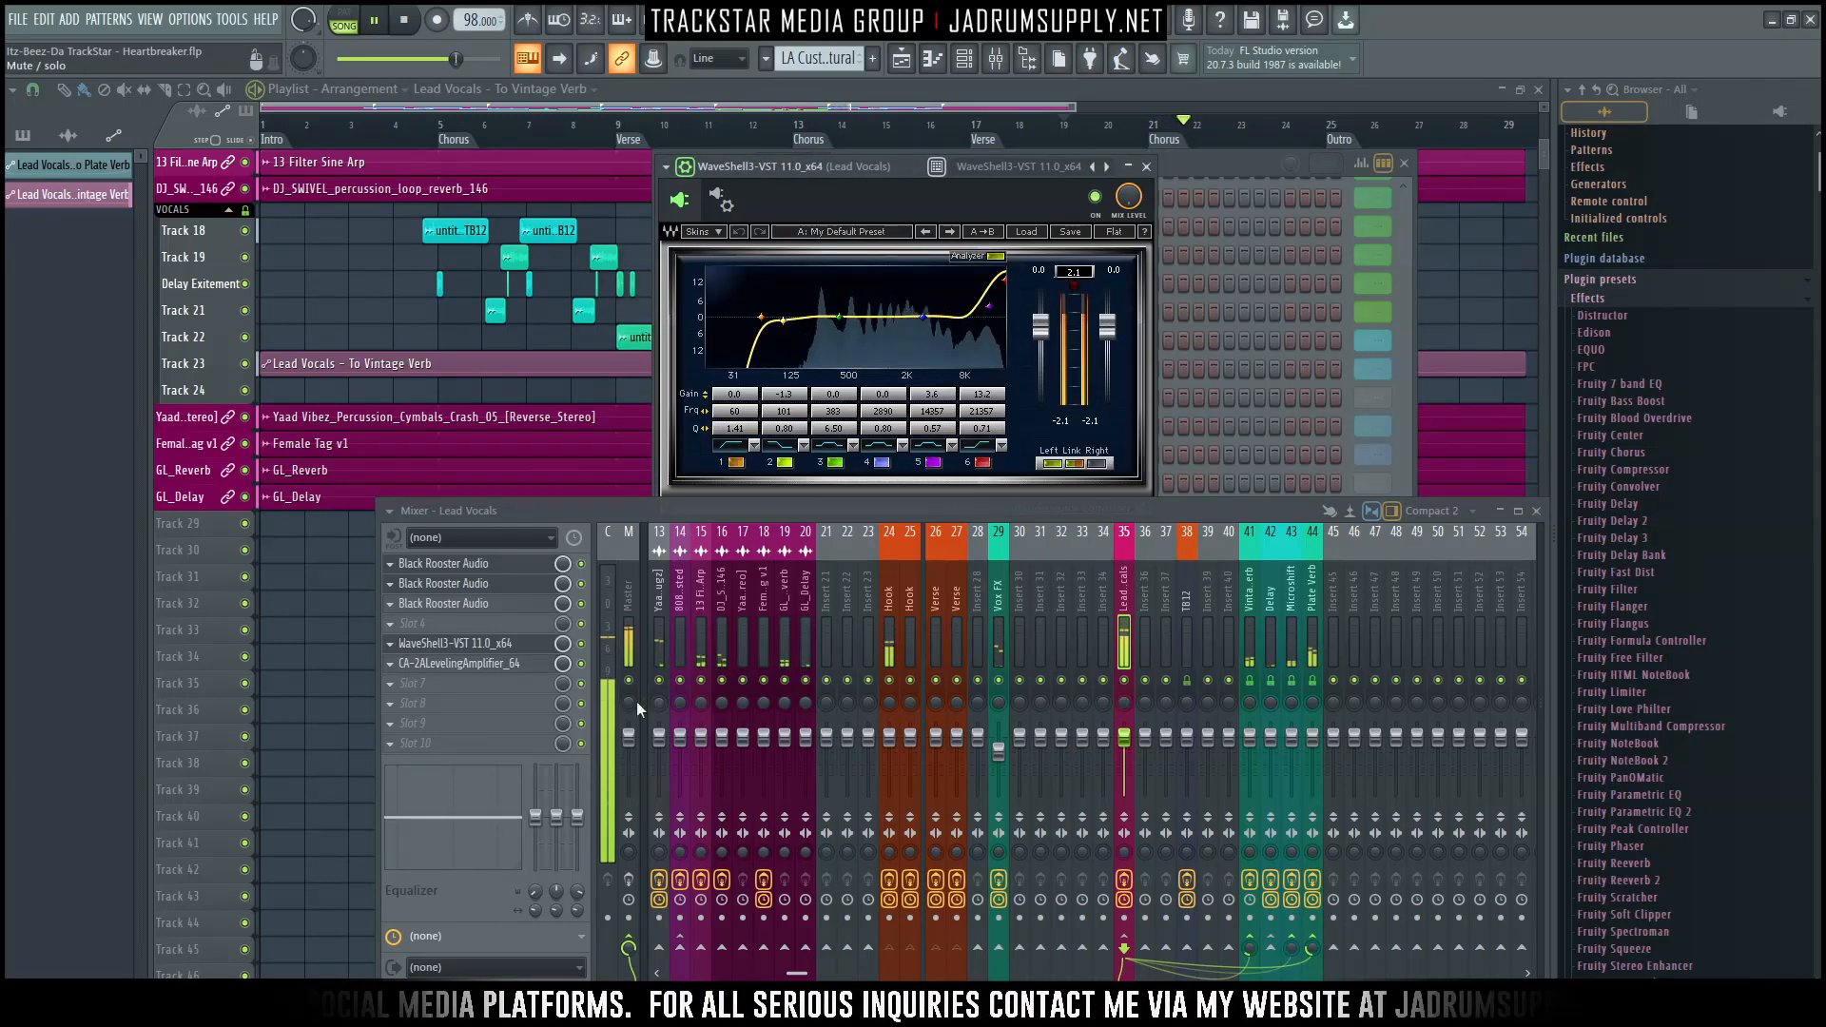
Load Plugin Alliance's Black Box Analog Design HG-2 in slot 8 of the Lead Vocals and place its window above the mixer.
left_click(424, 702)
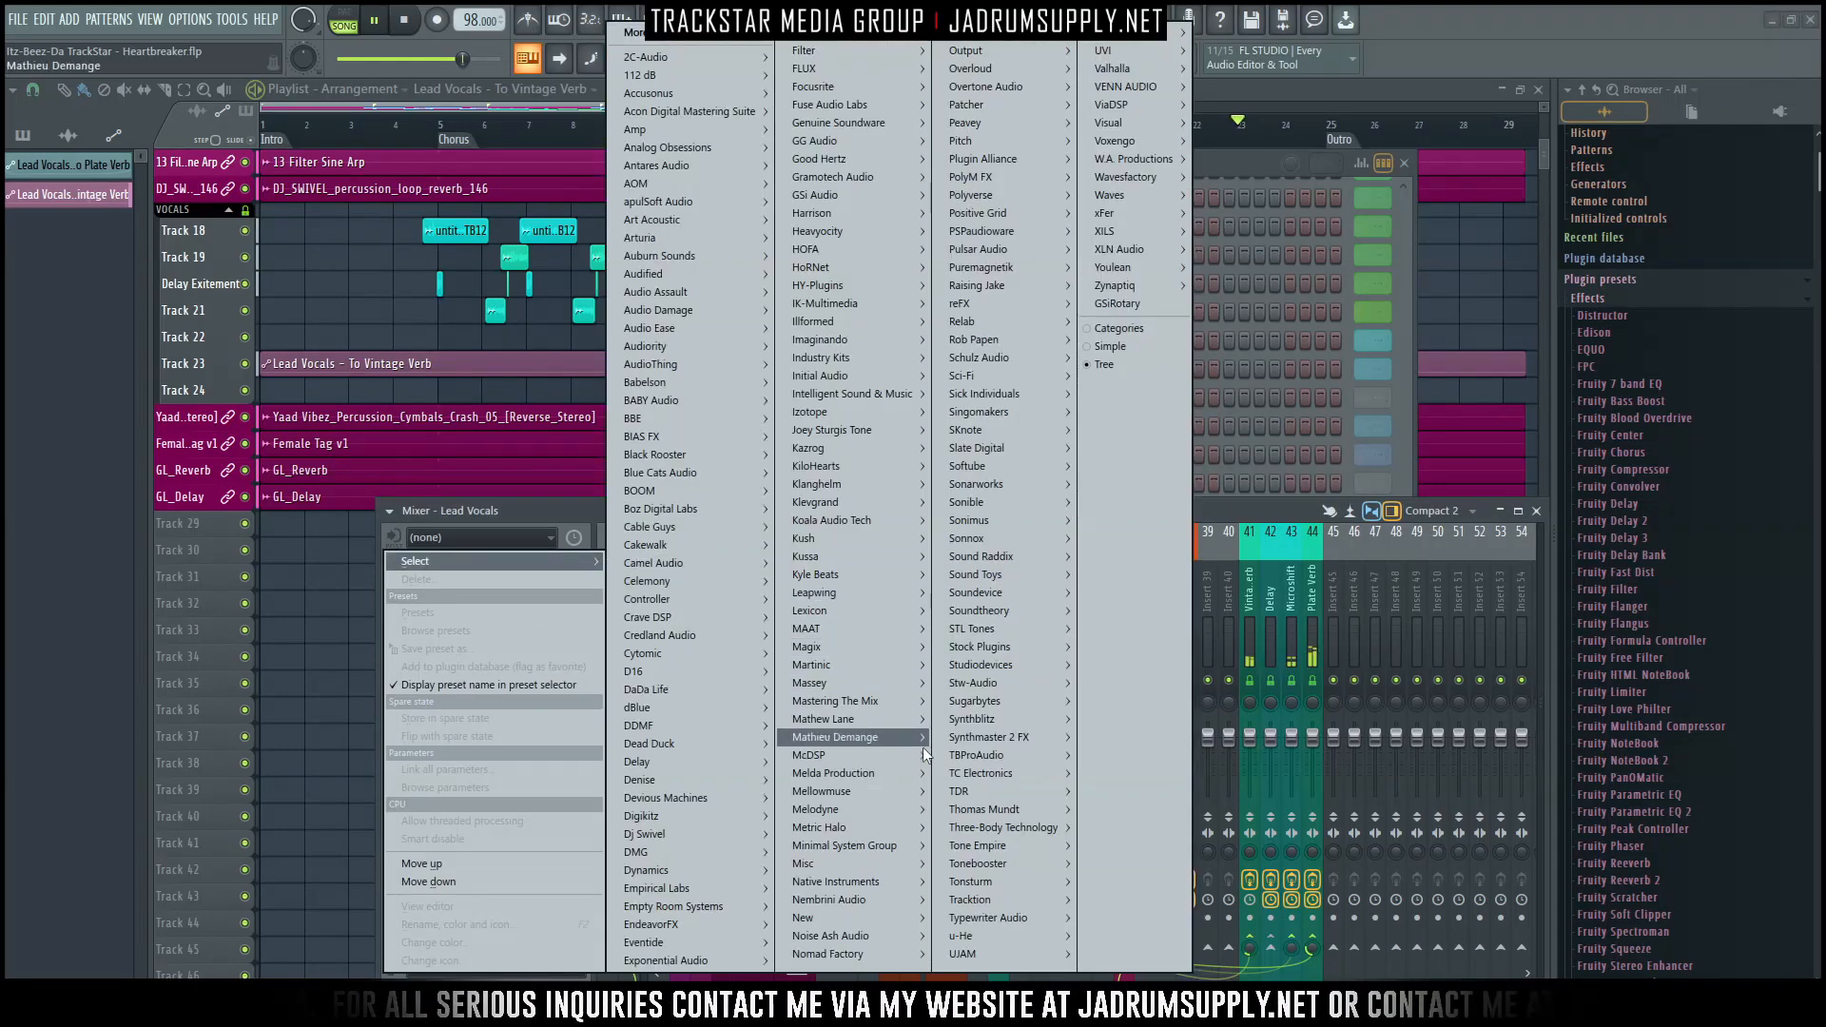
mouse_move(974, 789)
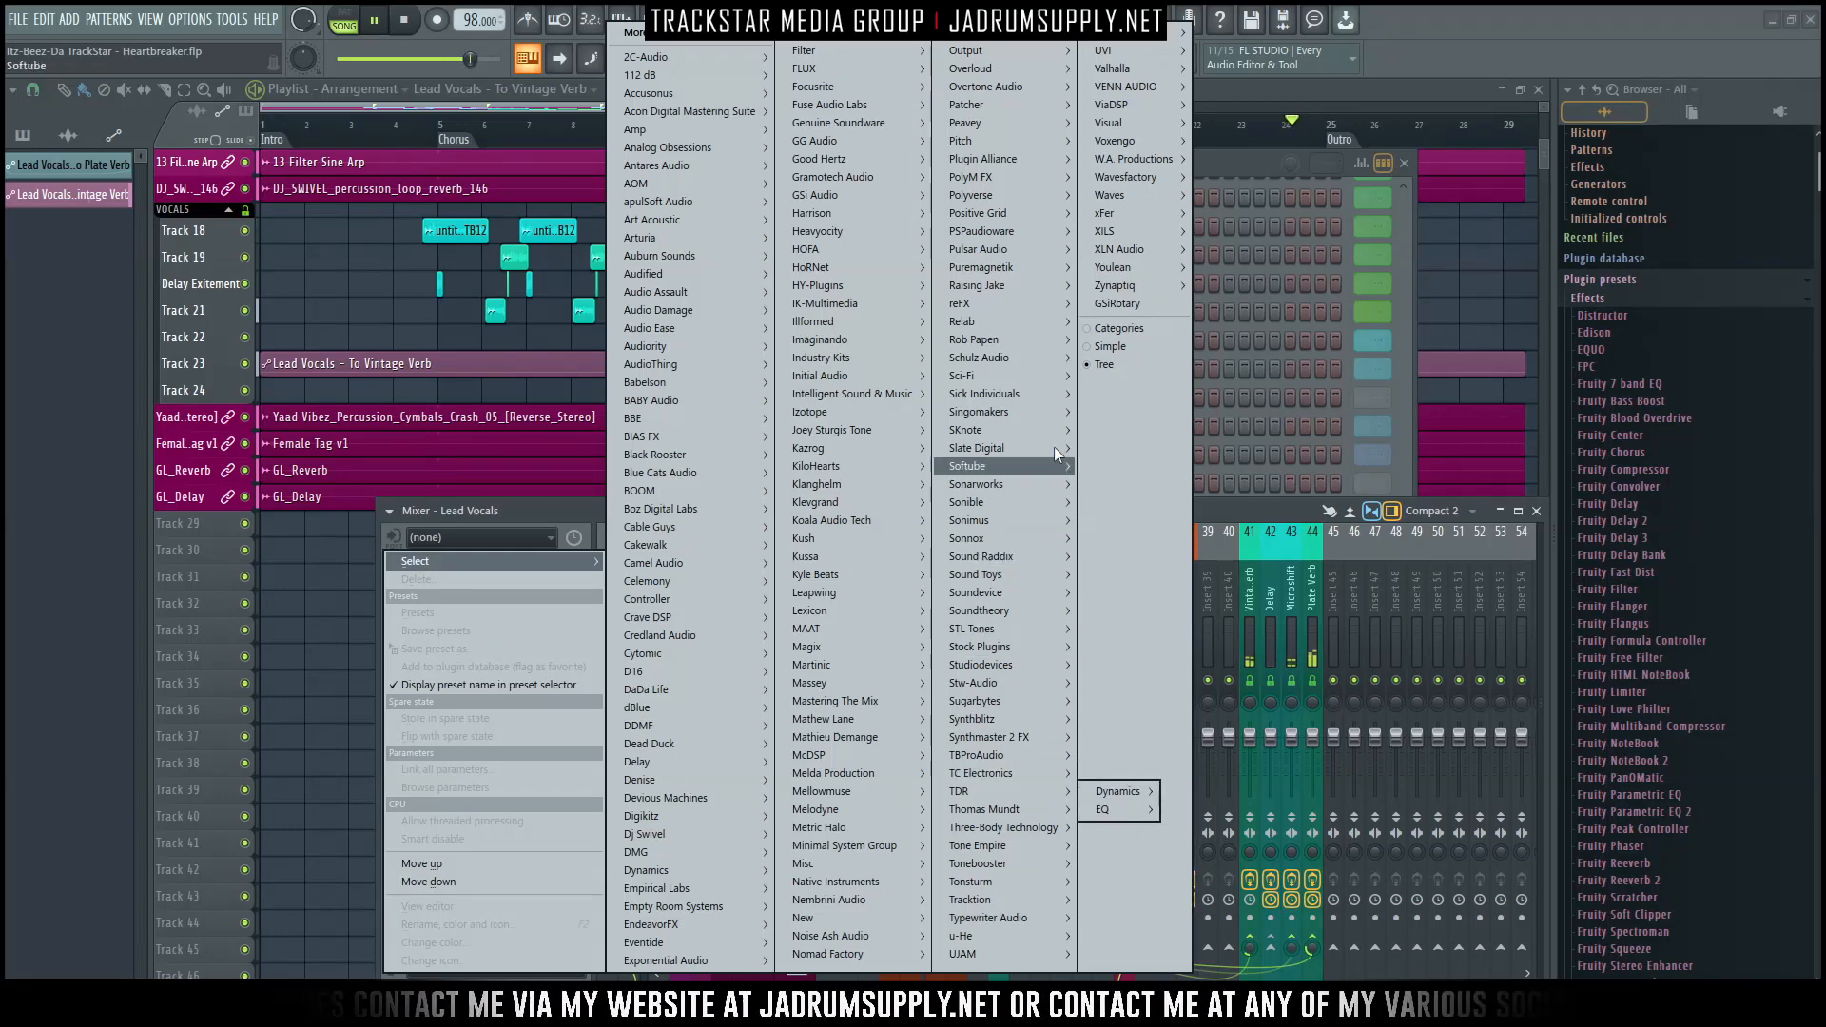
mouse_move(1024, 157)
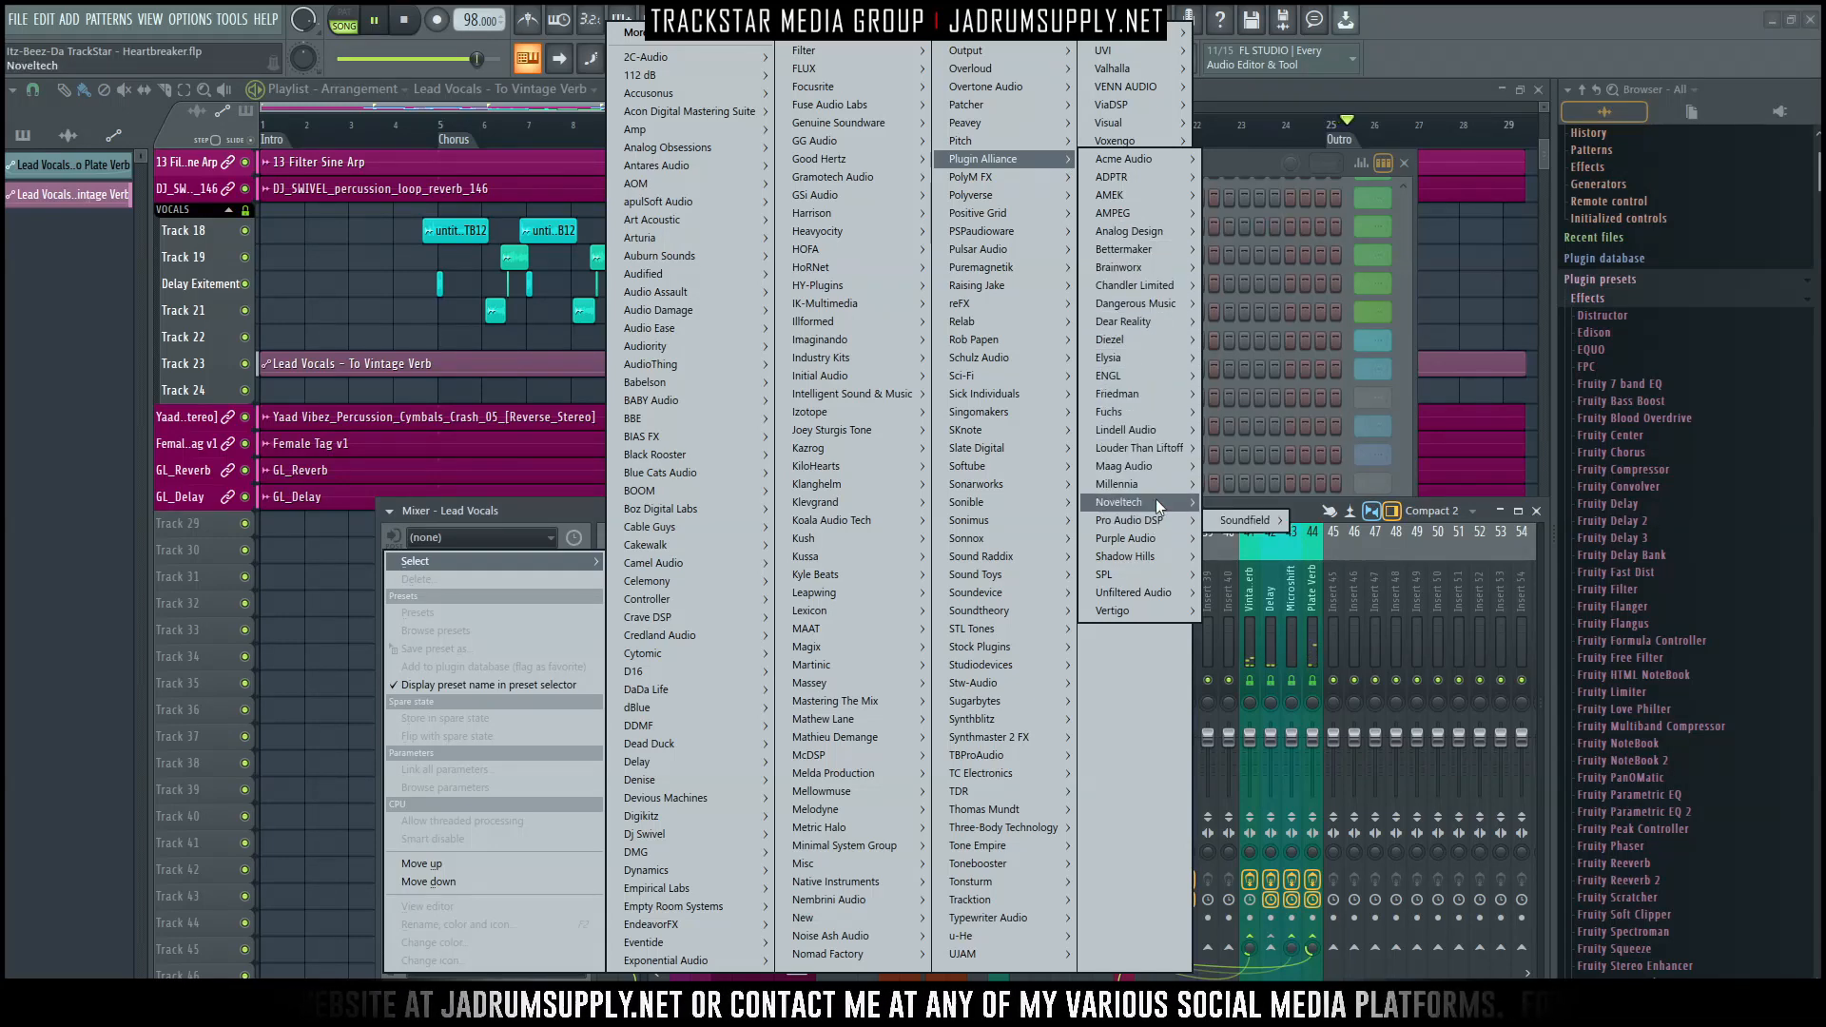
mouse_move(1159, 526)
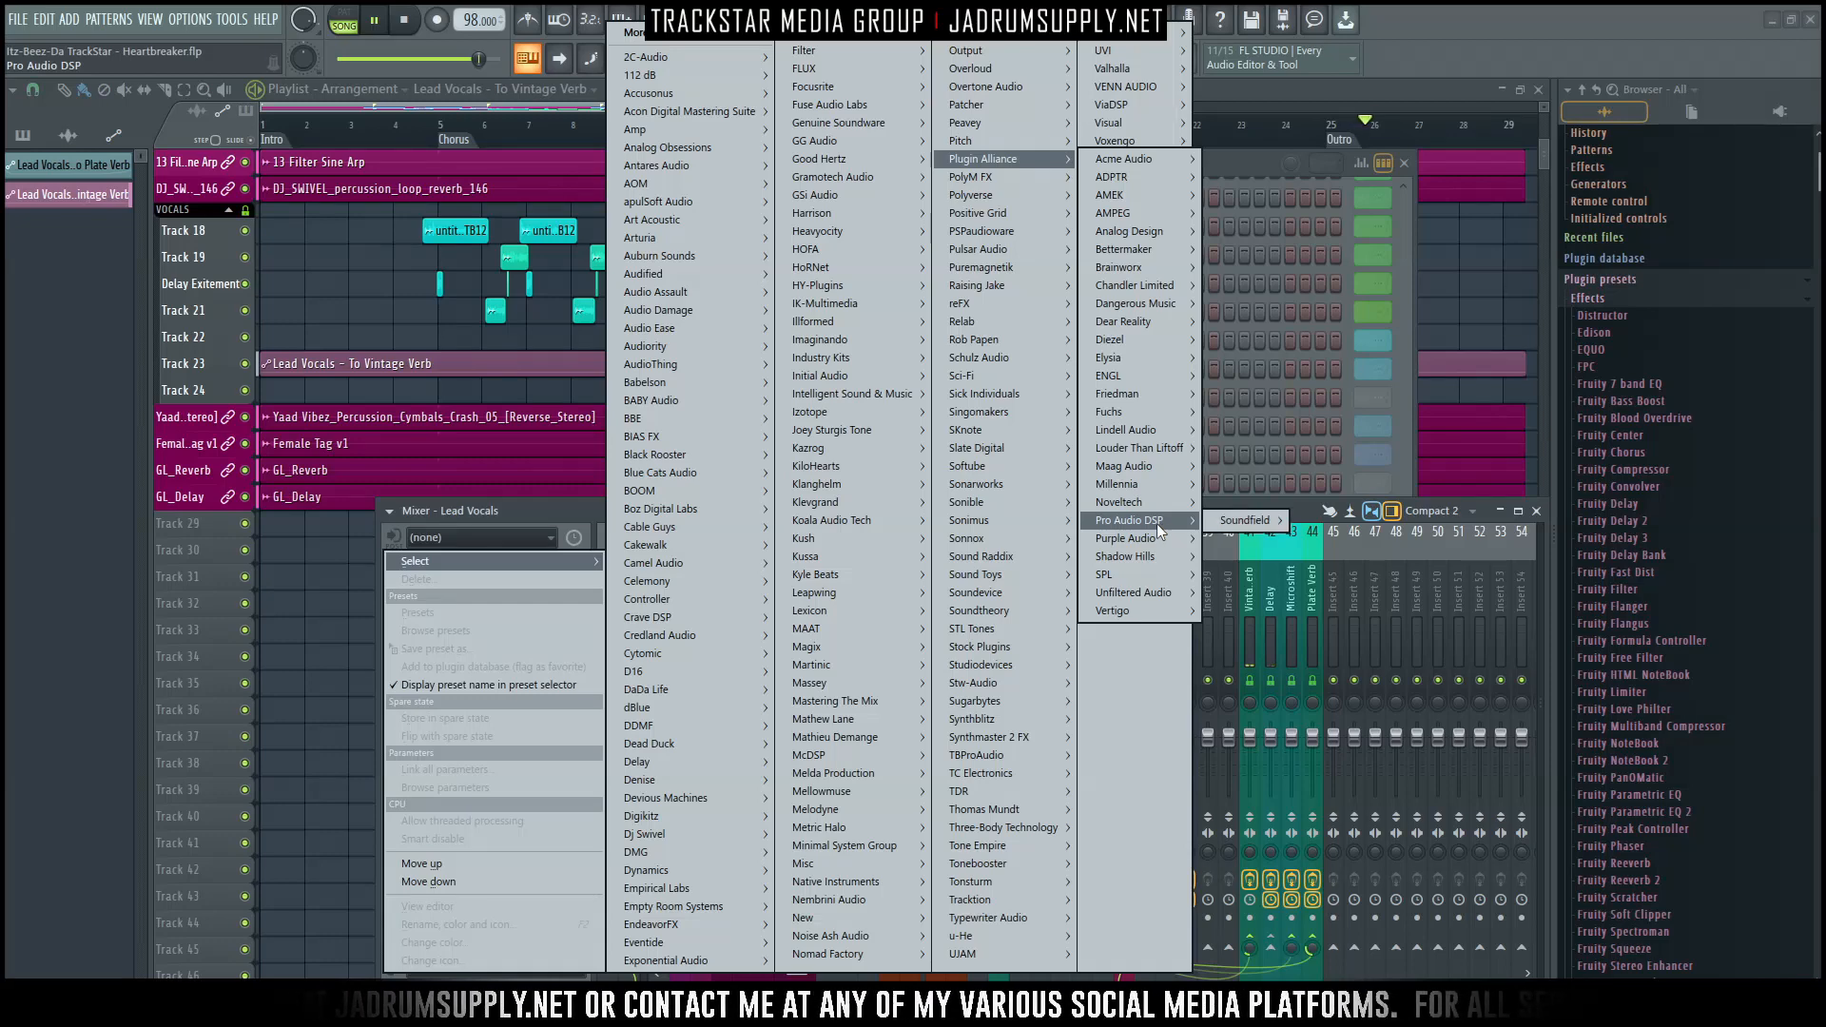
mouse_move(1149, 265)
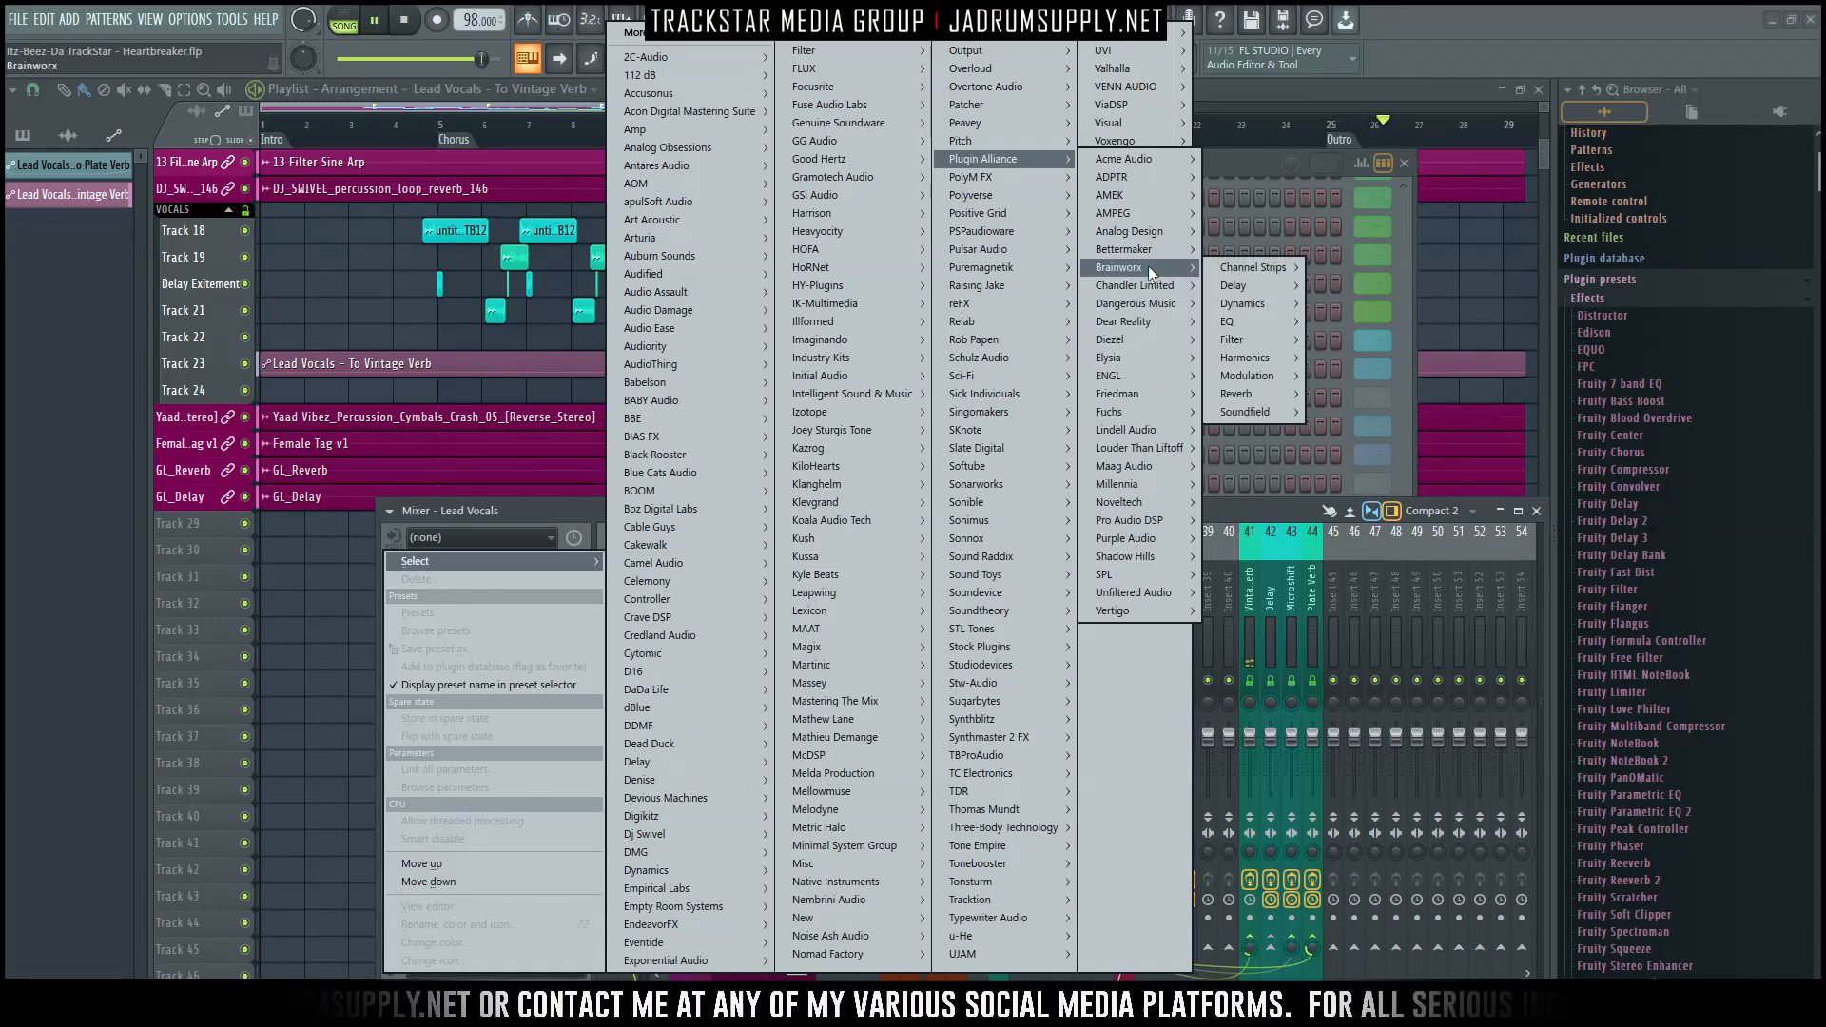
mouse_move(1163, 229)
mouse_move(1236, 233)
left_click(1327, 232)
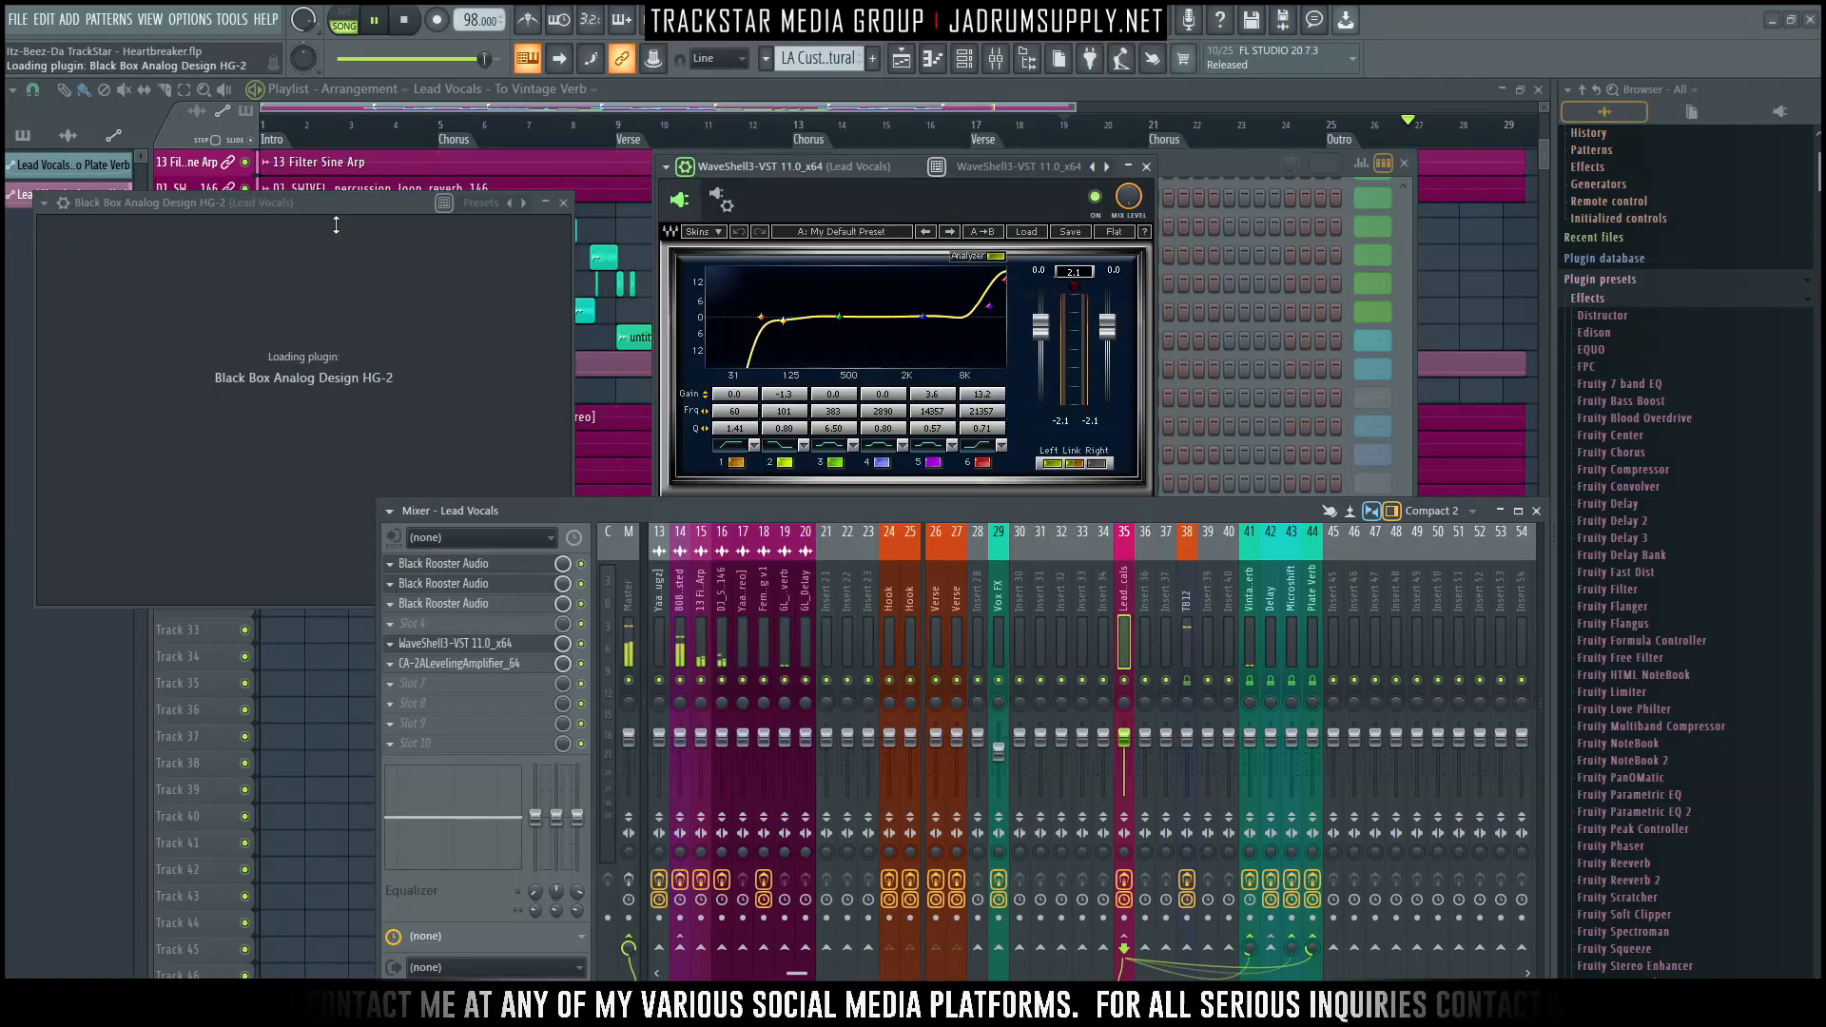
left_click_drag(411, 208, 747, 122)
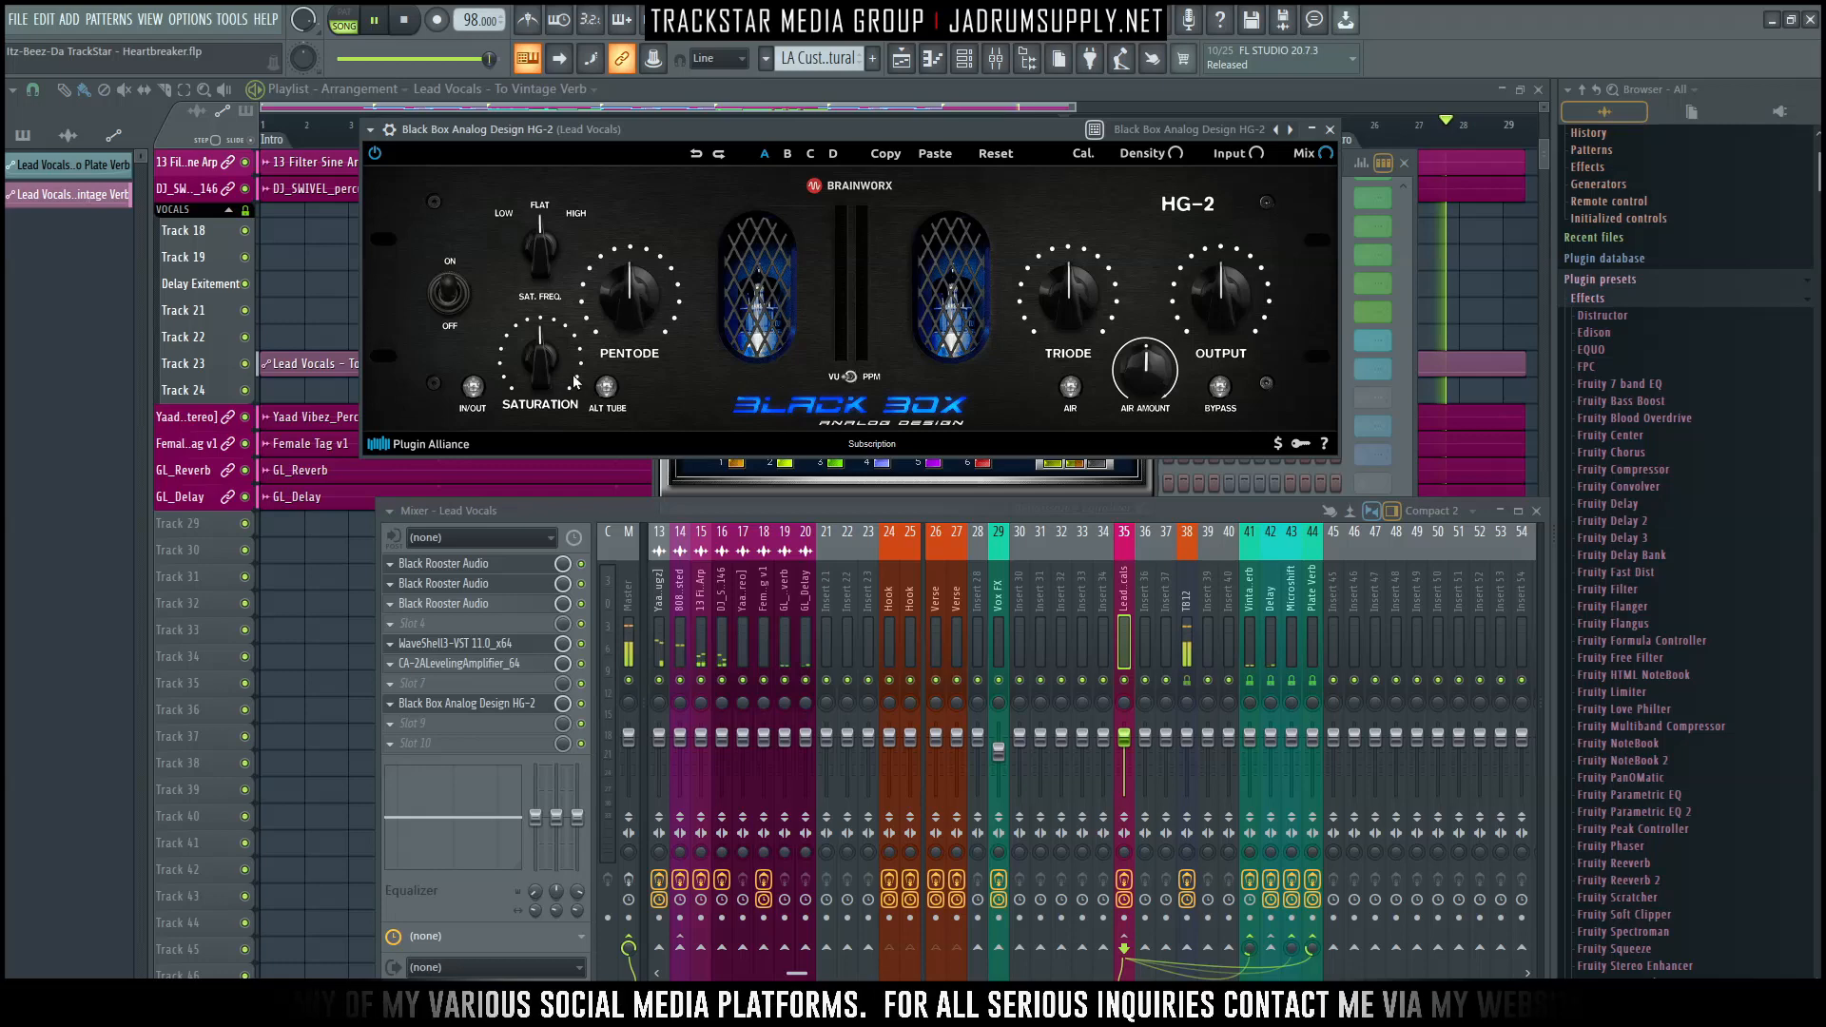
Play the vocals, engage the HG-2's saturation, Alt Tube and Air, adjust its saturation, pentode, air amount and output, set Density to +10.8%, and audition the chorus.
key("space")
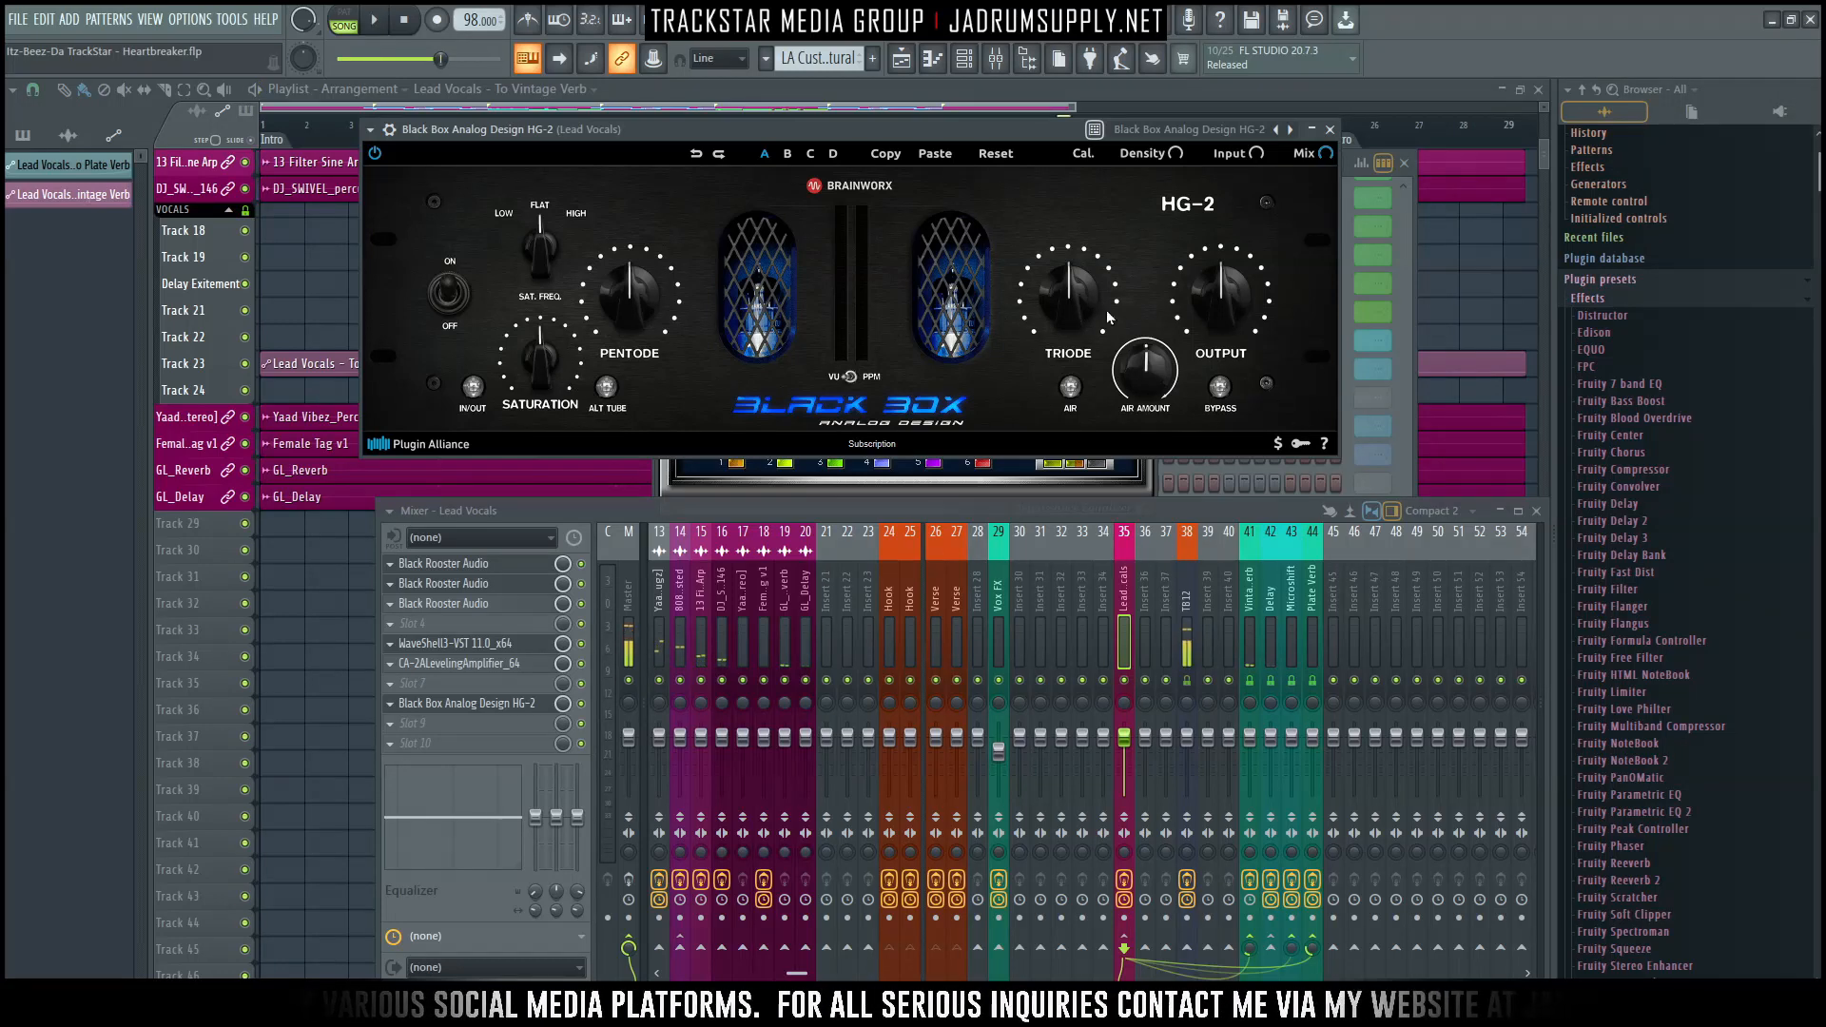
left_click(471, 388)
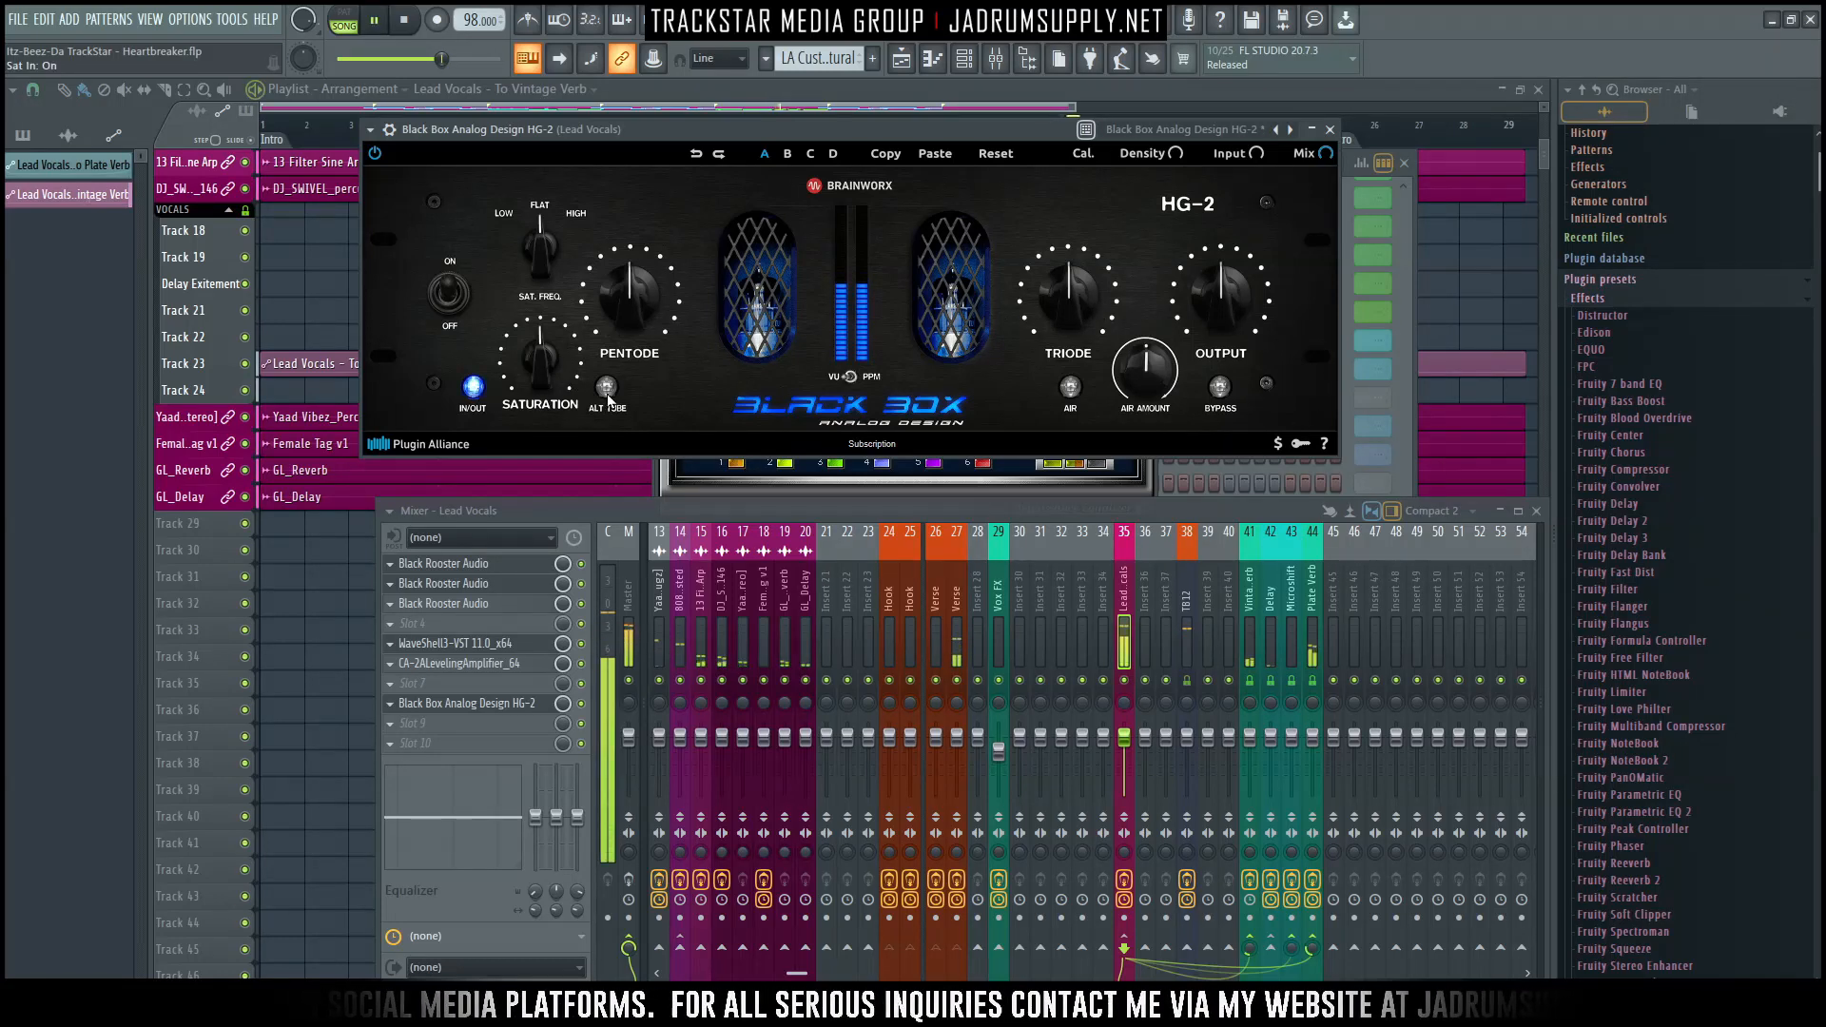
left_click_drag(553, 382, 549, 402)
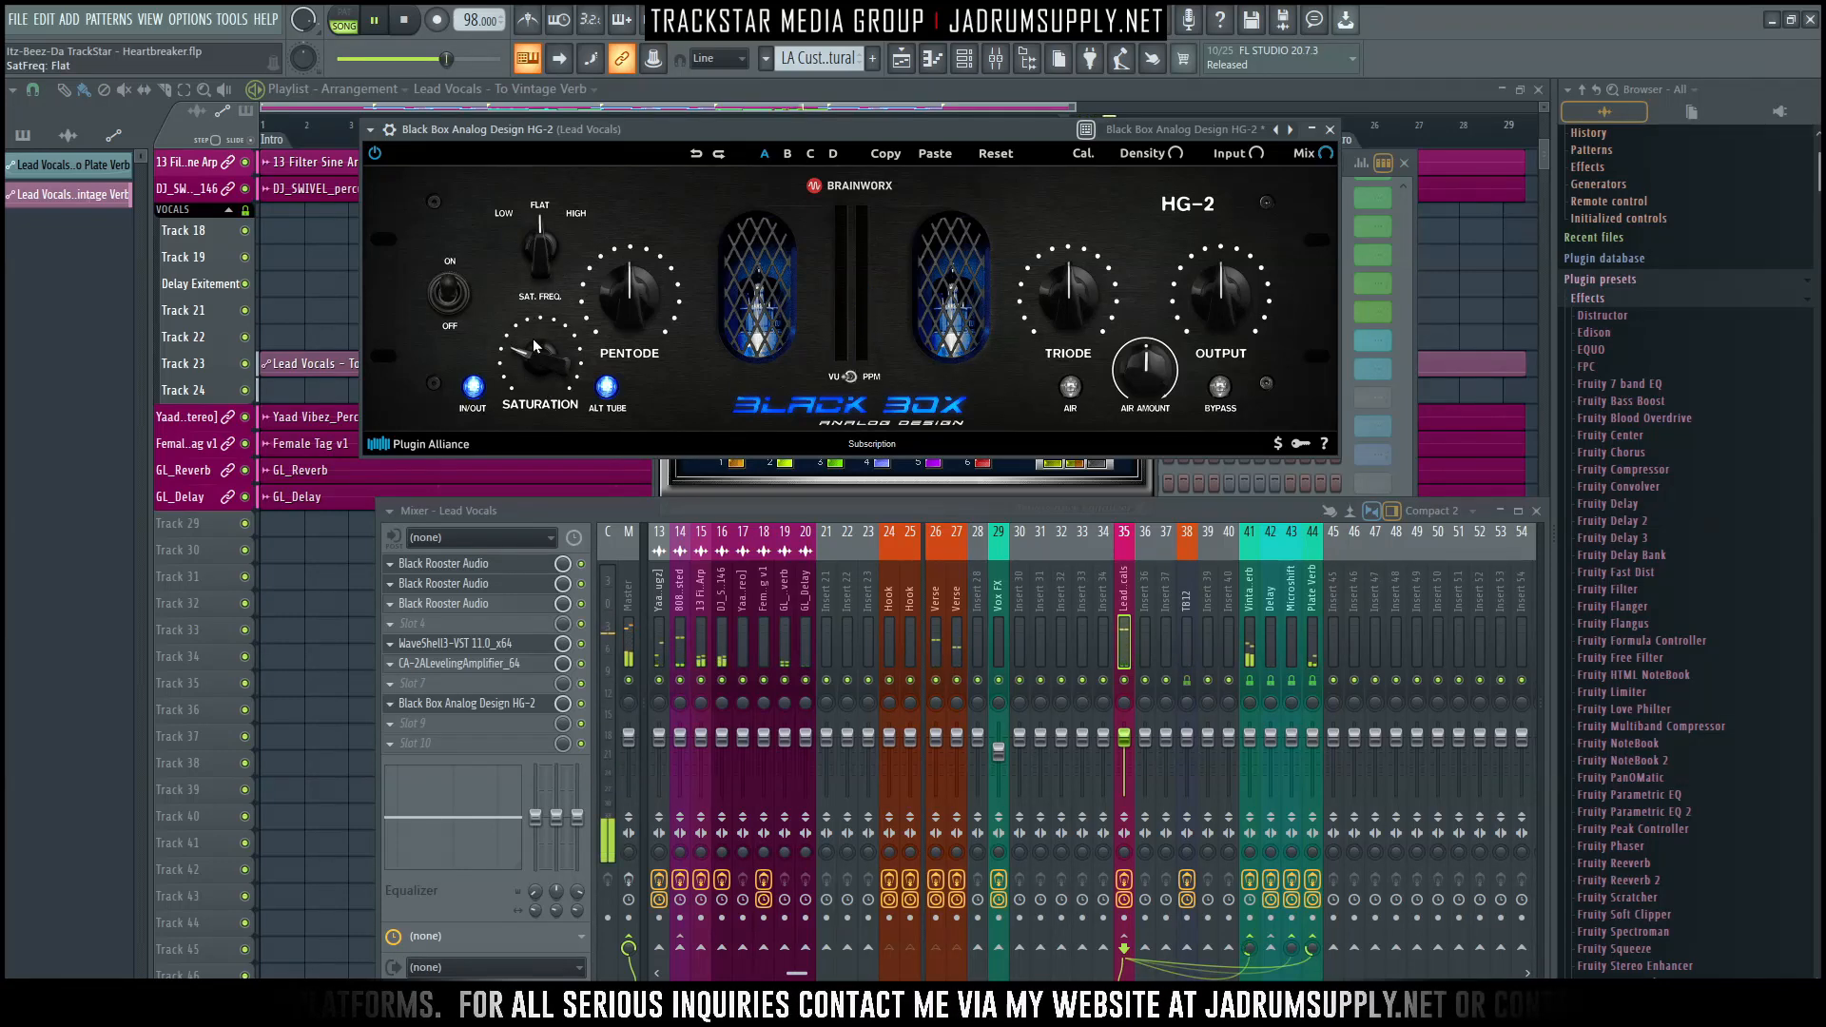
left_click_drag(533, 341, 534, 354)
left_click_drag(645, 326, 626, 308)
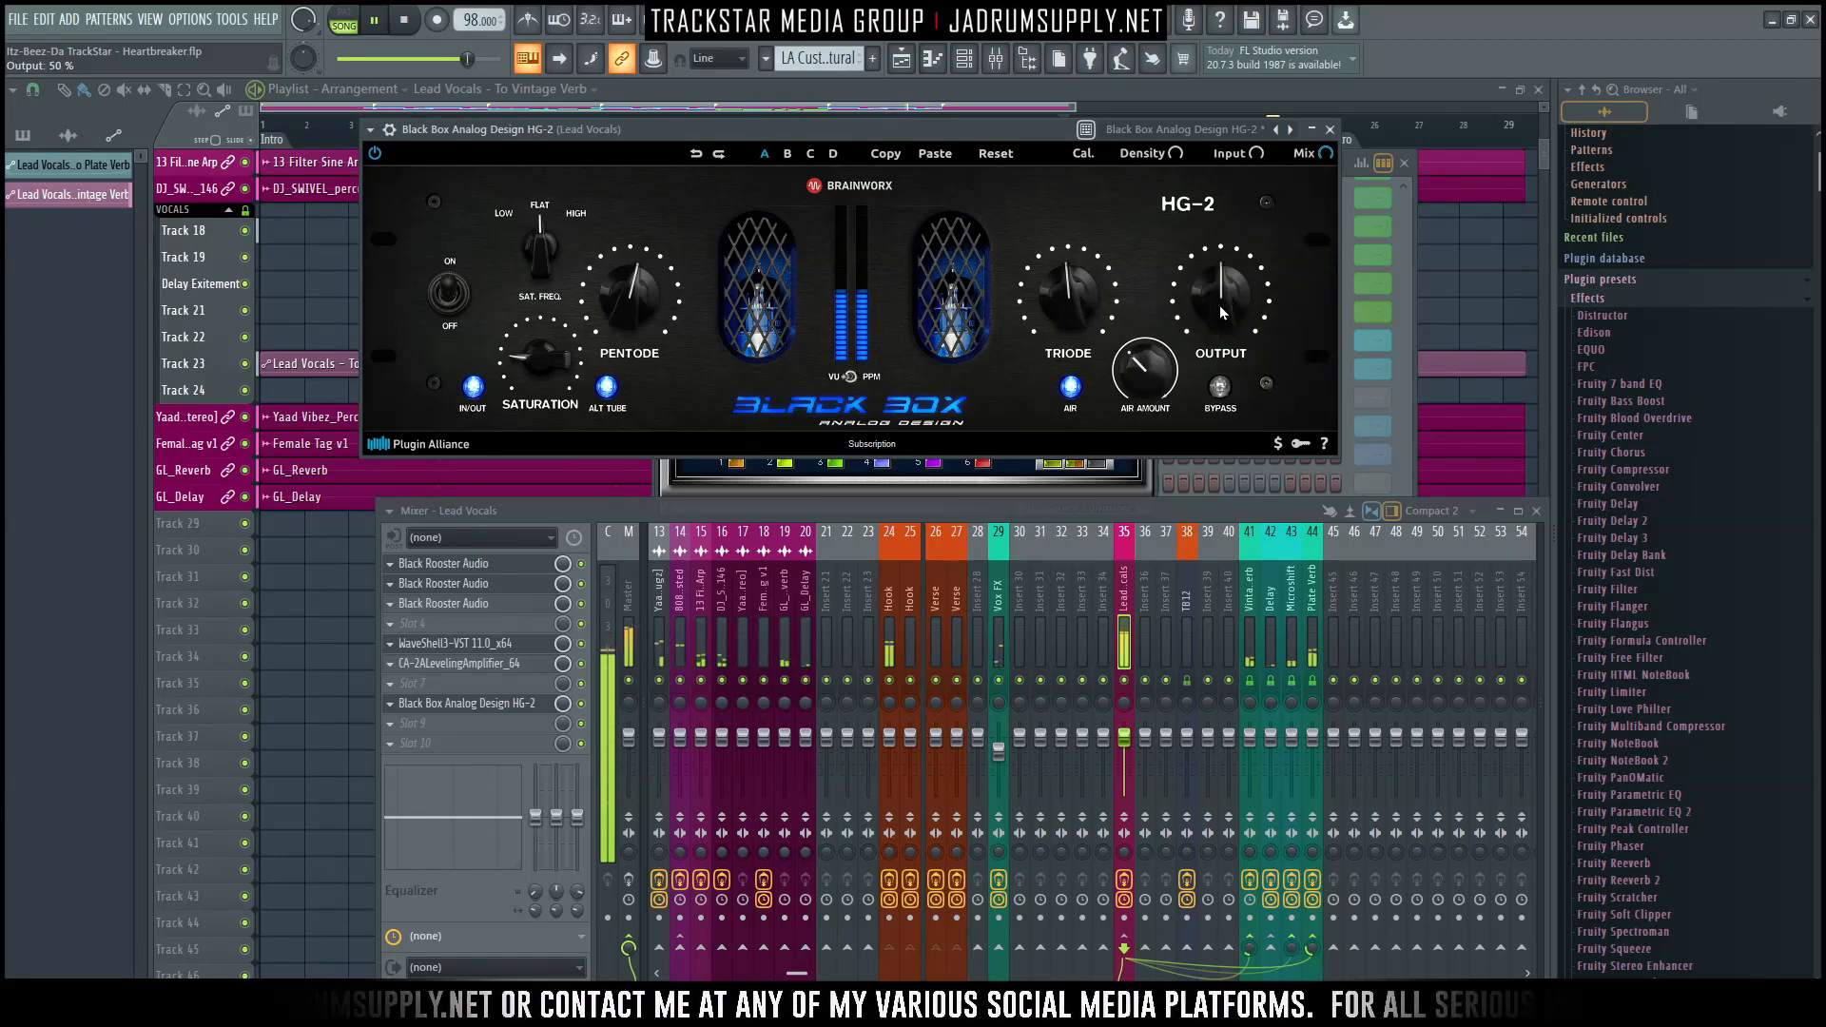
left_click_drag(1227, 301, 1228, 338)
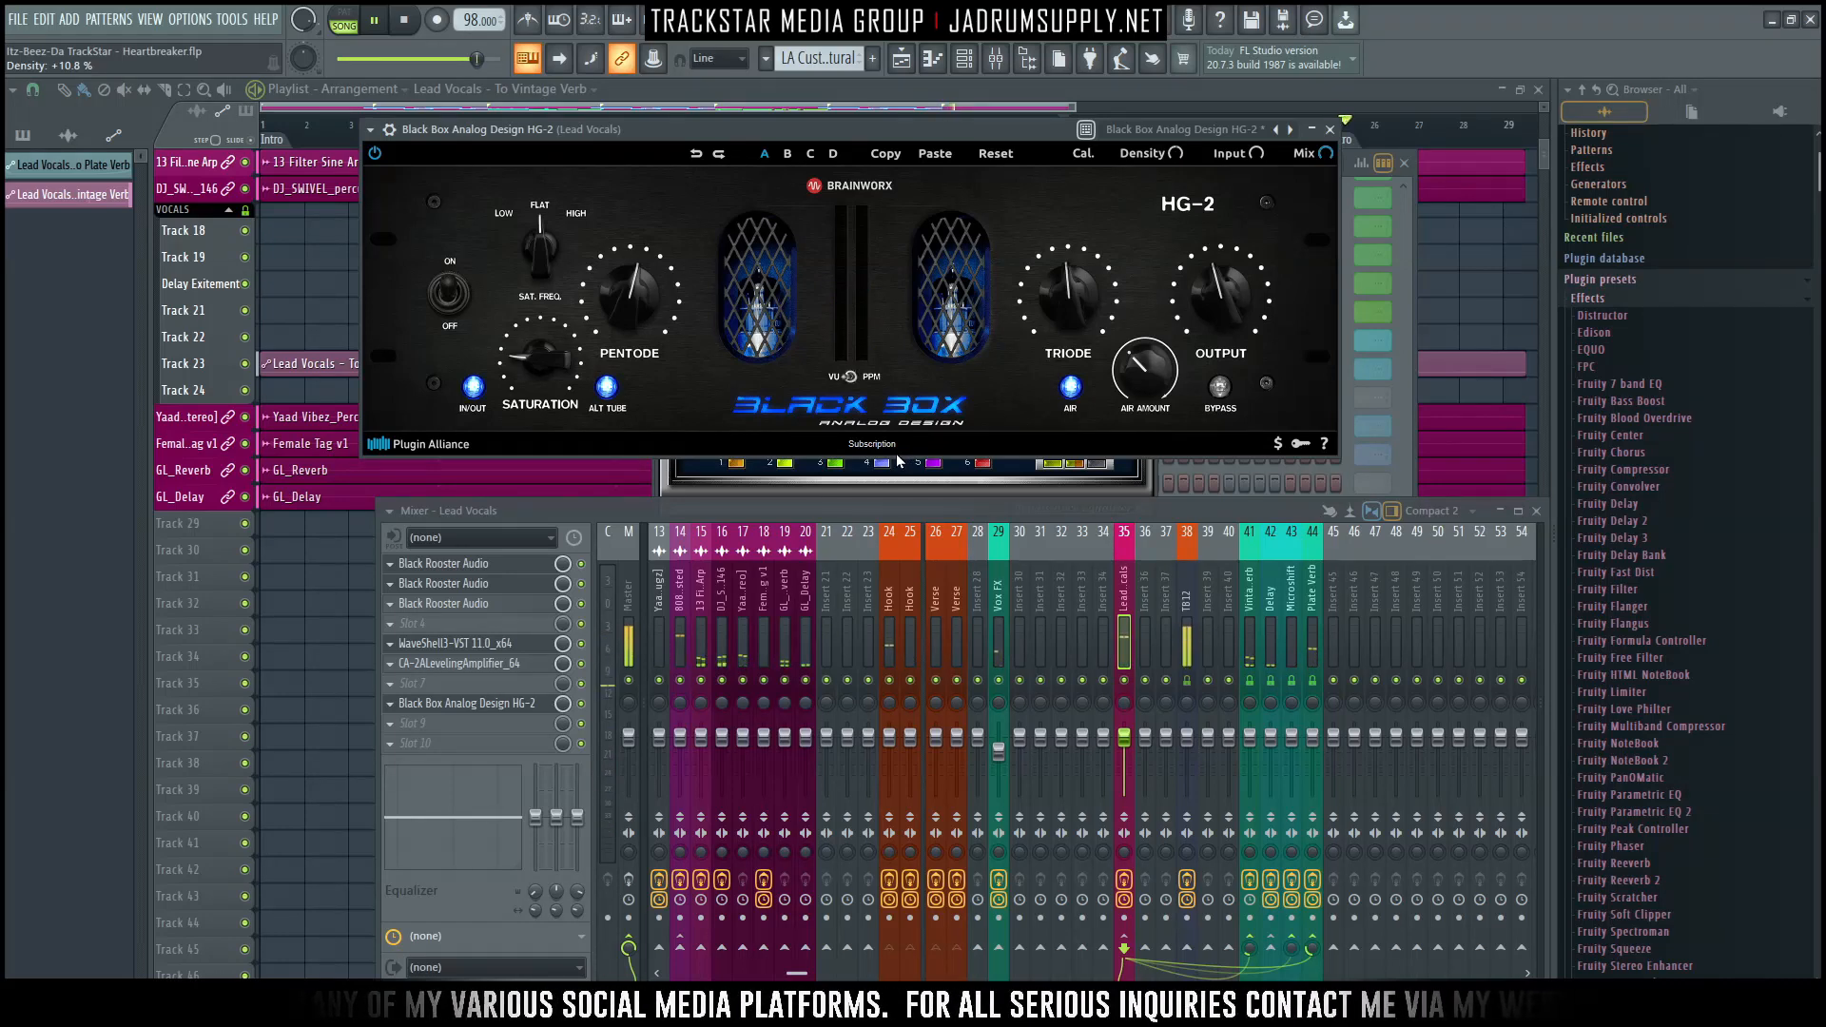
key("KP_2")
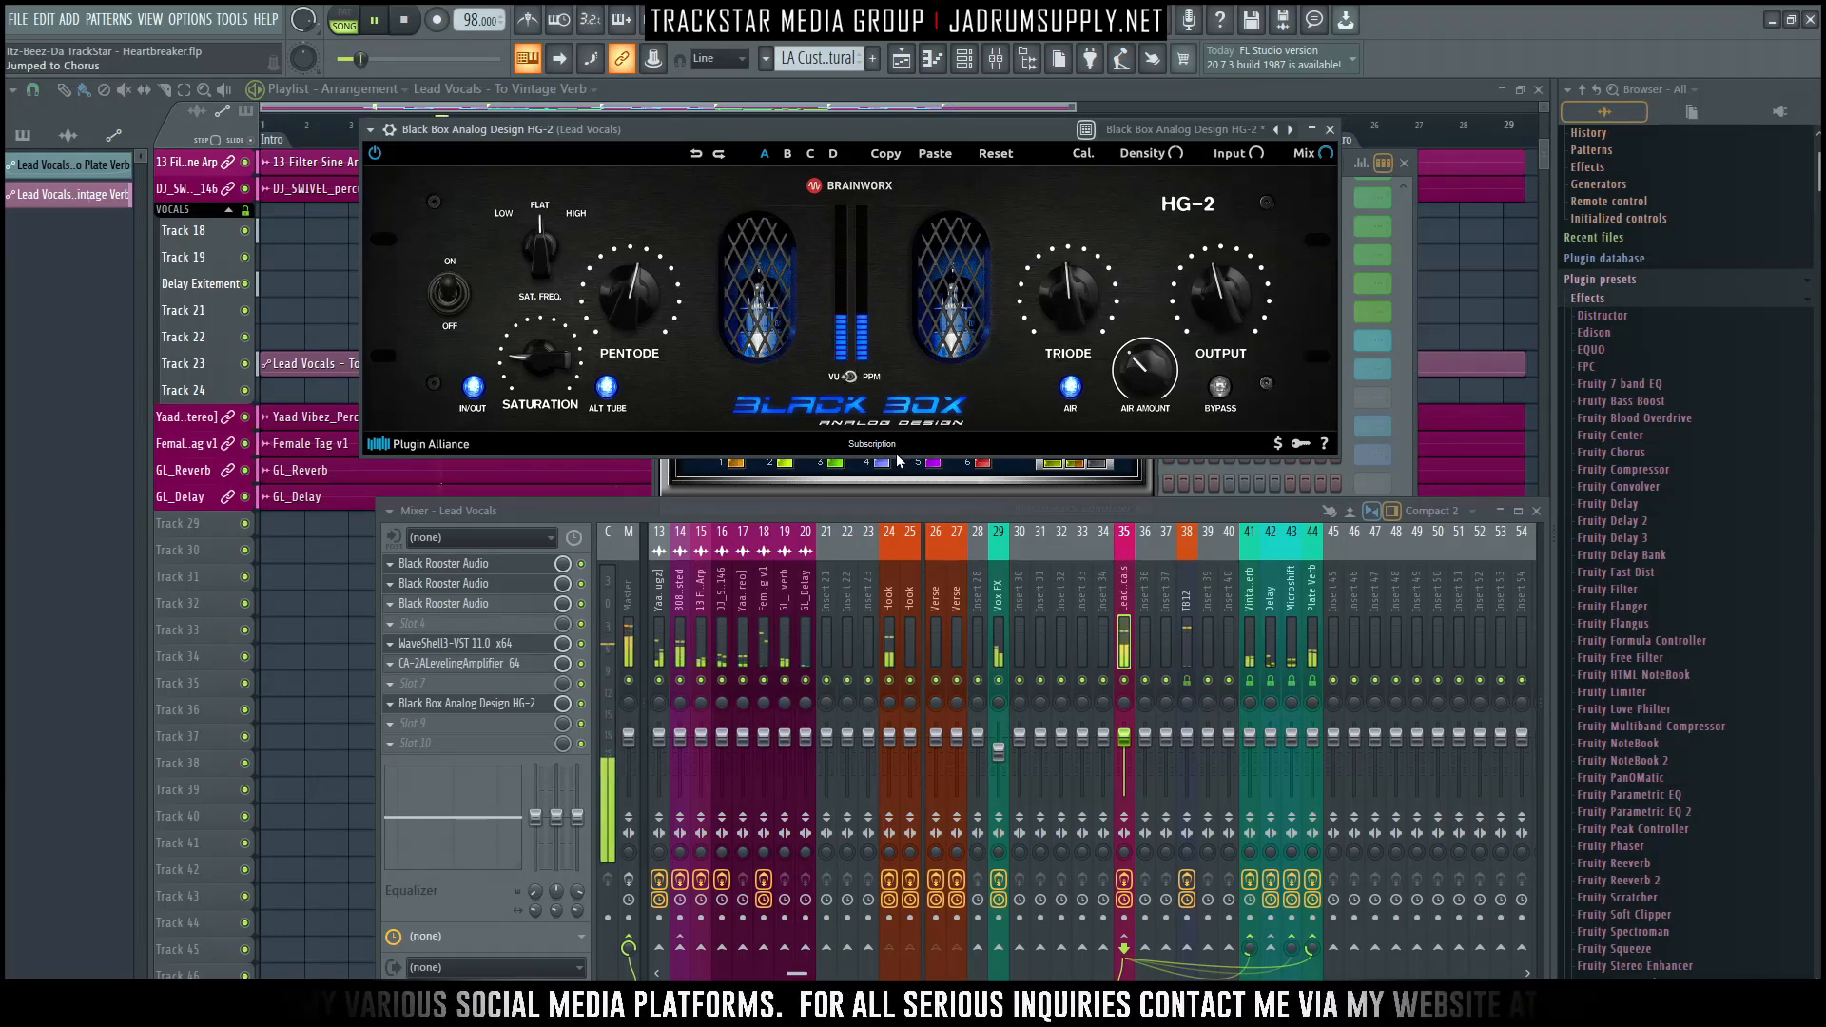
Load WaveShell1-VST 11.0_x64 in slot 9 with its L2 Stereo plugin and place the limiter's window over the HG-2.
left_click(415, 728)
mouse_move(567, 559)
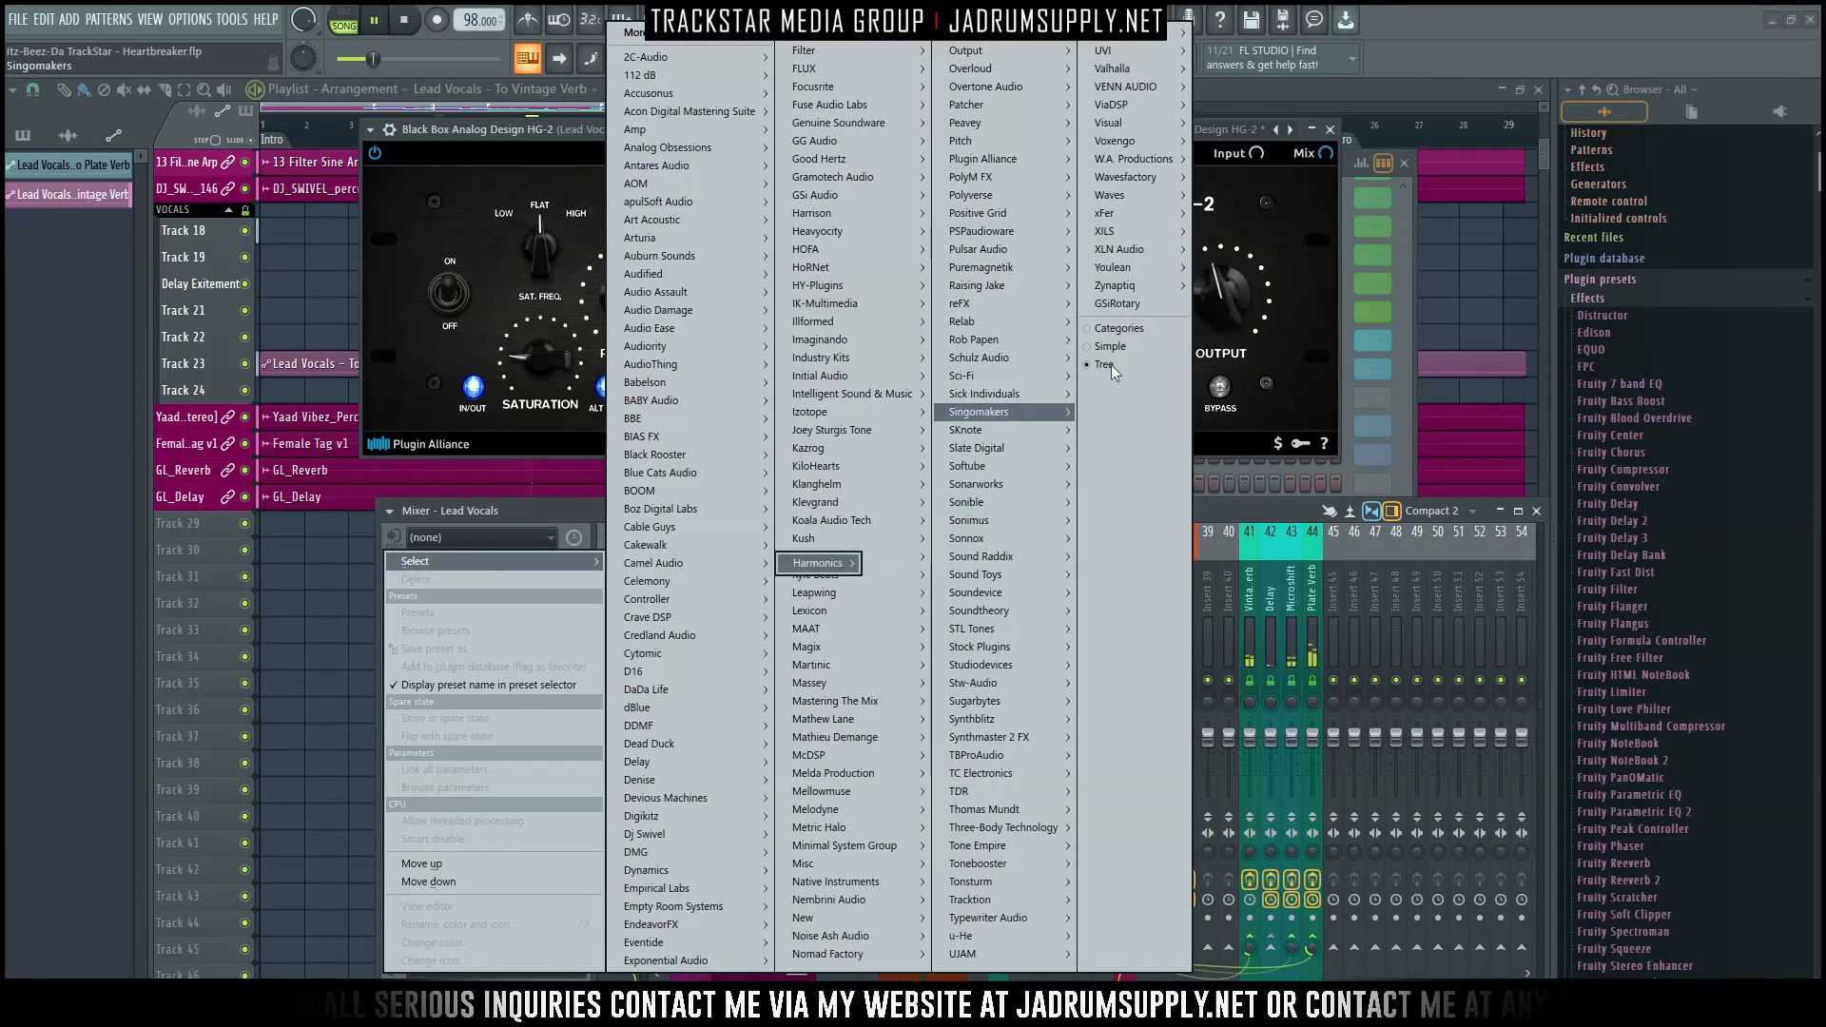
mouse_move(1146, 195)
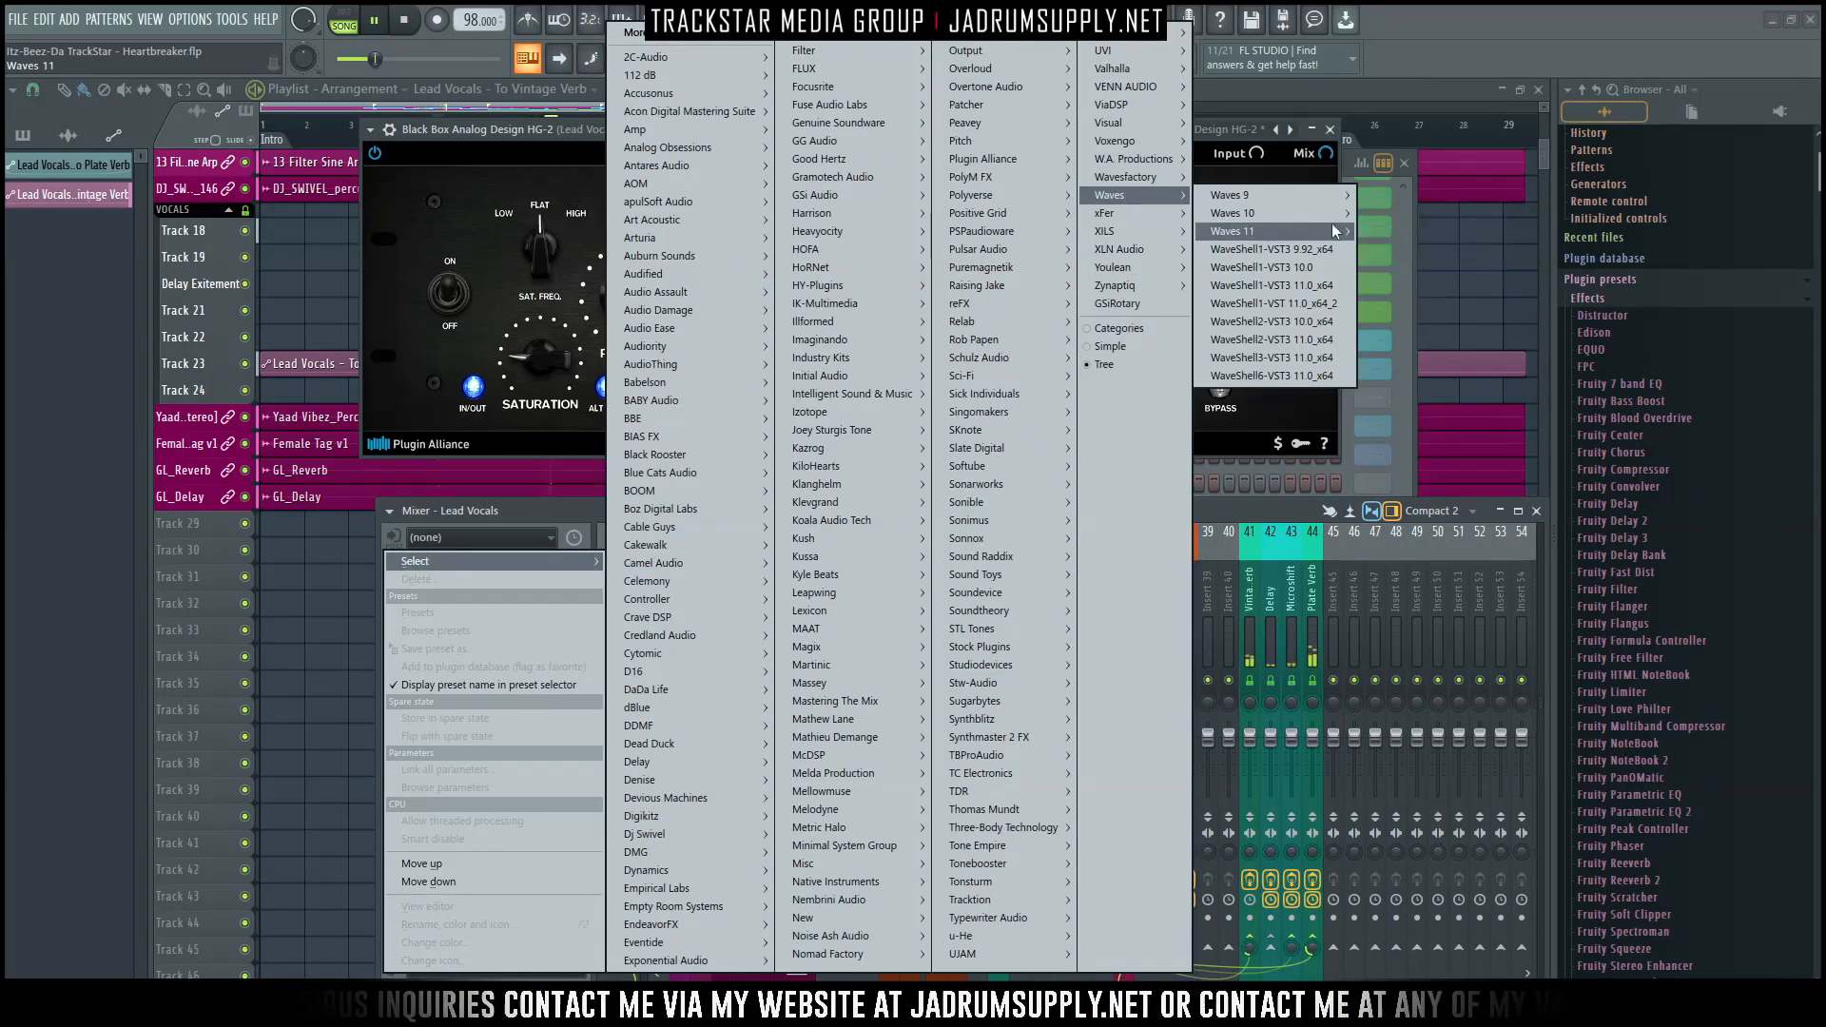
left_click(1437, 221)
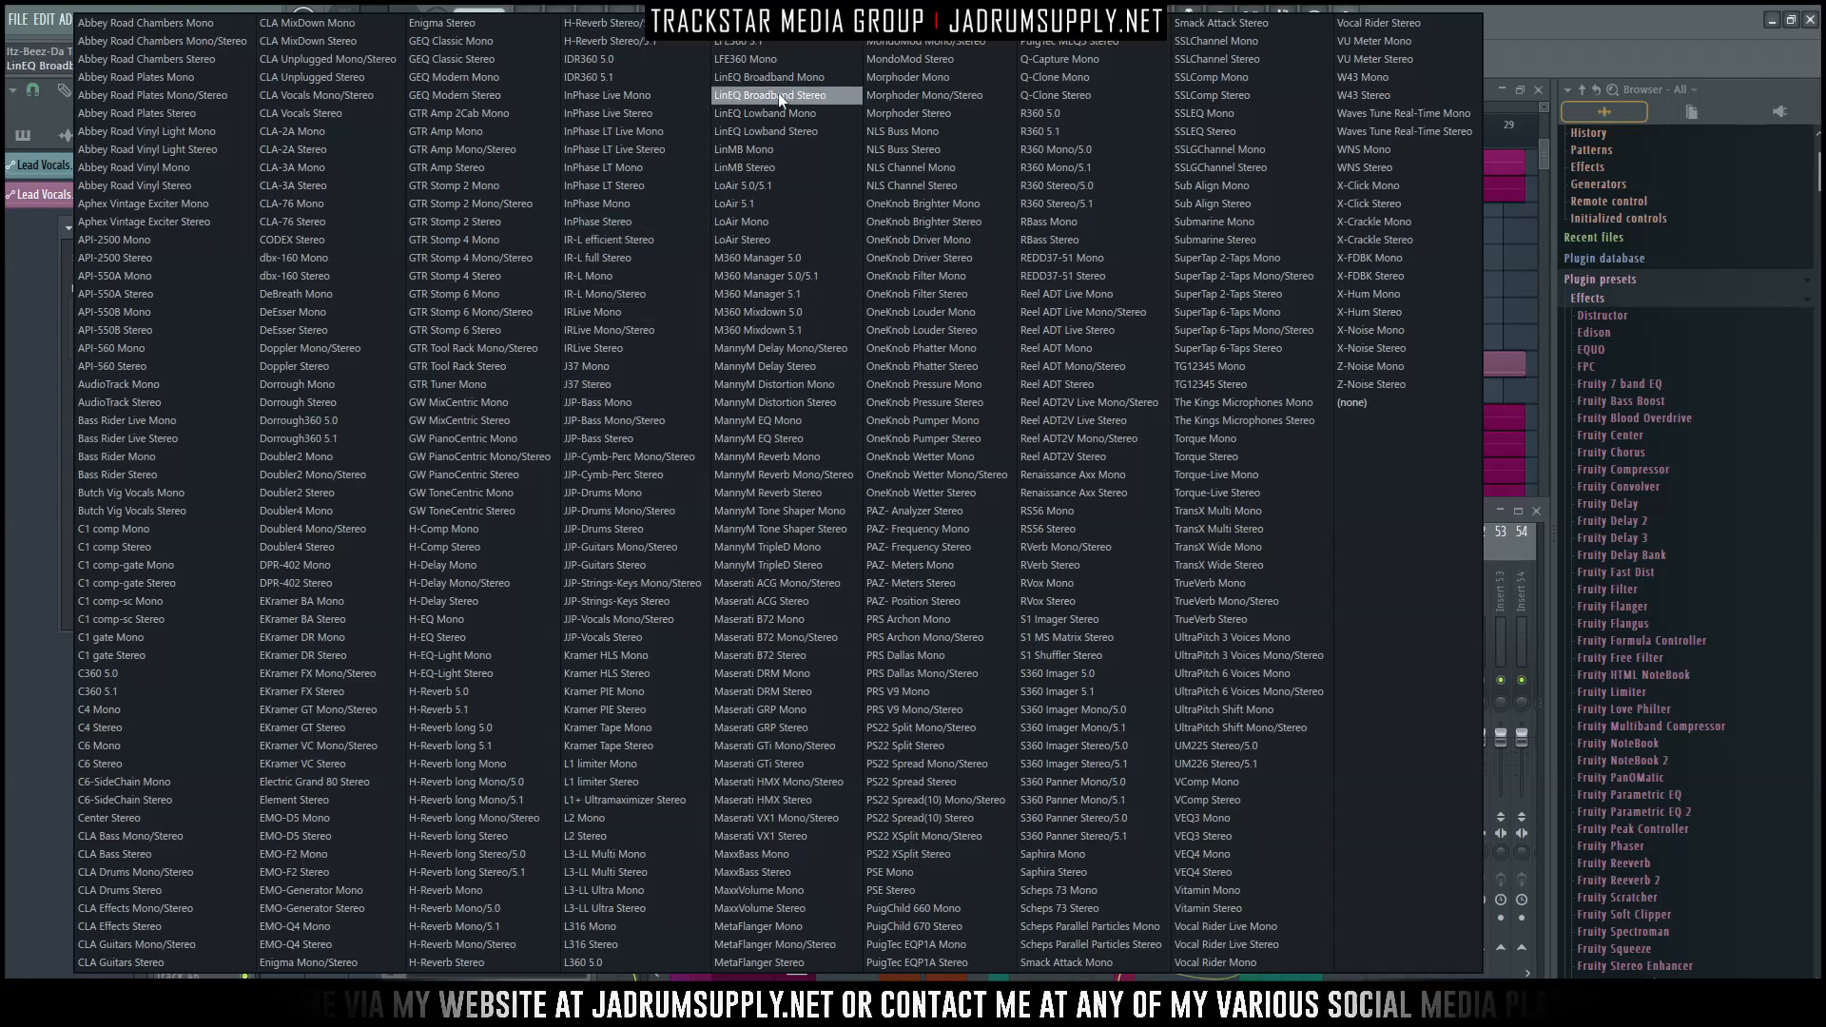
left_click(596, 839)
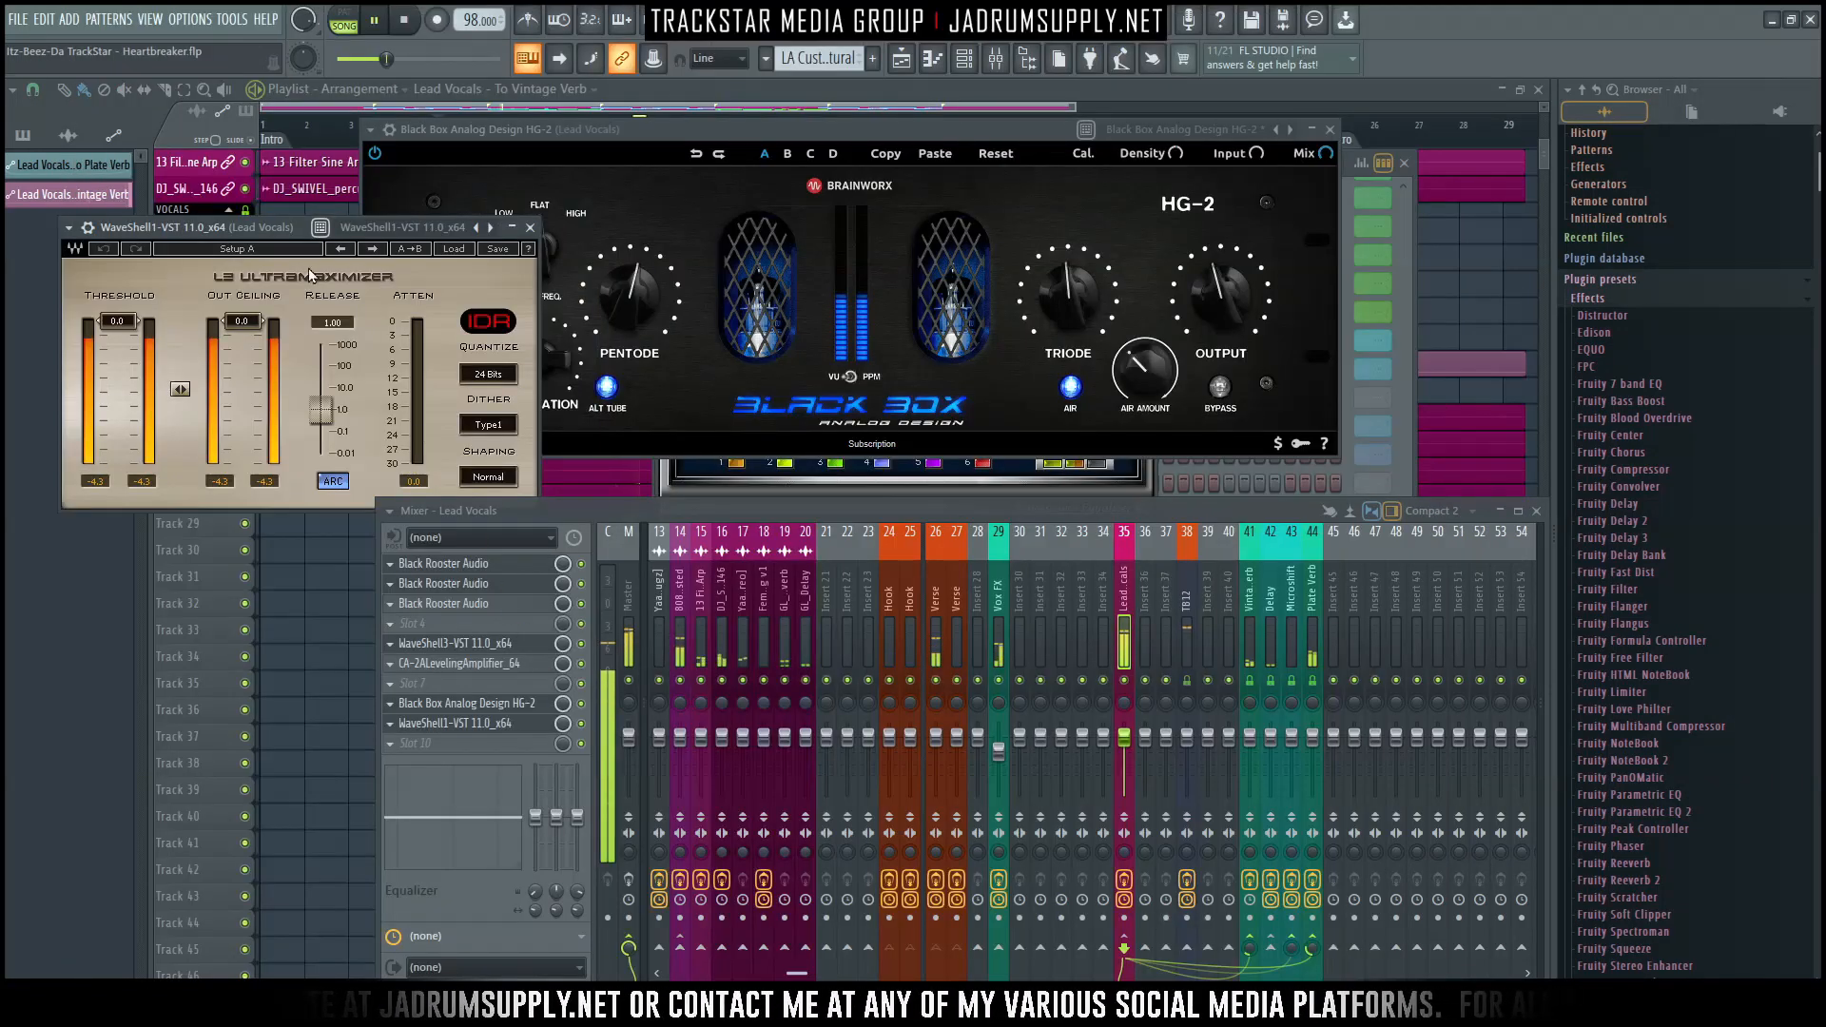
left_click_drag(271, 230, 840, 162)
Set the L2's threshold to -6.5 dB and output ceiling to -6.0 dB, with ARC off and release at 7.12 ms.
left_click_drag(811, 252, 811, 276)
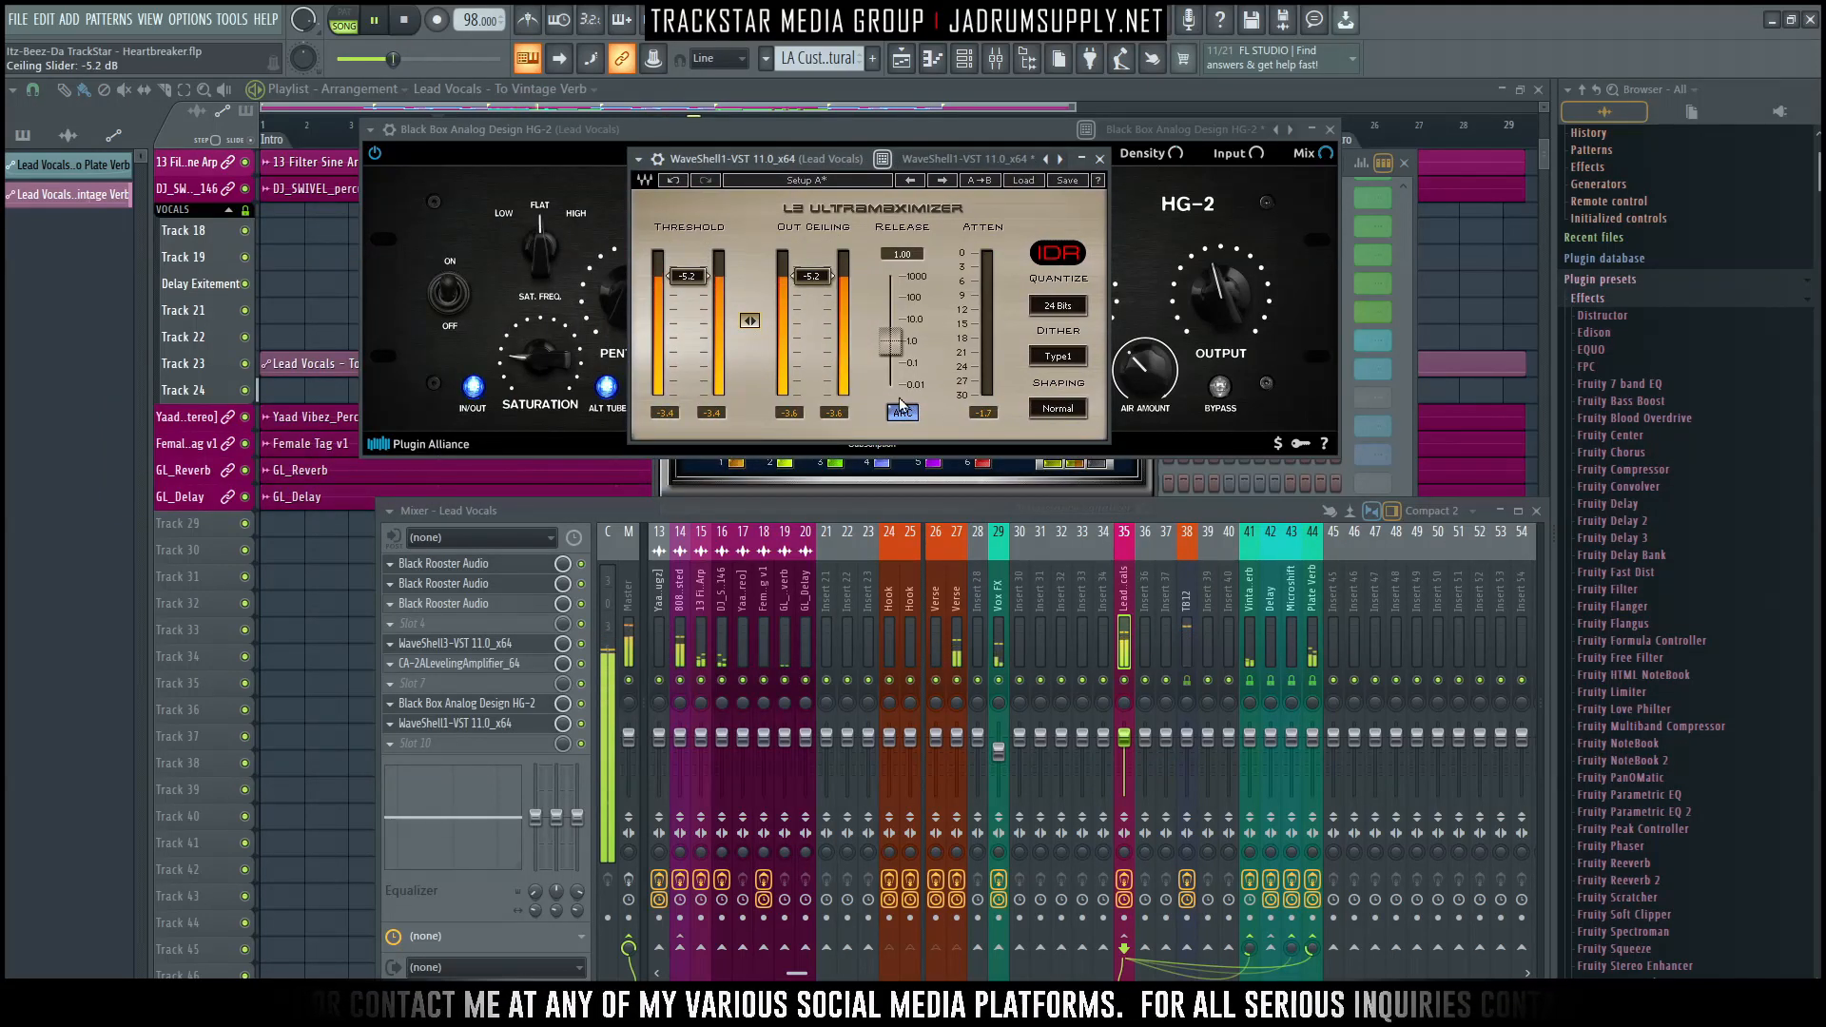
left_click(904, 413)
left_click_drag(890, 340, 890, 321)
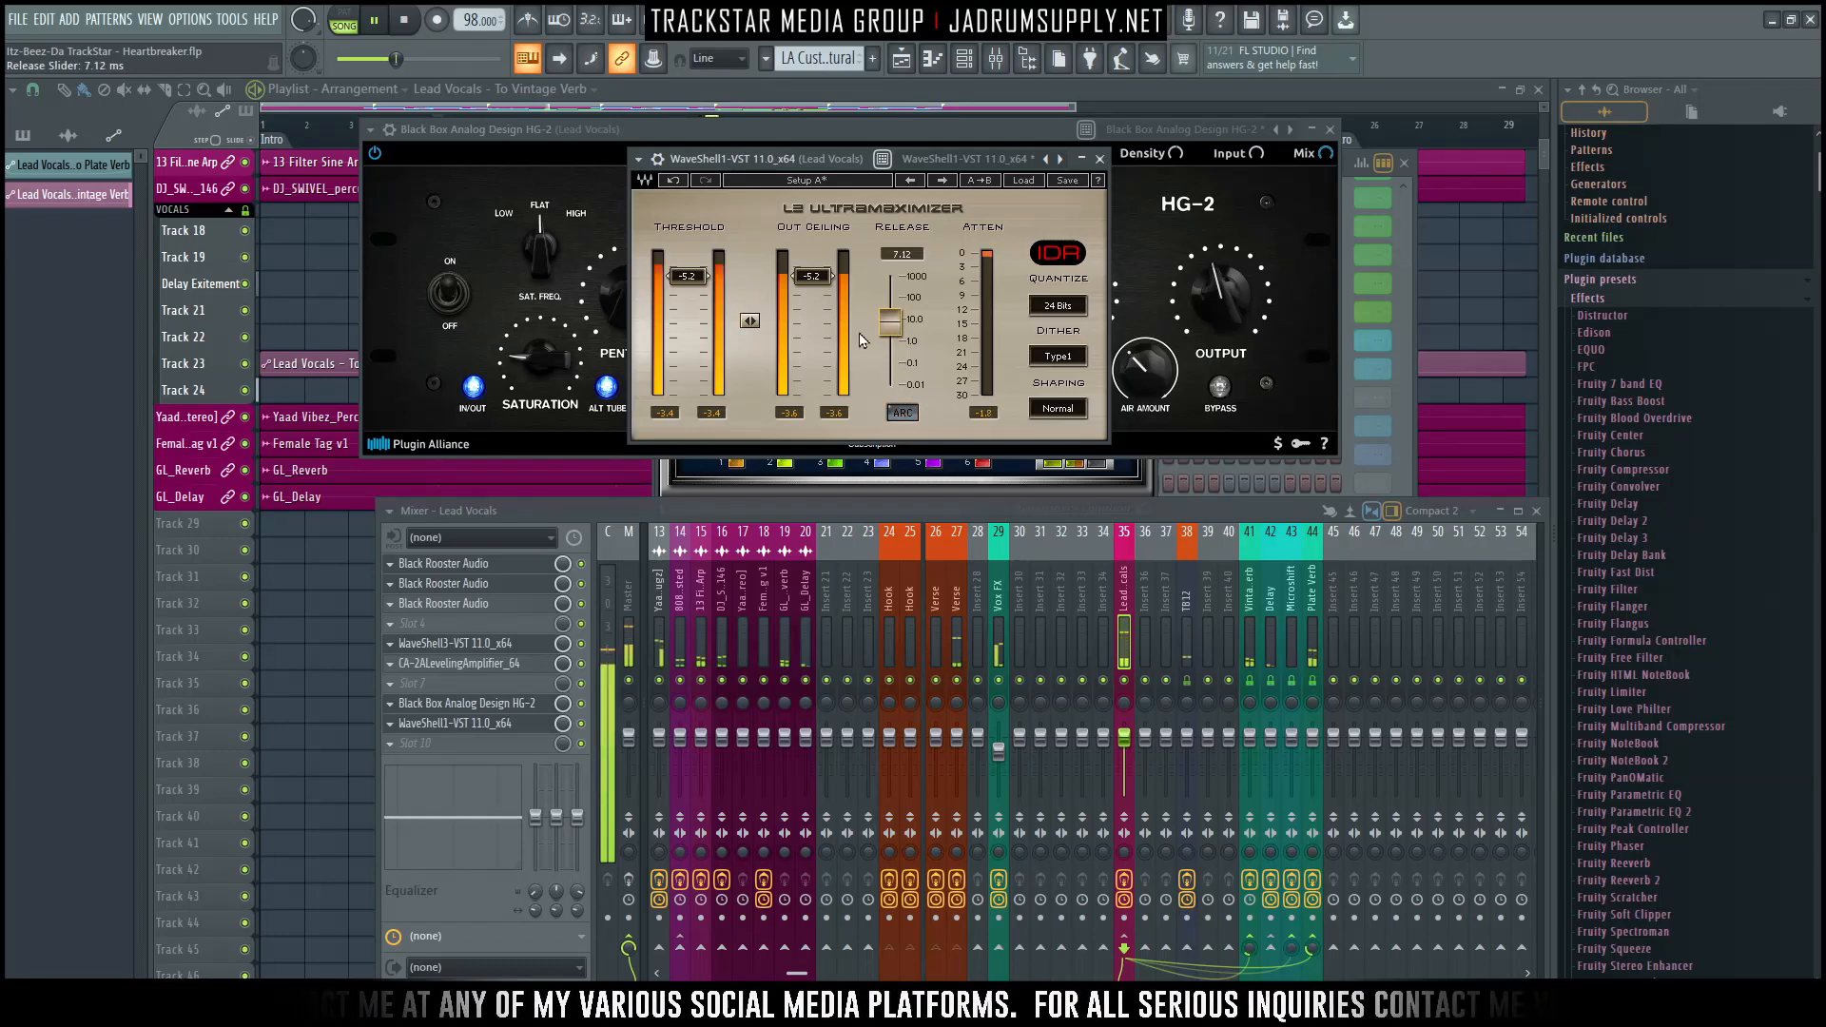
left_click_drag(811, 275, 811, 280)
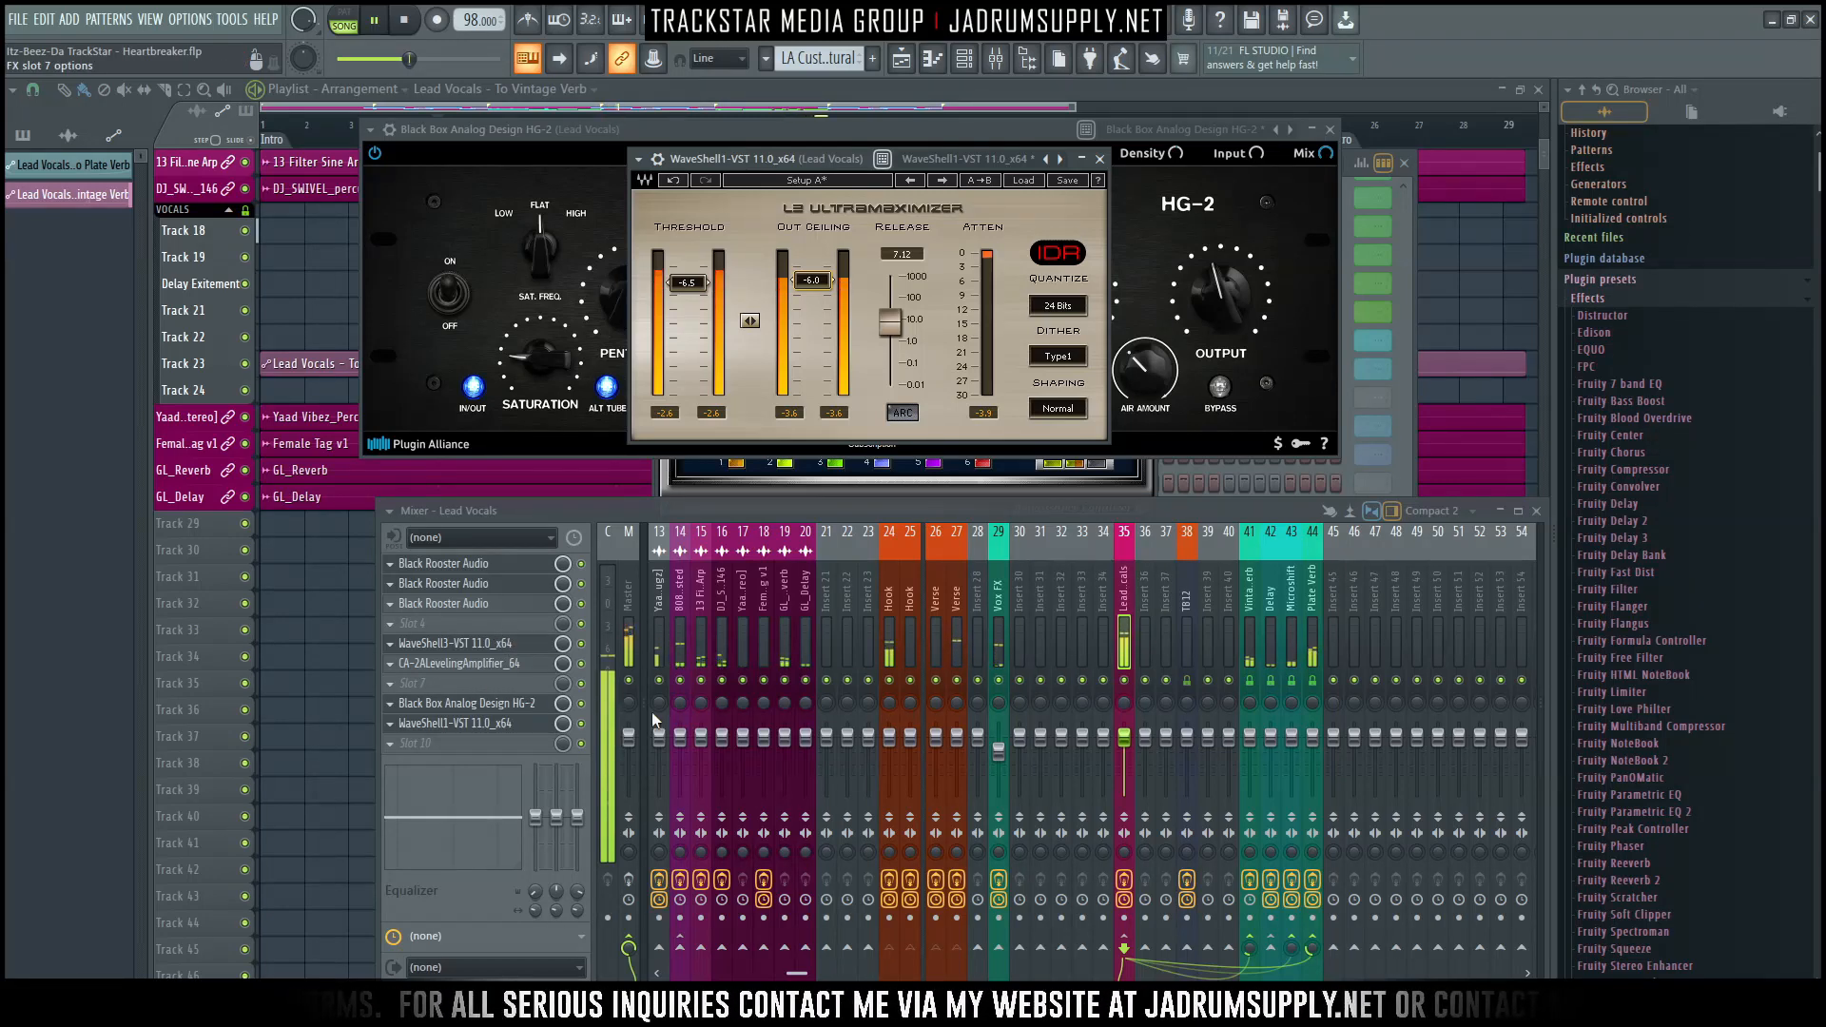
Shift the L2 and HG-2 down one slot each and load WaveShell1-VST 11.0_x64's DeEsser Stereo in slot 7.
left_click_drag(468, 722, 478, 741)
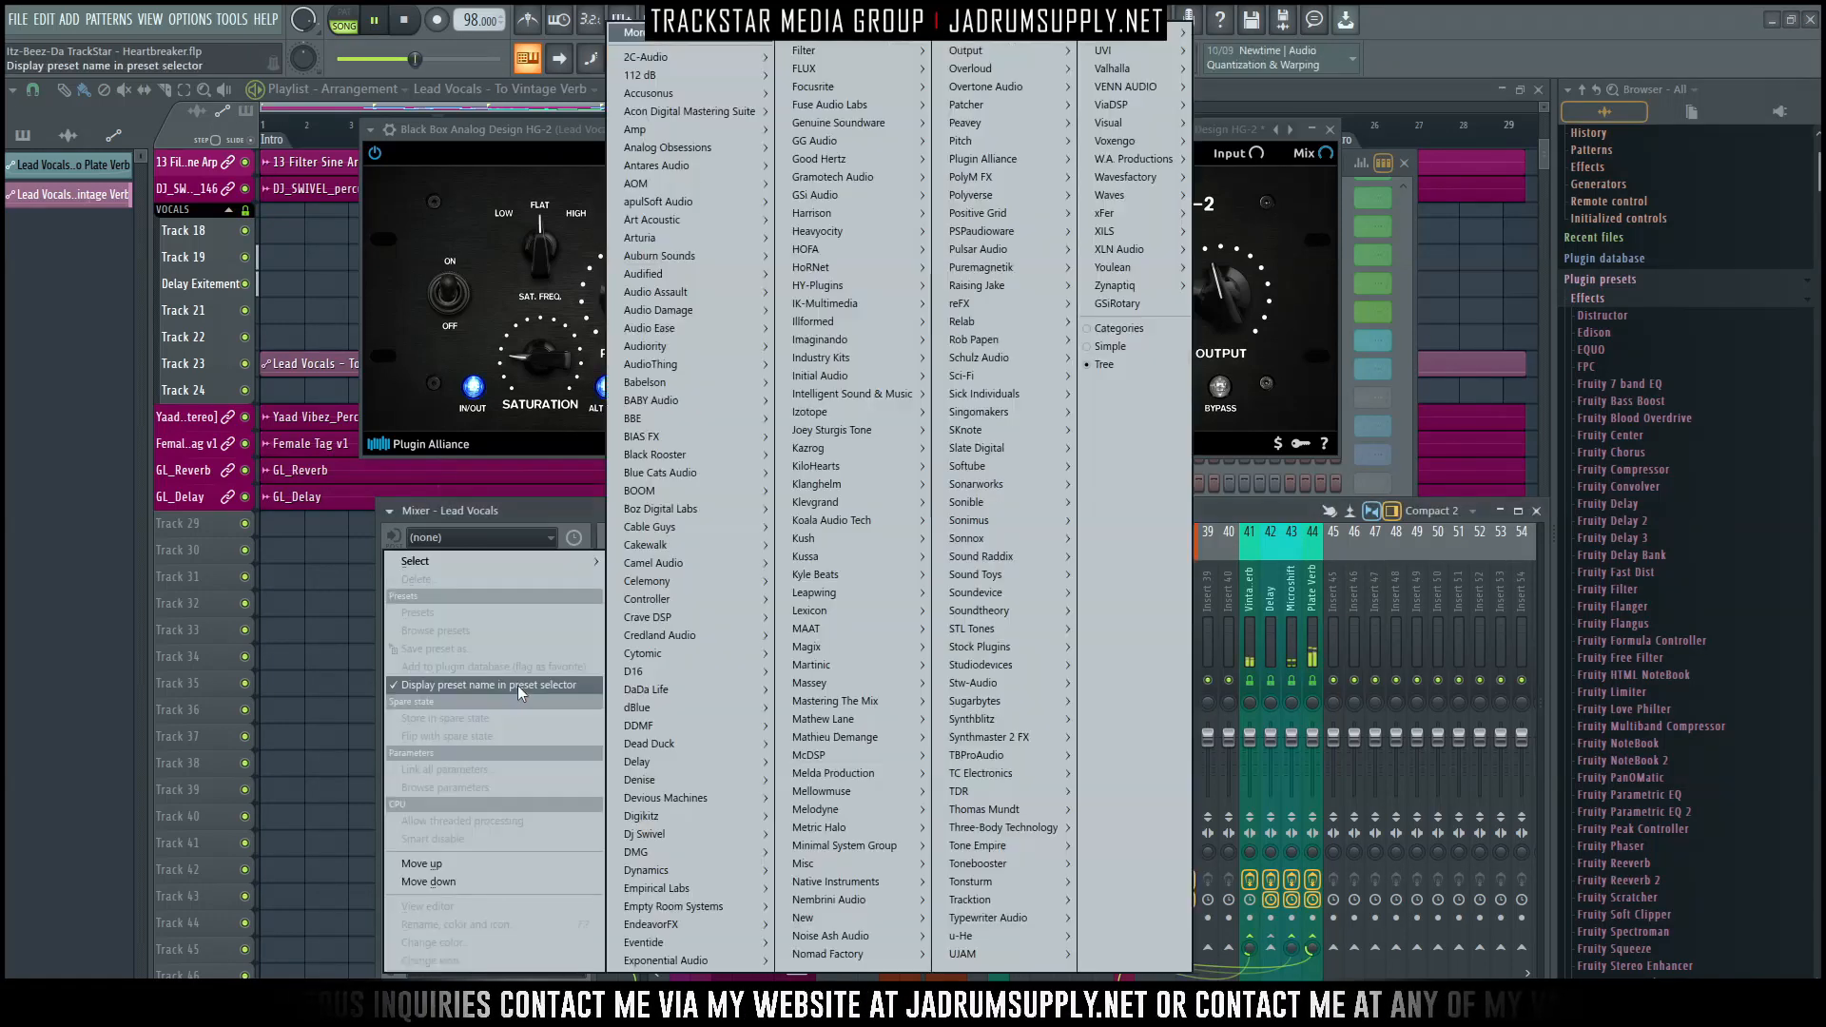
left_click(518, 685)
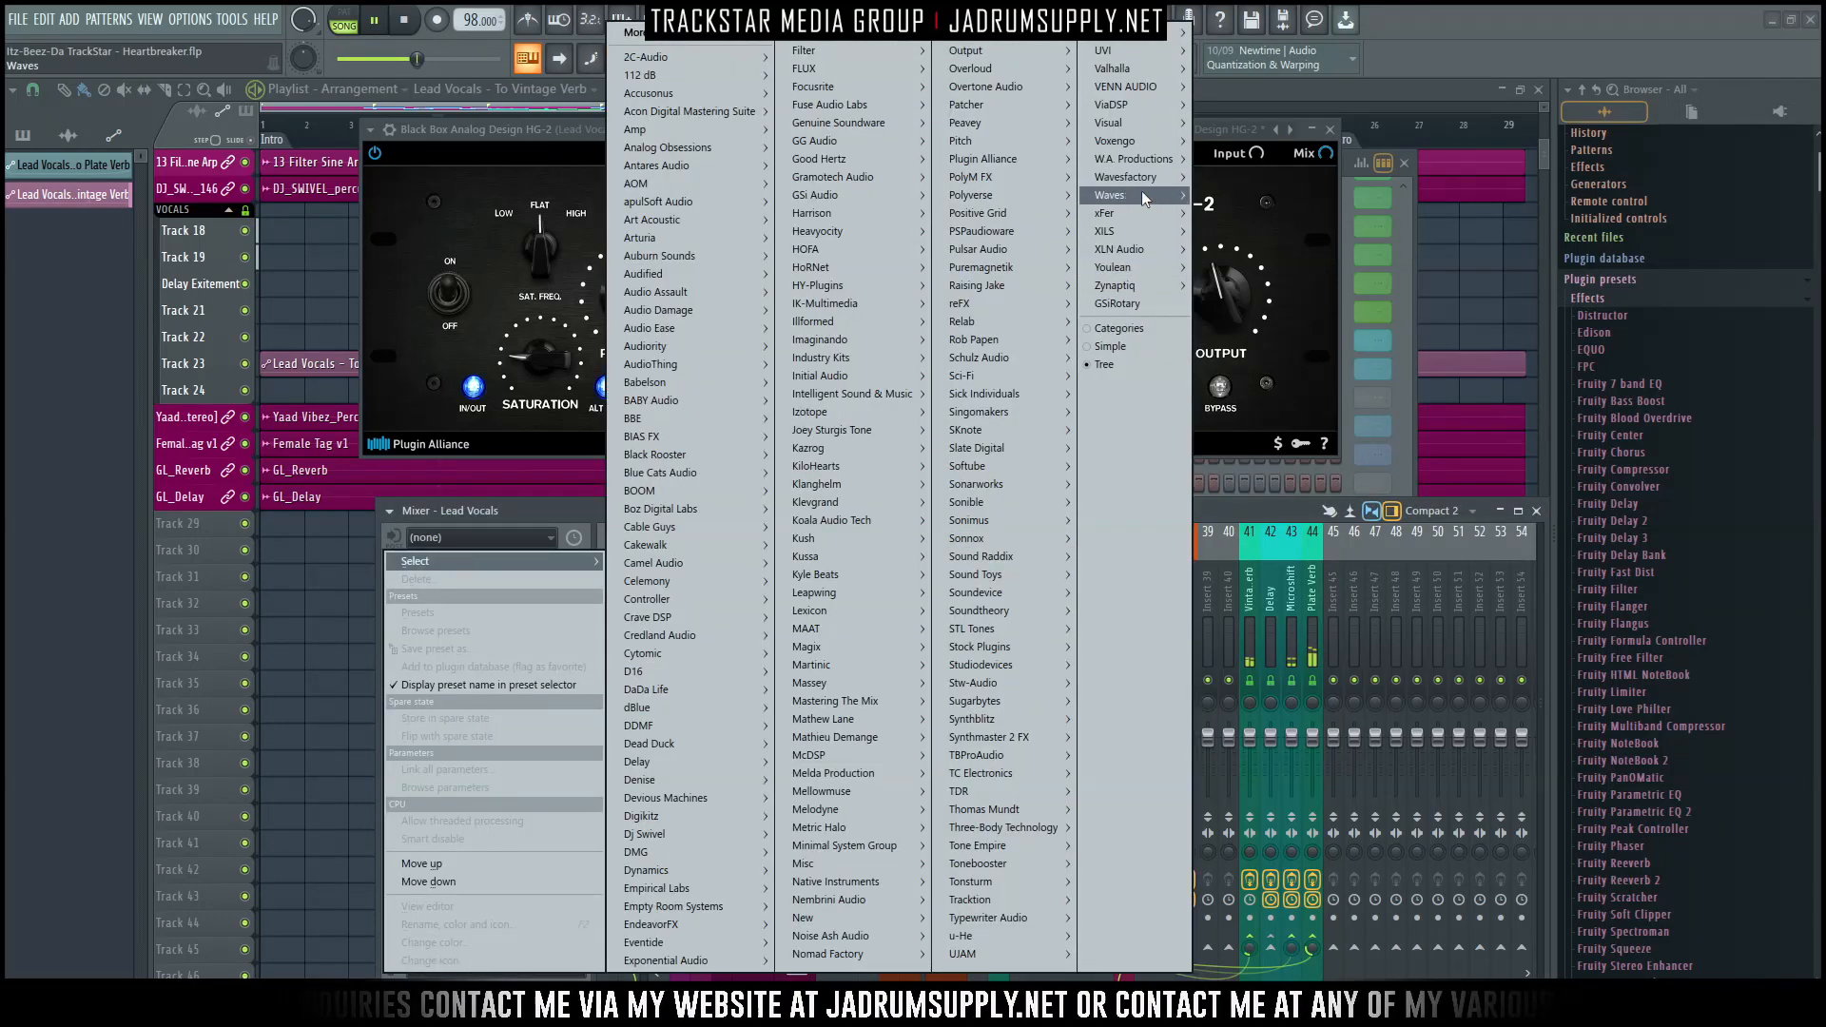
mouse_move(1142, 193)
mouse_move(1332, 231)
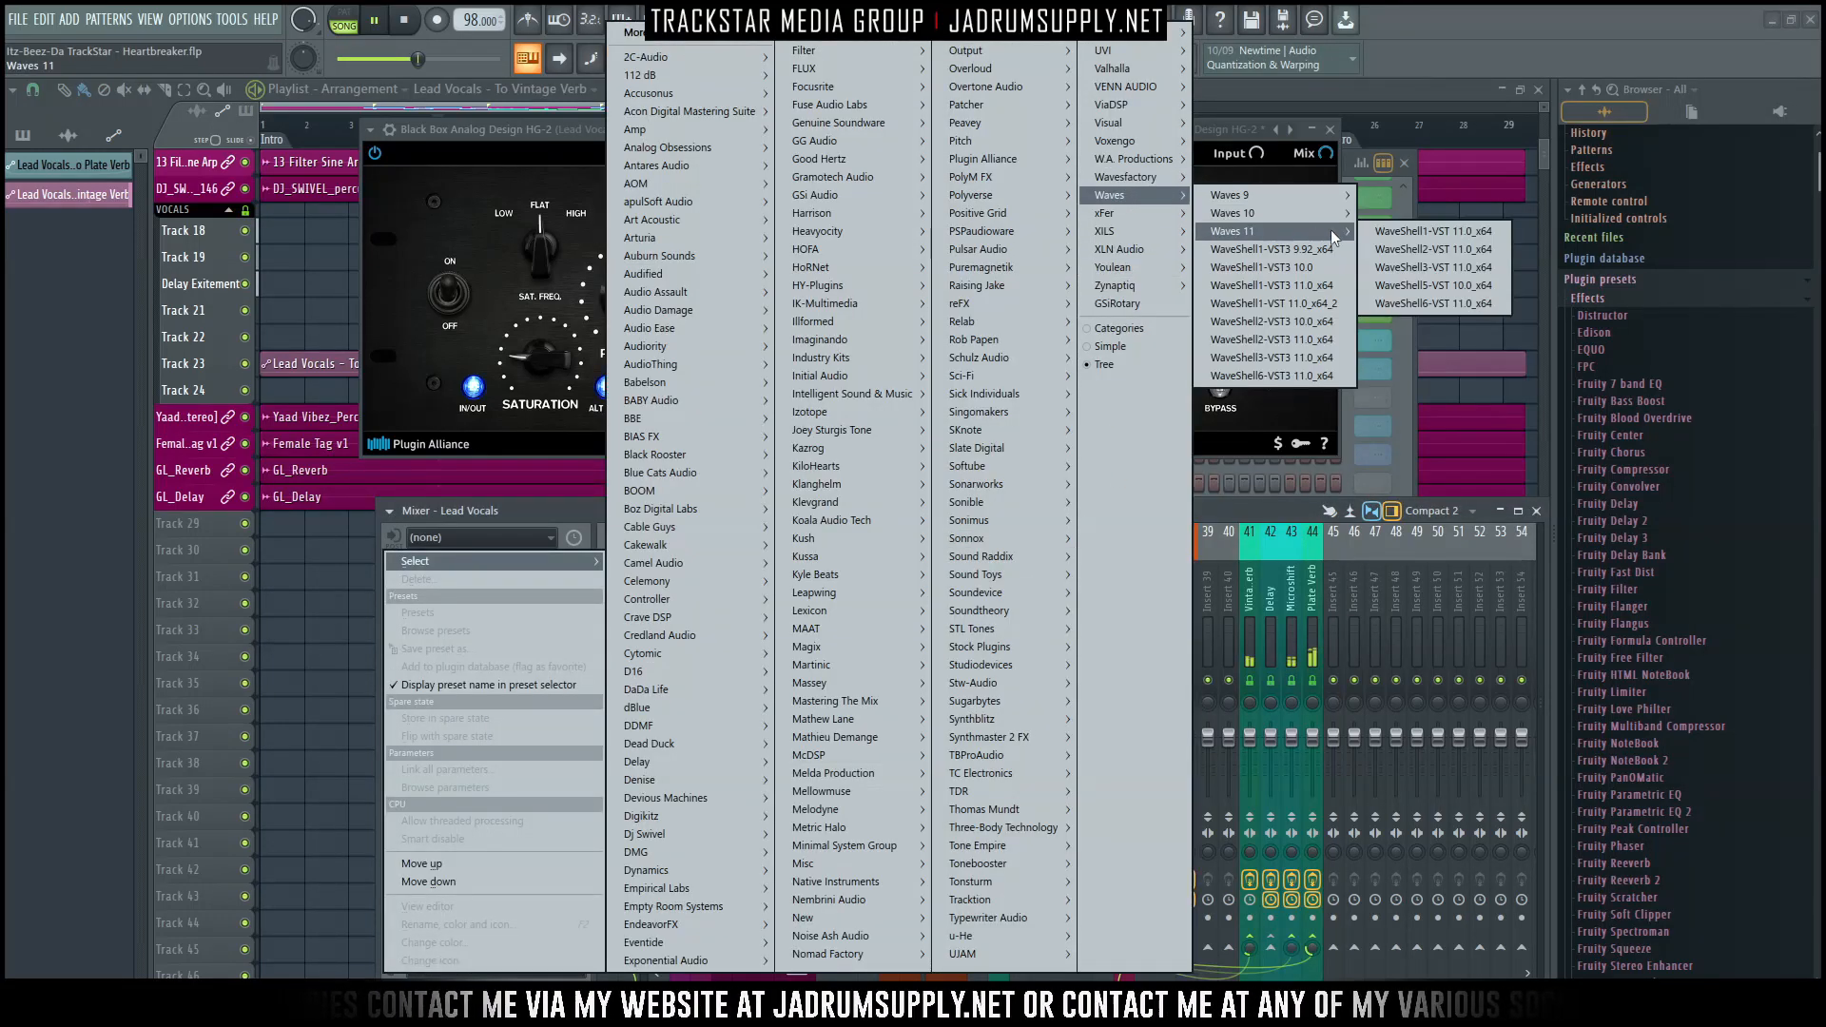
left_click(1463, 232)
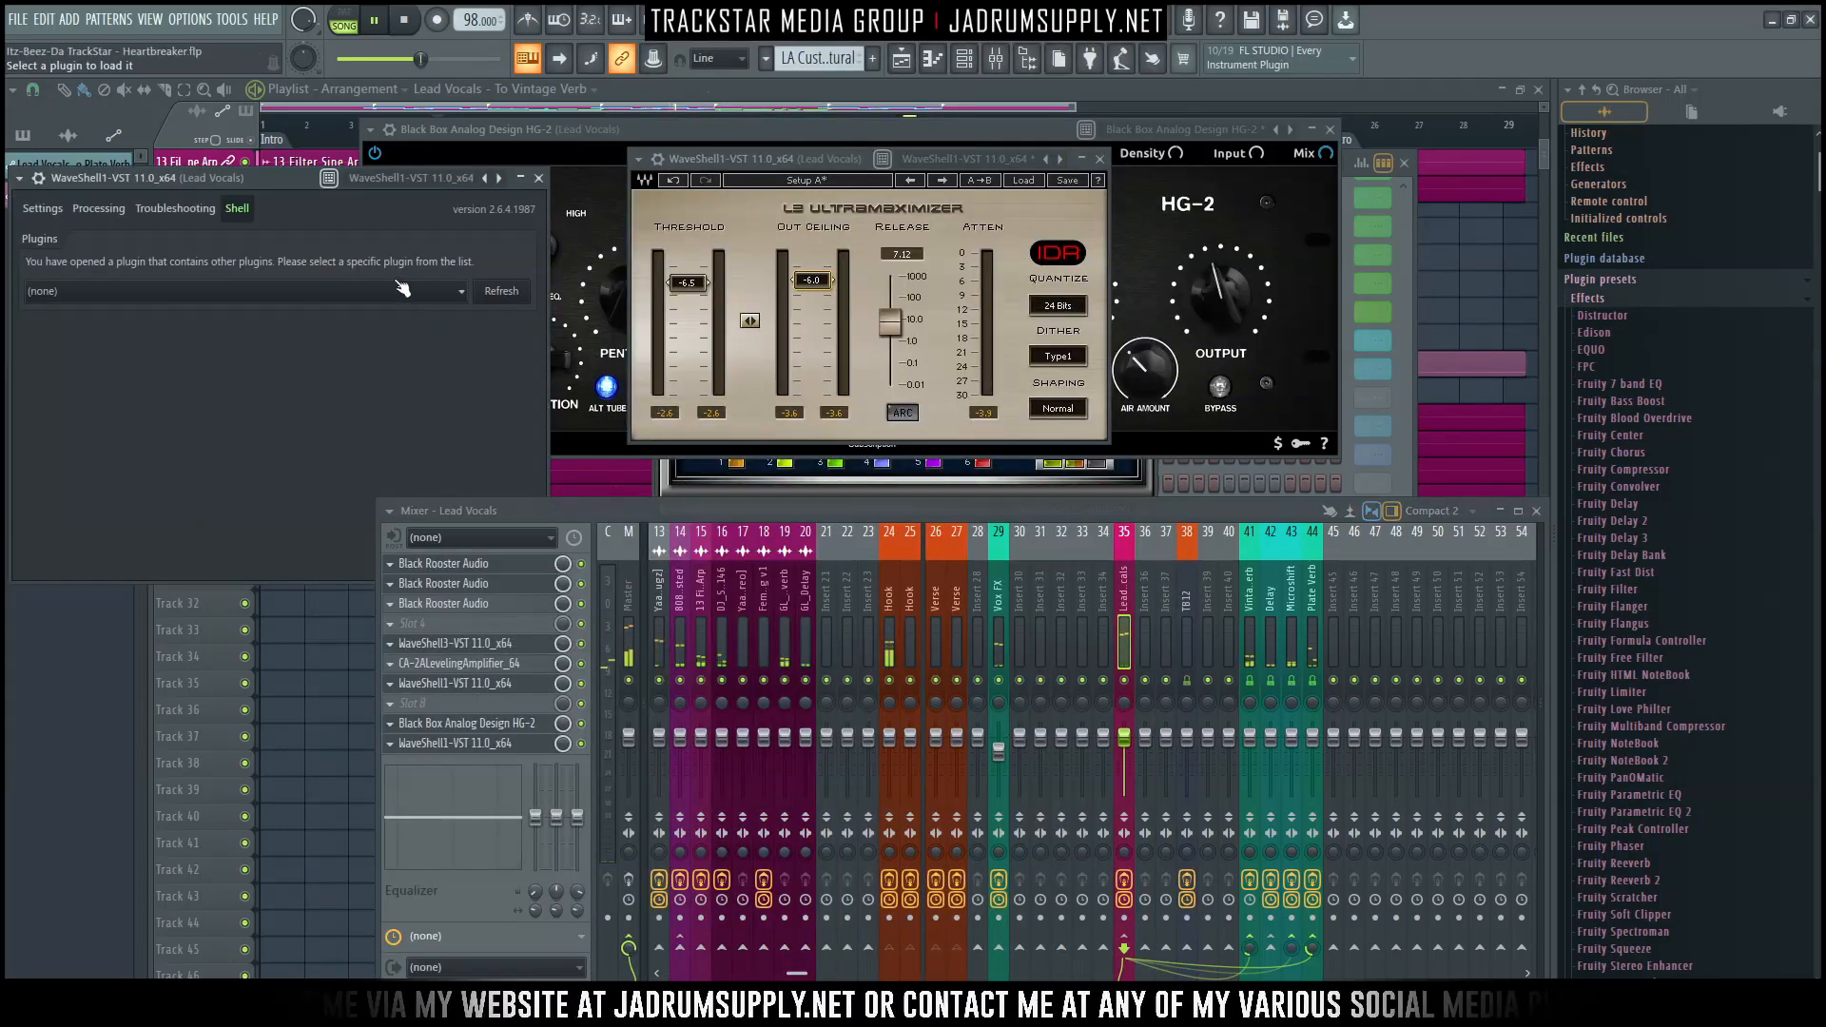
left_click(461, 291)
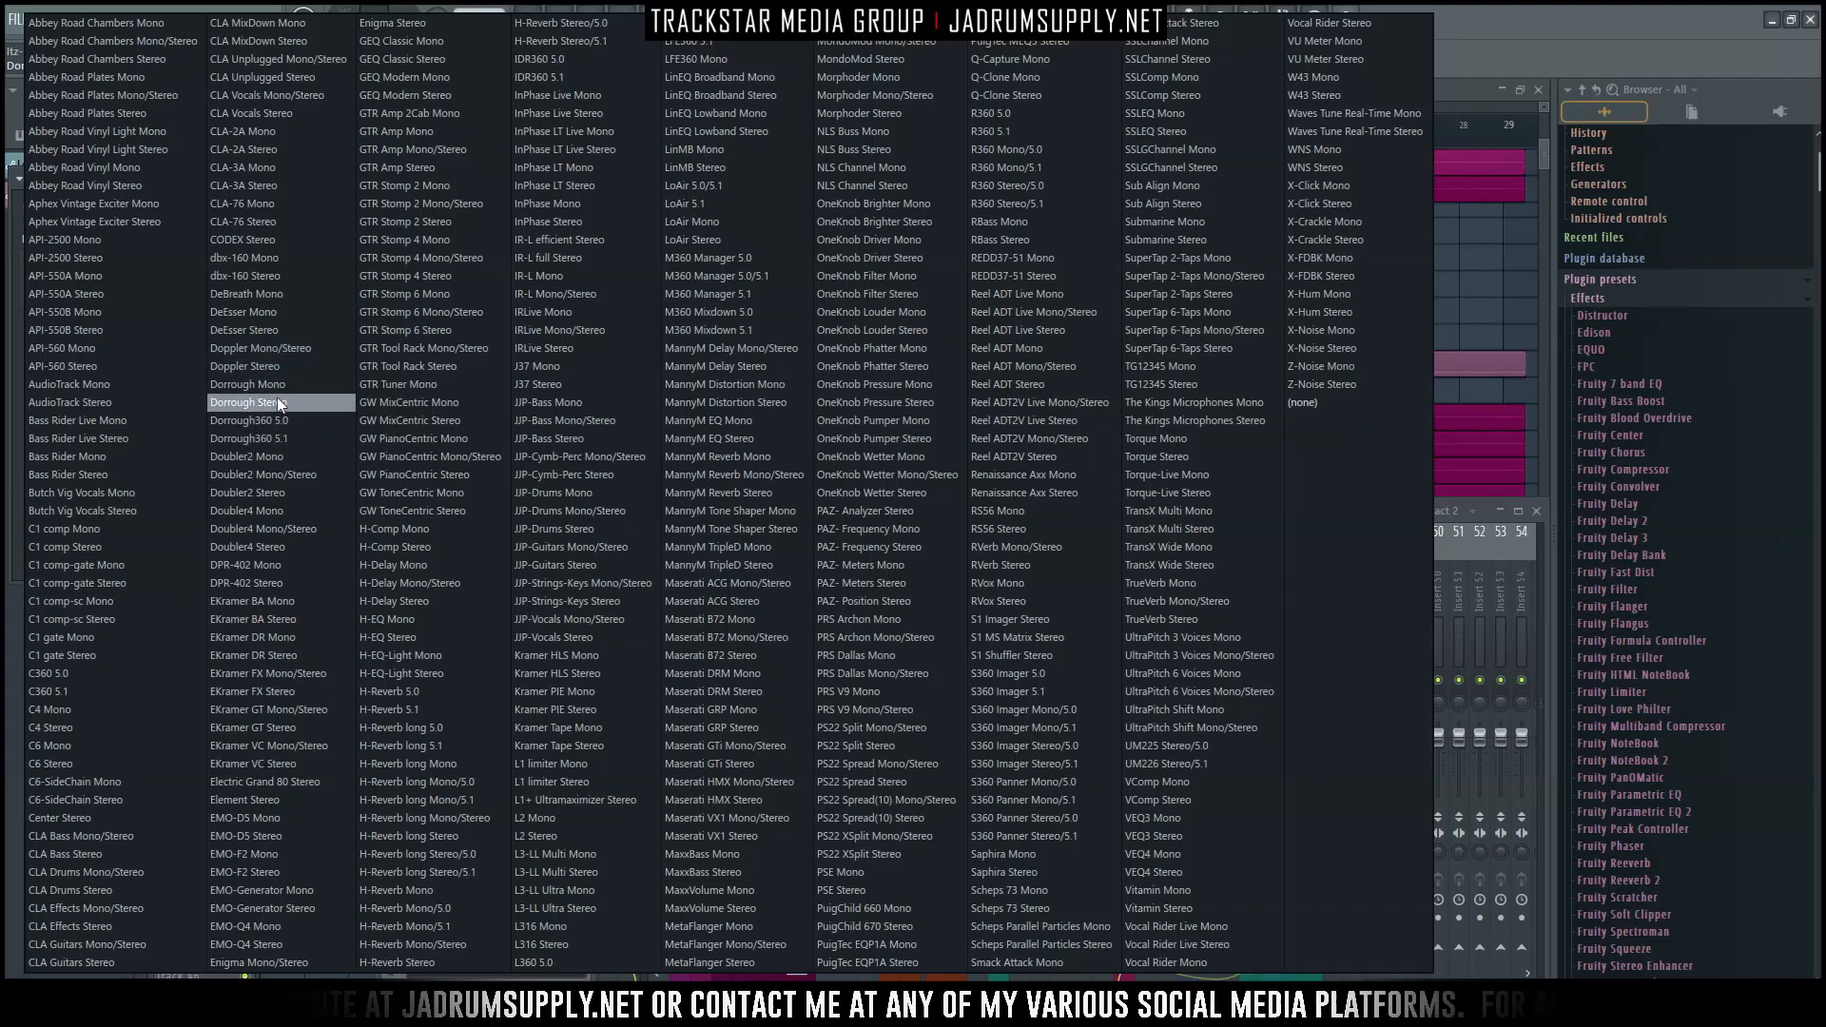
left_click(283, 329)
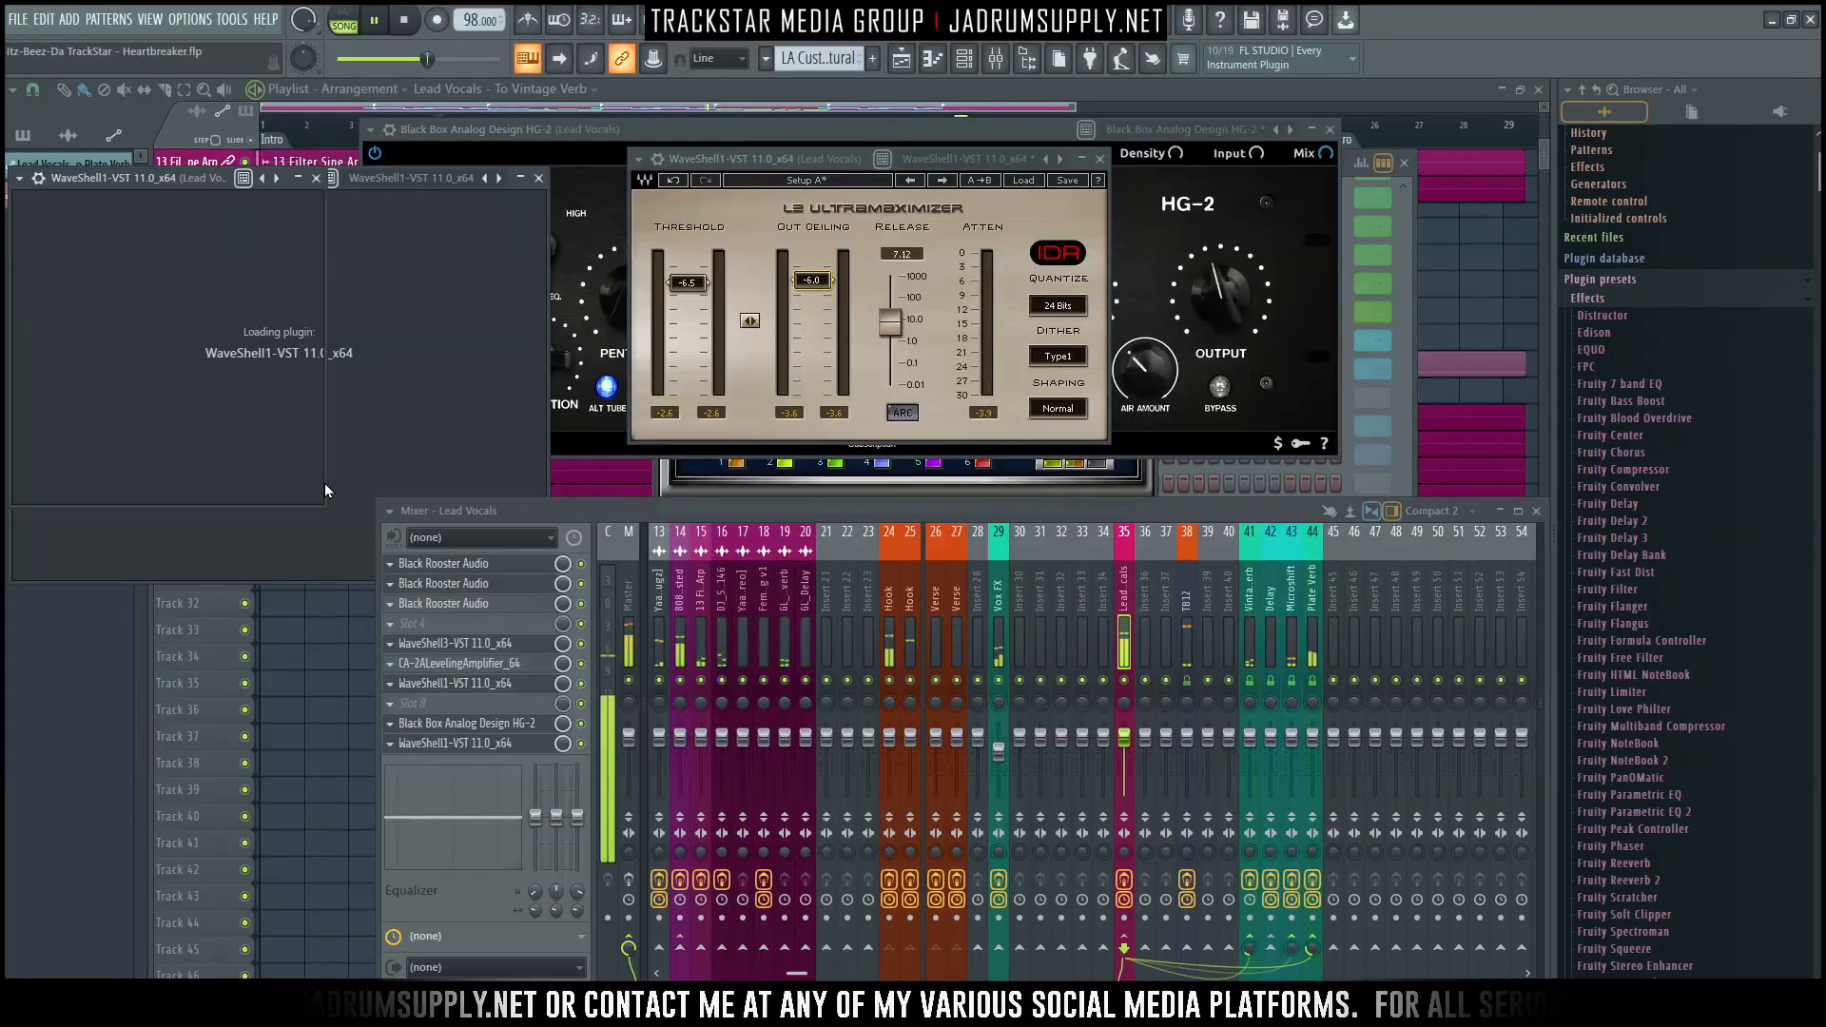
Set the DeEsser's frequency to 4237 Hz and its threshold to -23.7 dB.
left_click_drag(122, 274, 131, 312)
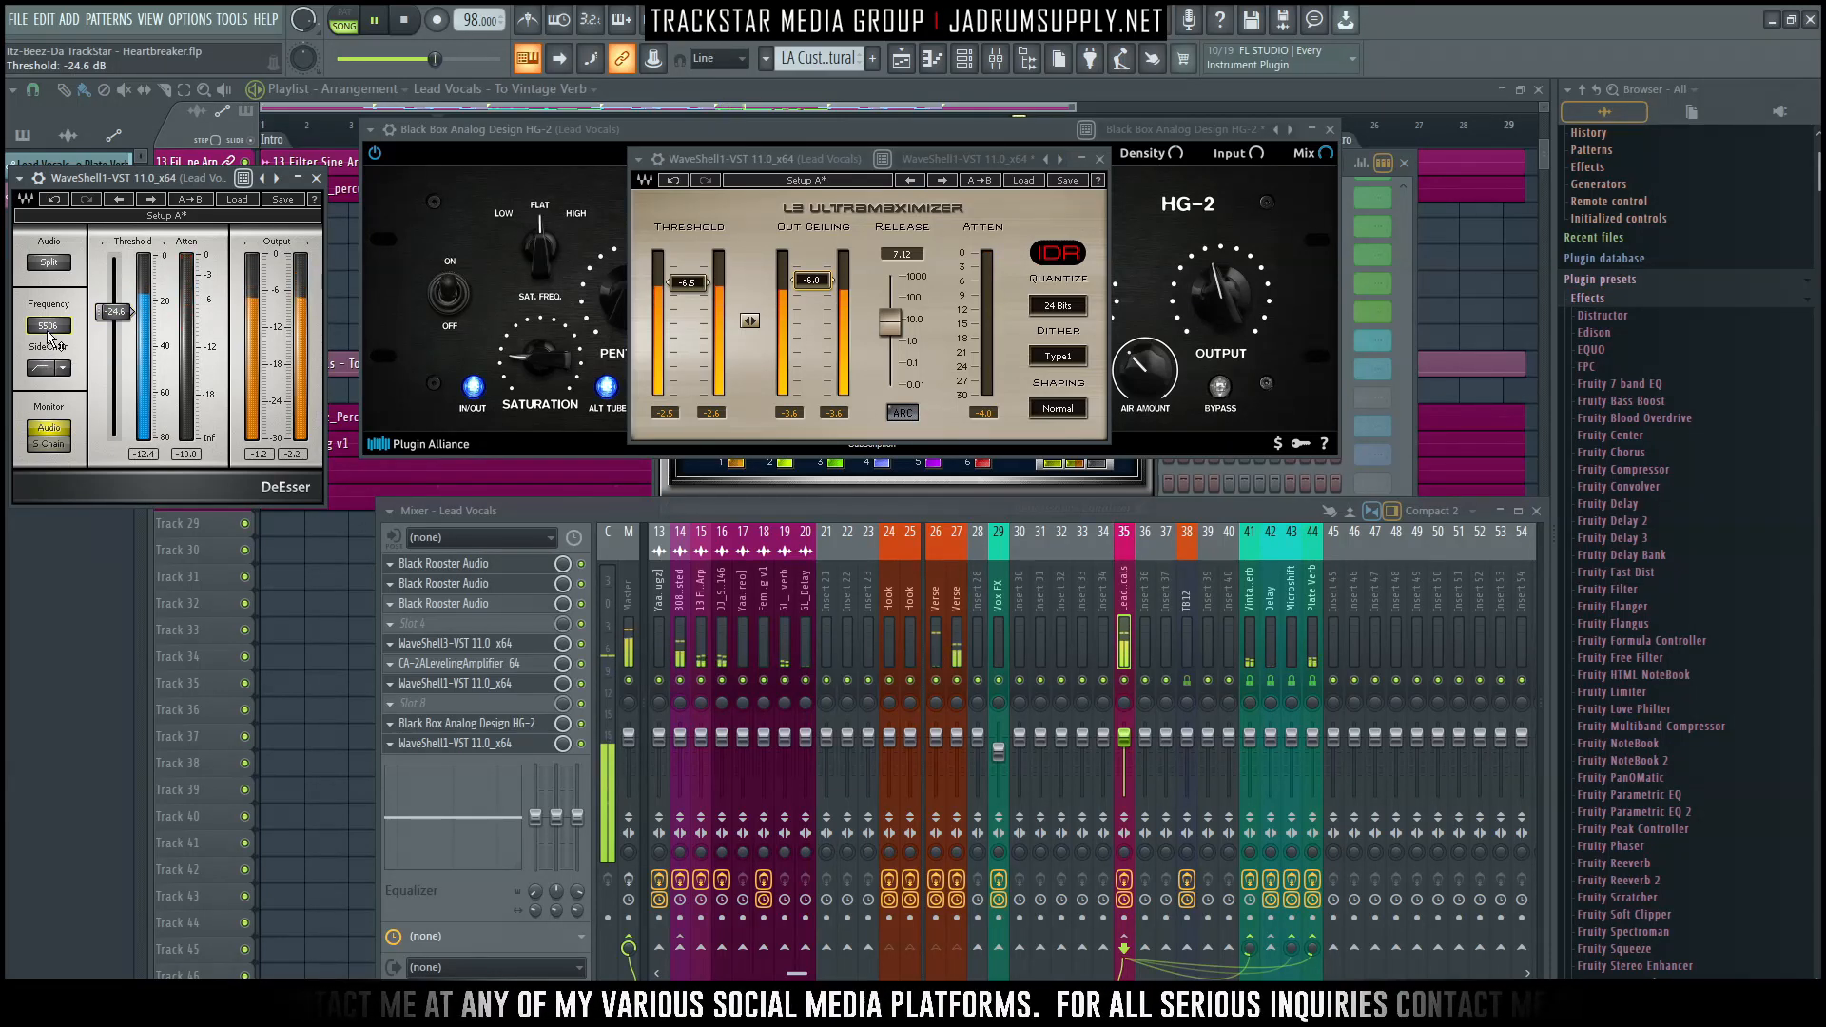
key("Return")
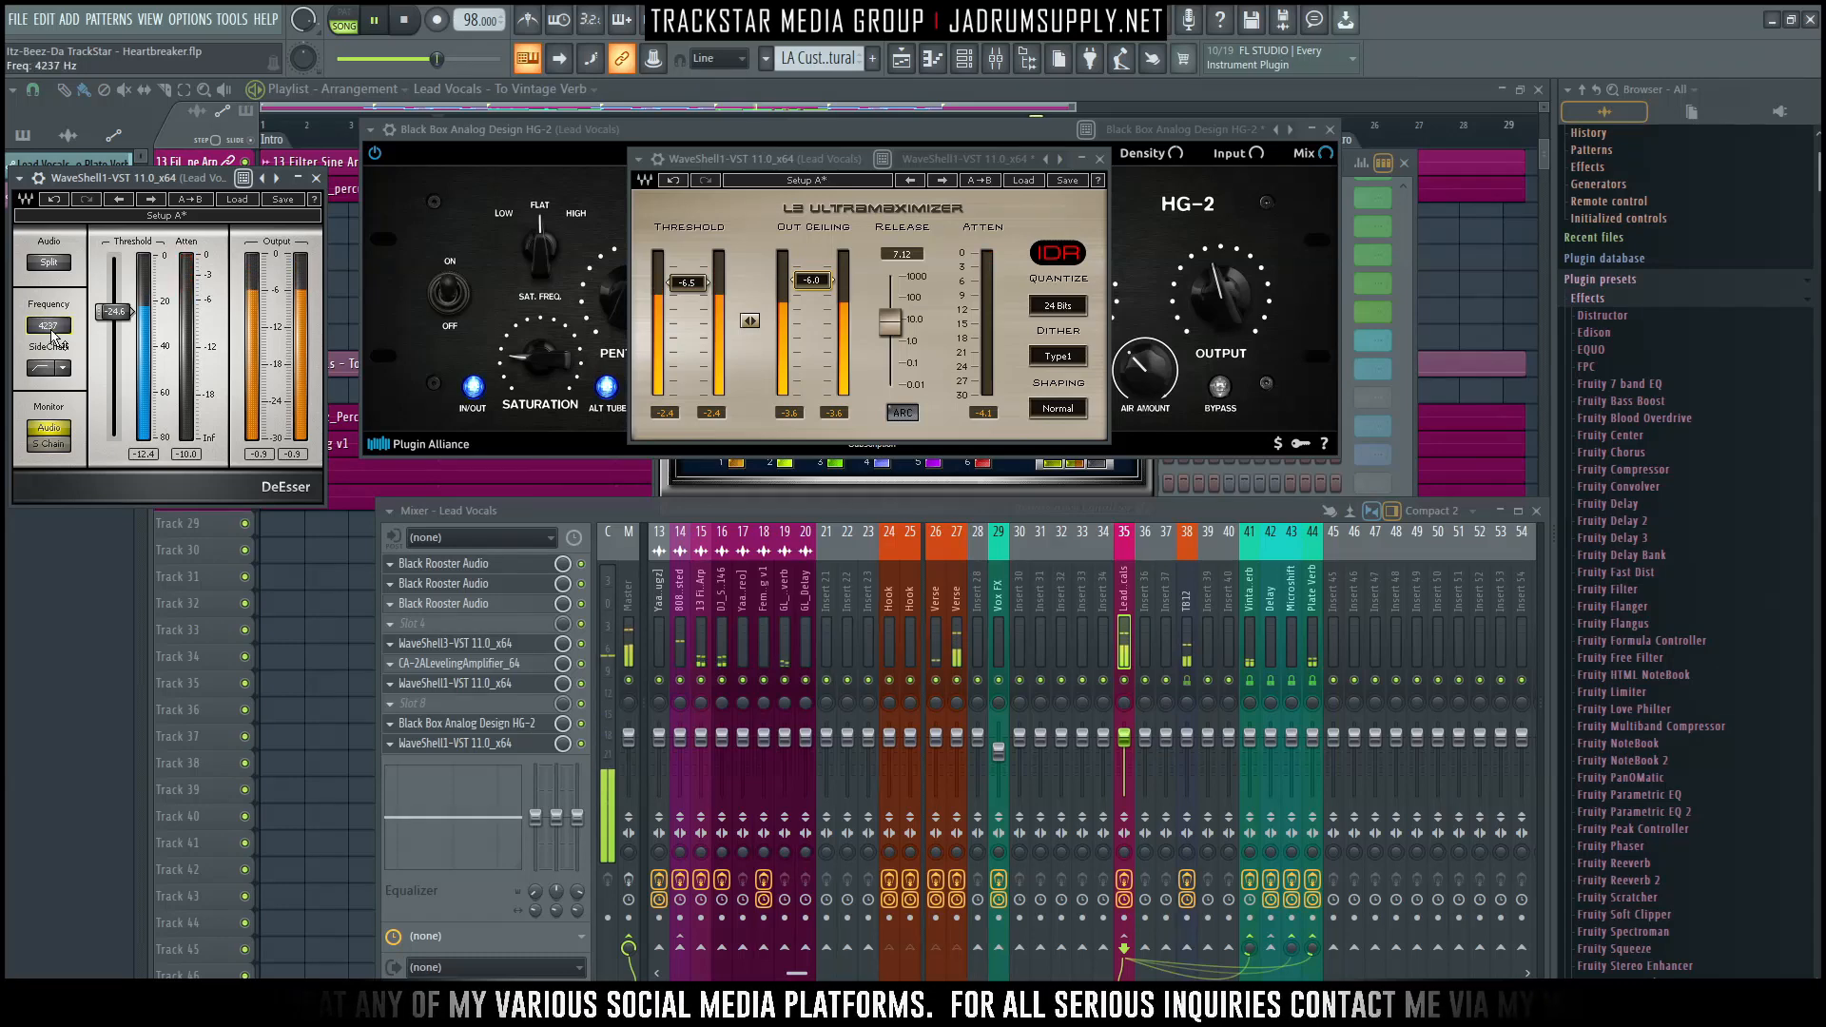
left_click_drag(116, 325, 116, 322)
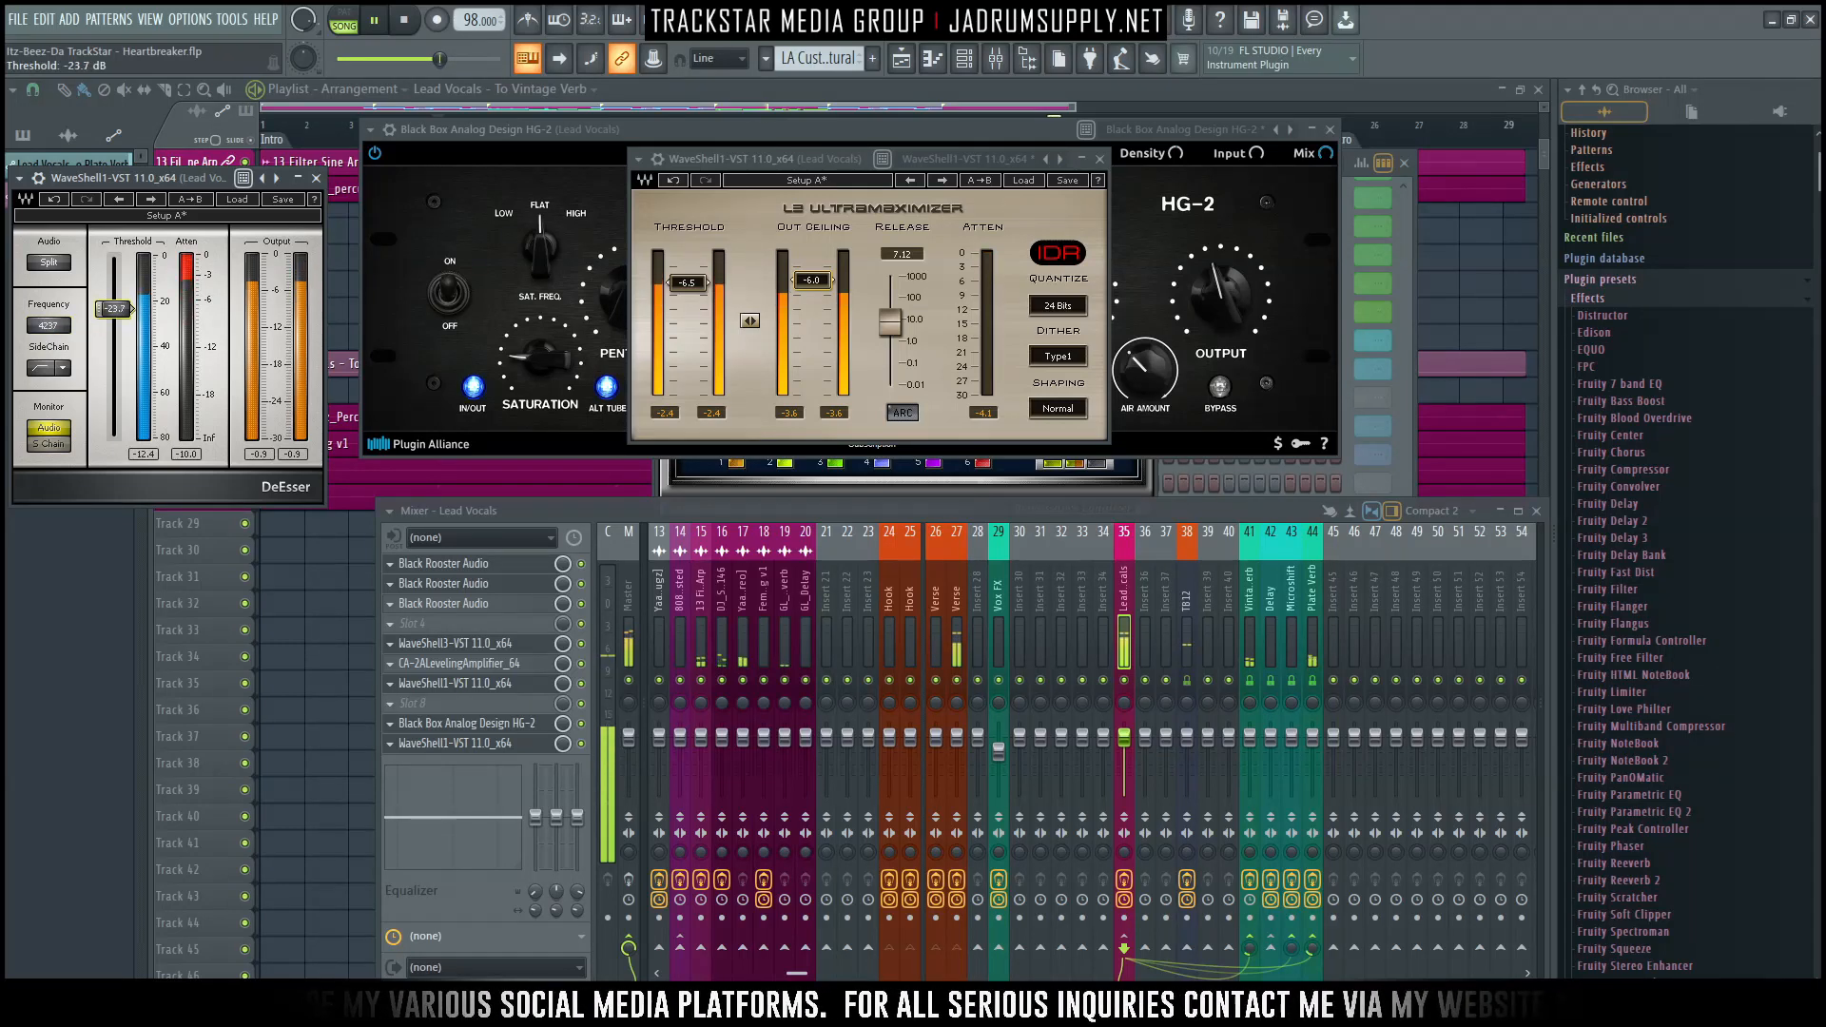
Set the L2's threshold to -6.5 dB and output ceiling to -4.3 dB, and turn ARC on.
left_click_drag(752, 323, 753, 320)
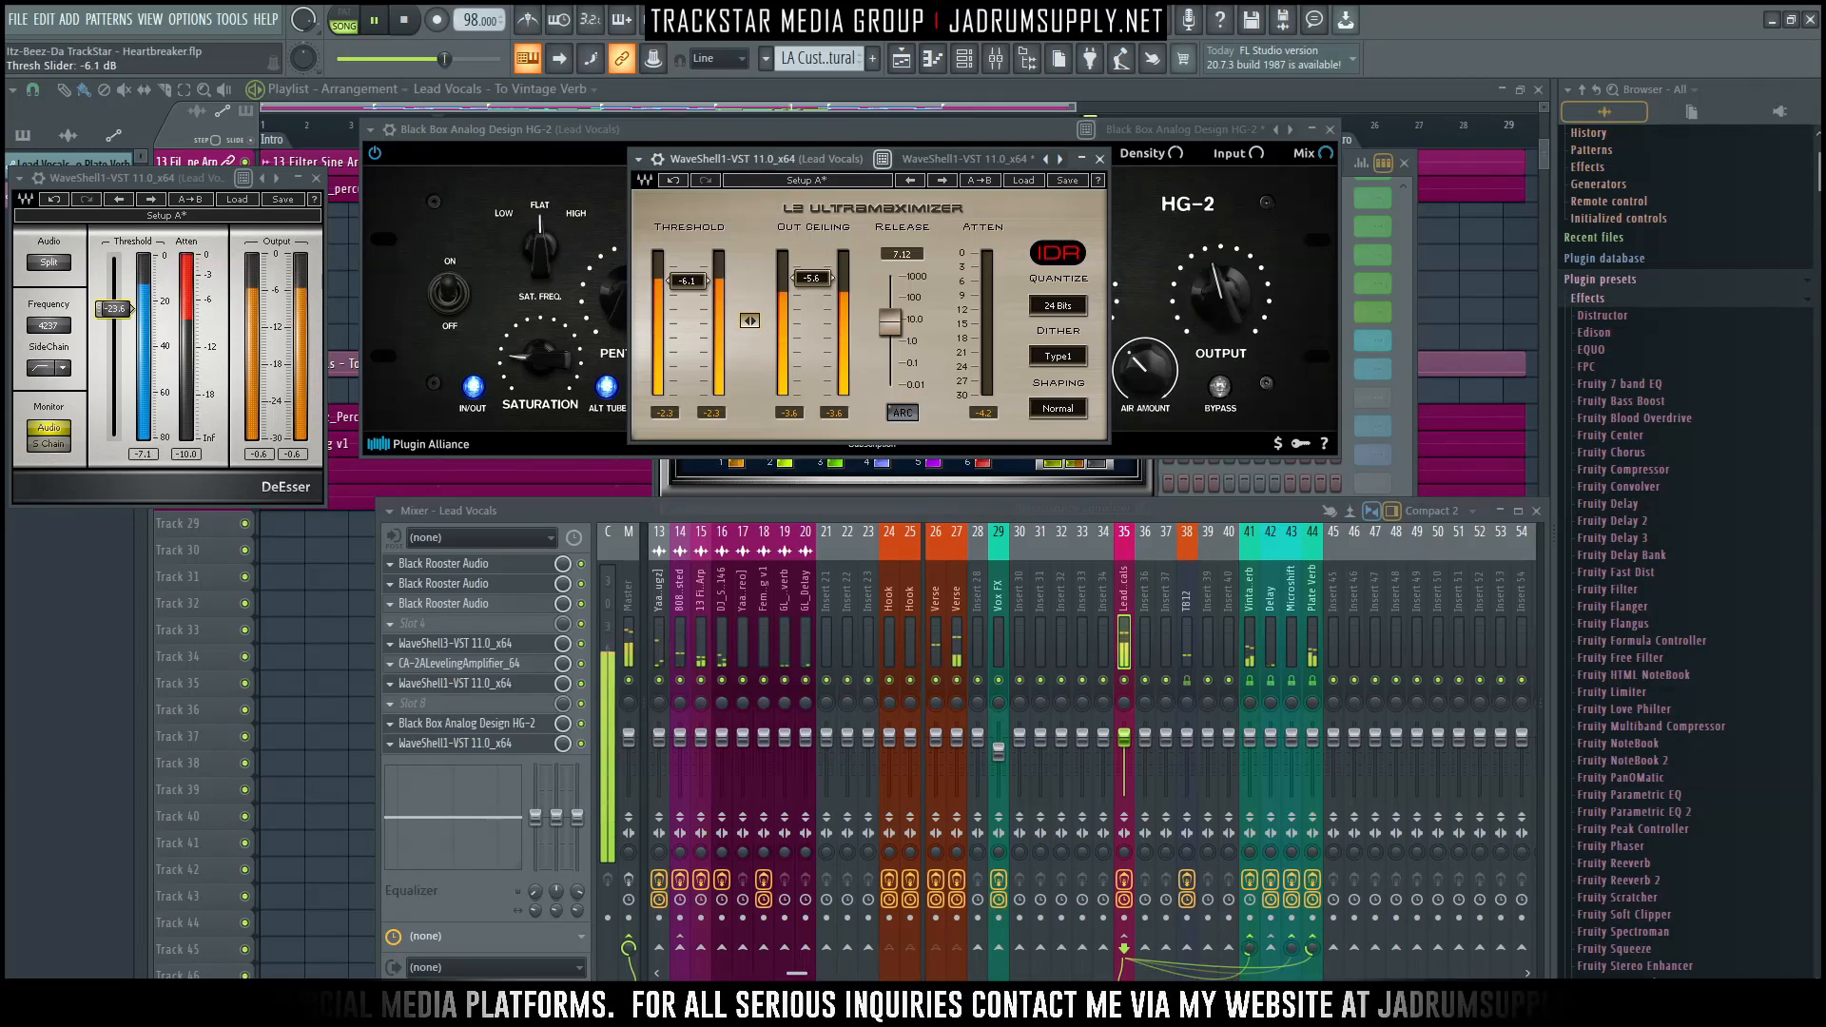
left_click_drag(839, 305, 839, 303)
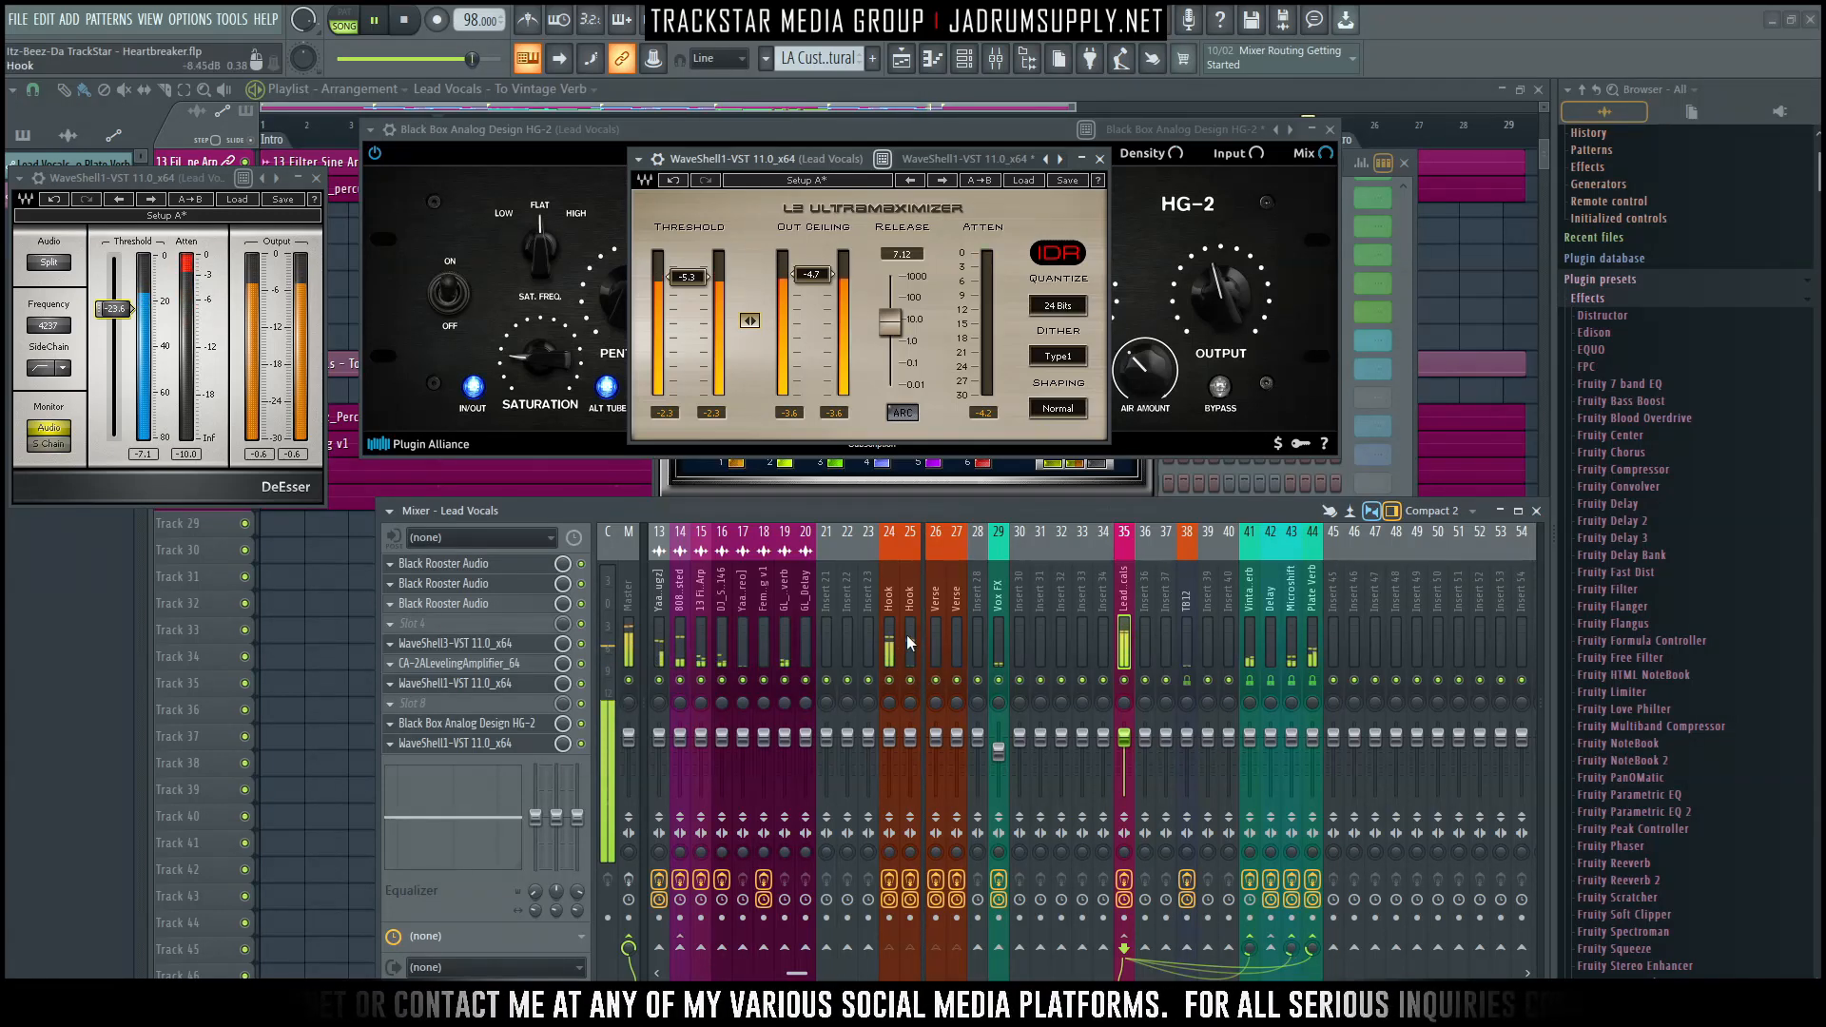
left_click_drag(804, 289, 811, 273)
left_click(898, 411)
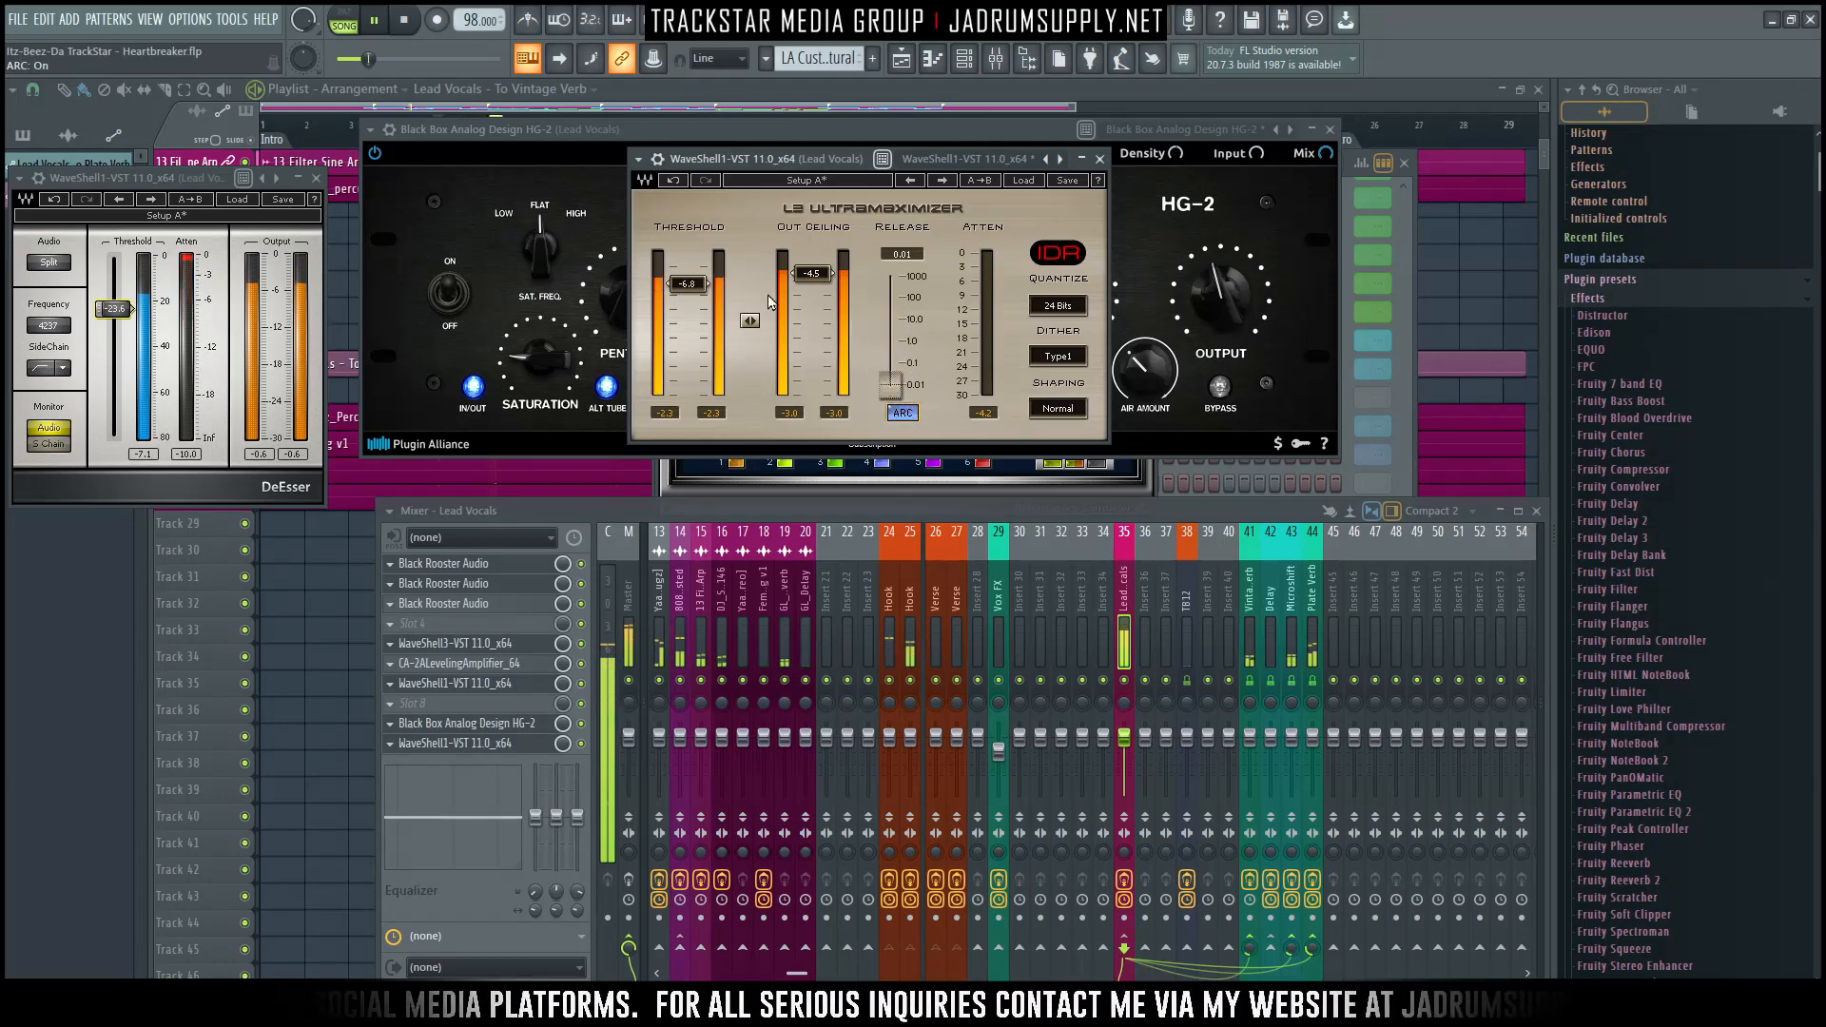
left_click_drag(754, 328, 754, 321)
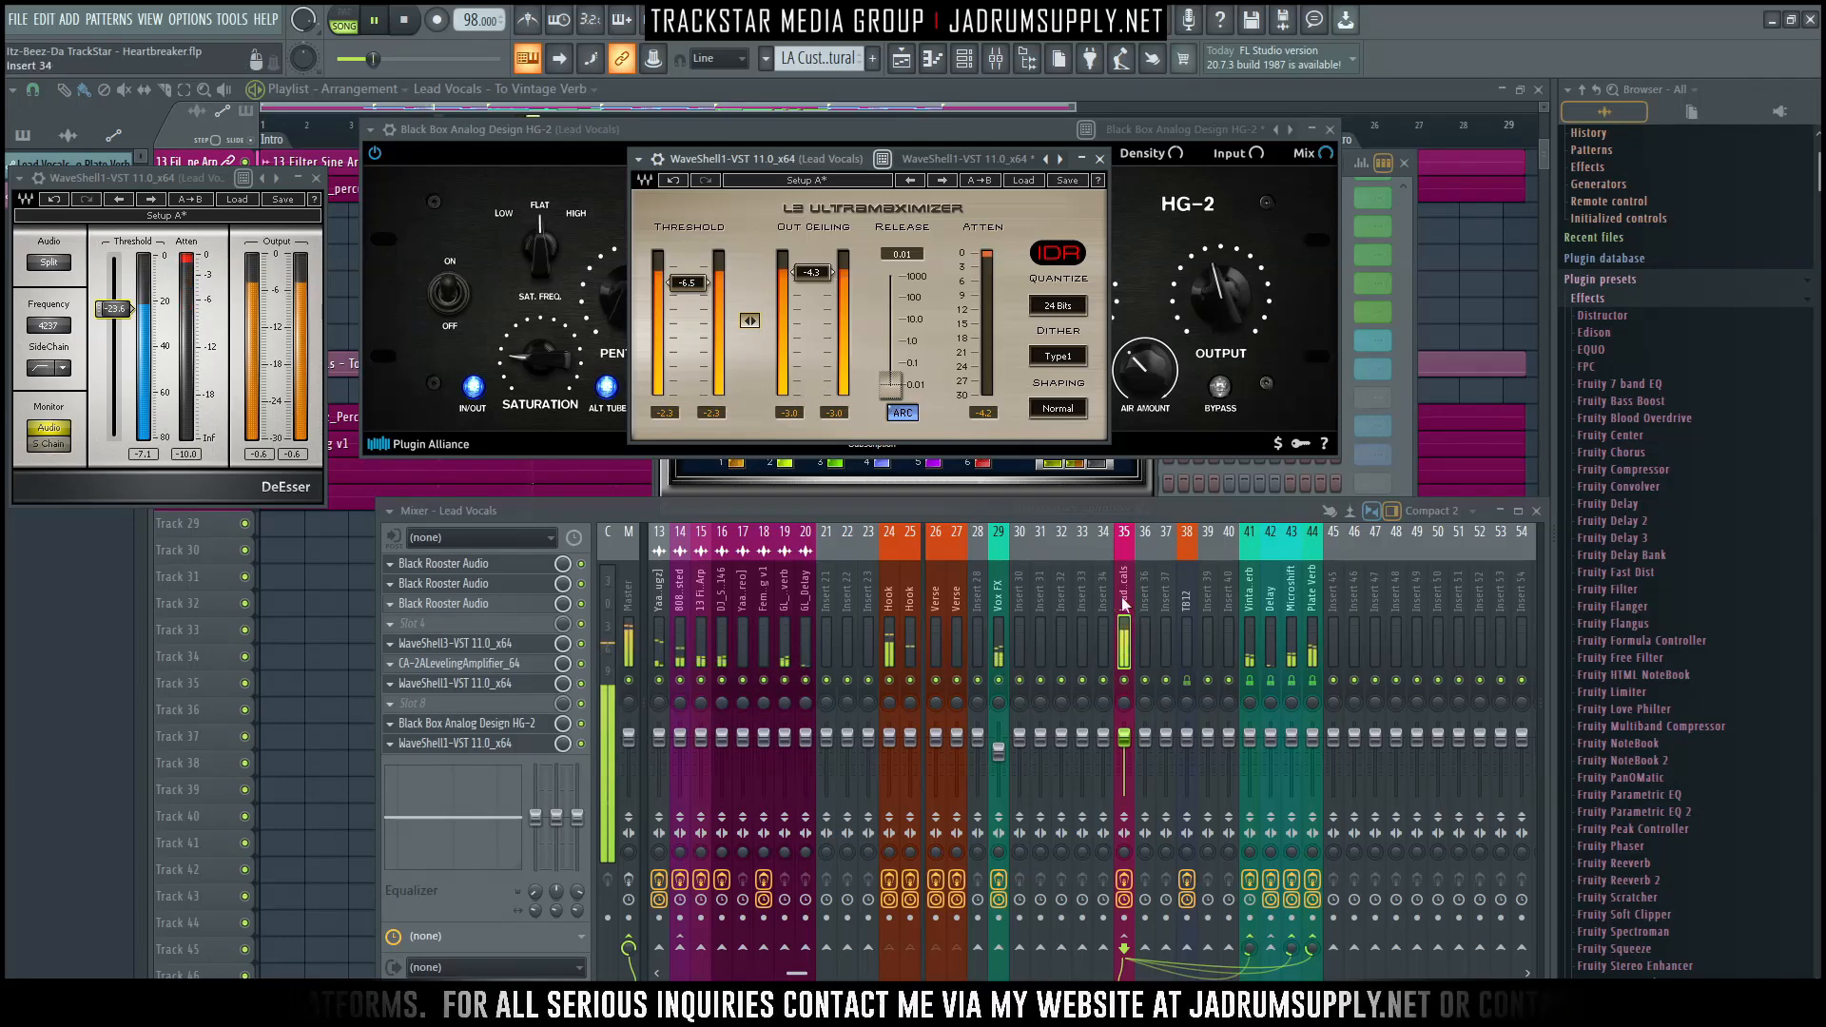
Lower the Plate Verb fader slightly and set the Vintage Verb fader to 87% (-3.0 dB).
left_click(1250, 739)
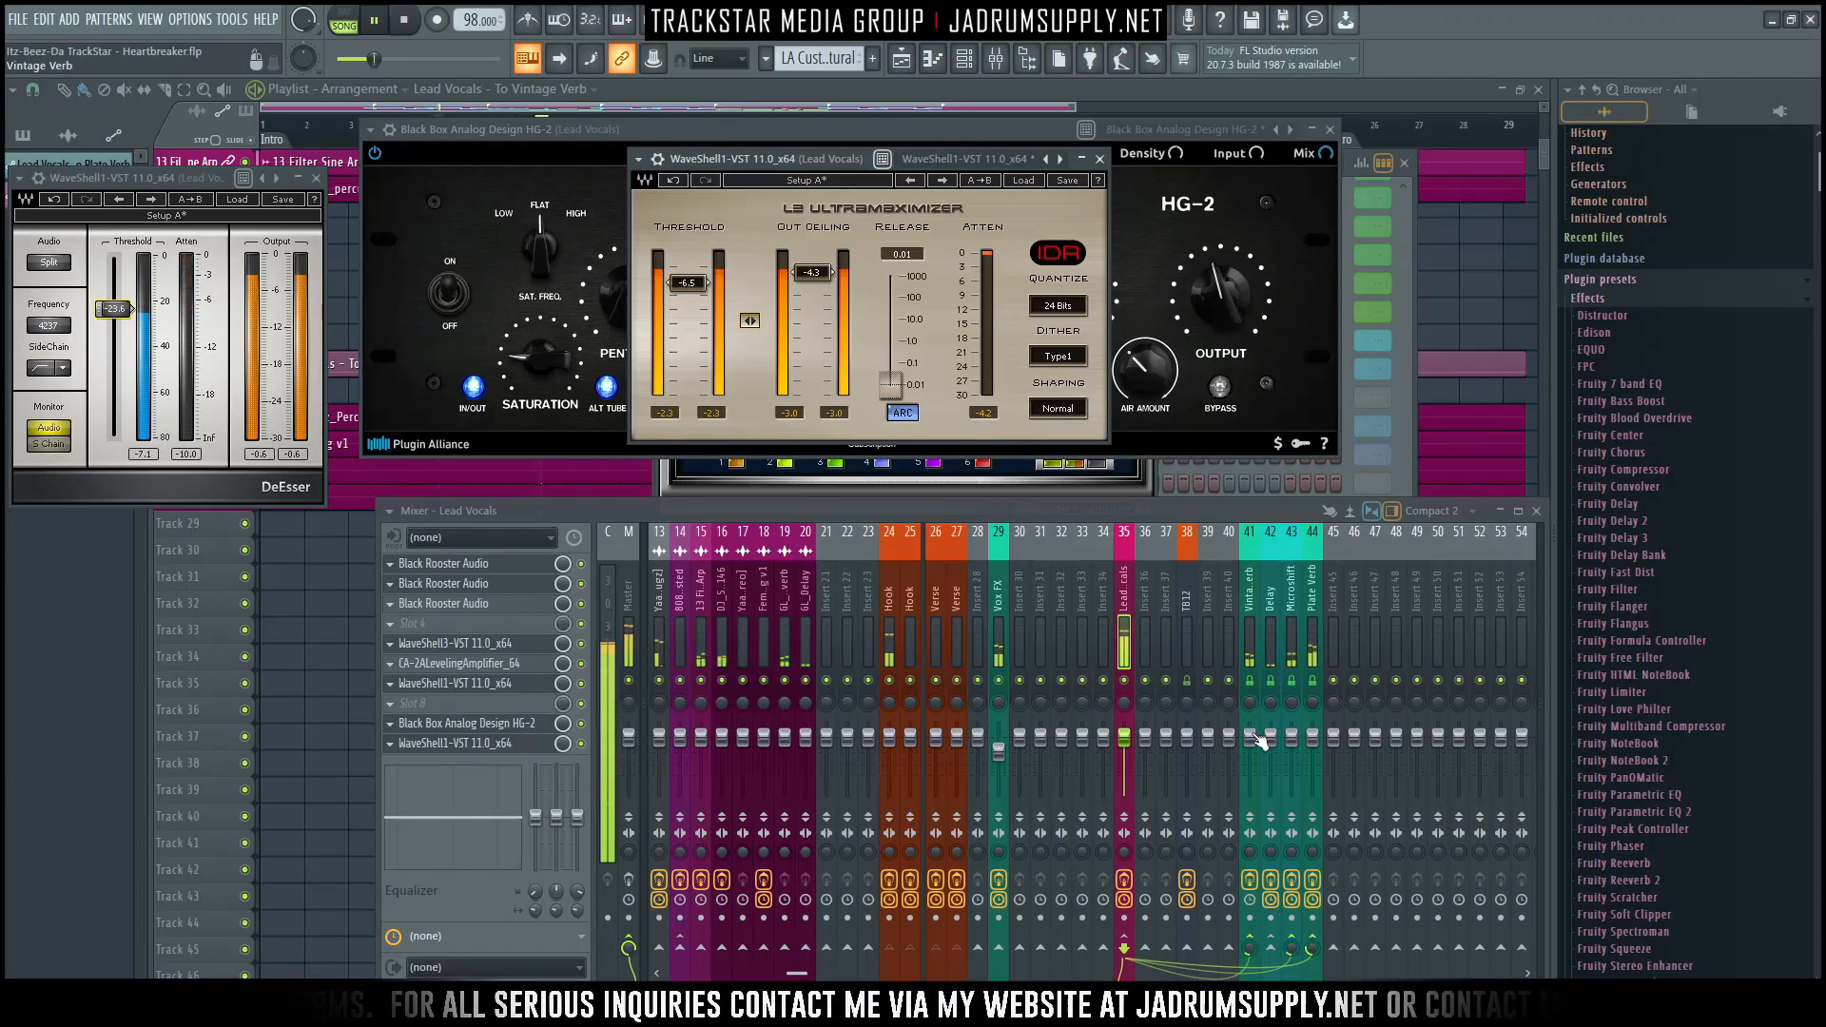
left_click(1309, 739)
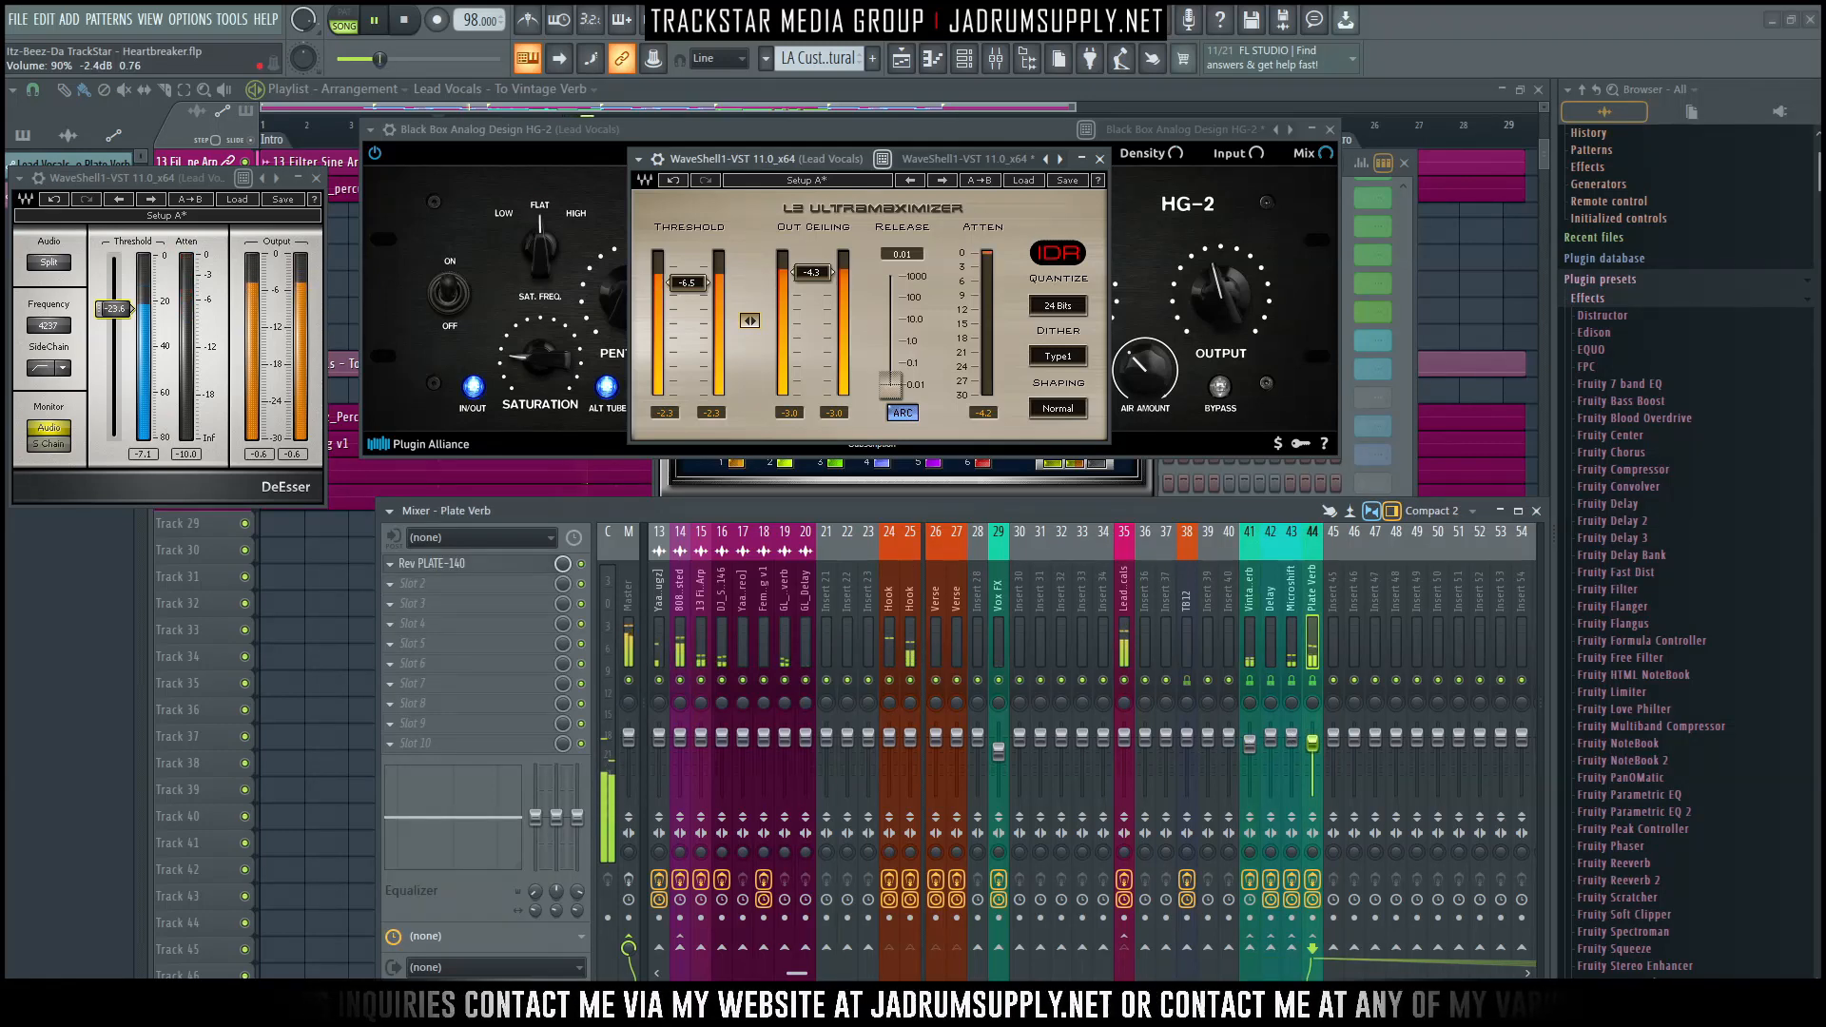
left_click(1250, 742)
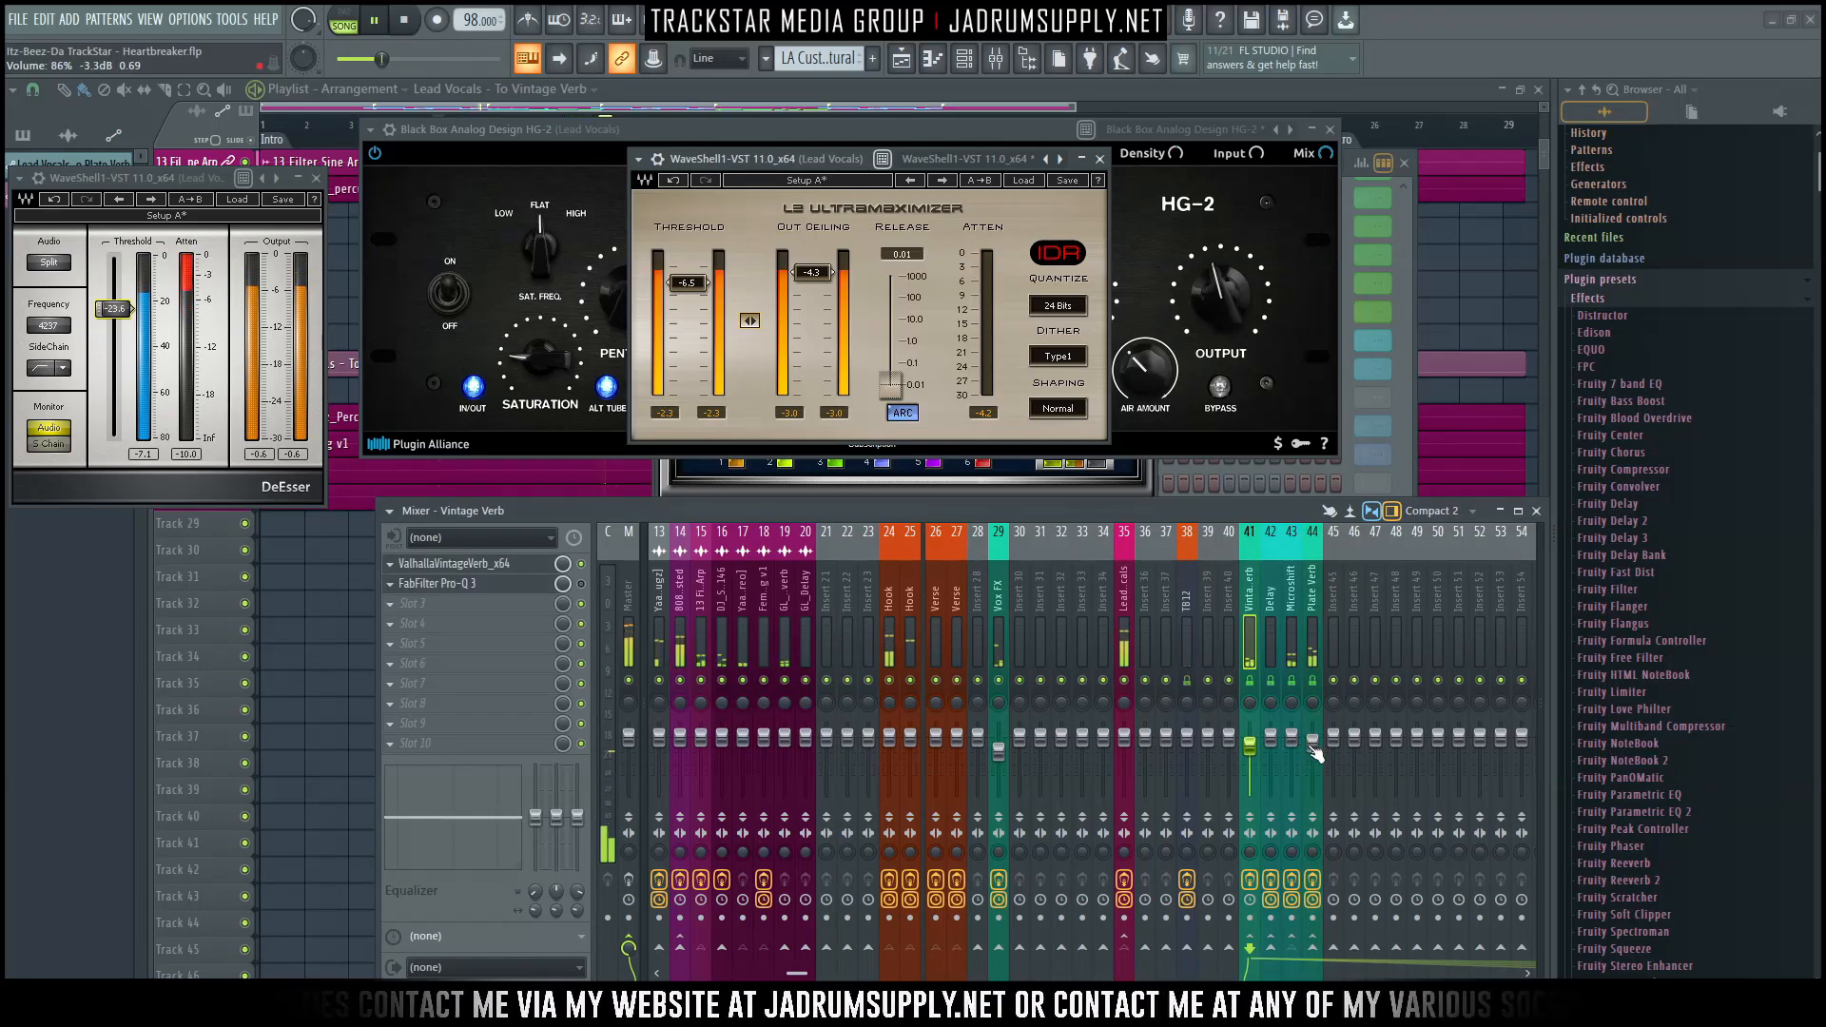
left_click(1313, 742)
left_click(1252, 746)
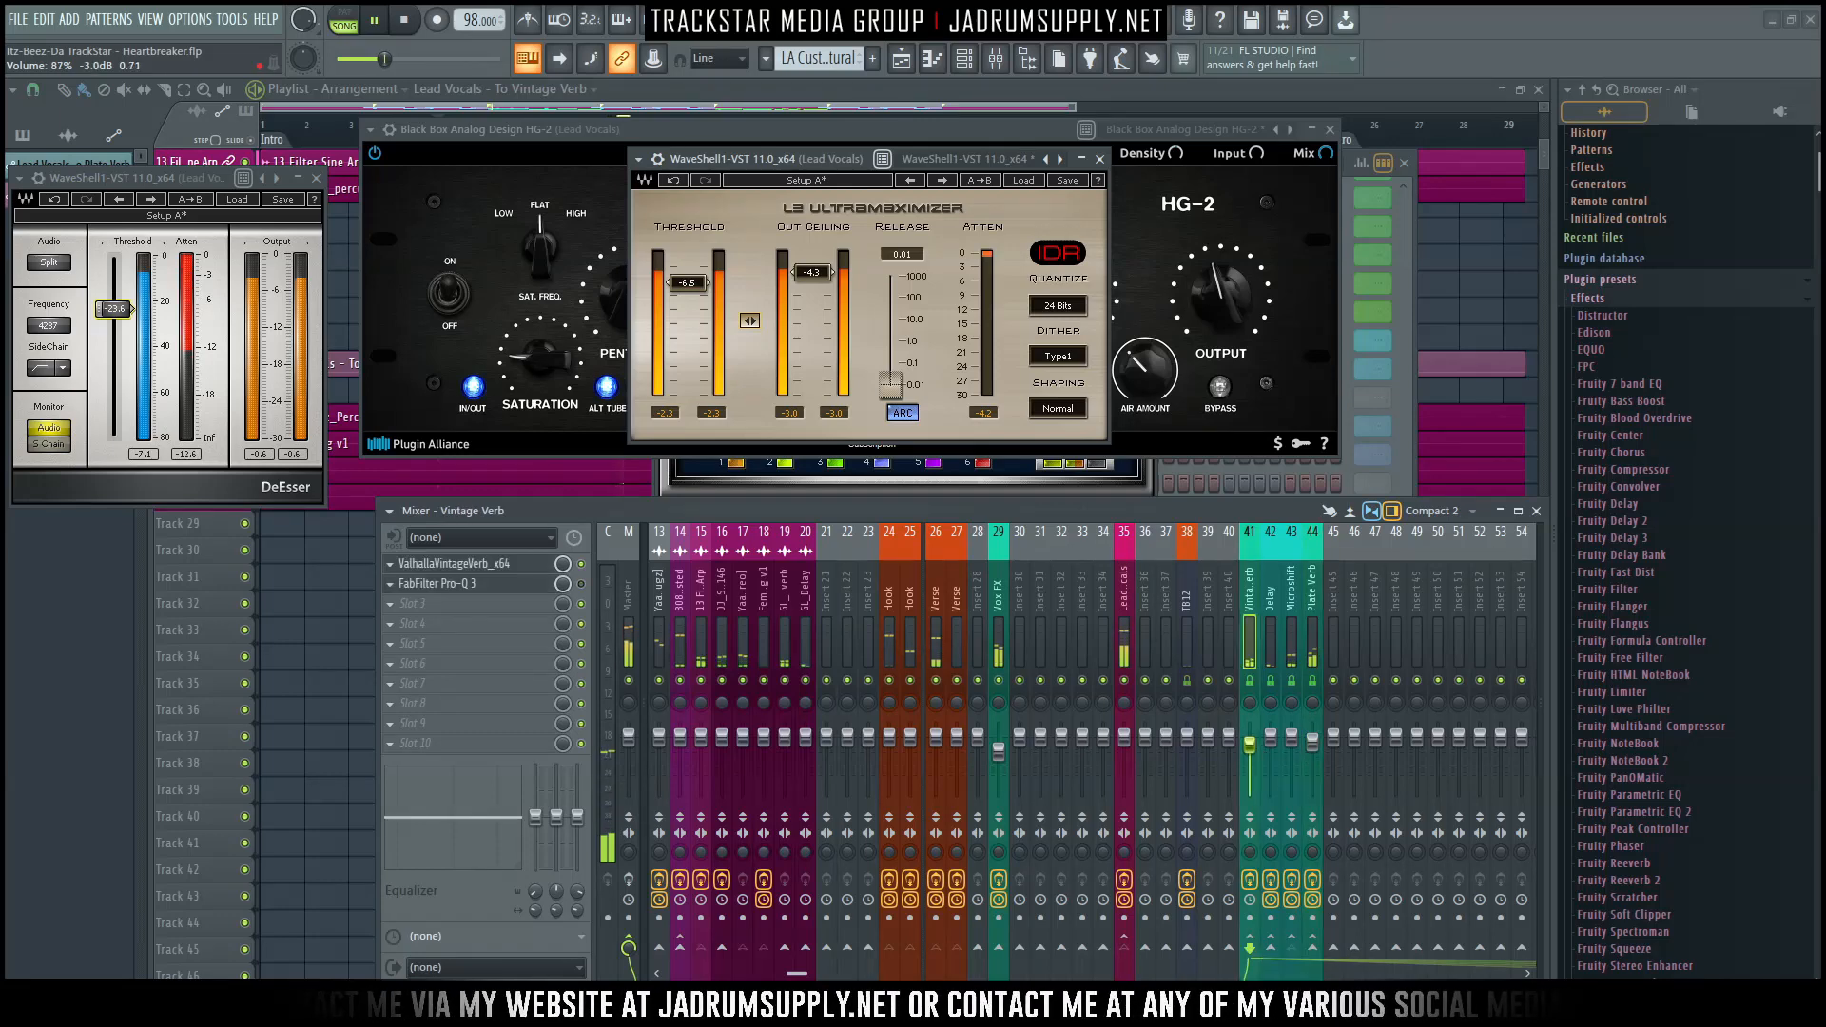
Close all plugin windows and open the Master track's FabFilter Pro-Q 3 with its slot enabled, then stop playback.
left_click(664, 613)
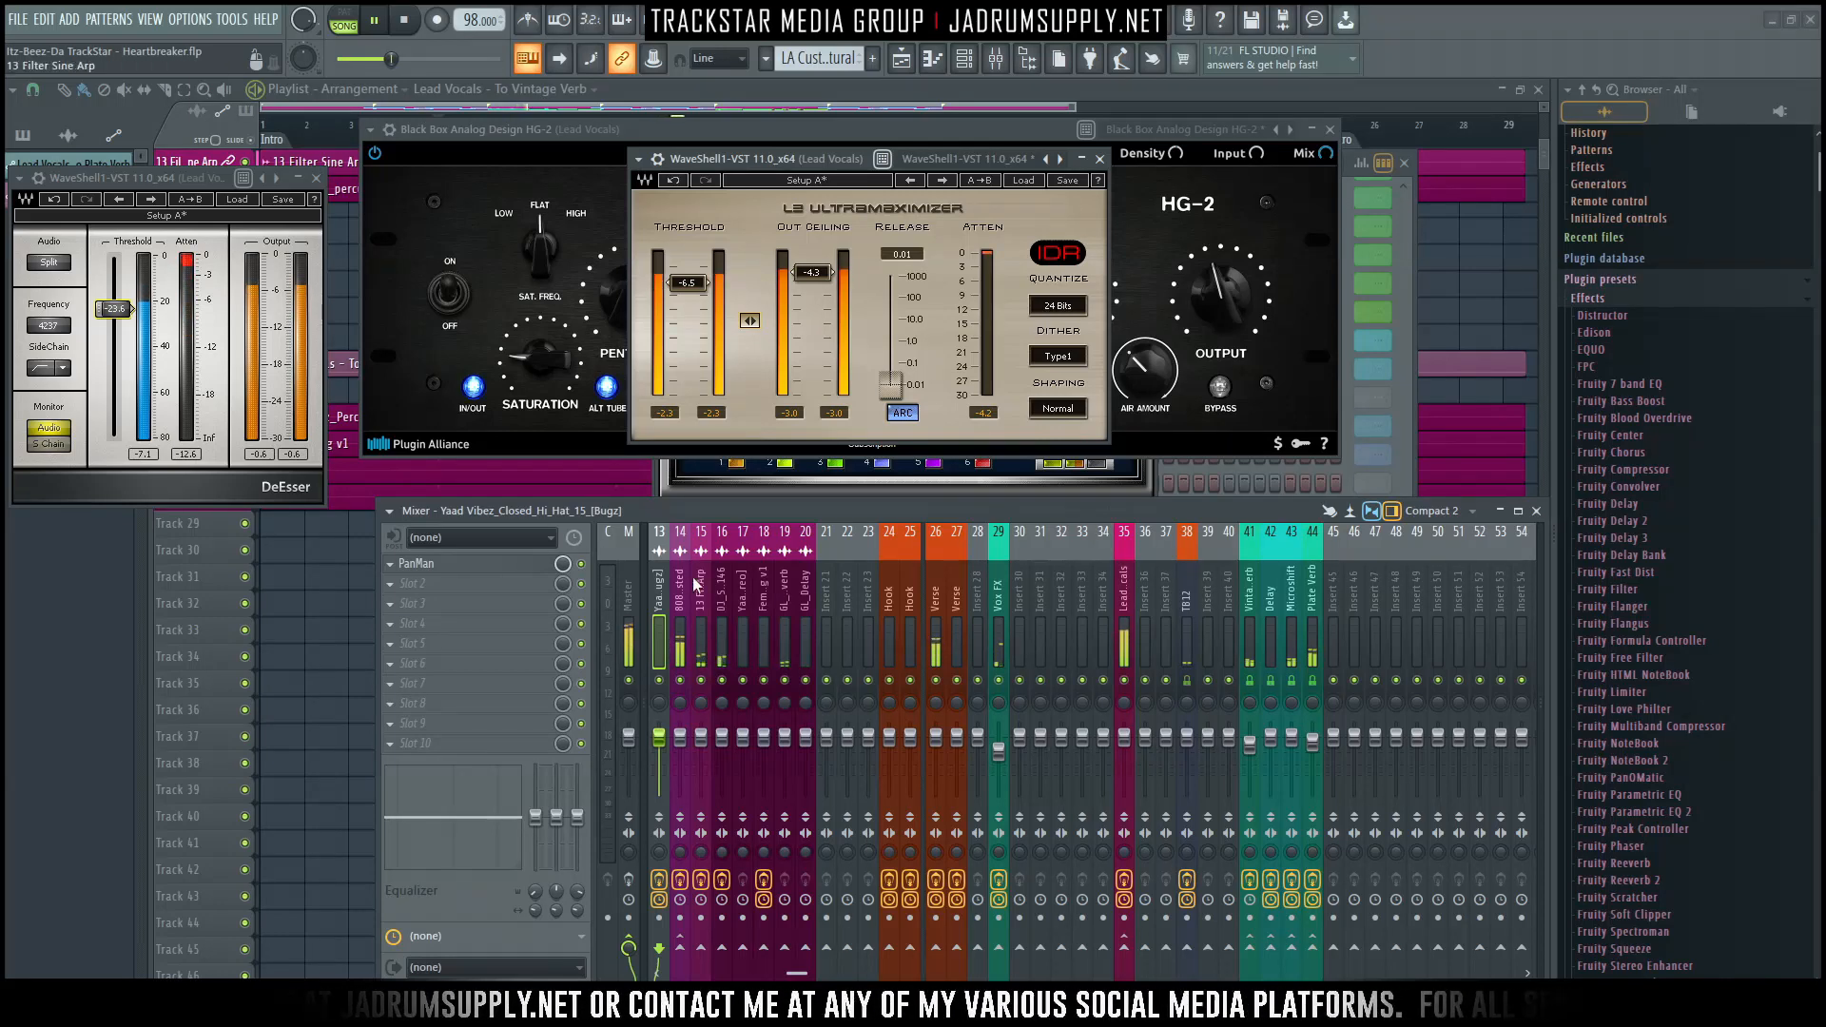
key("alt+F12")
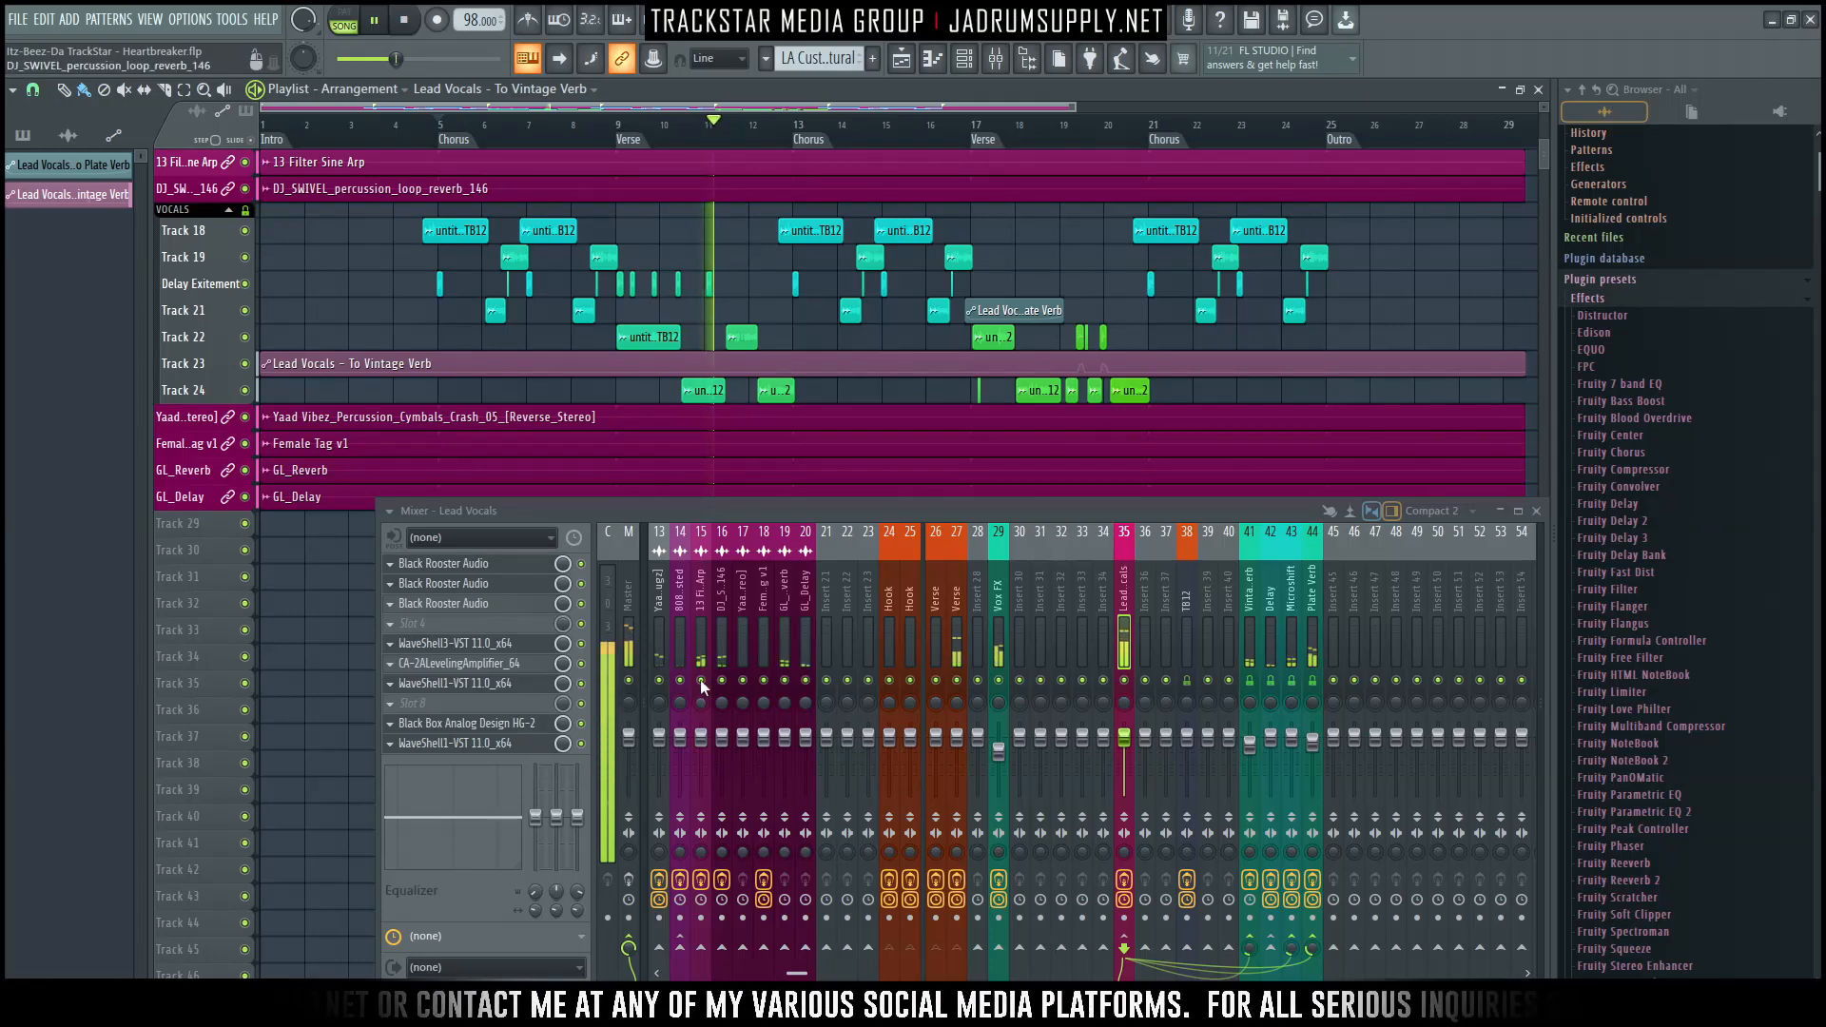
left_click(628, 618)
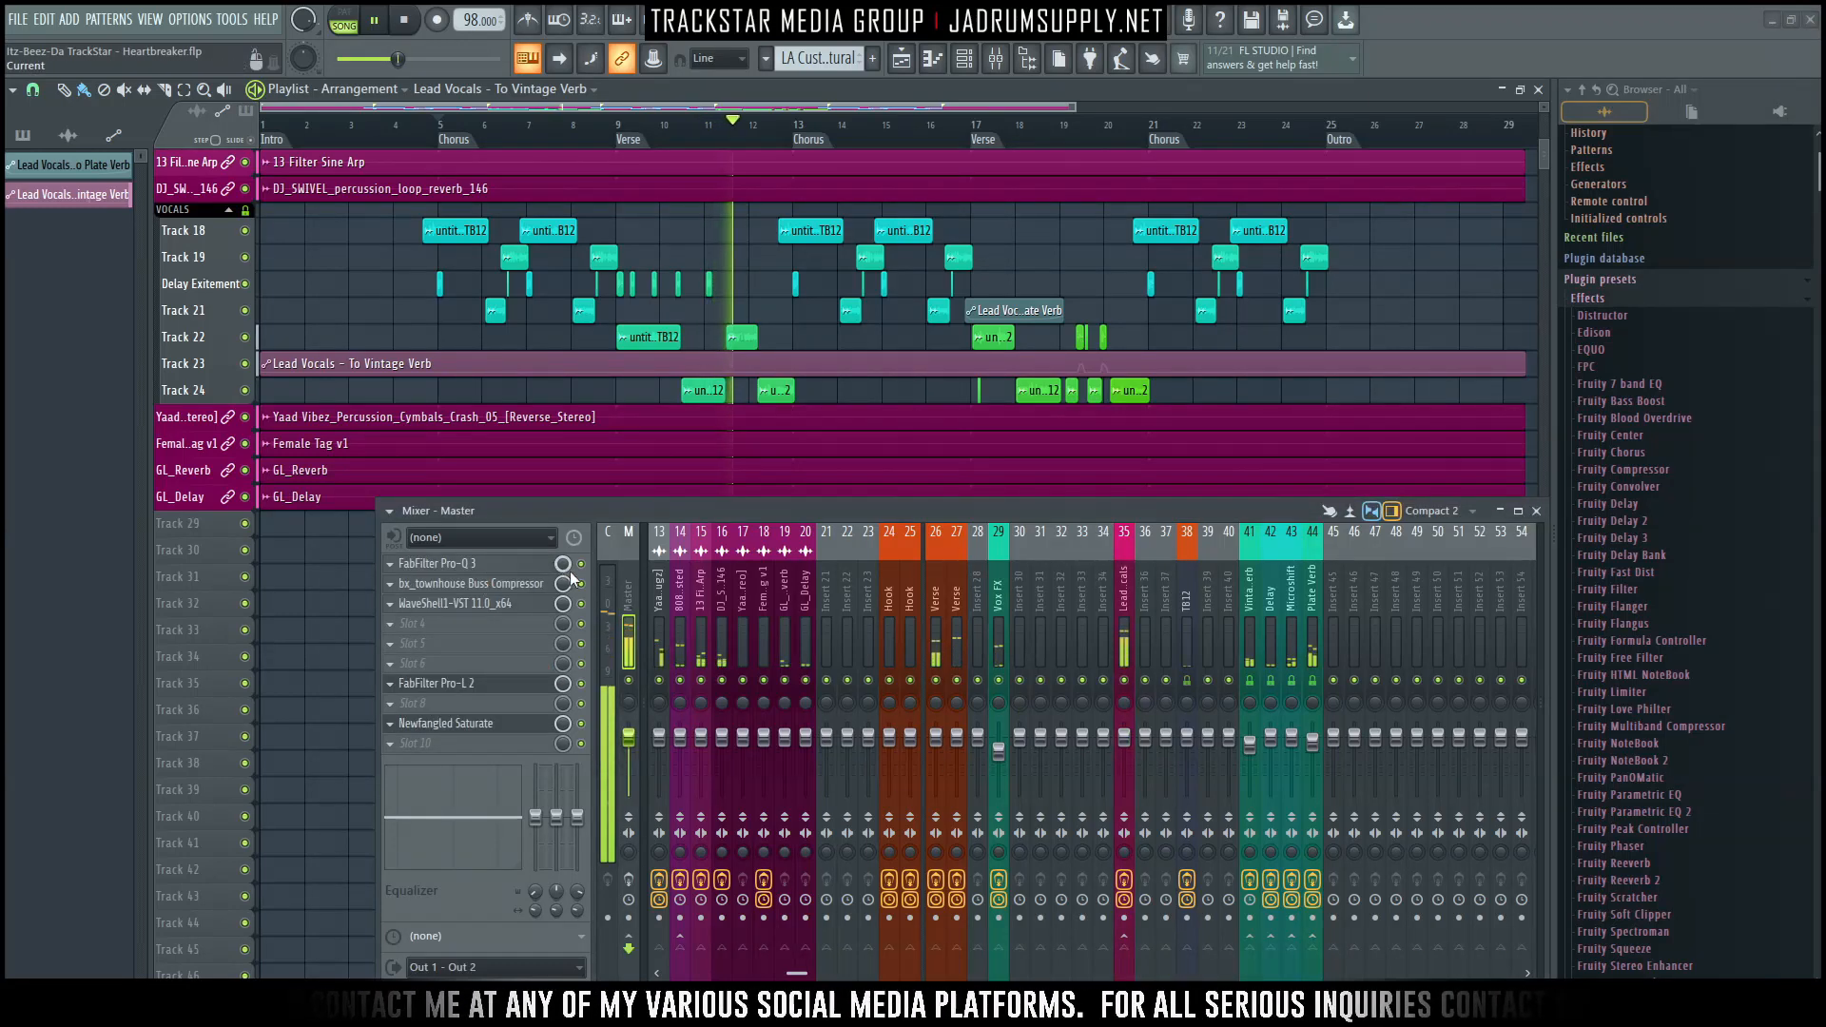
left_click(471, 564)
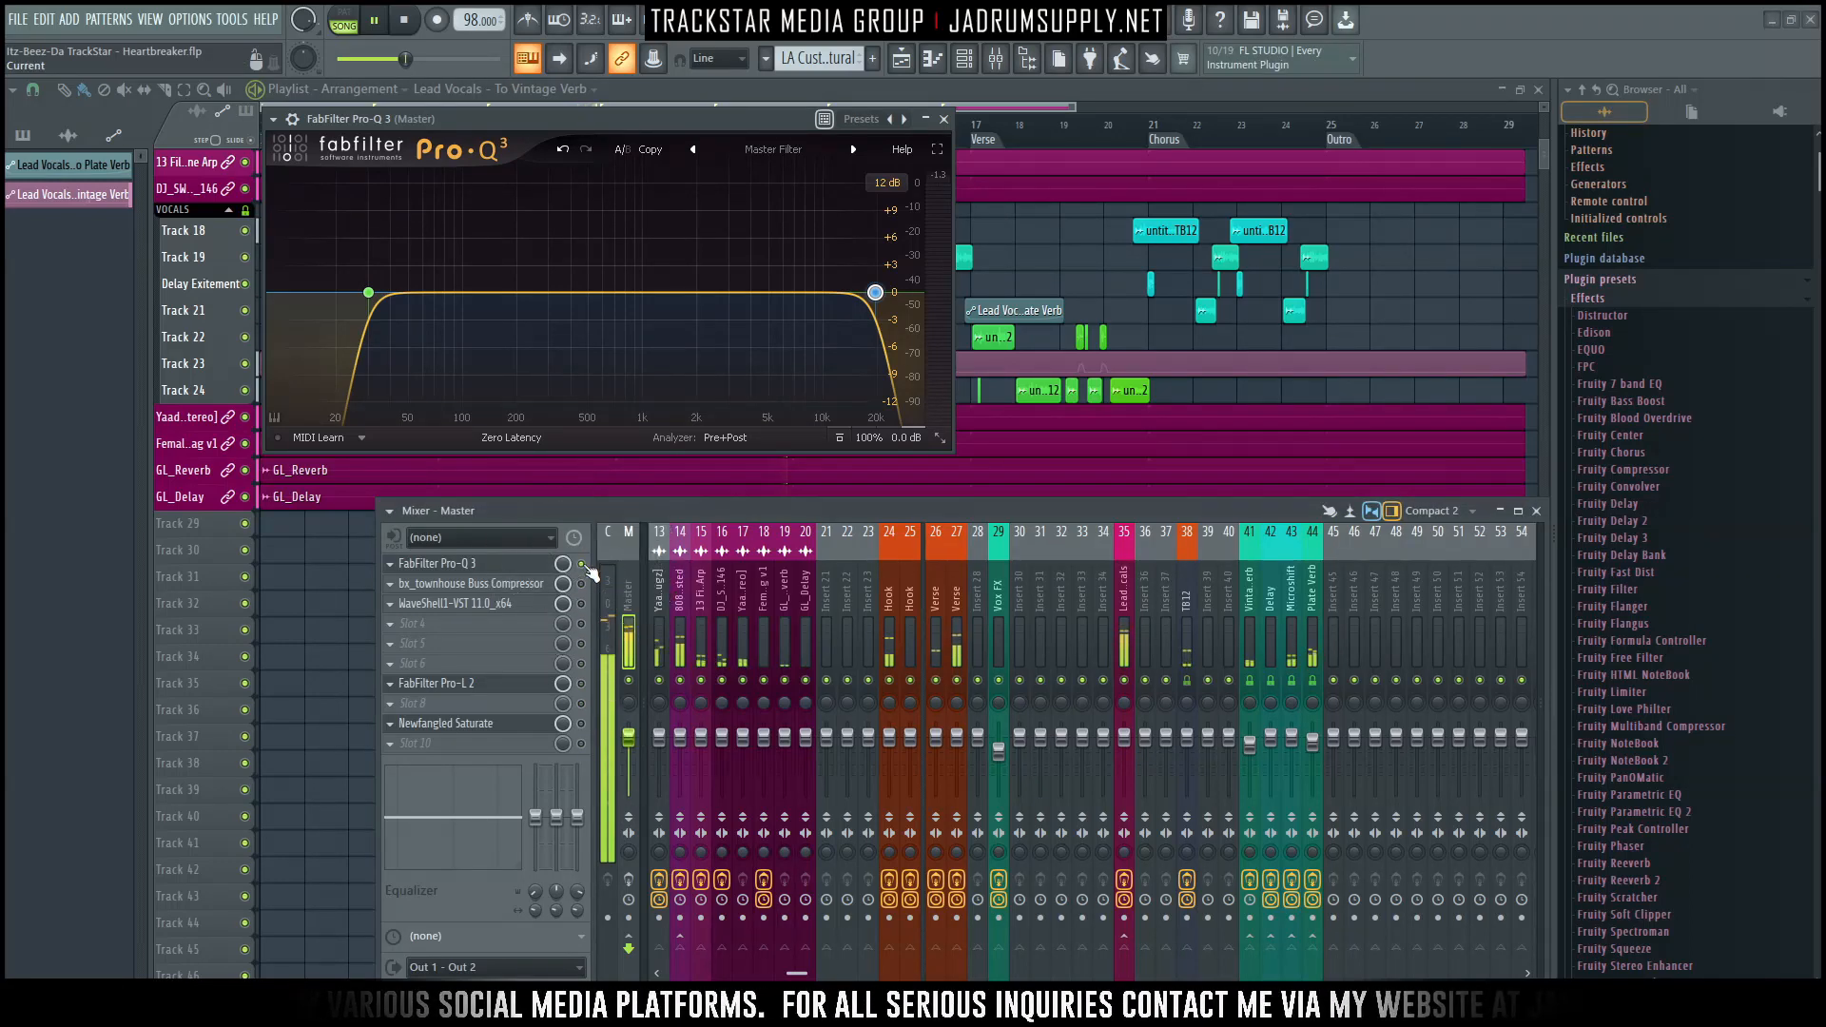
scroll(627, 886, "right", 2)
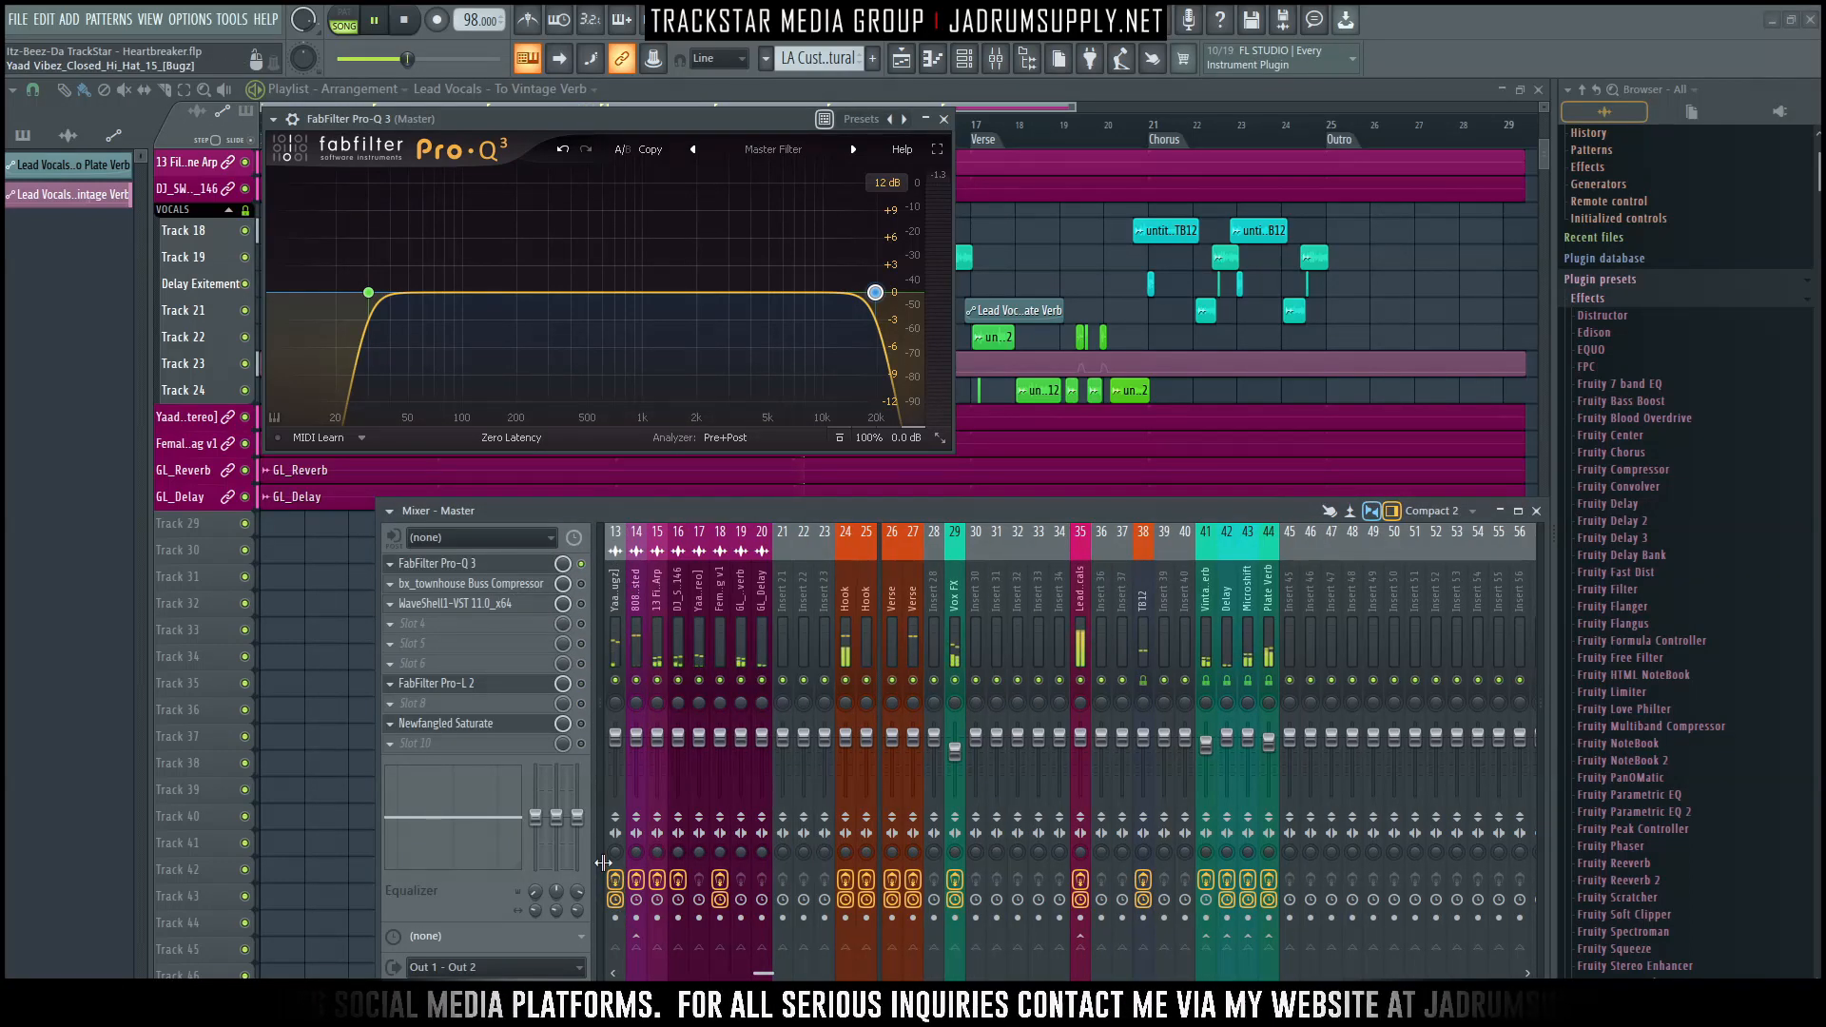
scroll(603, 863, "left", 2)
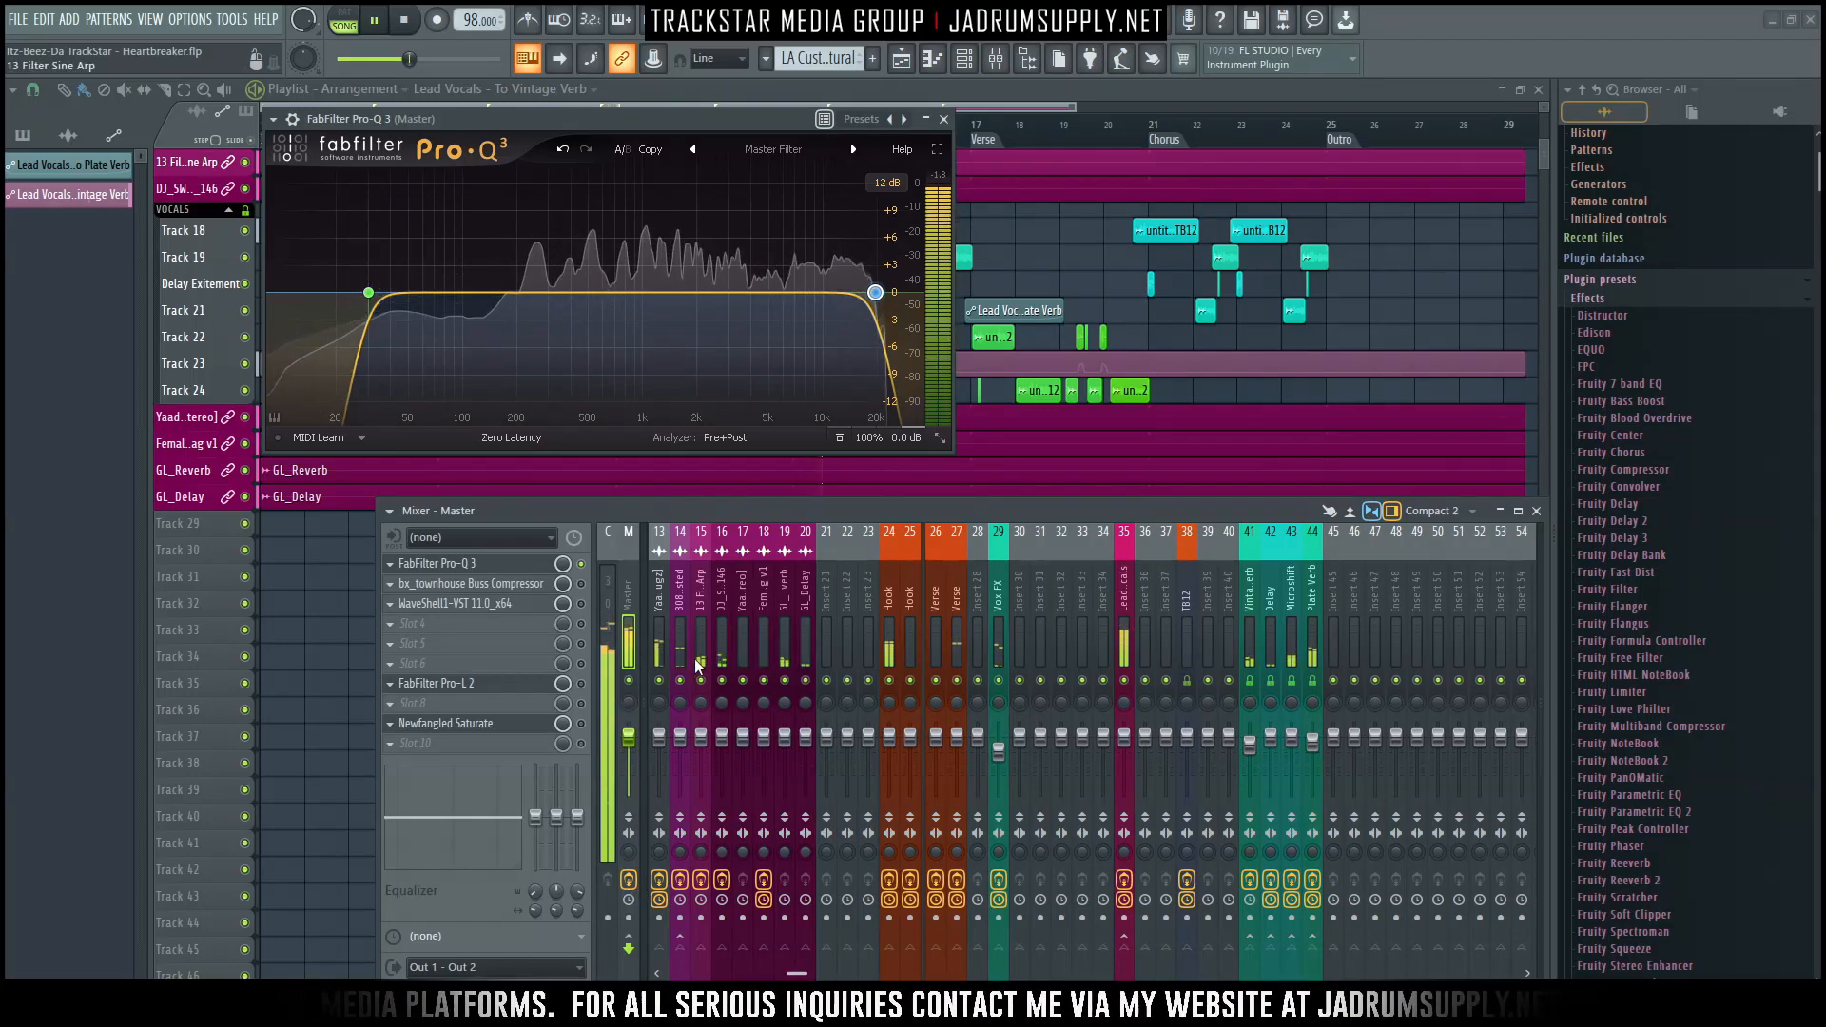
key("space")
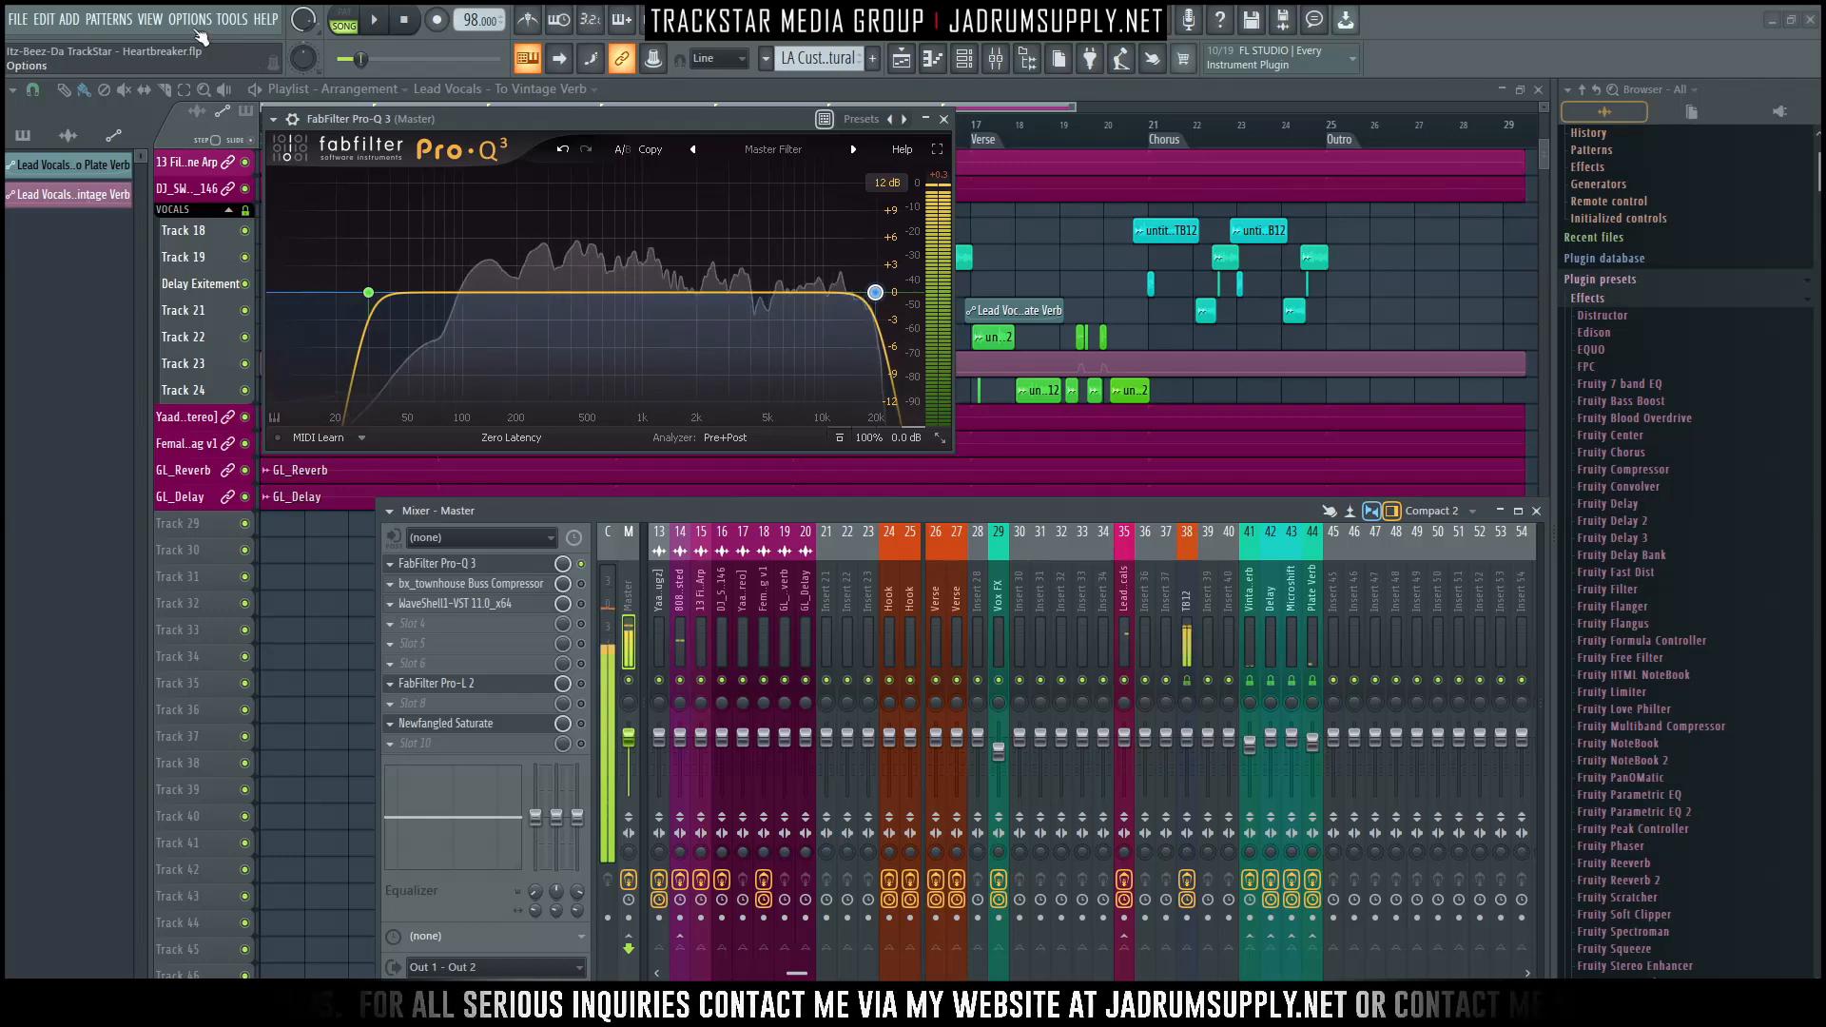
Disable the effects on mixer tracks 4 to 11, 13 to 16 and 18.
scroll(956, 633, "left", 12)
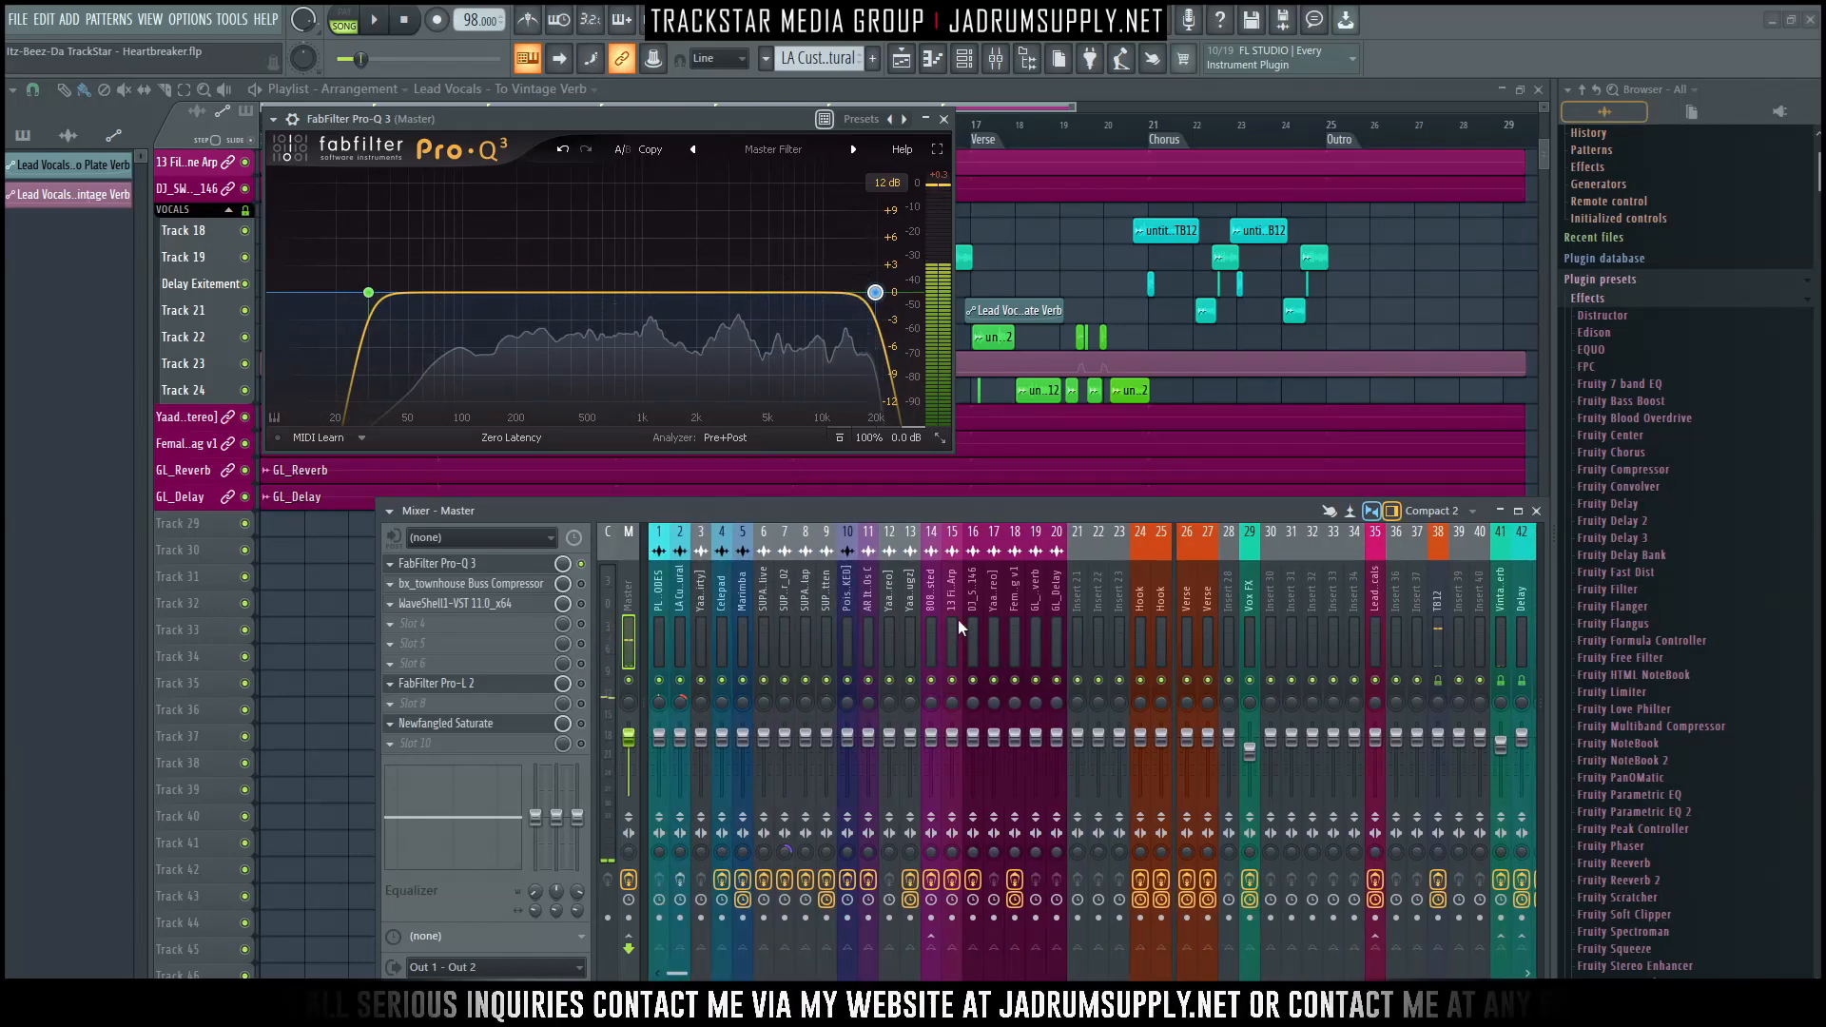
left_click(724, 882)
left_click(742, 881)
left_click(763, 881)
left_click(785, 881)
left_click(805, 881)
left_click(826, 880)
left_click(847, 881)
left_click(869, 881)
left_click(910, 881)
left_click(931, 881)
left_click(952, 880)
left_click(973, 881)
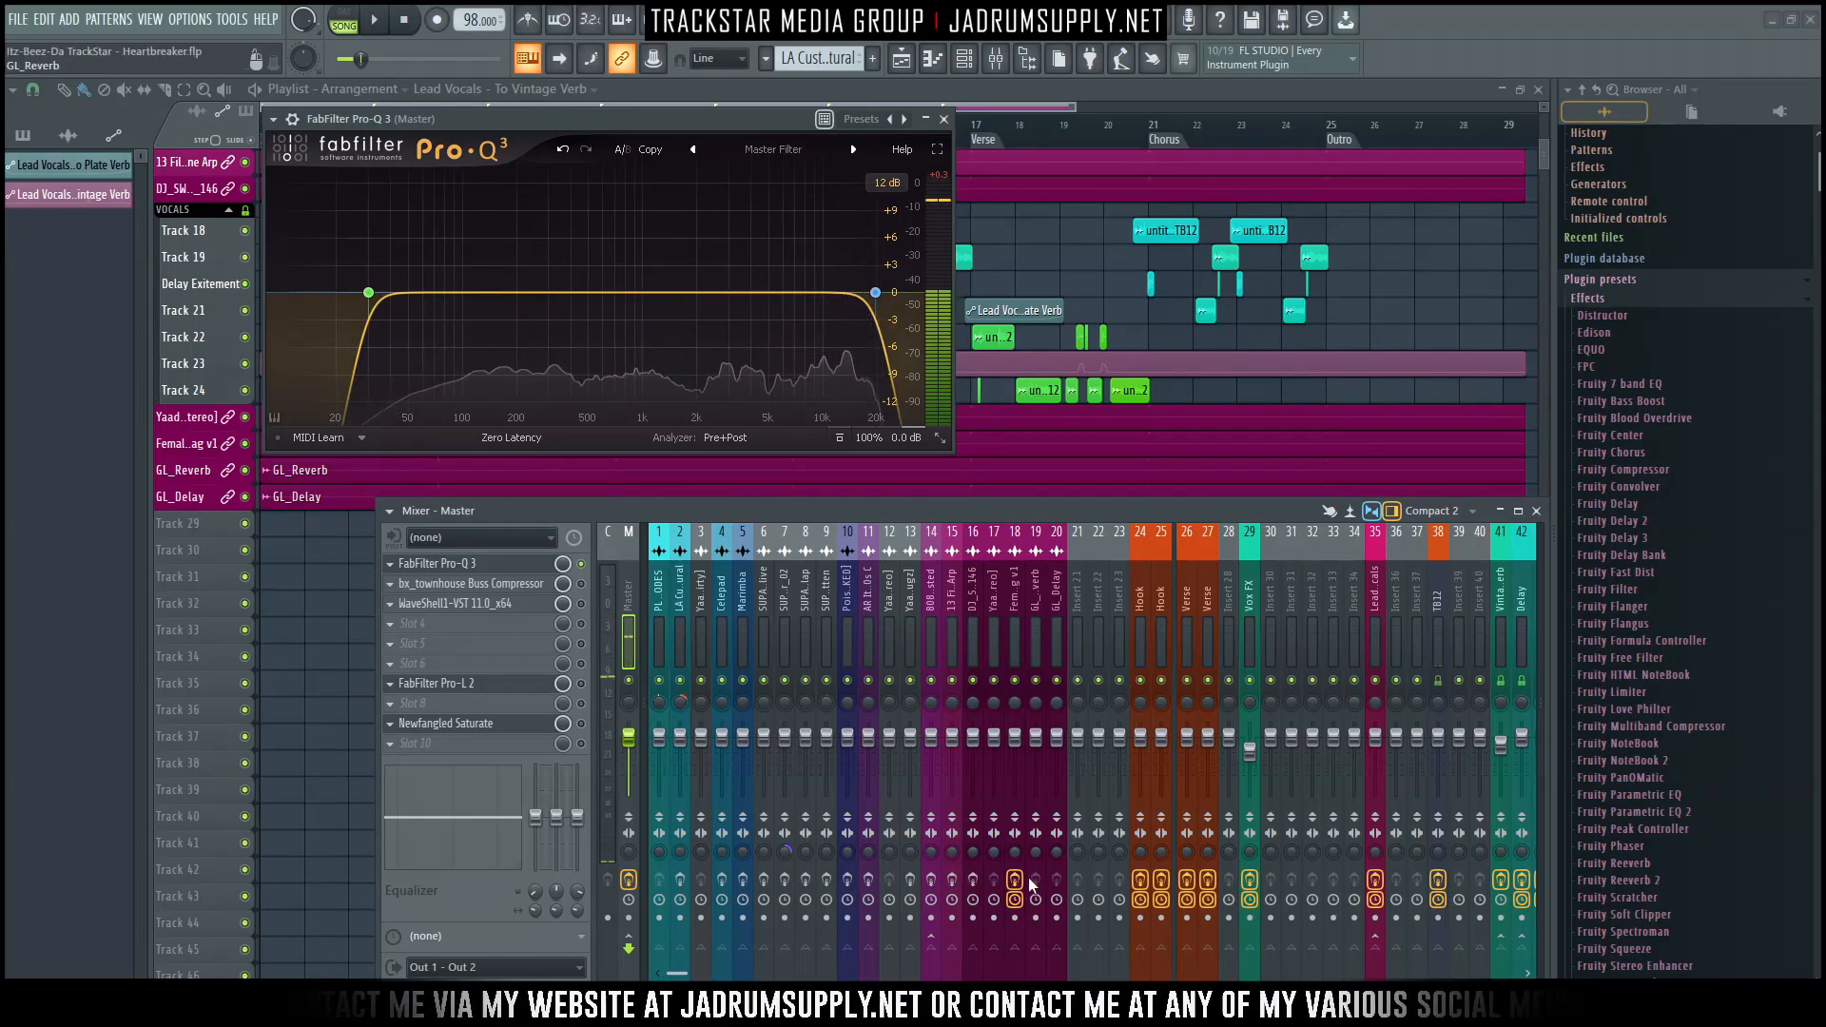
left_click(1015, 881)
Run the macro that switches smart disable for all plugins after briefly playing the song.
key("space")
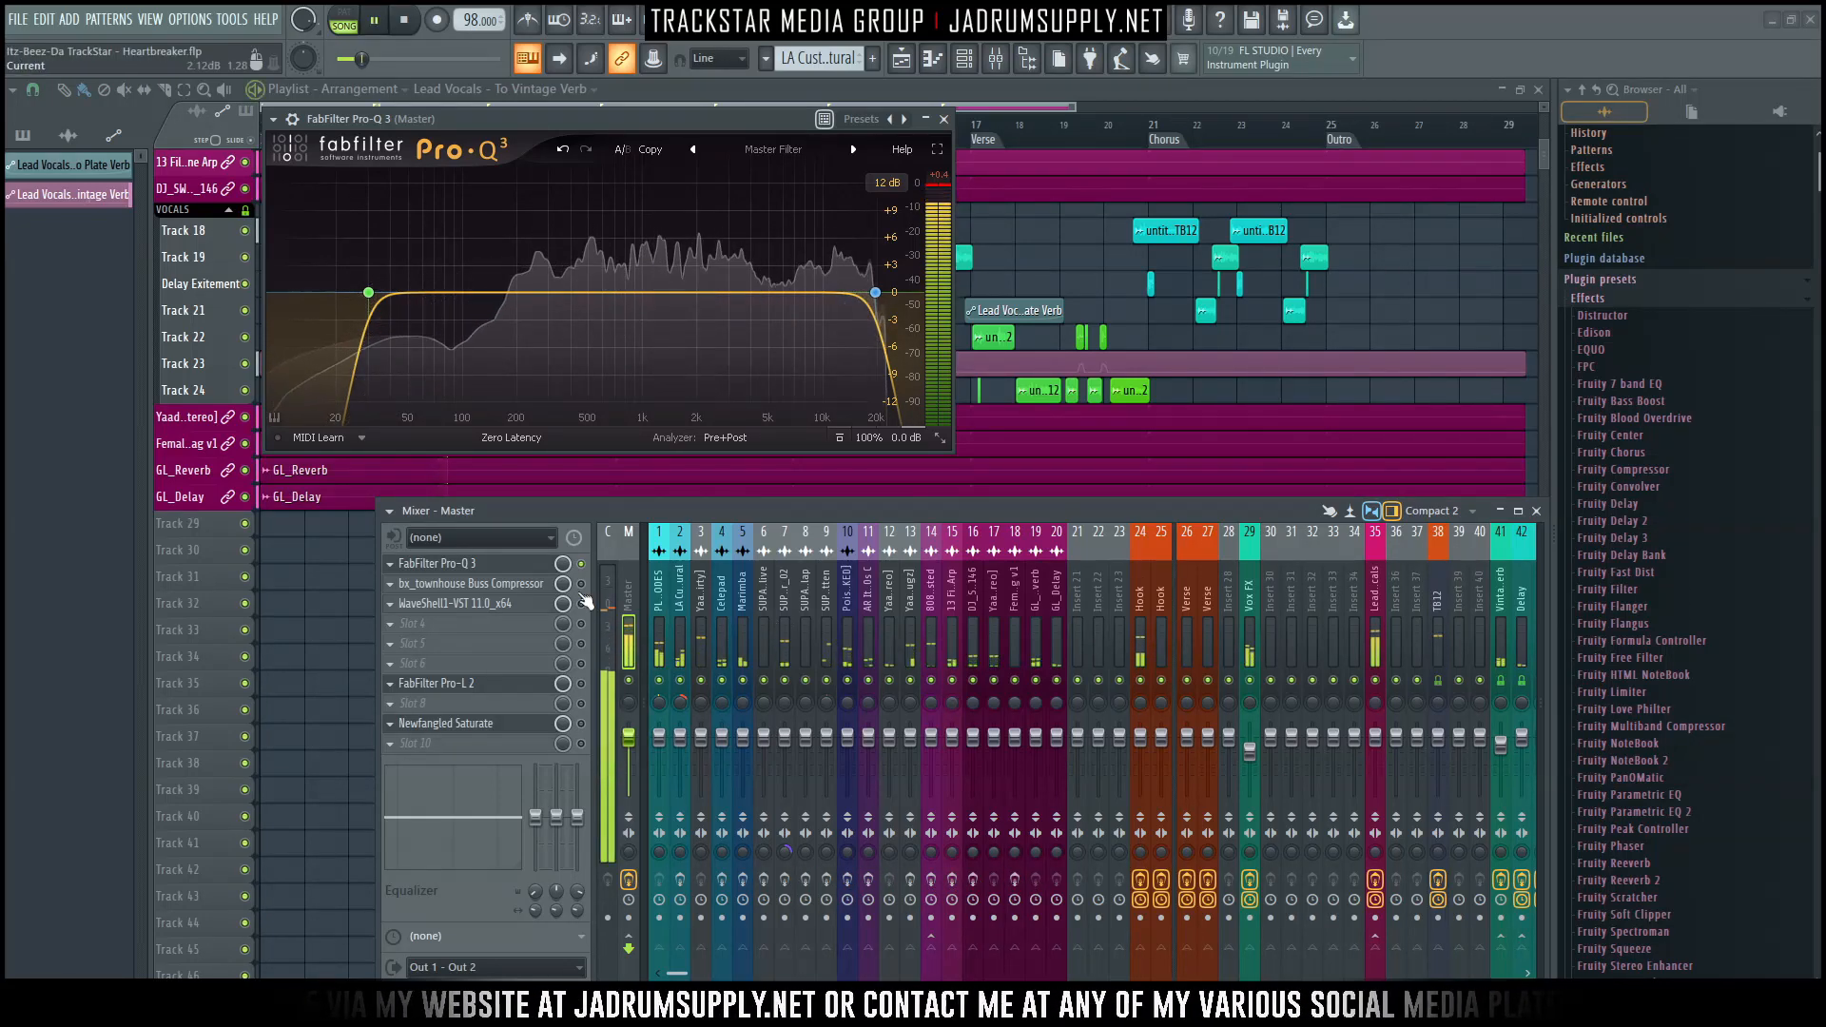
key("space")
left_click(265, 19)
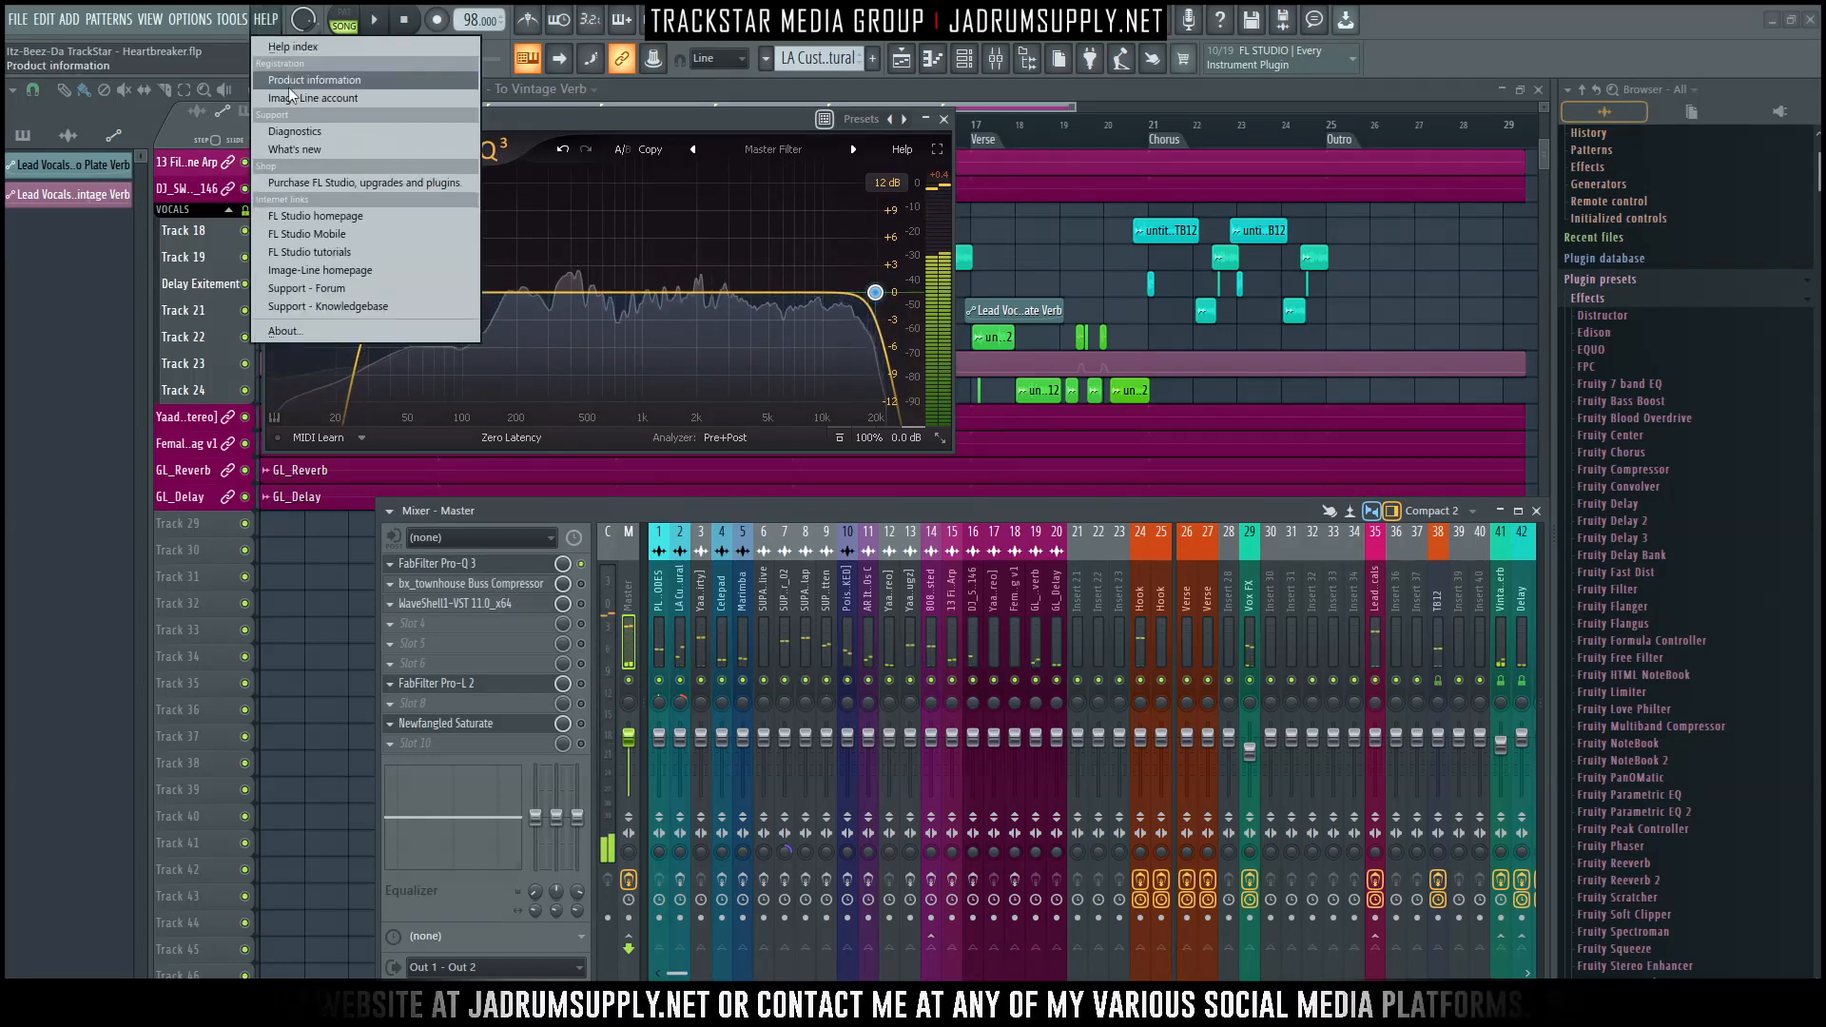
mouse_move(231, 19)
mouse_move(285, 83)
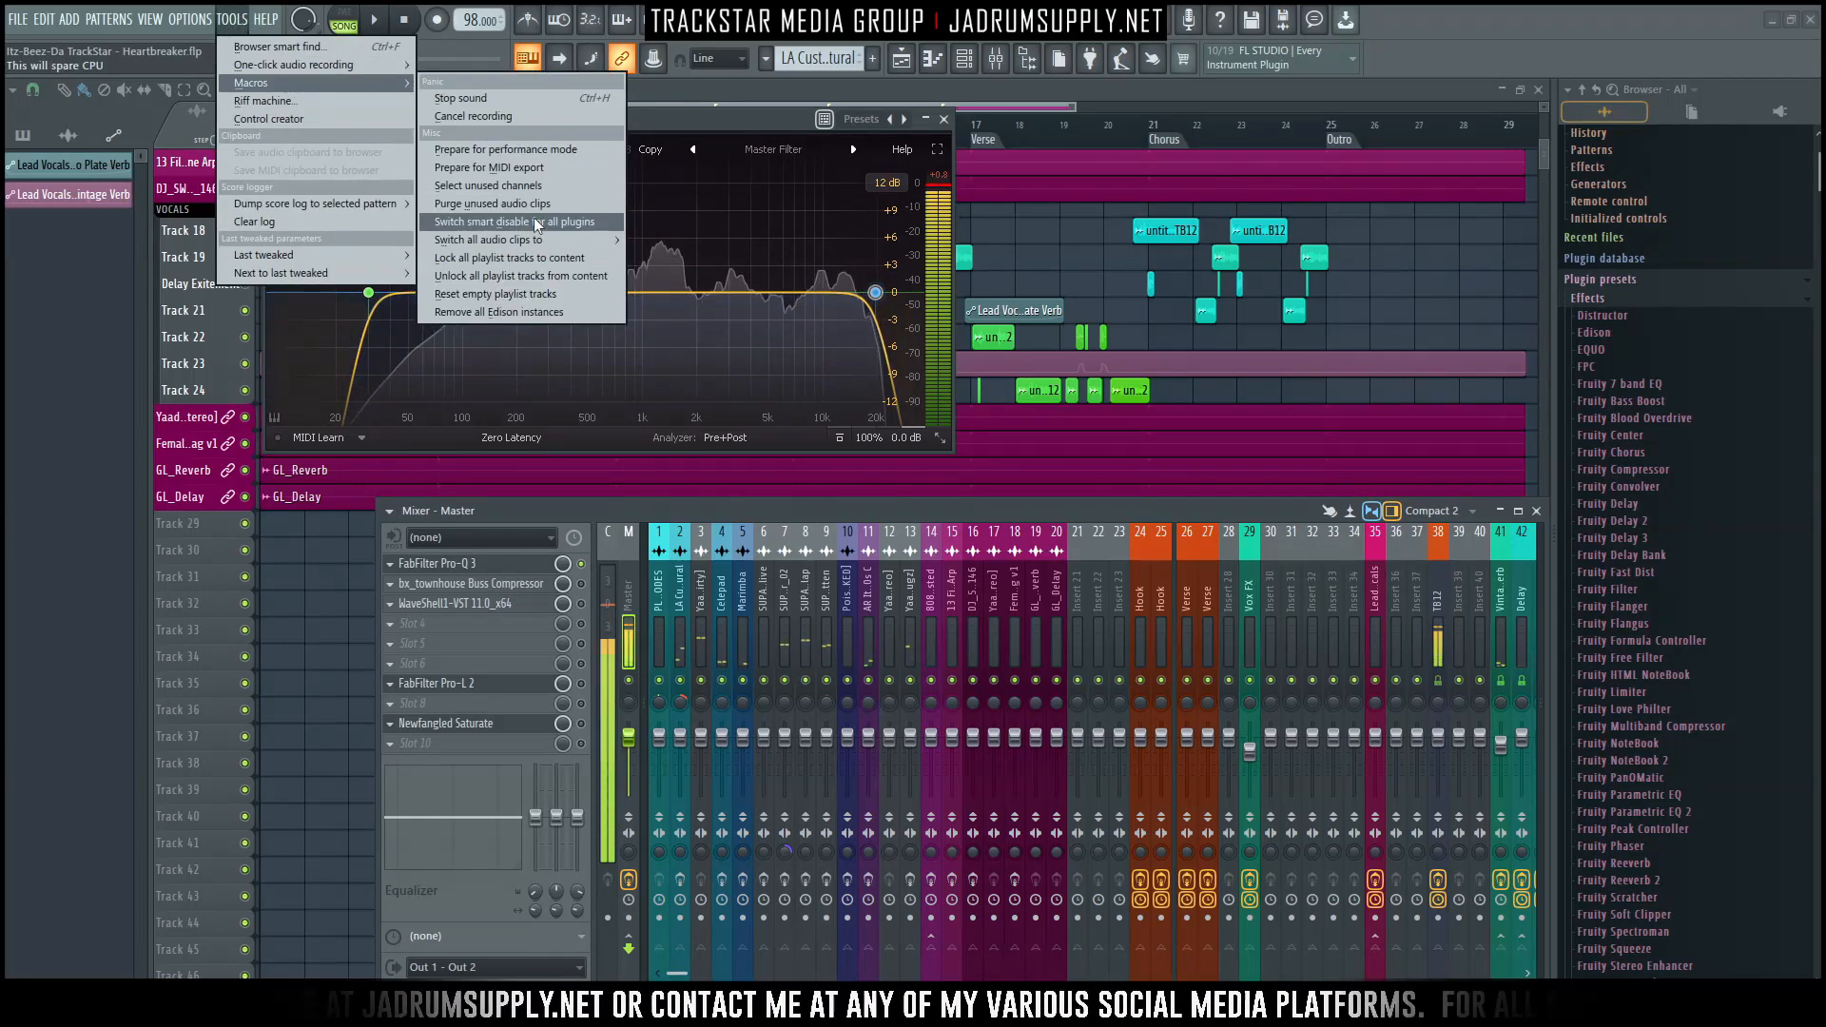
left_click(534, 220)
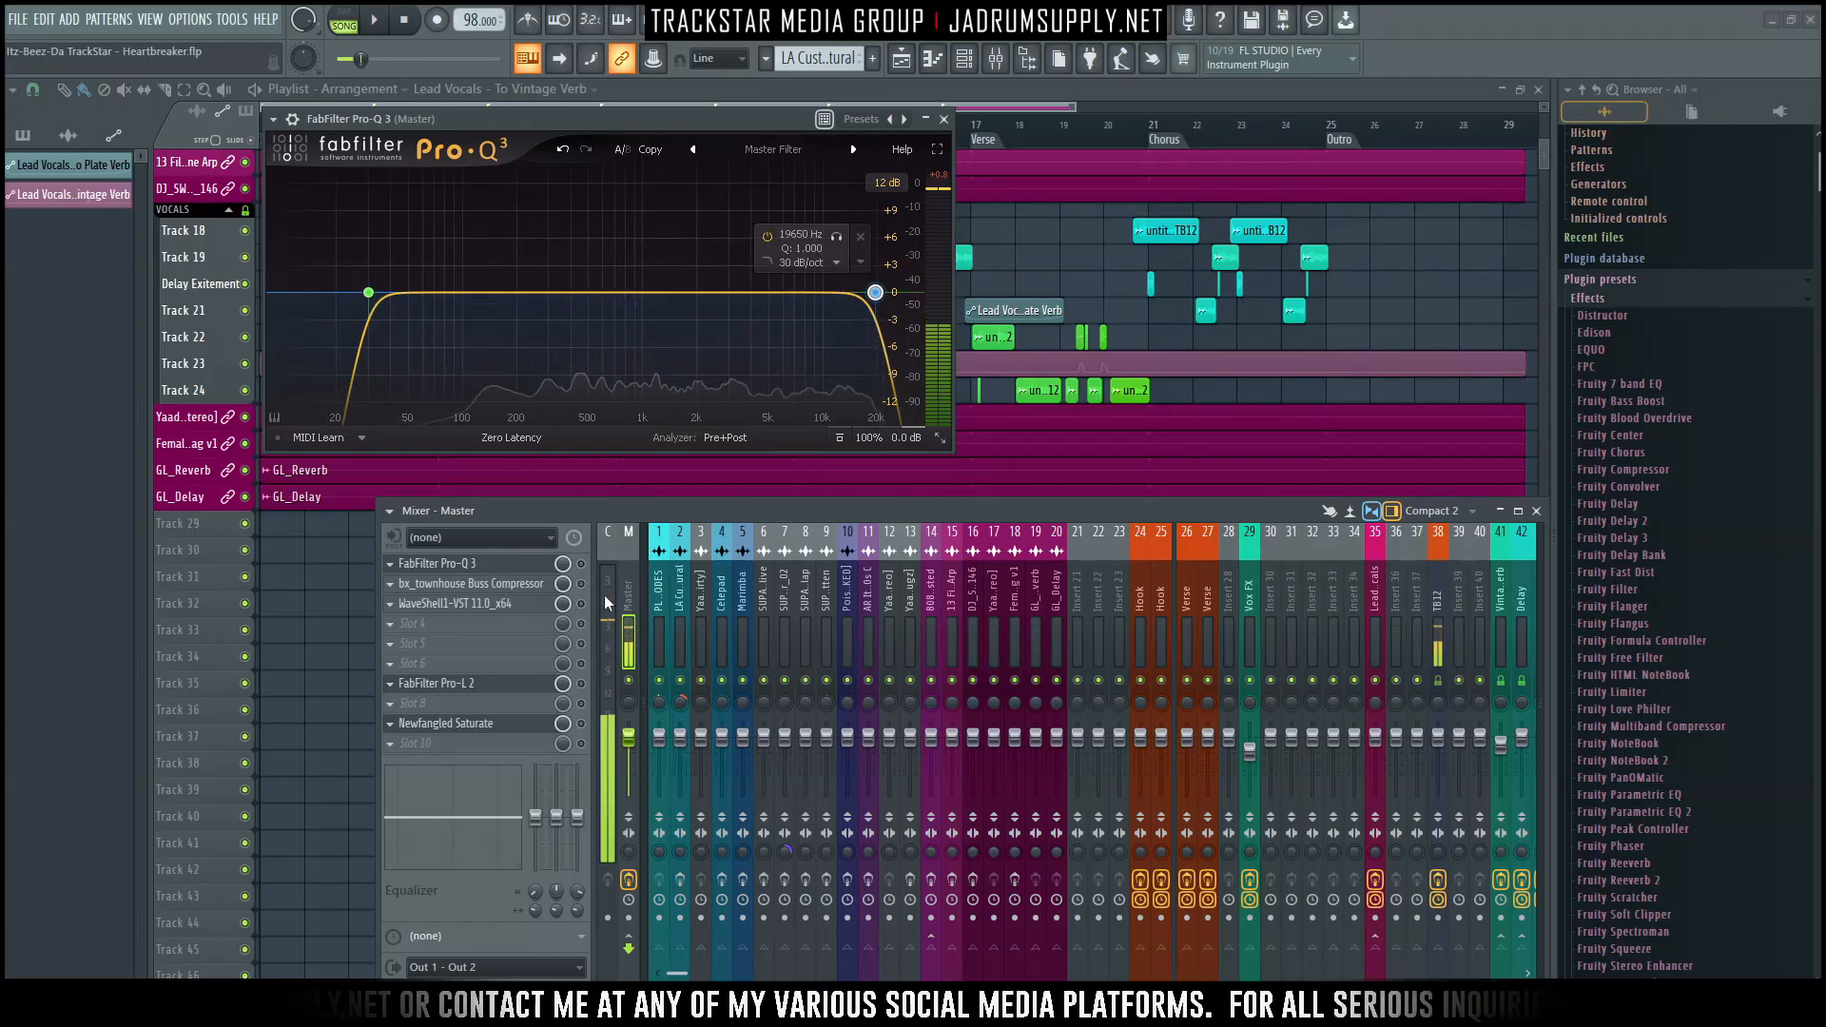
Compare the Master during playback with FabFilter Pro-Q 3 bypassed and enabled, leaving it enabled.
key("space")
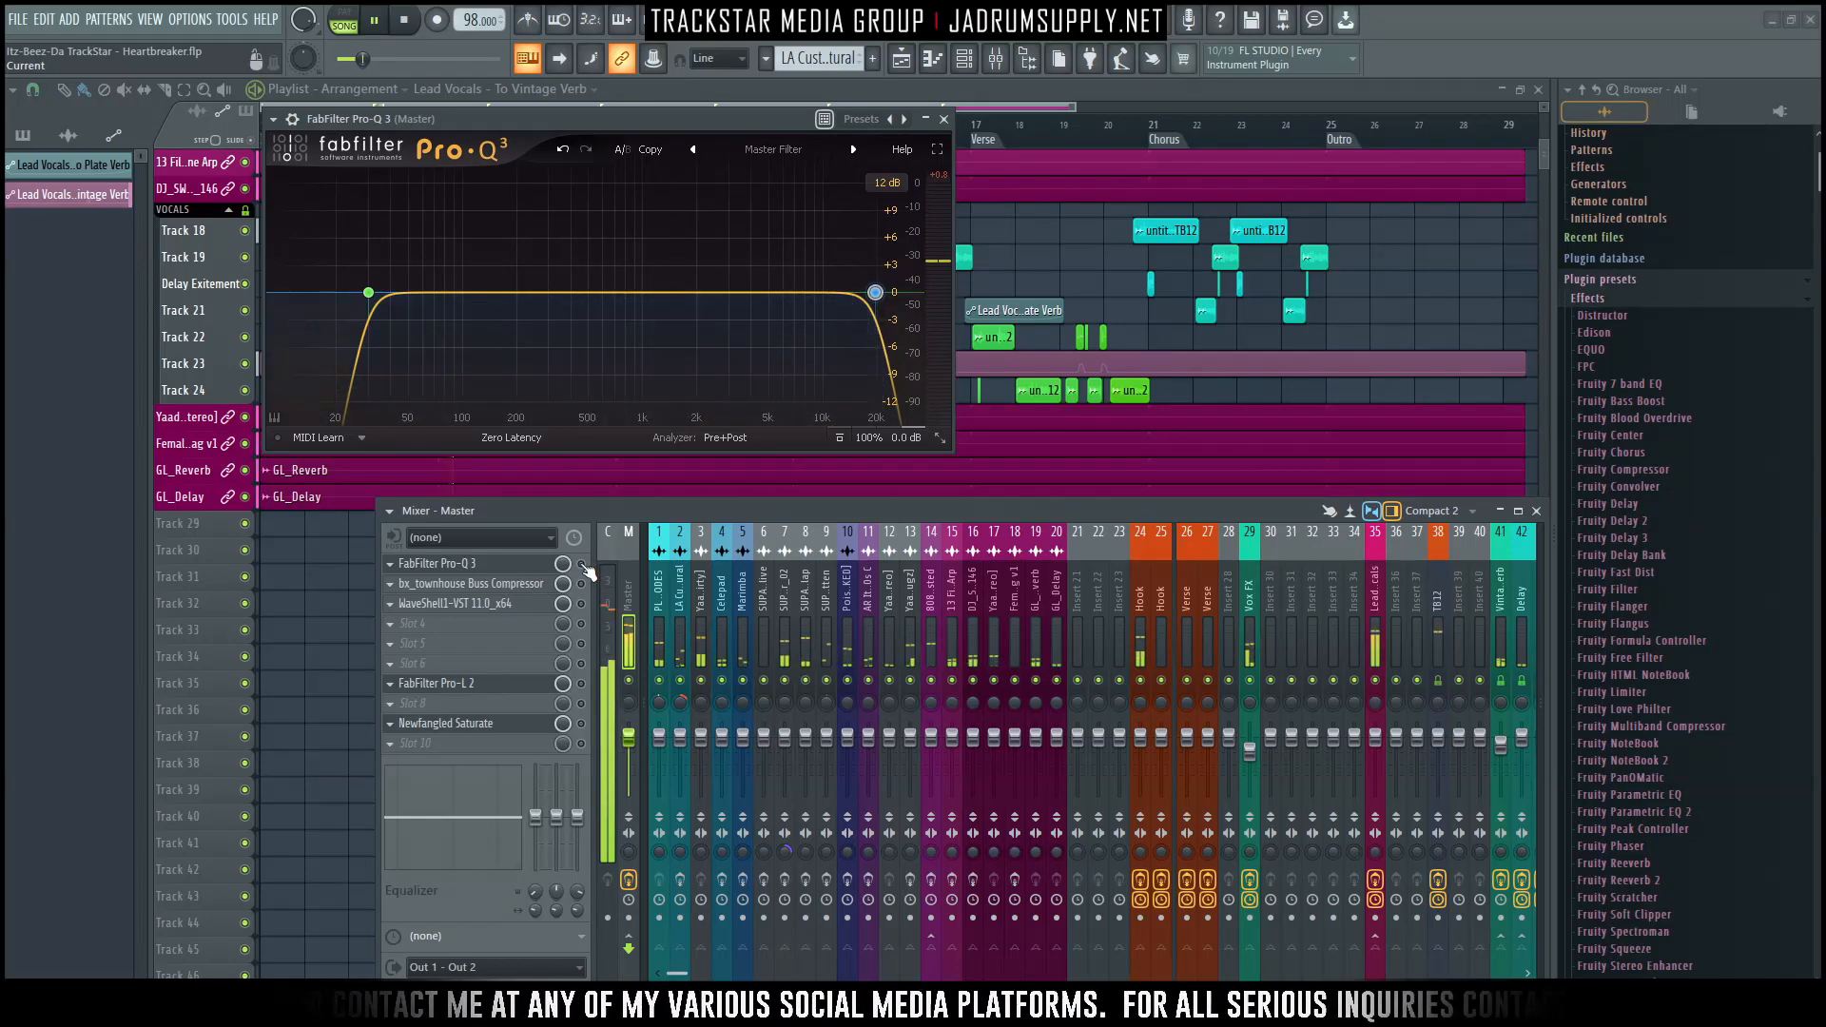
left_click(582, 564)
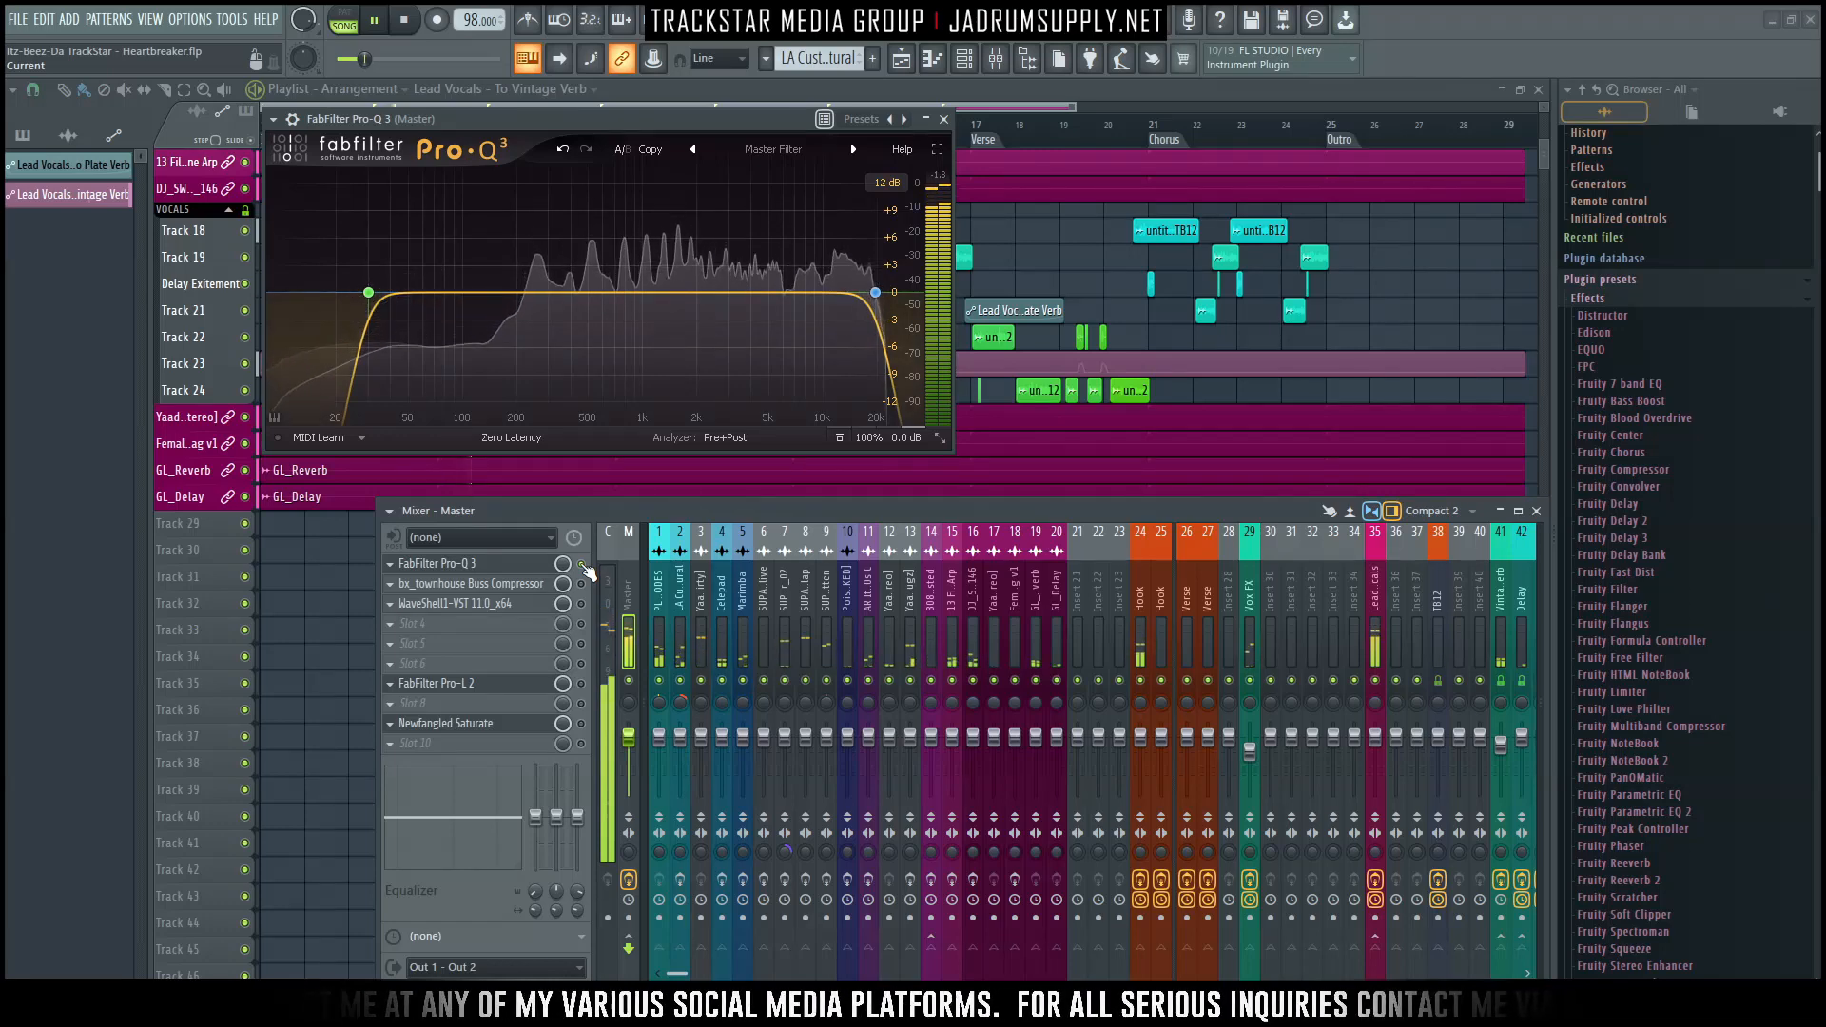
left_click(582, 565)
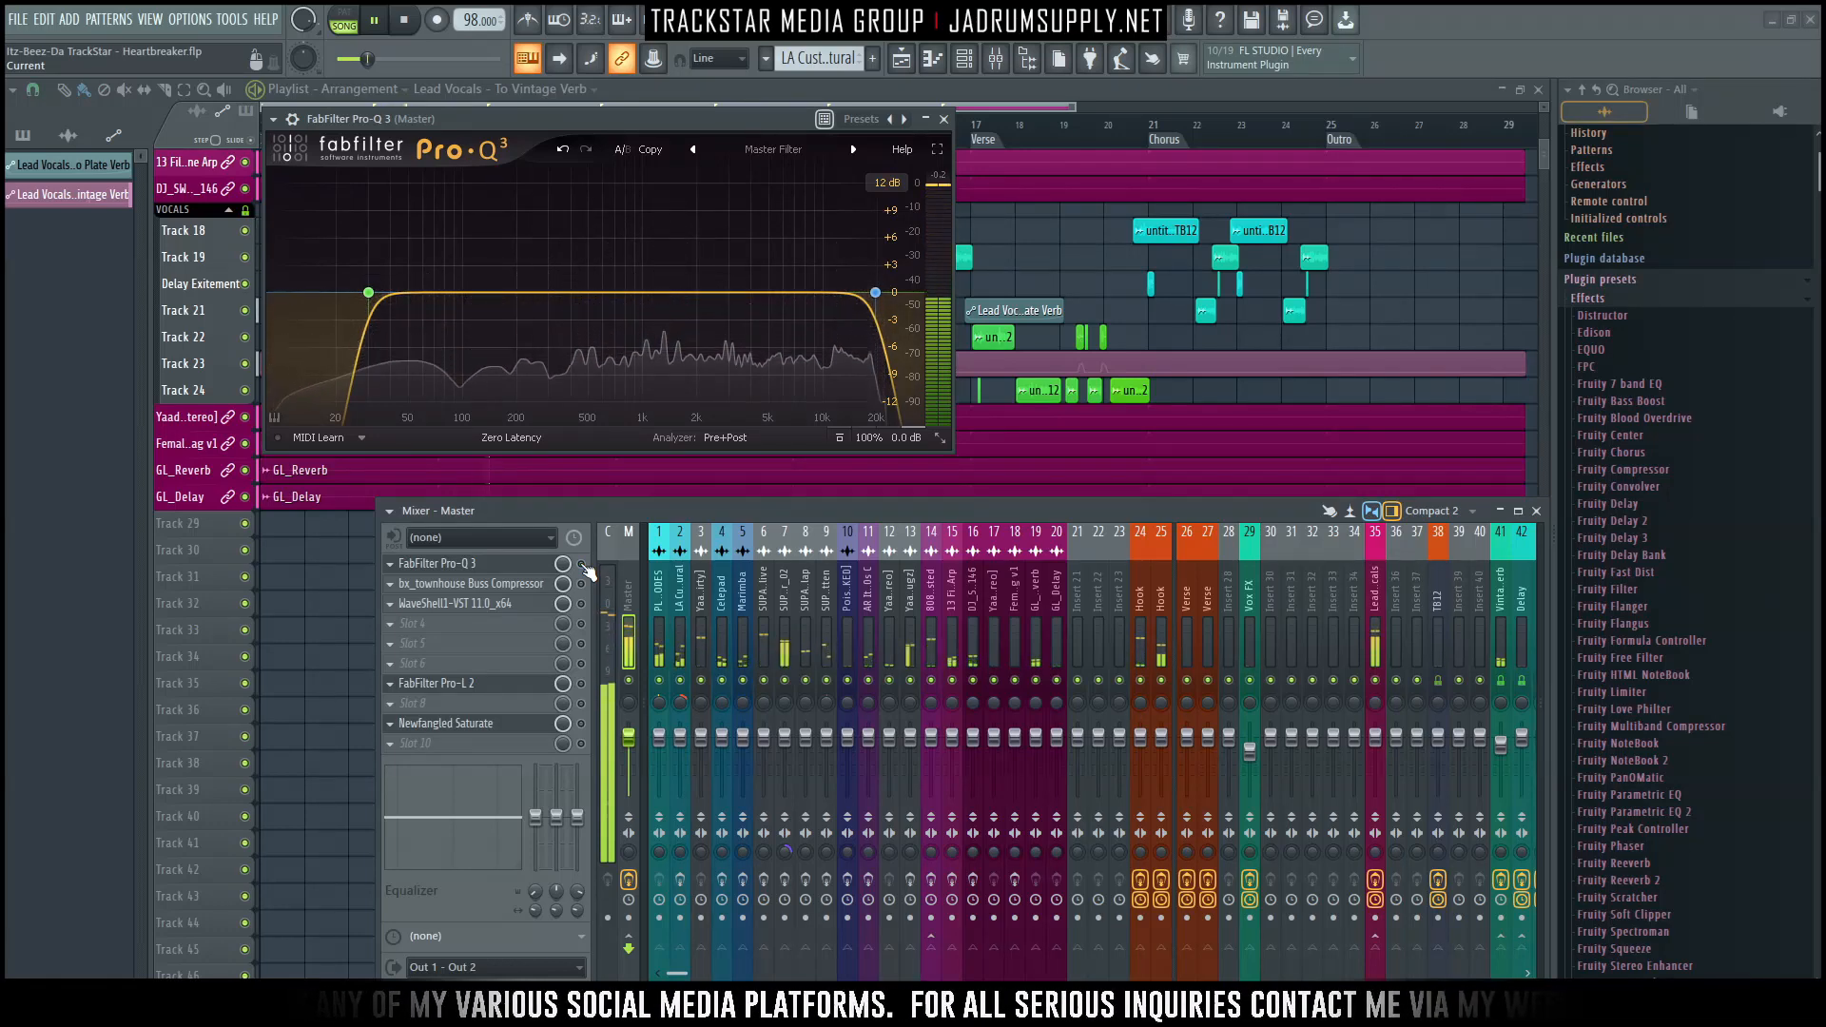
left_click(584, 565)
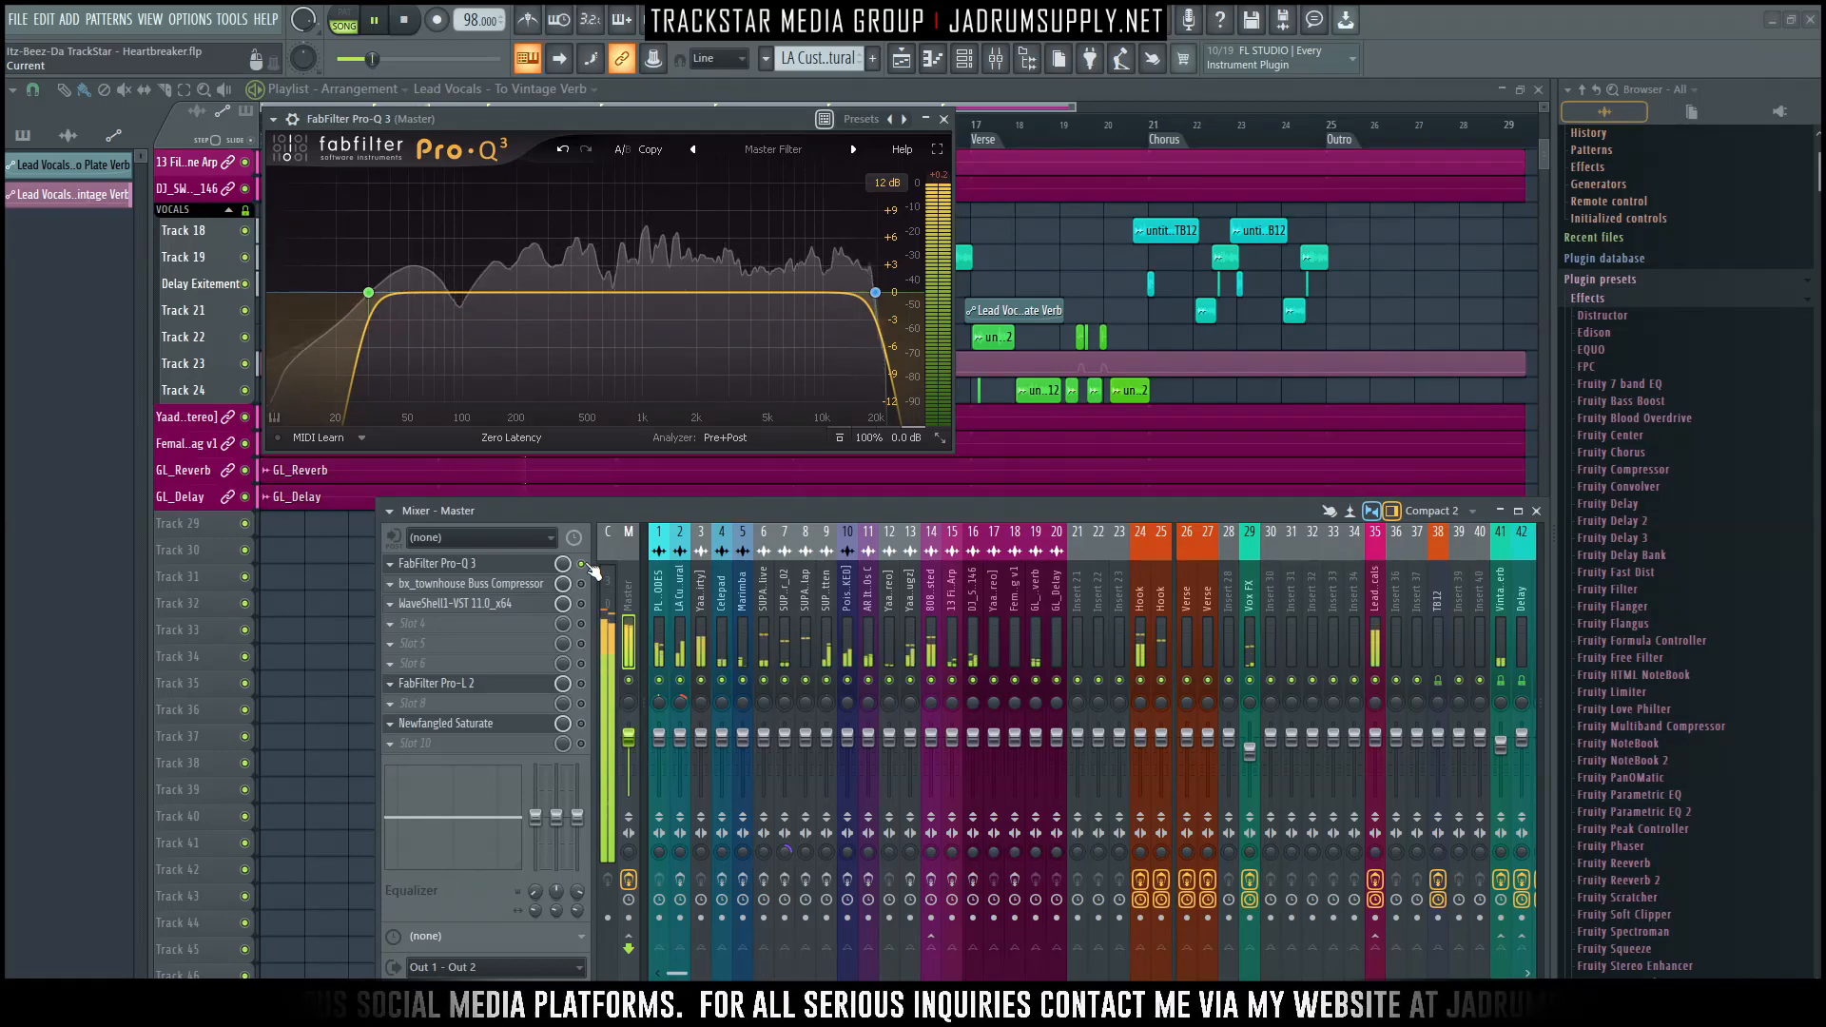
key("space")
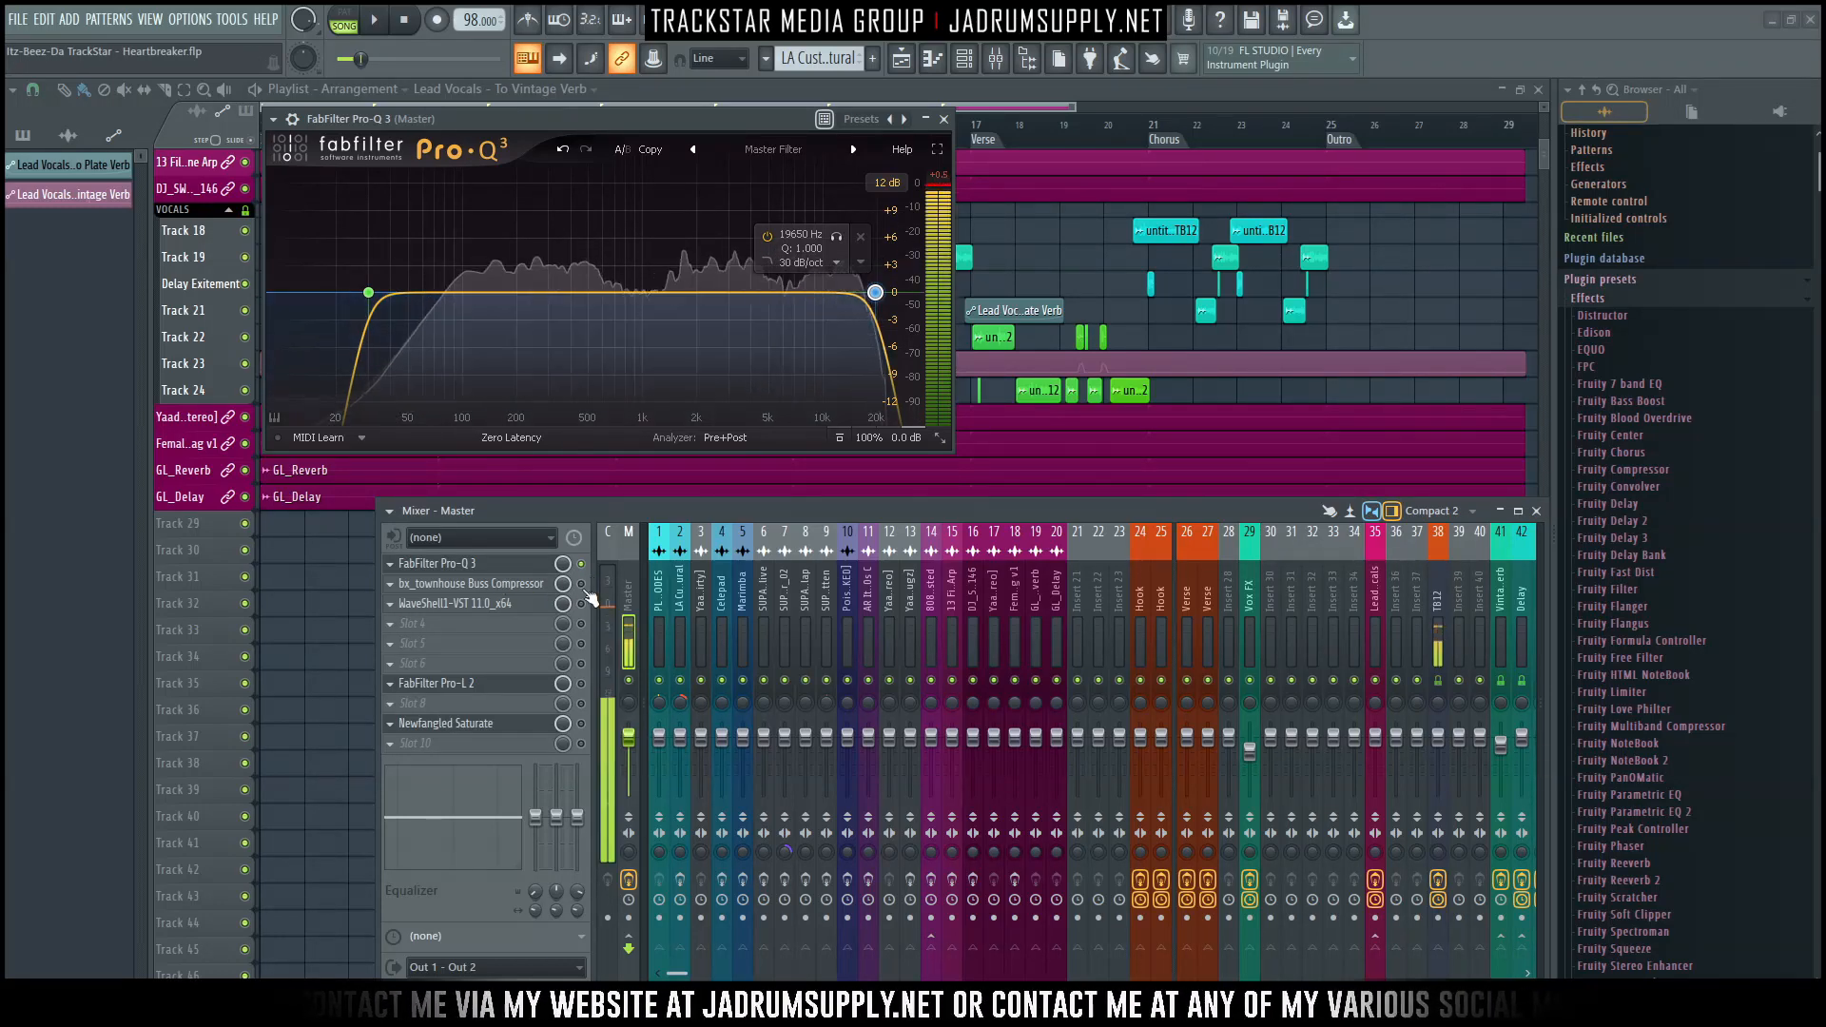
Open and enable the Master's bx_townhouse Buss Compressor, place its window above the mixer, and play the song through it.
left_click(553, 584)
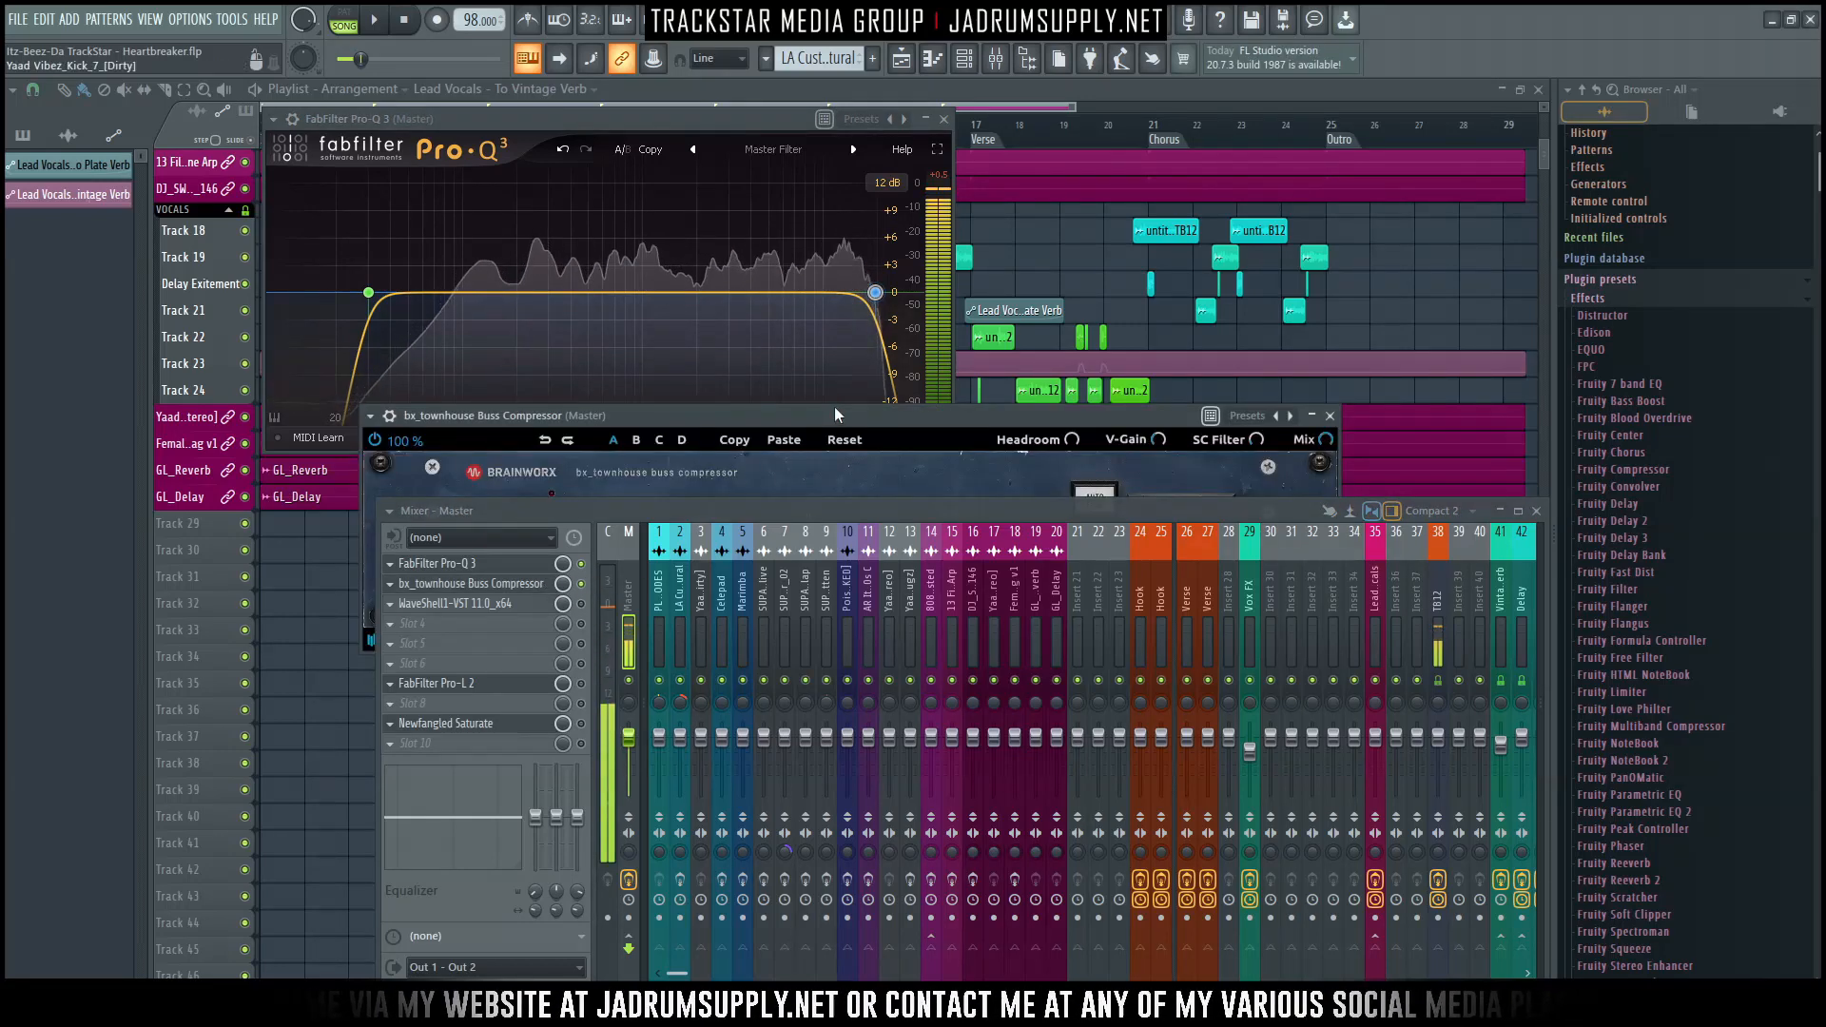
left_click_drag(835, 409, 848, 203)
key("space")
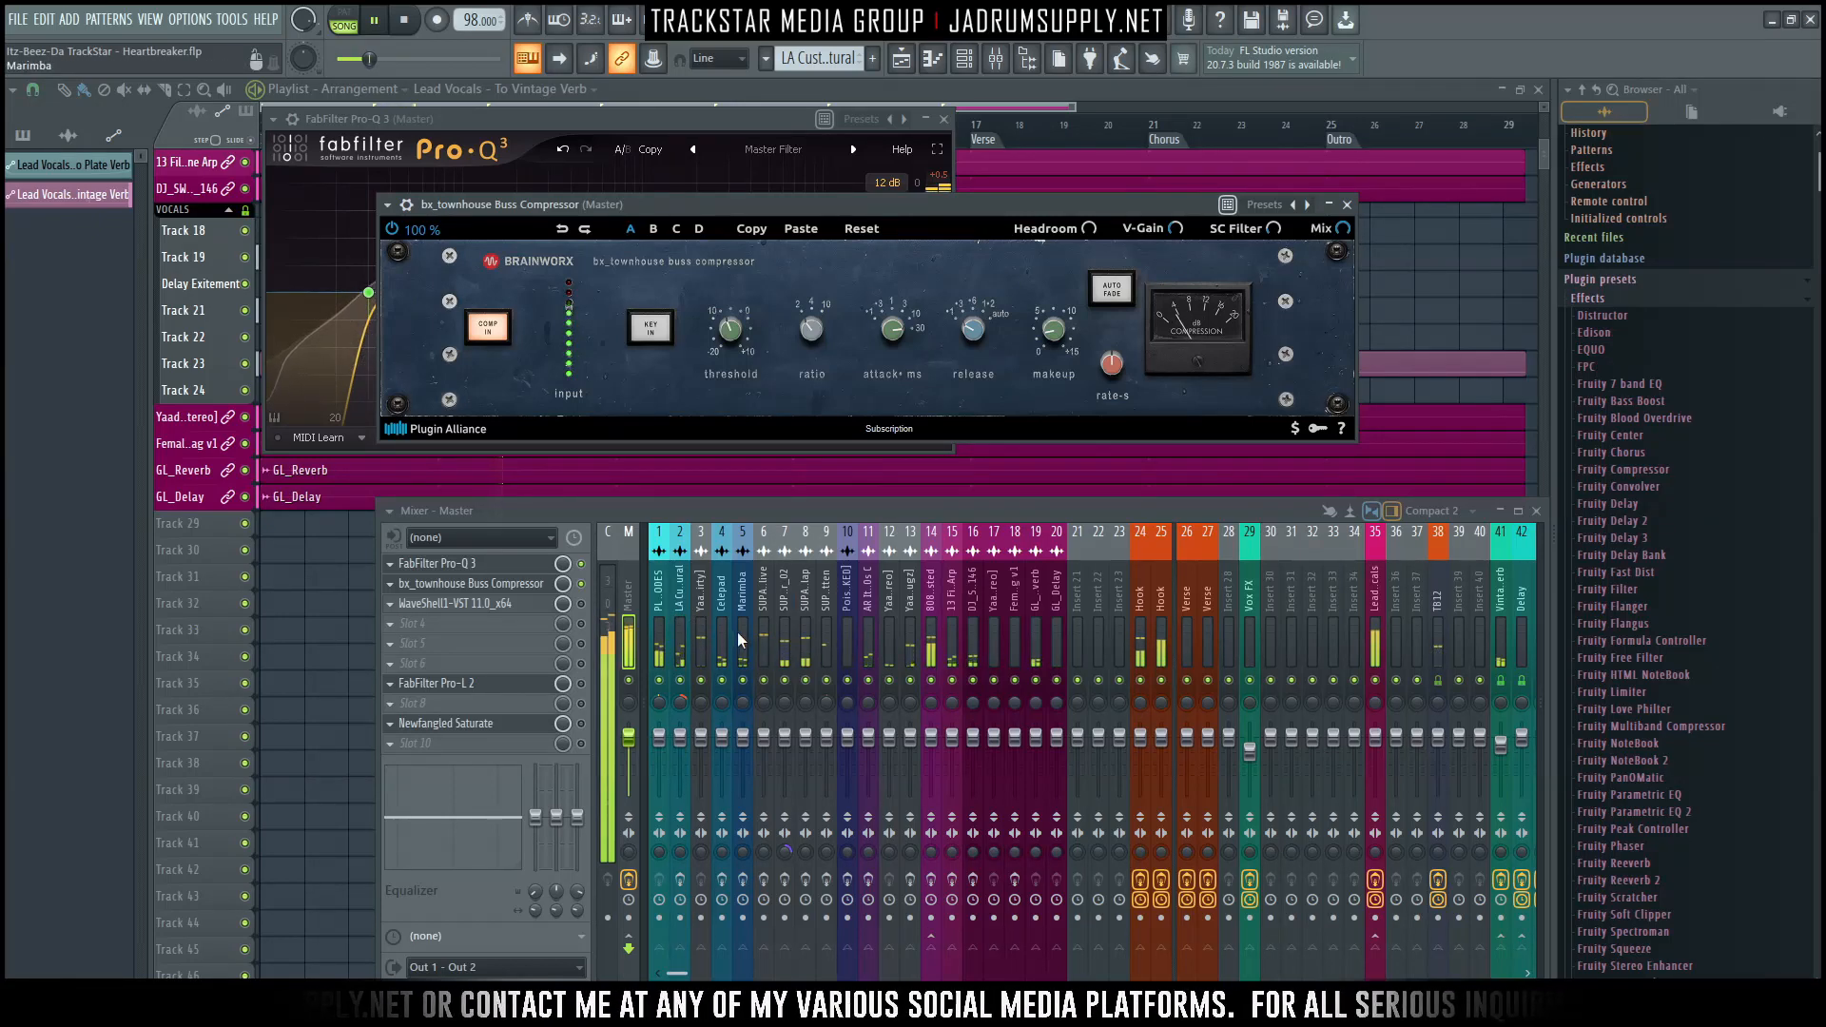
Open and enable the Master's WaveShell1-VST 11.0_x64 J37 tape plugin, audition it, and place its window over the compressor.
left_click(559, 603)
left_click_drag(511, 282, 560, 133)
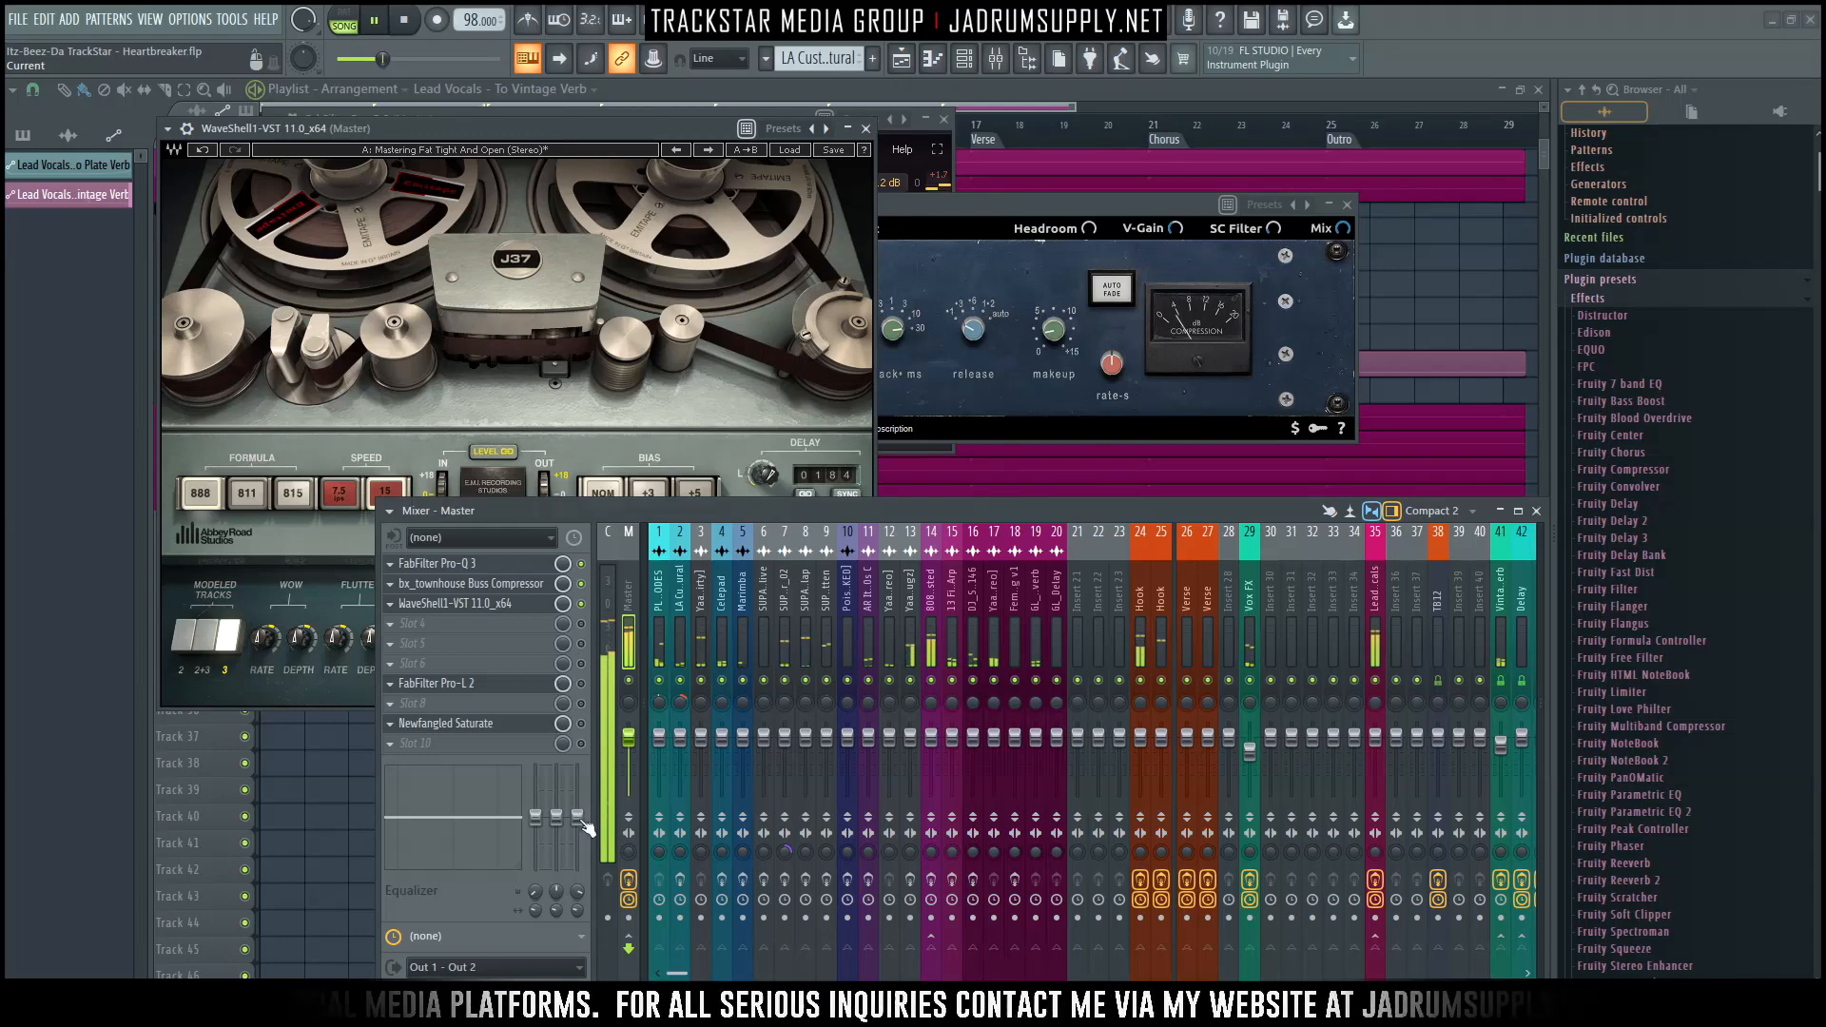
key("space")
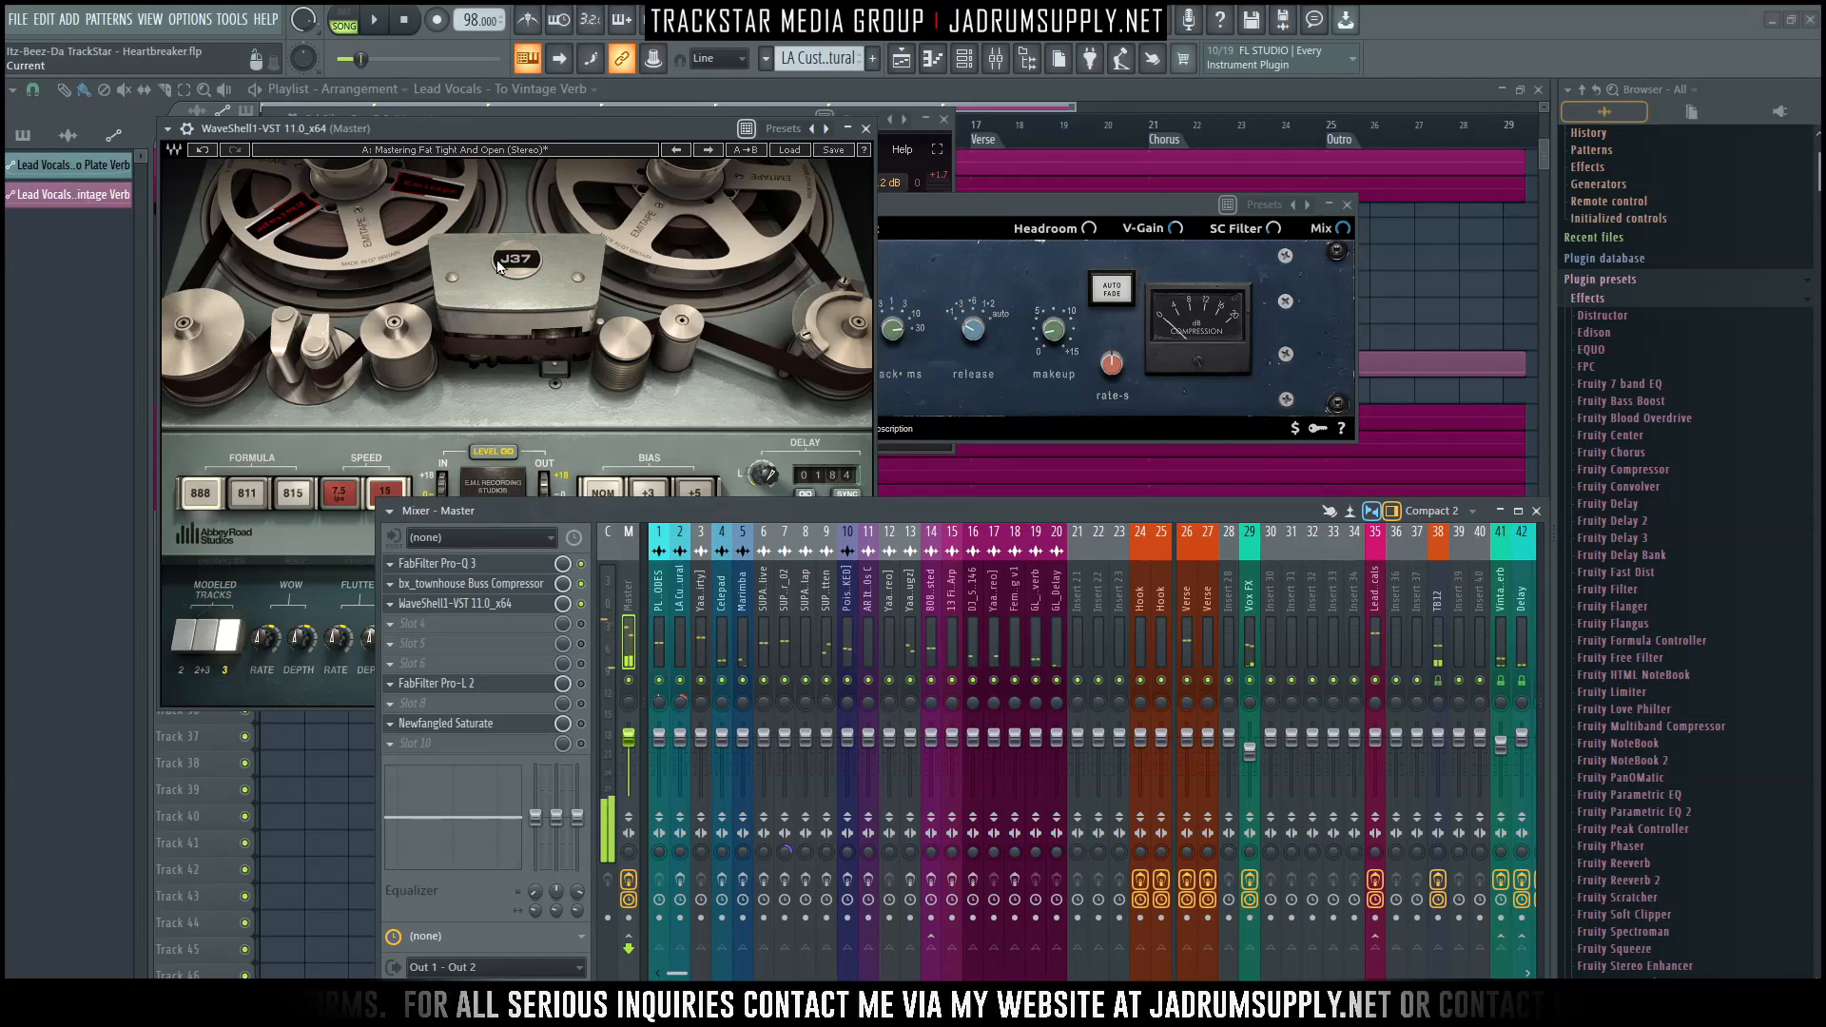
left_click_drag(561, 128, 940, 120)
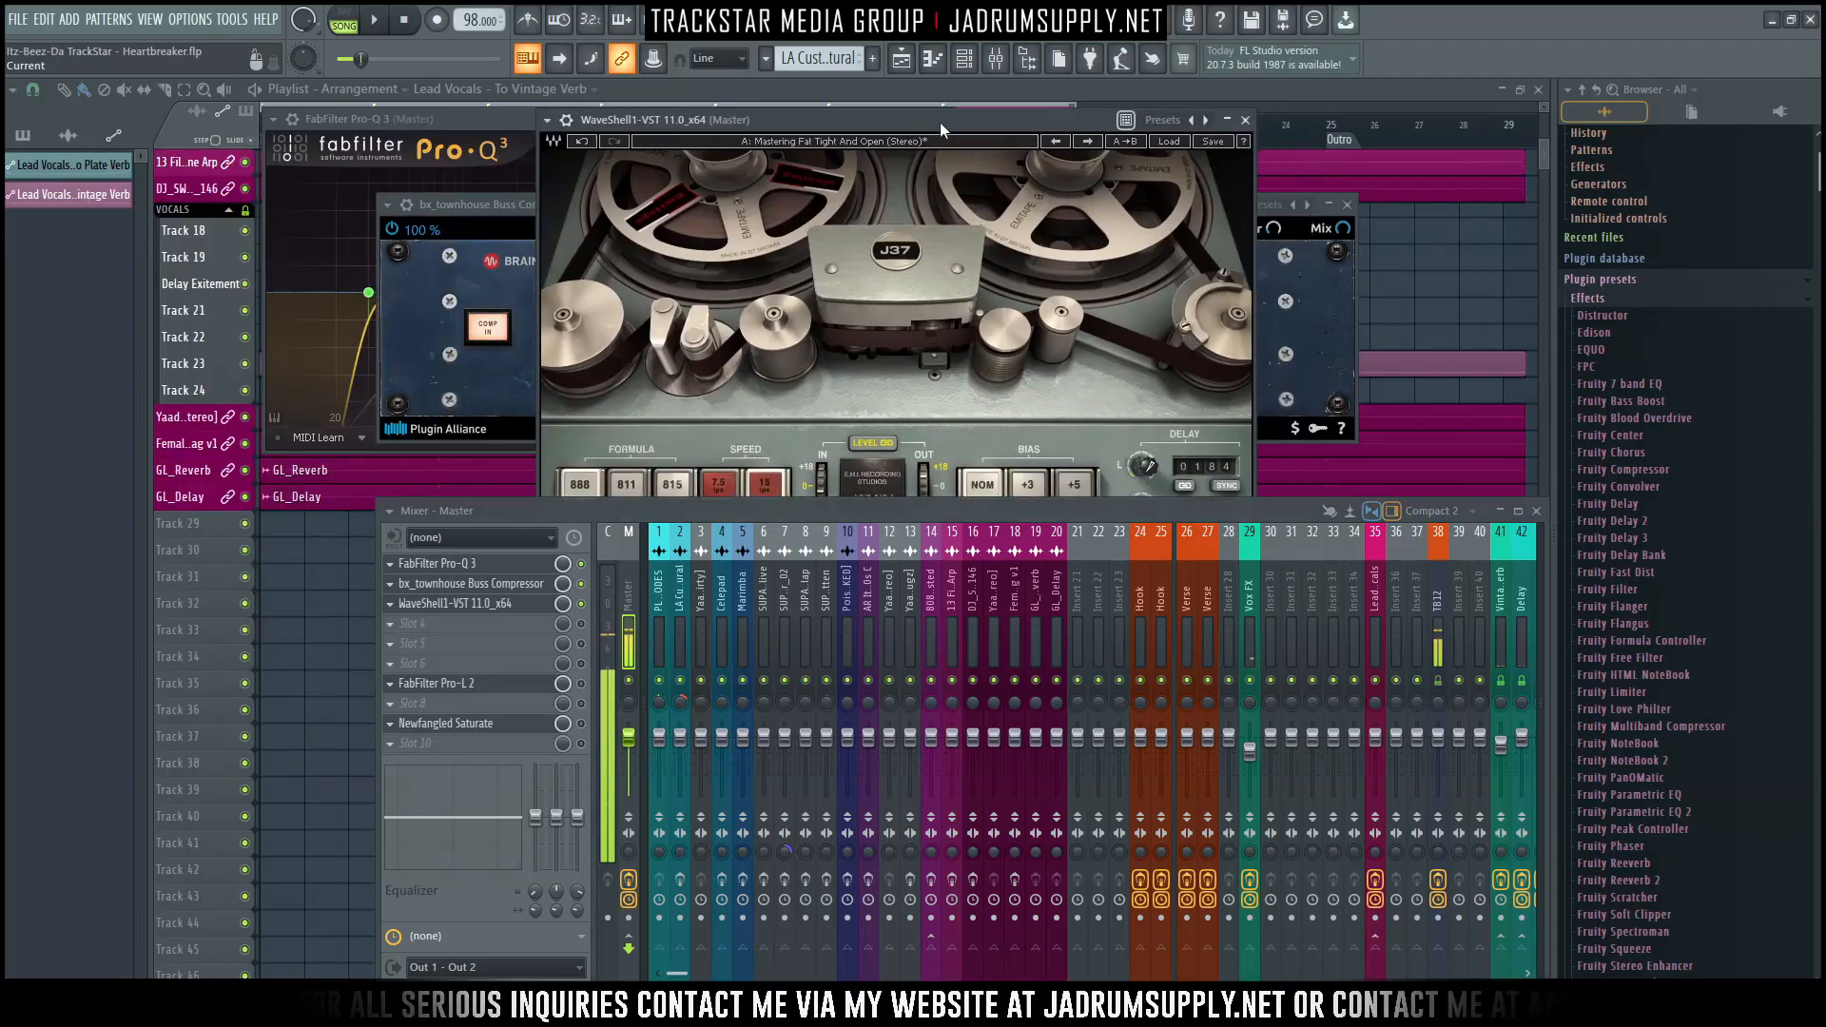
left_click(231, 19)
left_click(286, 101)
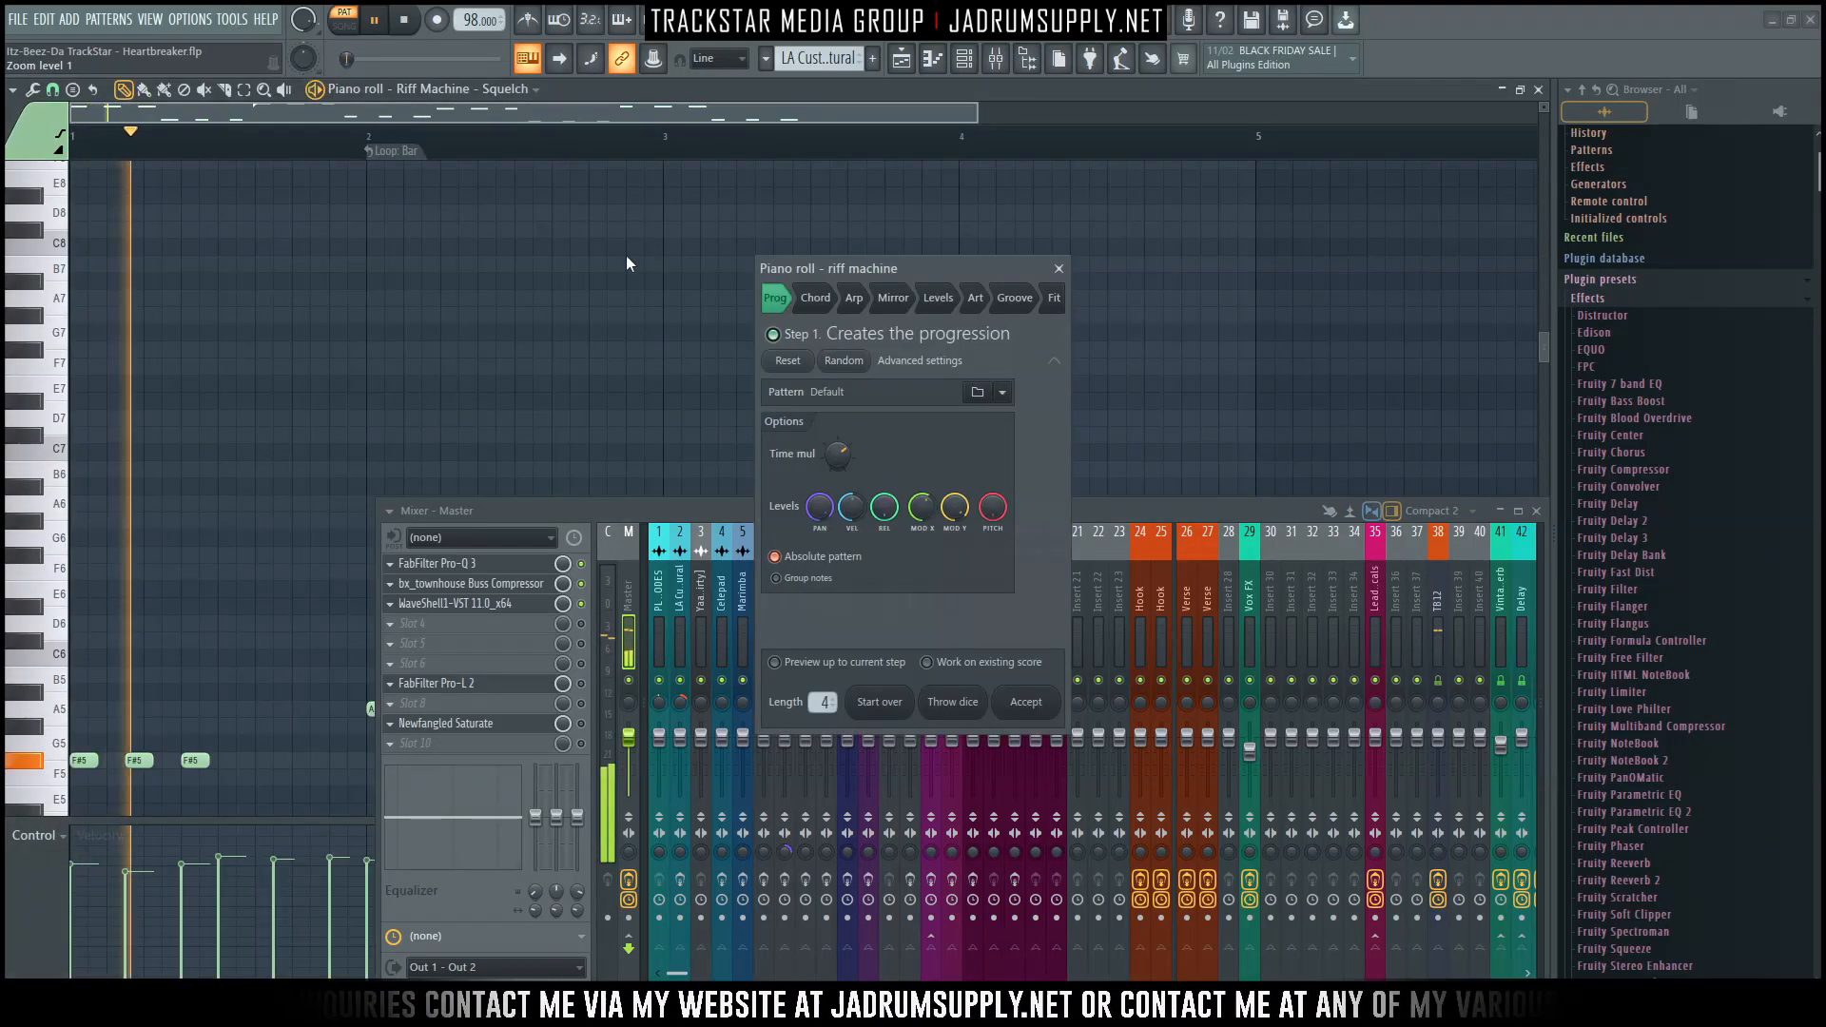
key("Escape")
Stop playback, close the mixer and delete the Riff Machine - Squelch channel from the Channel rack.
left_click(965, 62)
key("space")
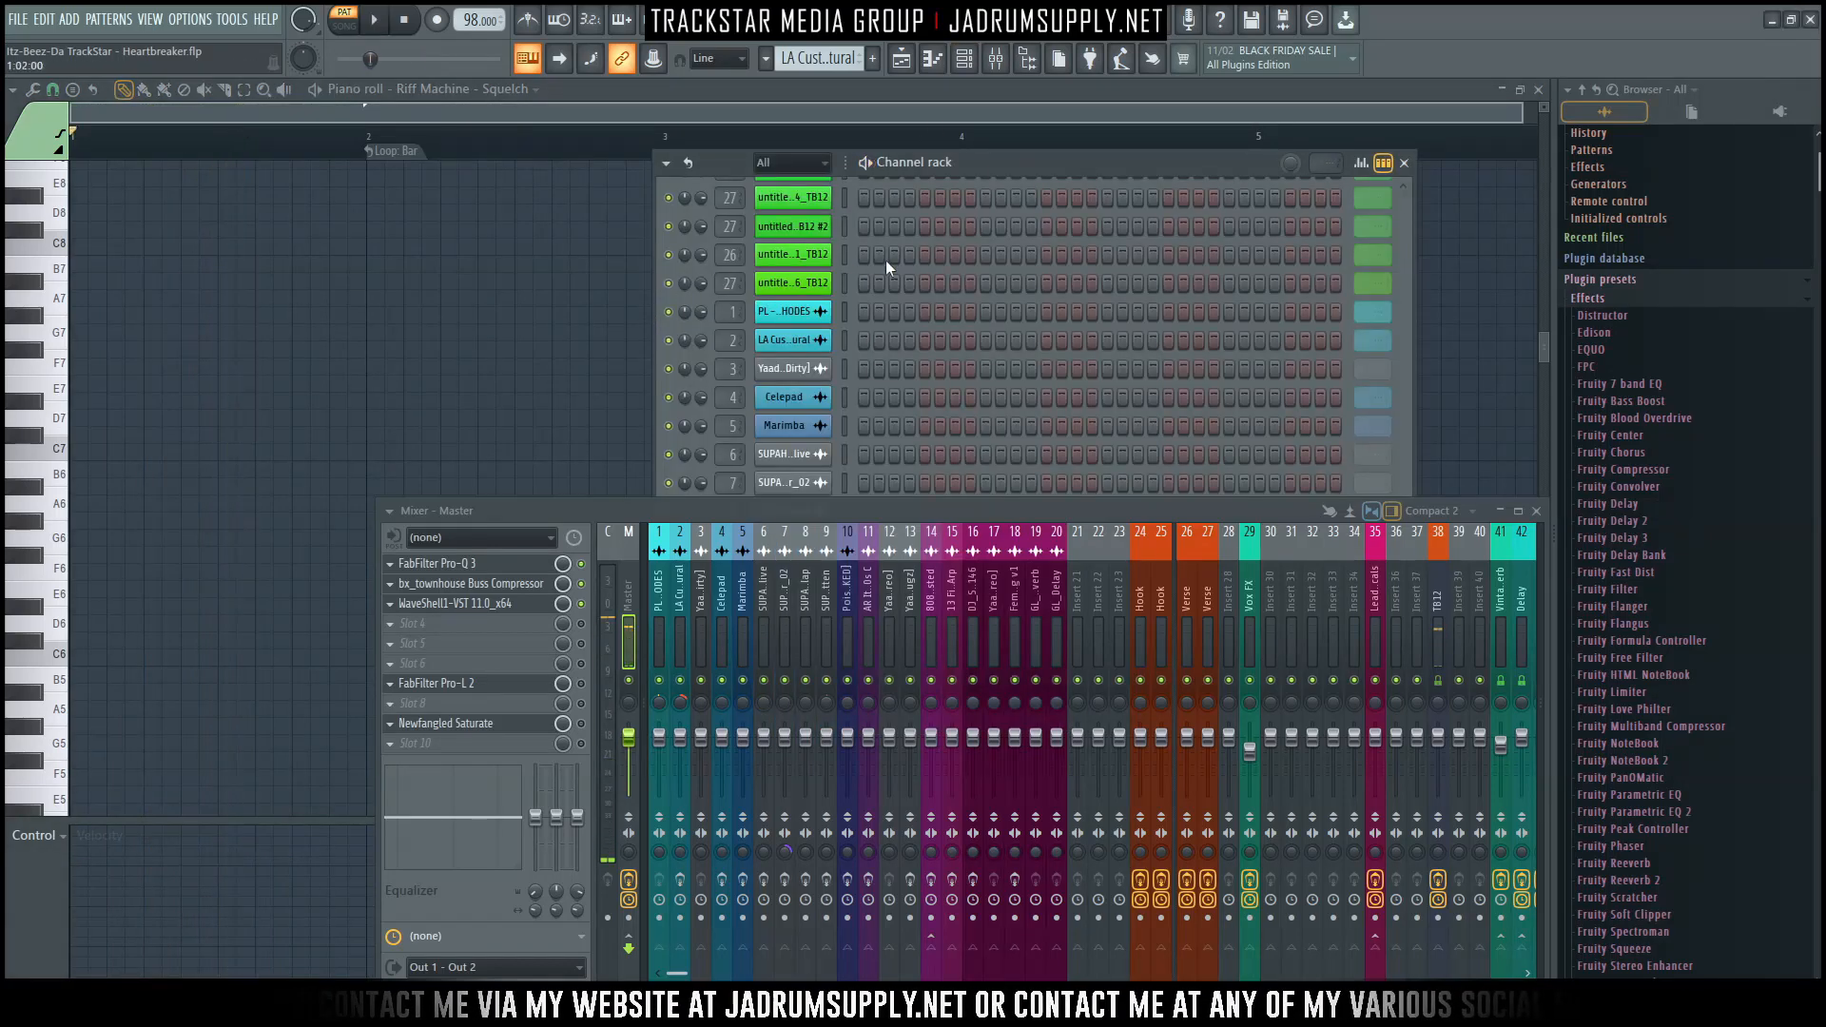
scroll(951, 304, "down", 1)
left_click(1537, 512)
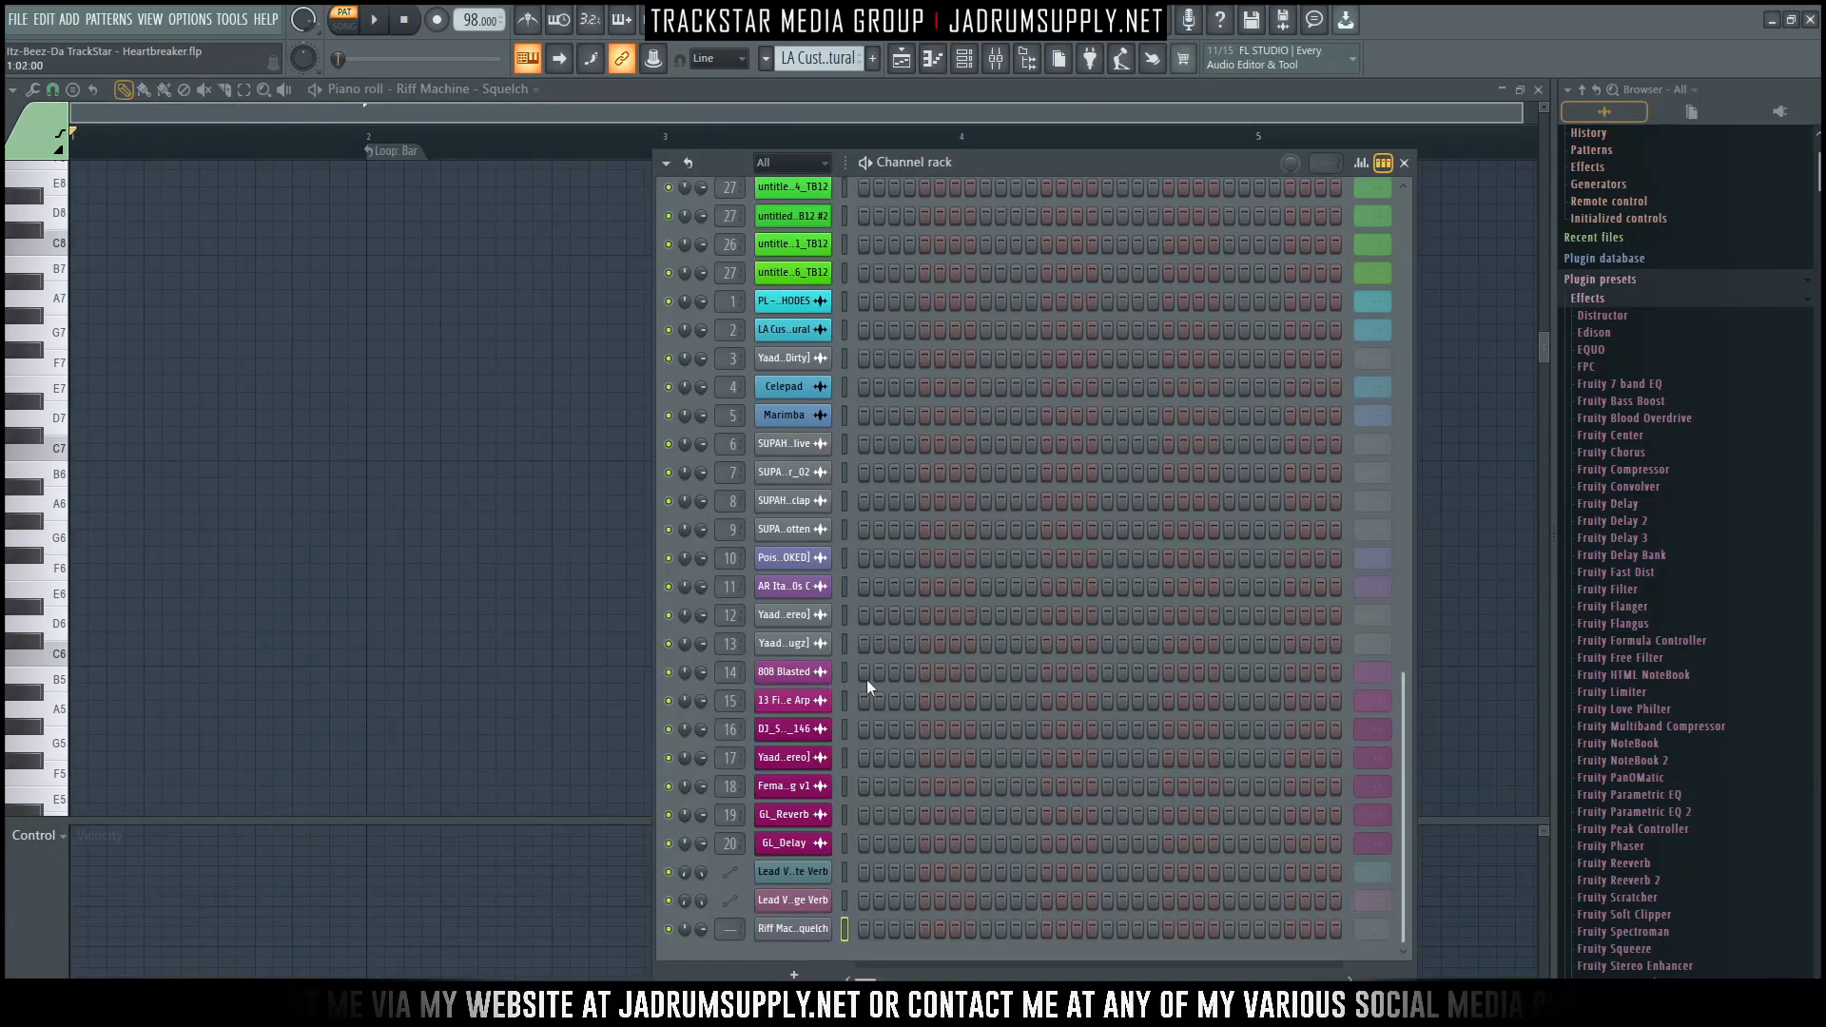
right_click(826, 929)
left_click(881, 900)
key("Return")
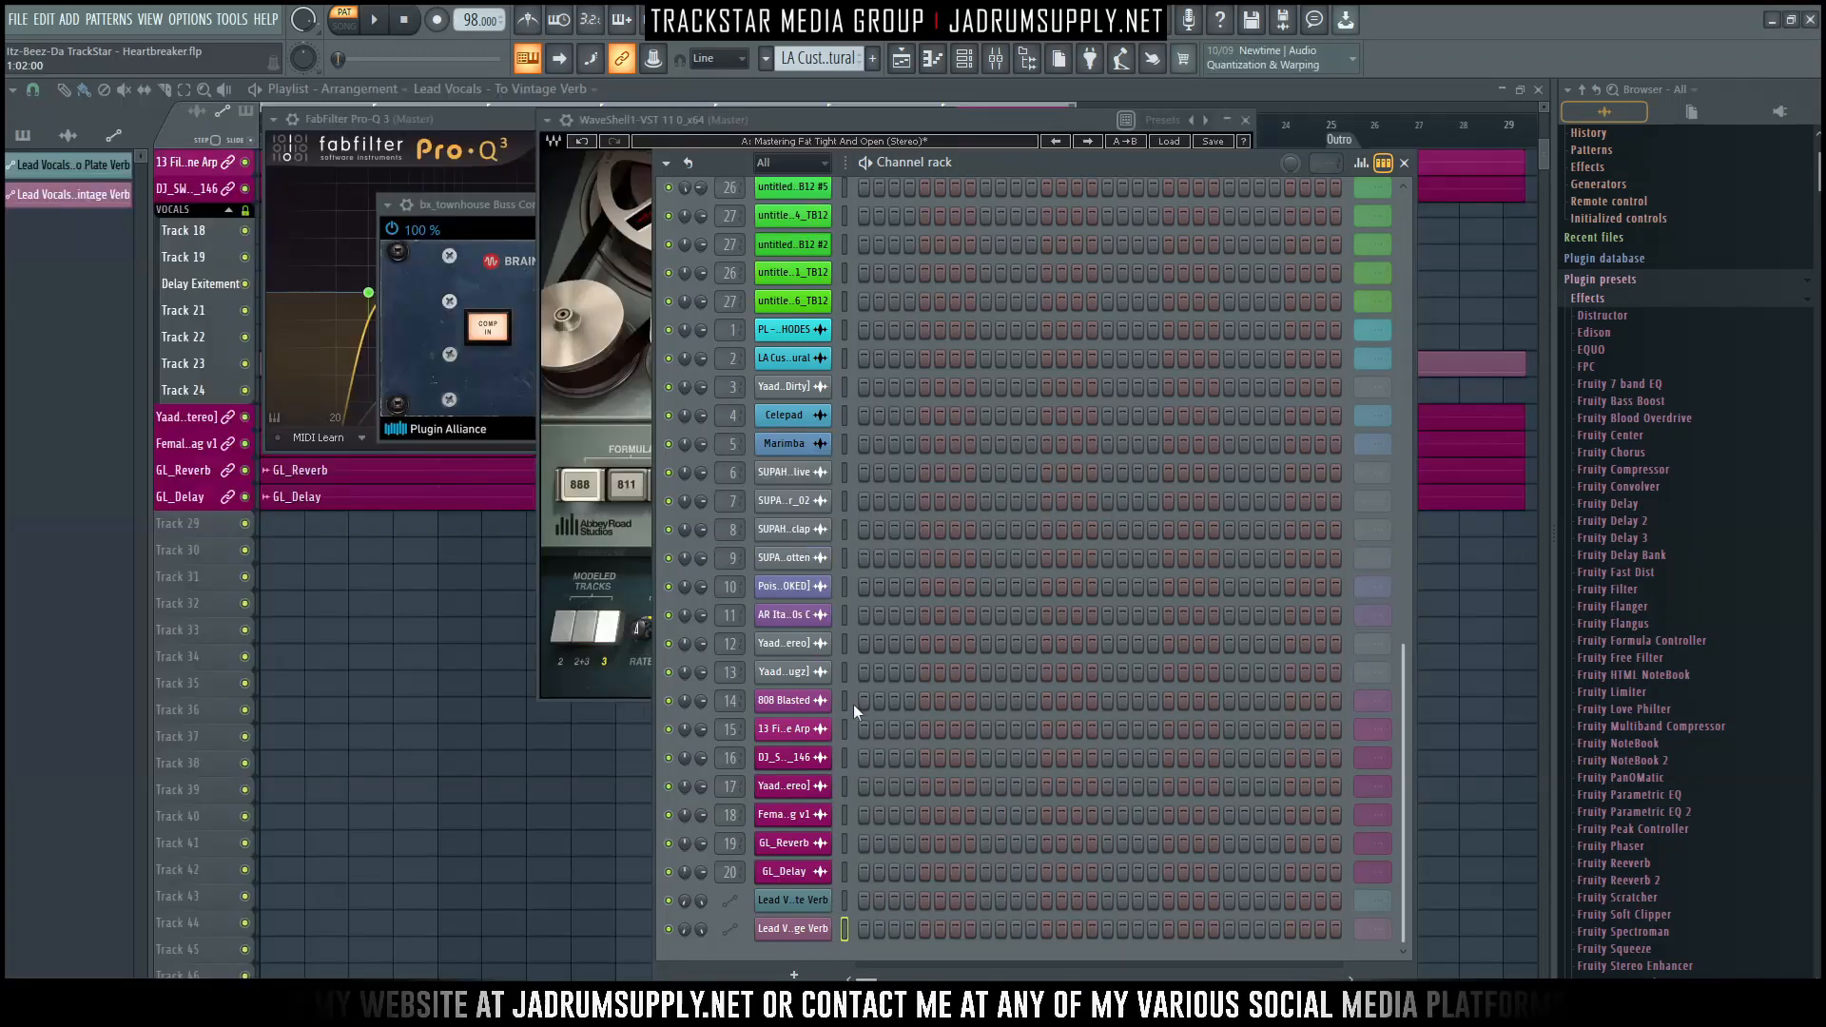
Run the macro that switches smart disable for all plugins.
left_click(231, 20)
mouse_move(262, 86)
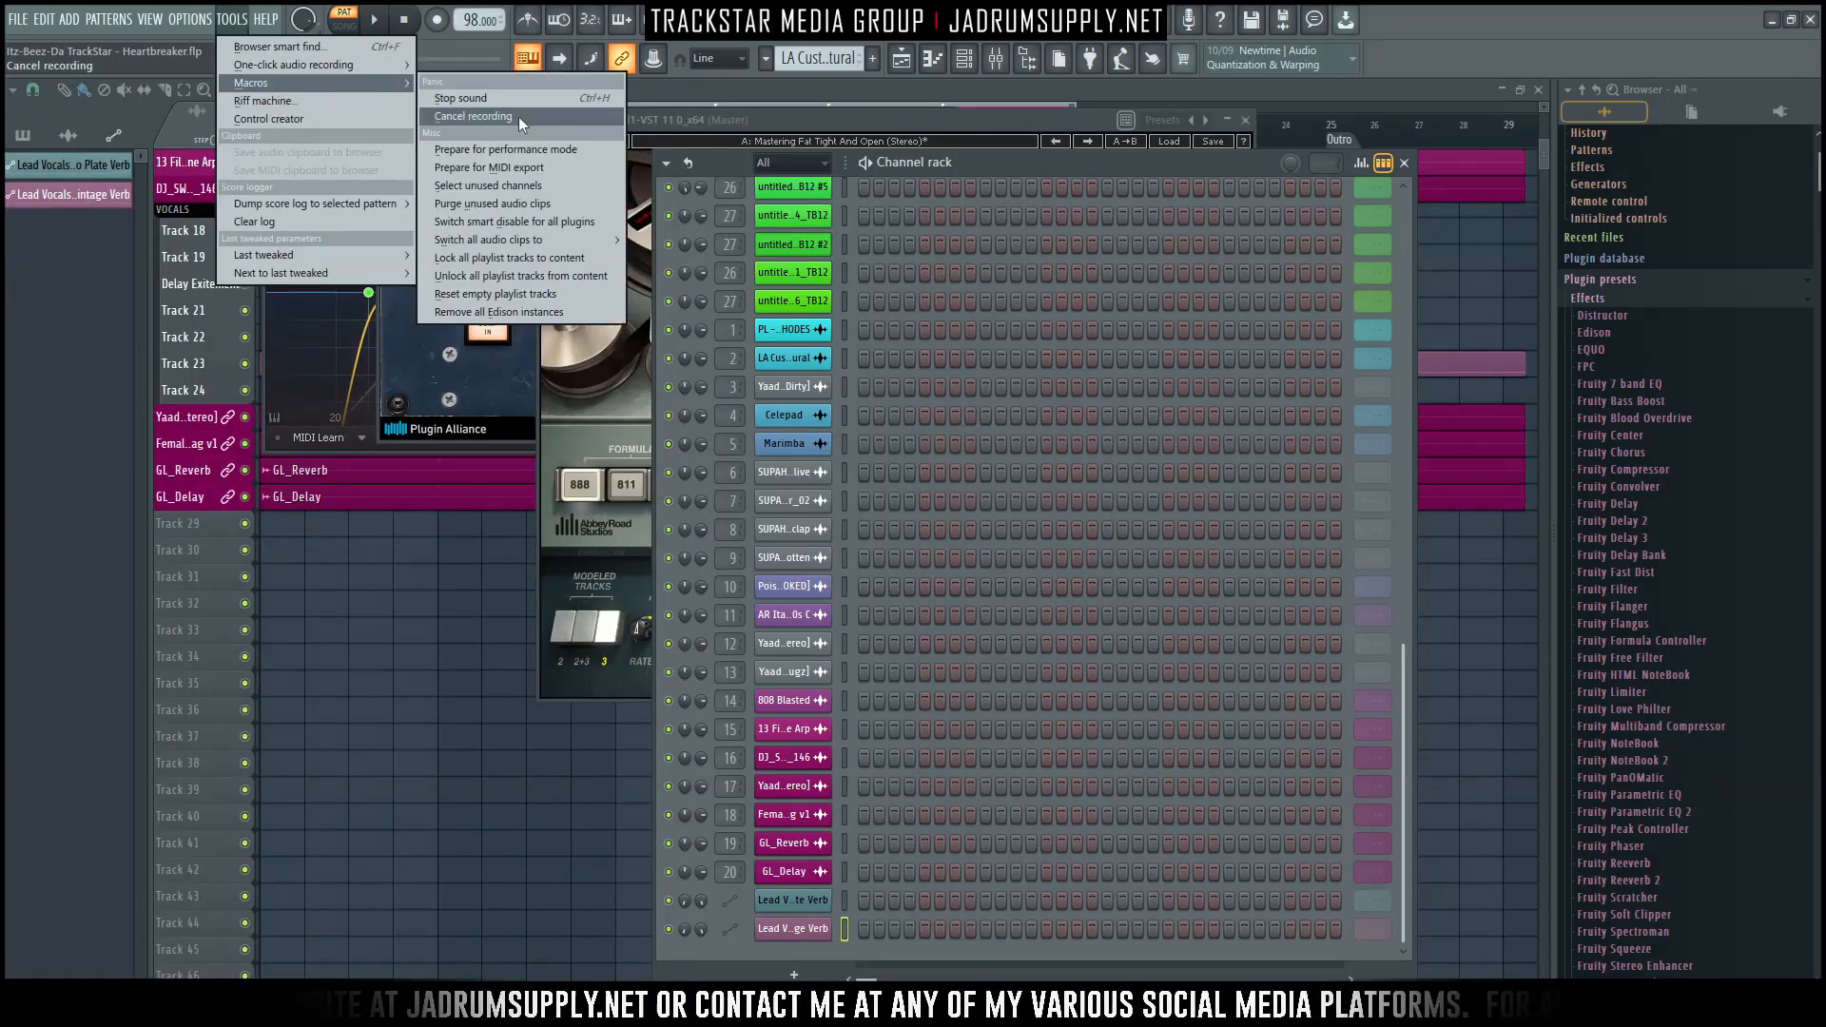
left_click(570, 221)
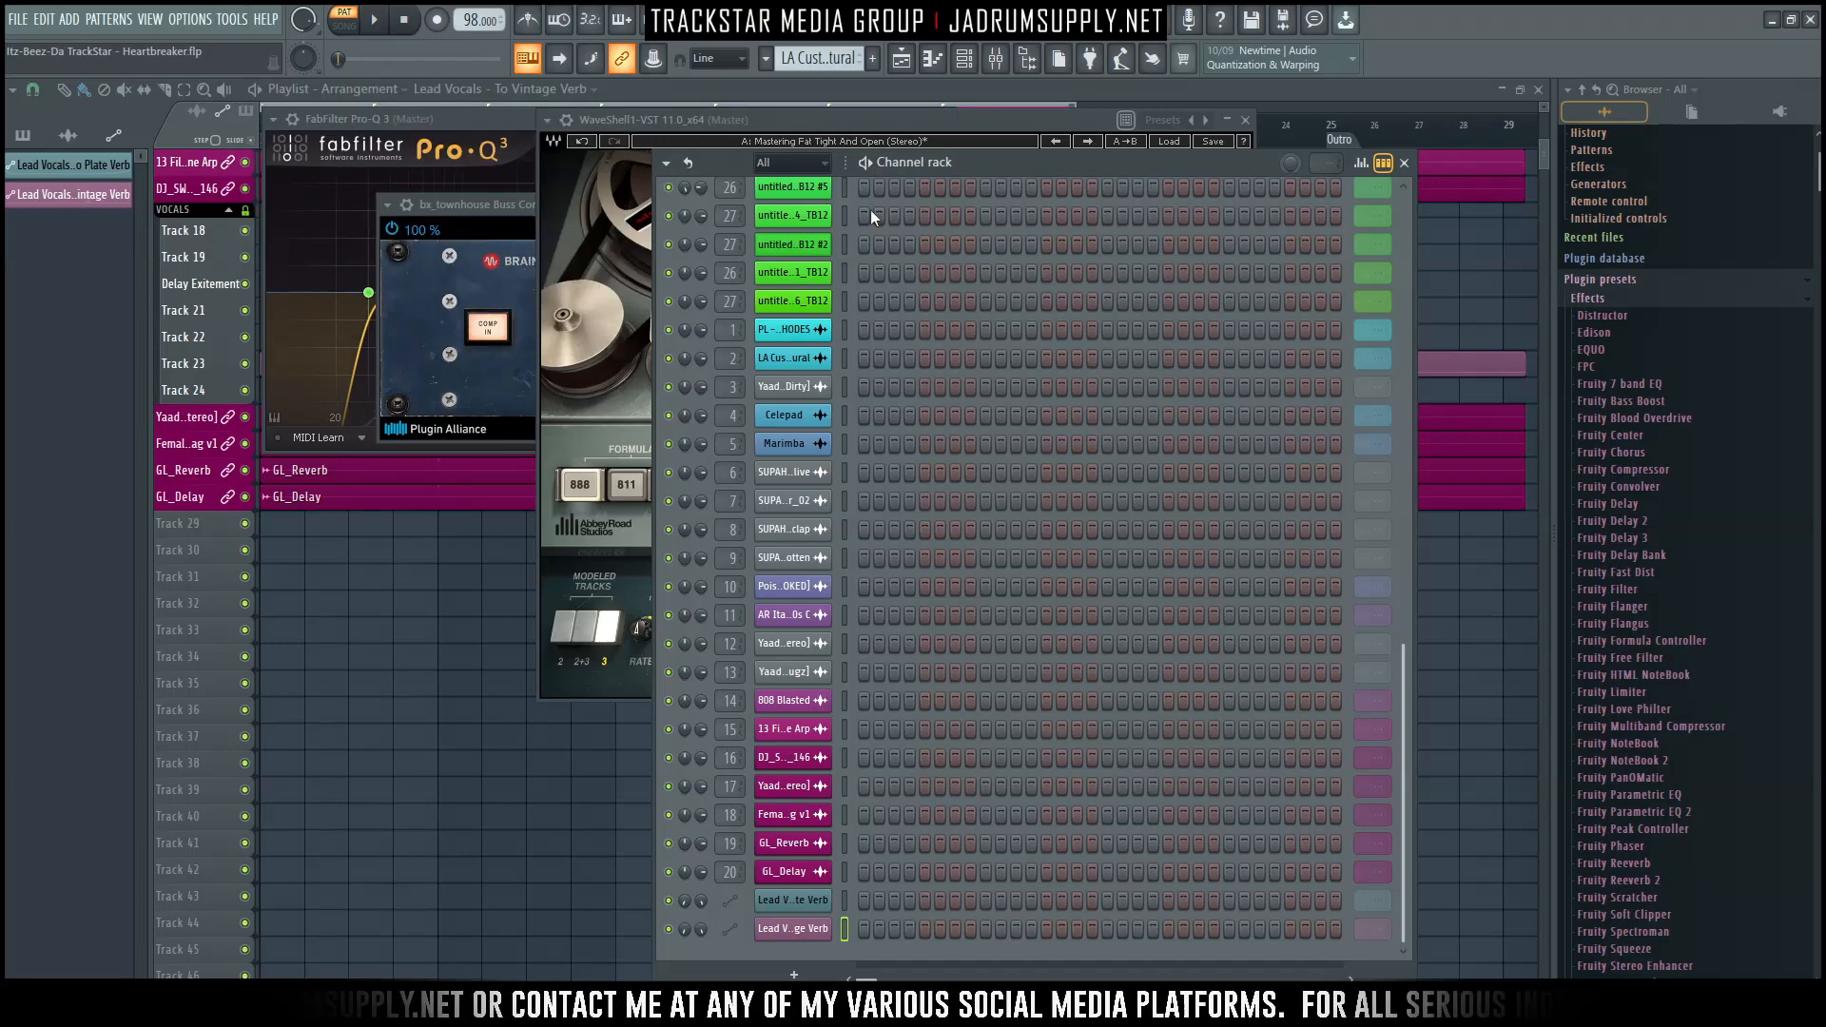
Hide the Channel rack, bring the mixer back up, and audition the song through the Master chain before stopping playback.
left_click(966, 60)
left_click(996, 59)
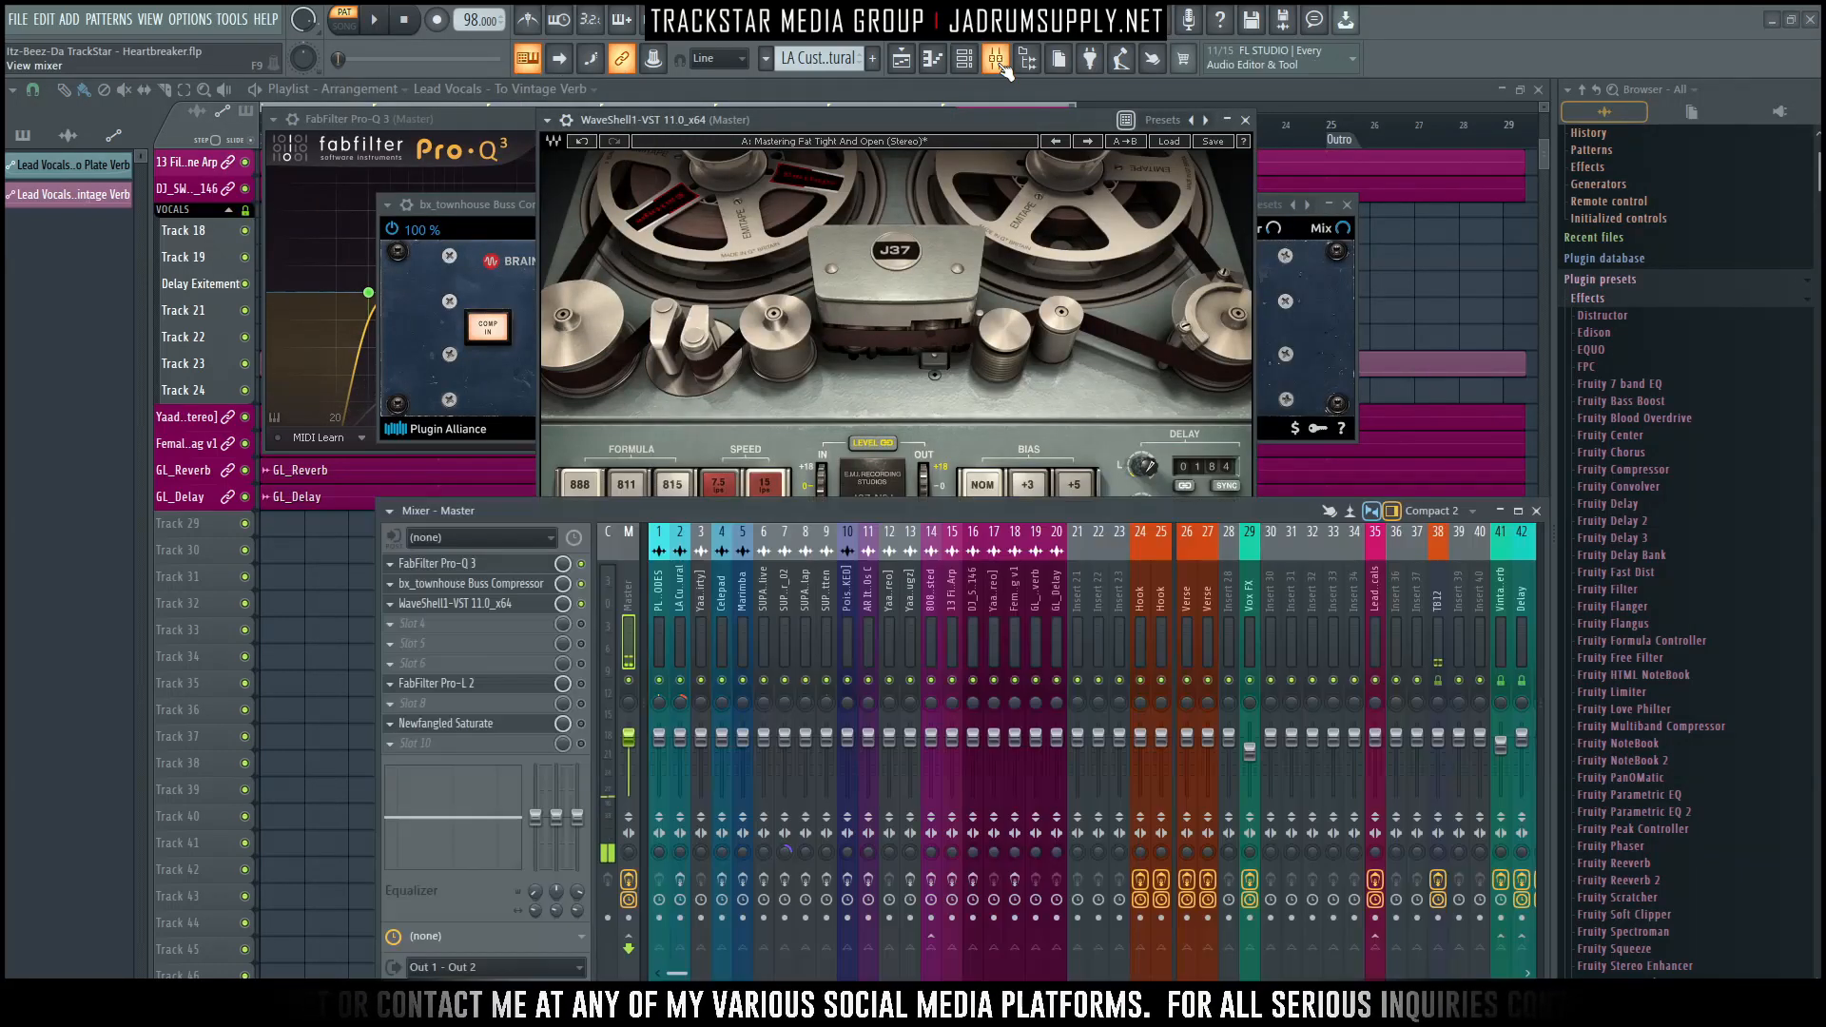
key("space")
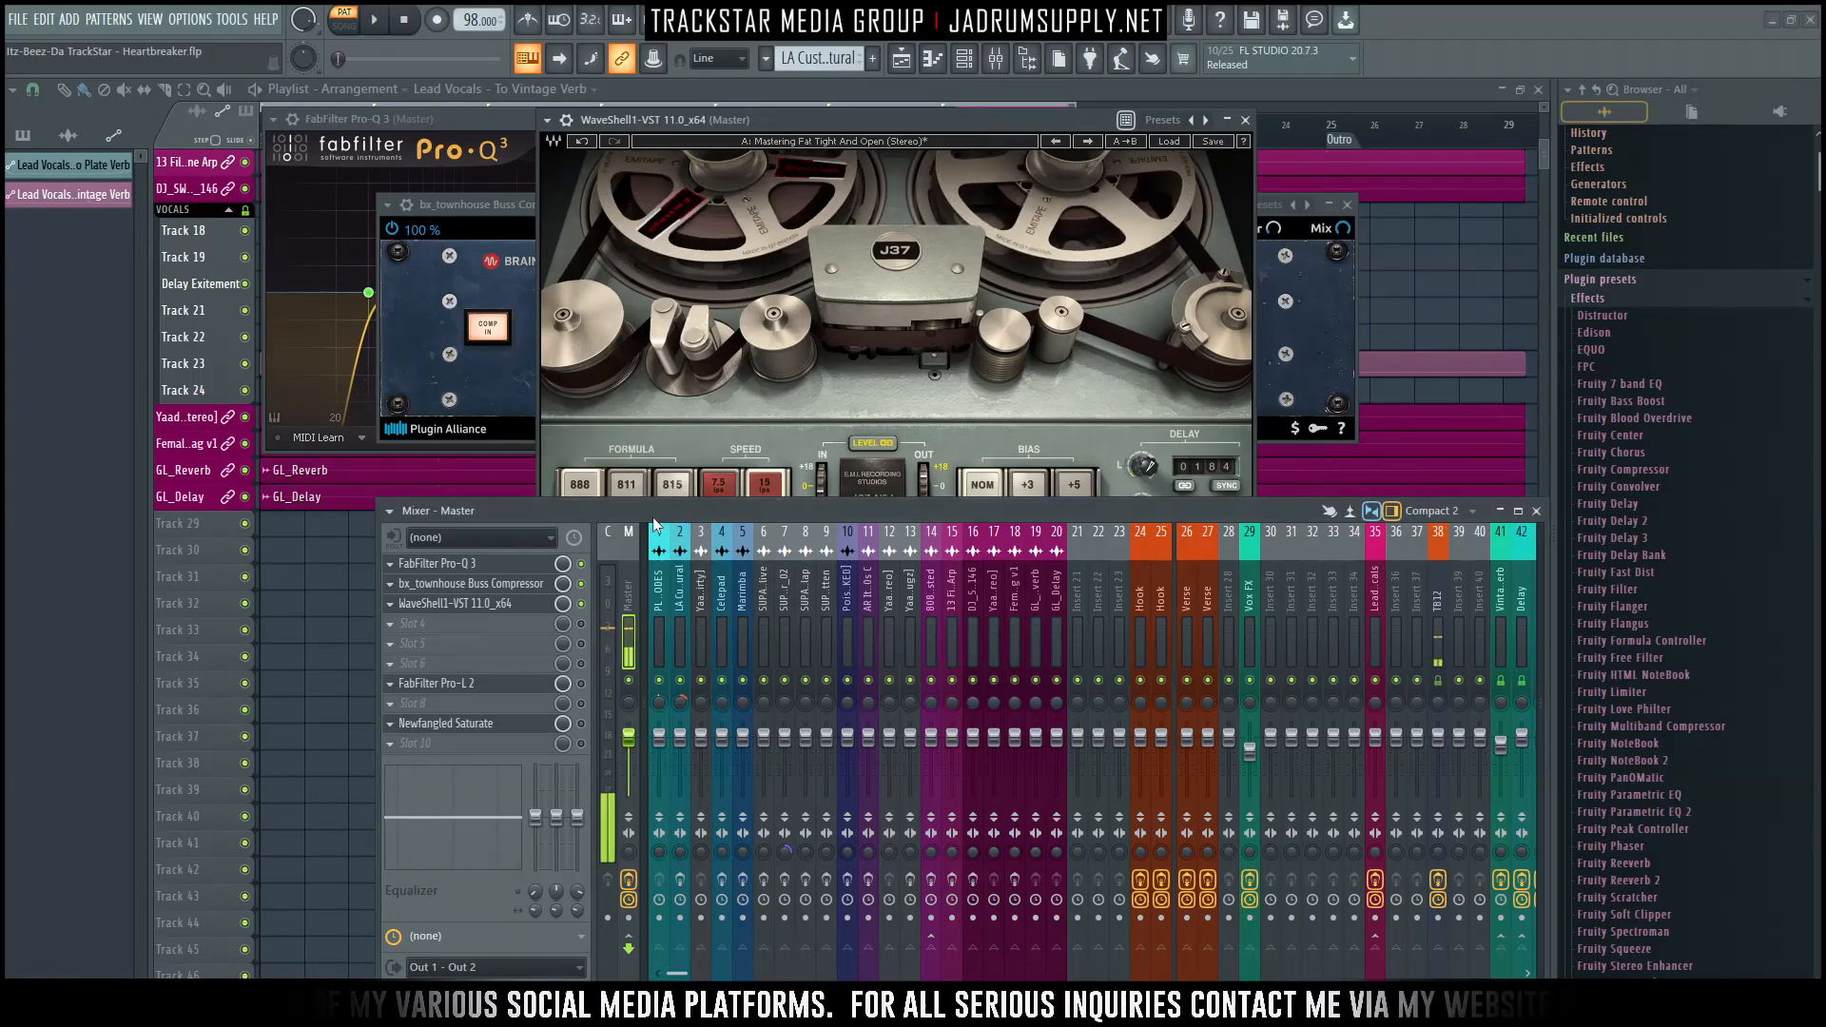
key("l")
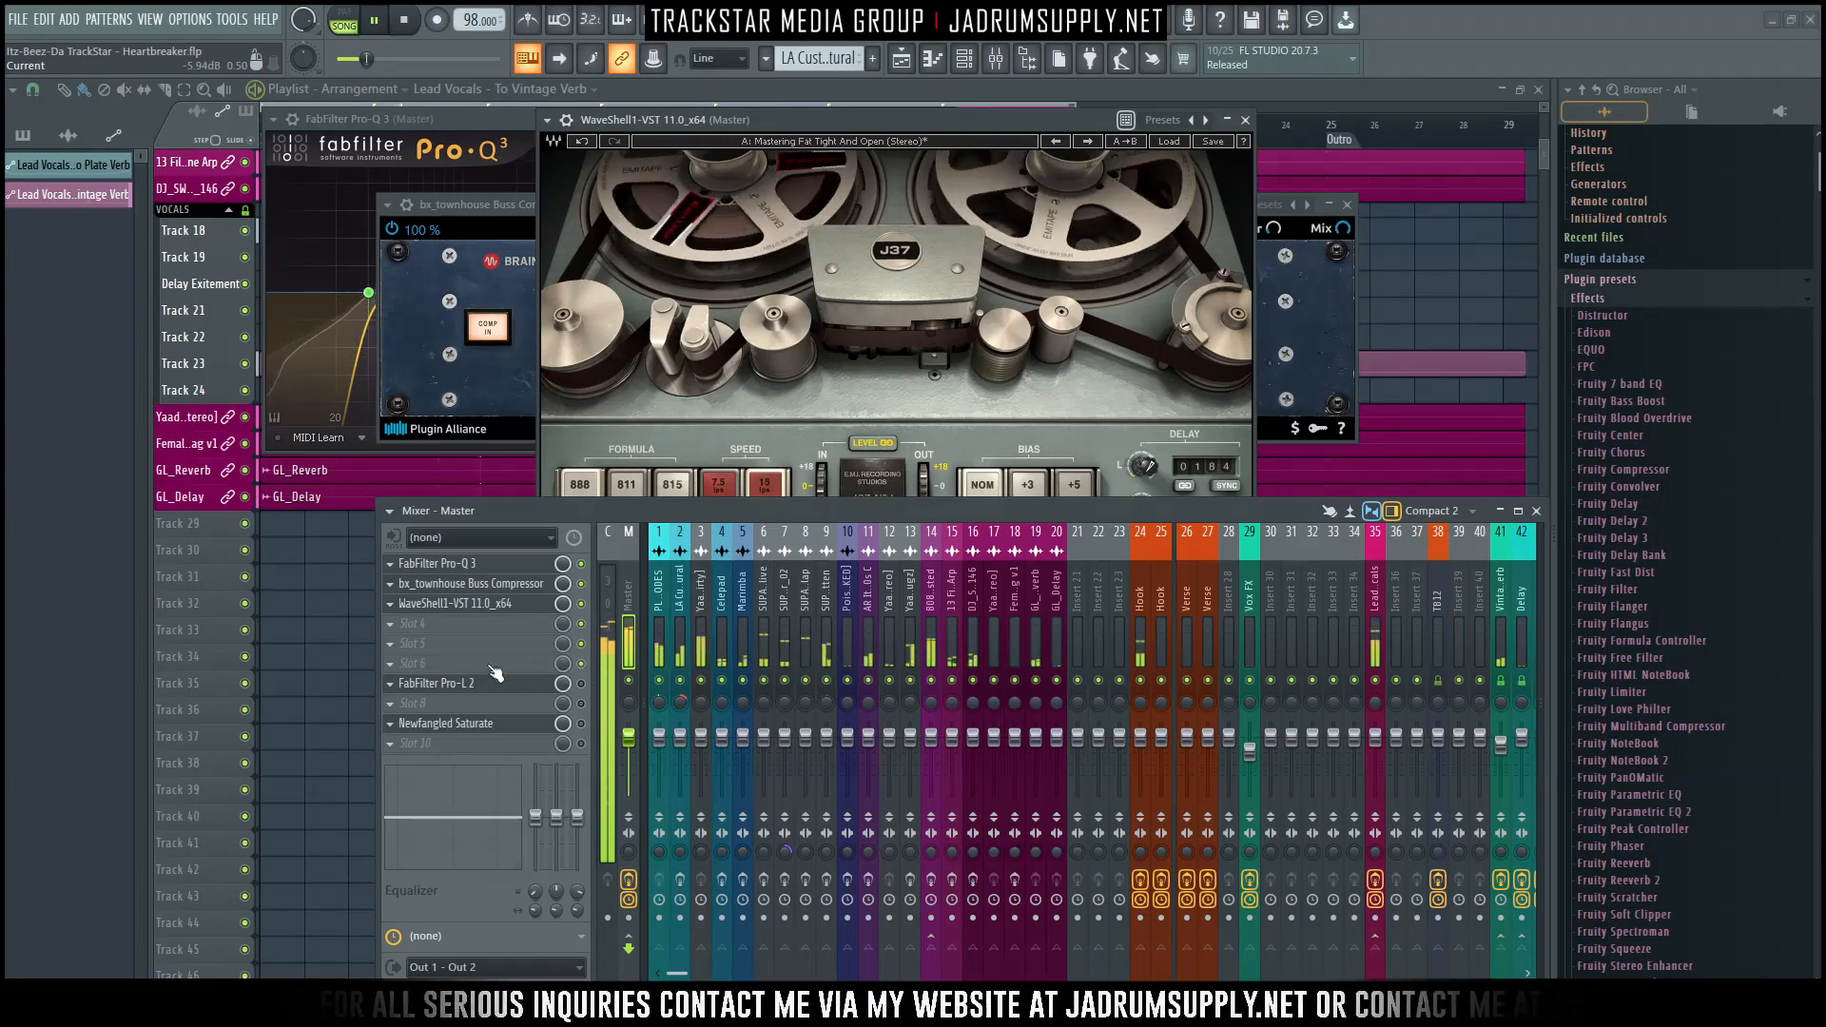
key("space")
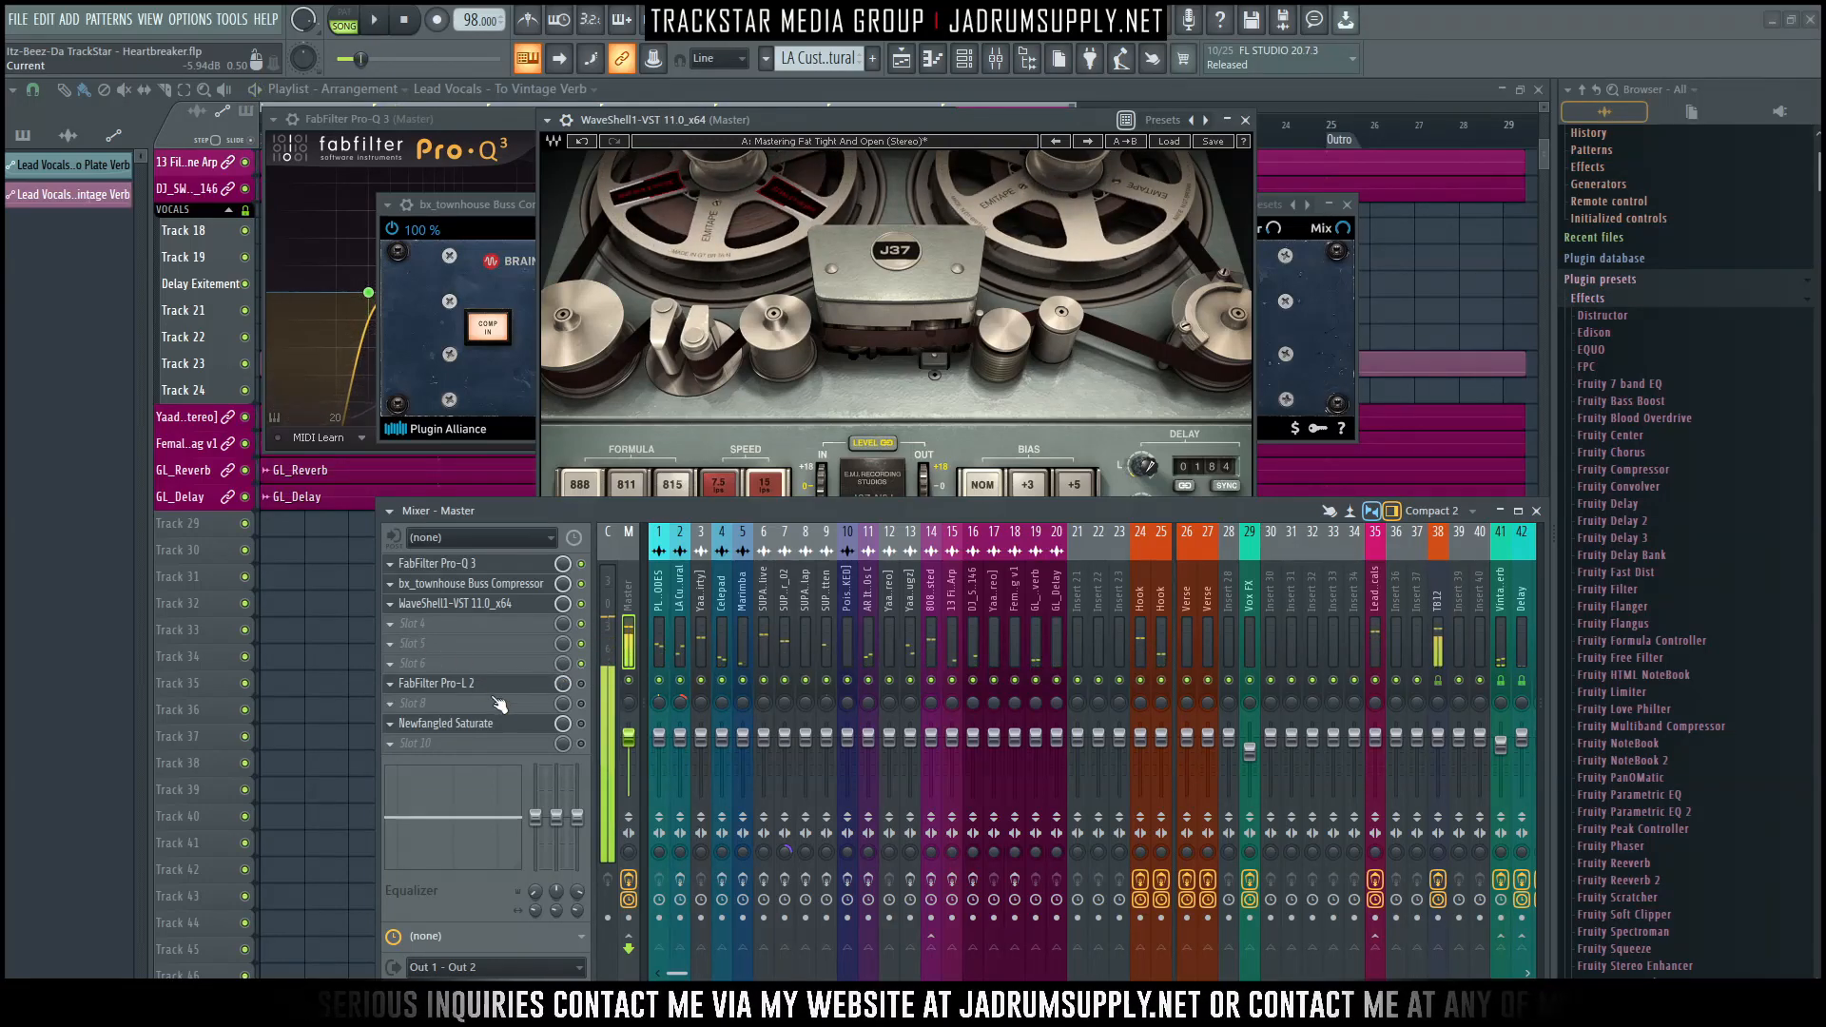
Load iZotope's Ozone 9 Exciter into the empty Master slot between the WaveShell1-VST tape plugin and FabFilter Pro-L 2.
left_click(445, 658)
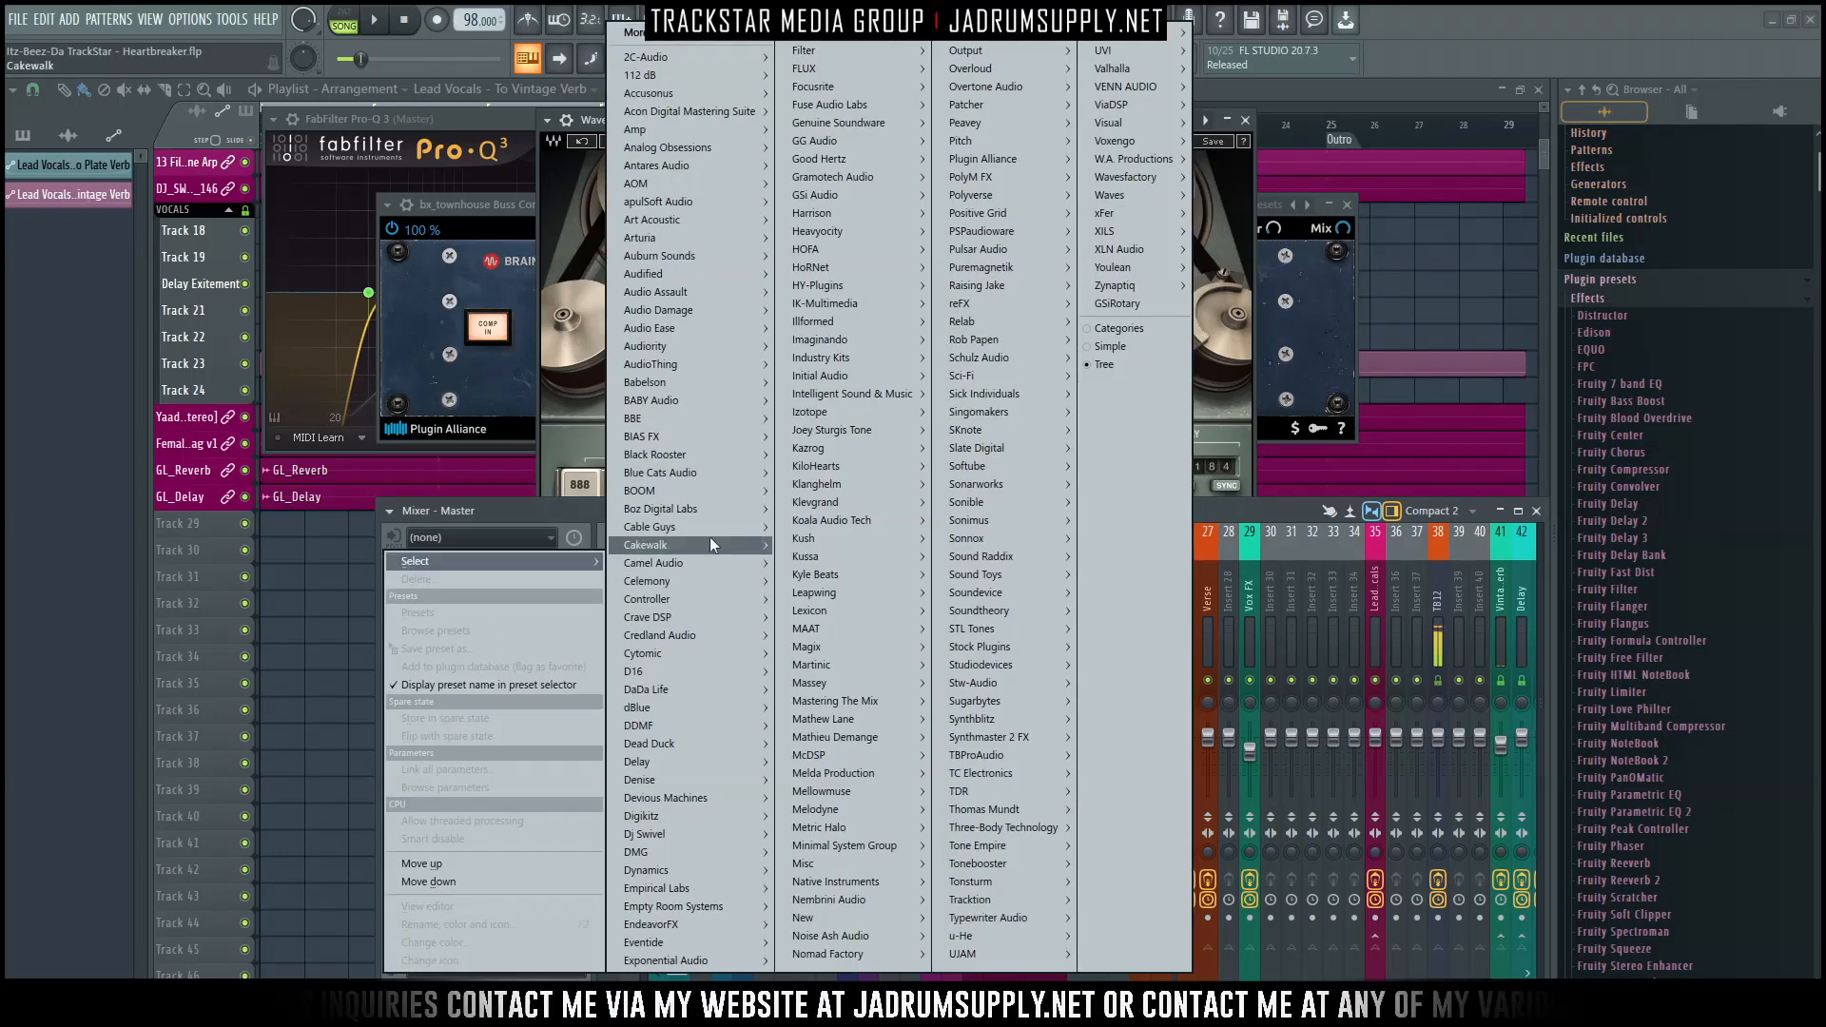
mouse_move(872, 418)
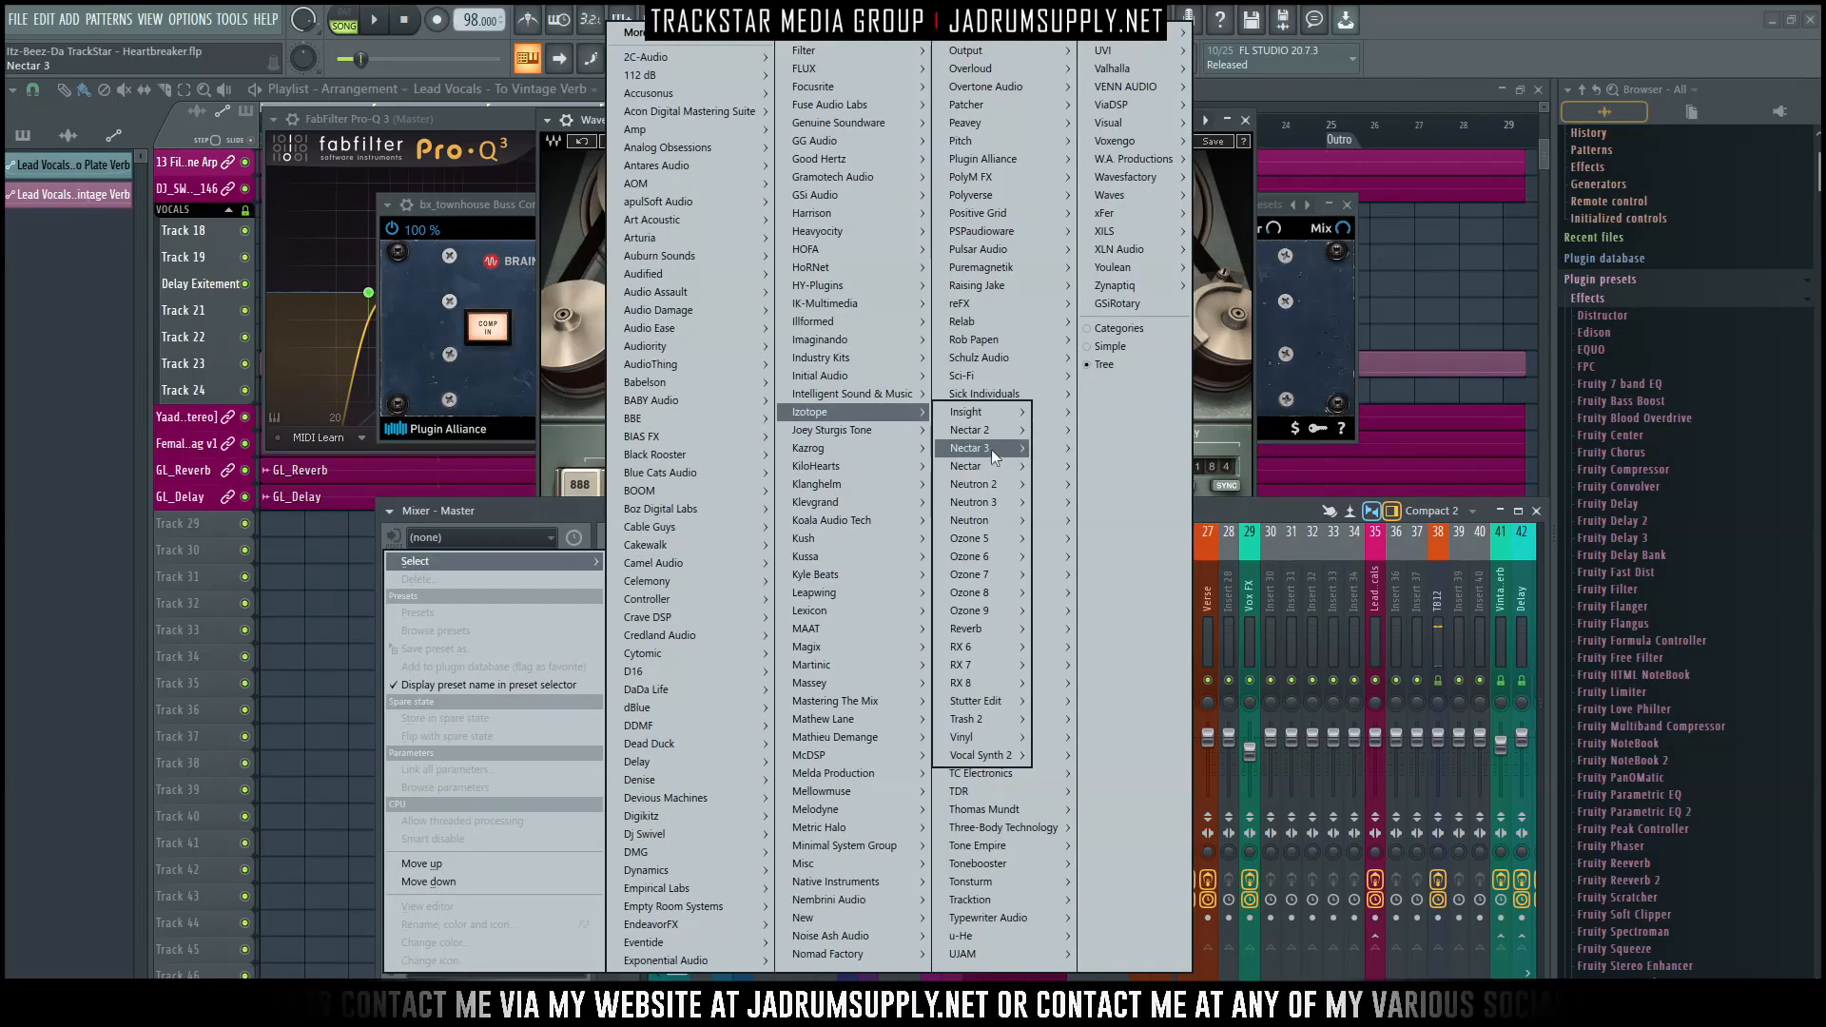
mouse_move(993, 612)
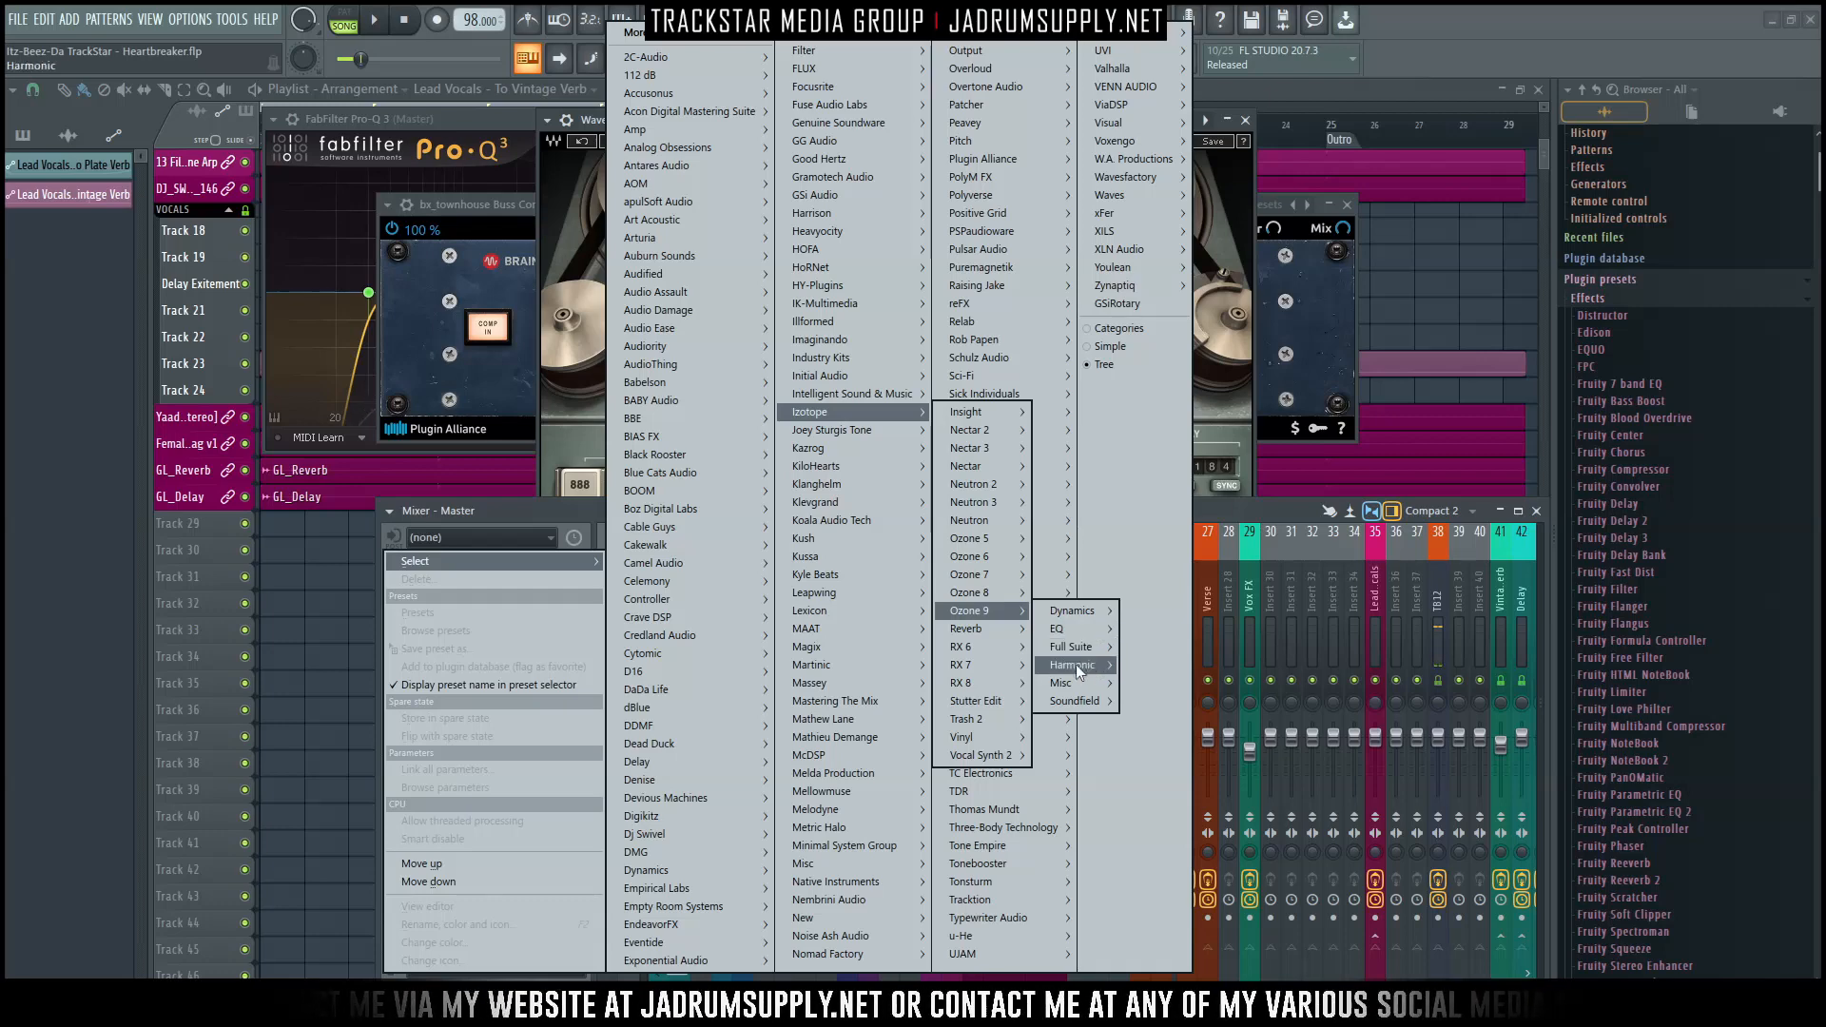
mouse_move(1075, 664)
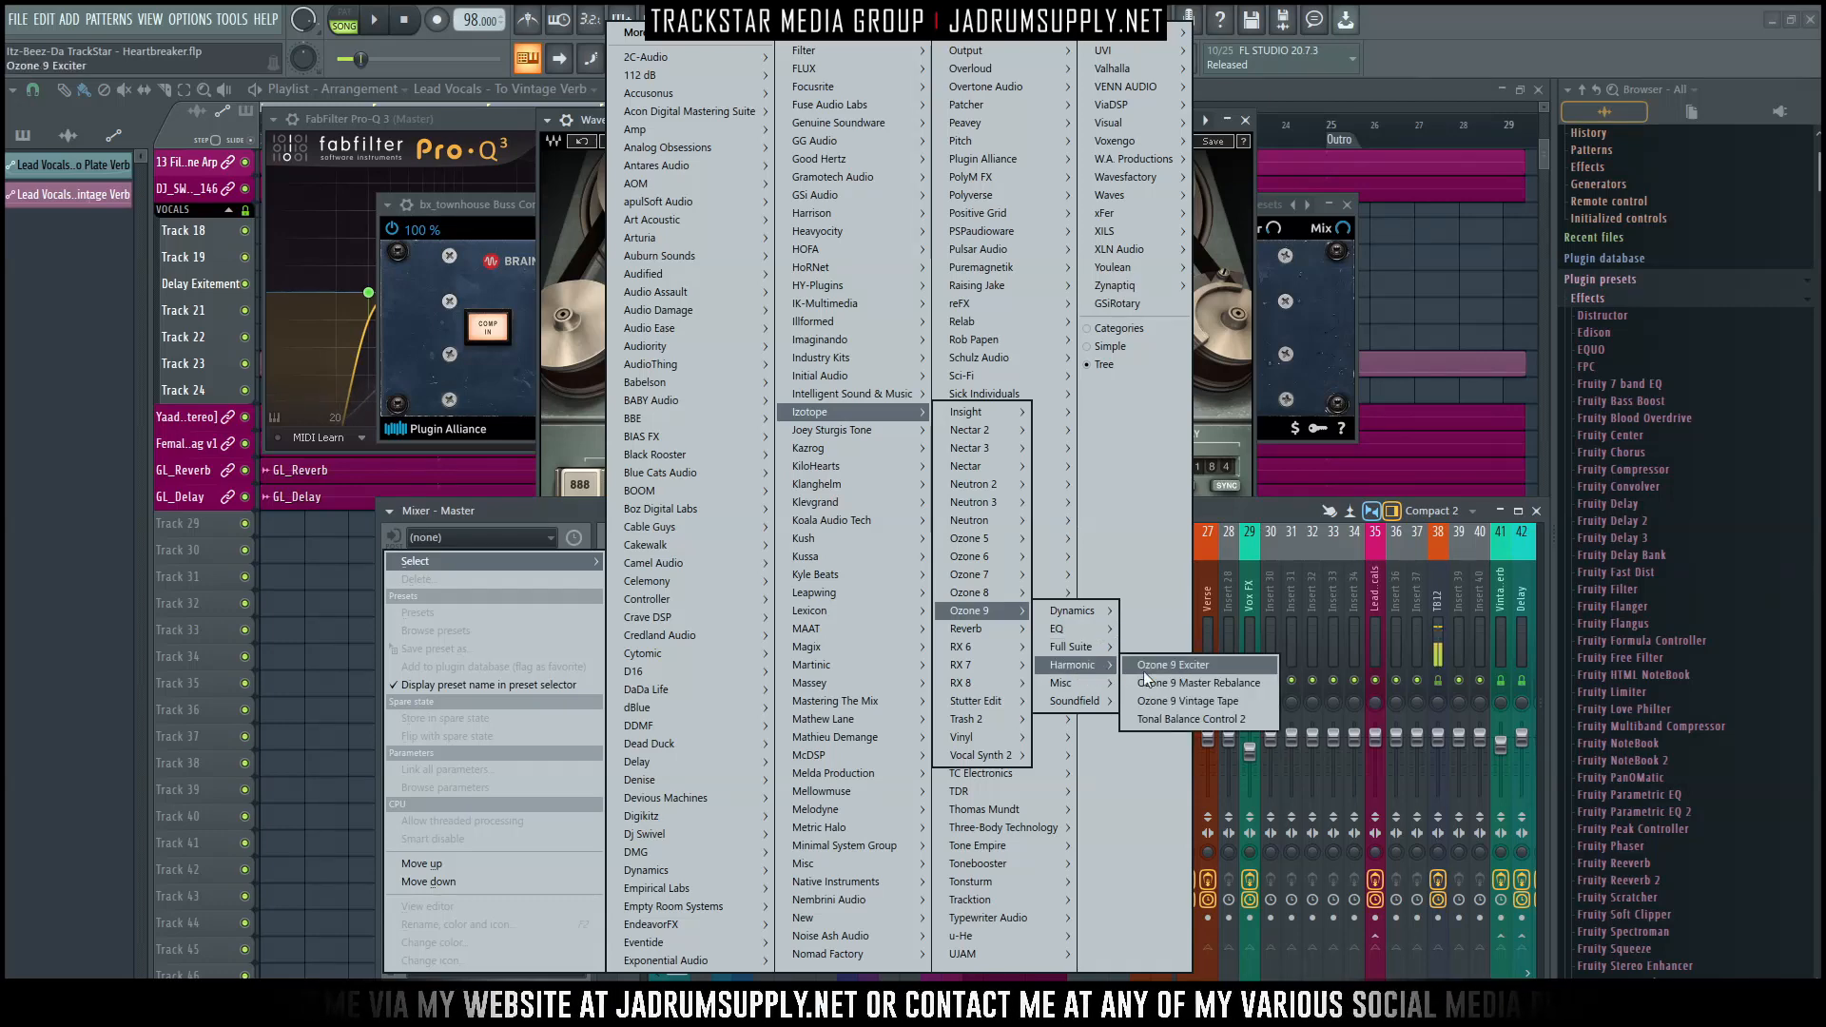
left_click(1213, 670)
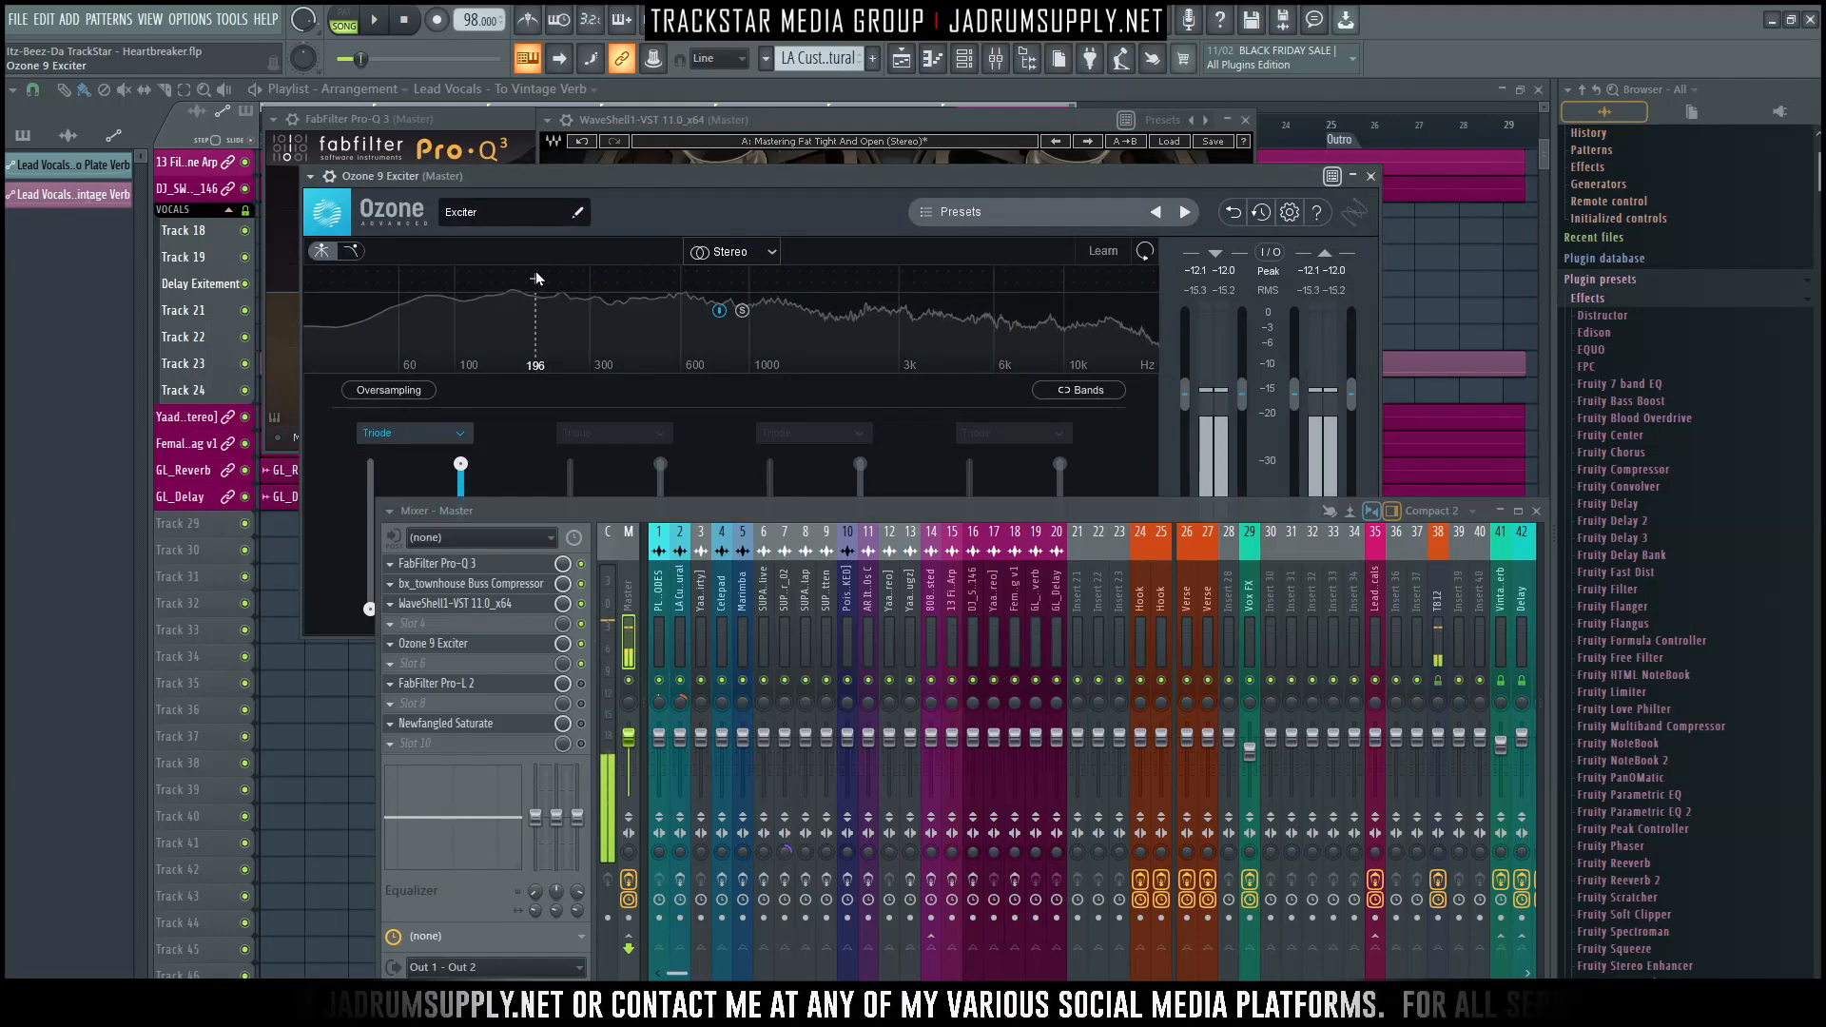
Split the Ozone 9 Exciter into four bands and let Learn set the crossovers while the song plays.
left_click(536, 276)
left_click(733, 277)
left_click(833, 277)
left_click(1095, 254)
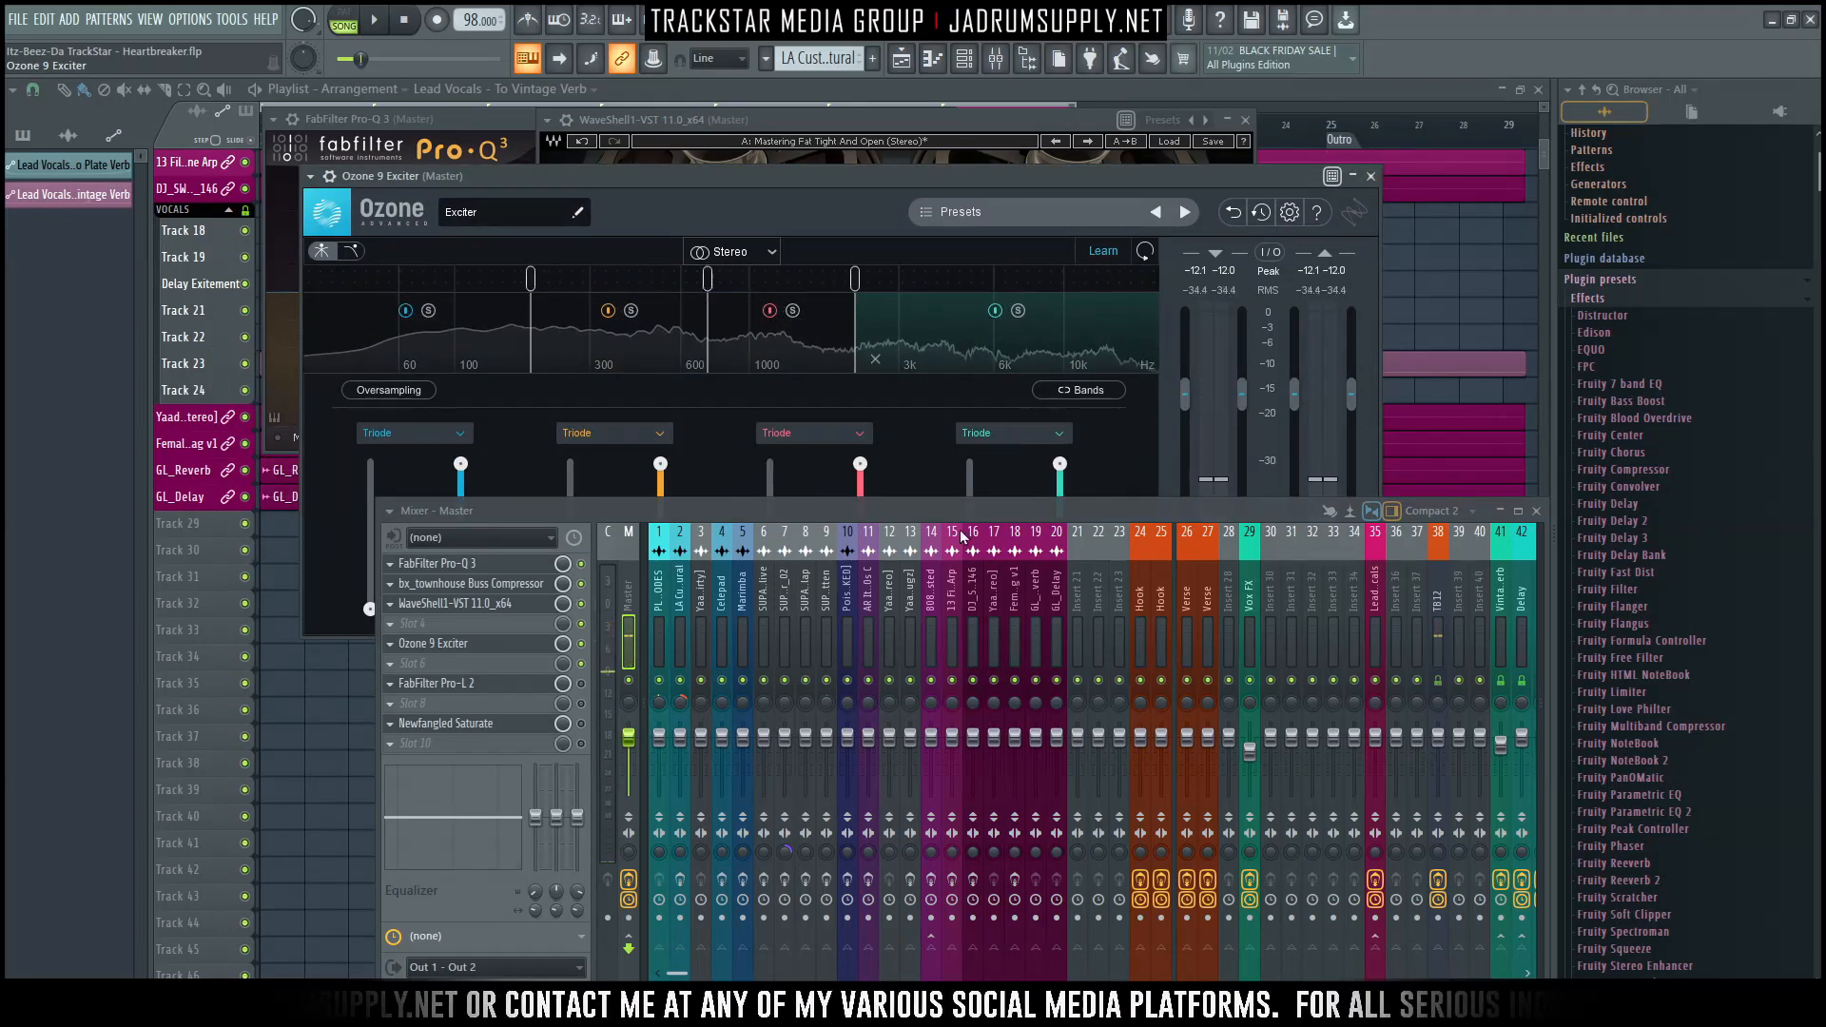
key("space")
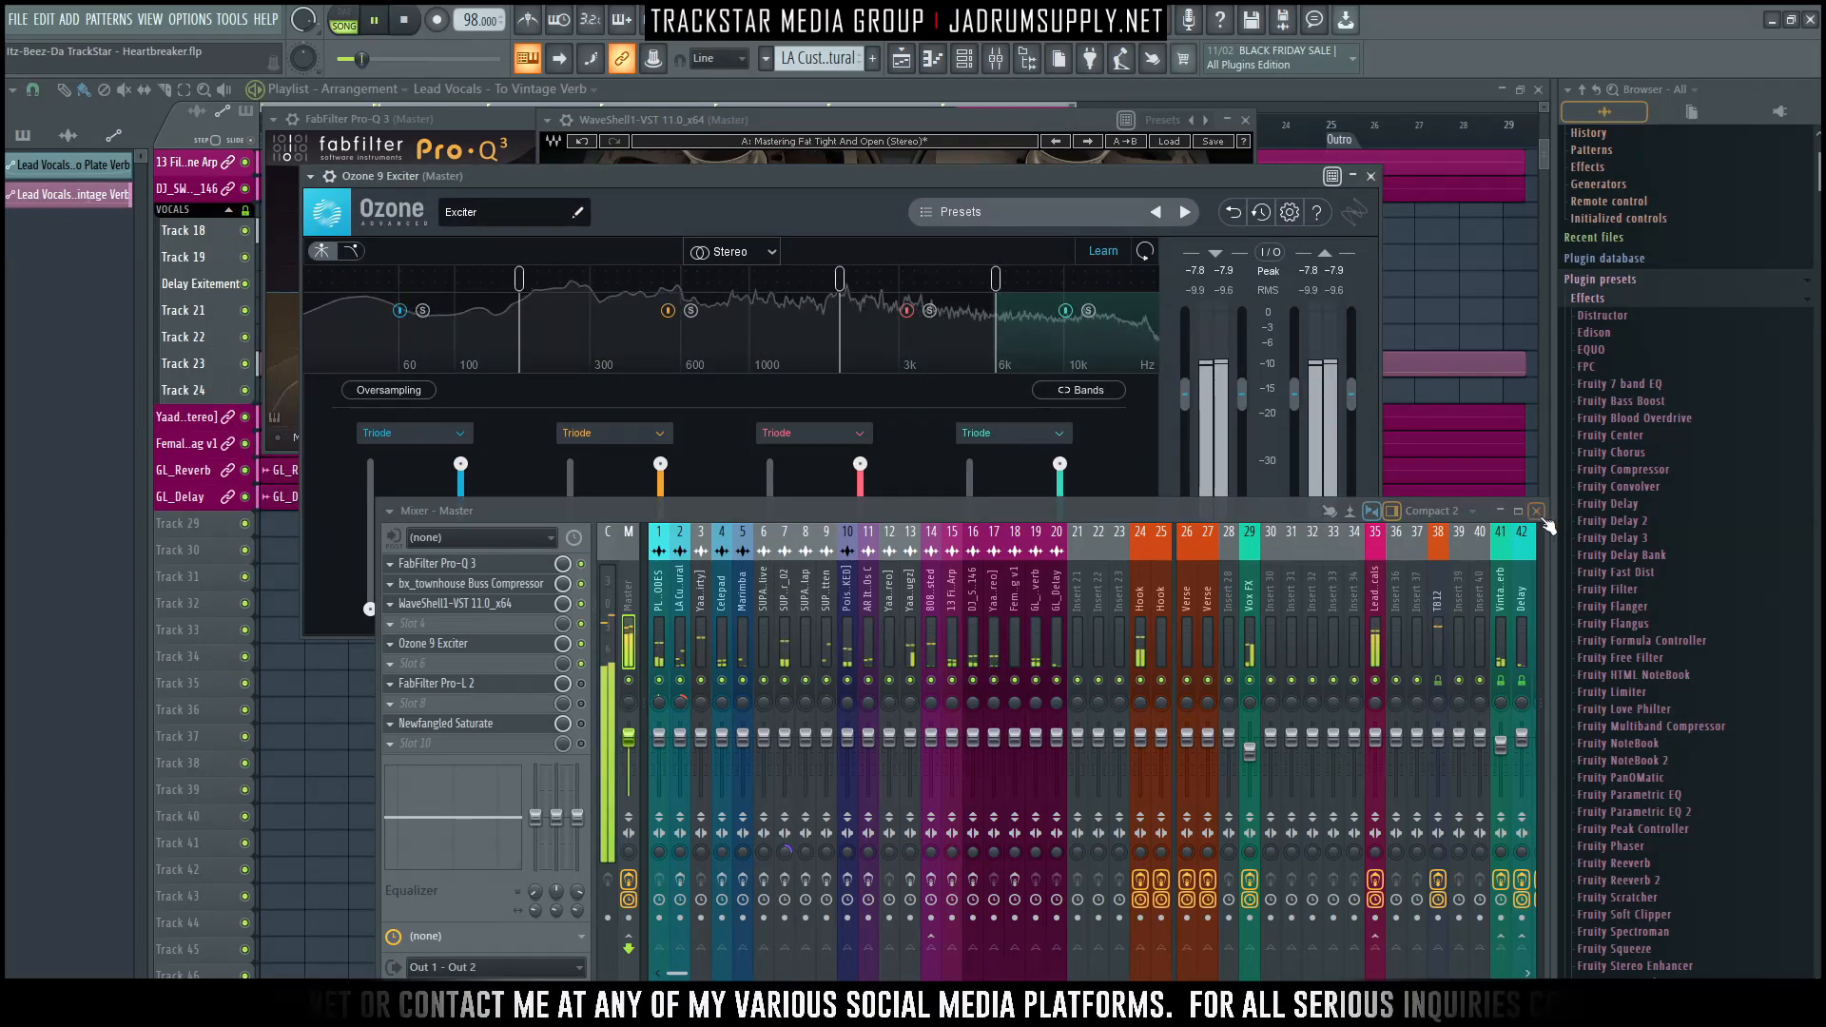
scroll(1330, 623, "down", 4)
scroll(1330, 618, "down", 2)
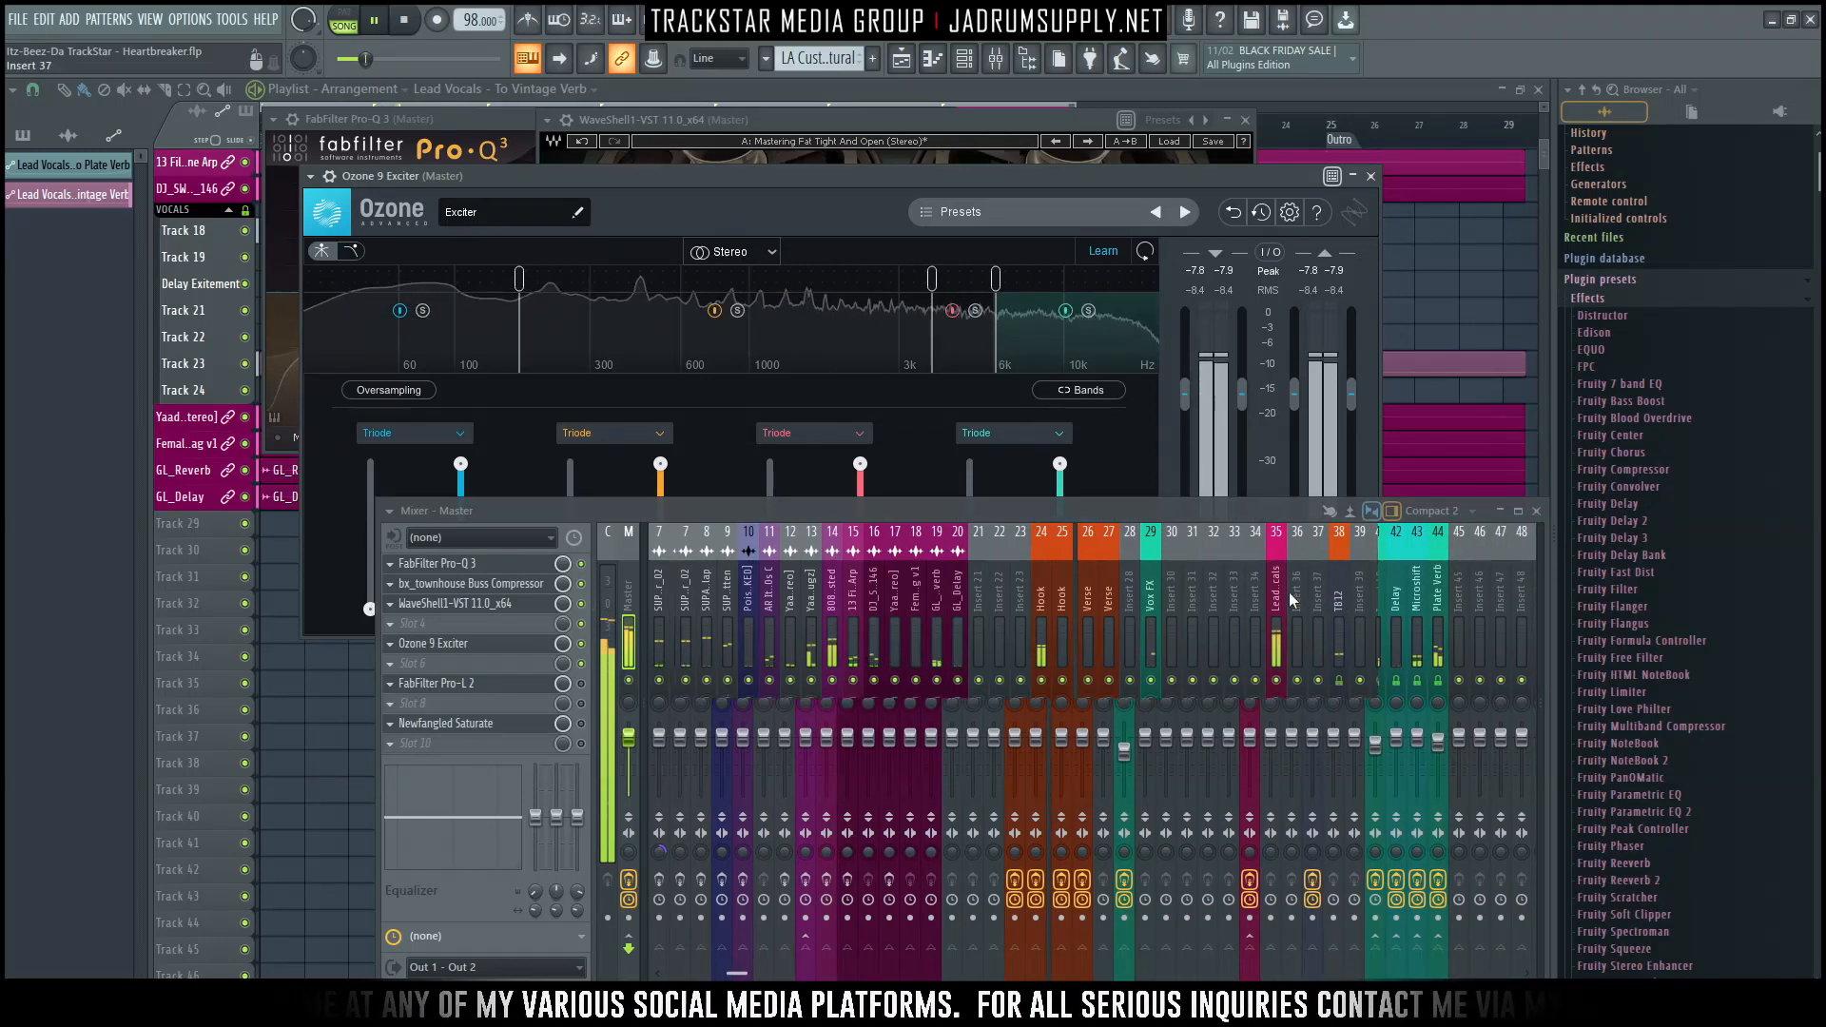
scroll(1288, 592, "up", 6)
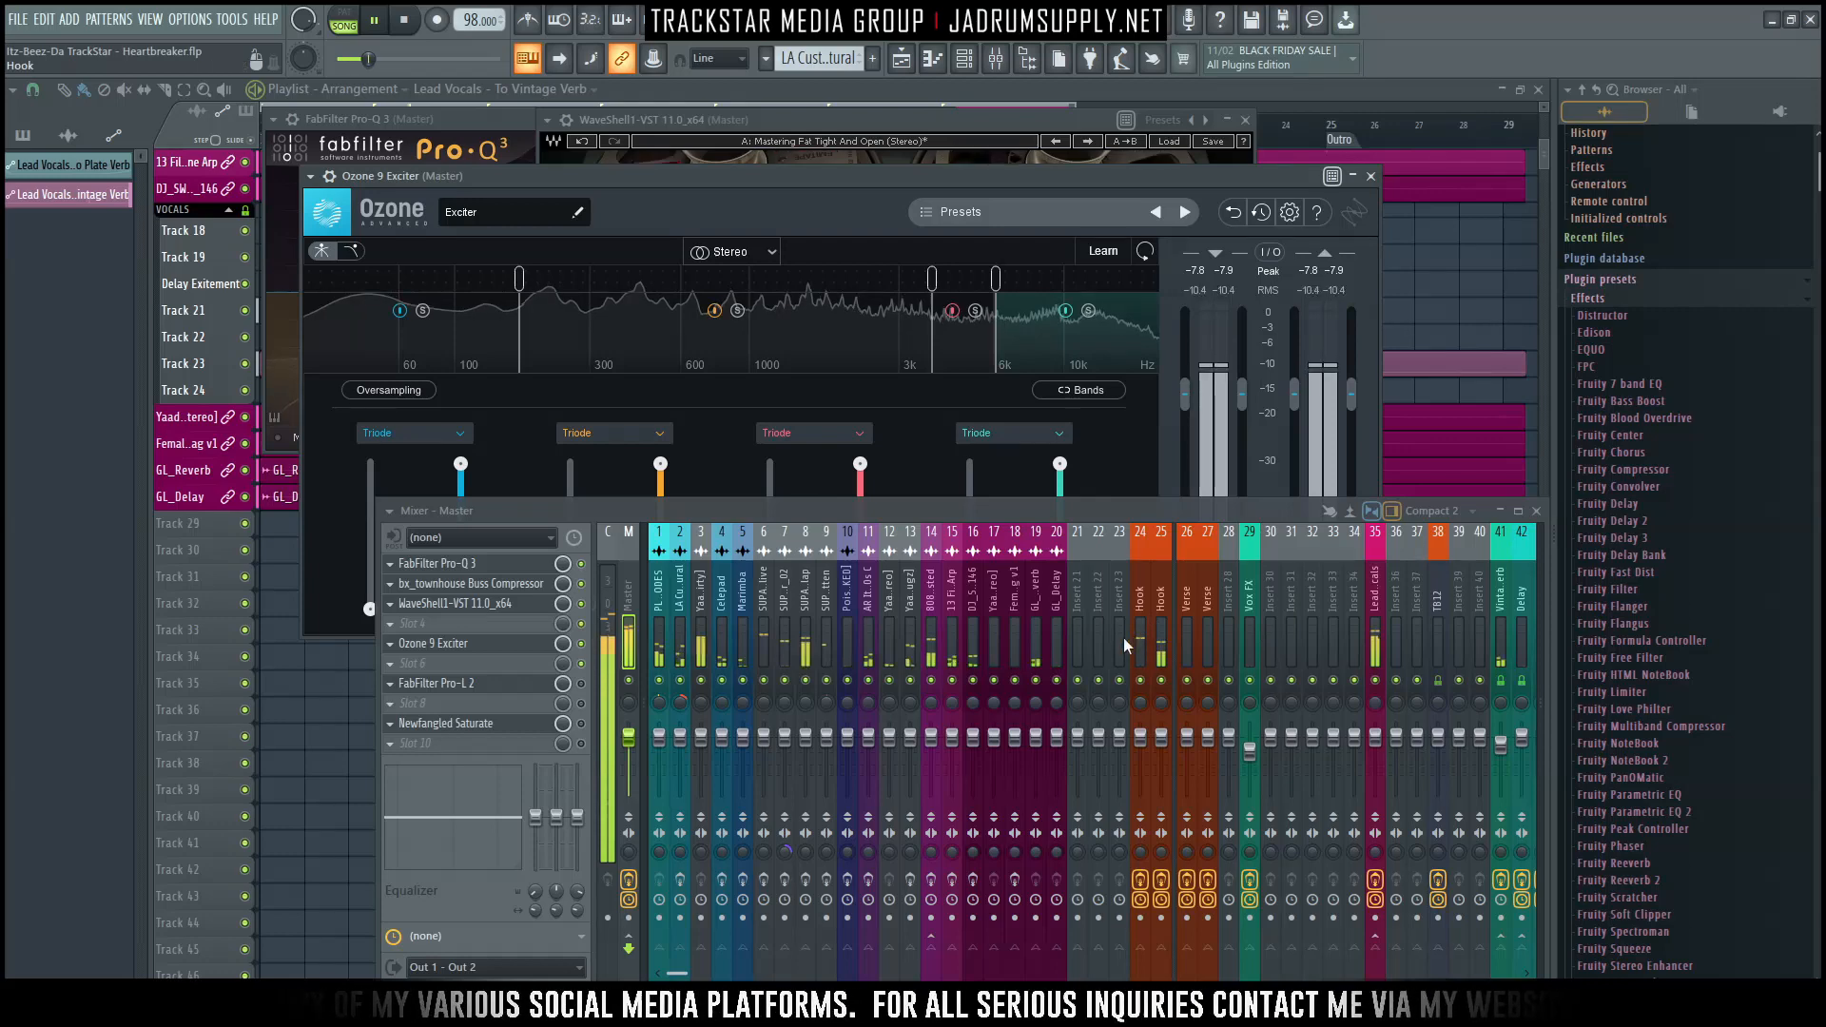
Switch smart disable for all plugins again during playback, and stop the song after listening.
left_click(236, 19)
mouse_move(286, 83)
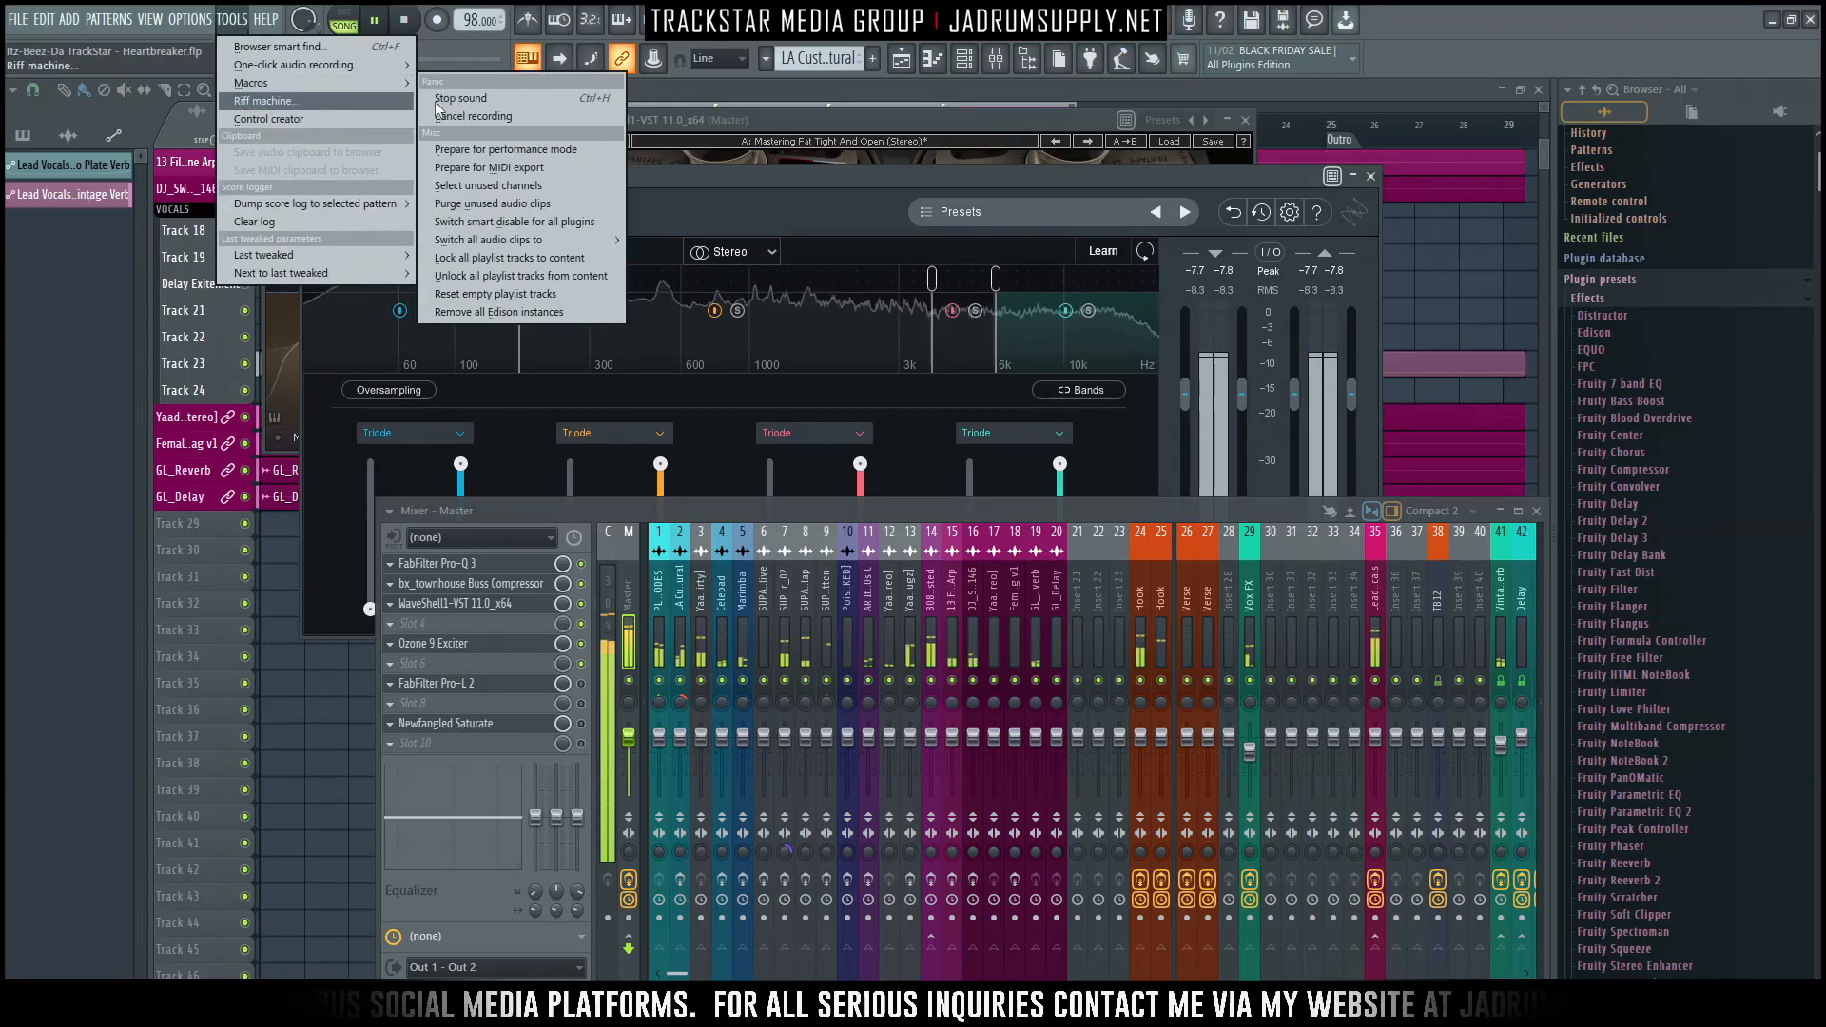
left_click(544, 225)
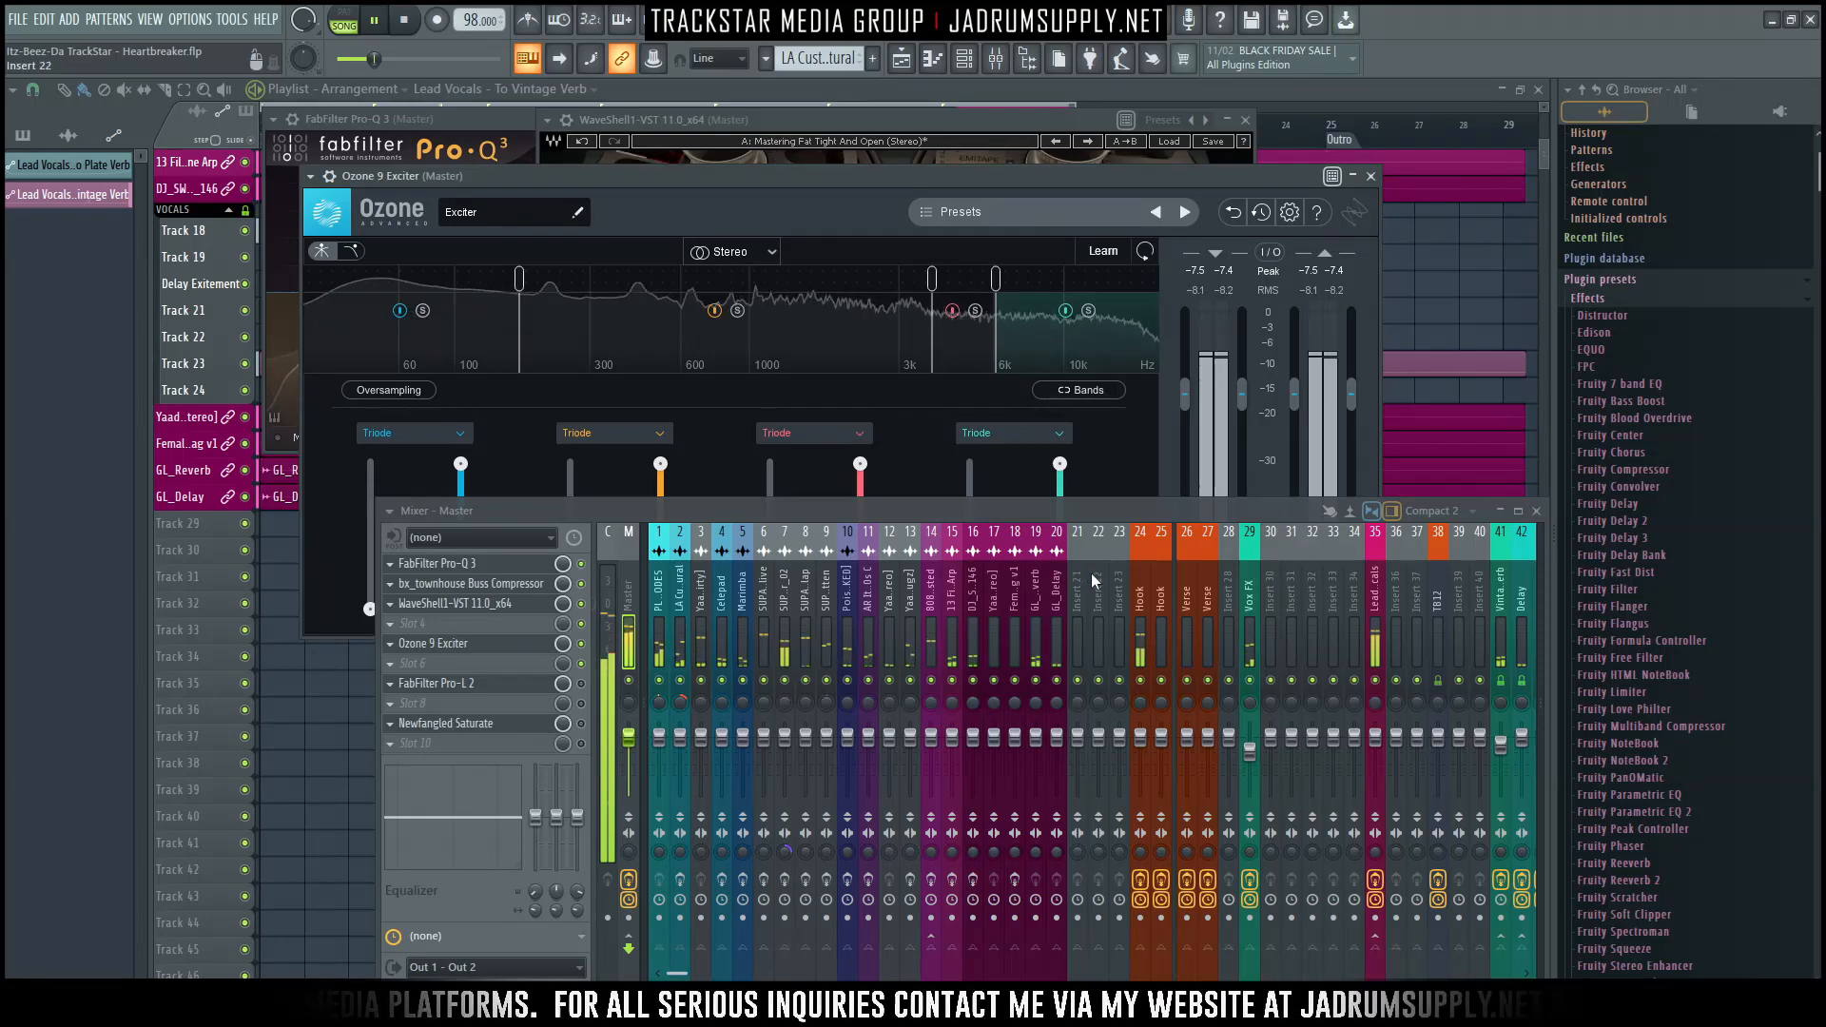
key("space")
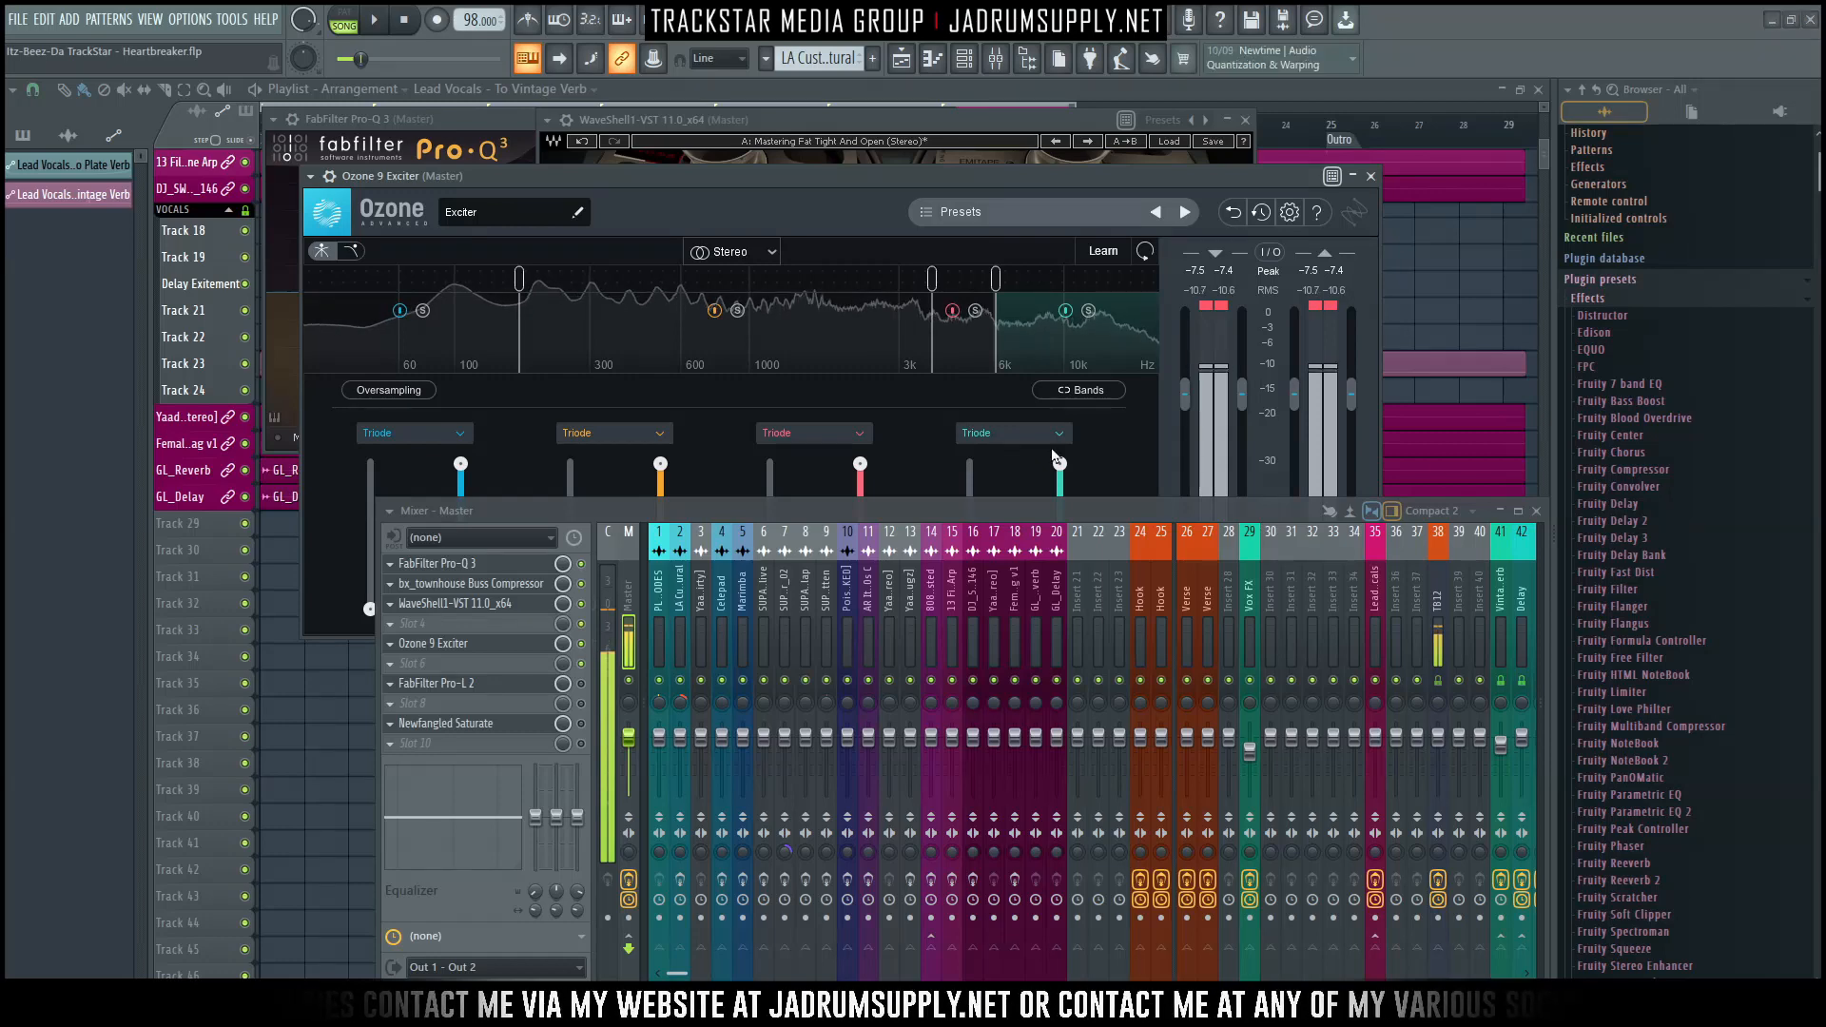
Show the Channel rack with the audio clips listed in the Playlist picker, and select the TB12 mixer track with playback stopped.
key("F6")
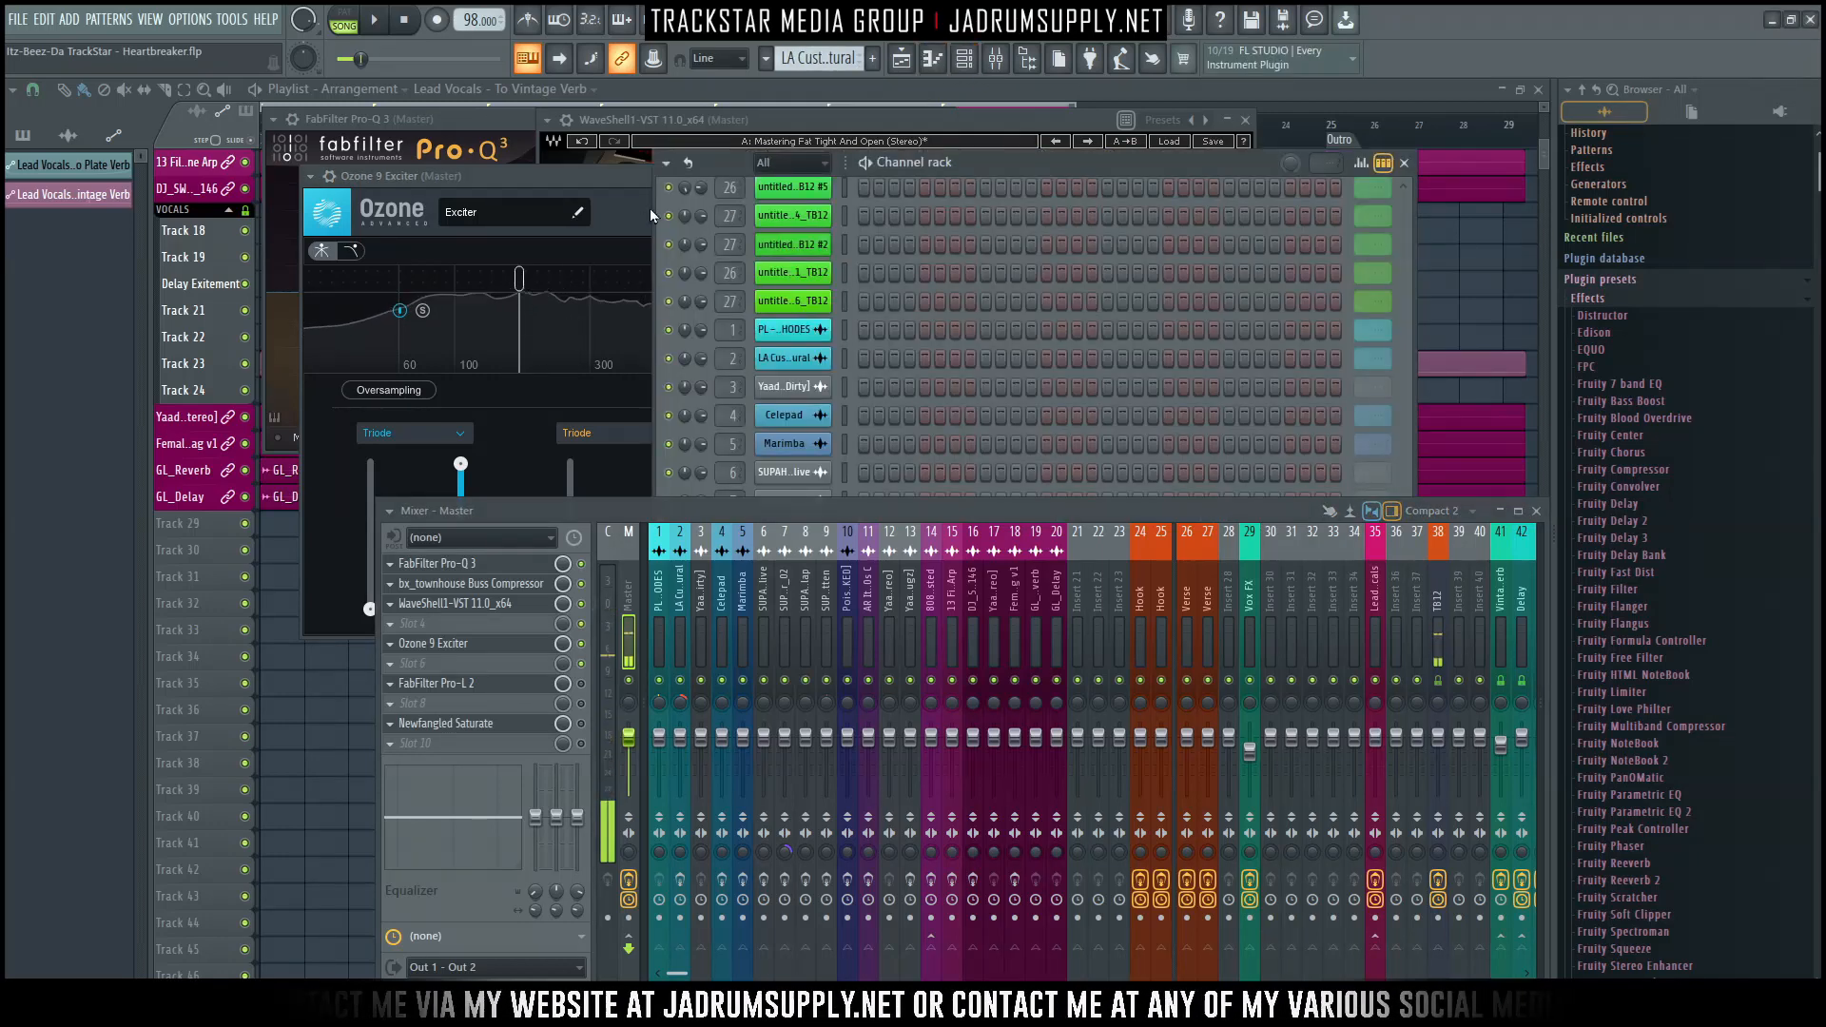
left_click(1031, 168)
key("KP_Add")
scroll(1176, 614, "down", 4)
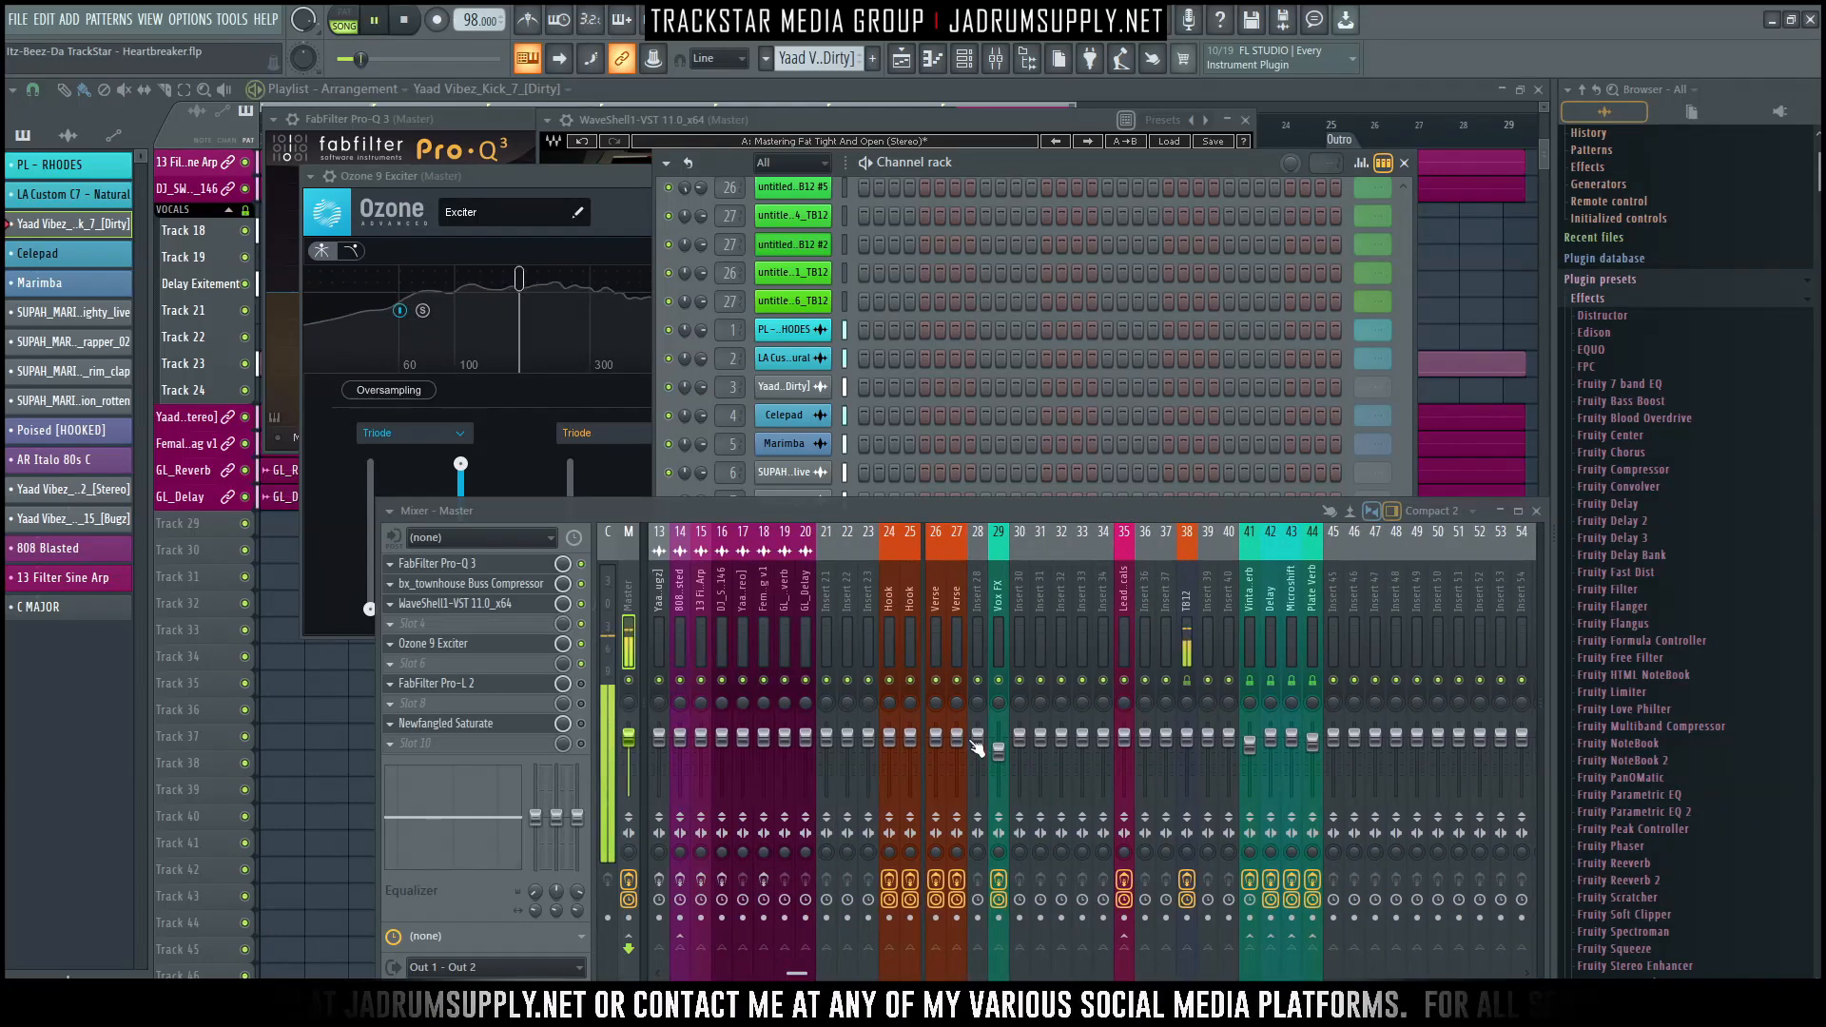
key("space")
left_click(1189, 639)
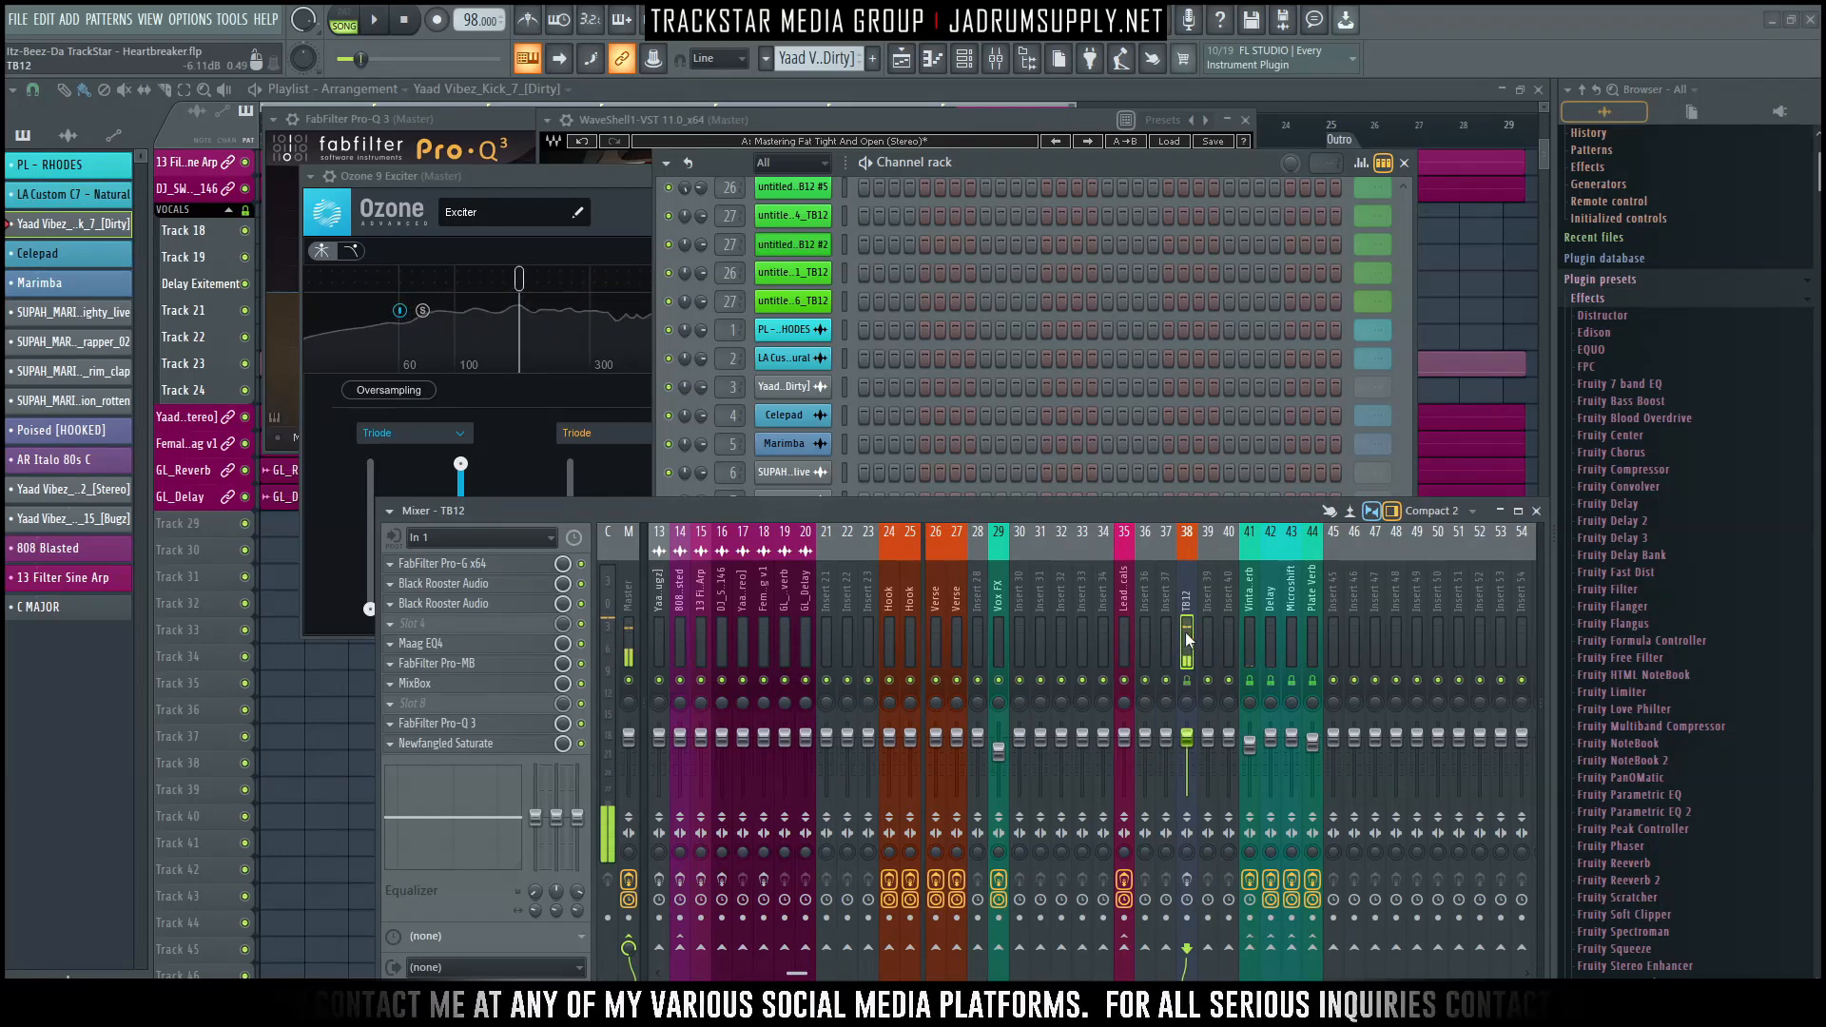
Rerun the smart disable macro for all plugins while playback is stopped.
left_click(232, 15)
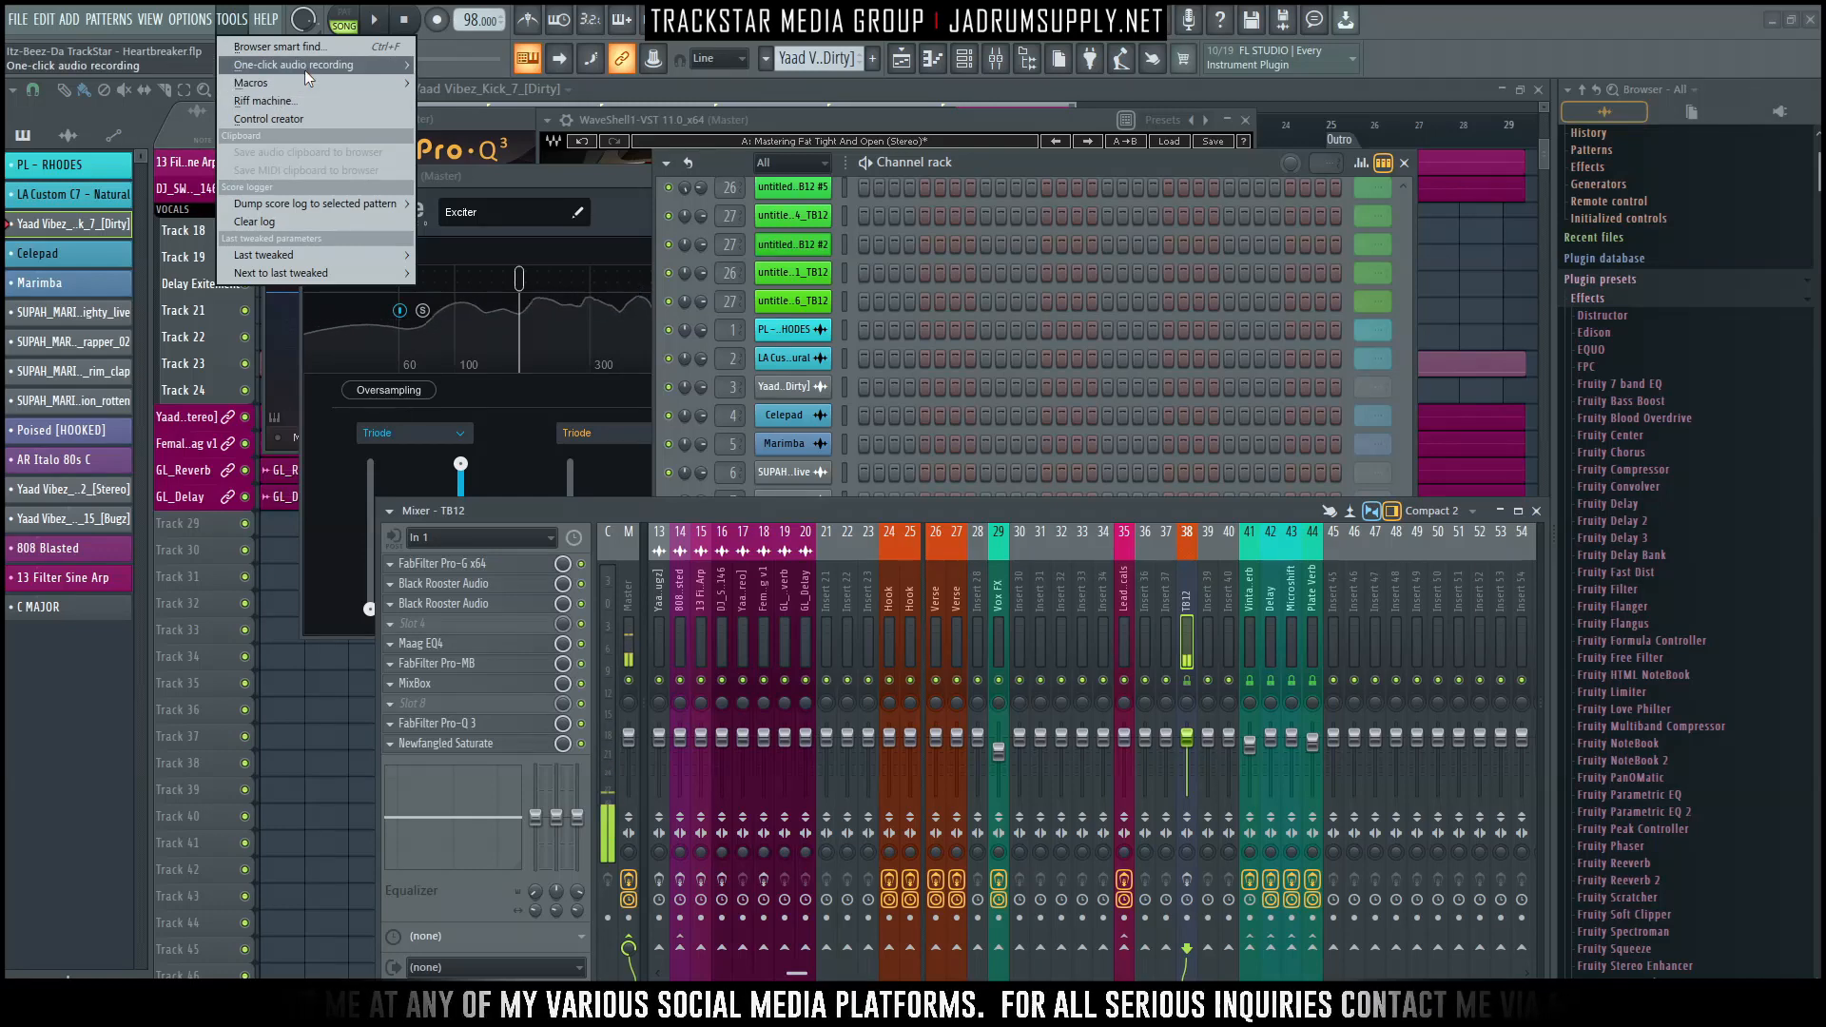
mouse_move(410, 84)
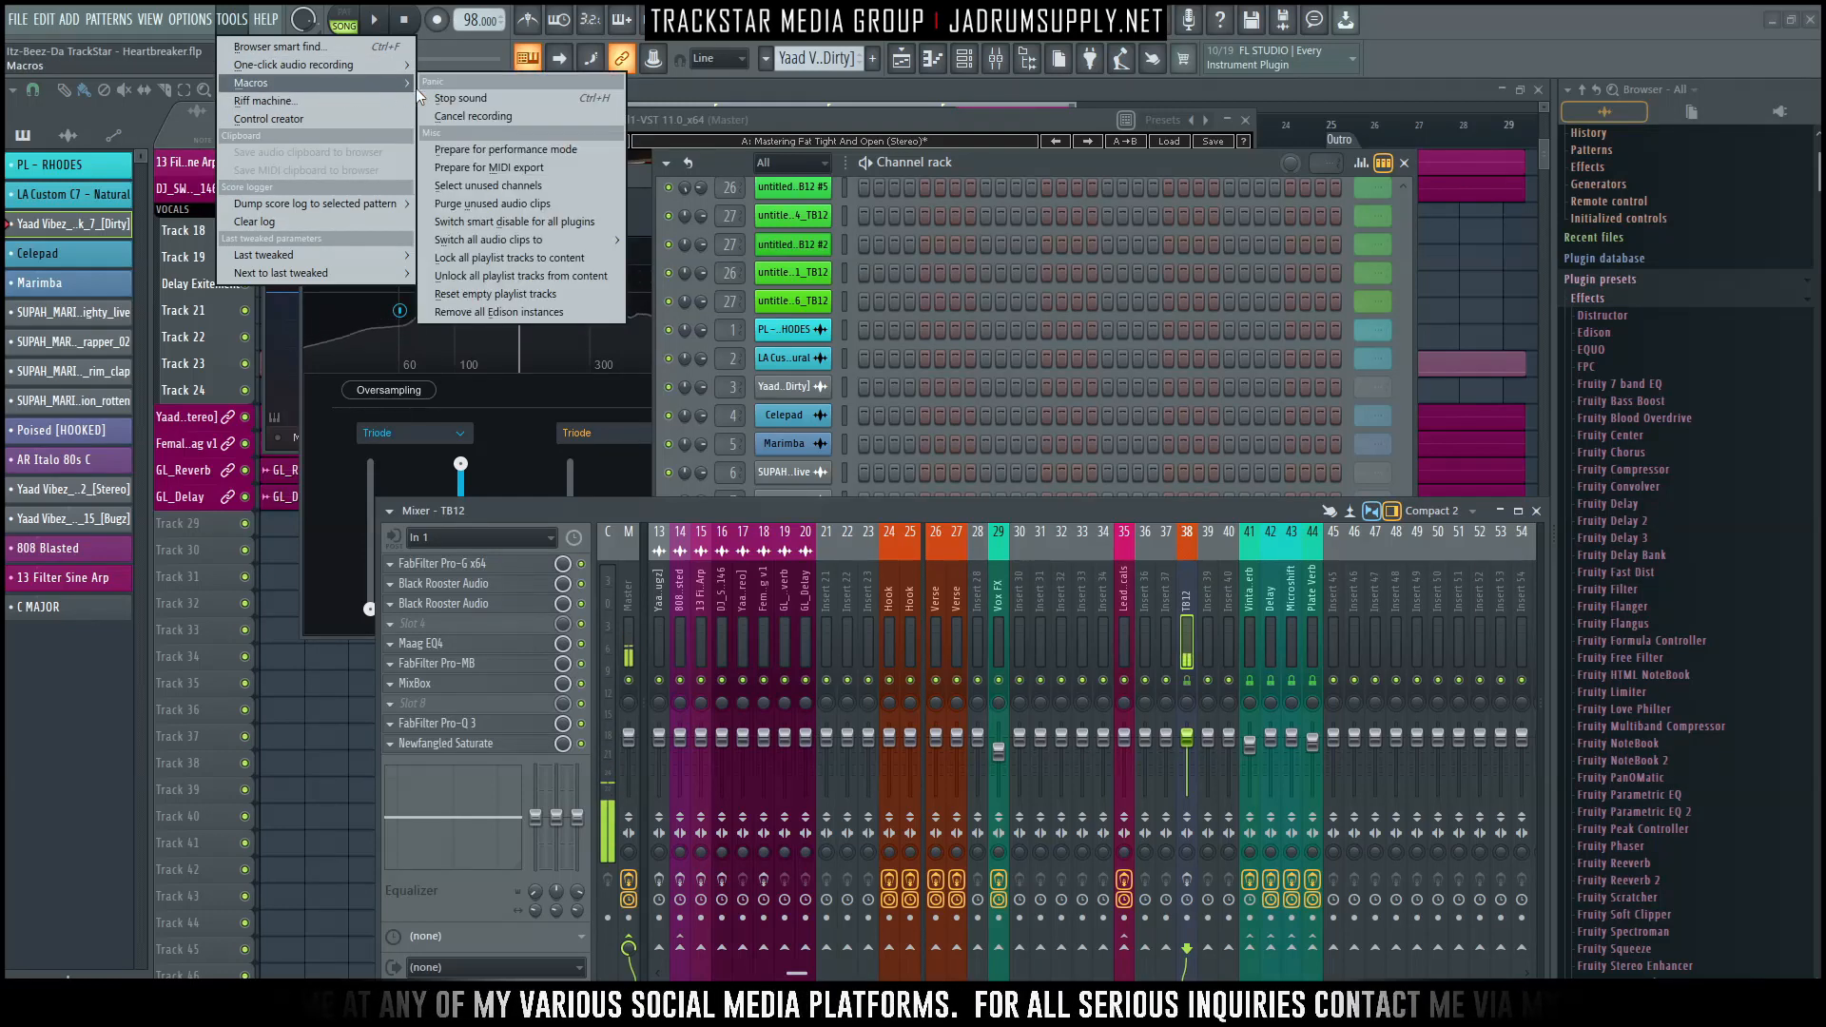
left_click(571, 221)
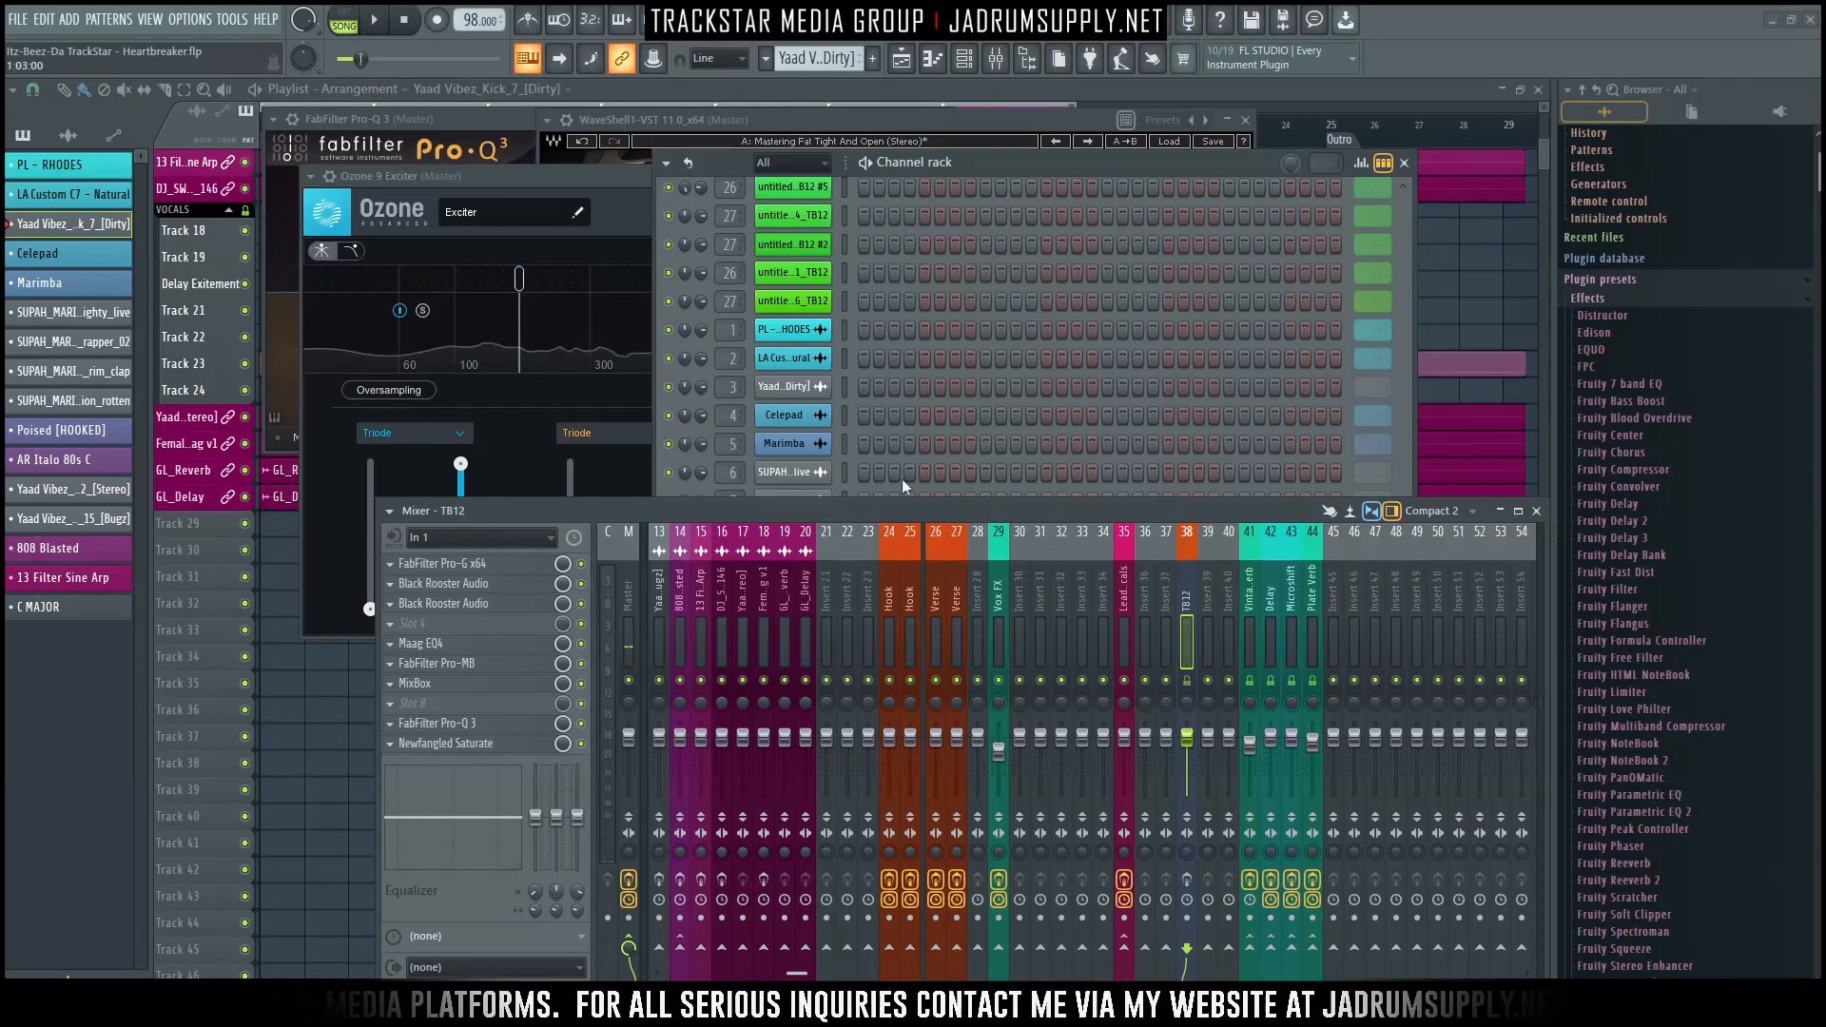
Play the song and check the signal and effect chains of the Lead Vocals and TB12 mixer tracks.
key("space")
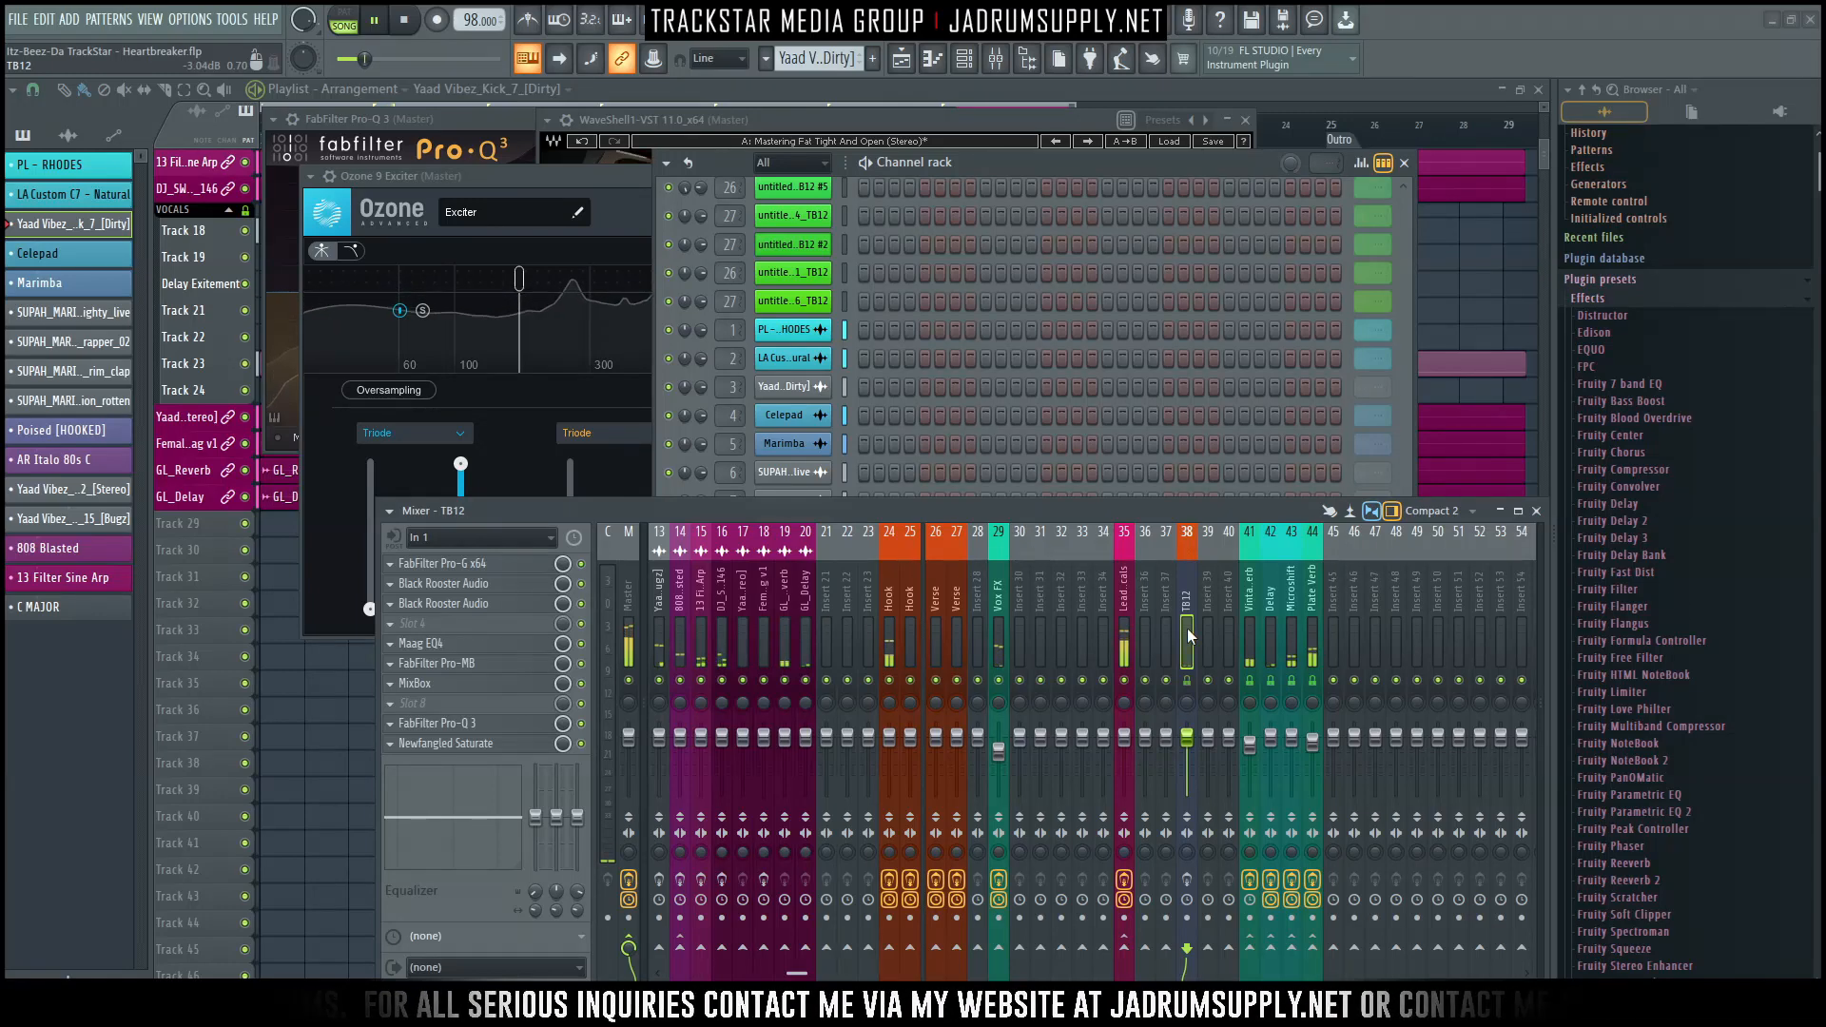
left_click(1127, 619)
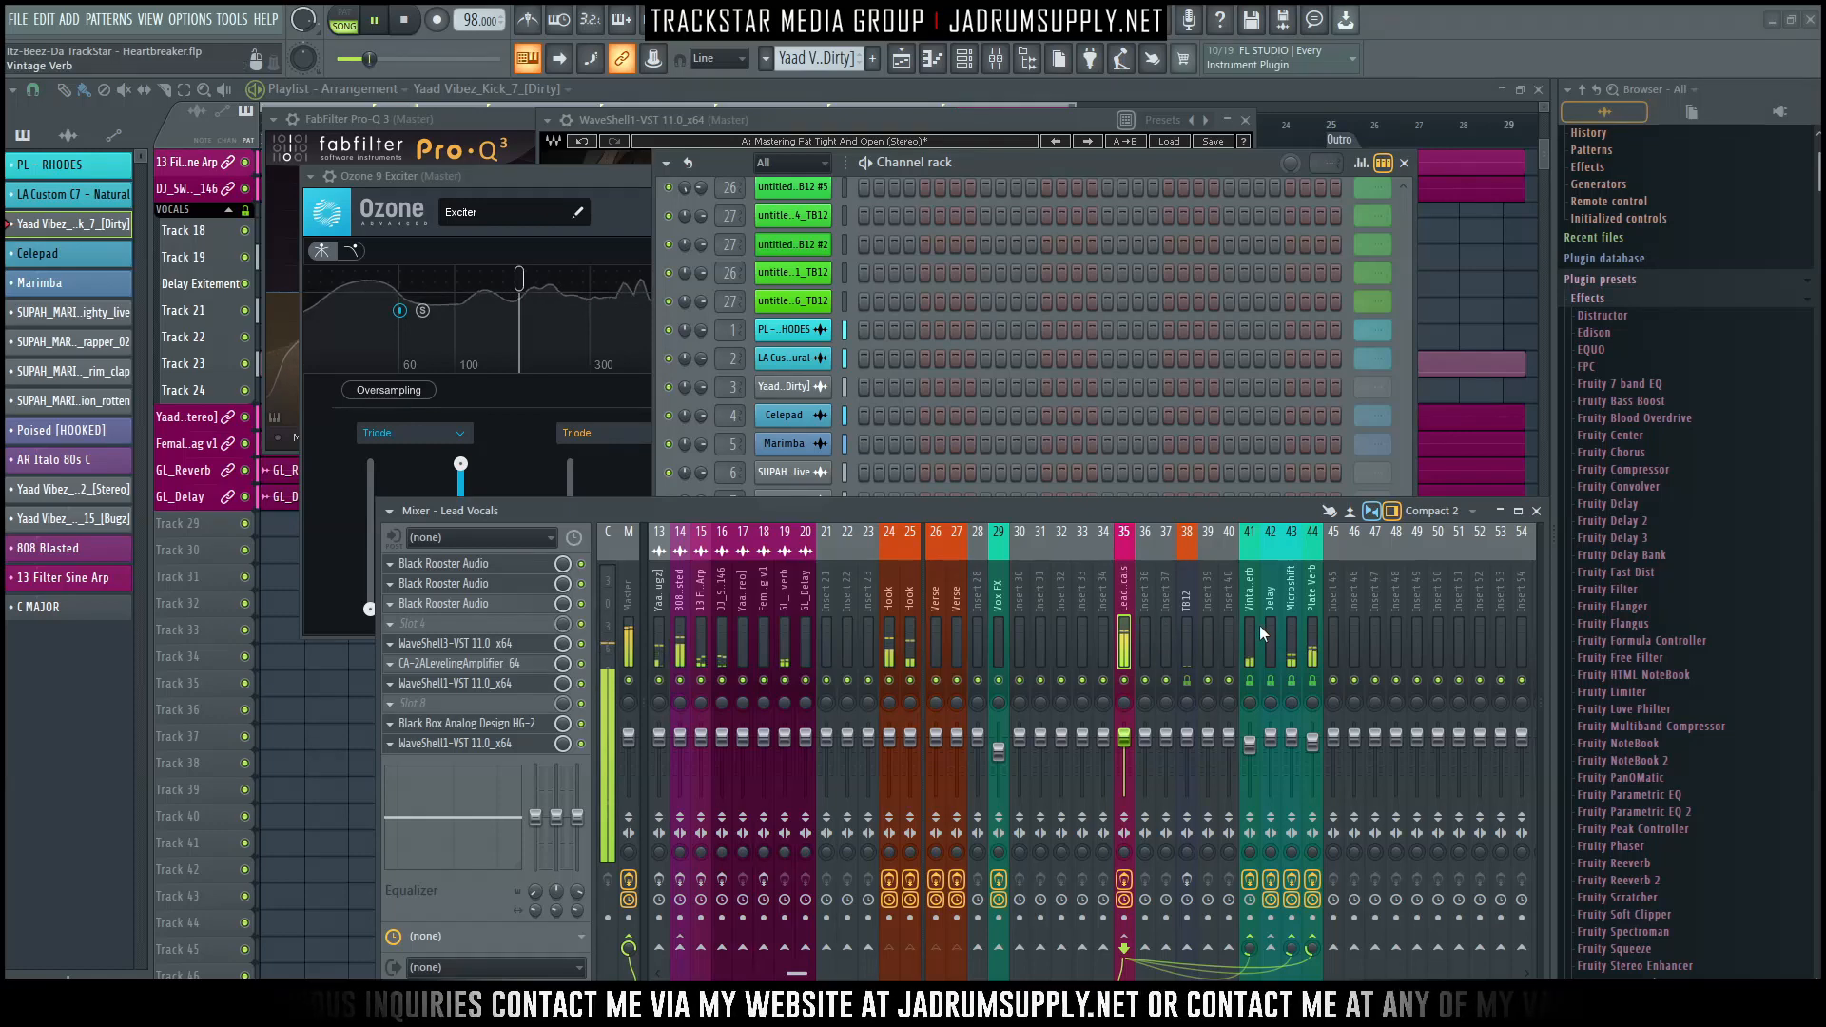
left_click(1194, 623)
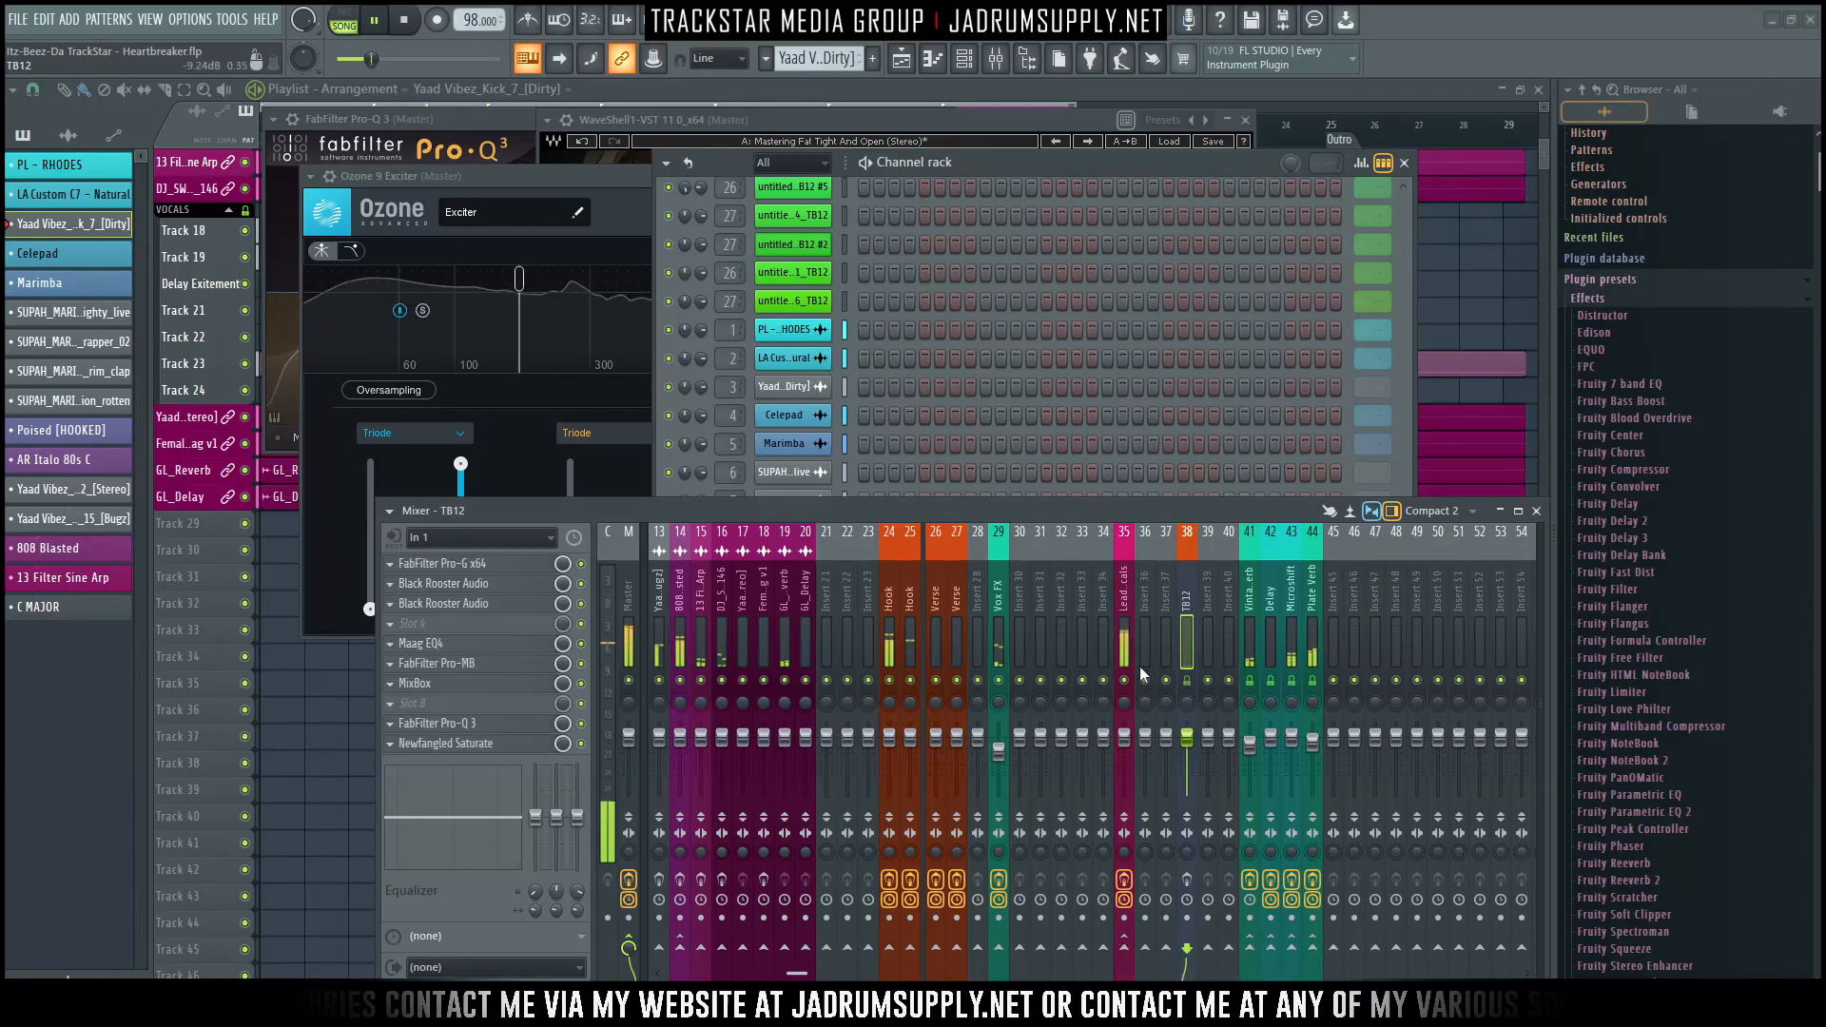
scroll(765, 647, "up", 4)
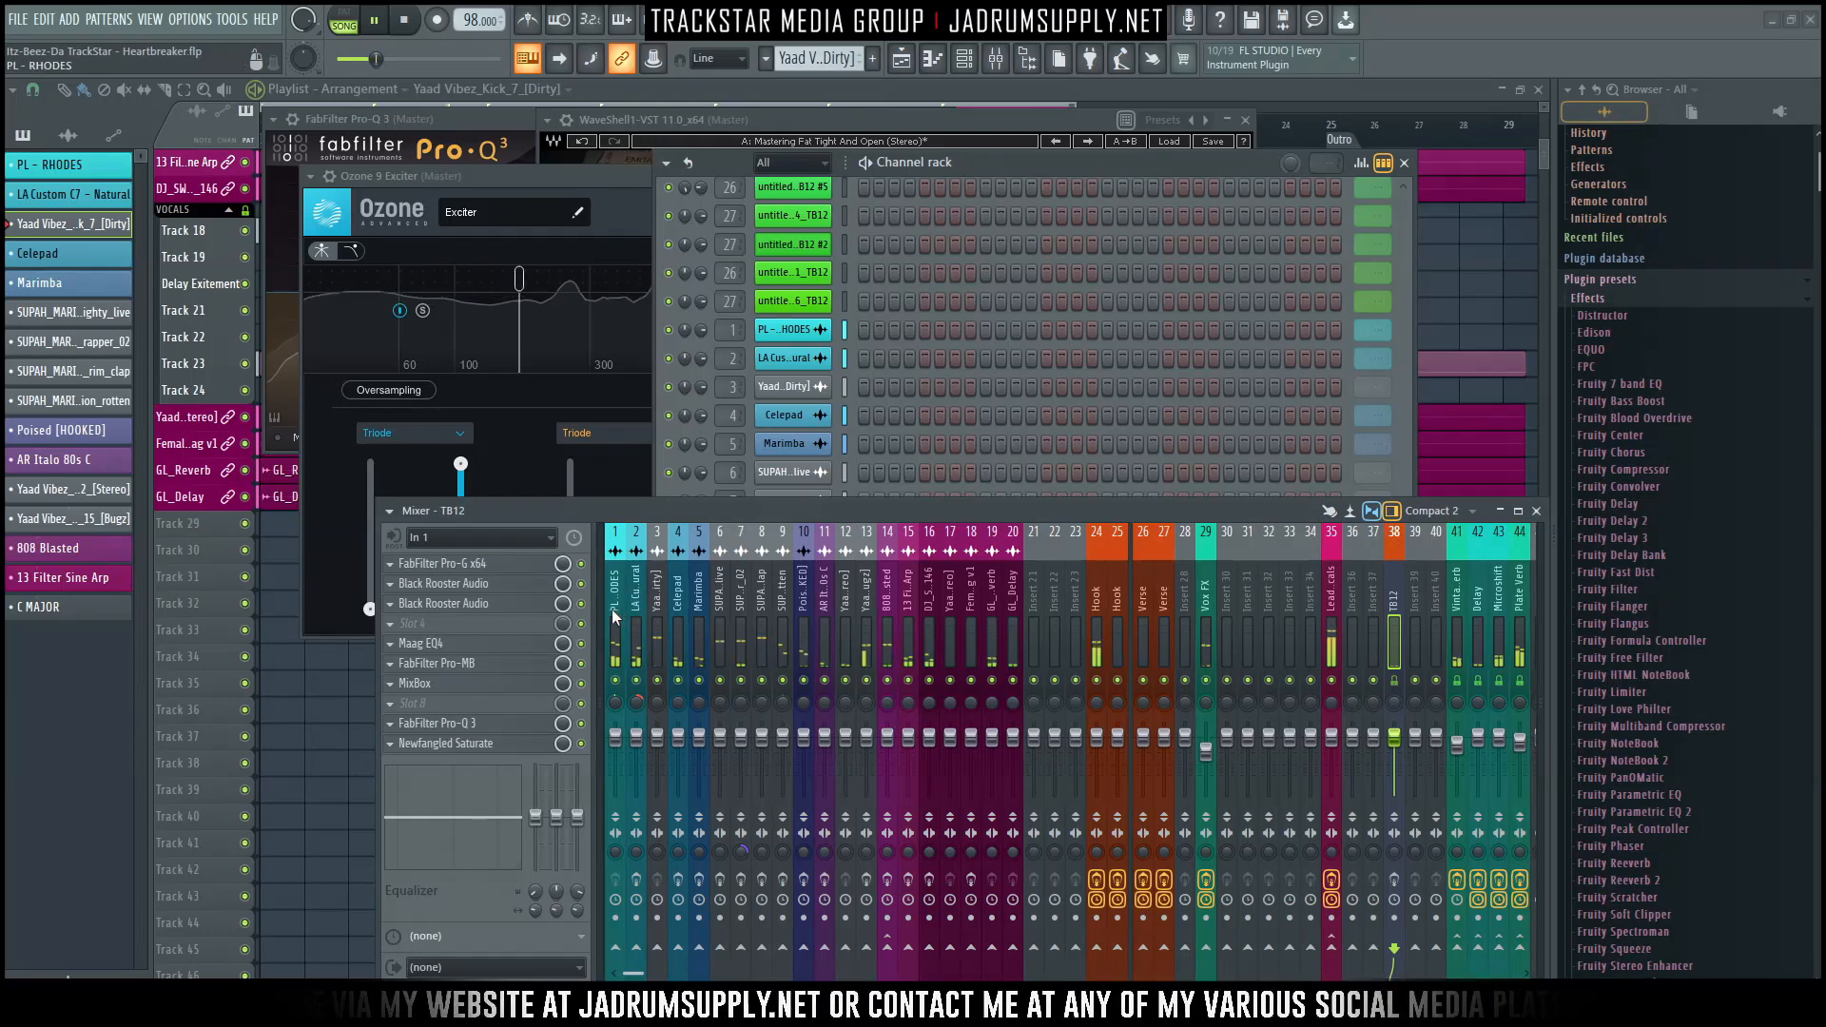
Select the Master track, reopen its Ozone 9 Exciter window, and close the mixer to uncover the band controls.
left_click(625, 624)
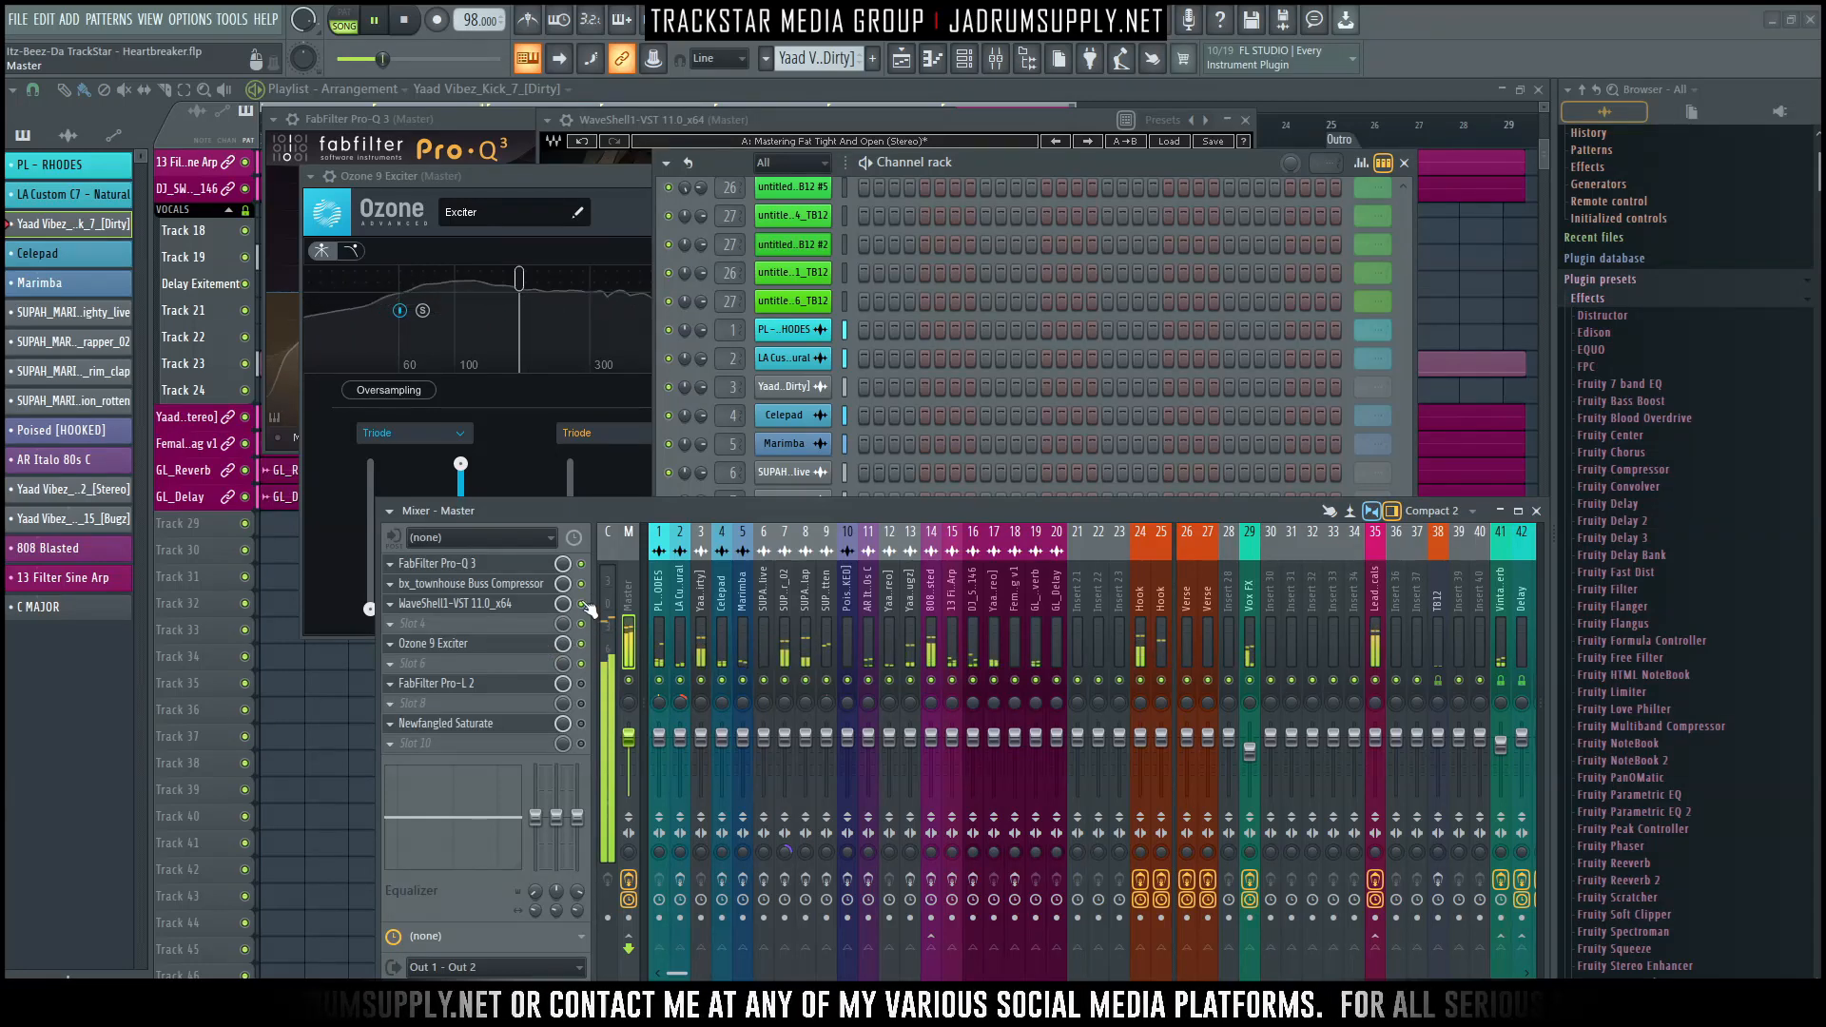
left_click(540, 645)
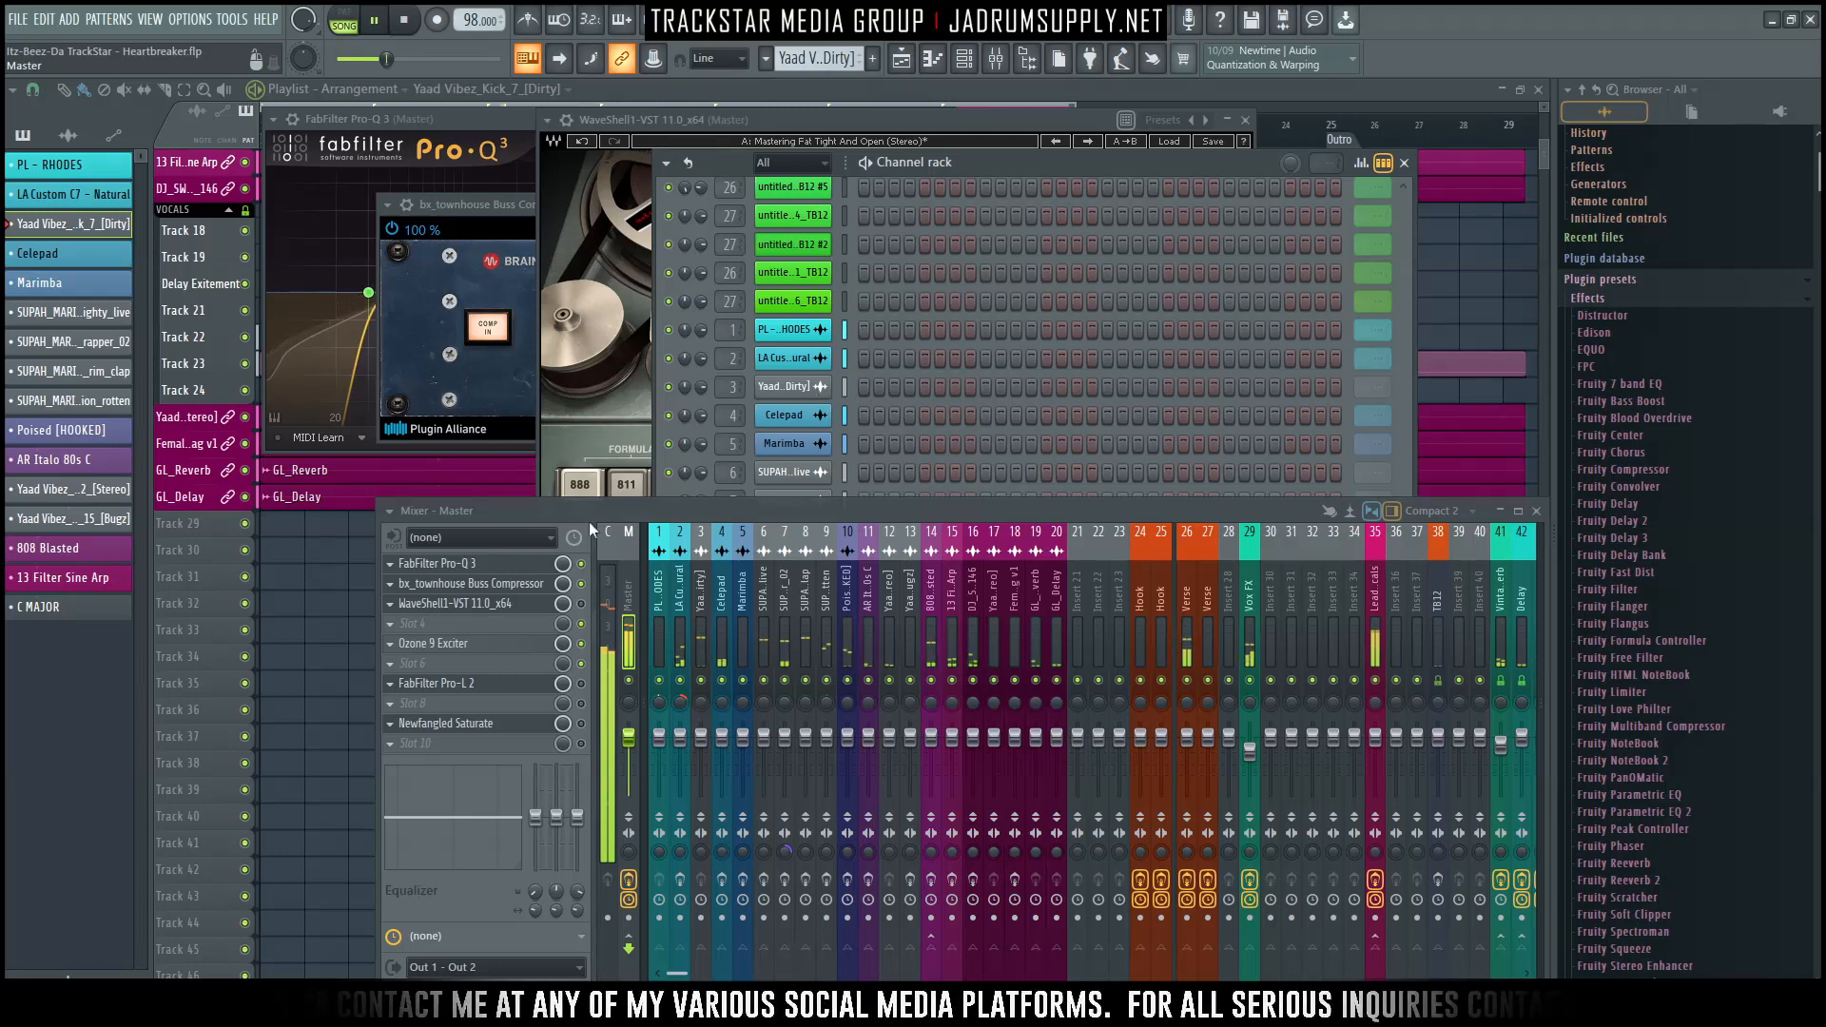
left_click(482, 645)
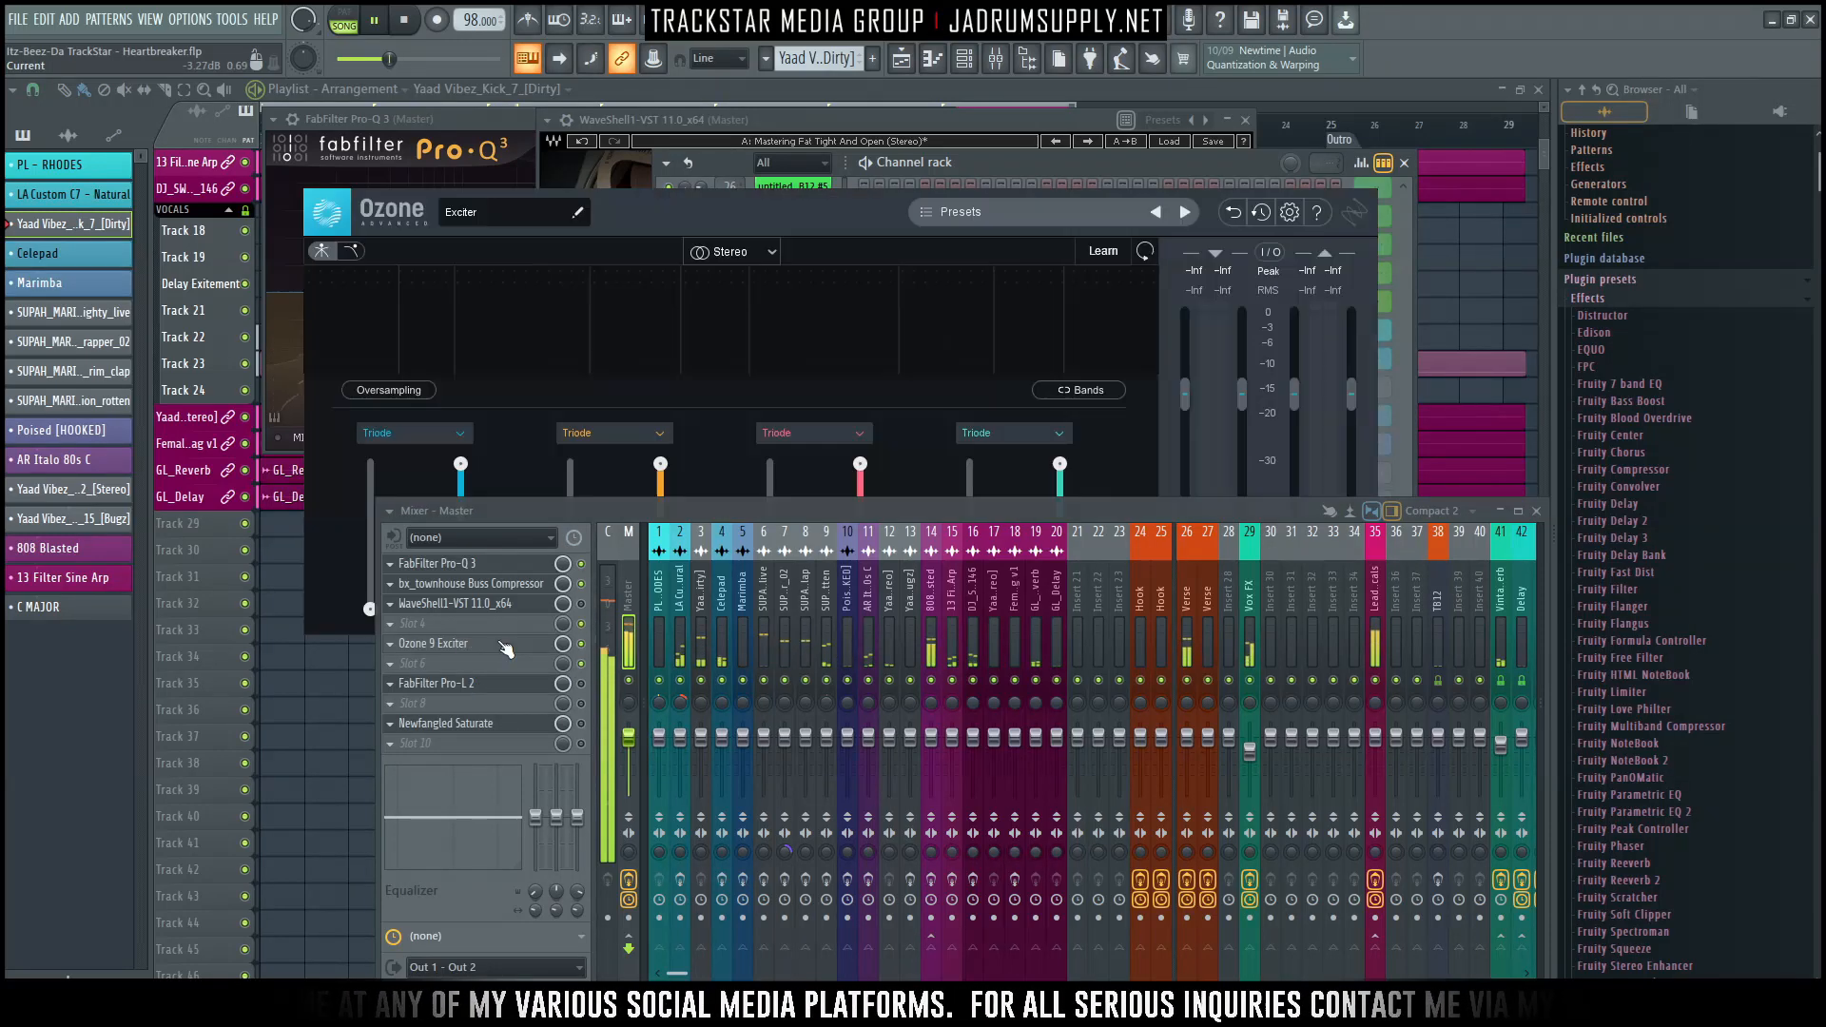
left_click(1534, 511)
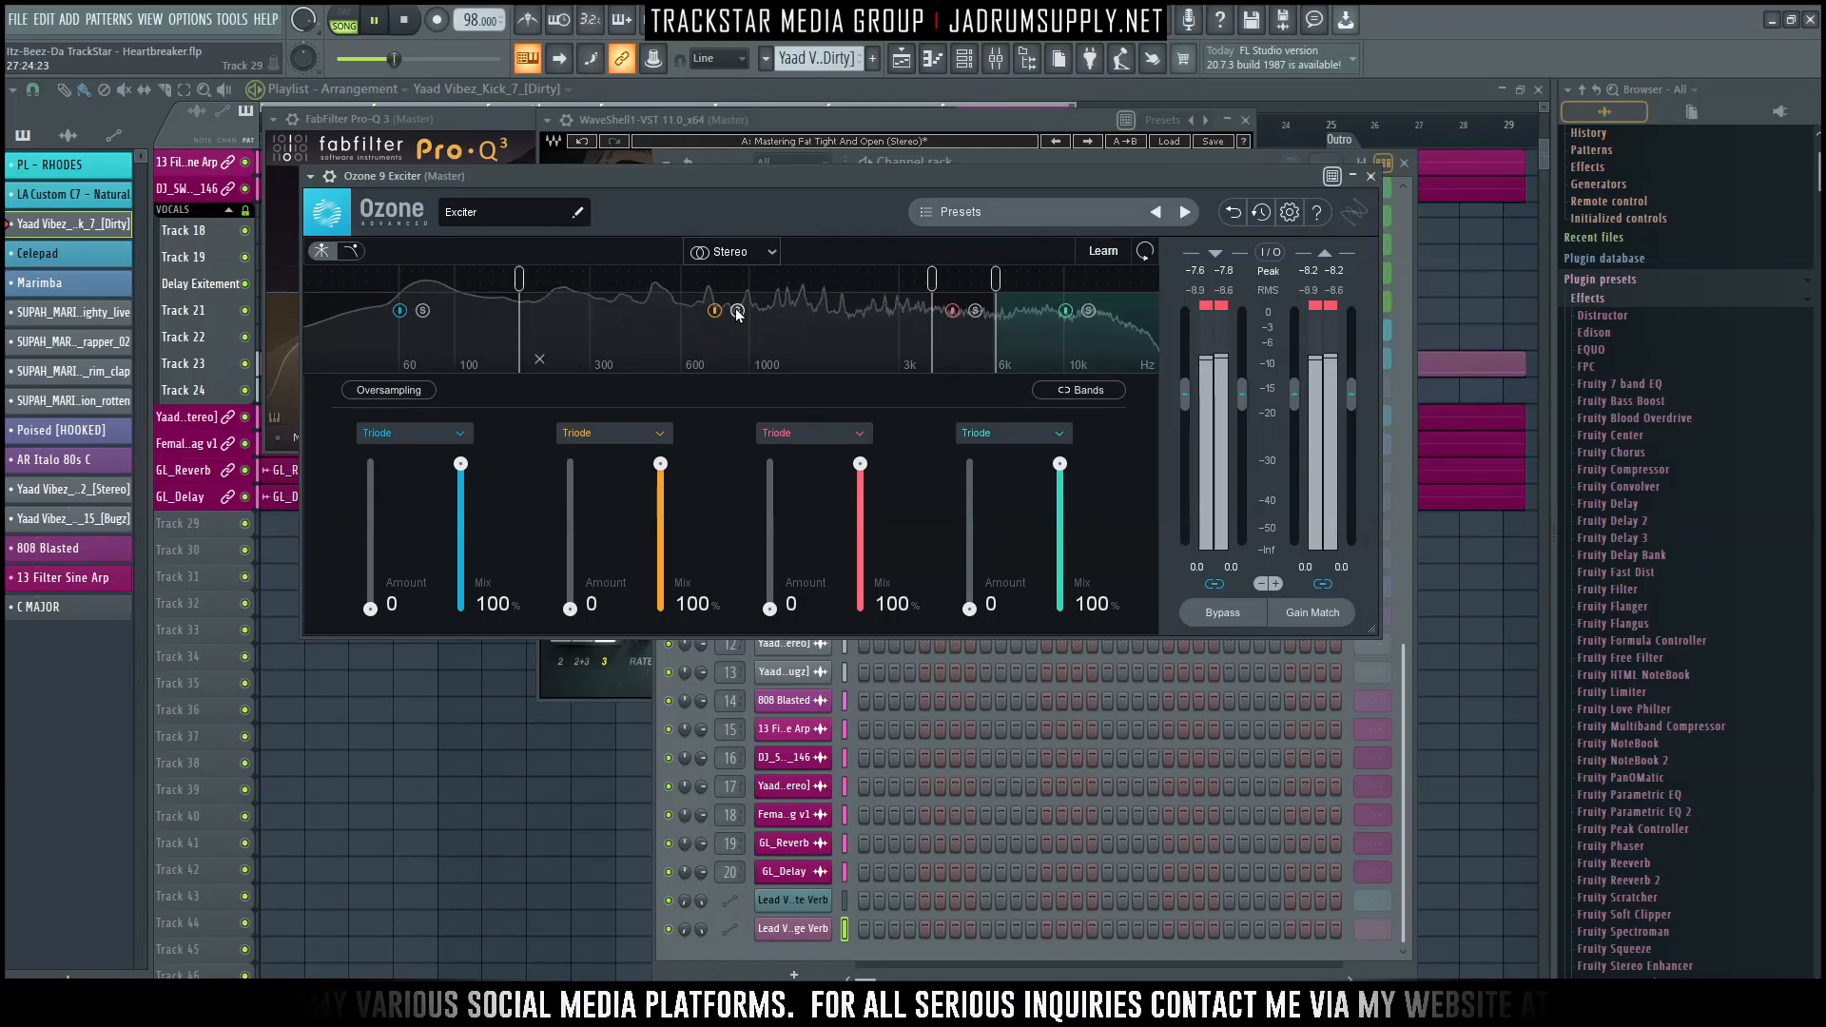
Lower the Exciter's second crossover to between 1000 Hz and 3 kHz, and set the second band to Tape with Amount 2.0.
left_click_drag(932, 279, 826, 281)
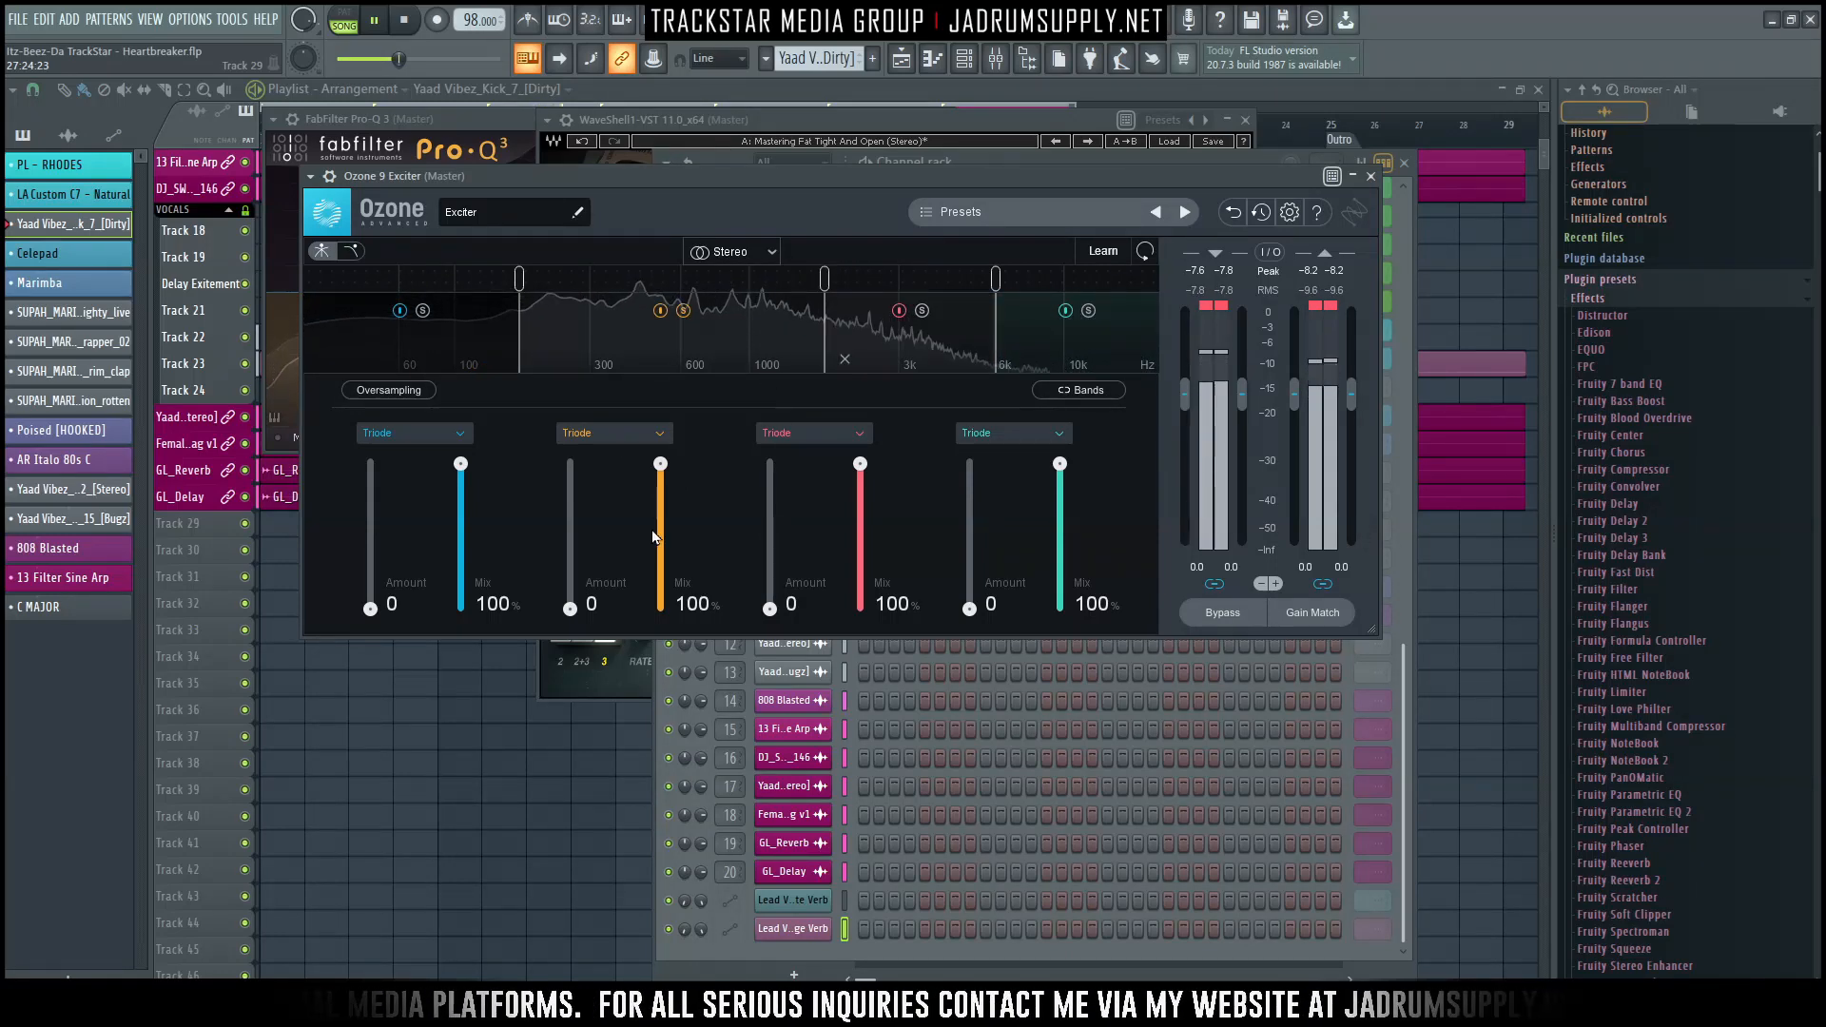
left_click(640, 435)
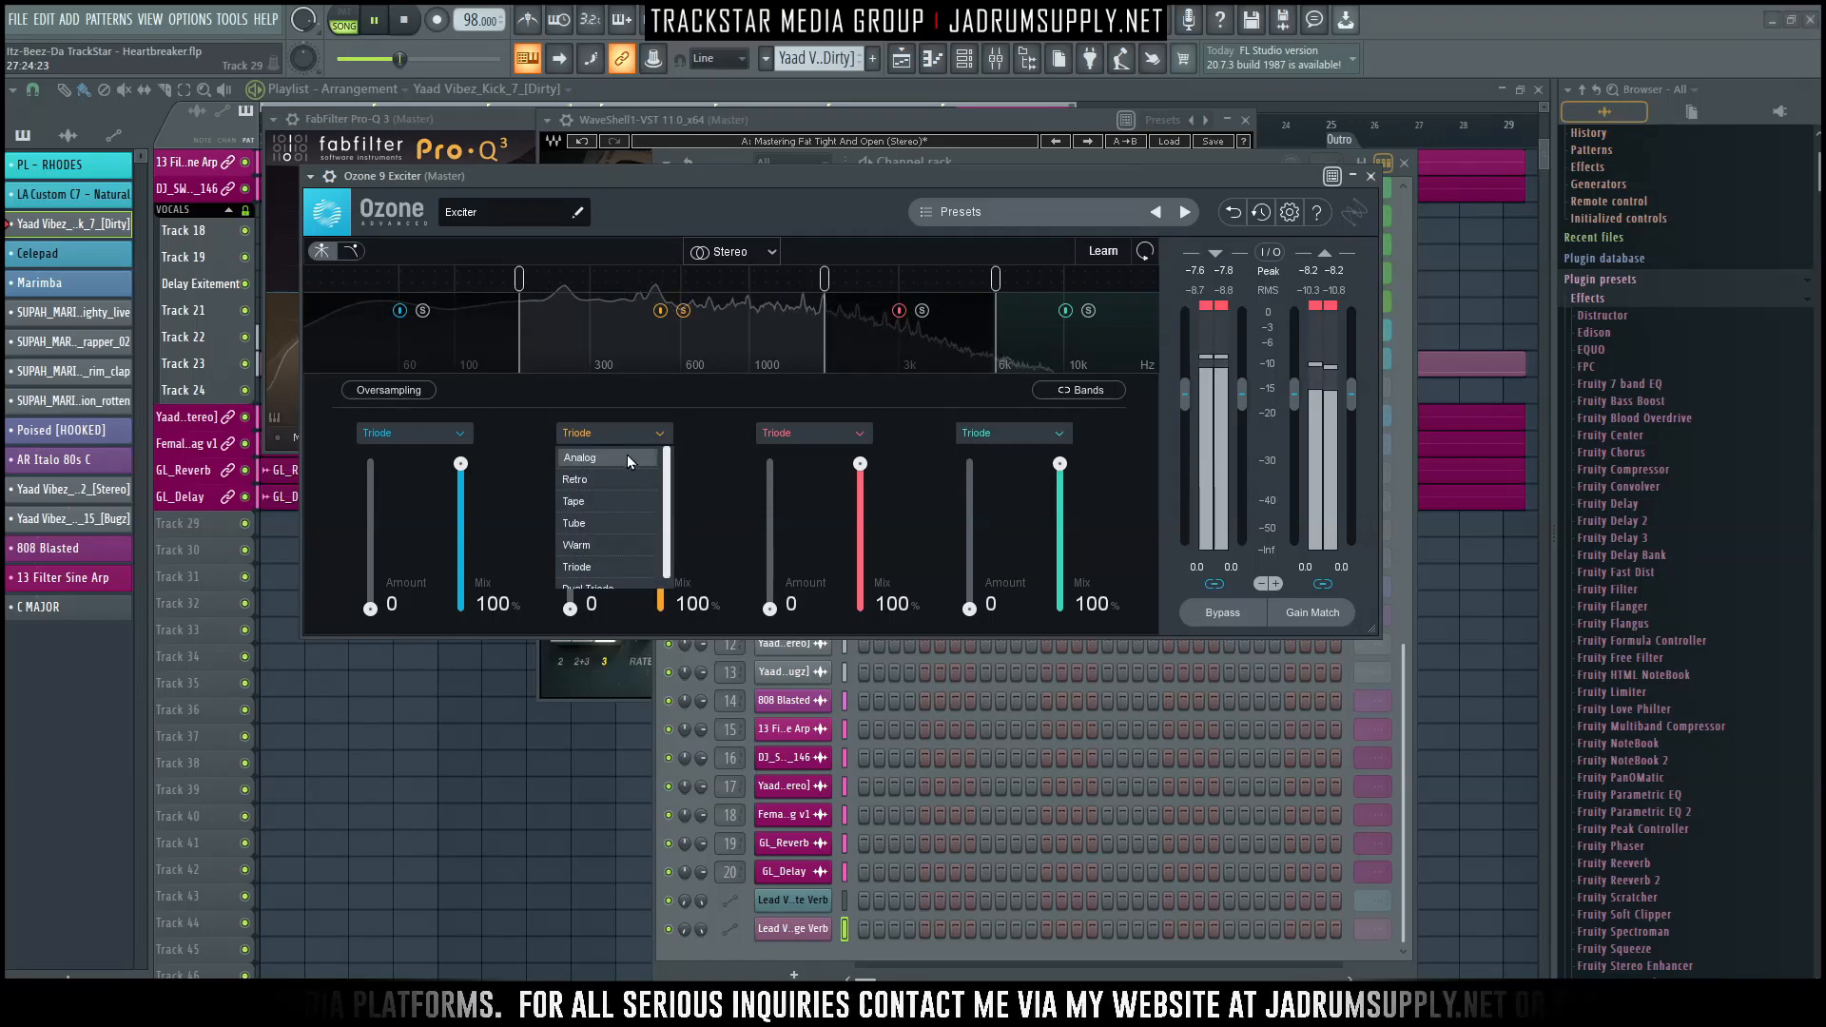
left_click(597, 504)
left_click_drag(570, 609, 569, 595)
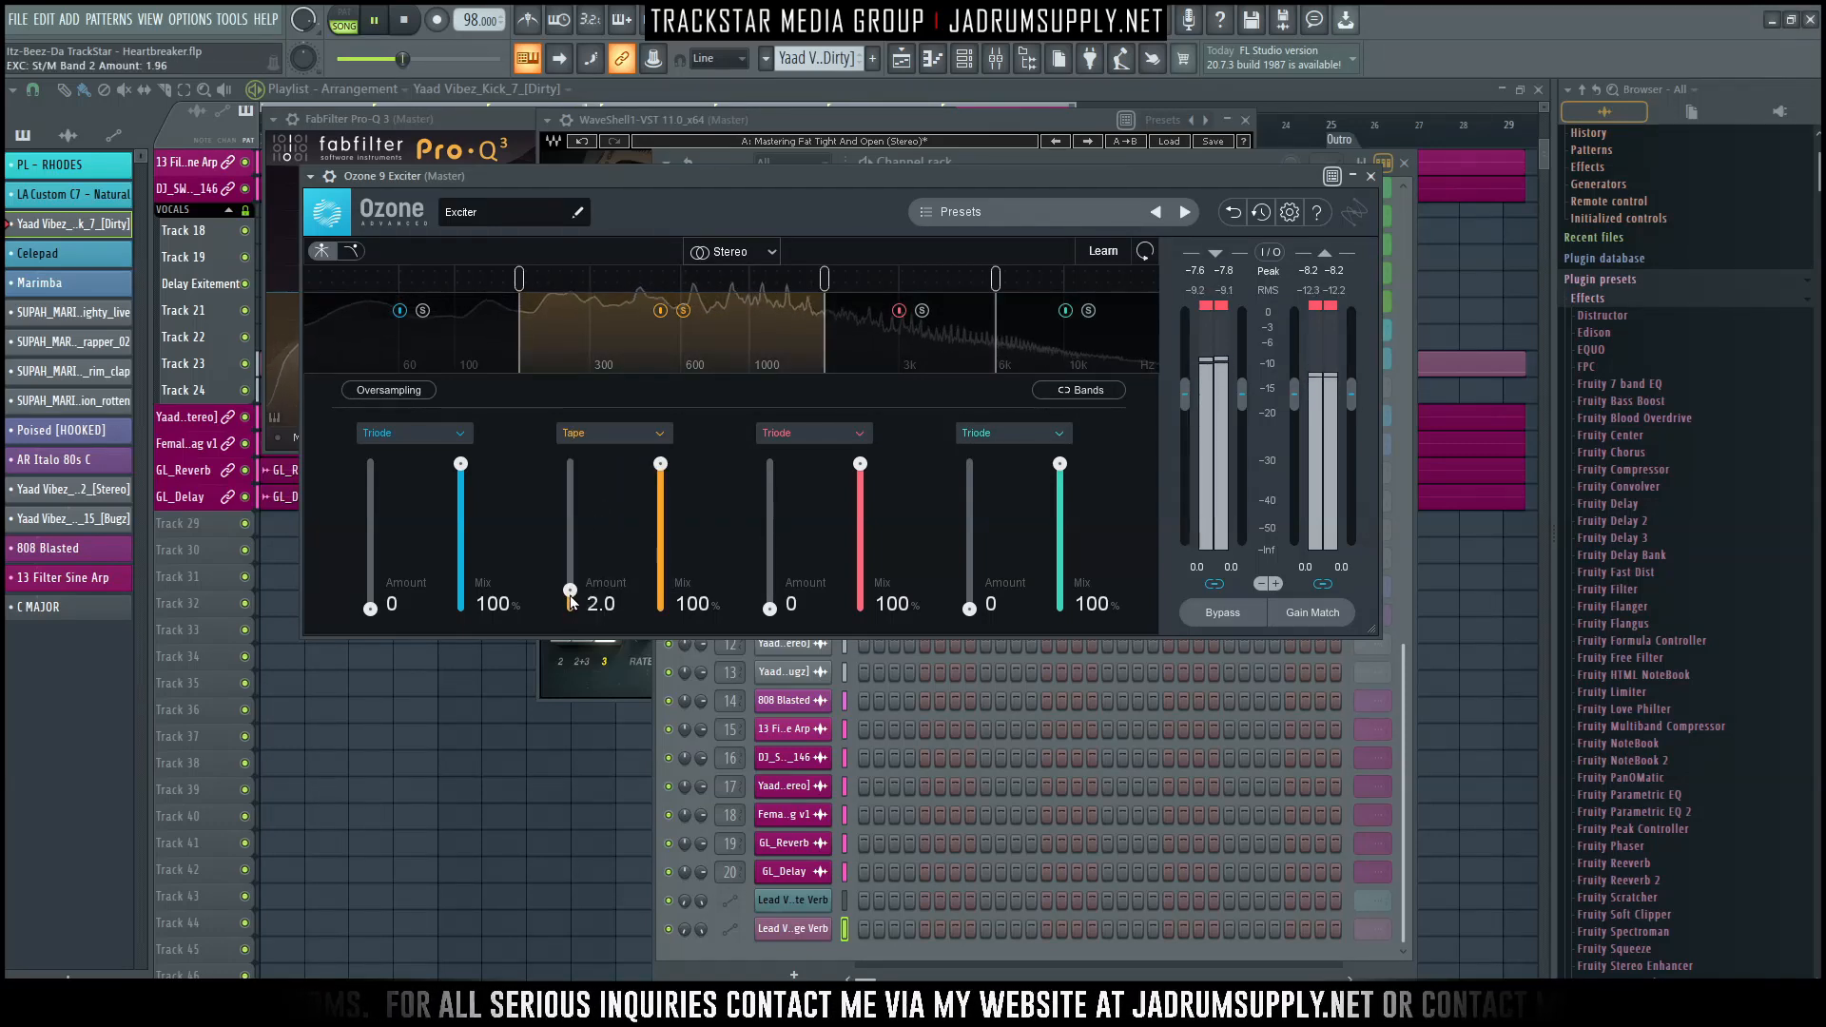
Try the Tube and Triode modes on the Exciter's second band, with Amount 0.5 and Mix 88.2% for Triode.
left_click(638, 440)
left_click(605, 519)
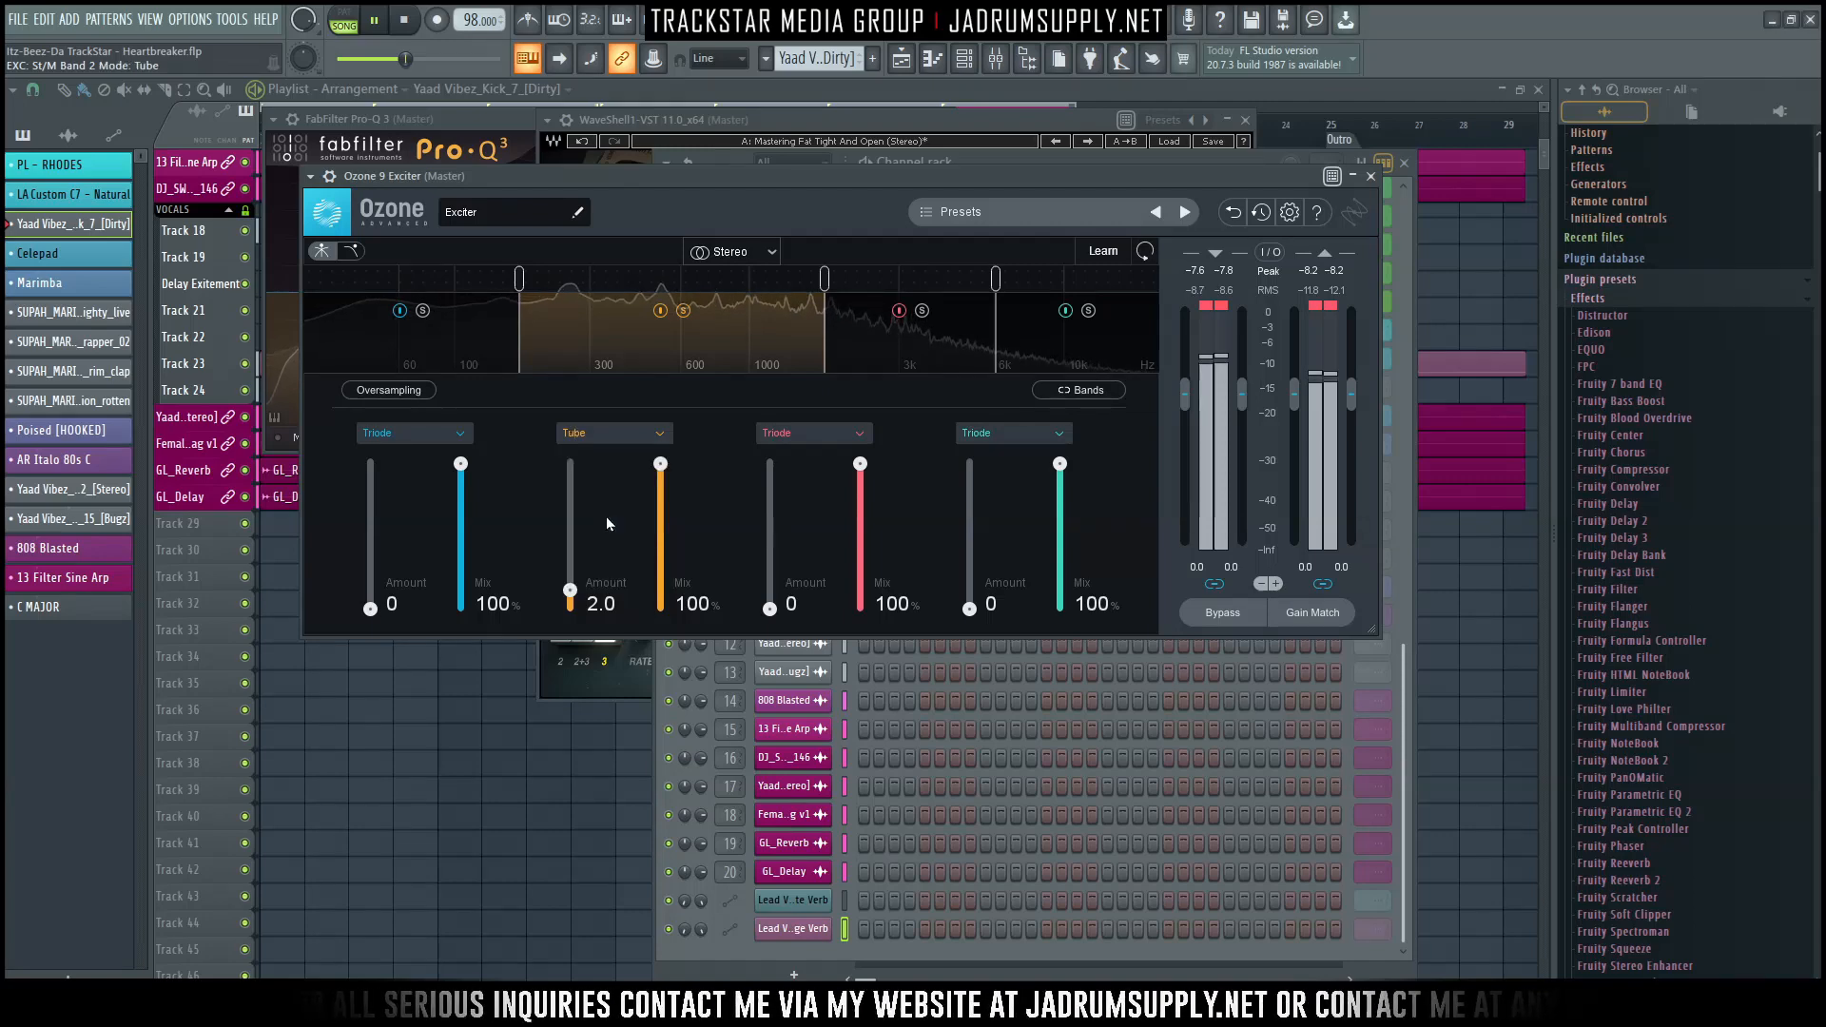
left_click(652, 434)
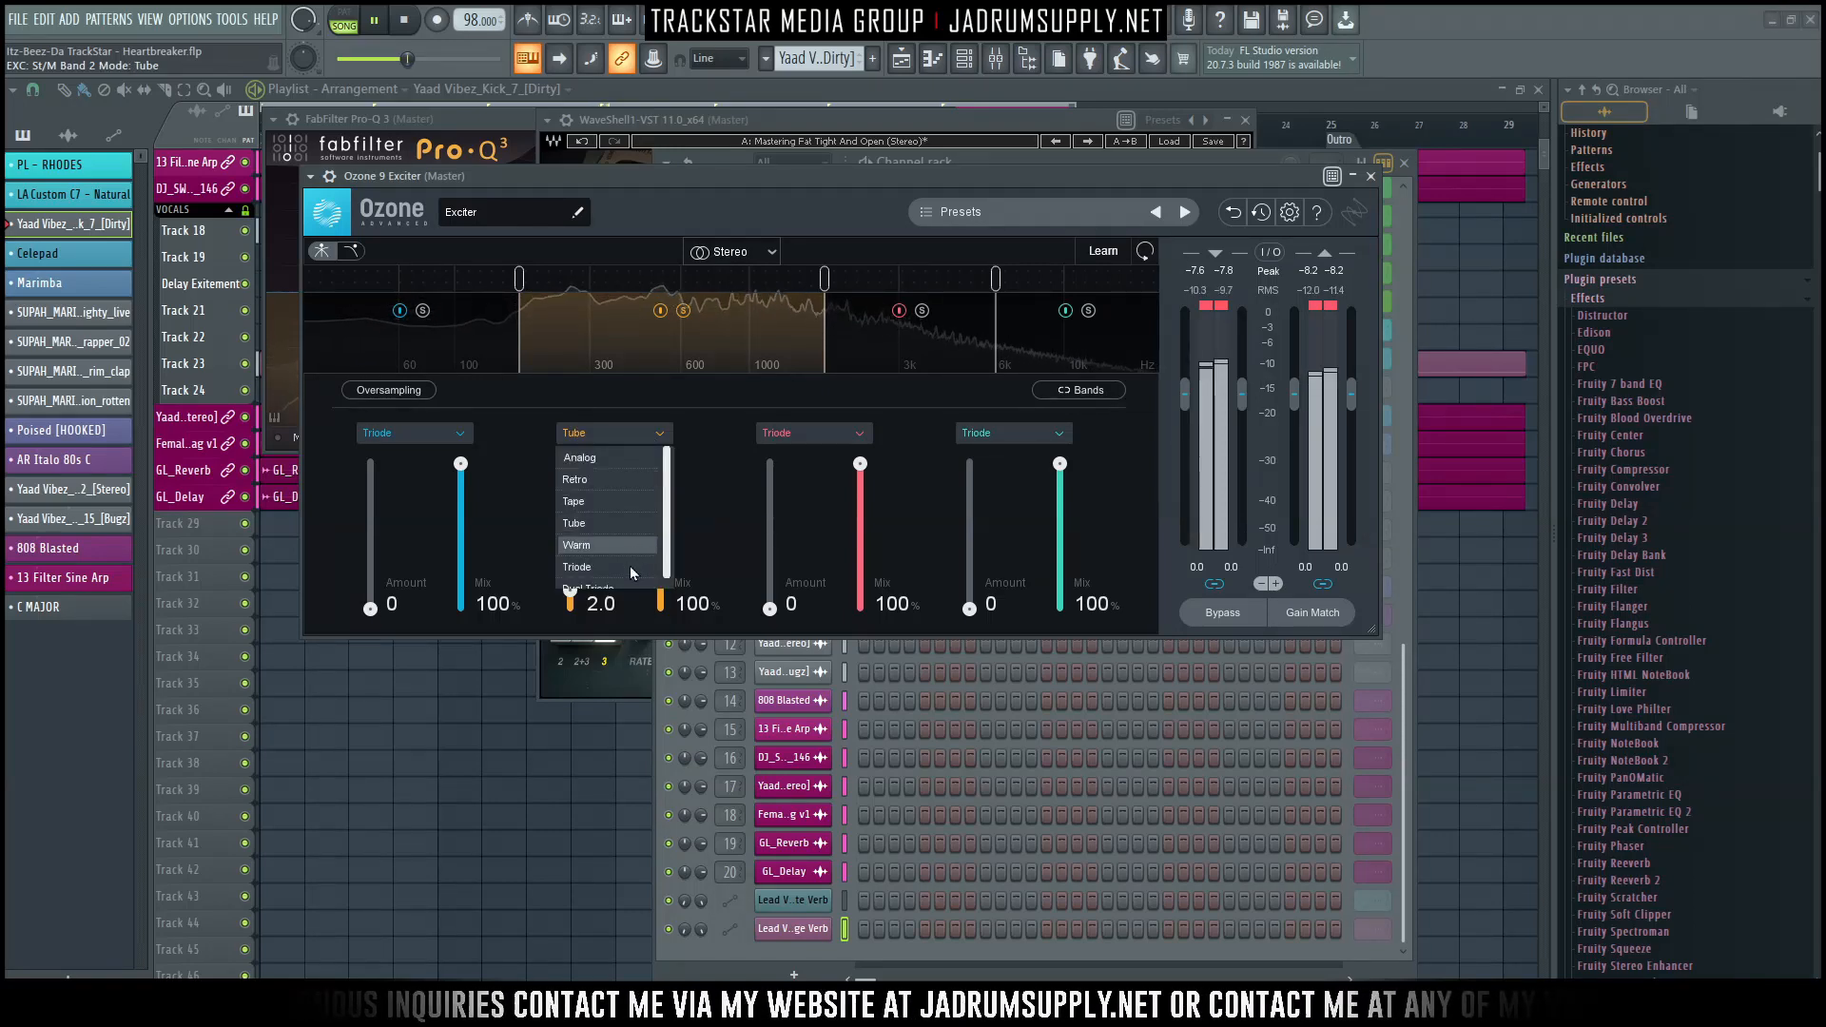
left_click(589, 567)
left_click_drag(660, 471, 660, 481)
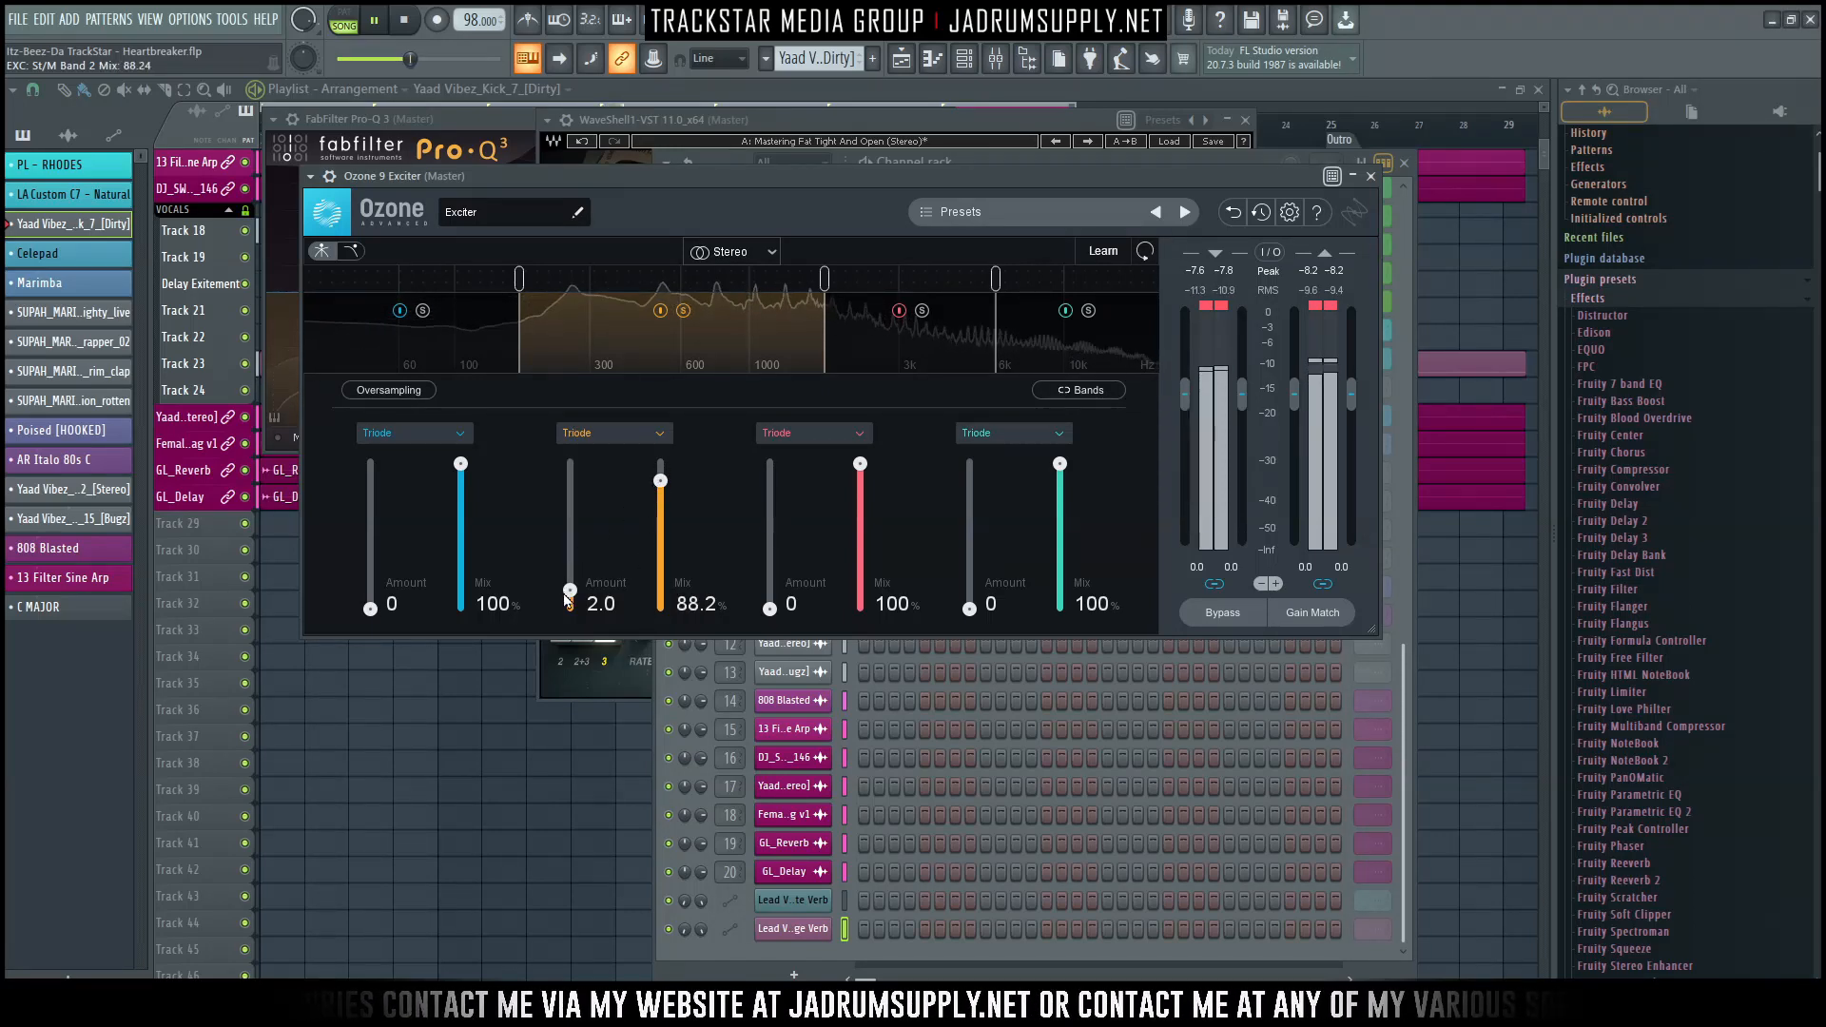
left_click(662, 311)
left_click(662, 311)
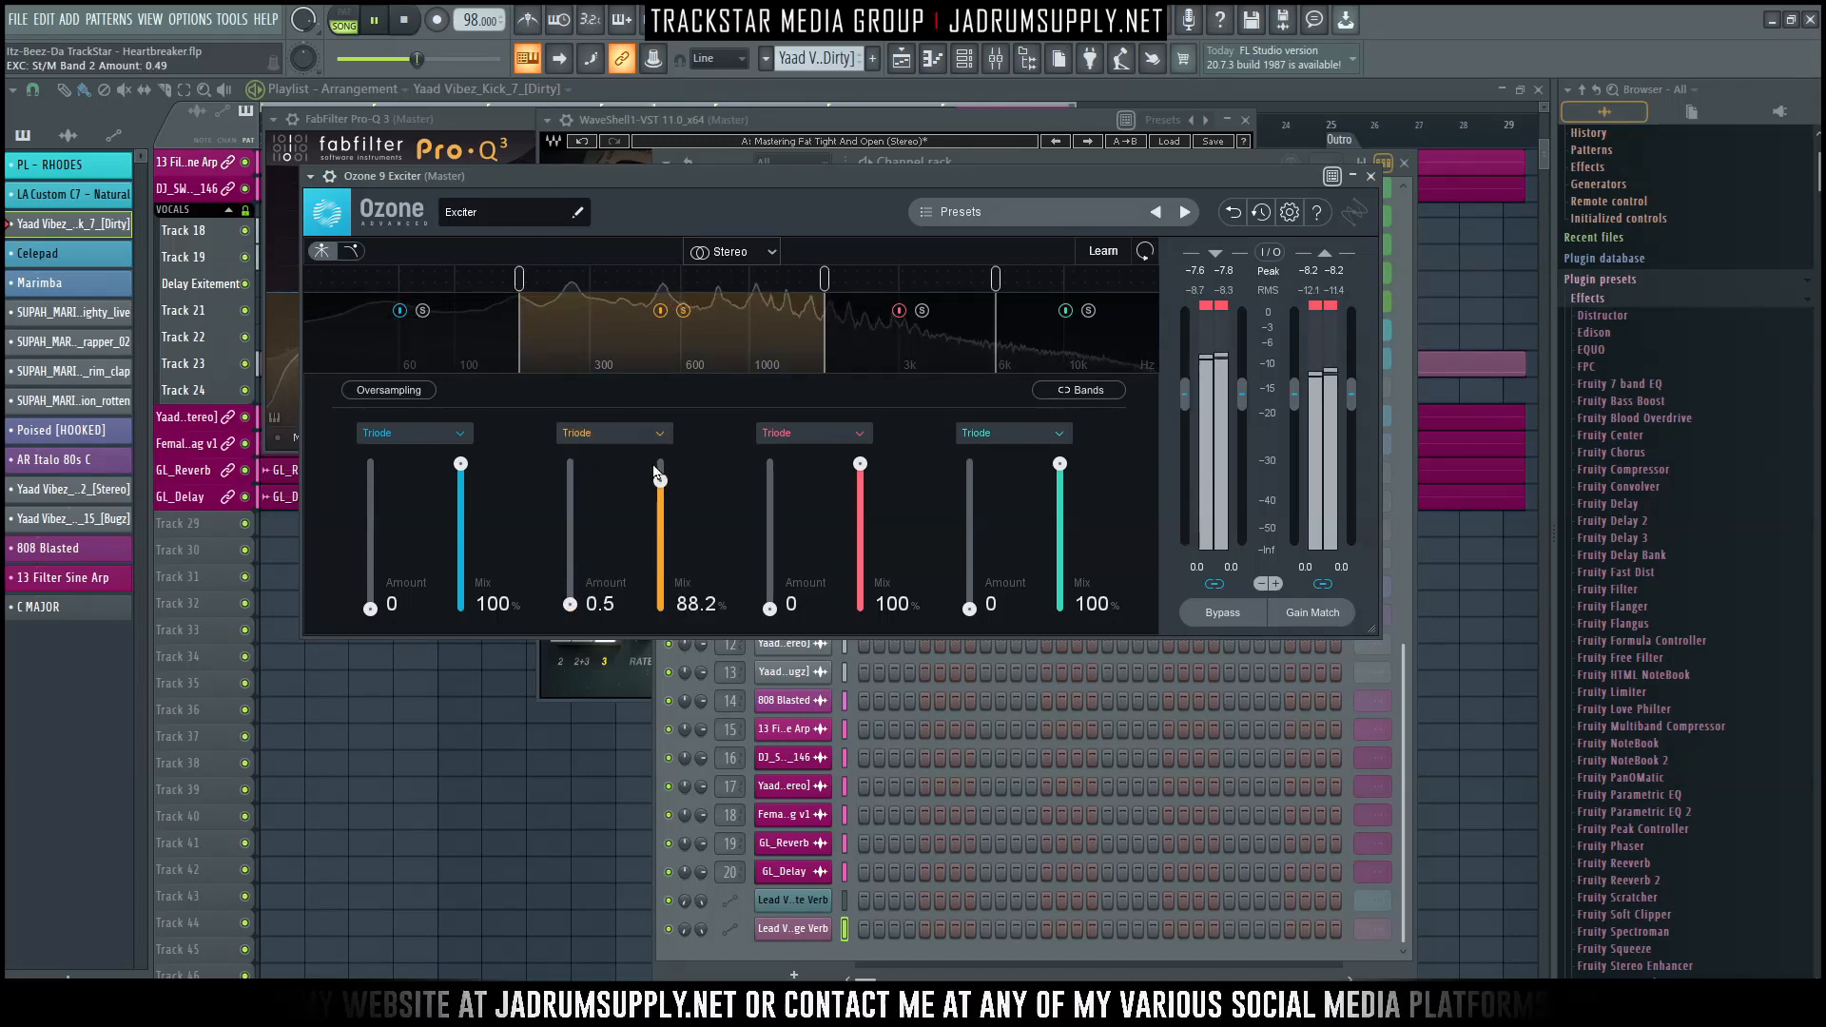
Try Analog mode on the Exciter's second band with Mix at 100% and Amount raised to 7.2.
left_click(659, 437)
left_click(622, 464)
scroll(572, 605, "up", 4)
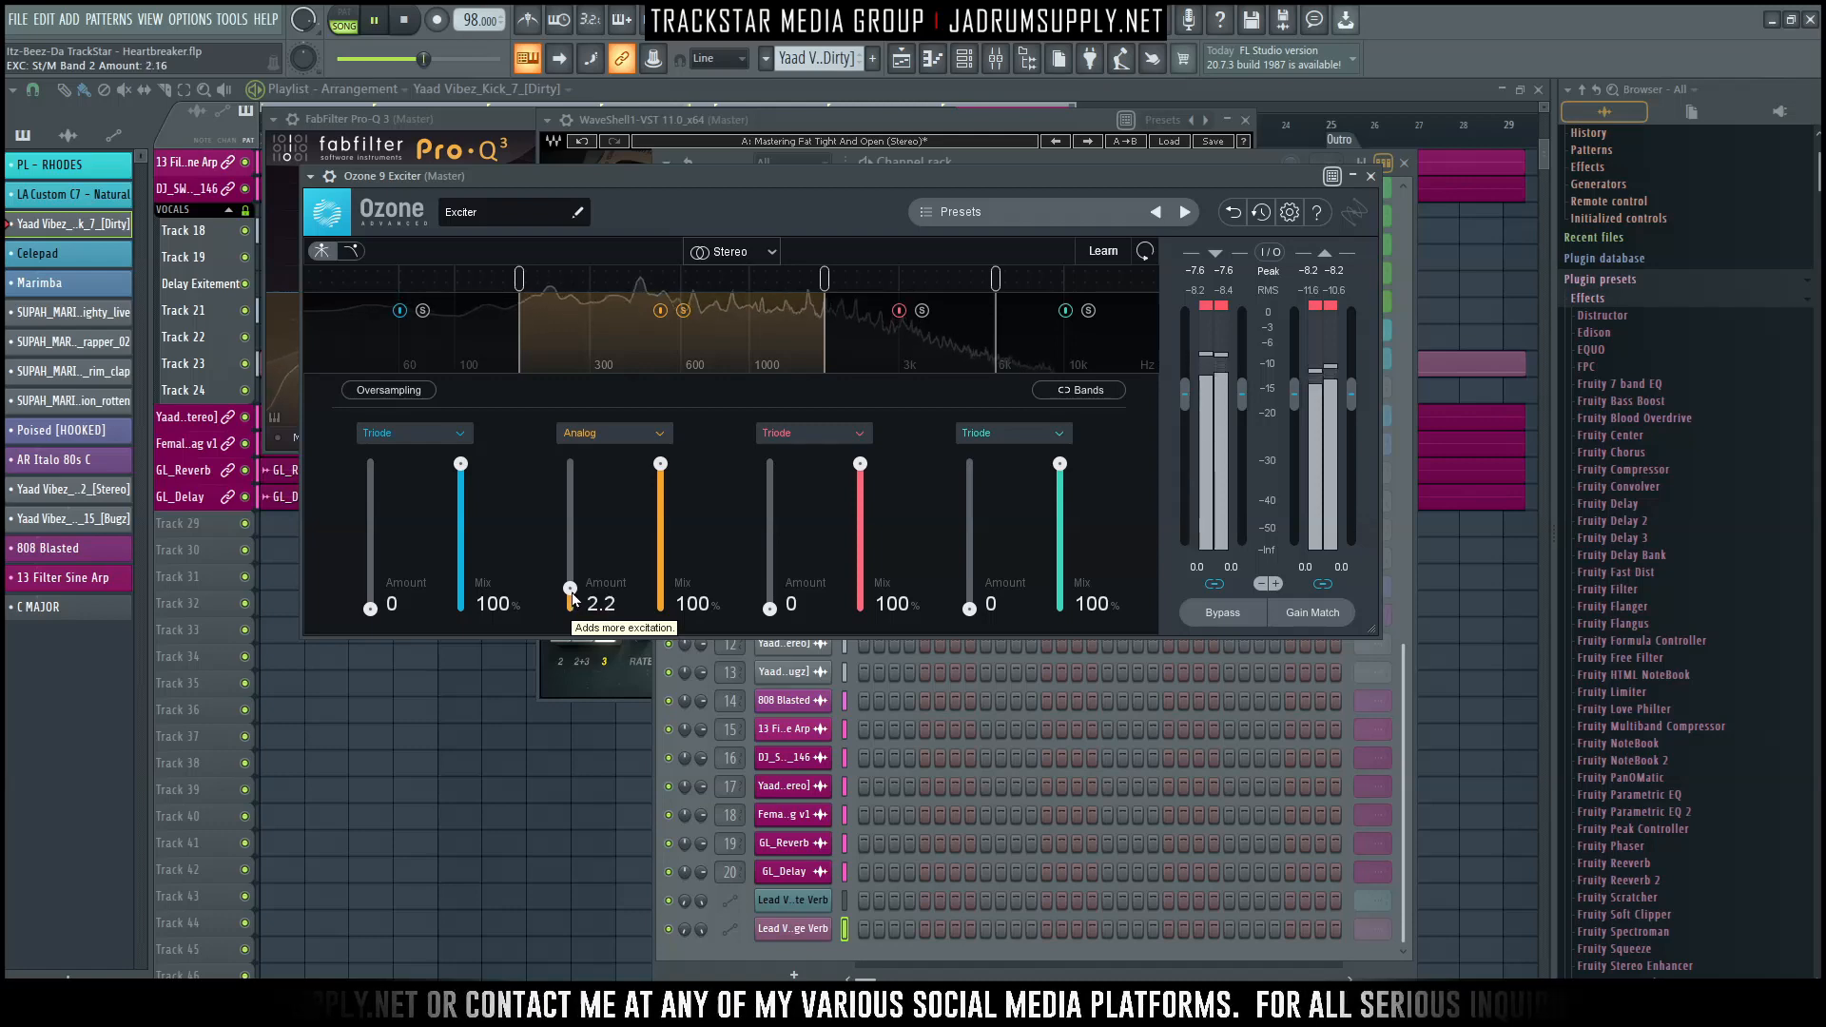
scroll(570, 580, "up", 2)
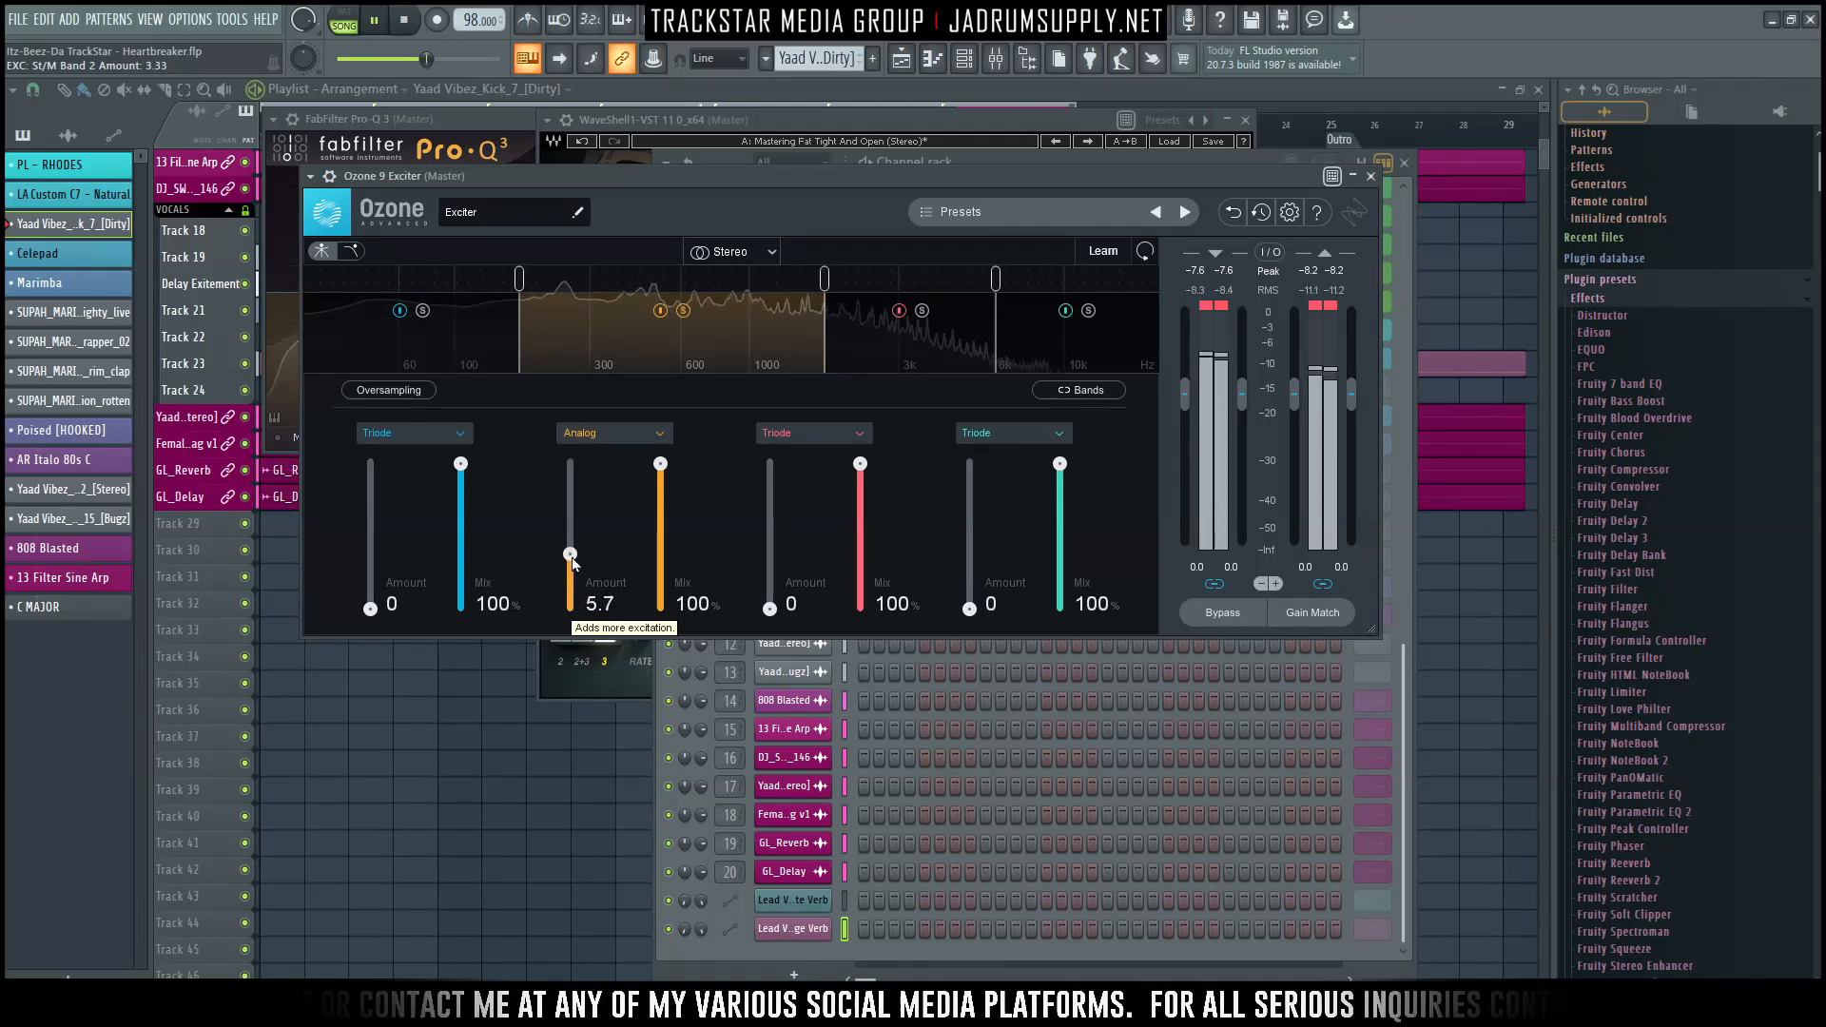
left_click_drag(572, 513, 569, 545)
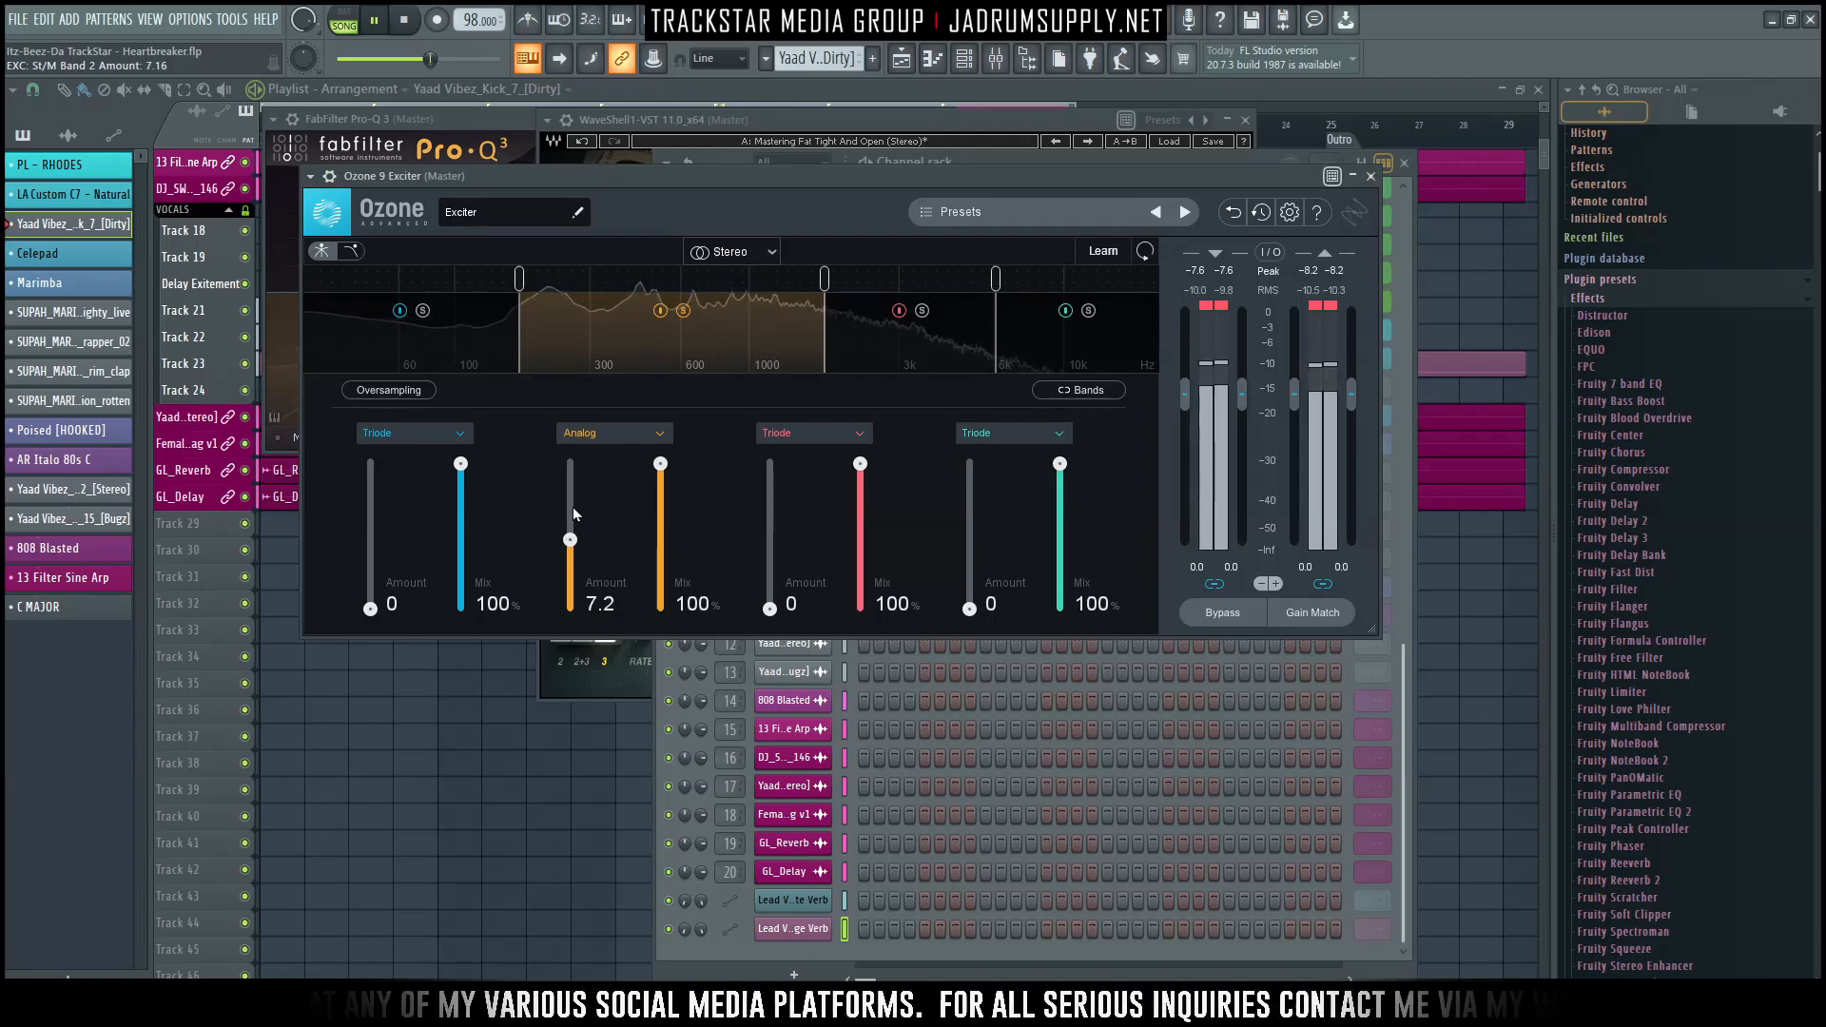
Try the Retro and Triode modes on the Exciter's second band with Amount 0.7.
left_click(636, 434)
left_click(617, 479)
left_click_drag(570, 539, 571, 603)
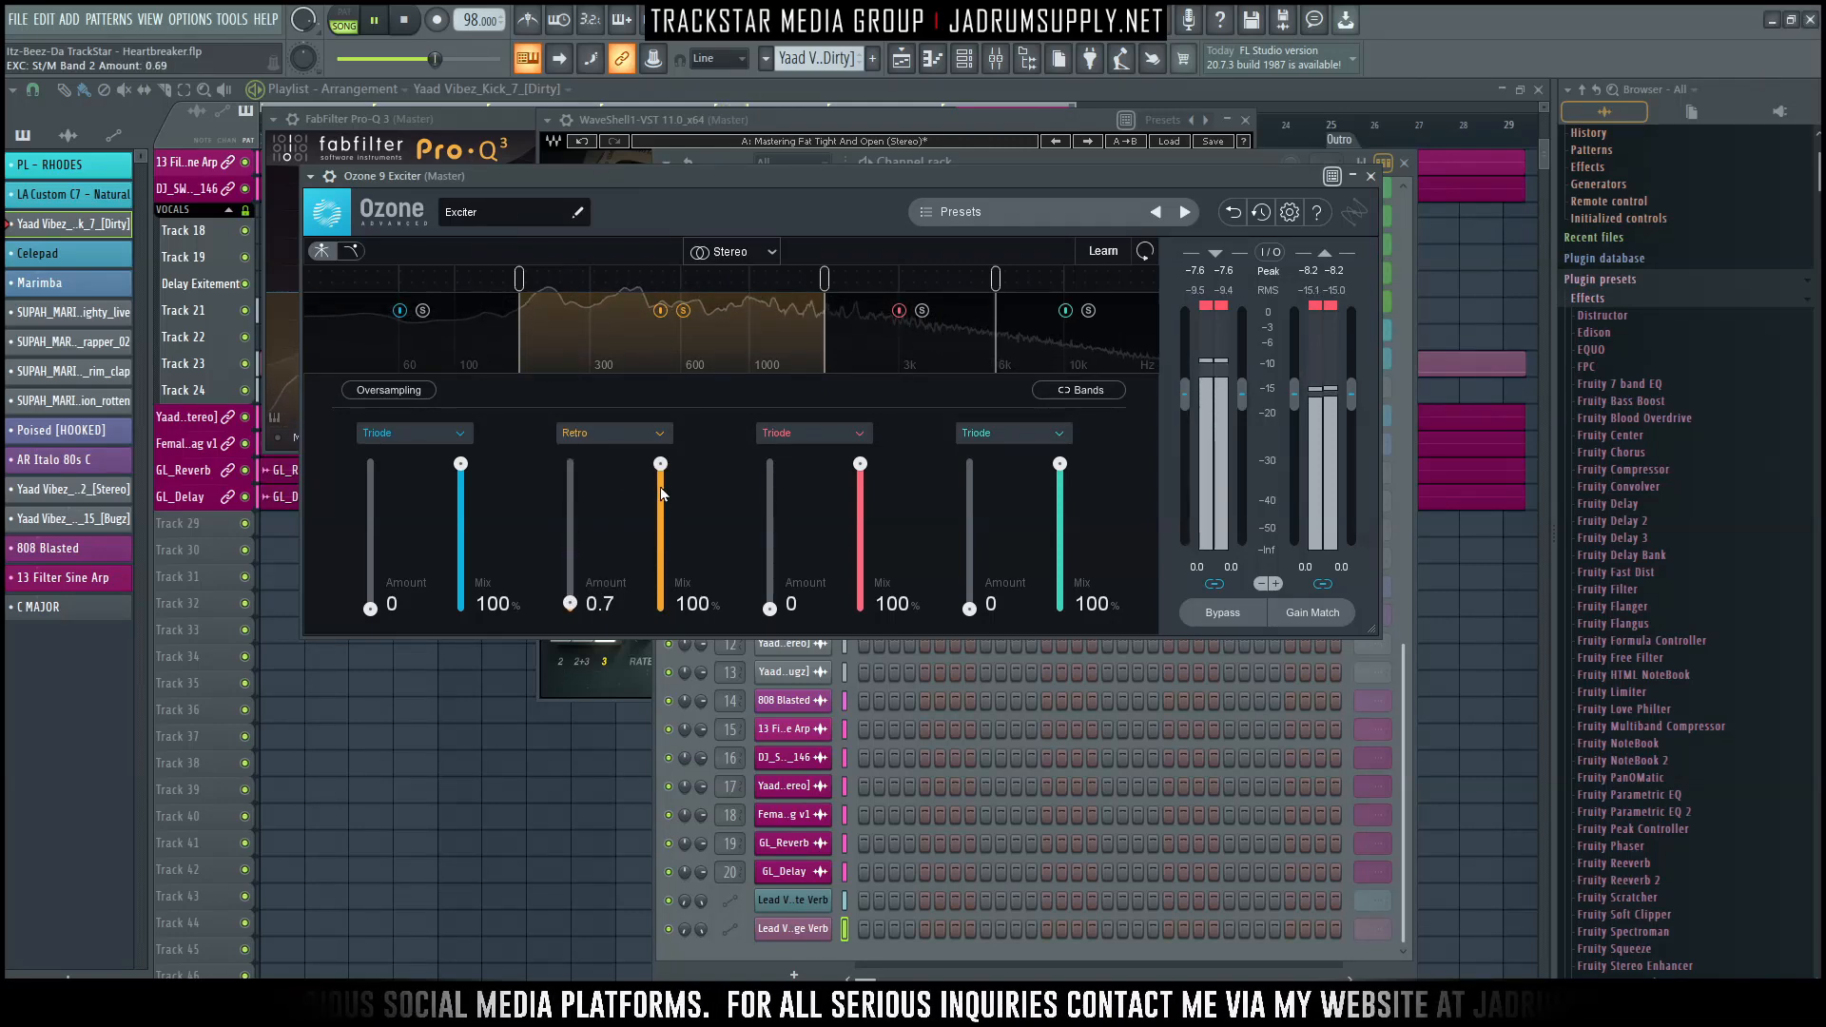
left_click(615, 437)
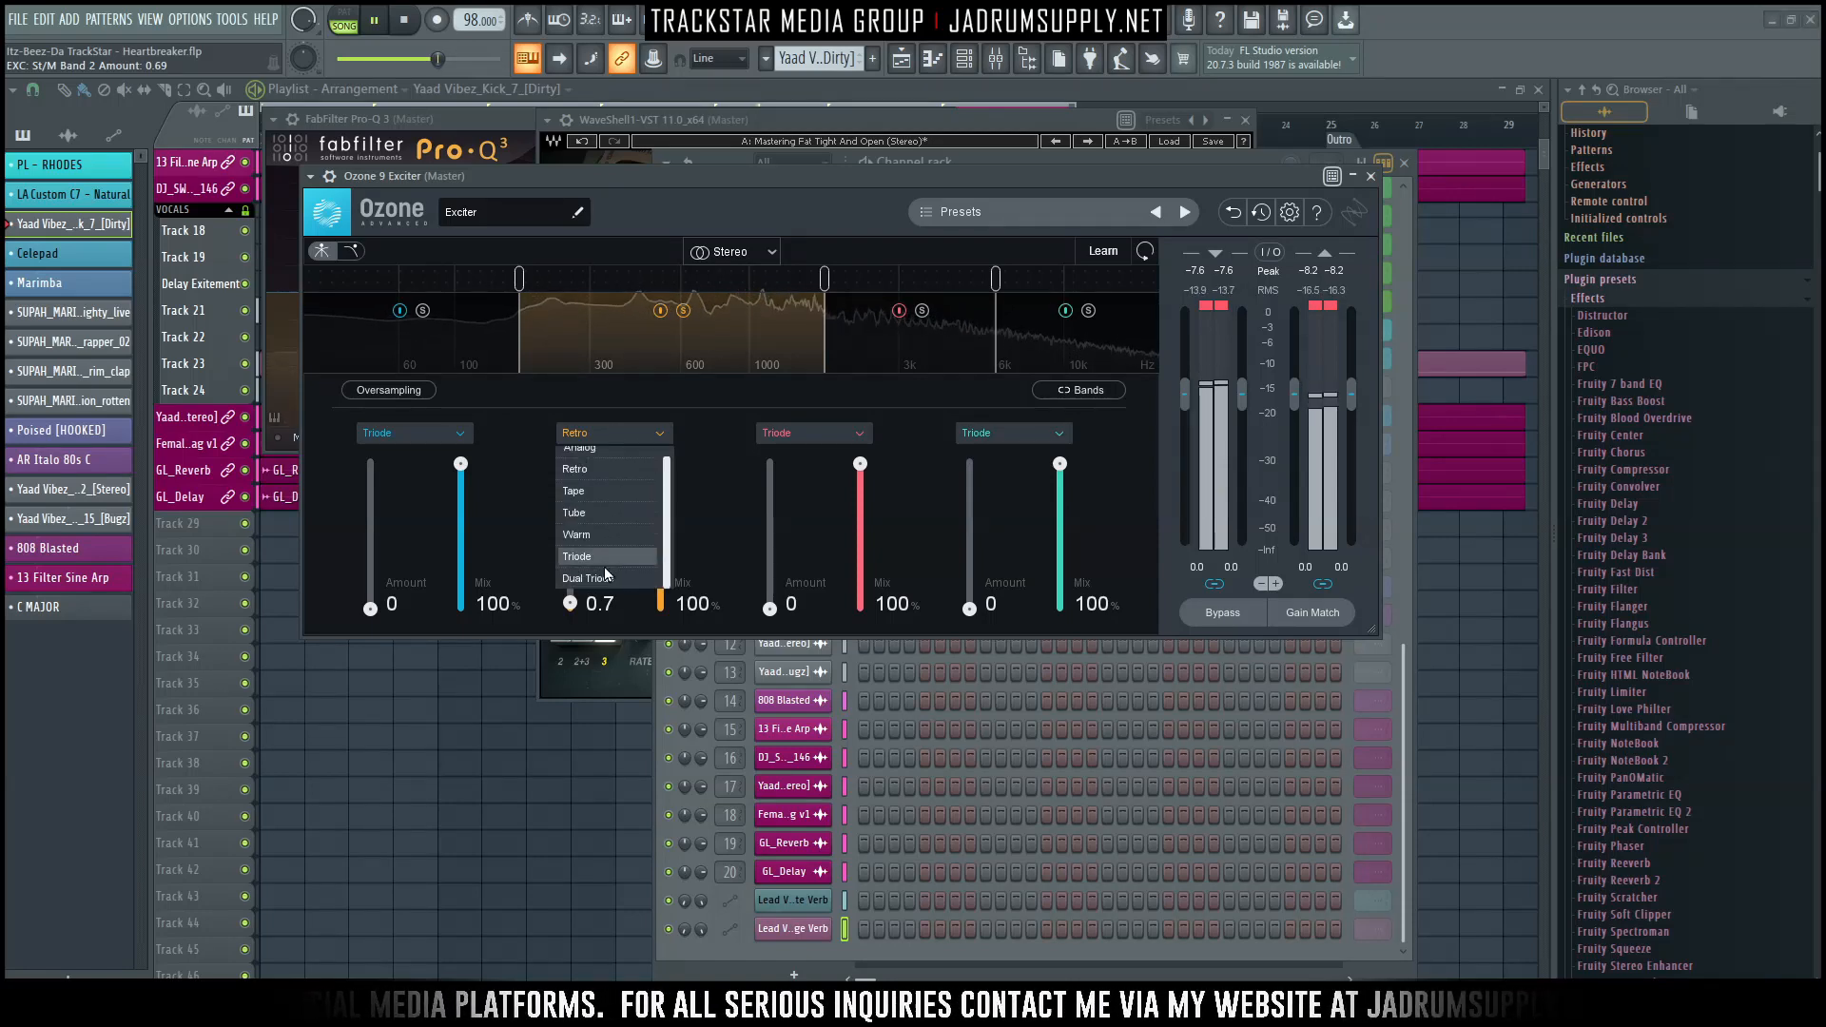
left_click(587, 571)
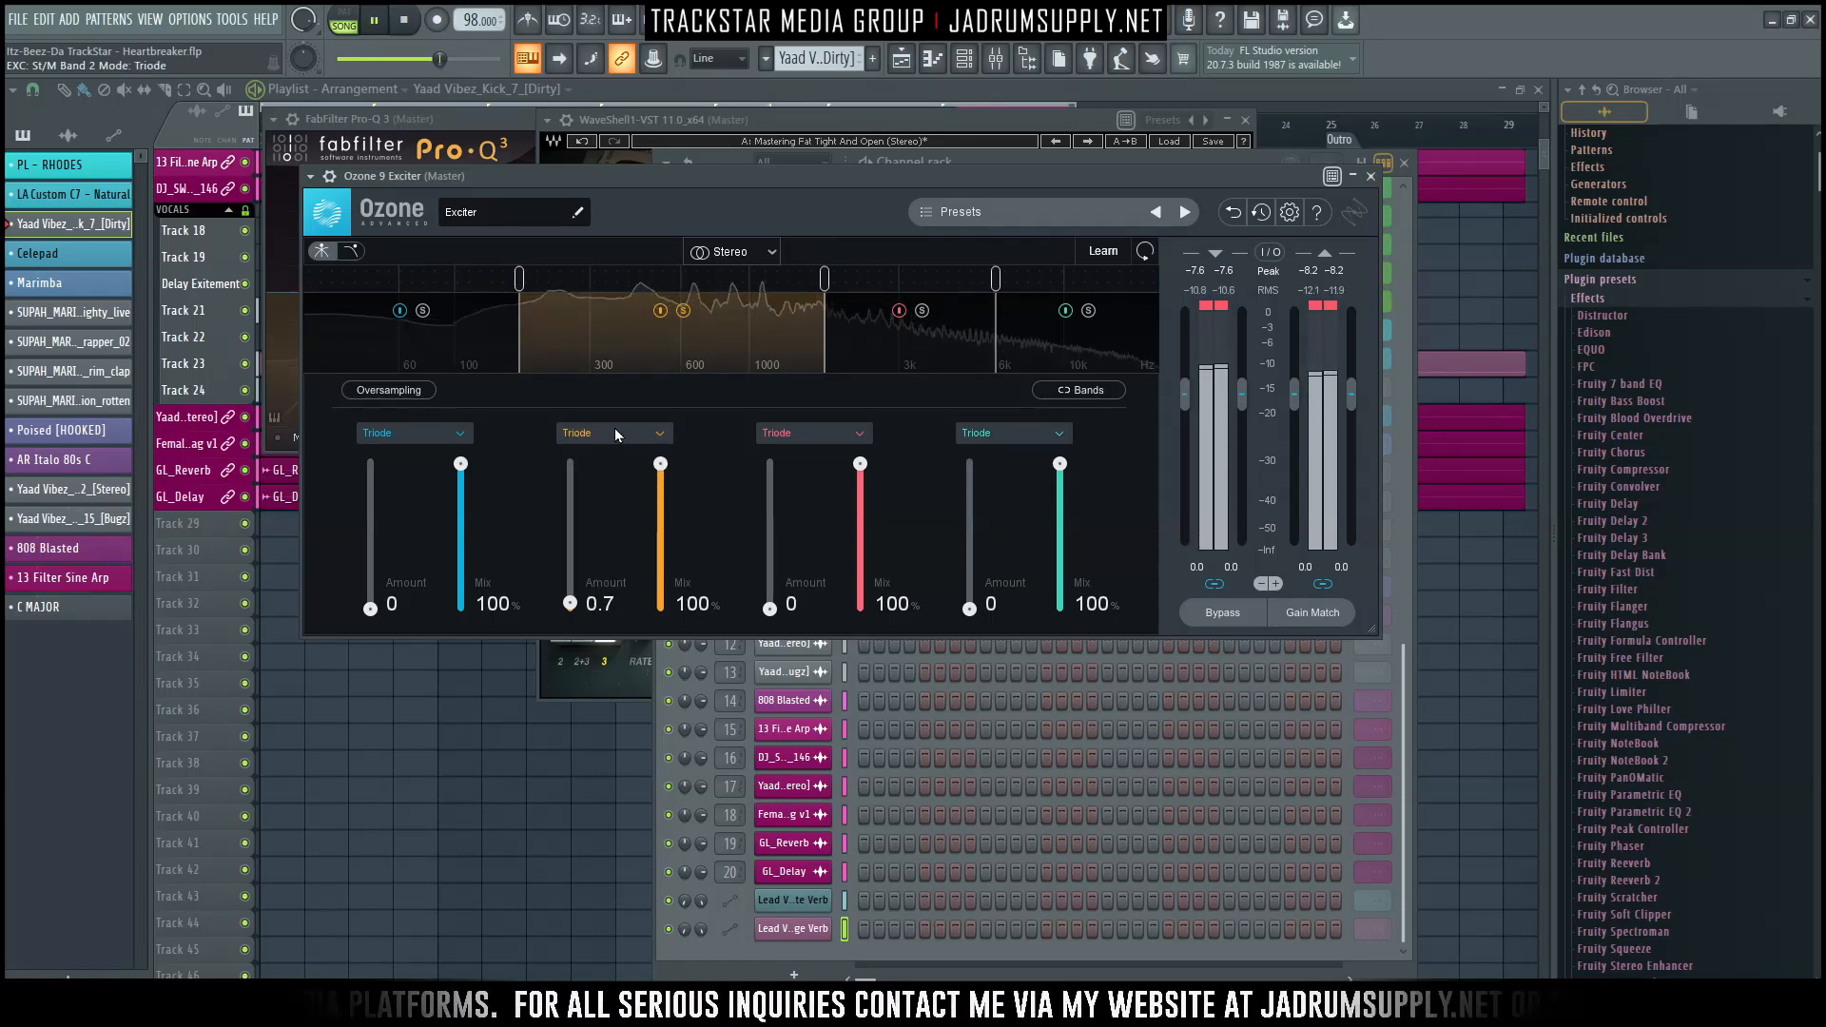
Set the Exciter's second band to Dual Triode with Amount 2.5.
left_click(615, 433)
left_click(590, 579)
left_click_drag(571, 603, 576, 589)
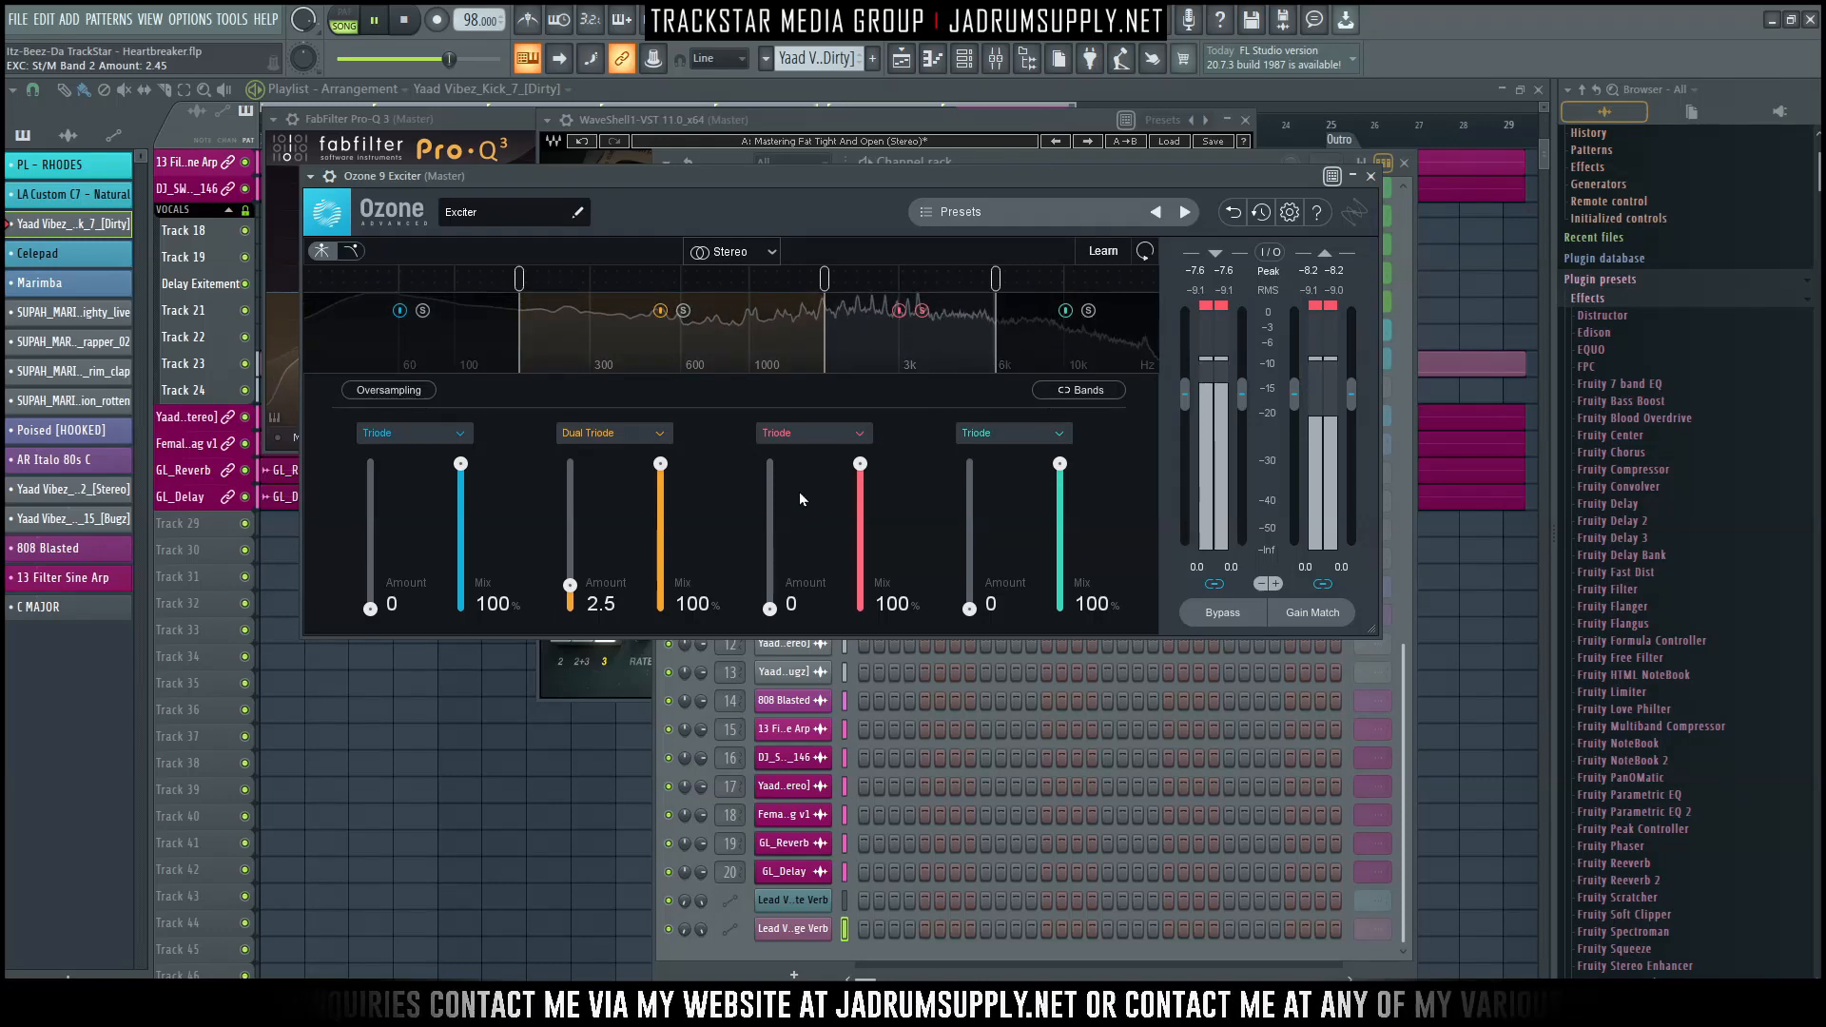
Try Retro on the Exciter's third band, and settle on Tape with Amount 3.1.
left_click(843, 437)
left_click(797, 477)
left_click_drag(770, 608, 769, 585)
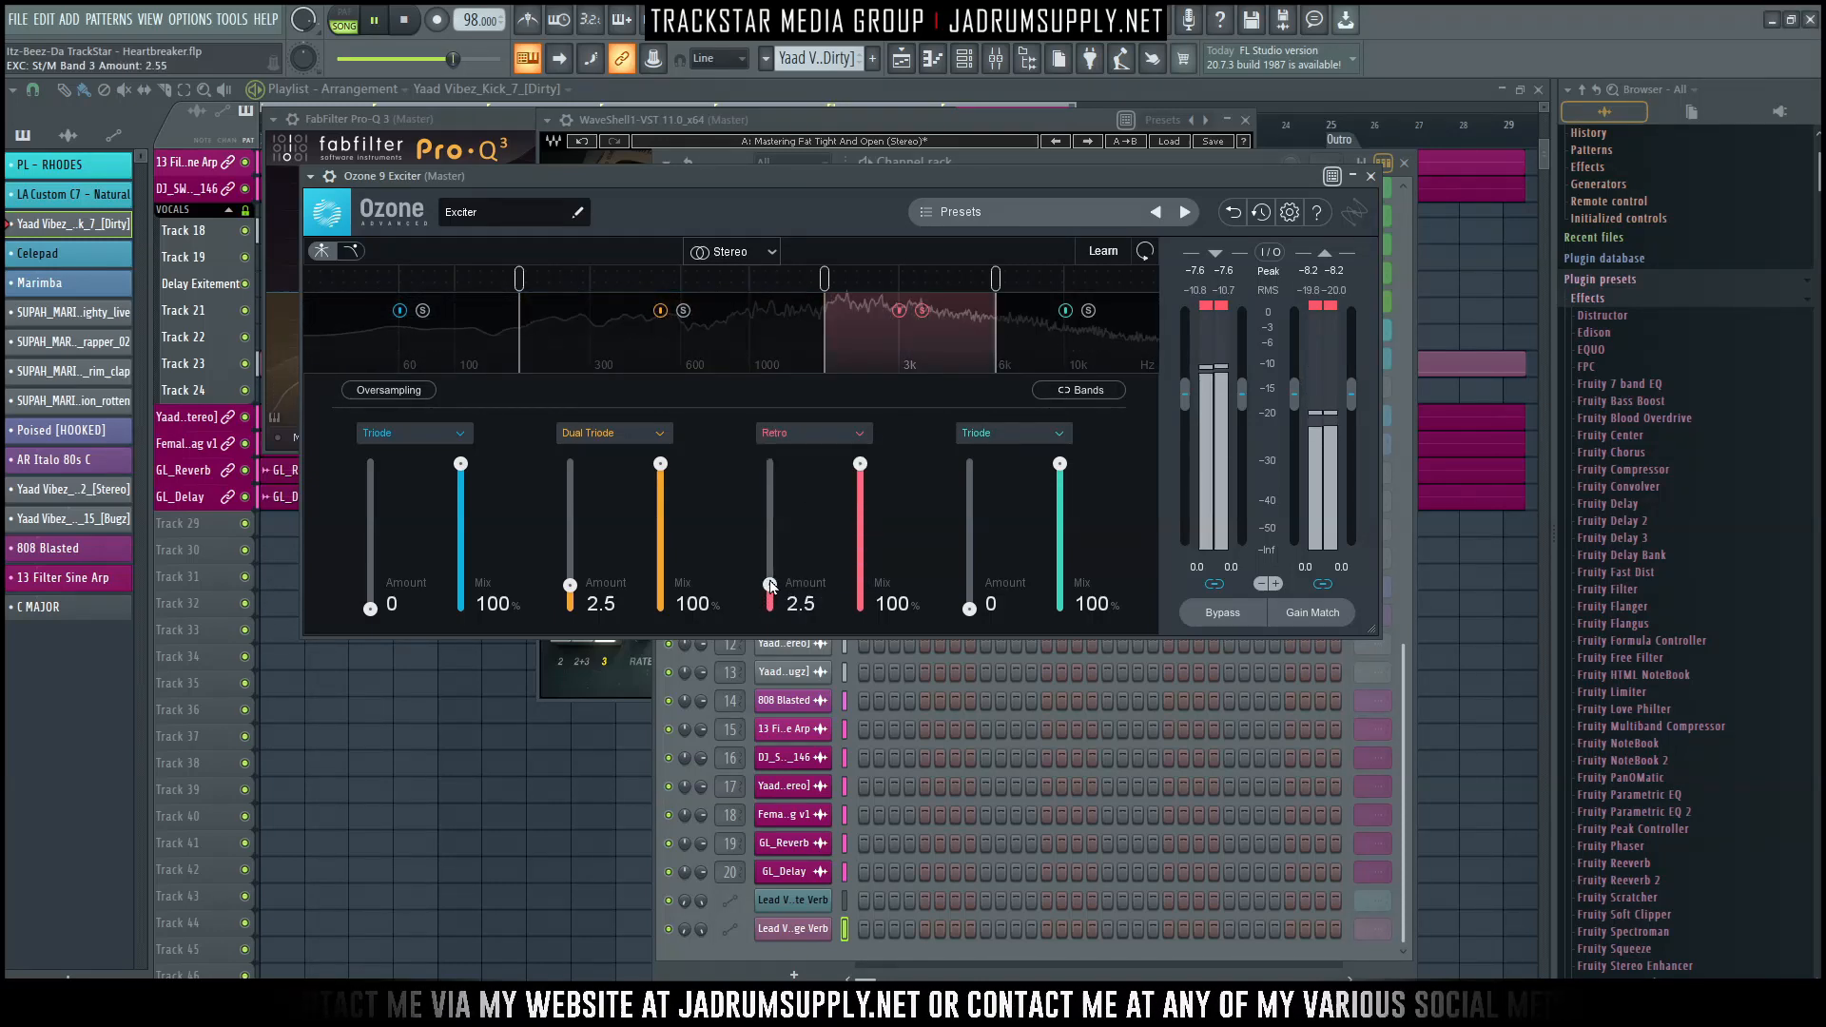
left_click(858, 436)
left_click(801, 504)
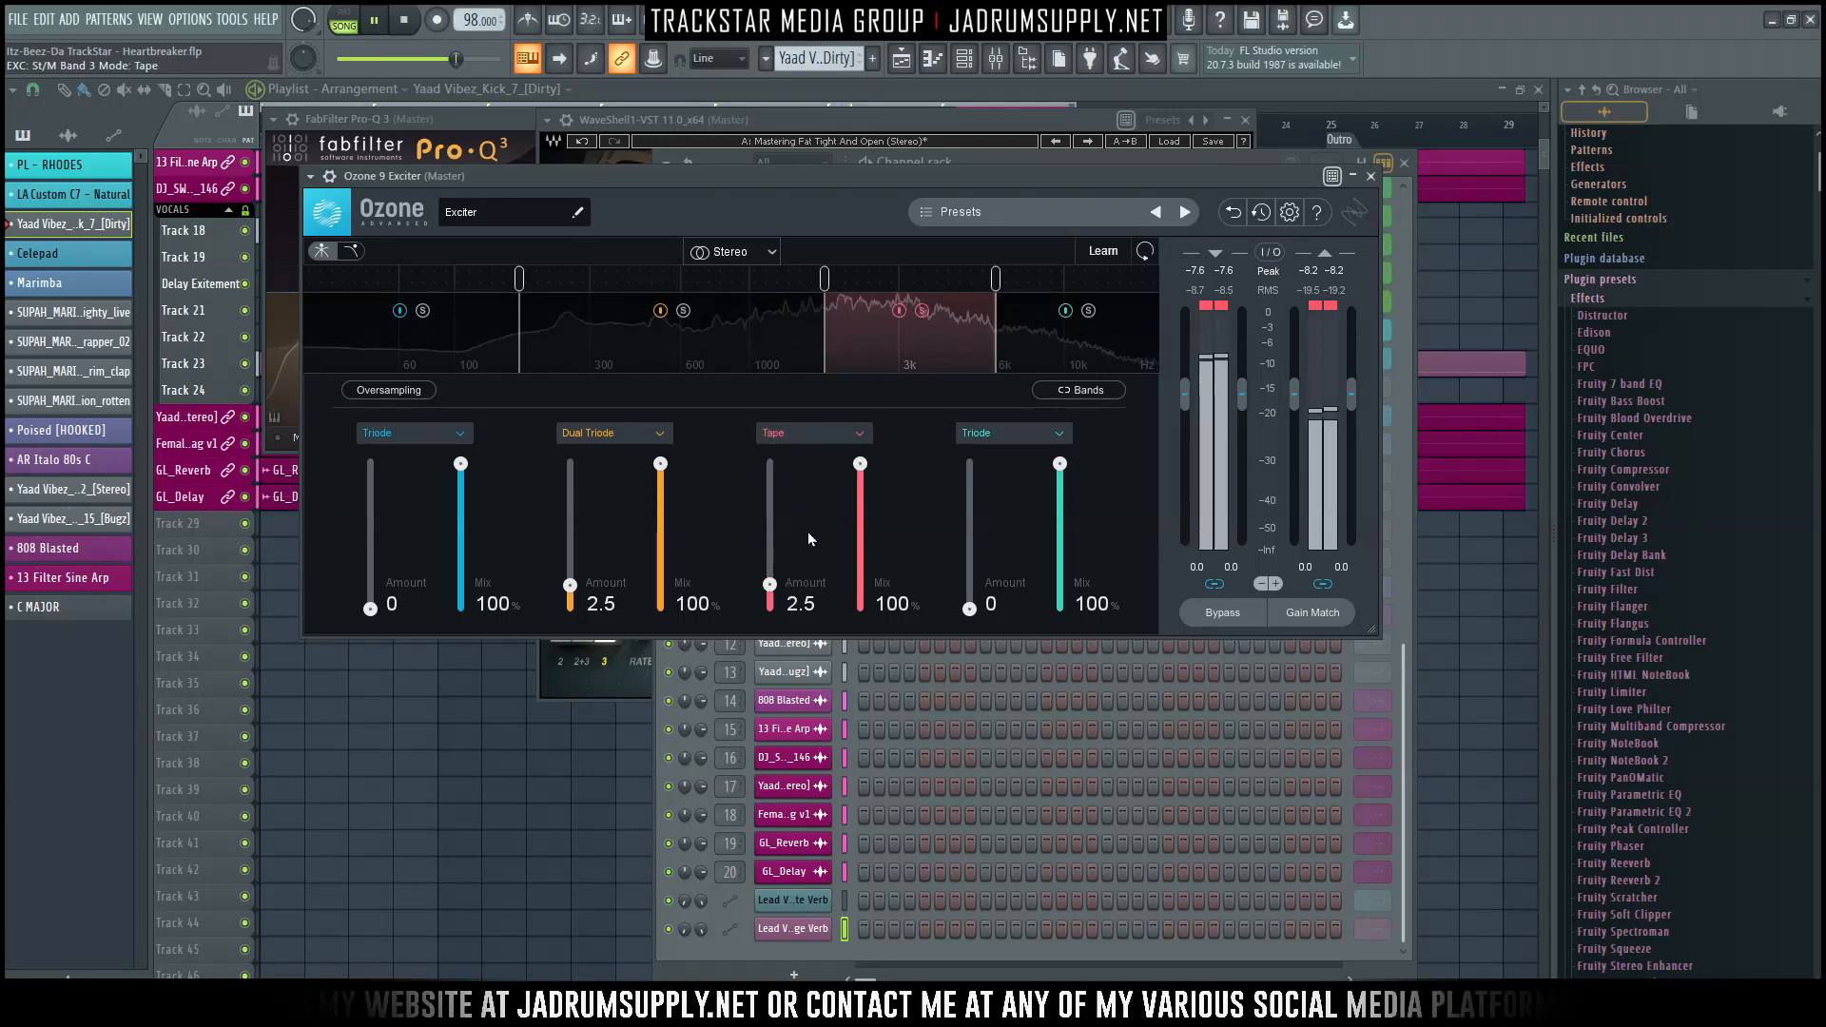
left_click_drag(772, 591, 772, 589)
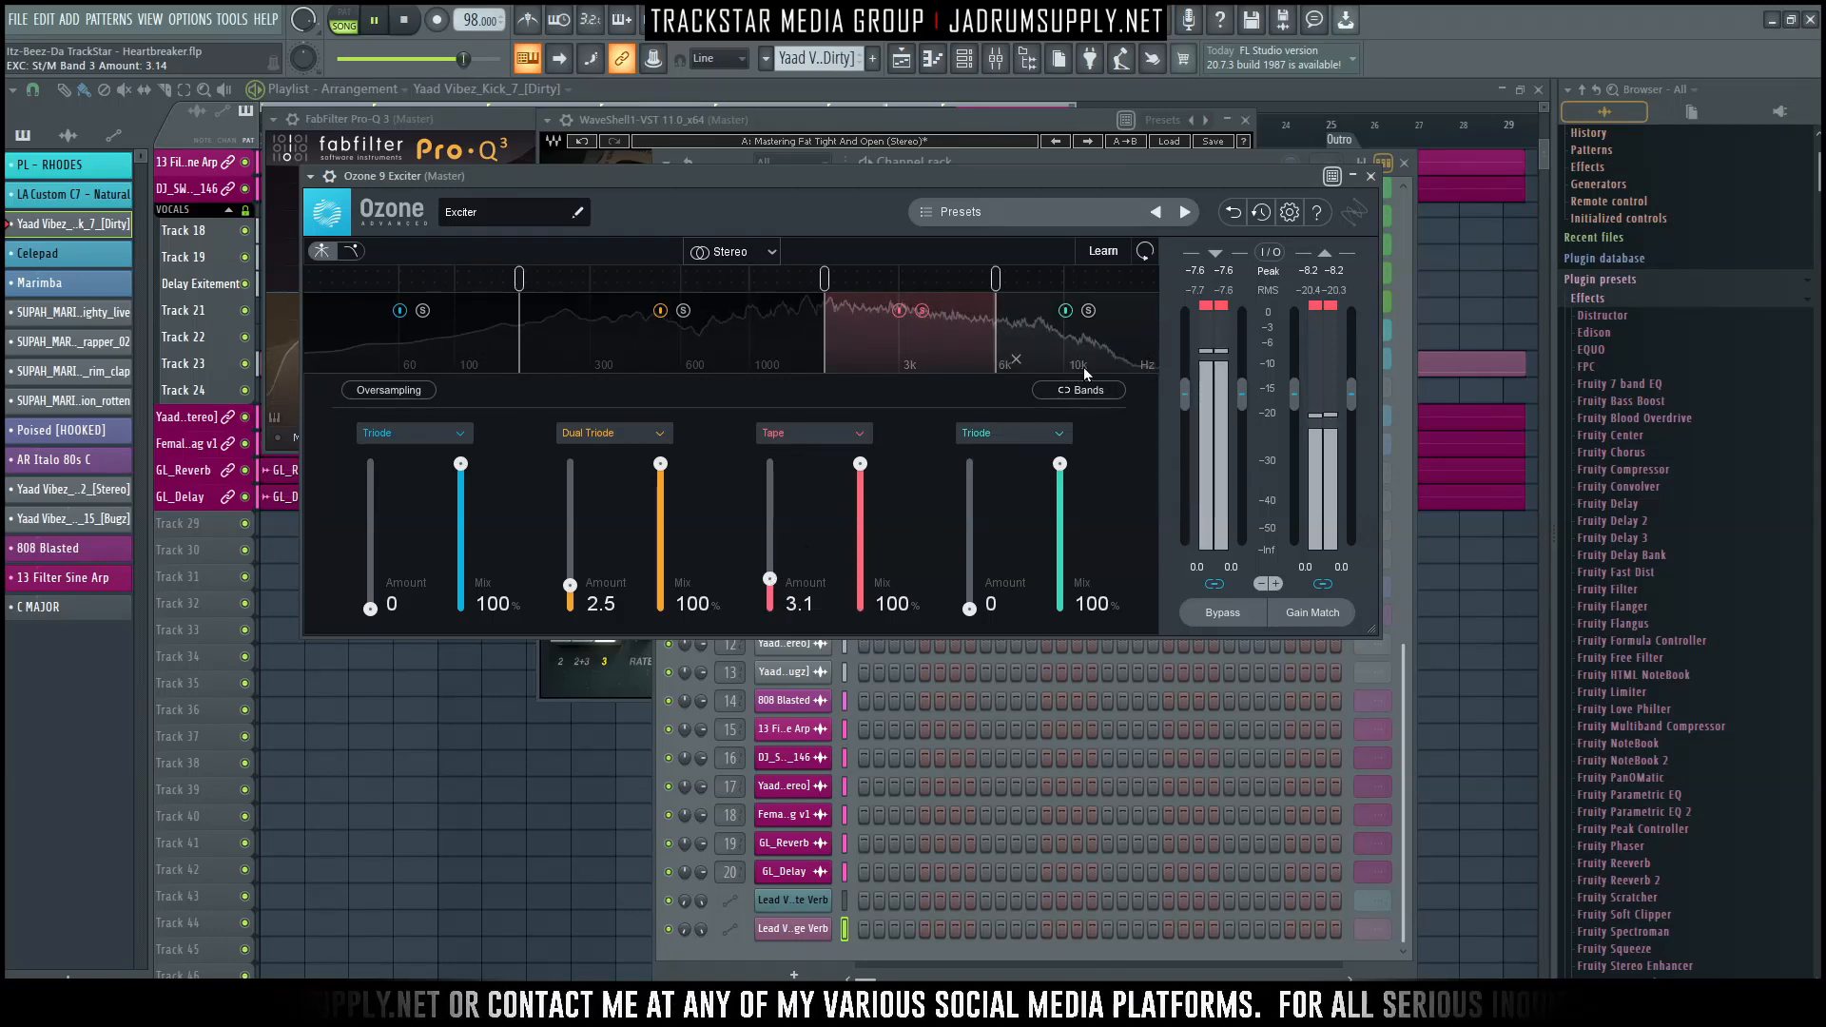
Clear all open windows, reopen the Master track's Ozone 9 Exciter, and raise the third band's Amount to 3.8.
key("F12")
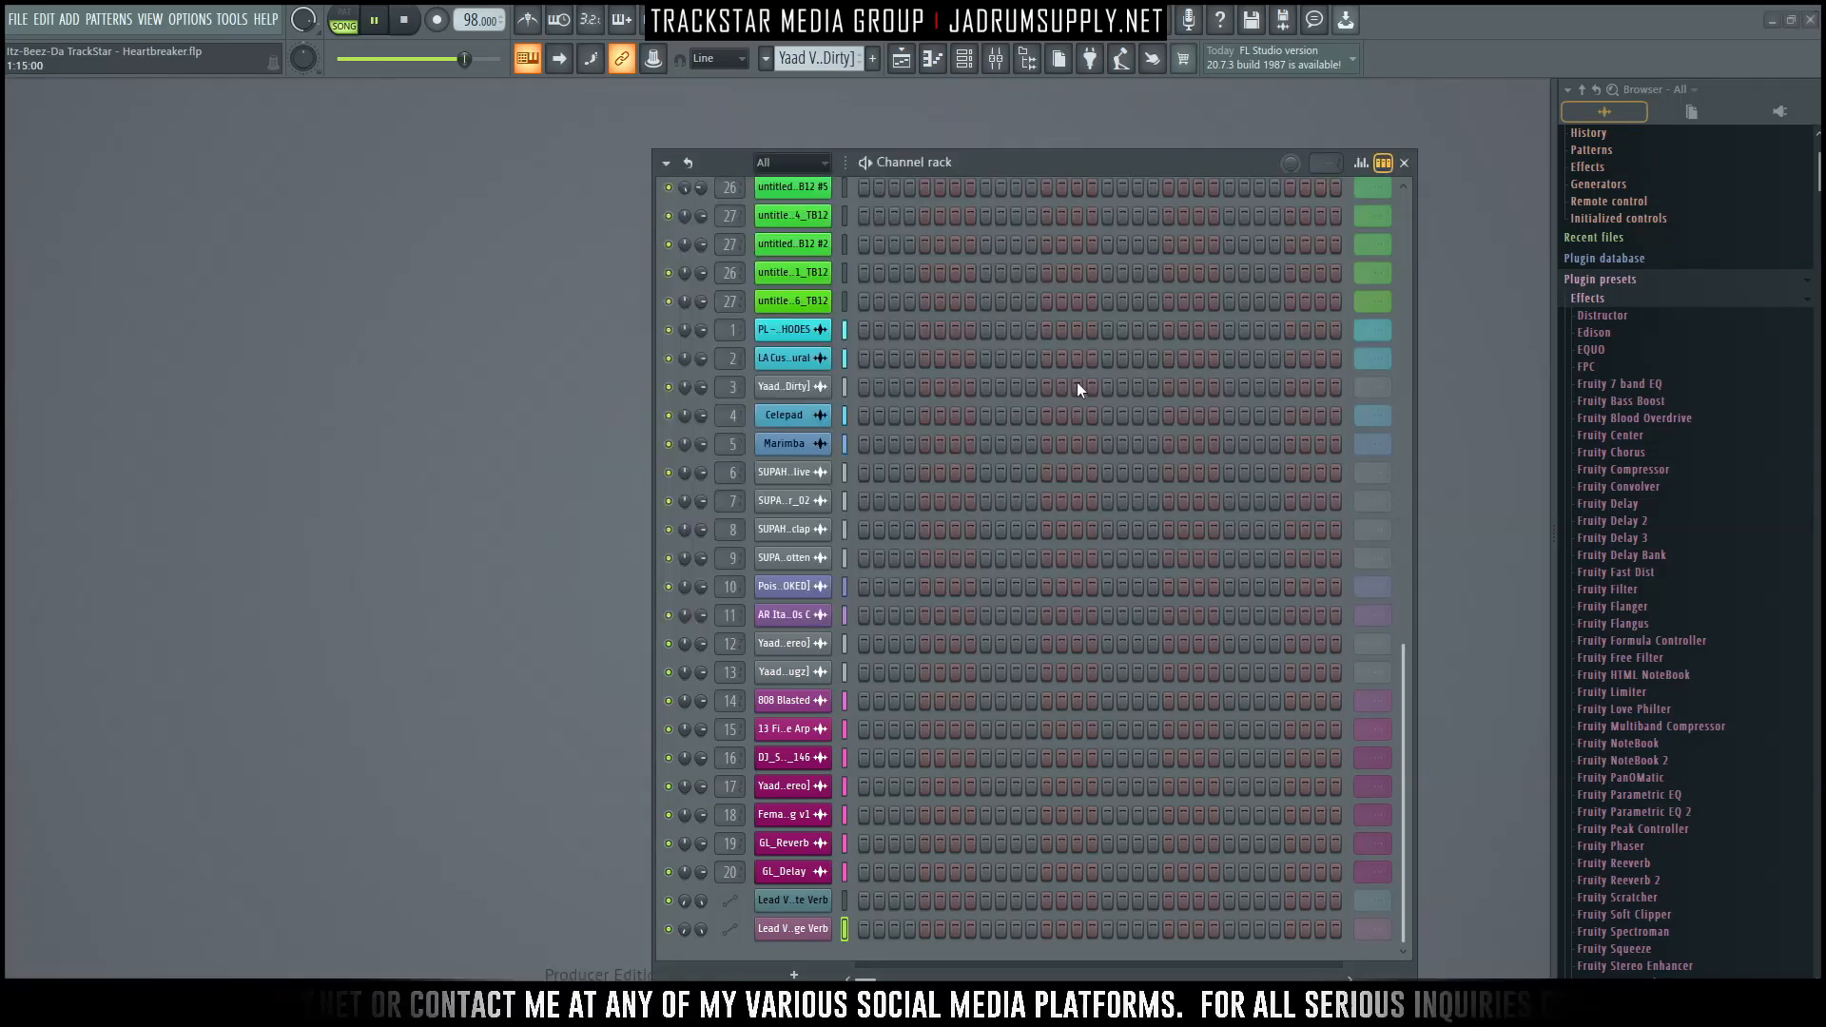
left_click(1004, 61)
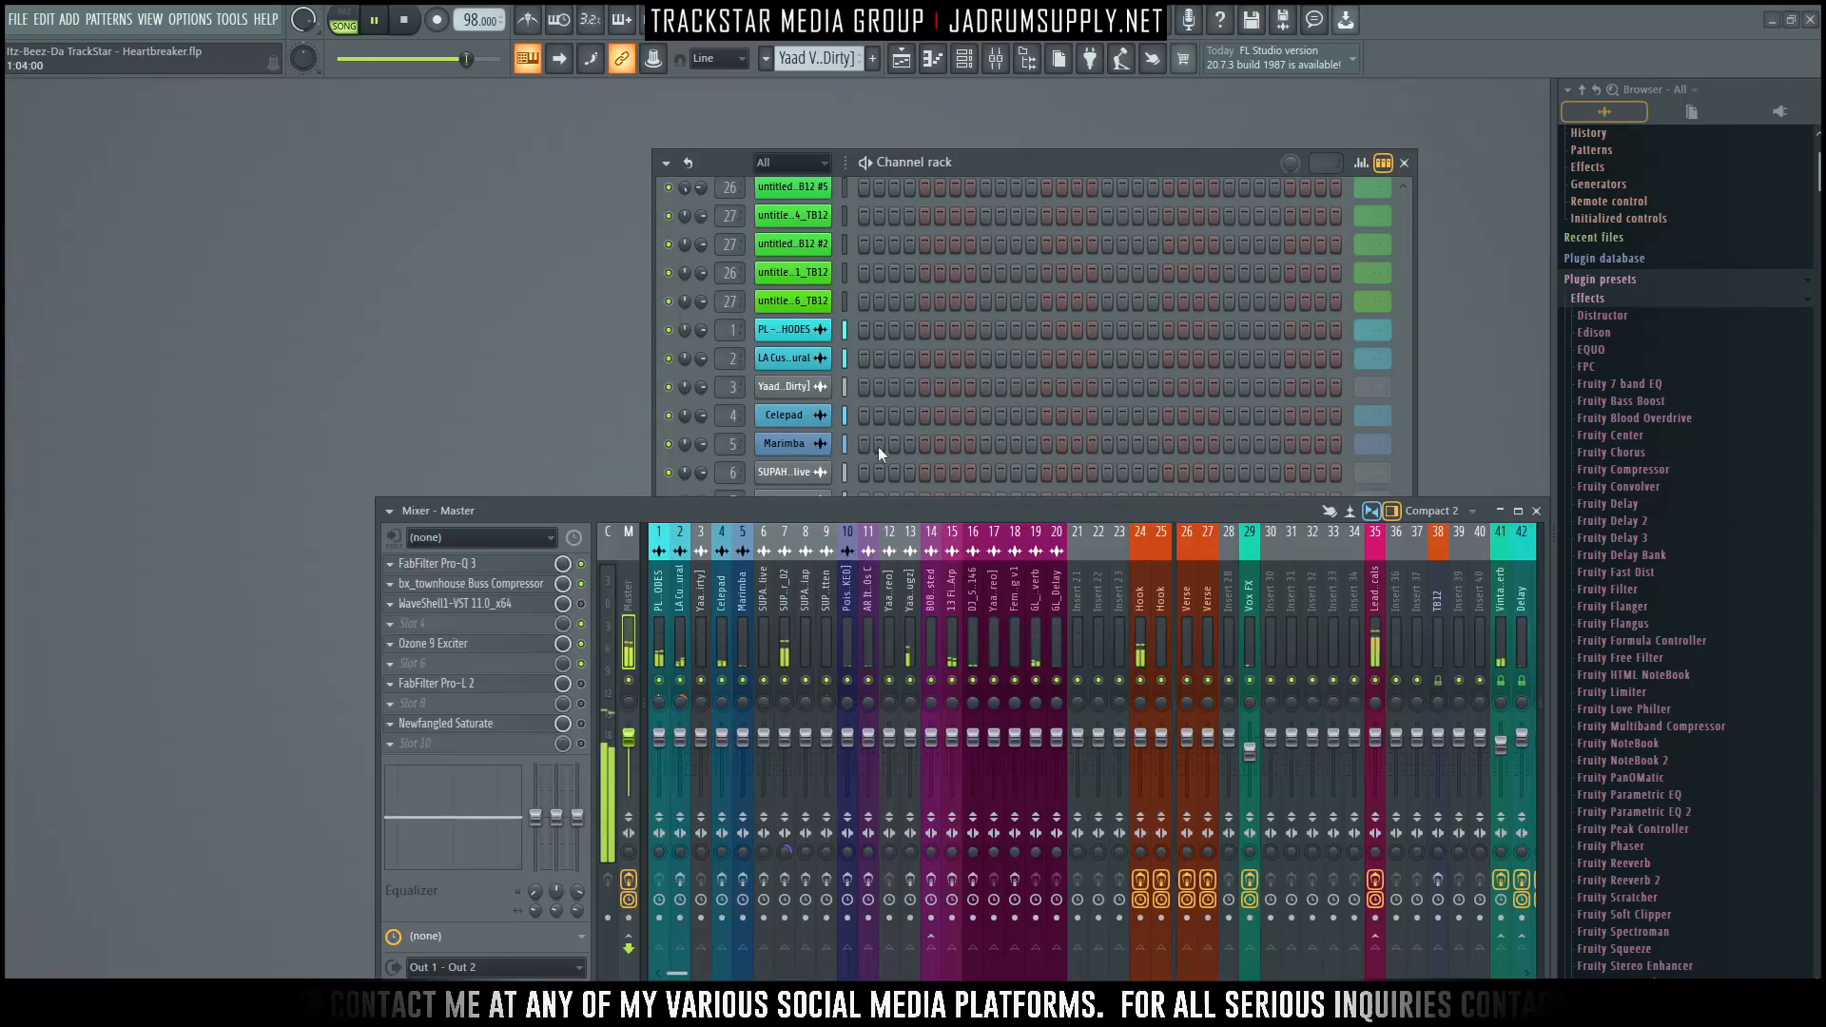
left_click(474, 643)
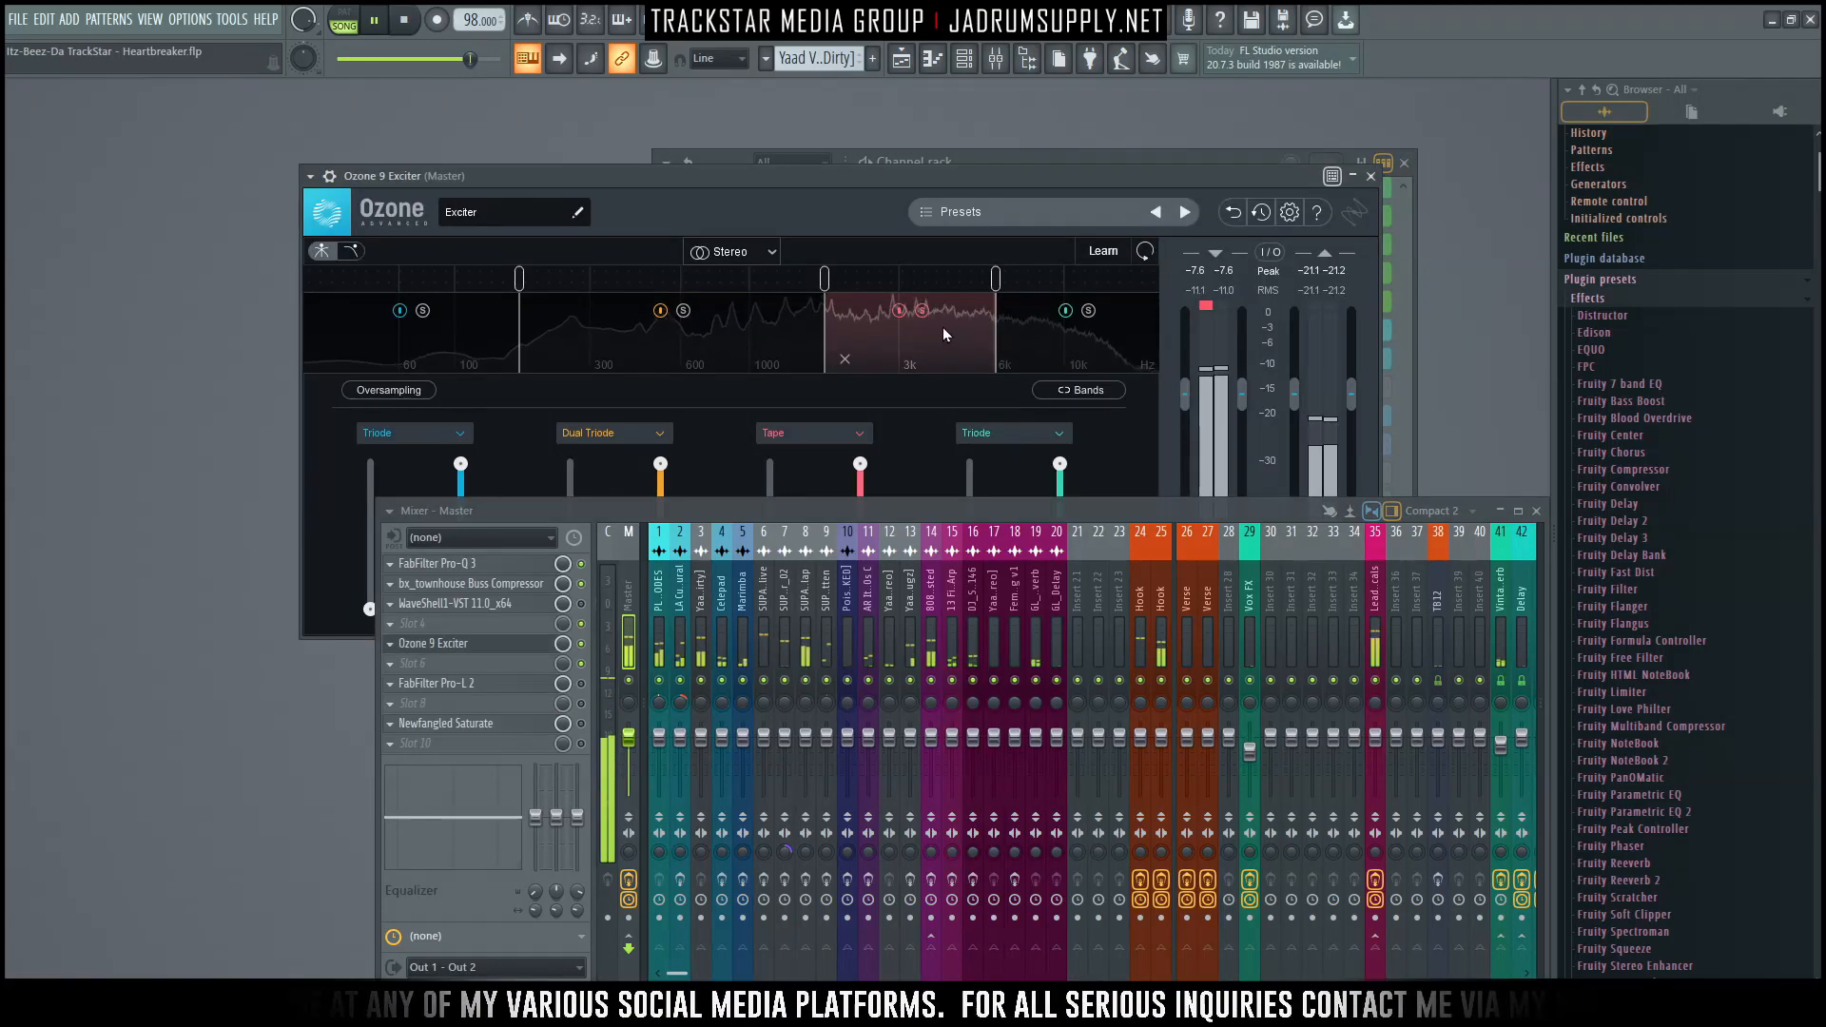
left_click(1537, 511)
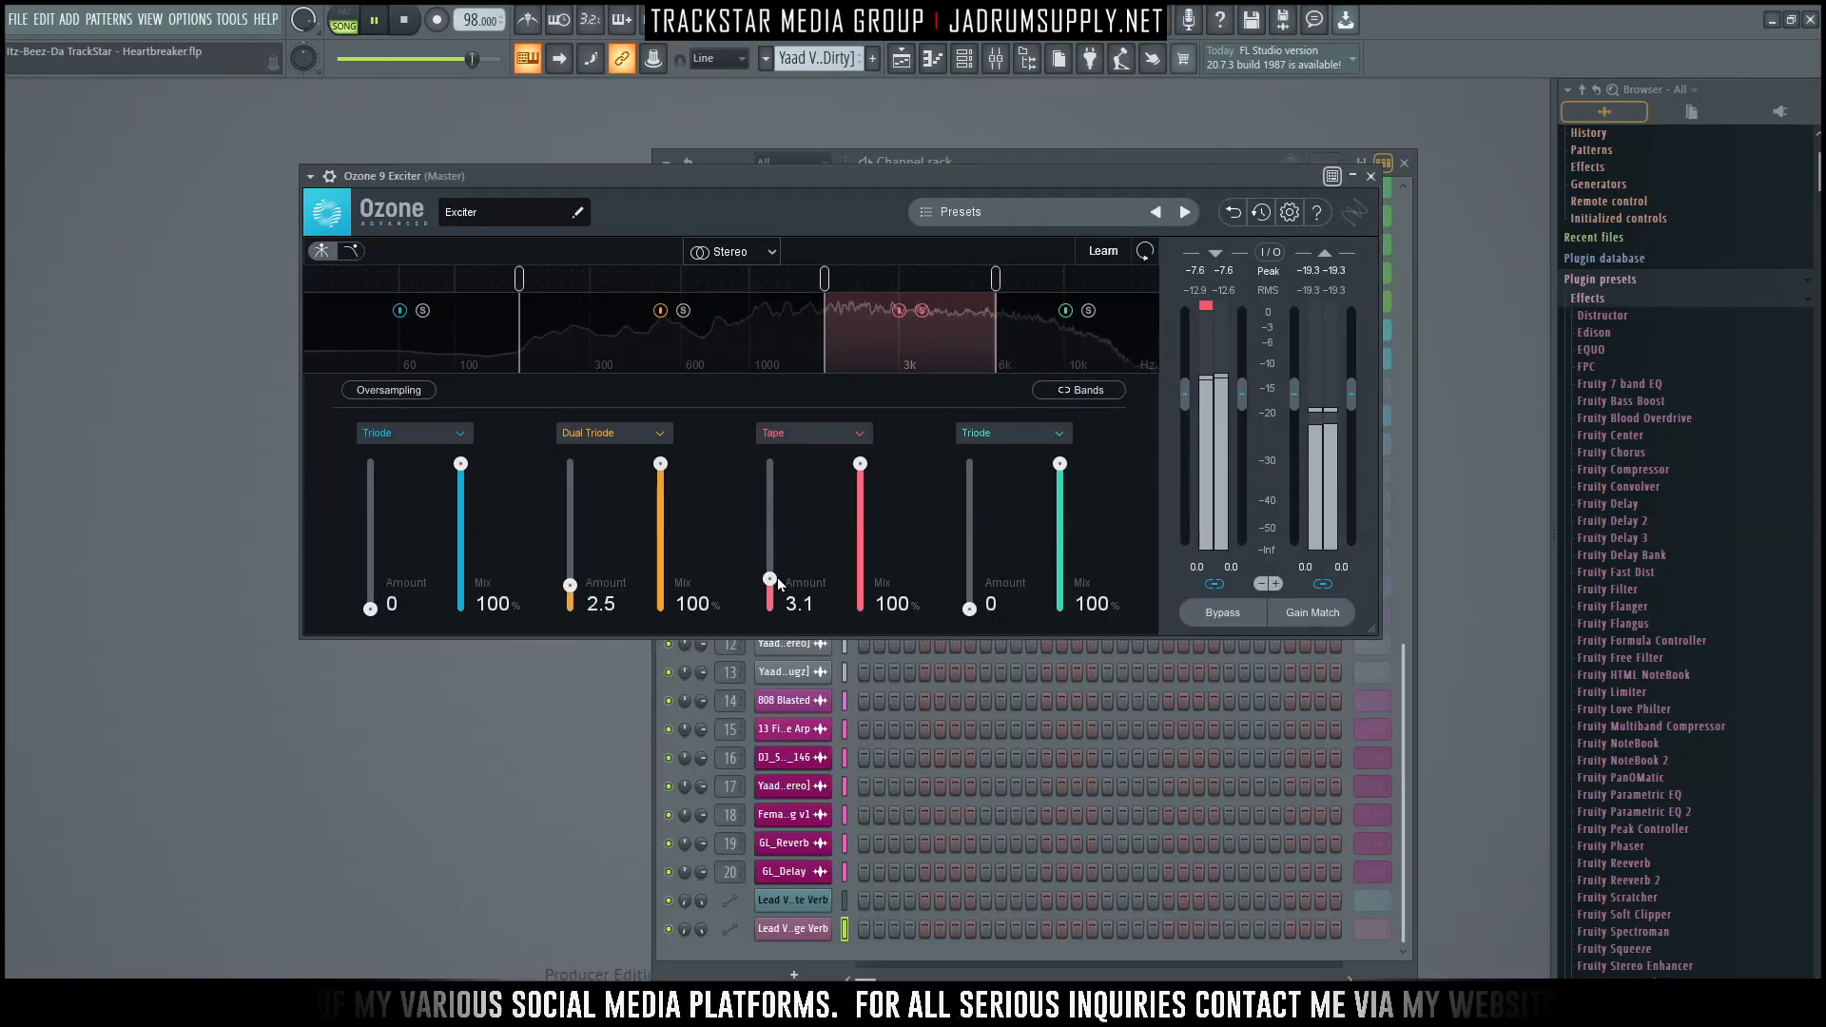
scroll(776, 578, "up", 1)
scroll(776, 579, "up", 2)
scroll(773, 578, "up", 1)
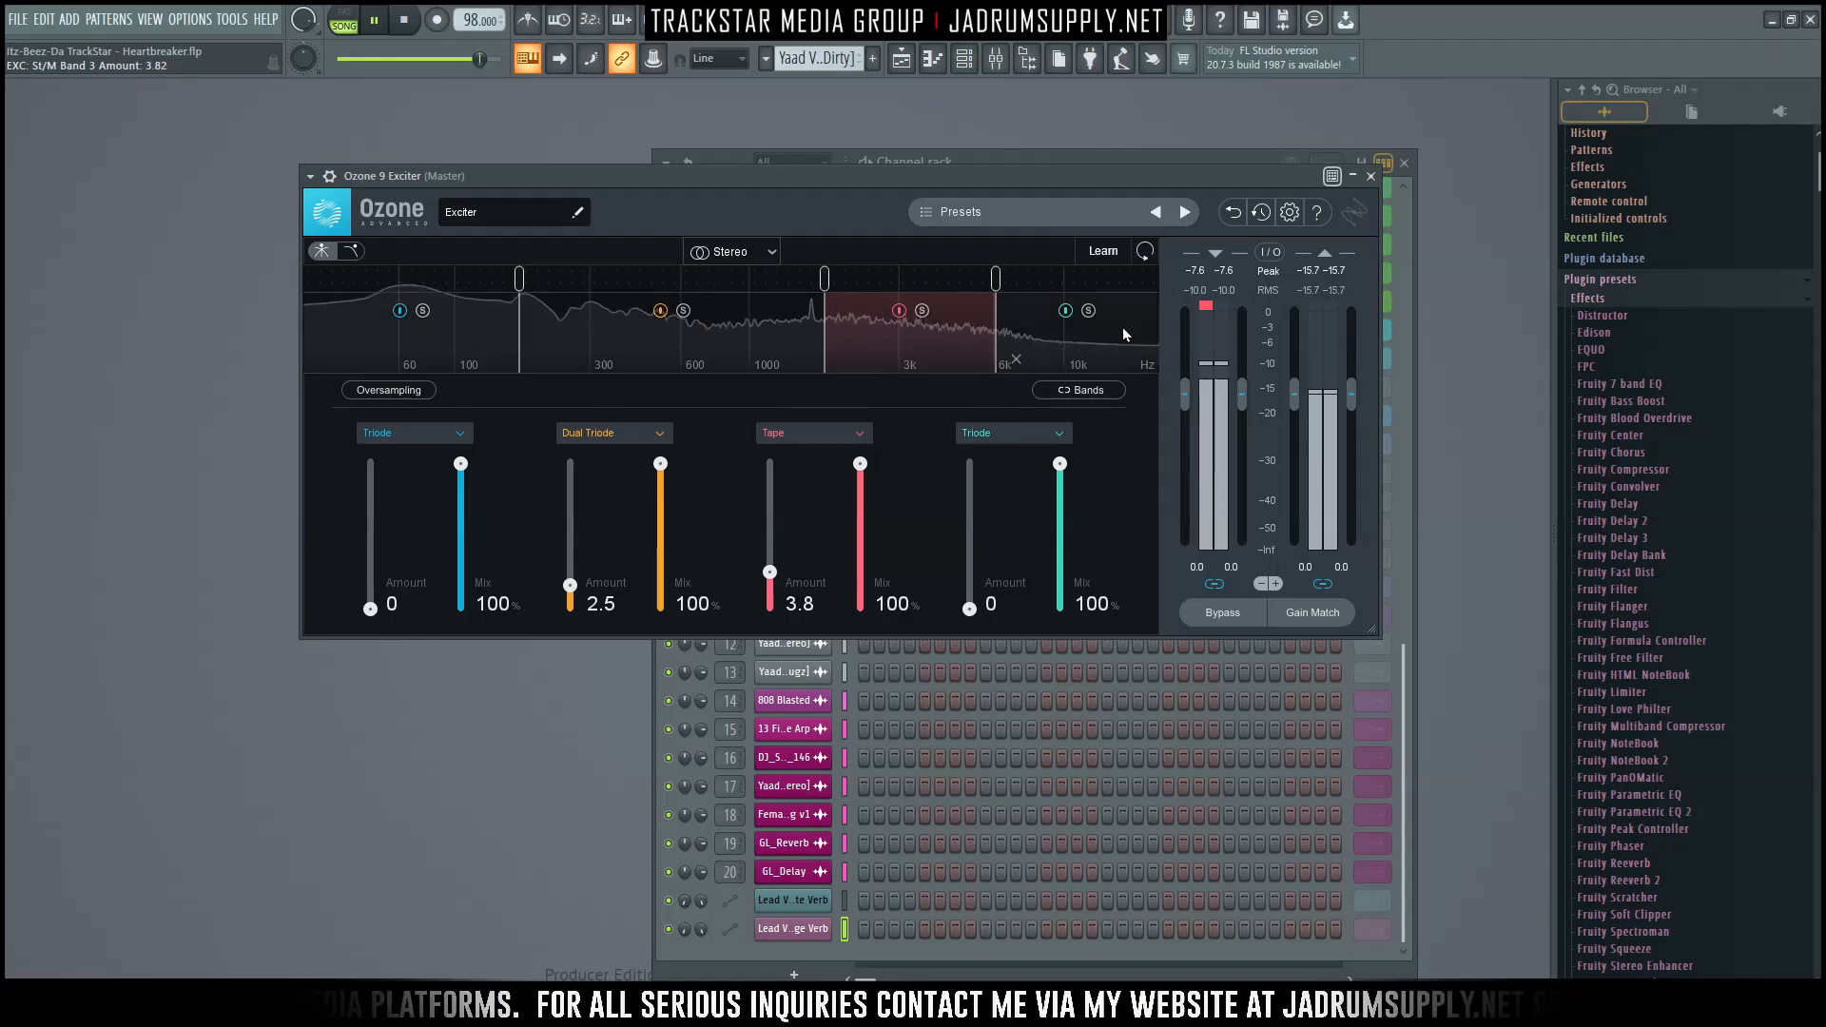
Set the Exciter's fourth band to Tape with Amount 3.6.
left_click_drag(972, 612, 974, 562)
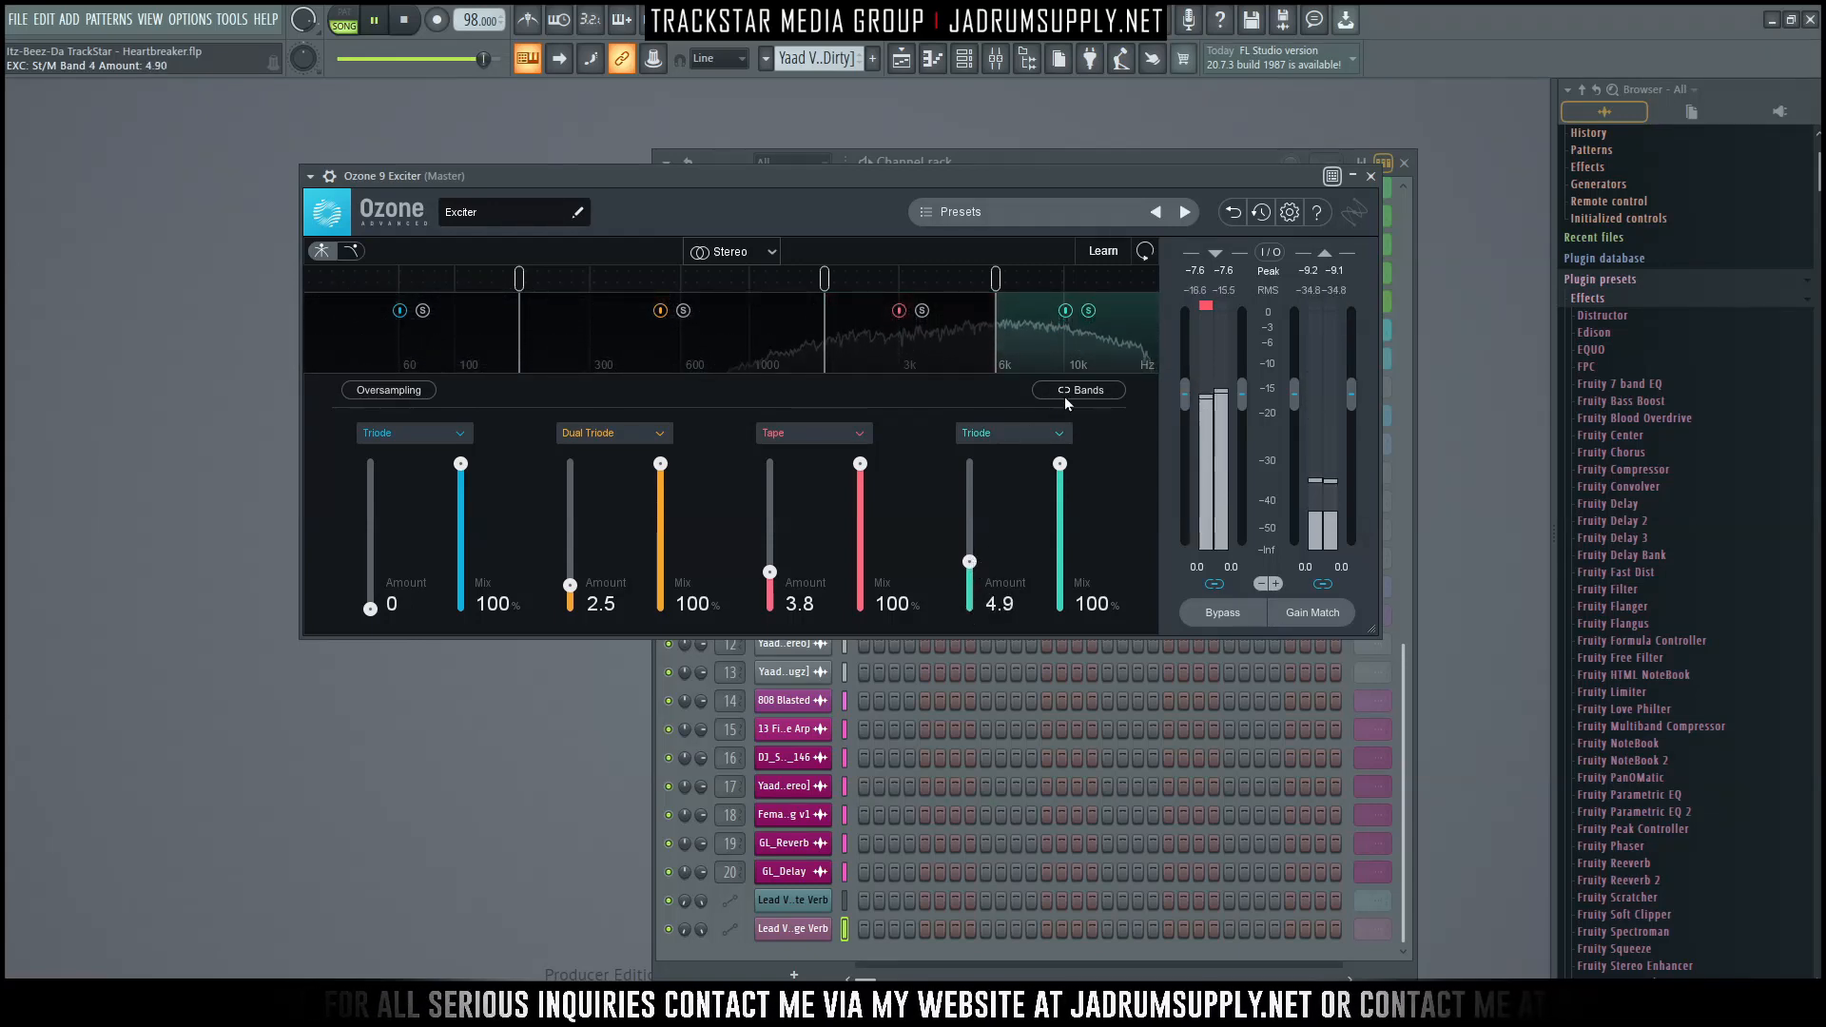
left_click(1052, 434)
left_click(1008, 509)
left_click_drag(969, 561, 971, 574)
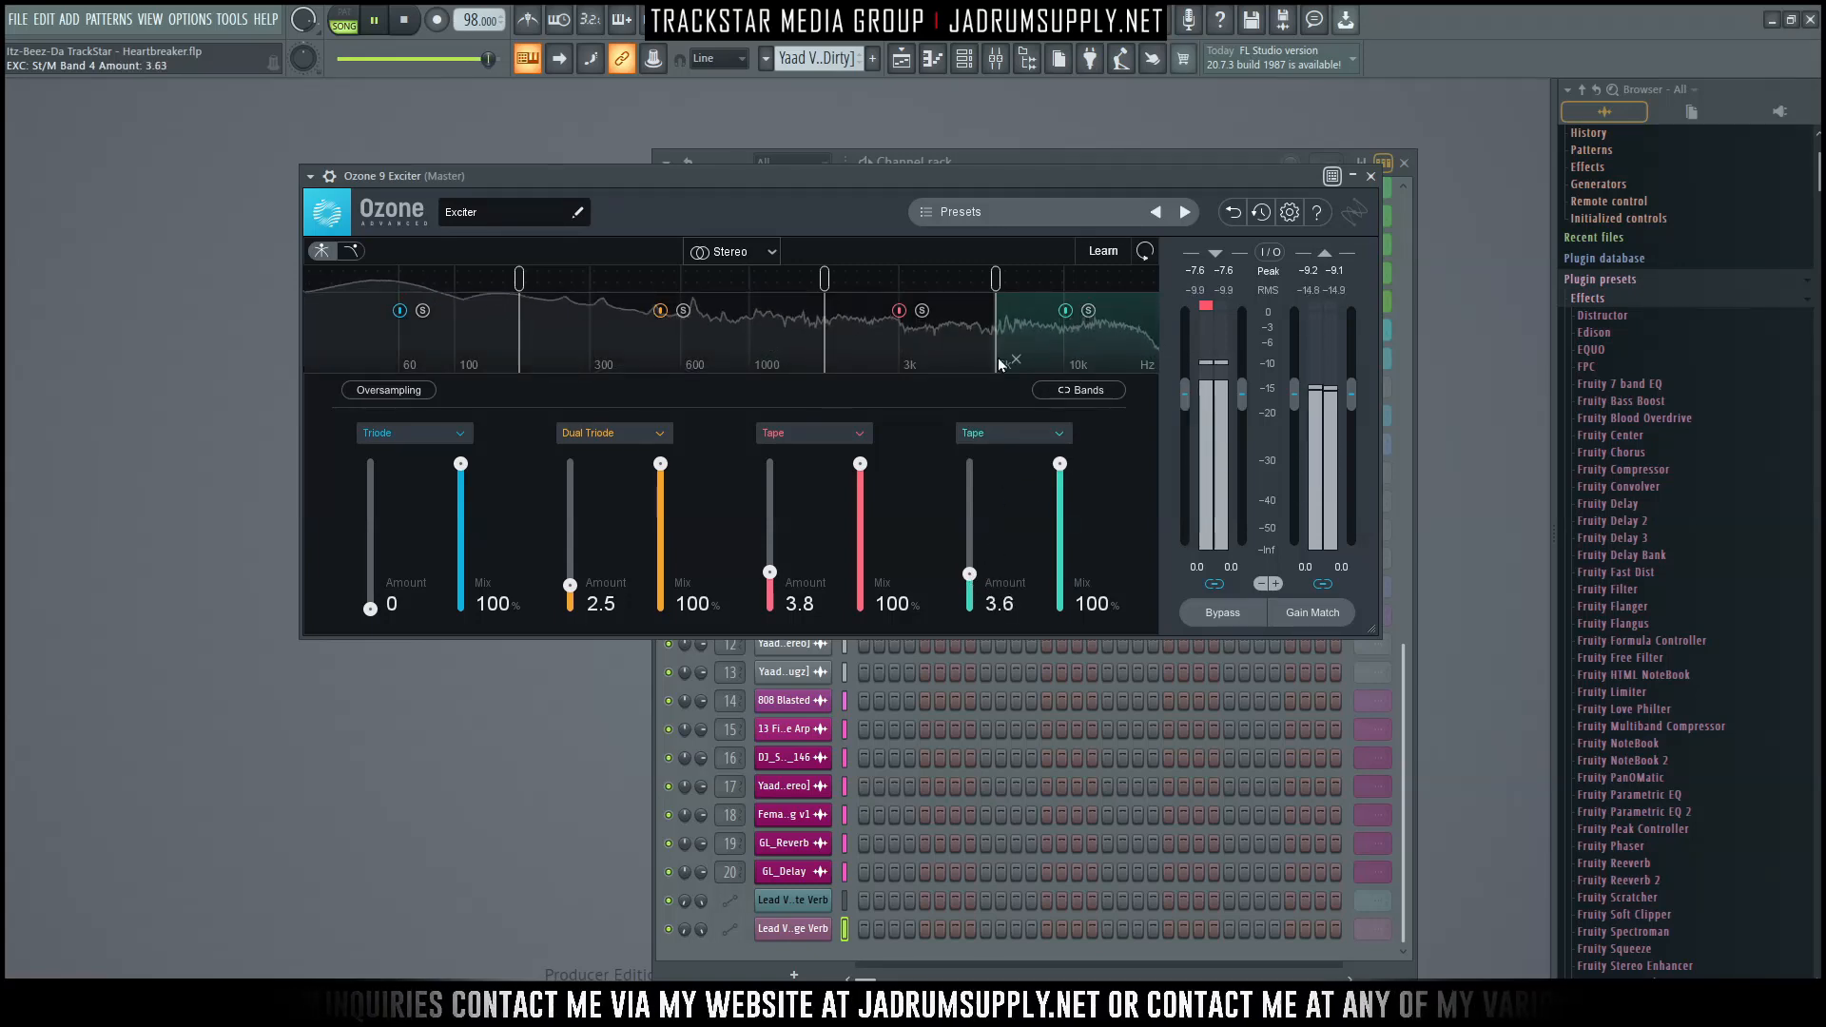
left_click(408, 396)
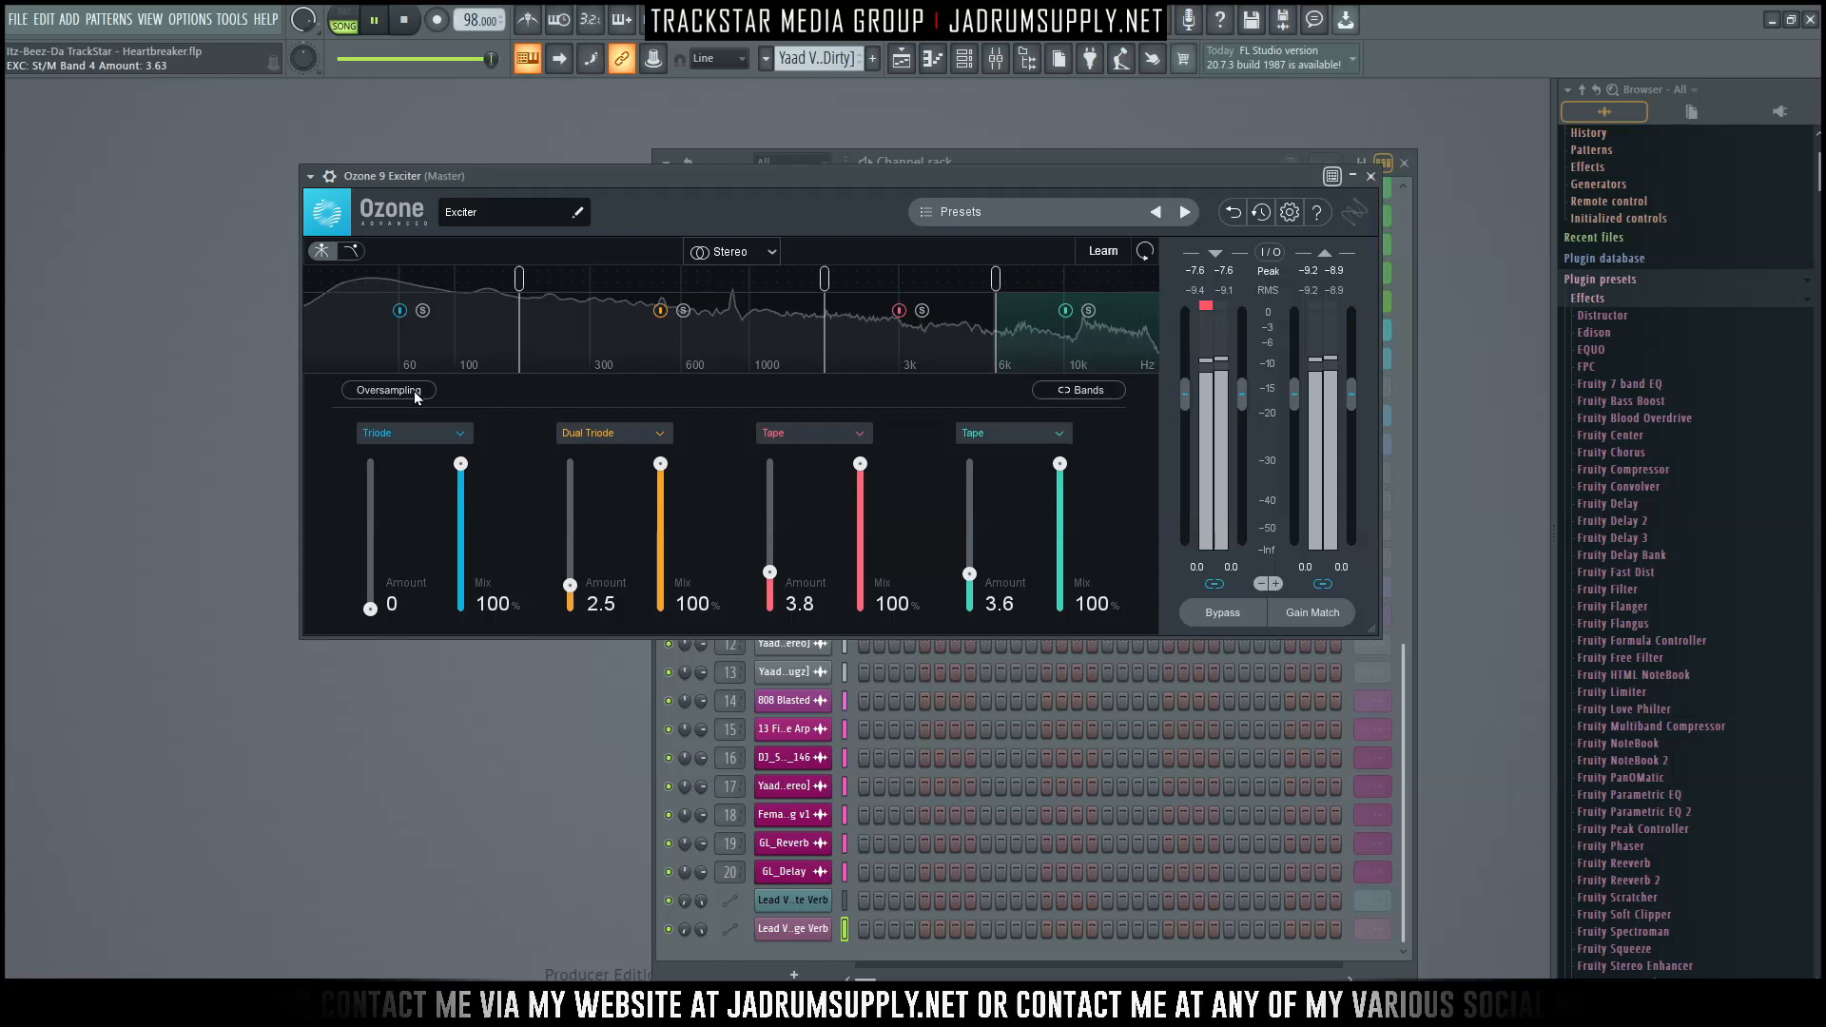
Close the Exciter, enable FabFilter Pro-L 2 on the Master track, and place its window above the mixer.
left_click(1371, 176)
left_click(993, 61)
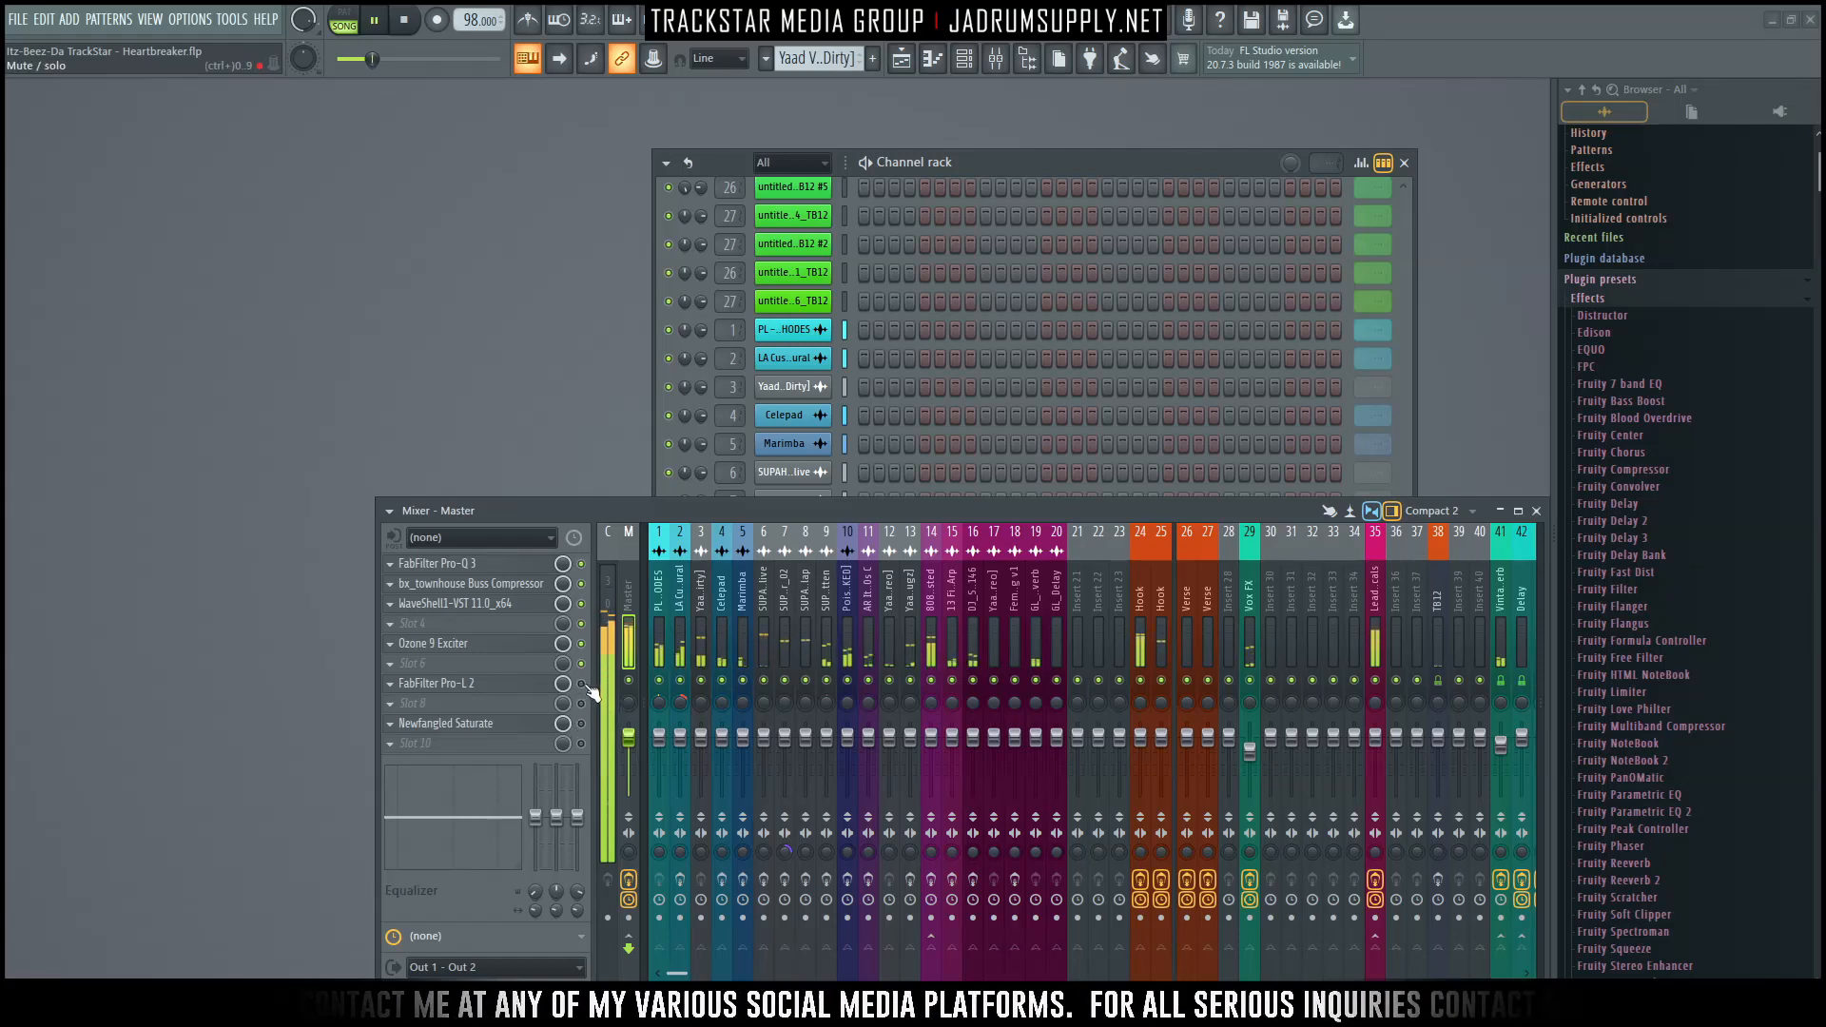
left_click(559, 686)
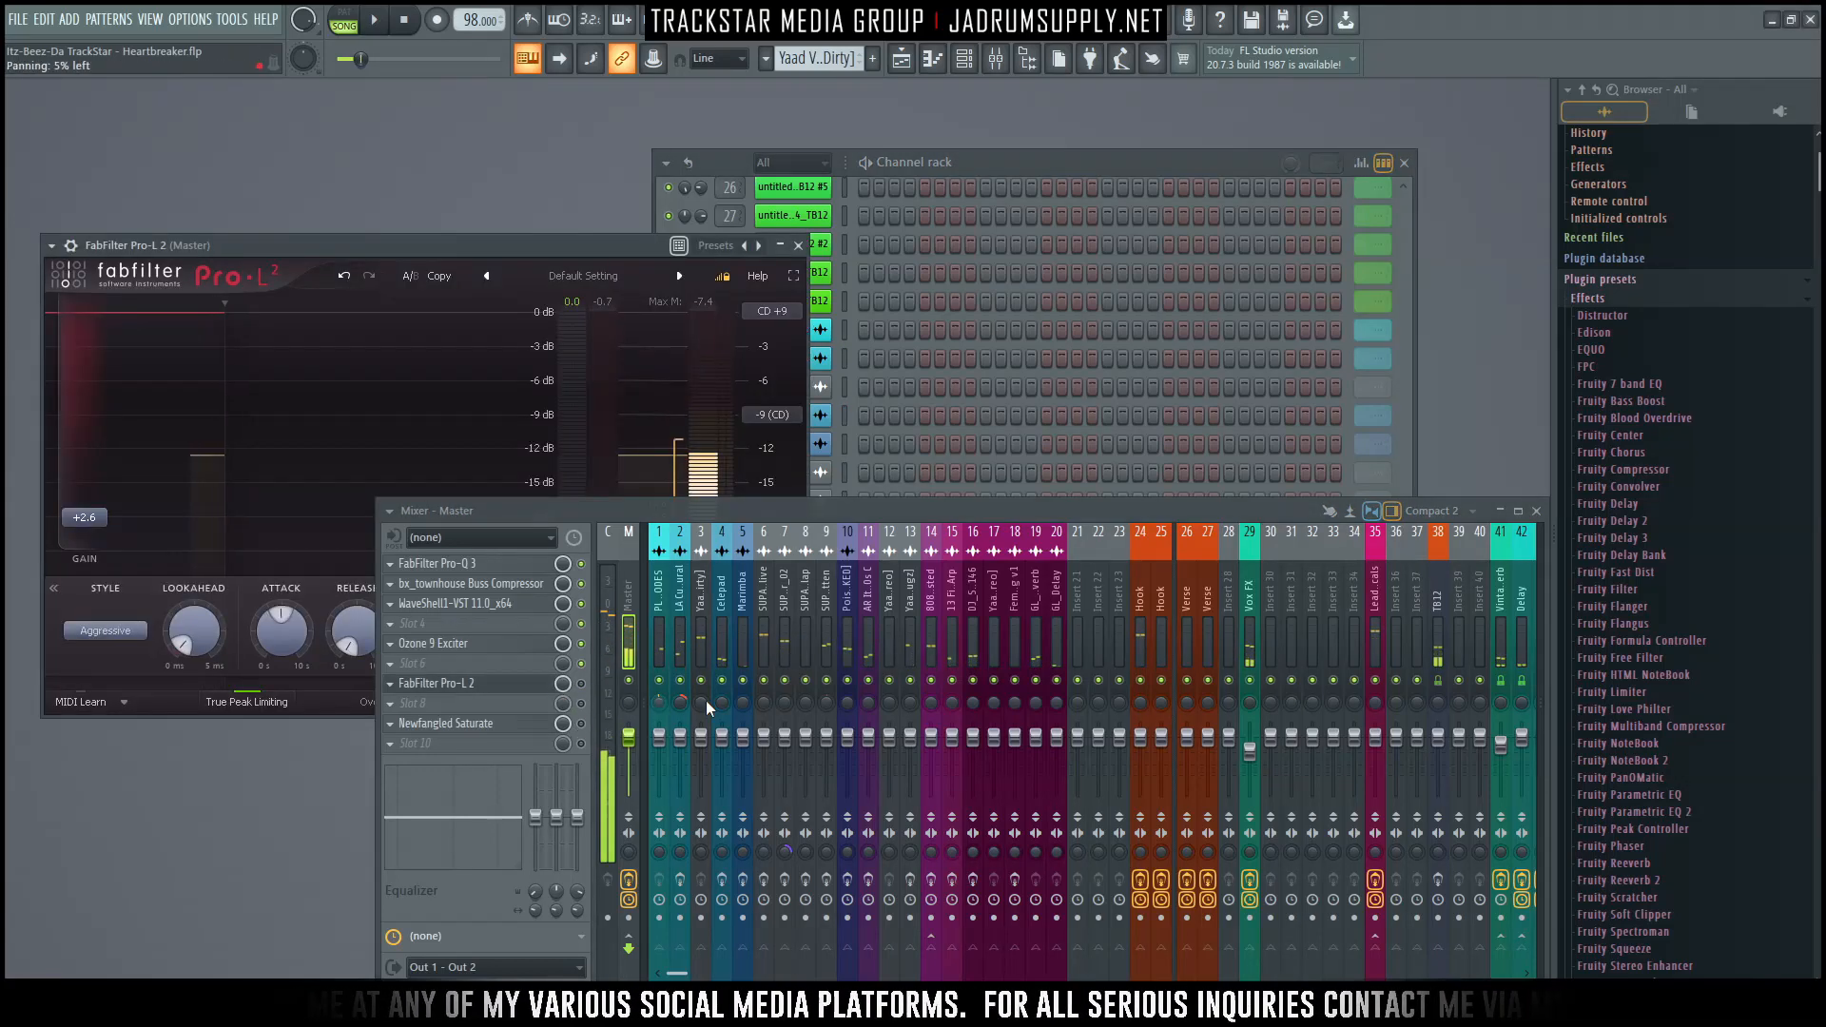
left_click(1437, 880)
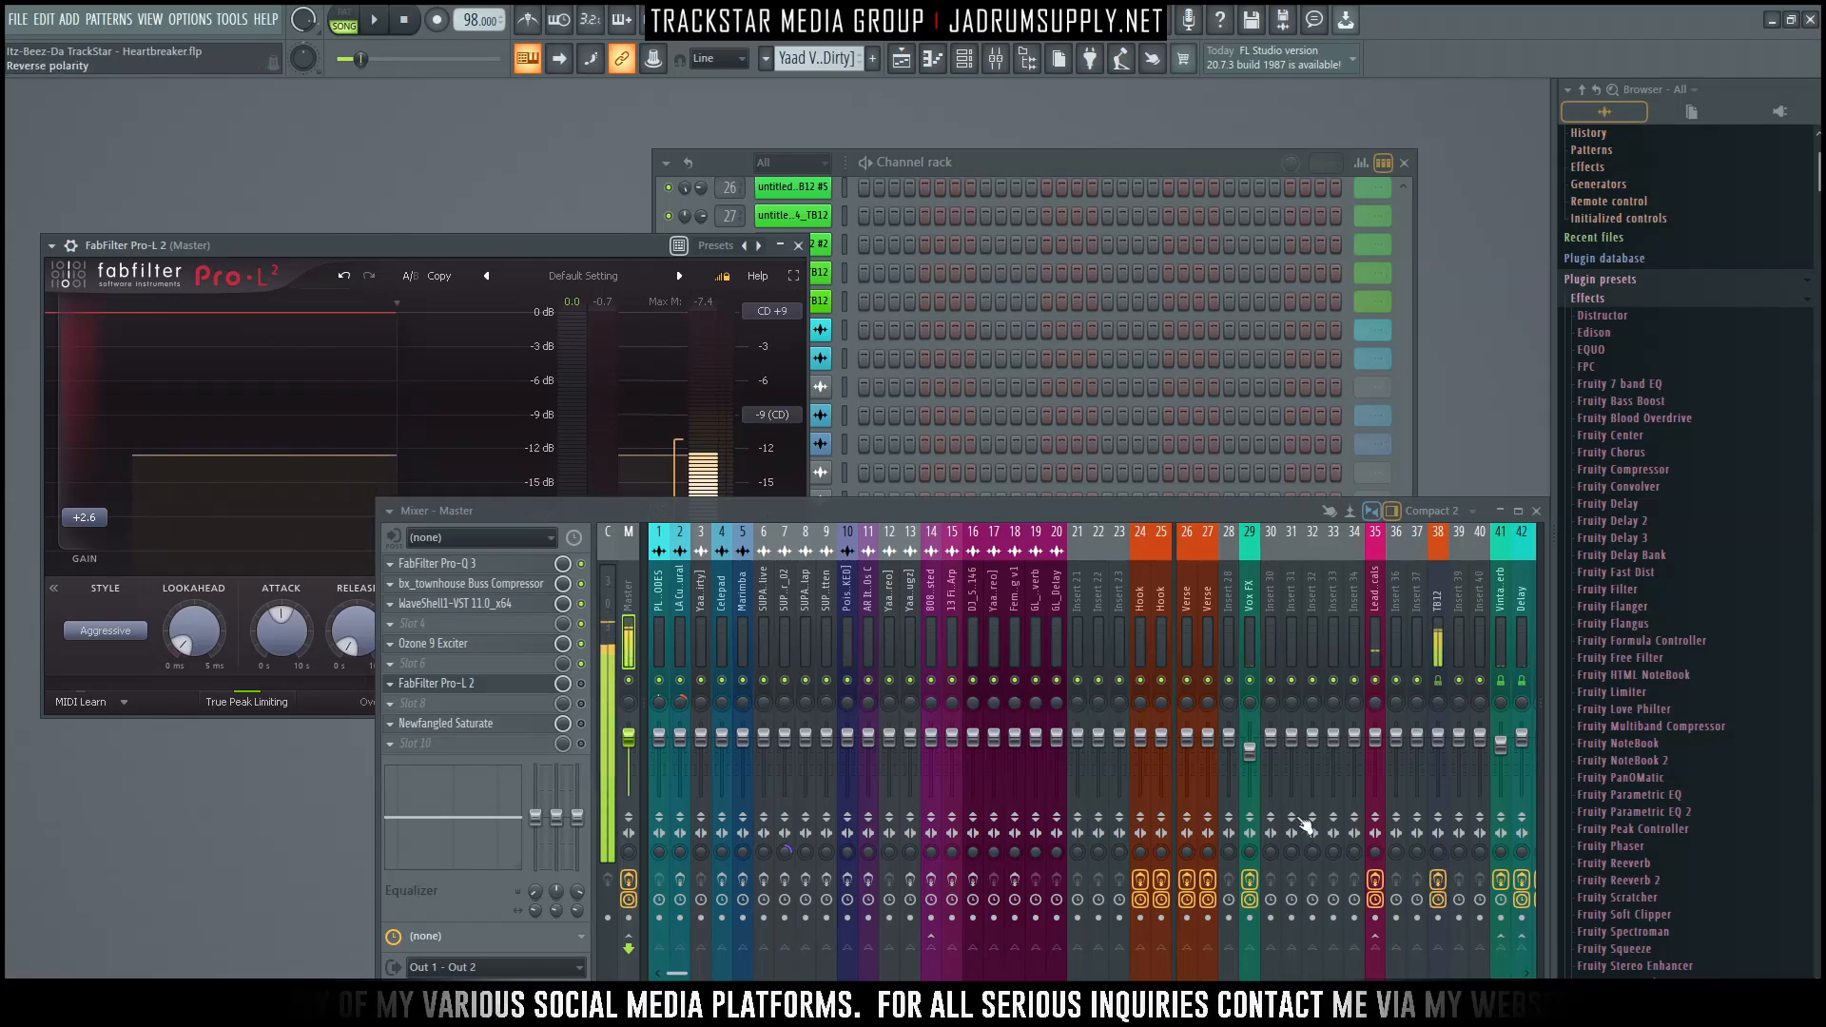
left_click_drag(484, 247, 464, 130)
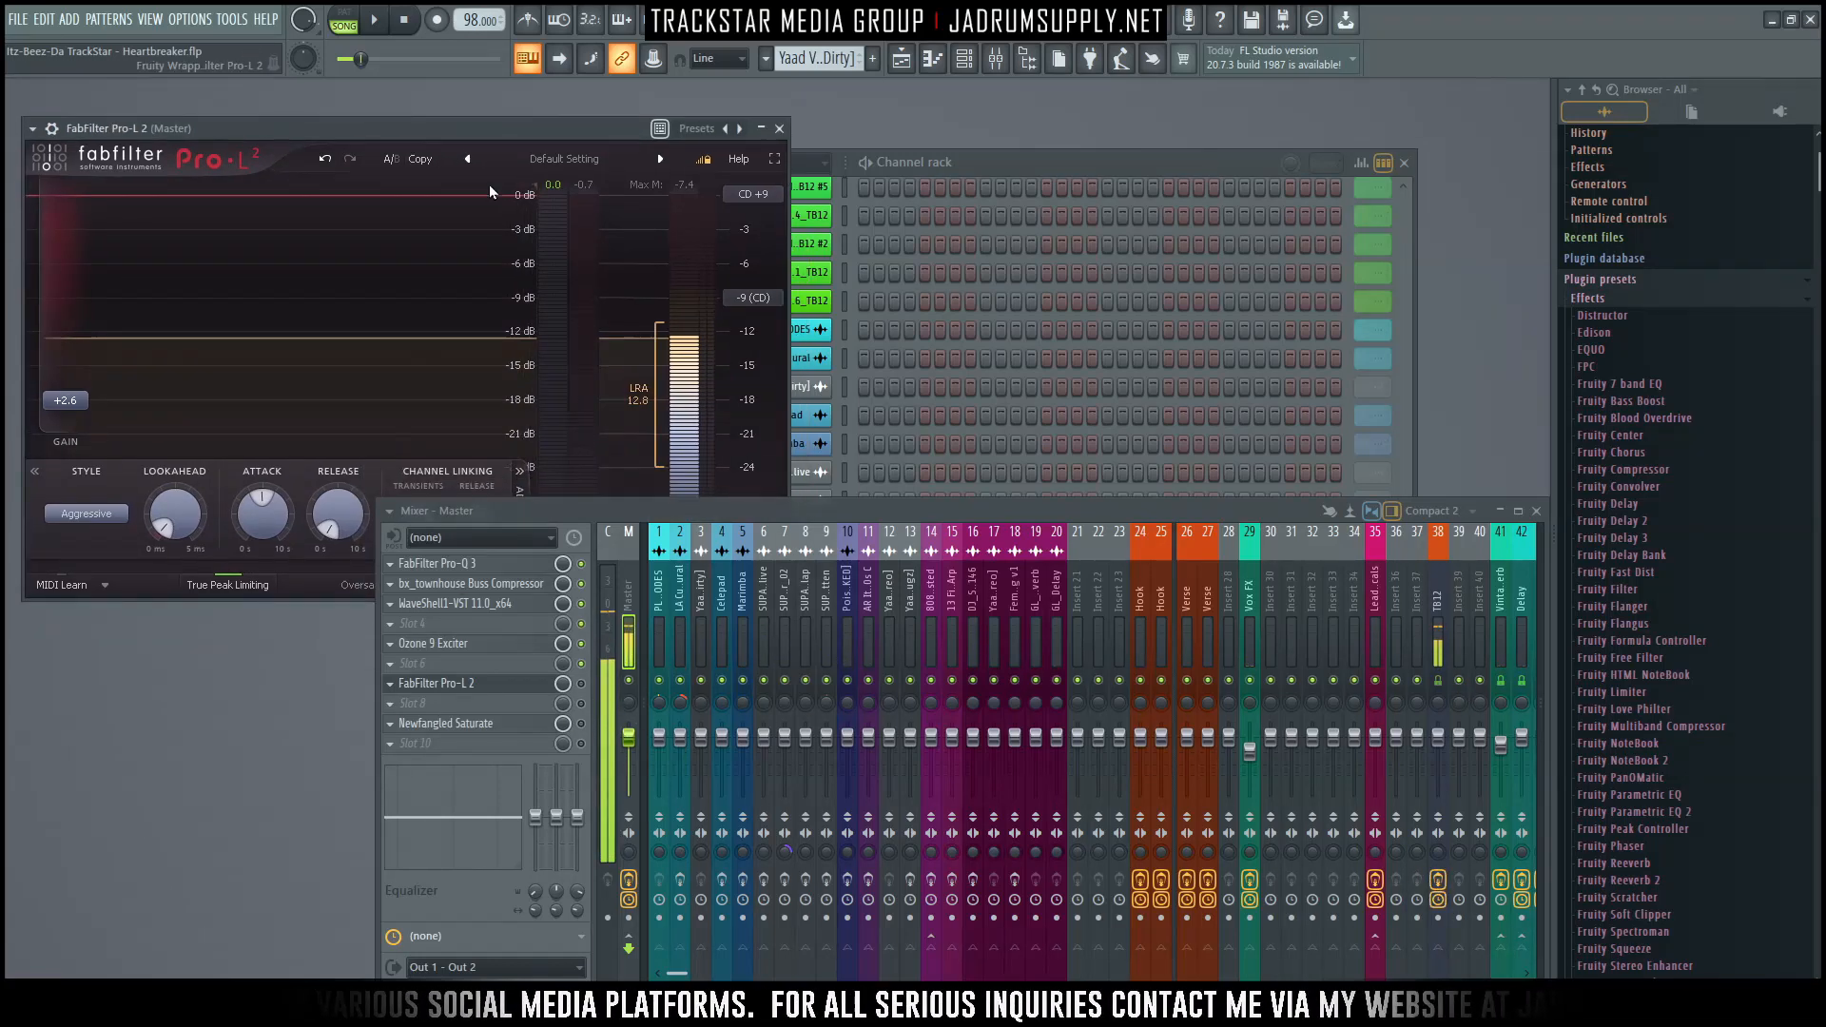
Reset the Pro-L 2 Gain, play the song, and set the Gain to 1.3 dB.
double_click(64, 420)
key("space")
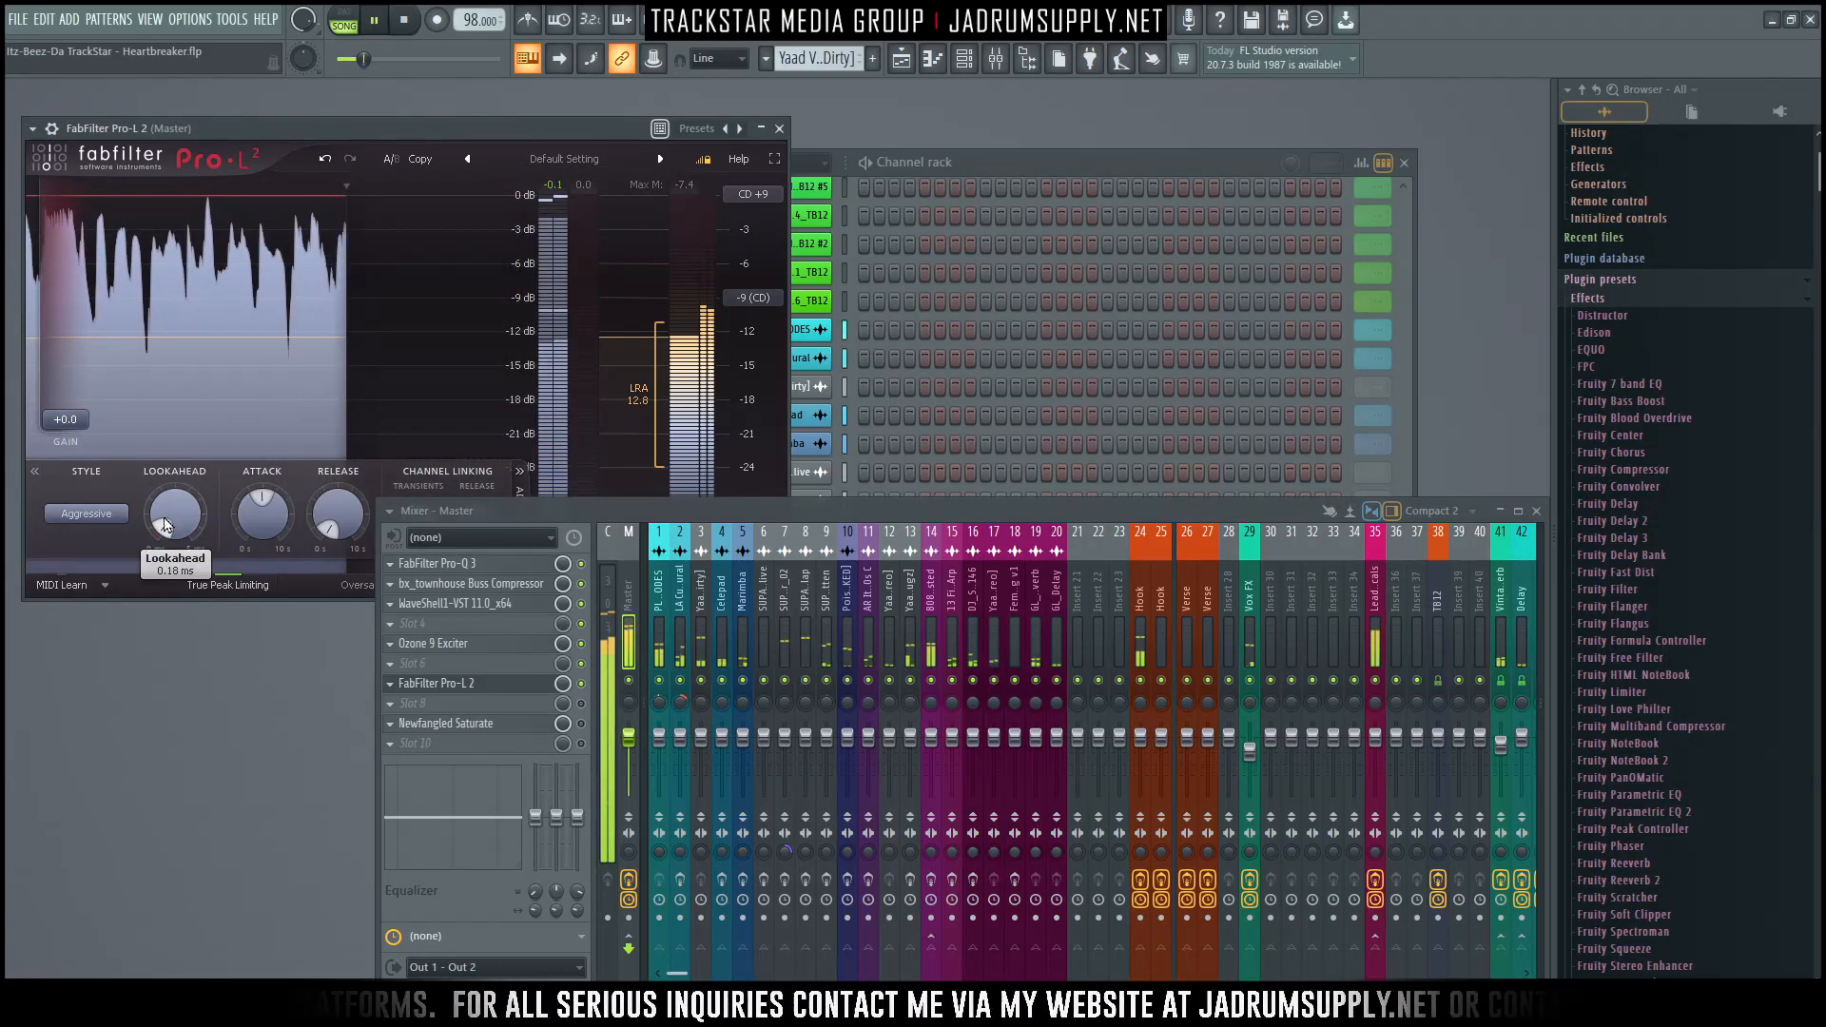
double_click(65, 419)
type("1.3")
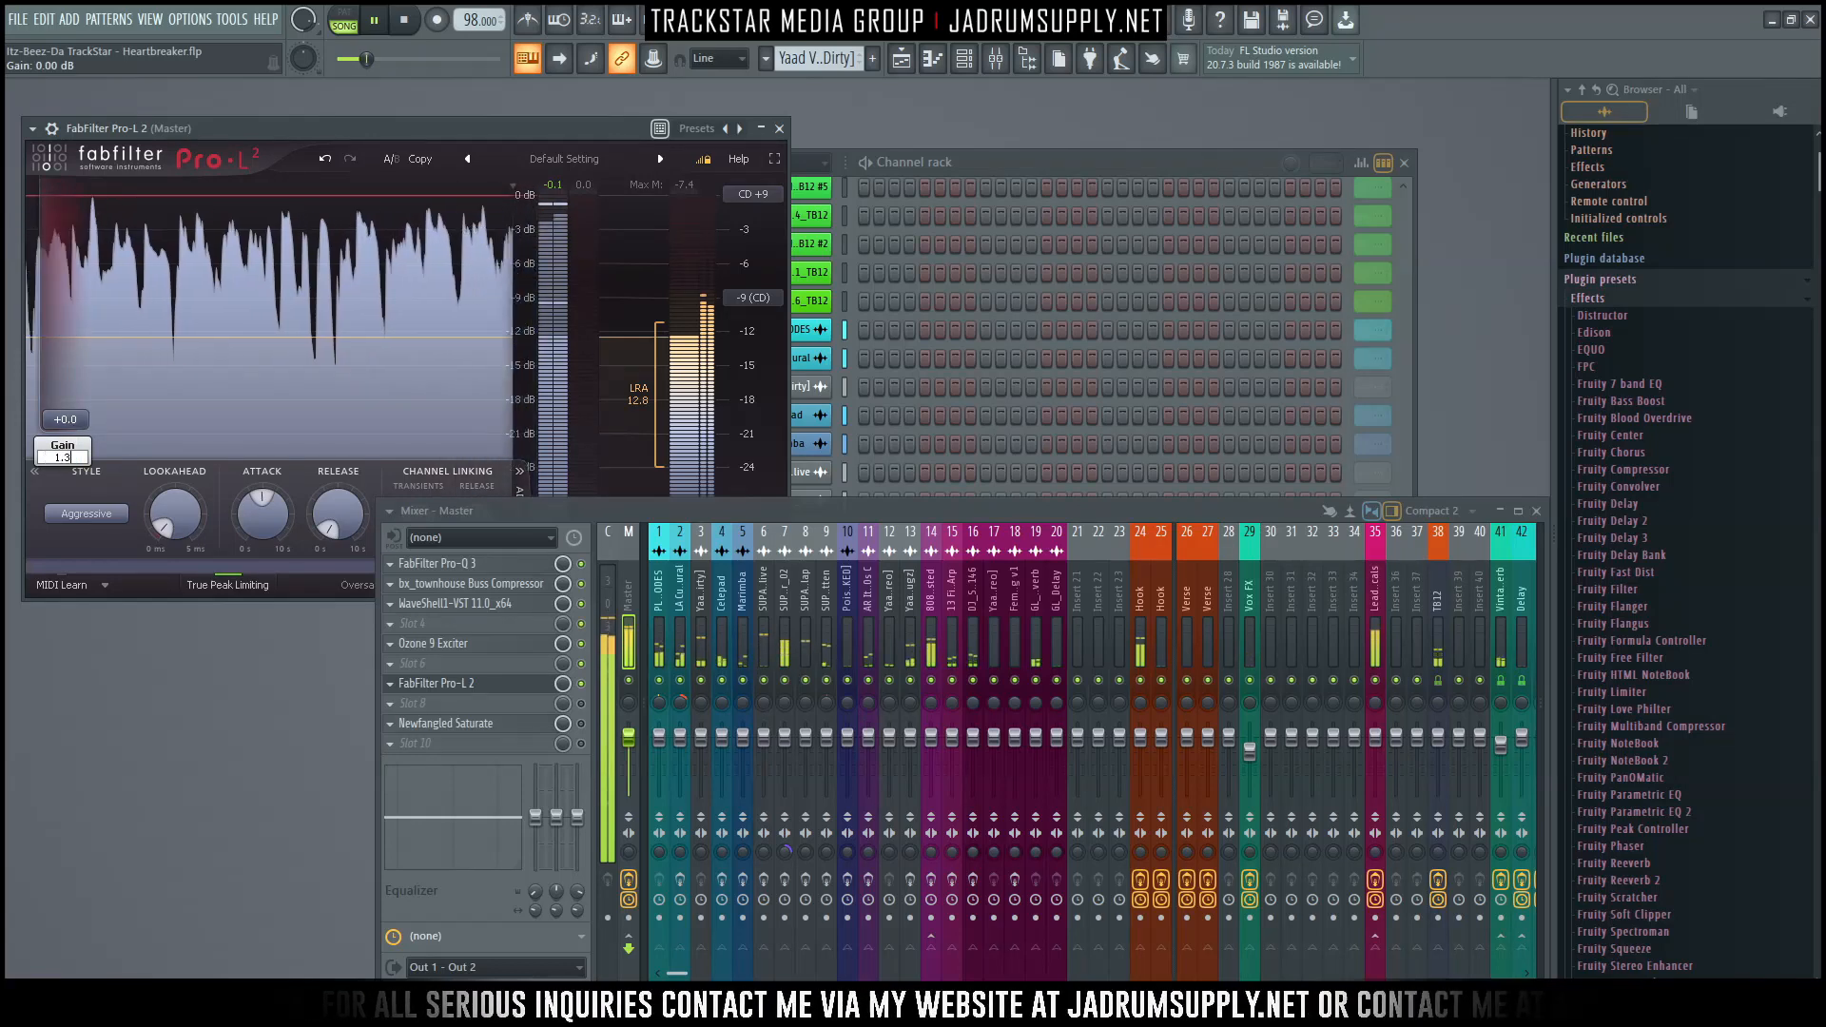
key("Return")
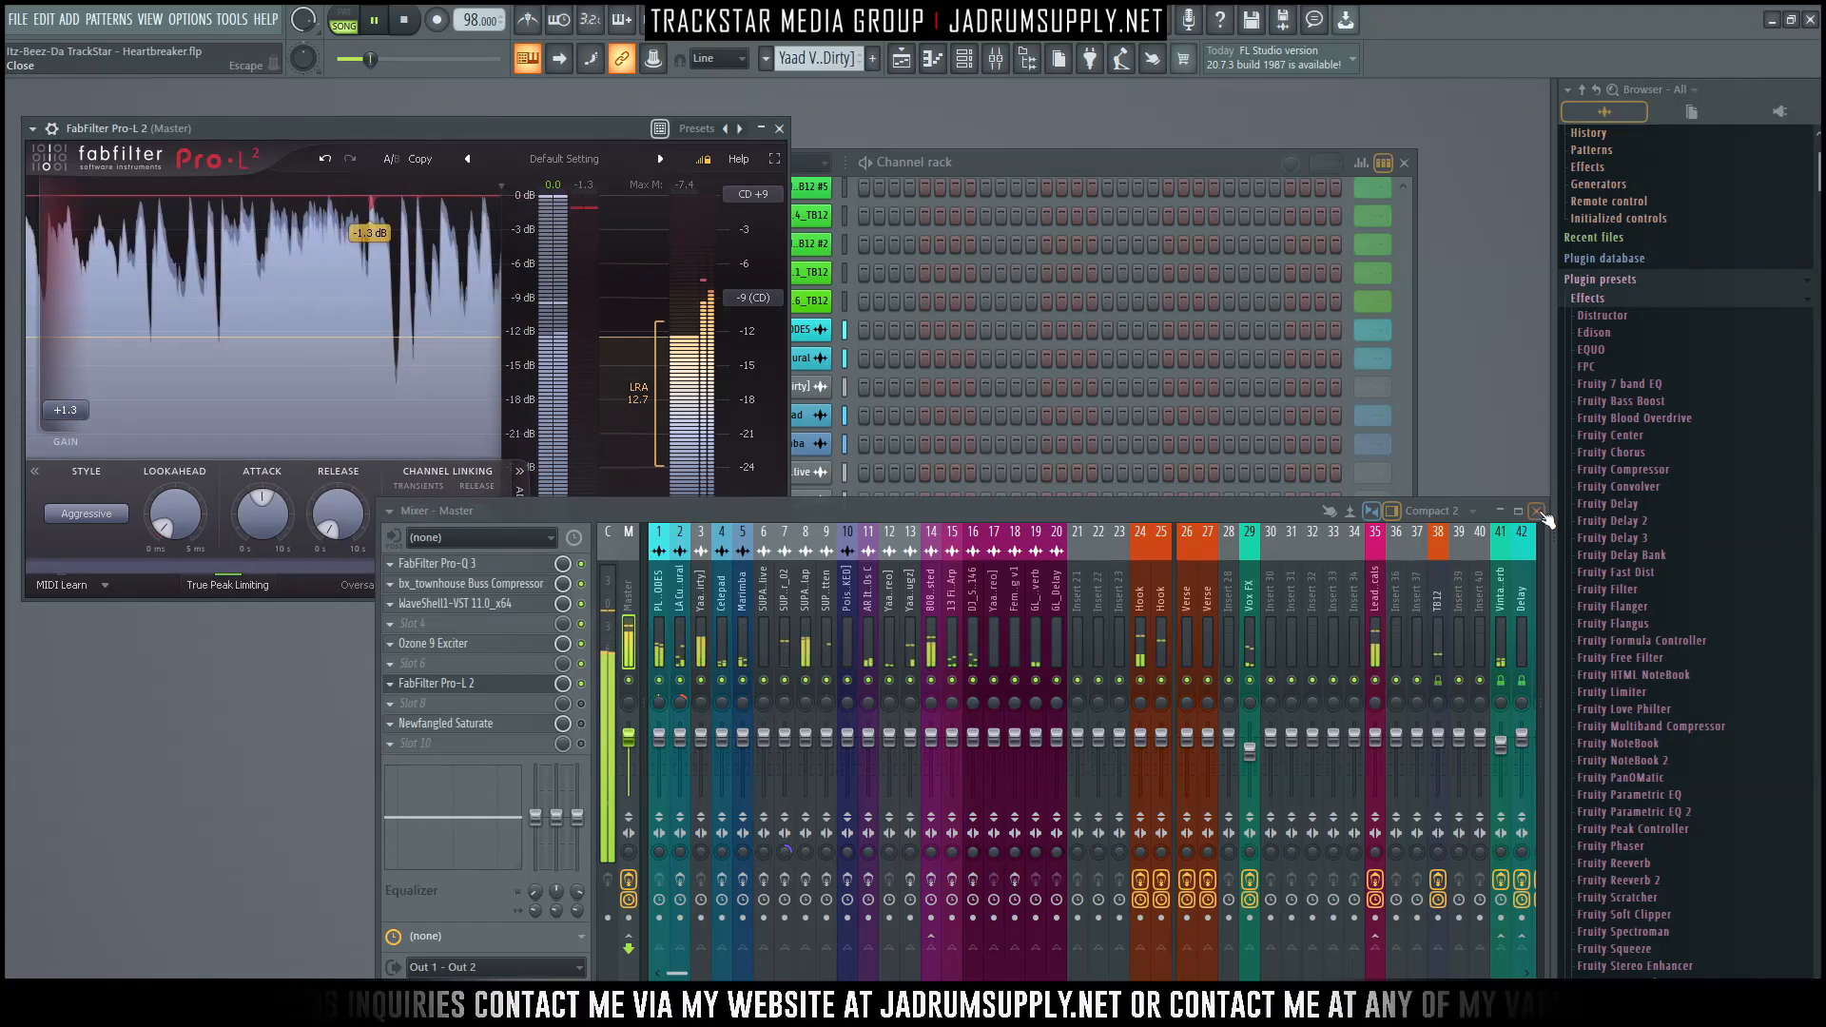
Raise the faders of mixer tracks 1 to 20 together slightly, and close the mixer to uncover the full Pro-L 2 window.
left_click_drag(659, 654, 1057, 673)
left_click_drag(998, 733, 998, 728)
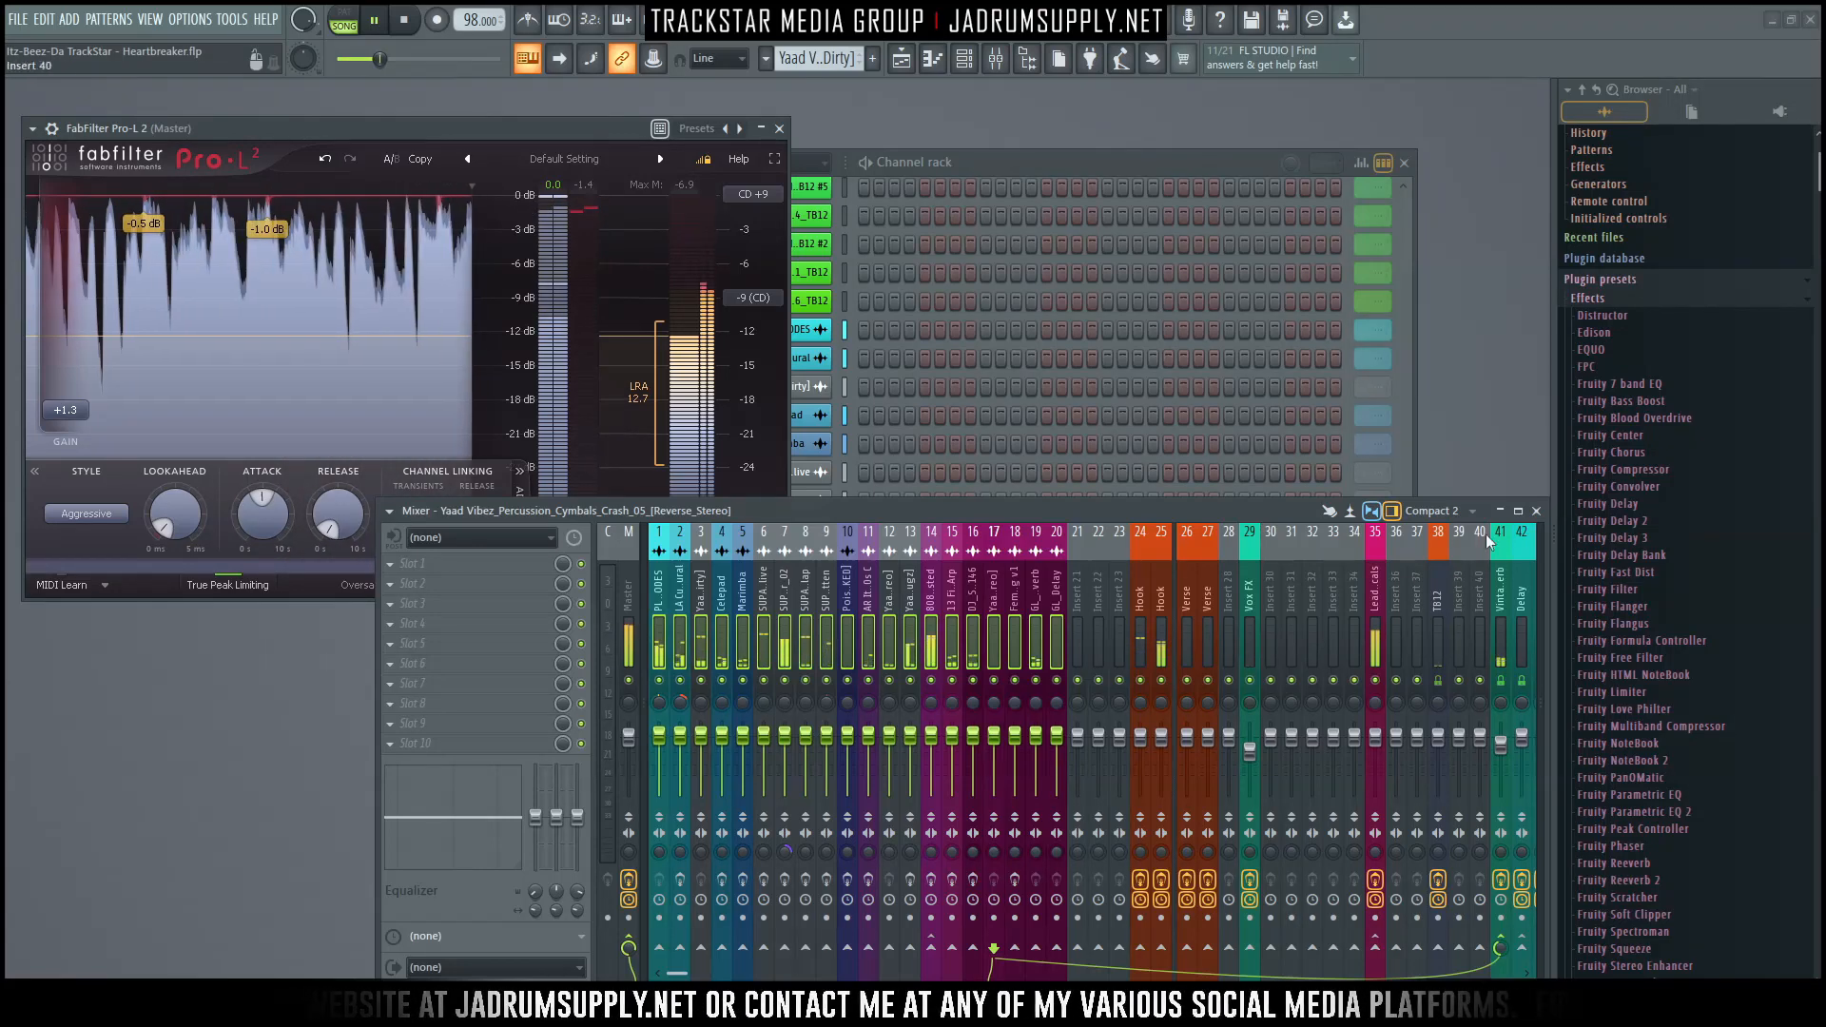
left_click(1536, 511)
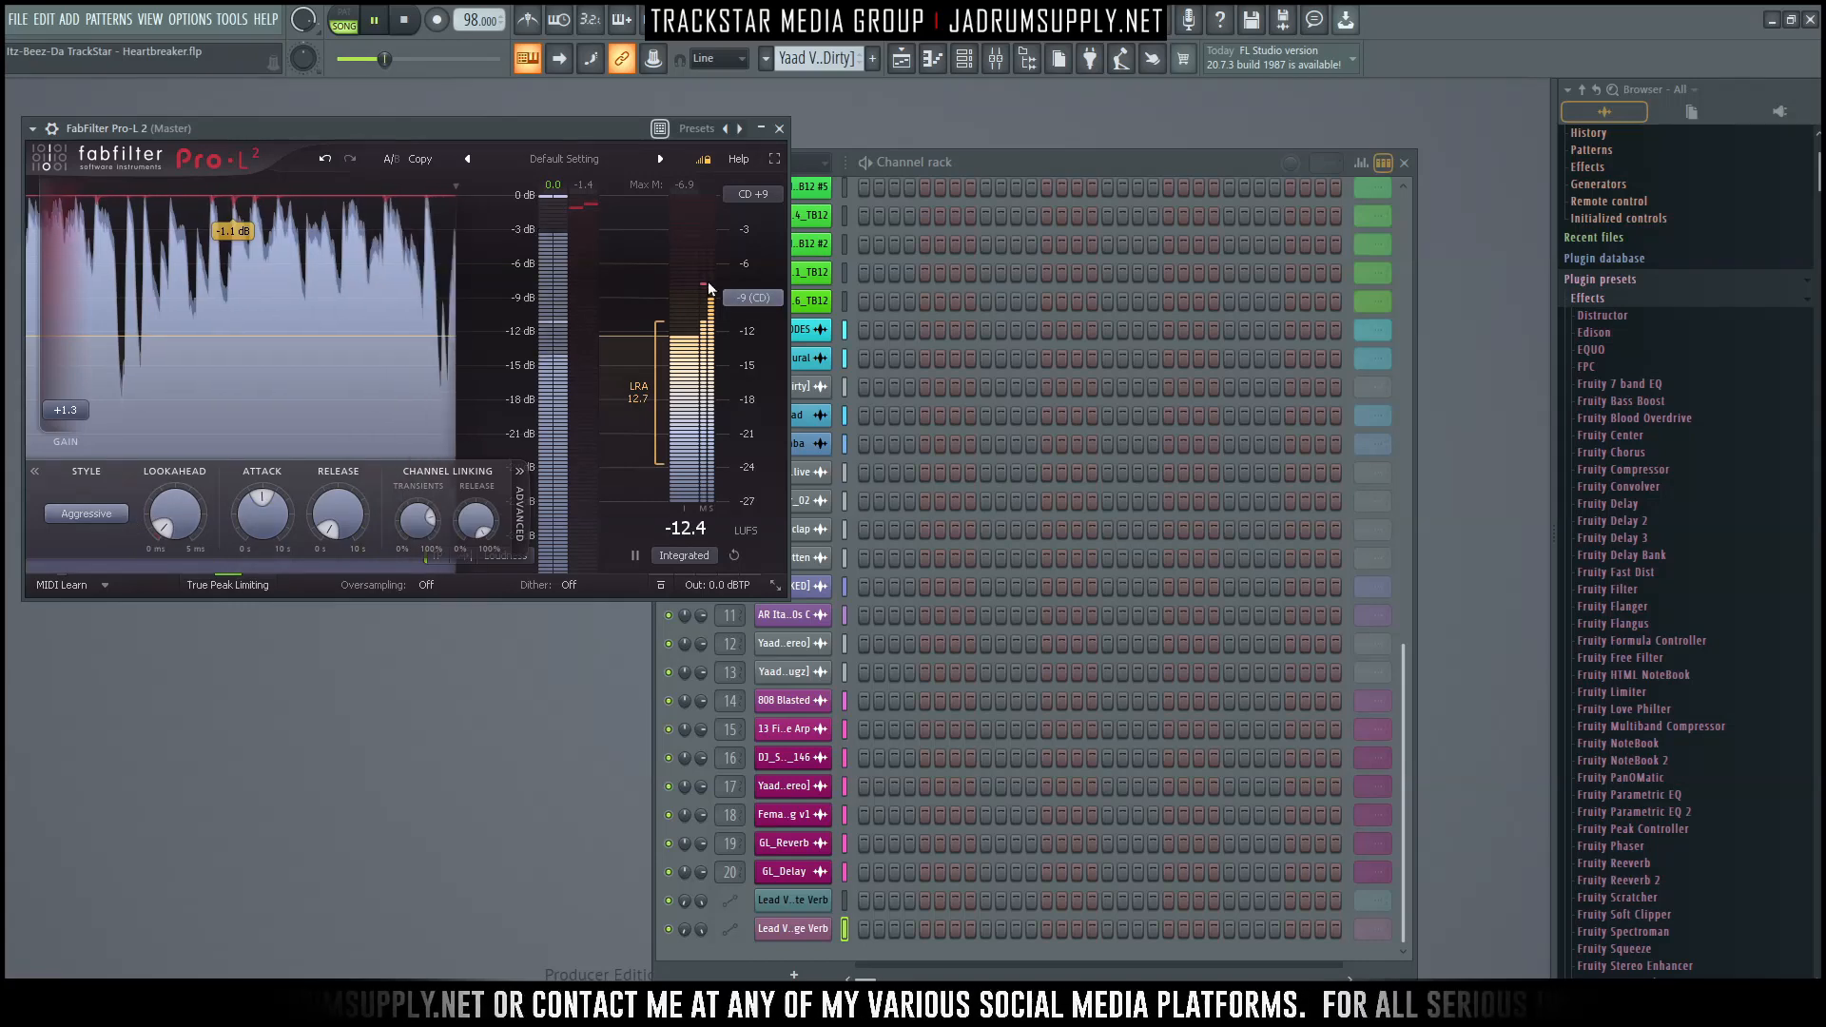
Stop playback and set the Pro-L 2 output level to -0.2 dB.
key("space")
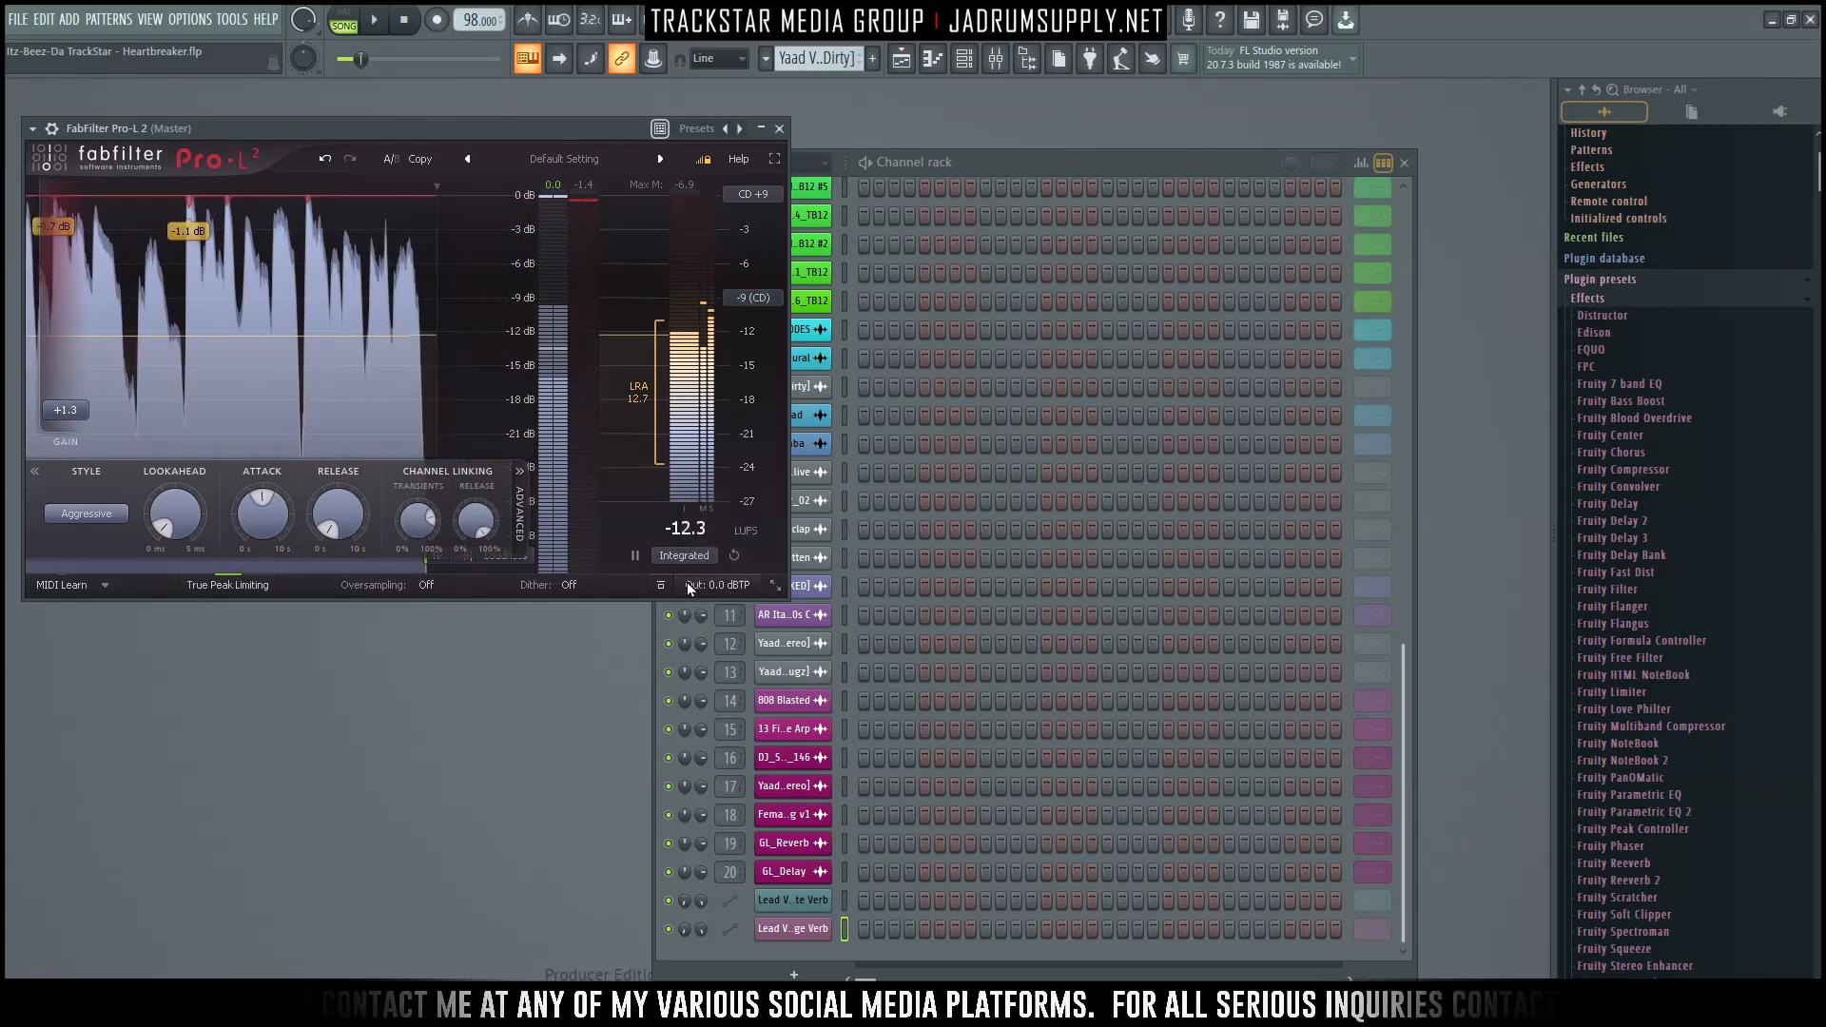
mouse_move(704, 587)
type("-0.2")
key("Return")
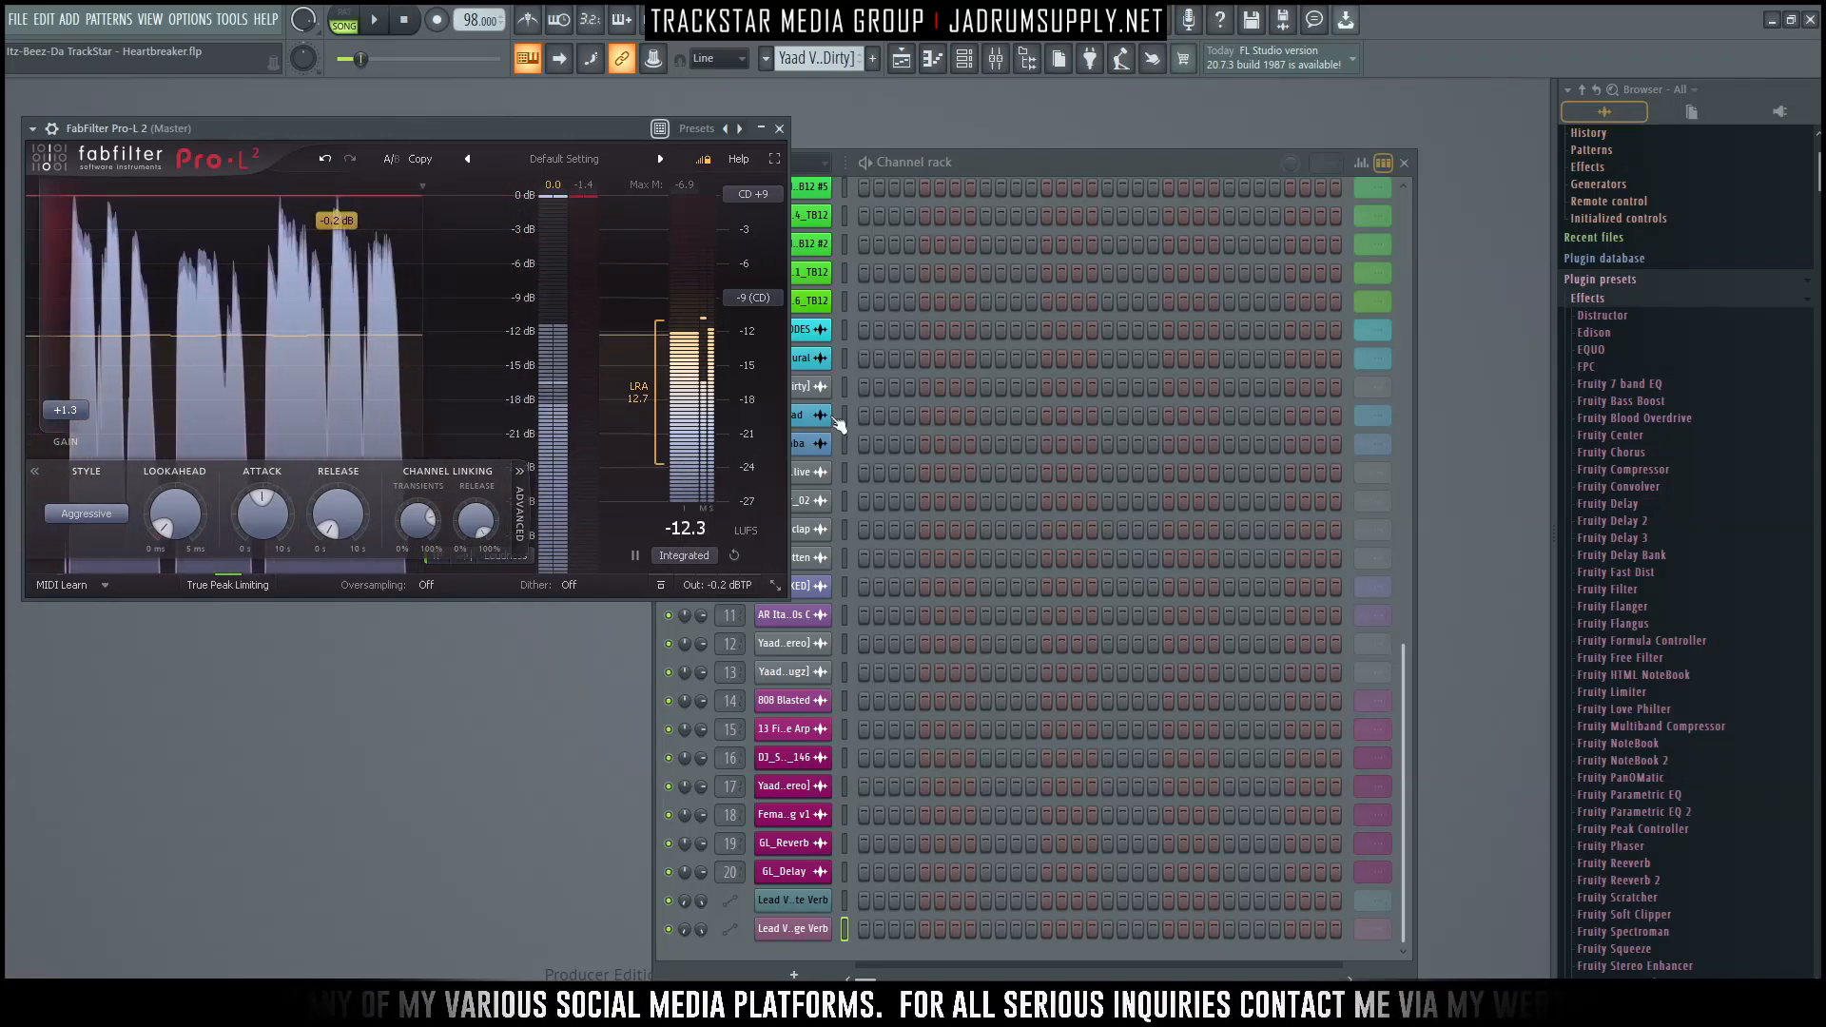
Bring back the mixer, enable Newfangled Saturate on the Master track, and move its window above the mixer.
left_click(996, 58)
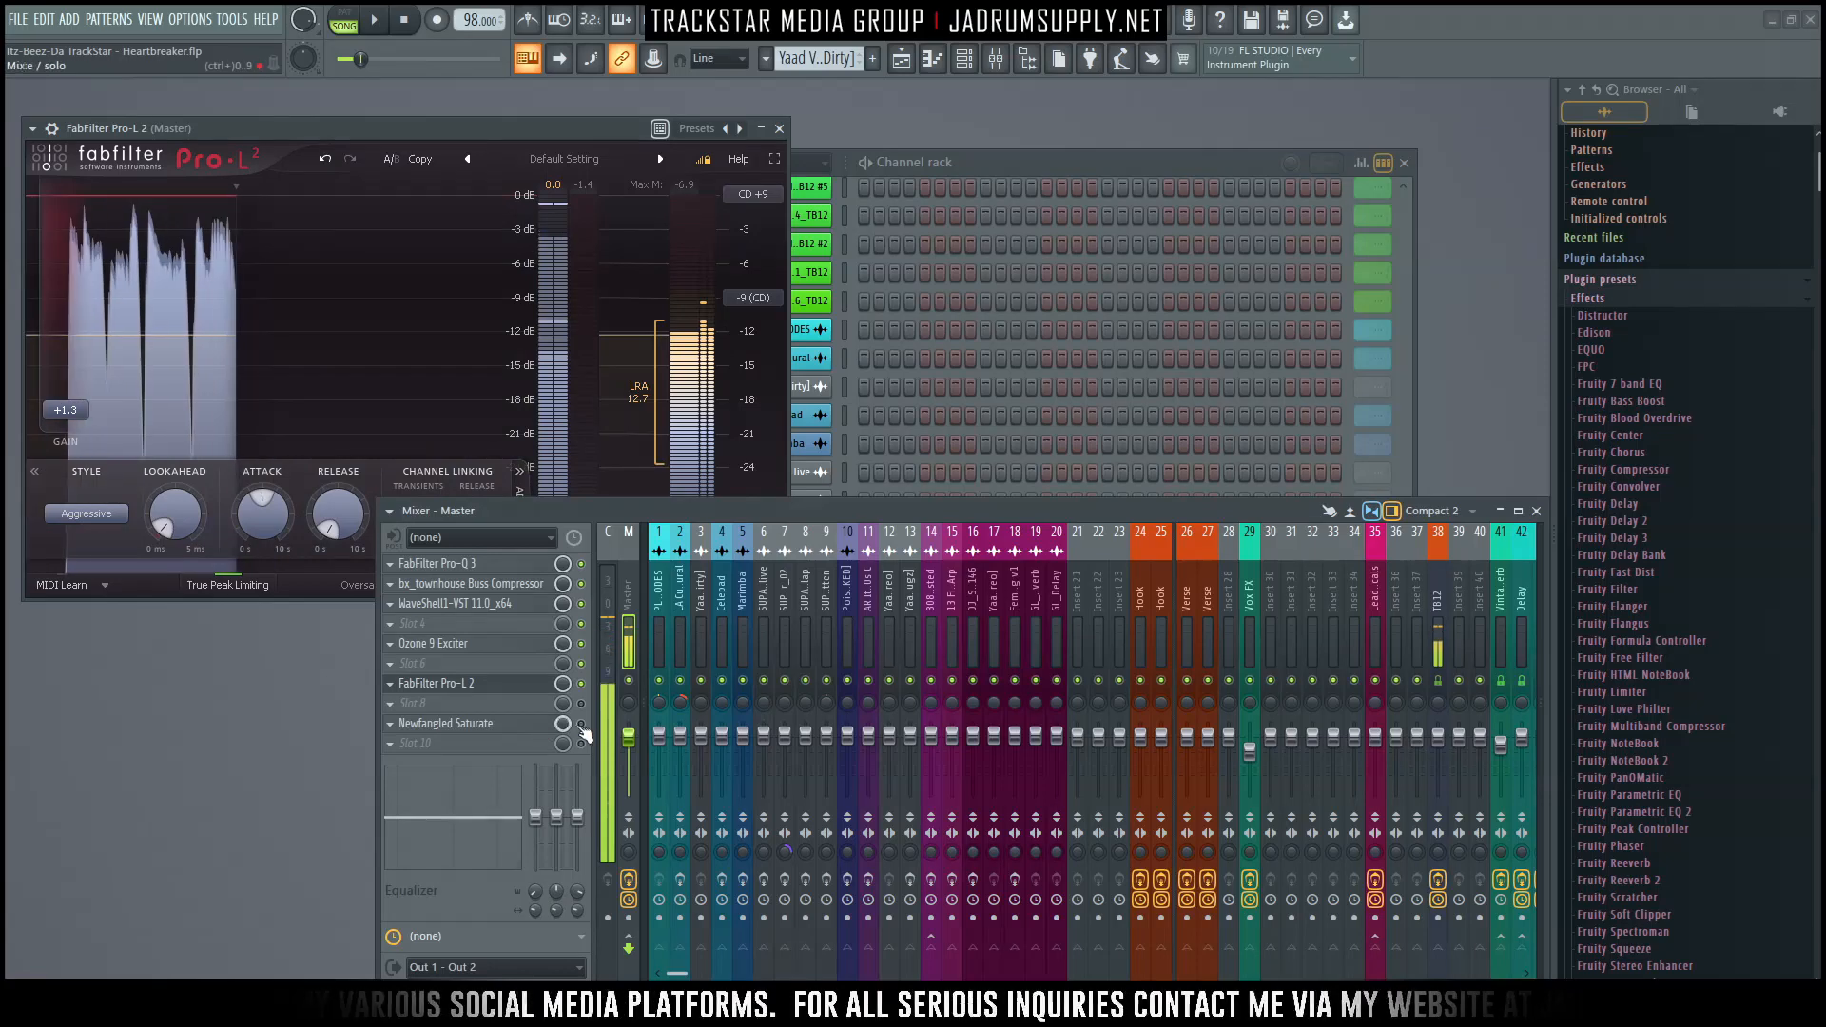
left_click(531, 727)
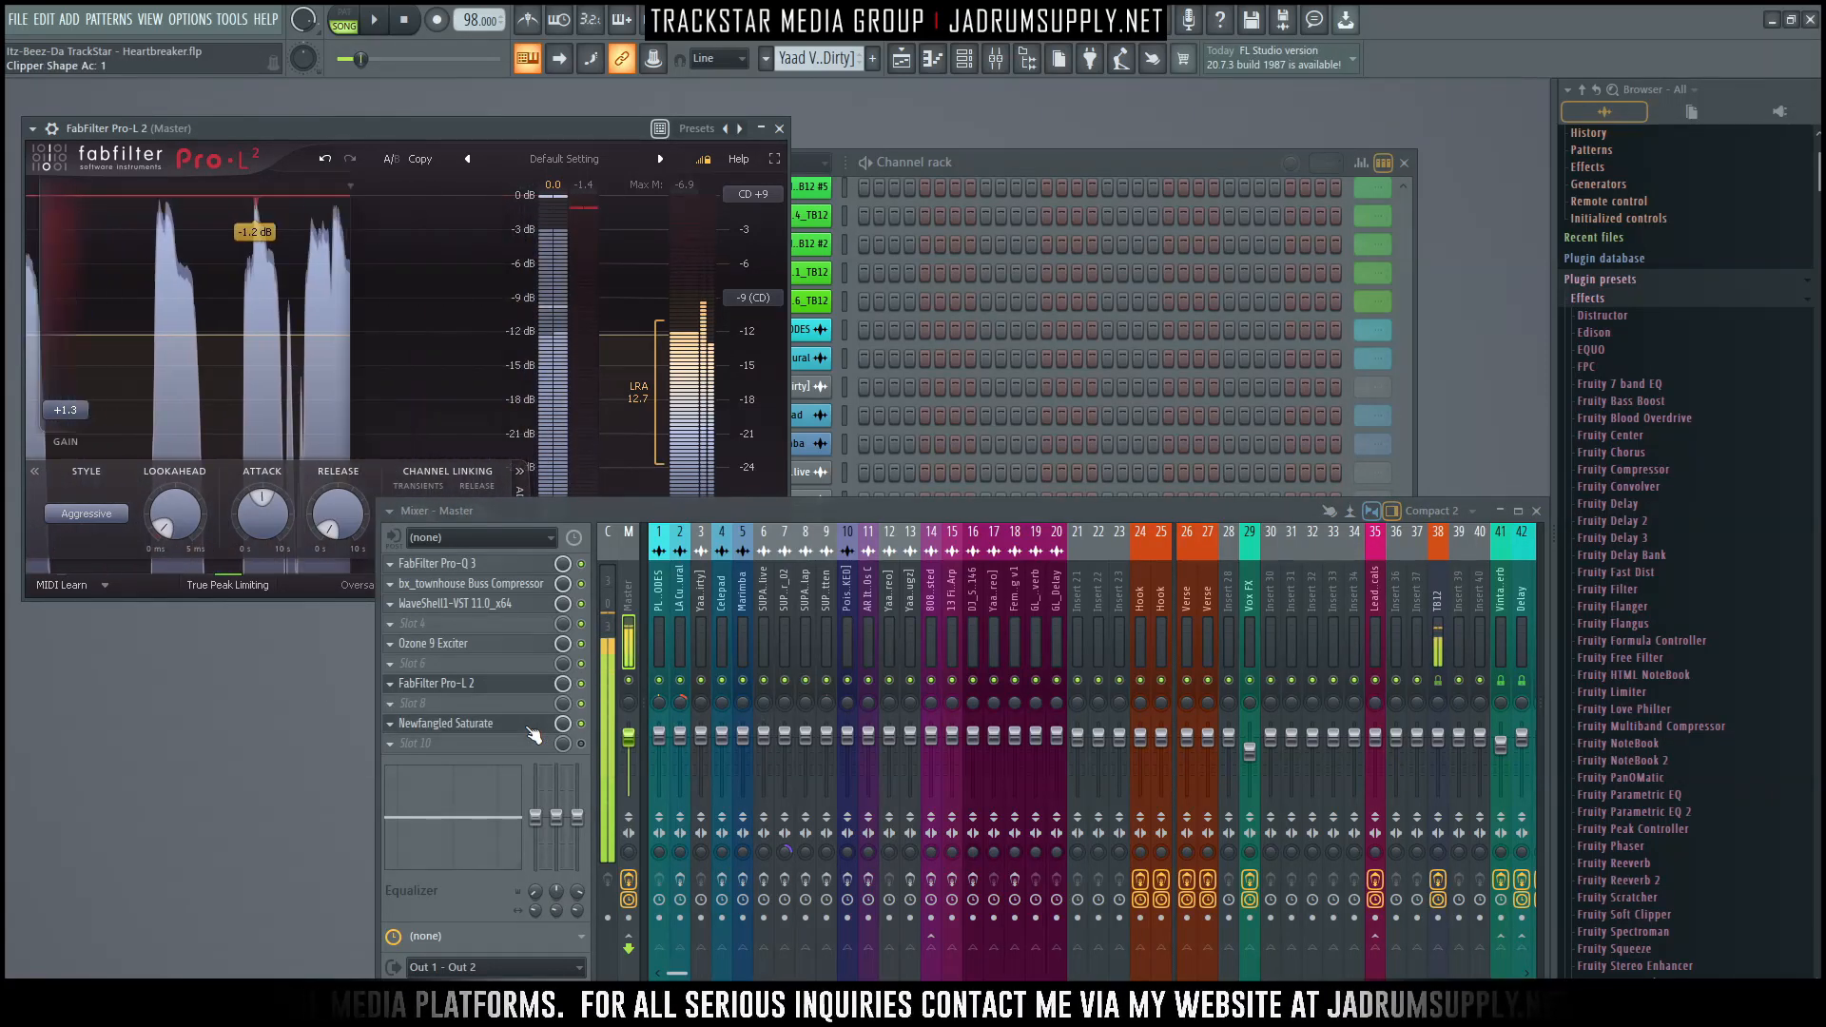
left_click_drag(1148, 252, 501, 139)
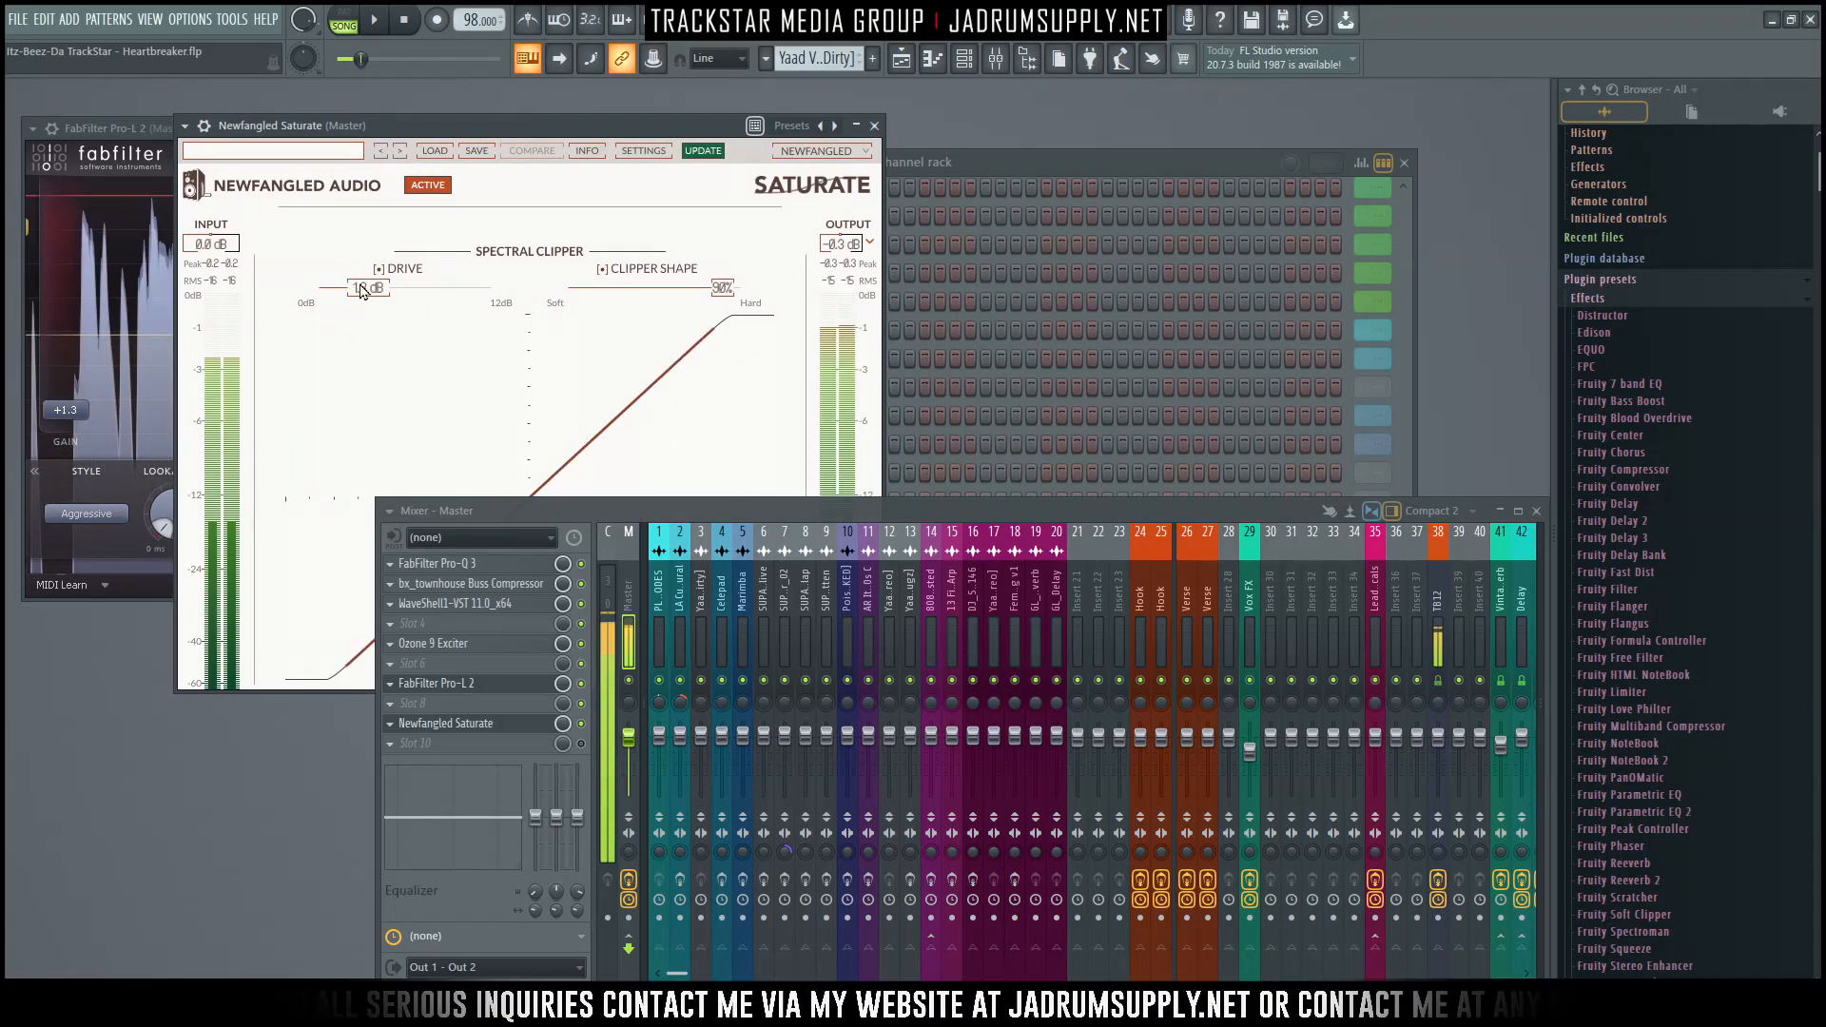
Set the Saturate Drive to 0.0 dB and play the song, hiding the mixer briefly to watch the full plugin window.
left_click_drag(364, 288, 317, 289)
key("space")
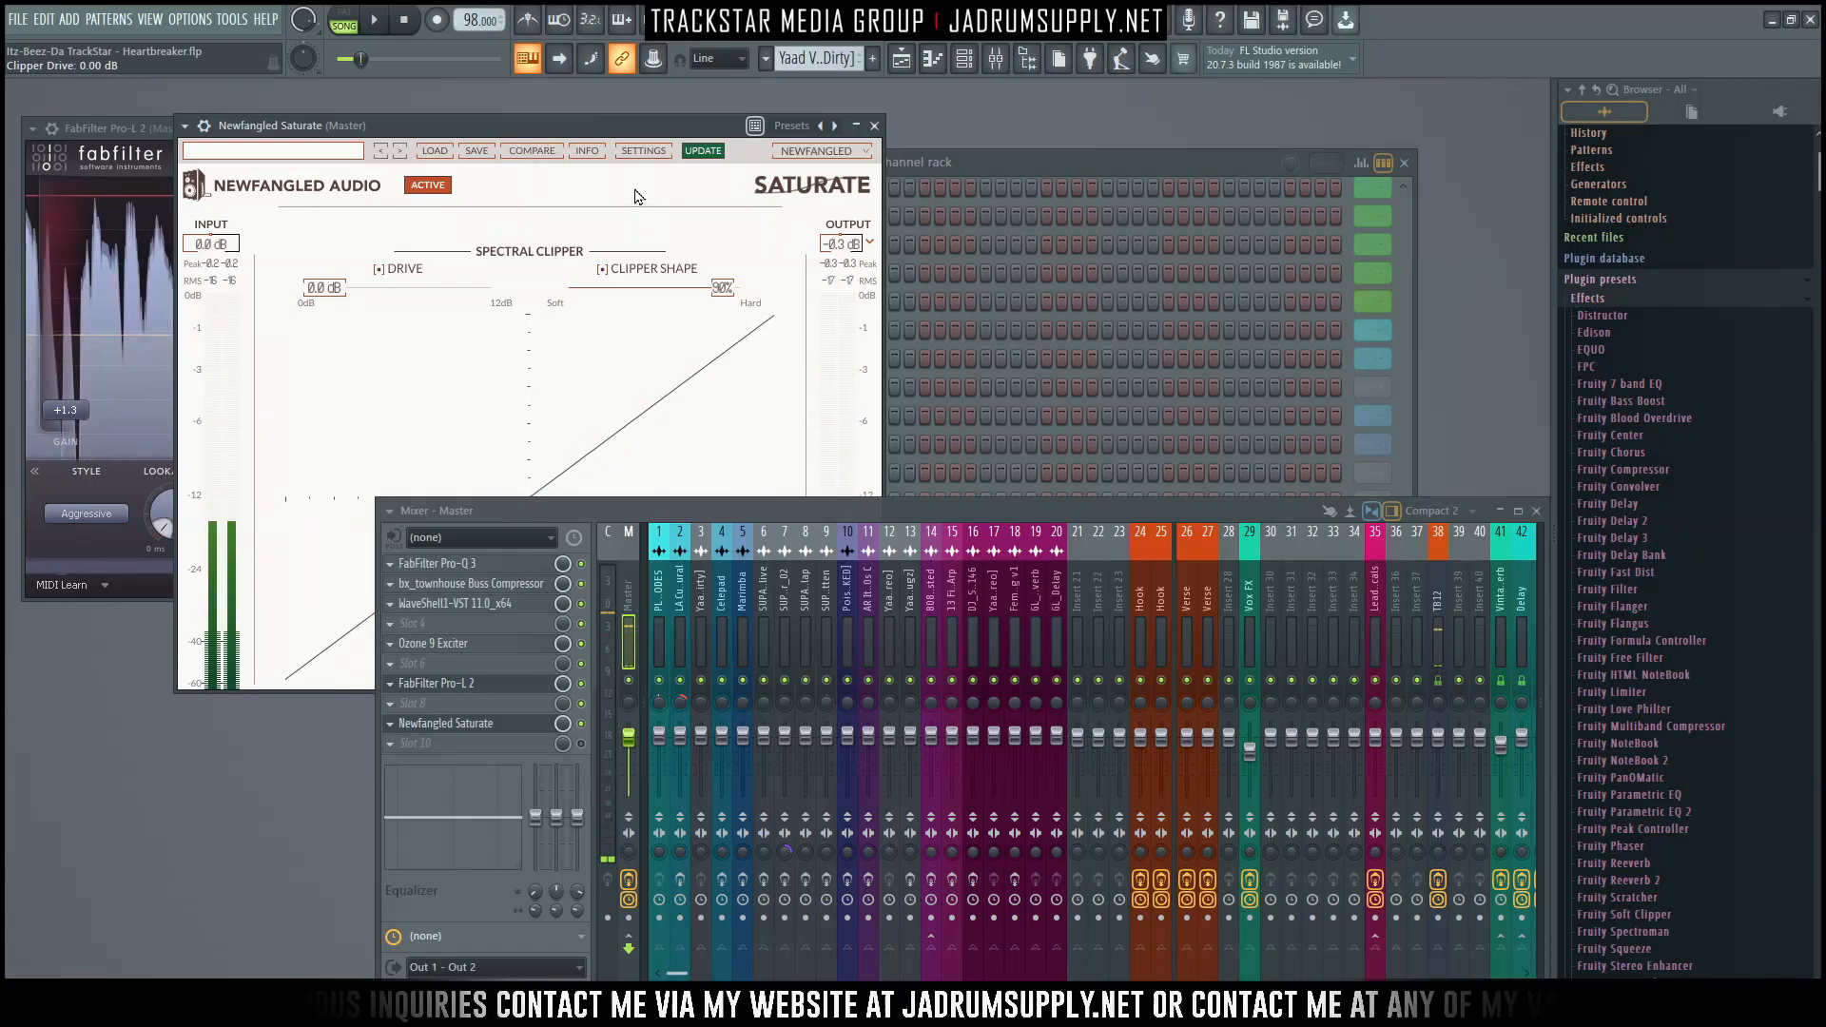
key("space")
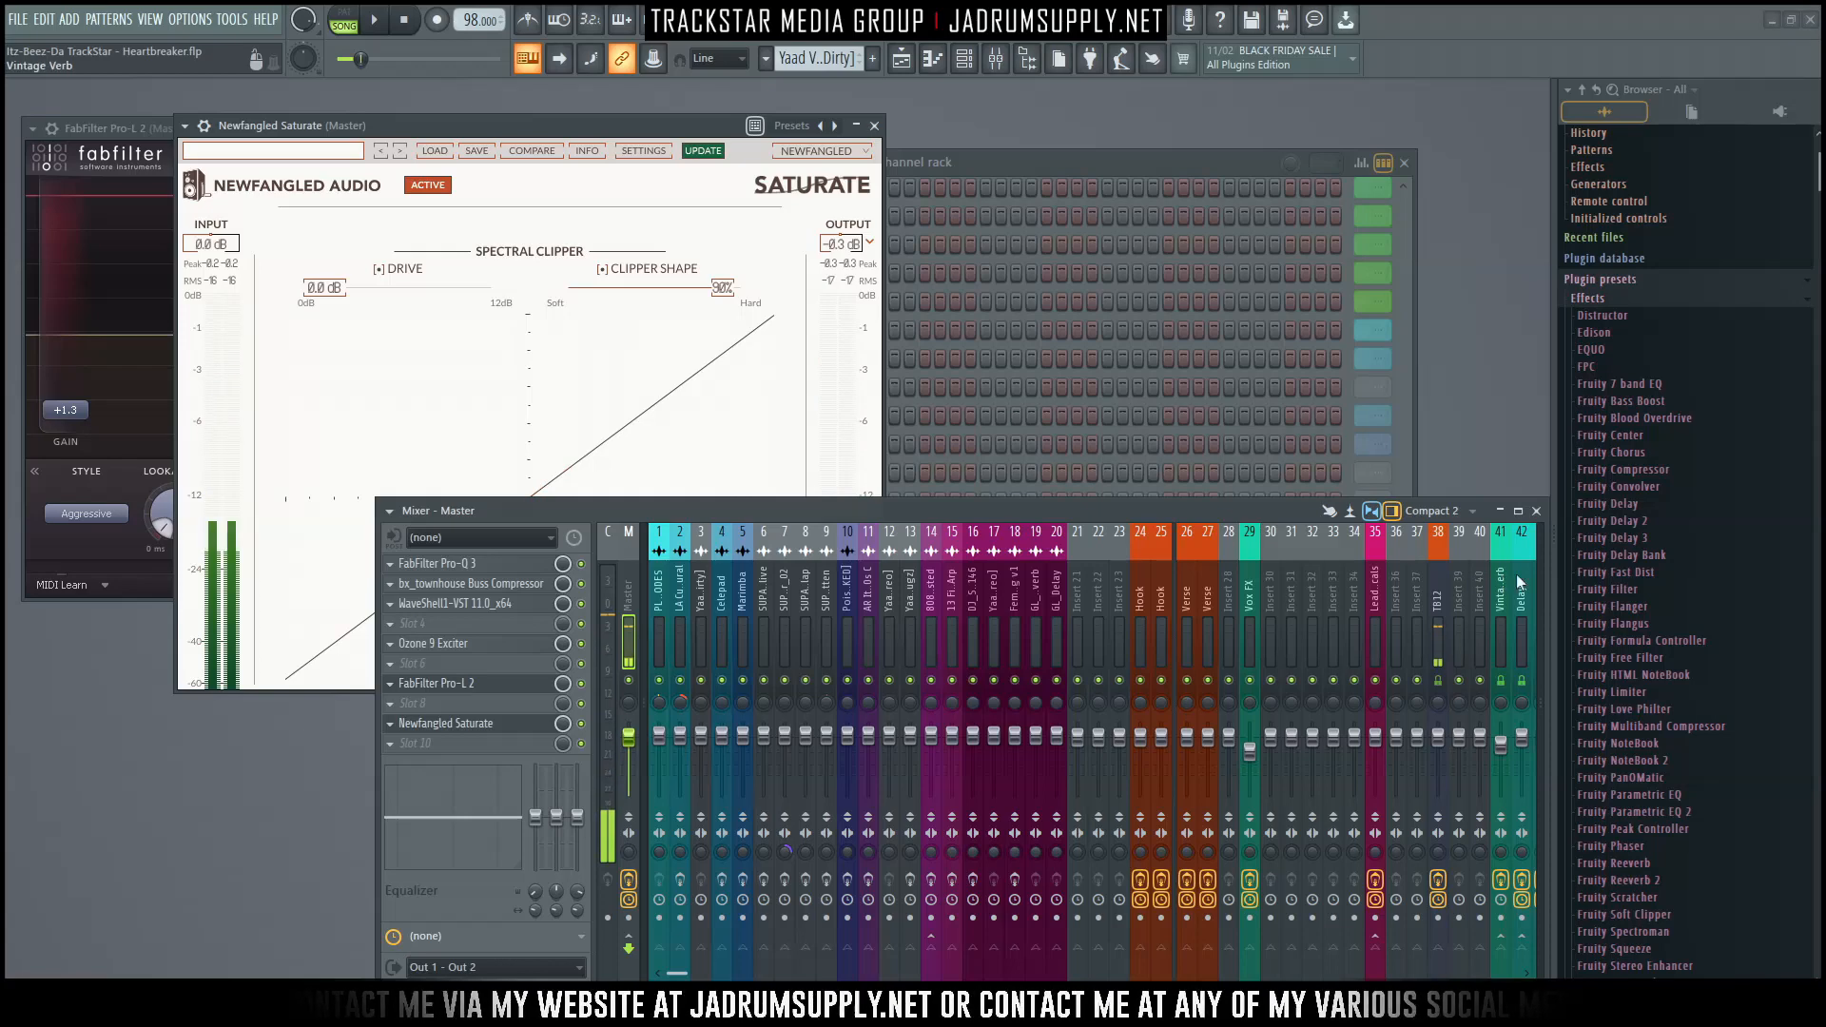
left_click(1536, 511)
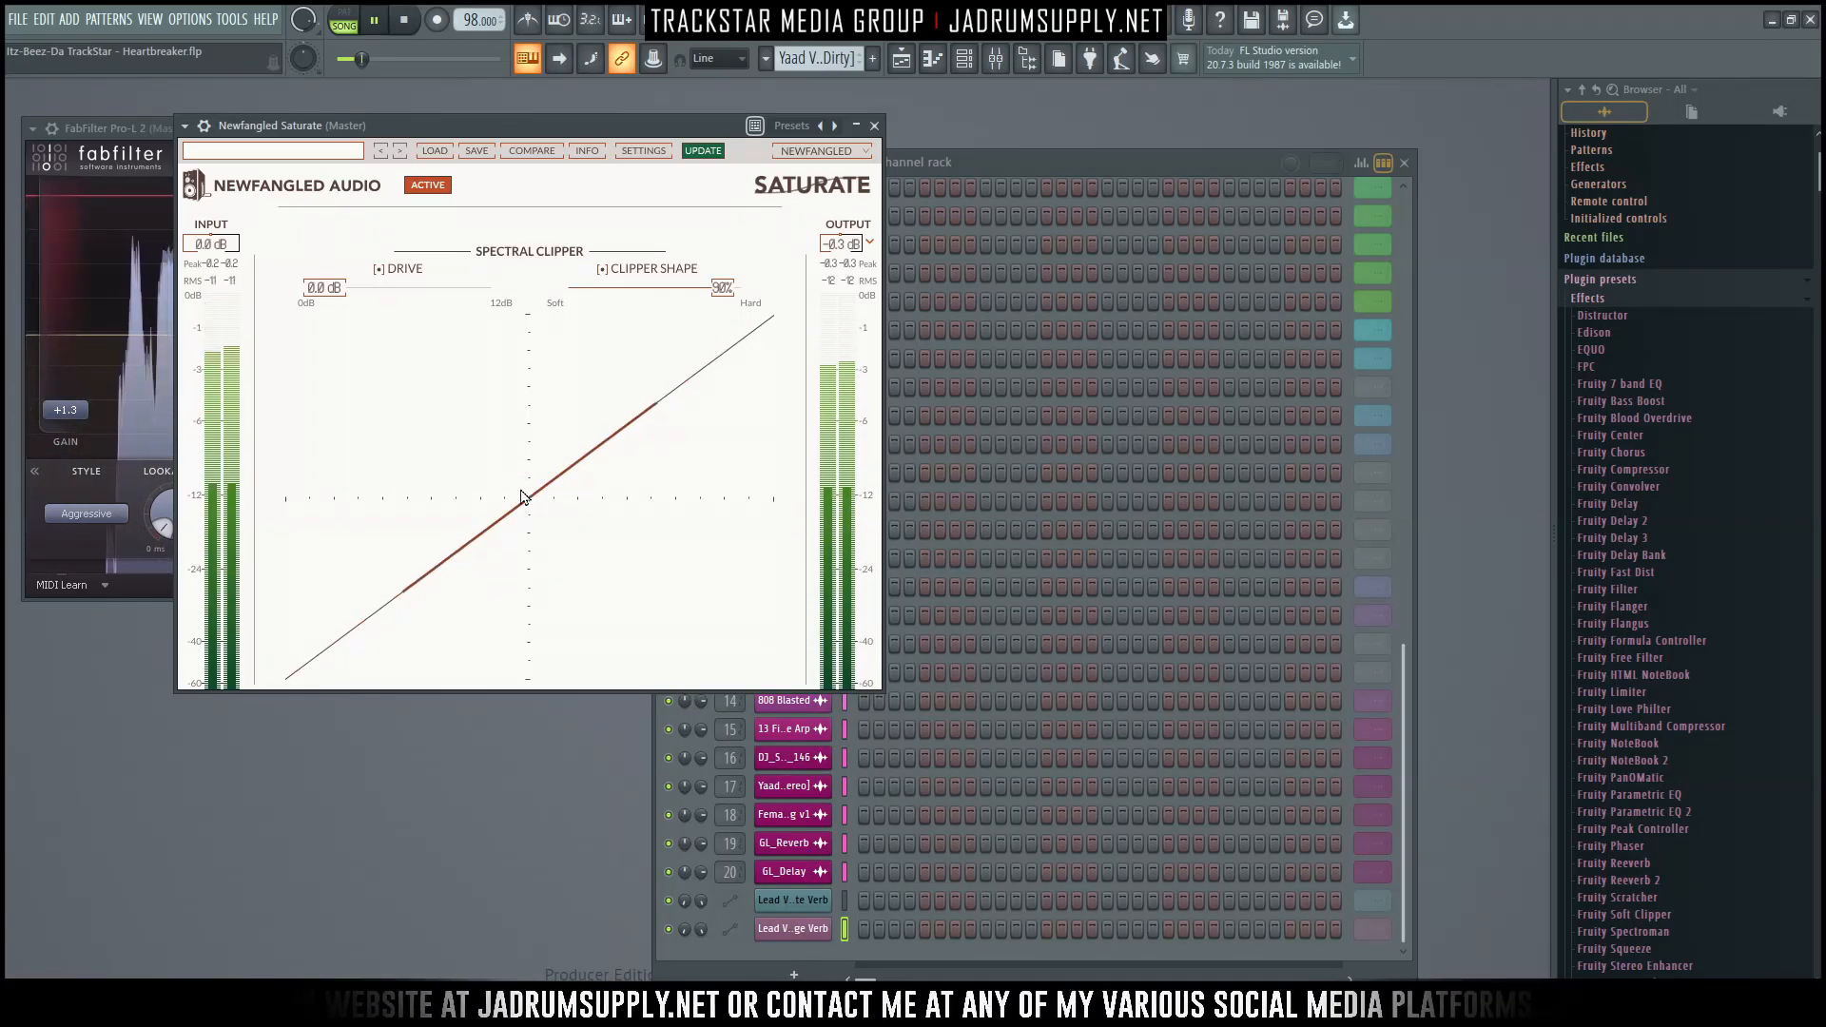
key("space")
key("F9")
key("space")
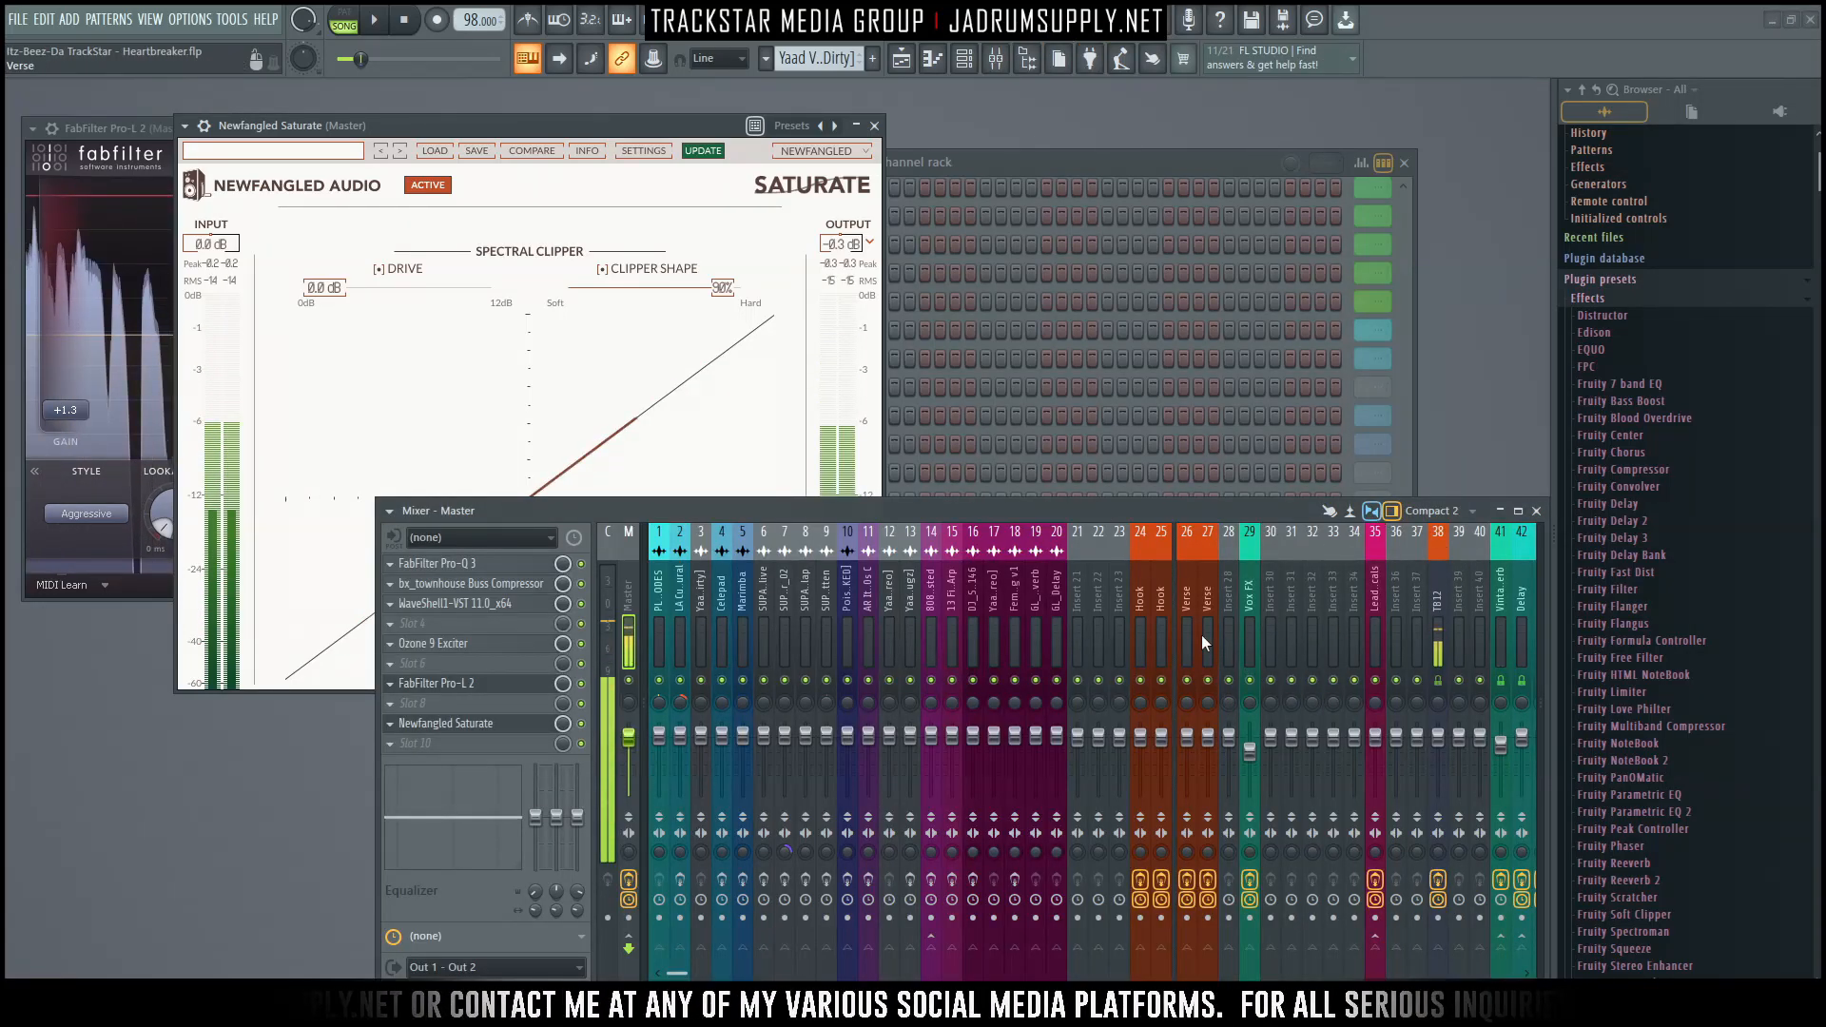
Turn off the effect slots and delay compensation on both Verse tracks, 26 and 27.
left_click(1187, 900)
left_click(1187, 880)
left_click(1206, 882)
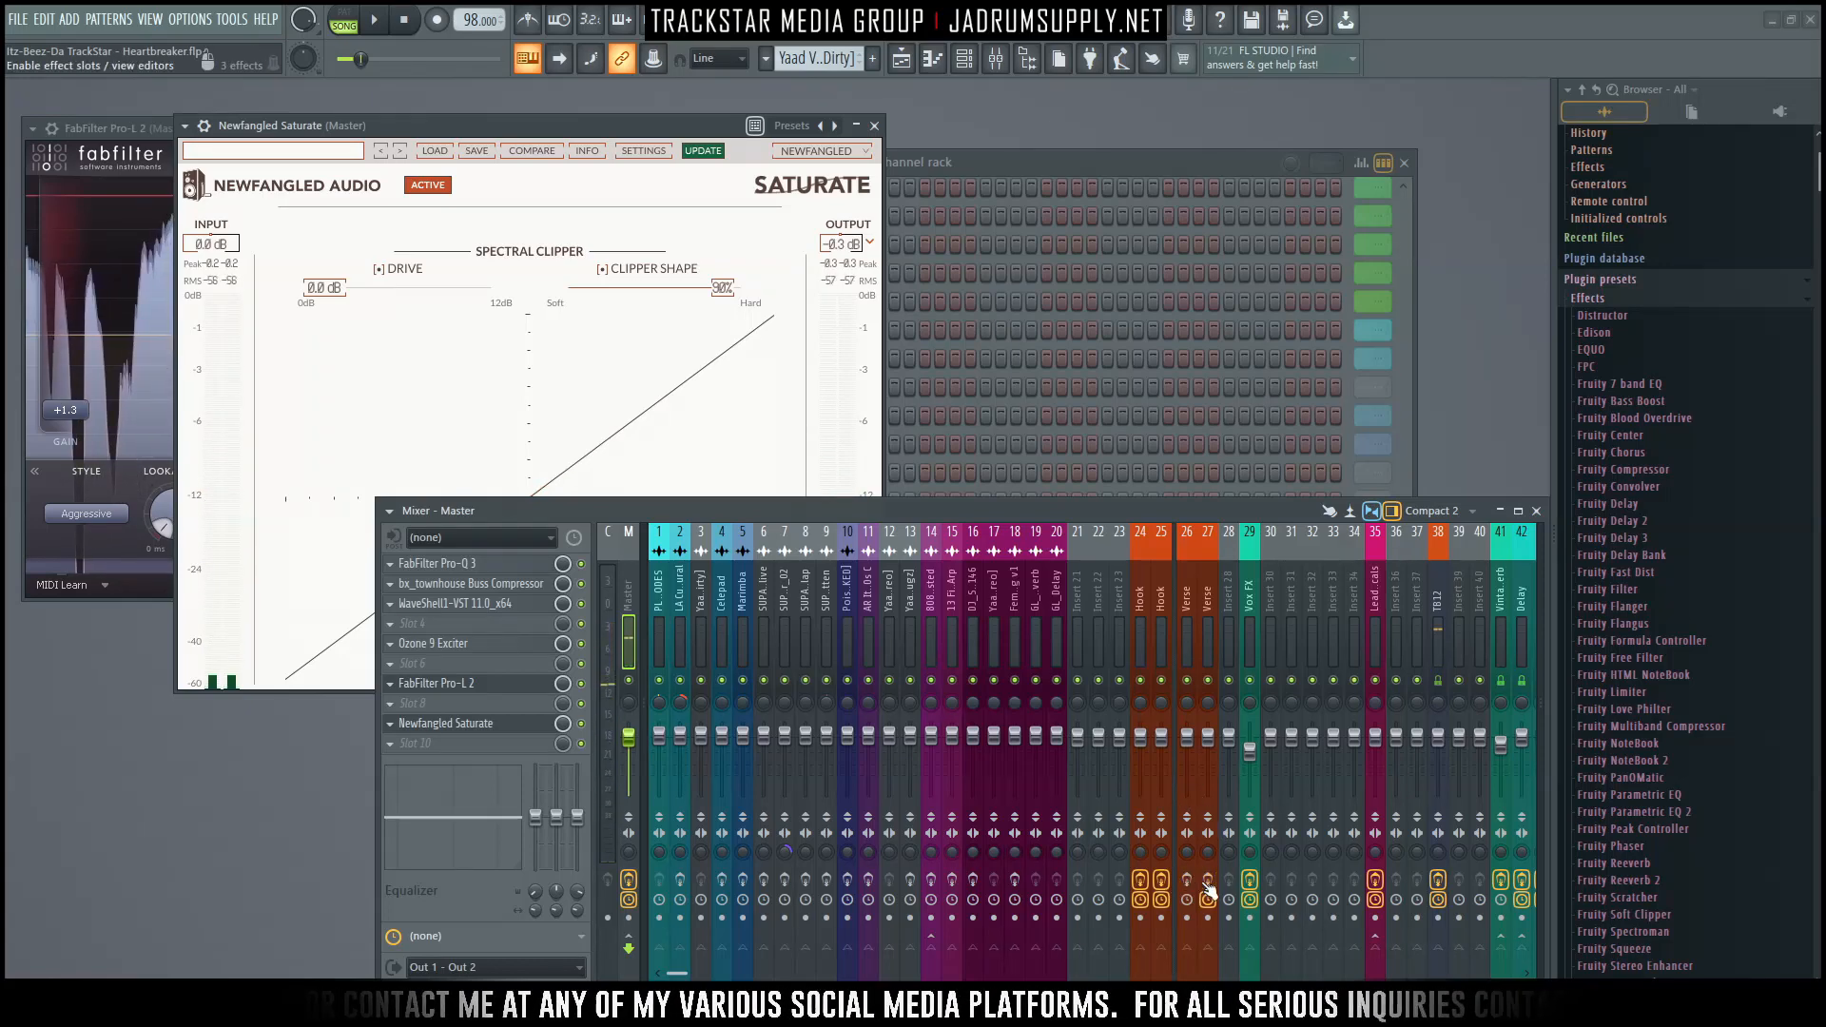
left_click(1208, 900)
Run the macro that switches smart disable for all plugins, and leave only the mixer open in the workspace.
left_click(265, 19)
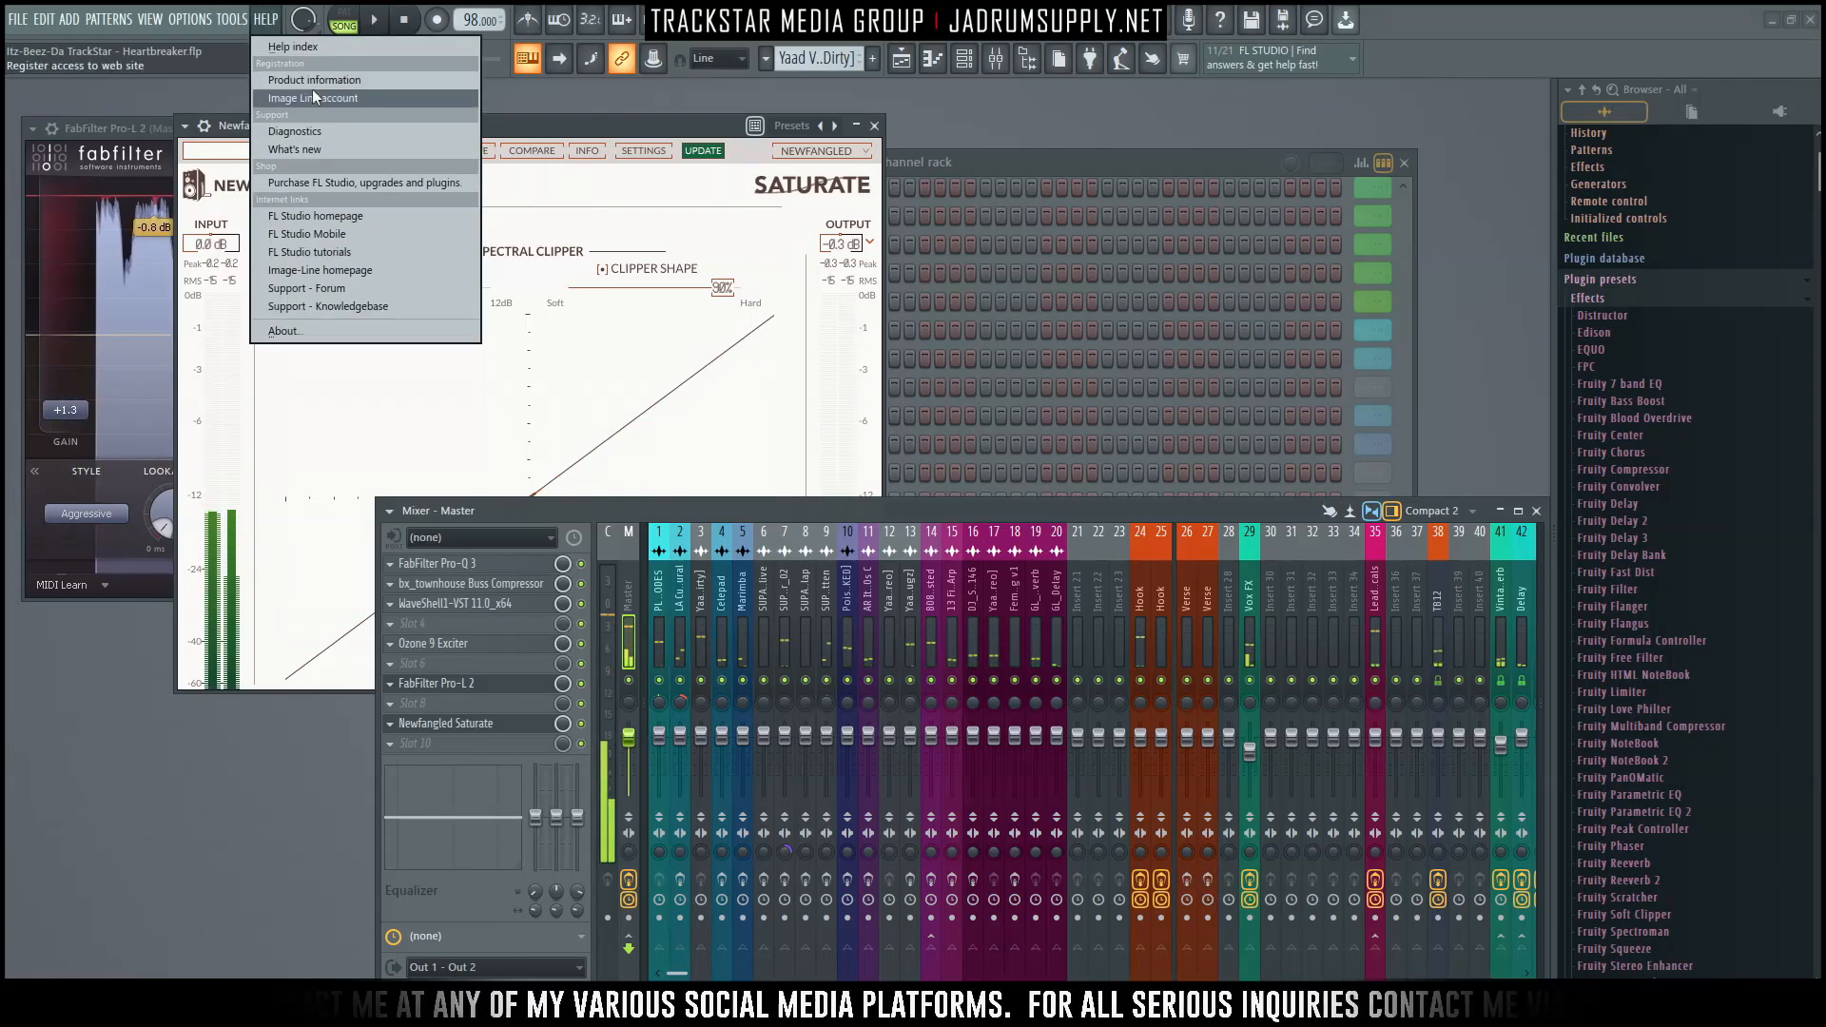
mouse_move(232, 19)
mouse_move(314, 82)
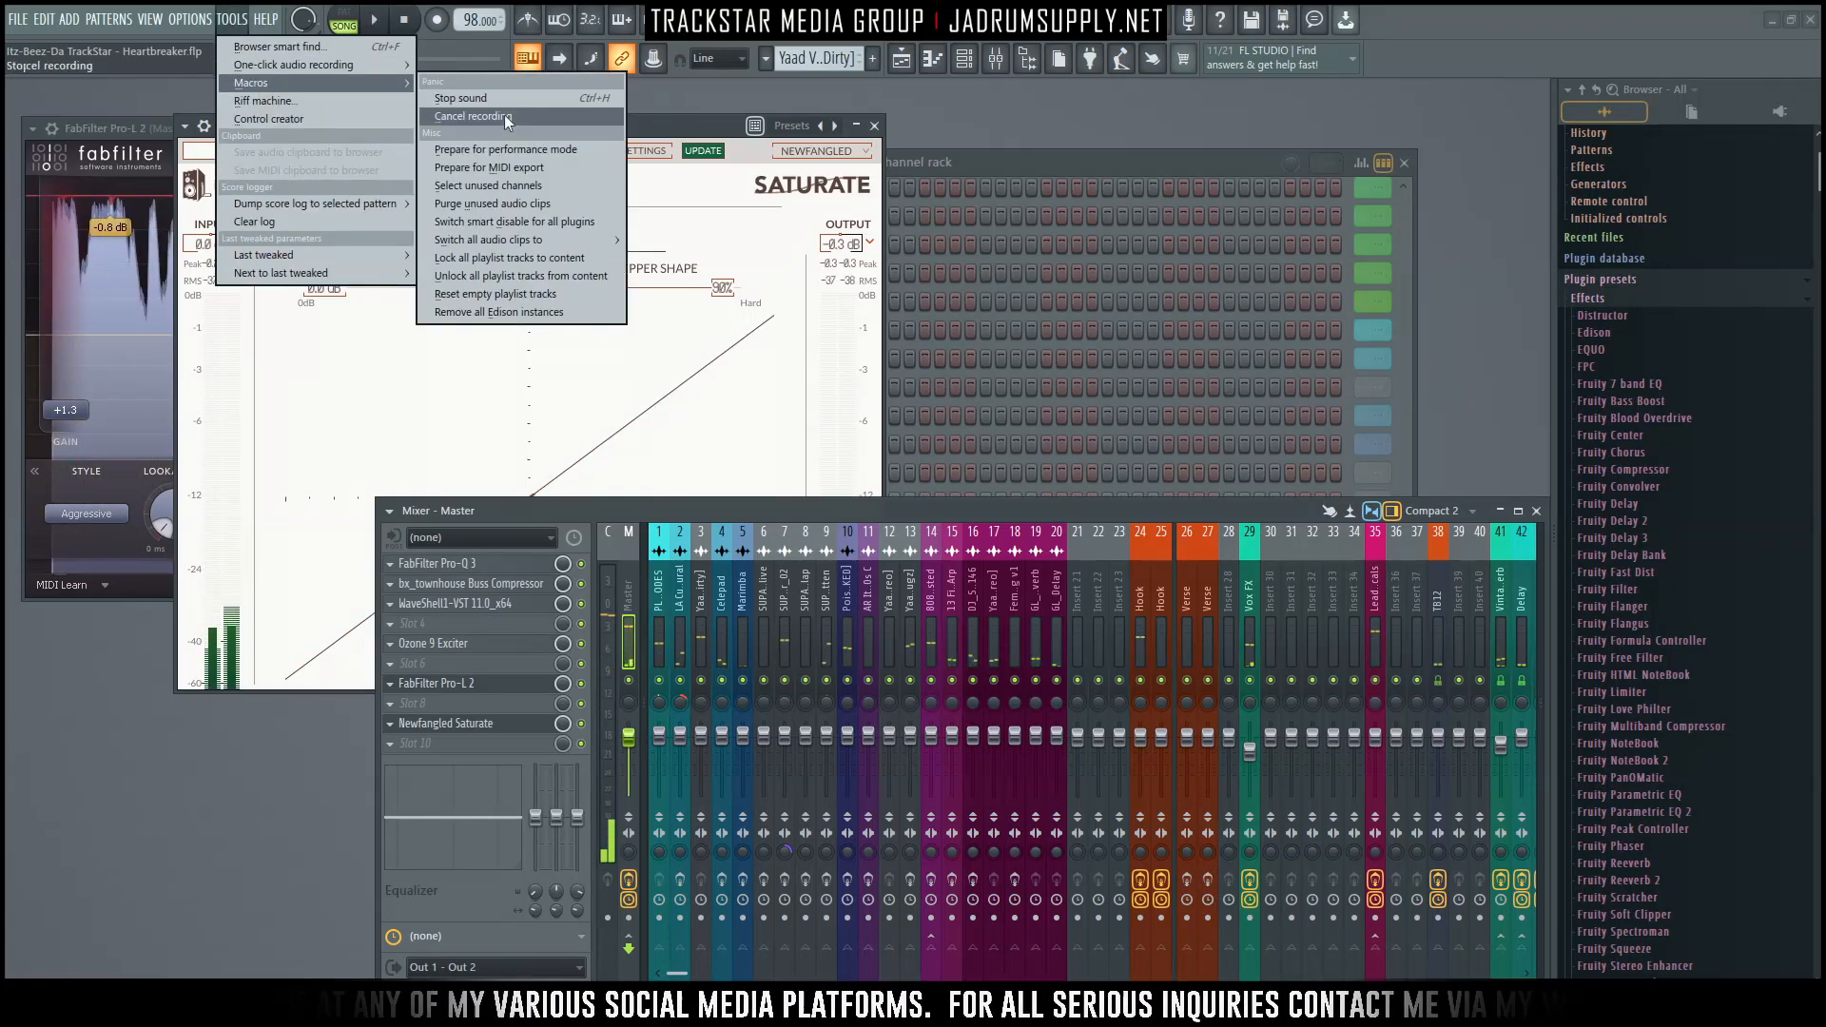
left_click(567, 225)
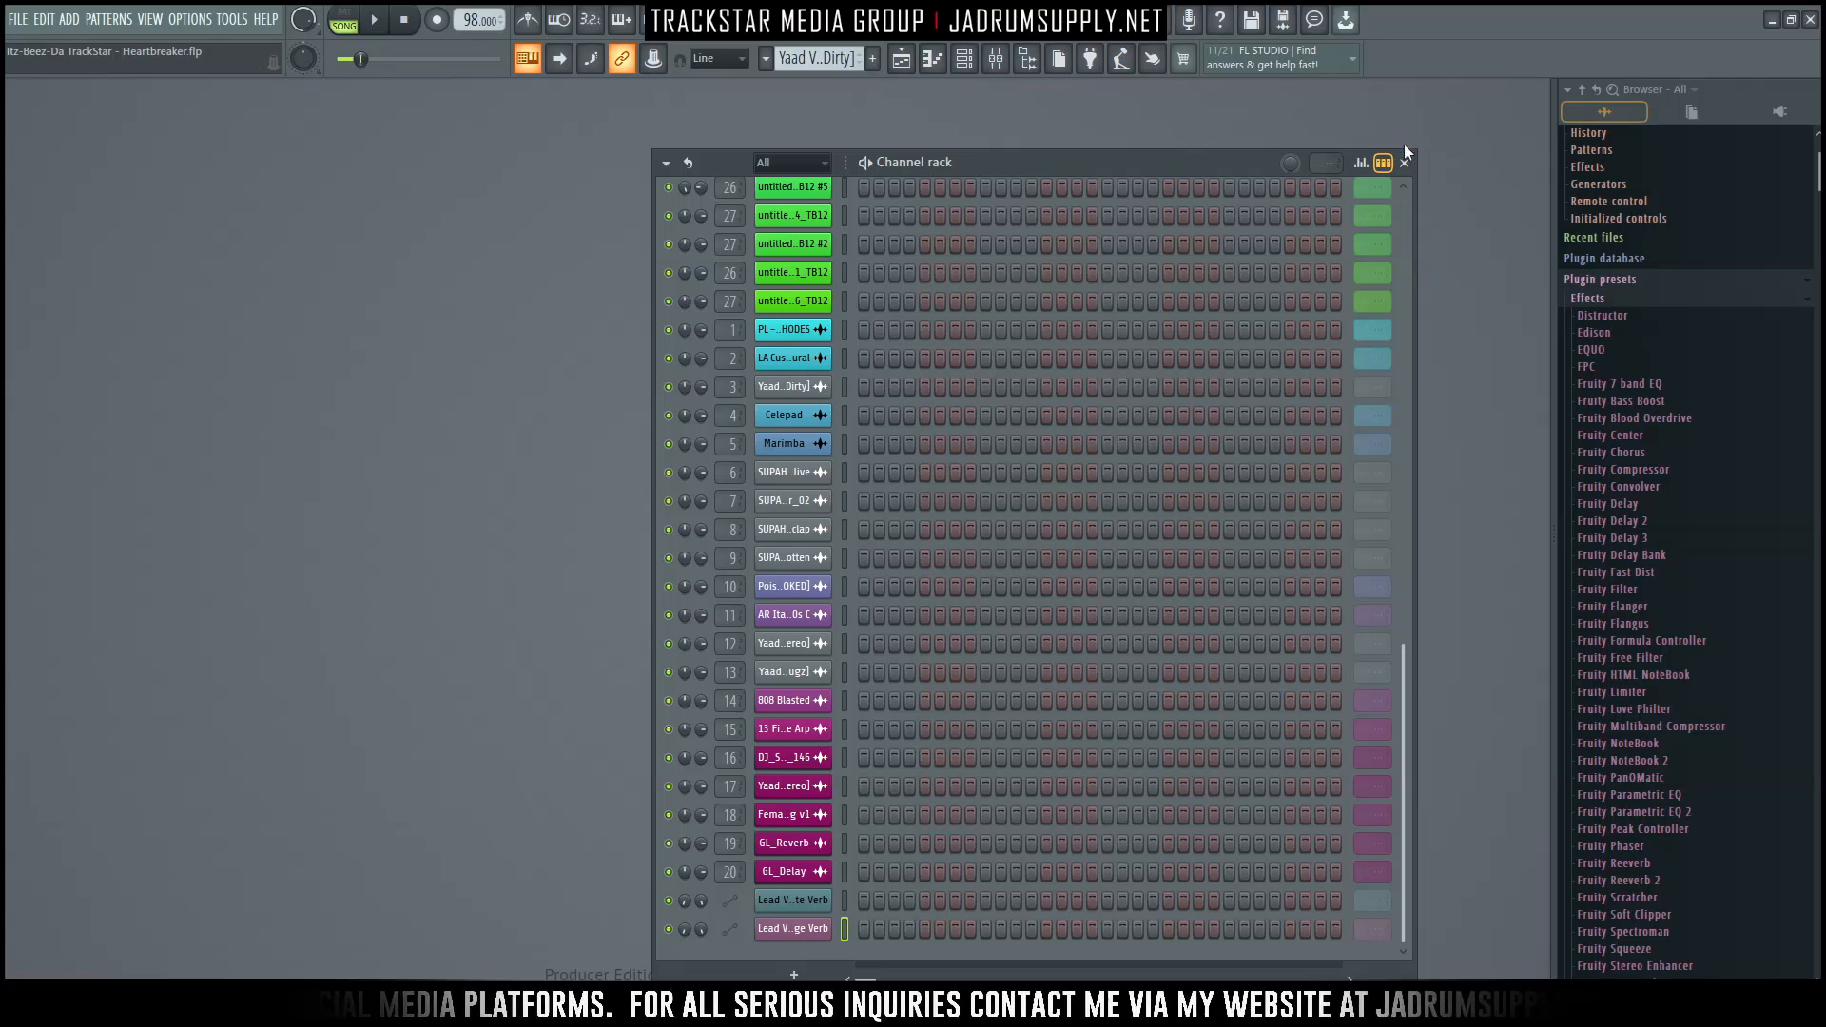
left_click(1405, 162)
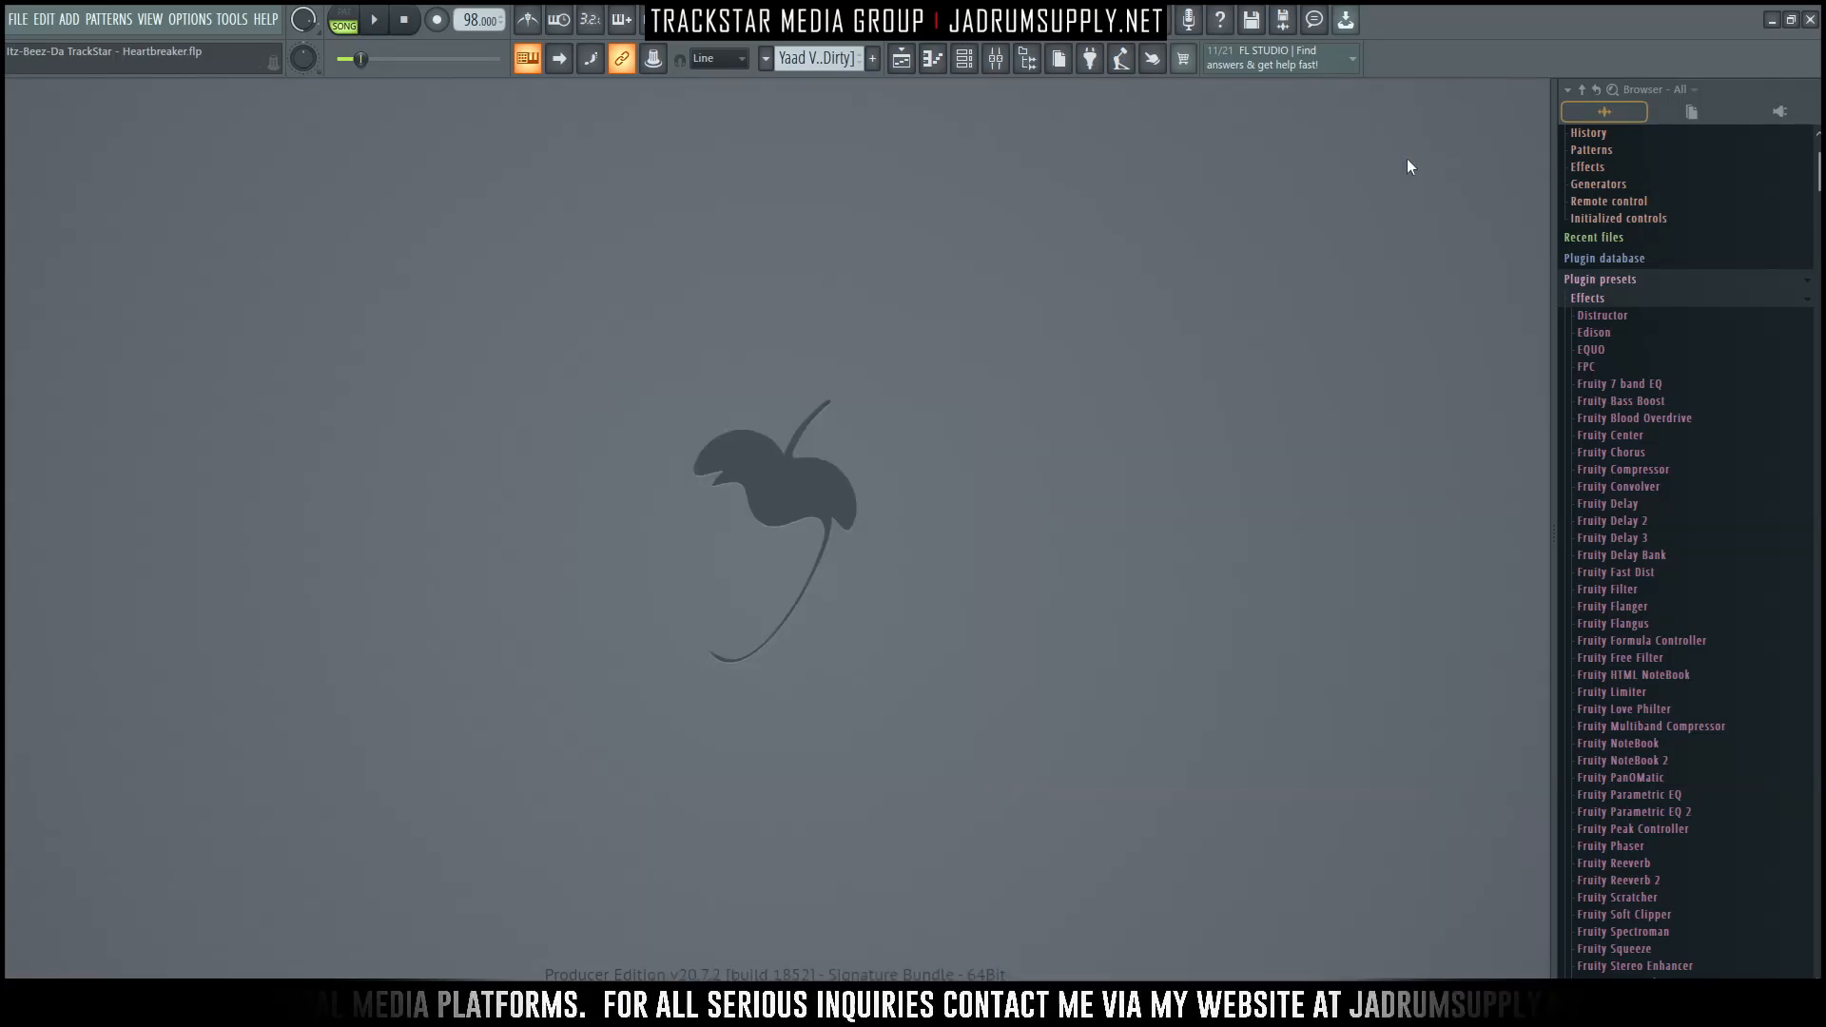
left_click(1005, 61)
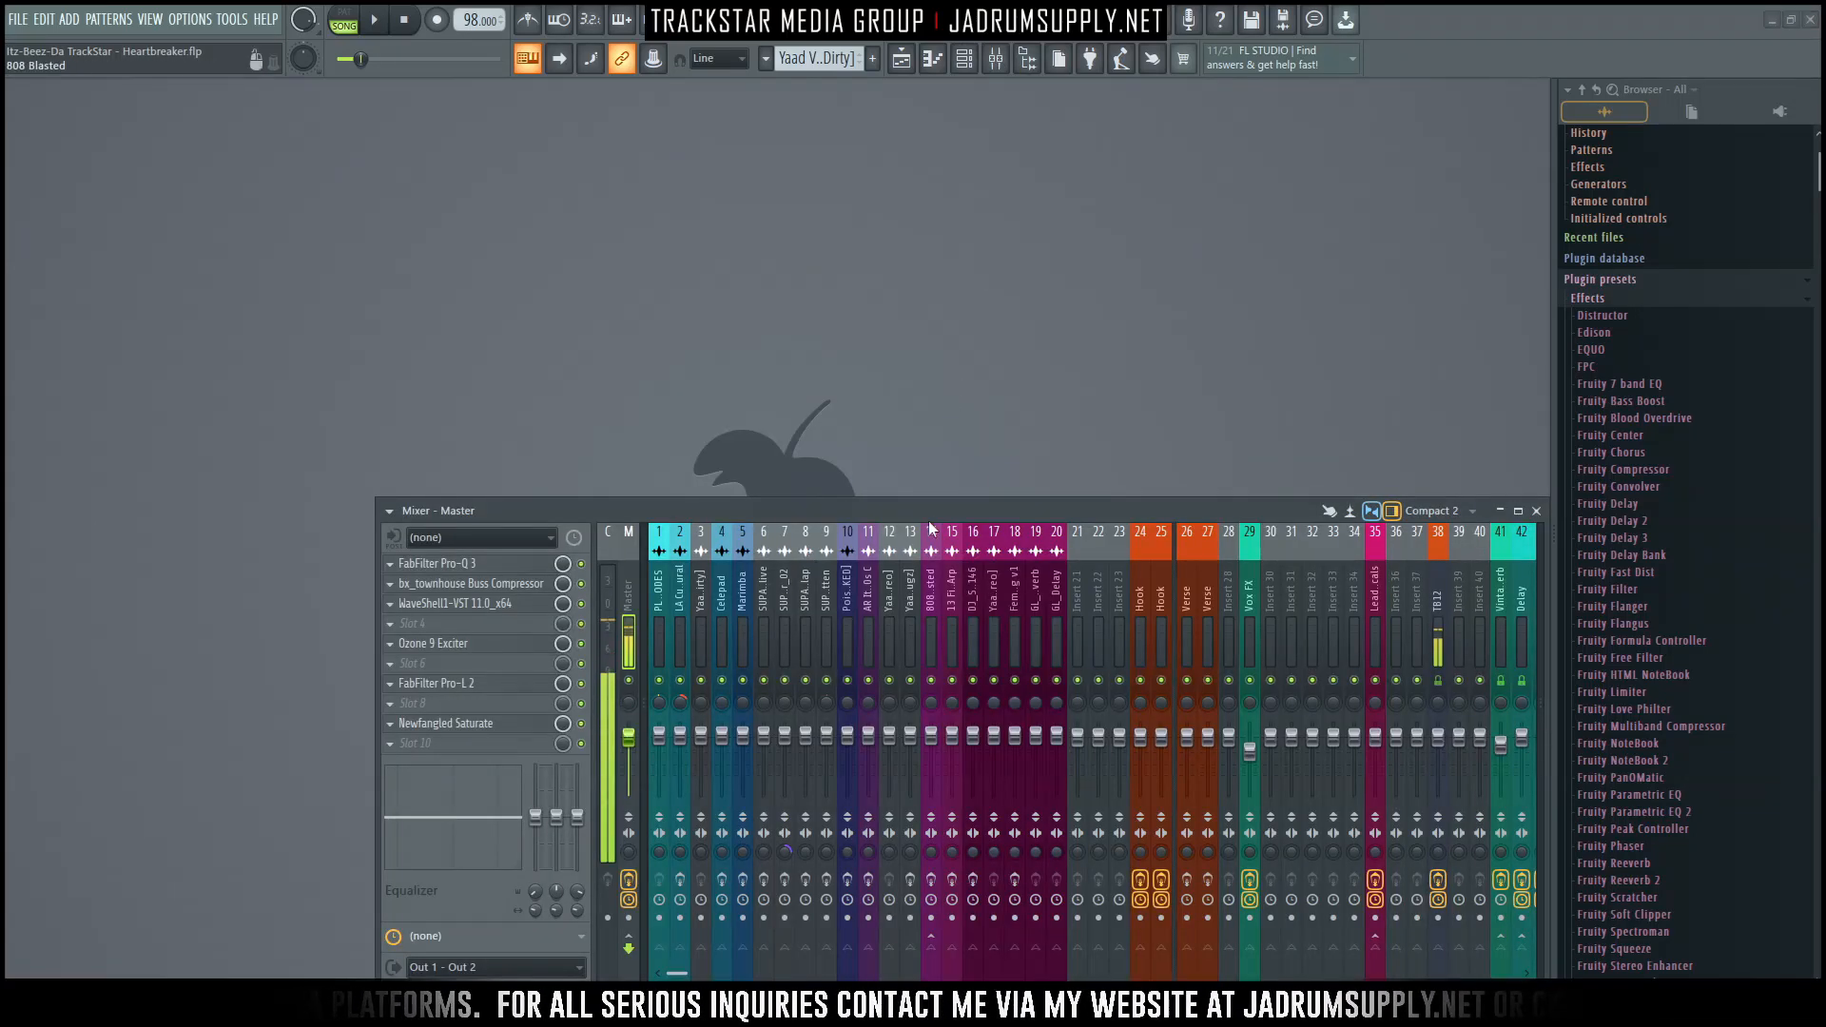
Set the mixer resampling quality to 512-point sinc in the audio settings, check the general settings, and close the settings.
left_click(185, 23)
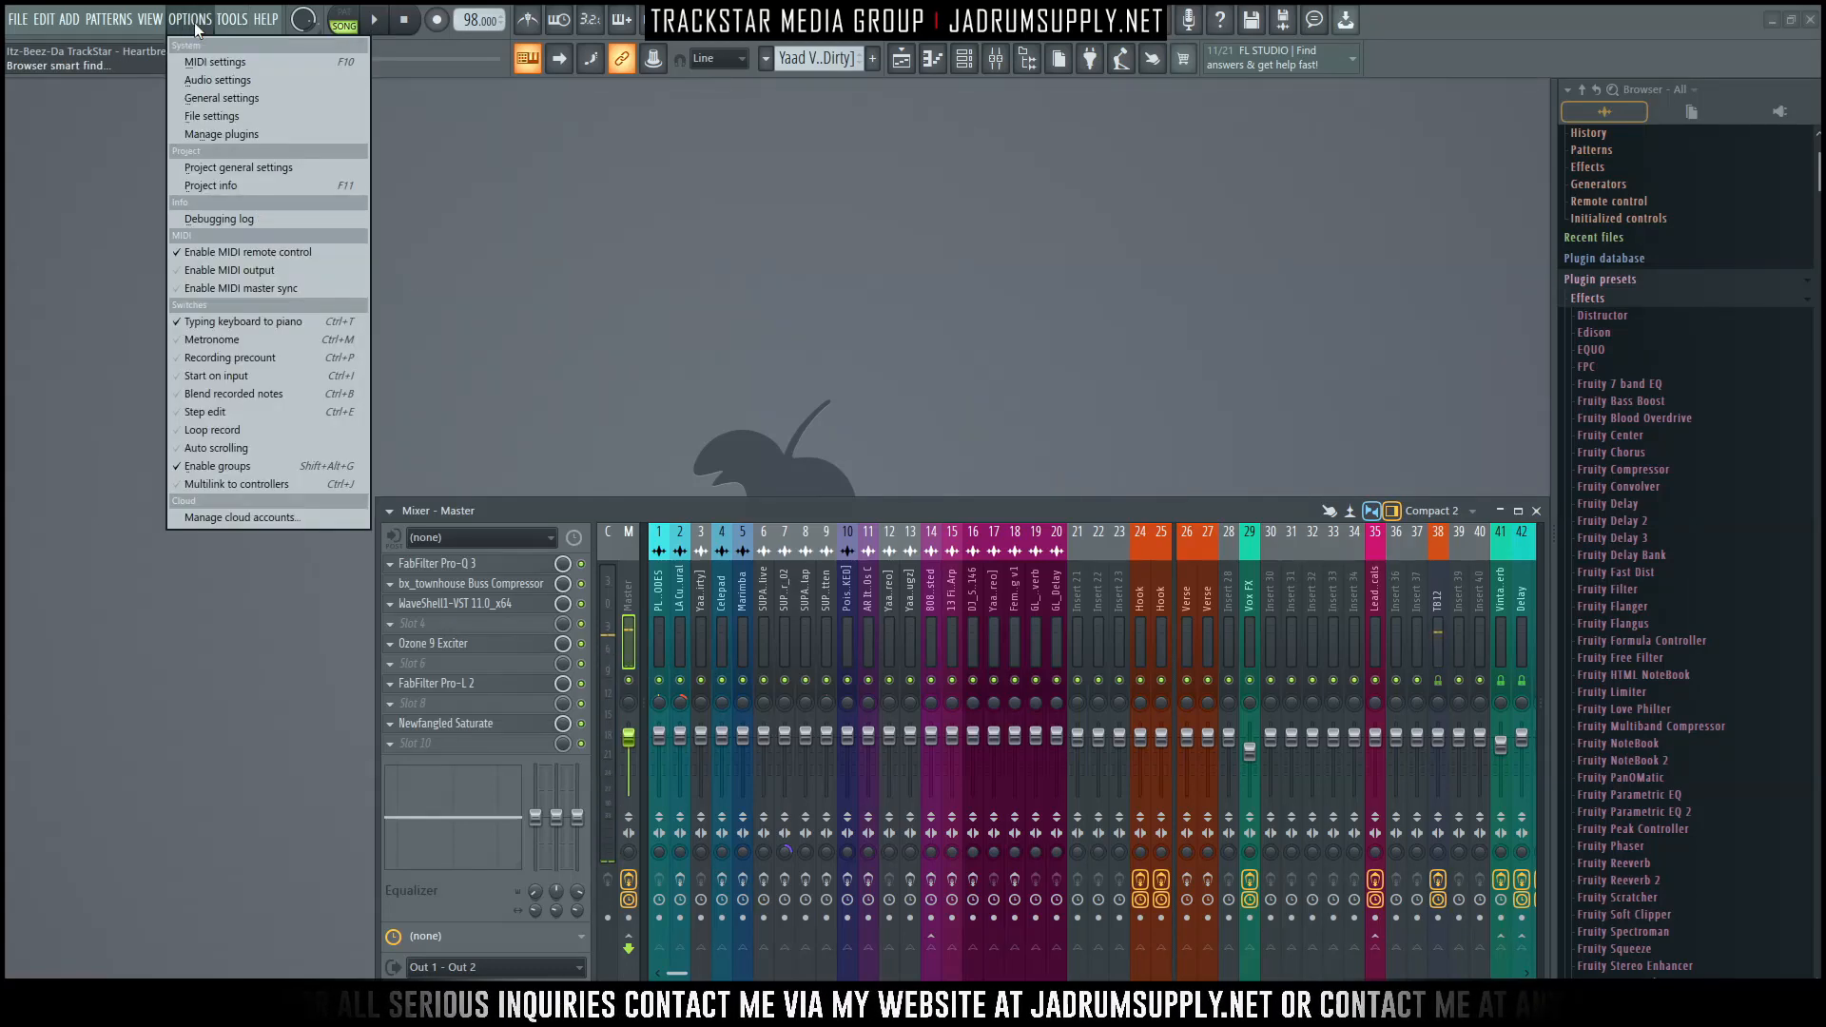
left_click(218, 80)
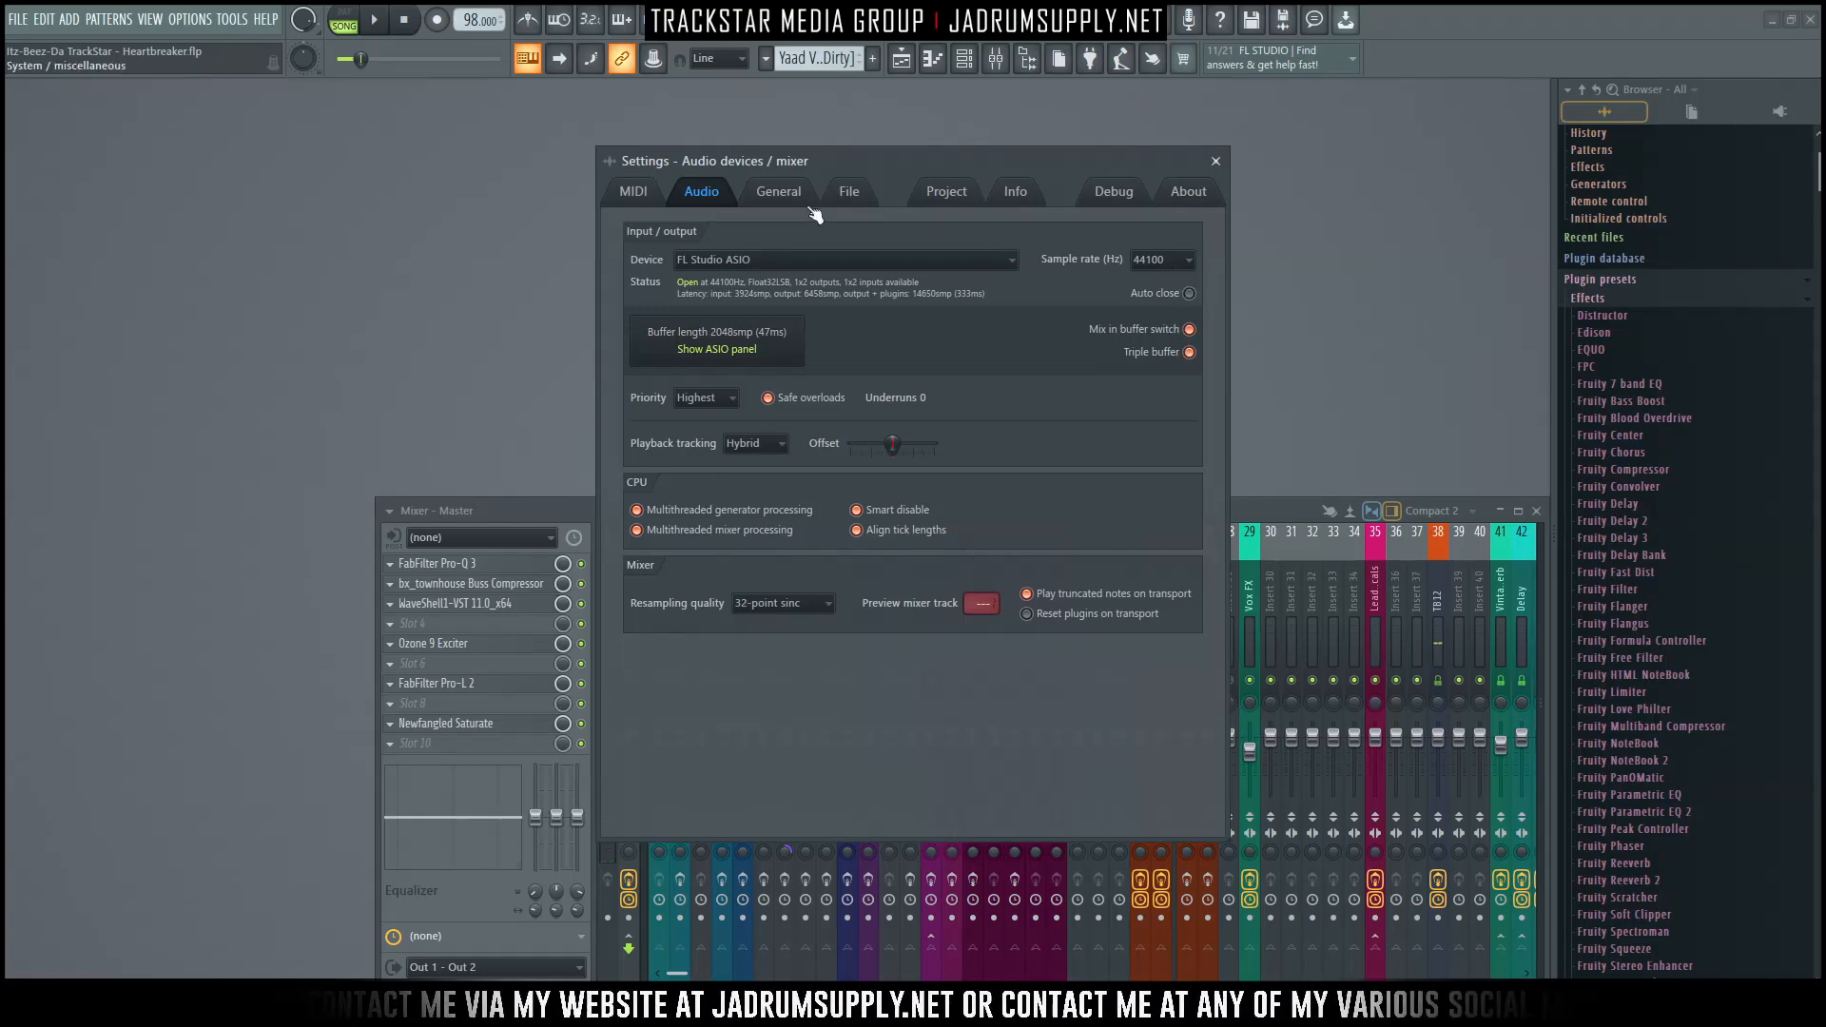
left_click(780, 607)
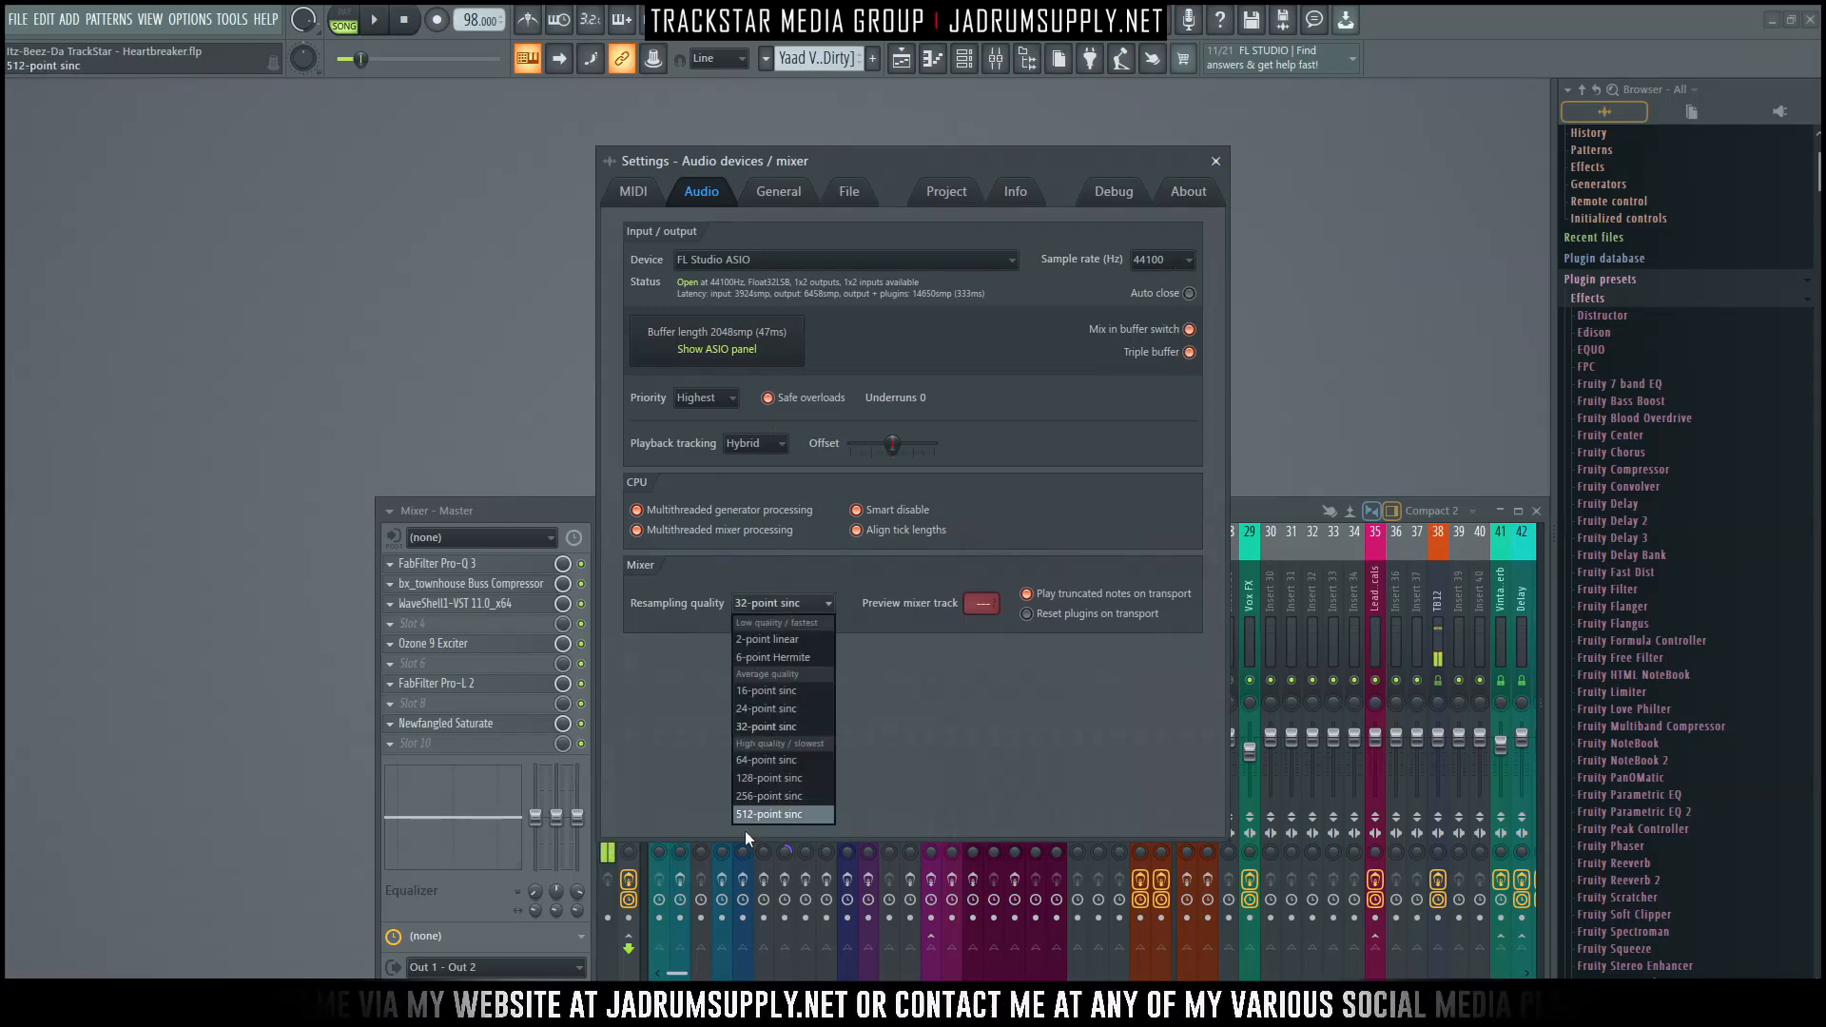
left_click(782, 815)
left_click(1132, 607)
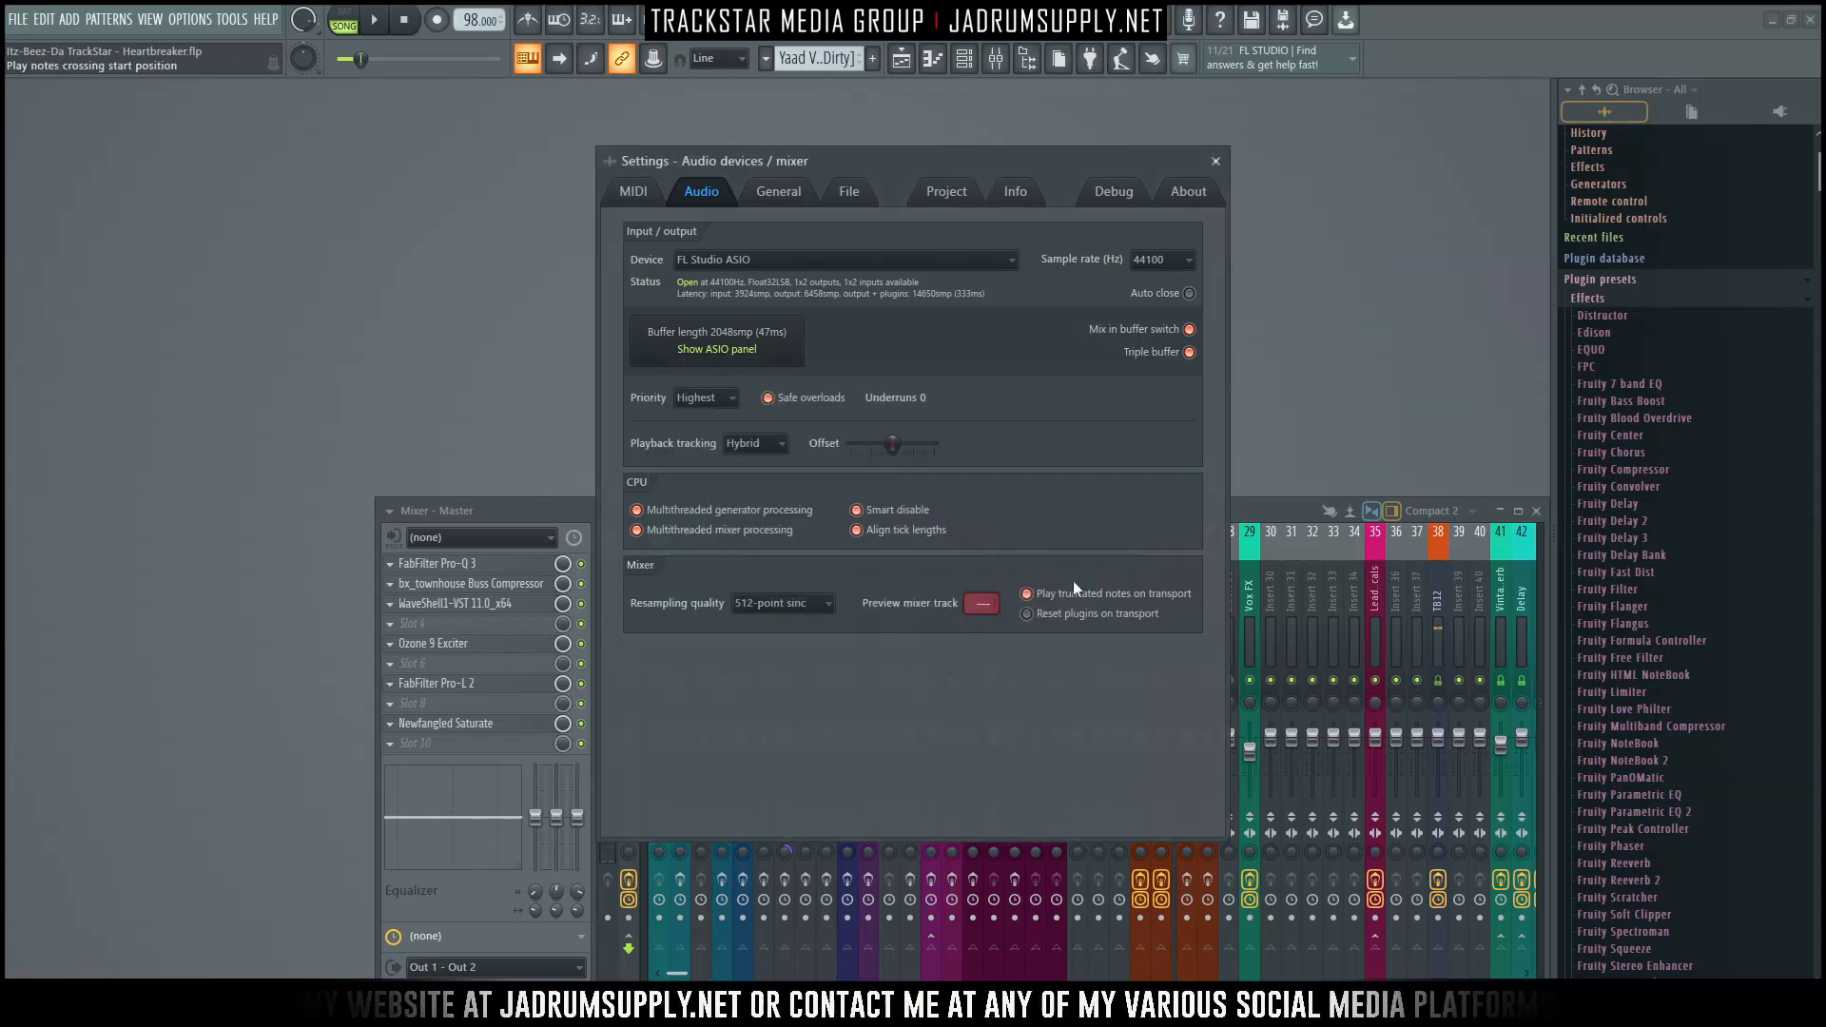
left_click(790, 194)
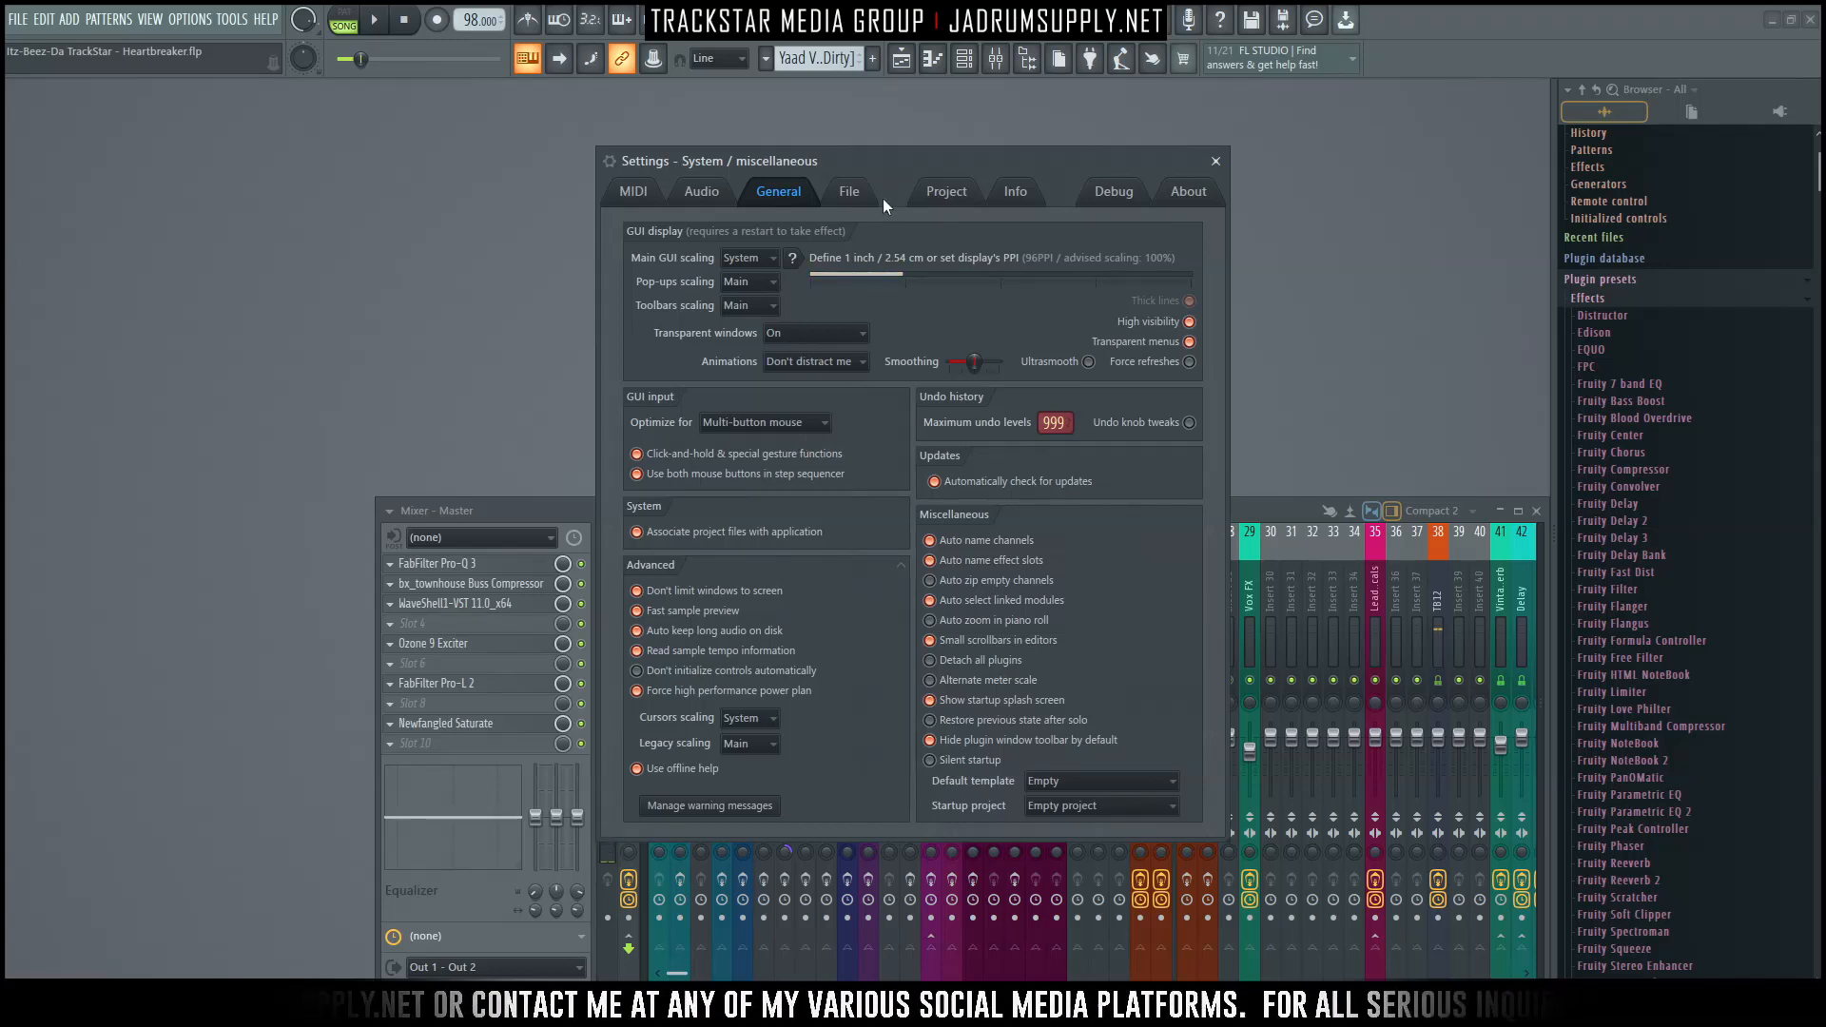
left_click(1216, 162)
Run the smart disable macro for all plugins again and start song playback.
left_click(232, 19)
mouse_move(283, 82)
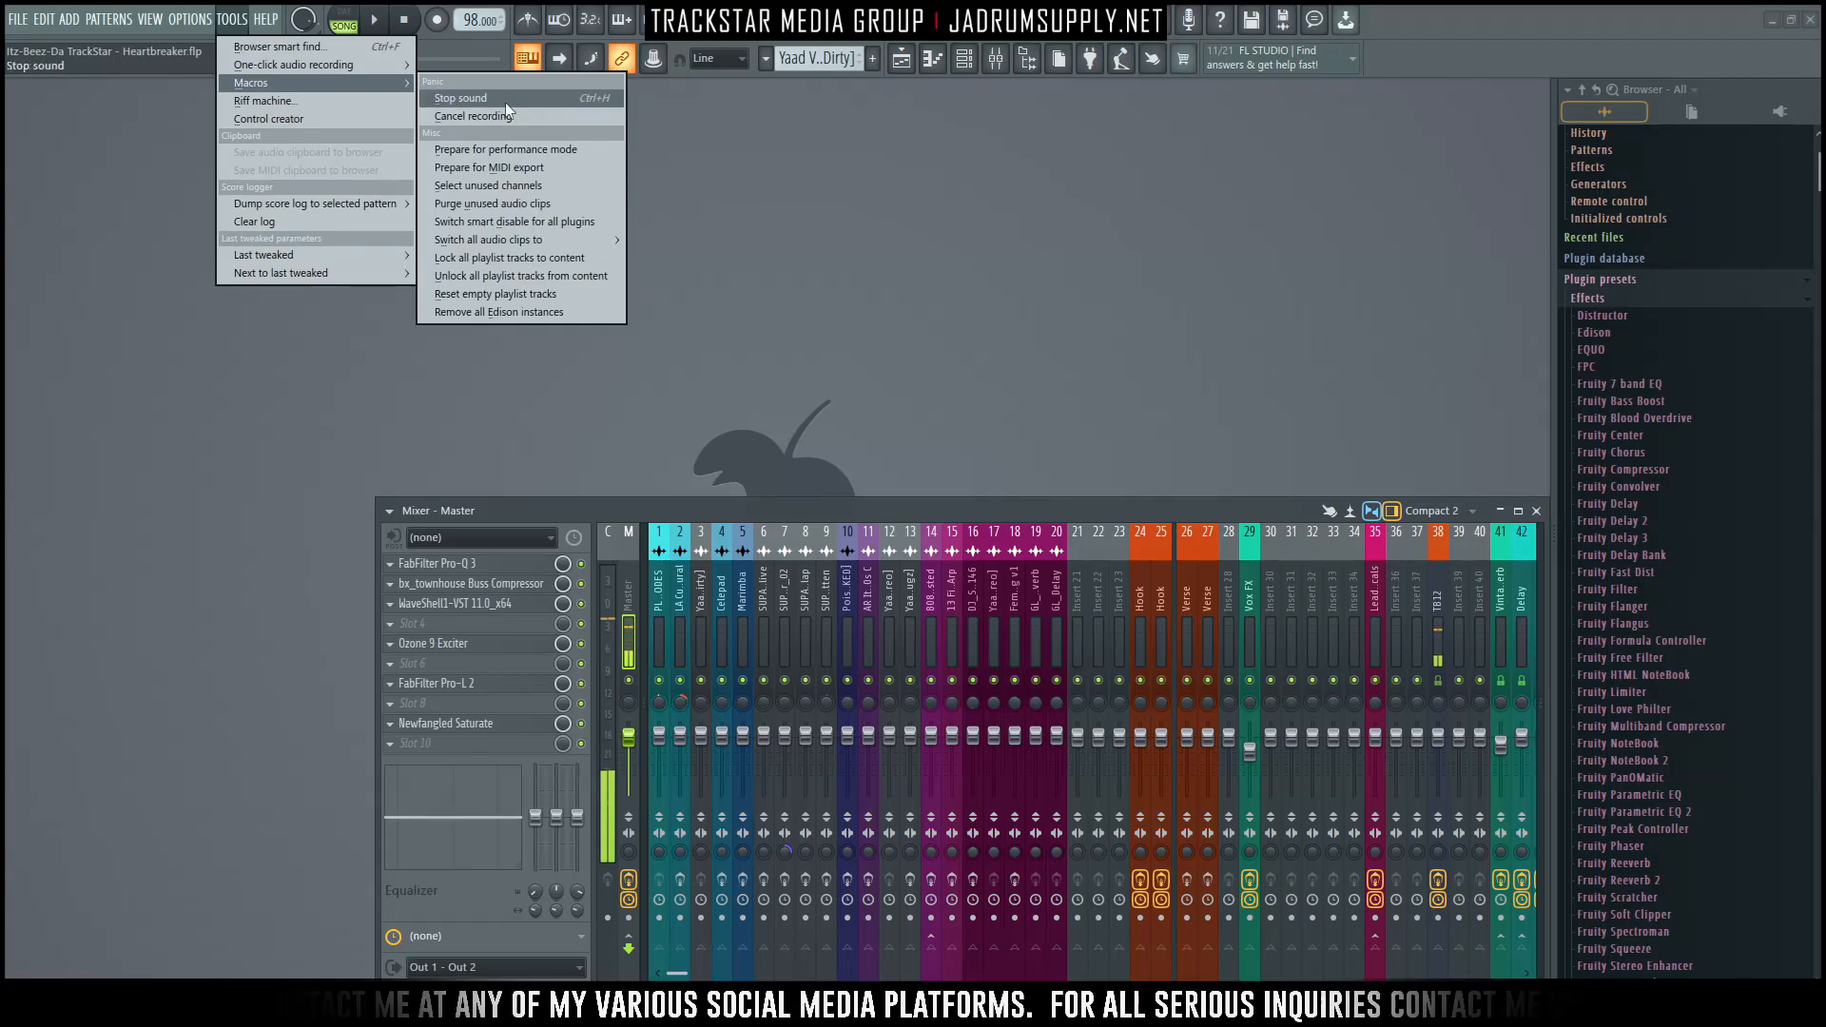
left_click(536, 220)
key("space")
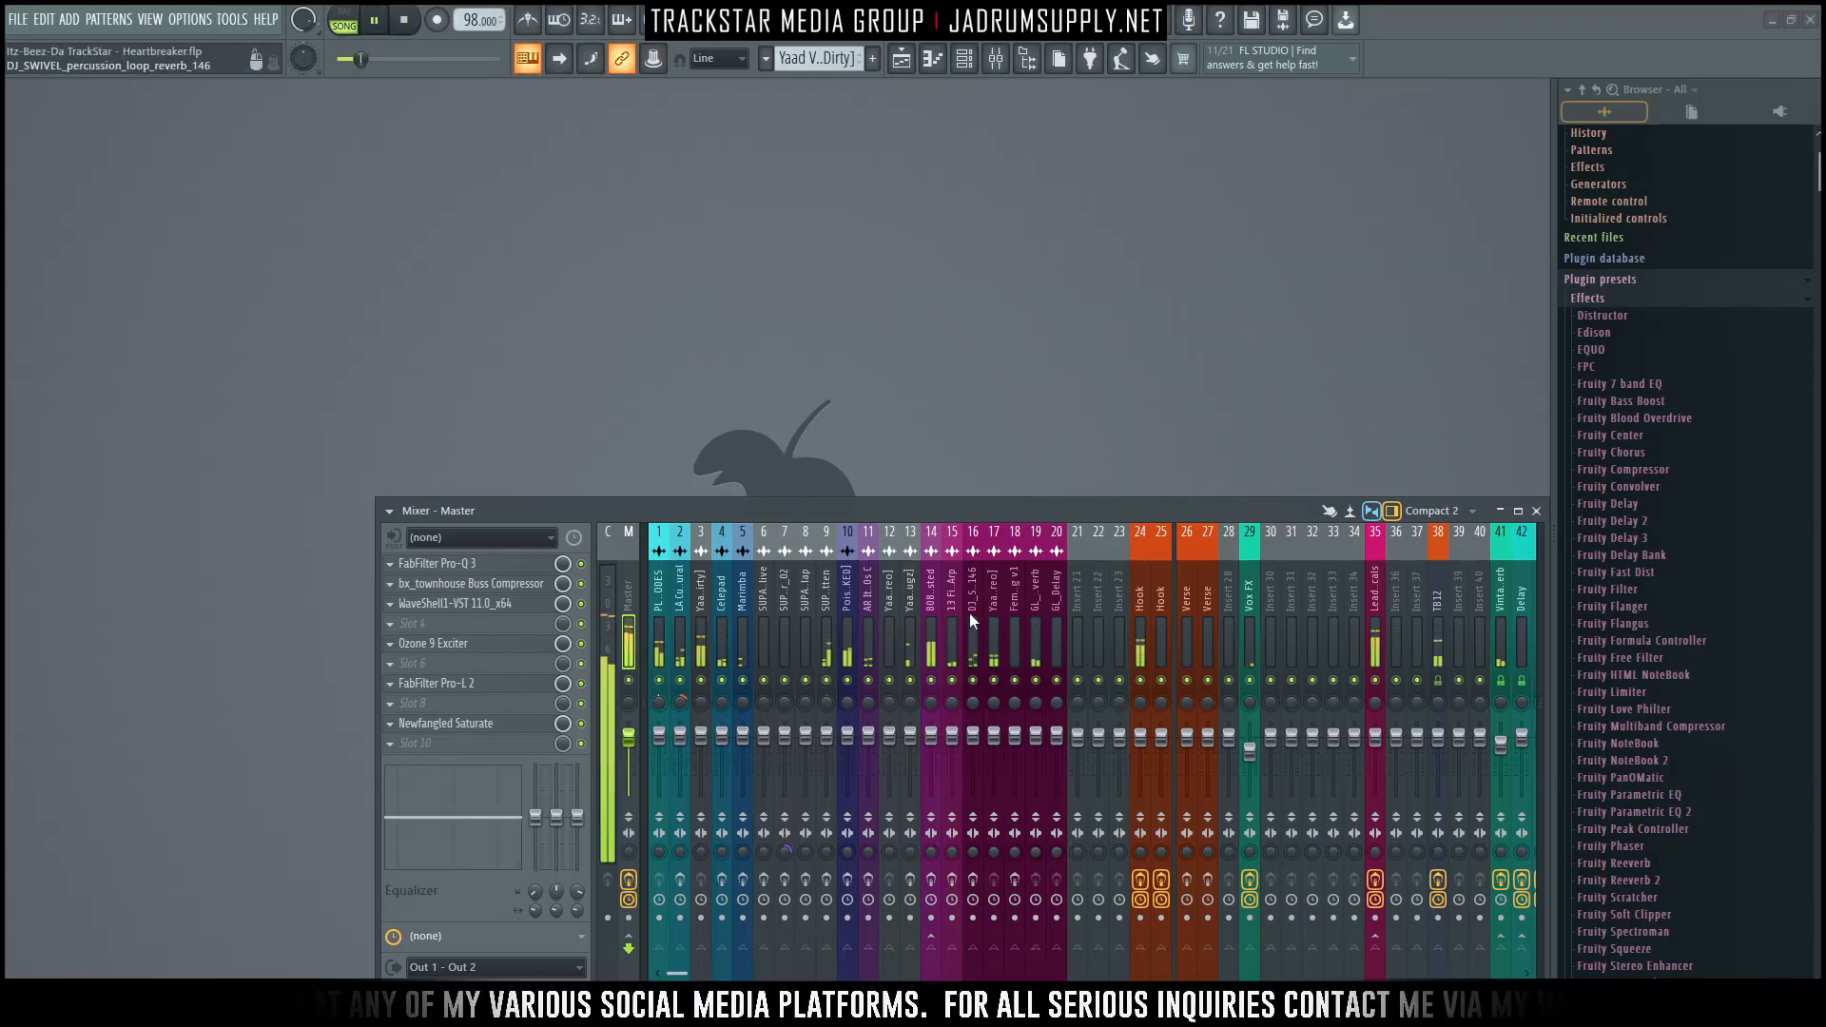
Open Saturate on the Master track, set the Drive to 1.3 dB and Clipper Shape to 81%, and raise the Drive to 2.1 dB.
left_click(530, 727)
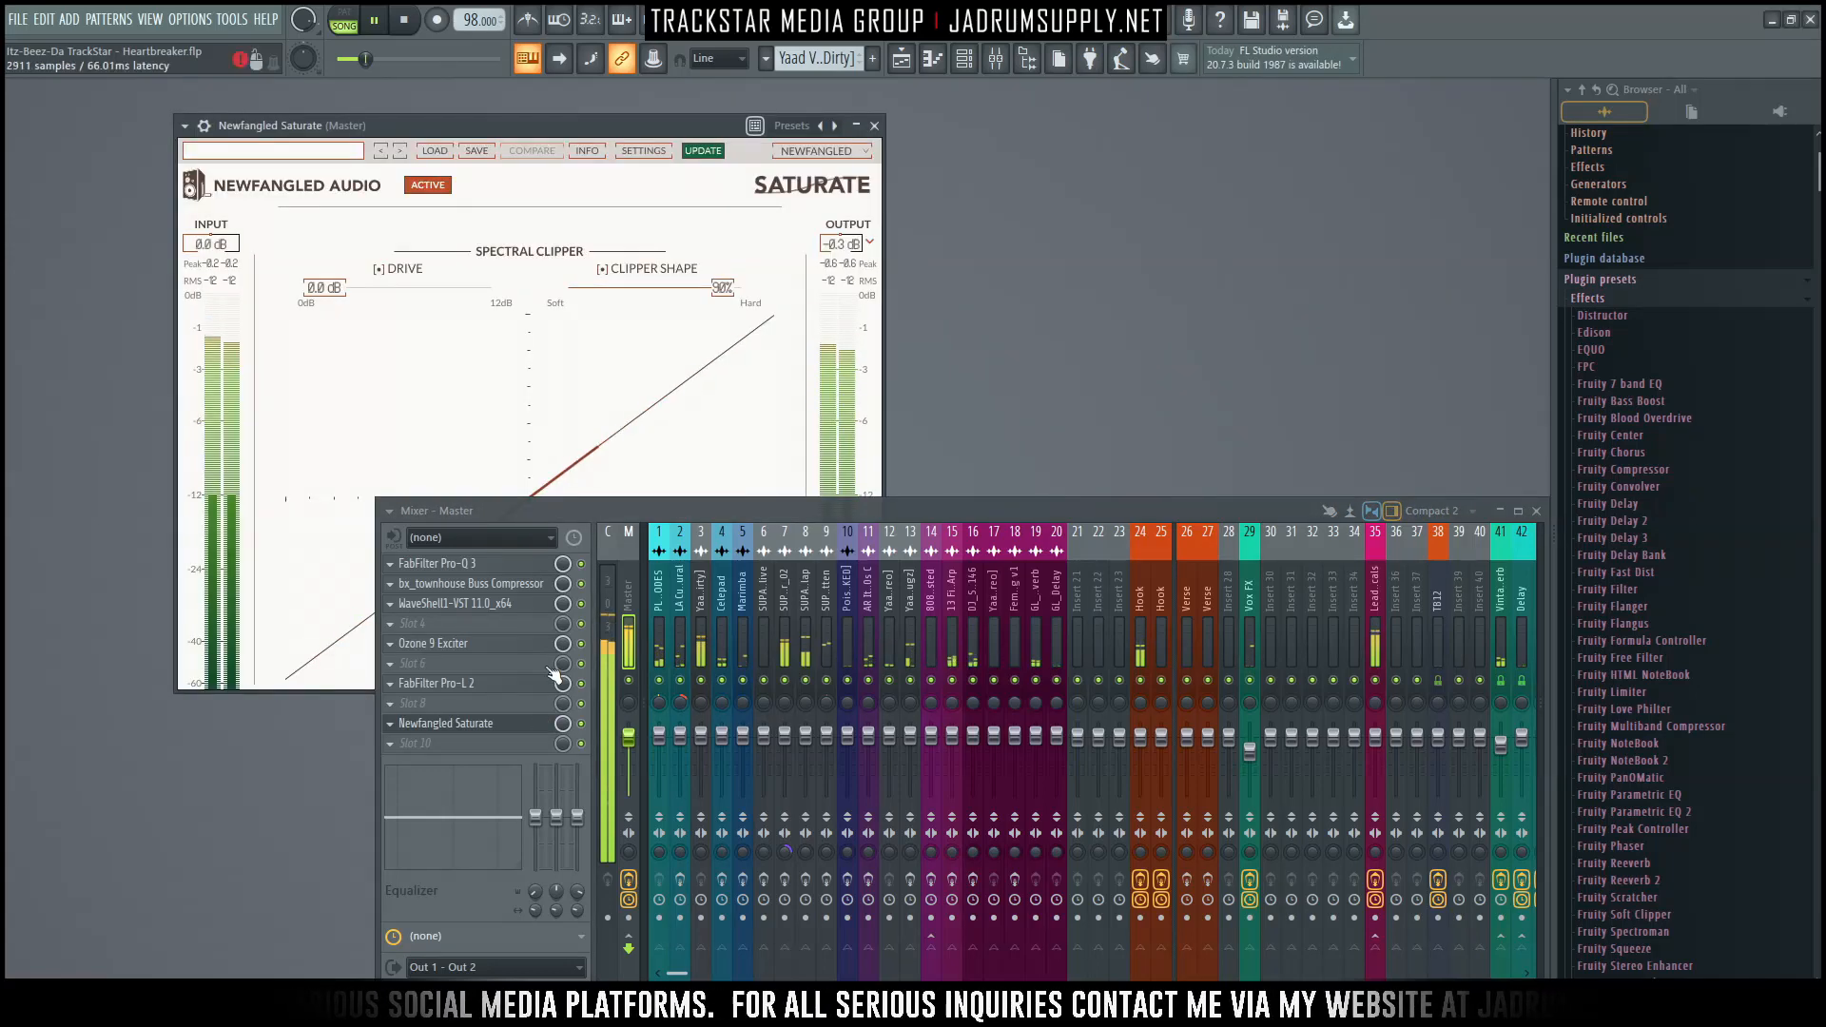
left_click_drag(324, 293, 350, 293)
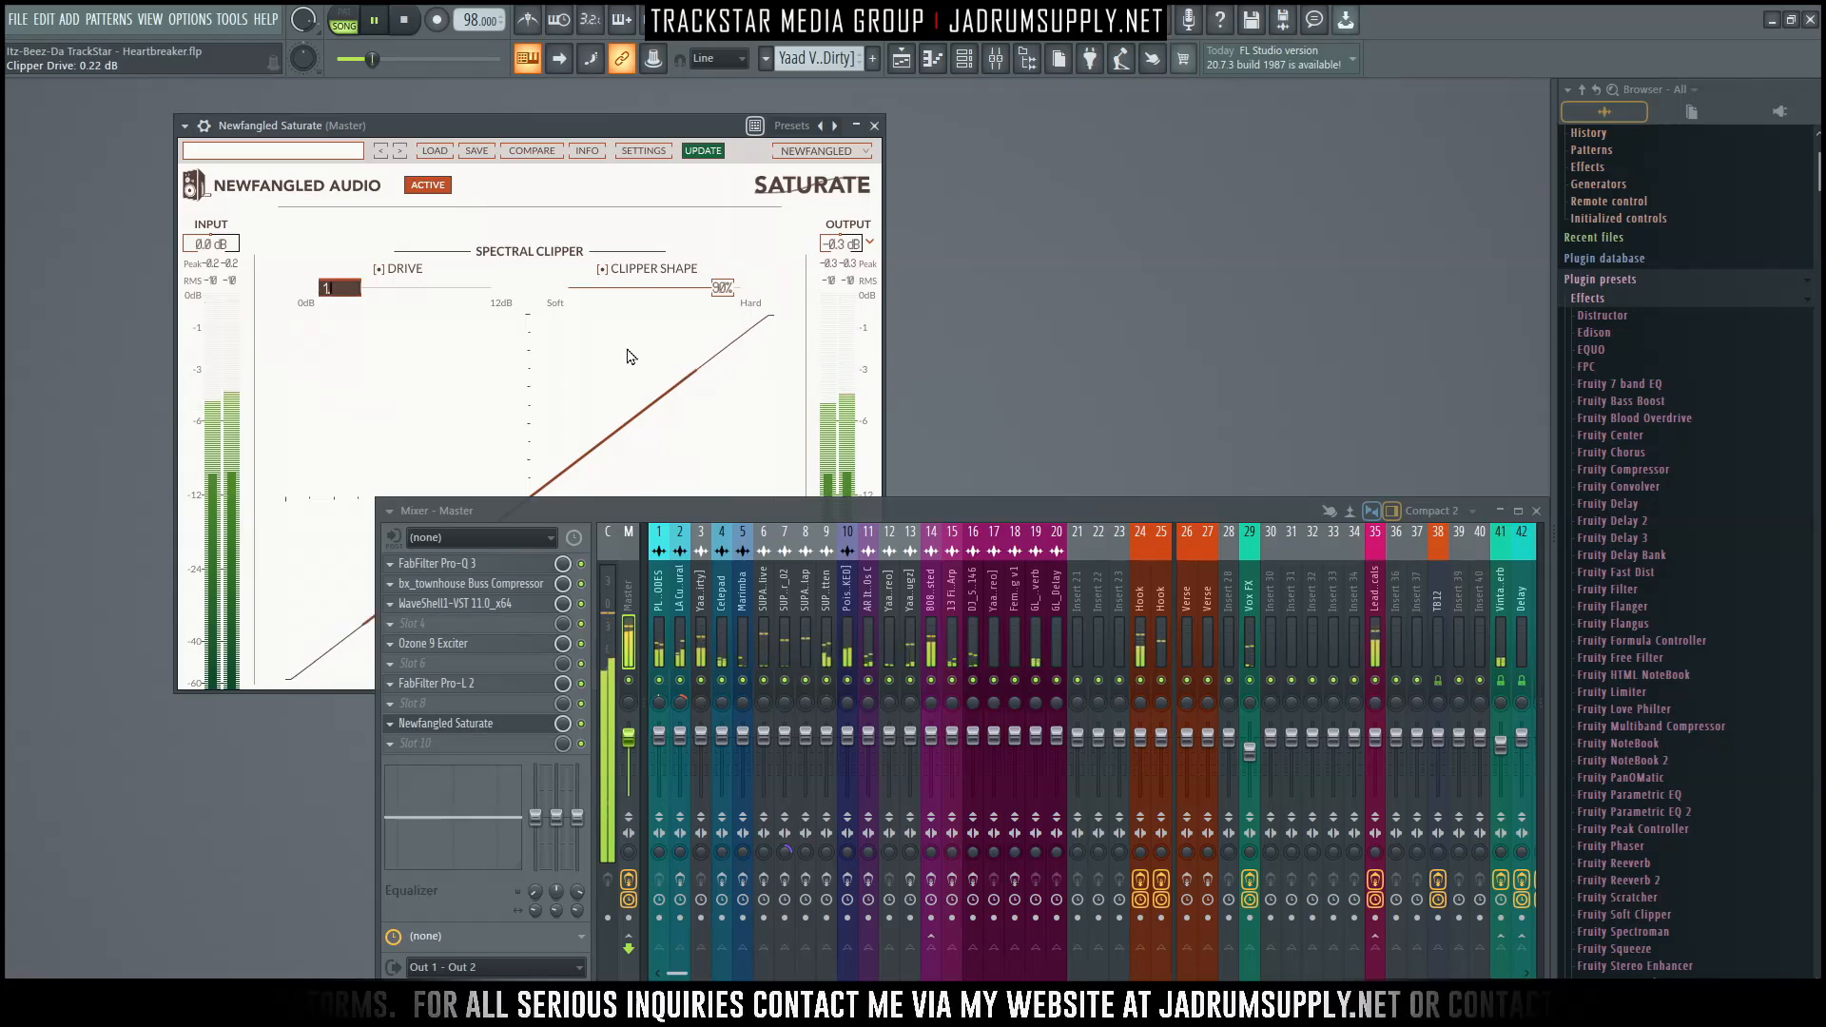
type("1.3")
key("Return")
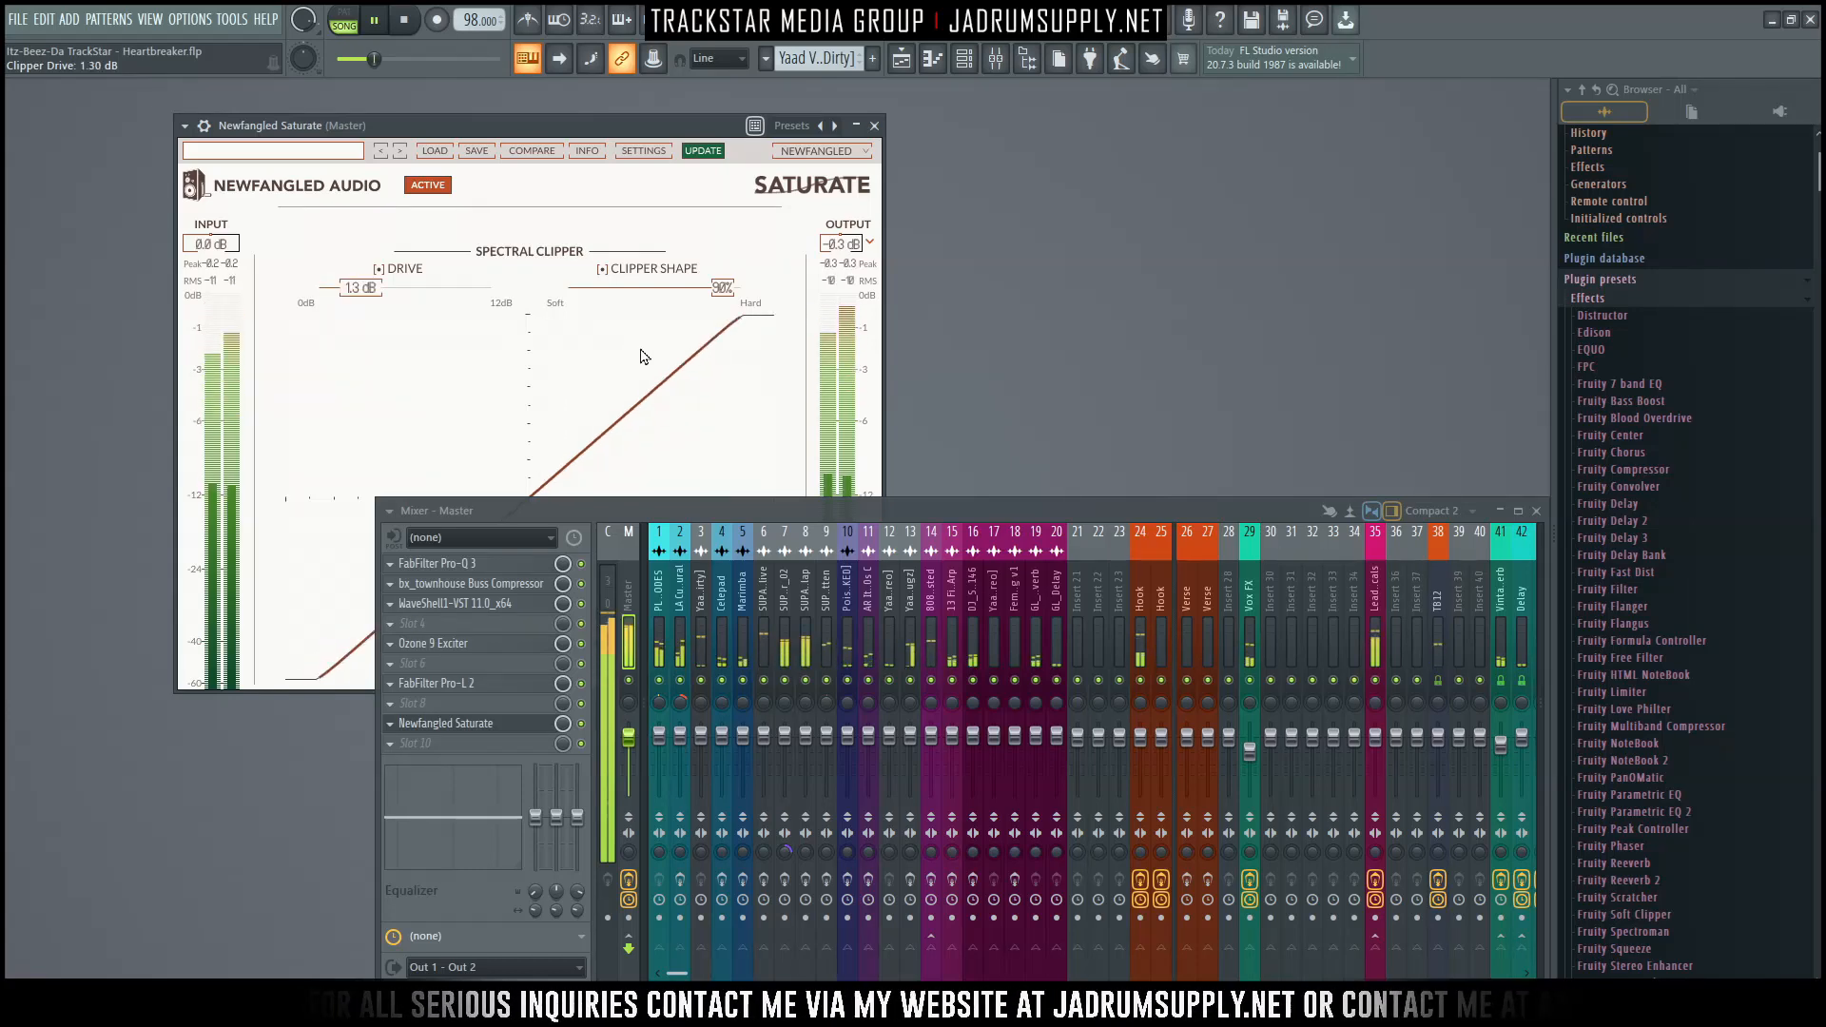
left_click_drag(722, 291, 703, 299)
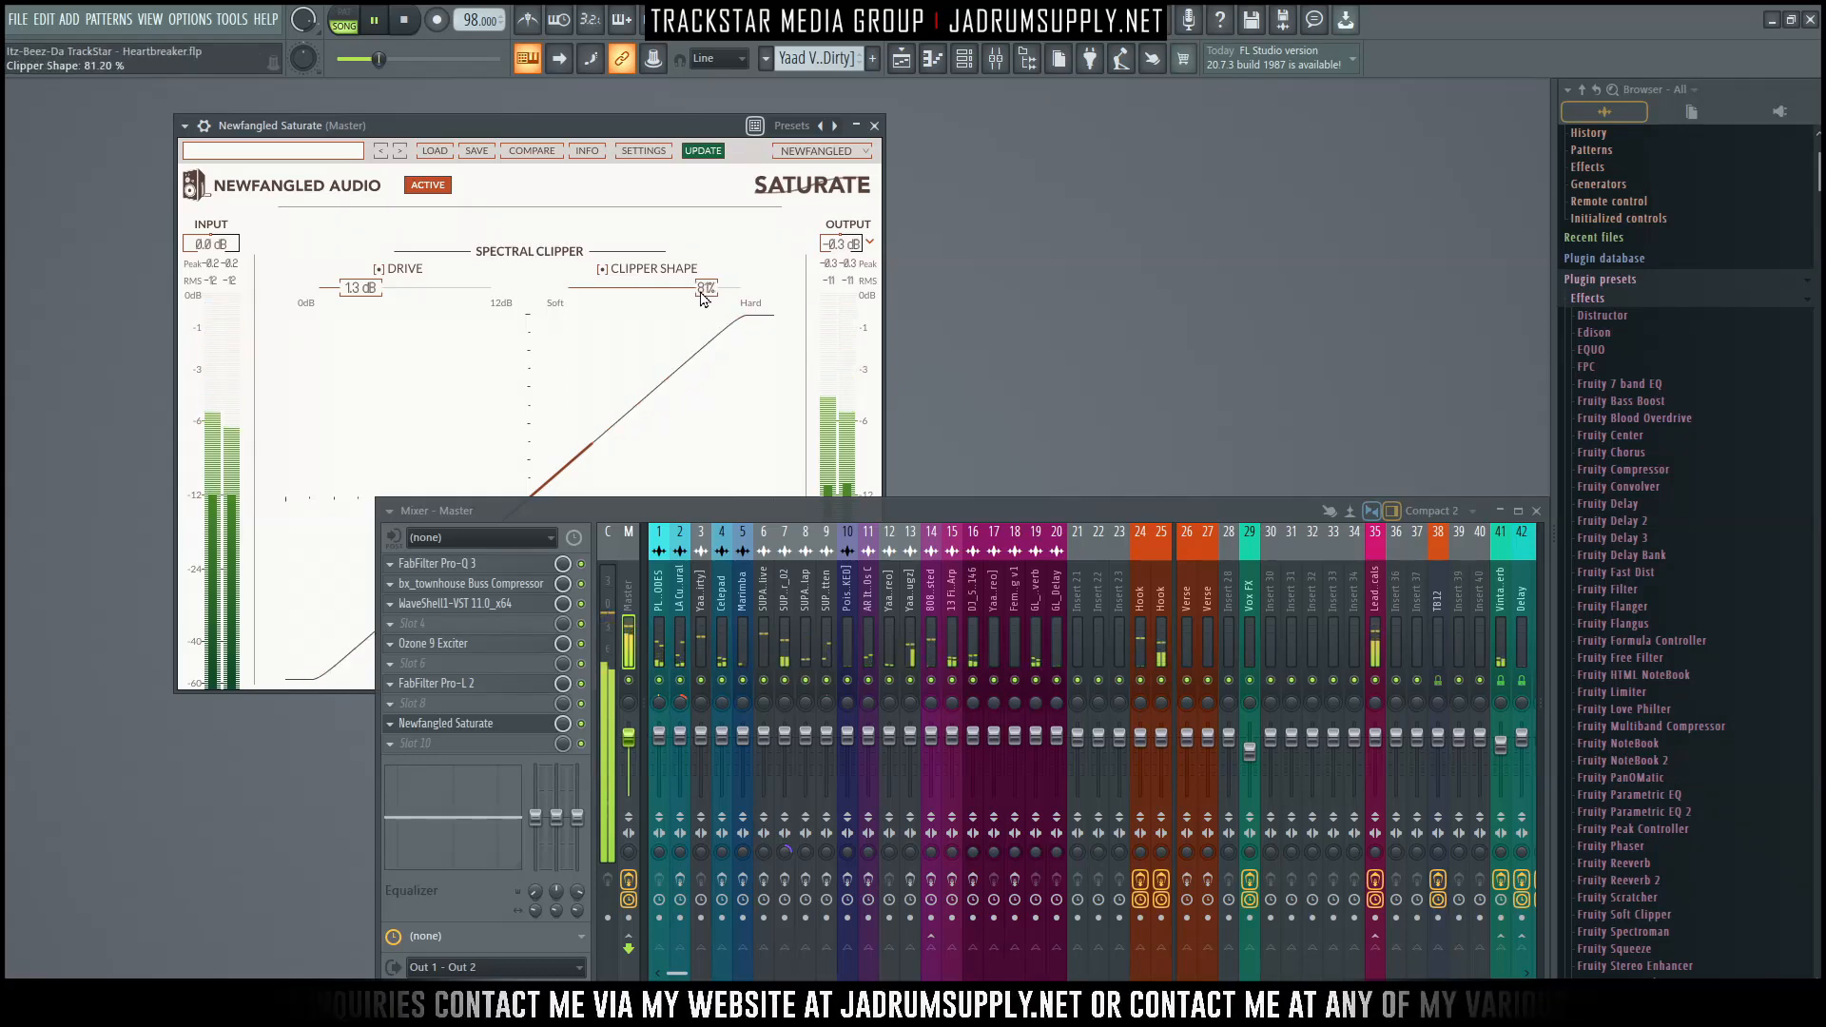
left_click_drag(369, 292, 376, 294)
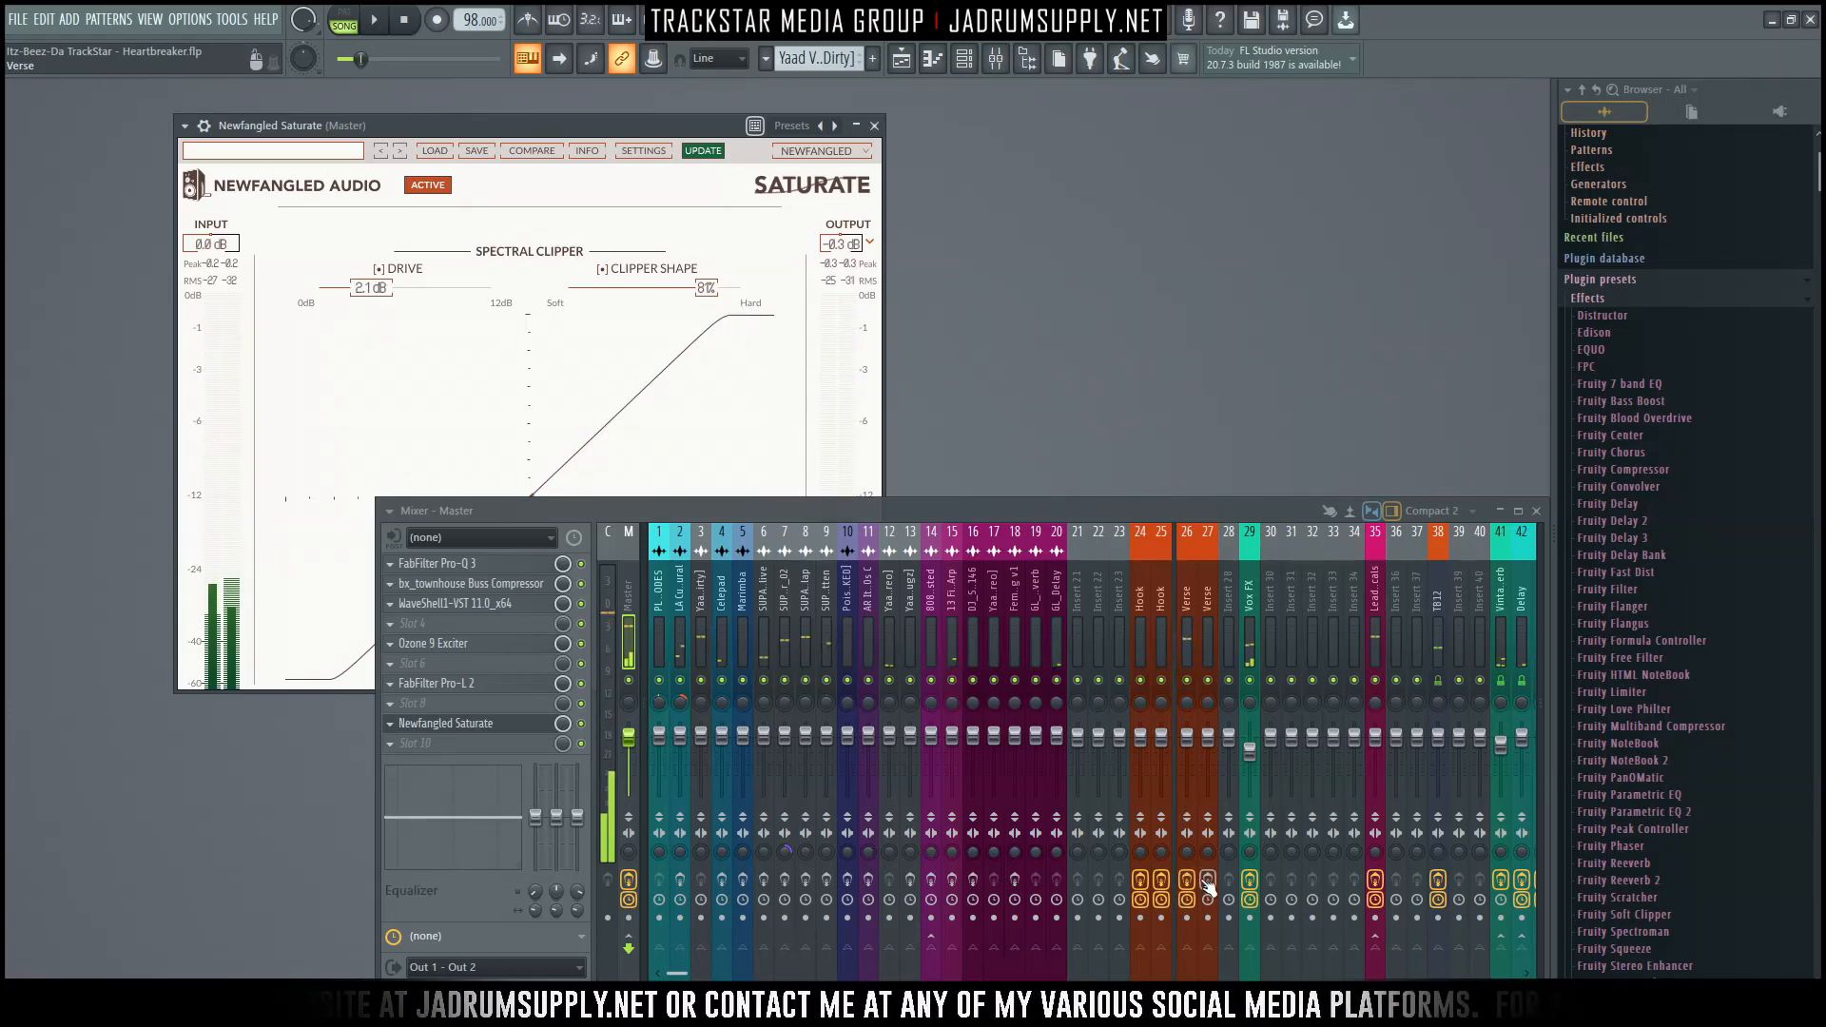
Play the song to compare the Lead Vocals track with its effects off and on, and toggle its Black Box Analog Design HG-2.
scroll(1075, 608, "down", 6)
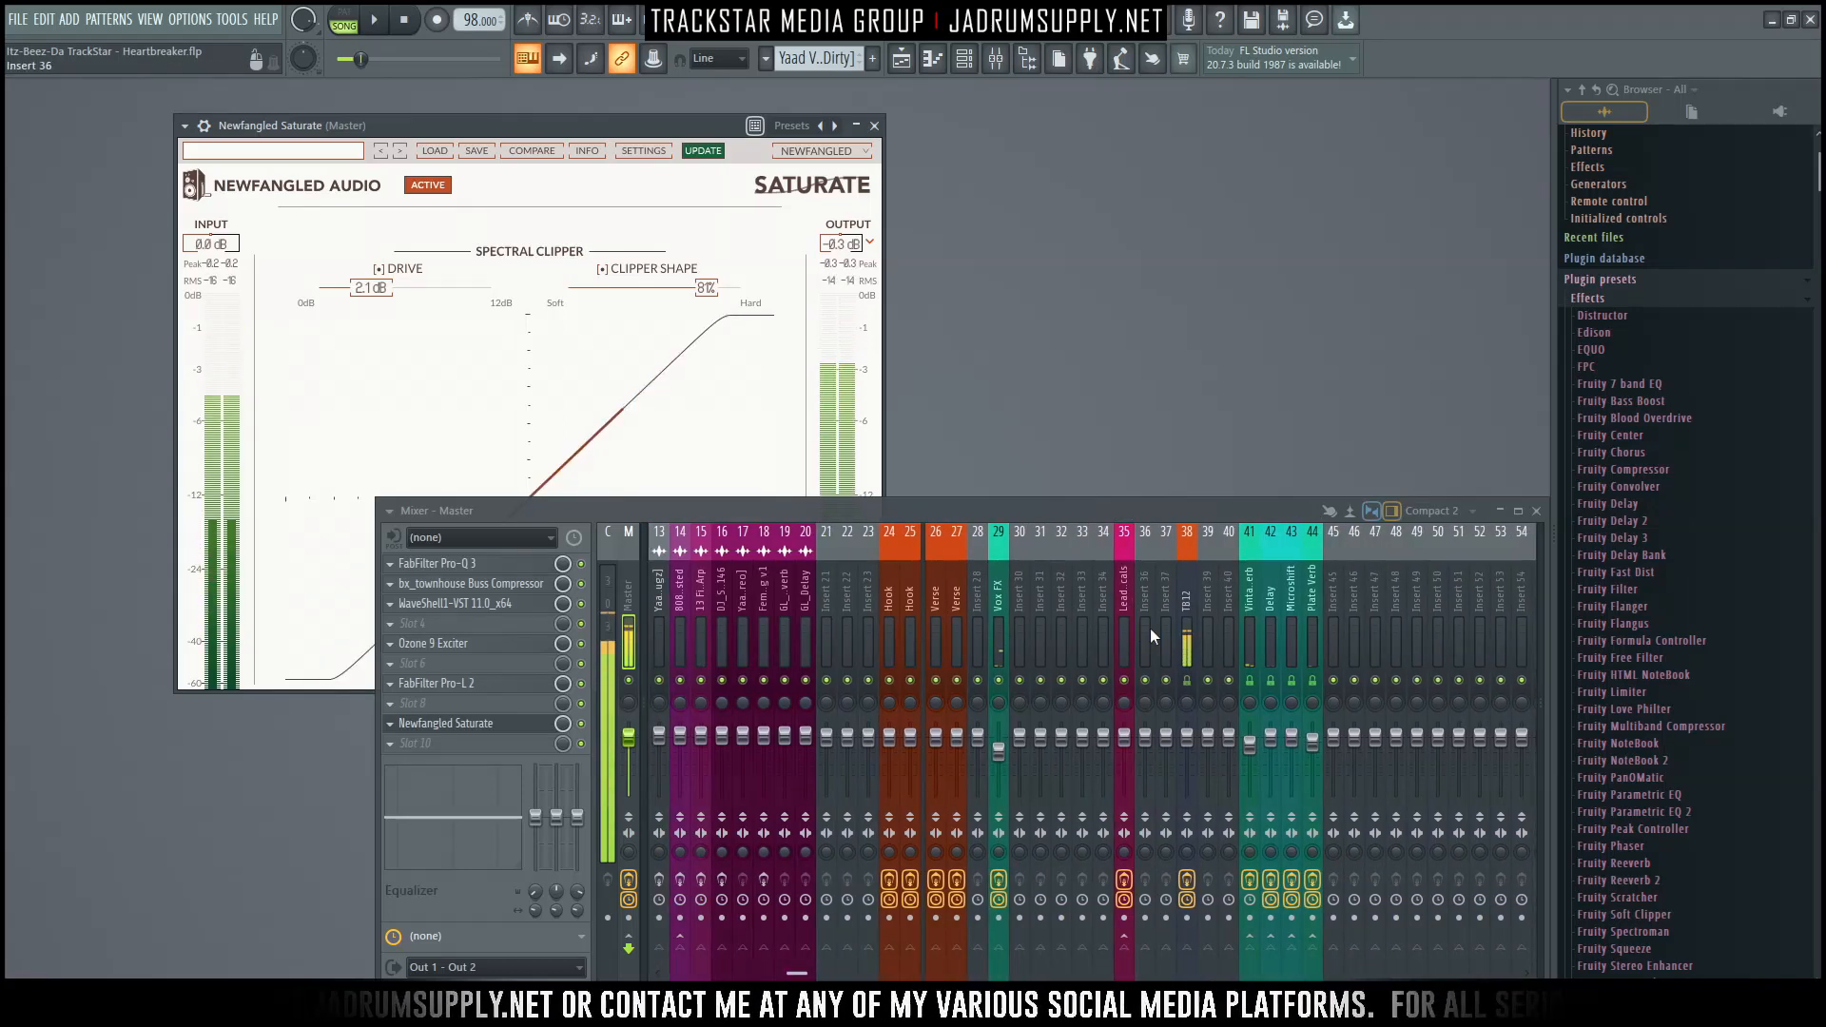
left_click(1125, 632)
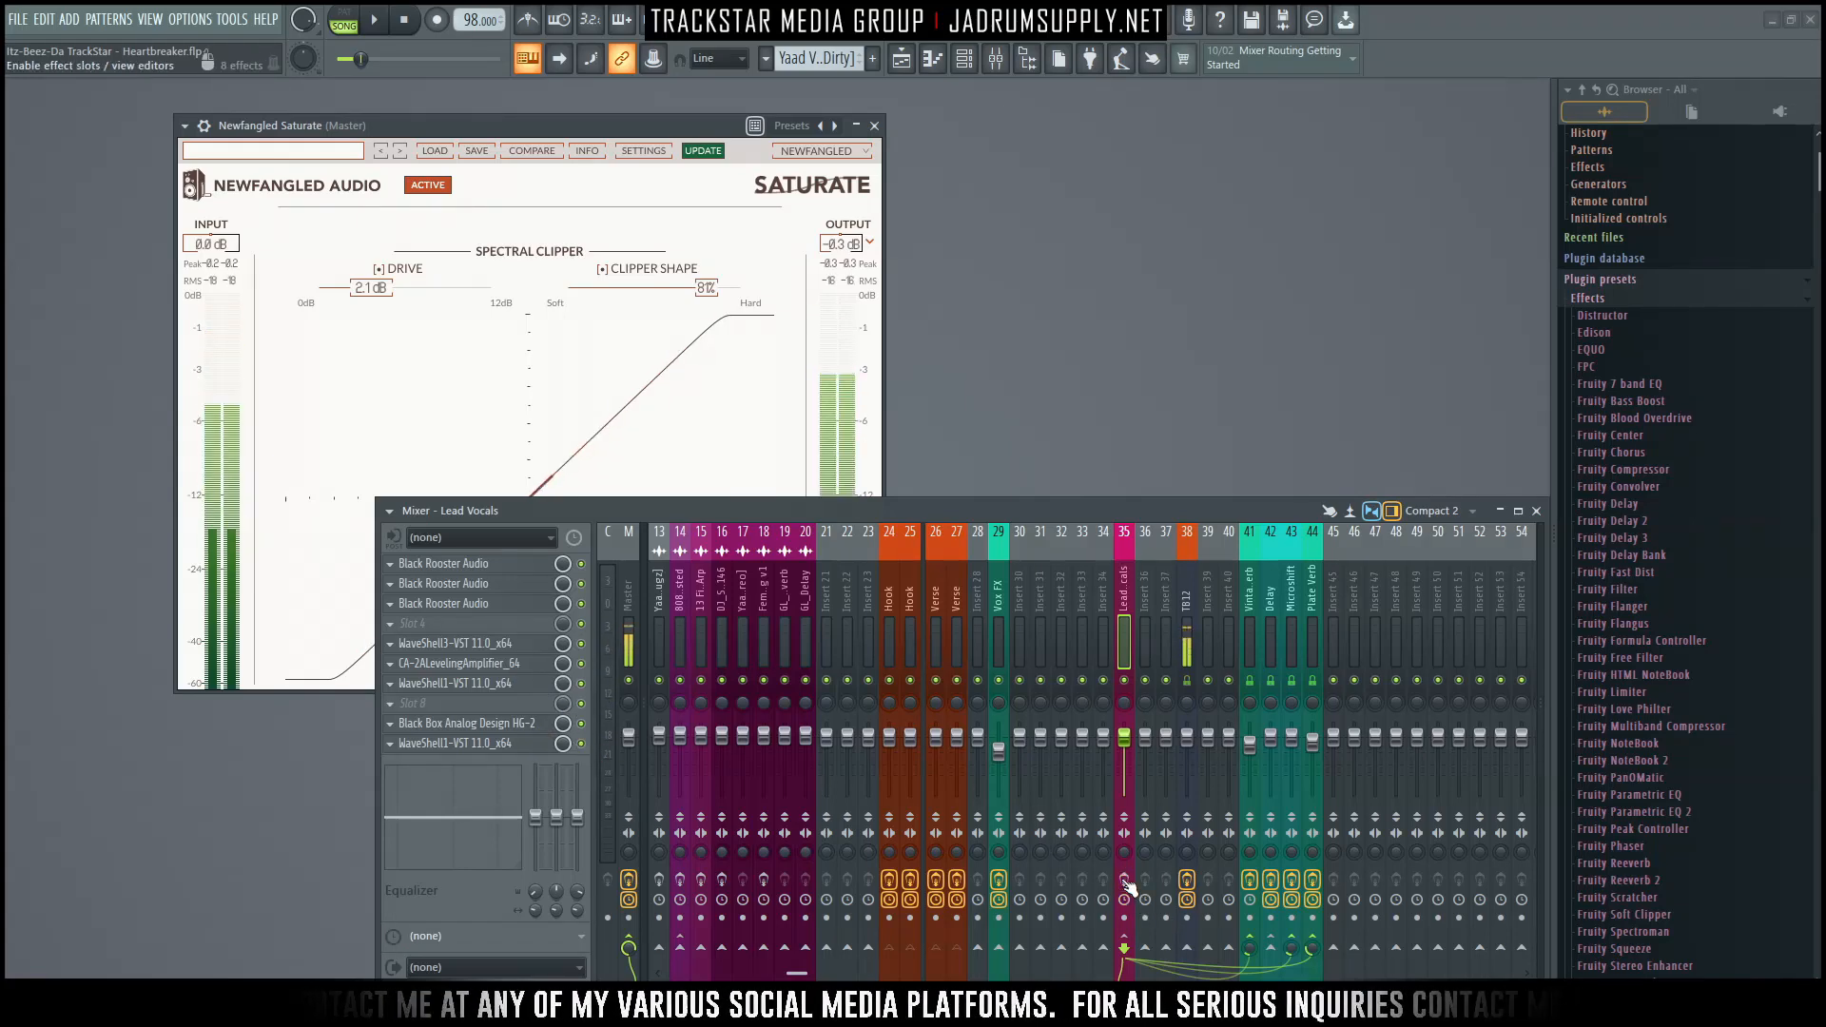
key("space")
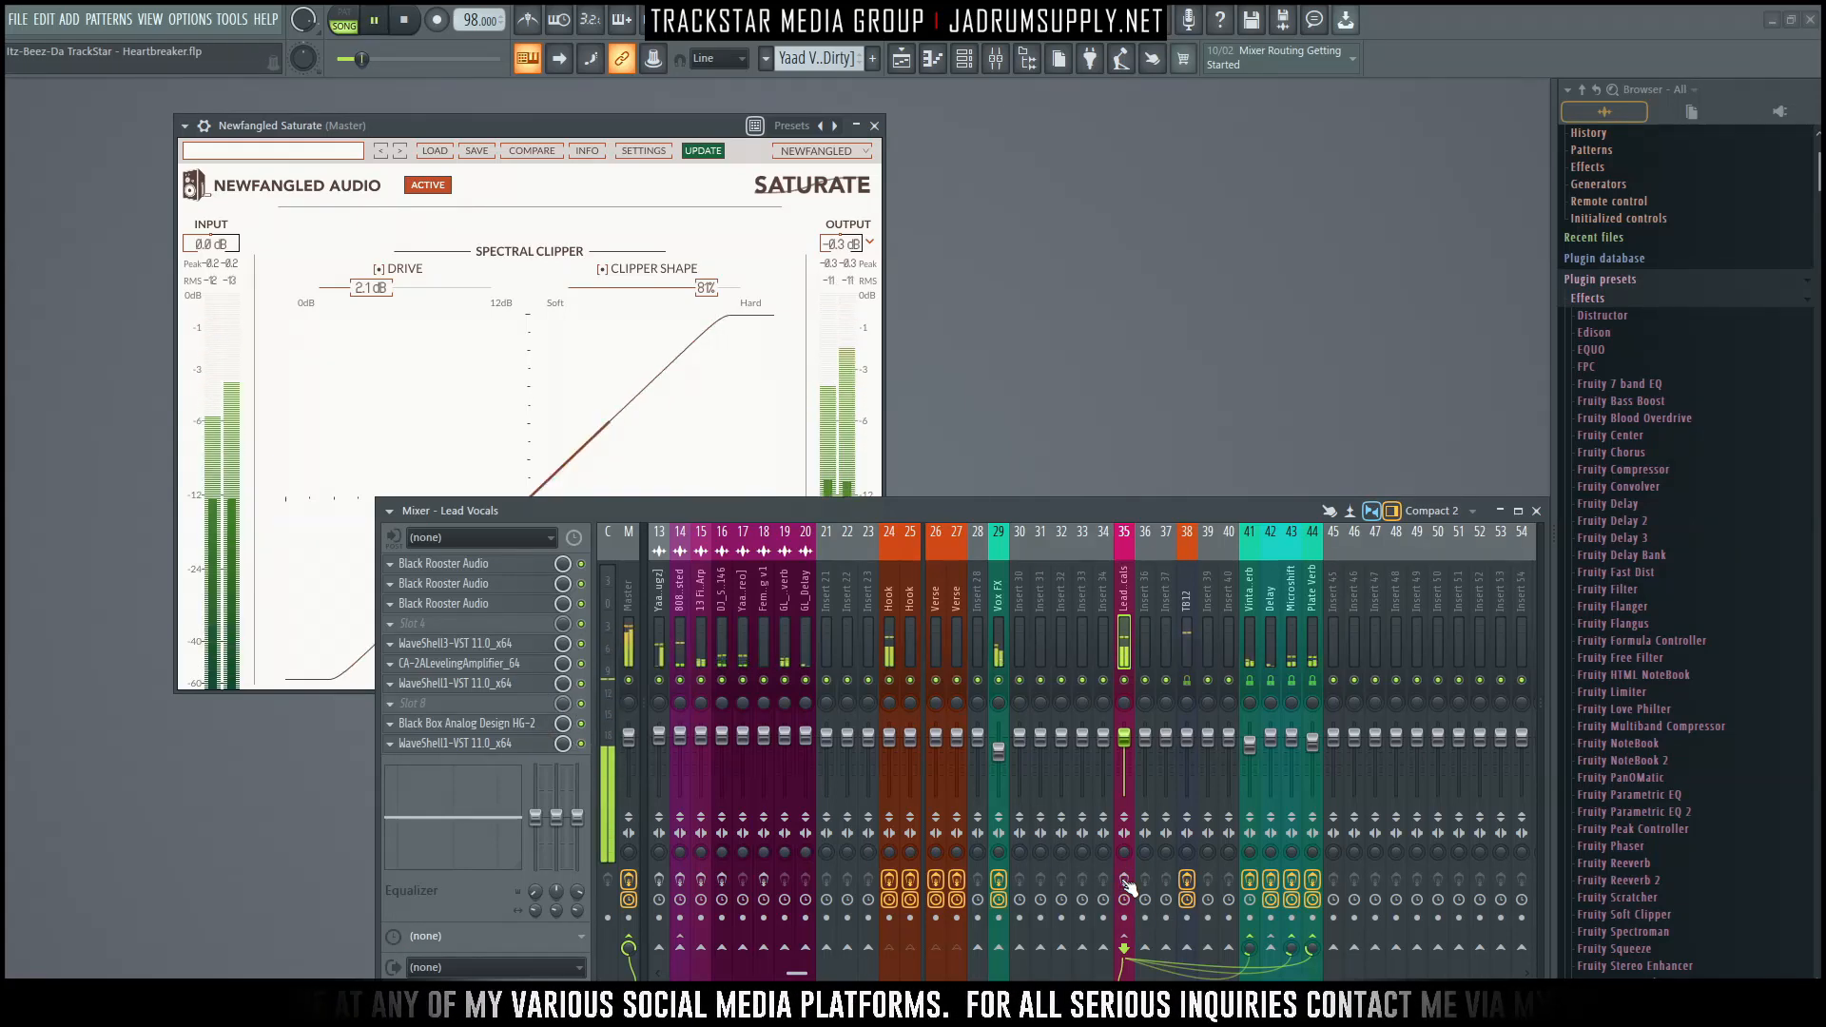
key("space")
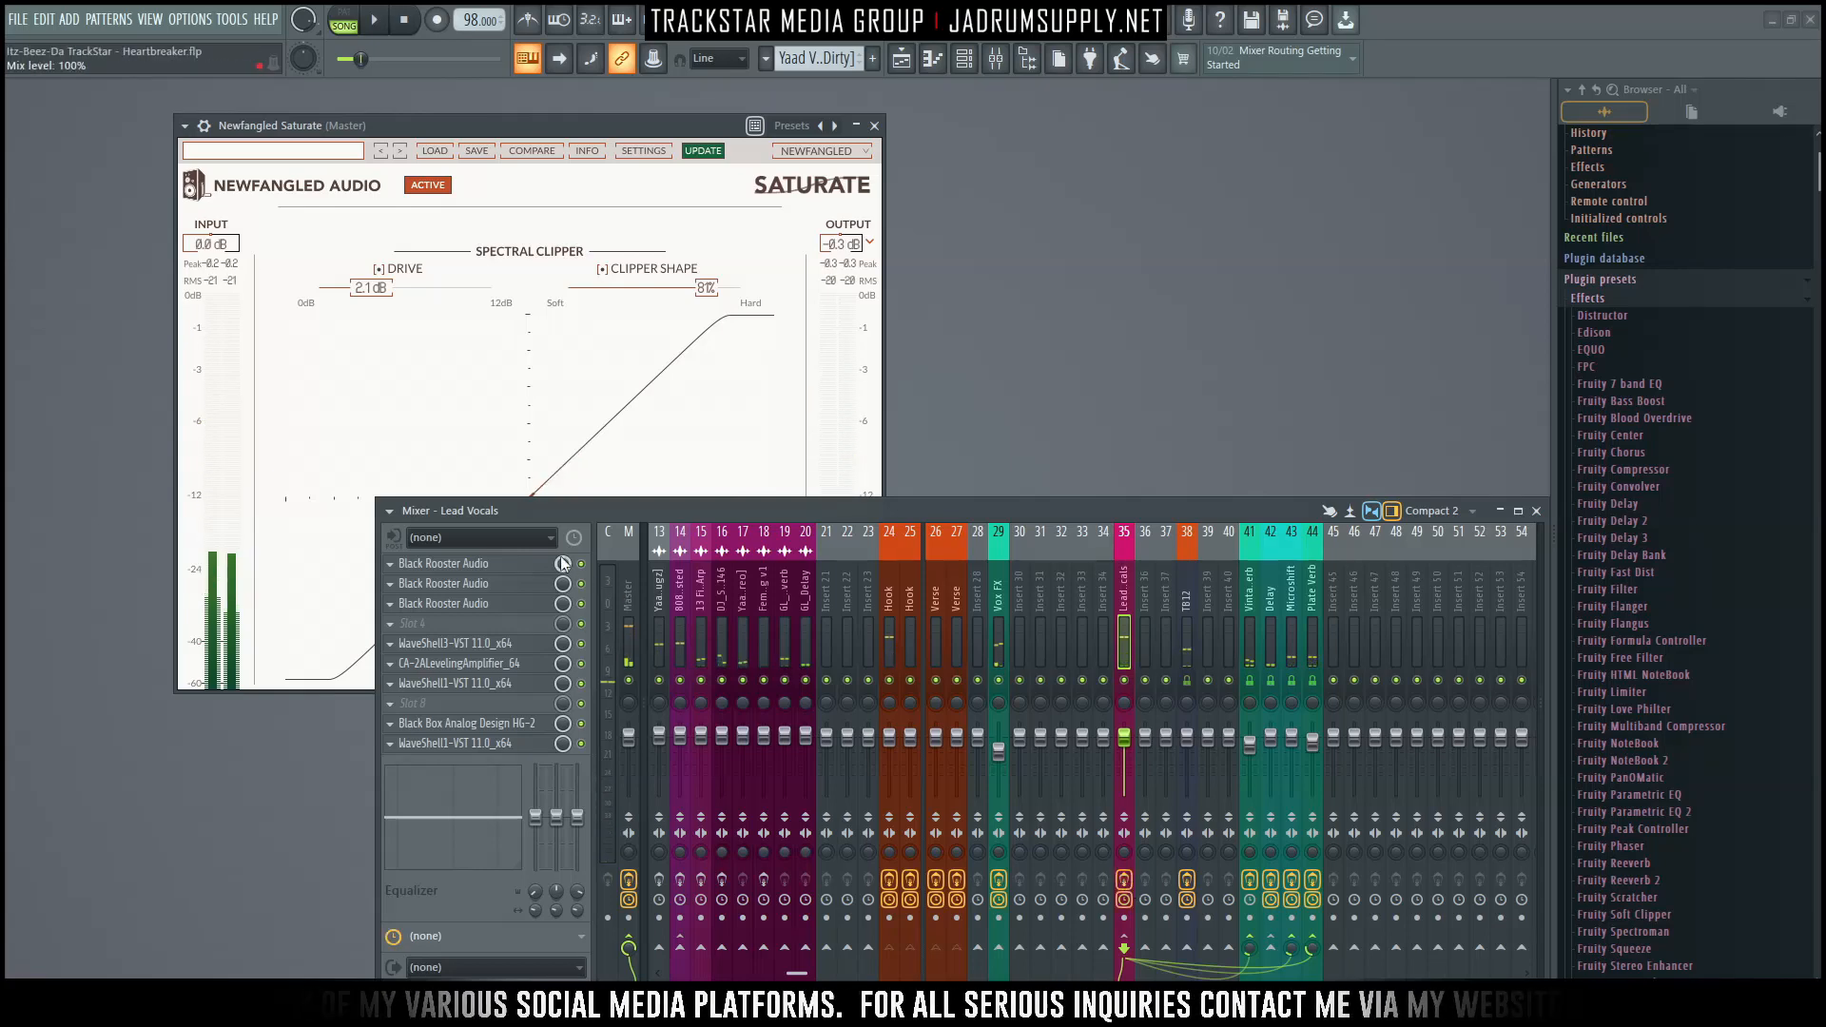
key("space")
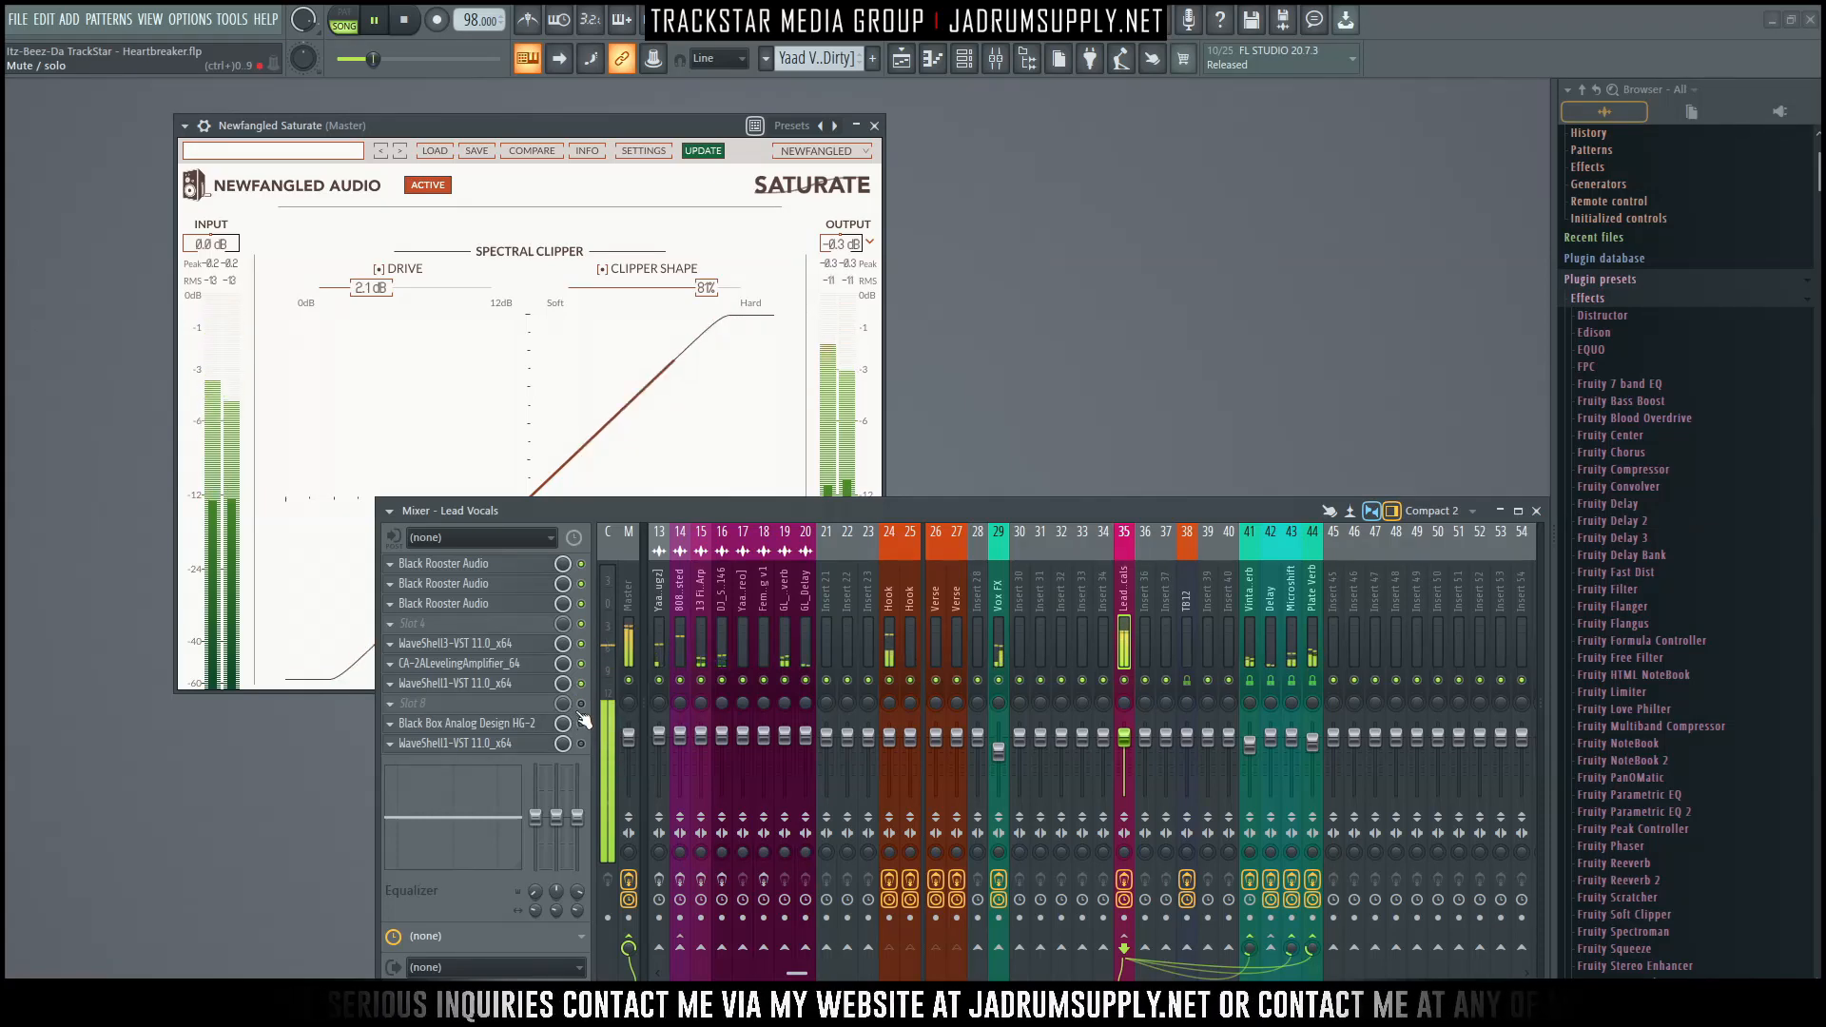
left_click(581, 723)
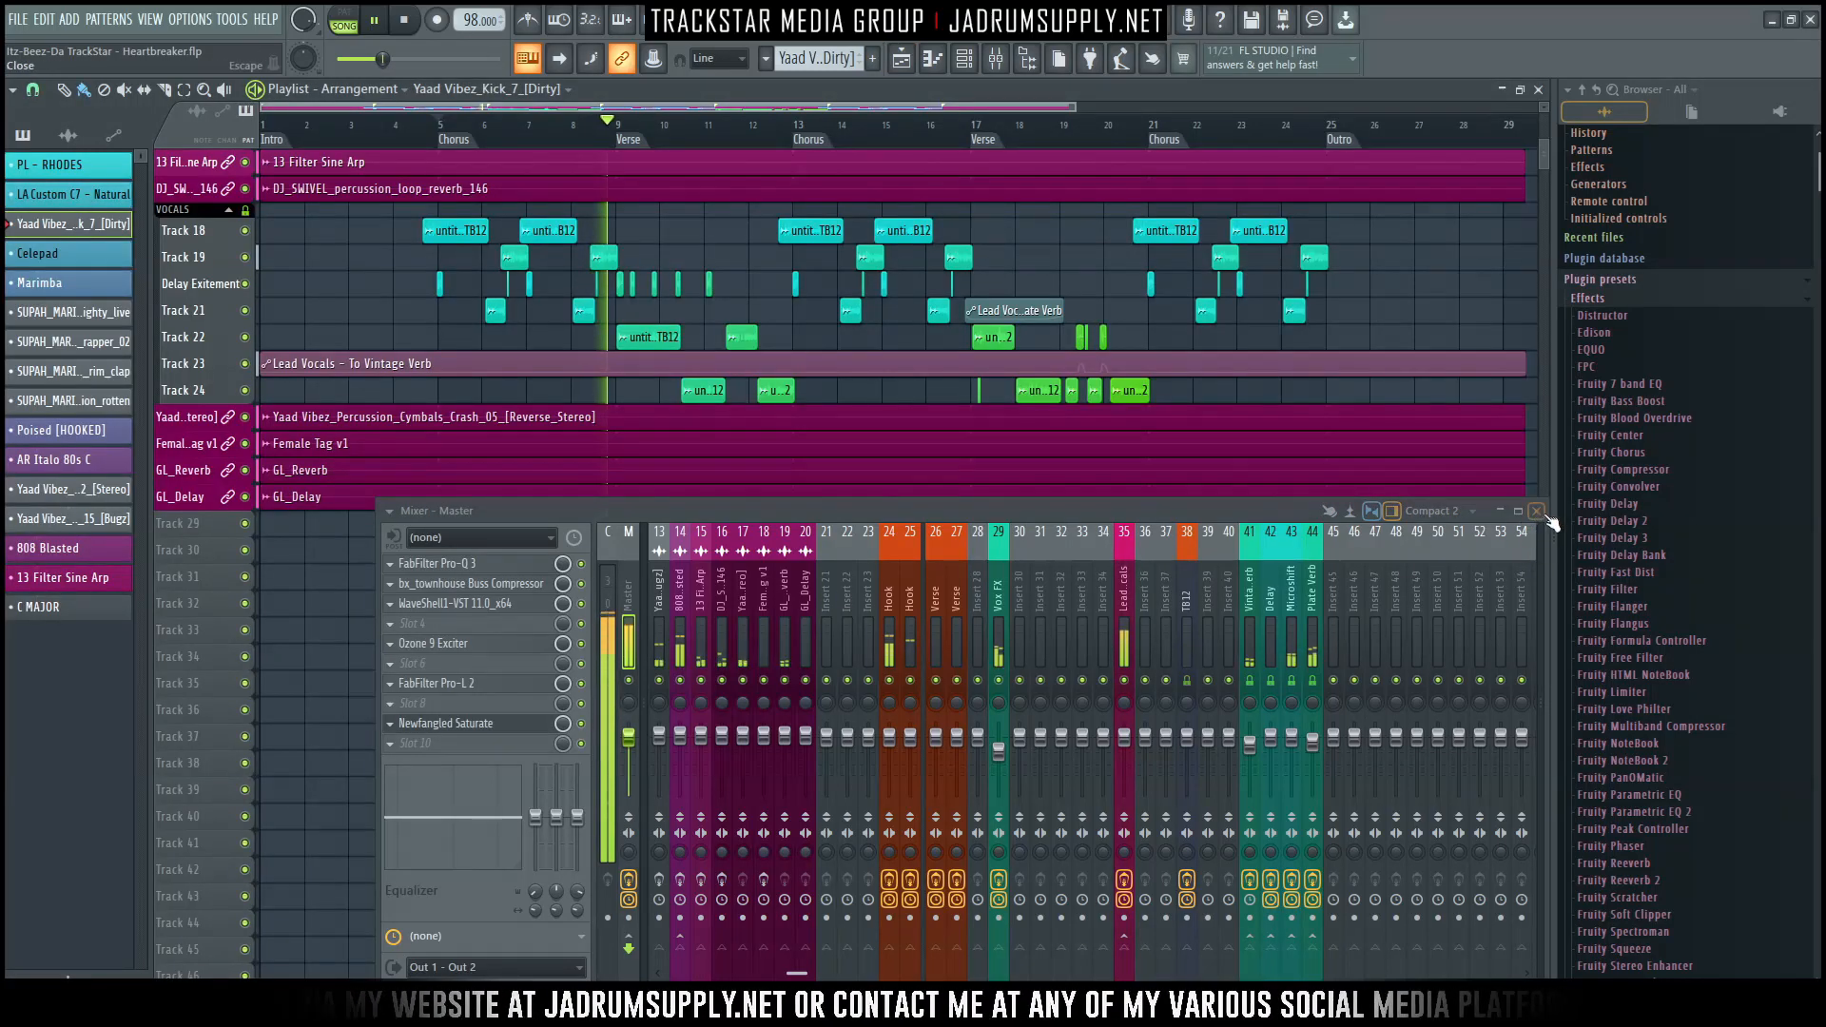
Turn off the effect slots and delay compensation on the Vox FX track, and replay the song from the first chorus.
left_click(1538, 511)
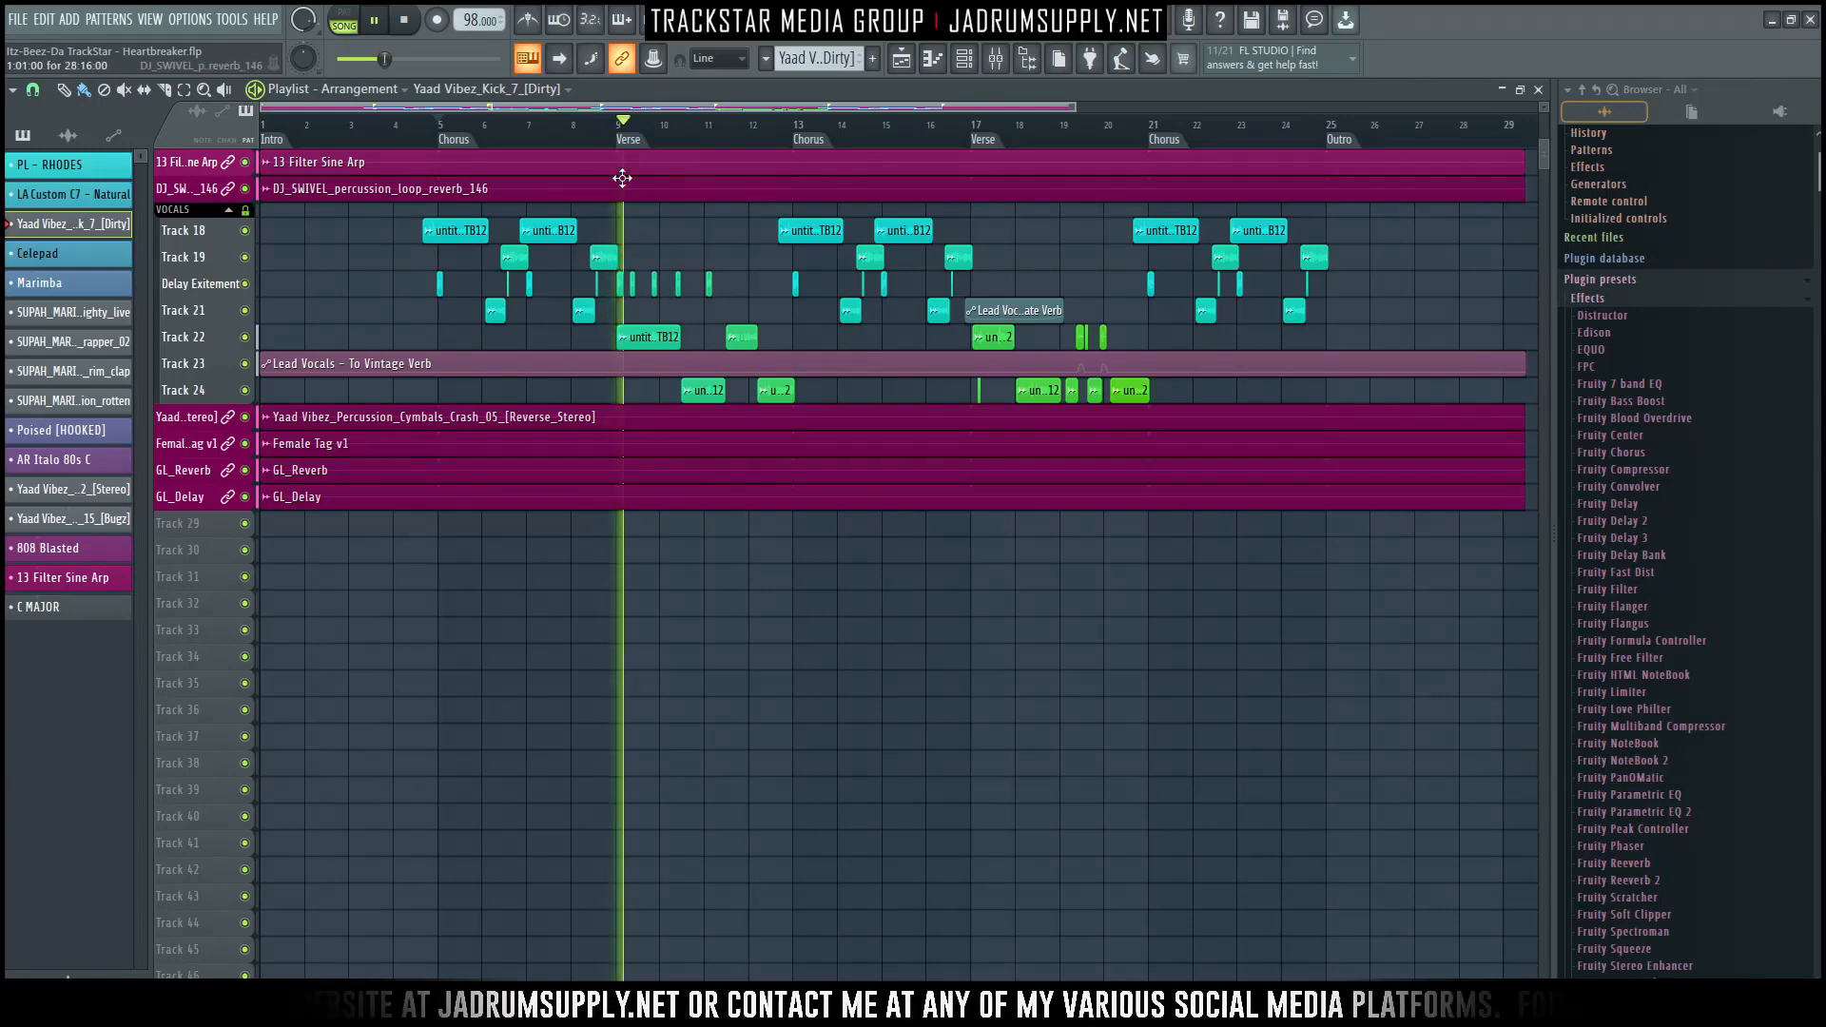
left_click(1008, 67)
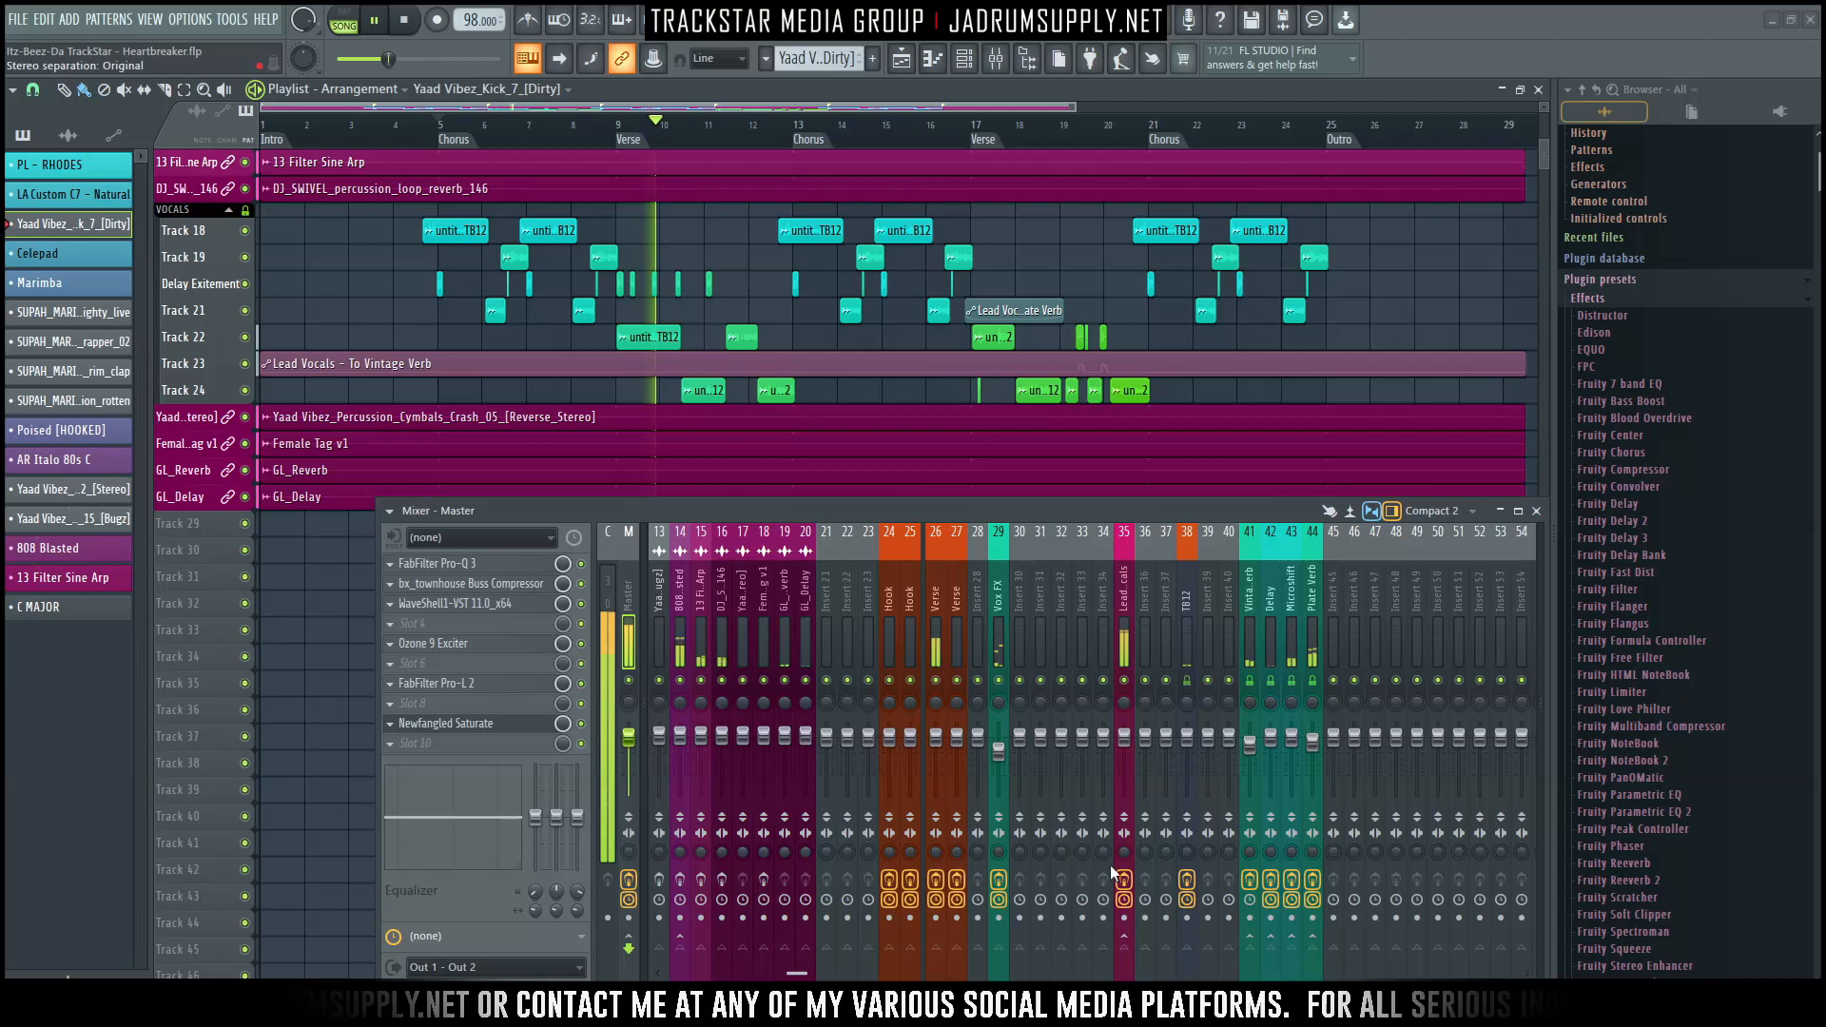
left_click(1001, 901)
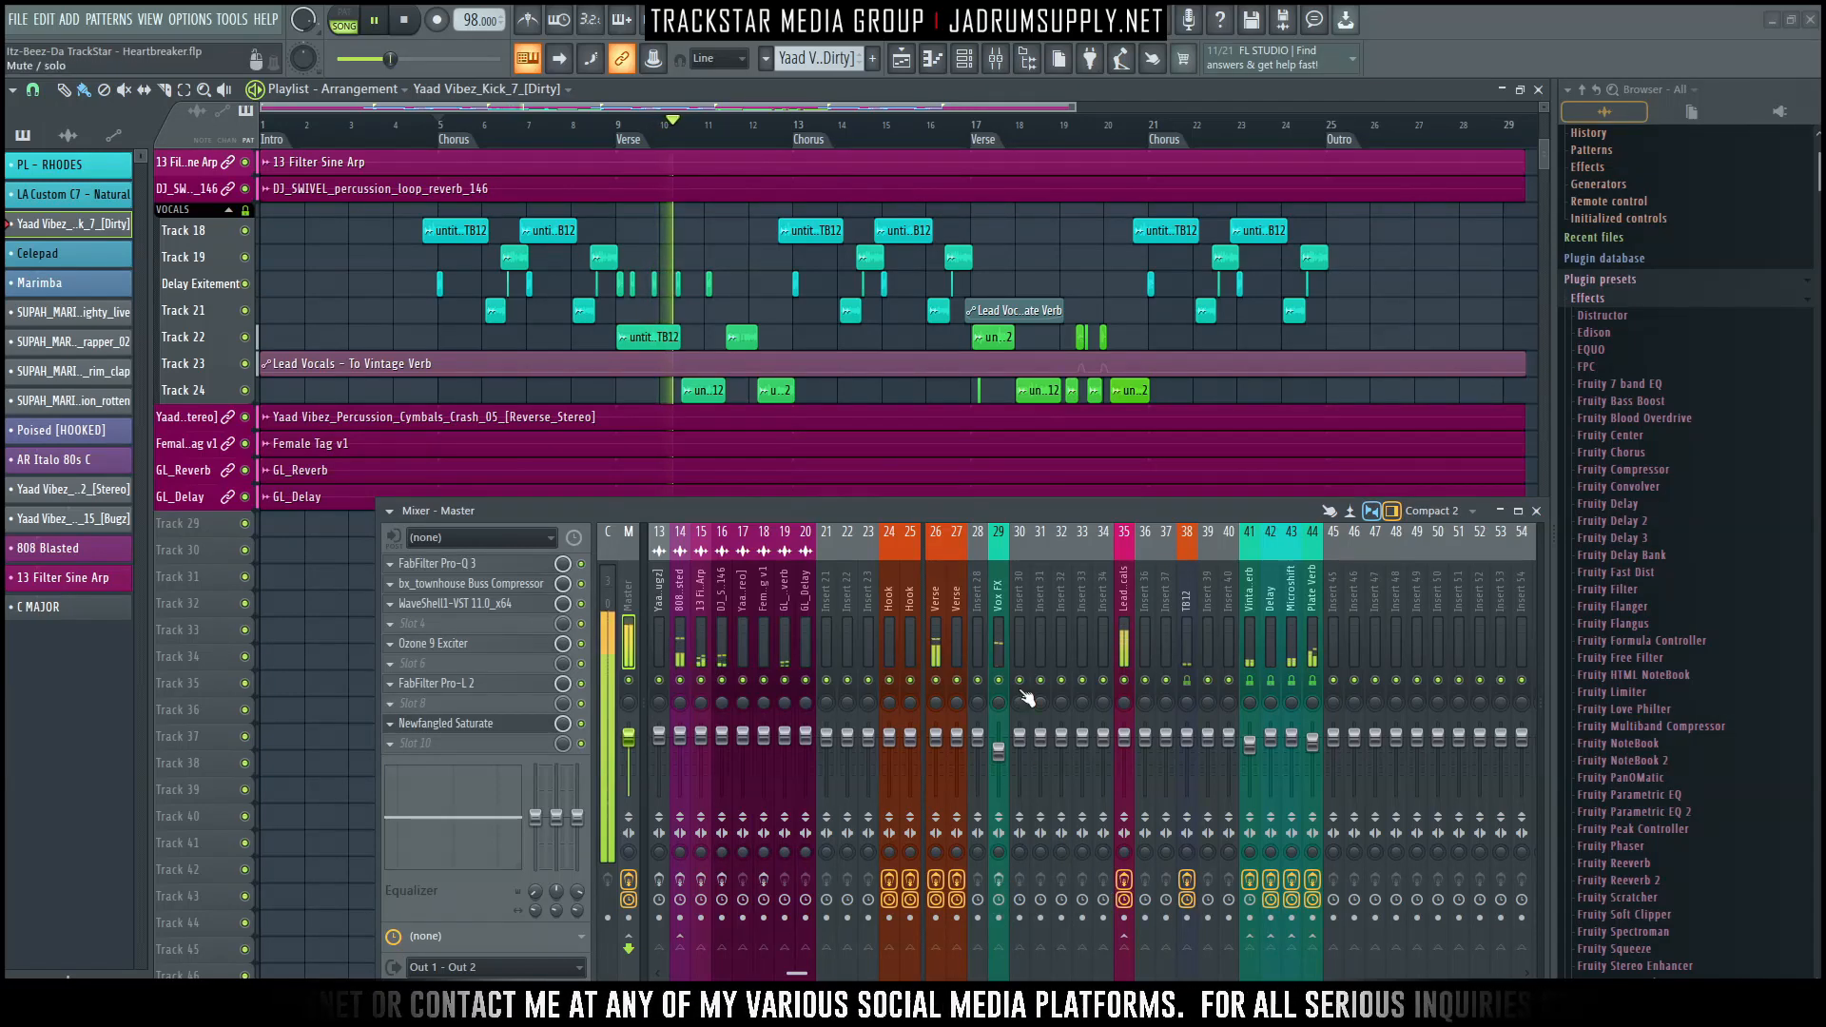
key("space")
key("space")
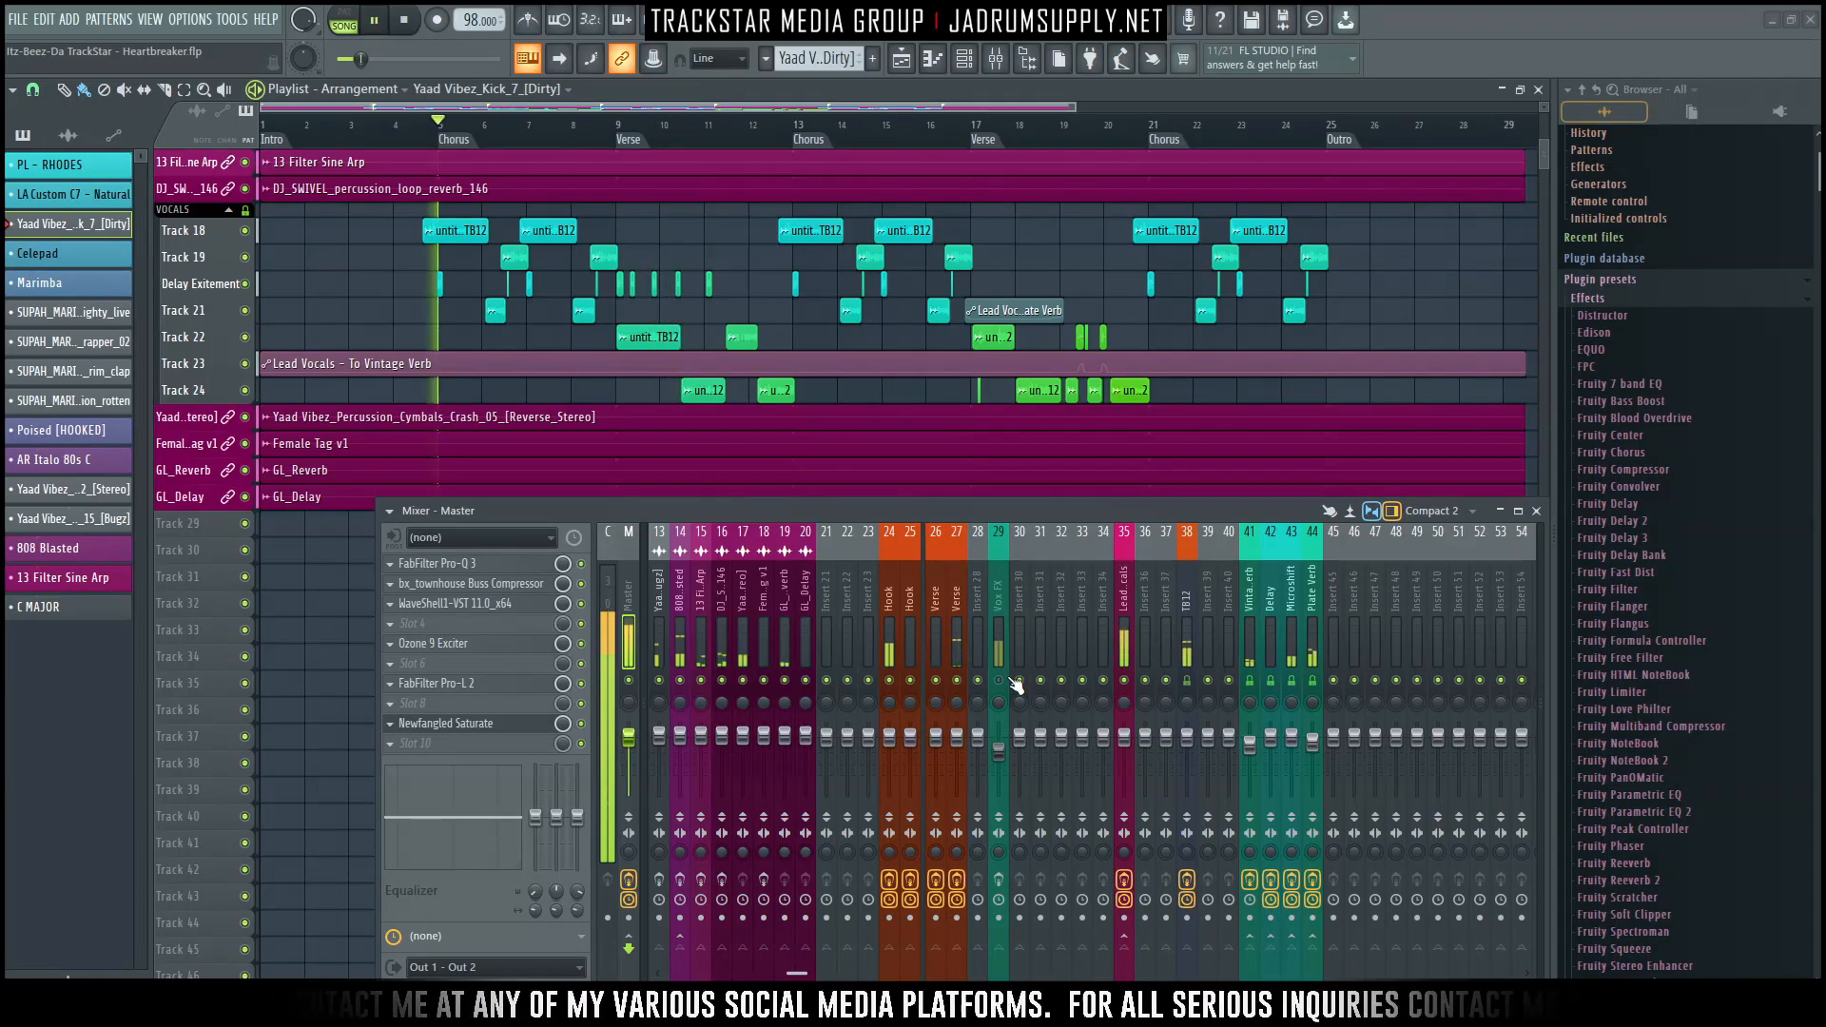
Switch smart disable on for all plugins once more while the song plays, and stop playback after the first chorus.
left_click(264, 19)
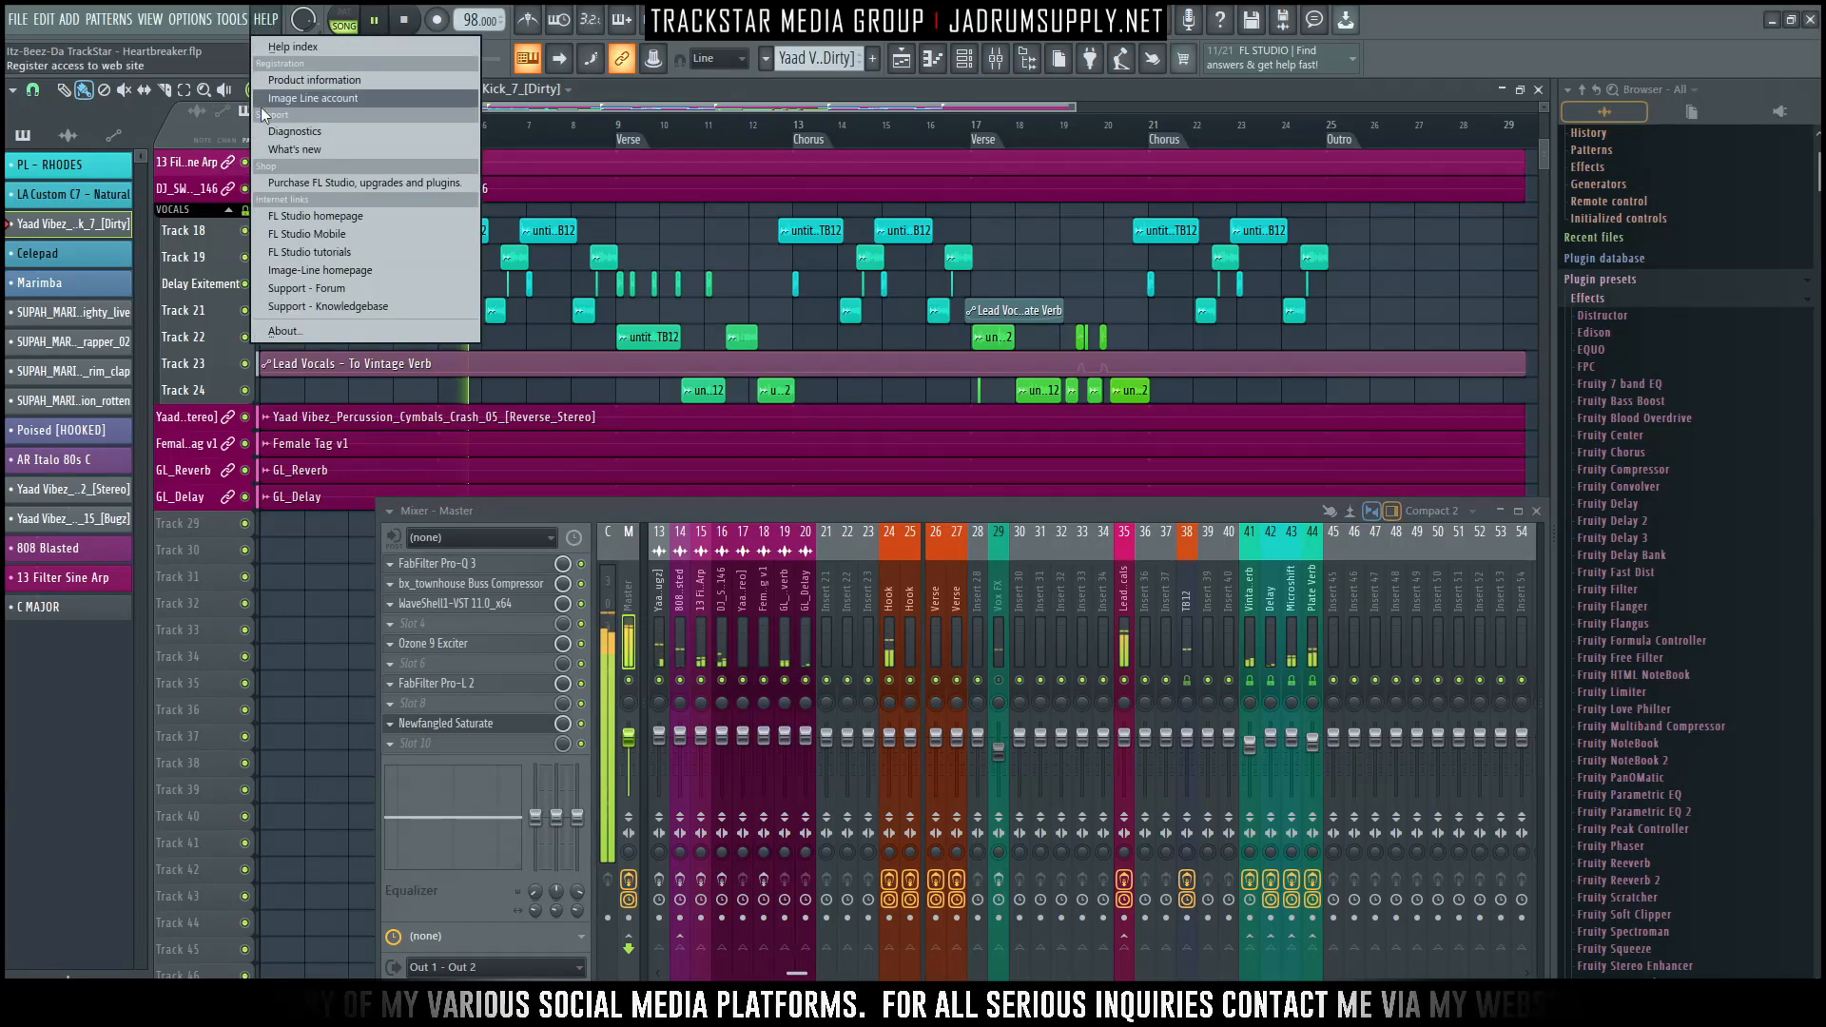
mouse_move(232, 19)
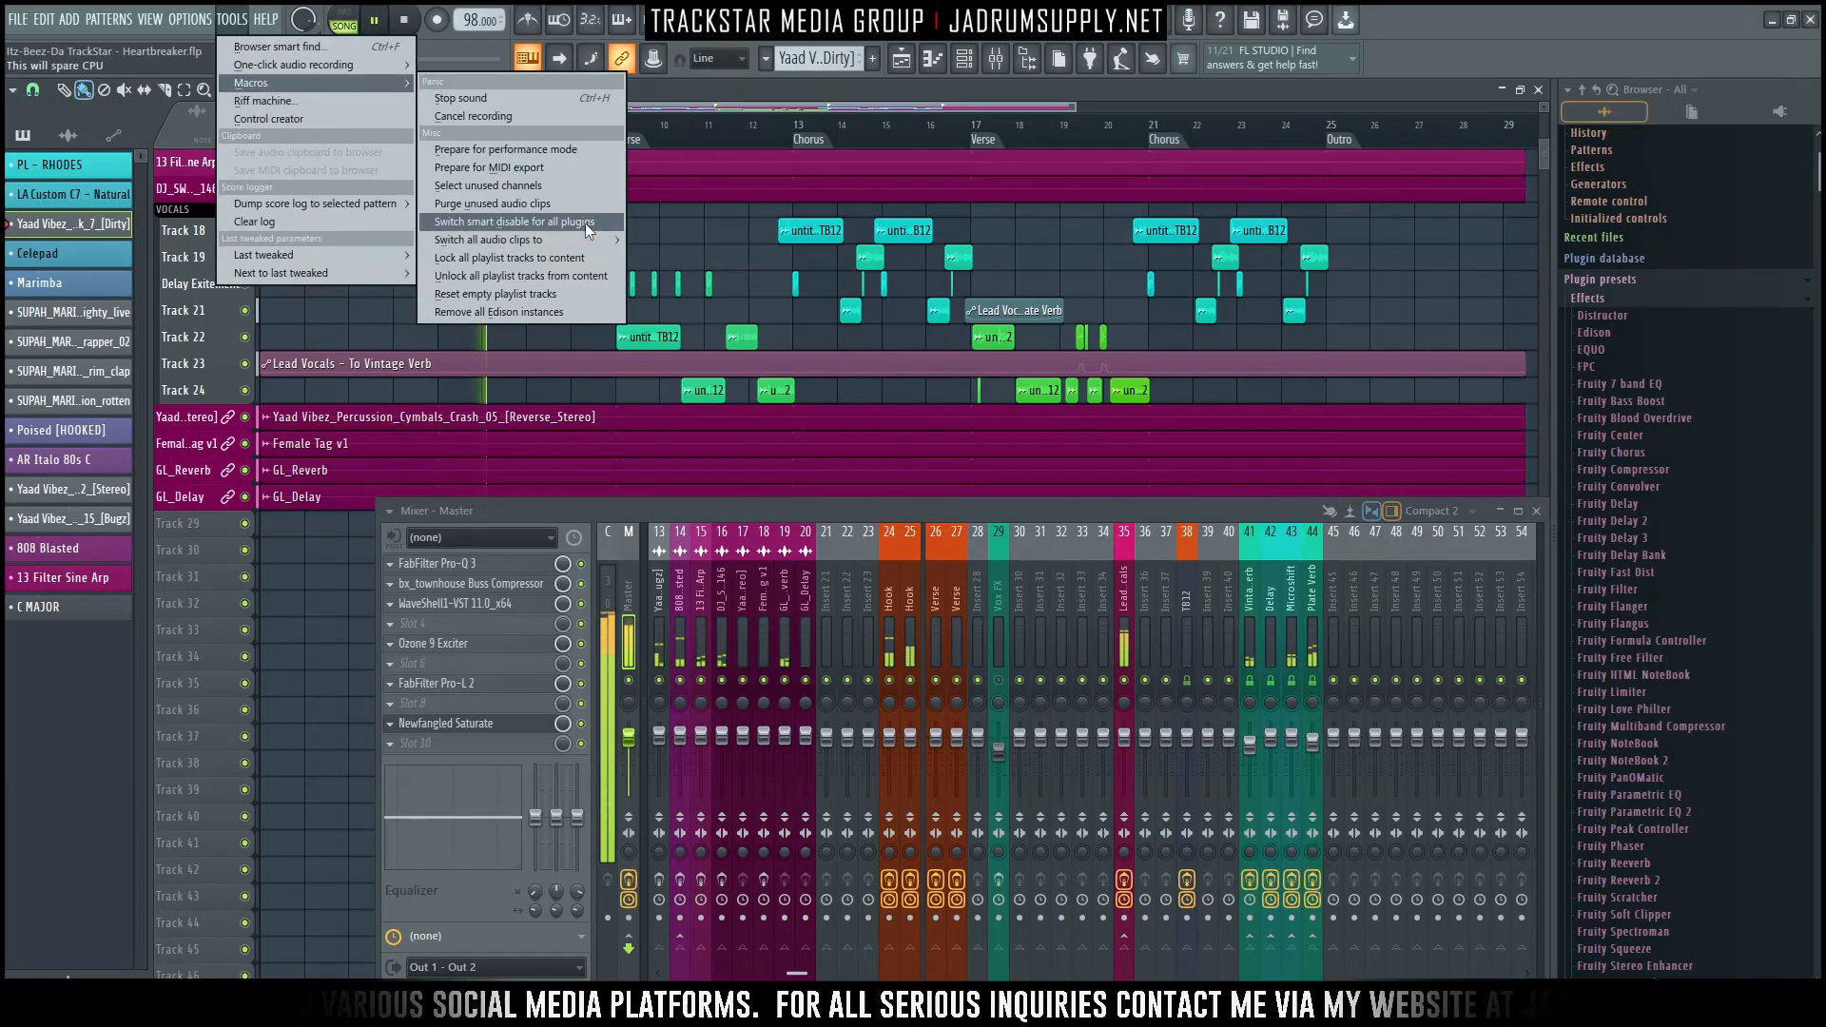
left_click(592, 226)
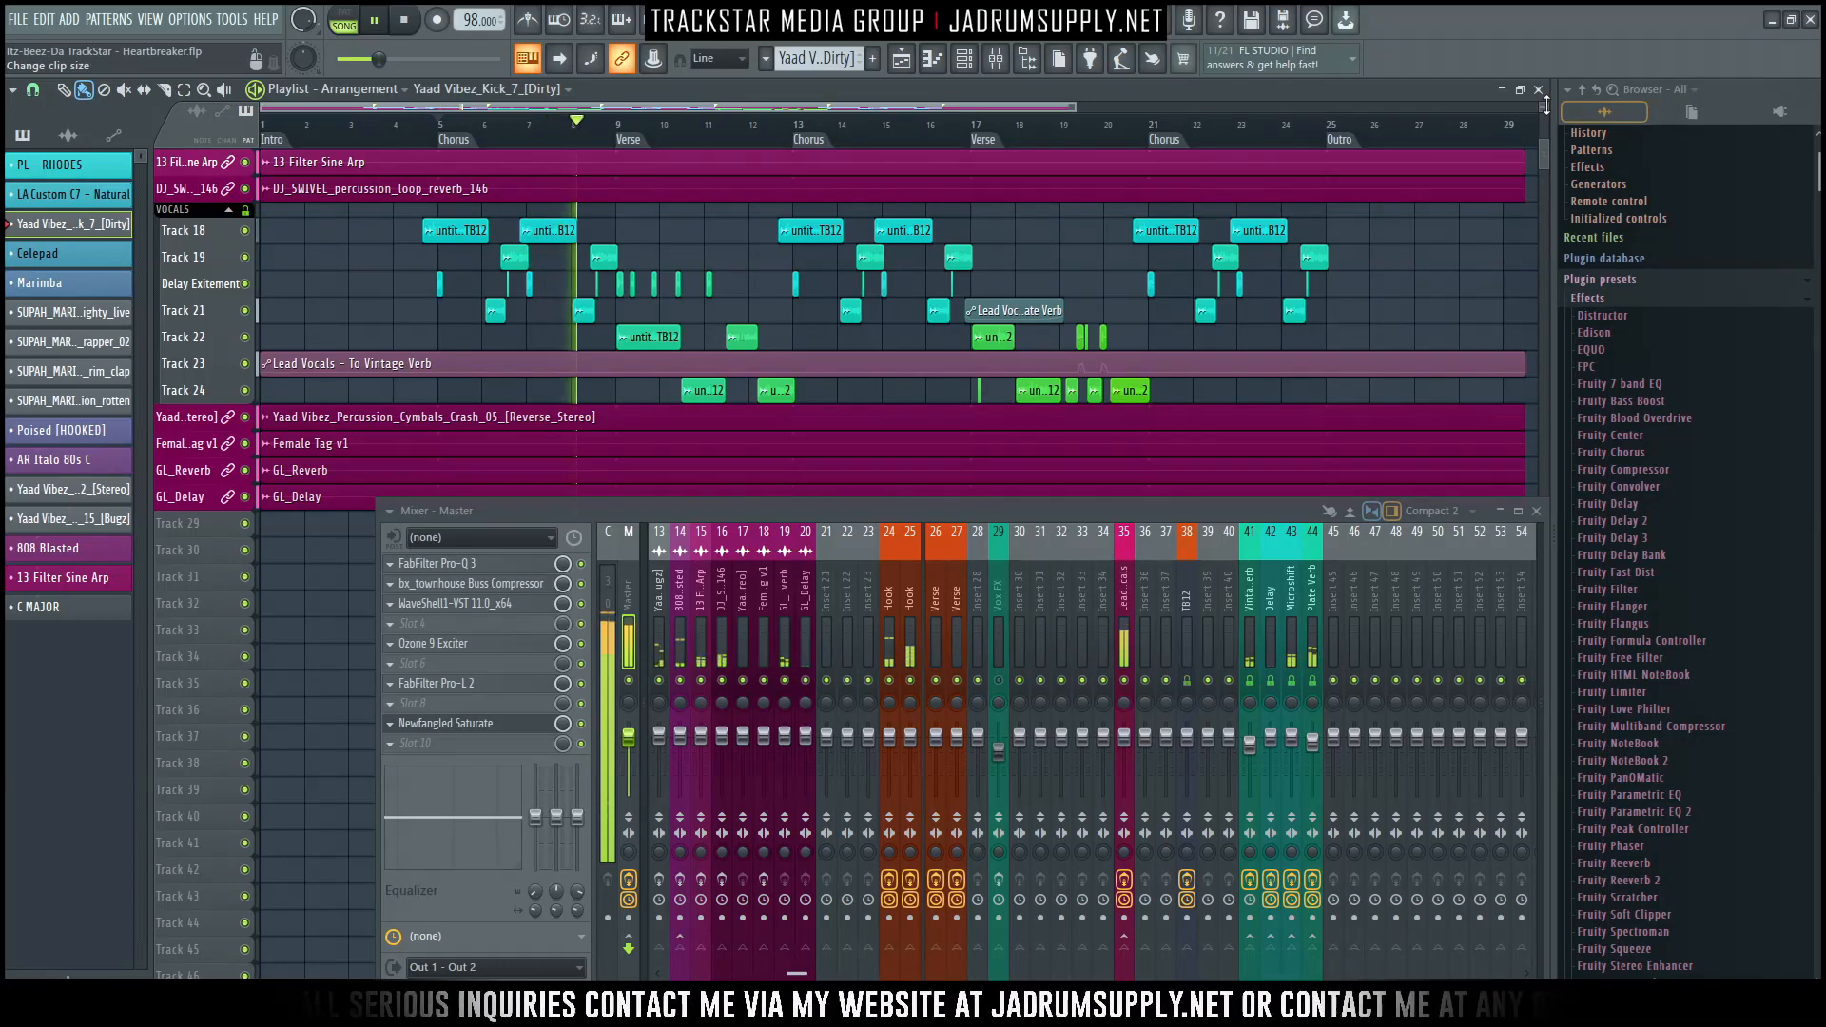
left_click_drag(1547, 105, 1546, 121)
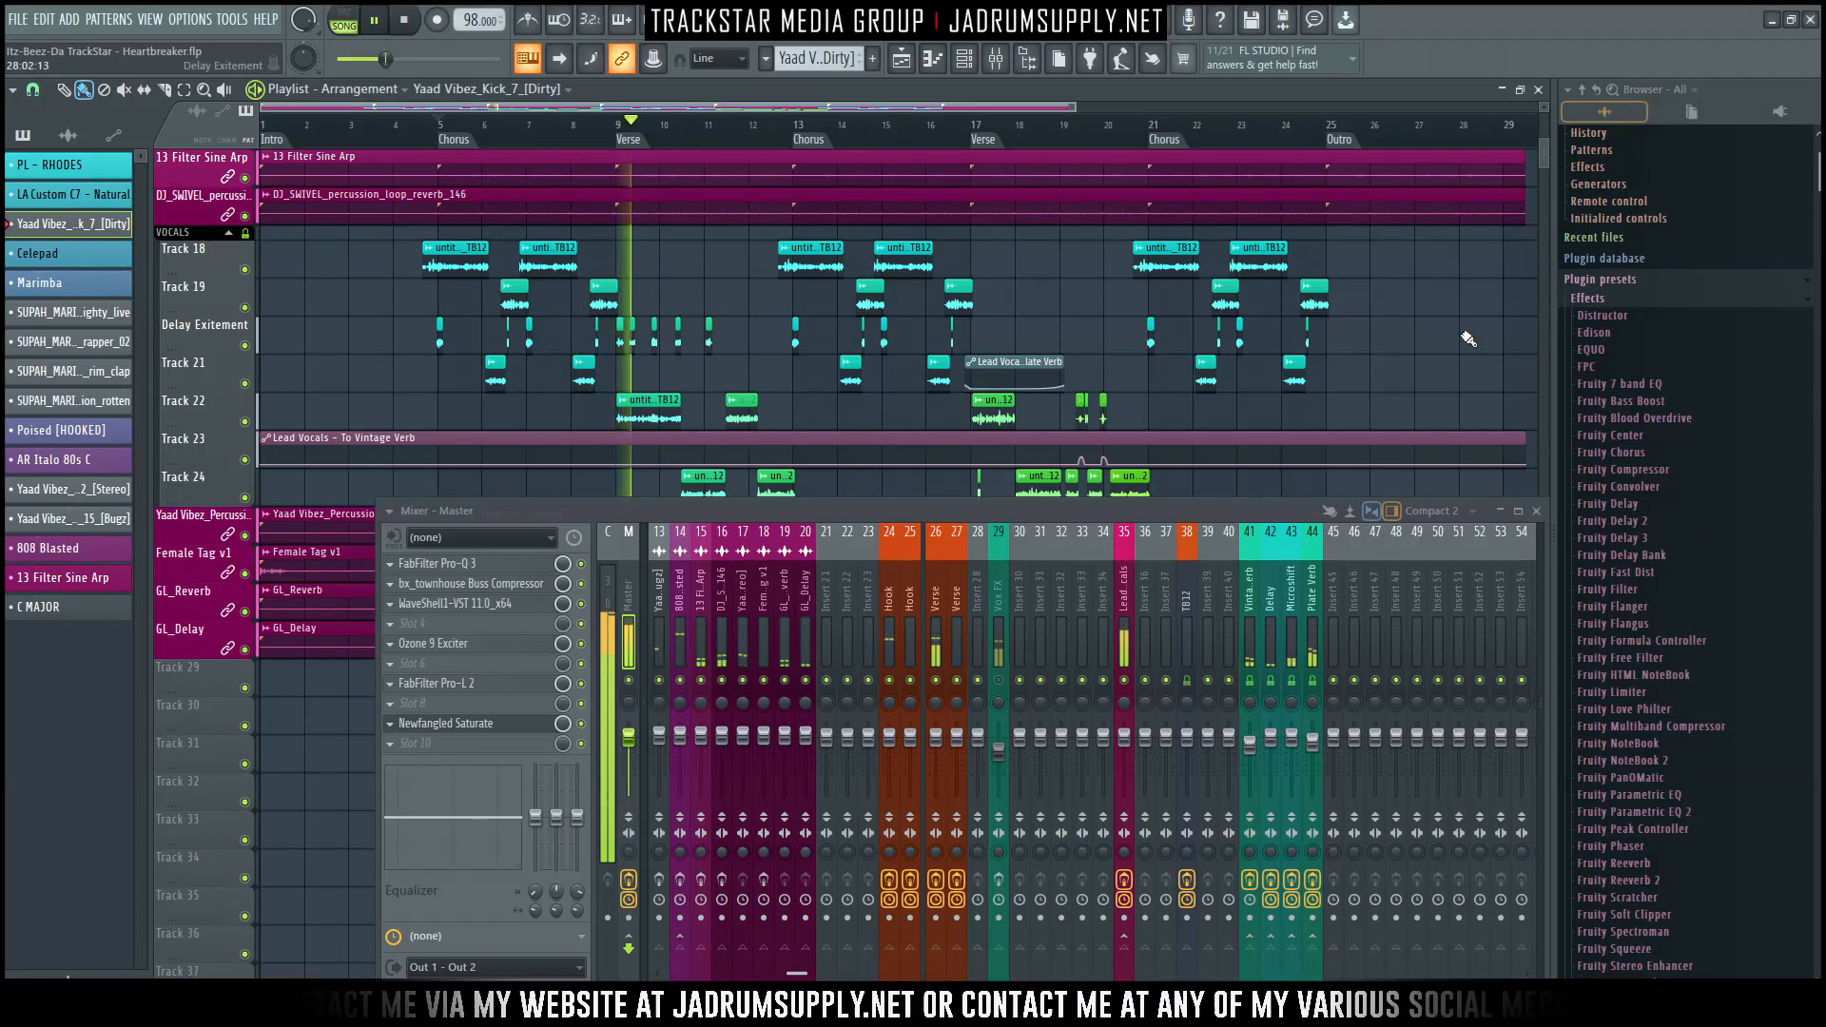
key("space")
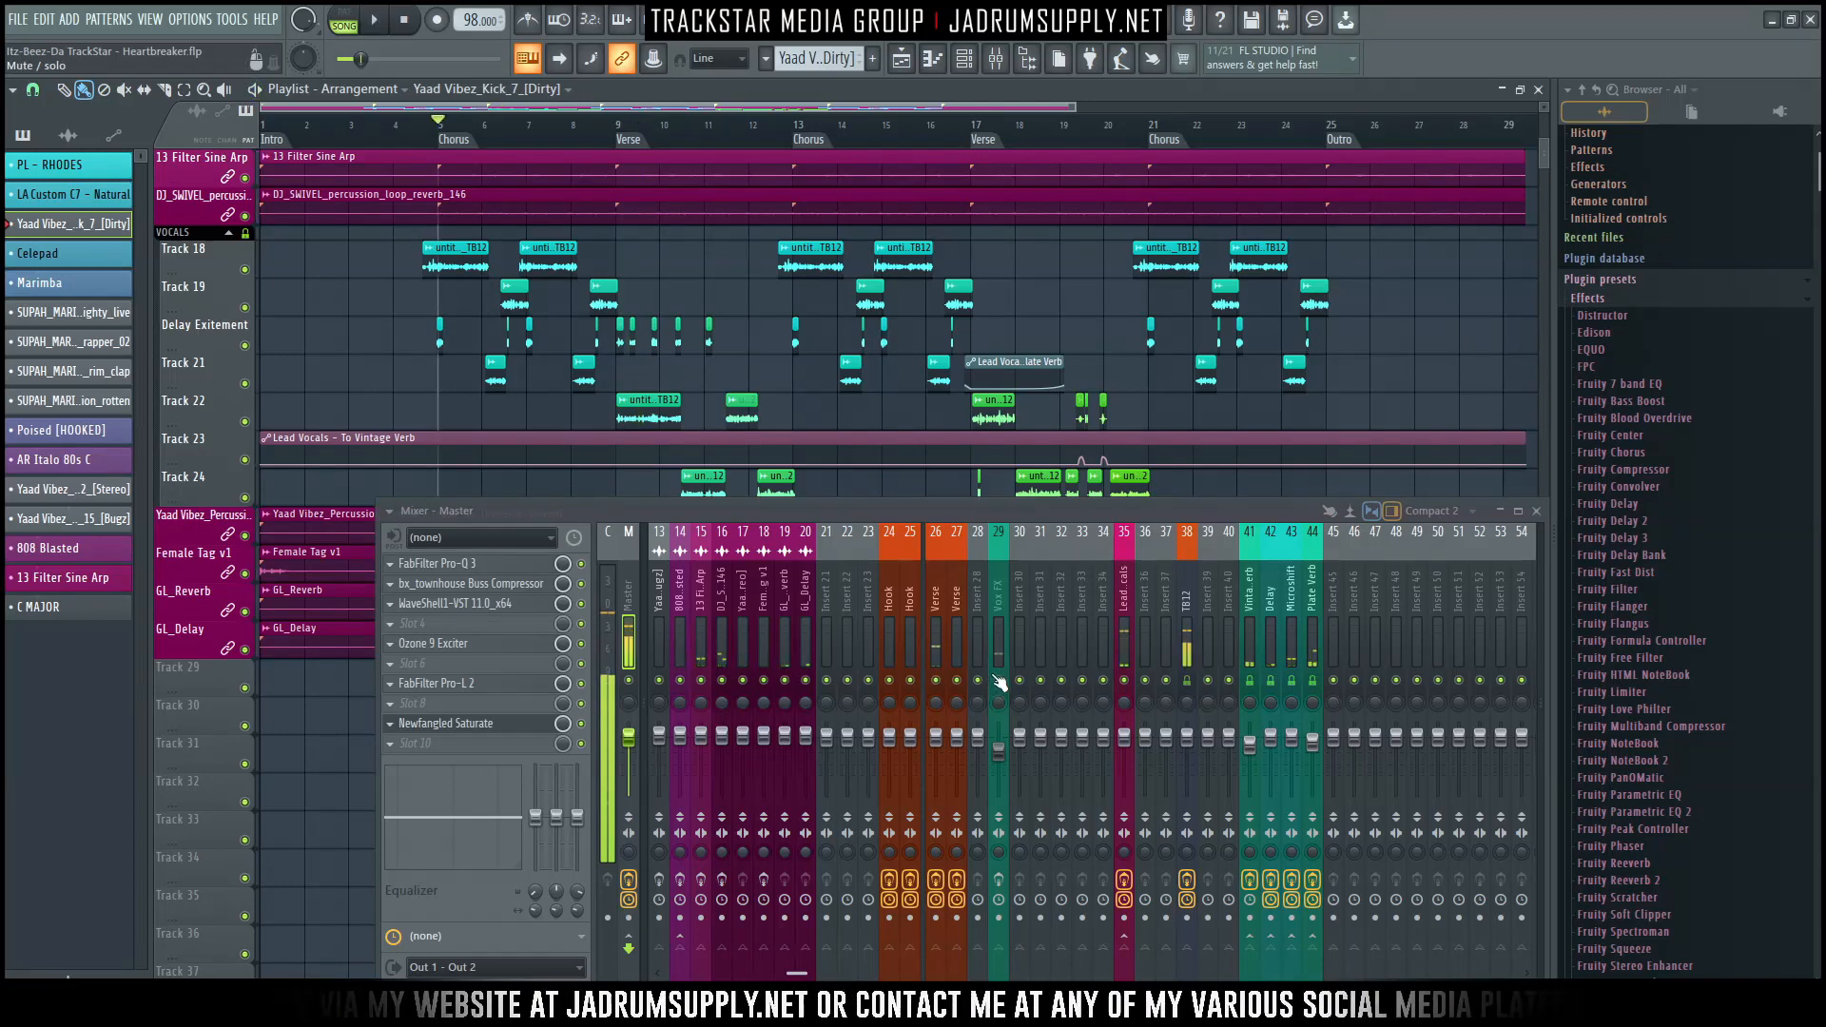
Export the song as an MP3 named Itz-Beez-Da TrackStar - Heartbreaker in the Gangsta Lullaby Riddim folder.
left_click(1002, 765)
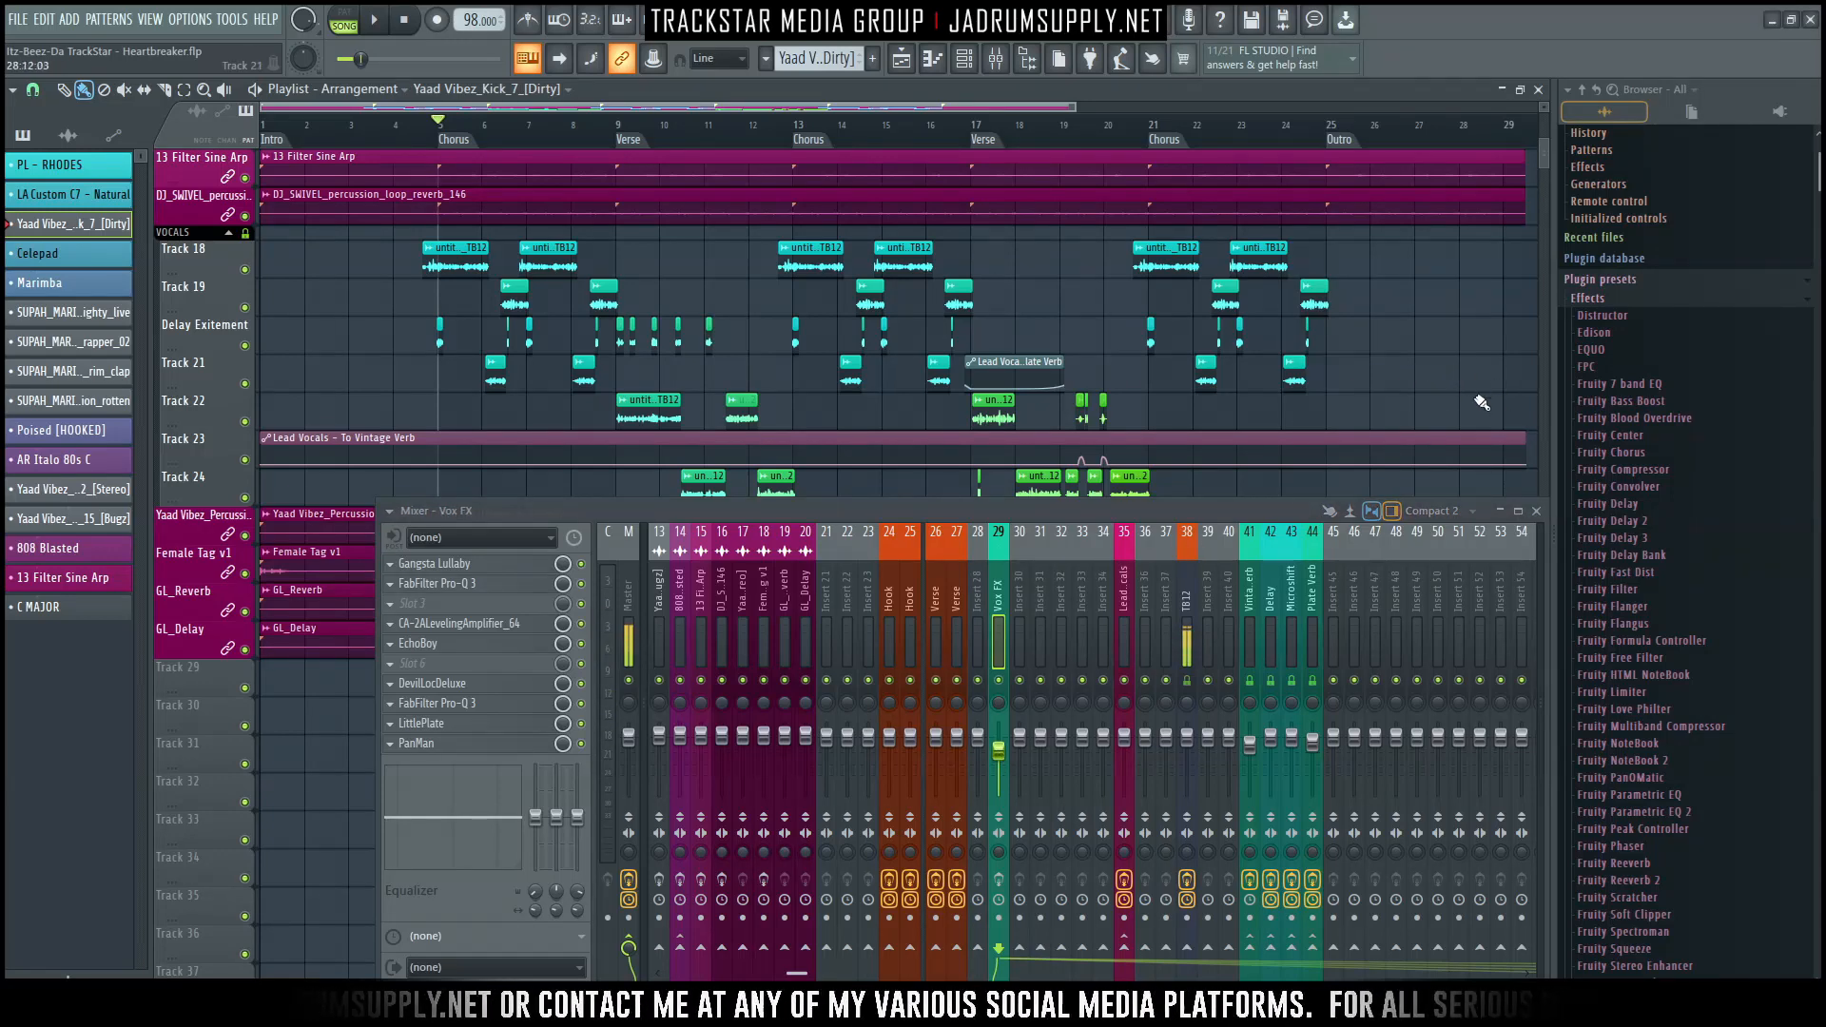
left_click(1536, 511)
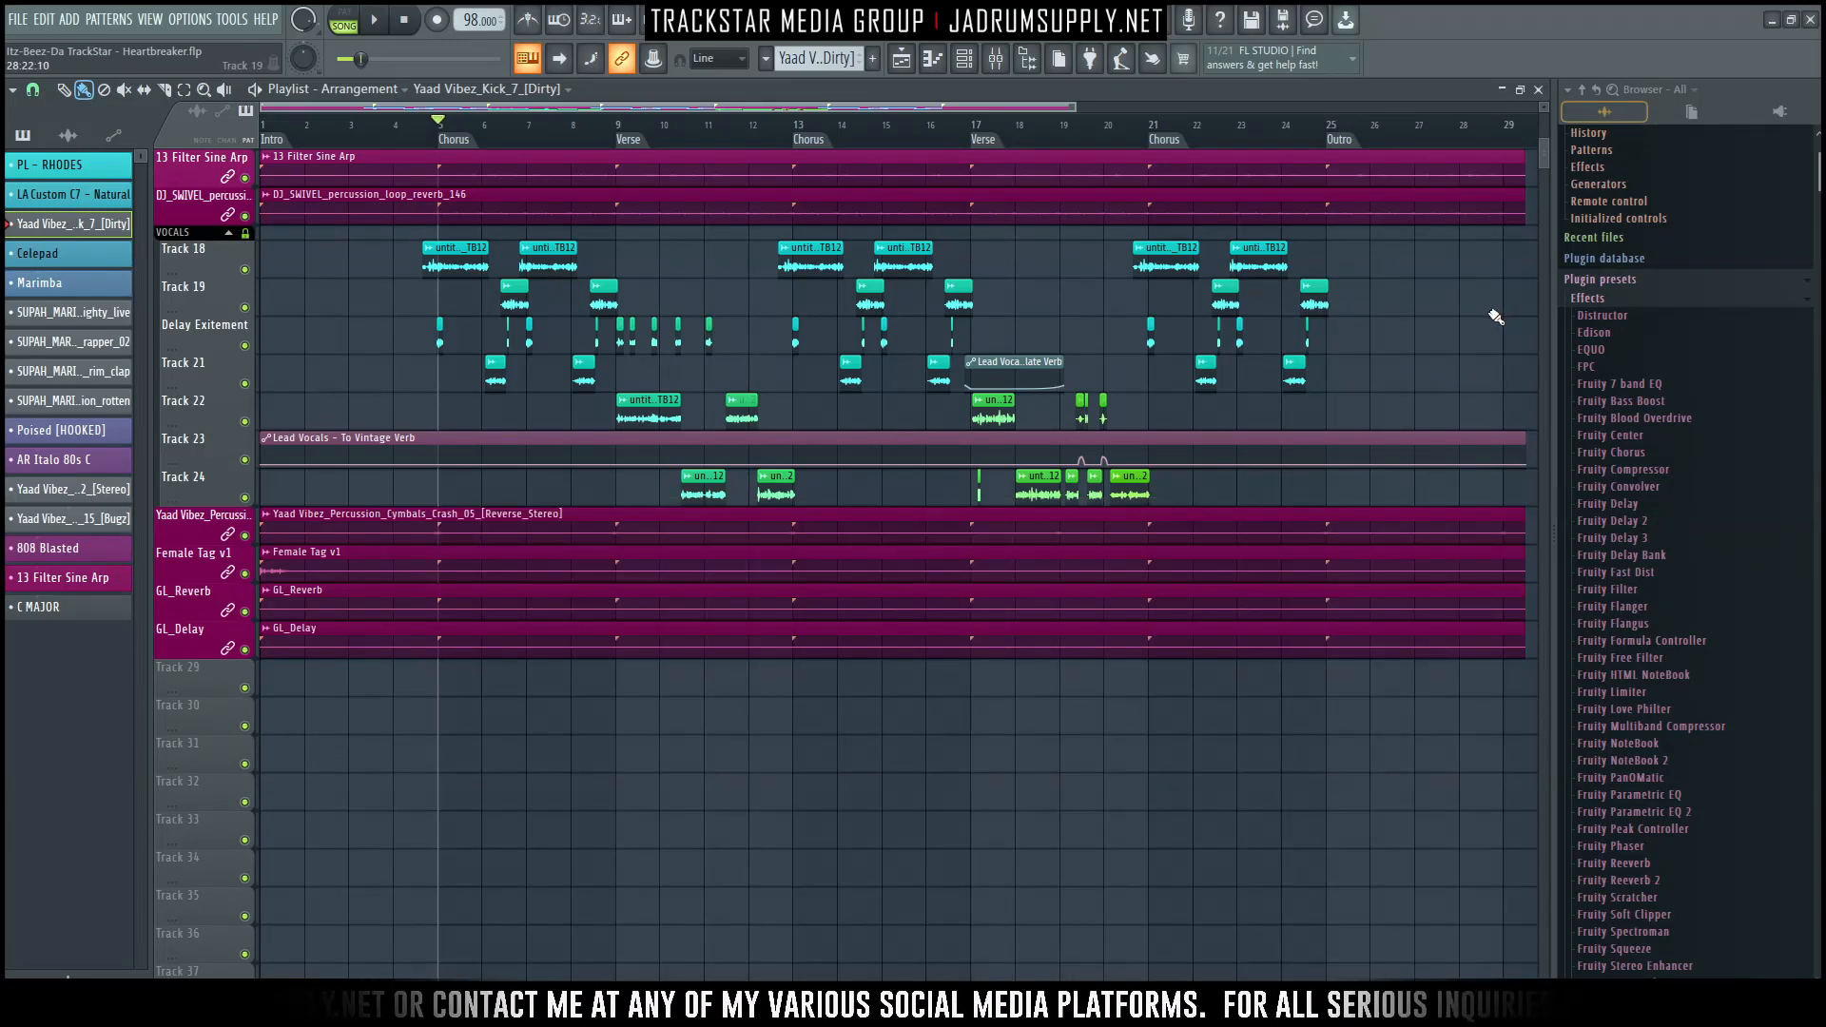
scroll(1493, 313, "down", 3, "alt")
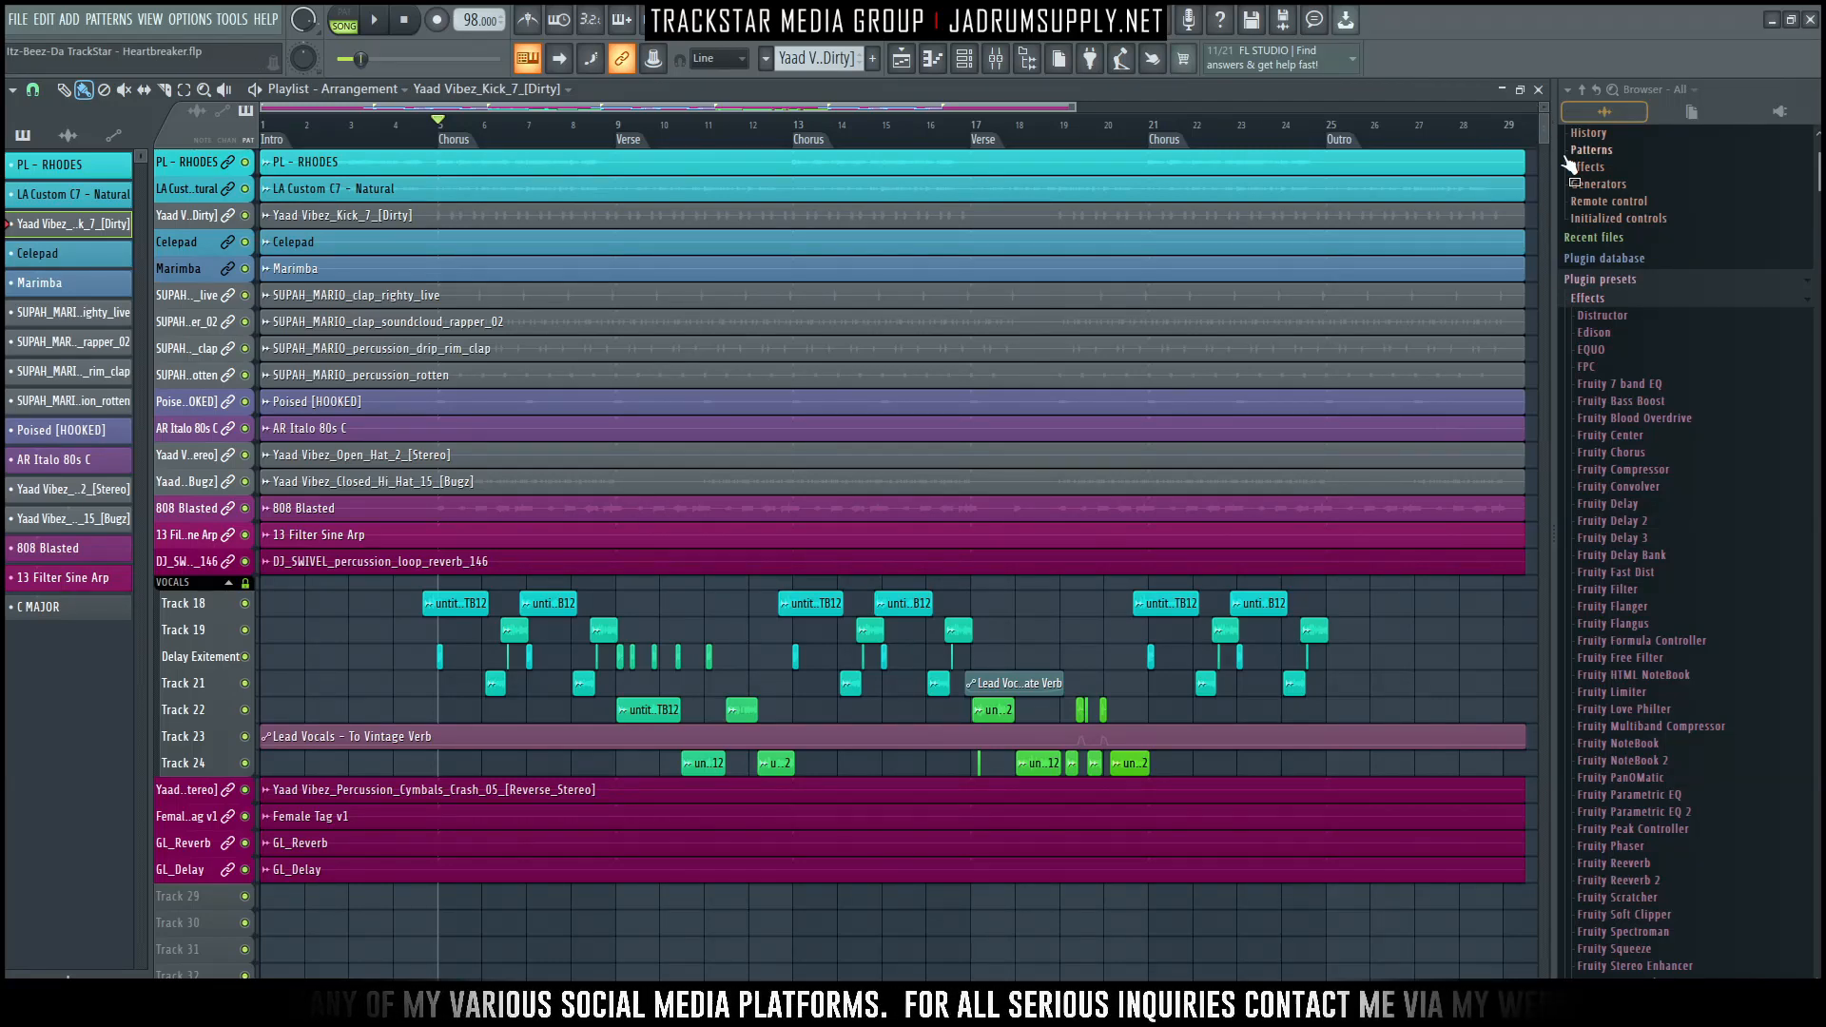
key("ctrl+shift+r")
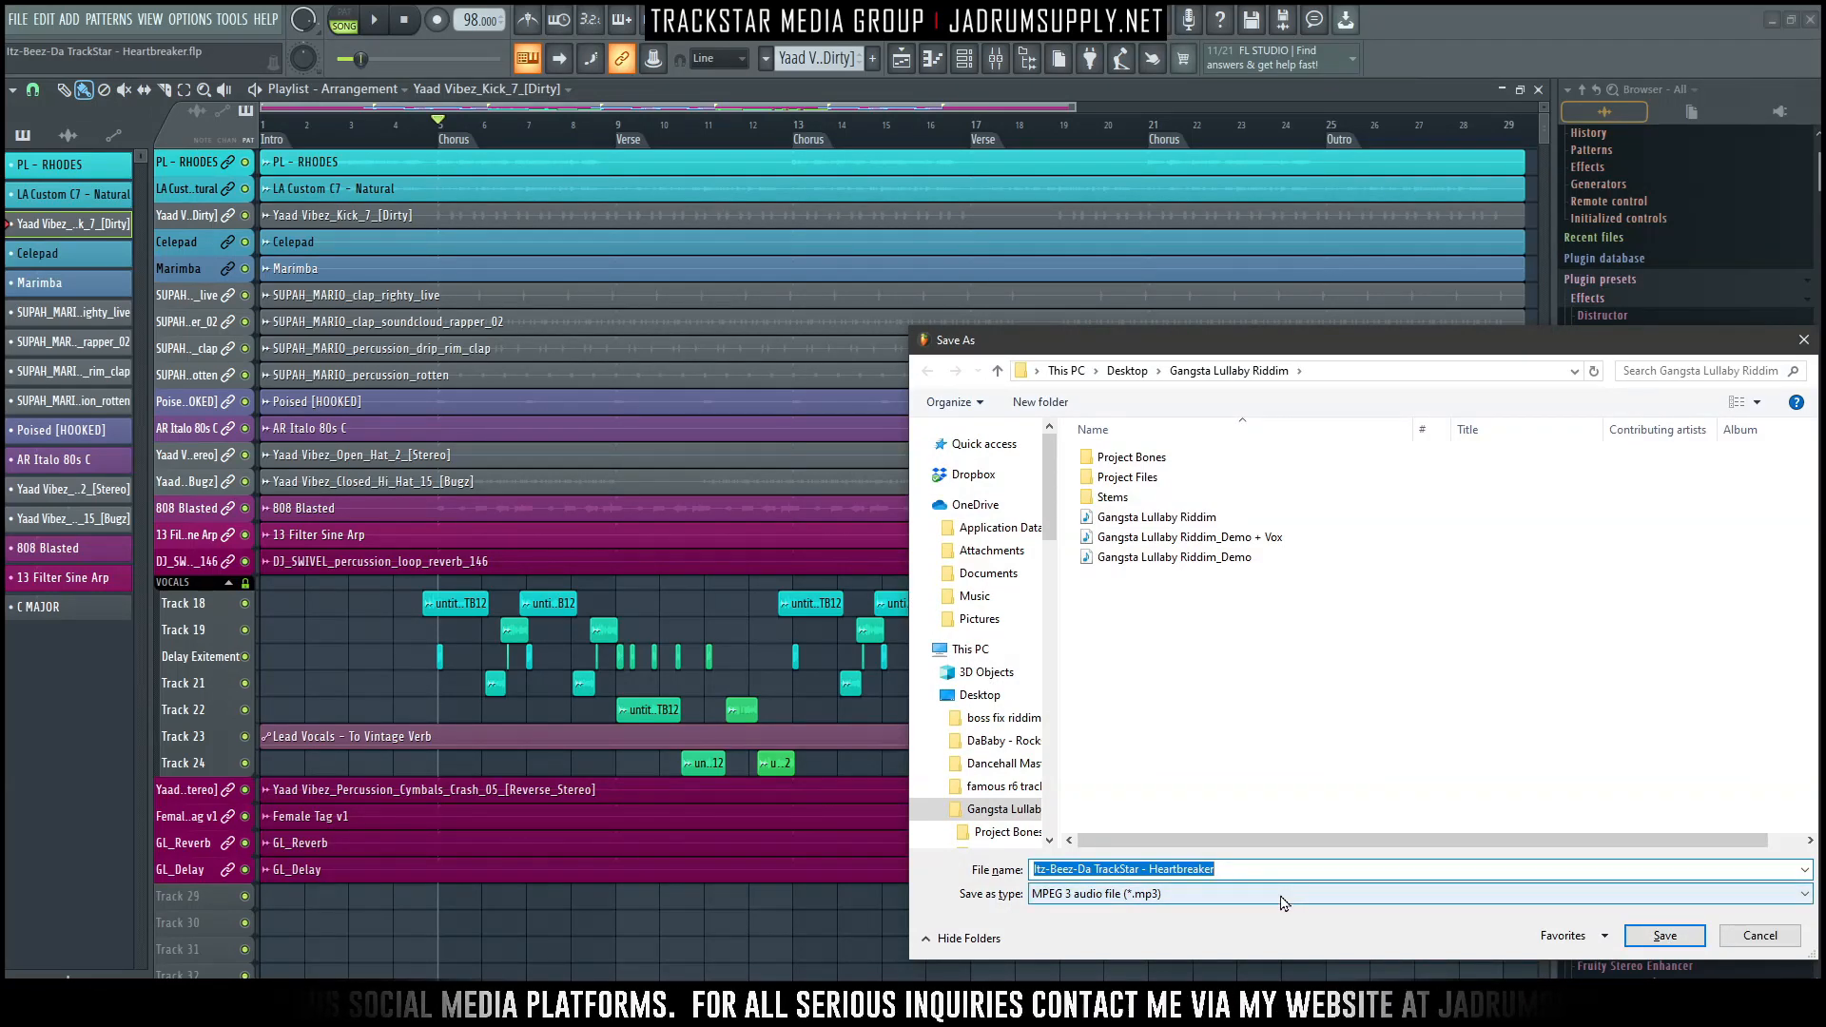
key("Return")
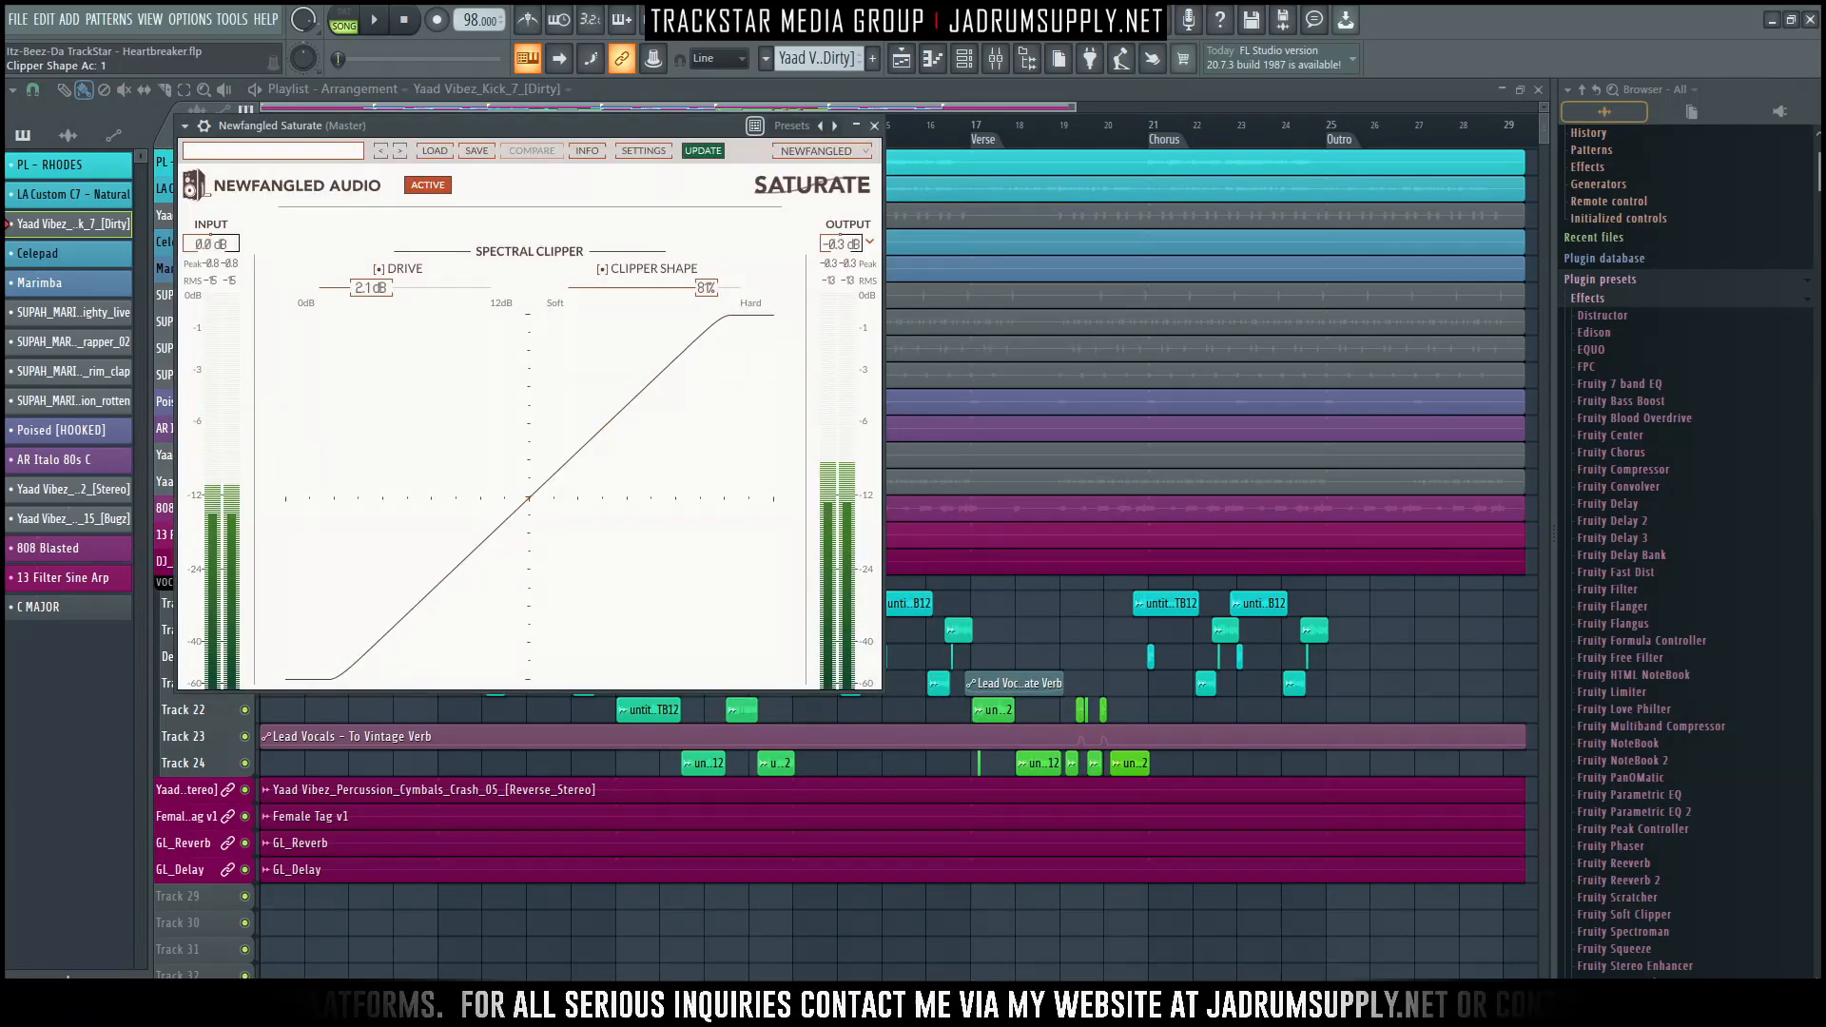
Mute the song's mixer tracks and turn off the effect slots on the Master, hook, verse, Lead Vocals, reverb and delay tracks.
key("space")
key("F9")
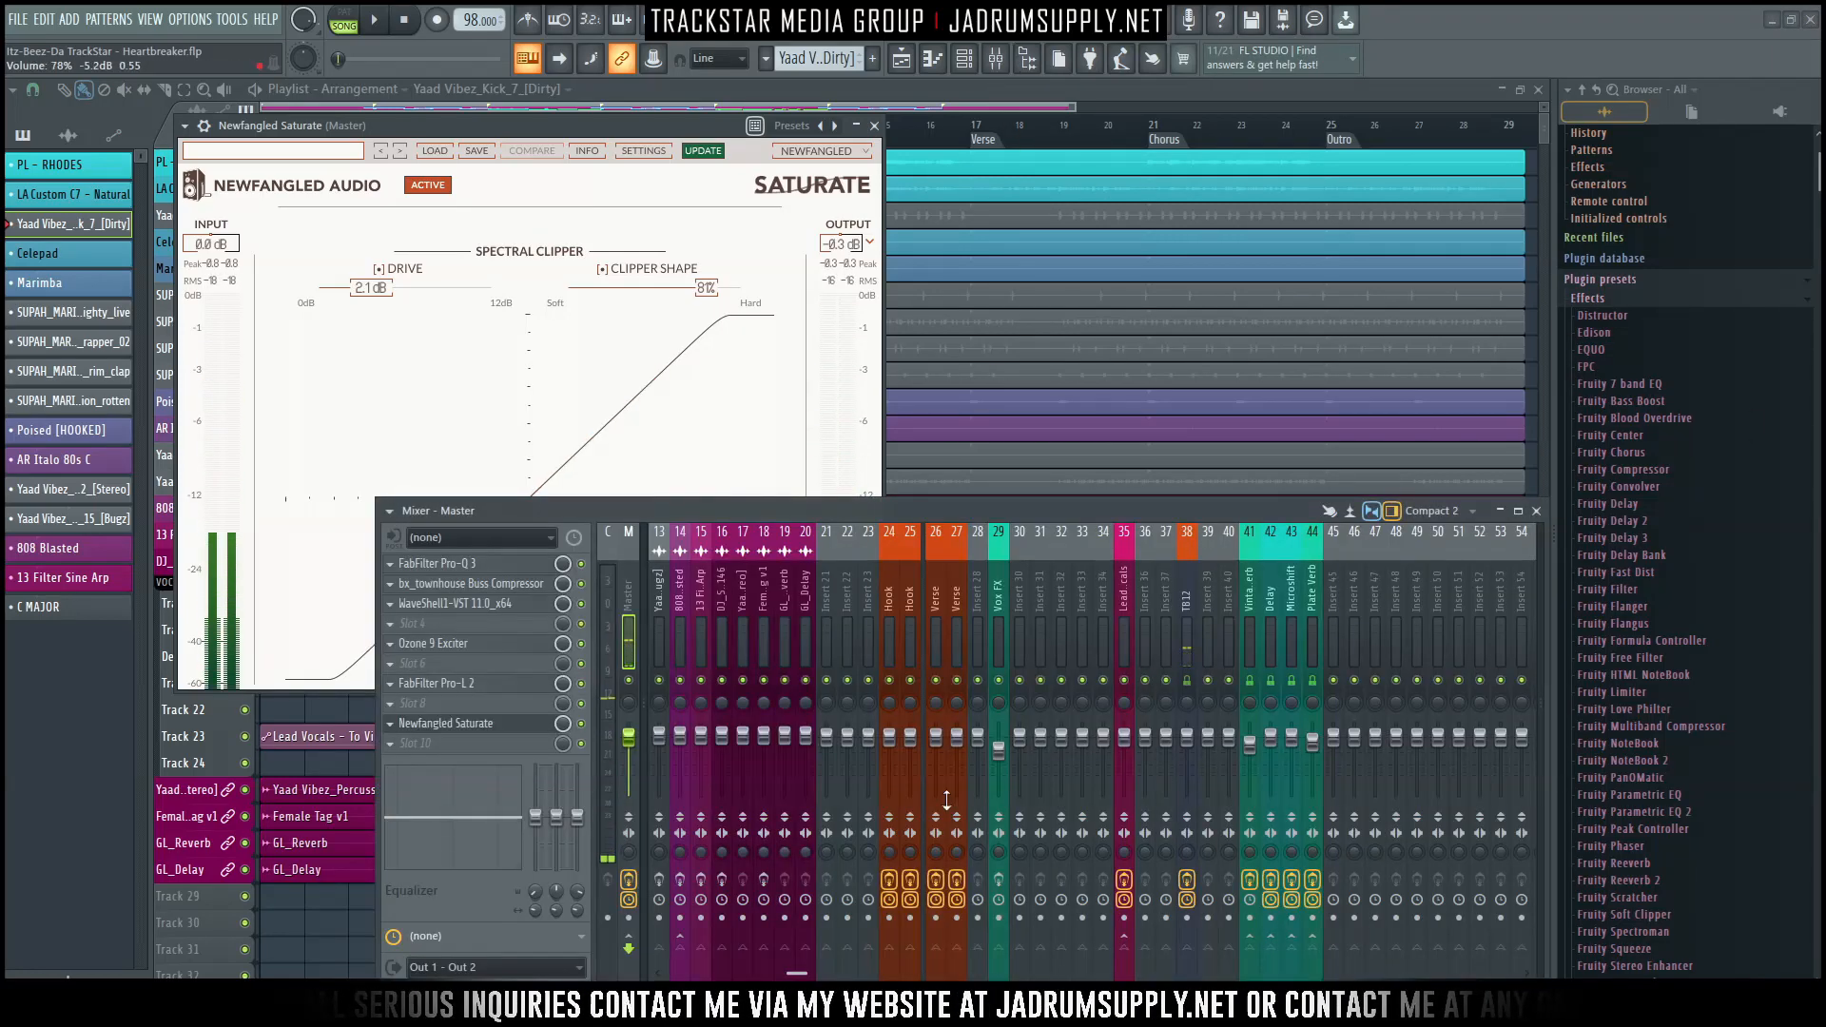
right_click(660, 681)
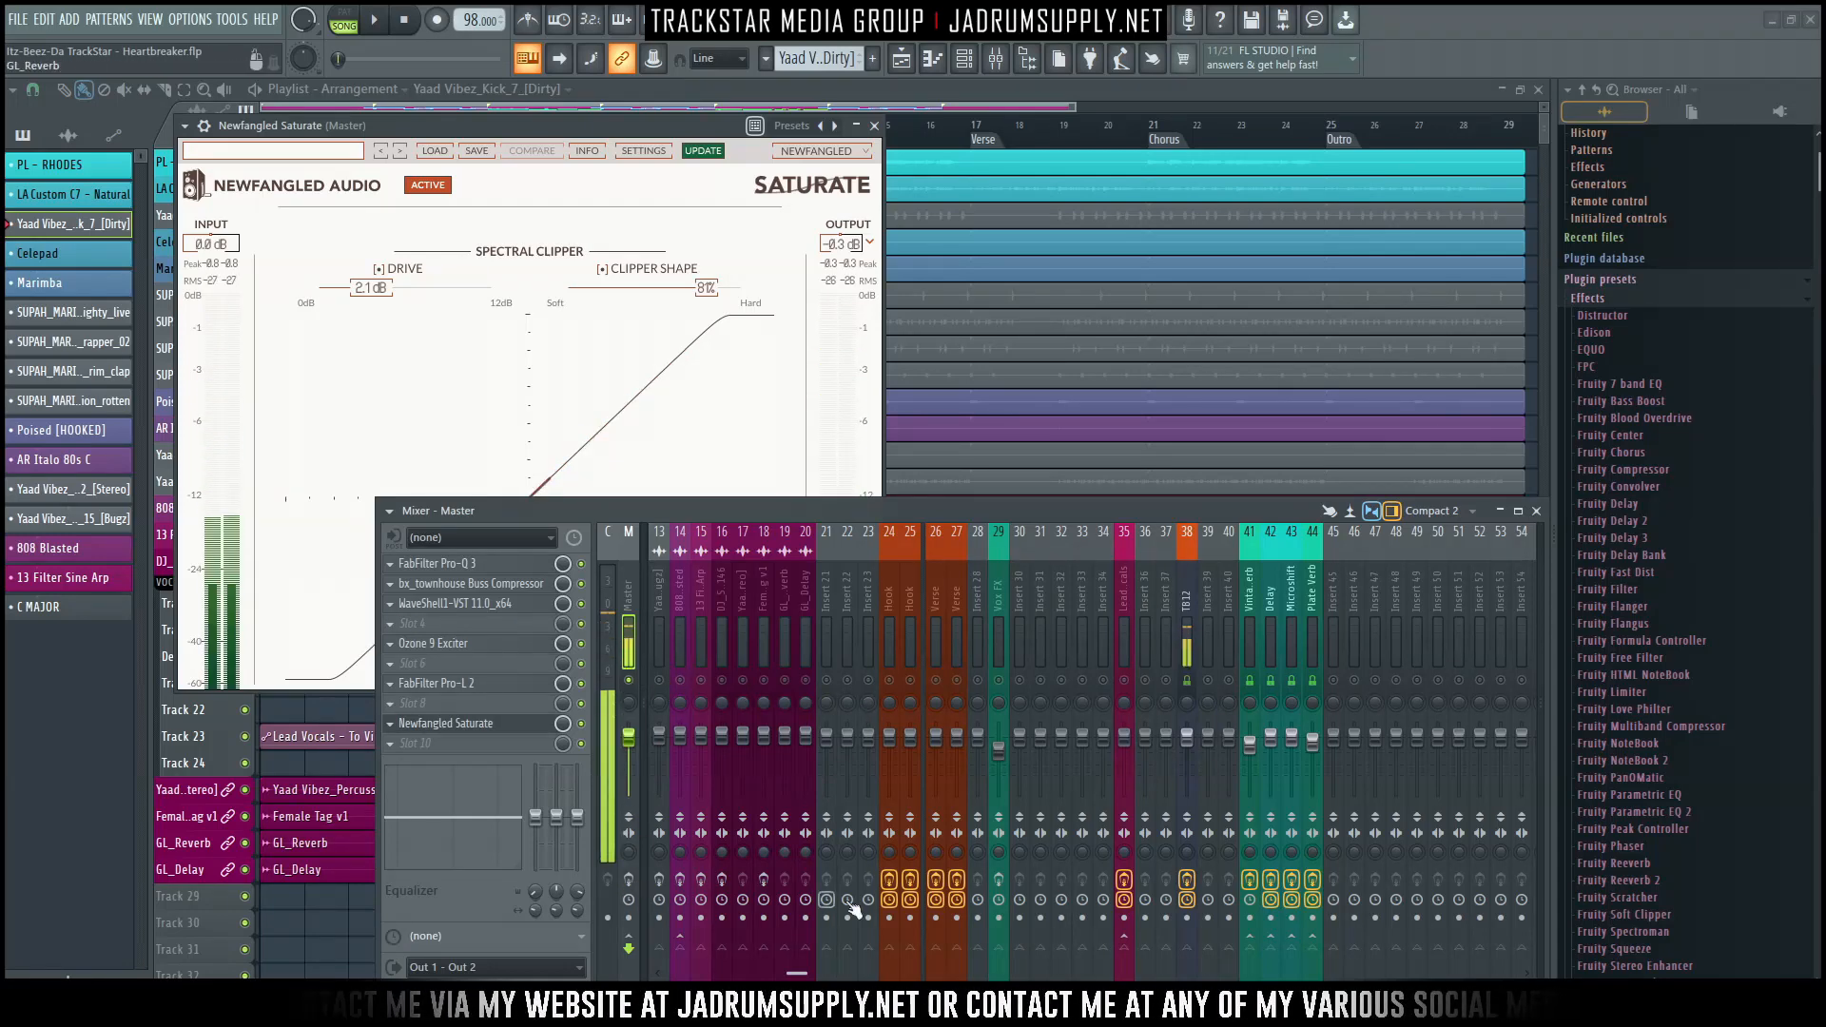
left_click(889, 882)
left_click(911, 882)
left_click(936, 883)
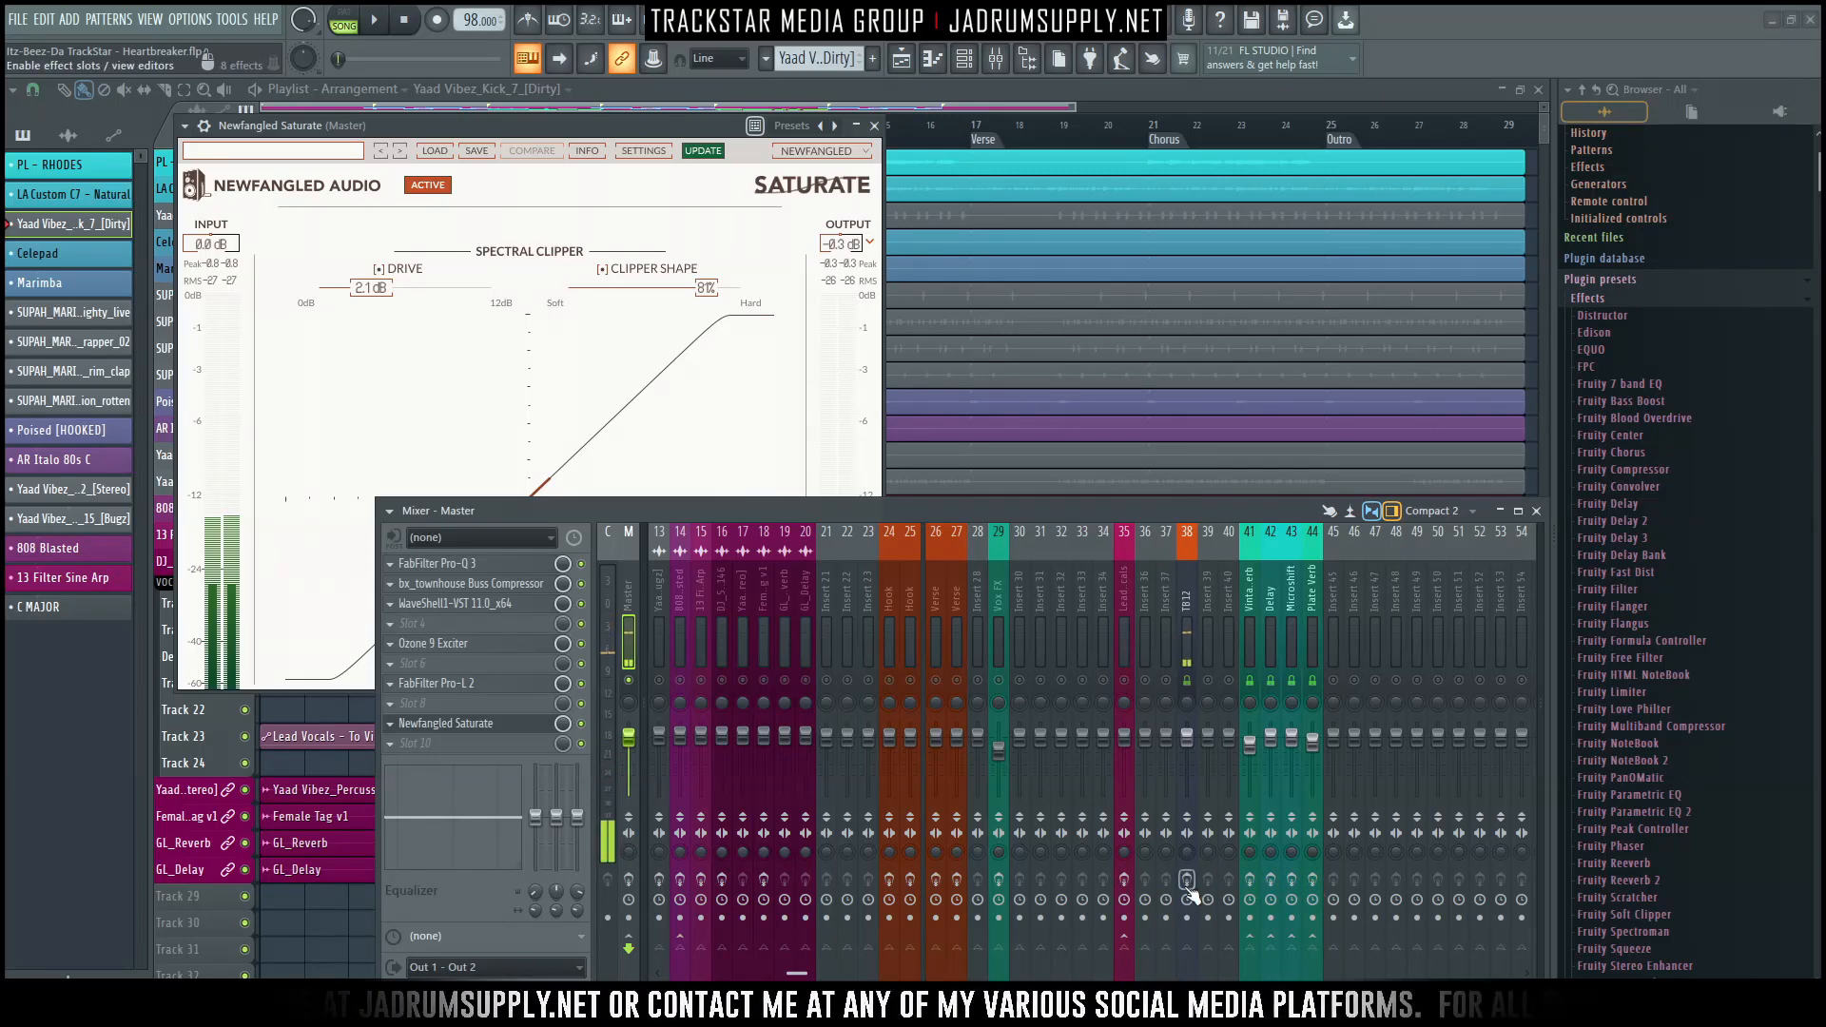
Solo playlist tracks 29 and 30 and place Gangsta Lullaby Riddim_Demo + Vox and Itz-Beez-Da TrackStar - Heartbreaker on them, starting at bar 1.
left_click(302, 914)
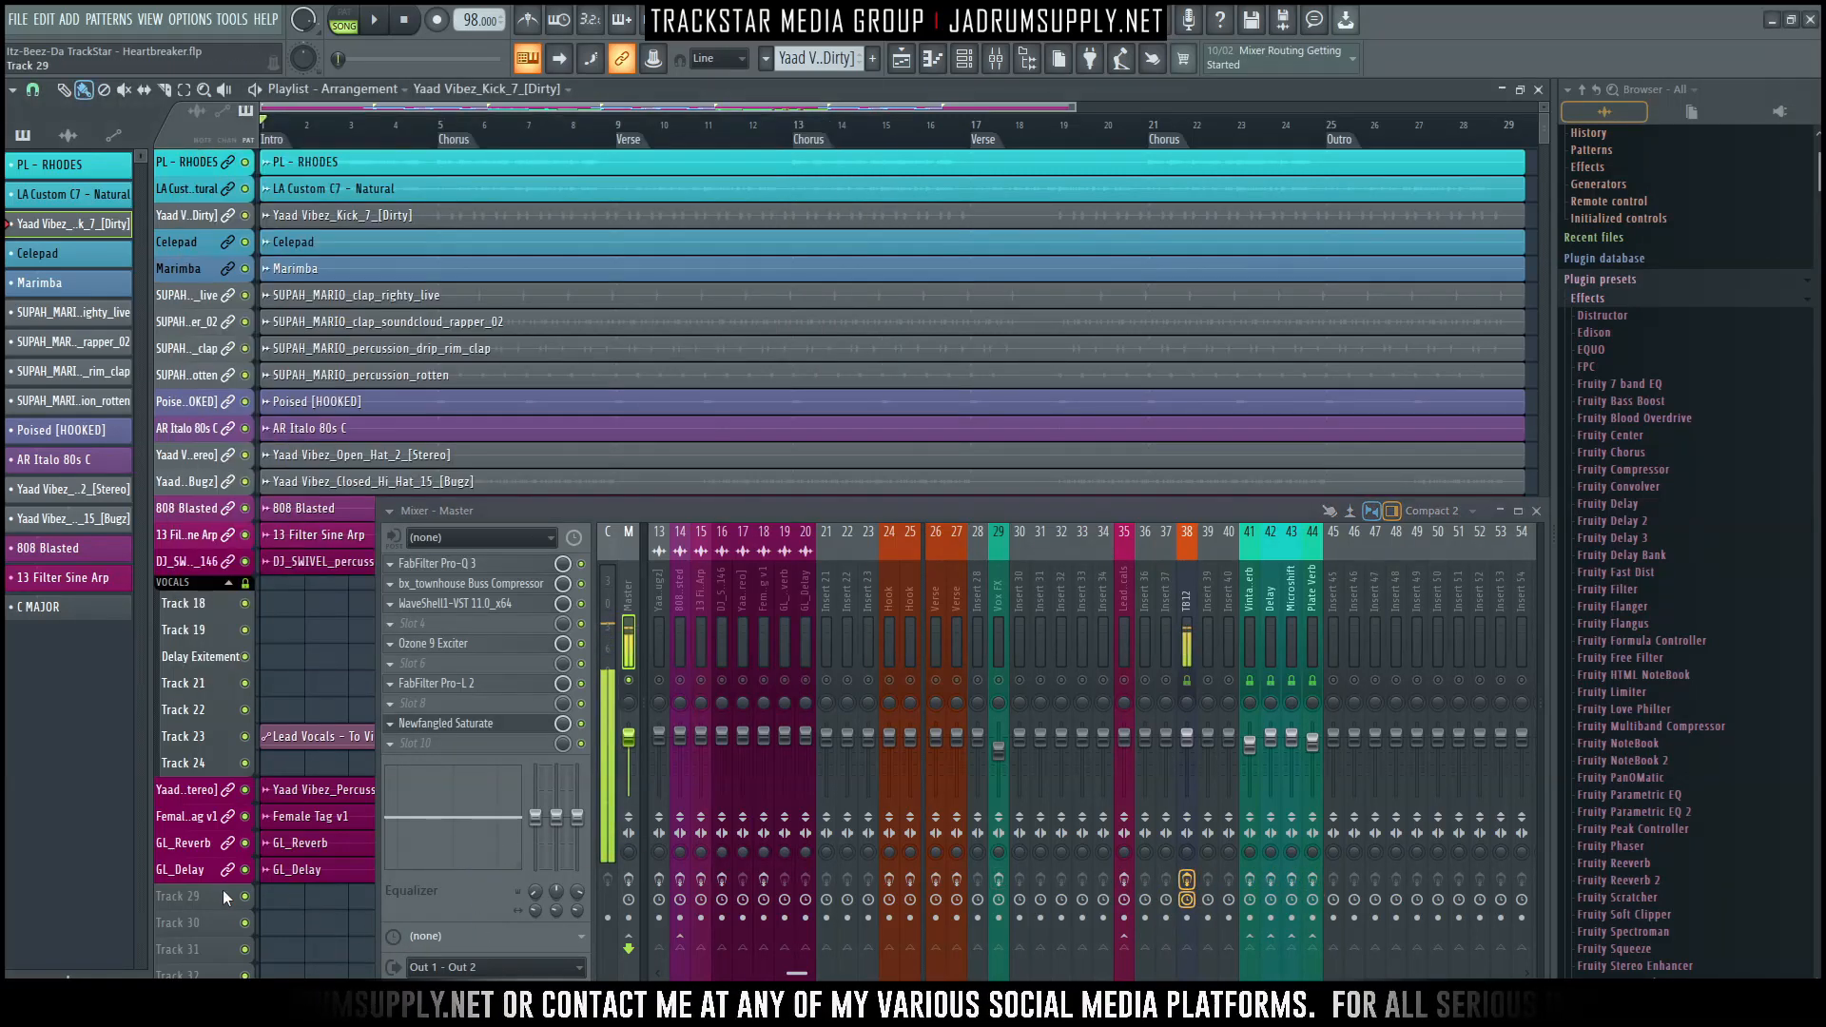
right_click(245, 897)
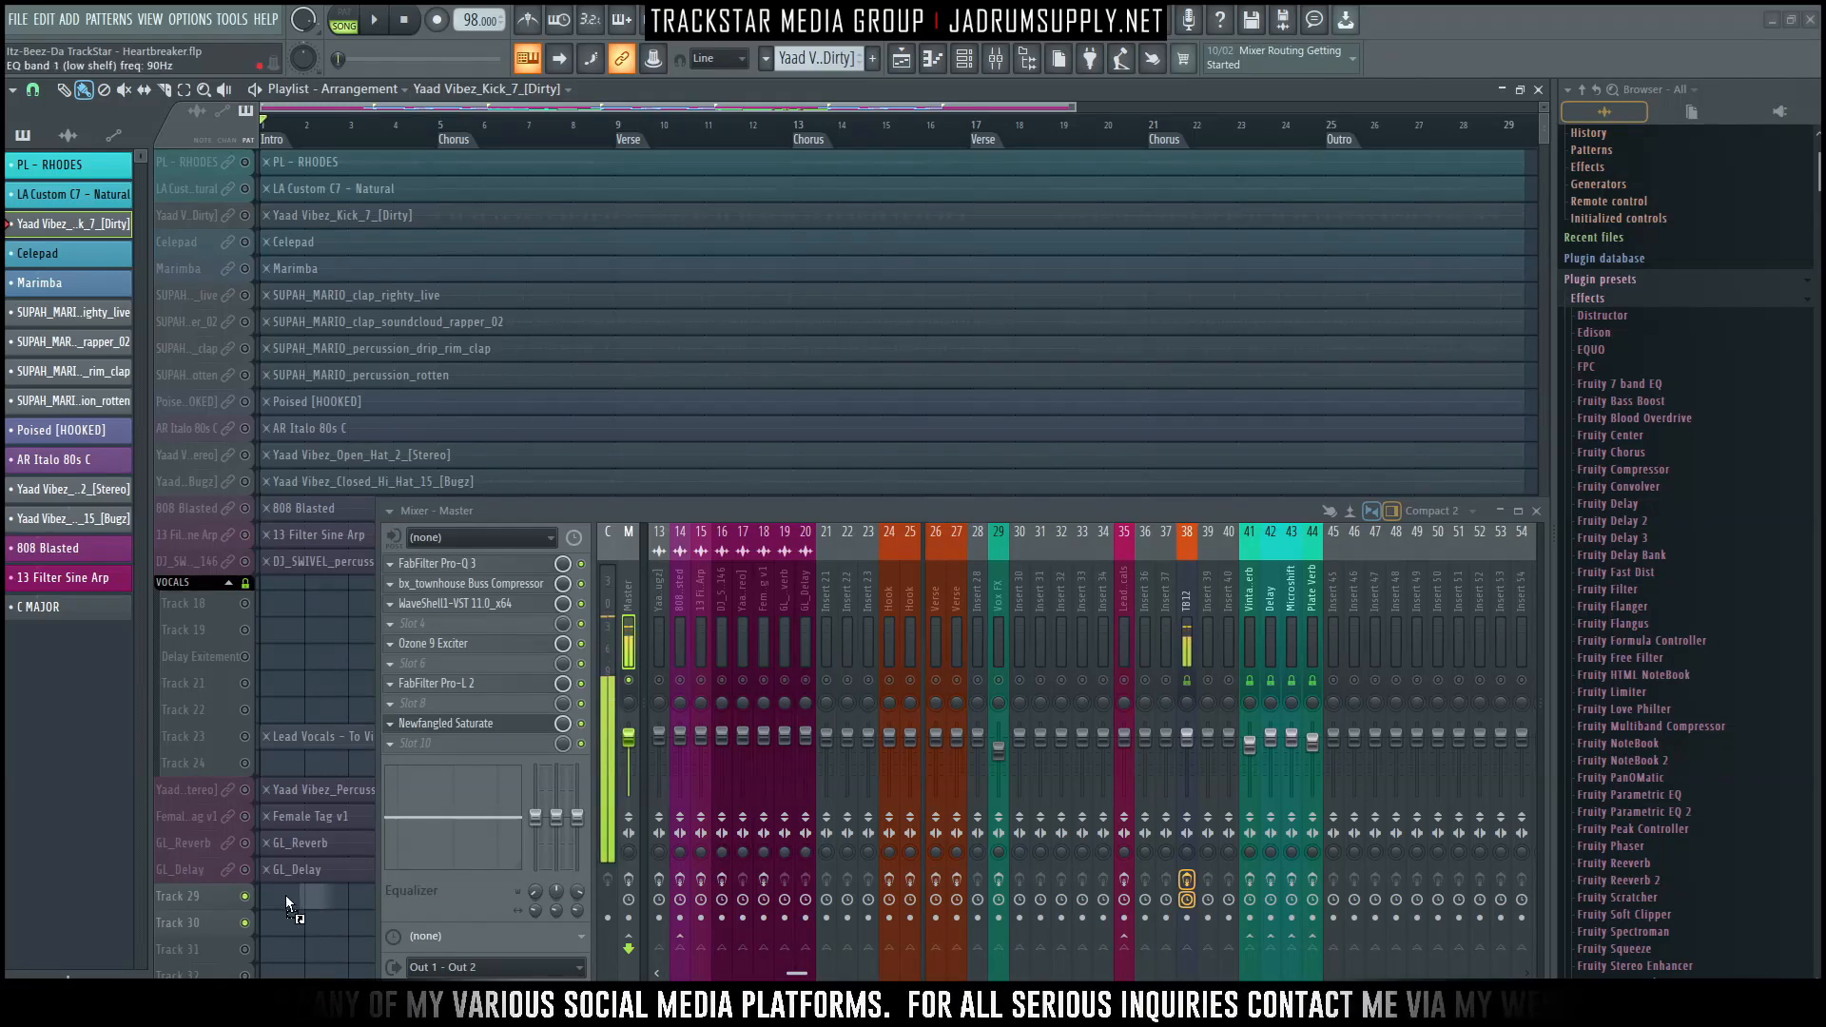
left_click_drag(277, 899, 278, 897)
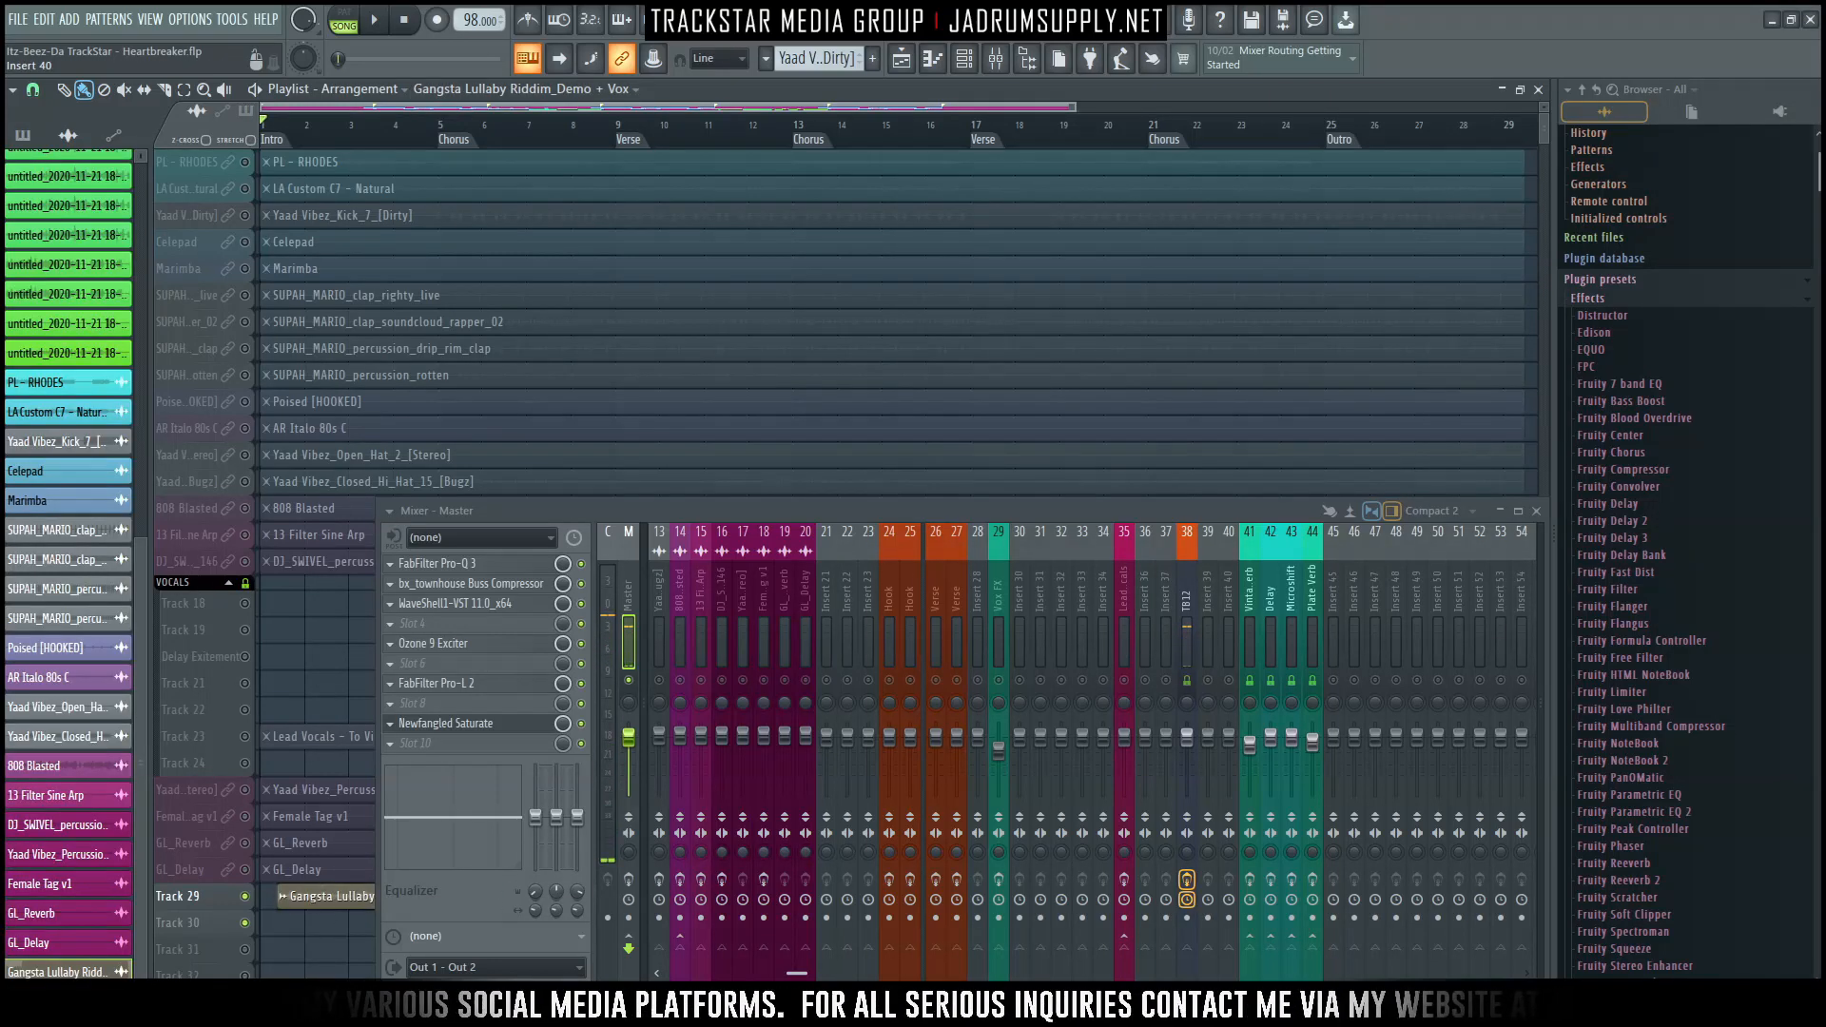
left_click_drag(294, 868, 296, 846)
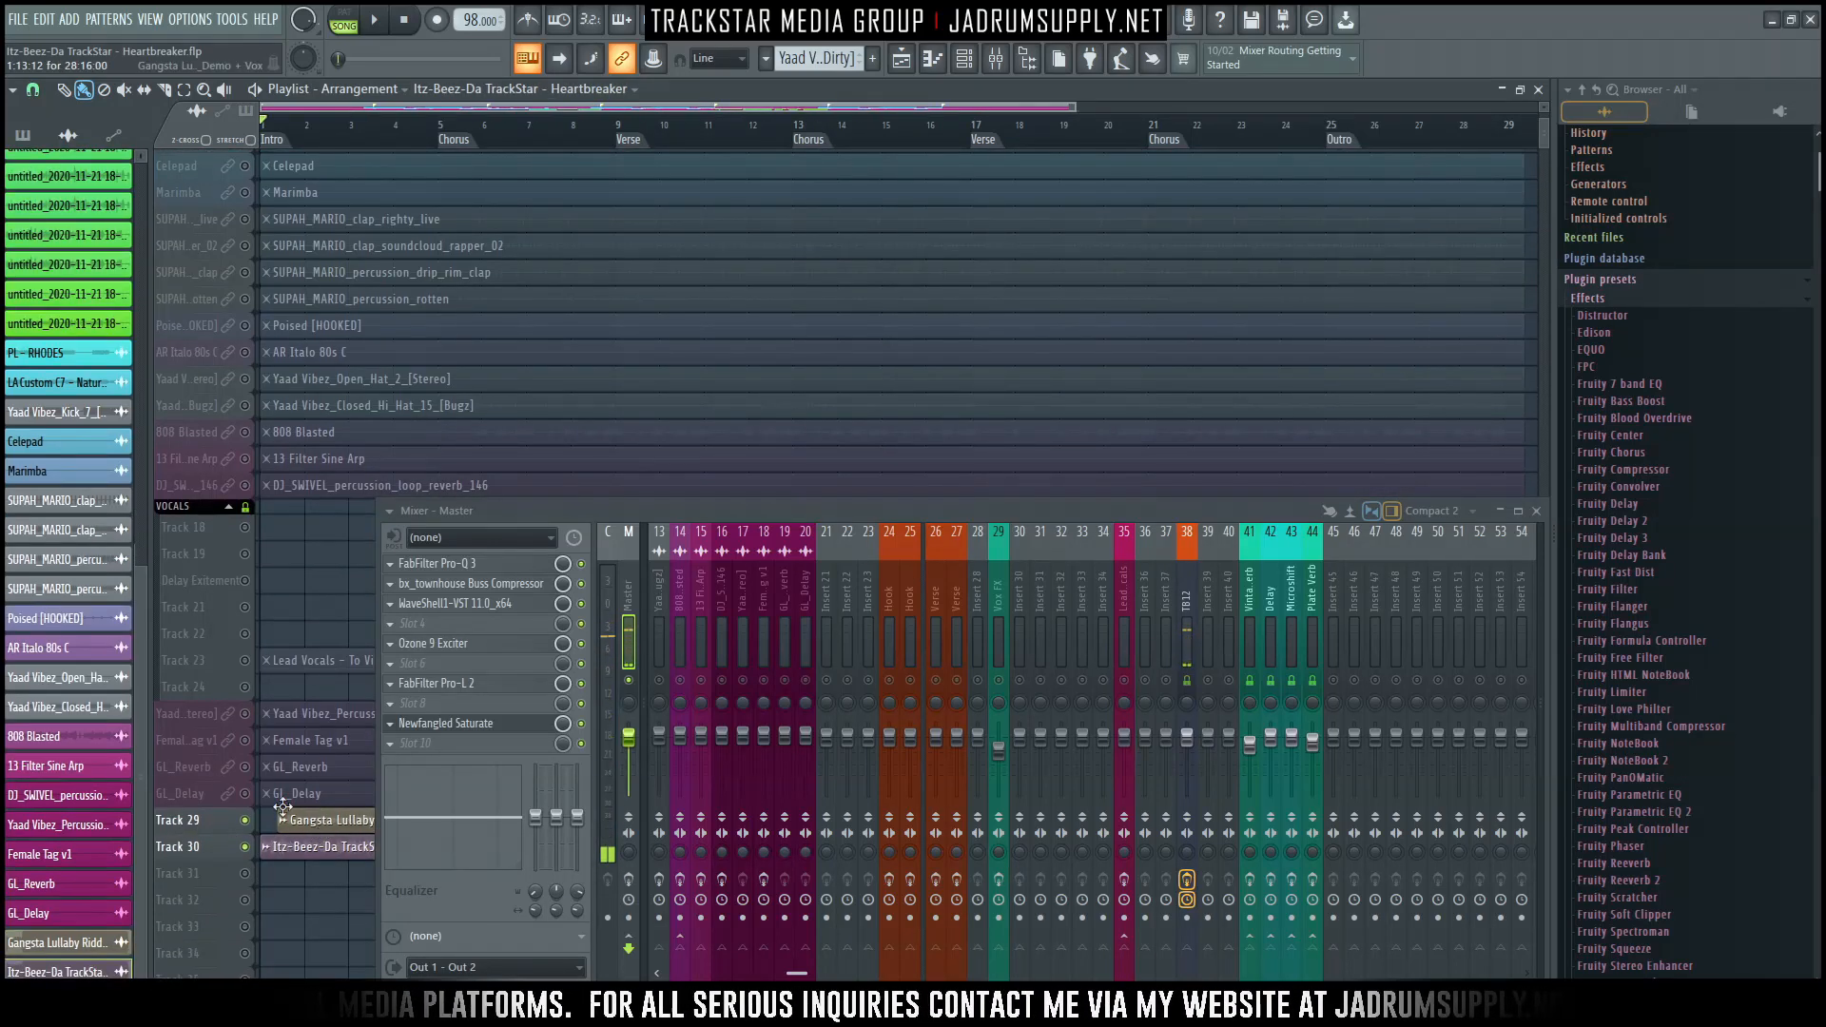
left_click(317, 820)
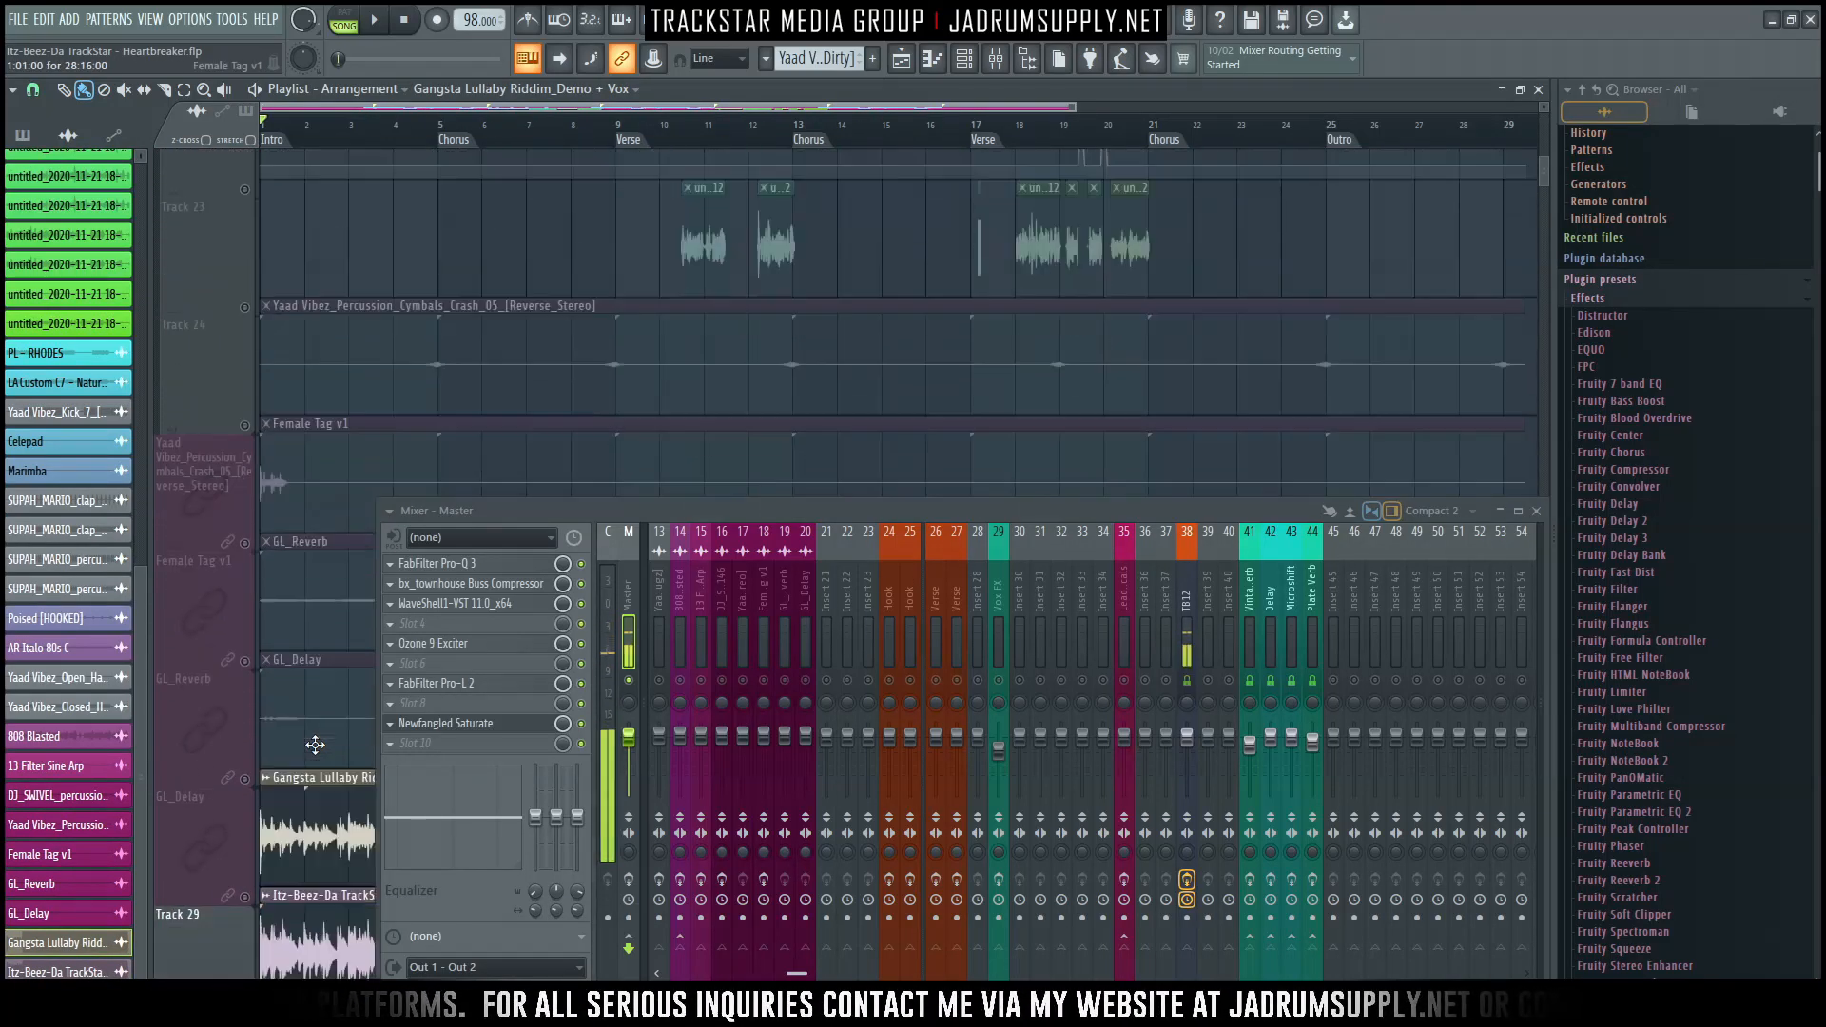
Compare the full-length waveforms of the demo and the new export on tracks 29 and 30 at a larger track height.
scroll(312, 704, "up", 5)
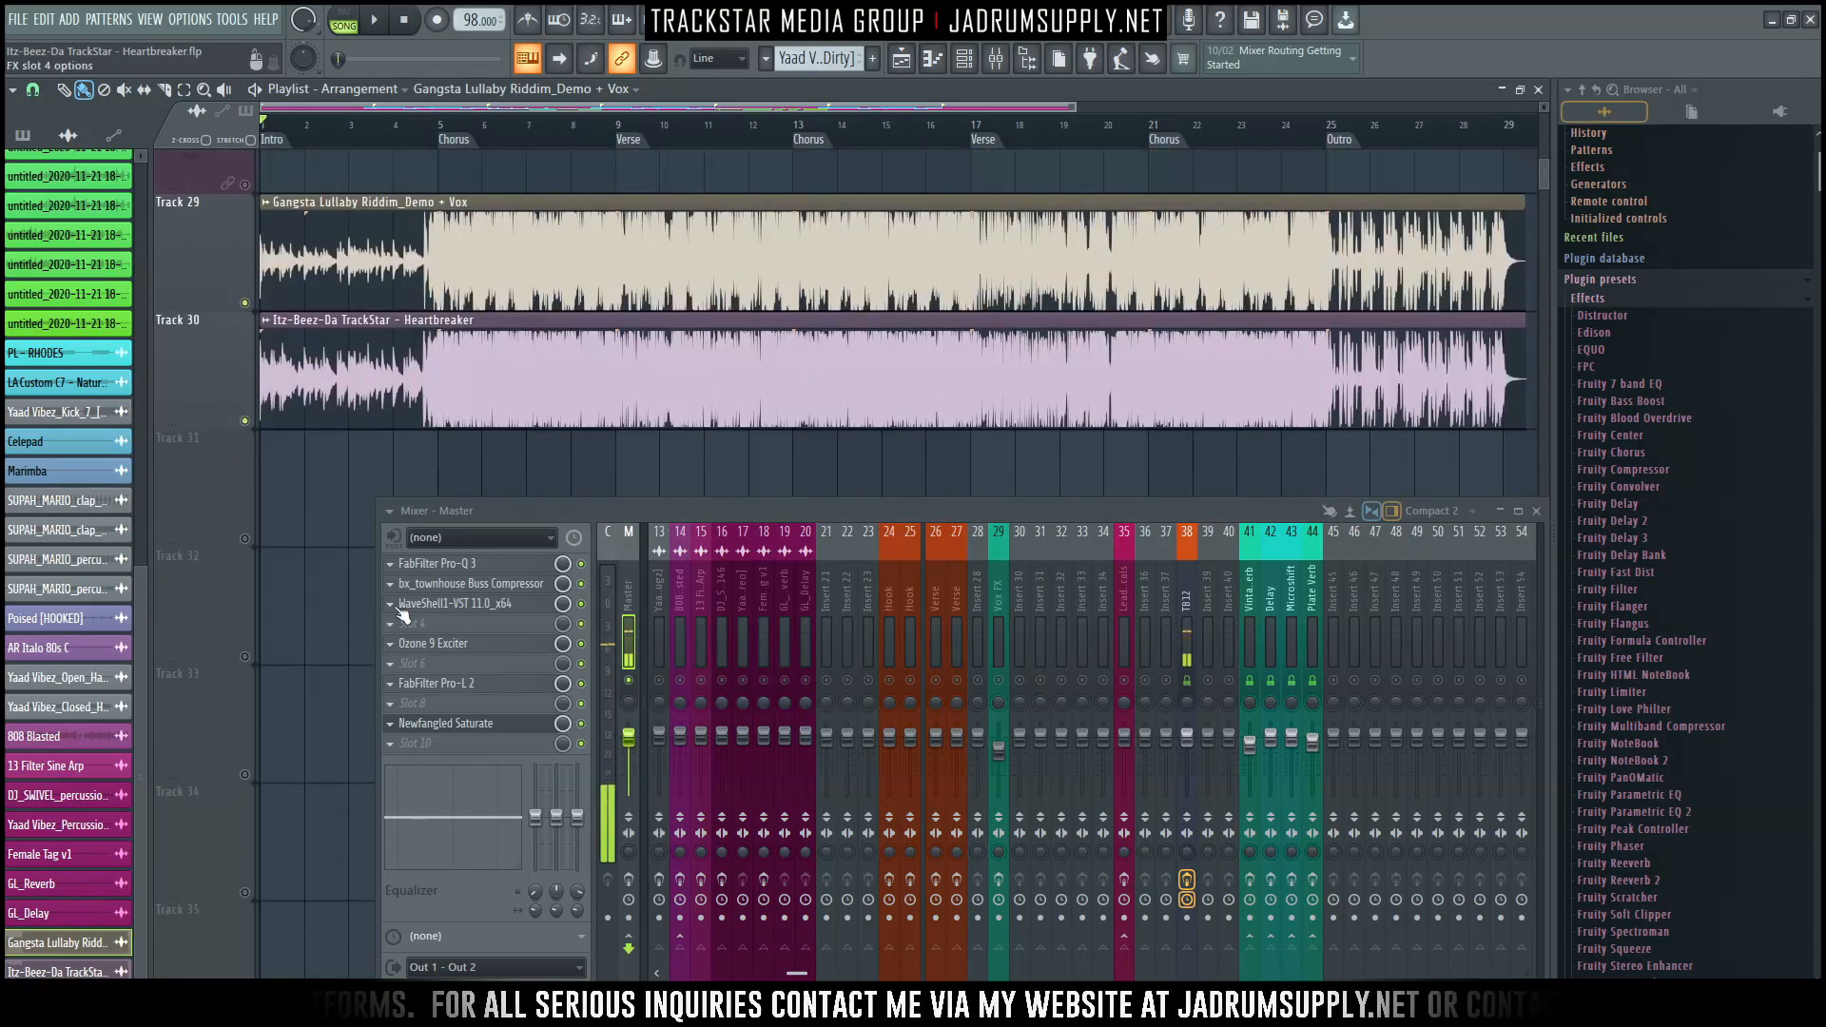
left_click(1537, 512)
scroll(739, 285, "up", 4)
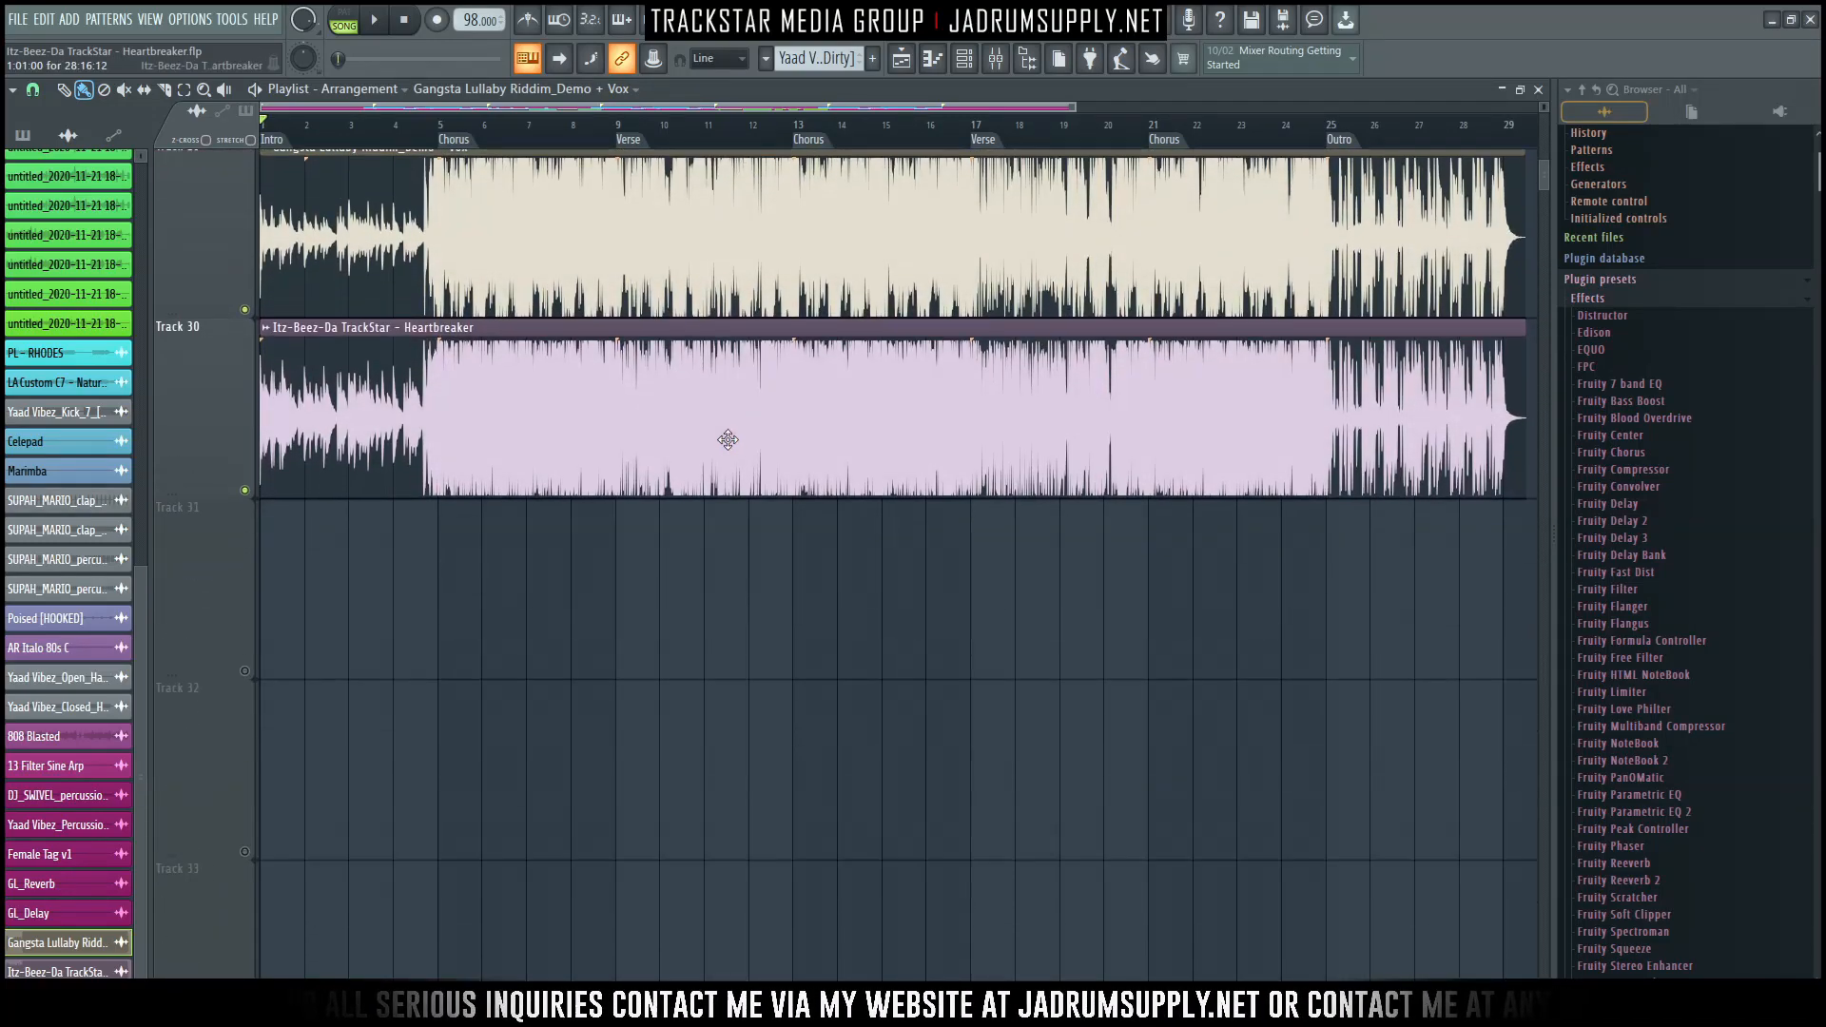
scroll(718, 618, "up", 6)
scroll(727, 636, "down", 4)
scroll(727, 617, "down", 3)
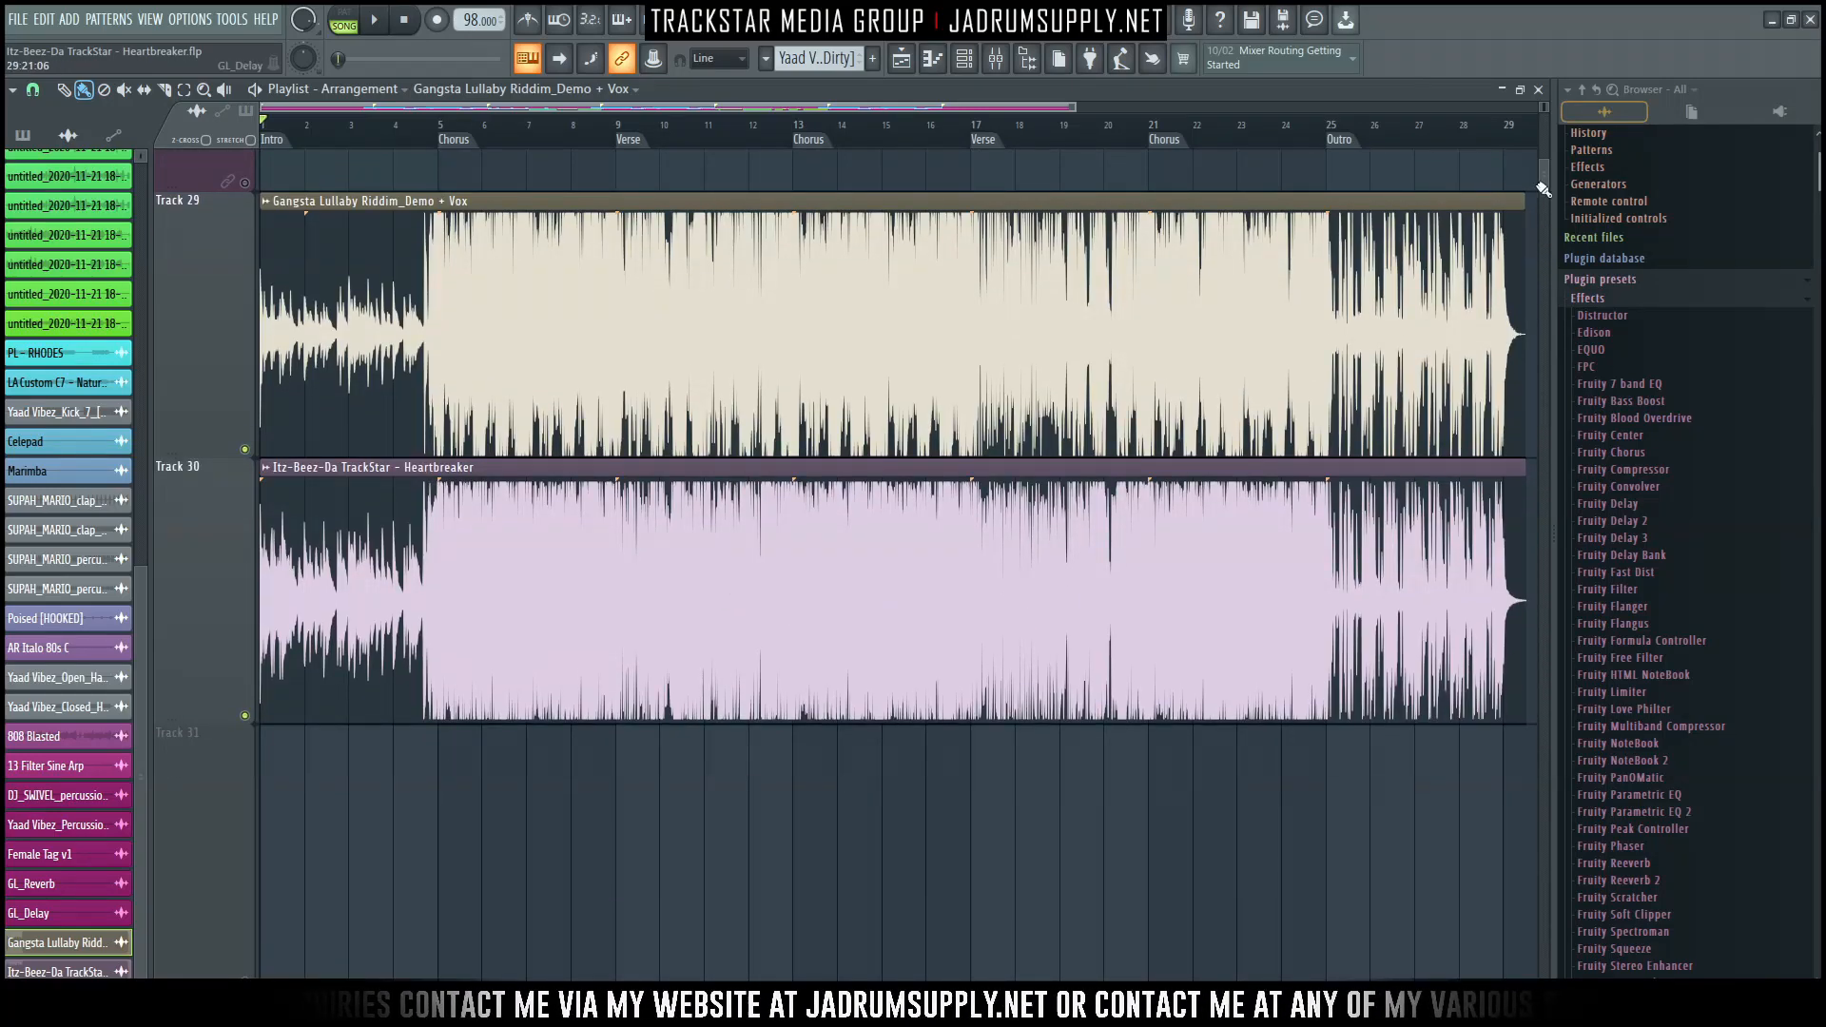
scroll(1543, 189, "down", 4)
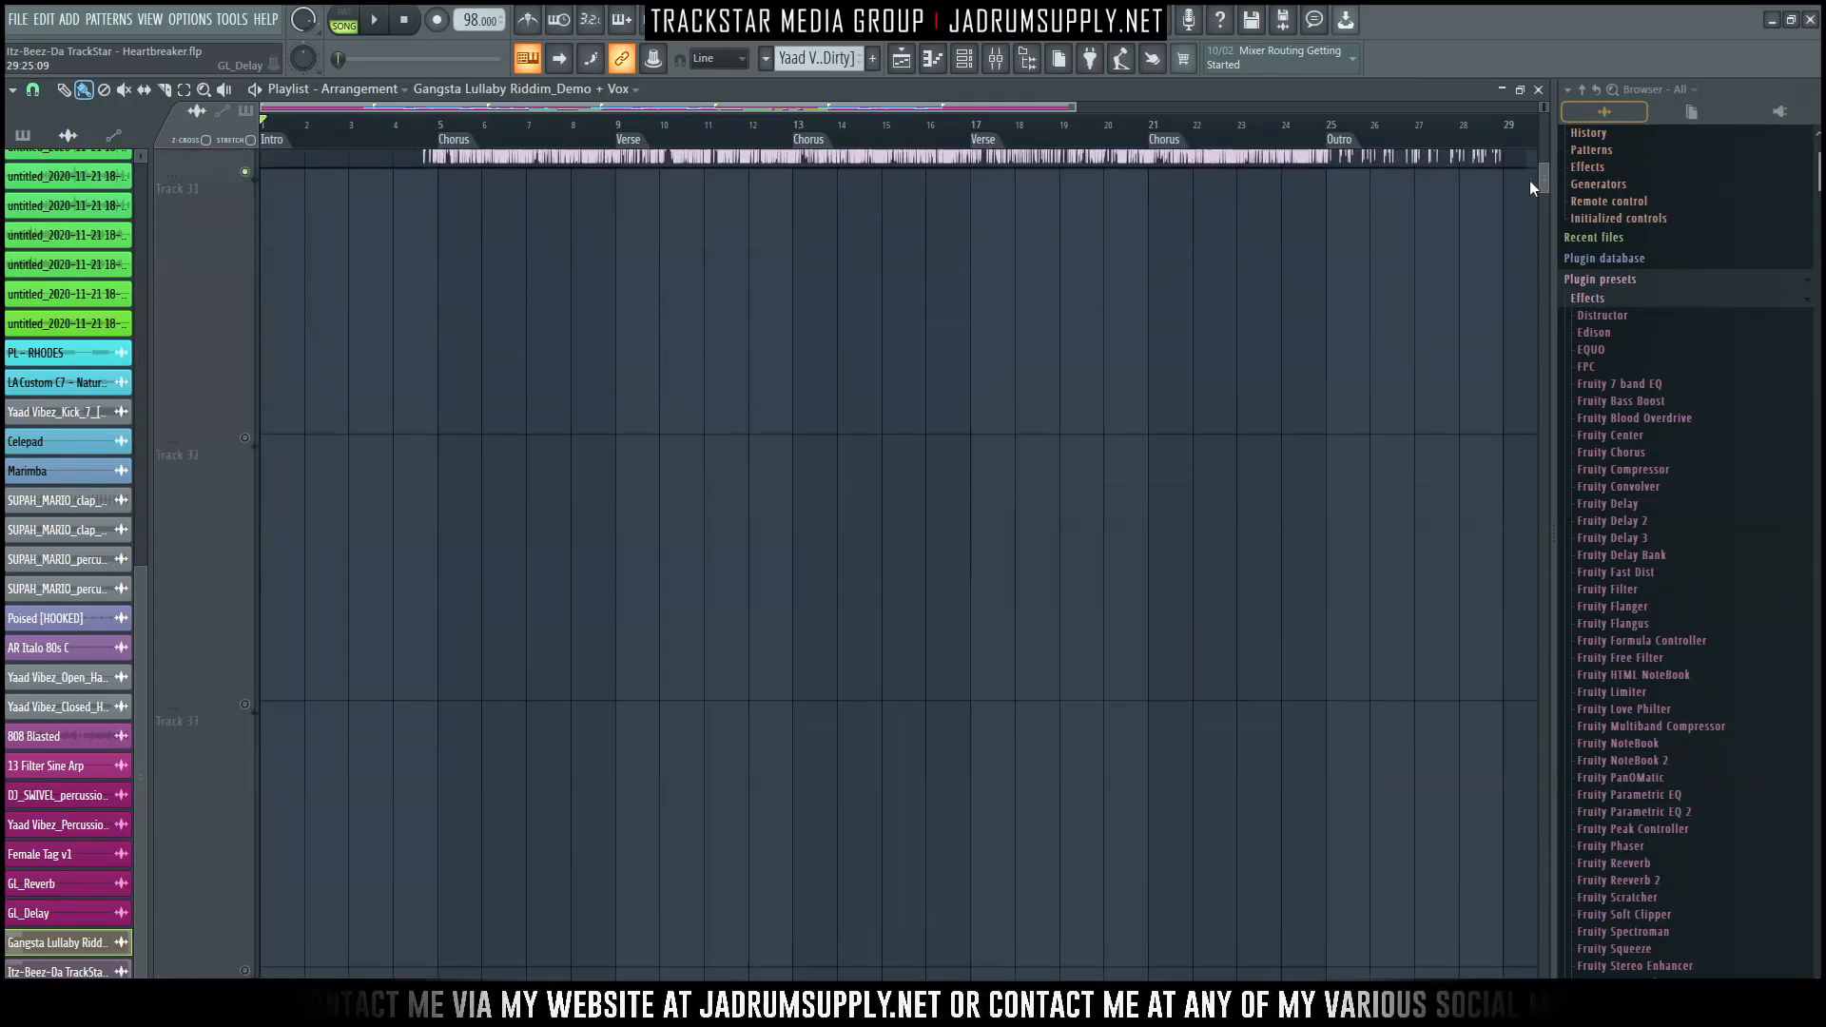
left_click_drag(1529, 181, 1522, 180)
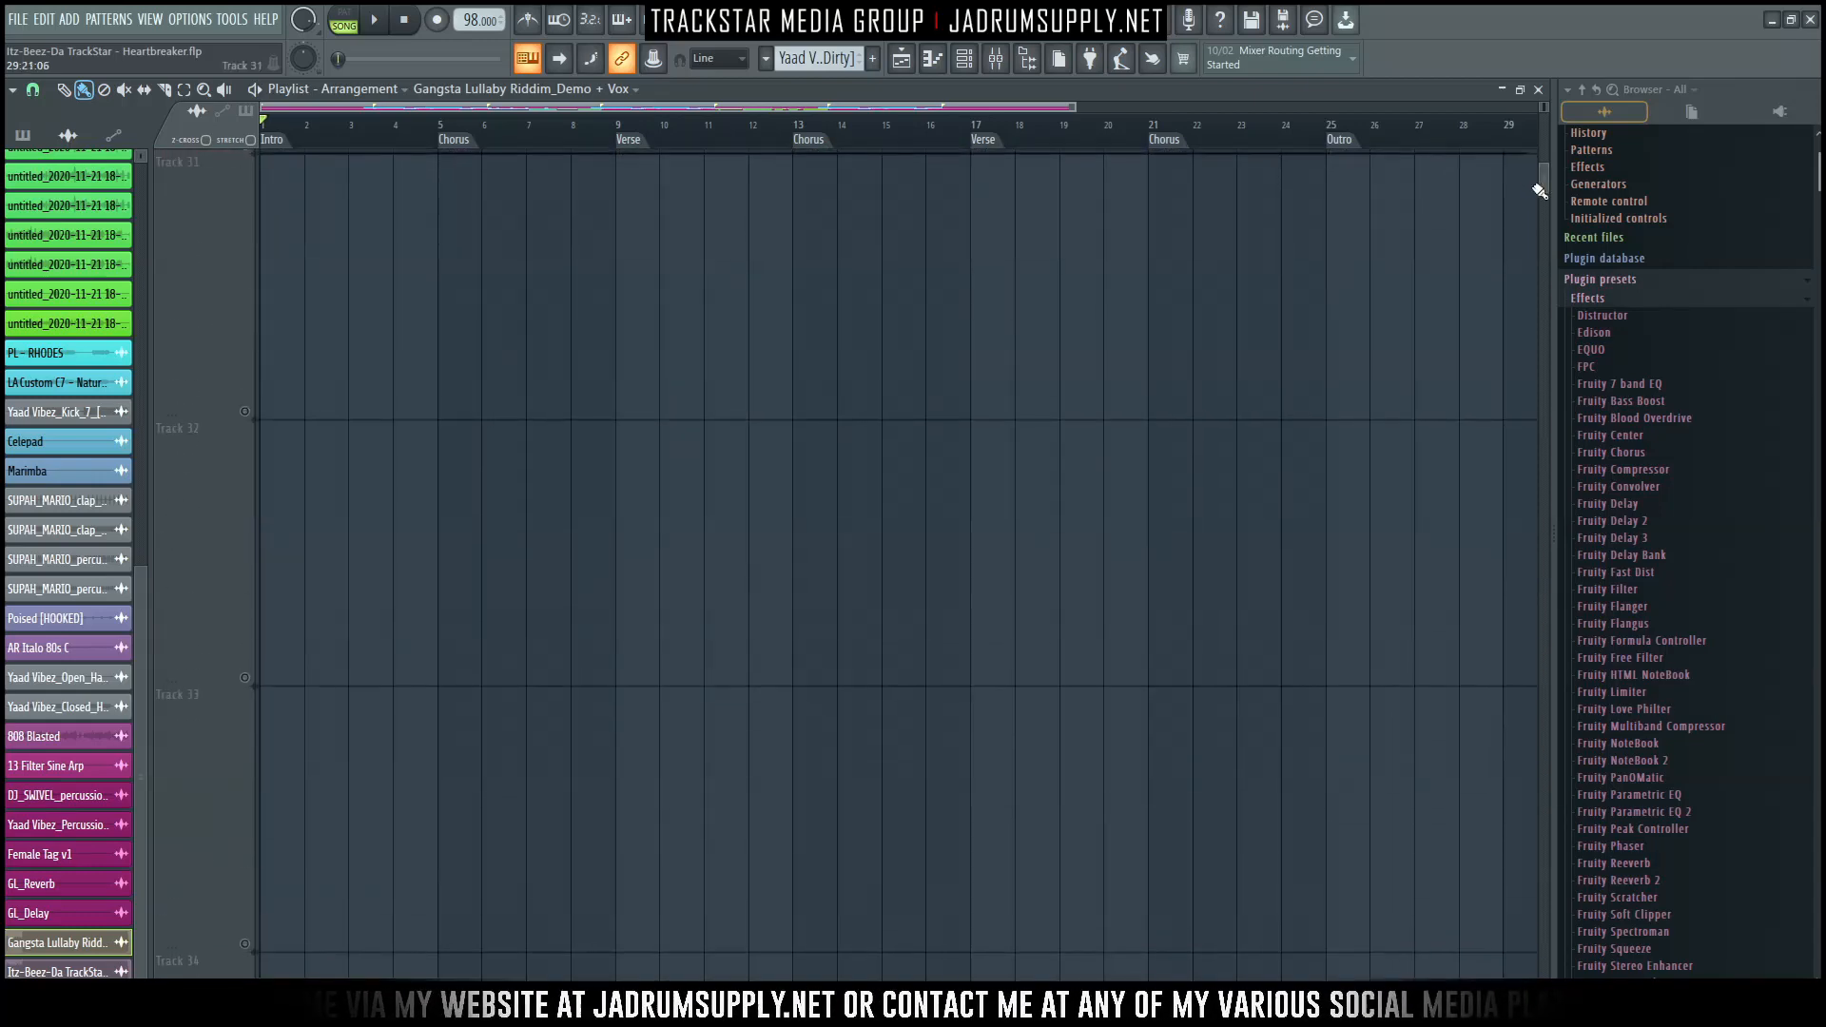
scroll(1537, 188, "up", 3)
scroll(1380, 340, "down", 1)
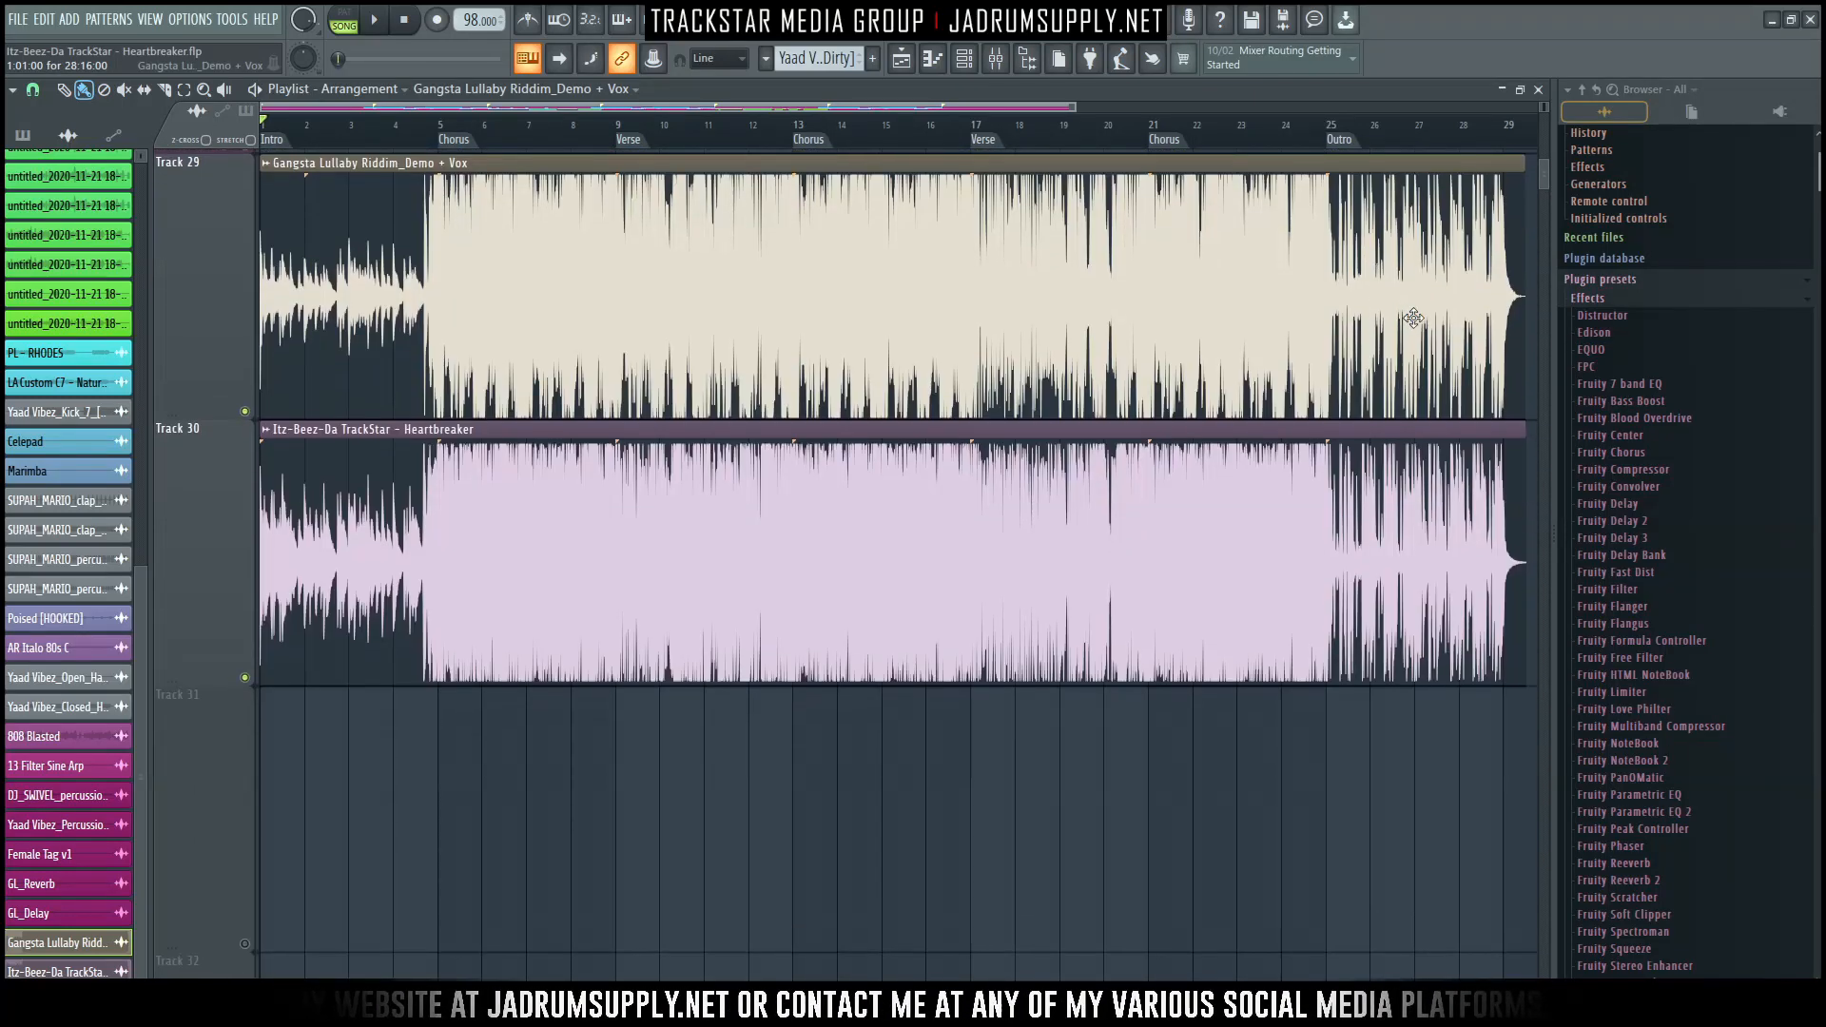
Examine the beginnings of both waveforms up close to check their alignment, and return to the whole-song view.
scroll(296, 140, "up", 5)
left_click_drag(296, 109, 237, 106)
scroll(281, 140, "up", 4)
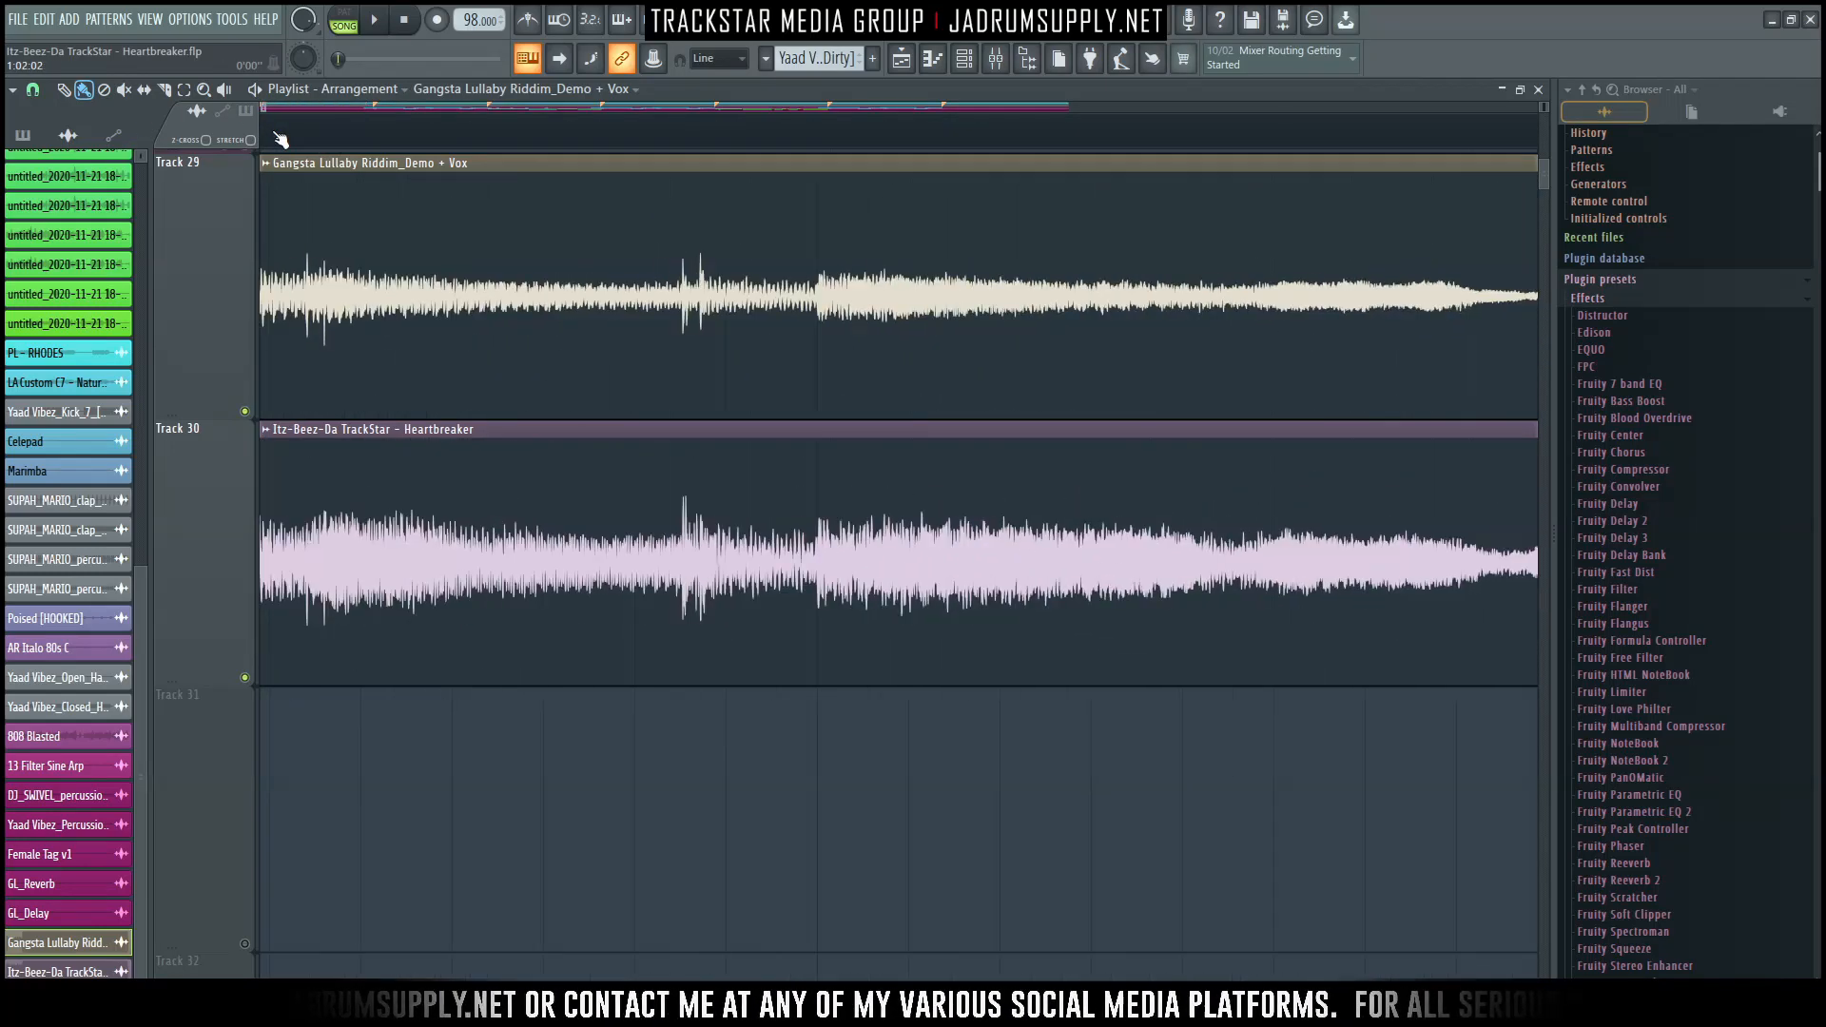
left_click_drag(262, 112, 230, 118)
scroll(605, 138, "down", 10)
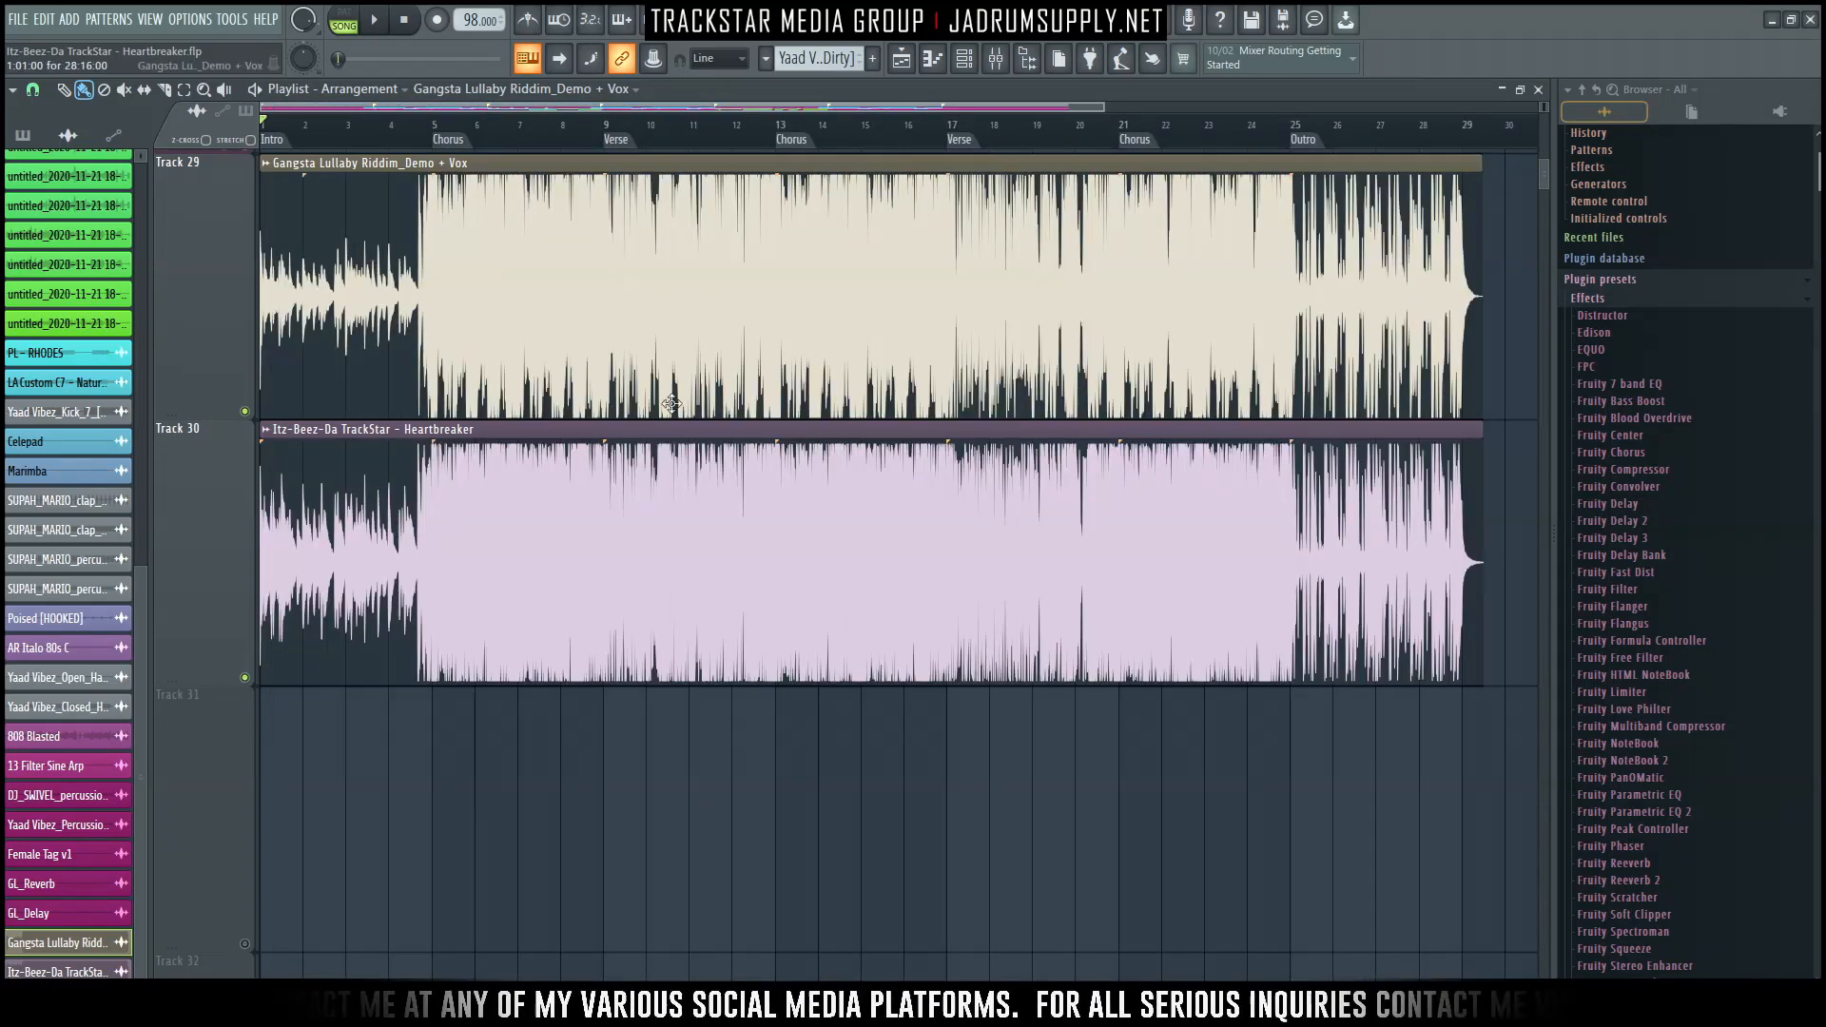
Play the song while alternately soloing the demo on track 29 and the new export on track 30 to compare the mixes.
right_click(244, 411)
key("space")
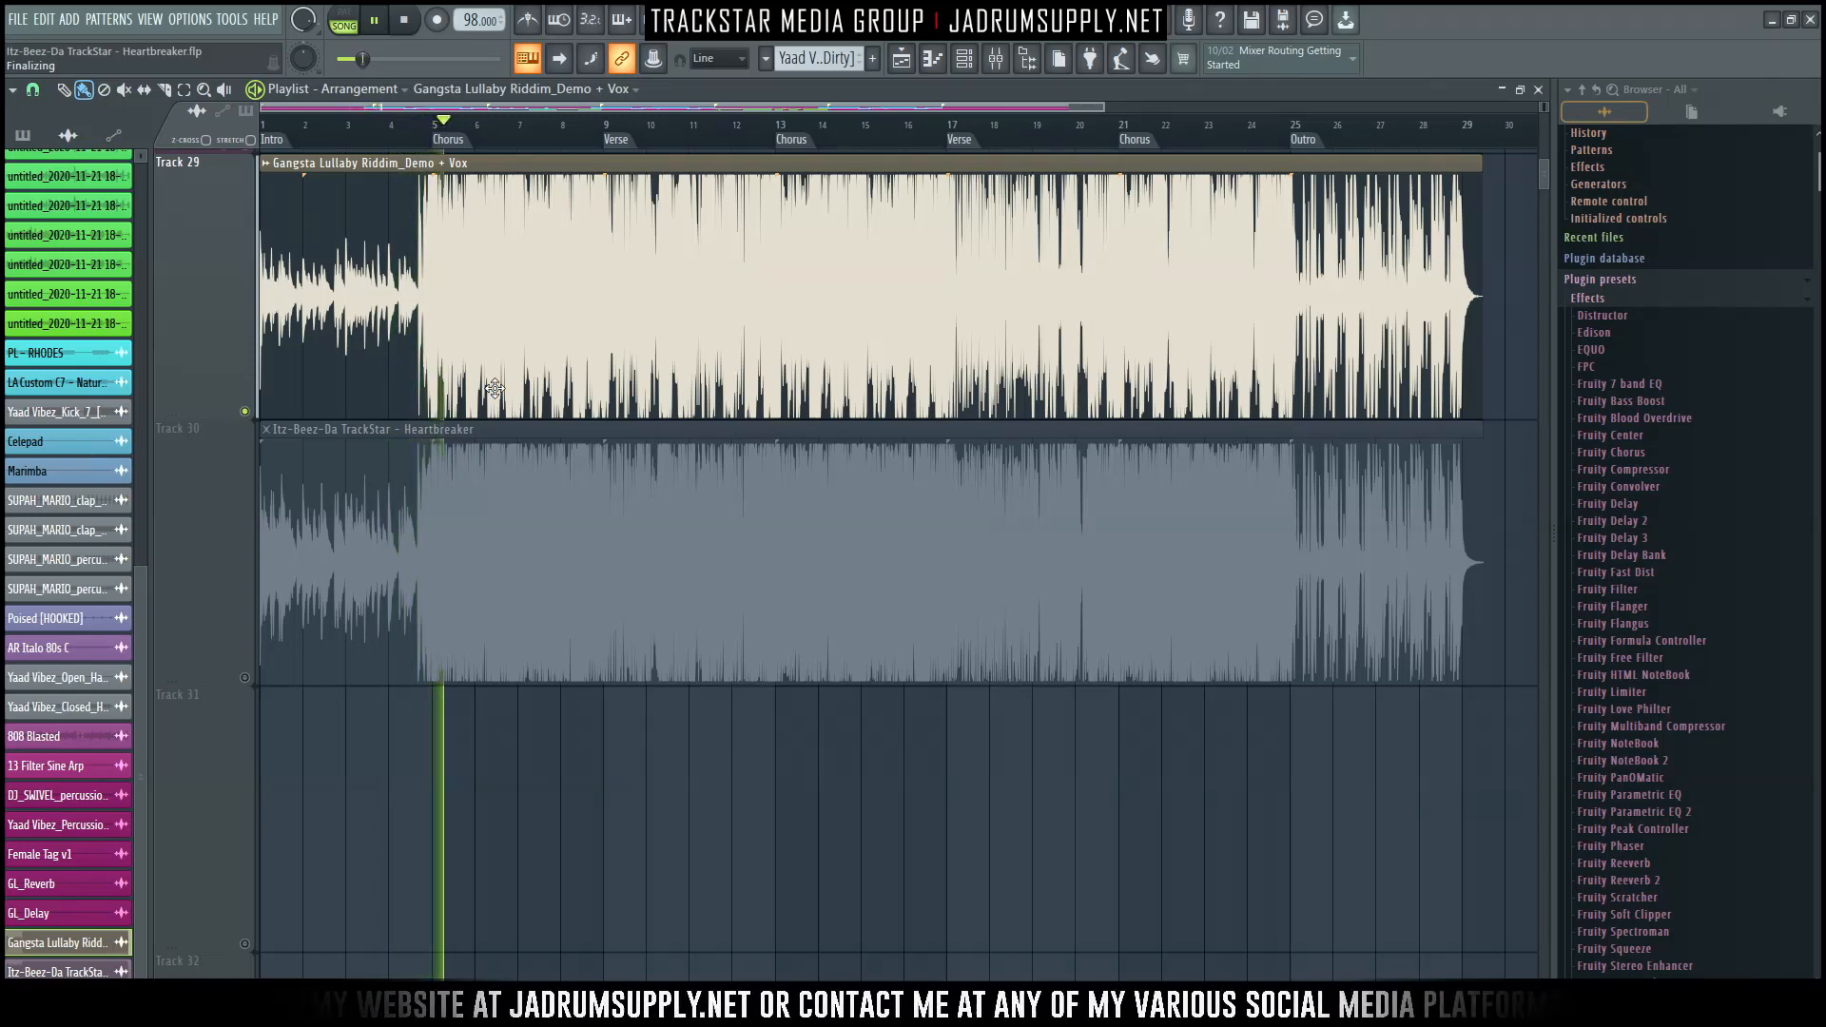
right_click(245, 680)
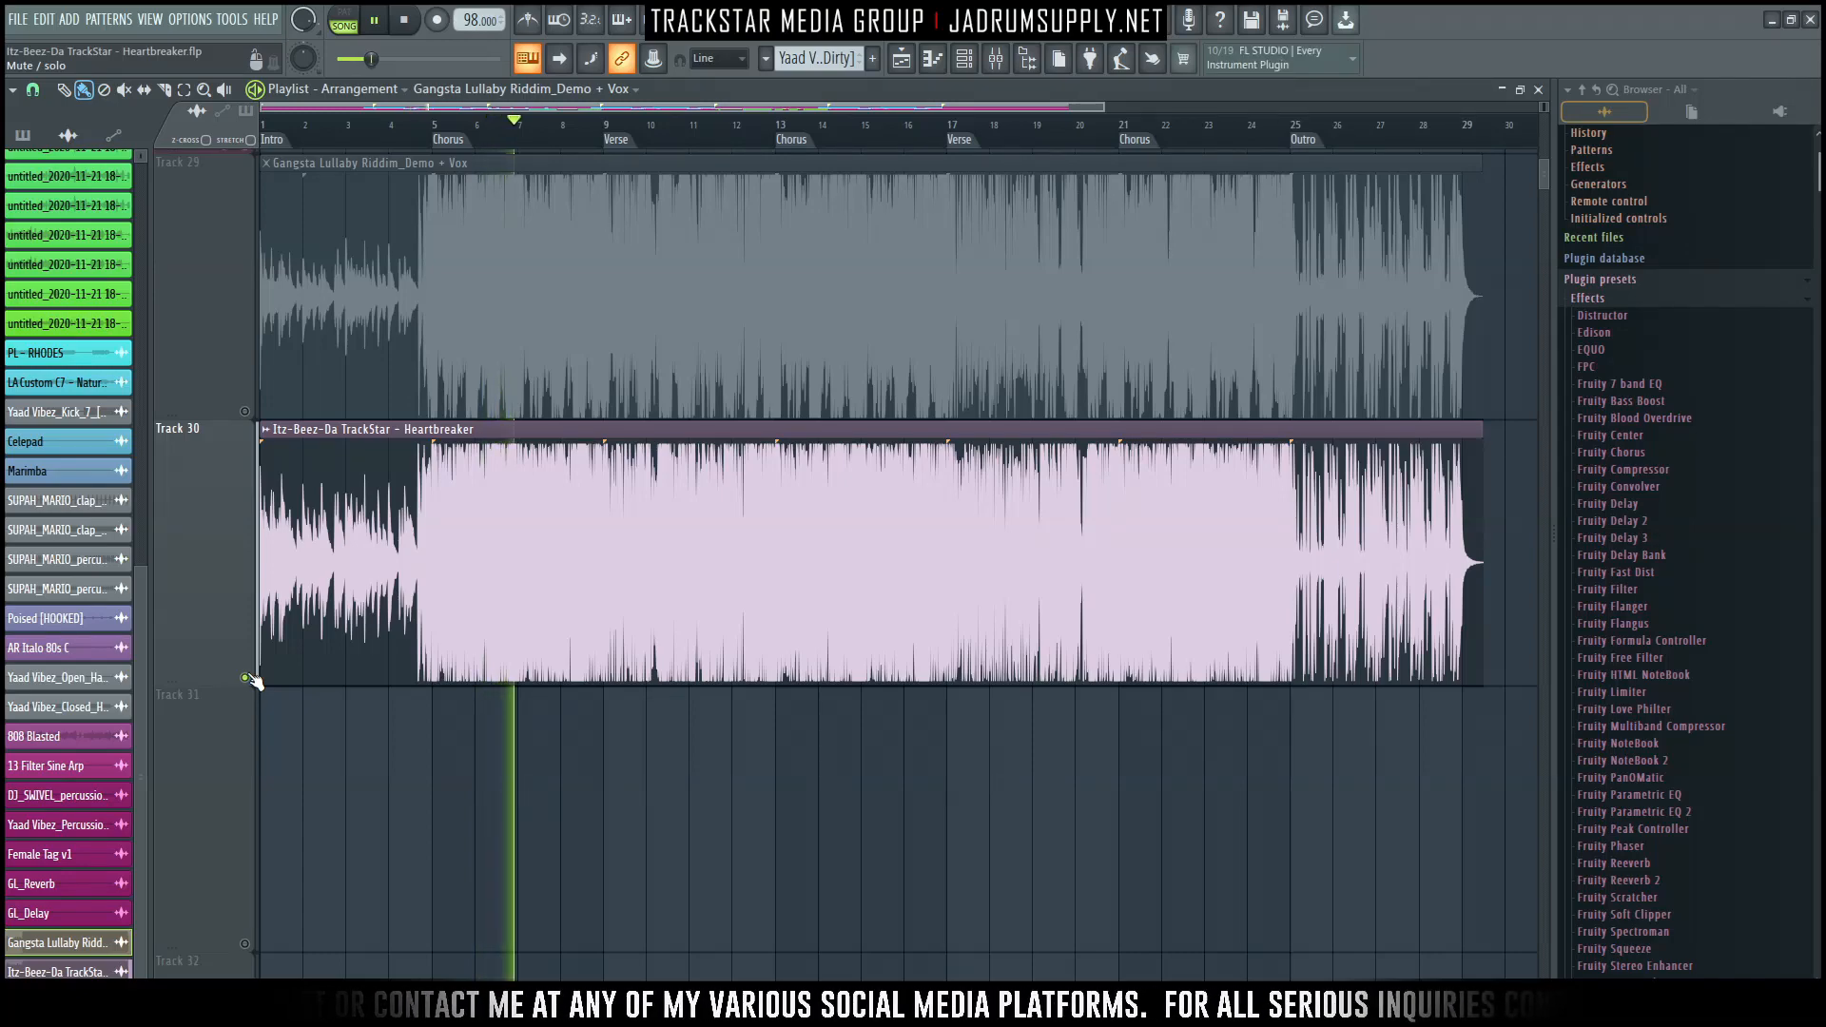
scroll(584, 808, "up", 10)
scroll(585, 834, "down", 10)
scroll(587, 708, "up", 5)
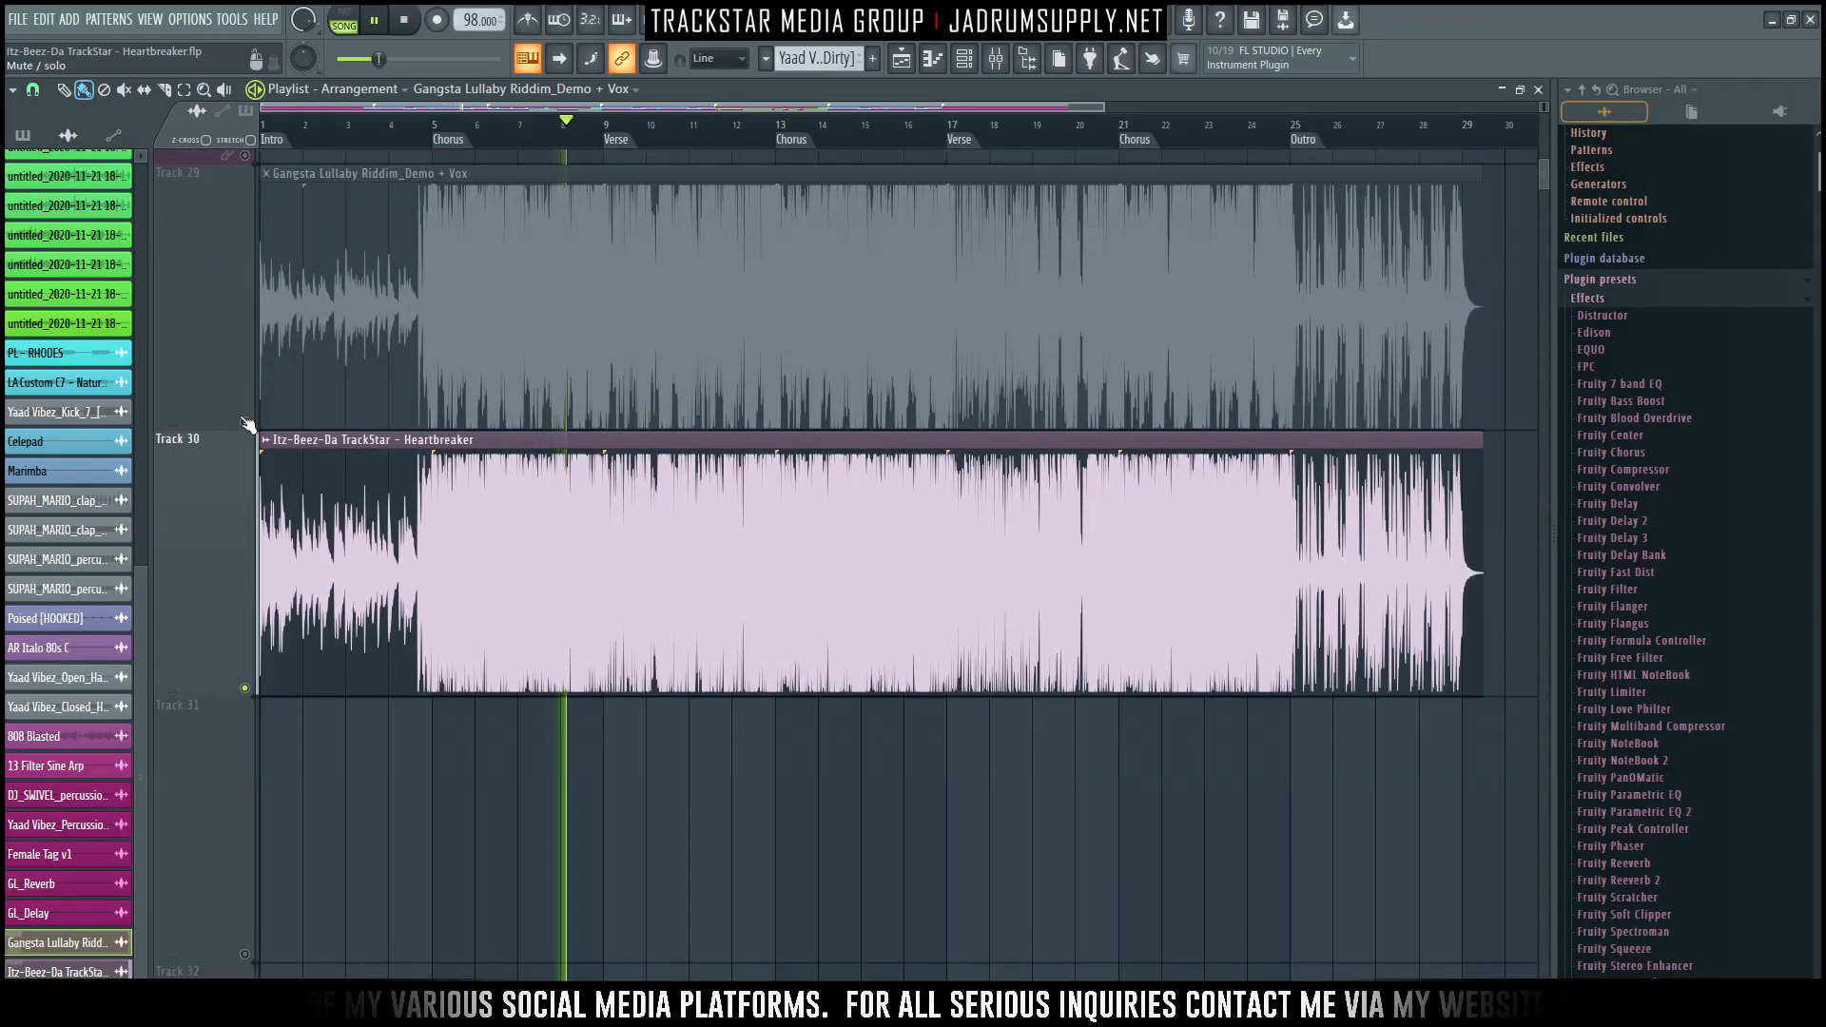
right_click(245, 423)
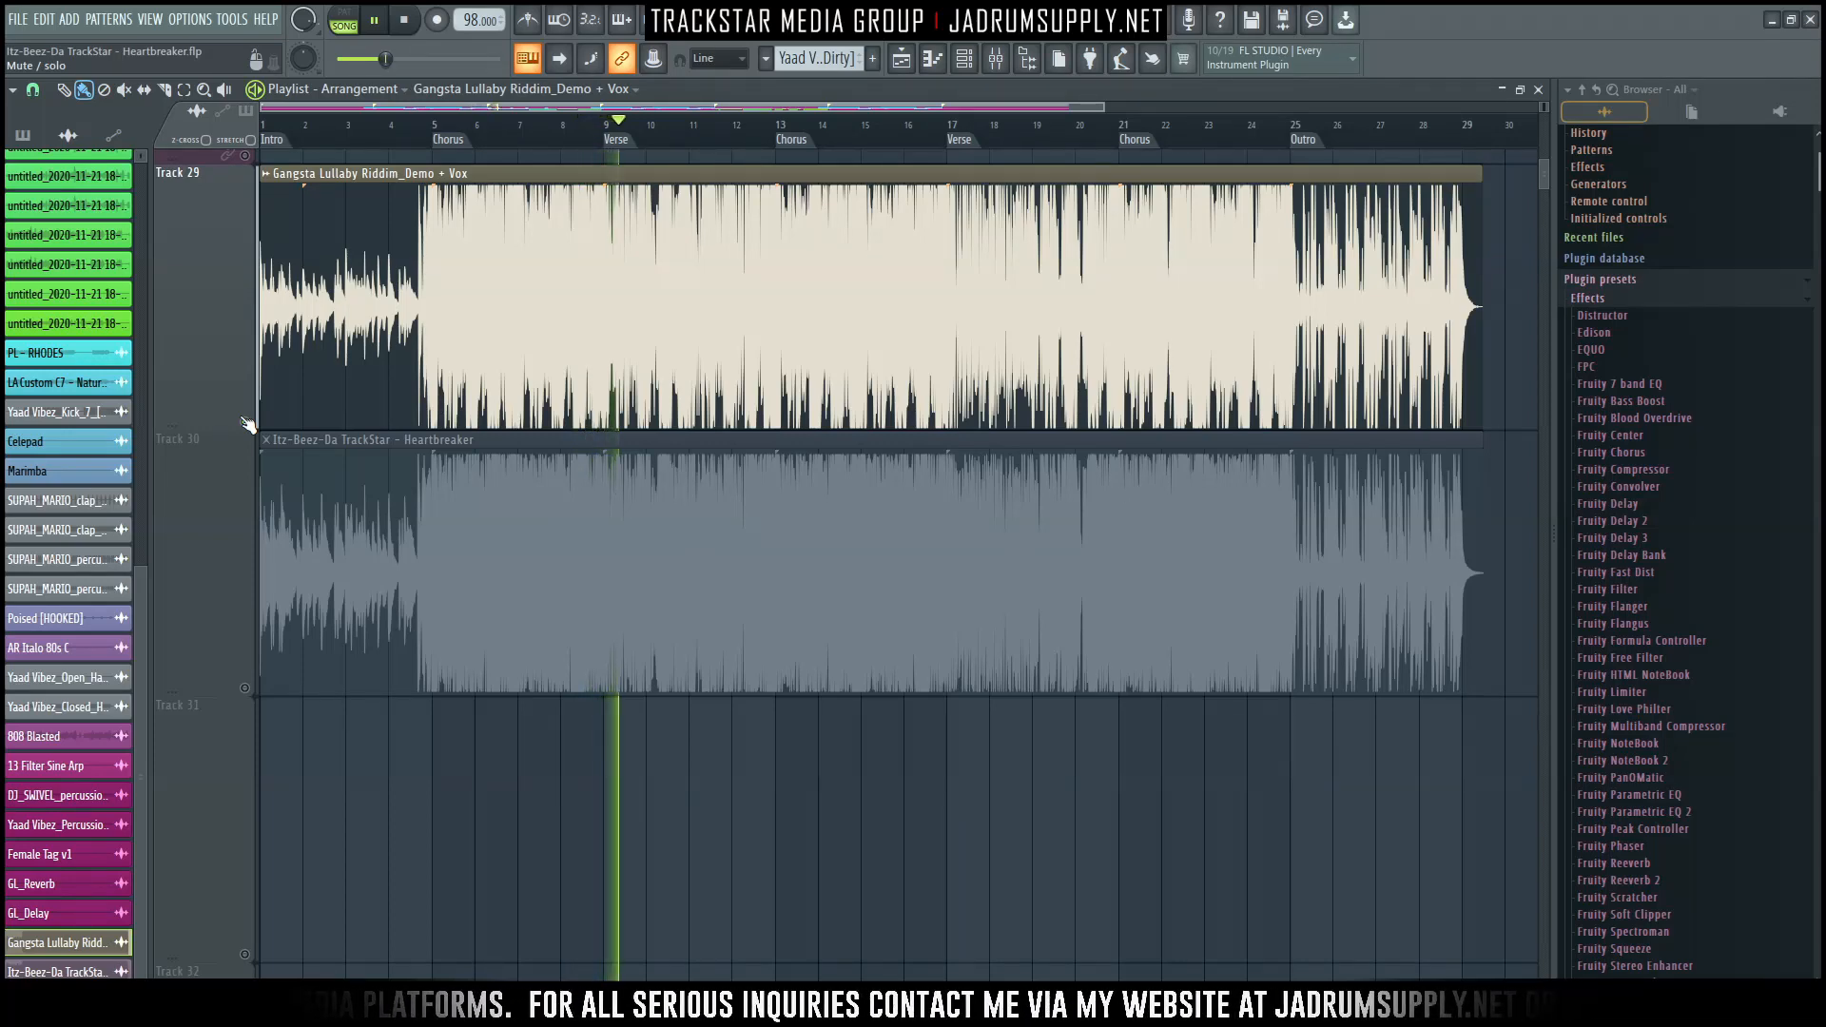
right_click(244, 688)
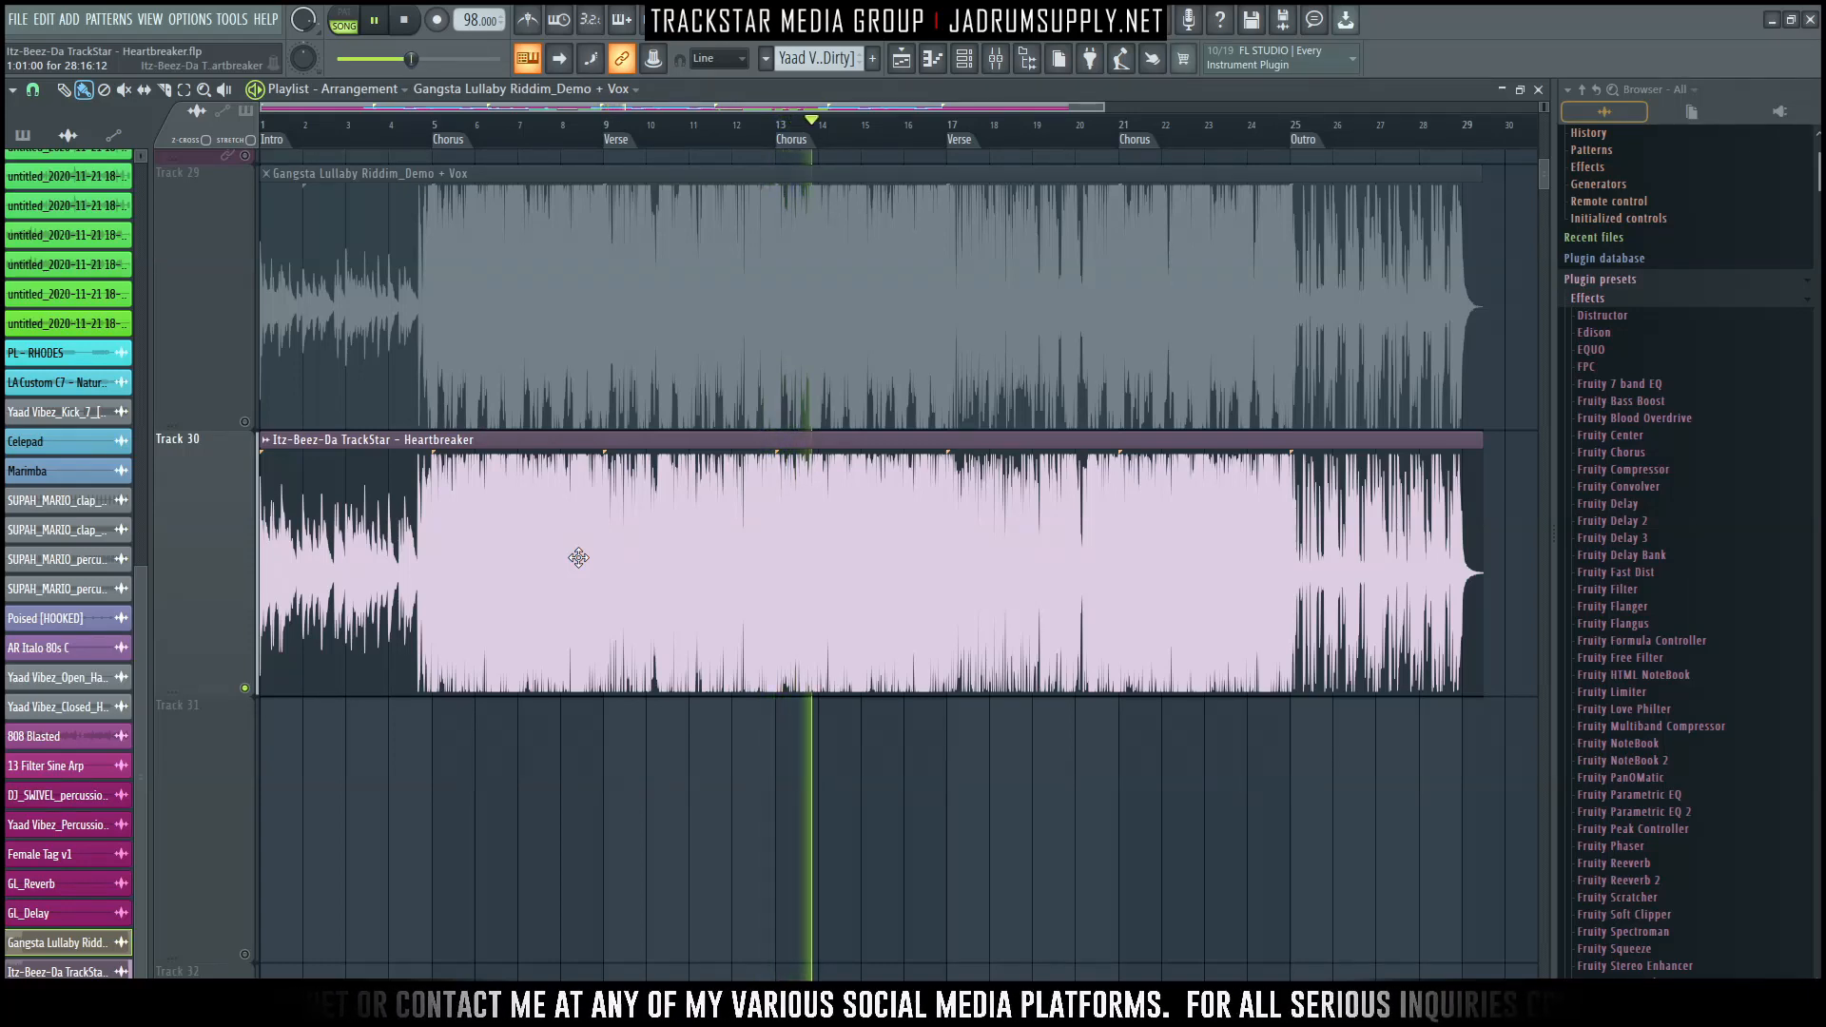
Check the Vox FX track's effects during playback, and listen to the demo on track 29 alone before stopping.
left_click(996, 58)
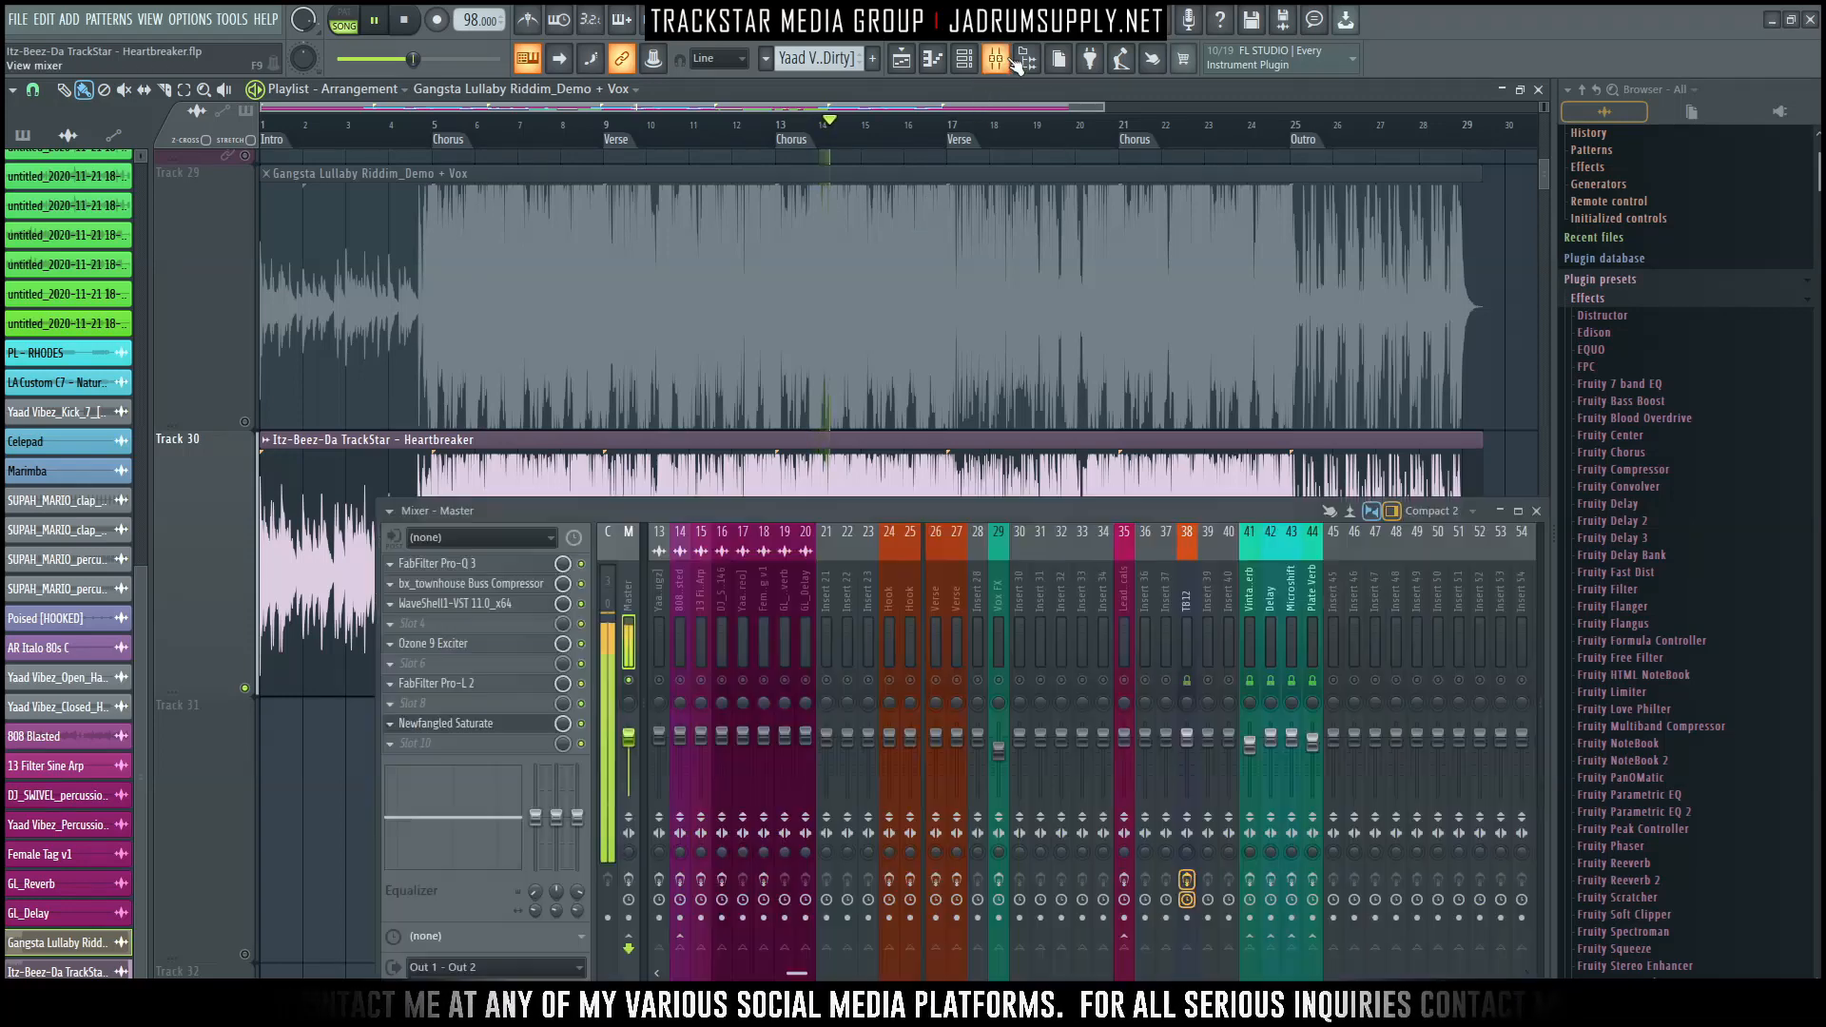
left_click(999, 621)
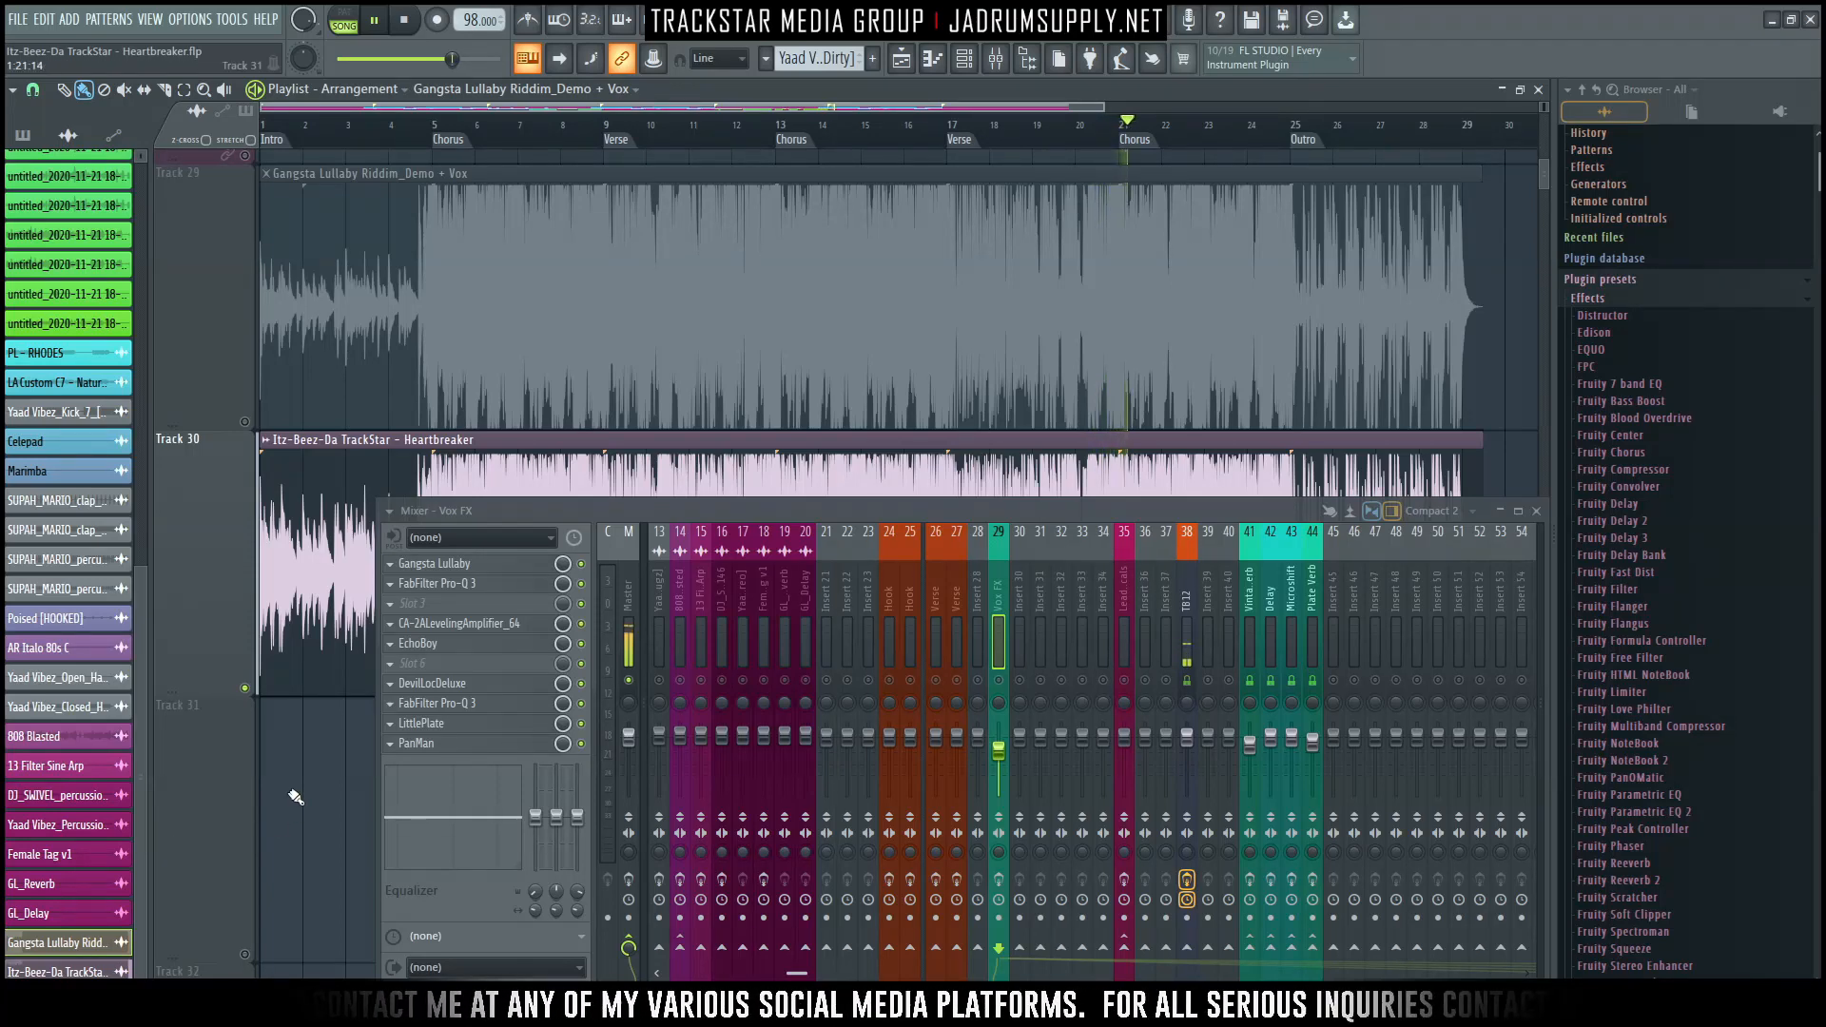
right_click(245, 429)
right_click(245, 422)
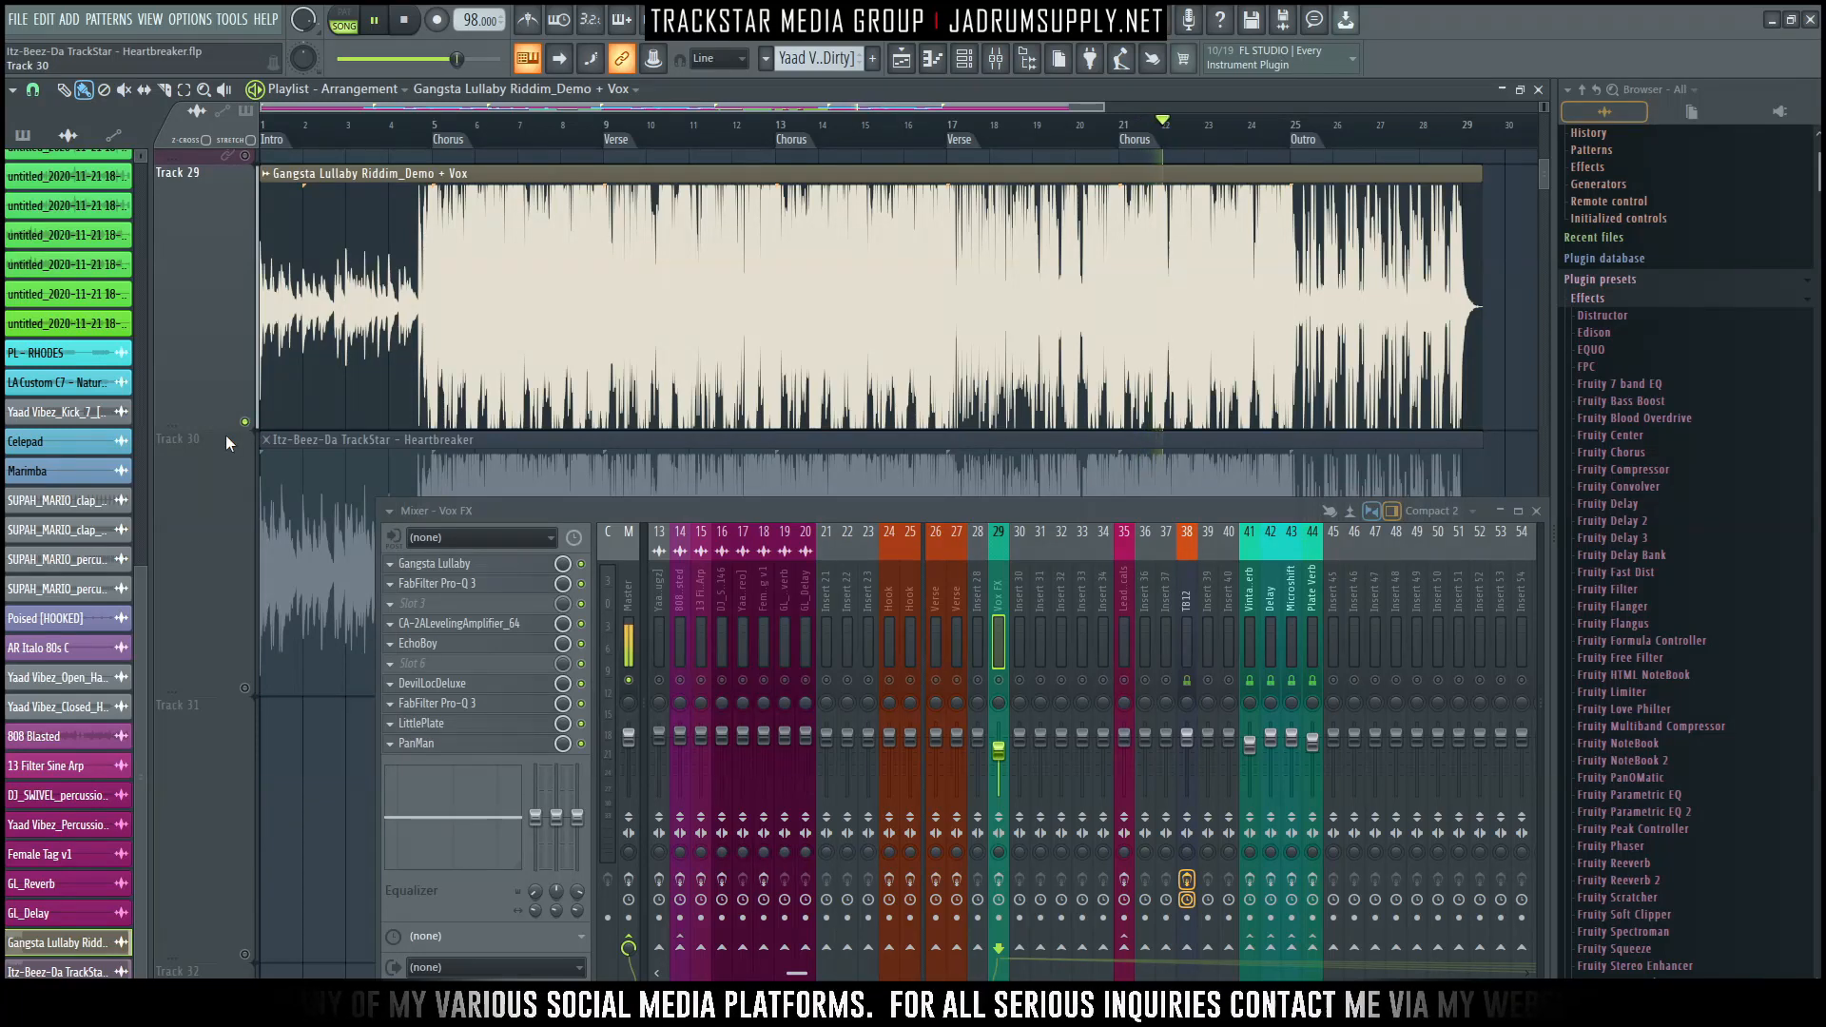
key("space")
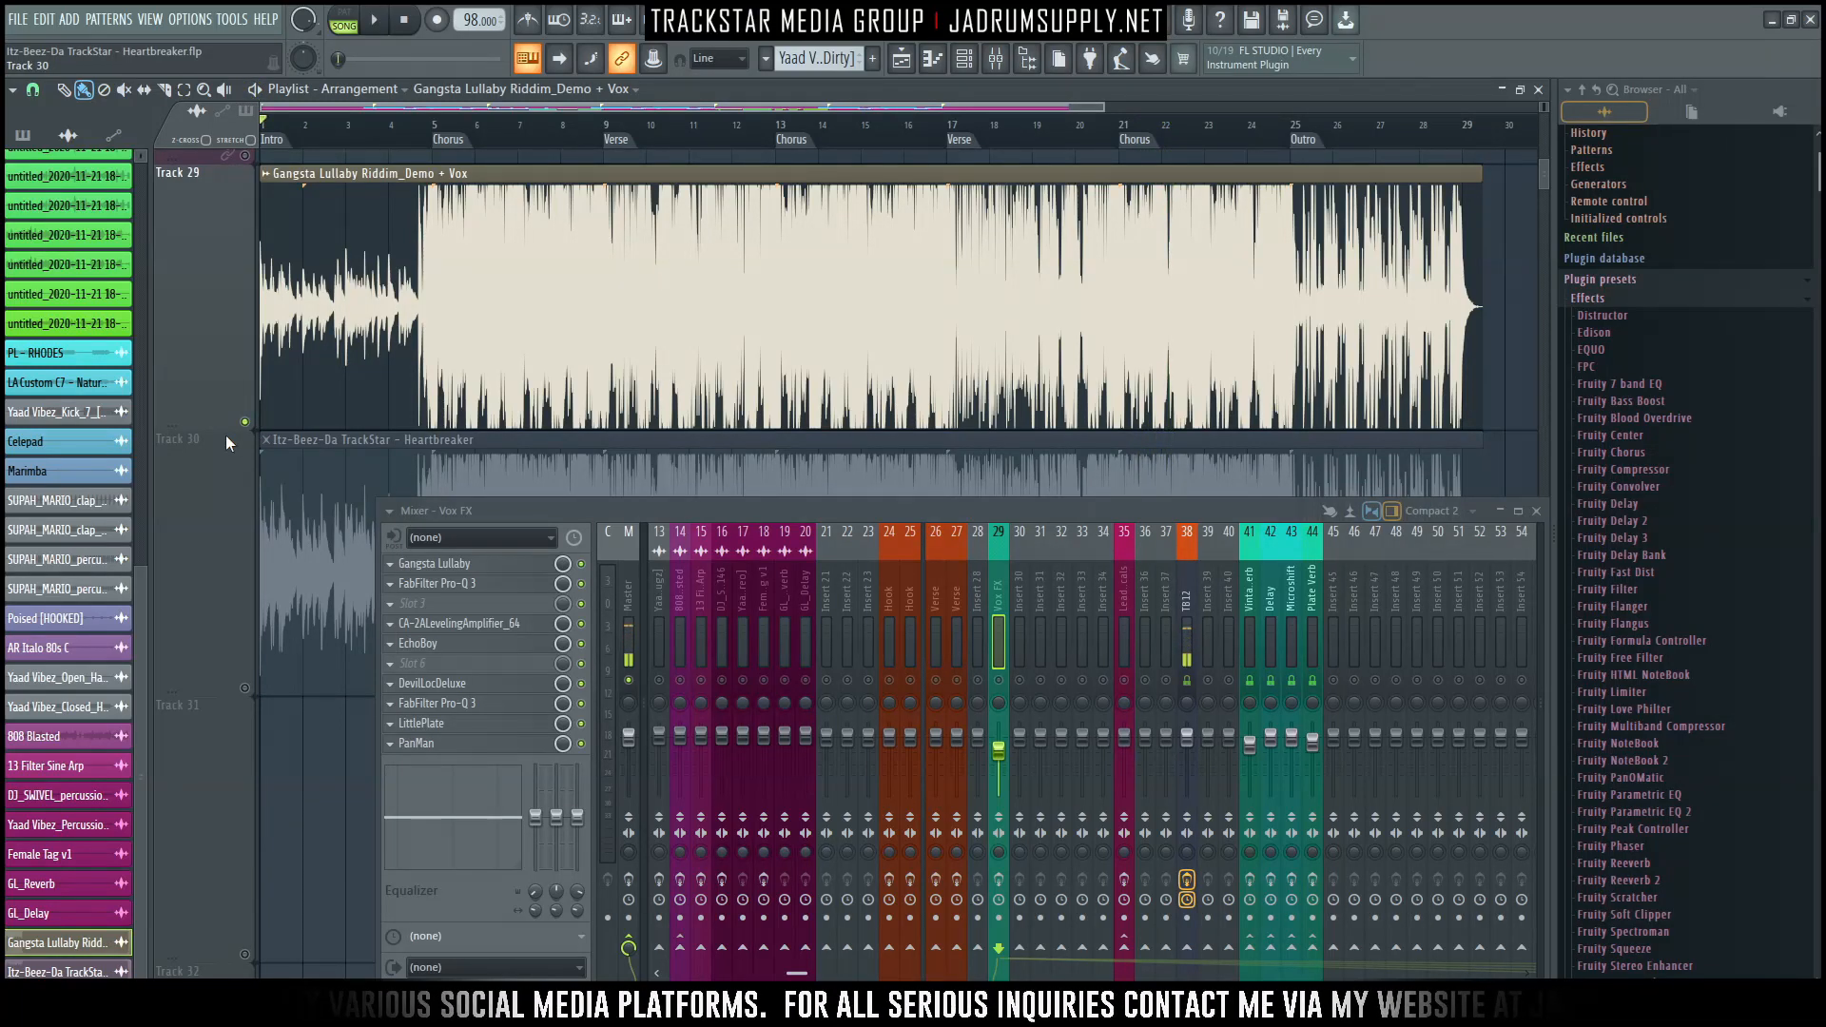